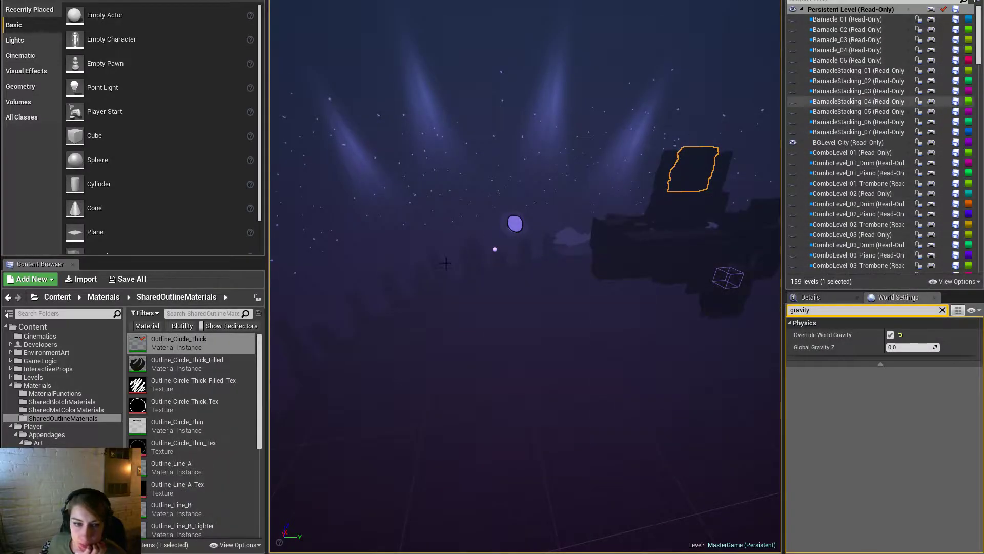
Examine the dark block buildings, the moon and the selected outlined mesh in the MasterGame level from several angles
mouse_move(630, 317)
right_down()
mouse_move(665, 317)
mouse_move(629, 316)
right_up()
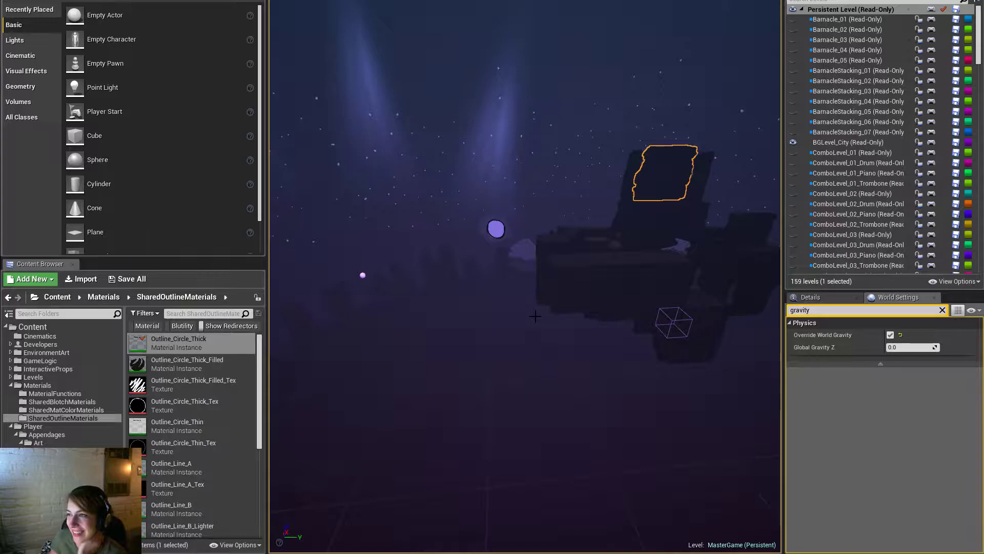
right_drag(506, 341, 507, 342)
key(d)
key(w)
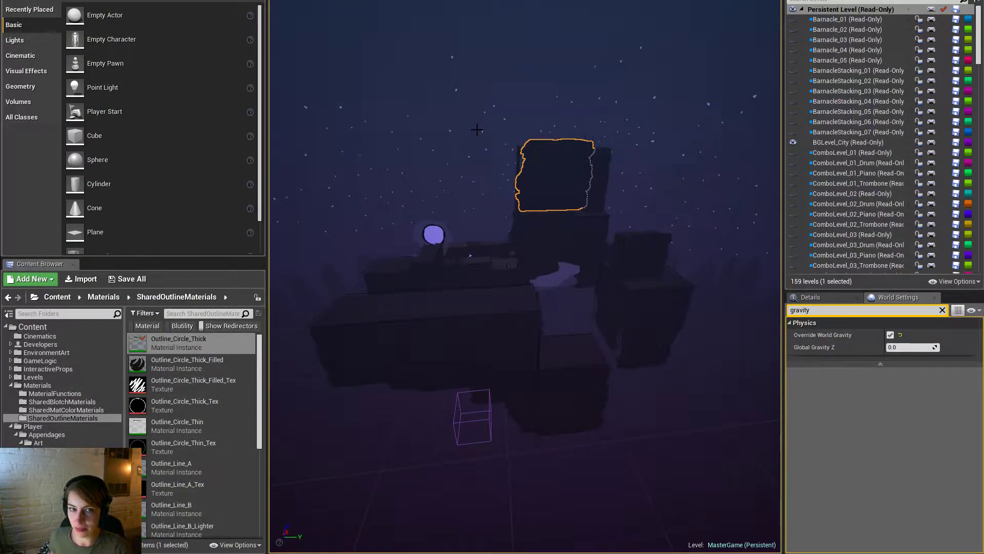
right_drag(480, 141, 474, 111)
key(s)
key(w)
key(d)
key(a)
right_drag(496, 173, 496, 173)
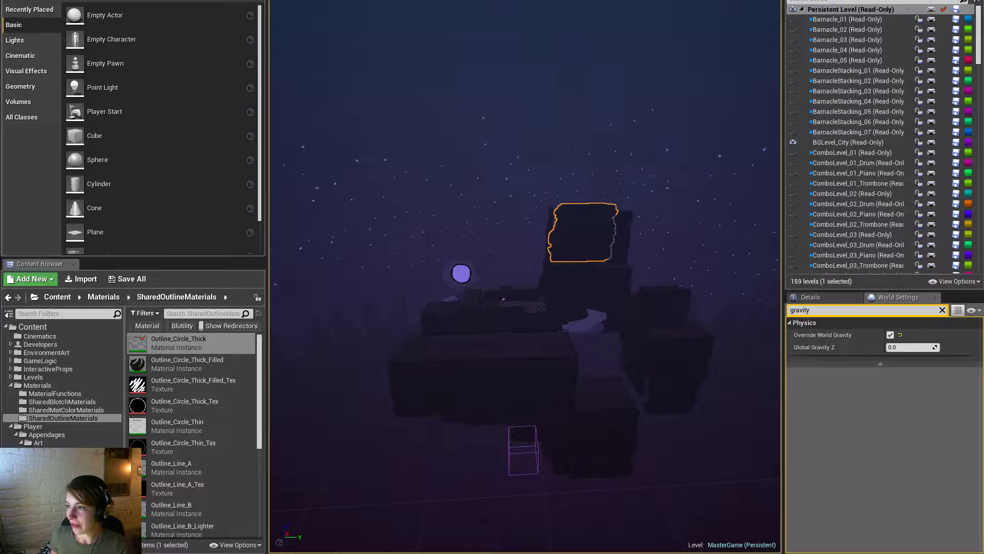
Package the project for Windows (64-bit) into the WindowsNoEditor folder inside TumbleTest on the Desktop
click(7, 1)
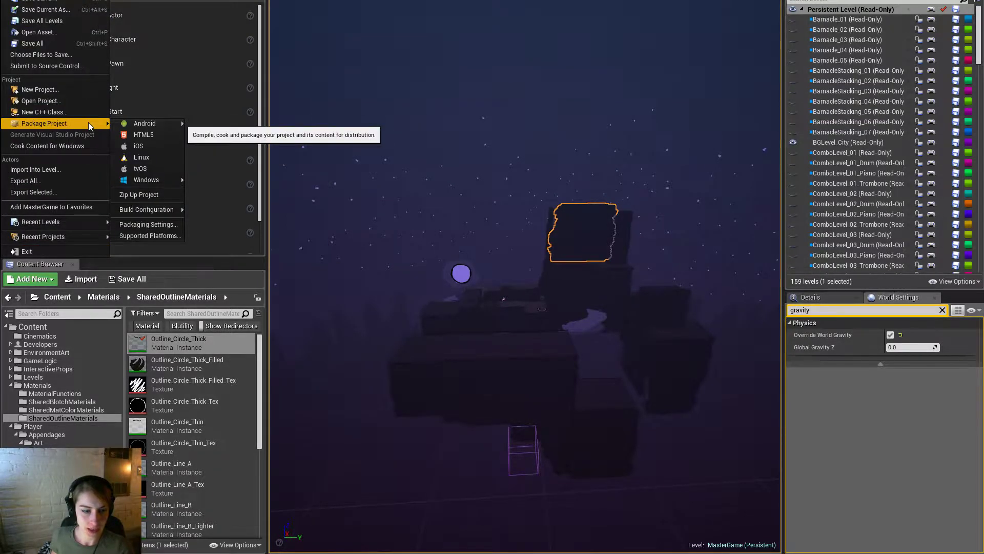
mouse_move(164, 180)
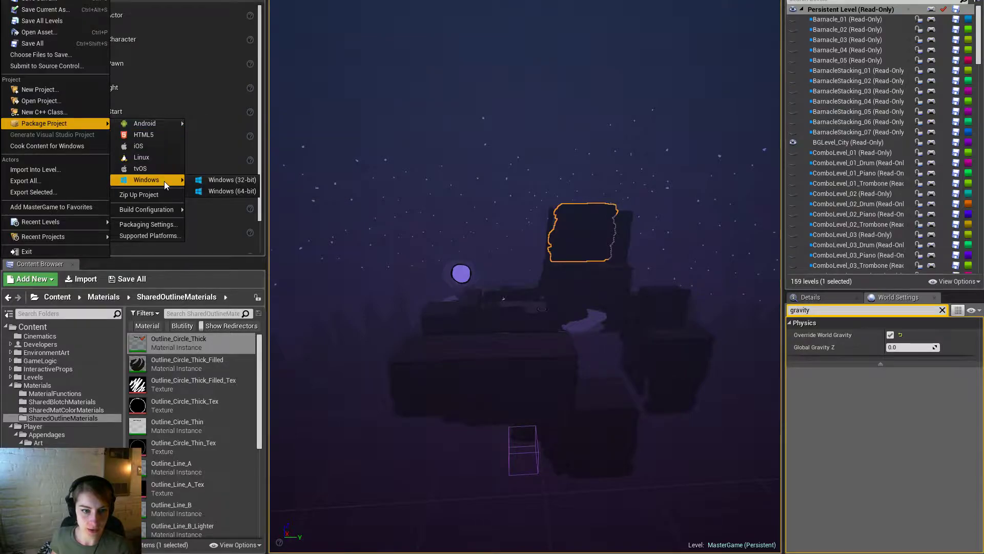
click(216, 192)
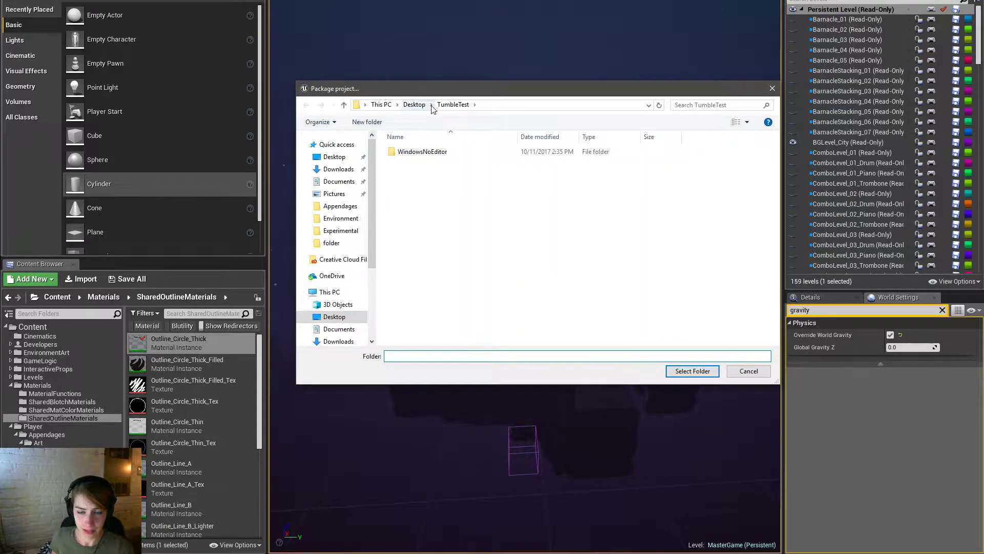
click(415, 105)
double_click(526, 165)
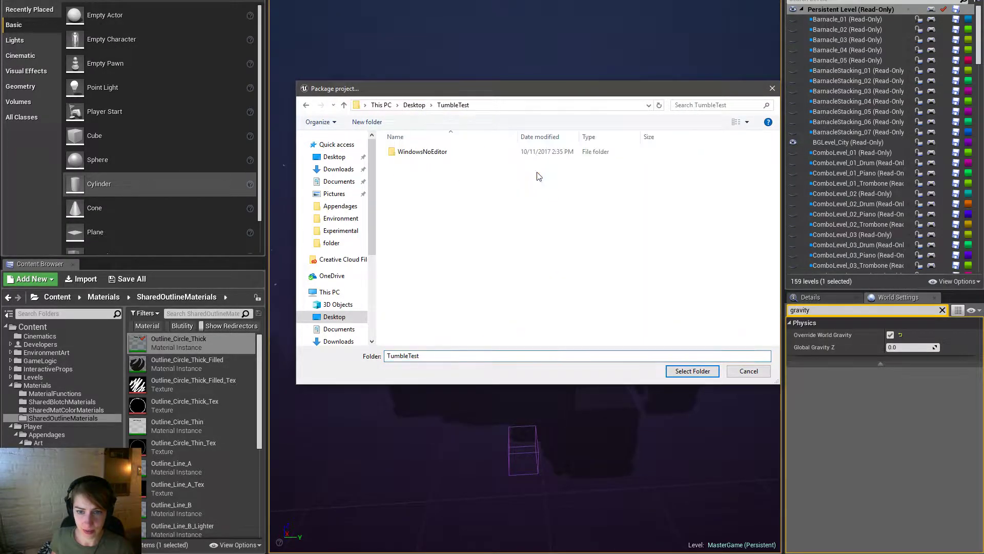
double_click(423, 152)
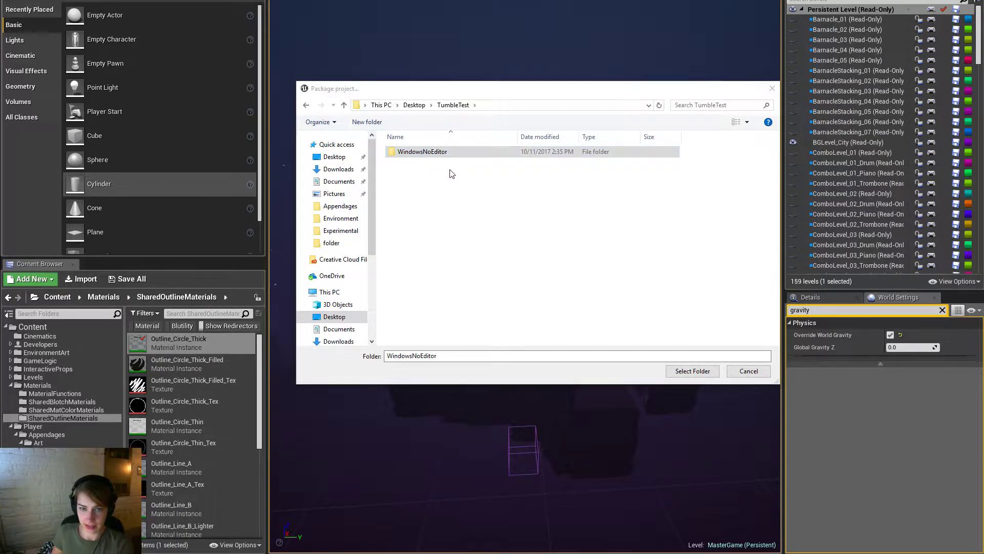
click(637, 356)
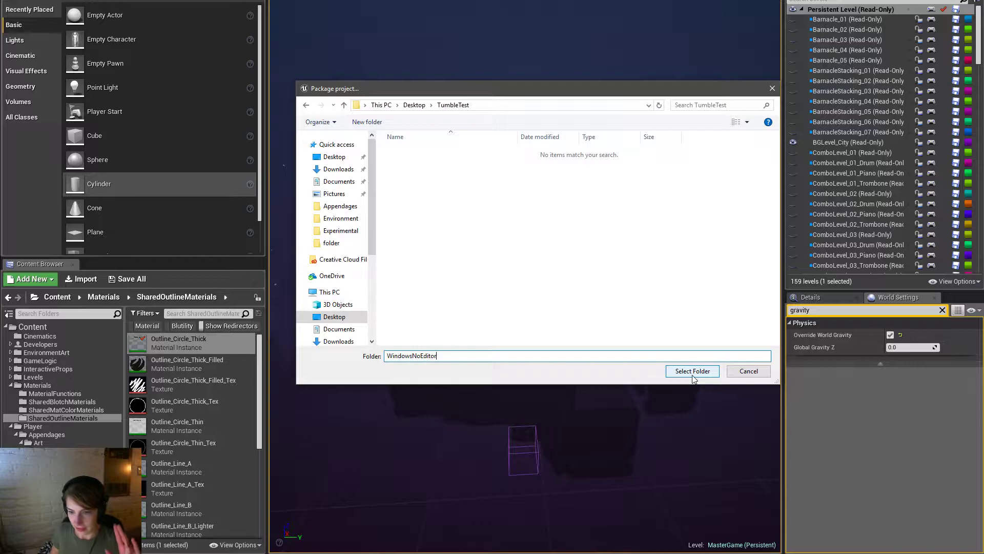
click(693, 373)
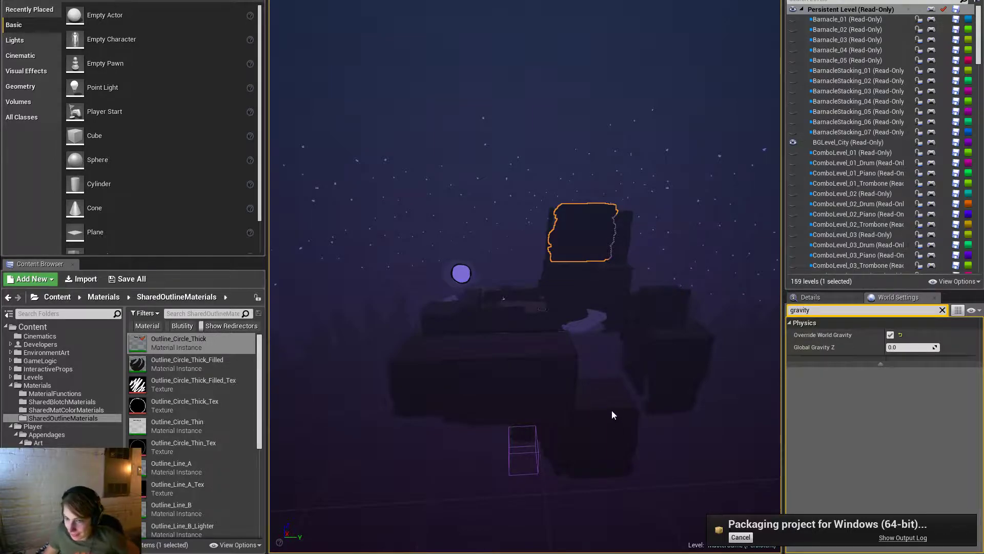
Bring the output log over the editor at full height and follow its newest packaging messages
drag(983, 24, 576, 6)
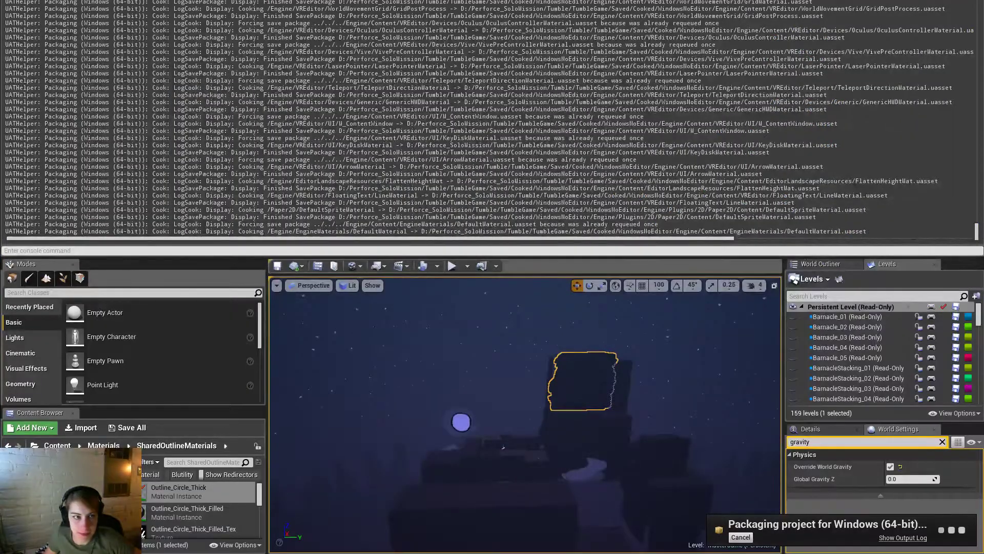
key(super+Up)
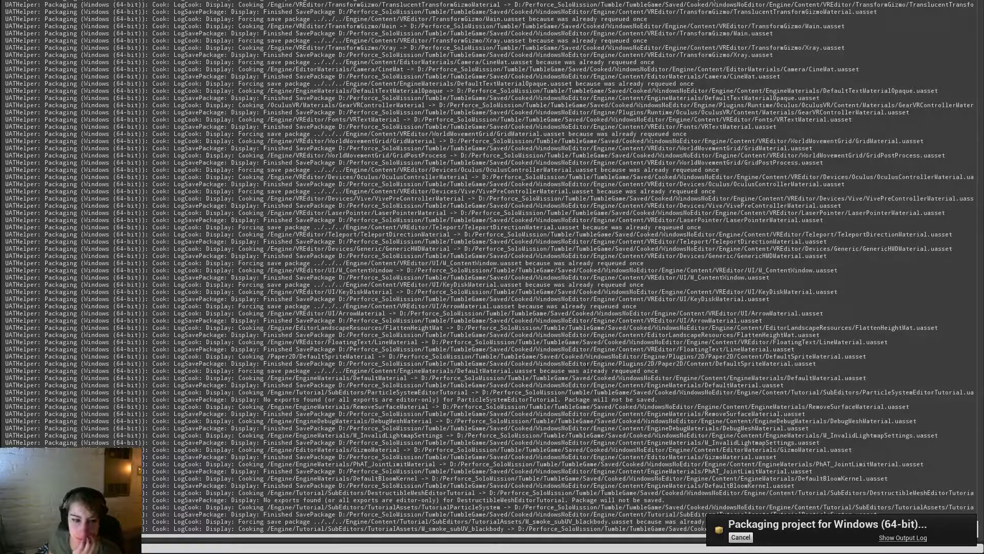
mouse_move(978, 535)
mouse_down()
mouse_move(977, 428)
mouse_move(969, 529)
mouse_up()
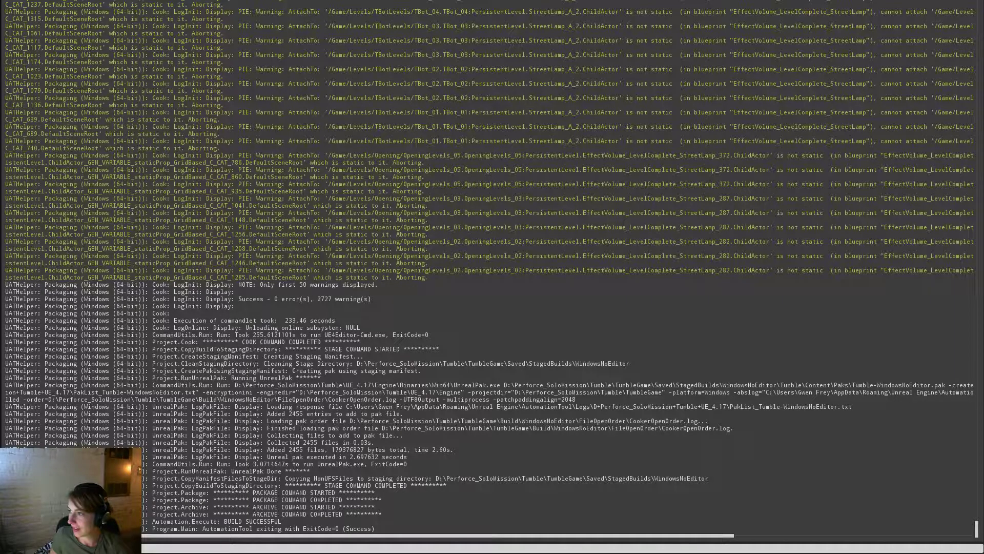
Bring up the TumbleTest folder window, go into the nested WindowsNoEditor folders and launch the packaged Tumble application
drag(983, 132, 510, 105)
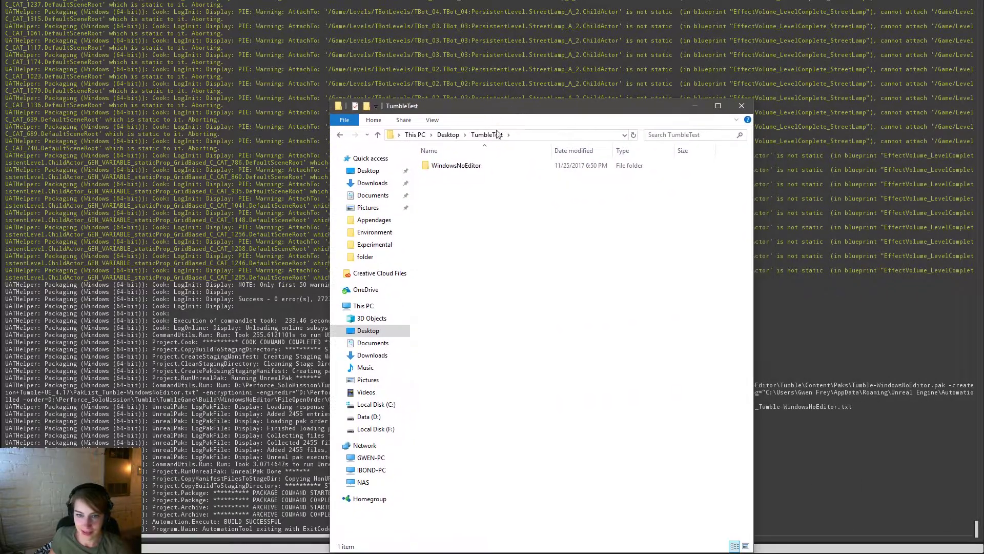
double_click(462, 169)
double_click(456, 165)
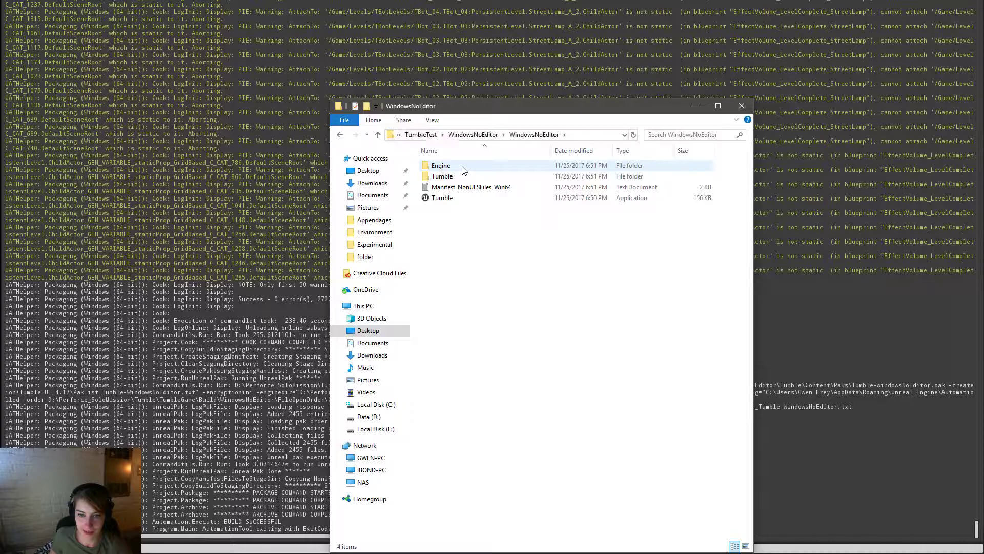
click(450, 199)
double_click(451, 199)
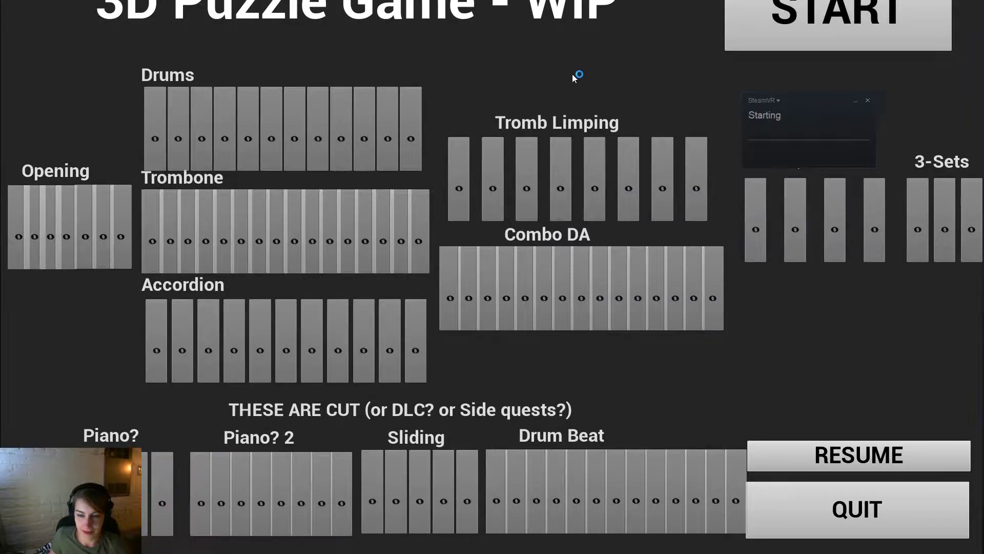
Dismiss the SteamVR pop-up, play the build from the start past the narrative beat, and return to the main menu
click(867, 101)
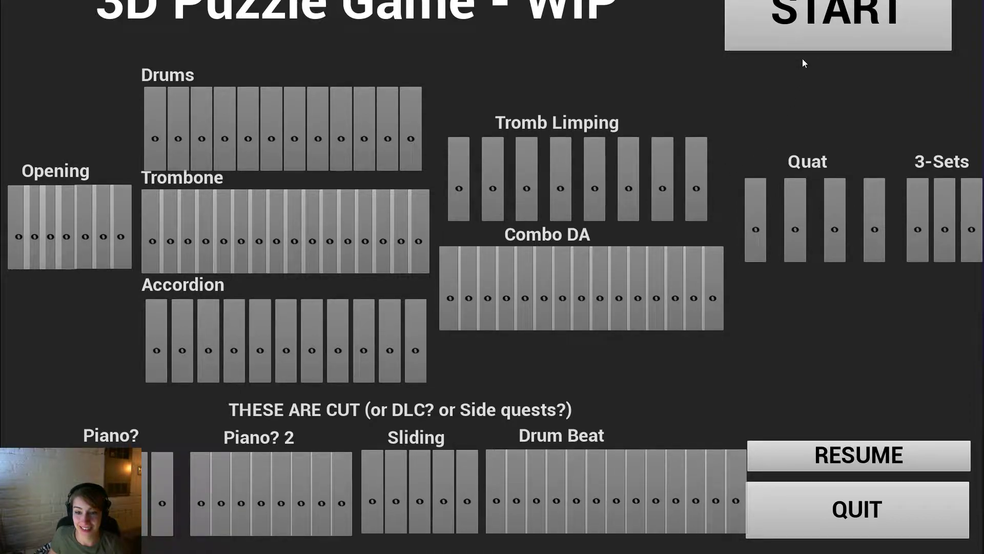
click(816, 27)
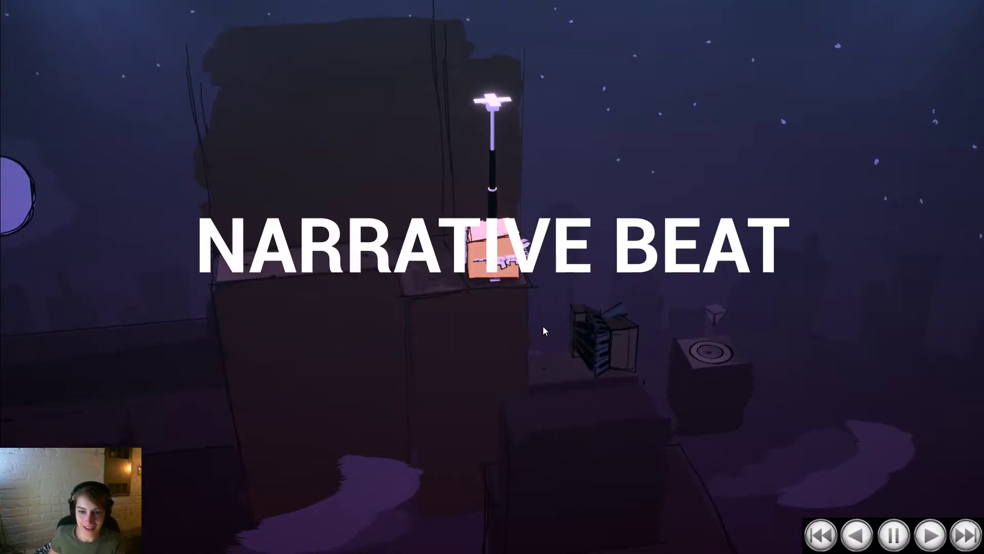
key(Escape)
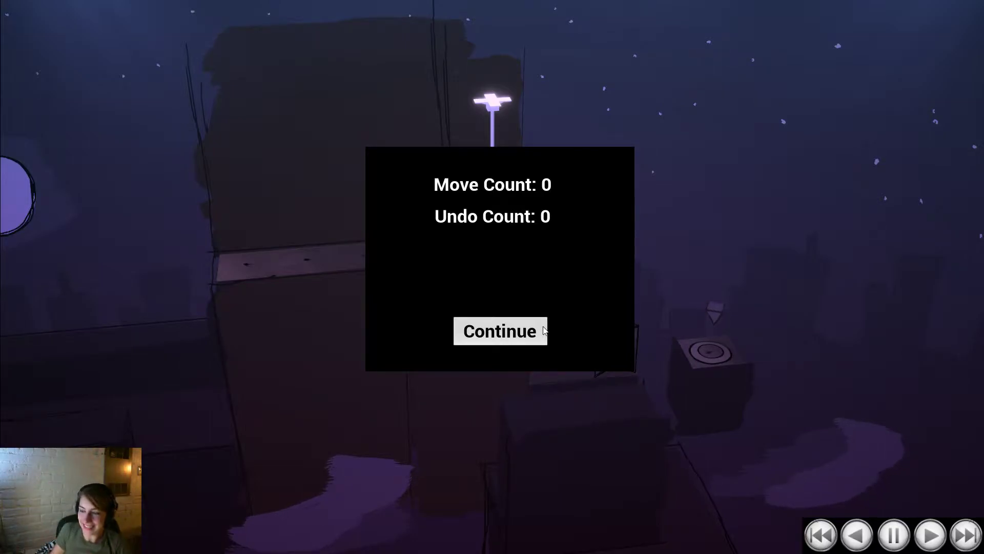
click(511, 329)
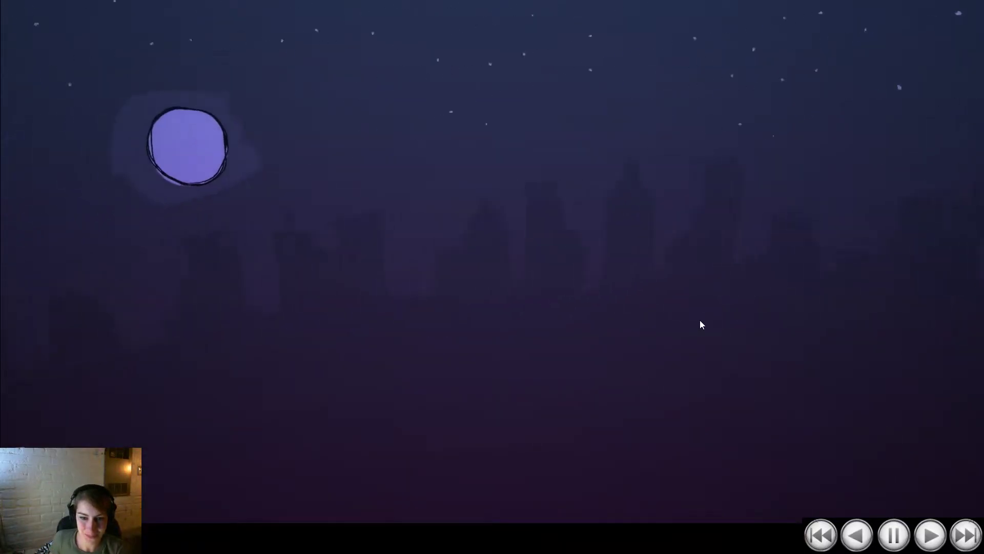
key(Escape)
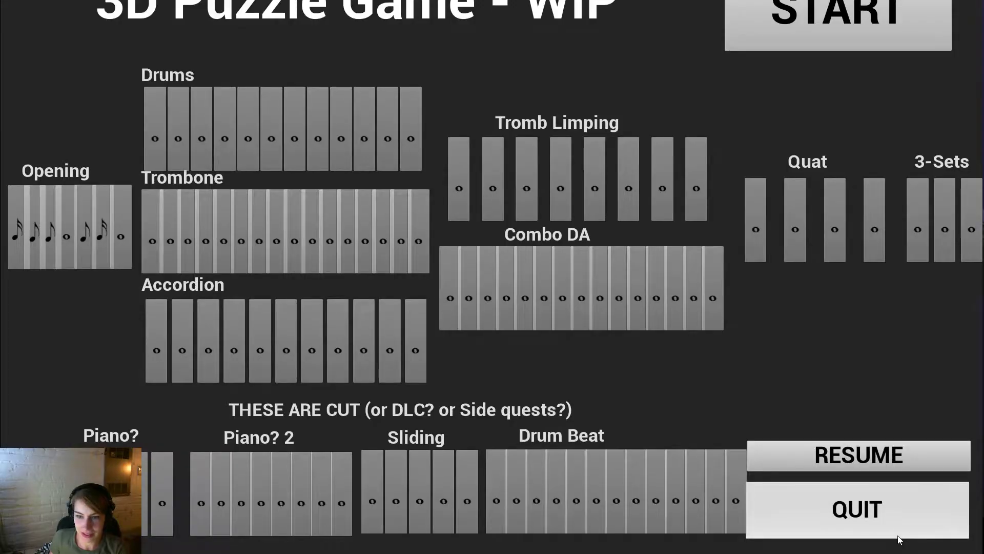
Test two different levels chosen from the game's main menu
click(159, 147)
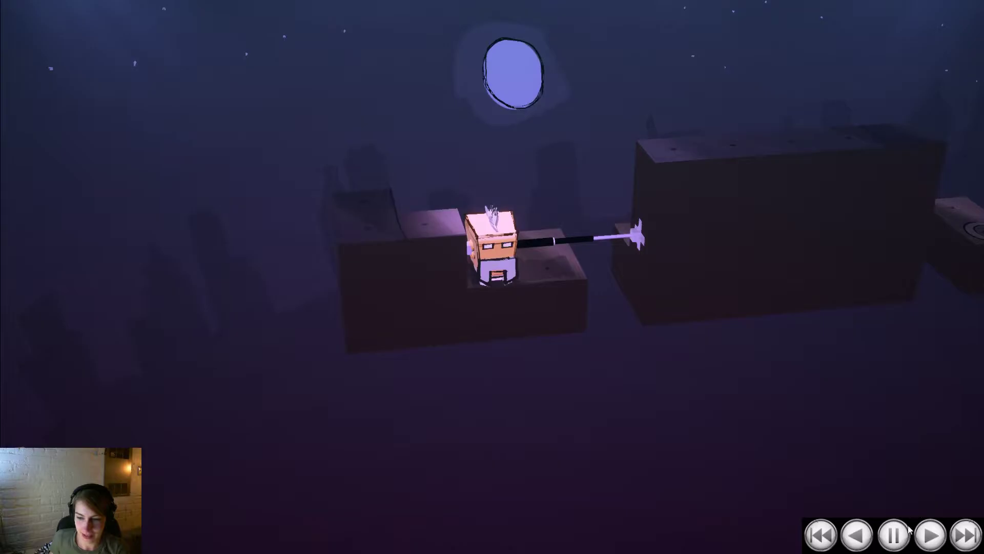
key(Escape)
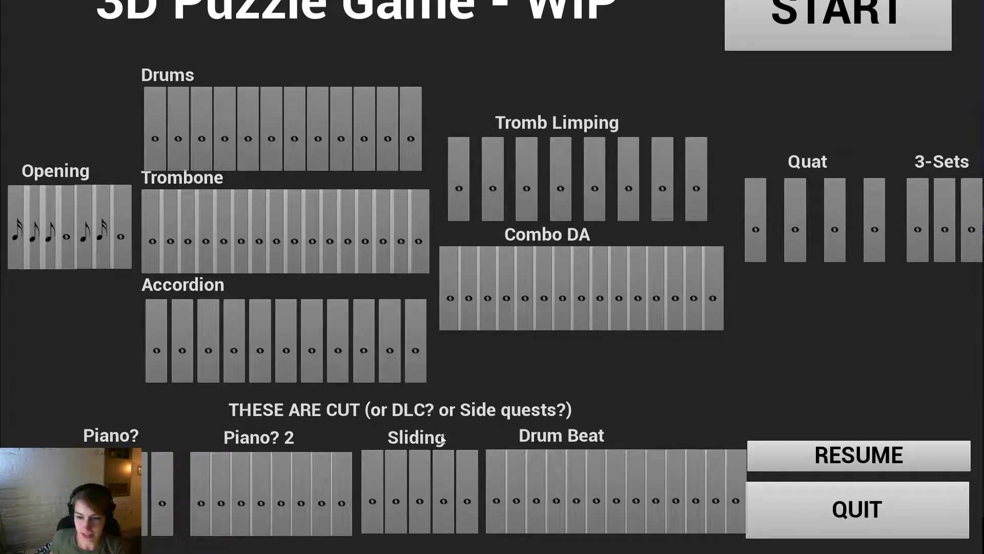
key(Escape)
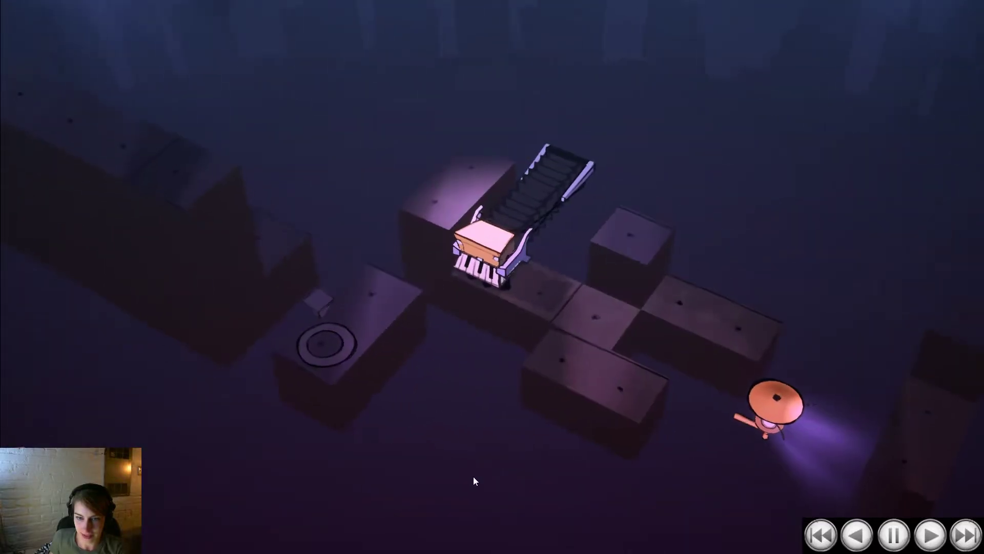
Leave the level, quit the packaged game and close the build folder window
key(Escape)
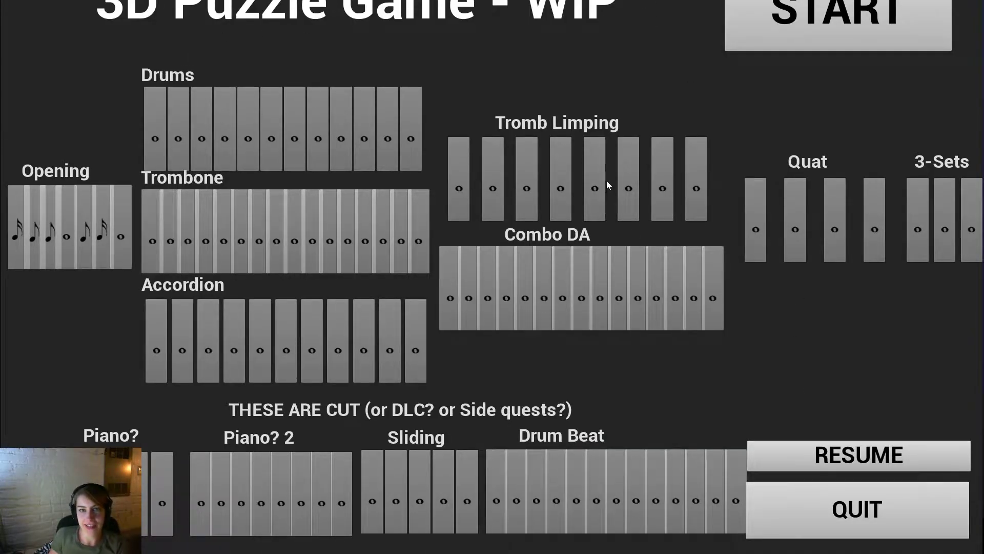
click(821, 515)
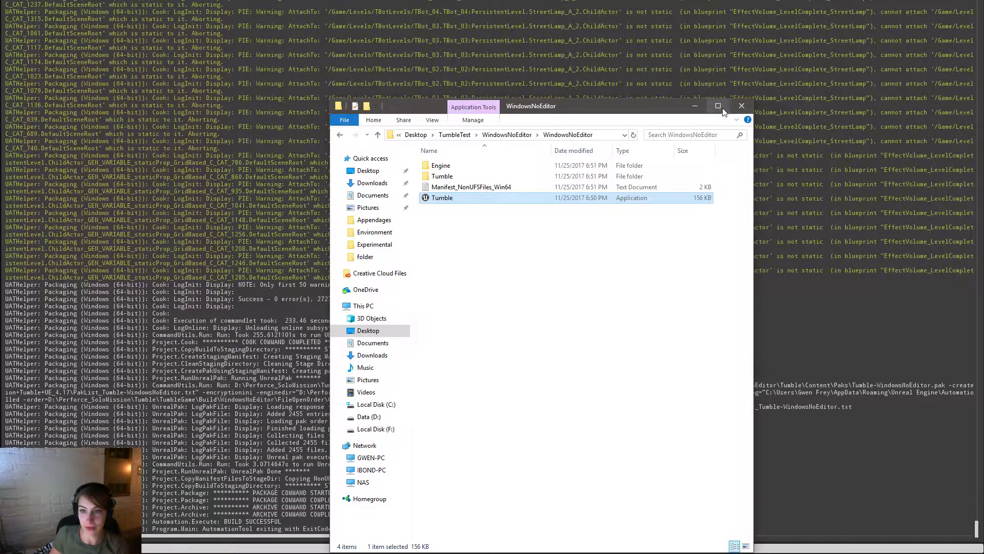
click(741, 105)
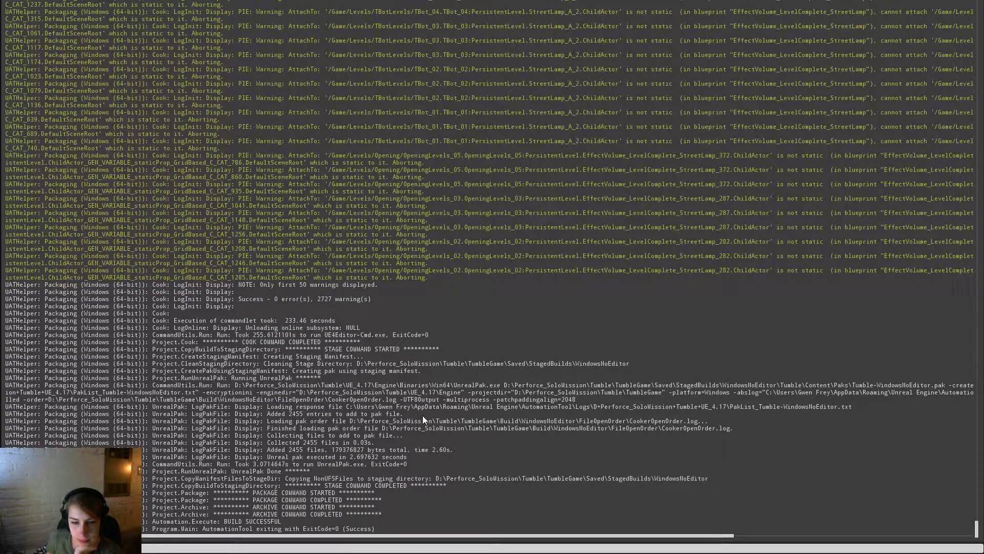
Switch to the editor's output log and review its script warnings and red error messages
key(alt+Tab)
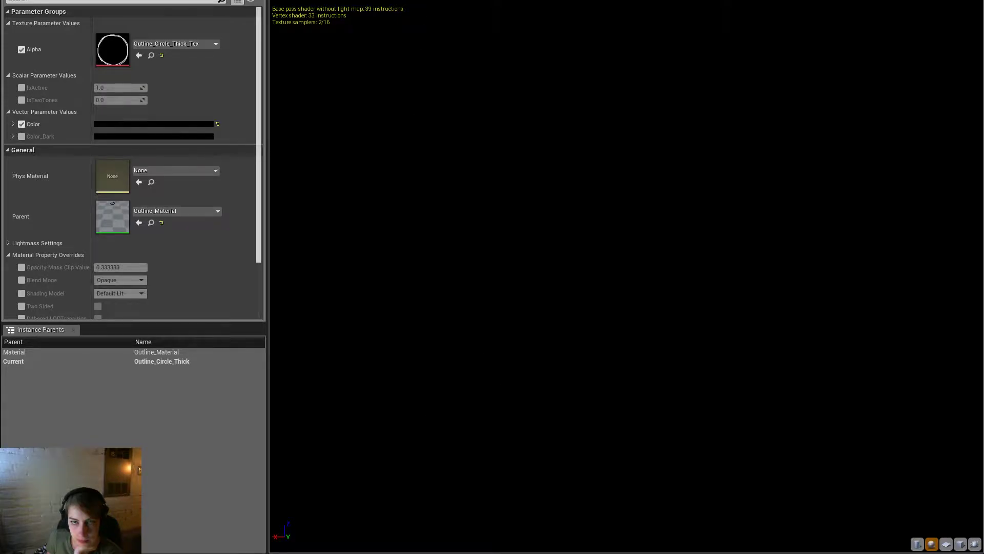
key(alt+Tab)
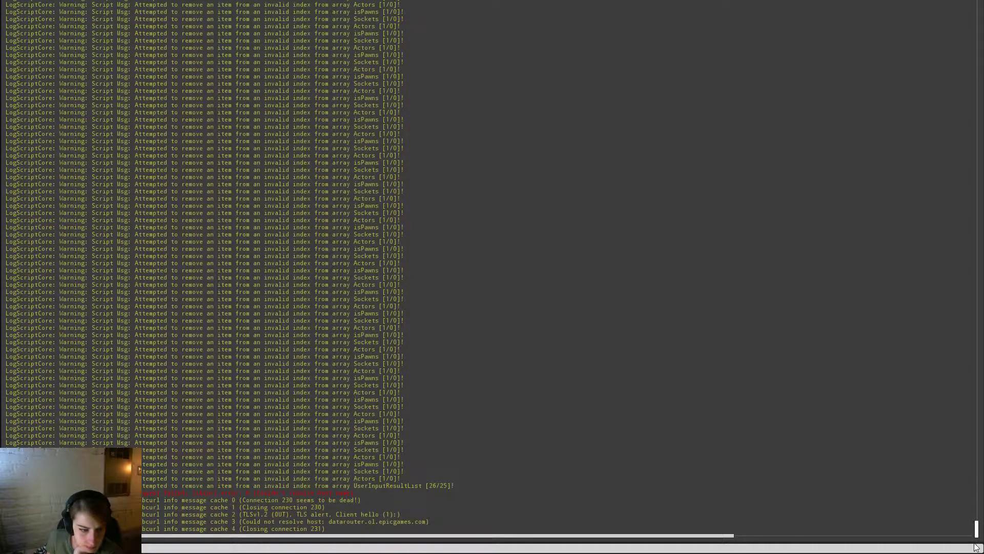
drag(975, 537, 977, 501)
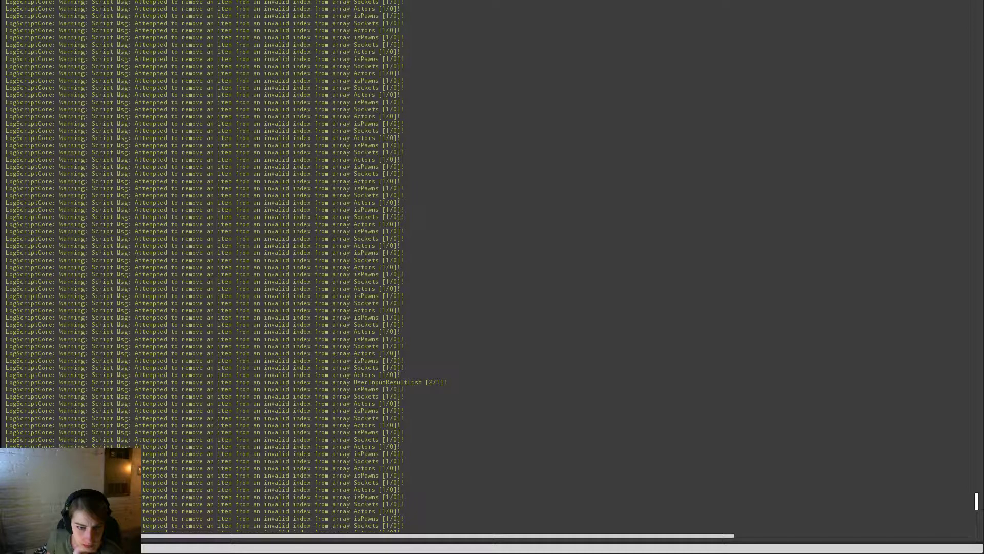
drag(977, 501, 977, 412)
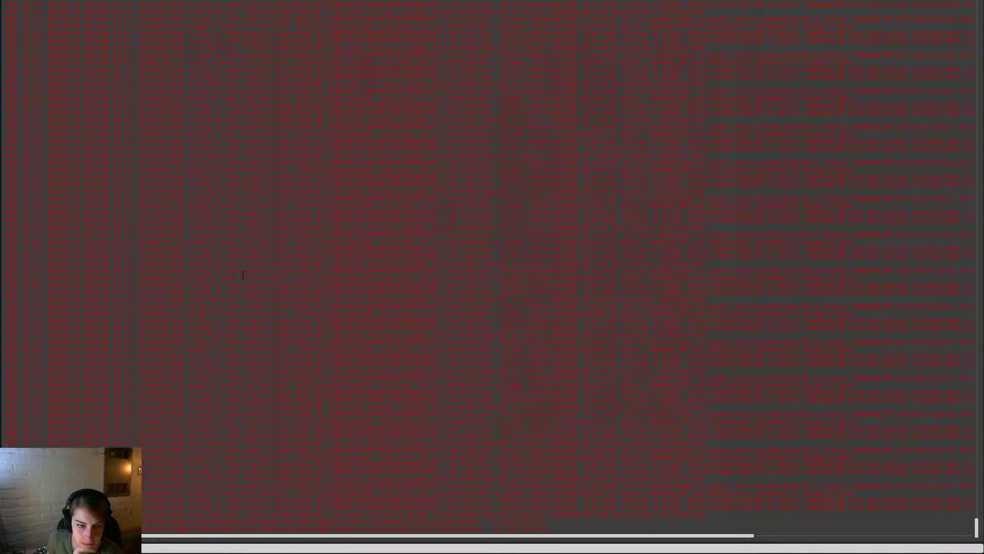
drag(977, 527, 976, 2)
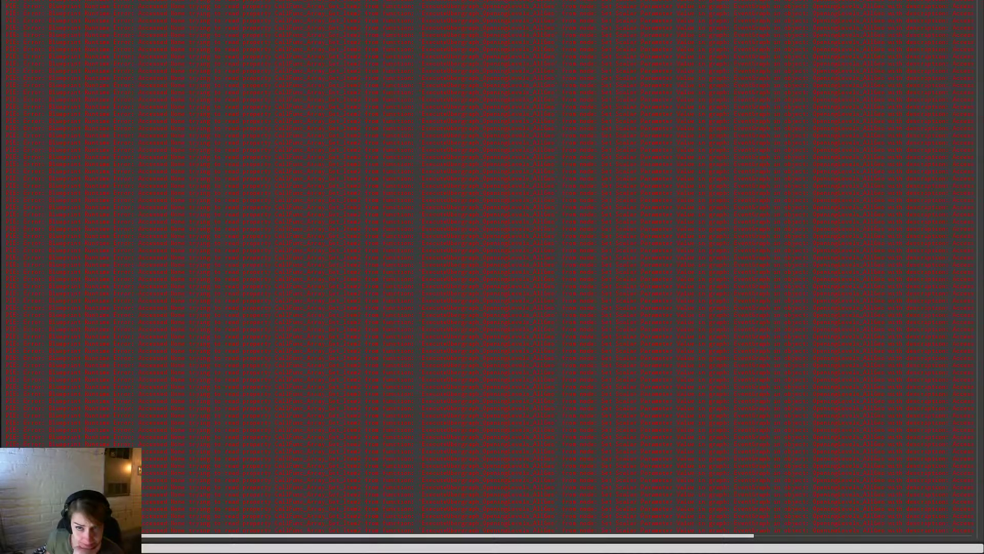
drag(743, 536, 596, 530)
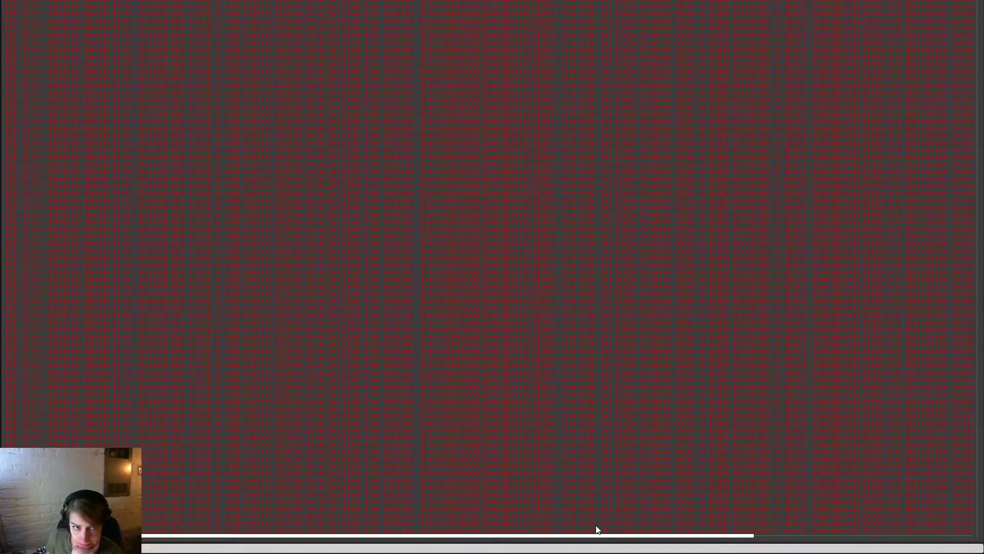
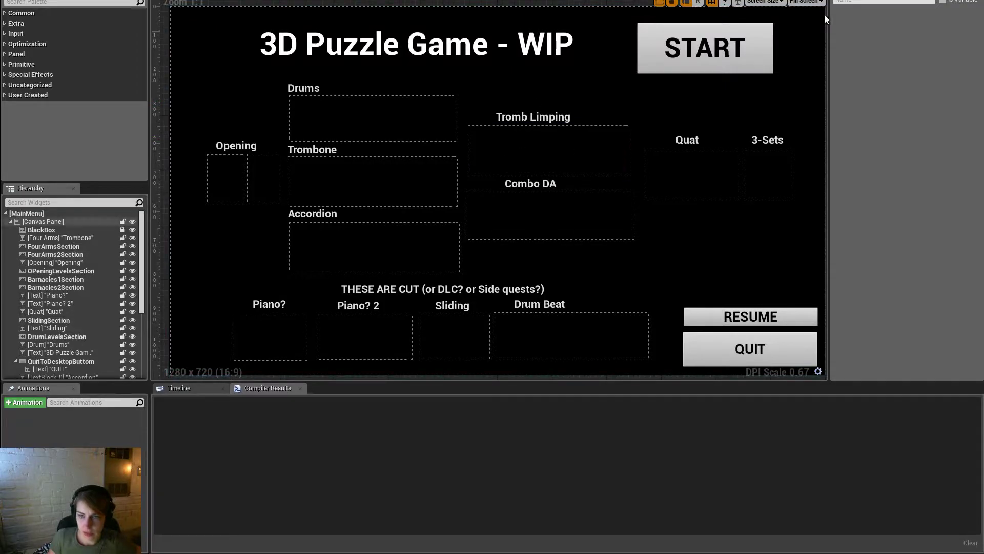
Switch to the main menu widget's event graph and examine the chains of nodes that enable sections and create level buttons
click(964, 1)
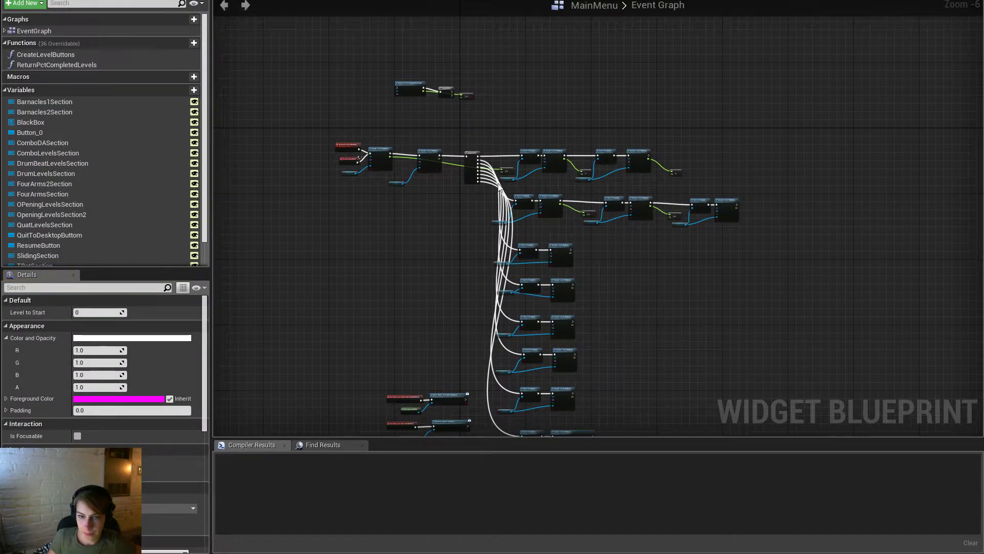
scroll(497, 182, up, 5)
right_drag(598, 124, 410, 200)
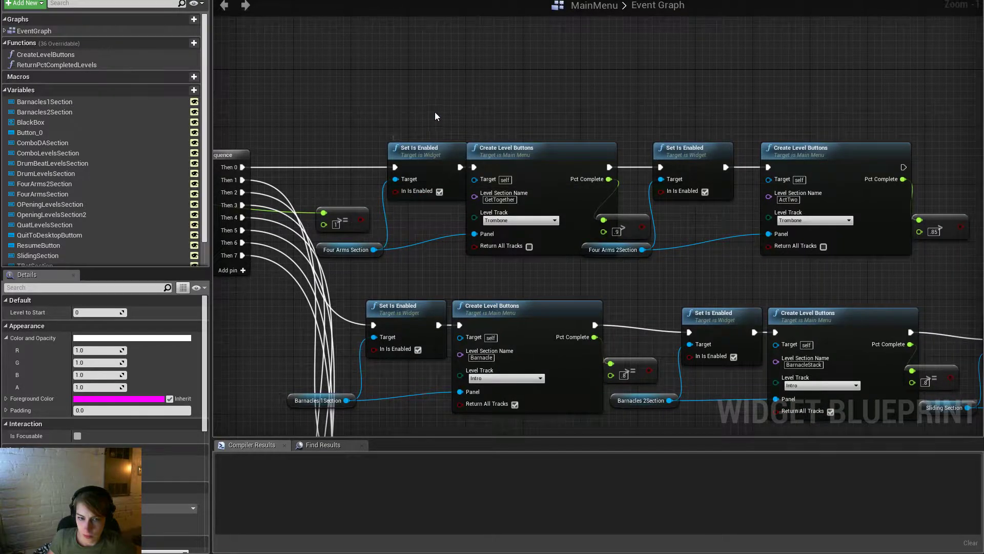
scroll(155, 362, down, 3)
scroll(147, 328, up, 3)
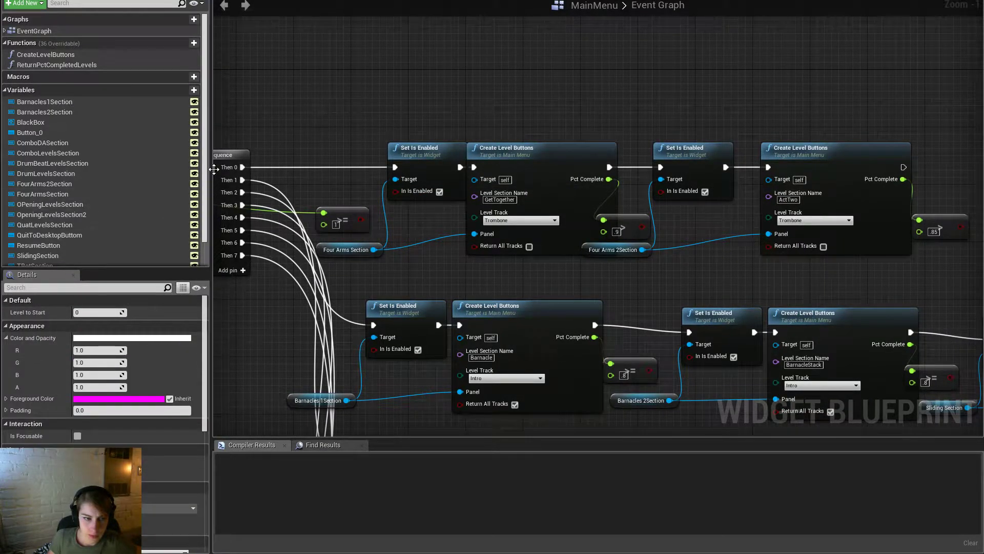
scroll(207, 227, down, 2)
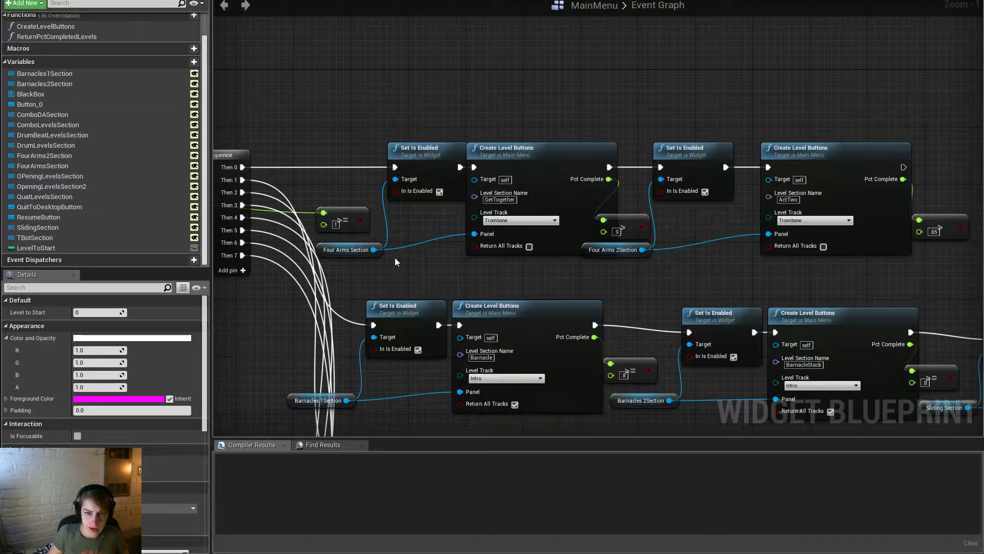
scroll(405, 270, down, 5)
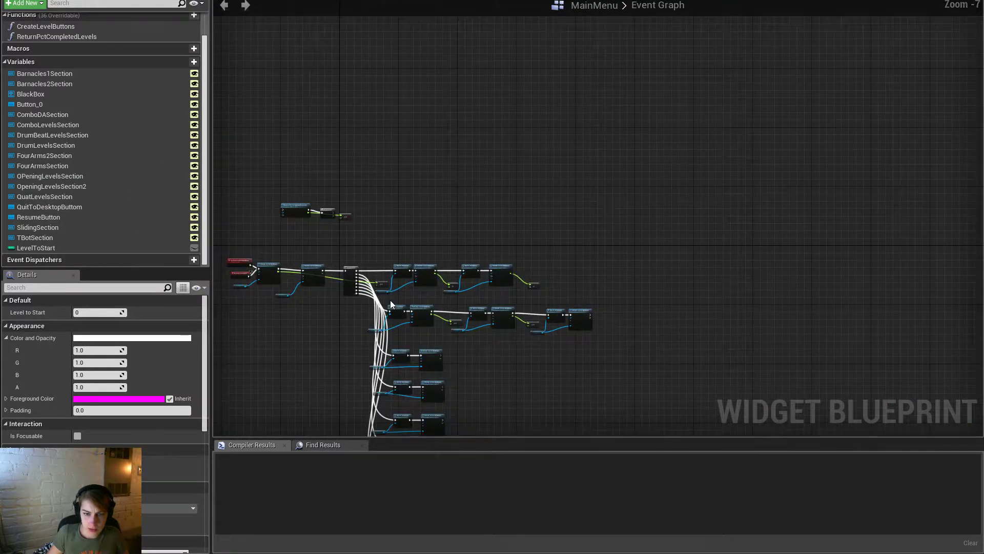
scroll(390, 300, up, 2)
scroll(389, 304, up, 1)
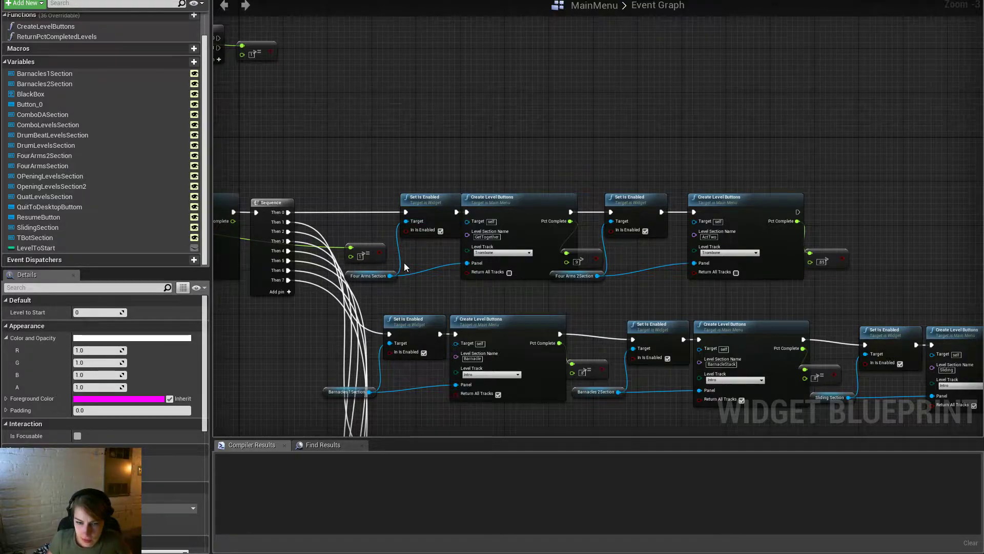
right_drag(457, 264, 428, 54)
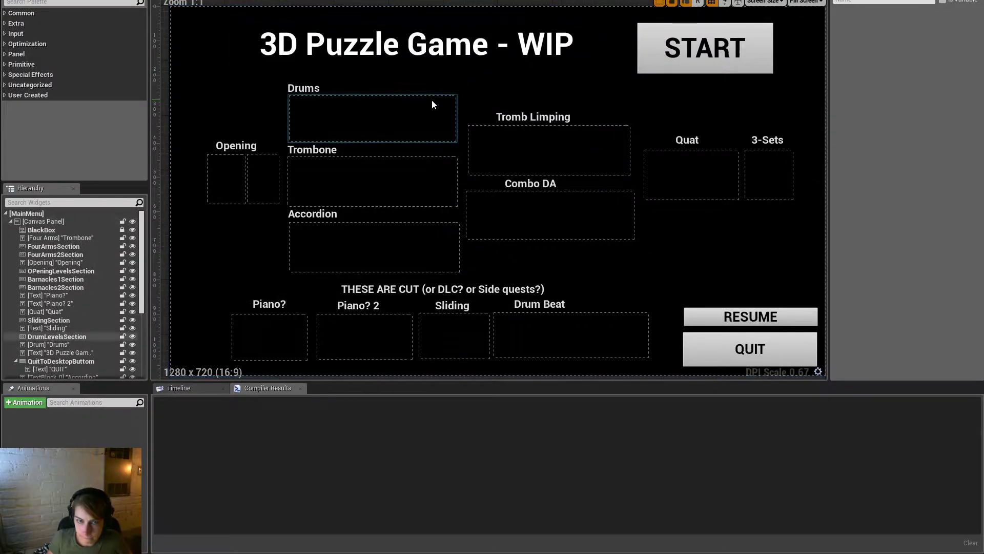
Check in the menu layout which section widgets hold the Drums, Trombone and Accordion levels, and return to the event graph
click(432, 100)
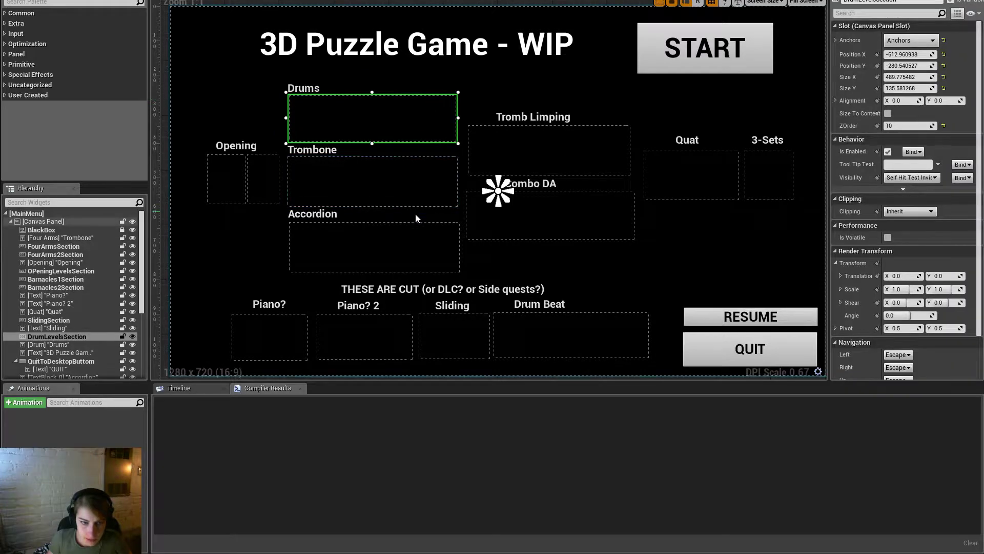
click(426, 183)
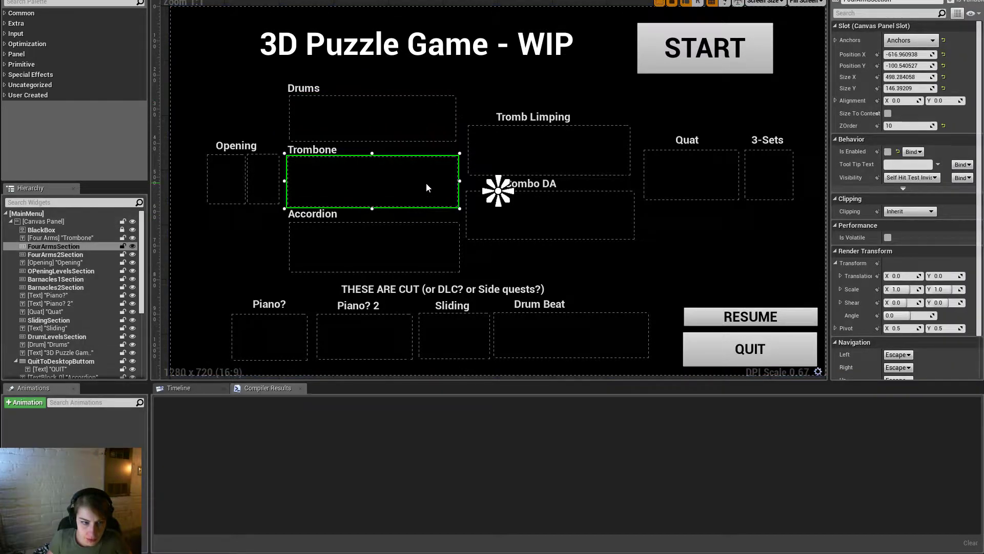
click(342, 245)
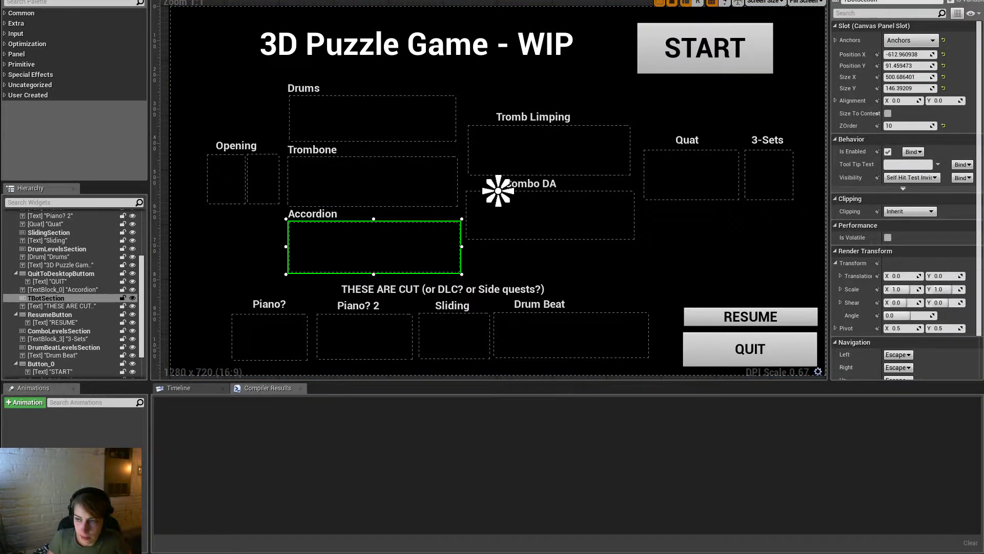
click(964, 1)
Move the TBot Section nodes beside the Drum Levels Section nodes and link the drum chain's execution output to them
scroll(340, 248, up, 1)
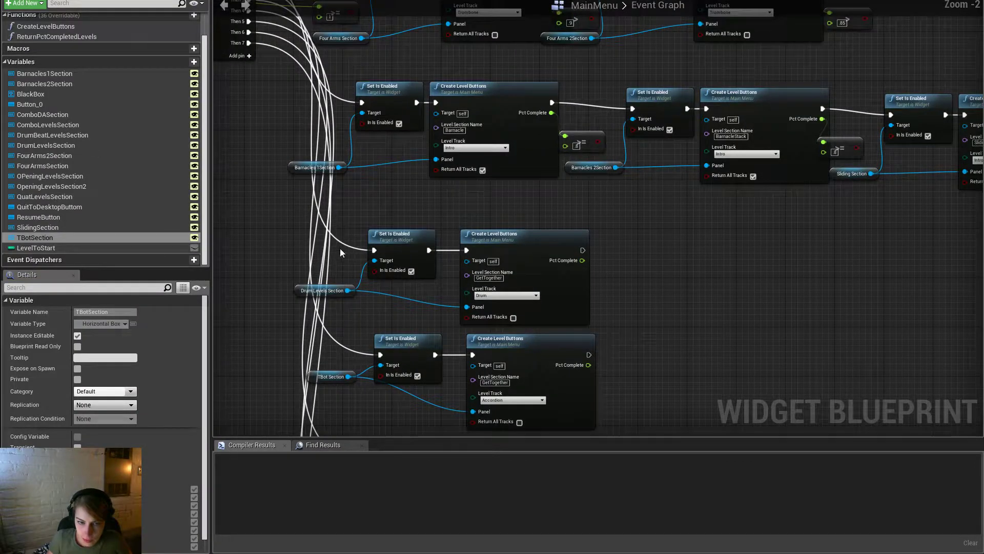
drag(355, 244, 530, 312)
right_drag(599, 341, 618, 262)
drag(638, 304, 314, 244)
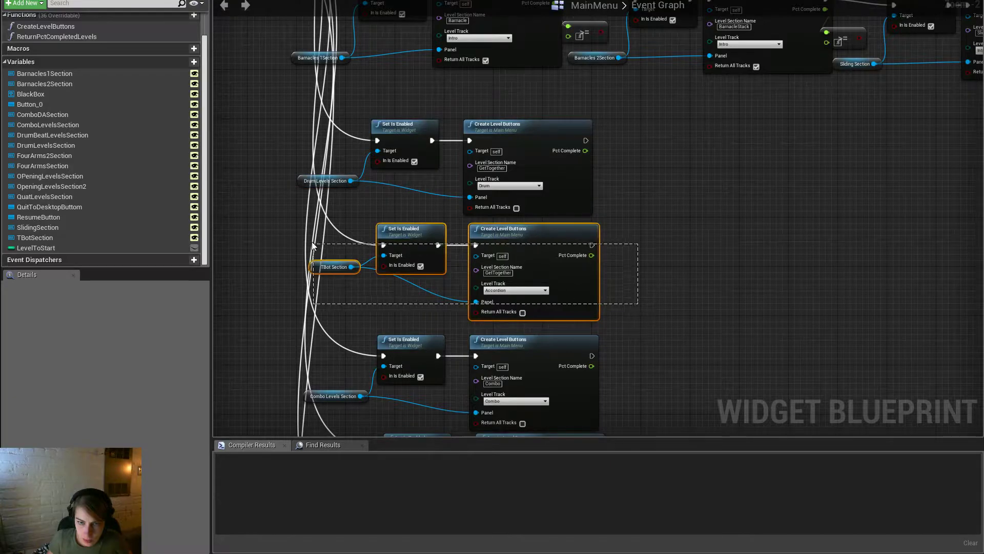
drag(387, 230, 794, 217)
click(727, 270)
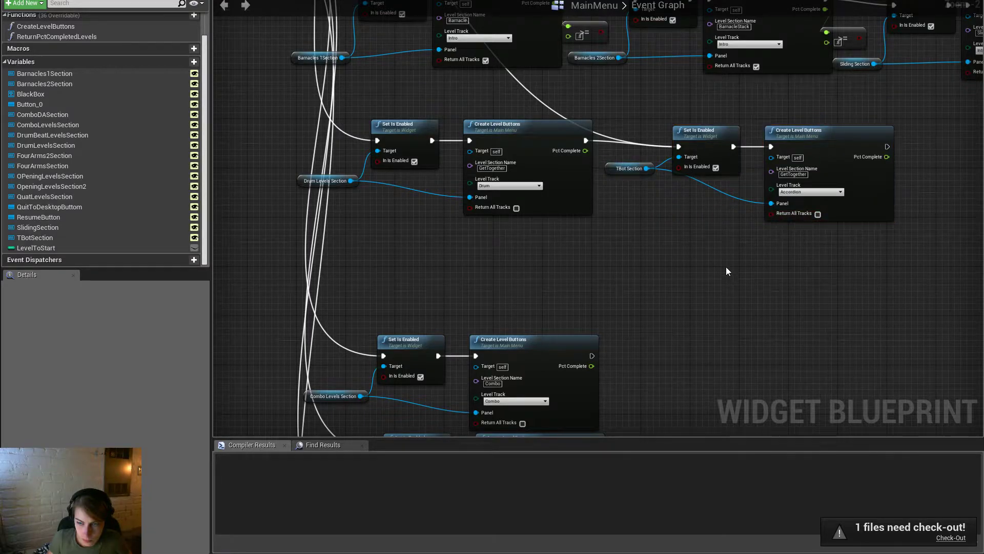
Move the Drum Levels Section and TBot Section node groups together, away to the right of the other chains
drag(827, 260, 626, 145)
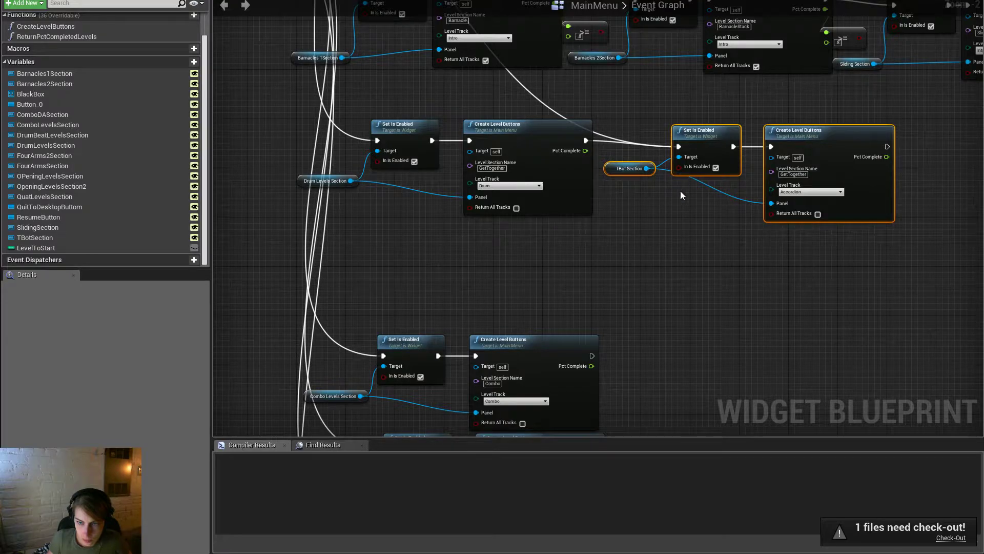
scroll(571, 175, down, 1)
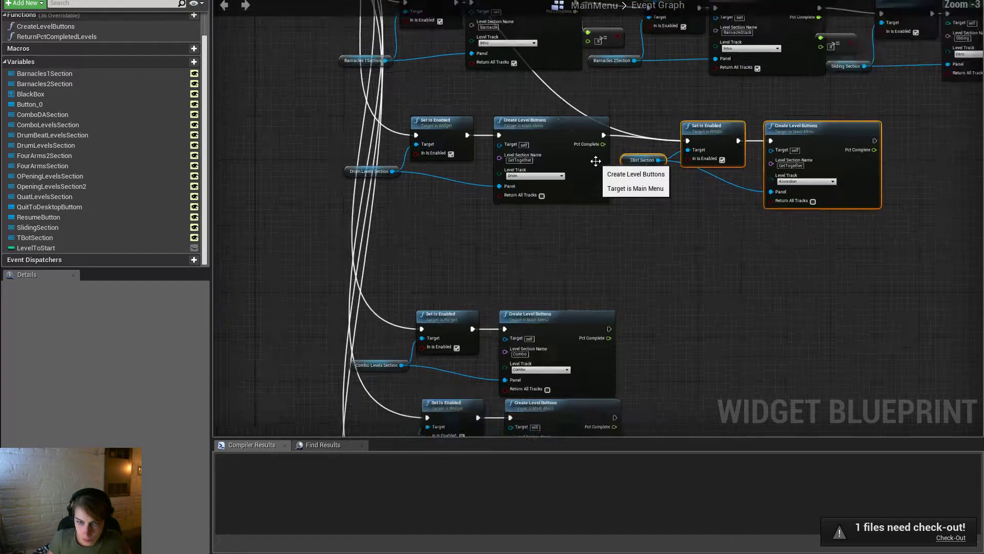
scroll(596, 160, down, 4)
scroll(592, 173, up, 3)
drag(558, 187, 482, 134)
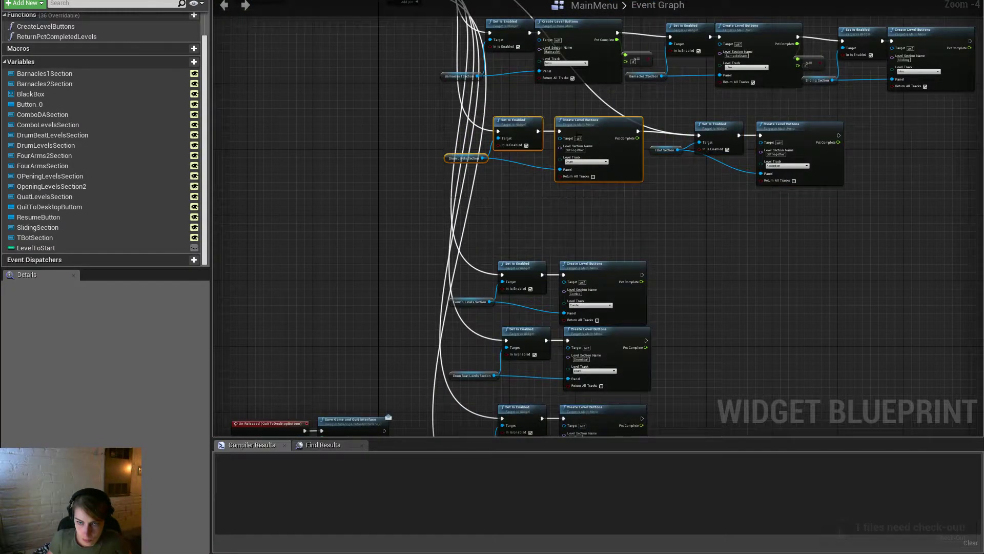
right_drag(756, 220, 671, 226)
drag(789, 211, 392, 123)
scroll(440, 148, down, 1)
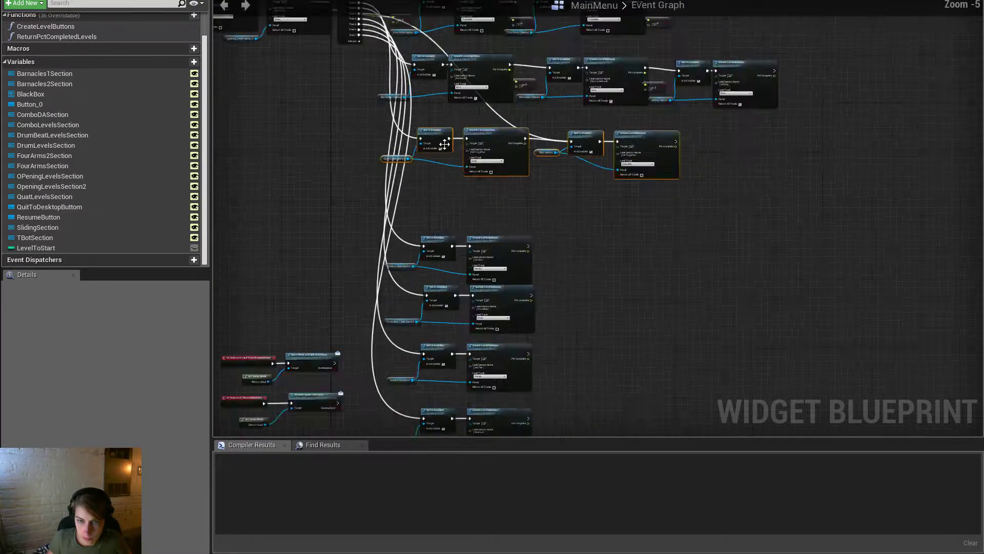
right_drag(592, 203, 470, 201)
scroll(470, 200, down, 1)
drag(395, 162, 501, 183)
scroll(564, 230, up, 2)
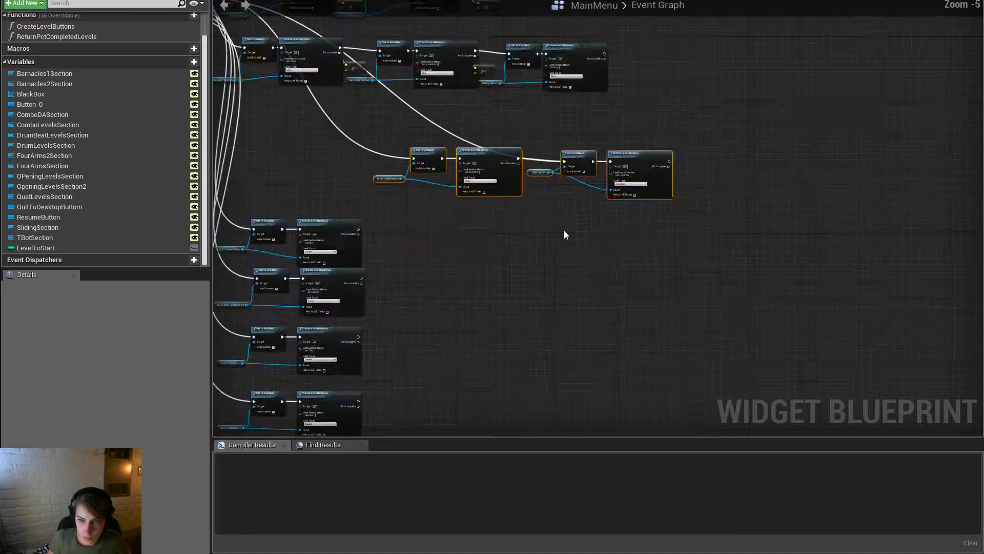
Stack the TBot Section nodes directly beneath the Drum Levels Section nodes and select both groups
drag(533, 115, 633, 160)
drag(573, 133, 377, 207)
drag(540, 294, 443, 128)
Move the Drum Beat Levels Section nodes down below the Quat Levels Section nodes
right_drag(298, 217, 529, 183)
scroll(388, 259, up, 1)
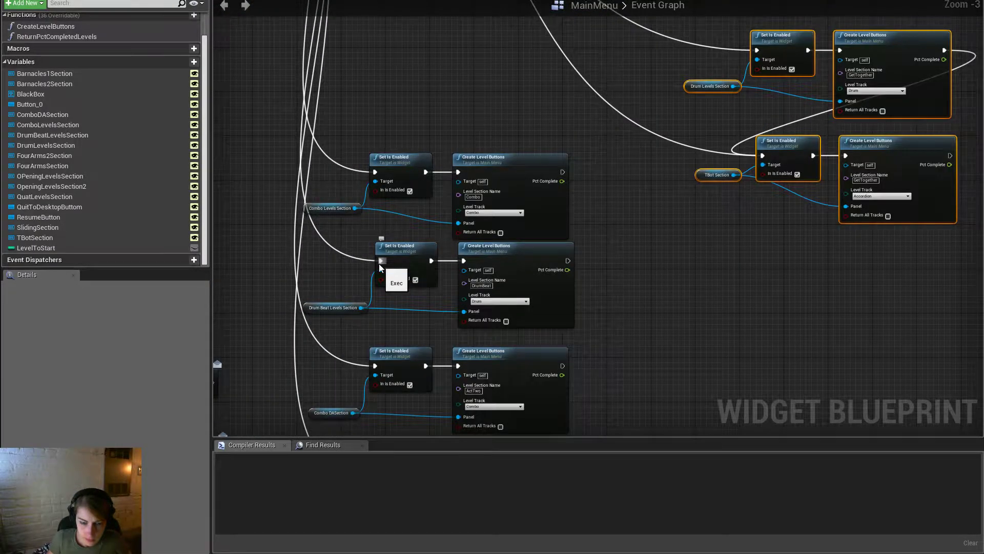
right_drag(574, 290, 569, 191)
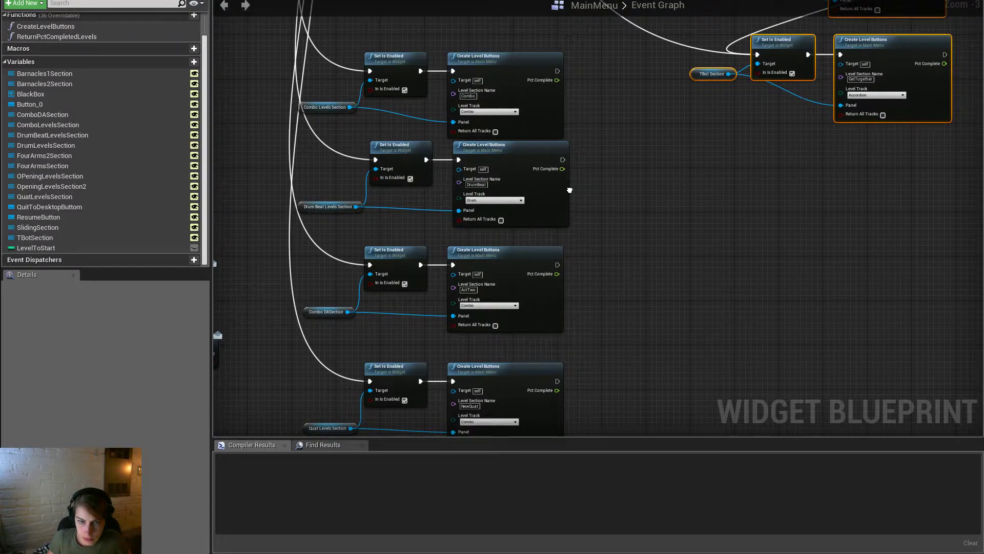
right_drag(570, 190, 578, 211)
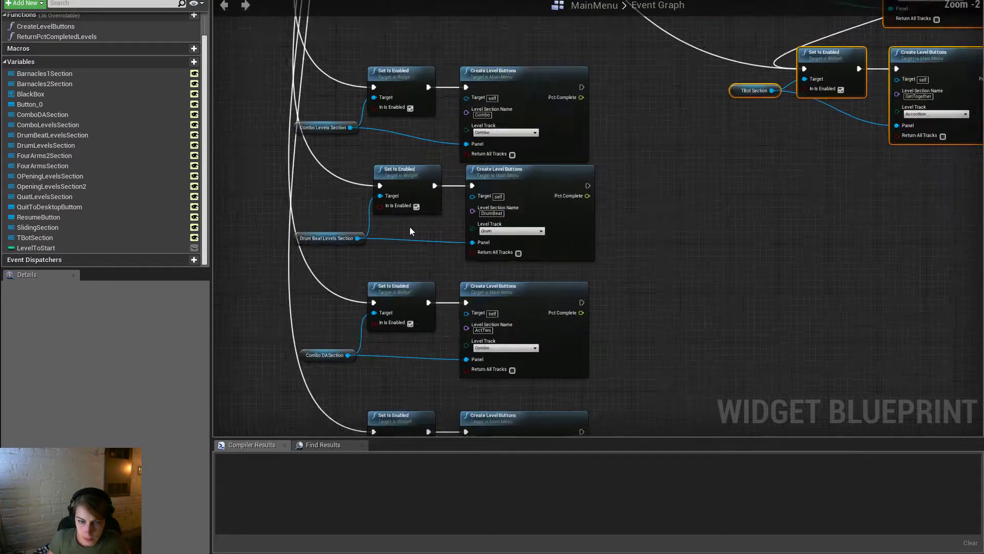
scroll(409, 229, up, 3)
scroll(408, 231, down, 2)
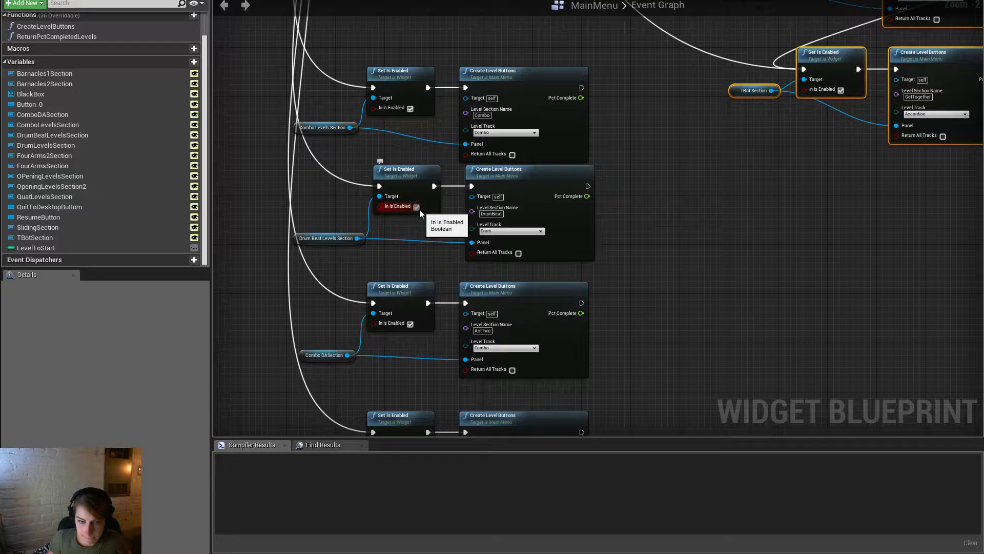
drag(622, 384, 288, 293)
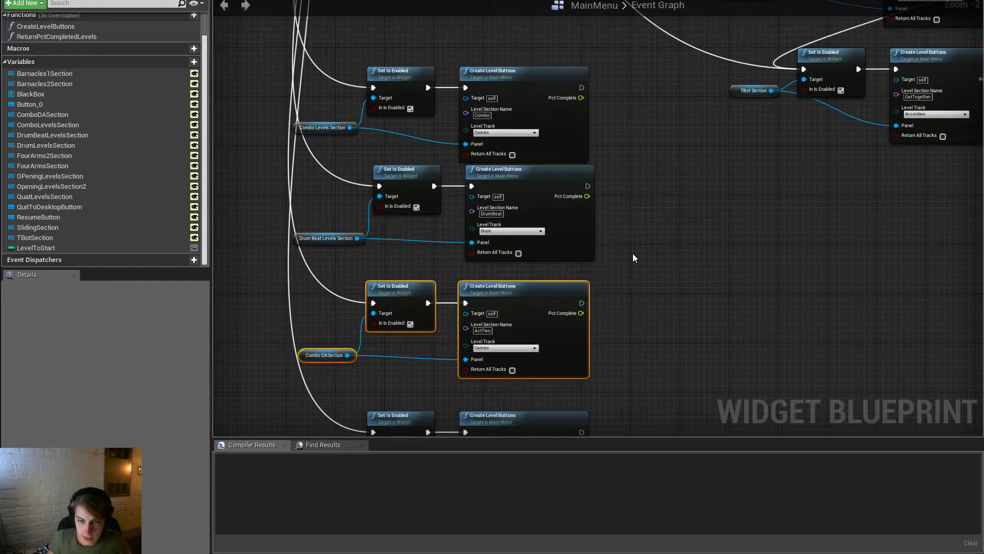
drag(633, 258, 280, 186)
right_drag(279, 186, 324, 81)
drag(454, 82, 424, 343)
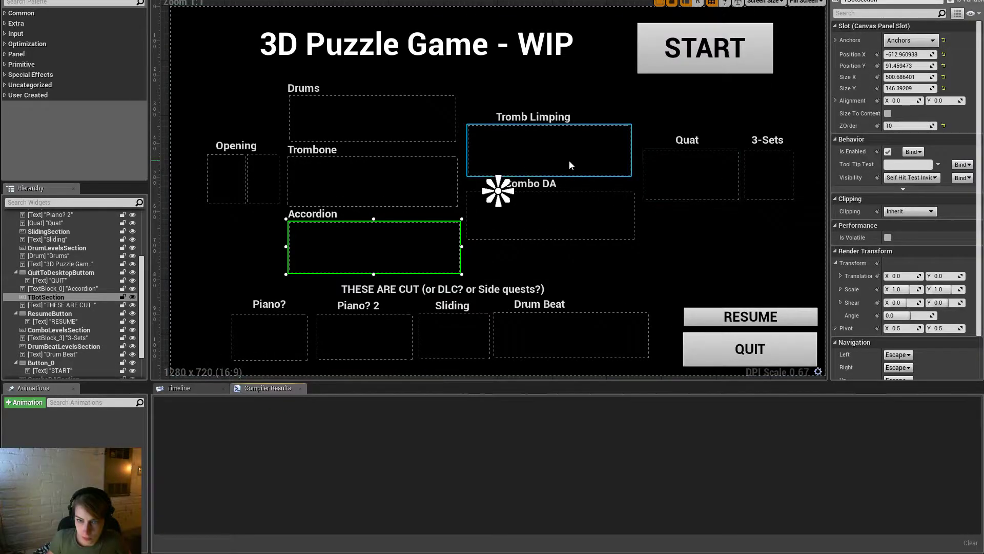
Check in the menu layout which section widgets hold the Tromb Limping and Combo DA levels, and return to the event graph
click(569, 160)
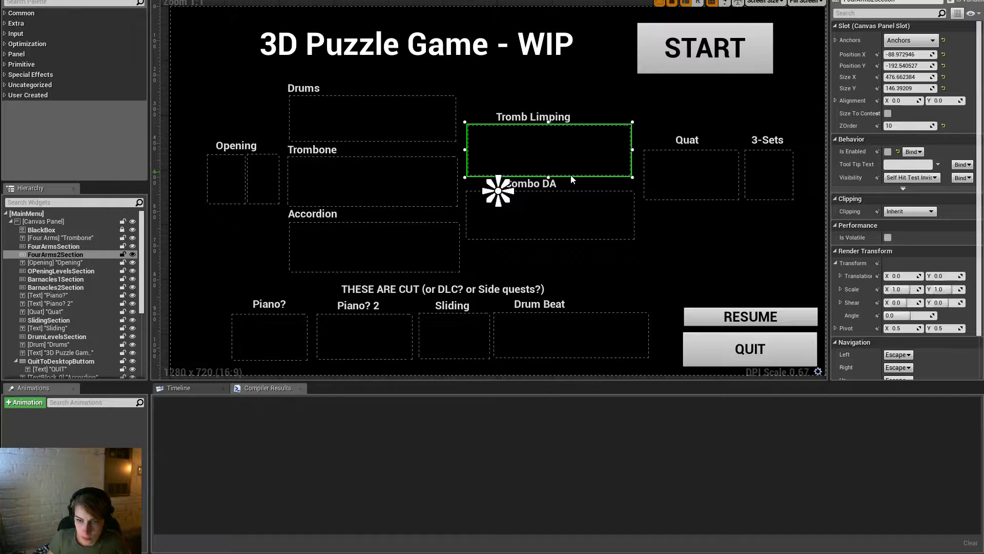
click(582, 204)
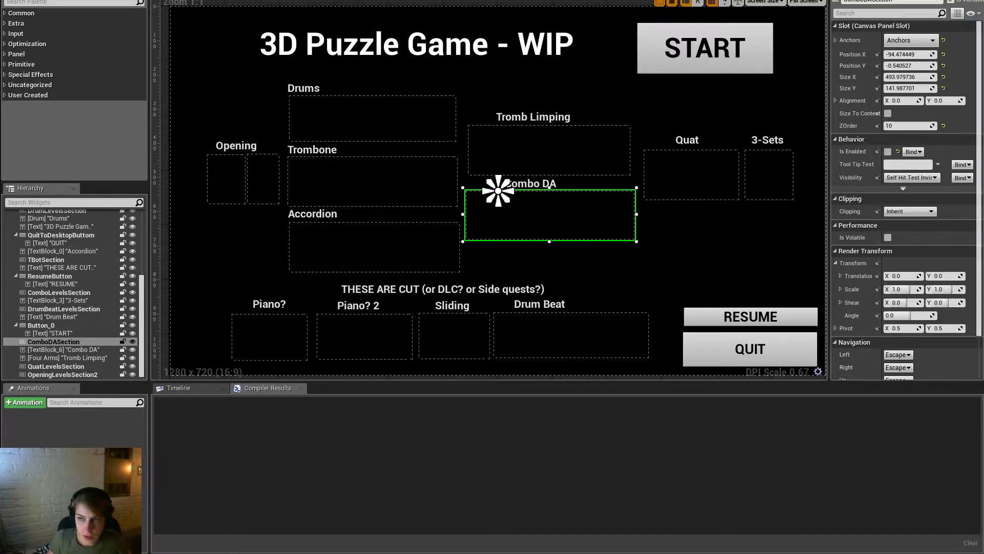
click(956, 2)
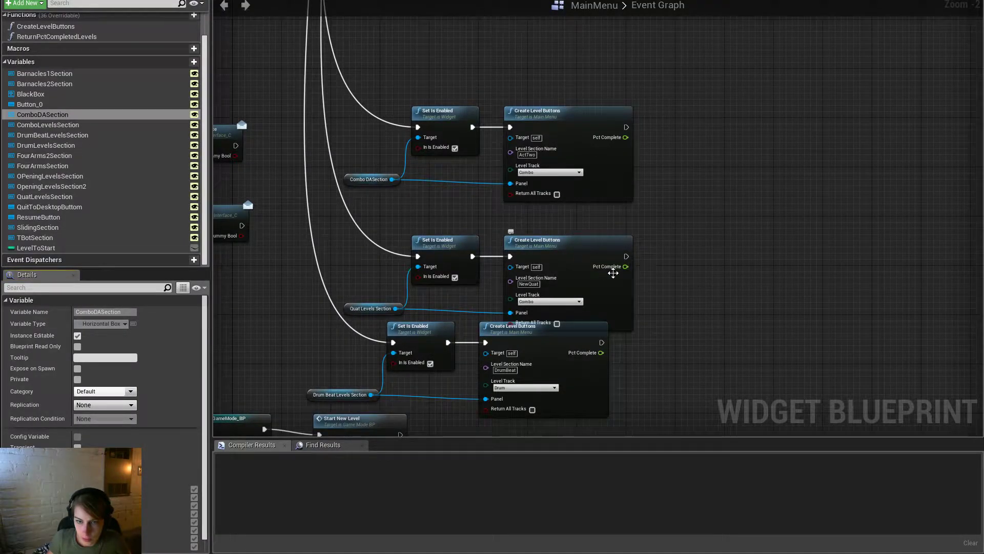
Shift the Combo DA Section nodes slightly and move the Quat Levels Section nodes out to the right, below the TBot Section group
drag(346, 69, 594, 186)
drag(601, 129, 606, 99)
drag(364, 237, 644, 314)
scroll(497, 377, down, 2)
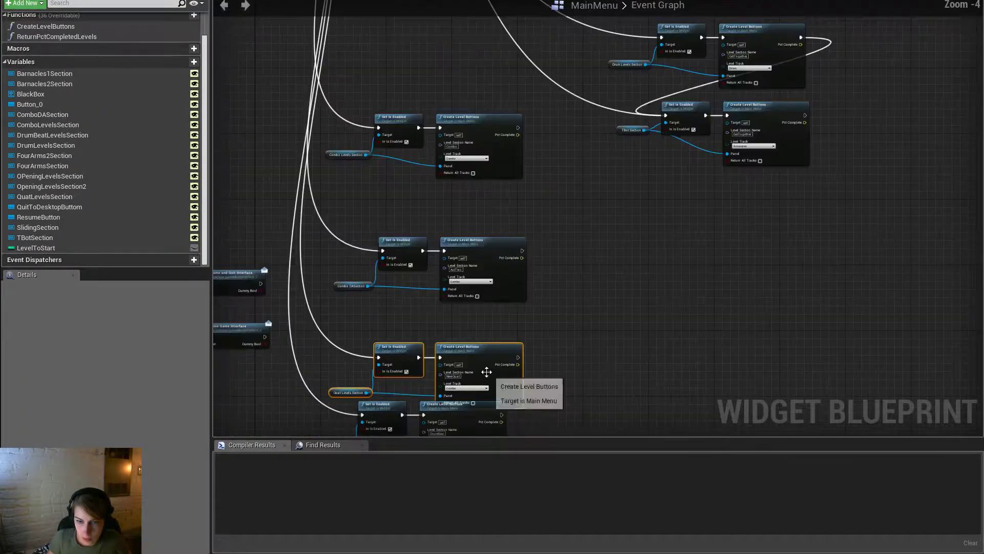
drag(476, 359, 793, 315)
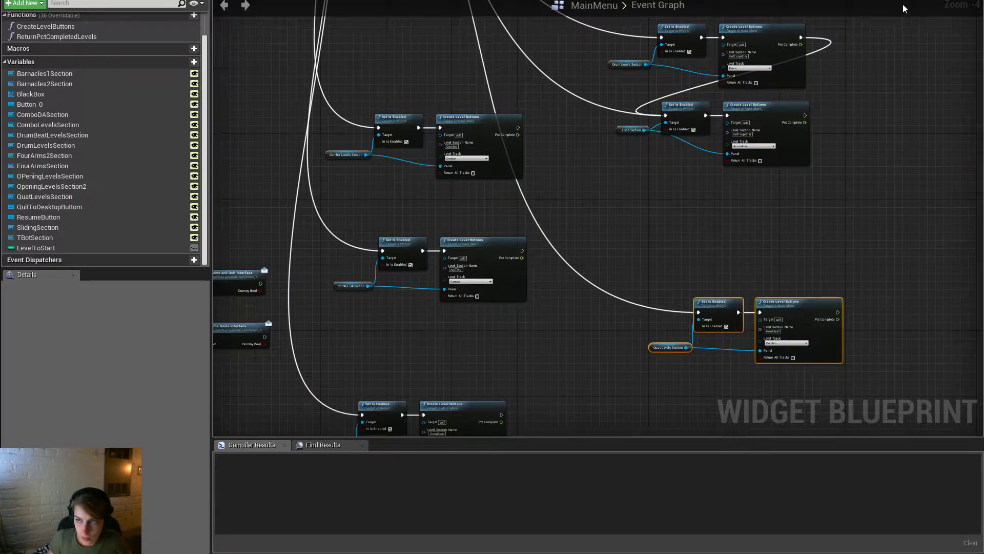
Check in the menu layout which section widgets hold the Quat and 3-Sets levels, and return to the event graph
click(948, 1)
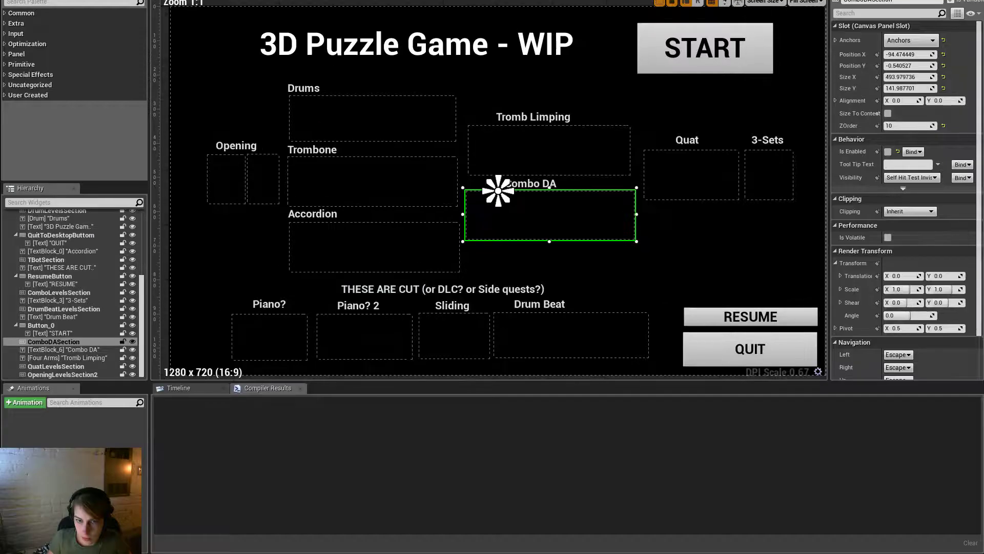
click(705, 193)
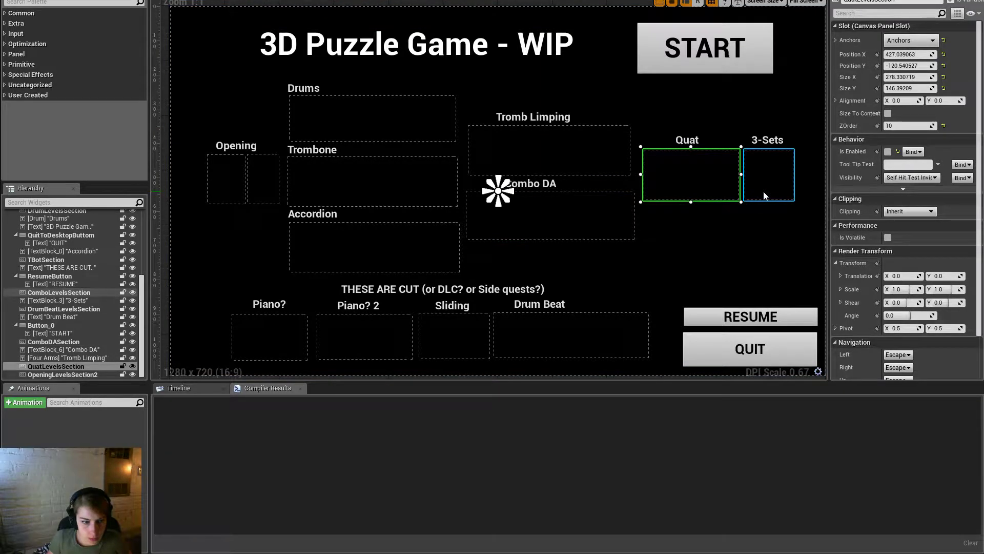
click(764, 196)
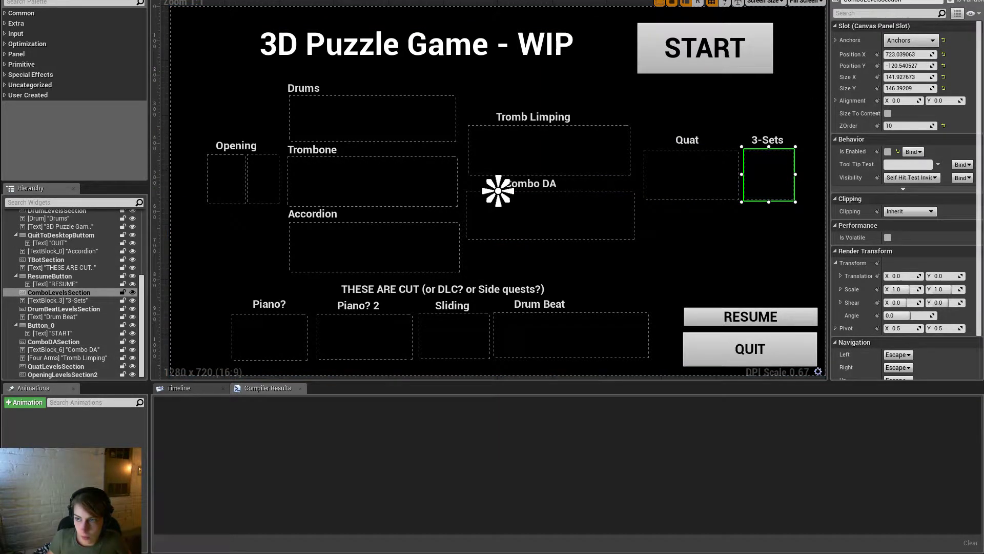
click(969, 2)
Move the Combo Levels Section nodes beneath the Quat Levels Section nodes and enclose both groups in a comment titled Finale
drag(345, 126, 508, 198)
drag(474, 133, 797, 387)
drag(589, 237, 871, 428)
key(c)
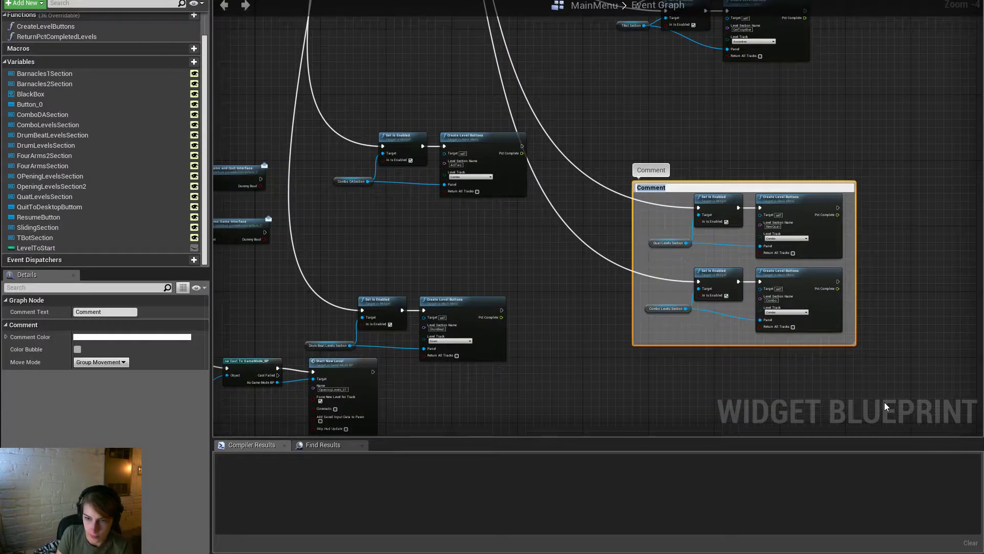
text(Final)
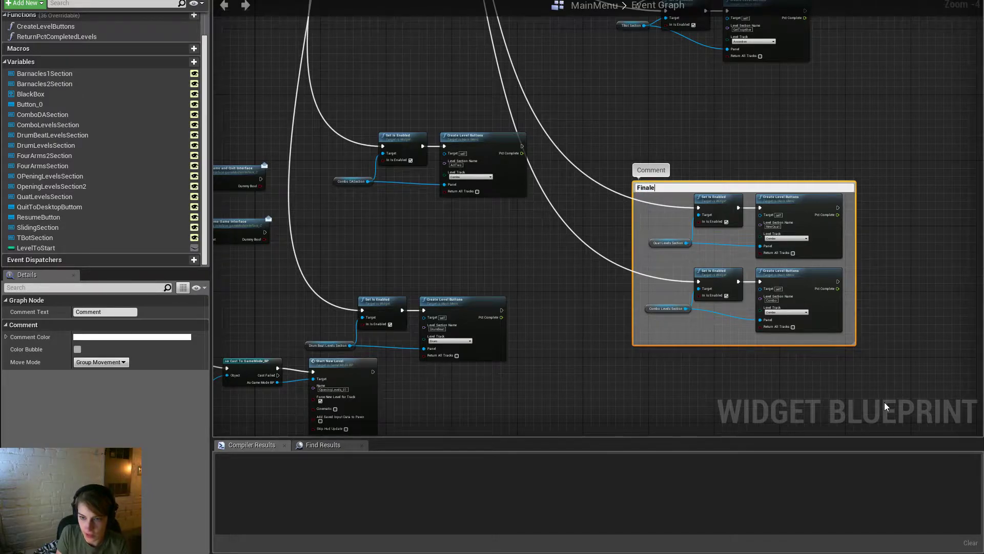
text(e)
key(Return)
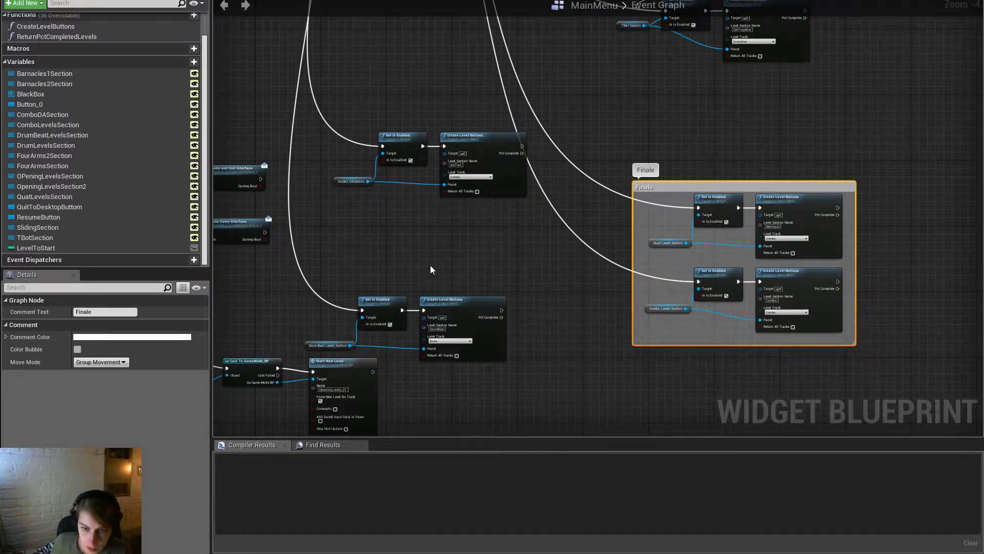
Reposition the Combo DA Section nodes higher in the graph, well above the Drum Beat Levels Section nodes
scroll(376, 200, up, 1)
drag(315, 115, 528, 199)
drag(522, 129, 499, 235)
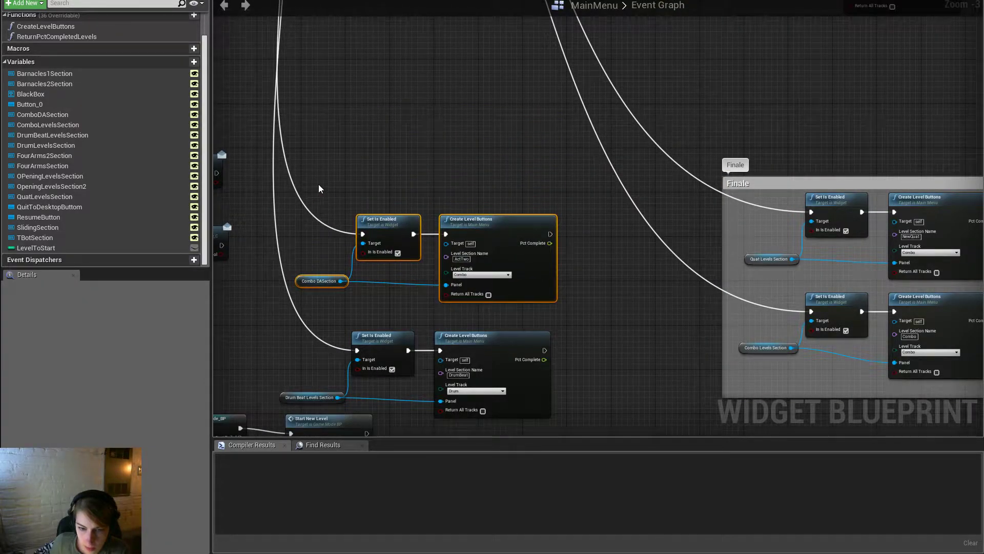
drag(399, 220, 403, 137)
right_drag(462, 264, 465, 358)
right_drag(766, 309, 604, 333)
right_drag(549, 183, 721, 238)
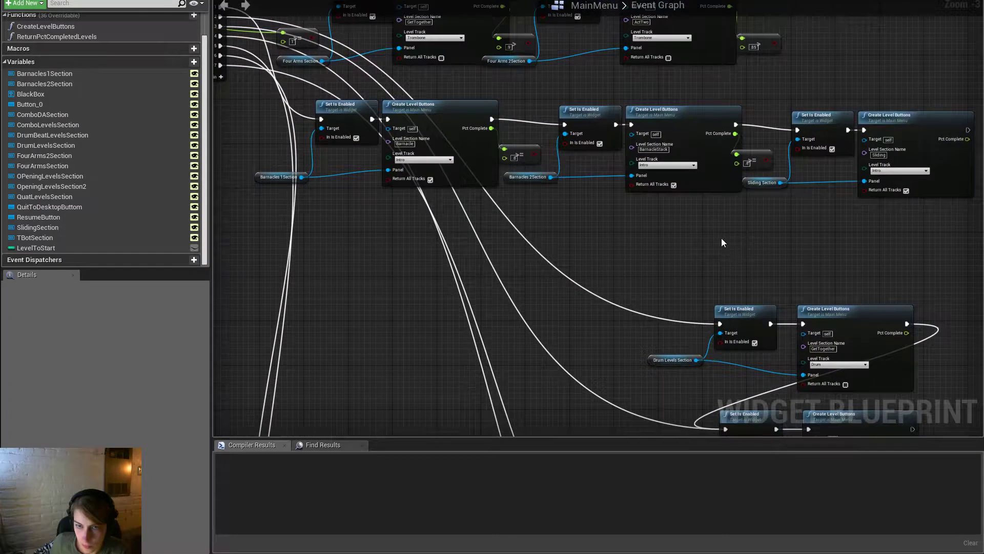
Move the Drum Beat Levels Section nodes to the end of the Barnacles and Sliding row and chain their execution after the Sliding Section's Create Level Buttons
scroll(721, 238, down, 1)
drag(878, 245, 388, 152)
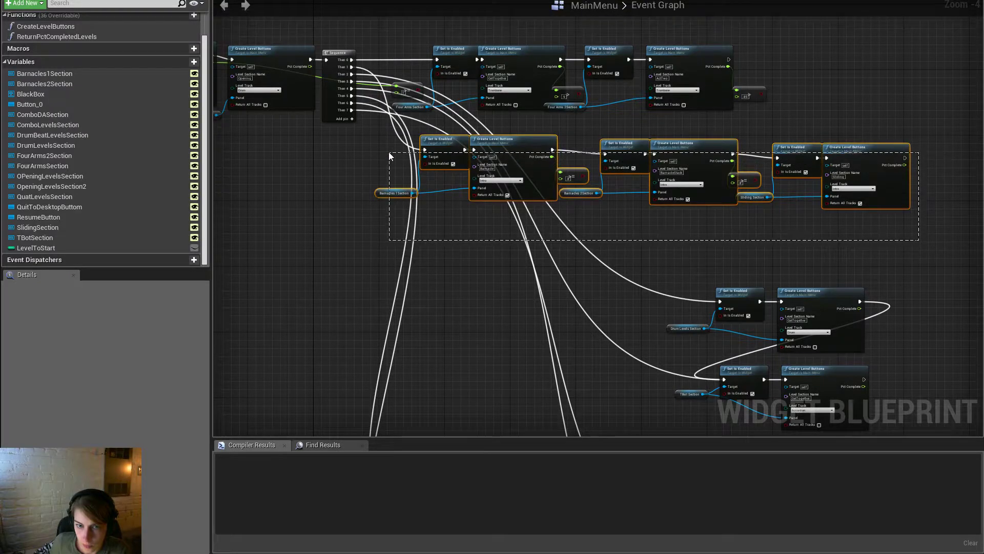
scroll(410, 143, down, 3)
scroll(458, 266, up, 3)
drag(370, 309, 943, 109)
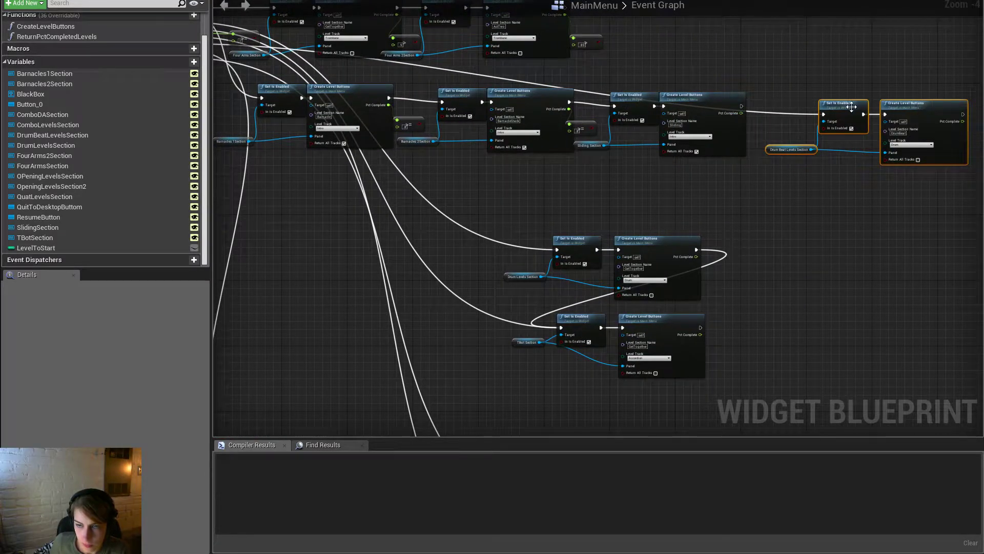
scroll(827, 113, up, 2)
drag(823, 116, 697, 106)
drag(823, 117, 700, 104)
drag(750, 79, 948, 222)
drag(950, 110, 939, 98)
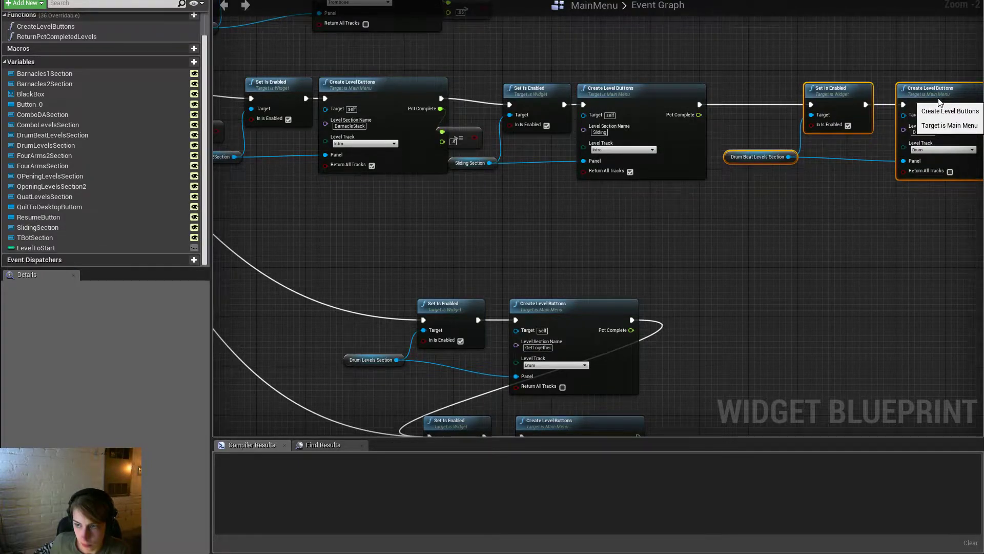
Remove the comparison node that follows the Barnacles 2 Section's Create Level Buttons
right_drag(788, 153, 714, 172)
right_drag(438, 101, 555, 131)
click(544, 159)
right_drag(489, 228, 682, 270)
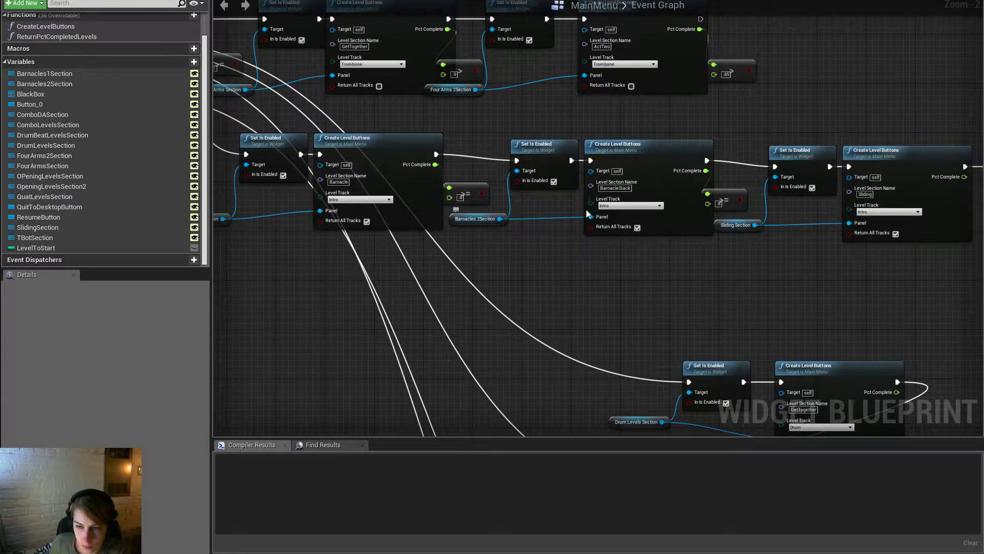
right_drag(503, 266, 617, 278)
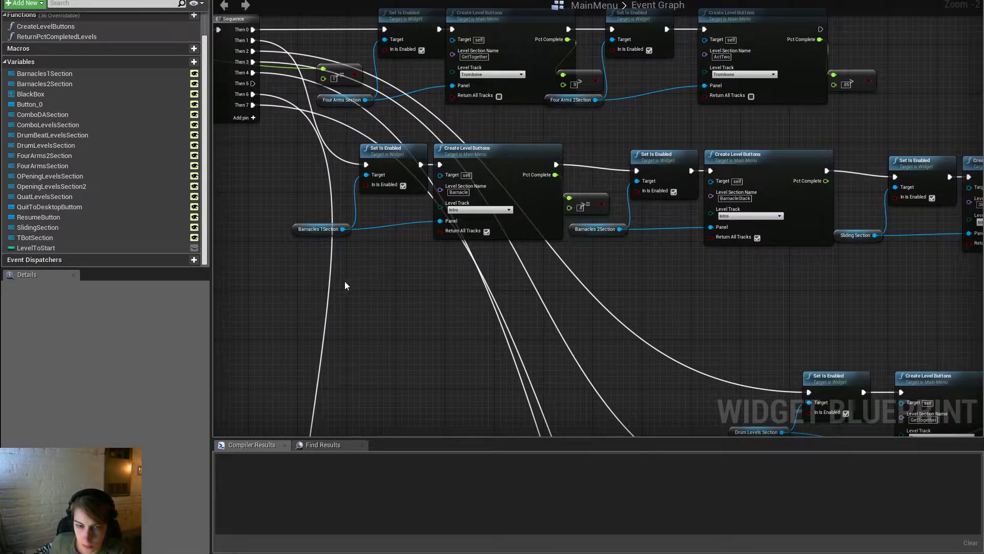
Move the Barnacles, Sliding and Drum Beat row out to the right and delete the comparison node after the Barnacles 1 Section
right_drag(548, 254, 445, 234)
scroll(445, 233, down, 3)
drag(829, 250, 236, 206)
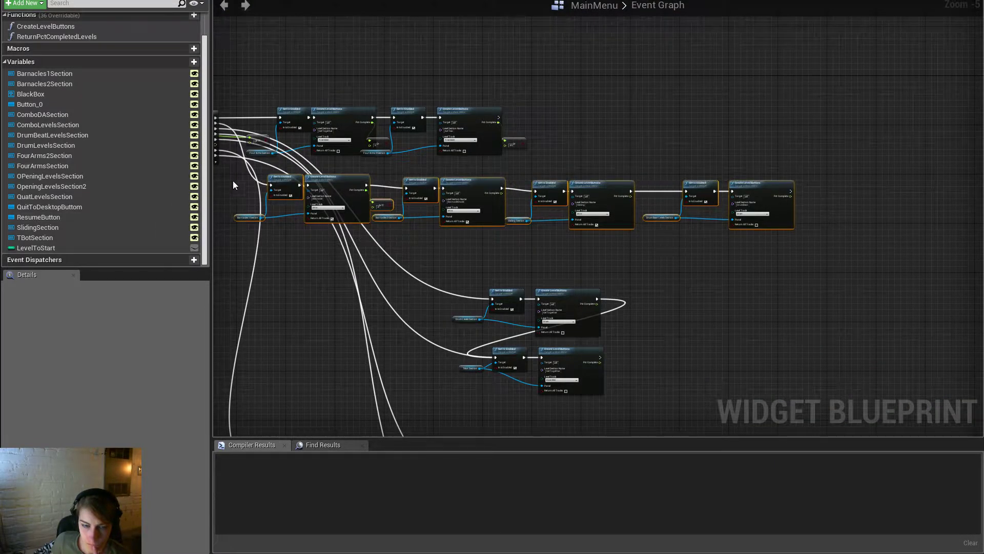
drag(304, 178, 660, 160)
right_drag(731, 198, 567, 187)
drag(588, 137, 583, 171)
key(Delete)
Enclose the Barnacles, Sliding and Drum Beat section nodes in a comment titled Extra stuff
right_drag(626, 188, 513, 207)
drag(414, 181, 889, 261)
key(c)
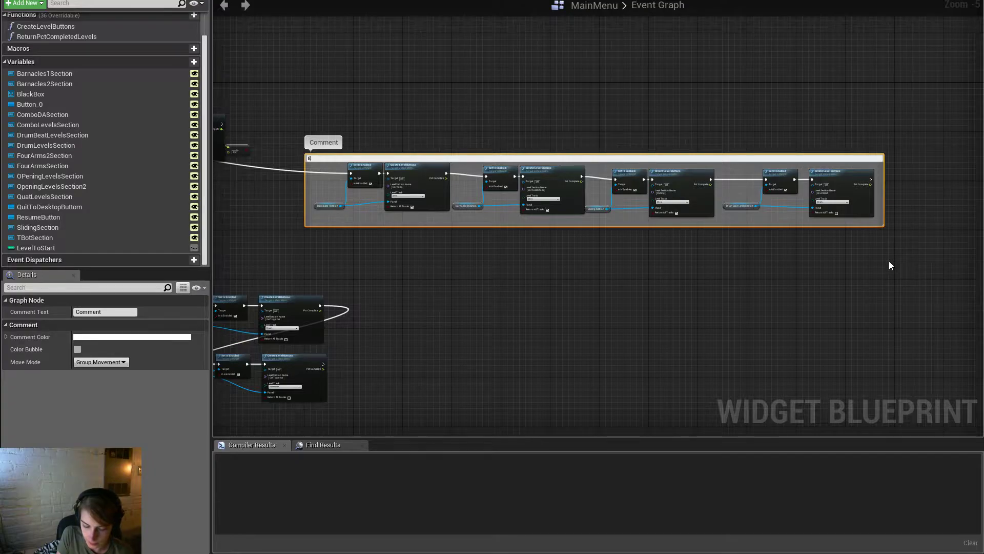
text(ff)
key(Return)
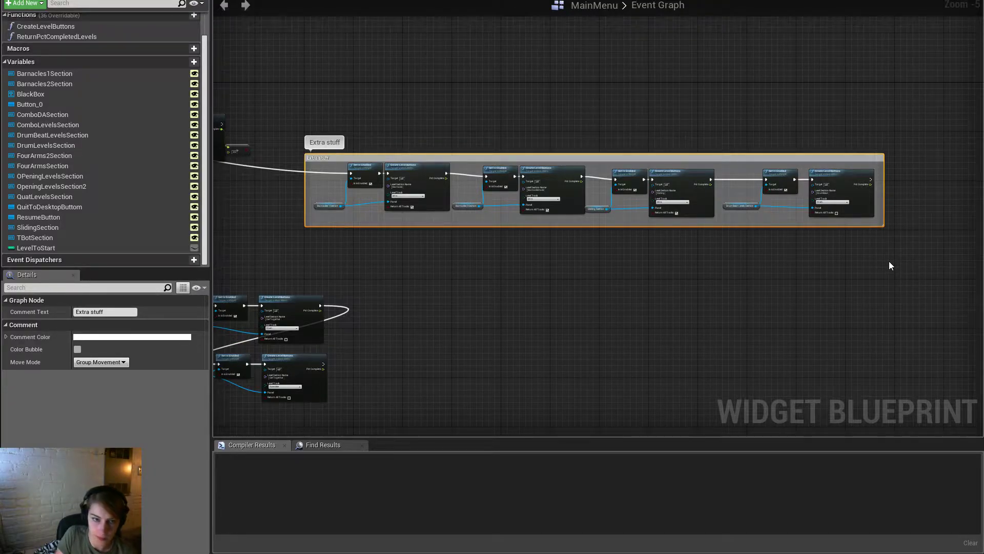
Enlarge the Extra stuff comment box downward and upward to make room around its nodes
scroll(337, 231, up, 2)
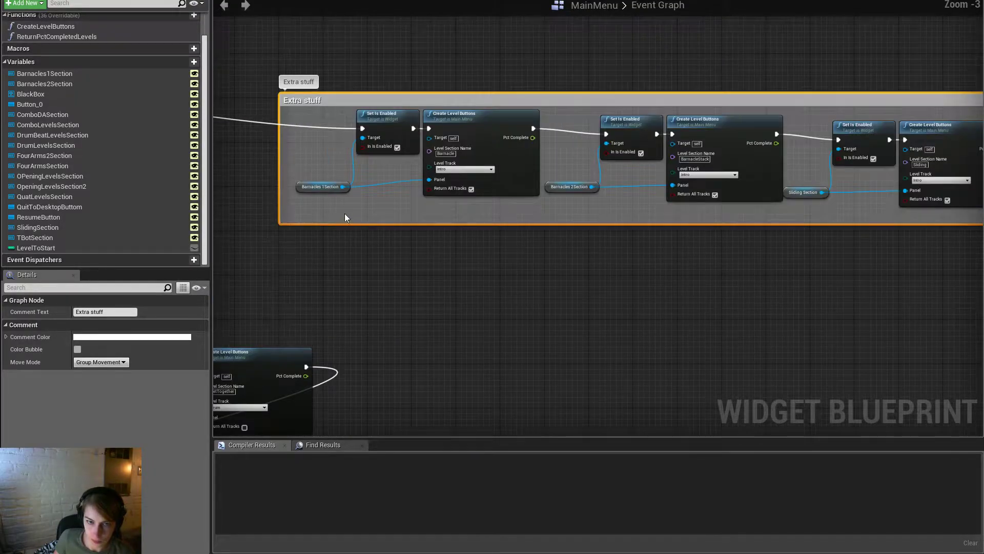
drag(379, 224, 370, 280)
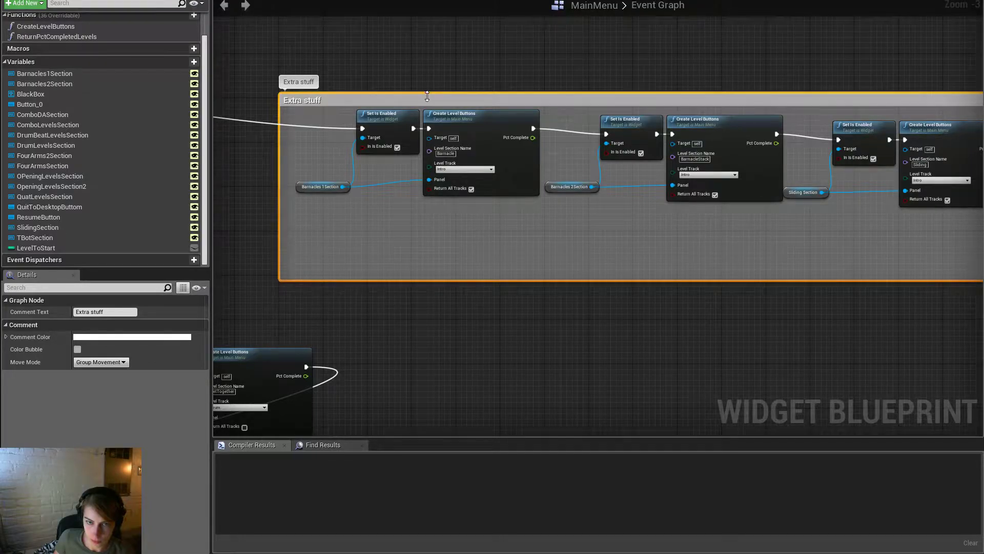
drag(427, 96, 427, 45)
click(309, 211)
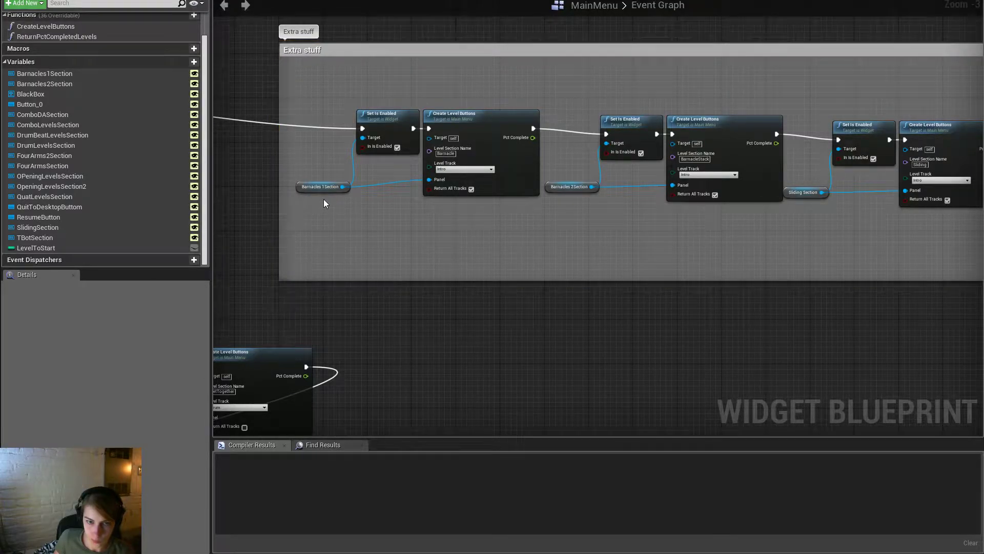
Promote the Barnacles 1 Section's In Is Enabled input to a Boolean variable named enableAct_extras and wire it to the Barnacles 2 Section's input too
drag(364, 147, 357, 238)
click(399, 270)
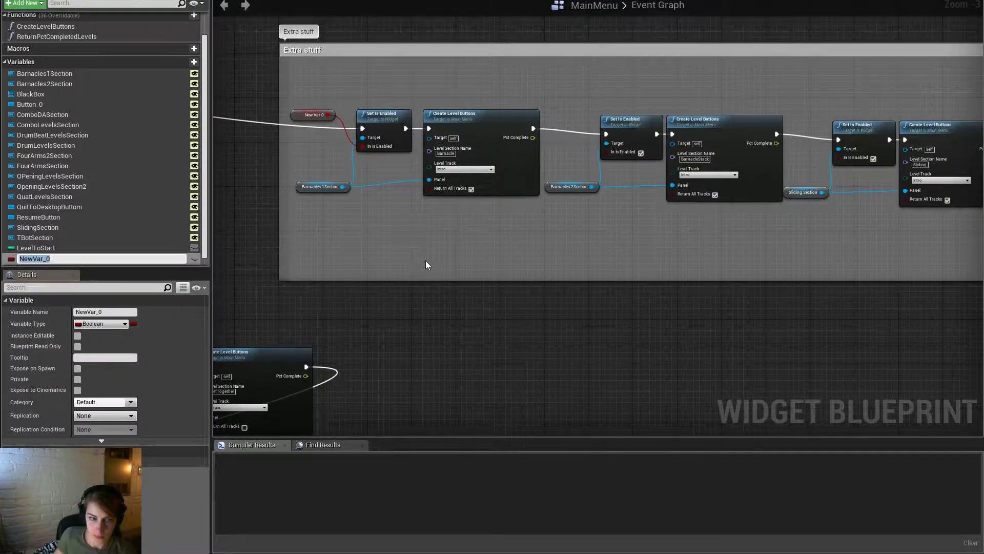
text(ena)
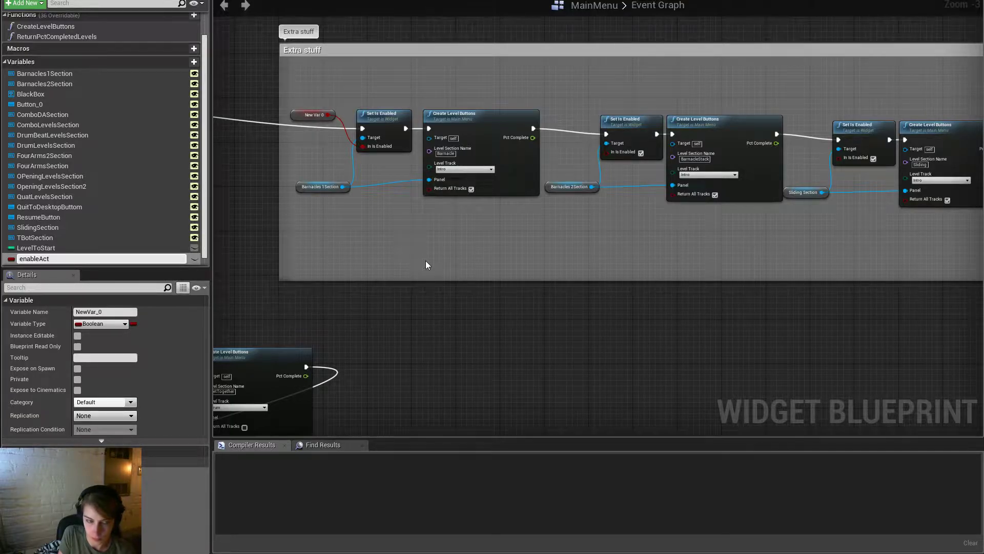
text(bleAct_e)
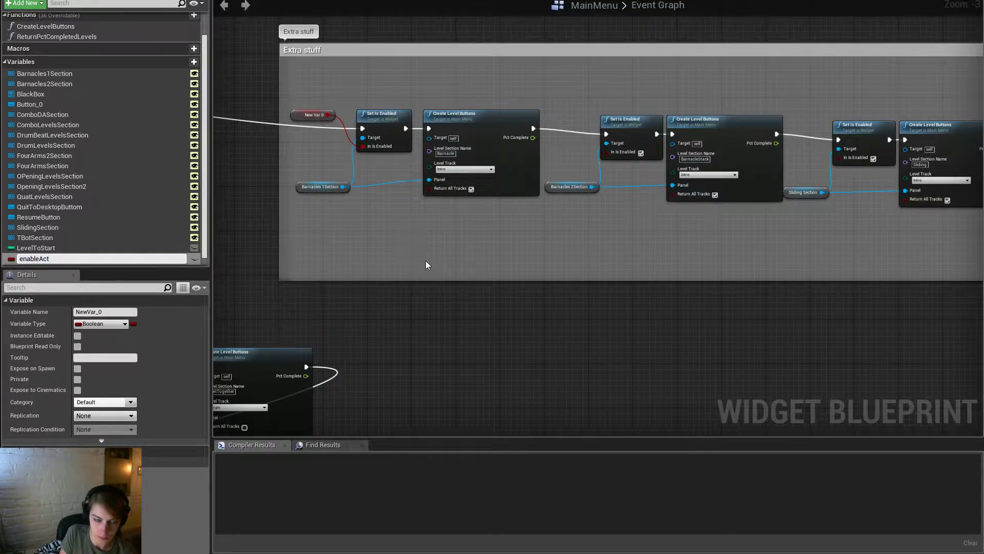
text(xtras)
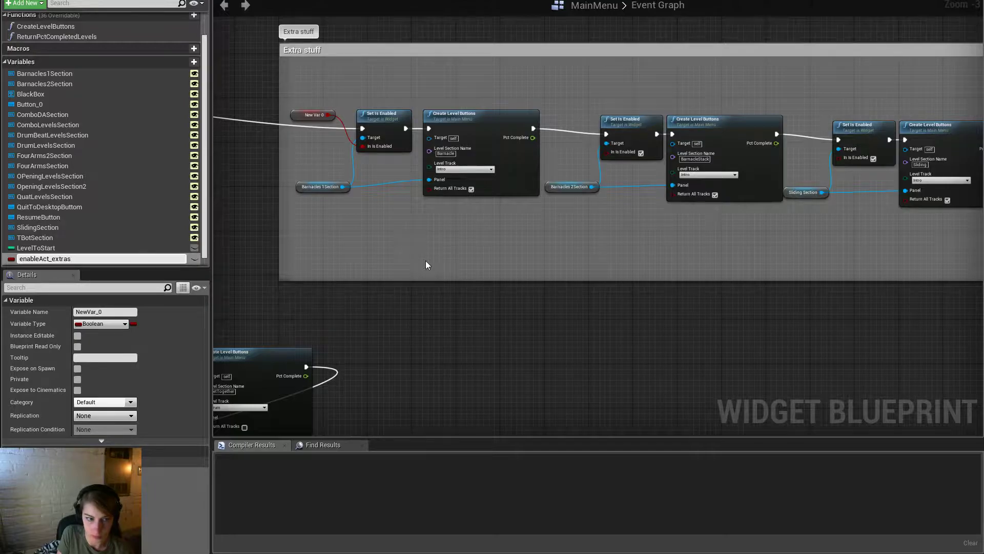
key(Return)
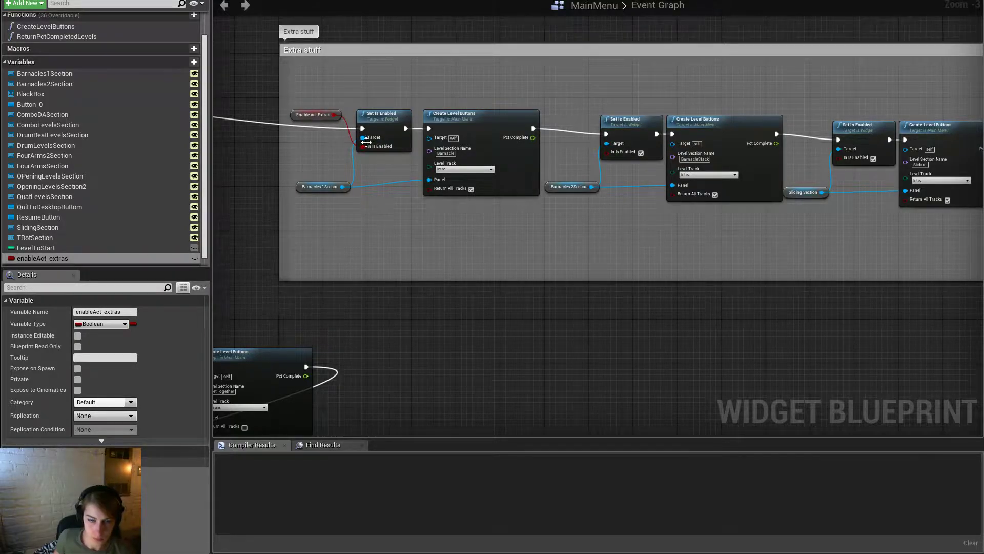
drag(329, 113, 347, 248)
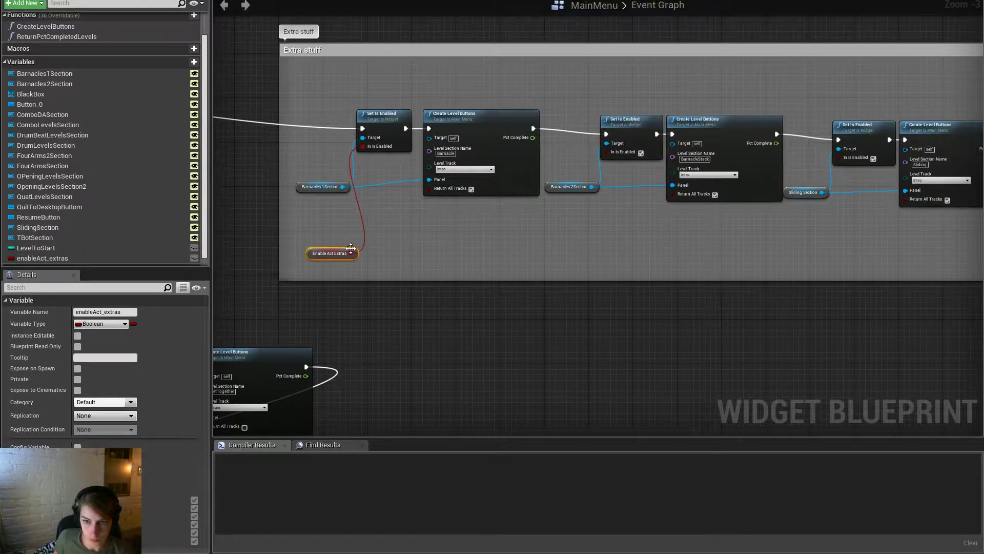
drag(622, 152, 352, 253)
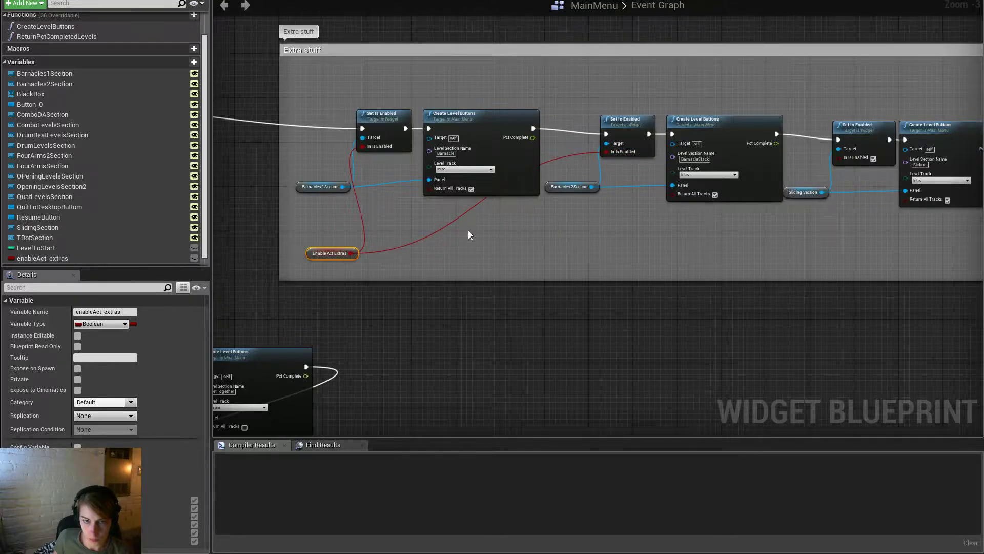
Stack the Barnacles 1, Barnacles 2 and Sliding section nodes vertically inside the Extra stuff comment
scroll(469, 229, down, 2)
drag(518, 126, 508, 22)
drag(372, 124, 510, 215)
drag(482, 168, 621, 115)
drag(504, 92, 644, 235)
drag(605, 120, 500, 66)
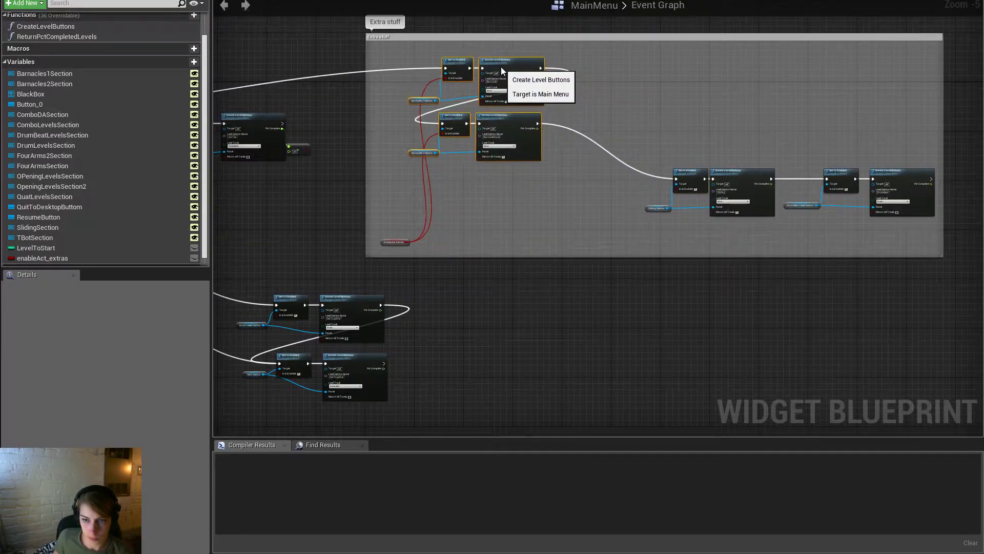
drag(641, 156, 728, 218)
drag(746, 186, 517, 198)
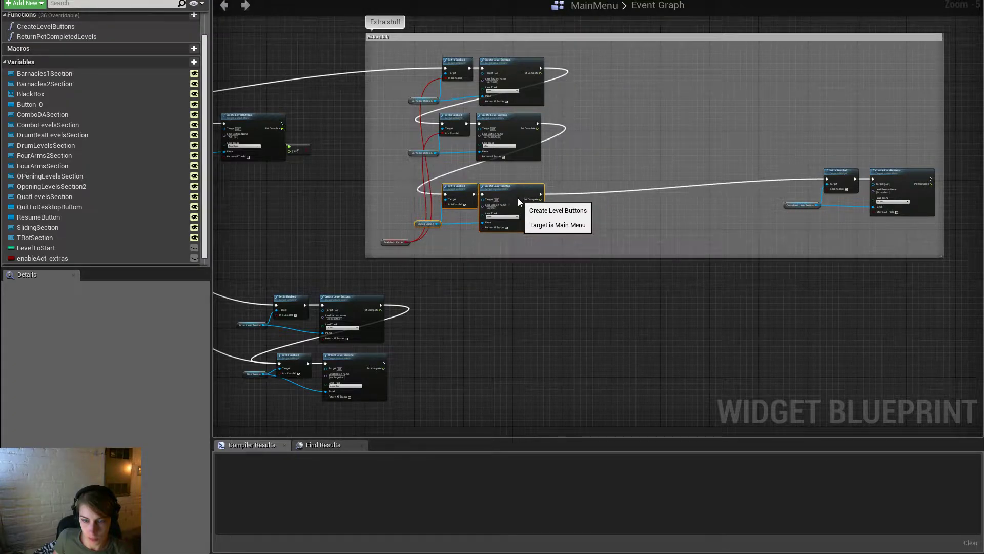
click(591, 236)
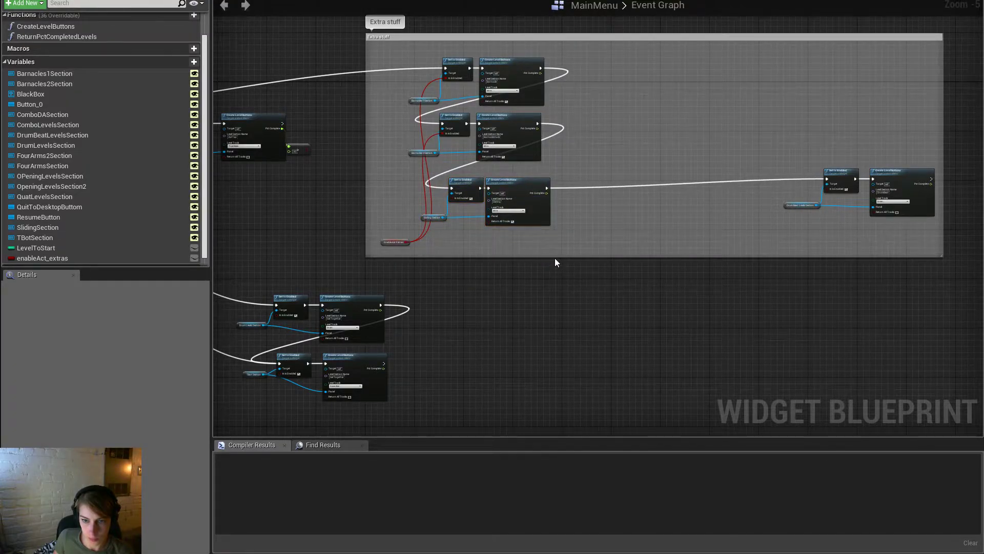
Place the Drum Beat Levels nodes beneath the Sliding Section within the extended comment and wire enableAct_extras to both sections' In Is Enabled inputs
drag(554, 257, 555, 287)
drag(747, 159, 878, 233)
drag(839, 179, 502, 144)
scroll(453, 250, up, 3)
right_drag(339, 179, 404, 328)
drag(404, 339, 367, 361)
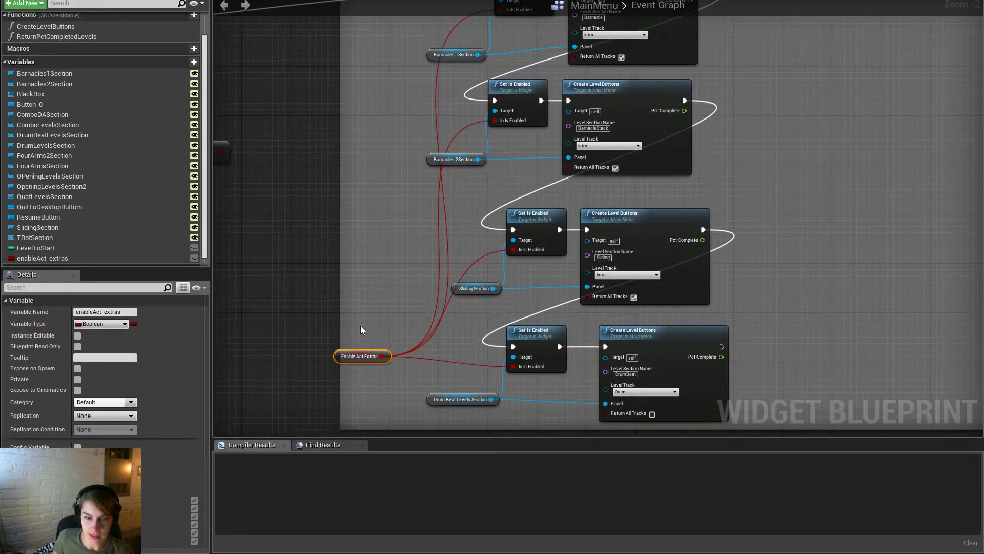
Resize the Extra stuff comment to fit its stacked nodes and move the group farther up and to the right
drag(343, 323, 306, 319)
right_drag(363, 319, 258, 317)
scroll(258, 317, down, 3)
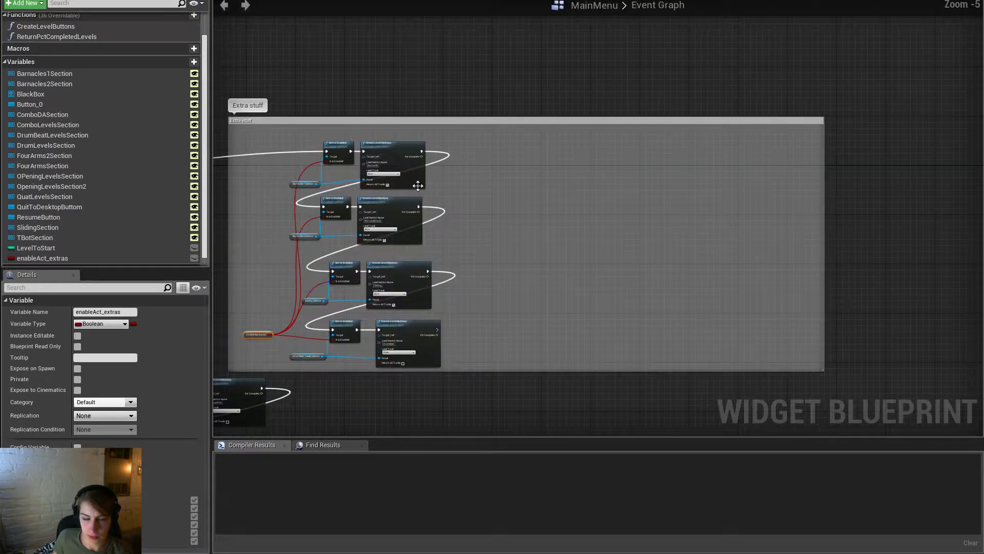
right_drag(639, 183, 722, 177)
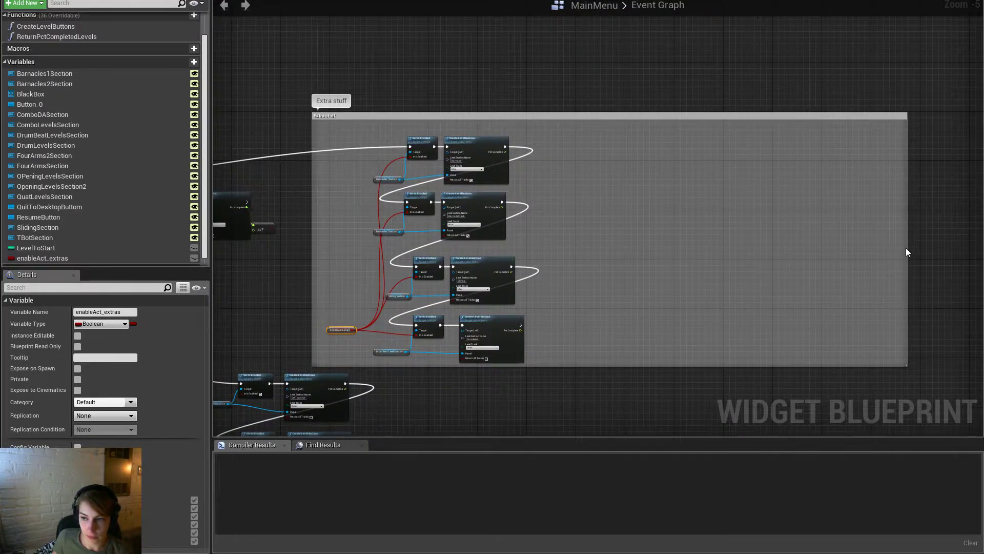
drag(907, 250, 545, 255)
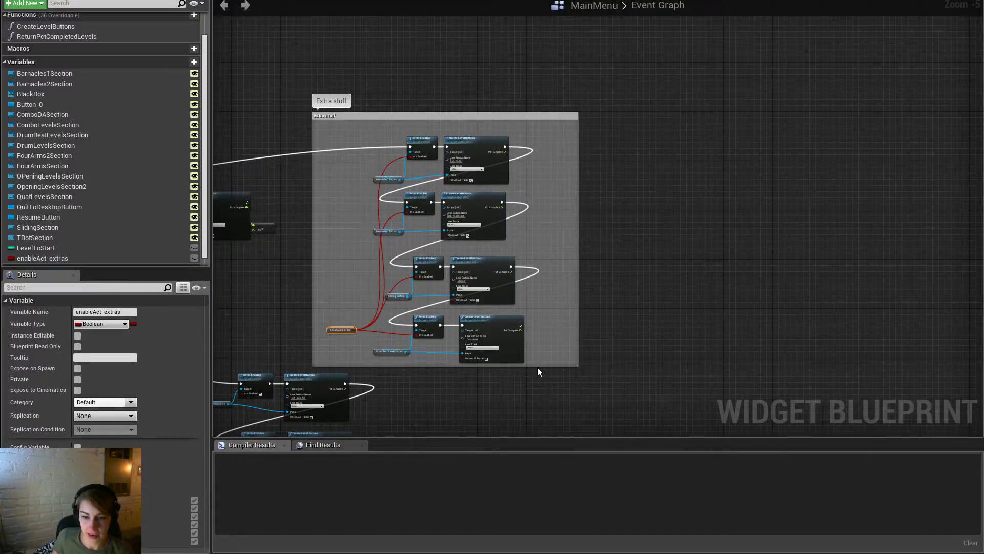
drag(536, 366, 535, 383)
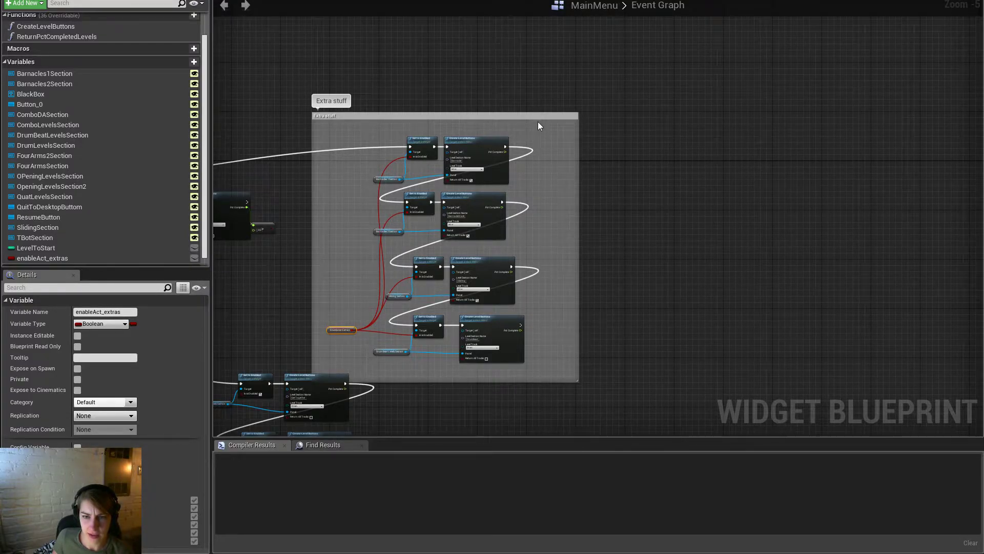
drag(535, 122, 648, 87)
Examine the remaining ungrouped section nodes, especially how the Drum Levels and TBot sections are connected to the Sequence
click(311, 295)
right_drag(311, 296, 541, 236)
scroll(518, 294, down, 3)
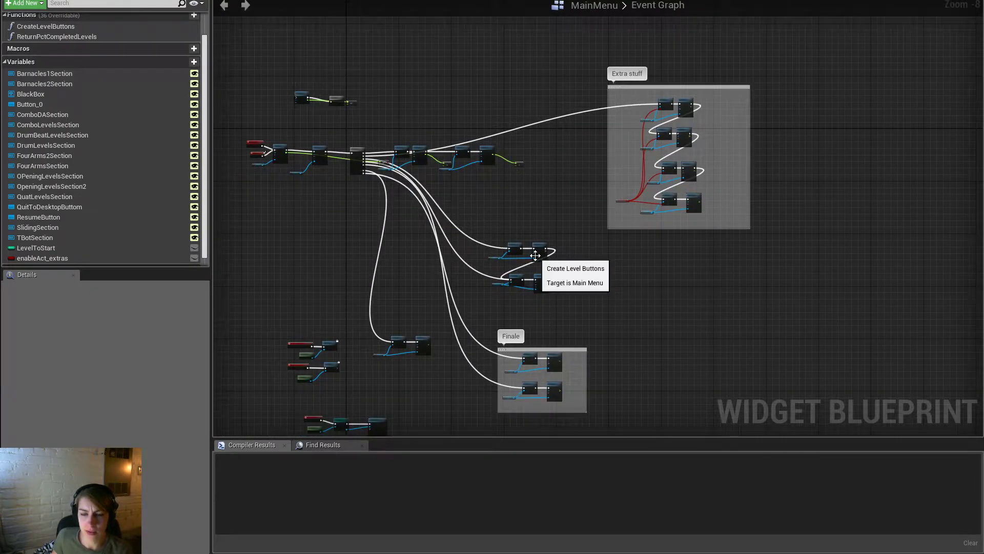
scroll(601, 337, up, 2)
scroll(584, 313, down, 1)
scroll(476, 293, up, 3)
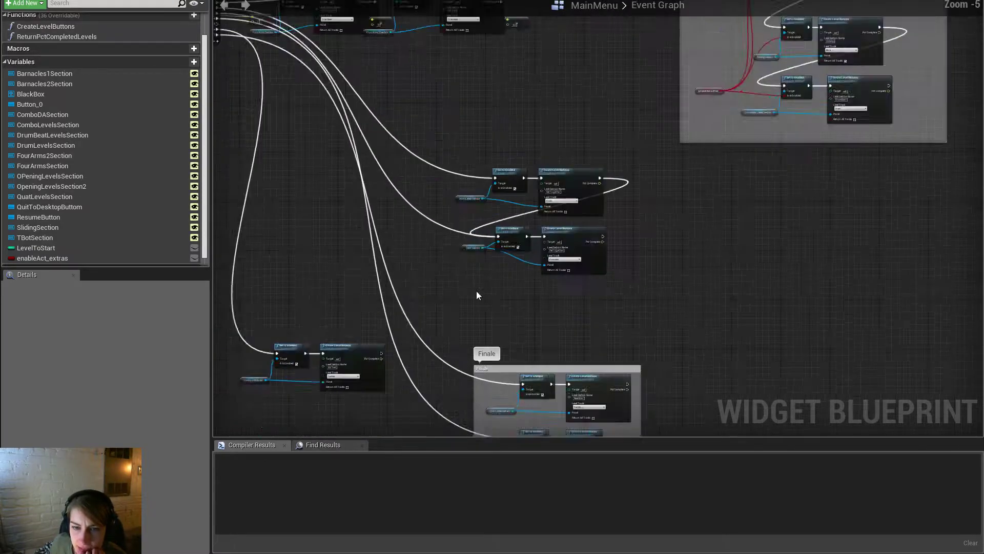
right_drag(664, 245, 649, 299)
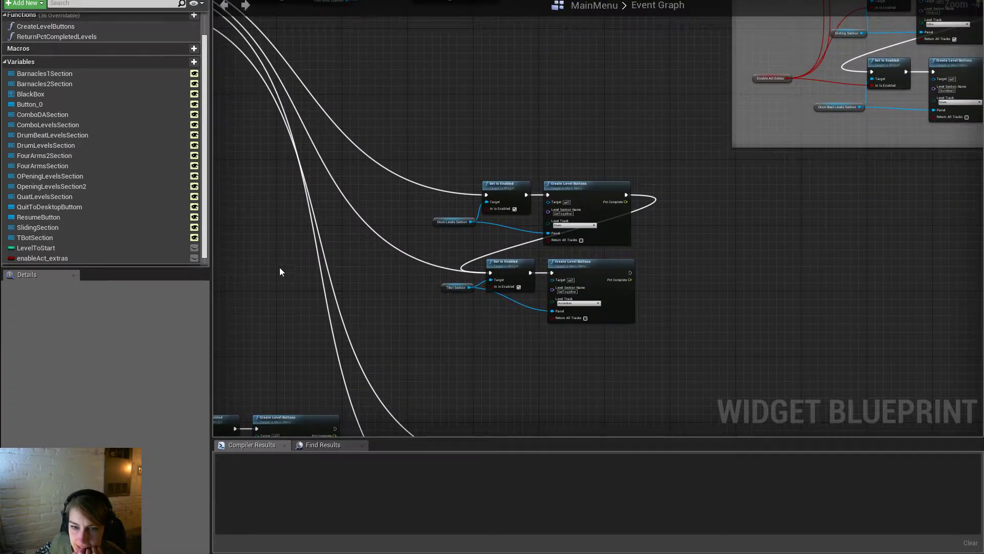
scroll(484, 262, up, 3)
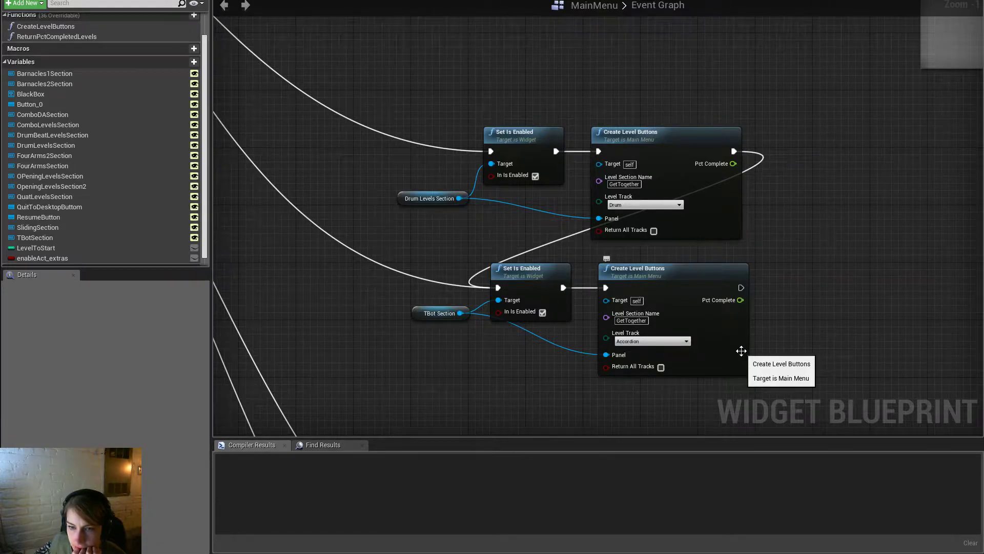
Delete the comparison nodes around the Four Arms Section and move the Four Arms 2 Section nodes down and to the left
scroll(741, 351, down, 2)
right_drag(491, 146, 621, 389)
drag(752, 265, 528, 210)
click(487, 157)
key(Delete)
drag(767, 221, 301, 261)
right_drag(377, 54, 462, 353)
drag(538, 201, 342, 175)
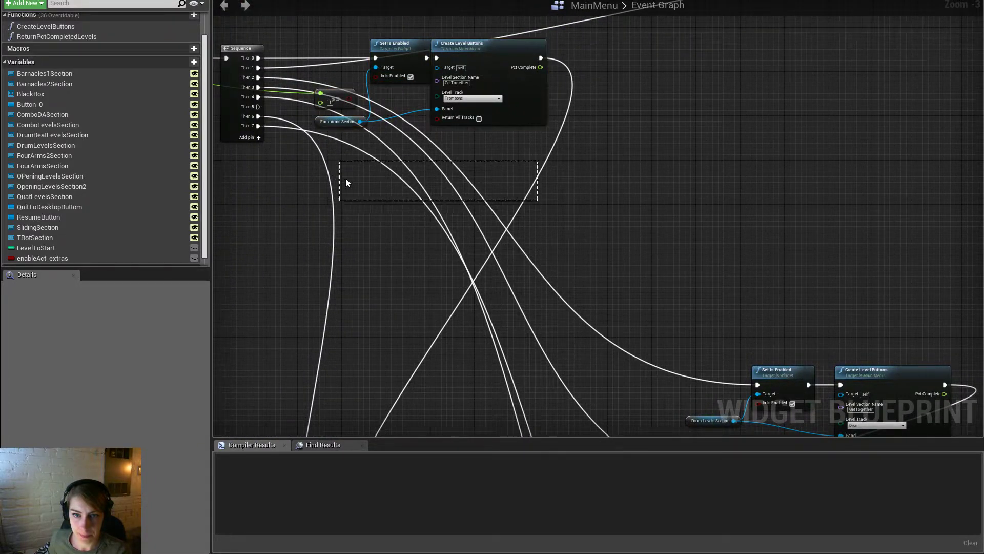
key(Delete)
Move the Four Arms Section nodes above the Drum Levels Section and break the execution links into the Drum Levels and TBot sections
drag(328, 37, 485, 134)
drag(408, 60, 781, 219)
right_drag(698, 202, 560, 61)
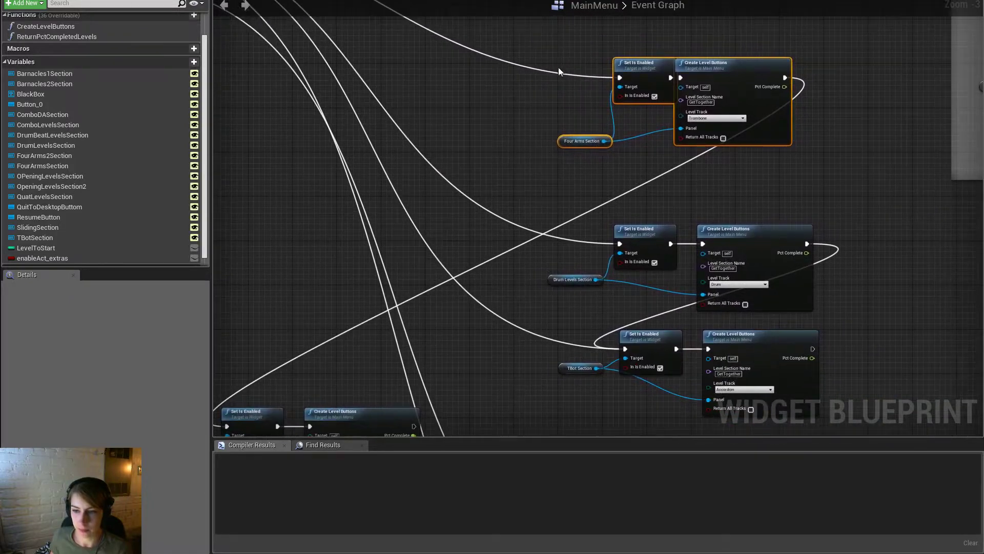
alt+click(621, 243)
alt+click(625, 349)
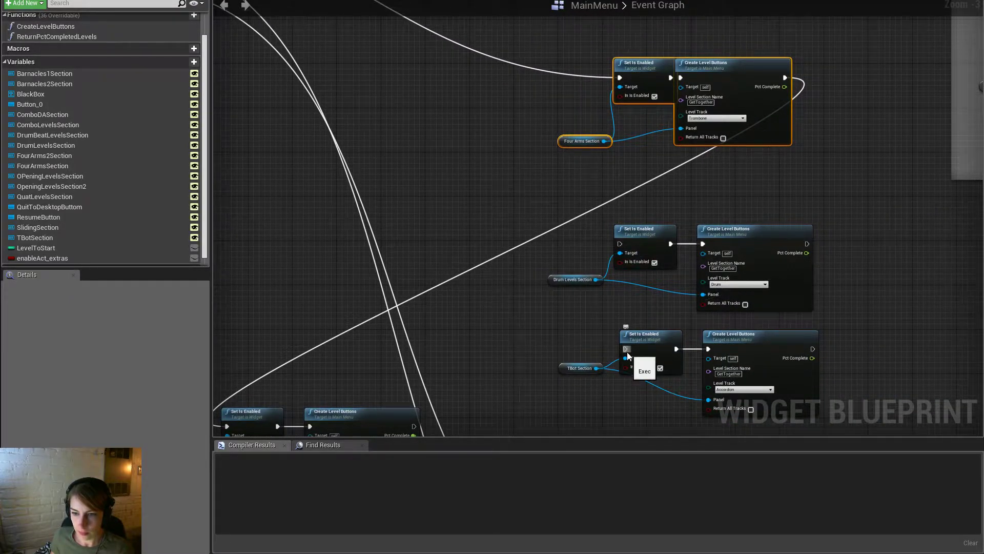
Chain the Four Arms, Drum Levels and TBot sections in order with execution links and move the Four Arms nodes closer above the Drum Levels nodes
drag(806, 243, 624, 349)
drag(785, 78, 623, 244)
drag(846, 175, 553, 56)
drag(674, 88, 689, 126)
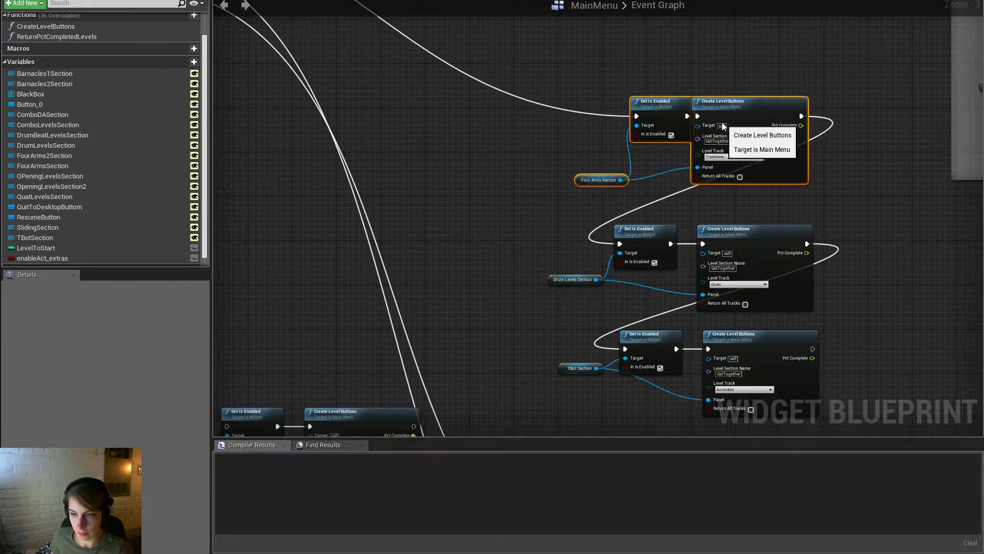
Wrap the chained Four Arms, Drum Levels and TBot section nodes in a comment titled "Act 1"
scroll(689, 126, down, 2)
drag(598, 91, 756, 289)
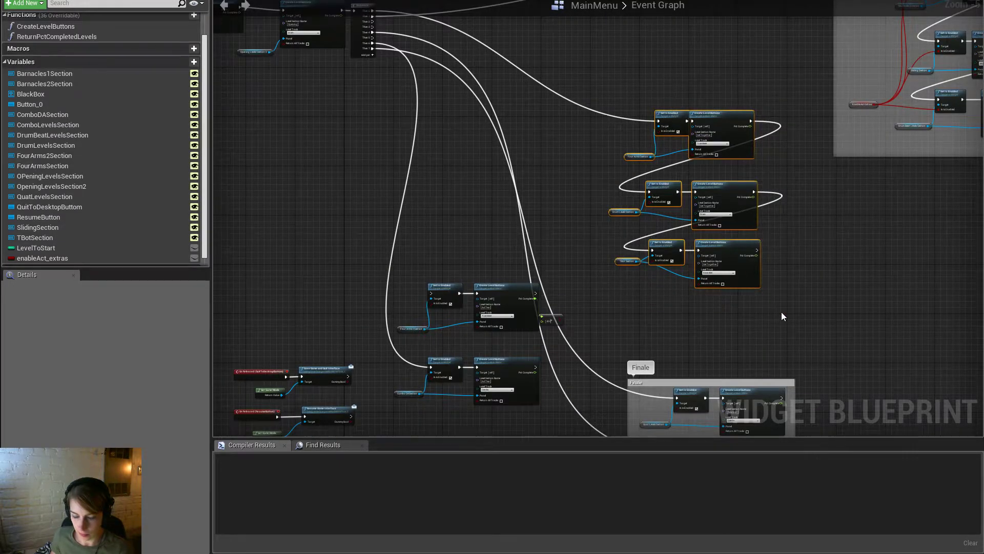
text(cA)
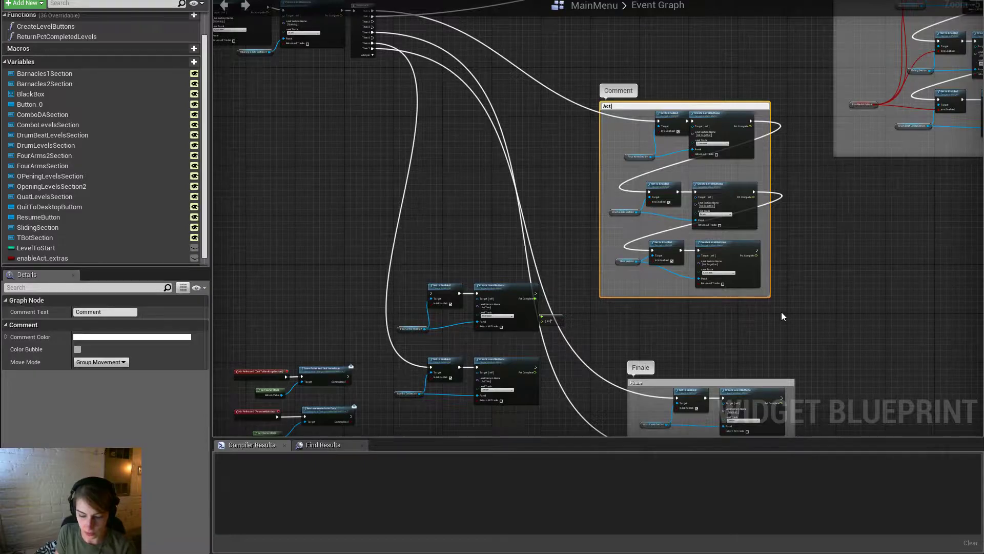
key(Return)
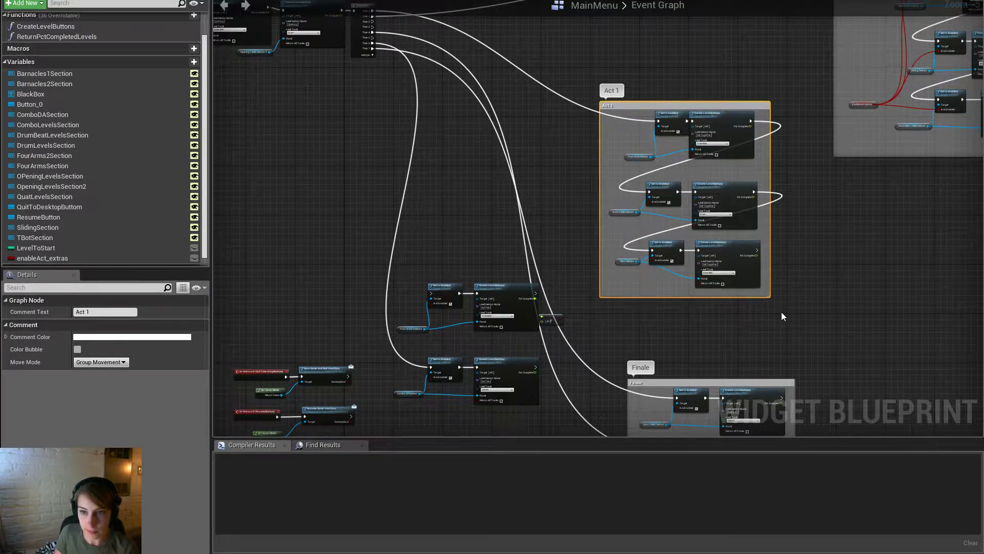
click(820, 276)
Move the Act 1 group up and to the left beside the Sequence and extend its comment's left edge
right_drag(743, 232, 734, 353)
drag(622, 226, 569, 119)
scroll(577, 151, up, 1)
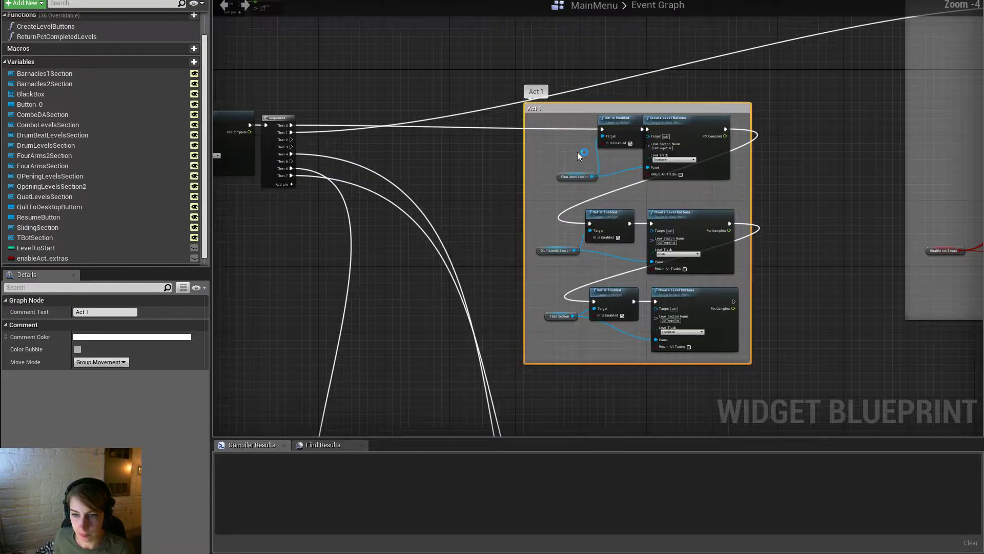
drag(524, 204, 481, 204)
Promote the Four Arms Section's In Is Enabled input to a Boolean variable named enableAct_GetTogether
drag(607, 146, 514, 189)
click(583, 217)
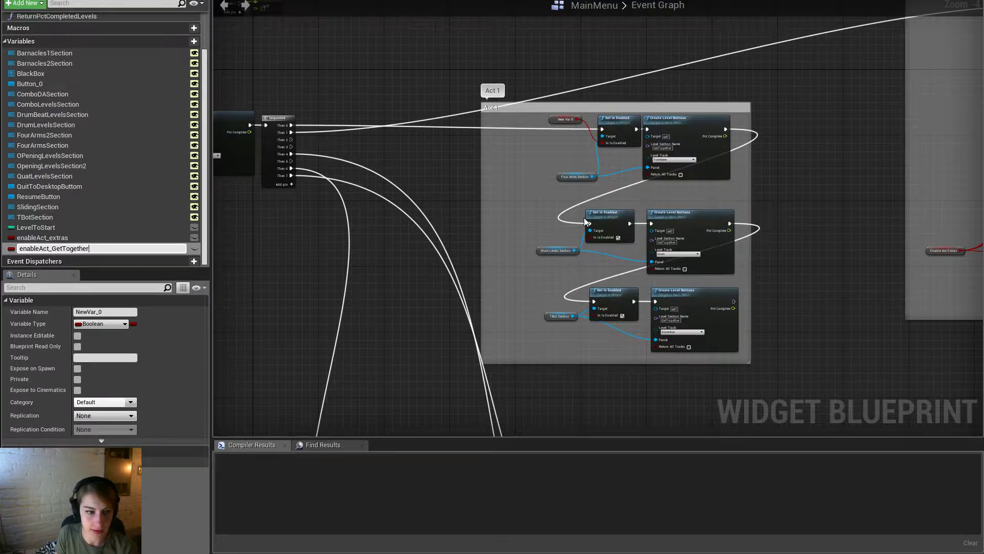
key(Return)
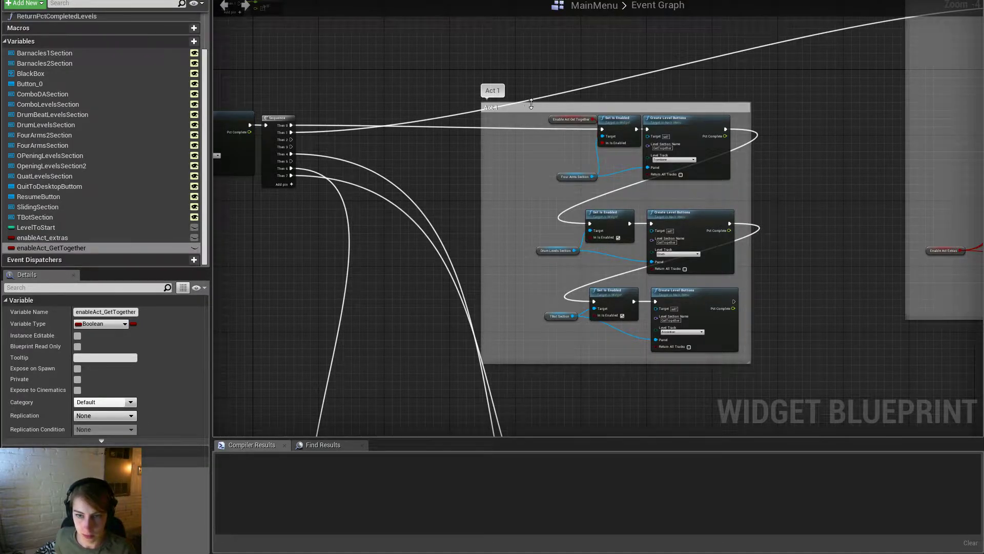
Shift the Act 1 group up and to the left and move the Extra stuff group down and farther right
drag(531, 103, 414, 64)
right_drag(798, 132, 465, 144)
scroll(485, 143, down, 1)
right_drag(567, 67, 527, 111)
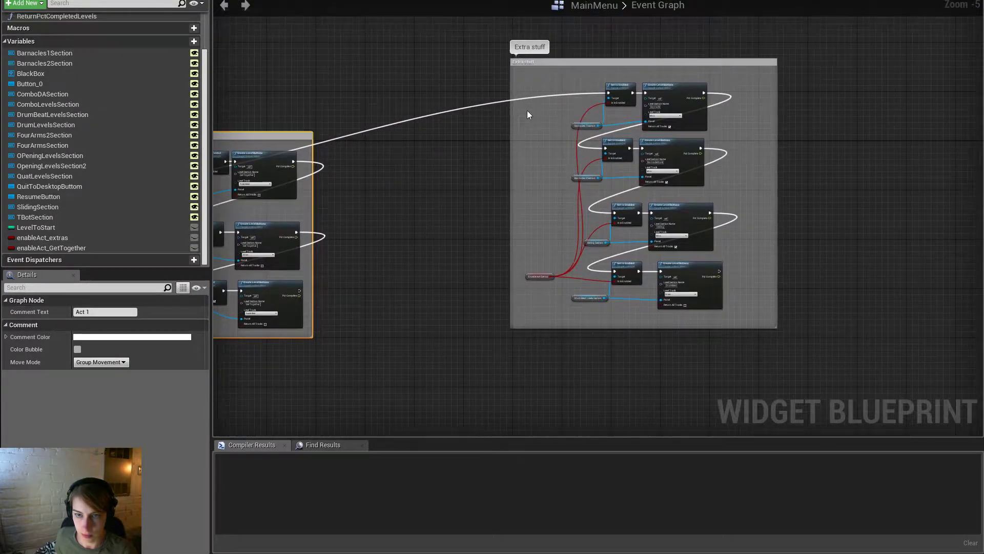
drag(535, 64, 685, 157)
right_drag(481, 132, 627, 26)
scroll(630, 48, down, 2)
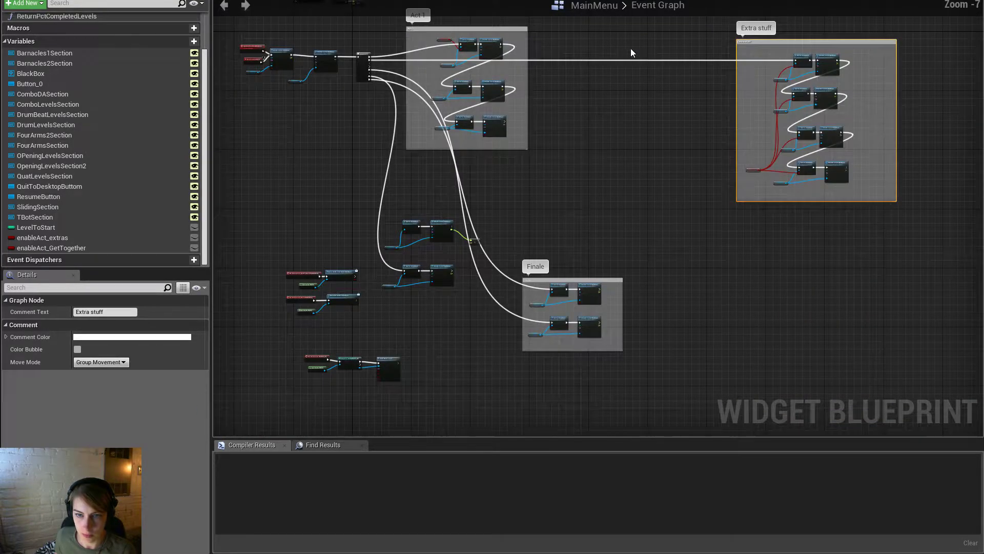
Delete the comparison node attached to the upper ungrouped section's Pct Complete output
scroll(433, 282, up, 1)
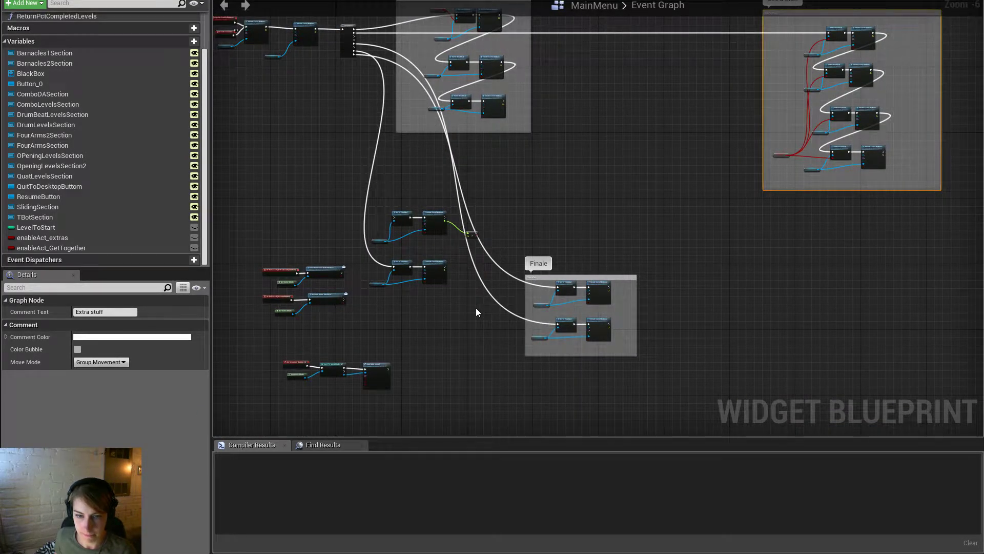
scroll(478, 243, up, 4)
click(482, 248)
key(Delete)
Make the Sequence feed the Combo DA Section and chain its execution output into the Four Arms 2 Section
right_drag(435, 257, 580, 195)
drag(615, 379, 323, 278)
drag(410, 265, 410, 51)
drag(605, 66, 396, 177)
right_drag(494, 234, 522, 317)
Wrap the Combo DA and Four Arms 2 section nodes in a comment titled "Act 2"
drag(643, 342, 284, 99)
text(cA)
key(BackSpace)
text(Act 3)
key(BackSpace)
text(2)
key(Return)
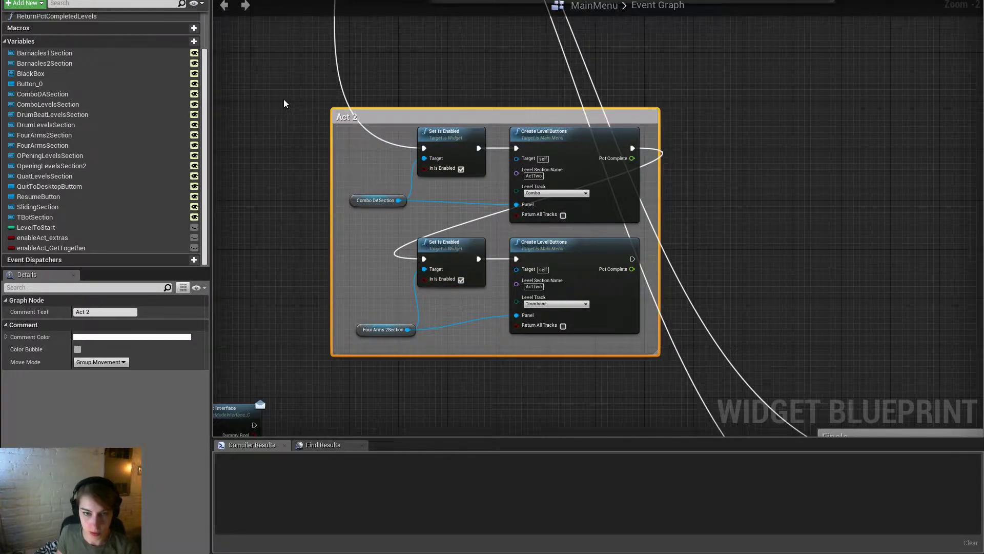
Move the Act 2 group to the right so it sits directly below the Act 1 group
right_drag(405, 142, 395, 248)
scroll(398, 248, down, 3)
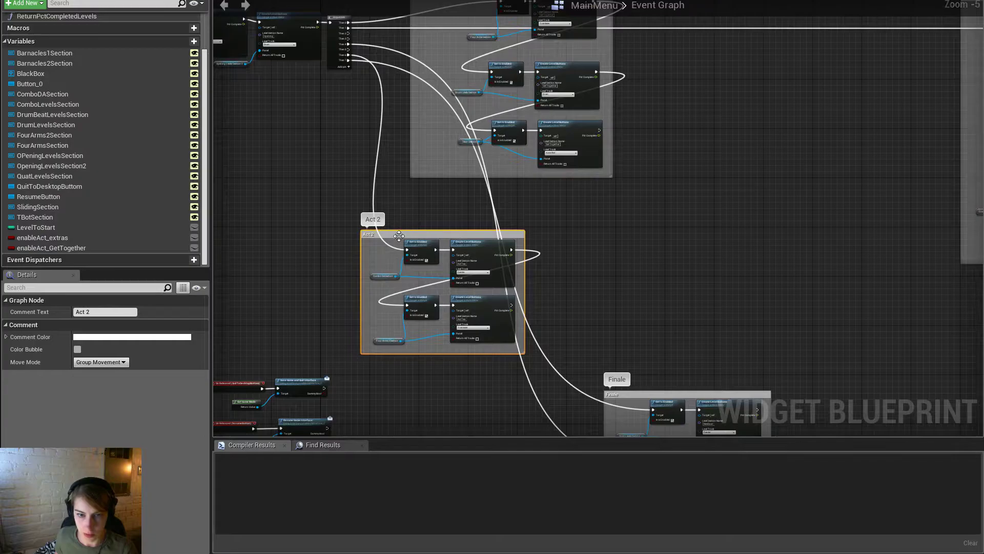
drag(399, 236, 468, 214)
right_drag(469, 213, 445, 189)
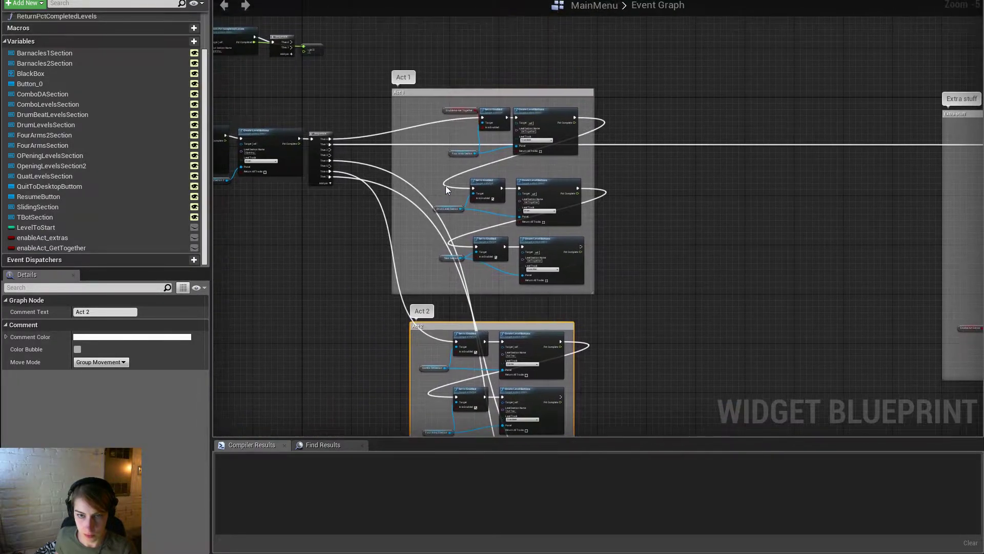
Connect the enableAct_GetTogether variable to the Drum Levels and TBot In Is Enabled inputs and place its node low in the Act 1 group
scroll(445, 189, up, 2)
drag(441, 60, 352, 198)
drag(495, 219, 500, 325)
drag(404, 201, 400, 333)
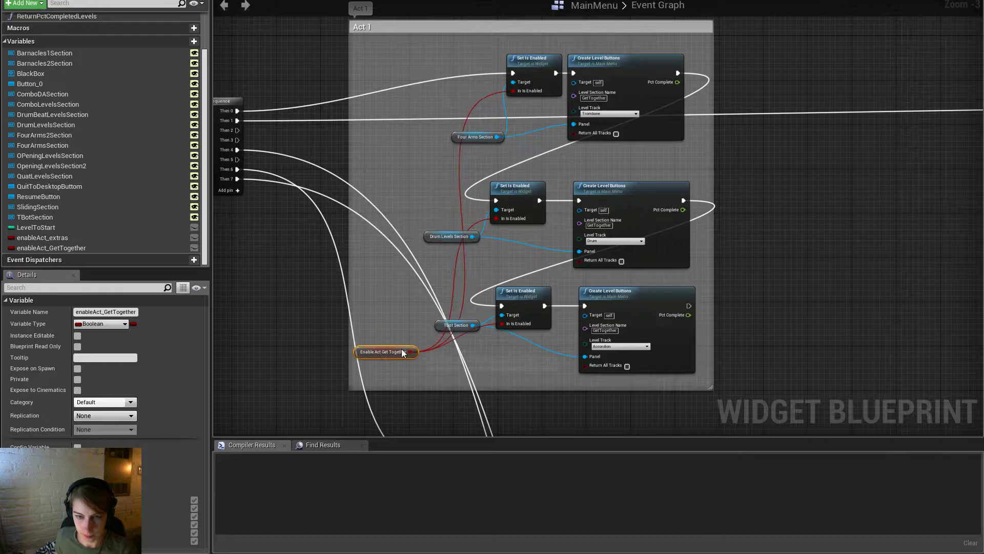
Nudge the Act 1 group and reconnect Act 2's execution input to the Sequence's Then 1 output in place of the Extra stuff link
scroll(404, 294, down, 2)
mouse_move(389, 154)
mouse_down()
mouse_move(411, 152)
mouse_move(404, 159)
mouse_up()
right_drag(282, 206, 363, 179)
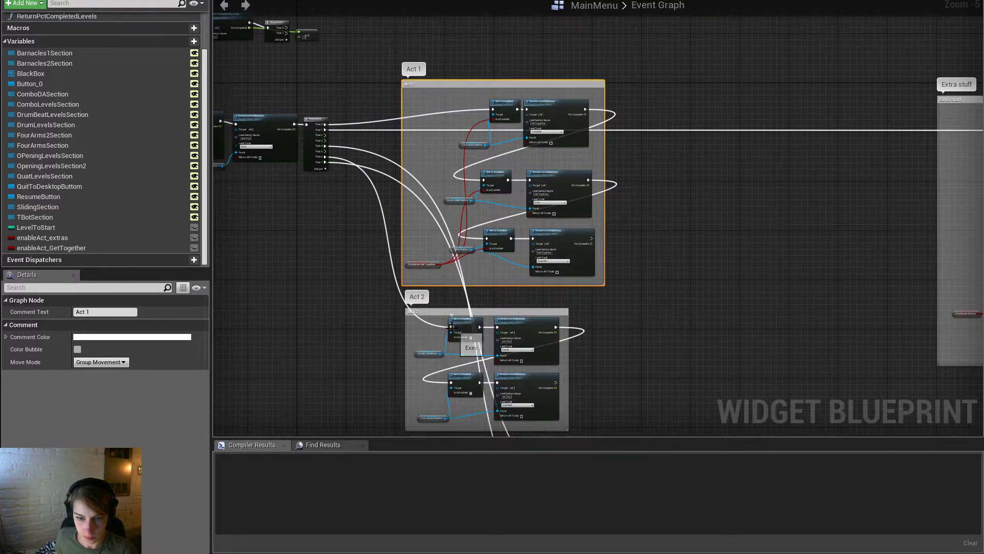
drag(451, 326, 325, 129)
right_drag(568, 239, 551, 171)
right_drag(564, 246, 615, 279)
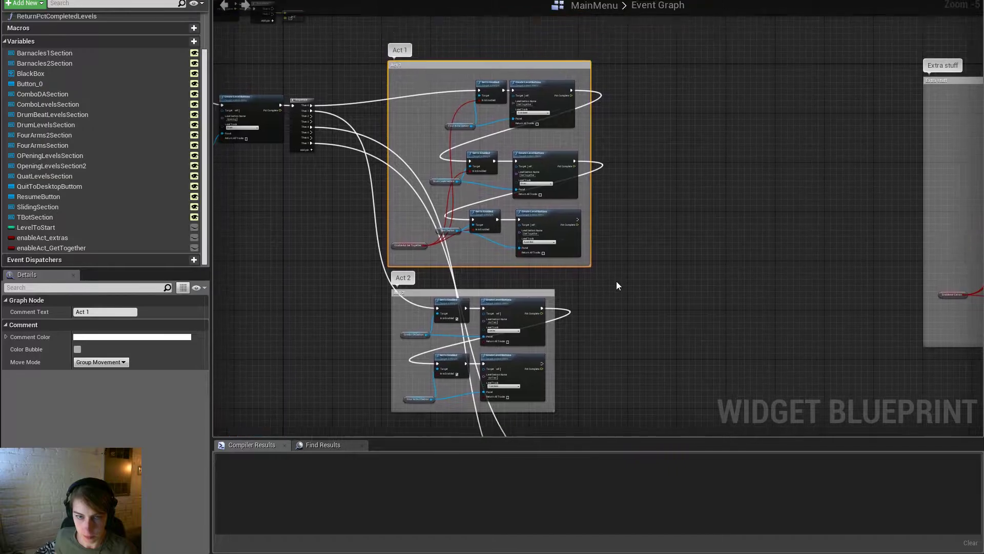
Move the Act 1 group farther up and nudge the unconnected Return Pct Completed Levels nodes above the event chain
right_drag(434, 72, 547, 165)
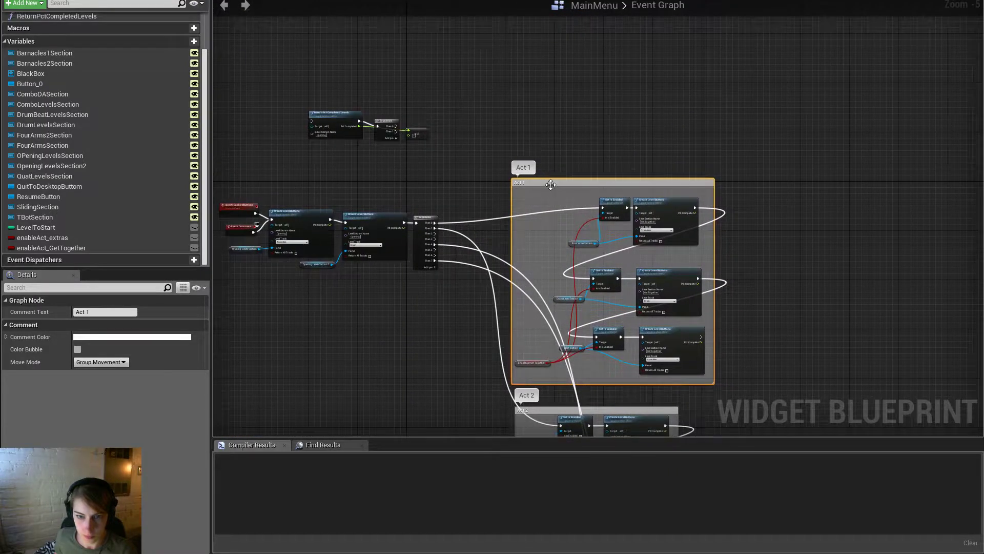
drag(550, 185, 573, 96)
right_drag(301, 116, 361, 153)
scroll(361, 154, up, 5)
right_drag(615, 234, 541, 212)
scroll(540, 213, down, 1)
drag(666, 240, 346, 108)
drag(494, 198, 499, 204)
Move the Act 2 group up under Act 1 and place the Finale group directly below Act 2
right_drag(618, 269, 551, 99)
scroll(549, 102, down, 3)
right_drag(693, 229, 479, 182)
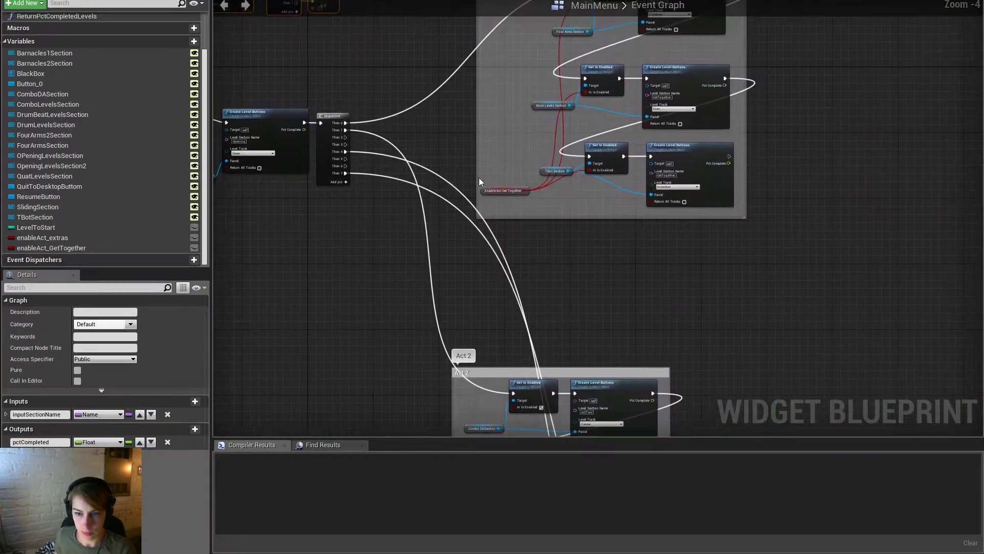
scroll(480, 181, down, 3)
drag(553, 267, 574, 208)
right_drag(639, 304, 631, 224)
drag(648, 298, 562, 224)
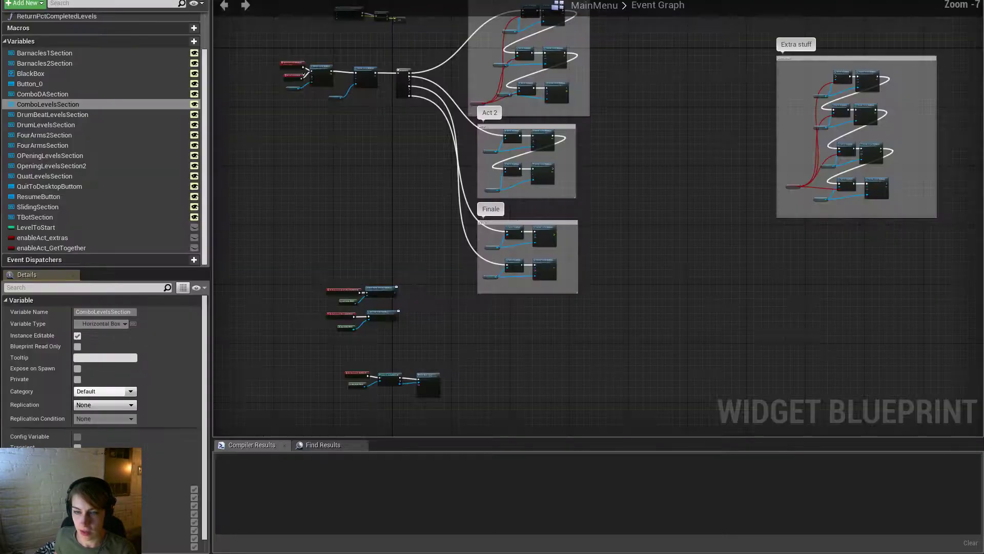
Examine the opening section nodes and how the Sequence's outputs lead to the stacked act groups
right_drag(635, 202, 647, 300)
scroll(331, 193, up, 1)
scroll(331, 193, up, 4)
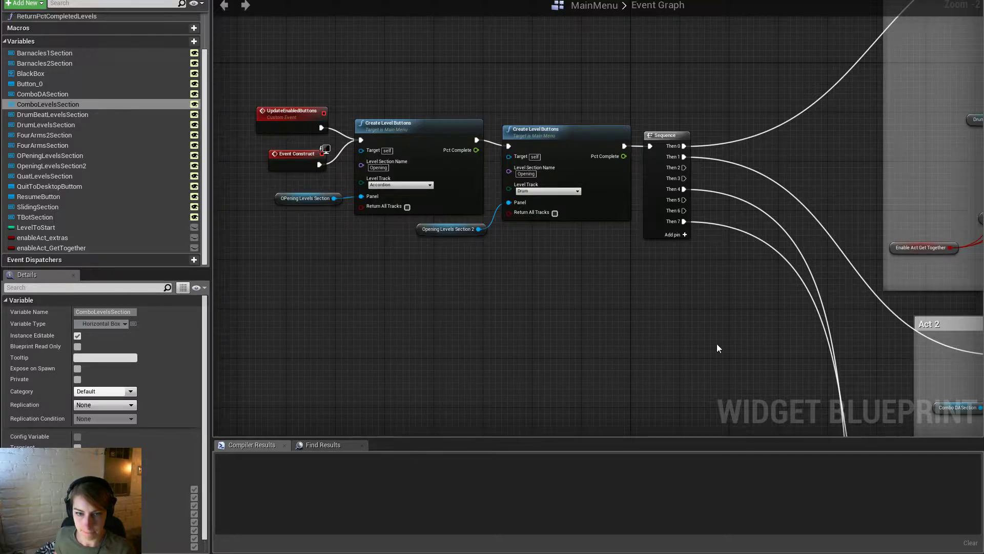
scroll(682, 334, down, 1)
right_drag(684, 337, 441, 263)
scroll(441, 263, down, 2)
scroll(505, 311, down, 1)
right_drag(505, 311, 473, 243)
Widen the Act 2 comment on both sides to make room around its section nodes
scroll(501, 257, up, 2)
drag(501, 253, 485, 254)
drag(716, 228, 762, 228)
Promote the Combo DA Section's In Is Enabled input to a Boolean variable named enableAct_Two
drag(730, 292, 534, 244)
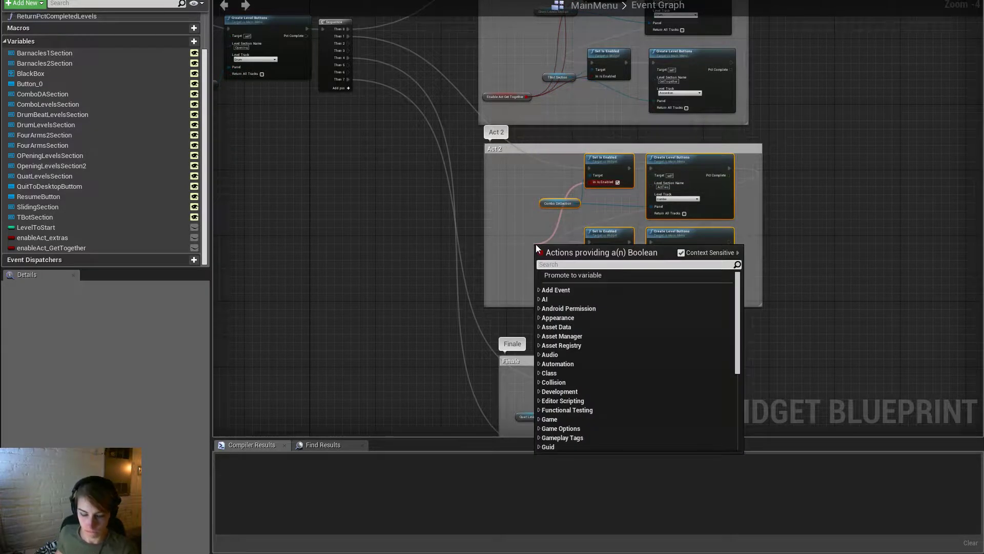
text(enableAct_)
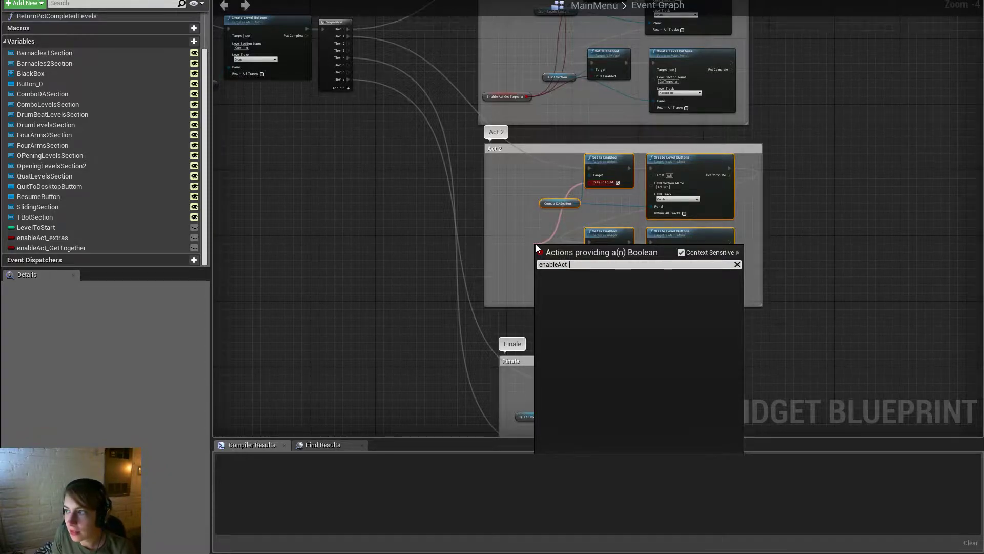
text(Drama)
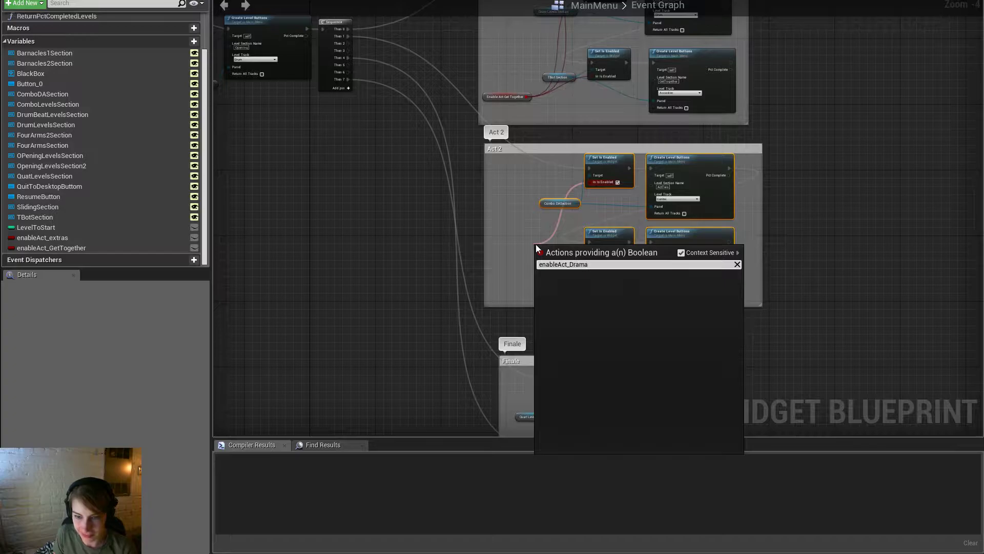
key(ctrl+a)
key(ctrl+c)
key(BackSpace)
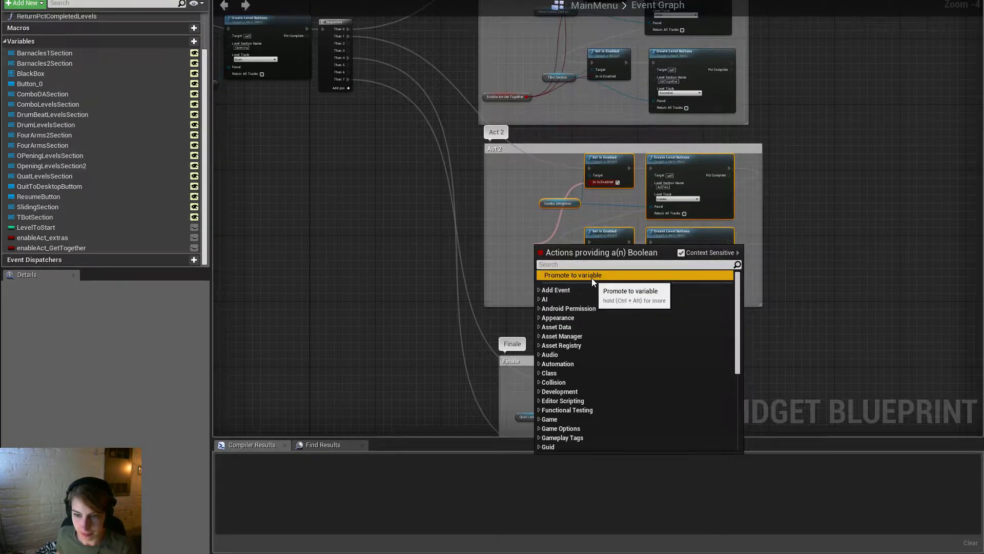
click(592, 278)
key(ctrl+v)
drag(49, 249, 98, 251)
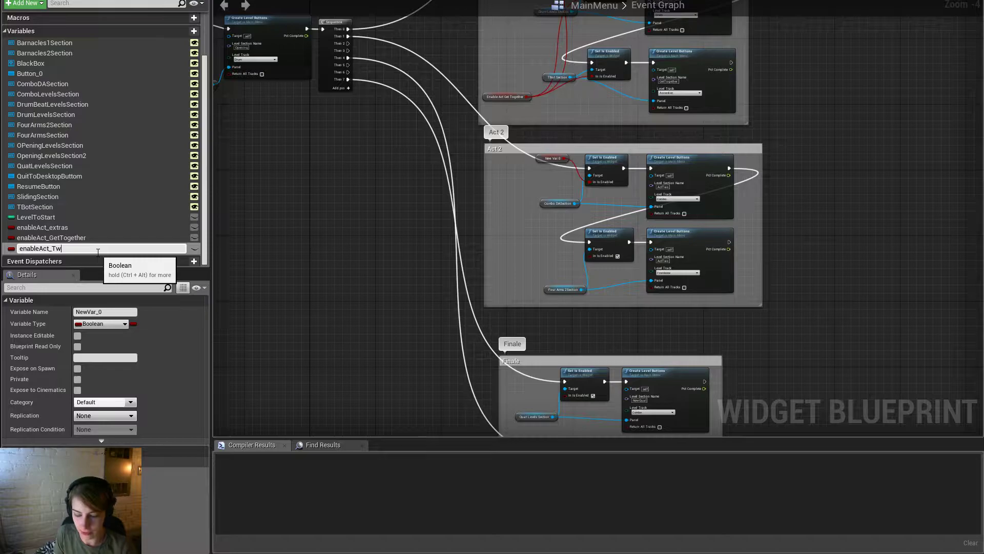
text(o)
key(Return)
Place the enableAct_Two node lower in the Act 2 group and connect it to the Four Arms 2 Section's In Is Enabled input
scroll(384, 174, up, 3)
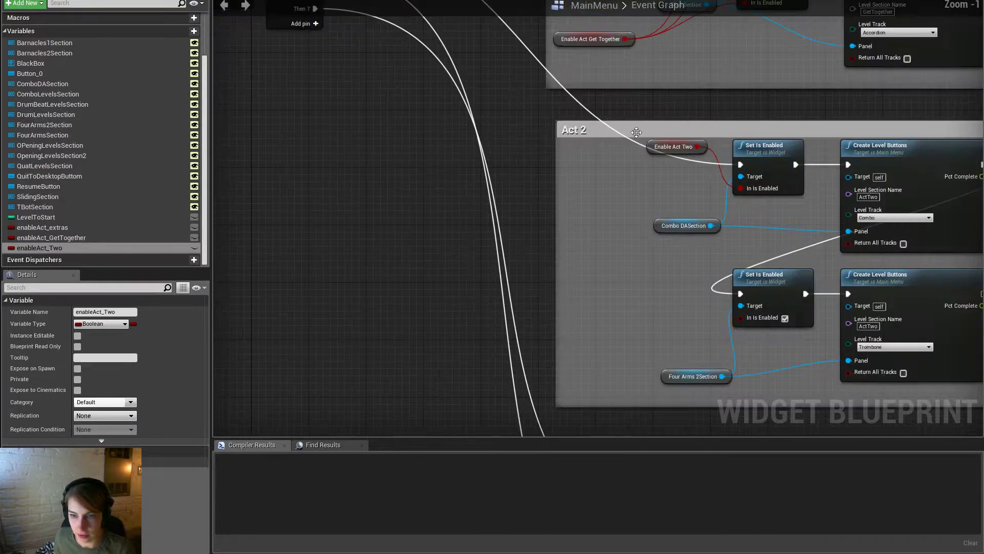
drag(684, 147, 643, 314)
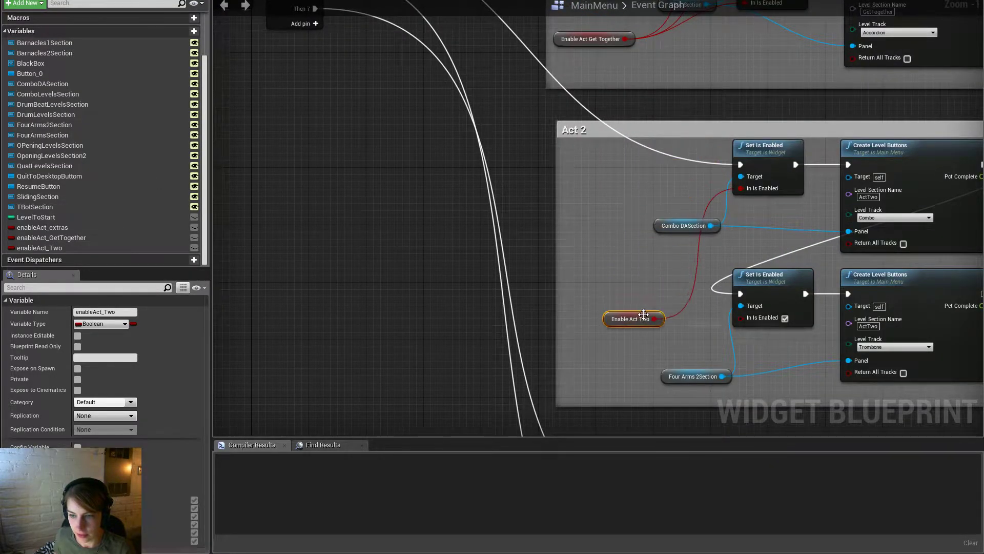
drag(750, 322, 653, 318)
scroll(546, 236, down, 2)
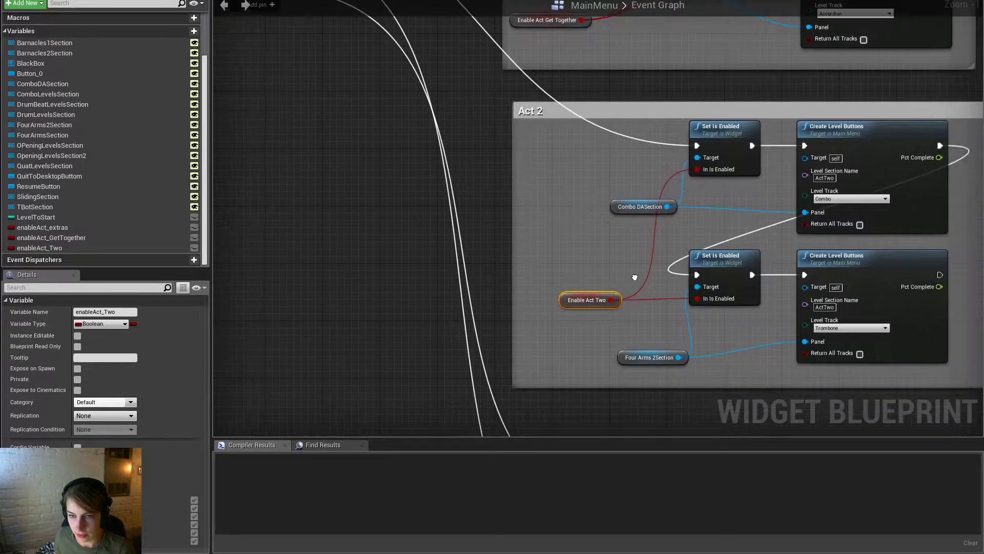
click(558, 153)
scroll(477, 169, down, 3)
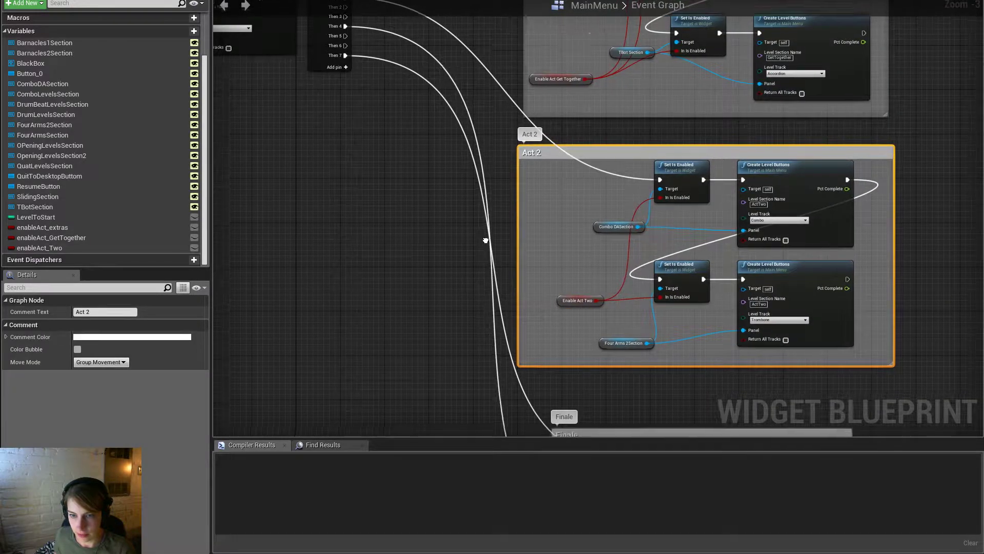
Promote the Quat Levels Section's In Is Enabled input in the Finale group to a Boolean variable named enableAct_Three
scroll(549, 290, up, 2)
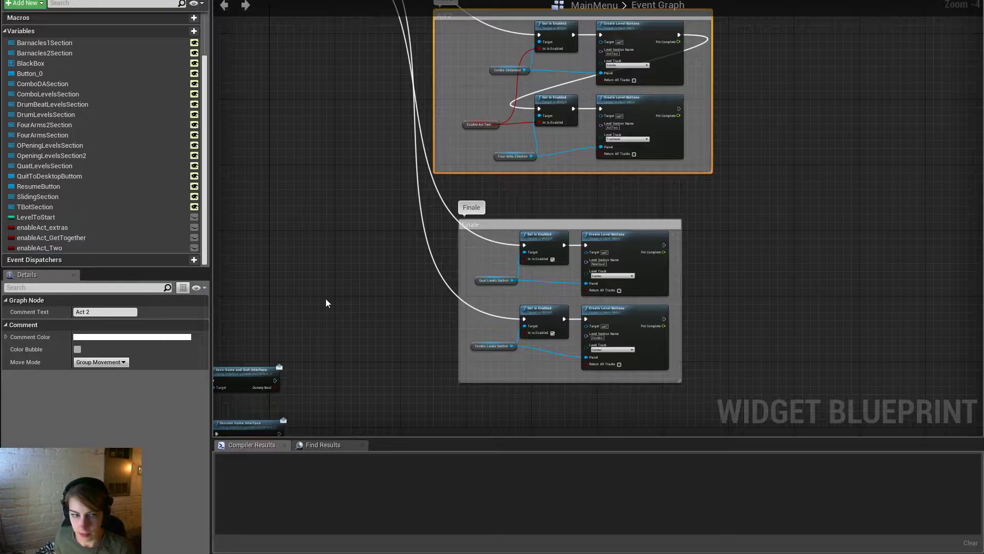
drag(529, 262, 482, 306)
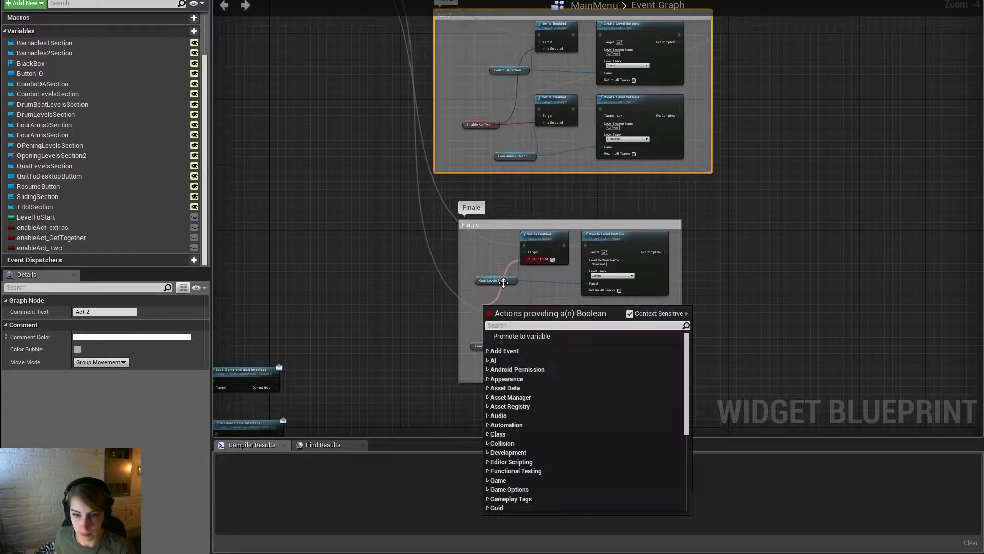
click(534, 336)
text(enable)
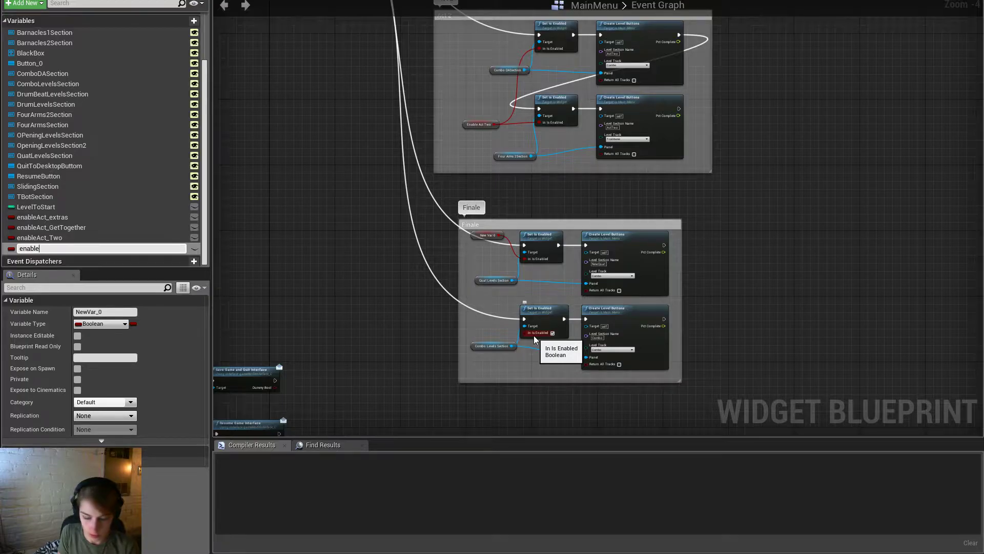
text(Act_Three)
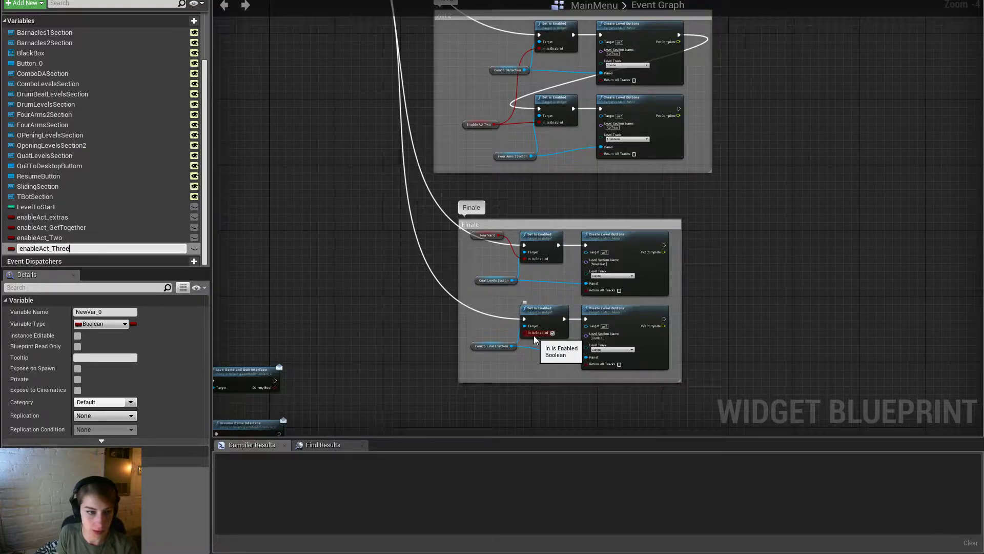
key(Return)
Connect enableAct_Three to the Combo Levels Section's In Is Enabled input and extend the Finale comment's left edge
scroll(500, 348, up, 2)
drag(543, 326, 488, 316)
drag(440, 279, 405, 279)
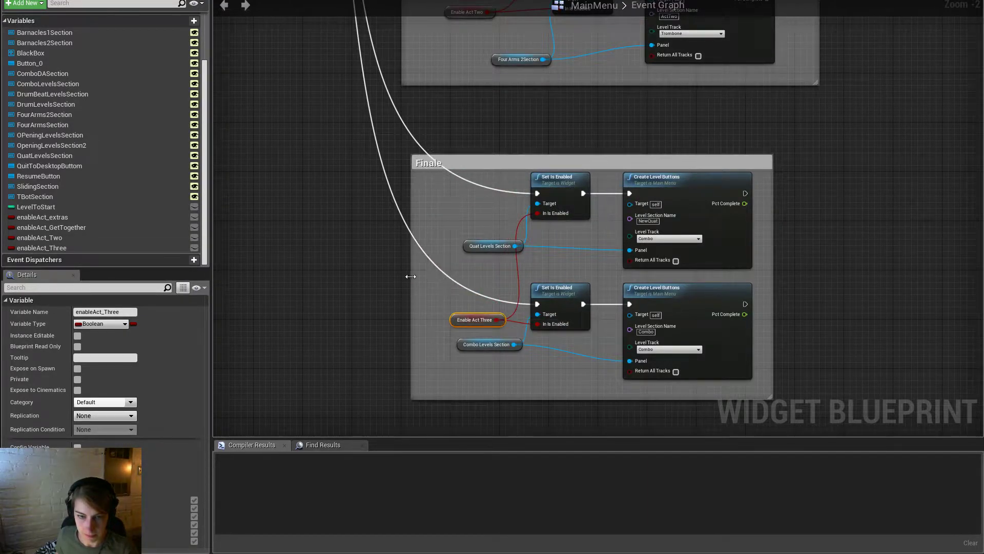
Rename the Finale comment to Act 3
click(457, 176)
click(105, 312)
text(A)
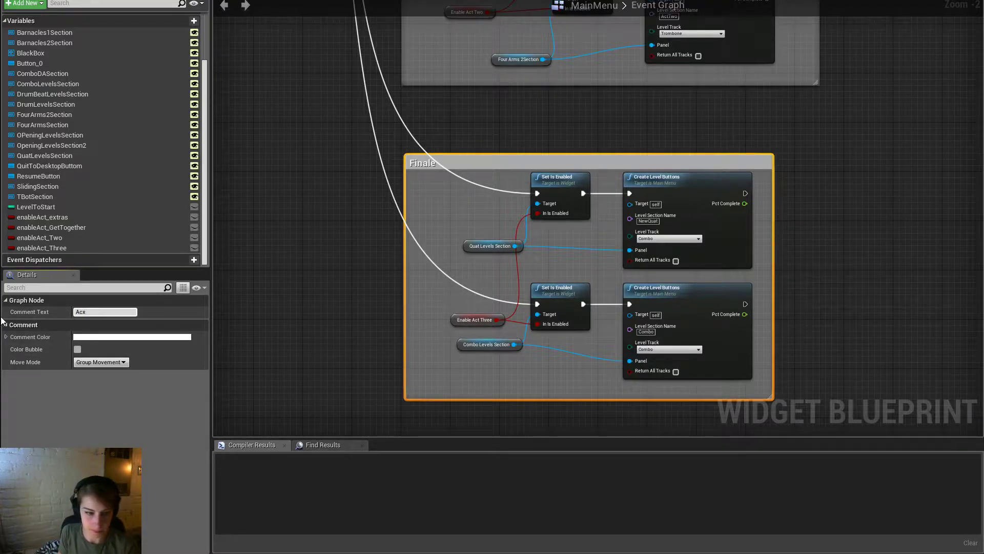
text(ct 3)
key(Return)
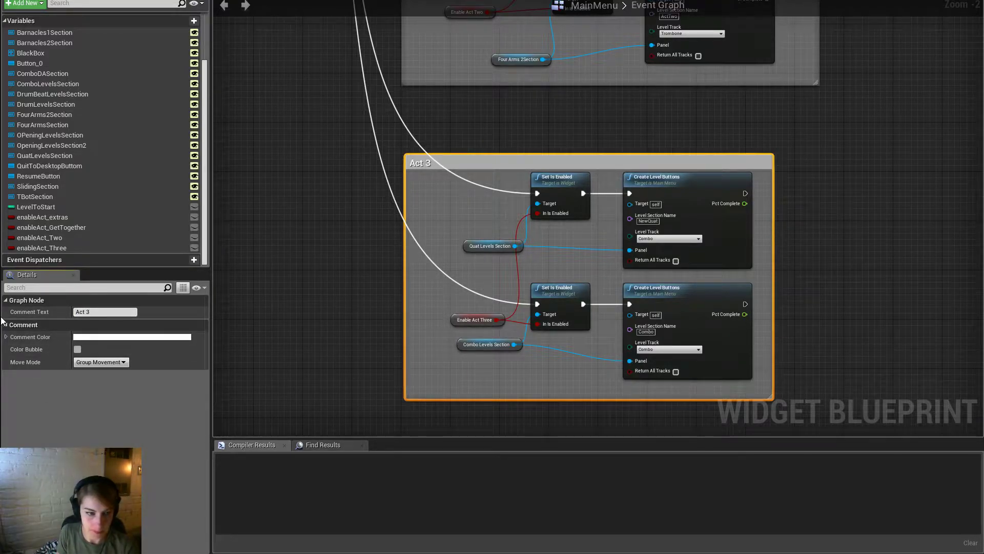
Unlink the Sequence from the Combo Levels Section's Set Is Enabled node and chain that node after the Quat section's Create Level Buttons
scroll(400, 180, down, 4)
right_drag(446, 175, 497, 257)
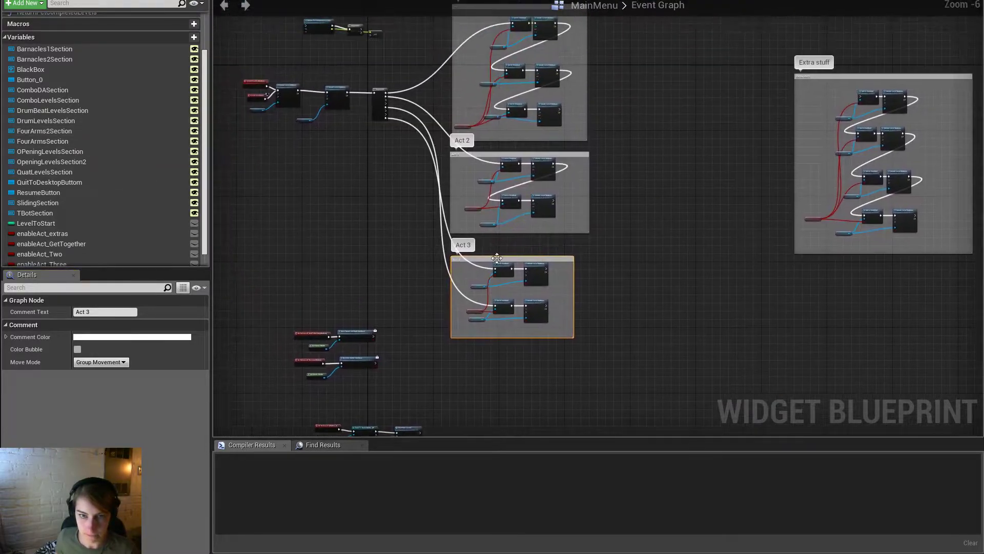
scroll(396, 114, up, 2)
mouse_move(375, 82)
mouse_down()
mouse_move(483, 154)
mouse_move(593, 420)
mouse_move(374, 82)
mouse_up()
alt+click(594, 419)
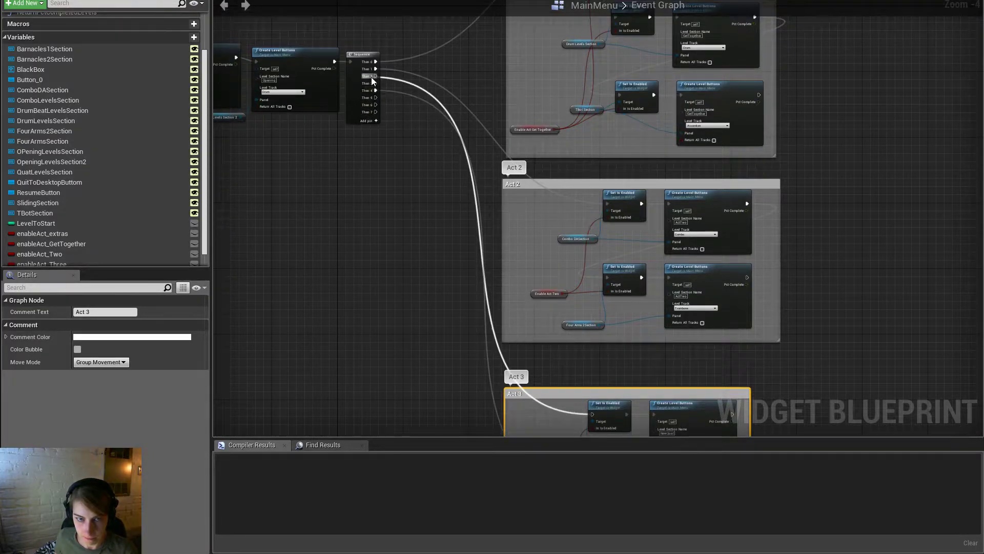
right_drag(428, 257, 378, 94)
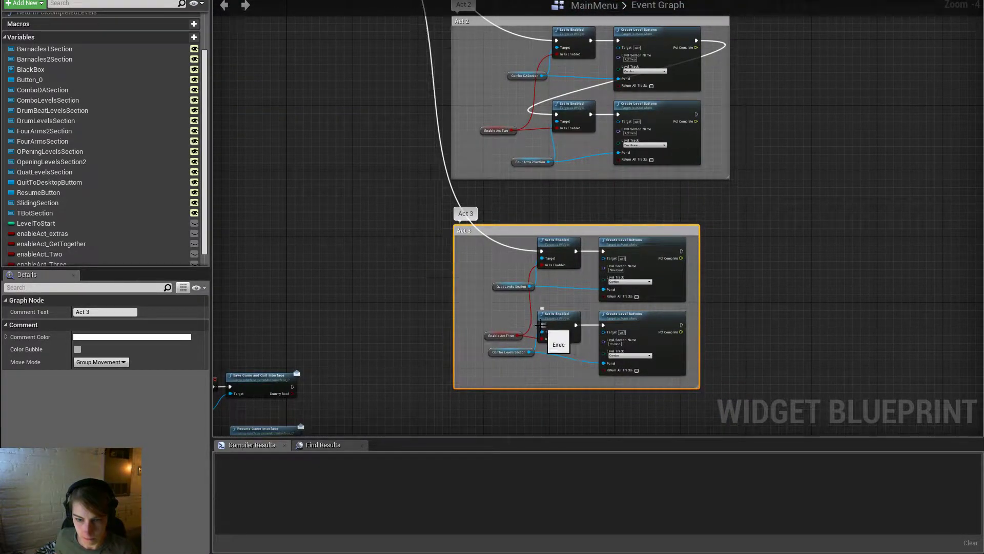
drag(682, 252, 542, 325)
Move the Extra stuff group below Act 3 and connect the Sequence's Then 3 output to the group's first Set Is Enabled node
scroll(589, 320, down, 2)
drag(846, 61, 499, 343)
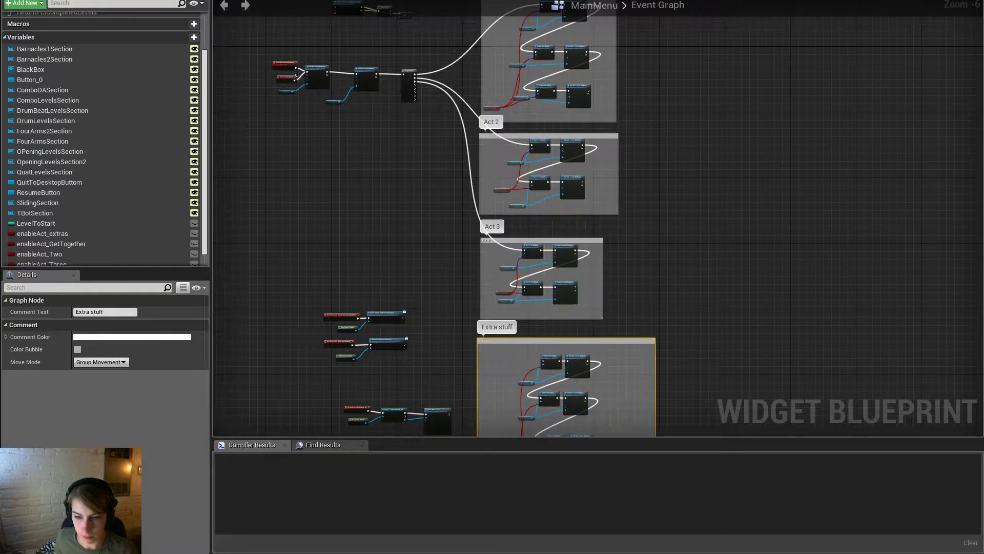
right_drag(590, 321, 579, 233)
right_drag(451, 128, 485, 299)
scroll(416, 149, up, 2)
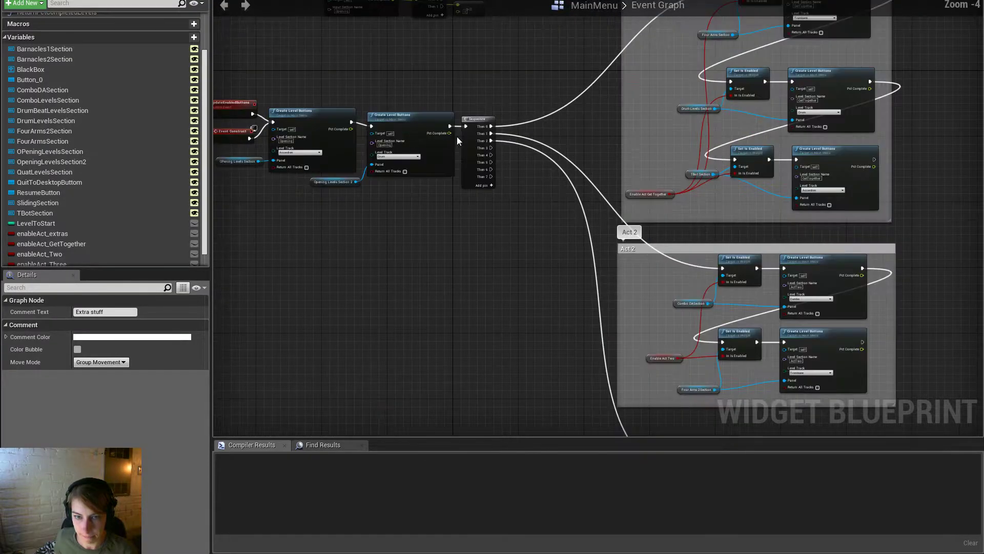
drag(483, 147, 745, 279)
right_drag(675, 282, 482, 115)
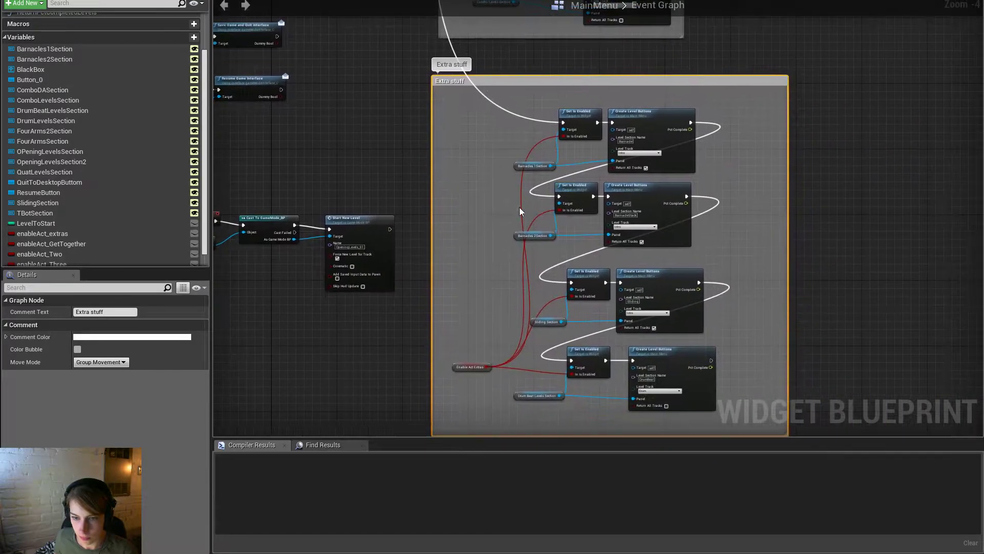
Shift the Extra stuff nodes left inside their comment, with the enableAct_extras node within its border, and pull in the comment's right edge
scroll(479, 138, down, 1)
drag(484, 132, 699, 359)
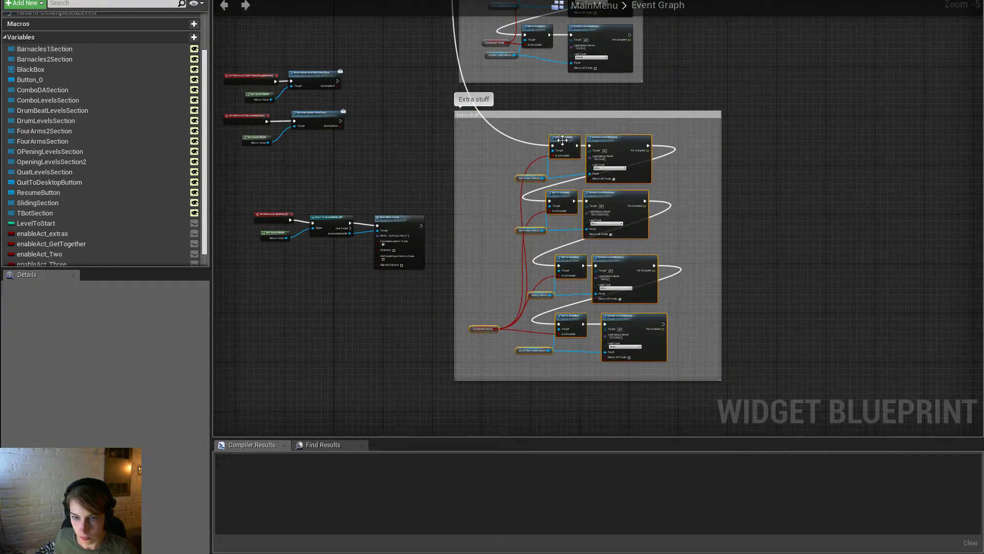
drag(562, 139, 528, 139)
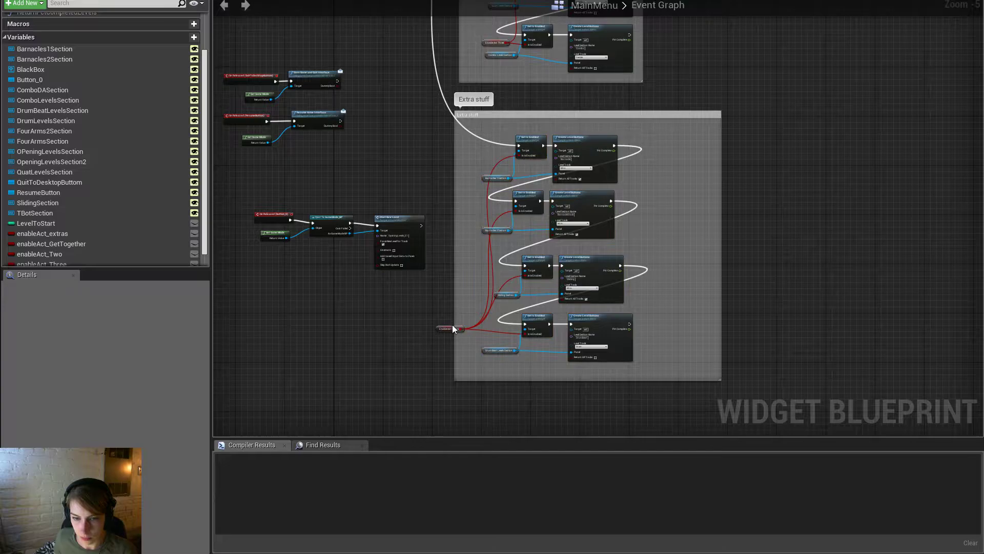
drag(452, 329, 477, 334)
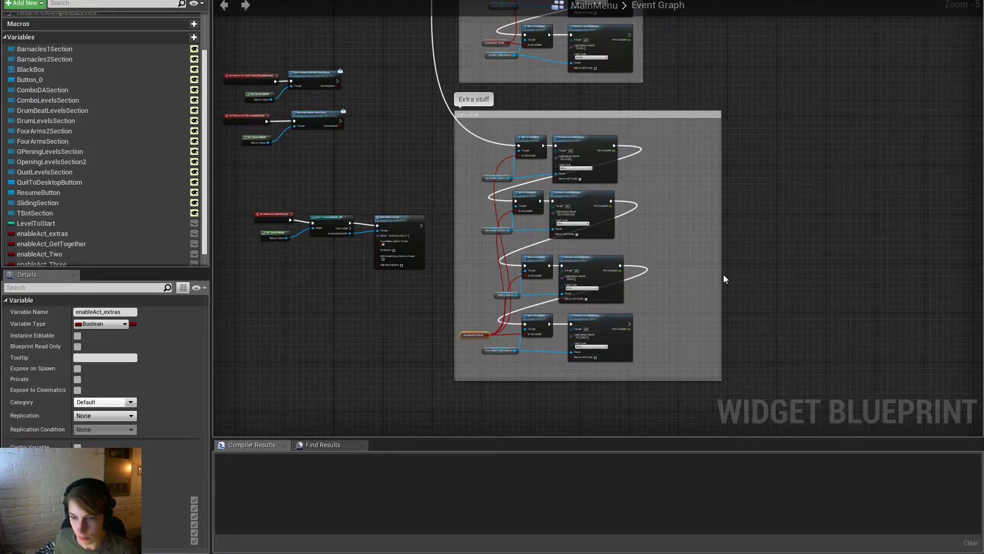
drag(722, 276, 657, 275)
Move the Start New Level node group up and left so it lines up beneath the two other button event groups
right_drag(348, 284, 435, 323)
scroll(435, 323, up, 3)
right_drag(269, 105, 294, 190)
drag(295, 194, 569, 394)
drag(590, 272, 530, 207)
click(452, 143)
Move the event, opening-section and Sequence nodes down so they sit centred beside the four comment groups
right_drag(452, 144, 442, 436)
scroll(483, 321, down, 4)
right_drag(482, 212, 538, 265)
drag(537, 264, 355, 159)
right_drag(469, 236, 432, 113)
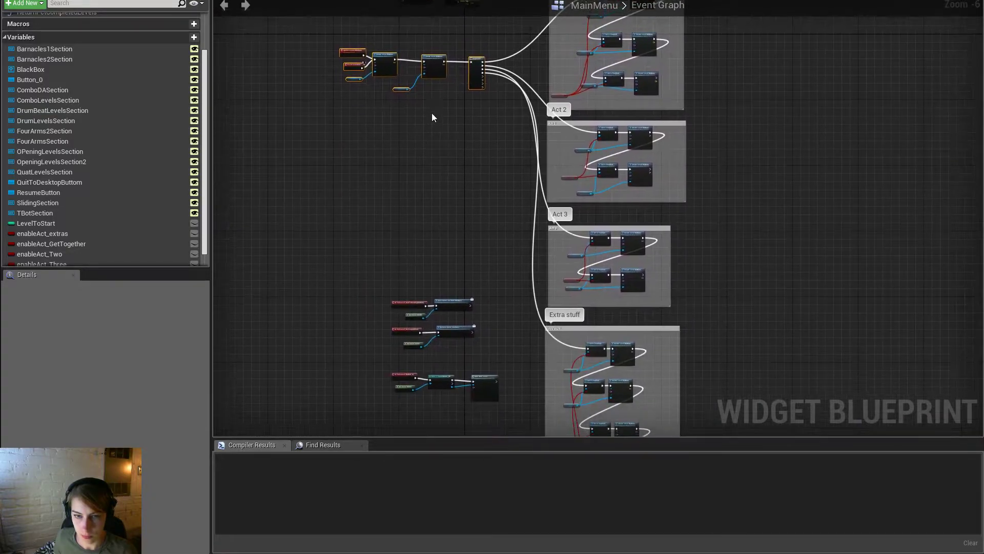
drag(436, 58, 424, 164)
click(430, 196)
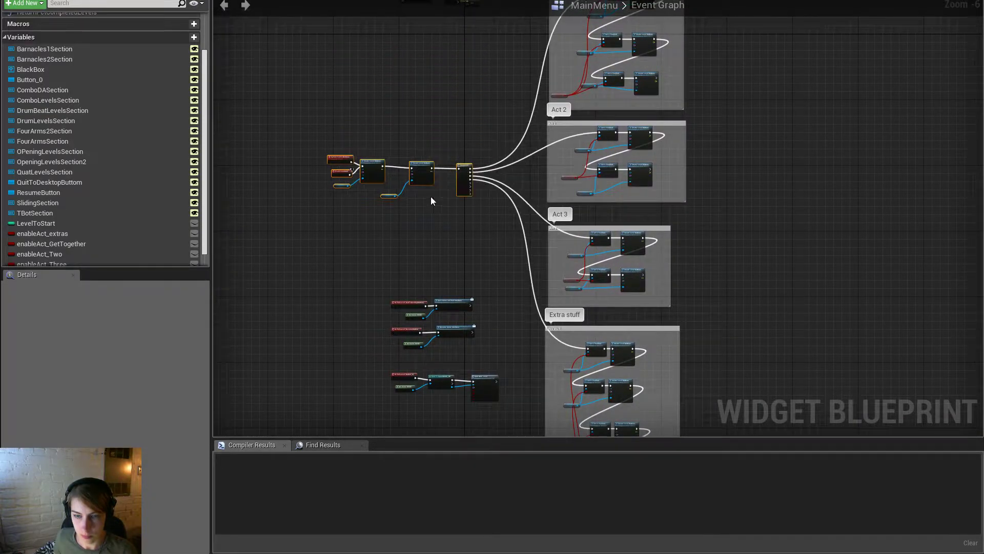
scroll(472, 258, down, 2)
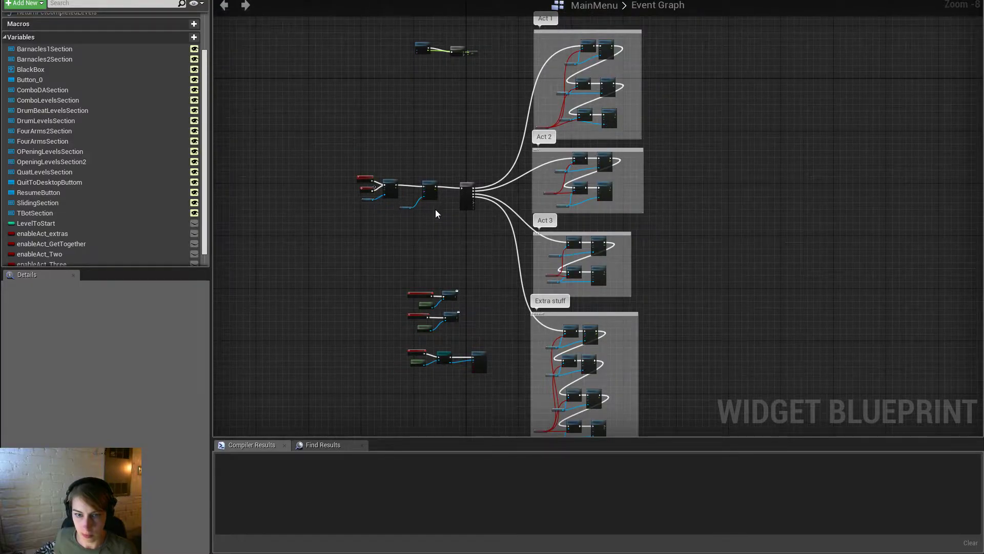
Compile and save the MainMenu blueprint
scroll(105, 237, down, 1)
click(102, 217)
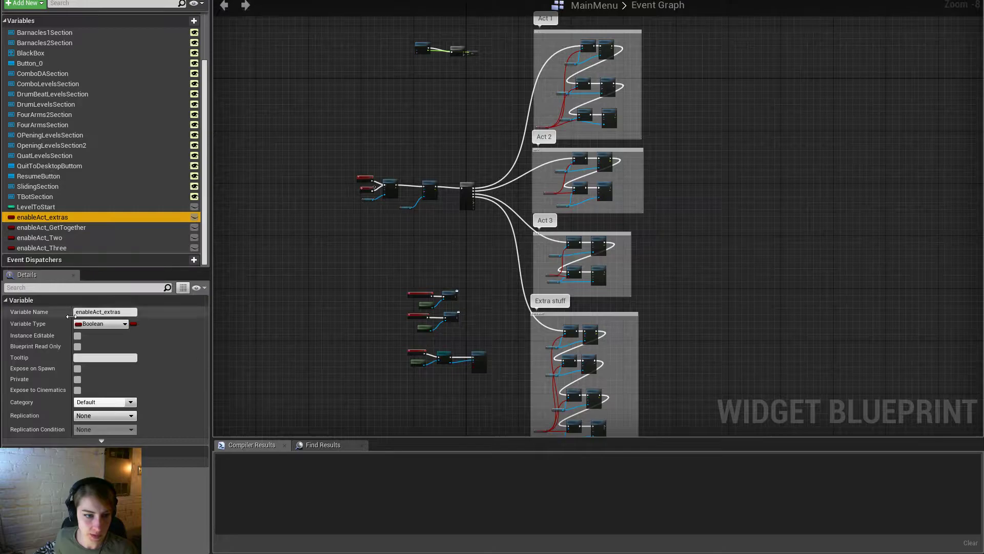
click(15, 1)
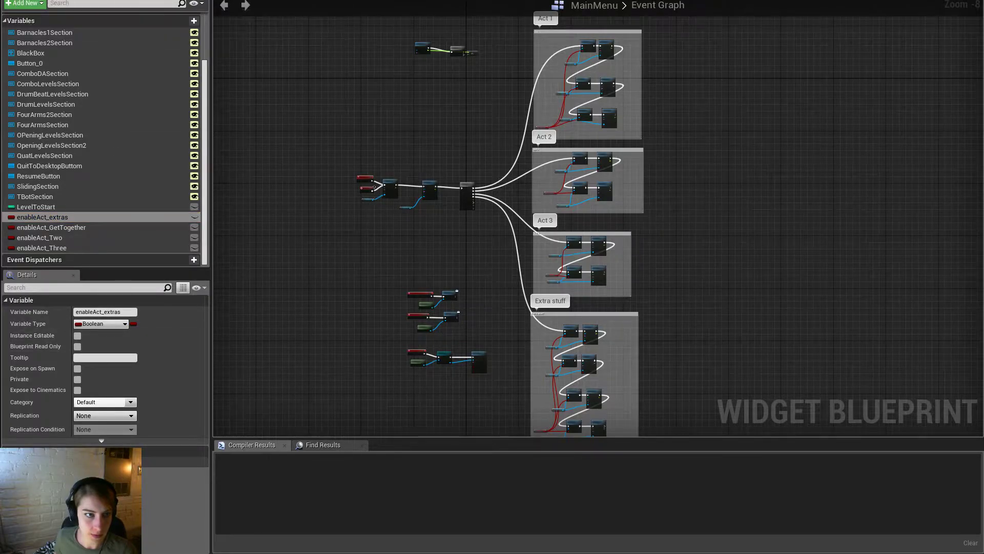
click(563, 353)
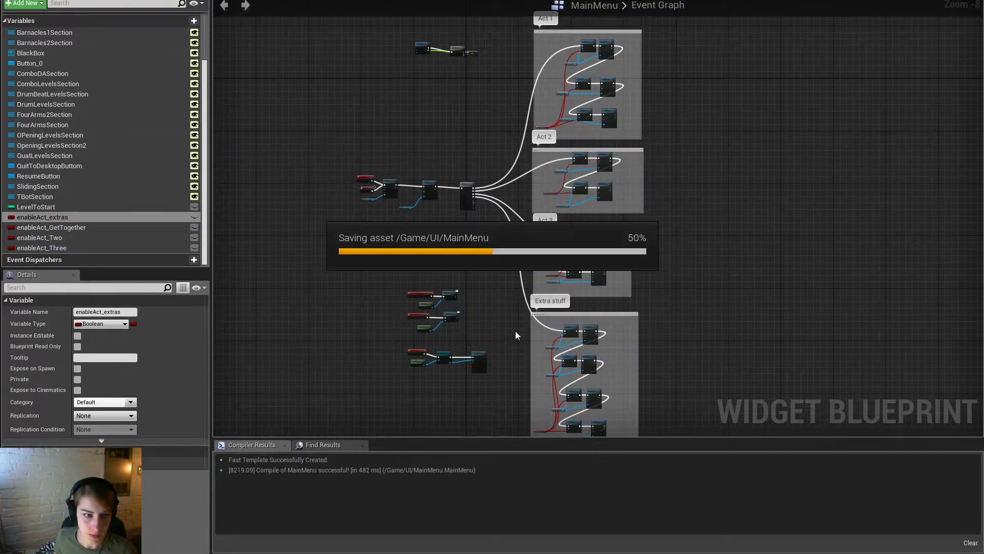
Review the settings of the enableAct_Three, enableAct_extras and enableAct_Two variables
click(89, 251)
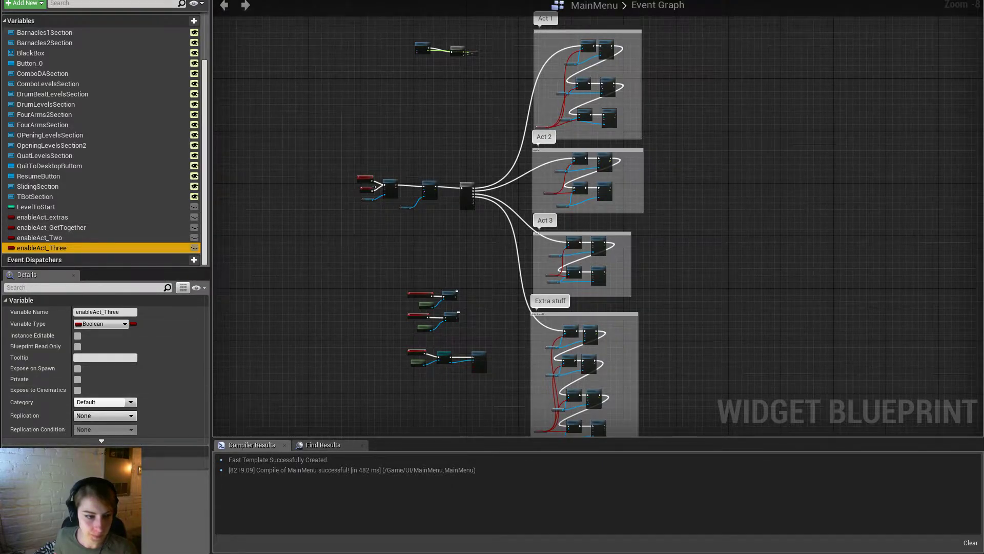
click(66, 217)
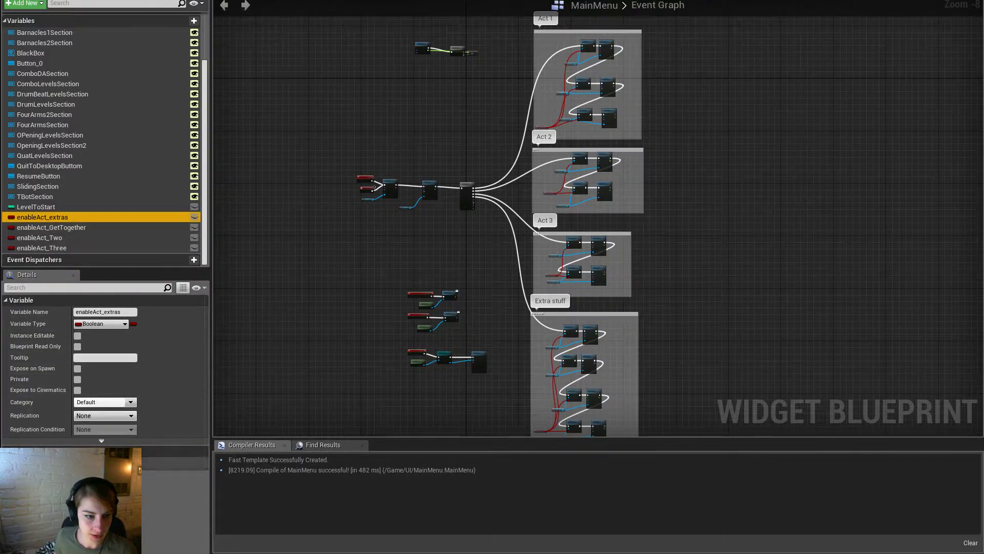
click(73, 238)
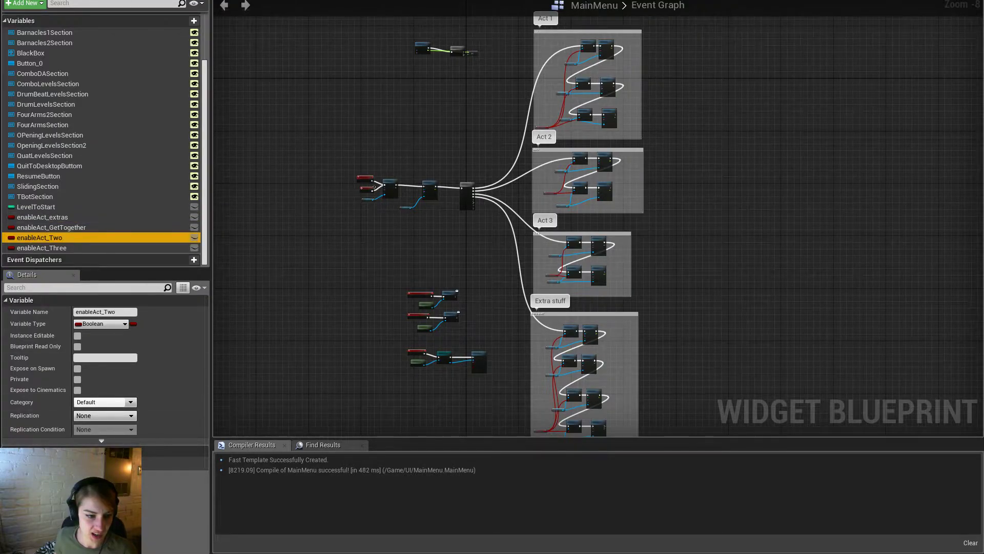
click(78, 463)
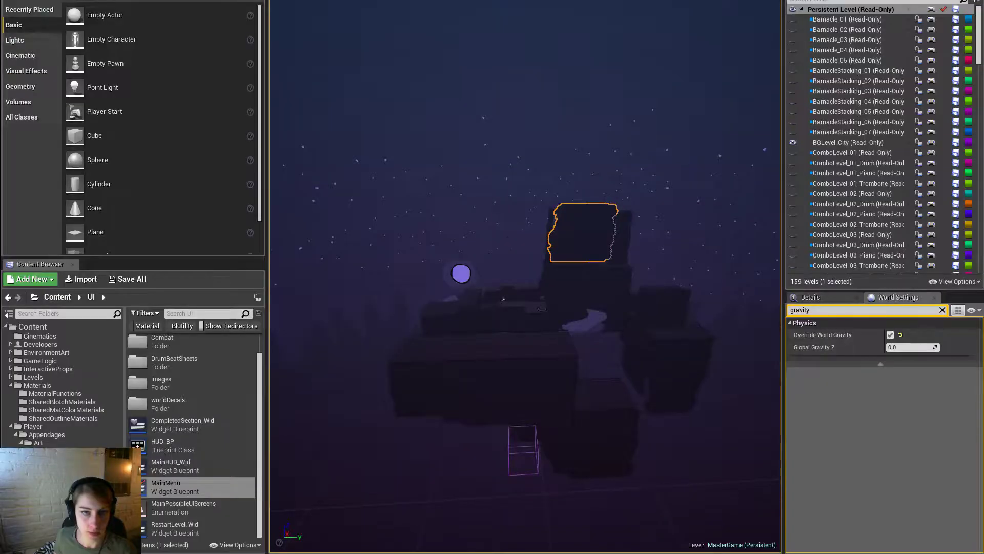
Play-test the game in full screen, check which level sections the main menu enables, and quit the session
key(alt+p)
click(577, 282)
key(F11)
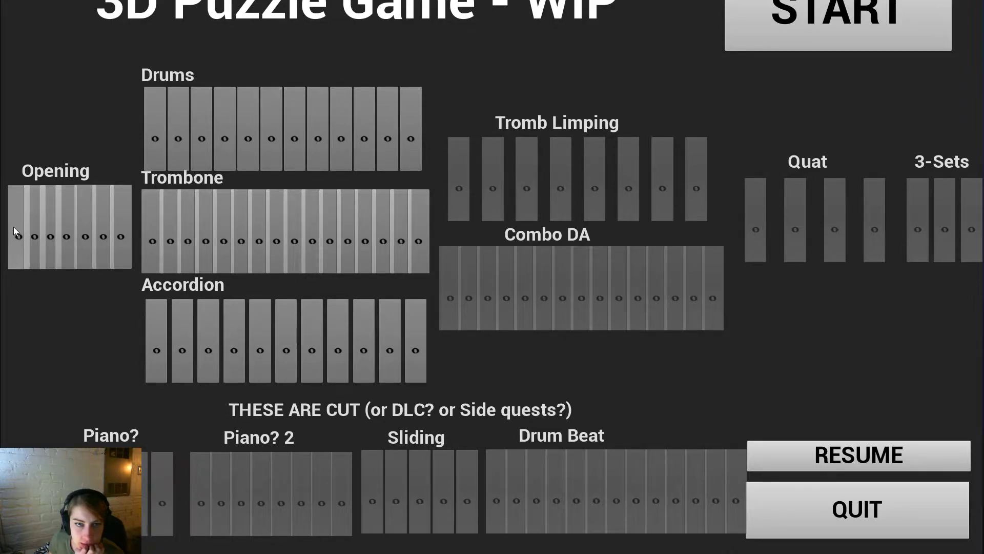
click(829, 485)
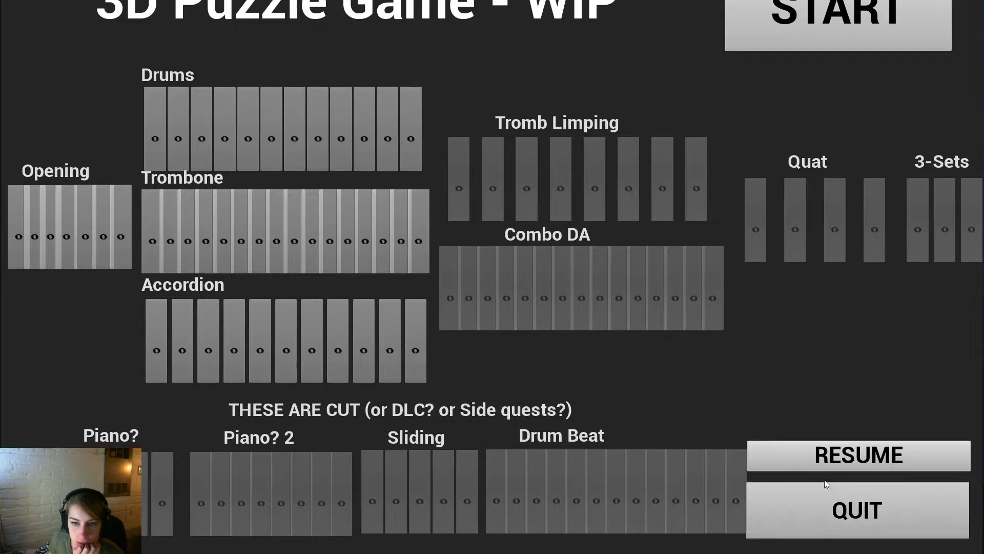
key(Escape)
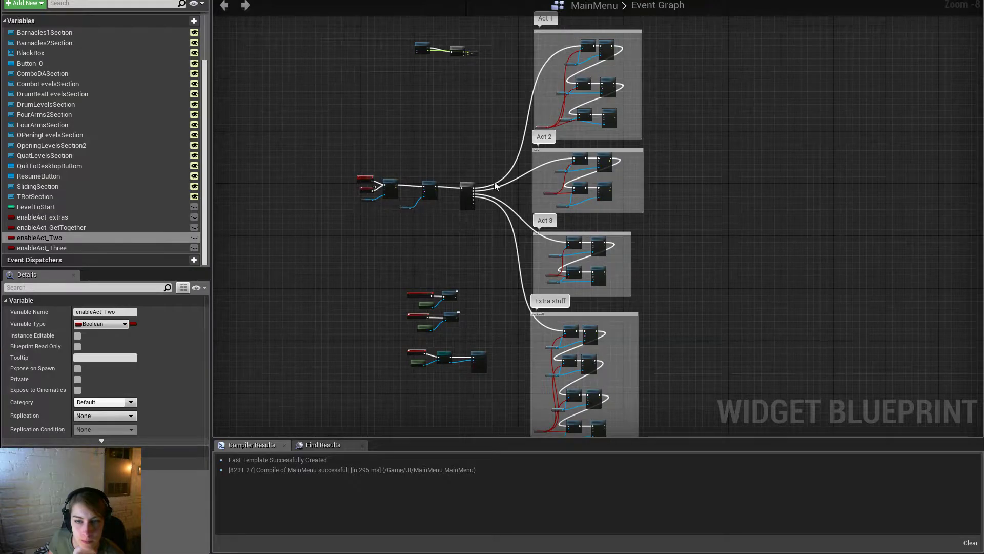
Pull up the bottom edge of the Extra stuff comment slightly and save the MainMenu blueprint
right_drag(713, 304, 657, 279)
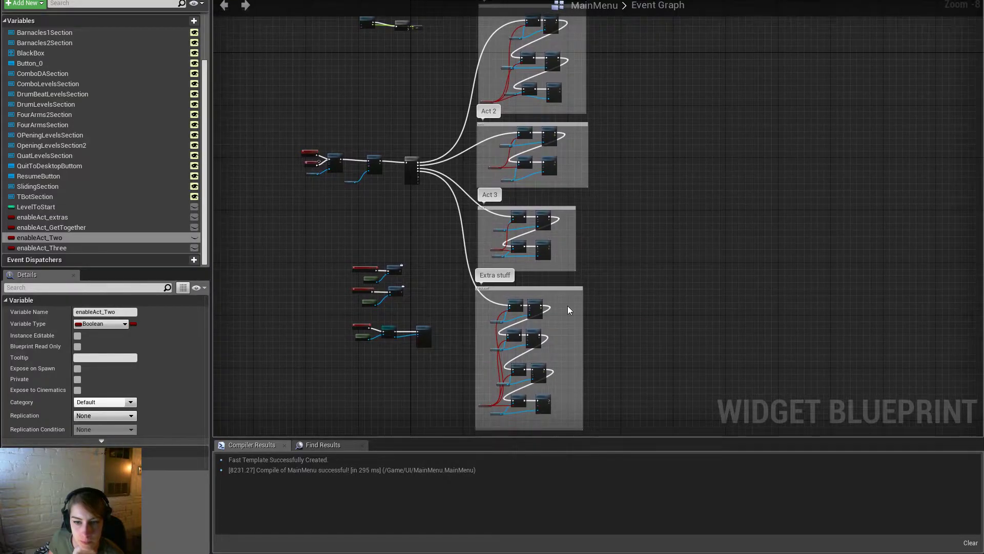
right_drag(550, 429, 573, 393)
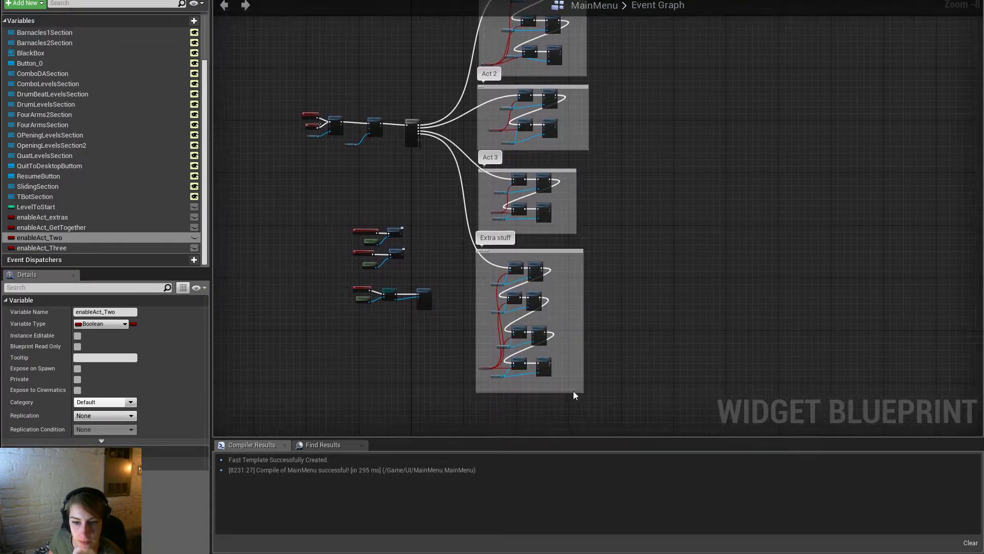
drag(572, 392, 573, 386)
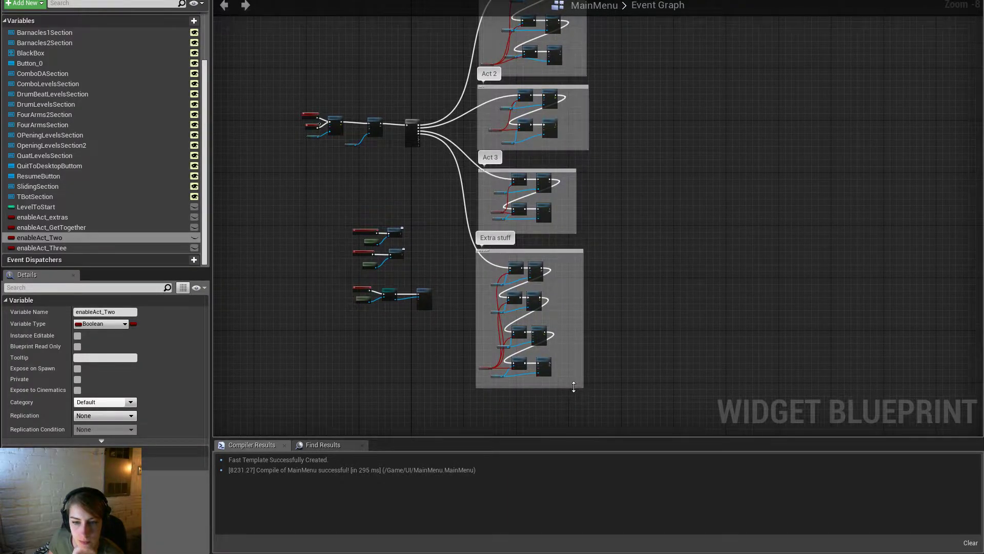
right_drag(641, 322, 649, 356)
key(ctrl+s)
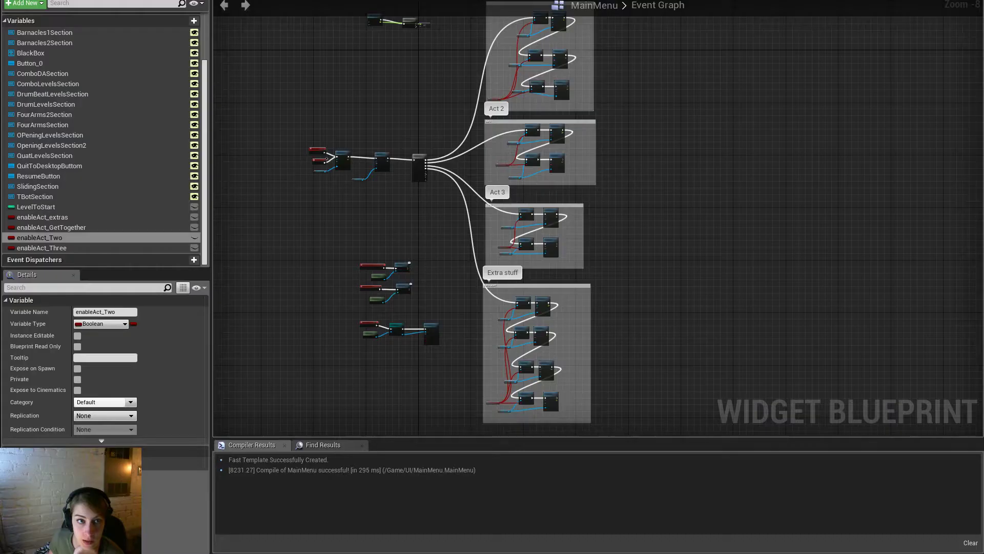
right_drag(385, 98, 407, 171)
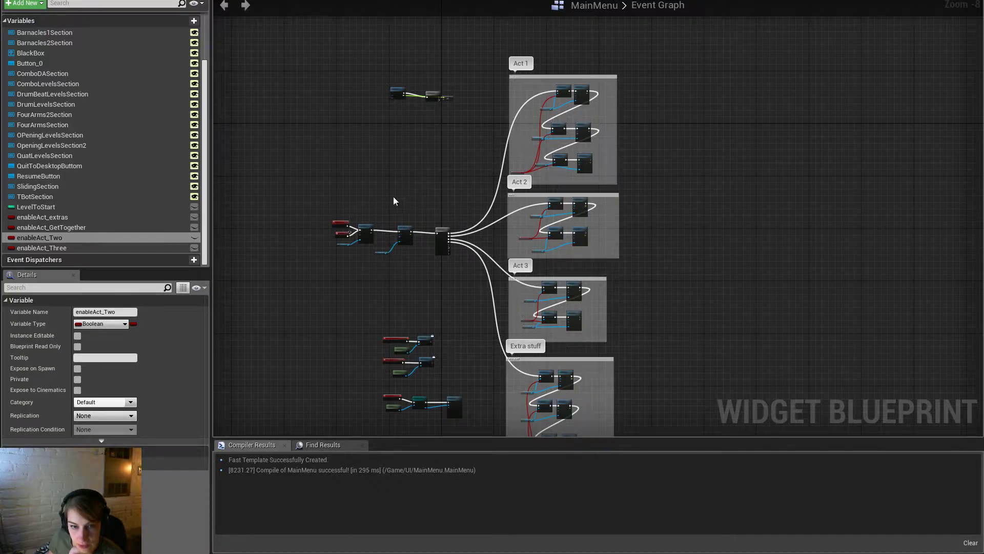
scroll(348, 254, up, 3)
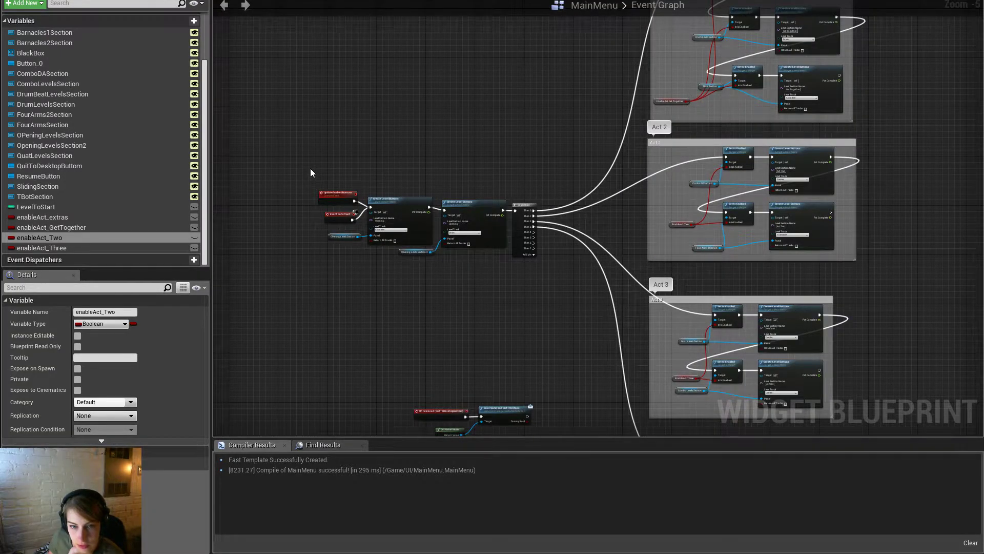
scroll(332, 207, up, 2)
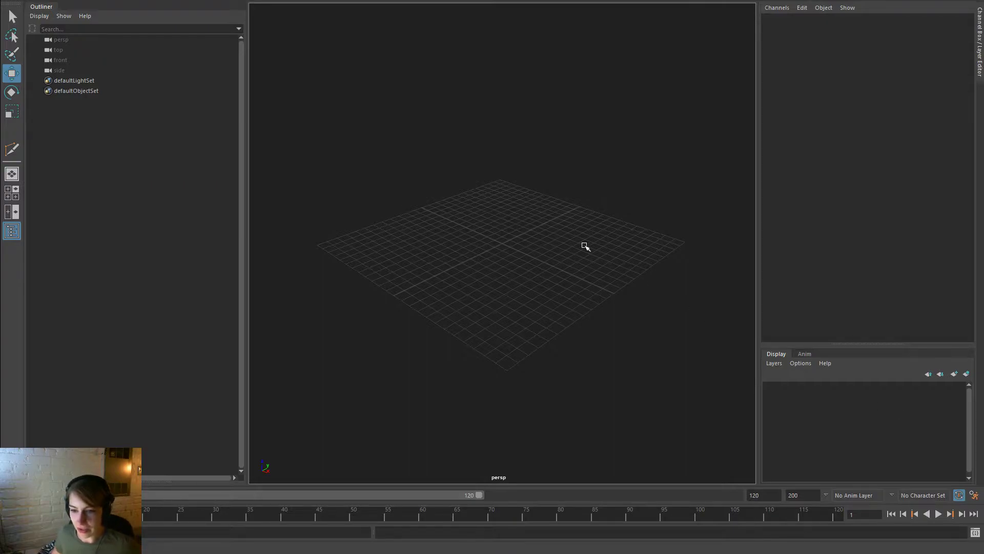
Switch to Maya and open the scene Body_Drummer.ma from the Player\Bodies folder
key(ctrl+o)
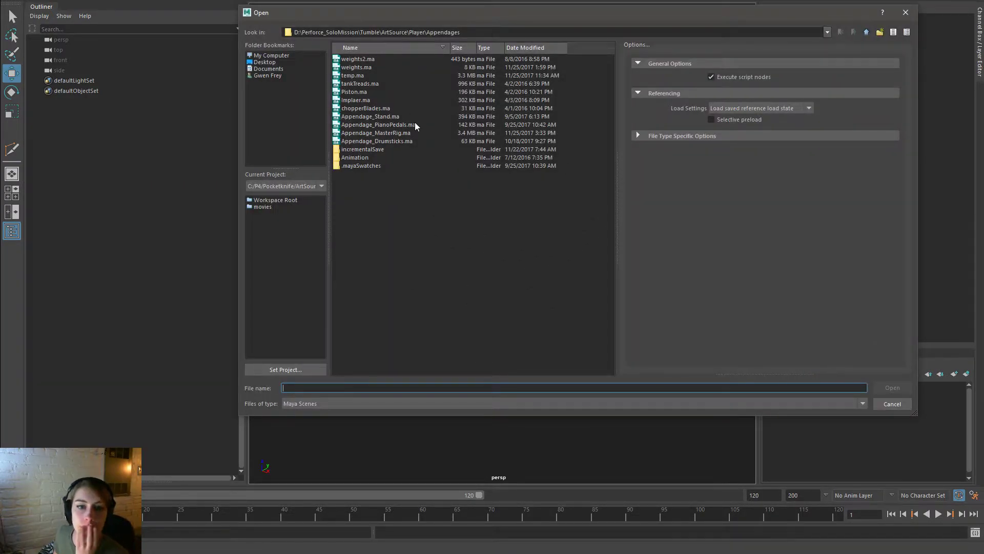
click(866, 32)
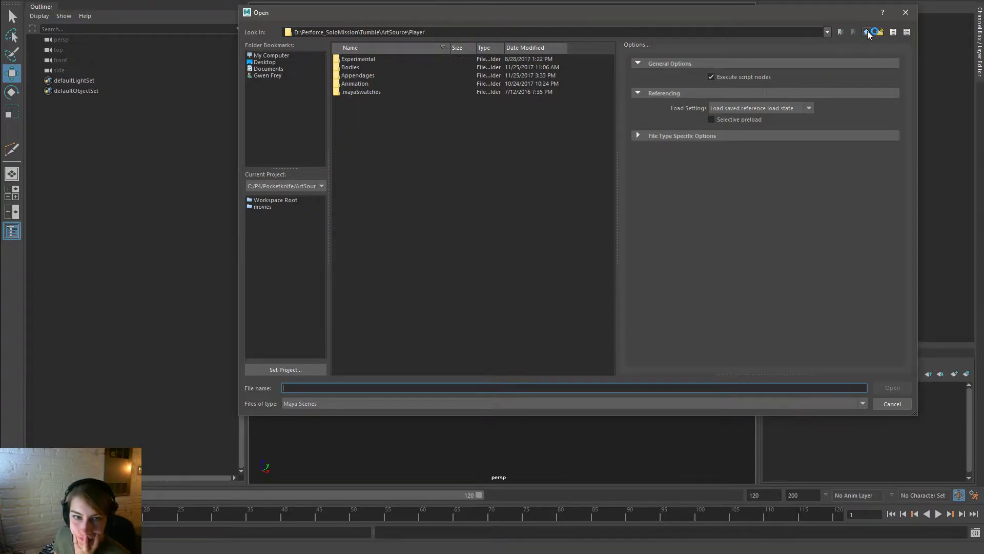
double_click(364, 68)
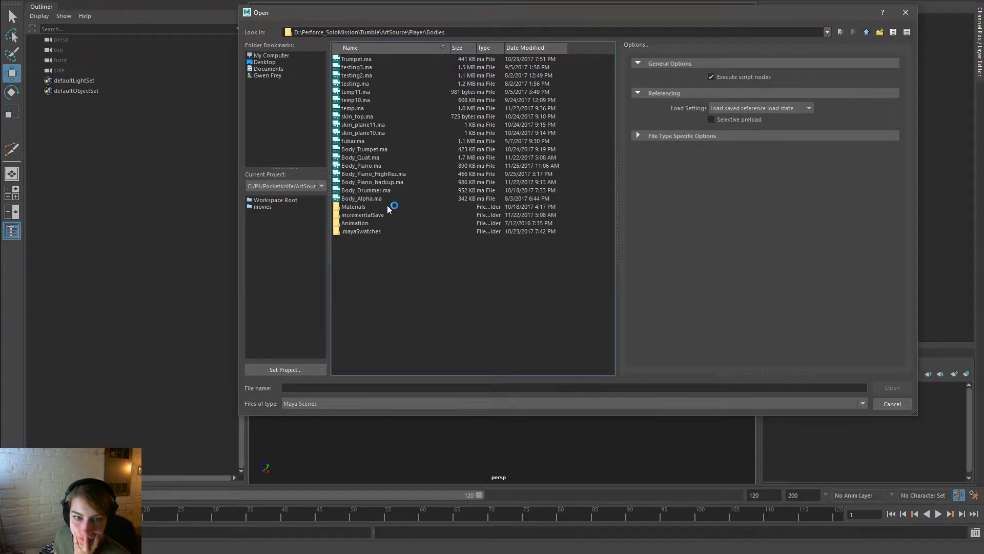
click(394, 183)
double_click(392, 190)
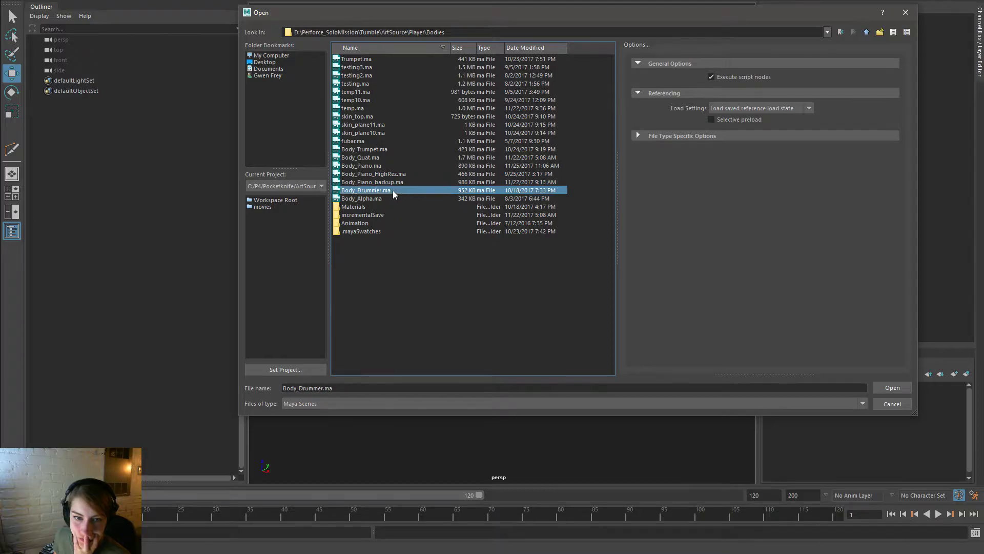
Show the loaded drummer body scene textured in the perspective view and inspect the character
click(487, 253)
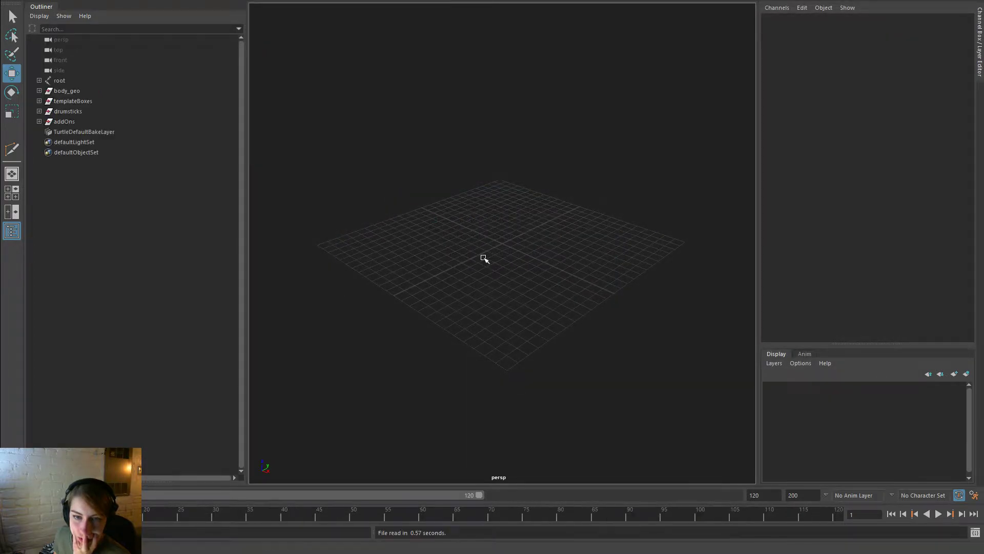
key(6)
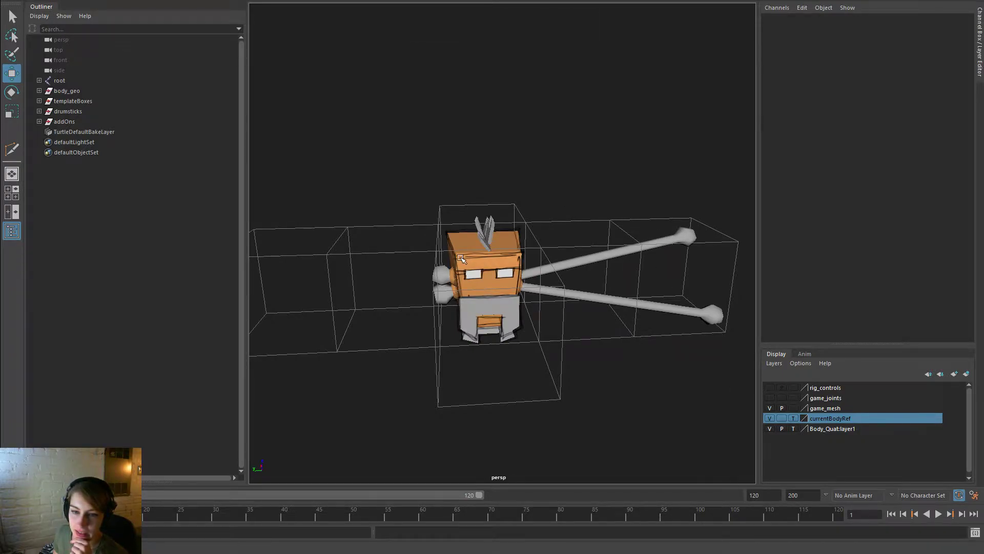
right_click(659, 316)
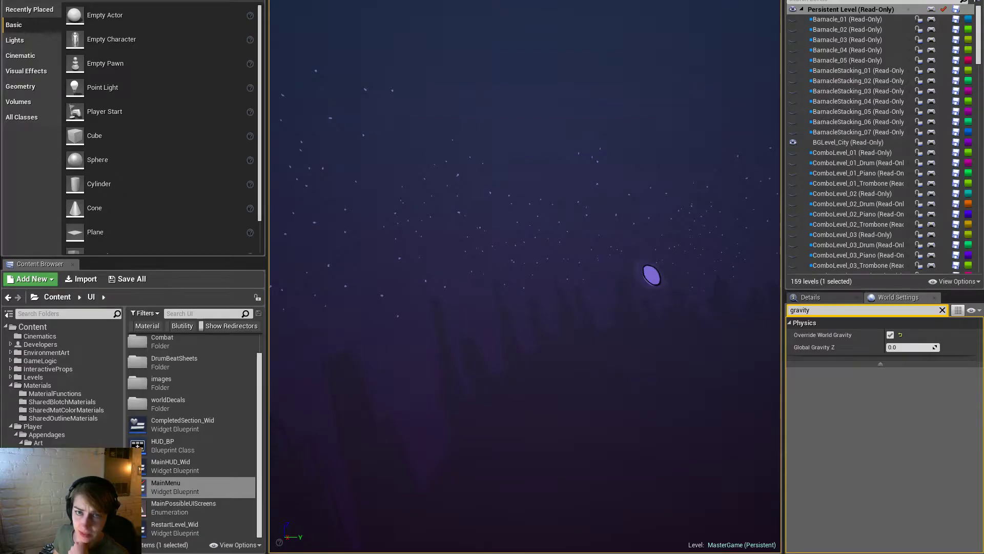
Switch to the Unreal editor, play-test the game in full screen and start the first Drums level
key(alt+p)
click(566, 286)
key(F11)
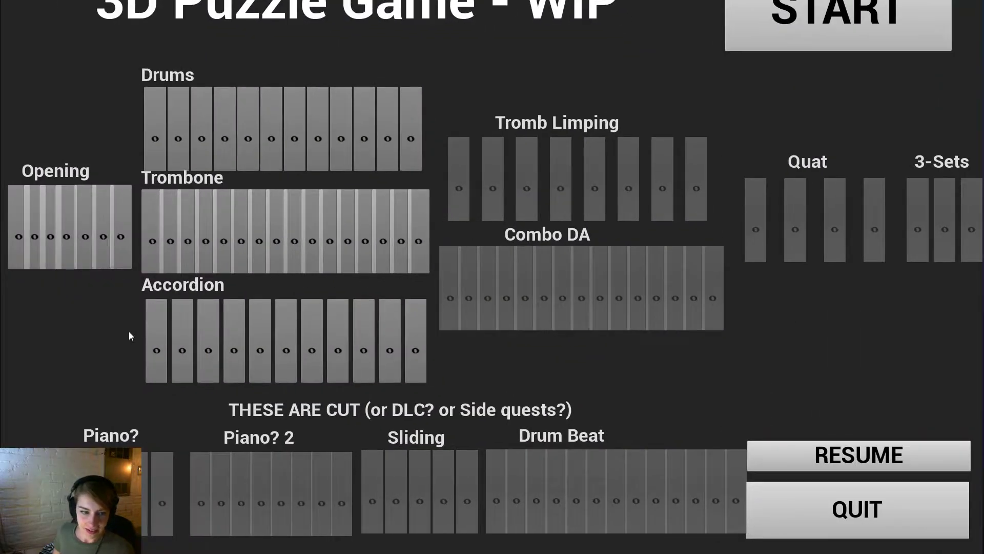
click(159, 141)
click(159, 141)
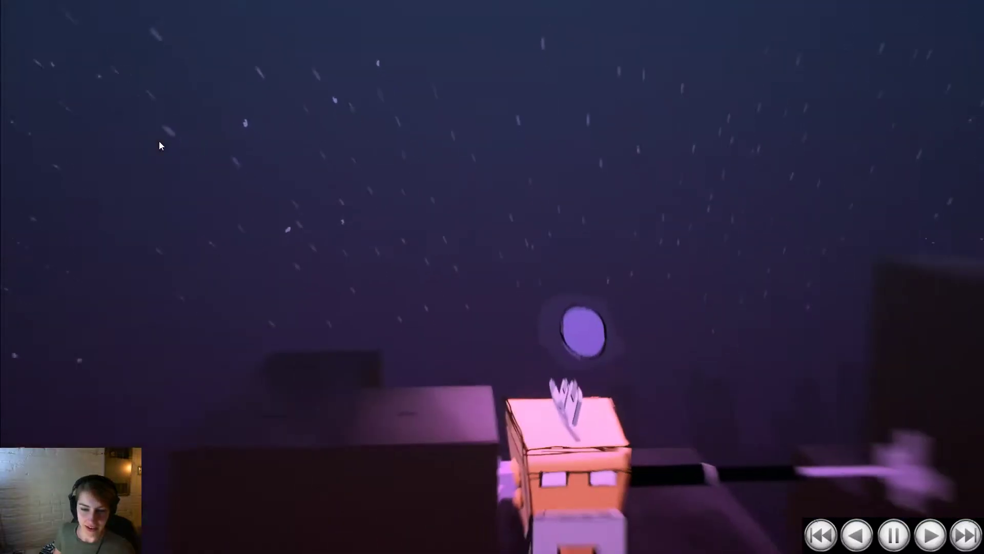
Tumble the drummer character across the level's blocks to the platform with the goal marker
drag(607, 267, 711, 283)
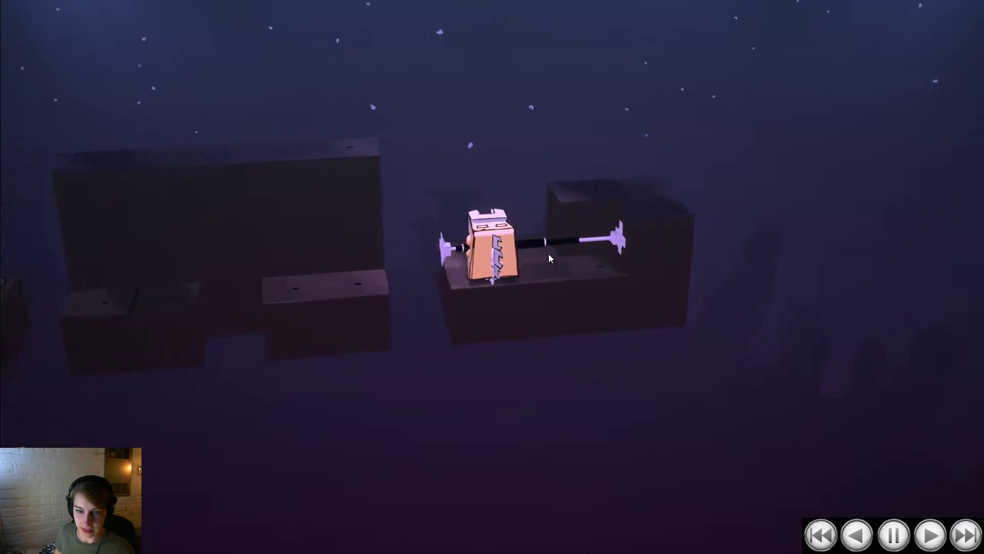
key(d)
key(space)
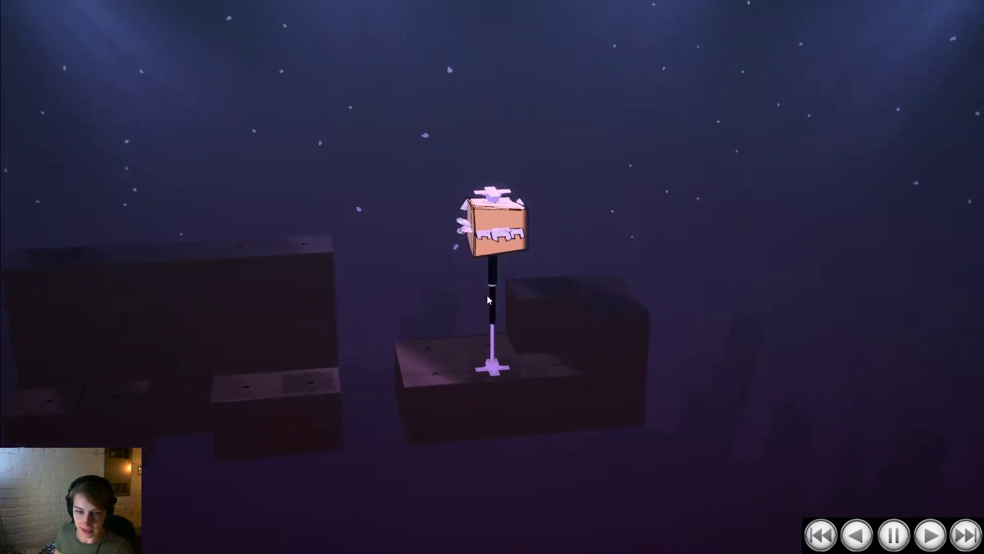
key(a)
key(a)
key(space)
key(a)
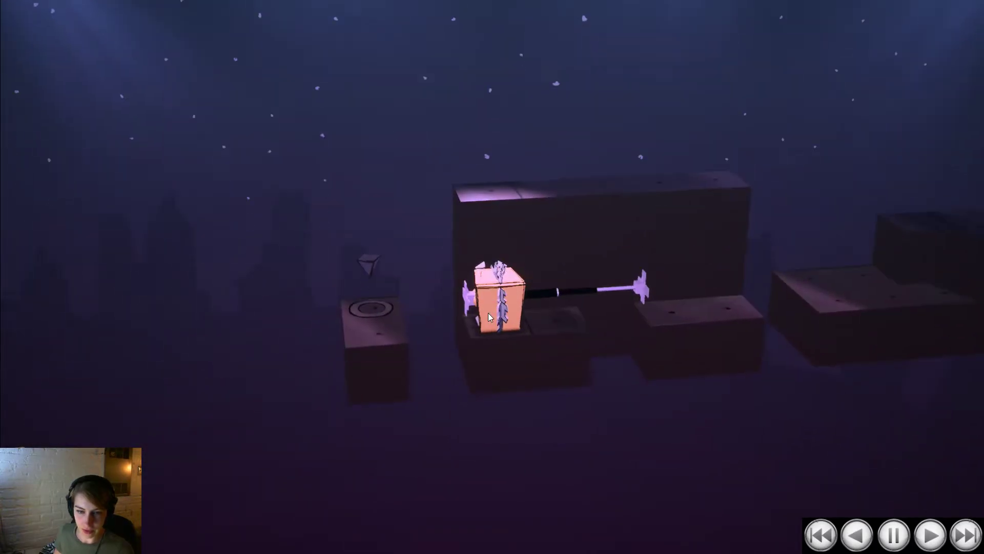
key(space)
key(a)
key(space)
key(space)
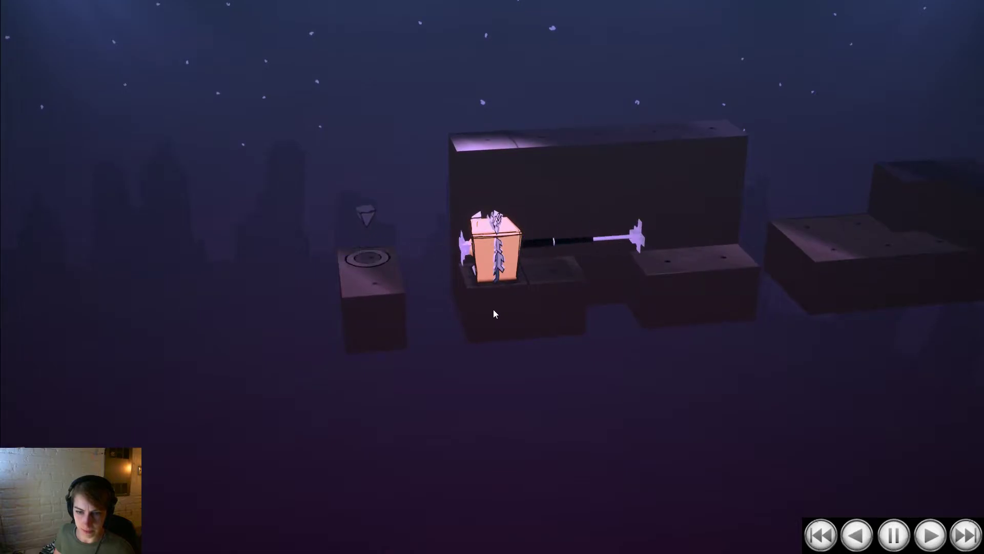
key(d)
key(space)
key(a)
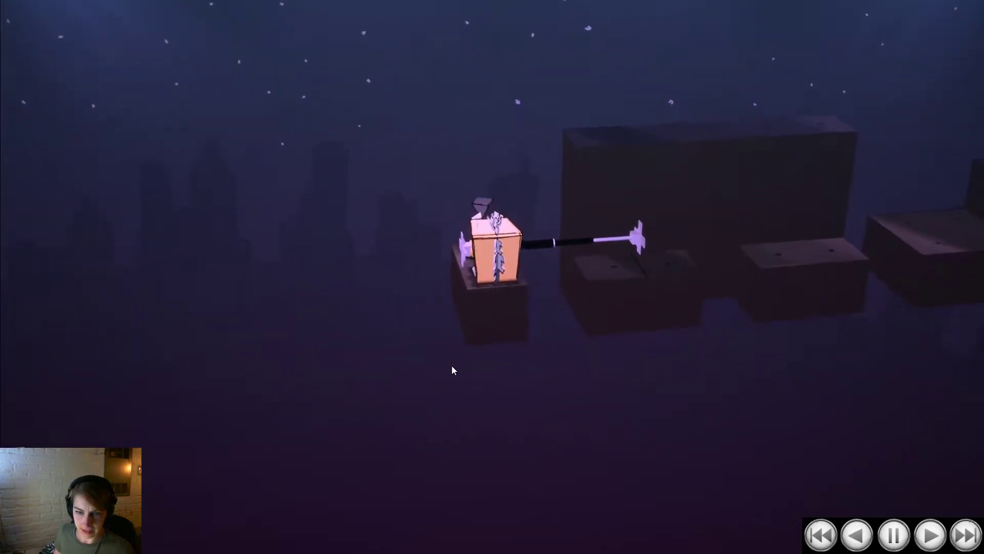
Circle the game camera around the drummer character to view its body, and end the play session
drag(451, 365, 929, 352)
key(space)
drag(552, 413, 302, 310)
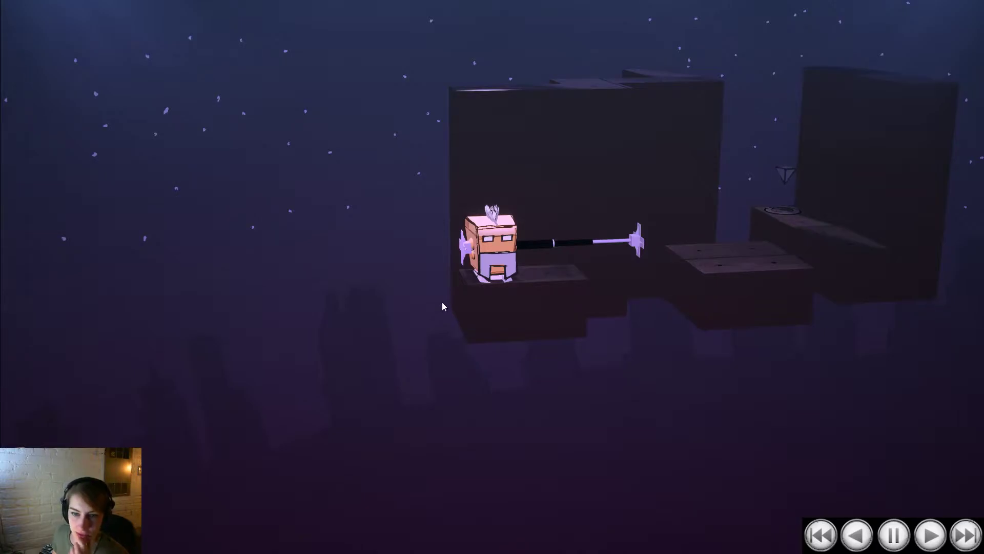
key(Escape)
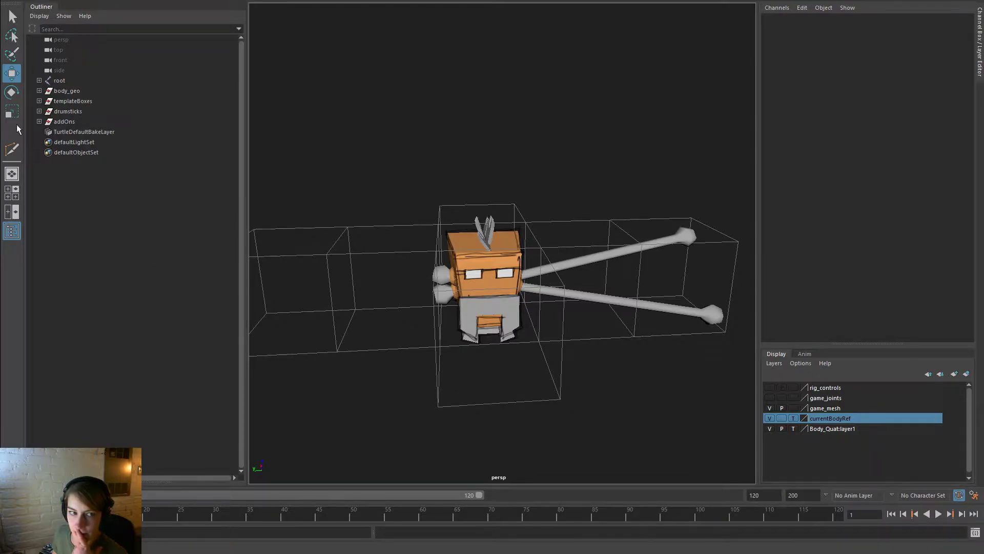
In Maya, expand the body_geo group and hide it by setting its Visibility to 0
click(38, 90)
click(62, 82)
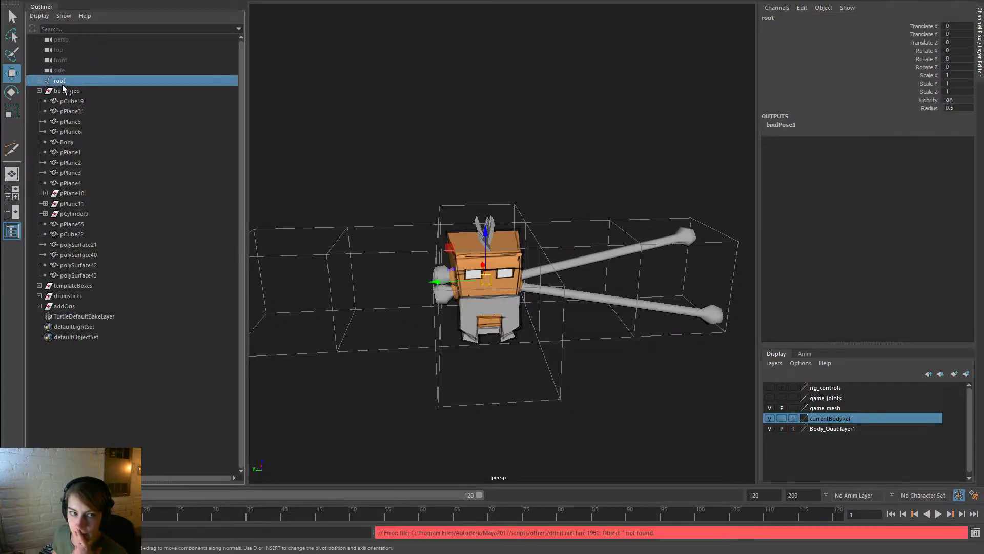
click(69, 92)
click(954, 100)
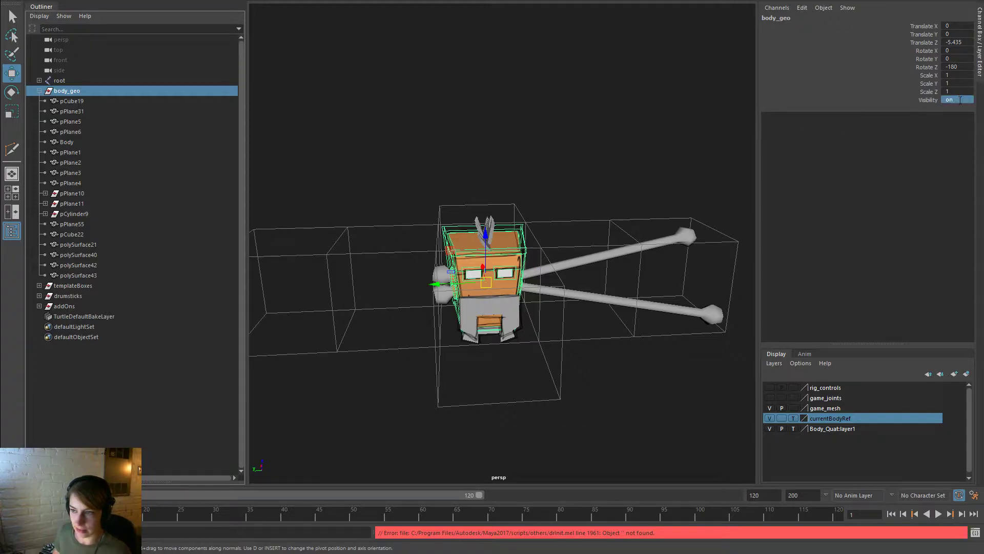
text(0)
key(Return)
Delete the drumsticks and addOns groups from the drummer scene
click(68, 296)
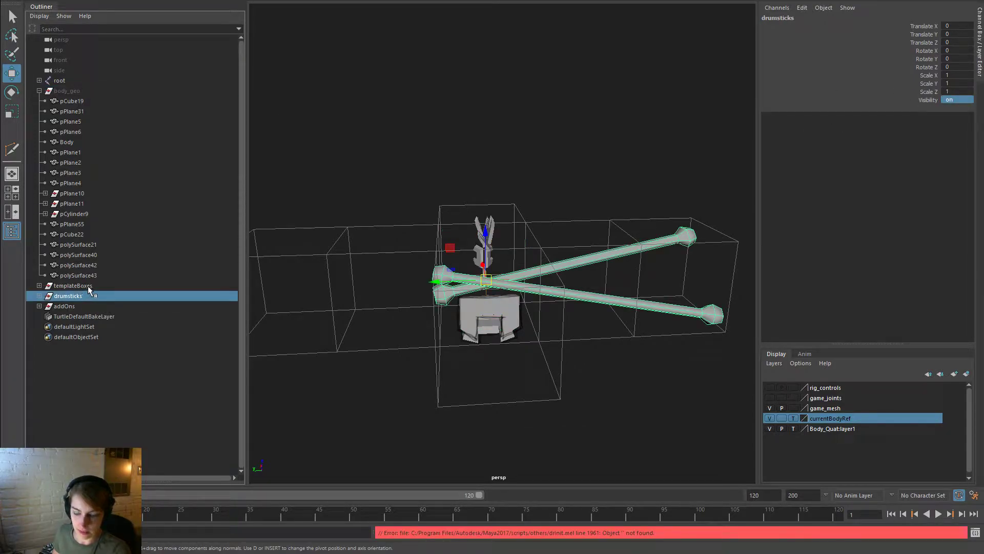
key(Delete)
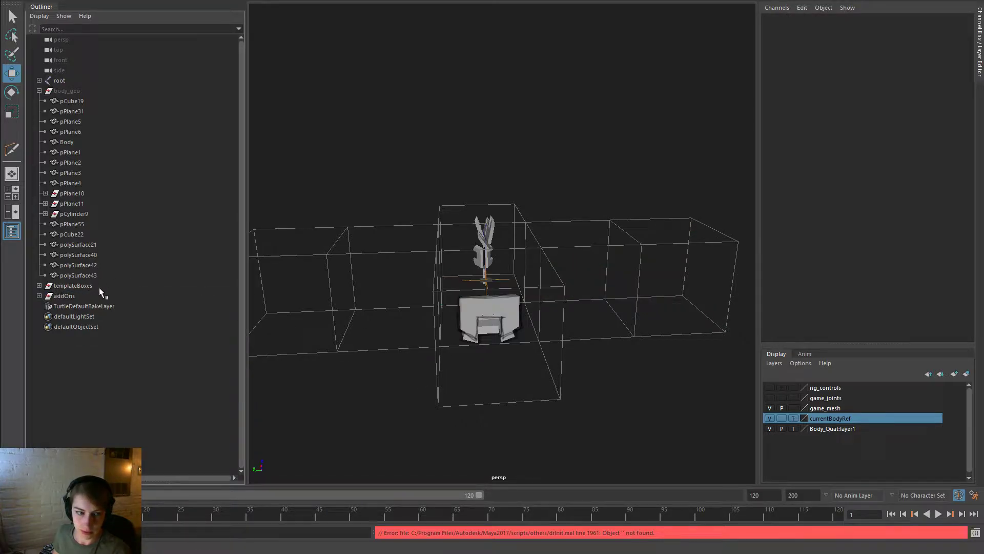
click(95, 294)
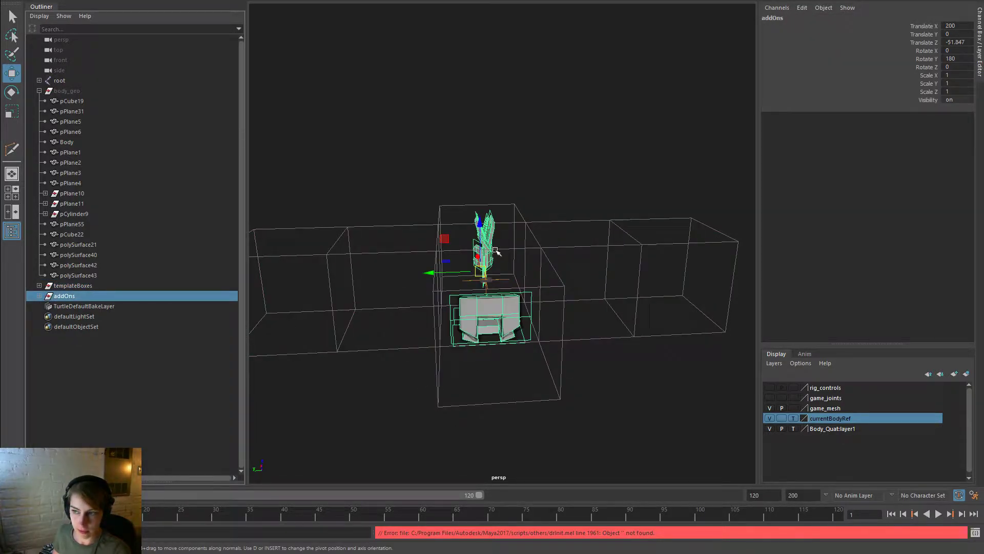
key(Delete)
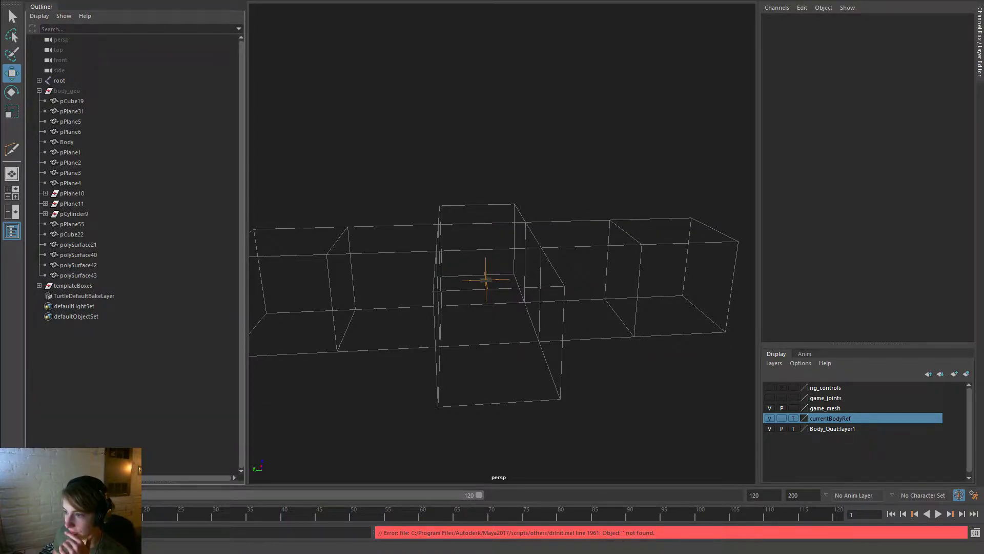
click(578, 444)
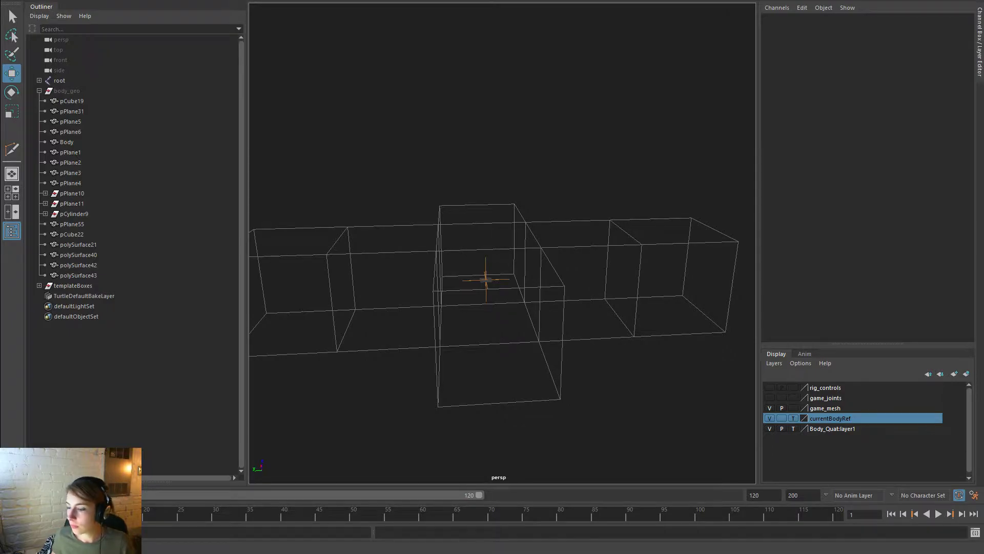
Switch to the browser and search Google Images for "drum set"
key(alt+Tab)
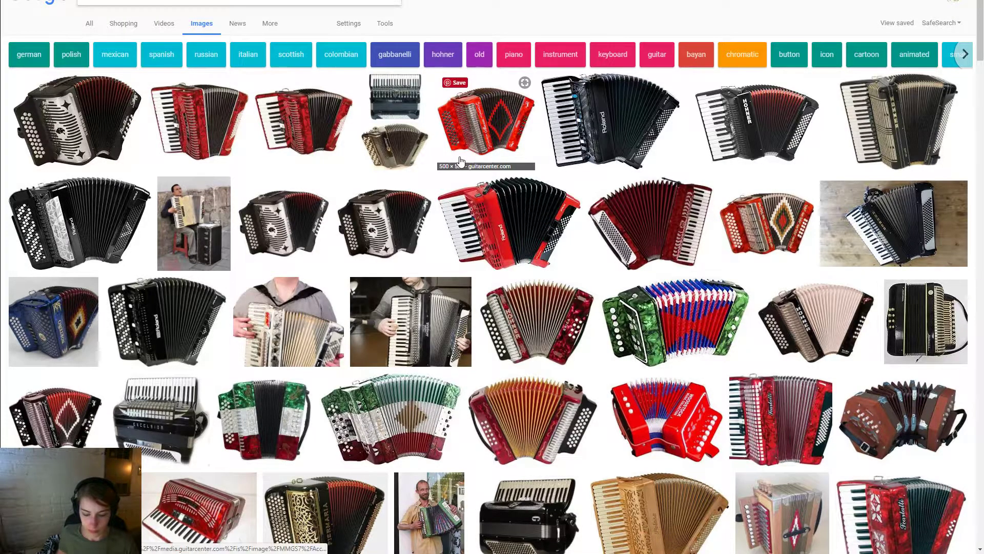
text(drum set)
key(Return)
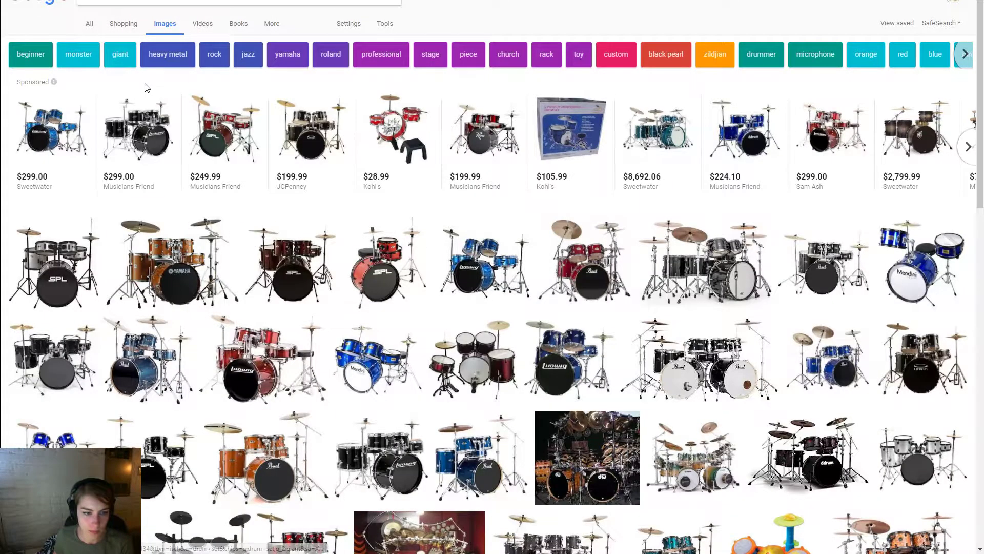
In a new browser tab, search Google for "la la land suit" and show the image results
key(ctrl+t)
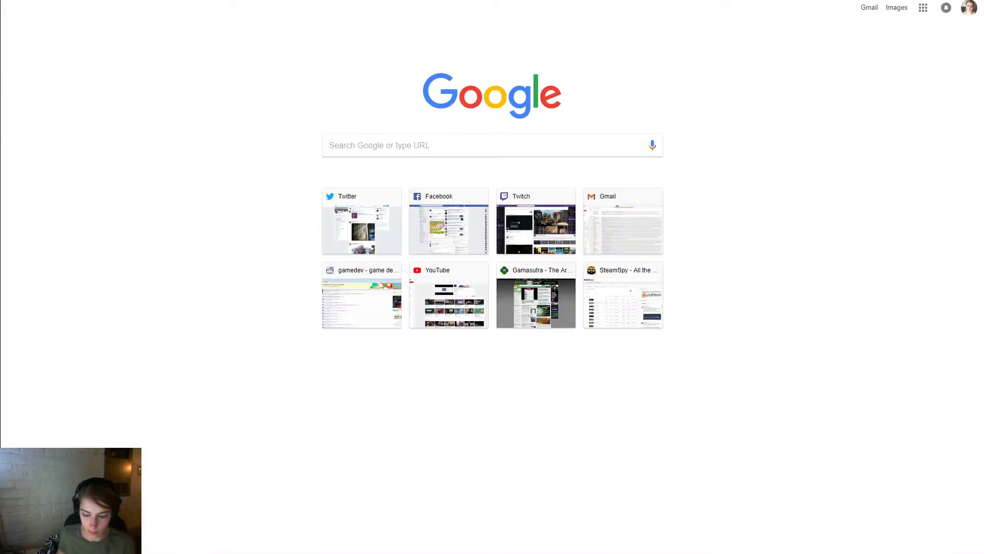
text(la la land)
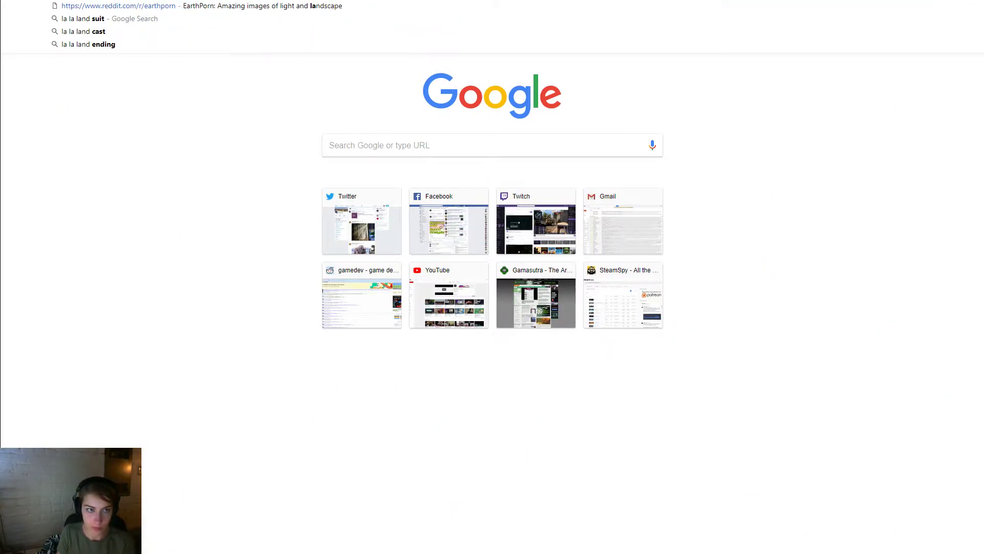
text( suit)
key(Return)
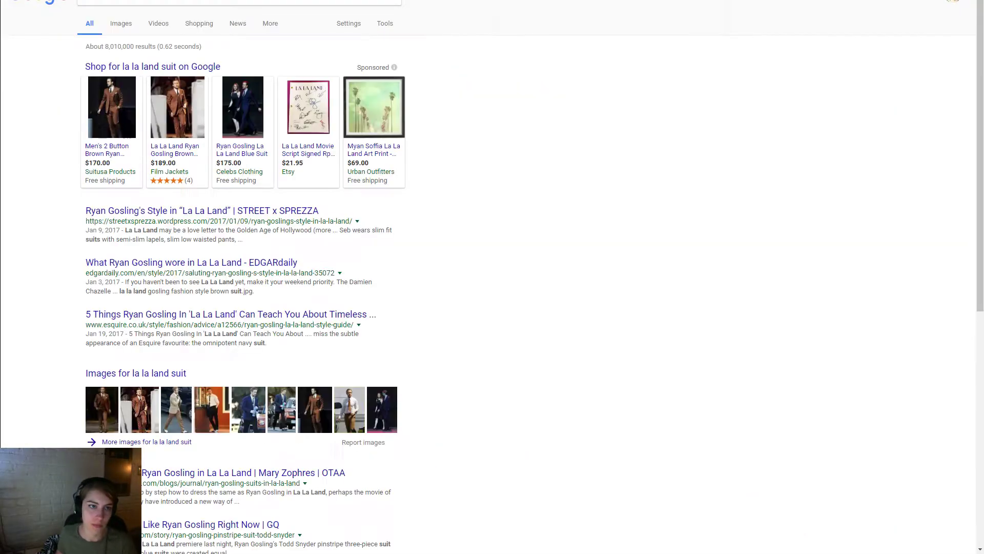
click(117, 25)
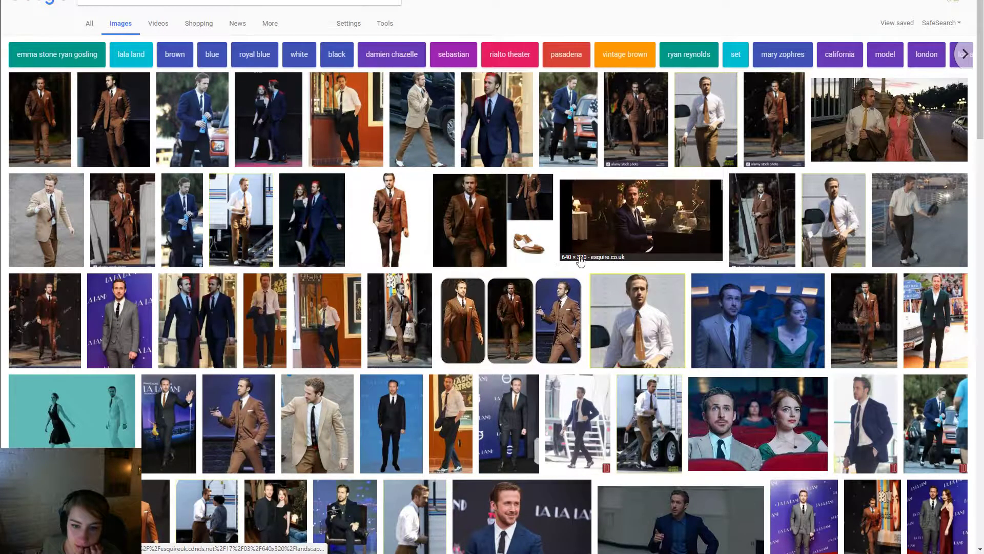
Browse the suit images for costume references and enlarge the photo of the man in suspenders standing in a pool
scroll(616, 253, down, 3)
scroll(616, 253, down, 6)
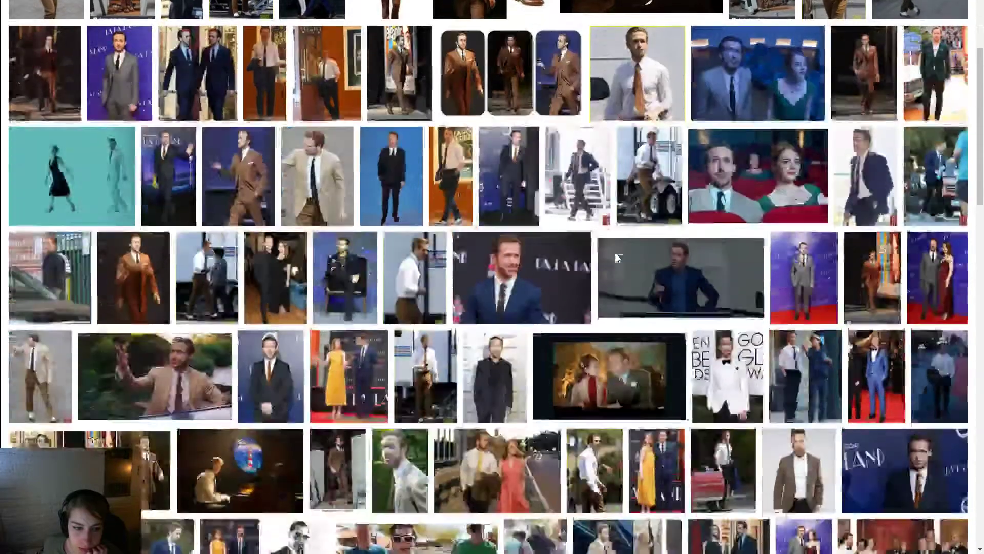
scroll(616, 259, down, 2)
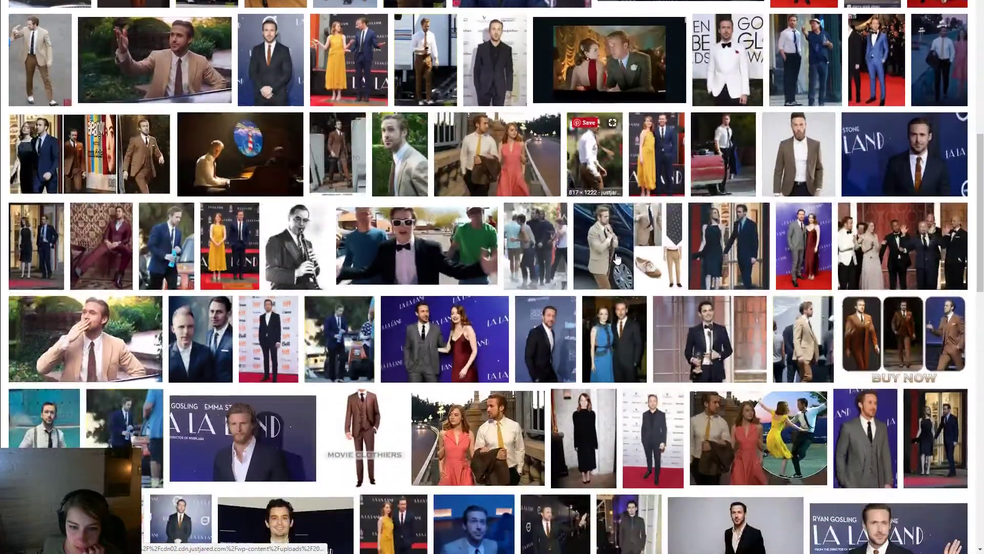
scroll(616, 259, down, 2)
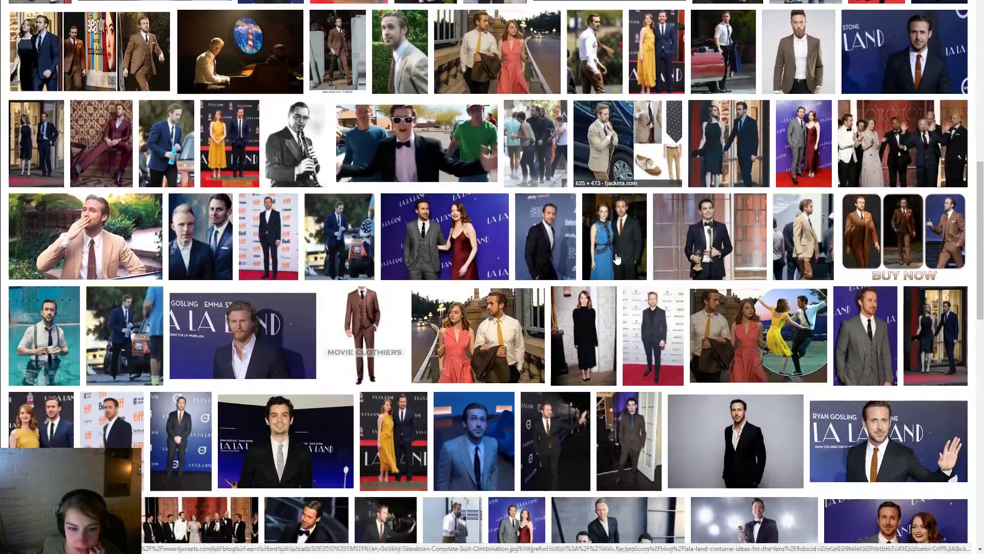
scroll(616, 259, down, 3)
click(47, 188)
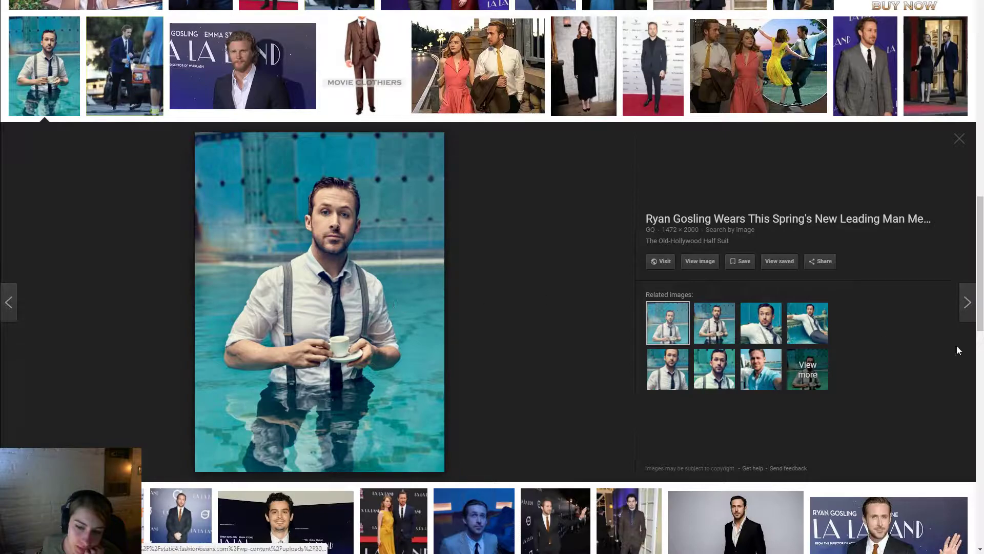
click(815, 324)
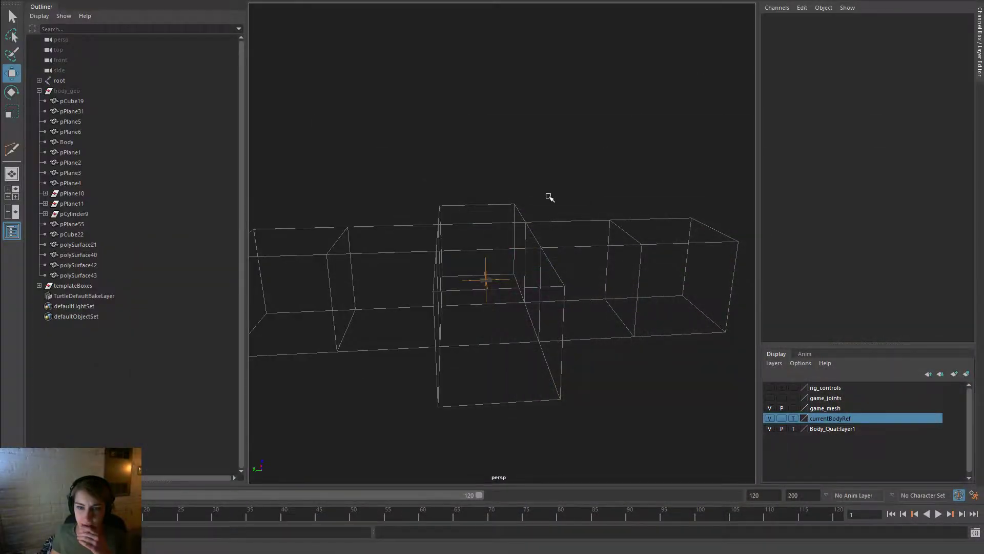
Back in Maya, create a polygon cylinder at the origin inside the template boxes
scroll(533, 325, up, 5)
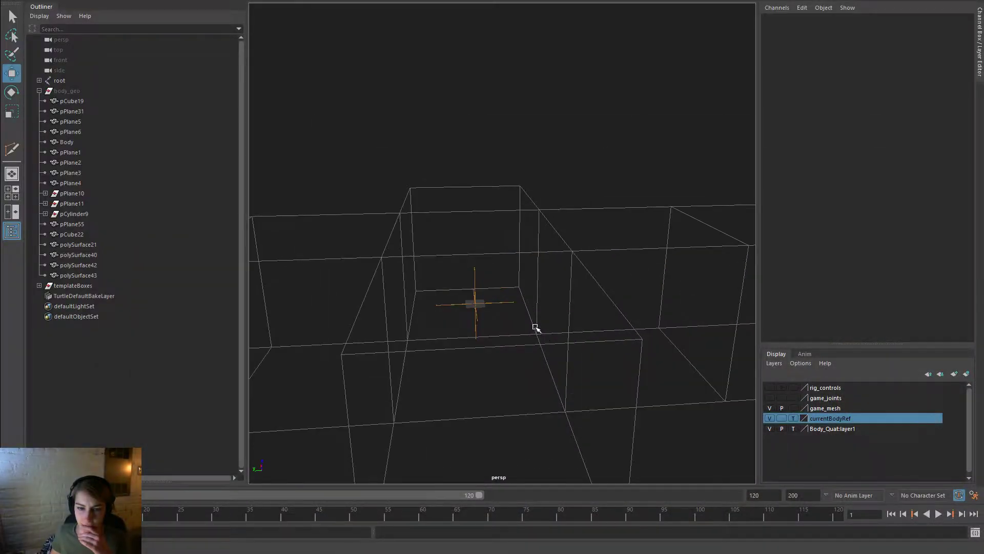
mouse_move(539, 323)
alt+mouse_down()
mouse_move(533, 305)
mouse_move(537, 341)
alt+mouse_up()
scroll(477, 272, up, 2)
key(space)
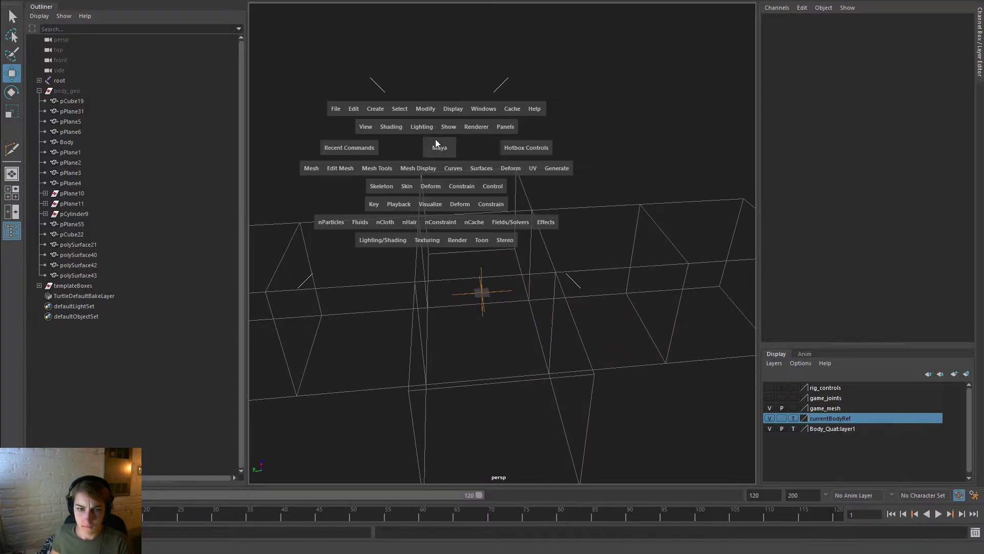
click(387, 105)
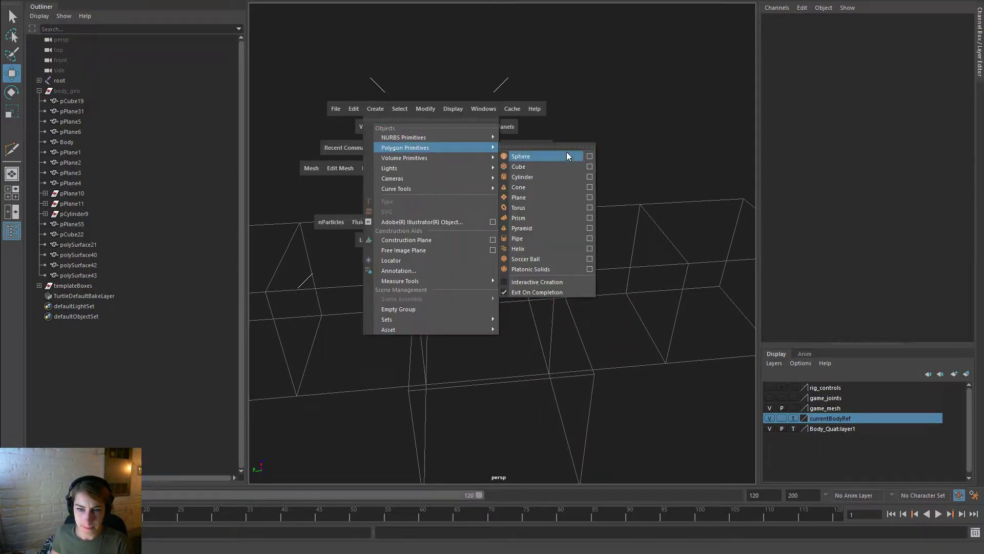
click(567, 177)
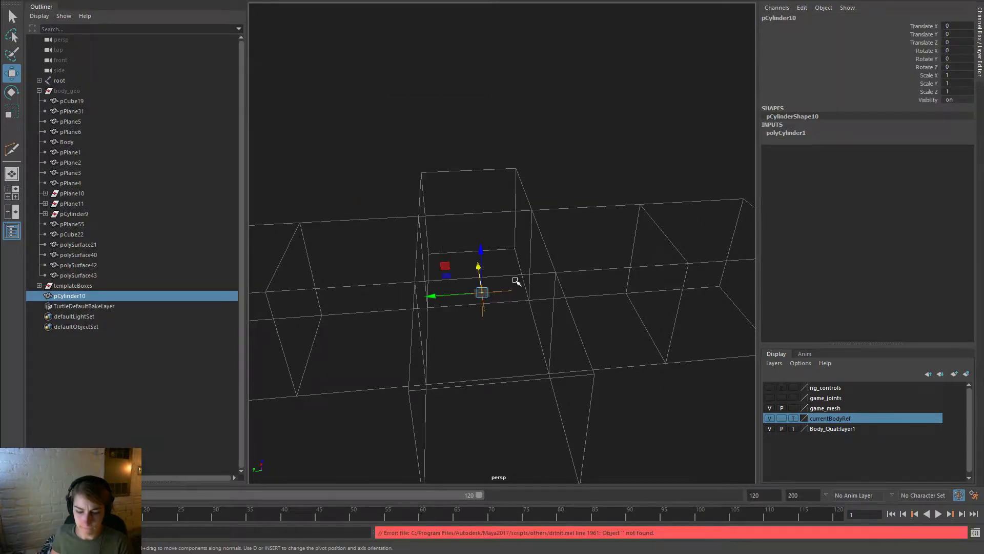
Scale the cylinder uniformly to about 83, rotate it -90 degrees about X, and raise it to about 48 on Z
key(r)
drag(482, 292, 481, 211)
key(e)
key(r)
key(w)
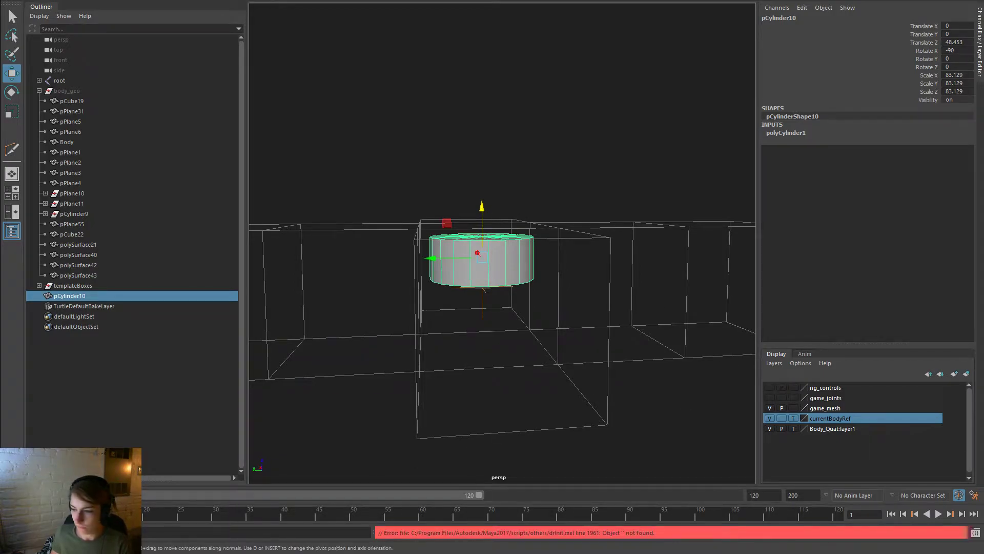
Switch to the browser, browse the drum set images for stand and leg references, and enlarge the red Ludwig five-piece set
key(alt+Tab)
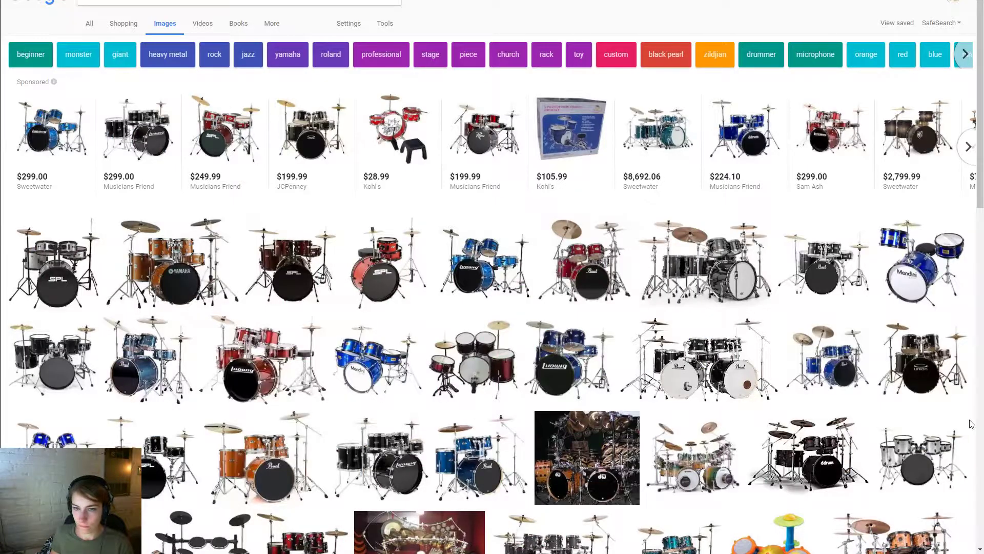
scroll(680, 336, down, 5)
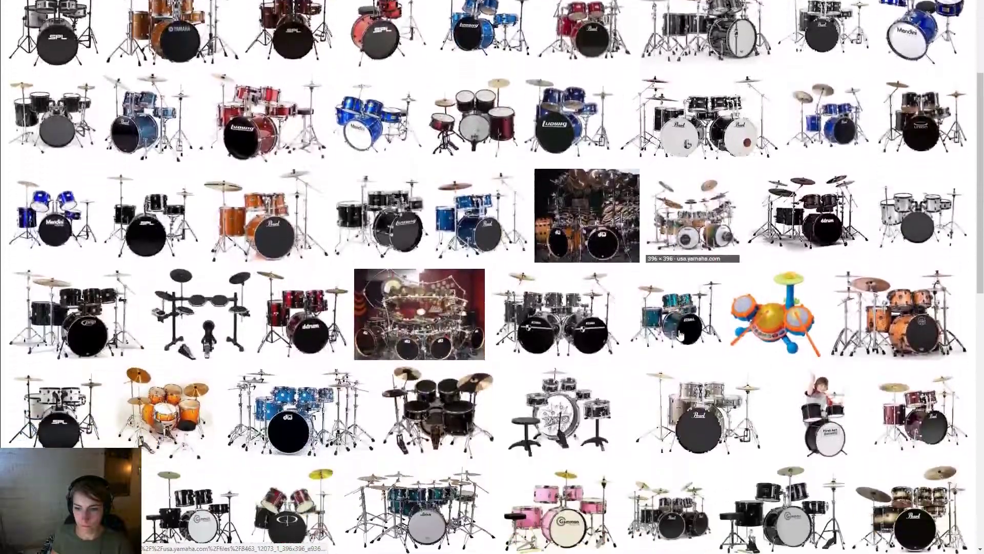
scroll(680, 335, down, 4)
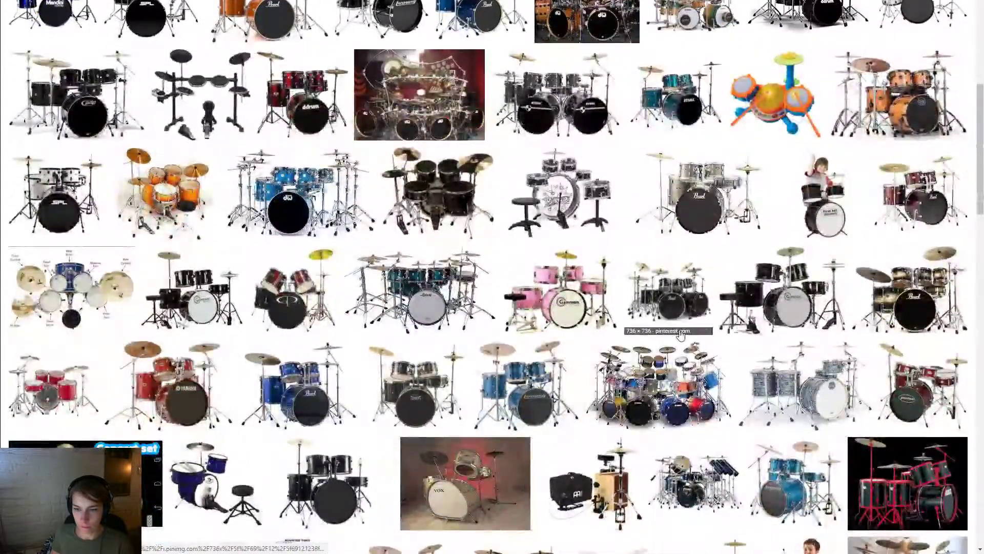
scroll(680, 335, down, 1)
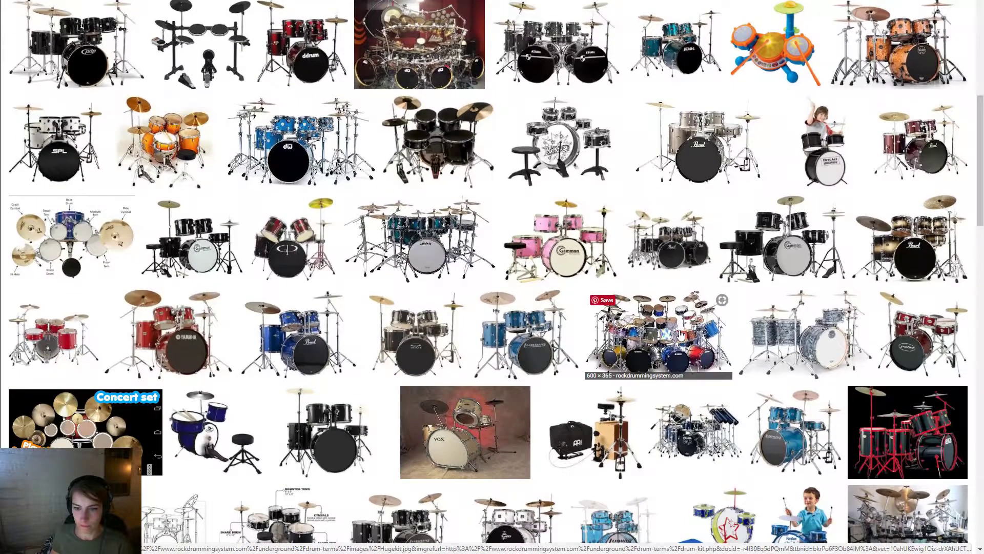
scroll(684, 330, down, 5)
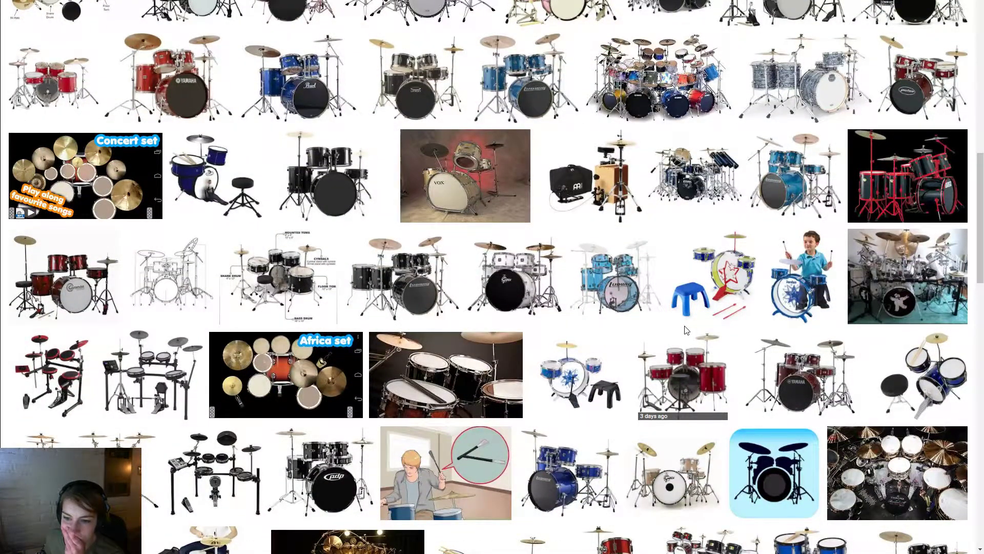
scroll(687, 330, down, 1)
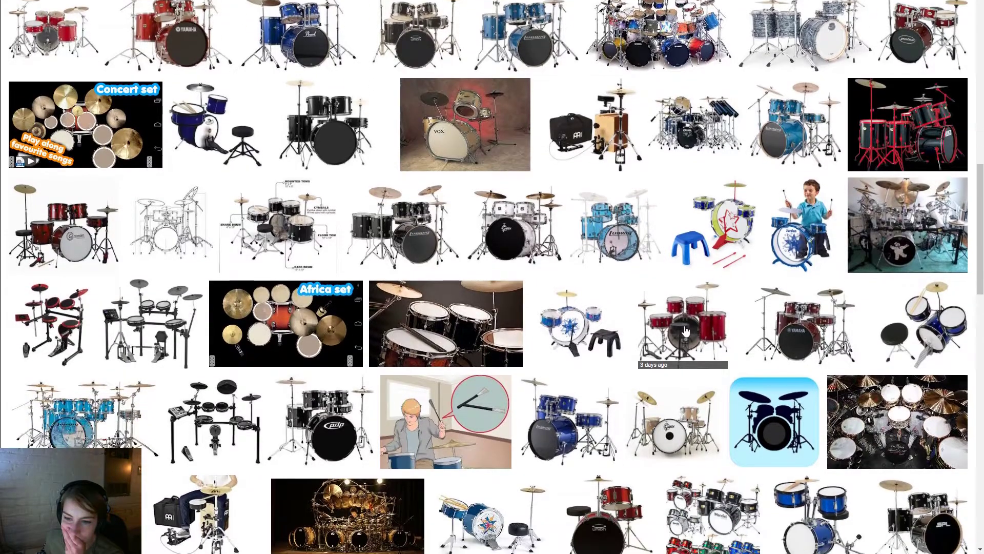
click(687, 331)
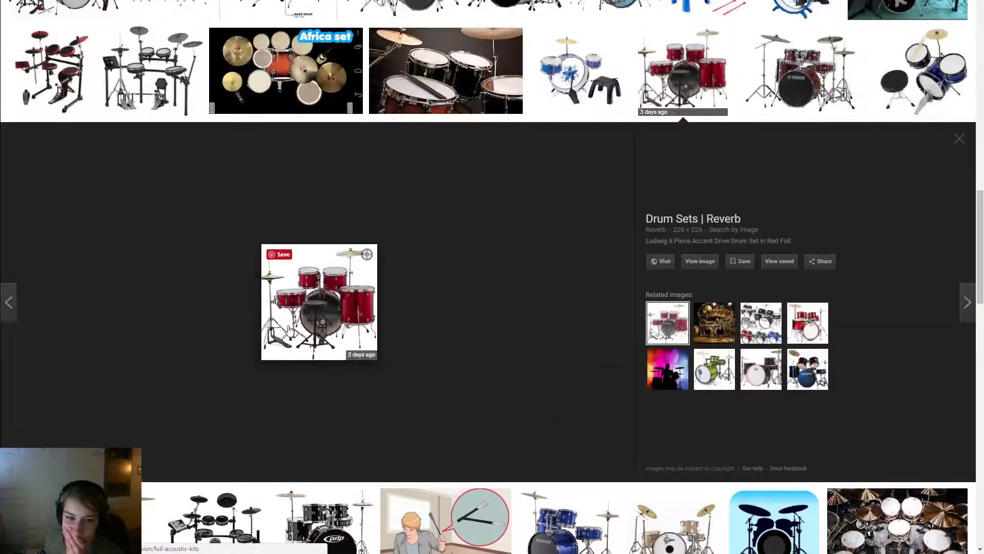
scroll(453, 264, up, 3)
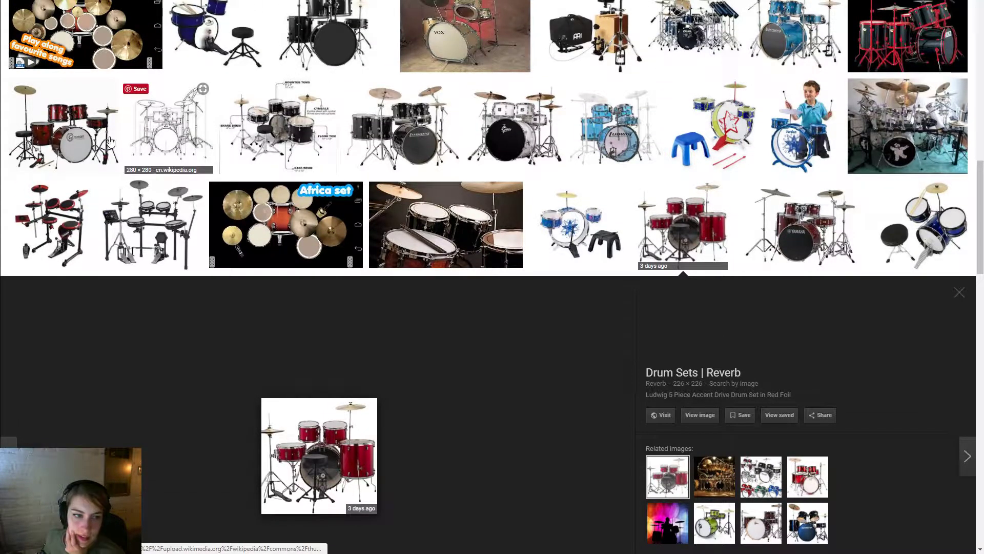
scroll(380, 246, up, 5)
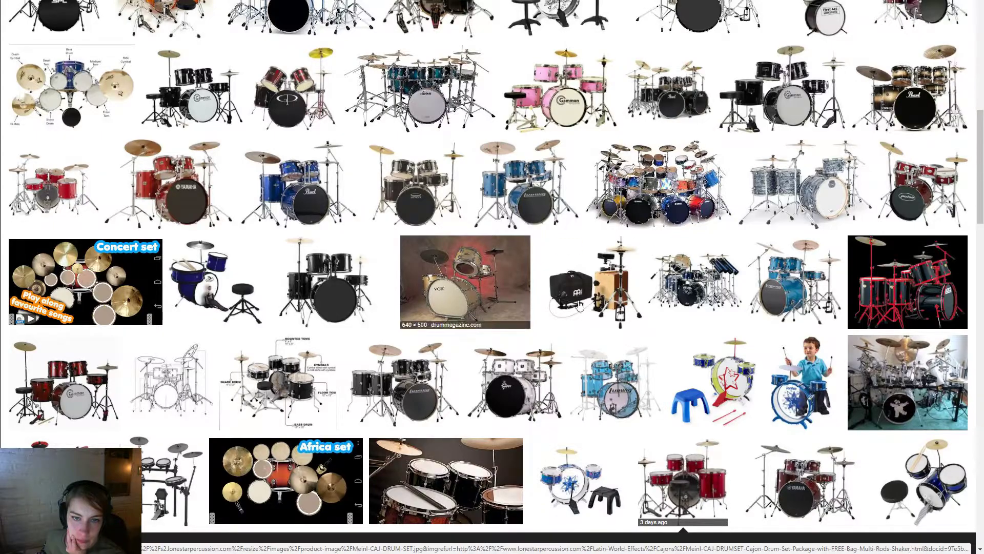
scroll(495, 212, up, 2)
scroll(416, 199, up, 3)
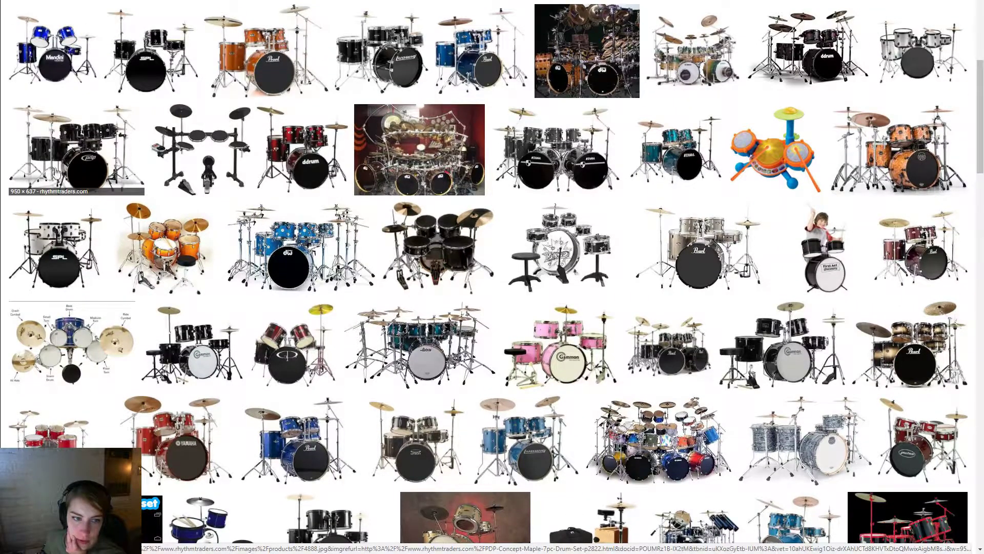
scroll(45, 81, up, 8)
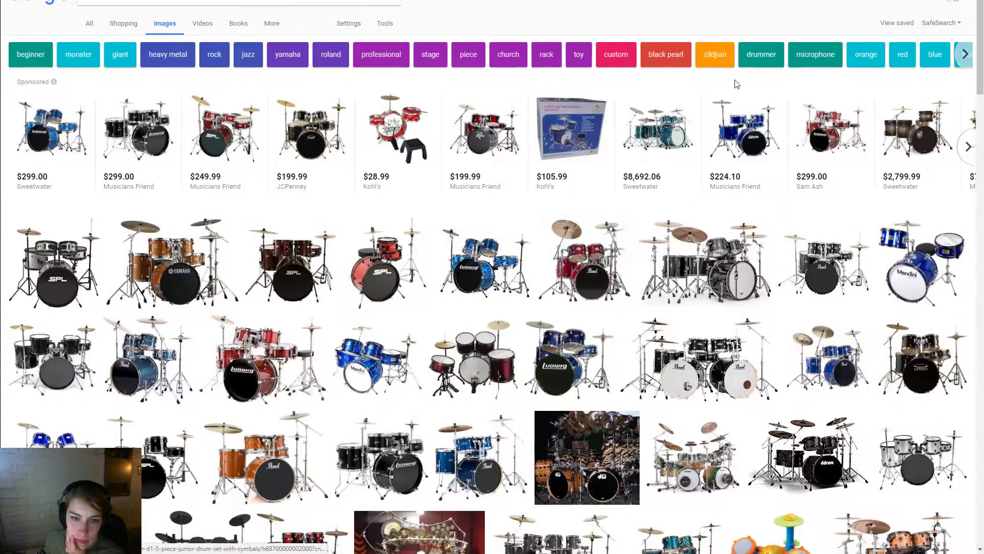
Back in Maya, raise the cylinder to about 59 on Z and scale it up slightly
key(alt+Tab)
click(472, 418)
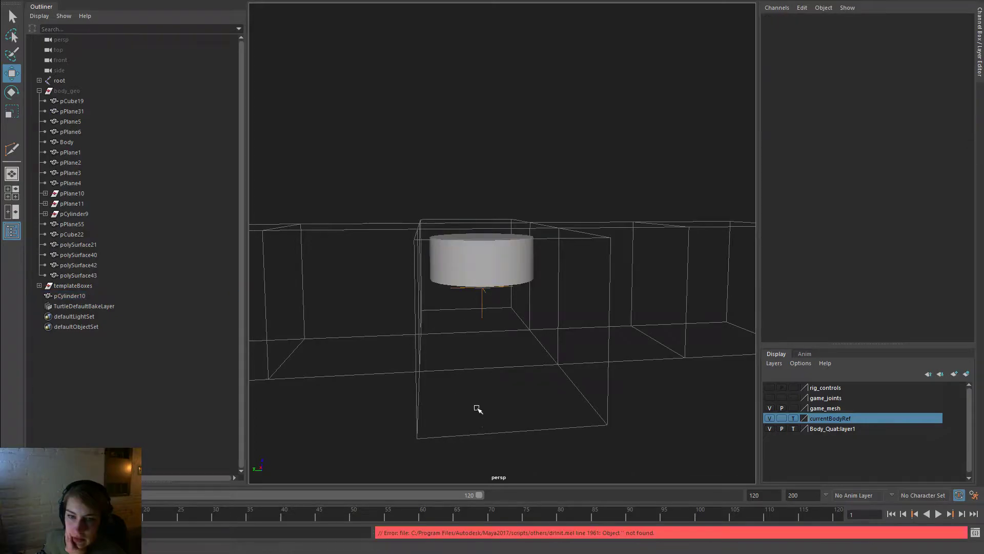
click(518, 275)
alt+right_drag(367, 287, 463, 292)
alt+drag(464, 292, 464, 288)
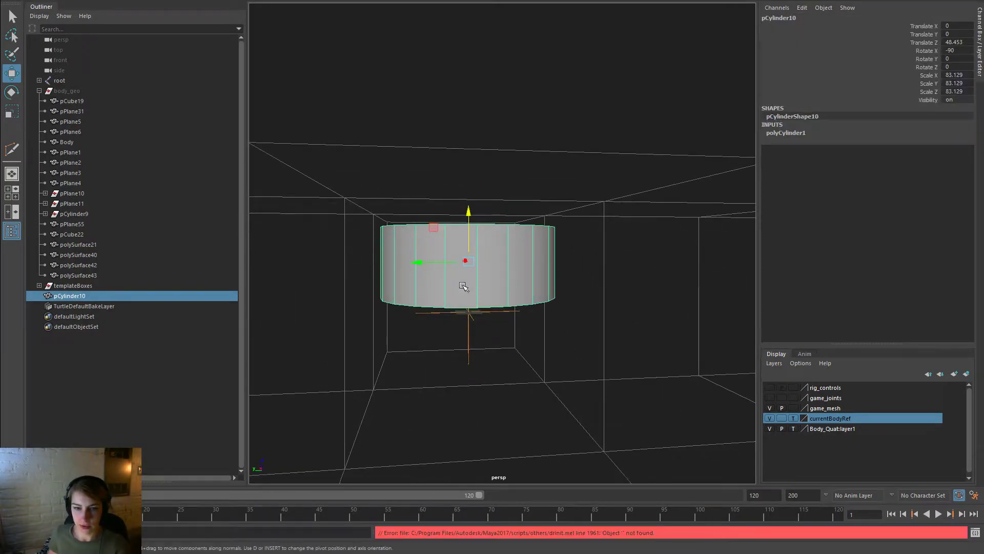
drag(472, 210, 474, 198)
alt+drag(549, 272, 472, 238)
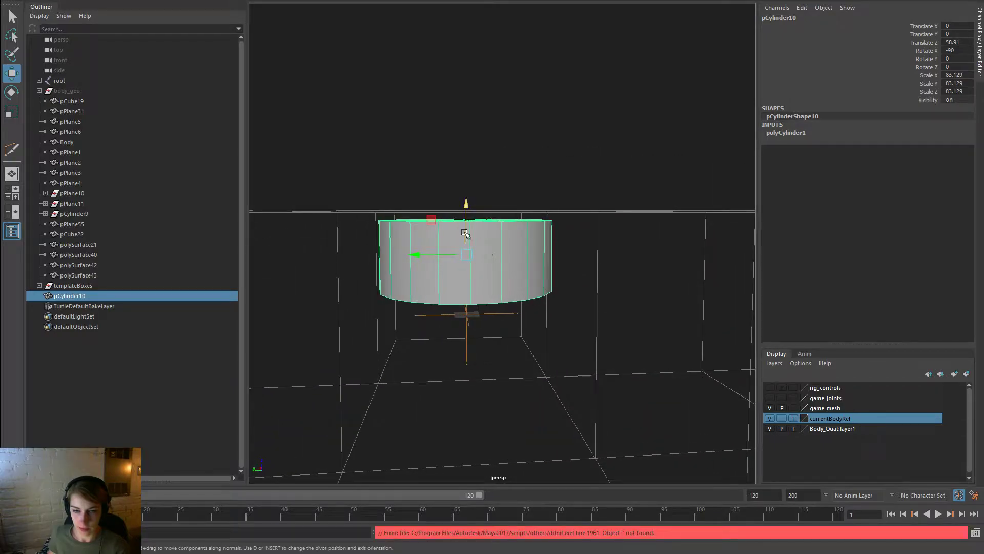
alt+drag(515, 310, 479, 314)
key(r)
drag(471, 274, 493, 279)
alt+drag(508, 348, 574, 299)
click(577, 324)
Try a polygon cube stretched vertically and scaled to about 13 beneath the cylinder, and delete it
key(space)
click(390, 250)
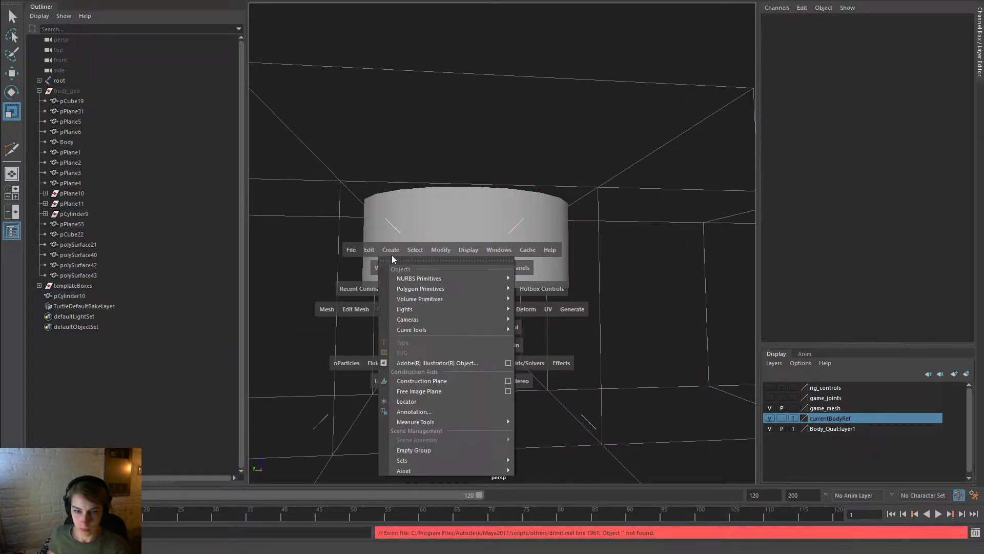
mouse_move(469, 288)
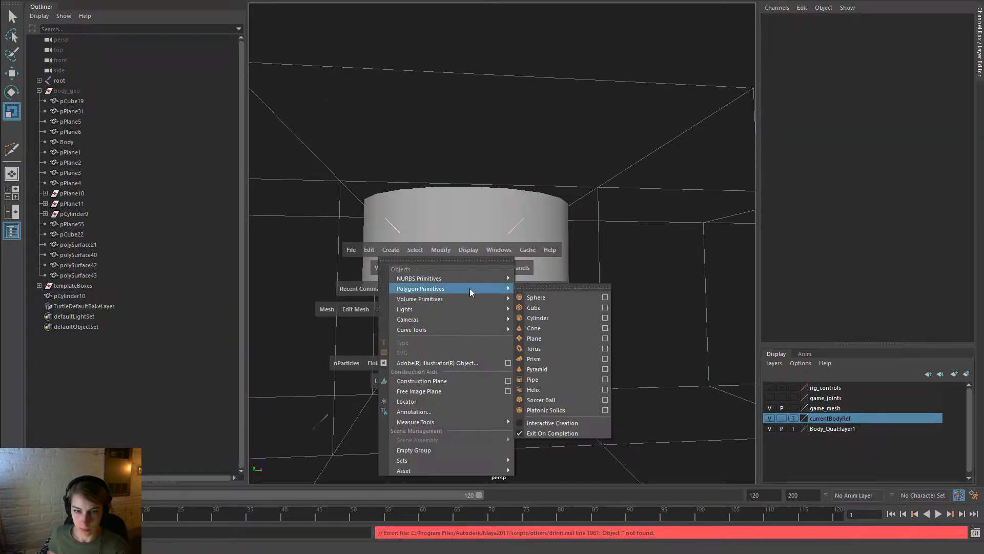
click(575, 307)
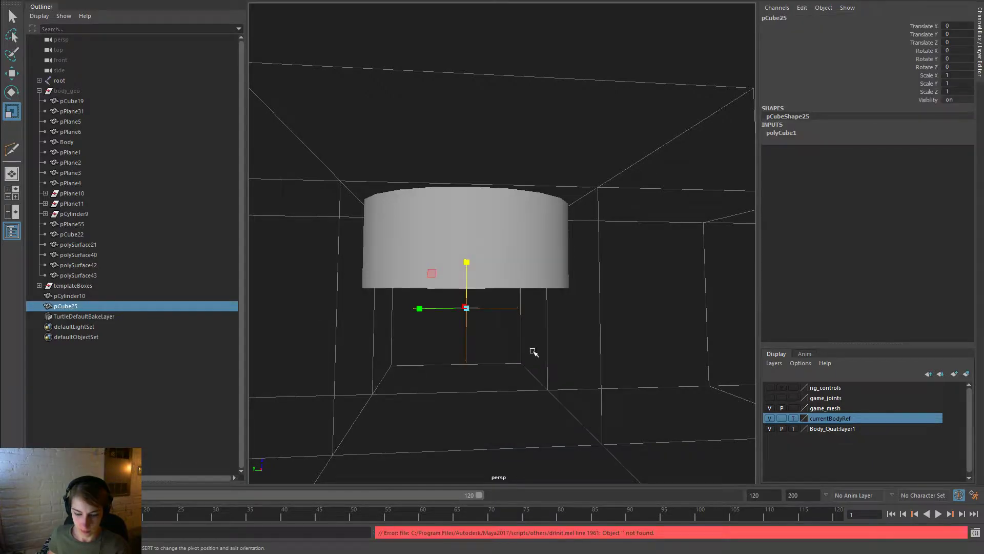
alt+drag(478, 354, 502, 371)
drag(481, 320, 503, 311)
drag(469, 257, 432, 73)
key(w)
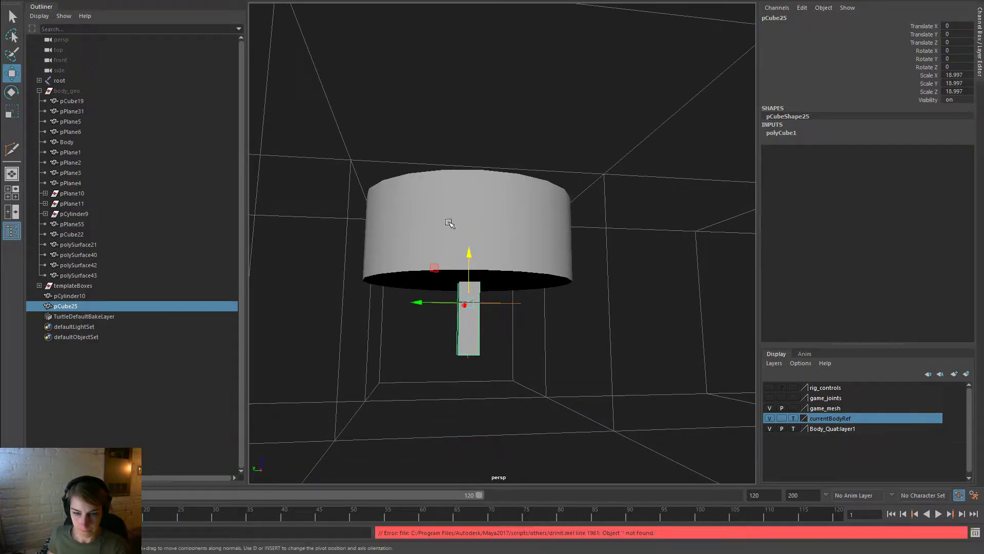
key(r)
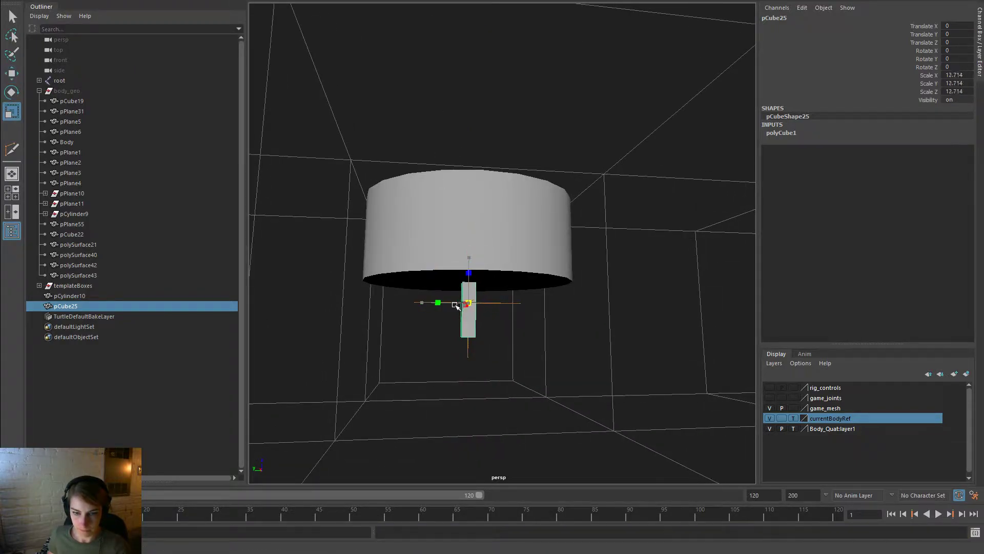
key(Delete)
Create a polygon prism at the origin and scale it uniformly to about 39.6
key(space)
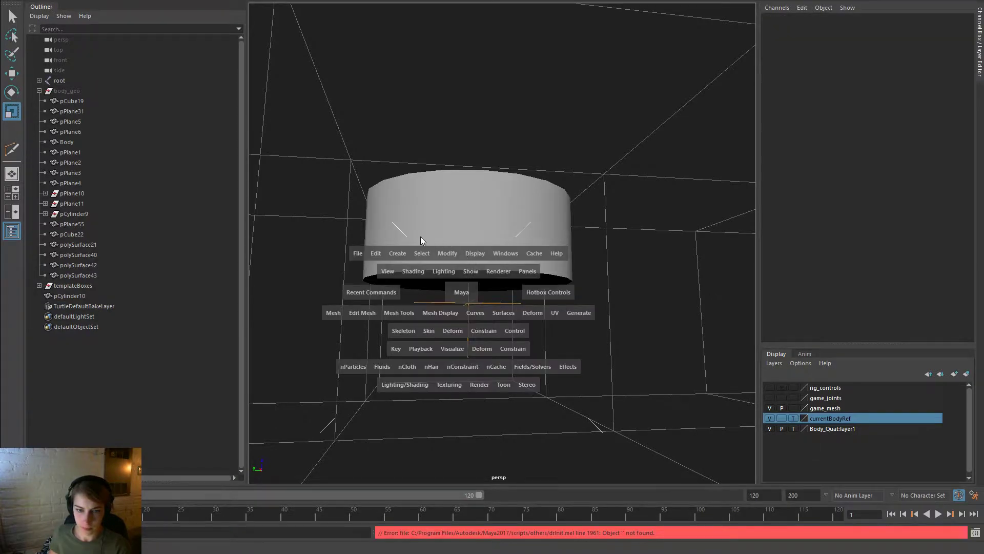
click(397, 254)
mouse_move(466, 293)
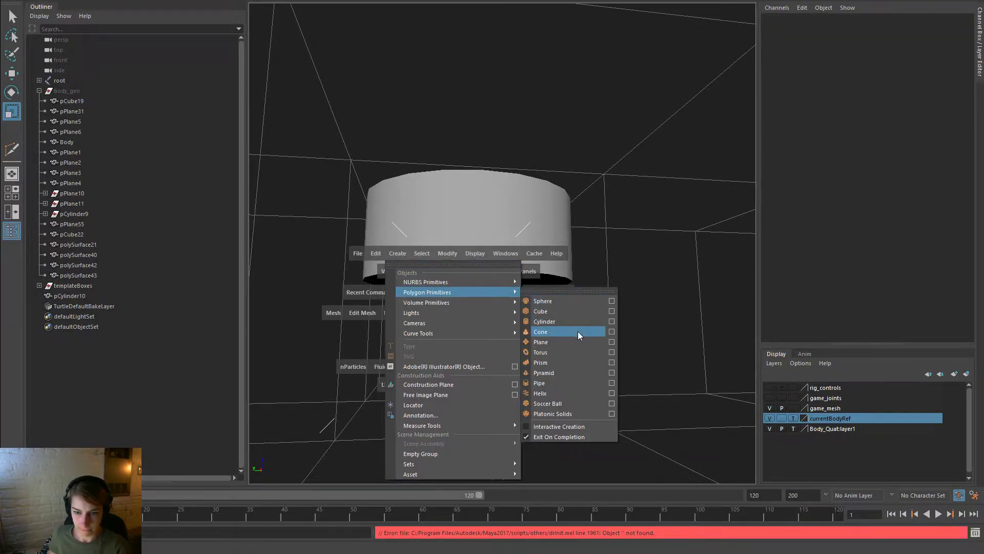
click(582, 361)
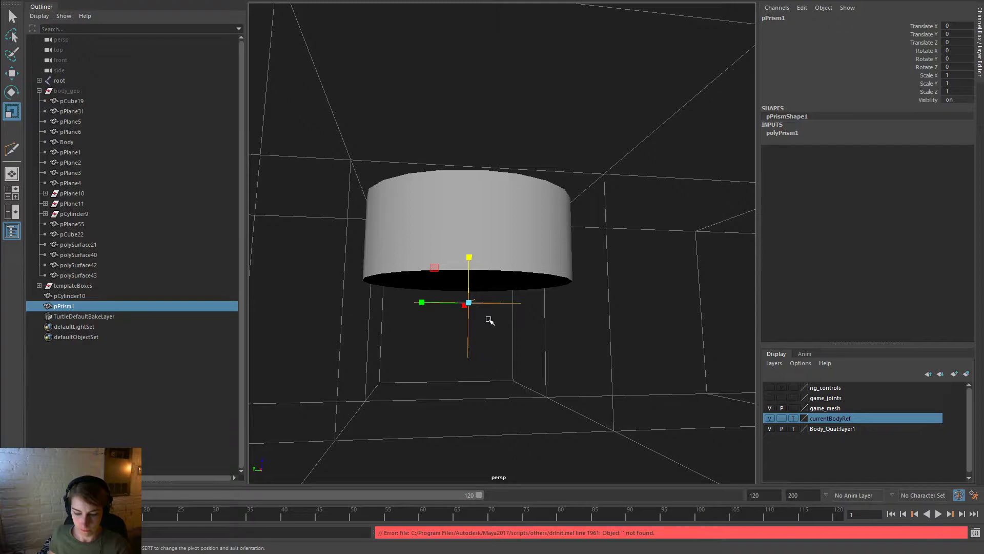
alt+drag(485, 340, 516, 359)
drag(480, 312, 527, 311)
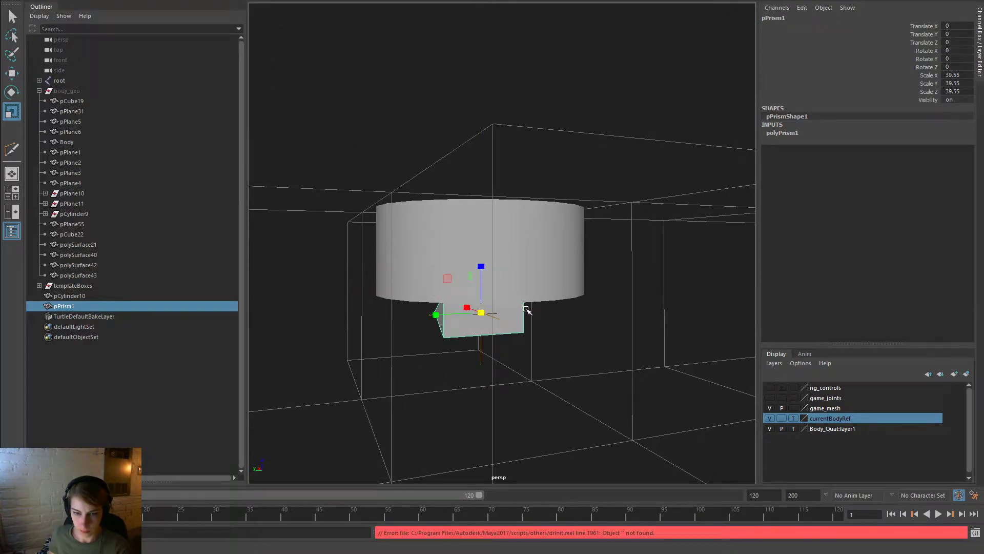
Rotate the prism 90 degrees about X and lower it to about -45.6 on Z beneath the cylinder
key(e)
key(w)
drag(485, 274, 528, 310)
key(e)
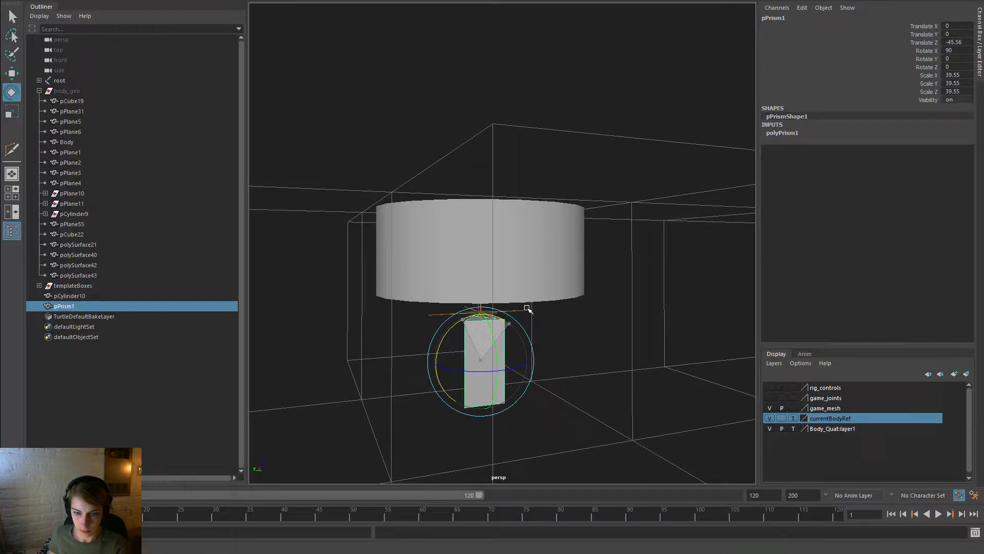
alt+drag(512, 355, 545, 398)
key(w)
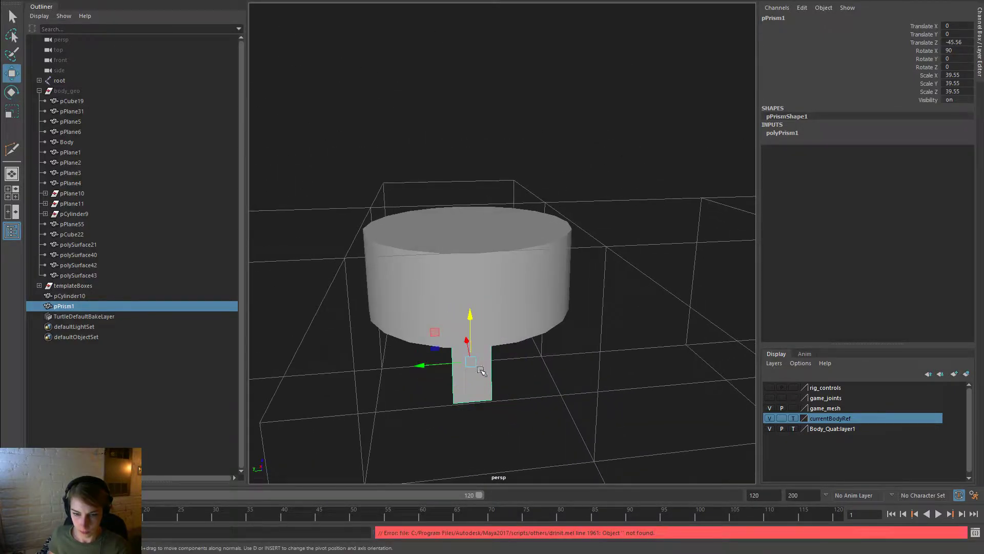
Move the prism's pivot point up to its top end
drag(463, 343, 512, 358)
key(ctrl+z)
key(d)
drag(467, 313, 467, 278)
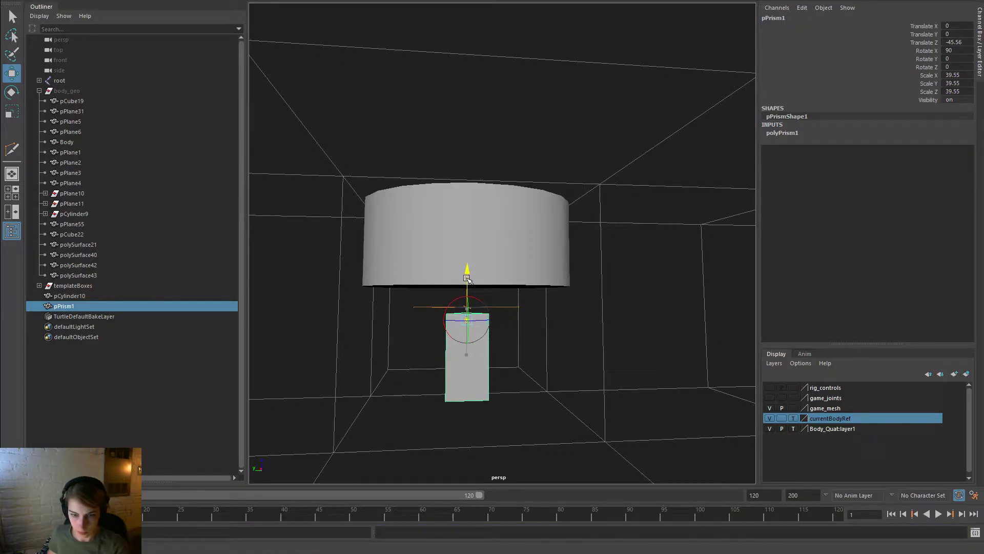
key(w)
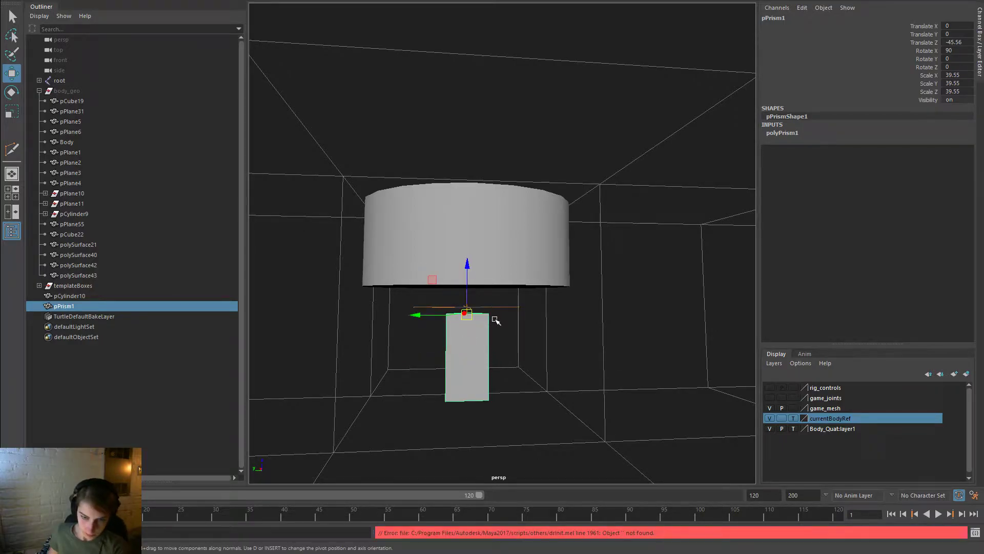
Stretch the prism lengthwise from its top pivot, and scale it uniformly to about 23.2
key(r)
drag(467, 269, 468, 221)
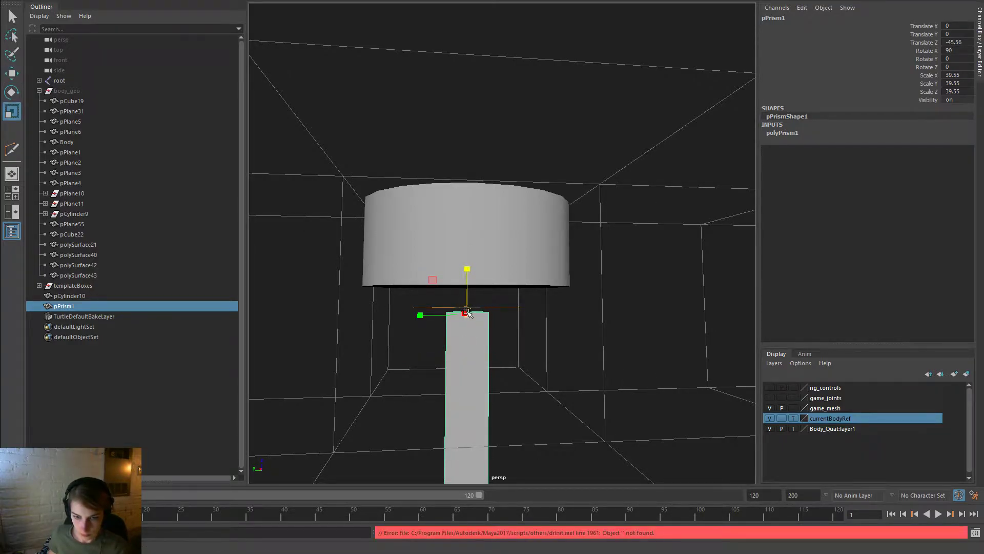
alt+drag(464, 338, 458, 359)
drag(456, 319, 392, 323)
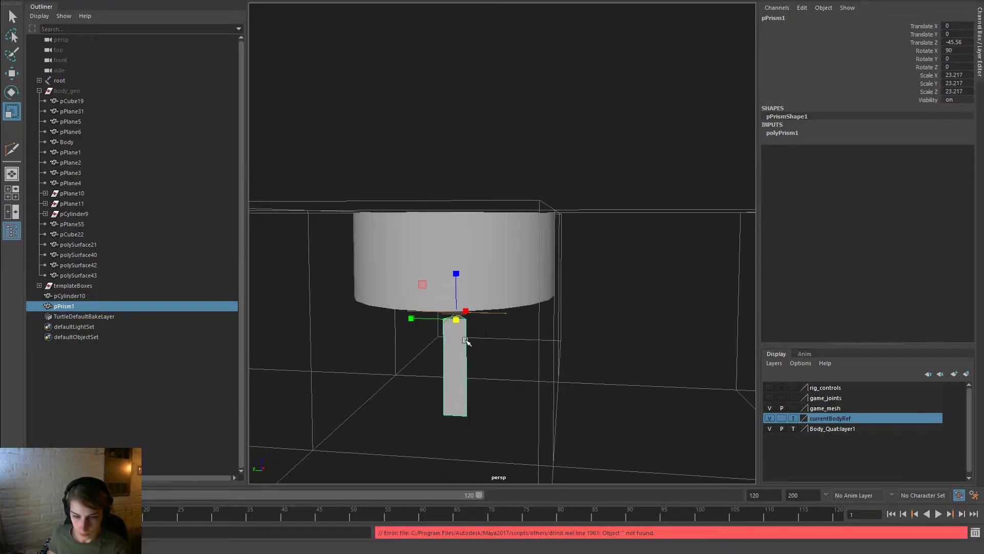
Adjust the prism's height beneath the cylinder and rotate it about its top pivot
alt+drag(452, 341, 500, 330)
key(w)
drag(466, 266, 475, 340)
key(e)
drag(414, 331, 433, 306)
alt+drag(464, 360, 543, 333)
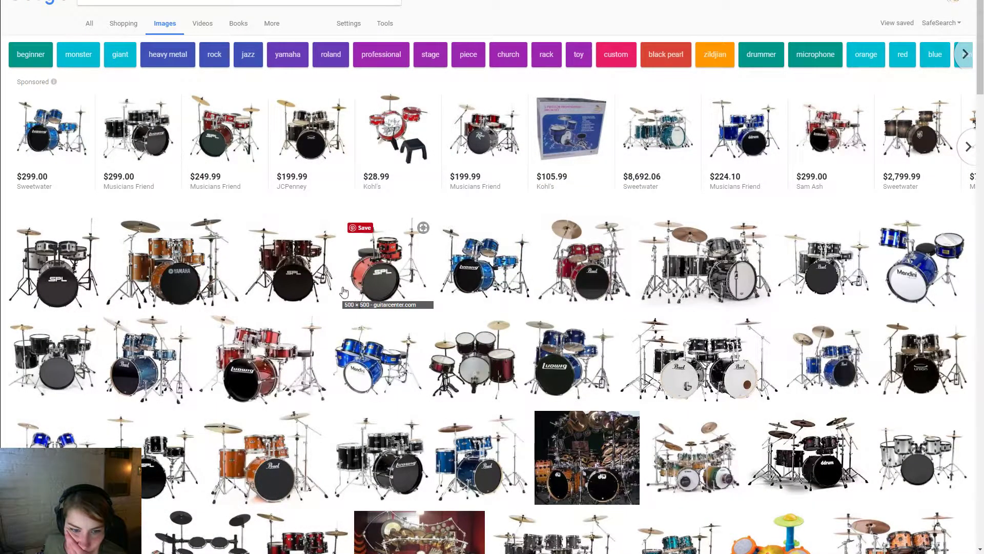
In the browser, browse the drum set images again and enlarge the black Ludwig Junior Outfit set to study its stands
scroll(423, 271, down, 2)
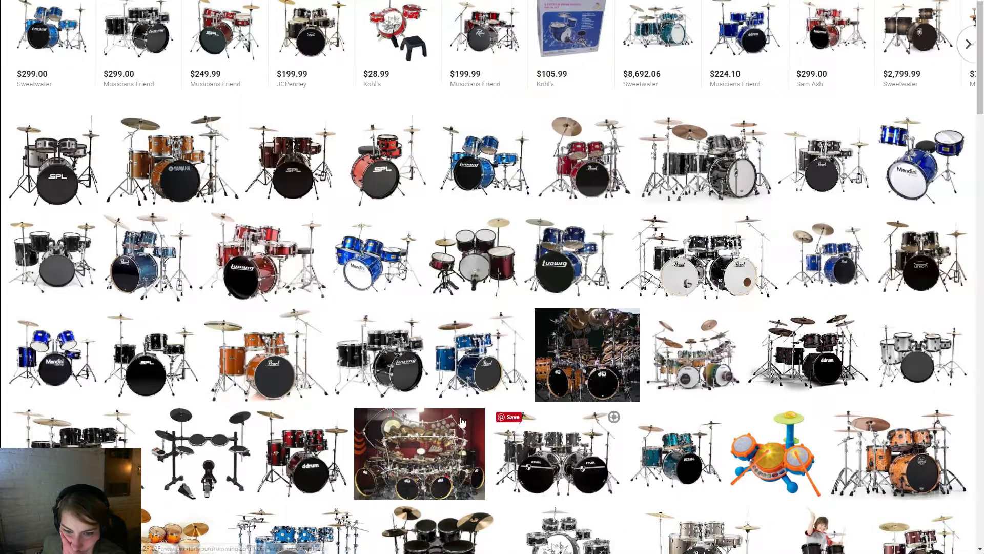
click(359, 380)
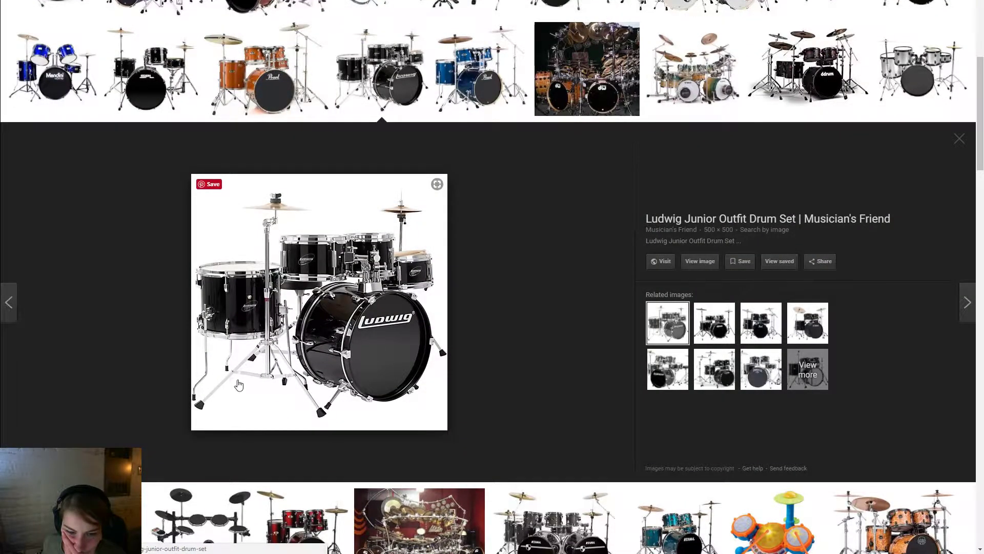
scroll(246, 384, up, 2)
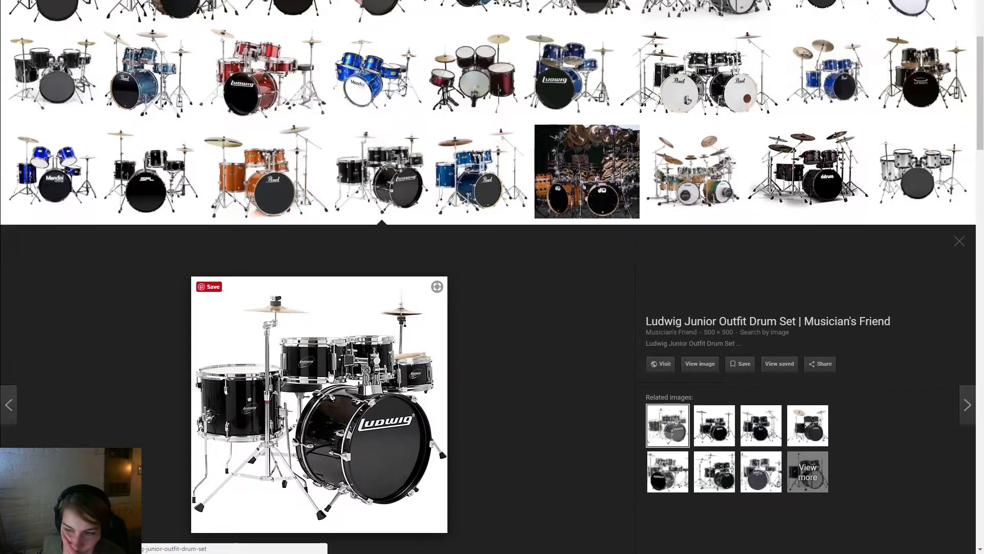
scroll(329, 377, down, 6)
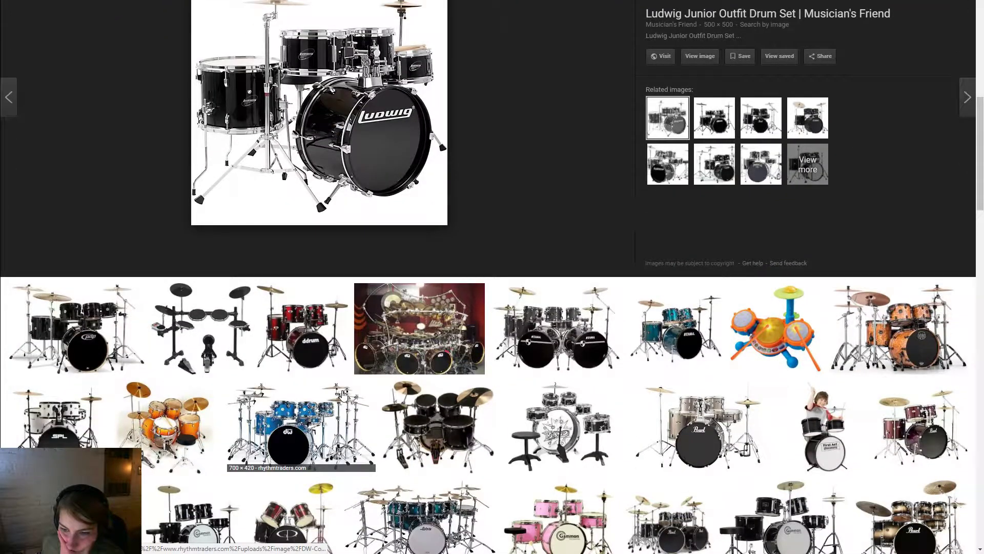
scroll(344, 393, down, 2)
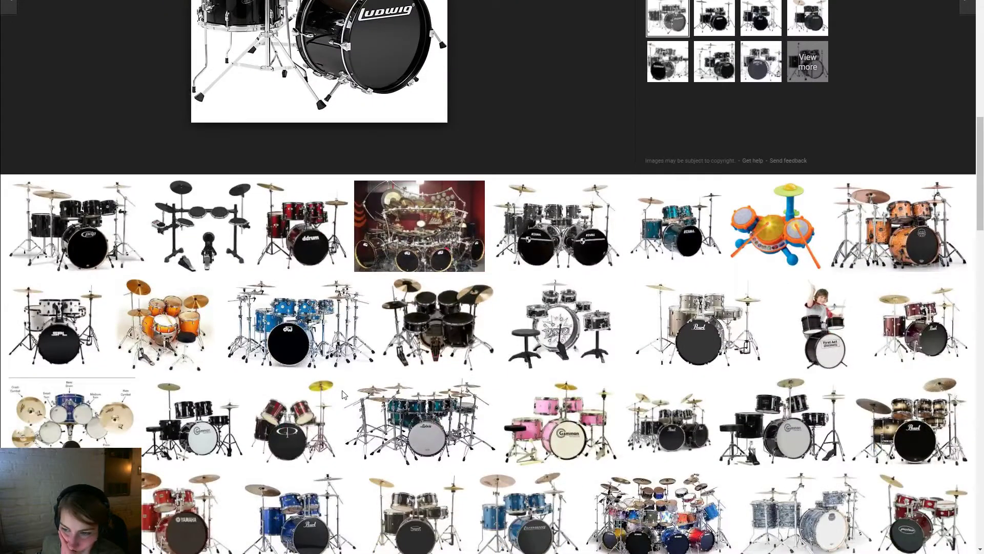
Browse further drum set images, enlarging the blue Ludwig Element Evolution, black Ludwig Evolution and red Gammon sets to study their stands
scroll(344, 394, down, 2)
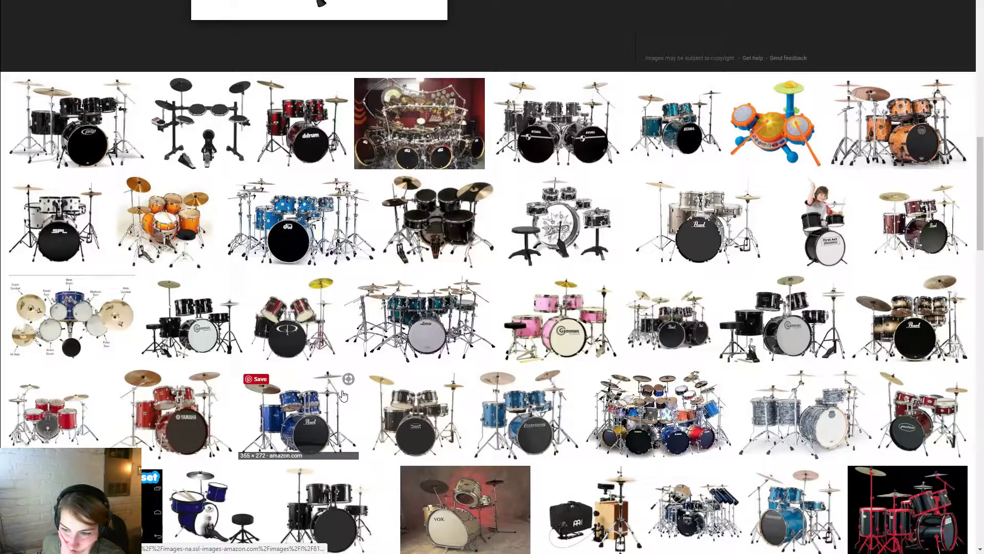
click(543, 410)
mouse_move(484, 434)
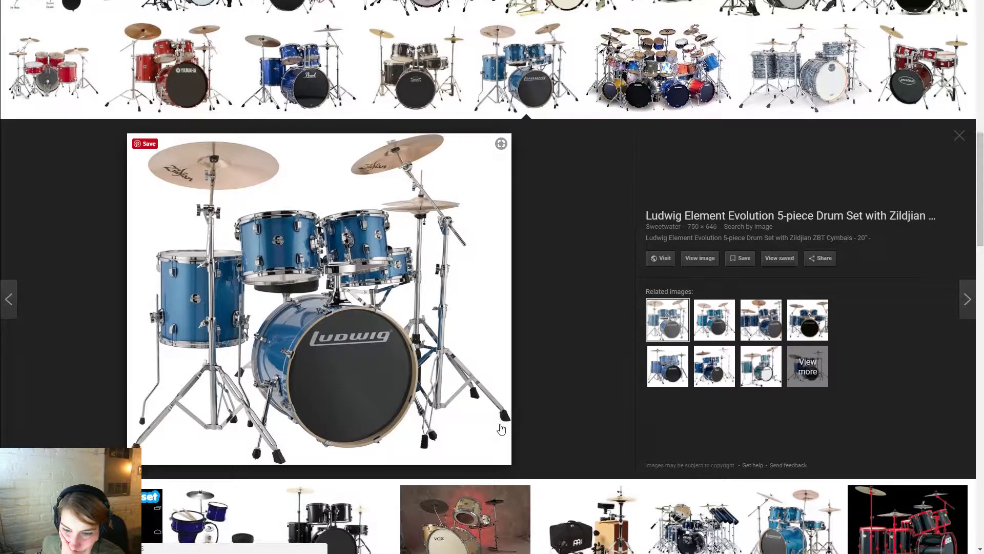
scroll(499, 430, down, 6)
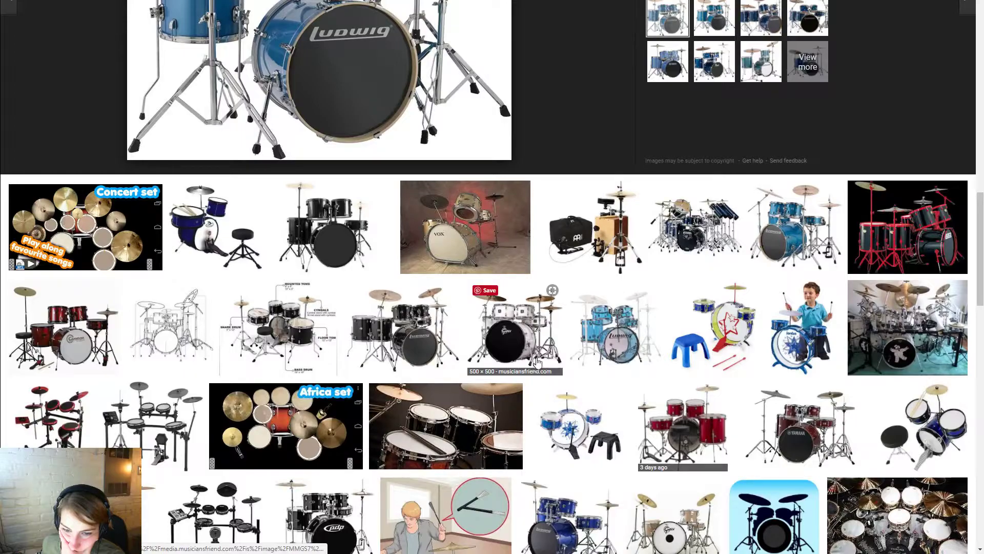
click(364, 332)
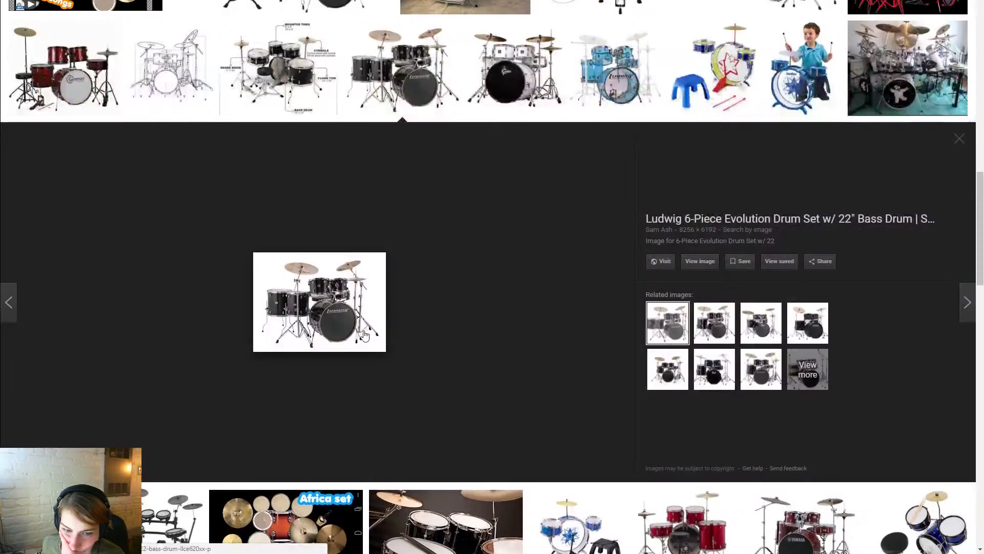
click(65, 73)
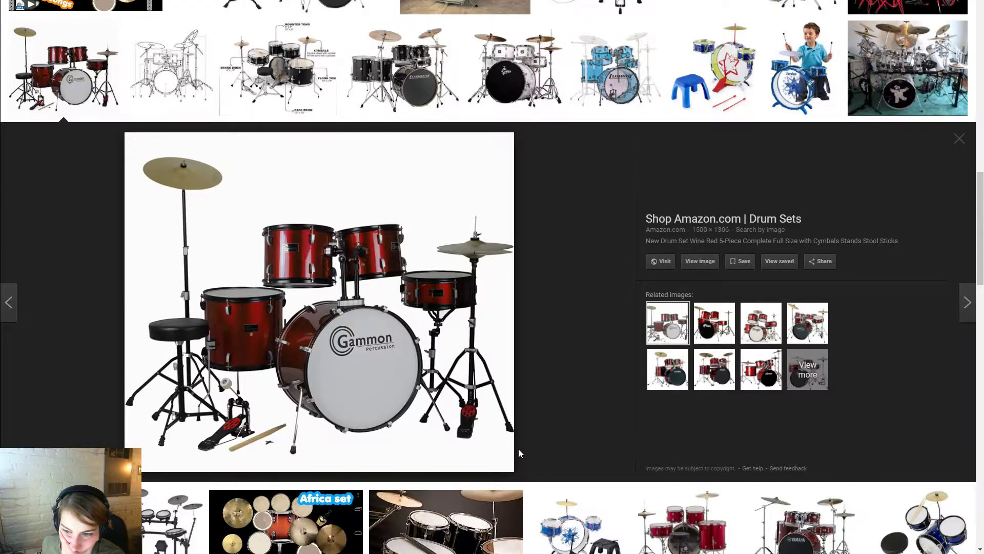
scroll(519, 449, down, 4)
scroll(805, 29, up, 1)
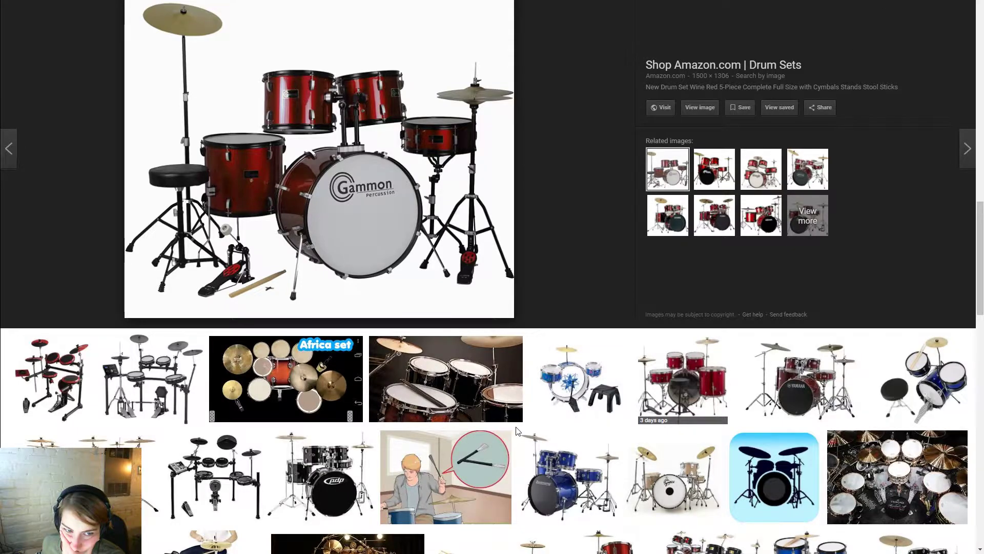
scroll(517, 430, down, 4)
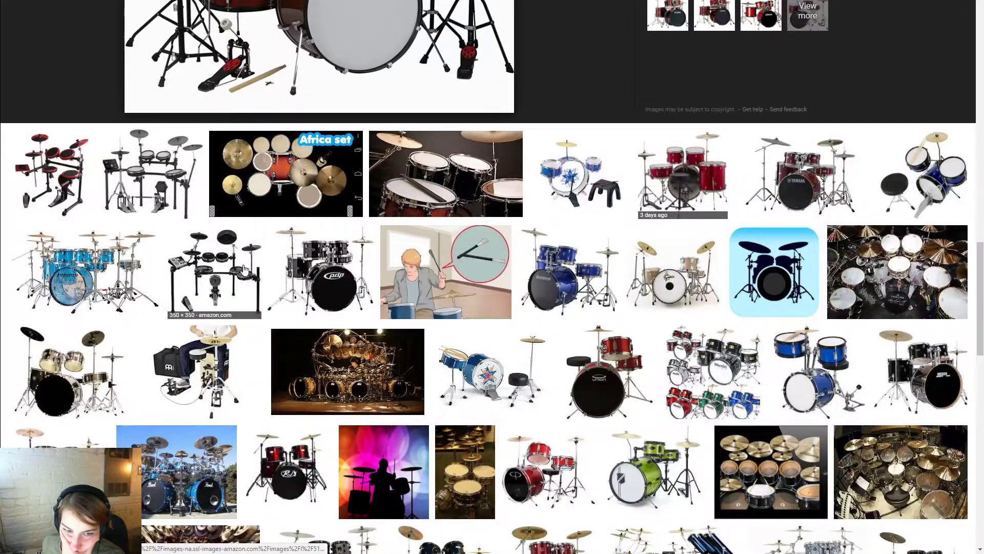
Examine the black PDP and Ddrum D2 drum sets for stand shapes, and open the Ddrum D2 picture on its own
click(299, 279)
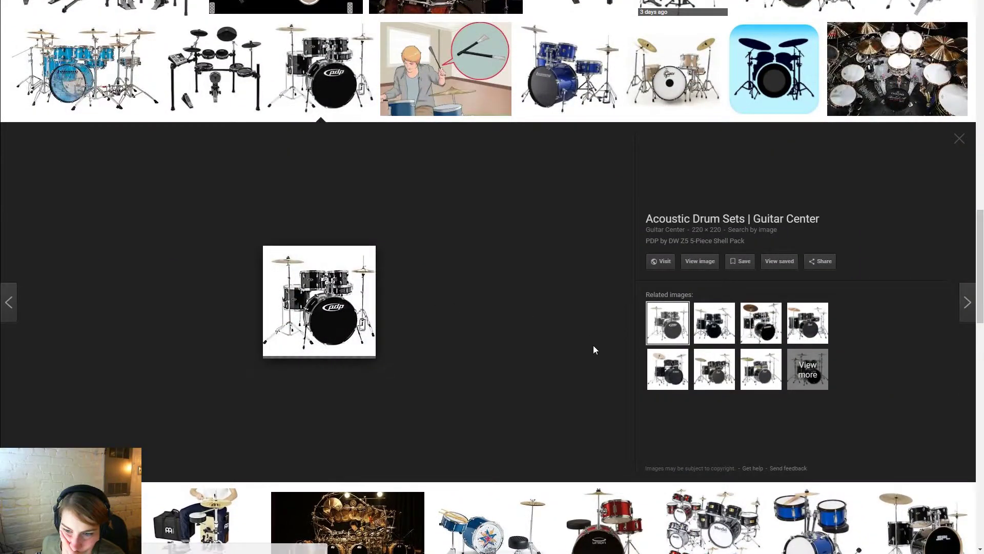
scroll(604, 336, down, 5)
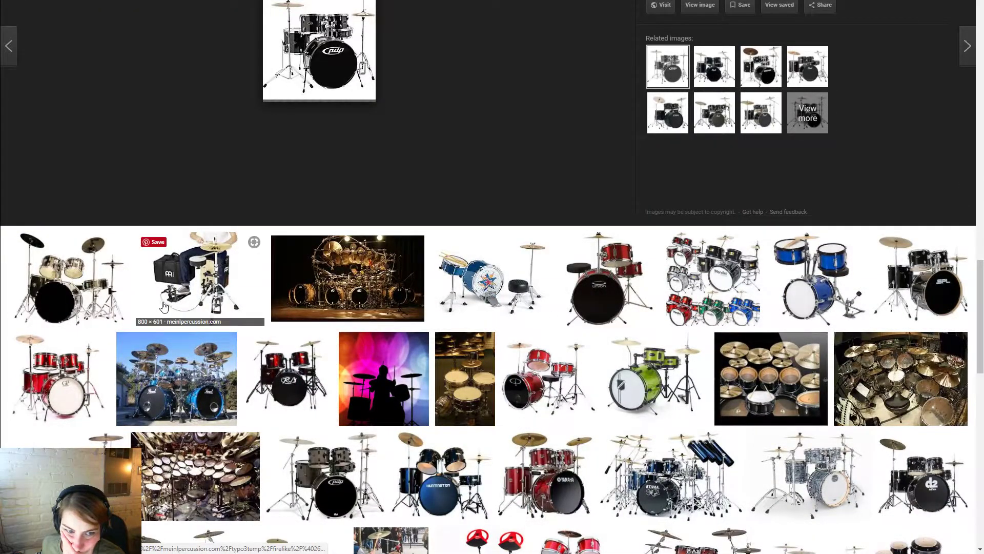
scroll(215, 354, up, 2)
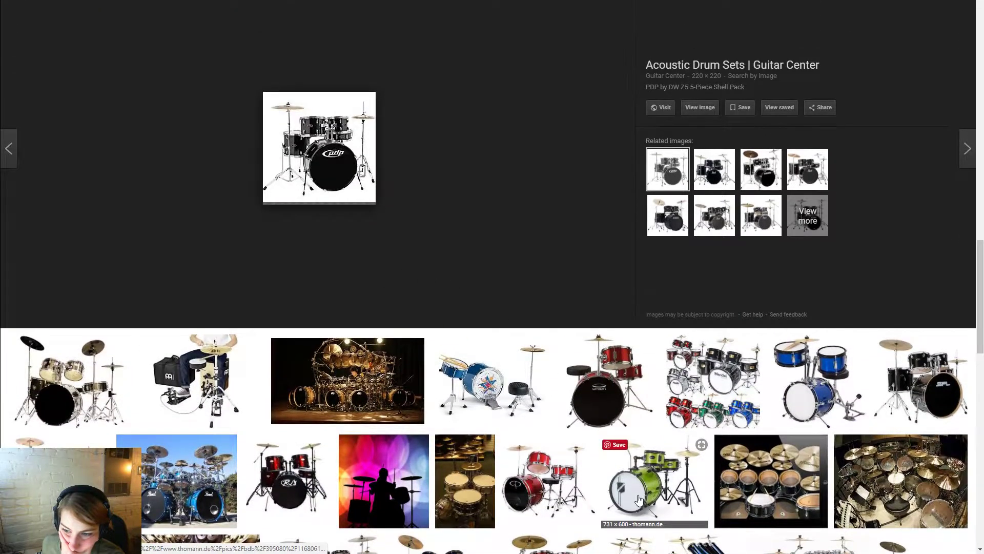
scroll(638, 487, down, 4)
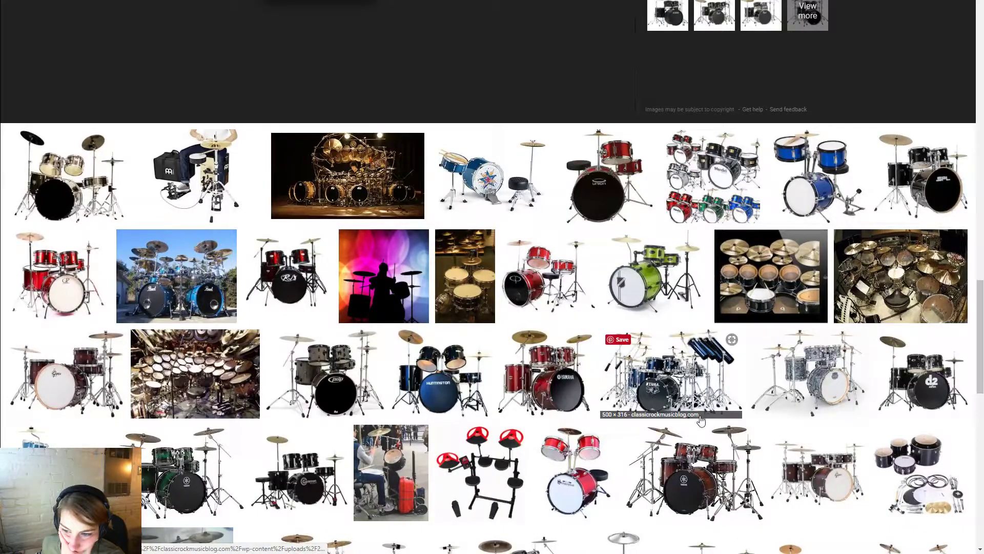
click(894, 381)
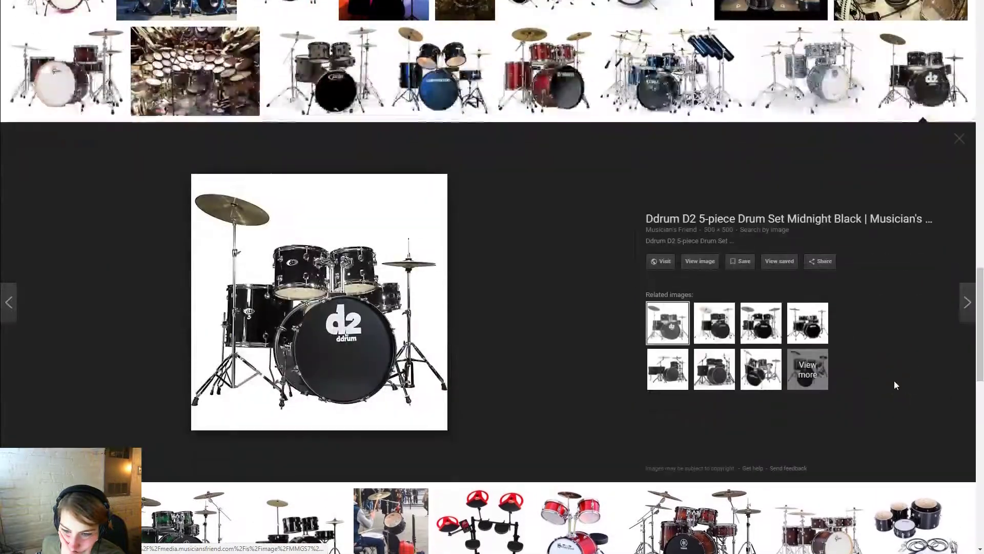
click(700, 261)
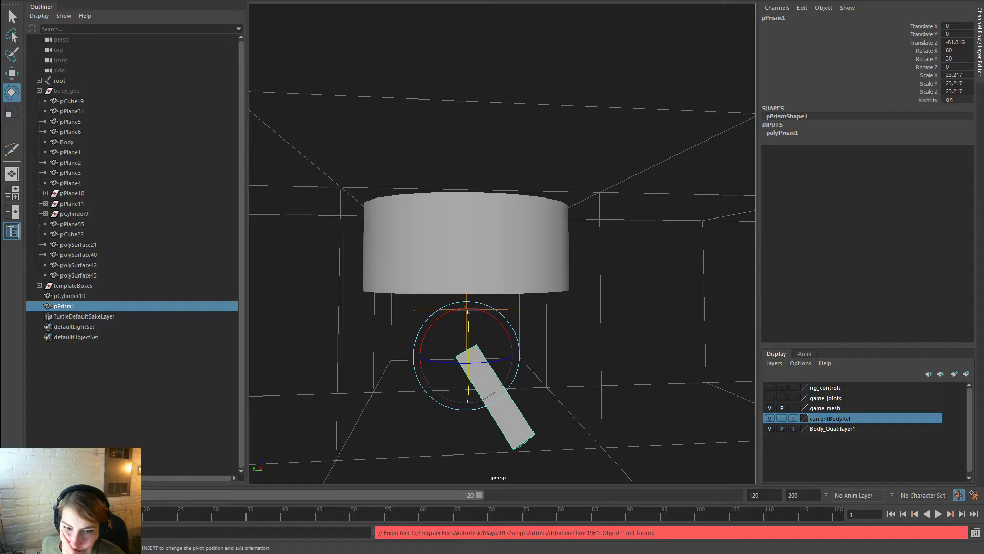
Back in Maya, scale the prism leg down uniformly to about 8.04
key(r)
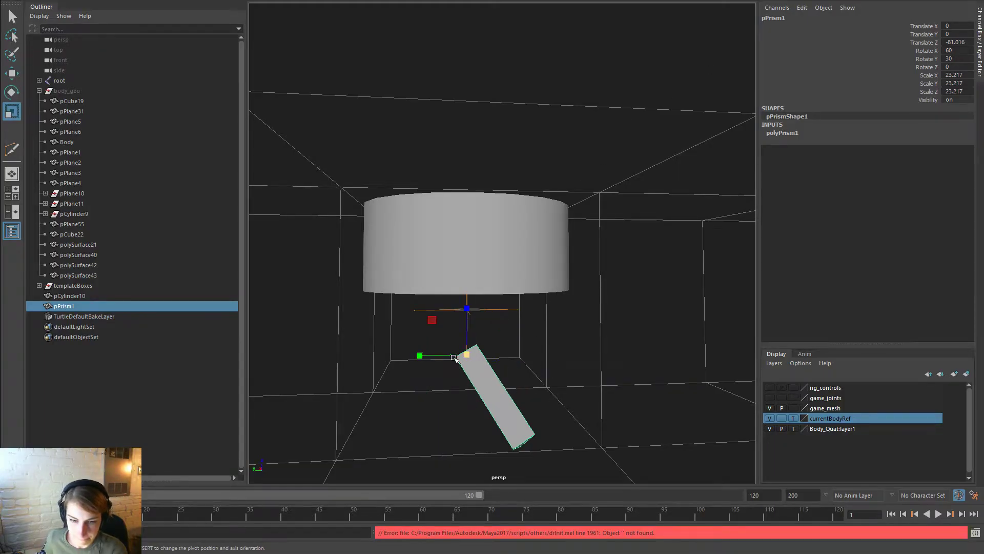
drag(466, 354, 391, 354)
mouse_move(480, 373)
alt+mouse_down()
mouse_move(516, 375)
mouse_move(481, 374)
alt+mouse_up()
Set the Scale tool's axis orientation to Object and stretch the prism lengthwise to a Y scale of about 16.3
double_click(11, 112)
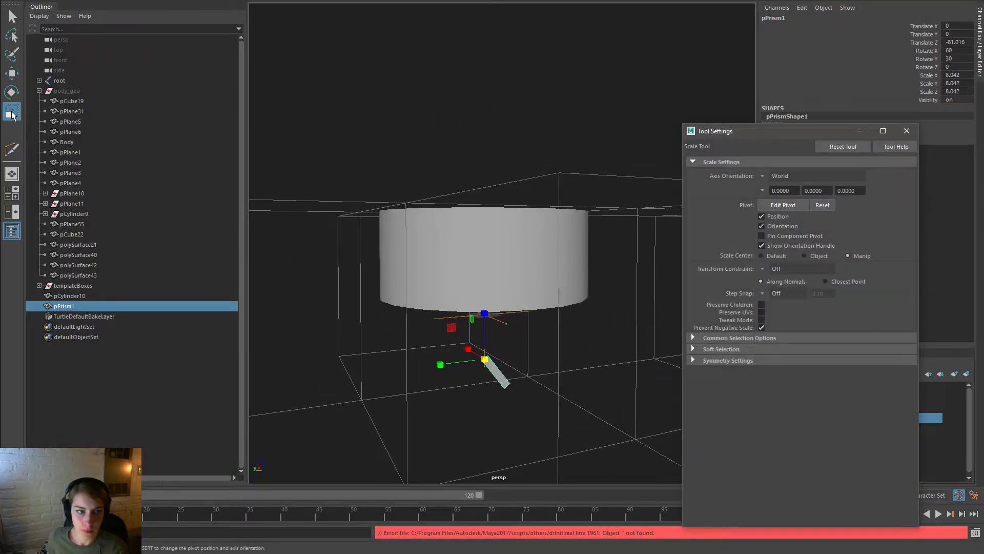
click(764, 176)
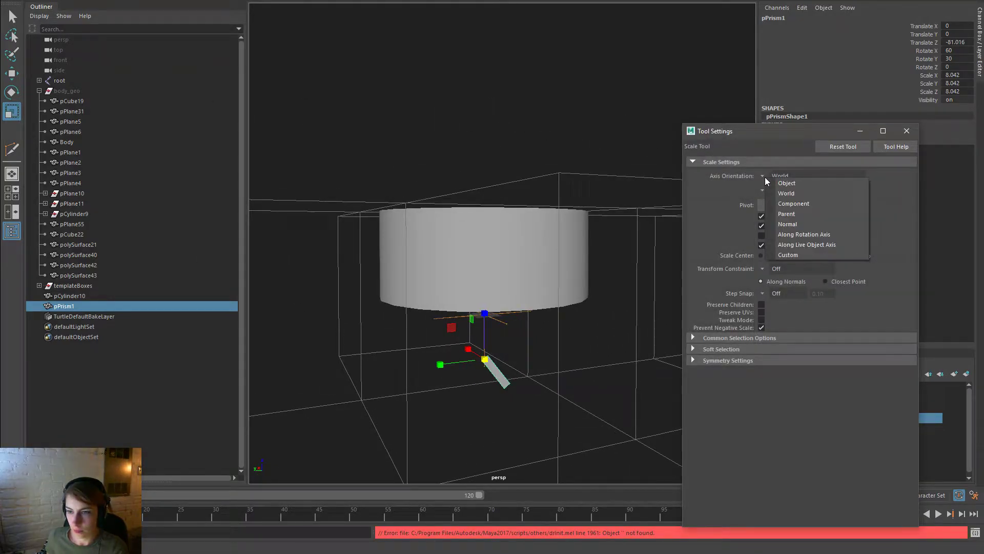
click(774, 186)
drag(463, 332, 426, 303)
alt+middle_drag(529, 379, 517, 345)
alt+right_drag(517, 345, 549, 353)
Lower the prism beneath the cylinder to about -95.1 in Z
key(w)
drag(484, 282, 485, 300)
alt+drag(533, 342, 468, 340)
Set the Rotate tool's axis orientation to Object and tilt the prism outward about its top pivot
key(e)
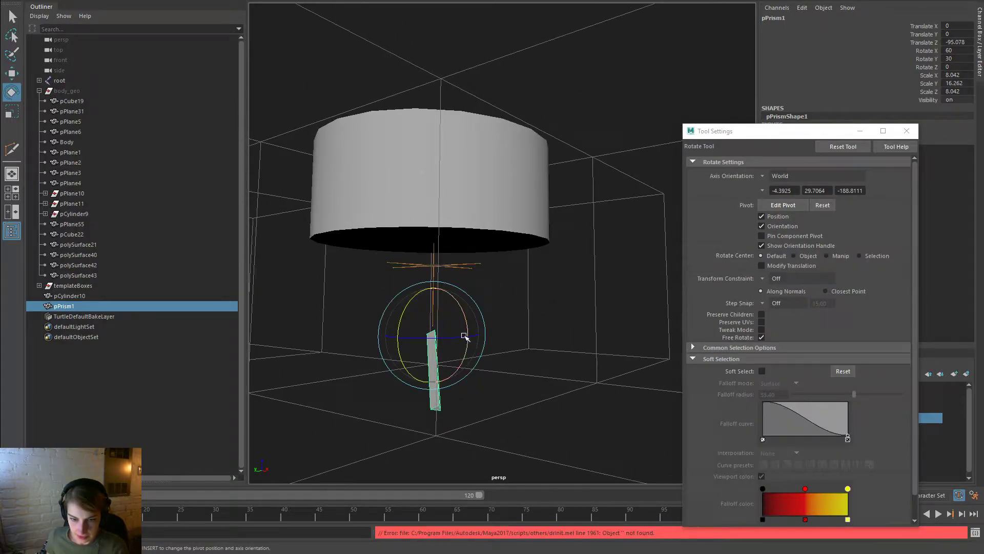
click(771, 176)
click(771, 183)
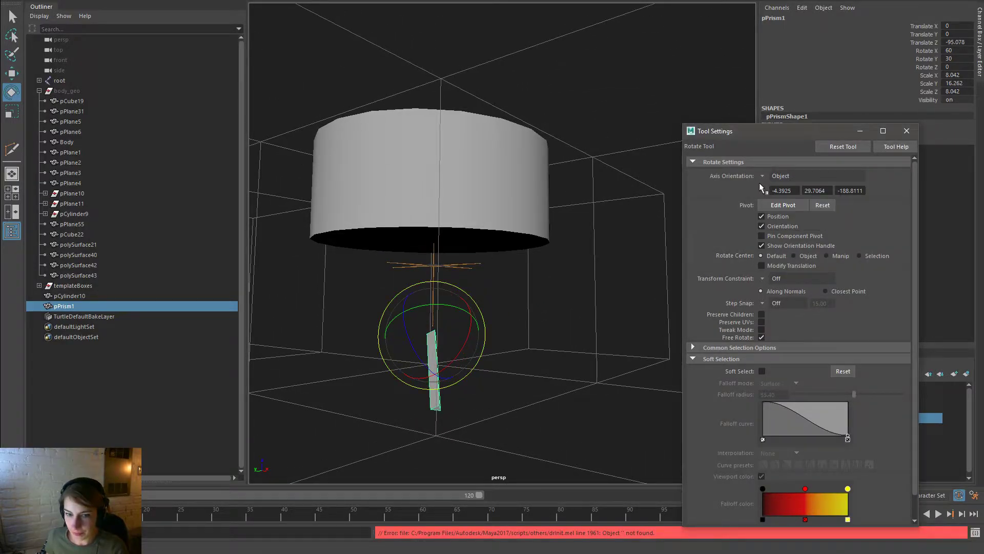
drag(459, 323, 495, 377)
alt+right_drag(552, 362, 484, 328)
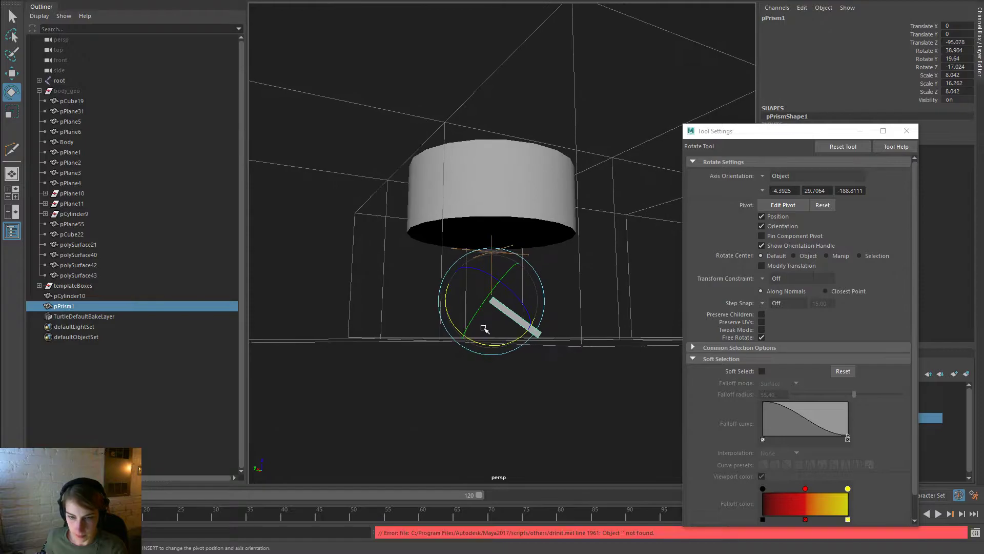
Lengthen the prism to a Y scale of about 24 and adjust its outward tilt beneath the cylinder
key(r)
drag(455, 273, 445, 272)
alt+drag(564, 323, 507, 349)
key(e)
alt+drag(499, 310, 420, 298)
drag(462, 325, 604, 341)
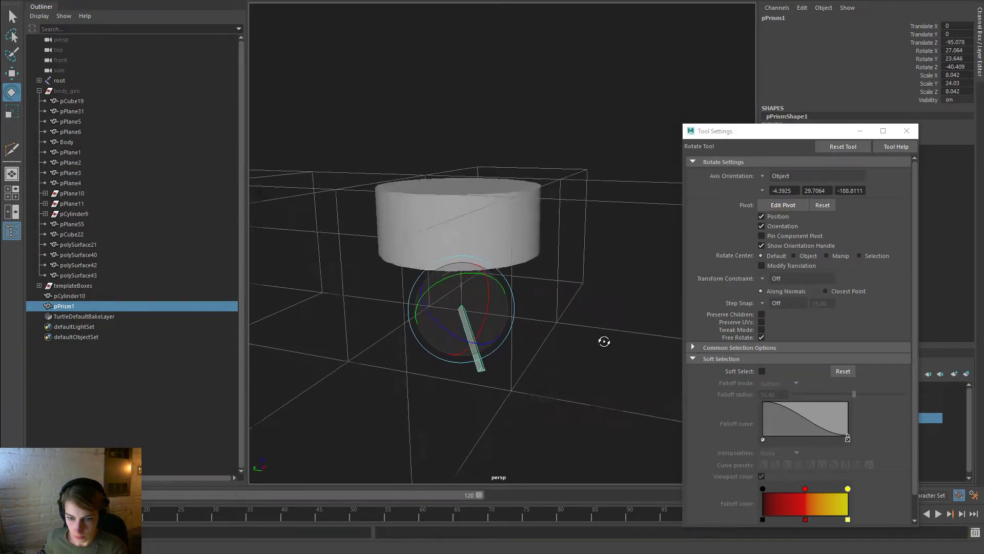
drag(488, 329, 487, 318)
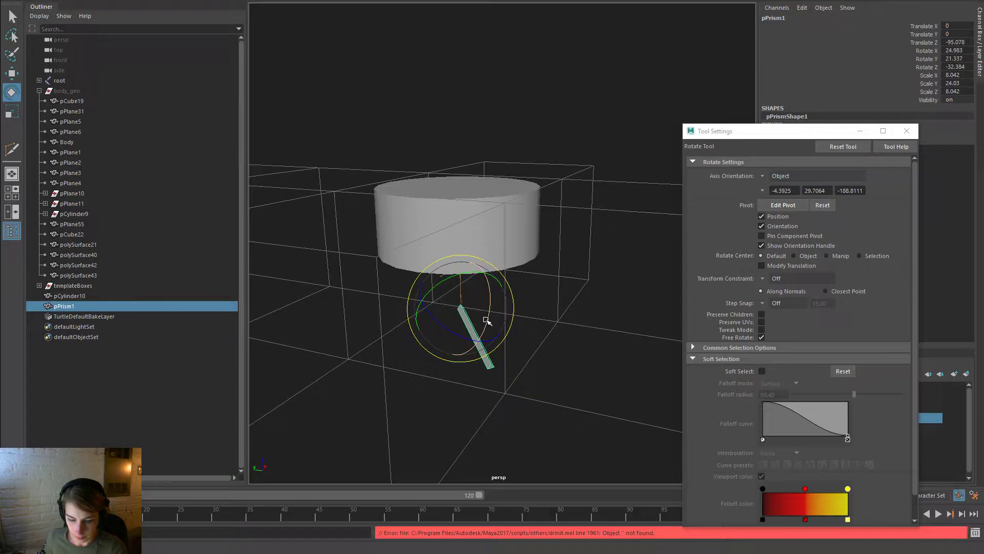
Lengthen the prism to a Y scale of about 32.4 and rotate it slightly about its top end
key(r)
drag(447, 286, 450, 337)
key(e)
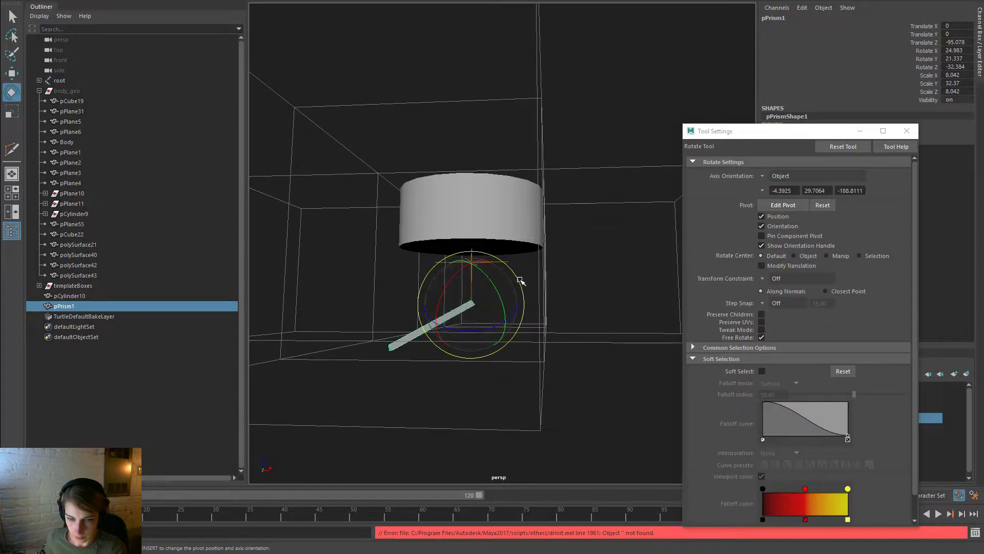
drag(520, 280, 520, 288)
Raise the prism to about -88 in Z and refine its outward angle from the front view
key(w)
drag(471, 258, 470, 254)
key(e)
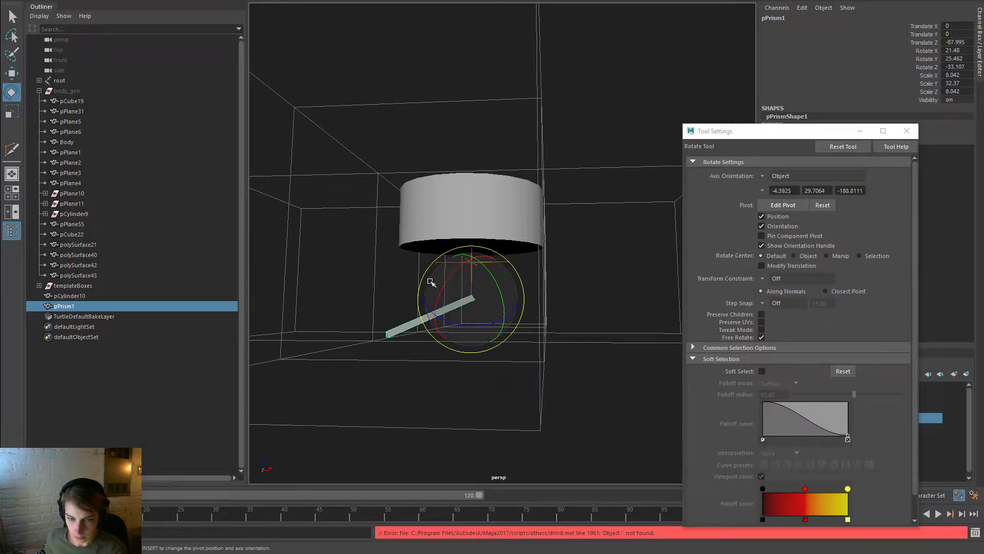
alt+drag(431, 282, 569, 306)
drag(509, 281, 502, 290)
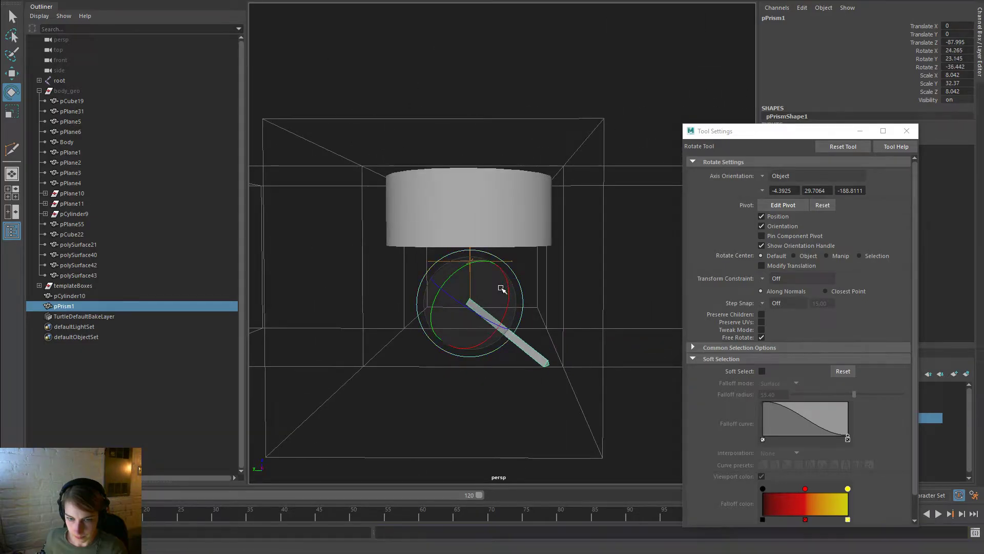
click(324, 227)
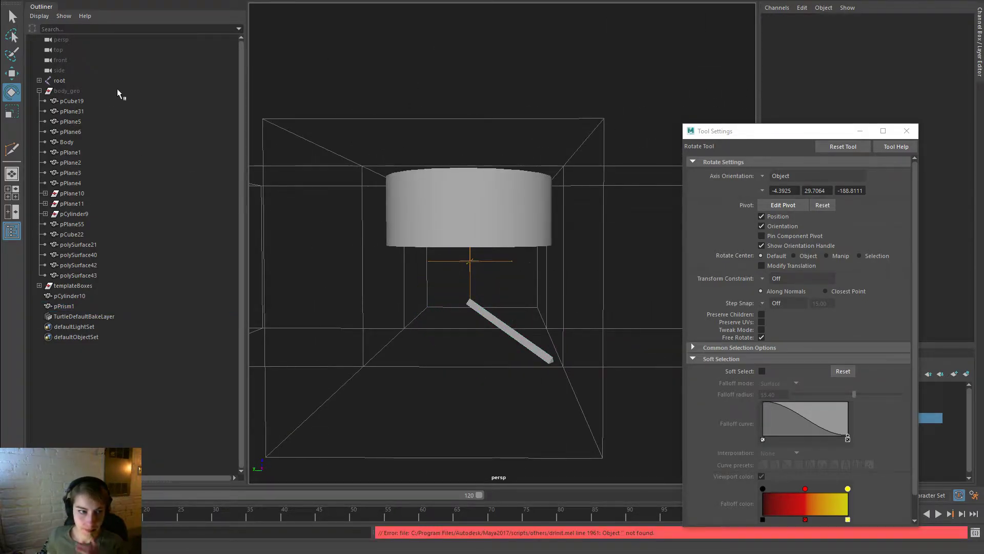
Close the tool settings and turn the body_geo group's visibility on
click(117, 91)
click(906, 131)
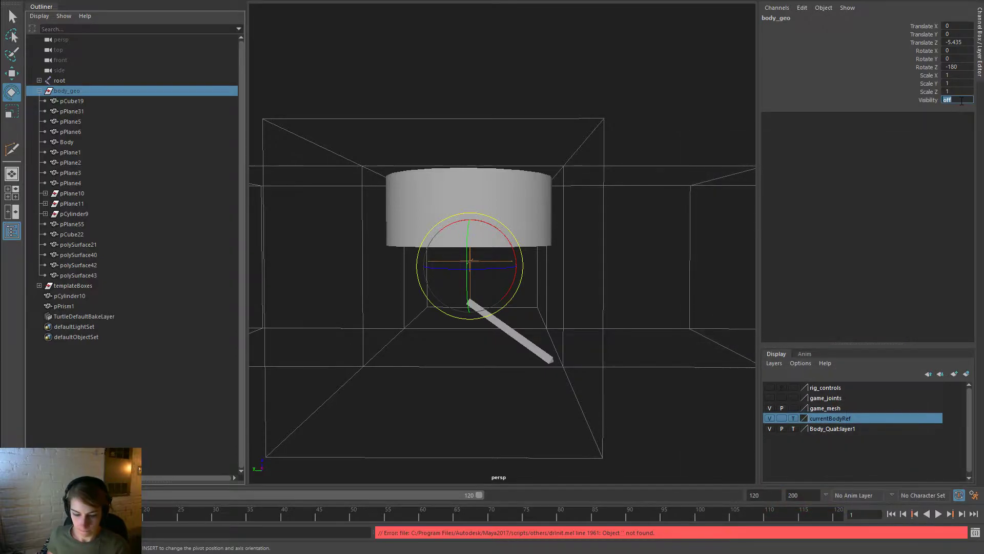
key(Return)
click(694, 262)
Delete pPlane1, pPlane6 and pPlane4 from the character's body geometry
click(487, 305)
alt+drag(599, 387, 619, 394)
key(e)
key(Delete)
click(433, 342)
key(Delete)
click(421, 318)
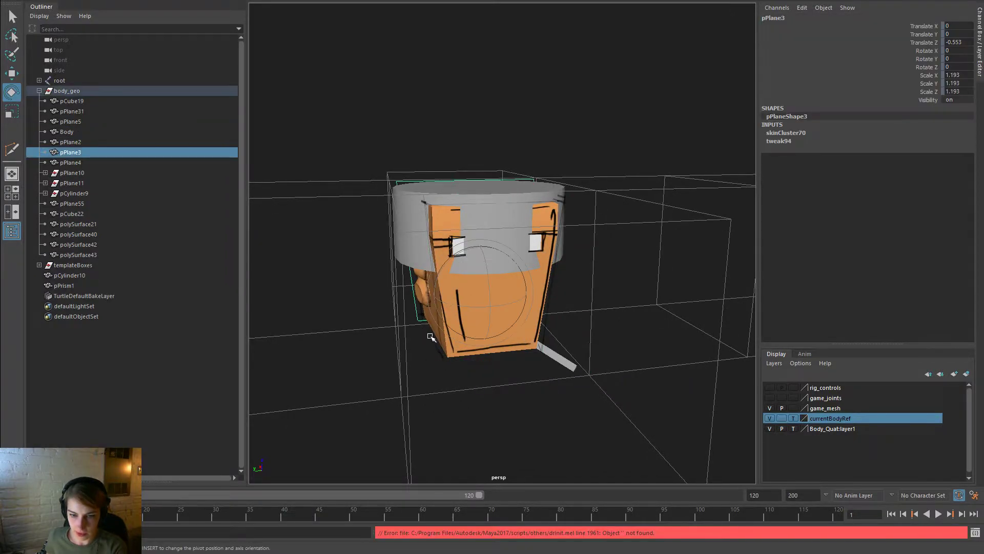
click(430, 336)
key(Delete)
Delete pPlane2, pPlane3 and the polySurface21, 40, 42 and 43 meshes from the body geometry
alt+drag(564, 341, 476, 308)
click(468, 299)
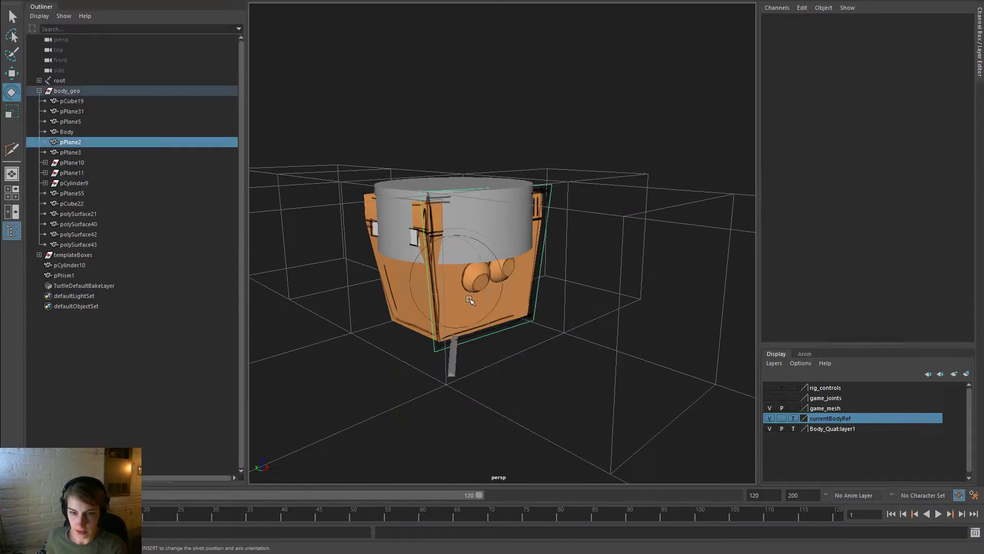
key(Delete)
alt+drag(596, 283, 456, 279)
click(530, 259)
key(Delete)
click(478, 267)
key(Delete)
click(456, 280)
key(Delete)
click(451, 296)
key(Delete)
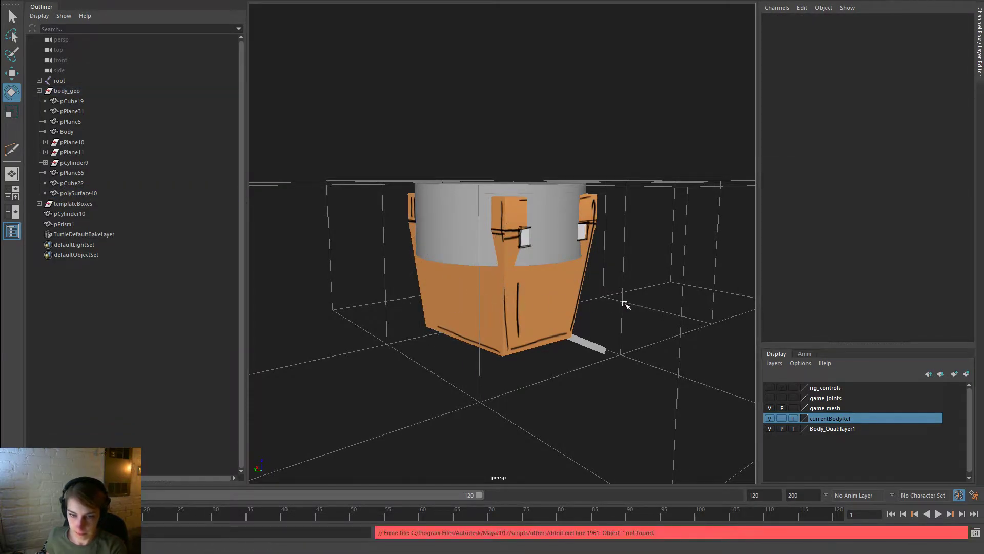
alt+drag(621, 304, 718, 292)
click(482, 270)
key(Delete)
Apply Unbind Skin to the body_geo group
click(529, 280)
click(85, 90)
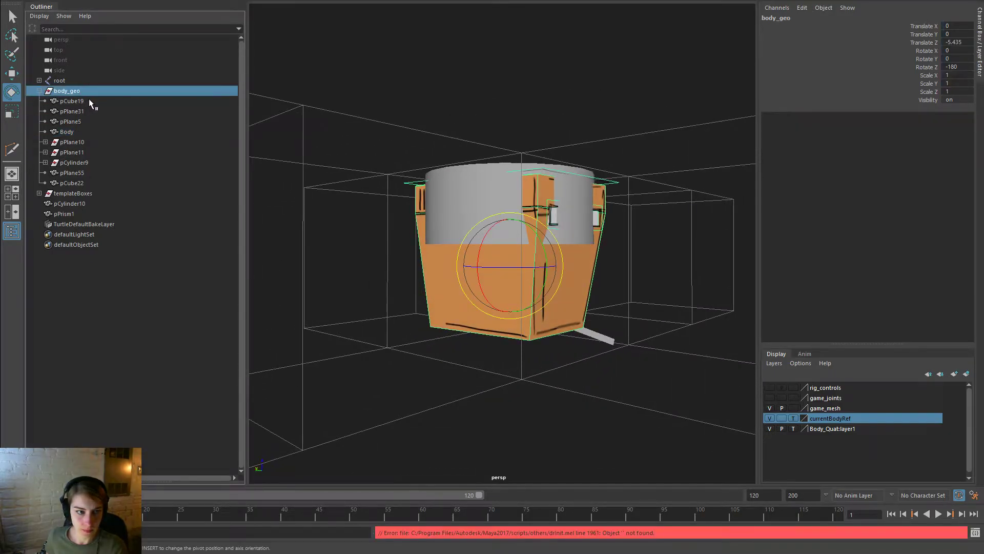
key(space)
click(373, 210)
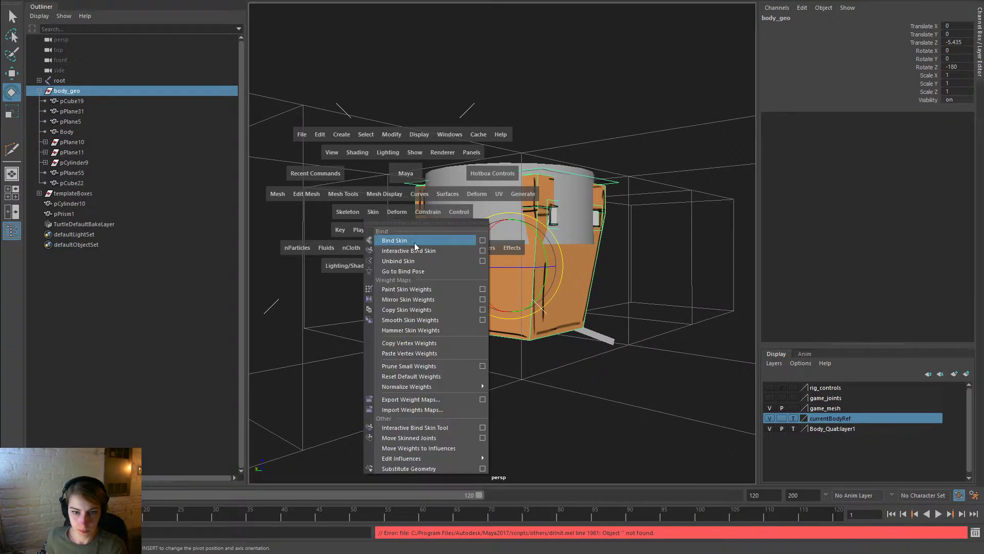
click(425, 262)
drag(336, 154, 295, 221)
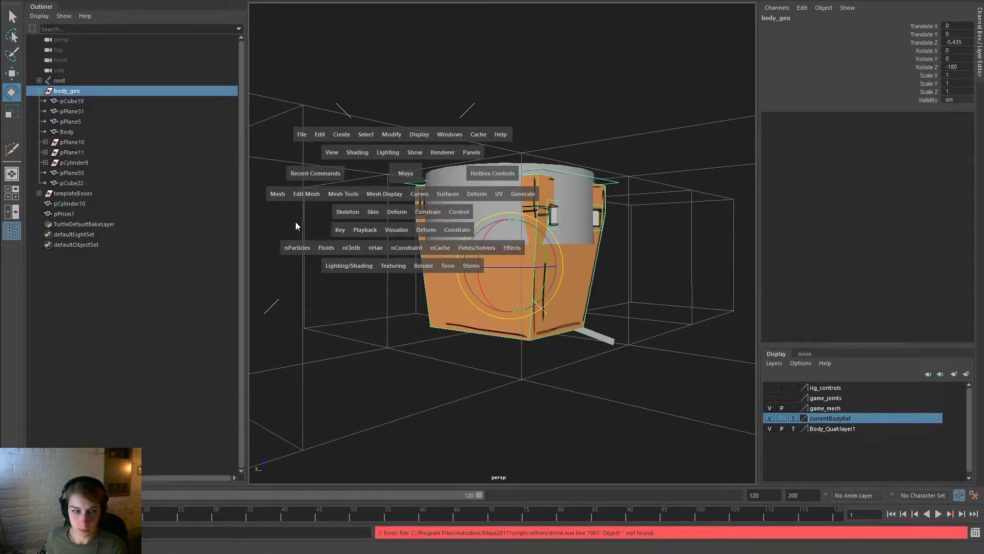
Delete pPlane10, pPlane11 and pCylinder9 from the body_geo group
click(92, 109)
click(88, 142)
shift+click(77, 162)
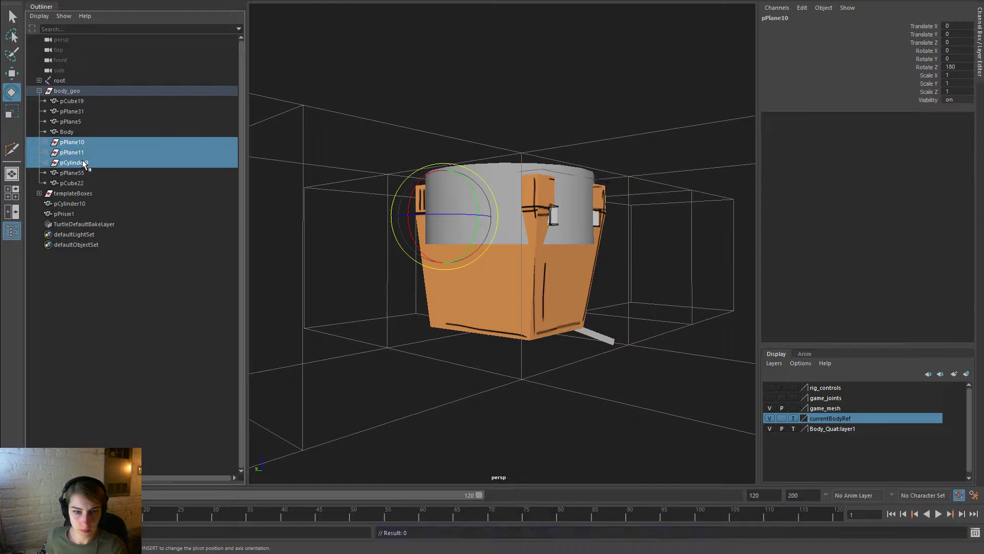
alt+drag(598, 323, 633, 328)
key(w)
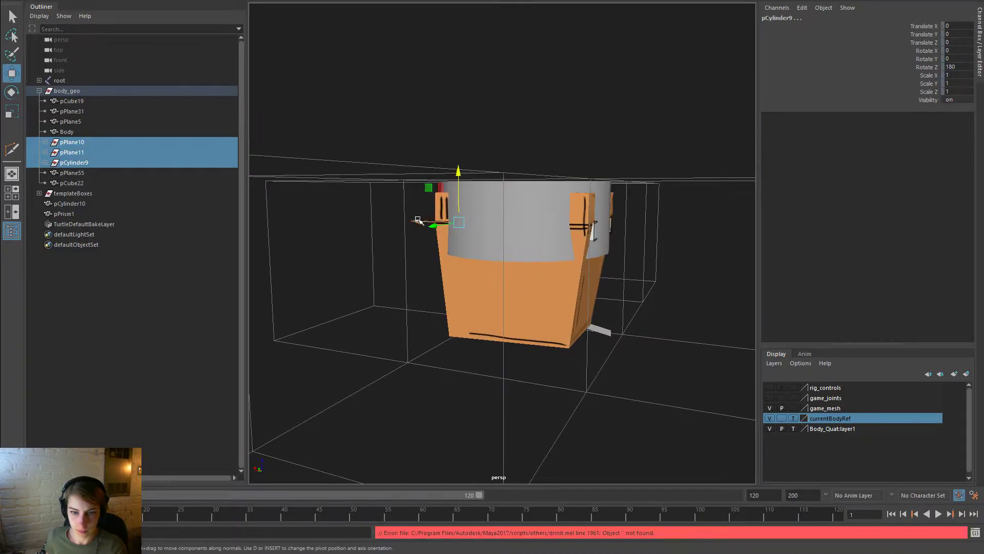
key(Delete)
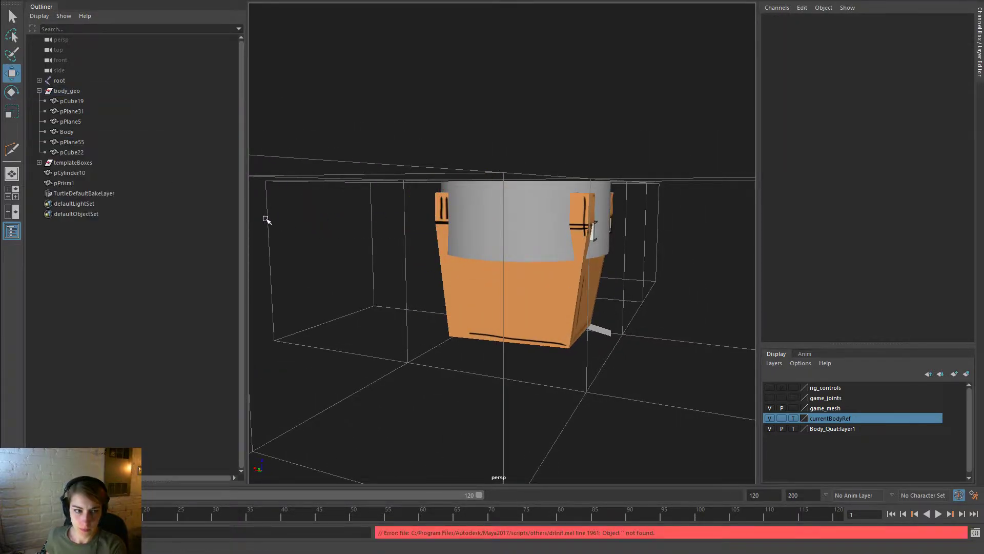
Delete pPlane5 from the body_geo group
click(124, 150)
alt+drag(405, 199, 359, 198)
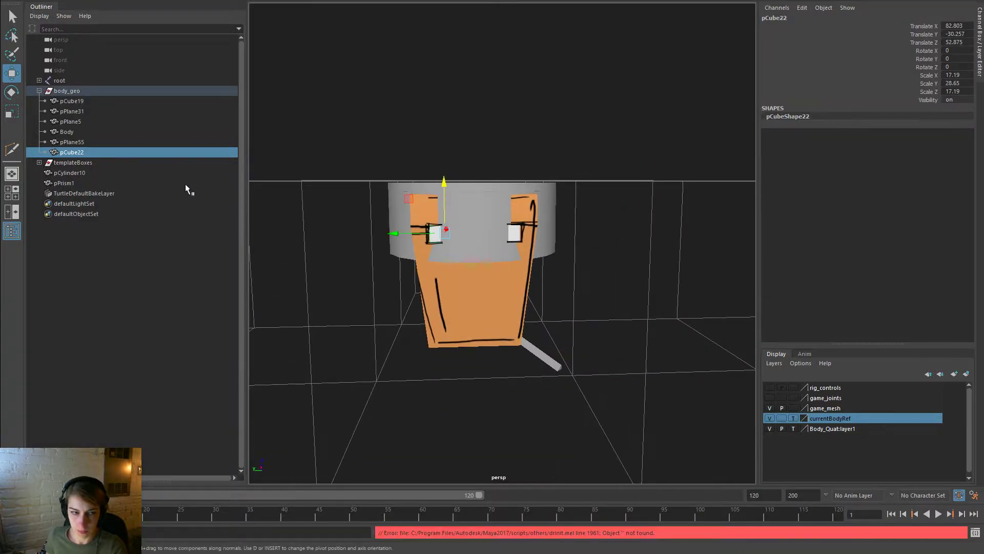
ctrl+click(79, 144)
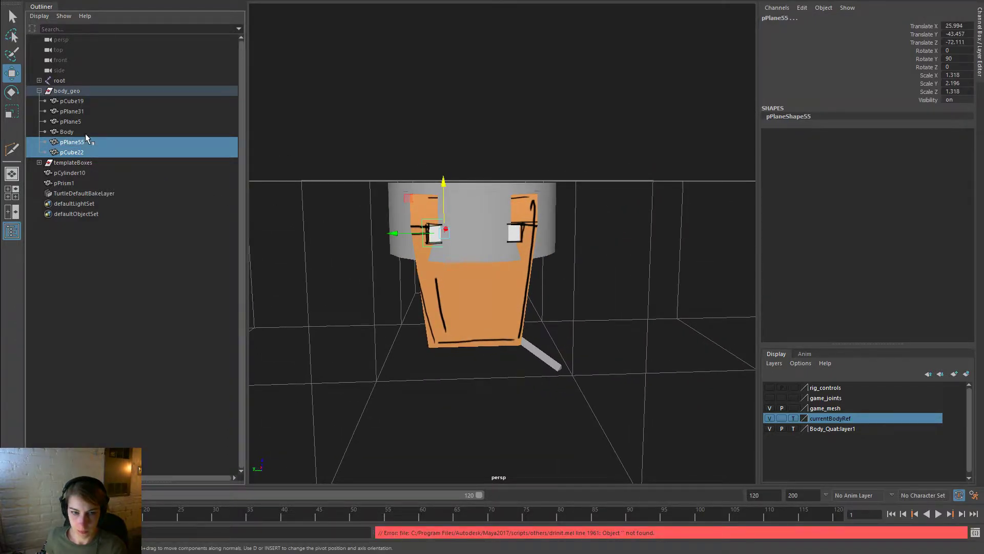
click(96, 121)
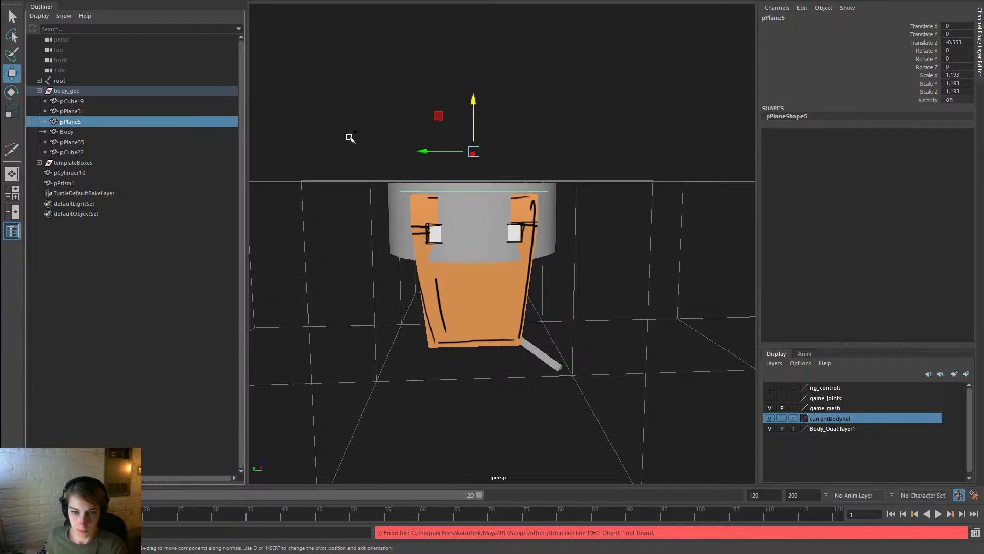
key(Delete)
click(85, 113)
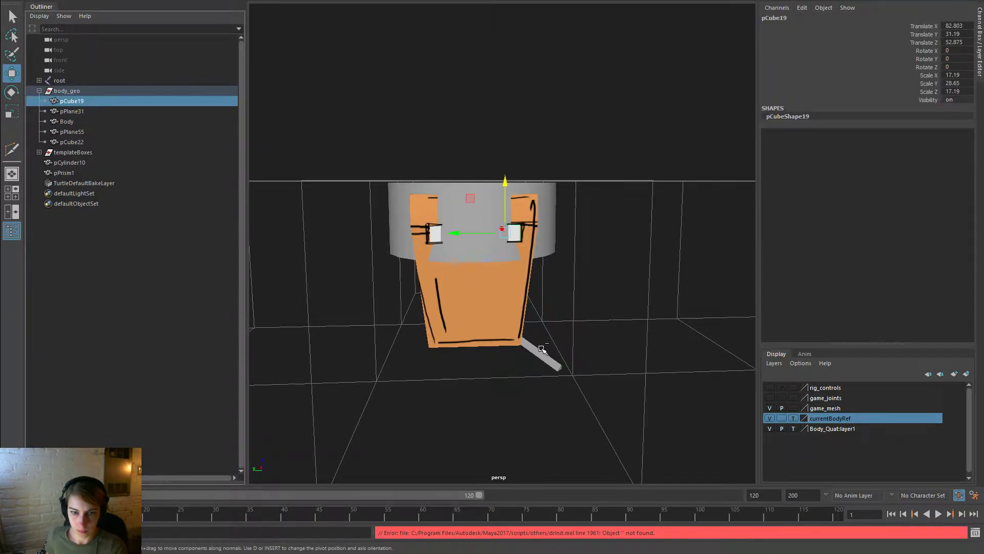
Squash the body_geo group to about 0.539 in Scale Z and move it to about -13.676 in Translate Z, beneath the drum
click(84, 90)
key(r)
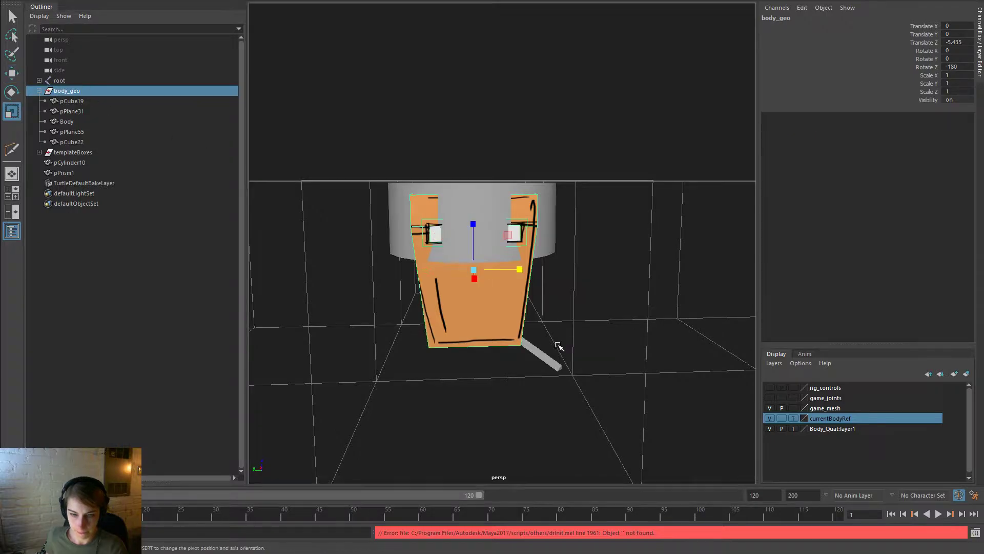
drag(472, 231, 656, 266)
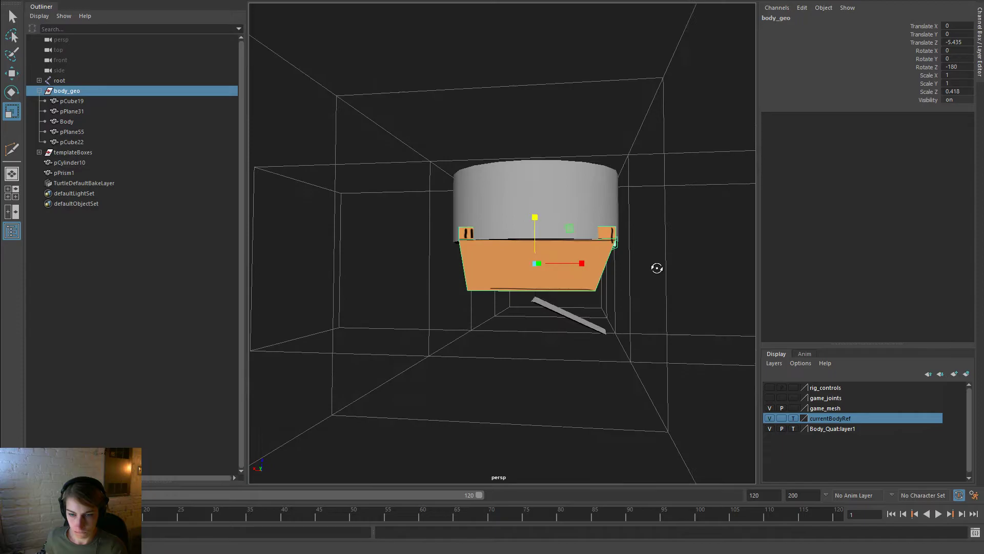
key(w)
drag(536, 213, 536, 233)
alt+drag(661, 249, 540, 256)
alt+right_drag(454, 290, 544, 319)
alt+drag(500, 288, 536, 248)
key(r)
alt+drag(621, 277, 641, 279)
key(w)
drag(559, 260, 560, 242)
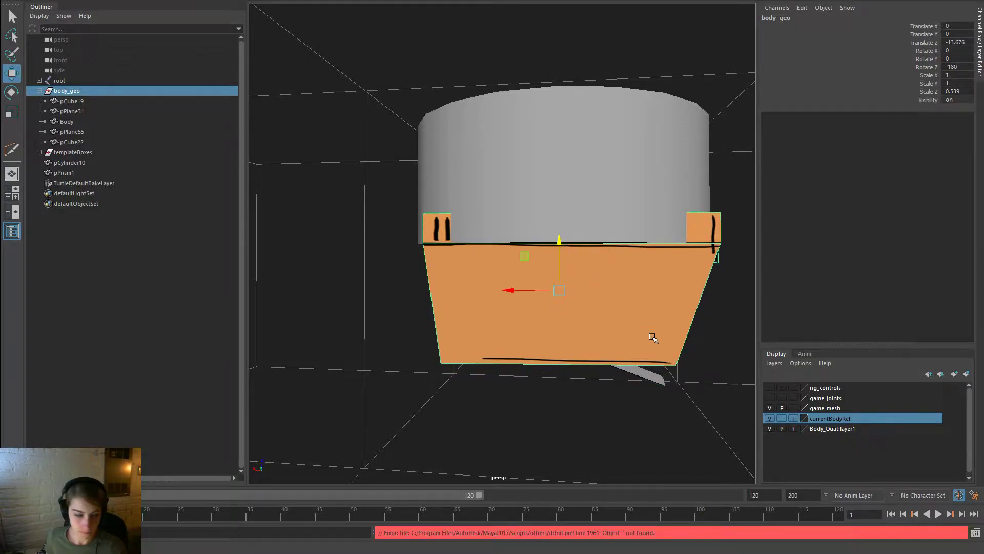
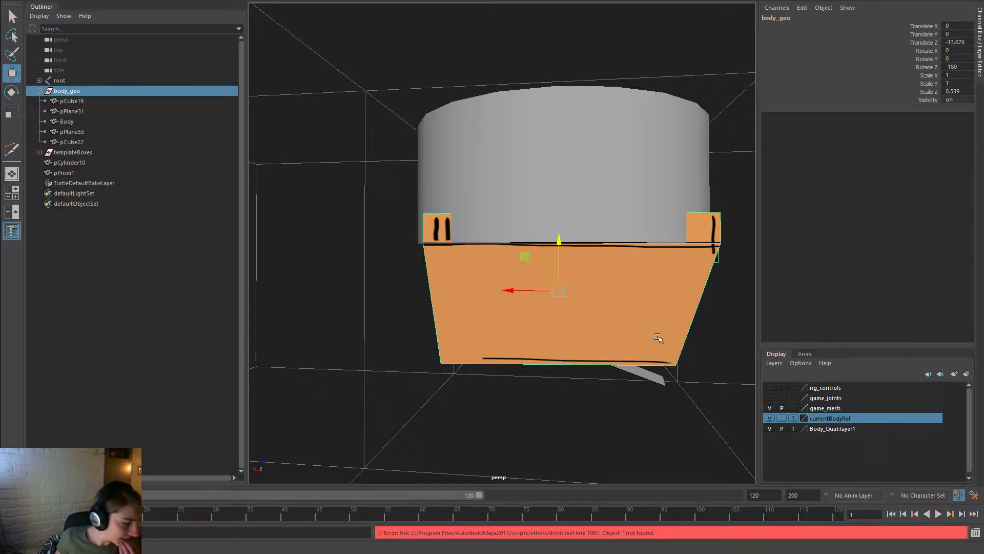
Shift body_geo to about 2.272 in Translate X to line it up with the drum
alt+drag(628, 394, 613, 338)
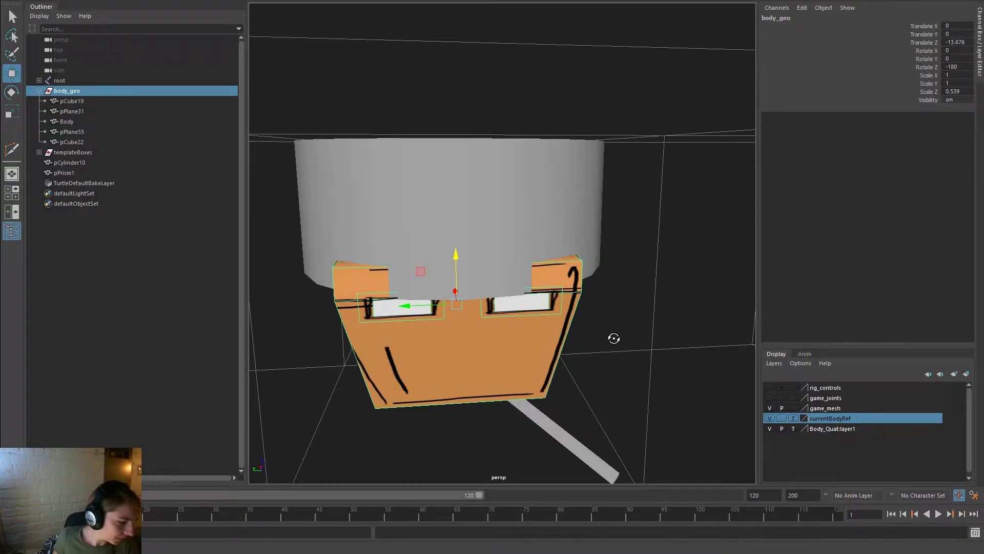
alt+drag(613, 338, 644, 343)
alt+right_drag(644, 343, 604, 336)
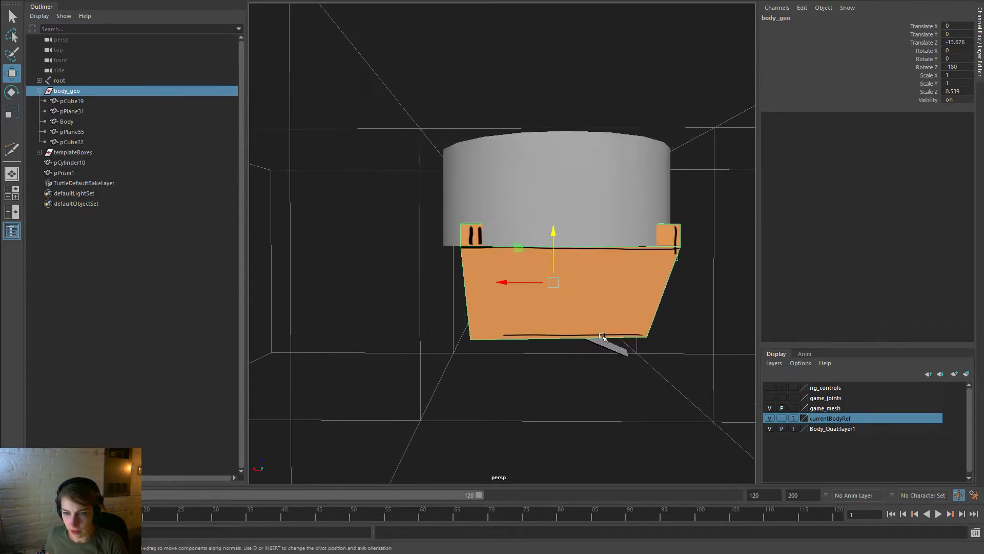
drag(509, 284, 505, 283)
alt+drag(597, 307, 635, 312)
click(634, 296)
click(86, 92)
alt+drag(573, 243, 631, 247)
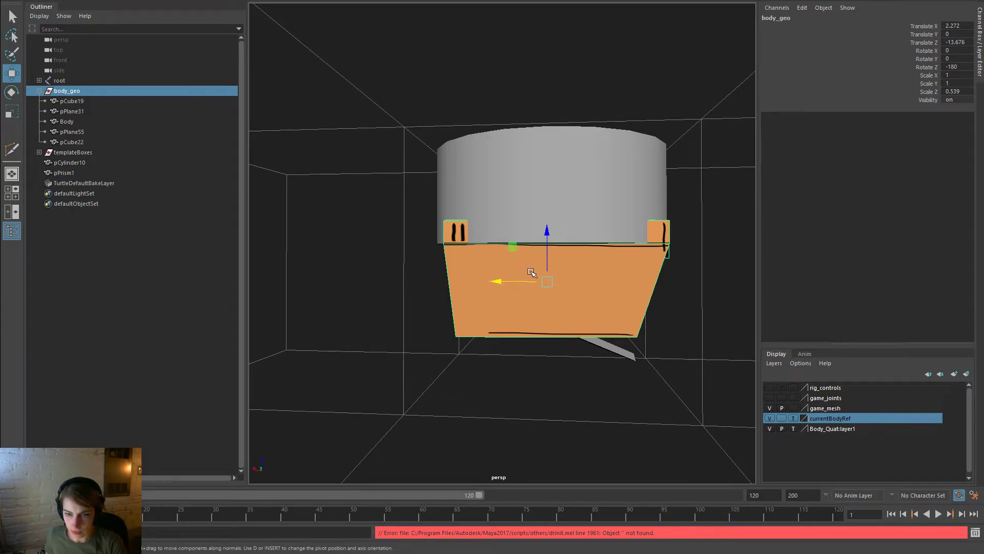
Pull the lower front vertices of the Body mesh forward along X to steepen its slanted front face
right_drag(622, 267, 756, 466)
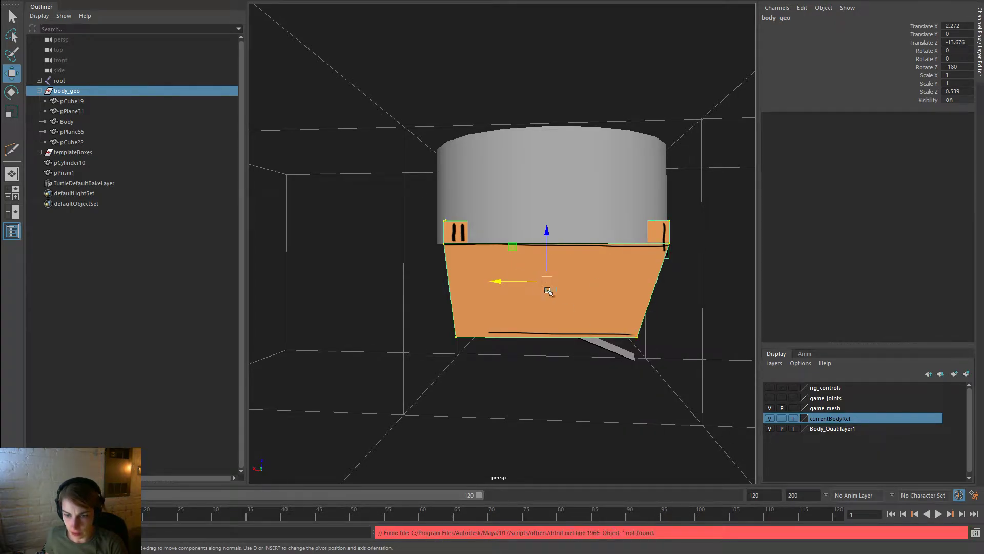
drag(566, 290, 757, 404)
drag(571, 326, 589, 325)
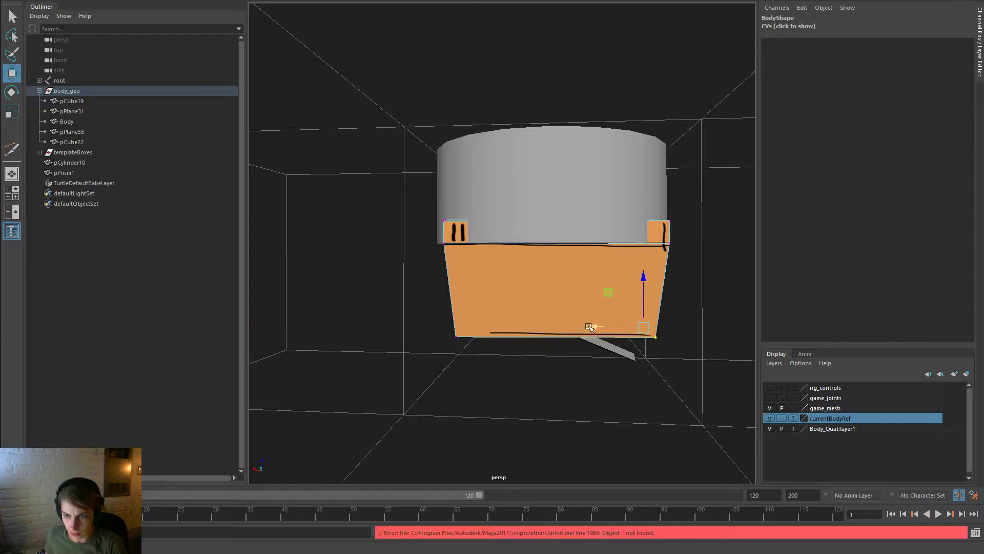
drag(727, 433, 282, 145)
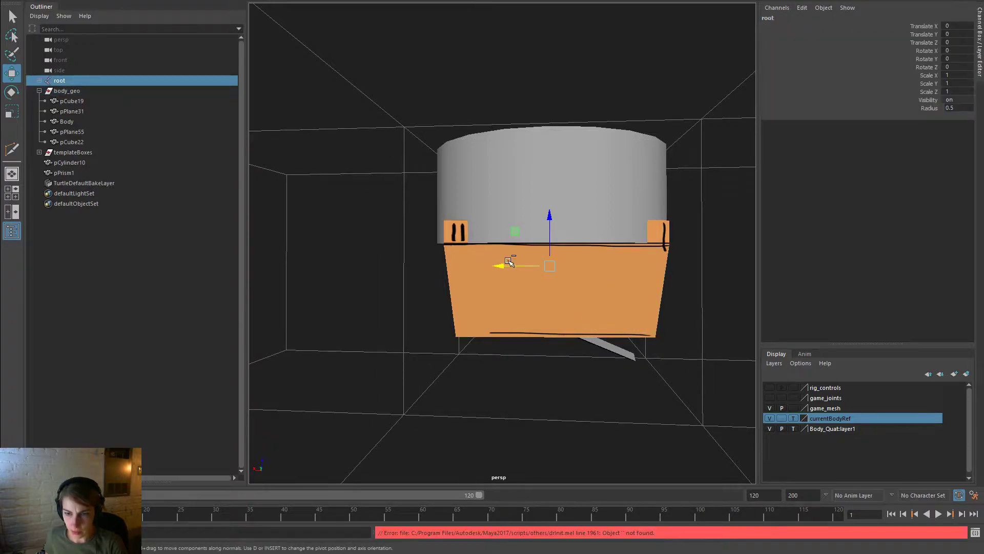
key(ctrl+z)
Try to narrow the Body mesh from front to back by scaling its vertices along X
alt+drag(521, 266, 481, 300)
drag(589, 345, 252, 149)
key(ctrl+z)
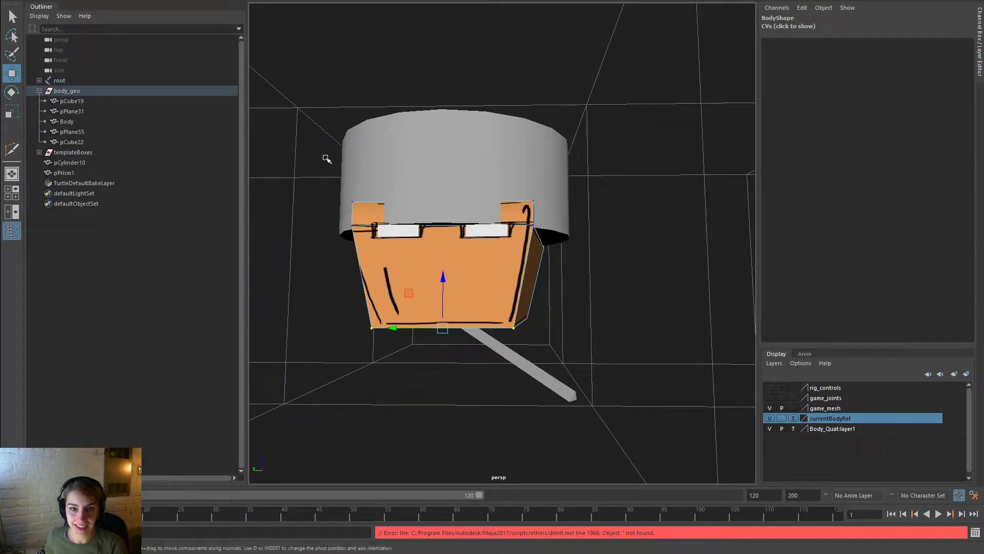
alt+drag(607, 413, 656, 394)
key(r)
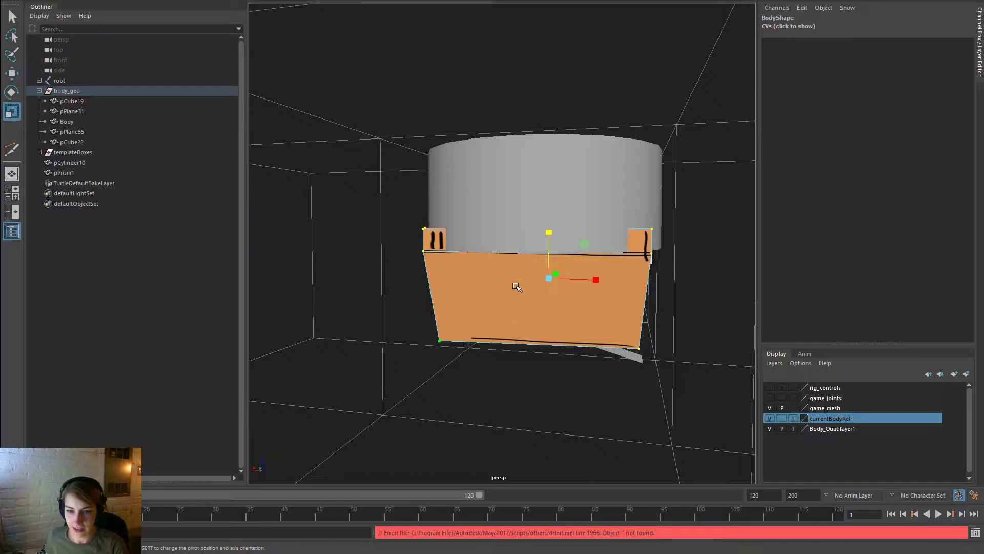
mouse_move(593, 281)
mouse_down()
mouse_move(579, 282)
mouse_move(602, 280)
mouse_up()
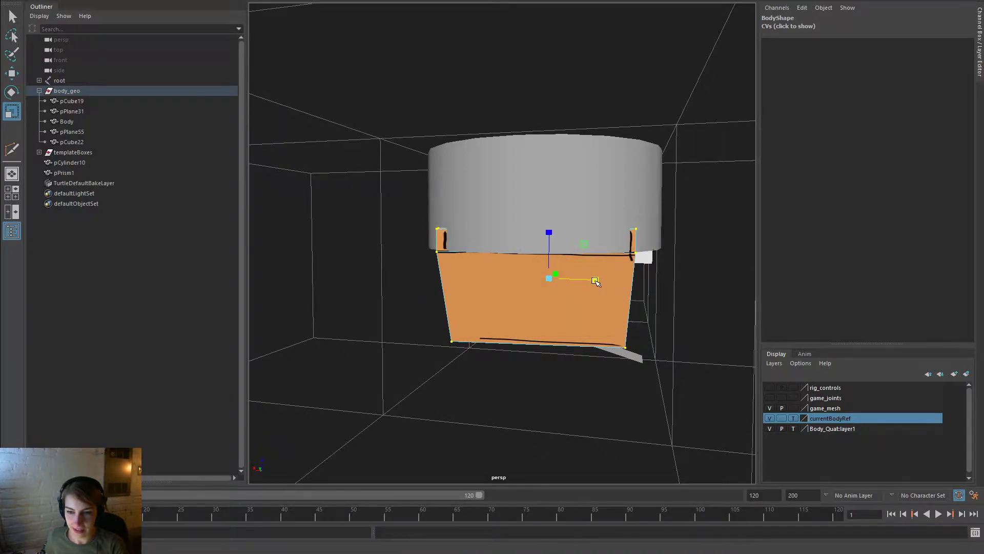
Scale the whole body_geo group down to about 0.795 in Scale X so it sits within the drum's outline
click(95, 92)
drag(594, 286, 584, 287)
alt+drag(633, 306, 544, 310)
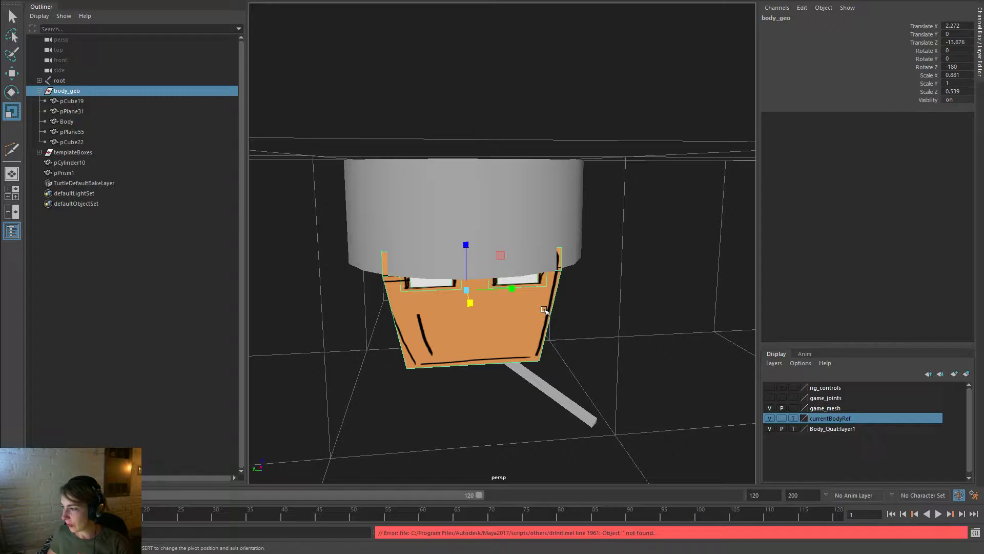
alt+drag(476, 321, 416, 281)
alt+drag(543, 303, 673, 310)
alt+right_drag(673, 310, 594, 296)
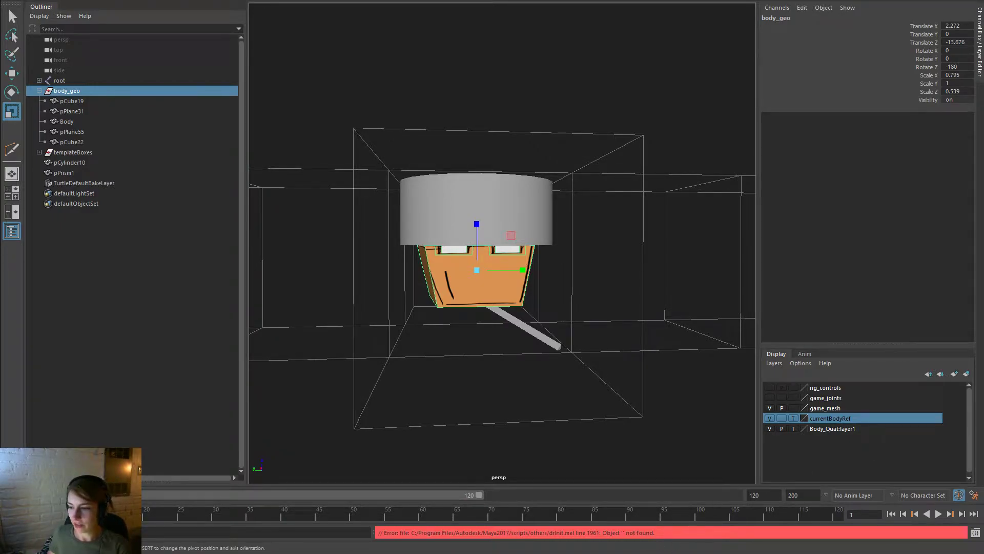
key(super+d)
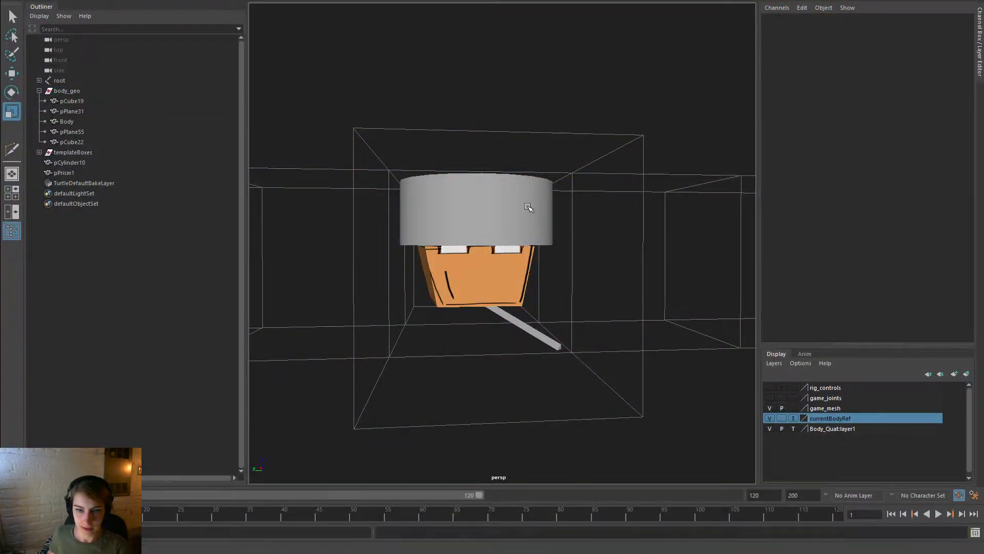
Flatten the drum cylinder to about 72.926 in Scale Y and raise it to about 69.967 in Translate Z
click(475, 219)
drag(475, 254, 505, 240)
key(w)
drag(475, 160, 478, 150)
alt+drag(570, 173, 563, 205)
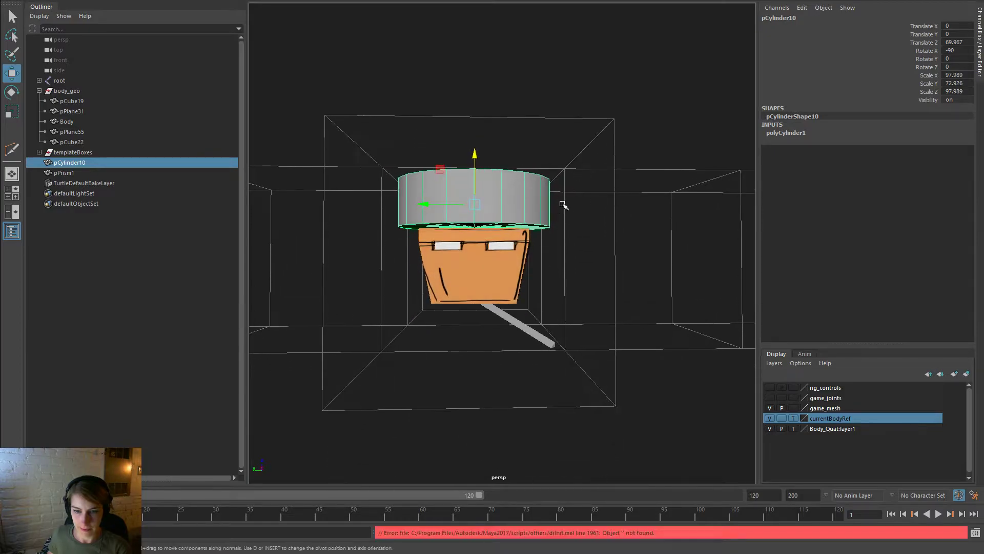
Stretch body_geo to about 0.641 in Scale Z and move it to about -0.269 in Translate Z against the drum
click(503, 261)
click(117, 94)
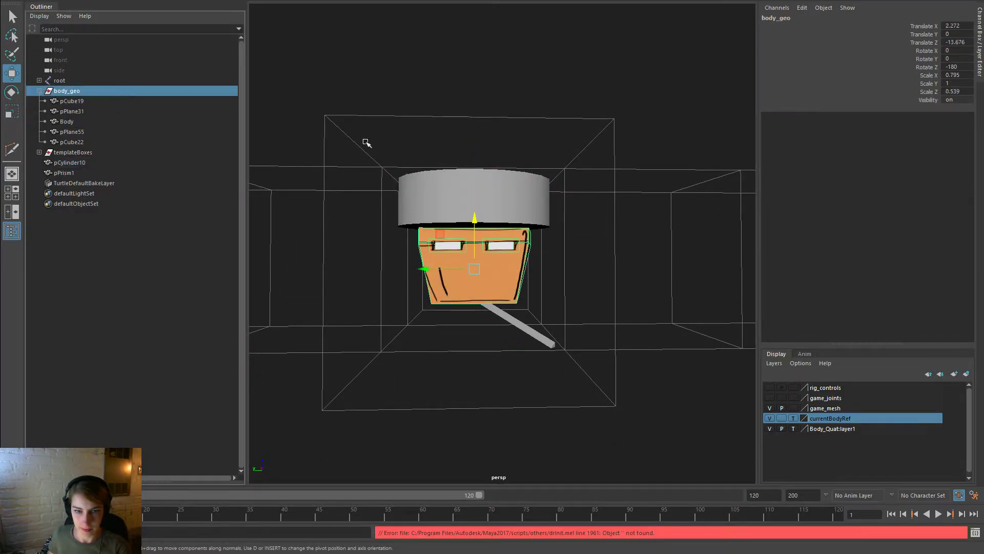
key(r)
drag(480, 217, 481, 205)
key(w)
click(679, 290)
alt+drag(678, 290, 582, 331)
Scale the selected edge components of the Body mesh to straighten one of its slanted sides
click(478, 268)
right_drag(478, 268, 468, 277)
alt+drag(468, 276, 628, 326)
click(456, 198)
shift+click(482, 266)
key(r)
drag(622, 262, 568, 263)
alt+drag(568, 262, 528, 244)
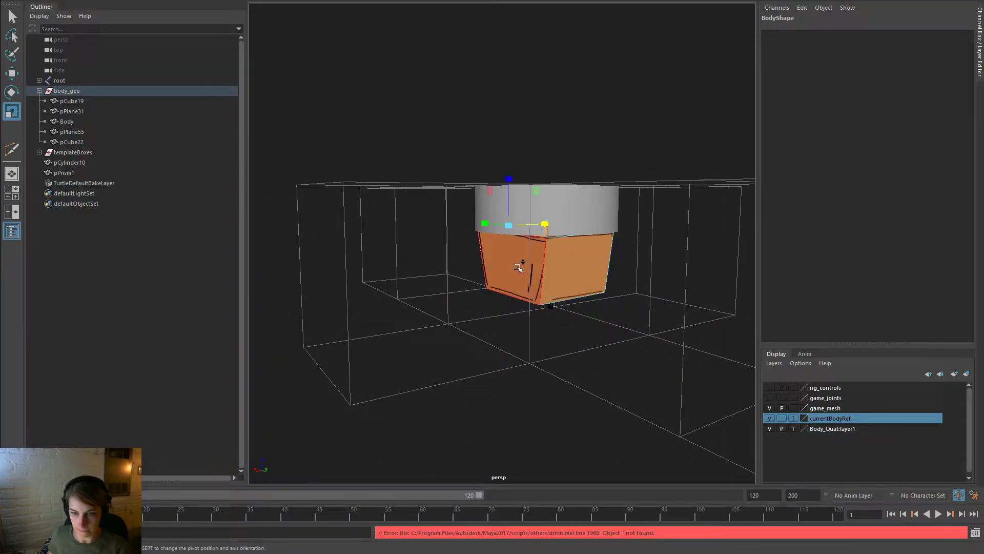
click(518, 266)
drag(508, 255, 506, 255)
Flatten the remaining slanted corners of the Body mesh along Y so its front face is rectangular
click(576, 224)
shift+click(584, 273)
alt+drag(580, 281, 615, 297)
drag(535, 248, 439, 210)
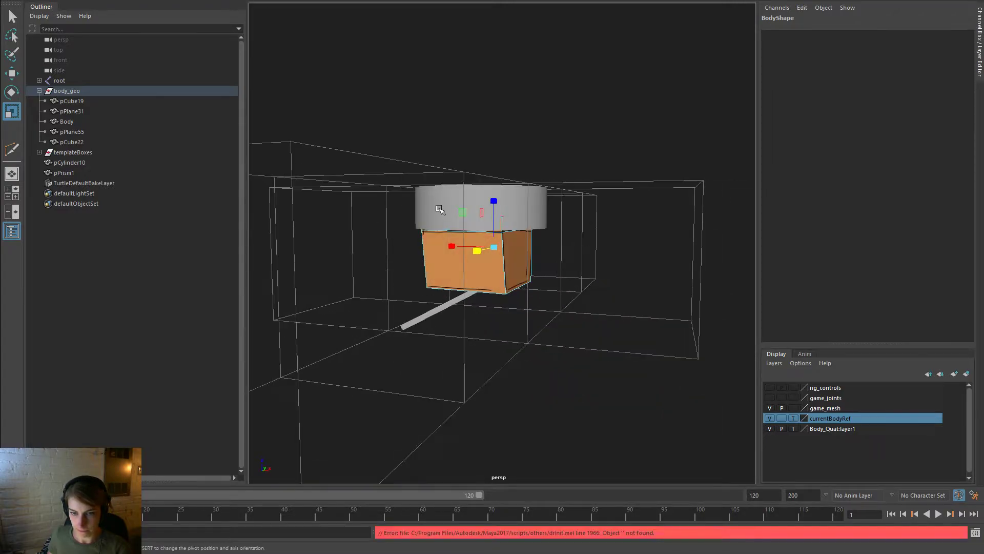
click(499, 222)
shift+click(499, 266)
alt+drag(499, 266, 469, 251)
alt+drag(519, 301, 714, 292)
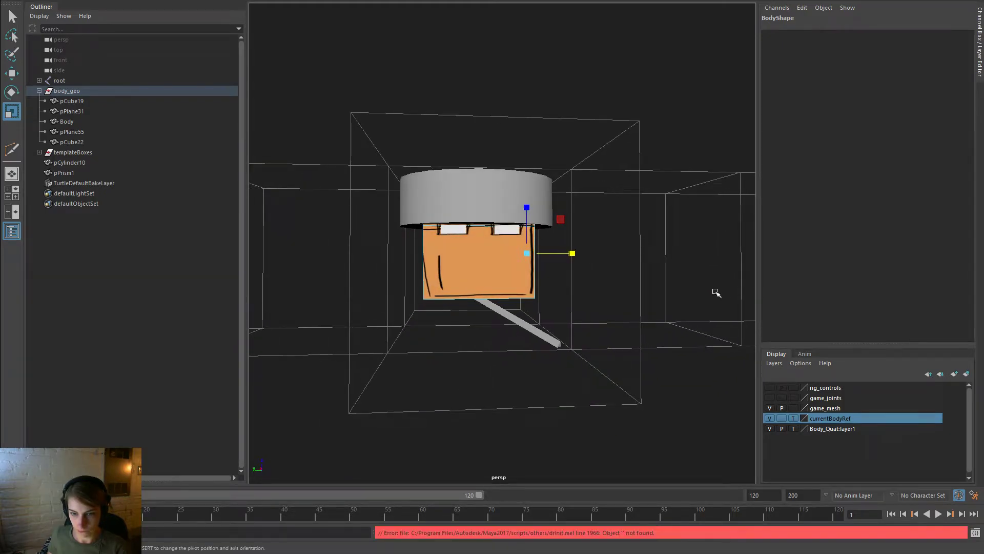
Reselect the body_geo group, switch to the four-view layout and turn on X-ray shading in the top view
key(w)
right_drag(507, 261, 545, 242)
click(575, 258)
click(437, 276)
click(66, 90)
alt+drag(507, 331, 629, 415)
key(space)
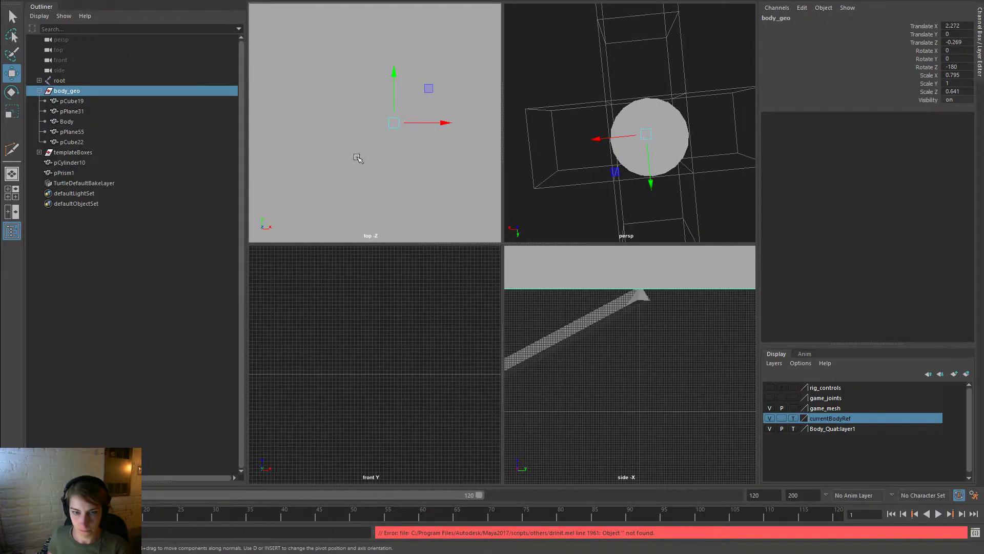
scroll(358, 164, down, 5)
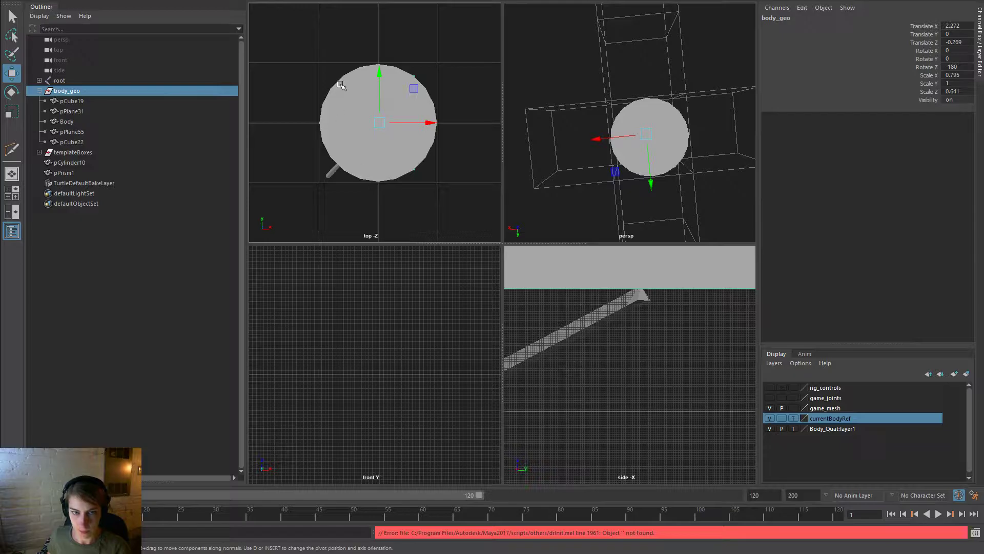
key(space)
click(296, 64)
click(331, 180)
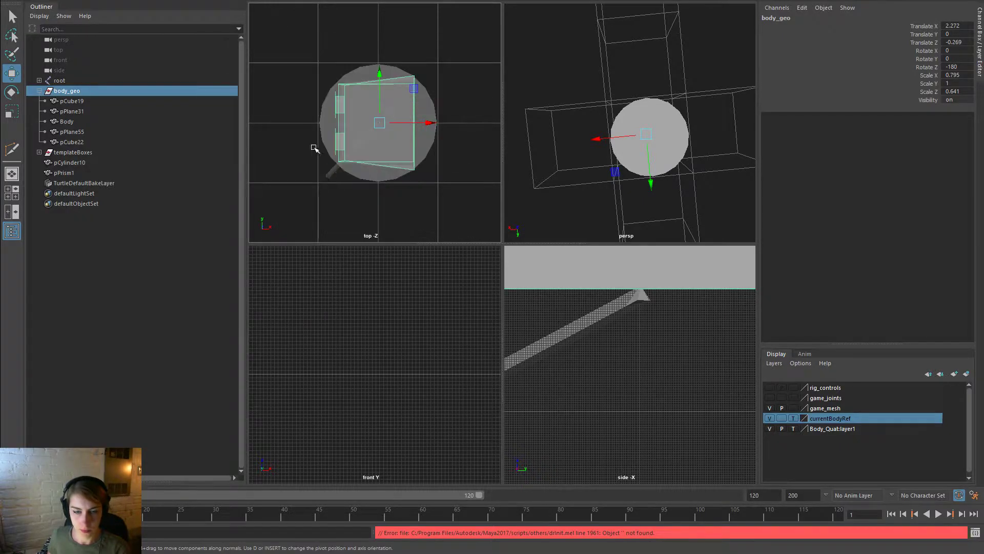
scroll(323, 116, up, 2)
Move body_geo out from under the drum to about -257.224 in Translate Y
alt+drag(622, 193, 524, 106)
click(644, 148)
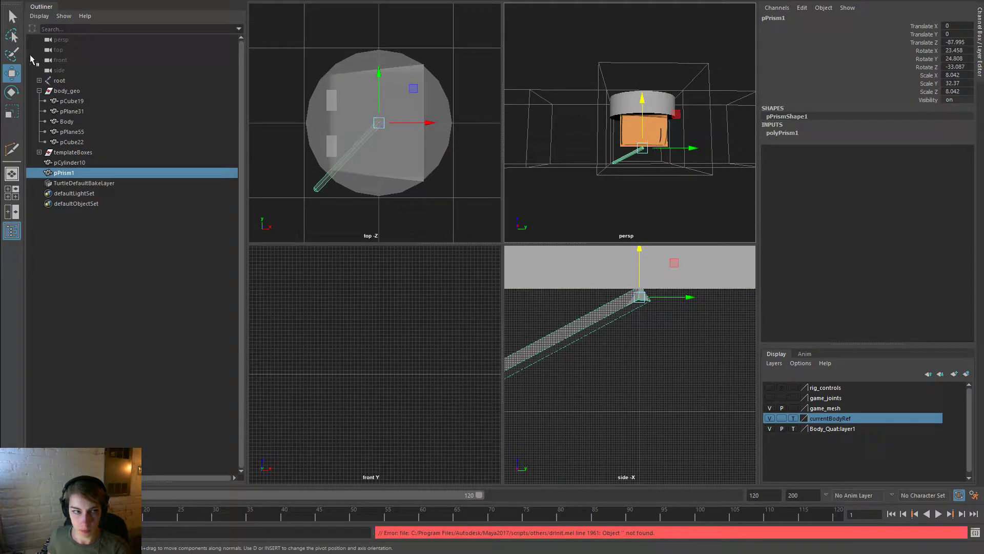
click(79, 91)
drag(690, 125, 722, 177)
key(Up)
alt+right_drag(641, 154, 684, 162)
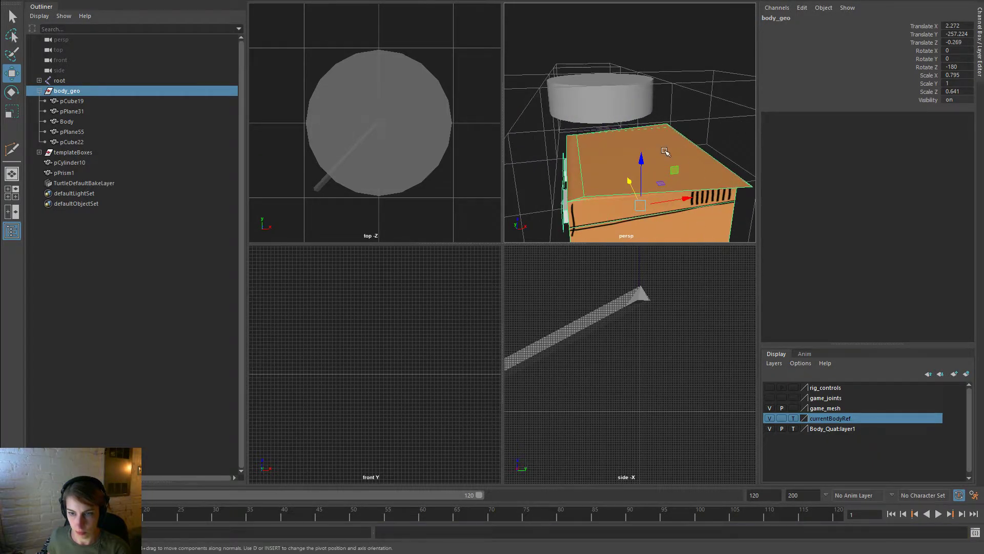
Try to shift the top face of the Body mesh and undo the move
click(683, 162)
right_drag(601, 156, 600, 173)
click(603, 171)
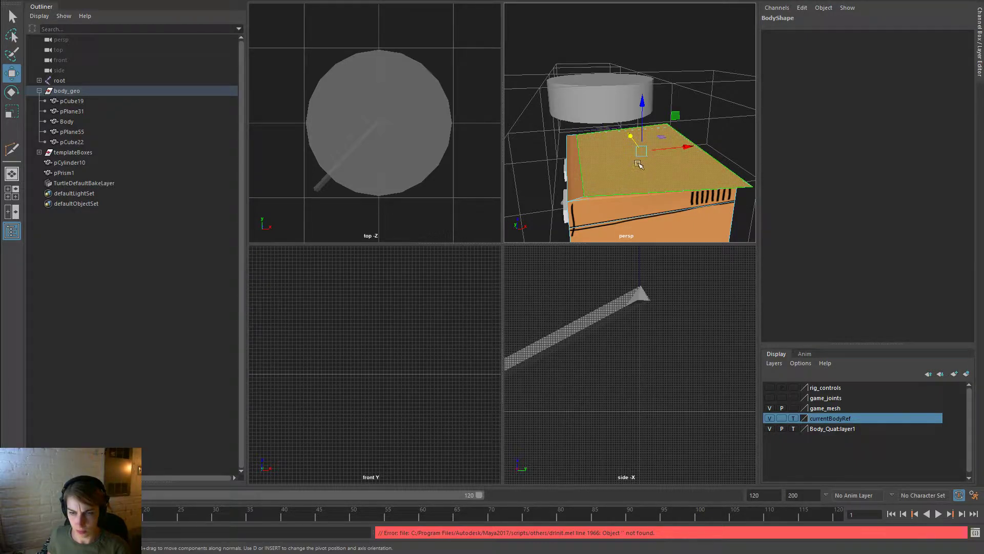
drag(652, 154, 644, 92)
key(ctrl+z)
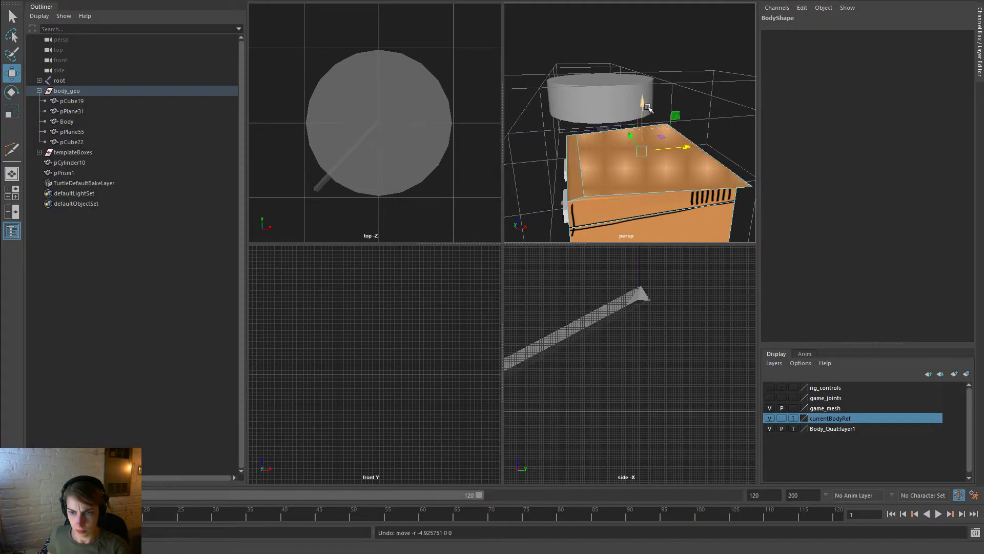
Delete the top face of the Body mesh
right_drag(606, 178, 606, 150)
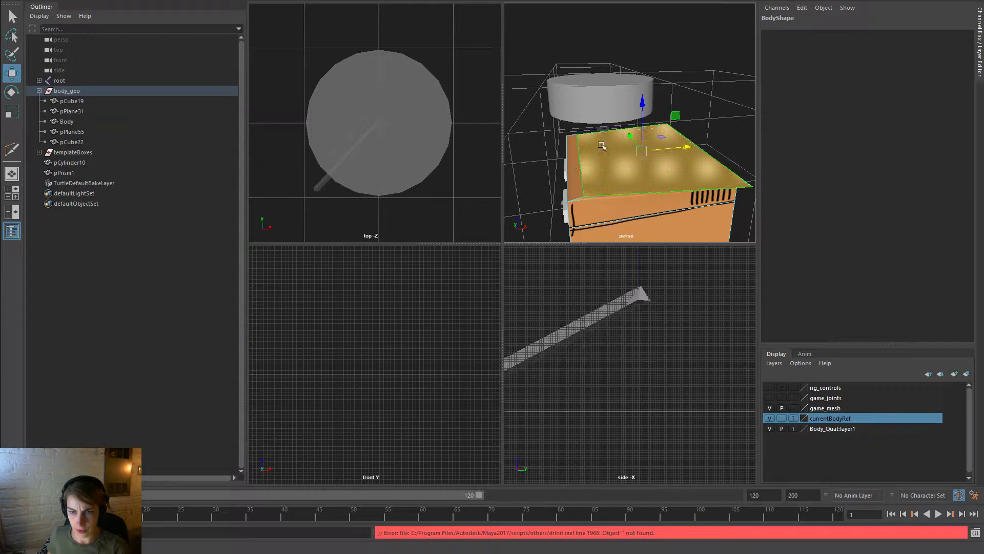
double_click(583, 200)
alt+drag(588, 208, 669, 185)
click(600, 166)
right_drag(697, 141, 697, 161)
alt+drag(697, 161, 691, 182)
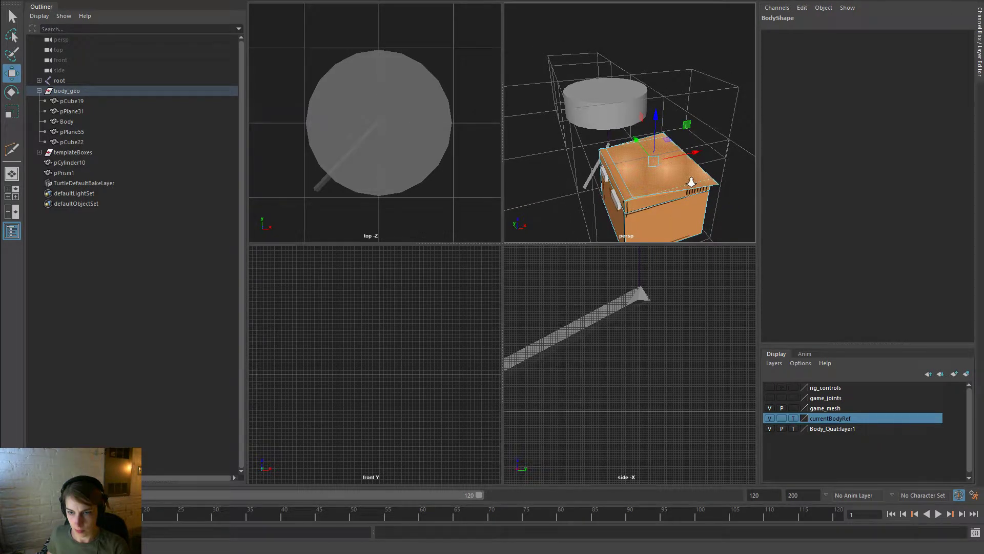
key(Delete)
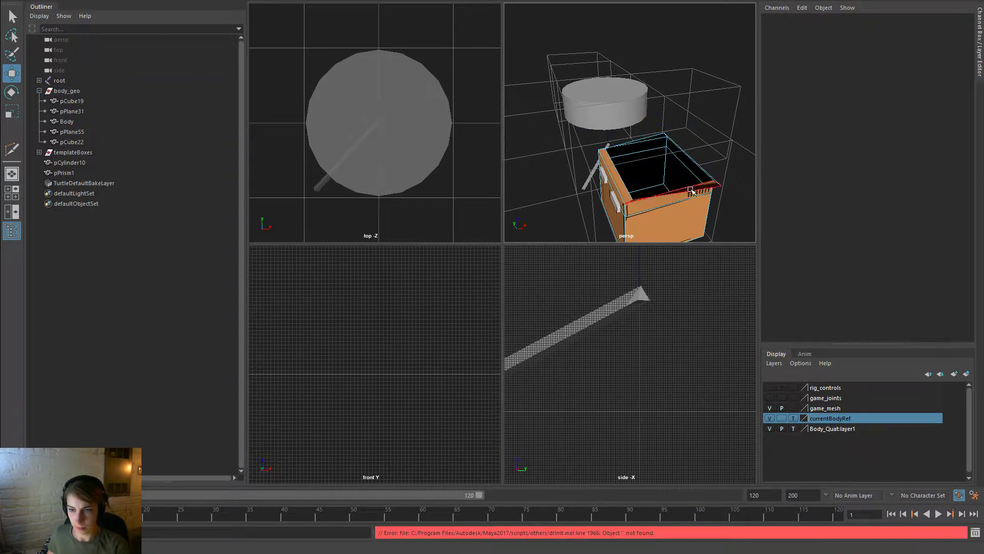
Undo the deletion on the Body mesh, delete its top face again and return to object selection
right_drag(710, 188, 727, 190)
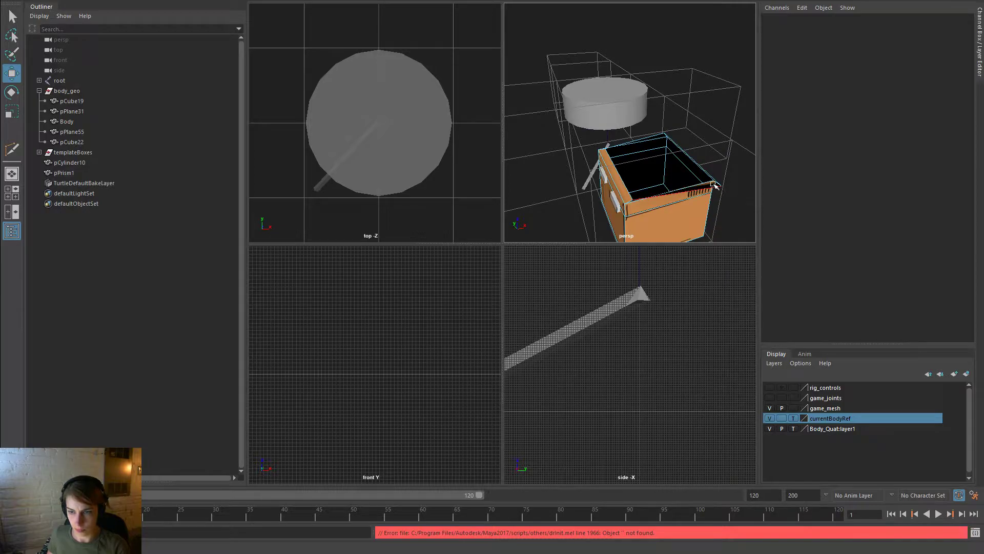
key(ctrl+z)
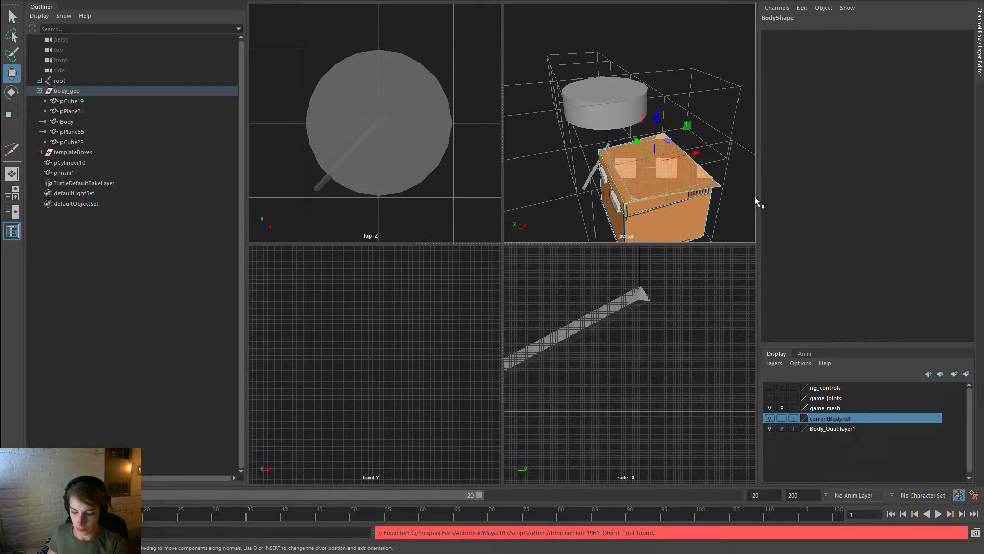
key(Delete)
right_drag(672, 153, 686, 143)
Move the body_geo group back beneath the drum cylinder, to about 2.272, 0.18, -0.269
alt+drag(686, 146, 743, 193)
click(67, 91)
alt+drag(640, 154, 570, 120)
alt+drag(687, 167, 631, 165)
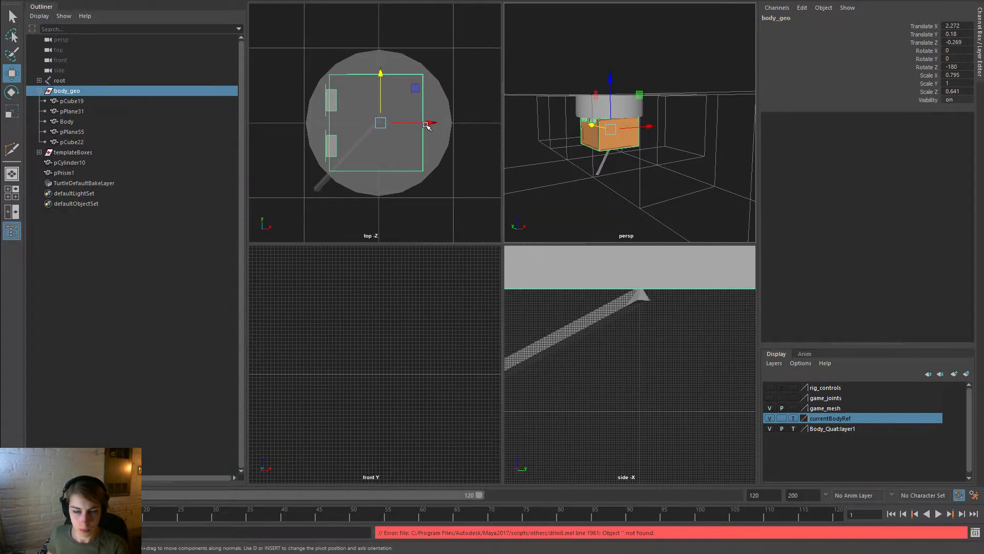
Align the Body mesh with the prism leg in the top view, at about -4.516 in Translate X and 0.443 in Translate Y
key(space)
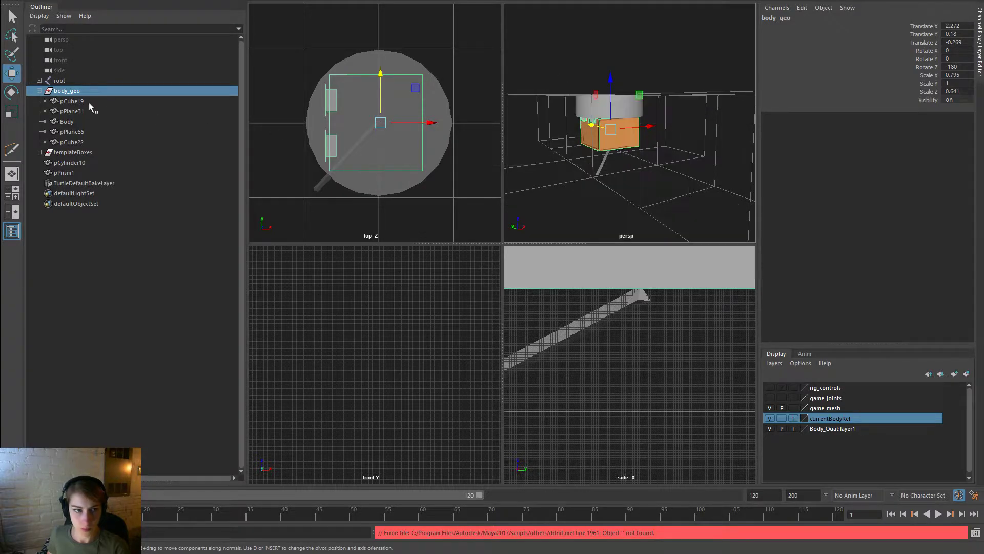
click(97, 121)
key(space)
drag(566, 138, 614, 211)
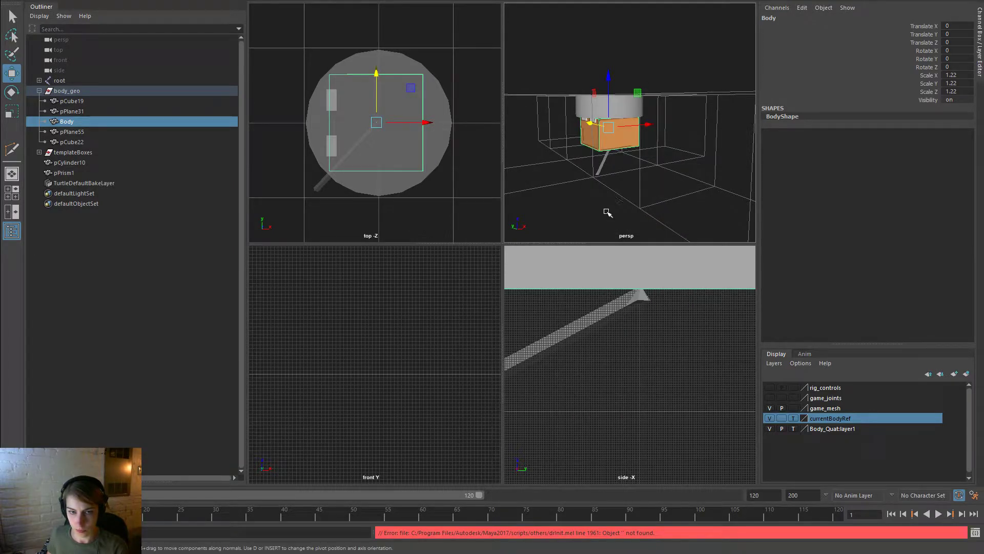
key(f)
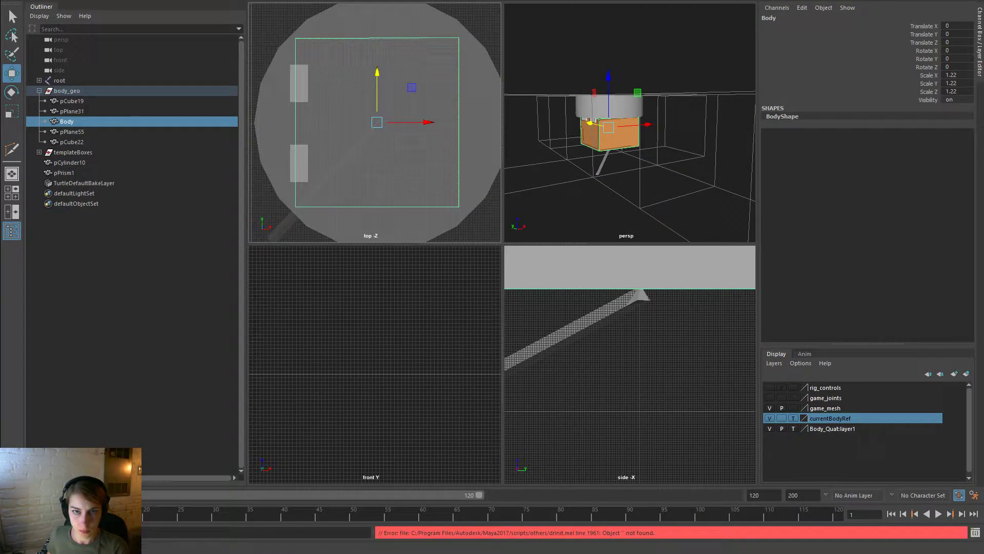
alt+right_drag(381, 134, 461, 163)
drag(382, 121, 394, 126)
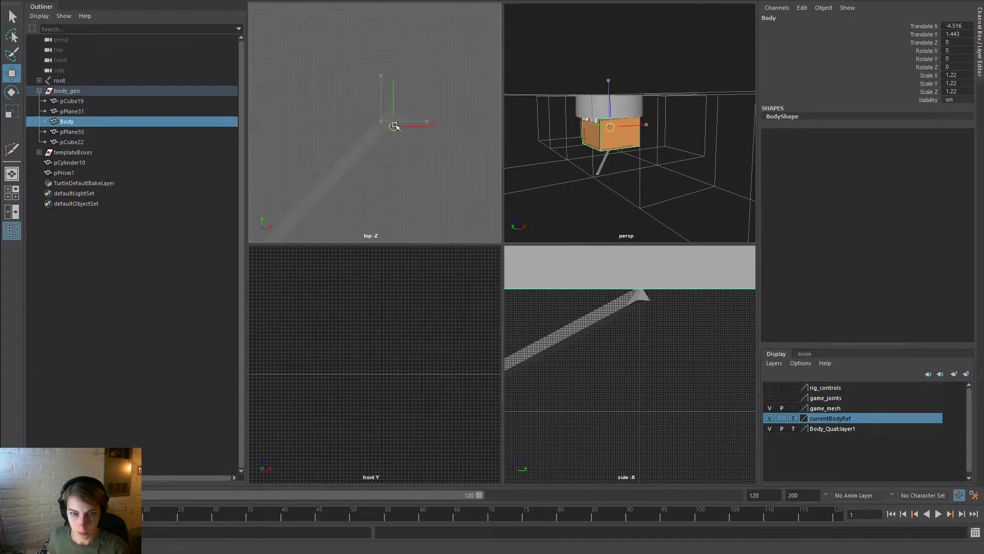
alt+drag(666, 175, 744, 176)
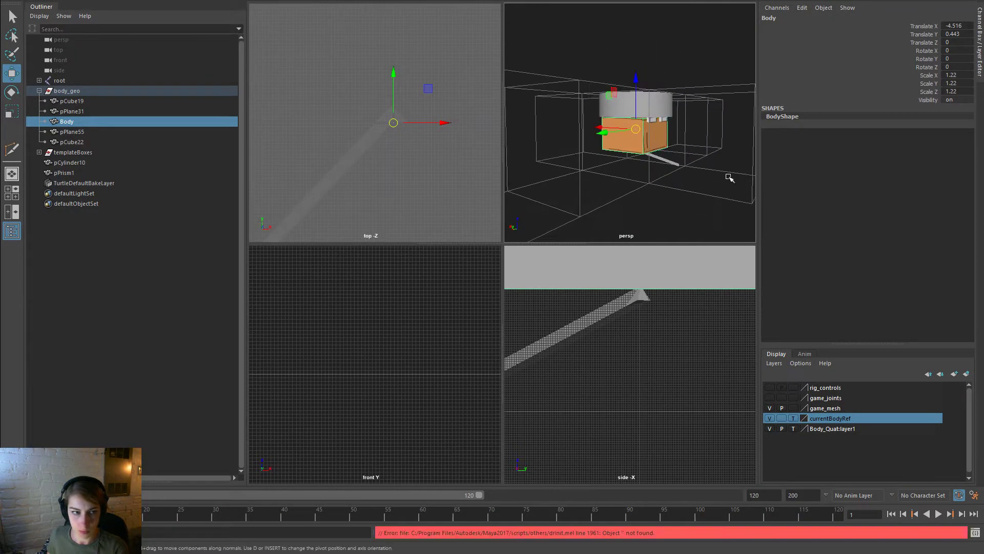
Shift pCube19, pPlane31 and pPlane55 together along X, bringing pPlane55 to about 22.419 in Translate X
click(101, 108)
ctrl+click(97, 103)
ctrl+click(88, 132)
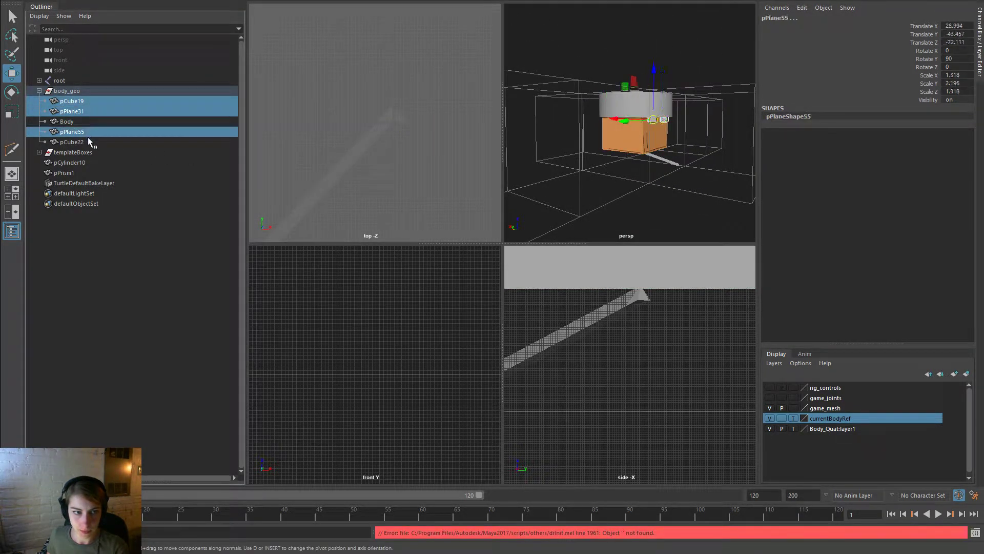
ctrl+click(88, 141)
alt+drag(589, 91, 610, 118)
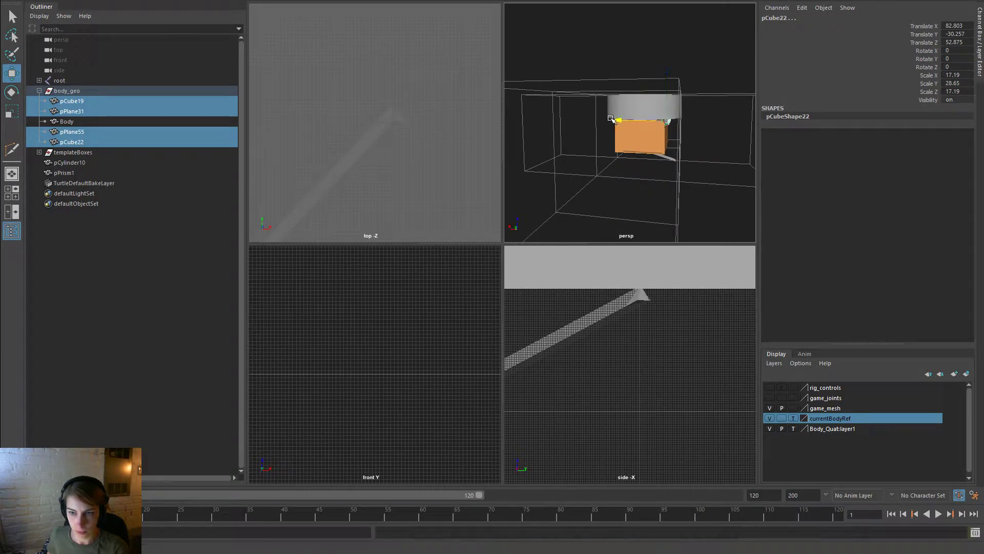
key(ctrl+z)
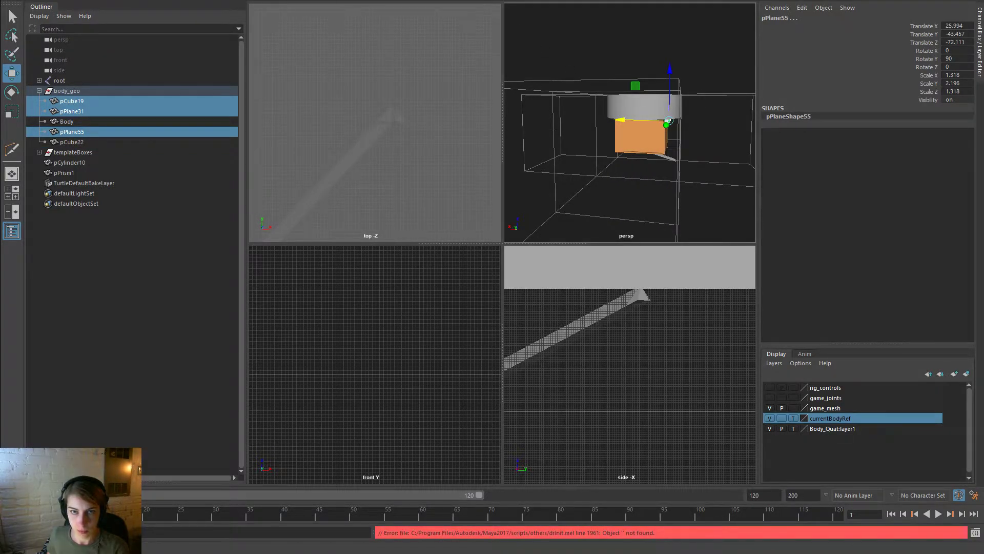
scroll(674, 154, up, 3)
key(space)
drag(648, 233, 644, 234)
alt+drag(711, 252, 629, 252)
click(524, 230)
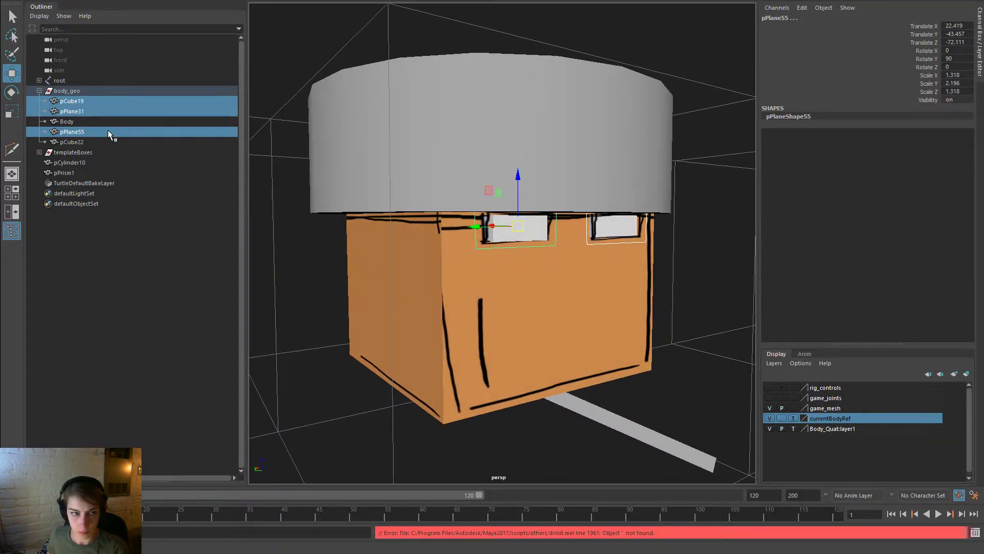
Move the pCube22 eye block to about 79.456 in Translate X against the body's front face
click(76, 142)
alt+drag(461, 236, 546, 235)
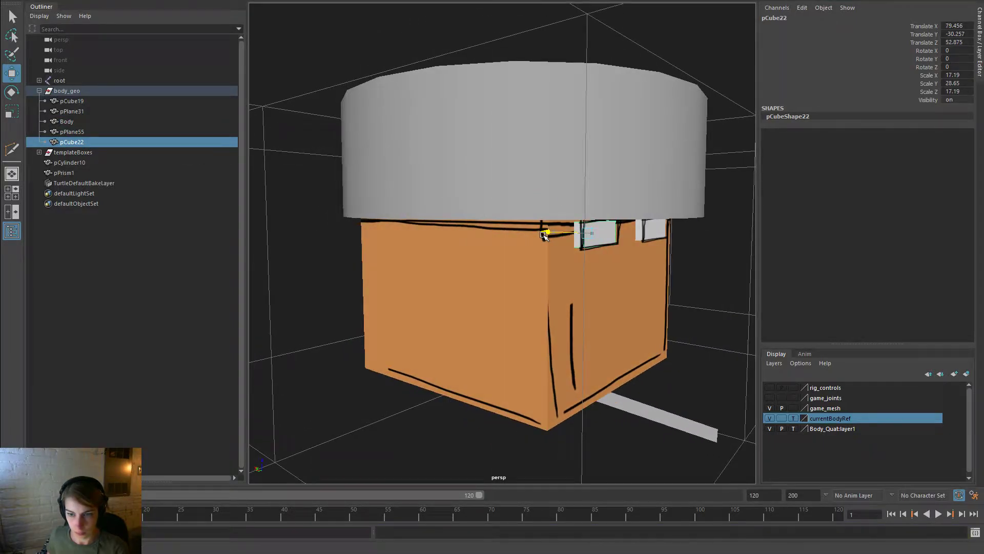
click(543, 234)
click(736, 284)
alt+right_drag(668, 302, 595, 295)
alt+drag(595, 295, 570, 290)
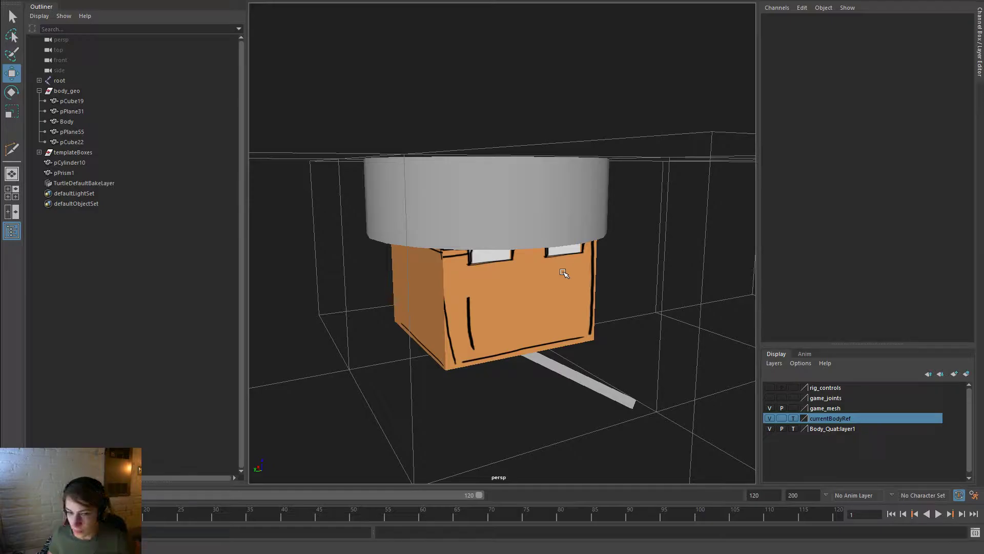
Reposition the pPrism1 leg beneath the body at about -1.538, -2.043, -88.846
alt+drag(624, 344, 570, 367)
click(556, 380)
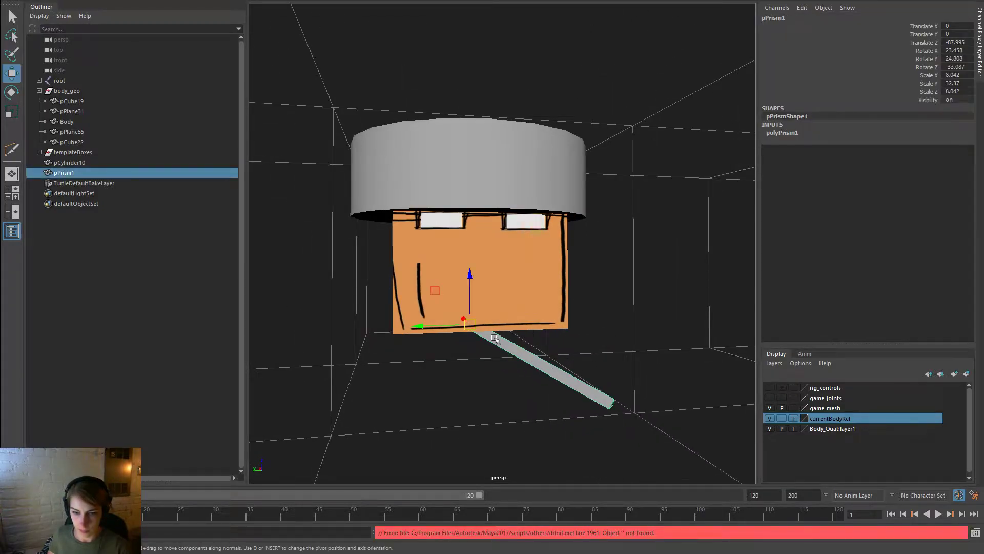
alt+drag(472, 328, 507, 327)
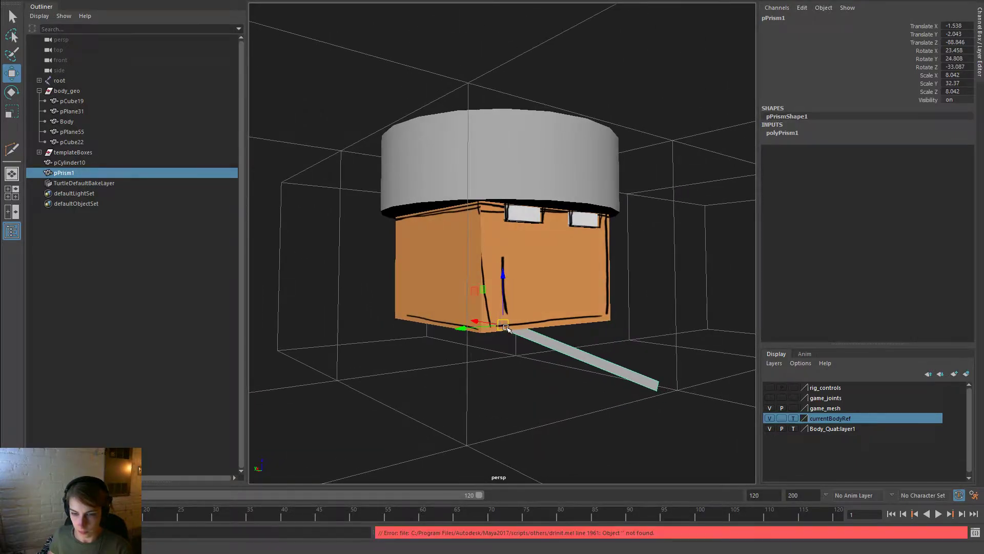
alt+drag(597, 318, 562, 332)
alt+right_drag(562, 332, 438, 288)
click(637, 336)
mouse_move(638, 337)
alt+mouse_down()
mouse_move(471, 335)
mouse_move(422, 358)
mouse_move(638, 340)
alt+mouse_up()
Expand the templateBoxes group and delete the pCube11 template box
click(39, 152)
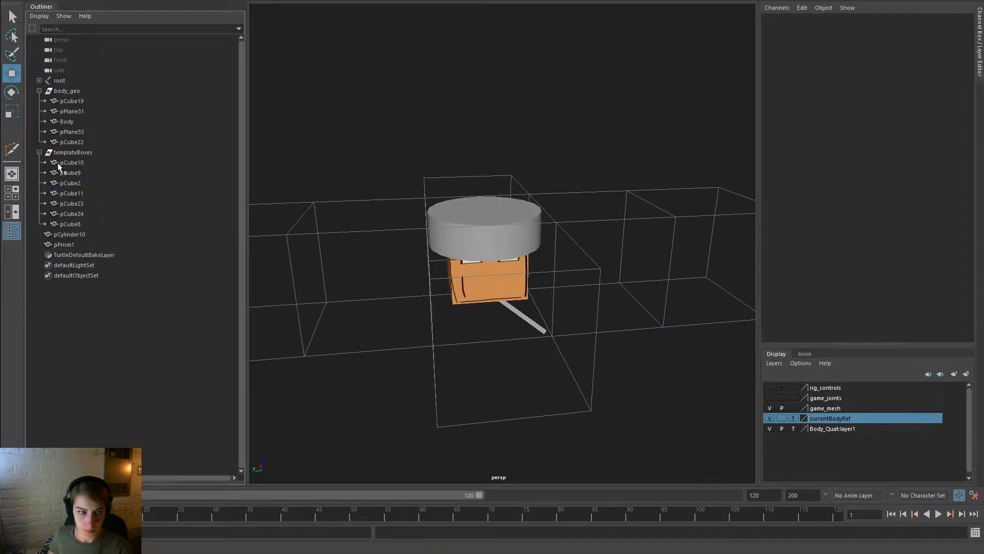
click(86, 207)
click(85, 194)
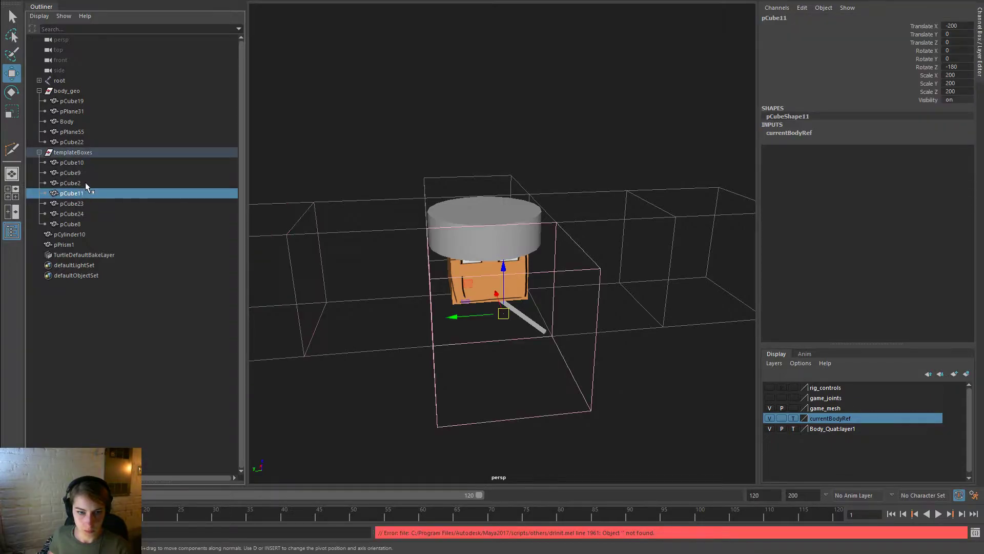
key(Delete)
Check the remaining boxes in templateBoxes and delete pCube8
click(85, 183)
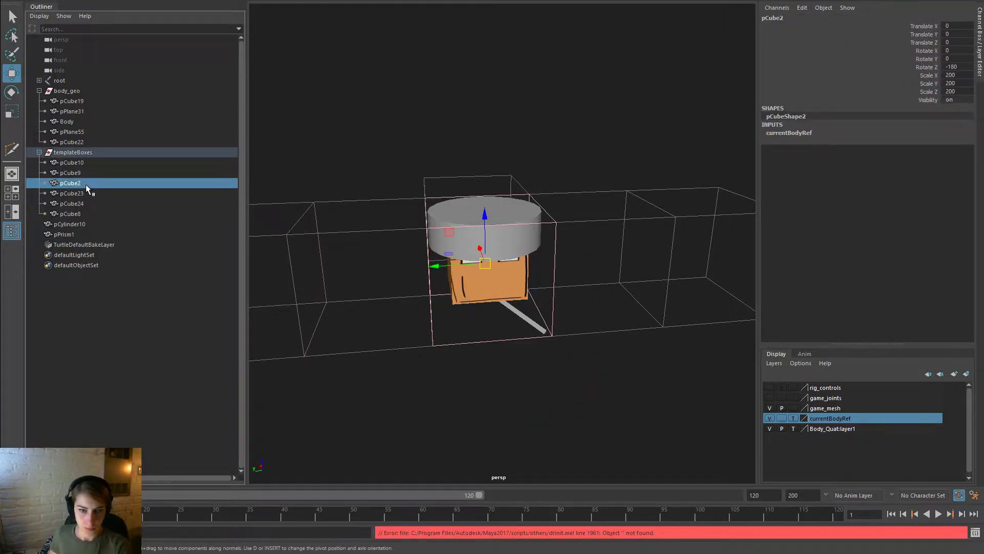
click(86, 174)
click(88, 197)
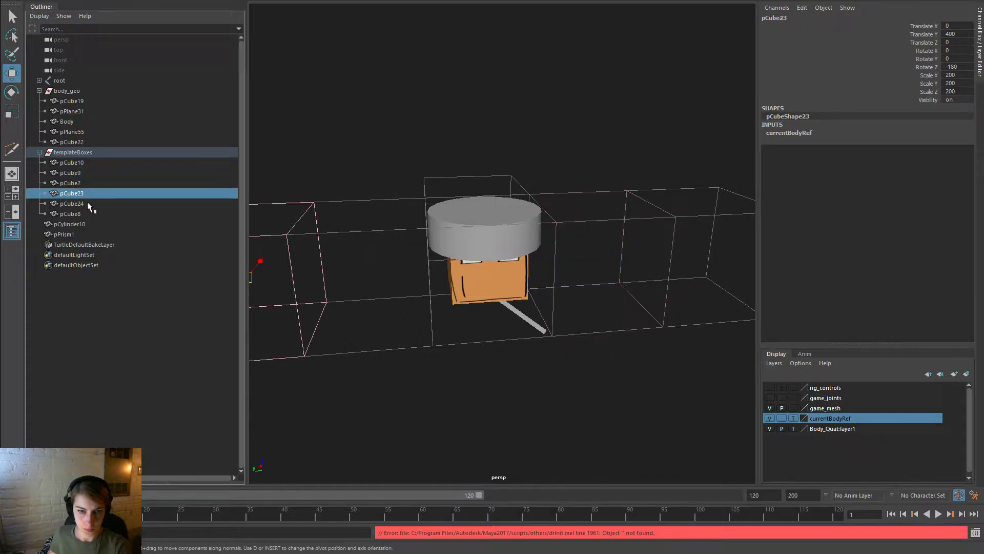
click(87, 204)
click(87, 211)
key(Delete)
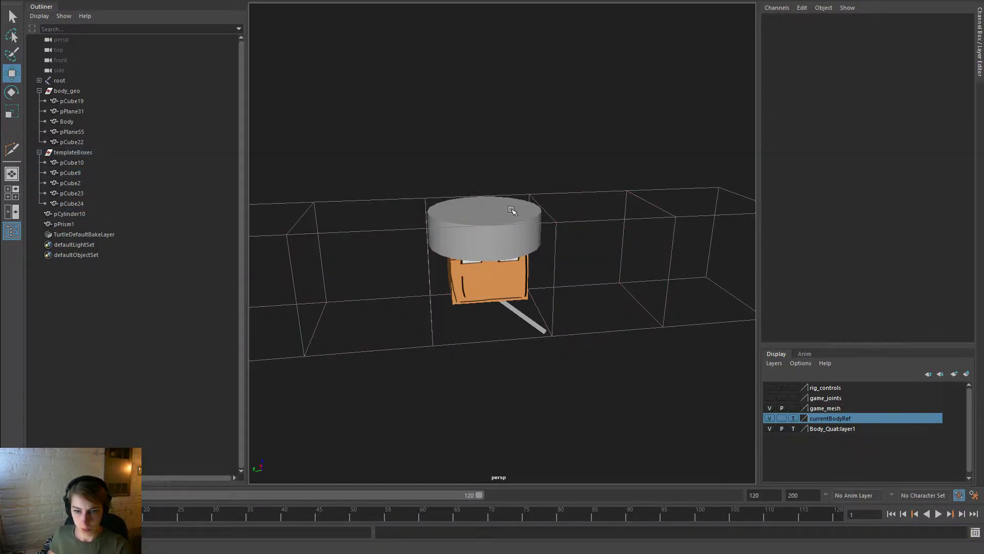
Select the pPrism1 leg and inspect how it sits under the body from the front
alt+drag(404, 203, 518, 200)
alt+drag(462, 237, 511, 287)
click(524, 318)
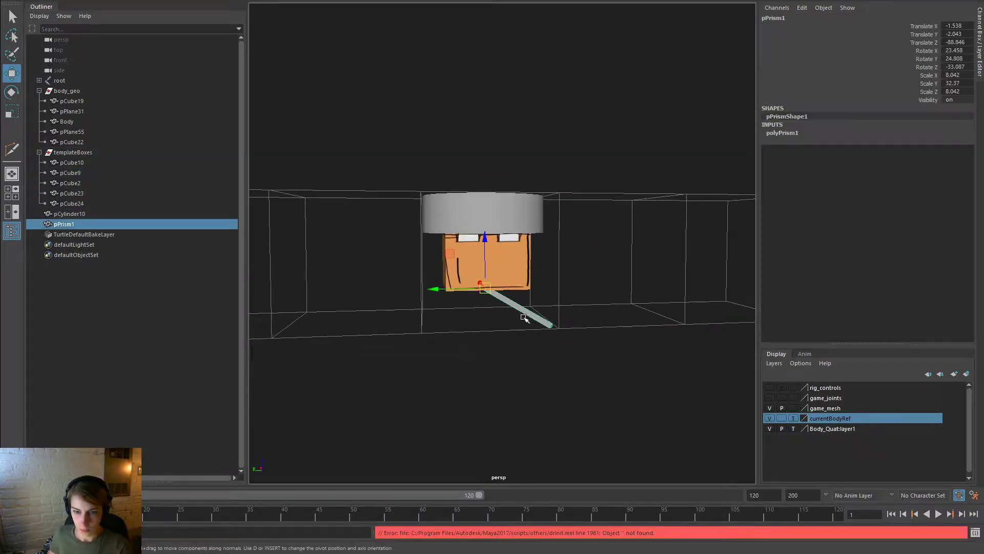
mouse_move(491, 334)
alt+mouse_down()
mouse_move(380, 333)
mouse_move(485, 332)
alt+mouse_up()
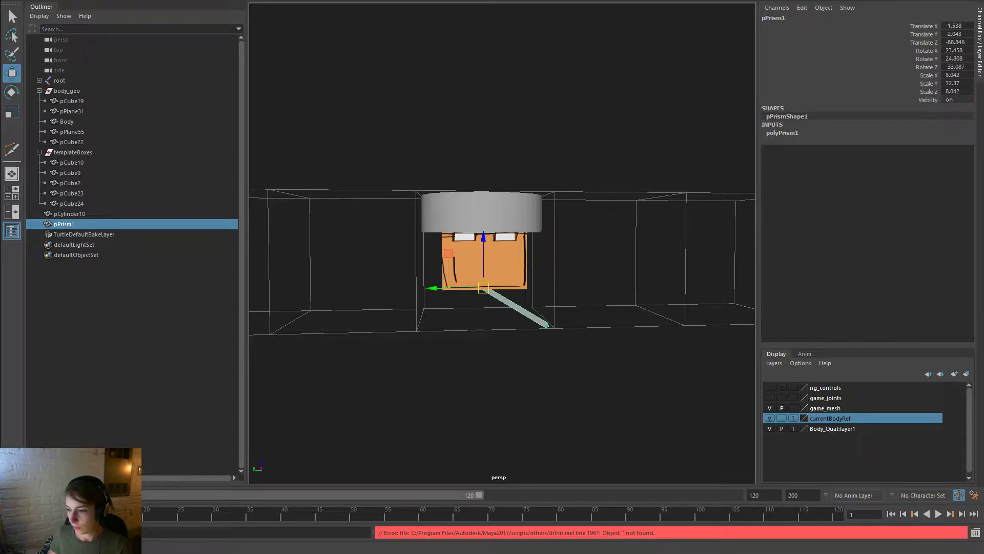
Switch to the browser, view the drum kit reference photo, browse the La La Land suit image results and return to Maya
key(alt+Tab)
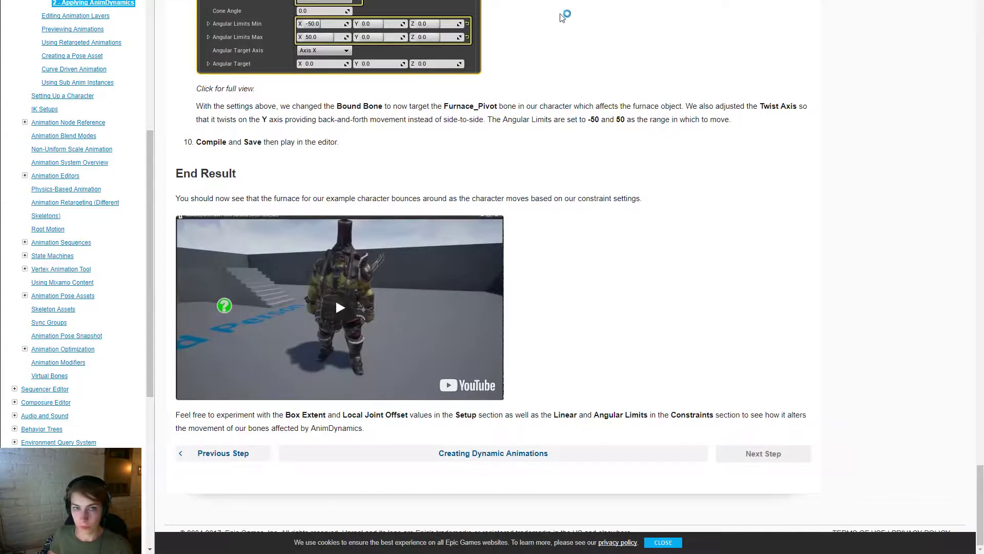
key(alt+Tab)
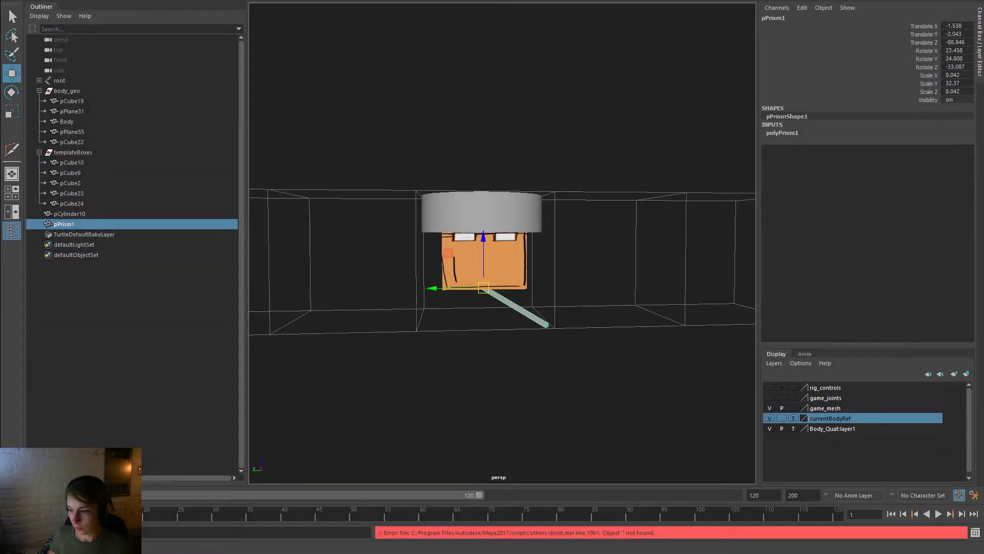
key(alt+Tab)
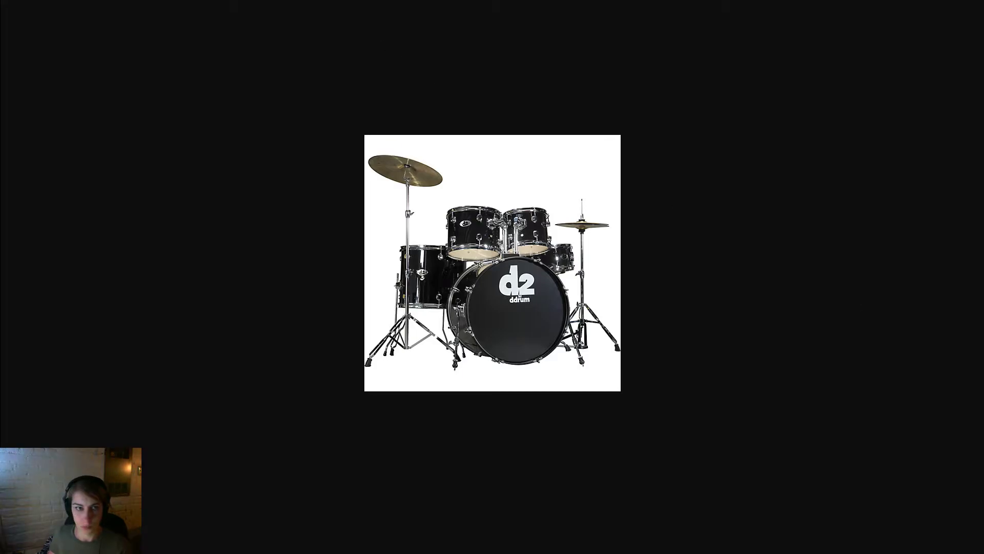
key(alt+Tab)
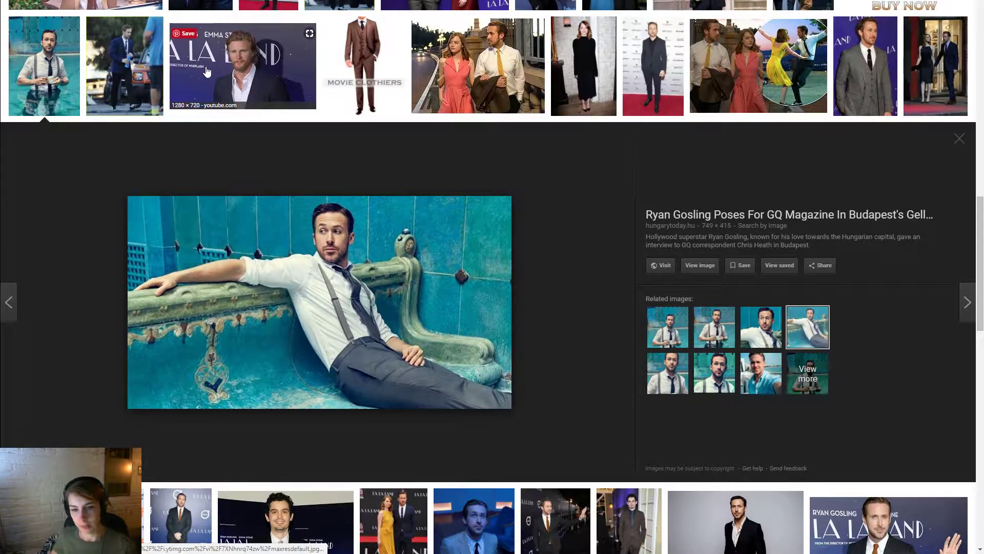
scroll(255, 318, up, 3)
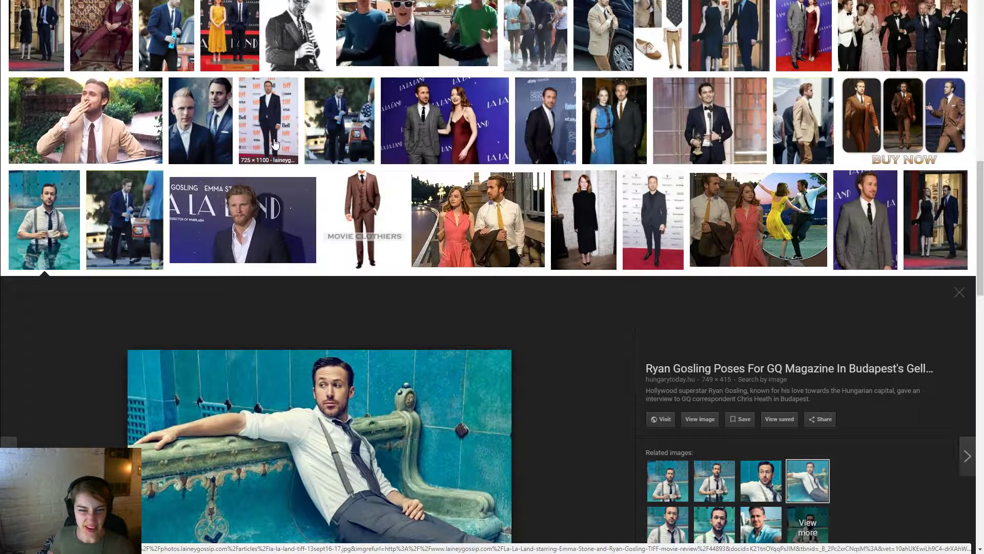
scroll(224, 340, up, 8)
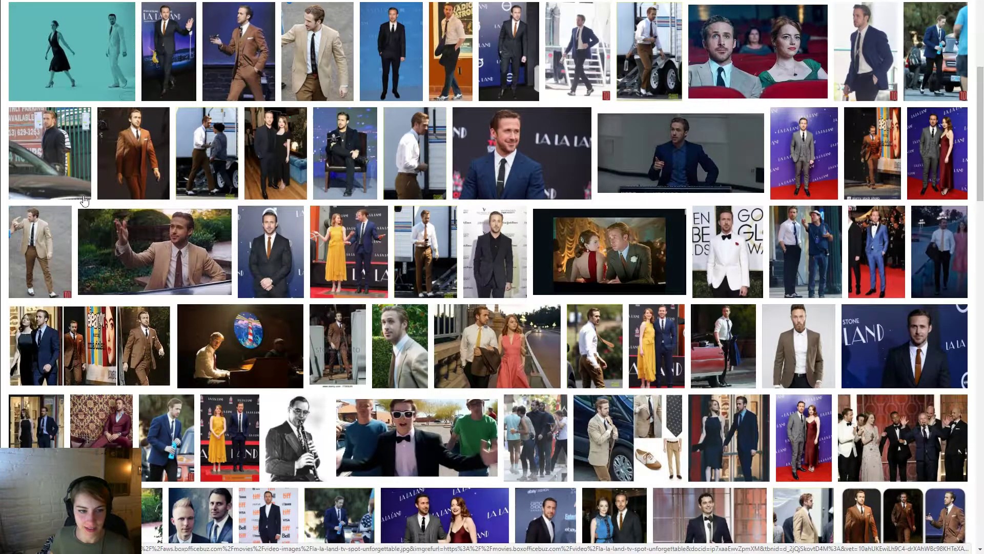
scroll(57, 277, down, 15)
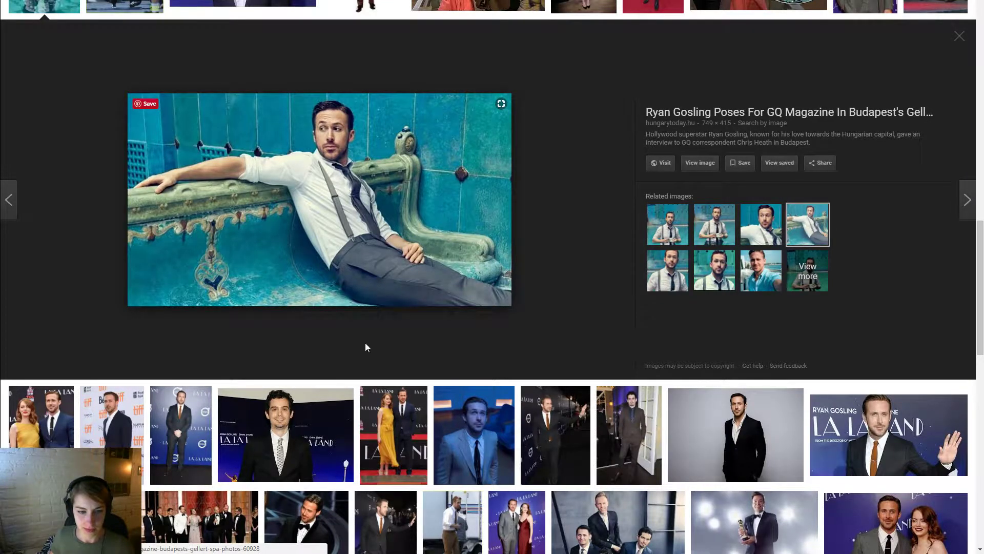
scroll(365, 342, down, 3)
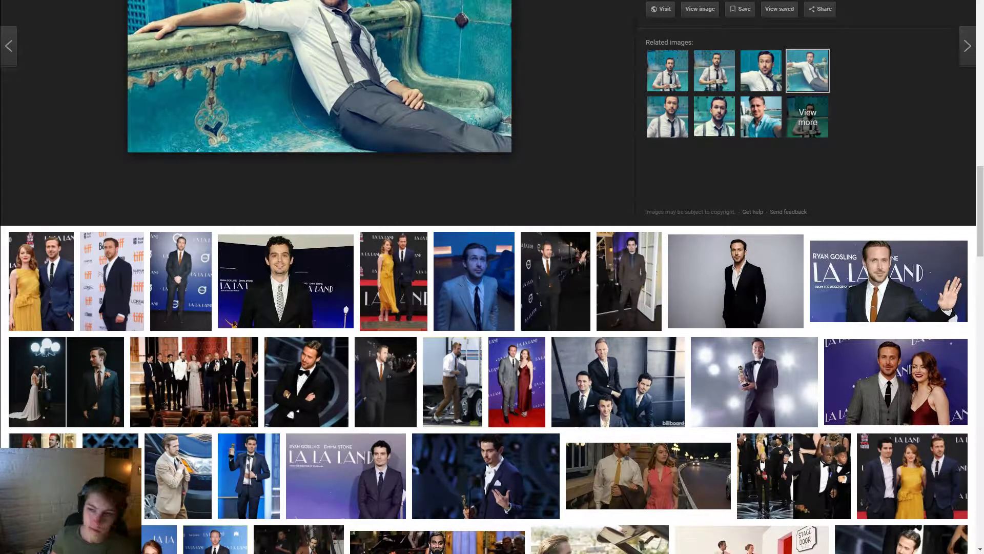
key(alt+Tab)
Select the bottom face of the Body mesh and move it slightly upward
click(565, 389)
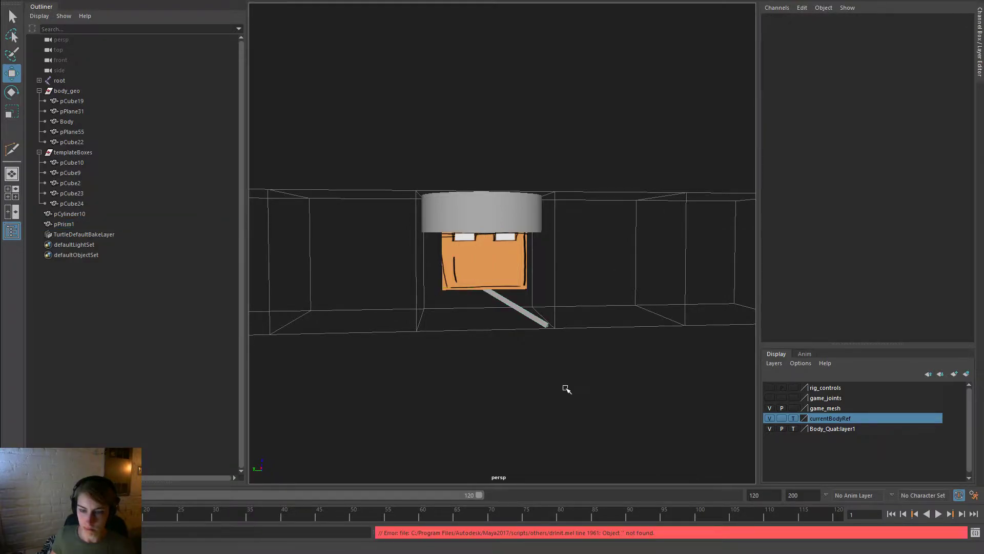
click(521, 278)
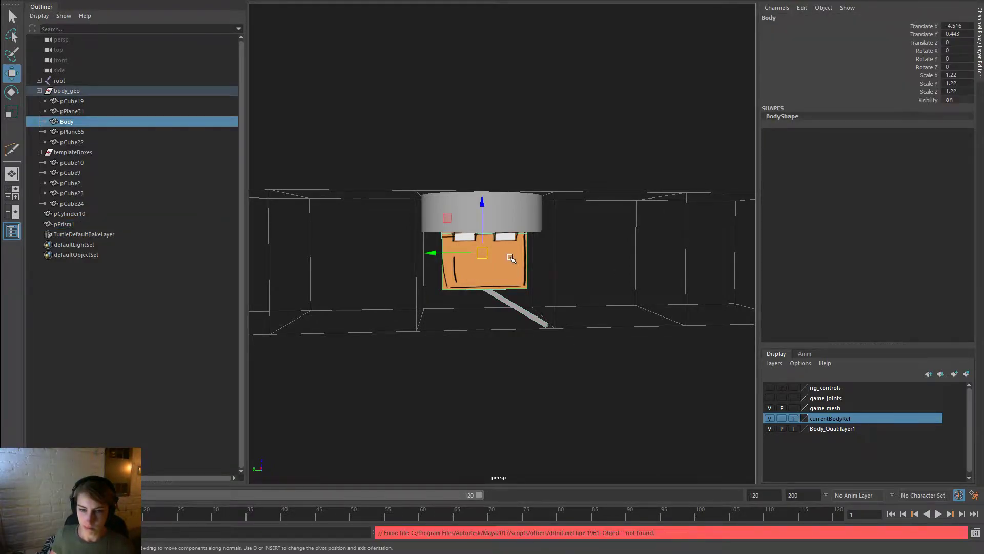
right_drag(510, 256, 468, 234)
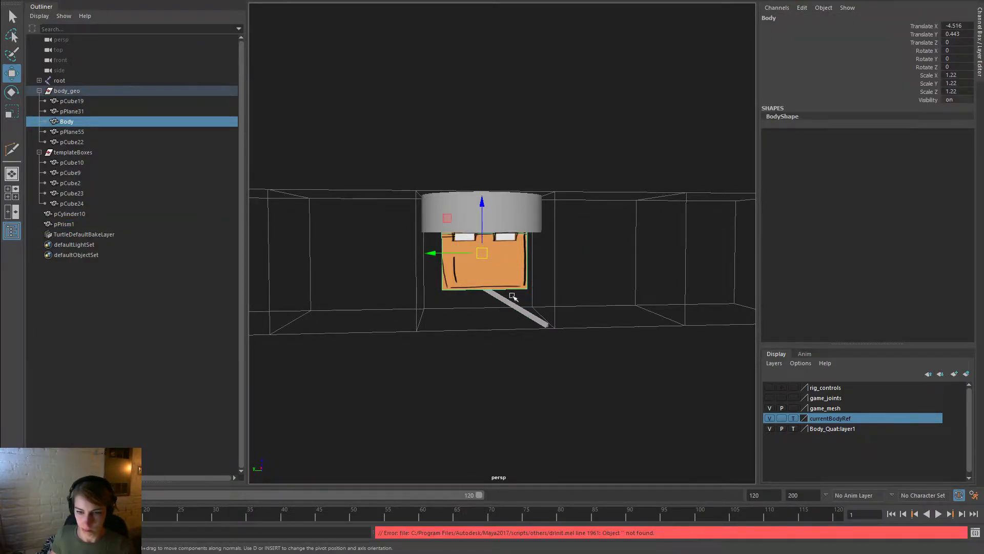
click(580, 295)
alt+drag(555, 308, 547, 275)
click(506, 264)
right_drag(515, 251, 515, 271)
click(505, 263)
alt+drag(519, 277, 505, 316)
drag(483, 242, 482, 238)
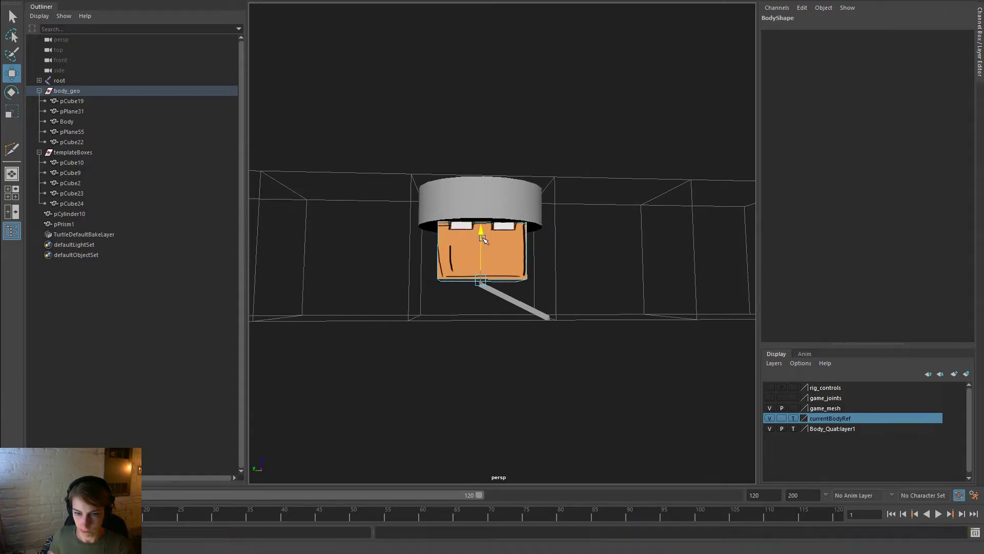
Scale the body_geo group narrower along X, to about 0.628, so the body becomes slimmer in depth
key(r)
alt+drag(505, 313, 646, 325)
right_drag(527, 244, 622, 245)
click(622, 244)
click(546, 271)
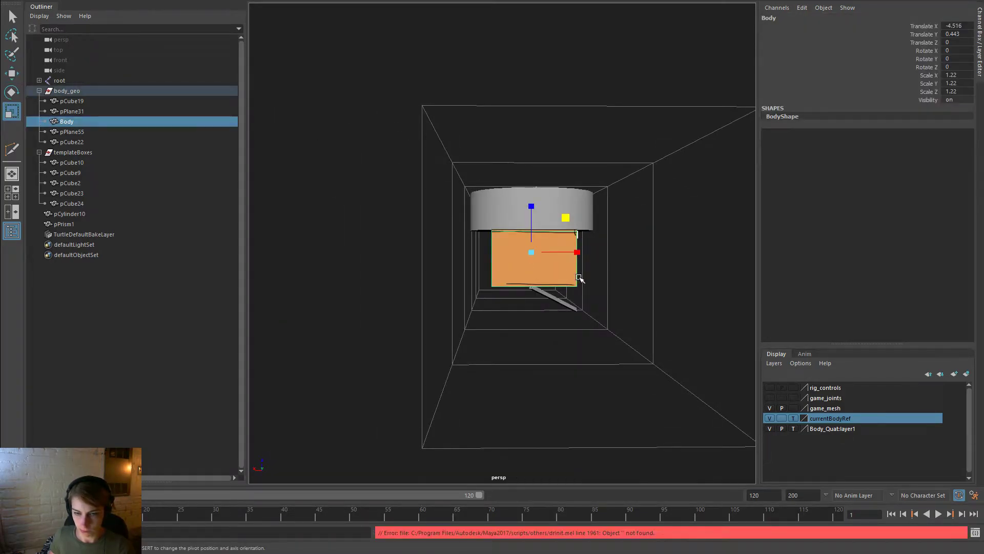
alt+drag(627, 277, 392, 211)
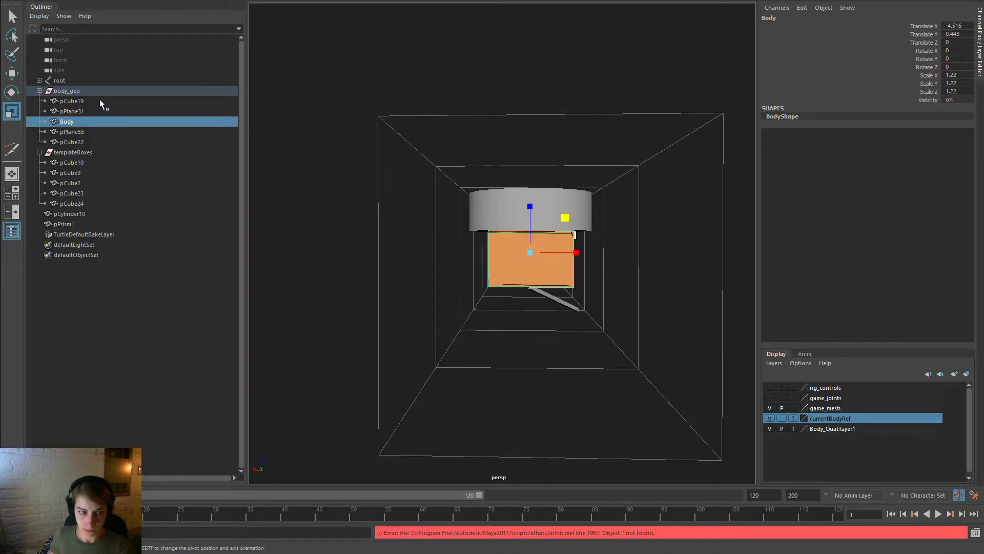
click(127, 92)
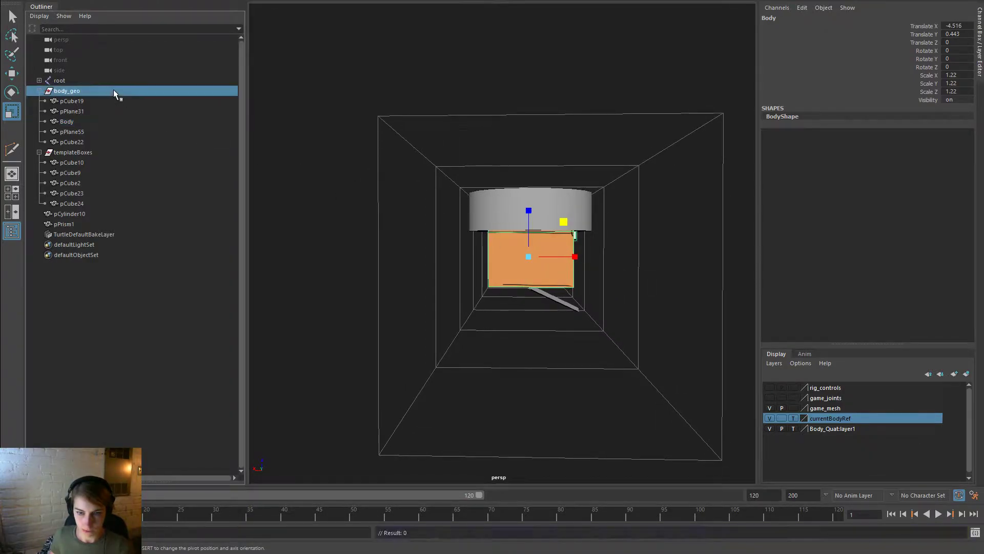
drag(573, 258, 525, 272)
mouse_move(490, 252)
right_down()
mouse_move(480, 242)
mouse_move(490, 252)
right_up()
alt+drag(492, 270, 640, 311)
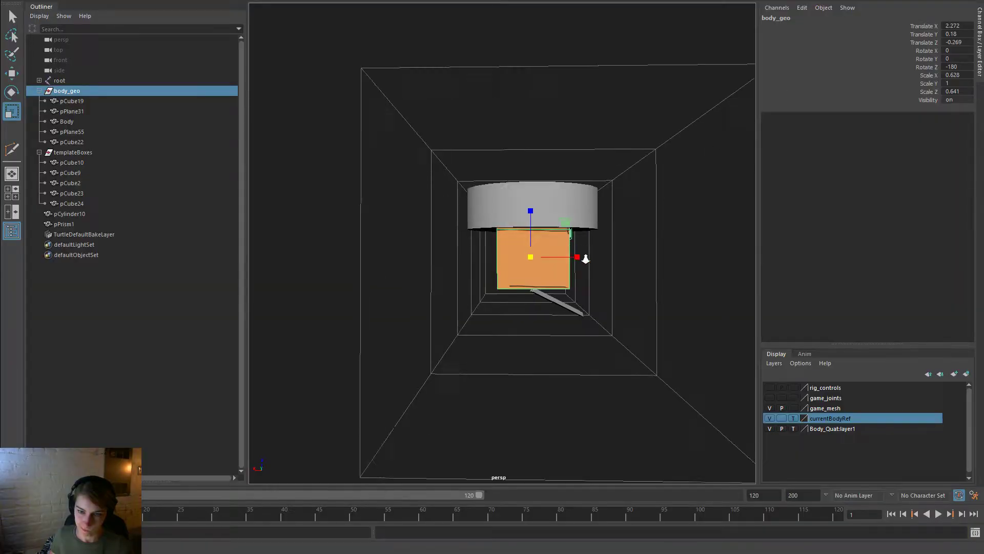
Select the bottom vertices of the Body mesh and scale them inward so the box tapers toward its base
alt+drag(584, 257, 559, 263)
mouse_move(558, 263)
right_down()
mouse_move(558, 281)
mouse_move(560, 272)
right_up()
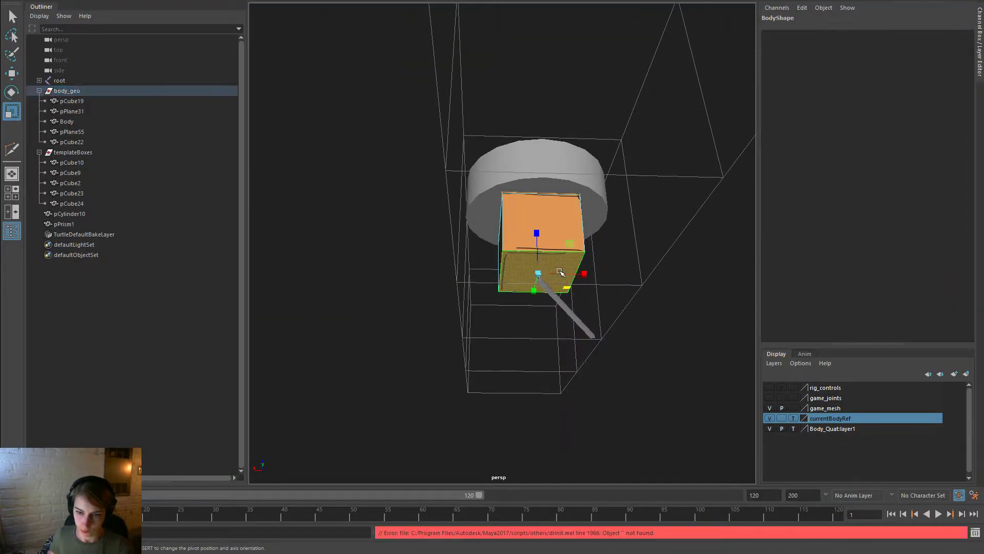
alt+drag(580, 277, 528, 284)
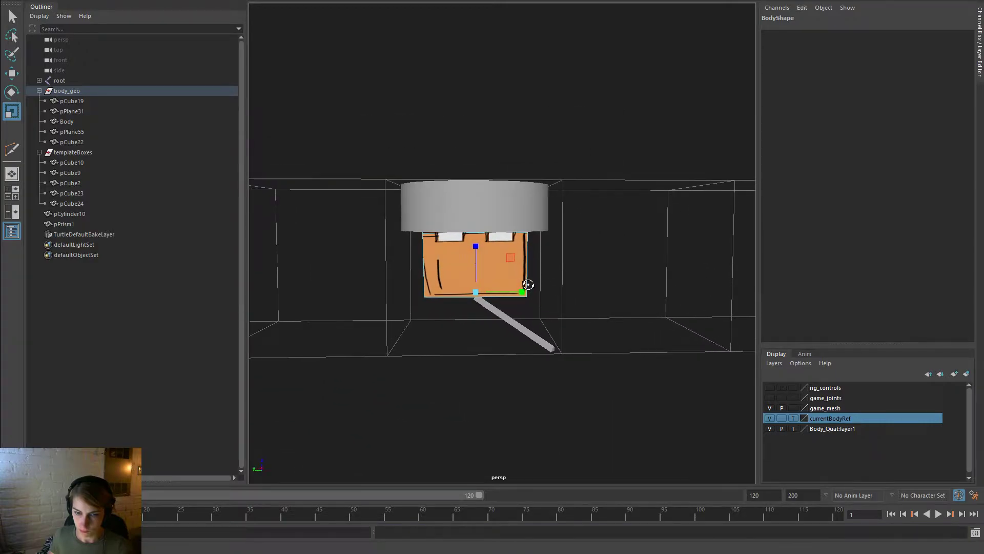
right_drag(519, 267, 560, 312)
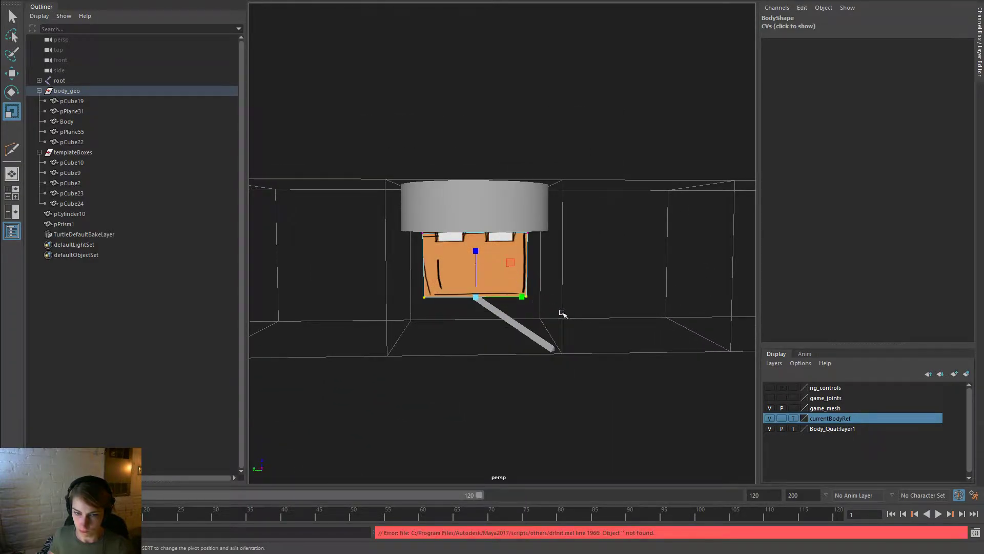
drag(560, 315, 444, 277)
drag(523, 294, 513, 295)
key(w)
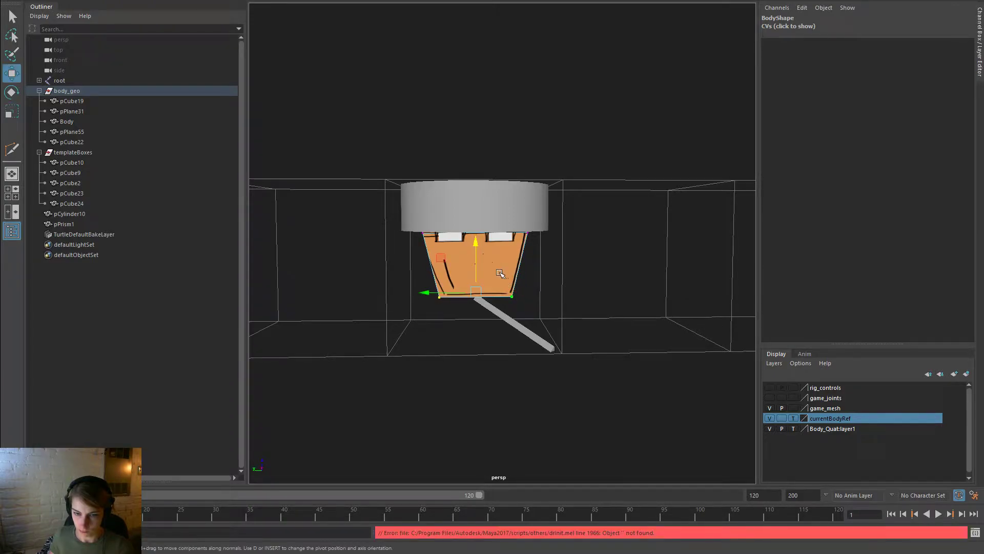
Return the Body mesh to object mode and scale the body_geo group slightly wider along X
right_drag(506, 251, 505, 221)
alt+drag(620, 231, 764, 294)
click(562, 284)
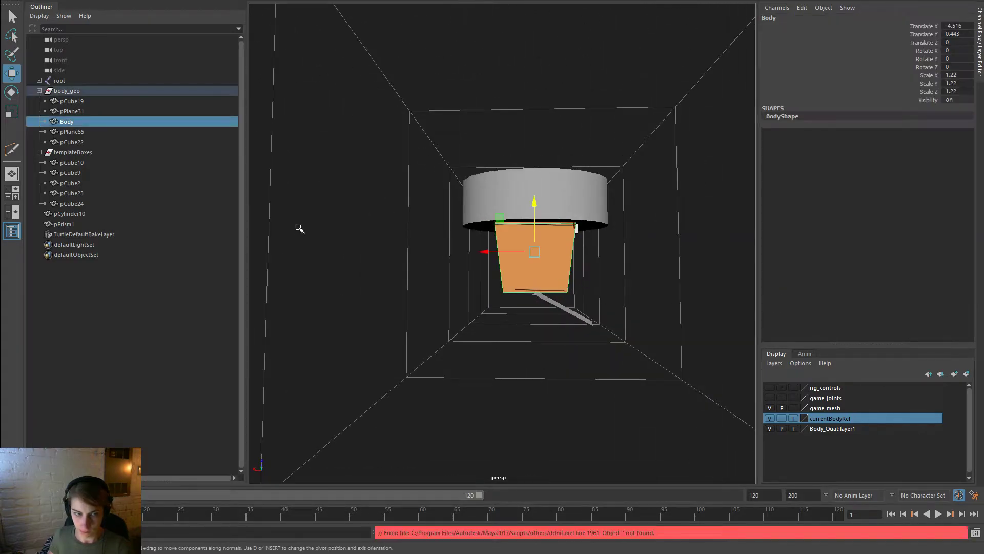
click(106, 91)
key(r)
drag(582, 256, 588, 257)
alt+drag(661, 262, 536, 259)
click(699, 300)
Duplicate the pPrism1 leg under the body
alt+right_drag(700, 301, 578, 305)
alt+drag(577, 305, 487, 287)
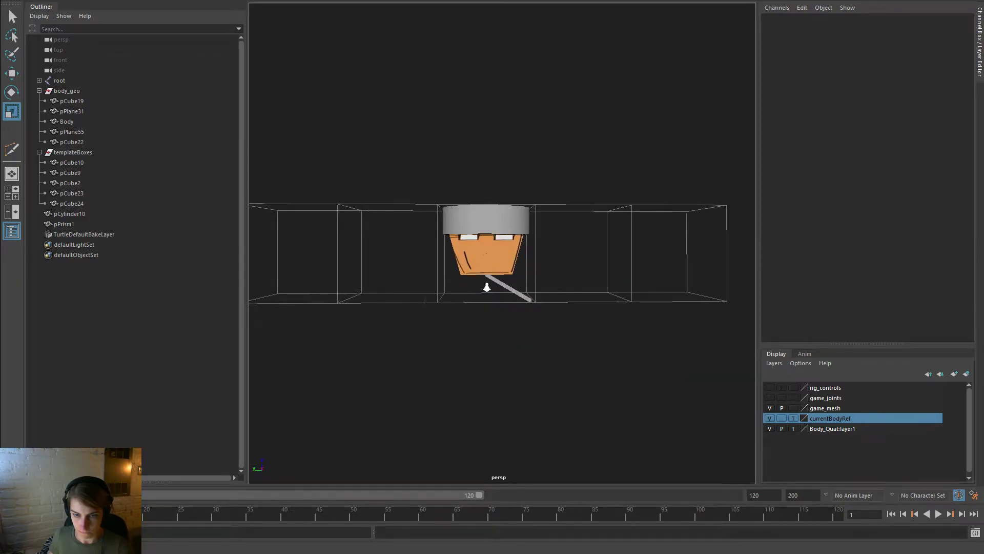
scroll(523, 297, up, 3)
click(530, 323)
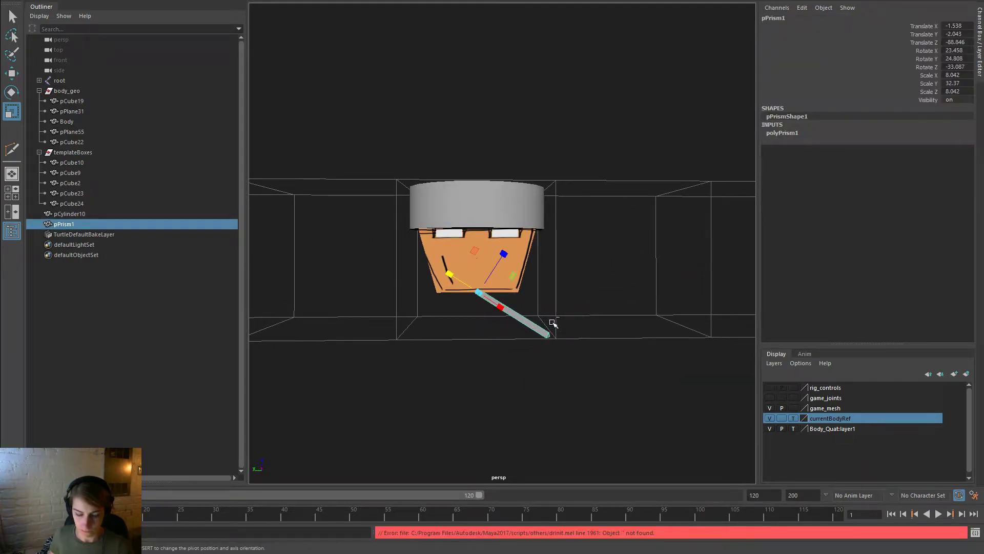
key(ctrl+d)
alt+drag(554, 323, 597, 358)
Set the Rotate tool's axis orientation to World and rotate the duplicated leg in steps to -138.087 in Z
key(e)
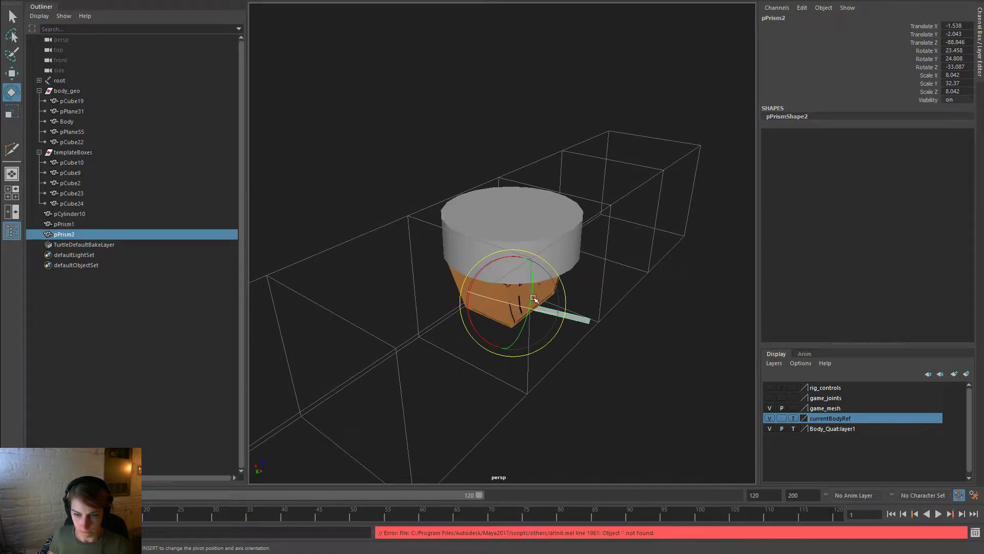
double_click(11, 92)
click(765, 193)
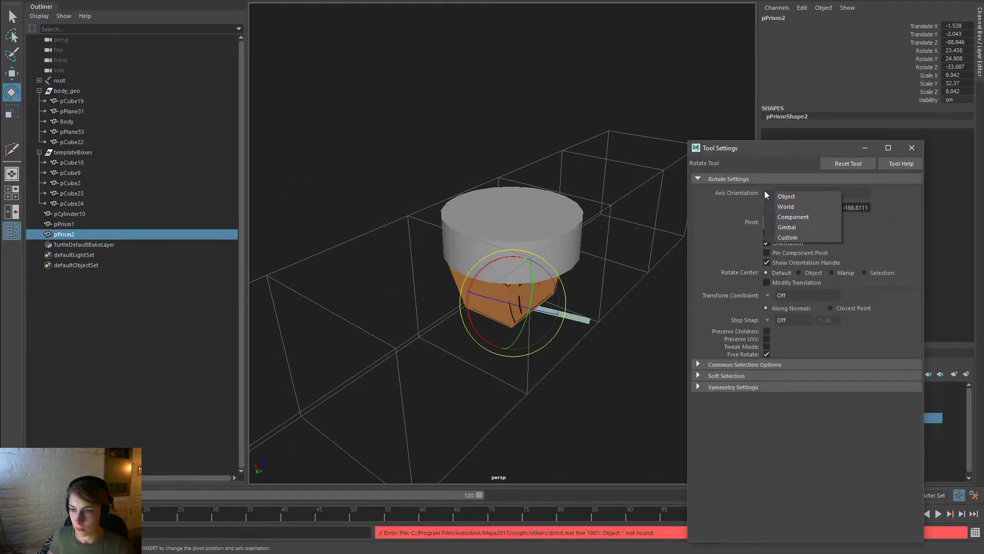
click(785, 207)
key(j)
drag(540, 324, 431, 333)
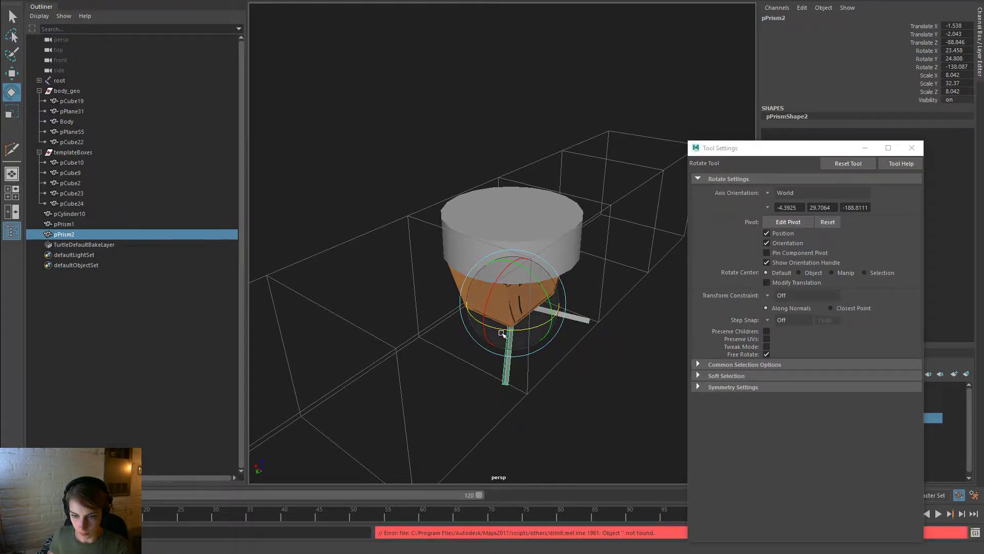
Duplicate the rotated leg and turn the copy around the world Z axis to form the third tripod leg
key(ctrl+d)
key(j)
drag(531, 328, 447, 336)
alt+drag(536, 384, 632, 330)
Select the two front legs and rotate them slightly around Z, bringing pPrism2 to about -131.98
click(596, 326)
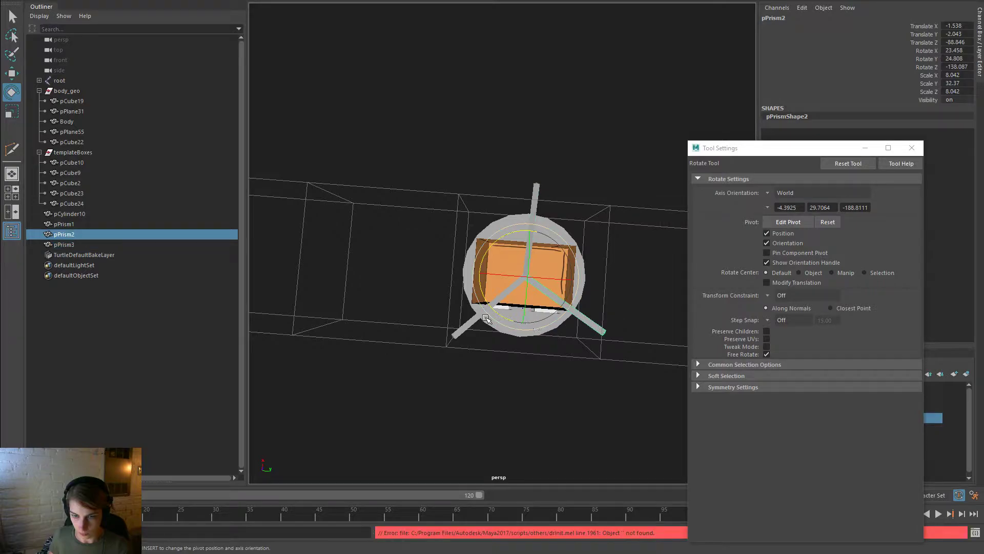
shift+click(465, 325)
drag(525, 236, 521, 230)
click(567, 187)
alt+drag(567, 187, 711, 320)
Set the Rotate tool's axis orientation to Object, try rotating the three prism legs together and undo the last change
alt+drag(559, 302, 511, 297)
drag(524, 257, 569, 297)
click(767, 192)
click(784, 208)
alt+drag(615, 299, 937, 344)
key(ctrl+z)
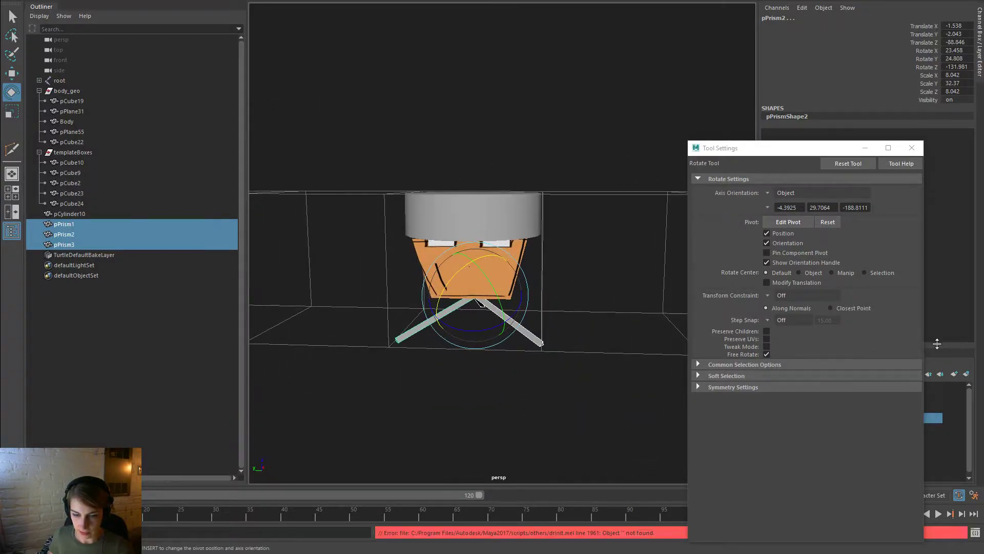
click(507, 149)
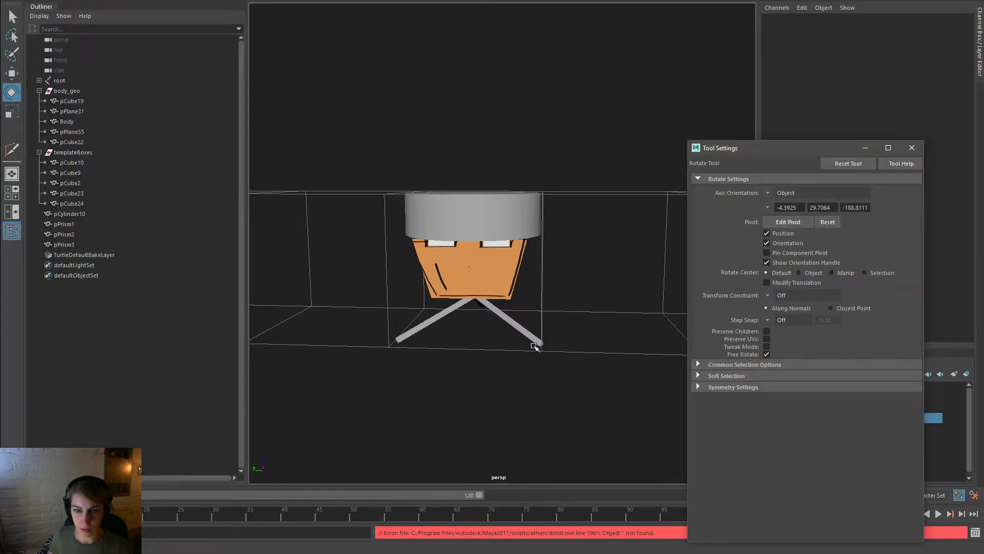
Select all three prism legs beneath the body and delete them
alt+drag(533, 345, 541, 309)
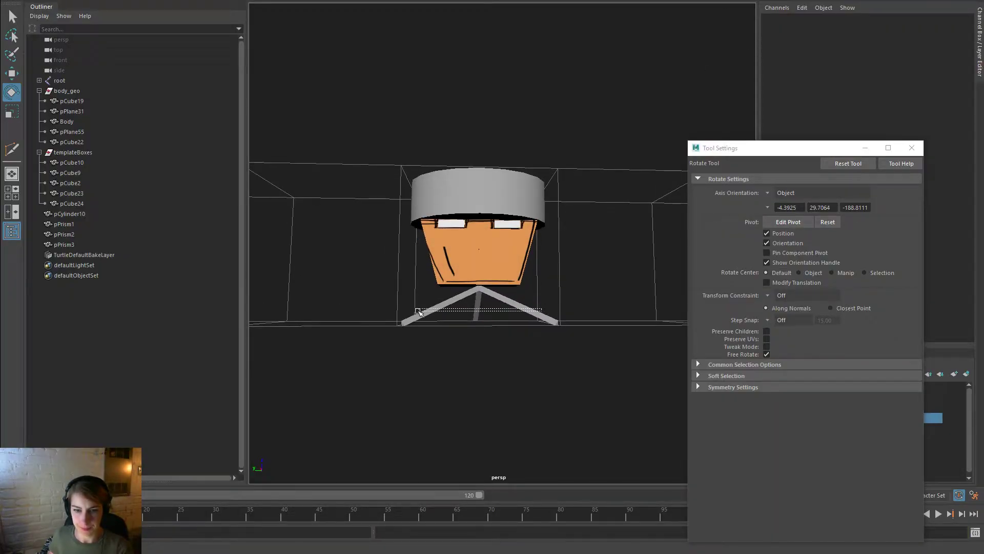
drag(418, 312, 416, 312)
key(Delete)
Create a polygon cube and scale it into a thin upright post, about 8.56 in X and Y and 93.98 in Z
key(space)
click(362, 197)
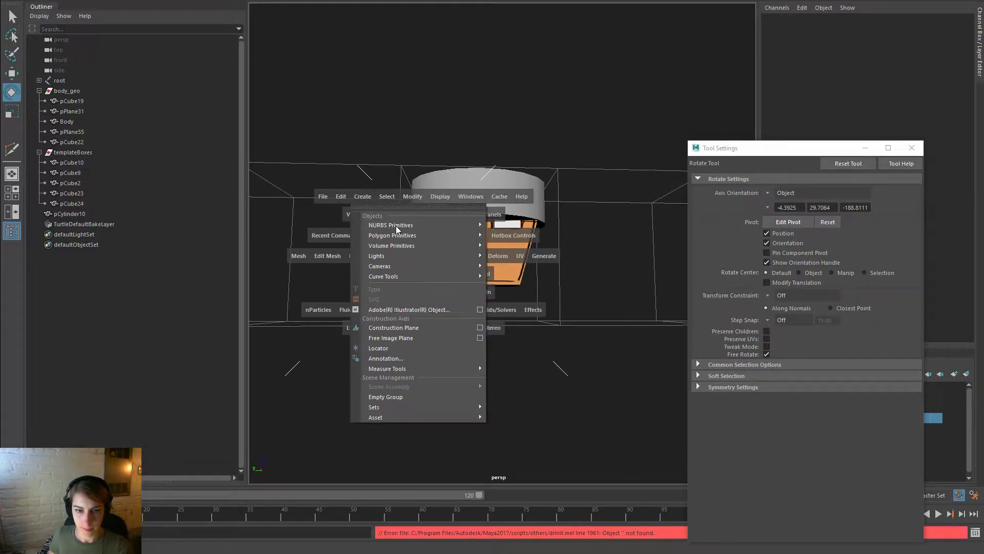
mouse_move(410, 235)
click(524, 255)
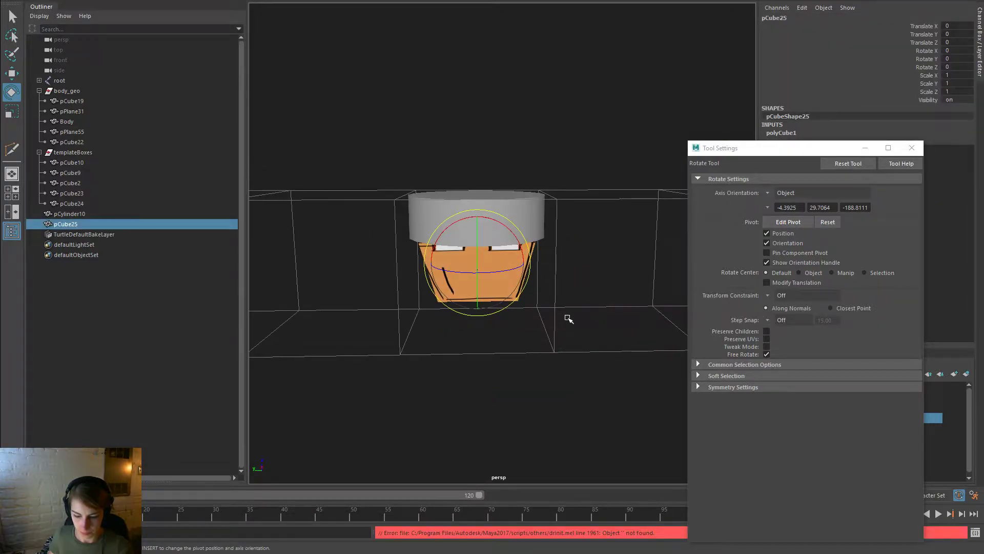
key(r)
drag(498, 269, 589, 274)
drag(478, 212, 447, 74)
middle_drag(449, 74, 453, 92)
drag(476, 257, 231, 246)
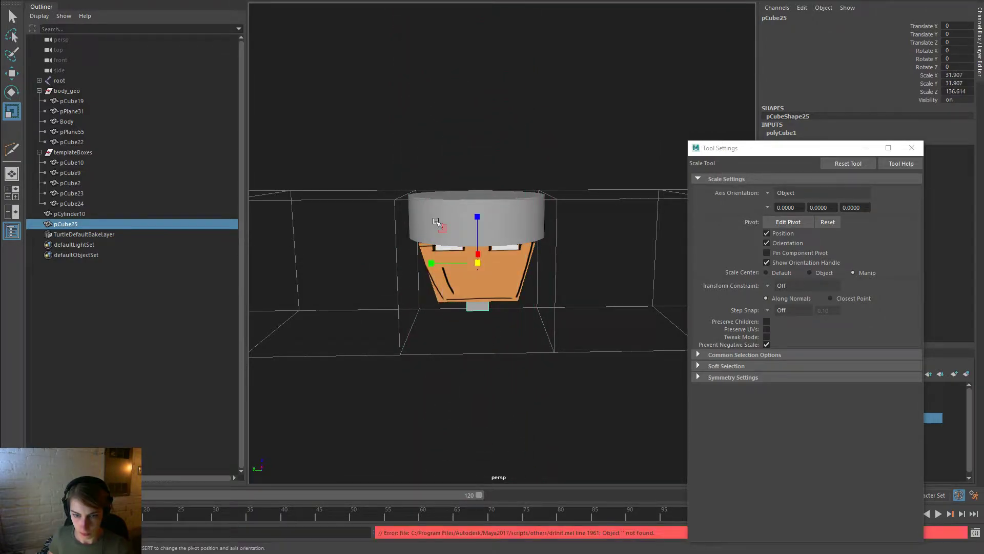
drag(478, 214, 478, 142)
drag(477, 261, 401, 260)
Lower the post to about -64.34 in Z and scale it to about 4.99 in X and Y and 85.02 in Z
alt+drag(500, 261, 502, 237)
key(w)
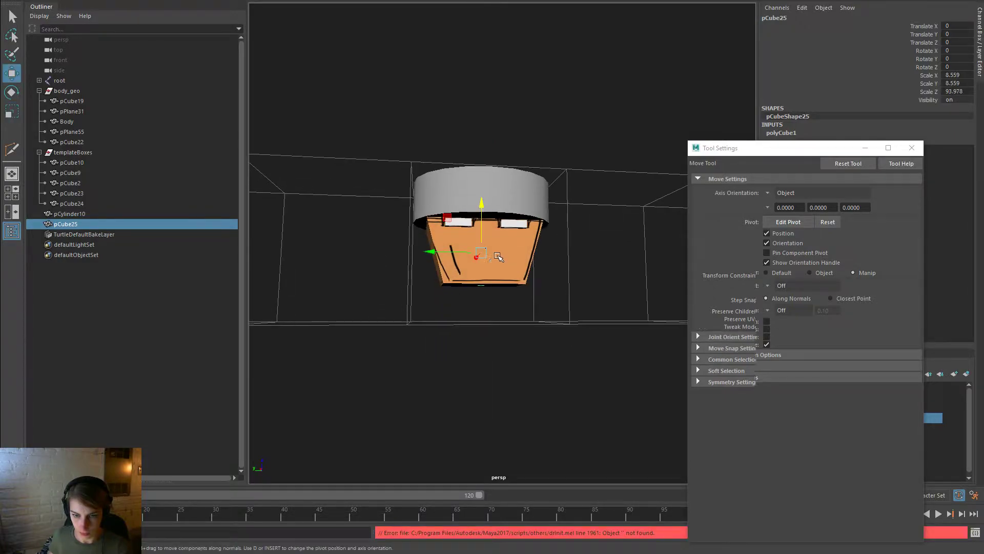
drag(481, 205, 482, 248)
key(r)
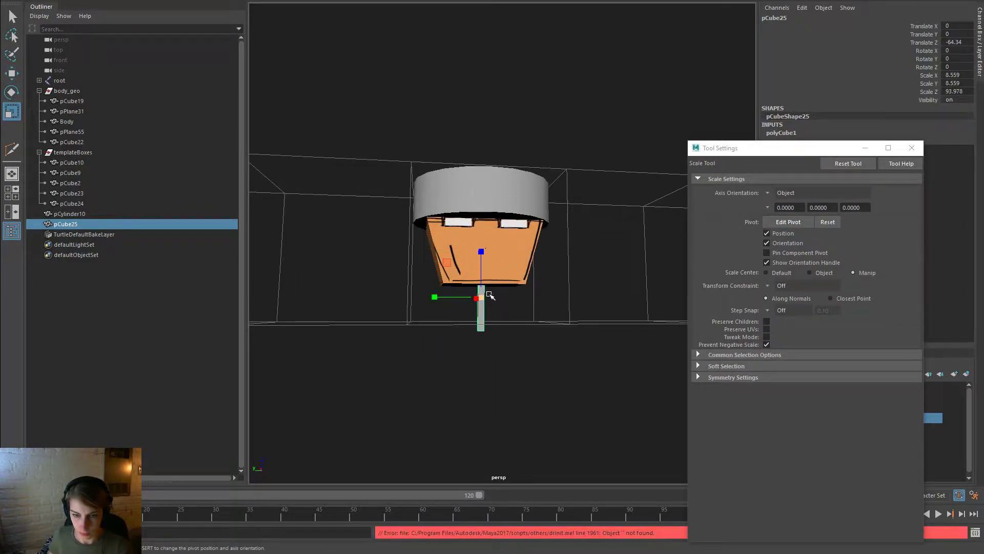
drag(487, 296, 482, 297)
drag(481, 250, 482, 225)
Offset the post to about -45.2 in Y and tilt it to about -47.5 degrees in X as an angled leg
alt+drag(558, 239, 555, 263)
key(w)
drag(447, 303, 522, 321)
key(e)
drag(529, 288, 530, 268)
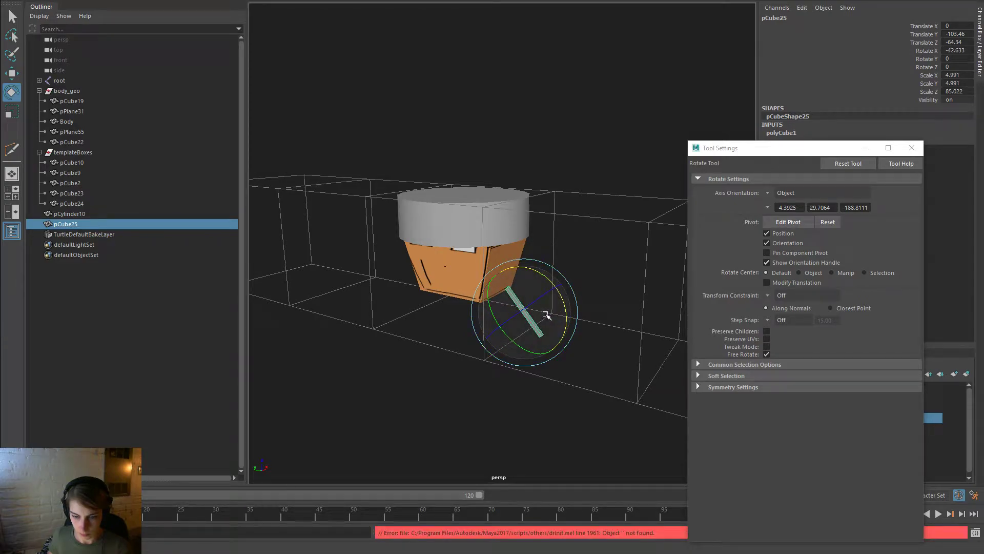
key(w)
alt+drag(530, 307, 577, 311)
drag(498, 305, 501, 340)
Move the leg's pivot along its length to the upper end beside the body
key(e)
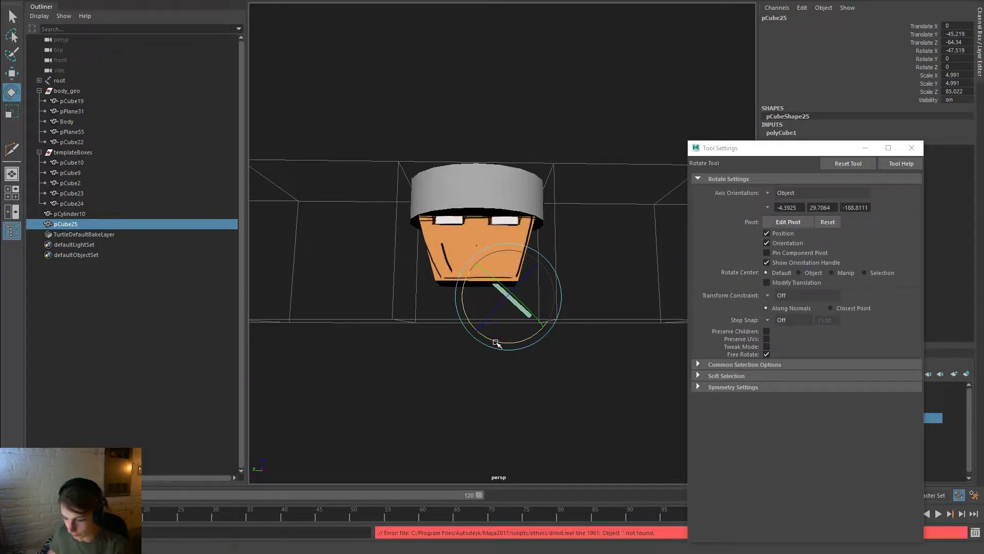
key(d)
drag(471, 262, 464, 258)
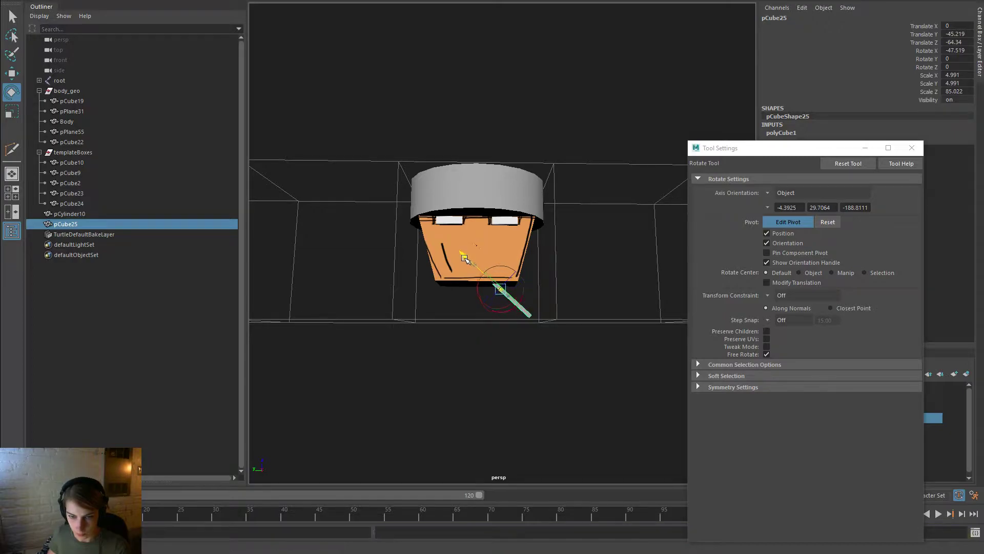
key(d)
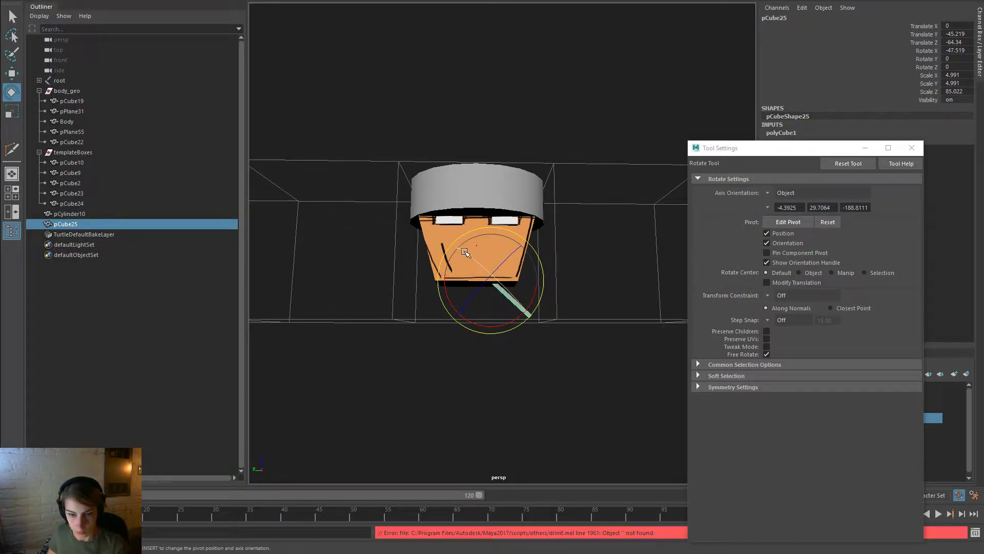
Set the Move tool's axis orientation to Object and slide the leg against the body's base, to about -56.29 in Y and -74.48 in Z
key(w)
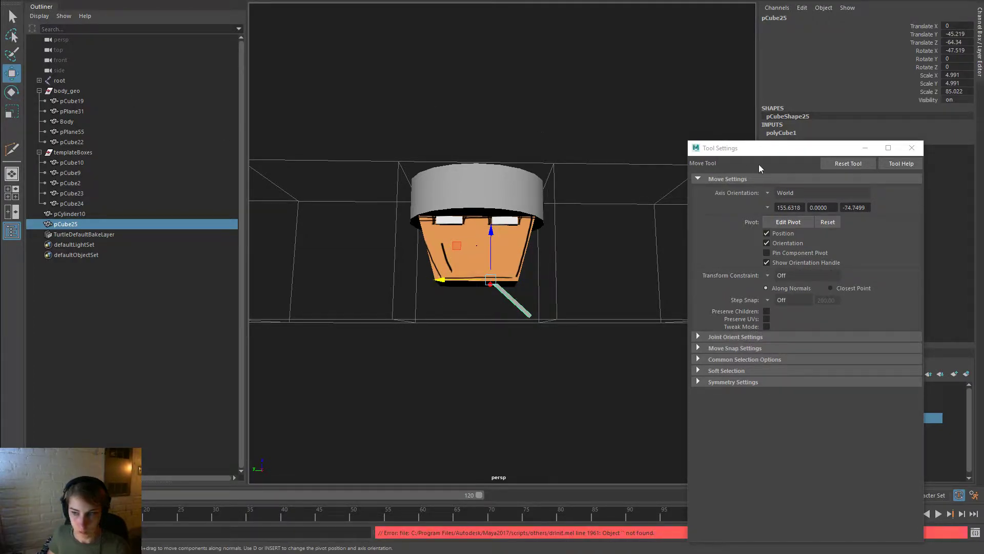
click(769, 191)
click(790, 195)
drag(460, 248, 479, 273)
key(d)
key(d)
click(566, 292)
click(534, 314)
drag(485, 271, 463, 263)
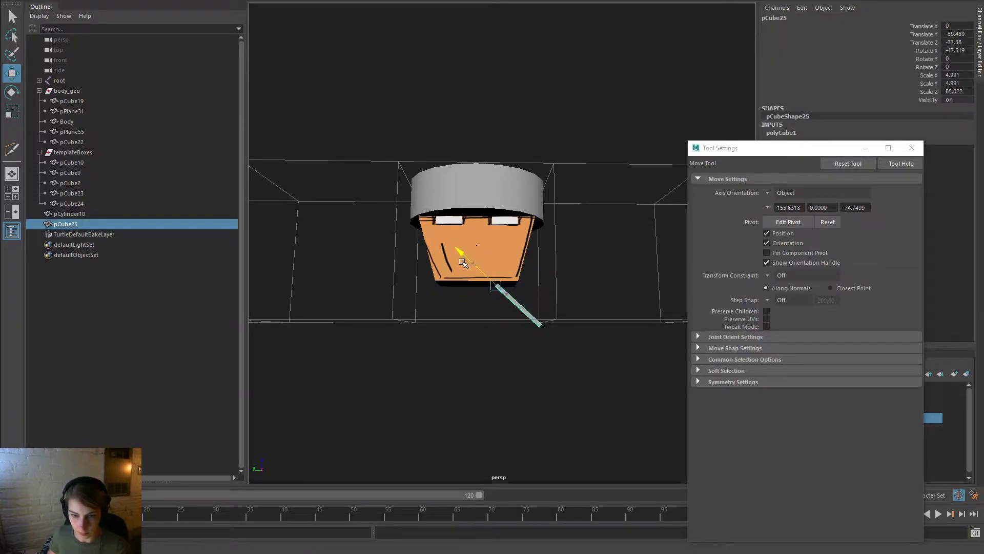
alt+drag(584, 281, 584, 290)
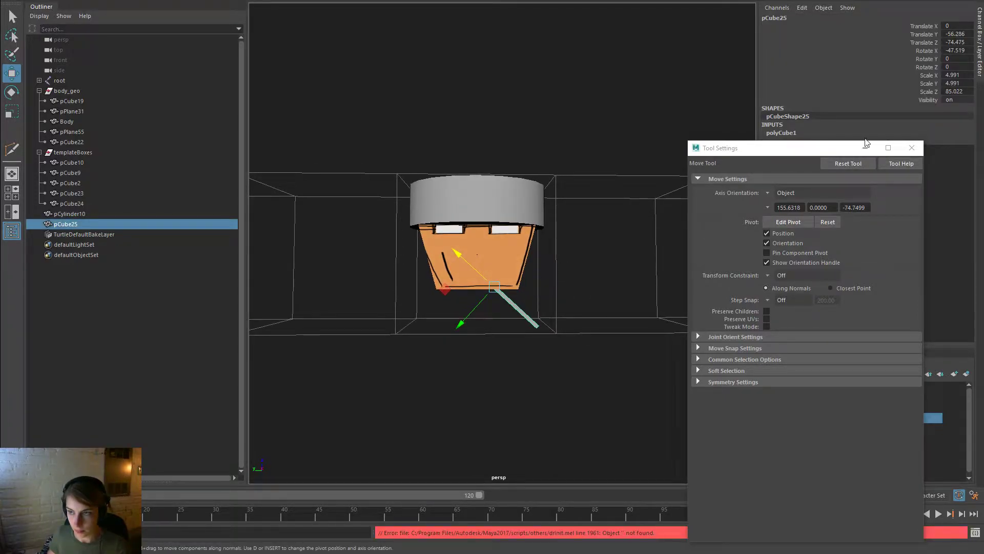
Try setting the leg's Translate Y to 0 and undo it
mouse_move(544, 224)
alt+mouse_down()
mouse_move(431, 228)
mouse_move(545, 227)
alt+mouse_up()
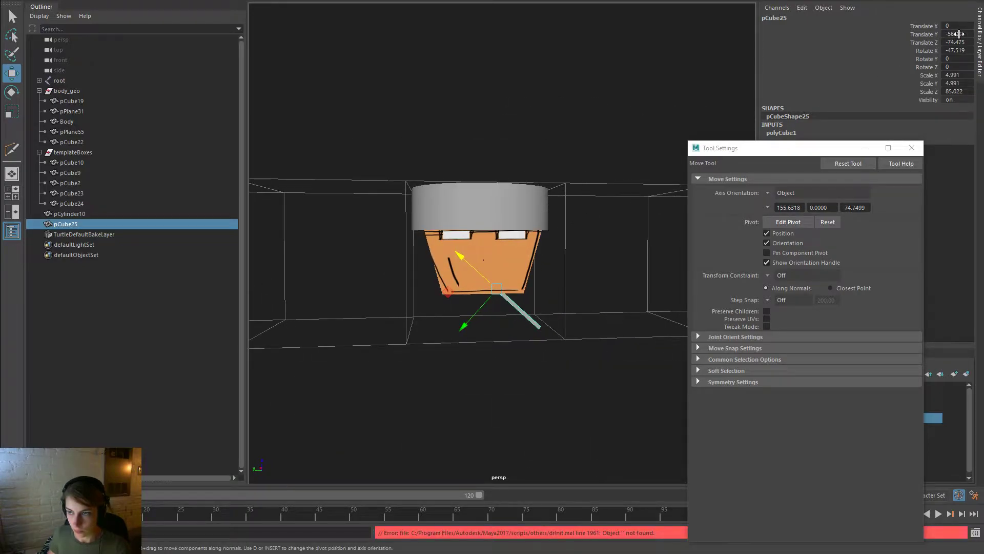
text(0)
key(Return)
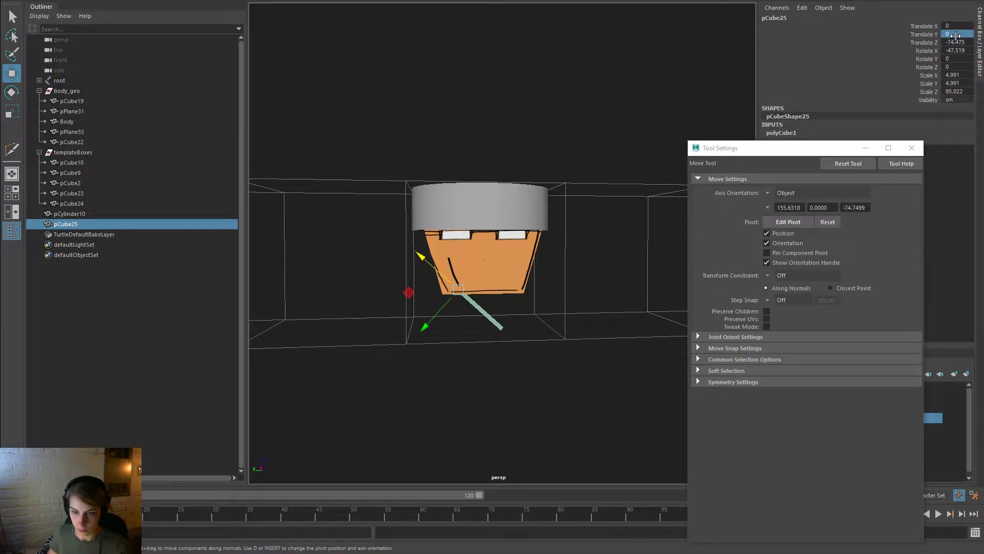
alt+drag(582, 224, 579, 226)
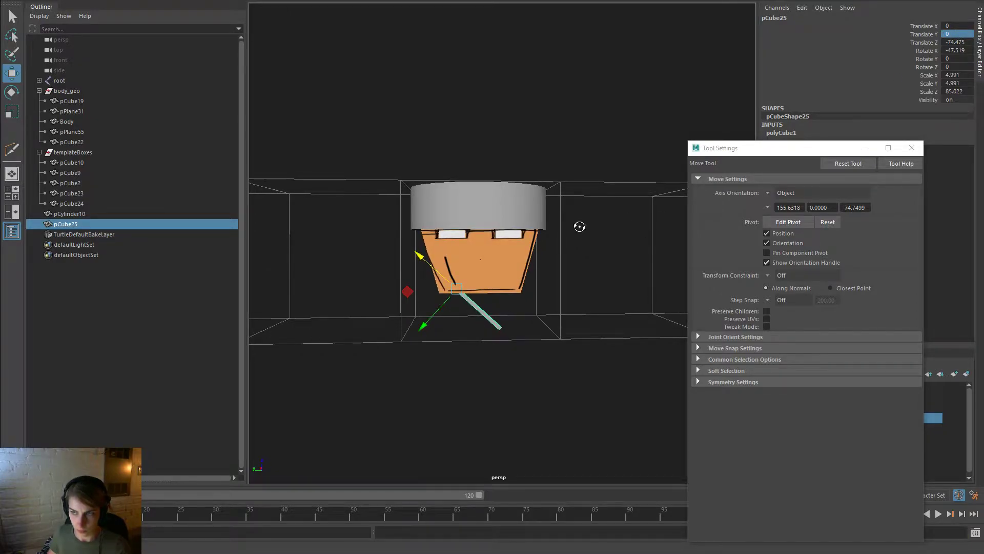
key(ctrl+z)
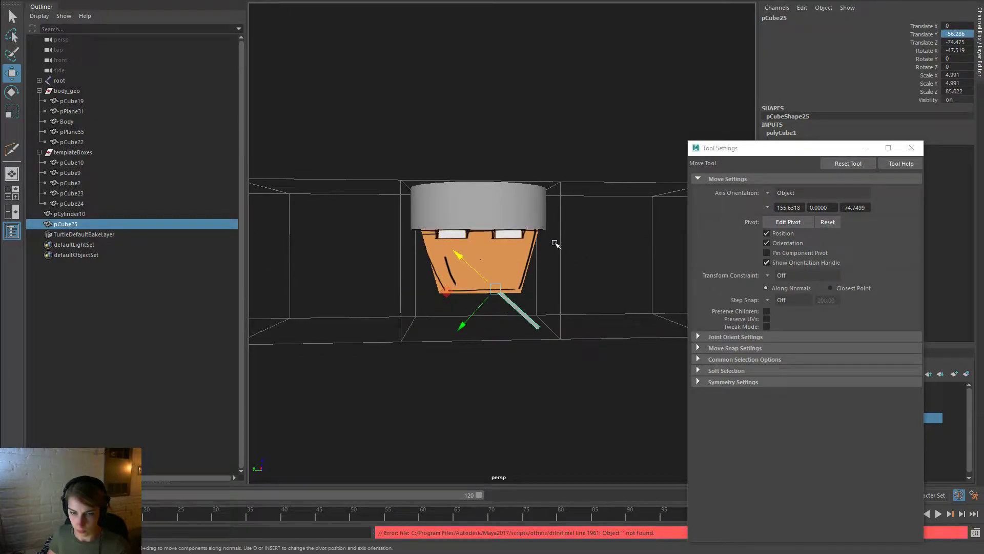
In the top view, slide the angled leg along Y to about -31.78 so its upper end sits at the body's centre
alt+drag(626, 248, 622, 228)
key(space)
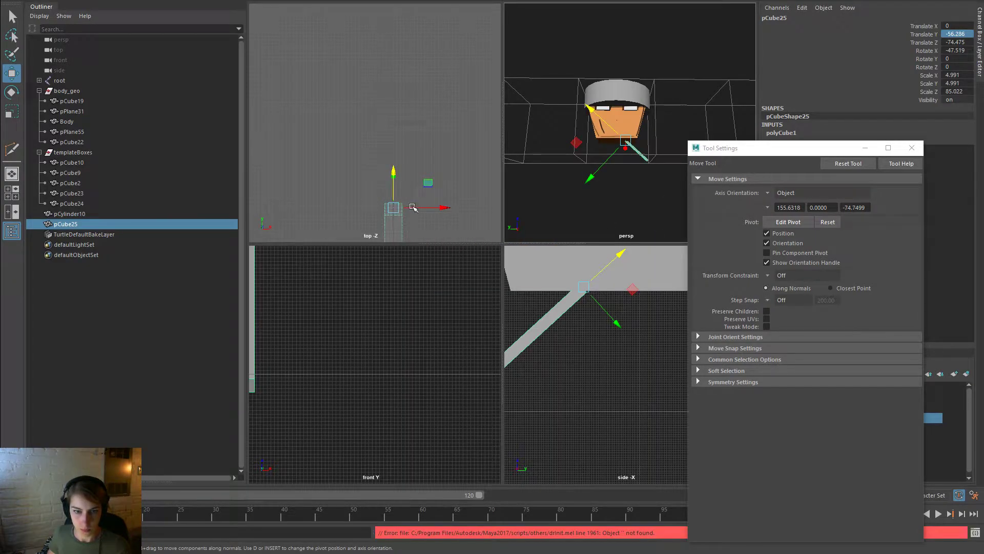
key(space)
alt+middle_drag(483, 307, 484, 110)
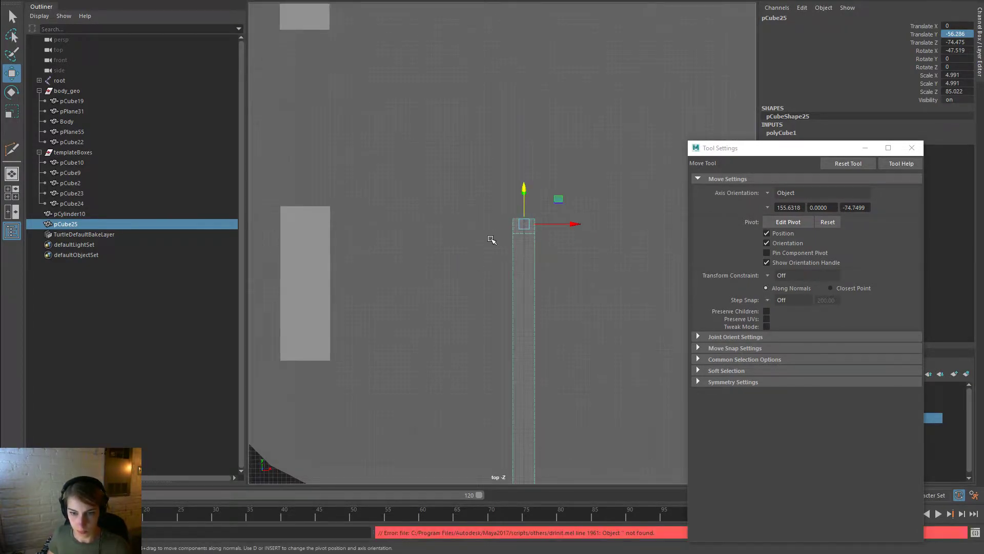
scroll(492, 243, down, 3)
scroll(512, 246, up, 5)
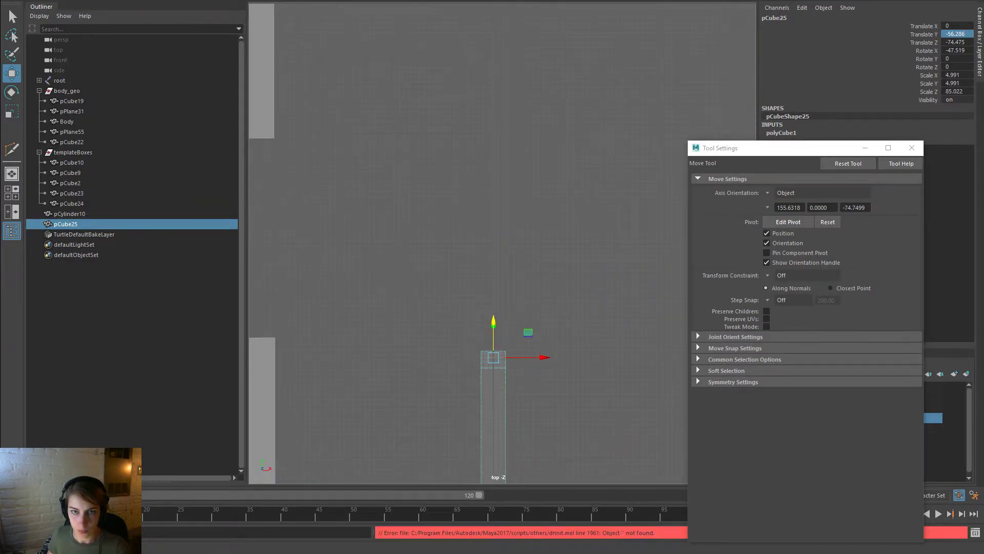
scroll(511, 268, down, 3)
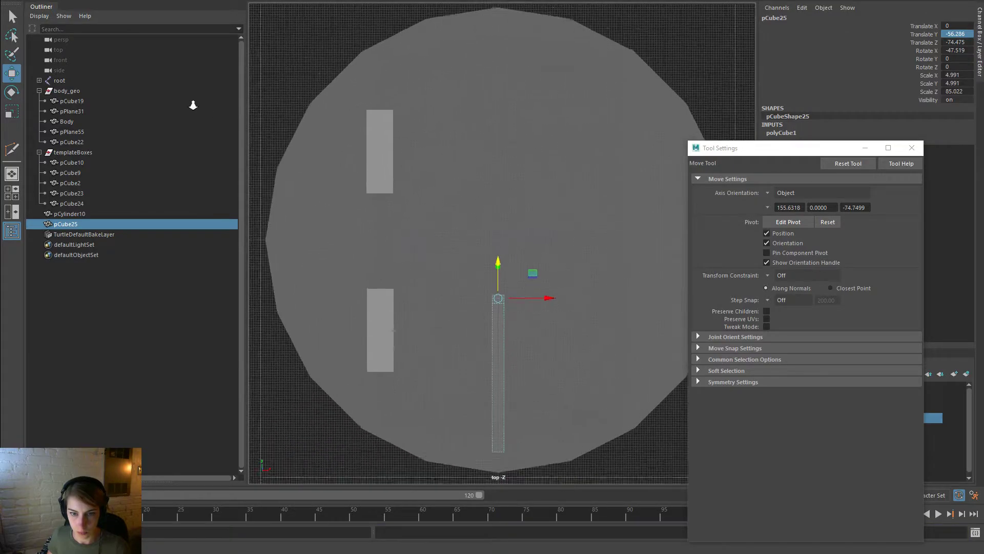
drag(498, 303, 496, 243)
alt+right_drag(452, 244, 767, 343)
drag(462, 234, 481, 220)
key(space)
key(space)
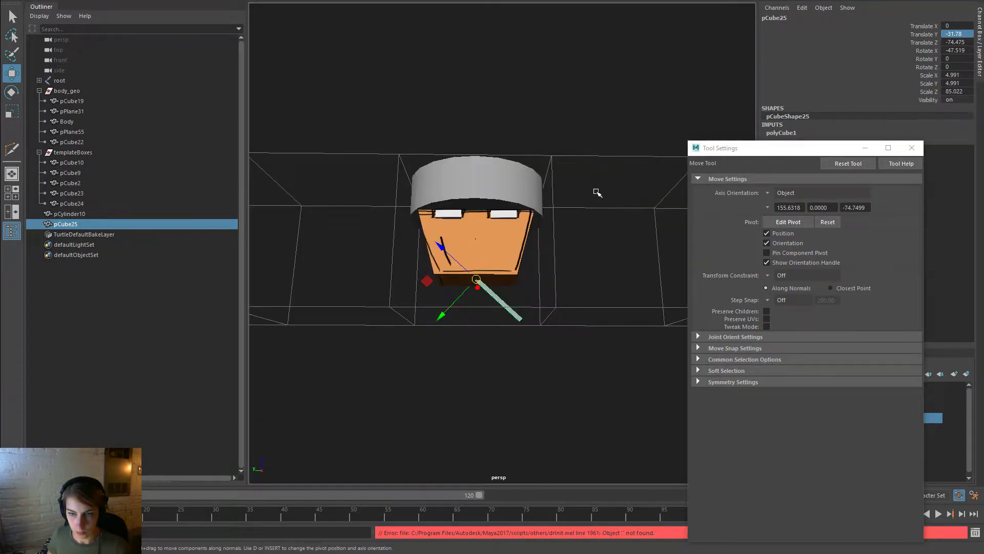
Freeze only the leg's translation, leaving Rotate, Scale and Joint orient out of the Freeze Transformations options
alt+drag(588, 268, 588, 276)
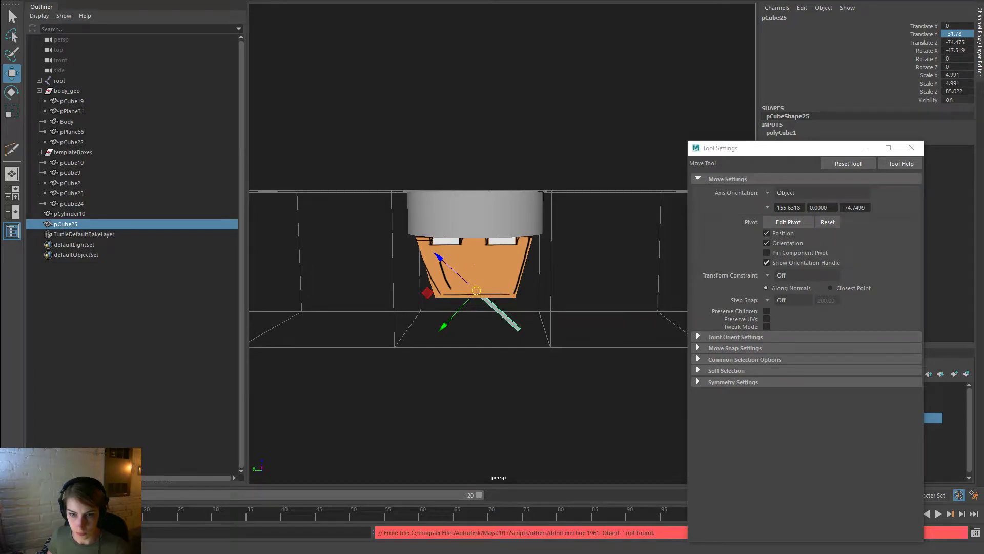
key(space)
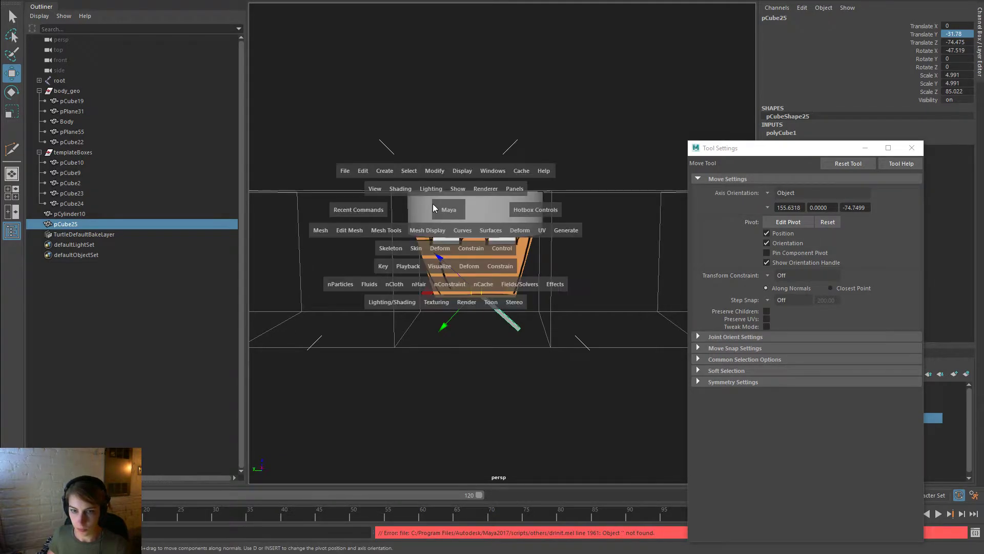
click(428, 171)
click(541, 220)
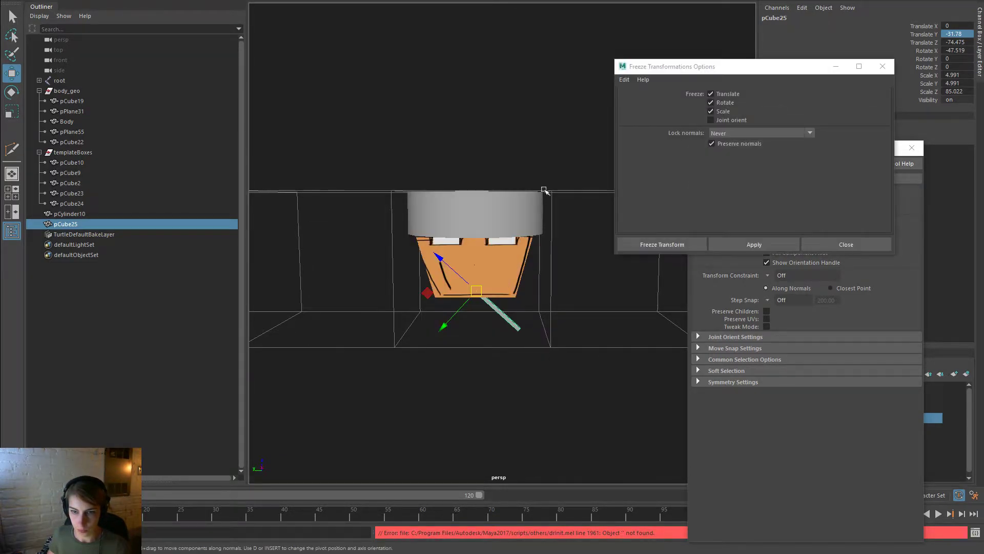
click(711, 103)
click(756, 241)
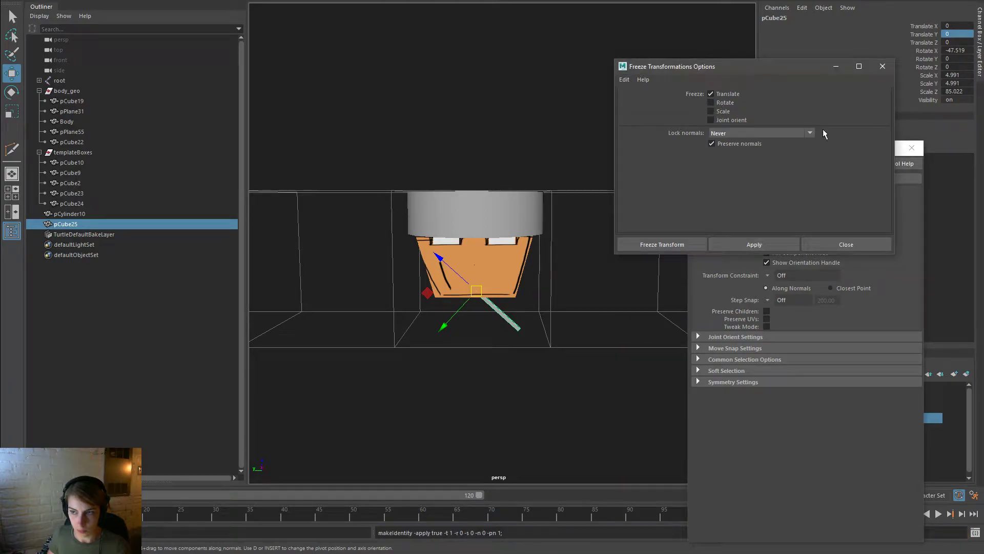
click(882, 66)
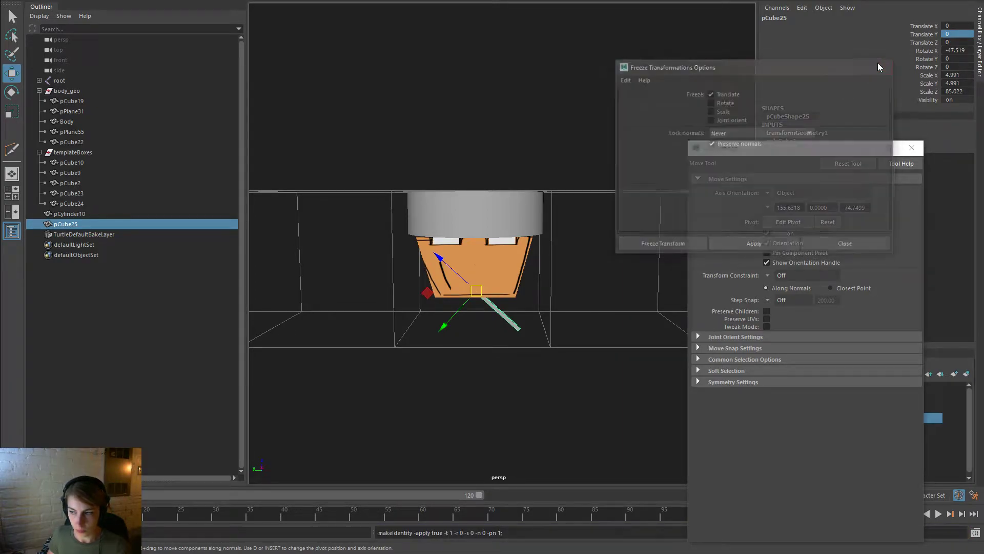
Lengthen the thin leg under the orange body to a Z scale of about 122.6 and tilt it to about -65.6° around X
click(471, 124)
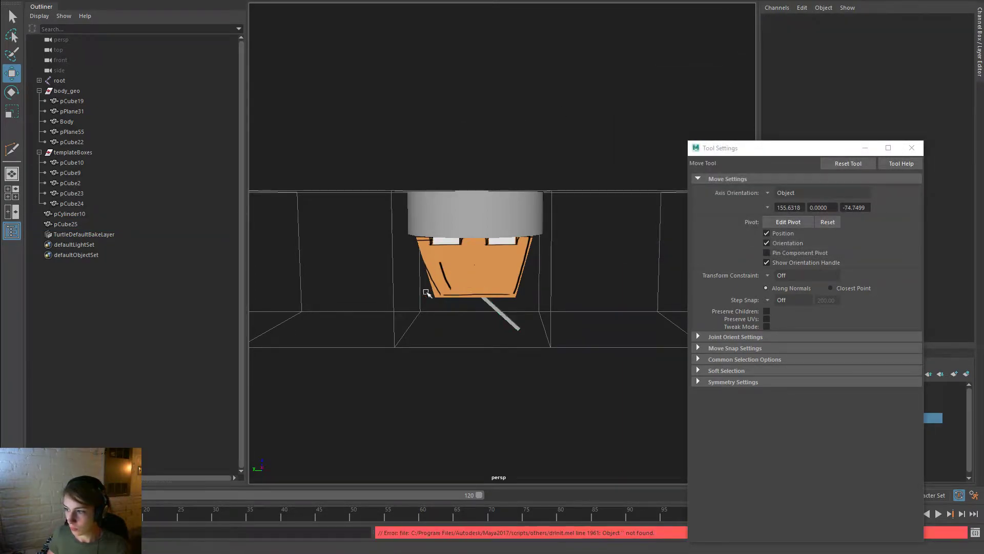
click(486, 309)
key(r)
drag(444, 258, 430, 254)
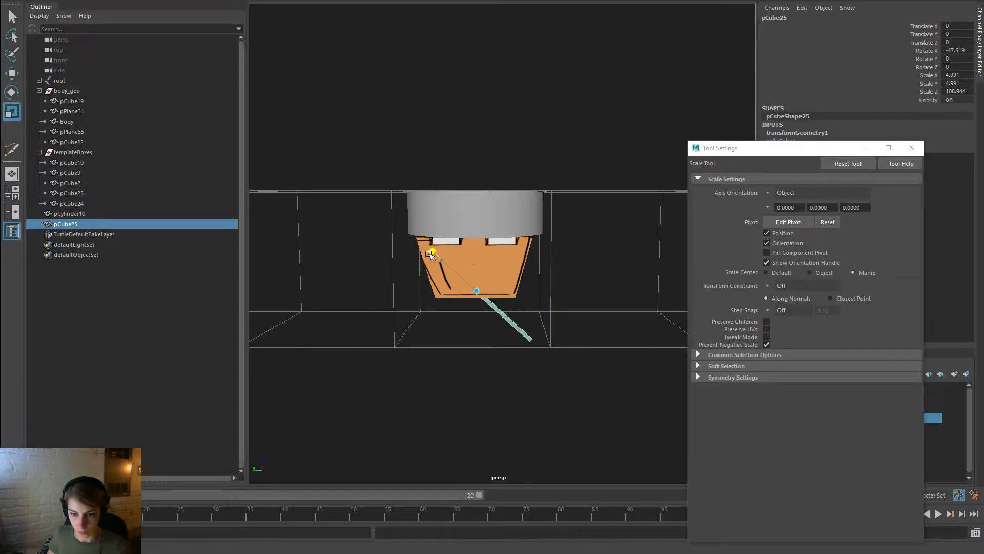
alt+drag(507, 293, 641, 314)
key(e)
Duplicate the leg and set the axis orientation of the Move and Rotate tools to World
key(ctrl+d)
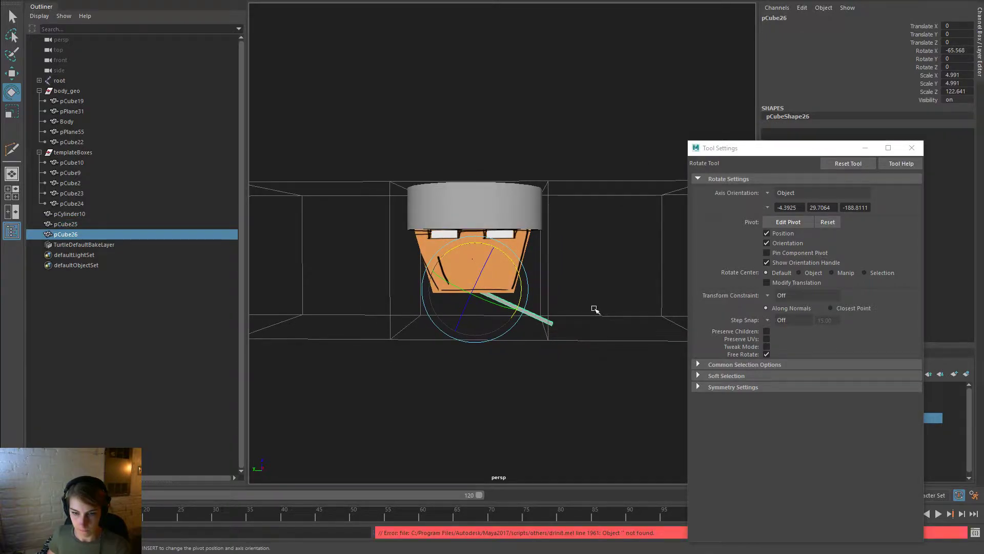
key(w)
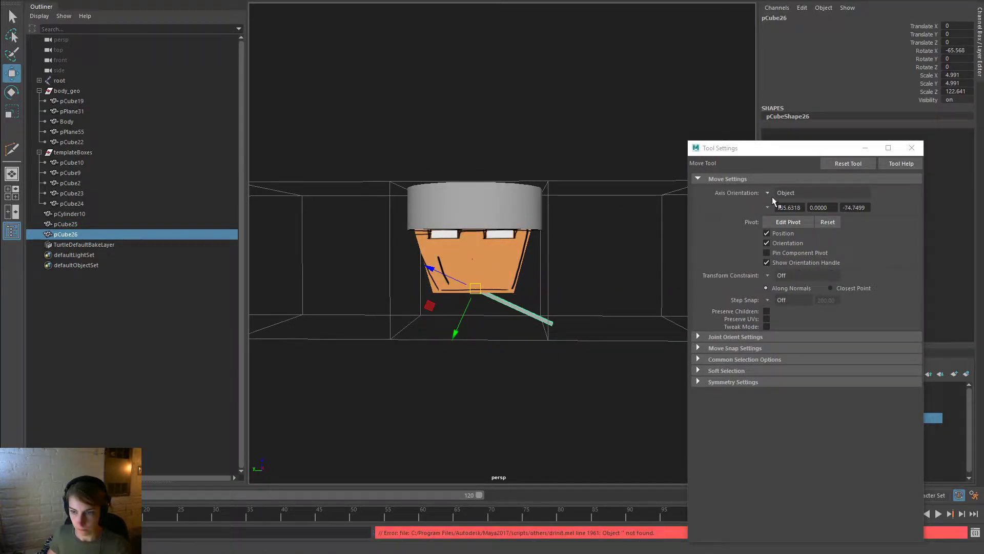
click(769, 193)
click(777, 202)
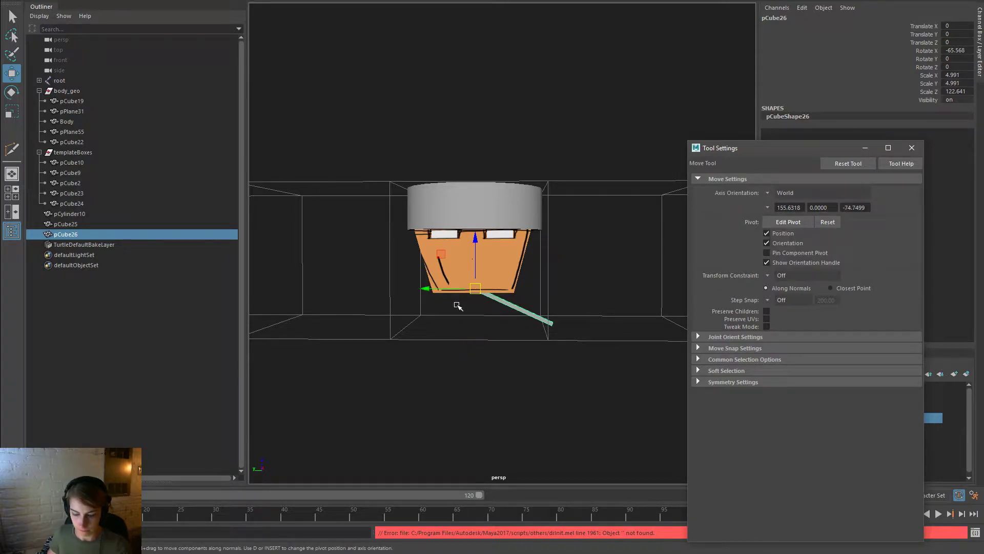
alt+drag(506, 294, 525, 351)
key(e)
click(769, 193)
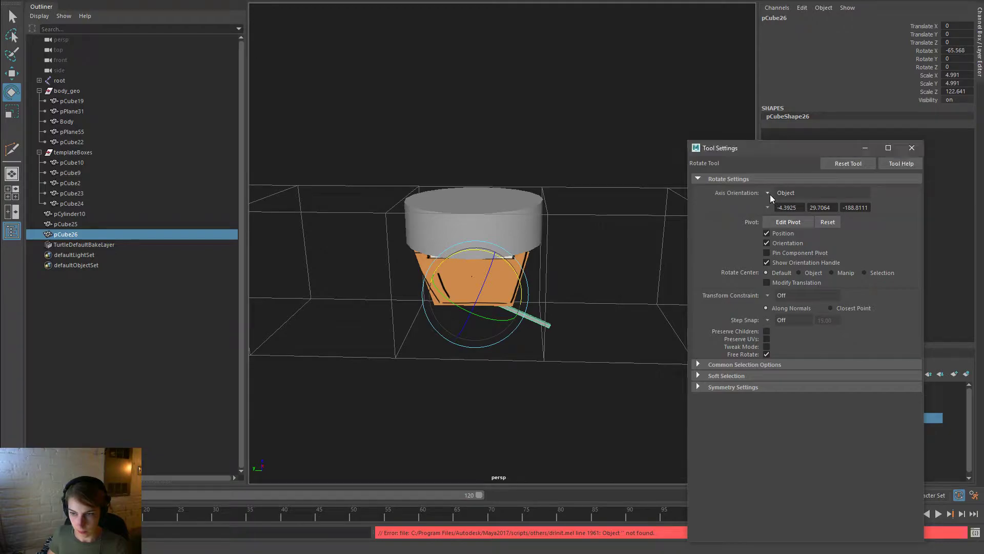
click(777, 201)
Try to rotate the duplicated leg around the world vertical axis, first freely and with 15° step snapping
drag(520, 305, 426, 330)
key(j)
mouse_move(539, 337)
alt+mouse_down()
mouse_move(483, 310)
mouse_move(554, 335)
alt+mouse_up()
key(ctrl+z)
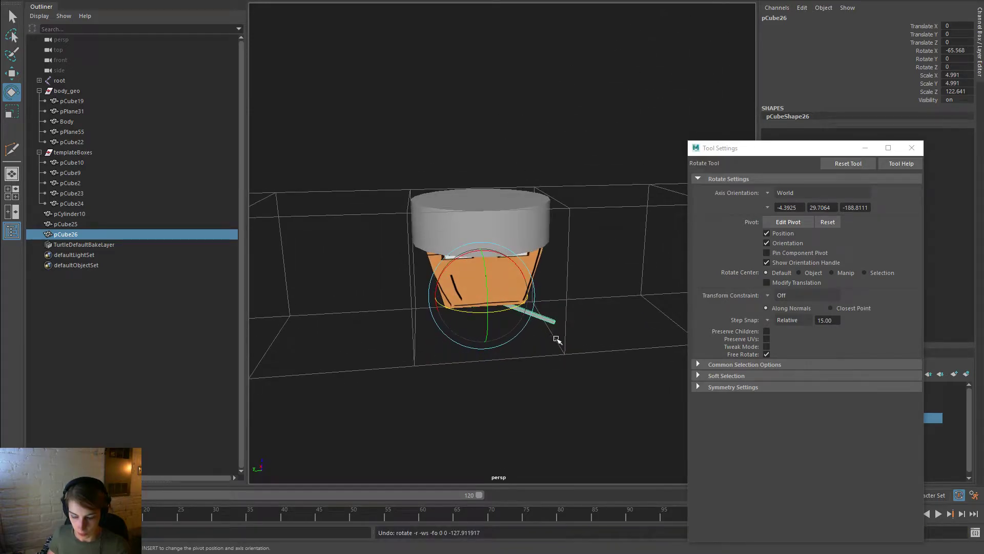
key(j)
drag(523, 303, 446, 313)
key(j)
key(ctrl+z)
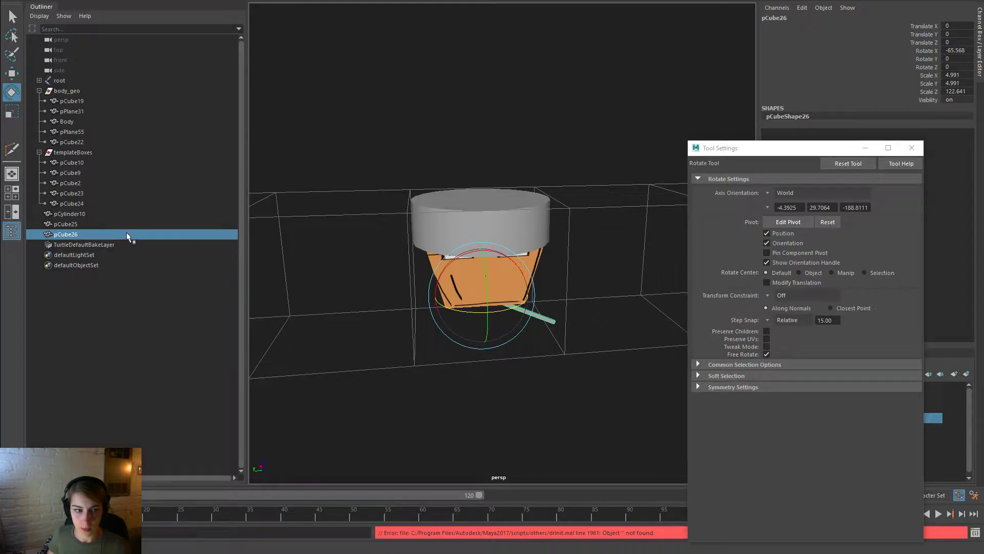
Try rotating the duplicated leg around the vertical axis again, adjusting the Rotate step snap, and delete the duplicate
click(774, 321)
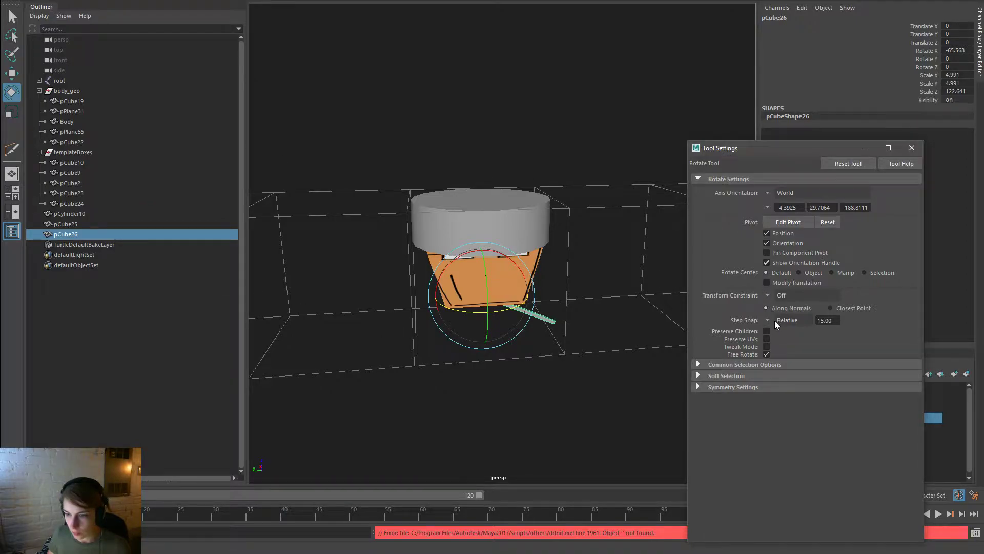
alt+drag(658, 293, 610, 302)
drag(527, 296, 488, 309)
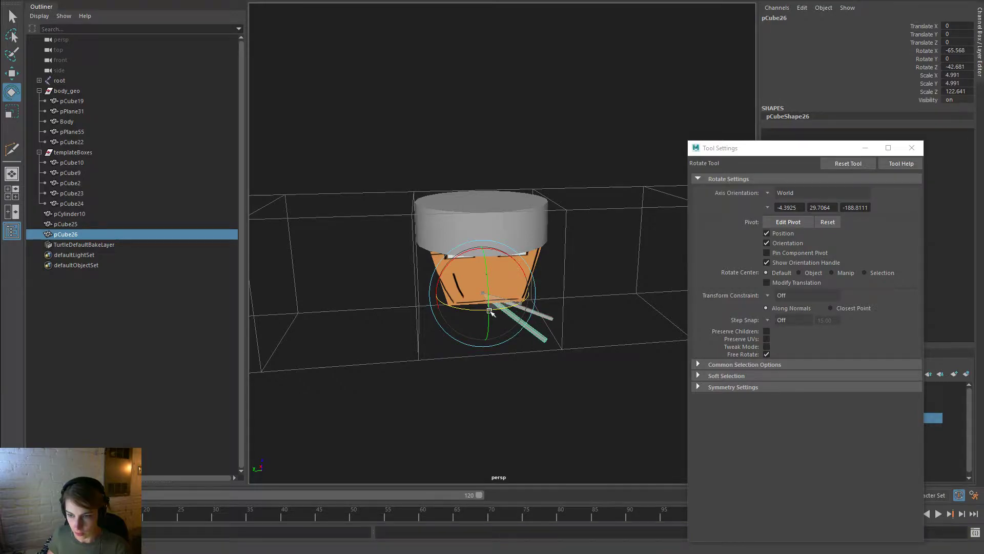
key(j)
click(768, 323)
click(785, 329)
alt+right_drag(559, 322, 573, 323)
drag(524, 306, 559, 306)
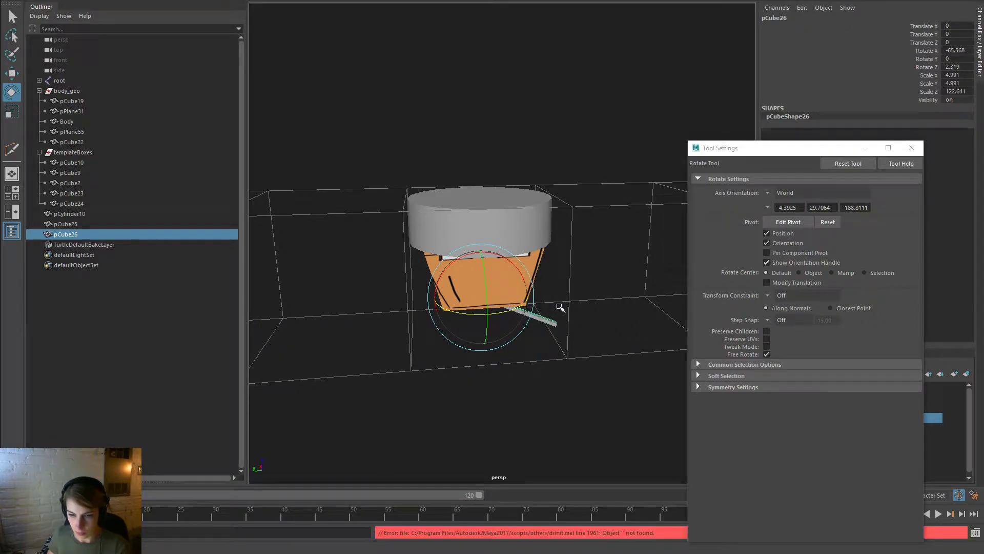
key(Delete)
Duplicate the original leg twice and fan the copies around the world vertical axis in 15° steps, the first at -120°
click(554, 323)
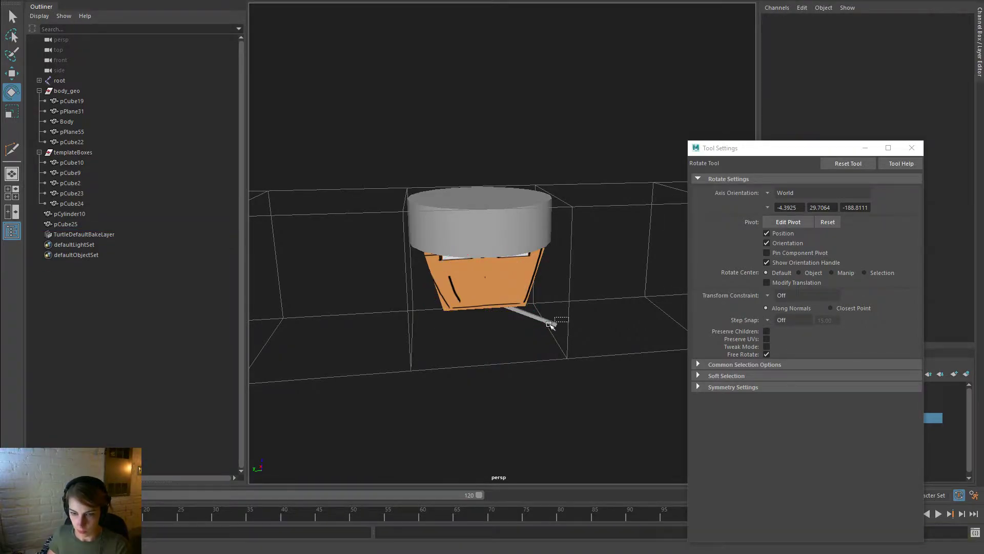
key(ctrl+d)
drag(525, 308, 436, 324)
key(ctrl+d)
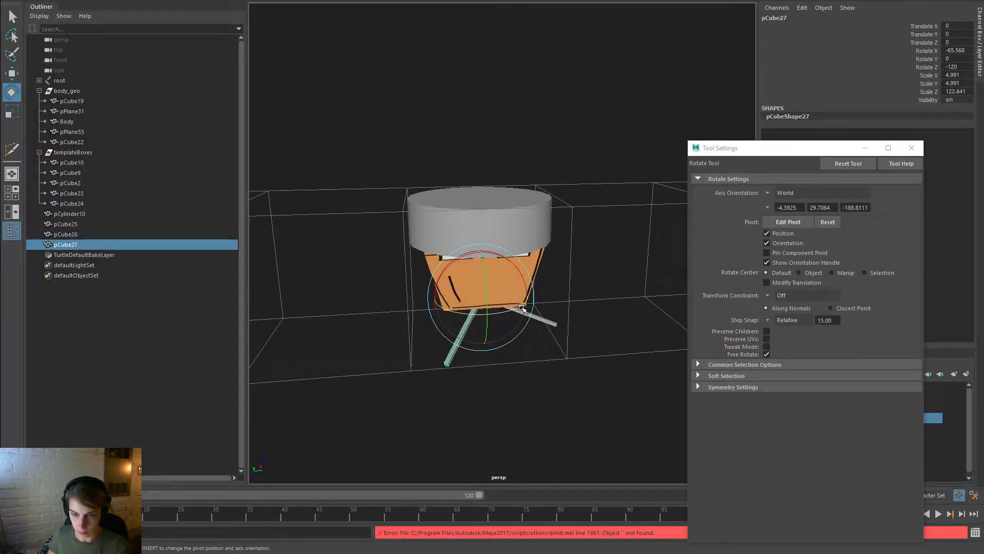
drag(521, 308, 484, 330)
Select all three legs and rotate them together around the vertical axis, bringing the original leg to about -29.4° in Z
key(w)
shift+click(450, 327)
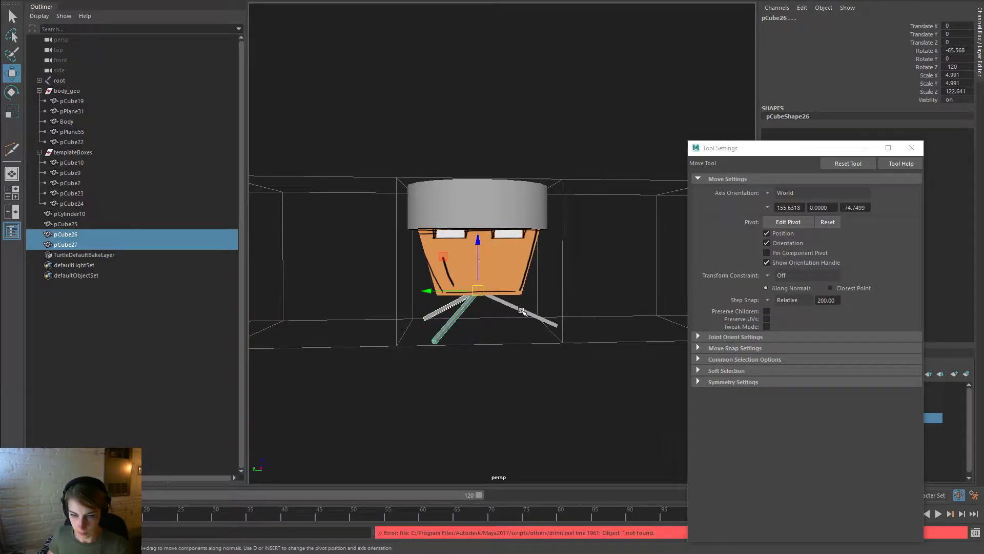
shift+click(519, 306)
key(e)
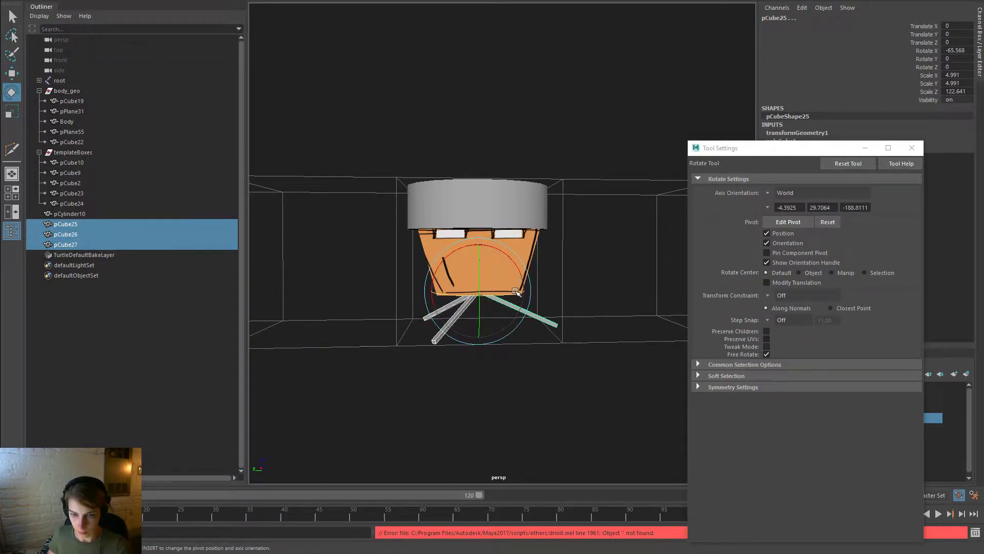
drag(512, 295, 502, 298)
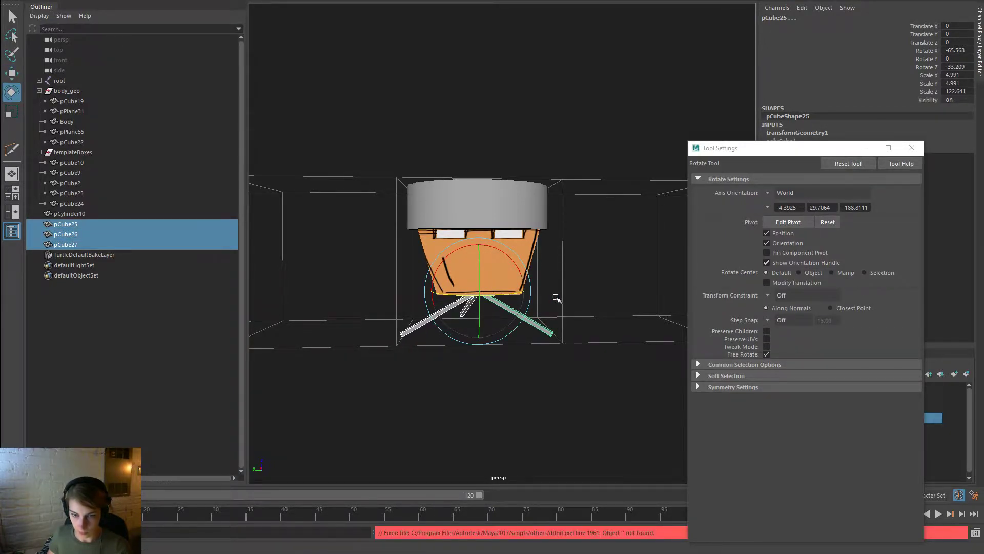
alt+drag(591, 310, 353, 312)
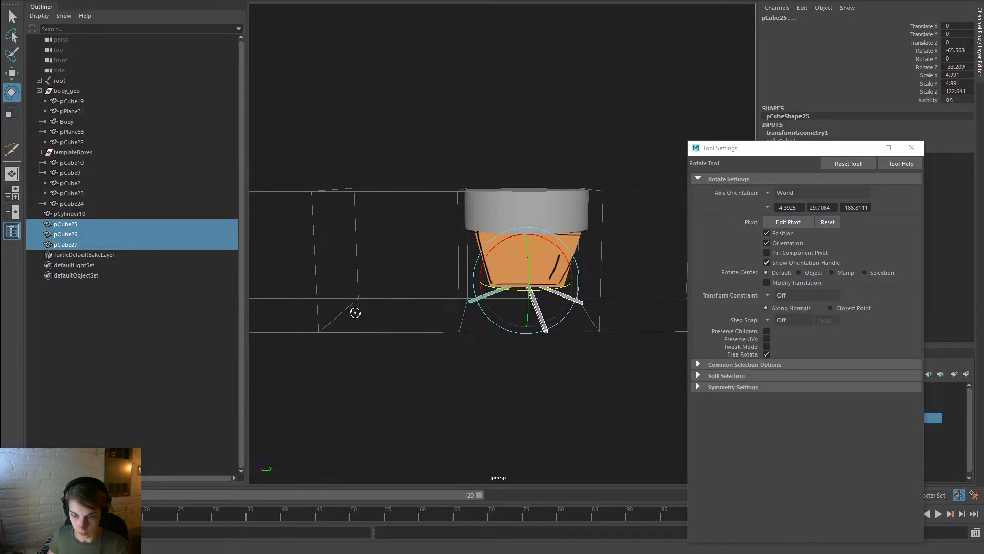
drag(539, 292, 546, 290)
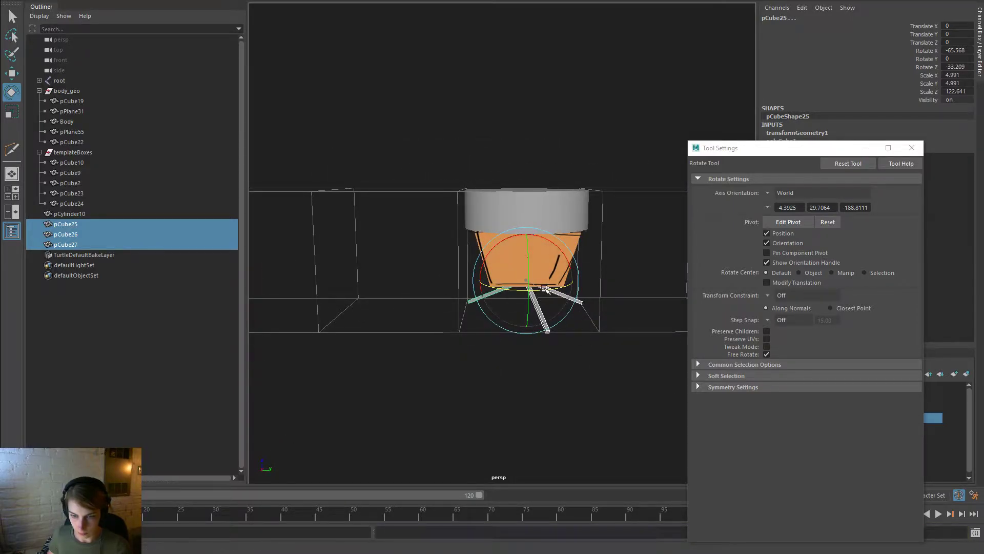
Rotate the third leg alone around the vertical axis with 15° step snapping to even out the spacing between the legs
click(546, 318)
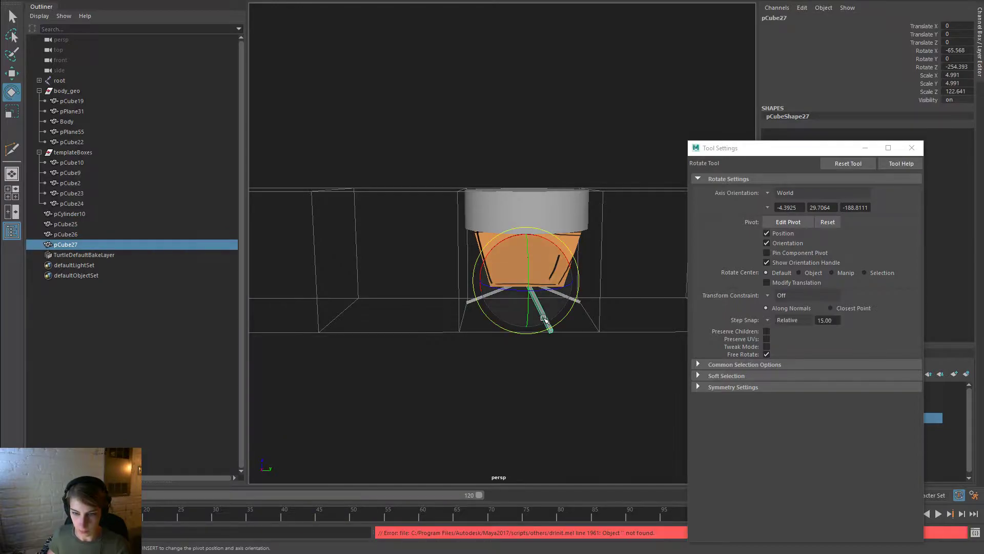
drag(561, 292, 547, 296)
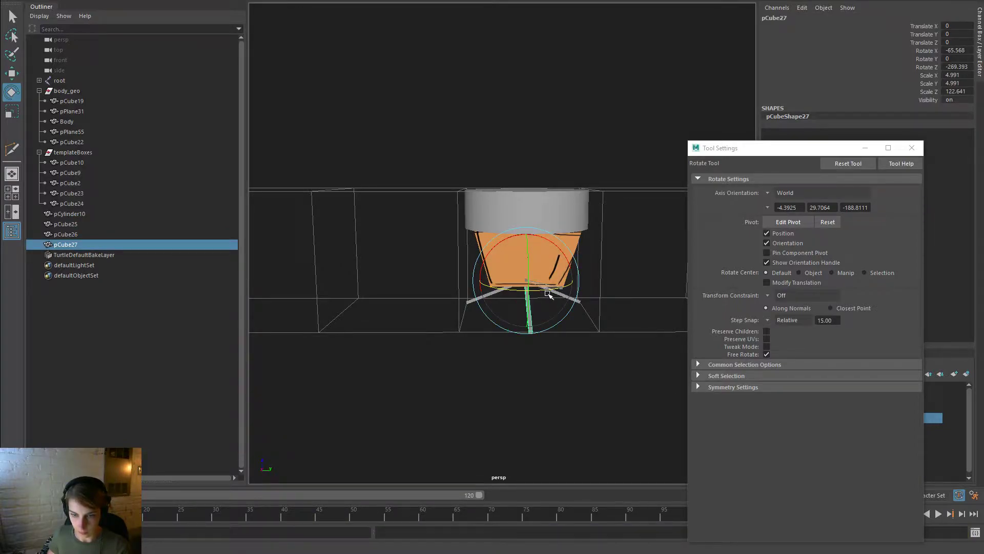
click(533, 408)
alt+drag(534, 409, 619, 416)
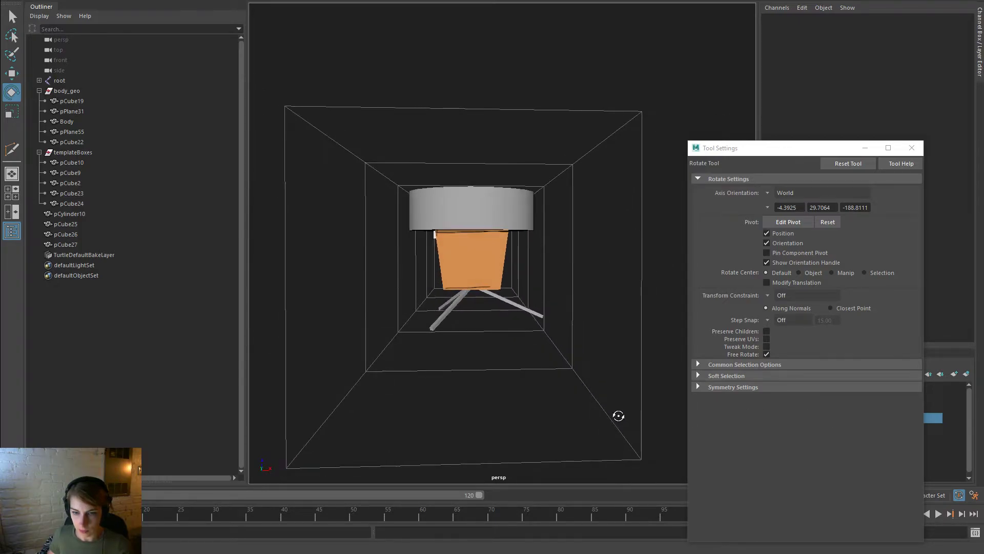
Select the three legs and set the Move tool's step snap to Off
click(483, 260)
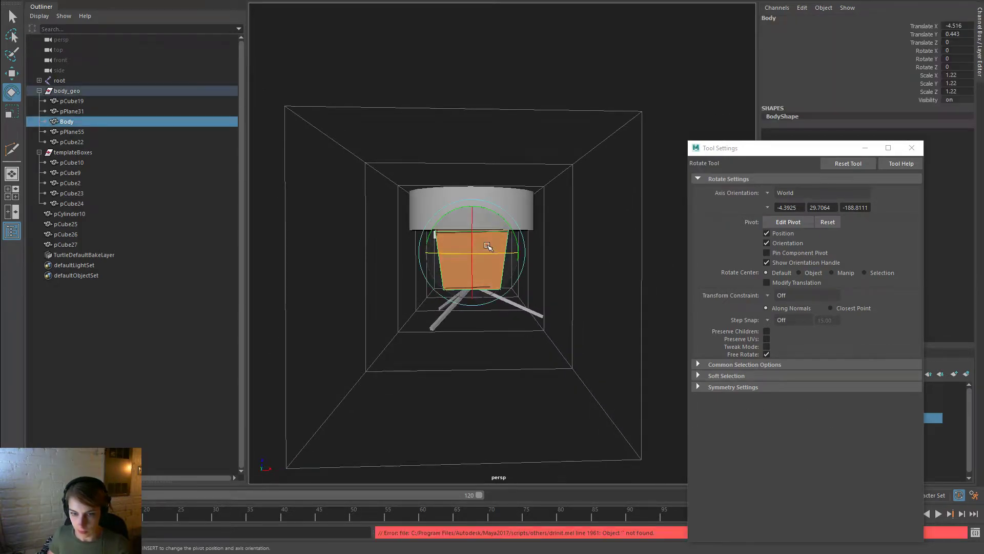
alt+drag(540, 325, 447, 304)
key(w)
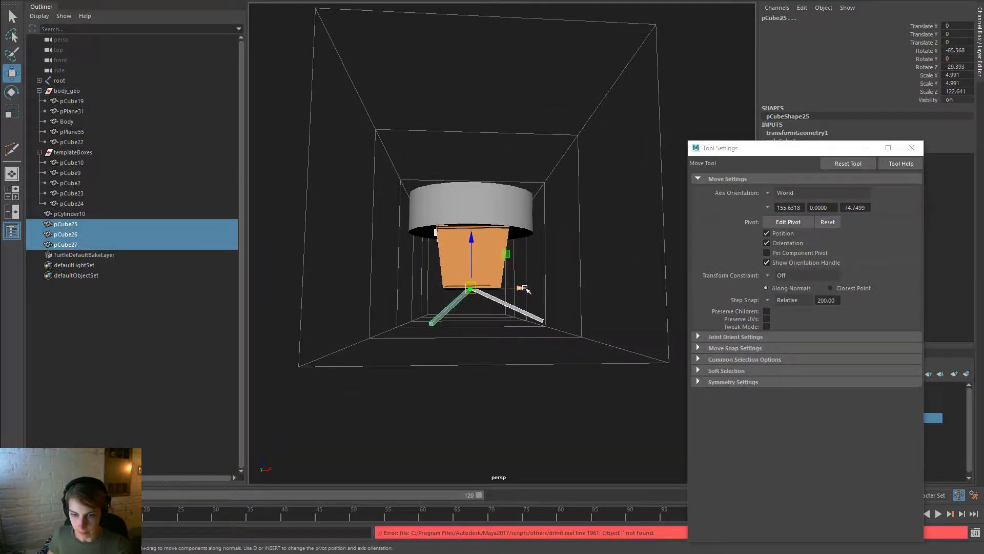
click(525, 288)
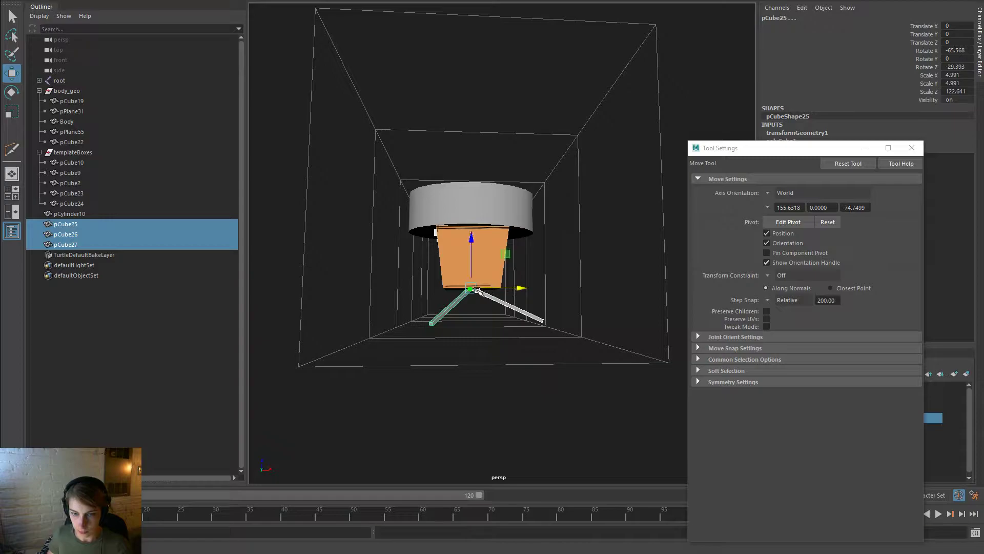
click(477, 291)
click(11, 92)
click(9, 80)
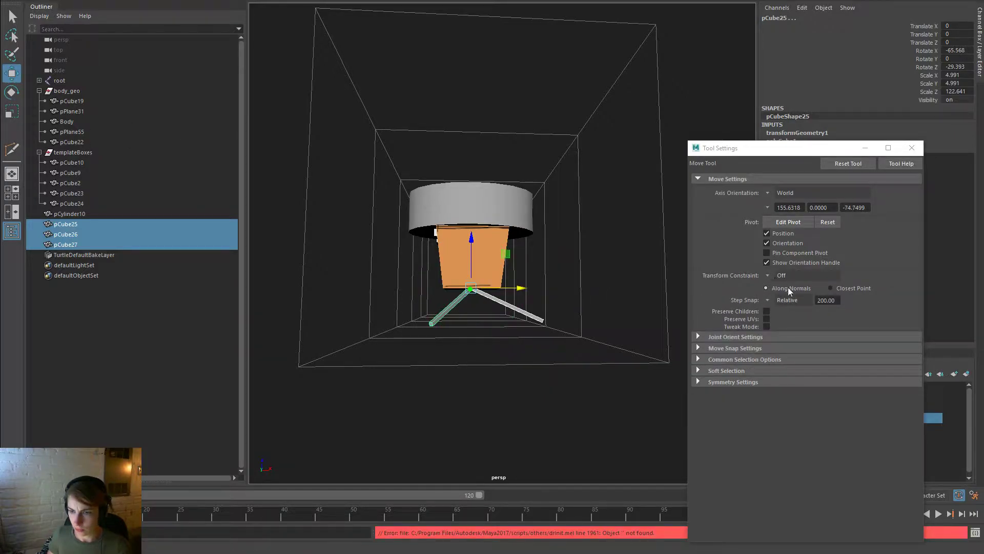
click(766, 301)
click(771, 307)
Shift the bottom vertices of the orange body along the X axis toward its back and return to object selection
alt+drag(567, 312, 539, 304)
scroll(487, 266, up, 3)
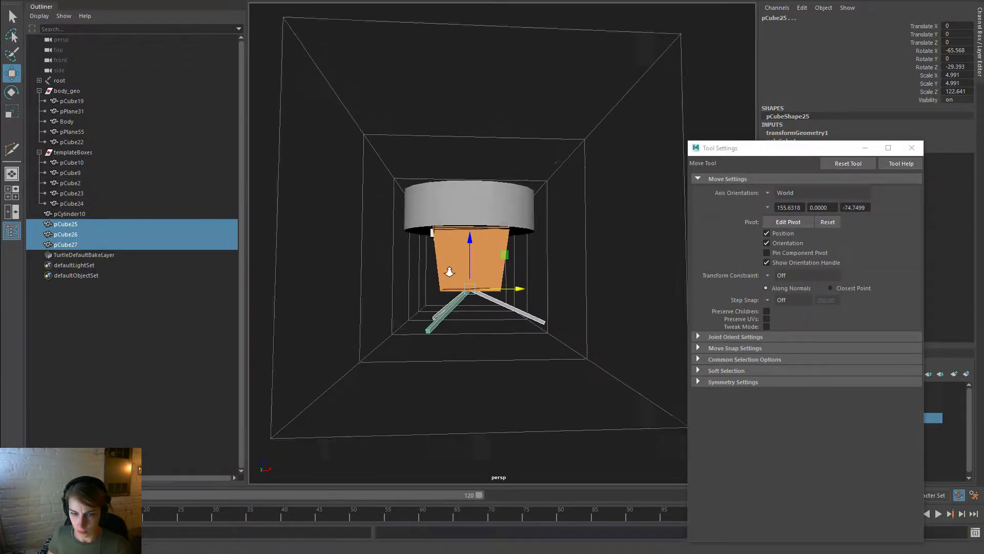
click(493, 247)
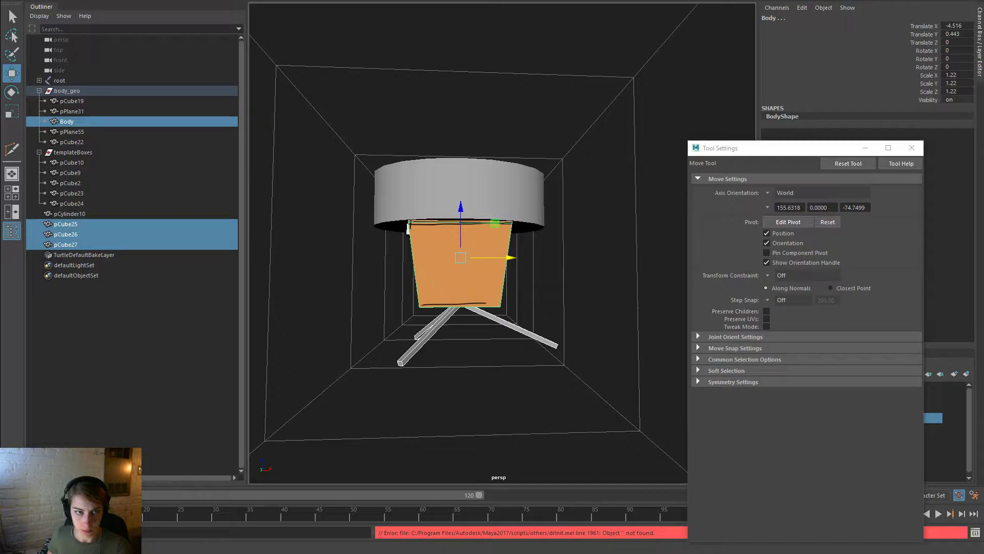
key(F9)
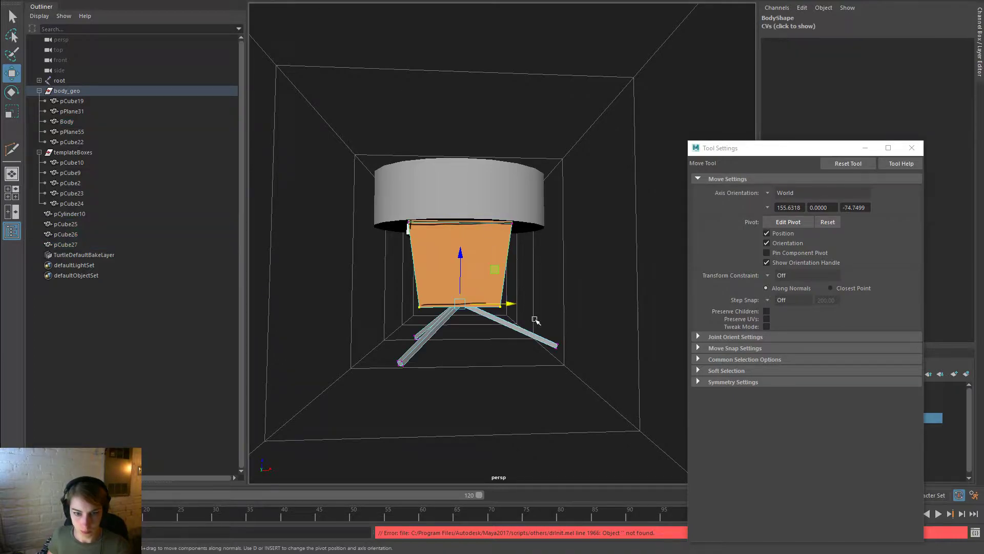
alt+drag(528, 319, 500, 312)
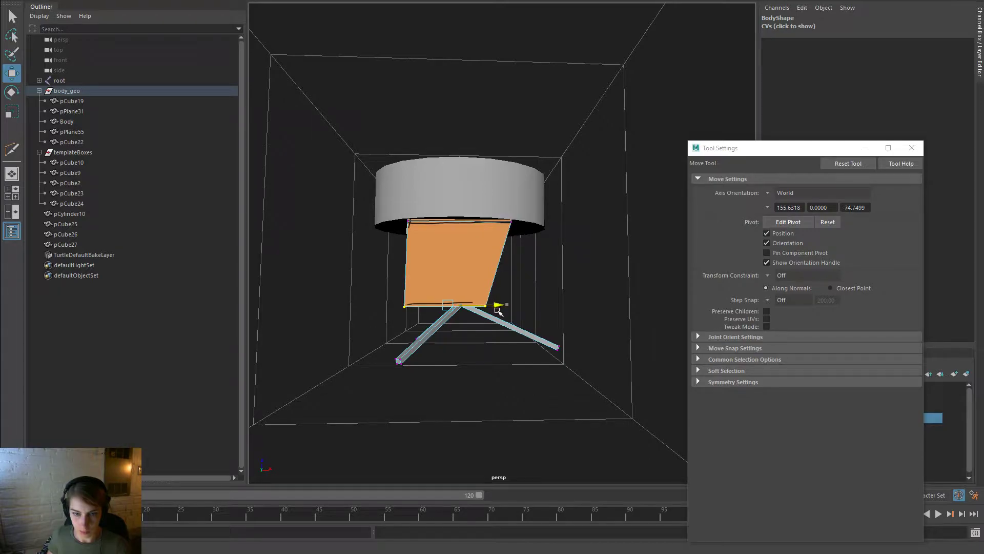
right_drag(475, 262, 526, 245)
click(578, 281)
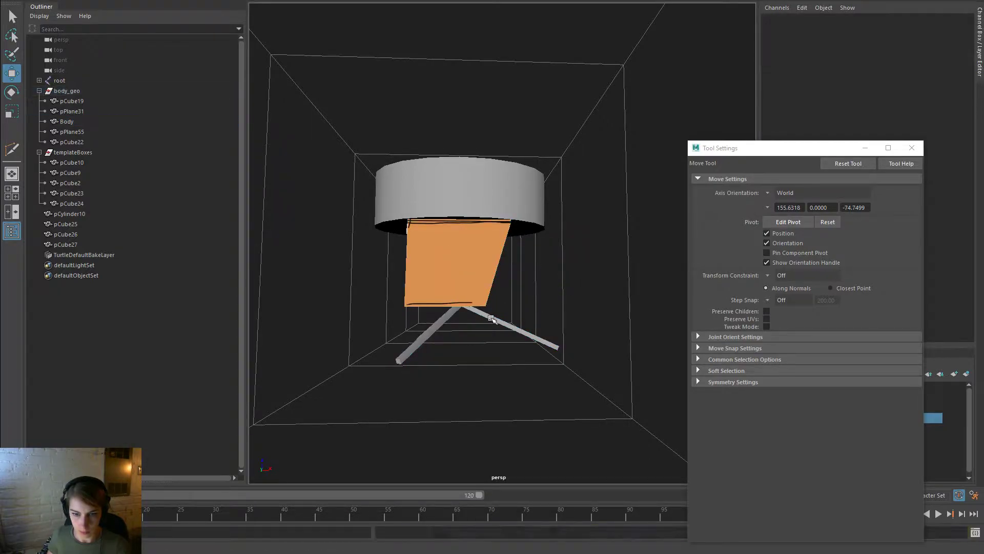
Move the three legs along X to about -15.9 to sit beneath the shifted bottom of the body
click(190, 244)
shift+click(69, 224)
drag(513, 306, 361, 314)
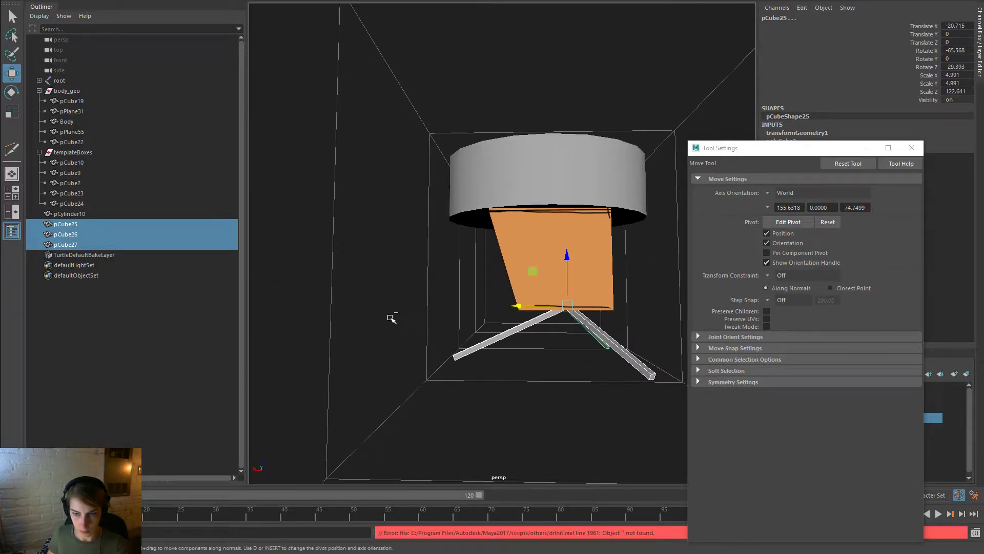
key(ctrl+z)
alt+drag(533, 346, 506, 305)
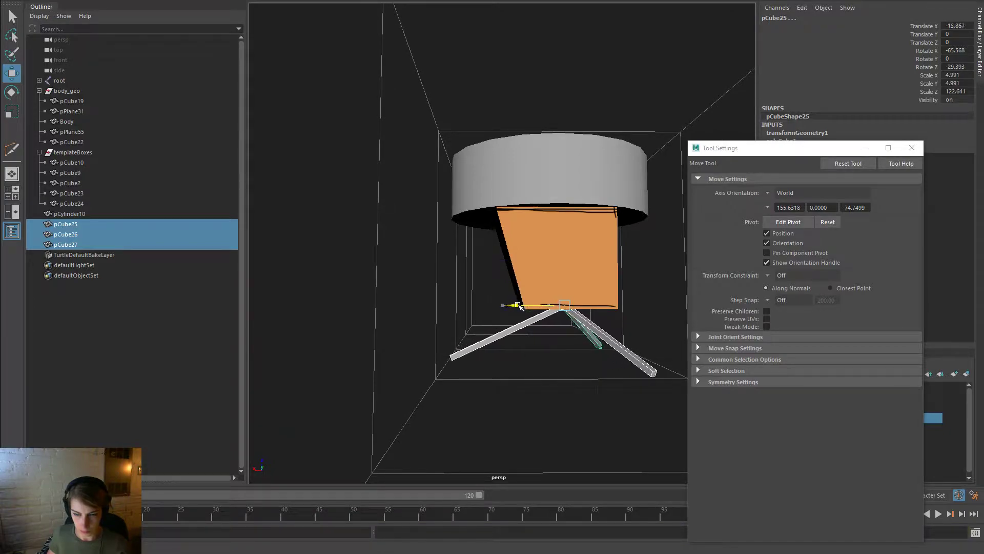
click(653, 306)
Try to scale the front bottom edge of the orange body across its width
alt+drag(653, 305, 658, 356)
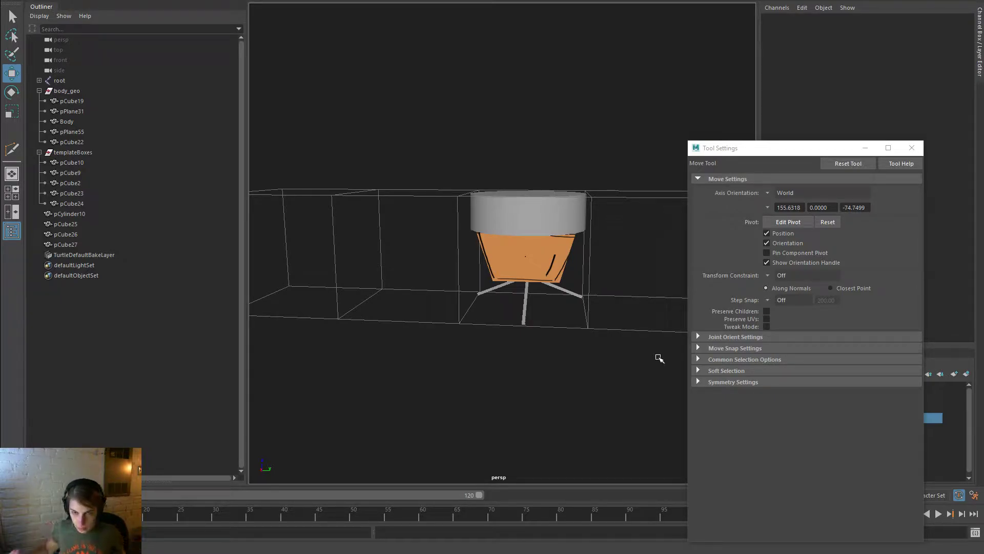
alt+drag(589, 413, 805, 393)
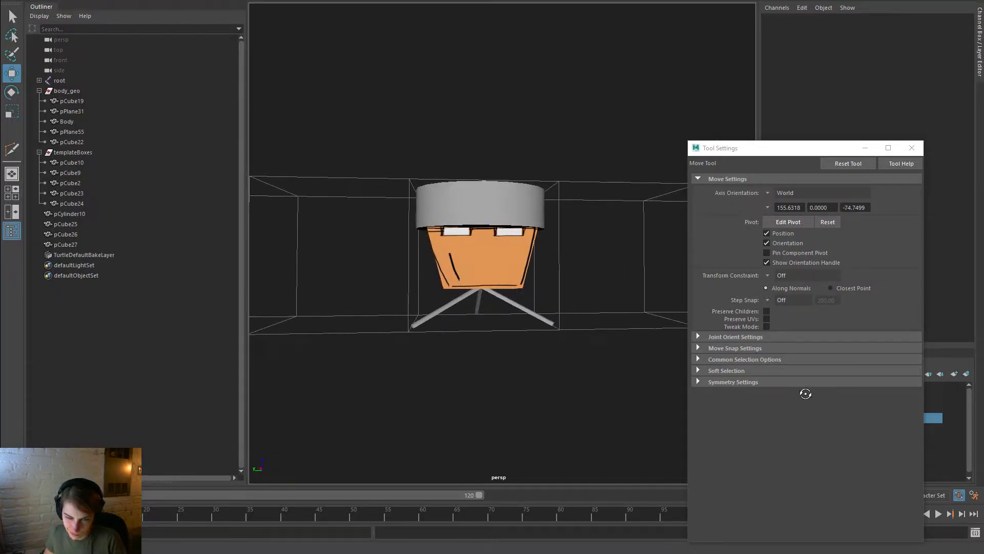
scroll(503, 343, up, 1)
click(494, 268)
right_drag(491, 262, 490, 236)
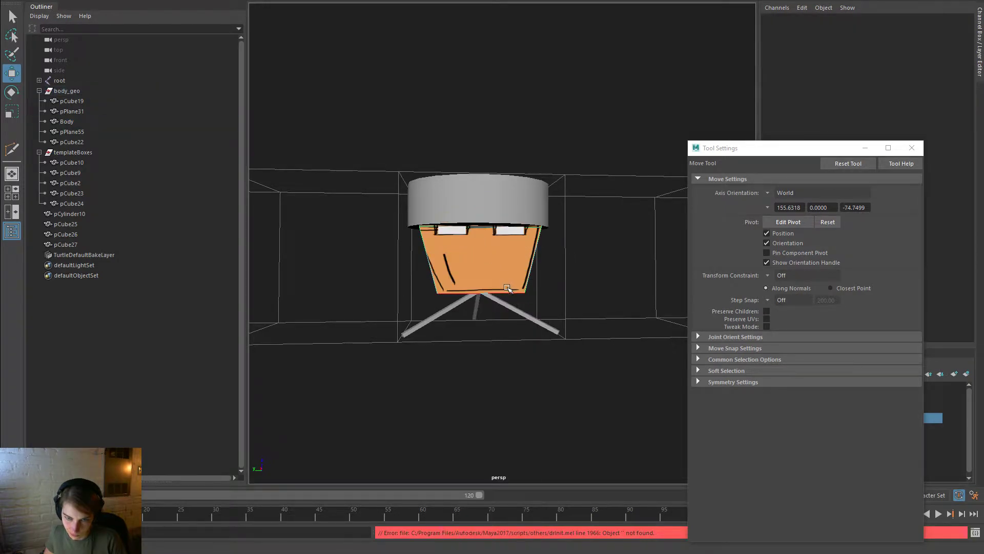
click(507, 288)
key(r)
drag(527, 292, 72, 314)
key(ctrl+z)
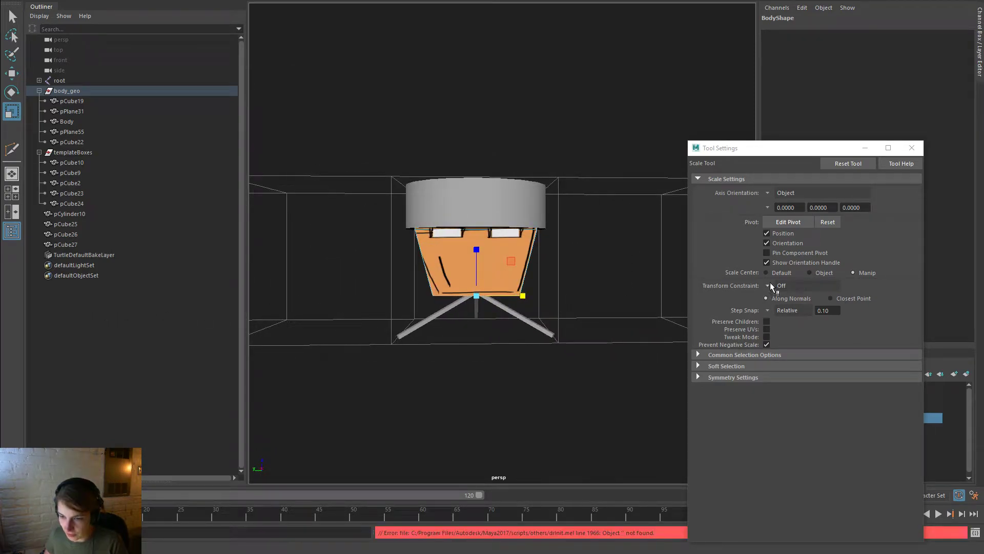
Set the Scale tool's step snap to Off and return the orange body to object selection
click(770, 286)
click(778, 288)
click(767, 310)
click(779, 315)
right_click(490, 251)
right_drag(490, 251, 539, 236)
click(584, 217)
alt+right_drag(573, 340, 545, 326)
mouse_move(544, 326)
alt+mouse_down()
mouse_move(536, 302)
mouse_move(641, 312)
mouse_move(582, 315)
mouse_move(590, 317)
mouse_move(751, 312)
mouse_move(543, 312)
alt+mouse_up()
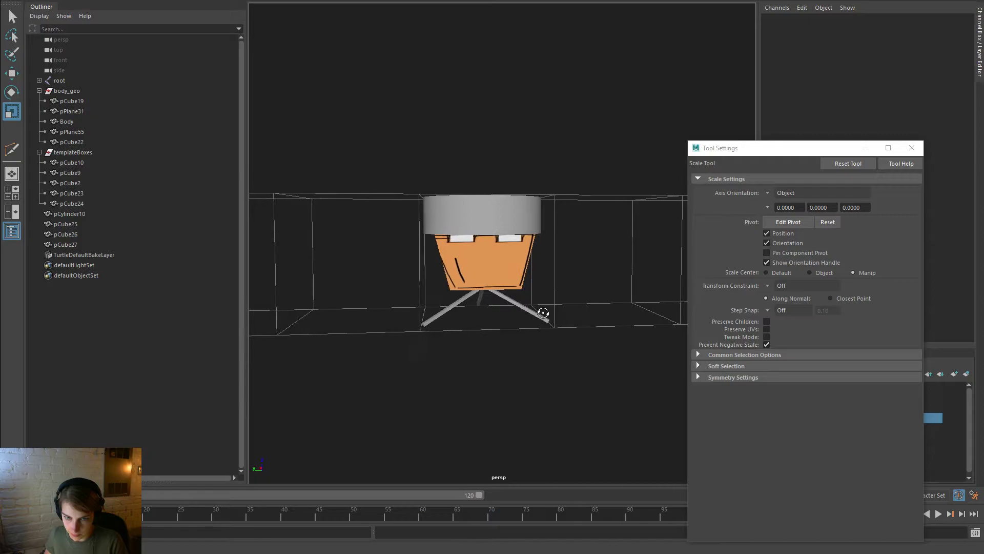
click(516, 216)
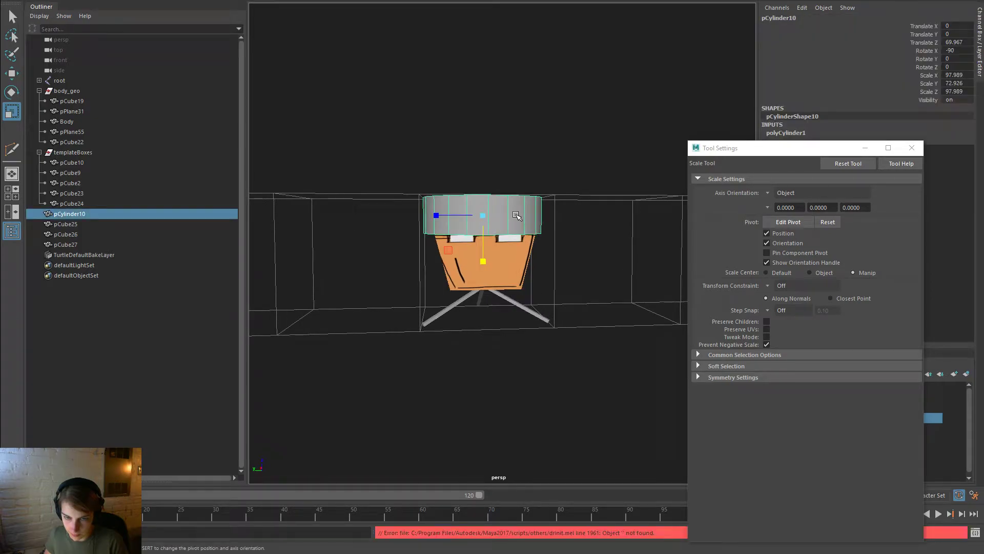
click(573, 273)
Create a polygon plane at the origin and scale it uniformly to about 240
alt+right_drag(421, 224, 481, 222)
mouse_move(481, 223)
alt+mouse_down()
mouse_move(484, 237)
mouse_move(481, 220)
alt+mouse_up()
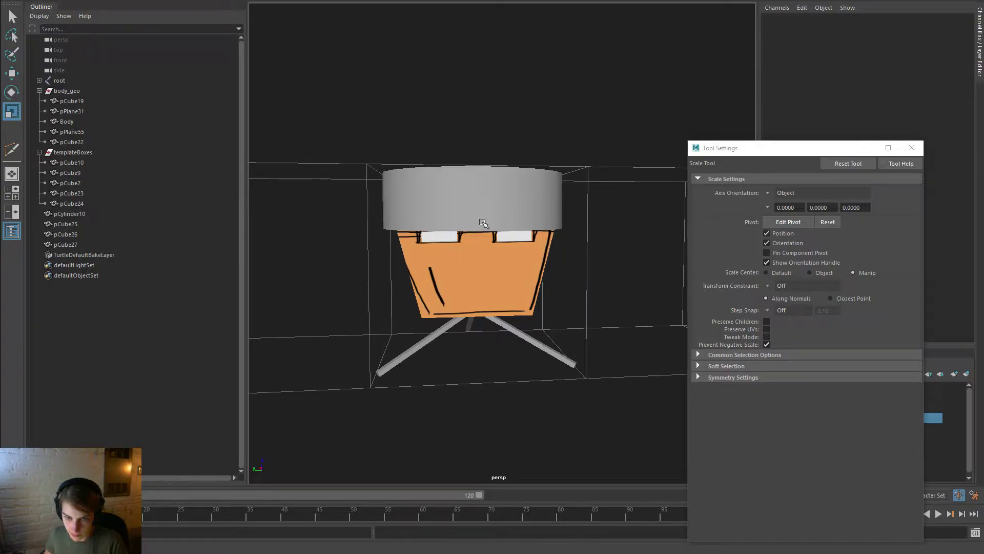
key(space)
click(397, 166)
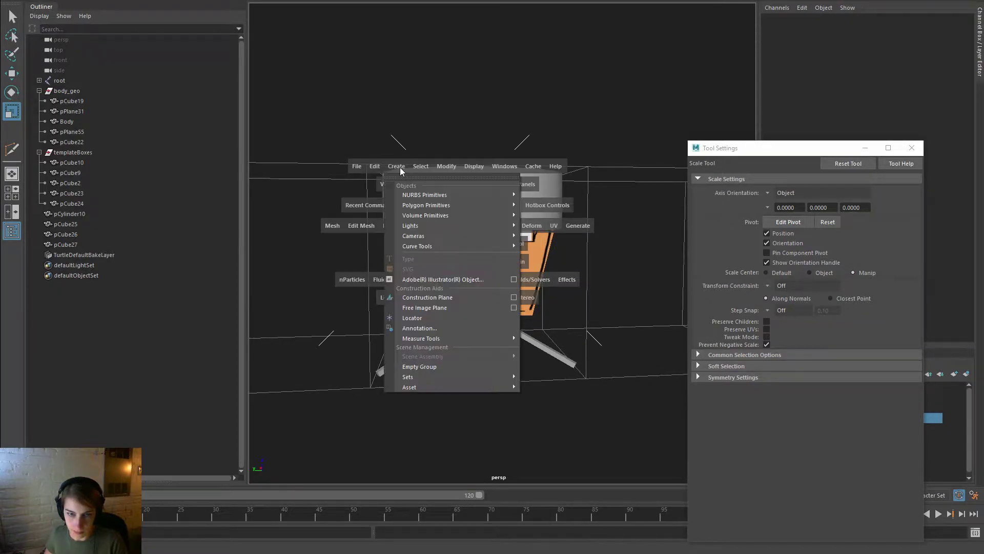
mouse_move(425, 205)
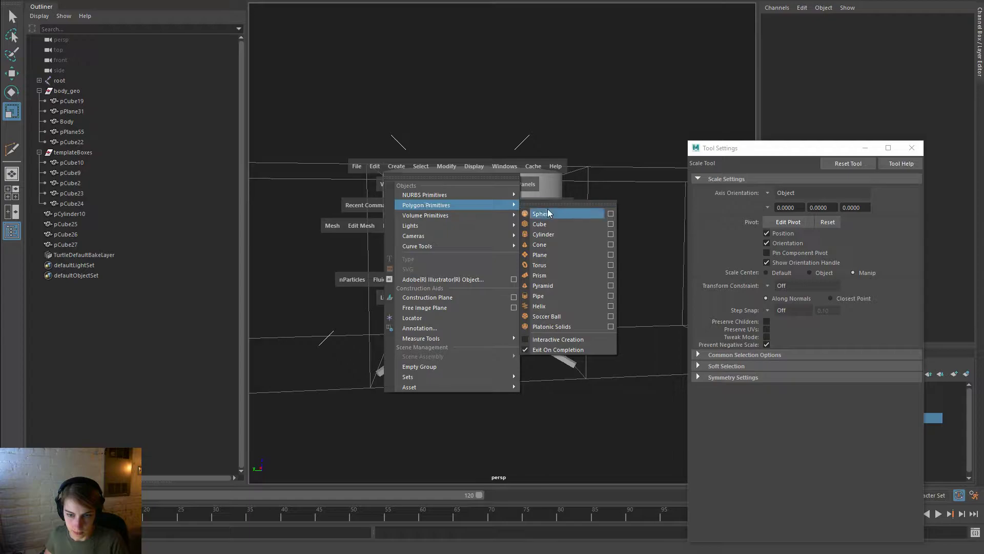
click(554, 255)
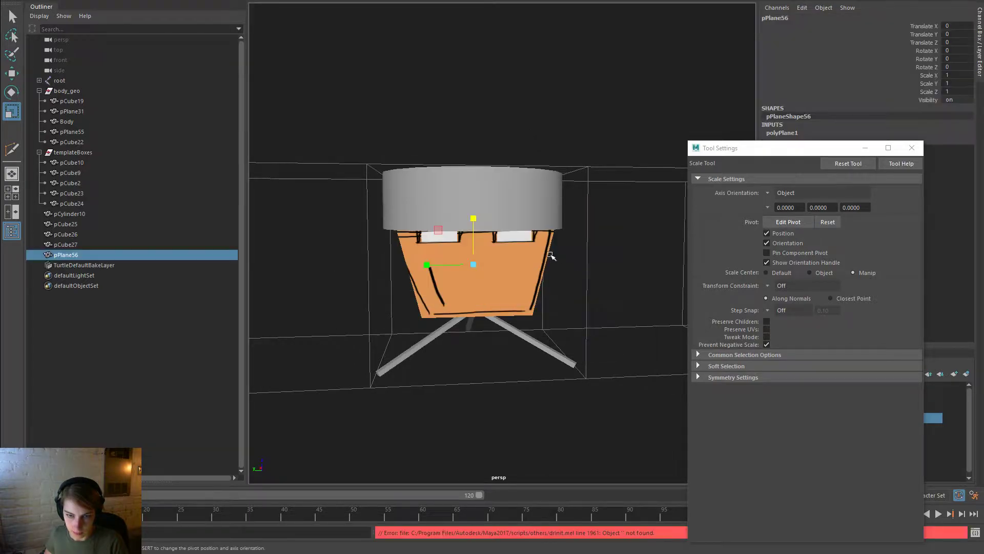
mouse_move(475, 265)
mouse_down()
mouse_move(624, 271)
mouse_move(729, 175)
mouse_up()
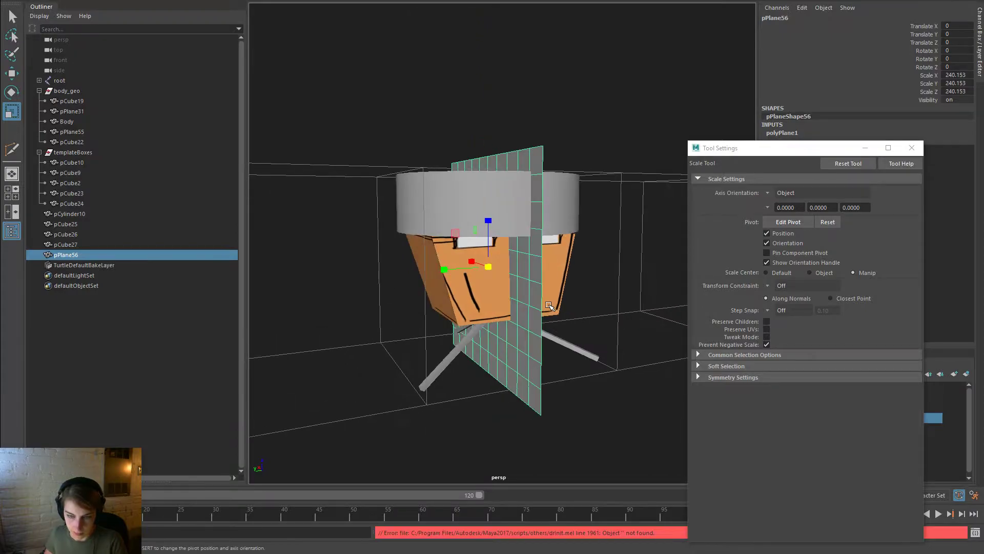
Turn on textured display, close the Tool Settings window and set the plane's width and height subdivisions to 1
key(6)
click(914, 148)
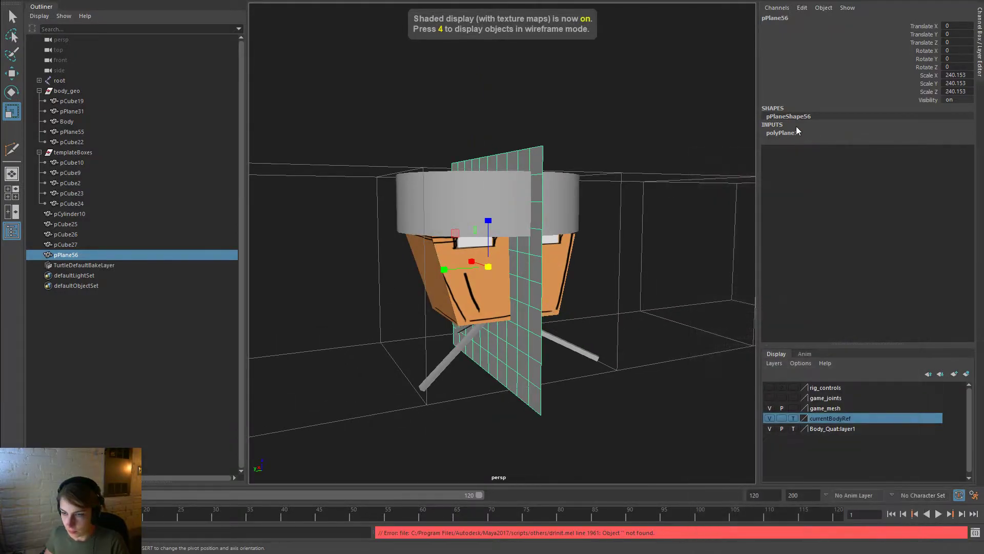
click(794, 132)
text(1)
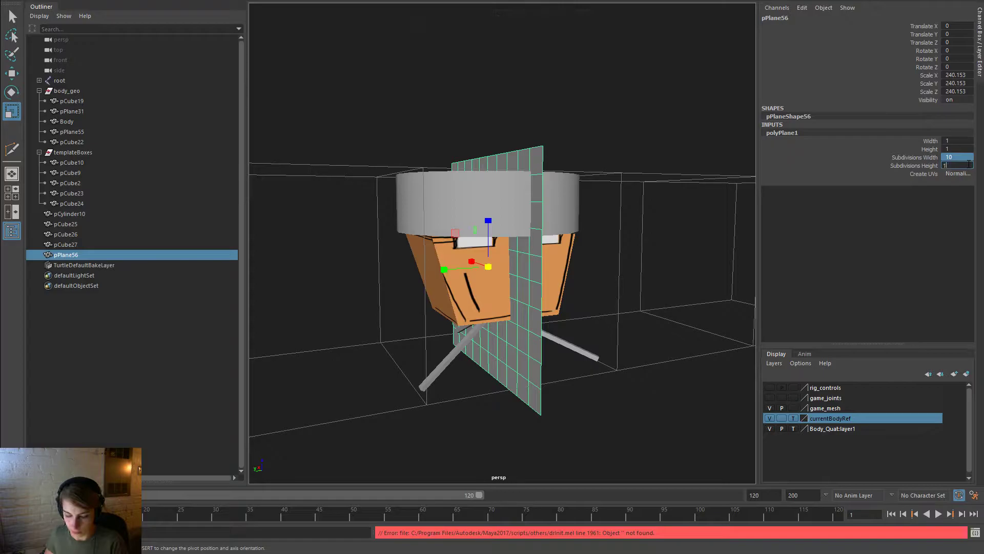
key(Return)
Narrow the plane to an X scale of about 20.9 and move it along X to about -86.5
alt+drag(562, 281, 574, 316)
drag(493, 272, 533, 290)
key(w)
alt+drag(610, 287, 534, 256)
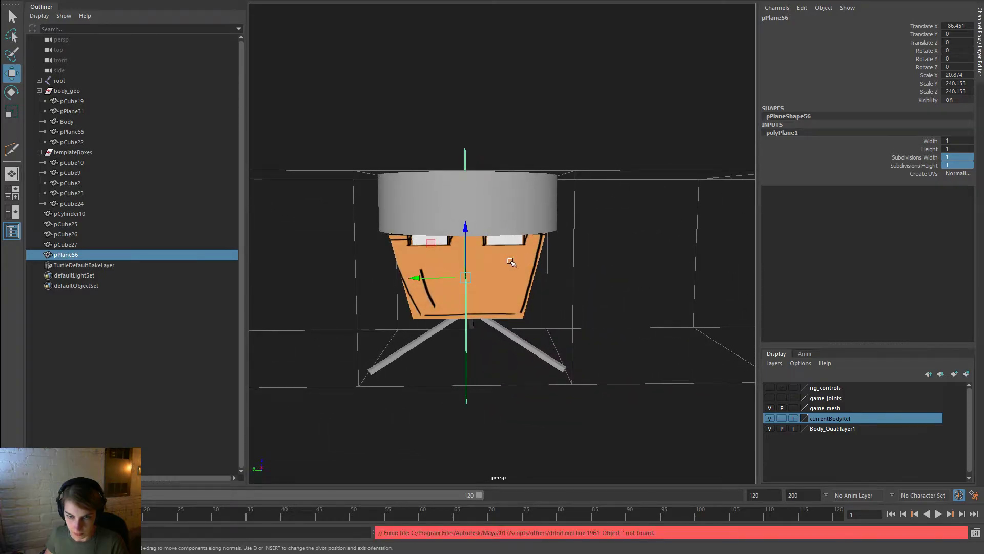
Move the narrow plane along Y to about -62.5 and rotate it around Z to 105°
drag(433, 273, 497, 275)
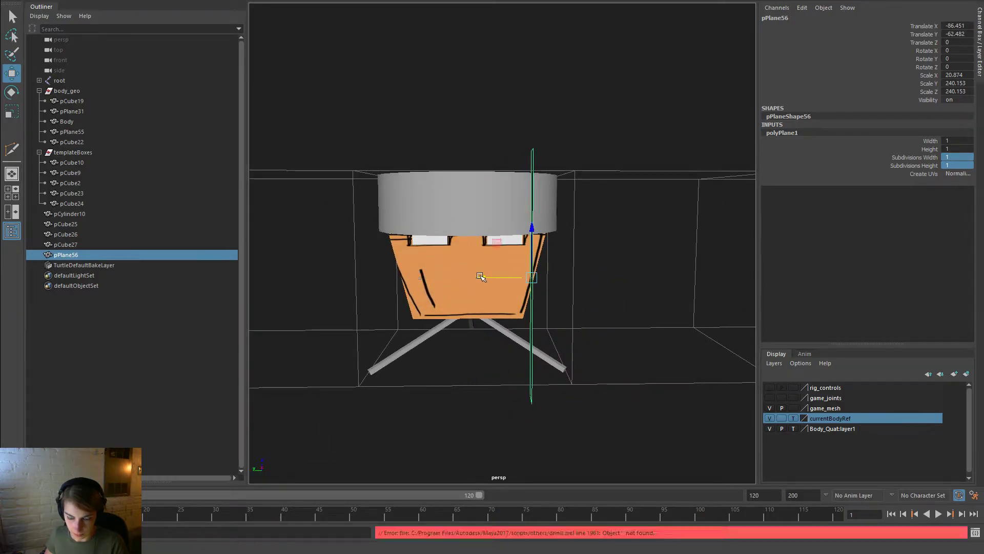
key(e)
drag(511, 286, 582, 285)
Assign a new Lambert material with a black color to the narrow plane and reselect the plane
right_drag(532, 159, 553, 401)
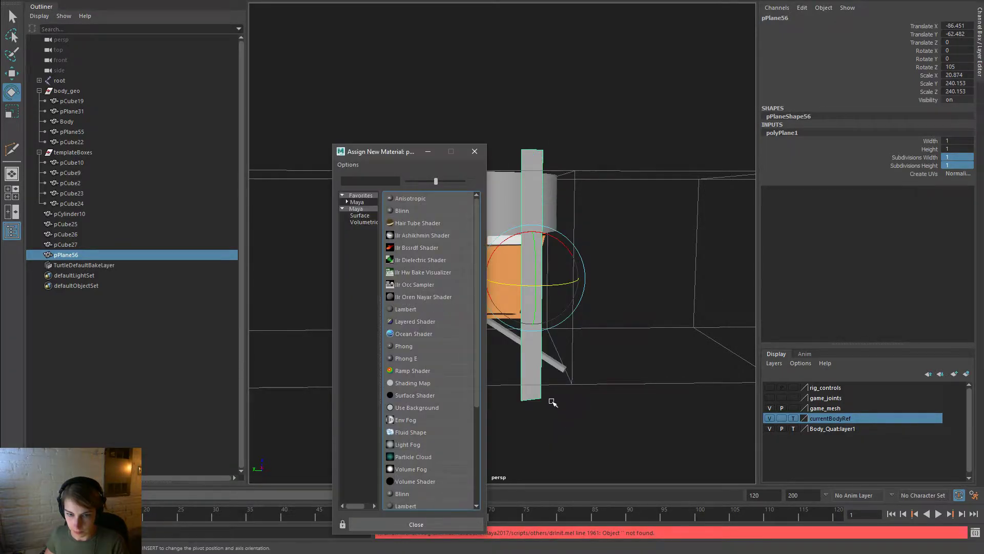
click(405, 309)
drag(308, 266, 277, 266)
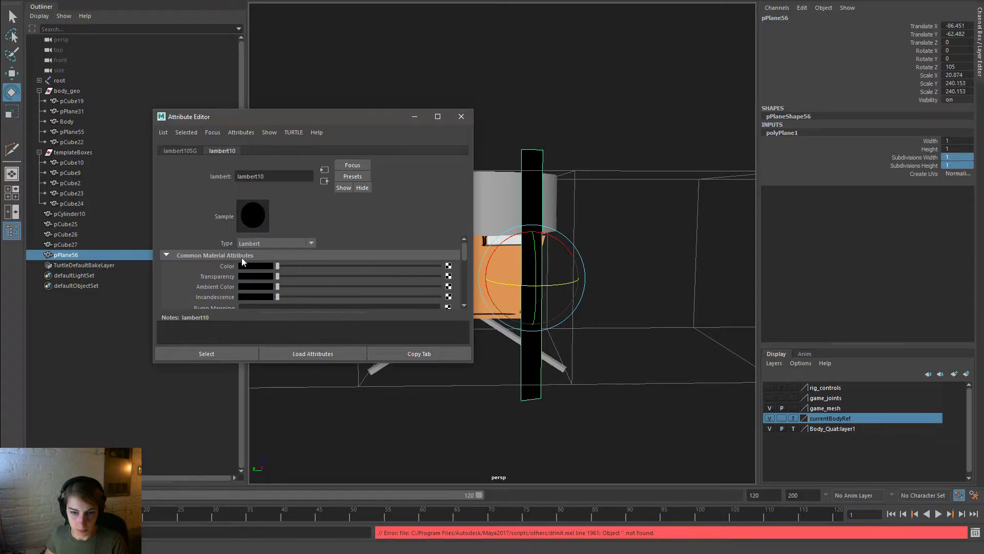
click(461, 117)
click(533, 116)
click(534, 197)
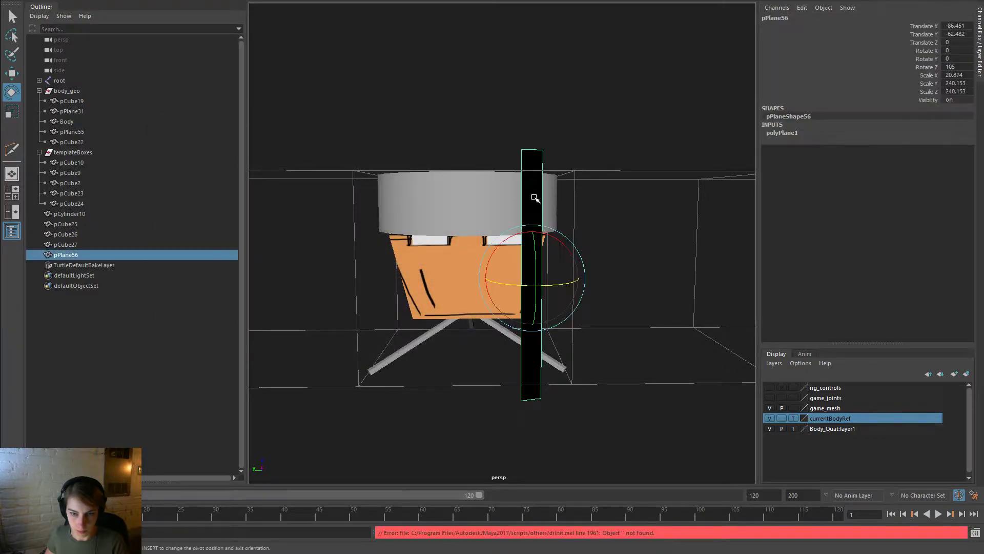
Scale the black plane down uniformly to about 174.3 in Y and Z, and raise it to a Z position of about 15.2
mouse_move(534, 197)
alt+mouse_down()
mouse_move(645, 259)
mouse_move(575, 257)
mouse_move(543, 209)
alt+mouse_up()
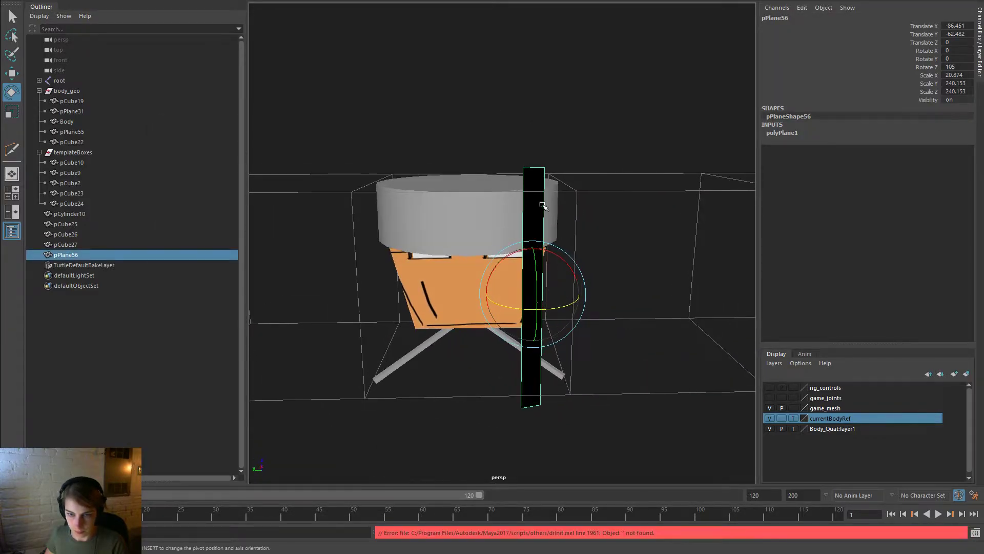
key(r)
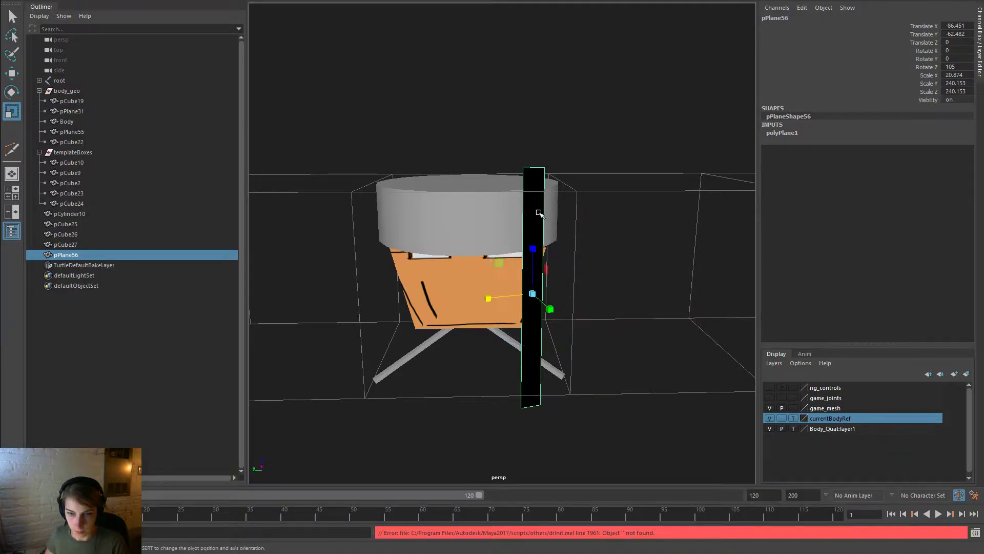
drag(531, 291, 496, 296)
key(w)
drag(538, 238, 551, 288)
Rotate the black plane around Z to 120° and move it along X to about -78.1, closer to the body
key(e)
mouse_move(559, 368)
alt+mouse_down()
mouse_move(586, 363)
mouse_move(536, 359)
mouse_move(566, 373)
alt+mouse_up()
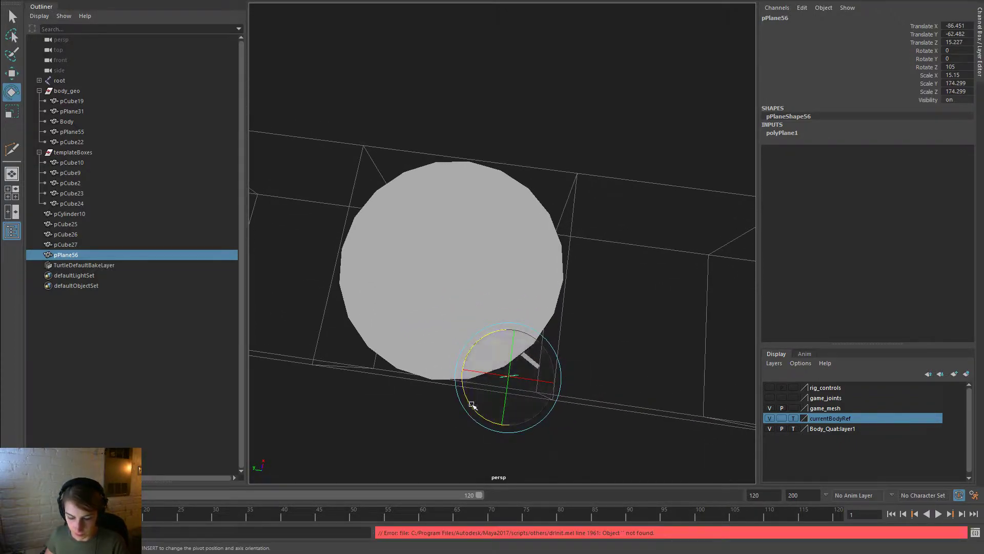
drag(470, 412, 486, 417)
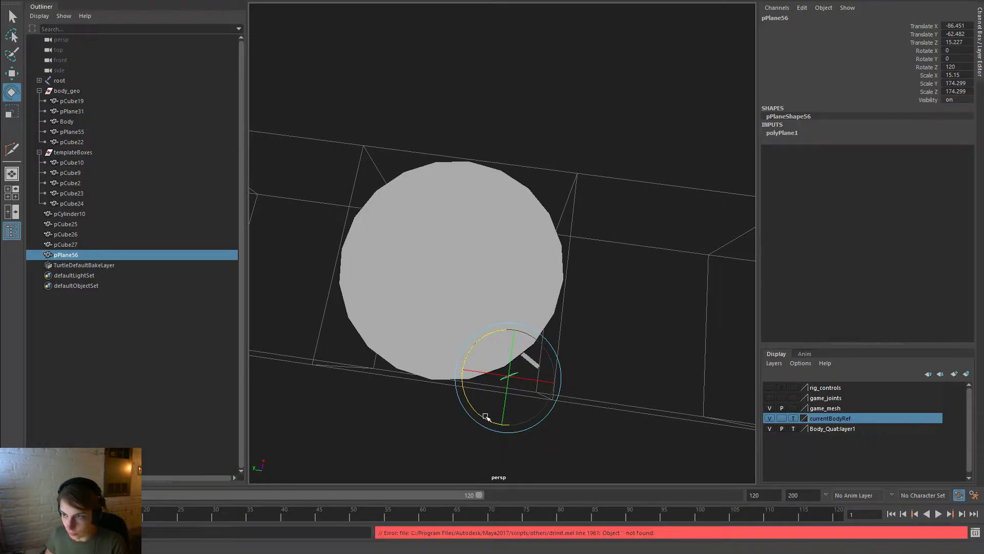
key(w)
alt+drag(538, 388, 580, 392)
drag(524, 322, 522, 313)
alt+drag(501, 351, 565, 293)
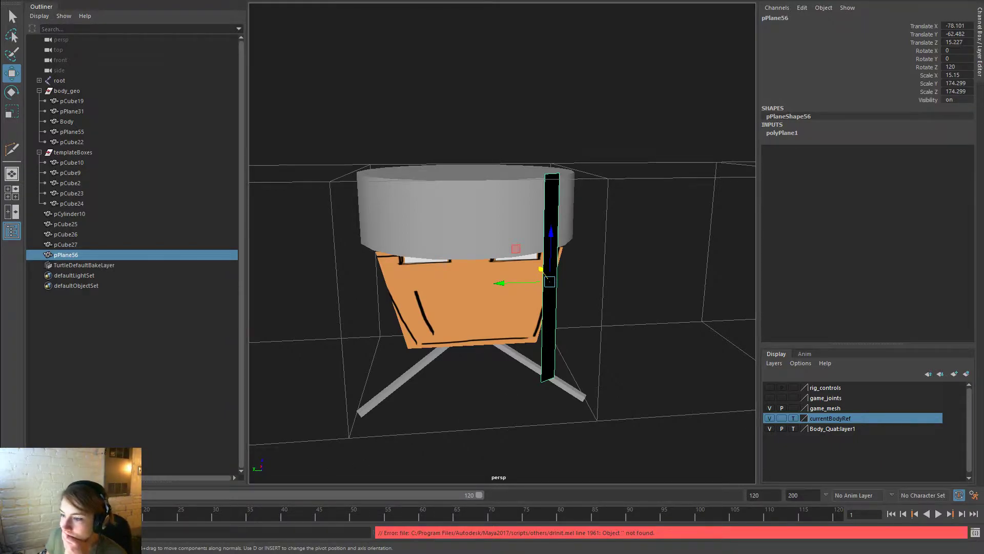
Switch to the browser, review the drum set images and run an image search for "jazz drum"
key(alt+Tab)
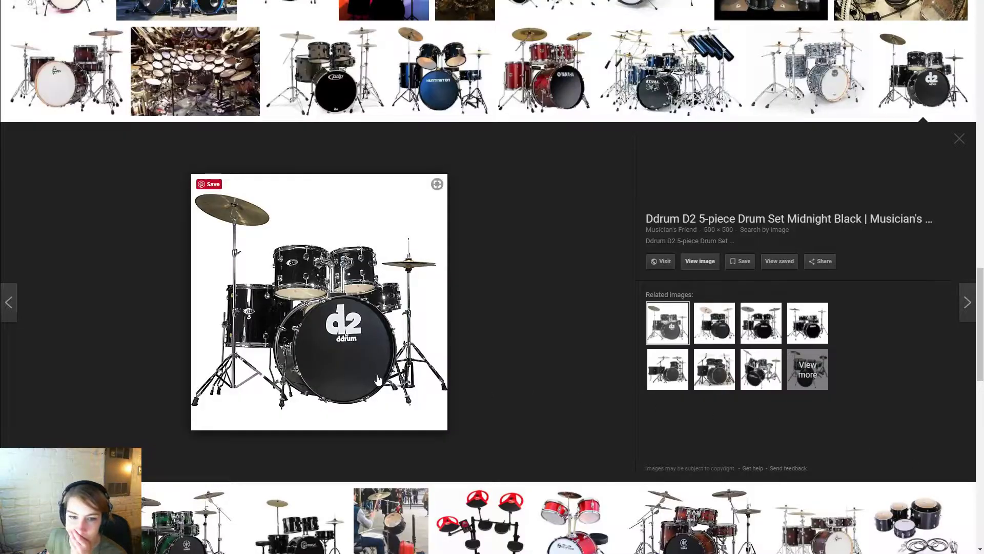
scroll(500, 404, up, 2)
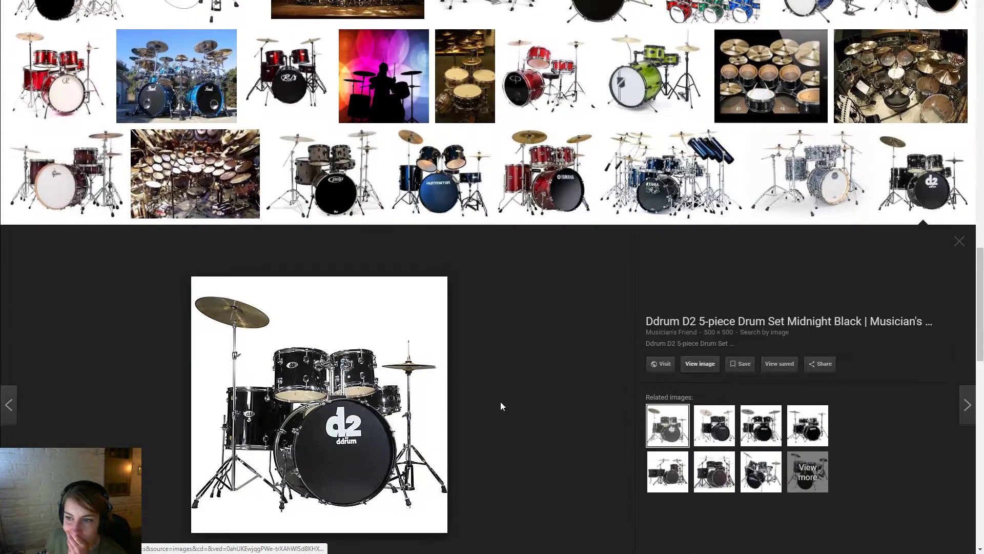
scroll(500, 401, up, 3)
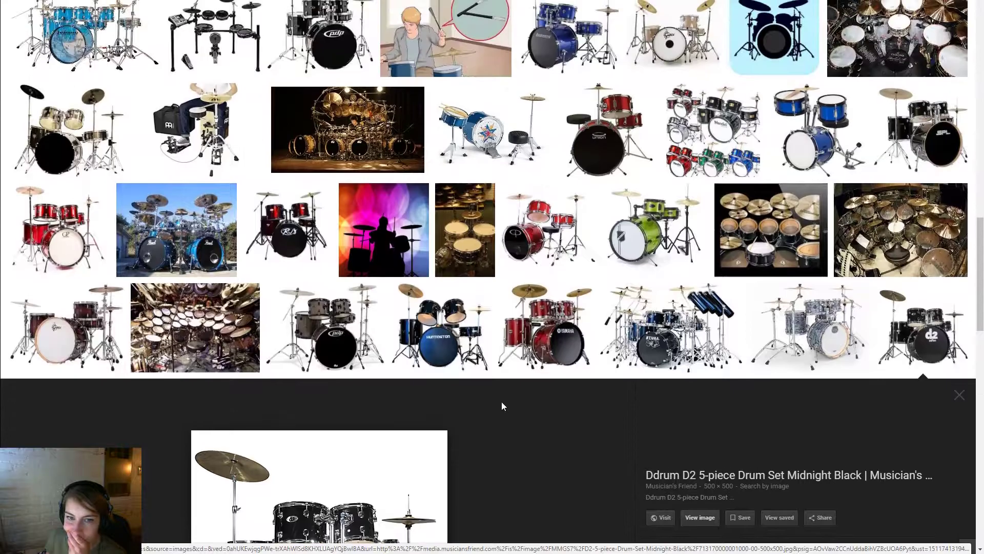
drag(980, 253, 976, 10)
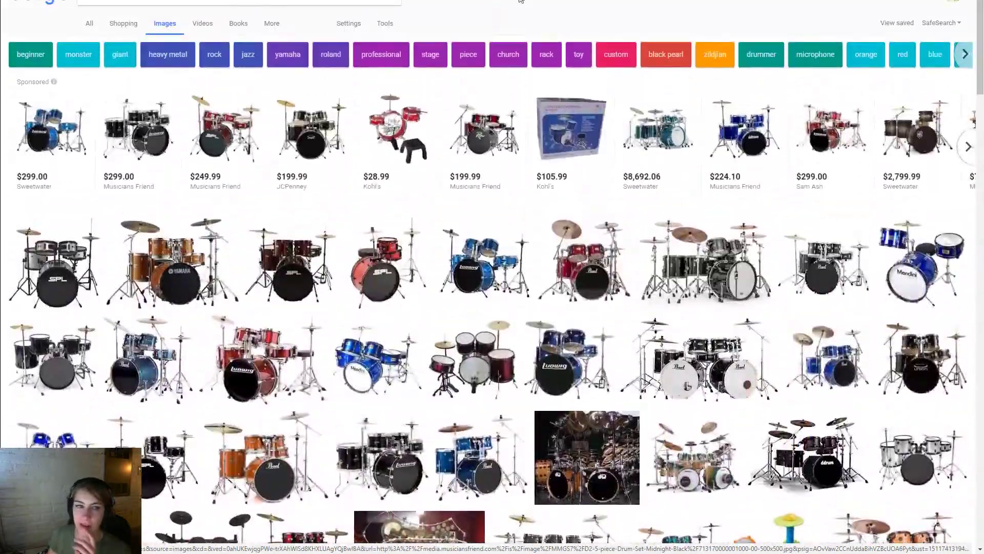
text(jazz drum)
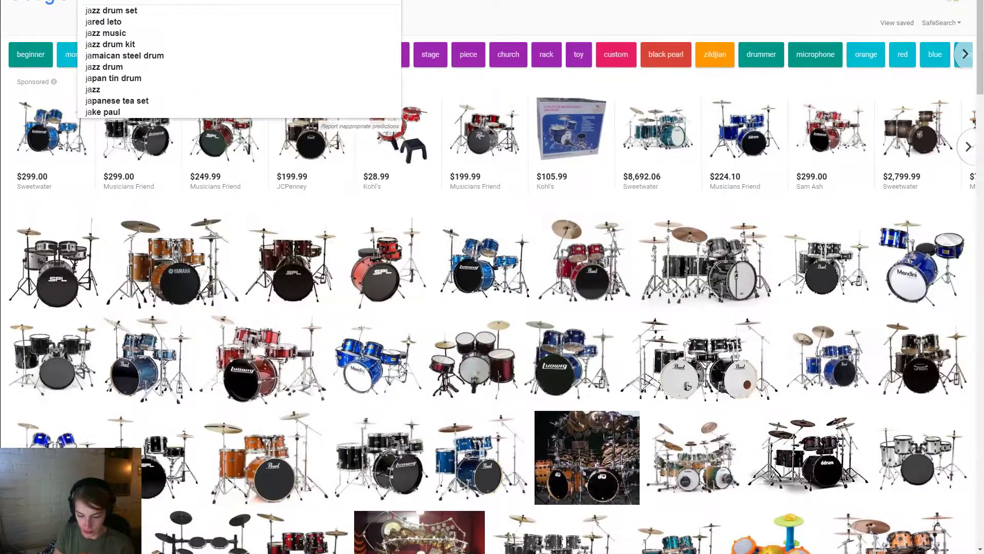
key(Return)
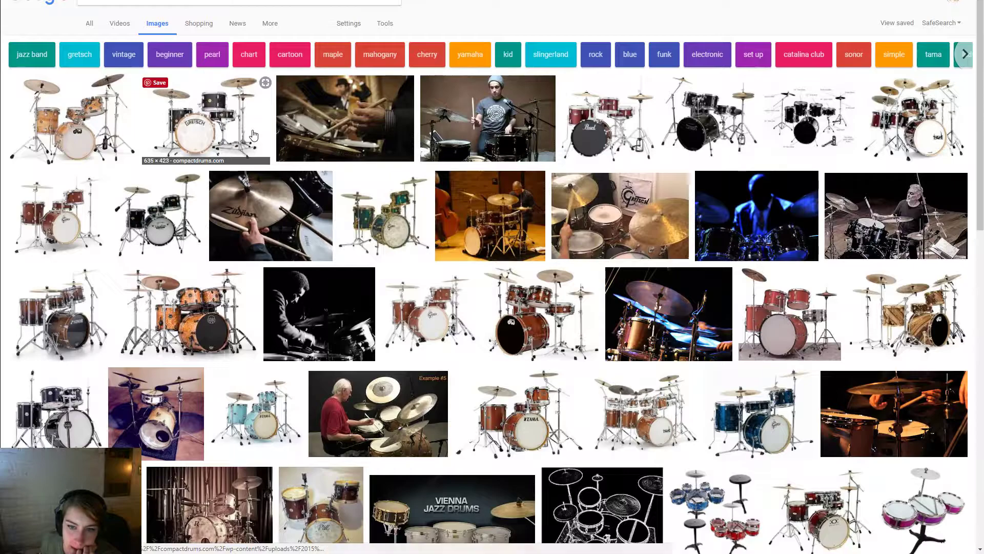
Examine the green Gretsch drum kit in the image results and its Jazz / Bop Drum Kit Roundup page
click(412, 219)
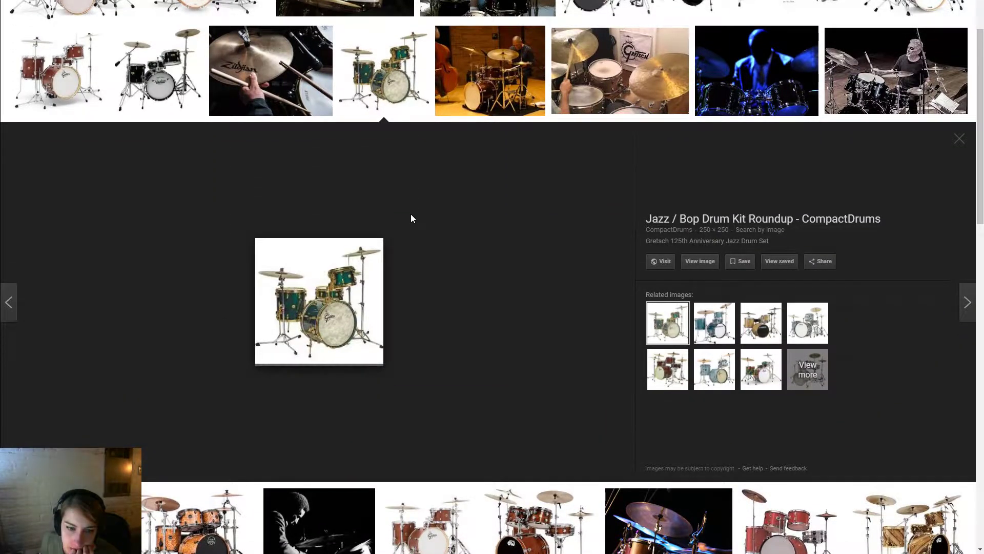
scroll(411, 215, down, 5)
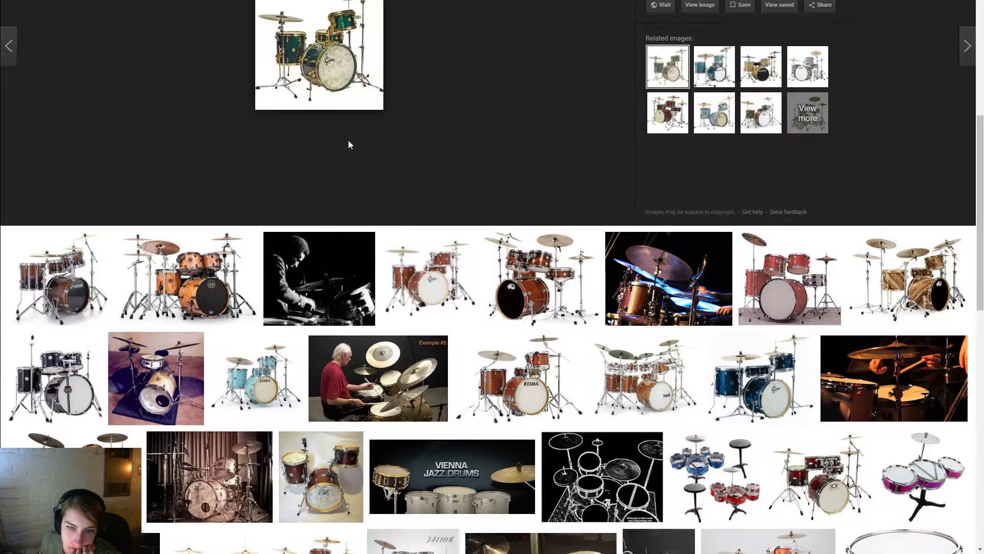
click(337, 98)
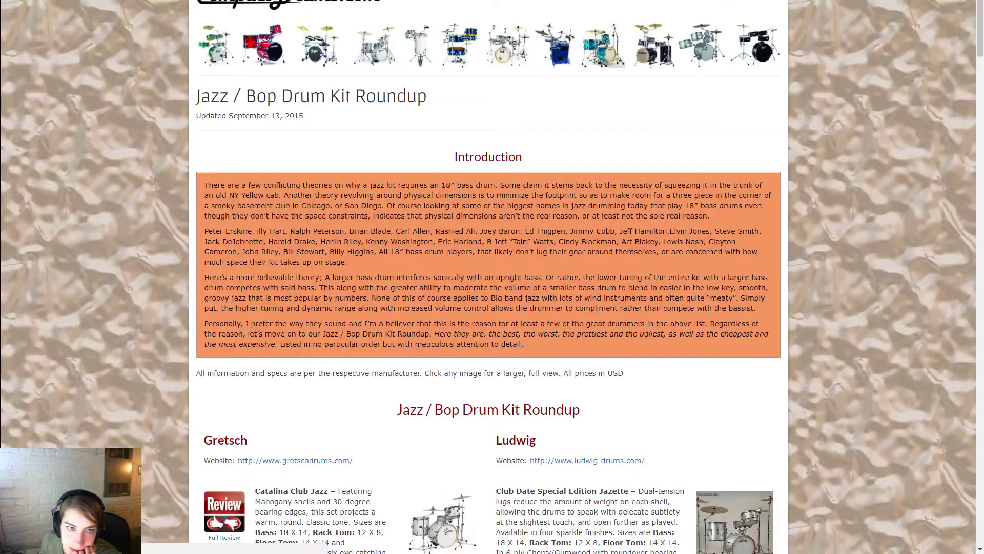
key(ctrl+w)
Examine further jazz drum images, enlarging the yellow drums, the orange-red five-piece kit and the wooden drum close-up
scroll(390, 425, down, 3)
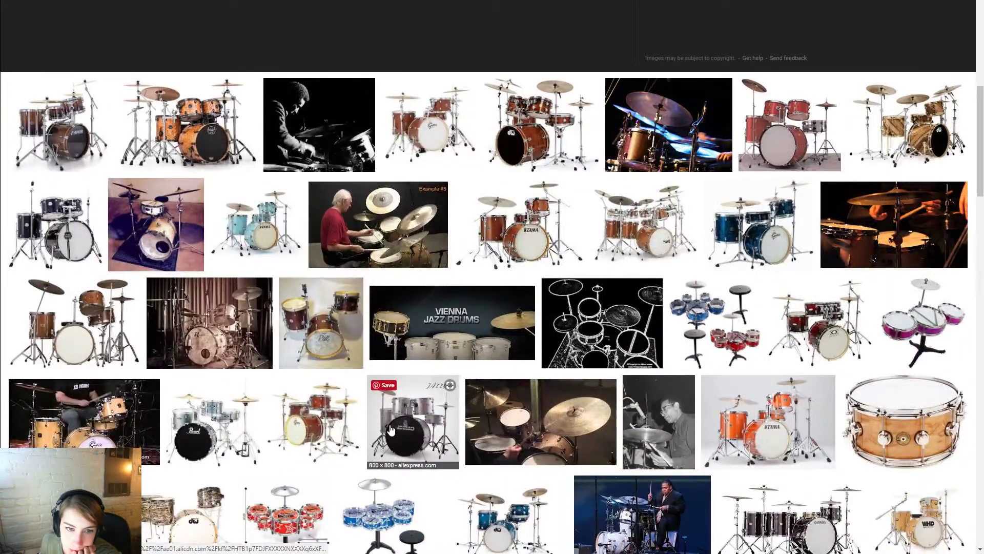
scroll(390, 425, down, 1)
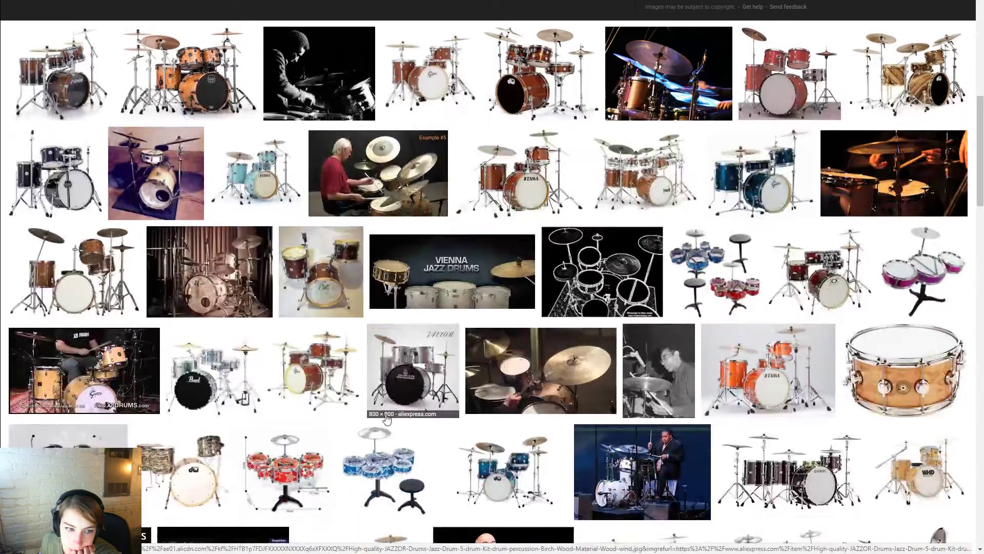
scroll(387, 419, down, 3)
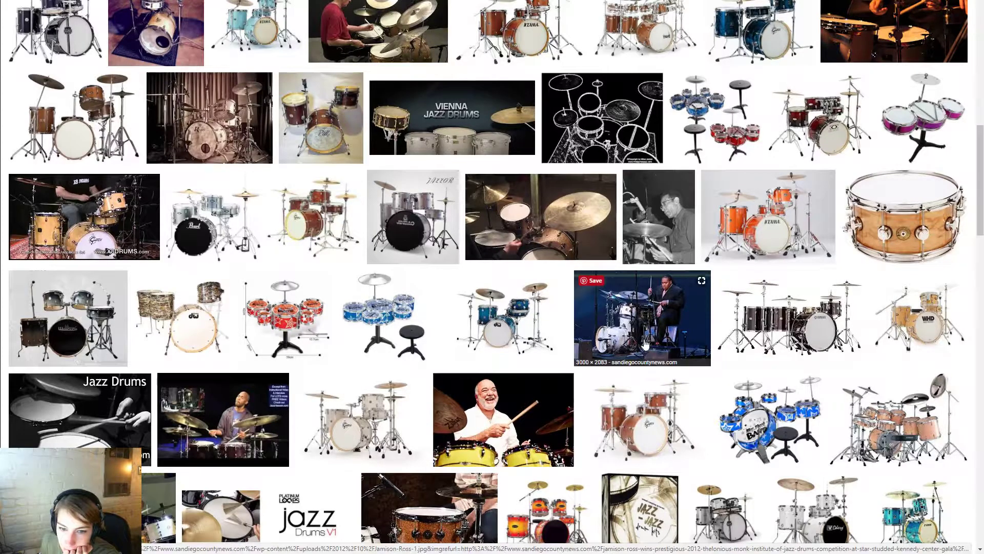
scroll(610, 390, down, 3)
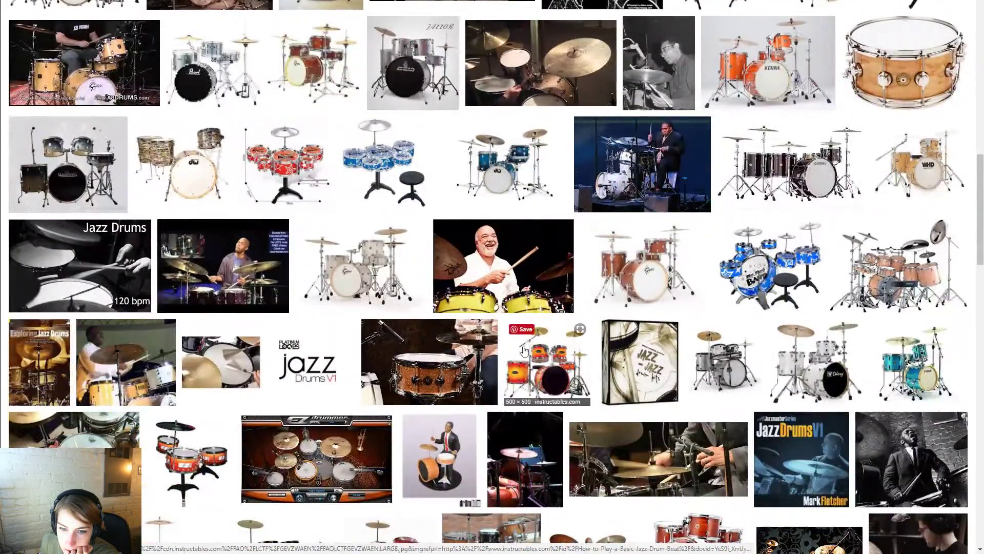
click(511, 300)
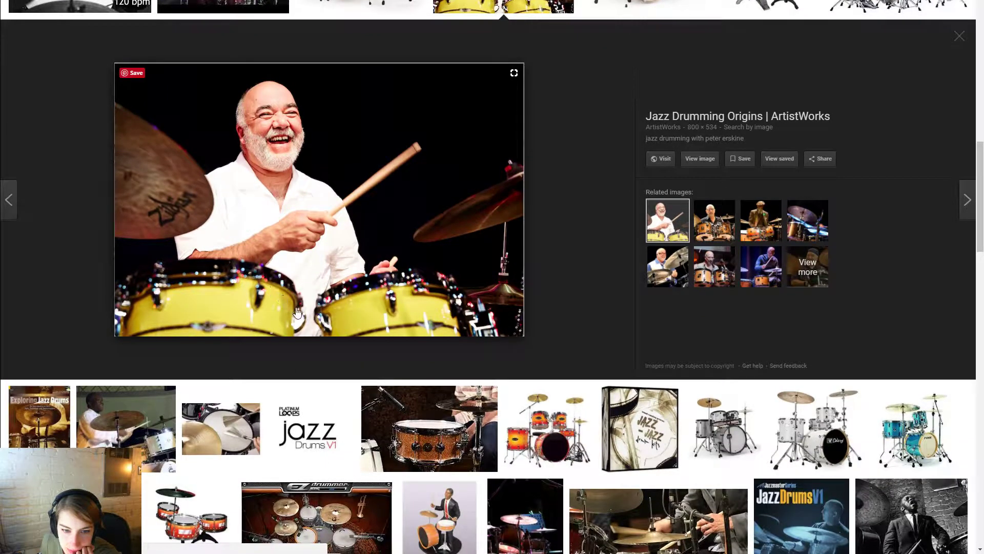
scroll(296, 311, down, 2)
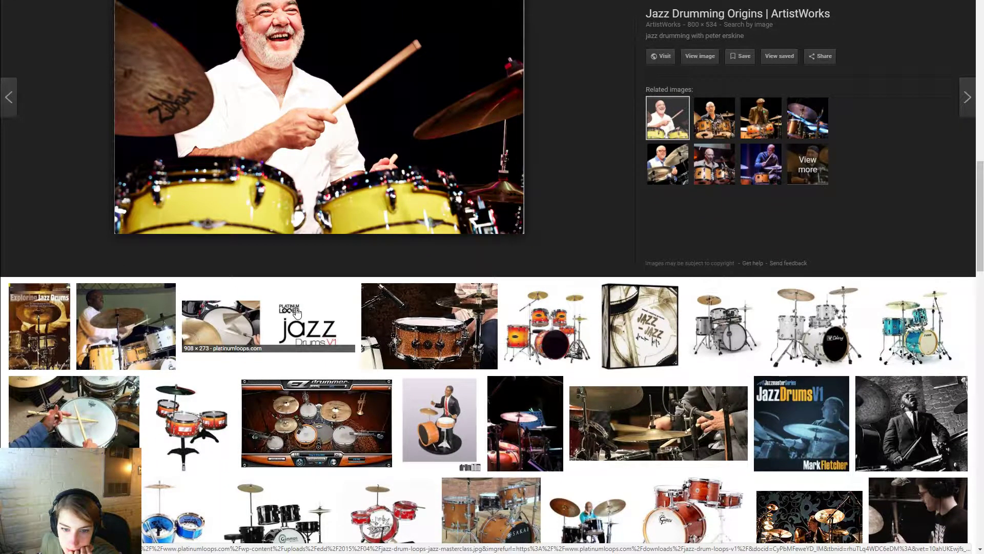
scroll(296, 312, down, 1)
click(545, 274)
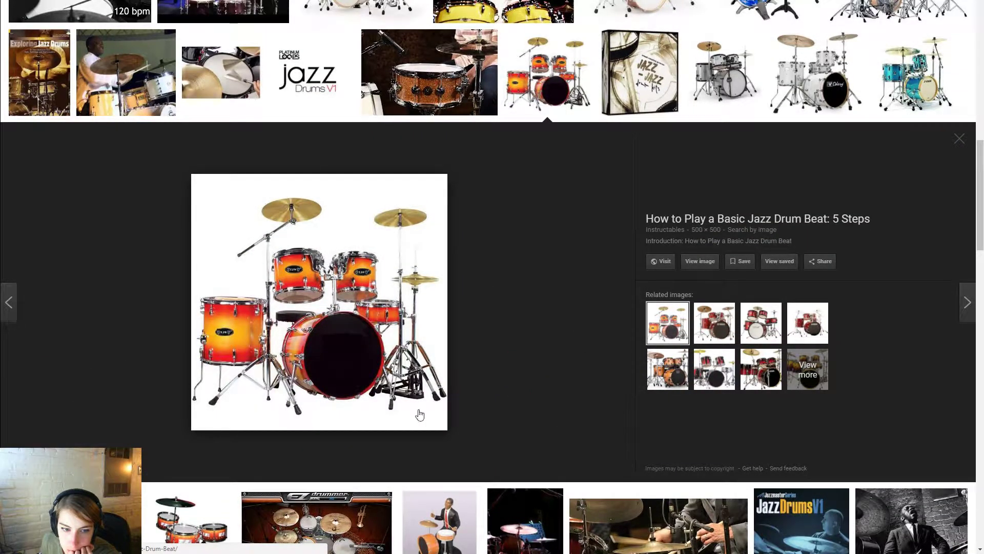
scroll(419, 414, down, 4)
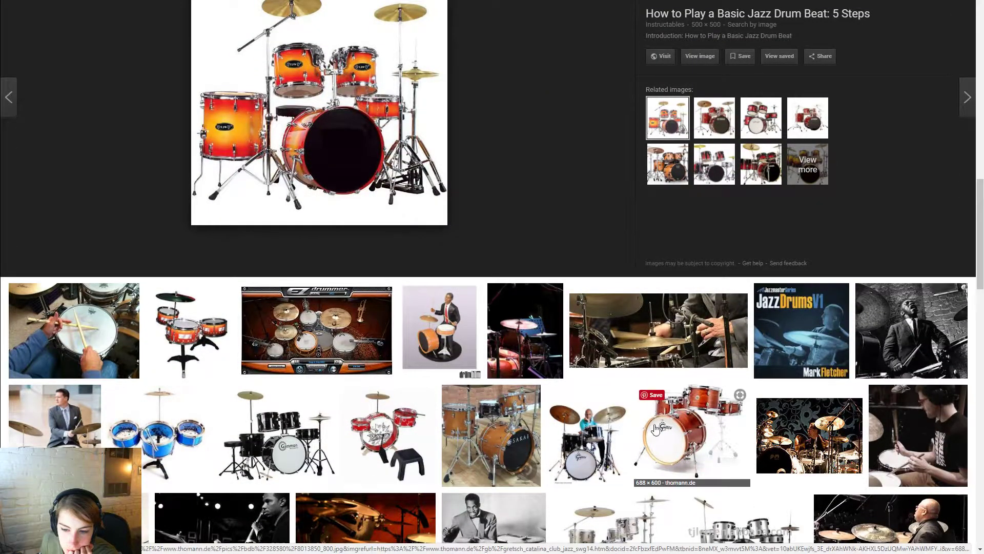
scroll(691, 444, down, 2)
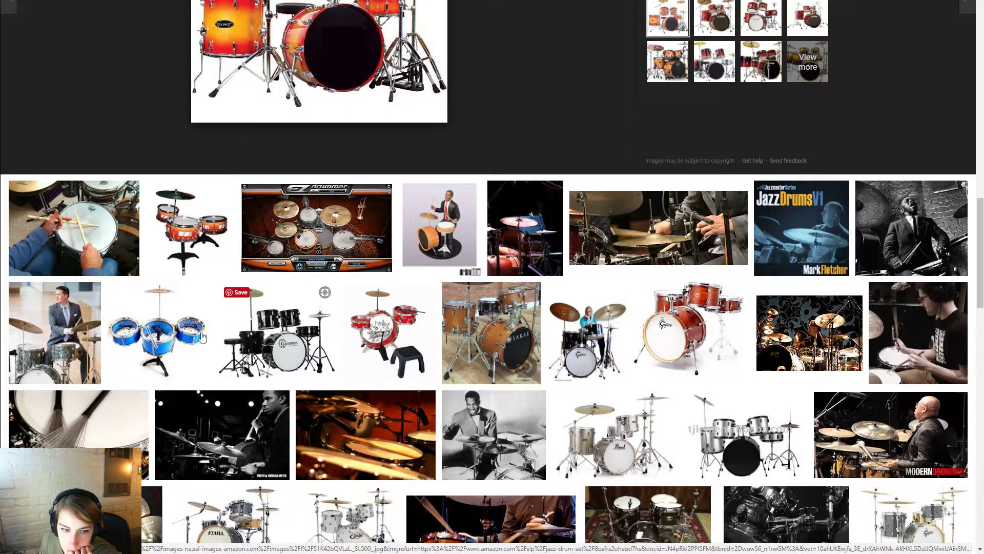
scroll(266, 359, down, 2)
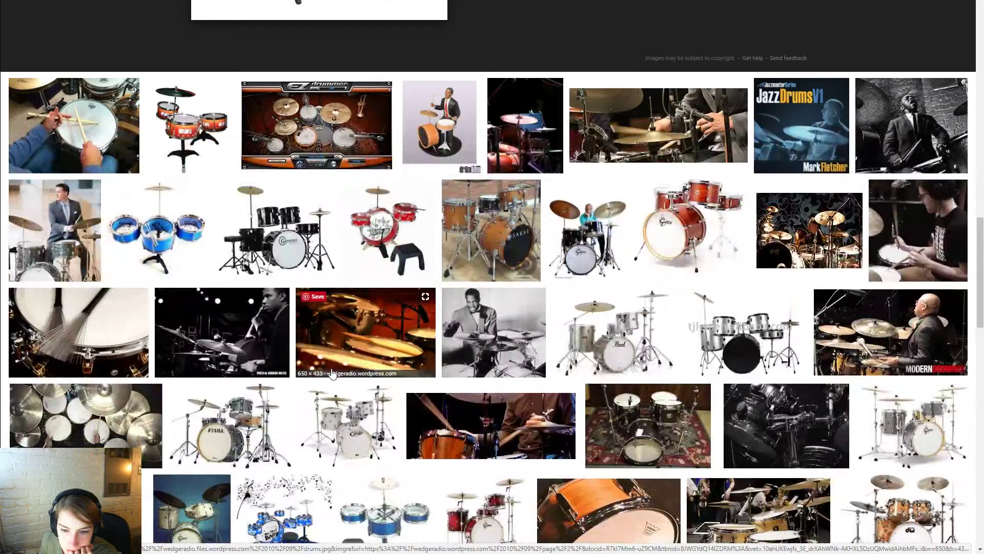
click(630, 507)
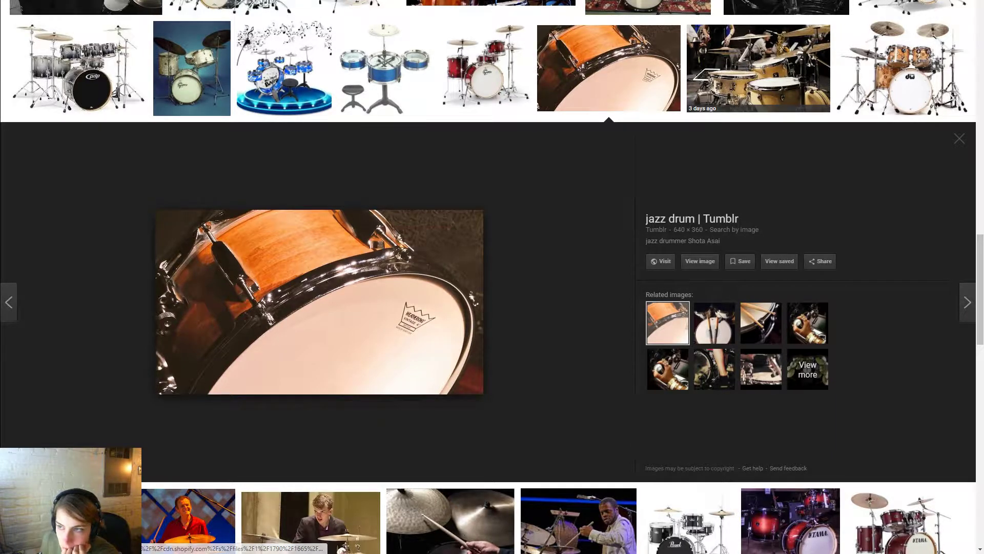
Switch to Maya and insert a horizontal edge loop around the cylinder just below its top edge
key(alt+Tab)
click(409, 215)
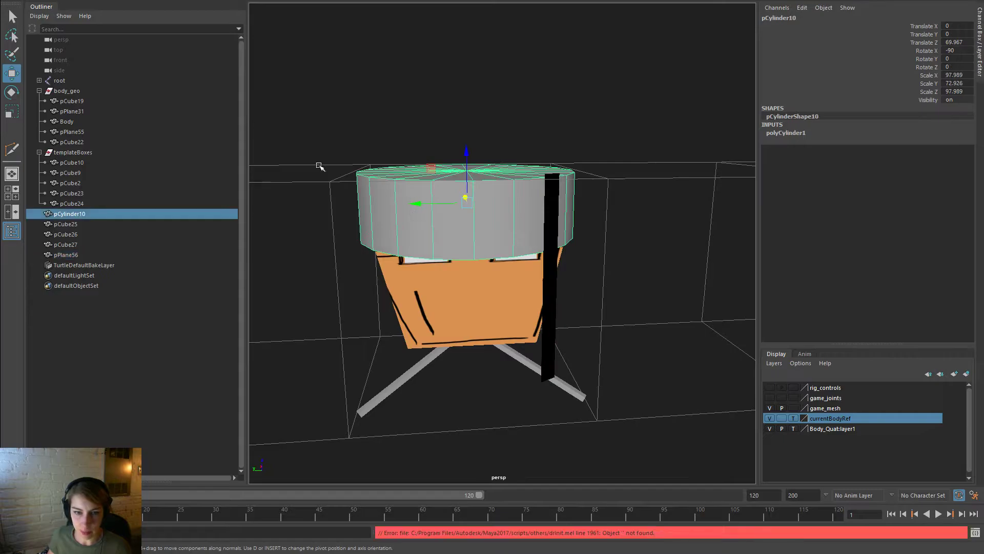
alt+right_drag(323, 169, 430, 155)
key(space)
drag(410, 208, 451, 282)
drag(469, 185, 564, 223)
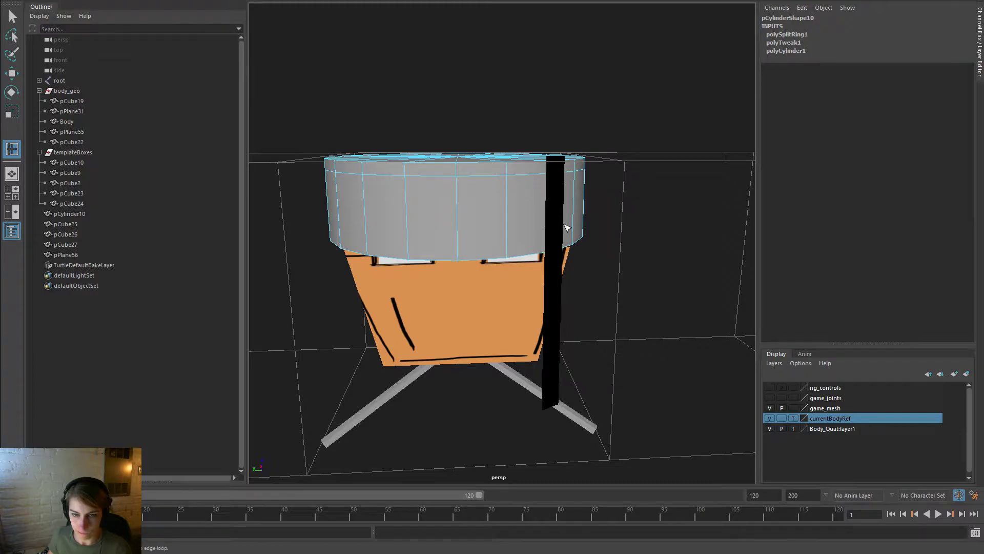
right_click(515, 177)
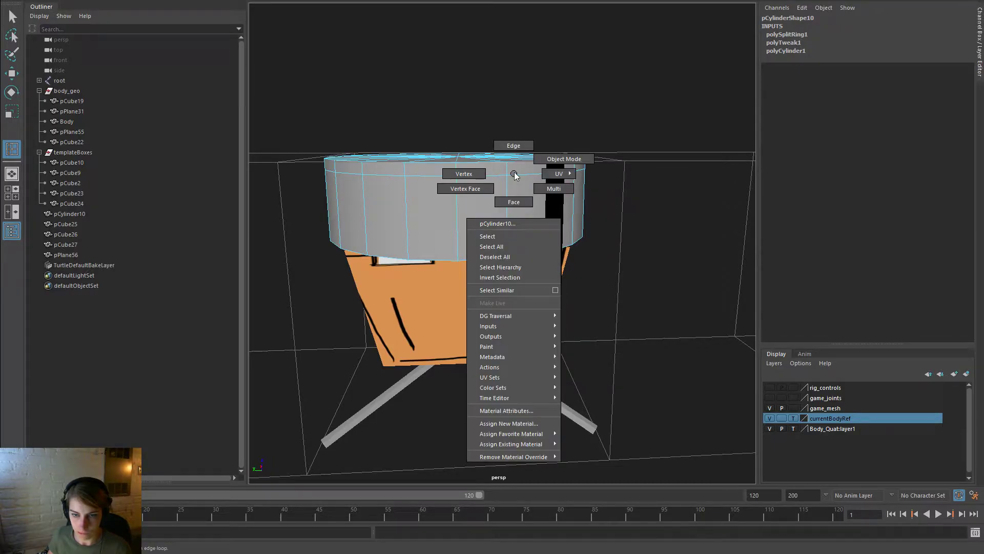
right_drag(499, 176, 500, 152)
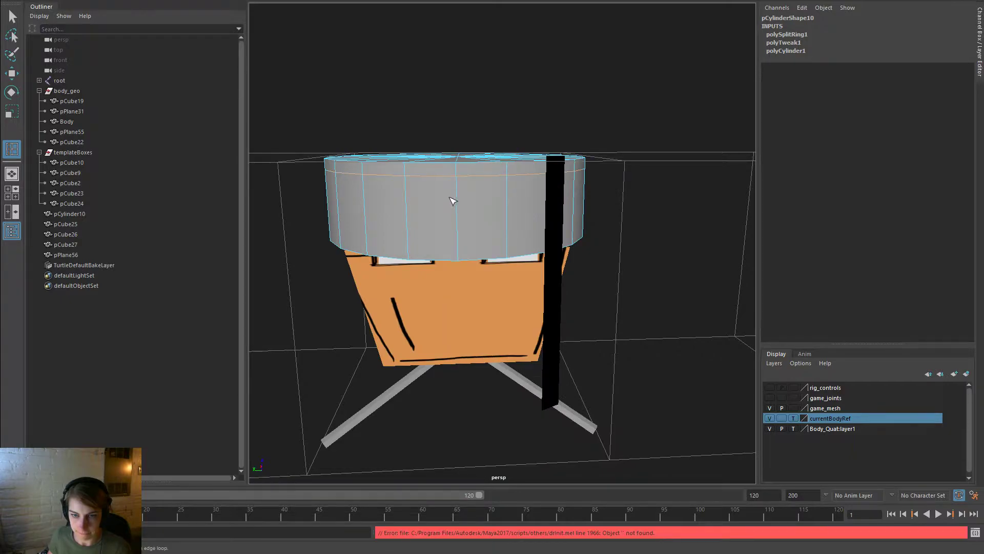
alt+drag(453, 200, 444, 212)
click(696, 183)
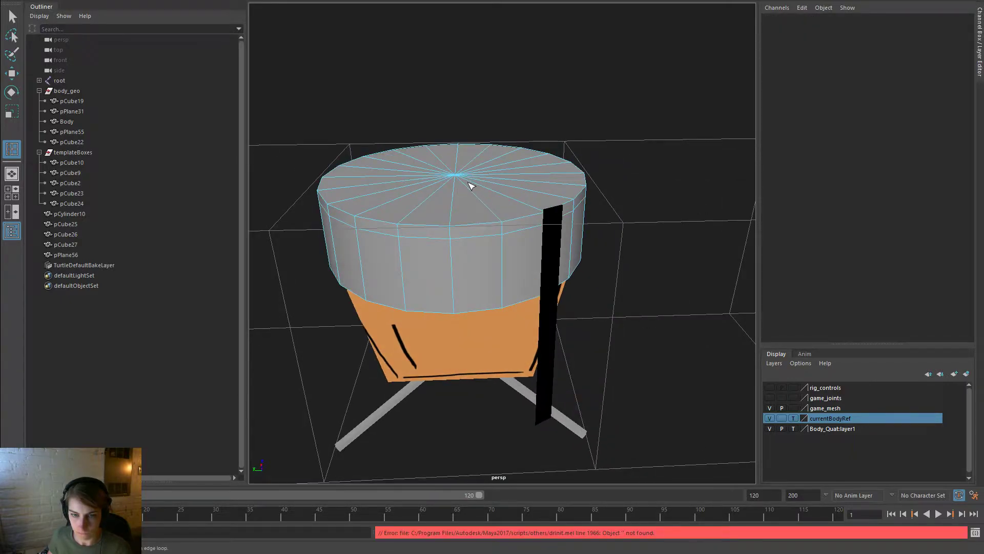
Select all the triangular faces of the cylinder's top cap, leaving its side faces and underside unselected
right_drag(471, 185, 476, 210)
key(w)
alt+drag(479, 202, 410, 232)
alt+drag(549, 268, 557, 203)
ctrl+drag(628, 166, 274, 58)
click(297, 70)
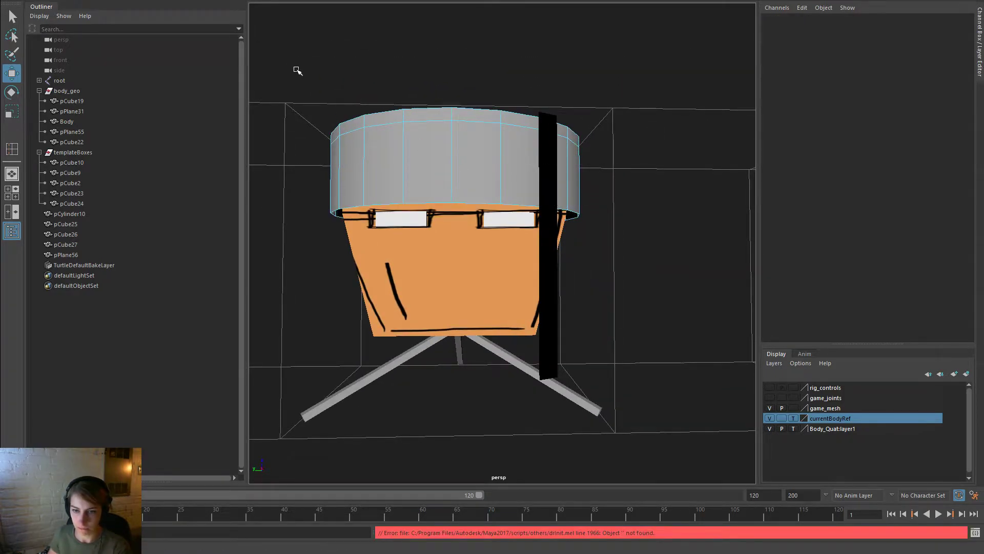
mouse_move(458, 156)
alt+mouse_down()
mouse_move(470, 112)
mouse_move(468, 173)
alt+mouse_up()
key(ctrl+z)
alt+drag(610, 285, 256, 179)
alt+drag(486, 246, 496, 298)
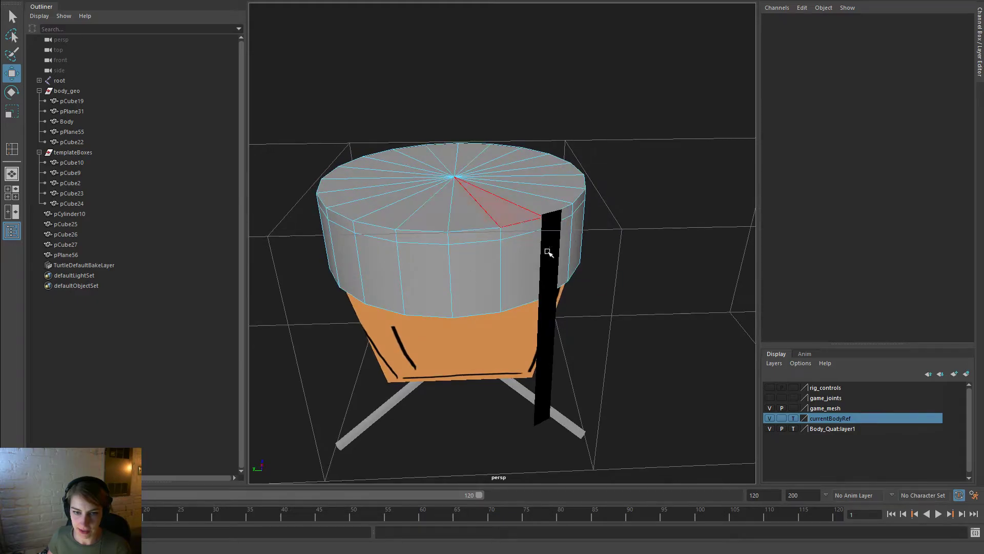
alt+drag(539, 246, 553, 241)
alt+drag(505, 181, 504, 214)
double_click(489, 180)
alt+drag(532, 292, 538, 268)
drag(687, 338, 242, 158)
alt+drag(450, 204, 443, 237)
Extrude the selected top cap faces and scale them slightly inward to form a narrow rim
scroll(347, 195, up, 2)
key(space)
click(354, 206)
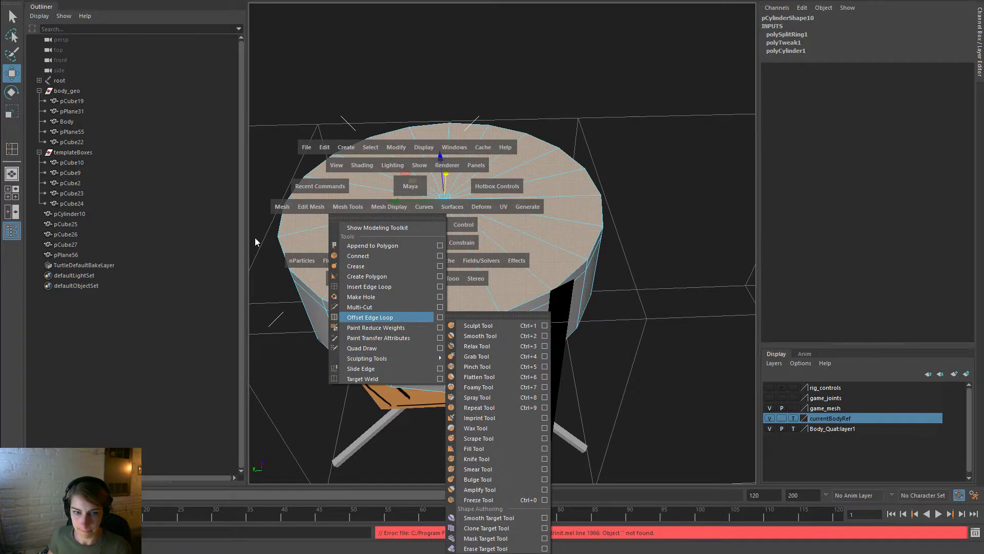
click(315, 207)
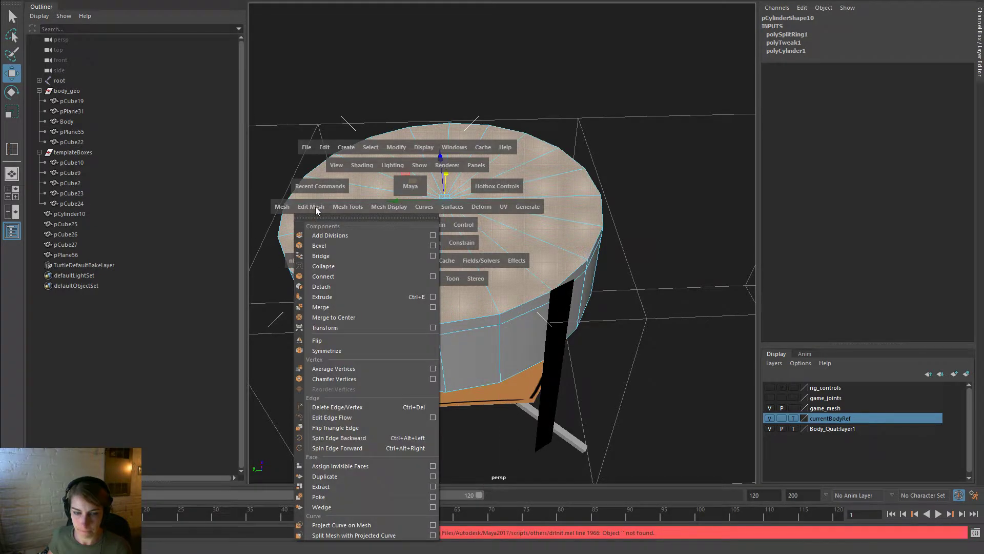
click(338, 297)
key(r)
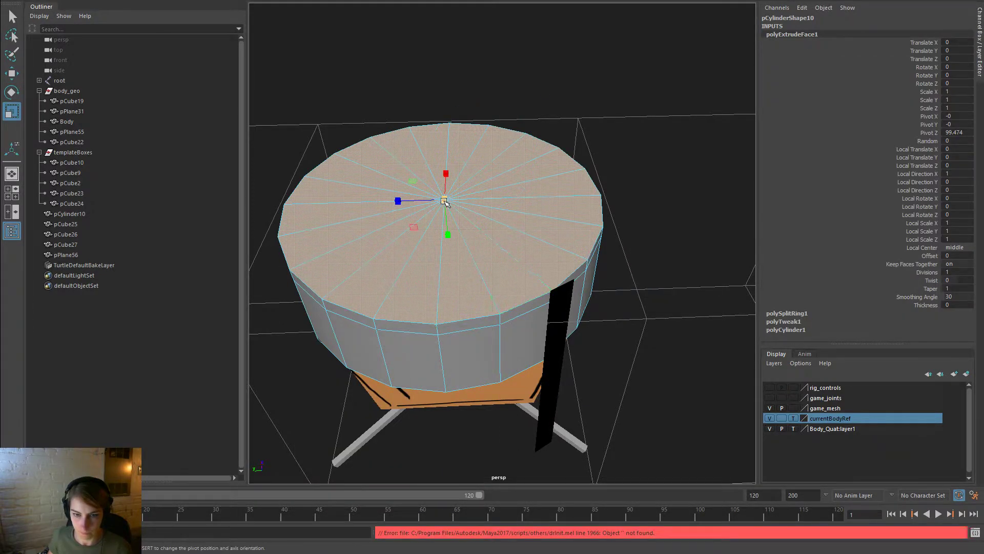
drag(445, 202, 428, 203)
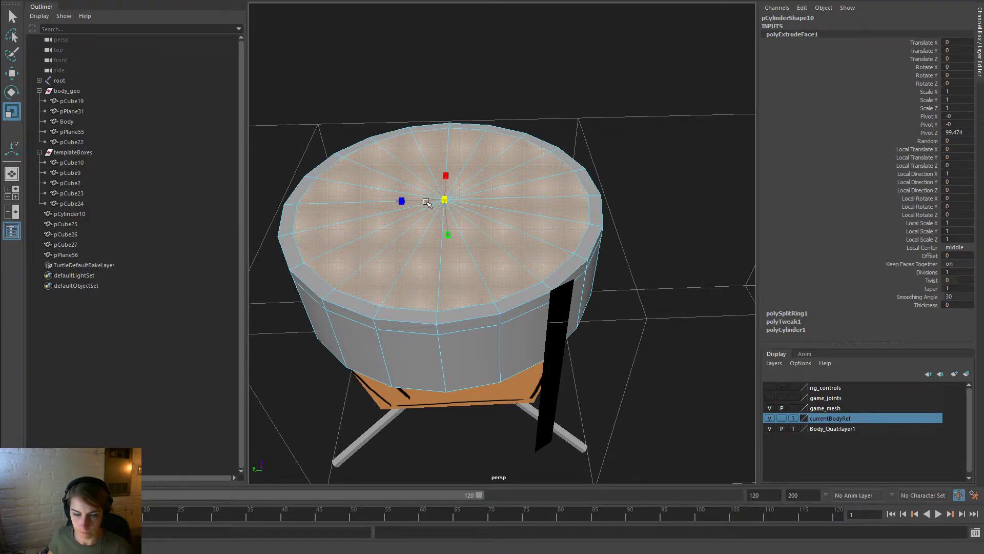
Extrude the inner top faces again, lower them slightly to recess the drumhead inside the rim, and return to object mode
key(ctrl+e)
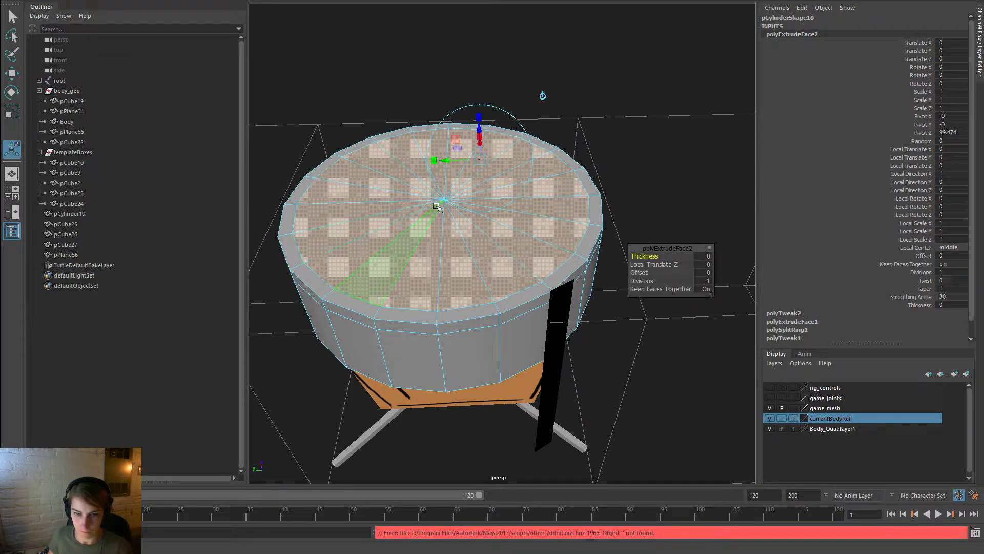
key(r)
key(w)
drag(442, 158, 444, 164)
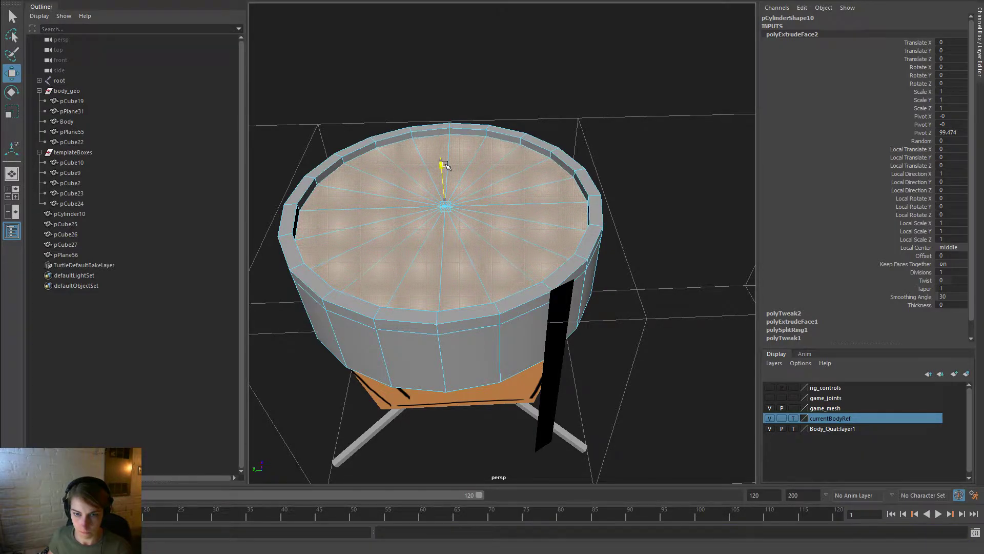
mouse_move(526, 162)
alt+mouse_down()
mouse_move(535, 136)
mouse_move(526, 151)
alt+mouse_up()
right_drag(510, 165, 582, 137)
click(601, 129)
mouse_move(638, 235)
alt+mouse_down()
mouse_move(534, 236)
mouse_move(598, 220)
mouse_move(631, 226)
alt+mouse_up()
click(521, 237)
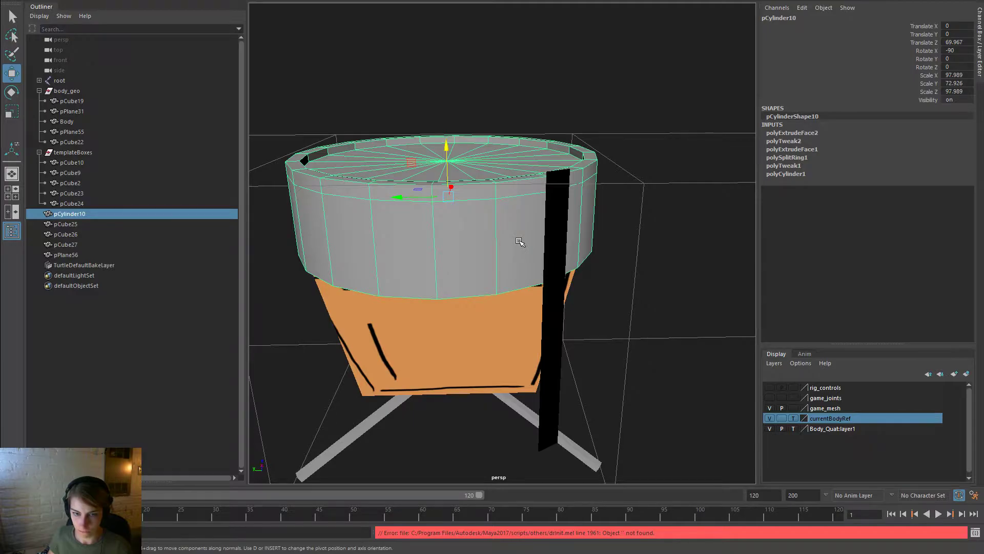
Extrude the cylinder's side faces below the upper edge loop and scale them slightly inward so the rim overhangs
alt+drag(519, 242, 531, 223)
right_drag(525, 189, 525, 216)
alt+drag(523, 201, 546, 198)
drag(646, 307, 267, 166)
alt+drag(430, 199, 379, 198)
key(space)
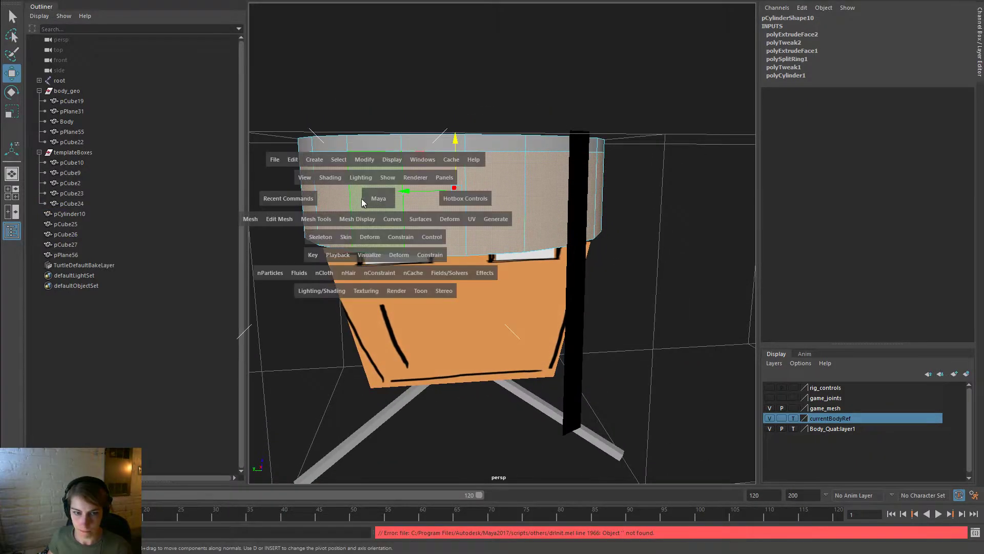
click(316, 217)
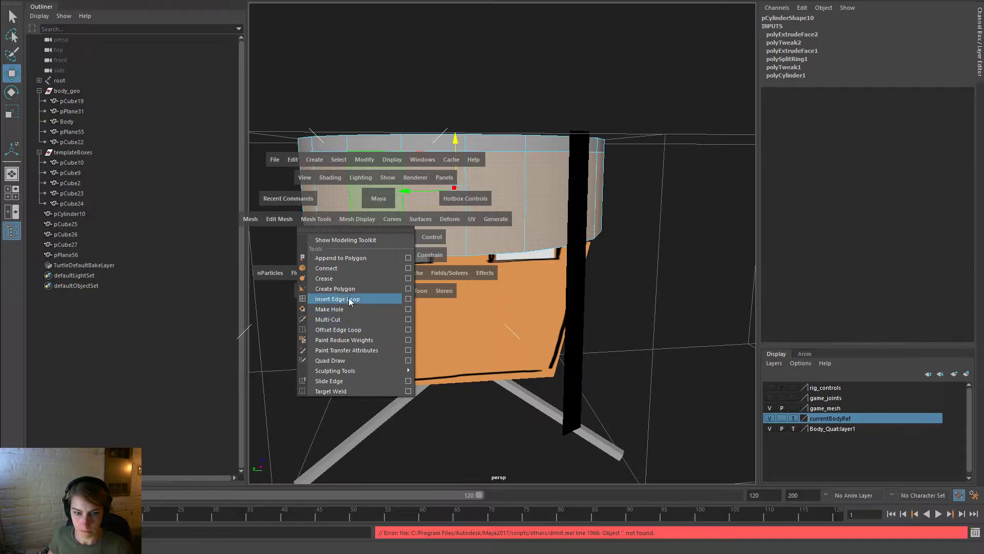
click(278, 229)
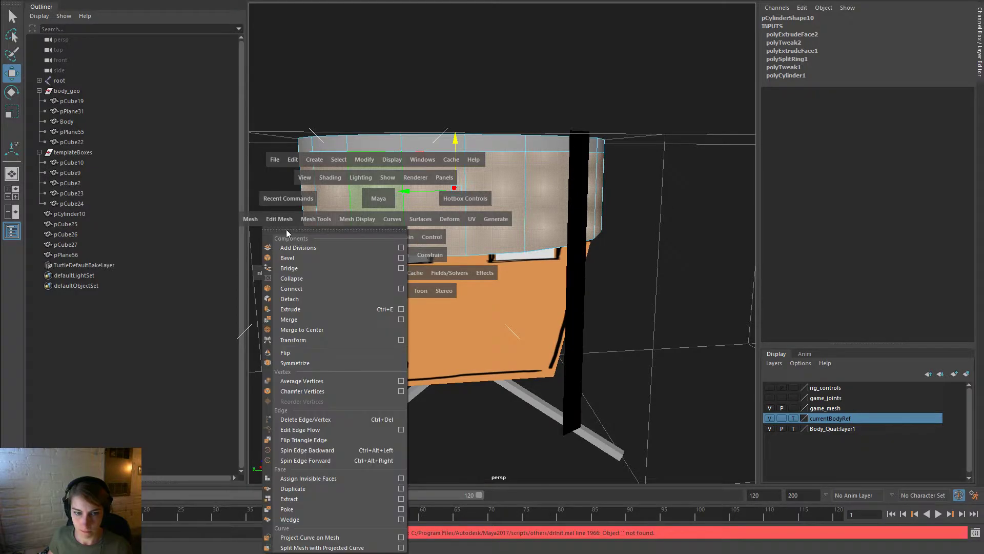
click(313, 306)
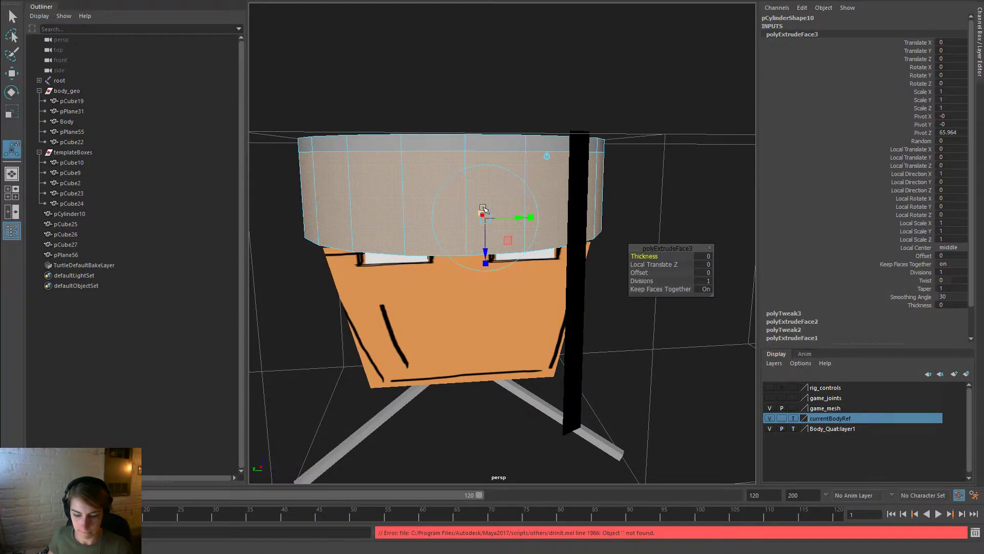
key(r)
alt+drag(458, 198, 483, 146)
key(w)
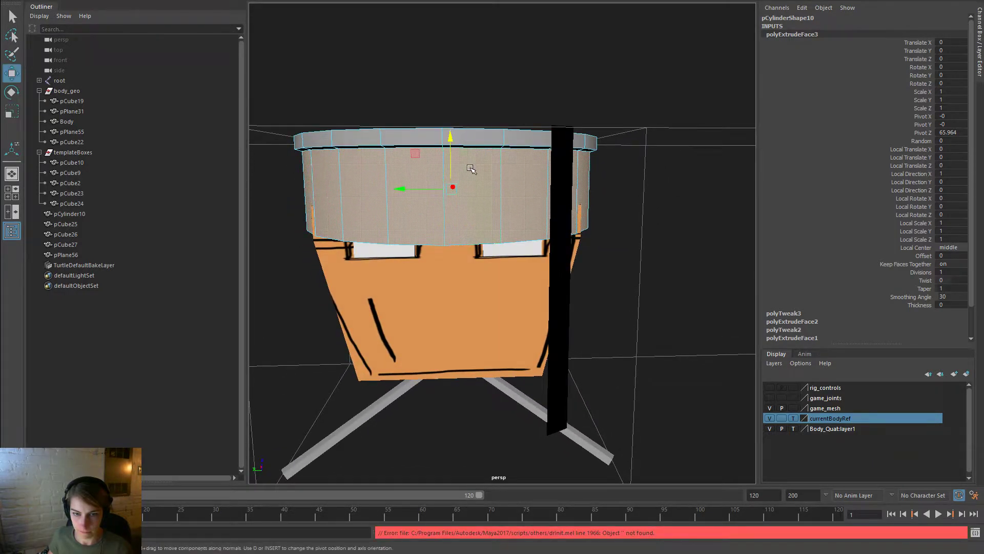
Return to object mode and scale the whole drum cylinder up very slightly and uniformly
alt+drag(595, 185, 560, 156)
right_drag(560, 156, 604, 134)
click(600, 195)
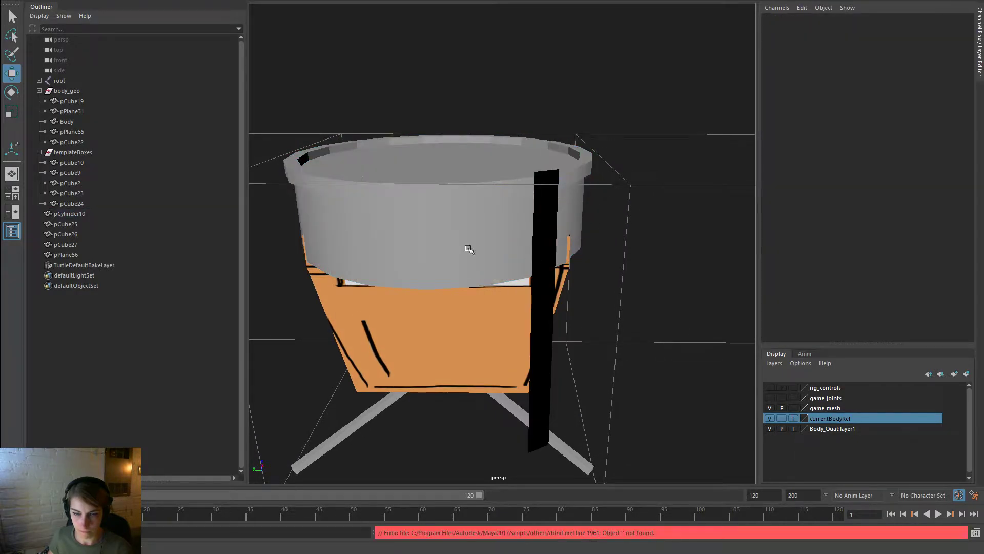
click(451, 246)
key(r)
drag(446, 197, 448, 199)
Soften all edges of the drum cylinder in object mode
right_drag(567, 156, 569, 130)
alt+drag(587, 162, 590, 183)
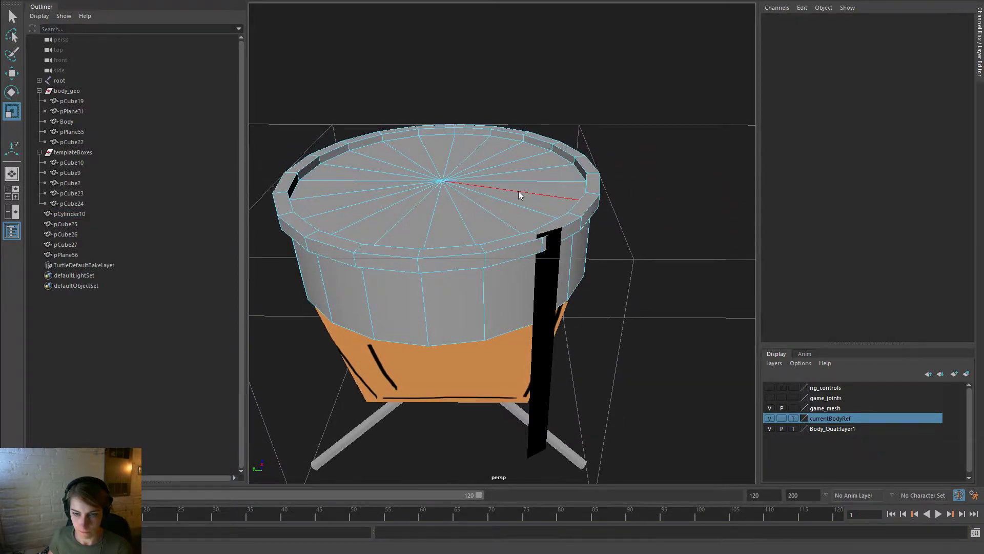
key(F8)
key(space)
click(393, 186)
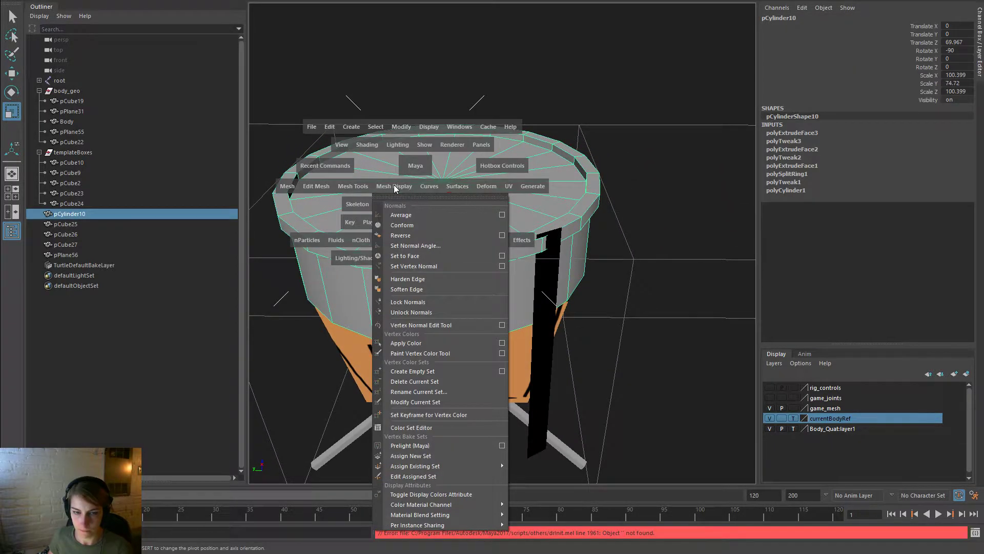
click(425, 289)
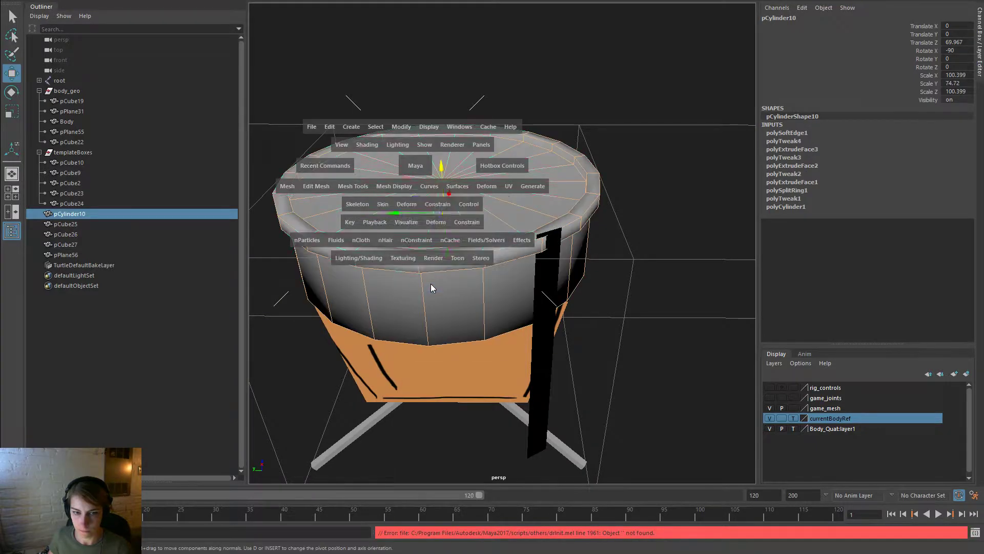
Select the drum's rim and bottom edge loops, harden those edges, and return to object mode
key(w)
double_click(344, 241)
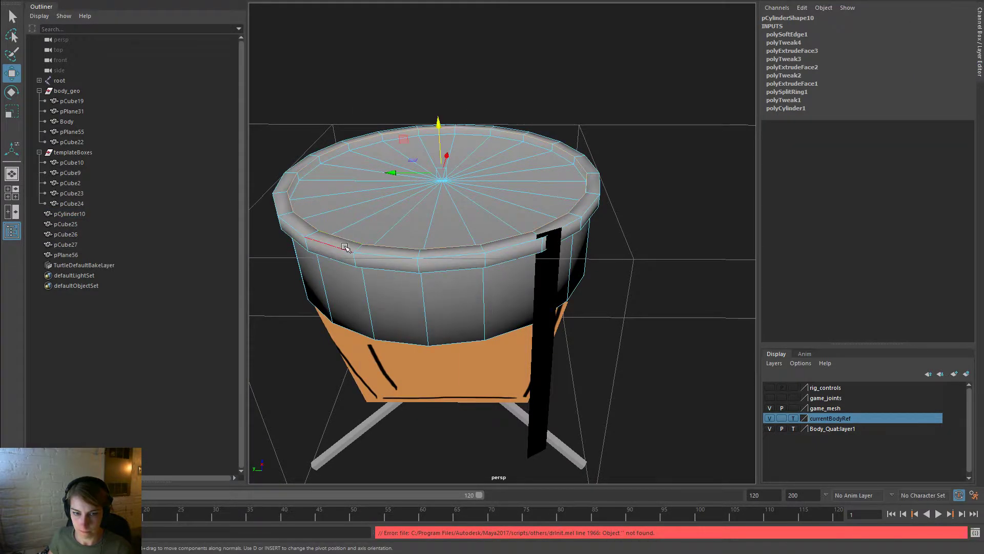
alt+drag(419, 241, 449, 151)
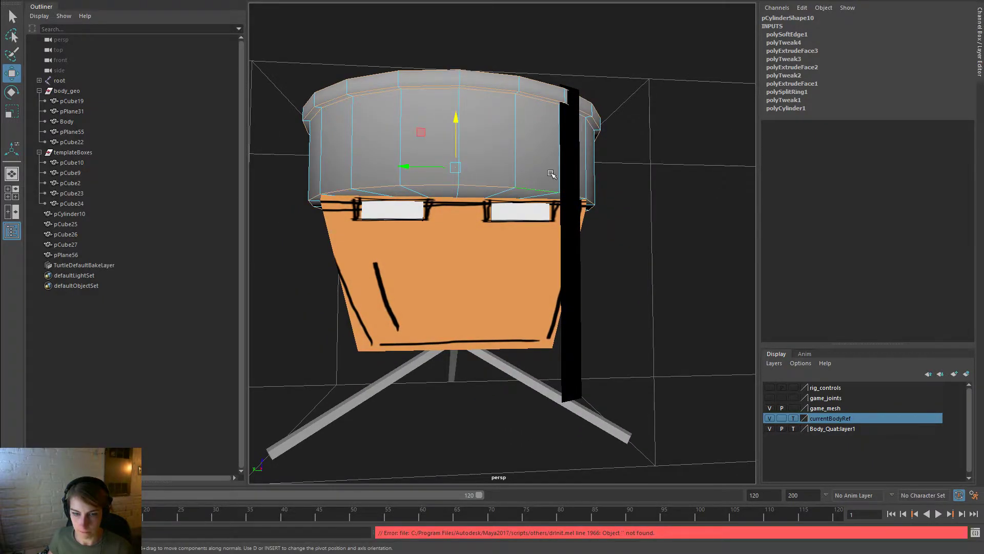
alt+drag(551, 174, 451, 154)
key(space)
click(430, 164)
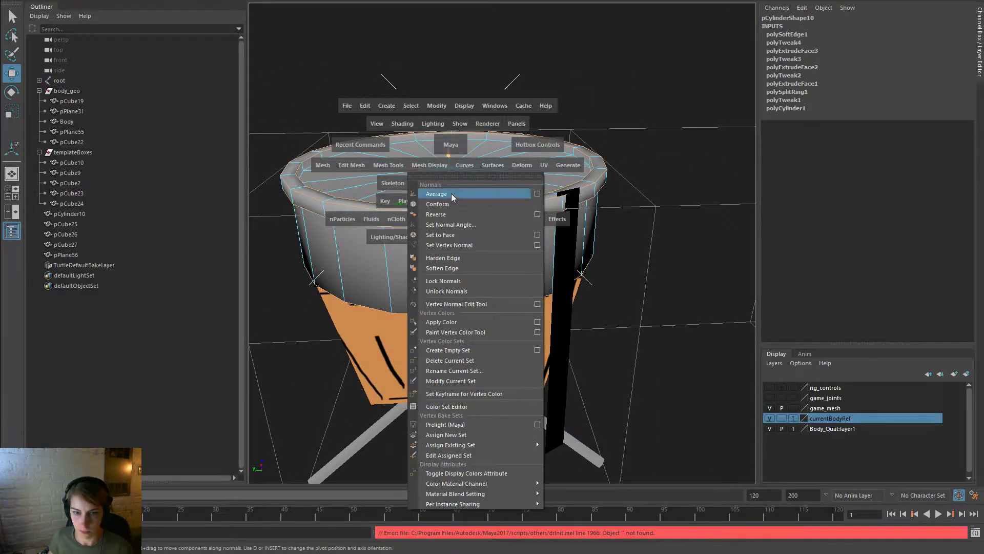
click(462, 268)
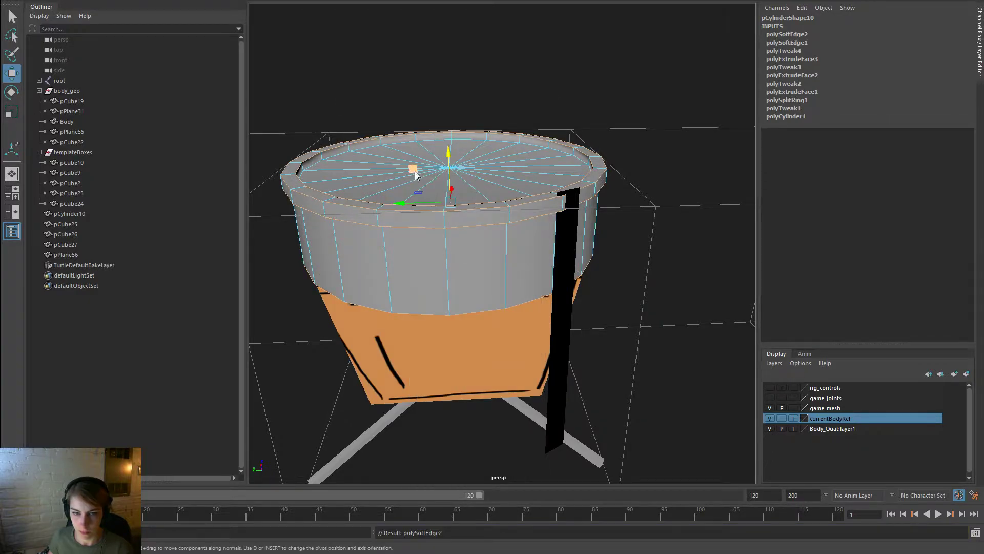
right_drag(415, 171, 518, 119)
click(518, 119)
alt+drag(633, 187, 633, 238)
alt+right_drag(634, 238, 593, 221)
alt+drag(594, 222, 476, 186)
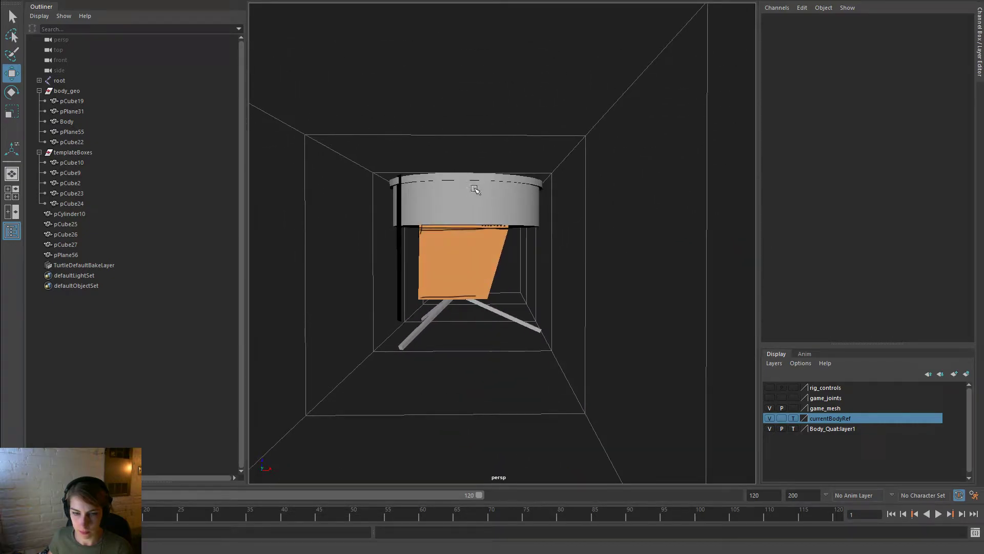
click(479, 240)
right_drag(433, 252, 363, 259)
drag(393, 272, 533, 330)
drag(495, 290, 685, 305)
right_drag(483, 245, 516, 229)
click(632, 238)
Select the narrow black plane in front of the orange body and activate the Rotate tool
alt+drag(630, 269, 588, 299)
click(554, 302)
key(e)
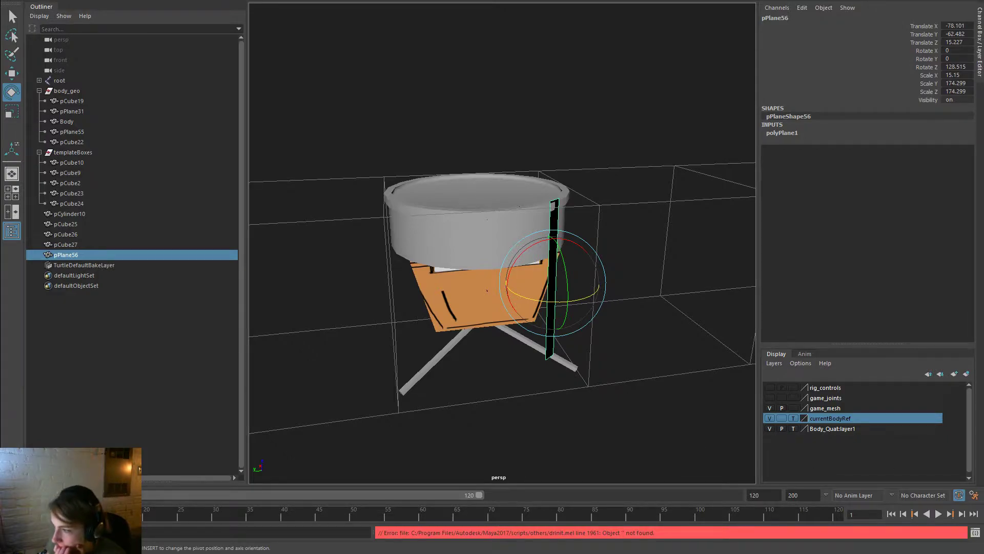
Switch to the browser, look through the jazz drum image results and examine the stacked black Natal drum shells
key(alt+Tab)
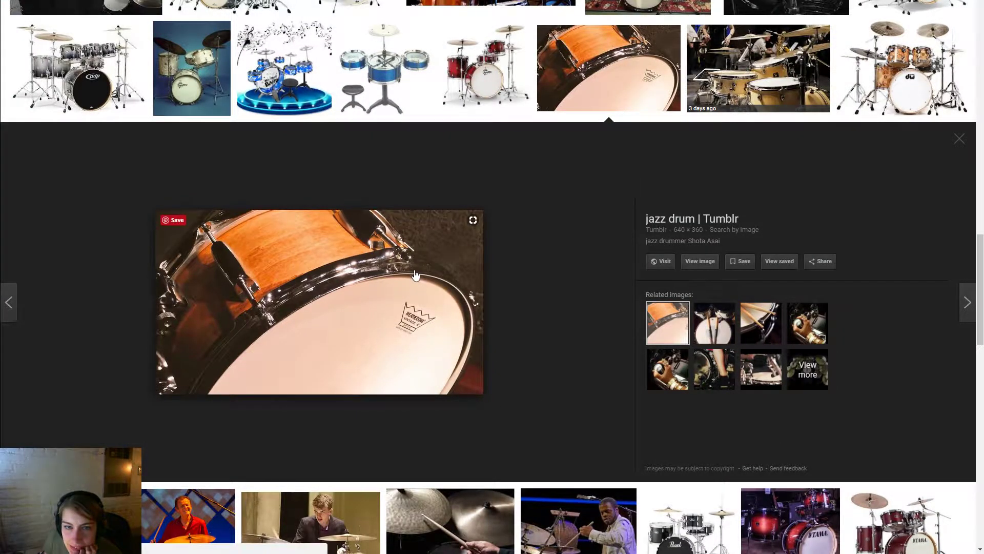
scroll(406, 369, up, 1)
scroll(405, 374, up, 2)
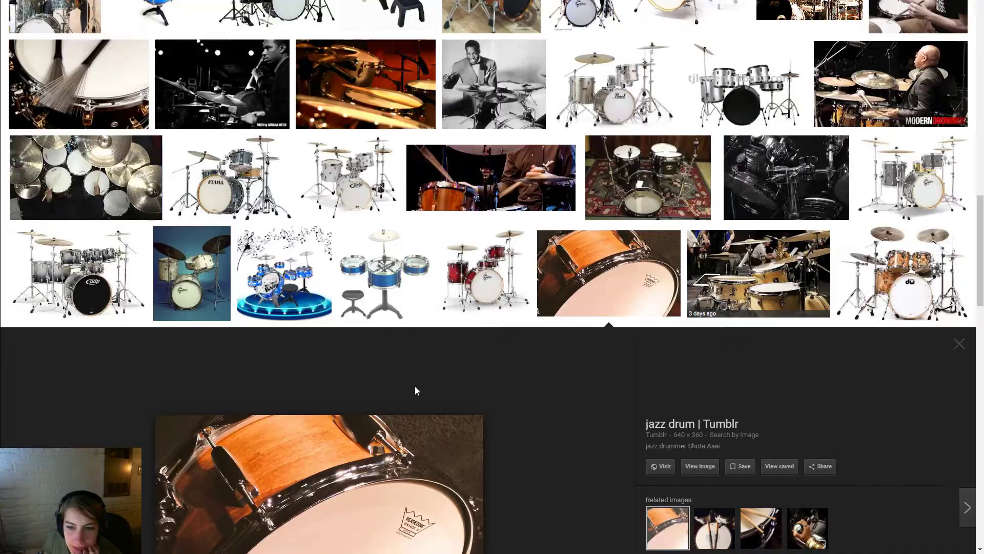
scroll(414, 386, down, 3)
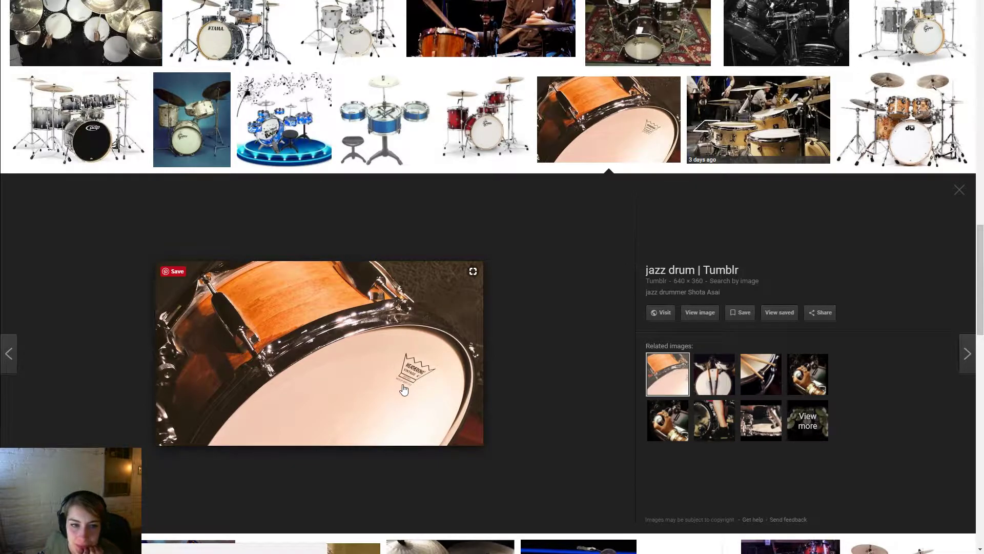
scroll(342, 490, down, 6)
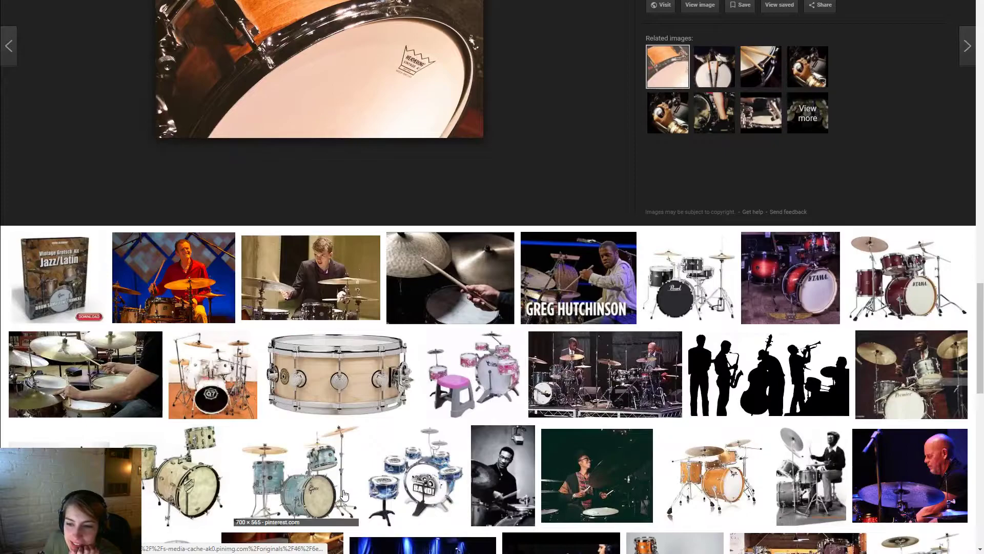
scroll(164, 439, down, 6)
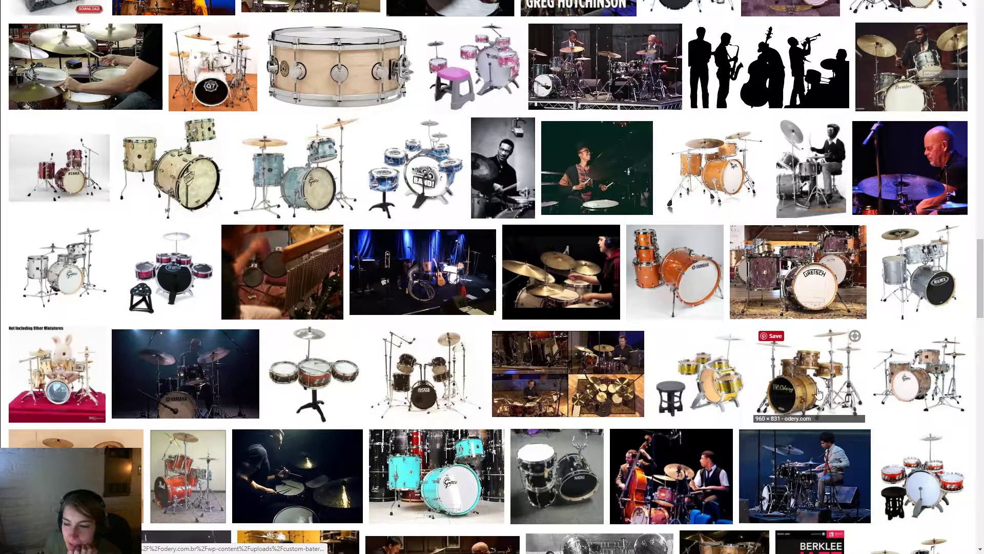
scroll(841, 438, down, 2)
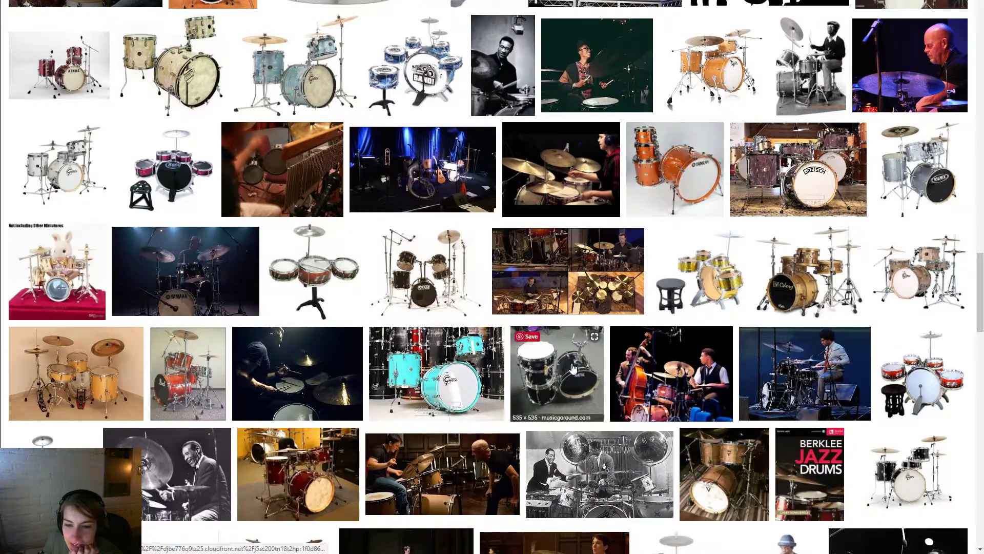
click(573, 368)
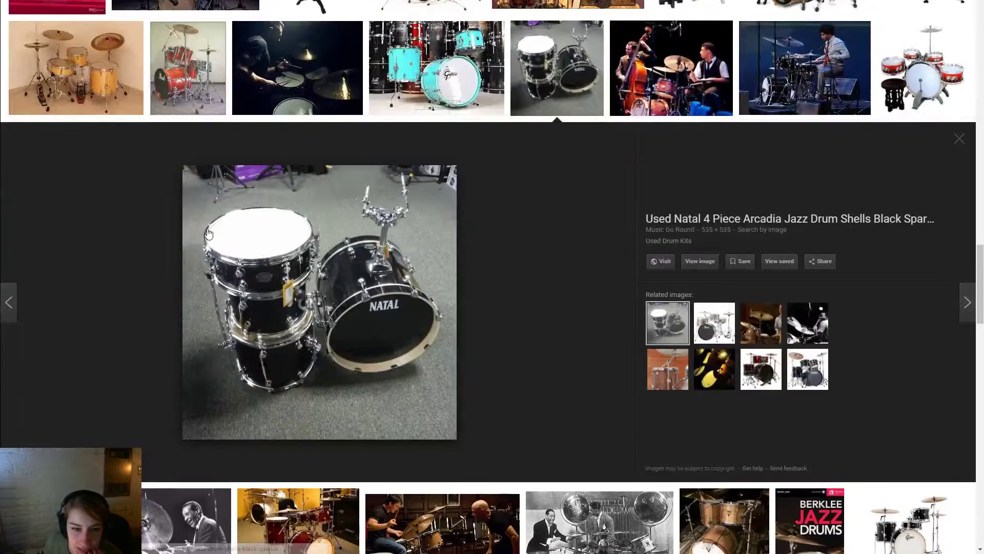
scroll(246, 293, down, 4)
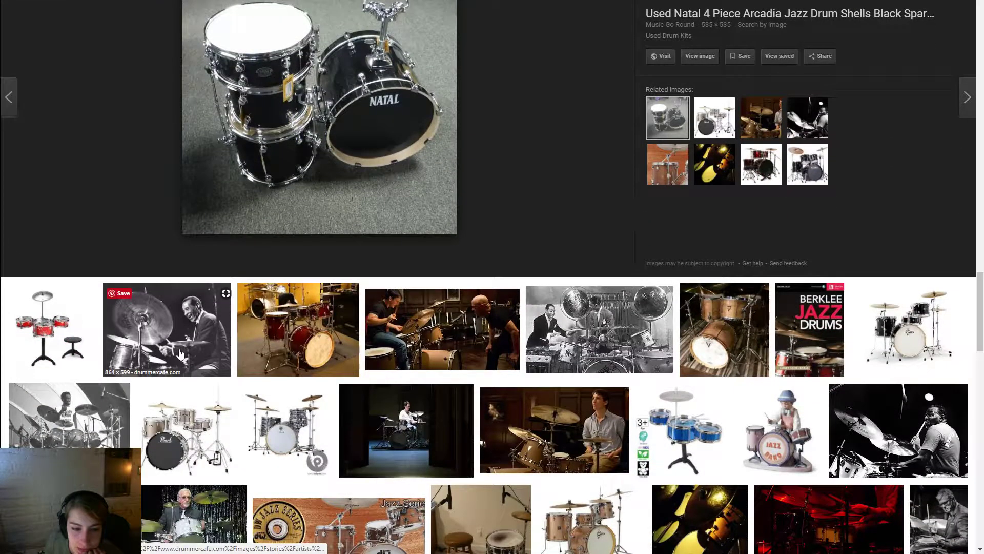
Examine the 'Whiplash' drummer photo and the white drum kit marked RC for drum construction details
scroll(209, 479, up, 9)
scroll(212, 484, down, 4)
scroll(211, 484, down, 8)
click(544, 338)
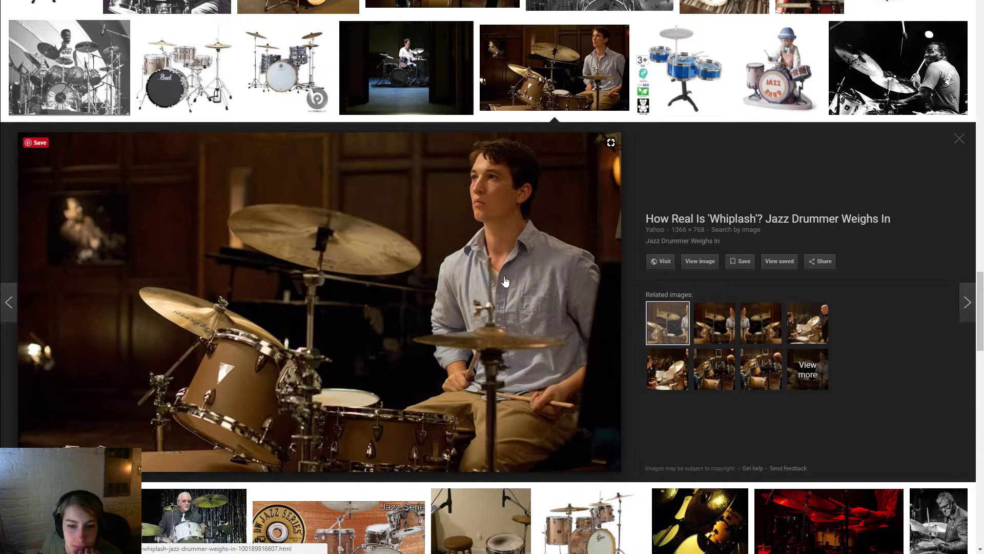
scroll(509, 223, down, 6)
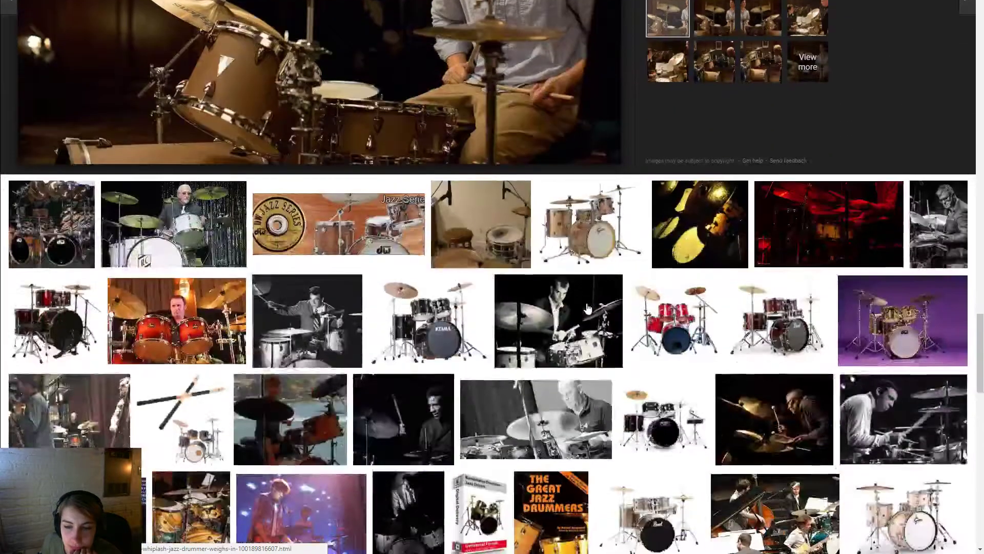
click(162, 220)
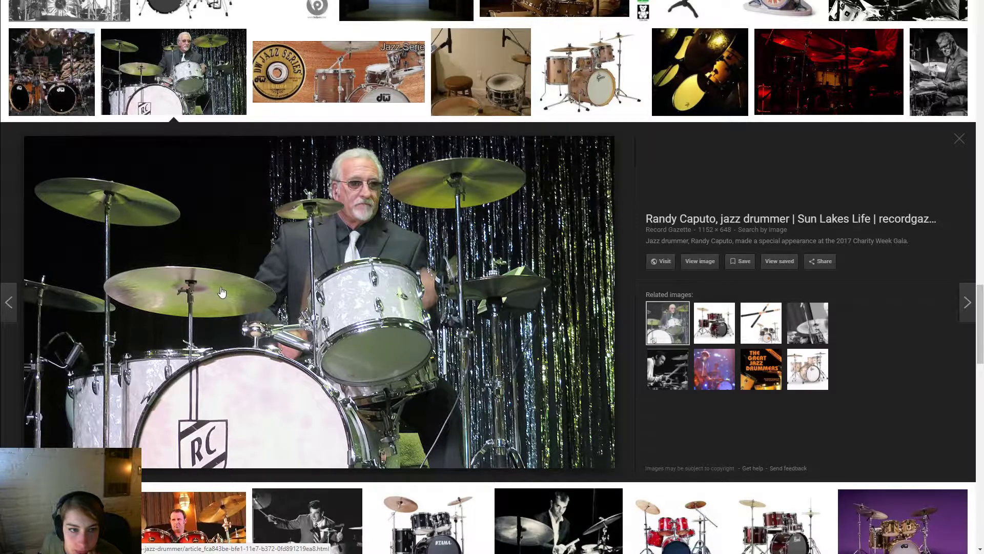
scroll(221, 292, down, 6)
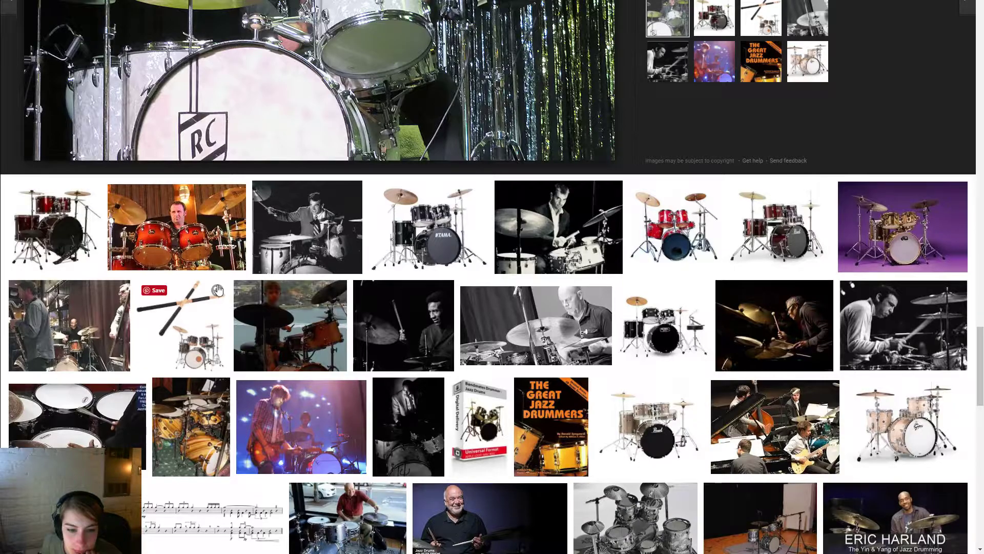
scroll(218, 290, down, 2)
scroll(219, 289, down, 3)
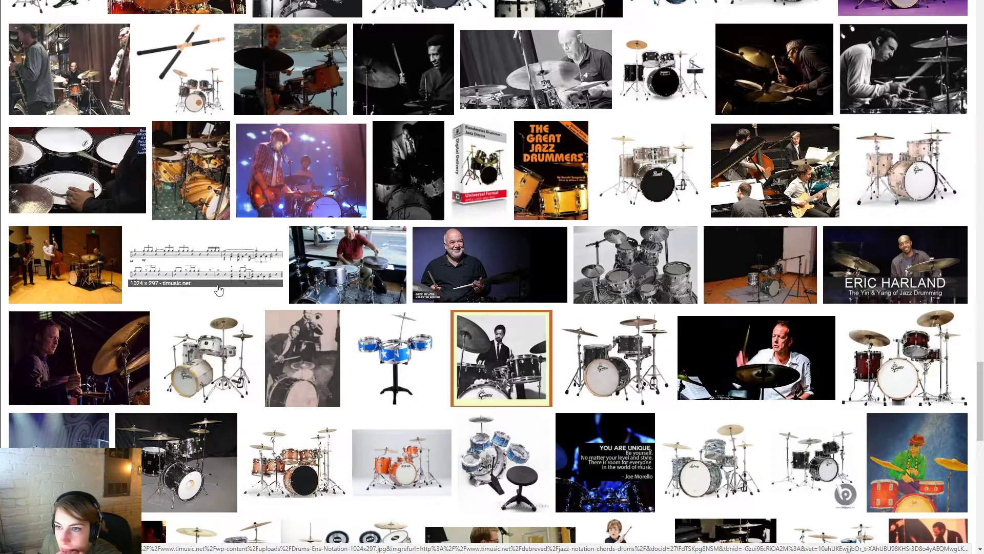
Return to the first image results and examine the Pearl Roadshow kit, the labelled JAZZOR drum diagram and the Vienna Jazz Drums image
scroll(218, 290, up, 6)
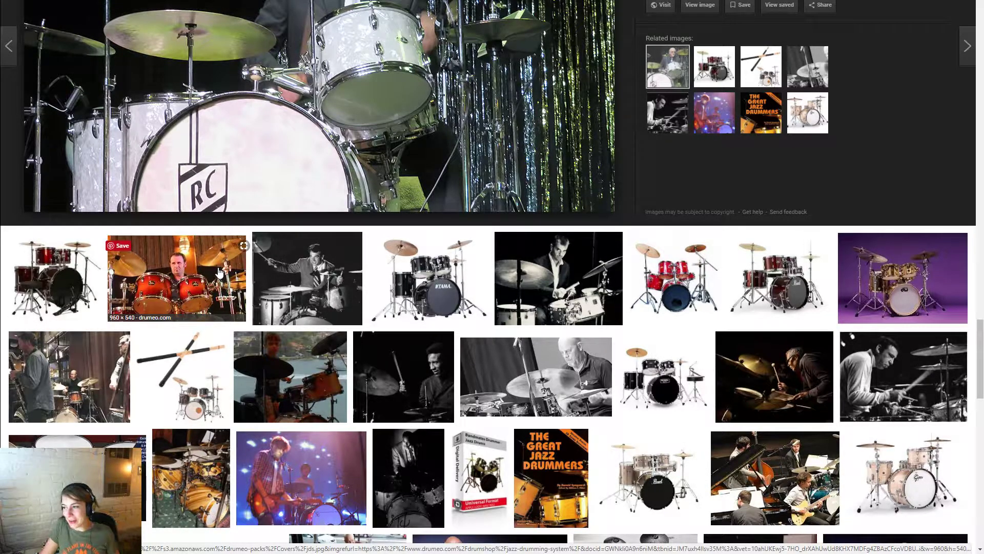
scroll(233, 273, up, 10)
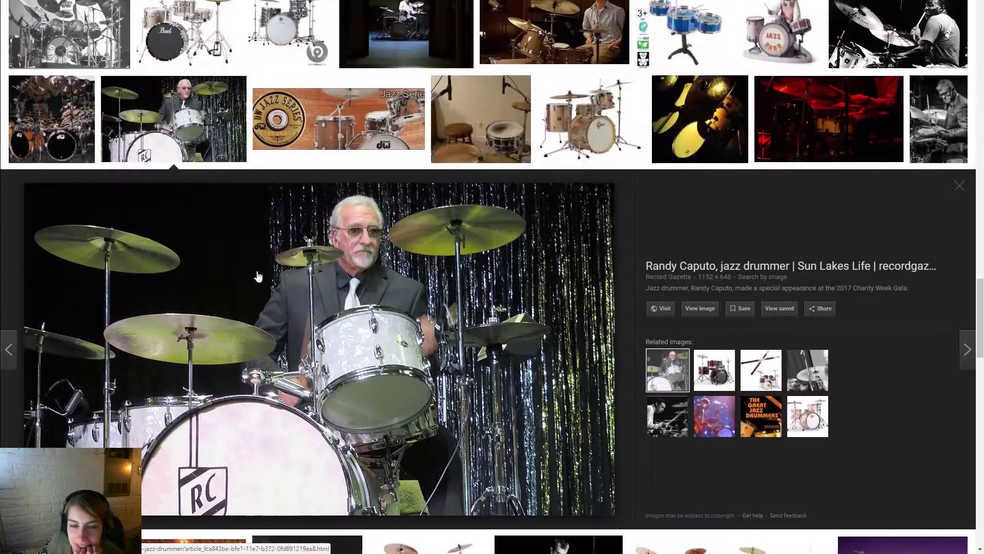
scroll(259, 276, up, 12)
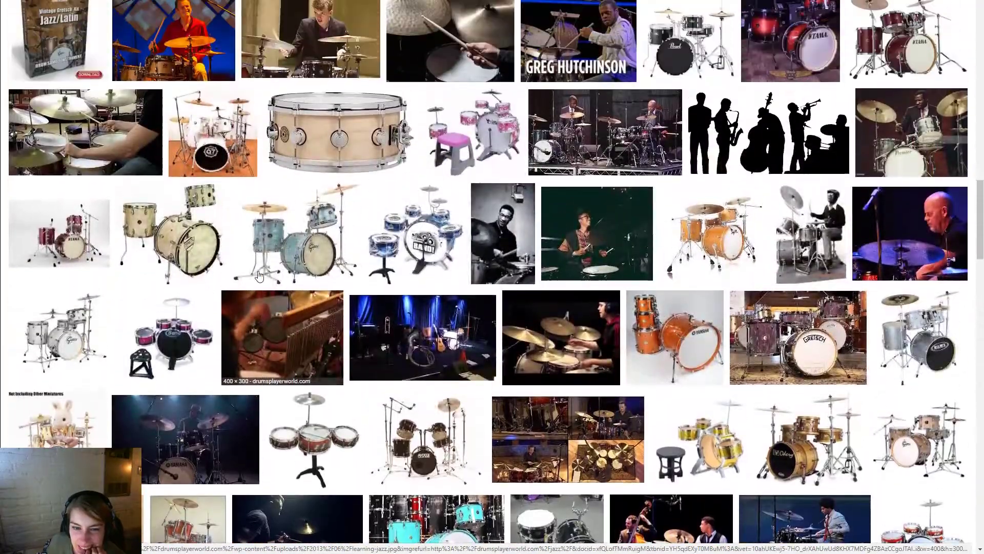
scroll(259, 277, up, 6)
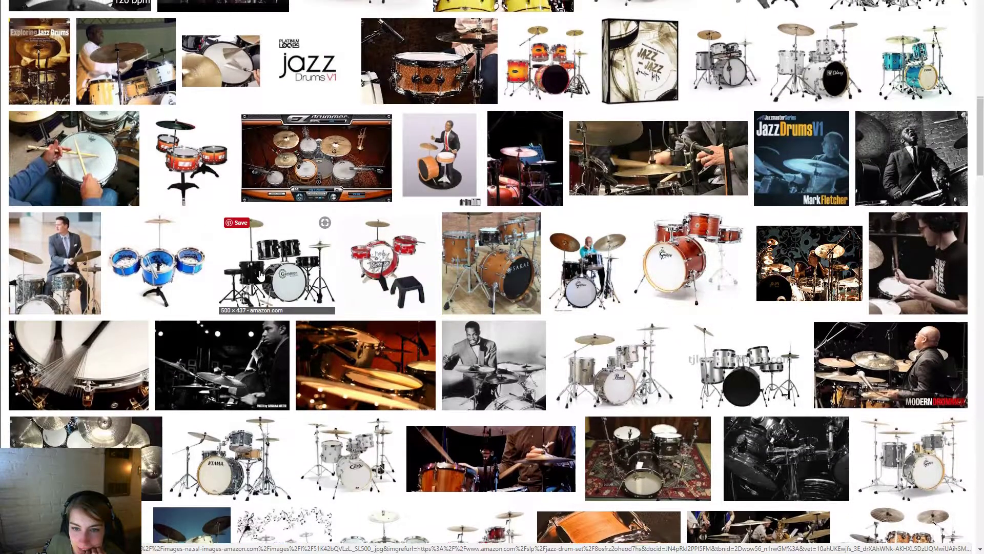
scroll(261, 276, up, 12)
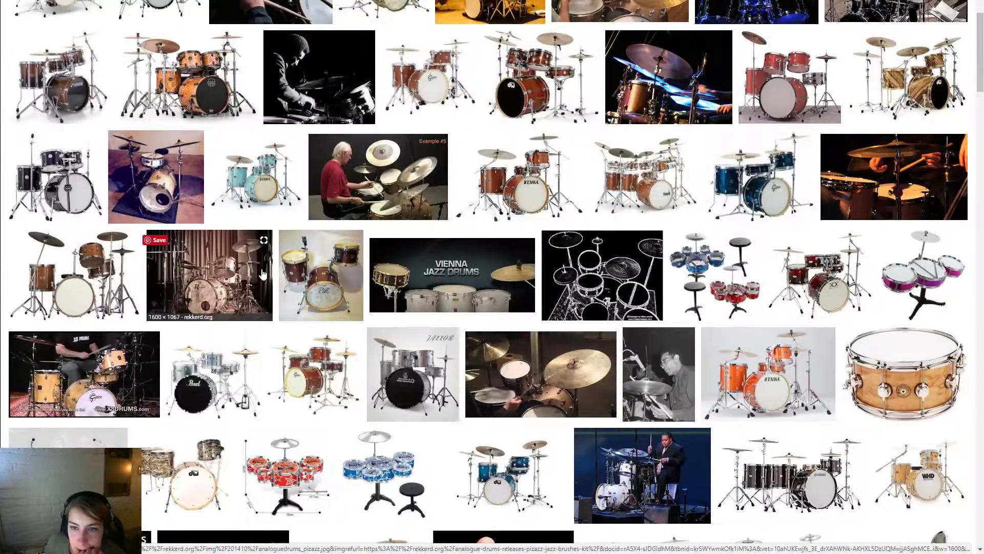
scroll(262, 274, up, 5)
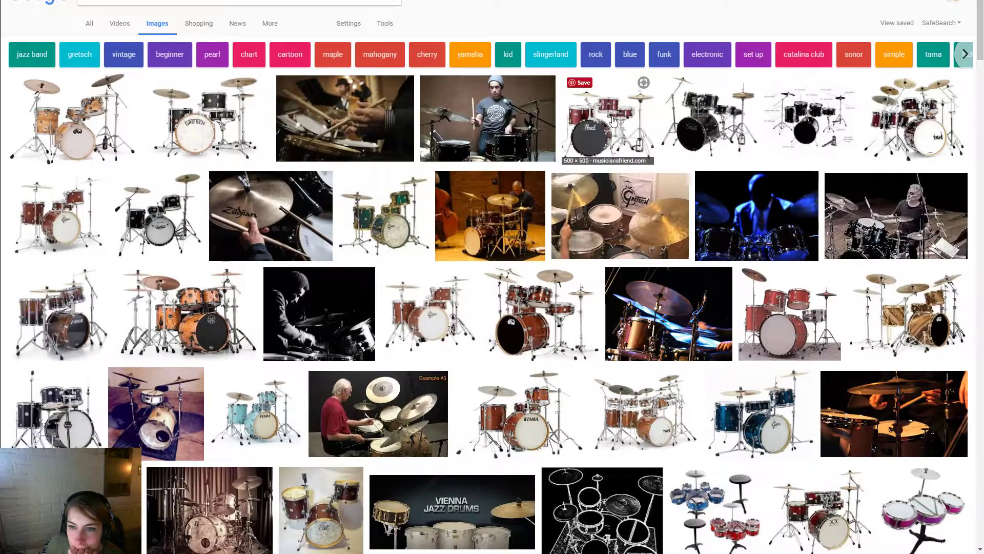
click(613, 120)
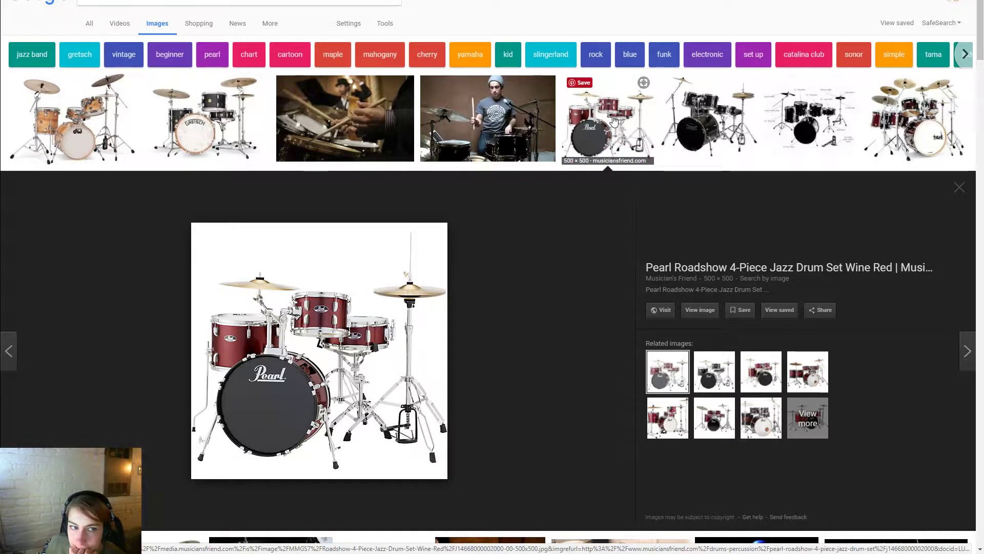
click(826, 121)
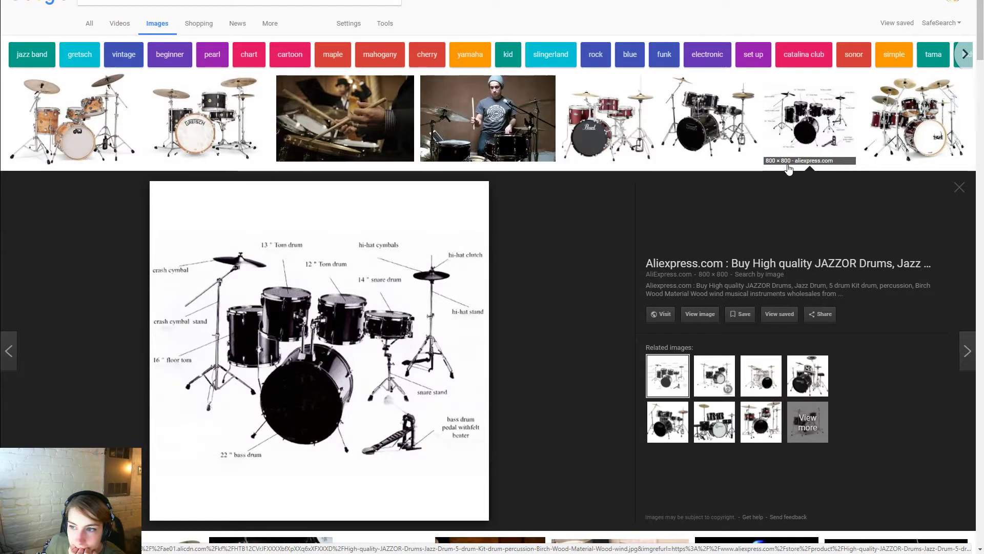
scroll(785, 168, down, 5)
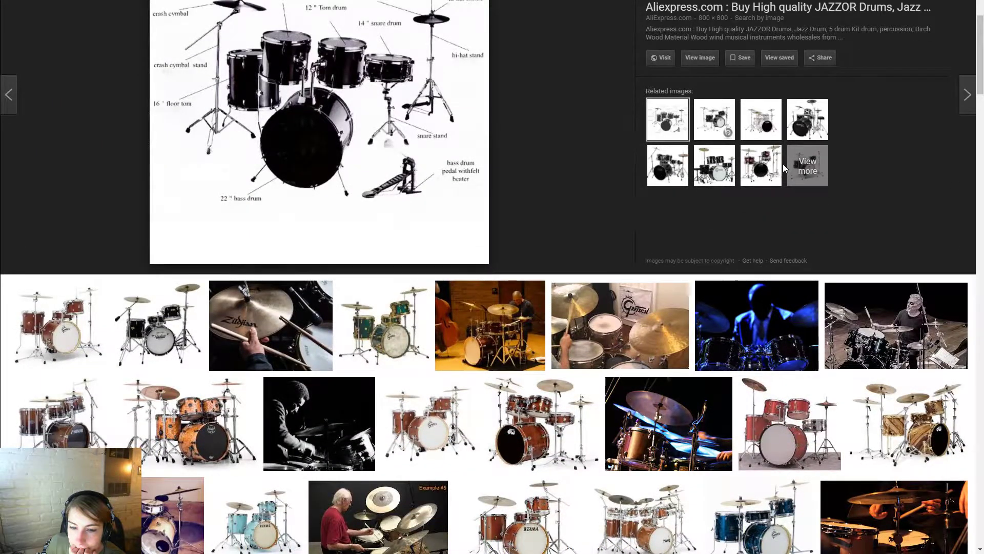
scroll(783, 168, down, 3)
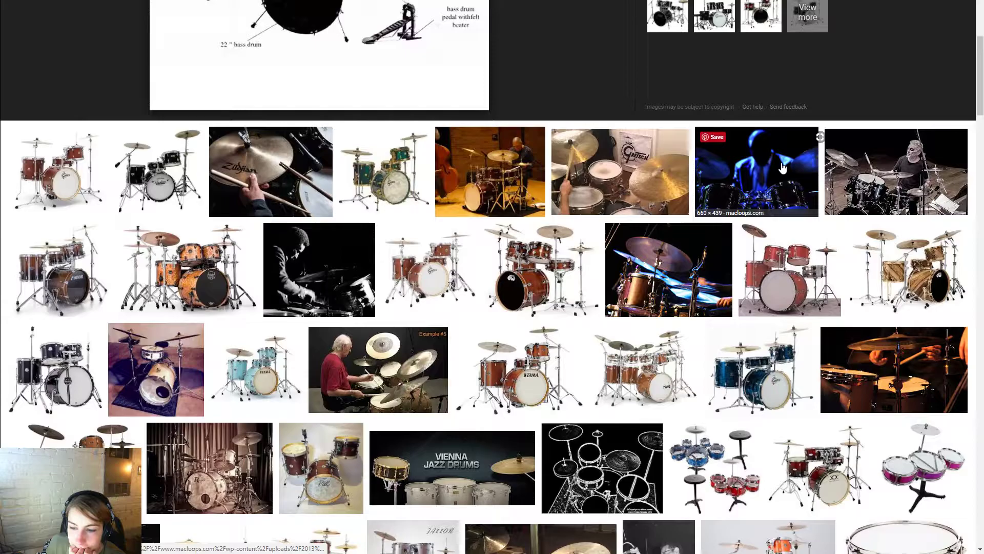
scroll(783, 167, down, 4)
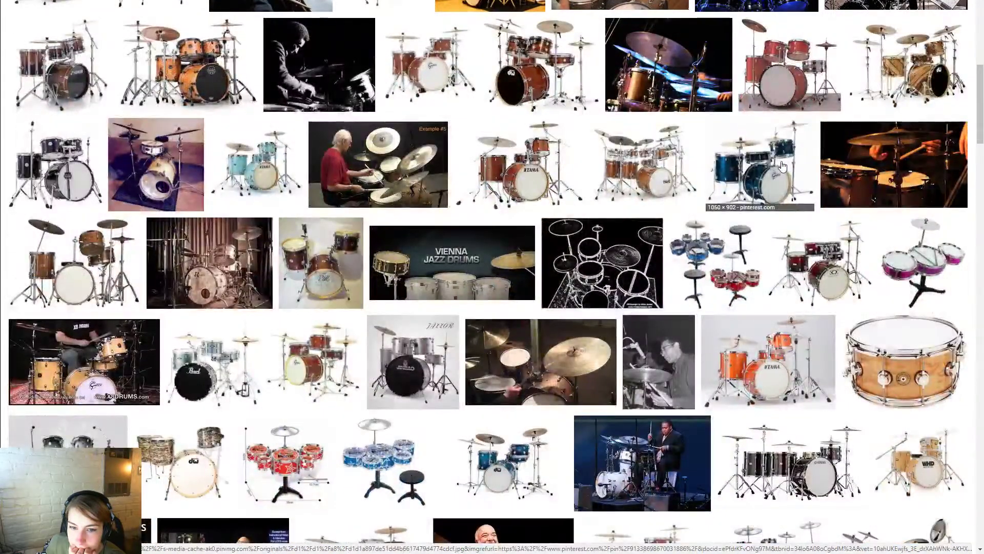
click(421, 260)
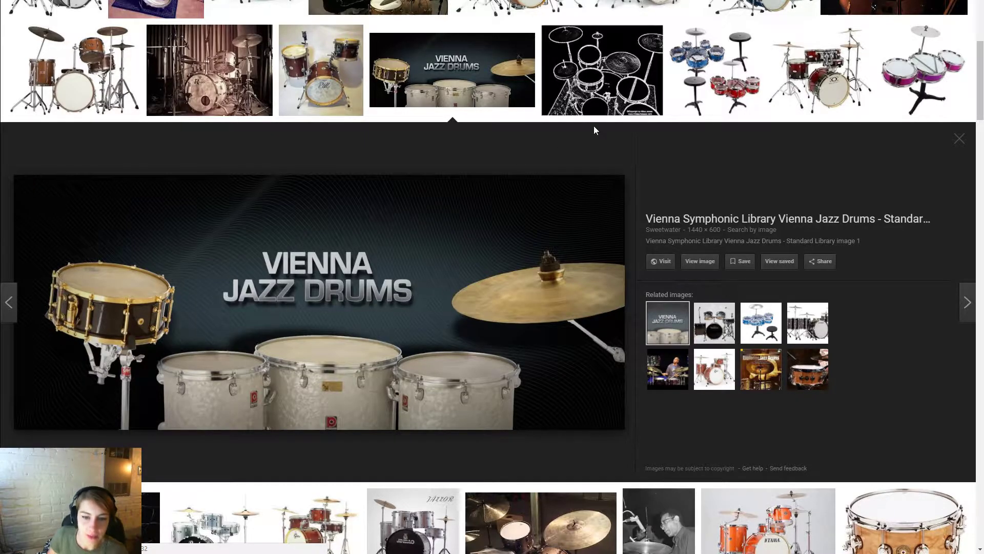
Switch back to Maya, select the rim's inner edge loop on top of the drum and scale it outward slightly to thin the rim
key(alt+Tab)
alt+right_drag(330, 288, 390, 279)
click(427, 209)
alt+drag(426, 209, 391, 198)
right_drag(391, 198, 392, 176)
double_click(393, 176)
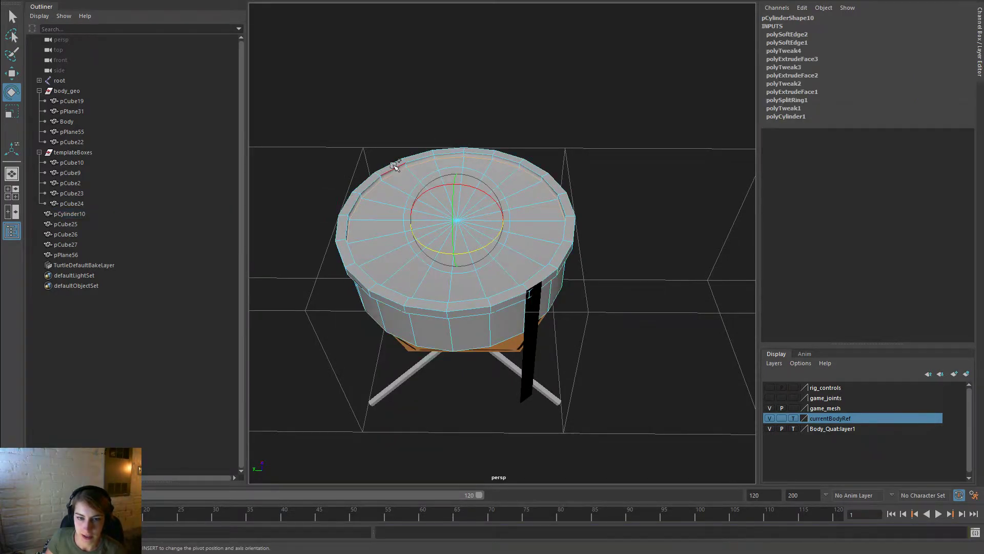
double_click(393, 165)
key(r)
drag(457, 218, 466, 210)
Nudge the edge loops at the top of the drum vertically to adjust the rim height and the recess of the head
alt+drag(542, 223, 593, 198)
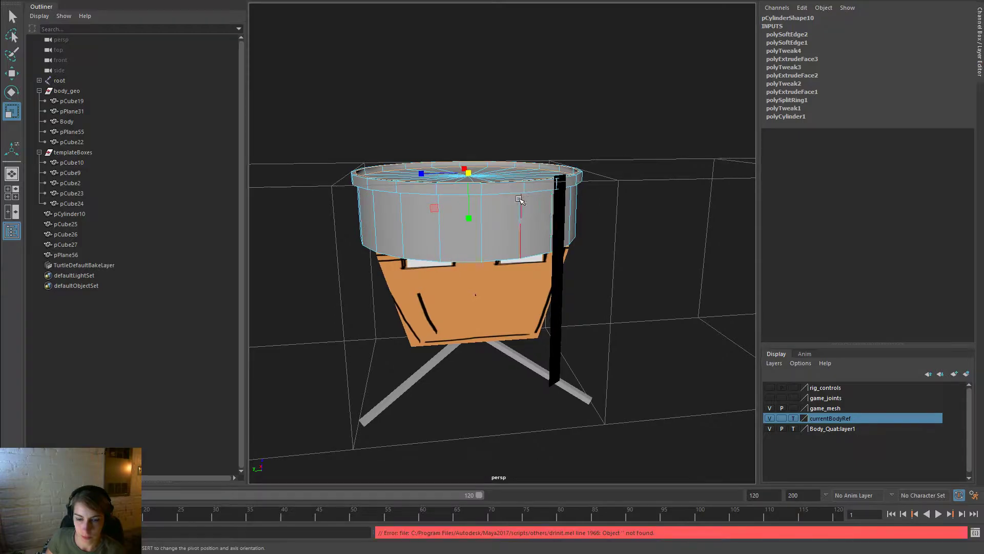
mouse_move(487, 180)
alt+mouse_down()
mouse_move(464, 231)
mouse_move(486, 169)
alt+mouse_up()
key(w)
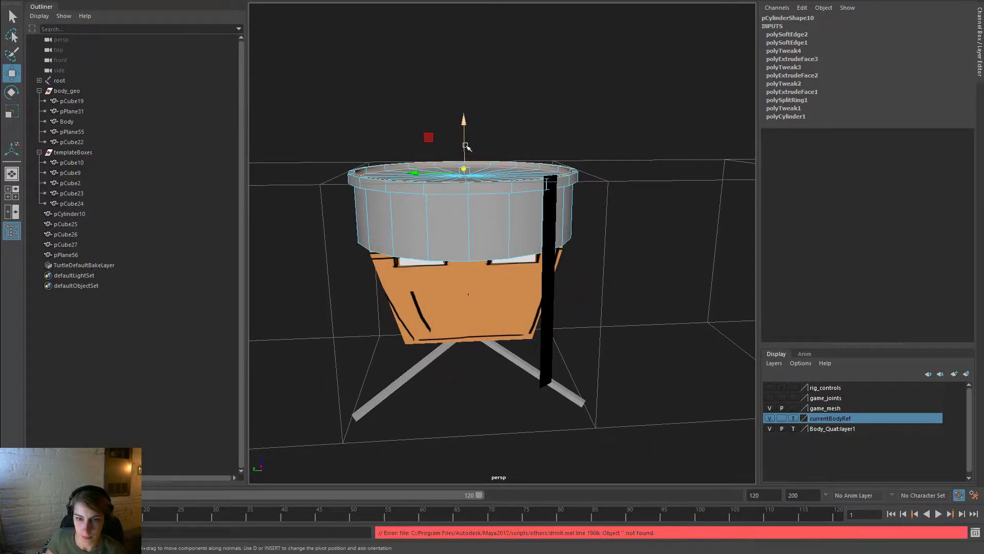
drag(461, 134, 462, 131)
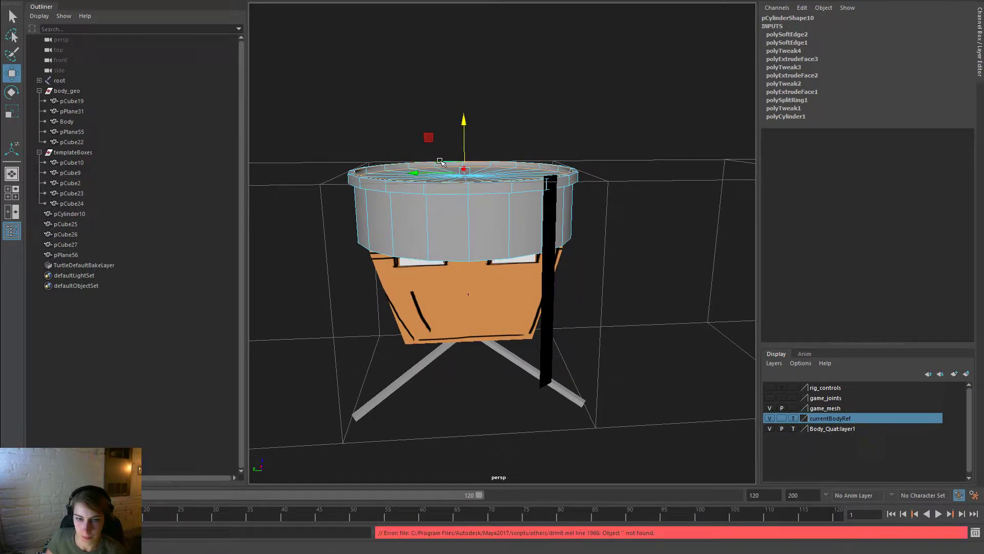
click(635, 182)
alt+drag(582, 184, 555, 184)
click(553, 174)
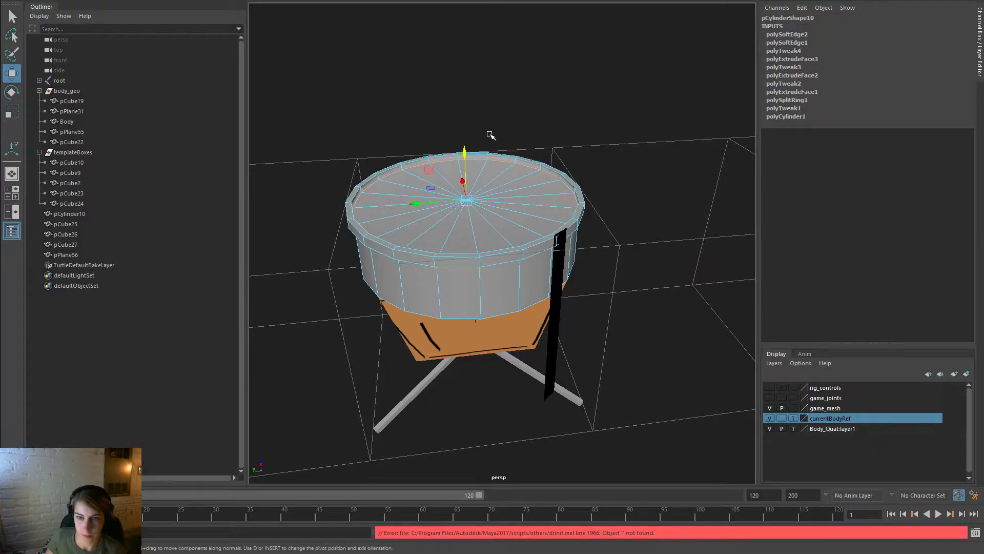
drag(461, 142, 462, 149)
alt+drag(527, 159, 482, 147)
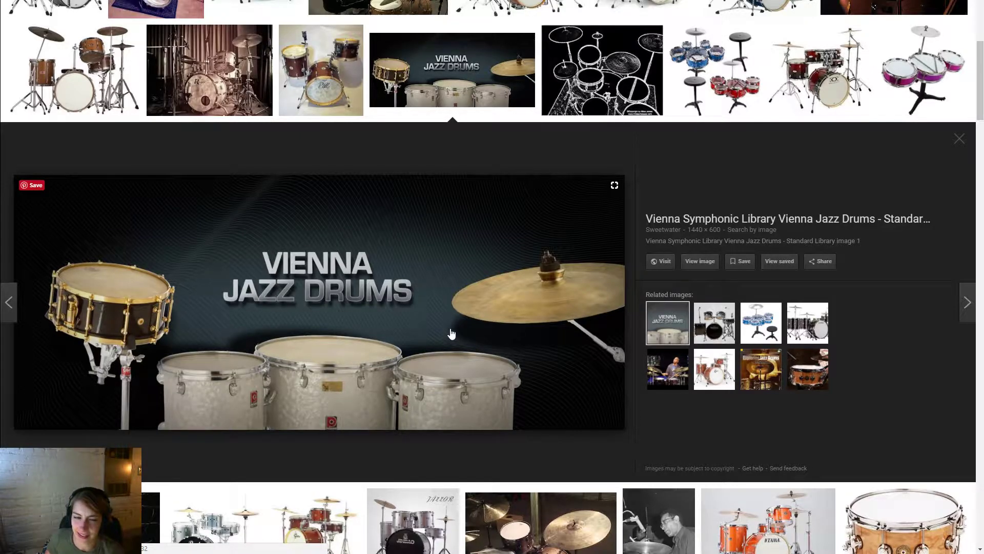
Look through more jazz drum image results and compare the DW Collector's Jazz Cherry/Gum Snare Drum's rim and shell with the modelled drum
scroll(402, 310, down, 3)
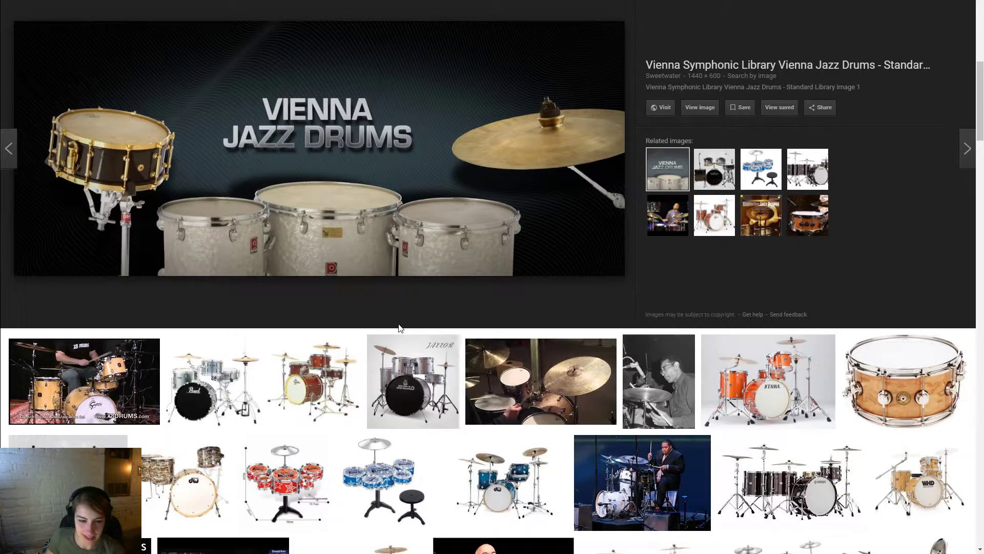
scroll(400, 328, down, 3)
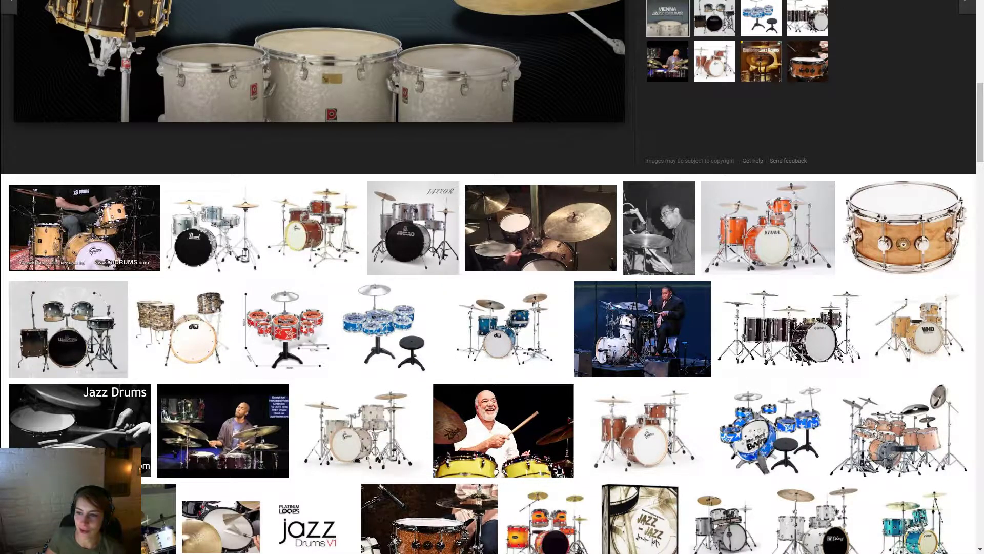
click(907, 192)
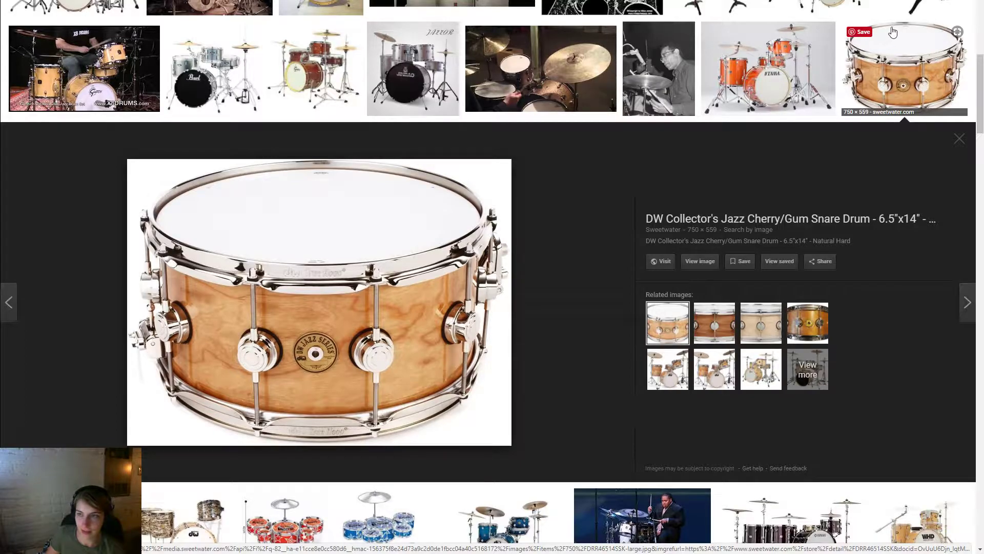
key(alt+Tab)
click(579, 409)
alt+drag(464, 415, 482, 409)
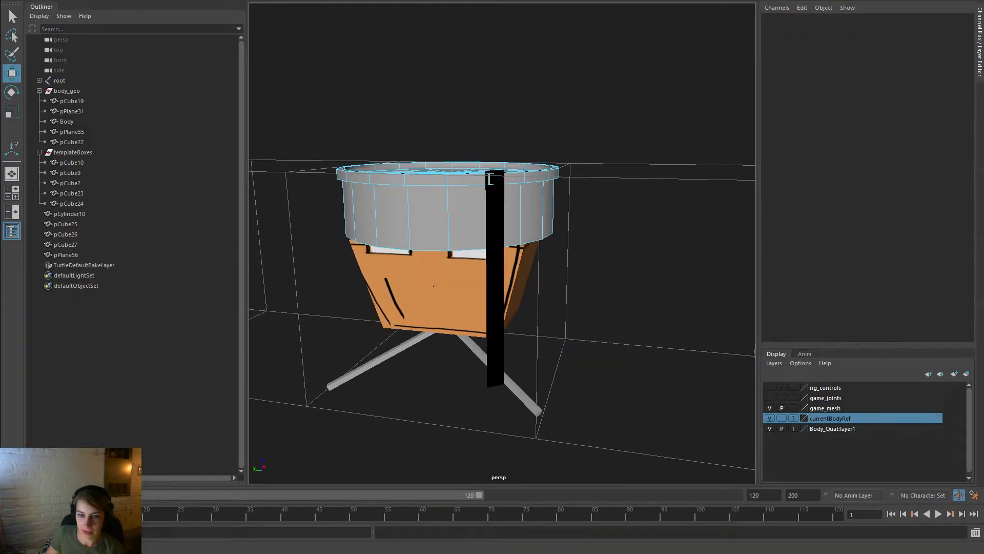
key(alt+Tab)
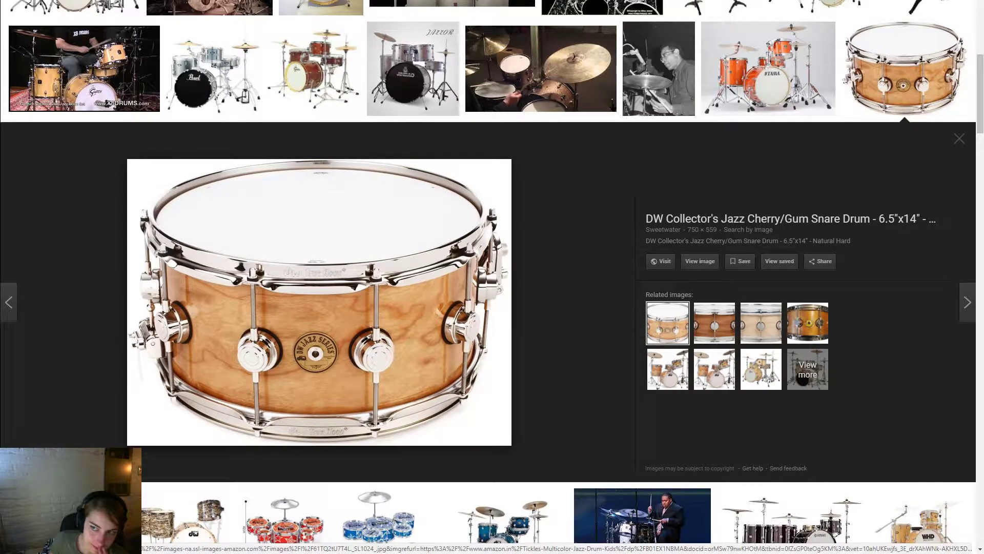
Return to Maya, select the outer edge loop under the drum's rim and lower it to make the rim taller
key(alt+Tab)
alt+drag(560, 325, 665, 324)
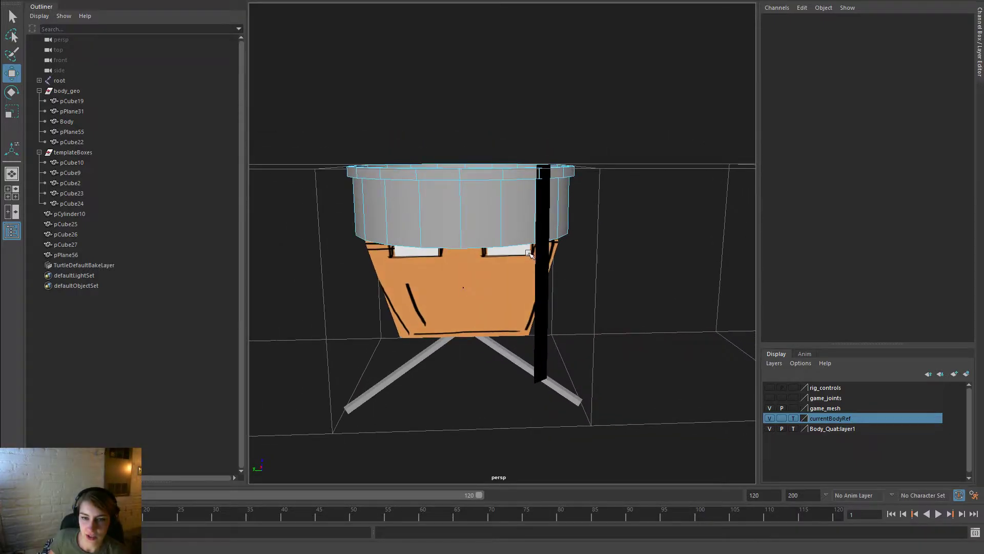
alt+right_drag(491, 198, 487, 210)
alt+drag(486, 210, 479, 216)
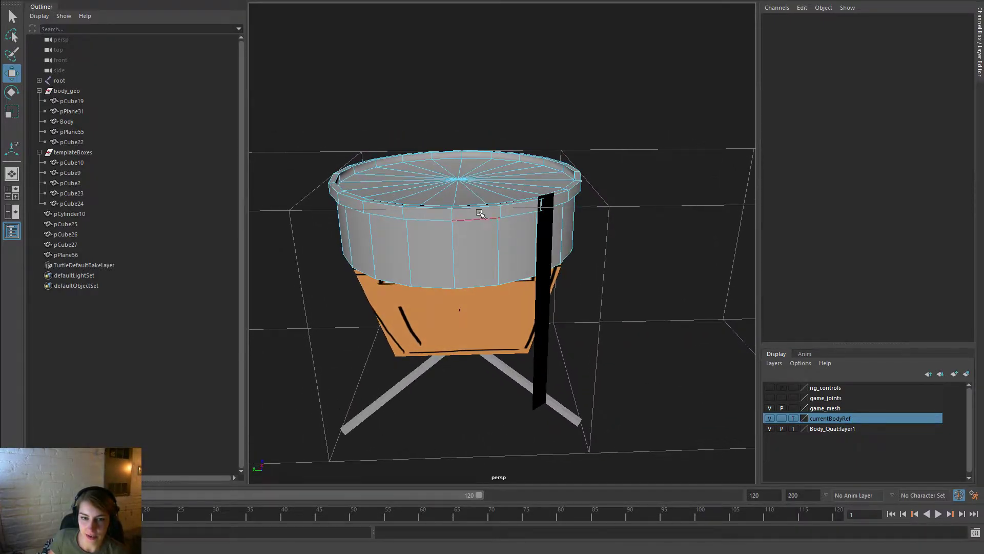
right_click(484, 194)
right_drag(484, 191, 482, 175)
double_click(474, 218)
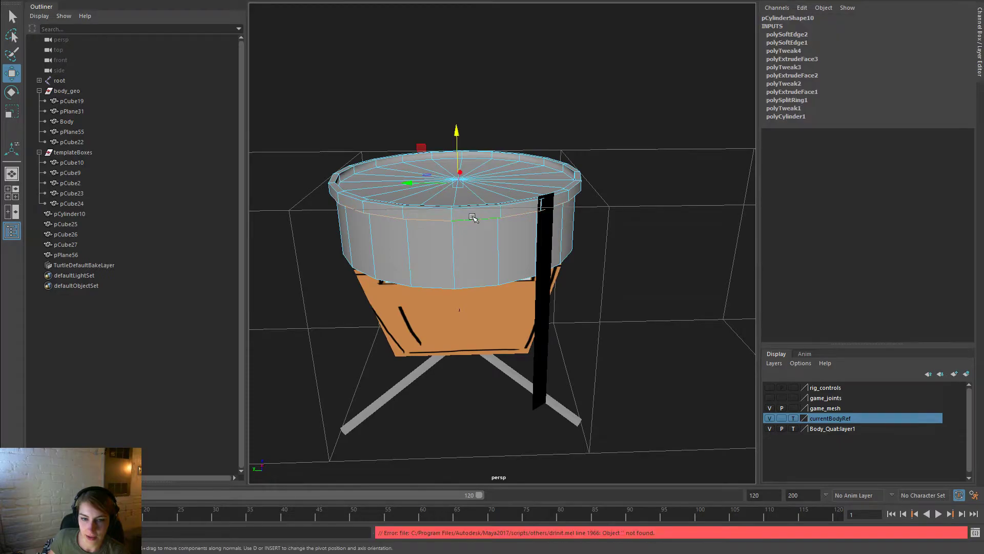
alt+drag(474, 218, 487, 176)
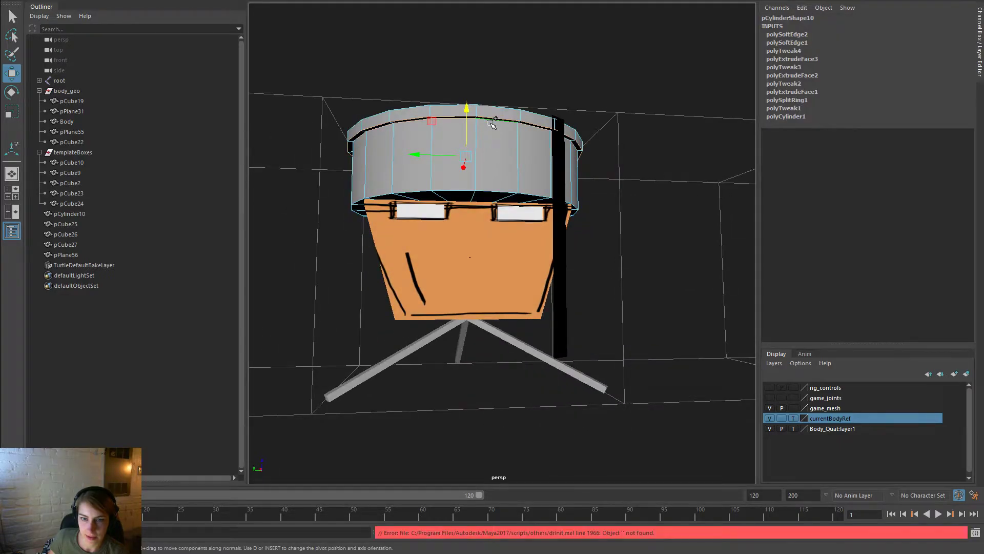
drag(468, 106, 469, 116)
Select the drum shell's side faces below the rim and scale them inward, adjusting their height
alt+drag(462, 169, 519, 194)
right_drag(520, 195, 519, 223)
alt+drag(595, 231, 352, 192)
key(r)
drag(464, 197, 455, 199)
drag(465, 241, 467, 249)
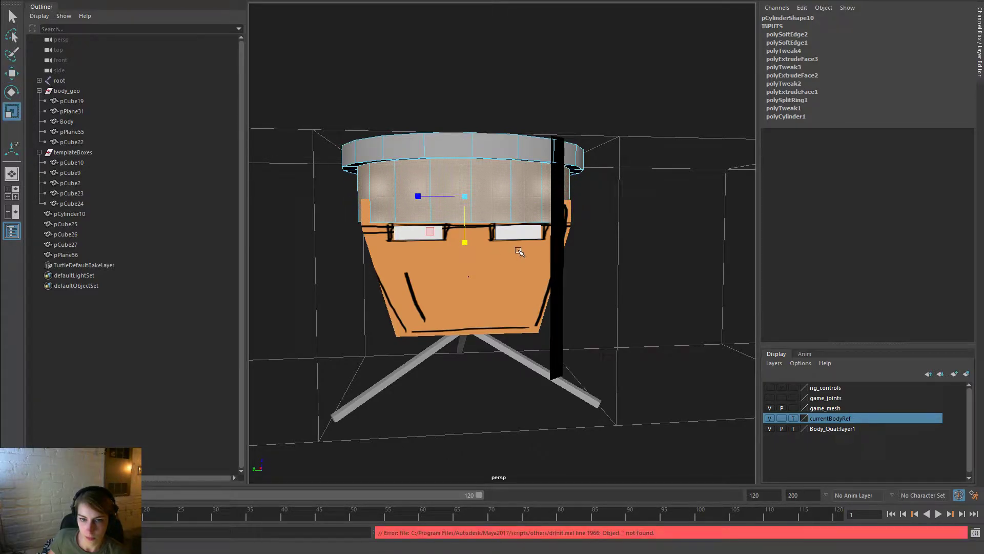
drag(464, 197, 456, 199)
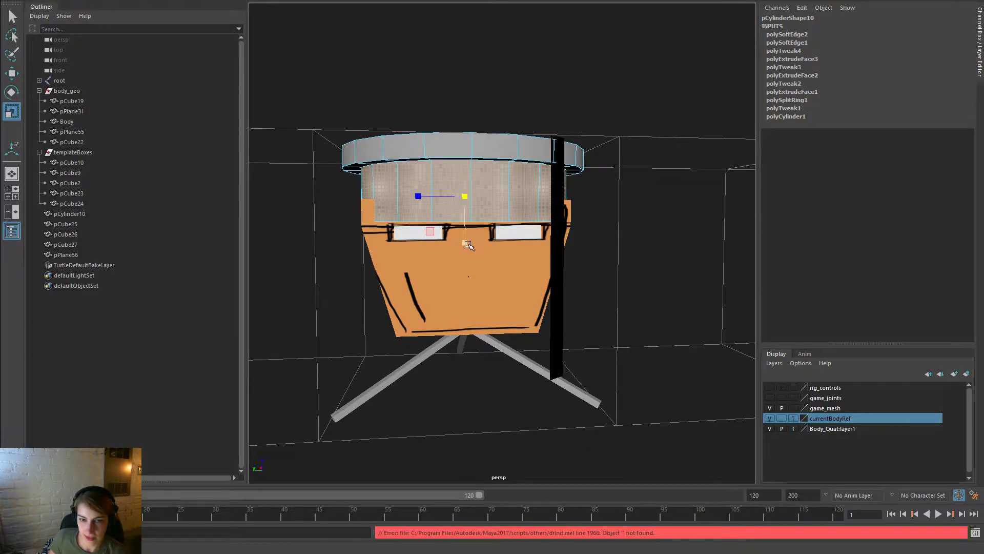
drag(467, 245, 466, 251)
Scale the orange body narrower, to Scale X 1.058 and Scale Y 1.055, so it fits beneath the drum shell
click(499, 292)
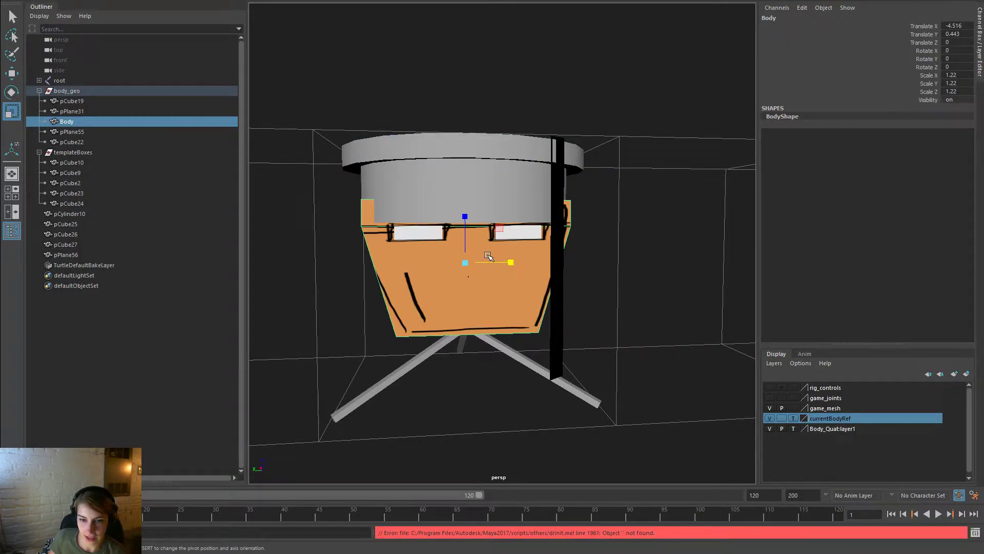
right_drag(504, 277, 517, 293)
drag(510, 262, 504, 262)
alt+drag(576, 310, 692, 310)
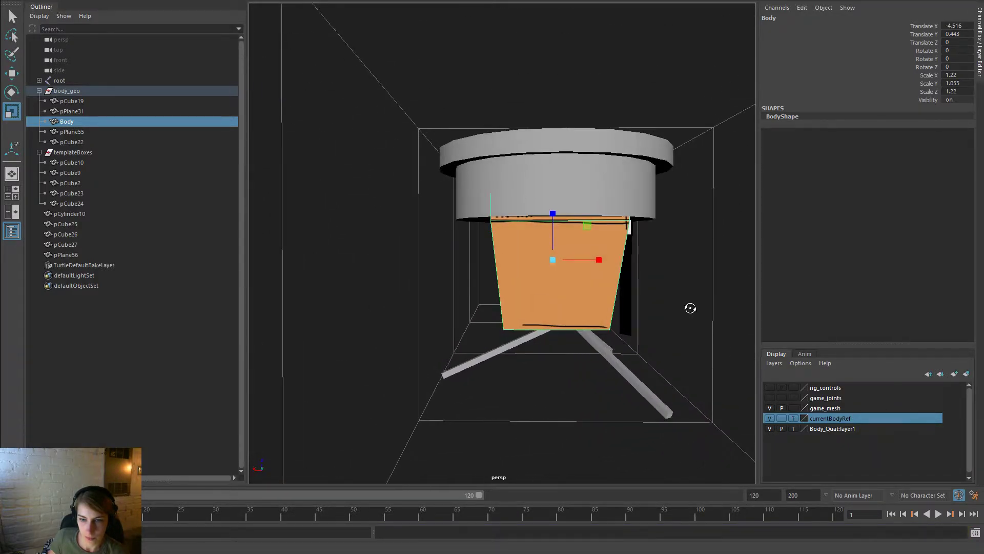
drag(598, 260, 598, 260)
Select the three stand legs and move them slightly backward beneath the orange body
click(109, 89)
alt+drag(531, 193, 483, 235)
click(506, 268)
alt+drag(478, 293, 701, 295)
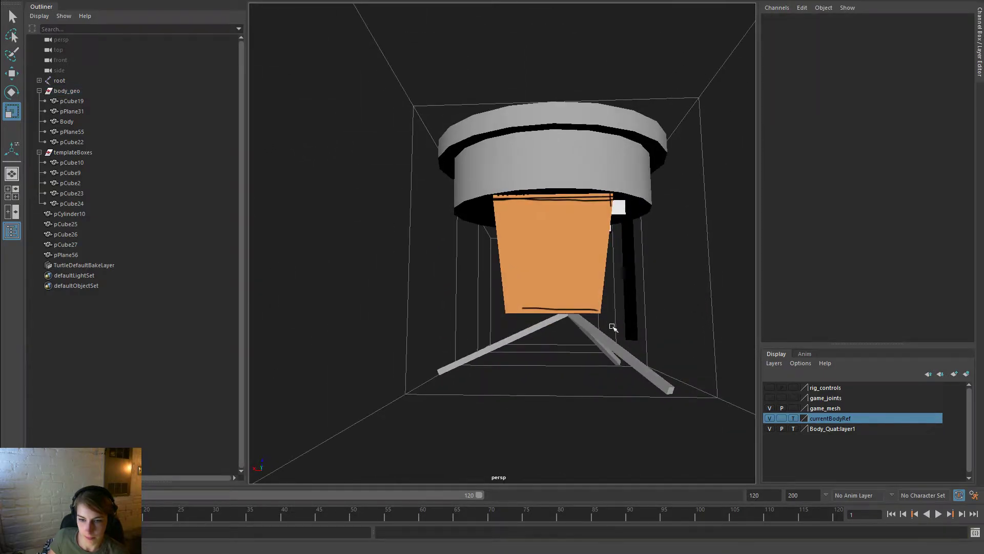
drag(601, 329, 580, 334)
shift+drag(491, 325, 496, 350)
key(w)
drag(521, 311, 510, 310)
Move the narrow black plane's lower vertices inward and up to the orange body's bottom front corner so the strip slants
alt+drag(666, 326, 617, 242)
click(537, 318)
right_drag(615, 199, 551, 210)
drag(651, 334, 556, 402)
drag(595, 361, 544, 339)
alt+drag(622, 337, 555, 329)
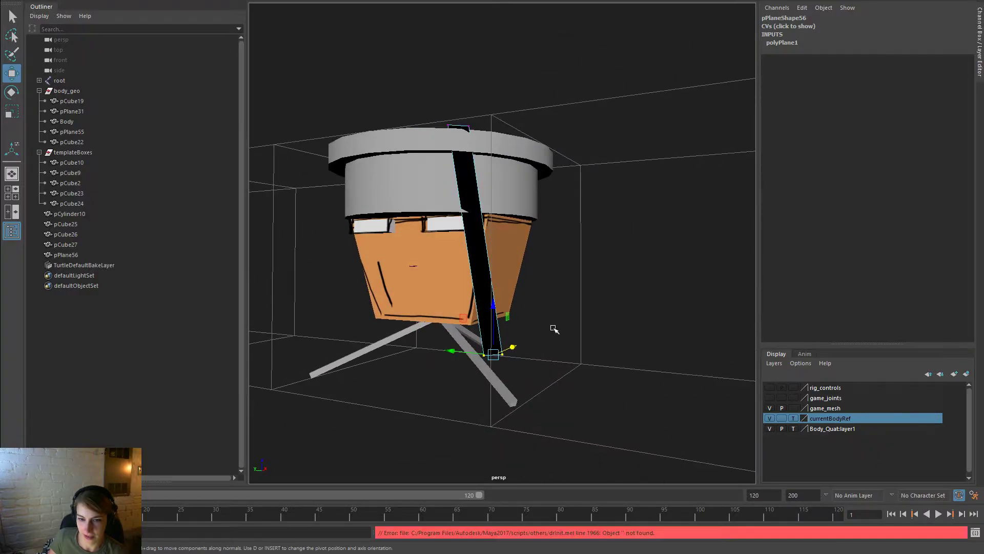
drag(481, 355, 454, 345)
drag(414, 302, 415, 262)
alt+drag(531, 314, 618, 325)
Rotate the black plane's lower vertices around the vertical axis to straighten the strip's bottom end against the body's front
key(e)
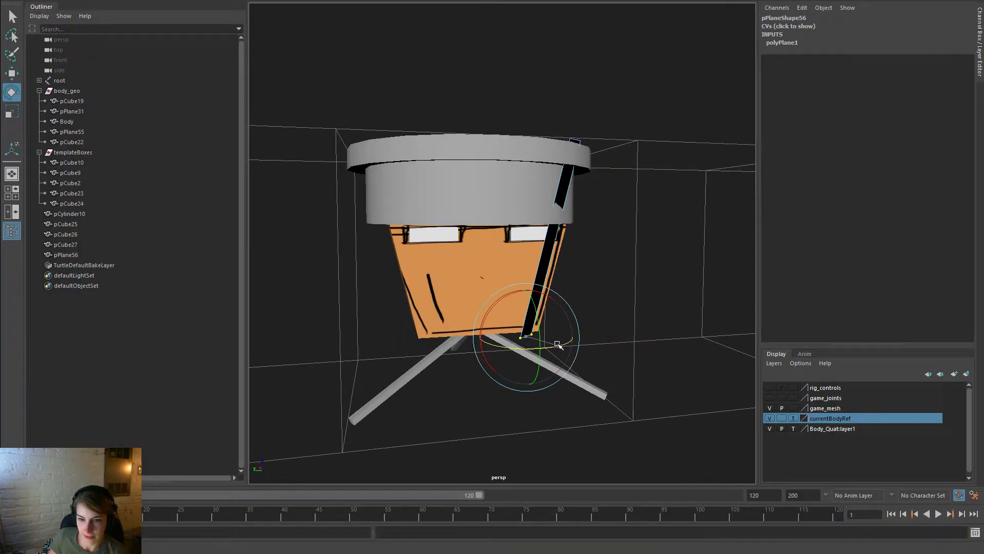
drag(558, 344, 380, 342)
mouse_move(584, 339)
alt+mouse_down()
mouse_move(539, 346)
mouse_move(562, 347)
mouse_move(540, 363)
mouse_move(579, 343)
mouse_move(571, 347)
alt+mouse_up()
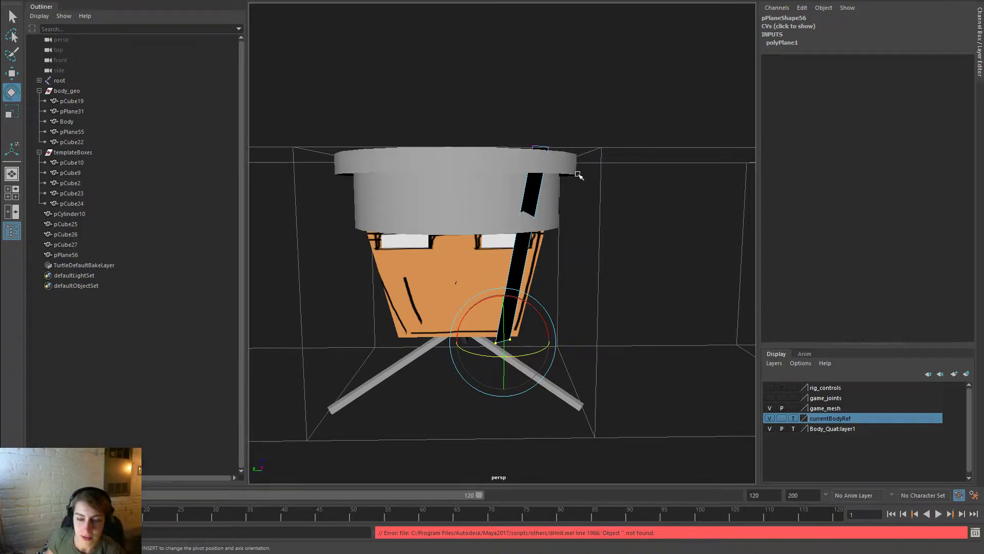
click(596, 342)
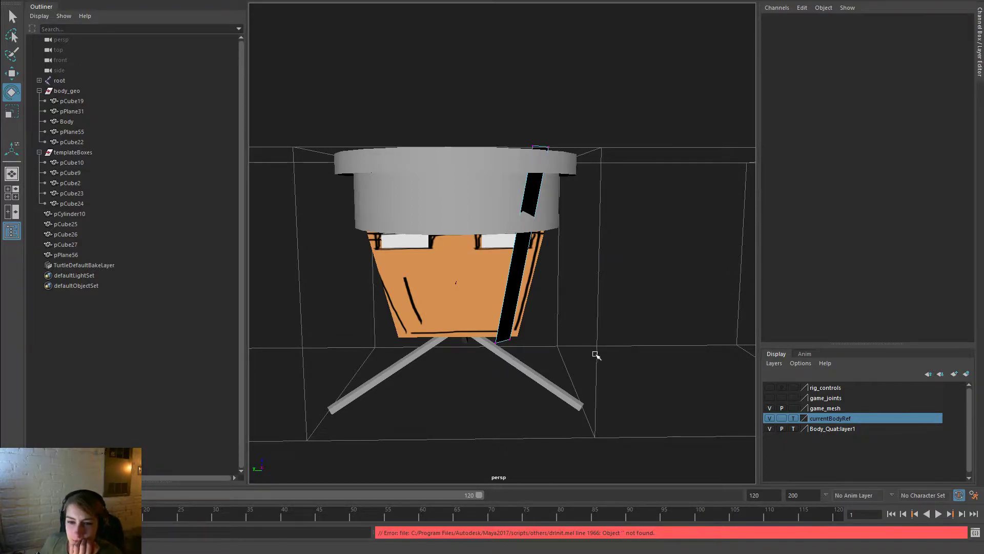
alt+drag(644, 351, 698, 348)
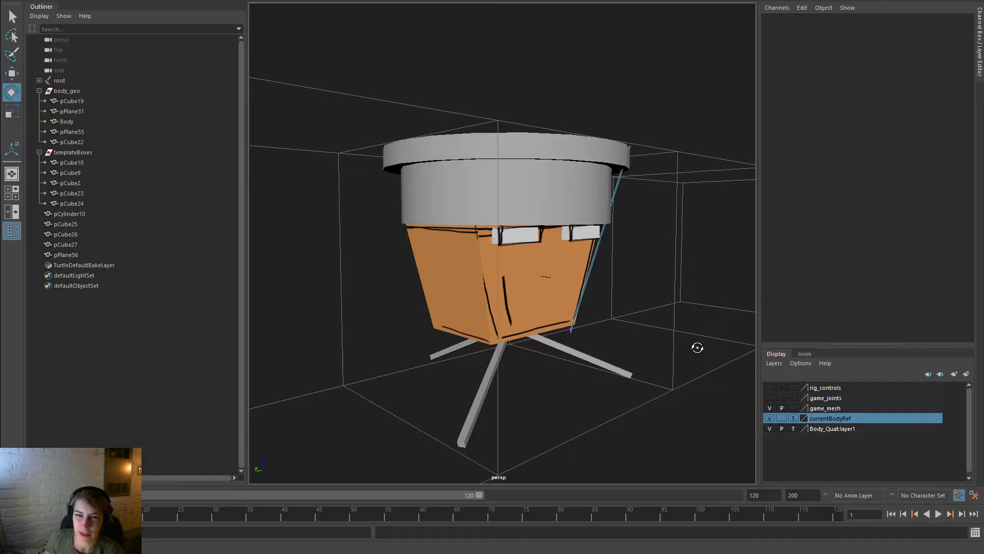
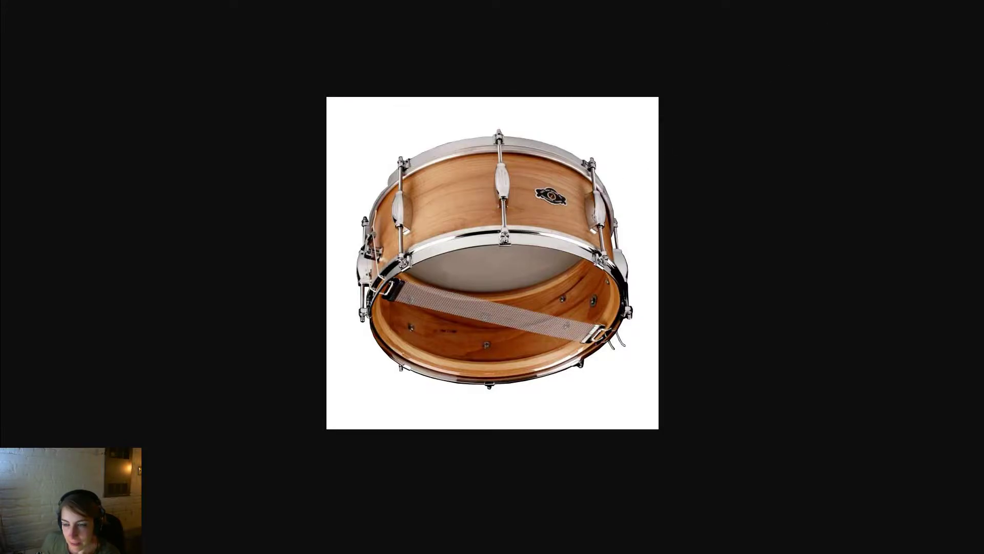
Return to Maya, select the orange body and insert a vertical edge loop near the middle of its front face
key(alt+Tab)
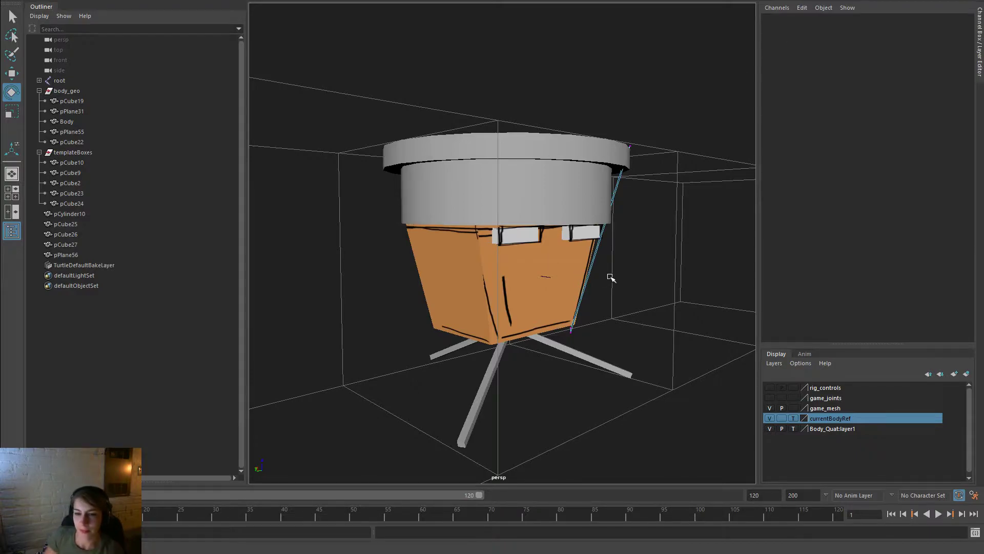
alt+drag(631, 248, 552, 250)
right_drag(495, 182, 526, 167)
click(336, 303)
click(399, 301)
alt+drag(544, 323, 505, 306)
key(space)
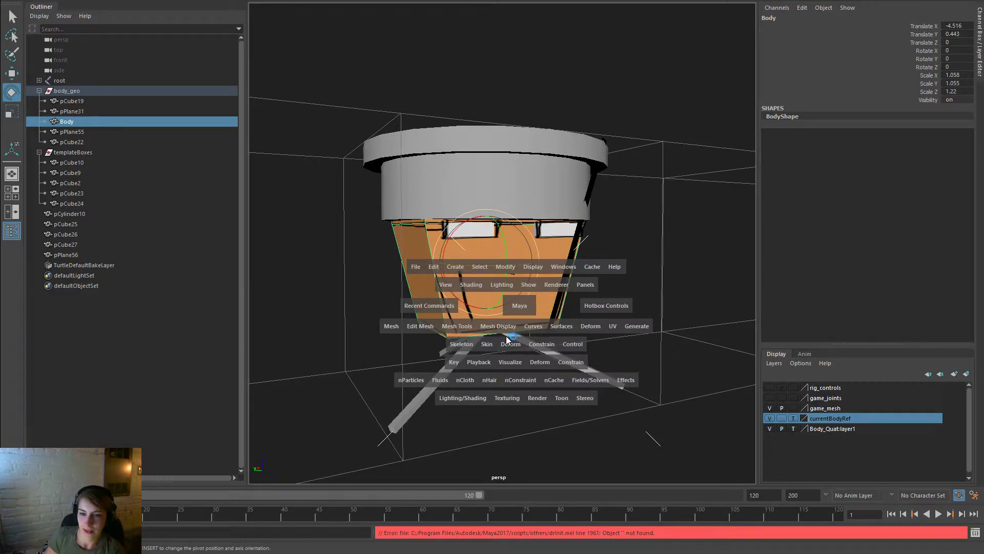
click(468, 326)
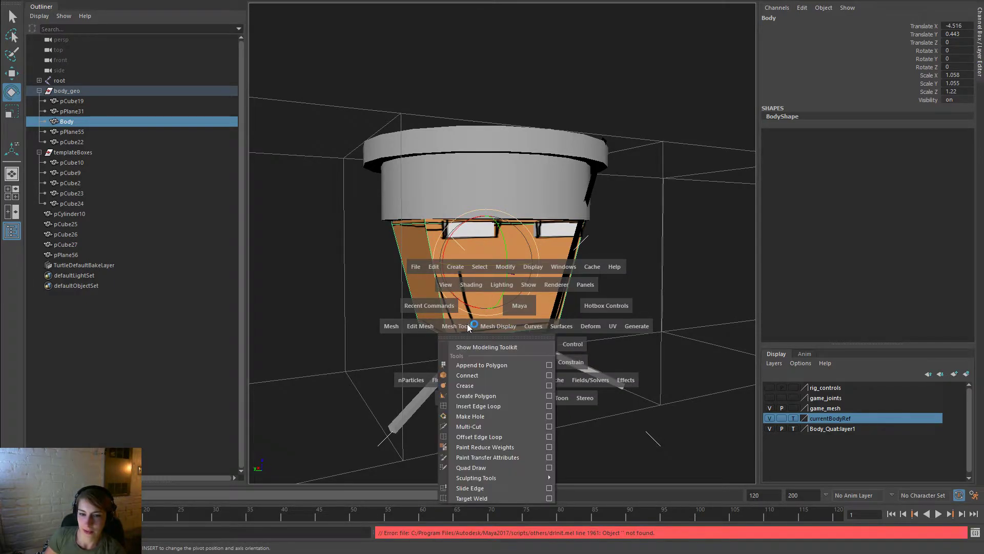
click(492, 405)
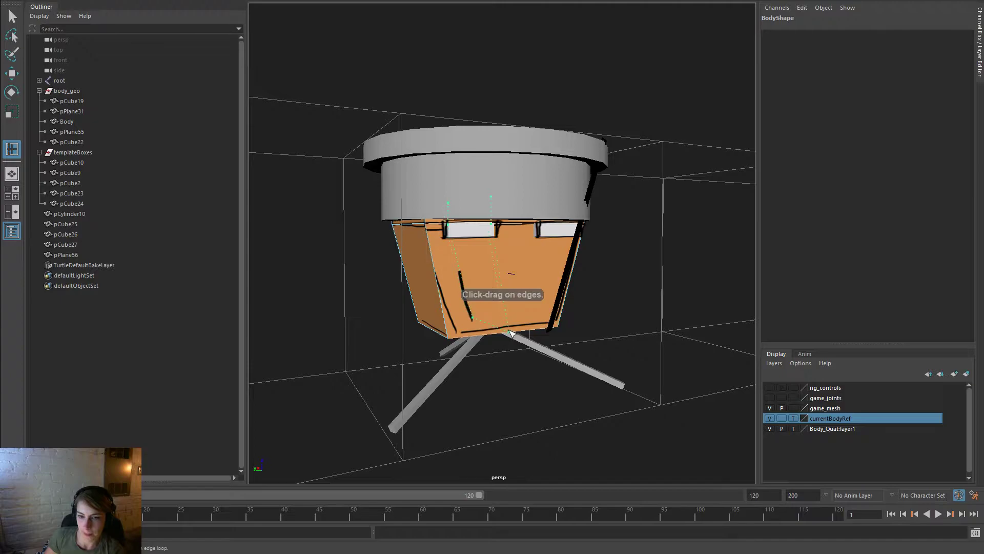
click(509, 332)
alt+drag(509, 332, 510, 323)
Try scaling the orange body's middle edge loop sideways, then undo the change
key(r)
drag(510, 259, 555, 277)
key(ctrl+z)
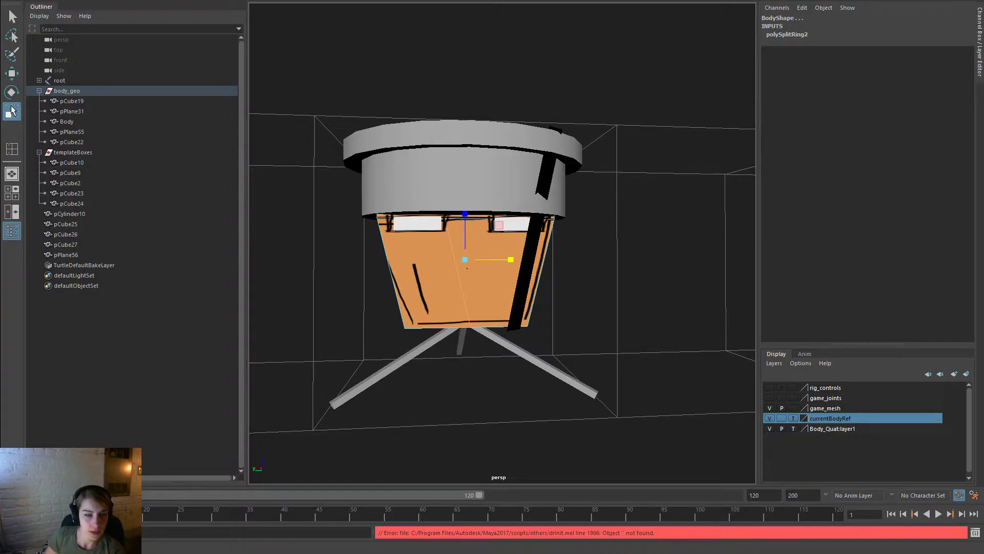
Open the tool settings and look through the Lasso tool's Symmetry and Soft Selection settings
double_click(11, 110)
click(13, 34)
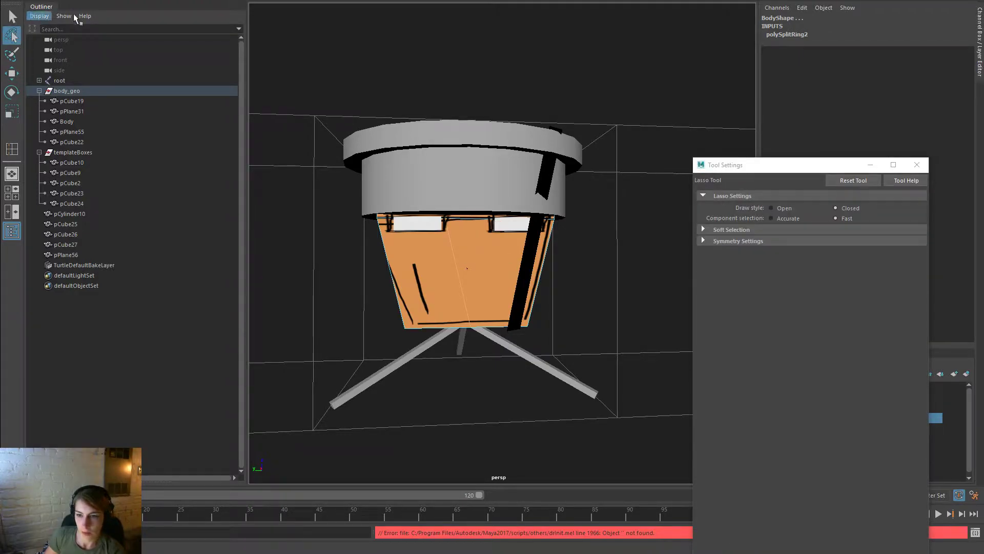
click(703, 241)
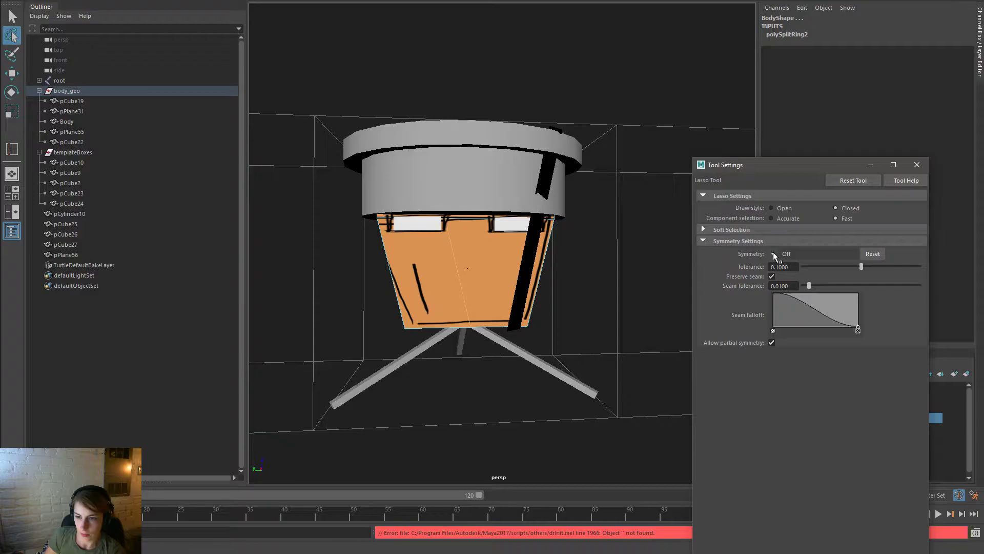
click(706, 229)
alt+drag(535, 326, 751, 331)
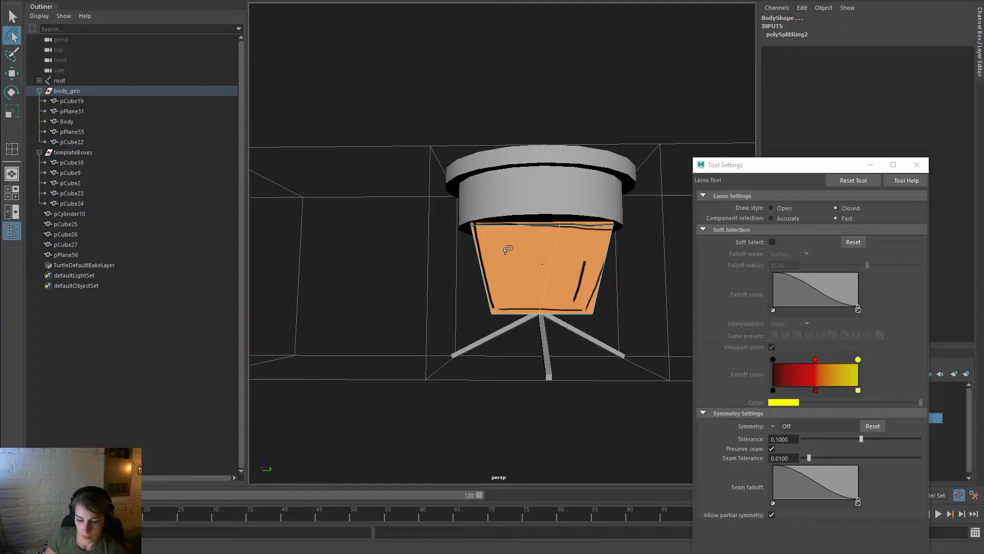
Turn on Preserve UVs for the transform tools, try scaling the orange body's middle edge loop sideways, and undo the loop edits
key(w)
click(423, 226)
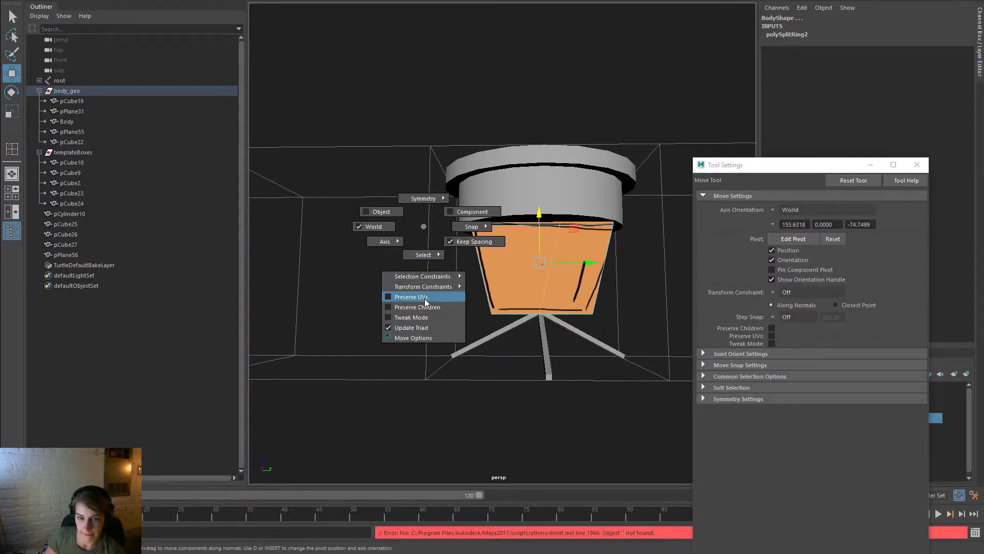
click(426, 297)
key(r)
drag(491, 261, 538, 264)
key(ctrl+z)
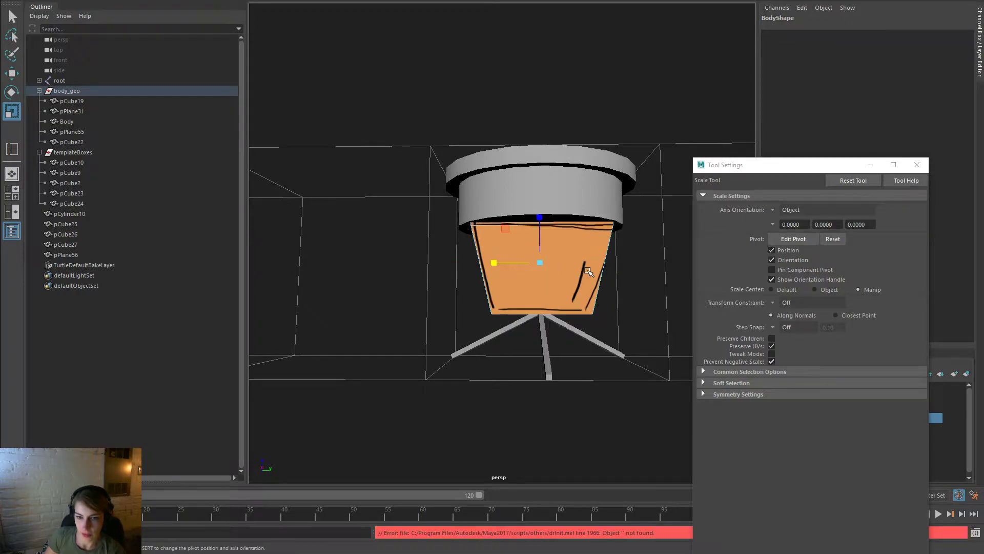
Switch the viewport to X-Ray shading and clear the selection to see through the drum's body and shell
key(space)
click(396, 208)
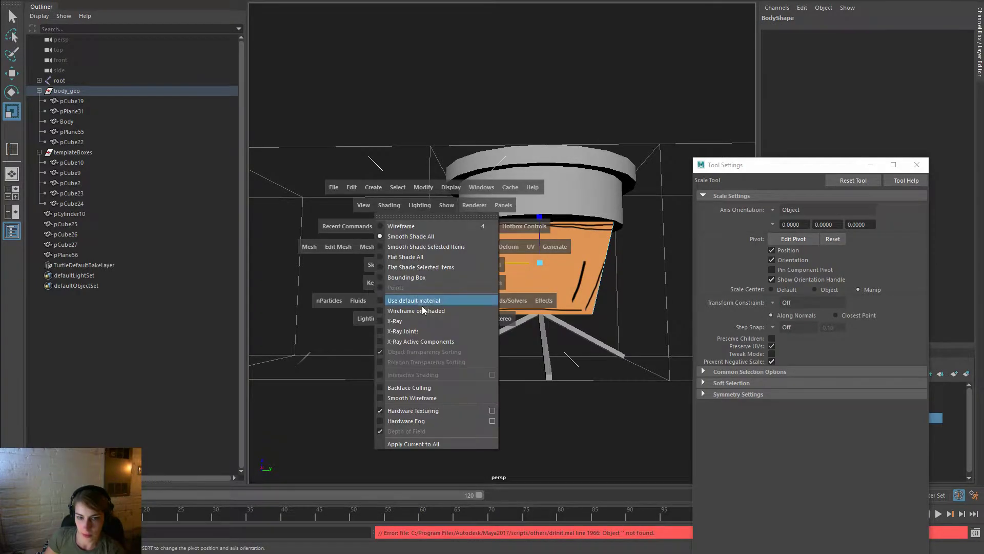
click(426, 319)
alt+drag(563, 296, 351, 358)
click(576, 370)
alt+right_drag(351, 357, 417, 344)
Insert a new vertical edge loop near the middle of the orange body
key(space)
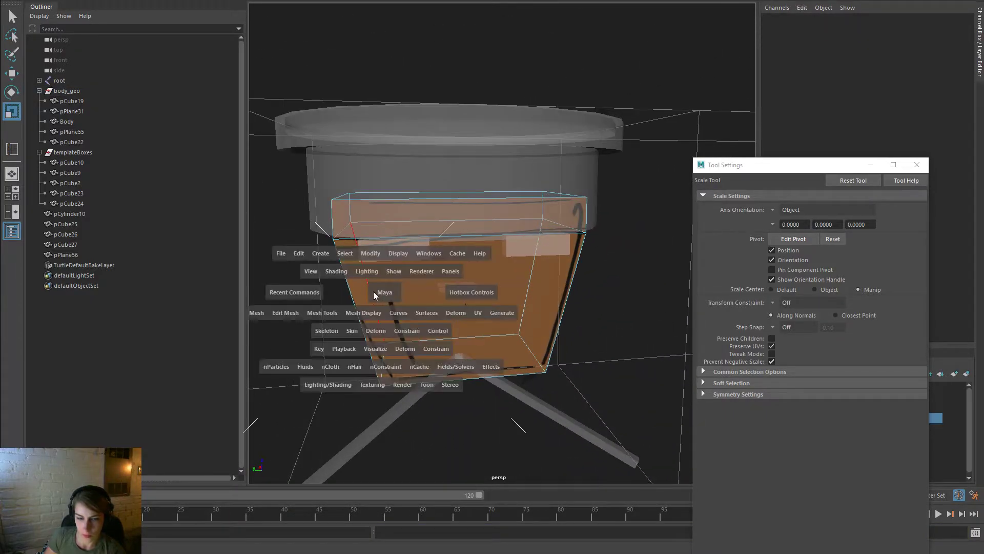
drag(331, 317, 367, 392)
drag(470, 379, 467, 379)
Try scaling the new middle edge loop sideways, then undo the attempts
key(r)
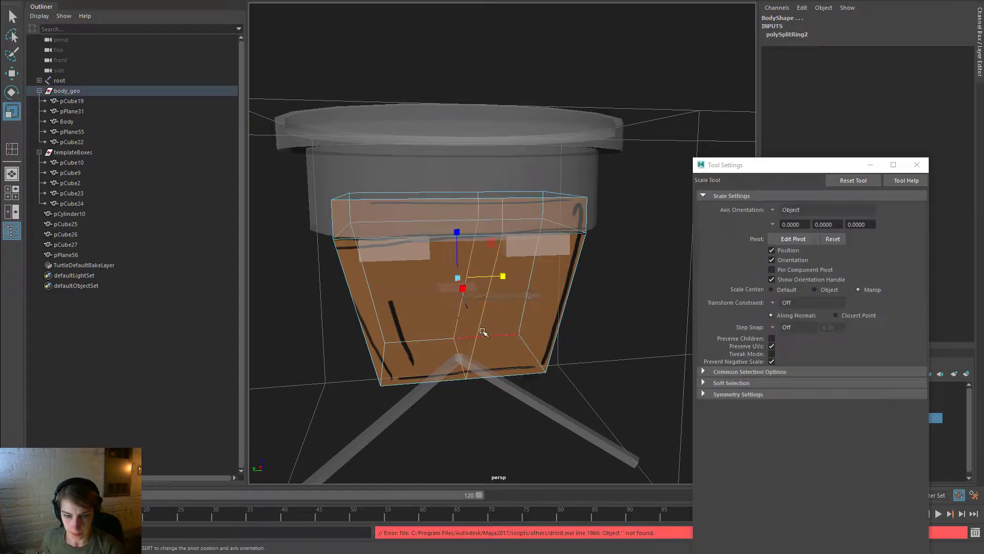
drag(500, 278, 479, 277)
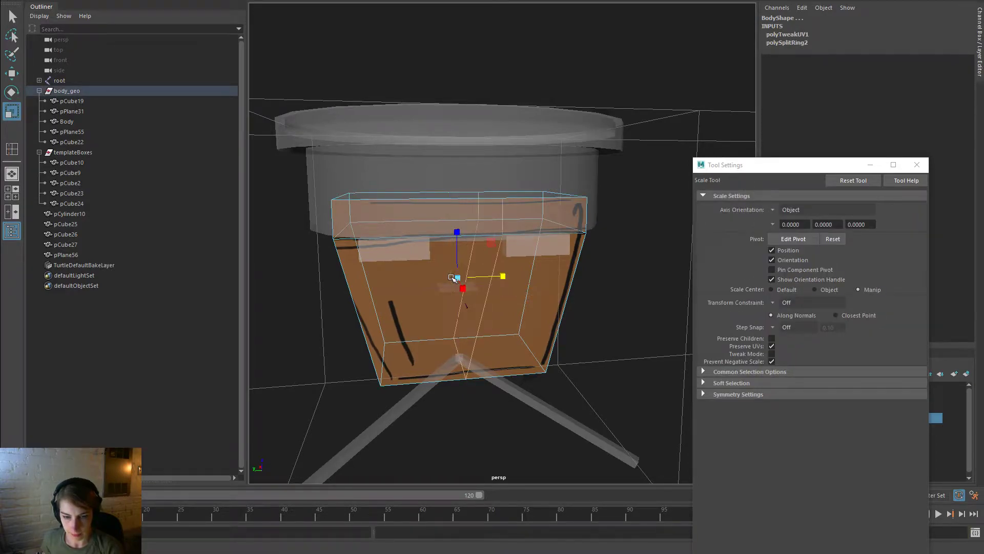
key(ctrl+z)
drag(499, 276, 457, 280)
key(ctrl+z)
Move the upper edge of the body's middle loop sideways until the loop runs vertically through the centre
alt+drag(541, 284, 529, 282)
right_drag(494, 194, 496, 170)
key(ctrl+z)
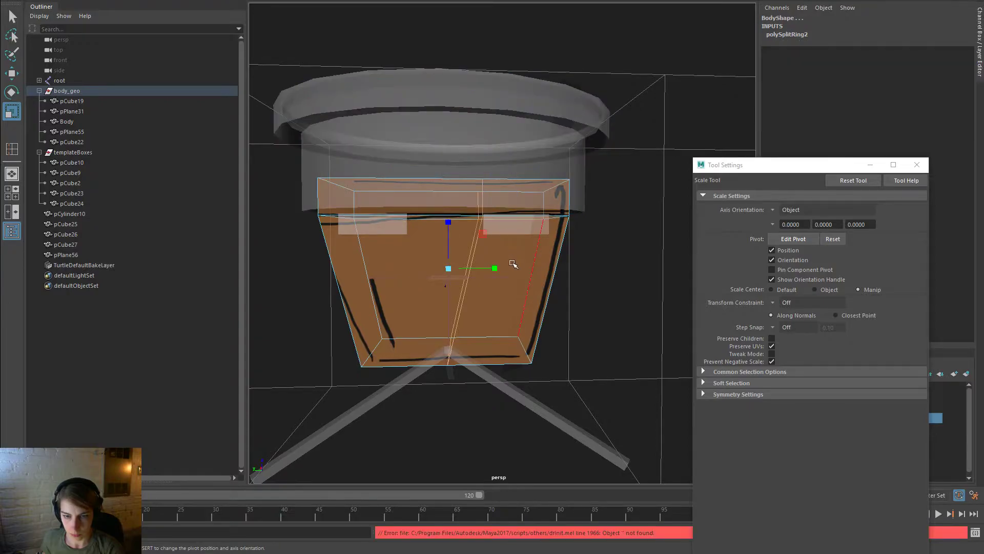
key(w)
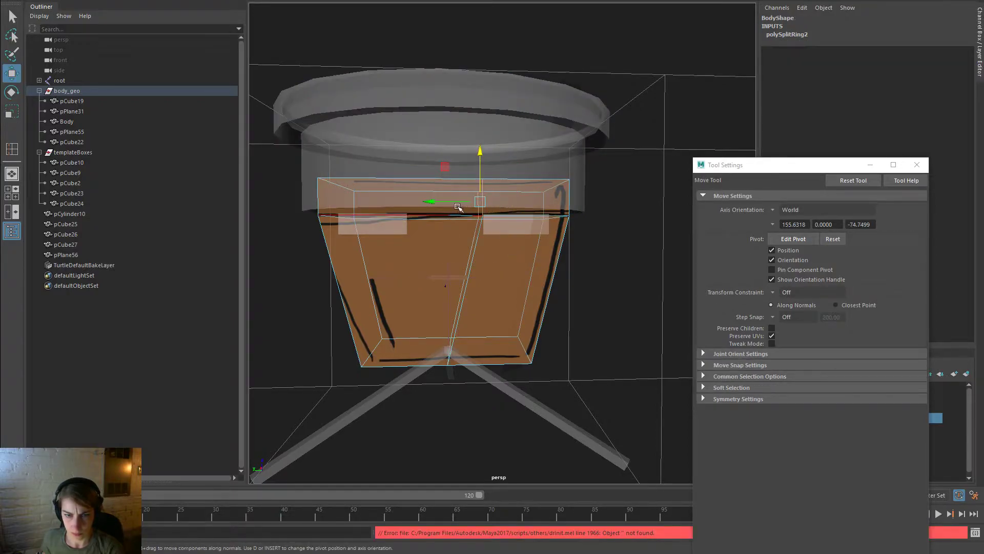
drag(457, 207, 416, 203)
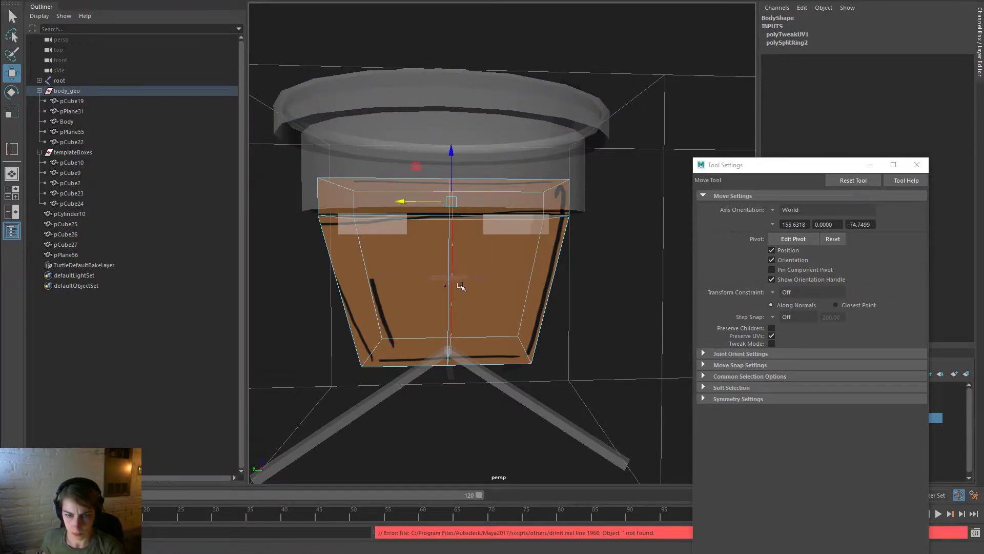
Try scaling the body's upper middle edges outward along the depth axis with Preserve UVs on
alt+drag(487, 325, 611, 331)
right_drag(534, 292, 527, 245)
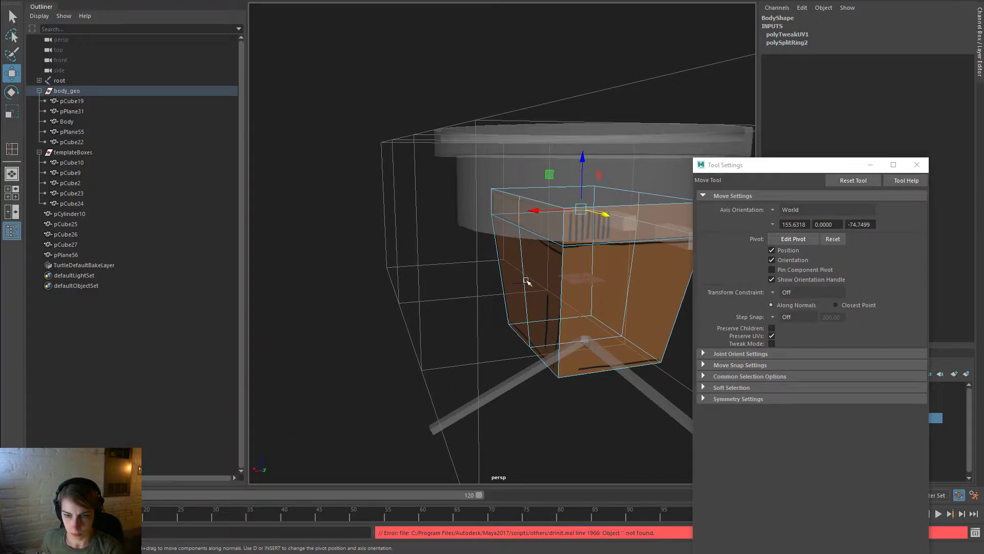
alt+drag(523, 281, 500, 278)
key(r)
mouse_move(611, 210)
alt+mouse_down()
mouse_move(623, 257)
mouse_move(617, 214)
alt+mouse_up()
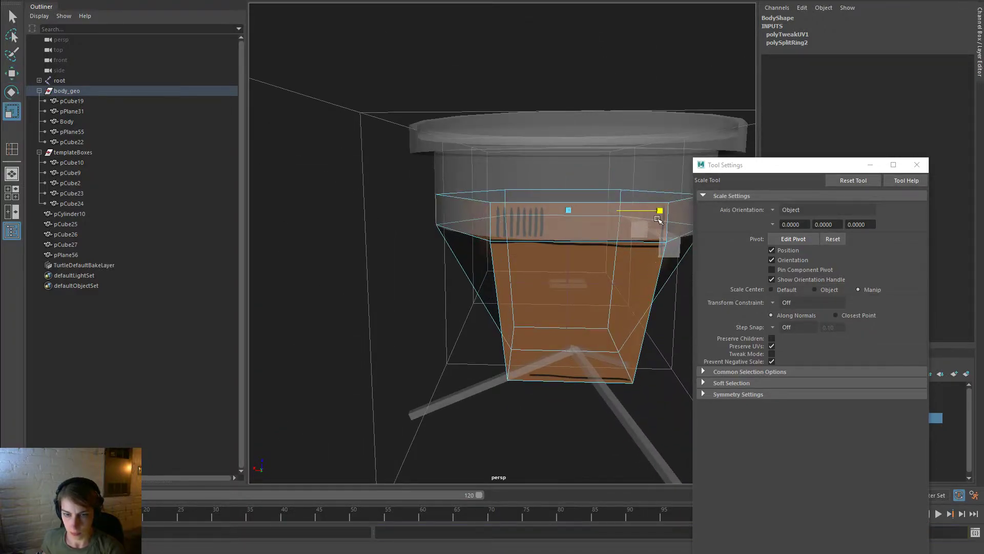
alt+drag(653, 220, 575, 274)
Turn off Preserve UVs and scale the body's upper middle edges outward to give the body a six-sided top
key(w)
drag(286, 186, 289, 254)
alt+drag(647, 299, 707, 304)
alt+right_drag(707, 303, 532, 233)
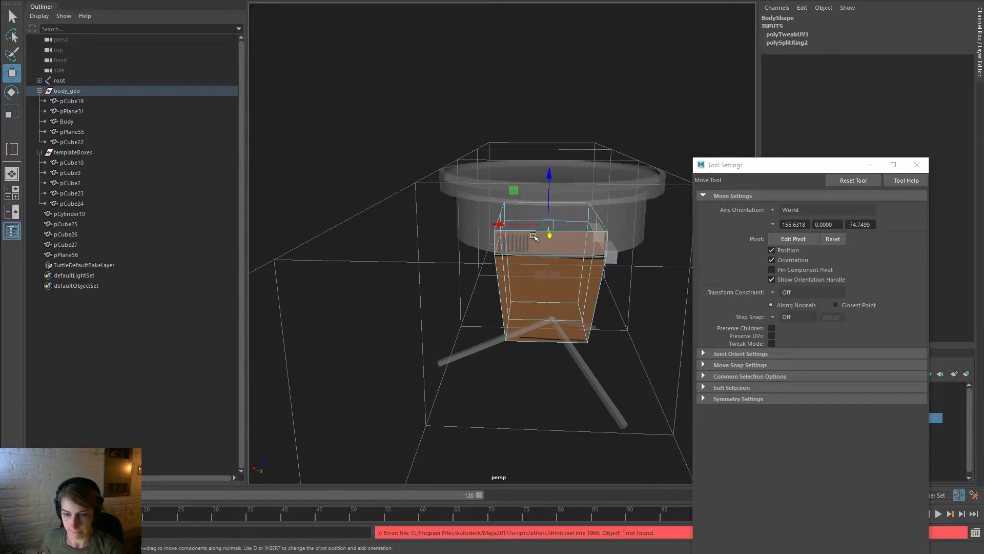
key(r)
drag(594, 224, 632, 223)
Scale the body's lower middle edges outward to match the six-sided top, then leave component mode and deselect
alt+drag(634, 241, 543, 243)
alt+drag(506, 342, 637, 308)
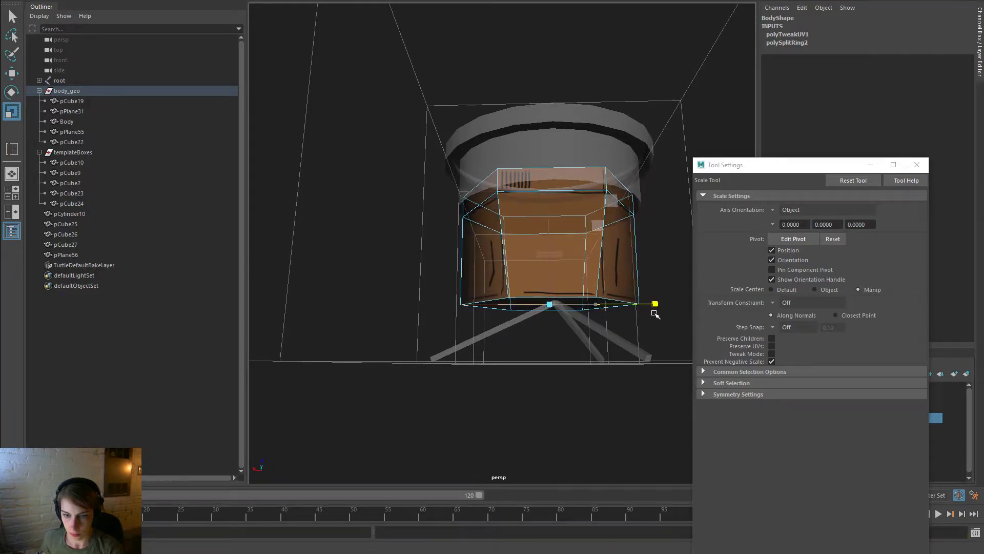
alt+drag(653, 314, 415, 351)
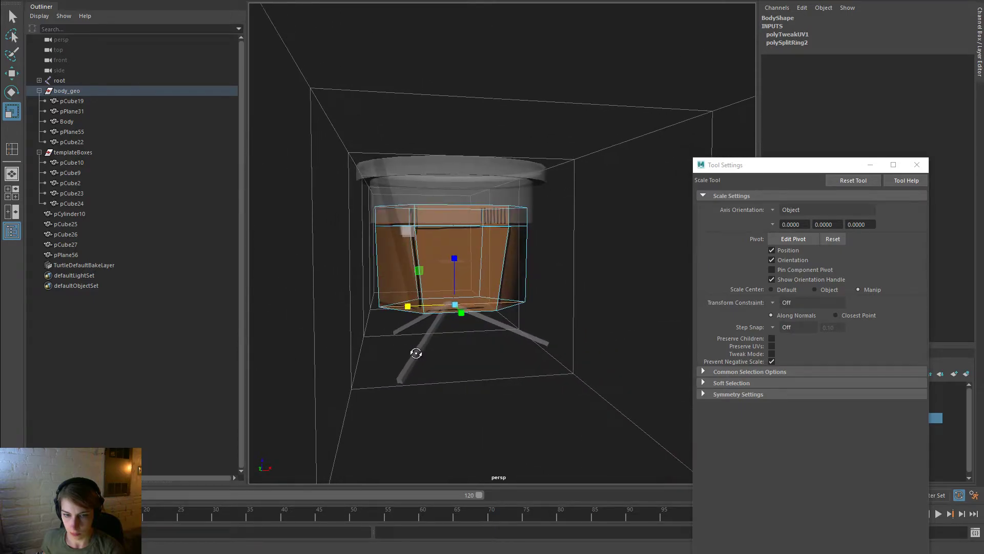
right_drag(525, 271, 559, 241)
click(536, 298)
alt+drag(536, 299, 623, 312)
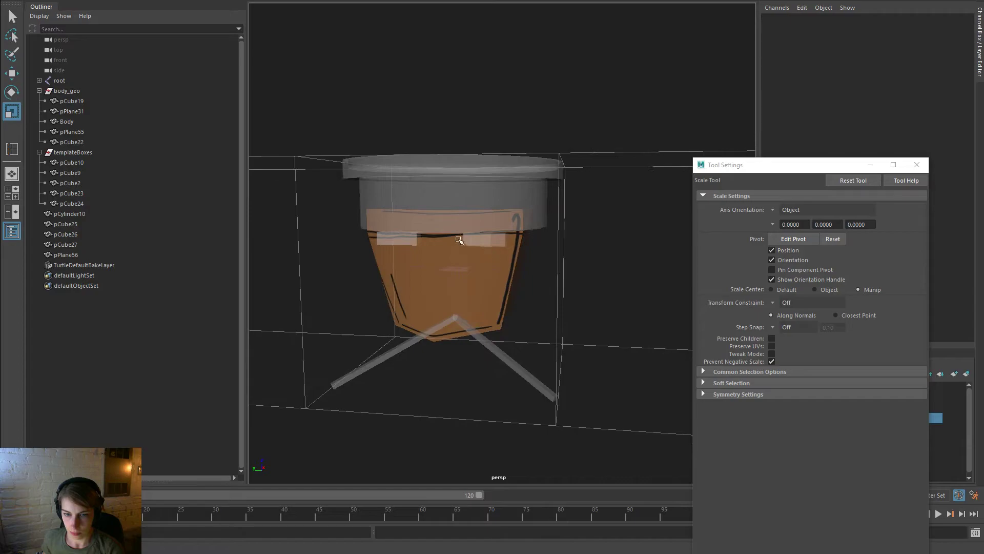
Turn off X-Ray shading so the drum shows fully shaded again
key(space)
drag(410, 218, 435, 275)
drag(442, 333, 442, 333)
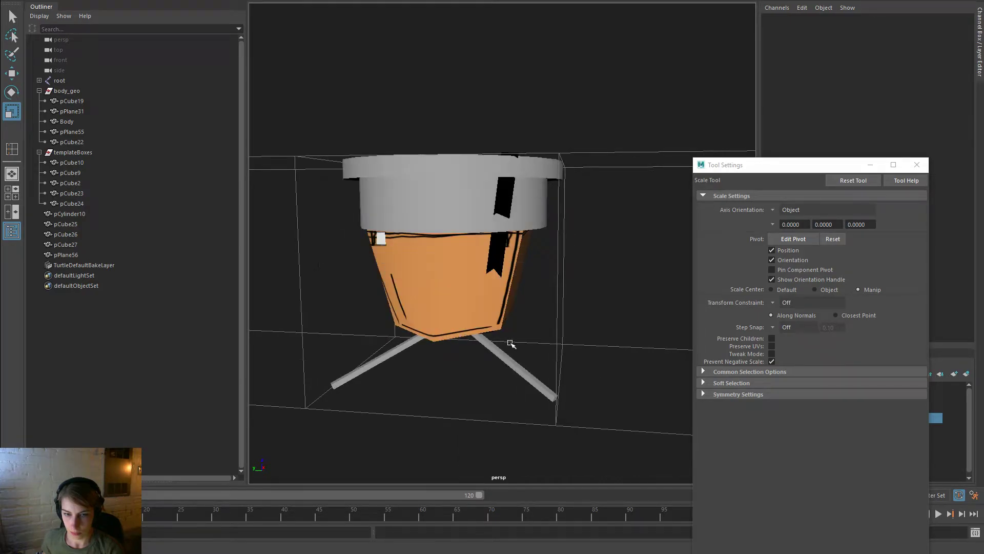
alt+drag(509, 340, 571, 336)
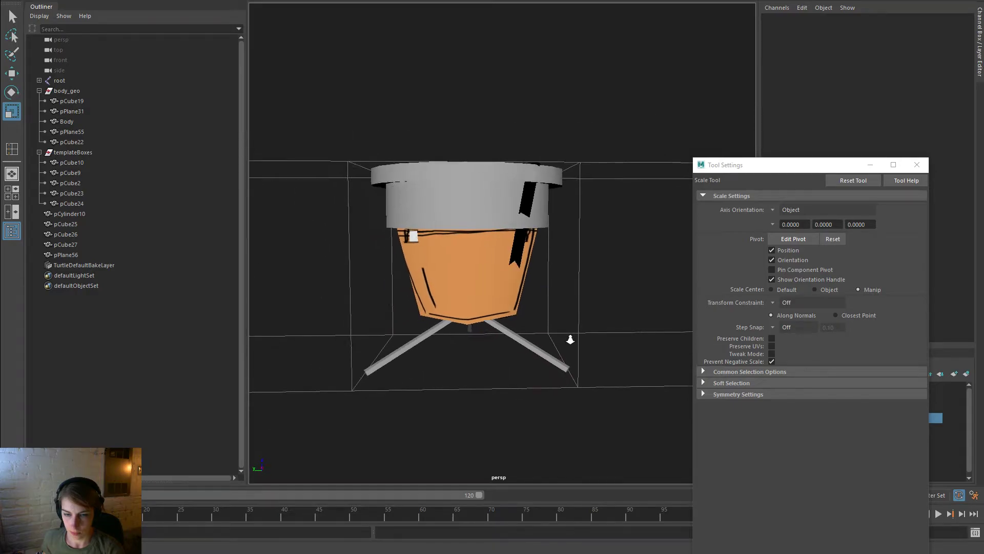
Flatten one tapered side of the orange body by scaling its faces until vertical, and move it out toward the shell
click(501, 303)
alt+drag(500, 303, 666, 315)
right_drag(479, 252, 478, 278)
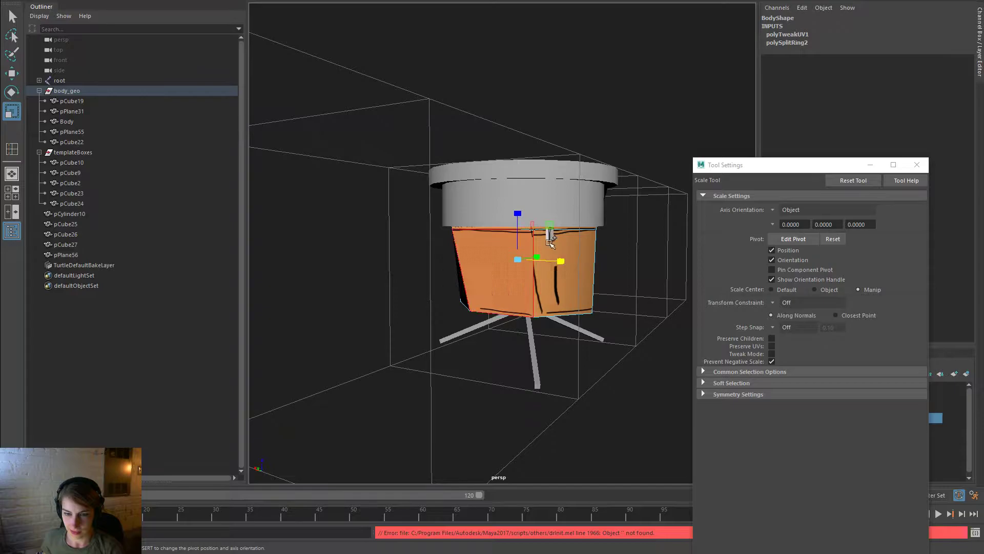
alt+drag(569, 256, 543, 252)
alt+drag(508, 287, 480, 293)
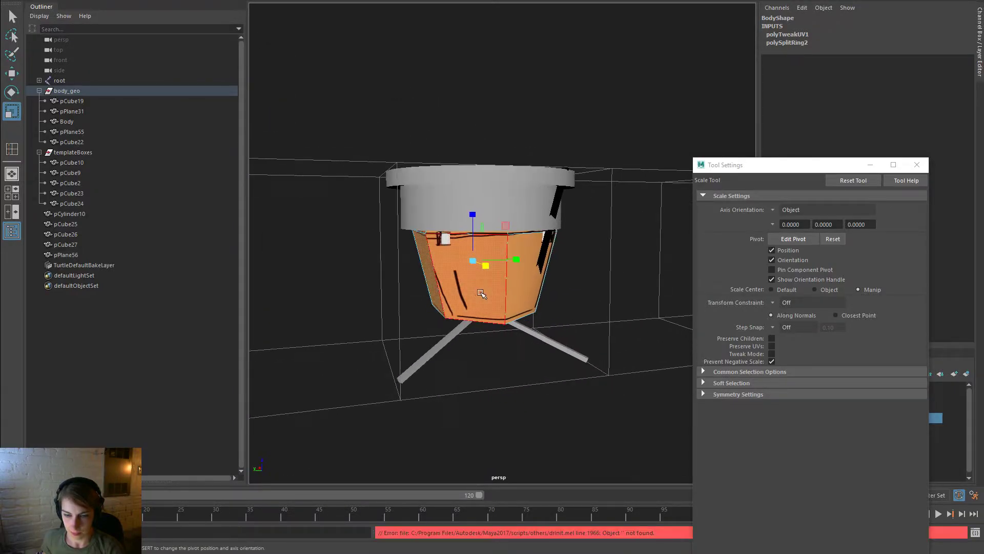
click(500, 445)
alt+drag(500, 445, 425, 259)
click(450, 206)
key(Insert)
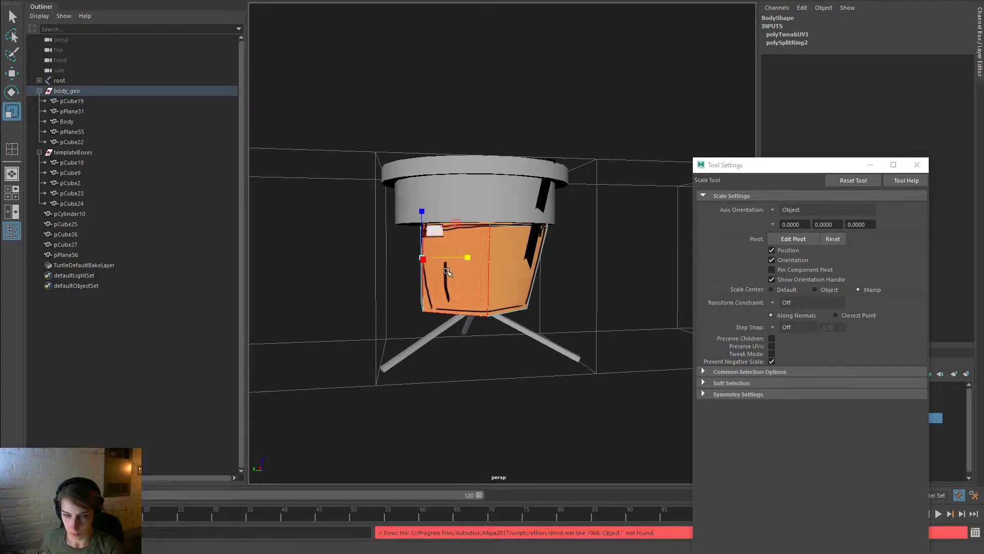
key(w)
drag(378, 255, 808, 266)
Flatten the opposite side of the orange body until vertical and move it outward to match the first side
alt+drag(468, 210, 554, 254)
key(r)
drag(444, 253, 463, 254)
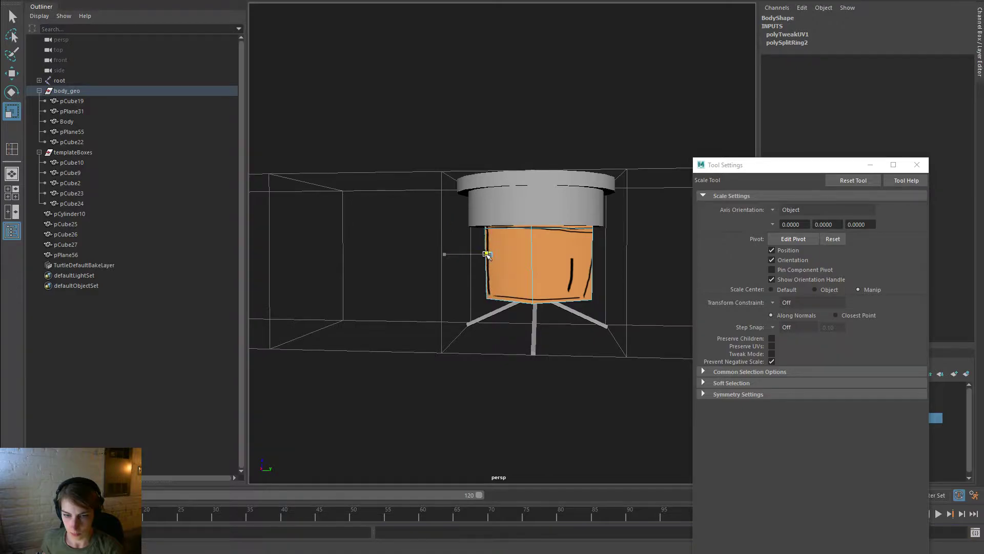
key(w)
drag(542, 254, 791, 299)
alt+right_drag(682, 284, 508, 246)
alt+drag(604, 260, 138, 293)
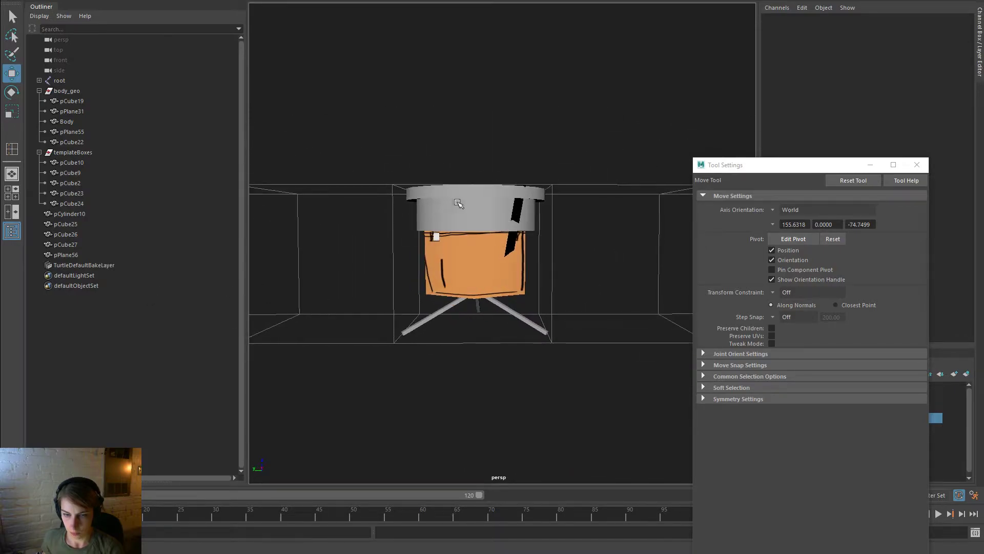
Shorten the grey cylinder shell by moving its lower vertices up to just below the rim, then return to object mode
click(482, 218)
right_drag(482, 217, 424, 218)
drag(594, 276, 382, 218)
drag(474, 186, 475, 165)
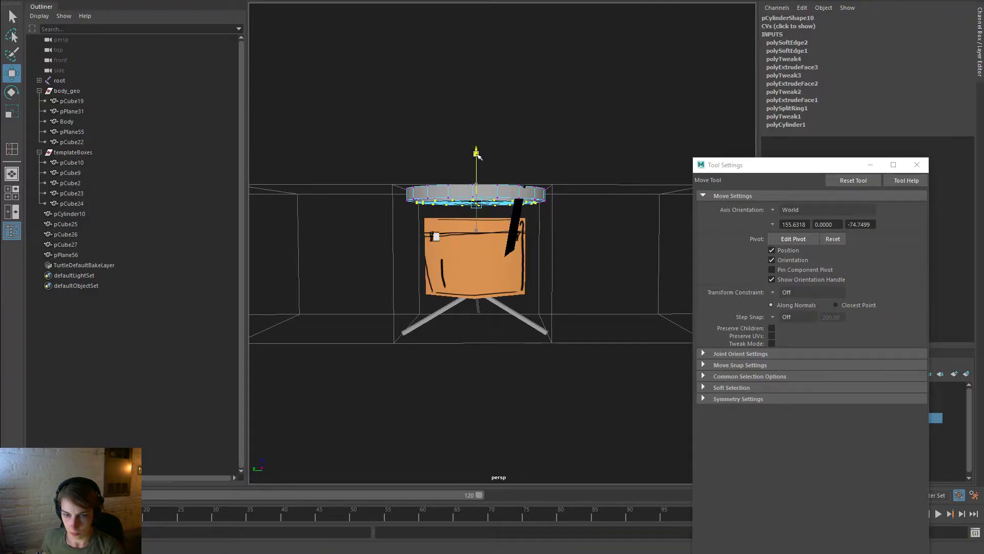
right_drag(482, 208, 526, 178)
Try moving only the orange Body object up to the rim, then undo the move
click(484, 247)
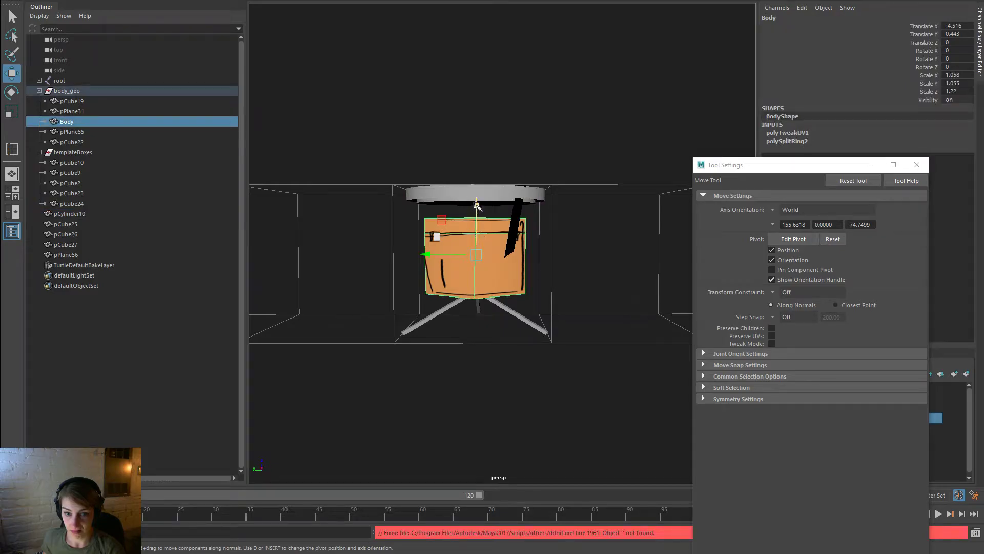
drag(476, 205, 478, 187)
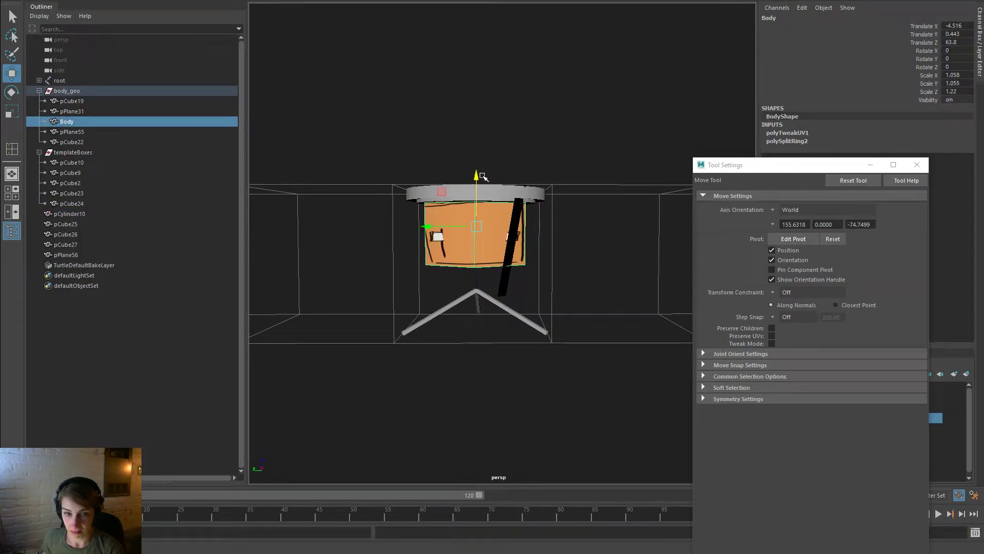
key(ctrl+z)
Move the whole body_geo group up until the orange body meets the underside of the grey rim
click(69, 91)
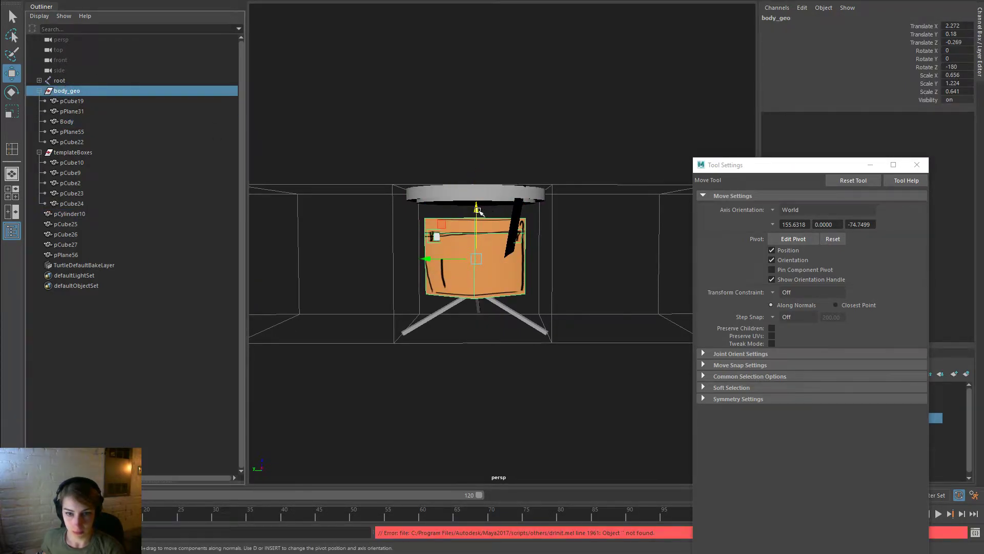
drag(477, 208, 484, 191)
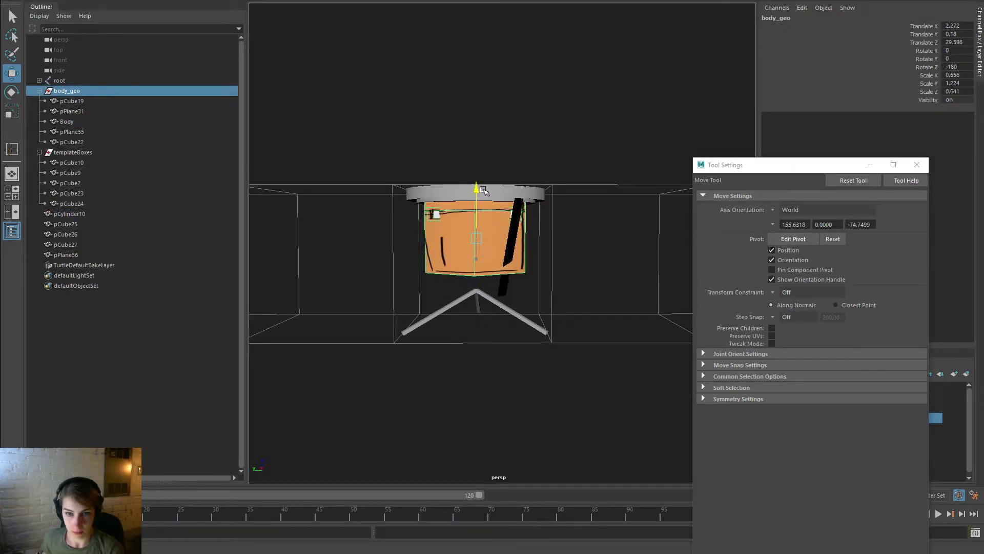
click(578, 266)
Select the orange body's middle back edge and move it along the depth axis to fit the round rim
alt+drag(578, 266, 492, 277)
click(467, 234)
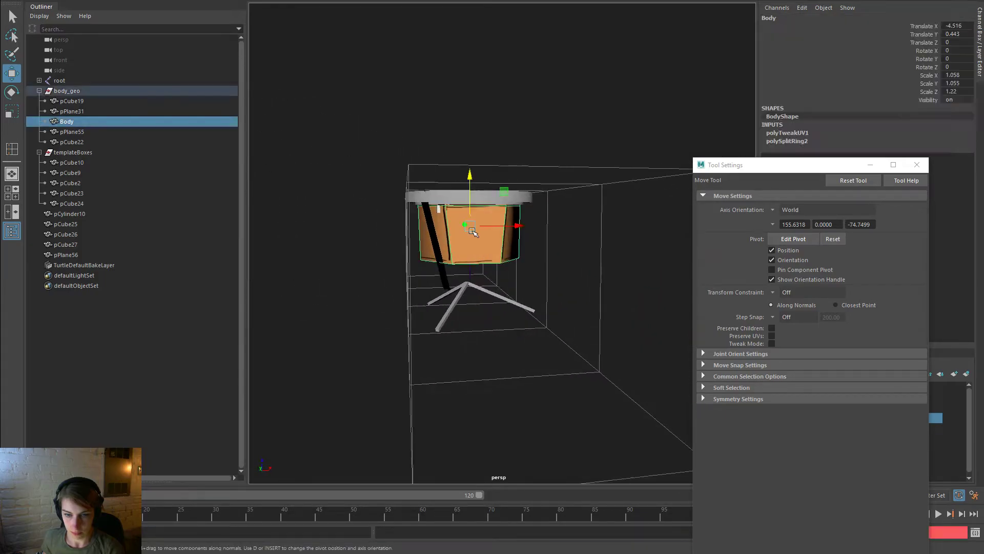
right_click(468, 234)
right_drag(468, 234, 466, 205)
alt+drag(466, 206, 505, 232)
key(r)
key(ctrl+z)
alt+drag(426, 230, 686, 255)
alt+right_drag(371, 212, 536, 148)
alt+drag(524, 191, 527, 241)
key(w)
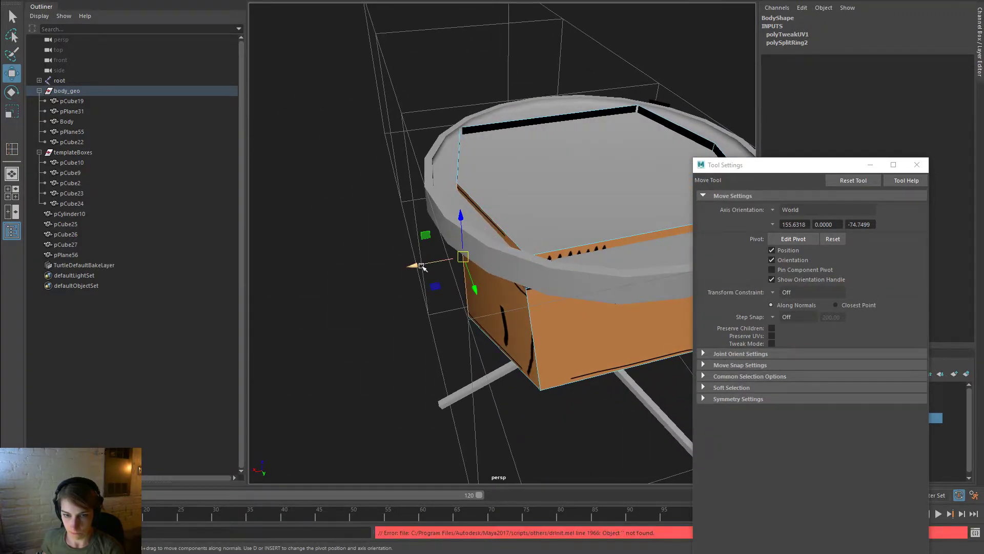
alt+drag(422, 266, 500, 186)
Select the orange body's middle front edge and adjust its position along the depth axis to fit the rim
click(493, 183)
click(492, 241)
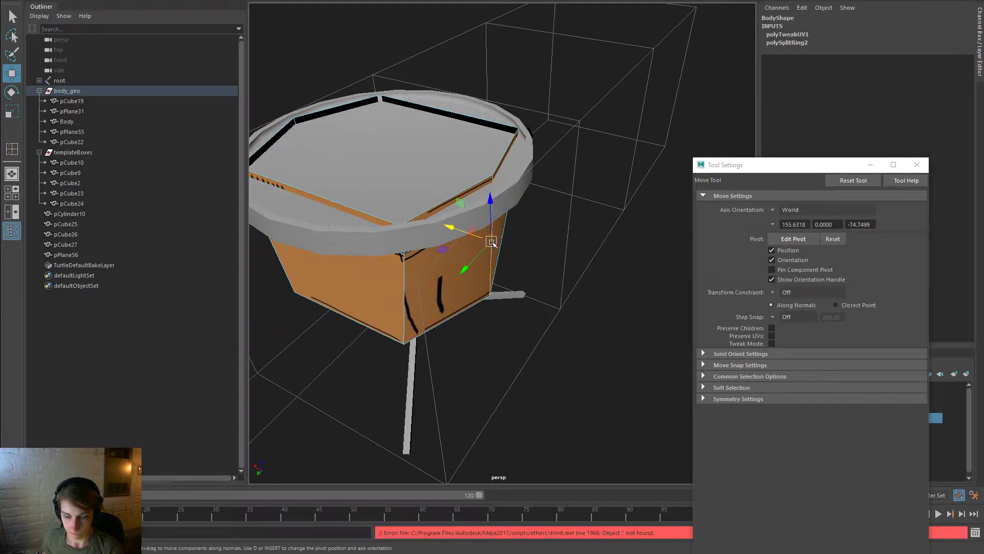
key(r)
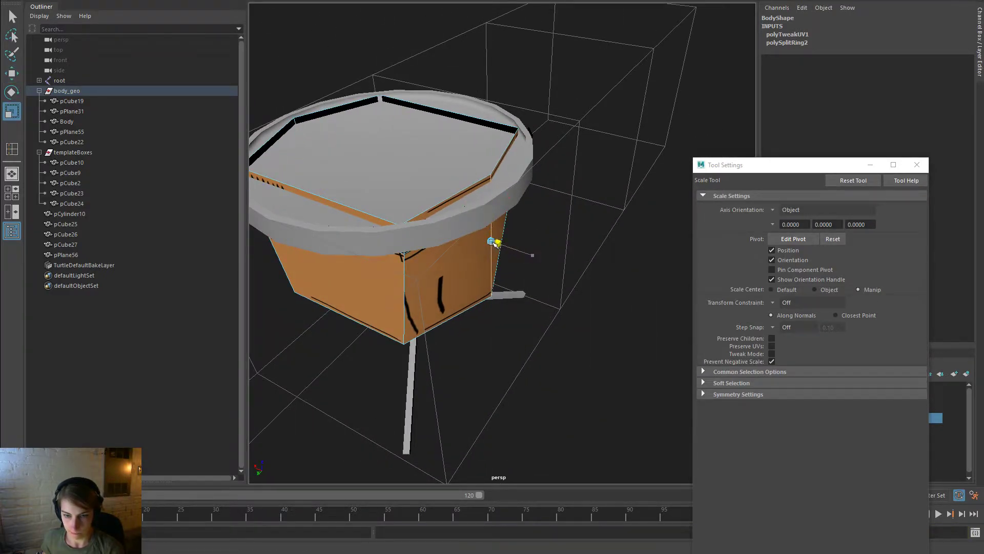
key(w)
drag(454, 231, 453, 230)
alt+drag(544, 234, 483, 224)
Fine-tune the orange body's height against the rim, lowering its top vertices until they sit inside it
right_click(547, 230)
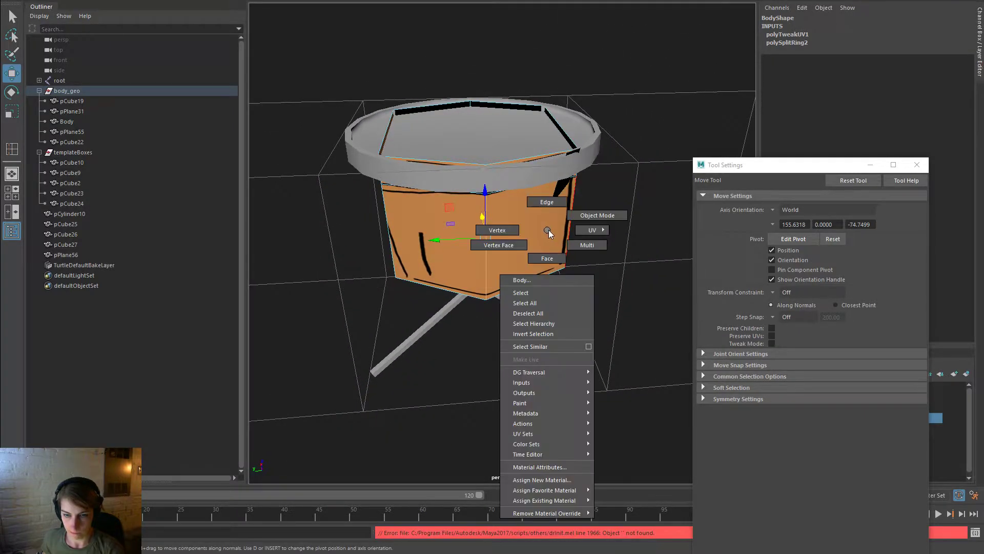
right_drag(547, 230, 613, 204)
click(612, 198)
click(518, 234)
alt+drag(518, 233, 513, 217)
shift+click(475, 178)
drag(478, 168, 478, 162)
right_drag(526, 208, 385, 123)
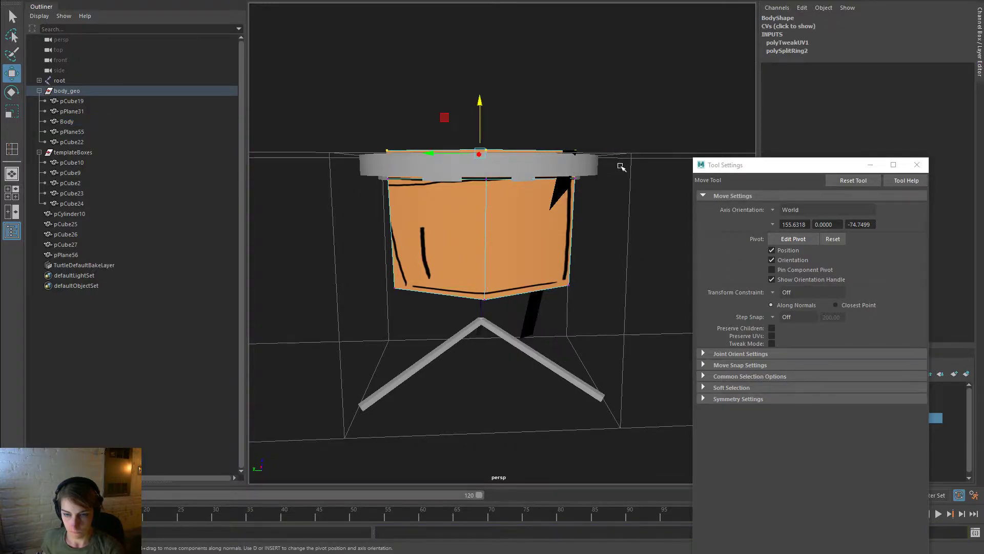
drag(480, 98, 480, 109)
mouse_move(587, 153)
alt+mouse_down()
mouse_move(587, 176)
mouse_move(585, 152)
alt+mouse_up()
right_drag(520, 217, 559, 195)
Select the four eye pieces, pCube19, pPlane31, pPlane55 and pCube22, and move them slightly down and out in front of the orange body
click(307, 177)
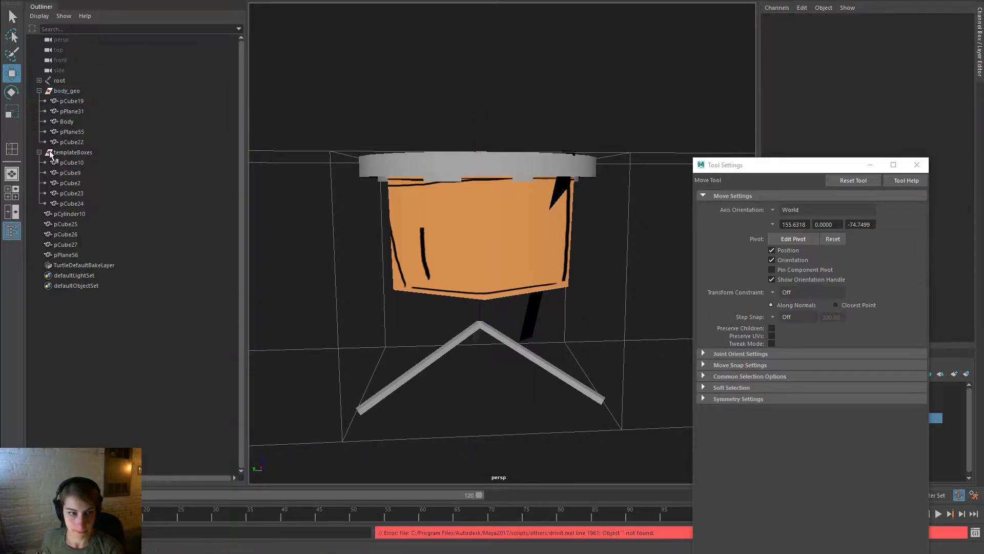
click(88, 136)
click(91, 115)
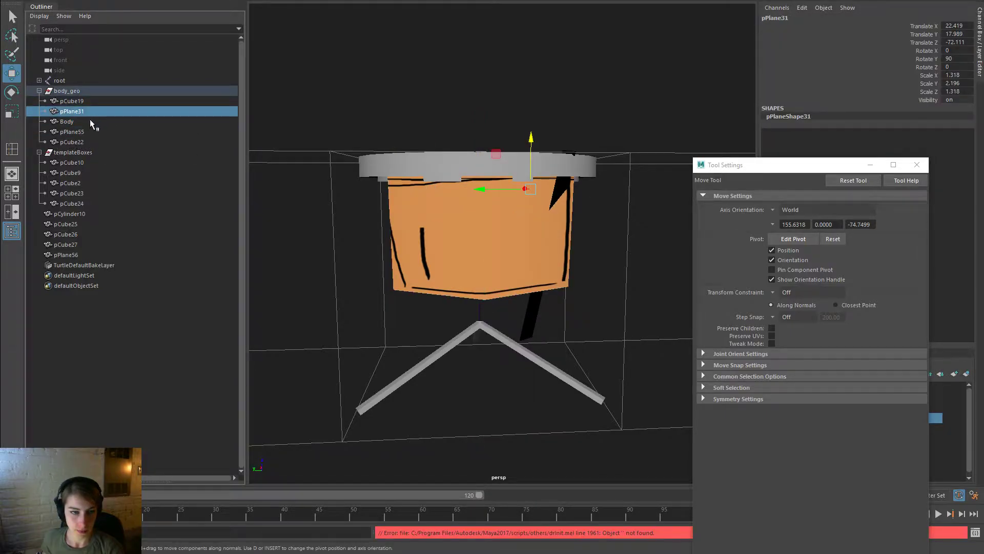
ctrl+click(88, 99)
ctrl+click(85, 132)
ctrl+click(84, 142)
drag(431, 145, 431, 153)
alt+drag(477, 205, 586, 220)
drag(389, 215, 450, 246)
Set the Scale tool's center to Object and try widening the eye pieces sideways and raising them toward the rim
key(r)
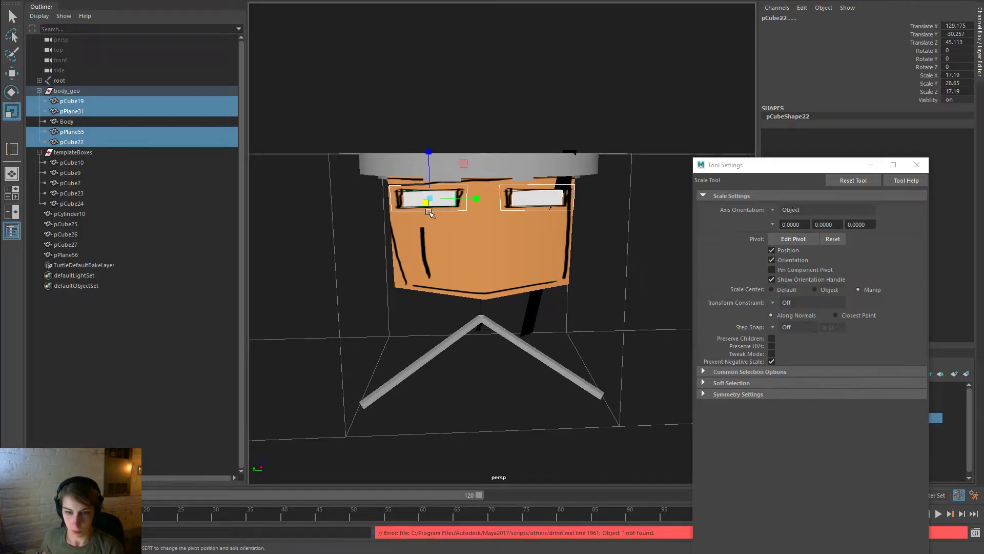
drag(474, 197, 459, 199)
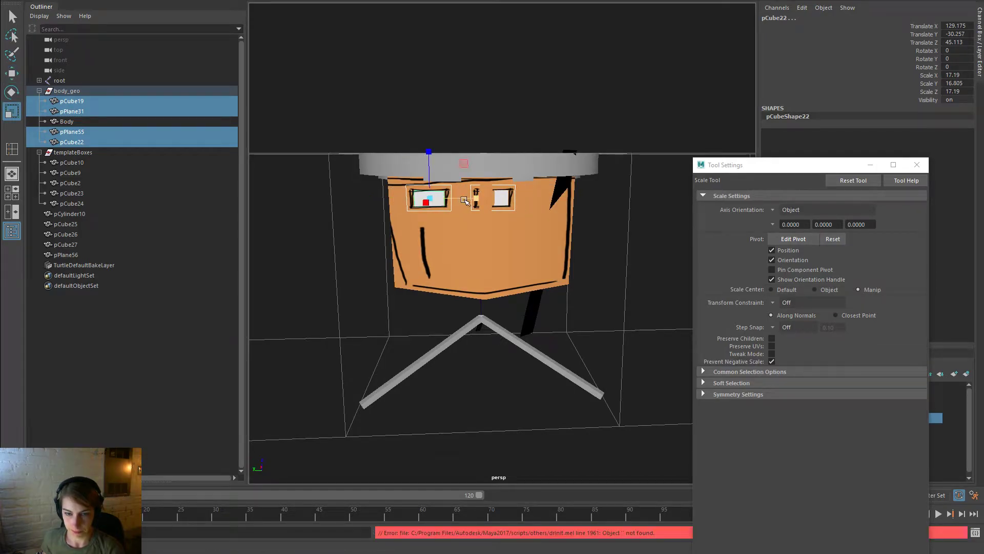
key(ctrl+z)
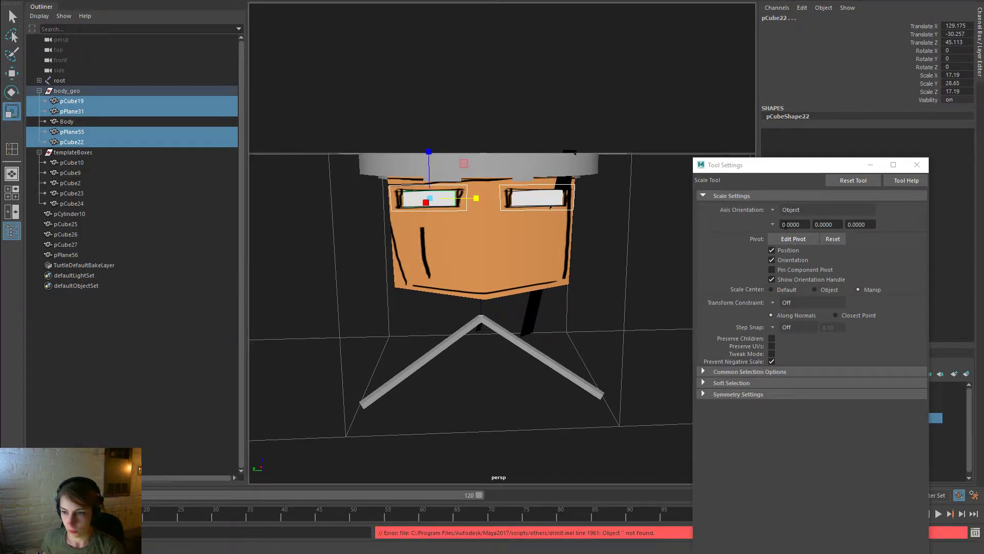
click(813, 289)
drag(477, 200, 500, 206)
key(w)
drag(428, 152, 431, 144)
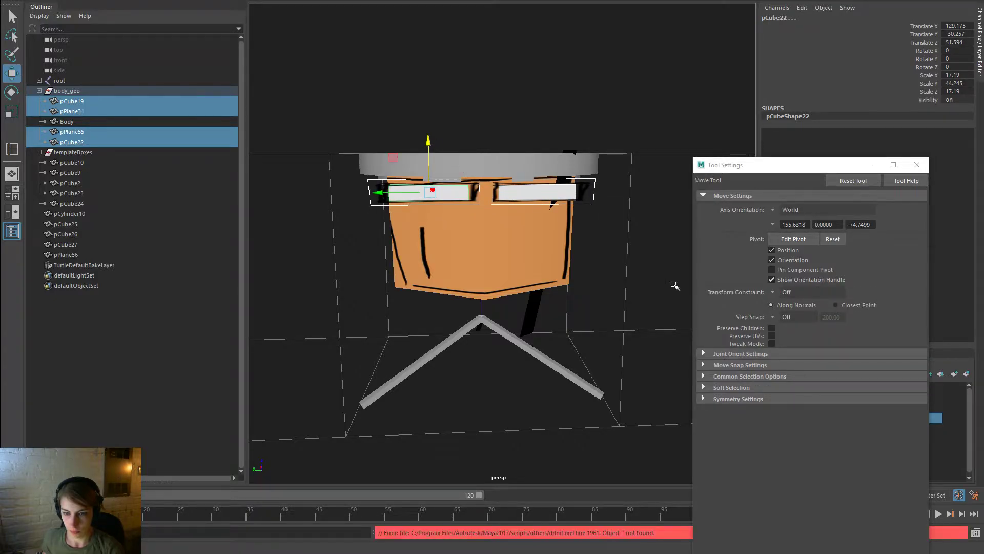
click(619, 285)
alt+right_drag(631, 304, 511, 277)
alt+drag(511, 278, 526, 301)
click(526, 301)
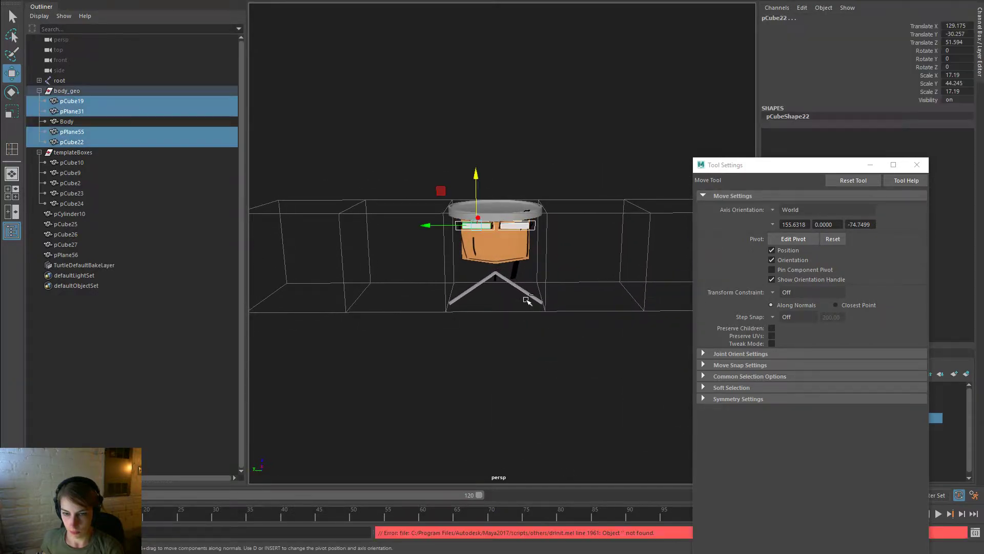
click(534, 287)
Shorten the black strap plane pPlane56 by moving its lower vertices up and across to the orange body's lower corner
click(511, 276)
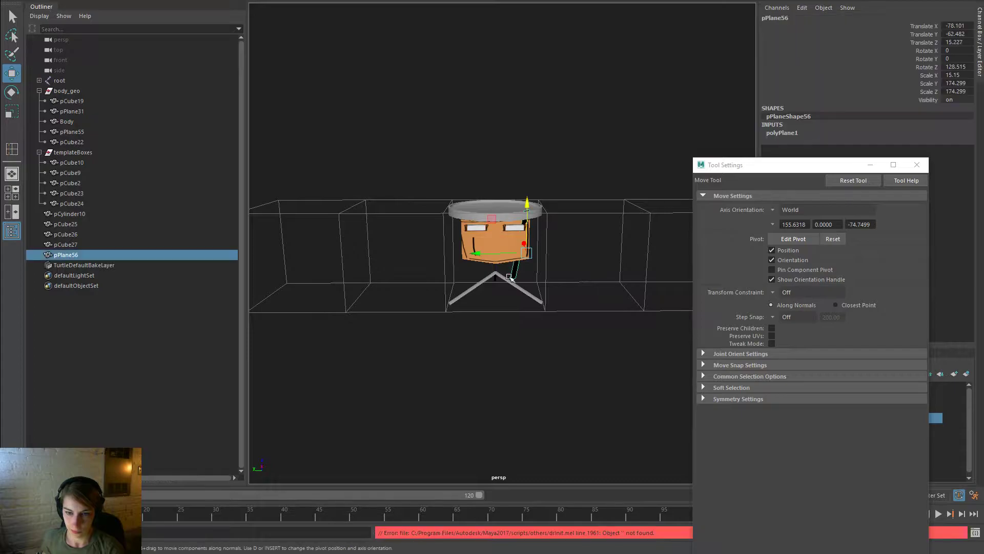
alt+right_drag(511, 277, 620, 337)
right_drag(532, 298, 492, 258)
drag(539, 322, 571, 331)
middle_drag(481, 294, 506, 299)
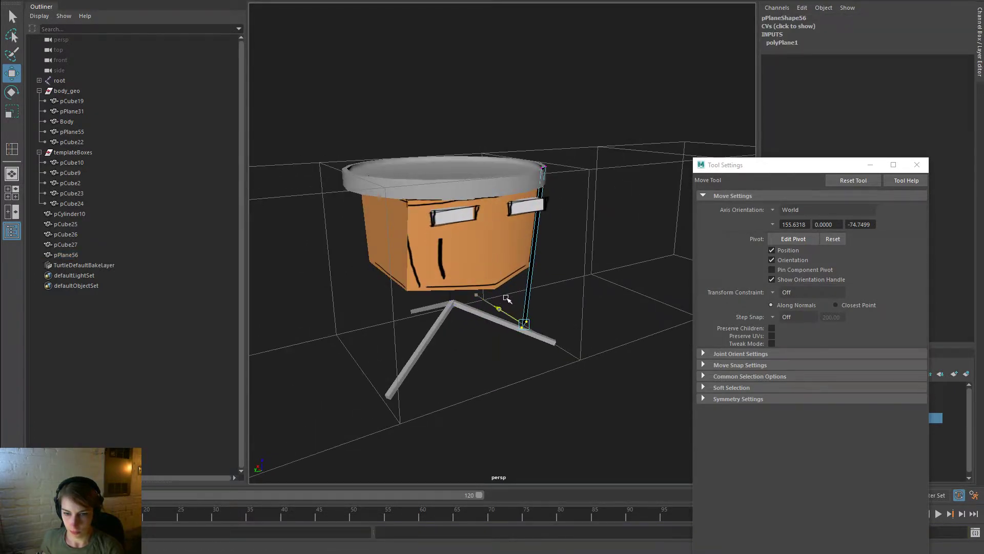
alt+drag(506, 299, 518, 277)
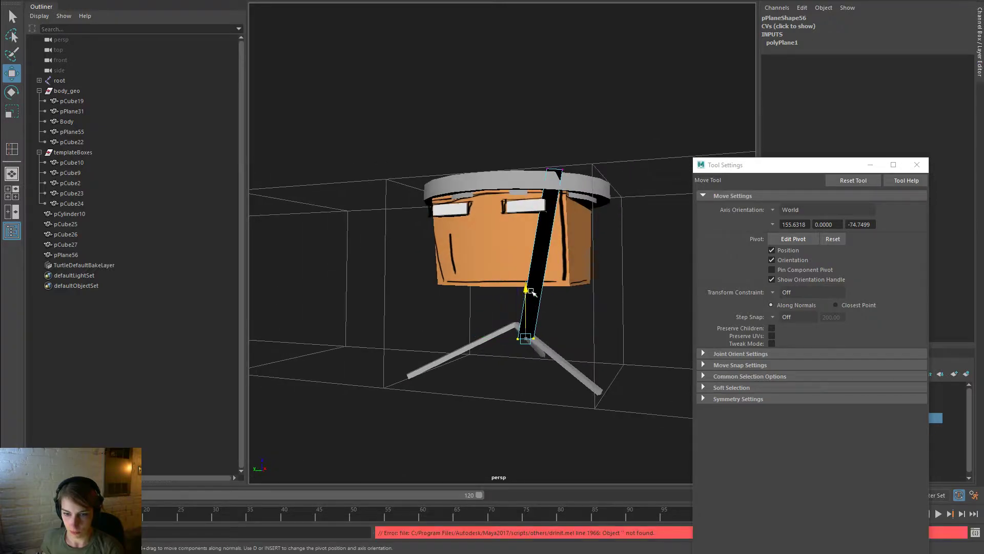
middle_drag(531, 291, 512, 263)
drag(491, 287, 634, 307)
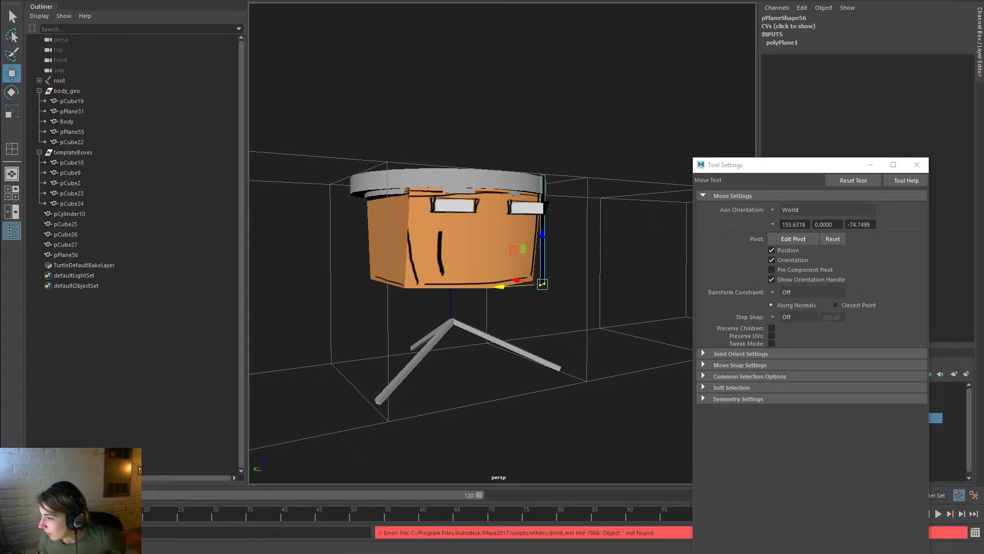
Switch to the browser and examine the Multisonic snare reference photo full screen, then return to Maya
drag(983, 81, 400, 9)
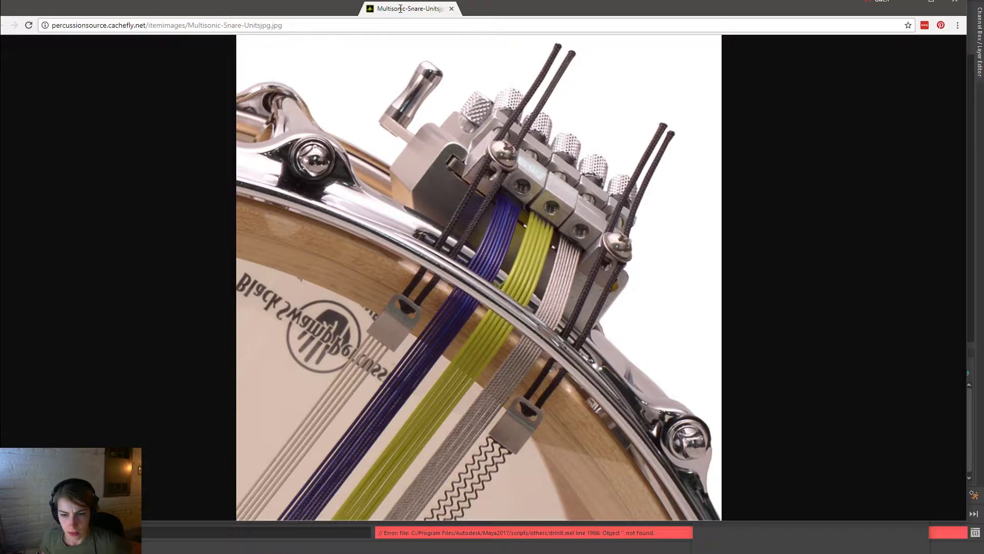
key(F11)
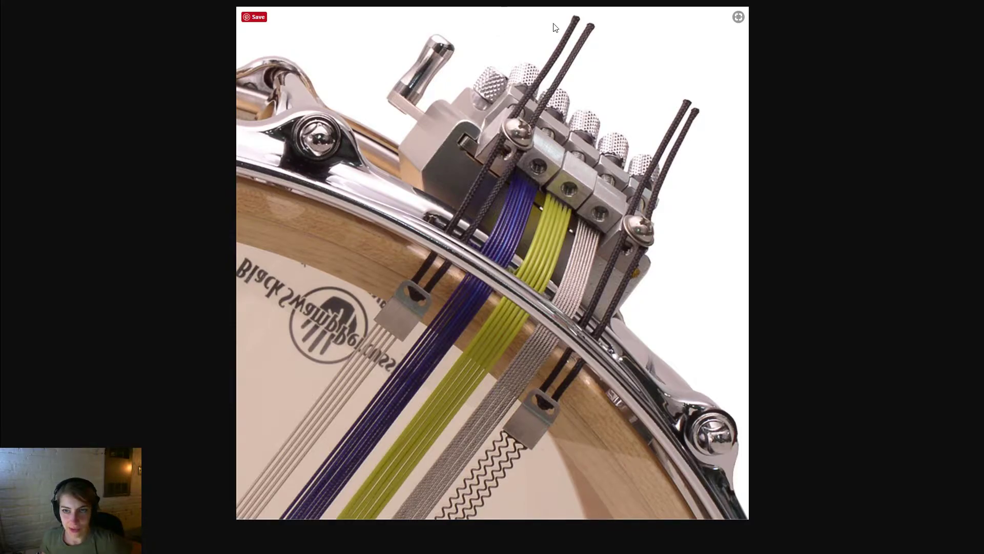
key(alt+Tab)
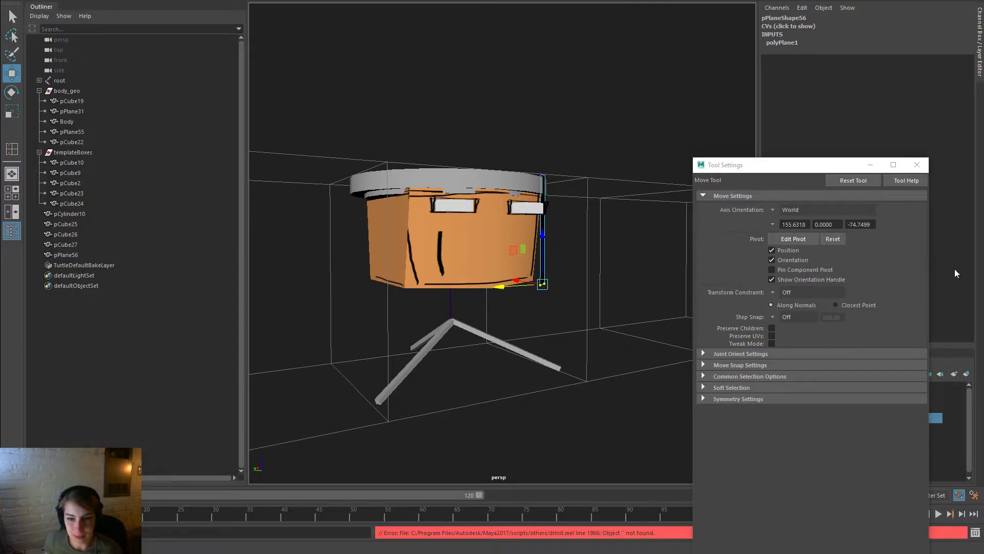
Move the black strap's upper vertices so its top end sits against the outside of the grey rim
alt+drag(545, 279, 450, 237)
alt+right_drag(450, 238, 600, 206)
drag(571, 118, 639, 159)
alt+drag(638, 164, 515, 254)
drag(491, 210, 488, 213)
drag(515, 262, 523, 266)
drag(490, 220, 488, 226)
click(484, 272)
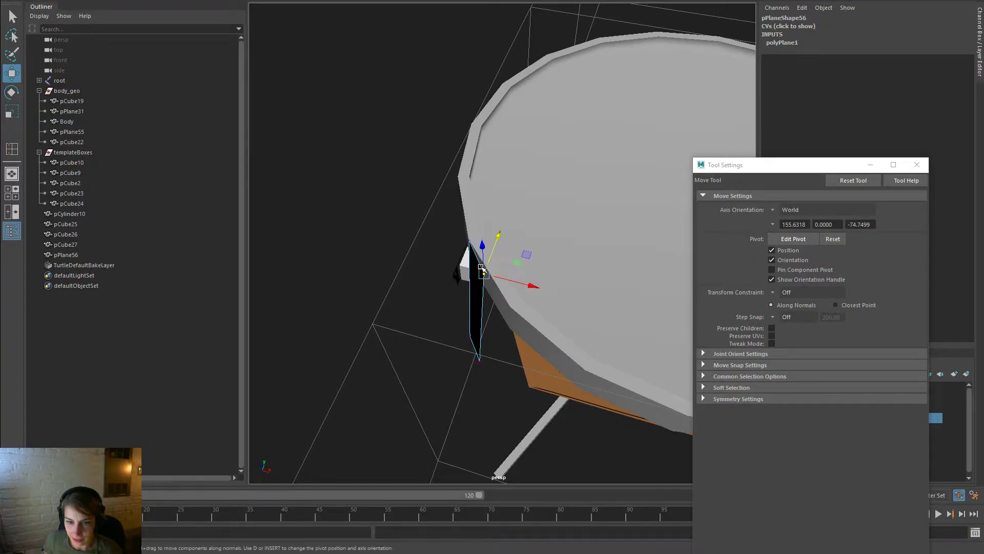
middle_drag(522, 280, 531, 281)
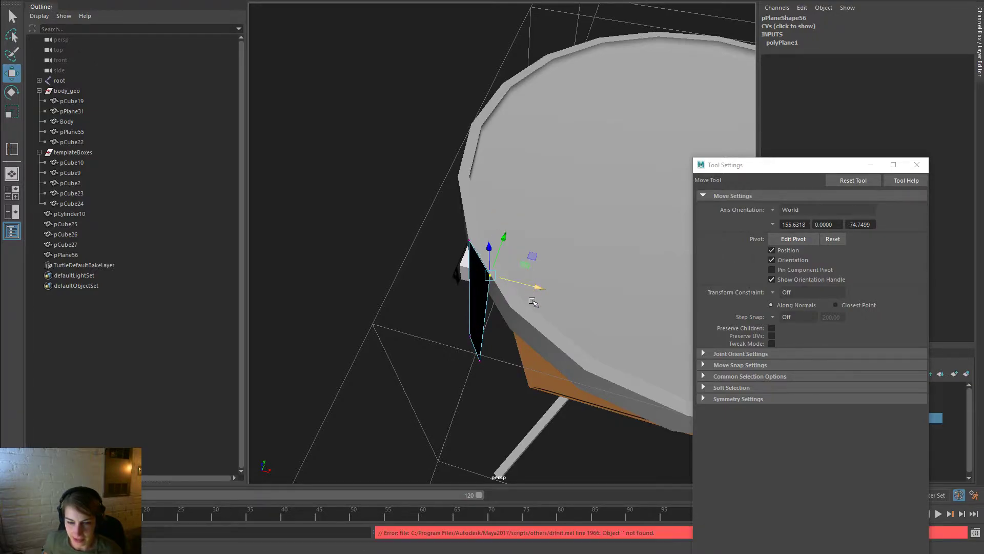
Refine the black strap's vertices from several sides so it runs along the orange body up to the rim
alt+drag(533, 282, 453, 308)
drag(525, 338, 581, 341)
alt+drag(533, 277, 674, 246)
drag(597, 47, 595, 68)
drag(572, 106, 579, 107)
click(610, 186)
alt+drag(615, 246, 595, 227)
Scale the lower inner ring of the grey rim pCylinder10 outward to form a stepped lip around the orange body
click(523, 142)
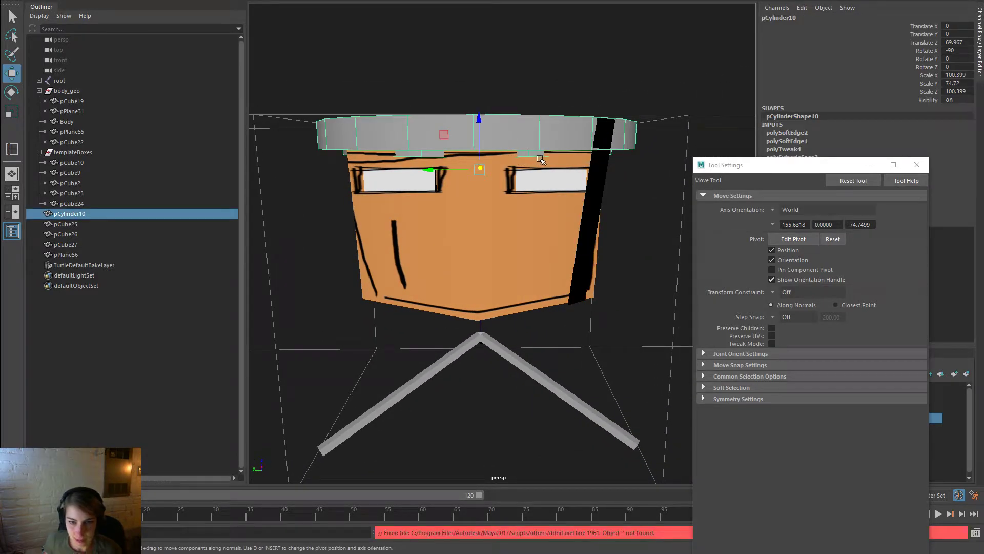
alt+drag(576, 177, 452, 225)
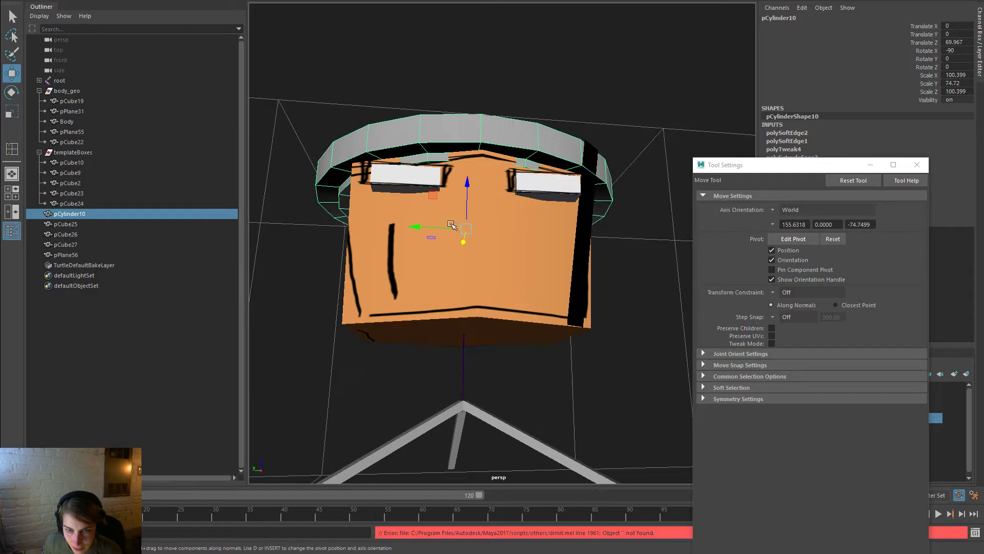
right_drag(425, 157, 427, 151)
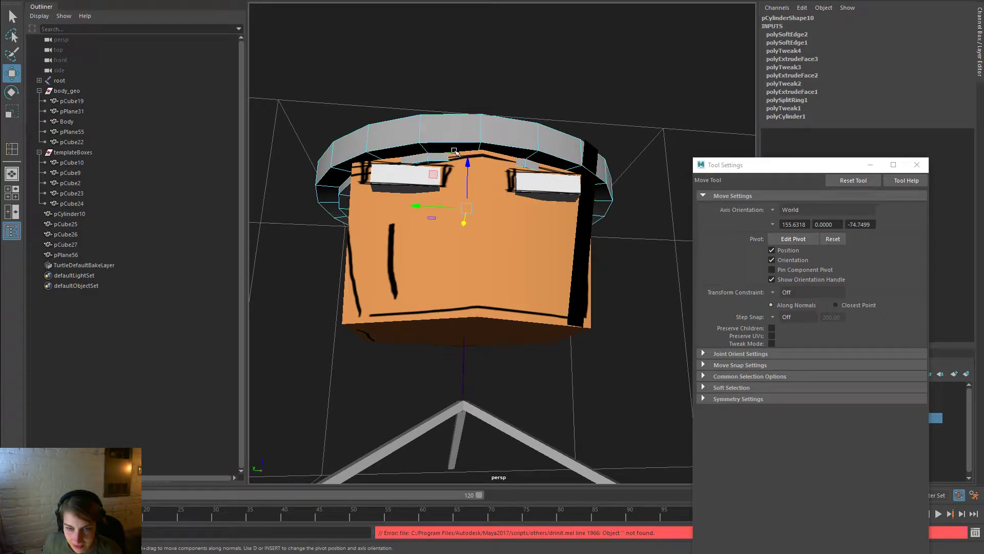
key(r)
alt+drag(485, 251, 507, 266)
drag(430, 189, 473, 179)
key(w)
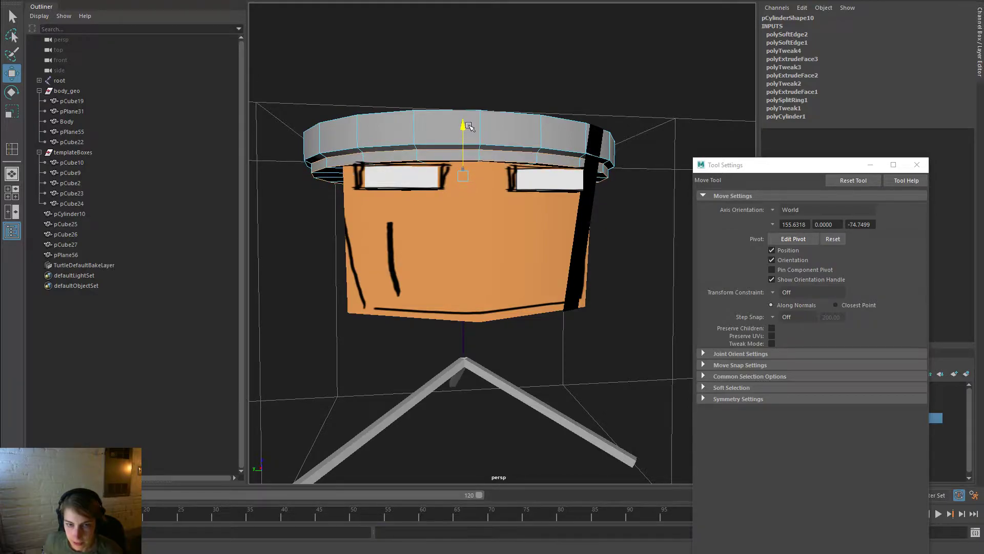
drag(470, 126, 470, 126)
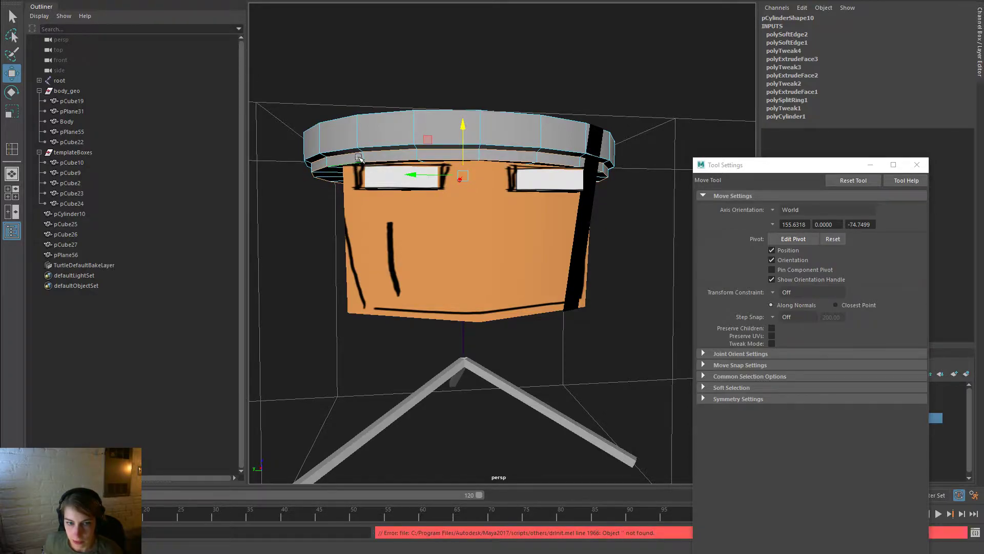
click(605, 249)
alt+drag(625, 268, 567, 246)
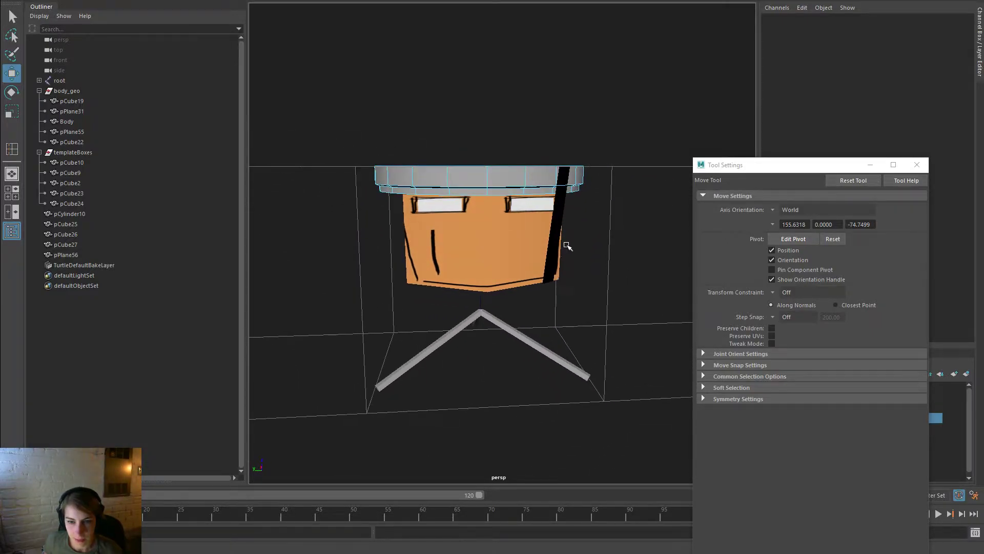
Insert an edge loop across the black strap at the rim's lower edge and bend its top section upright against the rim
click(560, 239)
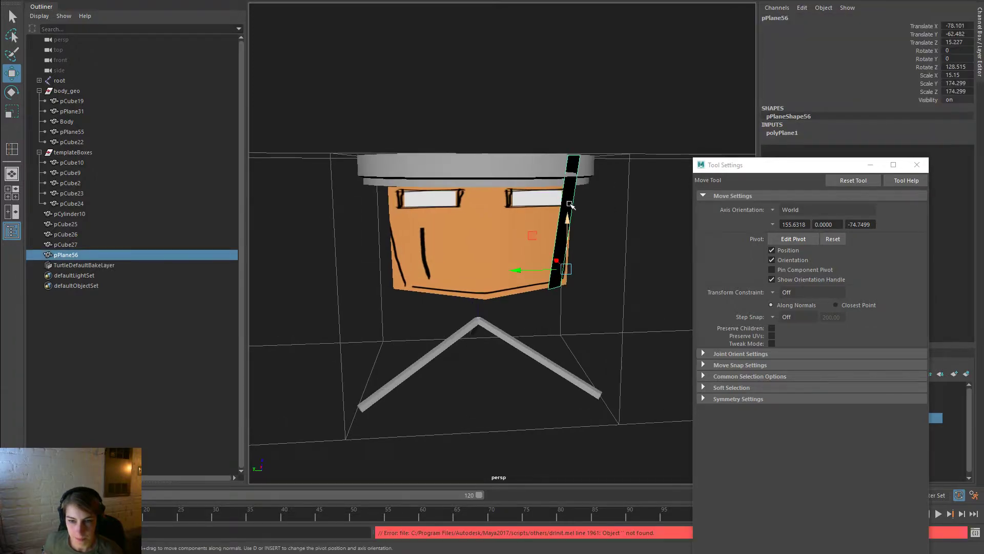
key(space)
click(420, 208)
drag(419, 208, 485, 290)
drag(581, 179, 638, 196)
key(w)
drag(580, 163, 650, 164)
click(574, 99)
alt+drag(595, 155, 525, 180)
Set the Move tool's axis orientation to Object
click(768, 210)
click(782, 214)
alt+drag(589, 225, 615, 219)
Duplicate the black strap and, with the move axis orientation set to World, move the copy along Y to the body's opposite side
right_drag(567, 225, 603, 201)
click(589, 210)
click(570, 211)
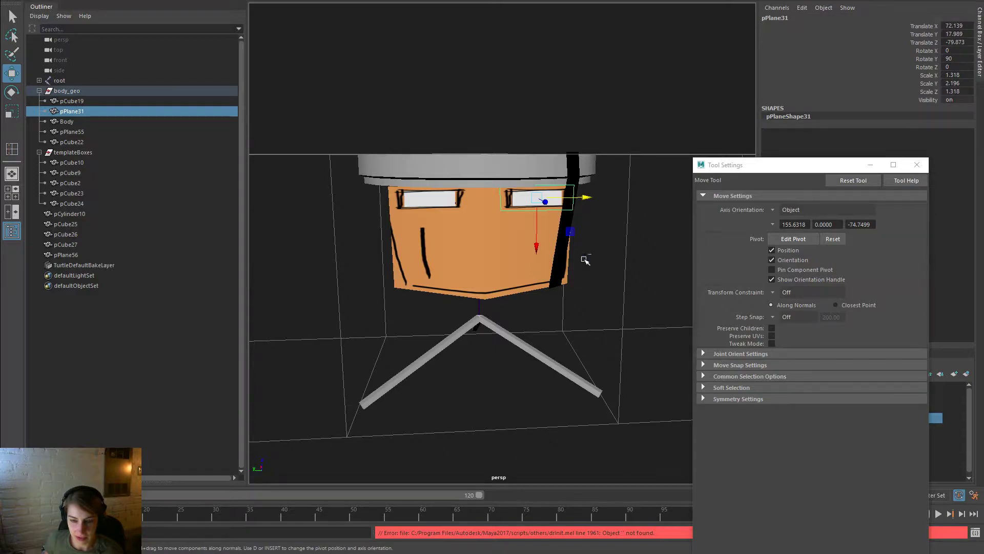
click(562, 273)
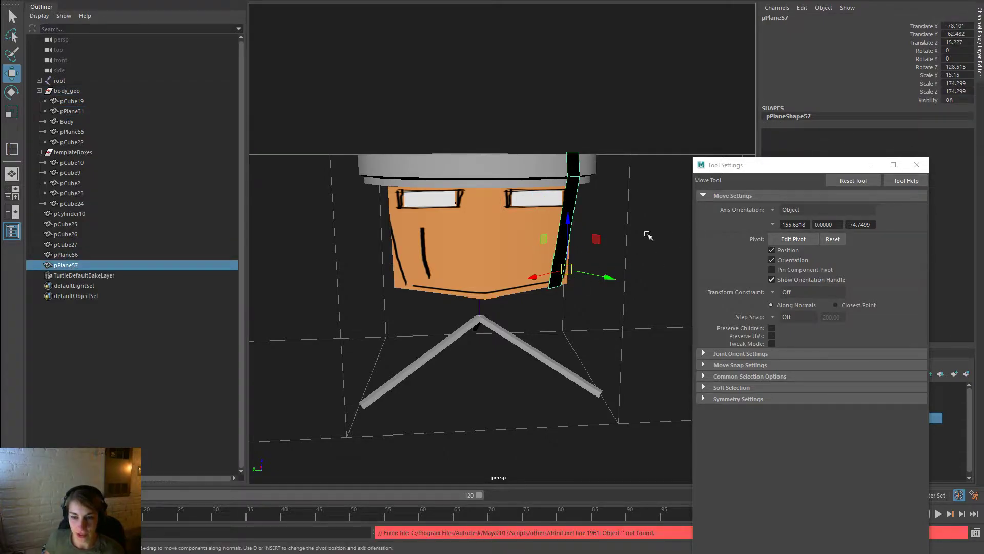
click(771, 209)
click(790, 216)
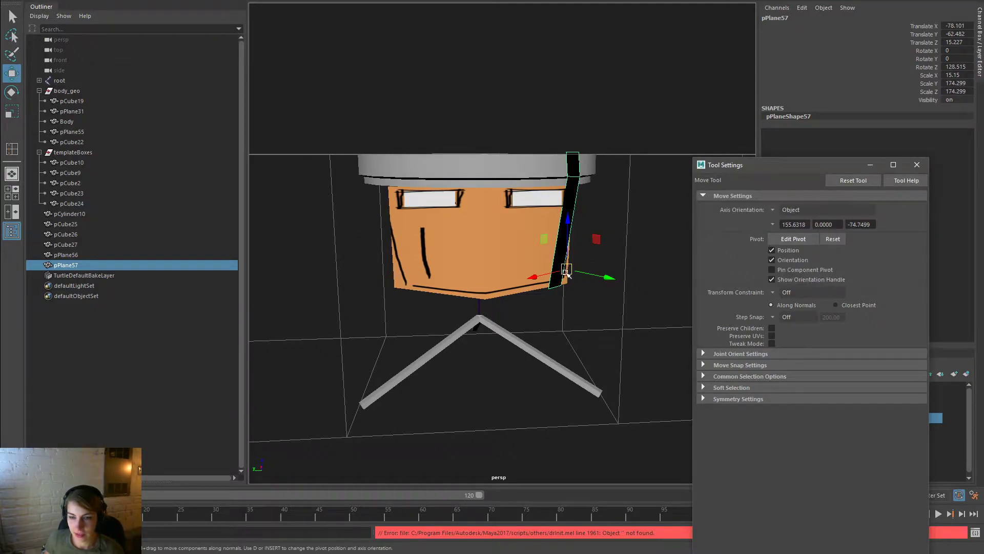
click(773, 210)
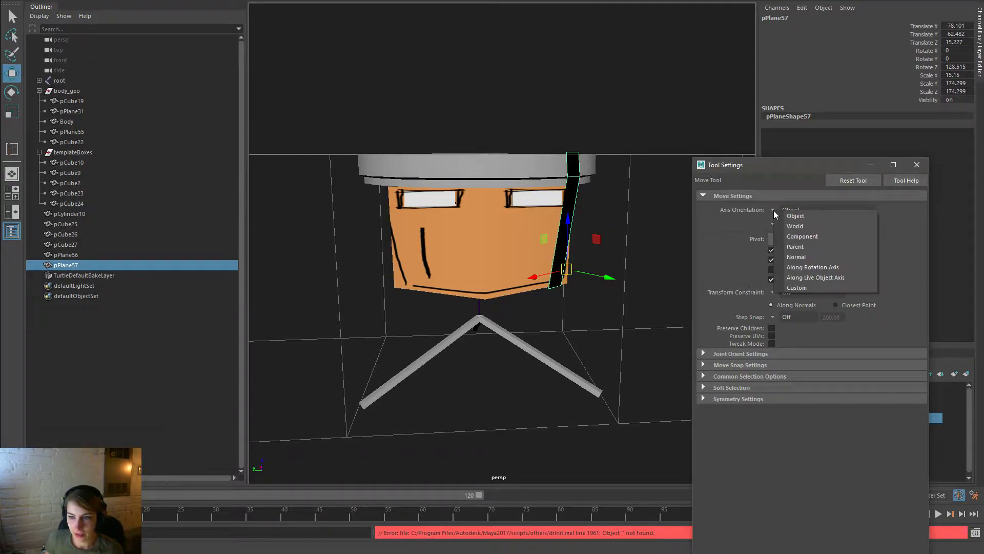
click(795, 227)
drag(549, 267, 353, 270)
key(e)
key(w)
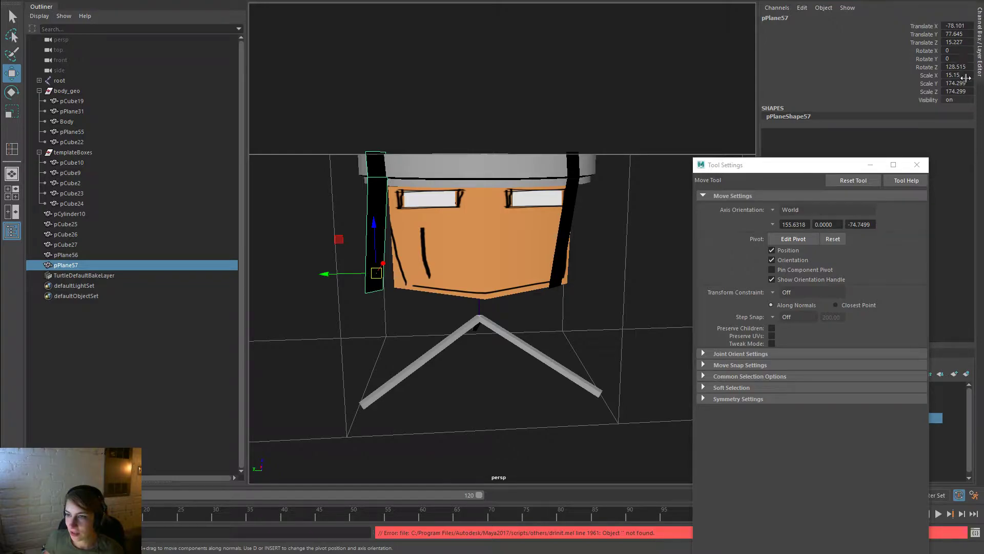
Try to mirror the copied strap by setting its Scale X to -15.15
key(r)
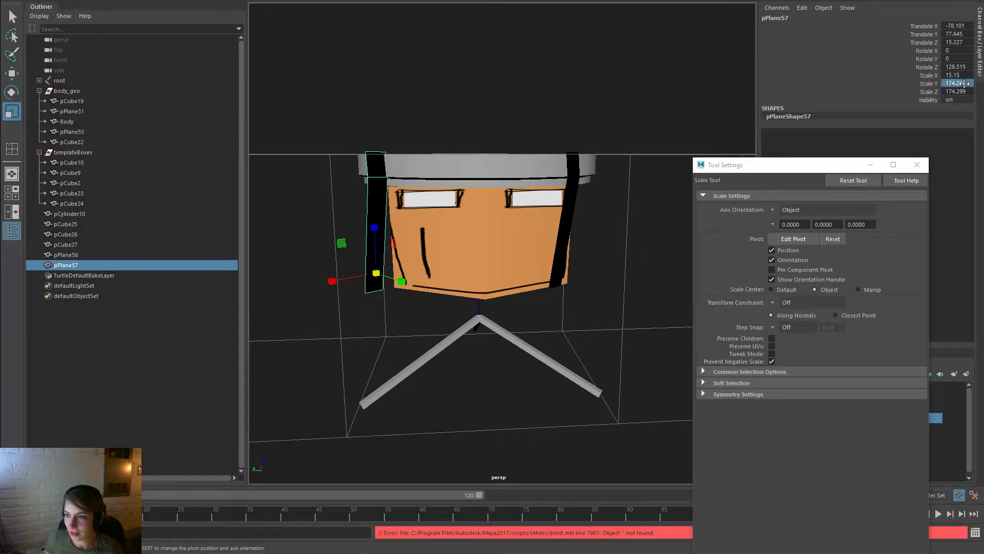
click(945, 74)
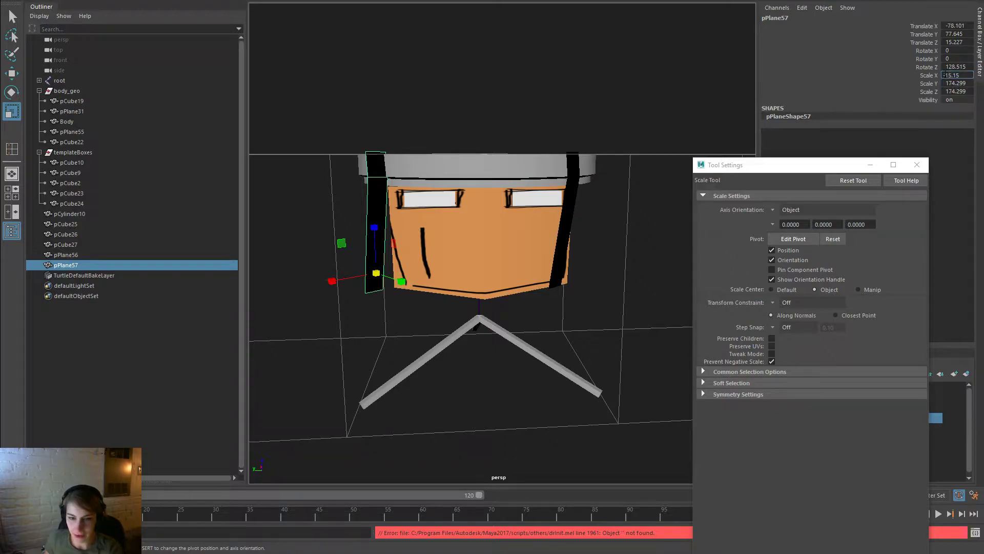
key(Return)
Rotate the copied strap about the vertical axis to a Rotate Z of 53.515 and move it against the drum's side
alt+drag(496, 275, 508, 307)
key(e)
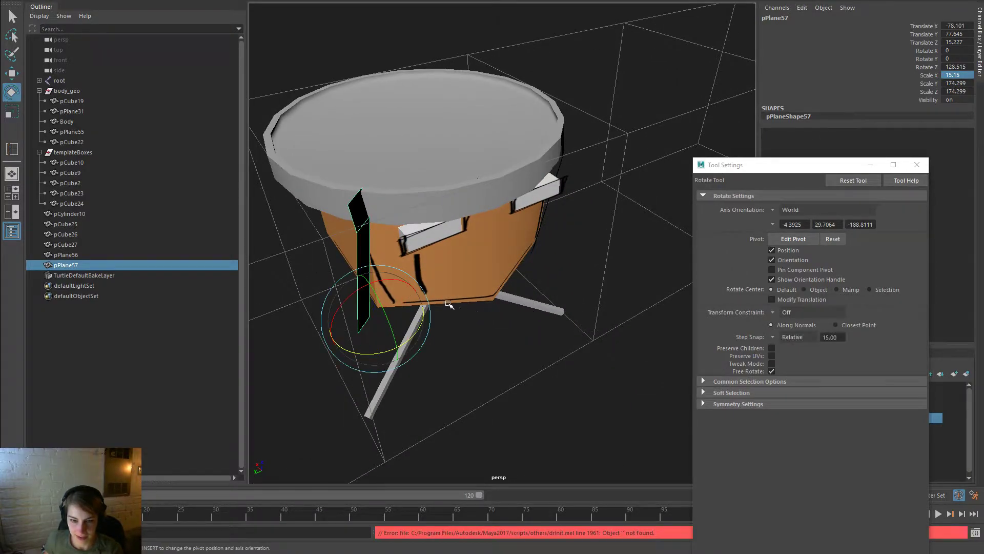
drag(419, 320, 354, 352)
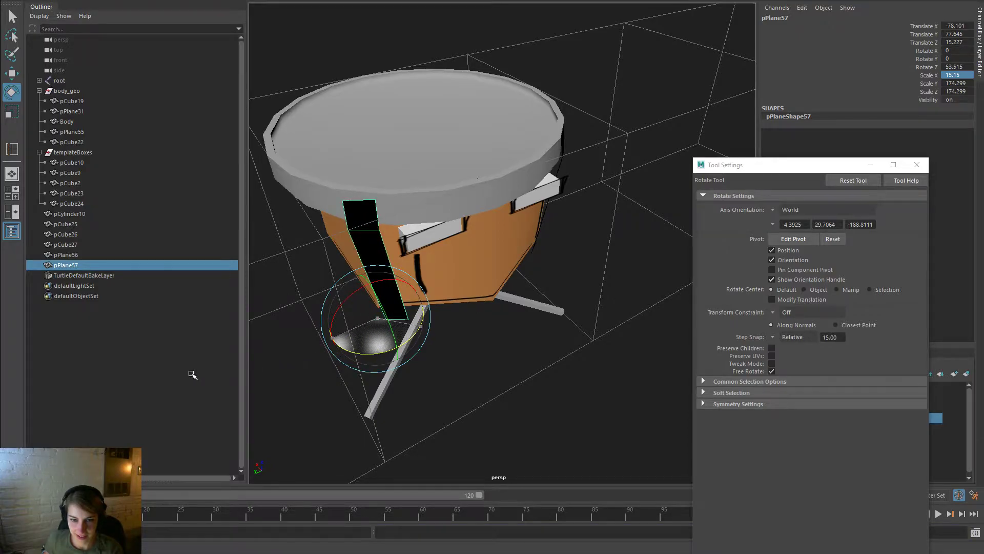
mouse_move(400, 246)
alt+mouse_down()
mouse_move(354, 222)
mouse_move(393, 240)
mouse_move(382, 250)
alt+mouse_up()
key(w)
drag(336, 323, 553, 237)
Duplicate both front straps, pPlane56 and pPlane57, and group the two copies
shift+click(568, 232)
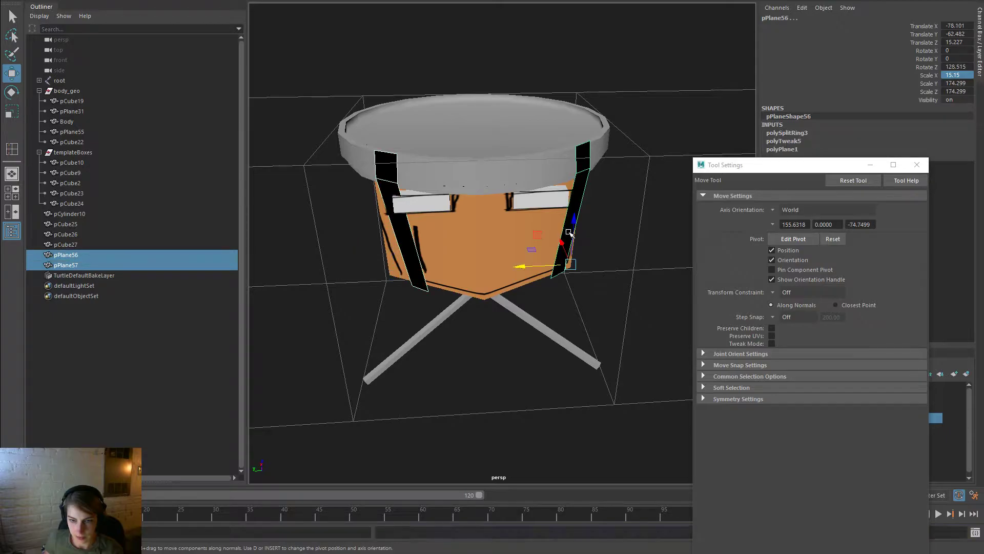
key(ctrl+d)
alt+drag(579, 259, 492, 271)
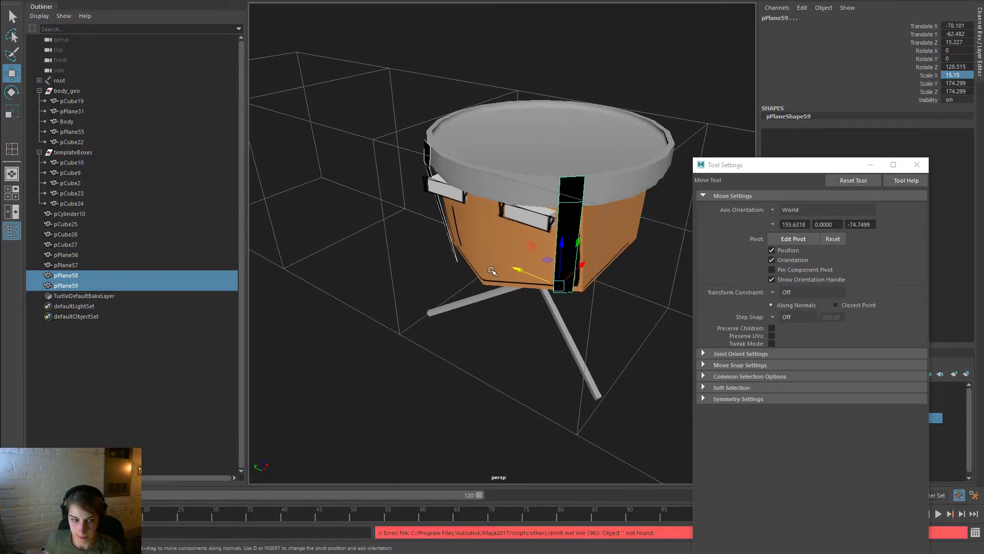
key(ctrl+g)
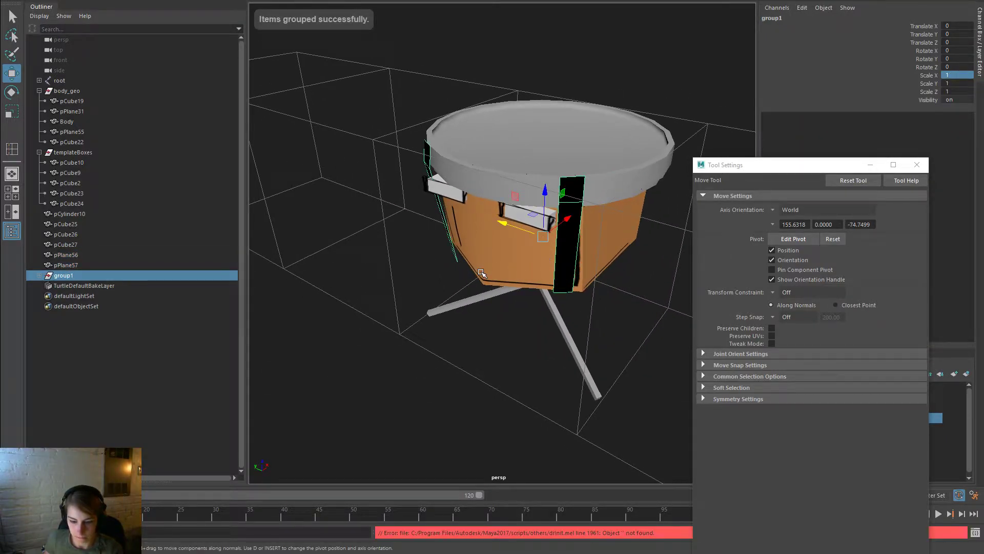
Rotate the grouped strap copies, group1, about the vertical axis in 15-degree steps to a Rotate Z of -195
key(e)
drag(570, 254, 440, 261)
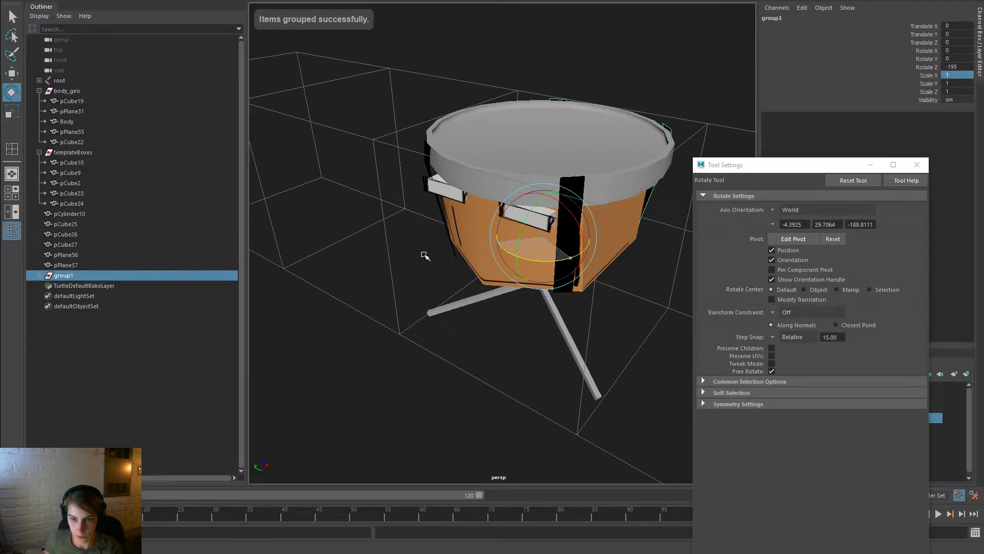
alt+drag(602, 297, 416, 288)
scroll(461, 290, down, 5)
click(378, 340)
alt+drag(378, 340, 607, 359)
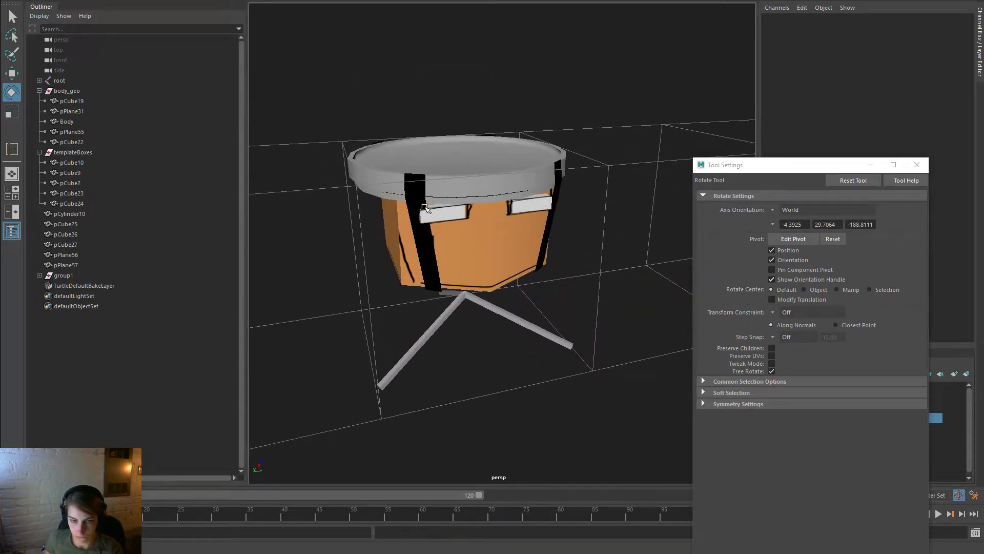
Select the top vertices of the front strap pPlane57 and turn on Wireframe on Shaded display
click(409, 196)
click(364, 237)
click(415, 189)
alt+drag(415, 189, 428, 216)
right_drag(429, 216, 380, 216)
mouse_move(467, 255)
mouse_down()
mouse_move(399, 197)
mouse_move(470, 271)
mouse_up()
key(space)
click(340, 183)
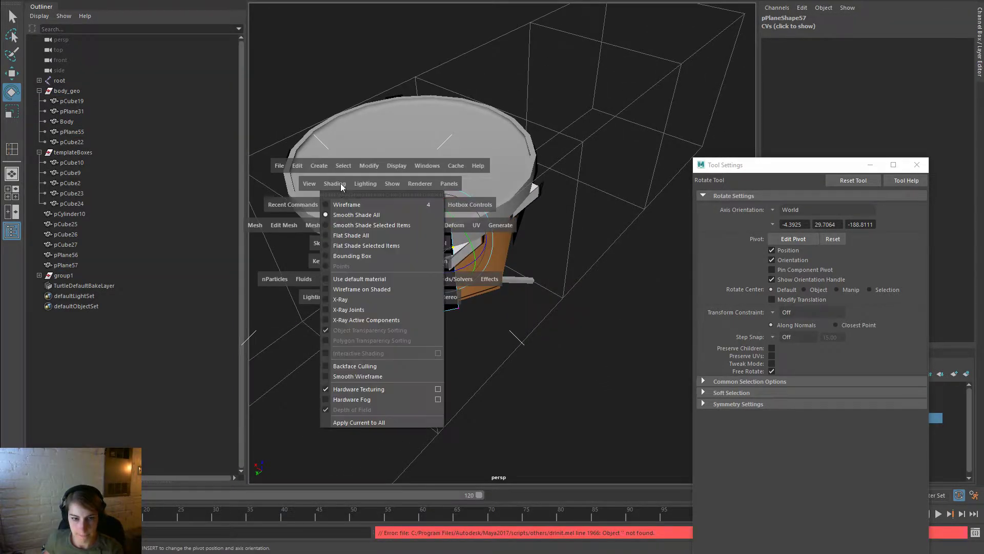
click(373, 291)
Reposition the vertices of strap pPlane57 so it slants outward from the body's lower edge to the rim
mouse_move(373, 290)
alt+mouse_down()
mouse_move(433, 251)
mouse_move(396, 237)
alt+mouse_up()
key(w)
key(e)
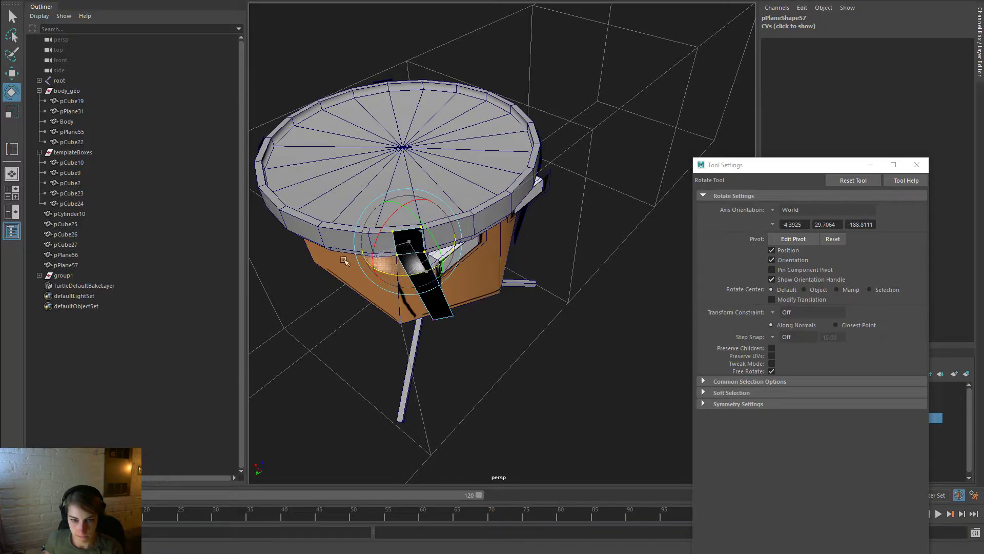
alt+drag(315, 259, 432, 196)
key(w)
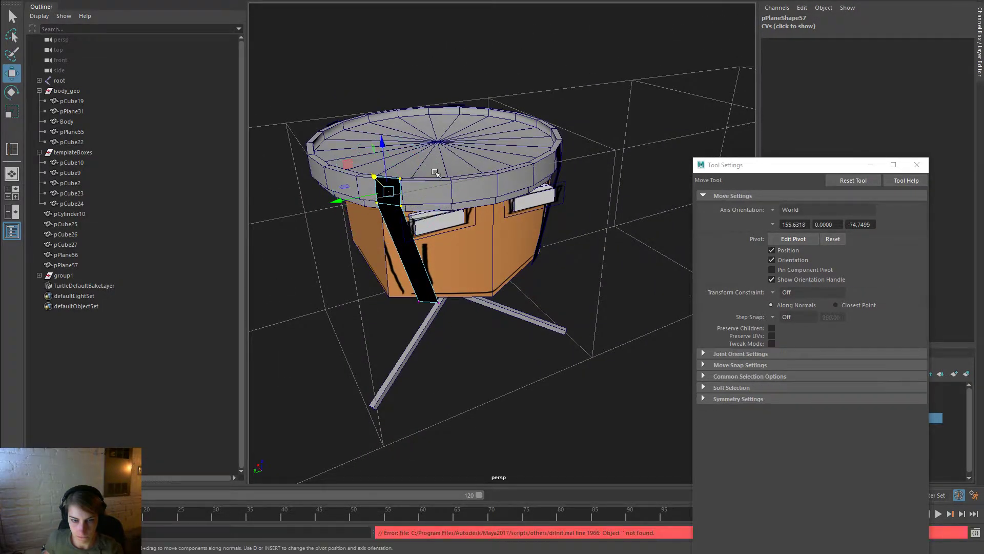
alt+drag(559, 217, 564, 252)
drag(463, 309, 424, 297)
alt+drag(426, 227, 405, 226)
right_drag(405, 213, 422, 202)
click(632, 316)
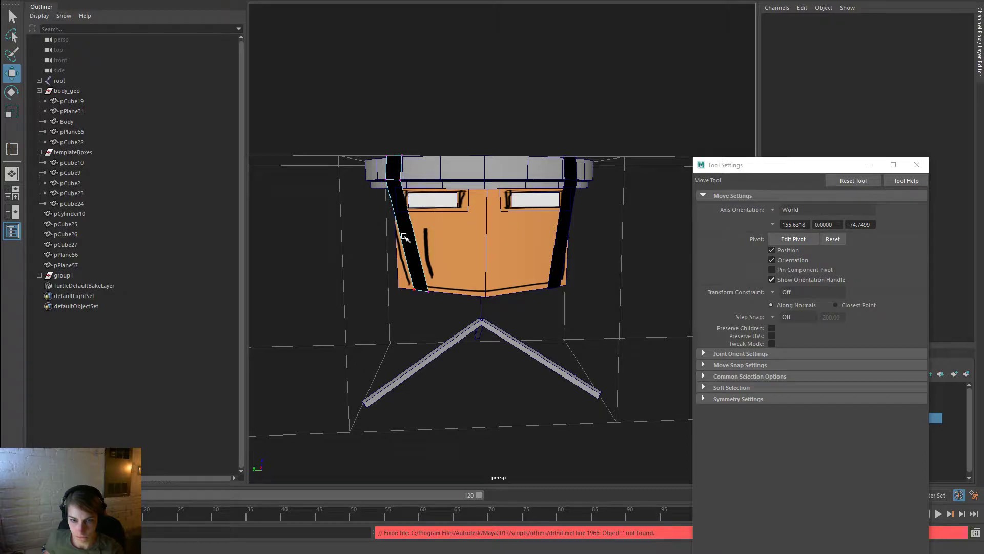
Delete the opposite front strap, pPlane56, and duplicate the reshaped strap pPlane57
right_drag(405, 237, 439, 218)
click(457, 90)
click(568, 216)
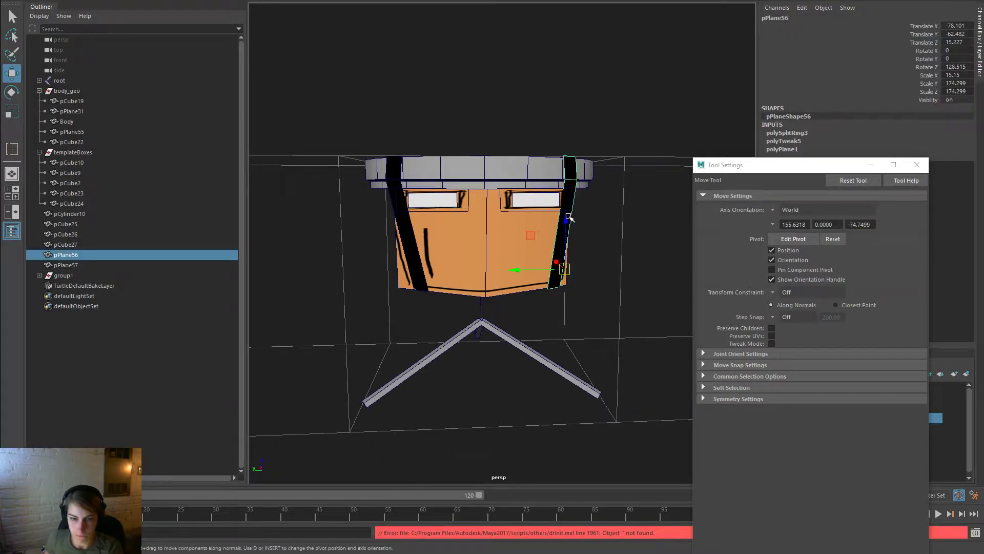
key(Delete)
click(420, 255)
key(ctrl+d)
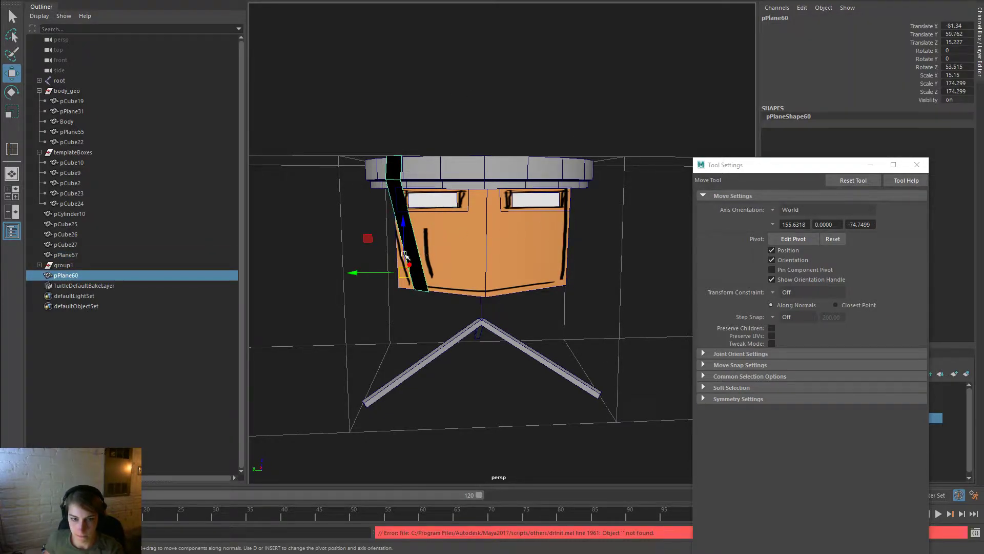
Set the scale axis orientation to World and try to mirror the strap copy with a Scale Y of -174.299
key(r)
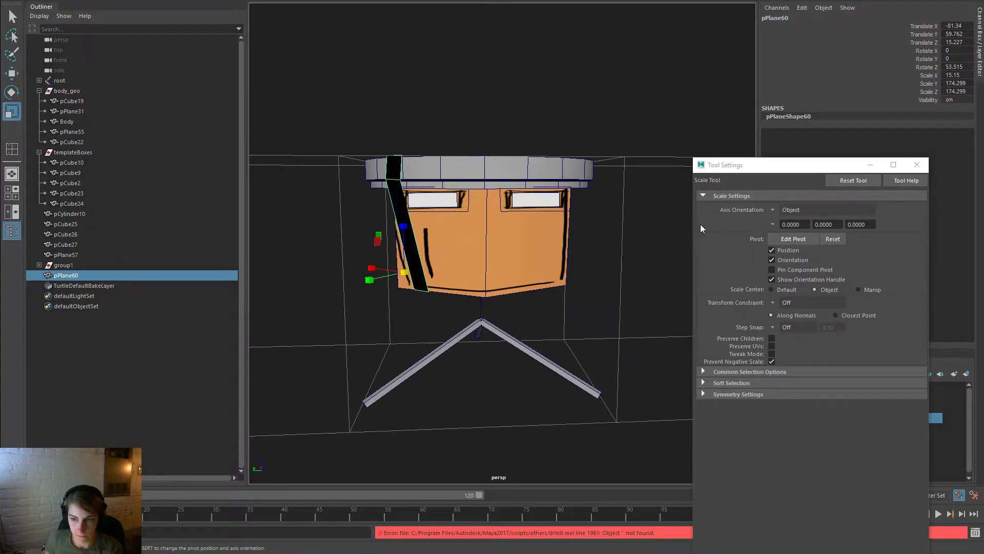
click(772, 211)
click(788, 220)
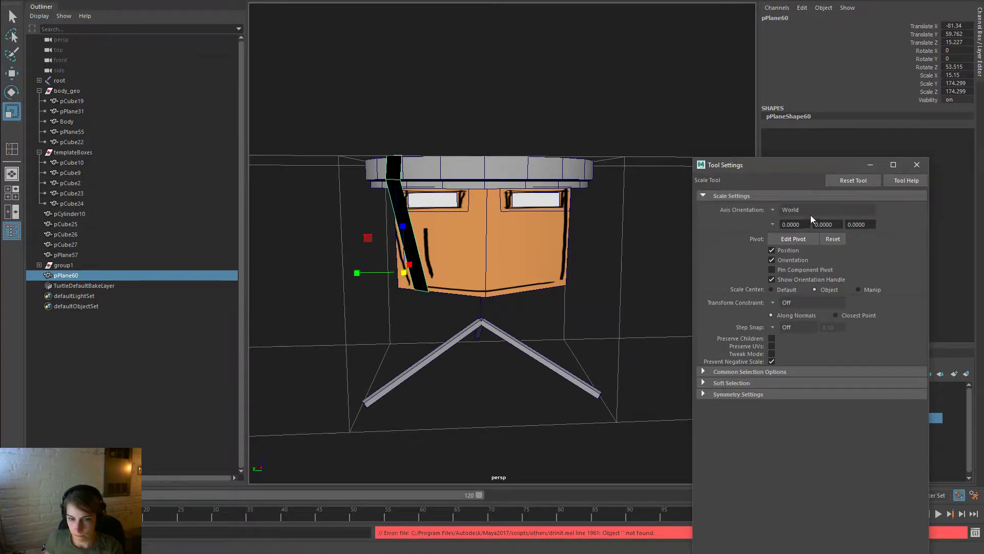
click(943, 82)
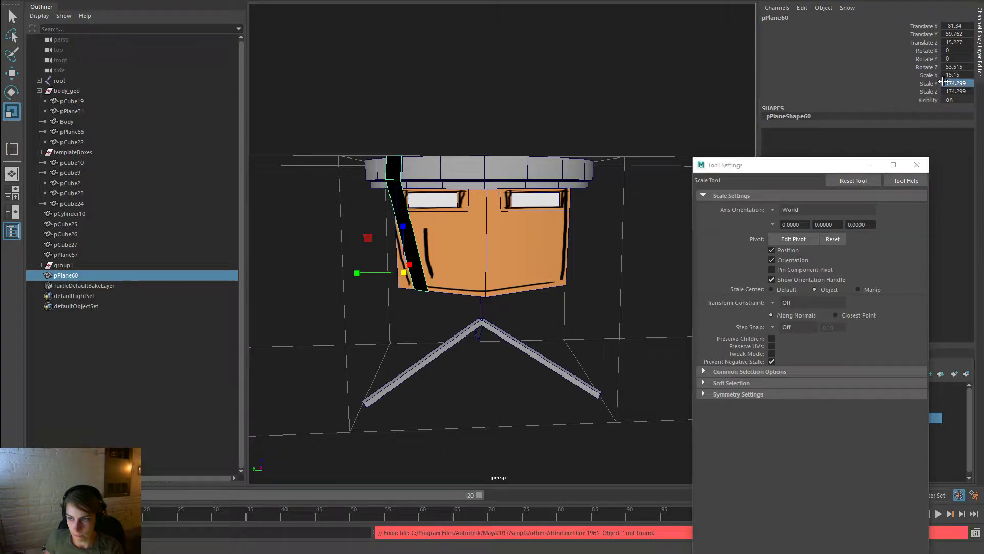
text(-)
key(Return)
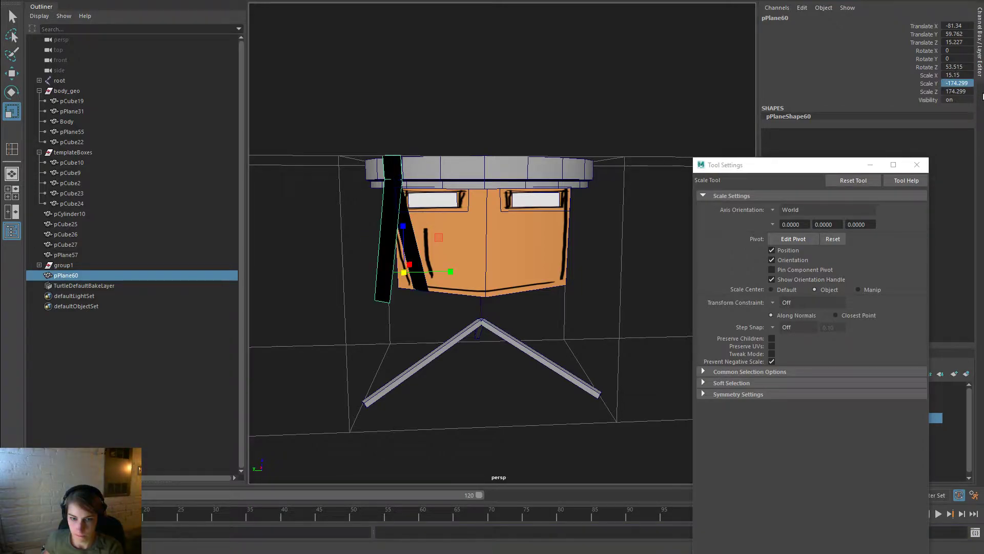
key(w)
drag(368, 271, 636, 210)
key(ctrl+z)
key(ctrl+z)
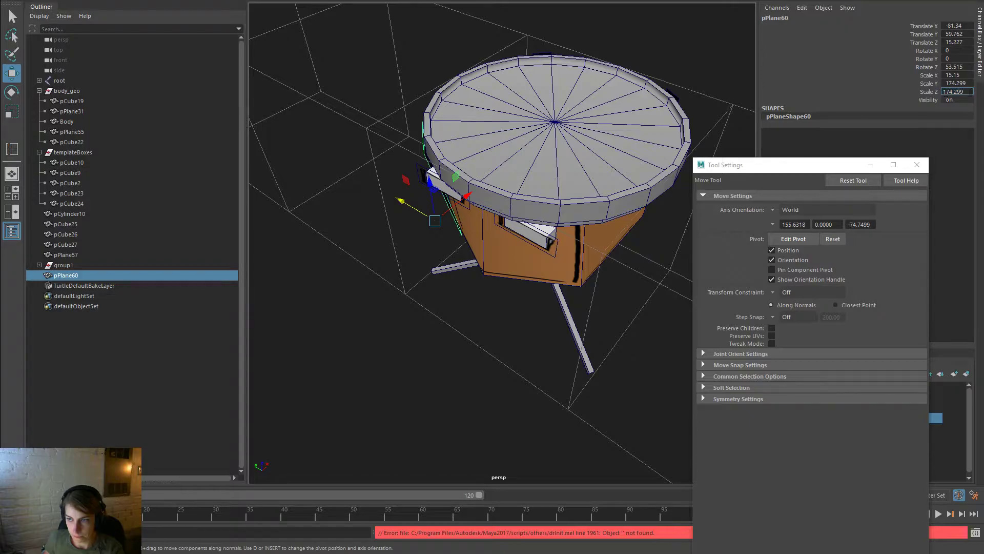
Try to mirror the strap copy with a Scale Z of -174.299
text(-)
key(Return)
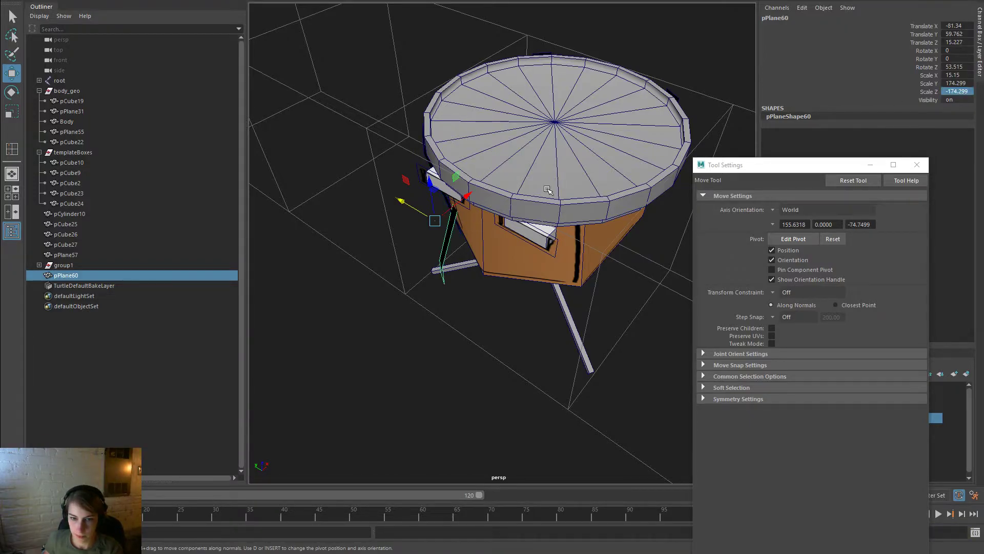
alt+drag(553, 185, 584, 191)
key(ctrl+z)
Set the strap copy's Scale X to -15.15
click(951, 67)
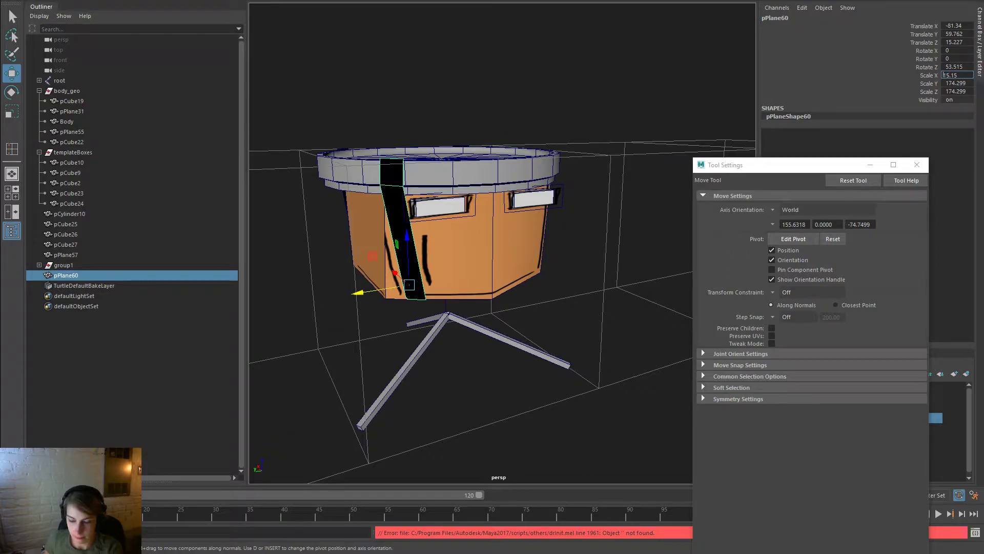
text(-)
key(Return)
alt+drag(524, 252, 424, 278)
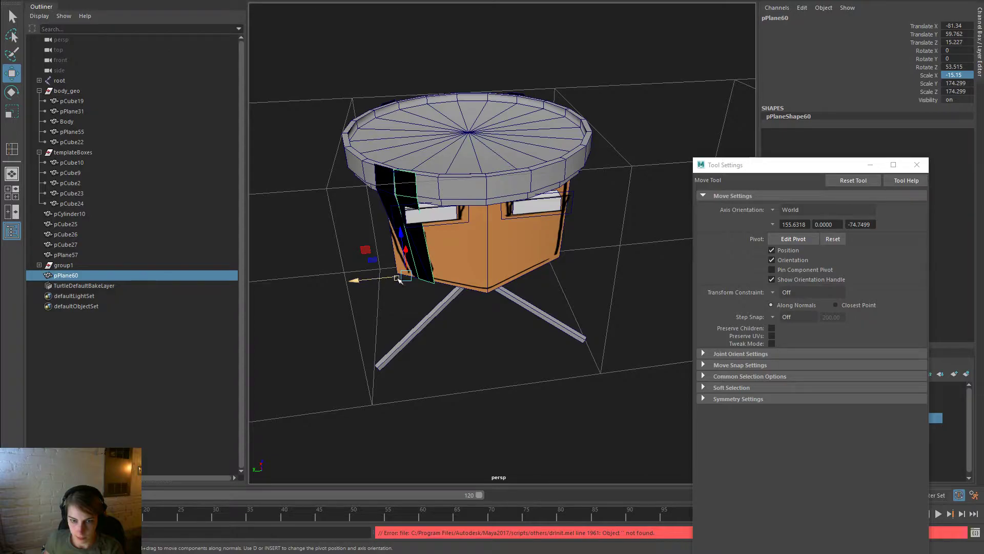
Try a Translate Z of -15.227 on the strap copy
key(e)
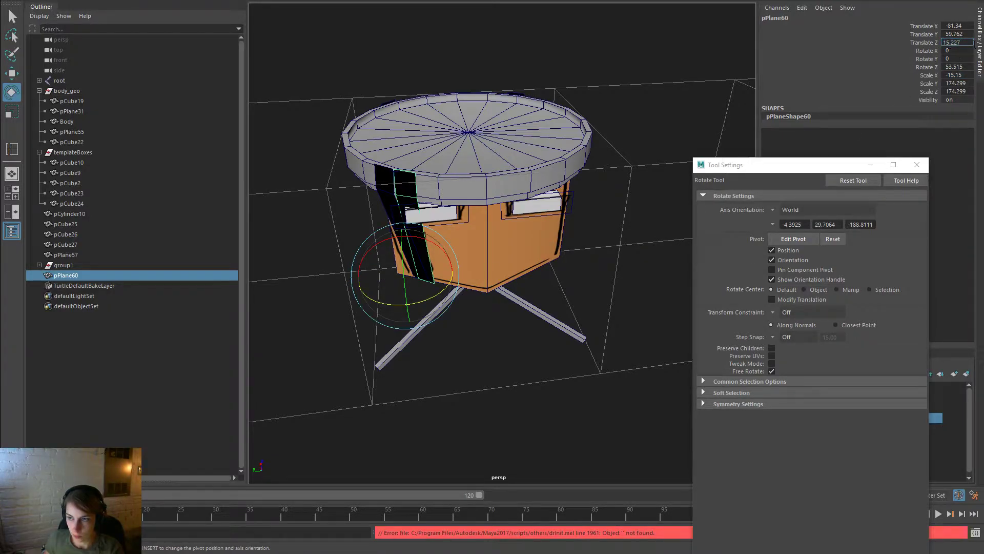
text(-)
key(Return)
key(ctrl+z)
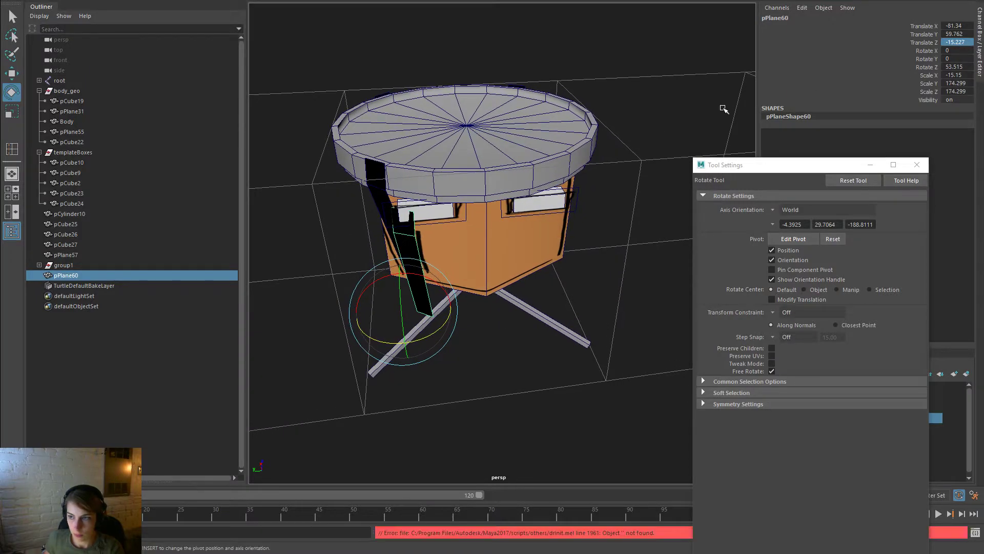
Set the strap copy's Rotate Z to -53.515 and move it along Y to the drum's opposite side, Translate Y -59.276
text(-)
key(Return)
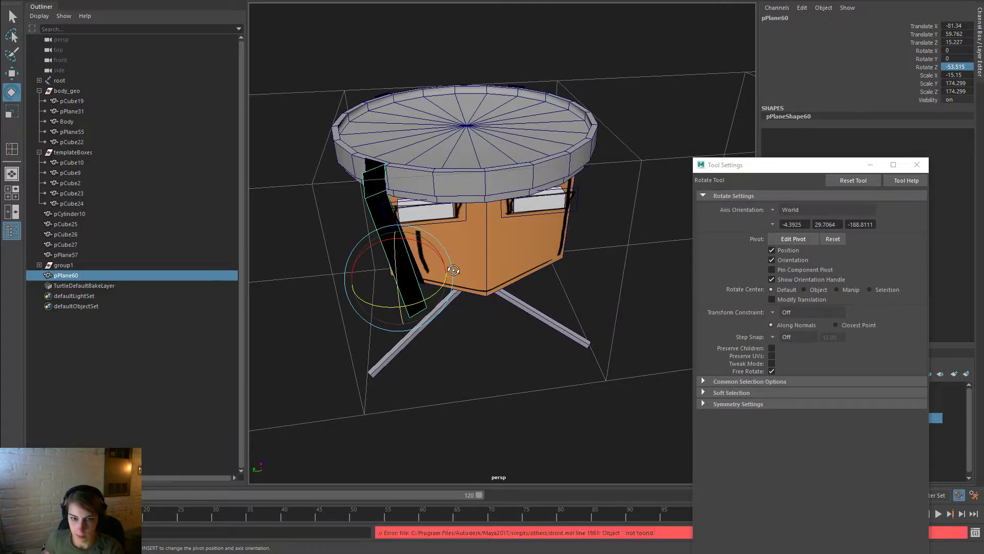
alt+drag(451, 270, 459, 272)
key(w)
drag(361, 294, 508, 272)
key(ctrl+z)
drag(349, 303, 526, 267)
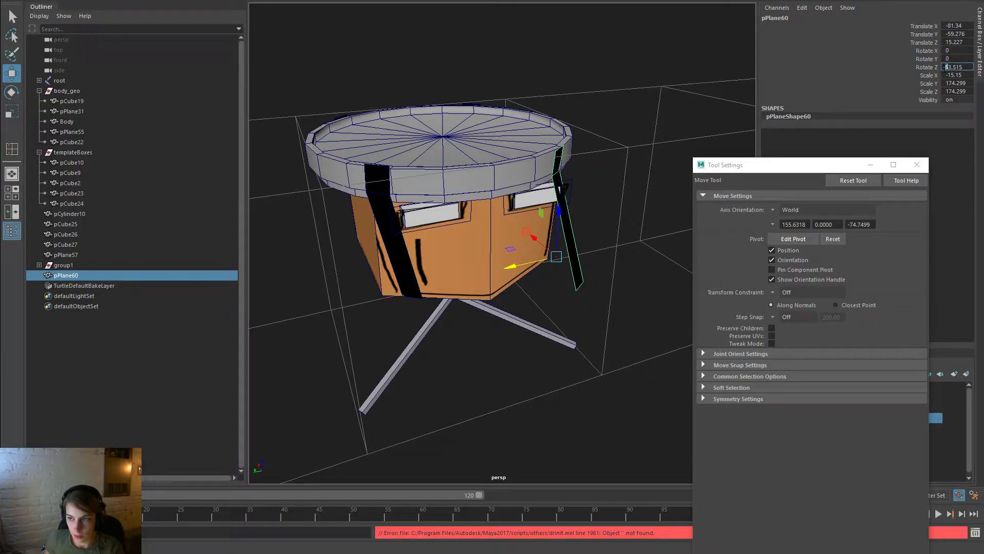
Set the strap copy's Rotate Z to 53.515 and add 90 degrees to it
key(Return)
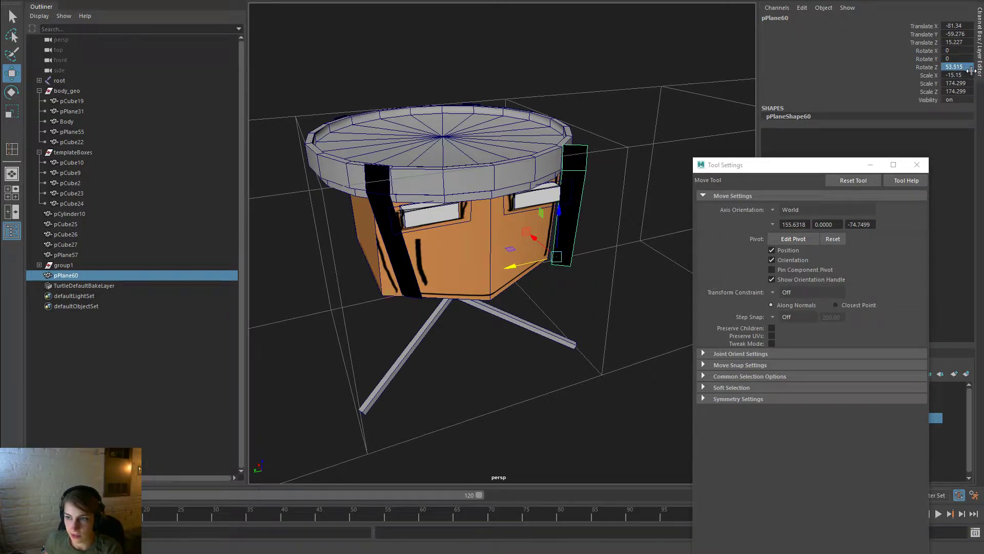
text(+=)
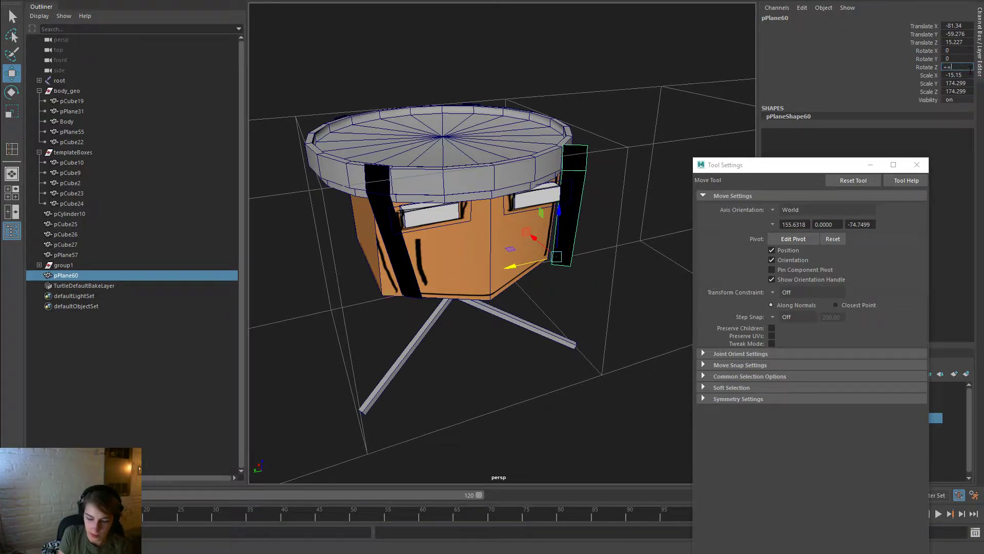
text(90)
key(Return)
Move the strap copy along Y to a Translate Y of about -66.745
alt+drag(505, 141, 448, 142)
drag(516, 273, 527, 275)
alt+drag(592, 255, 549, 281)
key(e)
key(ctrl+z)
key(w)
Rotate the strap copy about the vertical axis to a Rotate Z of 130.949 and move it along Y against the drum
alt+drag(608, 220, 577, 267)
key(e)
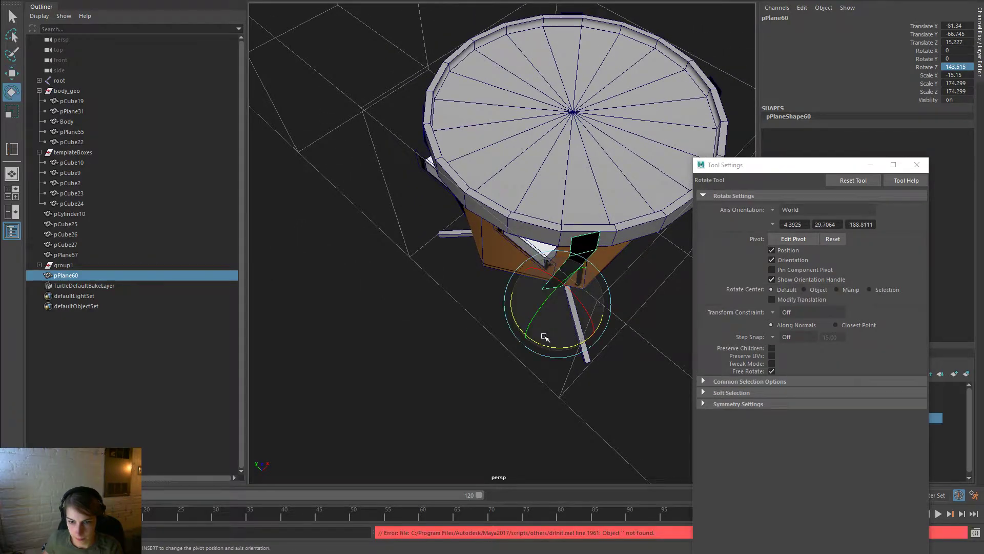
drag(566, 347, 544, 346)
key(w)
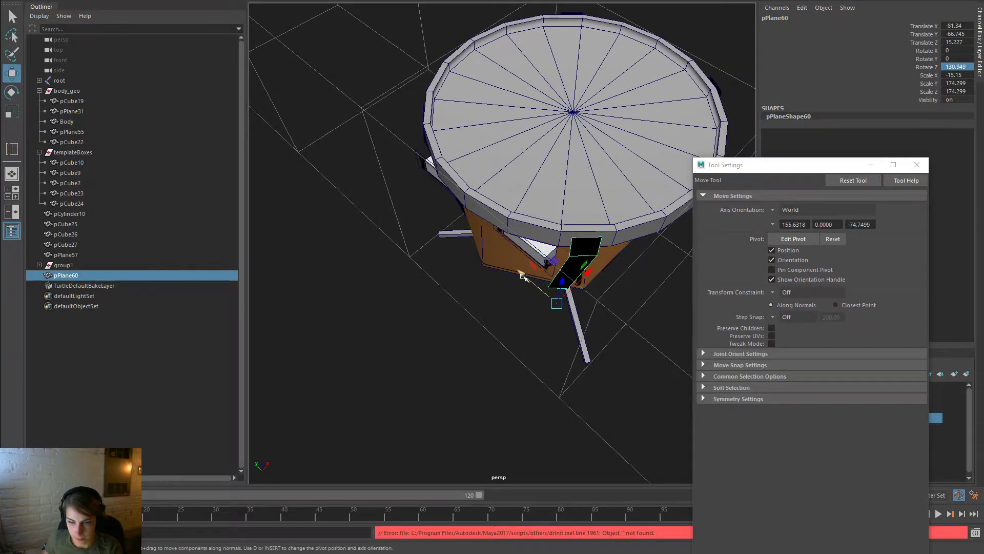
drag(523, 276, 514, 269)
alt+drag(578, 256, 570, 284)
click(619, 248)
Examine the drum, its straps and the stand from several distances and angles
scroll(620, 247, down, 5)
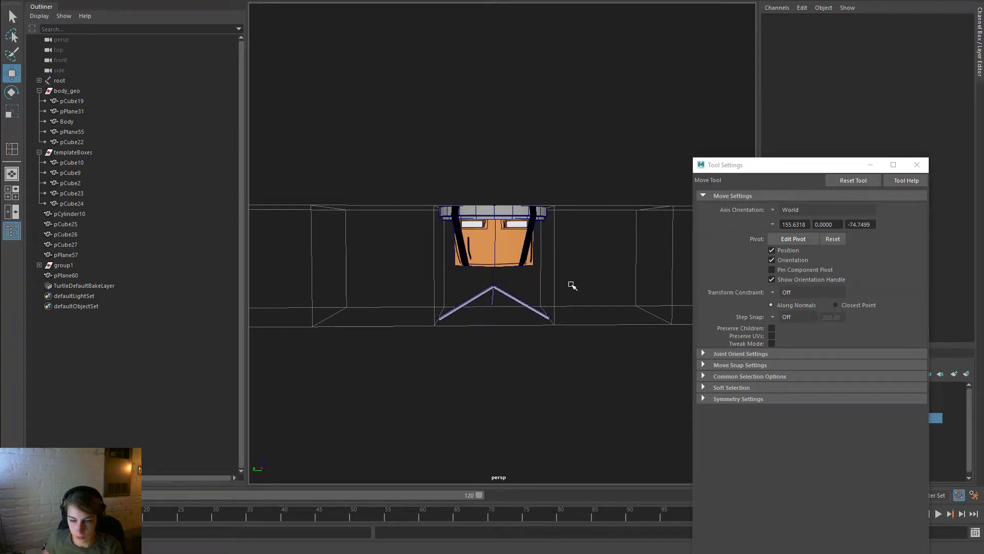
mouse_move(578, 285)
alt+mouse_down()
mouse_move(500, 301)
mouse_move(579, 288)
alt+mouse_up()
mouse_move(446, 274)
alt+mouse_down()
mouse_move(424, 275)
mouse_move(430, 285)
mouse_move(654, 268)
mouse_move(445, 285)
mouse_move(433, 278)
alt+mouse_up()
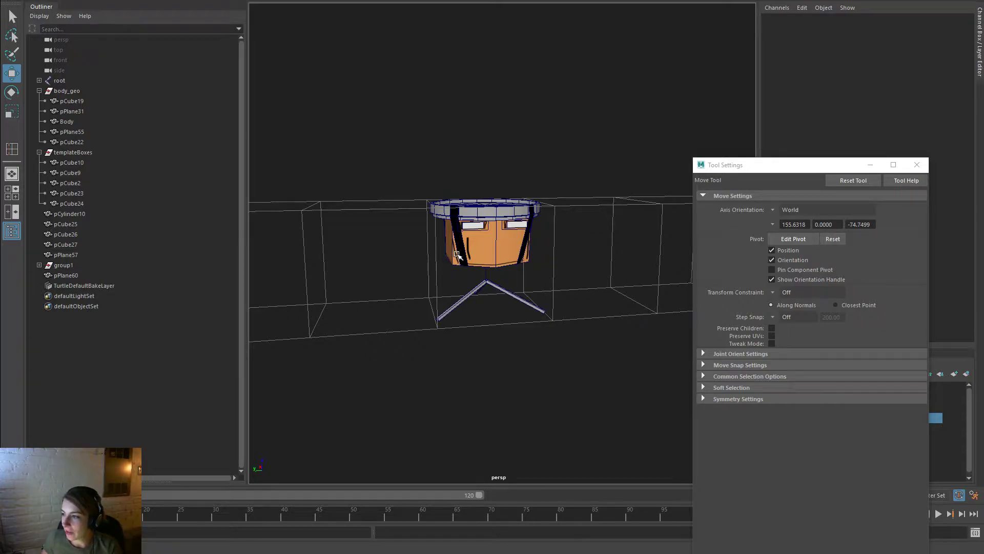
alt+right_drag(435, 307, 601, 361)
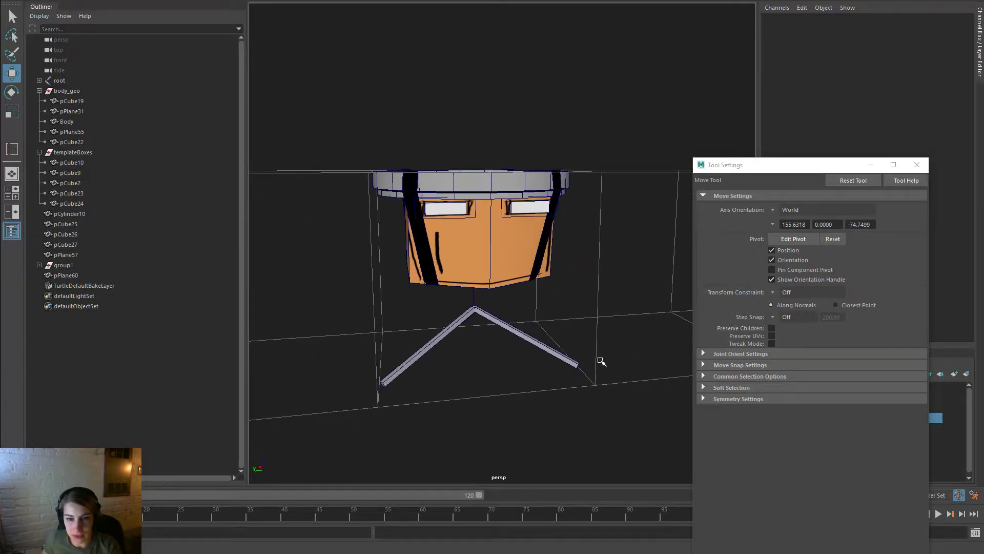
alt+drag(624, 355, 842, 360)
alt+right_drag(843, 360, 821, 362)
alt+drag(822, 362, 414, 340)
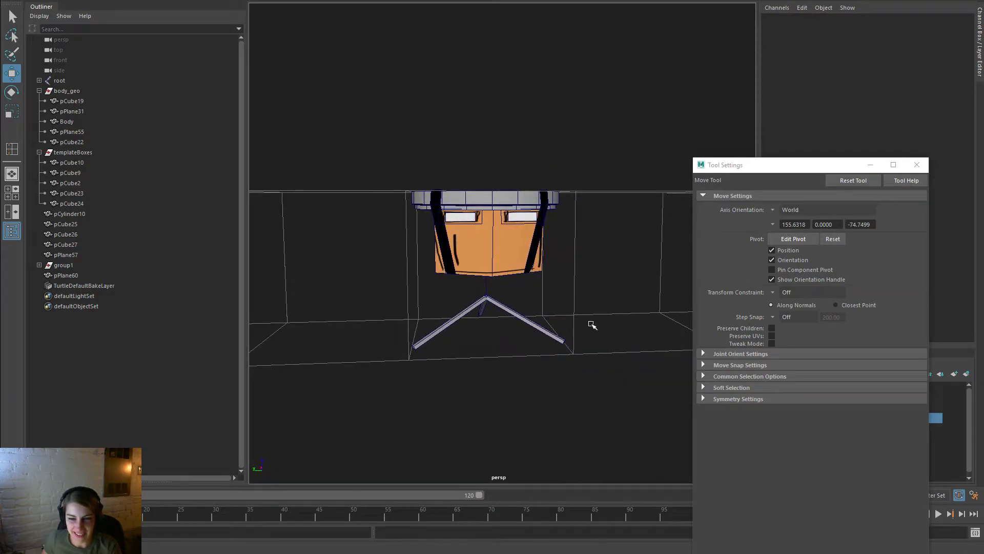
alt+right_drag(413, 321, 473, 328)
alt+drag(477, 339, 483, 312)
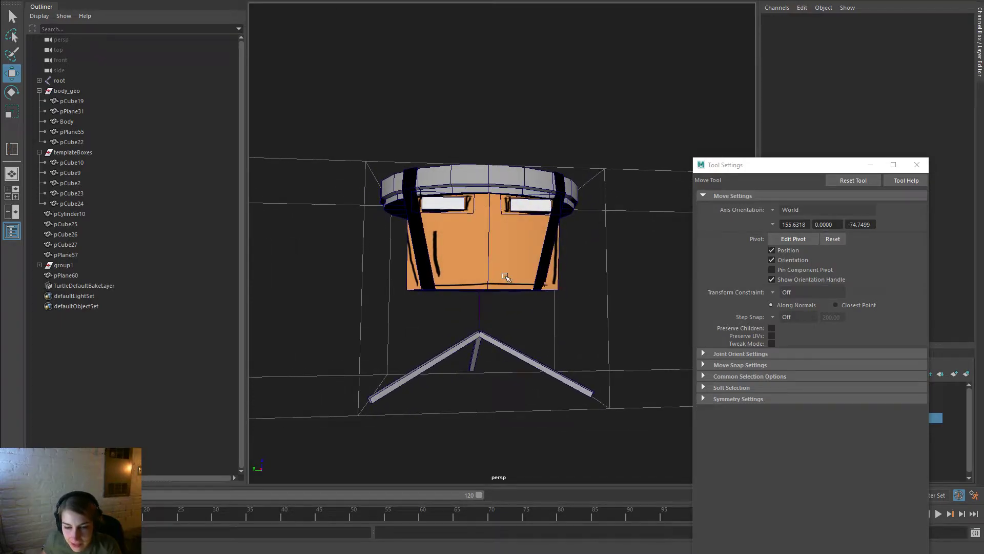
Select the bottom vertices of the drum body and straps together and move them down to make the drum taller
click(518, 270)
drag(596, 287, 385, 249)
alt+drag(397, 298, 622, 297)
middle_click(621, 297)
key(F8)
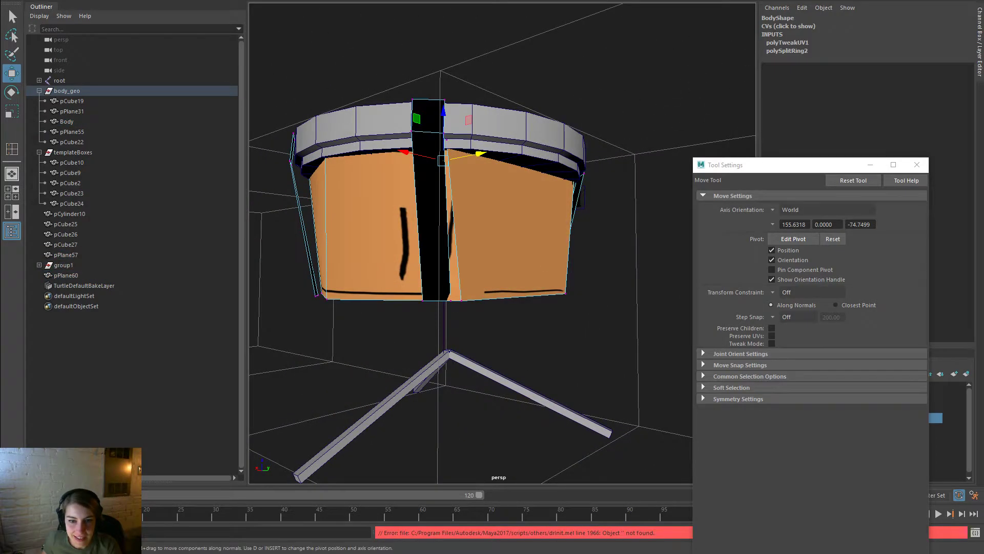
scroll(494, 222, down, 3)
right_drag(494, 215, 440, 212)
drag(605, 312, 273, 248)
drag(460, 231, 463, 250)
alt+drag(605, 262, 498, 281)
key(r)
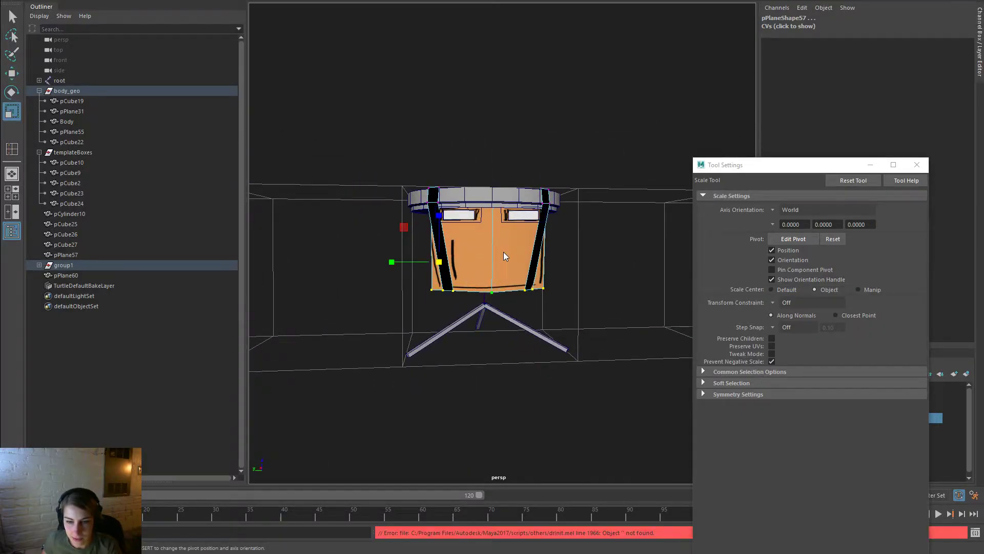
Select the three stand legs, pCube25 to pCube27, and raise them to the body's underside, Translate Z 22.935
click(518, 308)
alt+drag(518, 307, 515, 341)
drag(413, 346, 413, 346)
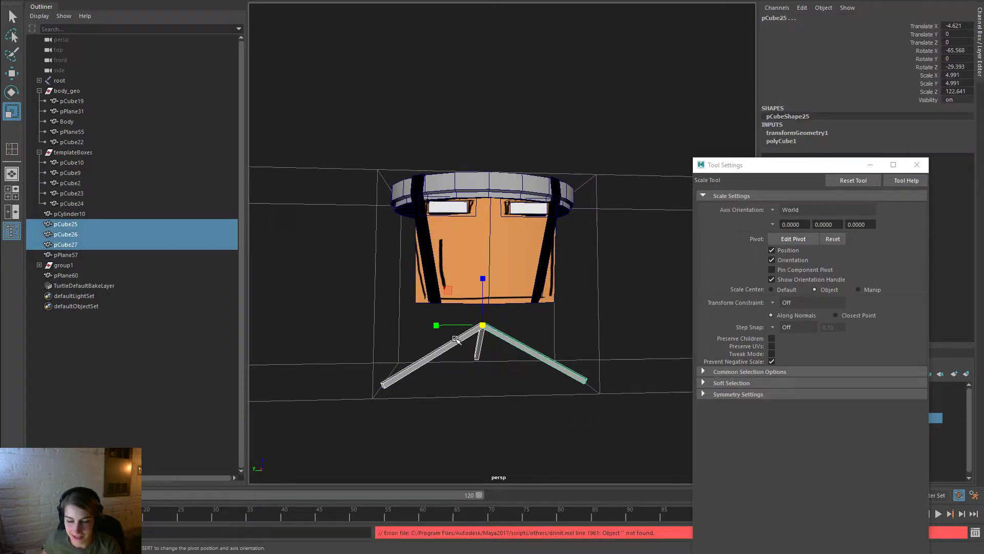
key(w)
drag(482, 279, 483, 253)
Rotate the three stand legs about their own object axes to a steeper angle, Rotate X -54.61
key(r)
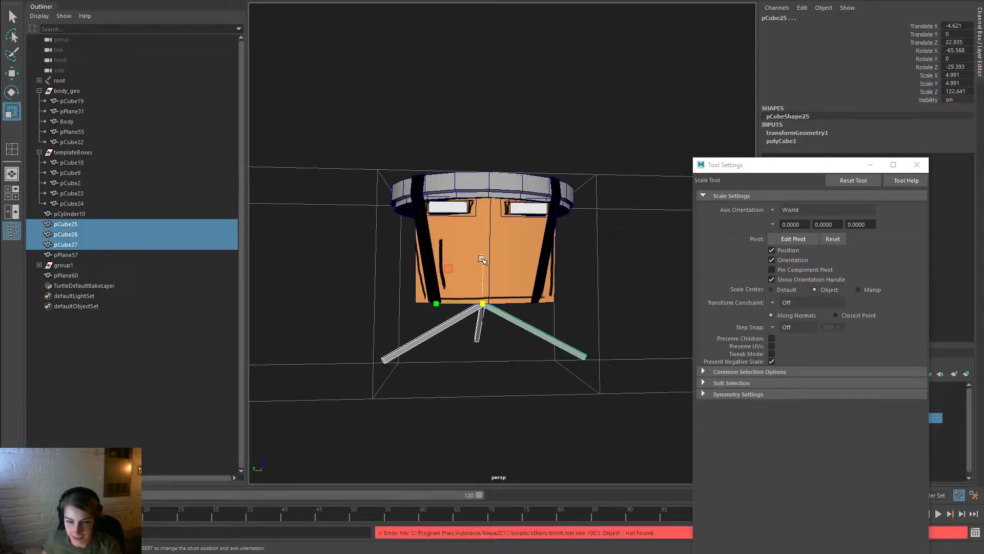
key(e)
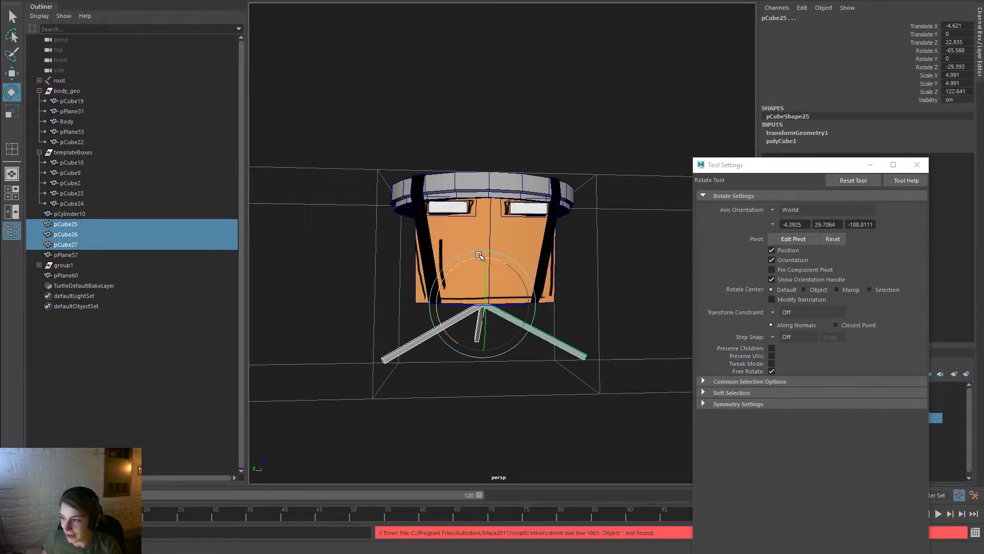
click(561, 341)
alt+drag(446, 353, 401, 355)
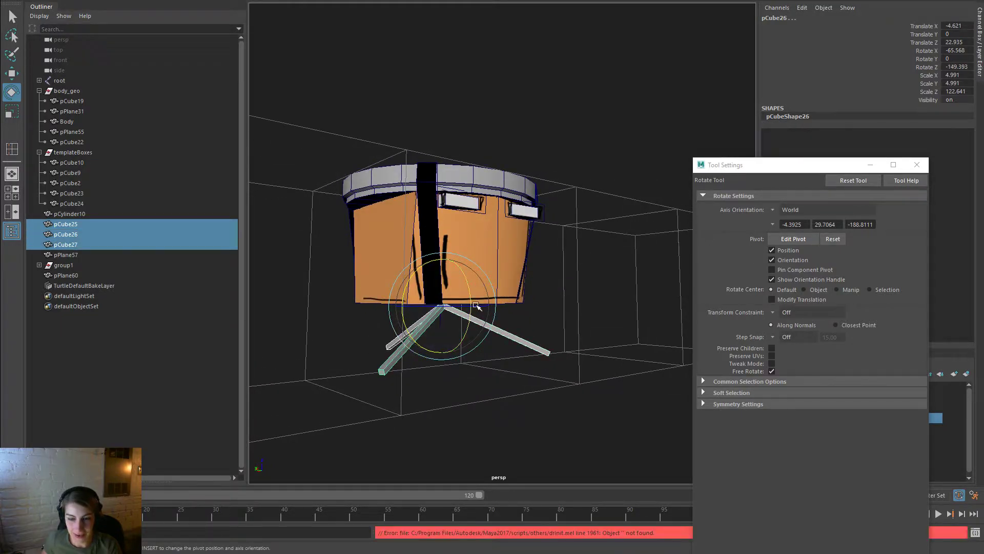
click(781, 209)
click(783, 216)
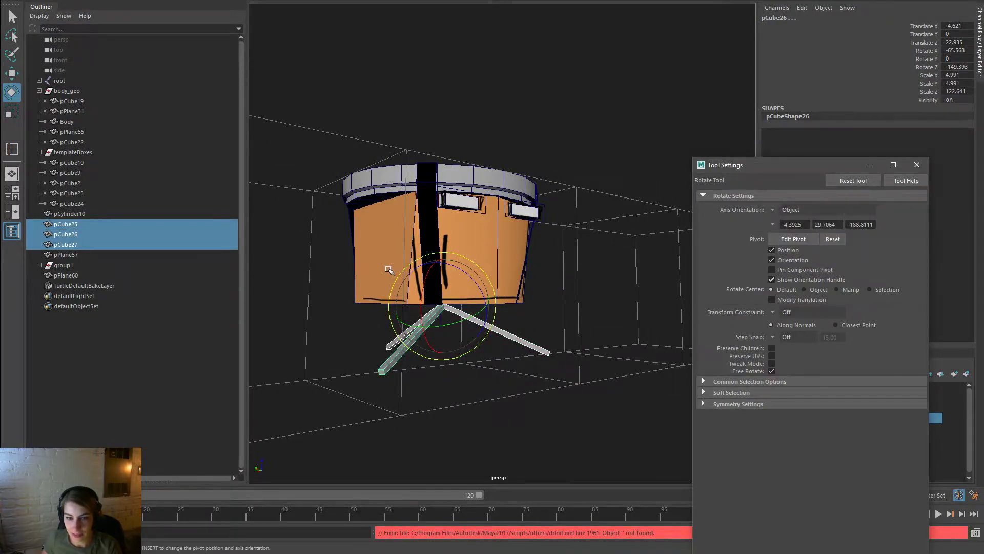
drag(423, 282, 421, 296)
Lengthen the three stand legs along their own object axes to Scale Z 144.089
key(r)
alt+drag(518, 328, 465, 335)
click(772, 210)
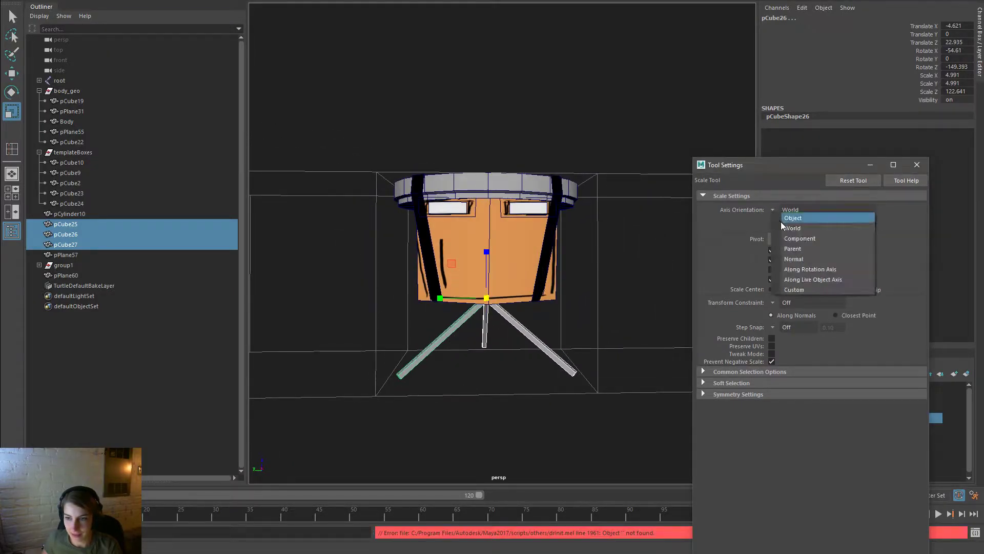
click(783, 217)
drag(516, 273, 520, 270)
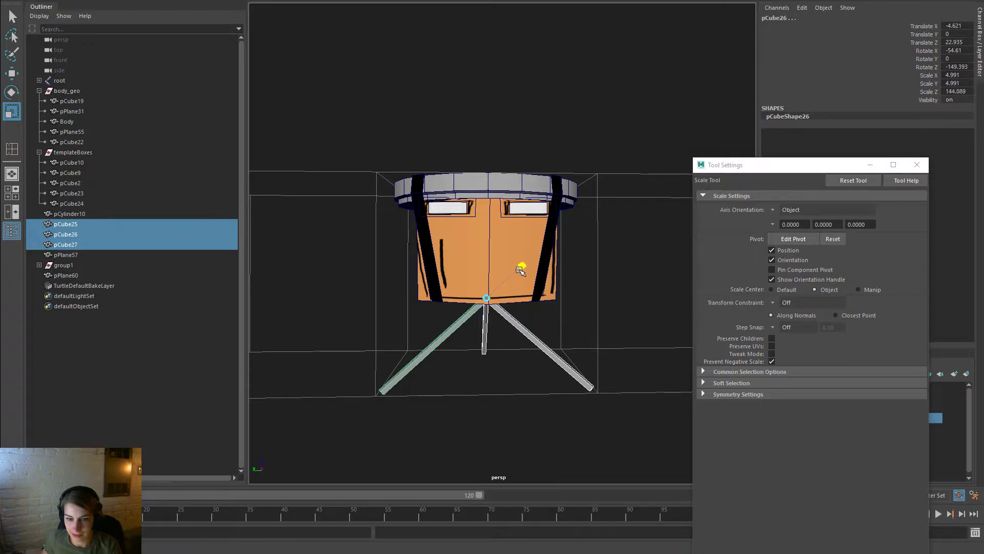
click(570, 304)
Examine the drum and its stand from below, behind and the front to check the leg proportions
mouse_move(543, 330)
alt+mouse_down()
mouse_move(553, 323)
mouse_move(540, 330)
mouse_move(537, 288)
mouse_move(538, 317)
alt+mouse_up()
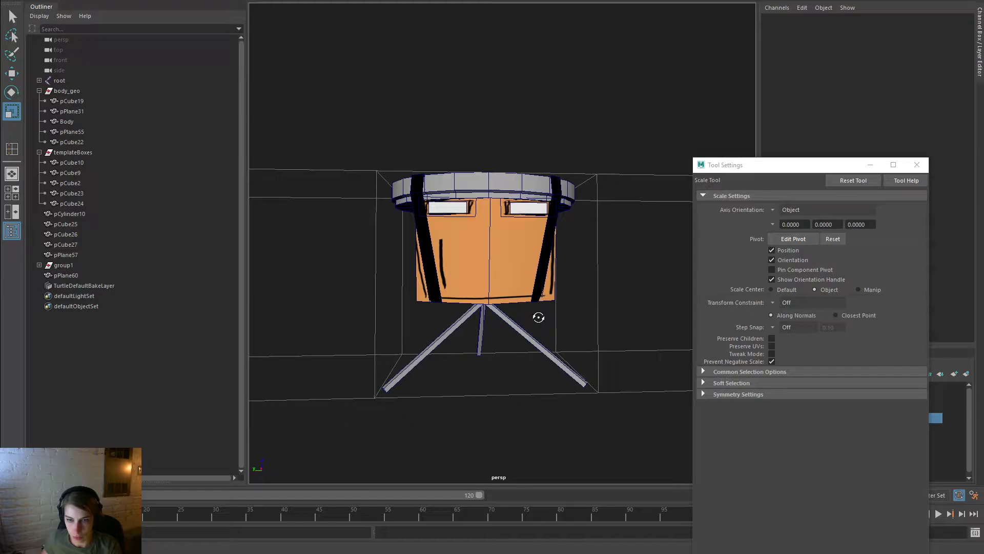
alt+drag(539, 318, 167, 233)
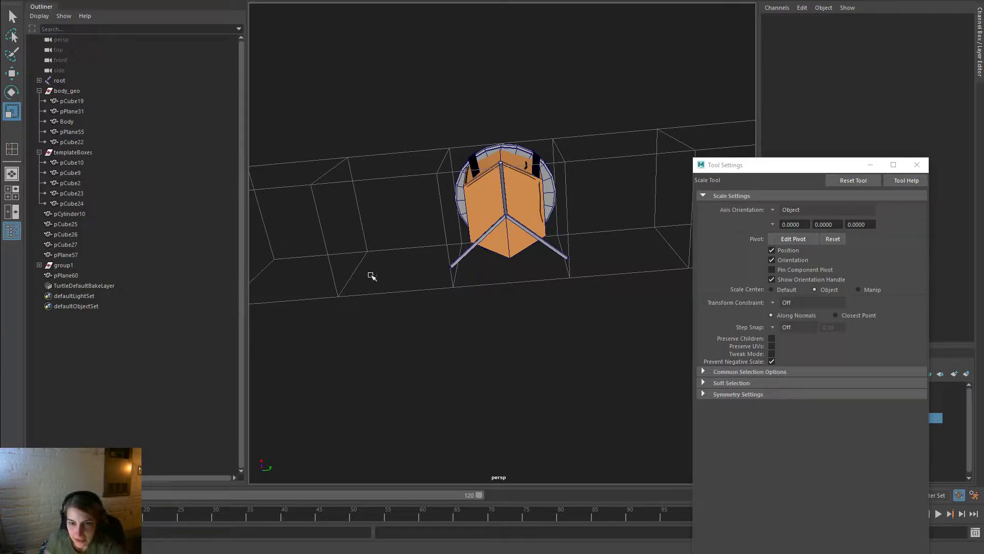
alt+drag(437, 282, 645, 353)
alt+middle_drag(567, 299, 528, 264)
alt+drag(425, 306, 500, 263)
alt+drag(547, 347, 626, 345)
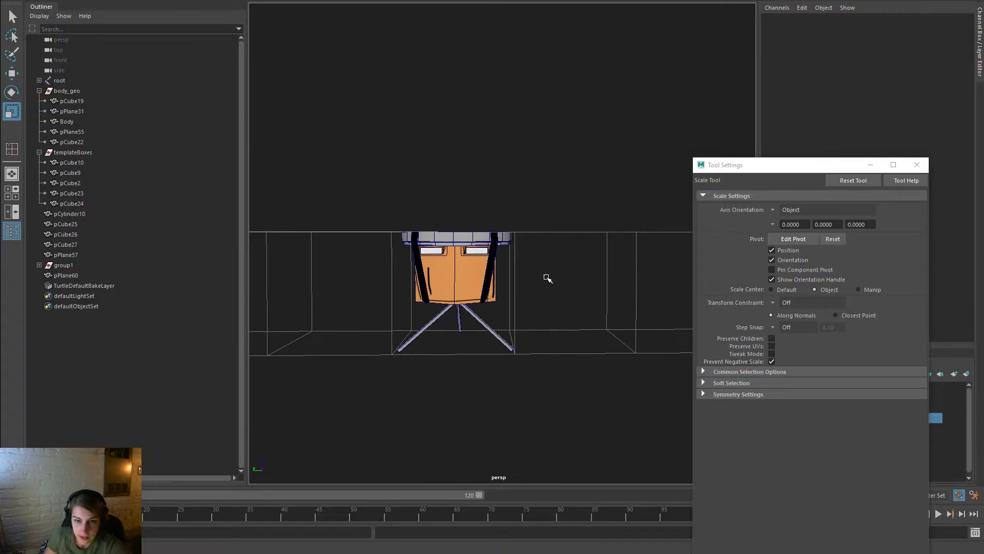
key(space)
drag(430, 213, 491, 432)
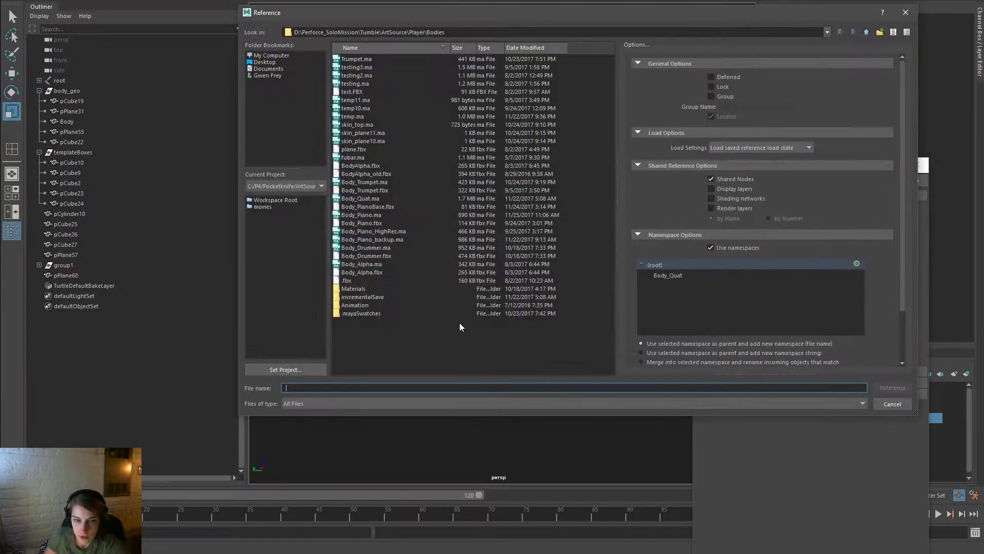
click(402, 231)
click(867, 32)
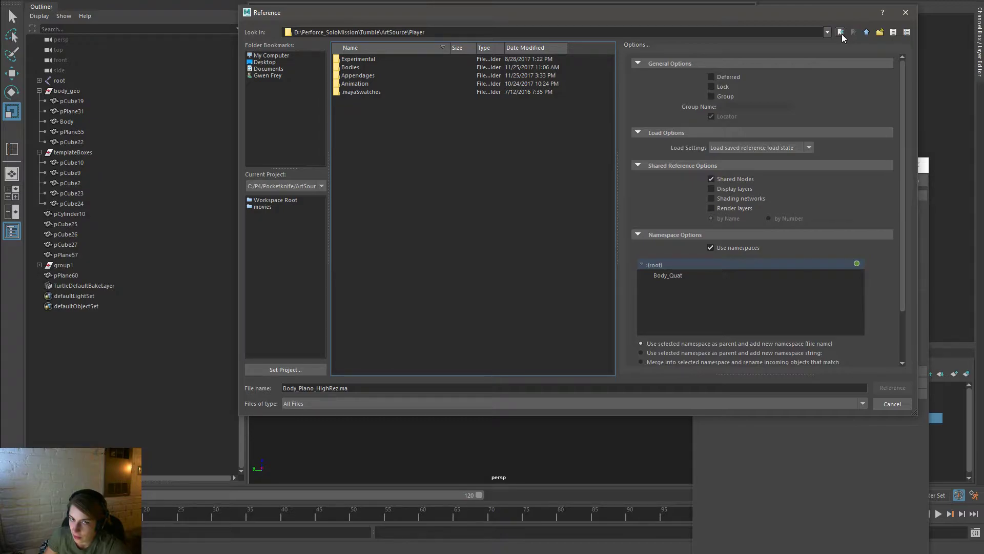
click(375, 83)
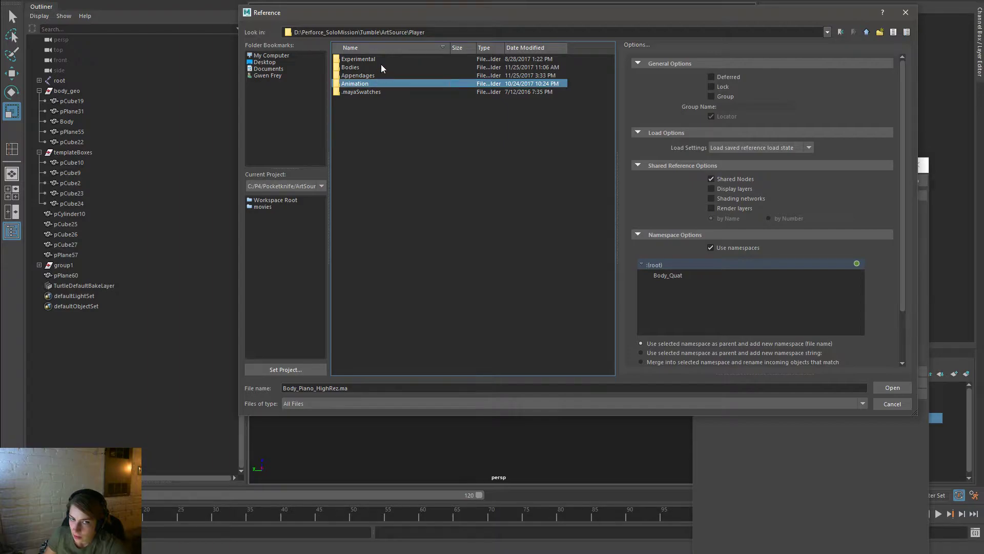
double_click(380, 76)
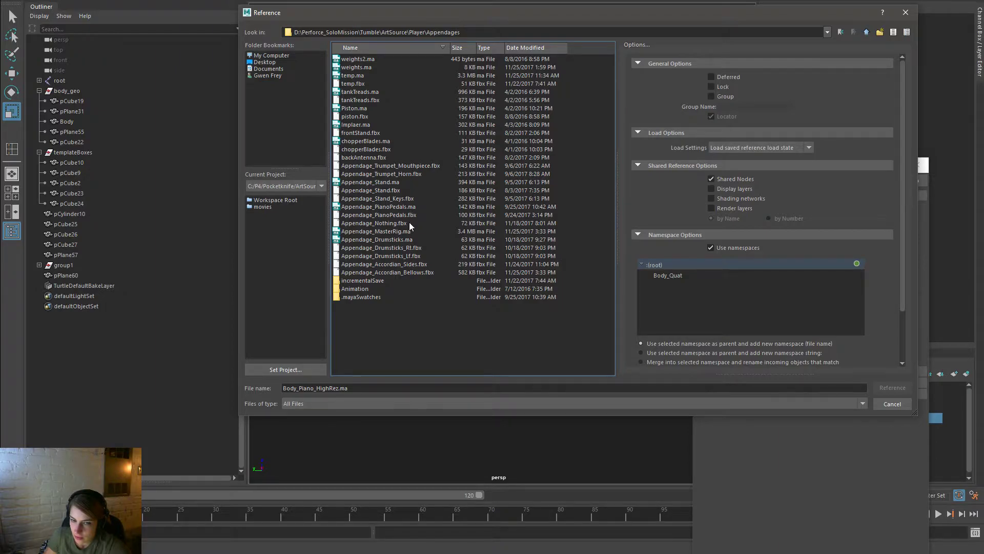
click(904, 14)
Close the tool settings, create a polygon cylinder at the origin and scale it uniformly to 63.694
click(921, 166)
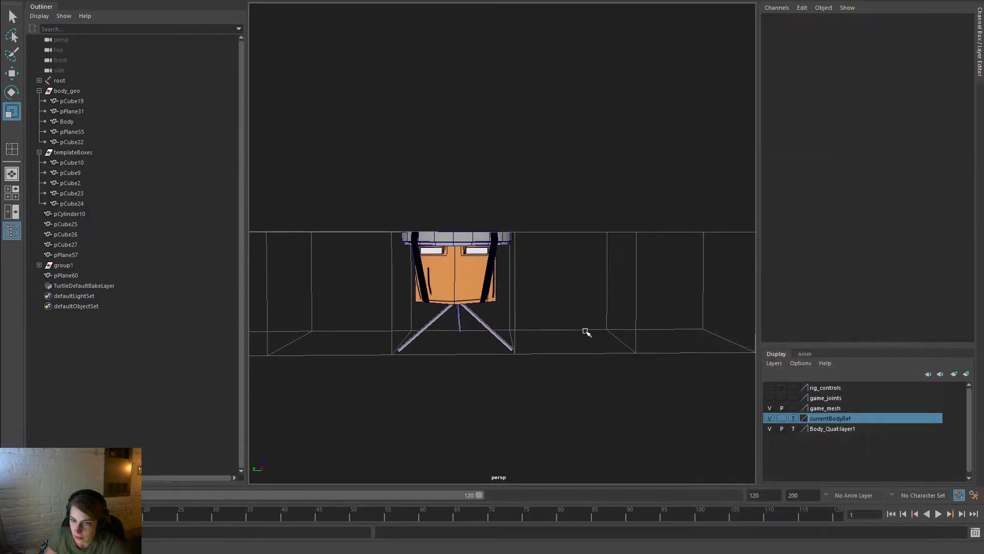
alt+drag(580, 354, 607, 343)
key(space)
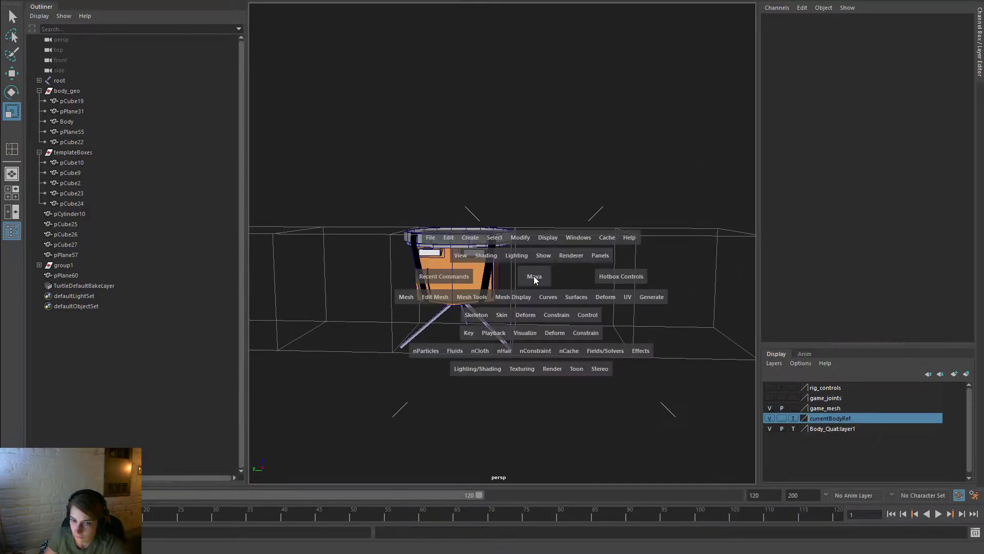
click(470, 238)
mouse_move(519, 297)
mouse_move(521, 278)
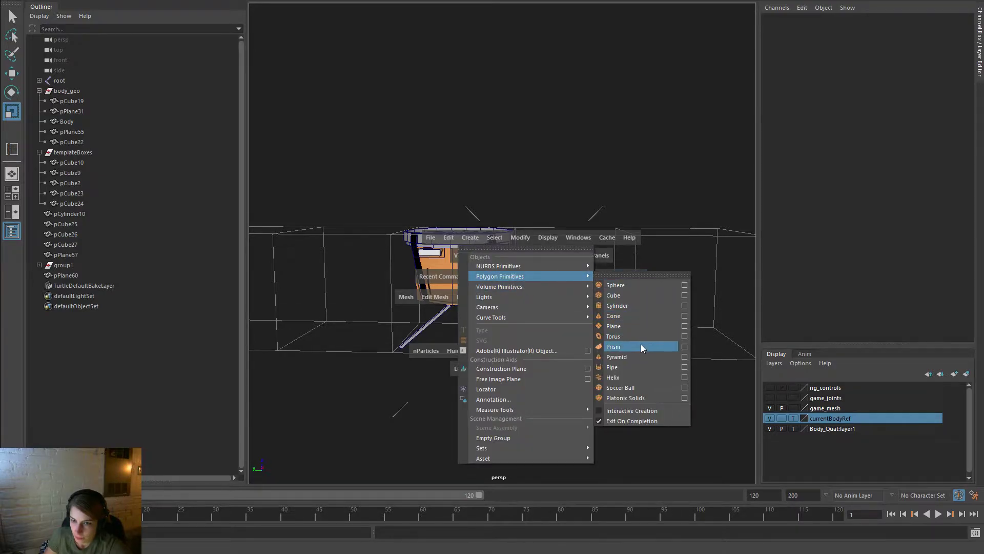
click(640, 309)
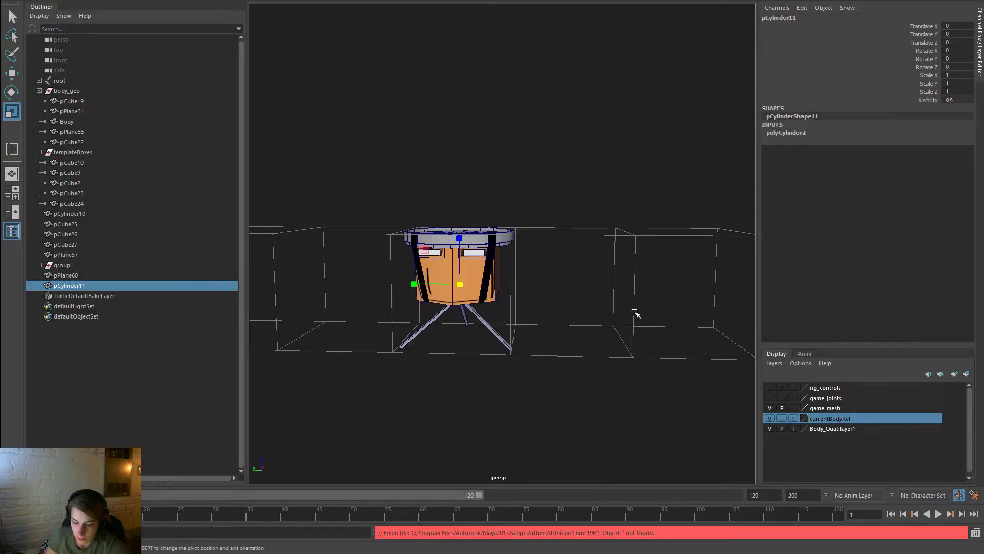
drag(464, 286, 519, 293)
Reduce the cylinder's subdivisions around its axis and scale it down uniformly to 32.347
click(789, 133)
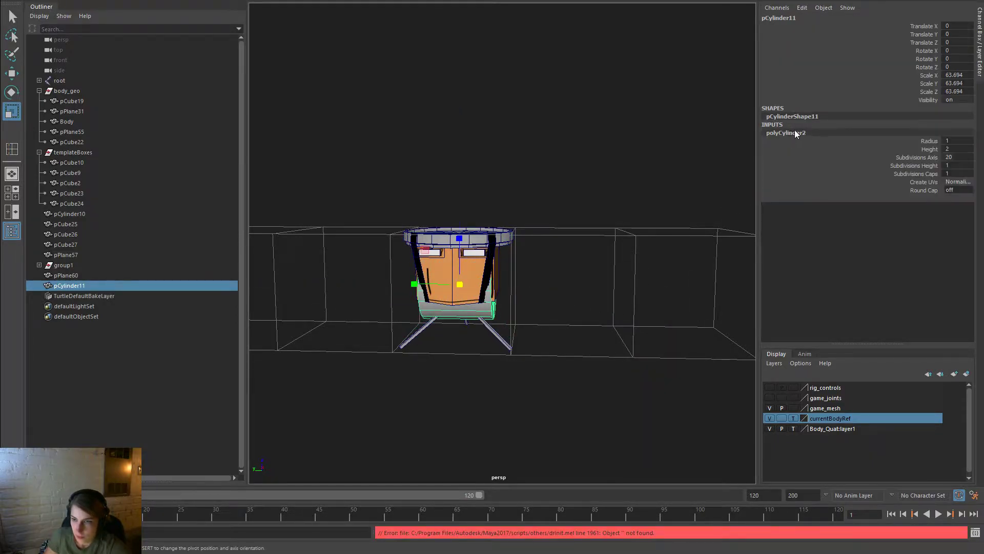
key(Return)
double_click(953, 159)
key(Return)
click(661, 345)
click(471, 313)
drag(469, 285, 436, 287)
Move the cylinder beside the drum to Translate Y -258.003, Z 15.132 and stretch it into a rod, Scale Y 227.541, X and Z 12.439
key(w)
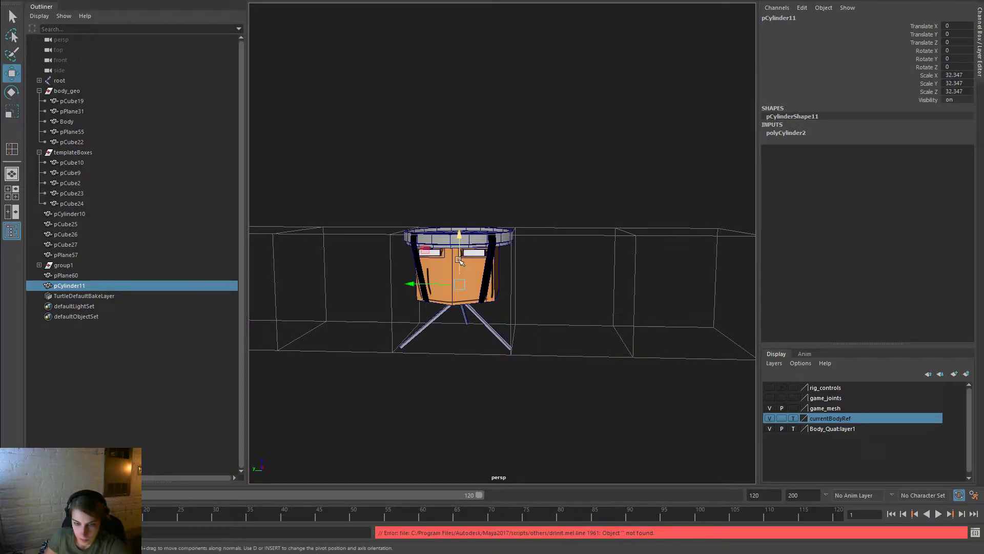
drag(461, 235, 459, 222)
drag(416, 277, 2, 213)
key(r)
alt+middle_drag(463, 299, 412, 277)
drag(546, 255, 532, 238)
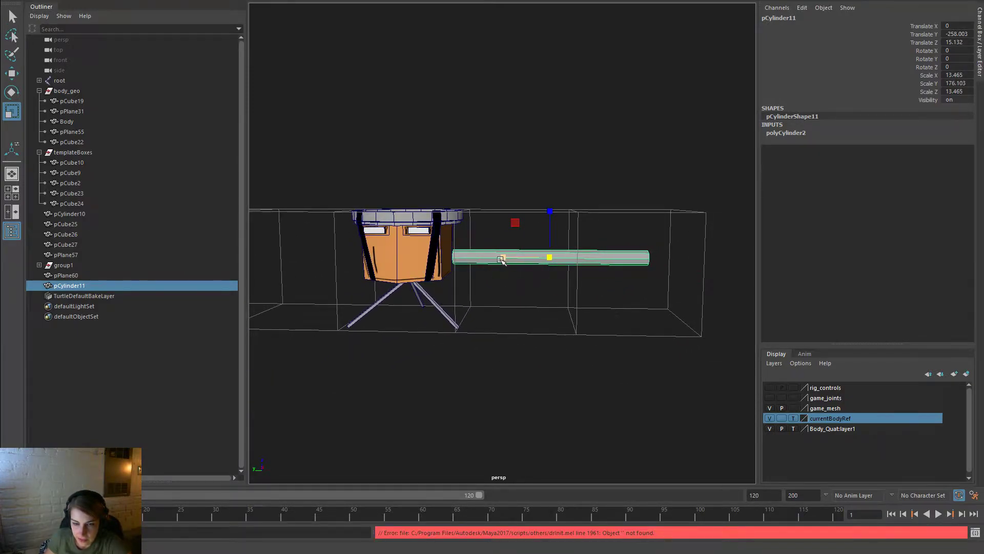
drag(502, 259, 504, 257)
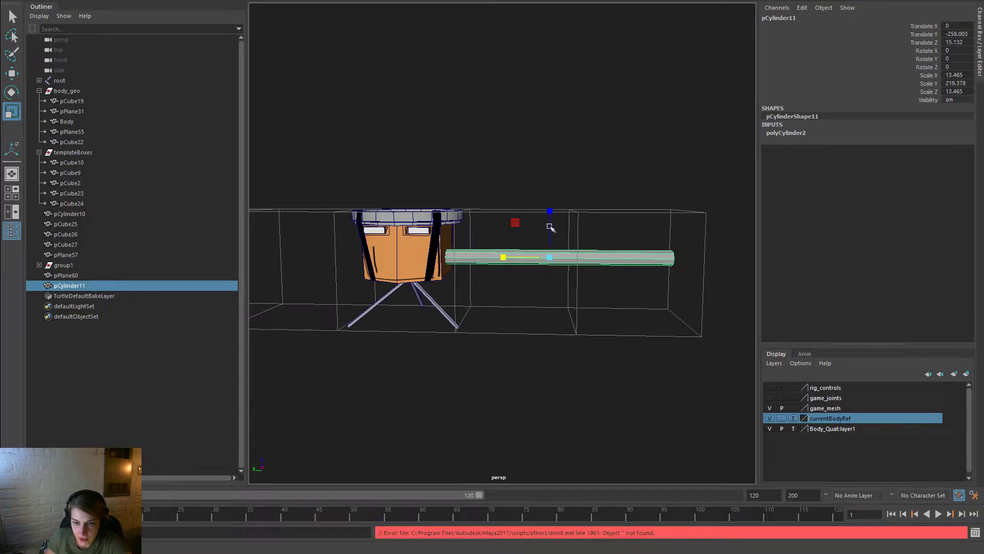
alt+drag(595, 352, 500, 261)
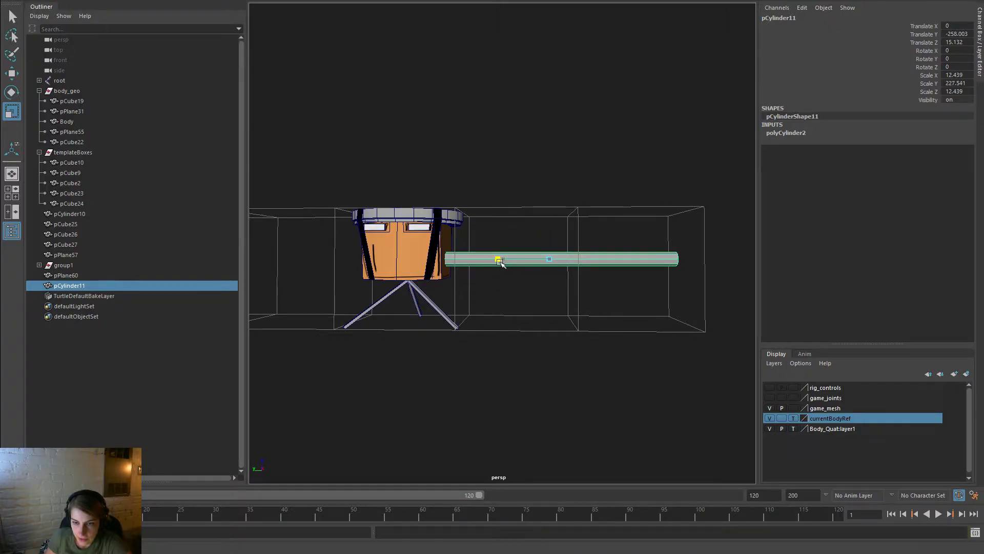
alt+drag(677, 283, 695, 299)
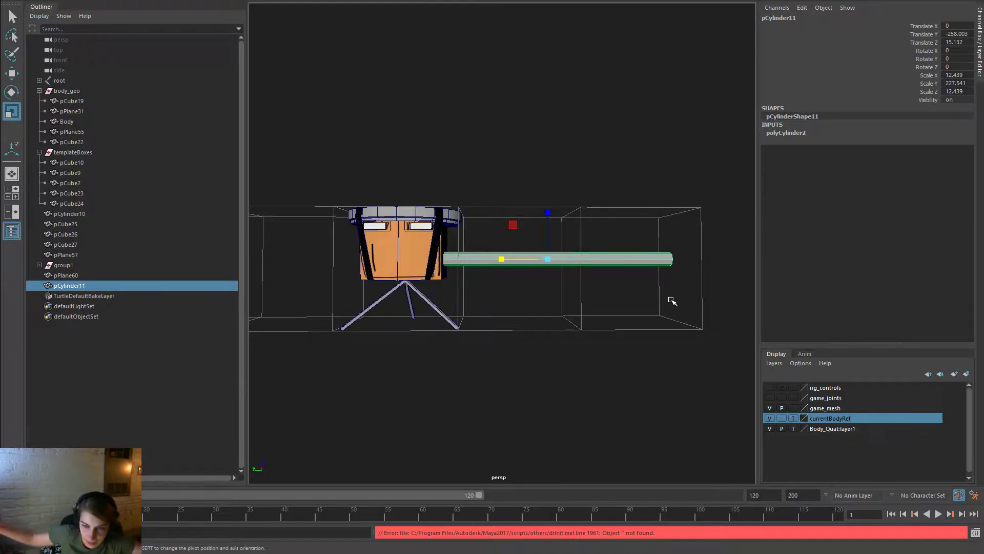
click(683, 353)
alt+drag(686, 314, 681, 315)
click(519, 261)
alt+drag(493, 296, 513, 295)
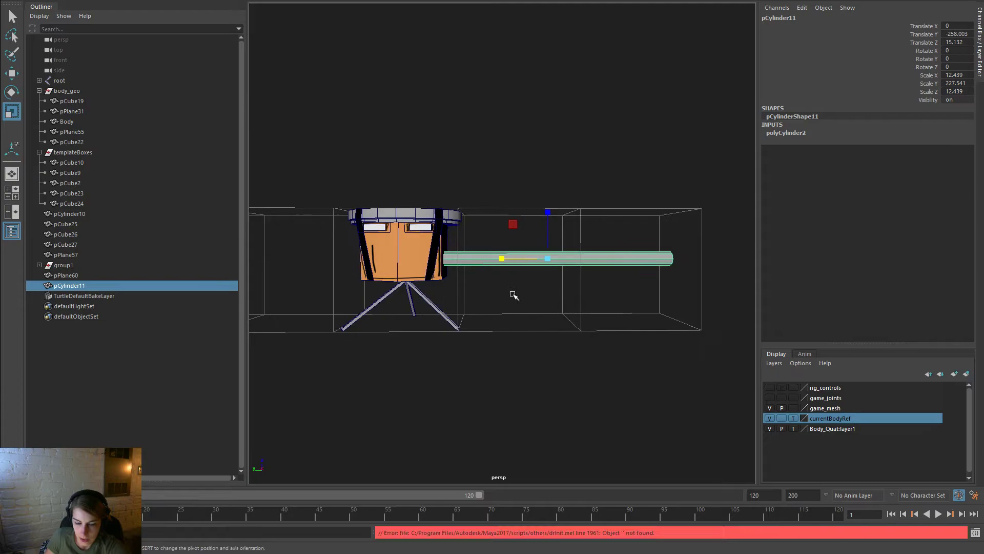
key(w)
drag(551, 216, 551, 220)
middle_drag(549, 236, 549, 210)
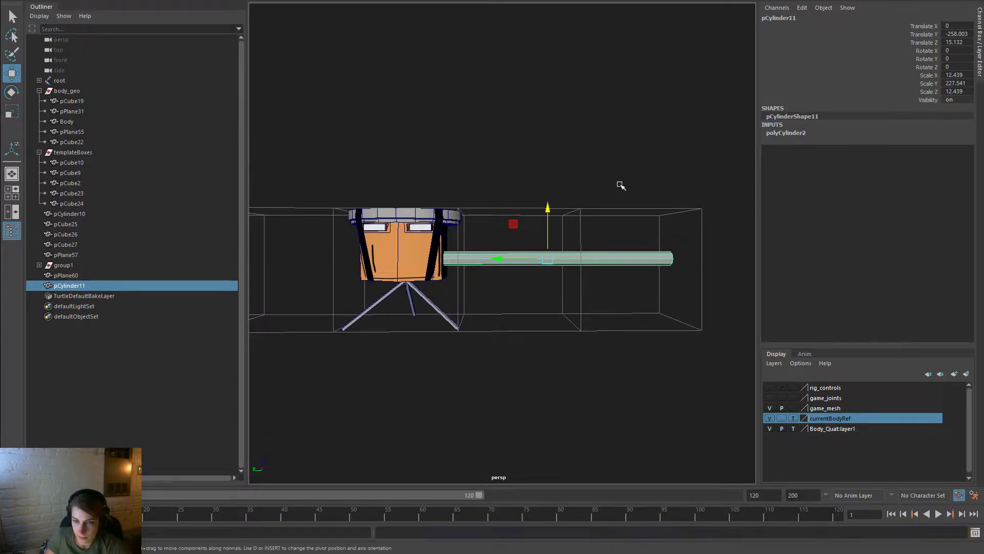
Create a second polygon cylinder at the origin with nothing else selected
click(538, 185)
key(space)
click(416, 145)
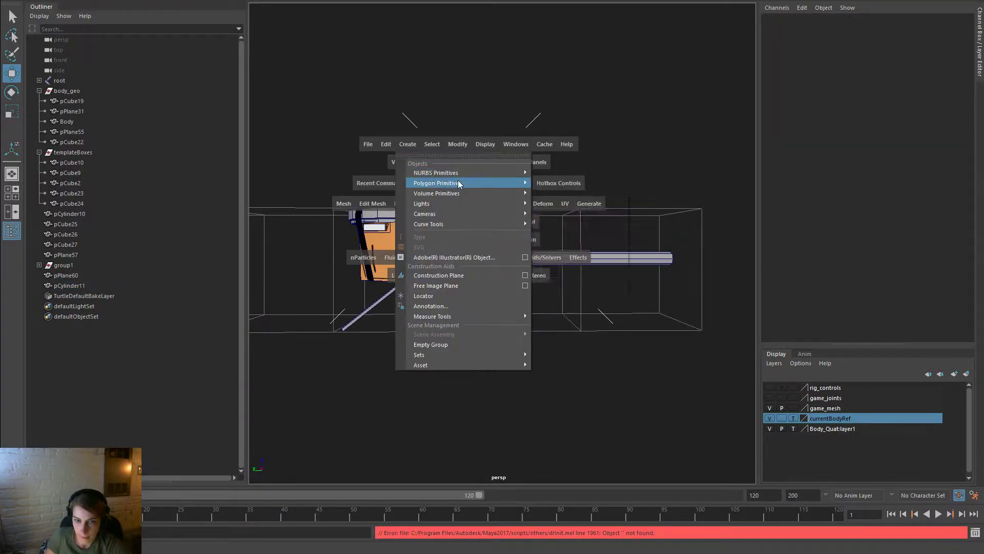
mouse_move(487, 173)
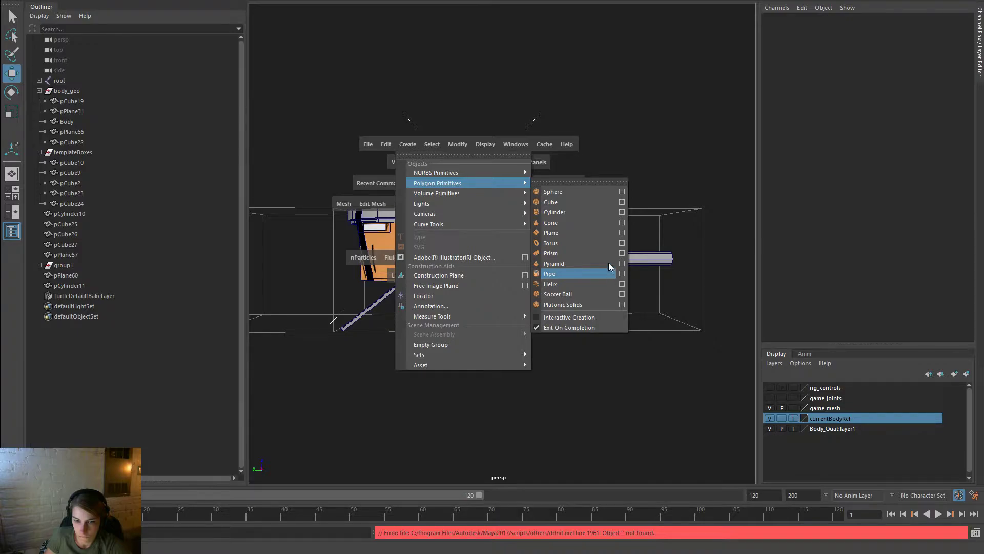
click(603, 215)
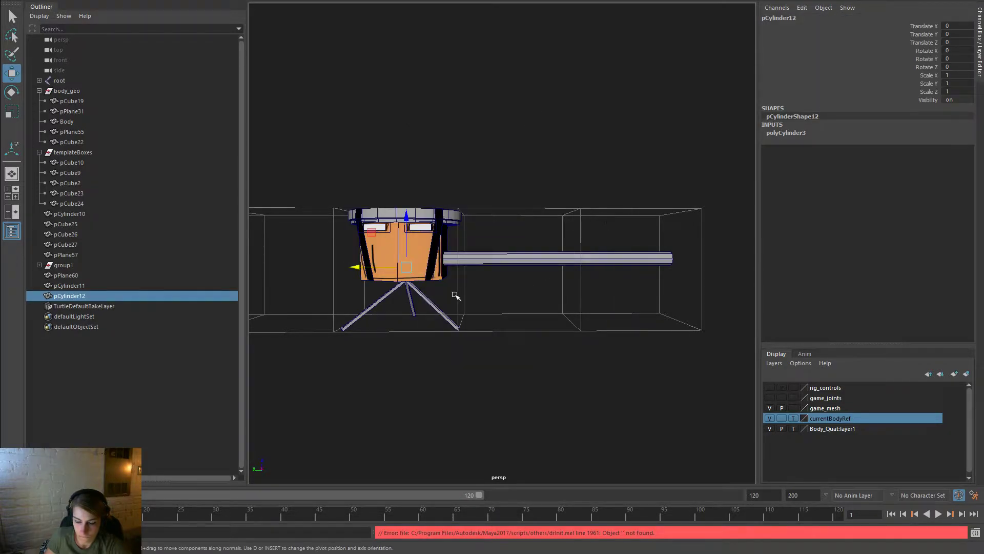
Shape the new cylinder into a thin disc, Scale X and Z 108.639, Y 6.309, near the rod's outer end at Translate Y -431.23
key(r)
drag(408, 265, 485, 266)
key(w)
drag(357, 271, 638, 266)
key(r)
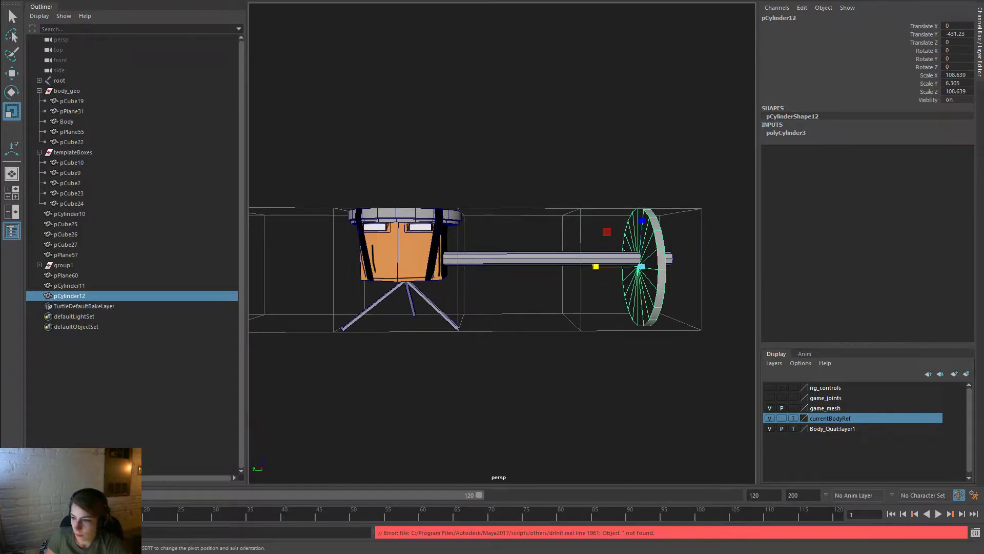
Switch to the browser, look over the drum kit reference images, and return to Maya
key(alt+Tab)
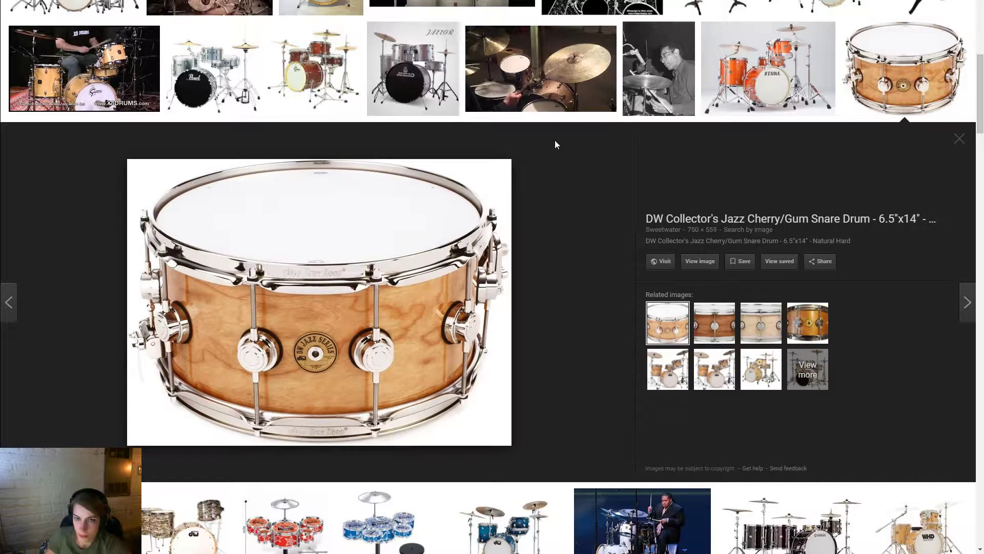
scroll(542, 147, up, 1)
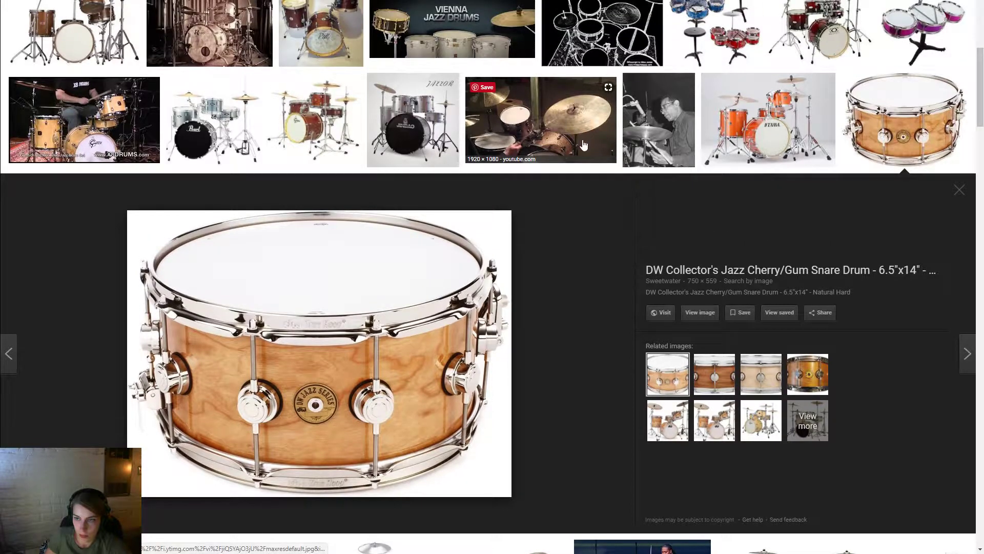
scroll(583, 145, up, 1)
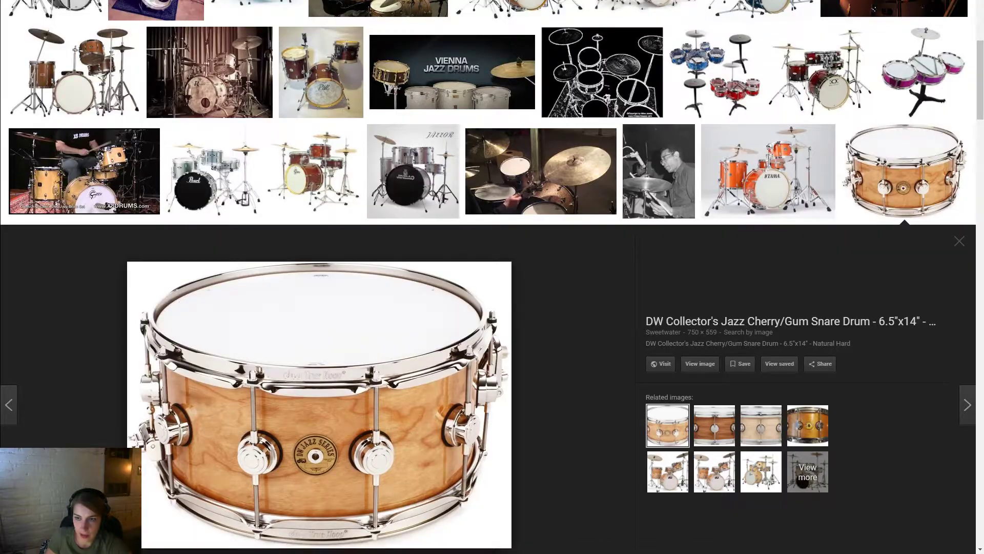
key(alt+Tab)
Select the rim edges on the disc's drum-facing side and scale them in toward the centre
alt+drag(708, 224, 623, 234)
alt+middle_drag(623, 234, 563, 220)
alt+right_drag(524, 233, 633, 269)
right_drag(580, 176, 581, 157)
click(578, 169)
alt+drag(615, 203, 665, 224)
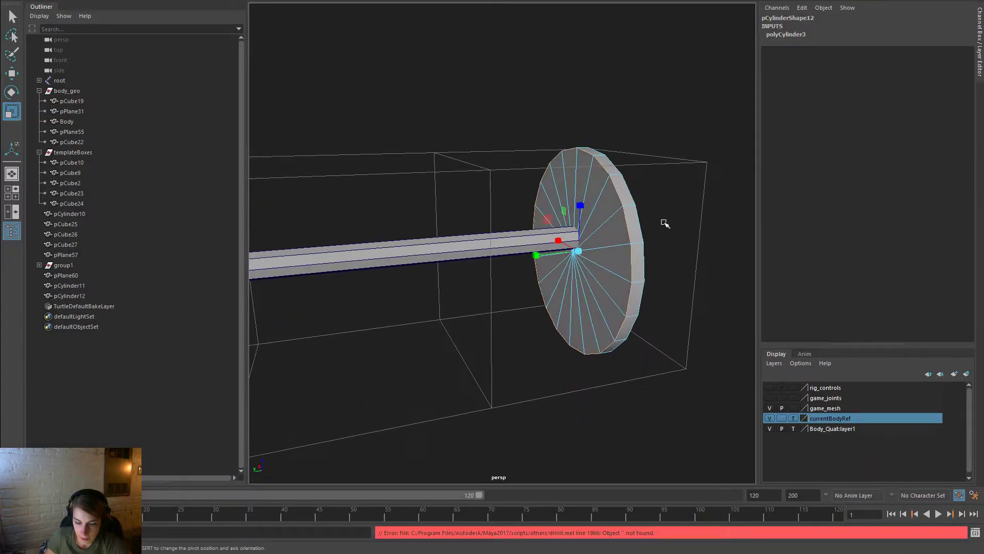
drag(579, 251, 486, 252)
Pull the centre vertex of the disc's drum-facing side along the rod toward the drum, giving the disc a shallow conical shape
alt+drag(604, 234, 606, 205)
right_drag(607, 205, 617, 250)
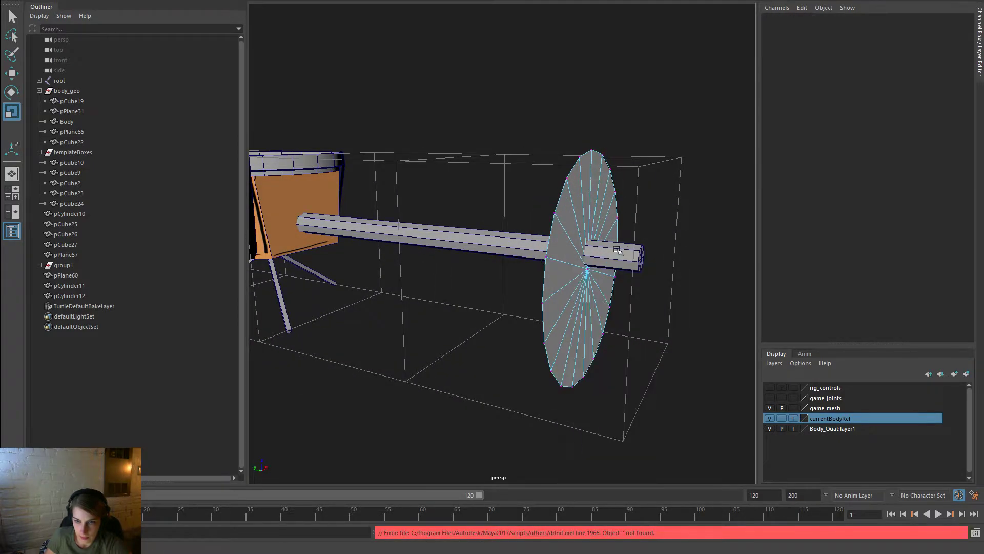
click(592, 269)
key(w)
drag(551, 264, 540, 263)
key(ctrl+z)
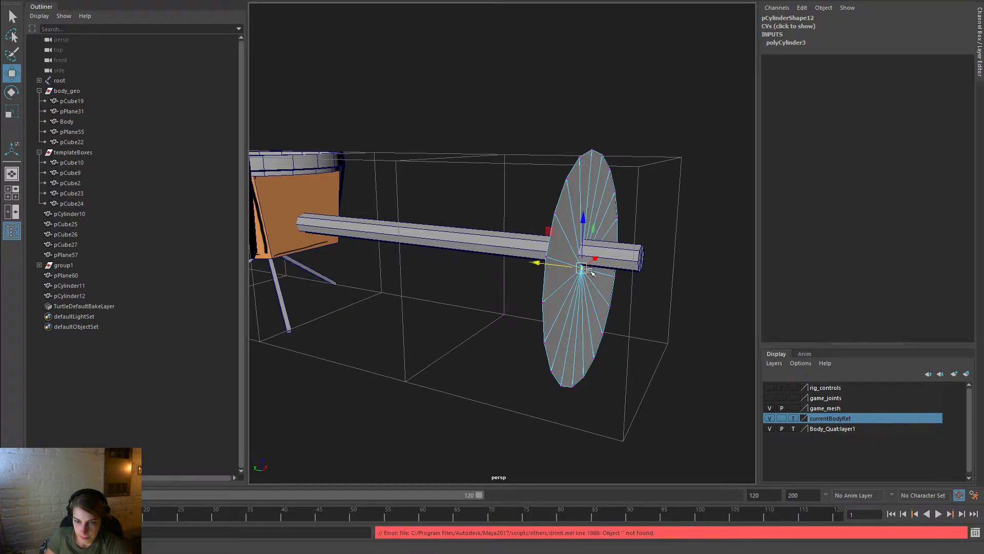
alt+drag(628, 269, 563, 274)
alt+drag(459, 203, 604, 249)
drag(539, 259, 532, 258)
Scale the whole disc to X and Z 100.226, Y 5.816, and move it to the rod's outer end at Translate Y -489.697
right_drag(600, 200, 643, 174)
click(642, 175)
click(604, 217)
drag(568, 251, 516, 272)
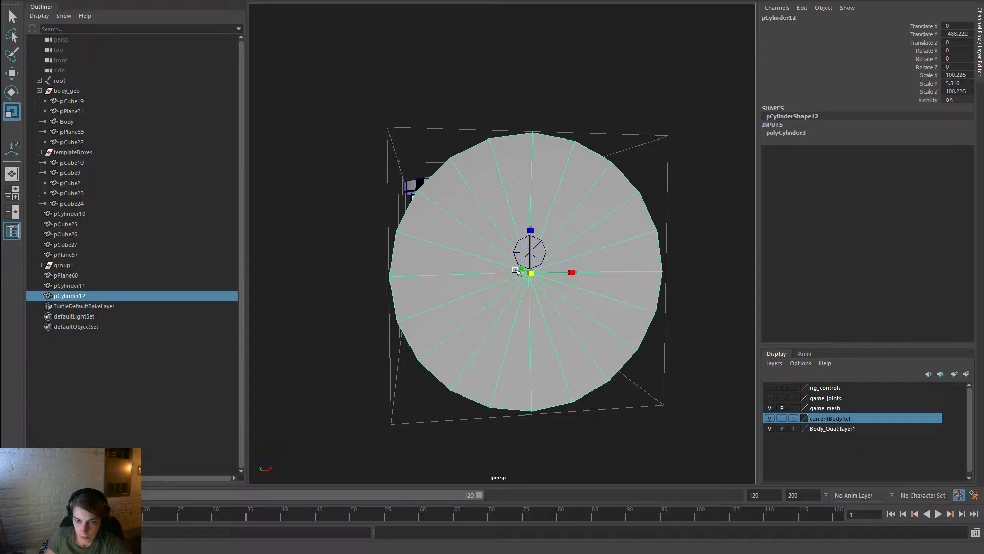
click(712, 398)
alt+drag(720, 374, 703, 344)
click(638, 303)
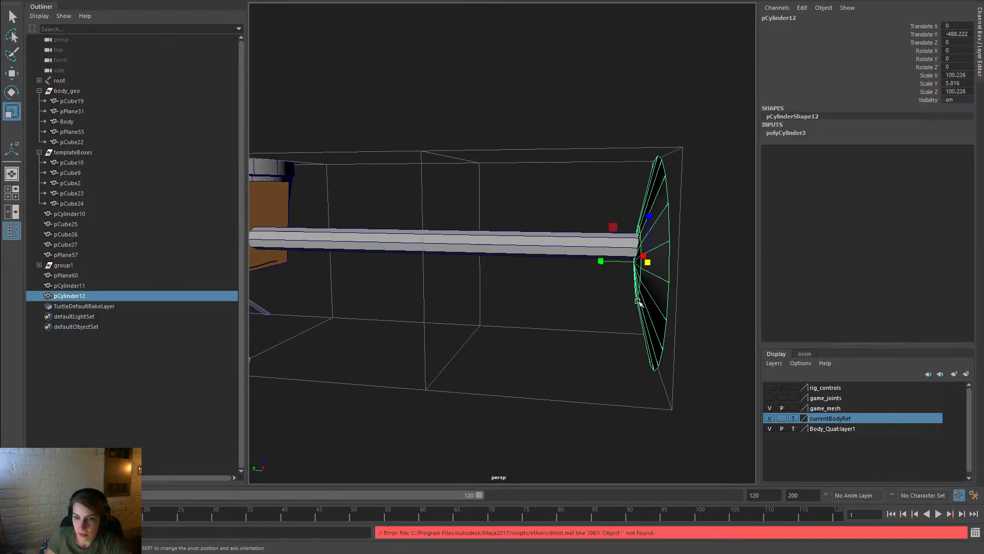
drag(598, 261, 600, 261)
alt+drag(688, 313, 676, 310)
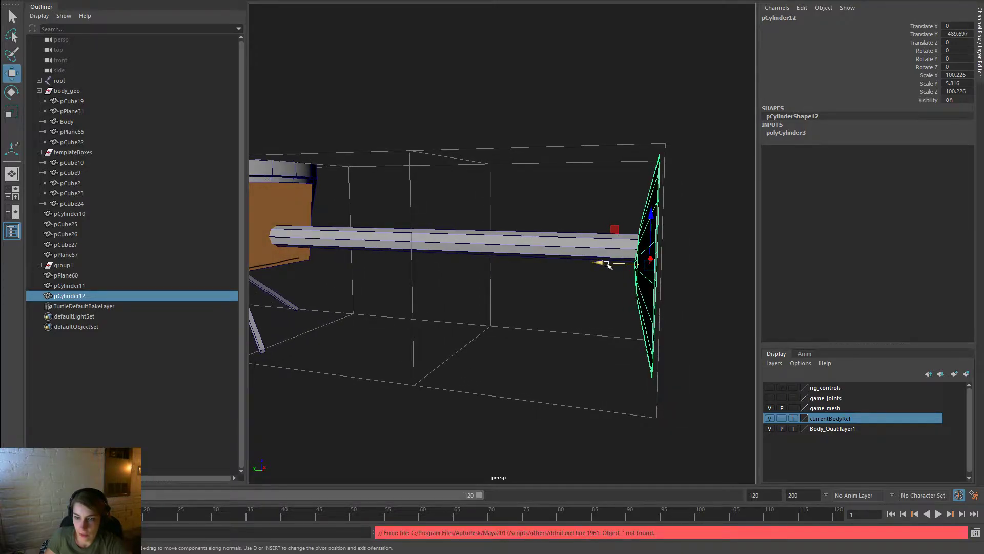
click(687, 334)
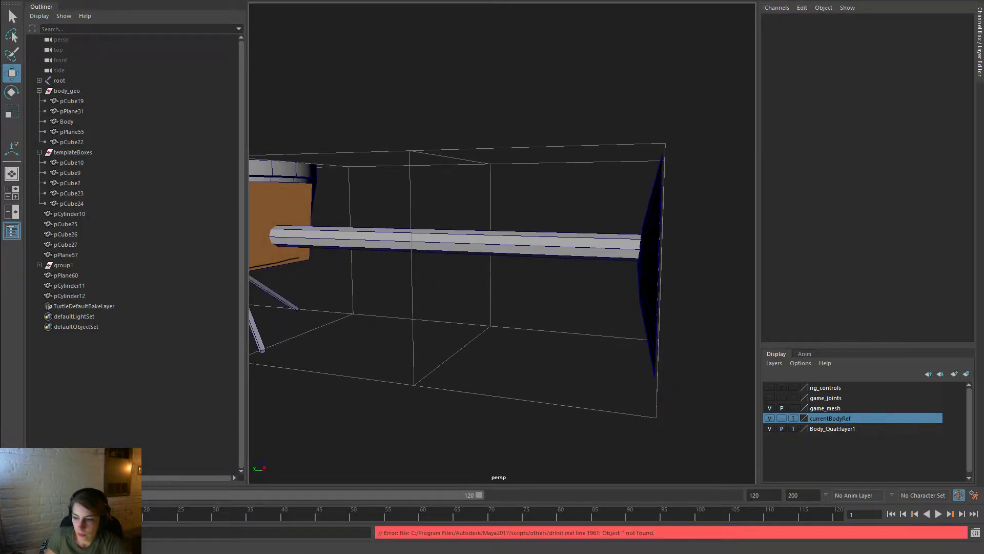
Switch to Unreal Editor, run the game full screen with the modified blueprints compiled, and open the fifth Drums level
key(alt+Tab)
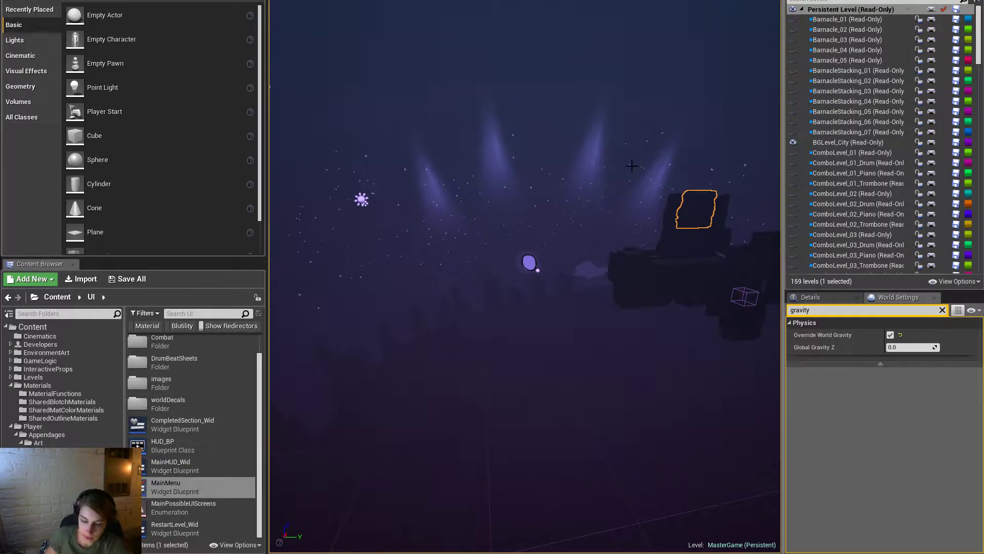
drag(441, 98, 426, 137)
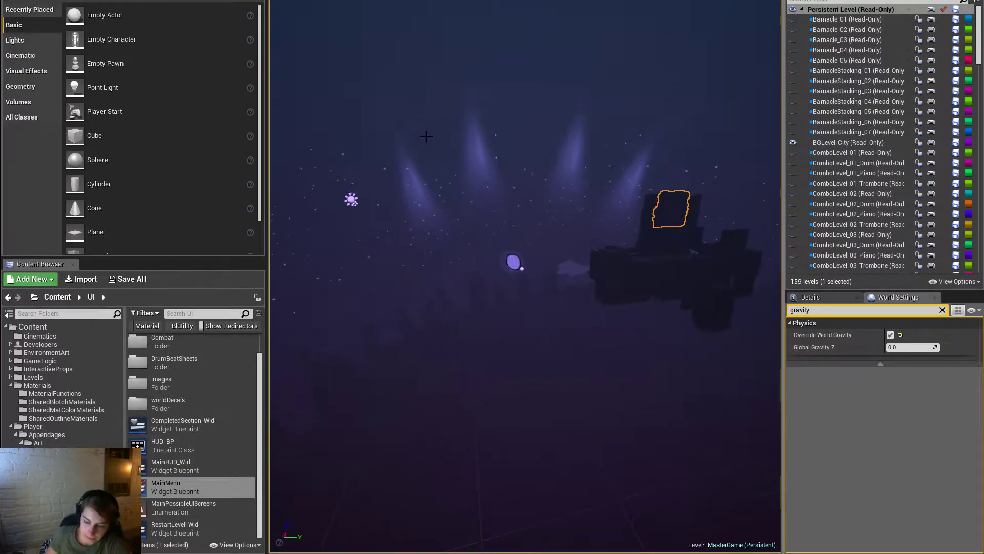
key(alt+p)
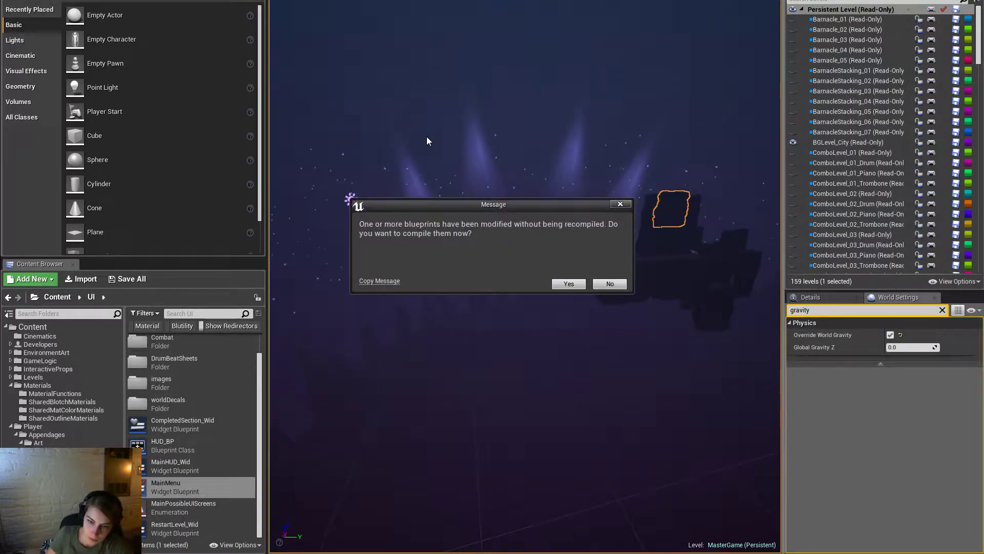
click(569, 284)
key(F11)
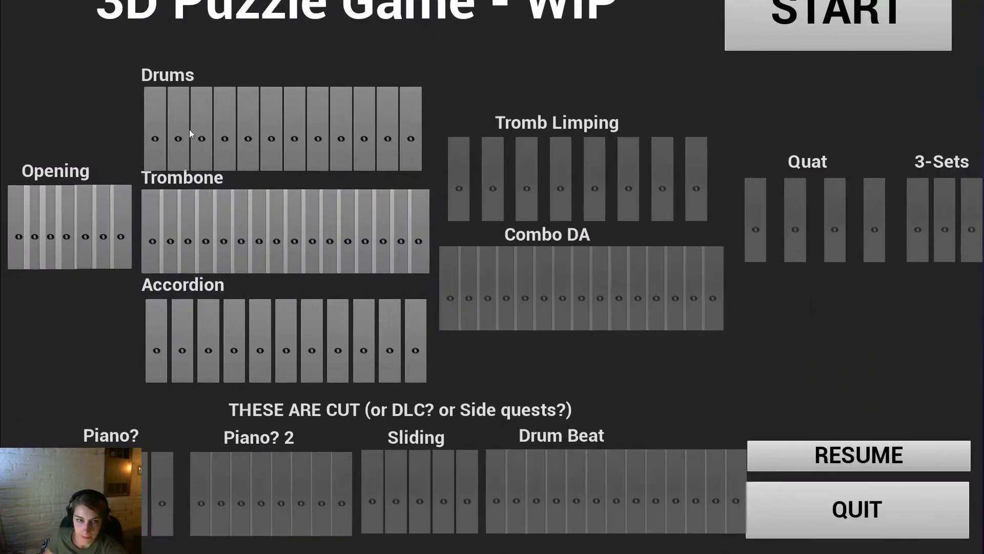
click(252, 146)
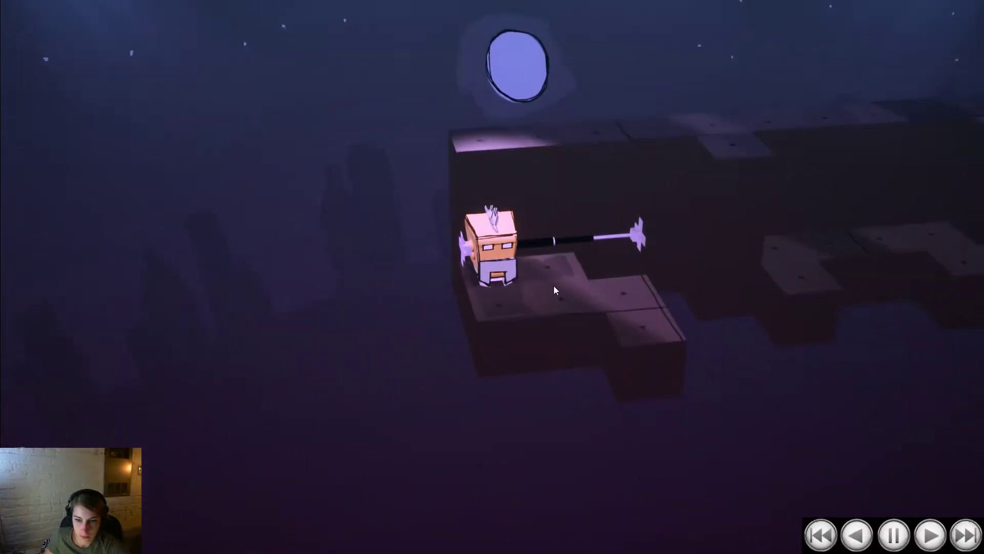
Roll the orange character across the starting platform and stand it up on its rod at the platform's edge
key(s)
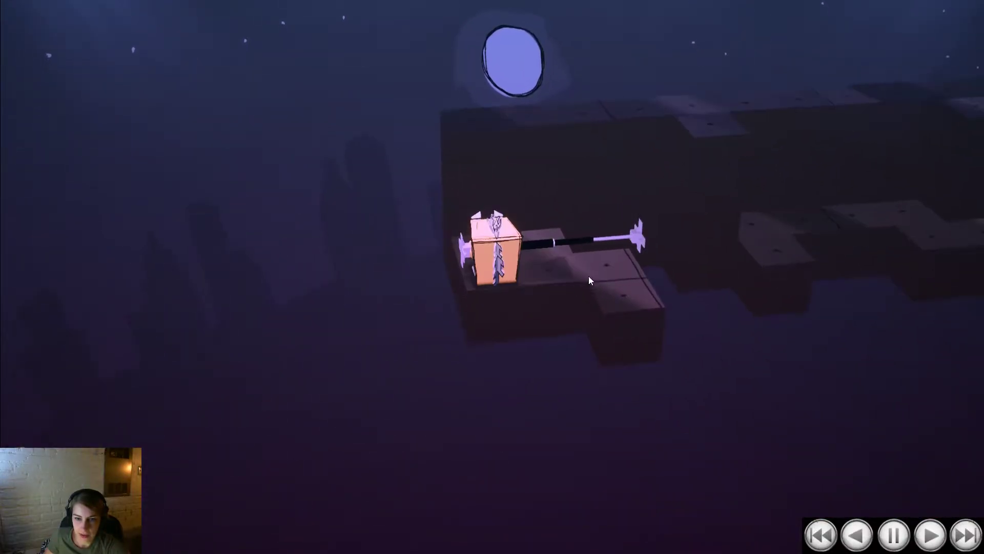
key(d)
key(a)
key(d)
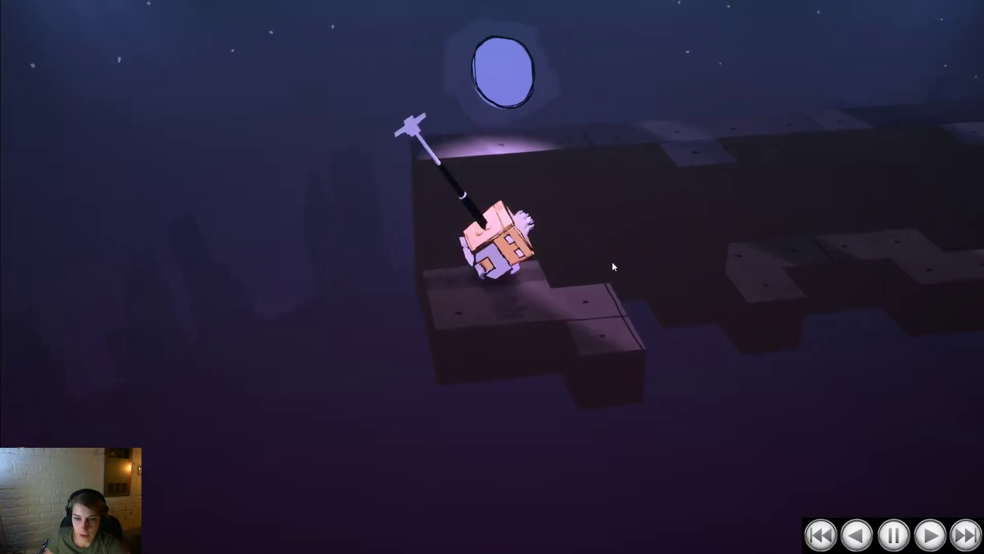
key(s)
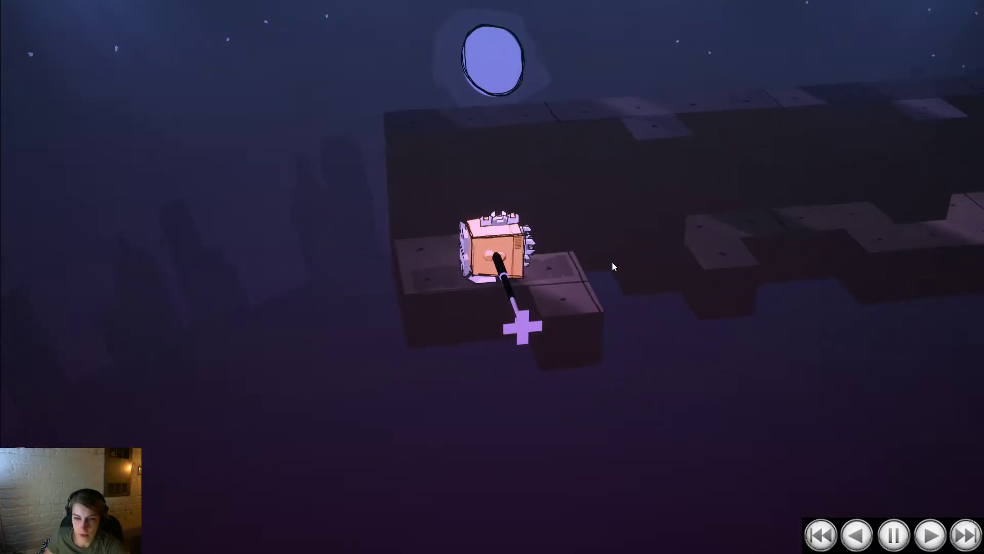
key(w)
key(d)
key(space)
key(d)
key(space)
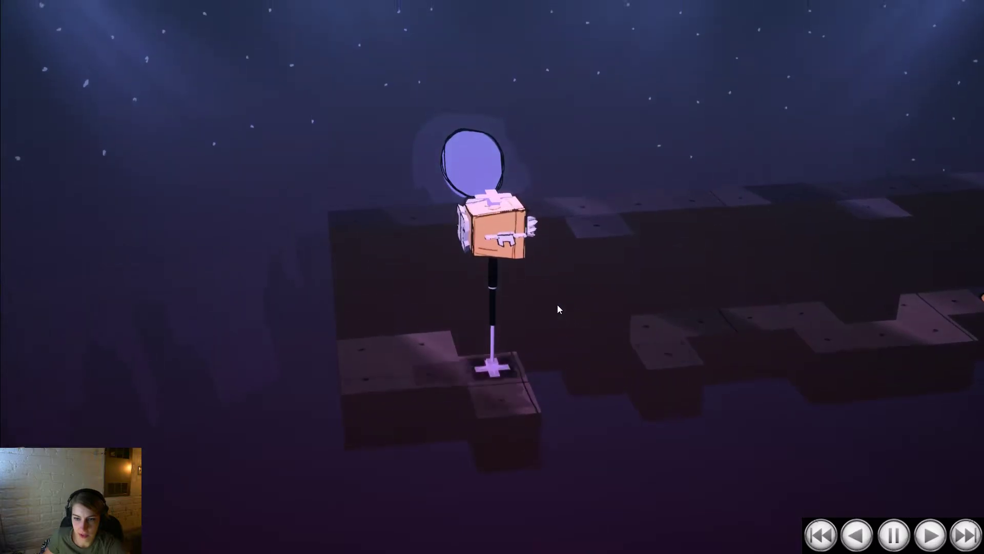
Vault the character across the gap with its rod and roll it along the far platform onto the glowing orange goal tile
key(d)
key(space)
key(w)
key(space)
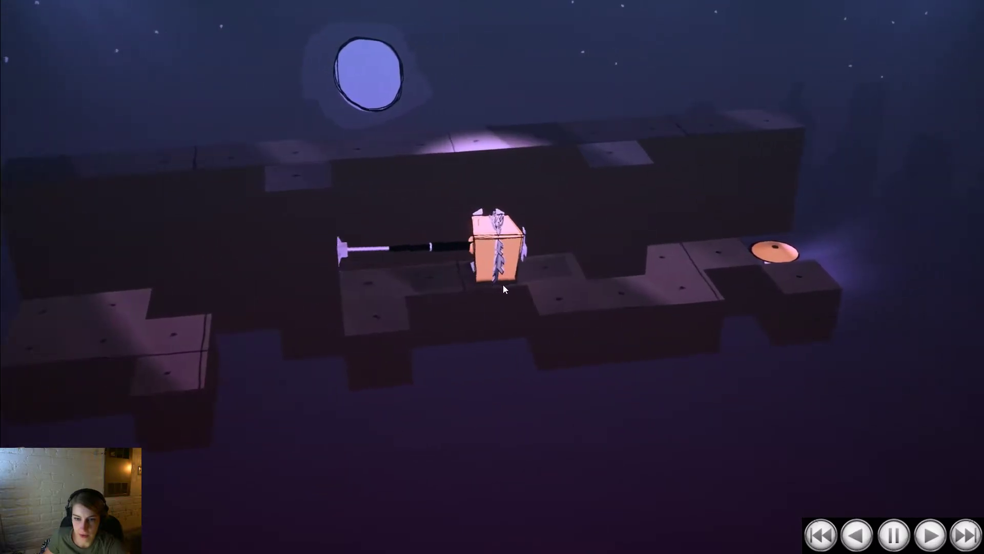
key(s)
key(w)
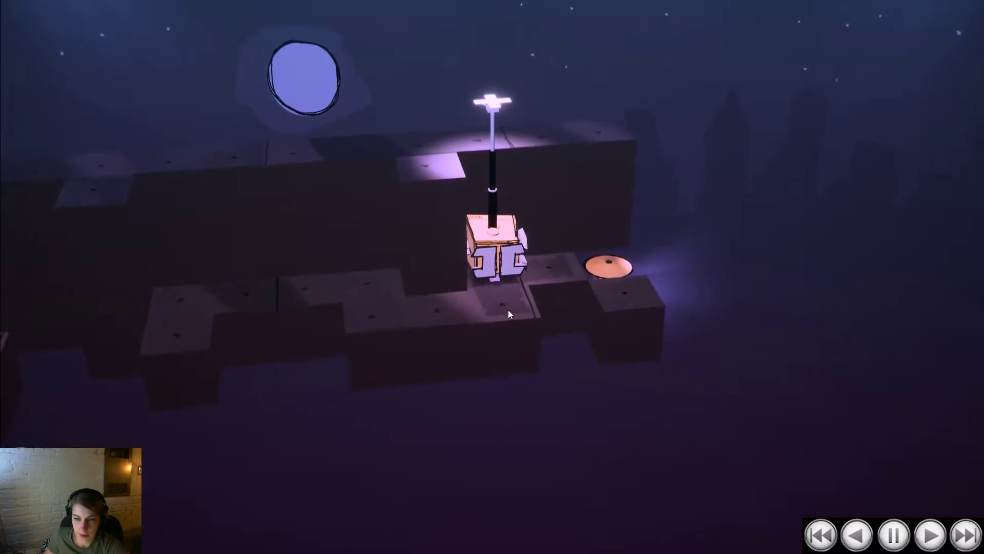
key(s)
key(w)
key(d)
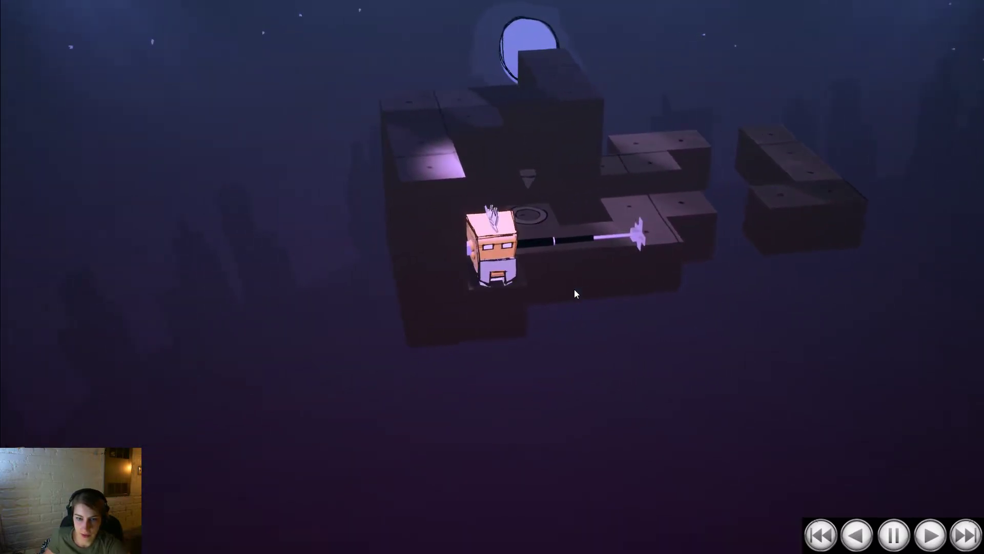
Roll the character onto the next level's lower blocks and rotate the camera to inspect the layout around the ringed tile
key(w)
drag(684, 284, 577, 218)
key(d)
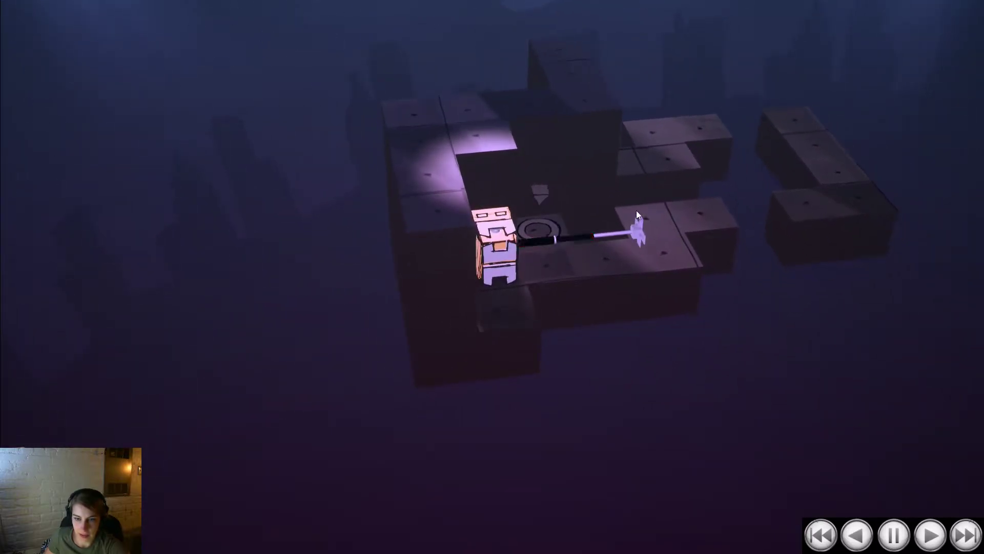
click(636, 211)
click(503, 243)
key(a)
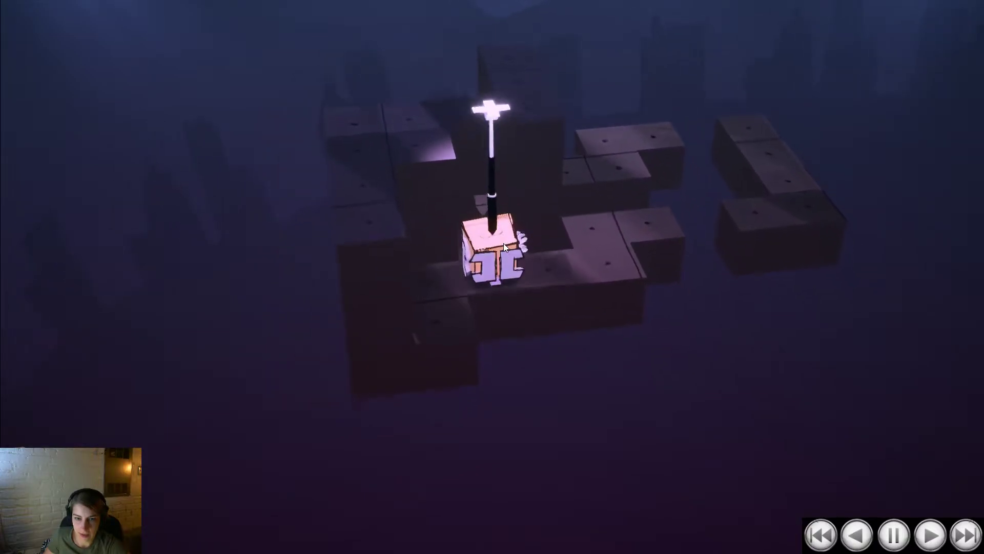
drag(550, 251, 351, 266)
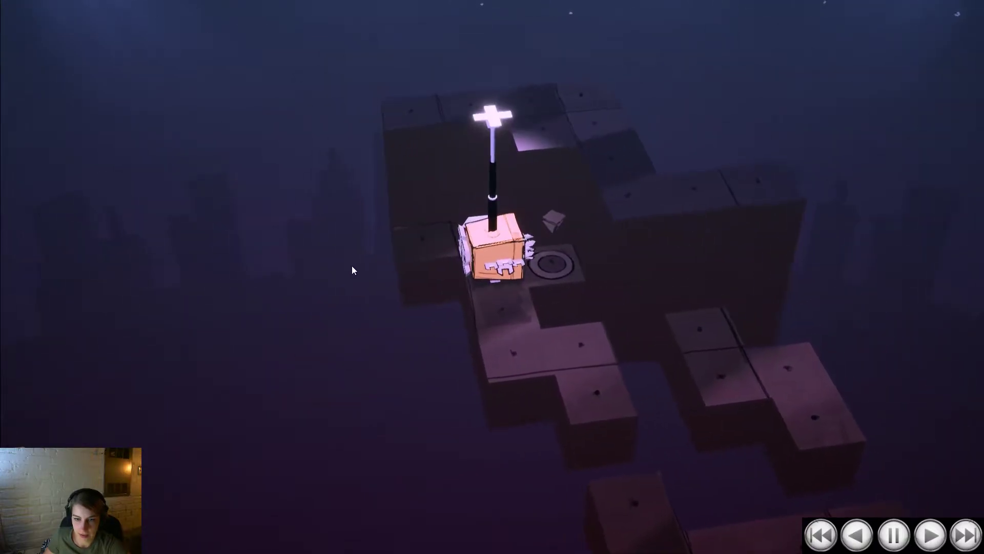
Roll the character along the lower path past the ringed tile and use the rod to vault to the separate platform
key(s)
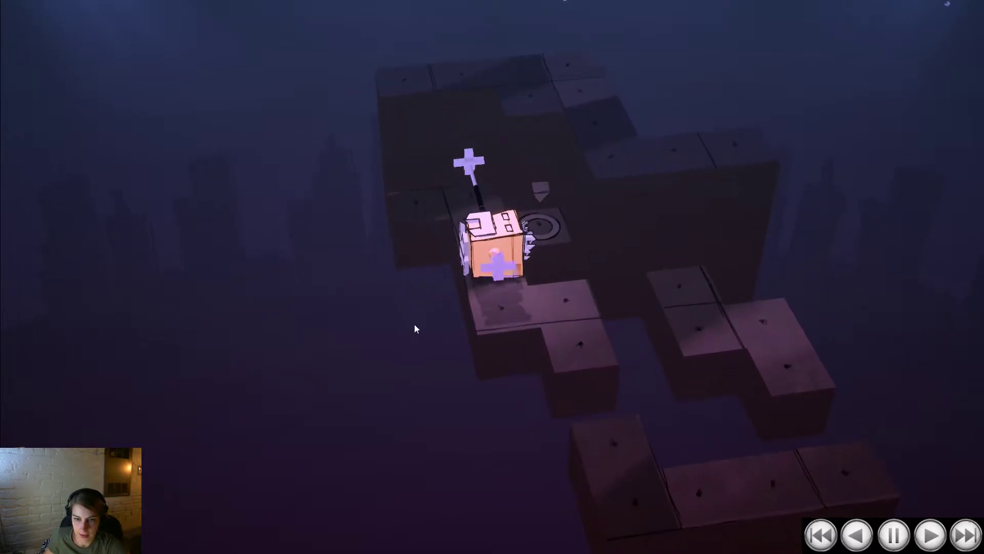
key(s)
key(d)
key(a)
key(space)
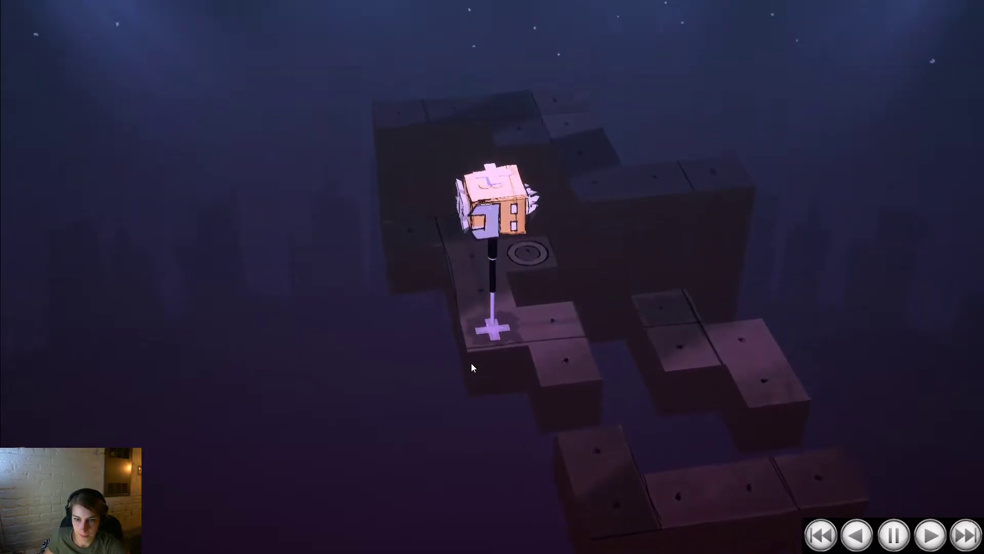
key(d)
key(s)
key(d)
key(space)
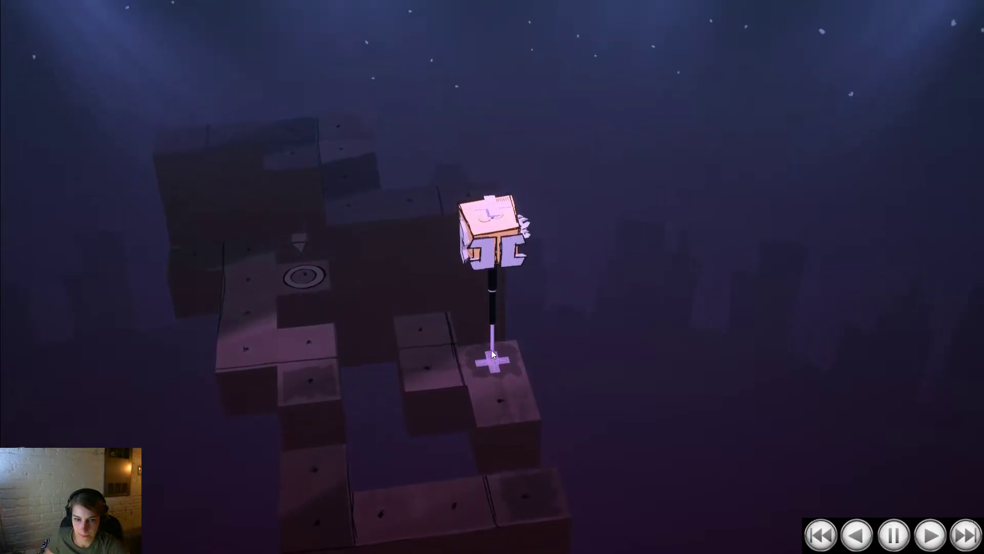
click(491, 349)
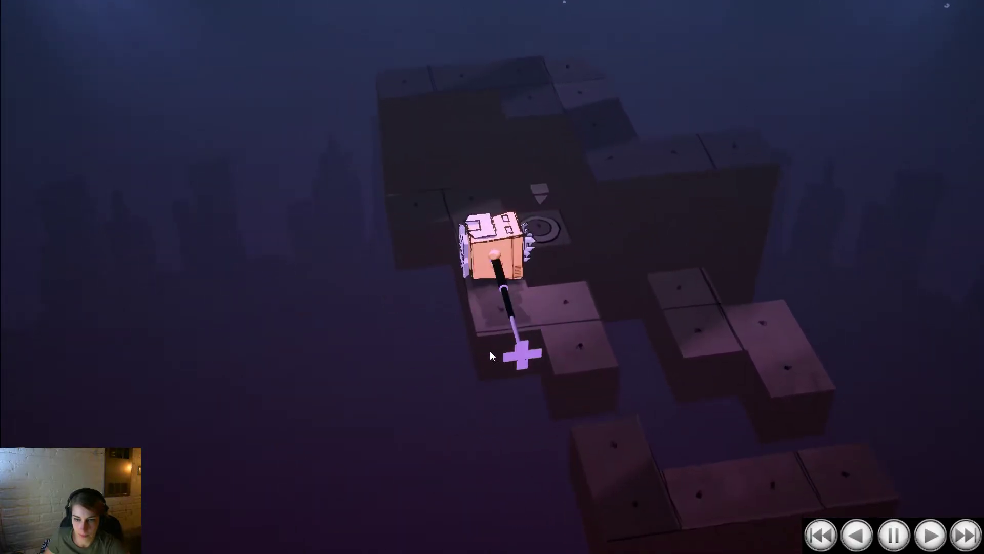
Stop the playtest, run the game again with the blueprints compiled, and open the eleventh Drums level
key(Escape)
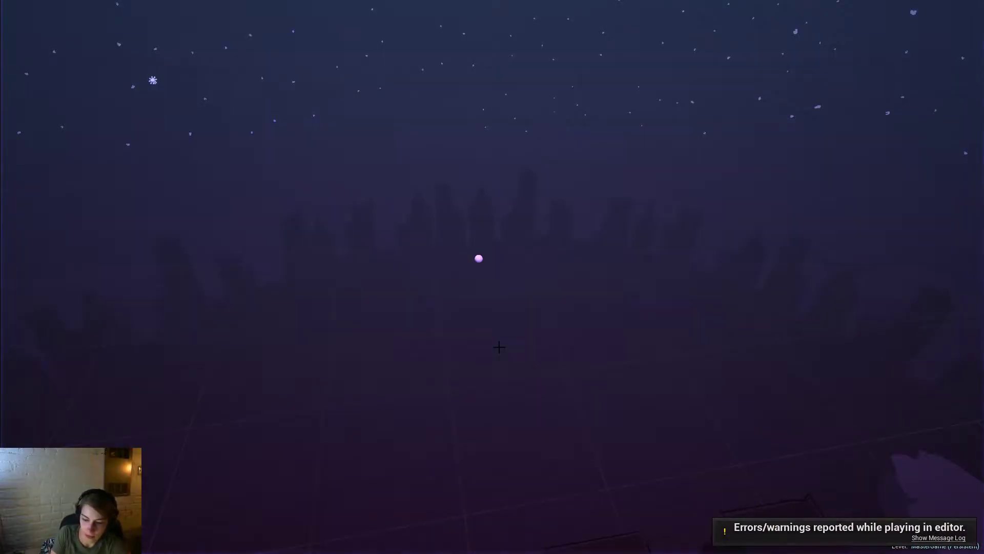
key(alt+p)
click(579, 286)
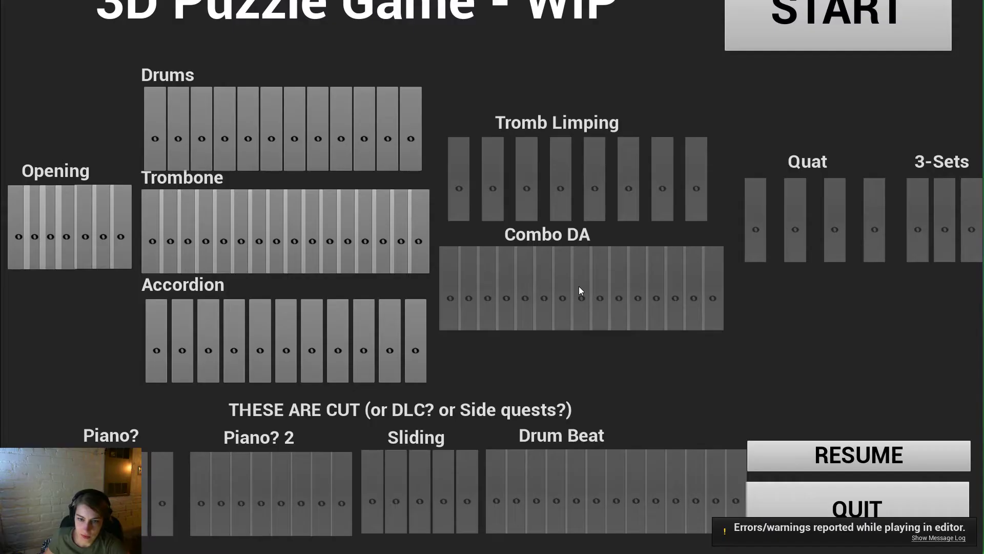
click(383, 137)
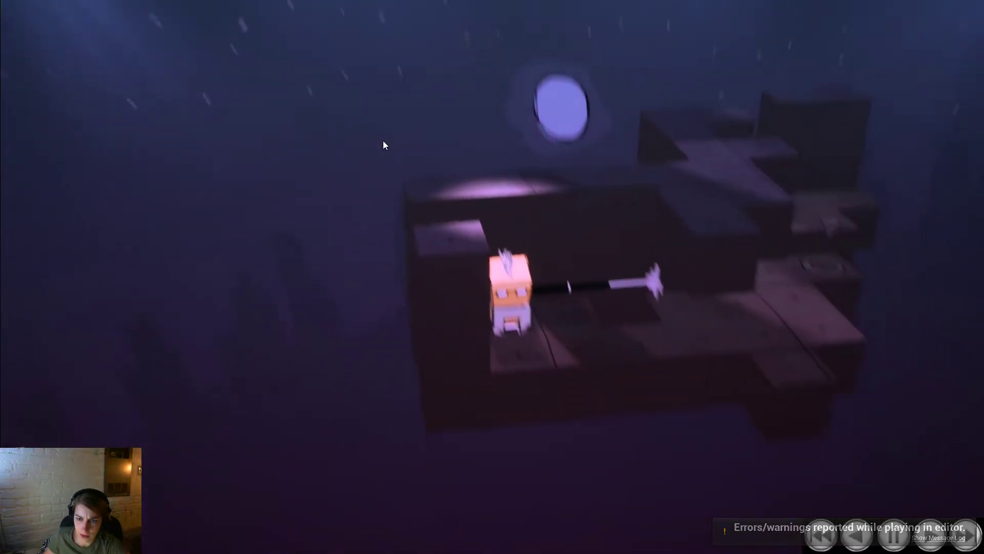
Roll the character across this level's lower platforms with its rod and rotate the camera to view it from different sides
key(s)
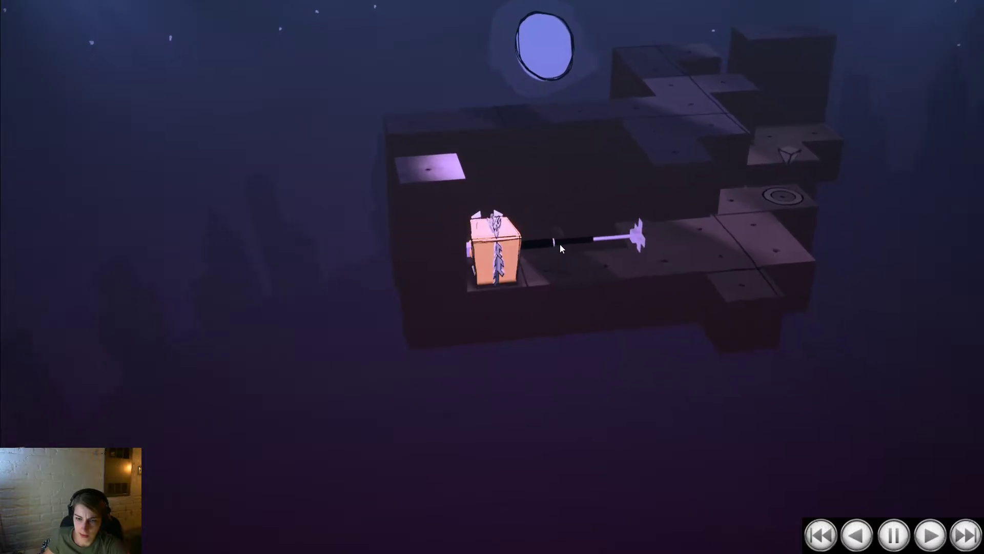
key(d)
key(a)
key(a)
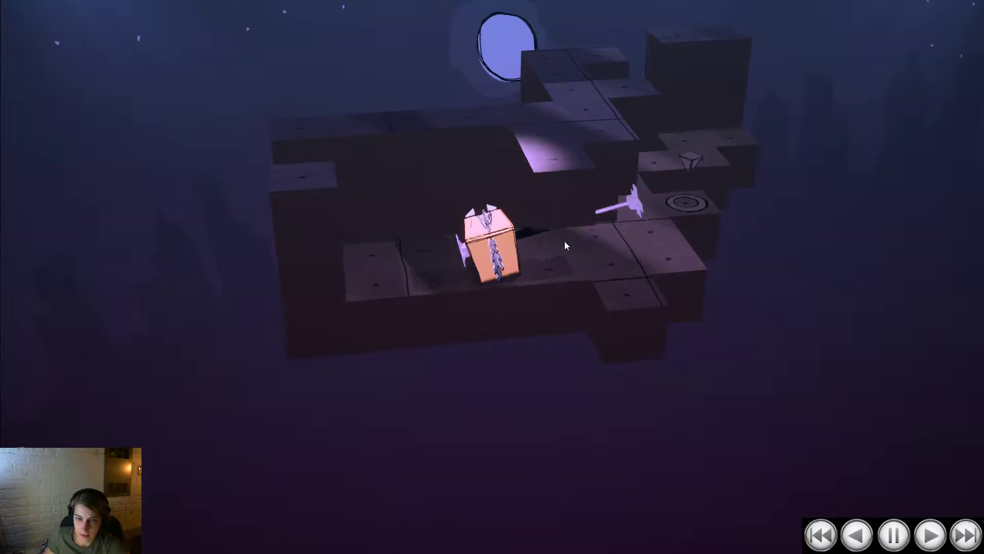
key(d)
key(a)
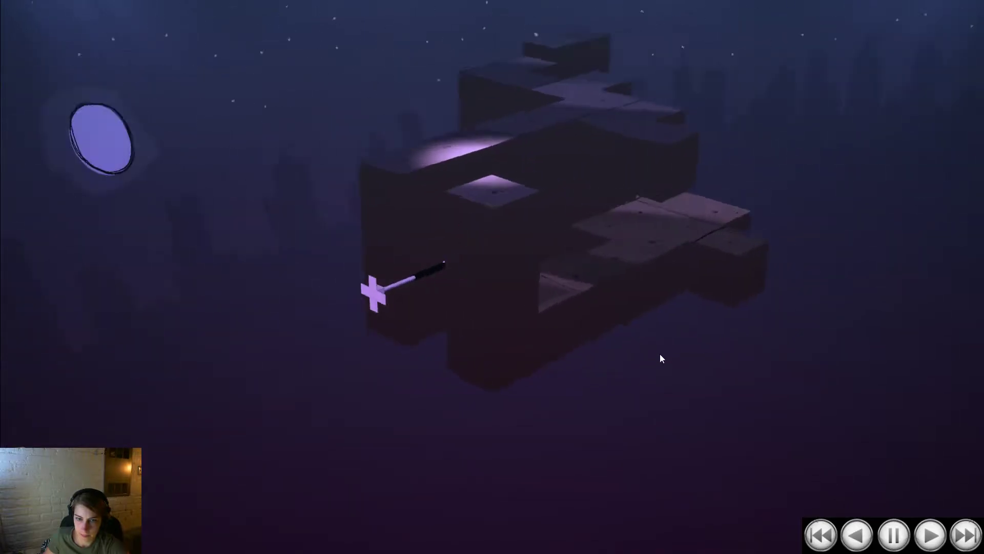
key(d)
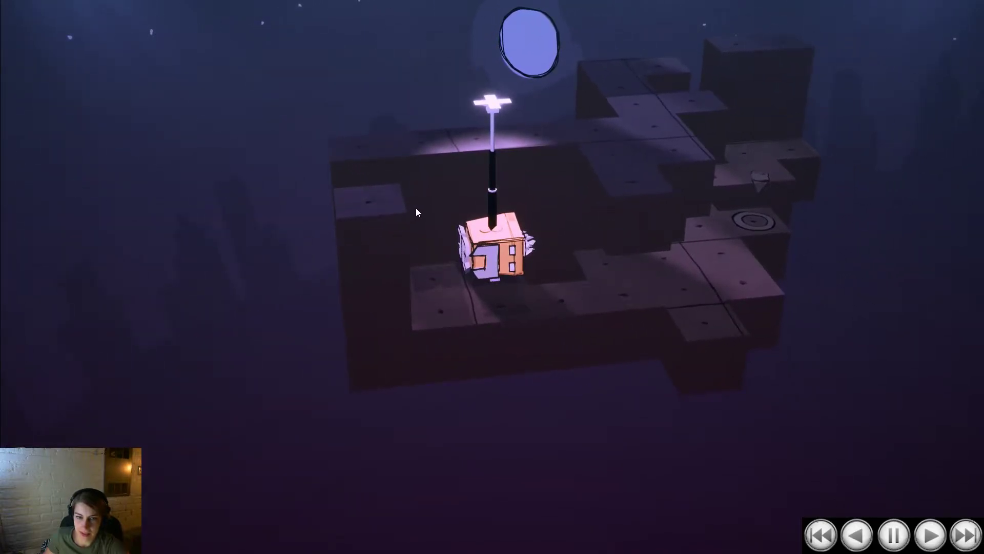
key(s)
key(d)
key(d)
key(d)
drag(511, 199, 868, 220)
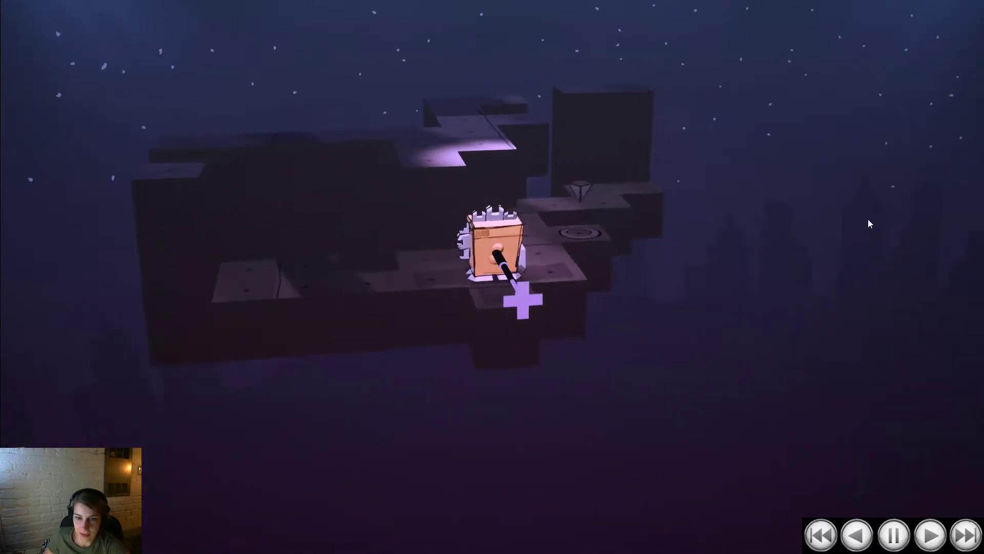
End the playtest, restore the editor layout, and start the game again inside the viewport with the blueprints compiled
key(Escape)
key(F11)
right_drag(698, 351, 648, 352)
right_drag(612, 225, 615, 226)
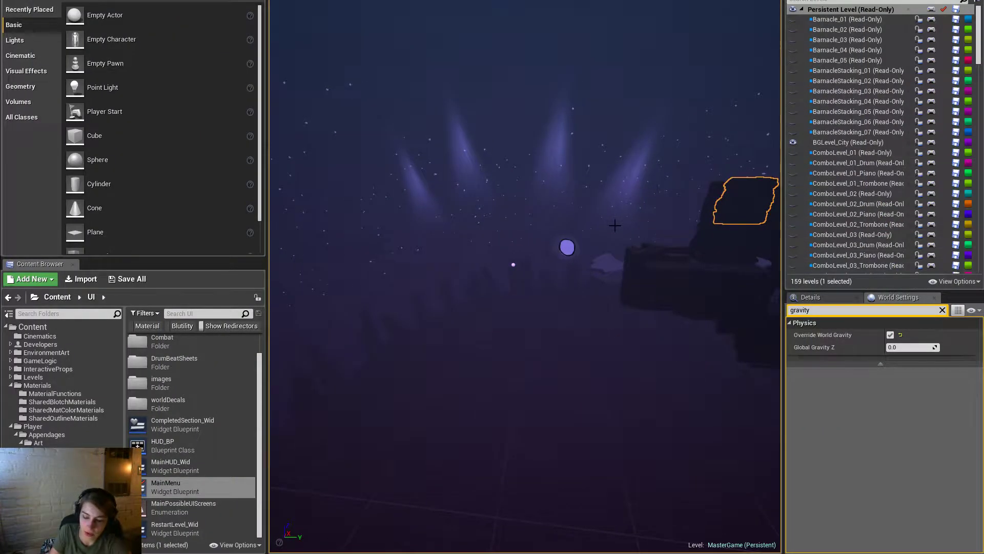
key(alt+p)
click(569, 282)
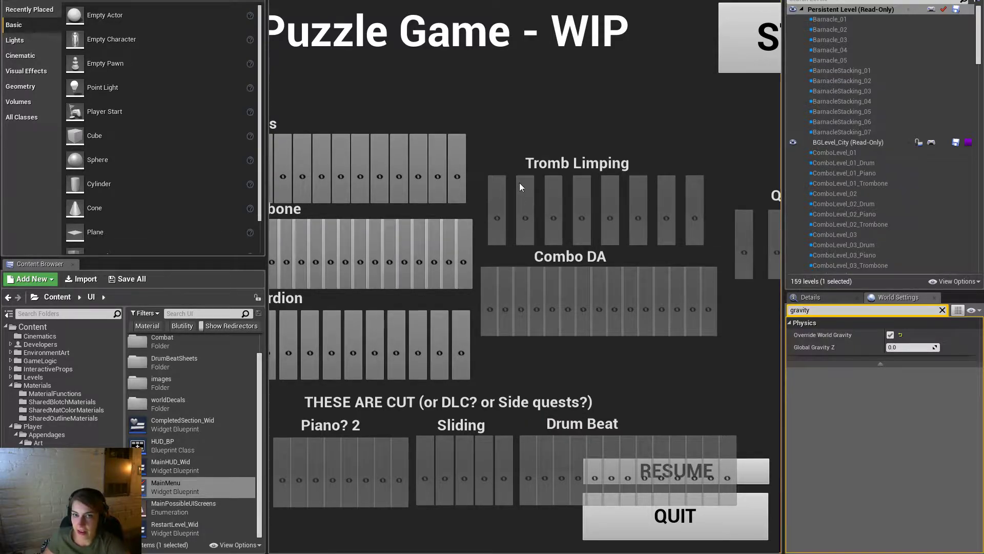
Expand the game view to full screen, open the fifth Accordion level, and rotate the camera around the accordion character
key(F11)
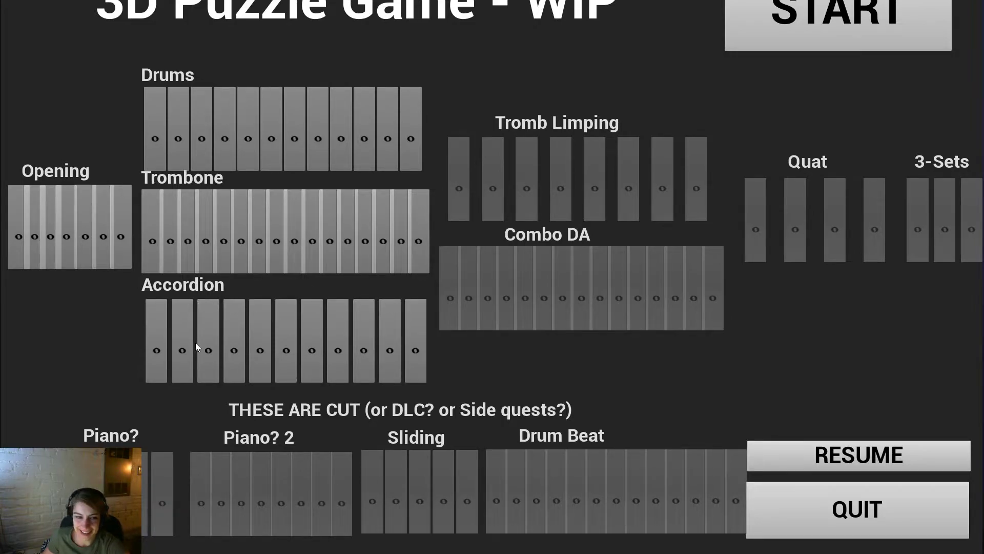
click(265, 361)
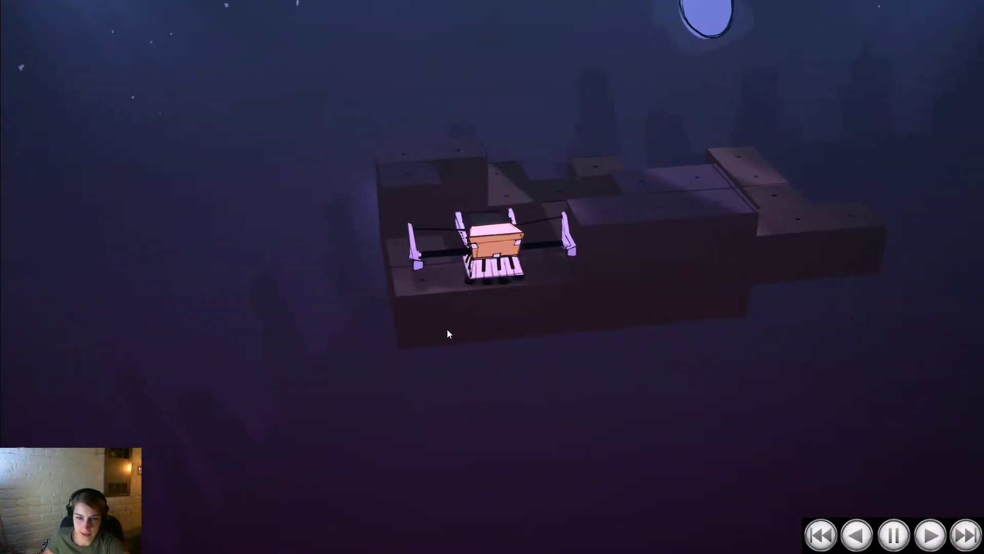
drag(442, 344, 869, 433)
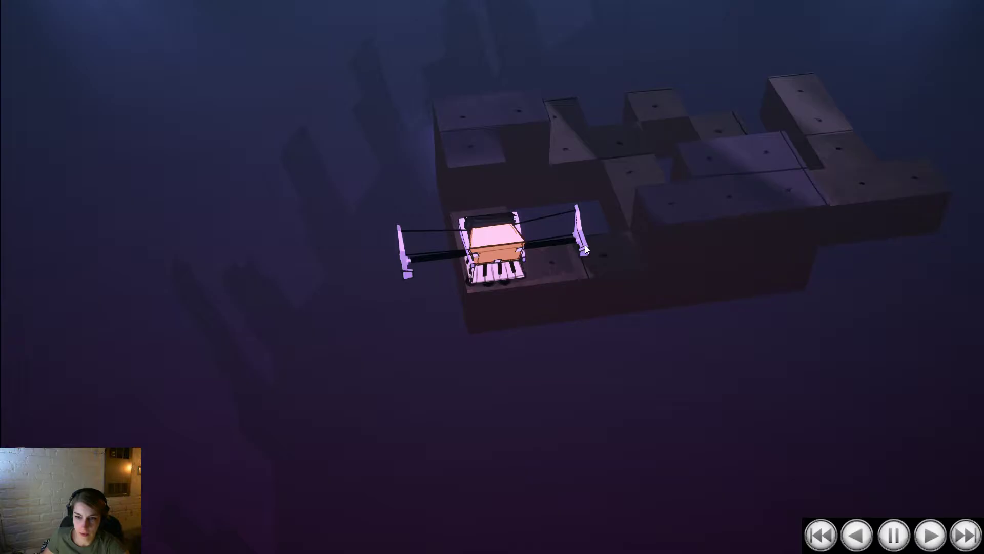
End the playtest, run the game again with the blueprints compiled, and open the first Trombone level
key(Escape)
key(alt+p)
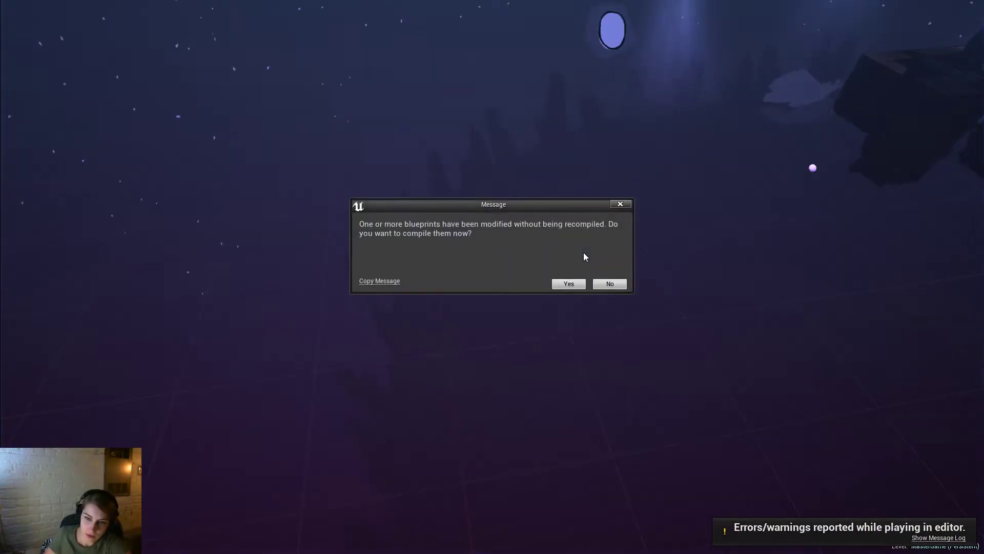
click(575, 285)
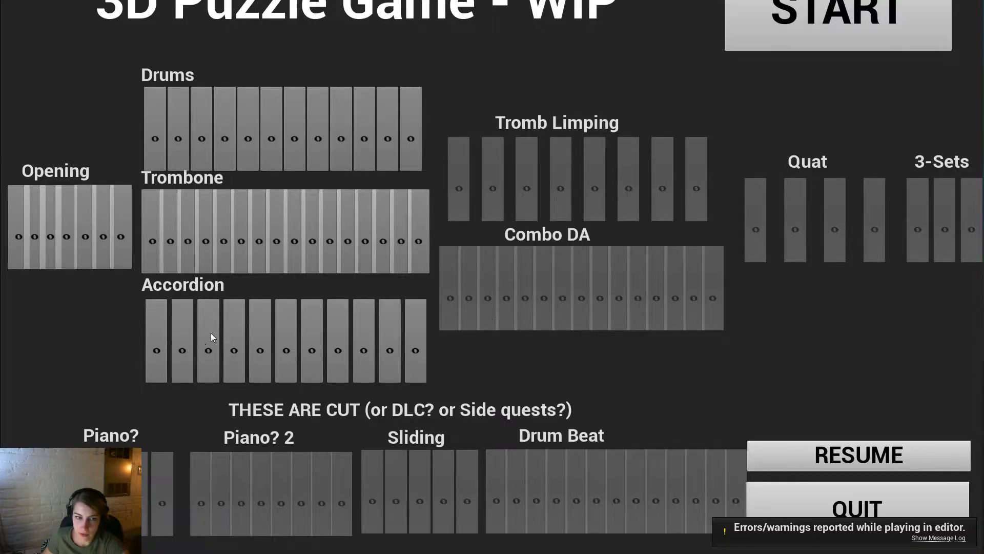
click(149, 236)
Roll the trombone character onto the wide four-tile platform to view its horn and rod, and end the playtest, restoring the editor layout
key(d)
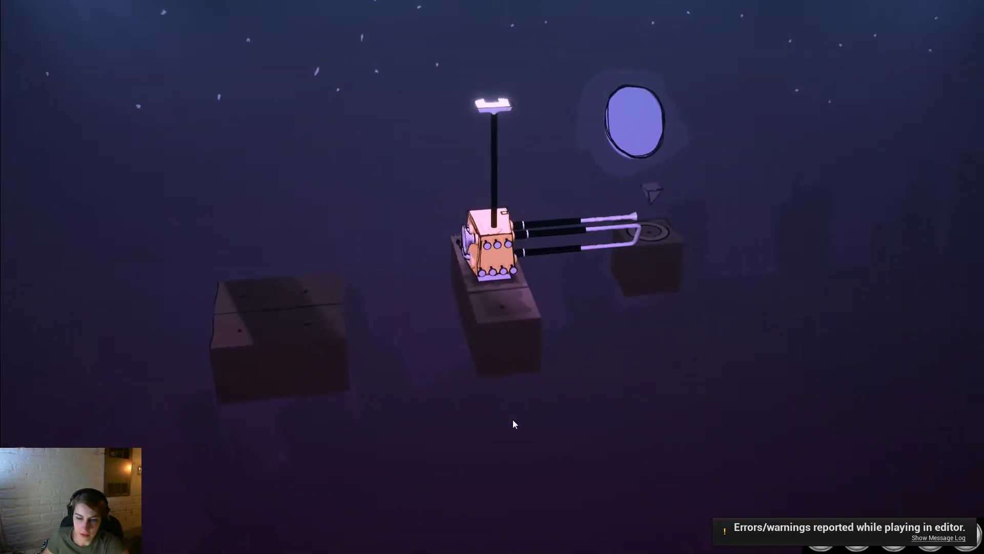
key(w)
key(a)
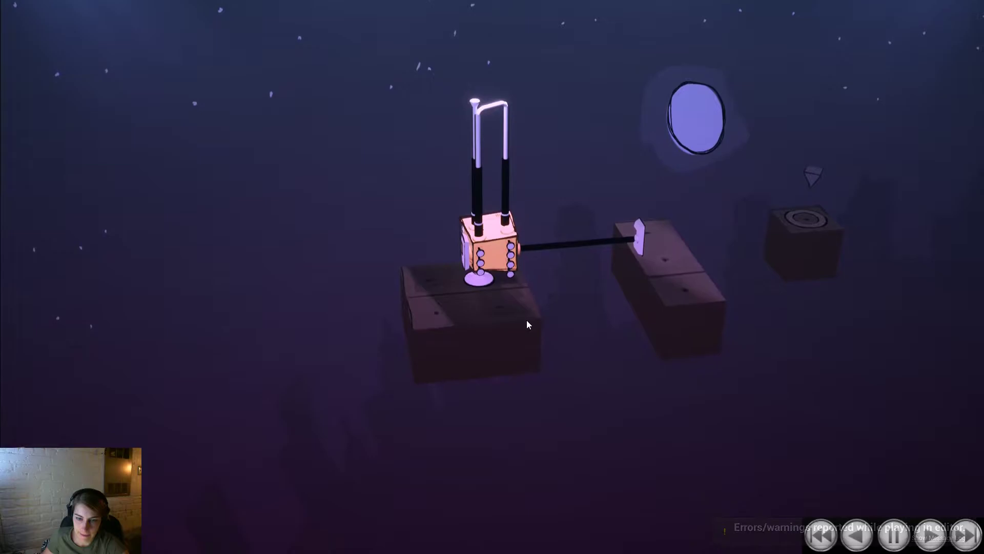
key(Escape)
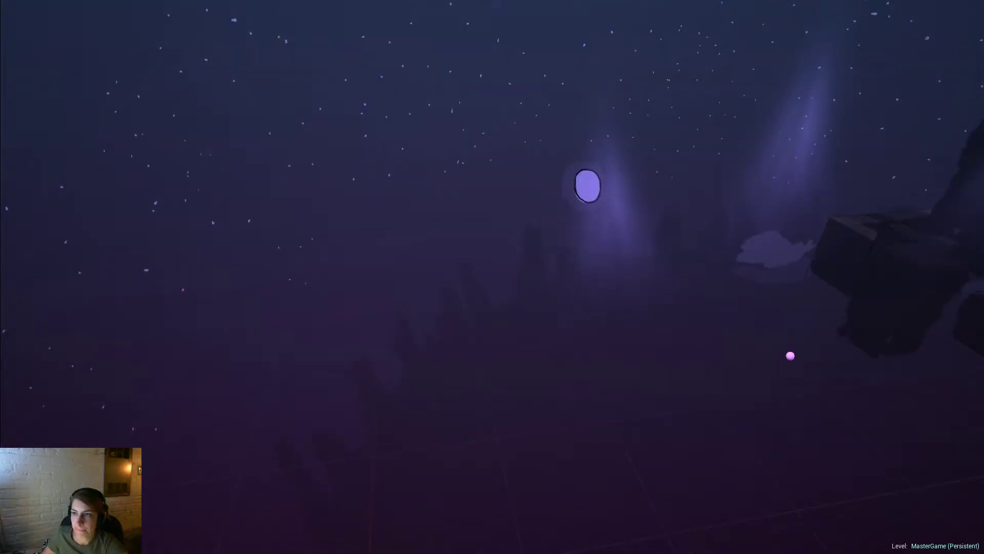
key(F11)
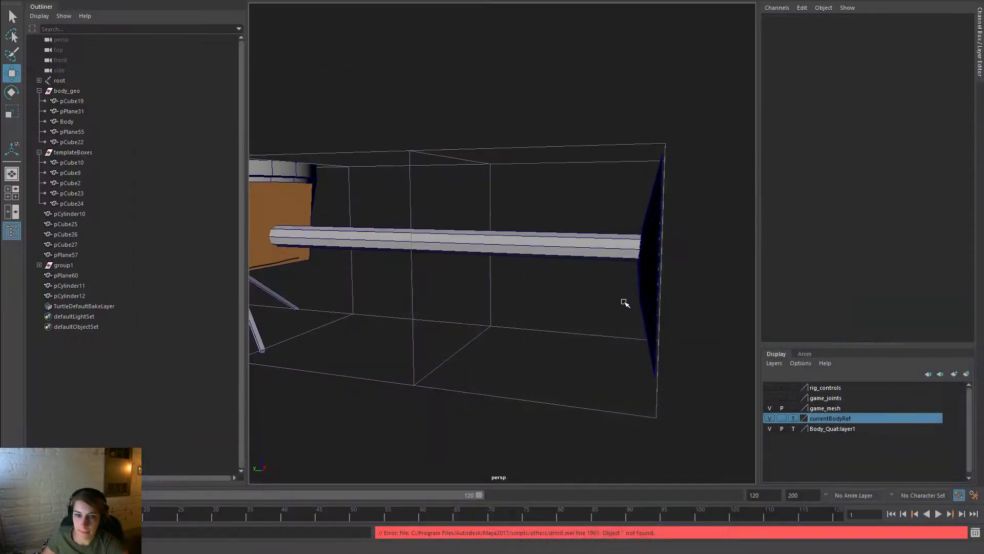
Switch to Maya and adjust the side rod's height slightly to a Translate Z of about 1.39
alt+drag(502, 362, 466, 218)
mouse_move(603, 299)
alt+mouse_down()
mouse_move(558, 301)
mouse_move(615, 301)
alt+mouse_up()
drag(506, 194, 505, 202)
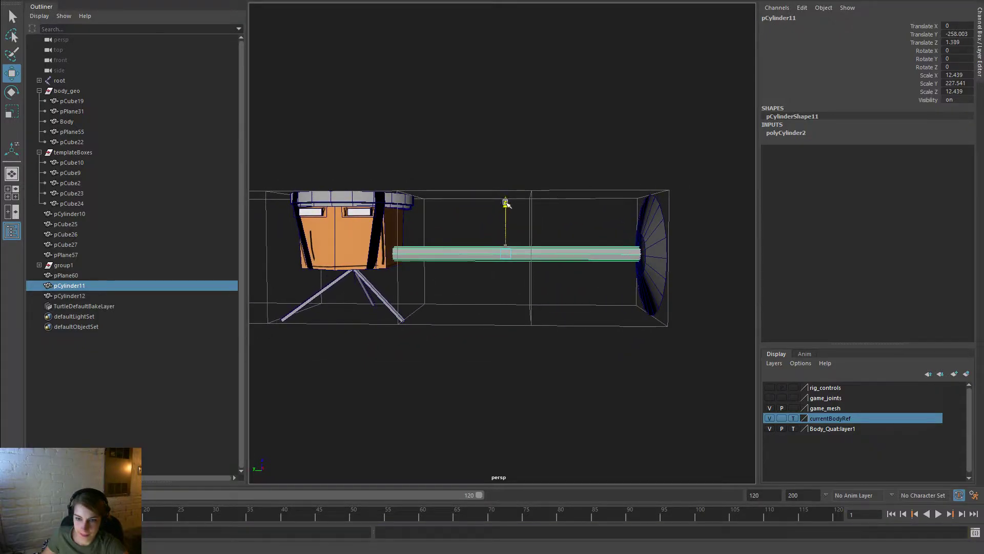
alt+drag(530, 298, 602, 330)
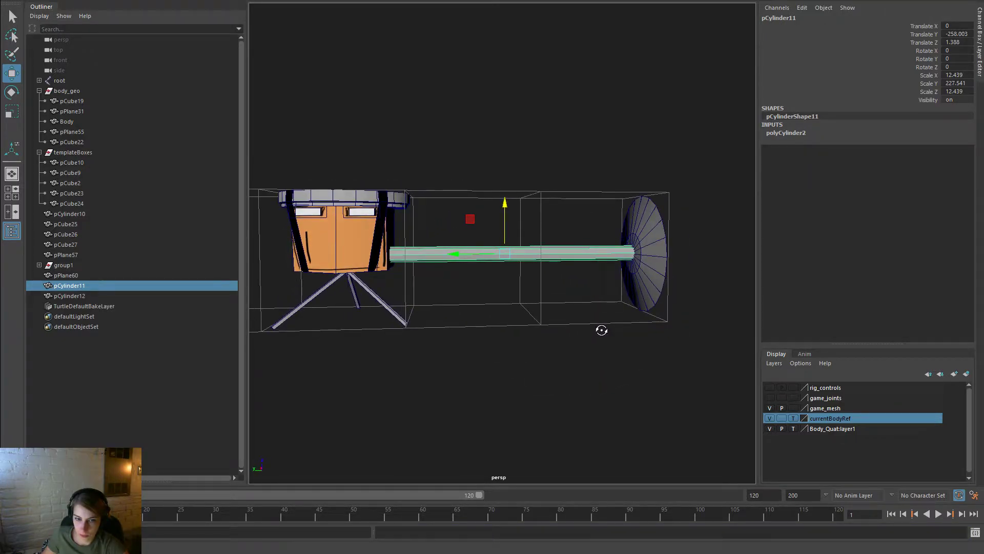
mouse_move(603, 328)
alt+mouse_down()
mouse_move(602, 319)
mouse_move(599, 328)
mouse_move(521, 334)
mouse_move(648, 325)
mouse_move(587, 334)
mouse_move(599, 333)
alt+mouse_up()
Duplicate the cymbal at the rod's tip and move the copy to the opposite side of the drum, at about Translate Y 92.6
click(641, 282)
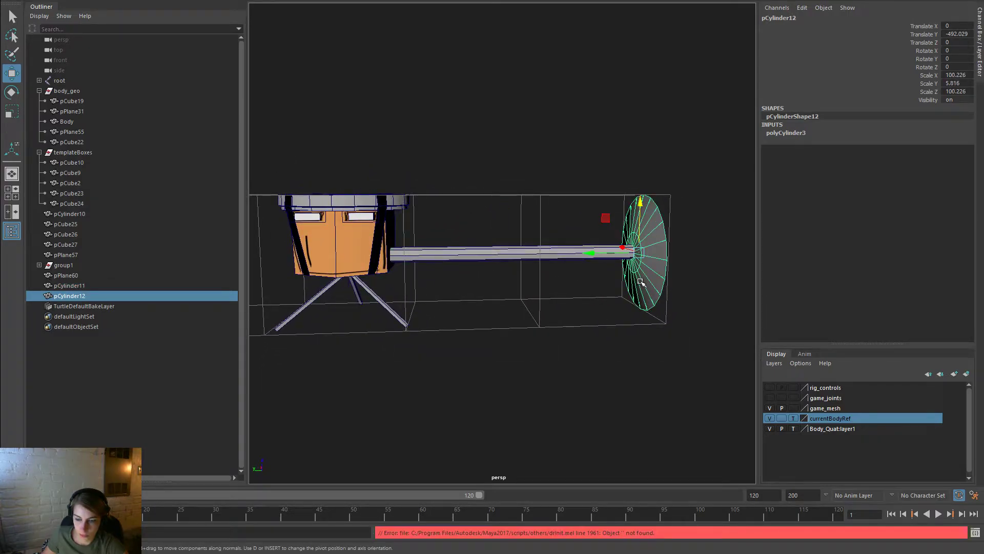
click(644, 361)
mouse_move(664, 382)
alt+mouse_down()
mouse_move(552, 385)
mouse_move(651, 381)
alt+mouse_up()
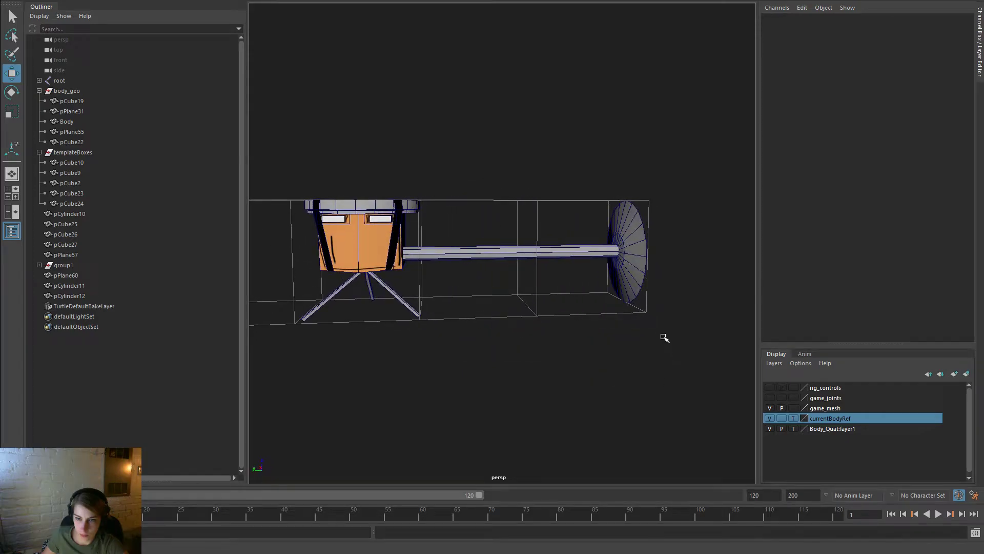
drag(630, 295, 629, 294)
alt+middle_drag(629, 298, 652, 314)
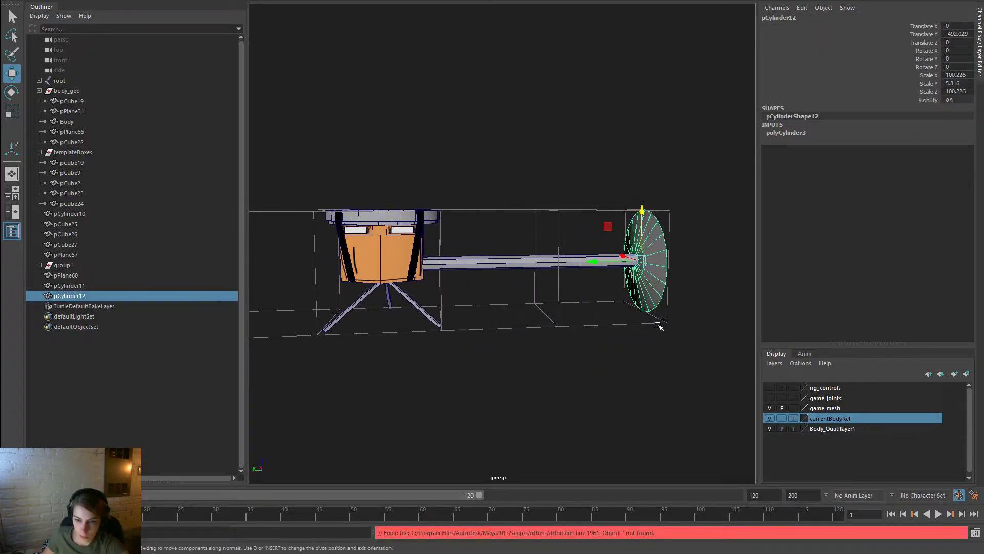
key(ctrl+d)
drag(416, 247, 459, 272)
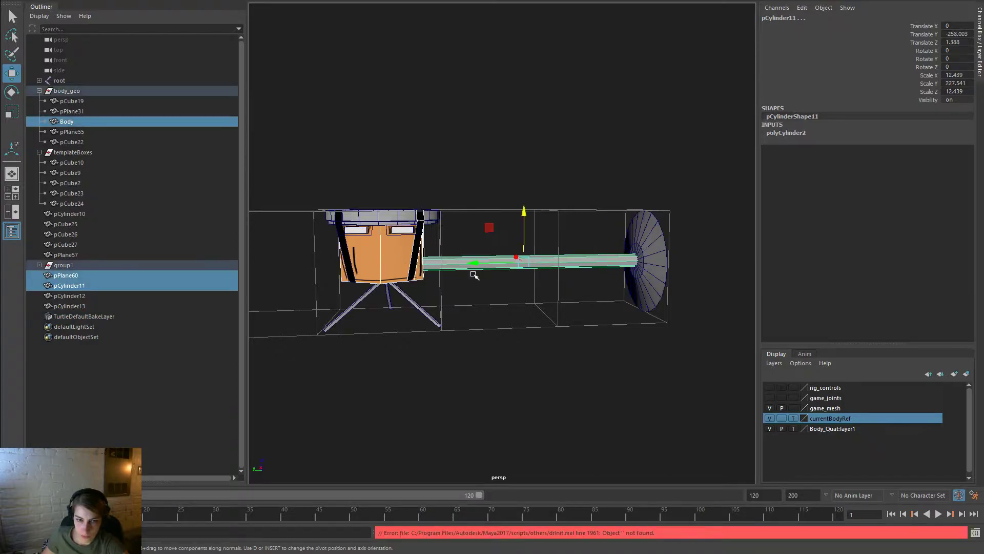
click(650, 231)
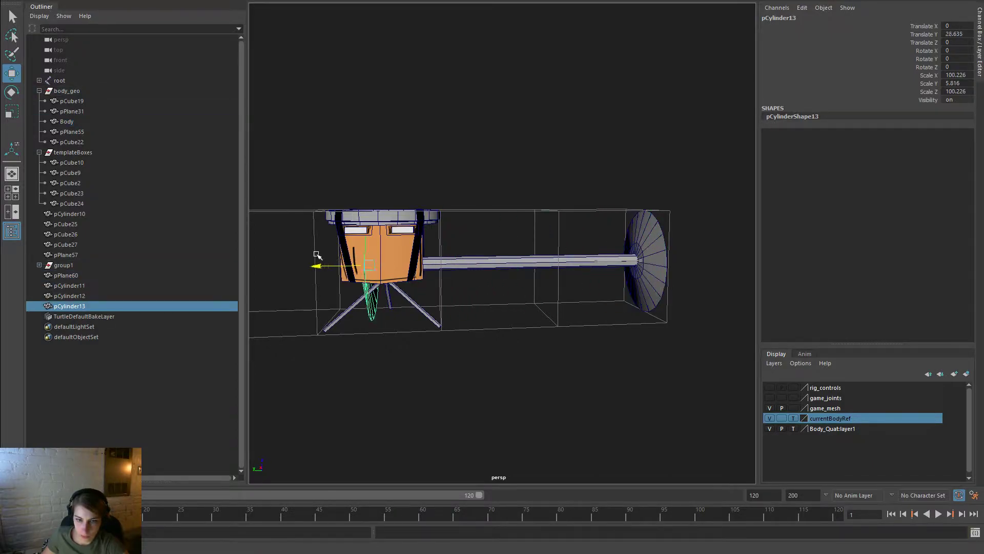
drag(283, 252, 532, 299)
Turn the copied cymbal to Rotate Z 195 and set its Scale X to 90 in the side view
key(e)
alt+drag(521, 299, 525, 294)
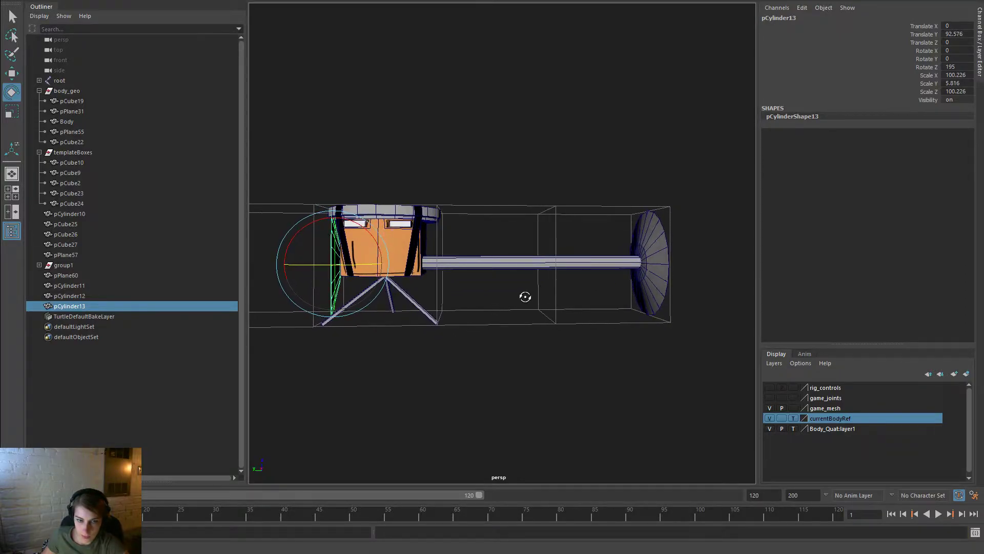
key(w)
alt+drag(392, 283, 371, 283)
key(space)
scroll(644, 378, down, 4)
key(space)
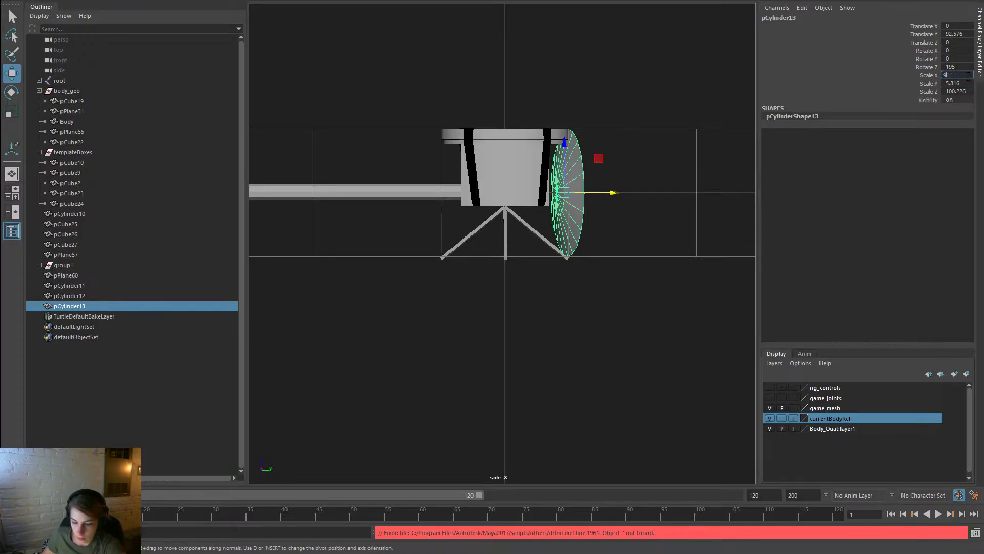
text(0)
key(Return)
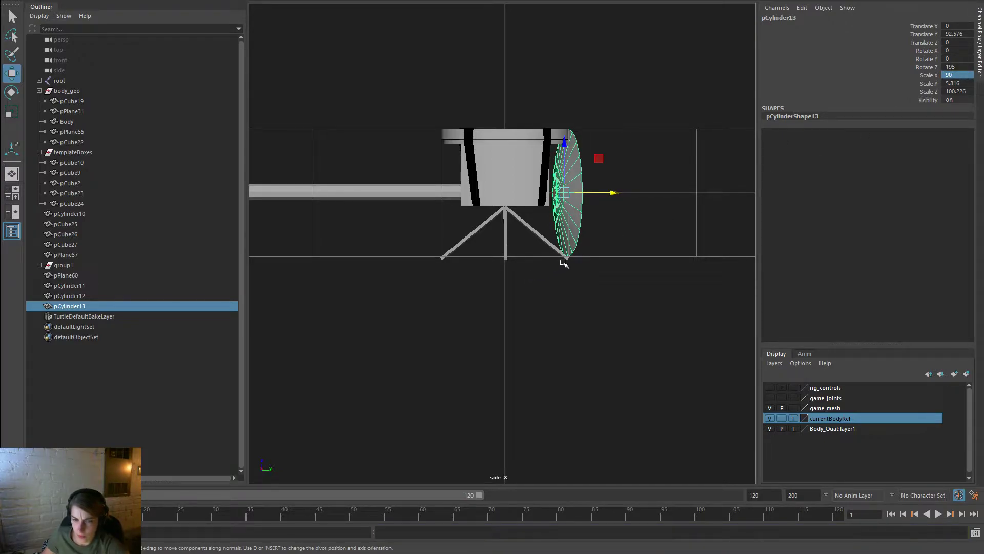
Set the copied cymbal's Rotate Z to 180 and the original cymbal's Scale X to 90
alt+right_drag(632, 272, 367, 181)
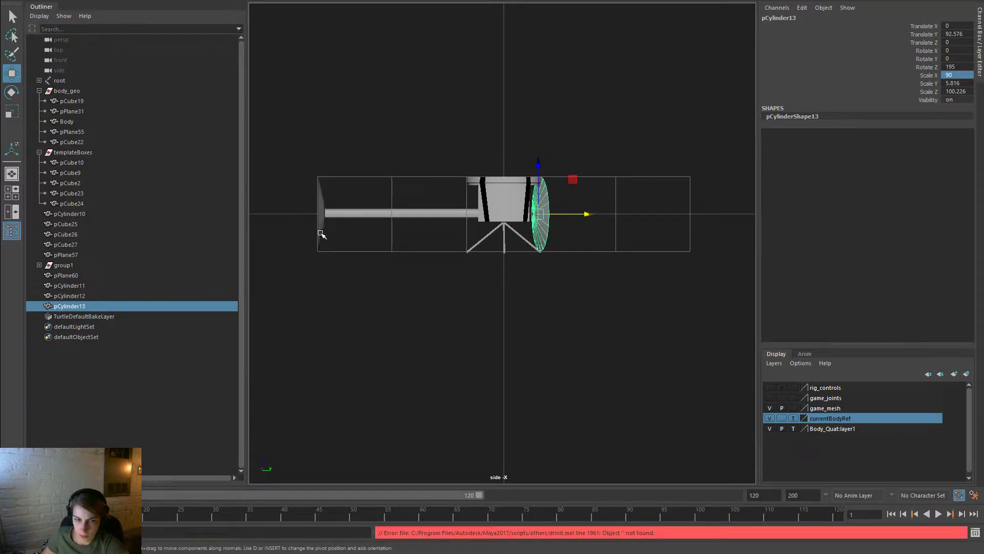
click(971, 71)
text(180)
key(Return)
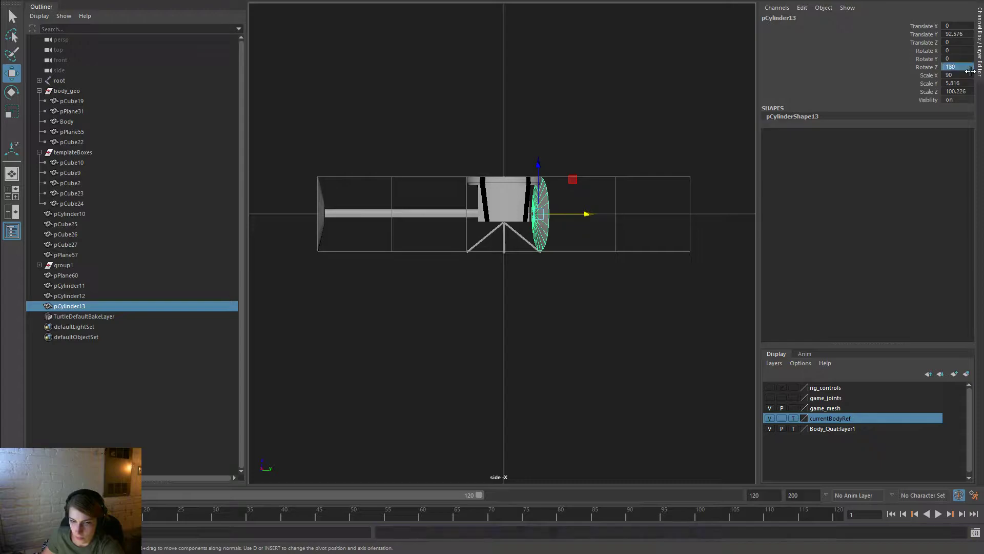
click(320, 197)
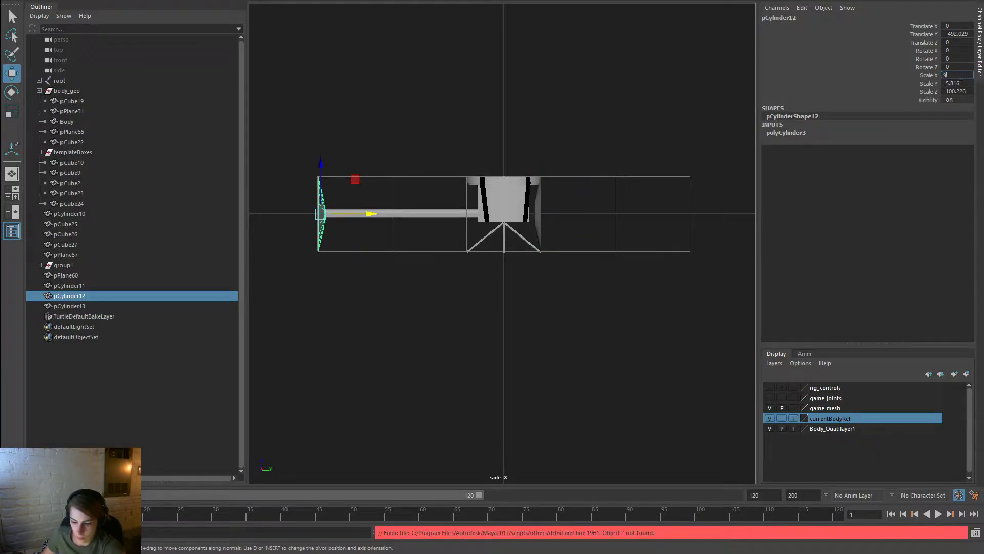
click(615, 269)
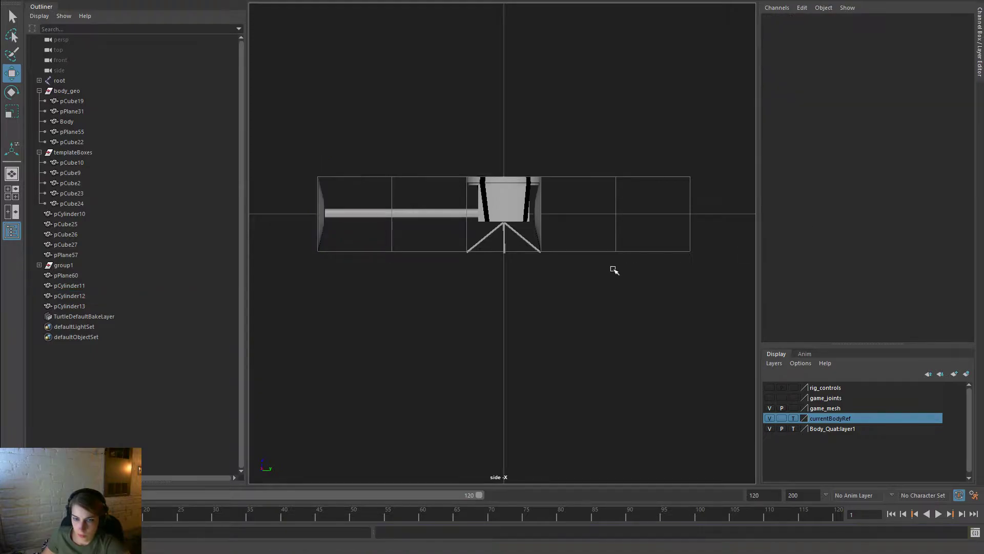
Try moving the copied cymbal slightly outward to Translate Y 93.638
click(540, 224)
scroll(560, 232, up, 1)
scroll(560, 231, up, 1)
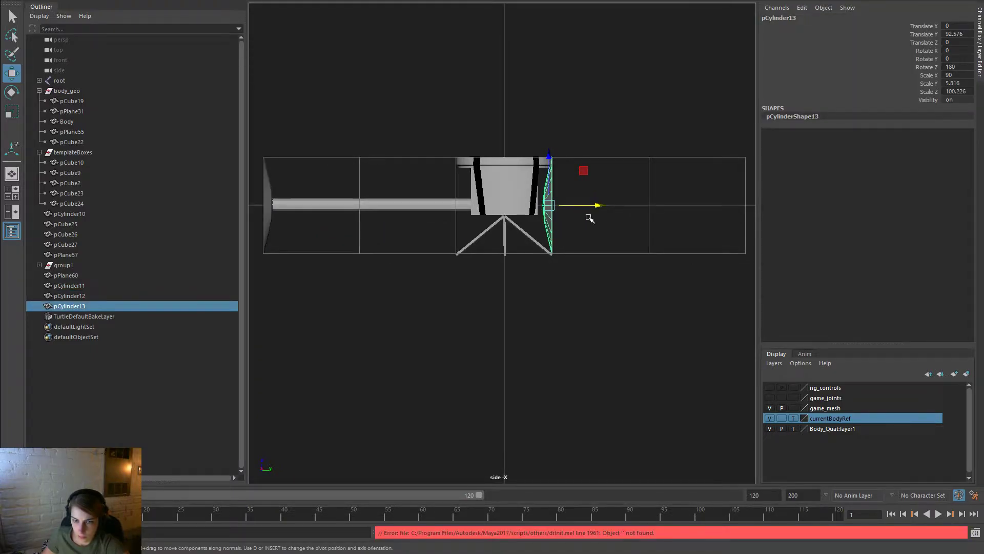
drag(595, 205, 596, 205)
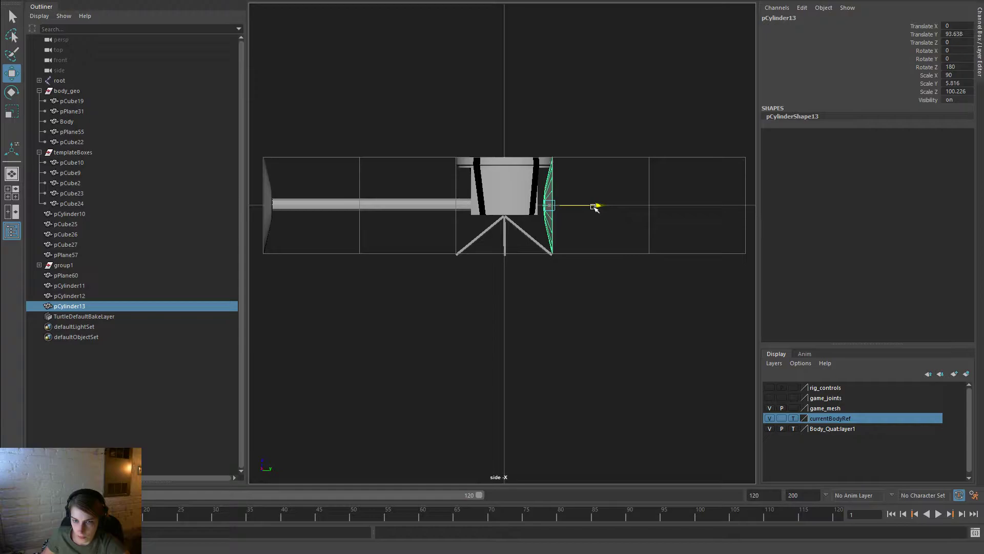
Lengthen the rod through the drum to meet the second cymbal, with Scale Y about 309.7 and Translate Y about -221.3
key(space)
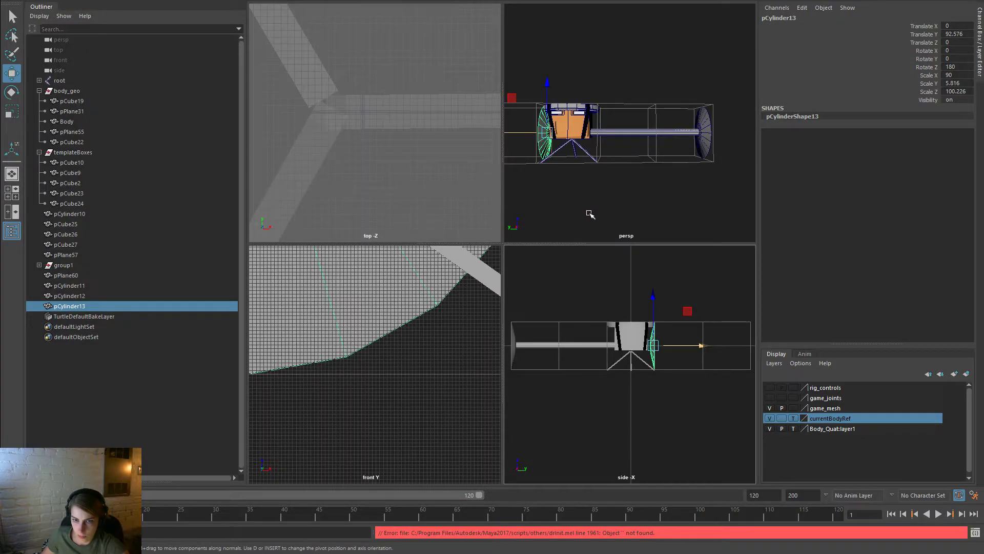
key(space)
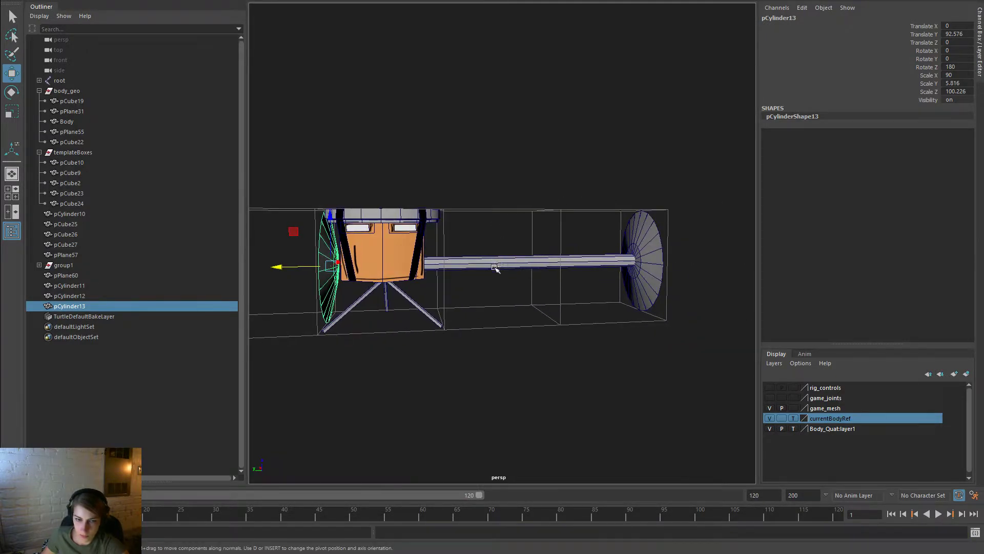
click(505, 264)
drag(506, 264, 459, 263)
key(r)
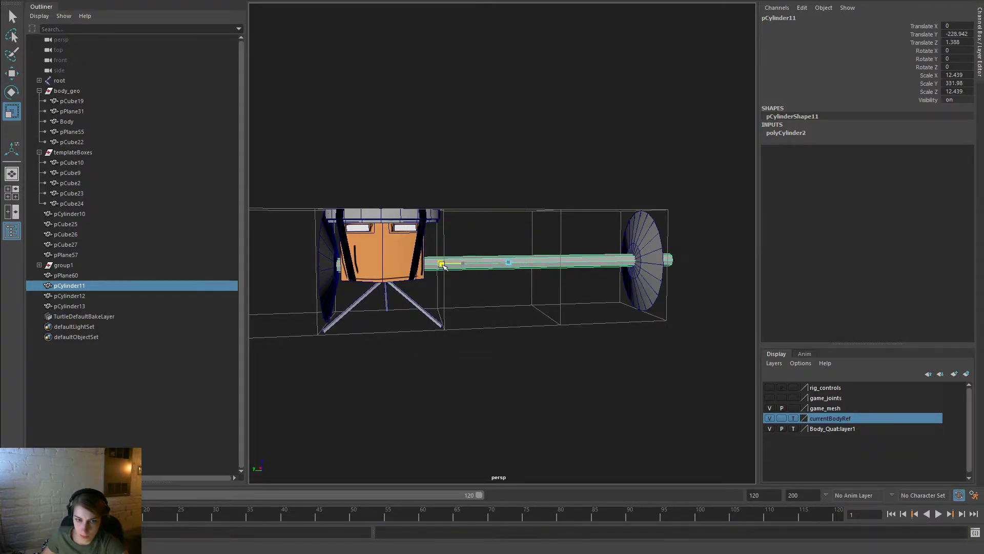
key(w)
drag(449, 265, 466, 264)
Select both cymbals and scale them down slightly together
click(592, 226)
alt+drag(592, 226, 463, 251)
alt+right_drag(411, 249, 502, 289)
alt+drag(502, 289, 482, 291)
click(323, 302)
shift+click(653, 277)
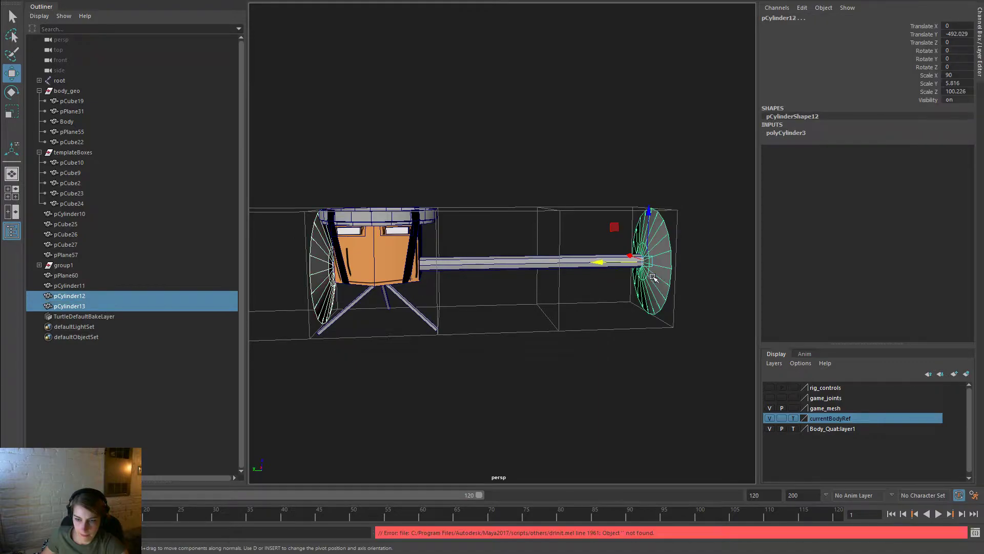
key(r)
drag(639, 260, 631, 261)
Refit the rod between the two smaller cymbals, with Translate Y about -213.8 and Scale Y about 306.5
alt+drag(668, 330, 633, 328)
click(581, 270)
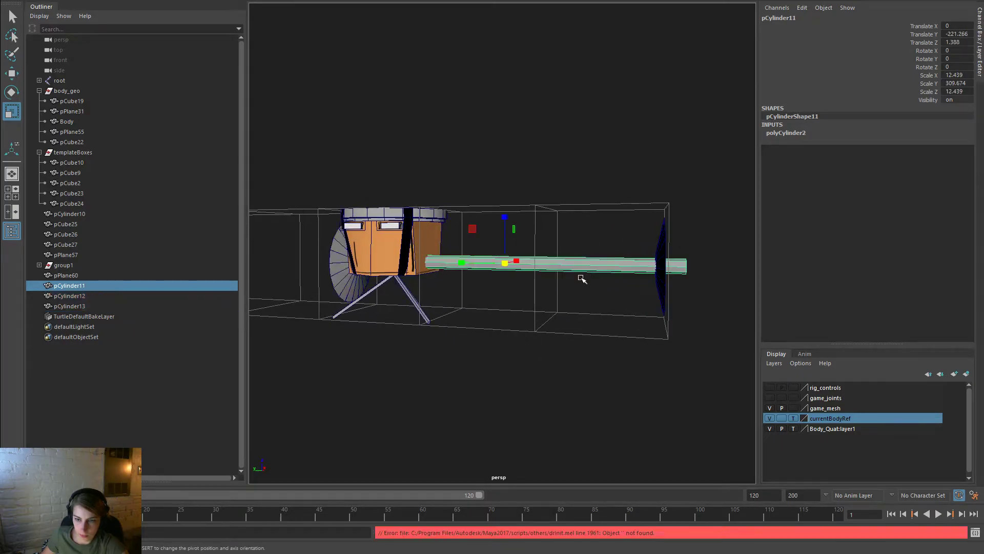
alt+drag(577, 272, 519, 266)
key(w)
key(r)
drag(458, 264, 458, 267)
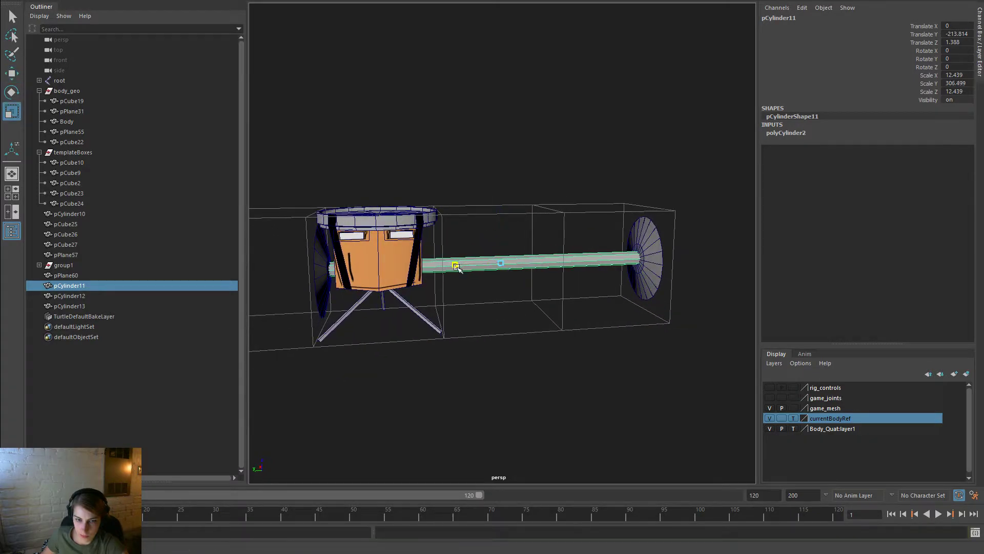
click(525, 175)
Turn off the wireframe overlay on the shaded models in the perspective view
alt+right_drag(568, 198, 540, 215)
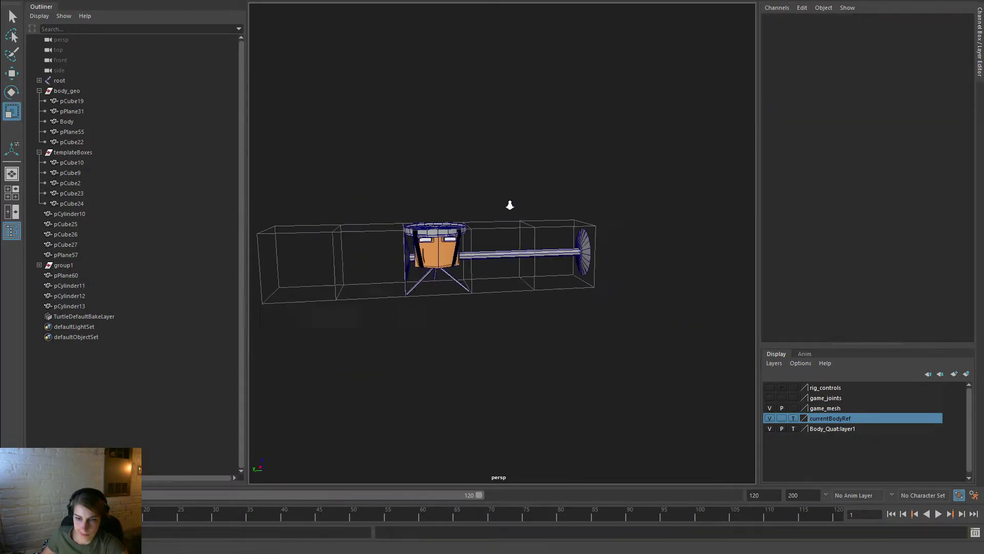
alt+drag(589, 288, 519, 287)
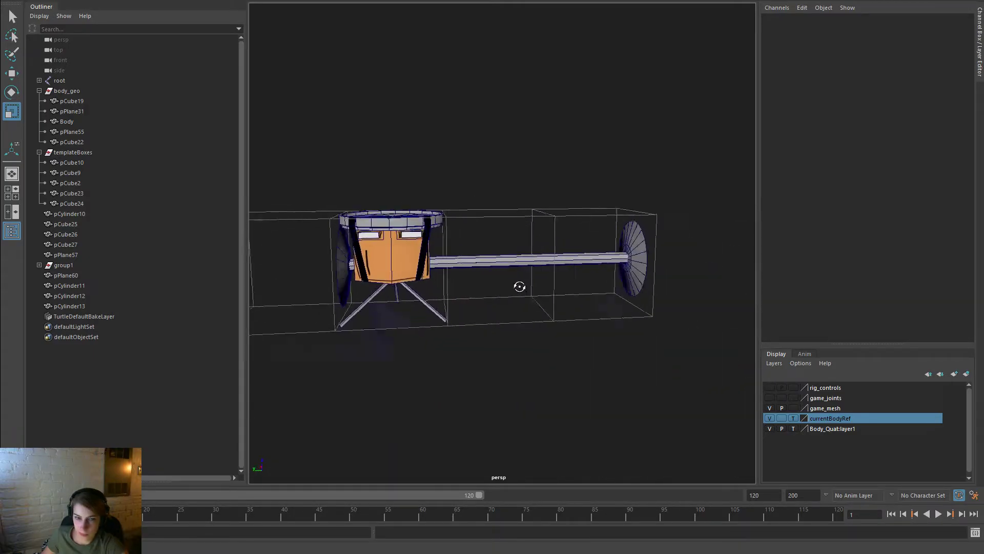
alt+drag(447, 282, 587, 315)
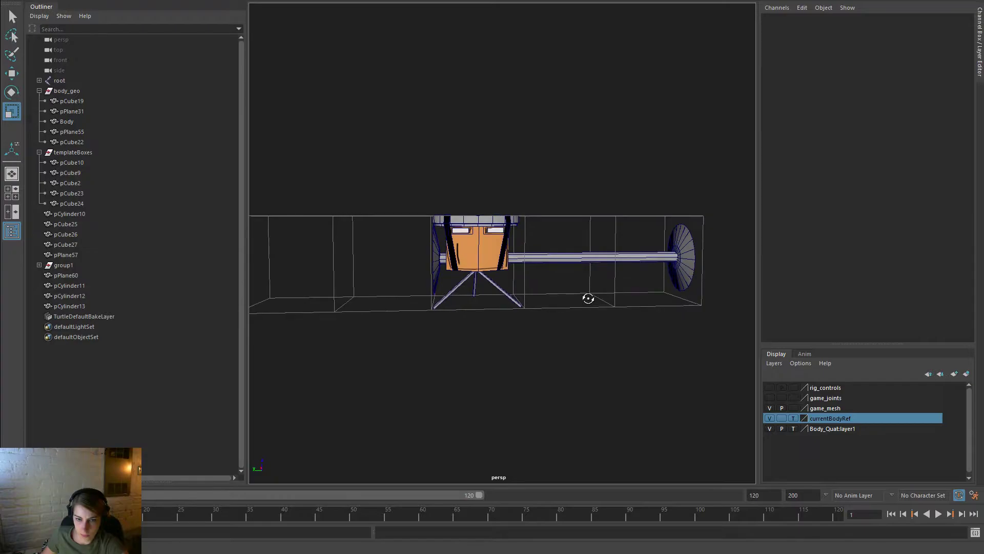
alt+drag(634, 301, 591, 290)
key(space)
click(411, 131)
click(417, 226)
Harden the vertical corner edges of the orange drum body, return it to object mode and deselect it
mouse_move(598, 264)
alt+mouse_down()
mouse_move(513, 287)
mouse_move(321, 266)
mouse_move(650, 268)
mouse_move(661, 277)
alt+mouse_up()
scroll(528, 287, up, 5)
click(533, 281)
right_click(551, 261)
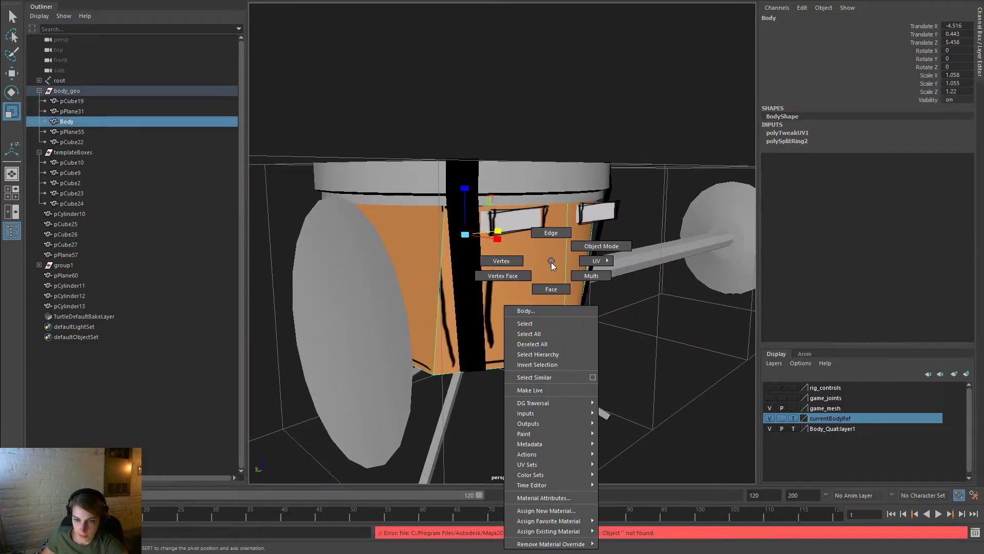
right_drag(551, 261, 558, 236)
alt+drag(496, 257, 587, 268)
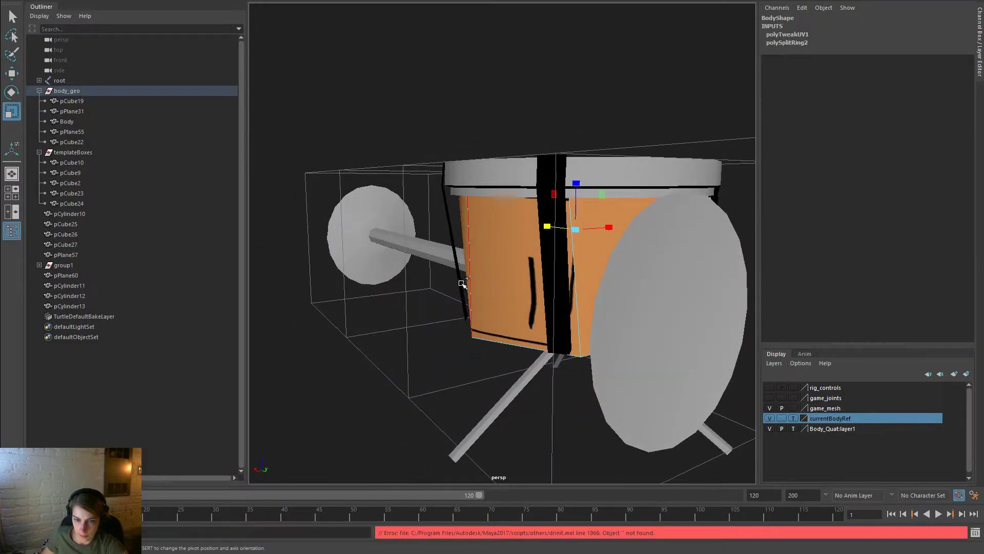
key(space)
click(376, 262)
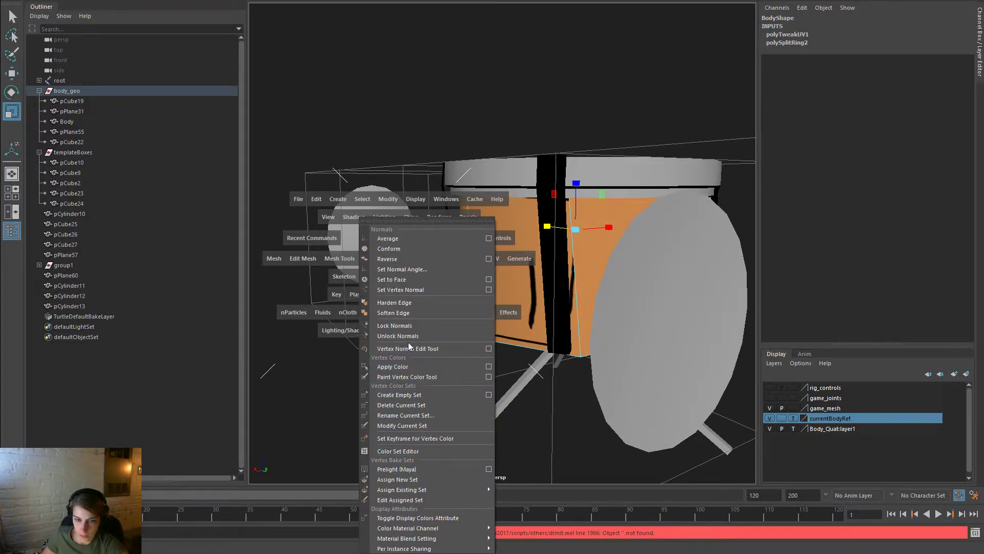
click(414, 303)
alt+drag(516, 383, 586, 369)
right_click(586, 262)
right_drag(586, 264, 635, 246)
click(615, 115)
alt+drag(658, 197, 367, 181)
alt+right_drag(367, 181, 338, 183)
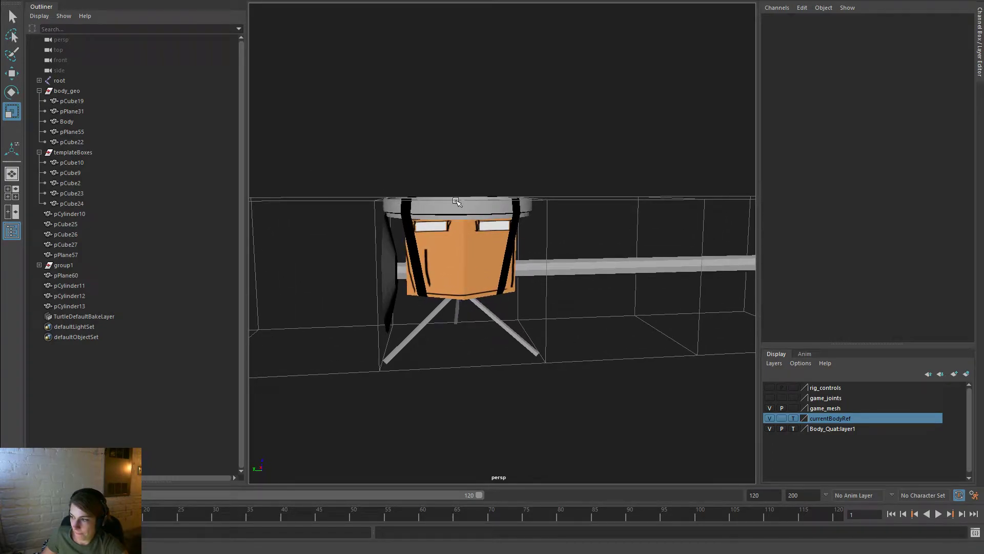
alt+drag(455, 312, 652, 330)
scroll(553, 321, up, 5)
click(520, 256)
right_click(521, 248)
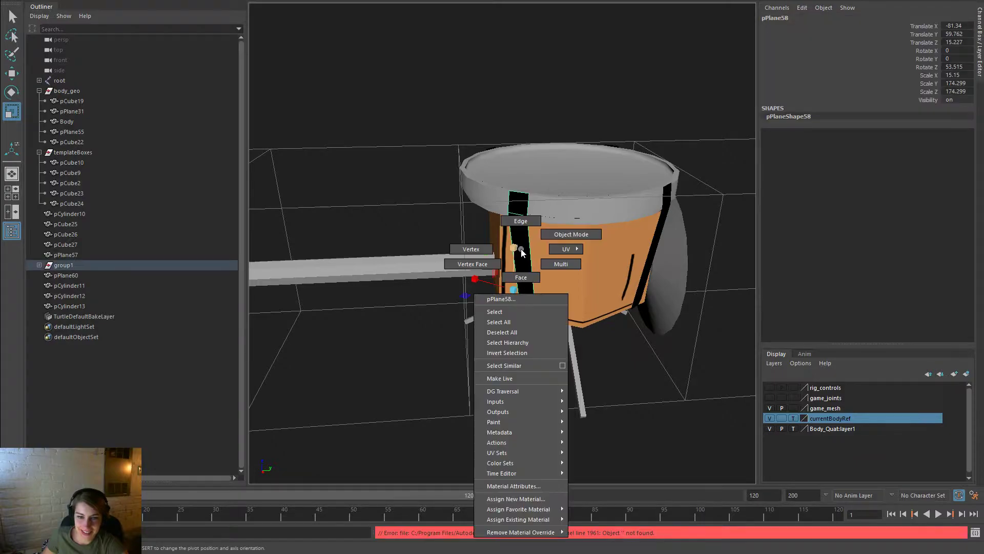
right_drag(520, 251, 473, 249)
drag(499, 304, 555, 343)
alt+drag(513, 334, 854, 336)
key(w)
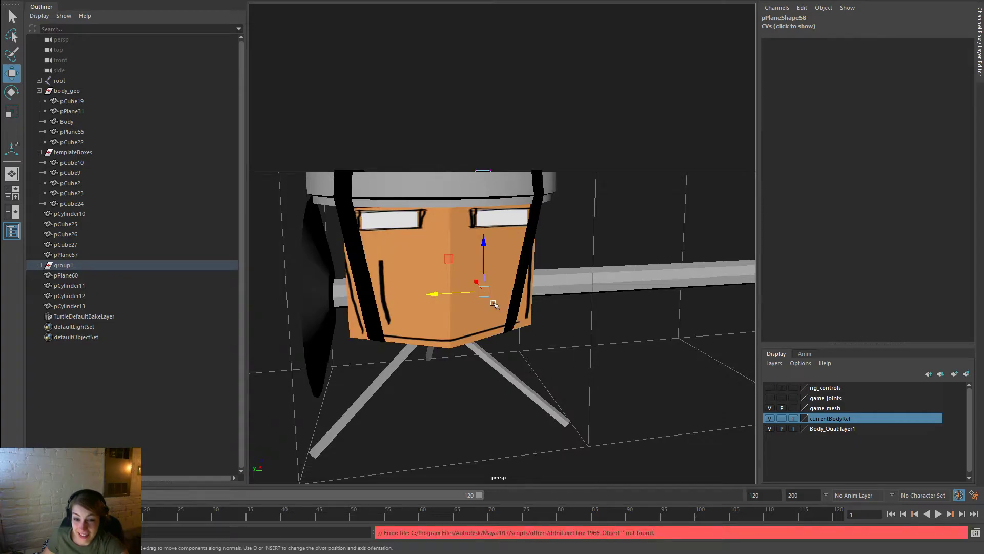
click(518, 286)
right_drag(528, 264, 545, 289)
right_drag(533, 185, 568, 172)
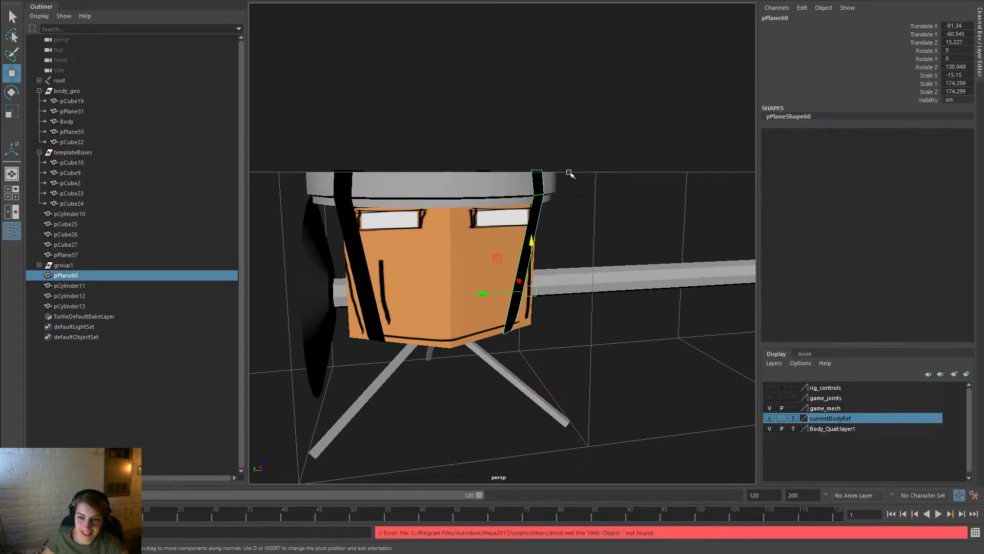
Examine the drum, straps, stand and cymbal rod from several angles and distances
click(615, 221)
alt+drag(656, 281, 643, 247)
scroll(487, 169, up, 5)
click(496, 142)
alt+drag(496, 142, 484, 216)
alt+right_drag(485, 215, 372, 232)
alt+drag(372, 232, 395, 257)
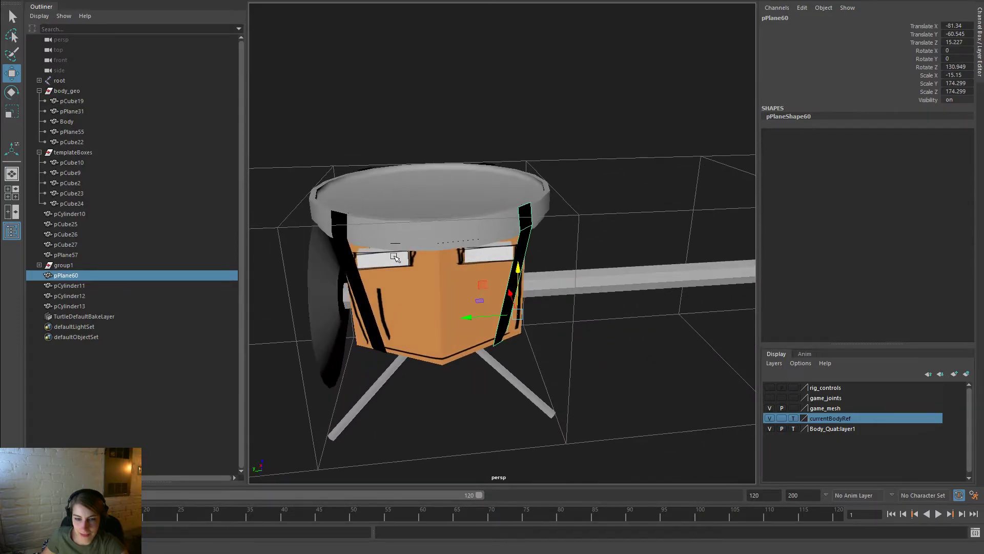
alt+right_drag(395, 257, 260, 180)
click(260, 180)
alt+drag(495, 241, 526, 257)
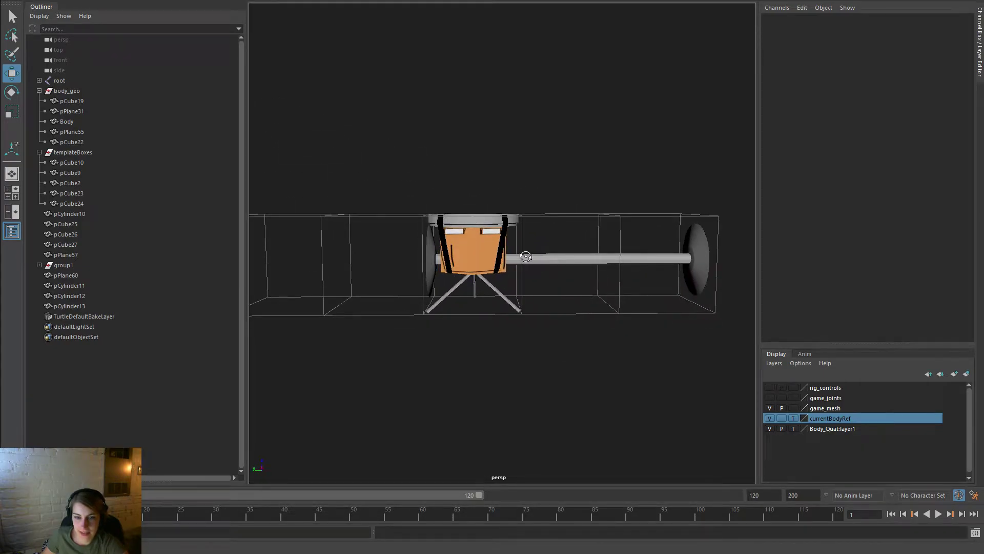
mouse_move(526, 256)
alt+mouse_down()
mouse_move(530, 268)
mouse_move(505, 261)
mouse_move(527, 248)
mouse_move(529, 258)
alt+mouse_up()
Try to lengthen the grey drum hoop by moving its lower edges down over the orange body
click(479, 269)
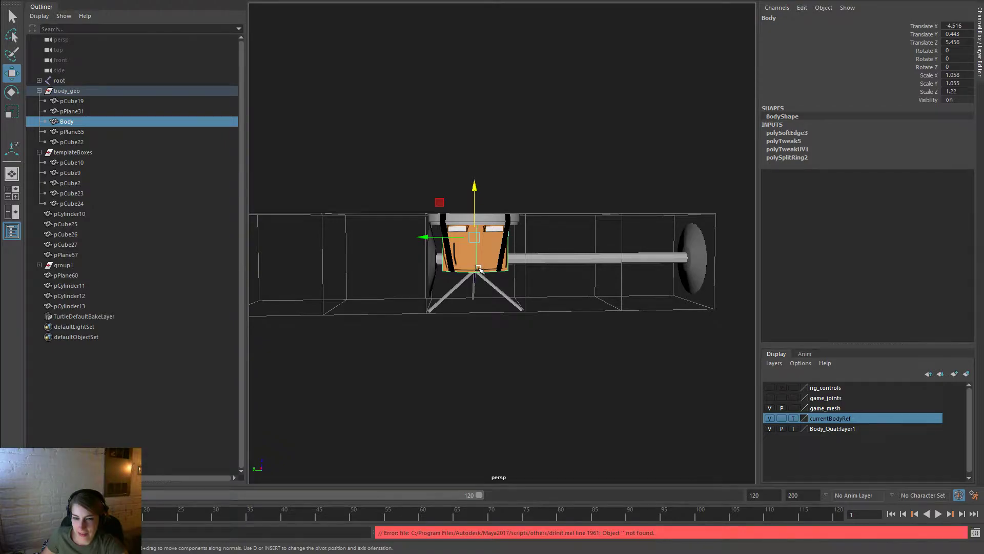
scroll(538, 246, up, 3)
click(504, 186)
right_drag(481, 193, 481, 163)
alt+drag(486, 213, 490, 193)
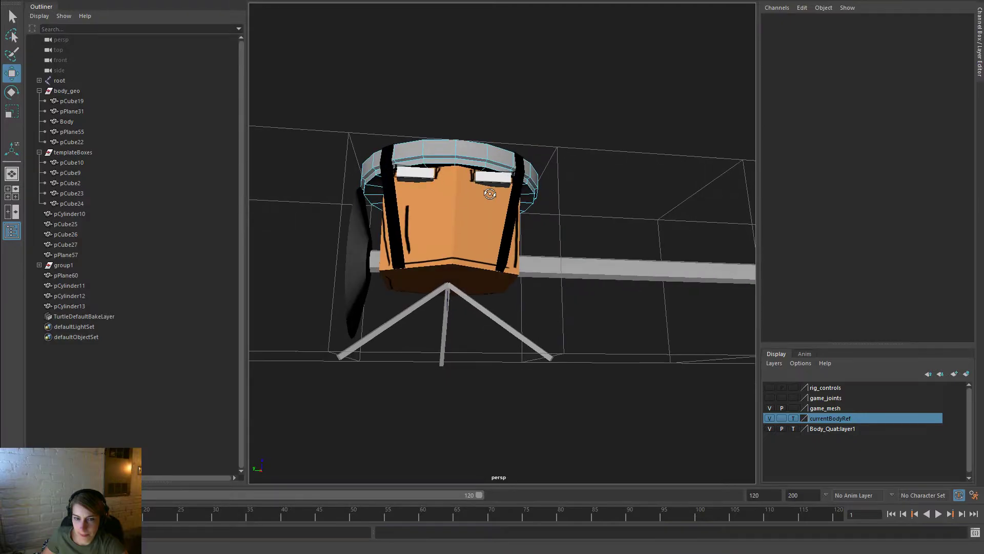
click(477, 165)
alt+drag(477, 166, 529, 234)
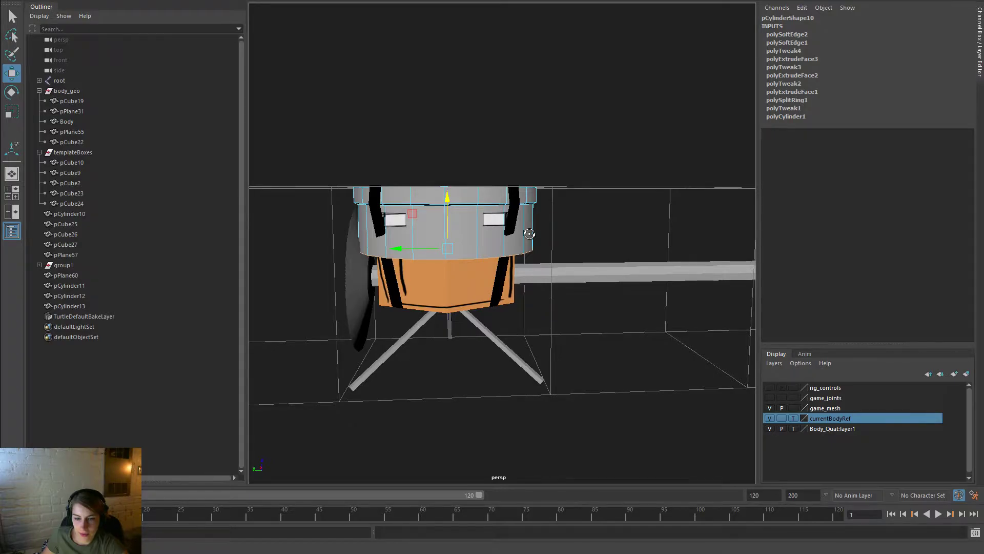
alt+drag(529, 233, 507, 197)
key(space)
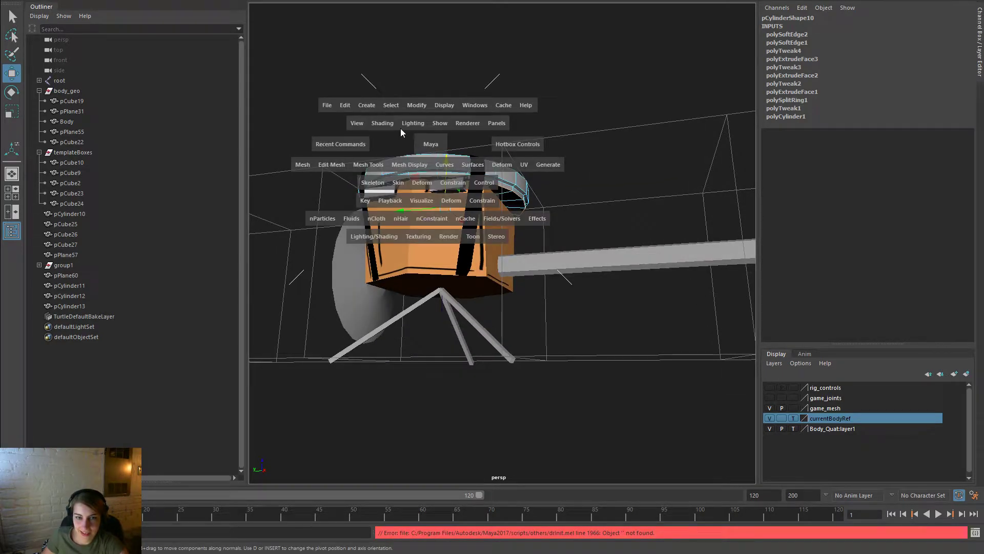
click(382, 123)
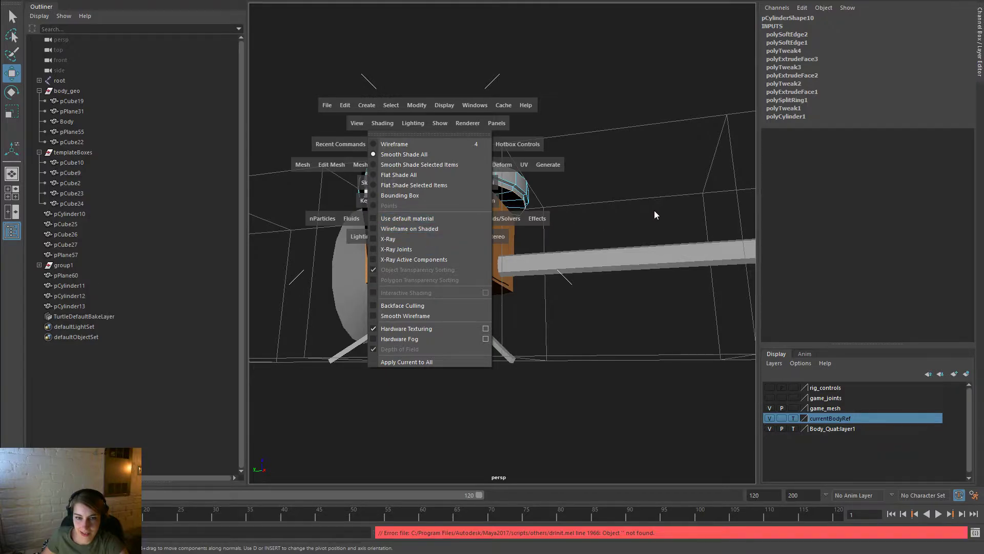
Extend the grey drum hoop down over the eyes and upper body by moving its lower edge loop downward
alt+drag(533, 221, 494, 197)
right_drag(499, 200, 501, 213)
alt+drag(501, 215, 558, 202)
click(500, 234)
shift+double_click(494, 260)
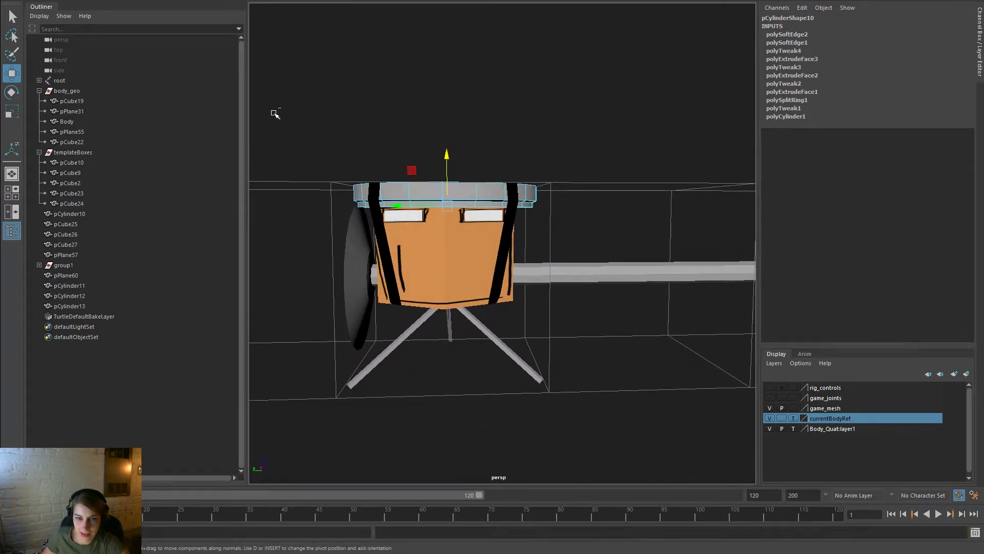
drag(446, 156, 444, 198)
alt+drag(505, 206, 977, 204)
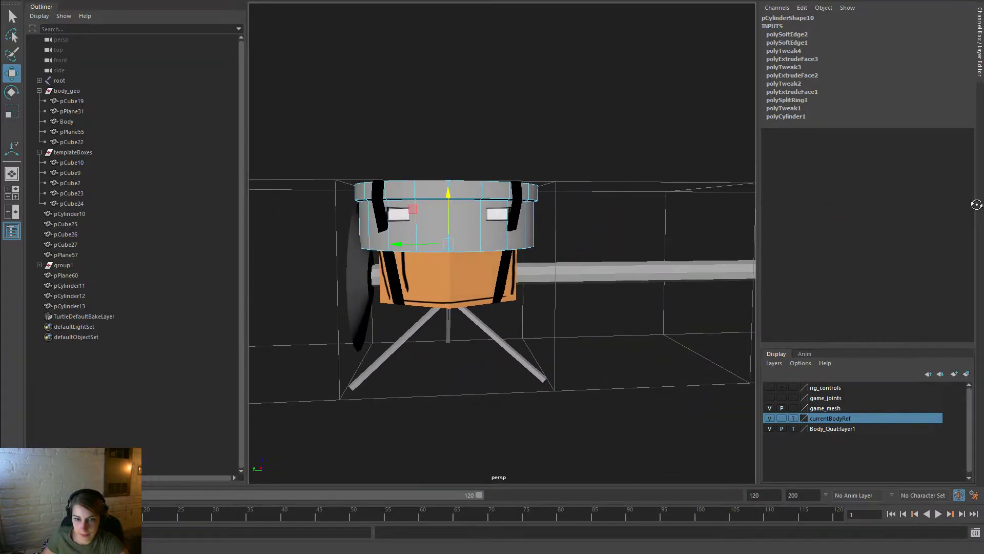
Delete the orange body's vertical centre edge and its leftover centre vertices to flatten the front
click(468, 303)
alt+drag(495, 288, 492, 227)
right_drag(489, 225, 421, 211)
double_click(459, 217)
key(Delete)
drag(477, 352, 430, 227)
drag(417, 84, 417, 84)
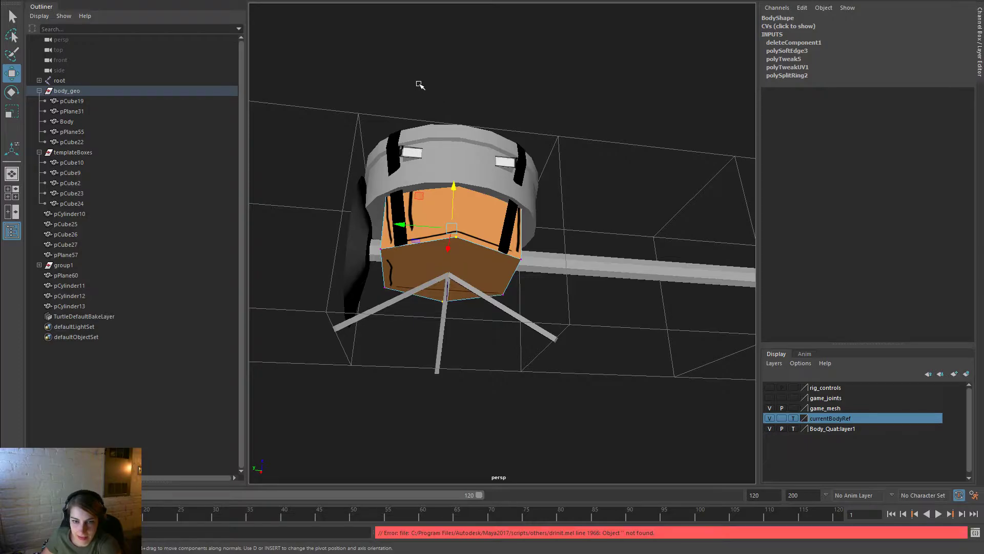
alt+drag(524, 267, 521, 293)
drag(579, 231, 354, 133)
alt+drag(469, 175, 479, 259)
Select the orange body's front face and set the Scale tool's centre to Default
right_click(456, 270)
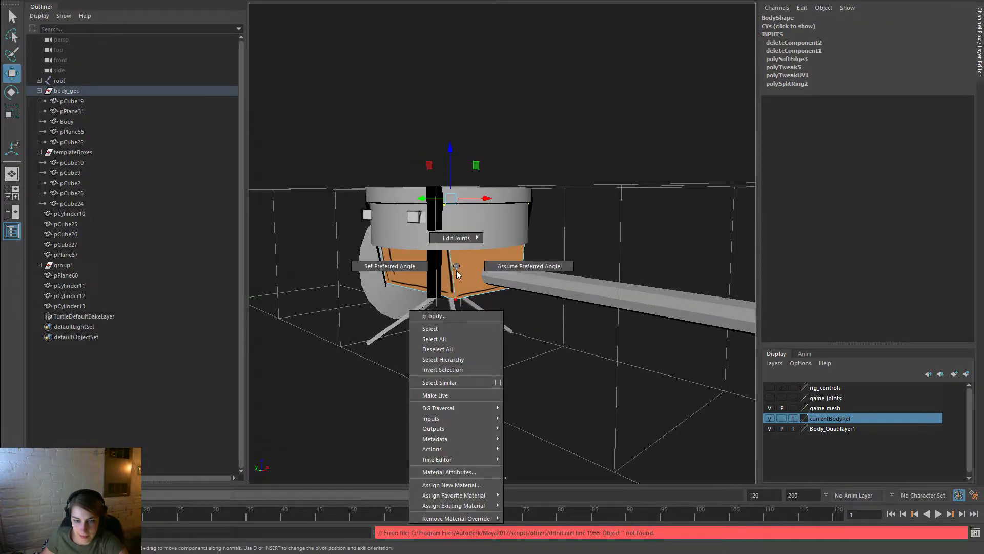
right_drag(468, 261, 470, 291)
click(487, 280)
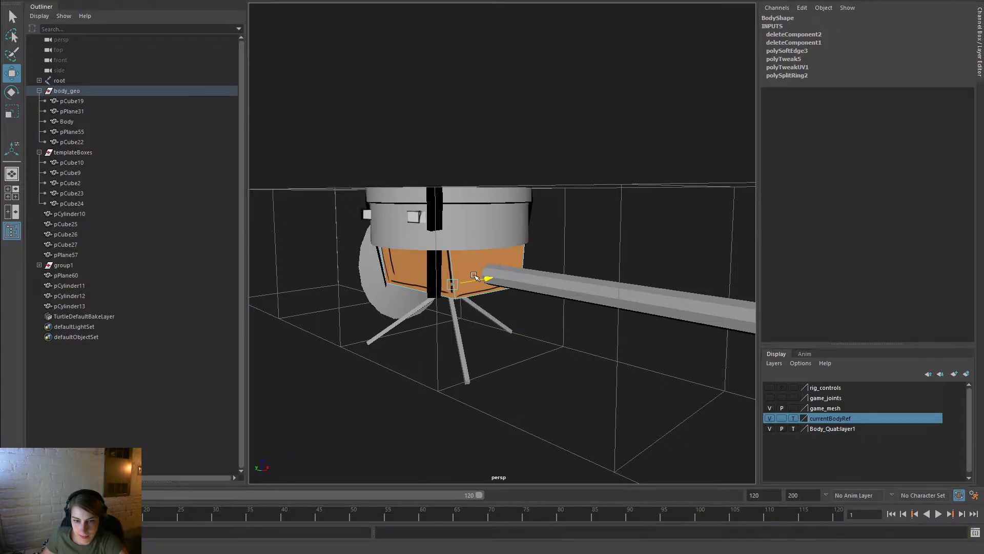
alt+drag(578, 239, 469, 281)
alt+right_drag(469, 281, 504, 287)
click(506, 280)
alt+drag(556, 294, 495, 336)
key(r)
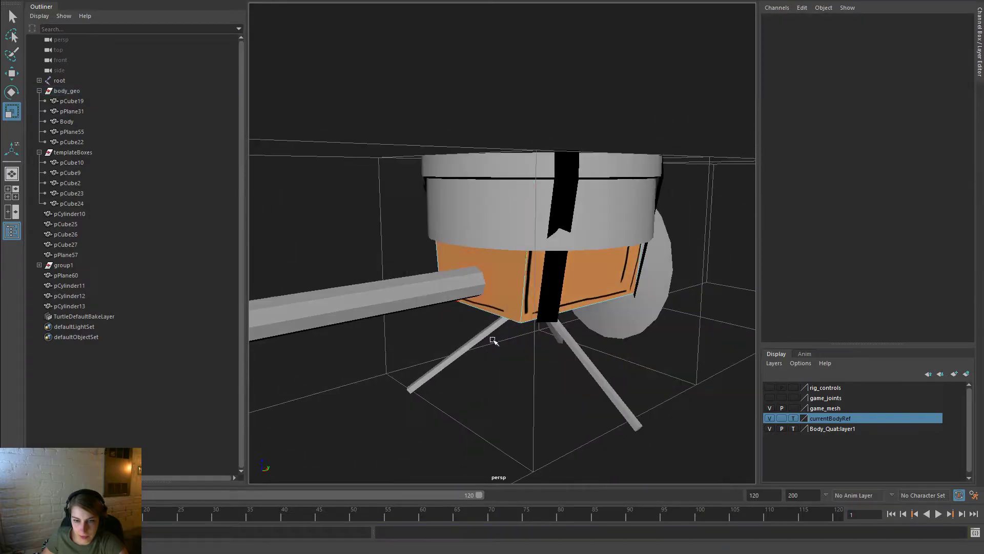
alt+drag(530, 306, 671, 300)
alt+drag(530, 301, 359, 300)
double_click(8, 111)
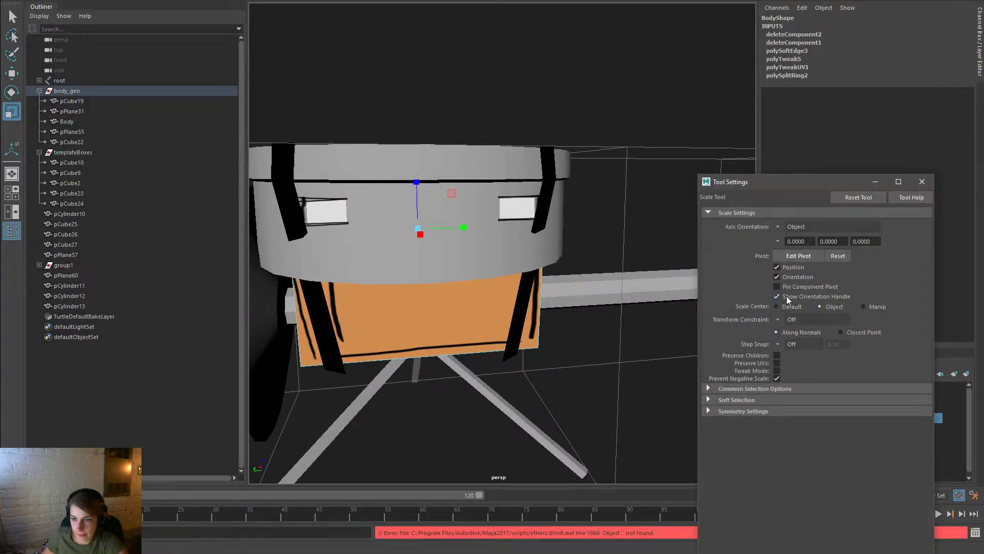
alt+drag(384, 307, 496, 274)
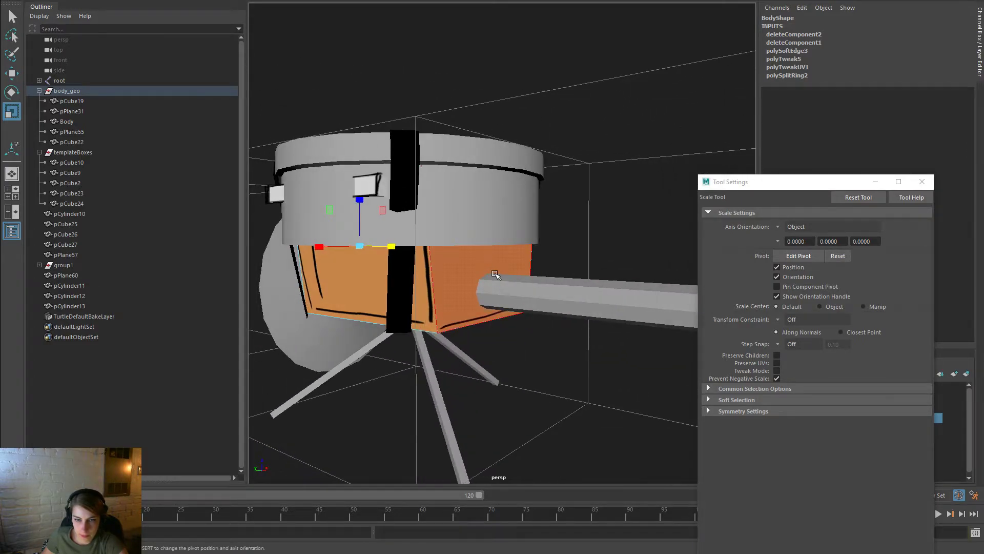
Scale the orange body's rod-side and back faces along their face axes, and return to object mode
click(495, 271)
alt+drag(373, 280, 386, 245)
alt+drag(529, 272, 453, 277)
click(551, 279)
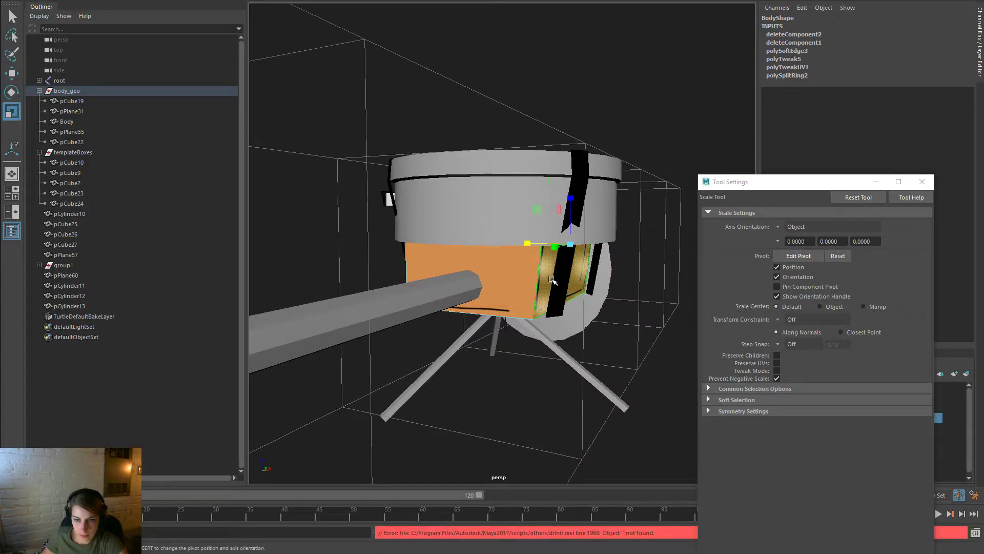
drag(528, 248, 416, 290)
right_drag(413, 261, 465, 246)
click(534, 259)
alt+drag(516, 245, 533, 260)
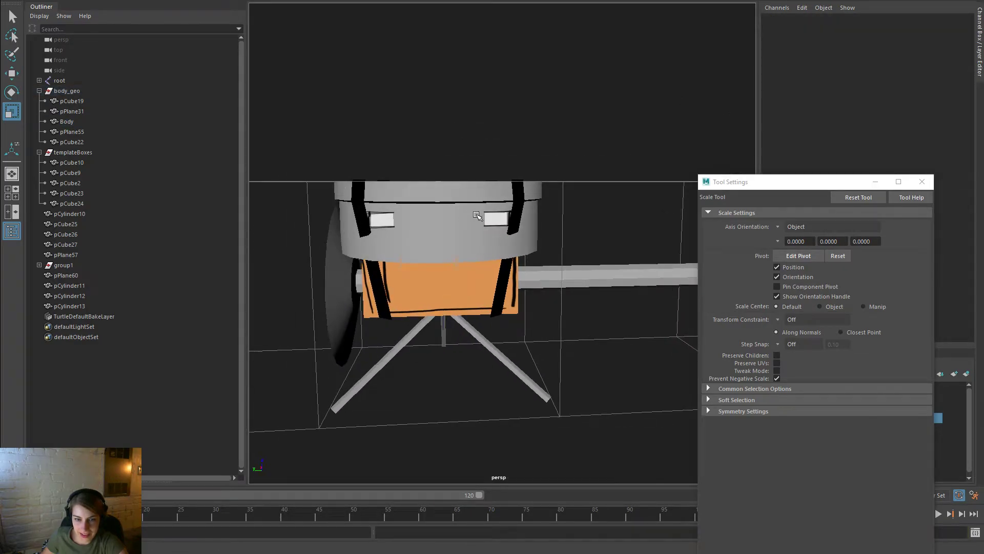
Move the eye parts pPlane55 and pCube22 forward out of the lengthened hoop, with pPlane55 at Translate X about 81.2
click(496, 219)
click(85, 129)
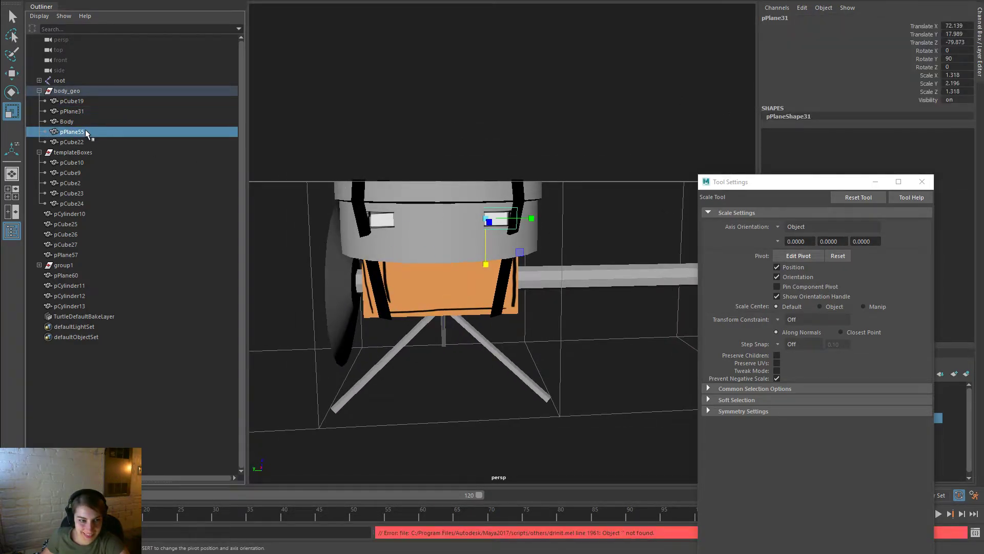
shift+click(87, 143)
alt+drag(394, 196, 447, 259)
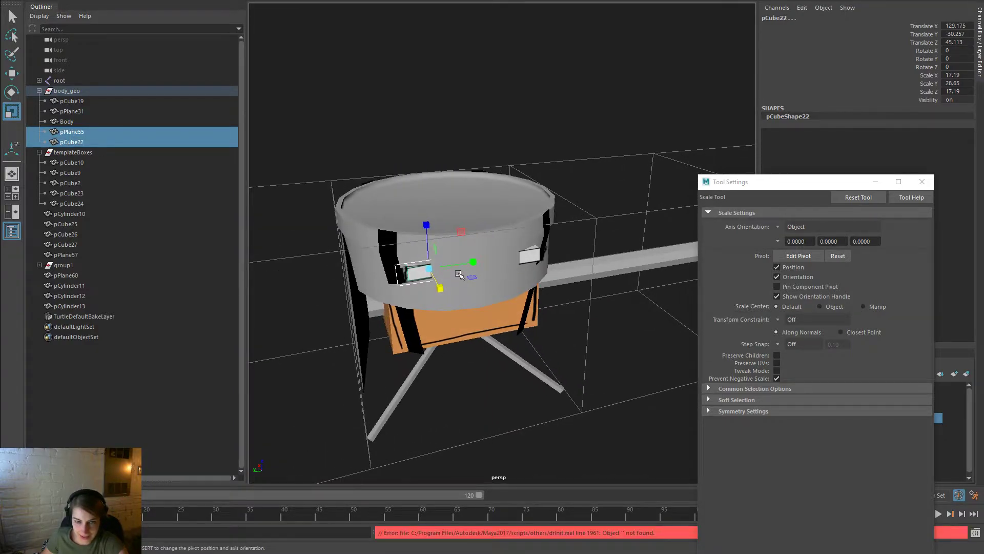
key(e)
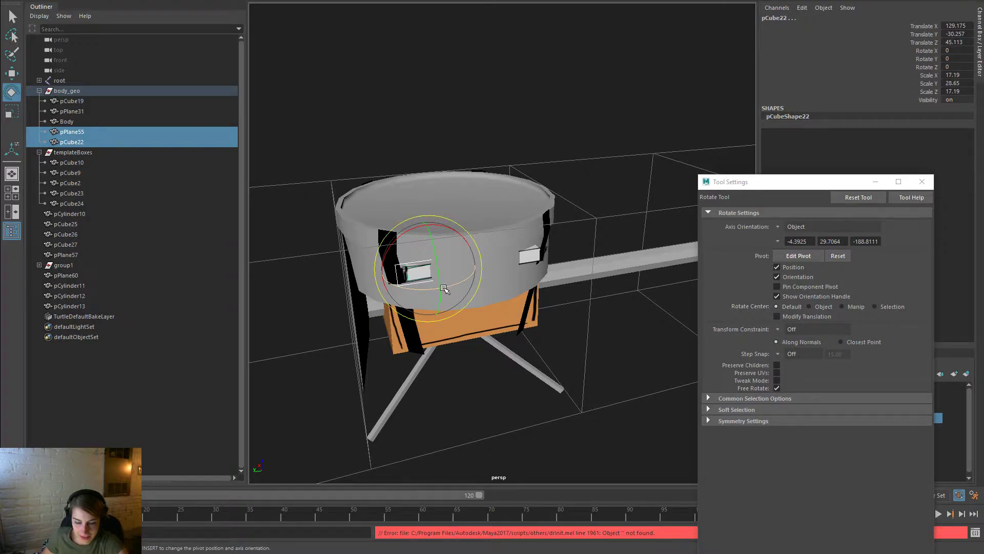
key(w)
drag(405, 256, 492, 280)
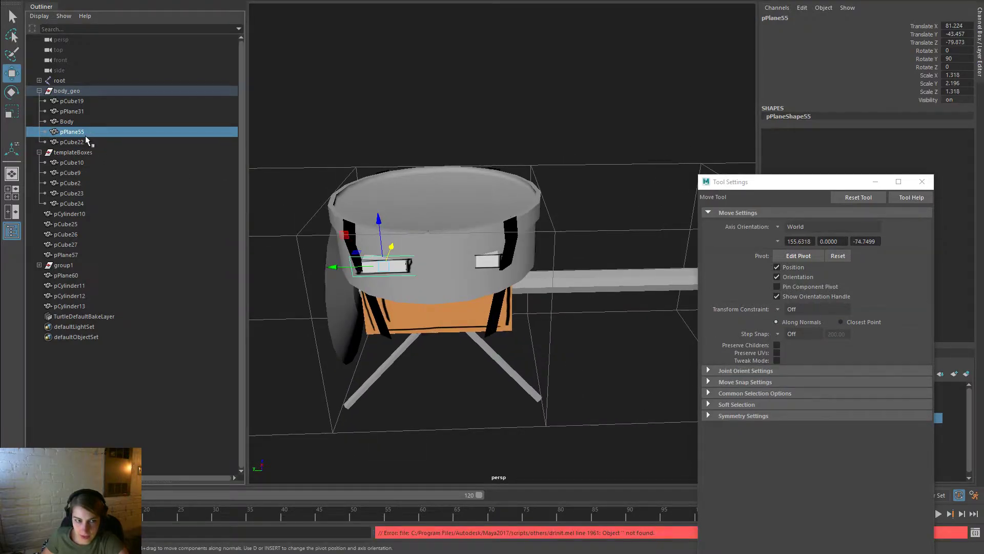
Nudge the eye pieces pCube19 and pPlane31 slightly outward from the cylinder so they match the other eye
click(85, 140)
click(93, 132)
click(93, 110)
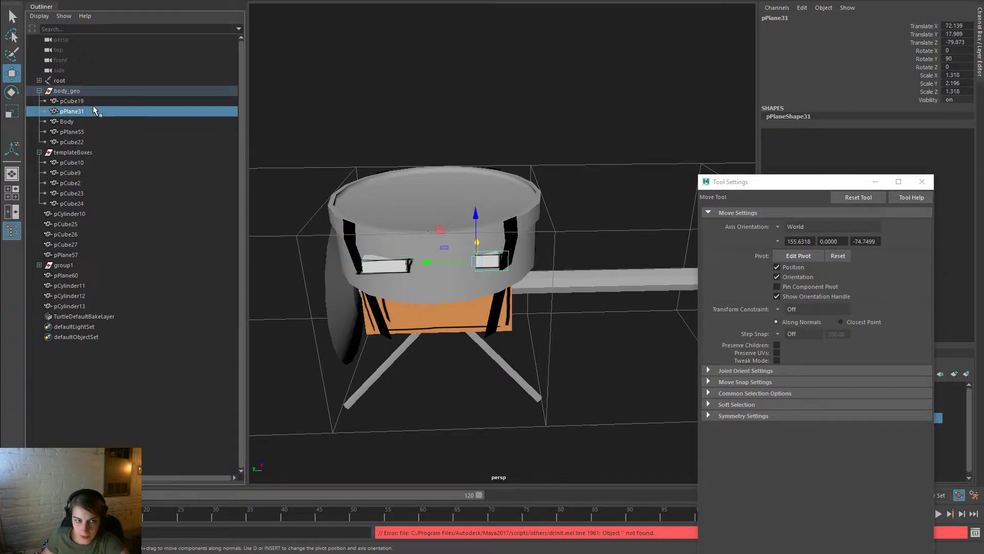
shift+click(94, 102)
alt+drag(536, 245, 444, 259)
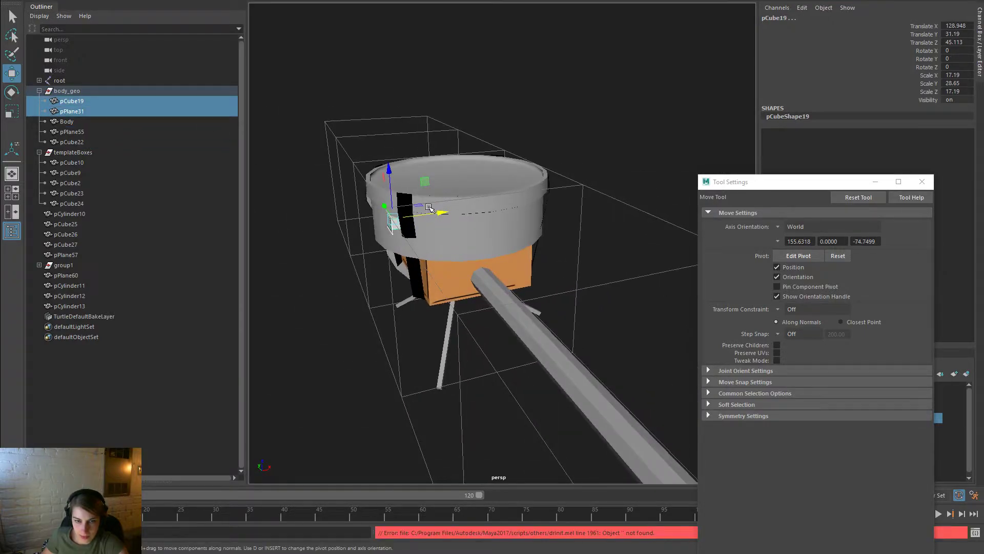
drag(437, 212, 431, 213)
click(582, 207)
Extrude the bottom faces of pCylinder10 and scale the extrusion inward to form an inner rim
alt+drag(535, 246, 651, 269)
scroll(500, 241, down, 4)
mouse_move(494, 300)
alt+mouse_down()
mouse_move(455, 304)
mouse_move(492, 301)
alt+mouse_up()
alt+right_drag(492, 301, 577, 303)
alt+drag(575, 305, 560, 262)
click(508, 202)
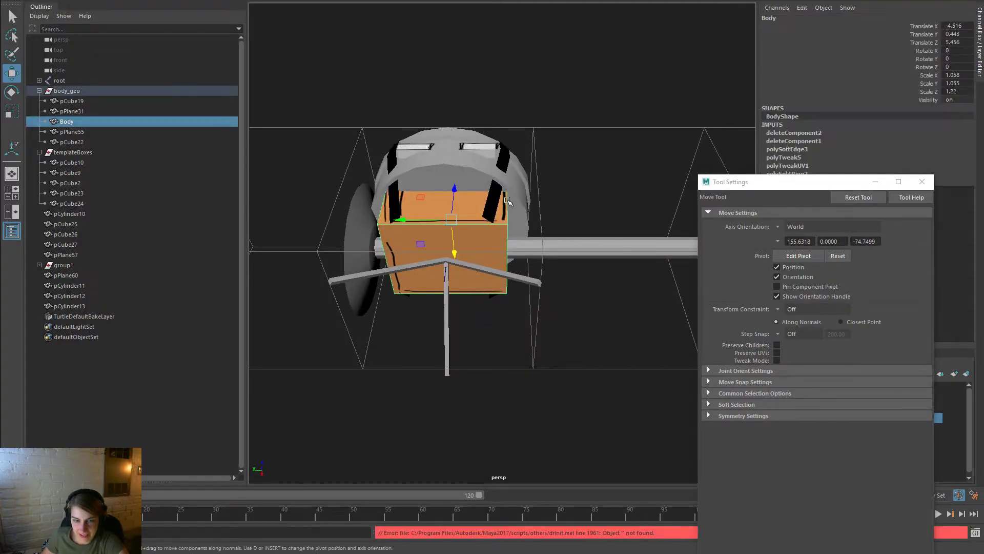
mouse_move(532, 220)
alt+mouse_down()
mouse_move(540, 241)
mouse_move(538, 228)
alt+mouse_up()
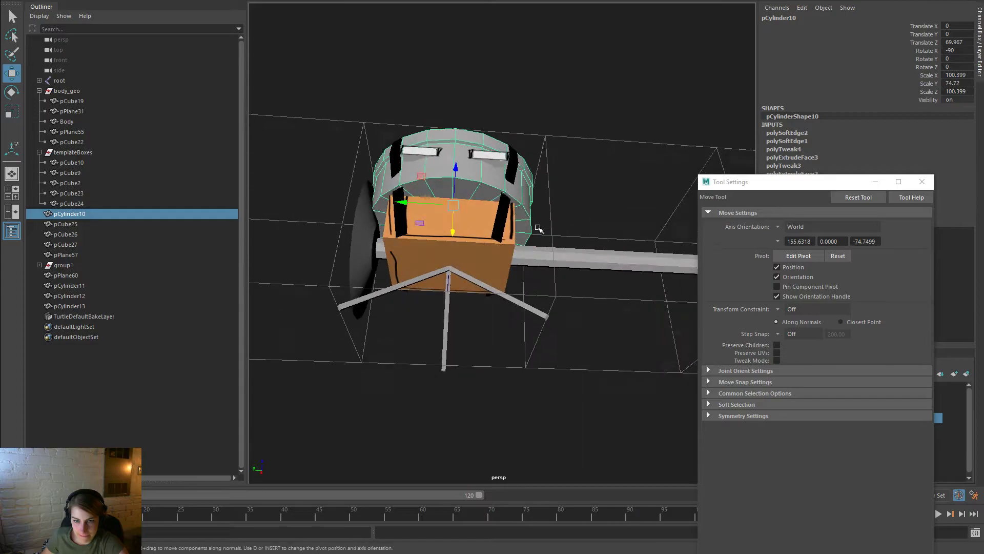
right_drag(481, 182, 484, 207)
alt+drag(549, 199, 573, 269)
key(space)
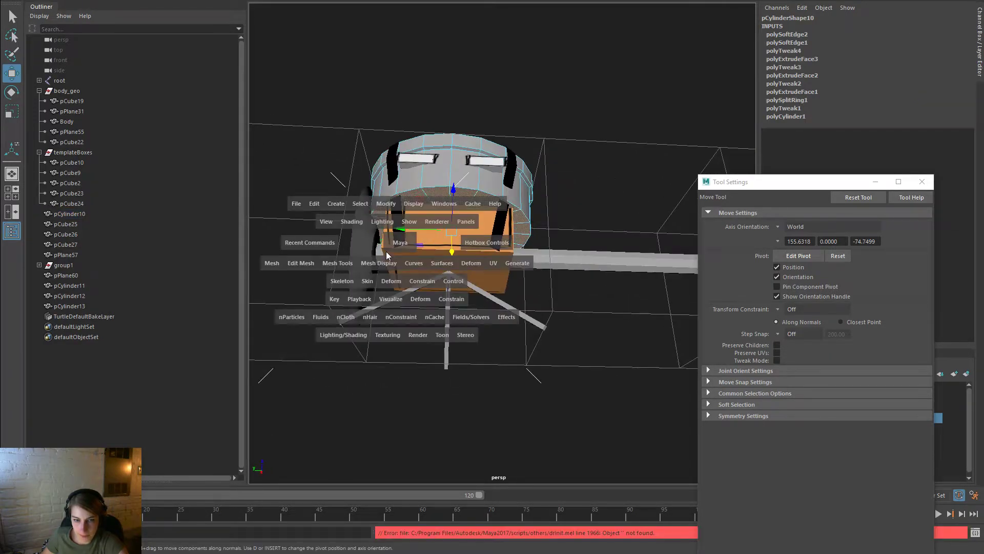
click(352, 264)
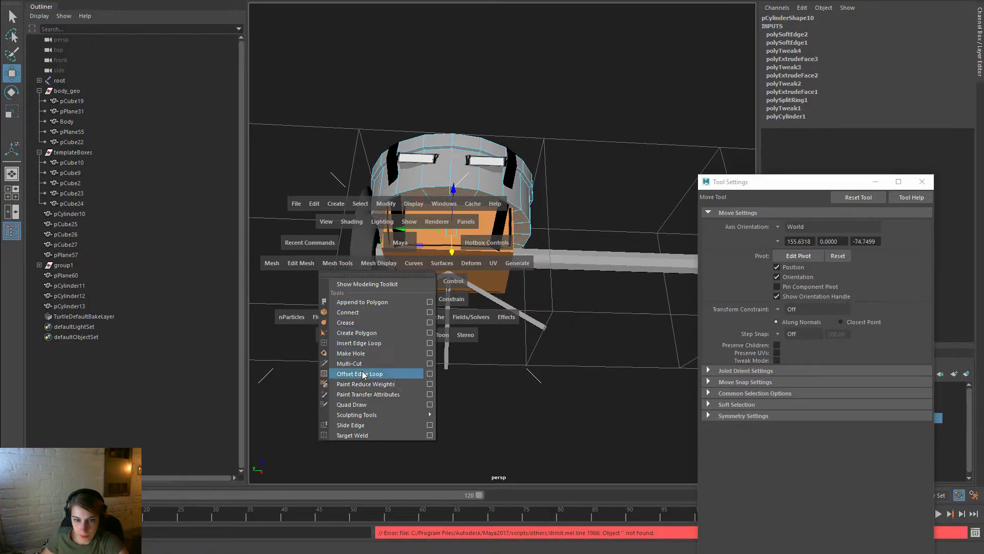
click(302, 263)
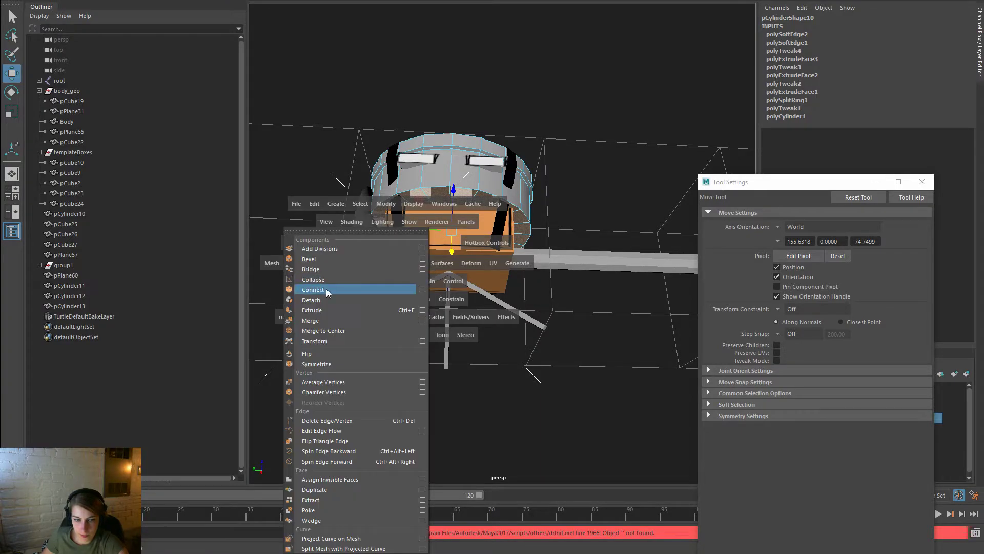
click(339, 310)
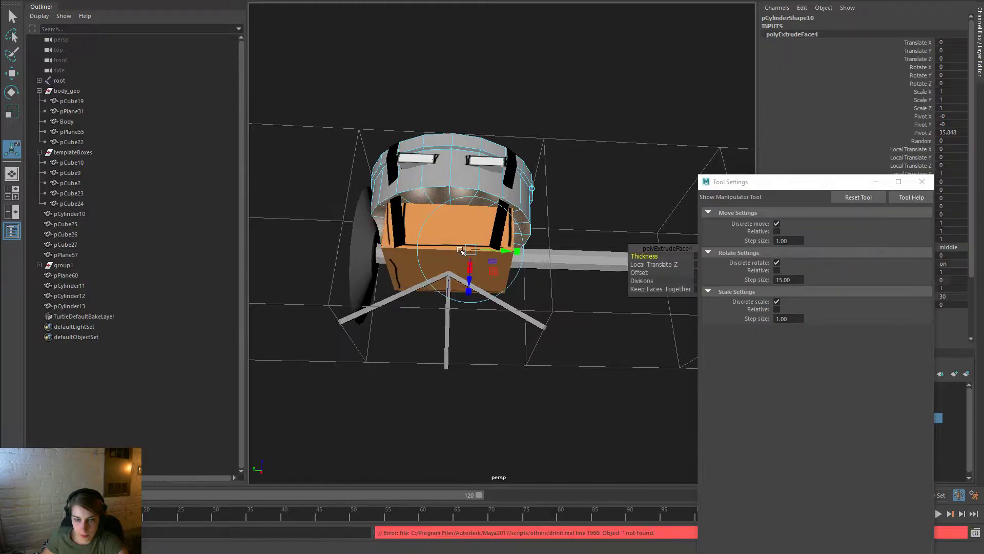
key(r)
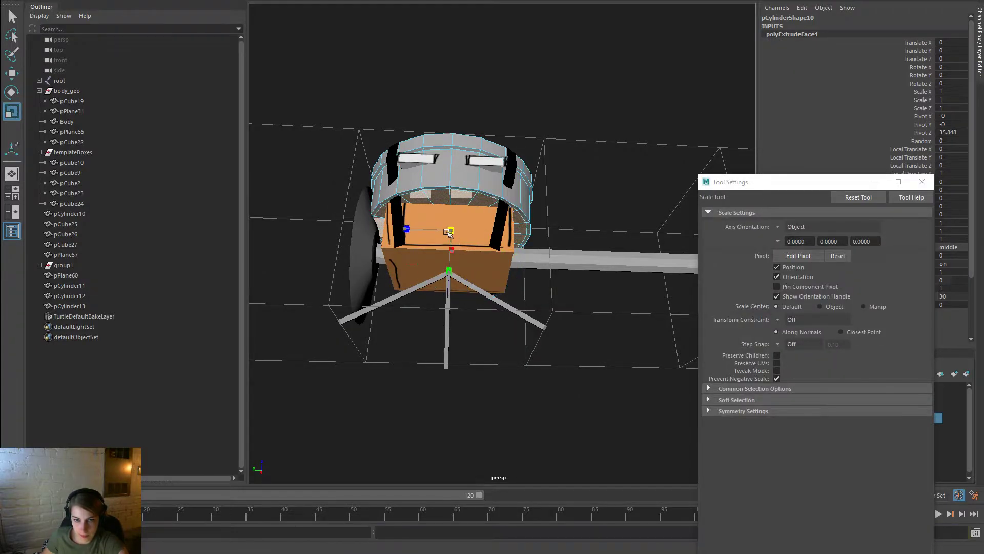
Extrude the inset bottom faces of pCylinder10 again, move them up into the cylinder as a recess, and return to object mode
key(ctrl+e)
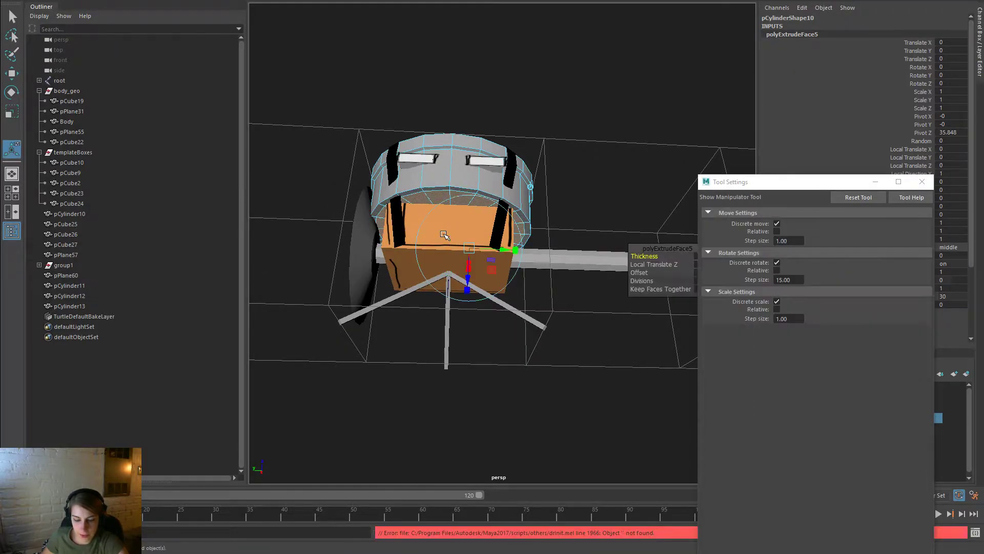
key(w)
alt+drag(539, 185, 543, 215)
right_drag(520, 212, 555, 195)
click(566, 253)
mouse_move(567, 253)
alt+mouse_down()
mouse_move(561, 186)
mouse_move(560, 204)
mouse_move(615, 238)
mouse_move(582, 233)
mouse_move(578, 243)
mouse_move(564, 202)
mouse_move(632, 226)
mouse_move(563, 233)
mouse_move(565, 243)
mouse_move(441, 248)
mouse_move(413, 264)
mouse_move(584, 263)
alt+mouse_up()
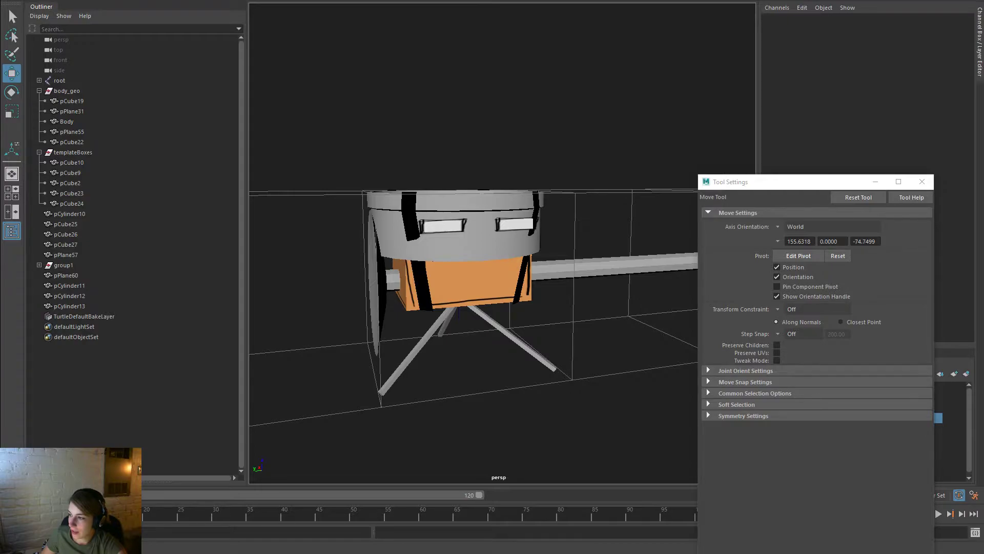
Select the faces of the upper cap of pCylinder10 in face mode
alt+drag(585, 406, 516, 383)
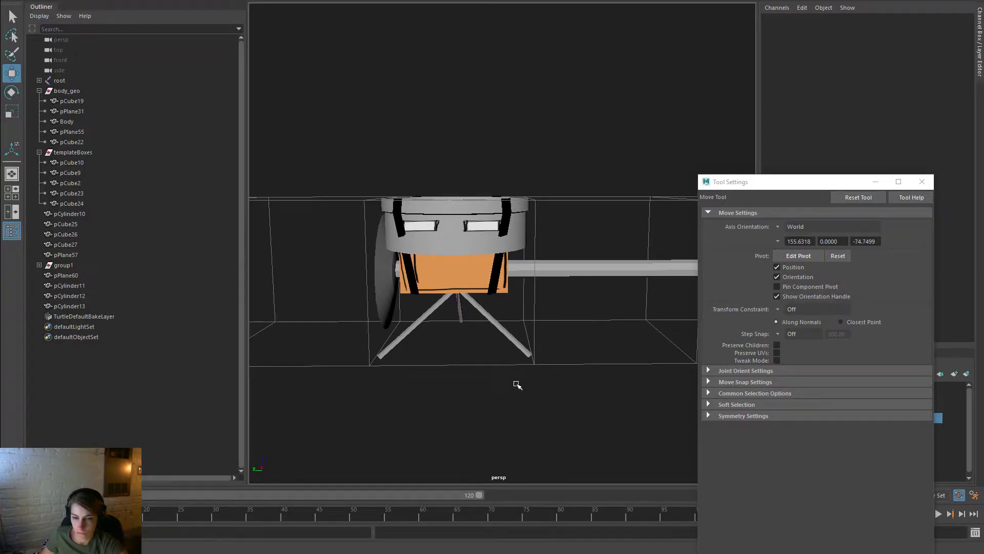
alt+drag(517, 384, 520, 393)
click(461, 213)
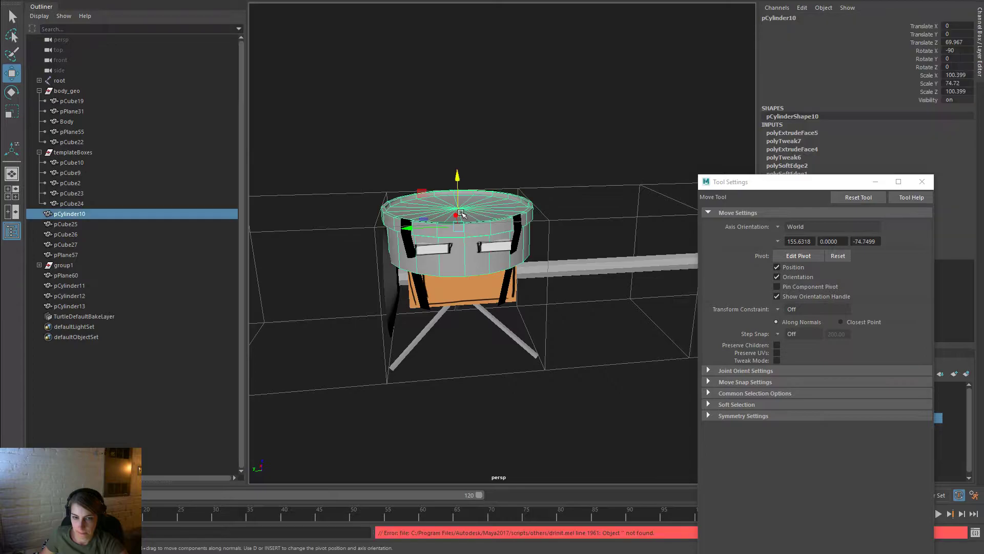
key(space)
click(419, 129)
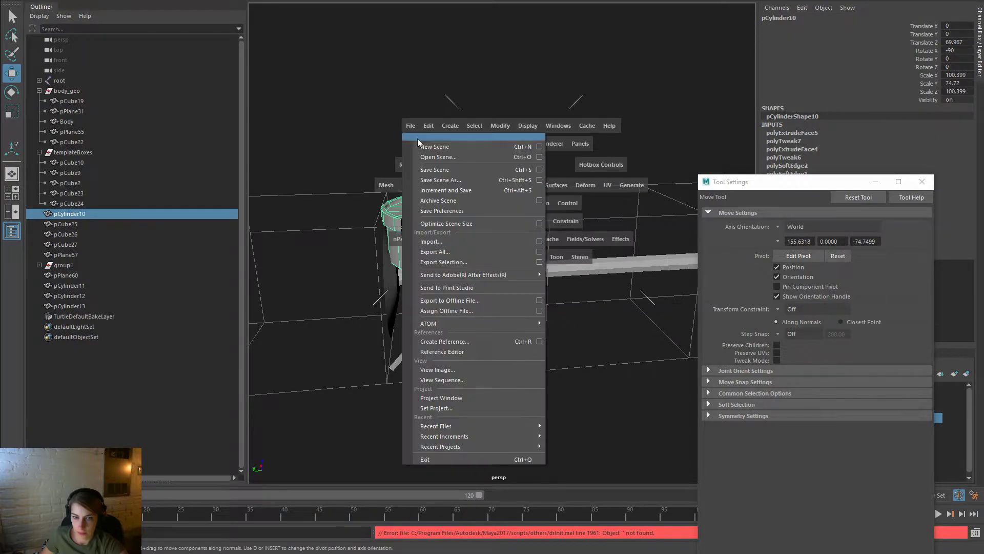
click(632, 355)
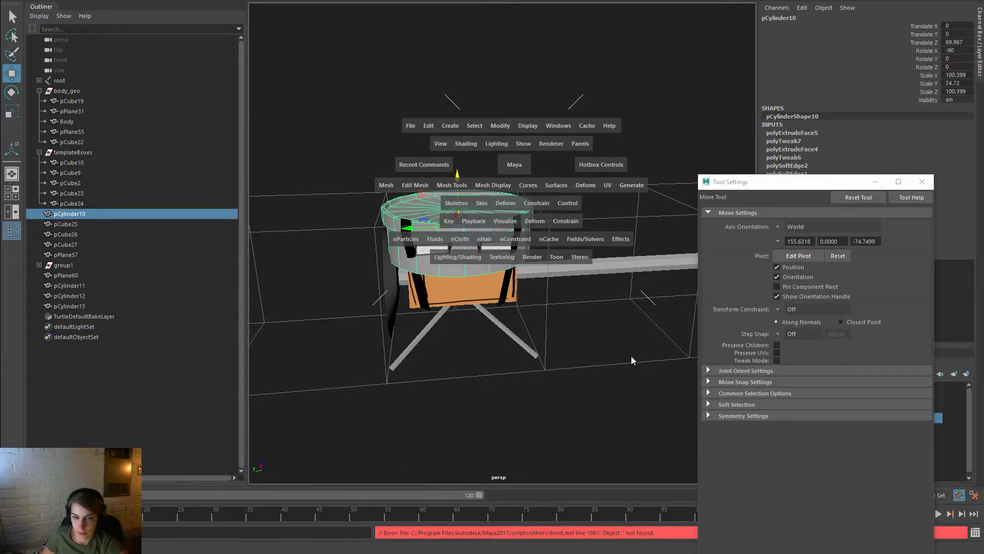
click(631, 355)
click(460, 197)
alt+drag(459, 196, 481, 255)
right_drag(480, 227, 480, 255)
alt+drag(528, 254, 492, 287)
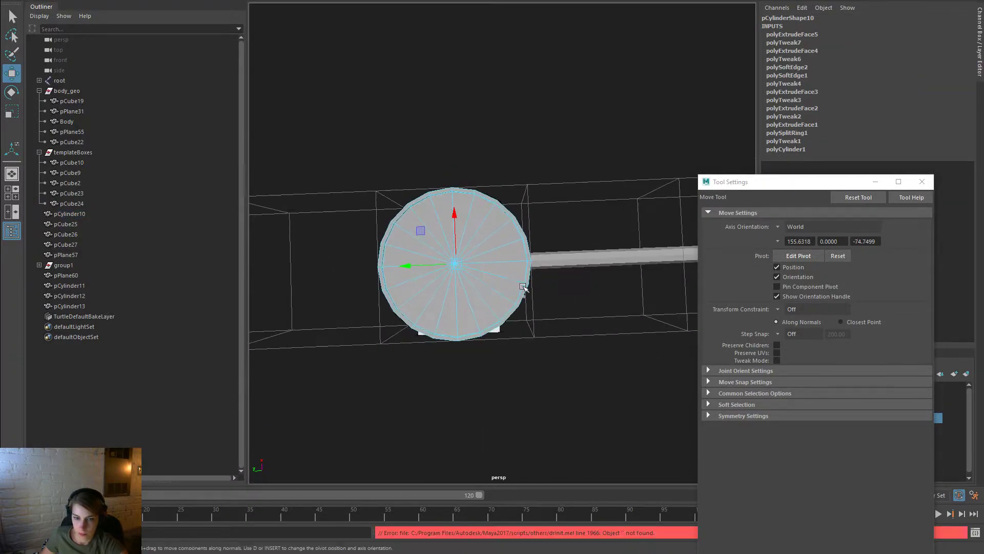
alt+drag(419, 240, 528, 247)
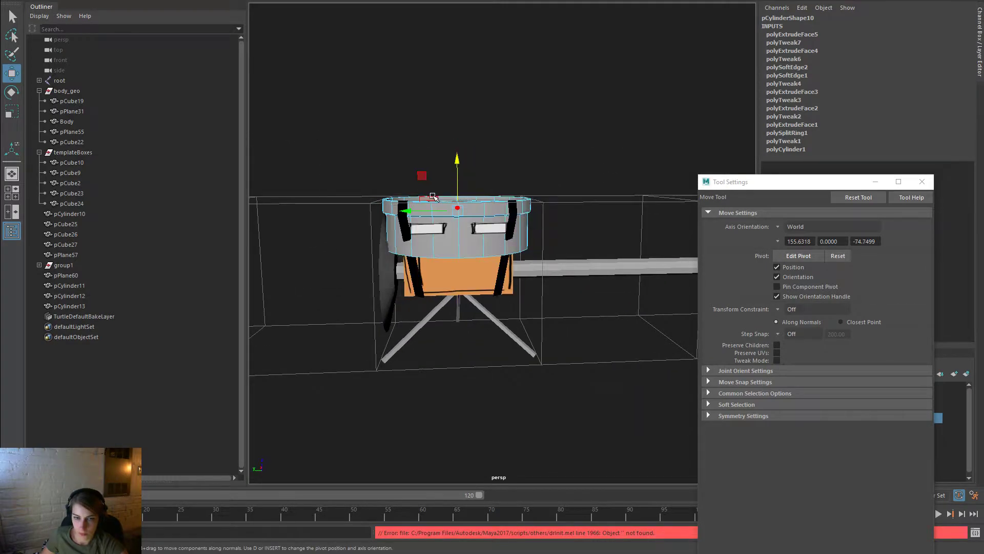
Turn on X-Ray shading in the orthographic view and deselect the cylinder's lower faces from the side view, keeping only the cap
key(space)
key(f)
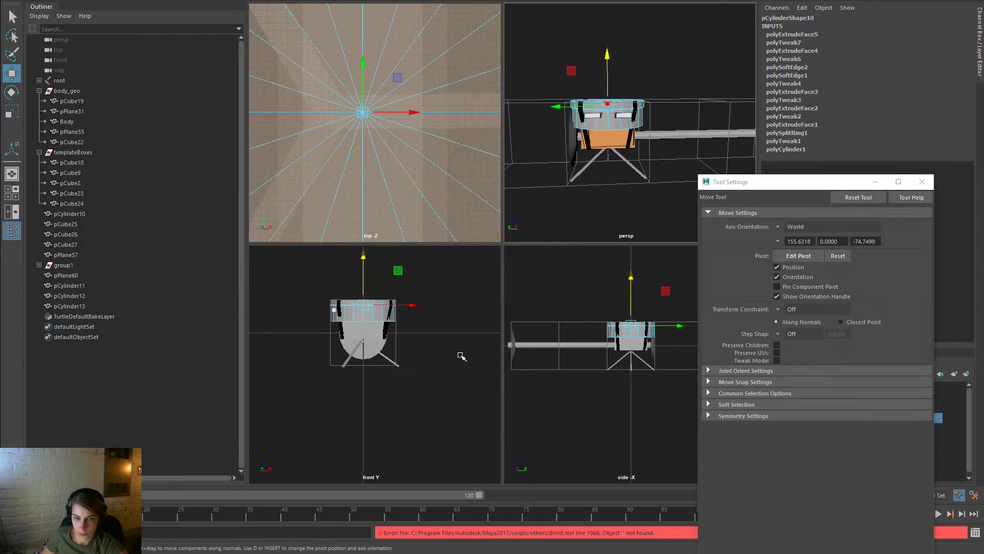
key(space)
click(303, 278)
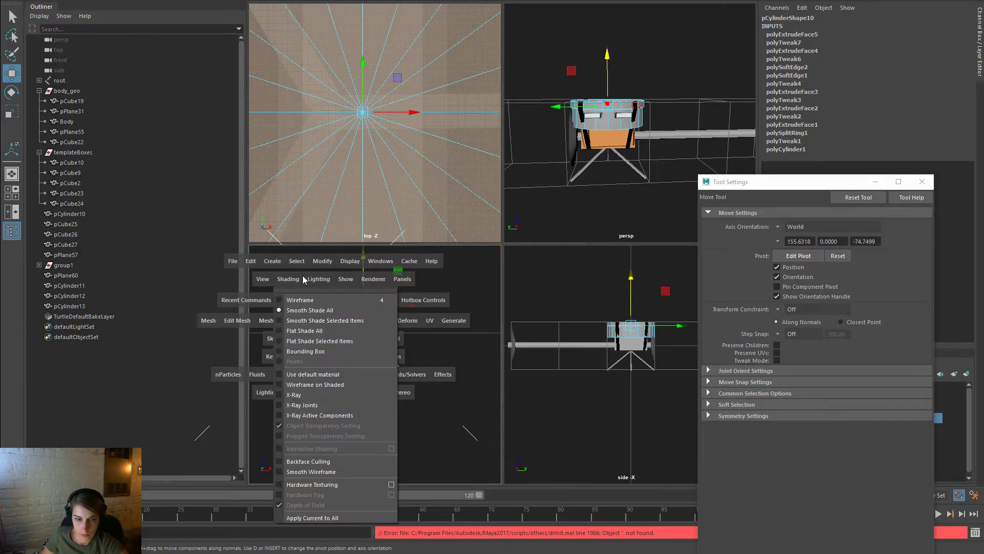
click(333, 396)
key(space)
drag(572, 287, 595, 404)
key(space)
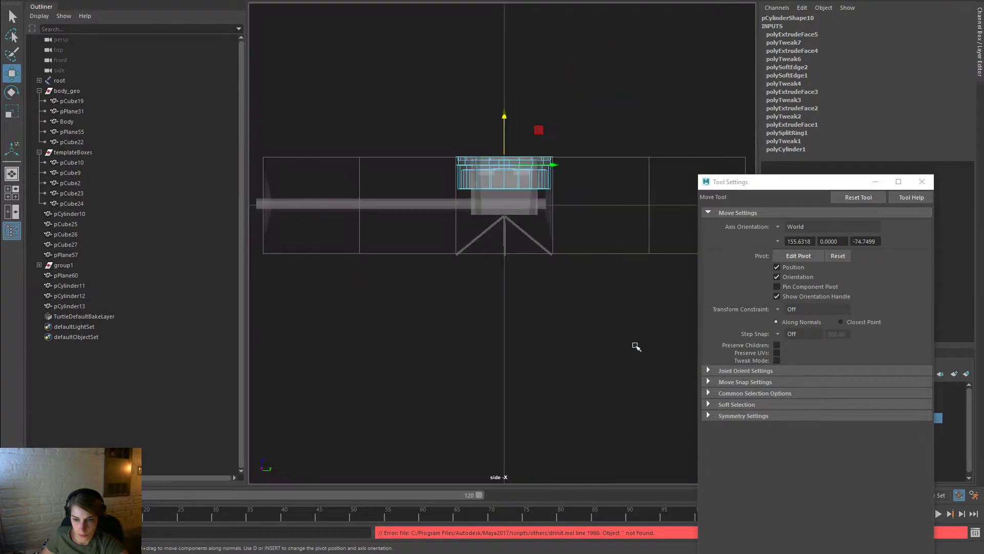
key(f)
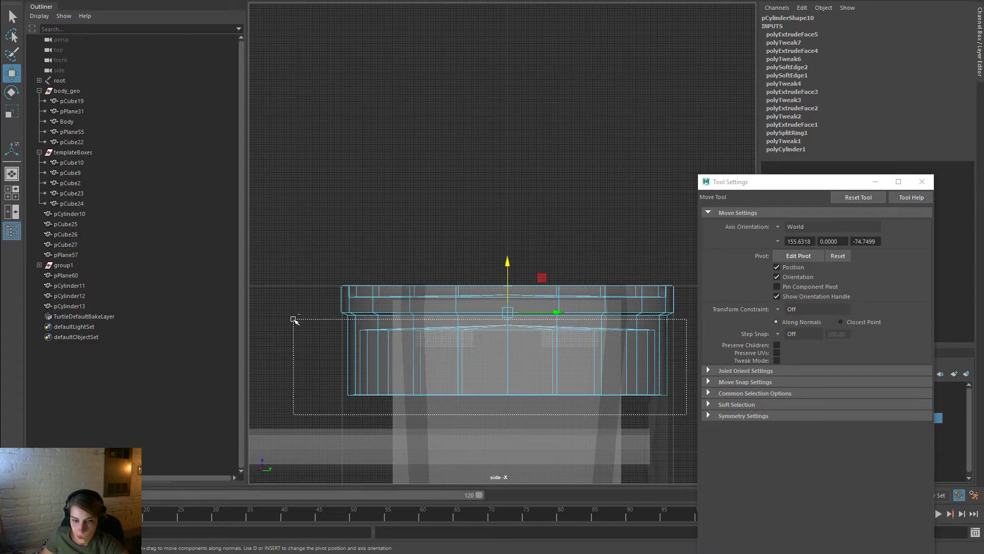
key(space)
key(space)
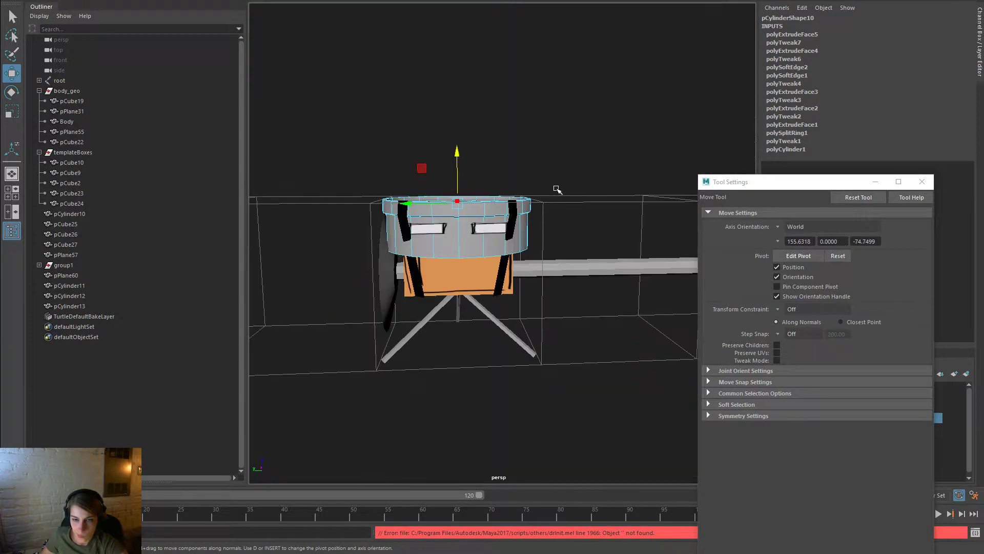
key(f)
Assign a new Lambert material to the selected cap faces and brighten its color to near white
right_drag(484, 202, 497, 454)
click(405, 309)
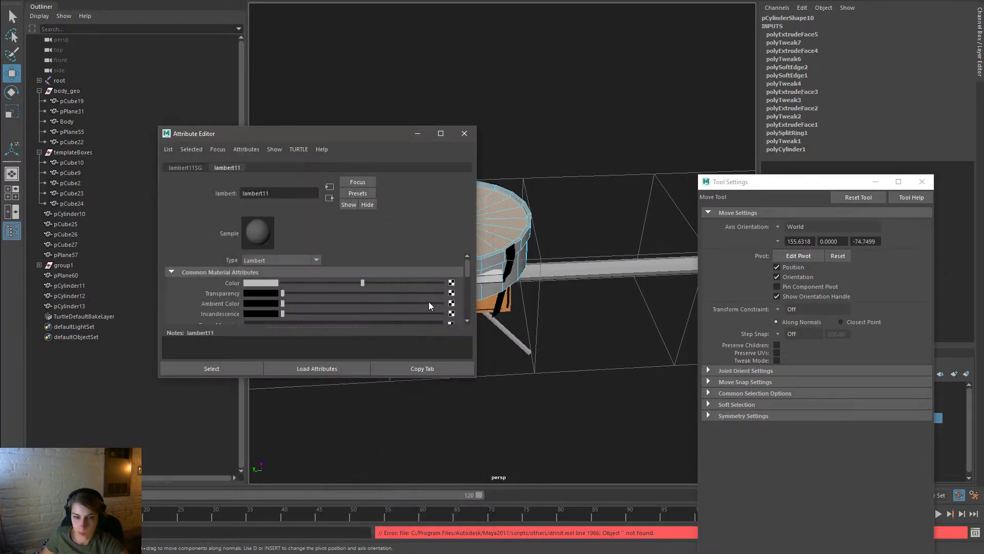
drag(391, 283, 422, 283)
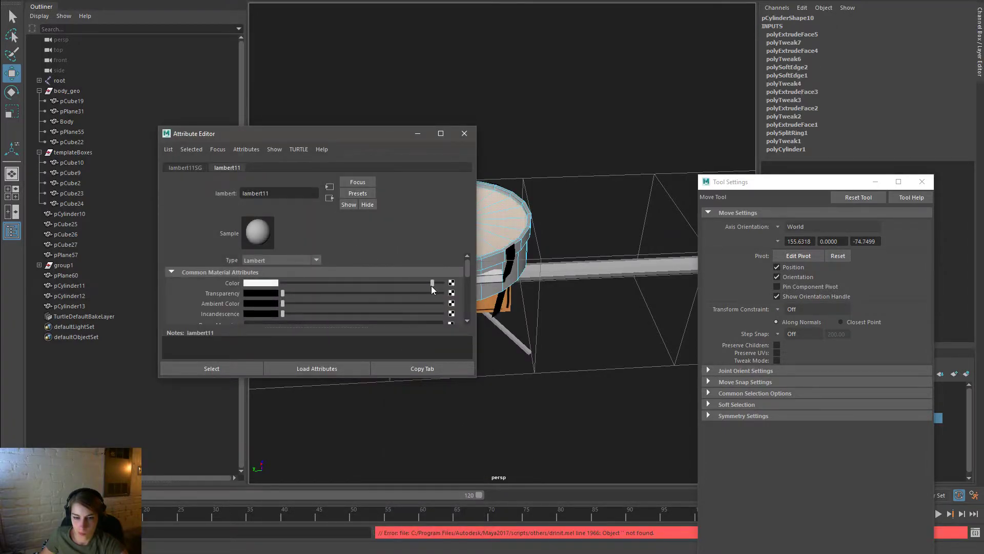
right_drag(503, 211, 567, 176)
click(568, 175)
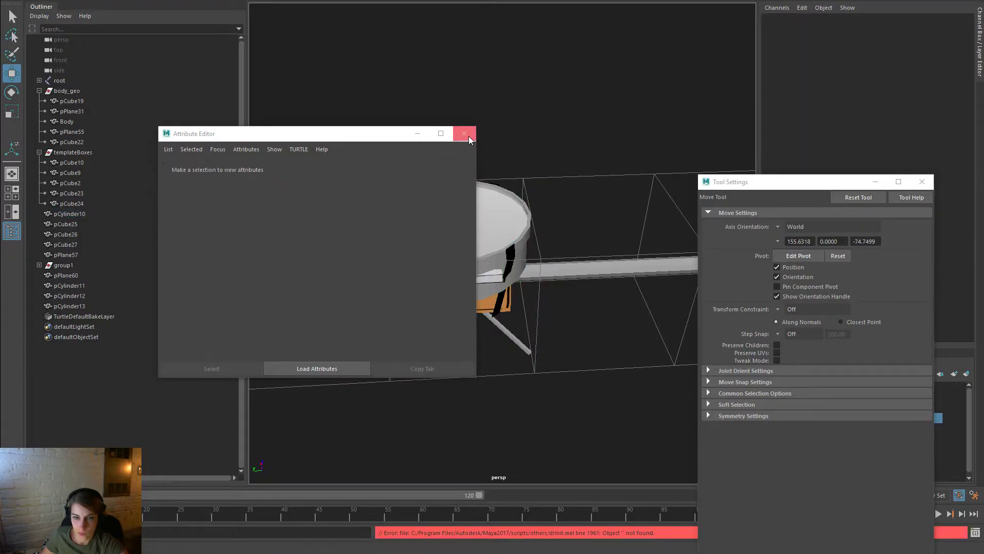
click(466, 134)
Assign the existing mat_black material to the side faces of pCylinder10 below the cap, then return to object mode and deselect
alt+drag(545, 142, 575, 268)
scroll(464, 240, up, 3)
click(497, 212)
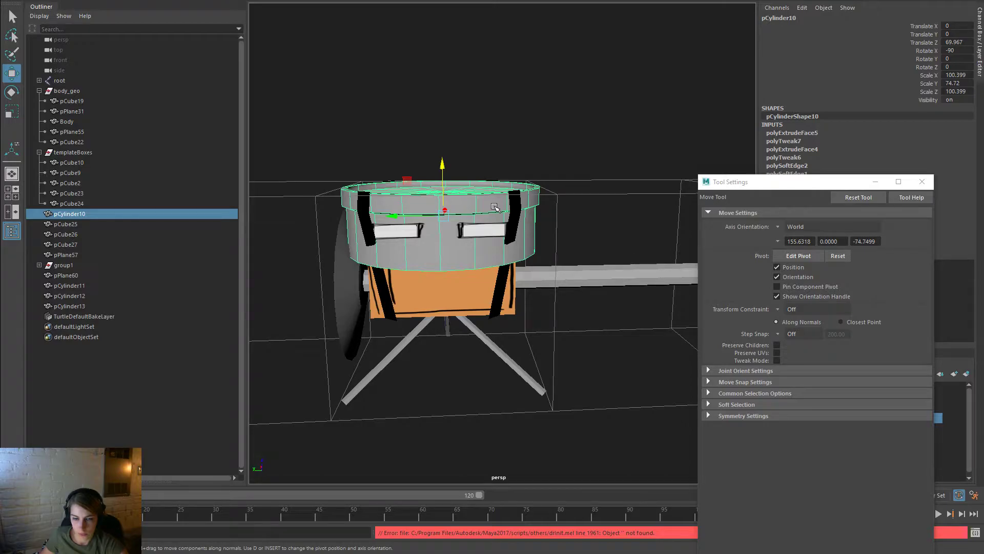
right_drag(494, 211, 495, 234)
mouse_move(547, 241)
alt+mouse_down()
mouse_move(547, 194)
mouse_move(554, 241)
alt+mouse_up()
drag(300, 239, 334, 233)
alt+drag(512, 269, 487, 226)
right_click(479, 223)
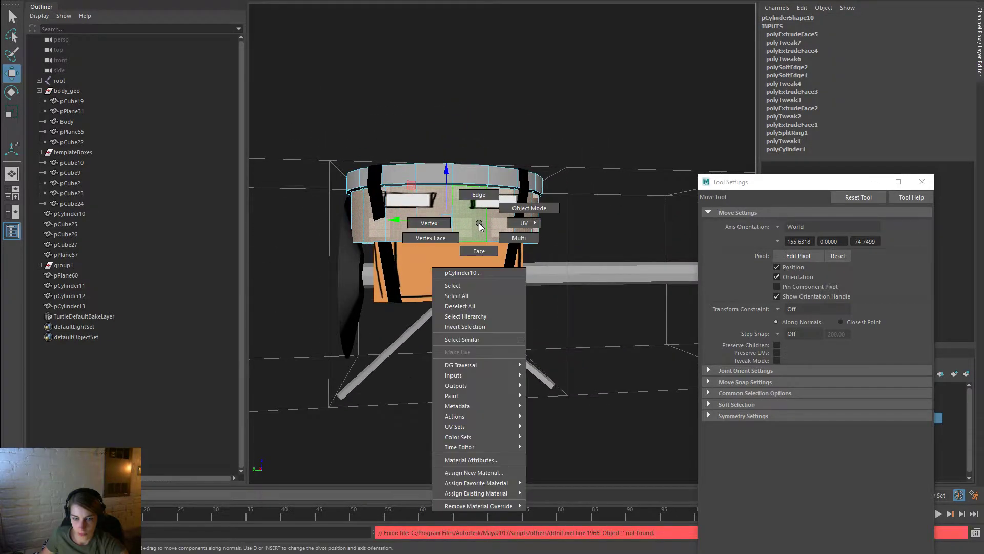
mouse_move(518, 493)
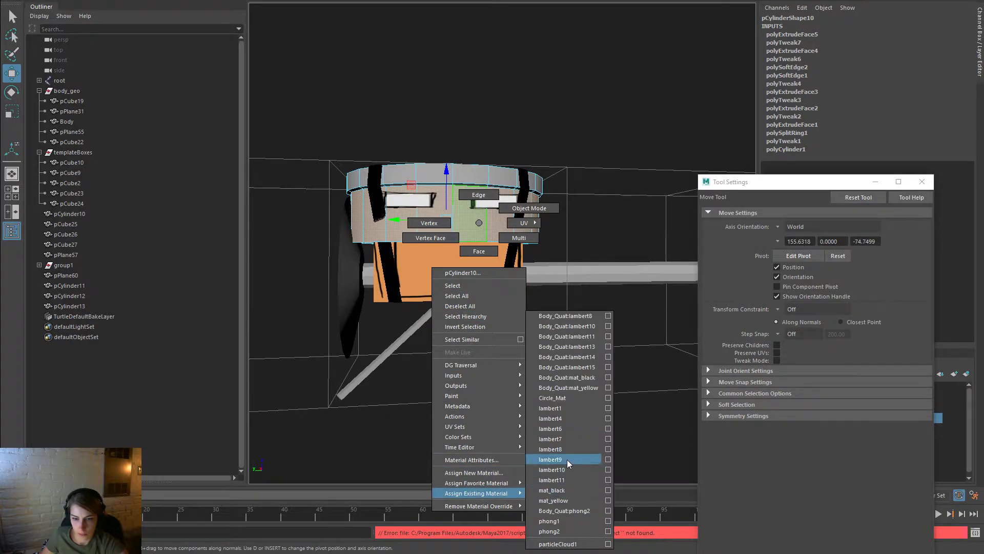
click(575, 494)
mouse_move(597, 374)
alt+mouse_down()
mouse_move(376, 377)
mouse_move(604, 368)
alt+mouse_up()
alt+right_drag(604, 368, 510, 314)
right_drag(513, 238, 562, 222)
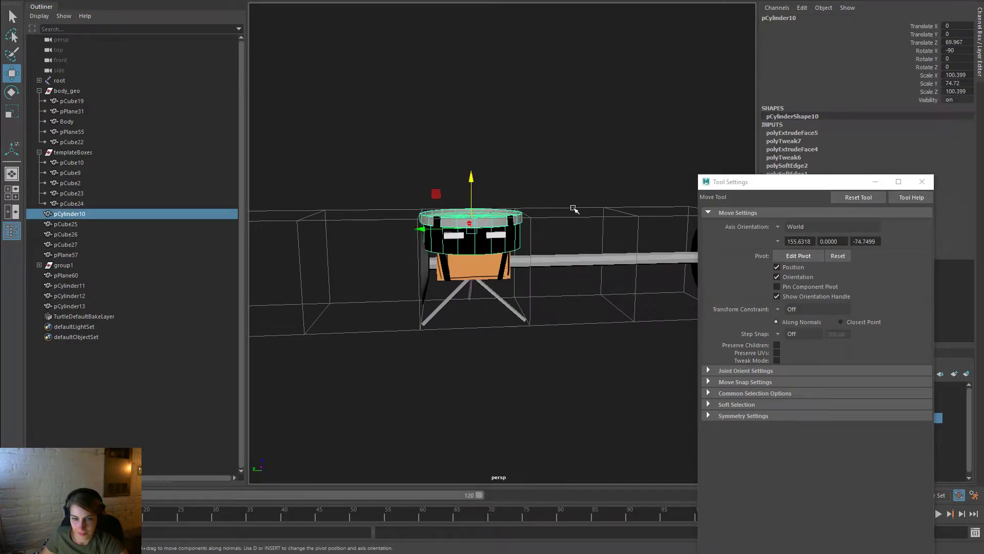
click(573, 207)
Collapse the templateBoxes group in the Outliner
mouse_move(608, 326)
alt+mouse_down()
mouse_move(496, 336)
mouse_move(833, 327)
mouse_move(595, 329)
mouse_move(607, 322)
alt+mouse_up()
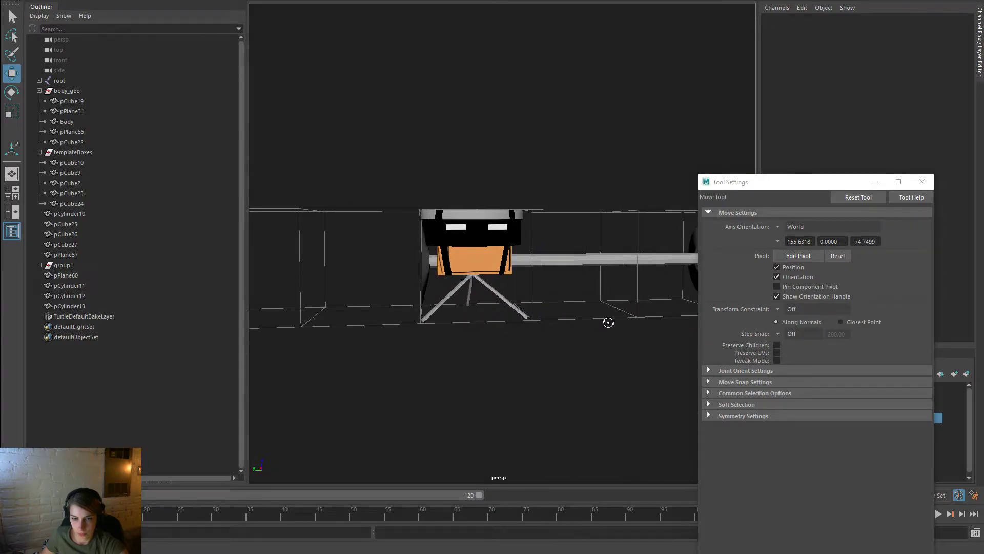
alt+drag(608, 322, 560, 324)
alt+right_drag(428, 258, 485, 273)
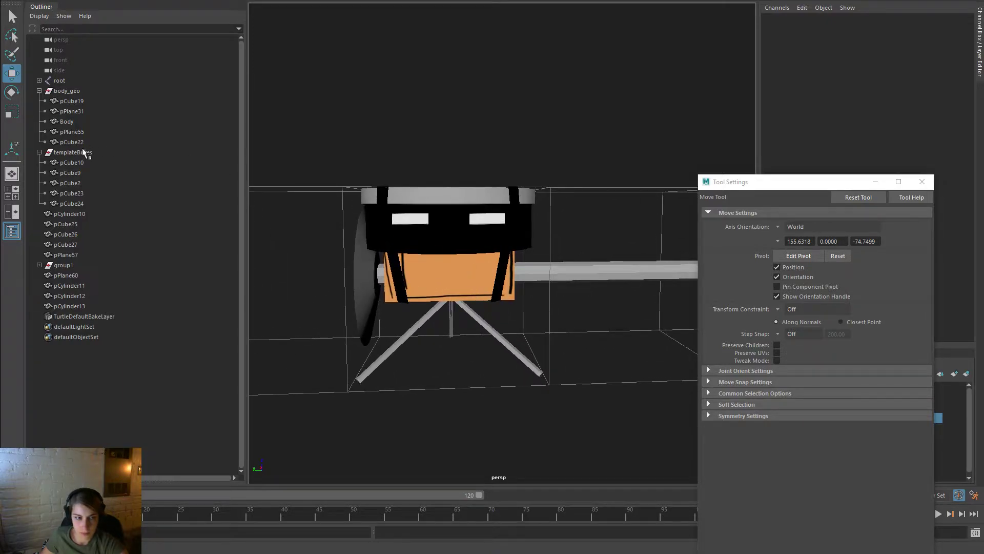
drag(91, 162, 91, 203)
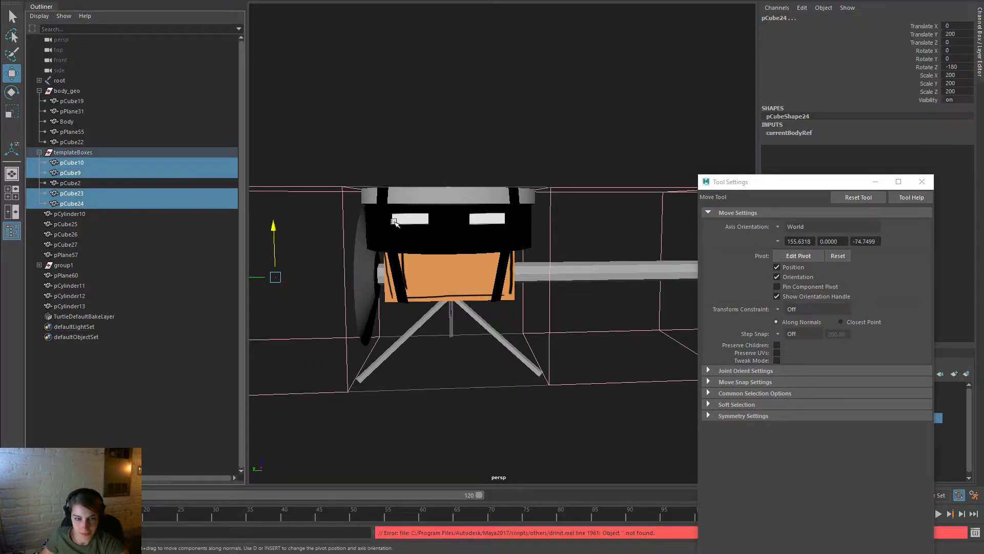
click(81, 130)
click(39, 153)
Select pCube19, pPlane31, pPlane55 and pCube22 without Body and move the eyes down to just below the black band
click(97, 141)
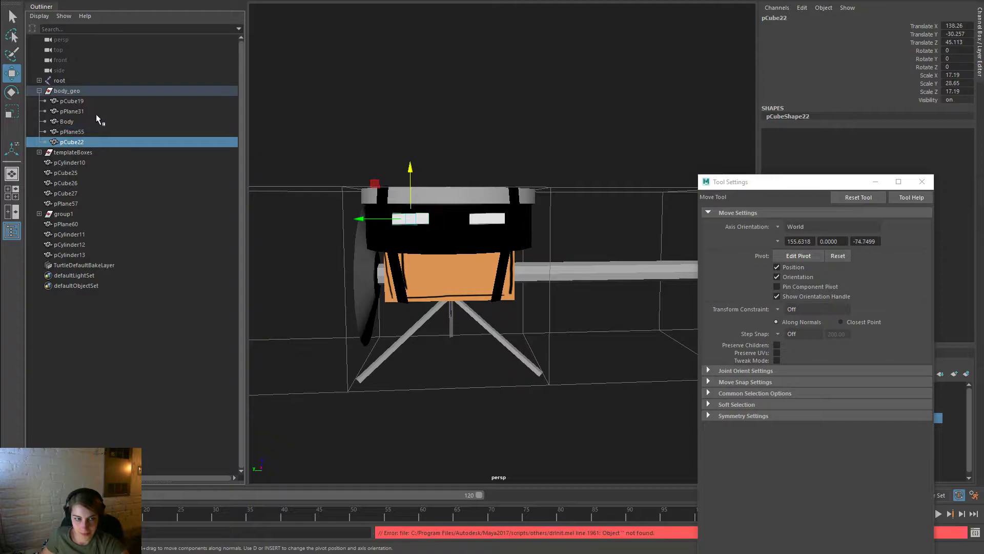
shift+click(91, 102)
ctrl+click(123, 121)
alt+drag(455, 176, 526, 208)
alt+drag(587, 239, 668, 242)
drag(535, 244, 588, 213)
click(594, 213)
alt+drag(611, 260, 562, 244)
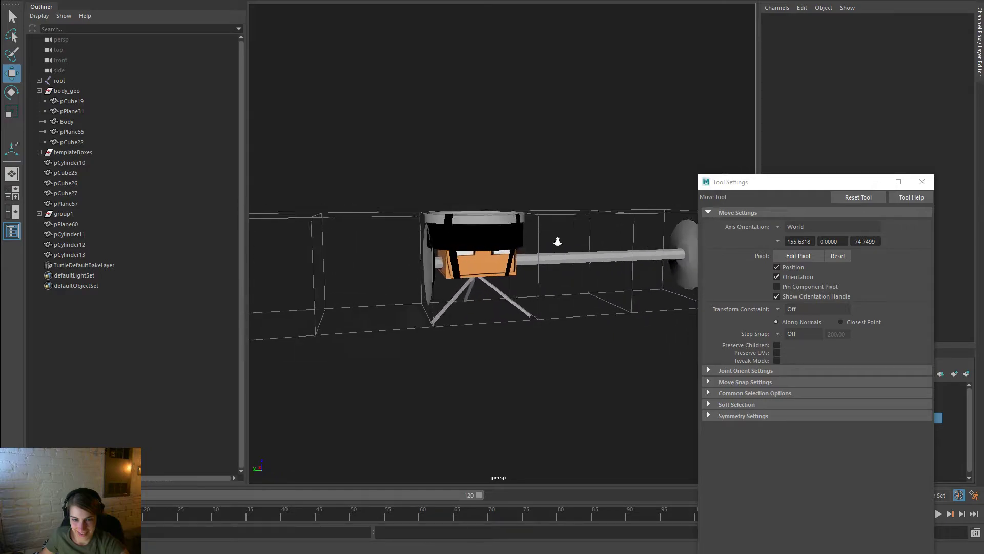
alt+right_drag(562, 244, 465, 279)
alt+drag(465, 279, 472, 275)
alt+right_drag(471, 275, 514, 293)
mouse_move(515, 293)
alt+mouse_down()
mouse_move(526, 292)
mouse_move(466, 290)
mouse_move(500, 288)
alt+mouse_up()
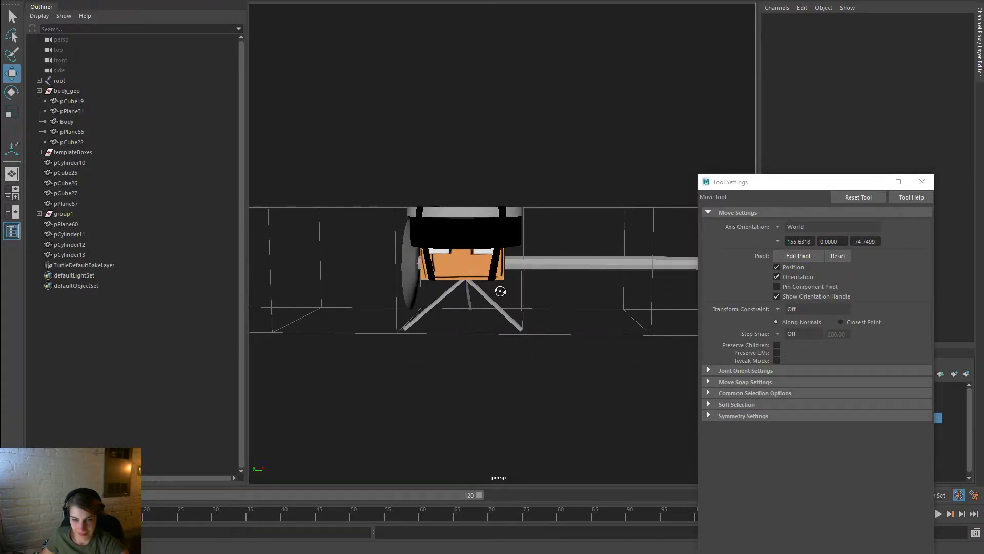
Select pCube19, pPlane31, pPlane55 and pCube22 without Body and switch them to vertex editing
alt+right_drag(501, 287, 533, 282)
alt+drag(533, 282, 544, 241)
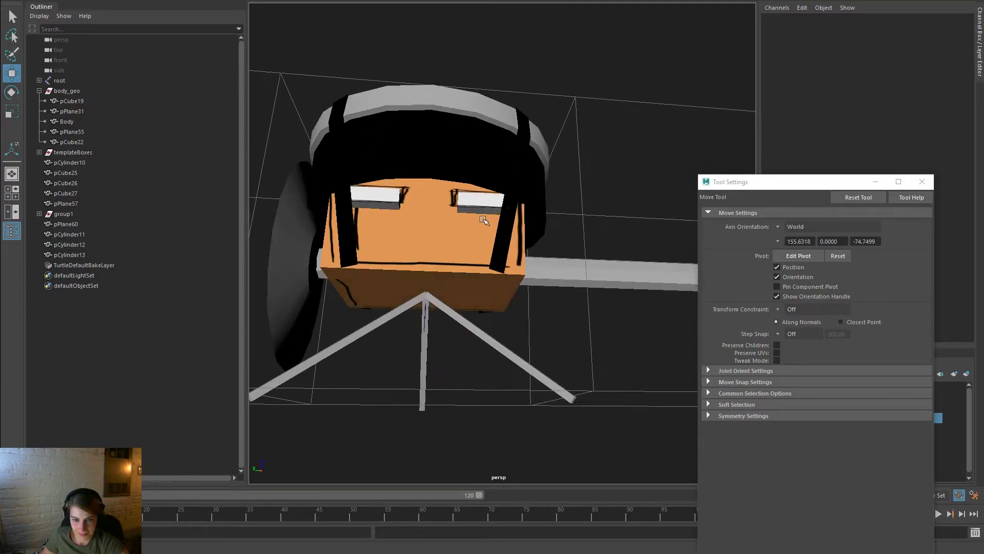
click(481, 209)
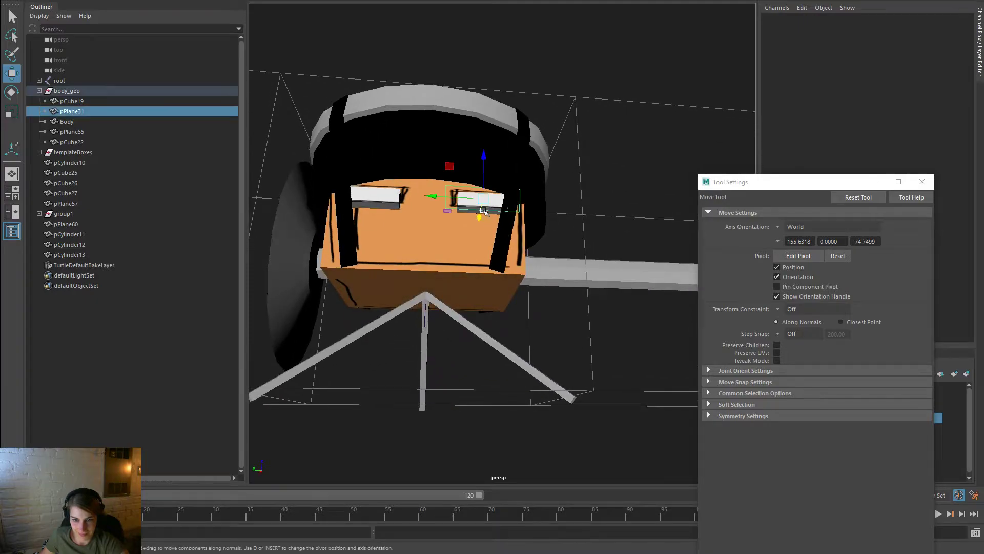
click(106, 142)
shift+click(104, 103)
ctrl+click(85, 121)
alt+drag(481, 169, 505, 205)
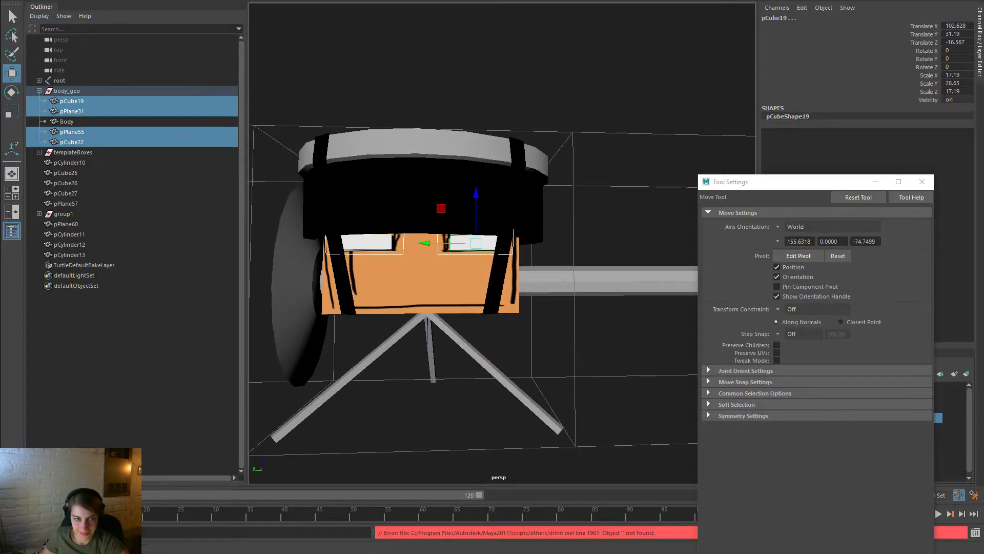
key(F11)
right_drag(459, 241, 418, 230)
Try to slant the eyes by moving only their inner lower vertices vertically, and undo the moves
drag(486, 312, 422, 208)
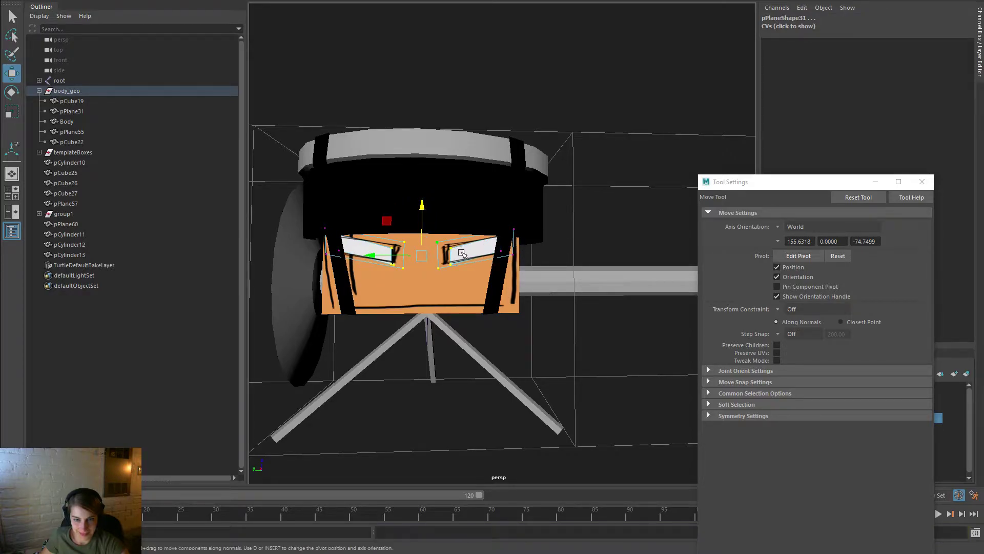
drag(385, 217, 421, 190)
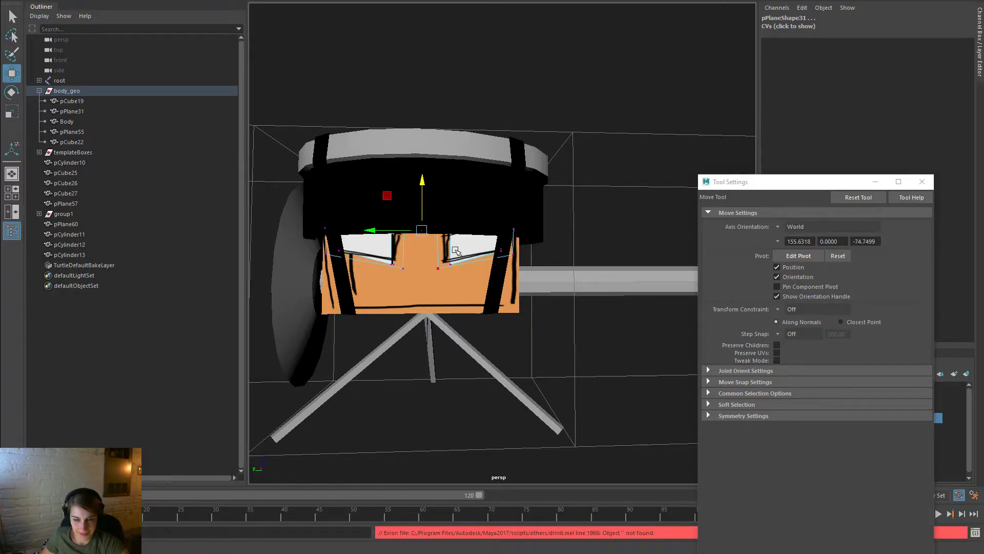
key(ctrl+z)
key(ctrl+z)
key(ctrl+z)
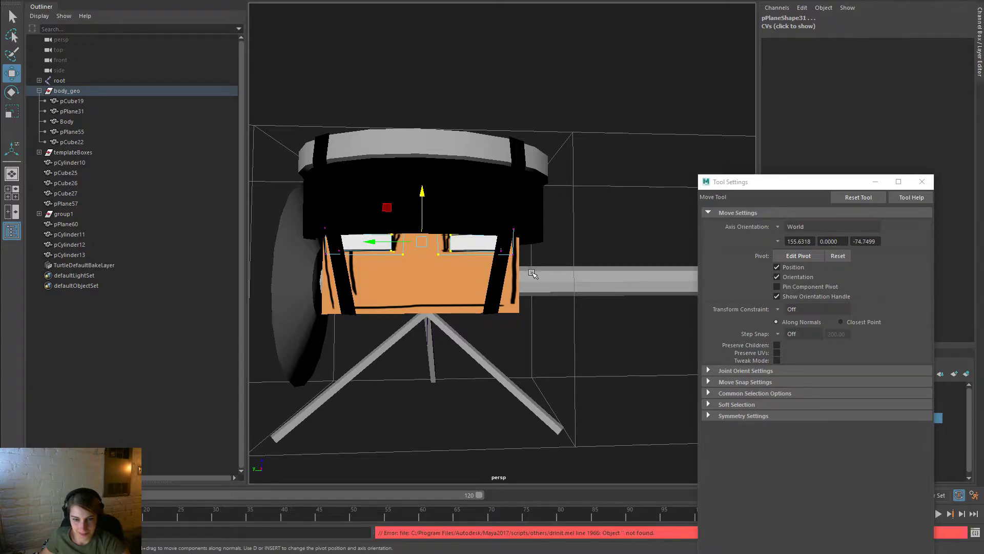
Lower the bottom vertices of both eyes slightly, scale their outer lower corners inward, and return to object mode with nothing selected
drag(533, 274, 311, 245)
mouse_move(423, 205)
mouse_down()
mouse_move(427, 220)
mouse_move(431, 211)
mouse_up()
drag(535, 283, 477, 252)
drag(346, 269, 301, 248)
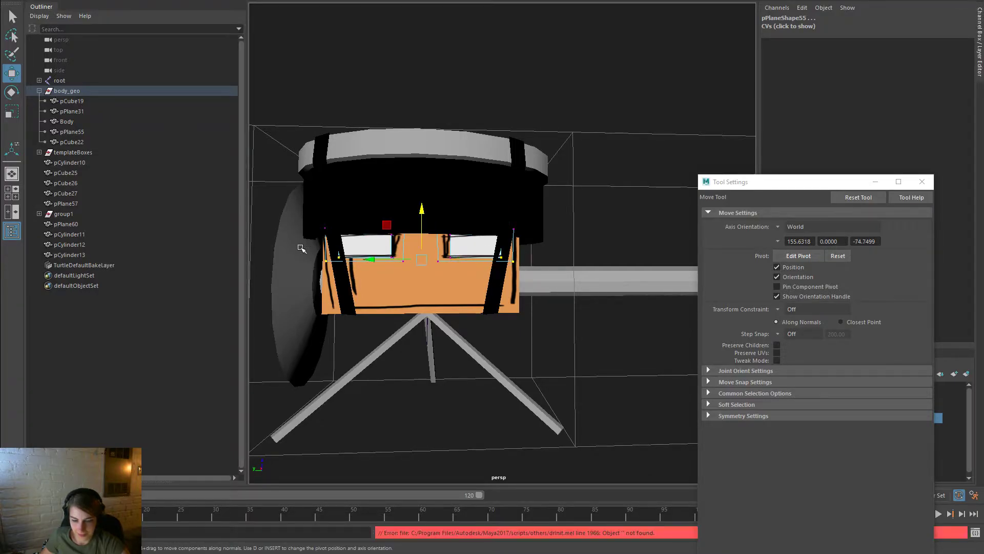
key(r)
drag(465, 255, 454, 257)
right_drag(477, 241, 515, 213)
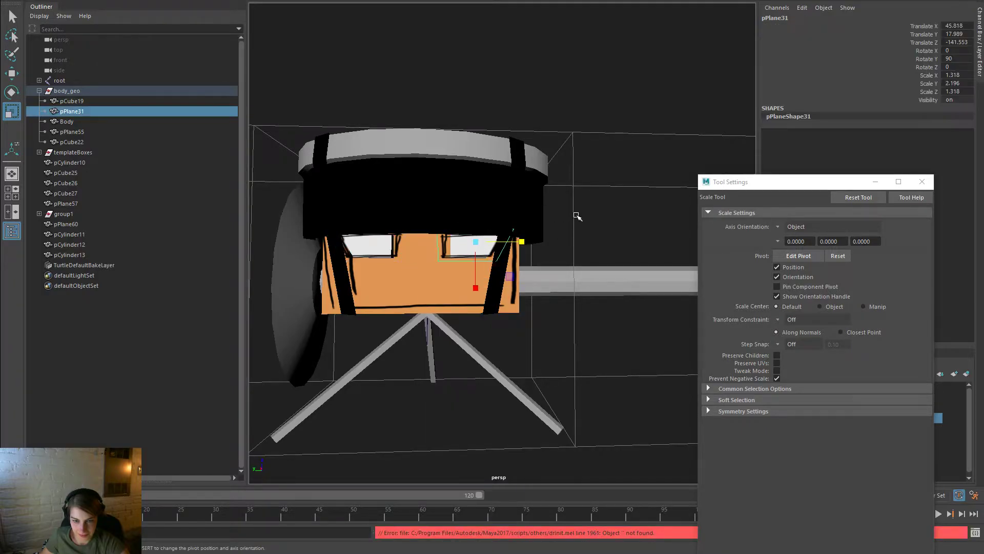
click(577, 215)
Examine the reshaped eyes and the whole character from several angles and distances
alt+right_drag(578, 216, 481, 214)
alt+drag(485, 171, 529, 249)
scroll(535, 284, up, 3)
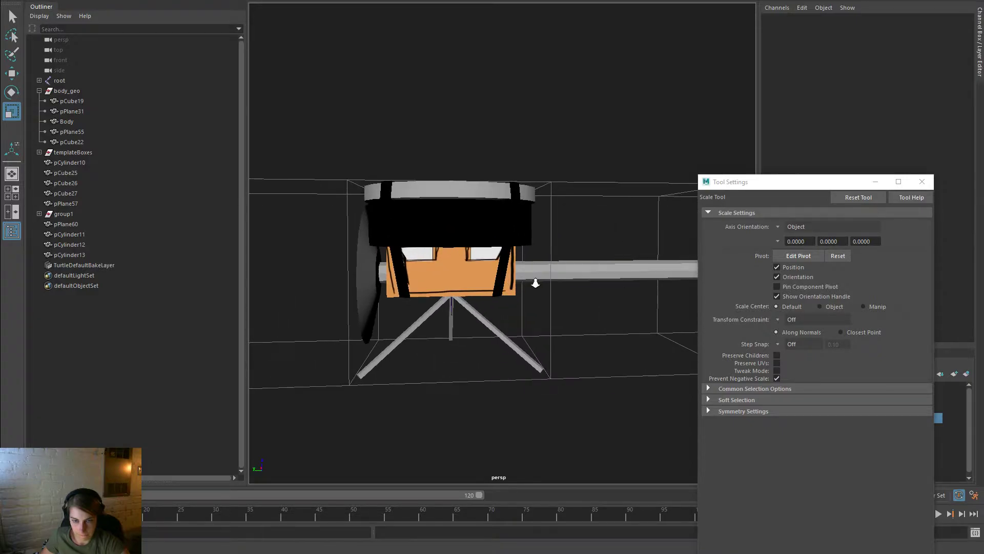
alt+drag(532, 281, 453, 282)
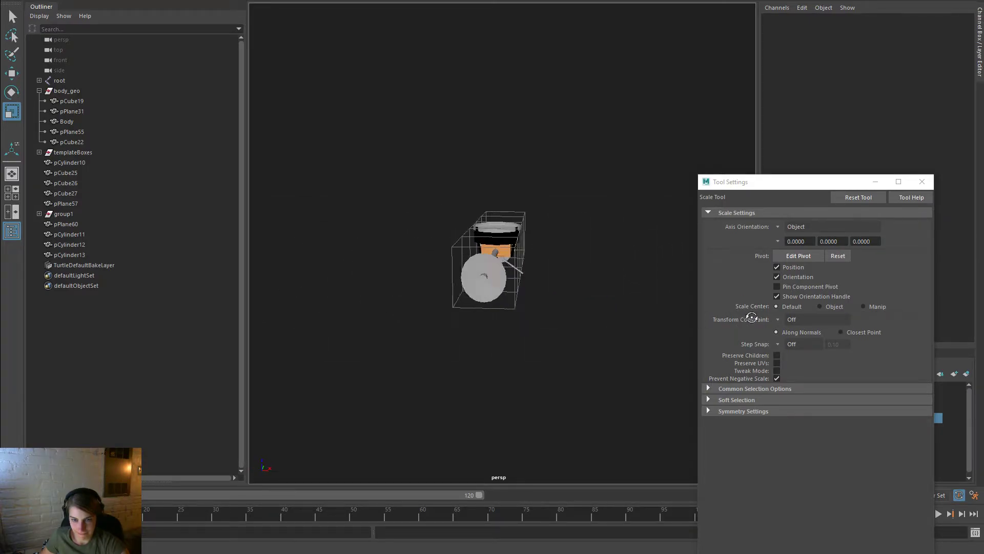
alt+right_drag(654, 285, 588, 323)
alt+drag(589, 322, 527, 328)
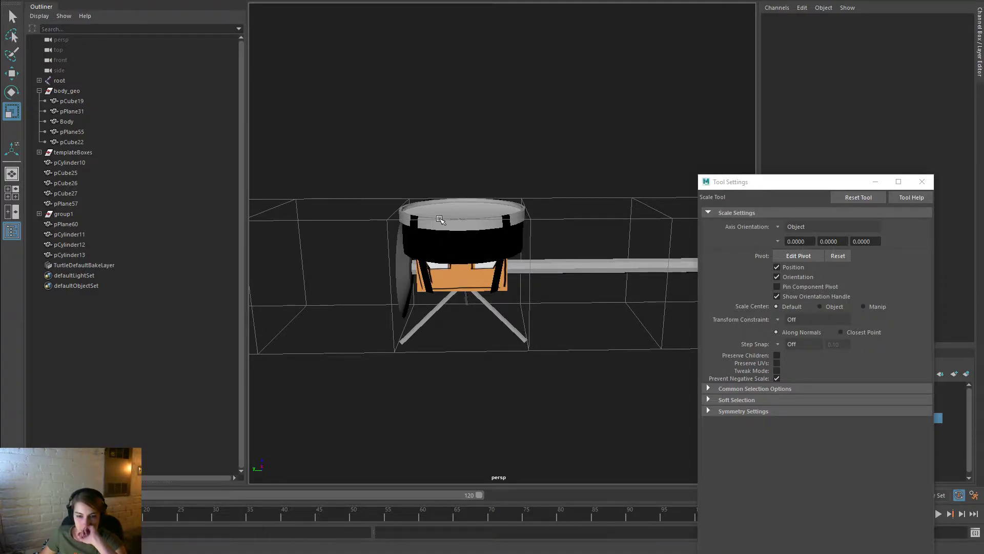
click(496, 278)
shift+click(425, 273)
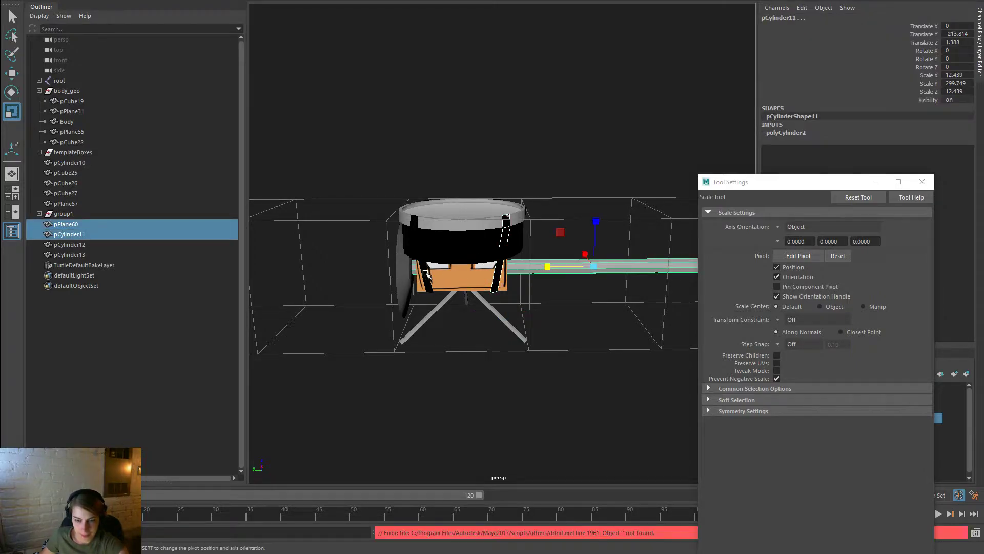
click(438, 283)
click(511, 235)
click(498, 279)
shift+click(426, 281)
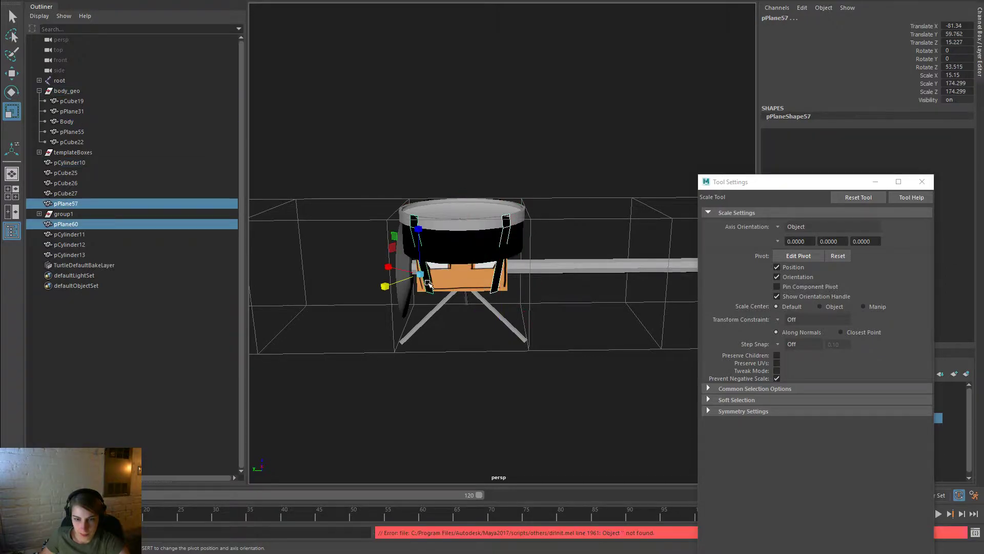
right_drag(428, 261, 448, 393)
mouse_move(456, 532)
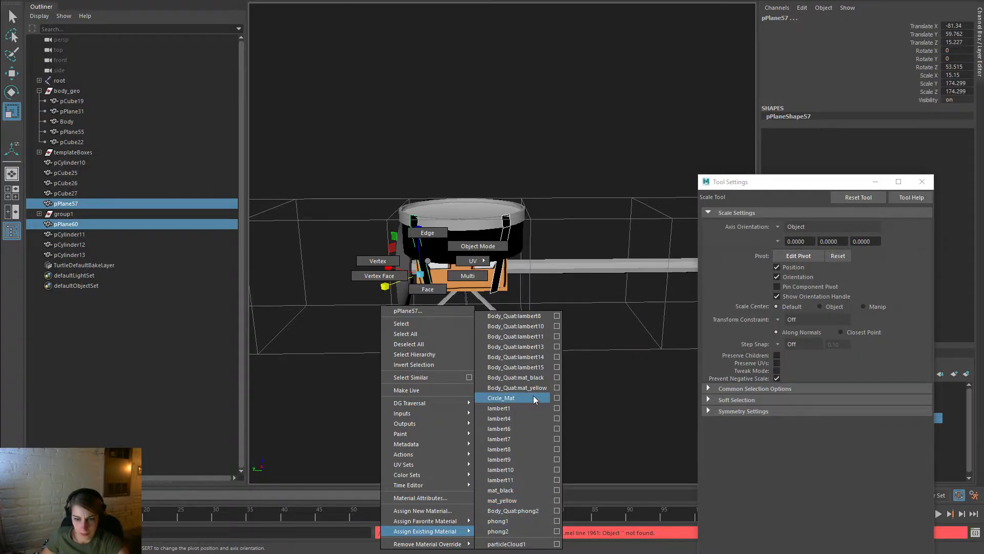
click(647, 420)
click(567, 193)
Open the Hypershade, move it clear of the viewport and close the Tool Settings window
key(space)
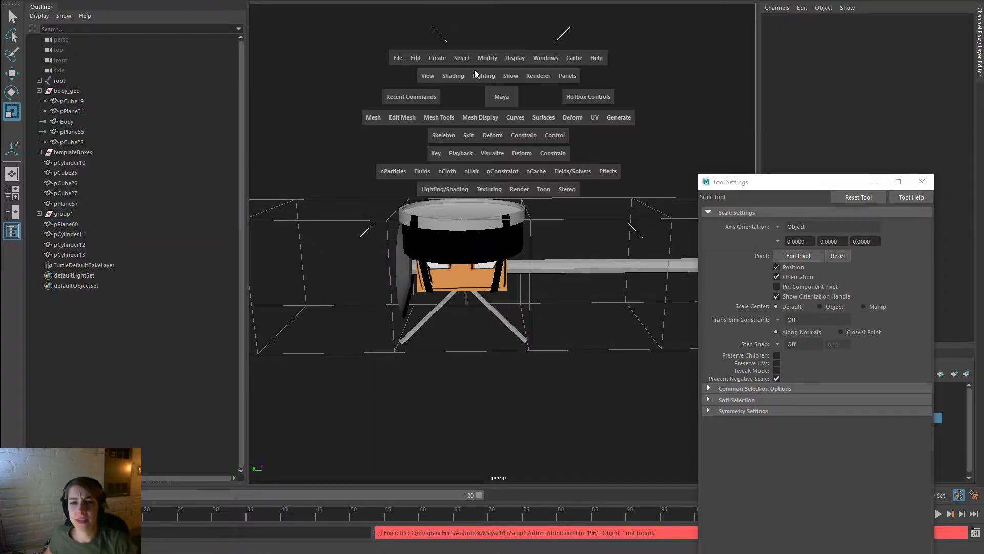
drag(531, 57, 710, 157)
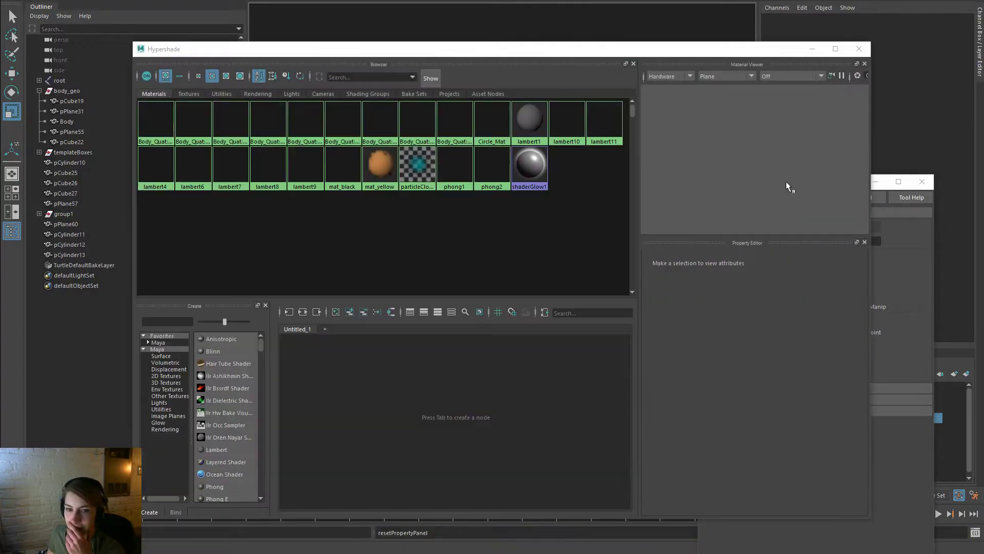
drag(573, 55, 983, 114)
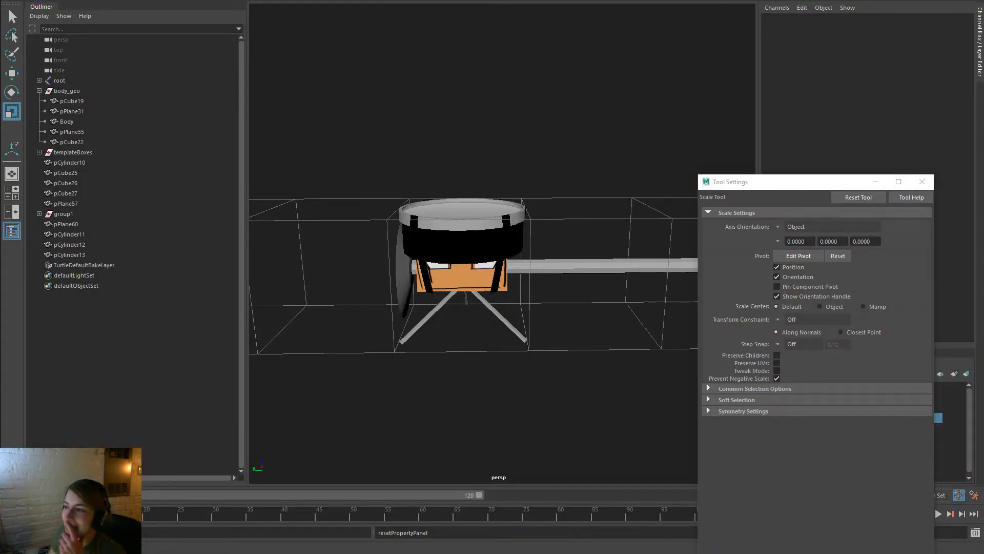
click(922, 182)
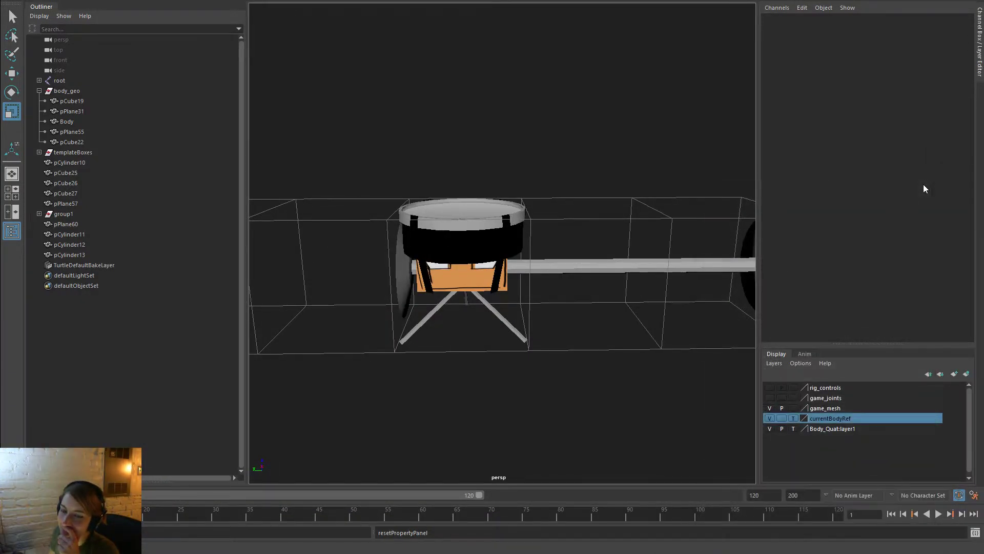
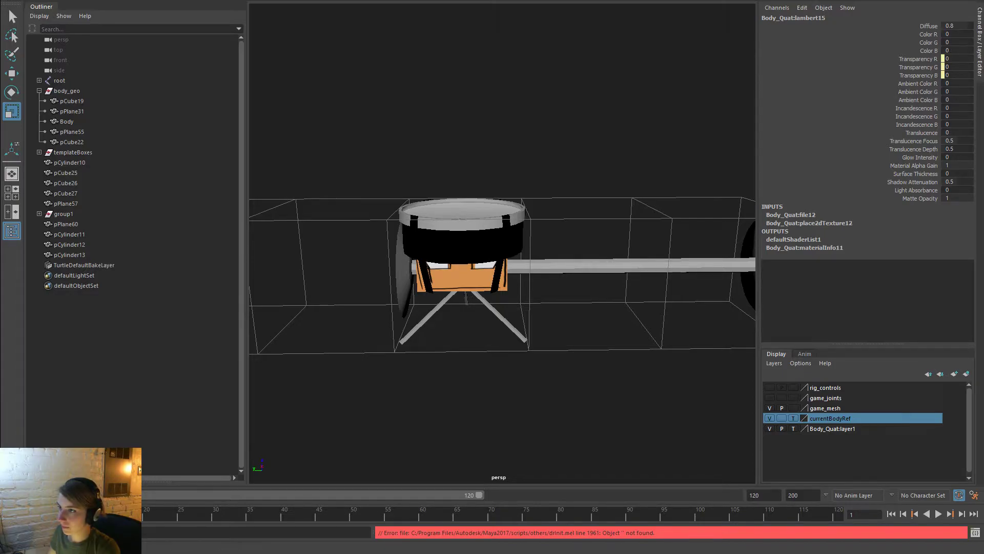
Delete all nodes of the Body_Quat:lambert15 shading network in the Hypershade
drag(983, 30, 496, 0)
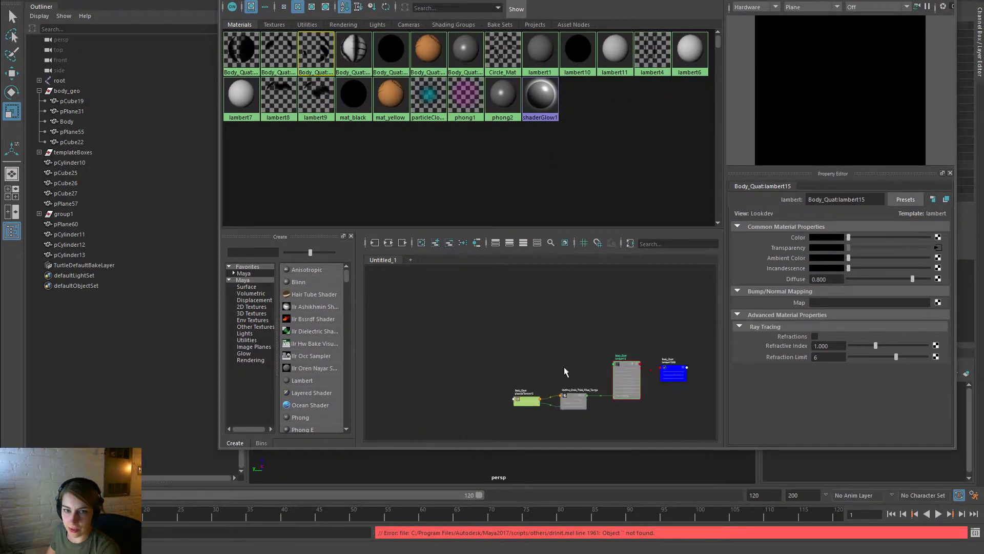
drag(494, 312, 741, 429)
key(Delete)
drag(523, 0, 983, 56)
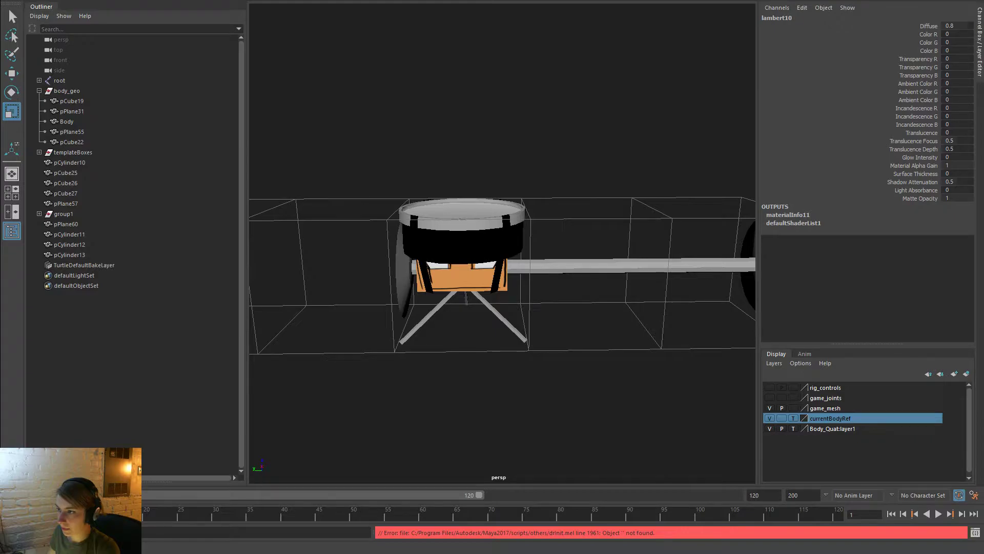
Delete the lambert10, lambert7 and lambert6 materials
key(Delete)
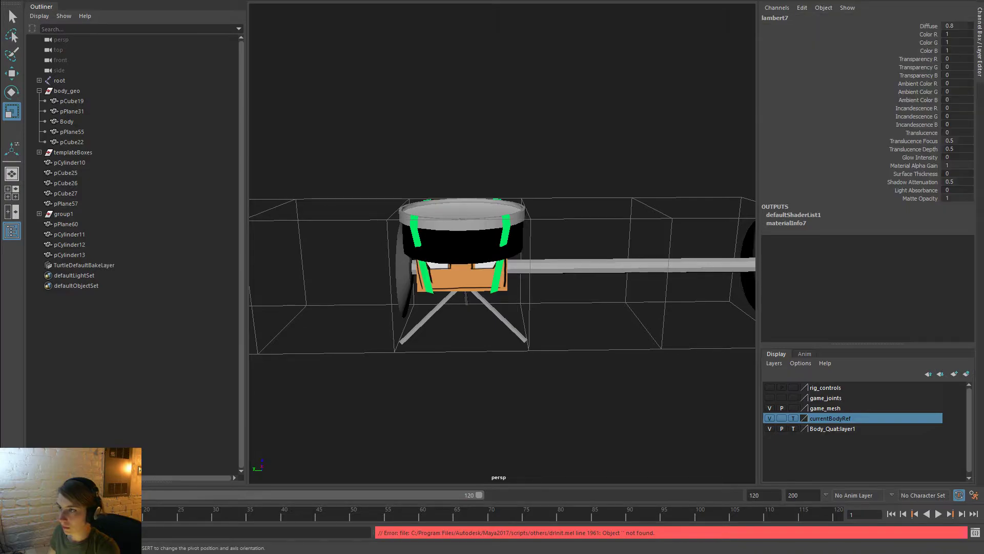
key(Delete)
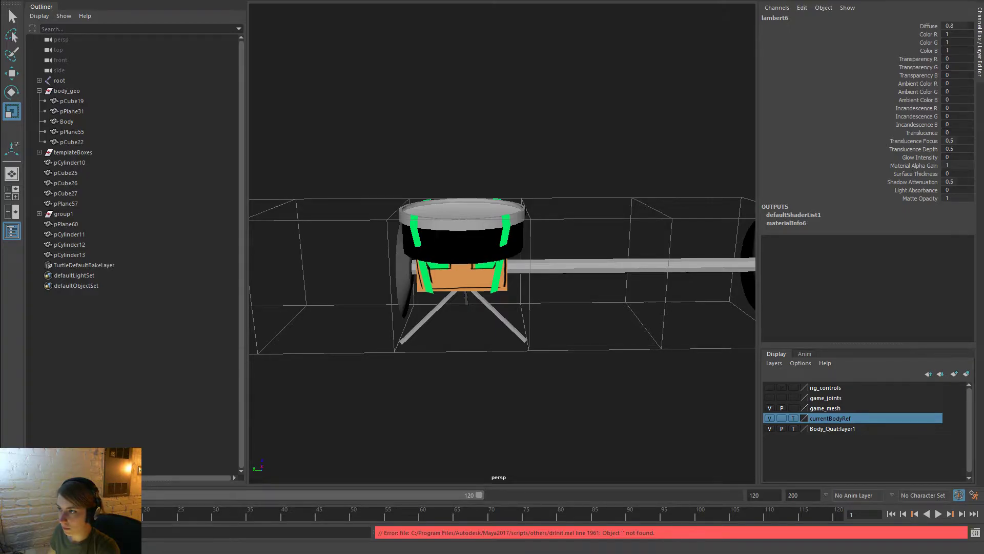
key(Delete)
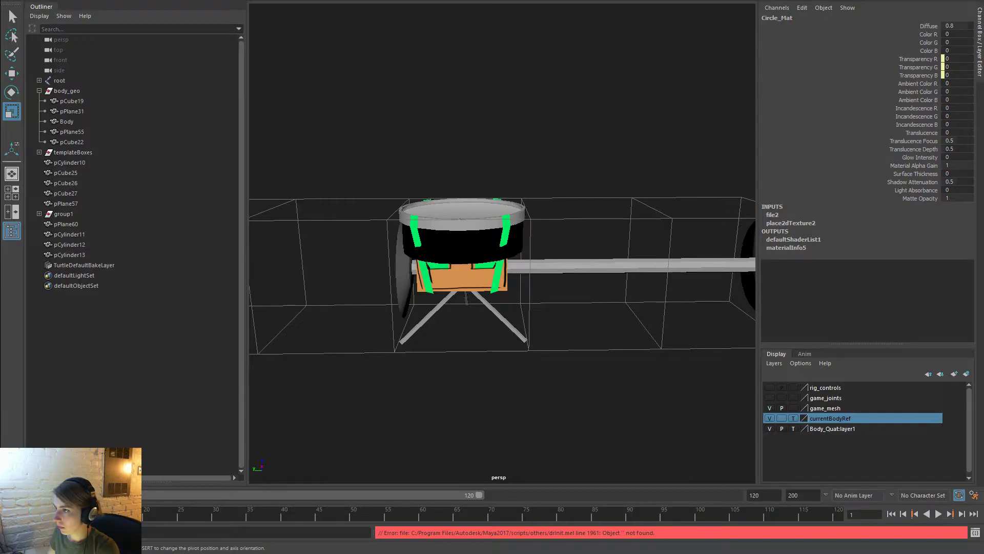
Open the file texture on Circle_Mat's transparency and copy the file name AlphaBody_Outlines.tga from its image path
drag(983, 61, 336, 60)
double_click(337, 60)
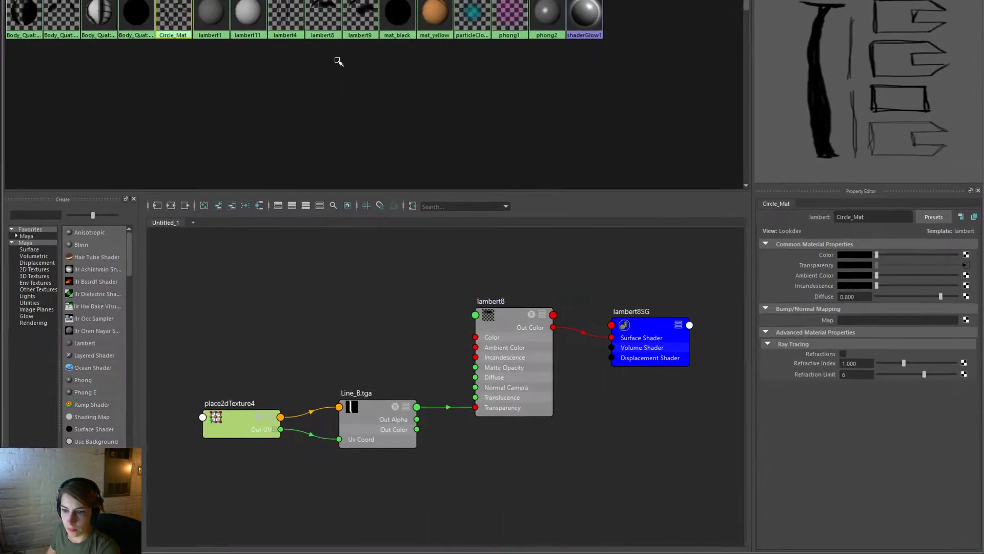
click(965, 265)
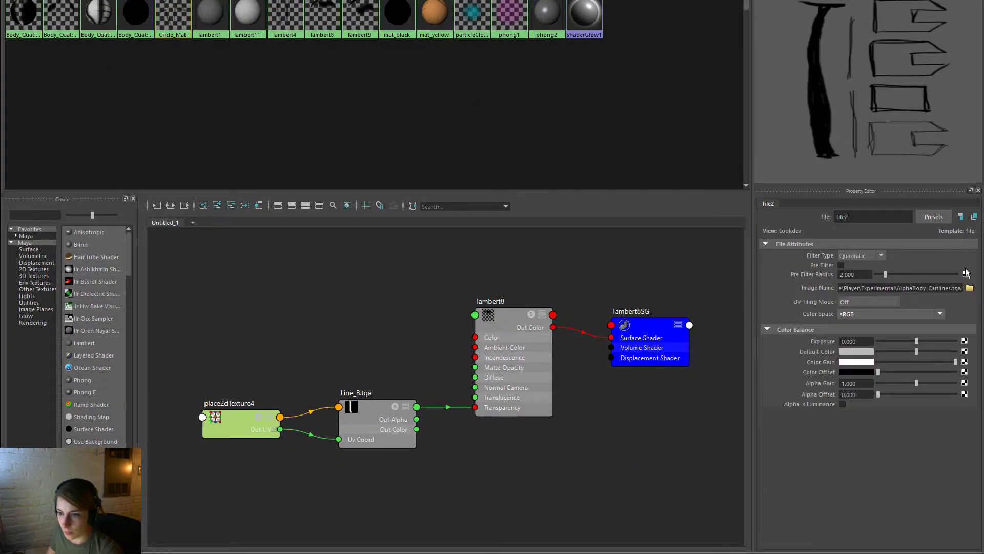
drag(896, 288, 961, 288)
key(ctrl+c)
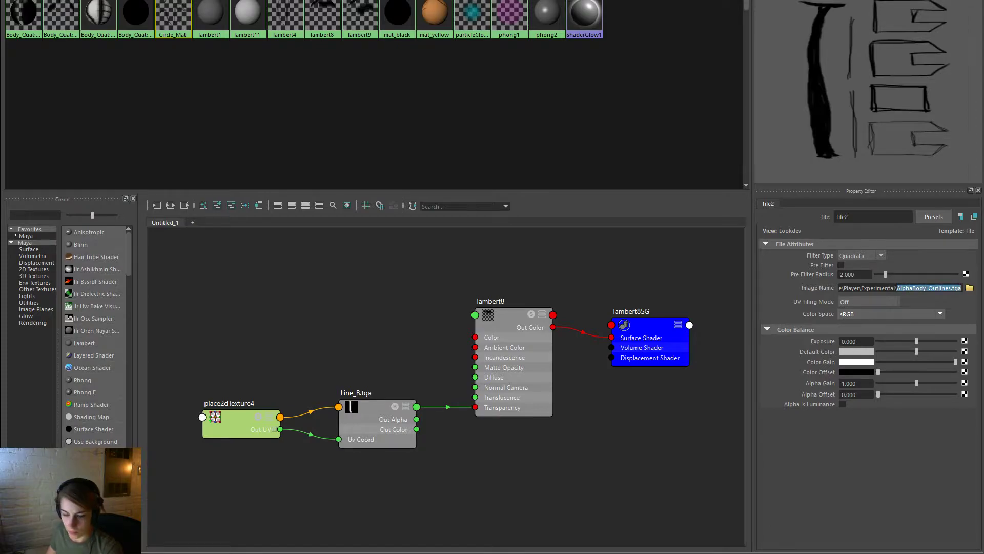
Rename Circle_Mat to AlphaBody_Outlines_Mat using the copied texture name
click(172, 18)
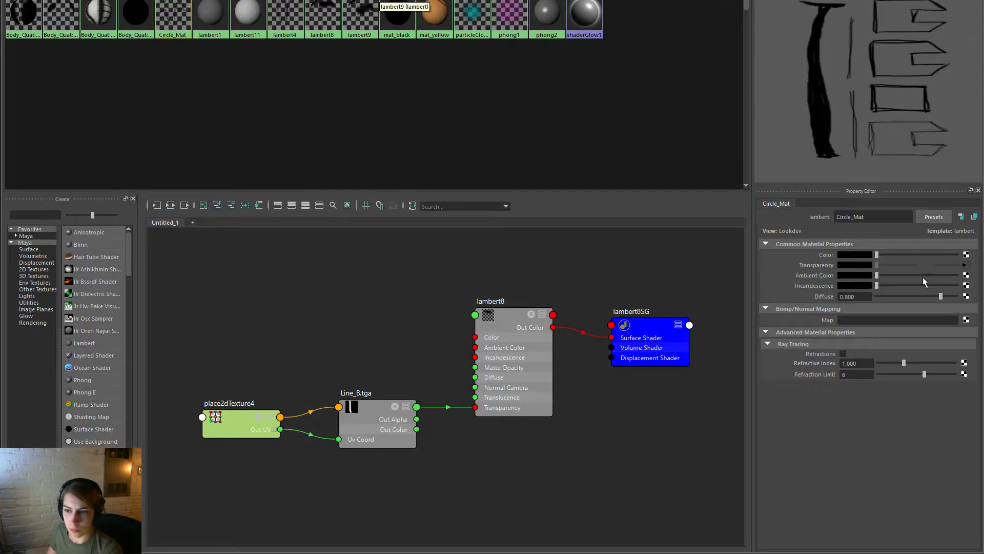
drag(851, 216, 791, 216)
key(ctrl+v)
key(BackSpace)
key(BackSpace)
key(BackSpace)
key(BackSpace)
key(Return)
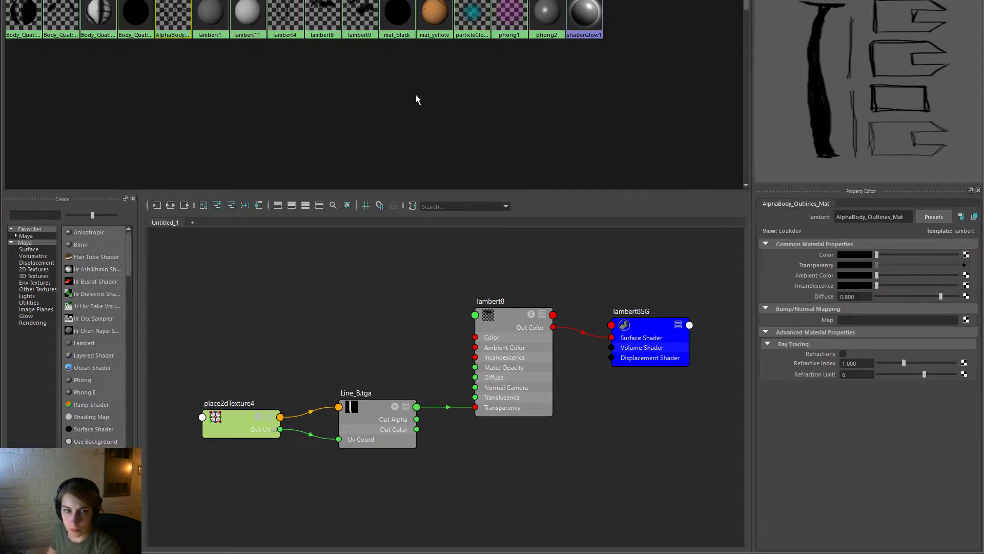
Graph the connections of Body_Quat:mat_black and select all nodes of its shading network
click(143, 19)
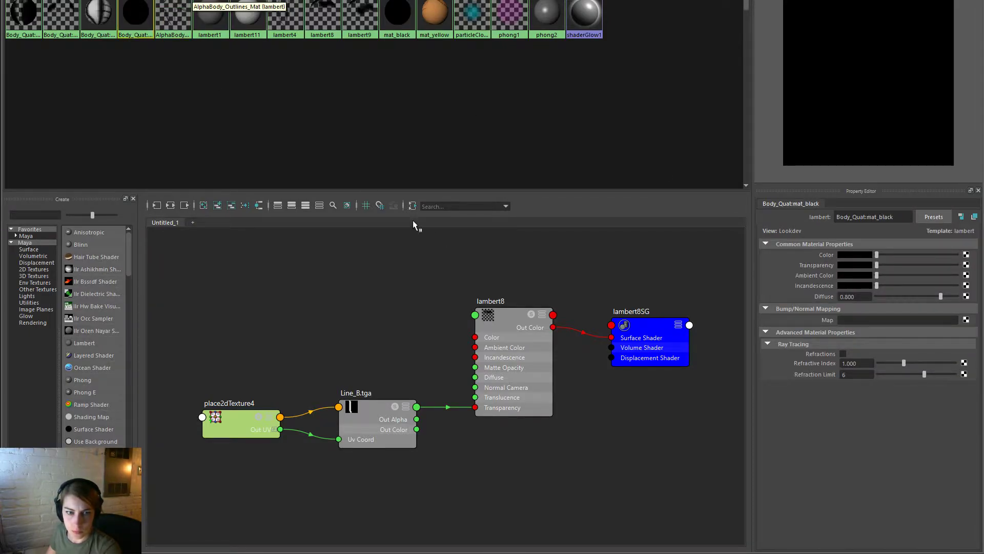
click(169, 205)
drag(218, 270, 640, 461)
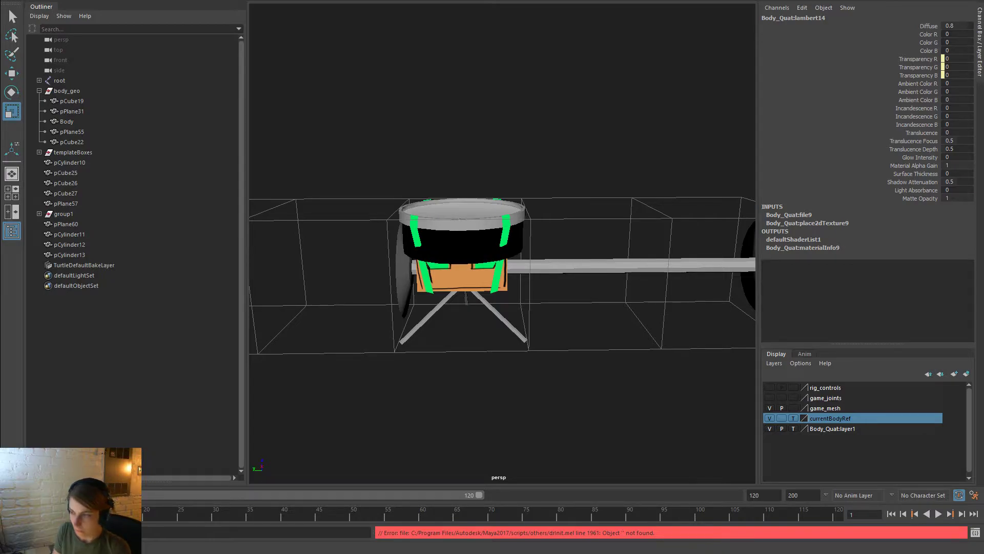
Rename the Body_Quat:lambert14 material to lineA_mat and delete the lambert4 material
key(Return)
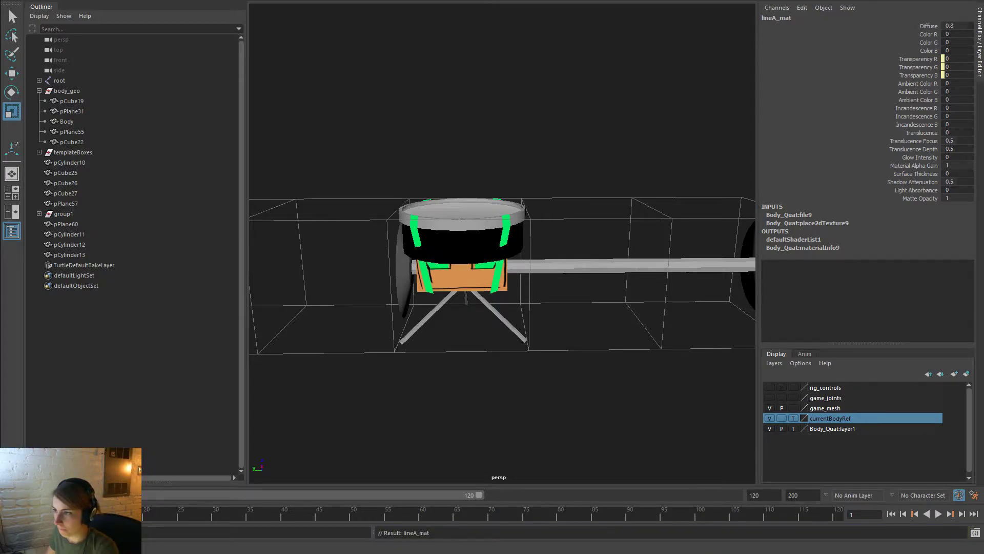
key(Return)
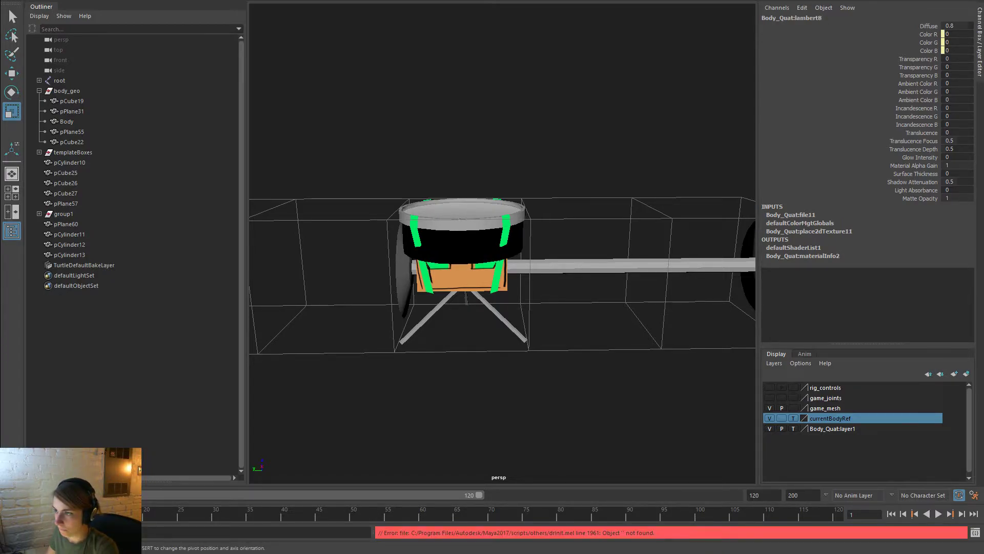
key(Return)
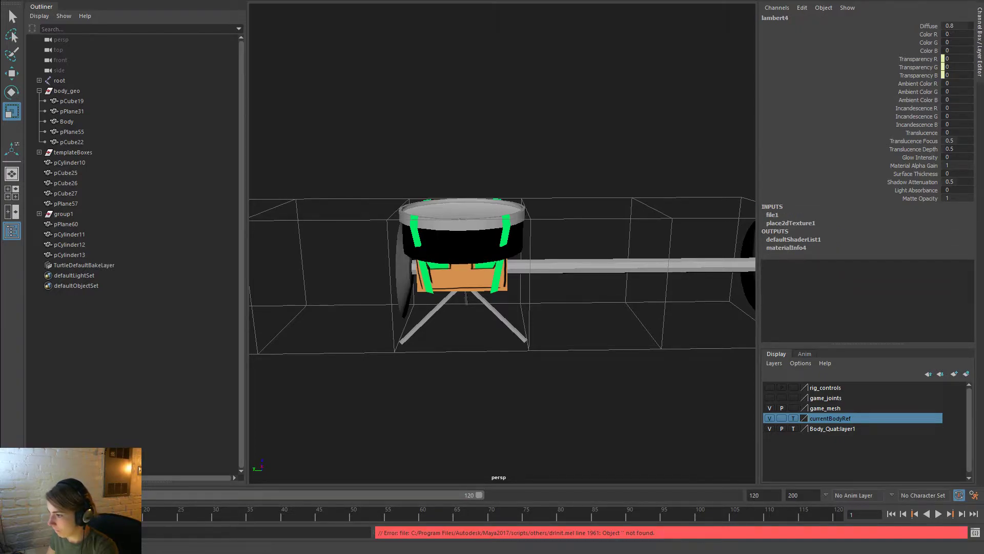
key(Return)
key(Delete)
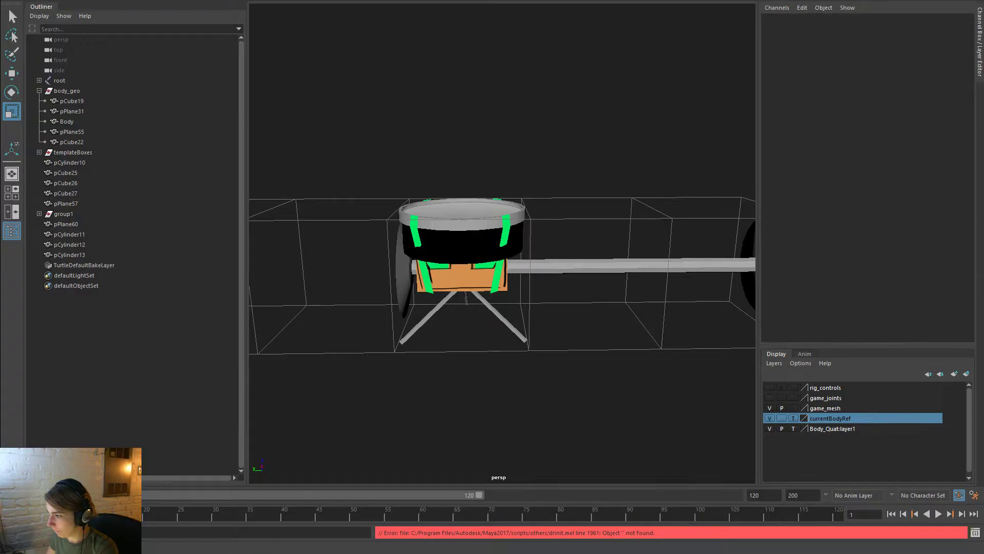
Inspect the lambert4 material's file texture and rename the material to square_mat
key(Return)
key(Return)
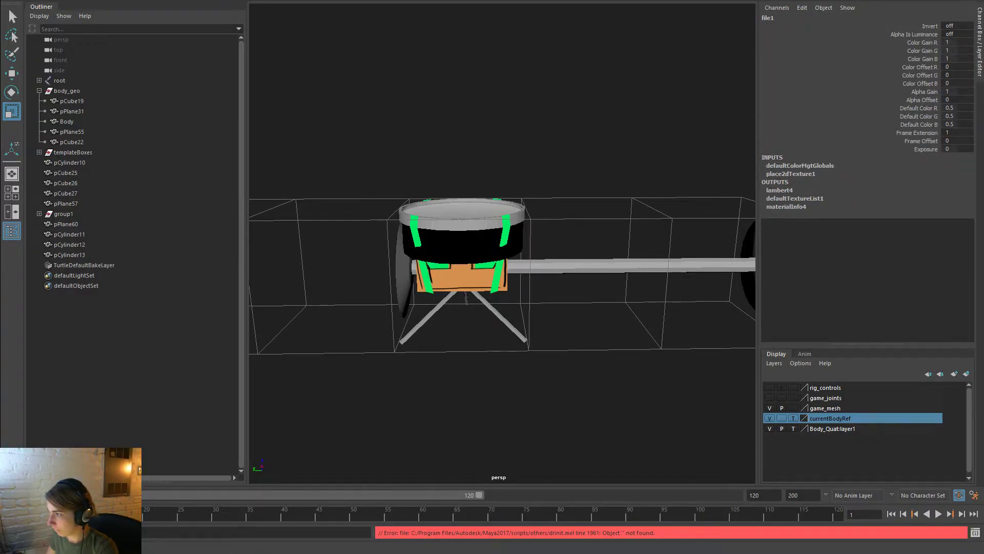
key(Return)
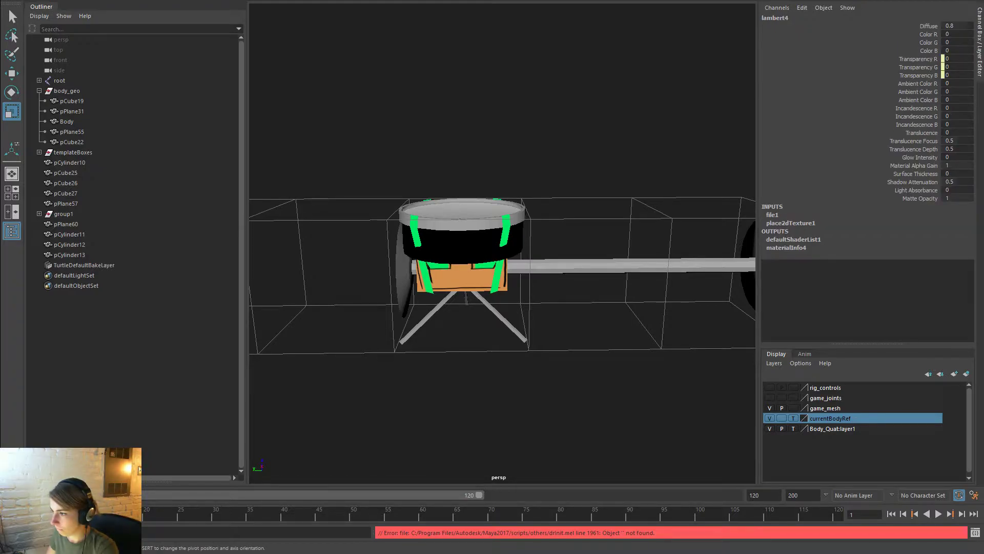
key(Escape)
key(Return)
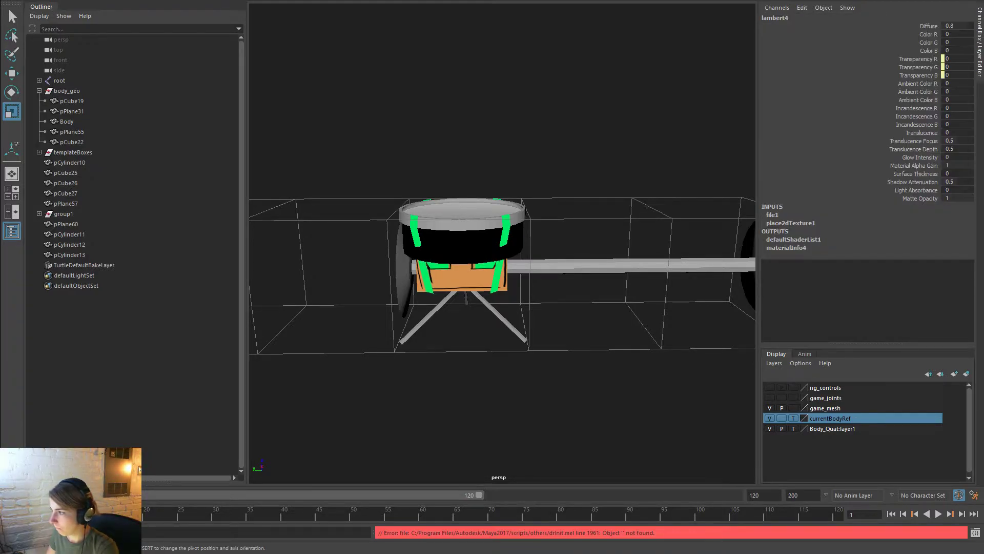
text(square_mat)
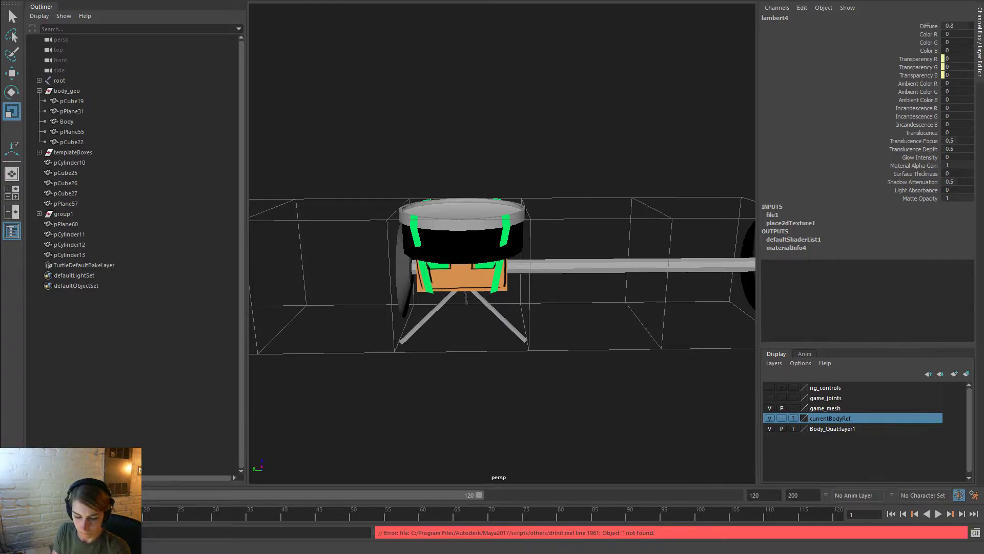
key(Return)
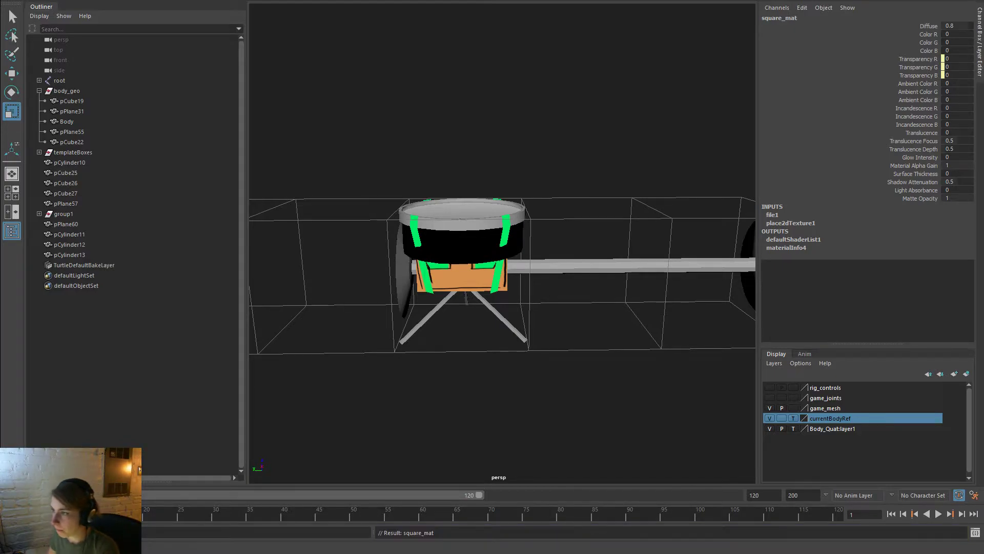
Inspect the lambert8 material's file texture and rename the material to line_b_mat
key(Return)
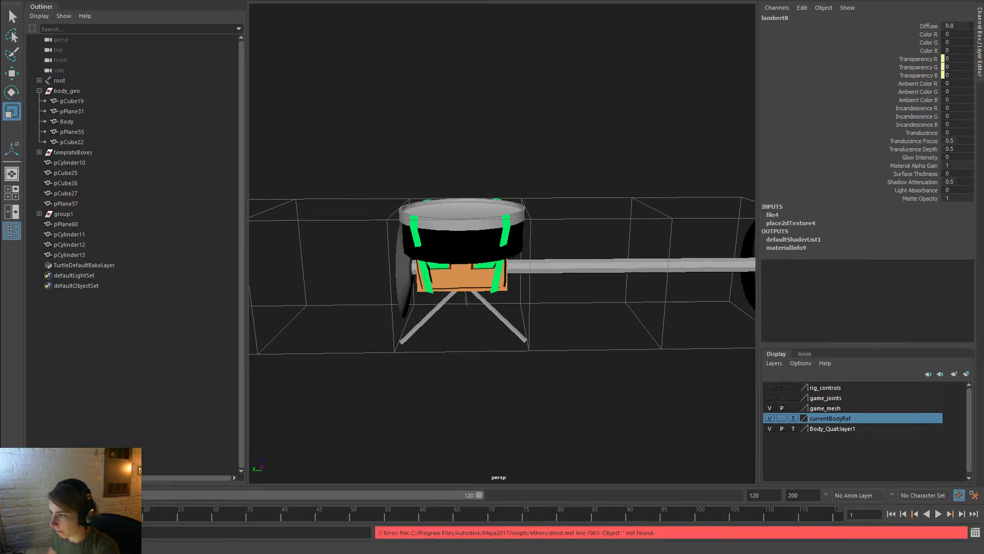
key(Return)
key(Return)
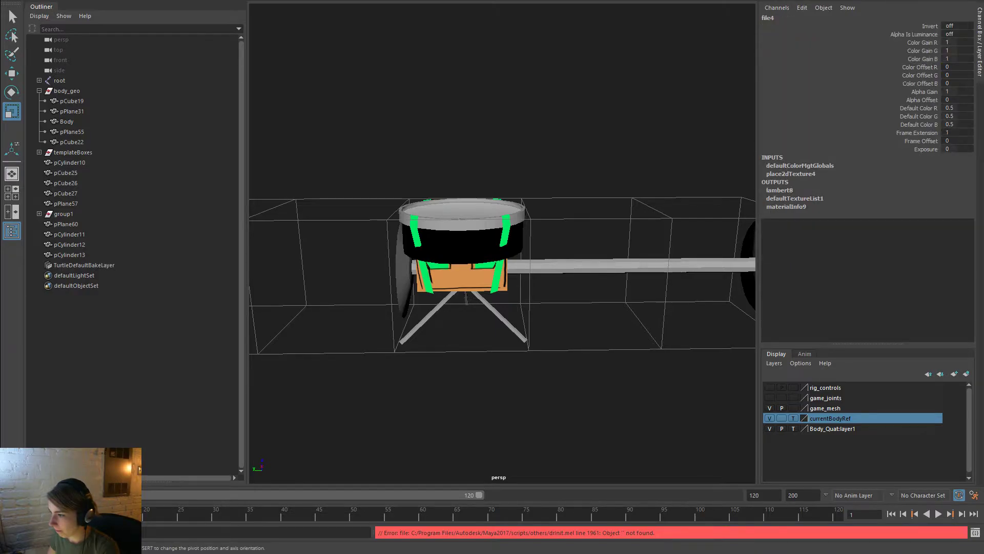
key(Return)
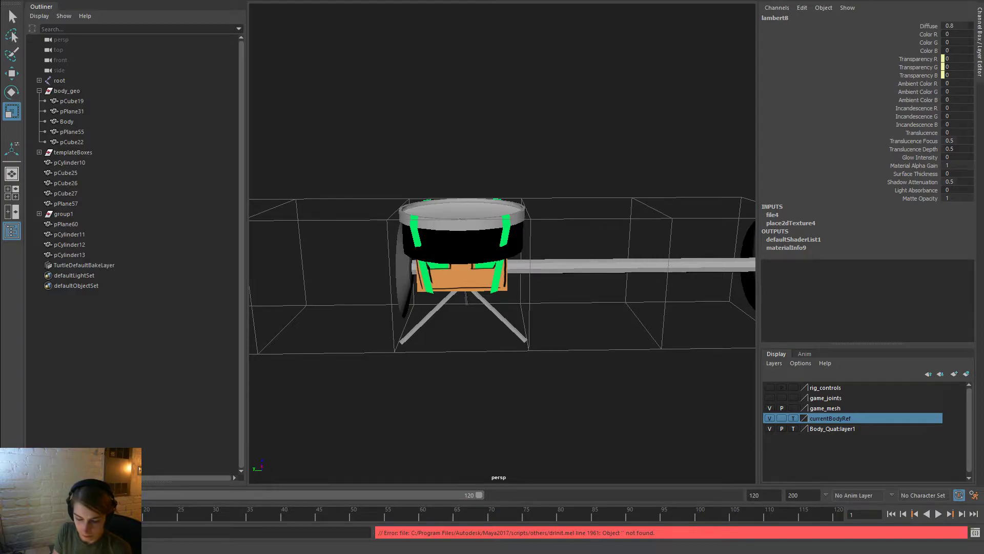
key(Return)
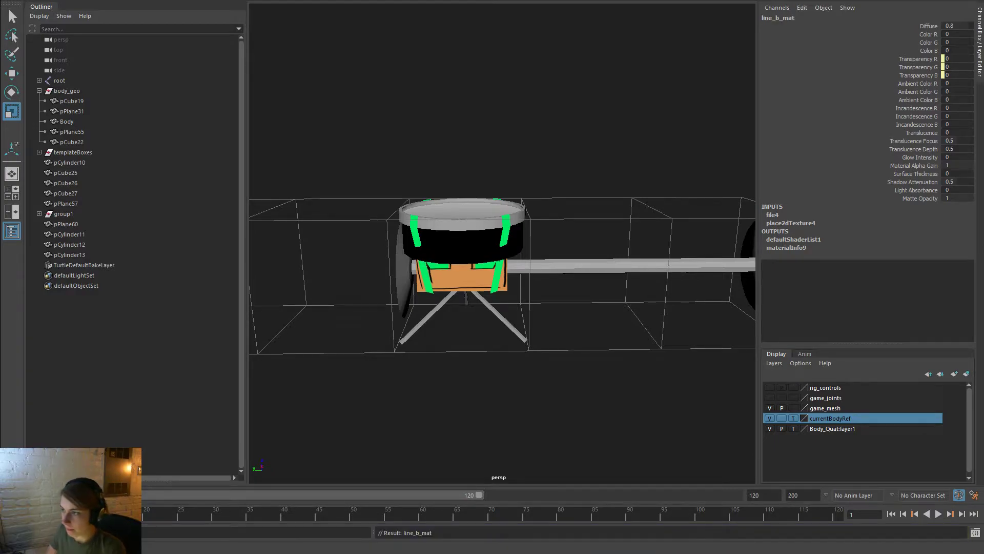
Rename the lambert11 material to drum_white
key(Return)
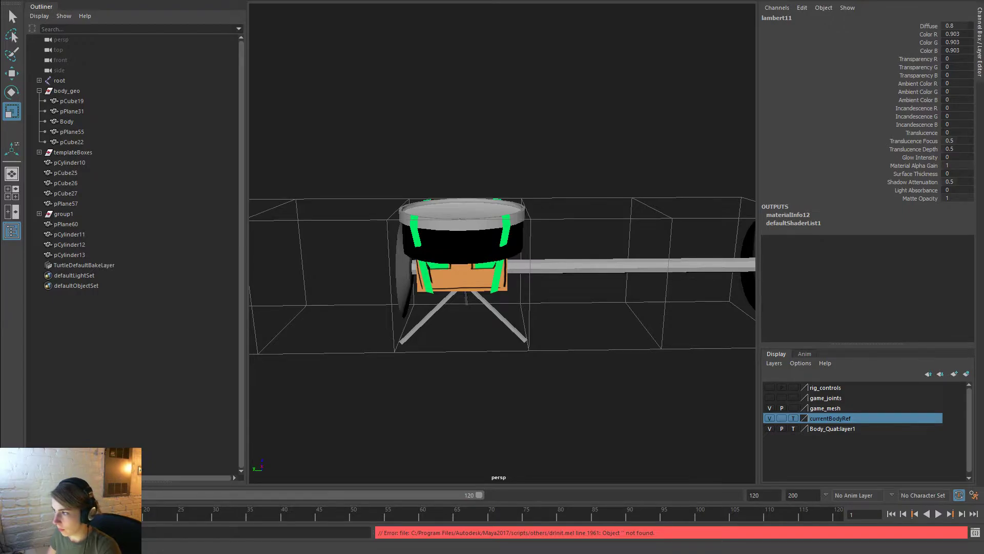
text(drum_white)
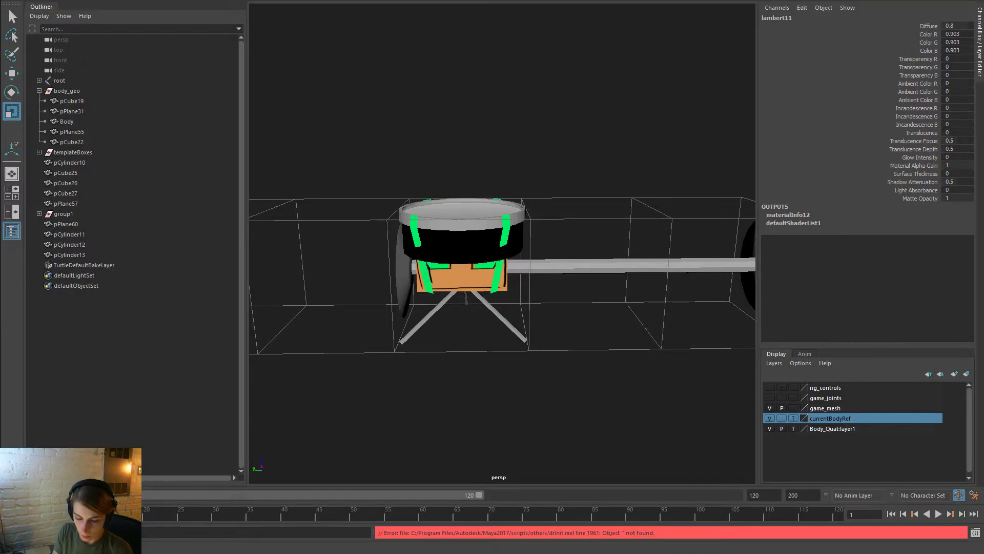
key(Return)
Select the four green straps around the drum and assign them a light grey material
scroll(419, 180, up, 3)
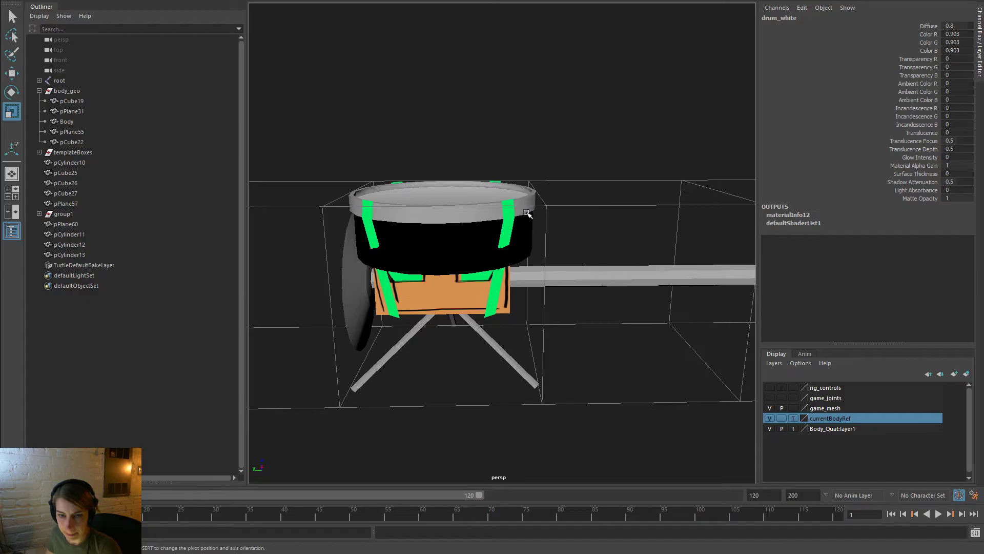
click(506, 226)
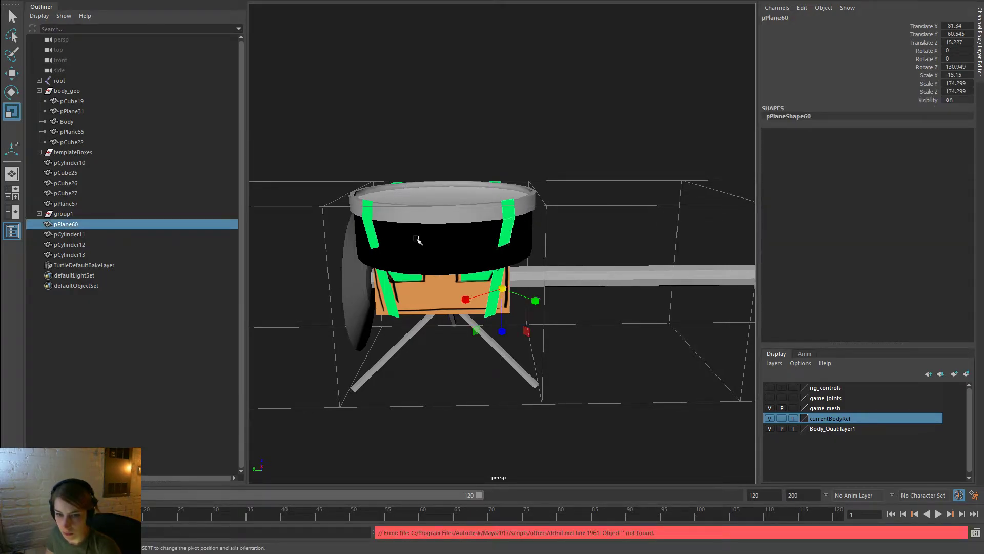
shift+click(370, 227)
alt+drag(370, 227, 628, 213)
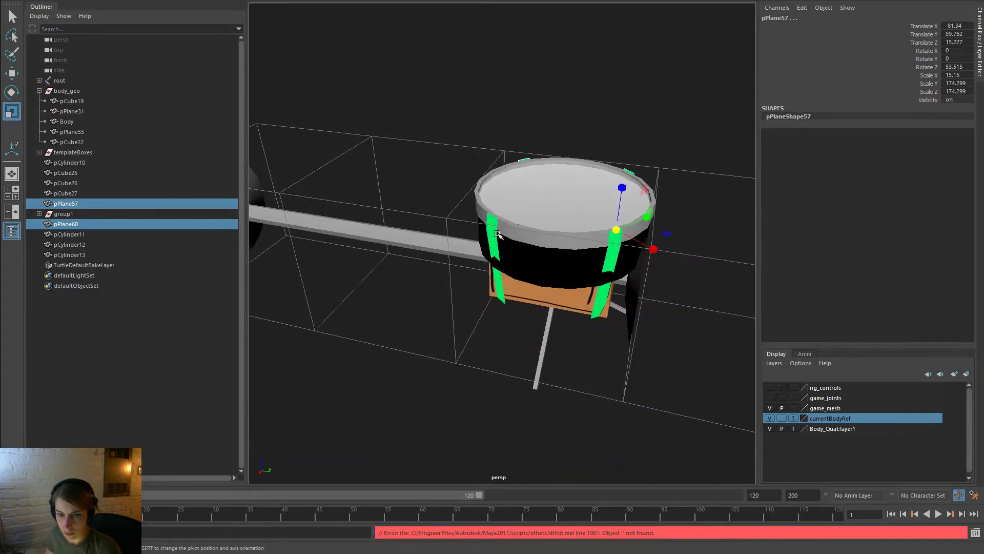
shift+click(495, 232)
click(607, 256)
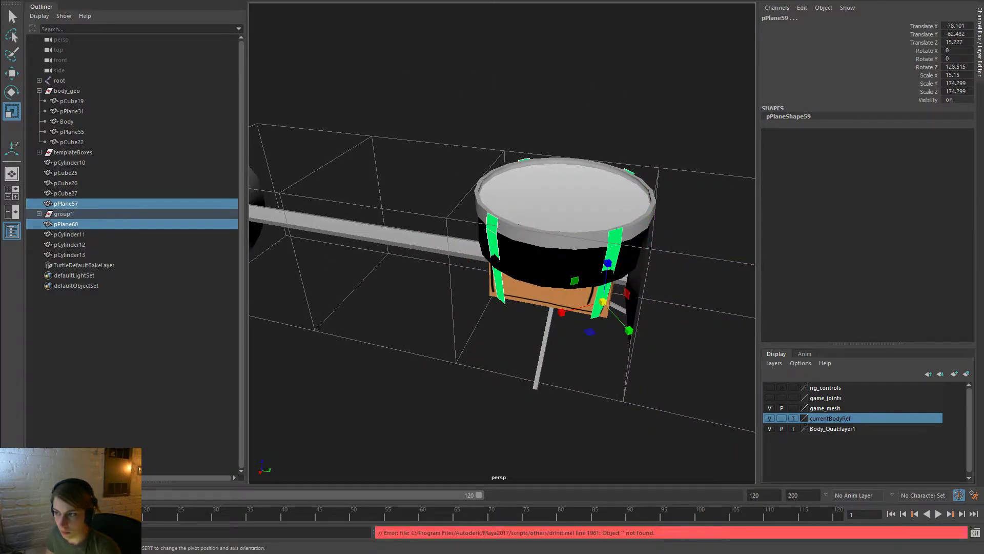
click(710, 244)
alt+drag(670, 321, 458, 271)
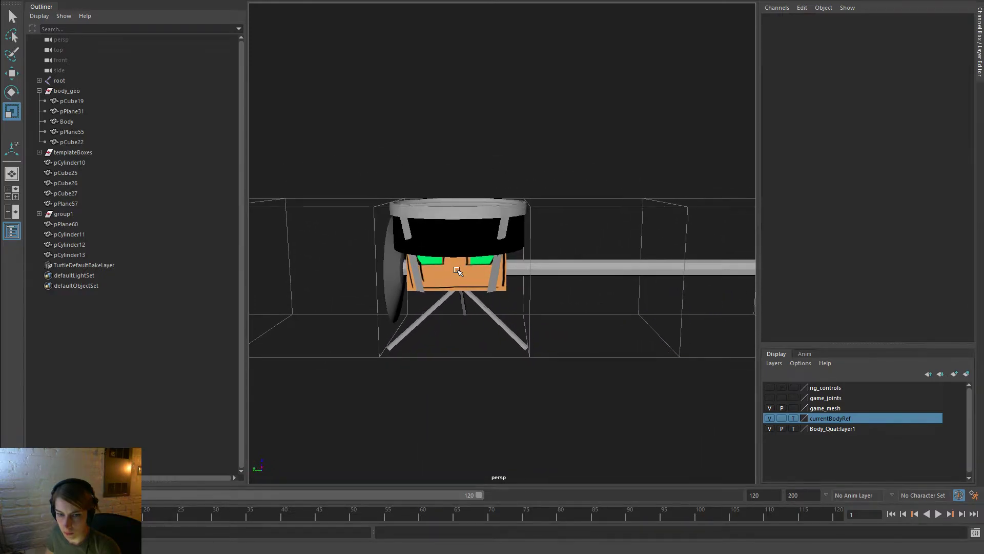
Assign a new Lambert material named blinkingLights_Mat to the two green eye boxes, pCube19 and pCube22
alt+right_drag(457, 270, 514, 286)
alt+drag(515, 285, 500, 190)
alt+right_drag(408, 208, 463, 210)
click(447, 138)
shift+click(315, 131)
right_drag(321, 137, 334, 391)
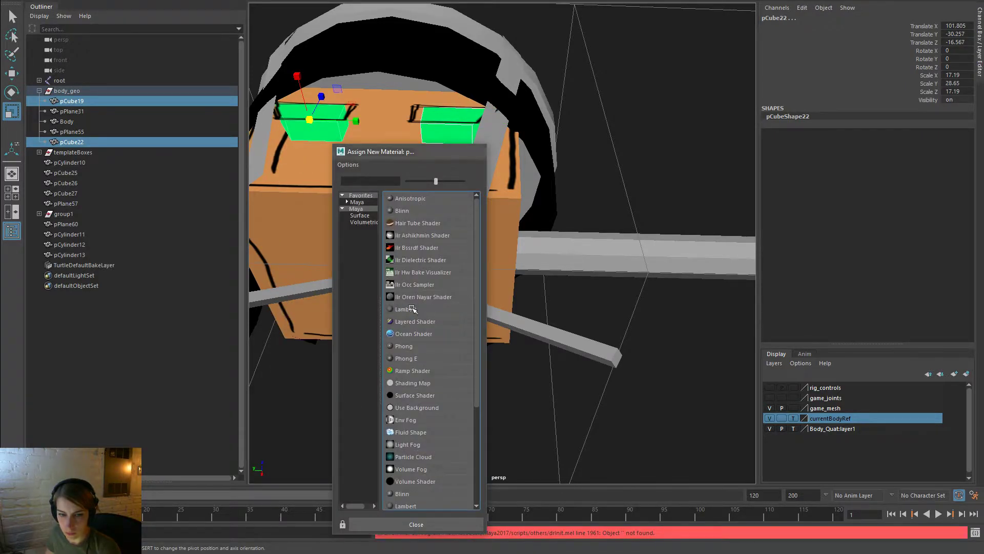
click(411, 308)
key(ctrl+a)
text(blinkingLights_Mat)
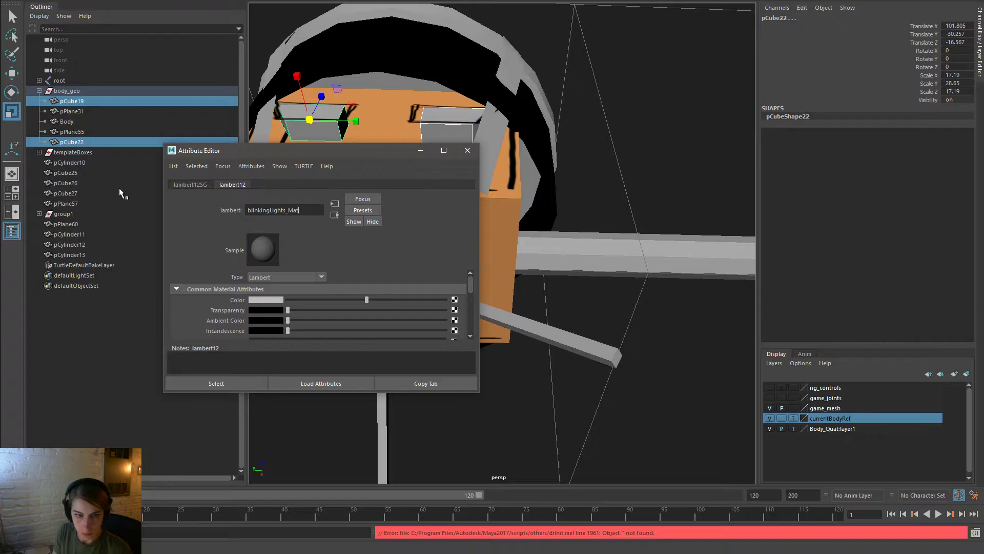
key(Return)
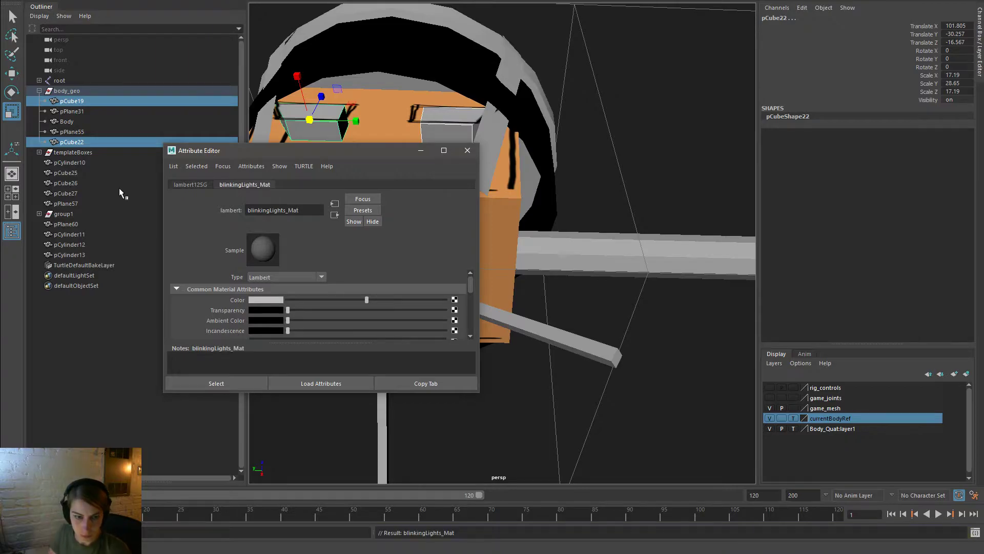
Set the color of blinkingLights_Mat to full white, close its attributes and deselect the eye boxes
click(427, 300)
drag(435, 300, 569, 306)
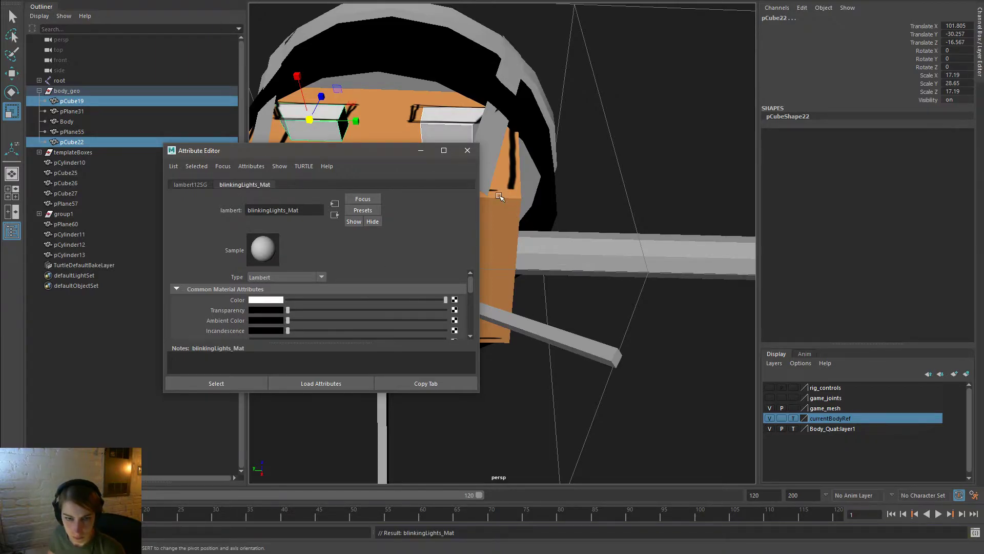
click(467, 150)
click(626, 179)
alt+drag(635, 190, 615, 266)
alt+right_drag(615, 266, 557, 226)
alt+drag(557, 226, 530, 226)
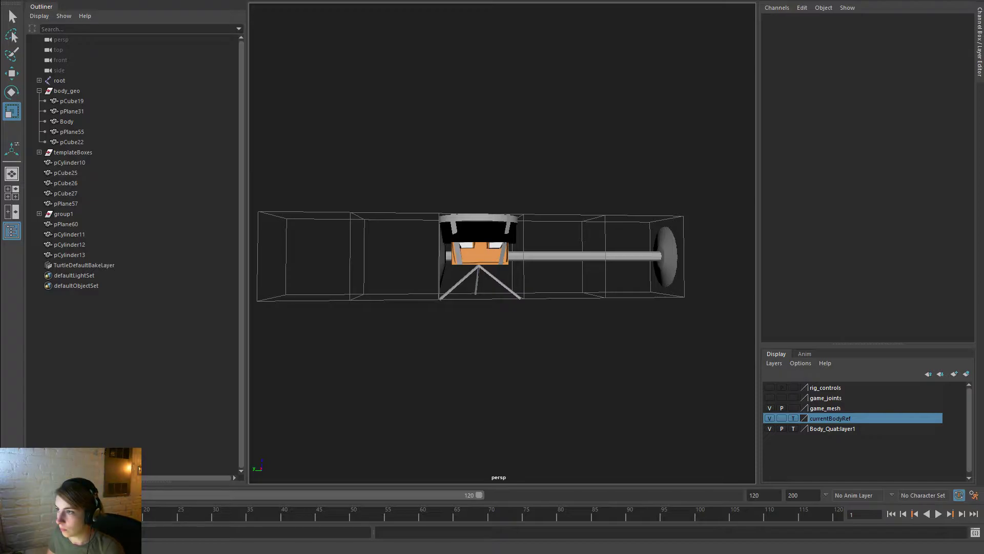
Switch to the web browser and search Google for "cartoon happy birthday"
drag(983, 86, 650, 86)
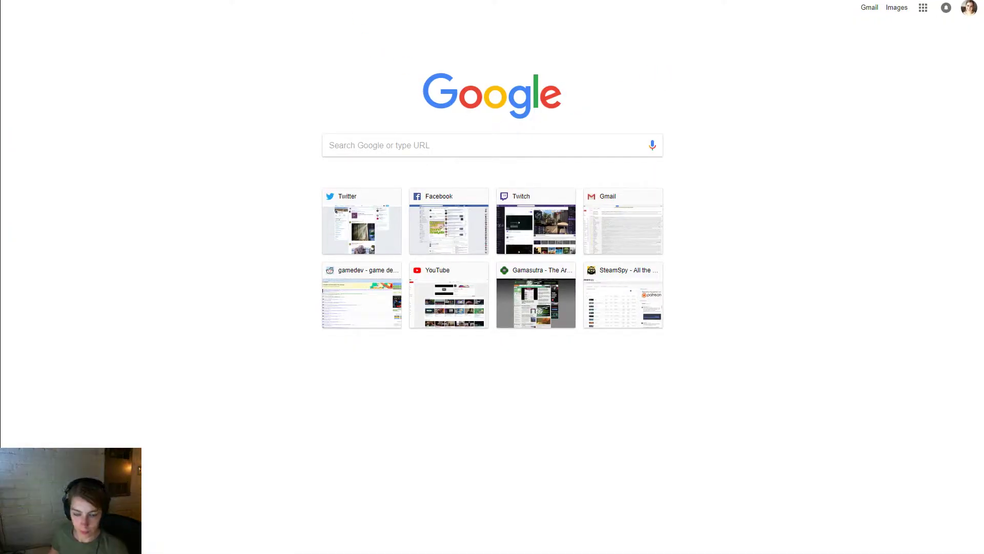
text(cartoon happy)
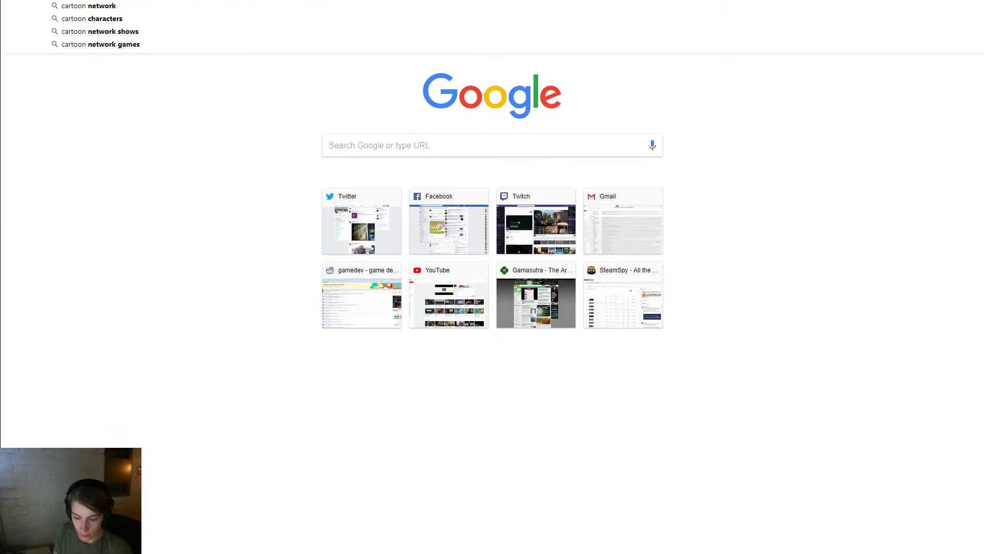
text( birthday)
key(Return)
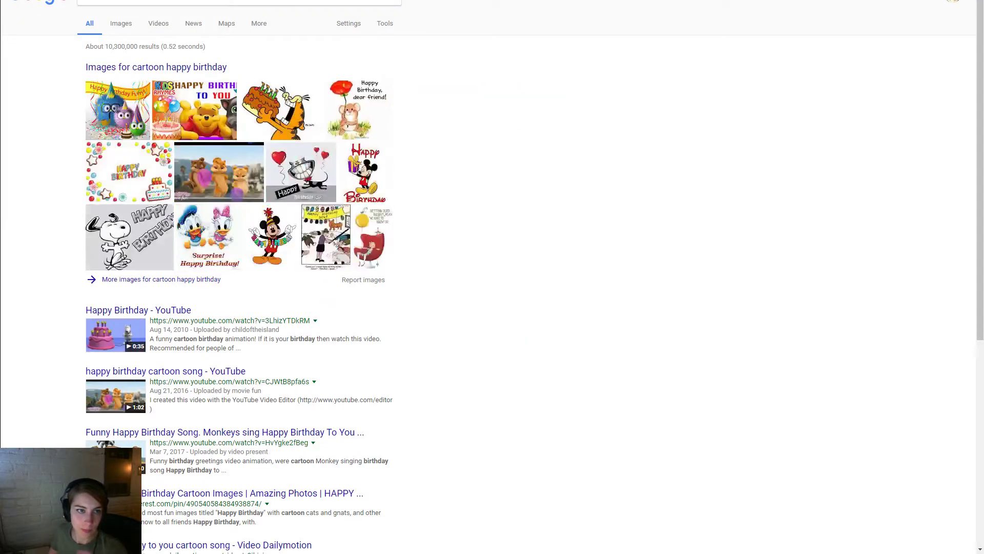
Change the search to "cartoon happy face" and show the image results
key(BackSpace)
key(BackSpace)
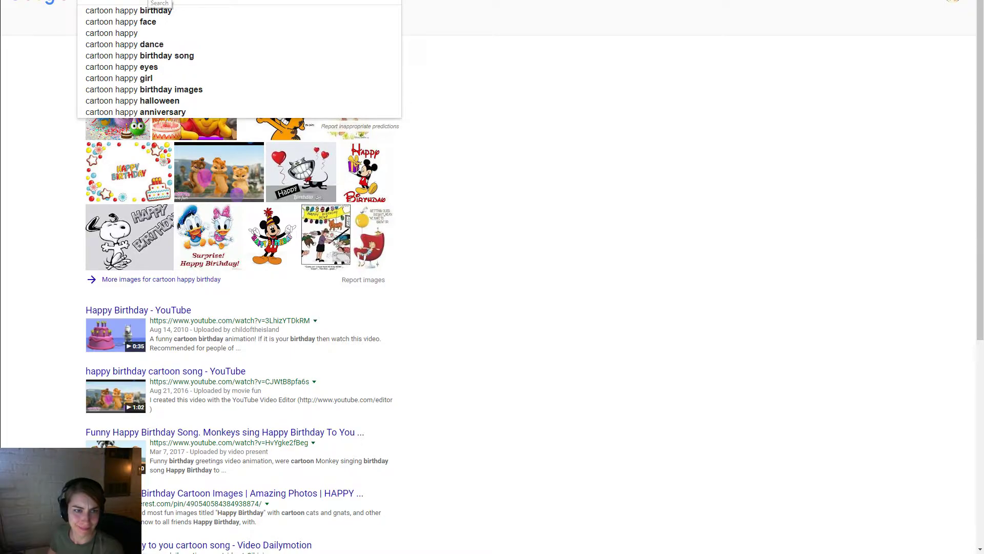
click(150, 22)
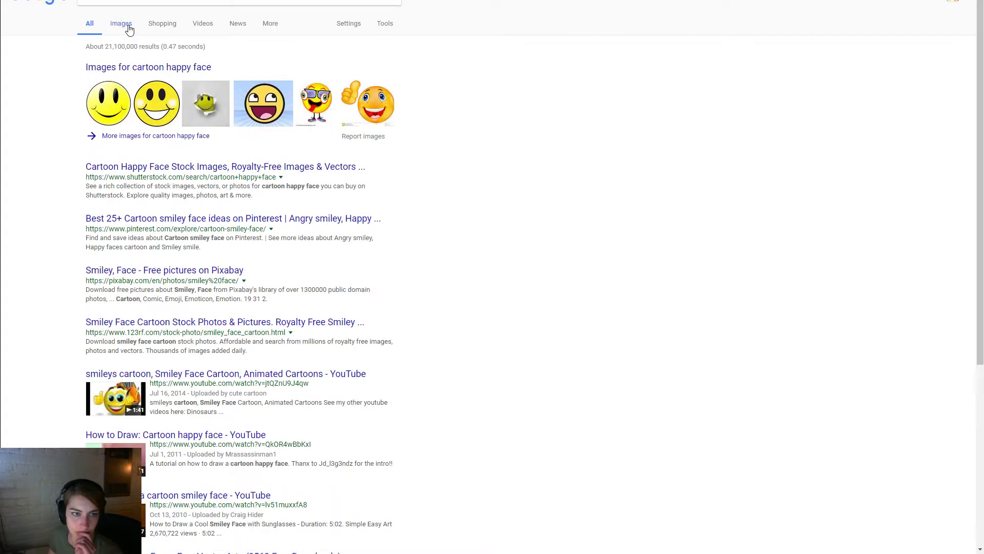
click(125, 26)
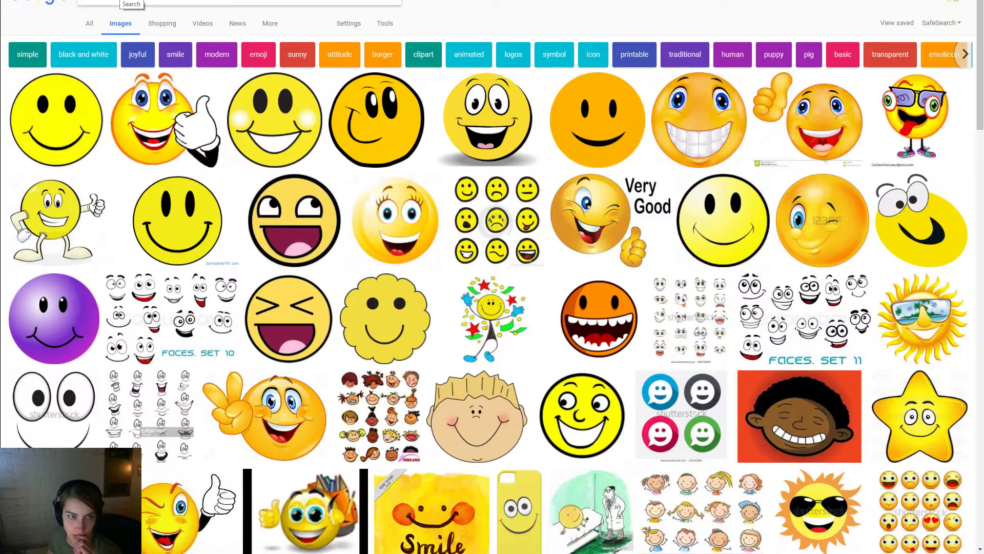
Search Google Images for "happy mischief" reference pictures
text(happy m)
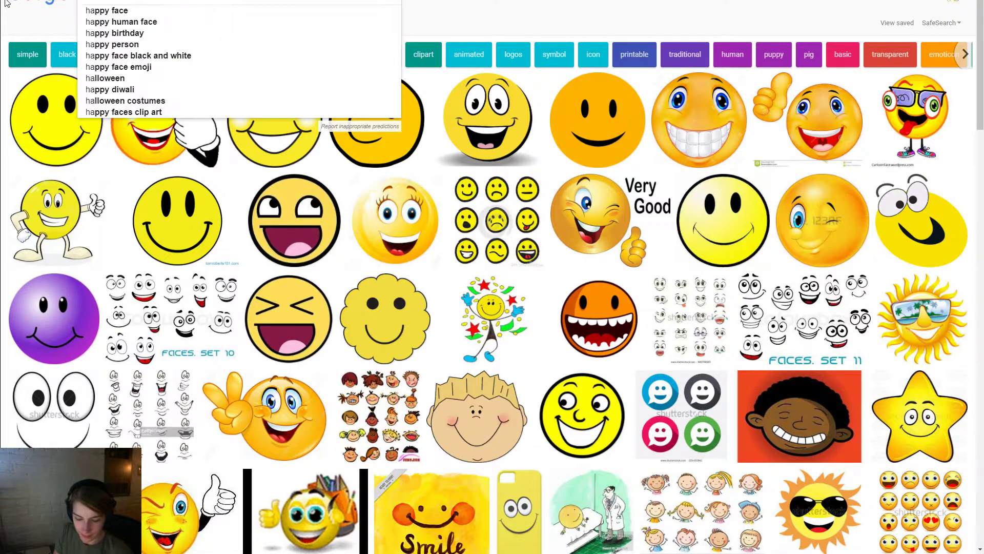
text(isc)
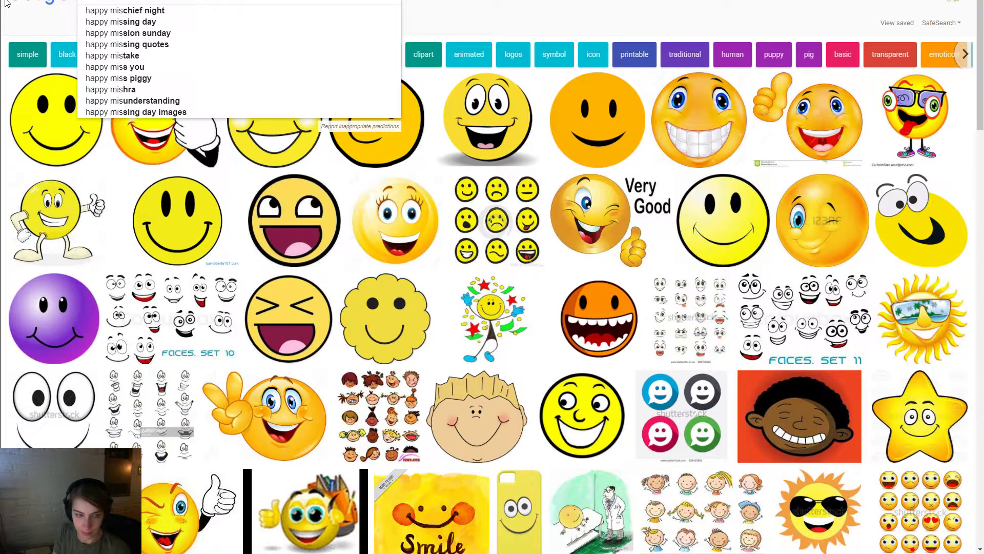
text(hief)
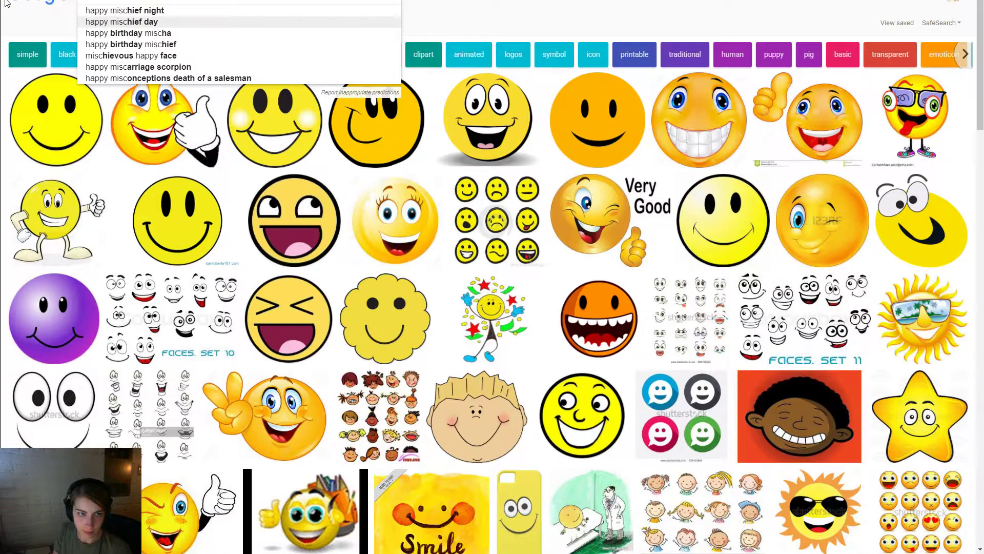
key(Return)
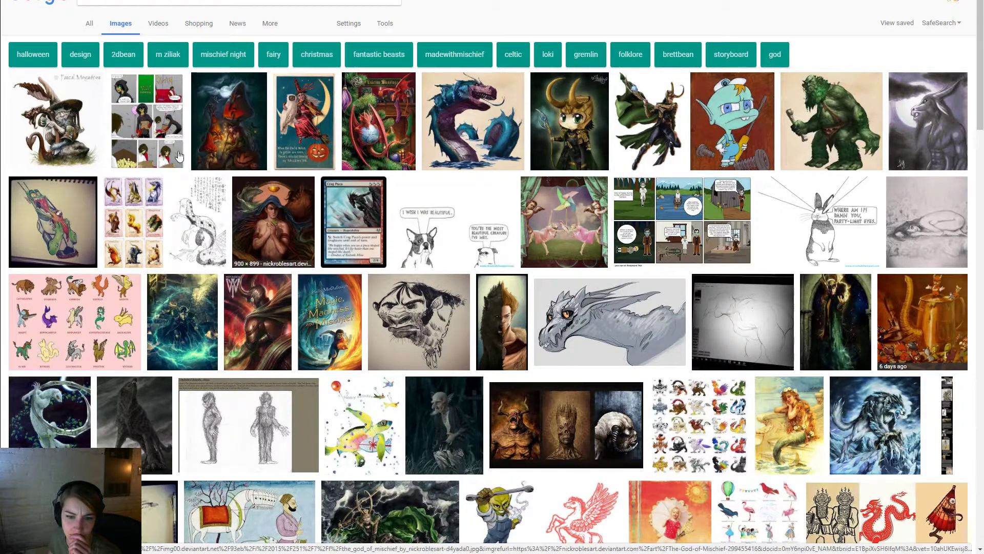
Try another image search beginning with "happy soun", and switch back to Maya
drag(110, 0, 179, 1)
text(scound)
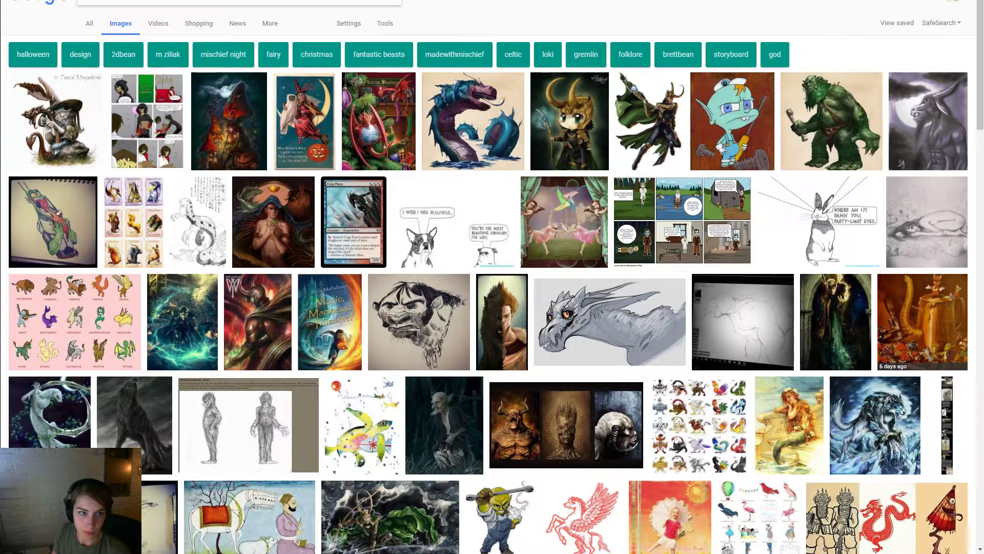
text(happy soun)
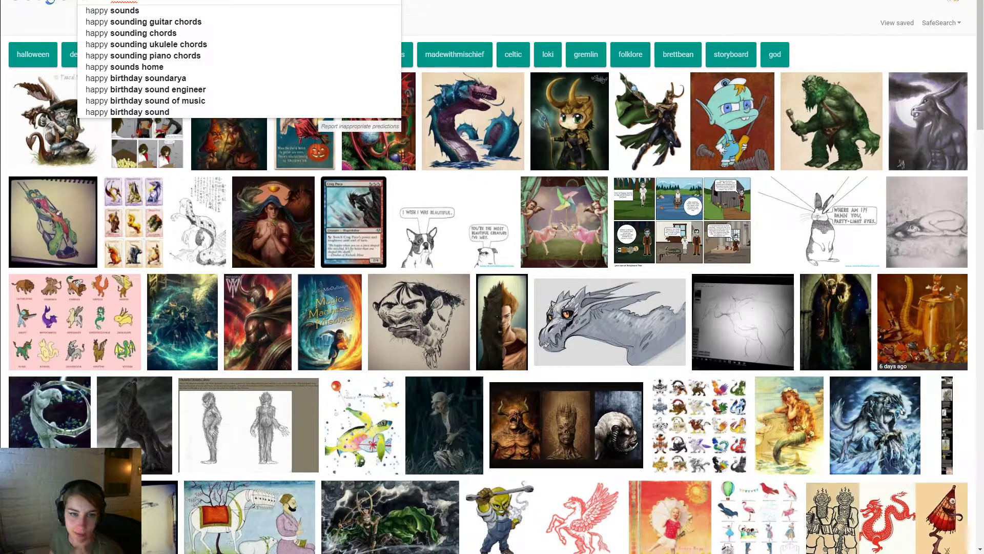
key(Return)
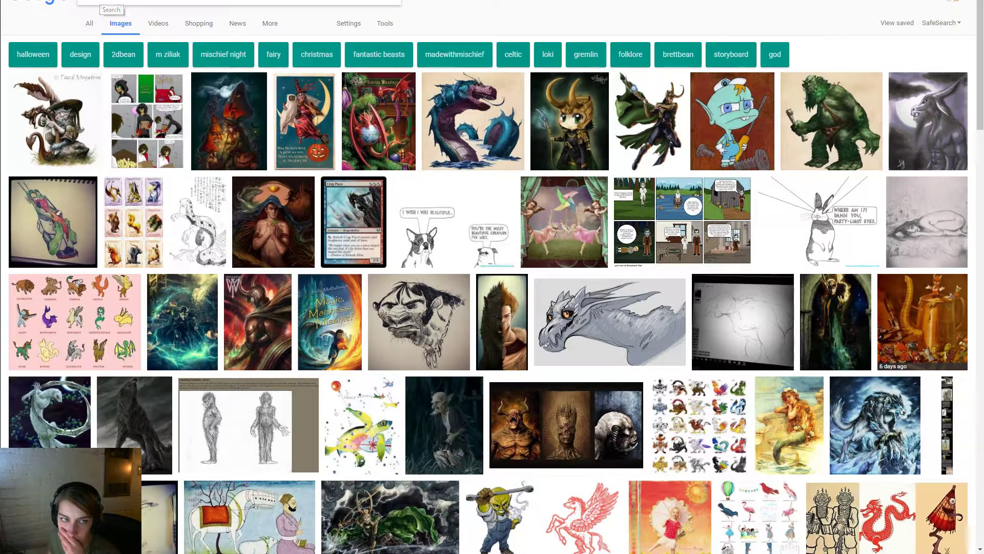
key(alt+Tab)
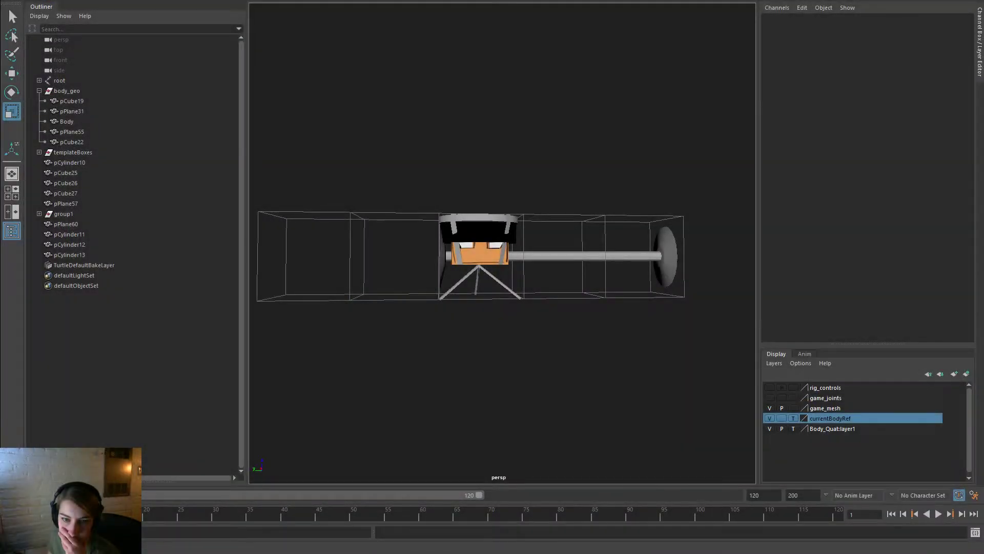
Move the inner vertices of the outline plane pPlane55 outward so it fits more tightly around its eye
scroll(410, 328, up, 8)
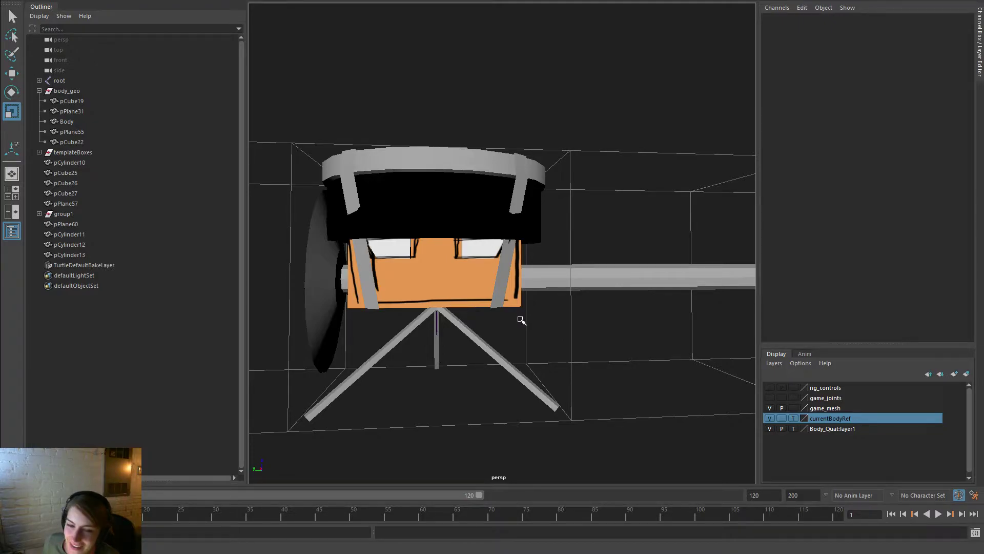
scroll(494, 285, up, 5)
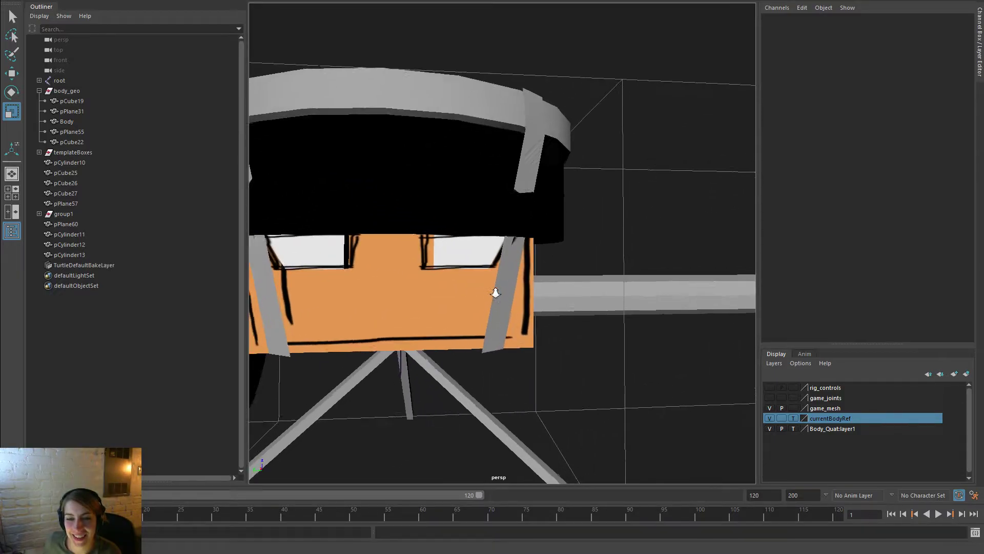
alt+drag(495, 283, 537, 242)
click(474, 166)
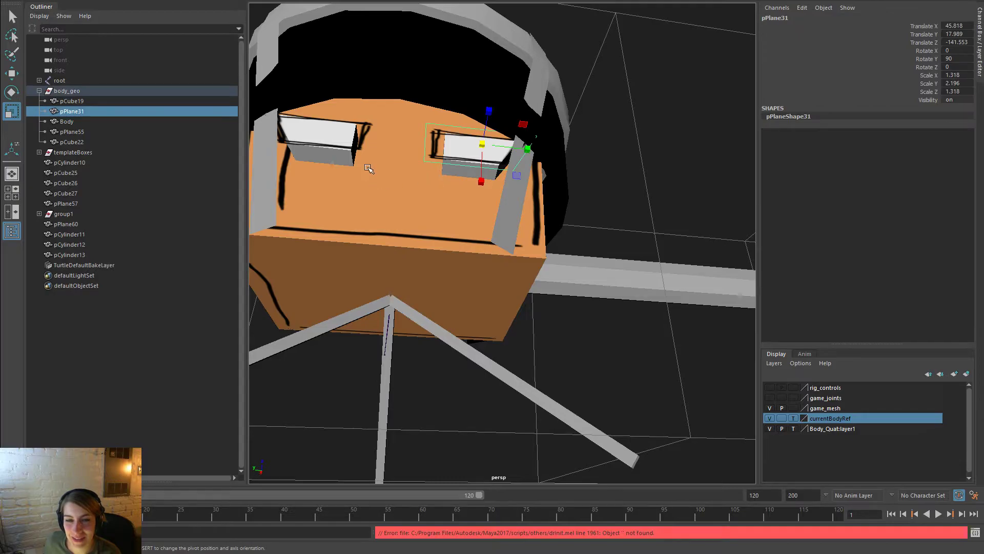
shift+click(354, 134)
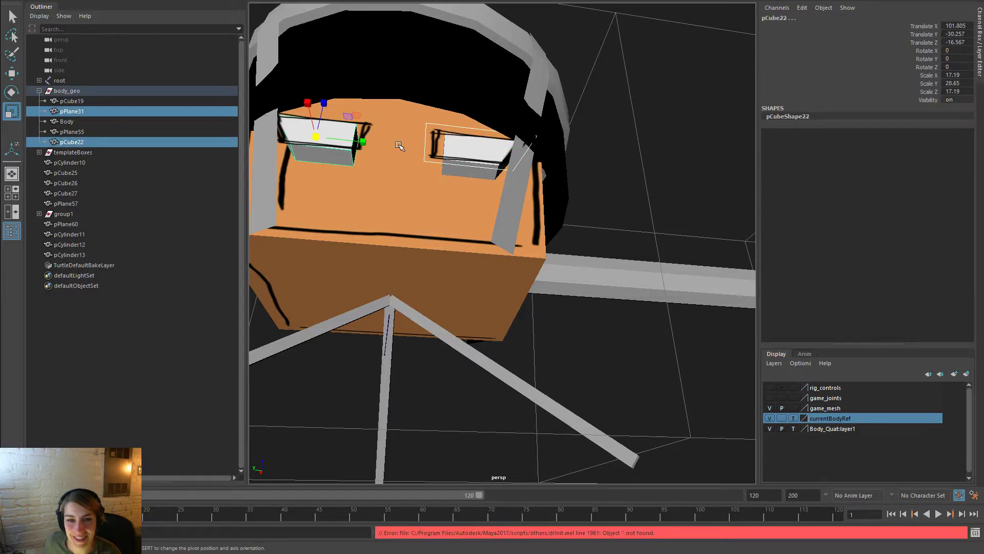
click(369, 127)
shift+click(452, 131)
alt+drag(514, 181, 508, 202)
alt+right_drag(507, 202, 441, 183)
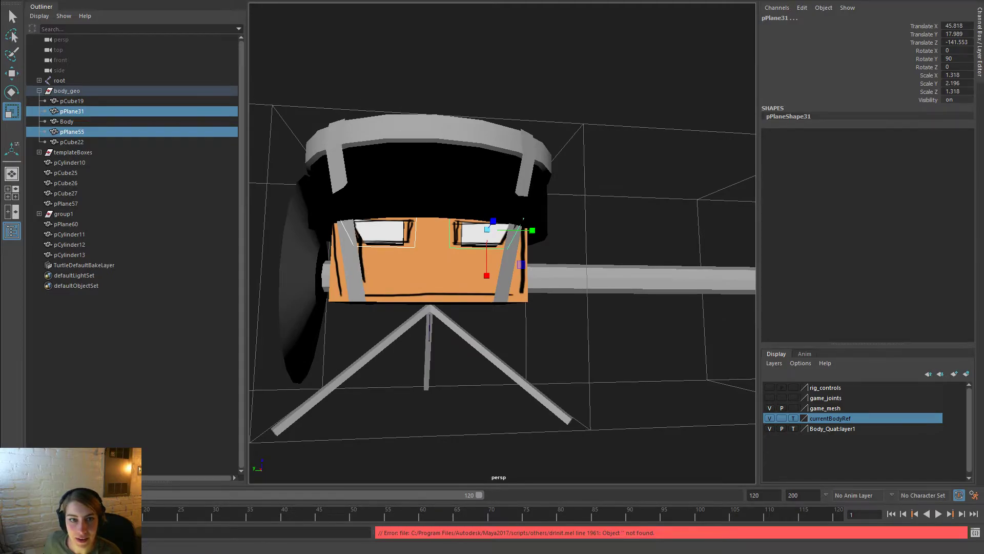
right_drag(409, 227, 373, 217)
drag(380, 185, 482, 223)
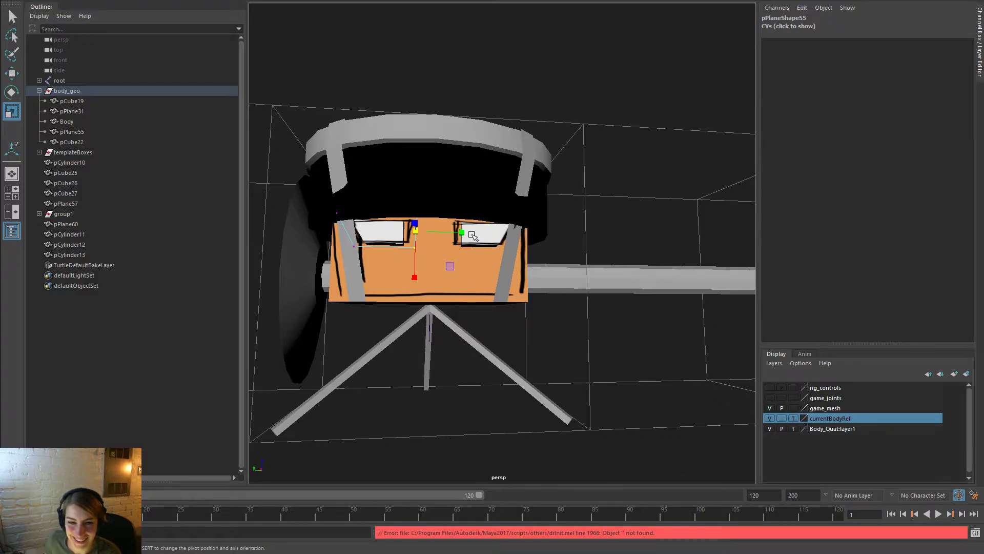
key(w)
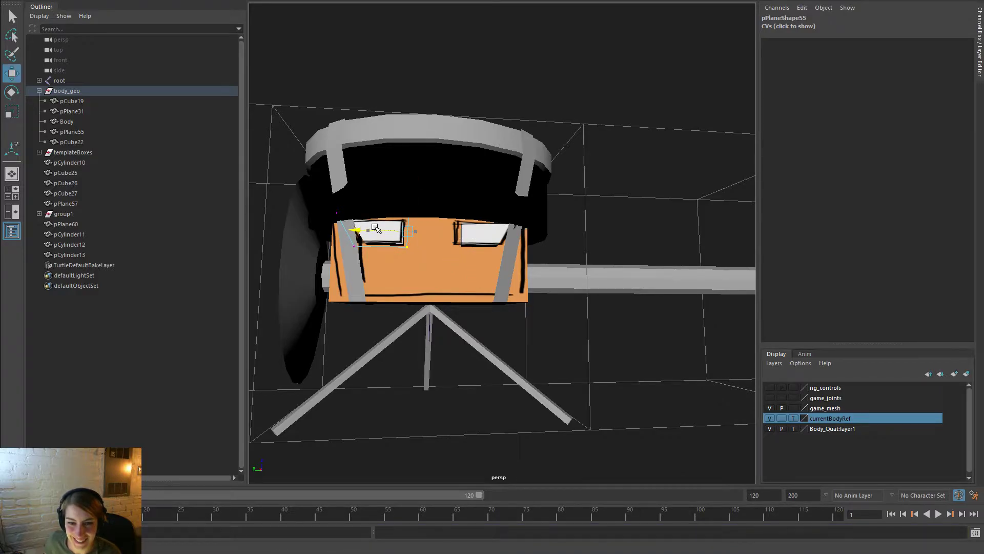
Move the inner vertices of the other eye's outline plane, pPlane31, outward to match, and return to object selection
click(467, 235)
right_drag(457, 241, 410, 240)
drag(417, 192, 460, 252)
drag(405, 230, 413, 230)
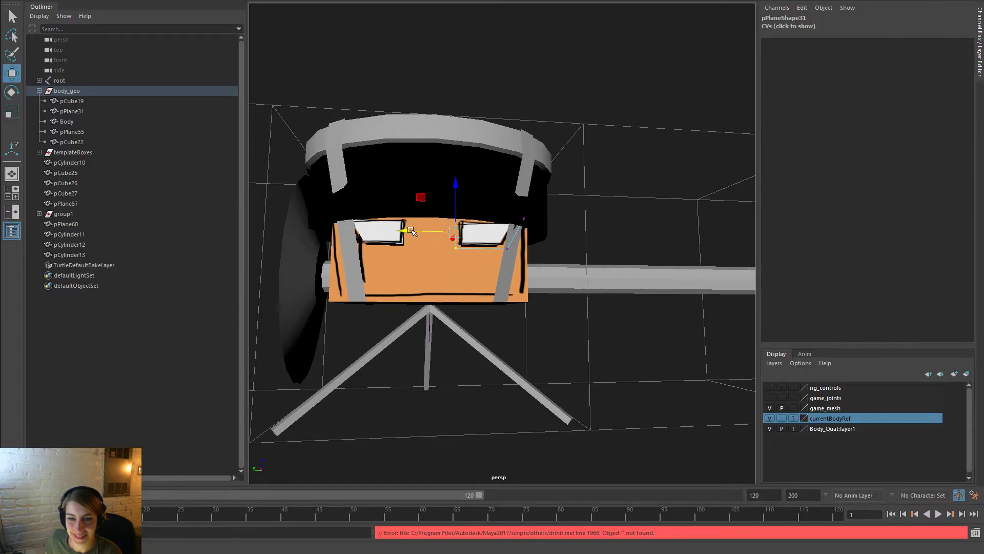
right_drag(494, 241, 543, 218)
click(598, 226)
Raise the lower inner vertices of both eye cubes and their outline planes together to slant the eyes' bottom edges
alt+drag(615, 243, 505, 262)
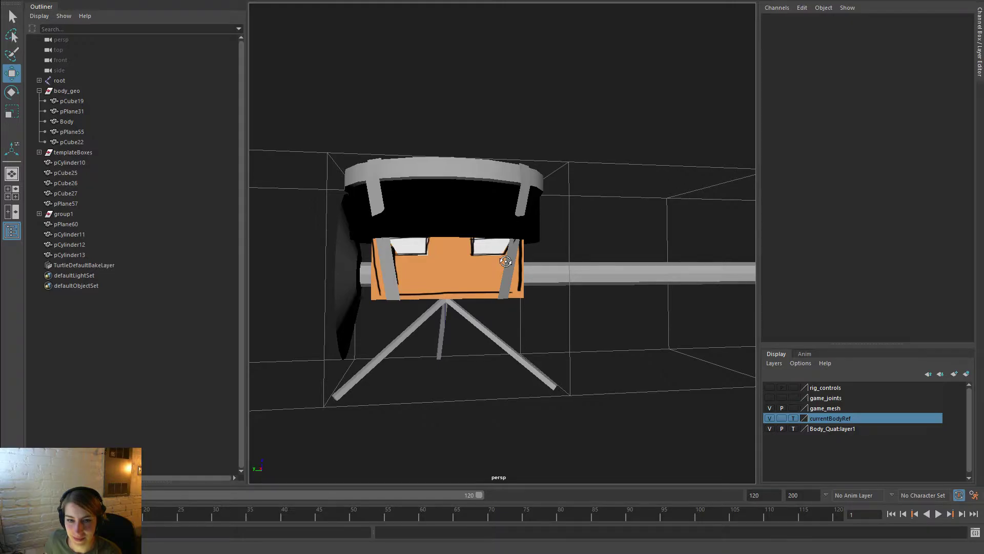
alt+drag(505, 262, 485, 211)
click(486, 210)
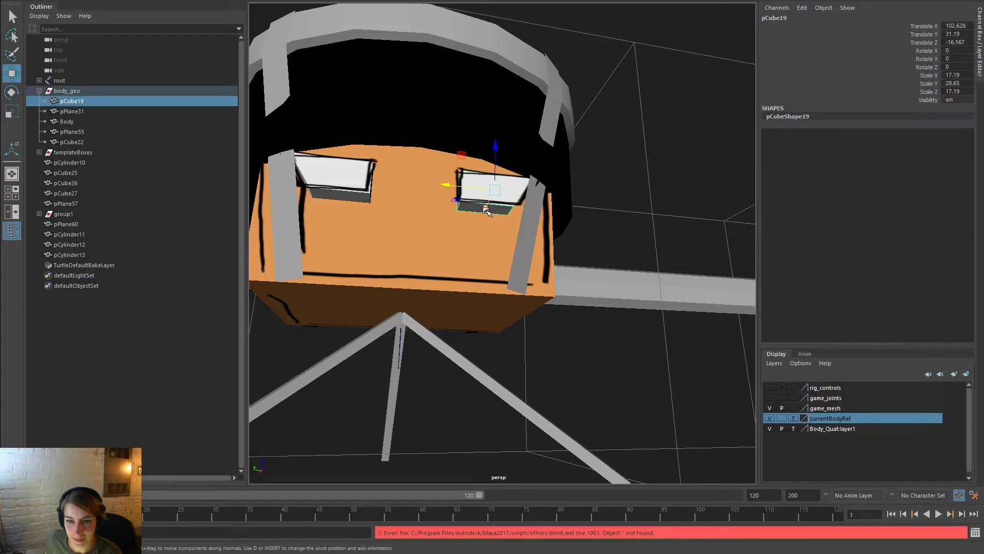
shift+click(365, 187)
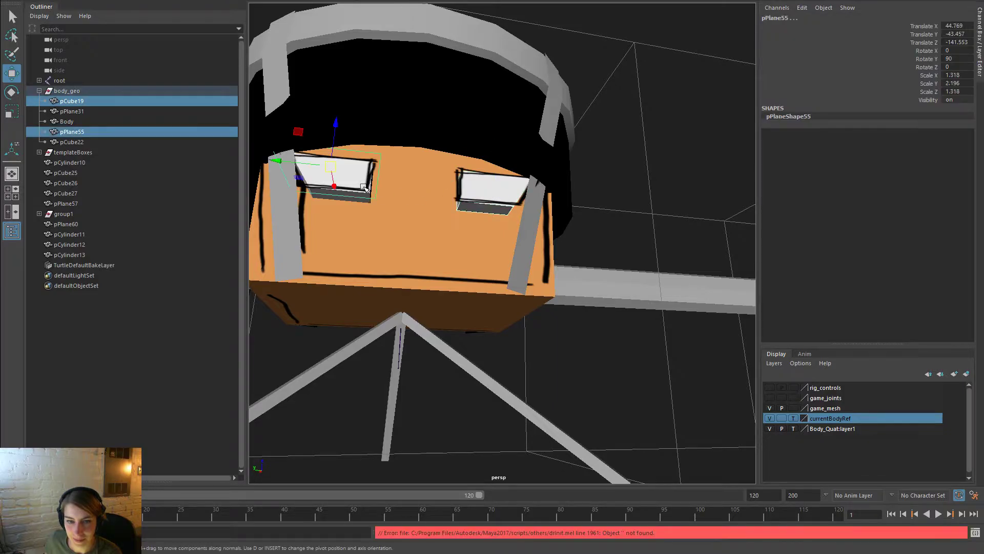
click(87, 142)
shift+click(79, 103)
ctrl+click(91, 122)
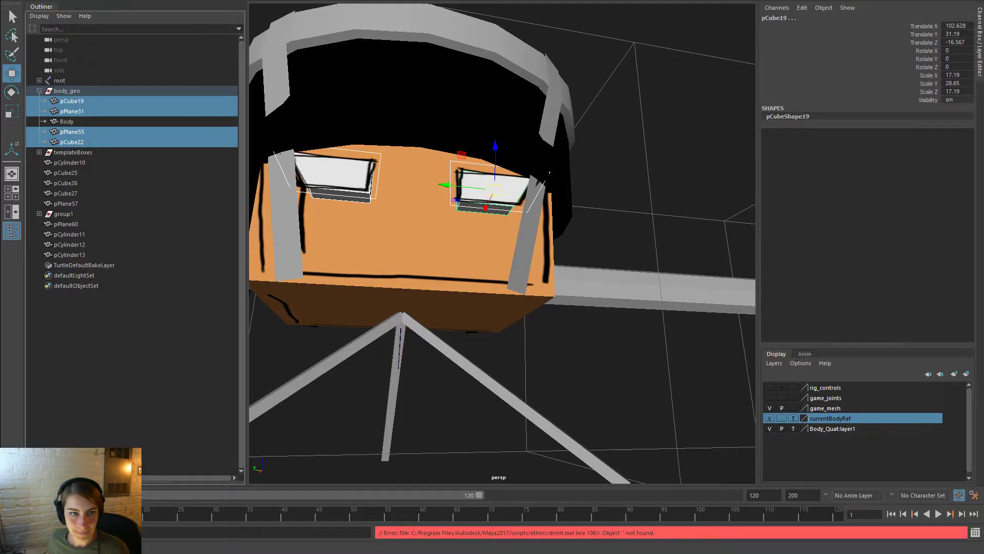
key(F9)
alt+drag(485, 123, 508, 255)
drag(459, 297, 326, 234)
drag(400, 204, 405, 187)
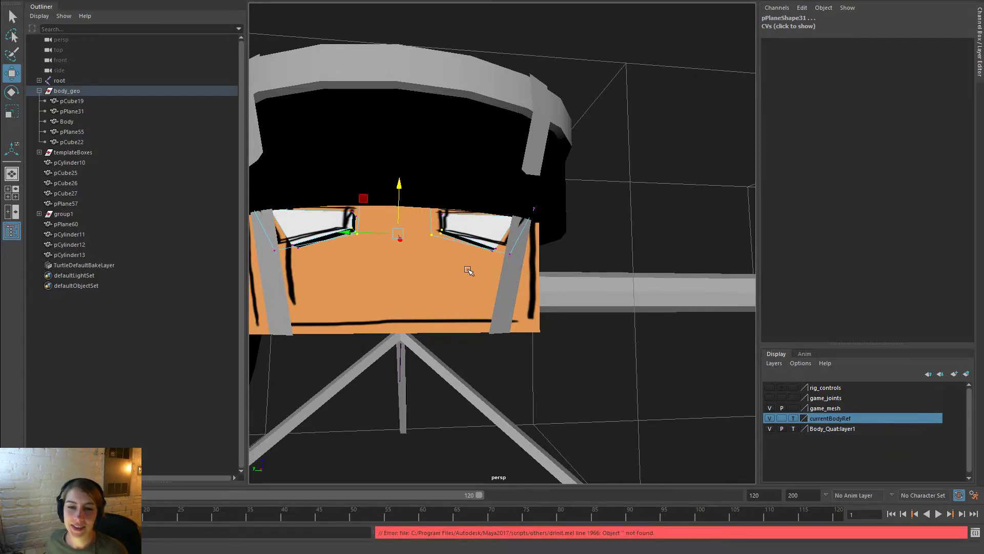
Scale the lower outer vertices of both eyes and their outlines slightly to adjust the slanted corners
drag(542, 298, 477, 237)
shift+drag(308, 288, 255, 232)
key(r)
drag(441, 250, 443, 252)
Shift the outer vertices of the outline planes pPlane31 and pPlane55 inward toward the eyes, and return to object selection
drag(611, 288, 490, 177)
key(w)
drag(470, 232, 467, 233)
drag(295, 290, 222, 170)
alt+middle_drag(415, 256, 508, 276)
drag(314, 243, 318, 243)
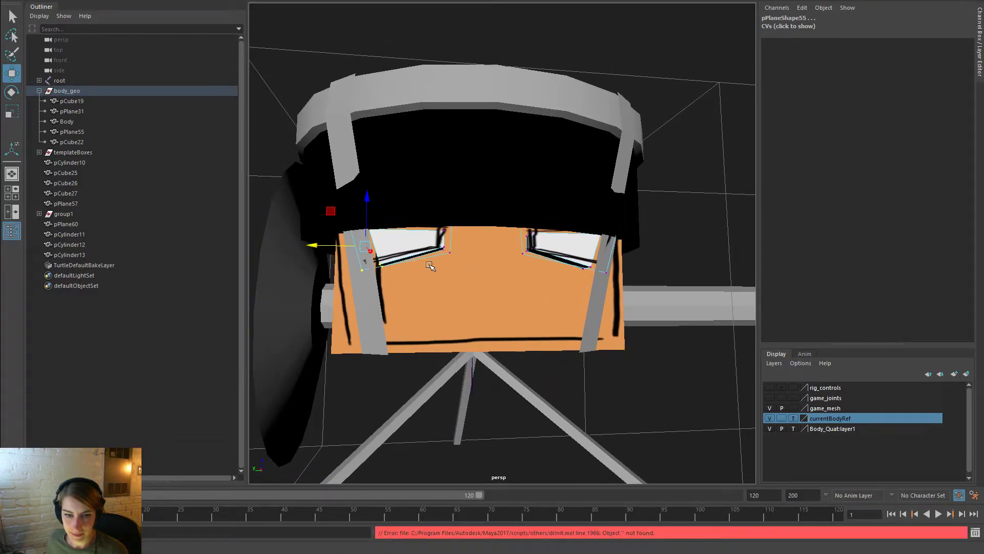
right_drag(446, 246, 446, 217)
click(354, 256)
drag(319, 244, 328, 244)
right_drag(437, 248, 450, 224)
right_drag(569, 253, 597, 239)
click(424, 244)
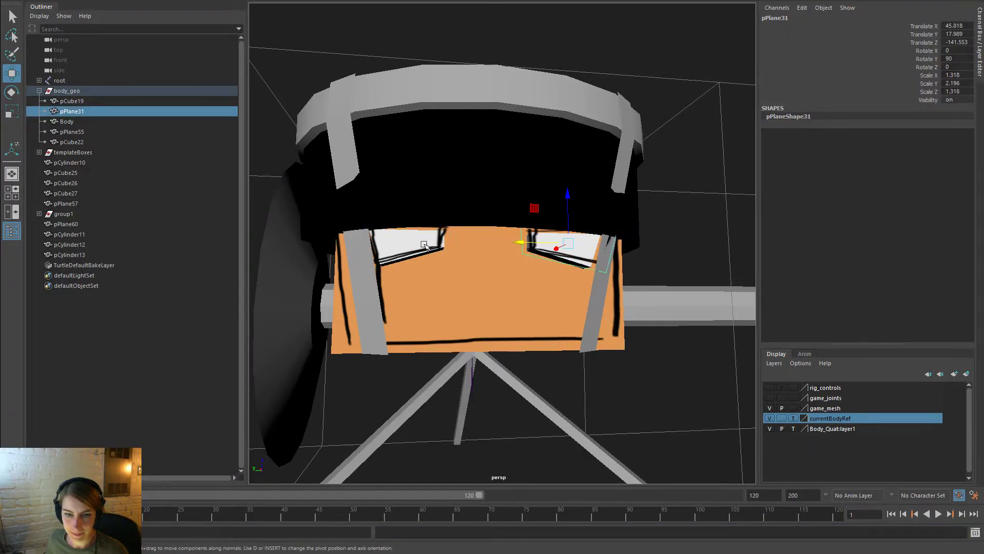
Examine the slanted eyes, hat and straps from the front at different distances and angles
click(661, 232)
alt+drag(661, 232, 650, 281)
alt+right_drag(650, 281, 484, 231)
alt+drag(556, 272, 562, 267)
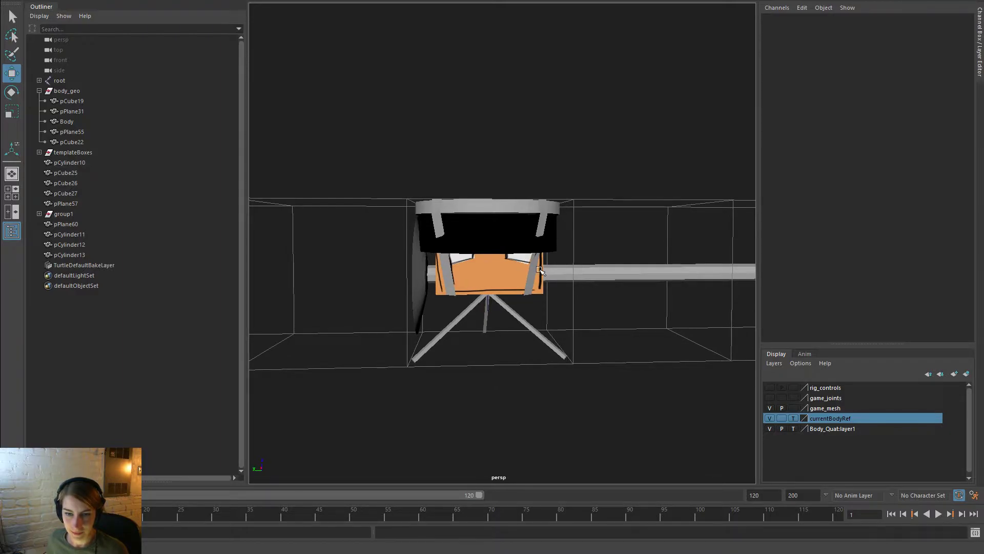
mouse_move(540, 271)
alt+mouse_down()
mouse_move(549, 248)
mouse_move(548, 264)
alt+mouse_up()
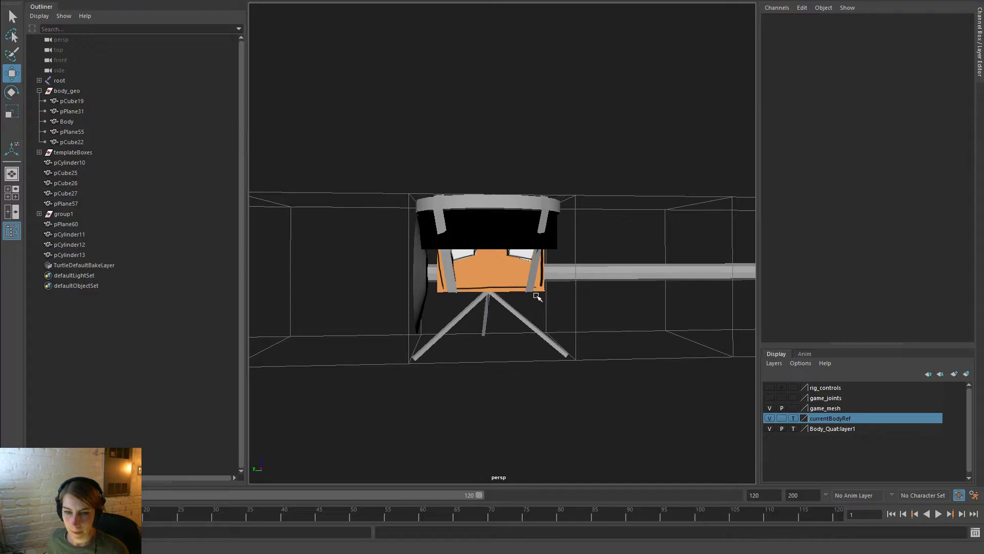
alt+drag(530, 277, 522, 271)
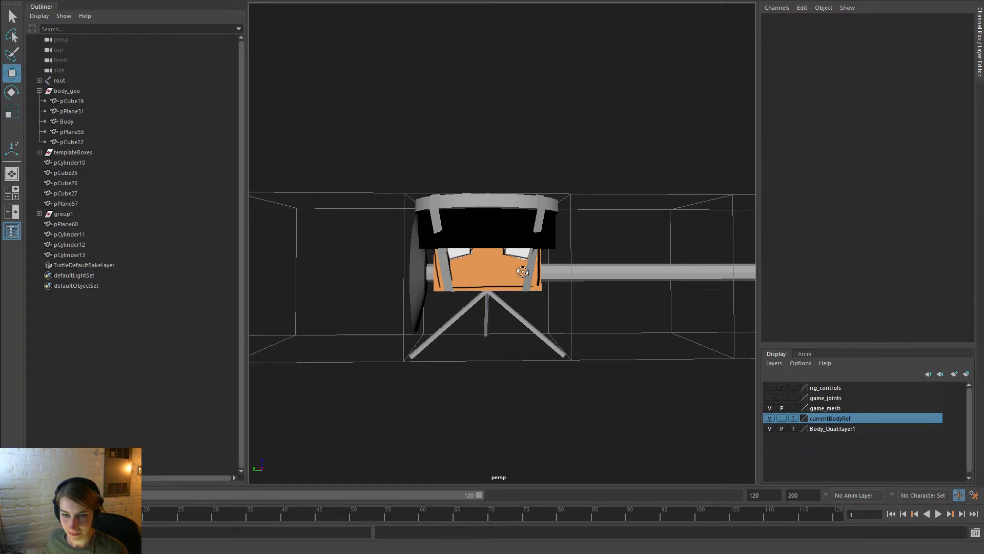
scroll(414, 231, up, 5)
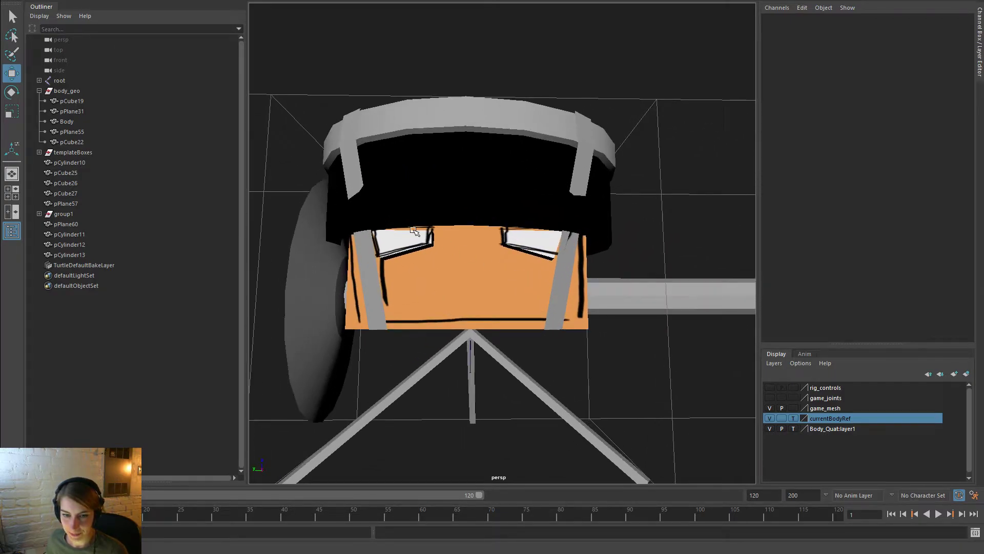
click(422, 247)
click(425, 241)
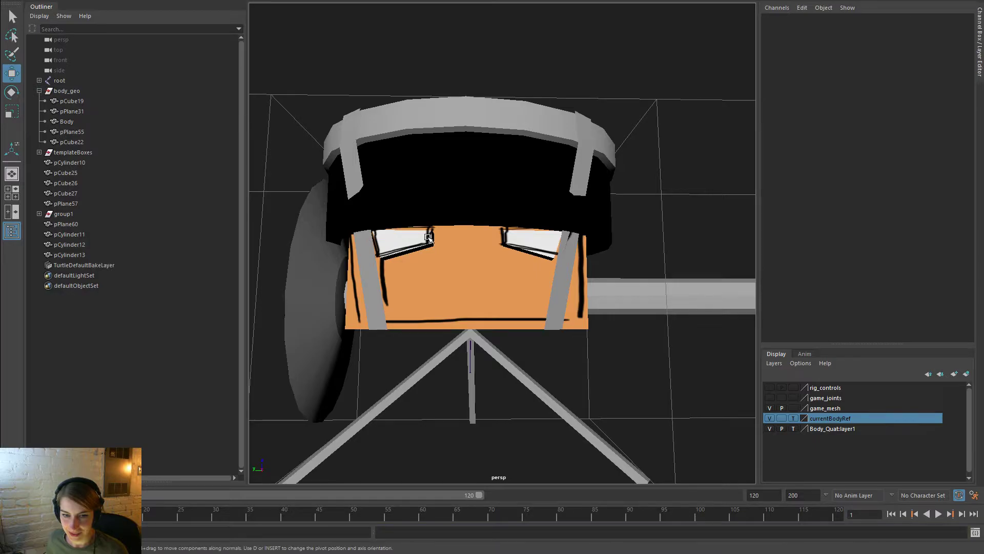
click(439, 245)
alt+drag(440, 246, 537, 269)
shift+click(472, 266)
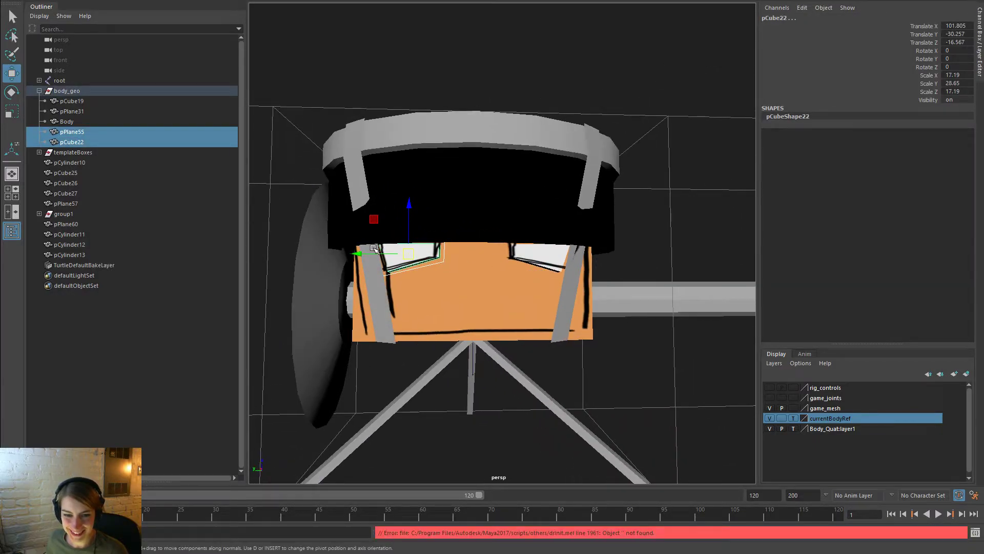
shift+drag(381, 249, 382, 250)
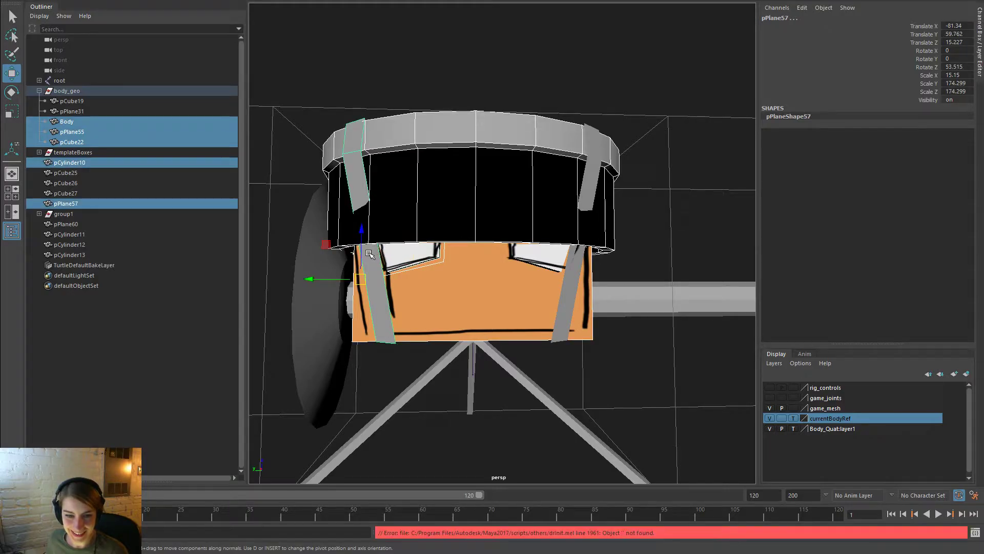
click(699, 284)
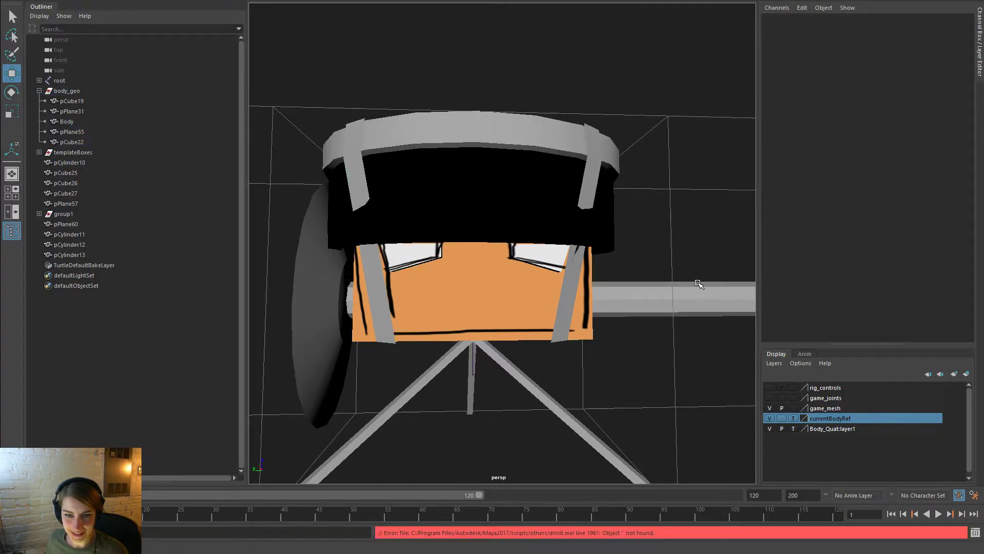
alt+right_drag(699, 284, 444, 266)
alt+drag(444, 266, 446, 281)
alt+right_drag(446, 282, 553, 282)
alt+drag(554, 282, 533, 294)
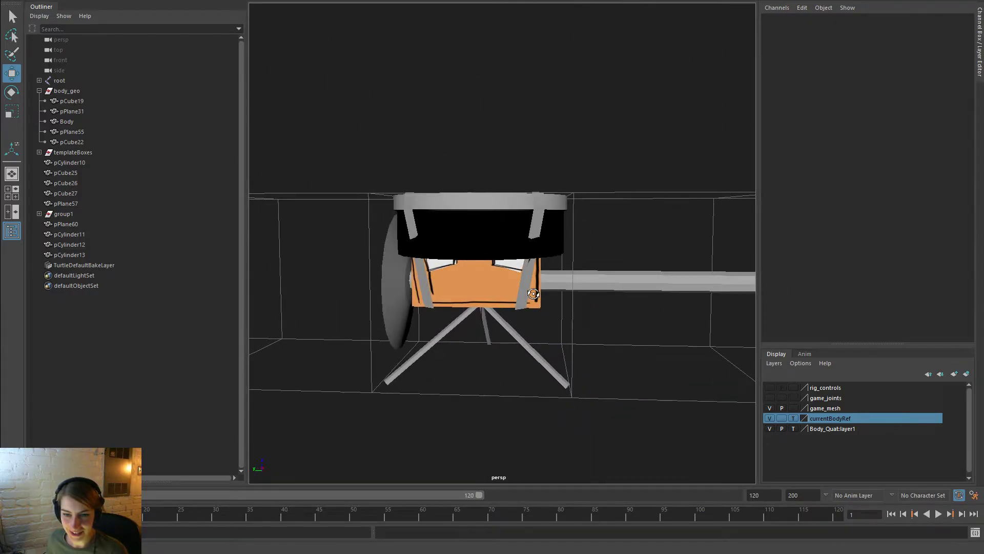
Insert an edge loop across each strap, pPlane57 and pPlane60, level with the lower edge of the drum hat
click(529, 285)
shift+click(415, 279)
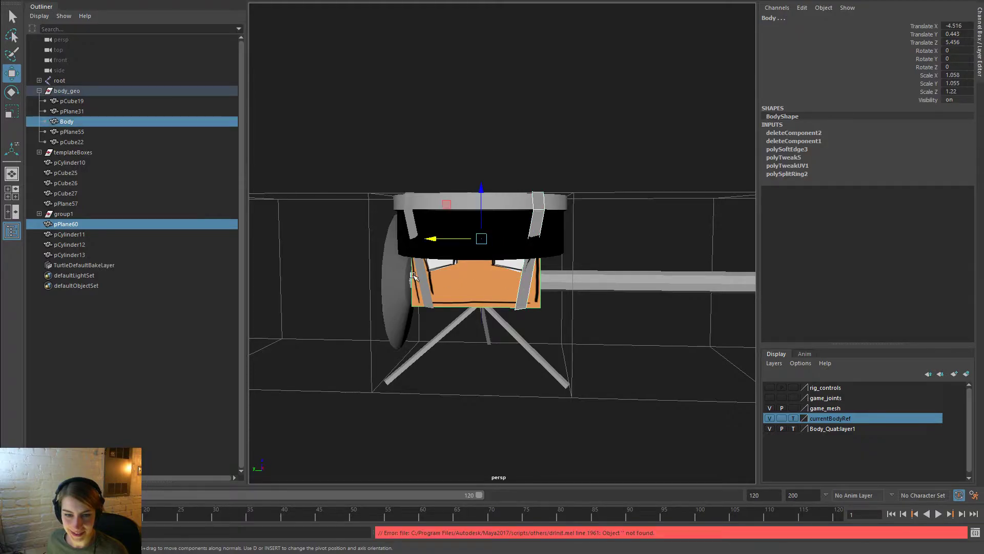
shift+click(421, 279)
shift+click(538, 221)
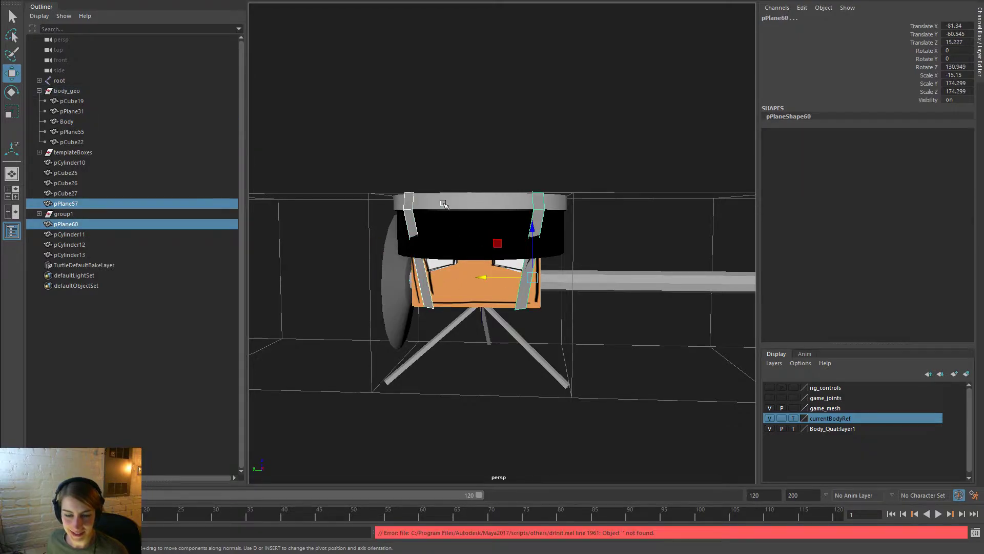
key(space)
drag(375, 227, 410, 303)
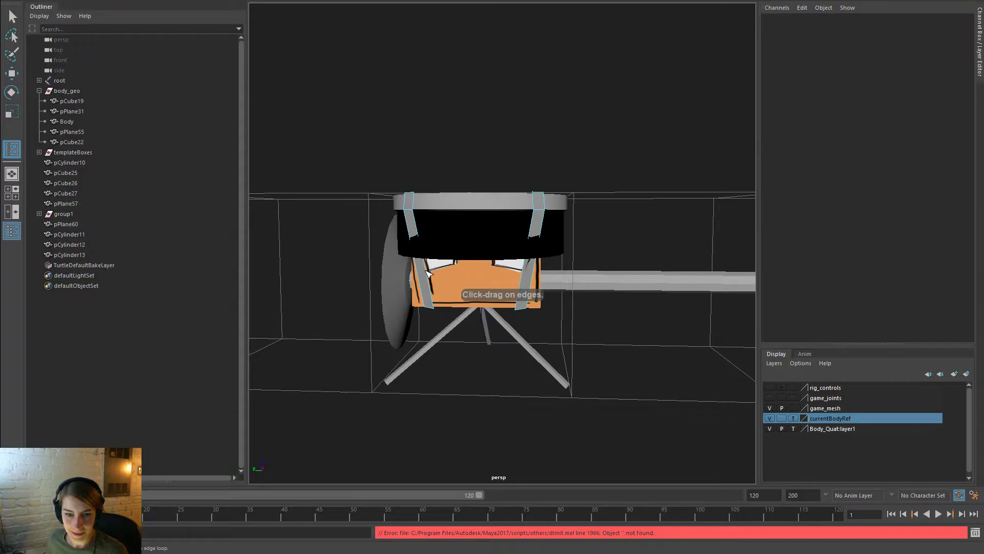
click(432, 260)
click(530, 276)
drag(531, 276, 530, 260)
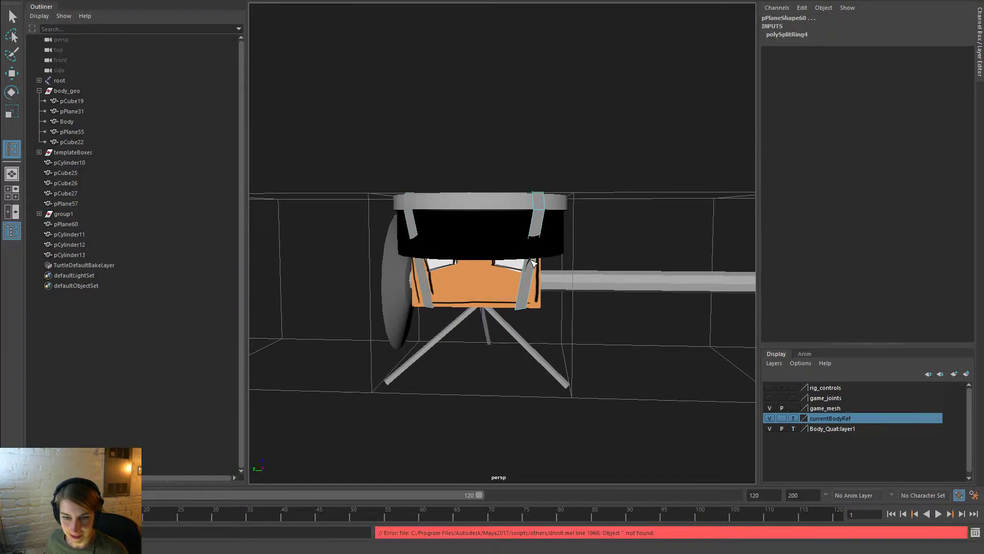
Pull the new edge-loop vertices of both straps forward so the straps bend over the drum's black side
key(w)
shift+click(418, 279)
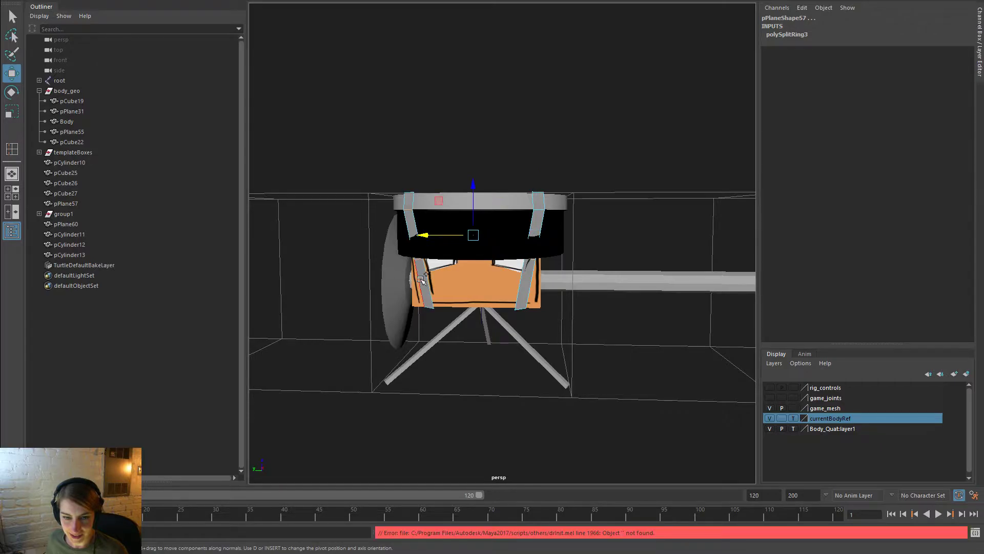
key(F8)
key(F8)
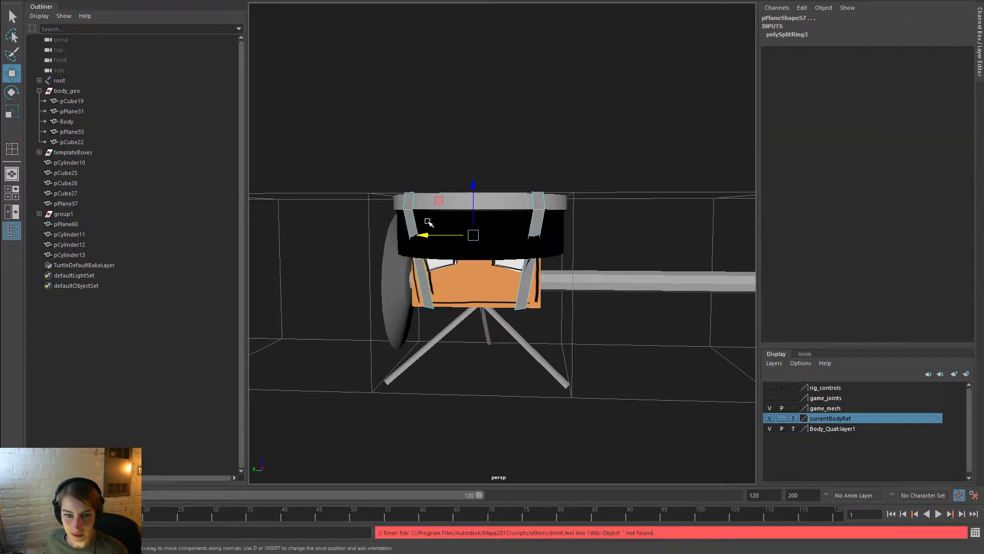
right_drag(422, 261, 375, 255)
drag(330, 242, 454, 249)
alt+drag(454, 249, 555, 268)
drag(552, 283, 504, 256)
key(r)
drag(533, 304, 533, 260)
drag(423, 276, 525, 306)
key(w)
Fine-tune the bend vertices of the strap pPlane60 beside the eye, return to object selection and clear the selection
alt+drag(443, 306, 696, 291)
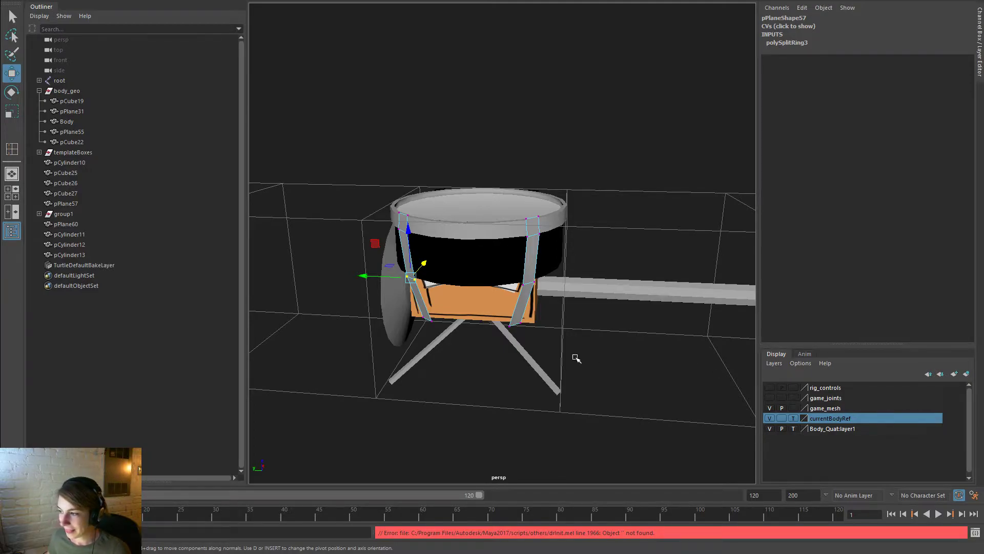
alt+drag(547, 306, 554, 244)
alt+drag(715, 269, 658, 280)
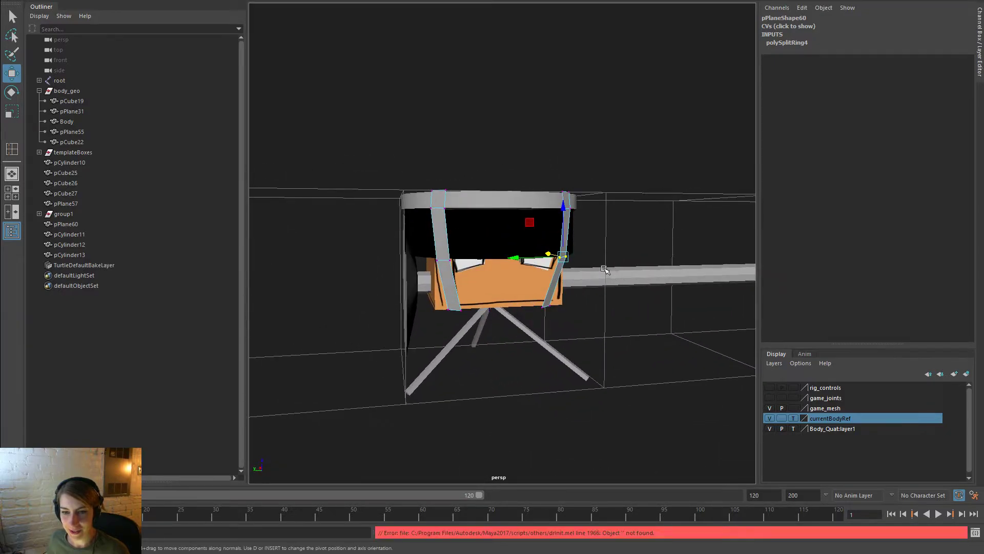
click(549, 252)
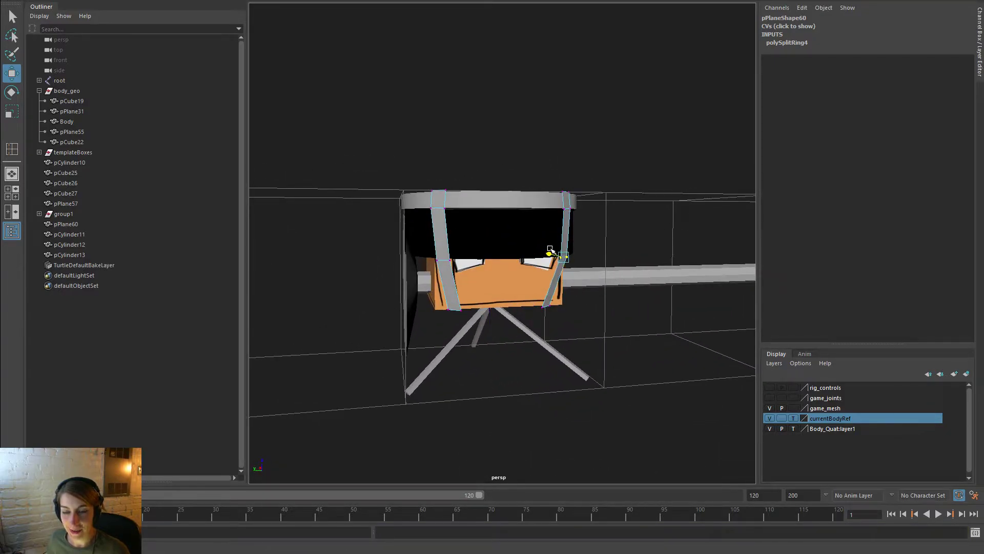
click(552, 252)
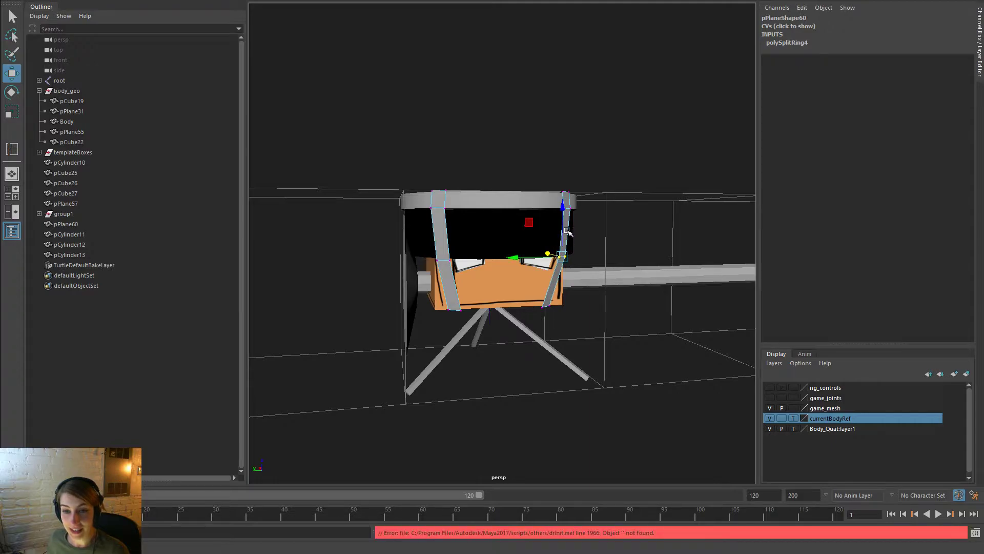
right_drag(585, 211, 618, 207)
click(738, 259)
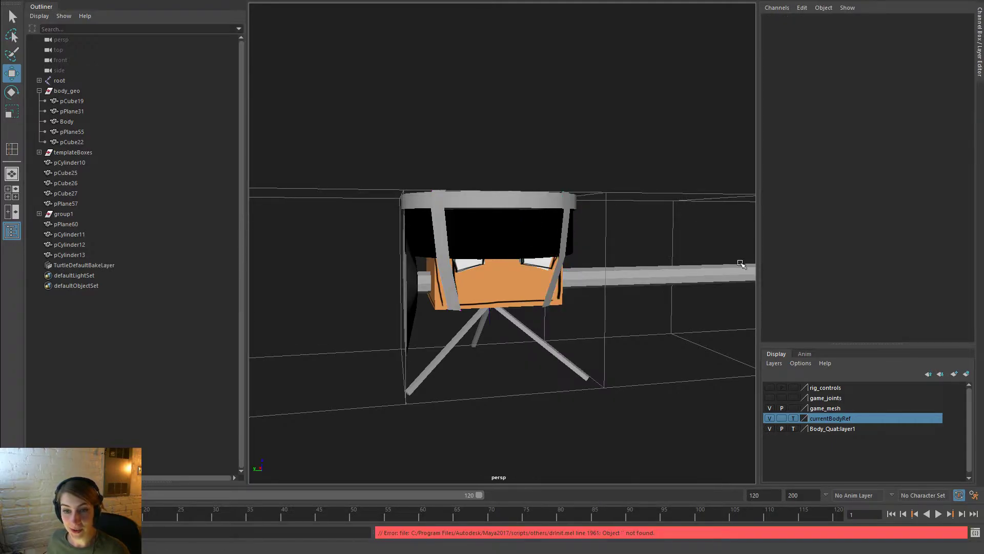
Adjust the vertices of the front hat strap nearest the round disc, return to object selection and clear the selection
alt+drag(740, 262, 632, 263)
alt+right_drag(632, 264, 538, 289)
alt+drag(539, 290, 567, 279)
alt+right_drag(364, 270, 554, 369)
alt+drag(554, 369, 548, 334)
click(353, 248)
right_drag(359, 240, 419, 256)
drag(420, 300, 376, 253)
alt+drag(472, 260, 450, 322)
drag(365, 345, 380, 339)
alt+drag(499, 347, 544, 325)
right_drag(362, 242, 412, 224)
click(666, 228)
Check the body_geo parts other than Body, clear the selection and review the character from below and the front
scroll(666, 228, down, 6)
alt+drag(484, 261, 482, 201)
drag(104, 100, 97, 140)
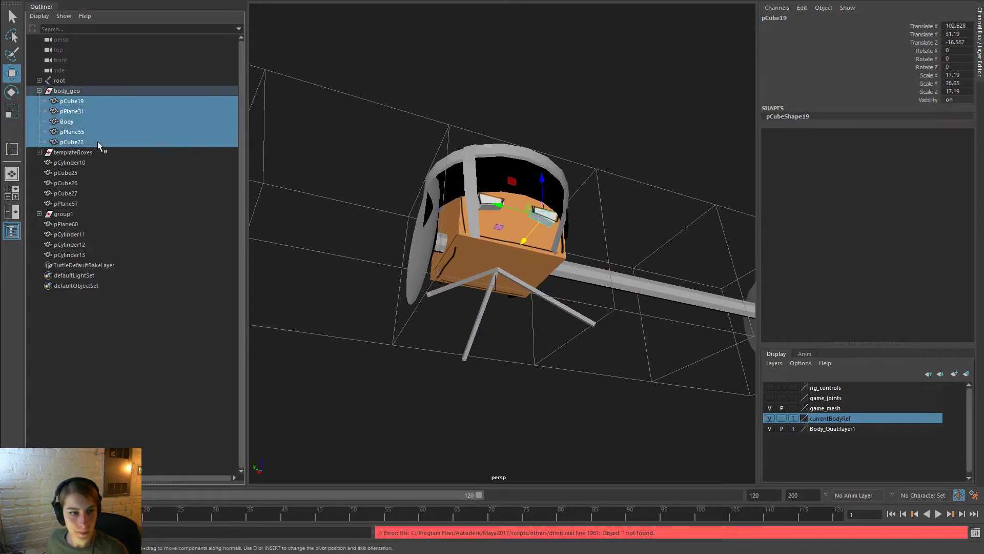
ctrl+click(94, 121)
alt+drag(605, 313, 464, 268)
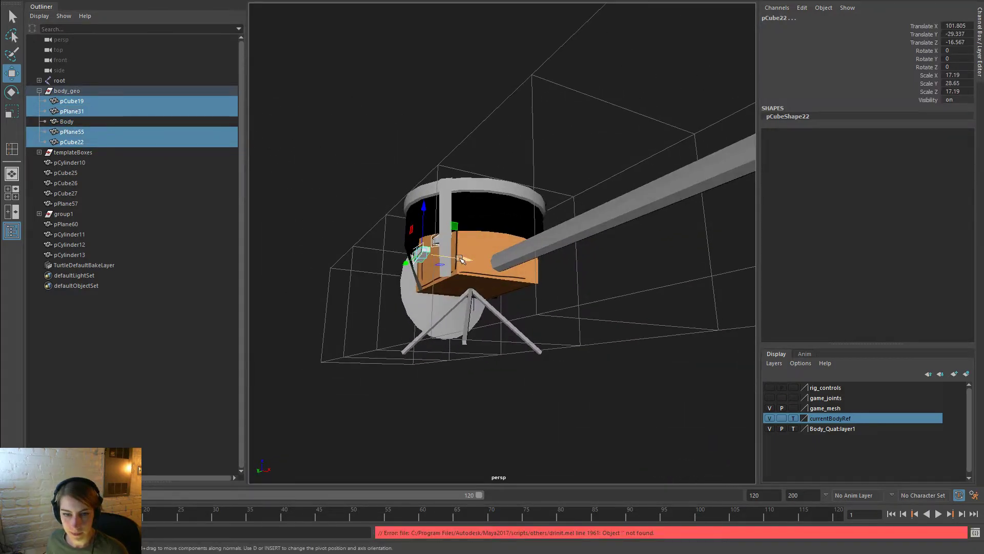
click(571, 233)
alt+drag(568, 293, 654, 315)
click(673, 233)
alt+right_drag(696, 303, 517, 302)
alt+drag(518, 303, 506, 291)
alt+right_drag(476, 285, 598, 304)
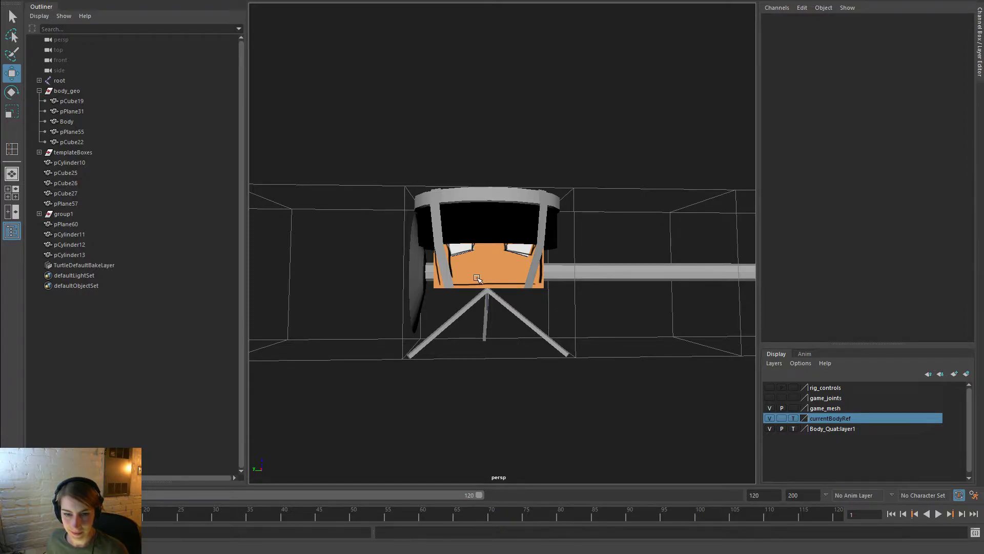
key(space)
click(406, 234)
mouse_move(451, 273)
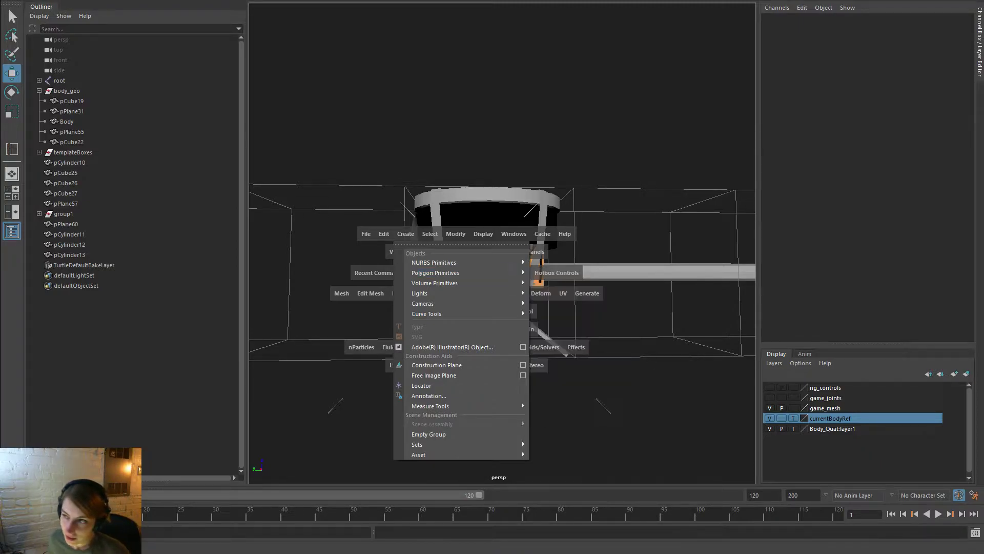
key(Escape)
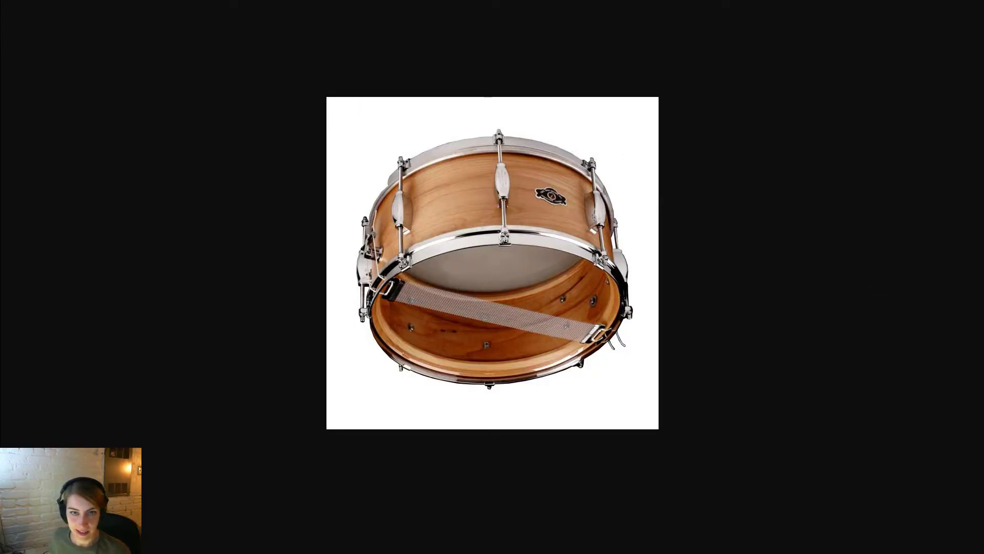
Switch to the web browser, search Google Images for bow tie references and inspect the pictures
text(bow)
key(Return)
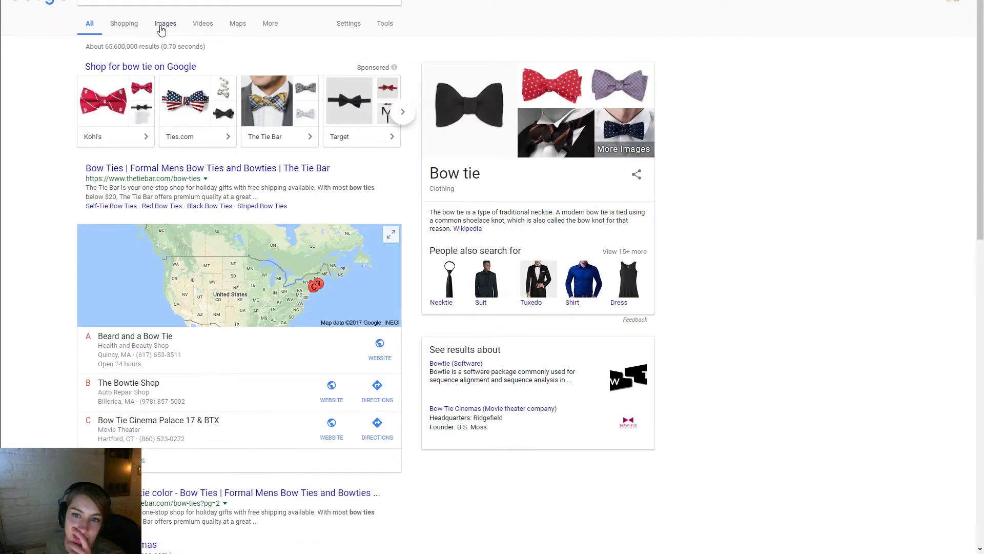
click(161, 30)
mouse_move(461, 143)
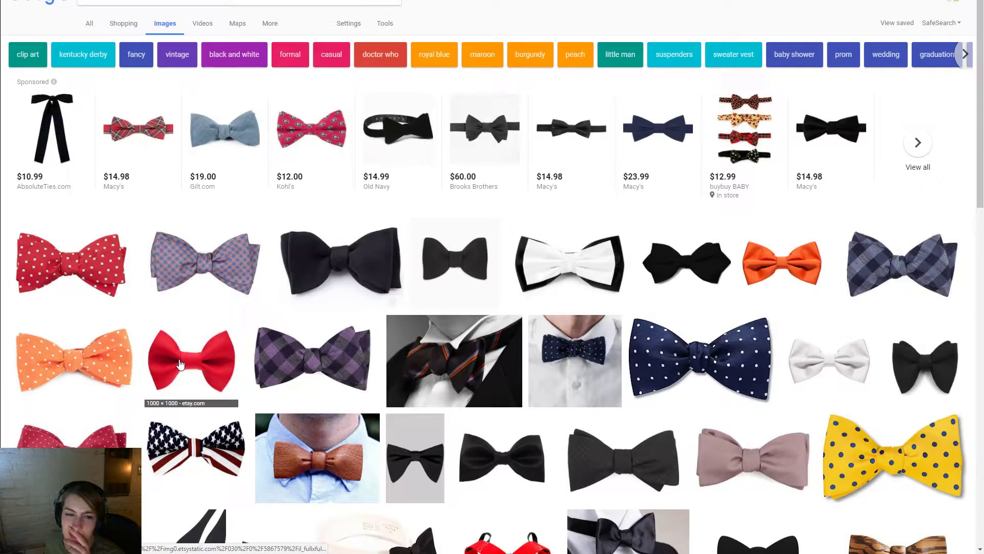
mouse_move(465, 380)
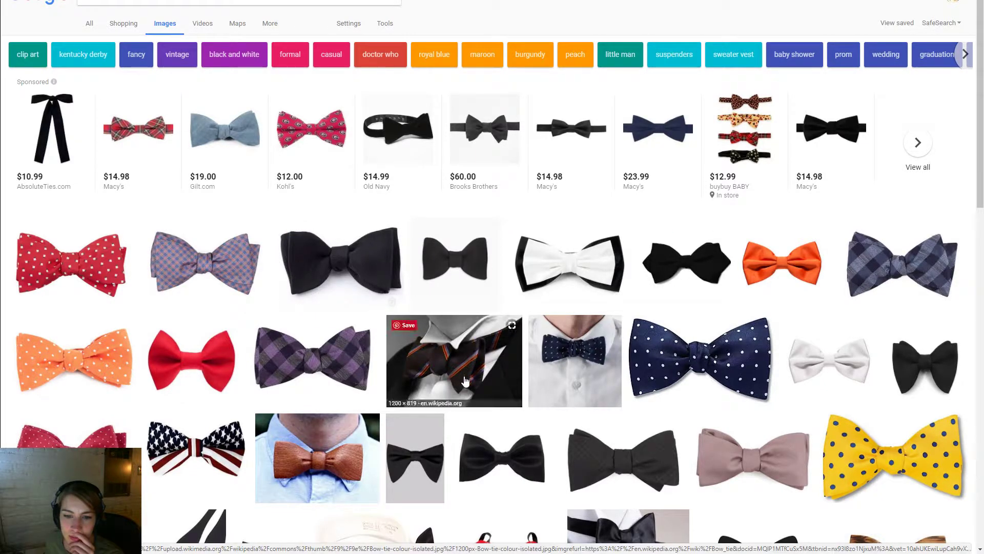
click(707, 359)
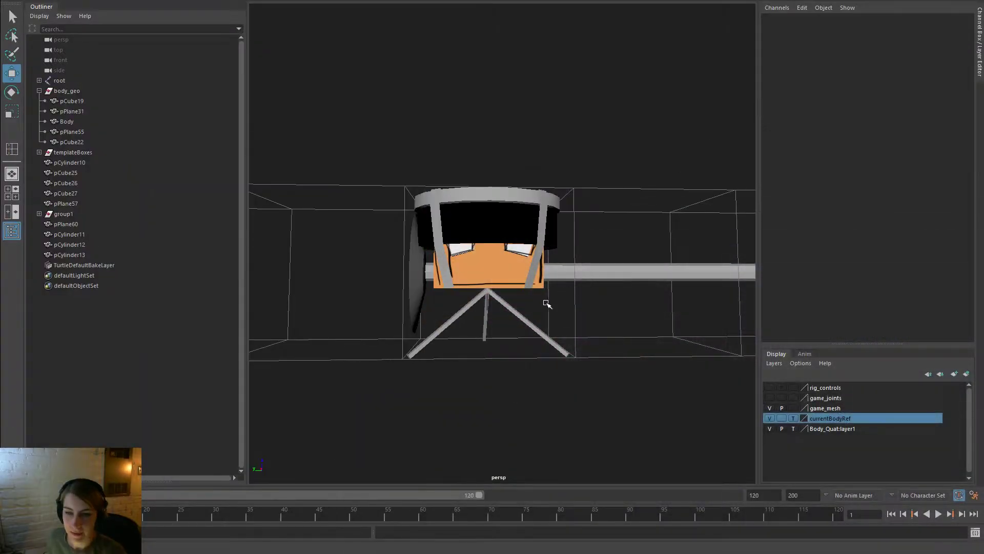
Switch back to Maya, create a polygon cube, scale it uniformly to 17.18 and move it in front of the face to X -88.725
scroll(514, 309, up, 5)
key(space)
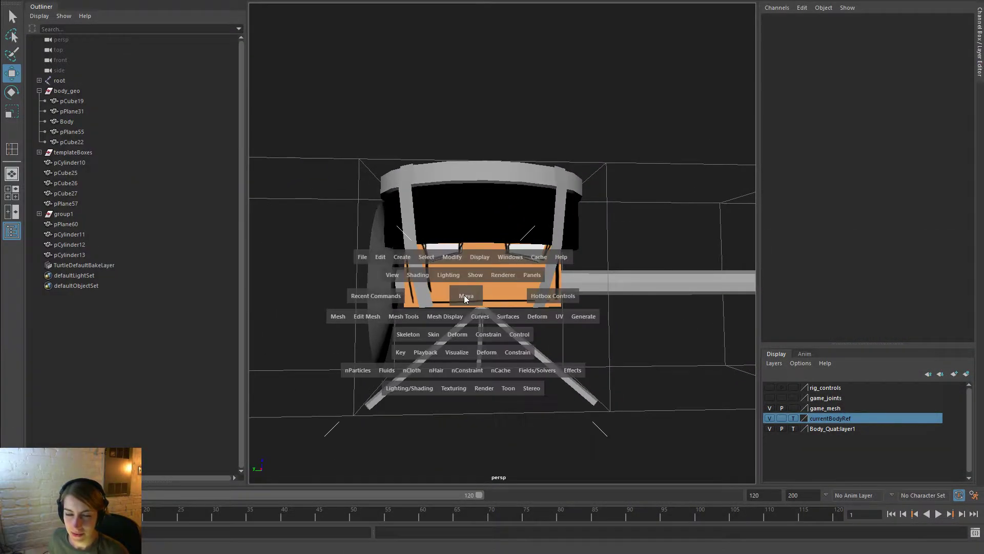
click(402, 257)
mouse_move(491, 298)
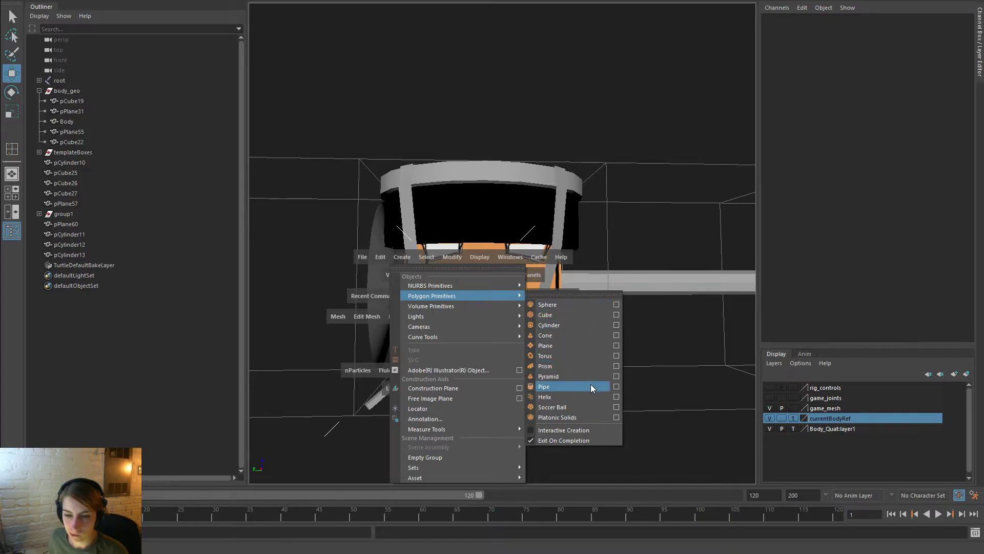
click(584, 314)
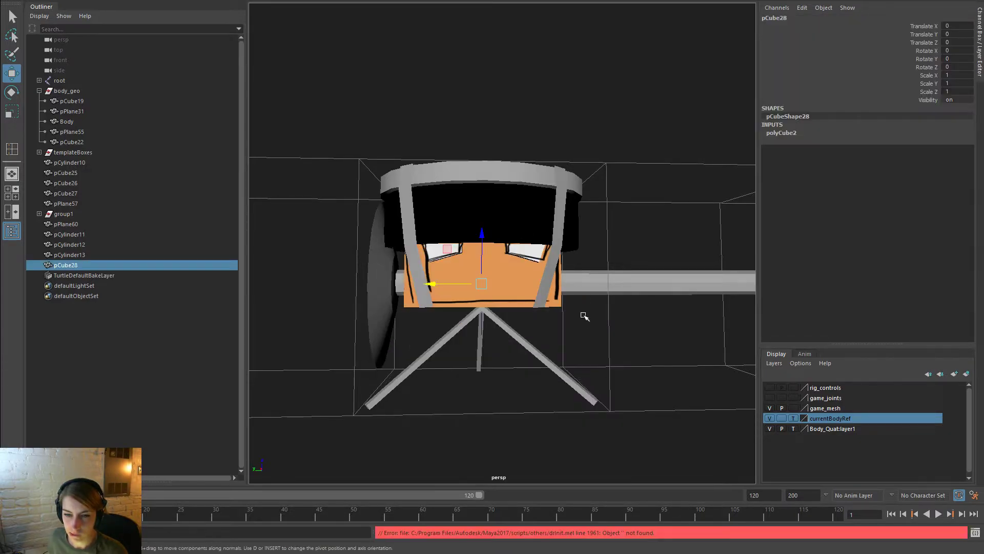
key(r)
drag(482, 284, 506, 286)
alt+drag(554, 345, 612, 348)
key(w)
drag(478, 283, 520, 338)
key(r)
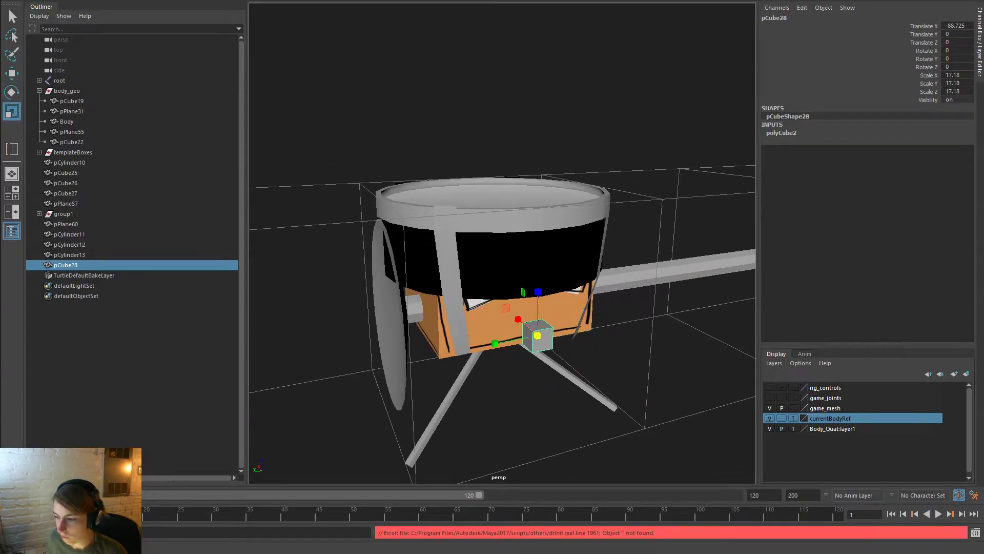
Narrow the cube to Scale Y 14.542 and place it on the face's lower edge at X -64.713, Z -15.069
key(alt+Tab)
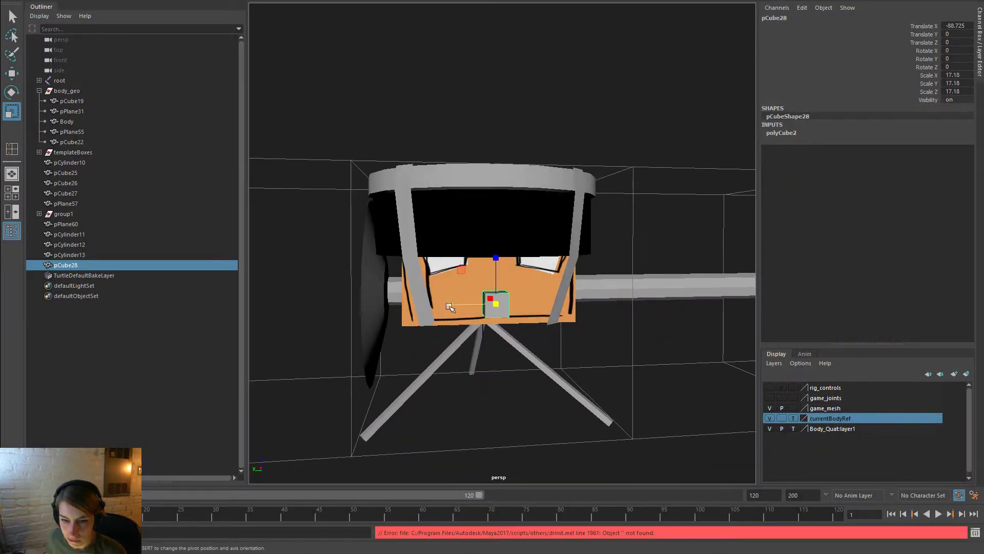
drag(448, 306, 457, 305)
alt+drag(624, 325, 728, 323)
key(w)
drag(623, 287, 492, 244)
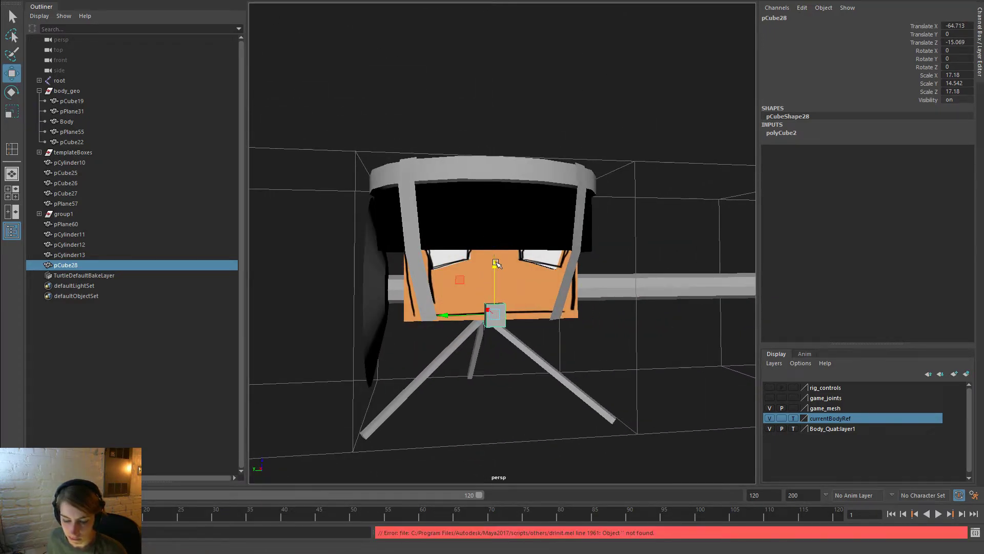
Duplicate the knot cube and place the copy beside it at Y -14.439
key(ctrl+d)
drag(457, 315, 481, 316)
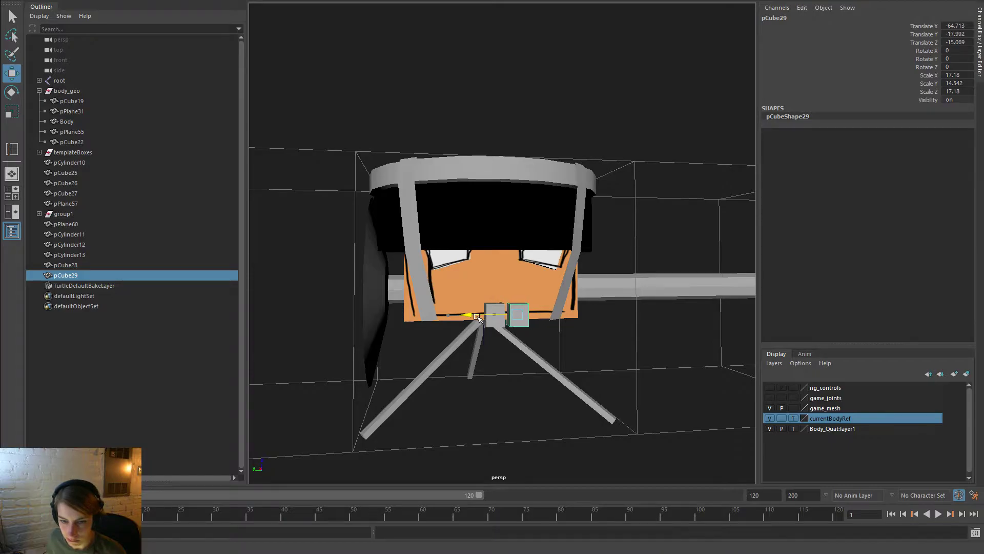
drag(474, 319, 476, 322)
alt+right_drag(451, 349, 501, 380)
Flare the outer end of pCube29 into a bow tie wing by enlarging it and pulling it outward, then return to object mode
right_drag(443, 417, 444, 288)
click(443, 408)
drag(406, 400, 443, 402)
key(r)
drag(481, 354, 472, 291)
alt+drag(600, 358, 526, 354)
drag(401, 367, 538, 363)
scroll(539, 363, down, 5)
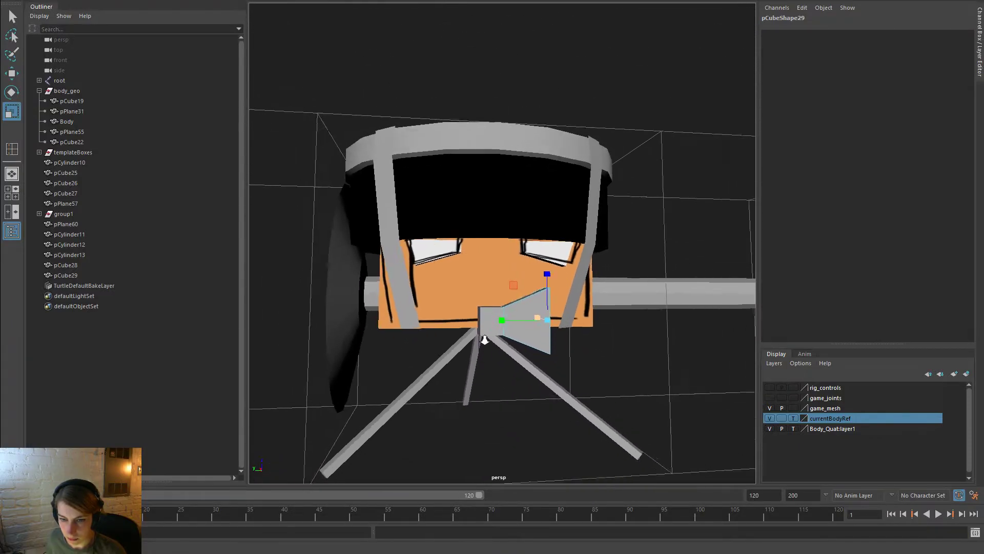
mouse_move(529, 362)
alt+mouse_down()
mouse_move(514, 374)
mouse_move(584, 374)
mouse_move(536, 369)
mouse_move(529, 353)
alt+mouse_up()
right_click(529, 331)
click(568, 246)
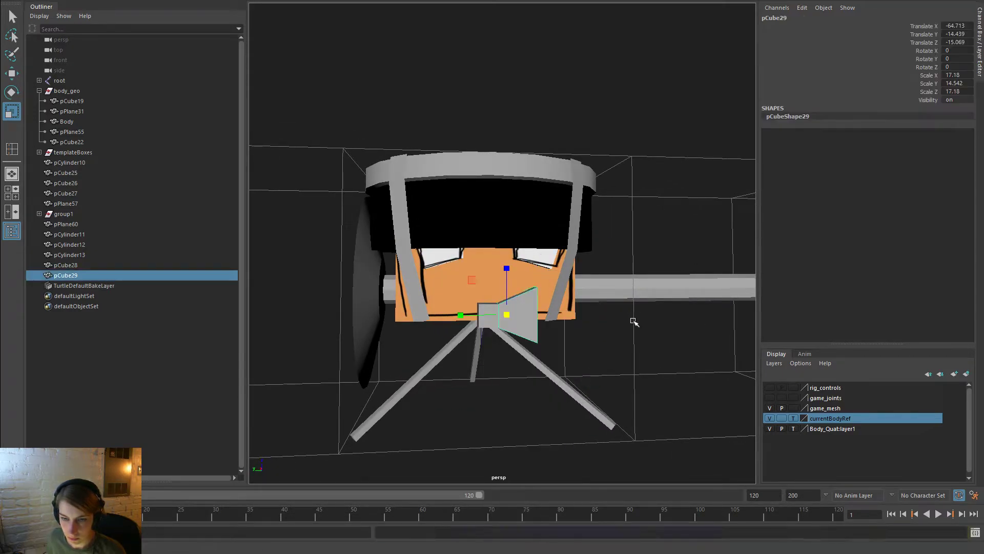
Duplicate the bow tie wing, mirror the copy with Scale Y -13.275 and place it across the knot at Y 12.882
key(ctrl+d)
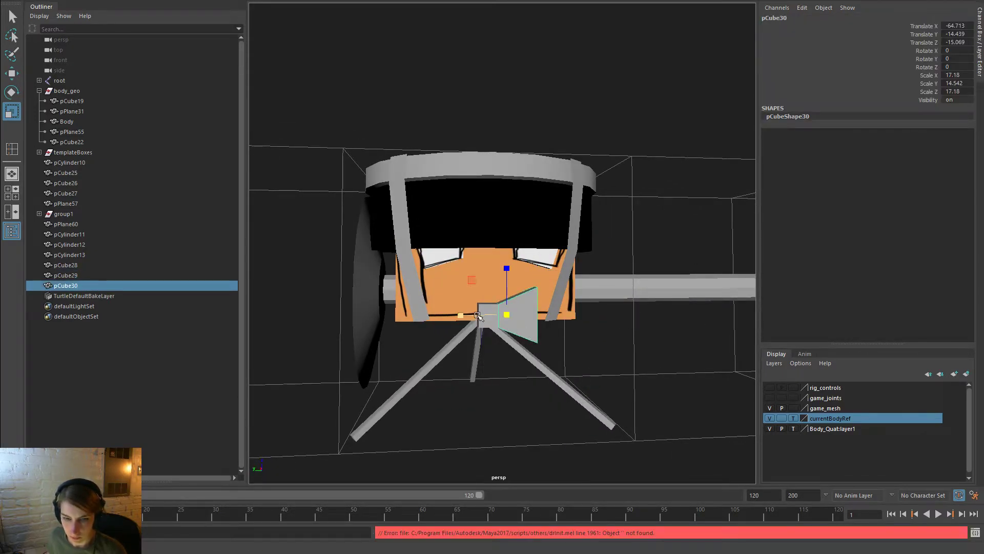
drag(460, 315, 461, 314)
drag(551, 324, 552, 325)
key(w)
drag(464, 314, 446, 317)
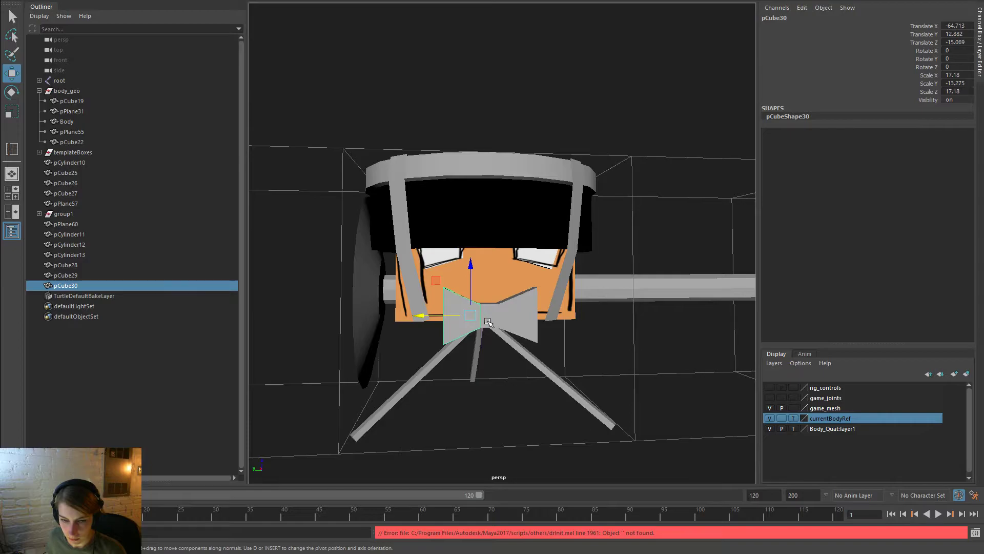
Assign the existing material mat_black to all three bow tie pieces and clear the selection
shift+click(488, 321)
shift+click(536, 315)
right_click(536, 315)
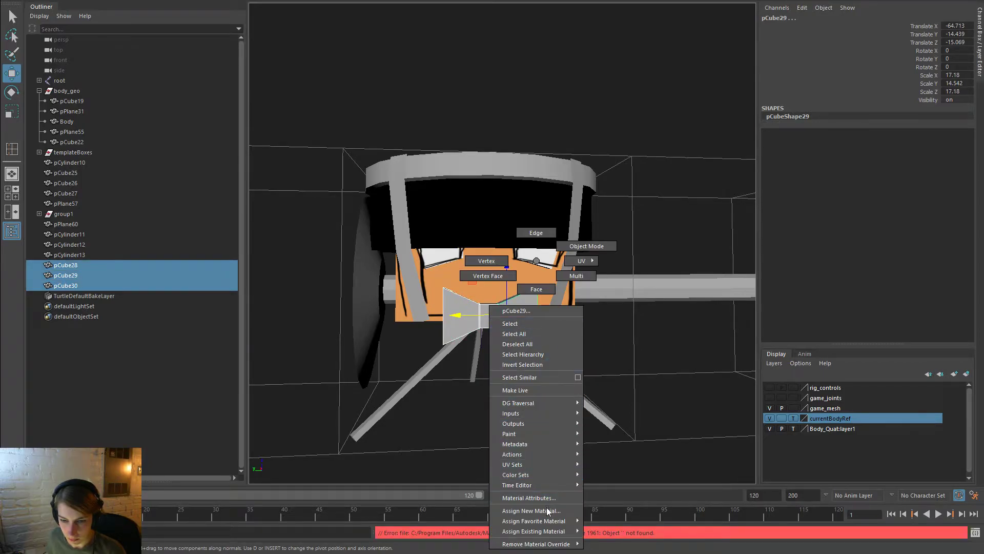
mouse_move(549, 533)
click(642, 509)
click(640, 398)
Lower the three bow tie pieces together to Z -27.538 and clear the selection
alt+right_drag(640, 398, 485, 358)
alt+drag(486, 358, 448, 323)
alt+right_drag(448, 322, 558, 336)
click(521, 342)
shift+click(483, 362)
shift+click(462, 358)
drag(463, 309, 463, 333)
alt+right_drag(654, 359, 543, 354)
click(626, 347)
Create a polygon prism and scale it uniformly to 28.07
alt+drag(626, 347, 549, 268)
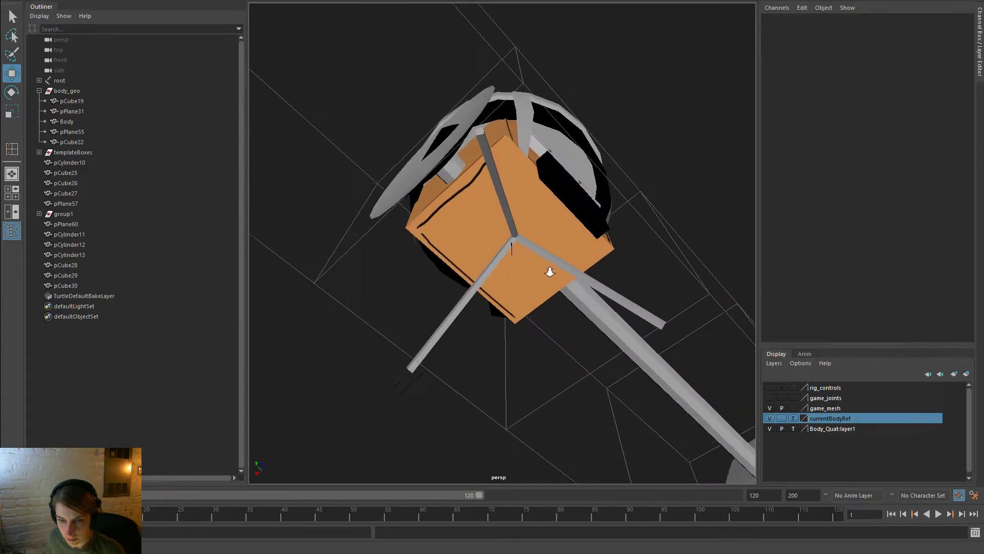
key(space)
click(466, 165)
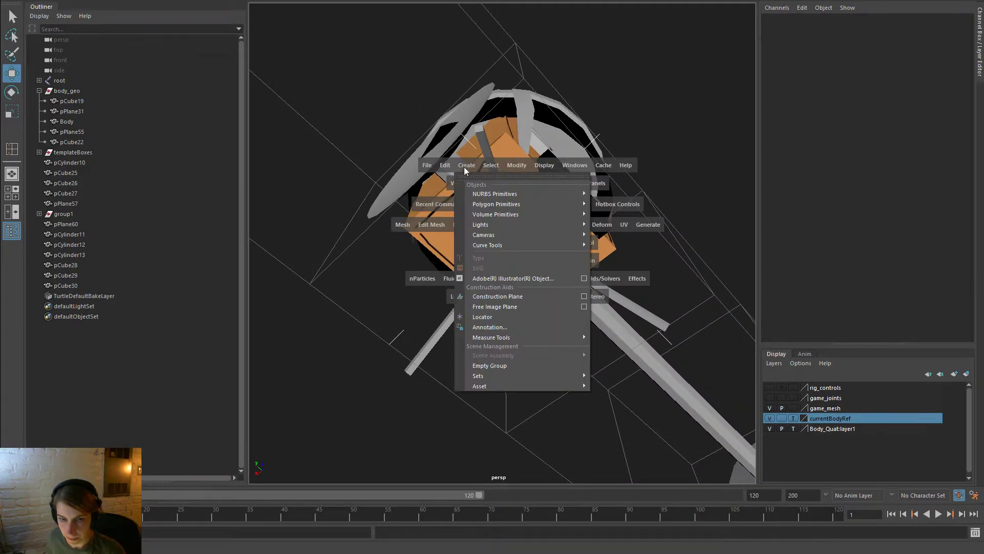
mouse_move(522, 204)
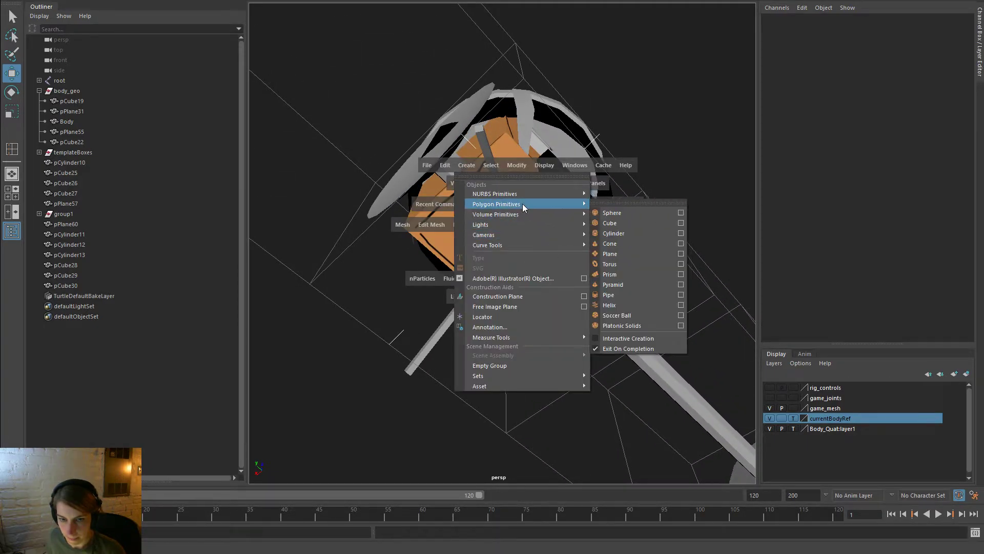
click(635, 279)
alt+drag(635, 279, 516, 314)
key(r)
drag(495, 269, 654, 306)
Rotate the prism to Y -30, Z 90 and lower it beneath the body to Z -45.069
key(e)
drag(560, 208, 628, 252)
alt+drag(627, 302, 517, 327)
key(w)
drag(479, 244, 766, 293)
Thin the prism to Scale X and Z 15.484 and set its length to Scale Y 31.926
key(r)
alt+drag(530, 335, 485, 335)
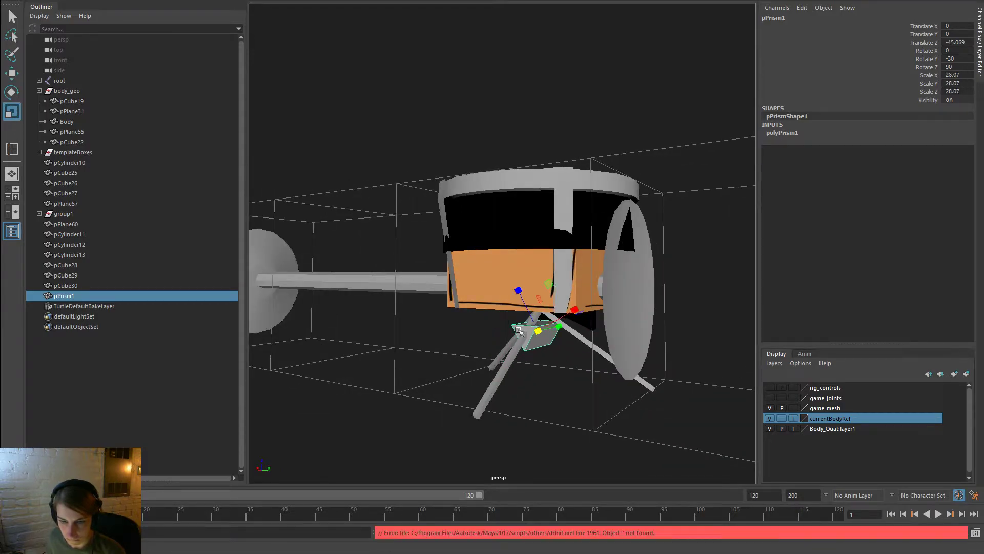
key(w)
alt+drag(547, 295, 509, 249)
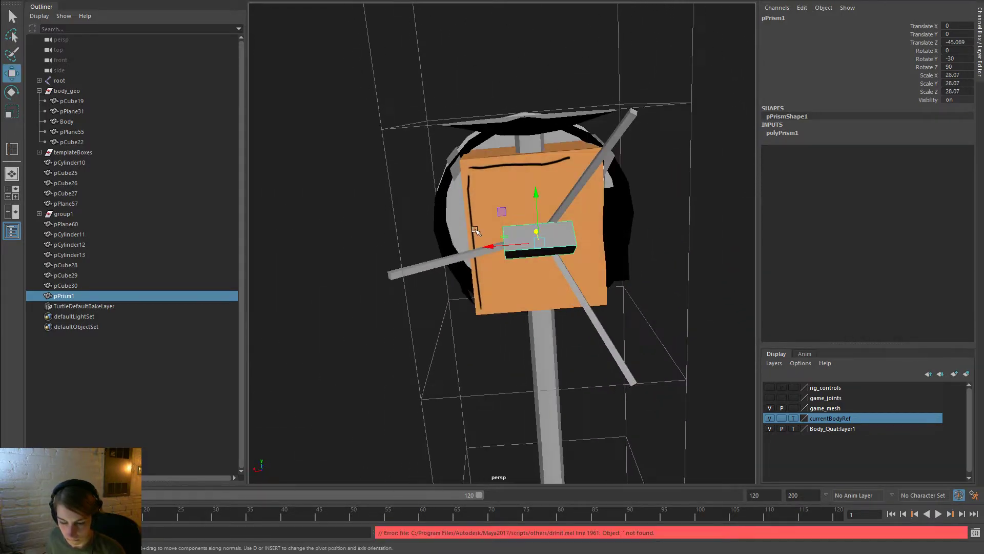
key(r)
drag(576, 241, 524, 304)
drag(490, 331, 449, 326)
key(w)
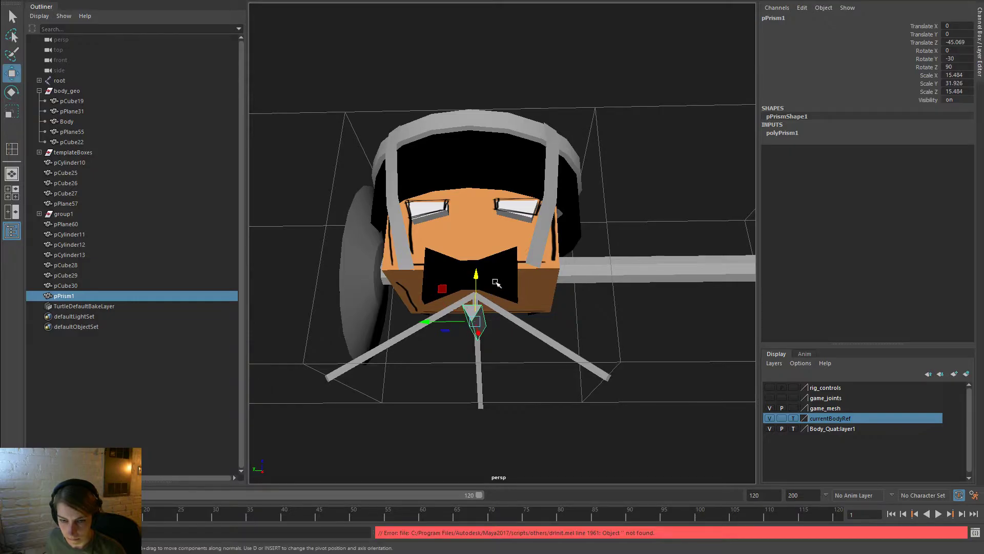
Lengthen the prism to Scale Y 55.492, raise it against the body's underside at Z -23.29 and clear the selection
key(r)
alt+drag(337, 261, 388, 289)
key(w)
alt+drag(343, 302, 447, 294)
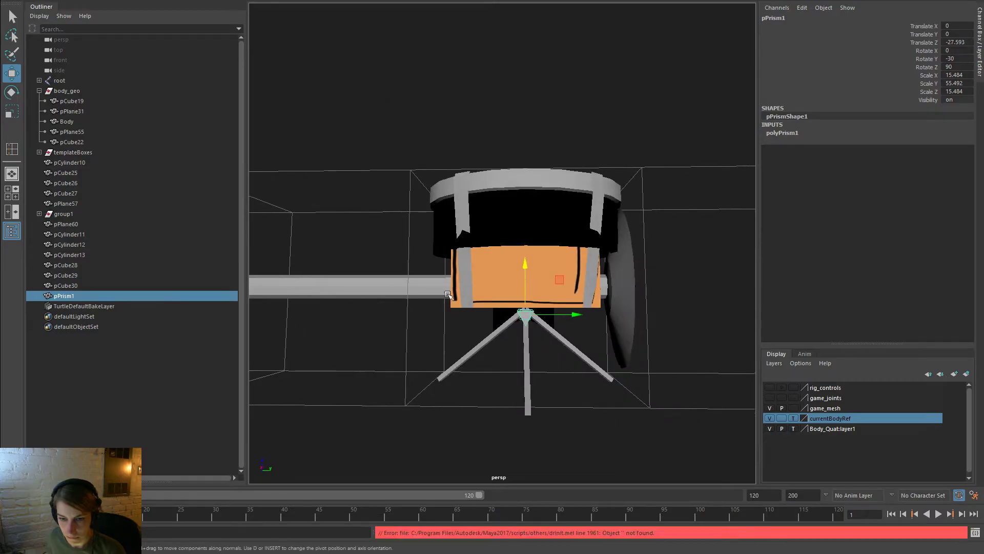
drag(520, 265, 526, 264)
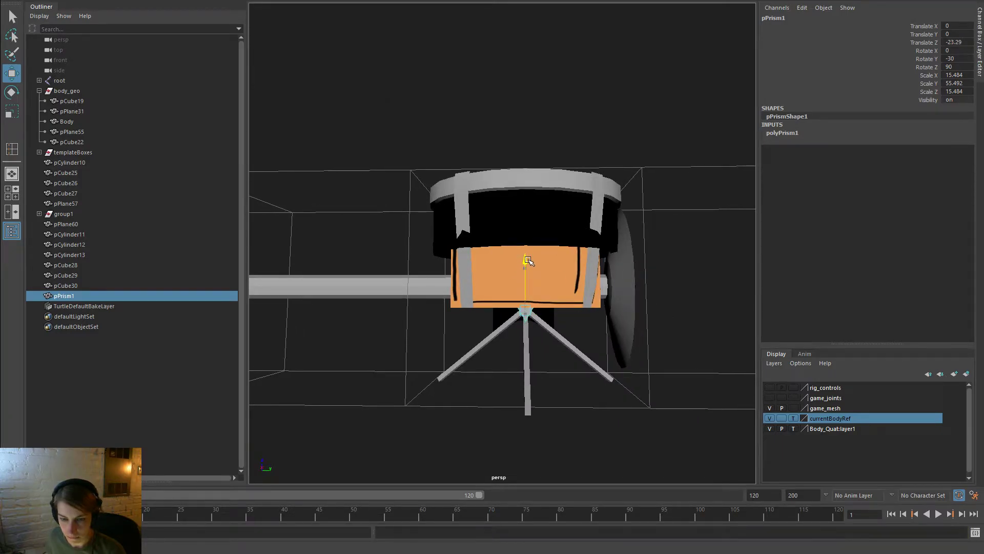
click(721, 310)
Assign an existing material to the prism beneath the body and clear the selection
alt+drag(721, 310, 559, 284)
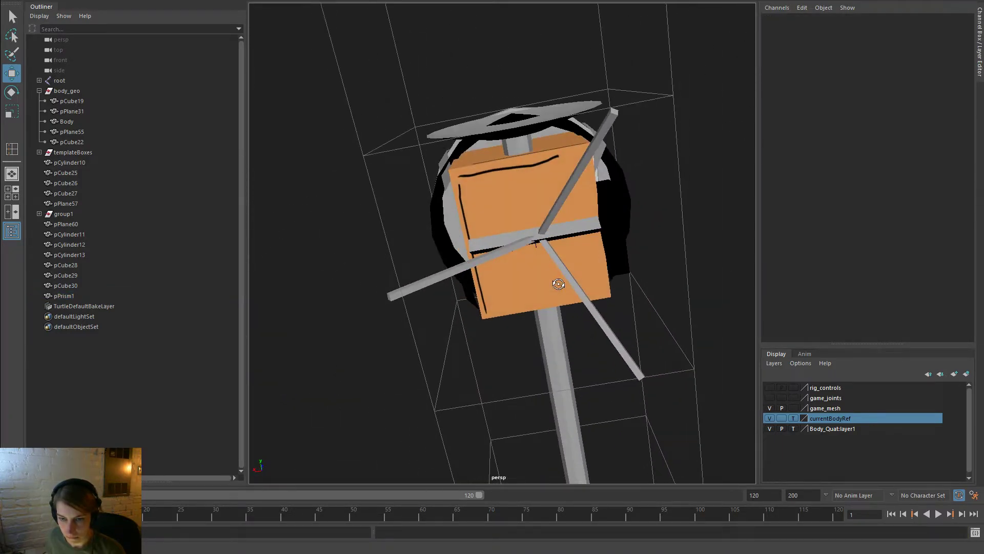
click(585, 221)
right_drag(585, 226, 681, 501)
click(670, 398)
alt+drag(670, 398, 474, 340)
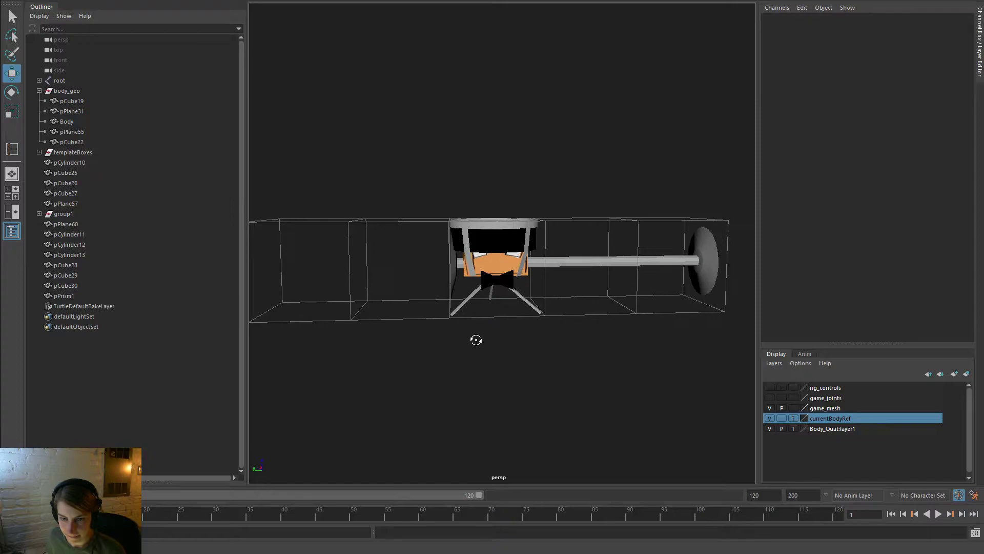
Inspect the three bow tie pieces up close, clear the selection and review the whole character from the front
alt+right_drag(423, 268, 588, 359)
click(493, 362)
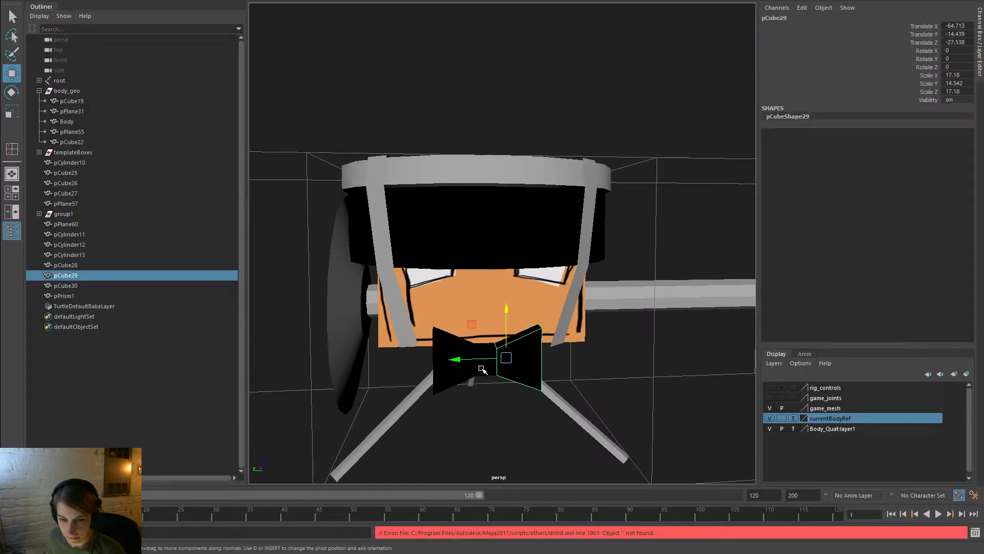
shift+click(482, 368)
shift+click(464, 359)
click(687, 369)
alt+right_drag(687, 369, 535, 360)
mouse_move(535, 361)
alt+mouse_down()
mouse_move(439, 347)
mouse_move(528, 367)
mouse_move(541, 352)
mouse_move(609, 367)
mouse_move(780, 373)
mouse_move(714, 341)
mouse_move(527, 360)
mouse_move(542, 367)
alt+mouse_up()
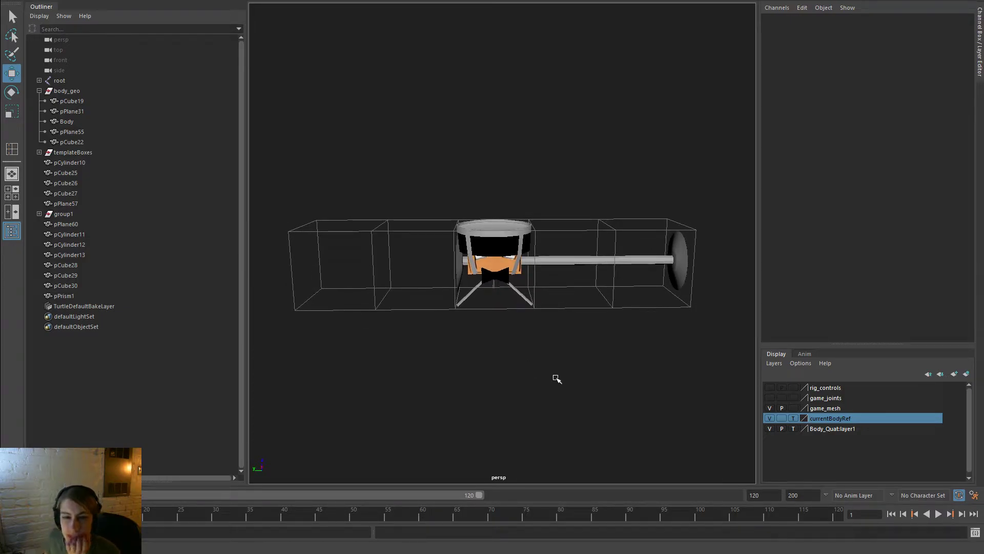
Assign the existing mat_black material to the long rod extending from the body's side and clear the selection
click(586, 249)
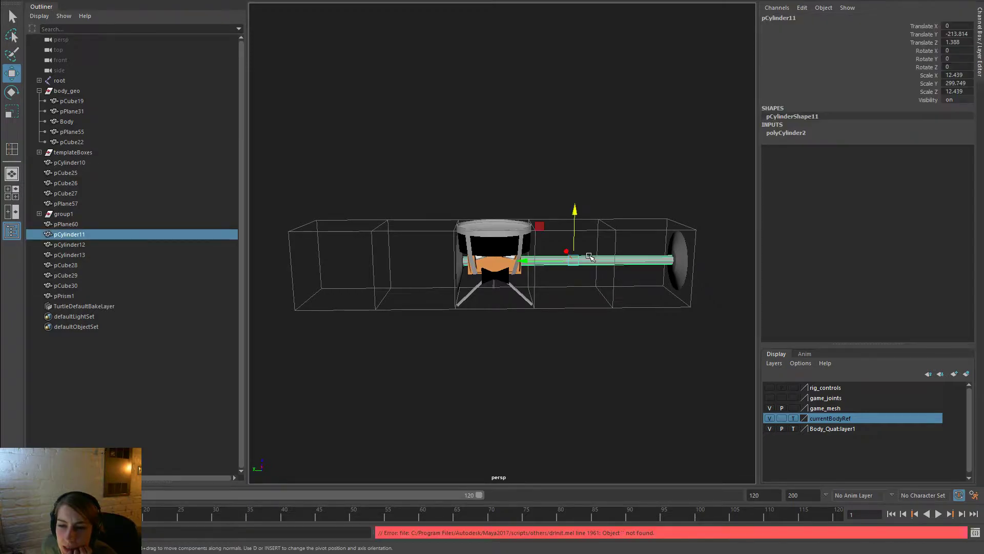
right_click(585, 260)
mouse_move(614, 532)
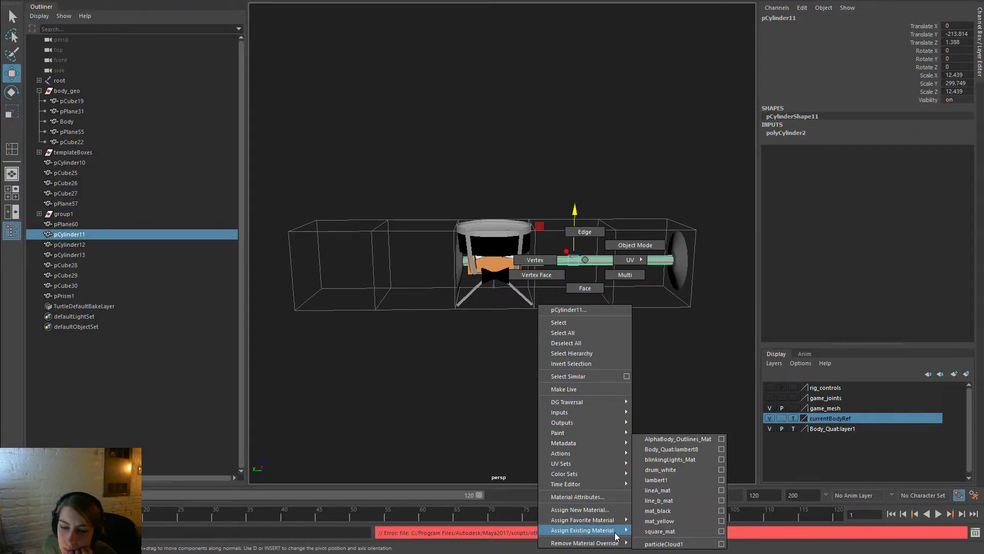
click(700, 511)
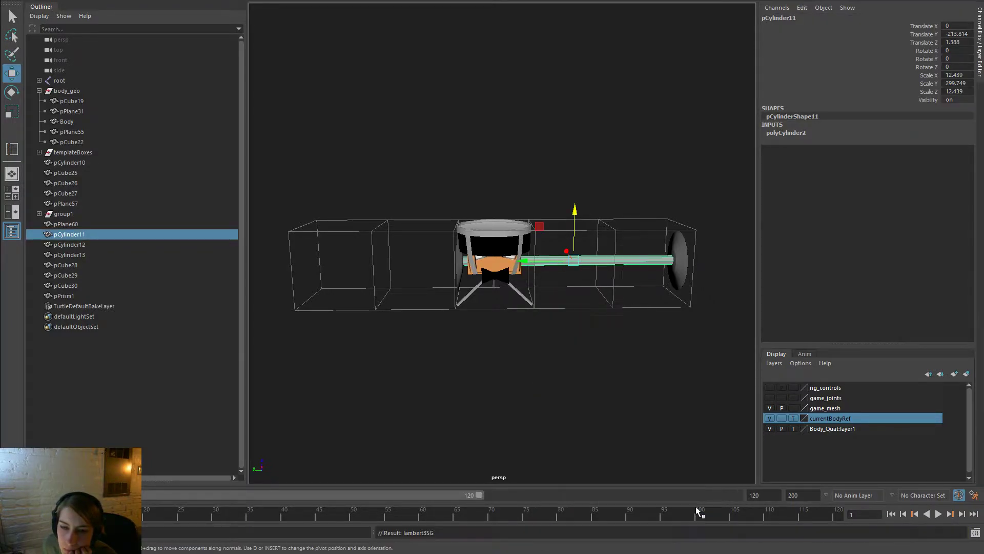
click(594, 417)
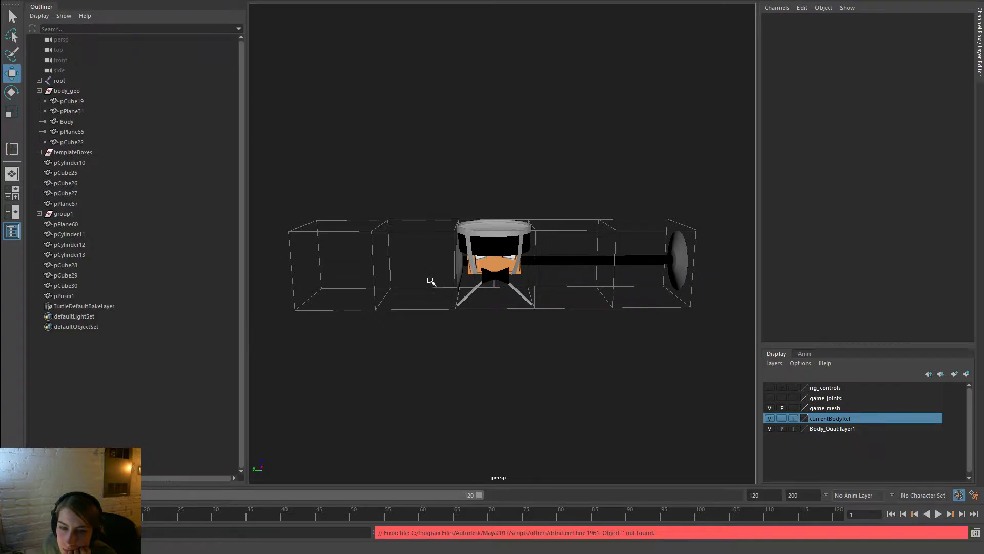
scroll(431, 276, up, 3)
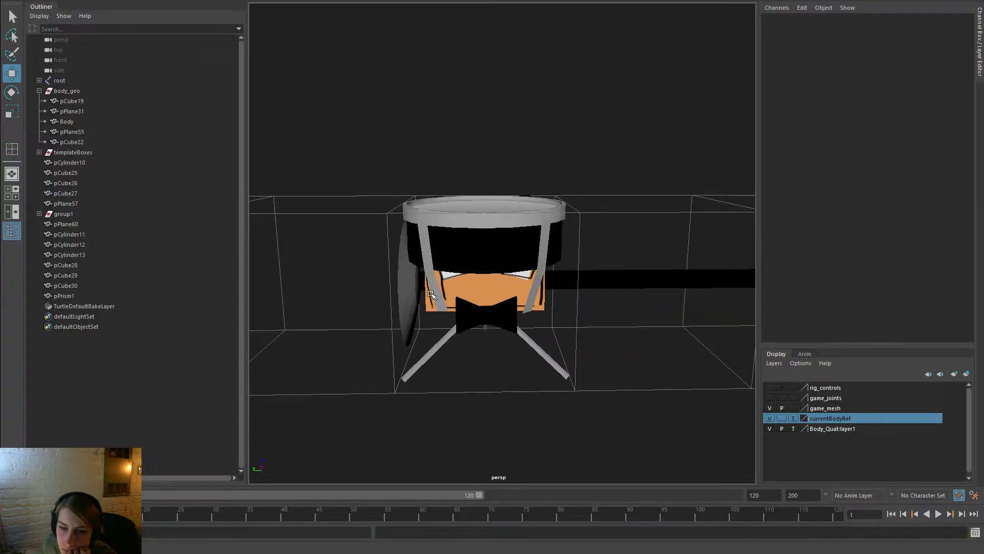
scroll(430, 293, down, 2)
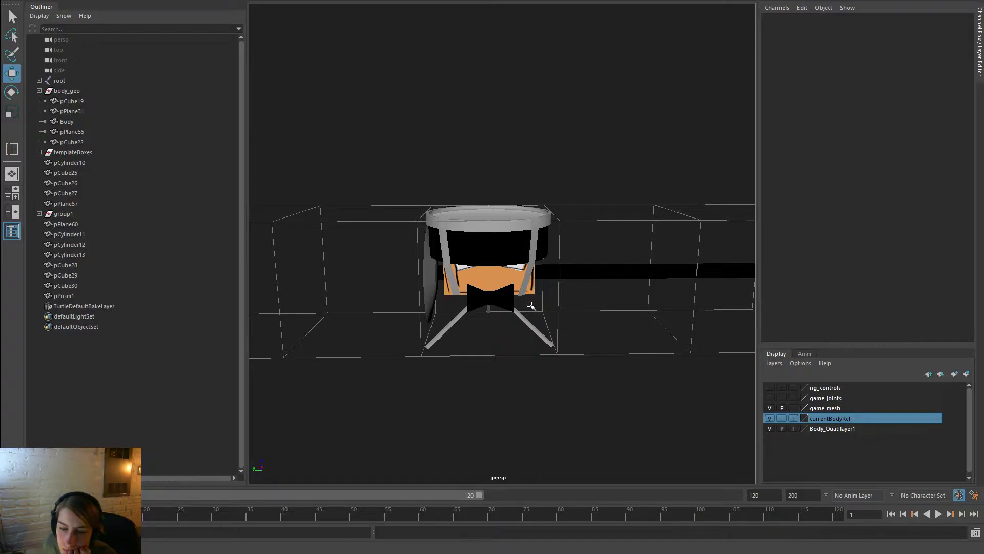
click(485, 296)
mouse_move(484, 296)
right_down()
mouse_move(486, 264)
mouse_move(500, 288)
right_up()
shift+click(490, 305)
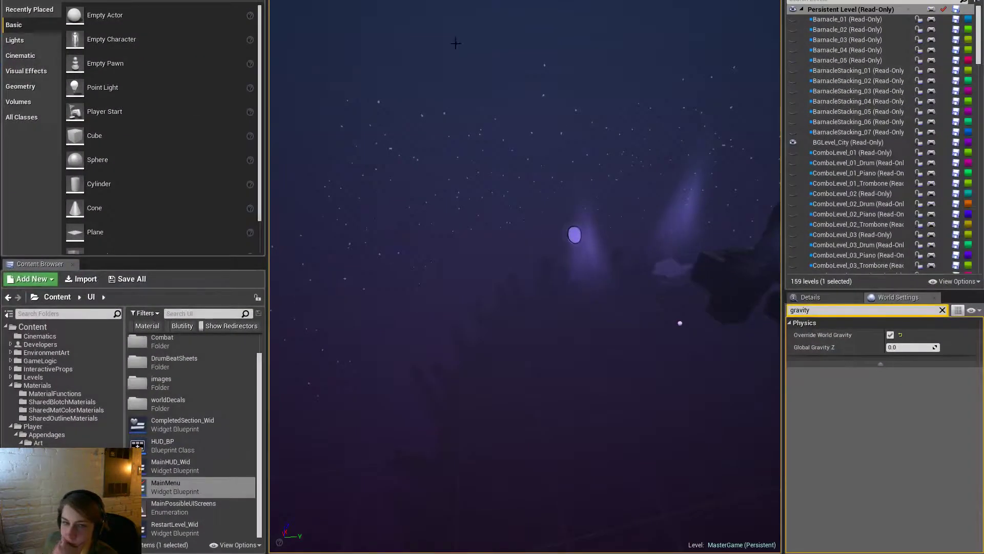
Switch to the Unreal editor, play the game with blueprints compiled, open the first Accordion level and examine the accordion character's colors from different angles
key(alt+p)
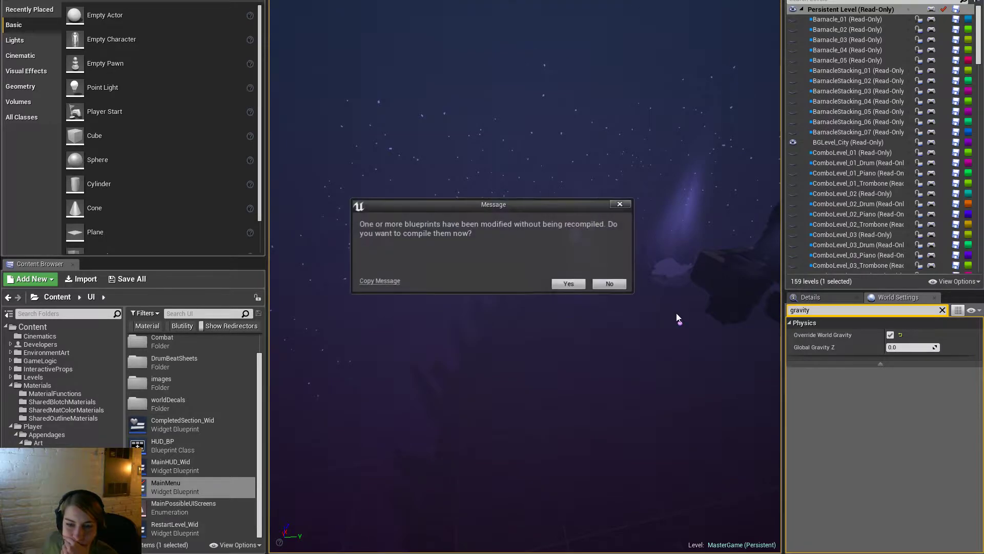
click(577, 285)
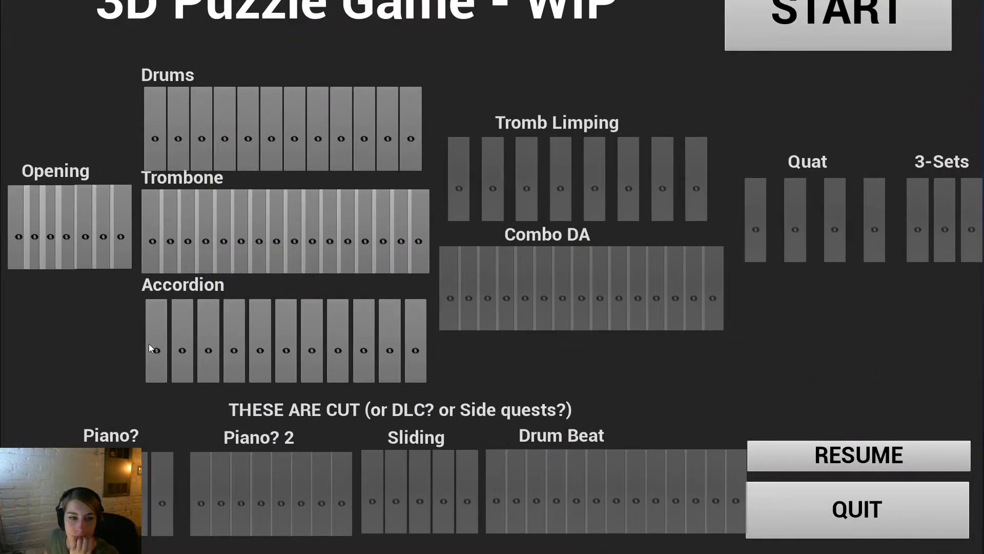
click(154, 348)
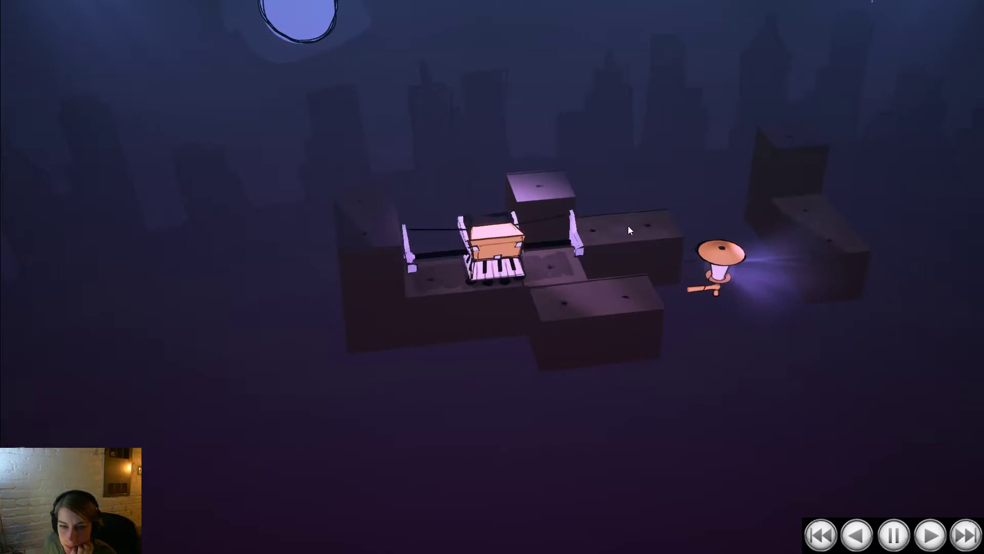
drag(549, 245, 535, 161)
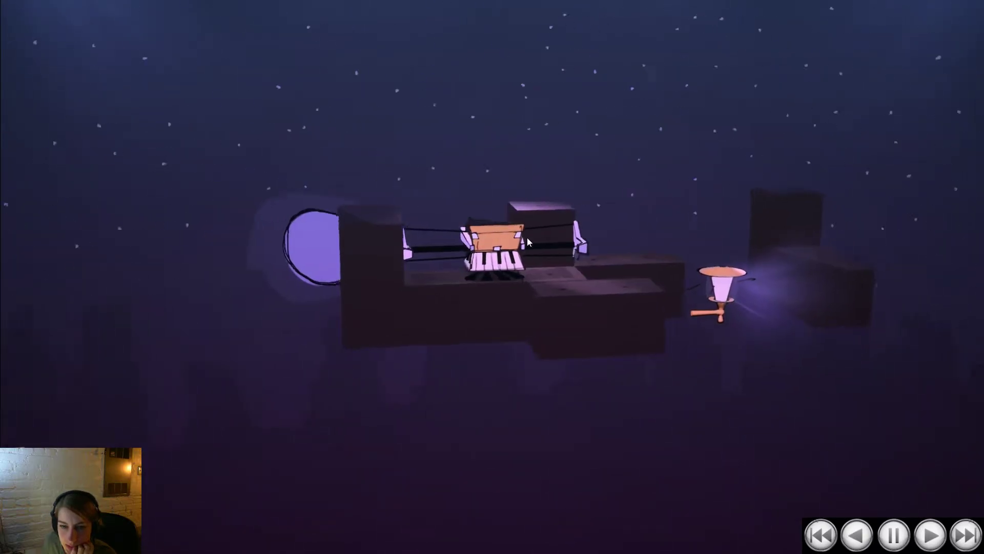
drag(506, 347, 537, 353)
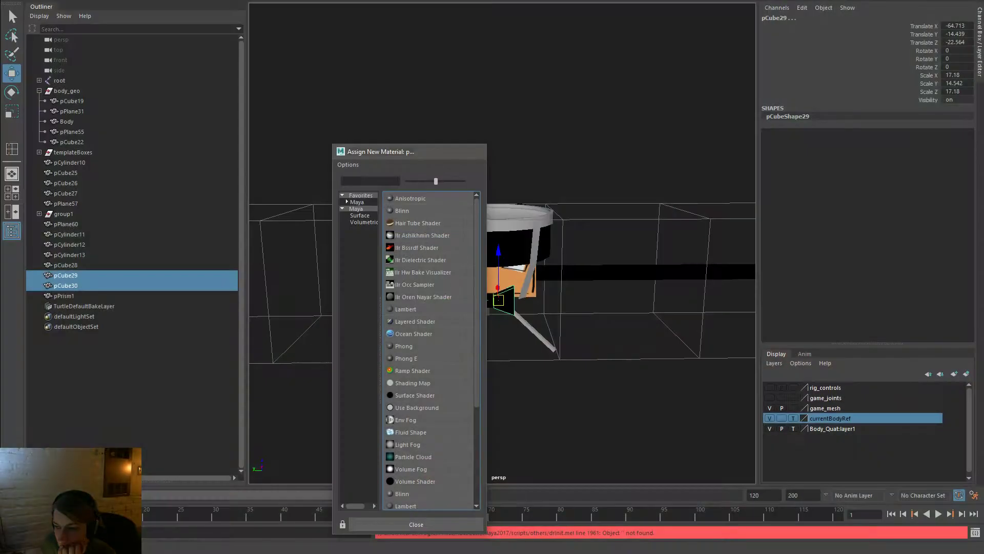
Dismiss the new-material window in Maya, assign the existing drum_white material to the faces of the hat's drum wall and return to object mode
click(416, 524)
click(622, 357)
scroll(446, 241, up, 3)
click(524, 265)
alt+drag(508, 256, 547, 224)
right_drag(548, 224, 548, 250)
mouse_move(548, 215)
alt+mouse_down()
mouse_move(554, 159)
mouse_move(575, 129)
mouse_move(566, 220)
alt+mouse_up()
drag(711, 323, 334, 228)
right_drag(507, 243, 597, 470)
right_drag(562, 248, 610, 224)
click(635, 239)
scroll(639, 248, down, 4)
alt+drag(613, 325, 566, 321)
Assign the existing lambert1 material to the bow tie pieces and clear the selection
scroll(431, 252, up, 5)
click(530, 305)
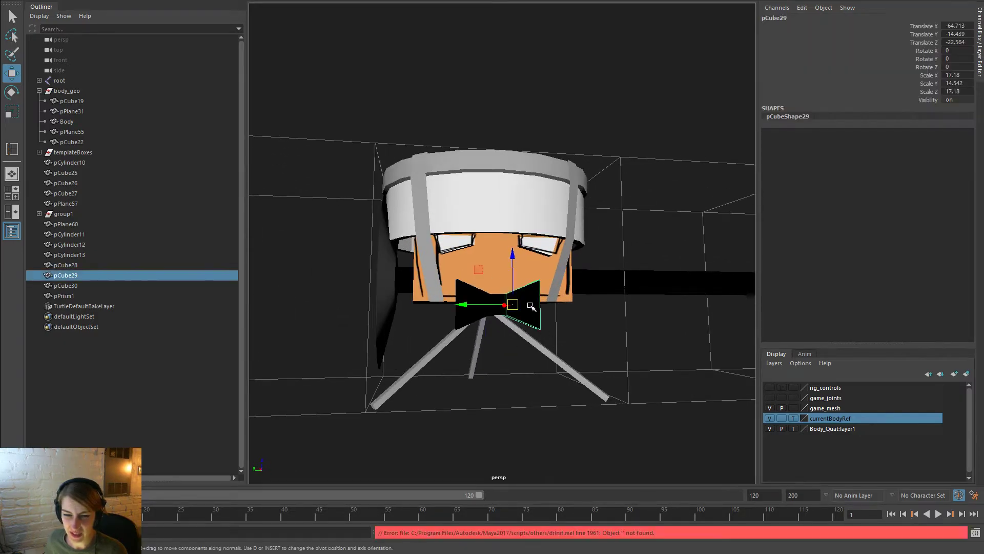
shift+click(498, 311)
shift+click(477, 313)
alt+drag(478, 313, 618, 273)
shift+click(585, 260)
right_click(572, 261)
mouse_move(570, 531)
right_drag(631, 529, 665, 478)
click(653, 410)
alt+drag(653, 410, 563, 428)
alt+right_drag(562, 429, 448, 364)
alt+drag(538, 386, 540, 395)
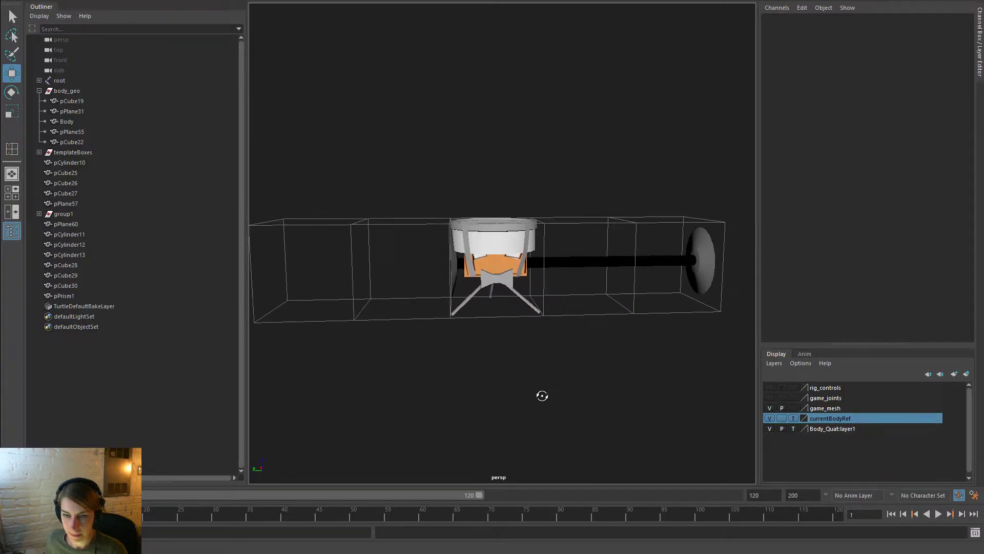
alt+drag(443, 362, 901, 353)
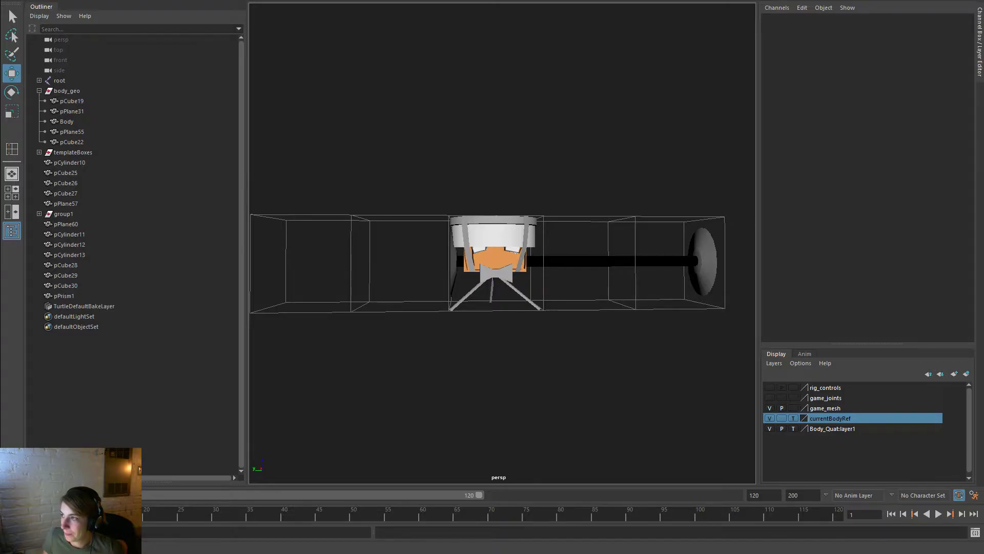
drag(983, 33, 617, 33)
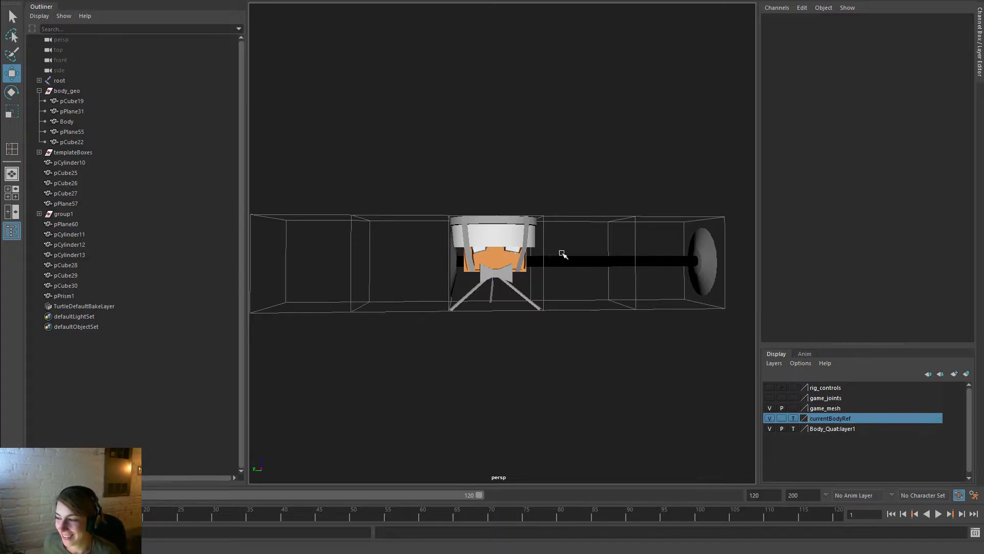
alt+drag(460, 247, 628, 311)
alt+right_drag(638, 315, 610, 306)
alt+drag(619, 330, 610, 337)
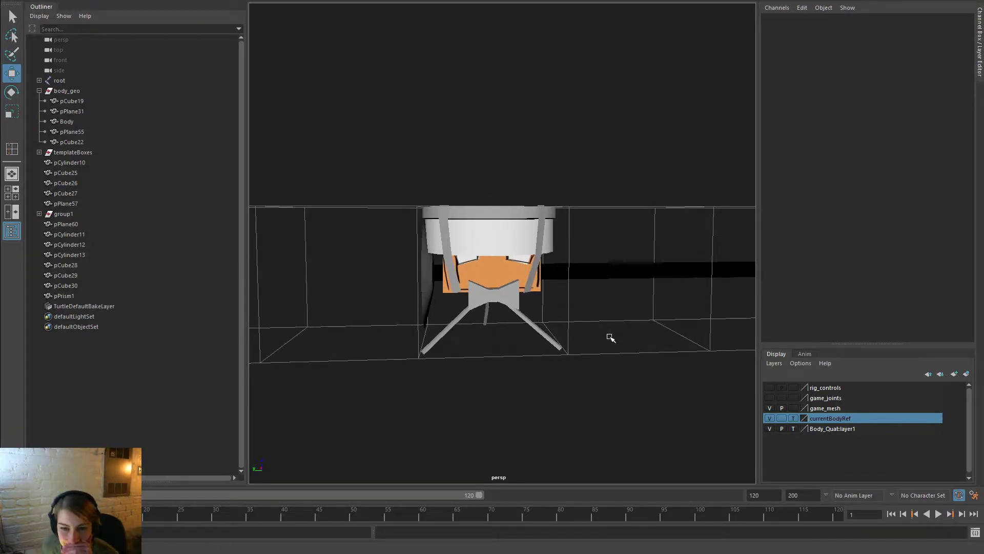
click(516, 303)
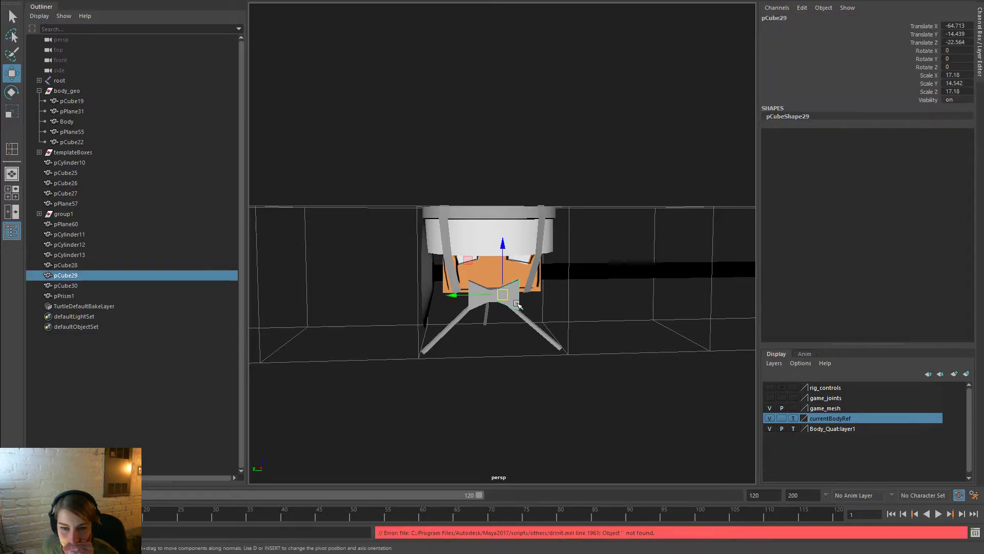
click(575, 317)
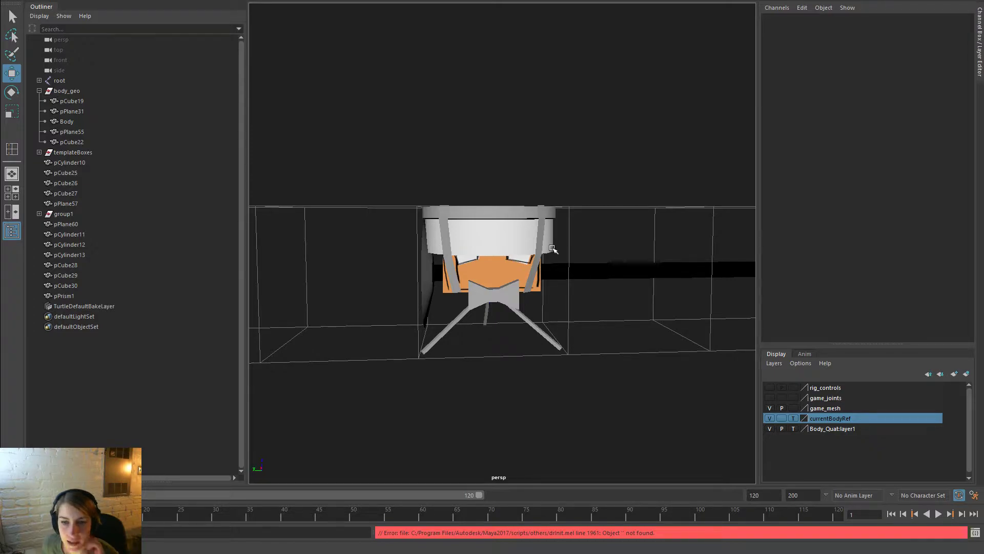
click(522, 234)
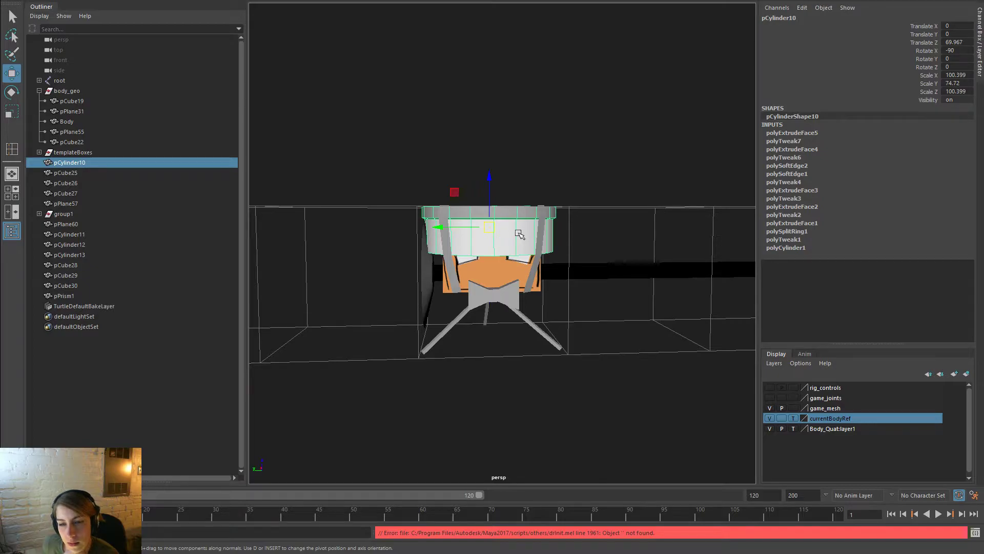
Assign the existing mat_black material to the straps running down from the hat along the body and clear the selection
click(534, 277)
shift+click(427, 282)
alt+drag(427, 283, 656, 289)
shift+click(480, 275)
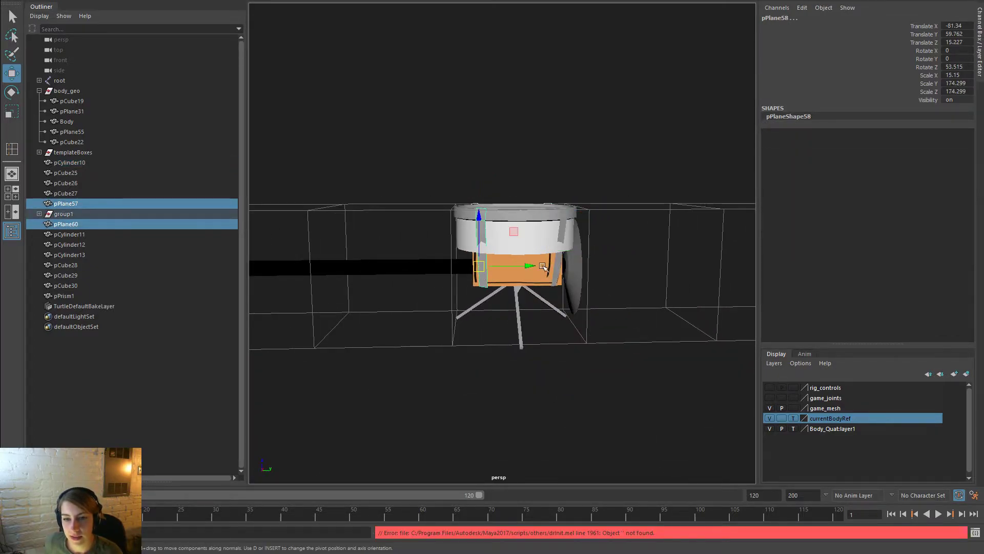
key(shift+d)
right_drag(555, 261, 654, 514)
click(648, 450)
alt+drag(687, 419, 494, 394)
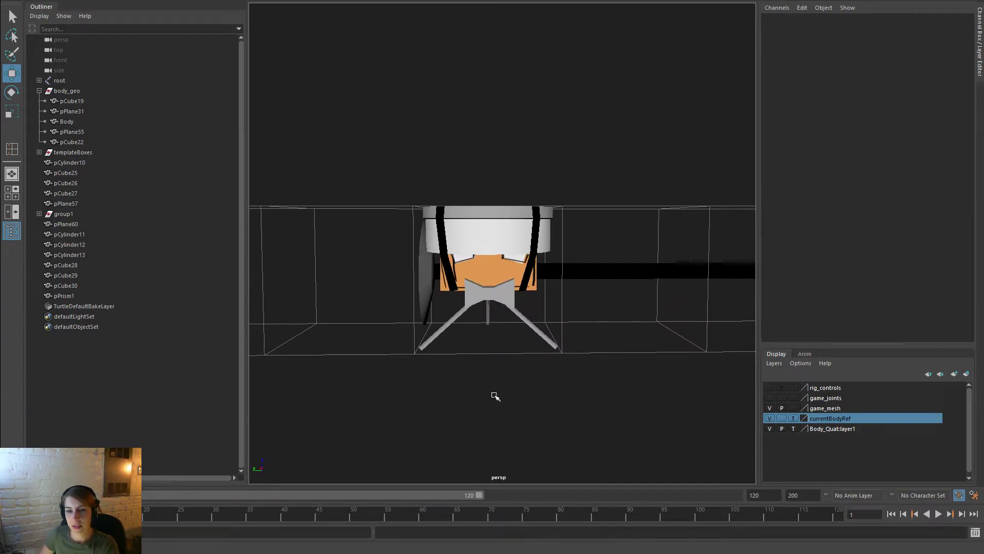
Try the existing mat_yellow material on the faces of the hat's drum wall
mouse_move(452, 362)
alt+mouse_down()
mouse_move(503, 350)
mouse_move(445, 369)
mouse_move(454, 386)
mouse_move(455, 357)
alt+mouse_up()
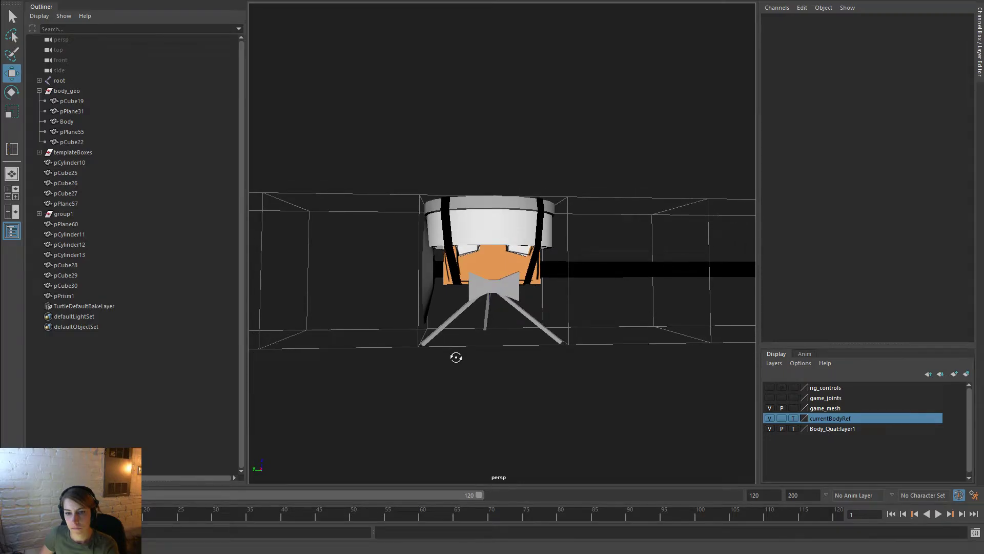
click(482, 240)
right_drag(518, 218, 518, 246)
drag(590, 279, 427, 235)
right_drag(500, 232, 603, 518)
right_drag(525, 230, 564, 211)
click(627, 255)
Undo the yellow material on the hat's drum wall, return to object mode and clear the selection
alt+drag(627, 254, 183, 291)
key(ctrl+z)
key(ctrl+z)
key(ctrl+z)
key(ctrl+z)
key(ctrl+z)
key(ctrl+z)
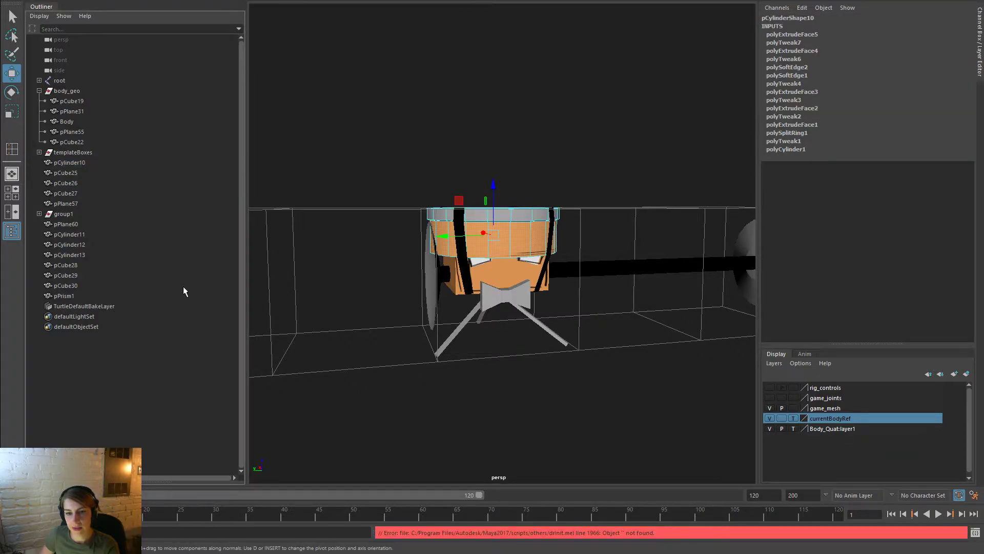
alt+drag(589, 237, 514, 229)
right_drag(513, 228, 544, 210)
click(635, 259)
Assign the existing mat_black material to the three thin legs beneath the body and clear the selection
alt+drag(635, 259, 655, 276)
alt+right_drag(655, 277, 523, 277)
alt+drag(523, 278, 537, 302)
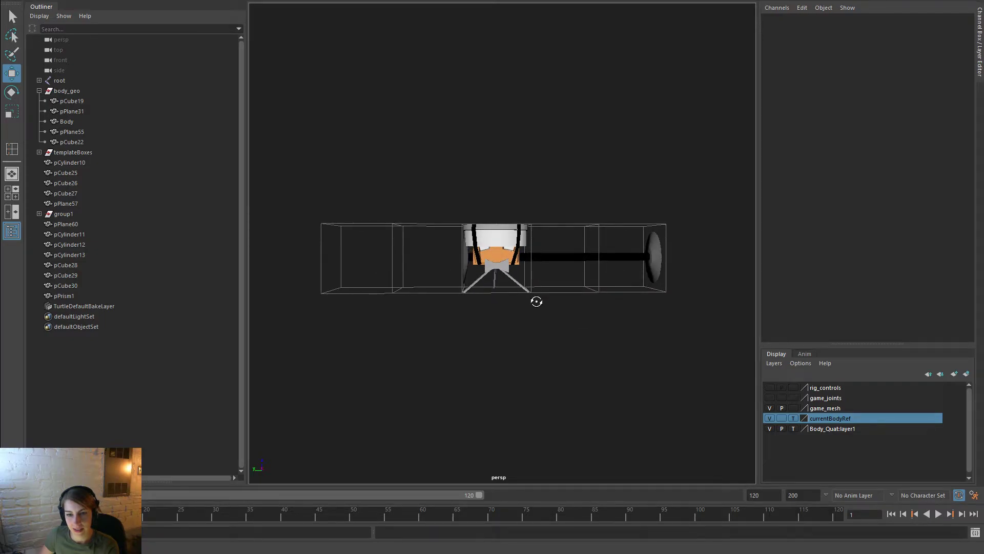
alt+right_drag(494, 295, 589, 330)
alt+drag(588, 329, 431, 313)
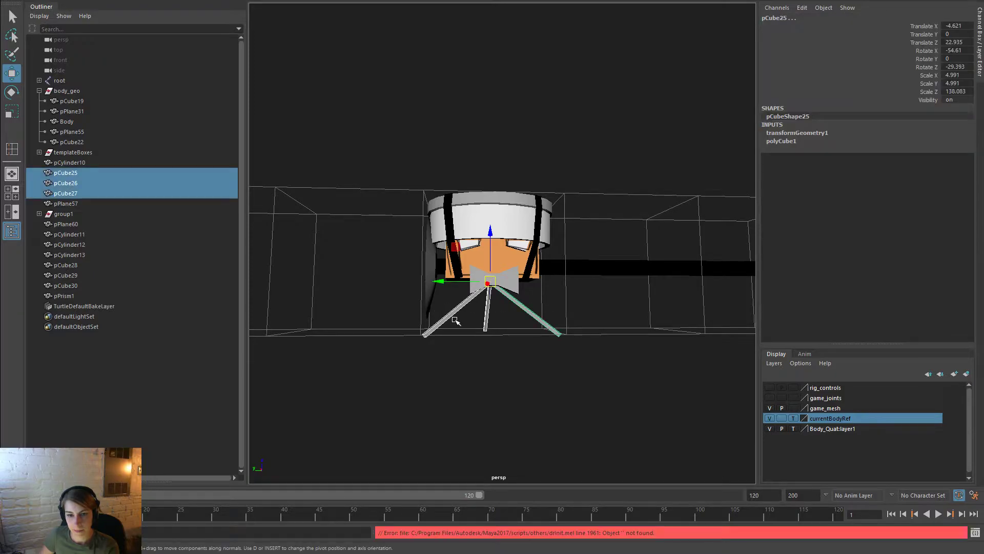
right_click(457, 312)
mouse_move(454, 531)
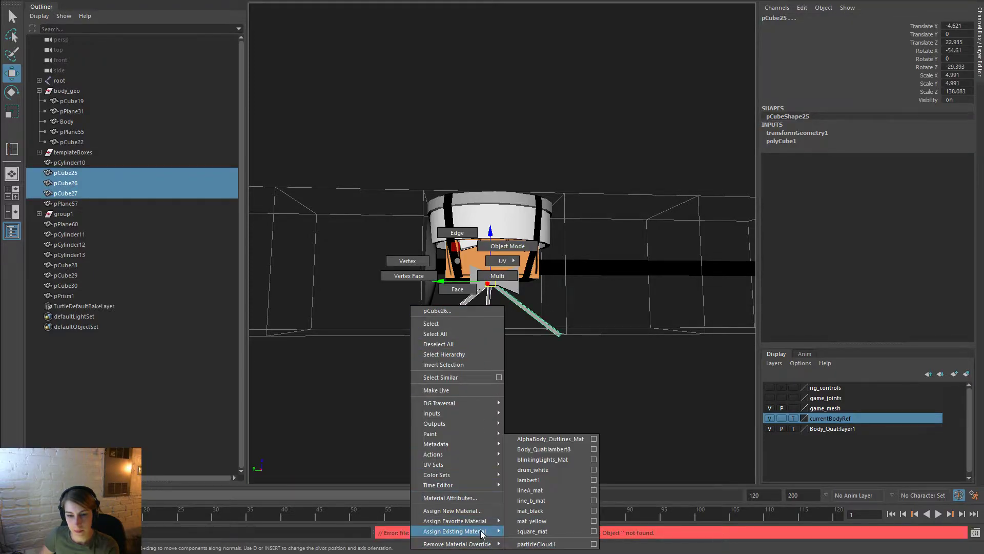
click(543, 518)
click(585, 400)
Duplicate the front leg on the long rod's side and set the Move tool's axis orientation to Object
mouse_move(647, 387)
alt+mouse_down()
mouse_move(655, 395)
mouse_move(641, 403)
alt+mouse_up()
alt+right_drag(615, 381, 508, 375)
mouse_move(500, 375)
alt+mouse_down()
mouse_move(257, 376)
mouse_move(505, 369)
alt+mouse_up()
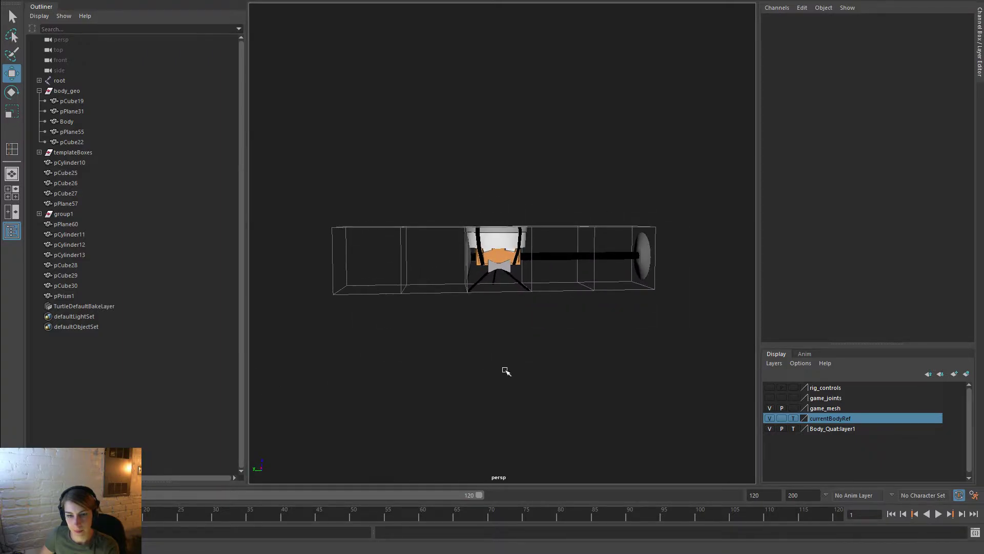
alt+right_drag(438, 338, 585, 388)
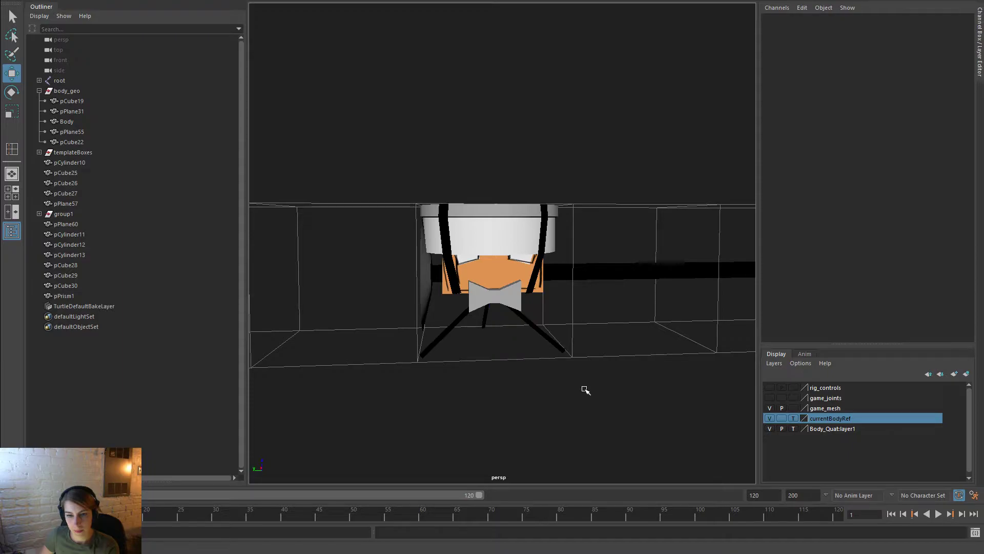
alt+drag(573, 356, 495, 355)
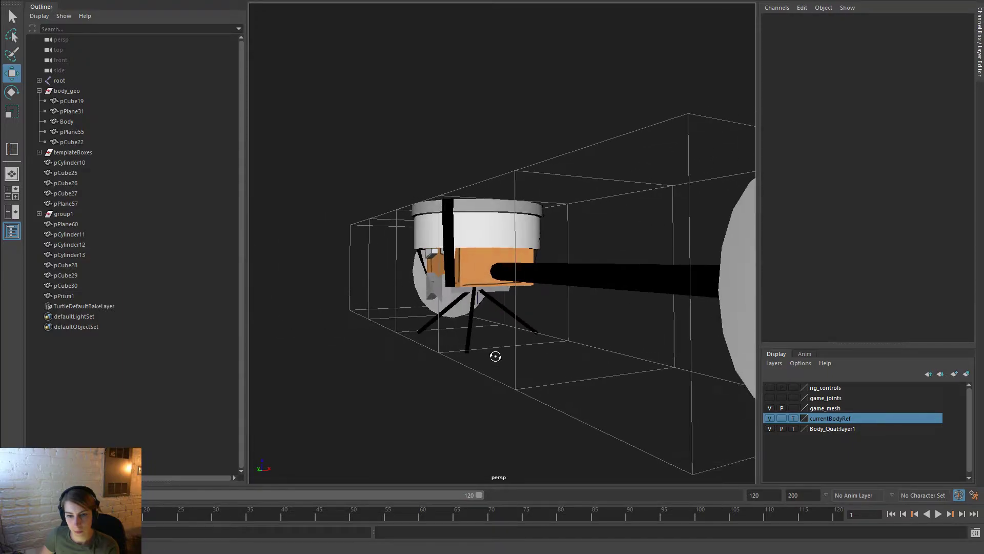
click(470, 335)
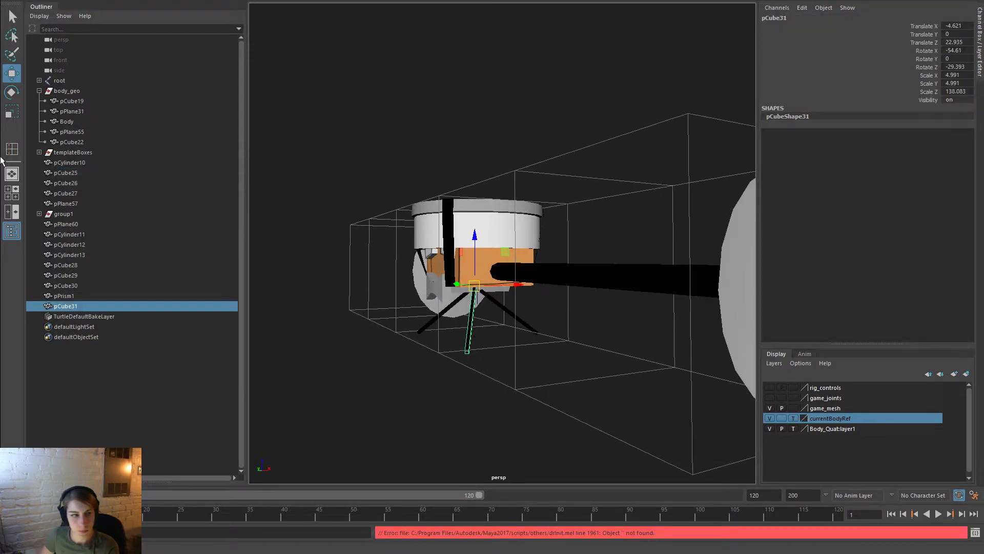
double_click(12, 73)
click(786, 244)
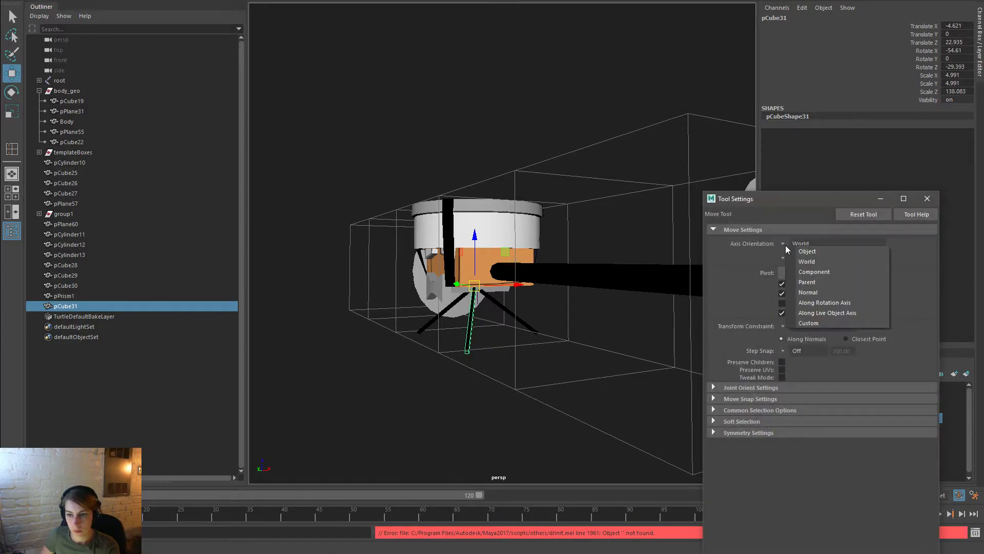
click(796, 253)
Slide the duplicate to the leg's lower end and scale it into a short block, Scale X and Y 13.323 and Z 25.926
alt+drag(571, 298, 469, 300)
drag(527, 252, 482, 301)
key(r)
drag(434, 331, 590, 384)
drag(473, 298, 593, 286)
key(w)
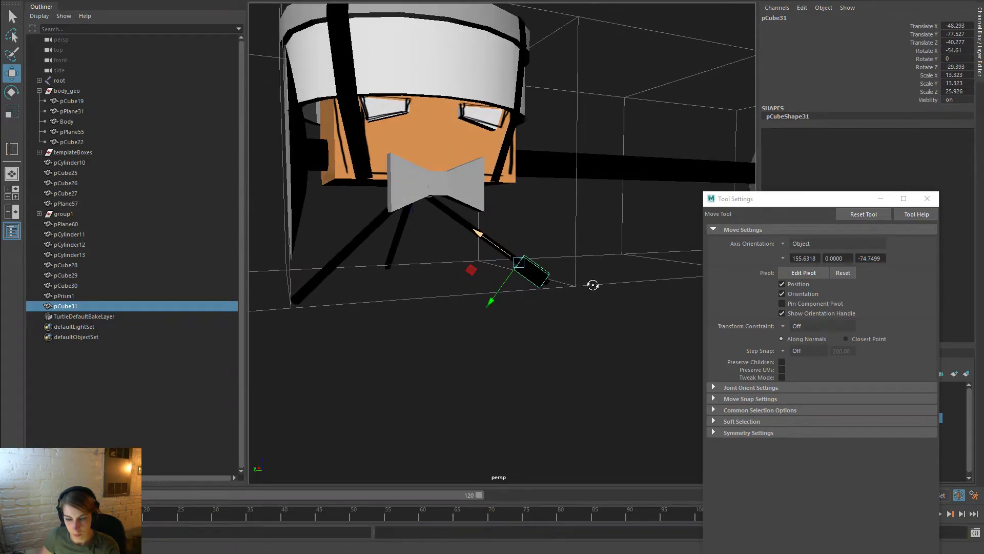
drag(494, 242, 488, 239)
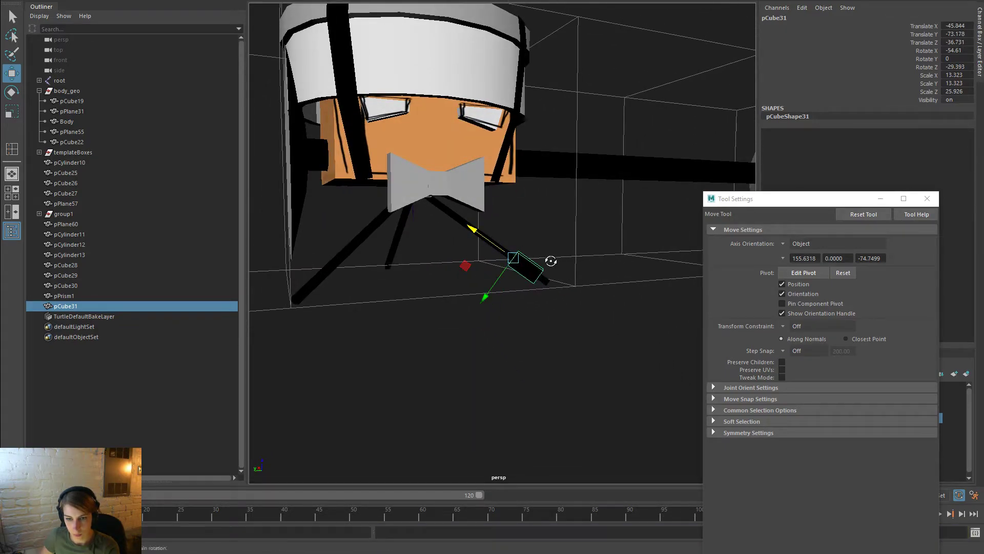
Pull the foot block's outer end edge along the leg past its tip to form a wedge, and return to object mode
scroll(513, 276, up, 5)
right_click(525, 261)
right_drag(508, 263, 526, 233)
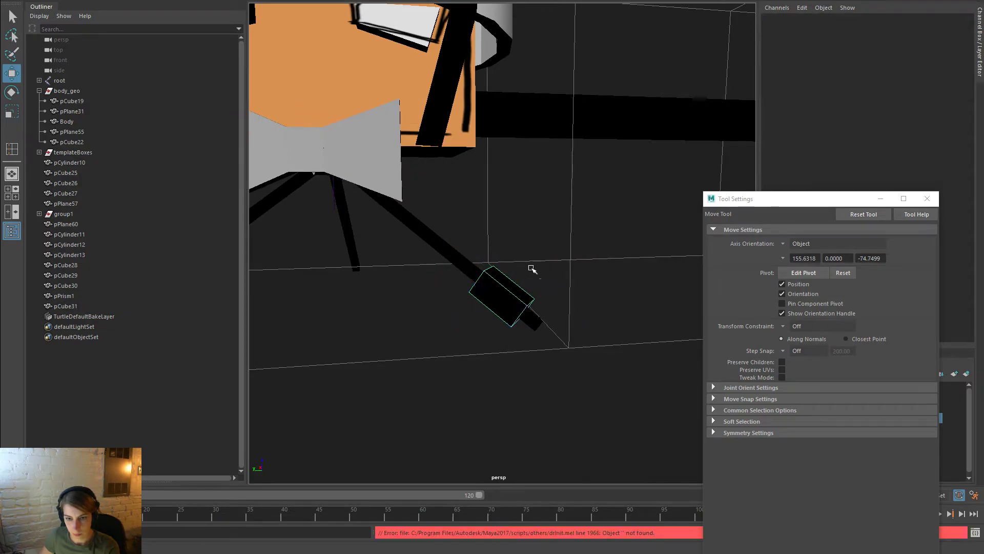
click(531, 302)
drag(504, 280, 522, 294)
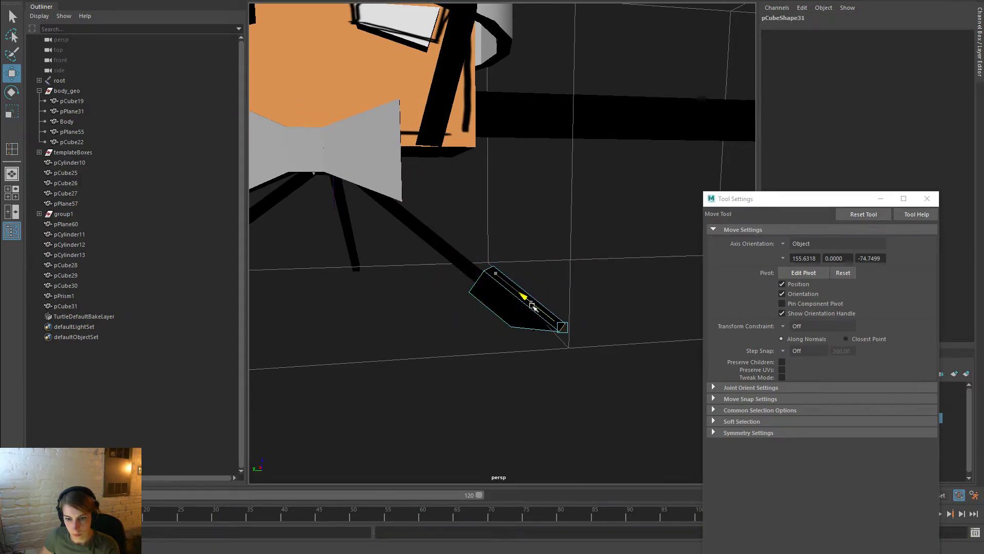
mouse_move(574, 314)
alt+mouse_down()
mouse_move(529, 327)
mouse_move(593, 314)
alt+mouse_up()
right_drag(542, 260, 588, 249)
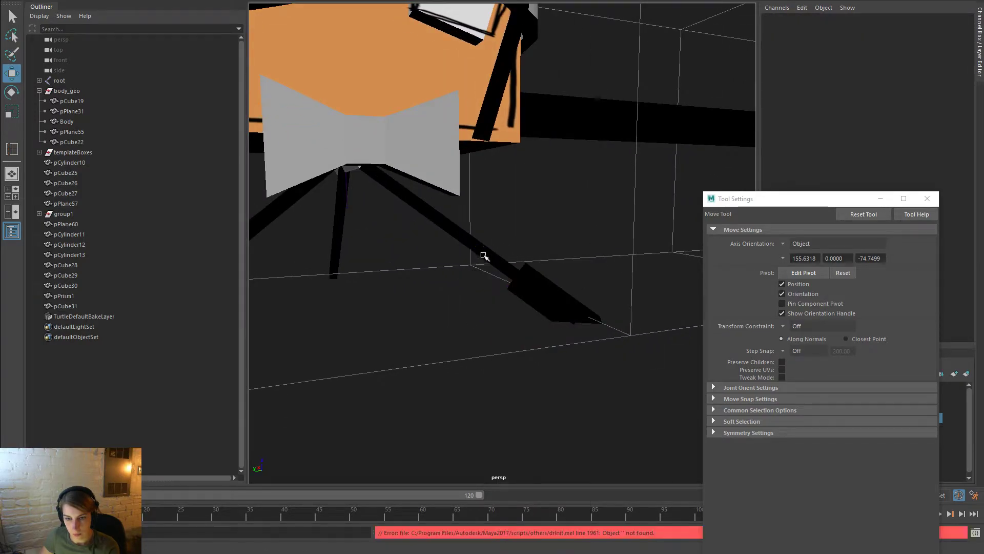
Try to rotate the three legs together to a steeper angle, Rotate X -47.04
click(450, 231)
alt+drag(450, 231, 324, 250)
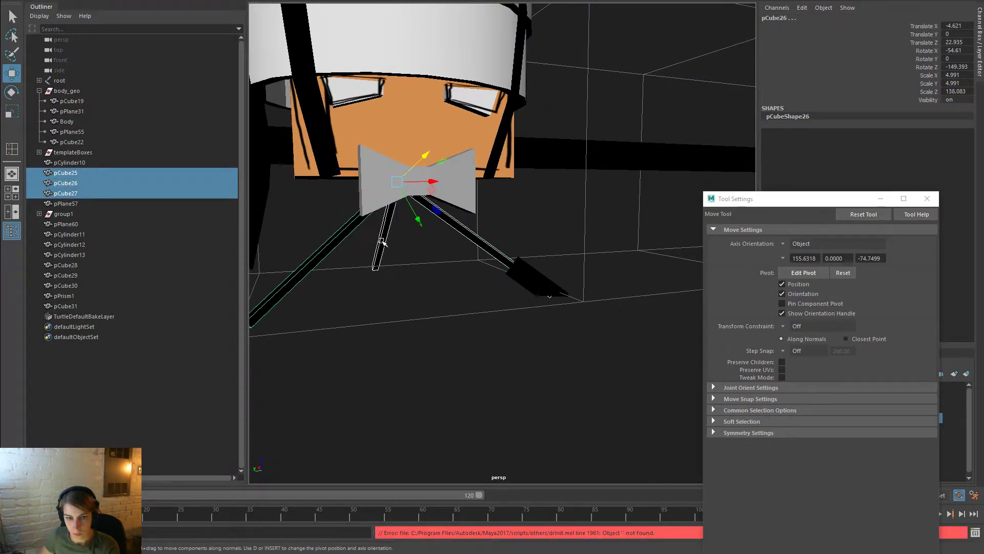
key(e)
alt+drag(417, 169, 507, 187)
shift+click(346, 252)
shift+click(346, 254)
drag(377, 207, 373, 187)
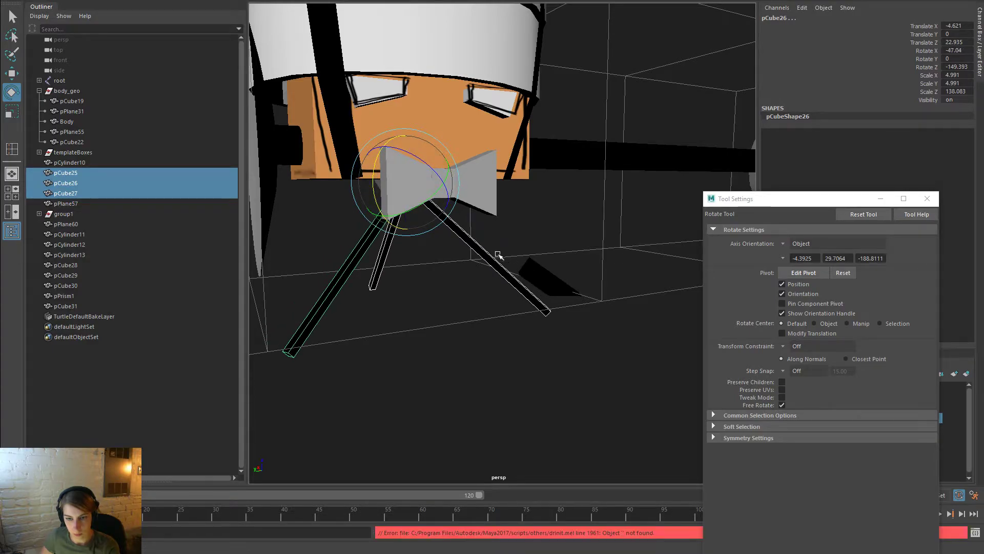
key(ctrl+z)
Parent the foot block to the front leg it sits on
click(546, 277)
shift+click(464, 226)
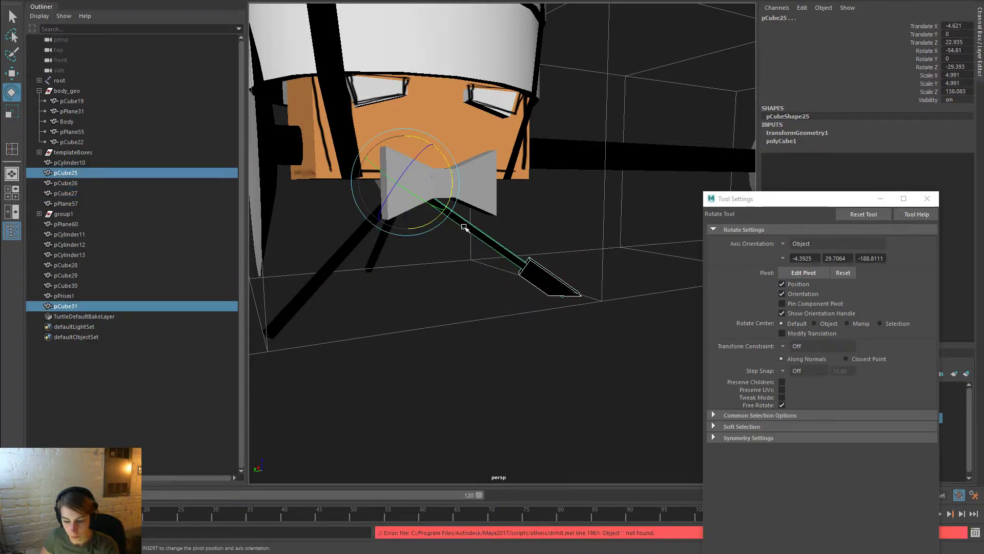
key(p)
Select the three legs, rotate them steeper to Rotate X -46.22 and shorten them to Scale Z 133.595
click(471, 230)
shift+drag(390, 244, 341, 250)
drag(372, 190, 457, 211)
key(w)
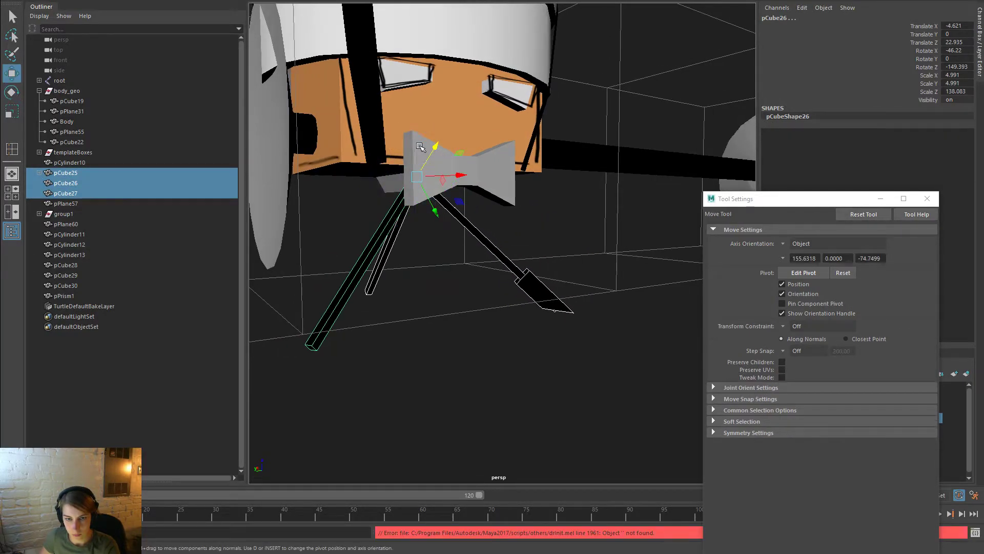
key(r)
drag(430, 146, 505, 186)
Spread the three legs back outward by rotating them together to Rotate X -51.071
key(e)
drag(375, 140, 409, 156)
key(r)
alt+drag(505, 172, 512, 169)
alt+right_drag(503, 181, 462, 181)
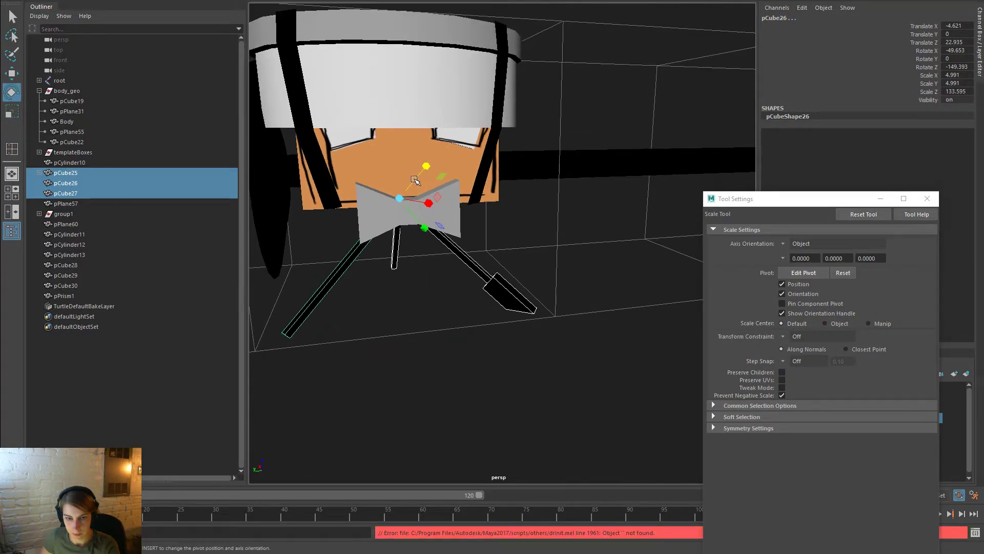
key(e)
drag(387, 161, 391, 156)
Create a NURBS plane as a floor and scale it uniformly to 972.477
click(519, 285)
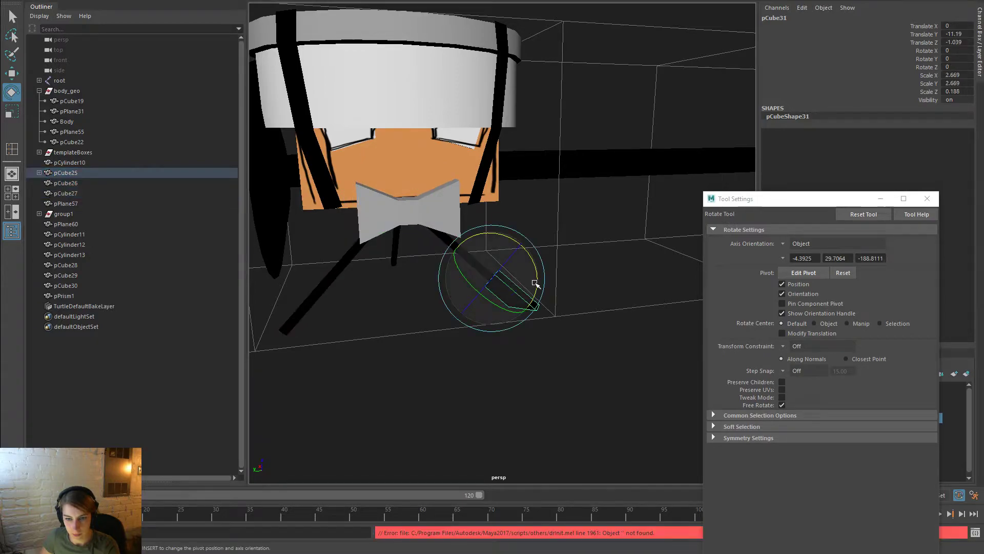
alt+right_drag(533, 284, 536, 239)
key(space)
click(324, 128)
mouse_move(392, 156)
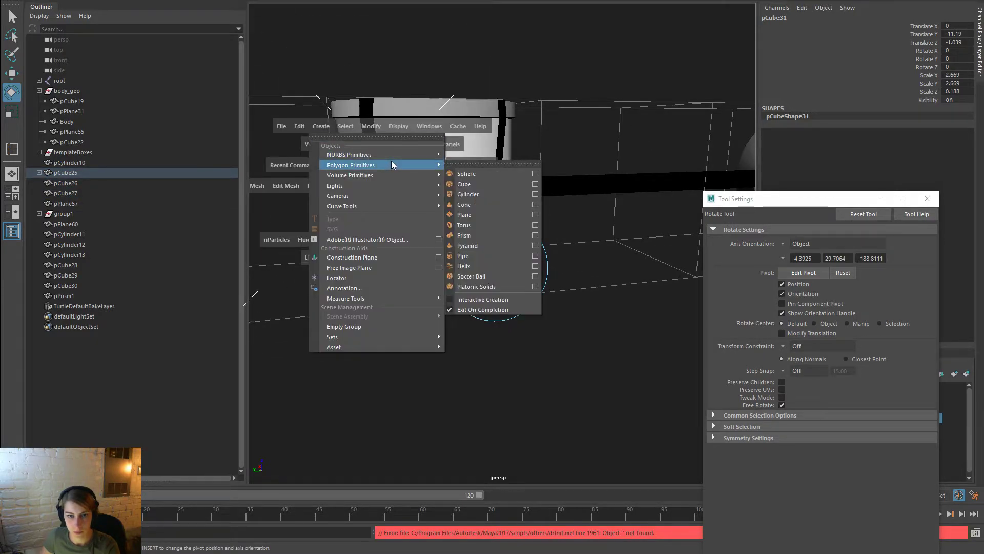
click(507, 207)
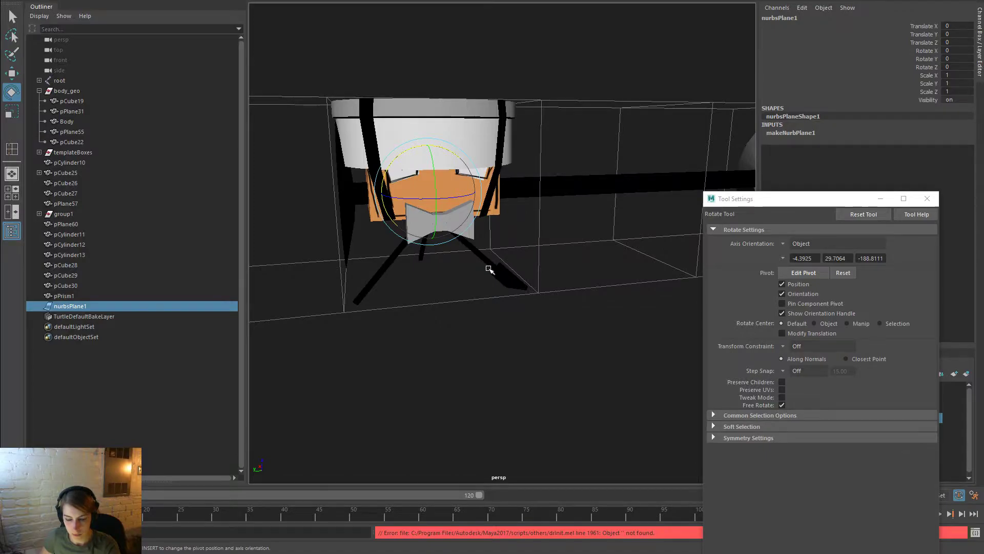
key(r)
drag(423, 186, 420, 164)
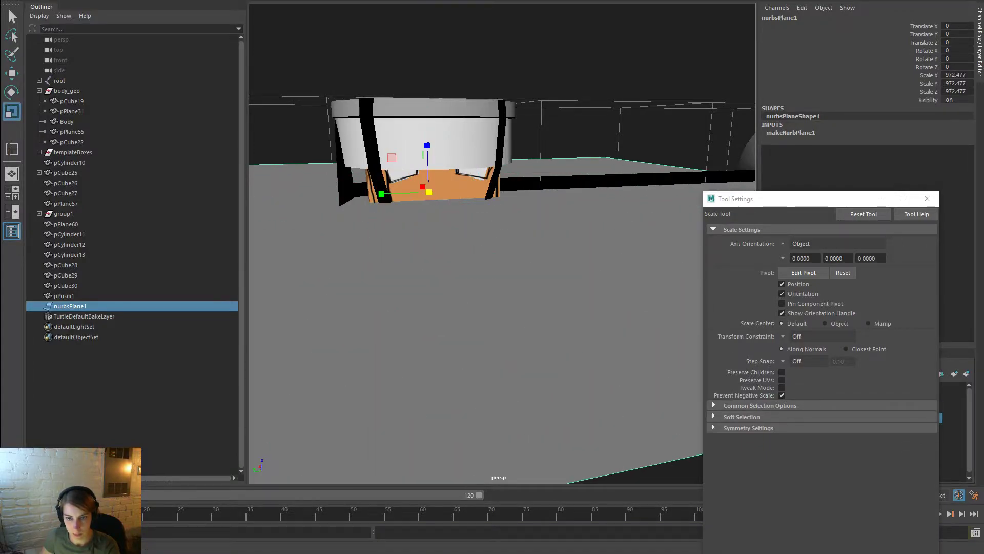
Lower the floor plane beneath the legs by setting its Translate Z to -100, and clear the selection
key(w)
middle_drag(420, 164, 424, 260)
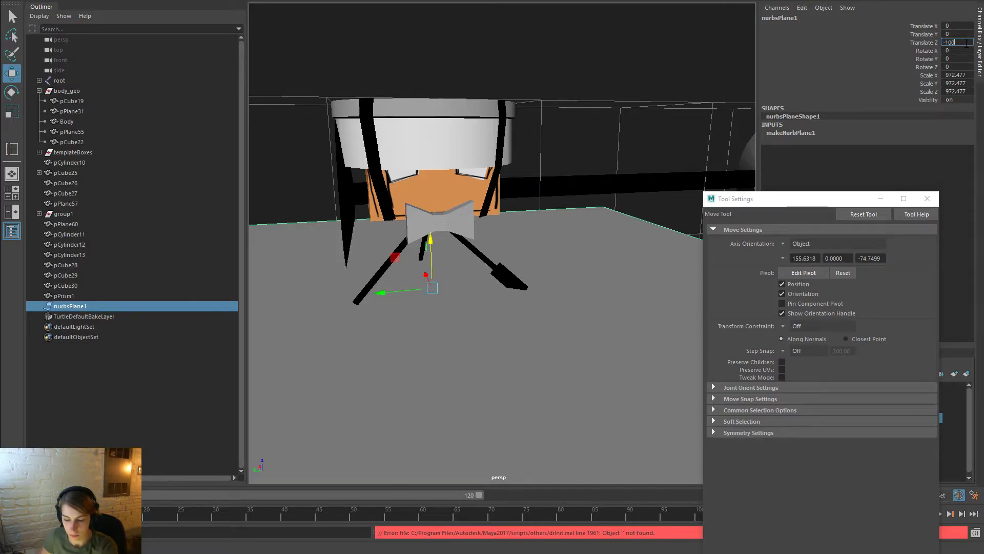
key(Return)
click(593, 101)
Flatten the foot block's bottom vertices level with the floor using World-axis scaling, and nudge them along the leg with Object-axis movement
alt+right_drag(489, 264, 547, 310)
click(509, 291)
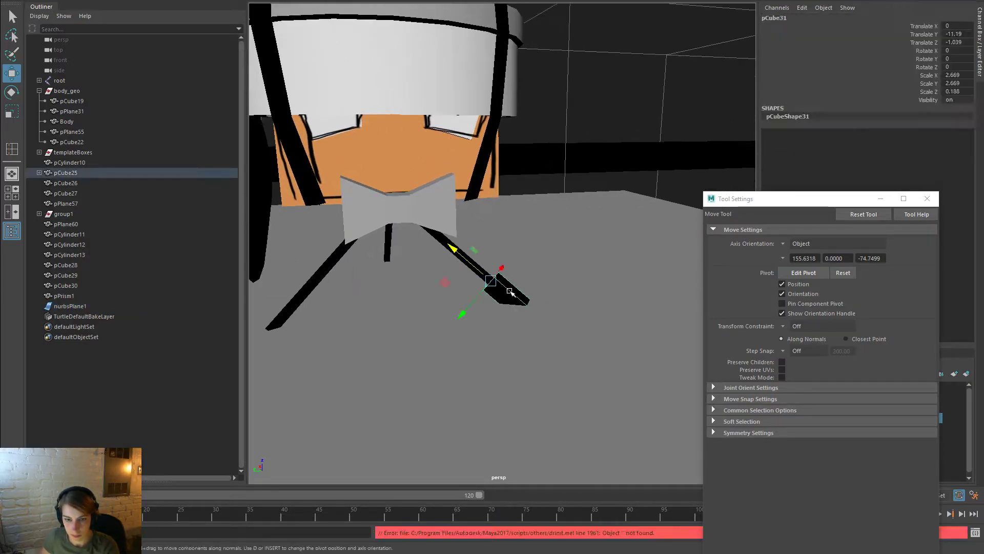
key(f)
right_click(526, 277)
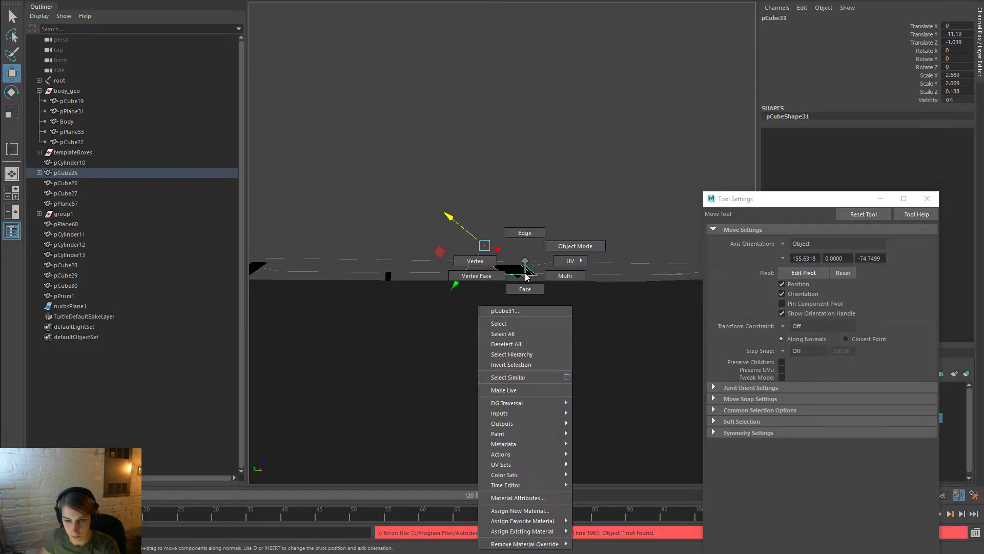
right_drag(499, 264, 497, 261)
drag(583, 323, 476, 263)
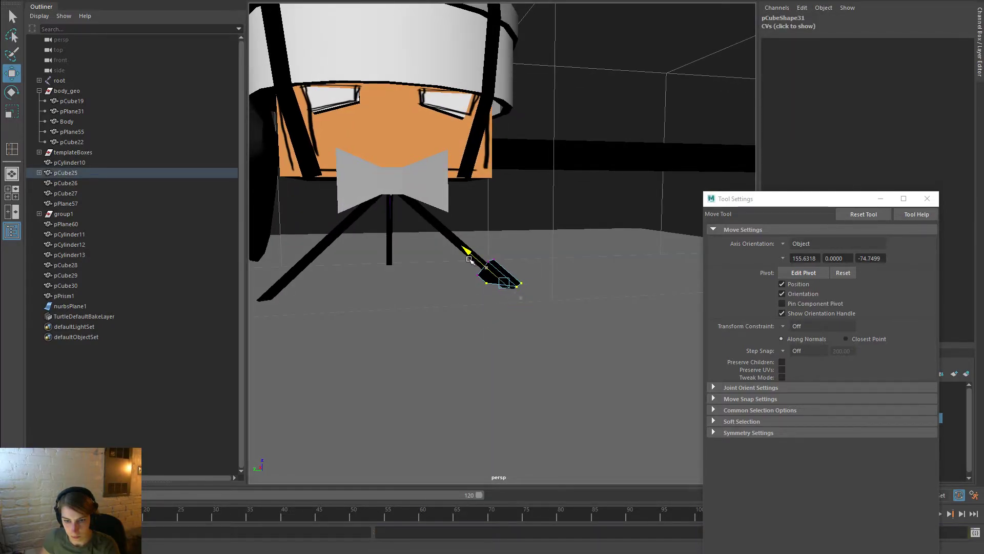
key(r)
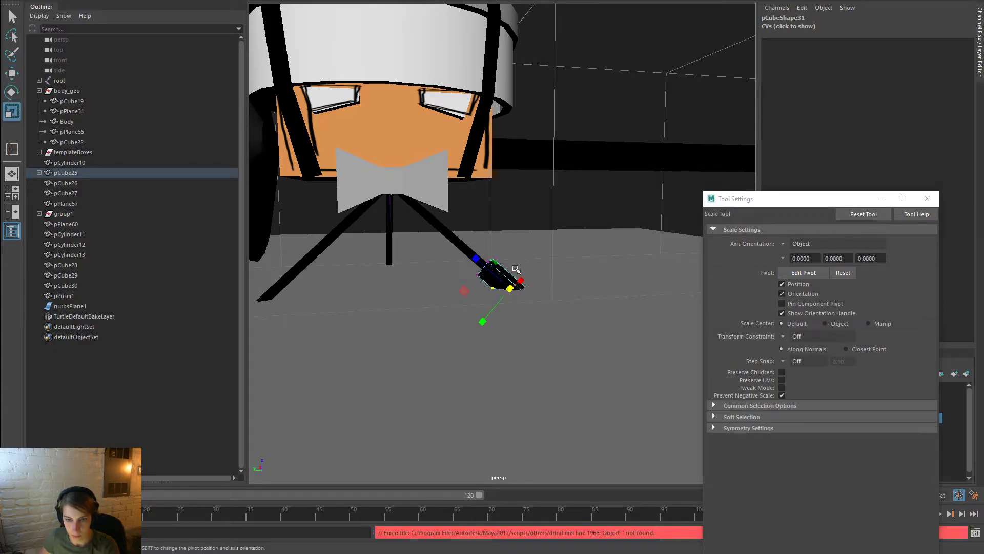
click(782, 243)
click(801, 257)
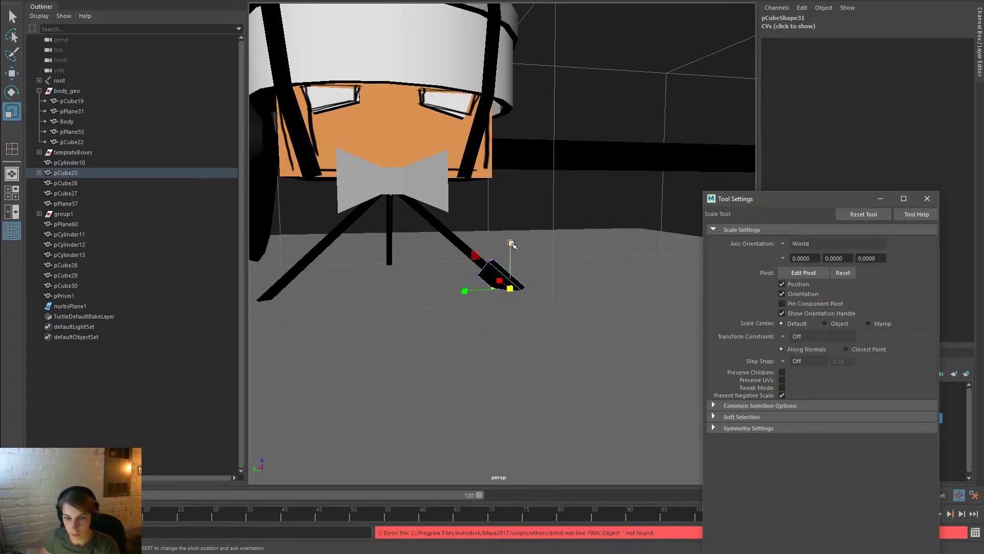
key(w)
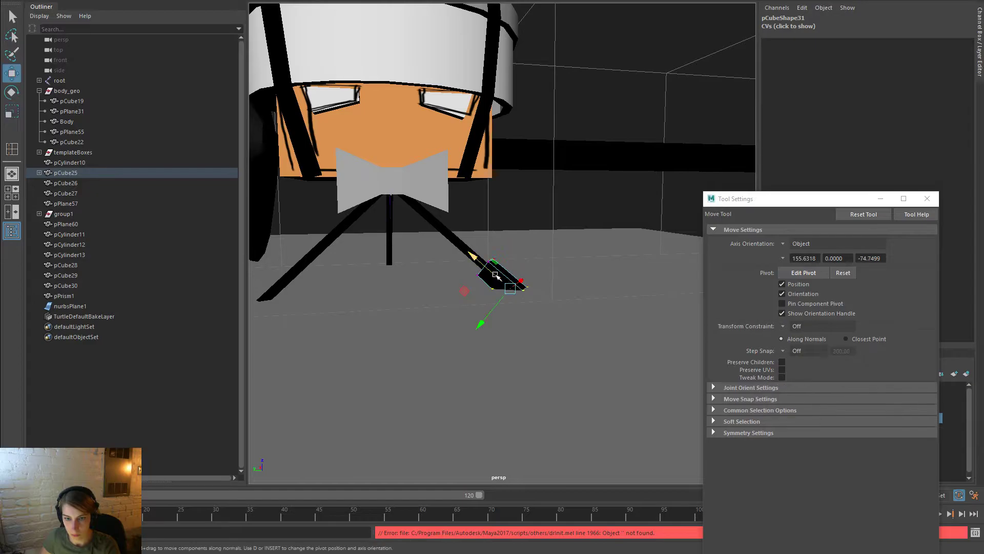
drag(483, 268, 484, 268)
Return the foot block to object mode, assign it the existing lambert1 material and clear the selection
right_drag(505, 261, 556, 245)
click(580, 207)
click(507, 279)
right_drag(509, 275, 544, 534)
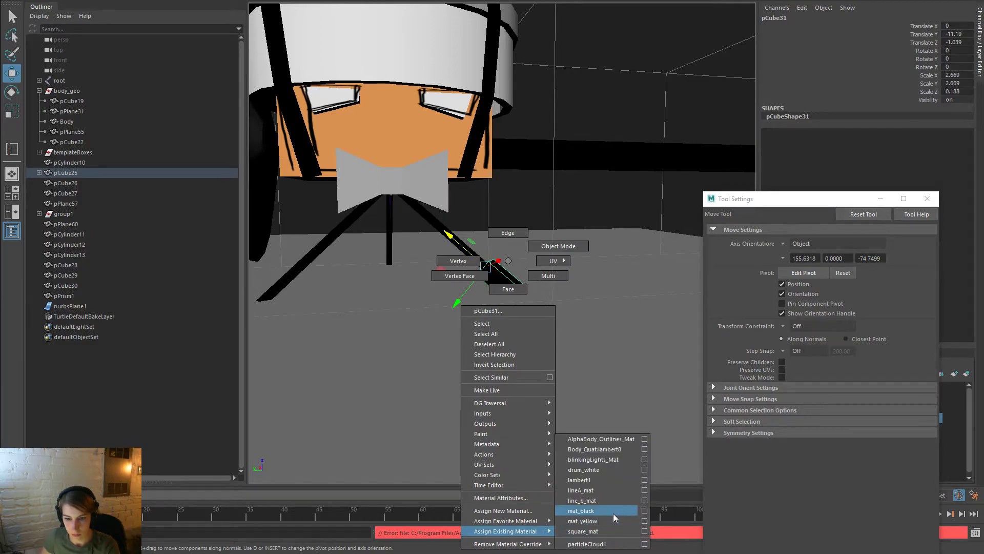
right_drag(617, 527, 620, 480)
click(608, 224)
Move the lower end vertices of the foot's leg back up inside the foot, and return to object mode
scroll(544, 245, down, 3)
scroll(541, 301, up, 4)
alt+drag(534, 310, 555, 323)
click(496, 254)
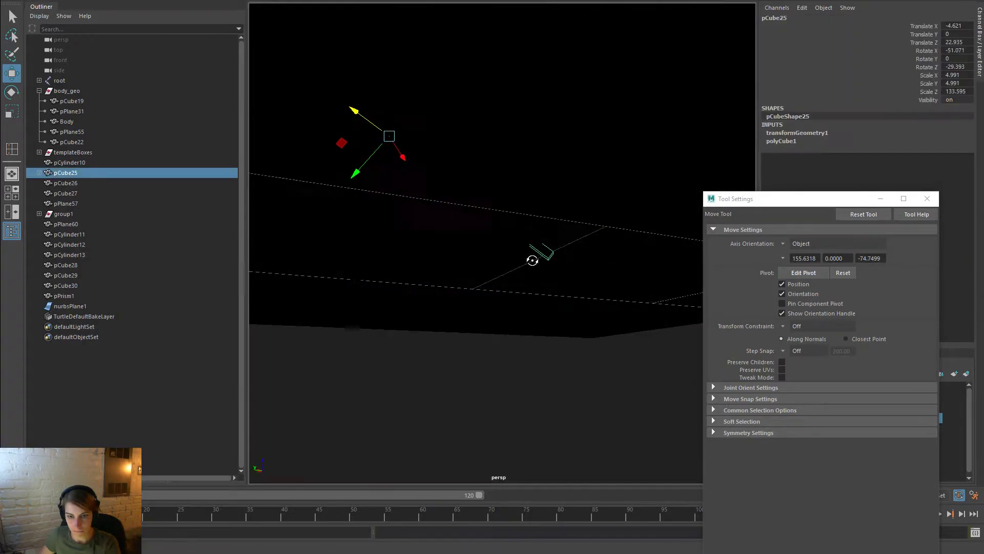
right_drag(536, 242, 485, 235)
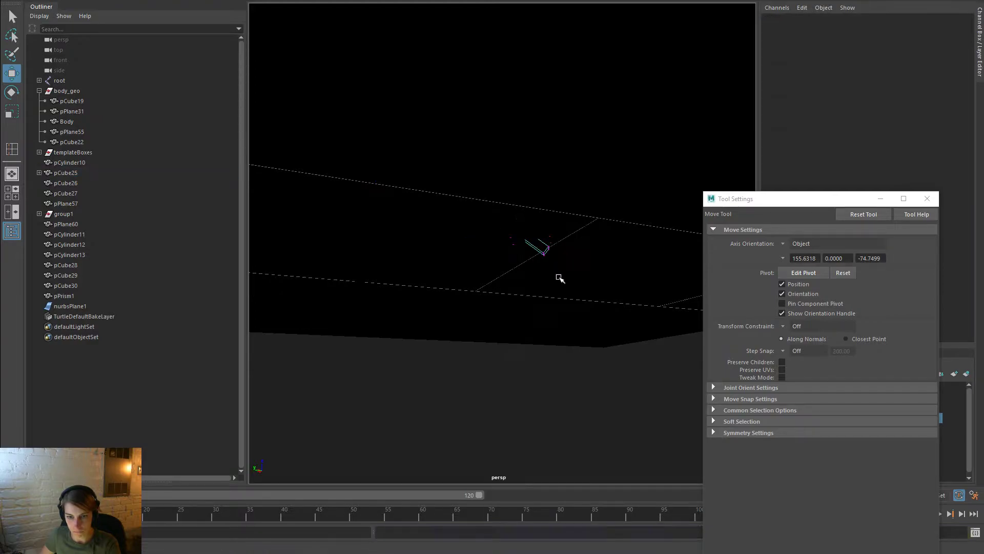
drag(541, 249, 539, 247)
alt+drag(582, 293, 582, 299)
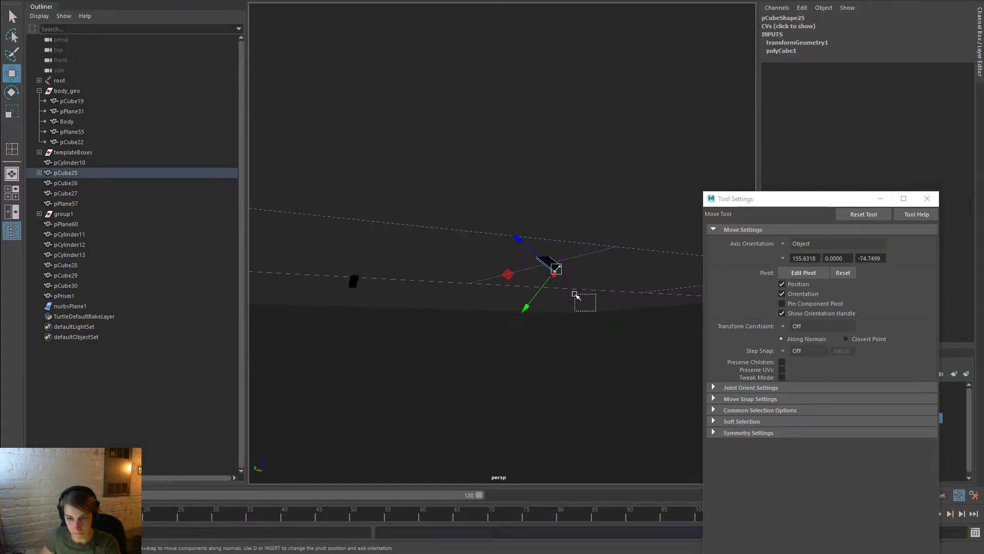
drag(548, 263, 546, 261)
alt+drag(587, 296, 582, 307)
drag(521, 269, 495, 254)
right_drag(457, 217, 500, 204)
click(648, 296)
Widen the foot's base across the leg by scaling it with the Scale tool's axis orientation set to Object
alt+right_drag(648, 297, 507, 321)
mouse_move(507, 320)
alt+mouse_down()
mouse_move(424, 346)
mouse_move(516, 325)
alt+mouse_up()
scroll(466, 325, up, 5)
click(432, 308)
right_drag(432, 308, 438, 287)
click(435, 330)
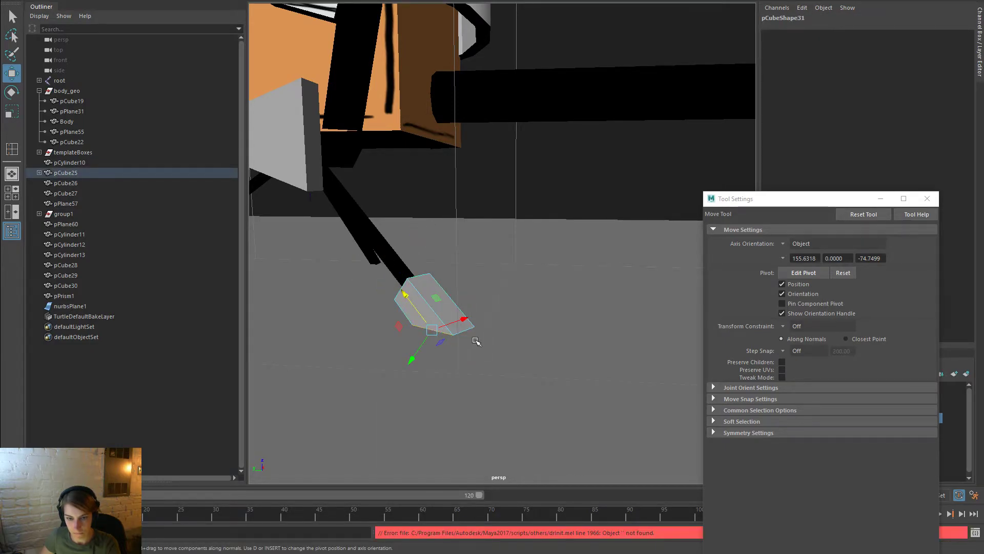
alt+drag(464, 334, 637, 291)
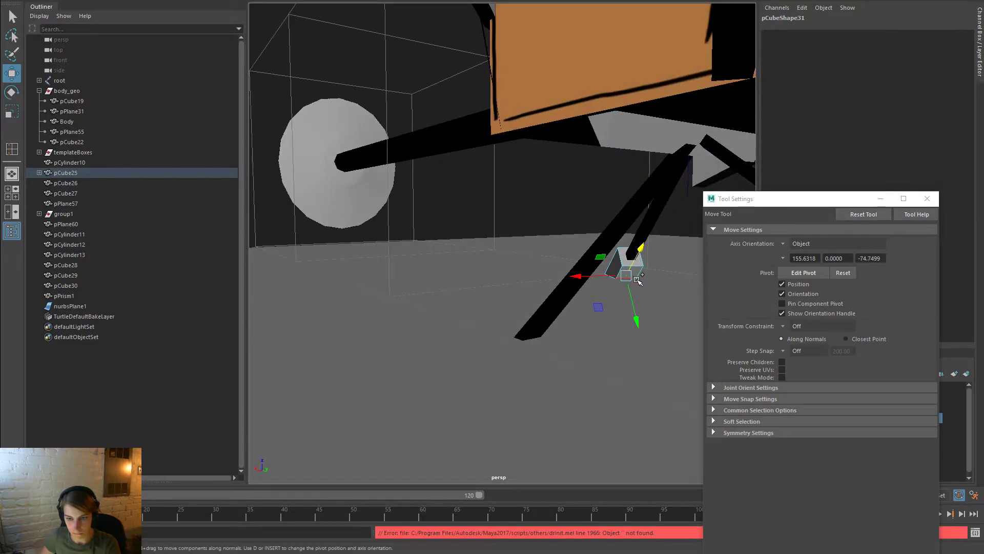
alt+drag(614, 302, 481, 292)
alt+right_drag(481, 293, 654, 385)
alt+drag(655, 385, 563, 362)
alt+drag(644, 392, 496, 365)
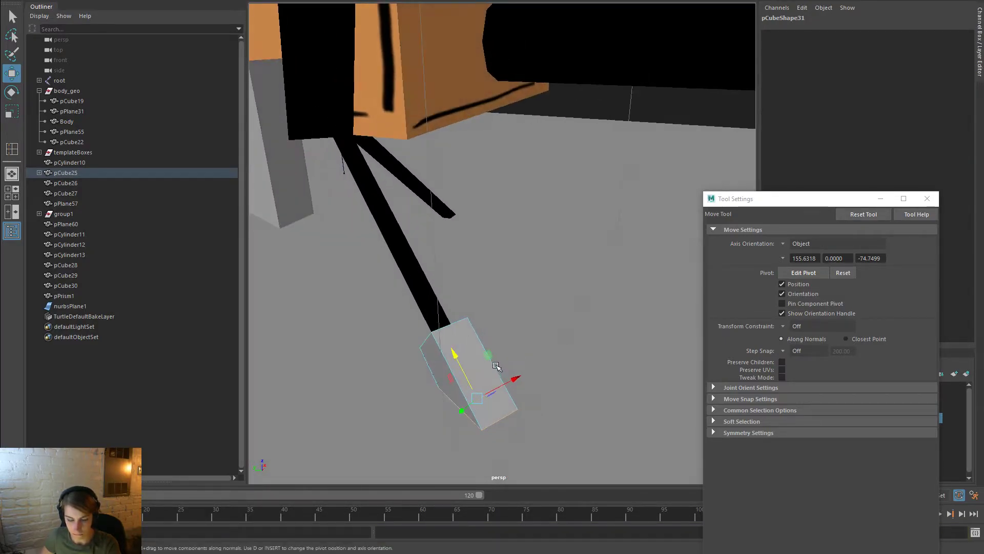
key(r)
click(785, 247)
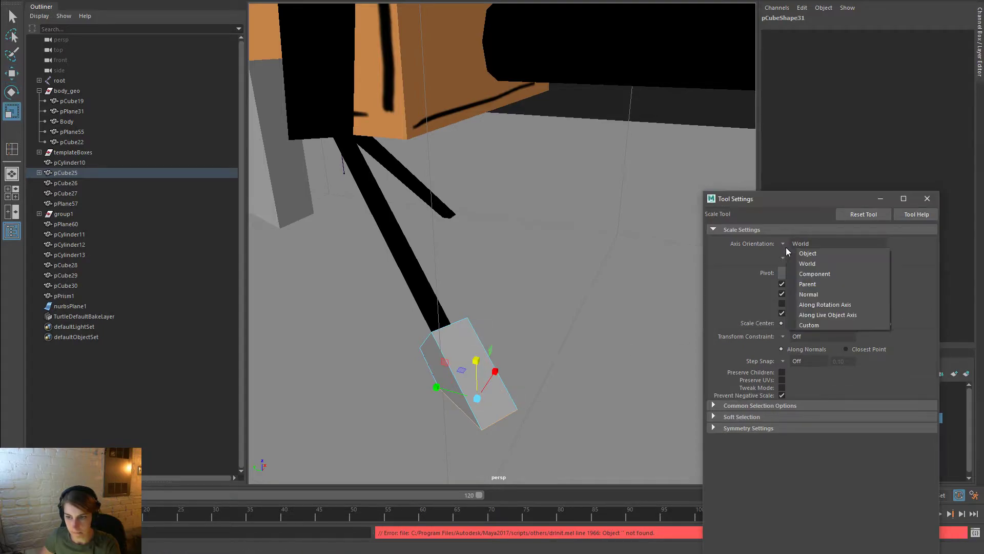
click(793, 253)
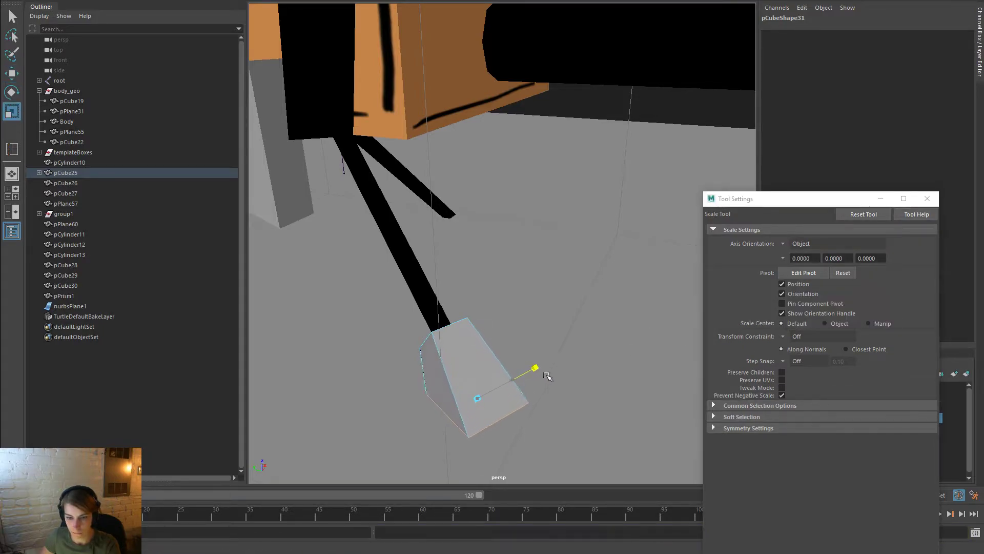
alt+right_drag(563, 373, 512, 349)
alt+drag(512, 349, 647, 324)
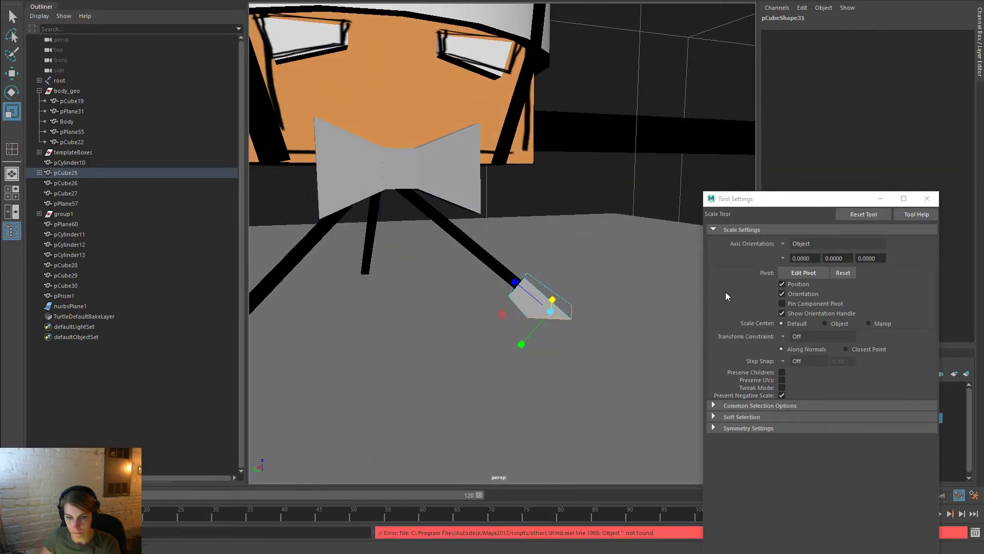
Try to shift the foot's base sideways with the Move tool's axis orientation set to World
alt+drag(646, 282, 496, 317)
click(784, 245)
click(799, 256)
alt+drag(626, 286, 670, 277)
click(592, 260)
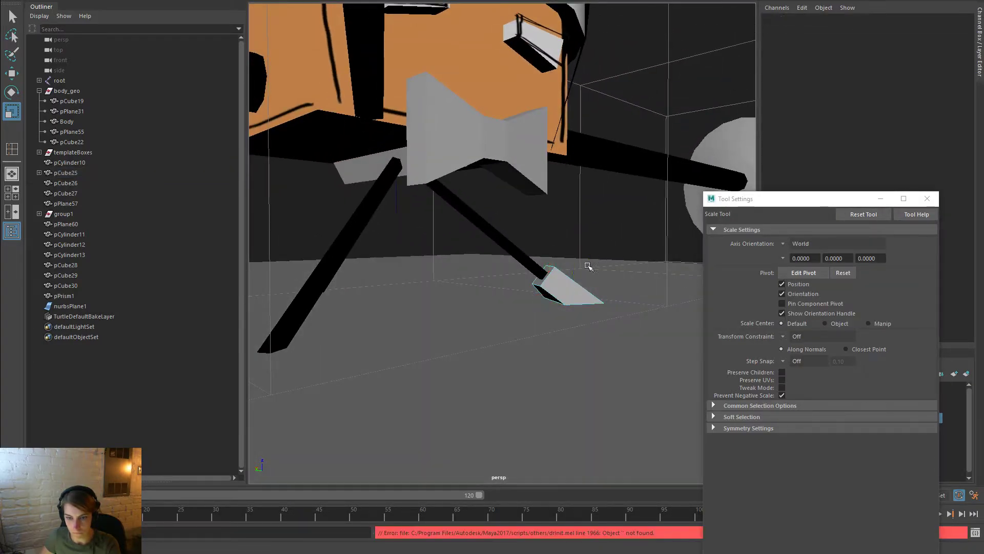
click(551, 303)
key(w)
alt+drag(585, 330, 513, 328)
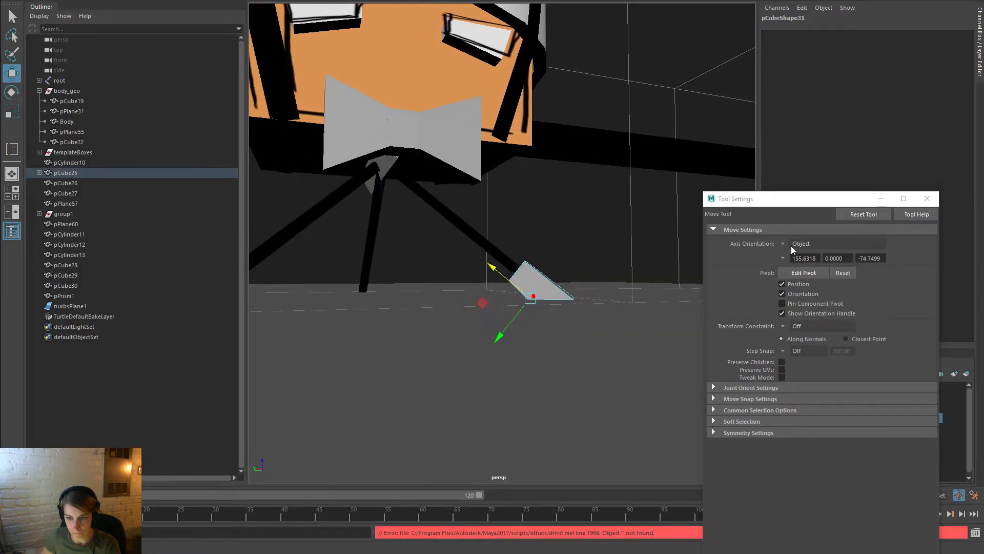
click(787, 244)
click(795, 257)
click(479, 298)
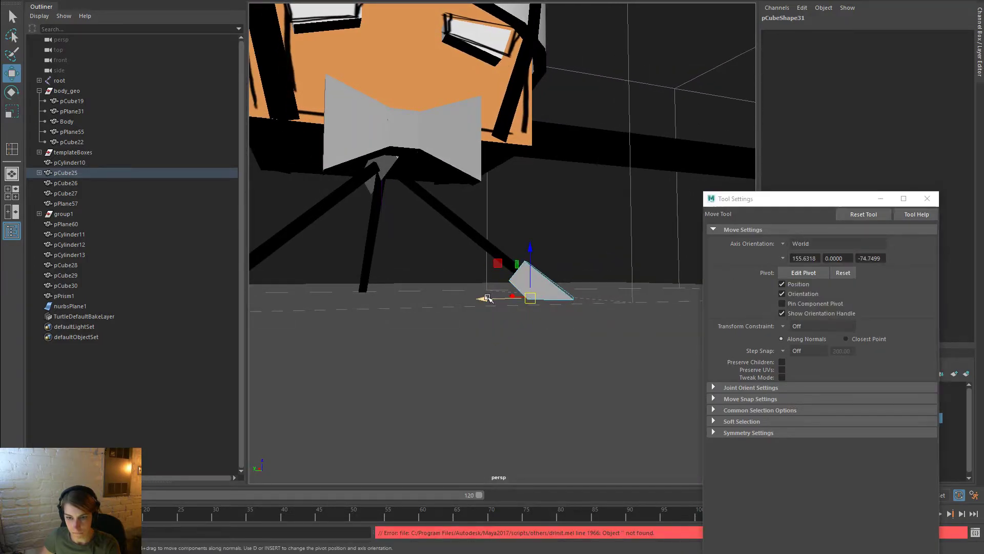
alt+drag(480, 298, 706, 309)
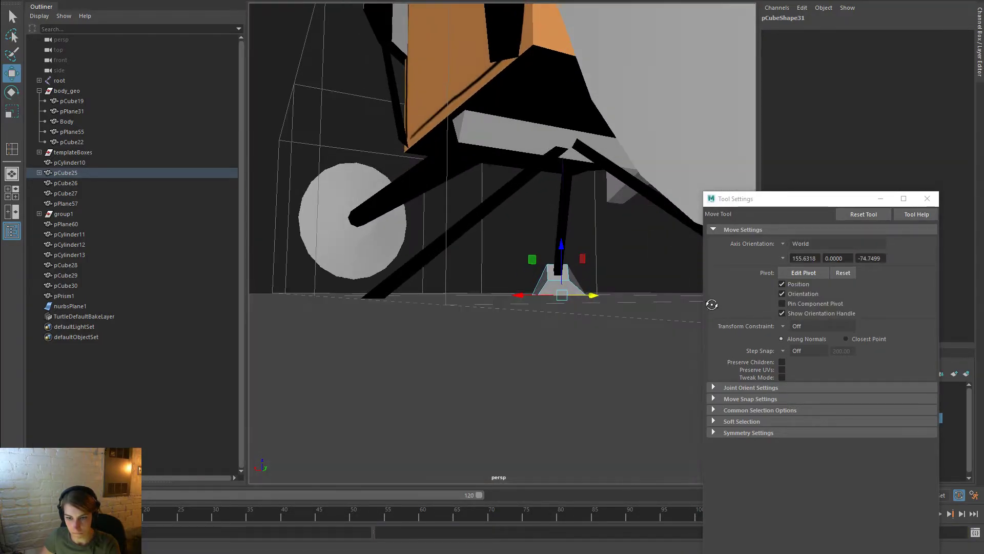
key(ctrl+z)
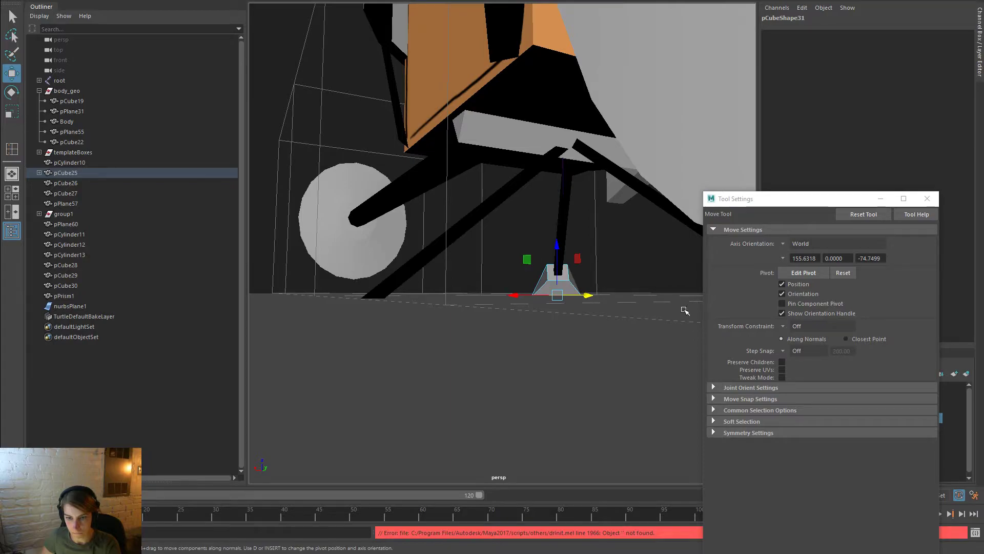
Set the Move tool's axis orientation to Object, nudge the foot's base, return to object mode and clear the selection
click(781, 245)
click(787, 248)
alt+drag(676, 303, 502, 336)
drag(506, 283, 499, 282)
right_drag(542, 262, 588, 245)
click(622, 319)
alt+drag(623, 320, 602, 335)
alt+right_drag(511, 297, 588, 319)
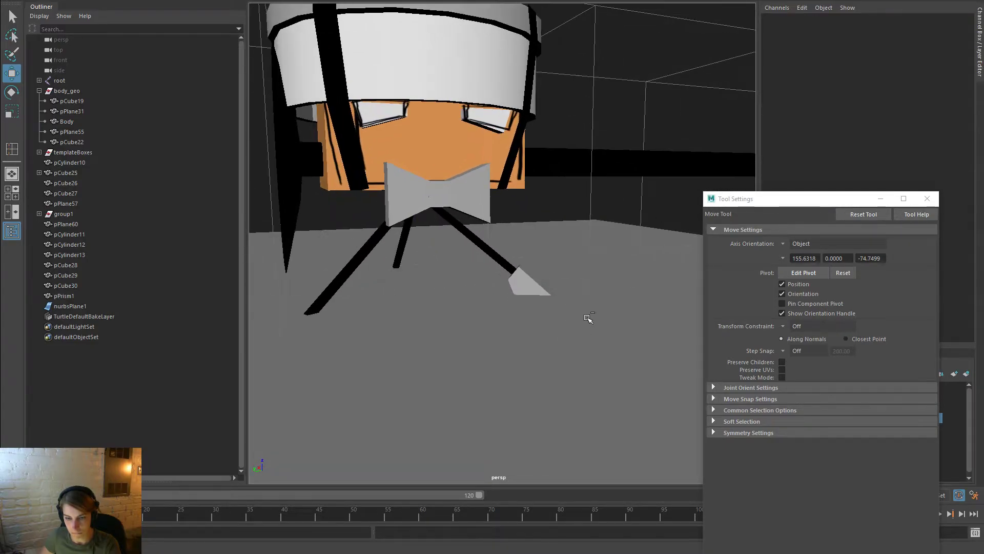
Undo the last nudges of the foot's base, return to object mode and clear the selection
key(ctrl+z)
key(ctrl+z)
key(ctrl+z)
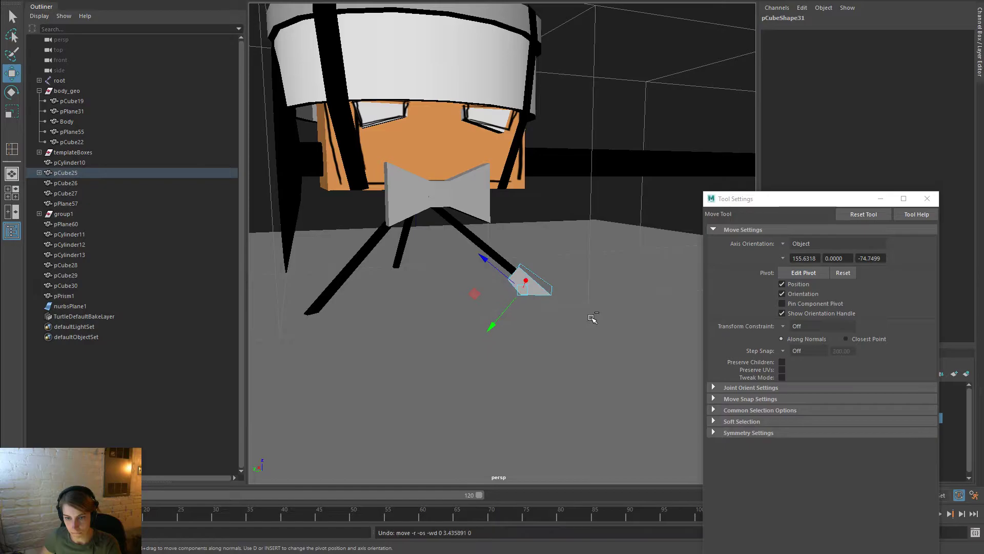
key(ctrl+z)
right_drag(531, 279, 558, 237)
click(558, 213)
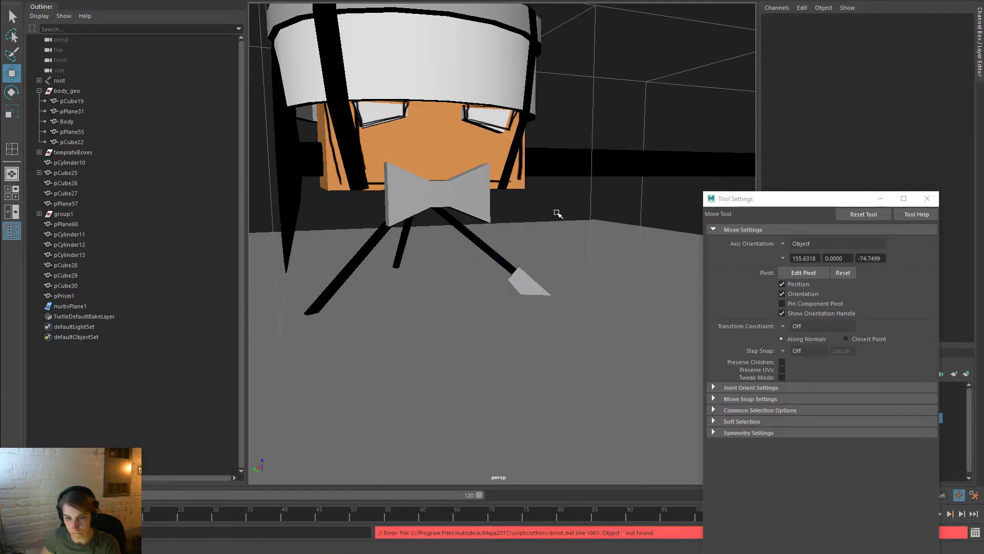
alt+drag(579, 300, 498, 288)
Duplicate the finished leg with its foot and rotate the copy onto the other front leg, using the Rotate tool's World axis orientation
click(482, 261)
scroll(474, 300, down, 3)
key(ctrl+d)
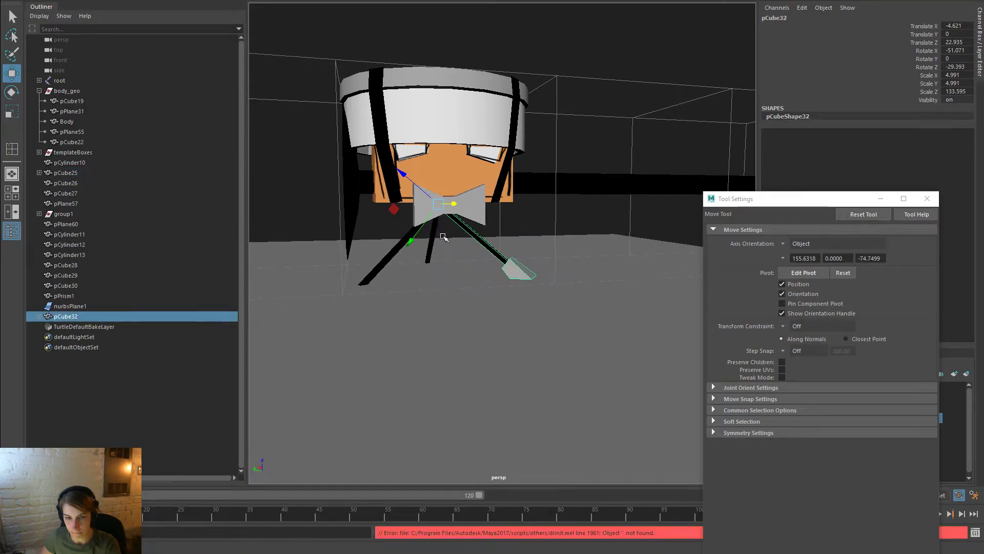
key(e)
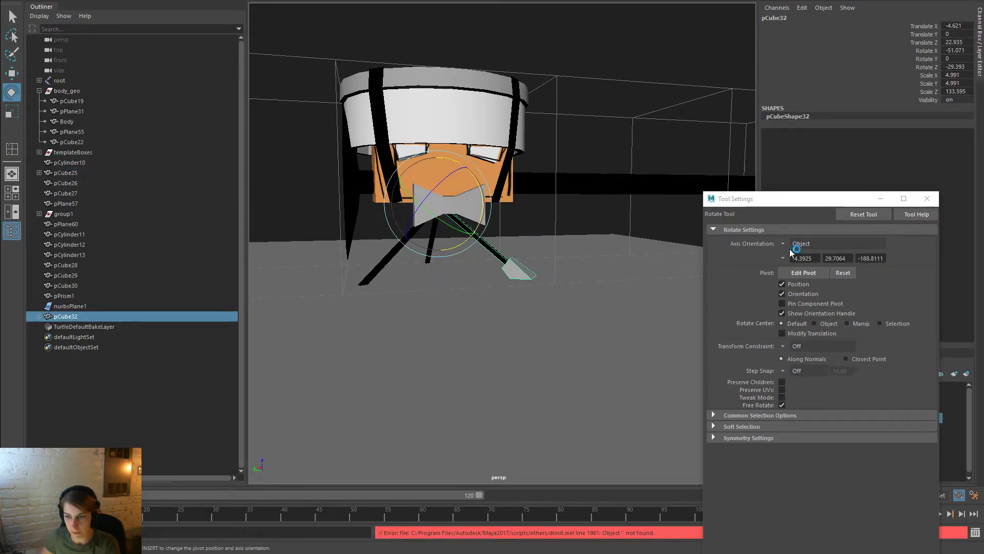
click(789, 244)
click(806, 263)
drag(500, 201, 460, 205)
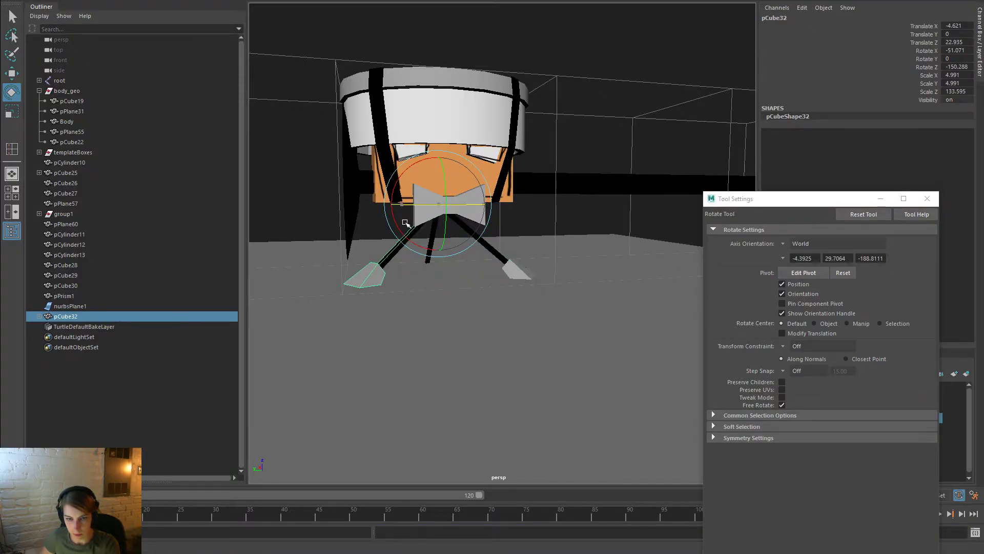
mouse_move(478, 248)
alt+mouse_down()
mouse_move(490, 220)
mouse_move(486, 246)
alt+mouse_up()
alt+right_drag(485, 247, 582, 274)
alt+drag(582, 274, 551, 275)
alt+middle_drag(552, 275, 675, 263)
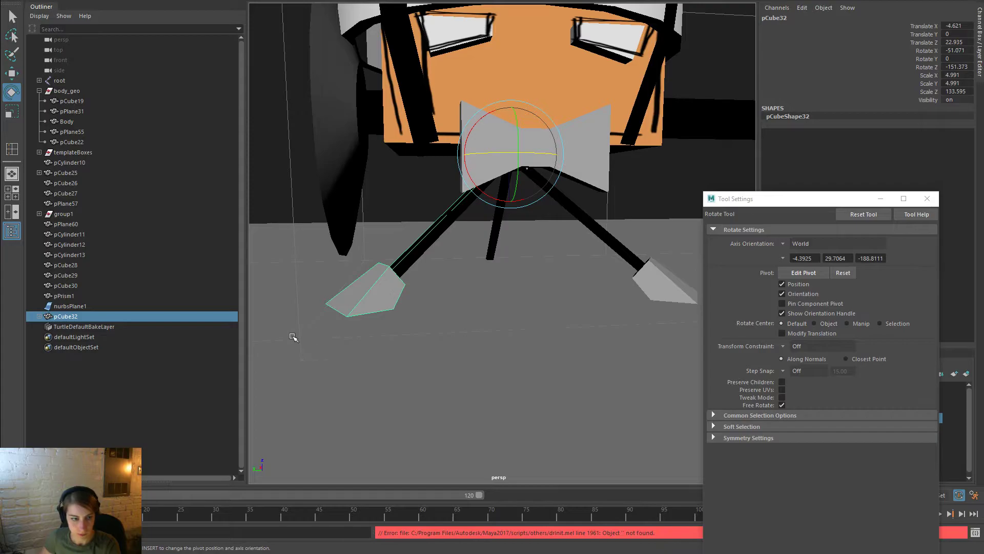
Unparent the copied foot from the duplicate leg and delete that duplicate leg
click(90, 327)
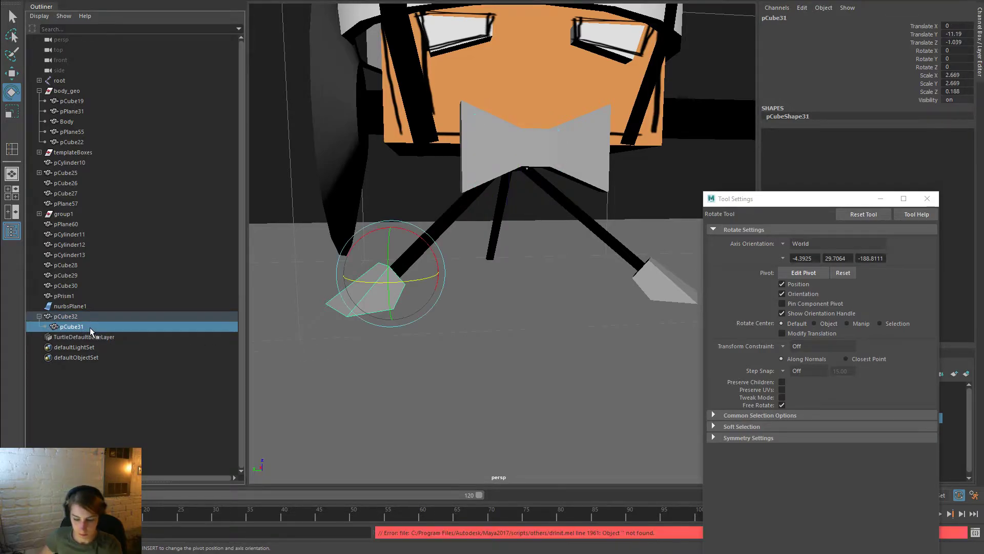
key(shift+p)
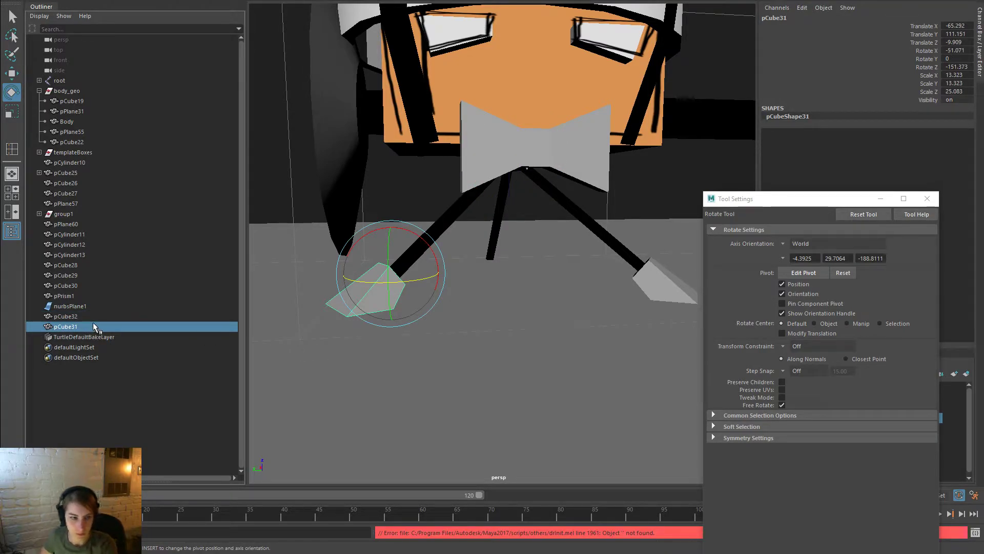
click(96, 316)
key(Delete)
Parent the copied foot to the original second front leg and clear the selection
click(376, 282)
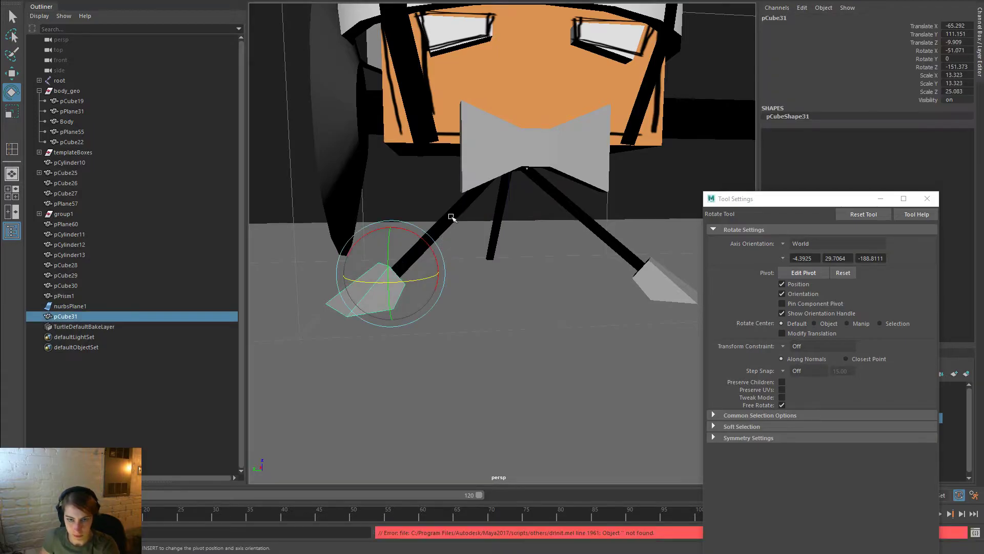
shift+click(451, 215)
key(p)
alt+right_drag(609, 292, 352, 213)
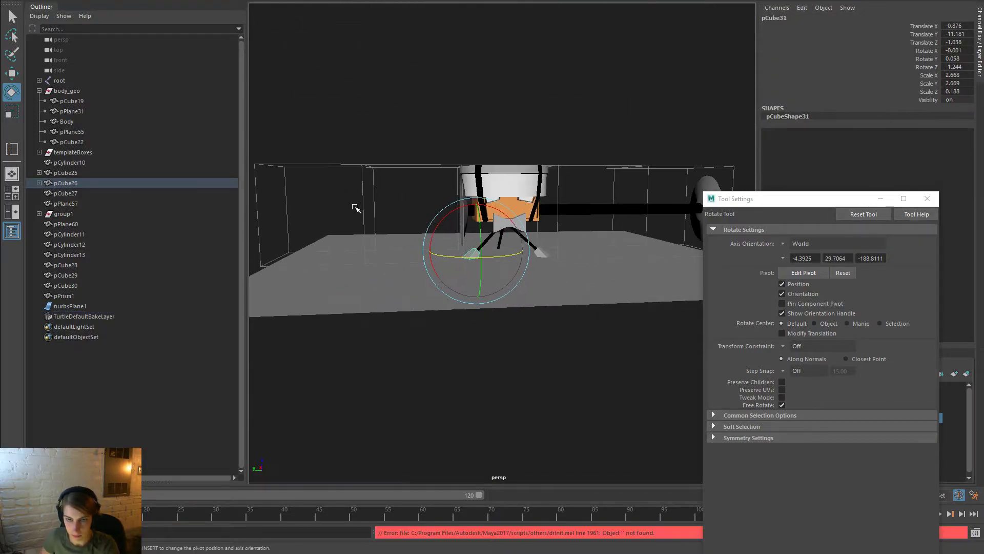
click(589, 171)
mouse_move(589, 171)
alt+mouse_down()
mouse_move(551, 174)
mouse_move(589, 179)
alt+mouse_up()
Assign a new Lambert material to the floor plane
click(593, 255)
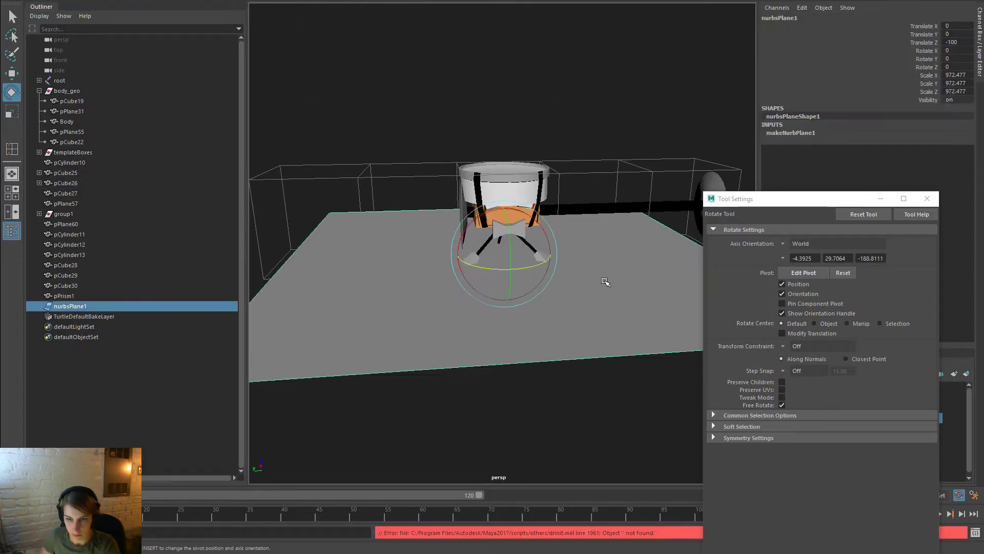
right_drag(593, 255, 592, 284)
right_drag(621, 520, 597, 484)
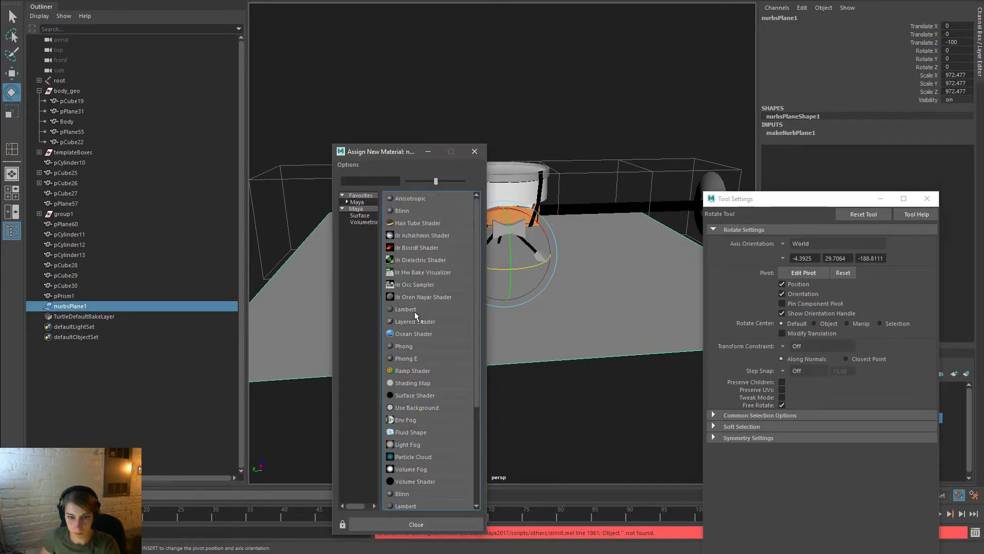
click(414, 310)
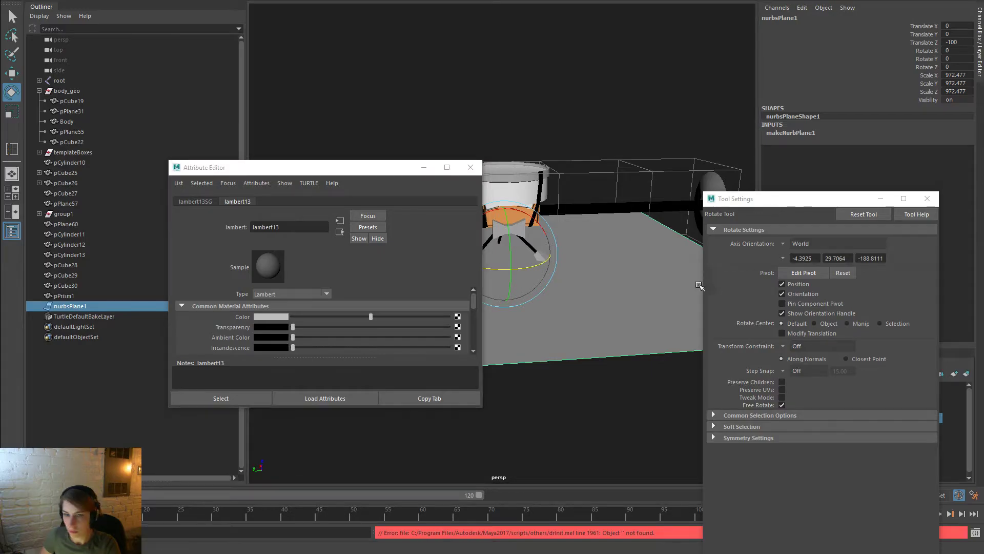
Color the floor's Lambert material dark brown with saturation 0.667 and value 0.114, close its attributes and deselect the floor
click(283, 315)
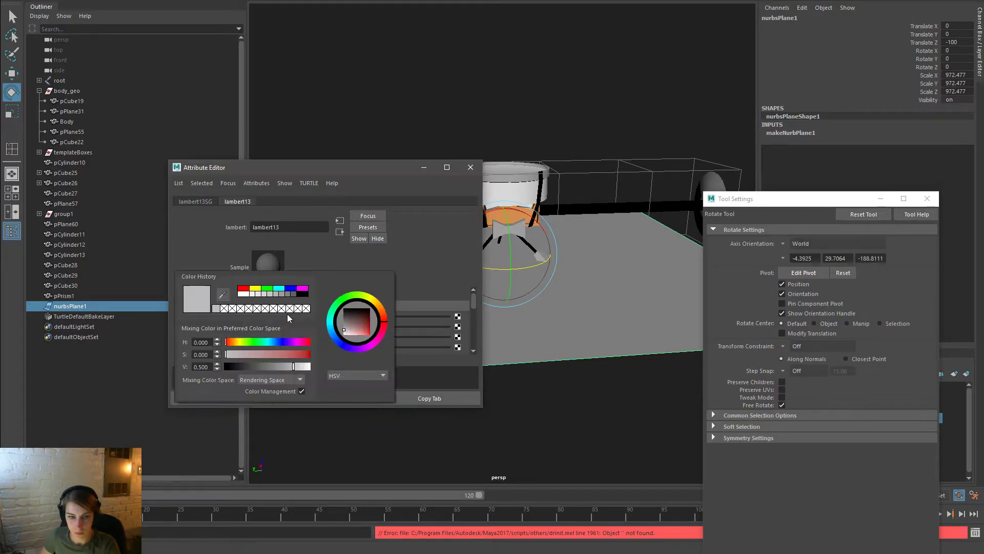
click(280, 316)
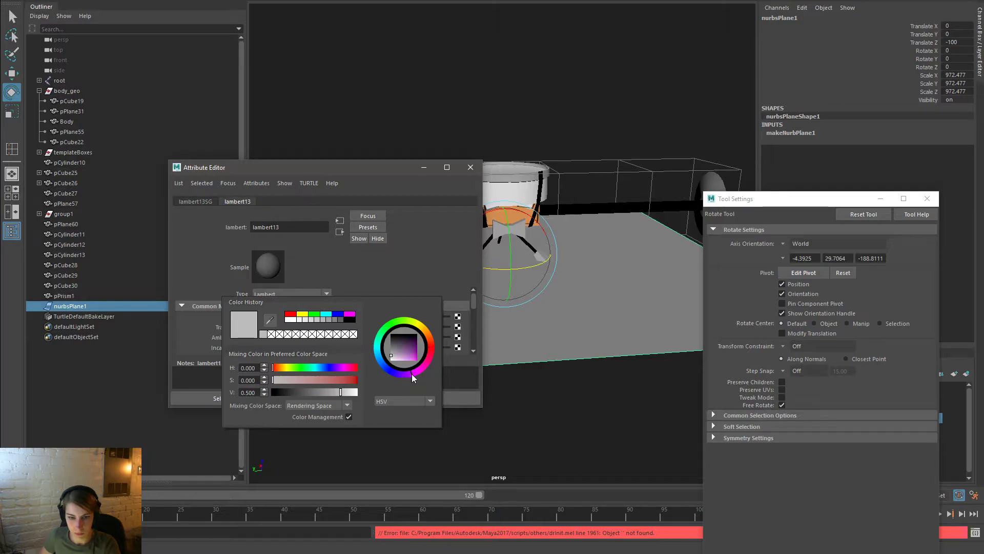
click(328, 380)
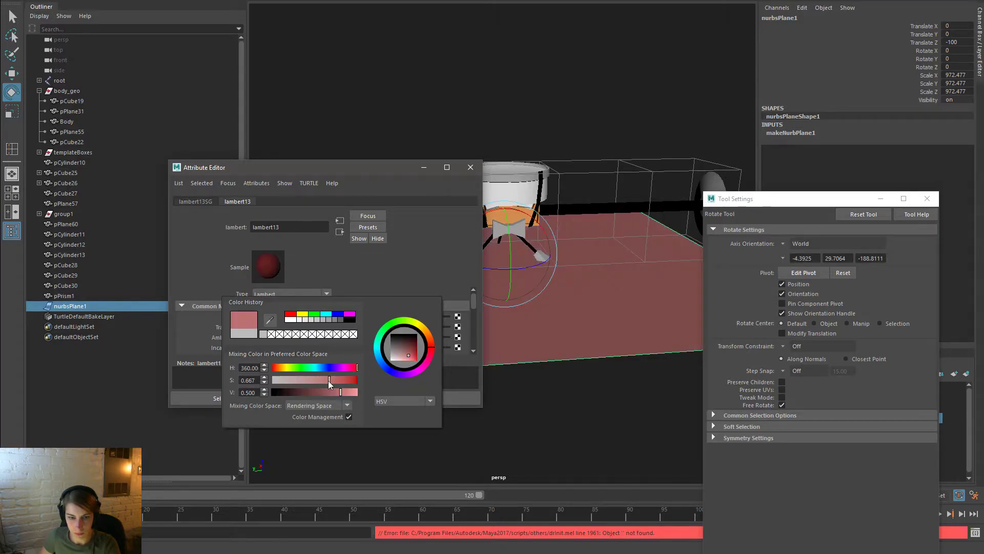
click(291, 392)
drag(290, 392, 307, 392)
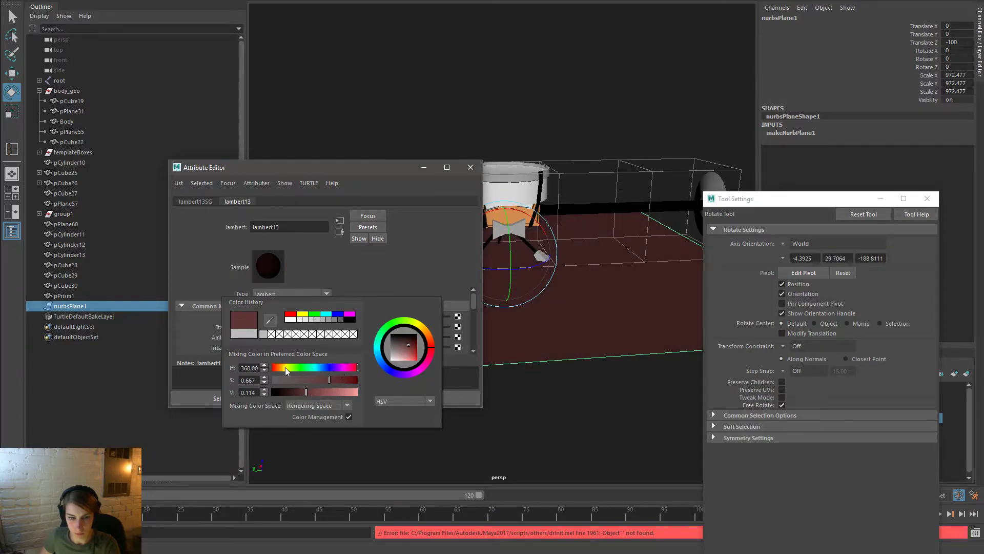
drag(285, 367, 281, 367)
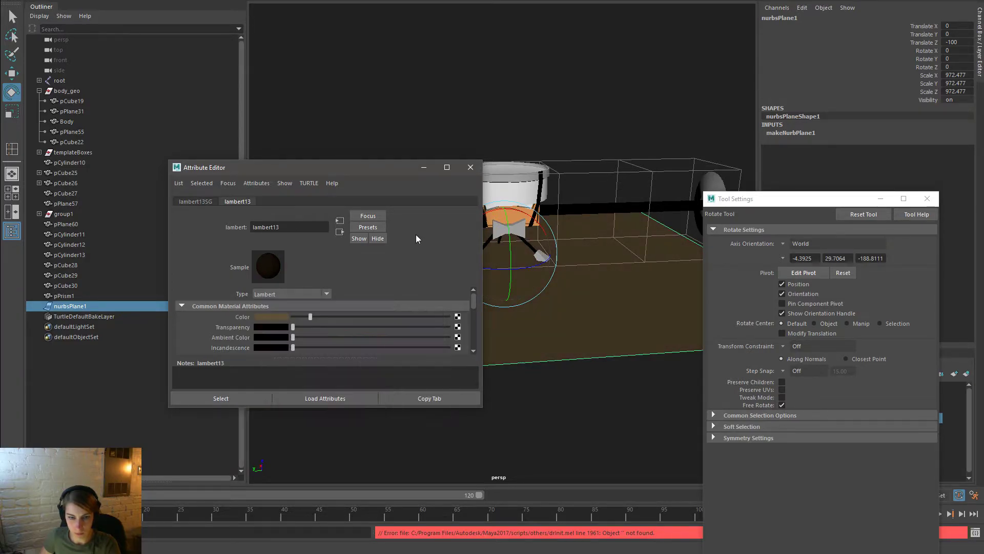
click(470, 167)
click(479, 90)
Duplicate the second front leg with its foot and rotate the copy around the vertical axis onto the rear leg
alt+drag(593, 325, 503, 284)
alt+right_drag(503, 283, 694, 338)
alt+drag(694, 339, 809, 334)
click(559, 229)
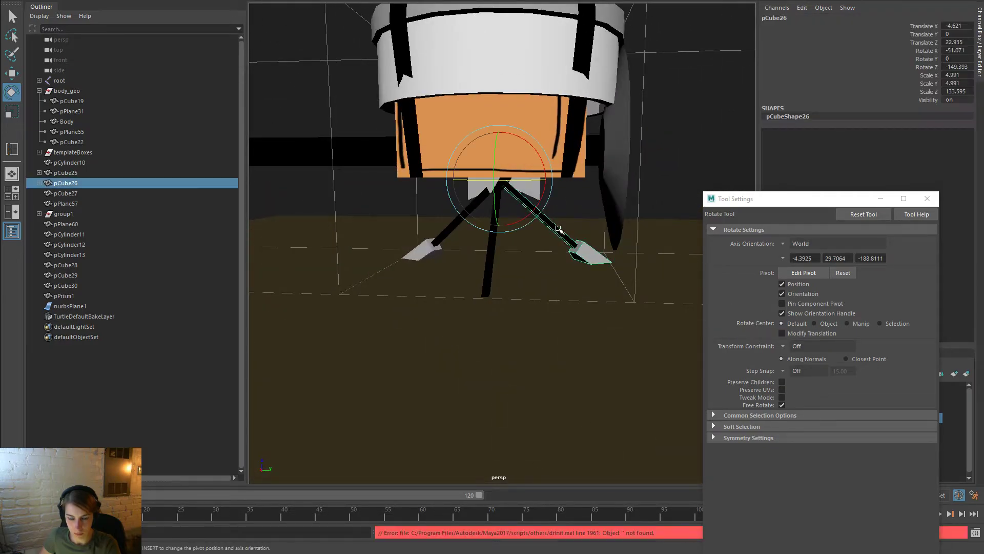
drag(537, 180, 636, 215)
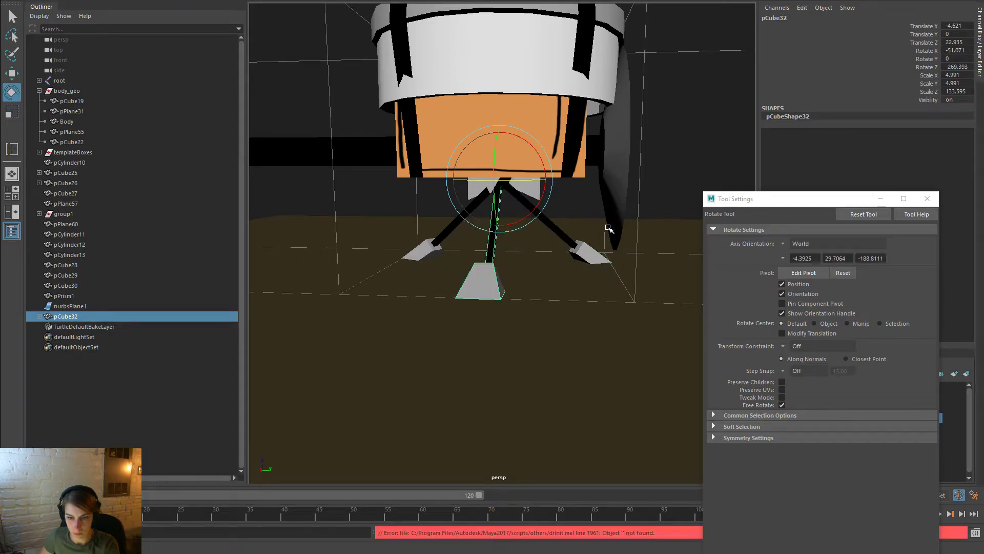
scroll(425, 270, up, 2)
Unparent the rear foot from the copied leg and delete the redundant leg copy
click(39, 317)
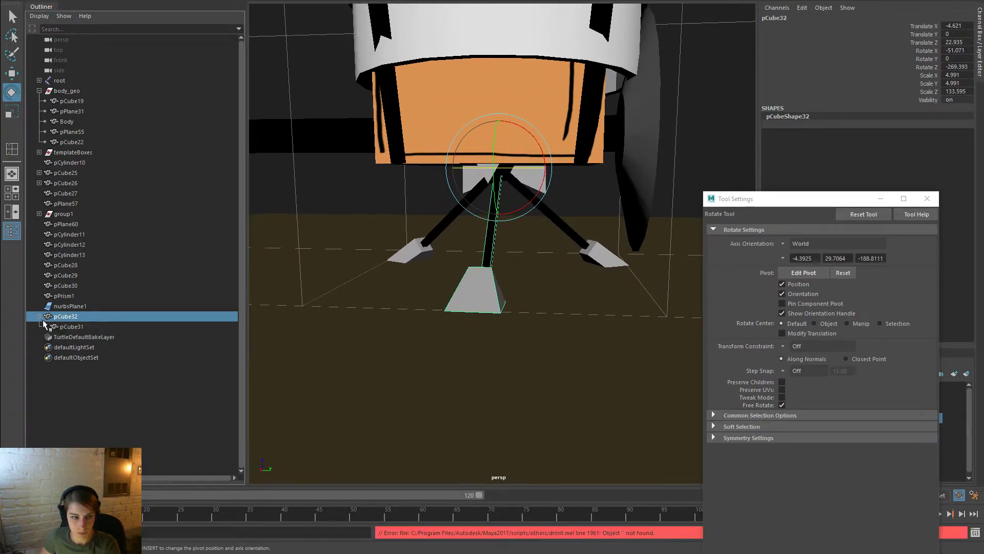
click(107, 328)
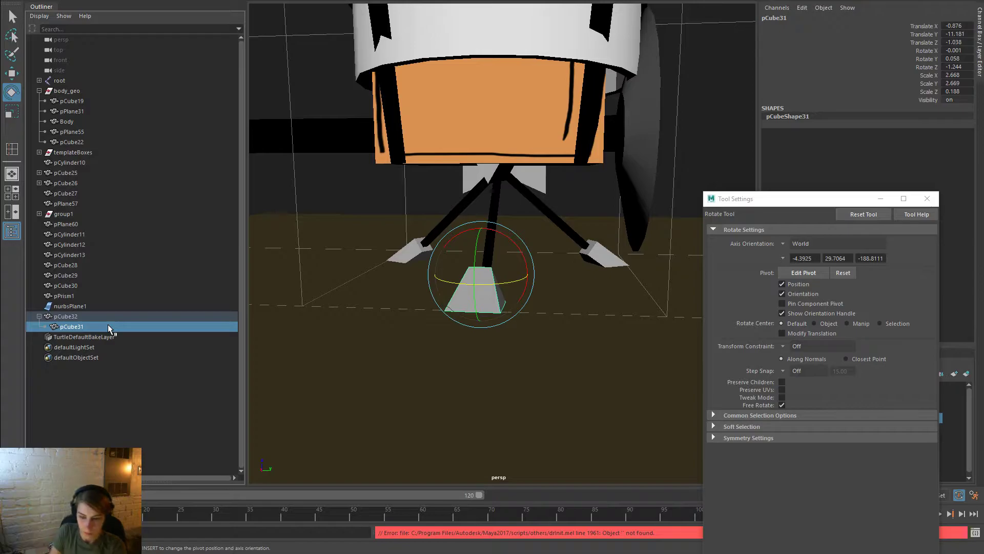
key(shift+p)
click(180, 313)
key(Delete)
Parent the rear foot to the original rear leg and clear the selection
click(472, 290)
alt+drag(604, 287, 462, 250)
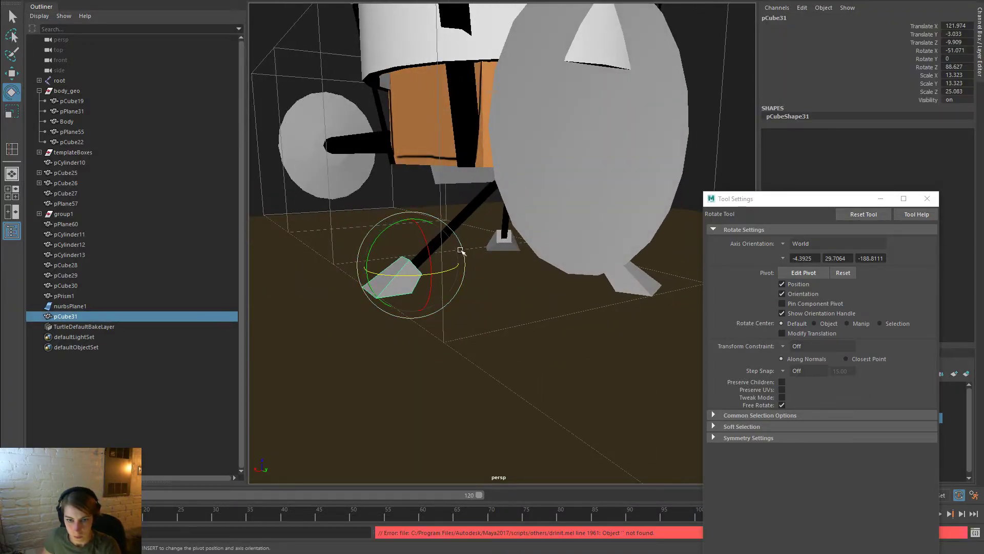
shift+click(472, 207)
key(p)
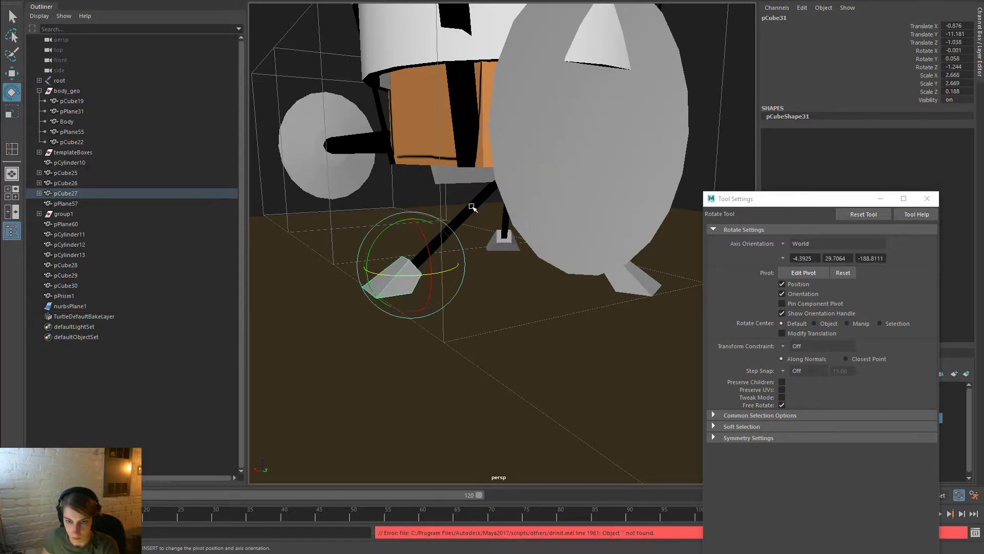
click(370, 165)
click(387, 186)
alt+right_drag(386, 186, 237, 158)
alt+drag(482, 266, 560, 300)
scroll(559, 301, down, 2)
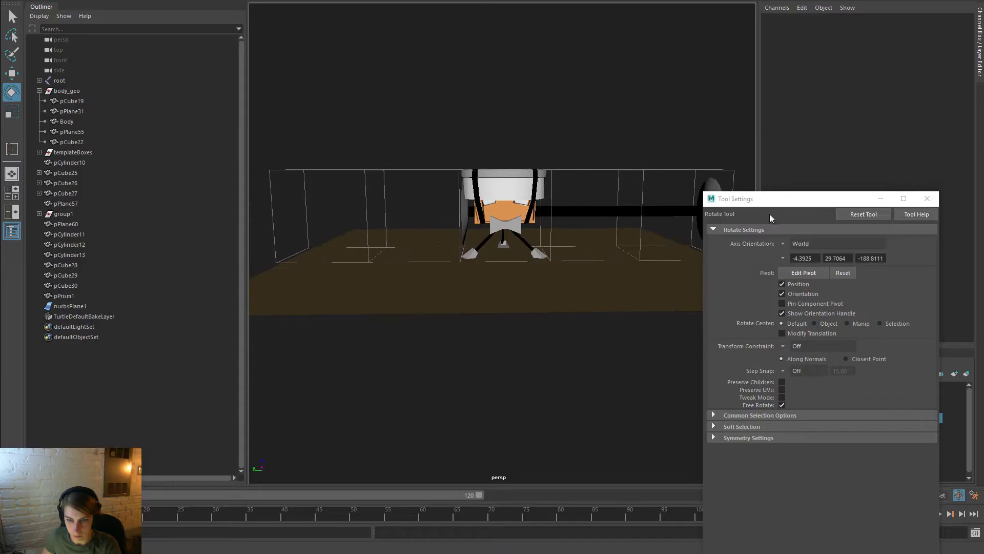
Close the tool settings and examine the robot's legs and feet from the side and front
click(925, 199)
alt+drag(643, 192, 420, 198)
alt+right_drag(420, 197, 551, 252)
alt+drag(551, 252, 591, 258)
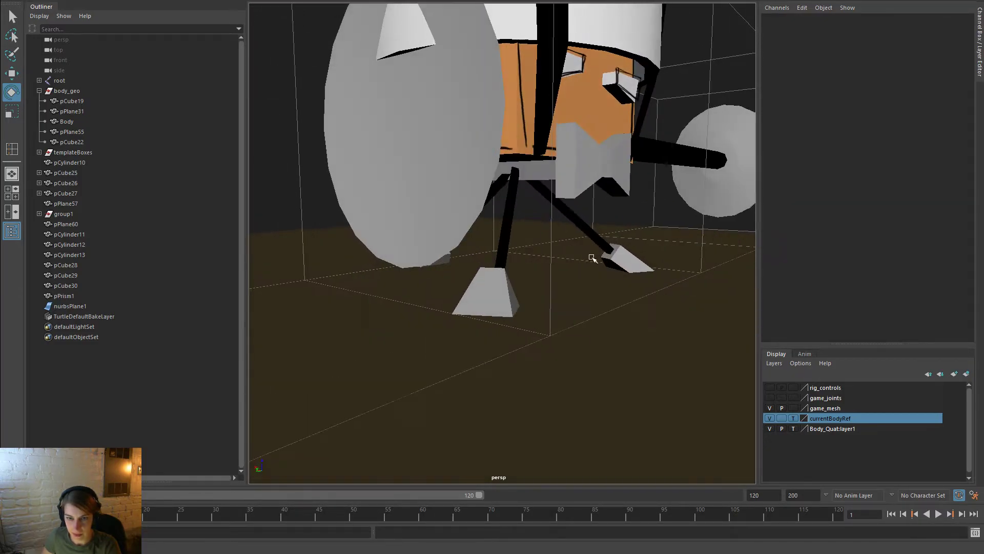
click(536, 174)
alt+drag(536, 174, 727, 219)
alt+right_drag(728, 218, 484, 181)
alt+drag(483, 180, 764, 227)
Duplicate the two front hat straps and group the copies
click(564, 131)
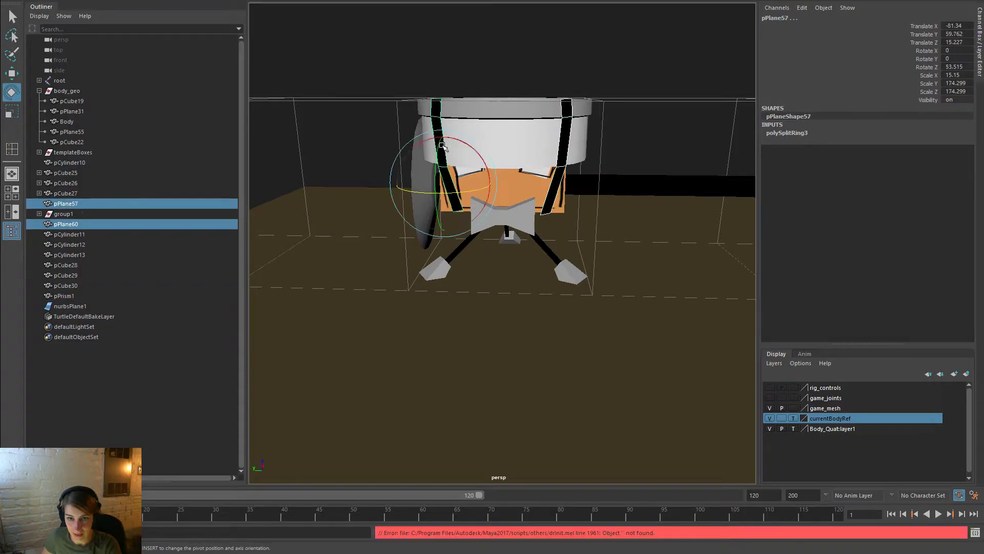
key(ctrl+d)
key(ctrl+g)
alt+drag(635, 219, 451, 187)
Try to mirror the strap group to the back using the Scale tool with its axis orientation set to Object
key(r)
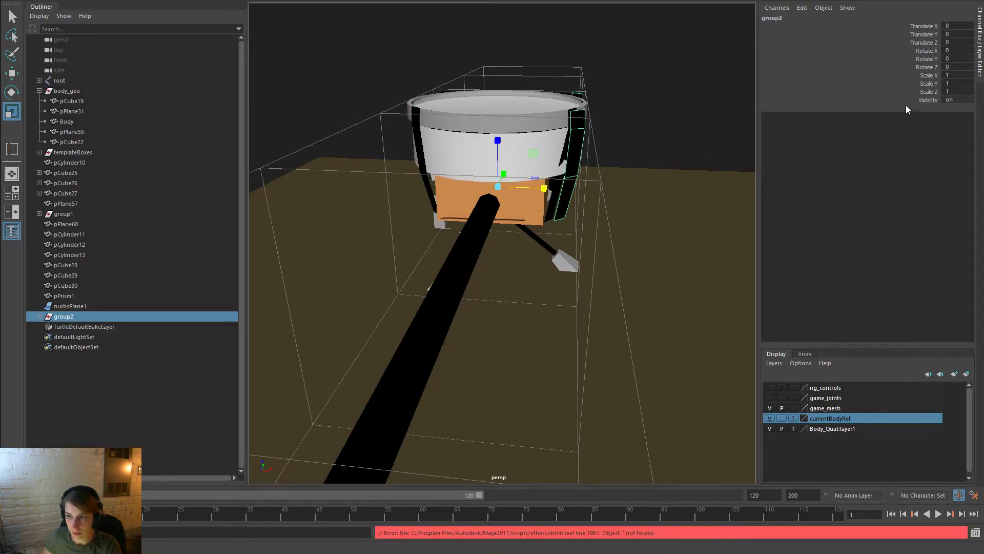
double_click(11, 112)
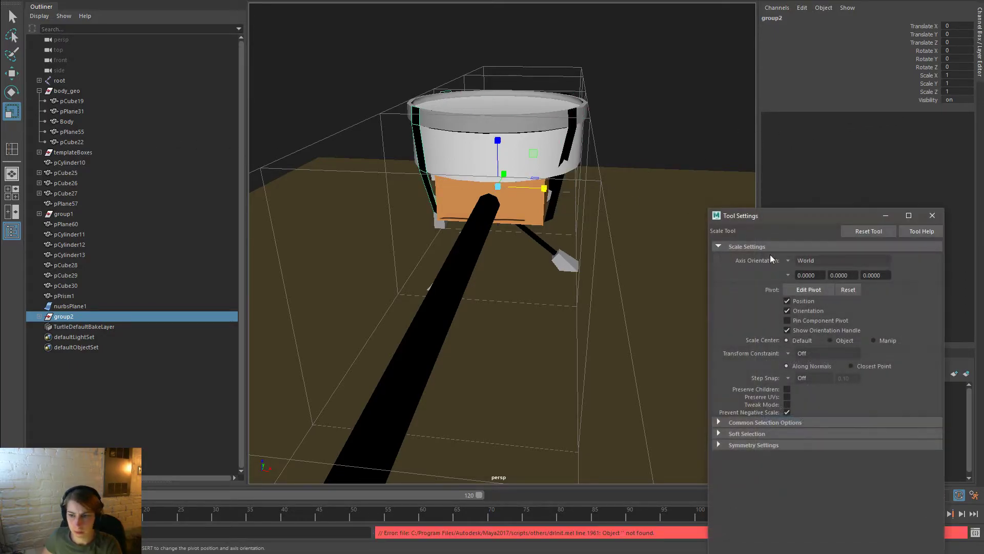
click(791, 260)
click(801, 270)
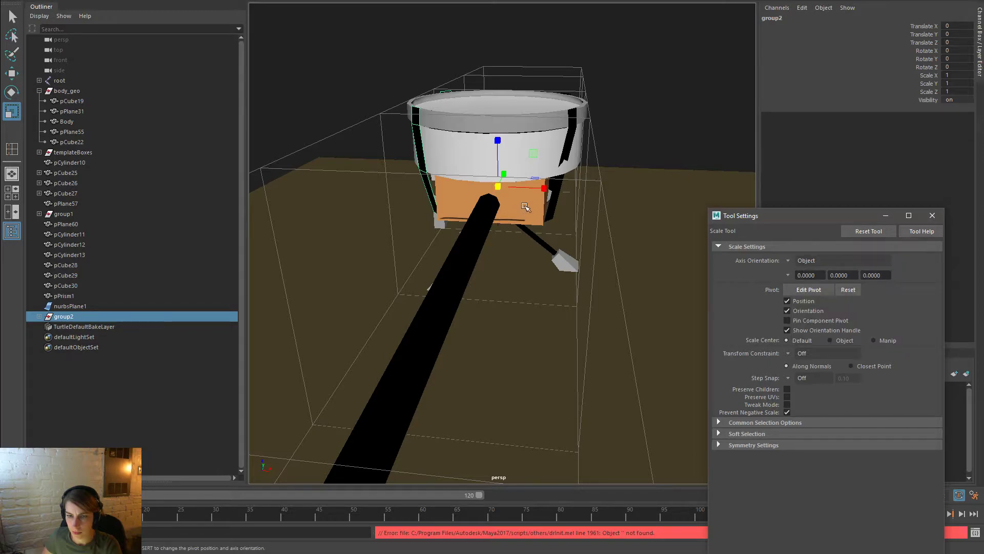
click(541, 189)
drag(539, 189, 448, 185)
Mirror the strap group to the robot's back by setting its Scale X to -1
click(958, 76)
text(-1)
key(Return)
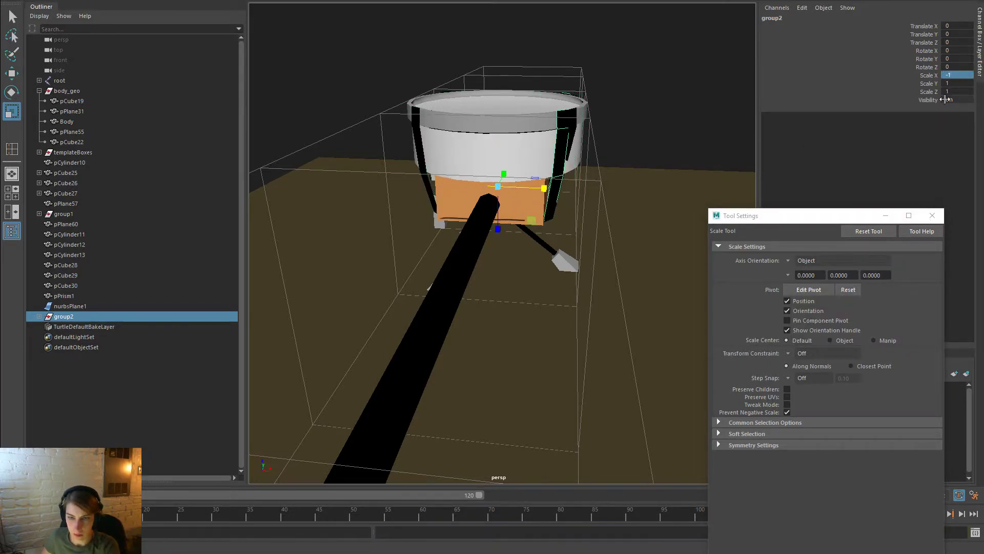
alt+drag(610, 179, 498, 175)
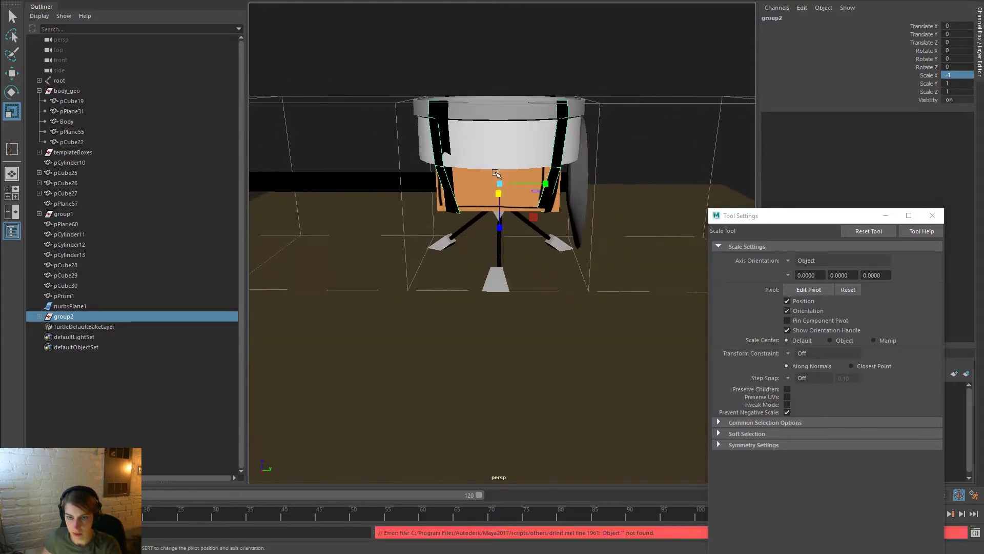
Delete the two old rear straps from the back of the hat
click(551, 206)
key(Delete)
click(442, 115)
key(Delete)
Unparent the two mirrored rear straps from their group and delete the empty group
click(556, 141)
click(439, 154)
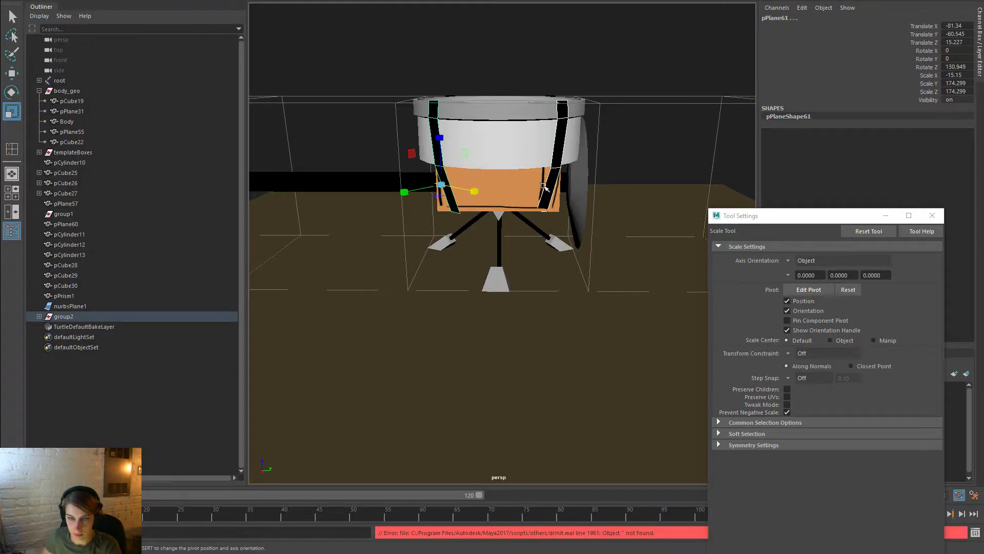
key(shift+p)
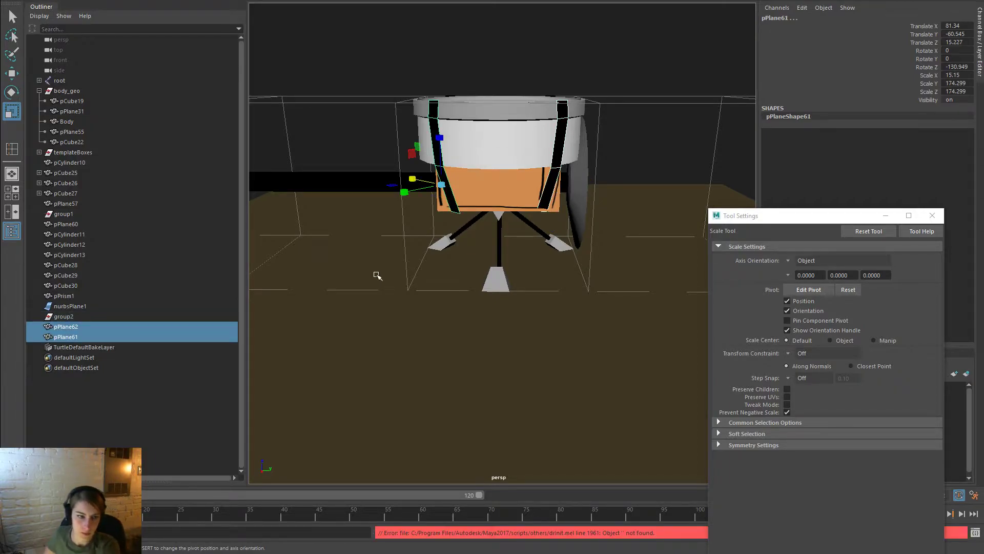
click(142, 315)
key(Delete)
alt+drag(663, 175, 711, 194)
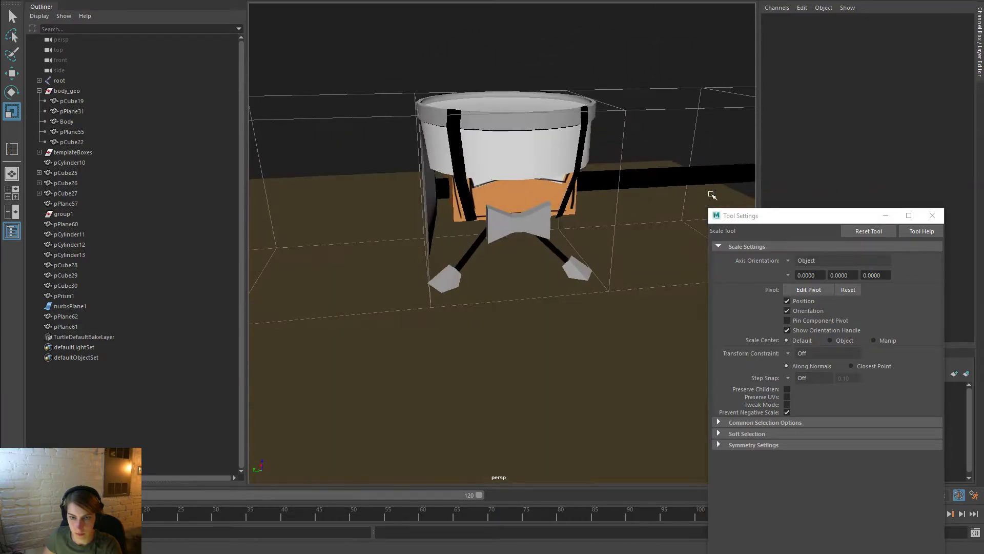
alt+right_drag(711, 195, 498, 234)
mouse_move(500, 236)
alt+mouse_down()
mouse_move(613, 246)
mouse_move(722, 234)
mouse_move(628, 213)
mouse_move(500, 236)
alt+mouse_up()
alt+right_drag(500, 236, 527, 265)
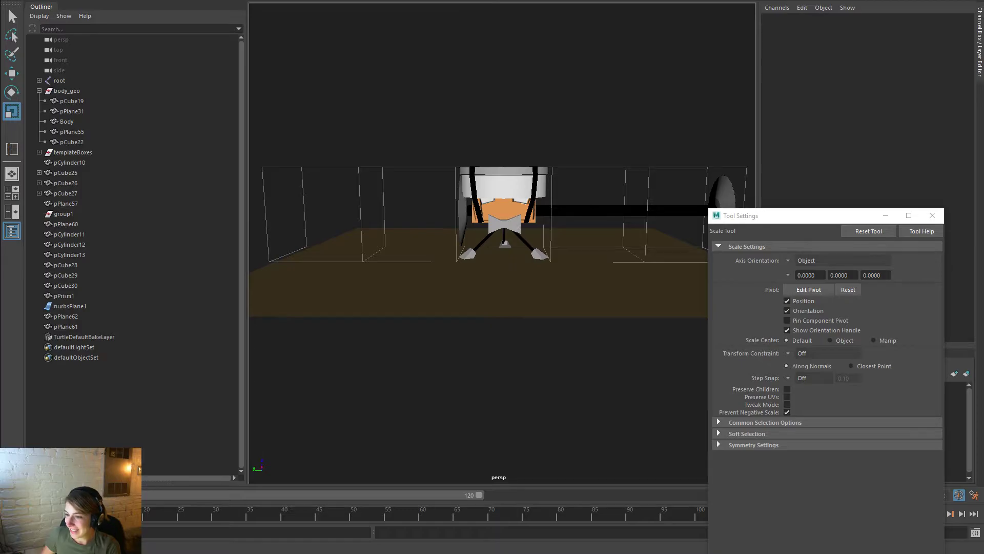
Switch to the browser's Google image results and search for "coattails"
key(alt+Tab)
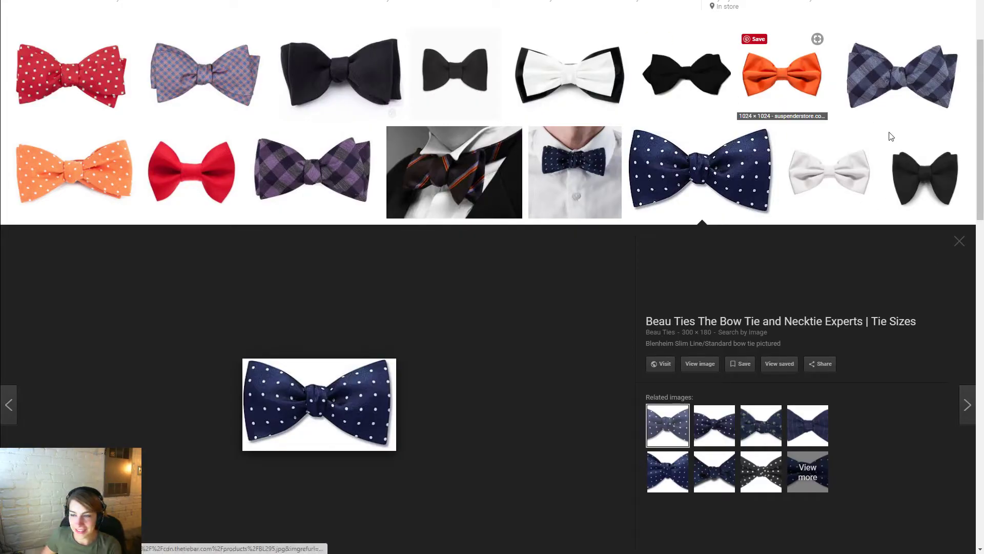
scroll(410, 31, up, 4)
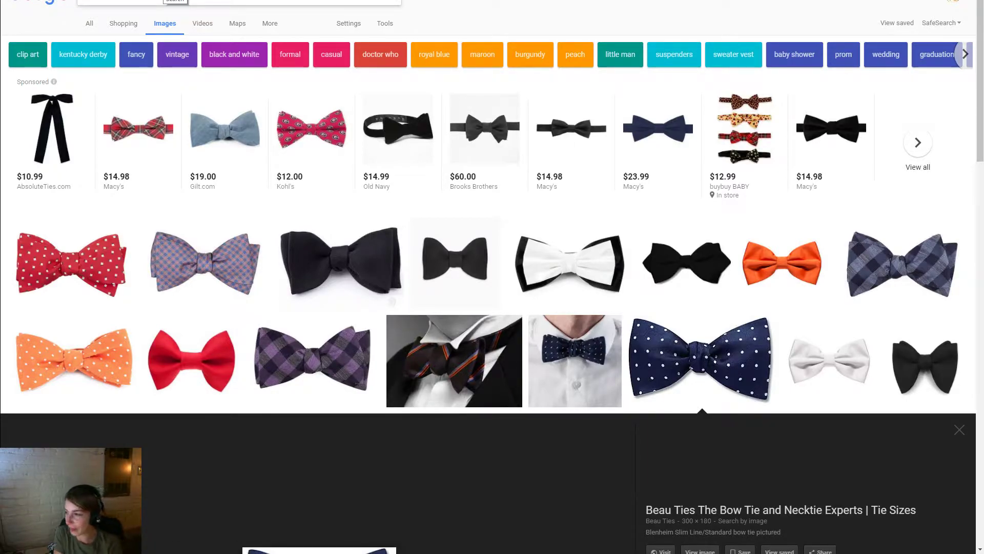
text(coattails)
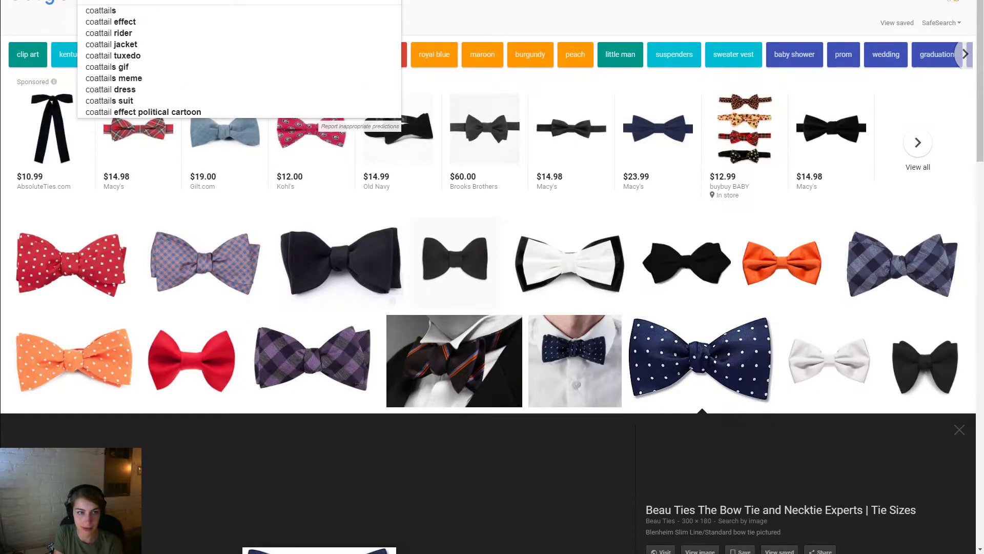
key(Return)
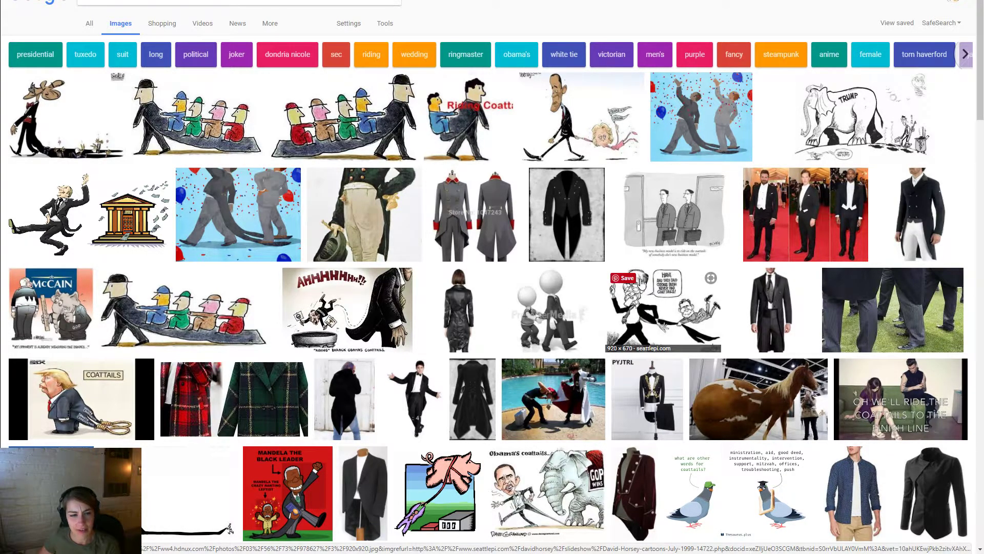
Preview the Victorian steampunk velvet coat and the black pointed tailcoat among the coattails image results
scroll(641, 281, down, 1)
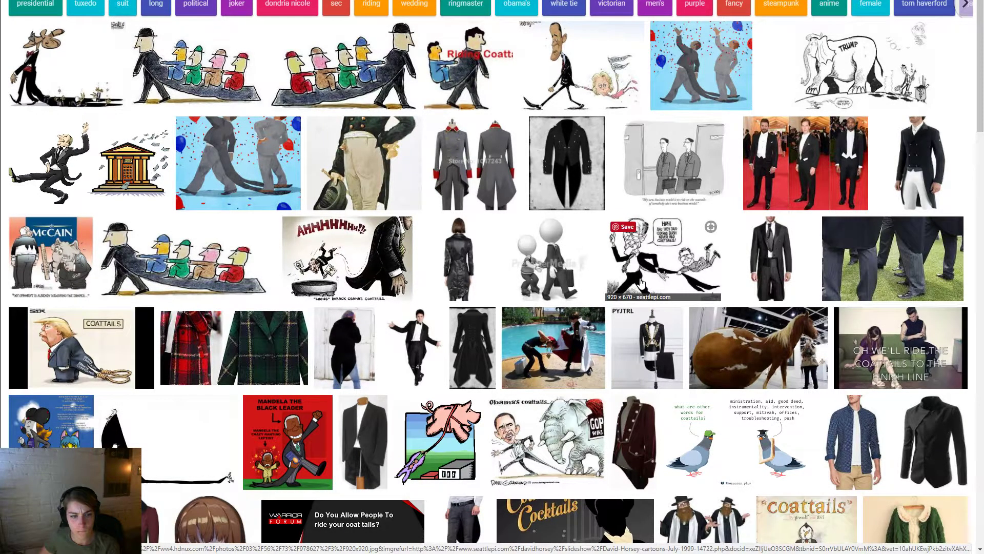
scroll(641, 281, down, 2)
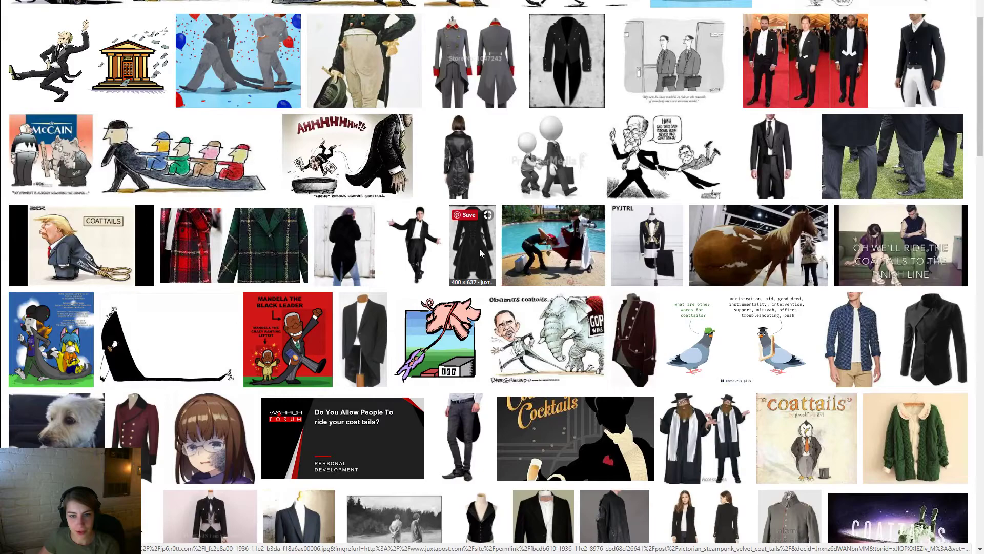
click(480, 252)
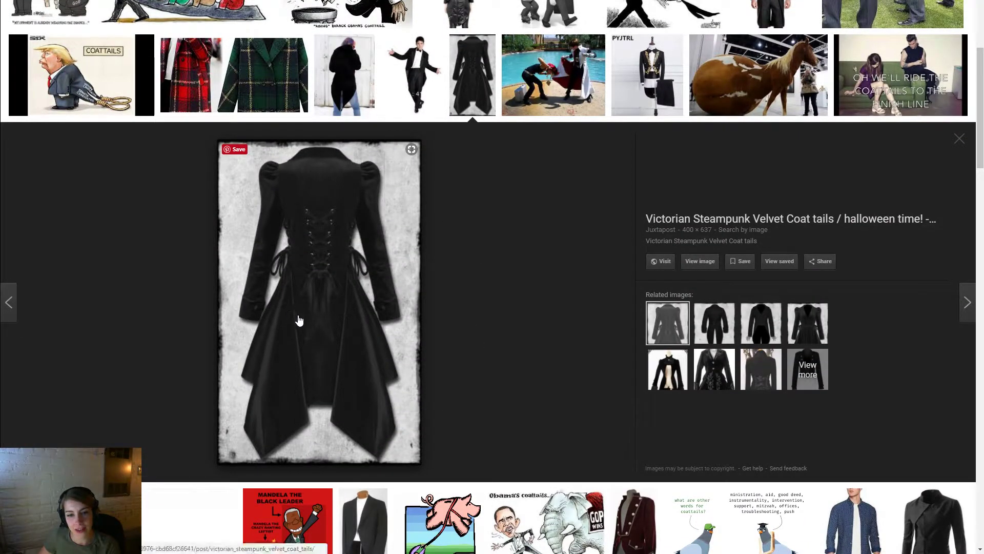
scroll(509, 368, up, 1)
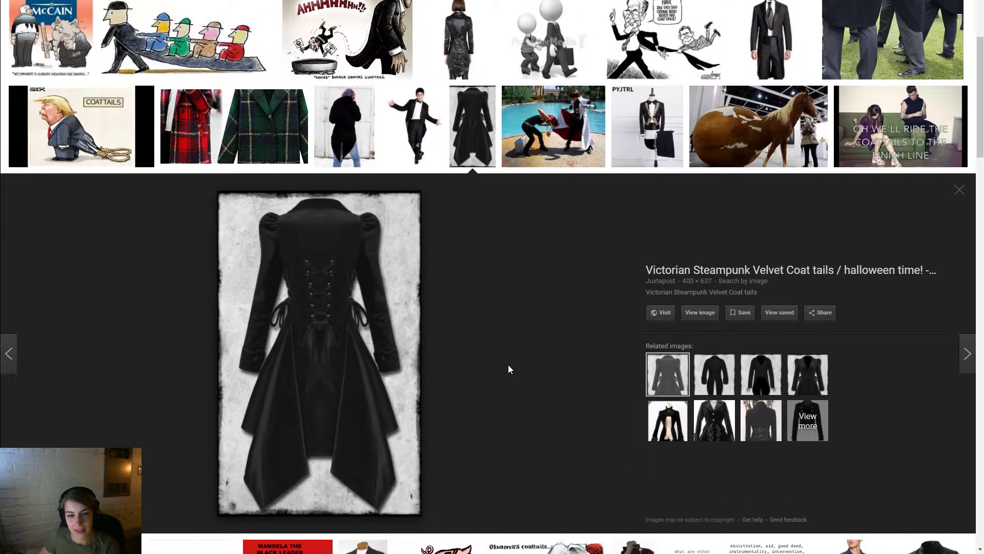
scroll(508, 369, up, 2)
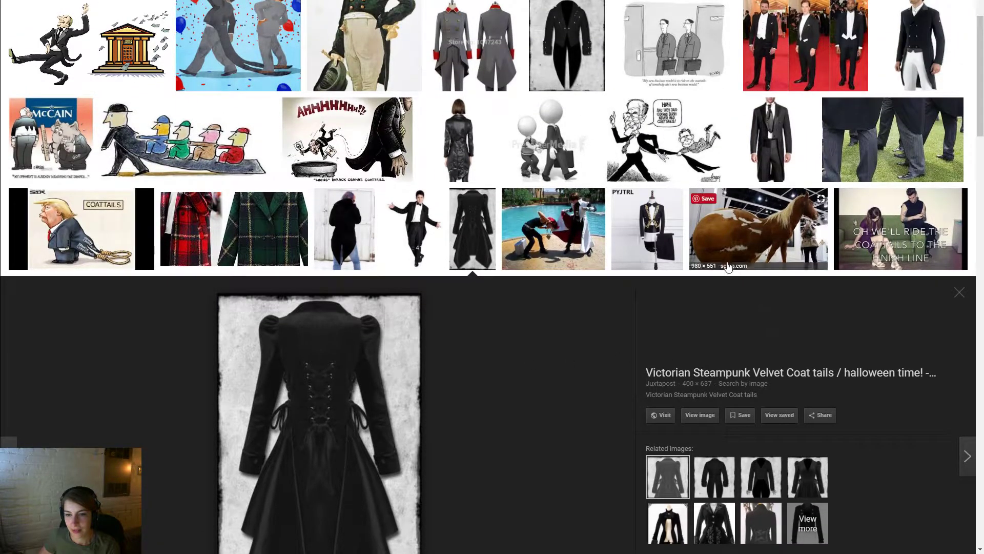
scroll(695, 279, up, 3)
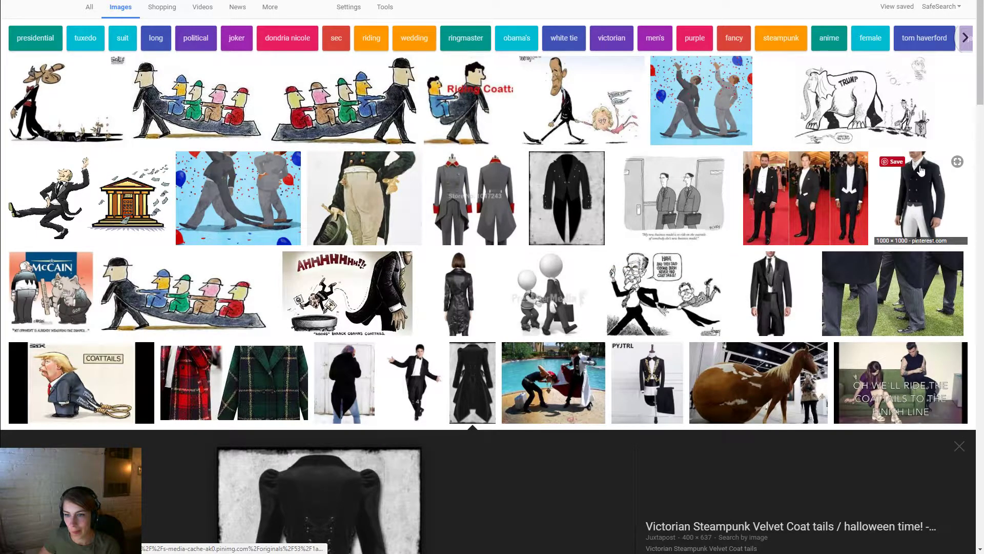
click(594, 229)
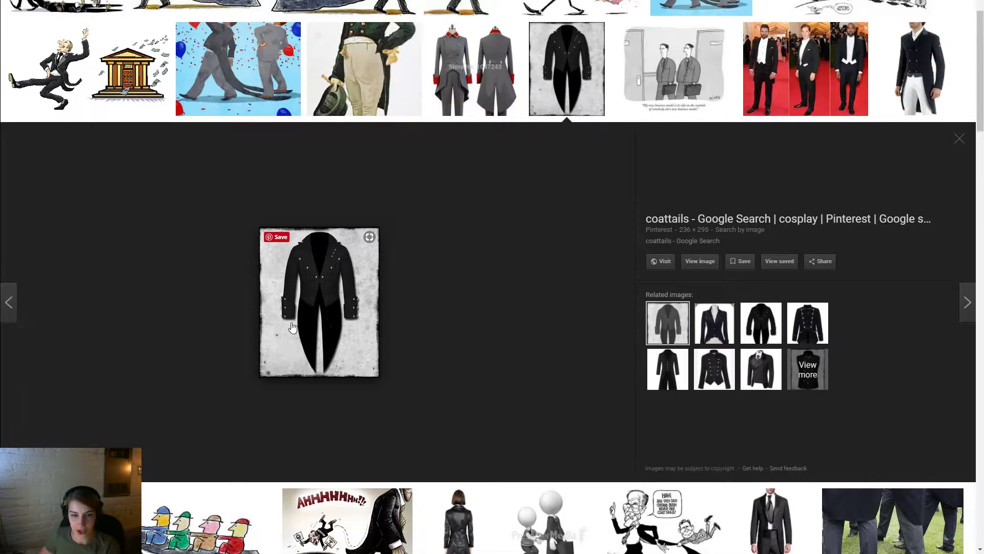
Look through the remaining coattails image results for a suitable coat reference and return to the black tailcoat preview
scroll(546, 270, down, 5)
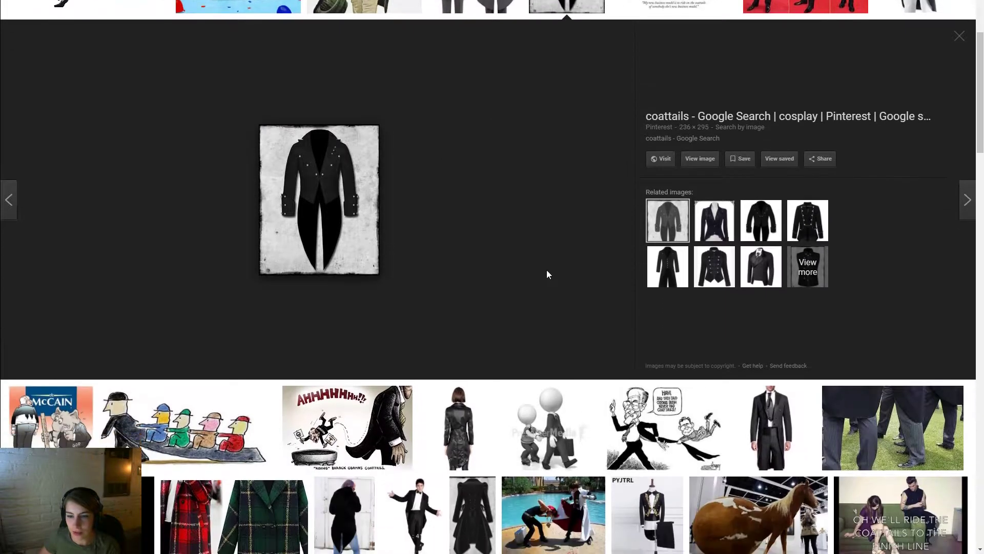
scroll(728, 297, down, 2)
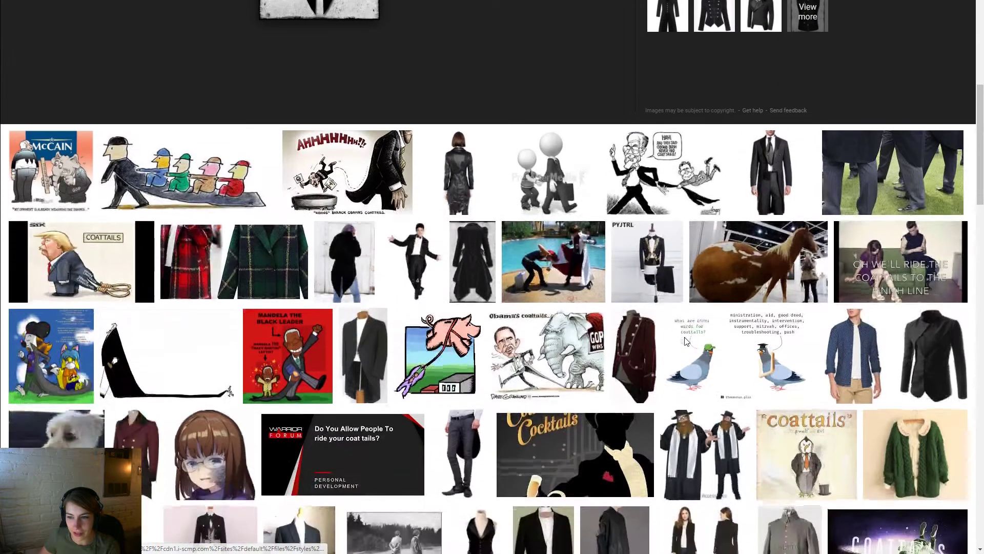
scroll(257, 272, down, 4)
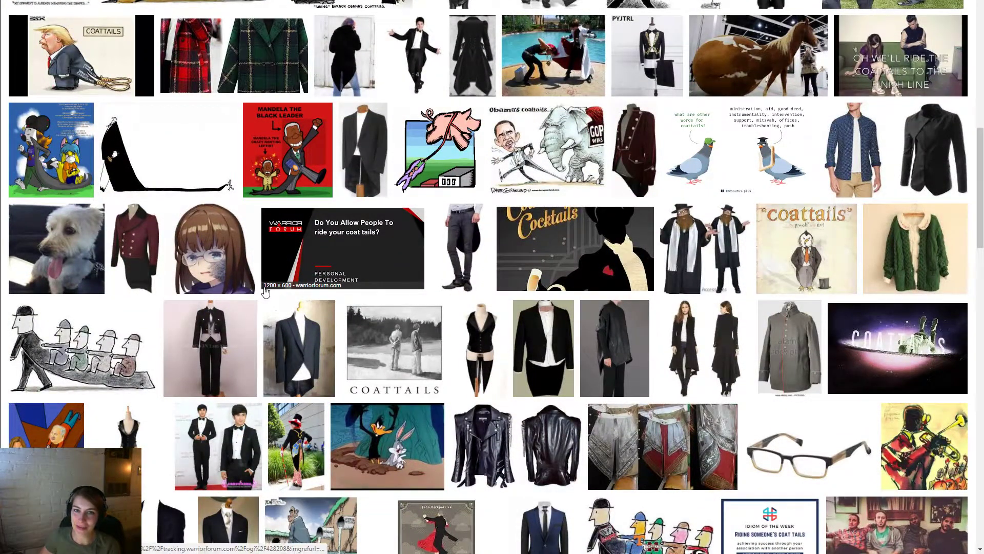
scroll(330, 303, down, 2)
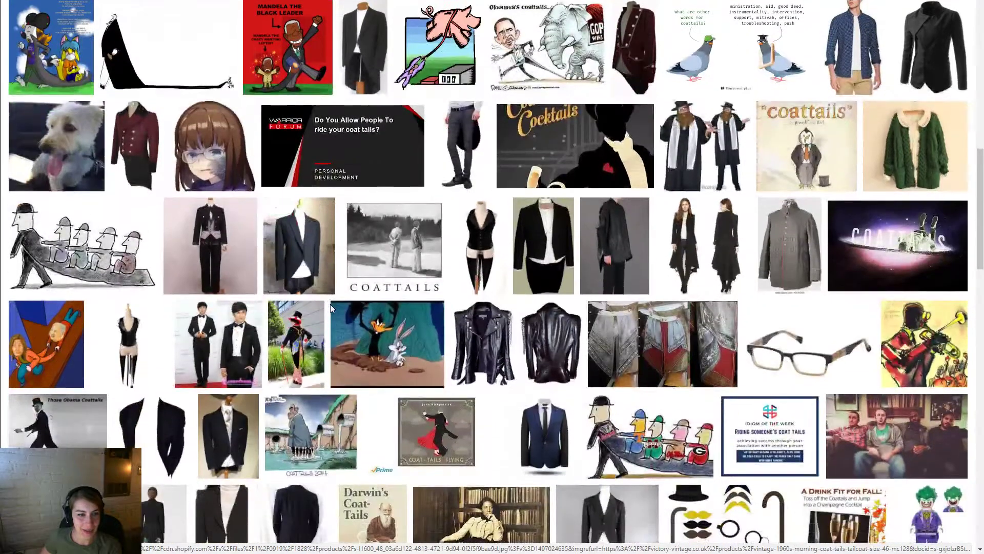
scroll(330, 304, down, 5)
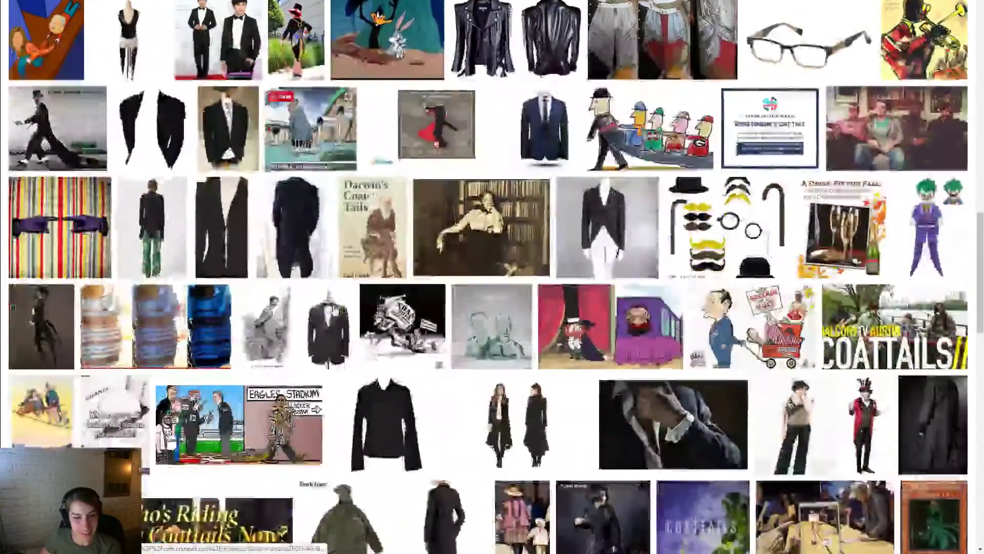
scroll(585, 392, down, 3)
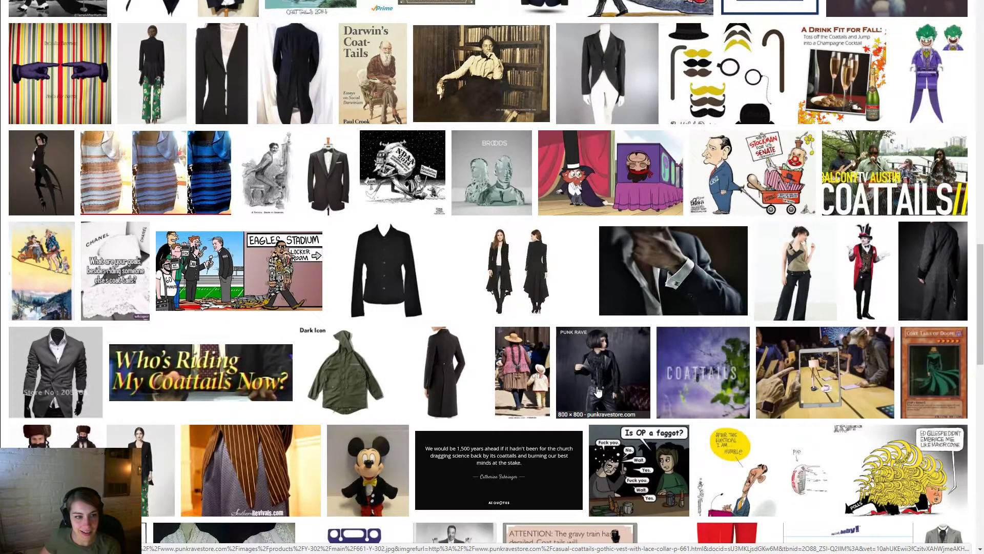
scroll(598, 391, down, 3)
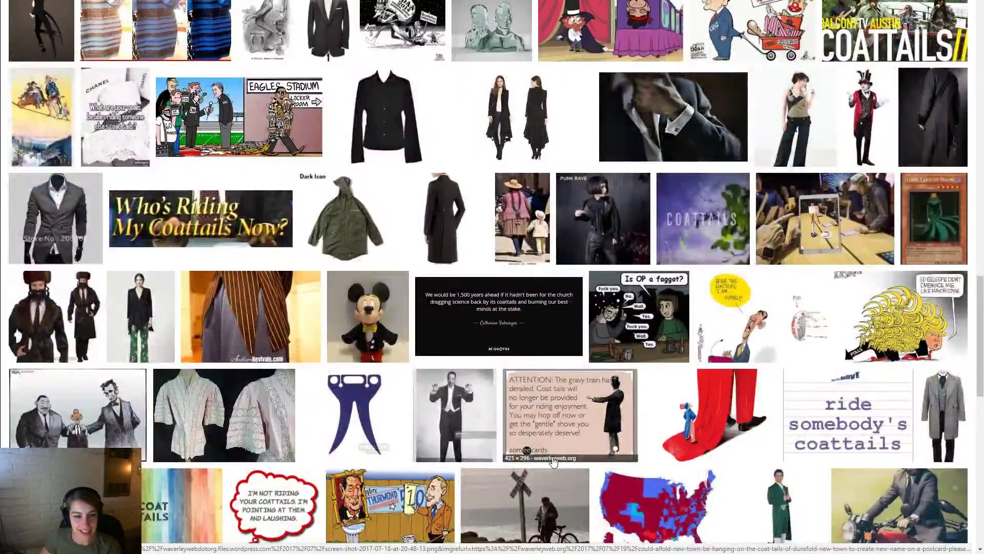
scroll(557, 444, down, 3)
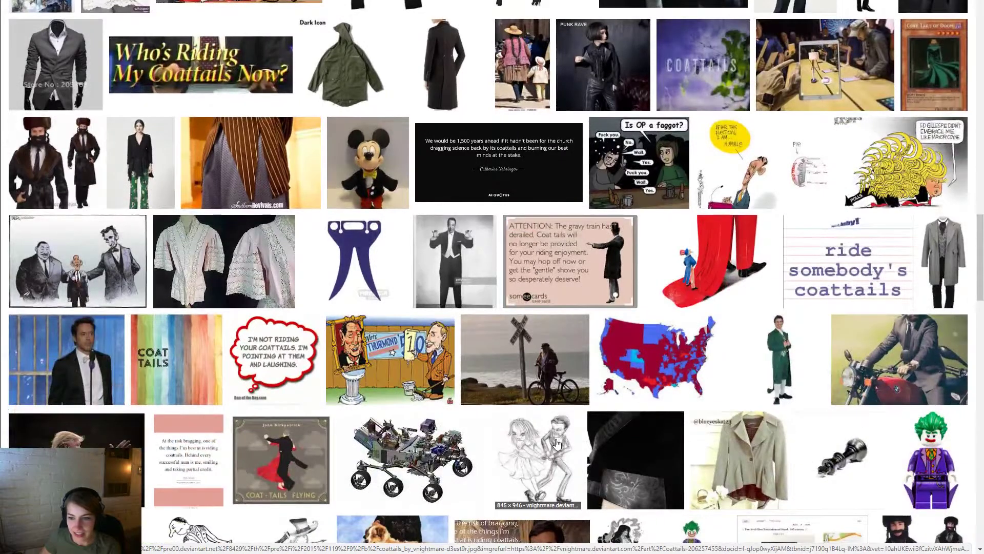
scroll(833, 306, down, 2)
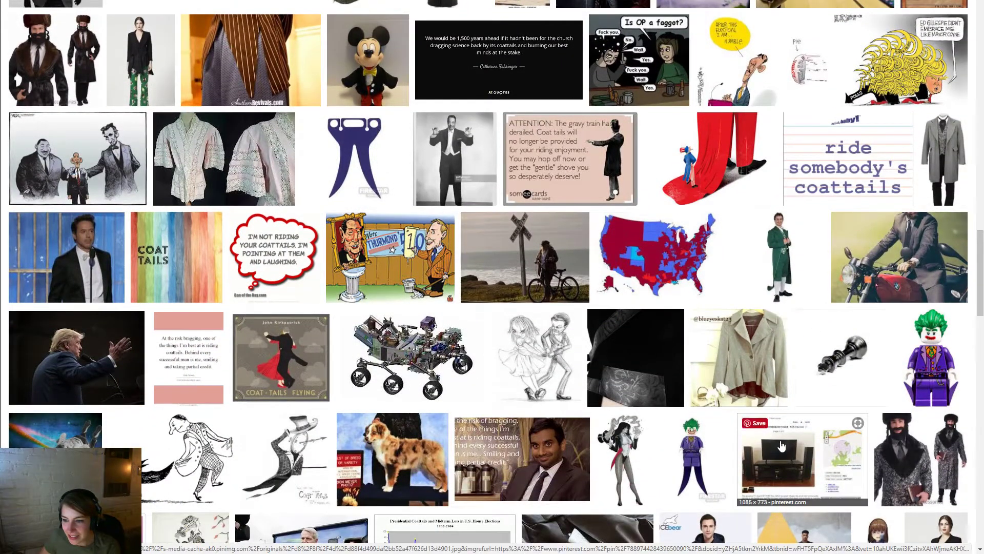
scroll(781, 446, down, 2)
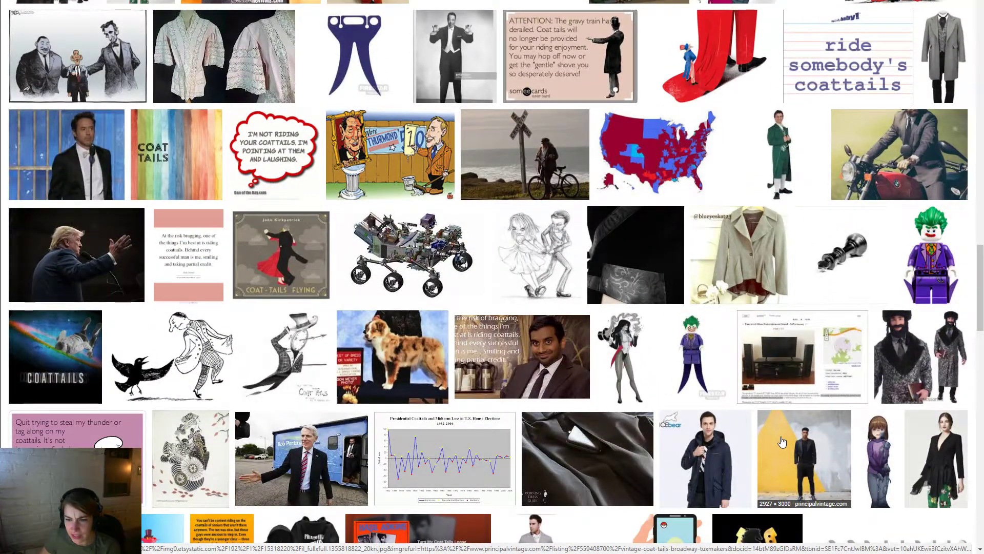
scroll(782, 446, up, 15)
scroll(678, 434, up, 5)
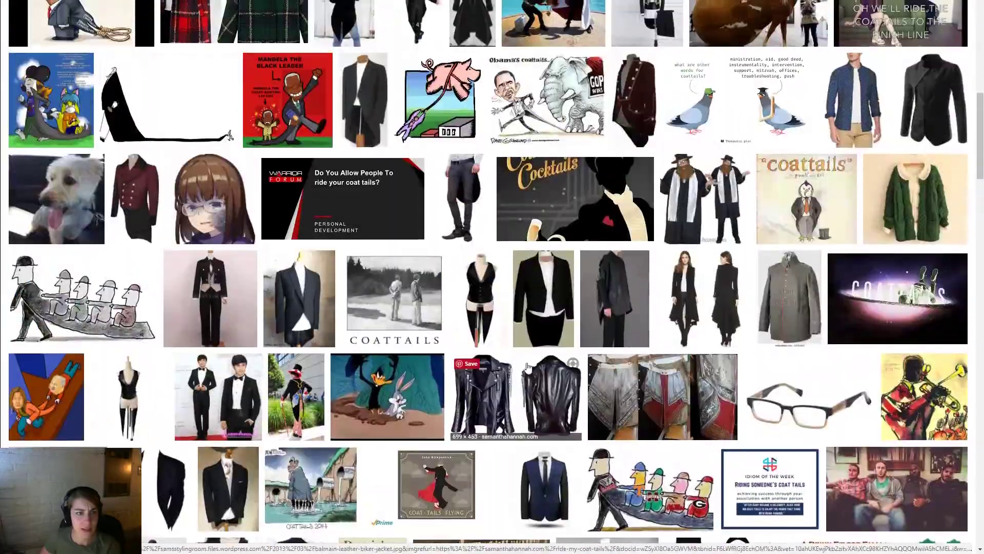
click(566, 354)
scroll(510, 355, up, 5)
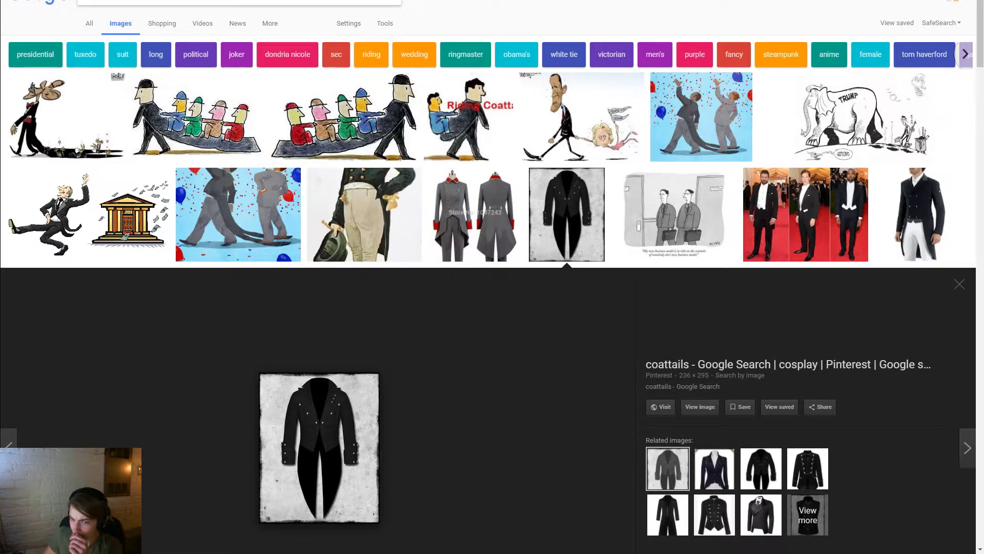
drag(123, 1, 51, 2)
text(suit)
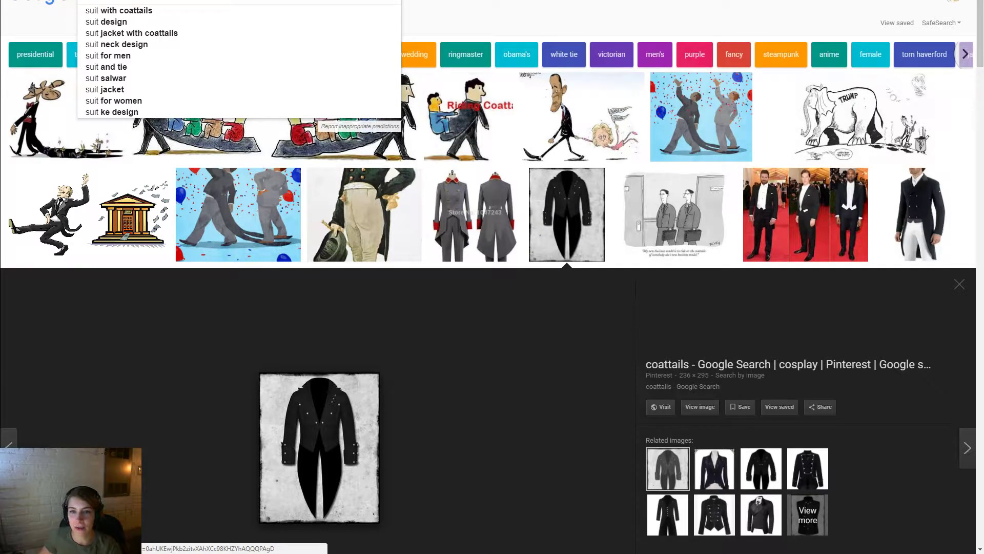
click(589, 8)
Switch back to Maya and examine the robot's straps and body from the side
key(alt+Tab)
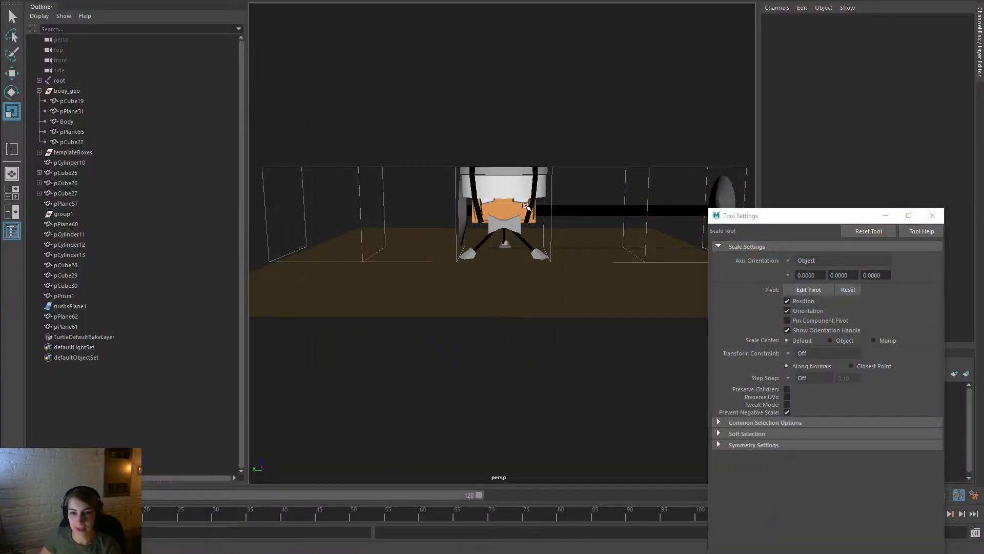
alt+drag(586, 214, 369, 236)
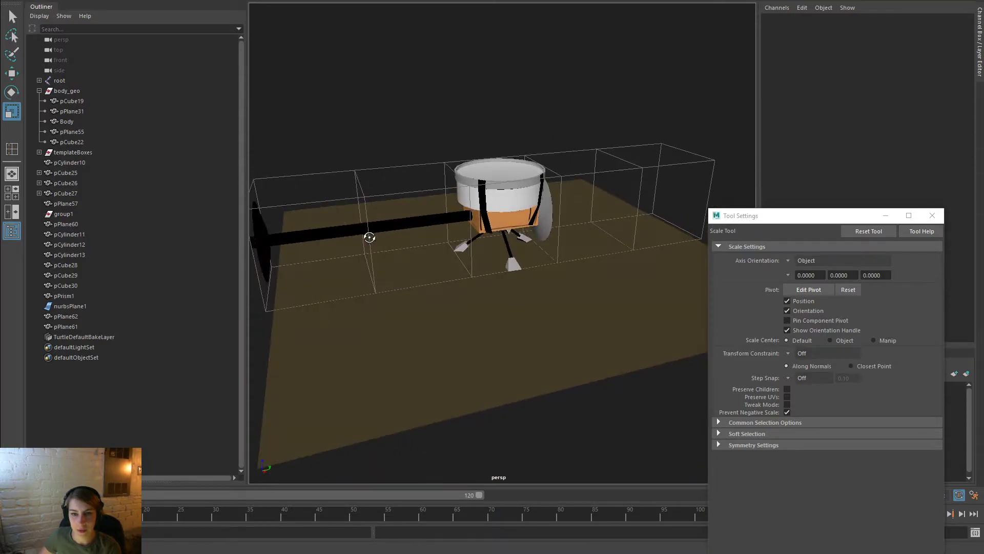
mouse_move(571, 251)
alt+mouse_down()
mouse_move(797, 226)
mouse_move(510, 248)
mouse_move(570, 229)
mouse_move(567, 241)
mouse_move(564, 234)
alt+mouse_up()
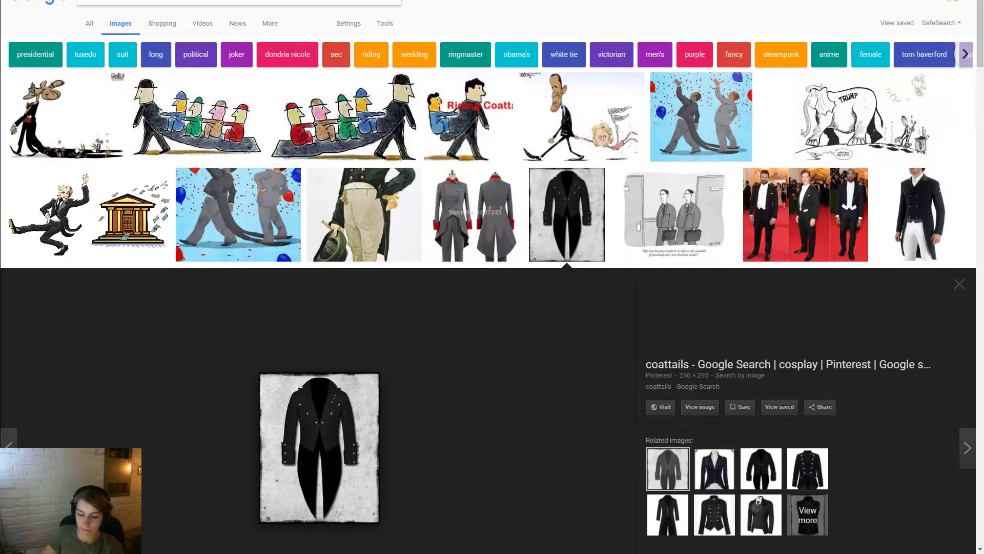
Return to the browser and search Google images for "suspenders 1920s mens fashion"
text(suspenders)
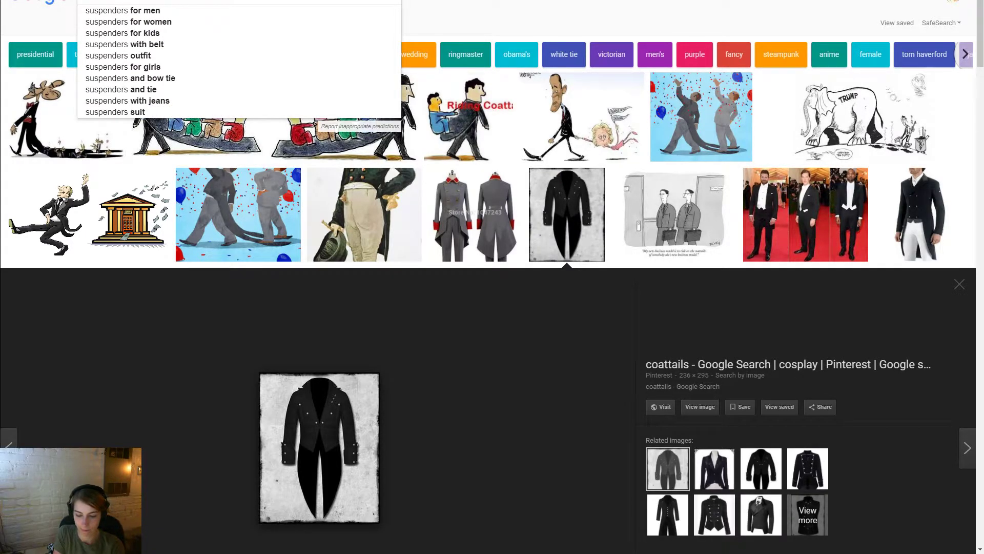
text( 1920s m)
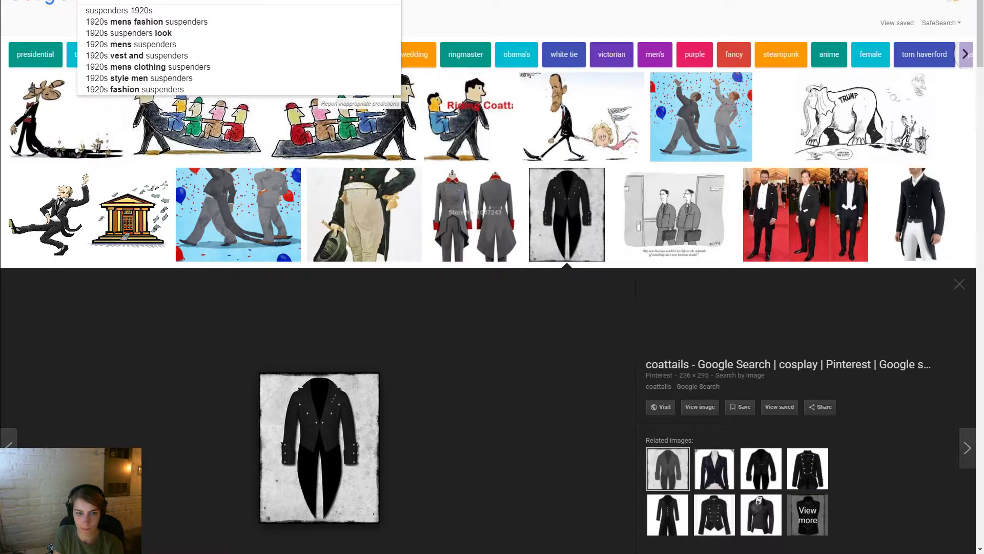
text(ens fashi)
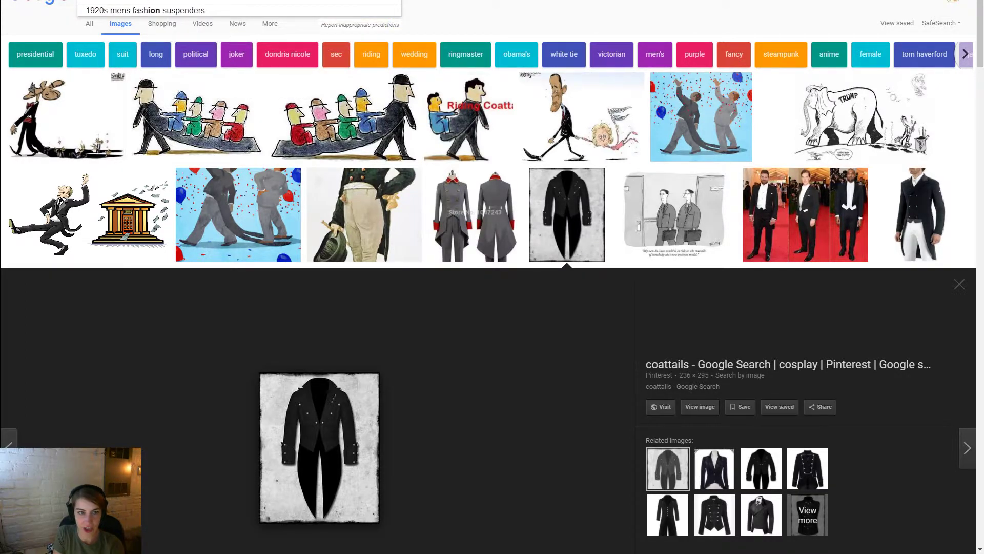
text(on)
key(Return)
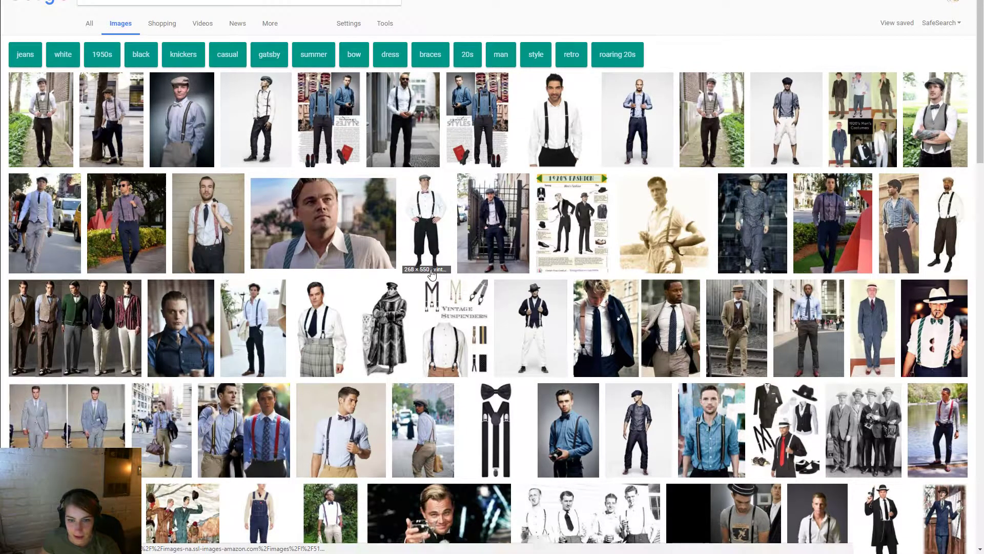
Preview the flat-capped man in black knickers and suspenders, and the one in a grey vest and bow tie
click(446, 229)
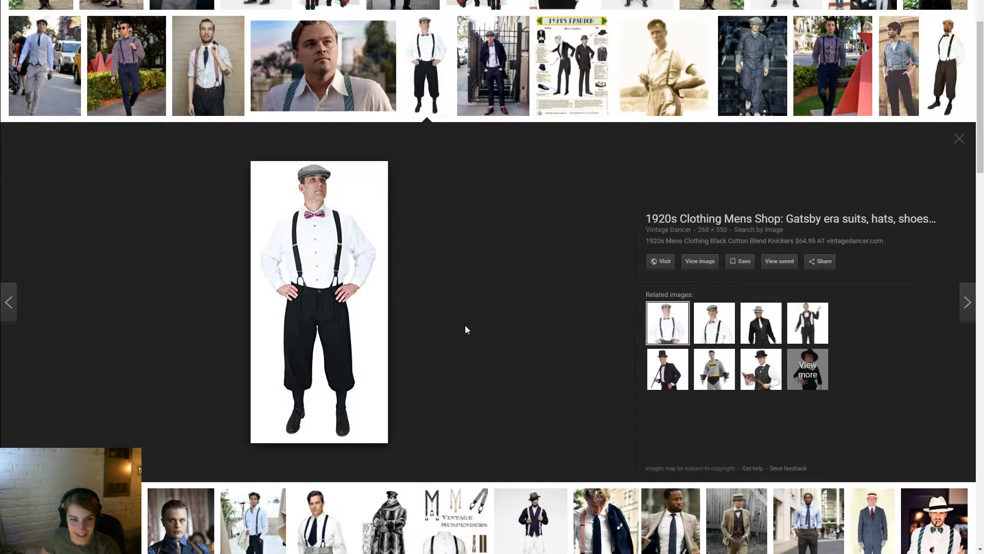
scroll(465, 325, up, 3)
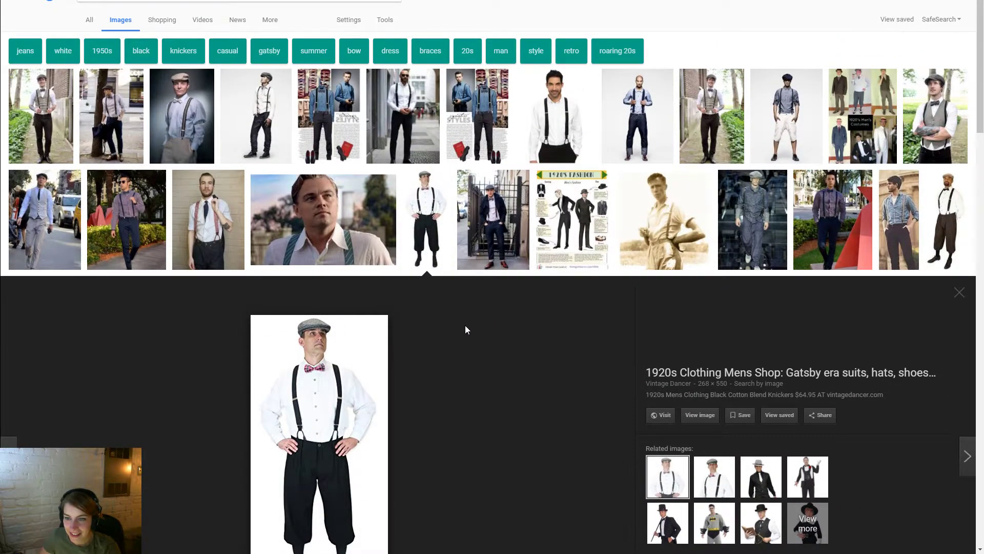
click(739, 126)
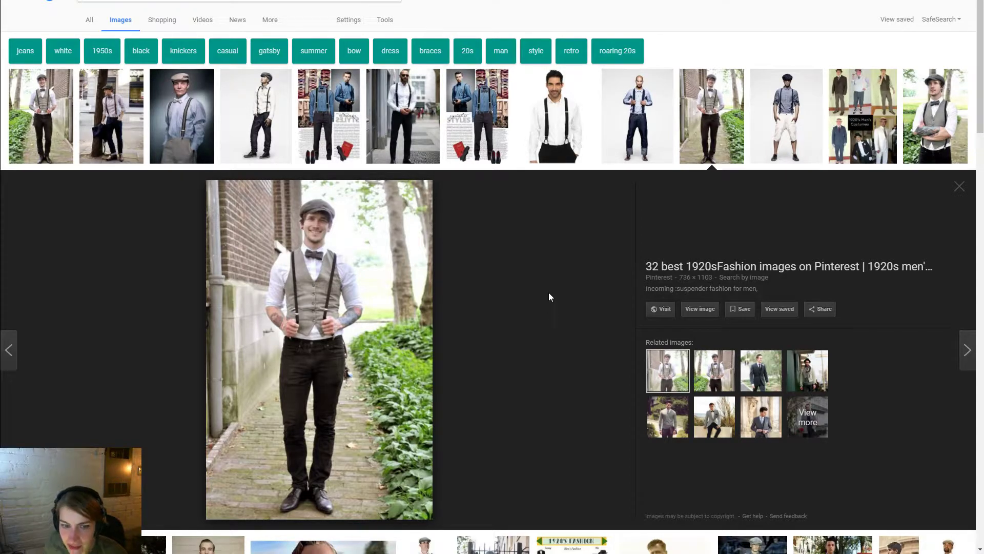
Preview the cross-armed man in a grey vest and suspenders, and the man in denim bib overalls further down the results
scroll(542, 309, down, 2)
scroll(542, 310, up, 2)
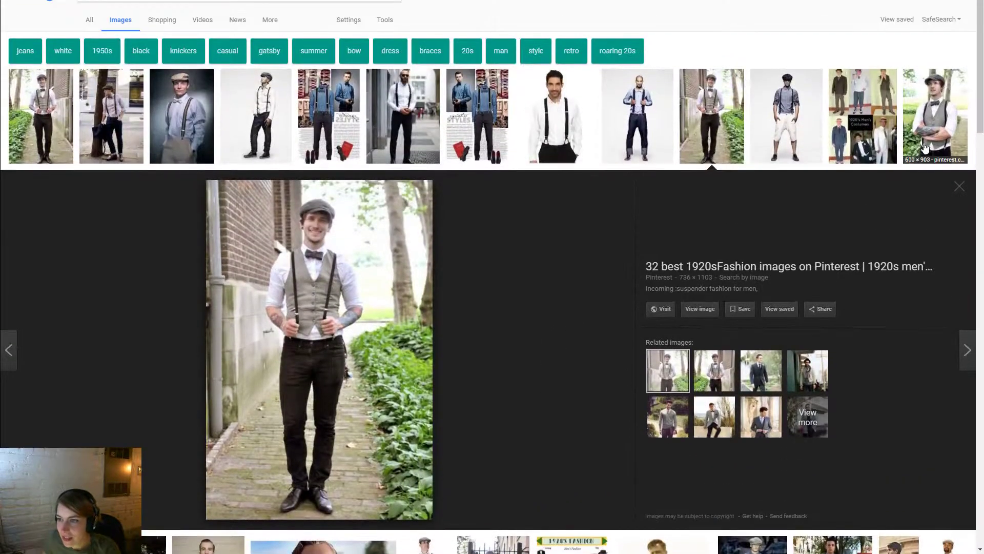
click(951, 113)
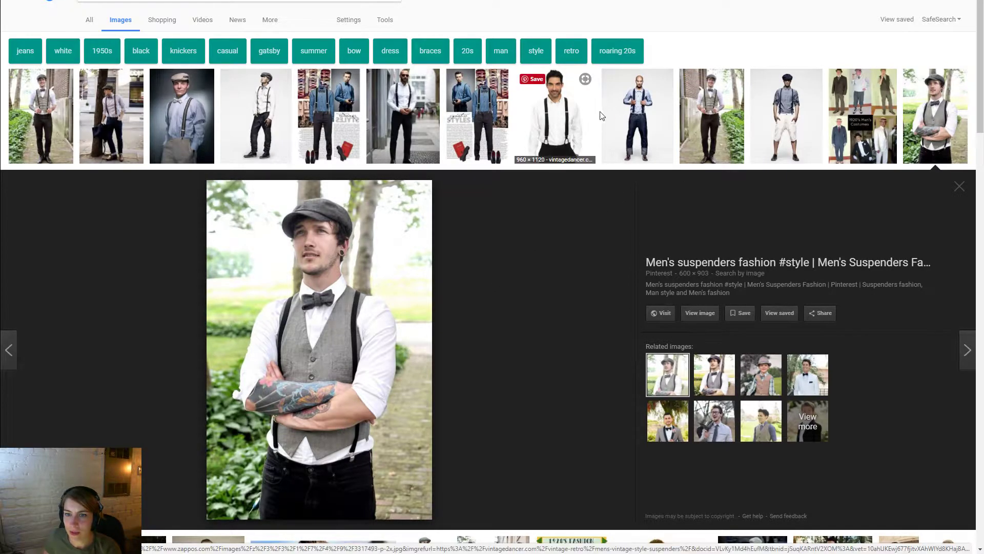
scroll(571, 416, down, 5)
scroll(571, 406, down, 4)
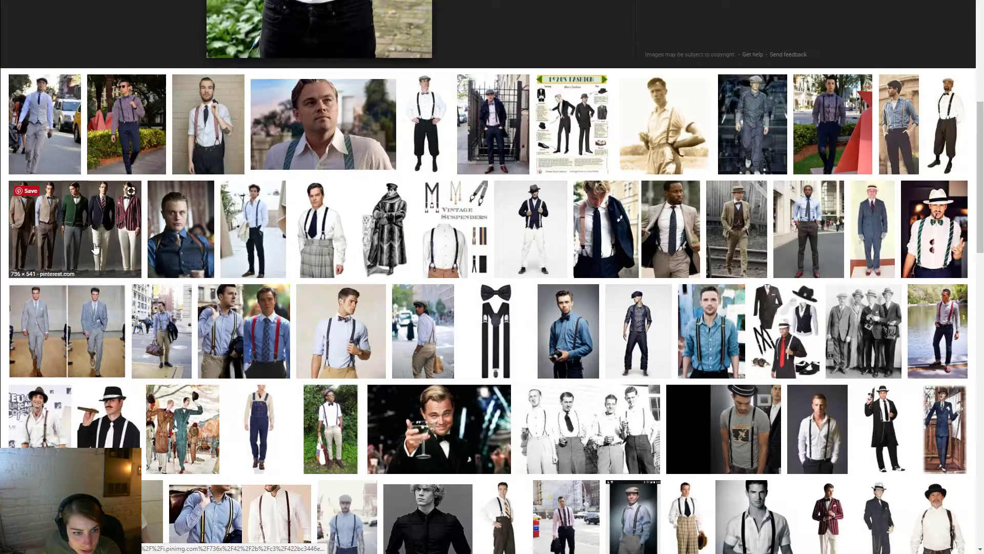
scroll(359, 461, down, 3)
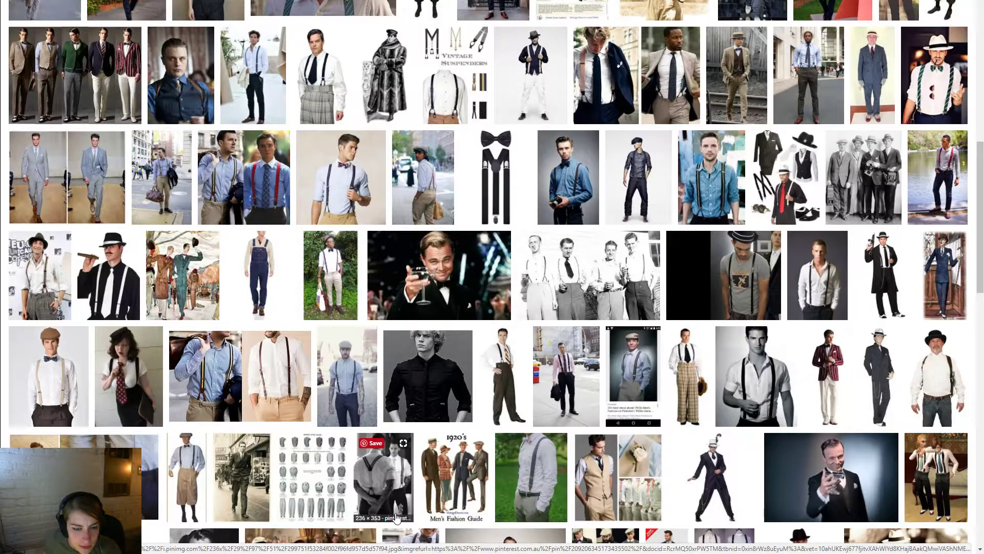
click(266, 275)
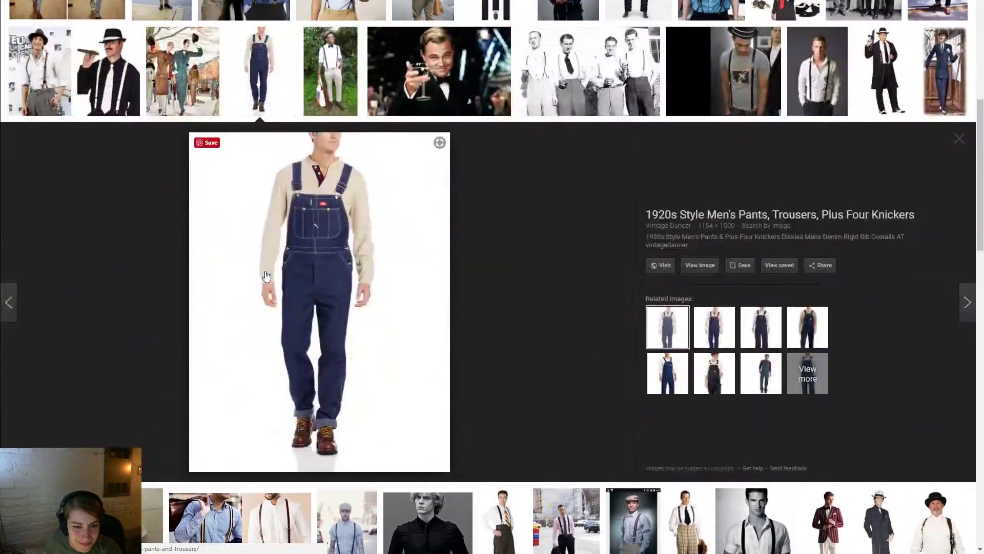
Preview the "Belt VS Suspenders" photo of four men, open its source page, and close that page again
scroll(378, 351, up, 4)
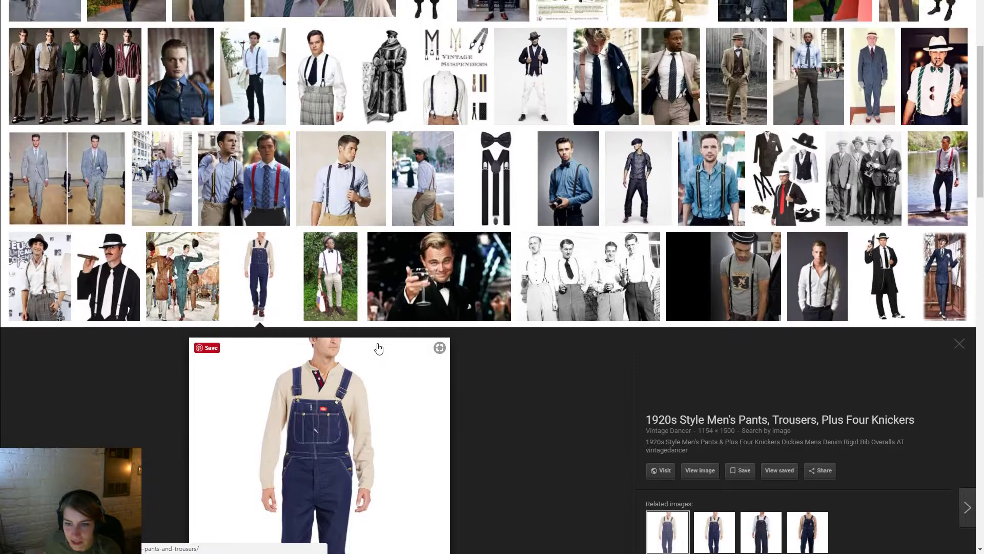
click(552, 286)
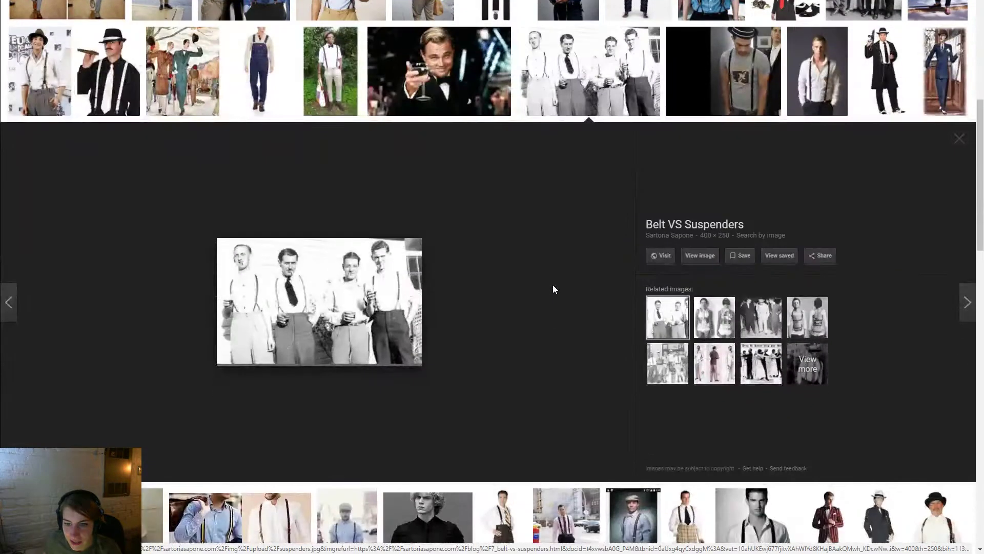
scroll(494, 317, down, 3)
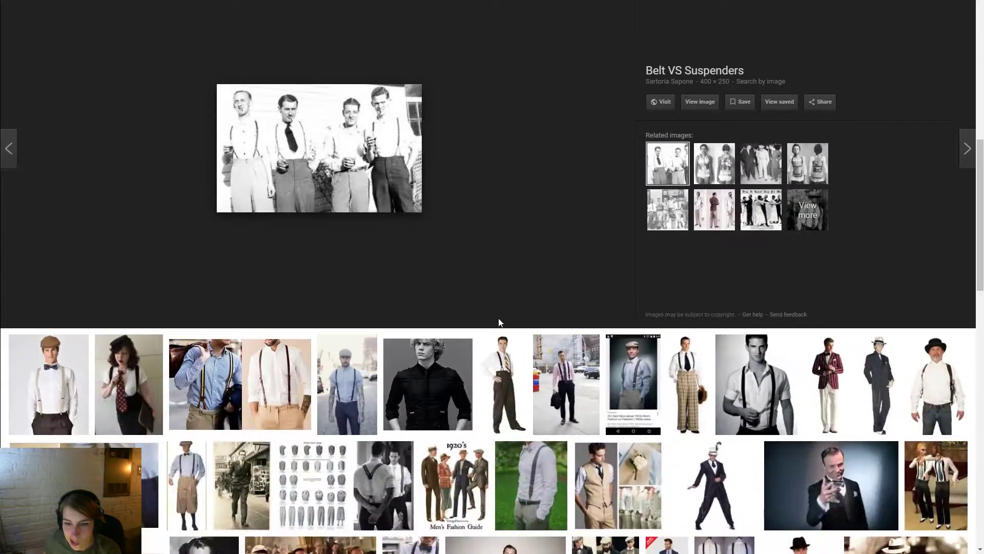
scroll(498, 322, down, 3)
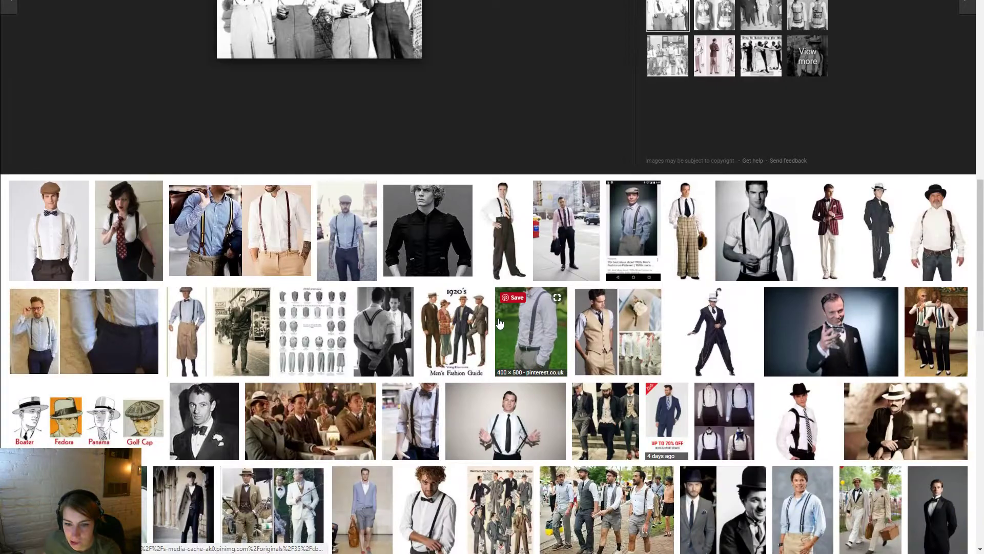
scroll(500, 323, up, 3)
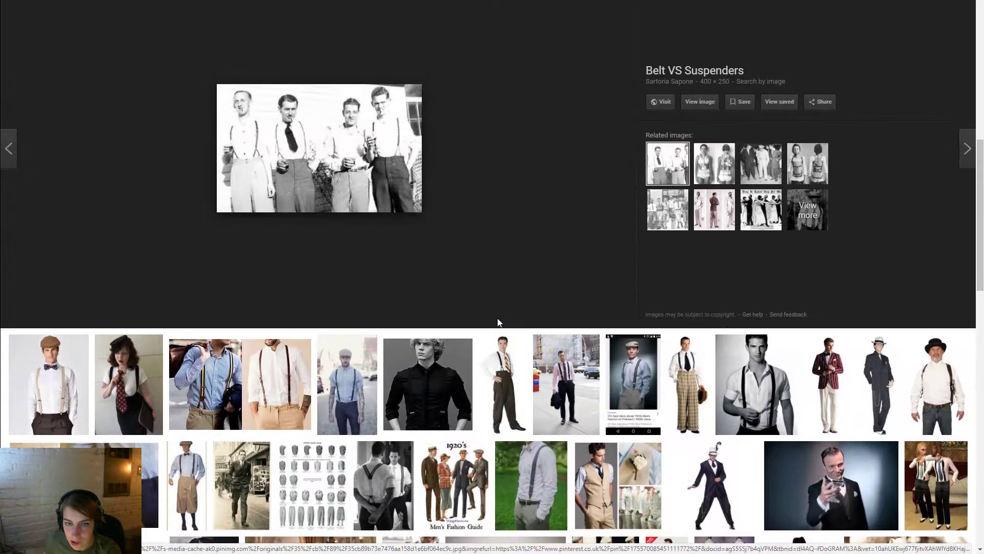
click(412, 149)
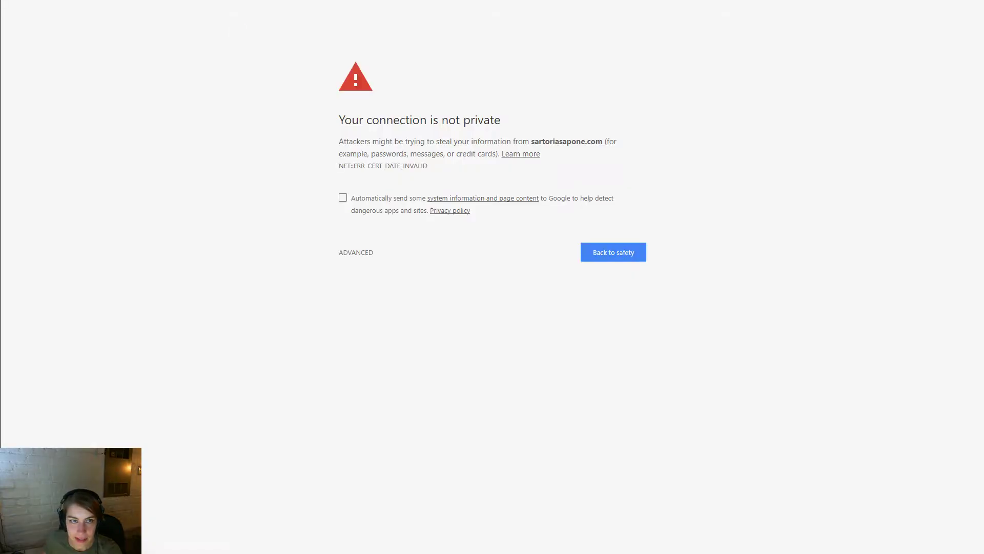
key(ctrl+w)
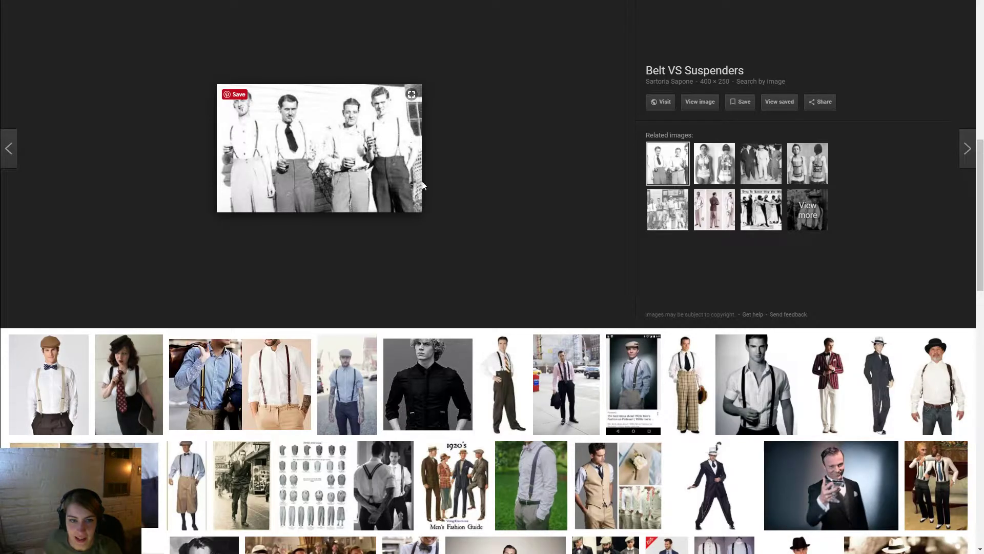
Switch to Maya to examine the robot from the front, and return to the browser's drum image results
key(alt+Tab)
alt+drag(308, 228, 531, 137)
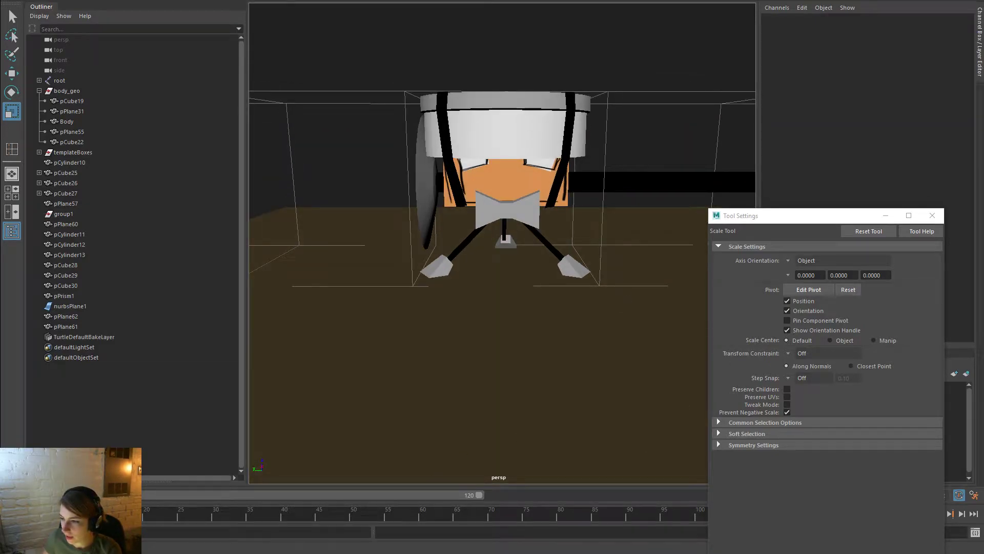
key(alt+Tab)
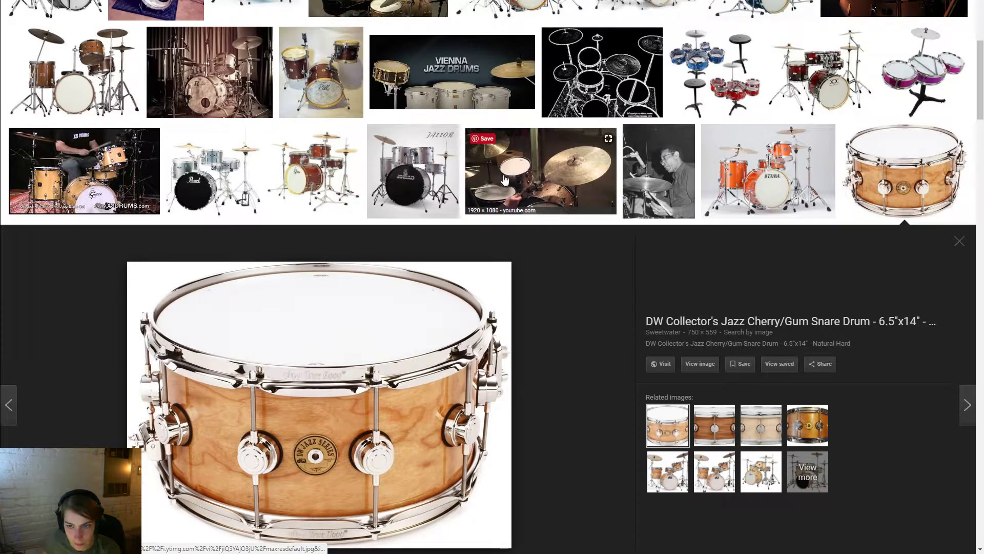
View the DW Collector's Jazz snare drum image on its own in a new tab and close it again
right_click(714, 366)
click(779, 372)
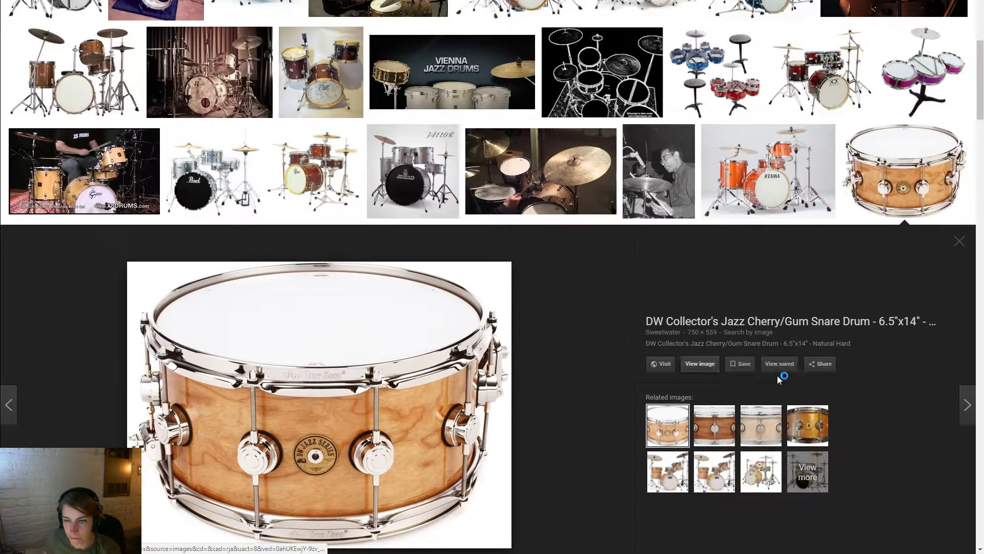
key(ctrl+Tab)
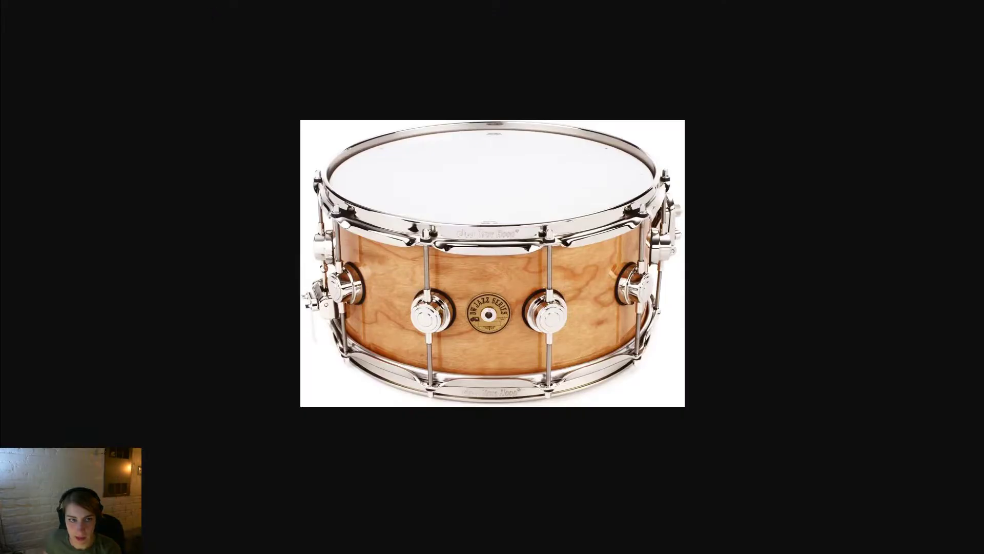
key(ctrl+w)
Preview the Gretsch jazz drum cover image among the drum results and examine its drums and cymbals
scroll(424, 260, up, 4)
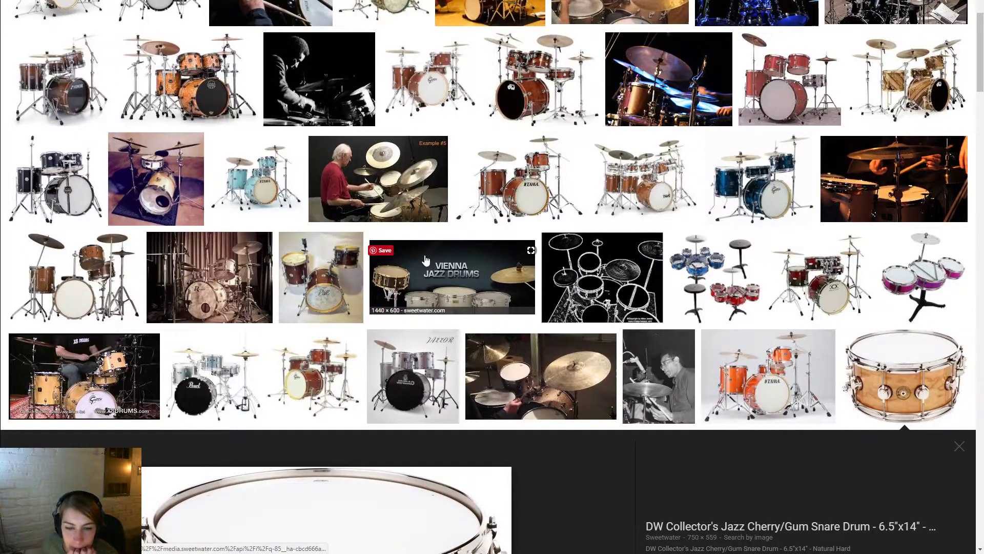
scroll(424, 260, up, 5)
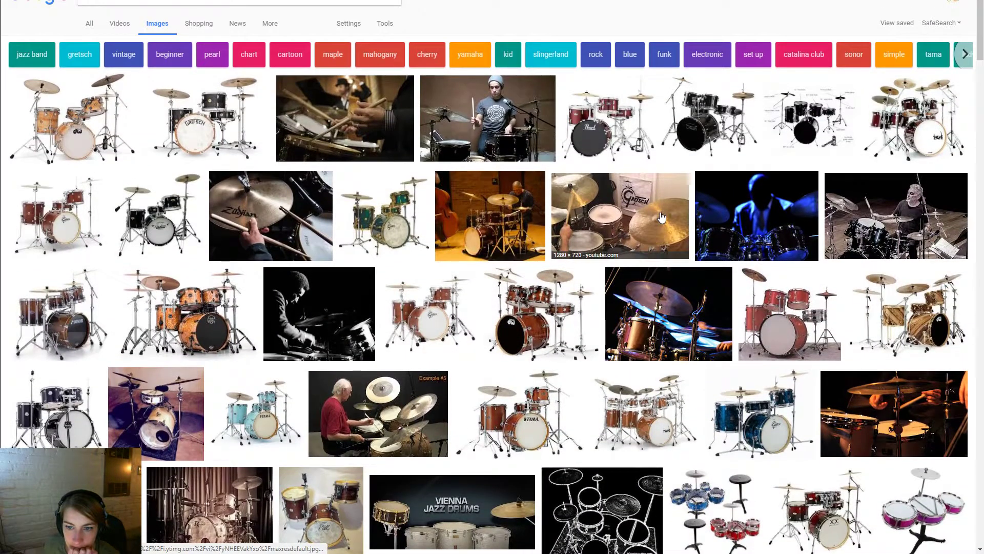
click(659, 216)
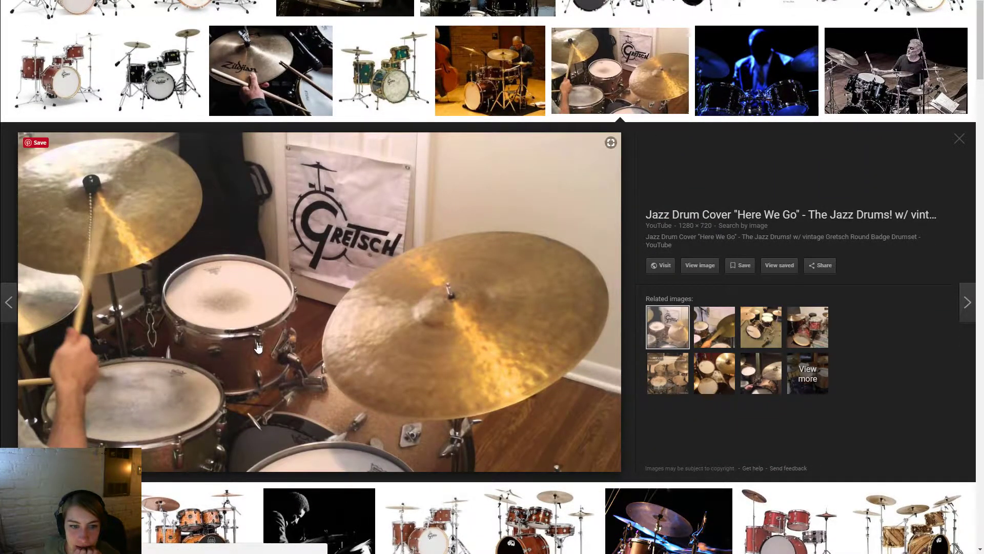
scroll(178, 290, up, 3)
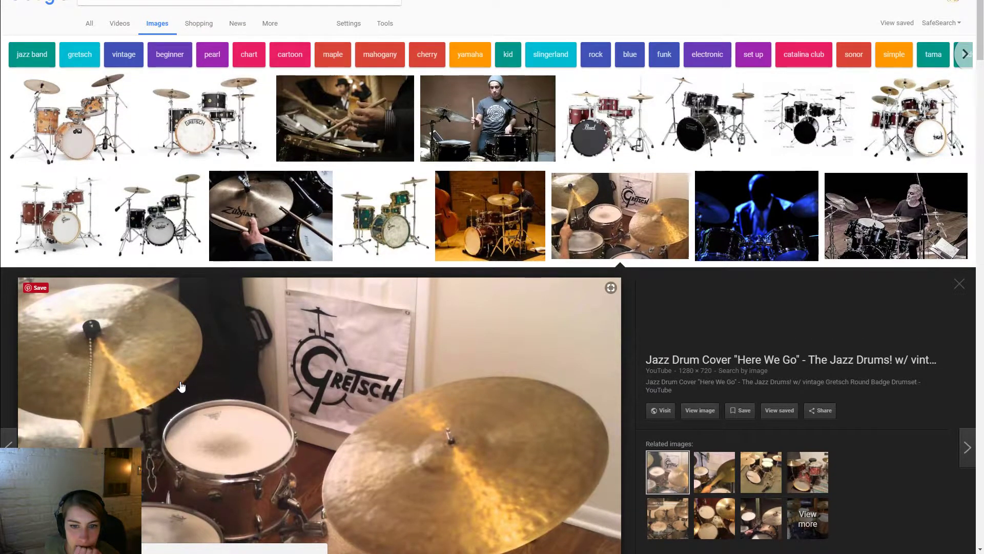
scroll(181, 386, down, 1)
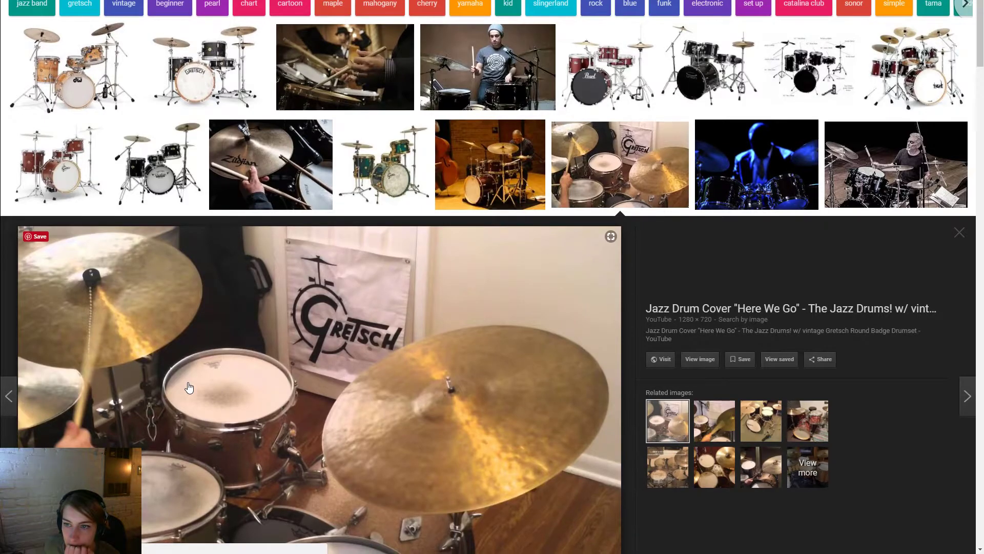
scroll(189, 387, down, 7)
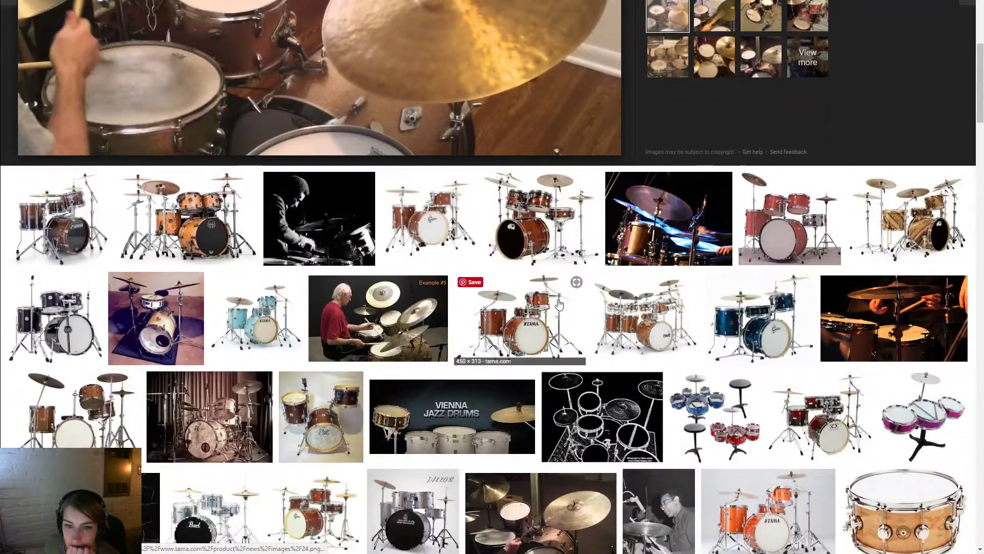
Preview the 4 Piece Jazz StudioMaple drum kit and the Gretsch Catalina Club jazz drum set images
click(651, 323)
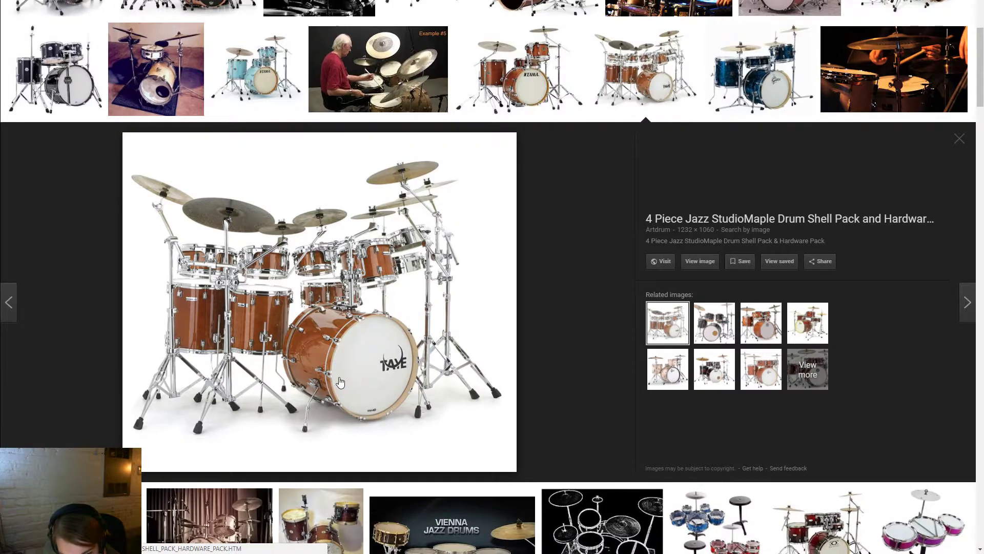
scroll(340, 381, down, 4)
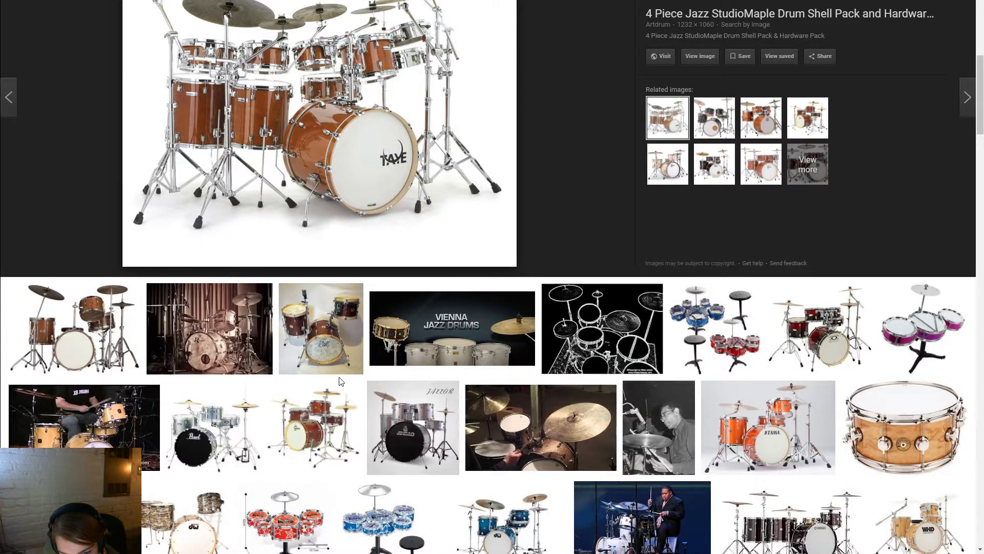
scroll(340, 382, down, 3)
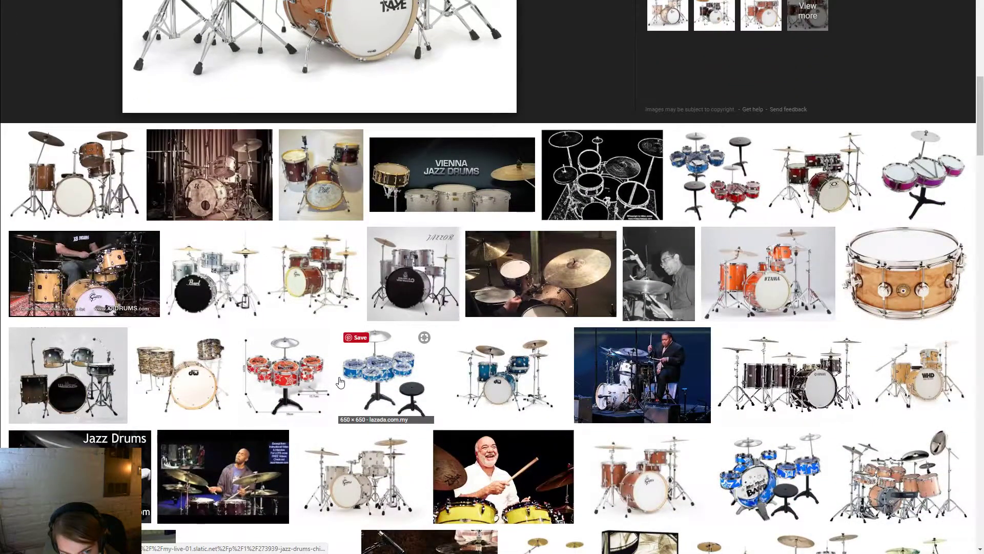
click(129, 291)
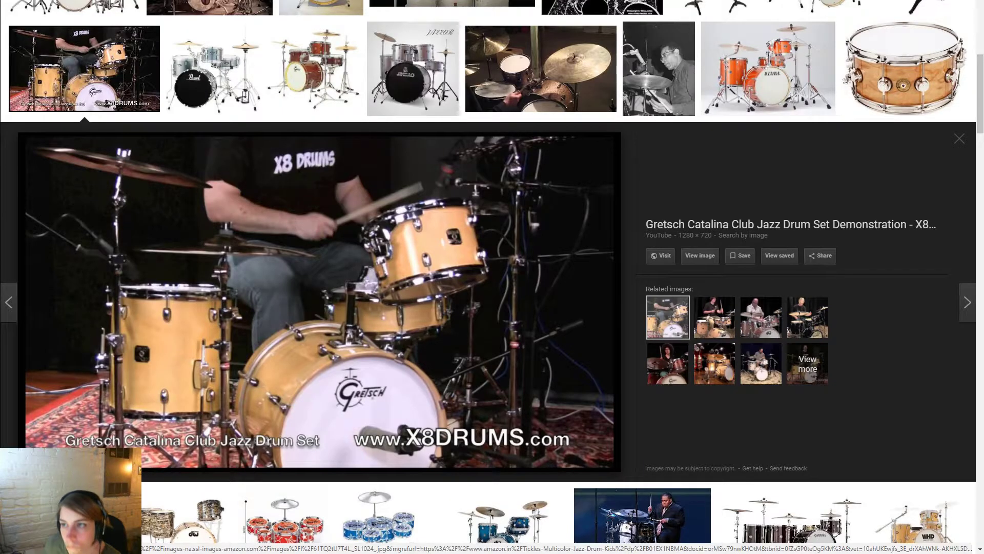
Switch back to Maya and examine the drum-shaped hat, its straps and the bow tie from several angles
key(alt+Tab)
alt+drag(507, 141, 522, 211)
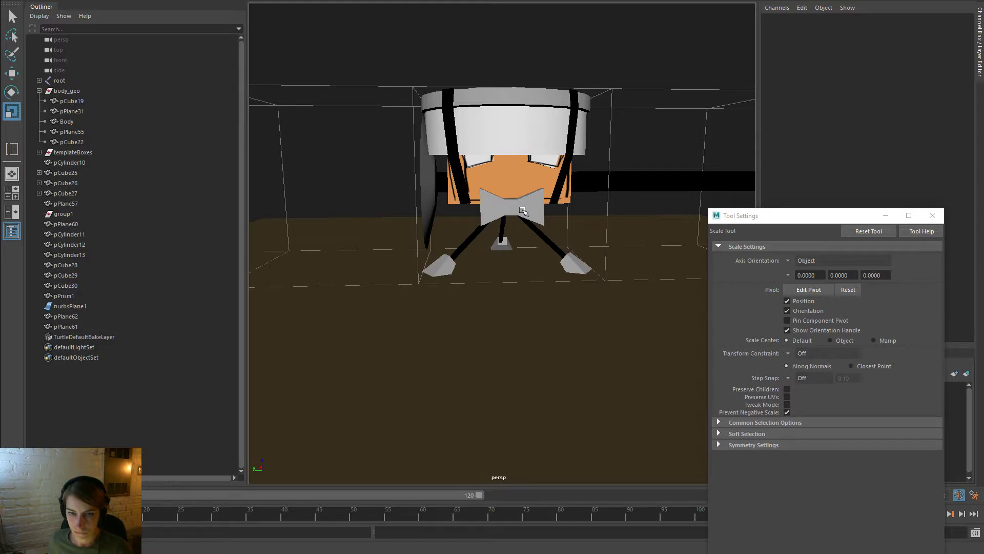
scroll(526, 156, up, 3)
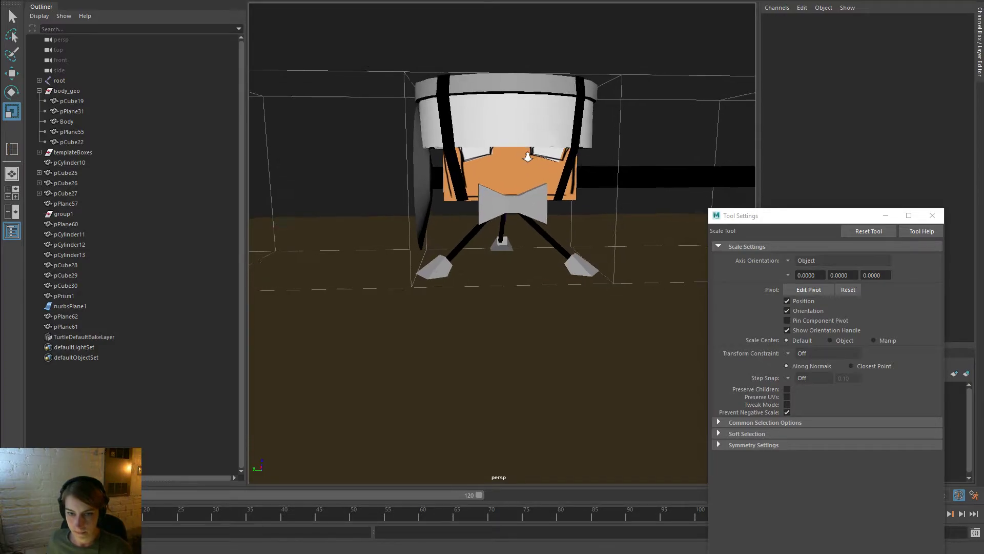
alt+middle_drag(518, 158, 495, 196)
scroll(501, 164, up, 2)
click(515, 156)
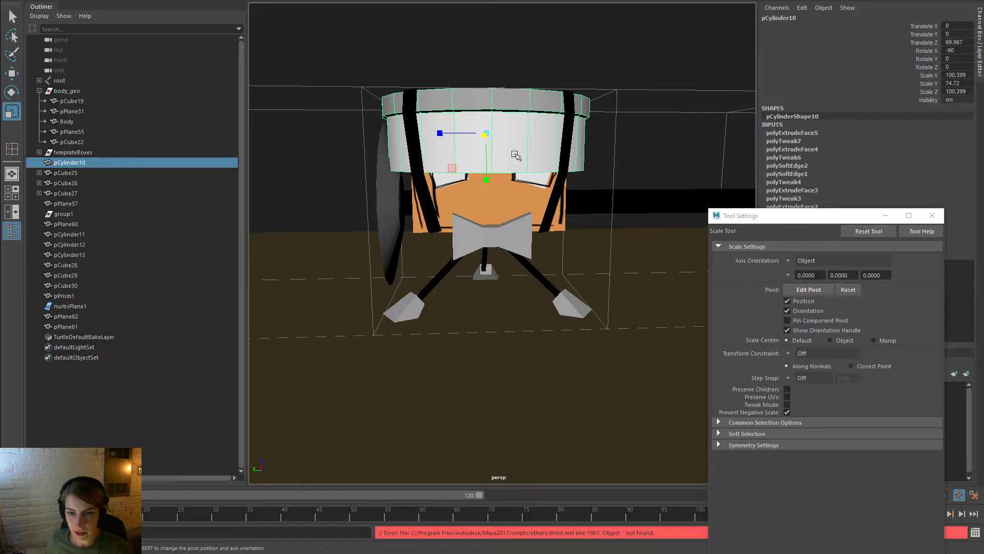
key(space)
alt+drag(536, 159, 512, 139)
alt+right_drag(513, 139, 444, 141)
alt+drag(512, 159, 509, 130)
Scale the brown ground plane down to a small patch beneath the robot and deselect it
click(652, 144)
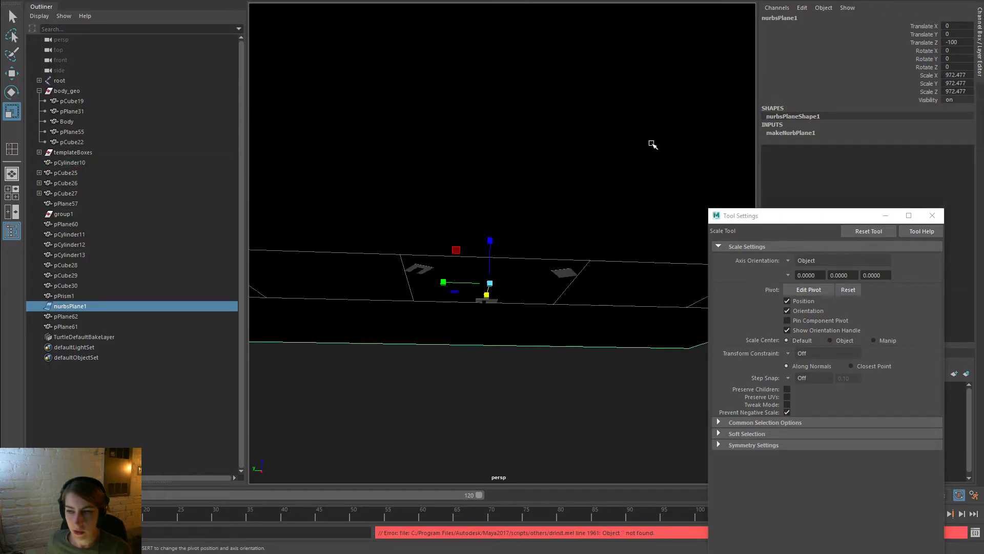
alt+drag(539, 216, 530, 259)
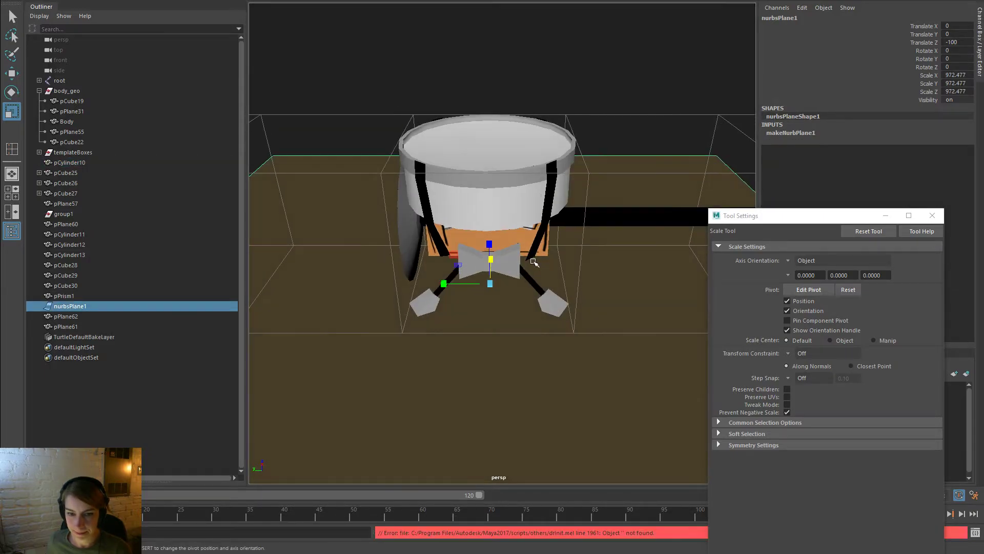
alt+right_drag(530, 259, 483, 260)
drag(494, 272, 337, 273)
middle_drag(337, 272, 222, 279)
click(521, 345)
Insert an edge loop around the lower part of the drum hat's white cylinder, close to its bottom rim
alt+drag(521, 345, 452, 179)
alt+right_drag(453, 180, 597, 191)
alt+middle_drag(598, 191, 593, 308)
alt+right_drag(390, 189, 479, 187)
click(536, 126)
alt+drag(575, 145, 542, 161)
key(space)
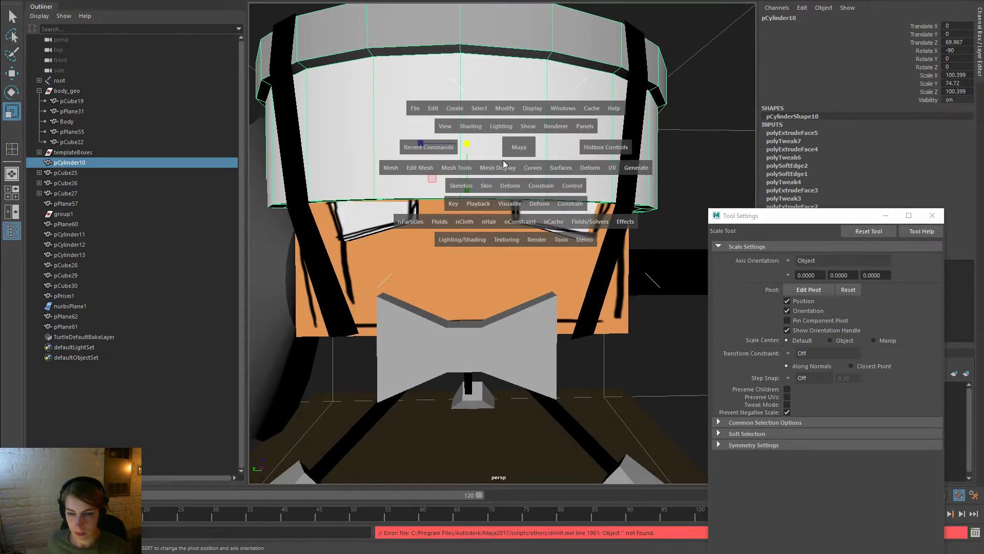
click(500, 172)
click(456, 169)
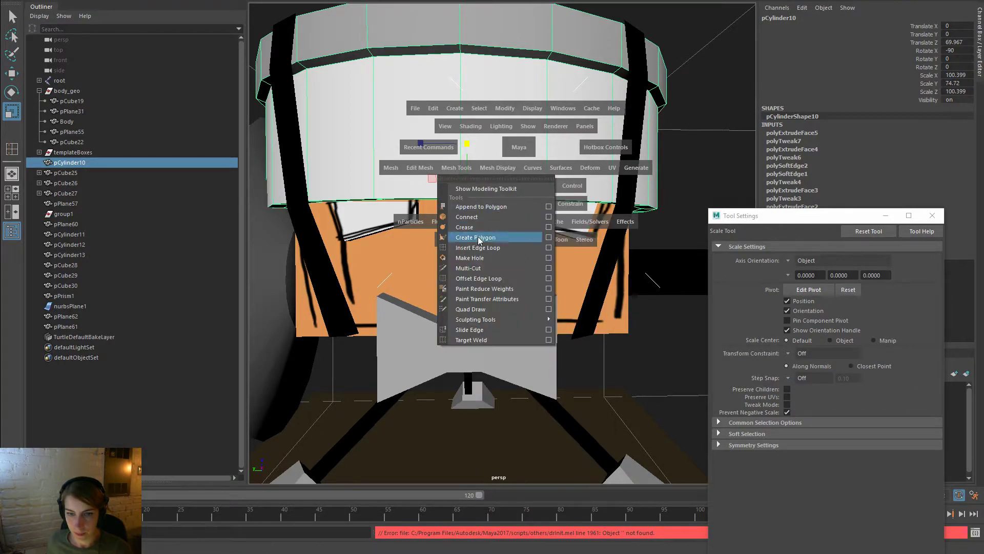
click(482, 247)
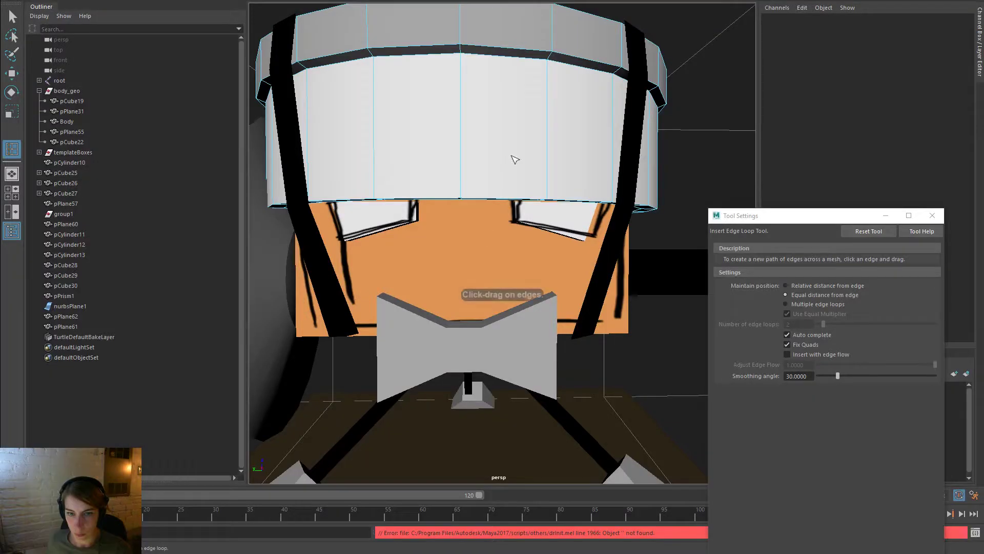
click(551, 161)
scroll(541, 128, down, 5)
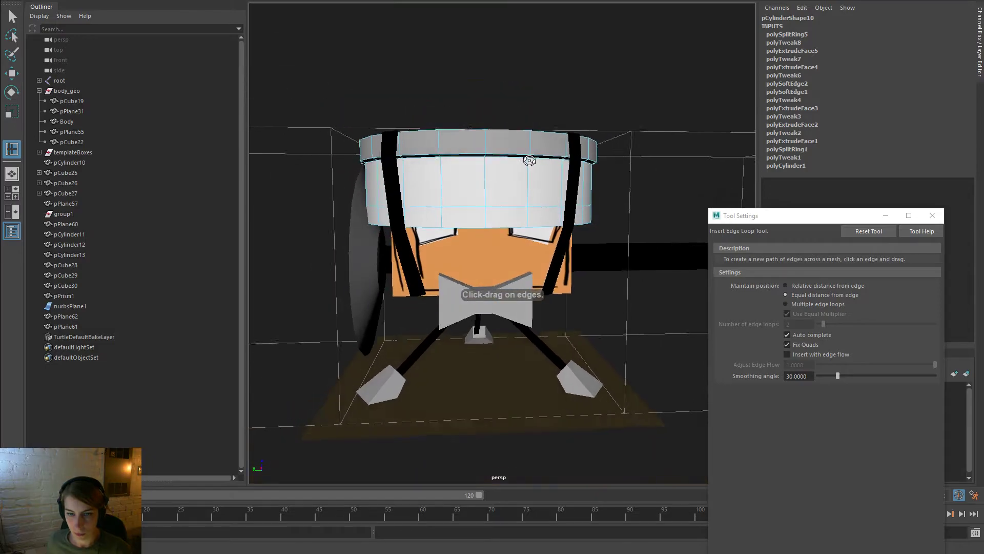
Move the new edge loop slightly up the drum hat's white cylinder to make the lower band taller
key(w)
right_drag(521, 191, 518, 159)
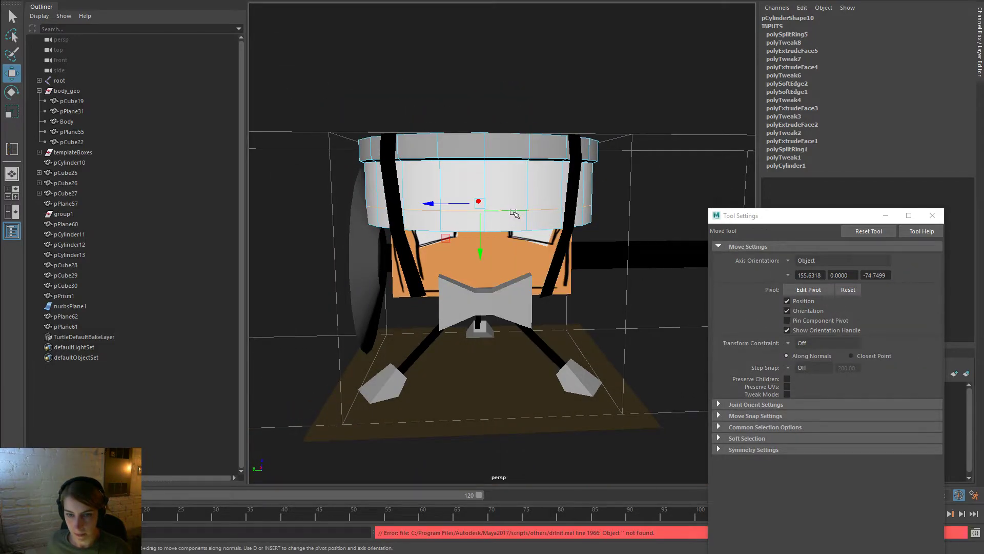
drag(480, 249, 481, 244)
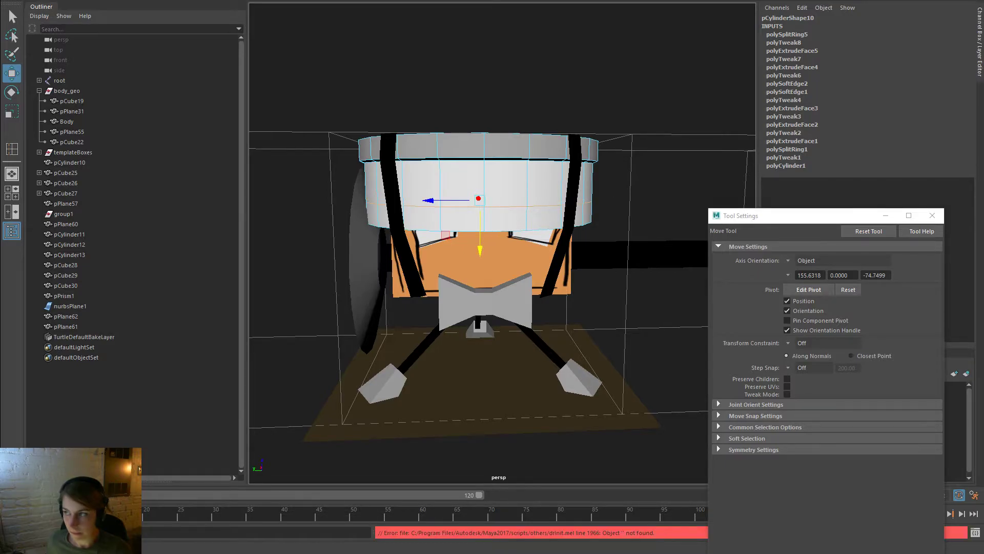
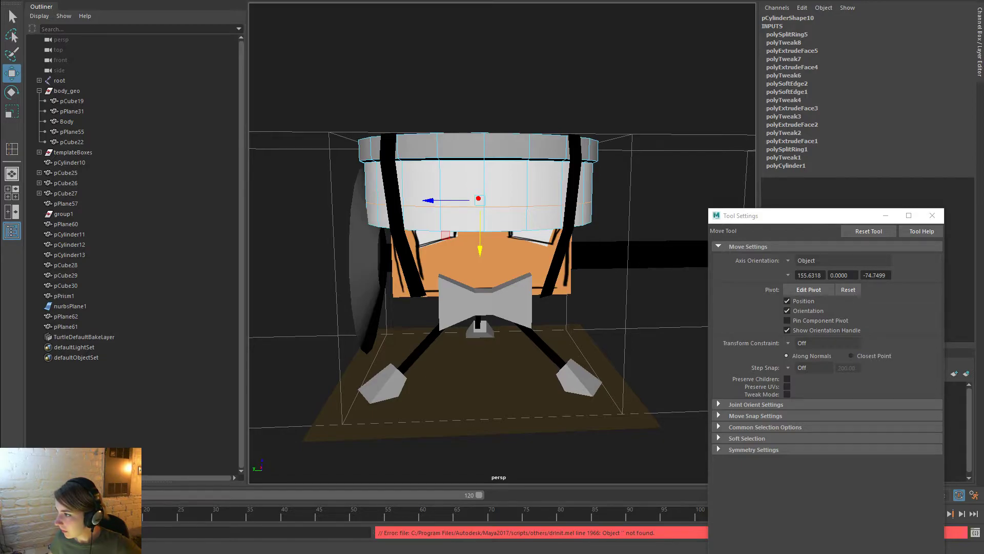
alt+drag(615, 251, 391, 263)
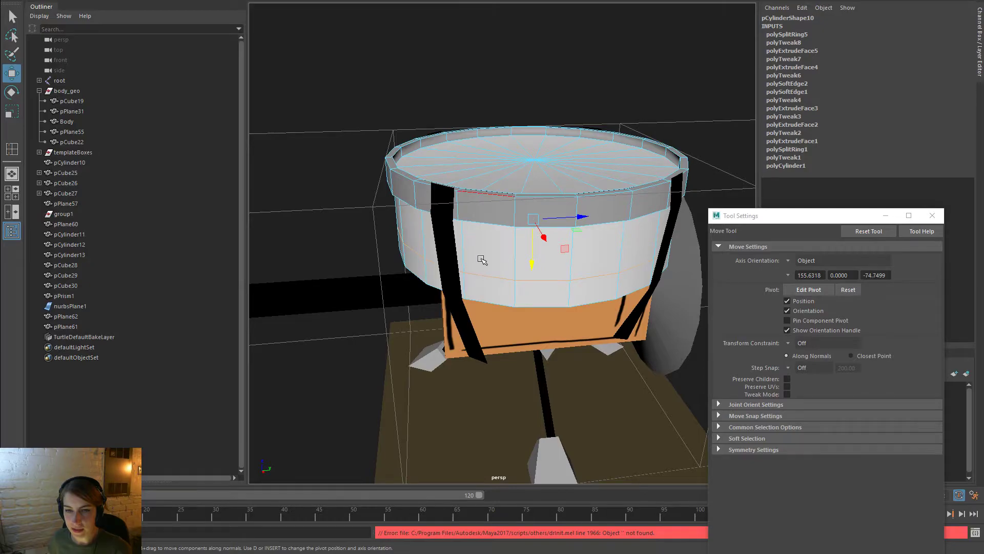
alt+drag(482, 259, 536, 203)
alt+drag(634, 256, 571, 260)
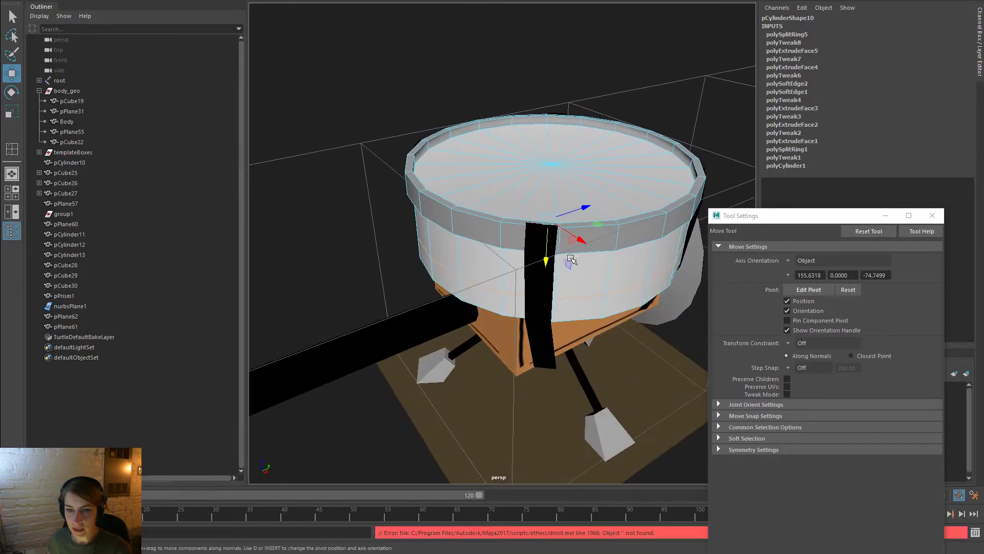
alt+drag(468, 220, 436, 204)
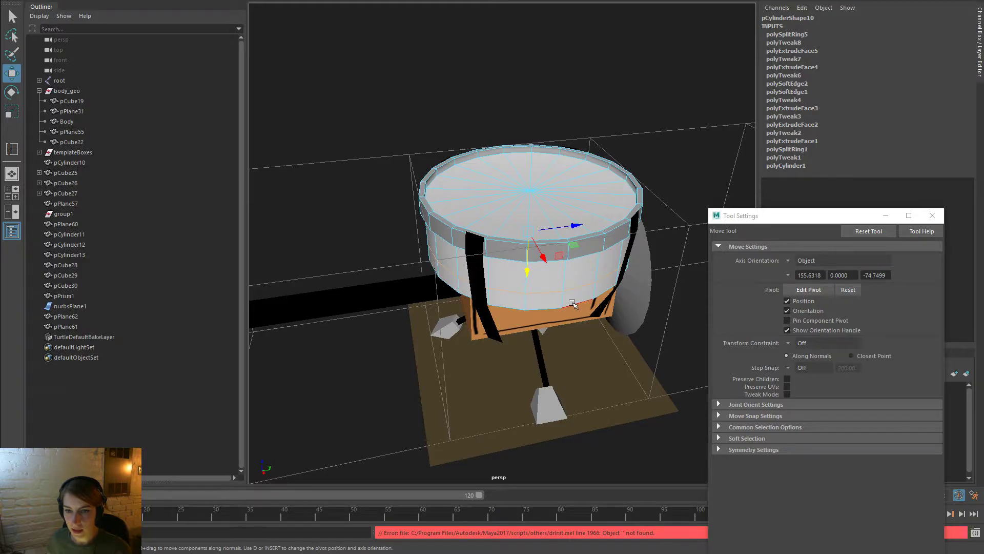
alt+drag(536, 312, 712, 308)
click(545, 206)
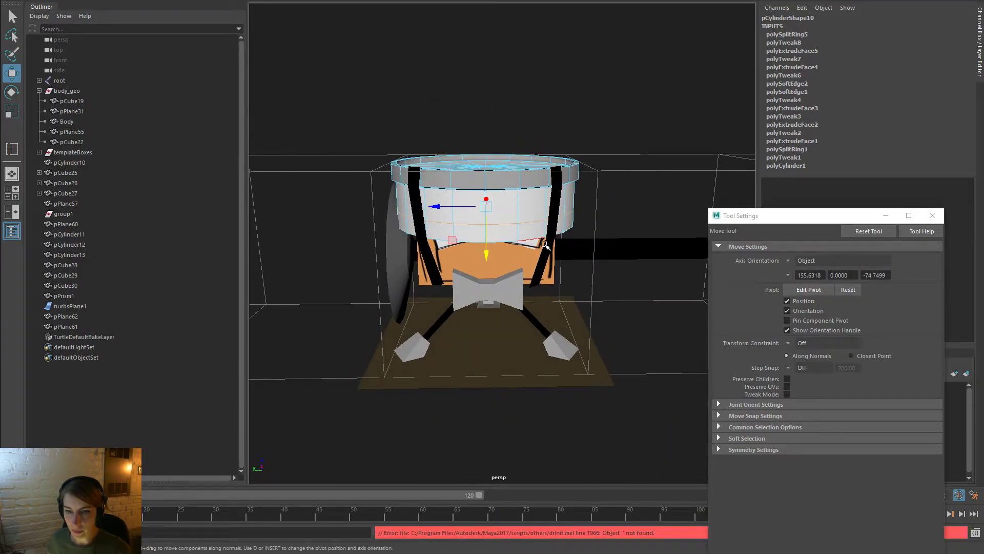
Extrude the ring of faces below the edge loop and scale it outward into a raised lower rim, leaving the hat deselected
alt+drag(563, 272, 620, 258)
right_drag(534, 208, 533, 238)
mouse_move(612, 236)
alt+mouse_down()
mouse_move(602, 180)
mouse_move(614, 226)
alt+mouse_up()
alt+drag(544, 234, 538, 278)
drag(542, 201, 424, 104)
alt+drag(423, 104, 509, 253)
alt+drag(474, 166, 474, 103)
drag(403, 140, 611, 211)
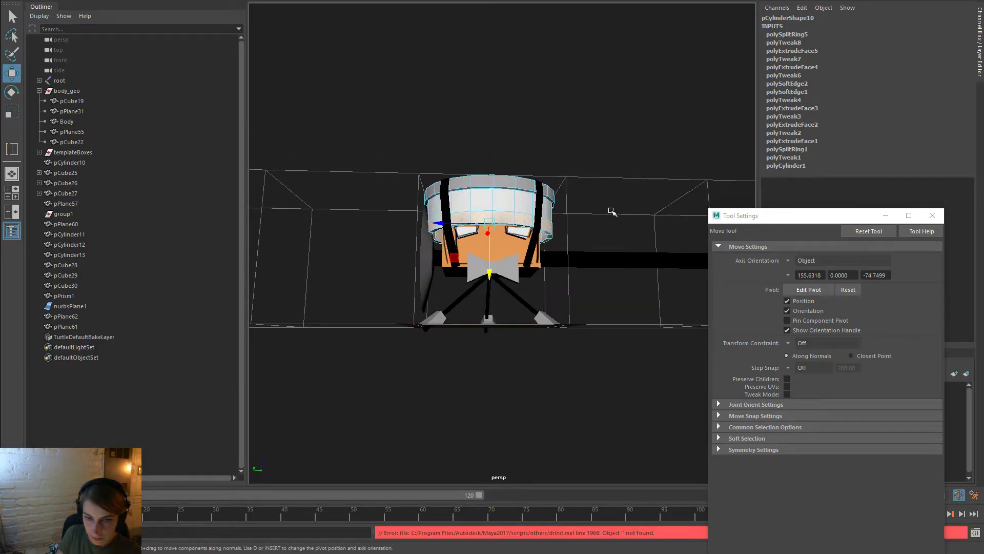
scroll(313, 231, up, 5)
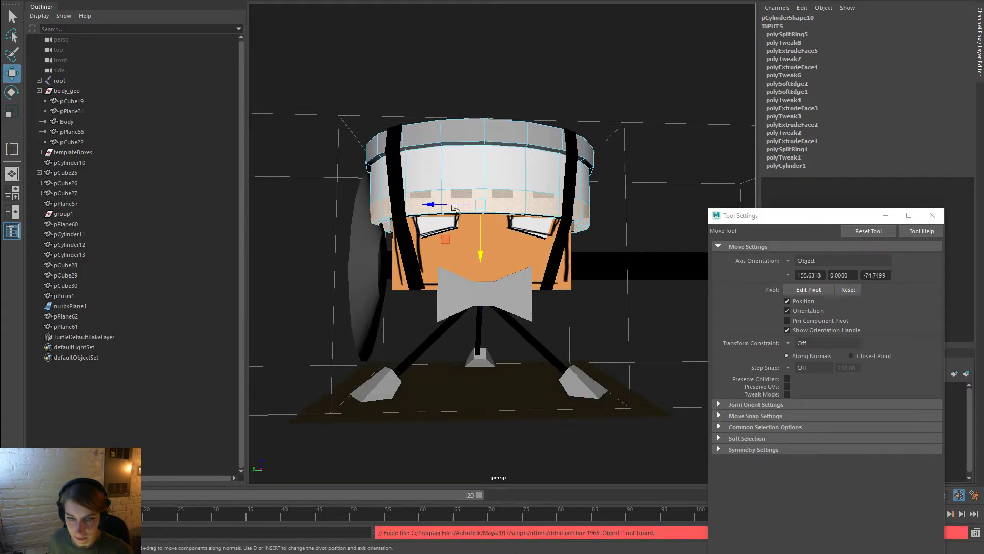
key(space)
click(380, 229)
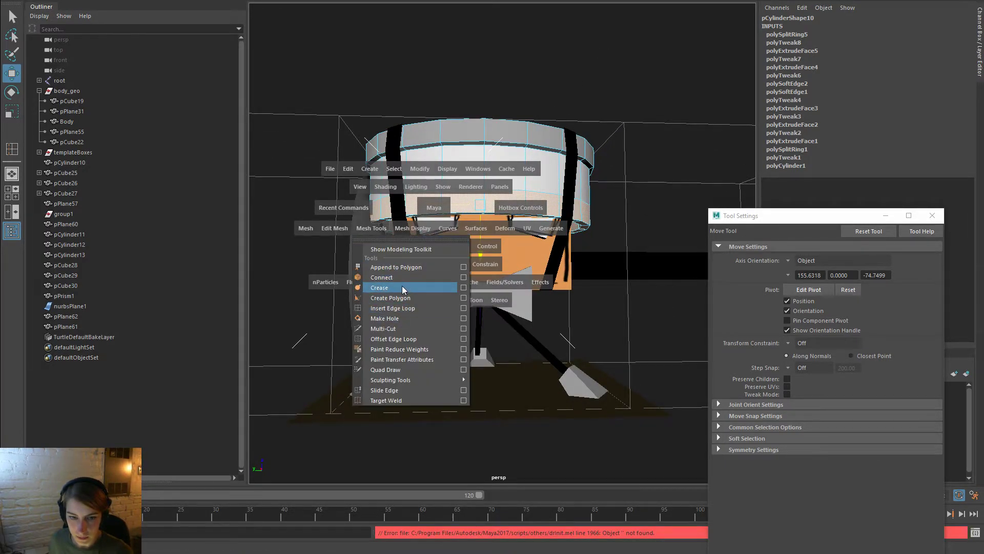
click(333, 231)
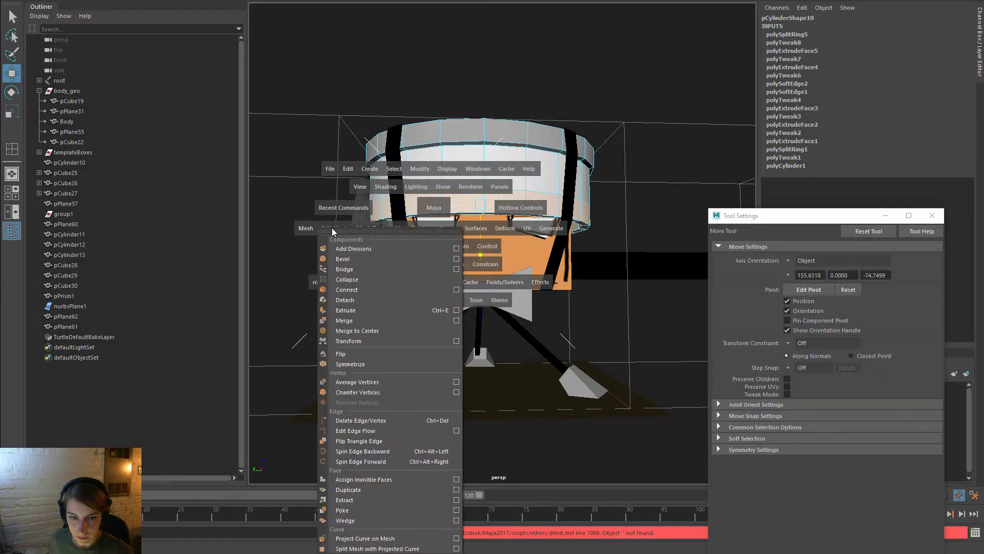
click(345, 310)
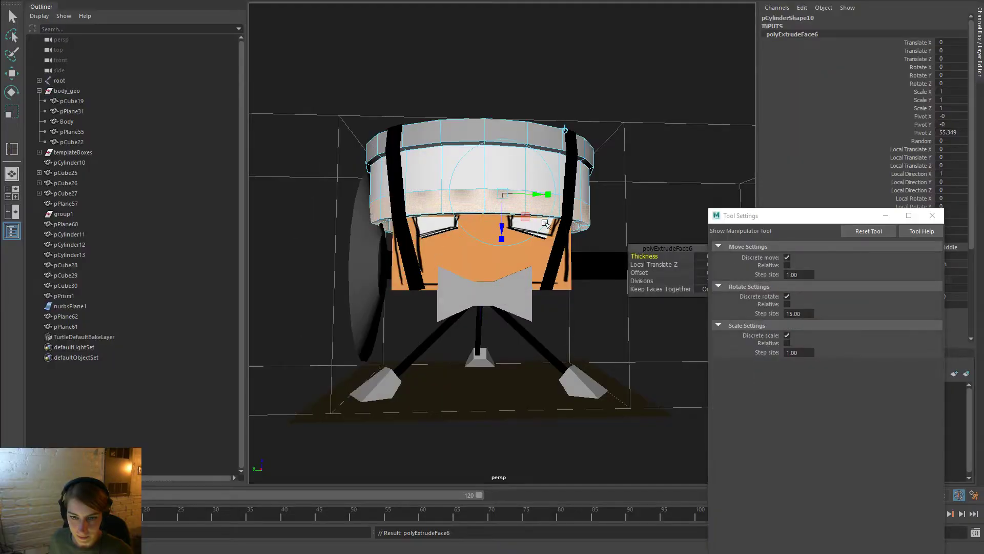
key(r)
drag(480, 197, 629, 177)
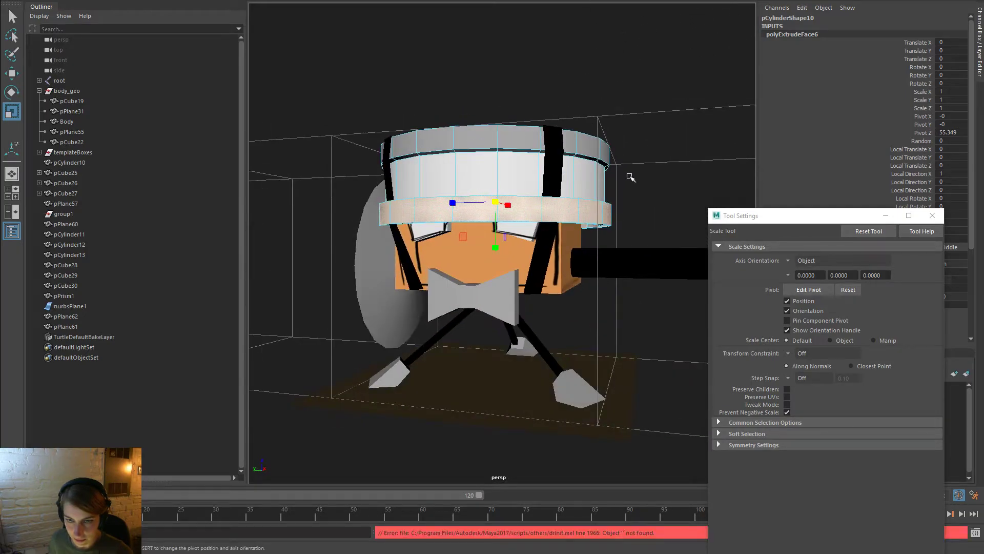
click(629, 177)
right_drag(525, 161, 575, 146)
click(660, 134)
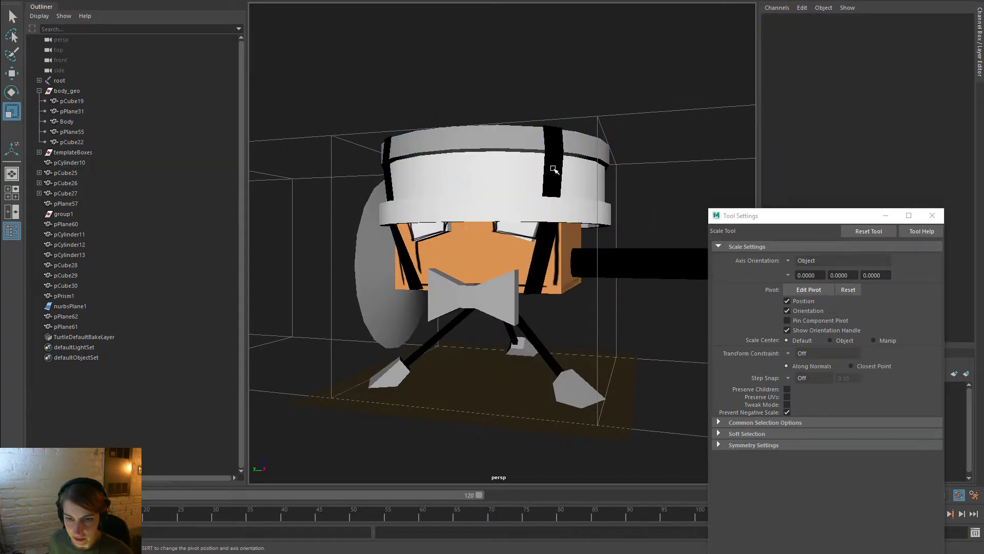
Move the vertices of the black strap beside the arm outward where it crosses the hat's lower rim, so it clears the rim
click(554, 170)
alt+drag(549, 197, 556, 210)
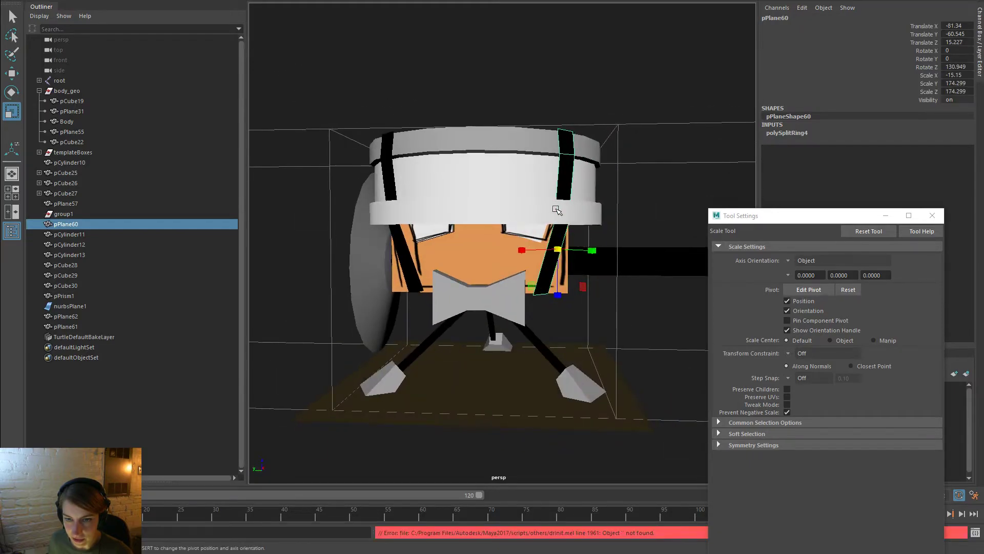
right_drag(562, 179, 510, 179)
drag(576, 314, 484, 259)
alt+drag(572, 288, 565, 224)
key(w)
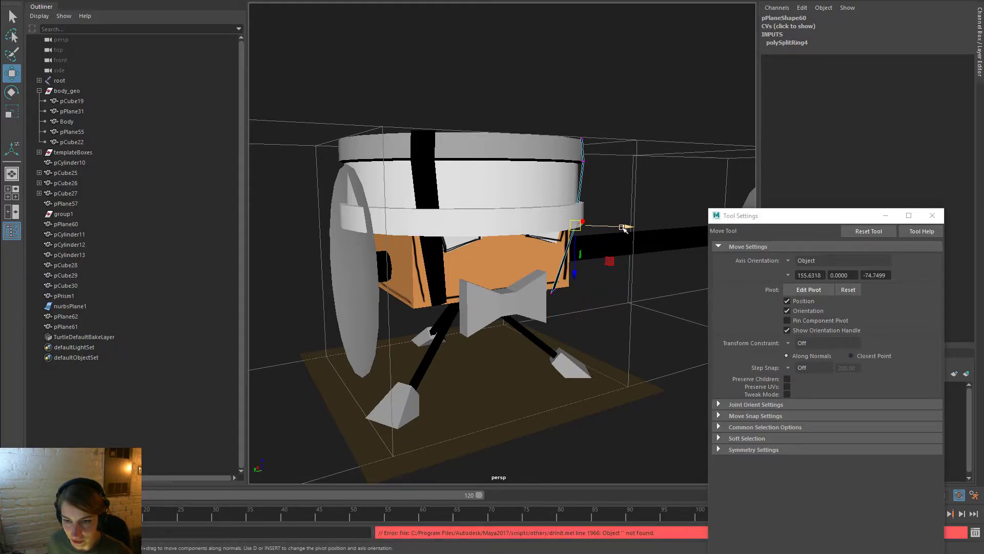
alt+drag(625, 227, 553, 258)
alt+right_drag(552, 258, 650, 322)
alt+middle_drag(650, 321, 606, 320)
alt+drag(650, 310, 704, 285)
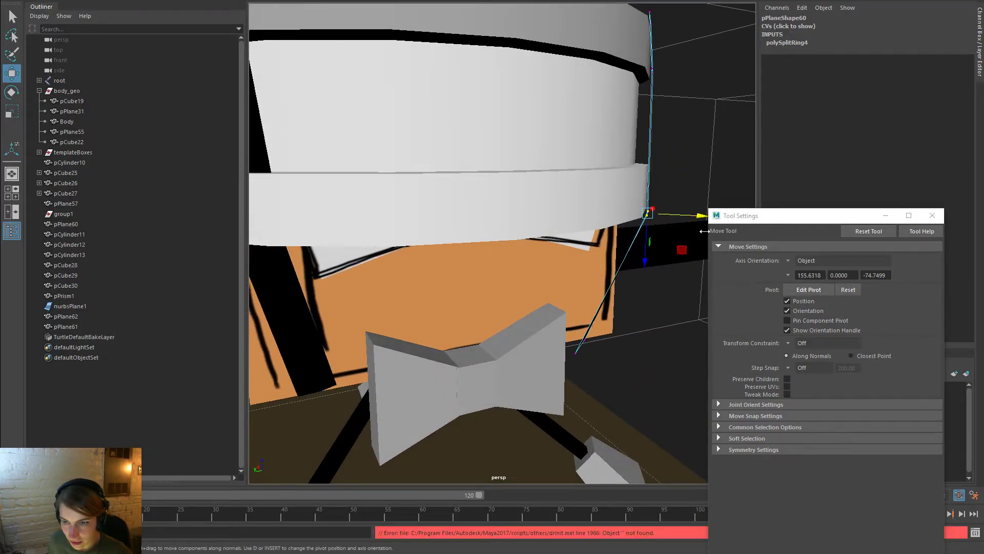
alt+drag(705, 286, 594, 267)
alt+right_drag(595, 268, 543, 257)
Shift the strap's bottom vertices toward the body's corner and adjust its rim-level vertices to follow
drag(463, 287, 552, 353)
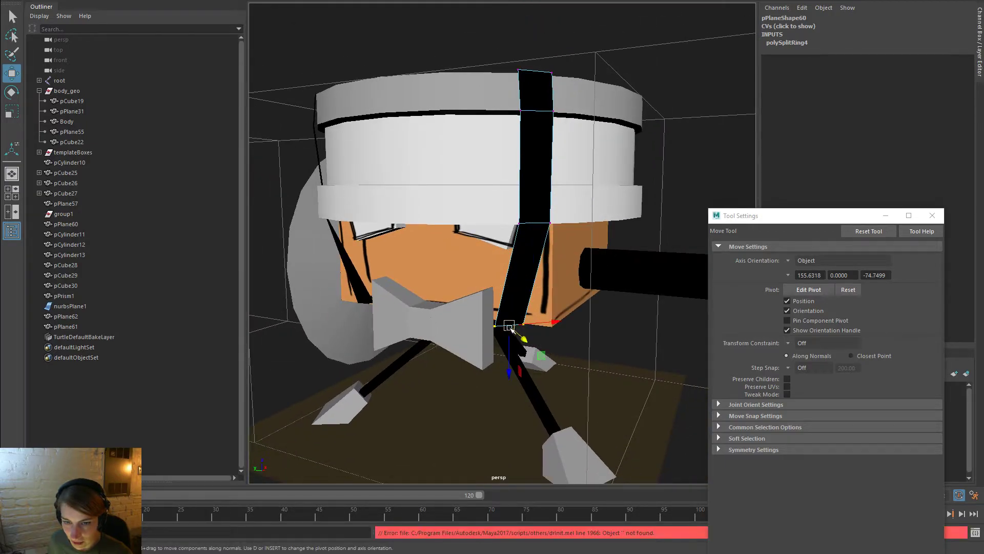
drag(509, 327, 556, 332)
alt+drag(595, 263, 455, 212)
drag(538, 243, 545, 242)
alt+drag(581, 253, 590, 252)
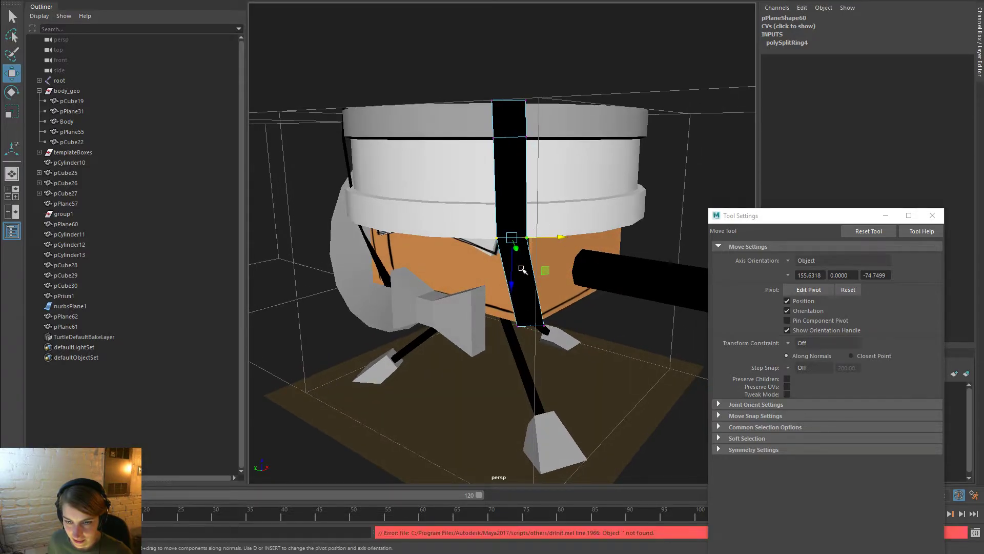
Cut a narrow wedge into the strap's lower section with Multi-Cut and delete it, splitting the section into two prongs
key(space)
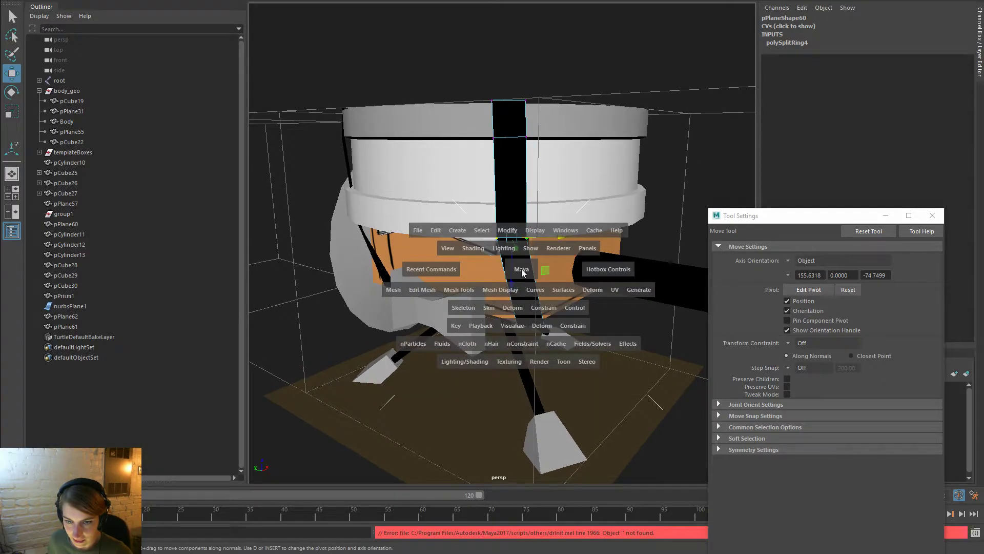
click(460, 290)
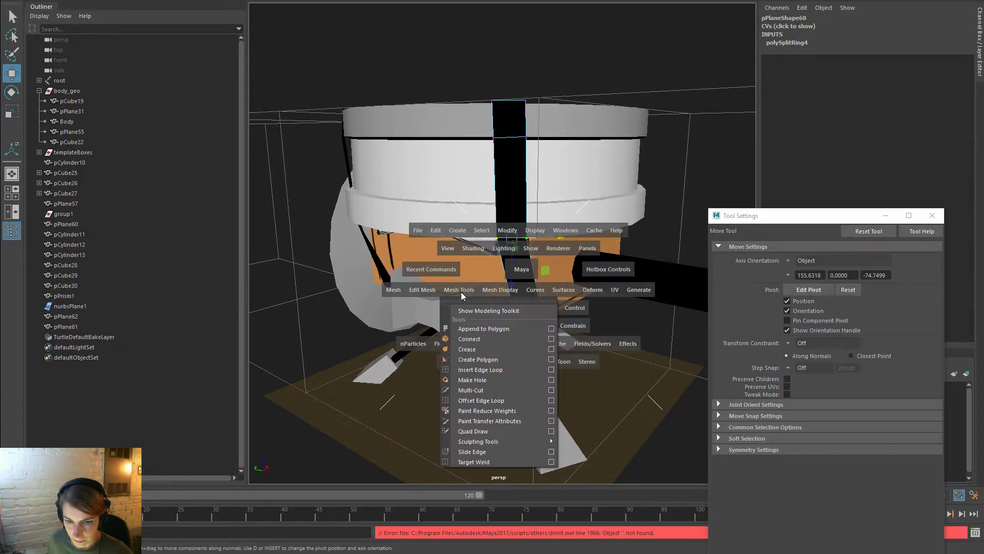
click(493, 389)
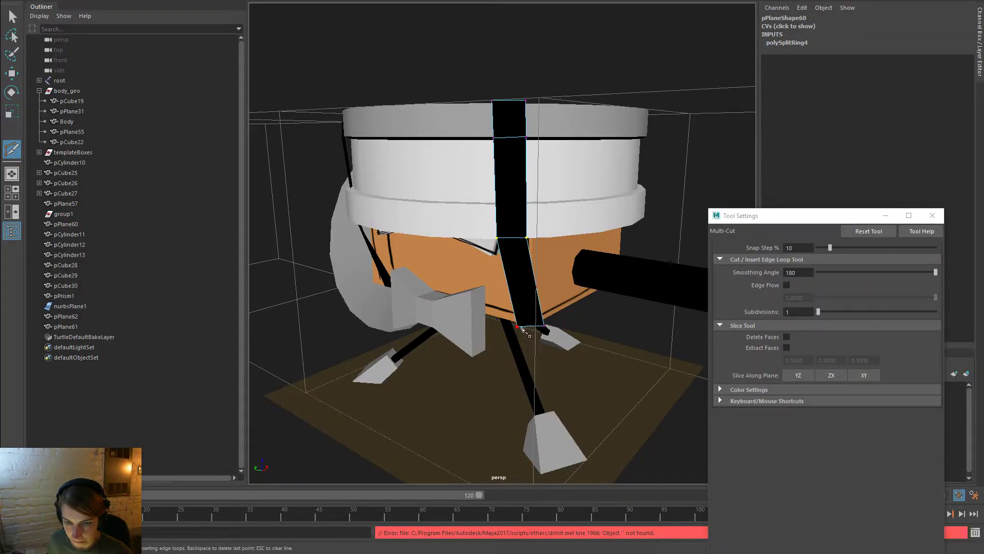
click(513, 238)
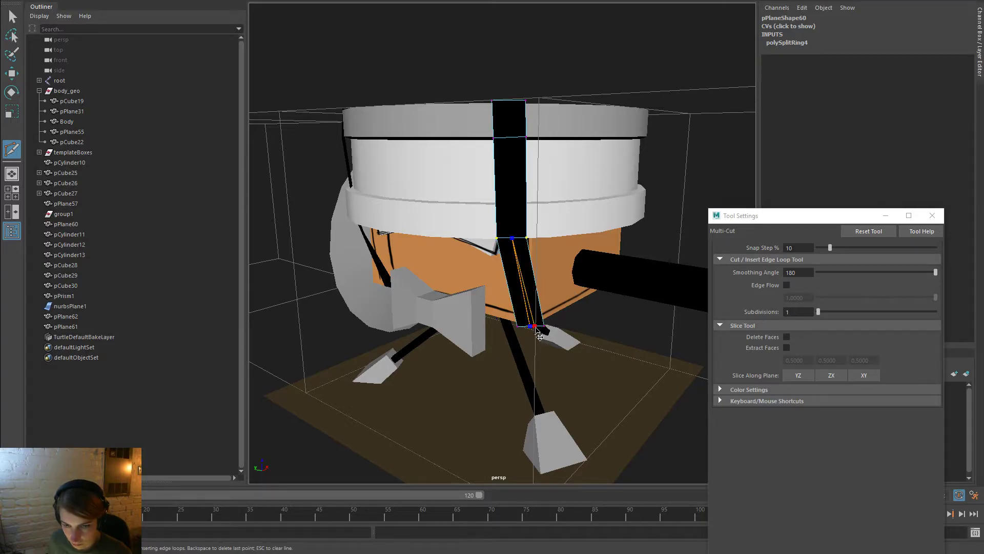
click(542, 332)
key(Return)
key(w)
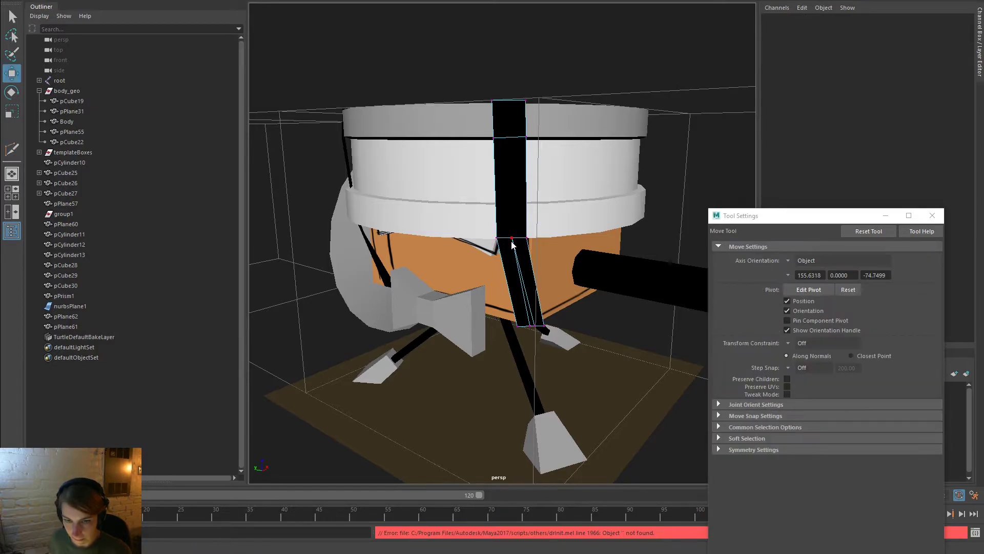
click(520, 304)
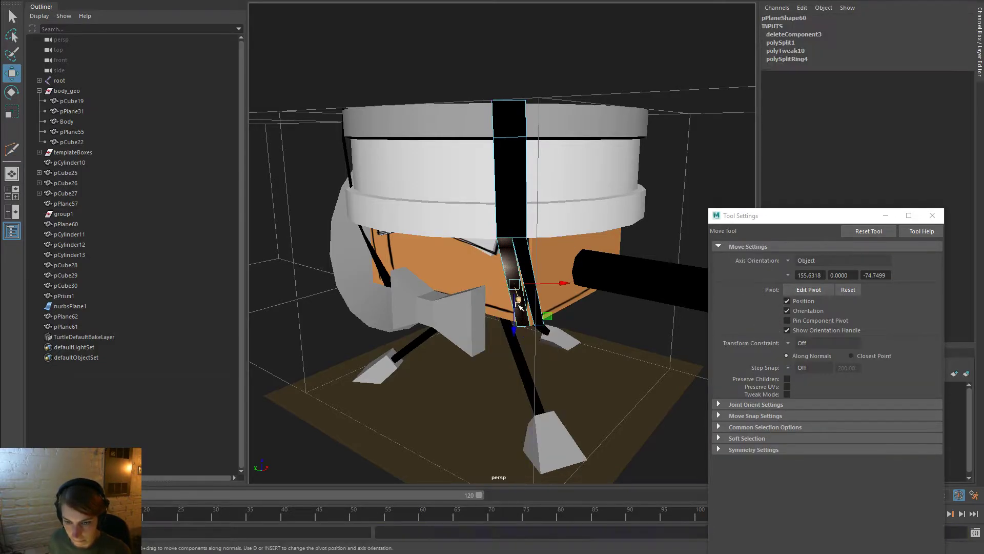
Scale the two inner bottom vertices of the split strap apart to widen the gap between its prongs
scroll(528, 292, up, 5)
key(F9)
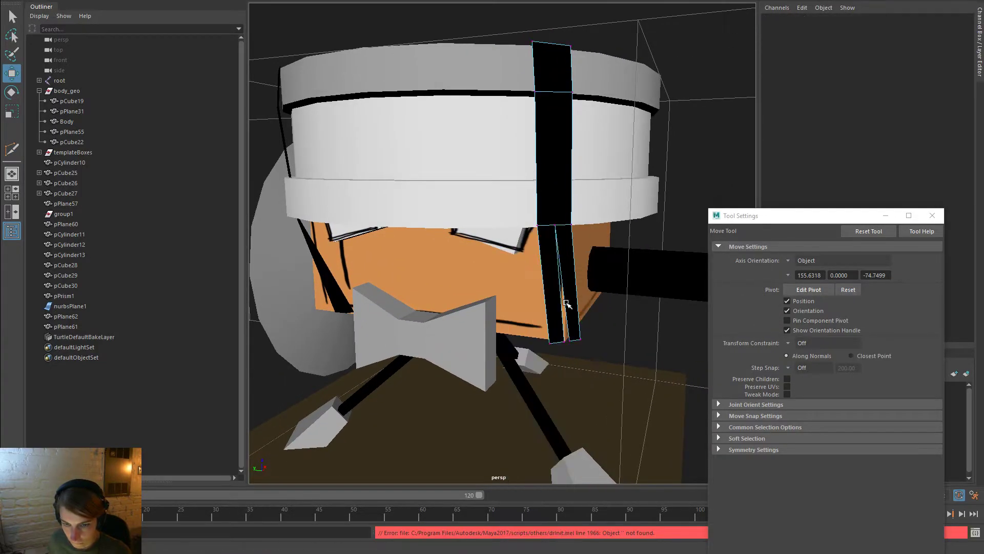
click(564, 340)
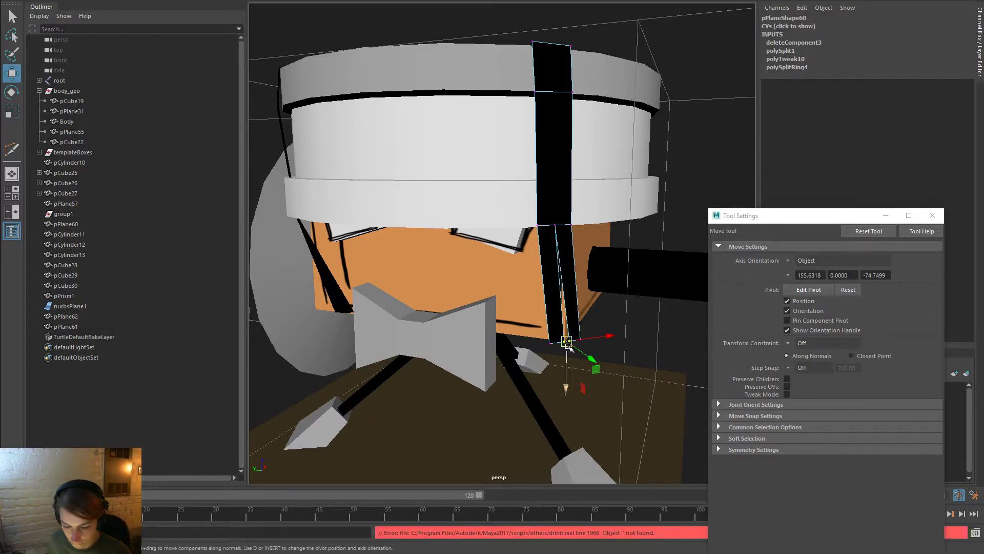
drag(563, 339, 570, 389)
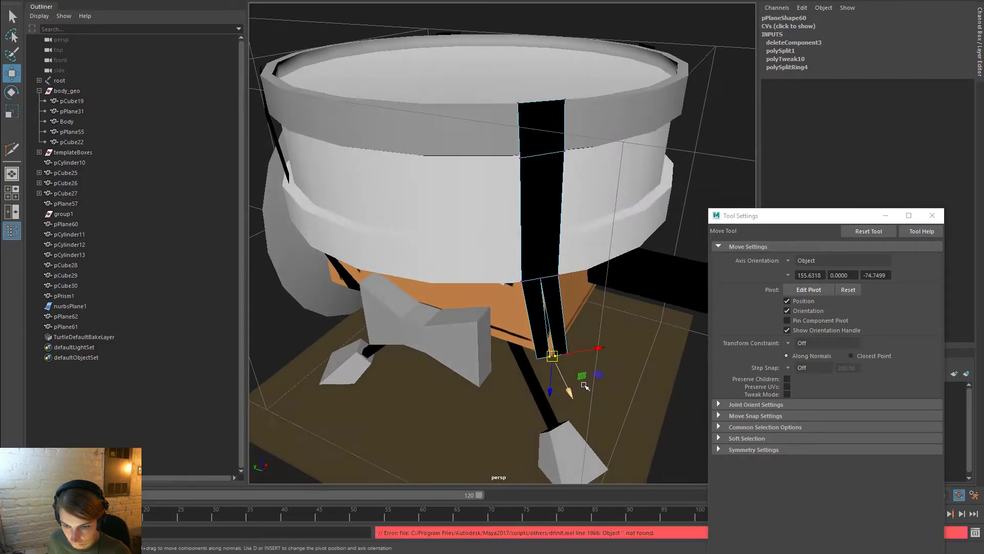
key(r)
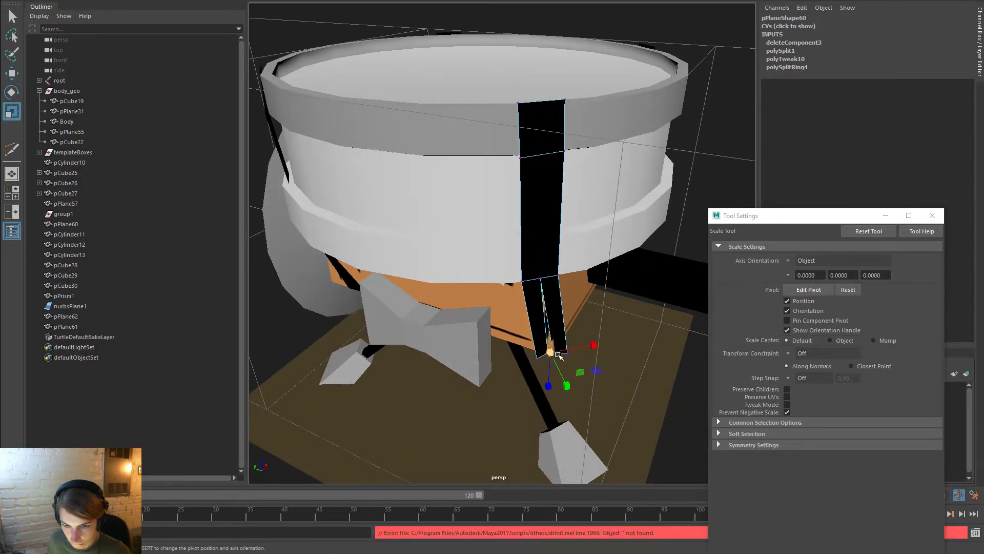
key(d)
drag(573, 361, 533, 355)
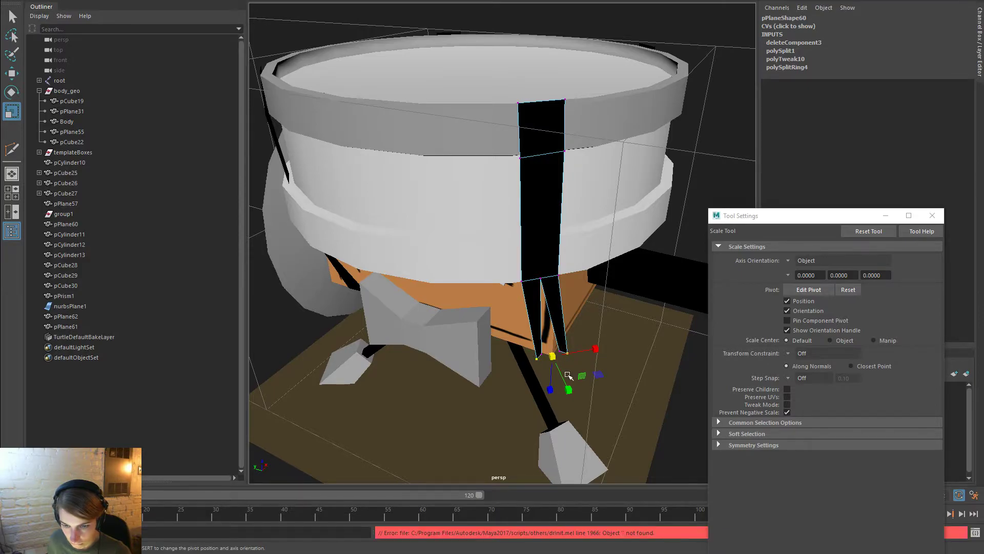
Move the prongs' bottom vertices closer to the body and scale them to spread the fork
key(w)
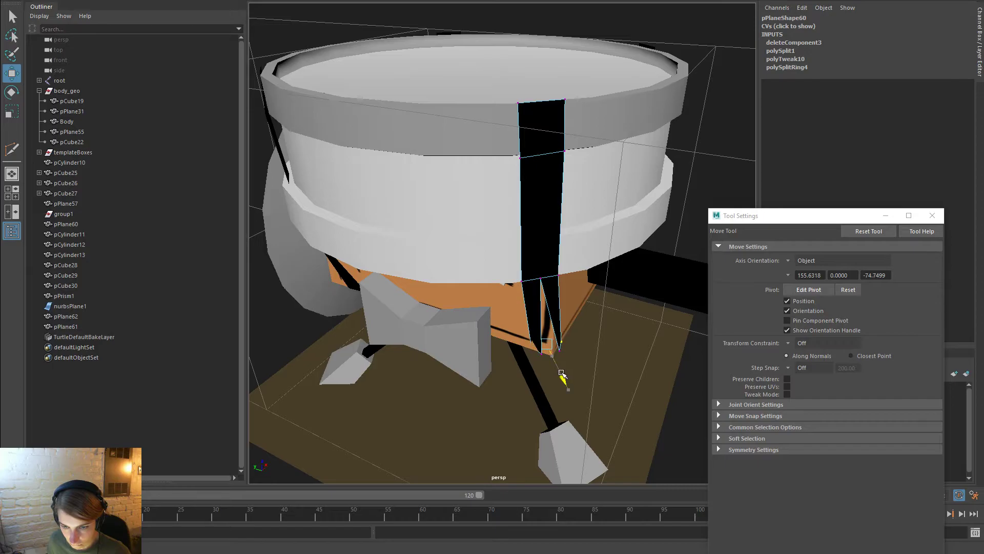
key(r)
drag(585, 331, 627, 328)
drag(542, 374, 538, 336)
alt+drag(592, 361, 633, 336)
click(576, 351)
drag(576, 351, 611, 345)
Set the Move tool's axis orientation to World and slide the front prong's bottom vertices along the body's lower edge
key(w)
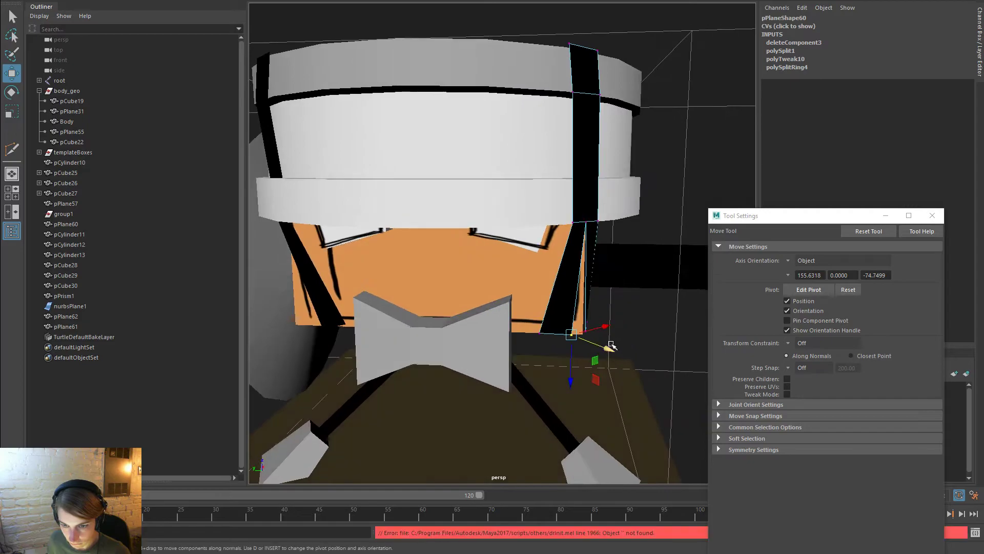
click(789, 262)
click(809, 270)
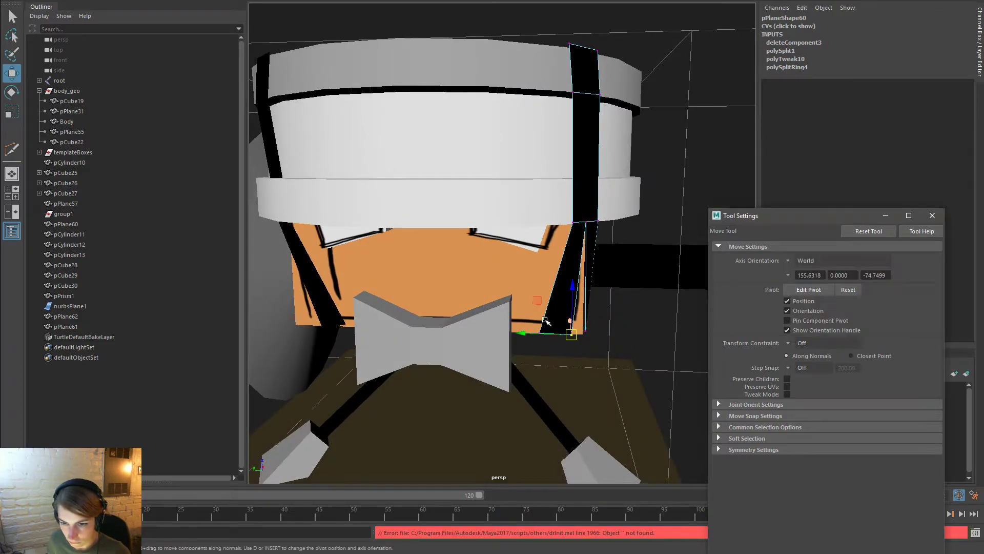
drag(561, 332, 538, 343)
Set the Scale tool's axis orientation to World and scale the prong's bottom vertices to adjust its width
key(r)
click(788, 260)
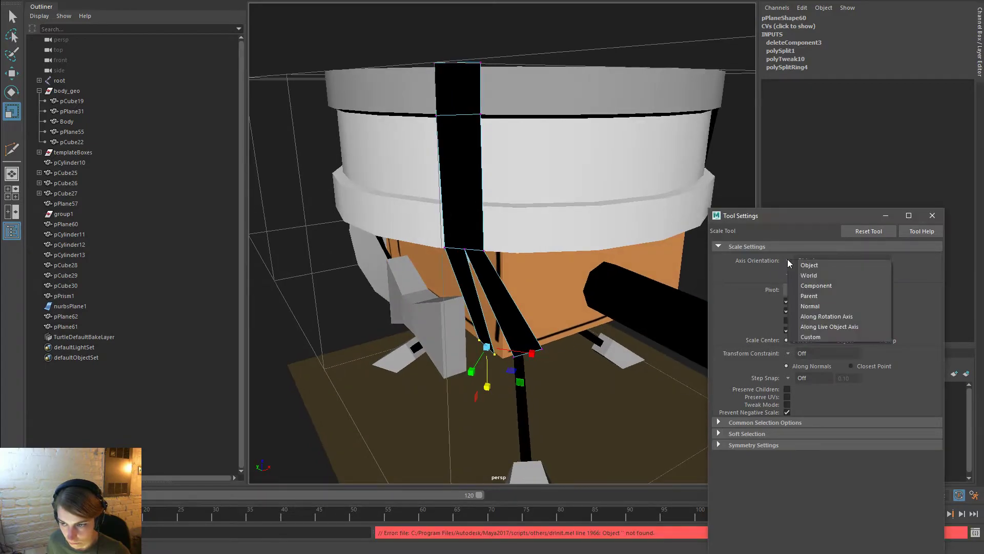
click(810, 271)
alt+drag(487, 348, 601, 348)
drag(499, 333, 601, 363)
Select the strap's vertices along the hat and move them sideways to line up with the forked lower section
key(w)
key(r)
alt+drag(533, 330, 528, 215)
alt+drag(479, 20, 552, 169)
key(w)
drag(545, 249, 552, 241)
drag(486, 247, 591, 184)
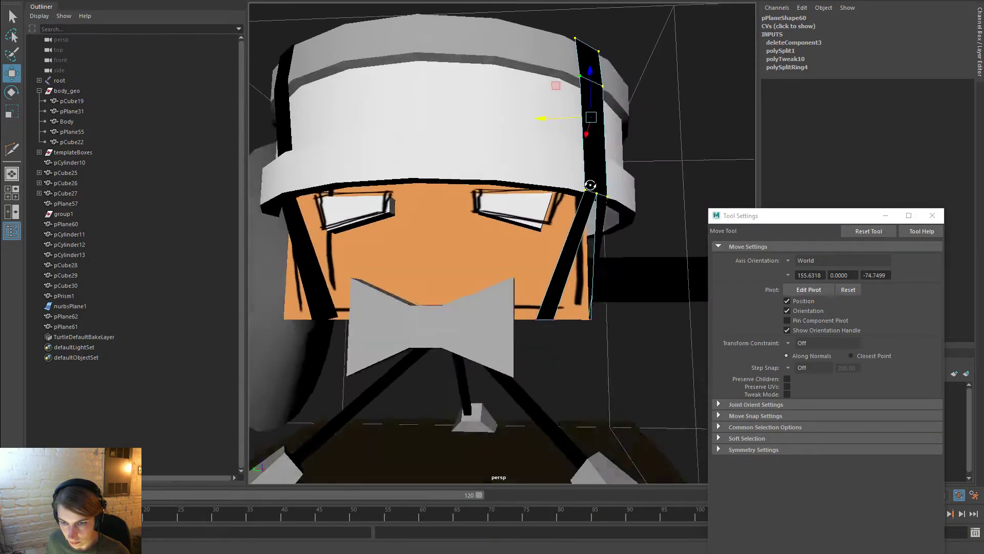
Return the forked strap from vertex editing to object mode and deselect it
scroll(590, 184, down, 6)
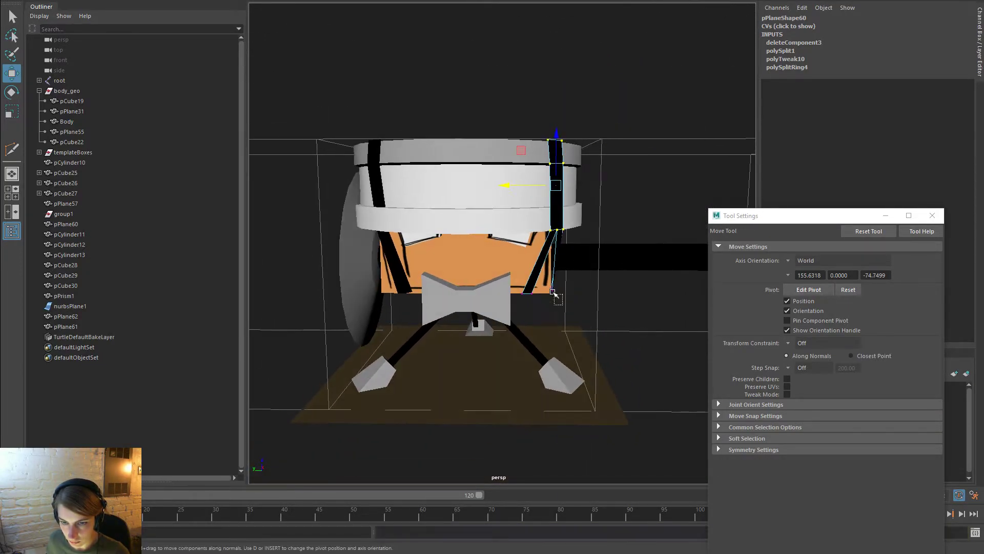
alt+drag(567, 282, 545, 174)
right_drag(544, 172, 646, 163)
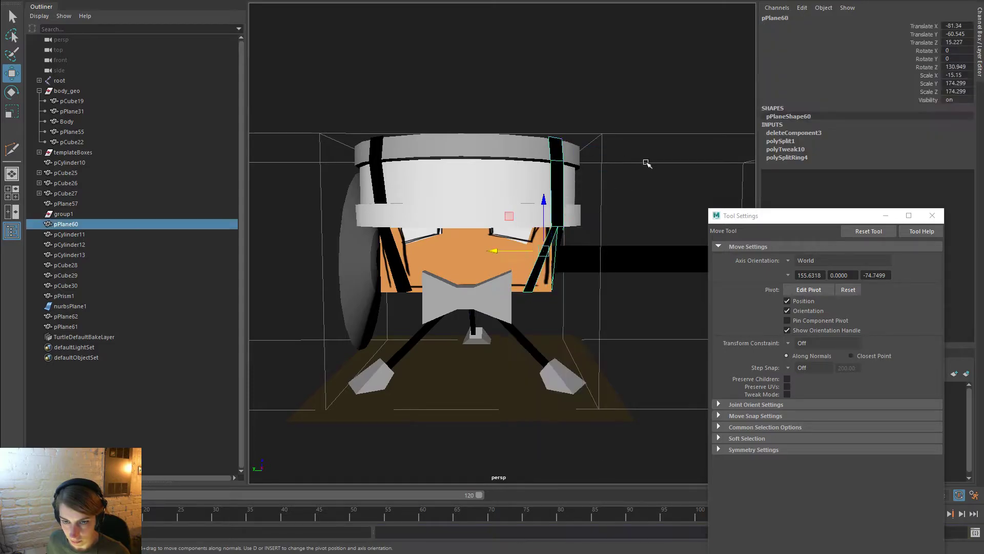
click(646, 163)
Select the faces of the hat's lower rim, assign the existing lambert1 material to them, and return to object mode
click(461, 205)
right_drag(500, 210, 624, 263)
drag(623, 261, 340, 205)
alt+drag(574, 226, 472, 255)
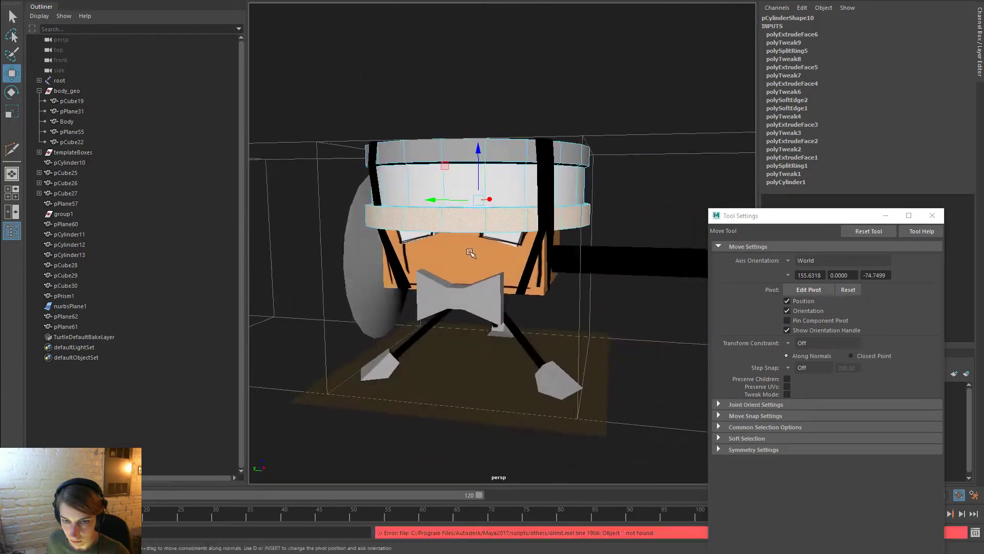
right_click(464, 219)
mouse_move(488, 489)
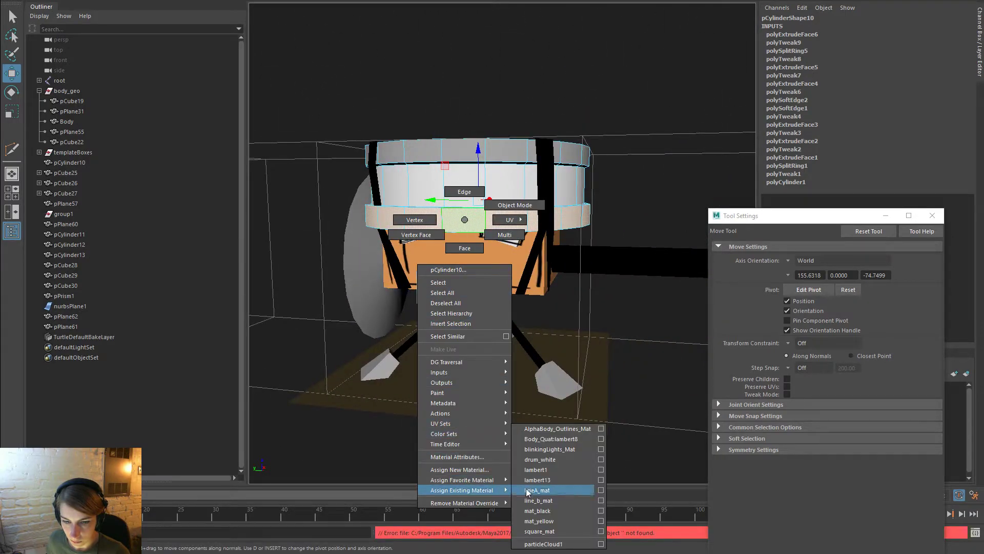
click(559, 466)
right_drag(493, 173, 595, 99)
click(595, 99)
Duplicate the forked strap on the arm side and freeze the copy's transformations
alt+drag(615, 164, 626, 195)
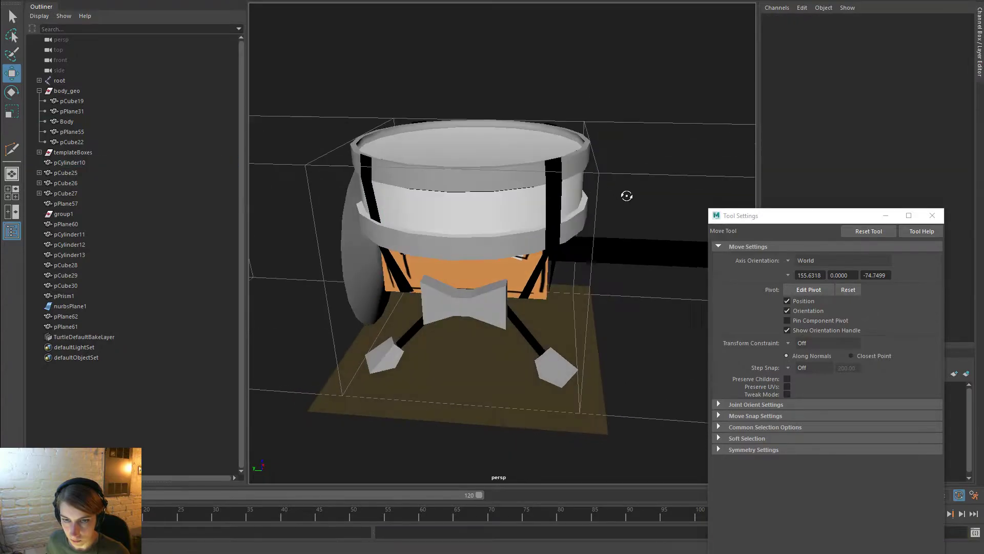
alt+right_drag(626, 195, 482, 152)
alt+drag(489, 187, 443, 196)
alt+right_drag(443, 195, 532, 233)
alt+drag(531, 233, 598, 232)
click(514, 264)
key(ctrl+d)
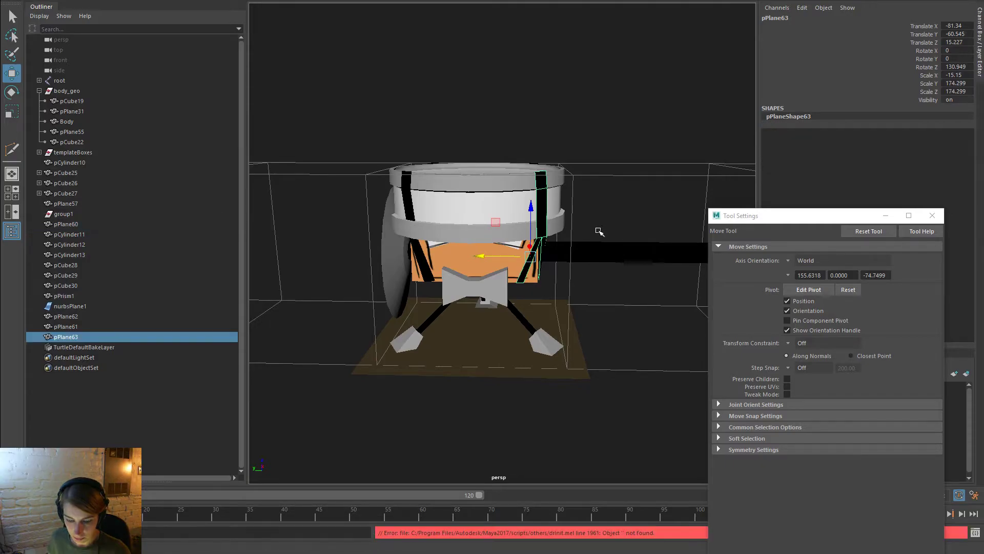
key(space)
click(427, 117)
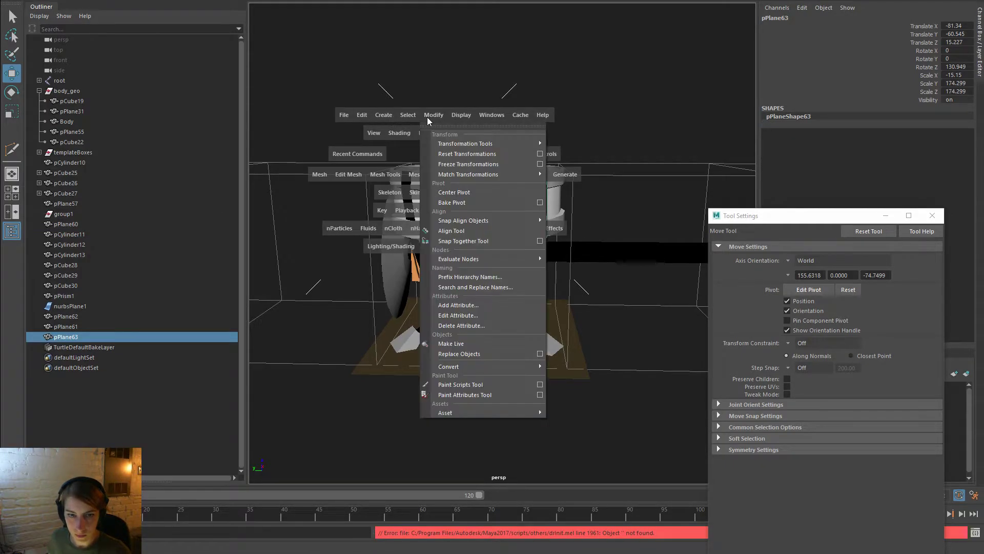
click(482, 160)
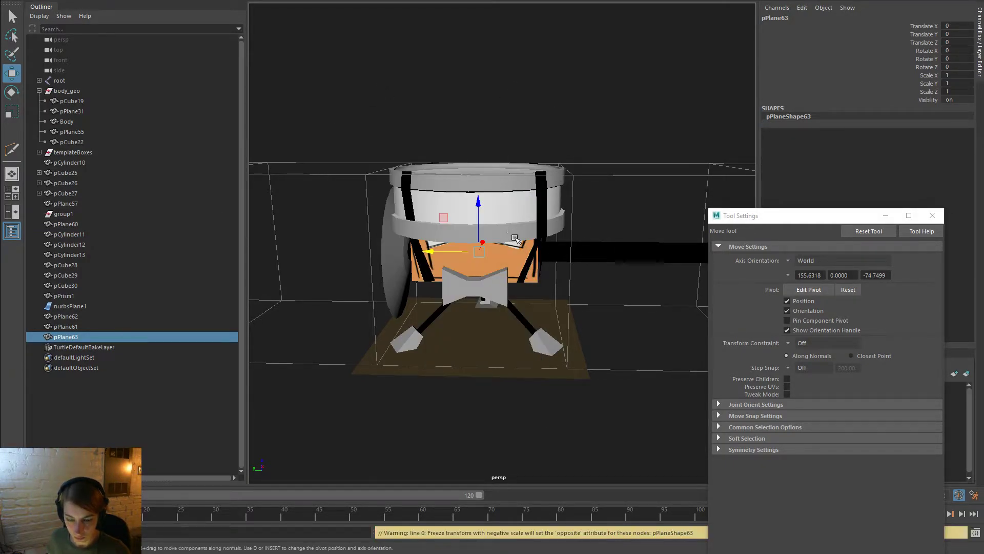
Try rotating the duplicated strap about the body, and undo the rotation, the freeze and the duplication
key(e)
drag(510, 260, 465, 261)
key(ctrl+z)
key(ctrl+z)
key(ctrl+z)
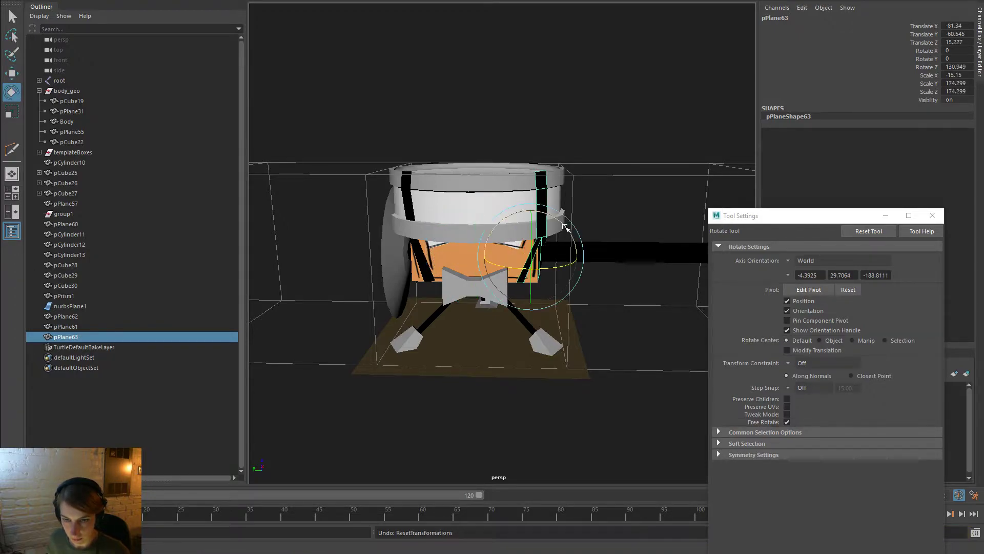
key(ctrl+z)
key(ctrl+z)
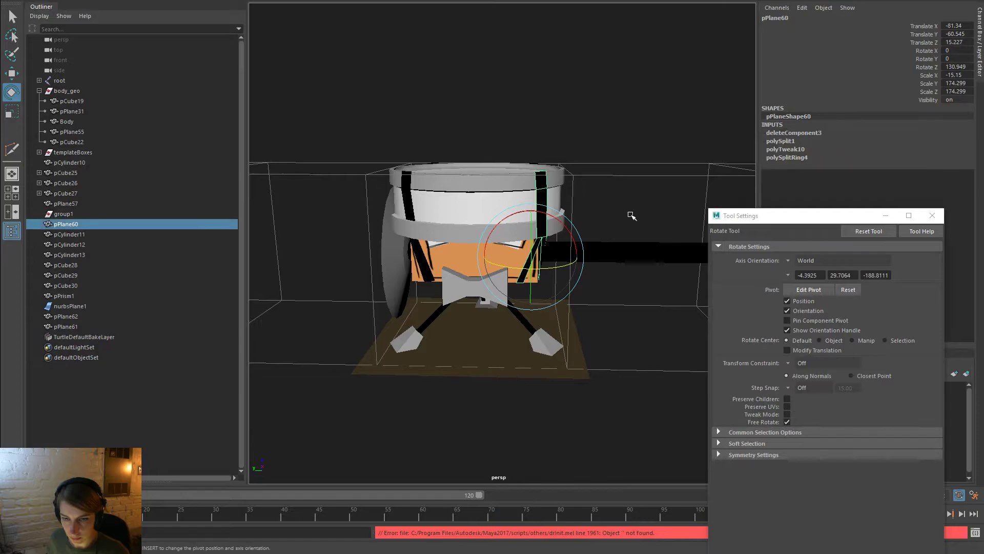
Delete the black front strap on the winged side of the character's head
click(541, 214)
click(404, 201)
key(Delete)
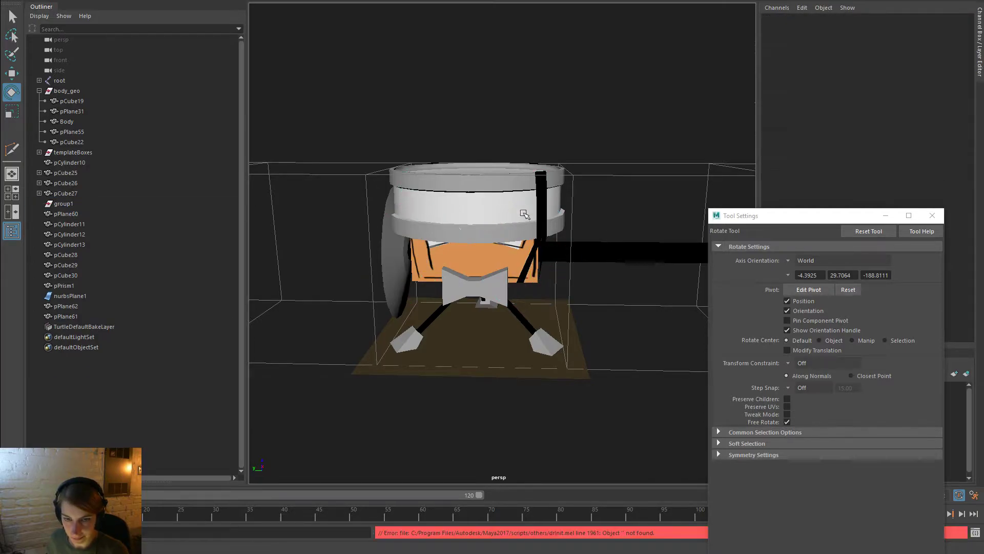
Duplicate the remaining black front strap and group the copy
click(535, 214)
key(ctrl+d)
key(ctrl+g)
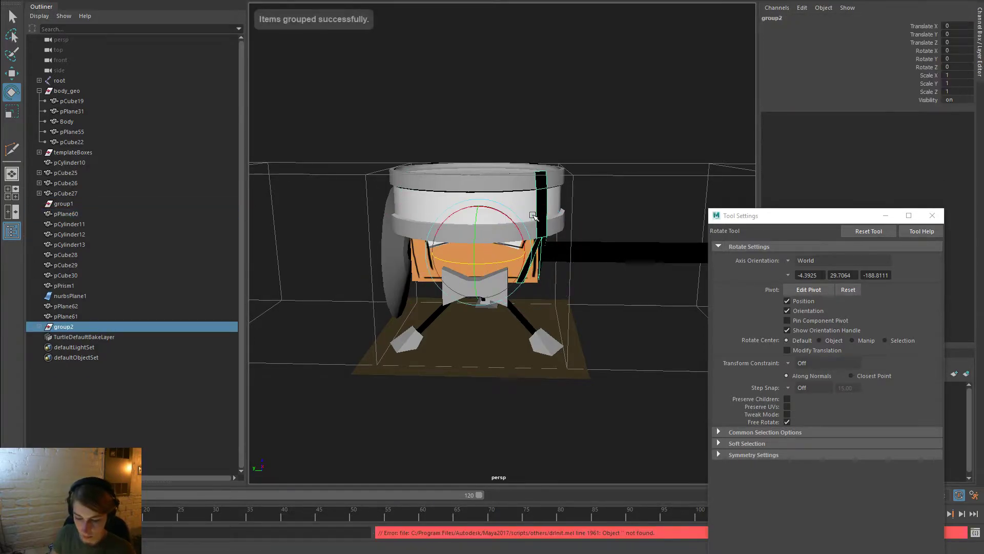
key(r)
drag(432, 251, 570, 260)
key(ctrl+z)
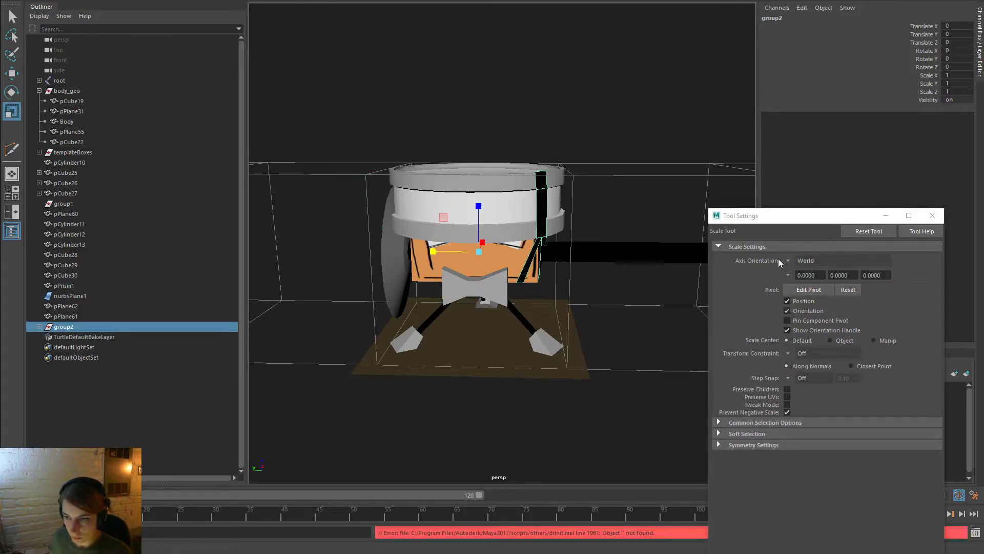
Set the Scale tool's axis orientation to Object and mirror the strap group across the head with a Scale Y of -1
click(820, 260)
click(810, 269)
drag(429, 252, 656, 213)
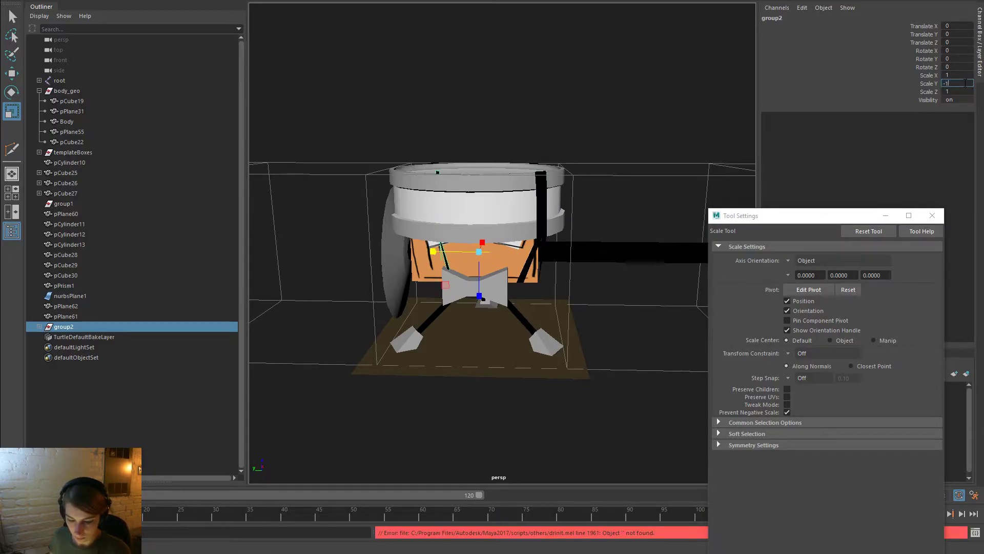
key(Return)
click(584, 106)
Duplicate both front straps together and group the copies
alt+drag(451, 205, 516, 210)
click(437, 213)
alt+drag(437, 213, 538, 205)
shift+click(538, 205)
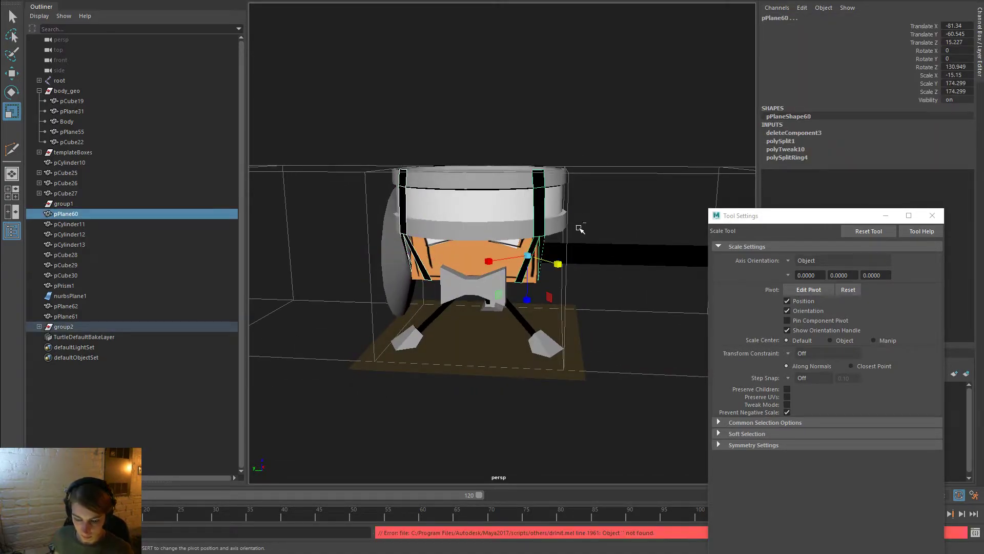
key(ctrl+g)
Mirror the new strap group to the back of the head with a Scale X of -1
alt+drag(543, 206, 410, 218)
drag(575, 250, 483, 252)
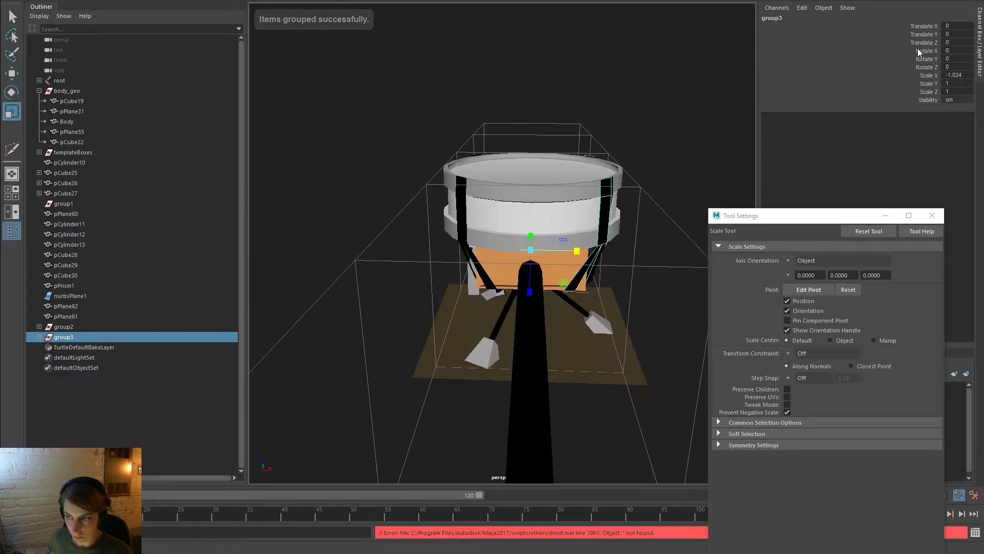
click(953, 75)
key(Return)
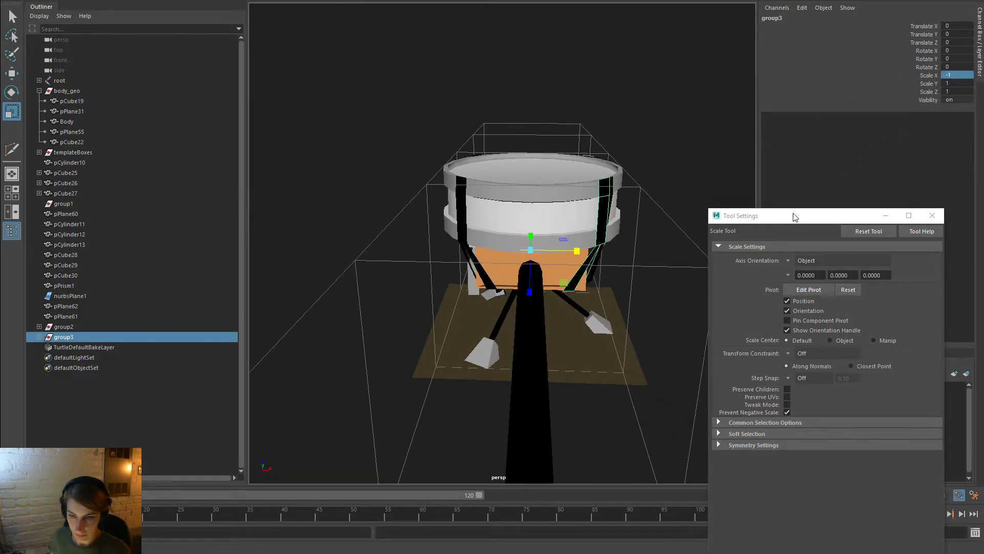
alt+drag(654, 246, 590, 215)
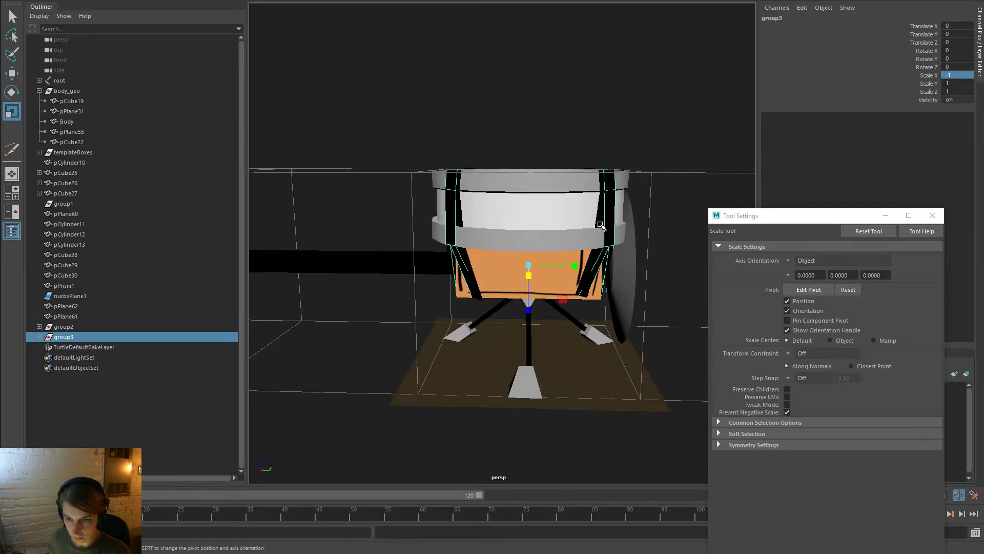
Delete the two old strap planes at the lower back of the head, keeping the mirrored copies
click(564, 224)
click(472, 279)
shift+click(586, 274)
key(Delete)
alt+drag(607, 164, 310, 189)
scroll(582, 195, up, 3)
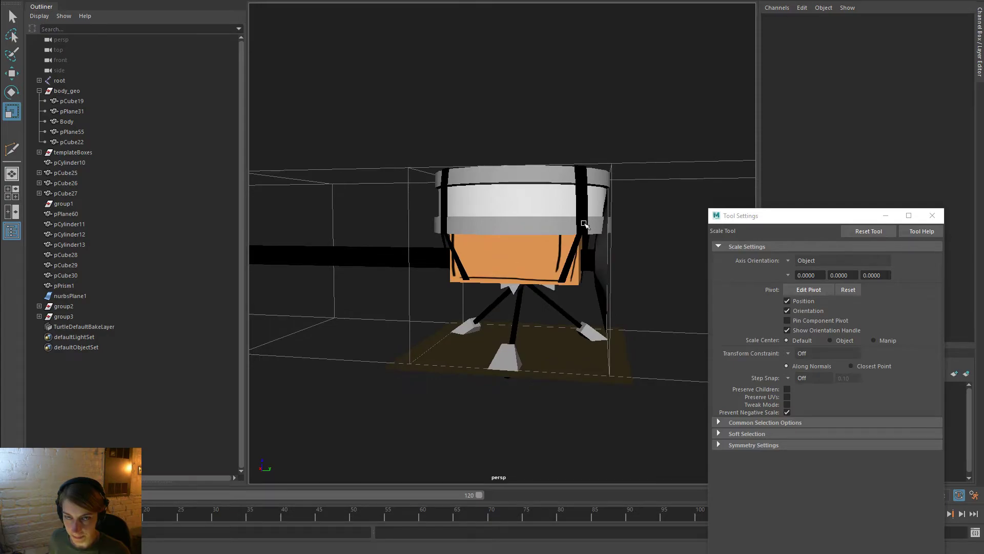
click(587, 213)
alt+drag(587, 210, 583, 238)
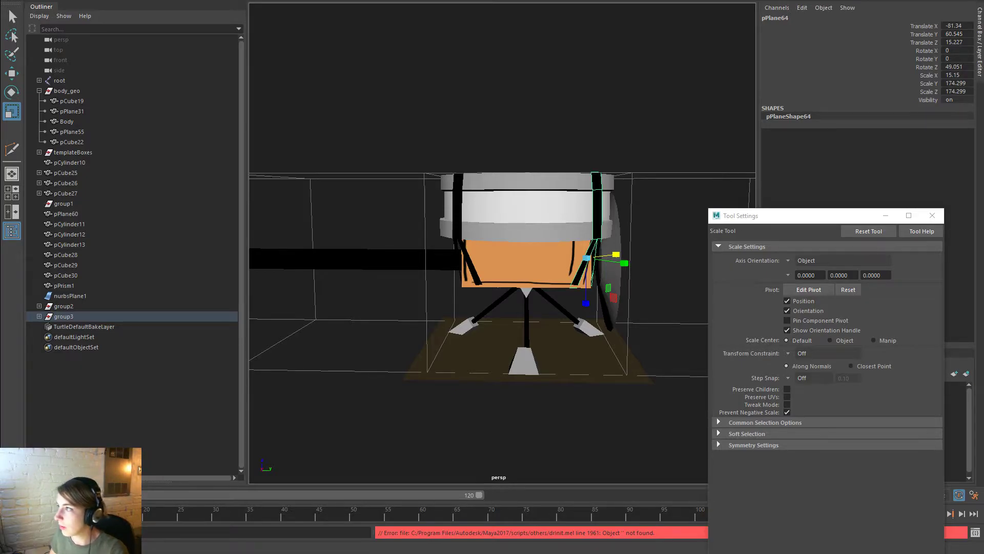
Switch to the web browser, show the image results for hachimaki taiko and examine the photo of a knotted white headband
drag(983, 76, 579, 58)
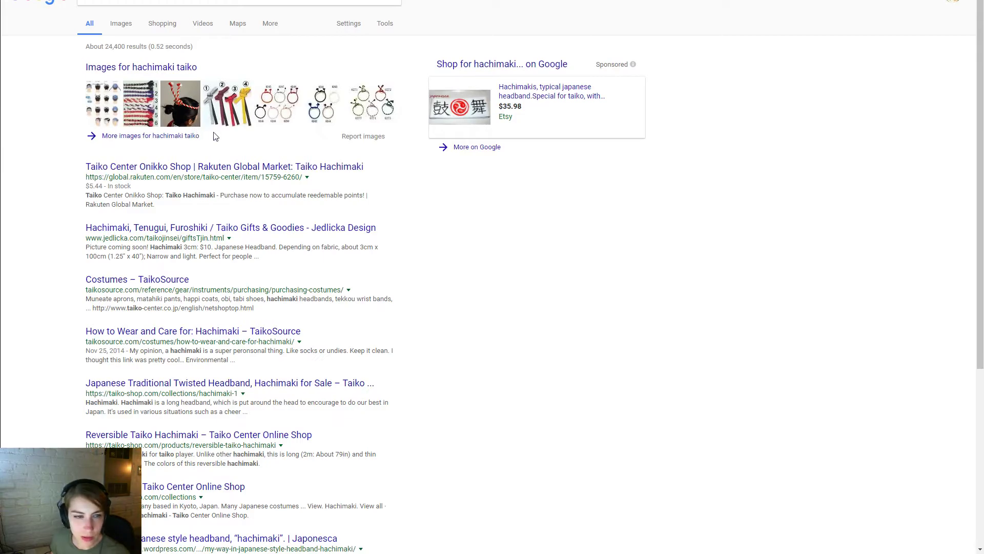
click(116, 26)
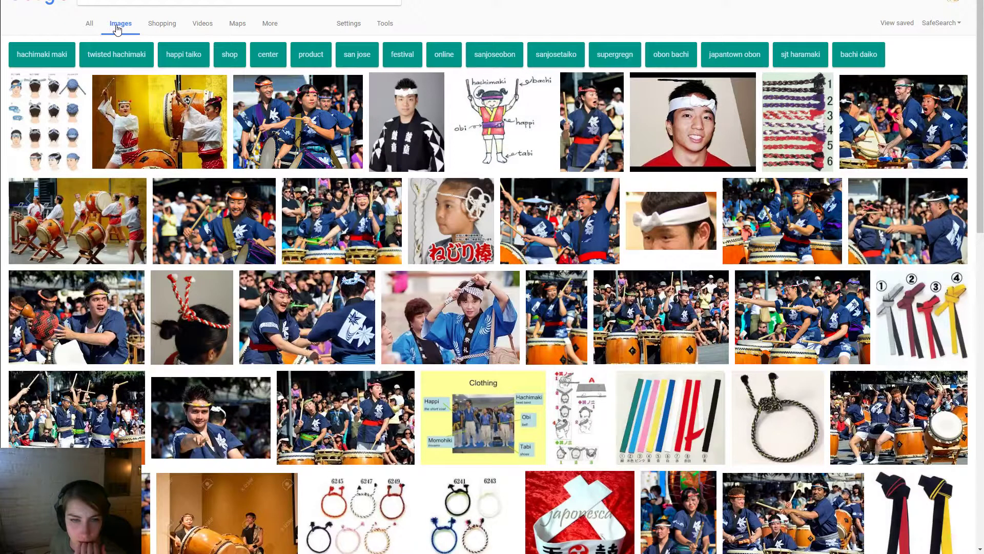
click(676, 134)
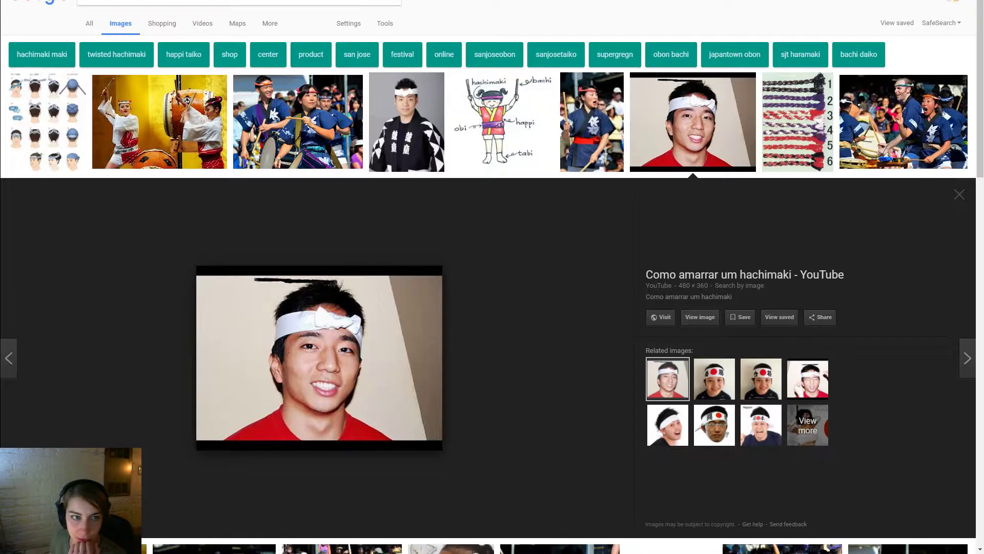
key(alt+Tab)
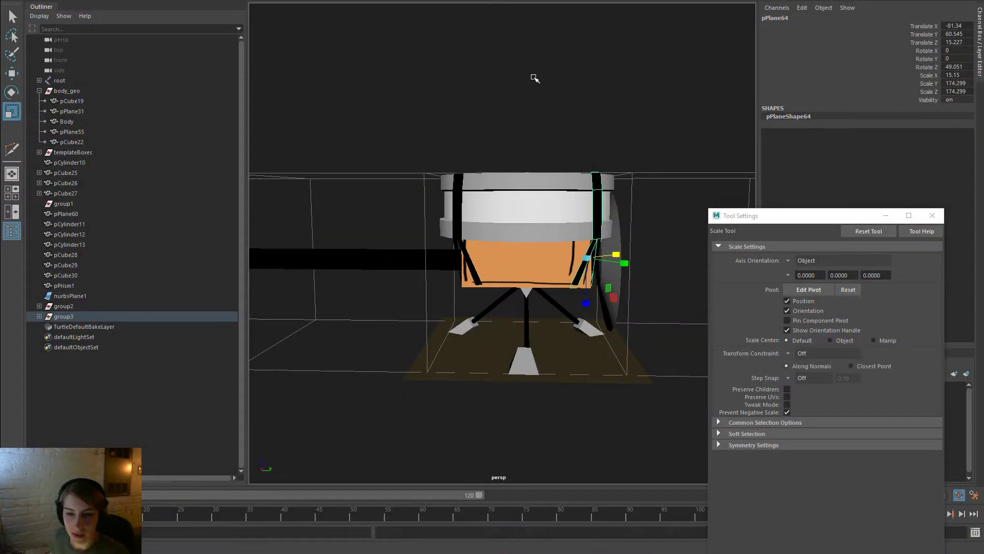
click(533, 79)
alt+drag(424, 261, 526, 270)
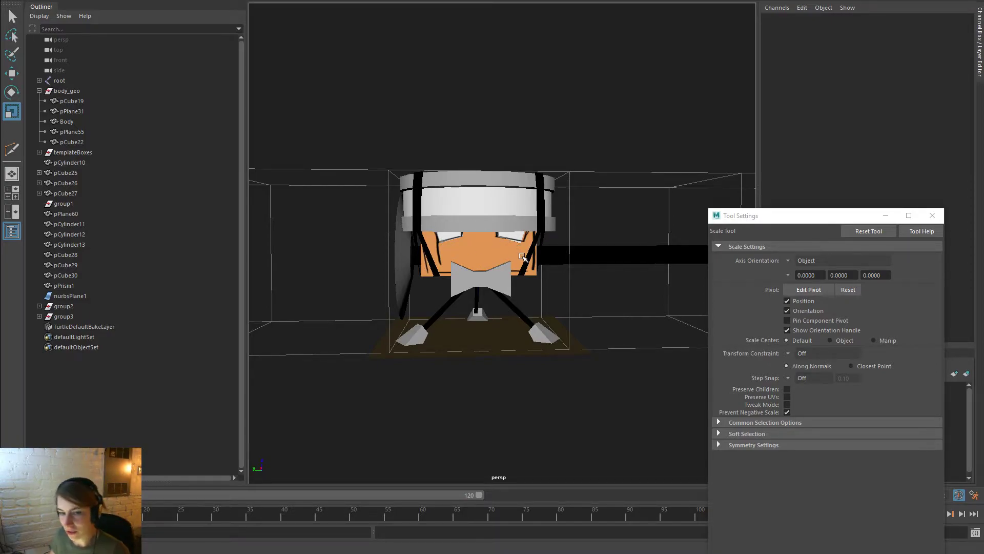
mouse_move(601, 266)
alt+mouse_down()
mouse_move(671, 266)
mouse_move(429, 264)
mouse_move(325, 275)
mouse_move(609, 278)
mouse_move(604, 263)
mouse_move(564, 266)
mouse_move(592, 271)
alt+mouse_up()
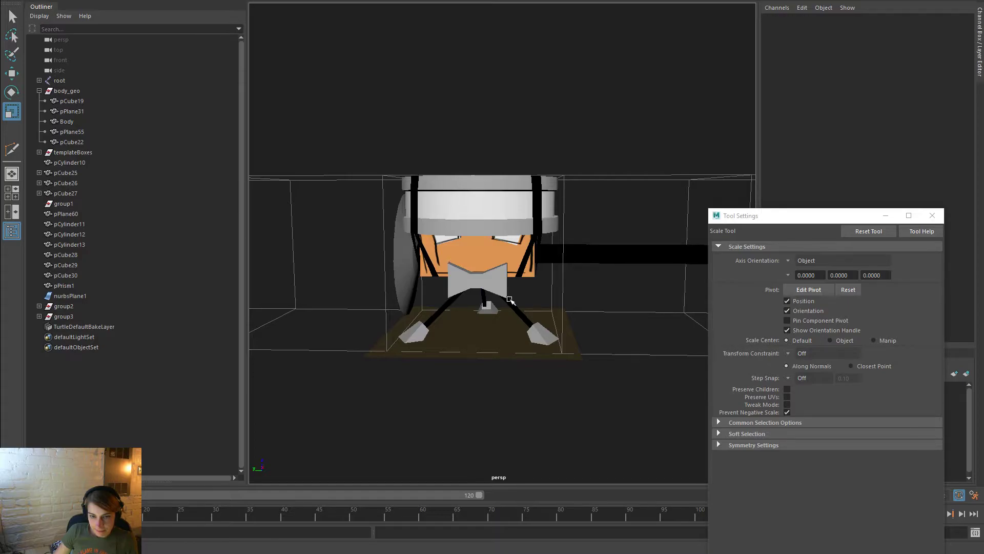
alt+drag(568, 340, 524, 378)
alt+right_drag(524, 378, 588, 408)
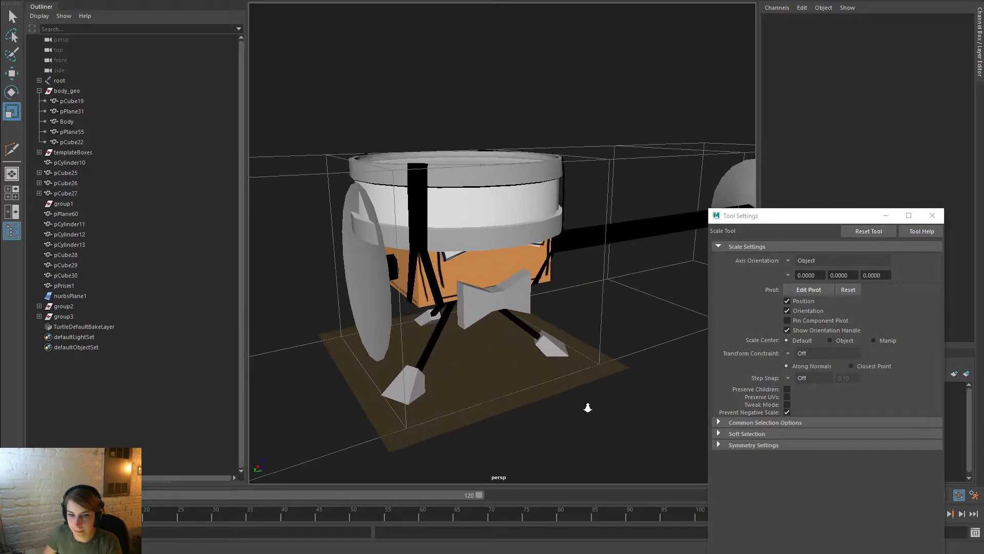
alt+drag(578, 409, 532, 330)
Delete the lower angled faces of both rear straps so they end at the drum's lower rim
click(593, 267)
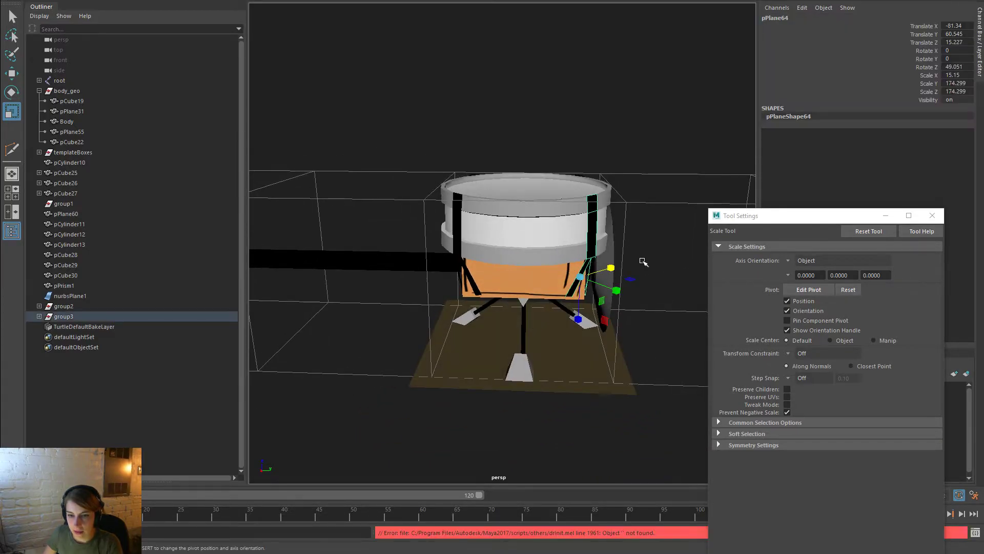
alt+drag(644, 262, 576, 239)
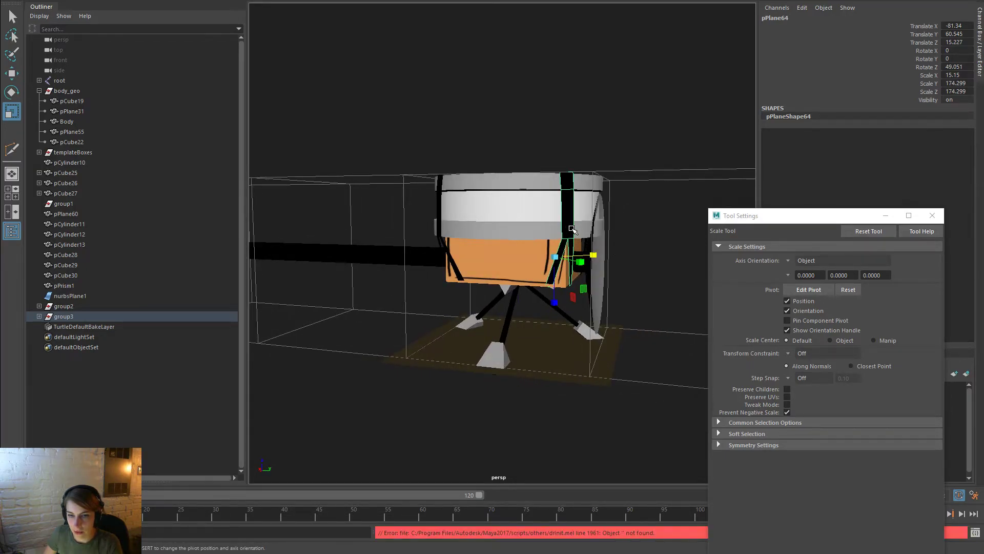
scroll(426, 267, up, 3)
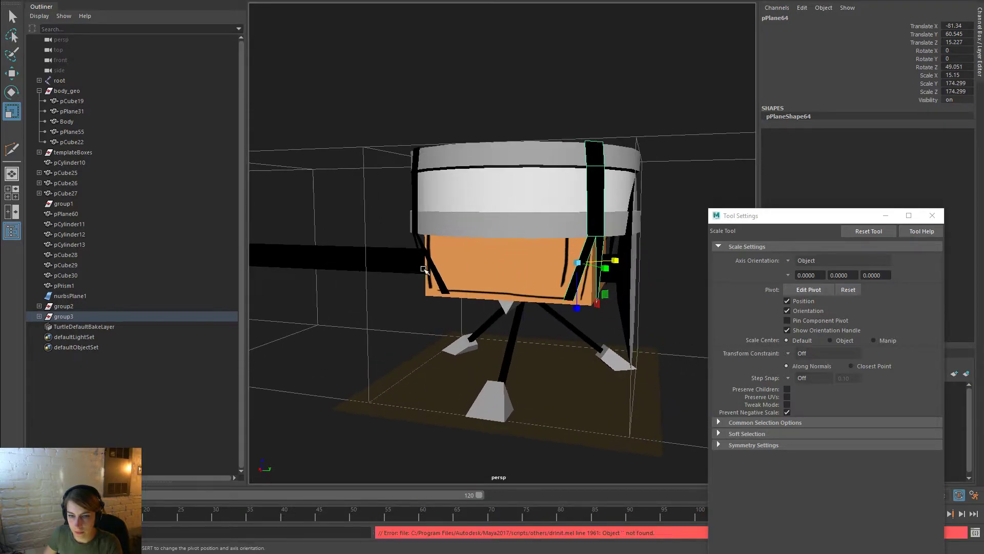
shift+click(441, 282)
mouse_move(582, 291)
alt+mouse_down()
mouse_move(604, 257)
mouse_move(600, 286)
mouse_move(553, 279)
mouse_move(566, 286)
alt+mouse_up()
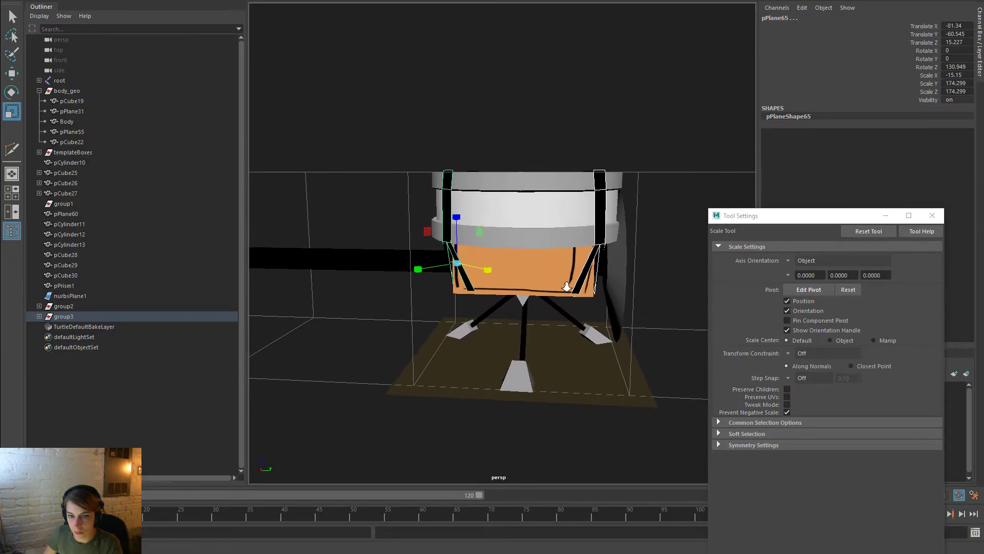
key(r)
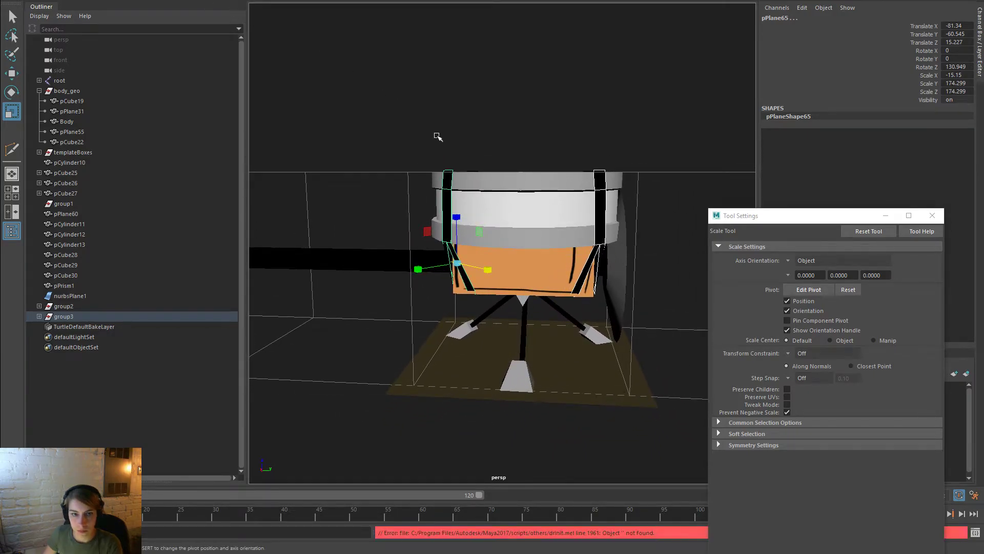
right_drag(448, 214, 444, 236)
drag(634, 359, 379, 270)
click(597, 202)
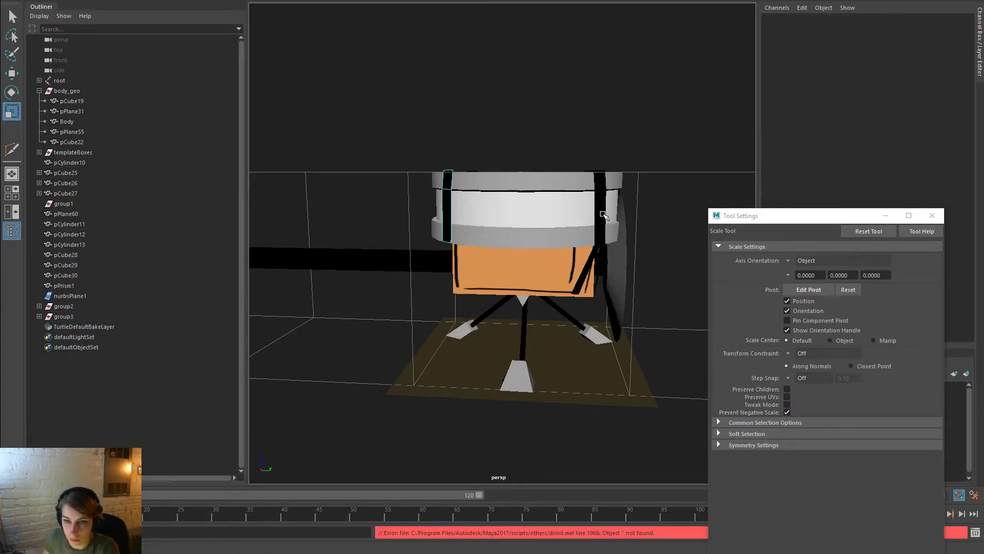
right_drag(597, 202, 599, 250)
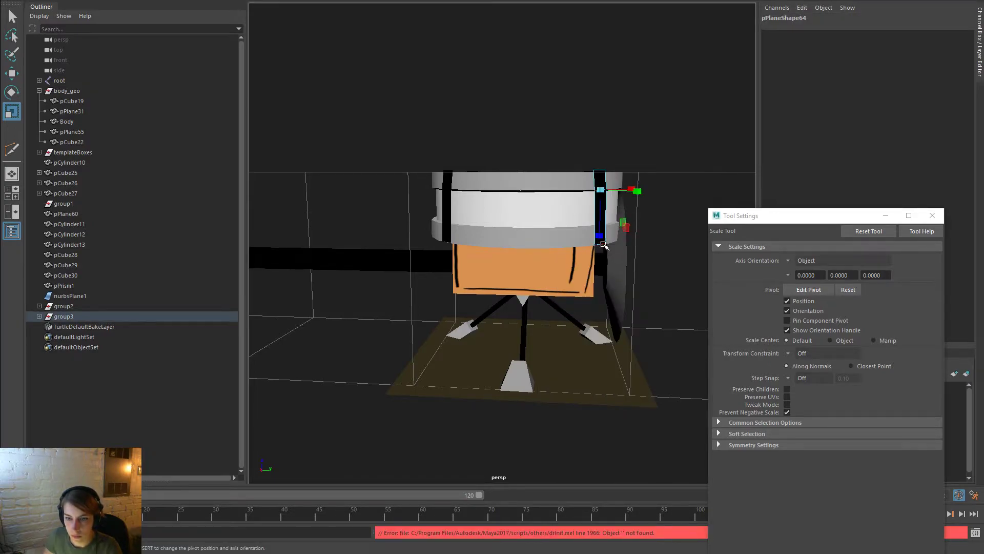
Extrude the bottom edges of both rear straps and move them straight down to just above the feet
click(603, 244)
right_drag(600, 213, 656, 263)
click(646, 234)
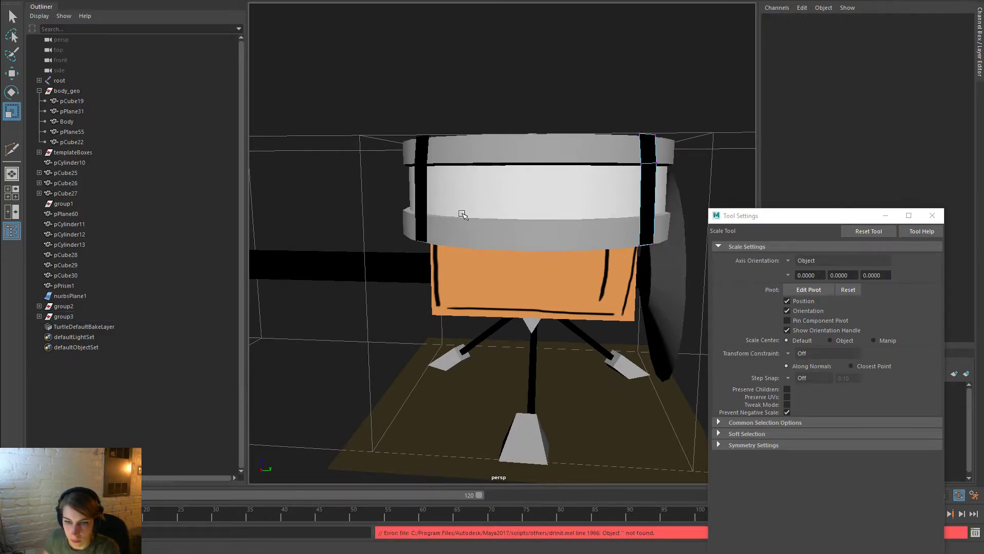
click(426, 202)
mouse_move(425, 202)
right_down()
mouse_move(401, 208)
mouse_move(412, 235)
mouse_move(420, 196)
right_up()
click(419, 240)
click(440, 240)
click(418, 243)
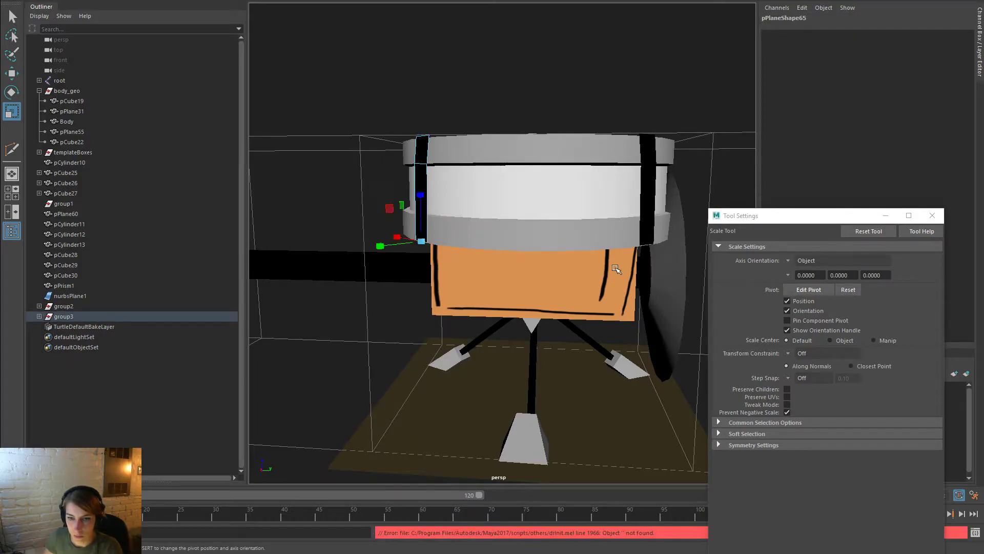
click(647, 235)
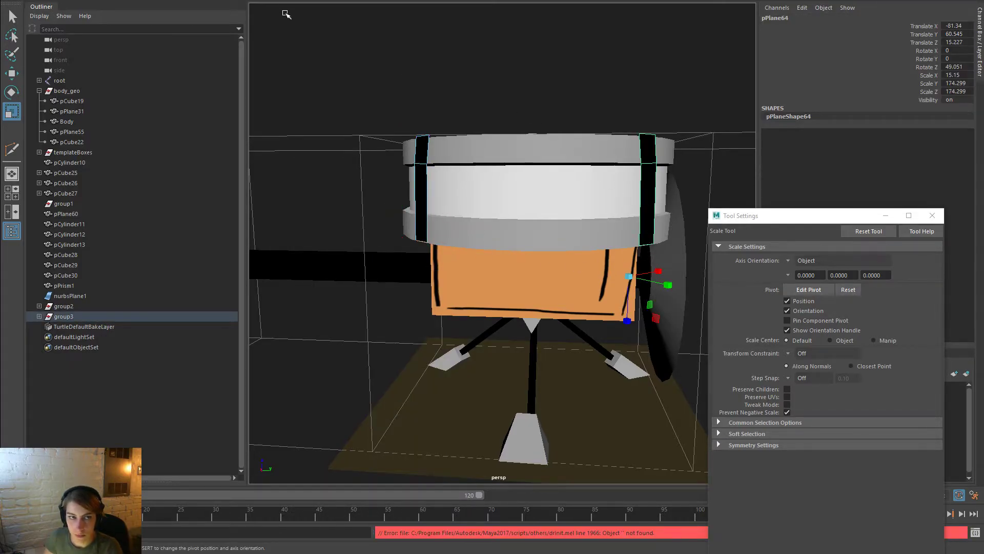
right_drag(644, 206, 638, 183)
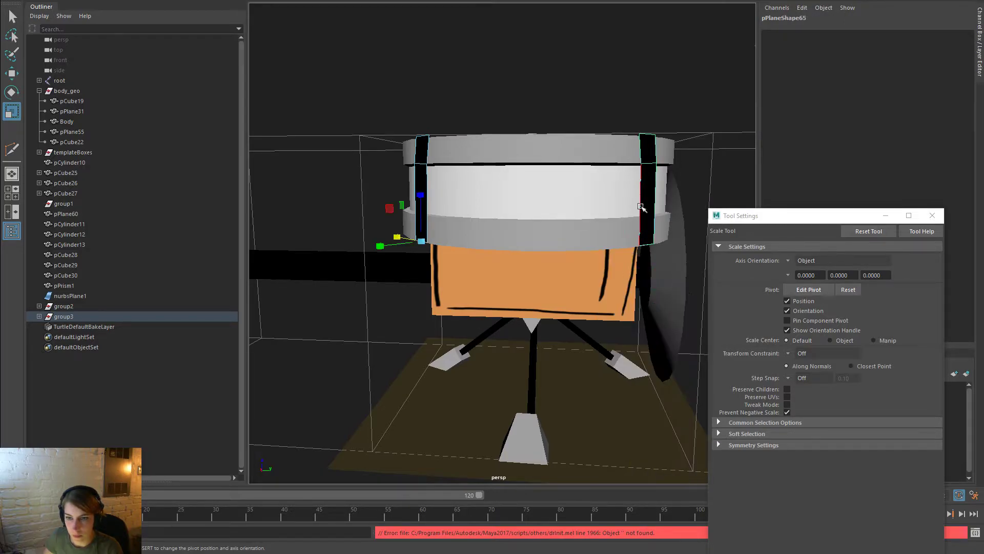
shift+click(647, 246)
key(space)
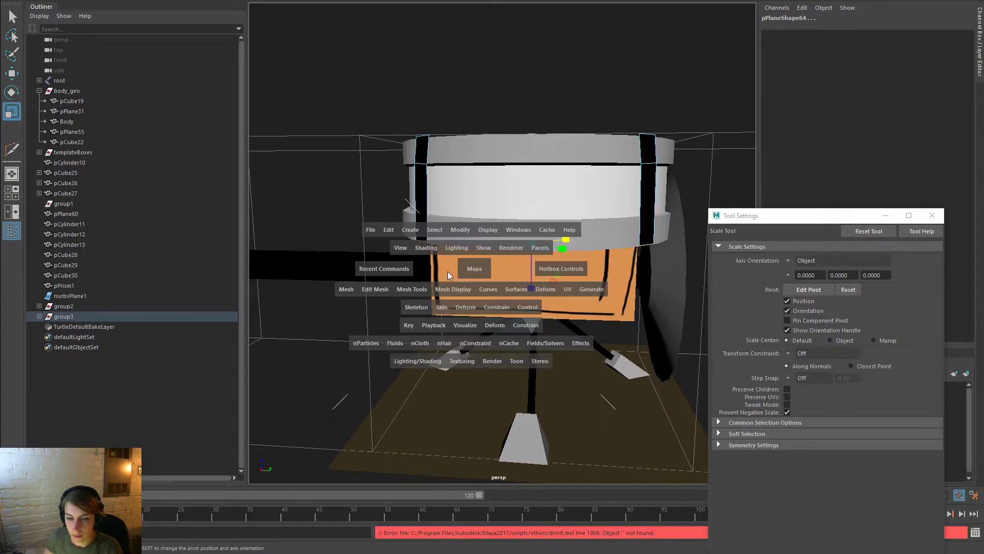
click(402, 290)
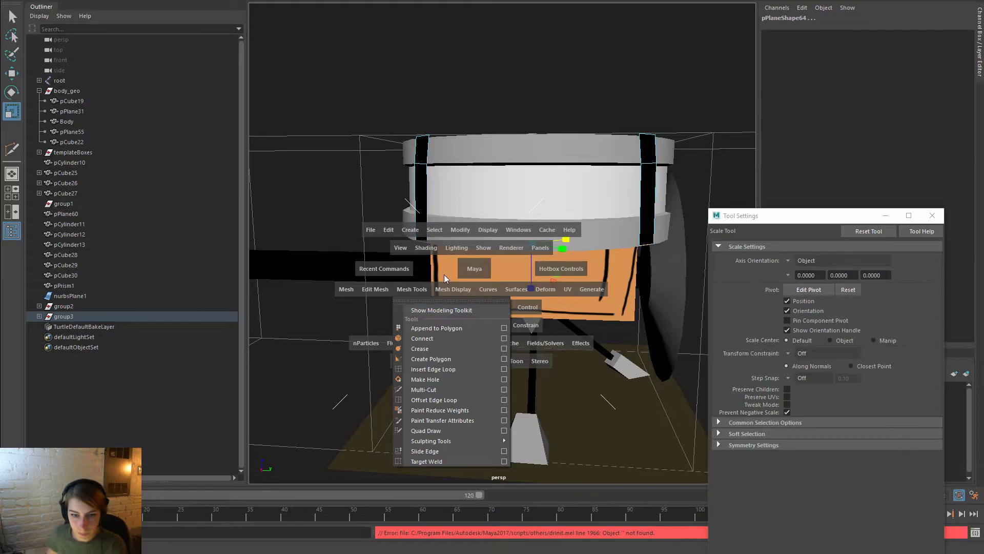
click(367, 289)
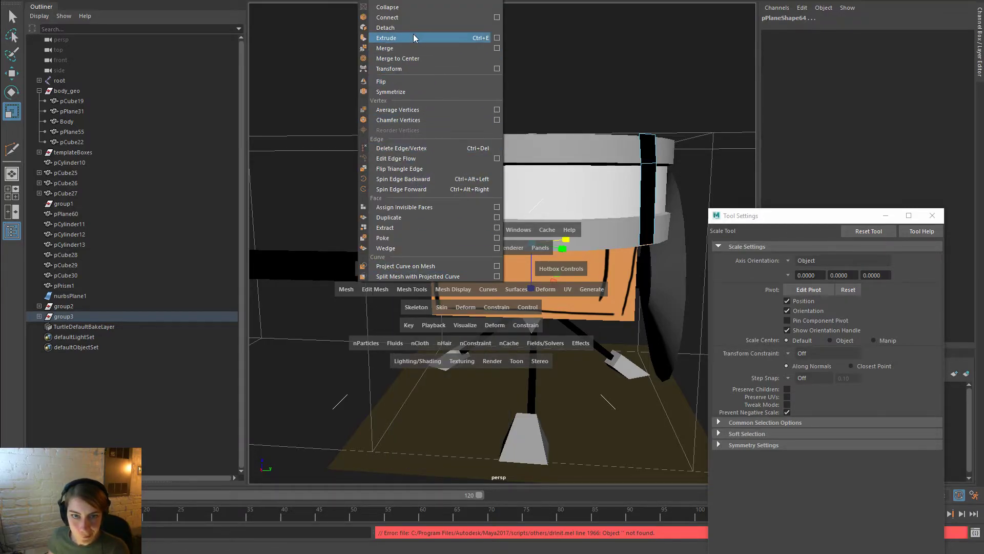
click(413, 37)
key(w)
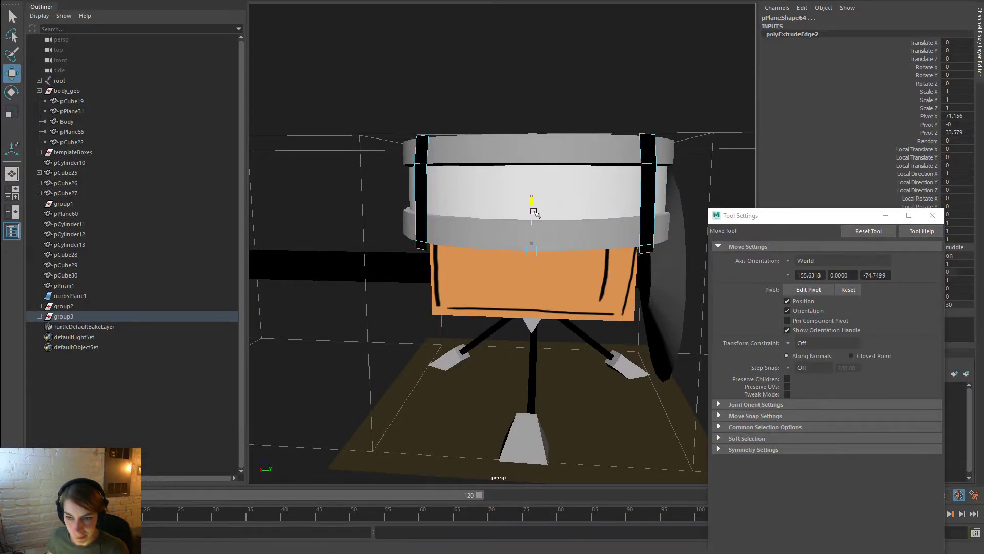
drag(535, 212, 535, 314)
Try to merge the inner bottom vertices of the two rear strap extensions with Merge to Center
right_drag(641, 320, 586, 256)
click(430, 350)
shift+click(636, 359)
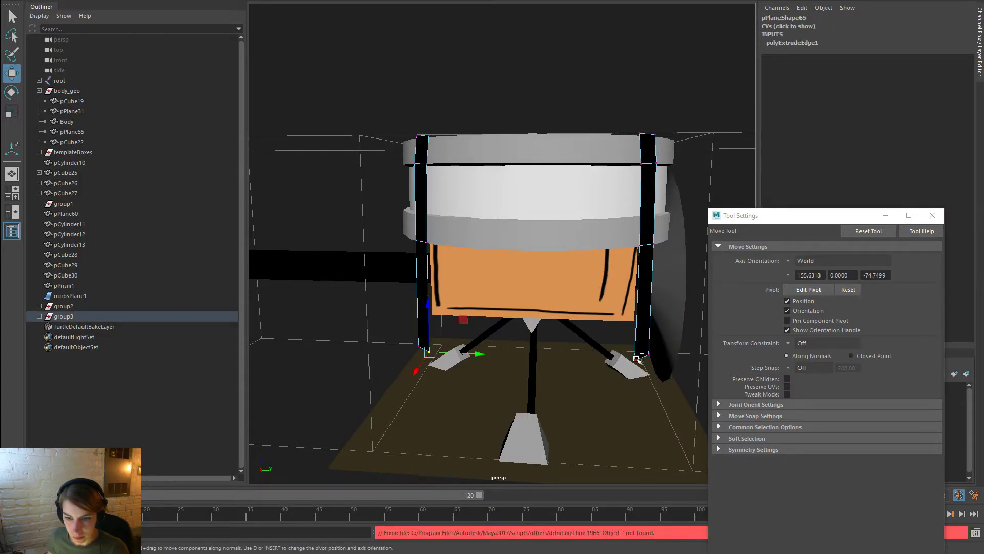
key(space)
click(346, 229)
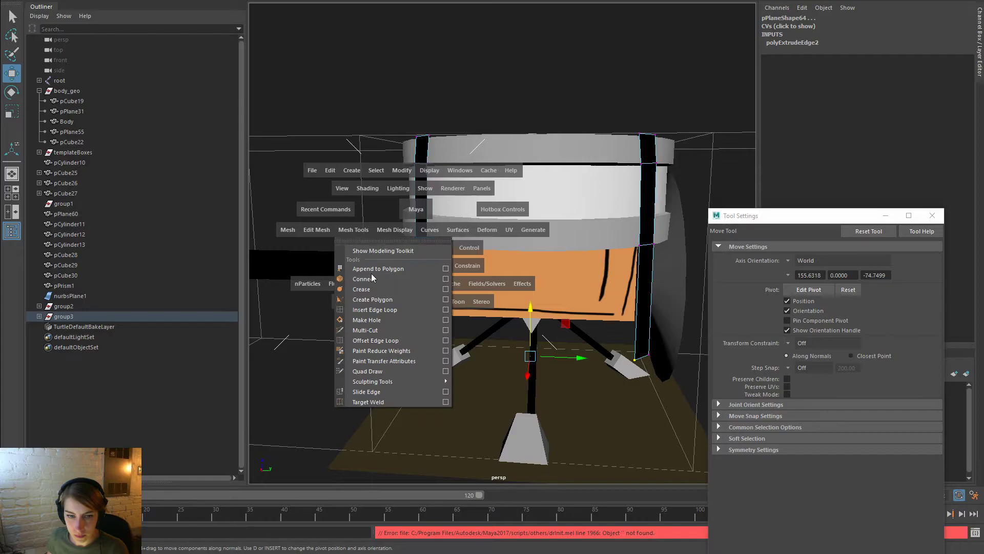
click(310, 232)
click(359, 330)
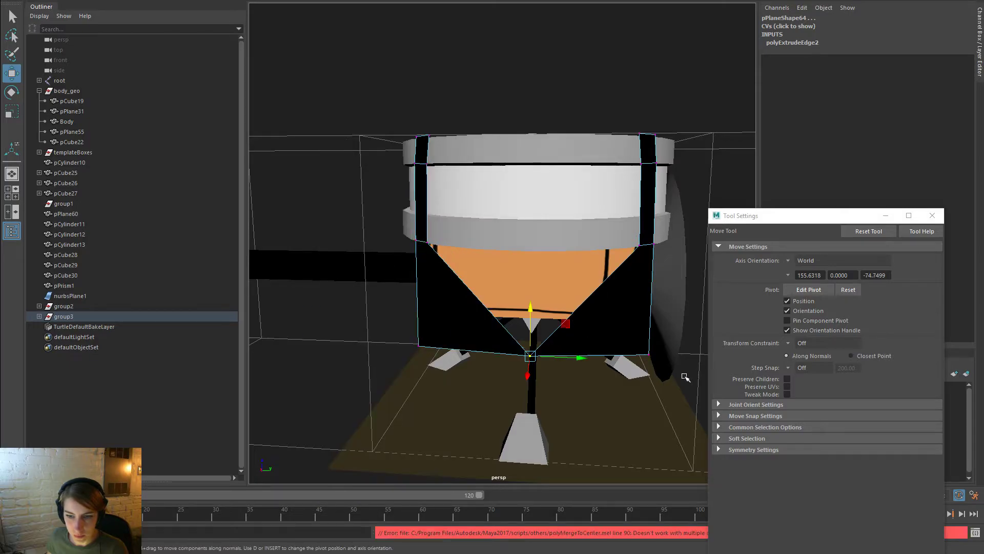
Scale the outer bottom vertices of both rear strap extensions inward with world axis orientation, narrowing the straps toward their meeting point
drag(444, 364, 380, 326)
key(r)
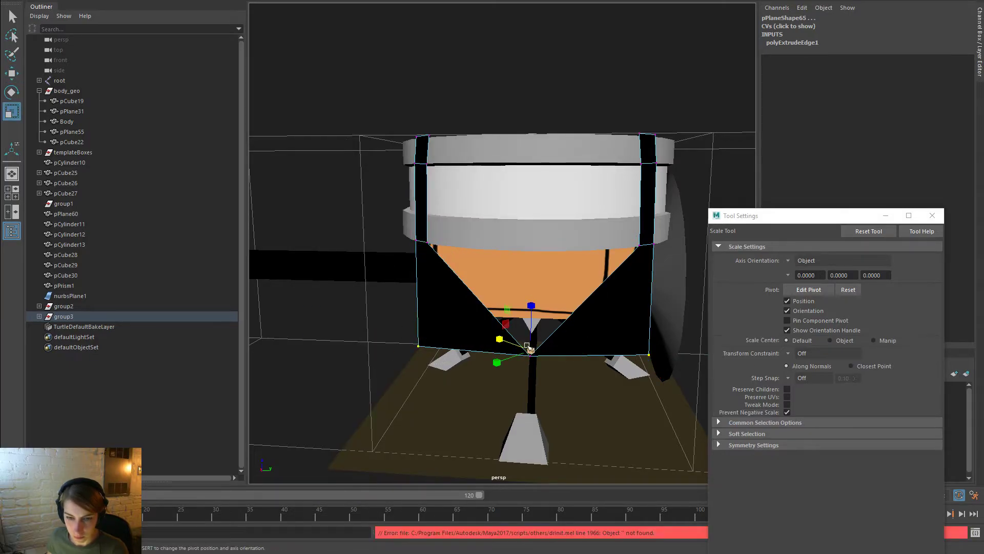
click(843, 260)
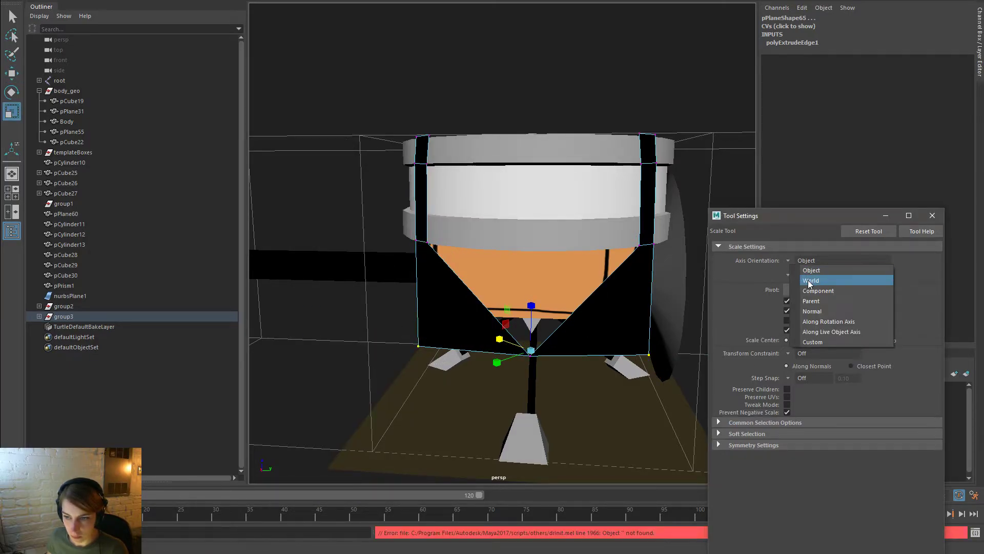
click(809, 272)
drag(577, 352, 532, 352)
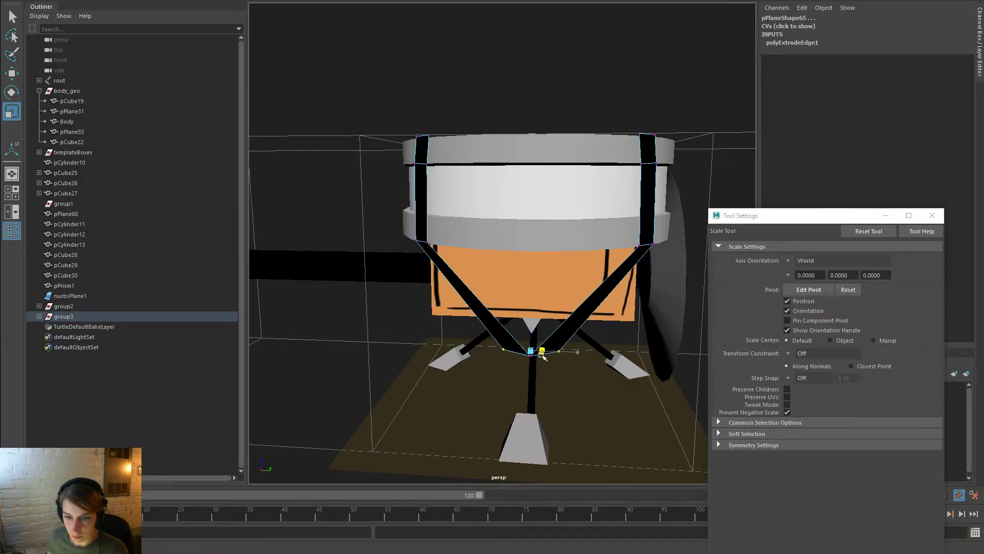
Move the bottom vertices of both rear straps straight up so they meet on the upper part of the orange body
drag(598, 386, 470, 331)
key(w)
drag(531, 313, 527, 229)
drag(564, 293, 476, 280)
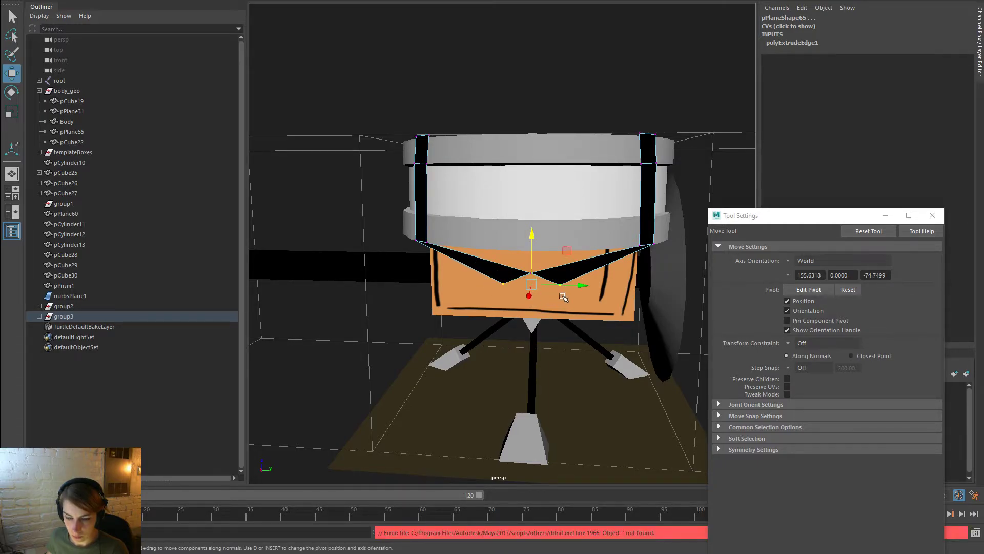
key(space)
click(430, 243)
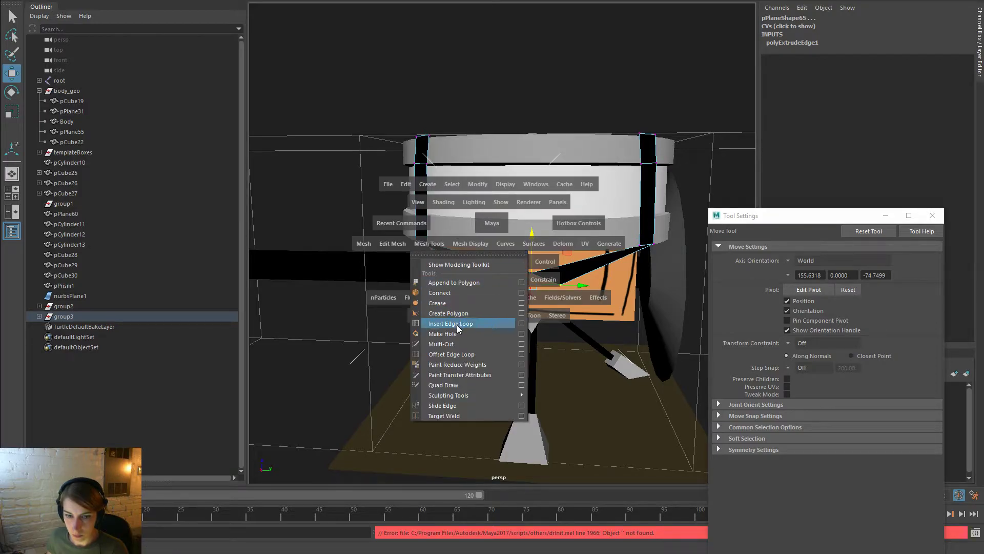
scroll(586, 300, up, 5)
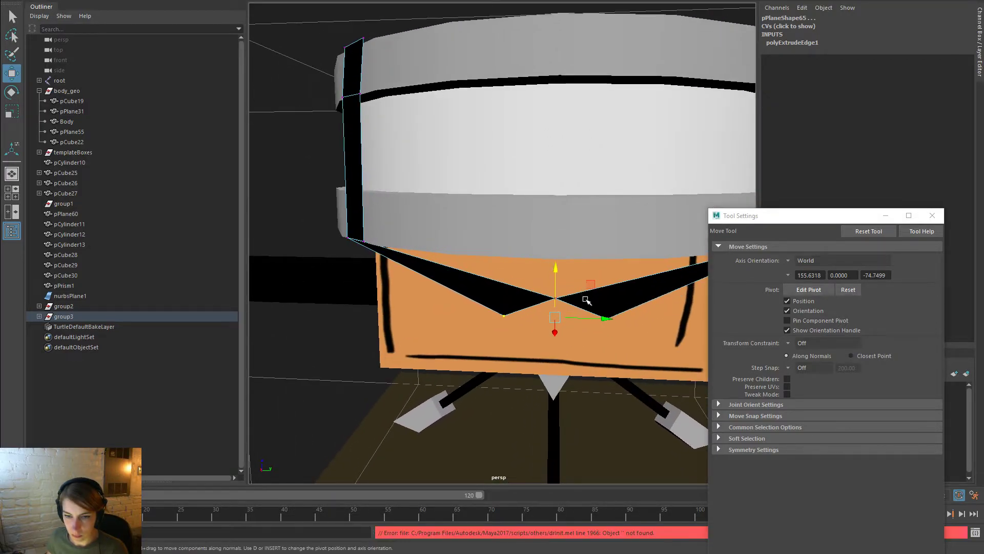
key(space)
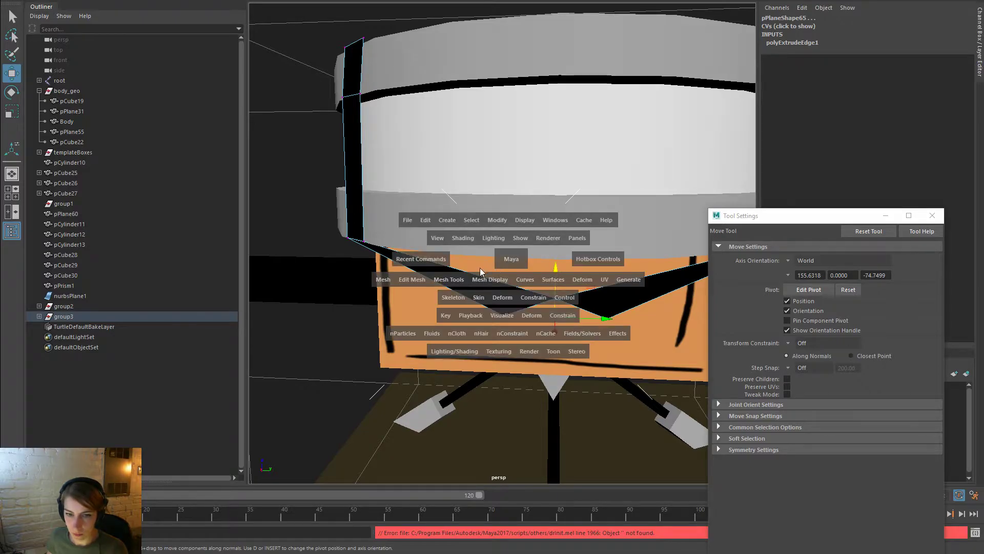
click(454, 281)
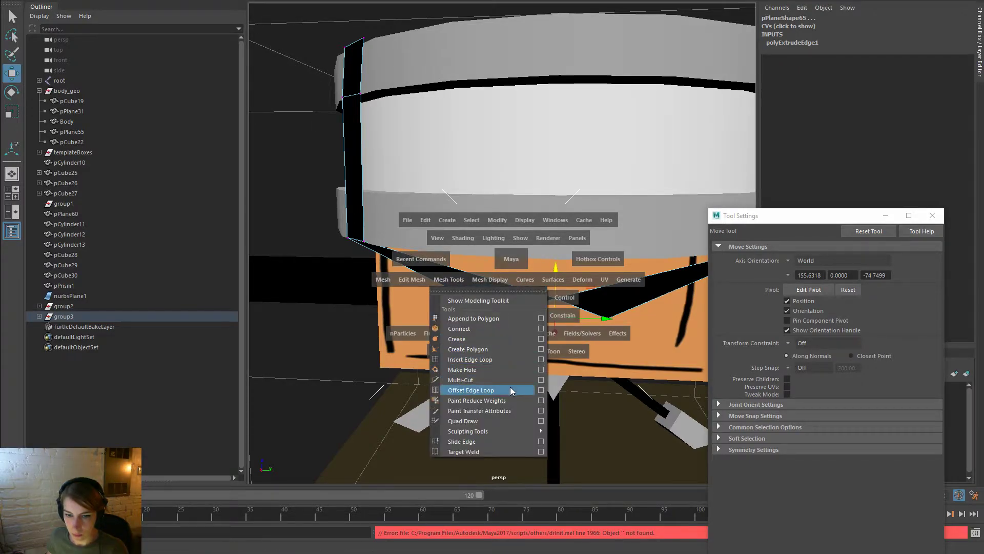
click(607, 318)
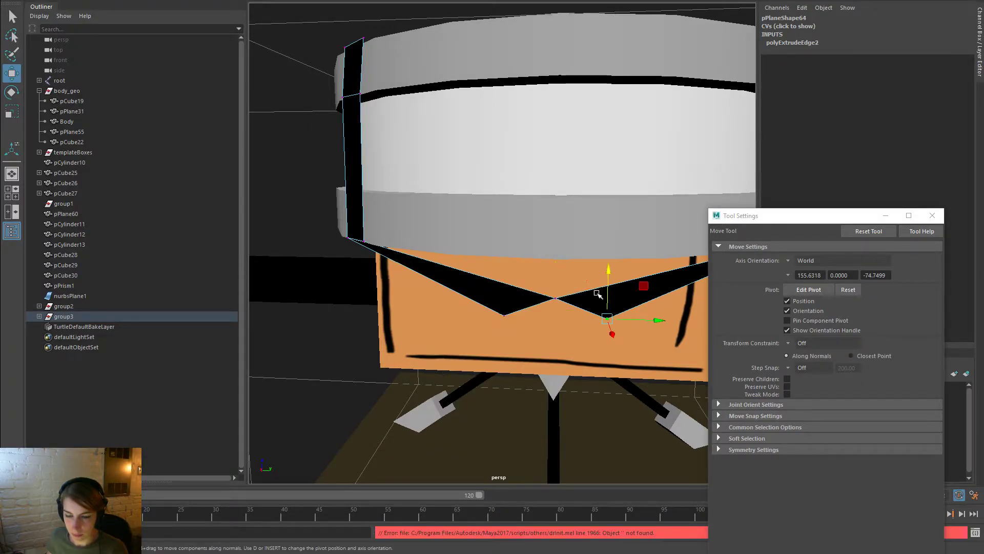
Extrude the end edge of the right rear strap and move it sideways toward the opposite strap
right_drag(574, 298, 575, 235)
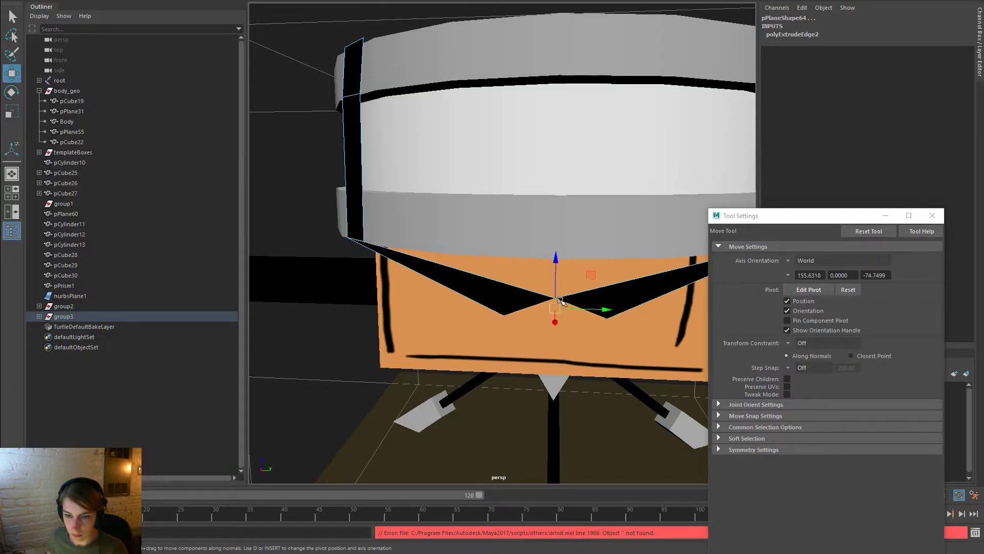
key(space)
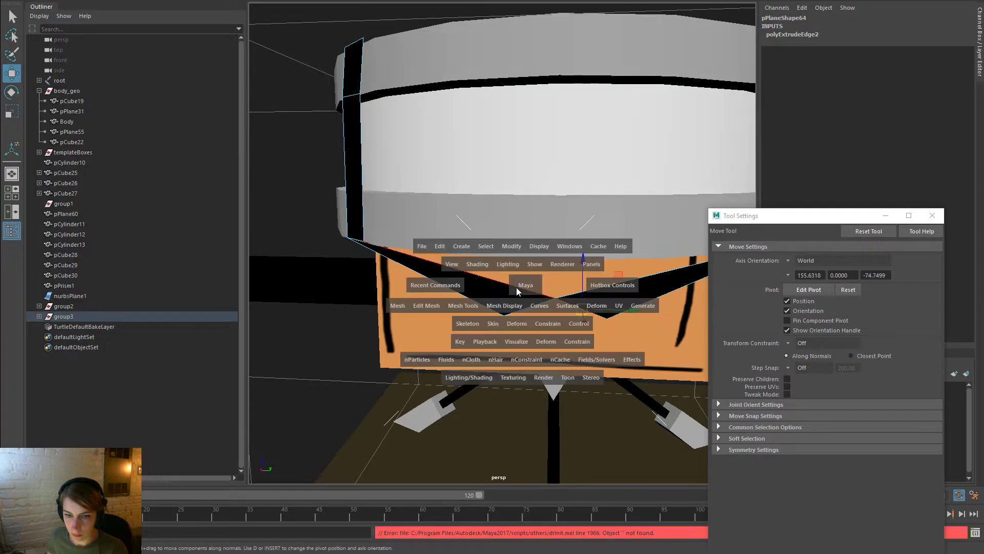
drag(463, 305, 465, 53)
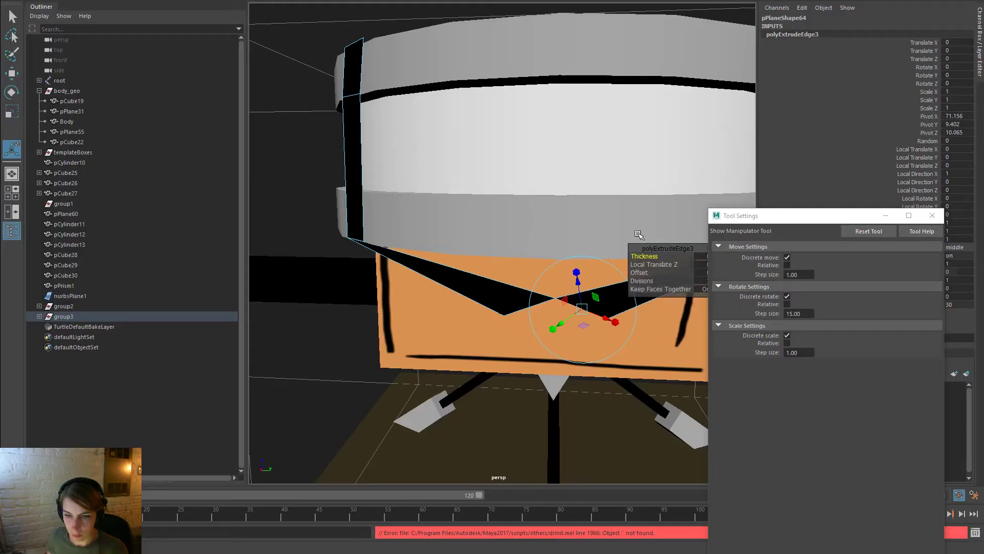
drag(605, 317, 578, 313)
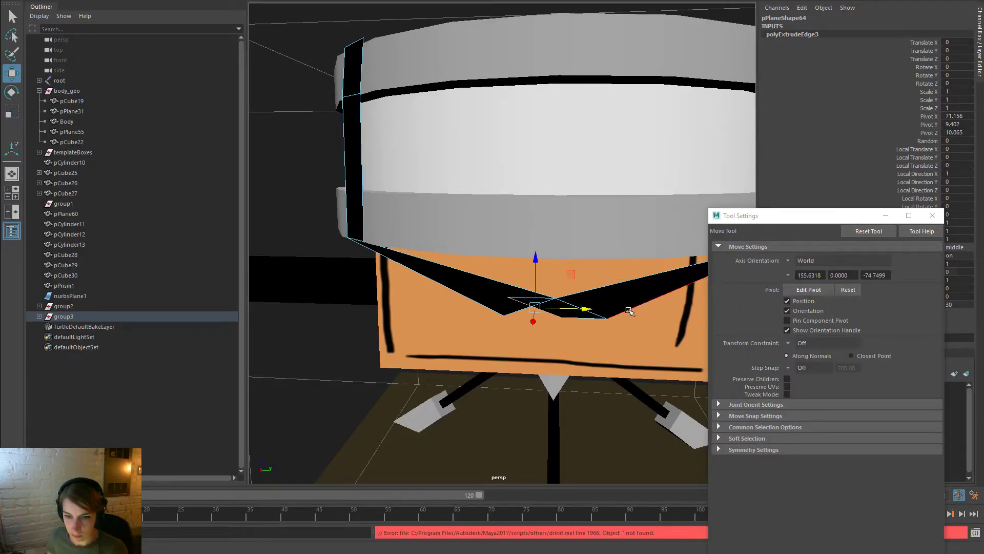
Snap the two vertices of the extruded edge onto the matching end corners of the left rear strap
right_drag(580, 291, 578, 264)
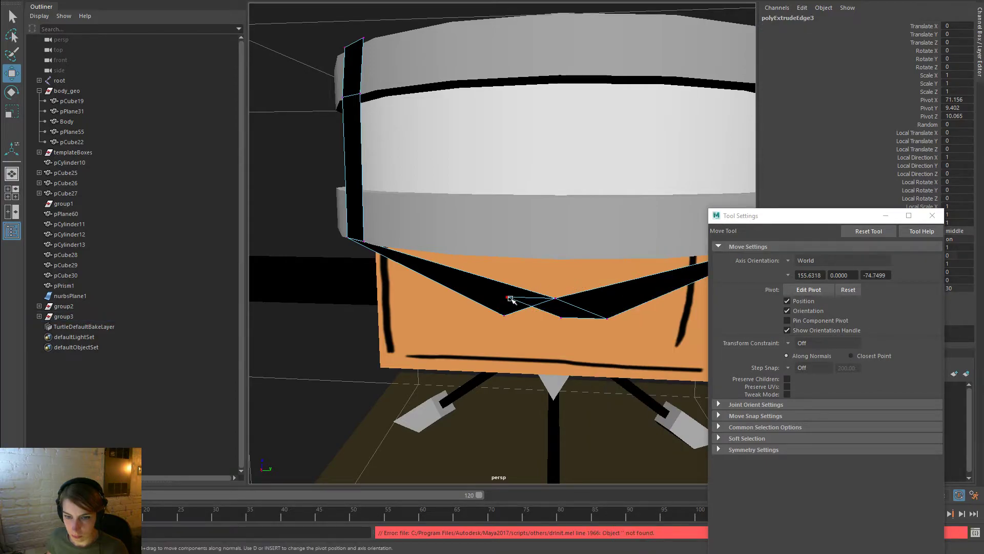
click(508, 297)
drag(511, 300, 511, 300)
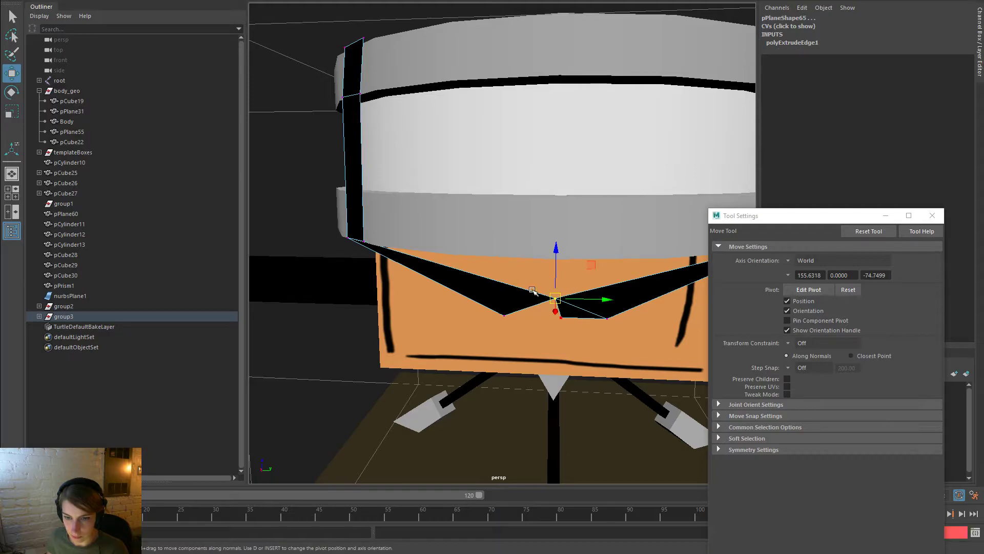
key(space)
drag(410, 306, 448, 123)
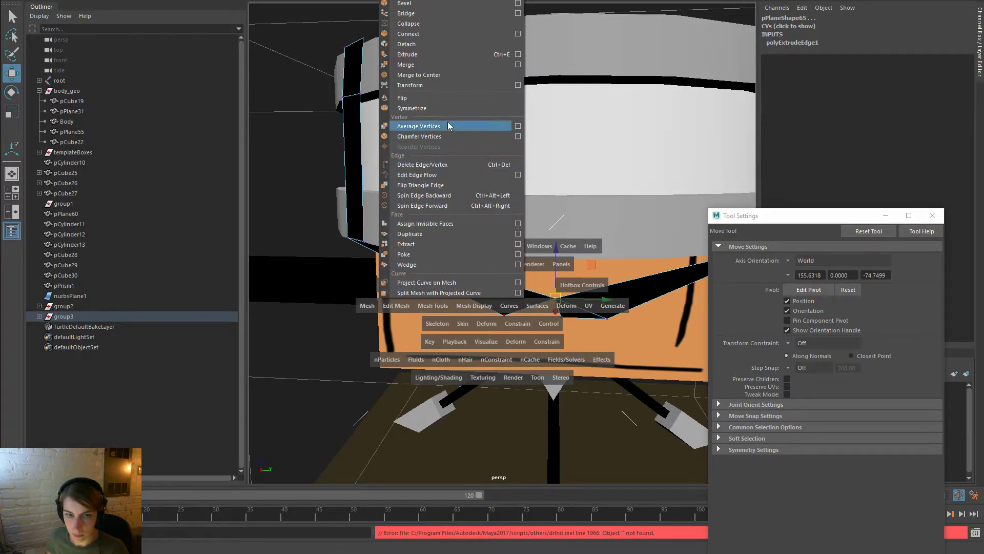
drag(452, 84, 452, 85)
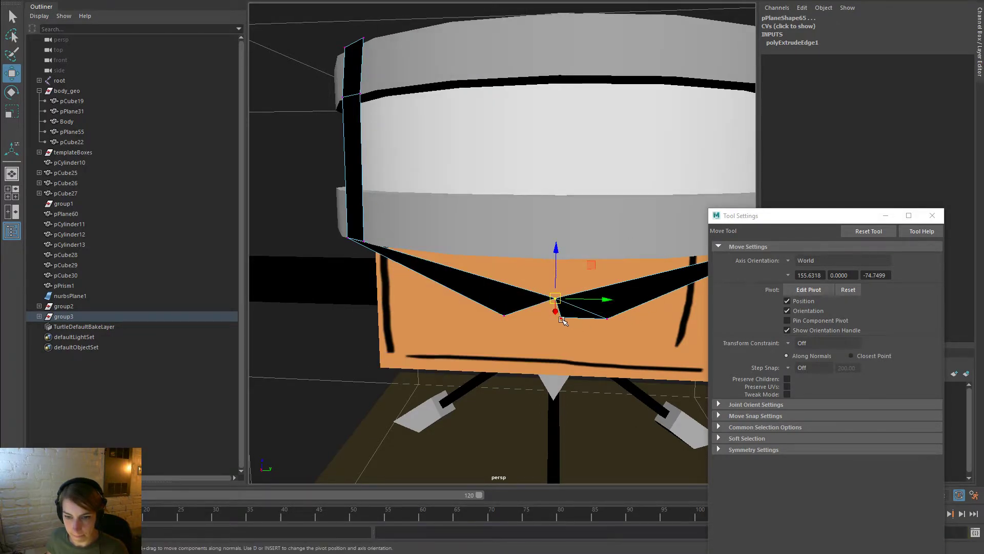
drag(562, 319, 504, 317)
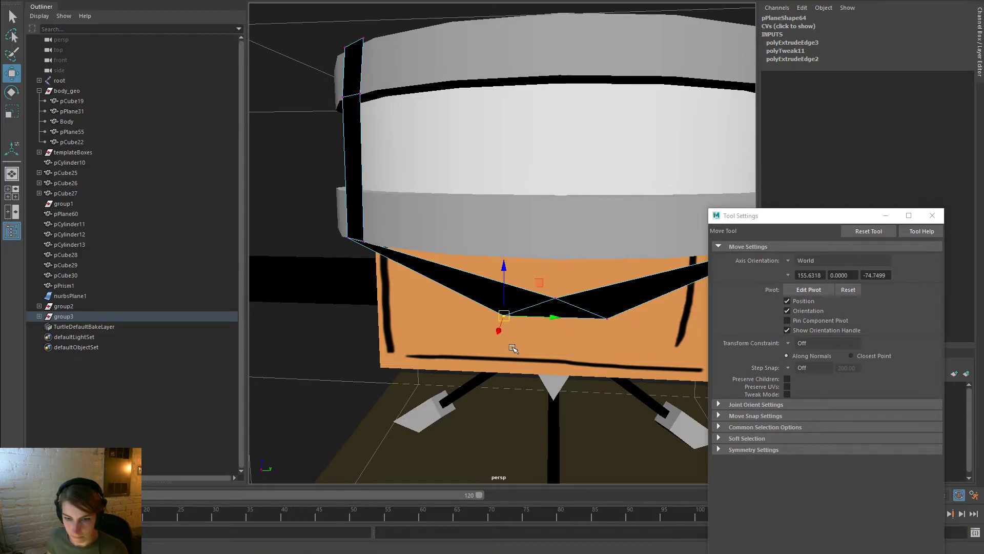
key(ctrl+z)
Extrude the bottom edge of the triangle joining the straps and move it down to the orange body's lower edge
right_drag(603, 304, 585, 281)
key(space)
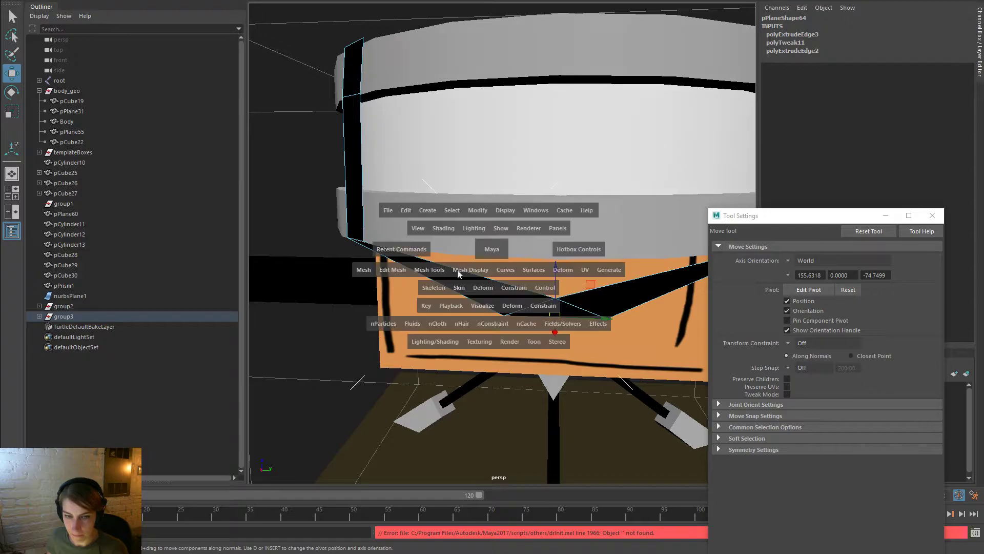
click(429, 270)
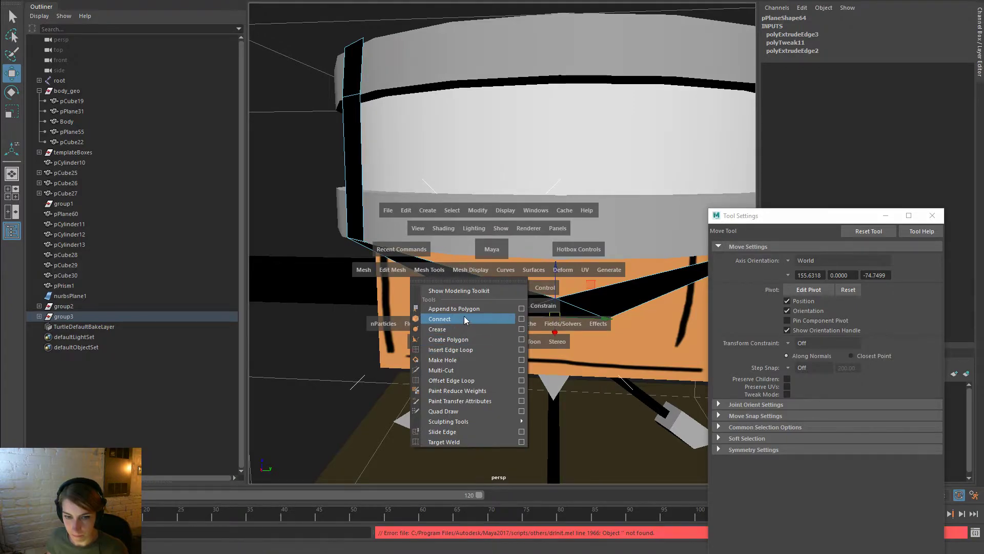
click(386, 270)
click(417, 312)
key(w)
drag(557, 273, 664, 308)
Move the upper edge of the new lower panel outward, away from the back of the body
alt+middle_drag(665, 308, 529, 312)
alt+drag(532, 314, 364, 334)
right_drag(511, 259, 514, 227)
alt+drag(475, 276, 436, 280)
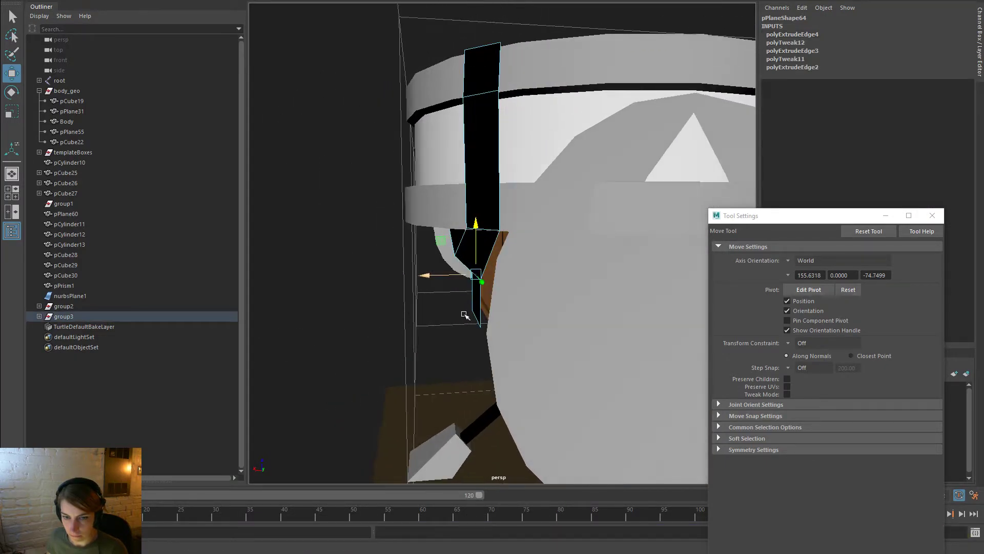
alt+drag(426, 281, 659, 299)
alt+right_drag(659, 299, 440, 220)
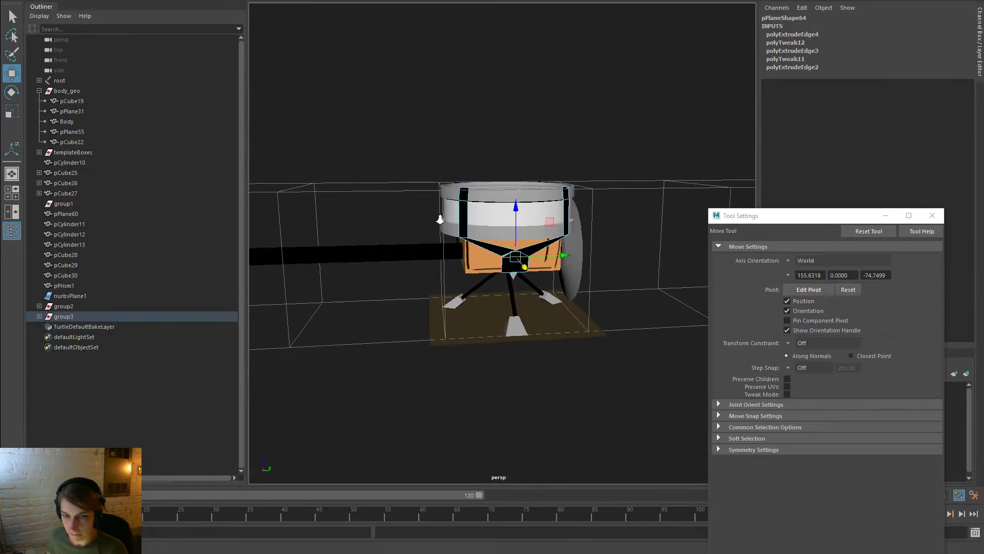
right_drag(509, 272, 482, 262)
scroll(542, 277, up, 5)
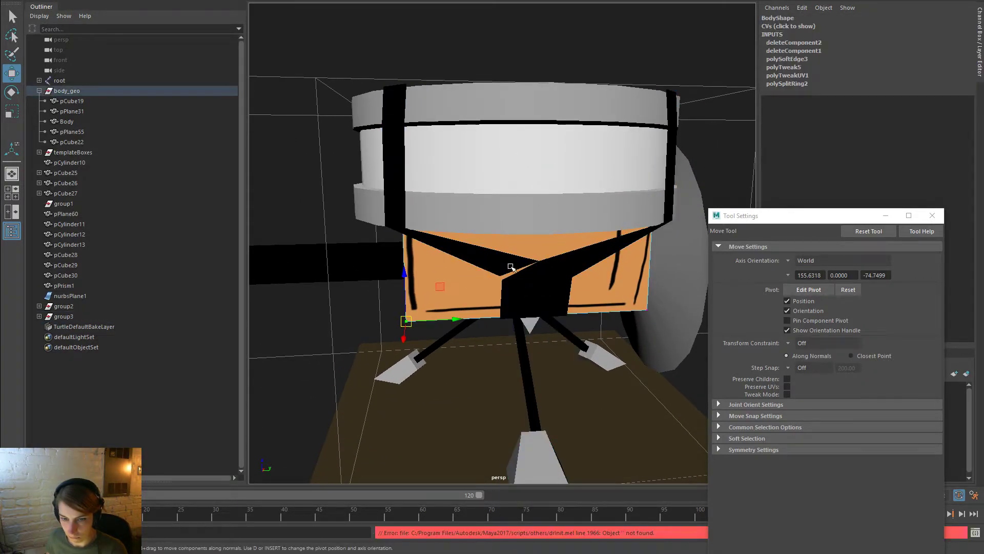
alt+right_drag(584, 276, 641, 294)
key(ctrl+z)
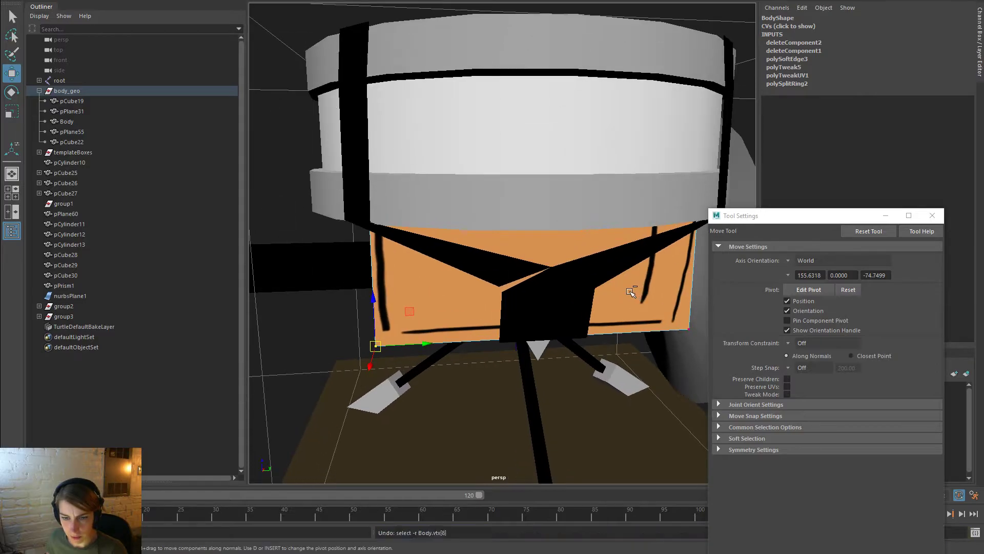
key(ctrl+z)
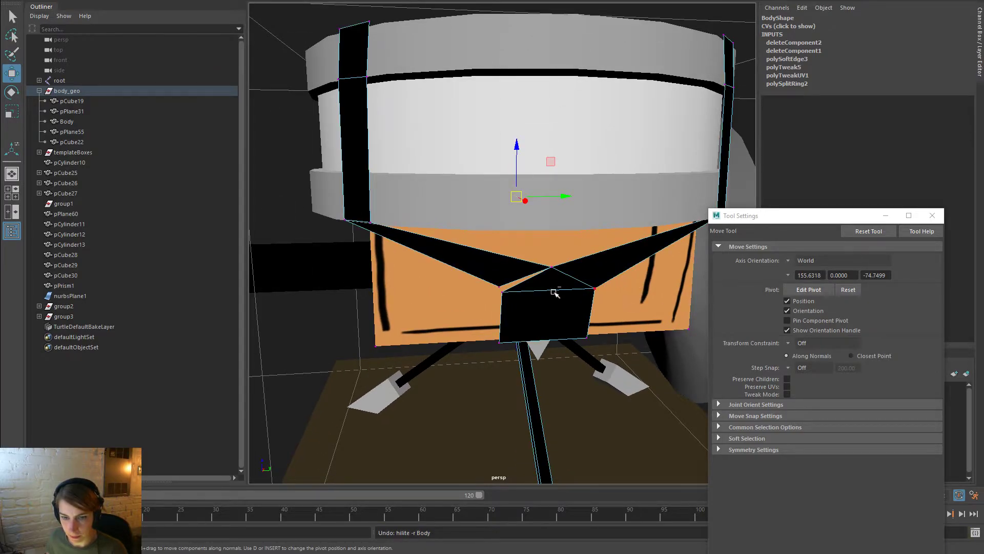
Try to merge the left rear strap's lower corner with the panel's upper corner using Merge to Center
click(502, 287)
mouse_move(502, 286)
mouse_down()
mouse_move(509, 308)
mouse_move(485, 278)
mouse_up()
key(space)
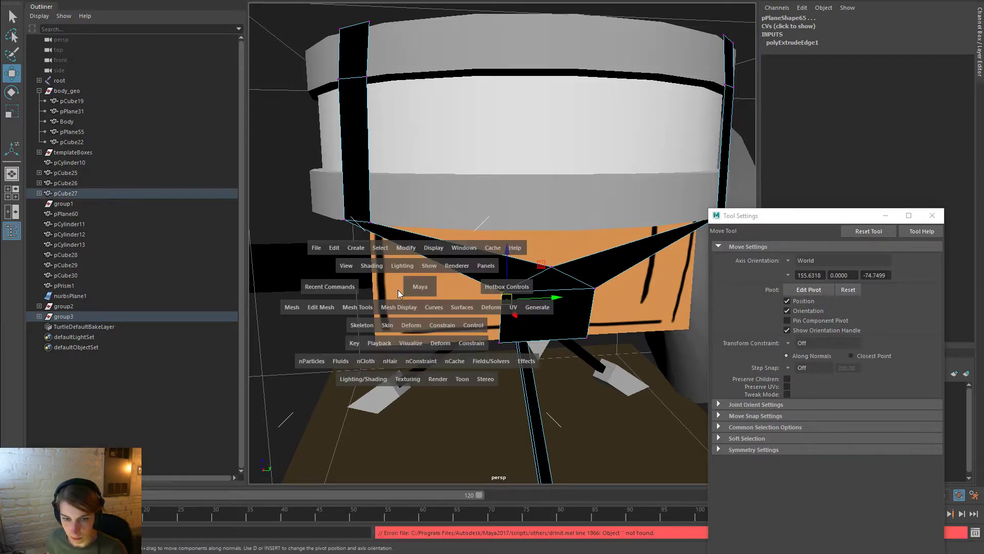
click(322, 306)
click(383, 76)
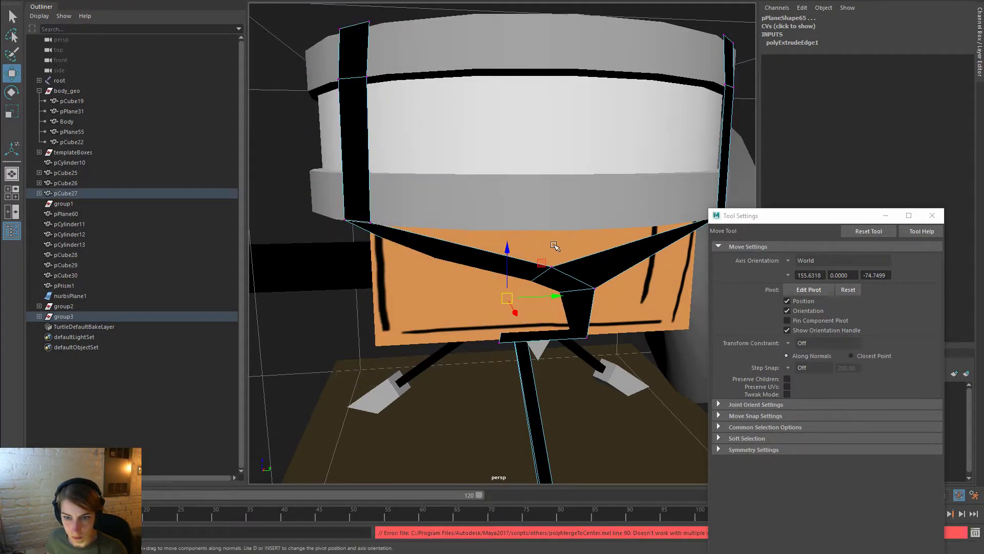
Try to narrow the lower panel between the rear straps by scaling its face sideways
alt+drag(457, 369, 222, 53)
alt+drag(642, 295, 555, 266)
right_drag(559, 257, 558, 285)
click(557, 294)
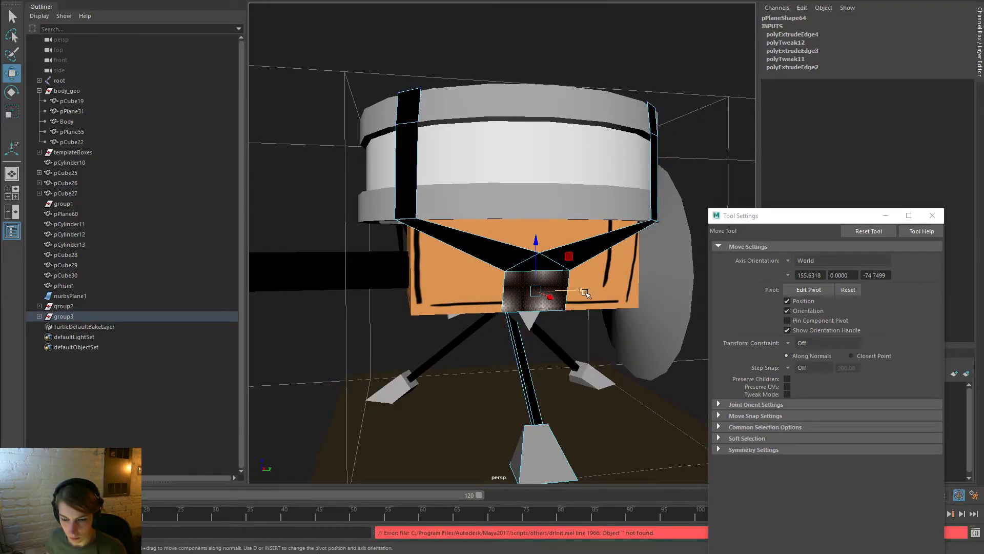
key(r)
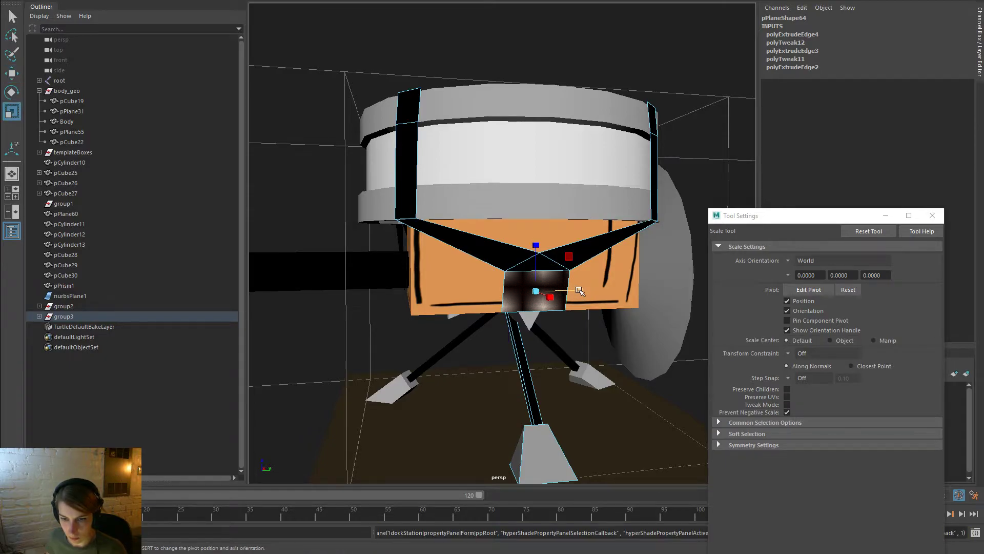
drag(568, 296, 552, 296)
key(ctrl+z)
Combine the left rear strap and the mesh with the lower panel into one object
right_drag(476, 251, 531, 293)
drag(475, 276, 518, 318)
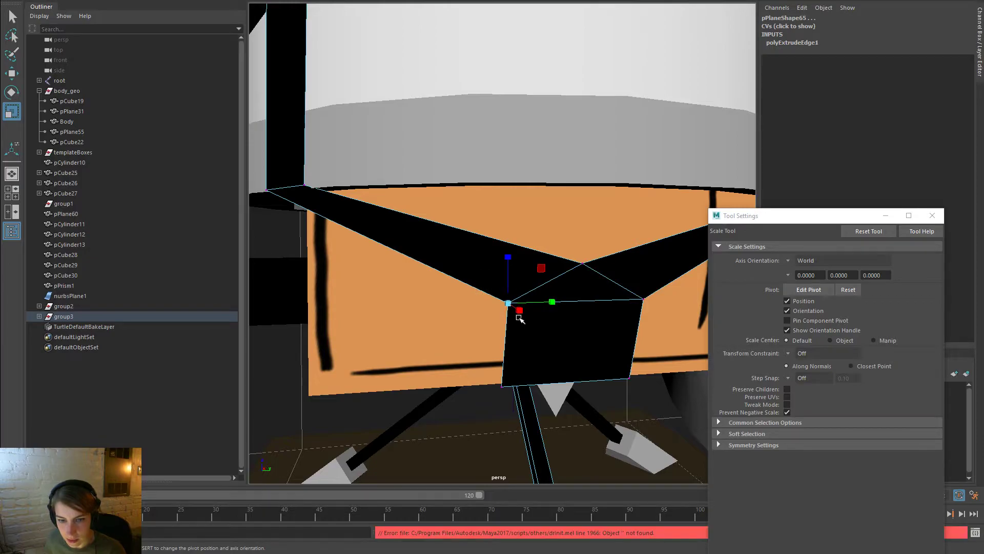
right_drag(550, 288, 620, 262)
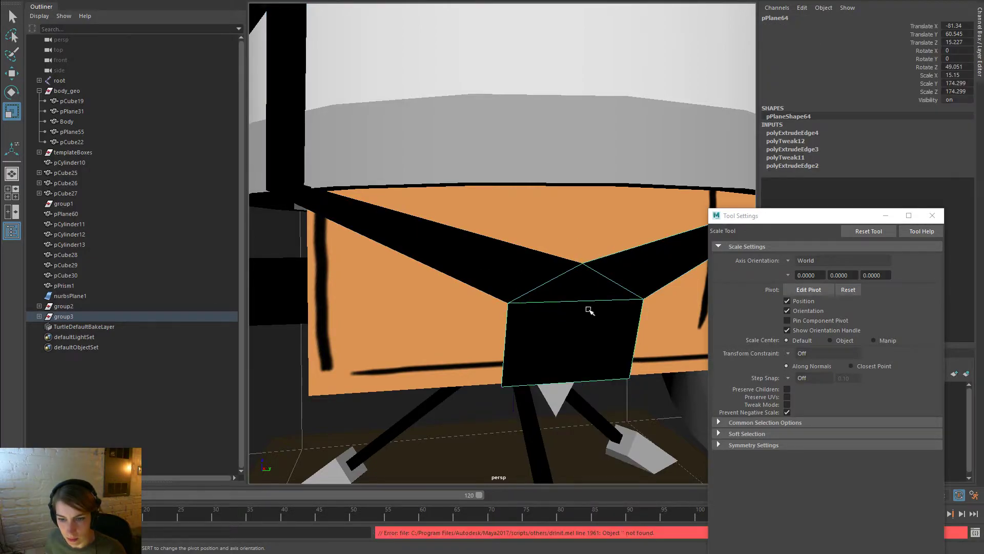
key(space)
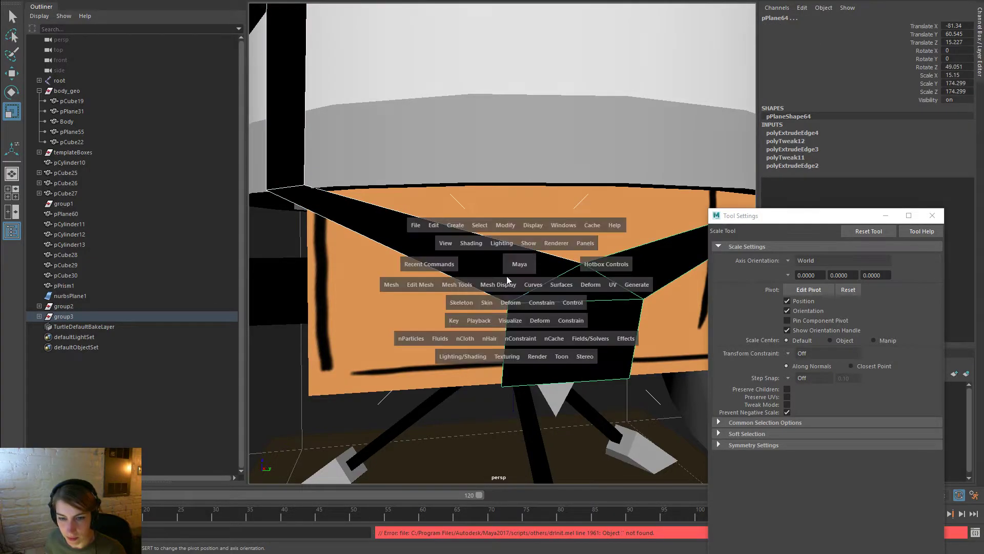
click(429, 285)
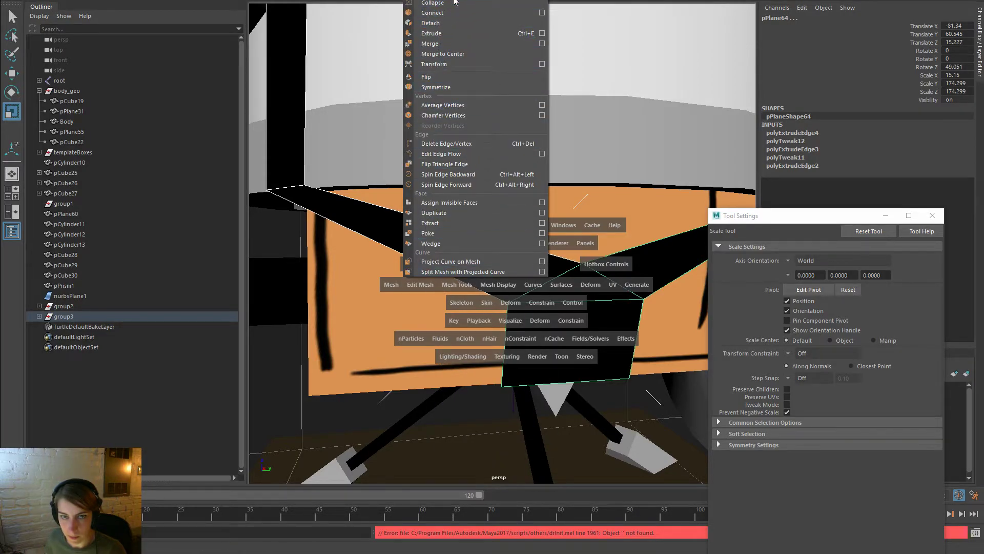
click(463, 285)
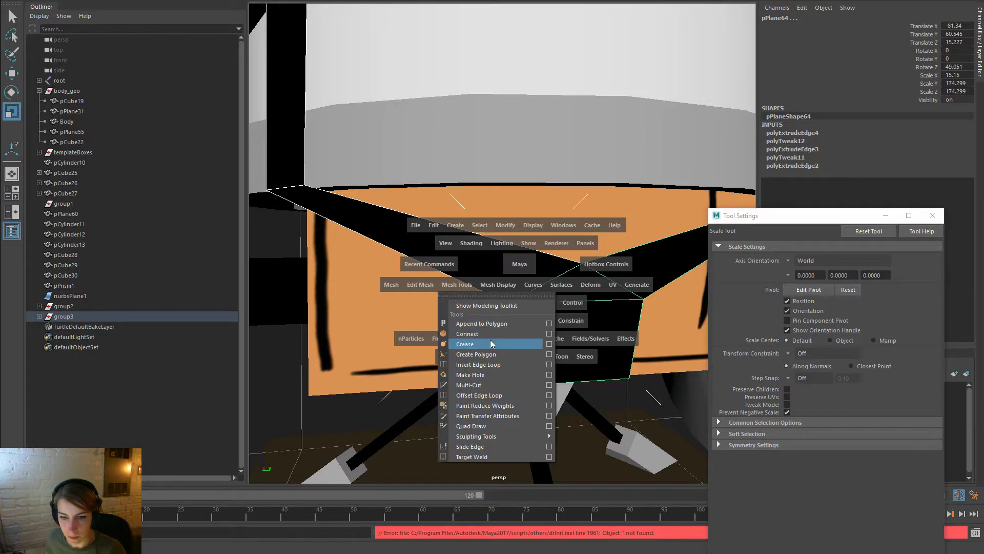
click(435, 285)
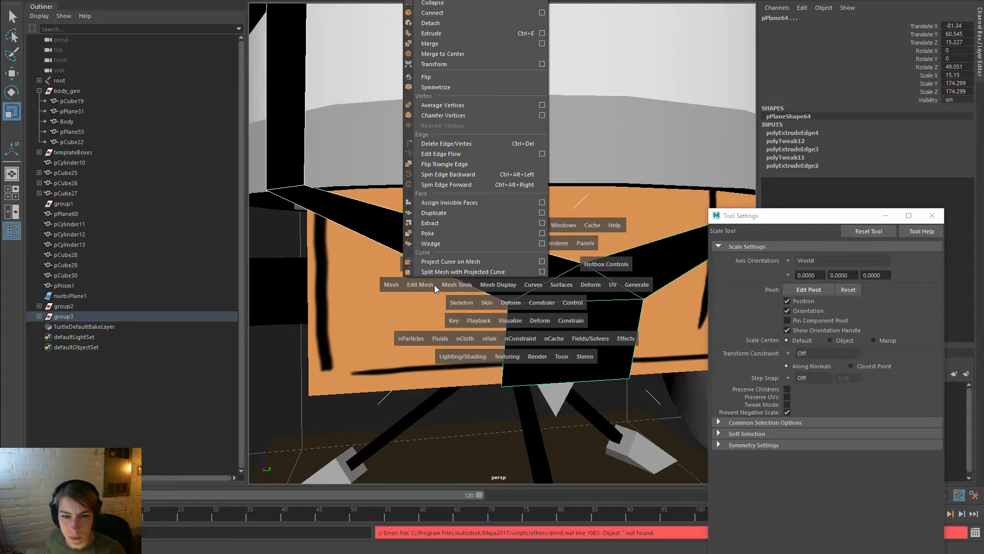
click(390, 285)
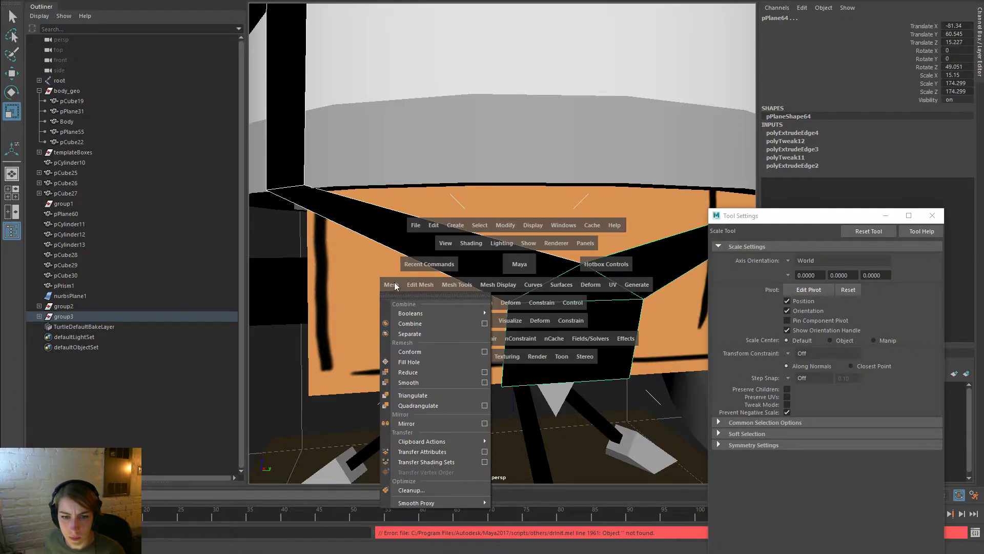
click(410, 323)
Merge to center the overlapping vertices at the panel's upper-left corner, and merge those at the apex of the triangle
key(w)
right_drag(574, 261, 521, 261)
click(509, 303)
key(space)
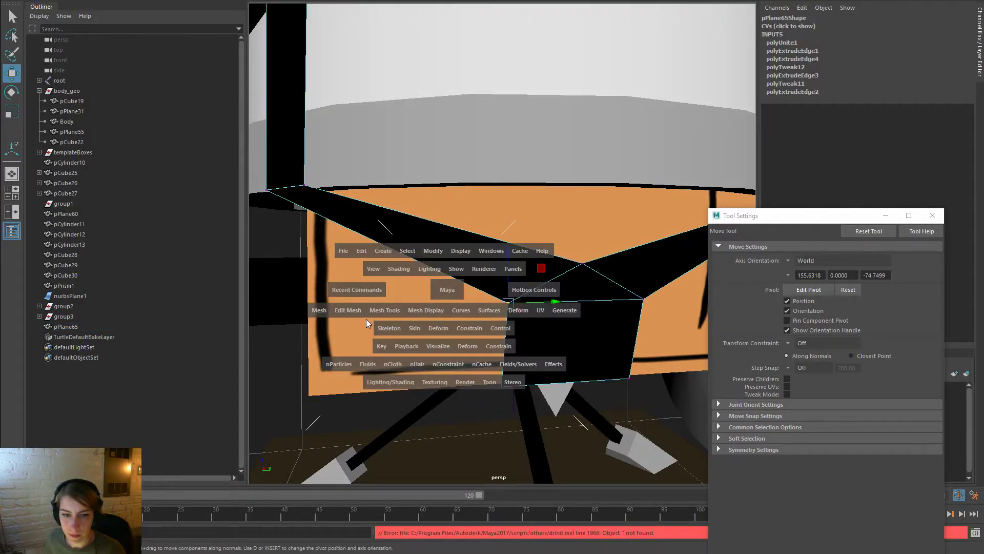
drag(352, 309, 386, 1)
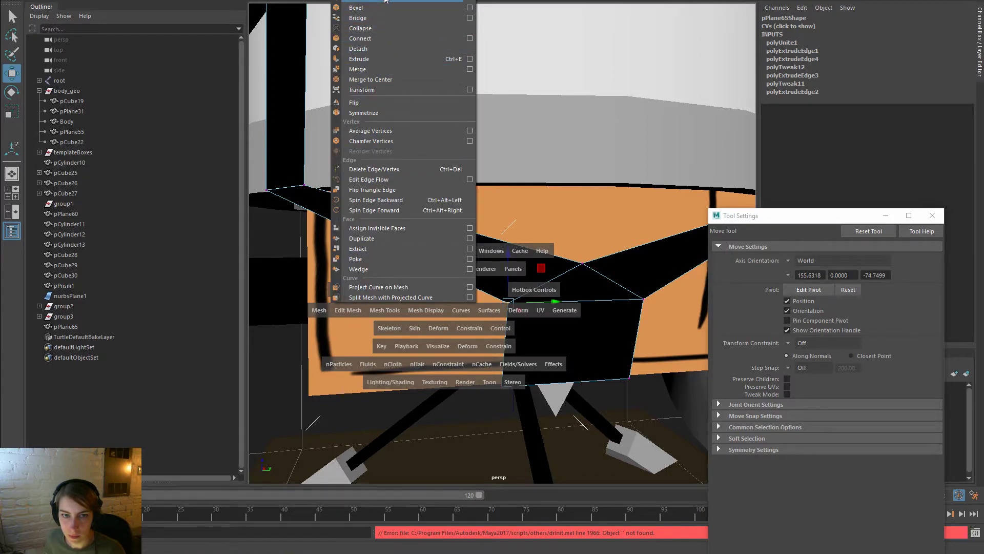
click(388, 77)
drag(593, 268, 558, 246)
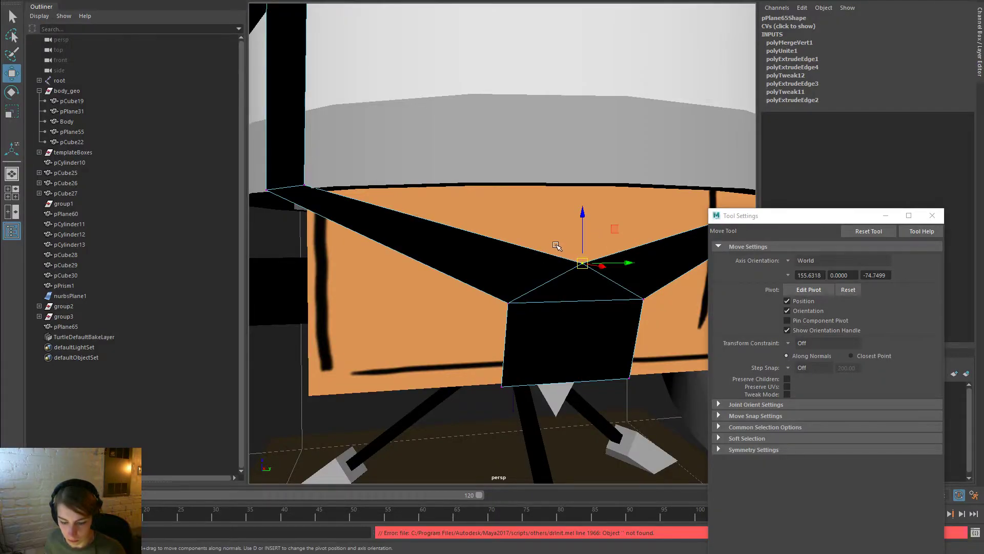
key(g)
Scale the lower panel's face narrower sideways so it forms a slim strip hanging from the straps
right_drag(508, 279, 553, 246)
right_drag(584, 316, 604, 328)
key(r)
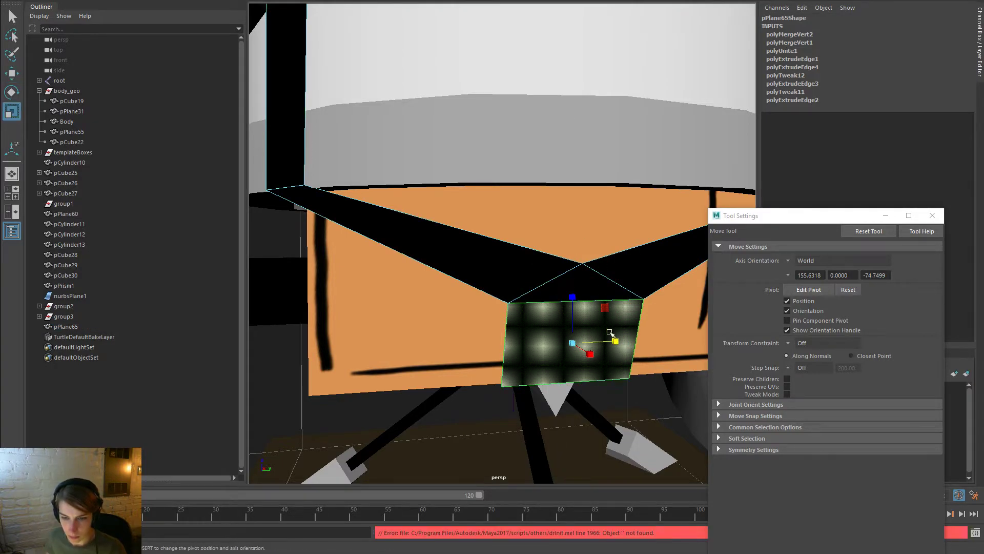
drag(617, 341, 588, 343)
alt+right_drag(628, 287, 453, 222)
mouse_move(565, 256)
alt+mouse_down()
mouse_move(616, 256)
mouse_move(499, 260)
mouse_move(554, 263)
alt+mouse_up()
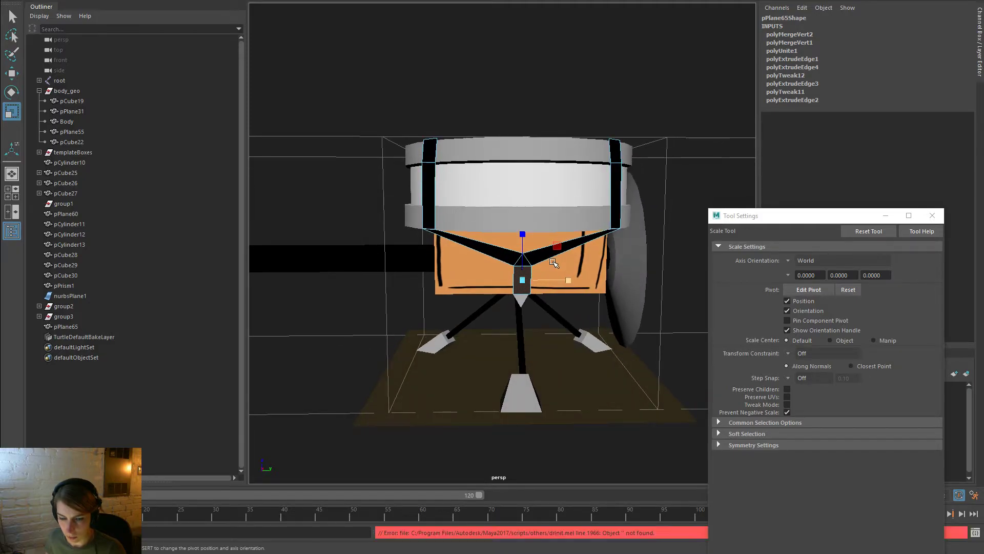
Merge the vertices at the top point of the triangle between the rear straps
right_drag(546, 255, 546, 281)
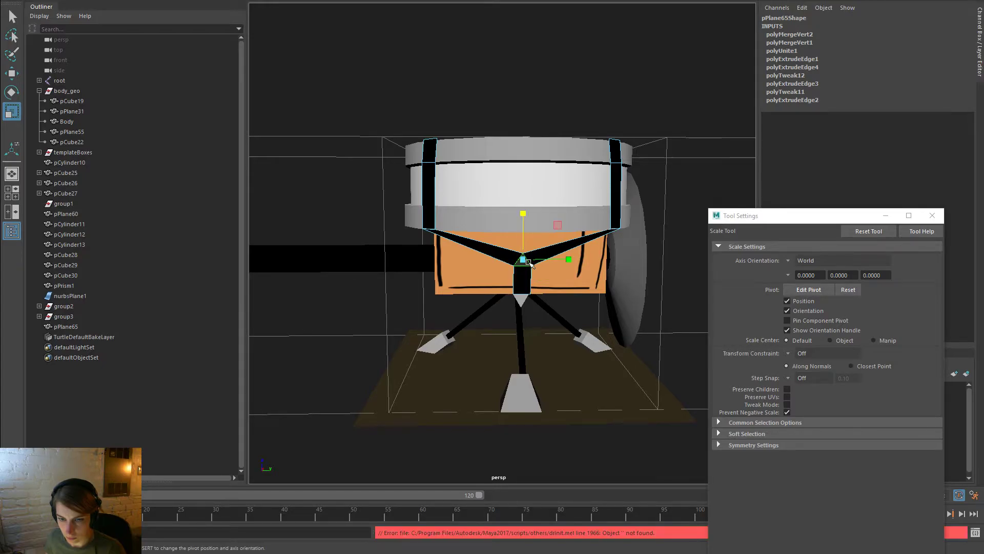
key(w)
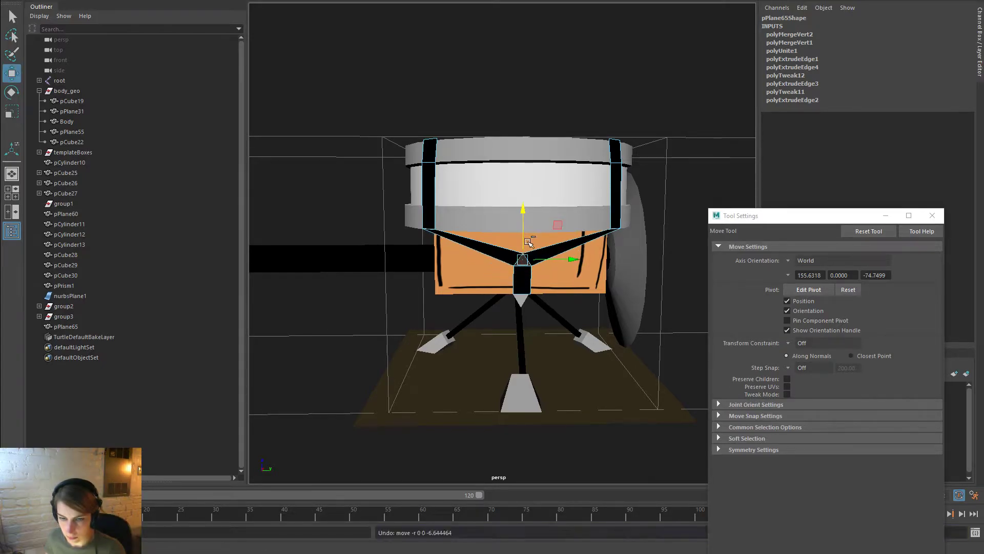
scroll(527, 256, up, 5)
right_drag(593, 260, 542, 252)
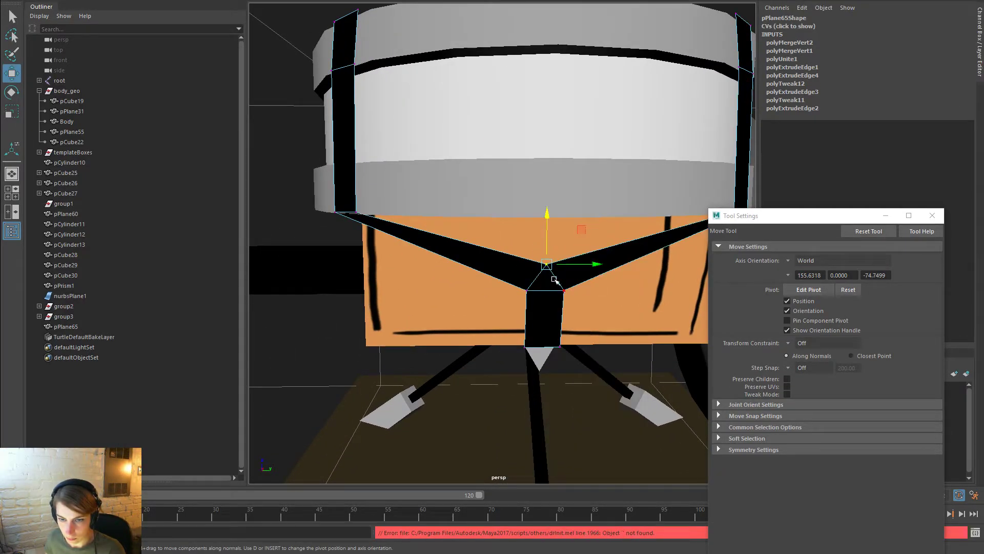
key(space)
click(358, 268)
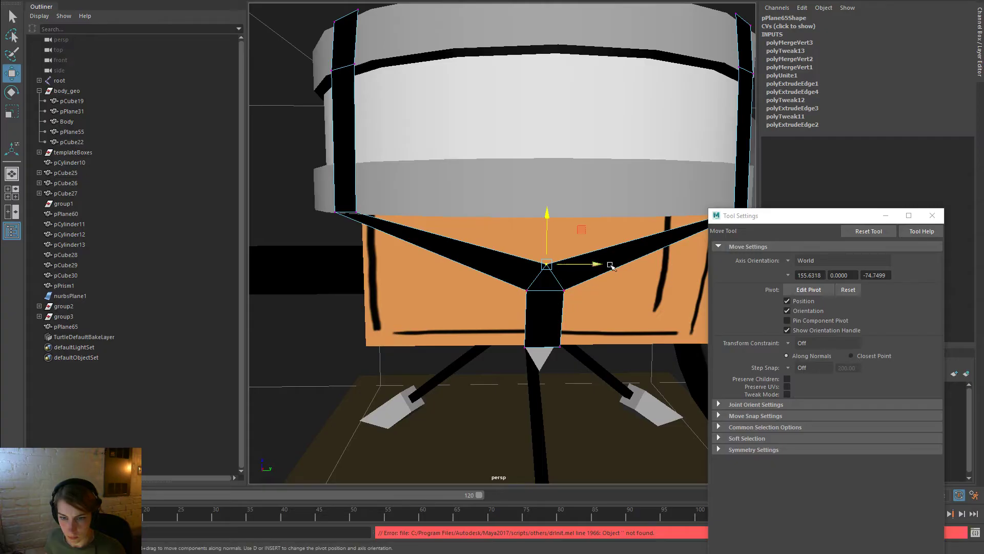
Try to move the triangular face between the straps down, shortening the hanging panel
right_drag(616, 260, 649, 246)
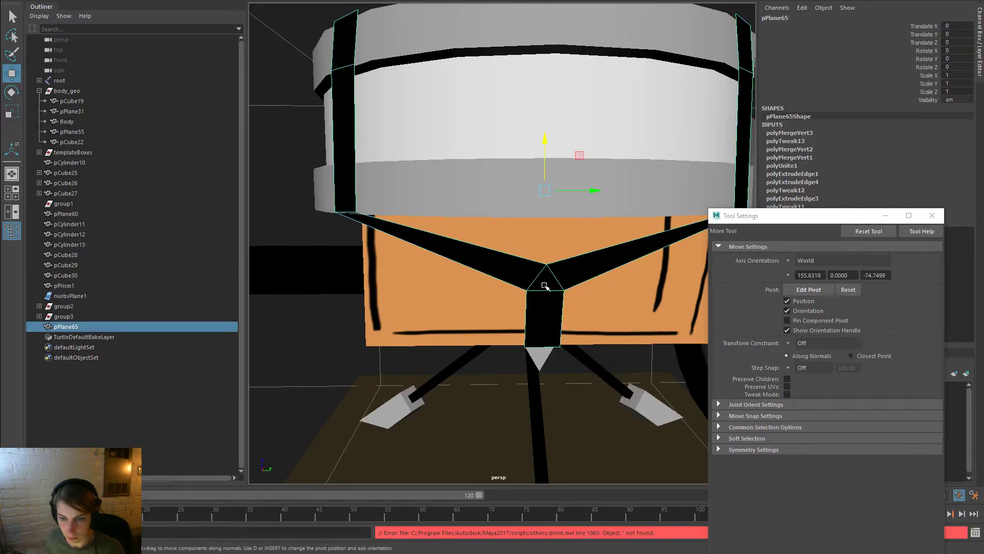
mouse_move(570, 270)
right_down()
mouse_move(565, 293)
mouse_move(566, 279)
right_up()
right_drag(654, 241, 655, 271)
click(547, 278)
drag(546, 235, 547, 268)
alt+right_drag(566, 268, 448, 194)
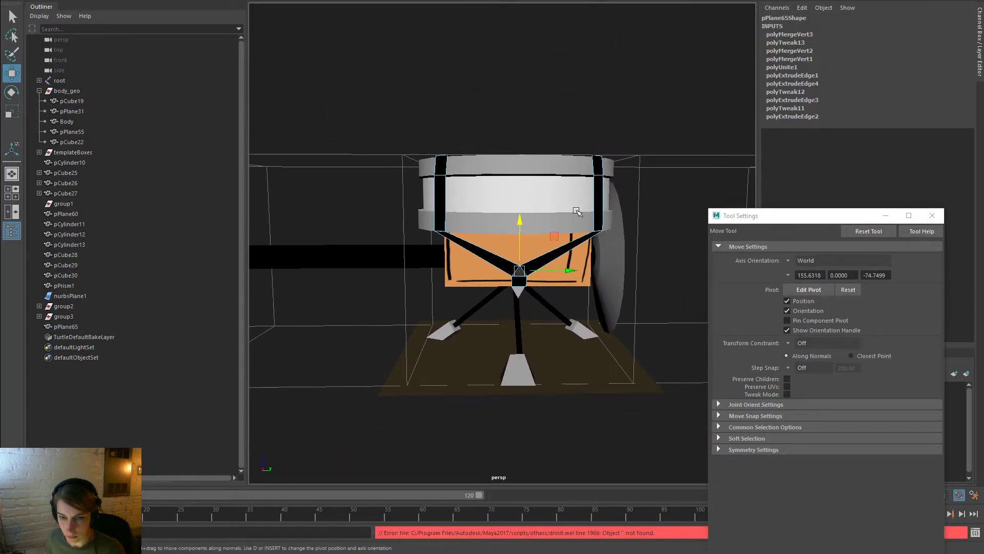
Undo the downward move and raise the triangular face to the level of the drum's lower rim
right_drag(600, 200, 653, 172)
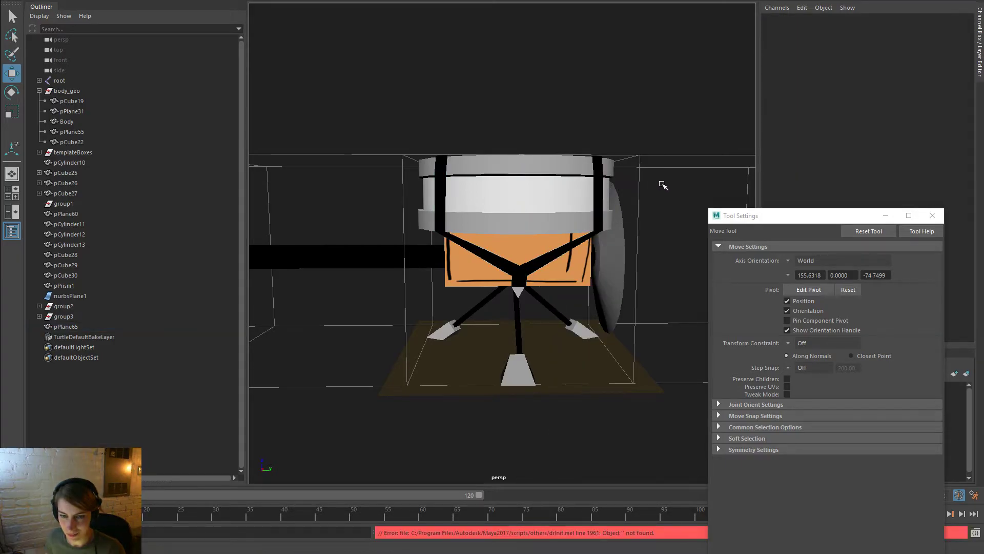
key(ctrl+z)
key(ctrl+z)
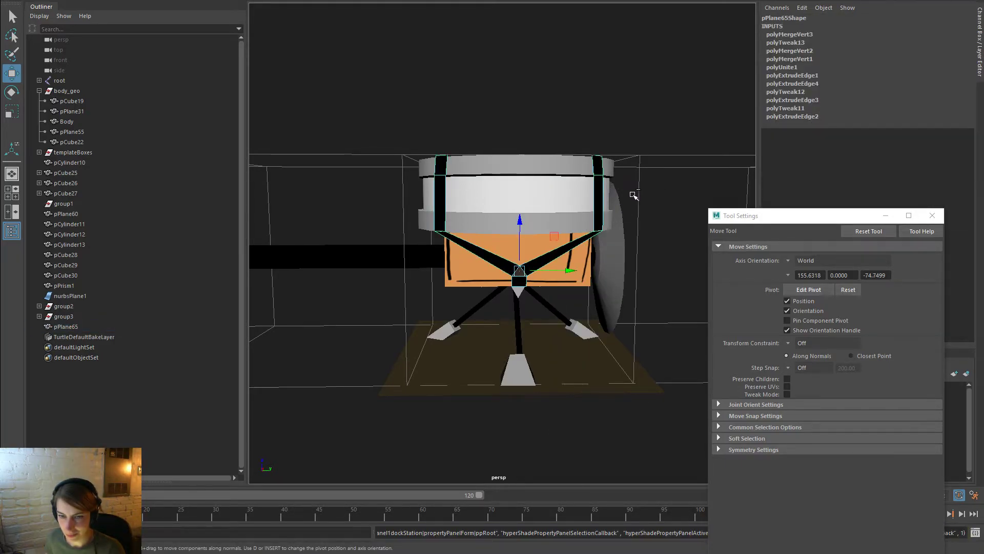
key(ctrl+z)
key(ctrl+z)
key(ctrl+z)
alt+drag(640, 194, 606, 204)
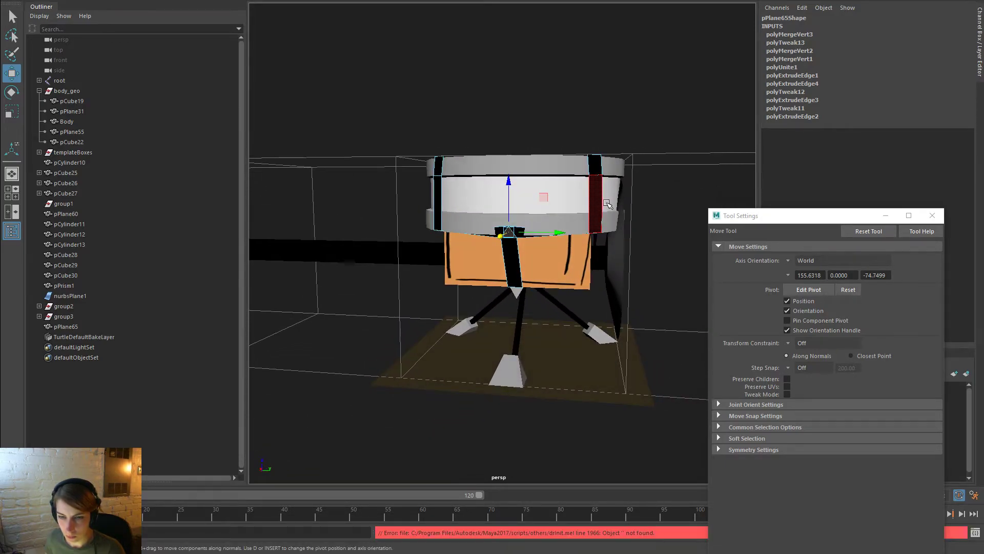
Try to straighten the right rear strap by deleting the vertices at its lower bend
right_drag(596, 199, 597, 172)
click(600, 233)
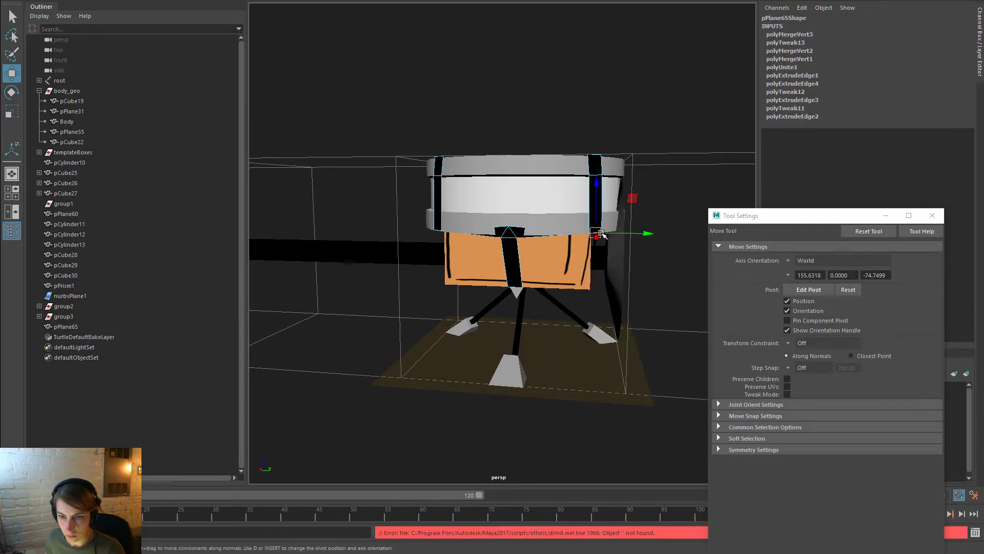
click(647, 243)
right_drag(594, 205, 562, 207)
drag(614, 255, 578, 219)
key(Delete)
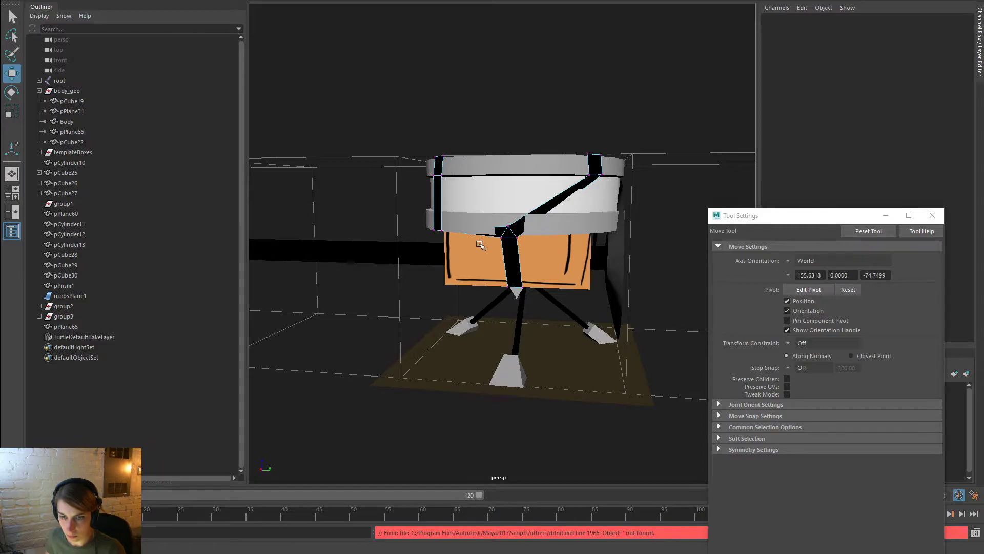
Try to delete the lower bend vertices of the left rear strap as well
alt+drag(480, 244, 473, 223)
right_drag(452, 223, 415, 208)
double_click(449, 215)
key(ctrl+z)
right_click(452, 214)
drag(501, 281, 410, 210)
key(Delete)
Undo the bend vertex deletions on the rear straps
alt+drag(569, 260, 538, 259)
key(ctrl+z)
key(ctrl+z)
key(ctrl+z)
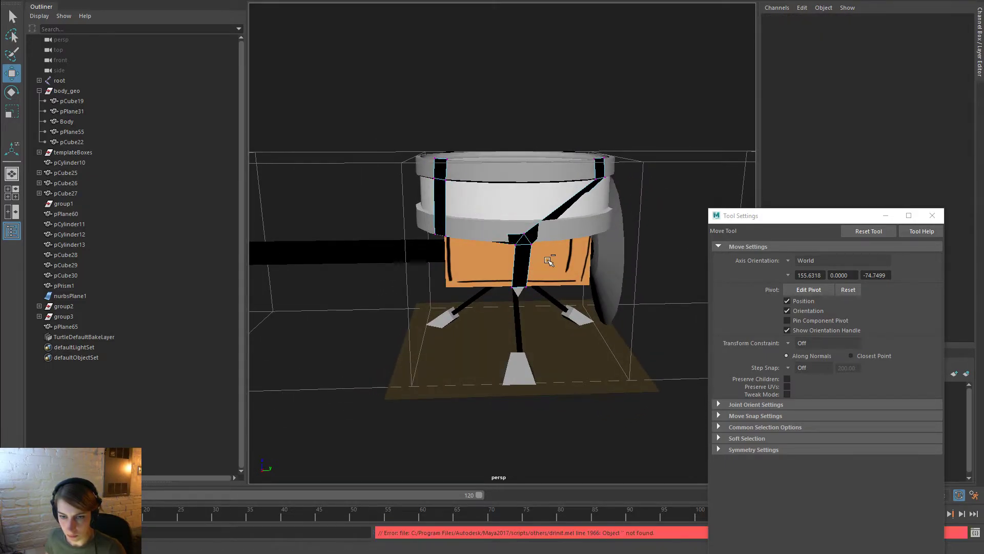
key(ctrl+z)
key(ctrl+z)
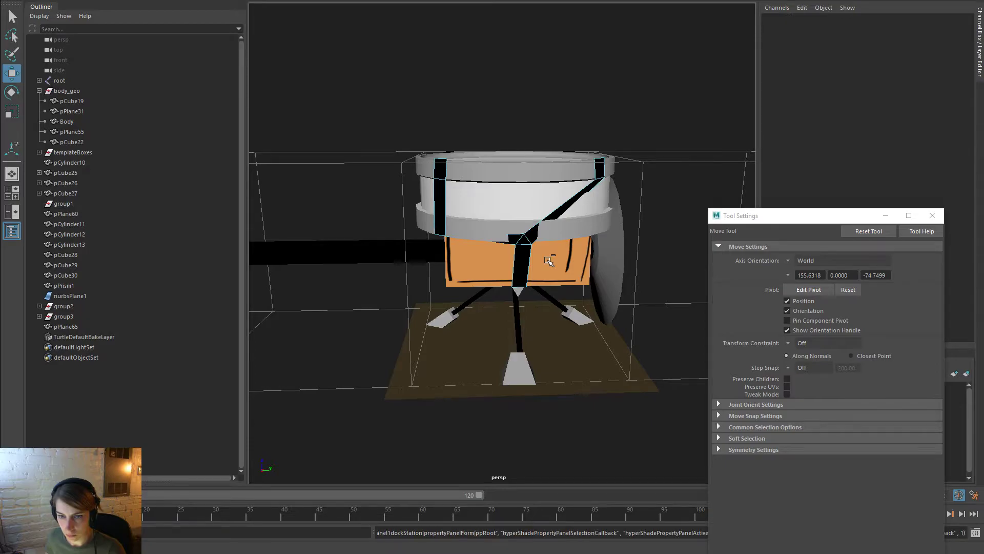
key(ctrl+z)
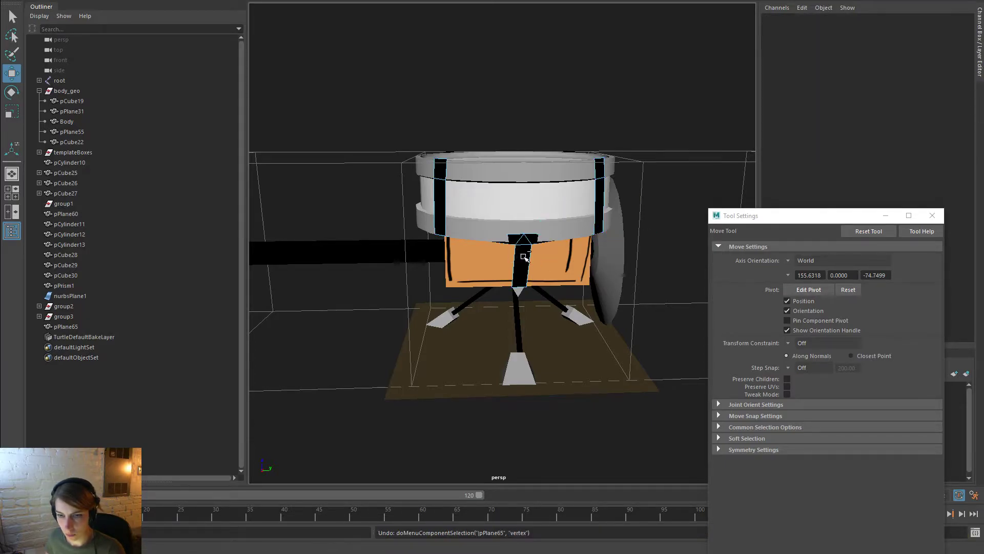
Raise the lower bend vertices of both rear straps up the drum's side and undo the extra outward shift
alt+drag(622, 196, 589, 192)
right_drag(593, 199, 547, 193)
drag(618, 237, 584, 216)
shift+drag(454, 241, 461, 204)
drag(532, 144, 532, 143)
alt+drag(597, 189, 432, 204)
key(ctrl+z)
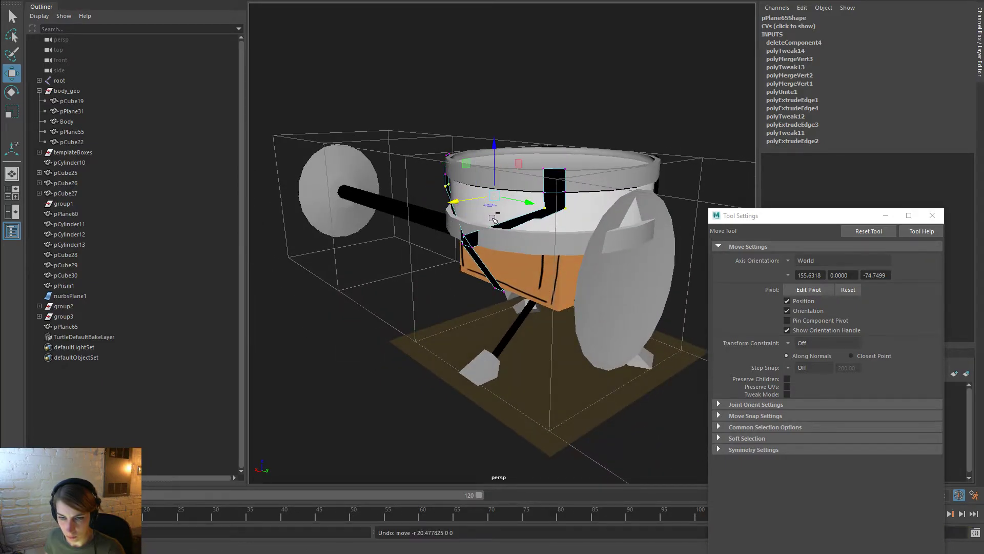
Scale the bend vertices of both straps closer together and reposition them just outside the drum near its lower rim
alt+drag(493, 219, 591, 262)
key(r)
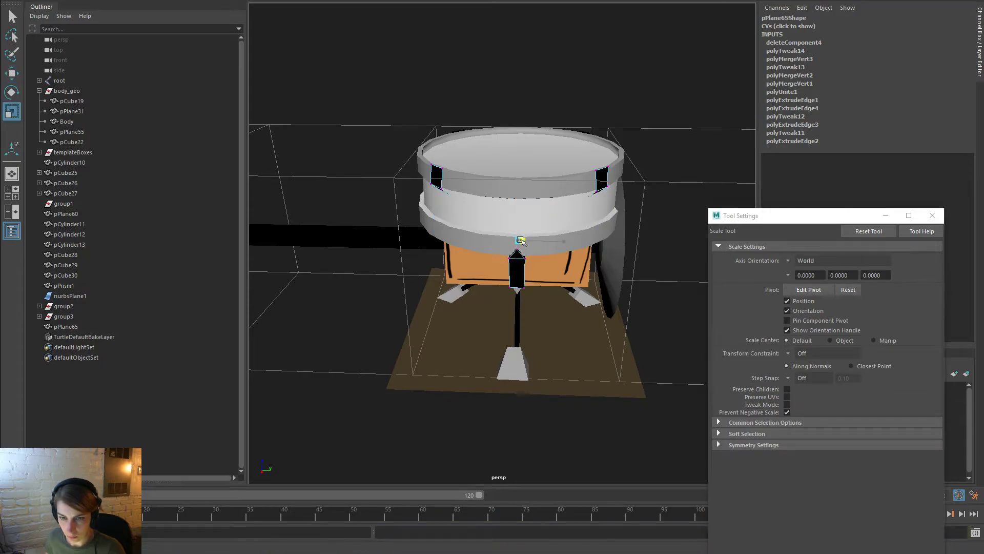
key(w)
alt+drag(553, 242, 450, 248)
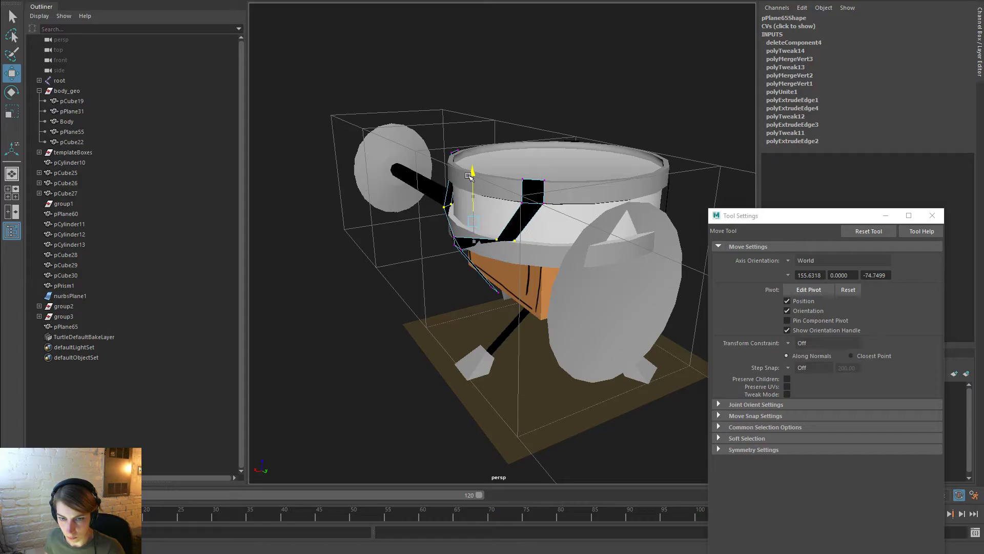
alt+drag(487, 235, 615, 226)
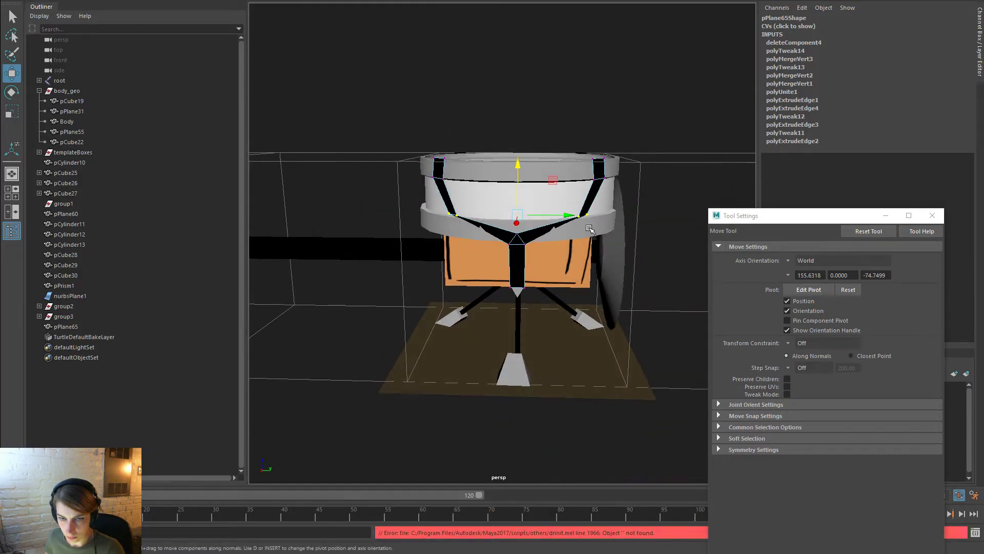
Delete the bend vertices in the right rear strap so it runs straight toward the knot
alt+drag(588, 228, 607, 182)
right_drag(609, 179, 606, 151)
alt+drag(591, 189, 550, 207)
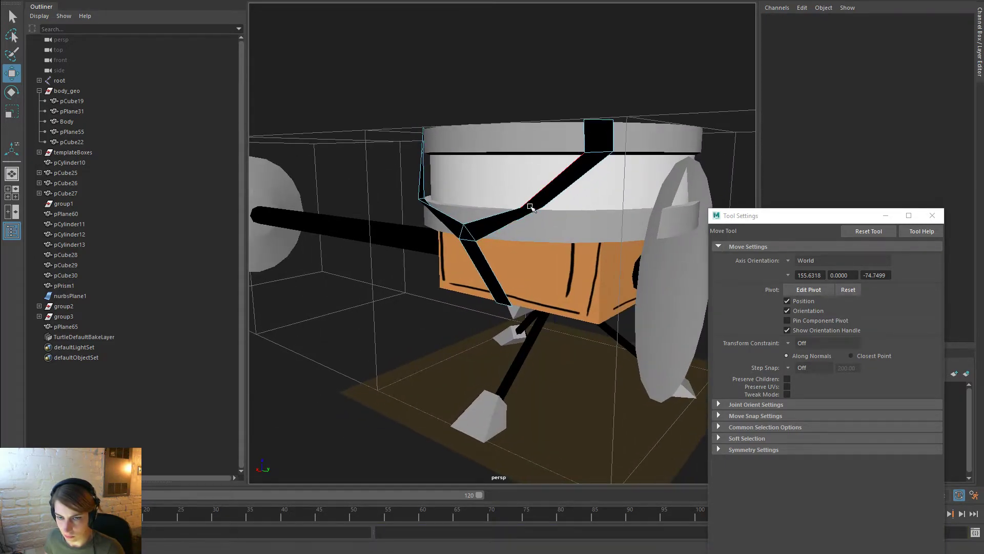
click(530, 206)
right_drag(547, 200, 508, 192)
click(521, 207)
drag(570, 227, 506, 189)
key(Delete)
Delete the bend edge and its vertices in the left rear strap to match the right one
alt+drag(473, 268, 608, 271)
right_drag(534, 199, 534, 174)
click(540, 209)
key(Delete)
right_drag(548, 214, 505, 215)
drag(556, 227, 473, 178)
alt+drag(661, 232, 581, 215)
right_drag(623, 163, 674, 140)
click(700, 208)
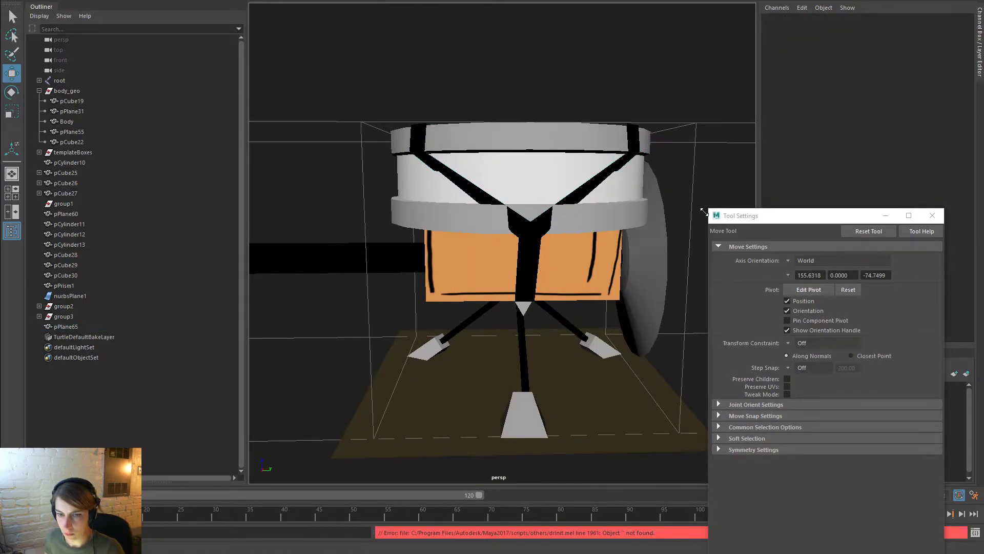
Insert an edge loop across the left rear strap above the knot and pull it out past the drum's lower rim
scroll(615, 226, down, 5)
alt+drag(467, 236, 457, 260)
alt+right_drag(457, 261, 559, 272)
click(606, 178)
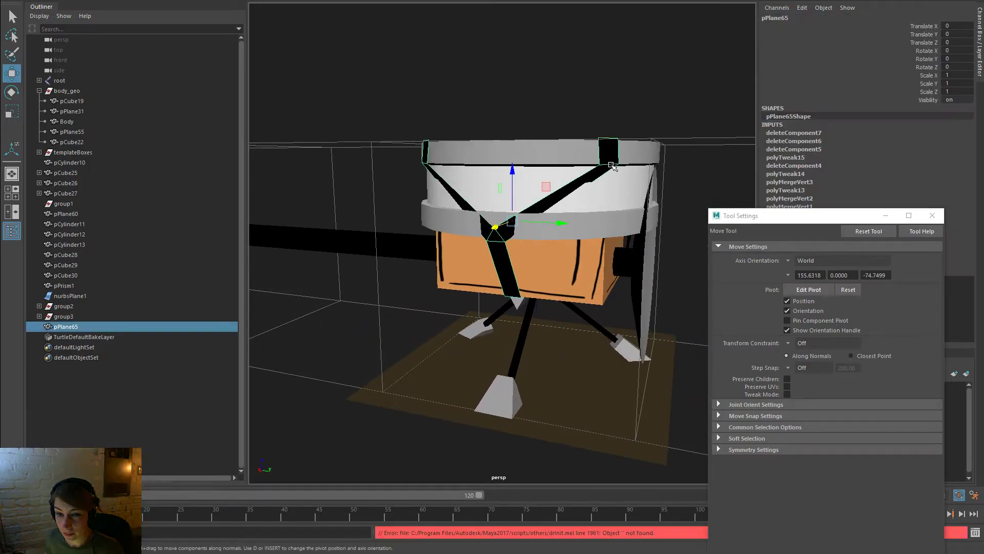
alt+drag(489, 265, 521, 264)
key(space)
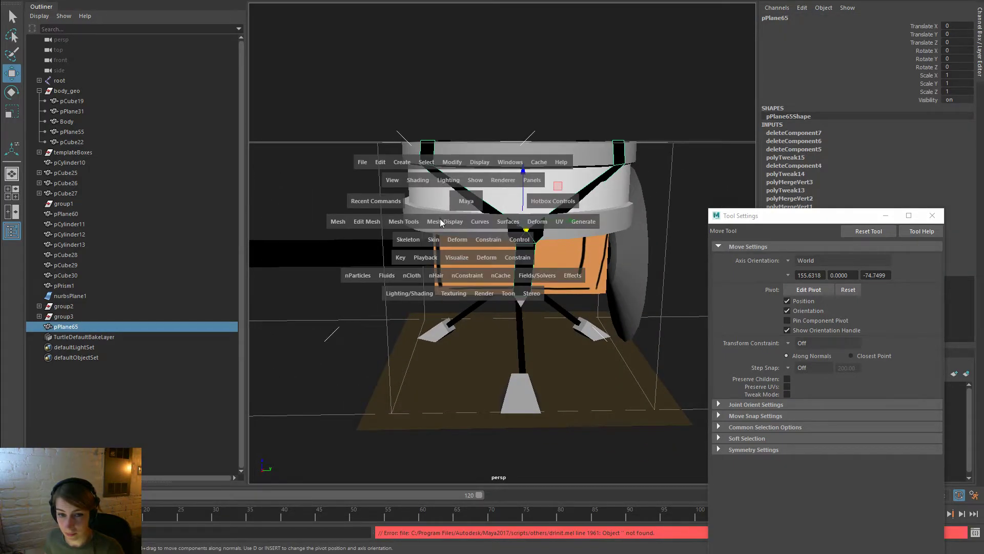
drag(409, 221, 445, 303)
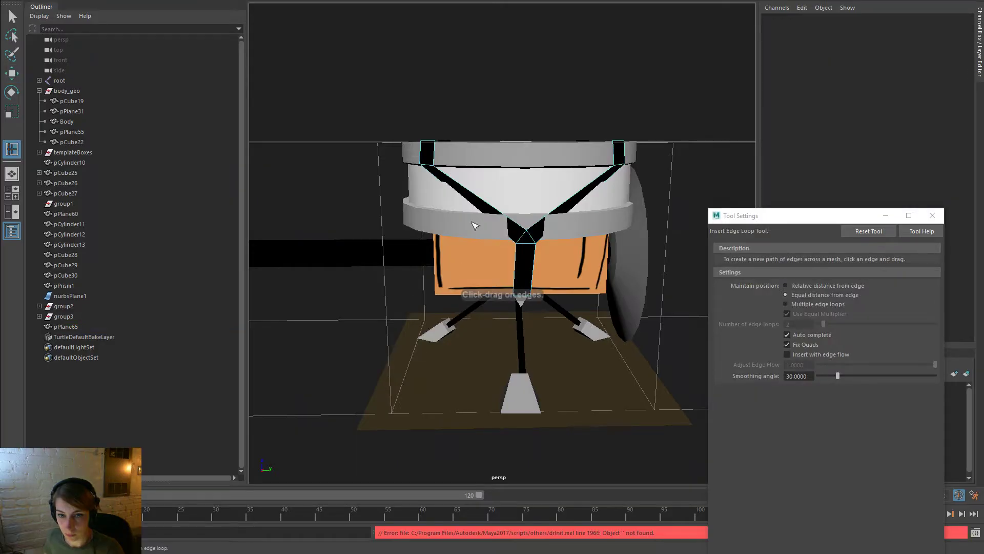
click(504, 215)
key(w)
alt+drag(504, 215, 640, 243)
key(r)
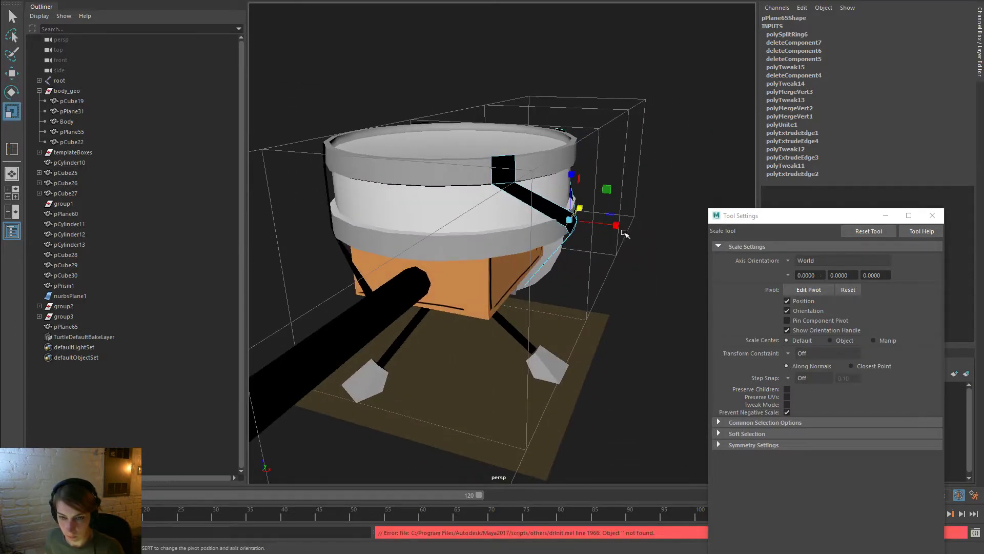
mouse_move(576, 221)
alt+mouse_down()
mouse_move(544, 215)
mouse_move(570, 204)
alt+mouse_up()
Insert a matching edge loop across the right rear strap, pull it clear of the drum's rim and scale it
right_drag(571, 203, 537, 225)
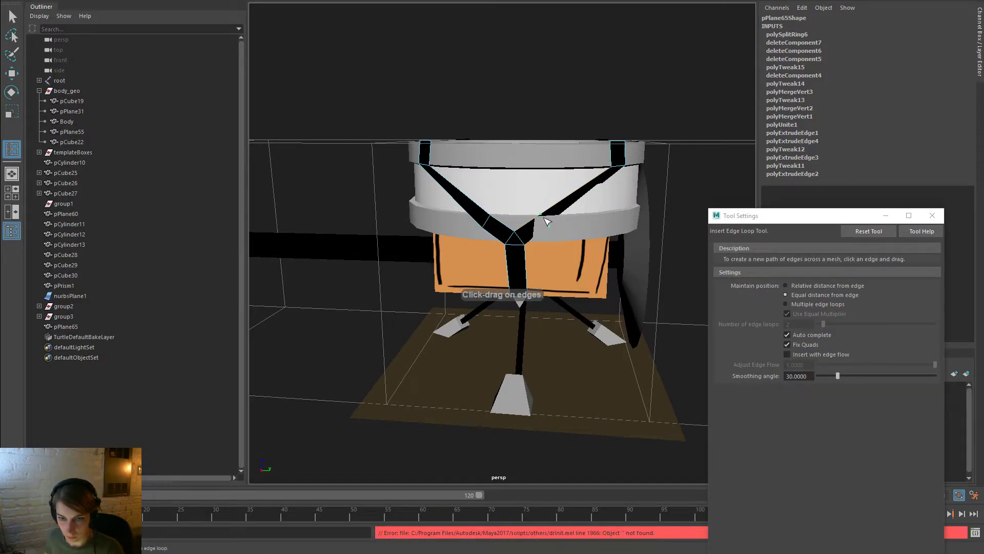
click(544, 217)
key(w)
alt+drag(549, 222, 652, 236)
key(r)
drag(553, 162, 554, 159)
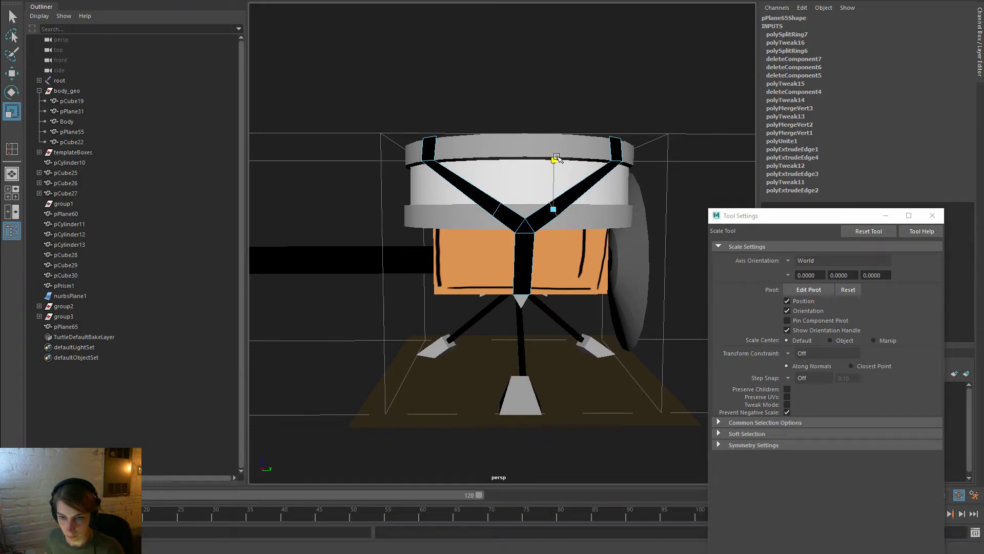
key(w)
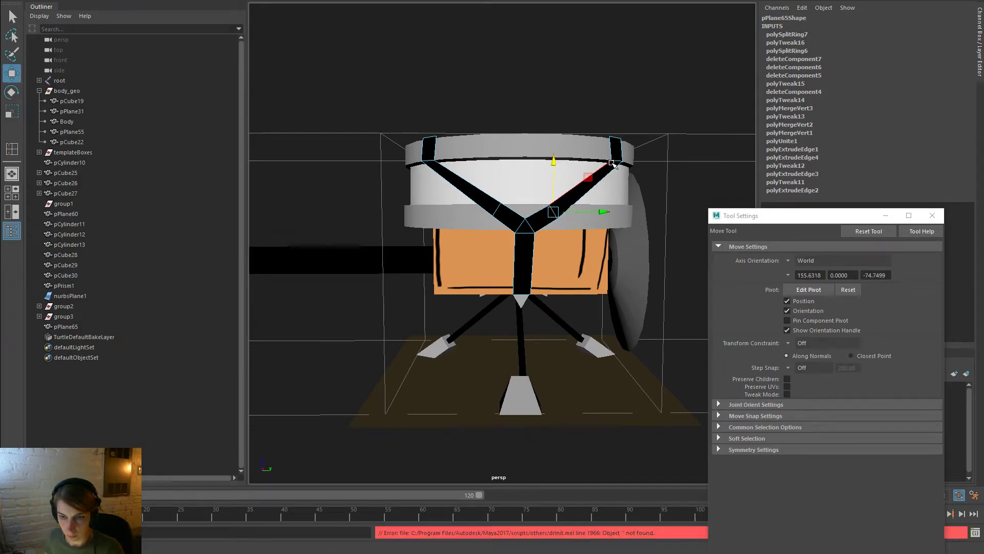
click(672, 200)
Examine the whole character from the front and check the edges of the long horizontal arm cylinder
alt+drag(671, 200, 447, 323)
alt+right_drag(406, 307, 570, 373)
alt+drag(571, 373, 559, 356)
alt+right_drag(559, 355, 434, 285)
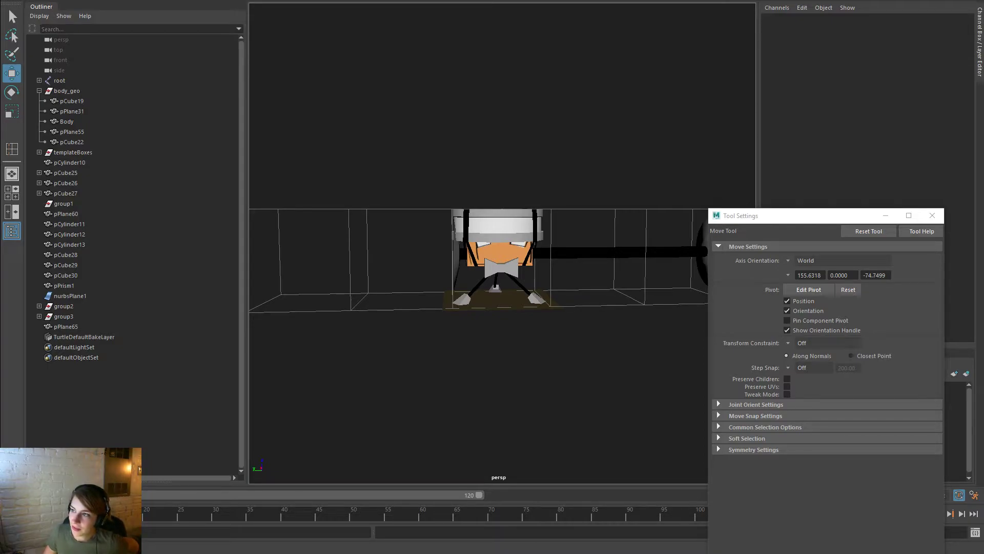
alt+drag(663, 238, 635, 264)
click(631, 266)
alt+middle_drag(631, 266, 443, 257)
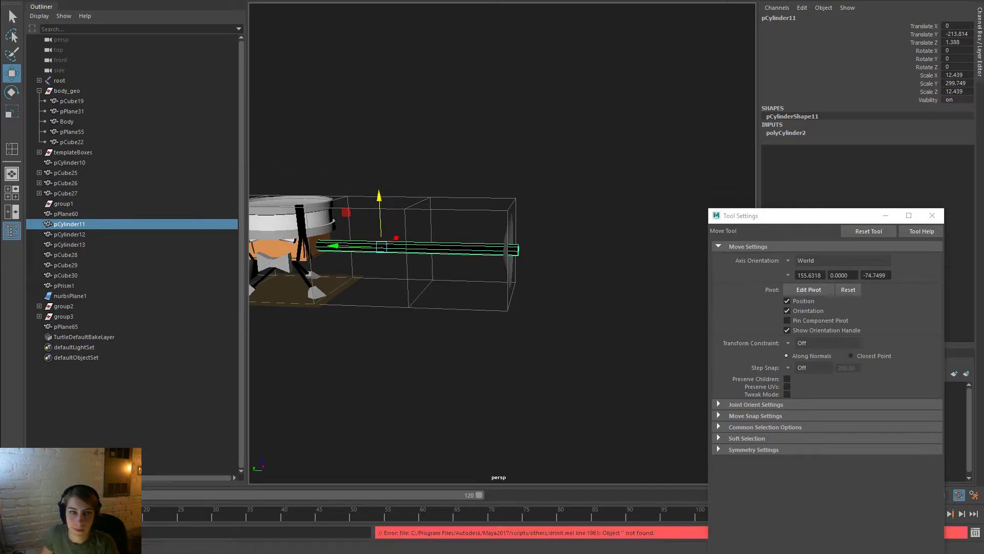
key(F8)
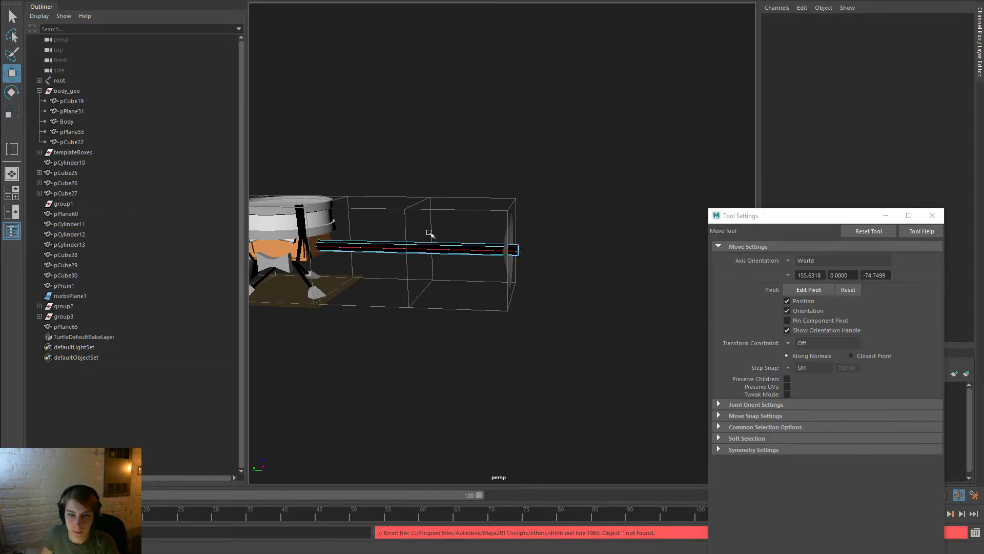
click(481, 244)
drag(483, 245, 448, 251)
click(593, 204)
alt+drag(593, 204, 582, 275)
scroll(532, 268, up, 5)
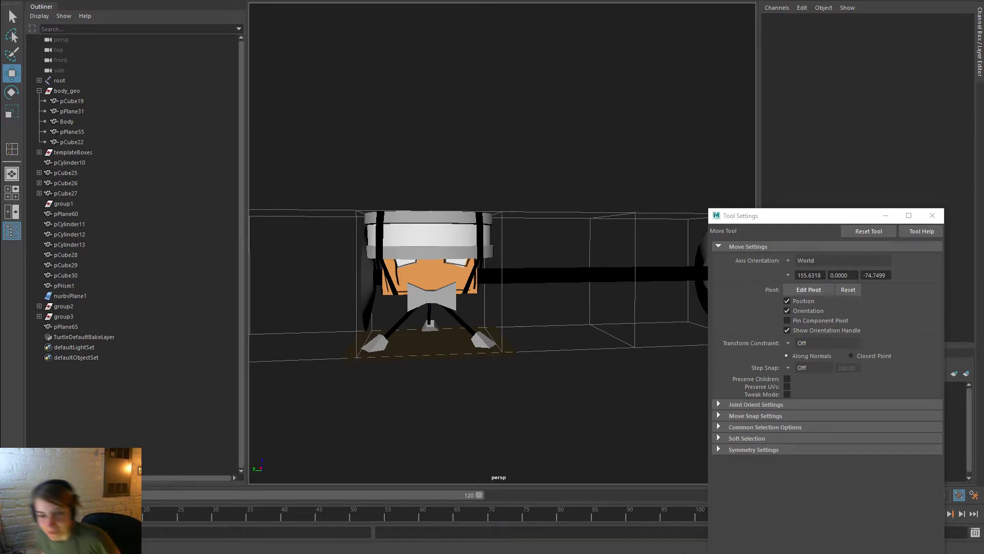
mouse_move(567, 398)
alt+mouse_down()
mouse_move(505, 422)
mouse_move(519, 433)
mouse_move(560, 422)
mouse_move(554, 436)
mouse_move(617, 433)
mouse_move(552, 437)
mouse_move(576, 404)
alt+mouse_up()
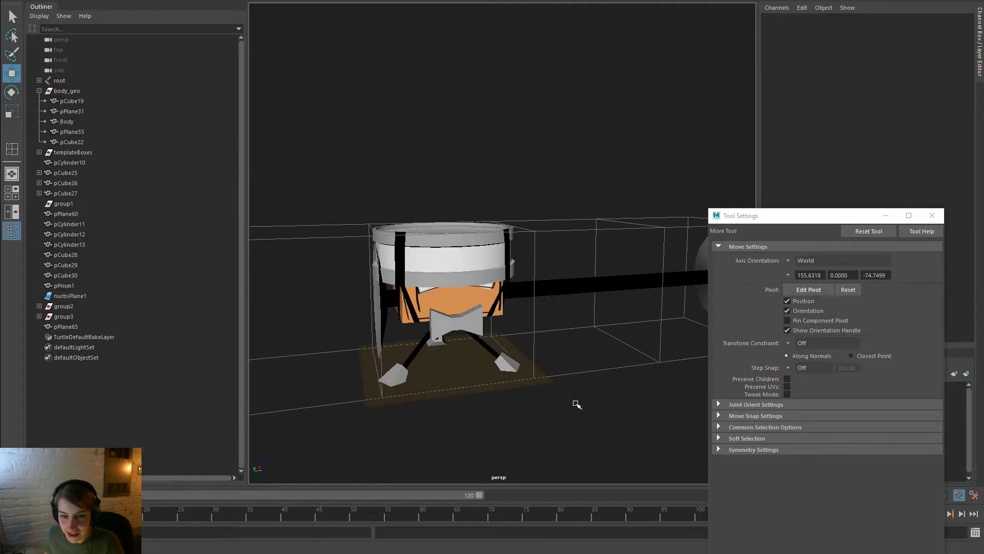
Close the Tool Settings window and look over the drum-shaped head and arm from the front
click(932, 215)
mouse_move(597, 291)
alt+mouse_down()
mouse_move(566, 298)
mouse_move(579, 294)
alt+mouse_up()
alt+right_drag(438, 294, 458, 292)
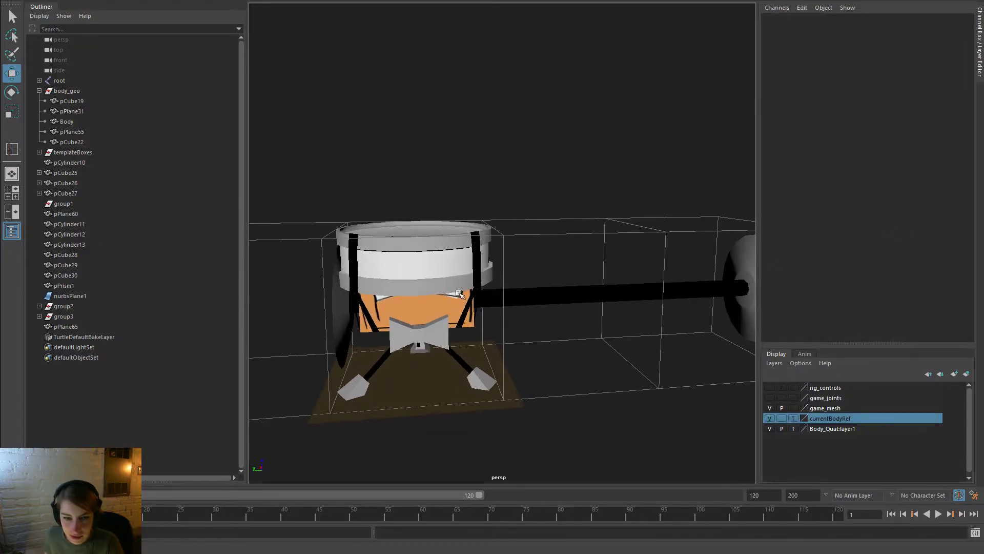
click(464, 286)
key(r)
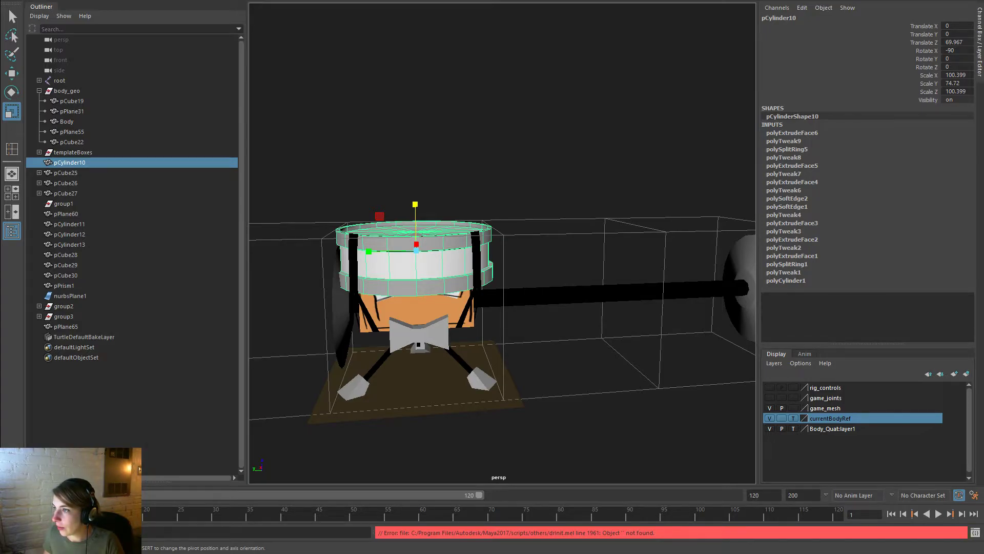
click(571, 347)
scroll(571, 347, down, 5)
alt+drag(571, 347, 570, 339)
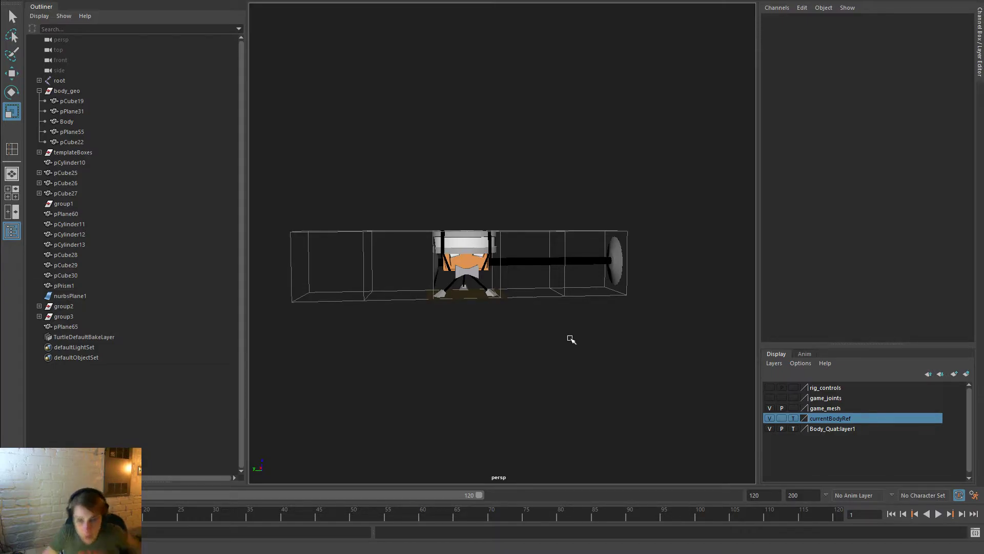
alt+drag(506, 362, 534, 350)
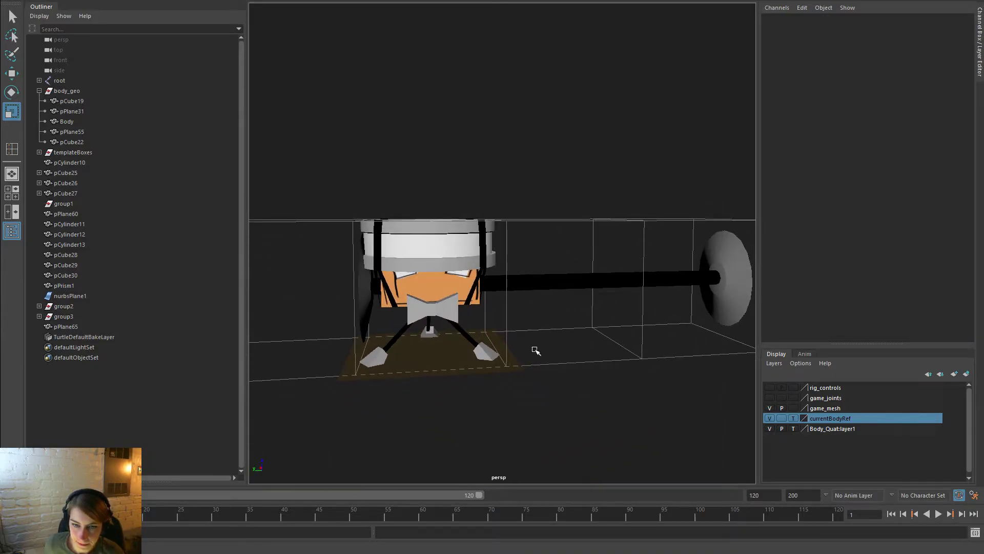
Examine the edges of the drum's lower rim where it meets the face and straps
click(454, 242)
alt+drag(454, 242, 491, 291)
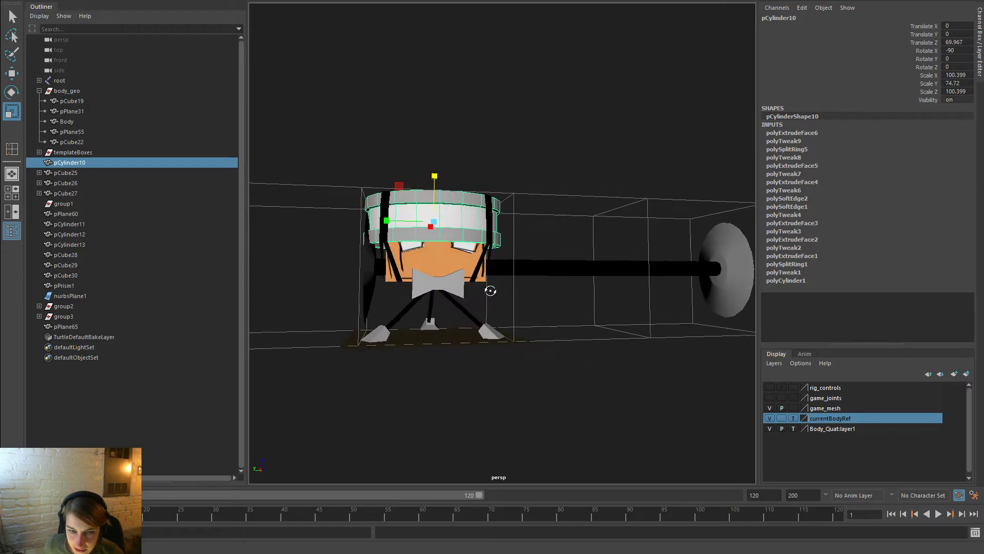
alt+drag(433, 227, 491, 285)
alt+drag(400, 254, 448, 260)
right_drag(448, 260, 443, 233)
alt+right_drag(415, 308, 507, 312)
click(405, 277)
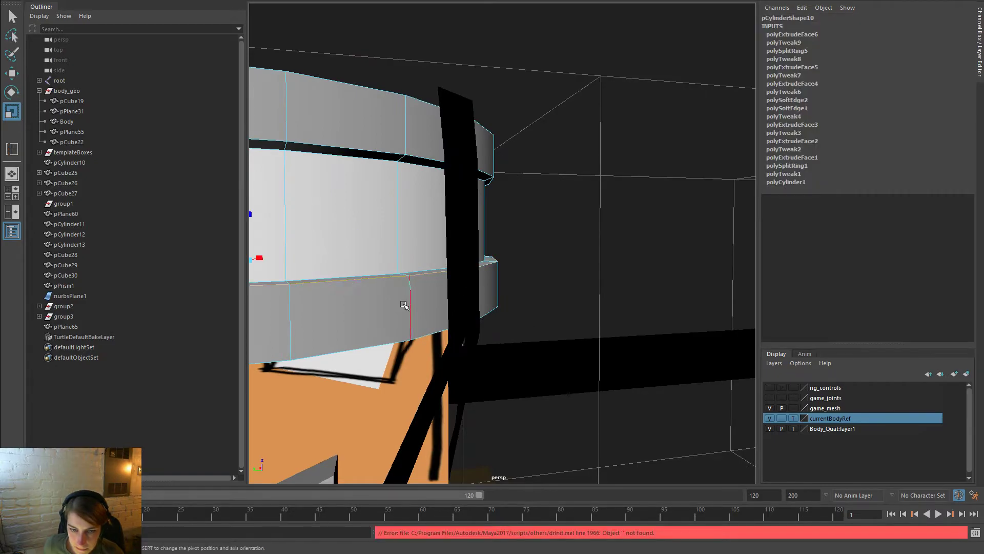
alt+drag(381, 264, 413, 219)
alt+right_drag(548, 164, 470, 224)
alt+drag(470, 224, 465, 240)
alt+drag(405, 262, 384, 290)
click(427, 304)
double_click(428, 304)
shift+click(420, 324)
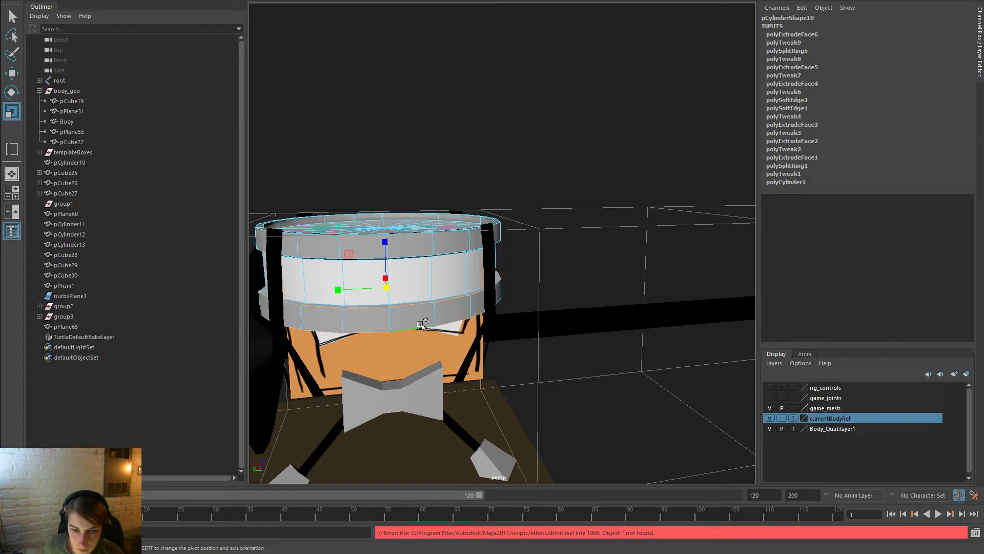
alt+drag(387, 281, 702, 298)
right_drag(607, 228, 659, 214)
click(684, 235)
Try pulling the orange body's rear face outward
alt+drag(690, 294, 658, 301)
alt+drag(661, 268, 640, 272)
click(608, 300)
right_click(637, 269)
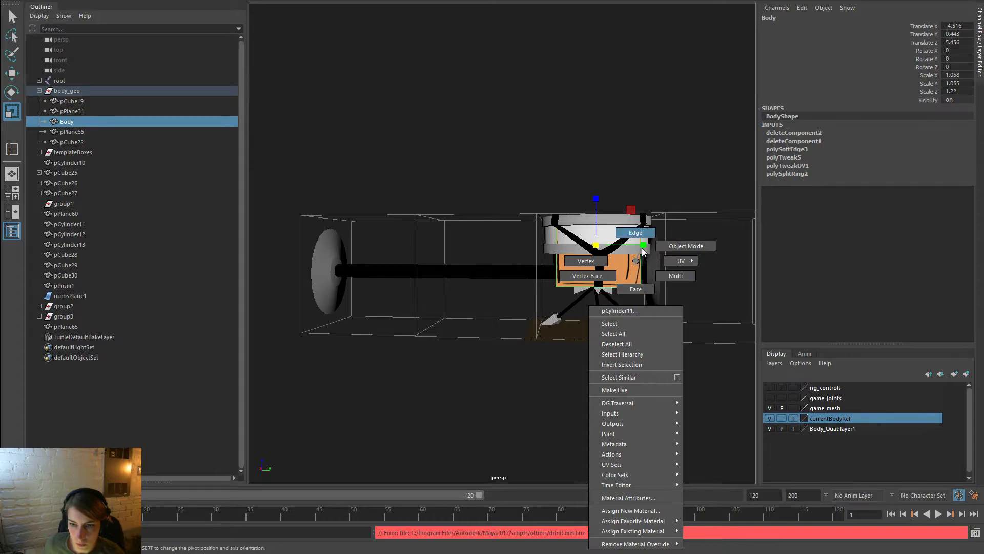
alt+drag(639, 262, 606, 269)
right_click(657, 283)
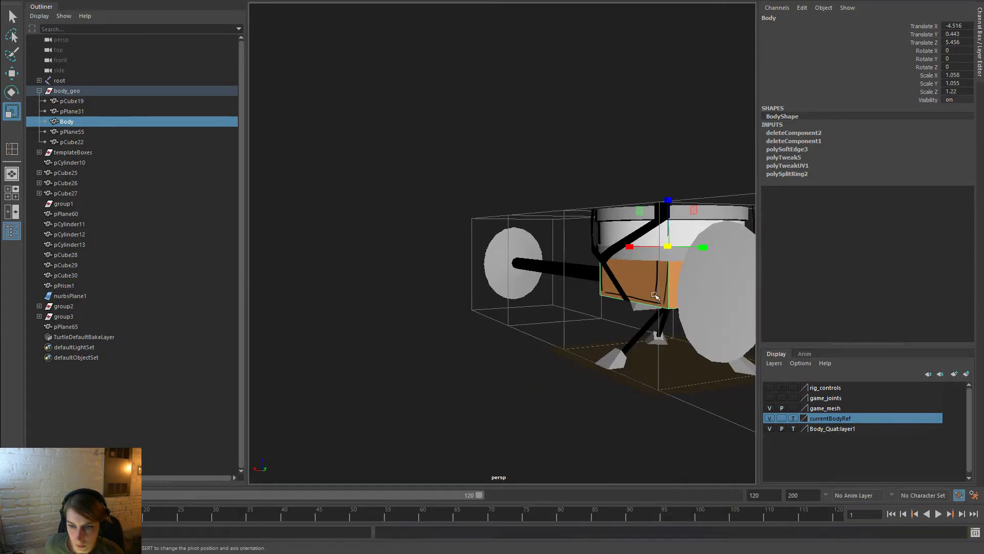
right_drag(604, 290, 601, 297)
click(630, 277)
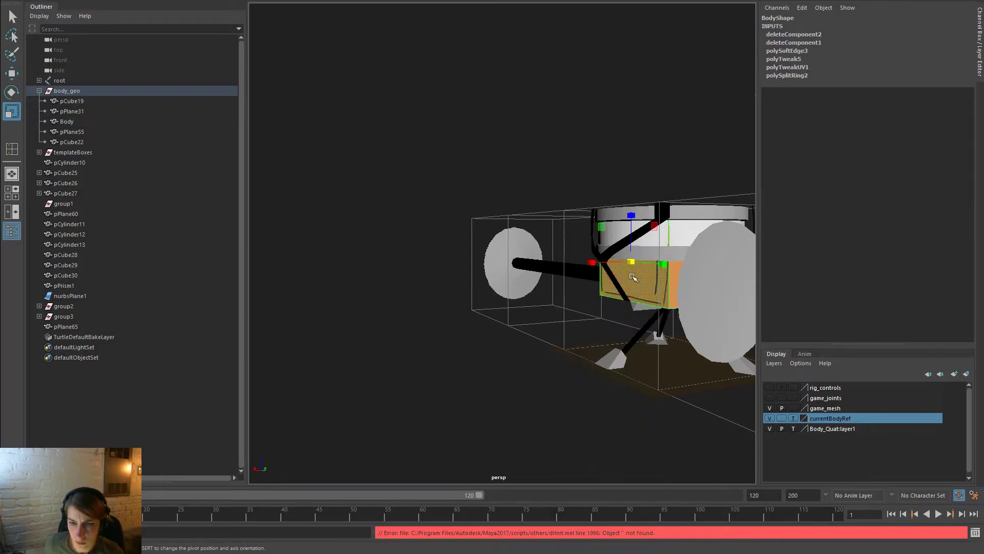
alt+drag(645, 282, 599, 281)
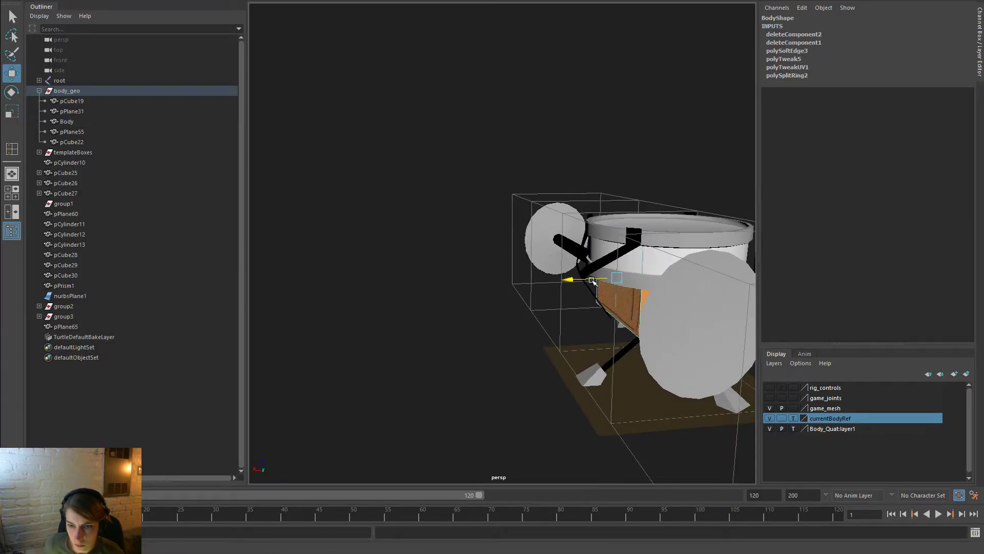
click(592, 279)
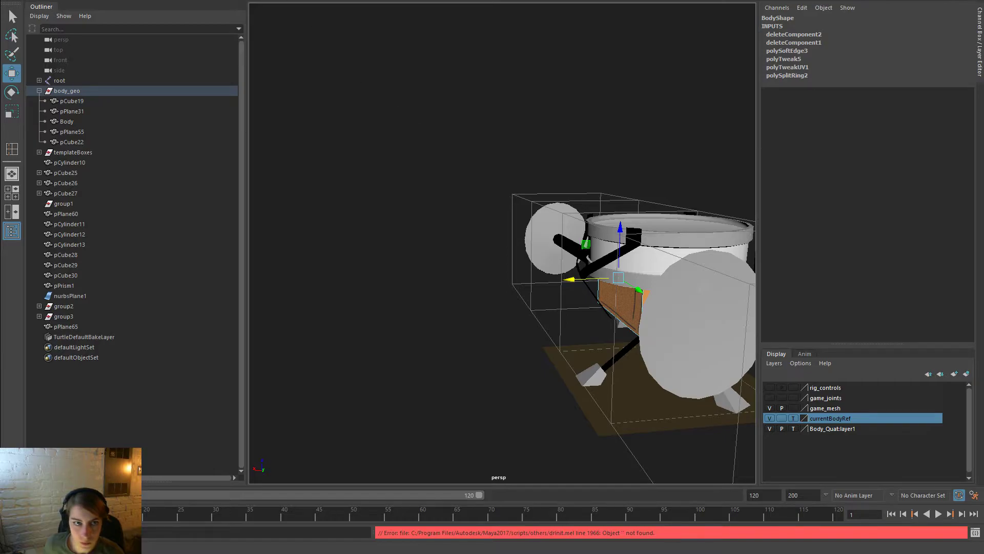
key(F8)
click(431, 152)
Assign the existing mat_black material to the three bow tie pieces and the prism behind them
scroll(556, 331, down, 4)
alt+drag(556, 332, 431, 334)
alt+right_drag(431, 333, 495, 349)
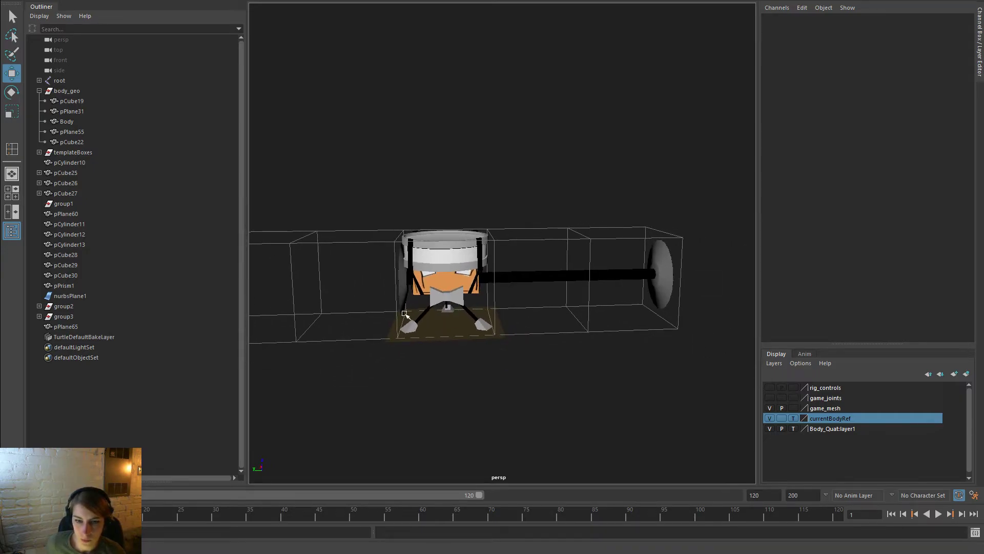
alt+right_drag(404, 314, 433, 321)
alt+drag(500, 351, 587, 361)
alt+right_drag(428, 306, 454, 307)
click(435, 277)
alt+drag(441, 292, 579, 295)
click(571, 266)
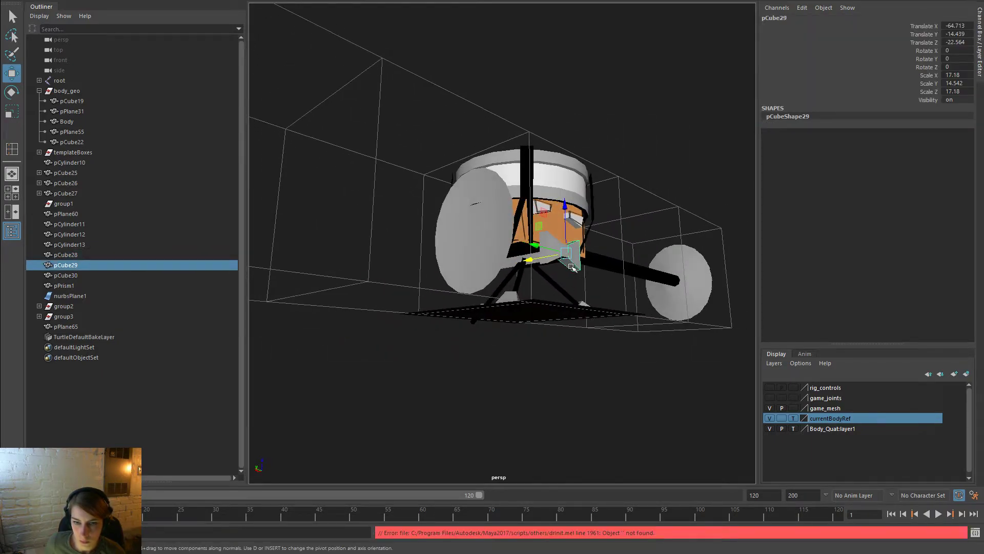
shift+click(542, 267)
click(563, 252)
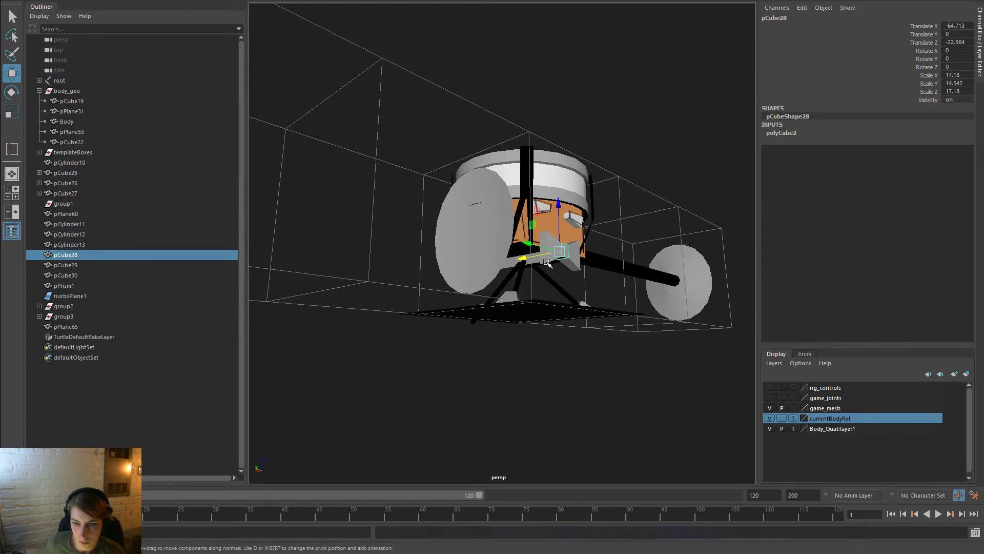
shift+click(549, 252)
shift+click(575, 264)
shift+click(521, 265)
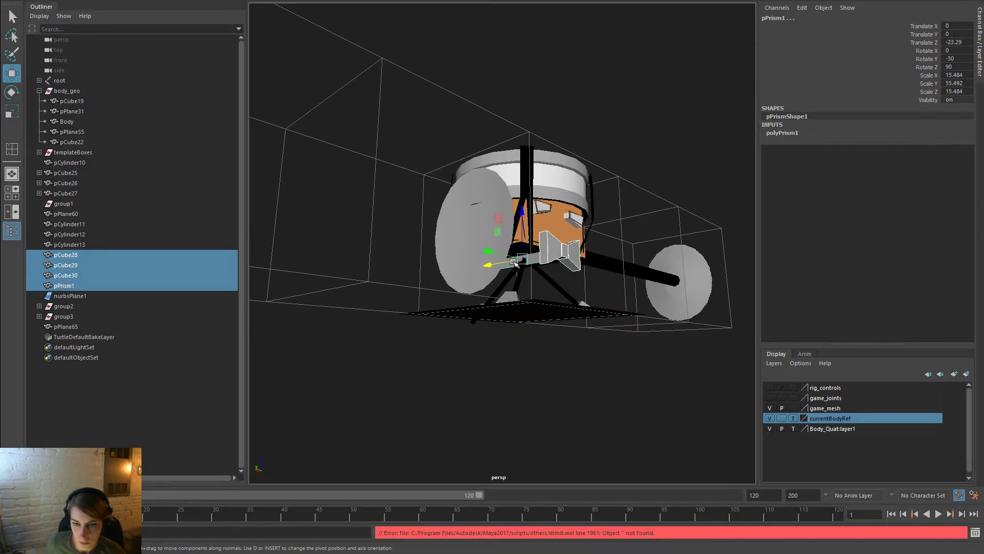
right_click(514, 265)
mouse_move(548, 536)
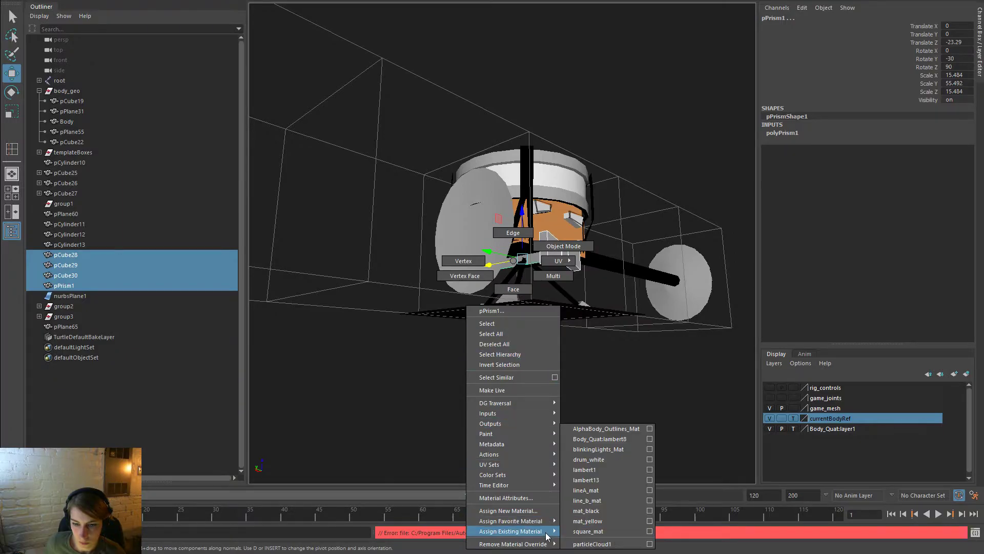
click(586, 510)
click(638, 433)
Undo the black material assignment on the bow tie pieces and prism
alt+drag(638, 433, 500, 400)
alt+right_drag(451, 392, 557, 404)
key(ctrl+z)
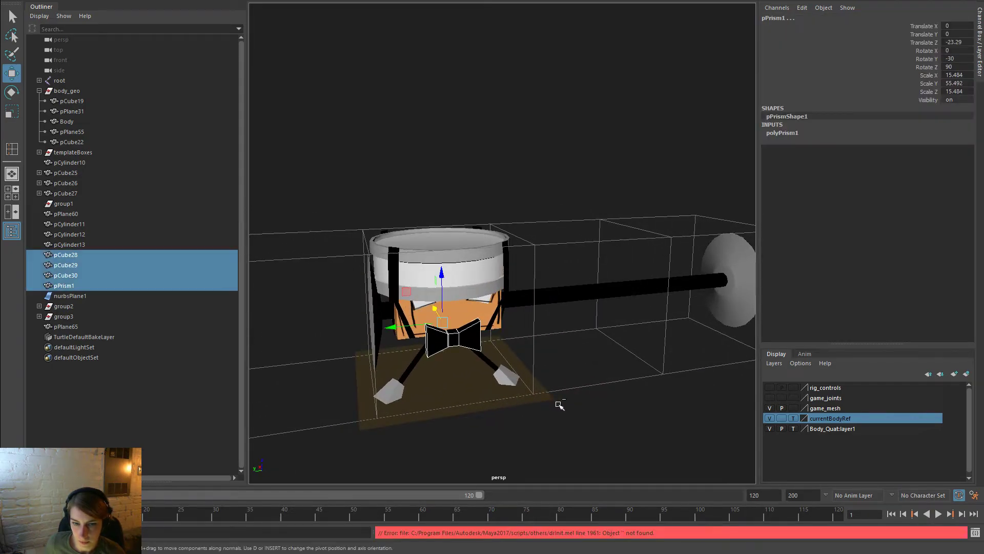
key(ctrl+z)
Assign the existing mat_black material to only the prism behind the bow tie
alt+drag(552, 435, 605, 403)
click(588, 245)
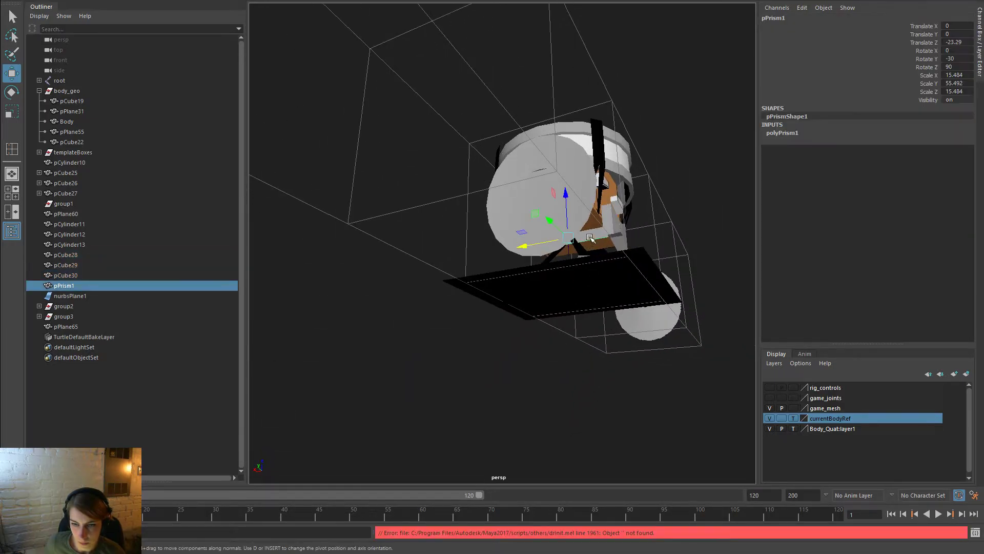
right_drag(590, 238, 589, 265)
mouse_move(608, 507)
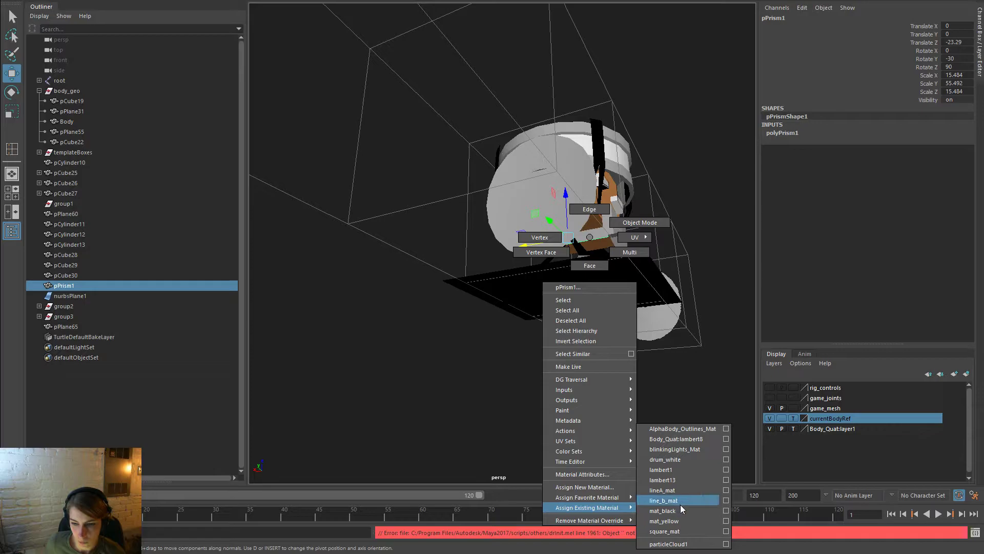
click(689, 521)
click(633, 398)
Examine the bow tie, the prism beneath the body and the legs from the front
alt+drag(632, 398, 468, 397)
alt+right_drag(385, 370, 459, 408)
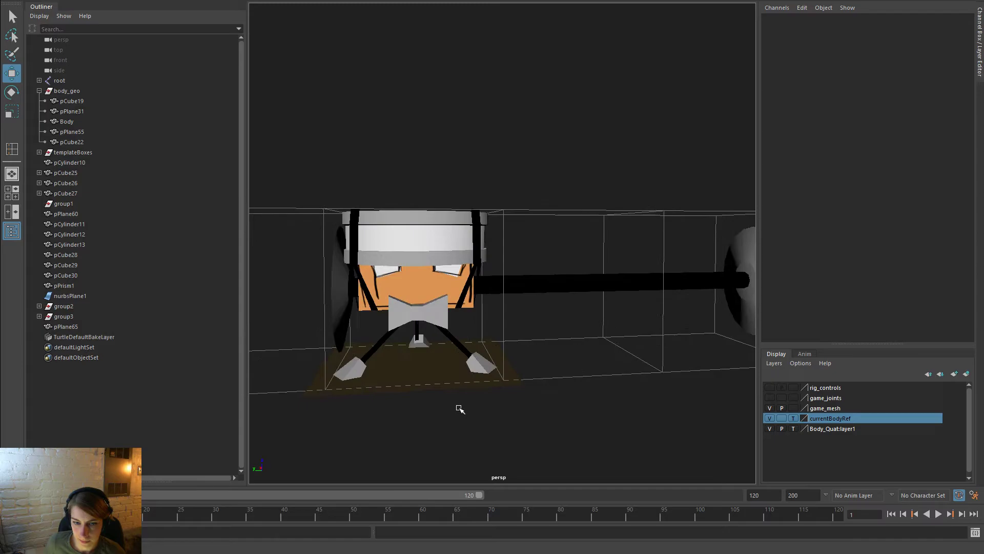
alt+middle_drag(459, 409, 520, 384)
alt+drag(520, 383, 404, 340)
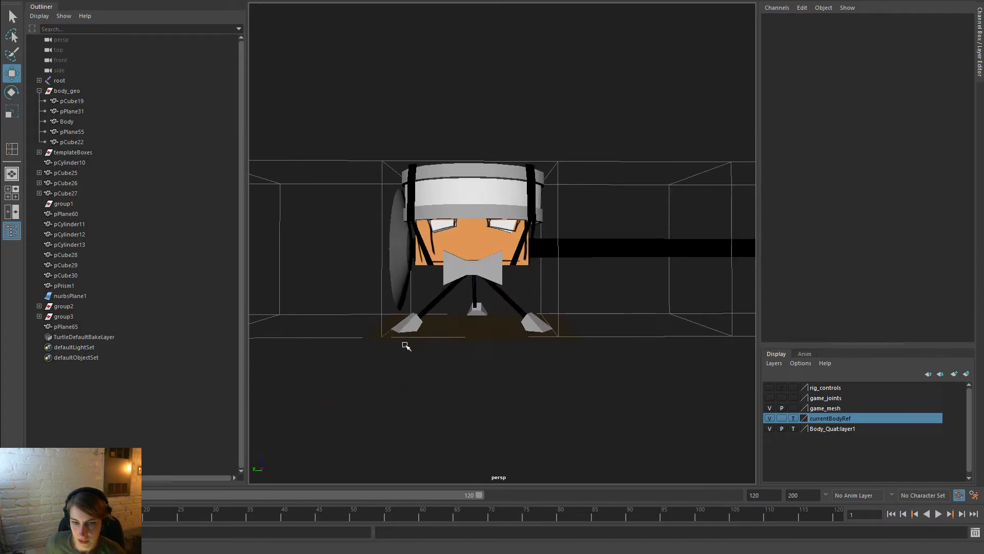
scroll(457, 359, up, 4)
alt+drag(458, 358, 468, 341)
scroll(437, 328, up, 4)
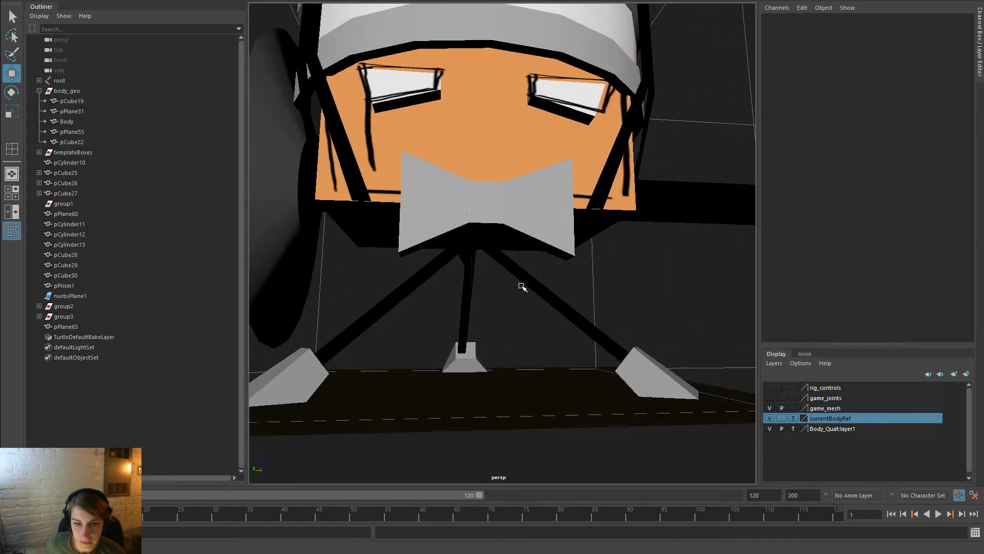
Duplicate the three legs beneath the bow tie
click(539, 292)
shift+click(465, 313)
shift+click(408, 293)
scroll(509, 326, down, 3)
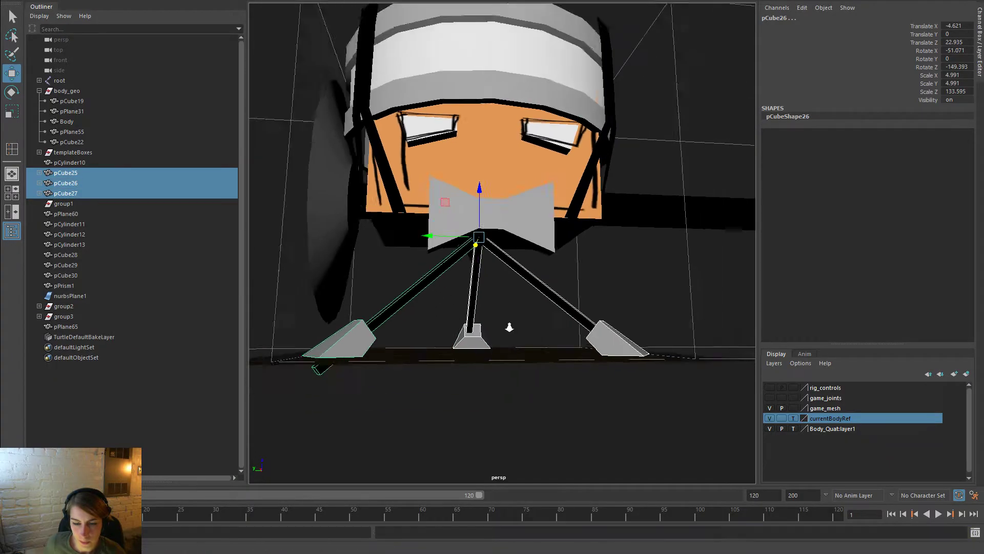
scroll(509, 327, down, 5)
key(ctrl+d)
Try lowering the duplicated legs and flipping them so they angle upward from the centre
drag(472, 215, 477, 267)
key(r)
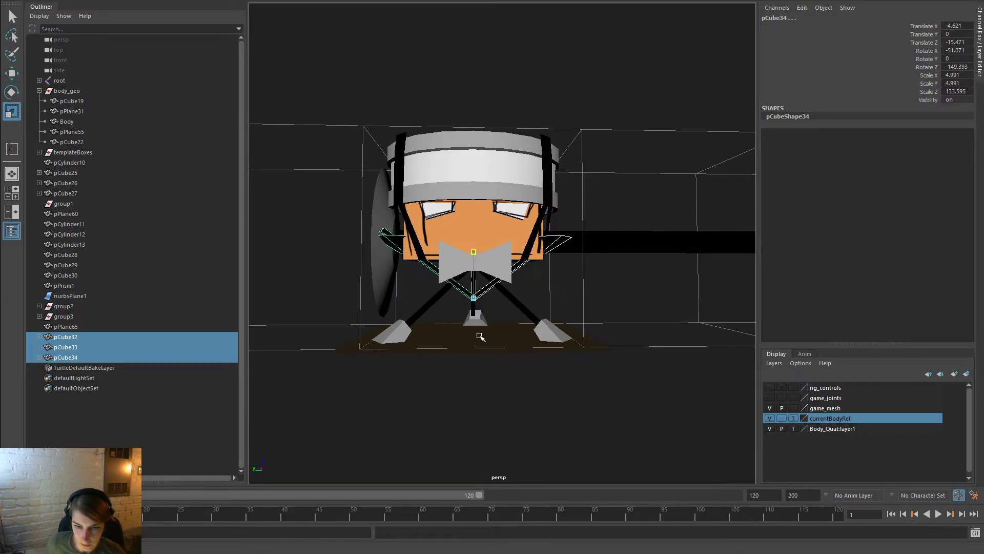
drag(481, 328, 484, 322)
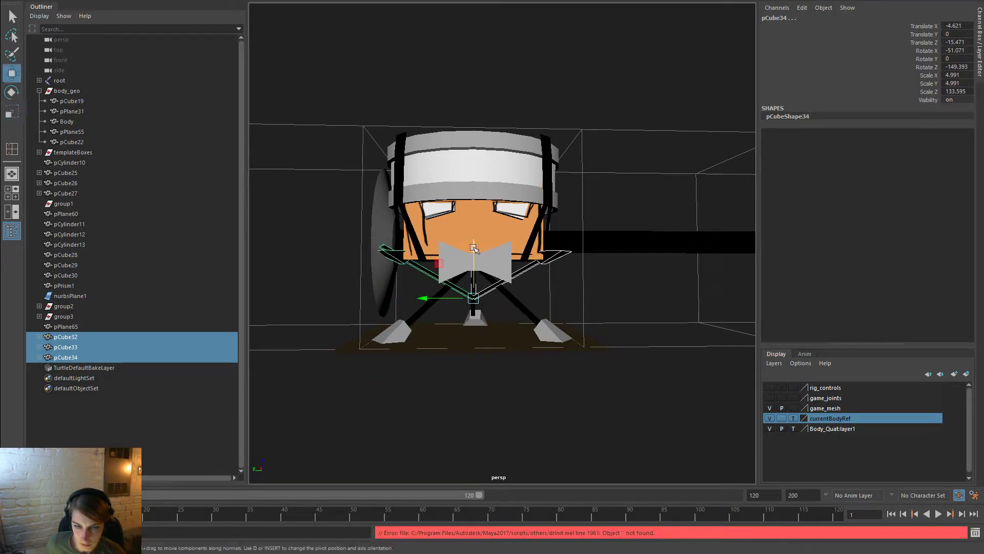
drag(474, 249, 475, 263)
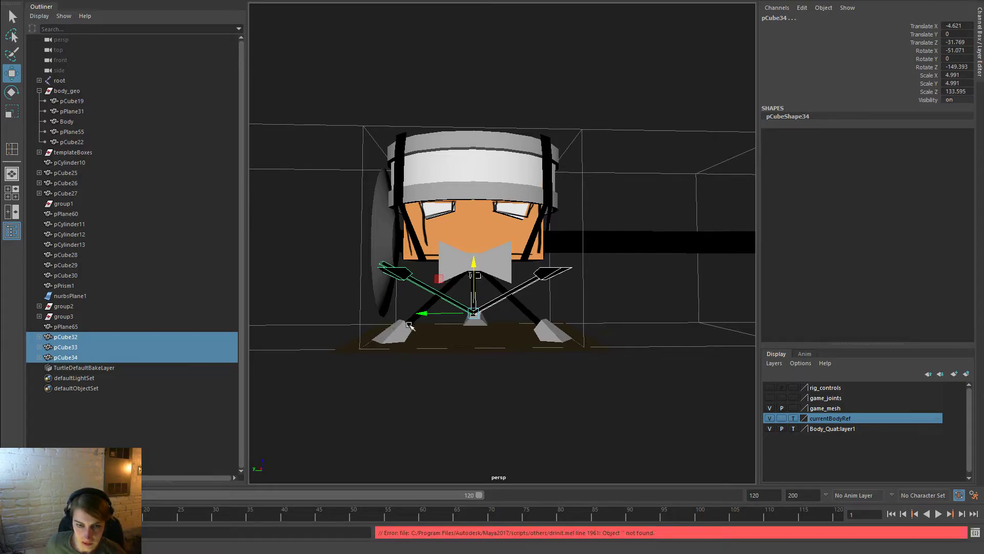
Set the Scale tool's axis orientation to Object
double_click(13, 113)
click(792, 278)
click(813, 280)
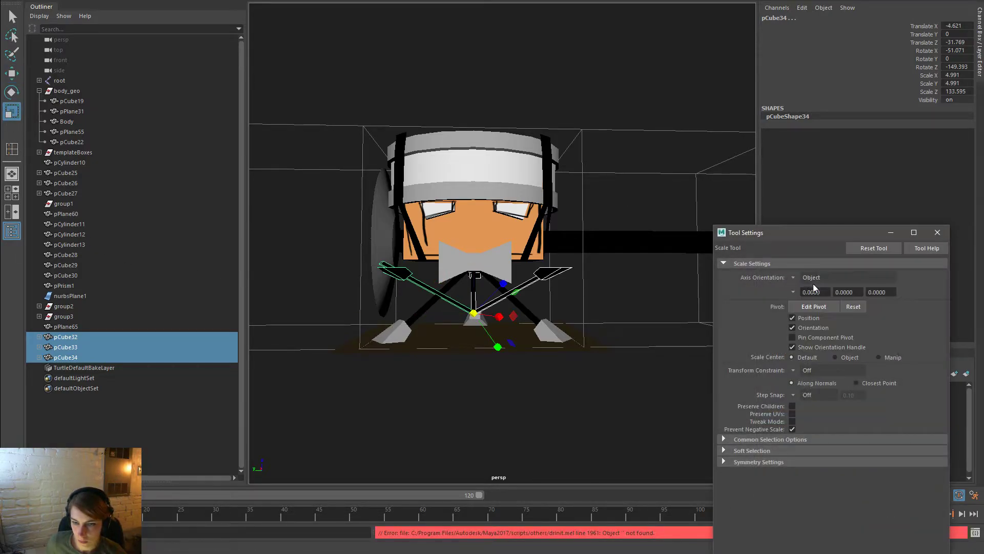
Undo the lowering and flipping of the duplicated legs while keeping the copies
alt+drag(530, 320, 538, 343)
click(568, 314)
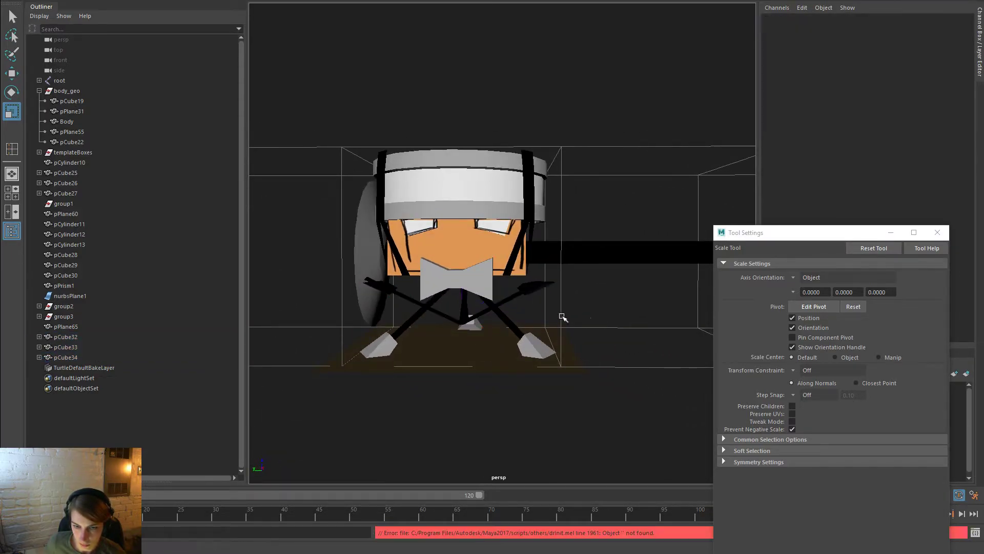
click(471, 319)
key(ctrl+z)
key(ctrl+z)
key(ctrl+z)
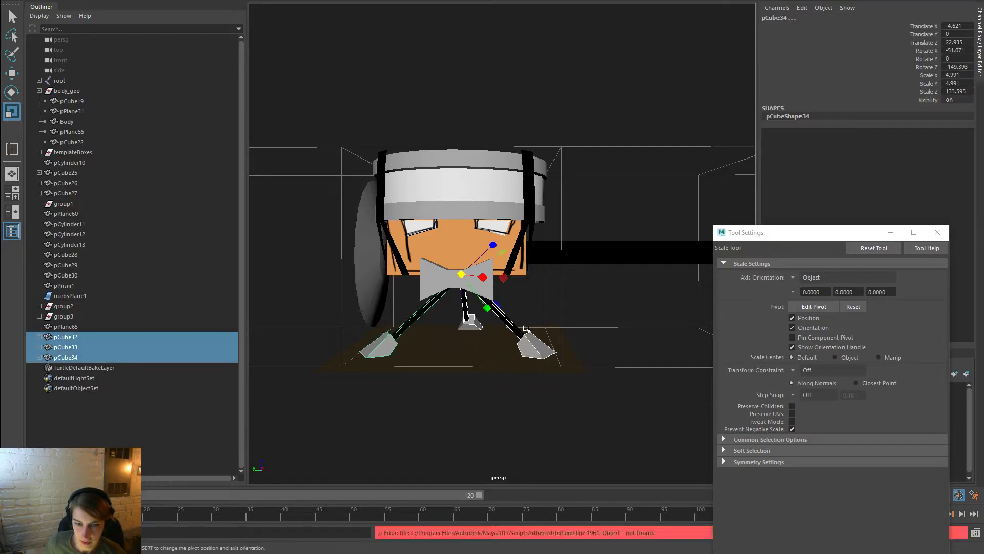
Lower the duplicated legs to Translate Z -37.109 and rotate them in Object orientation to Rotate X -122.547, angling them upward
key(w)
drag(461, 237, 491, 270)
key(e)
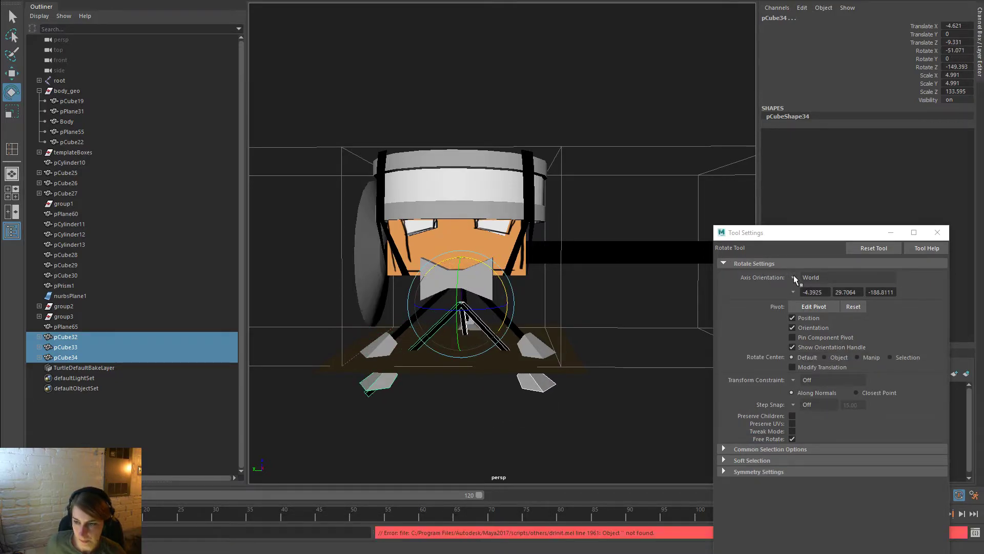
click(802, 280)
drag(462, 262, 485, 262)
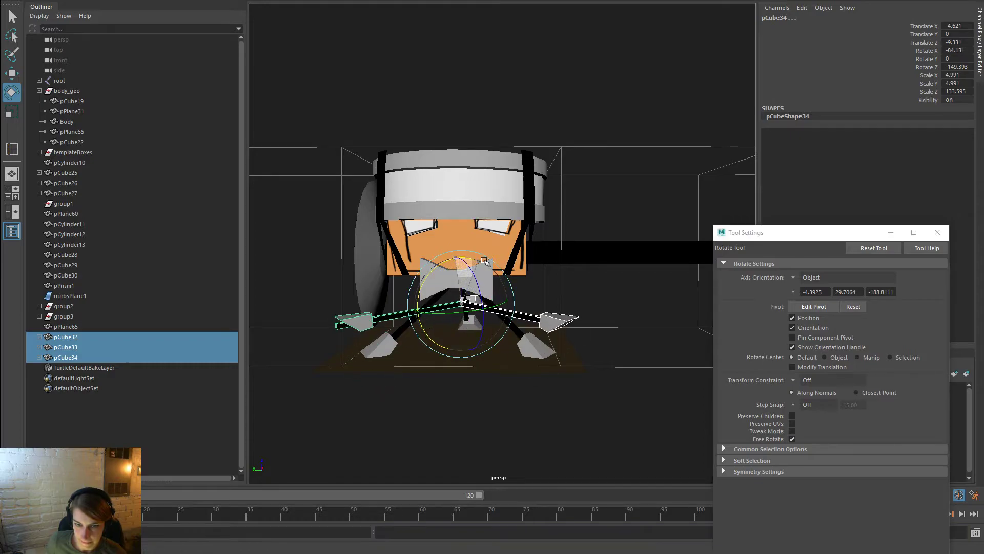
key(w)
drag(463, 244, 465, 255)
Shorten the three duplicated legs along their own length to Scale Z 56.854, so they reach the original legs as braces
key(r)
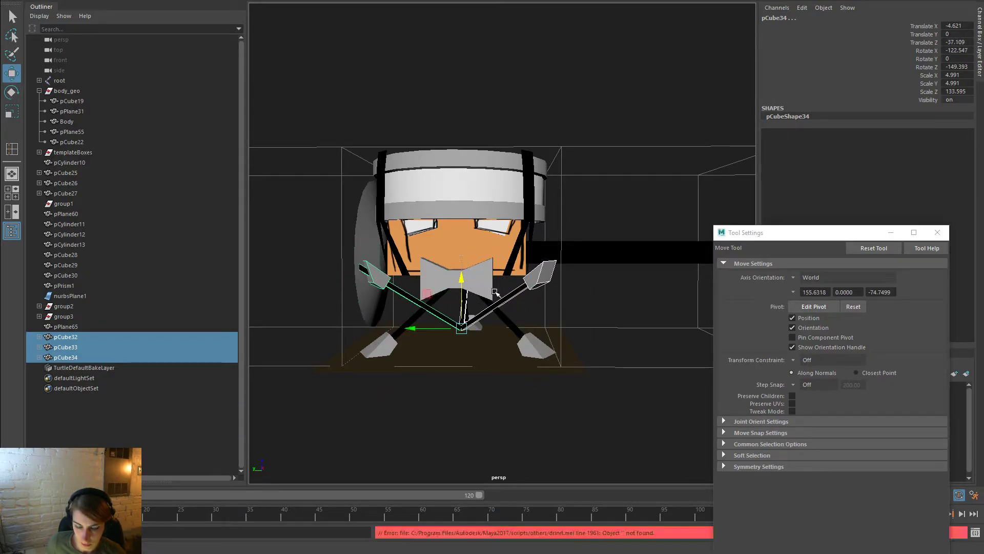
drag(496, 350, 470, 347)
mouse_move(532, 346)
alt+mouse_down()
mouse_move(481, 348)
mouse_move(543, 340)
alt+mouse_up()
alt+right_drag(489, 287, 582, 322)
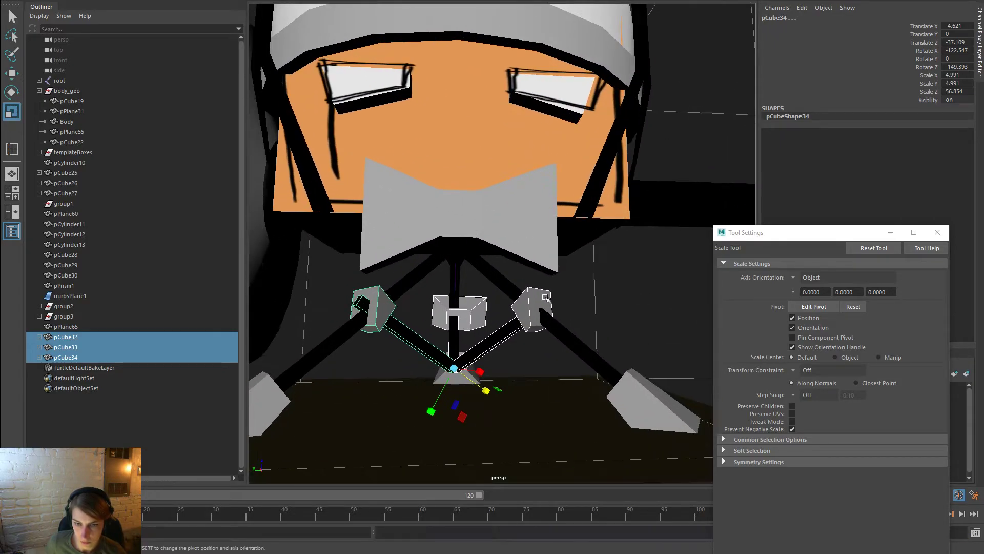
Delete the foot blocks attached to the duplicated leg braces
click(545, 298)
key(Delete)
click(481, 318)
key(Delete)
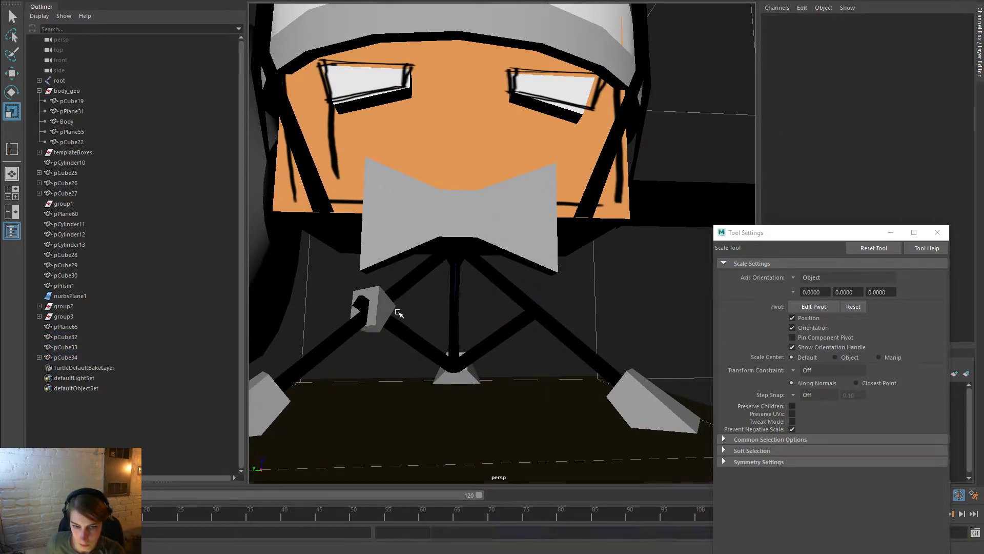
Try scaling a single front brace along its own length to meet the leg
click(474, 336)
alt+drag(582, 377, 549, 380)
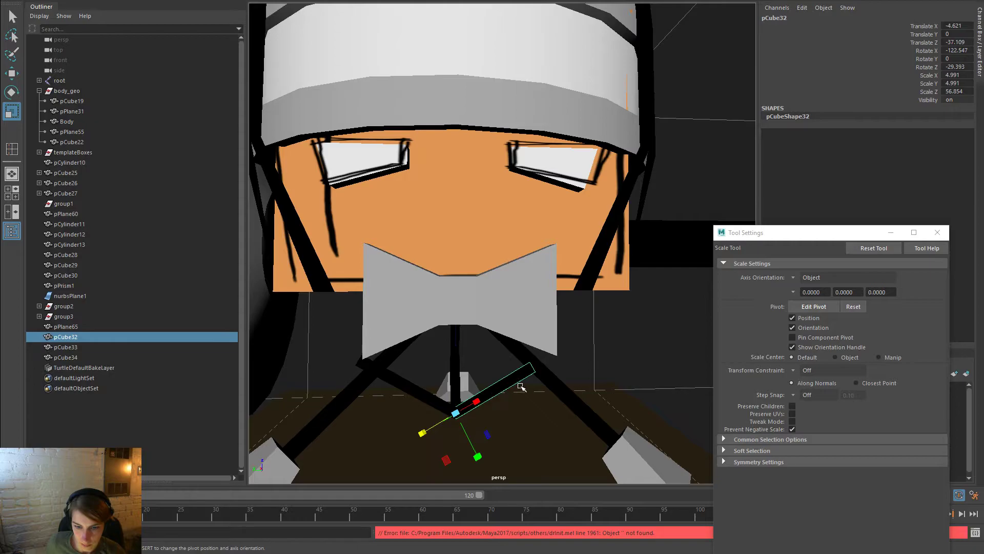
drag(420, 435, 417, 437)
click(671, 325)
Examine how each original leg meets its brace from both sides and the front
alt+right_drag(667, 326, 554, 339)
alt+drag(552, 340, 593, 343)
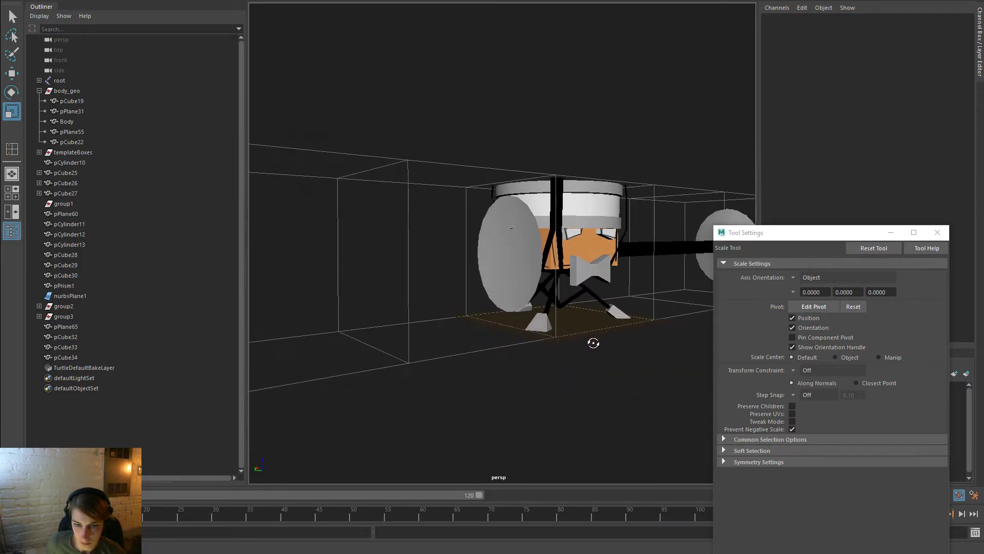
click(547, 309)
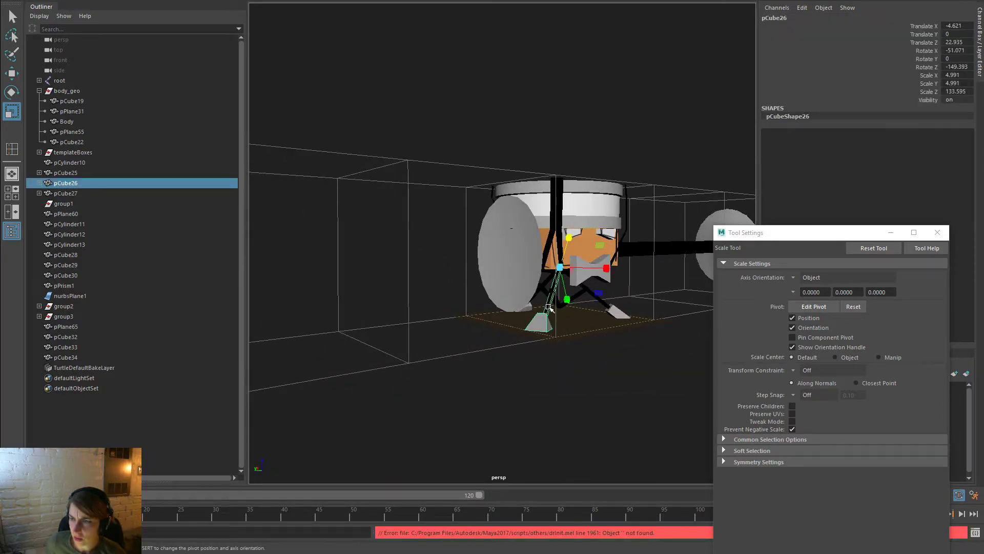
click(604, 300)
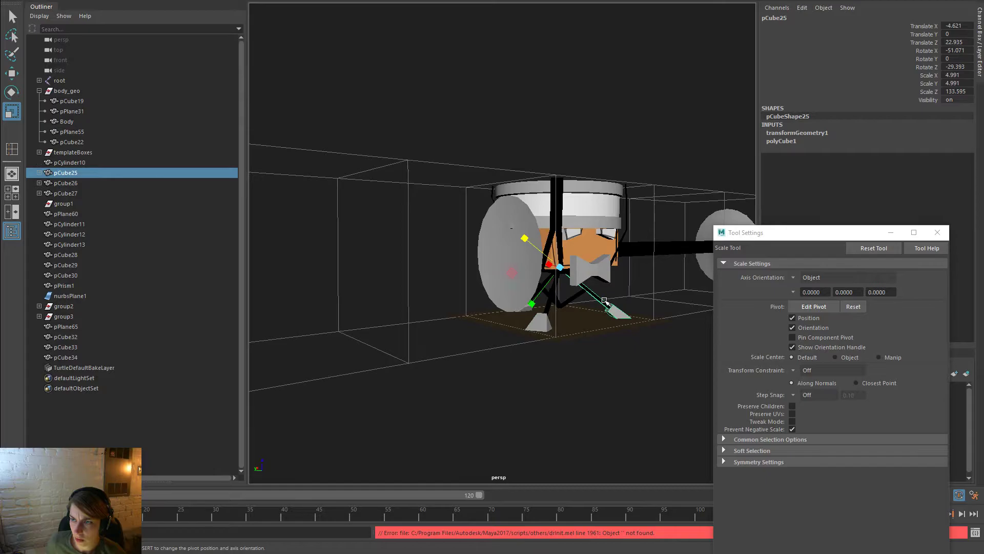
alt+drag(619, 304, 446, 305)
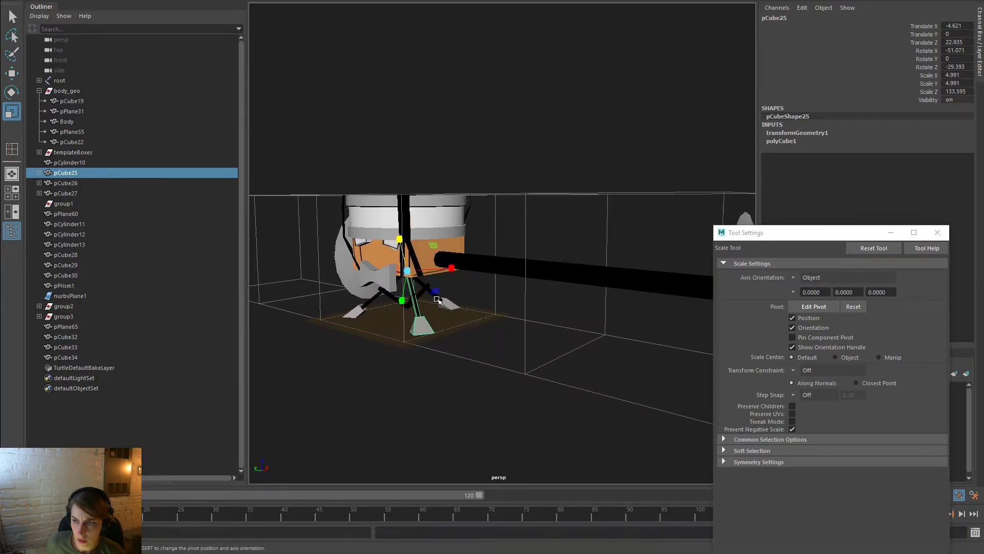
click(437, 299)
key(f)
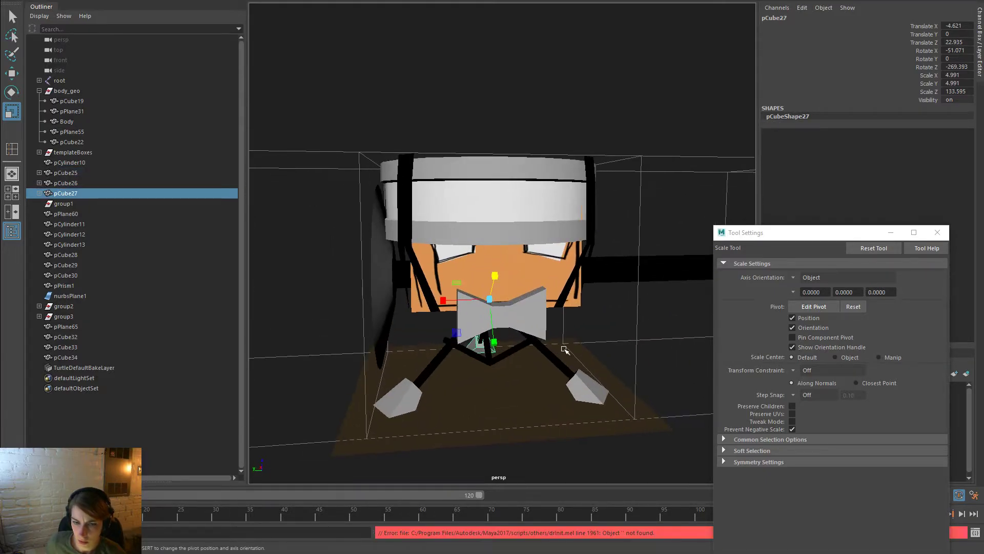
Undo the latest changes to the front brace
click(564, 349)
key(ctrl+z)
key(ctrl+z)
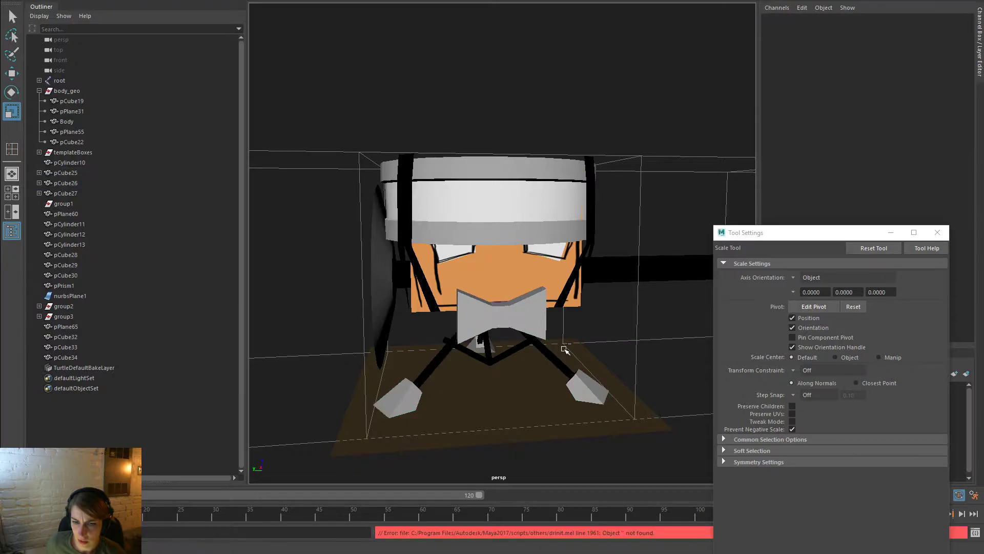
click(564, 349)
shift+click(564, 349)
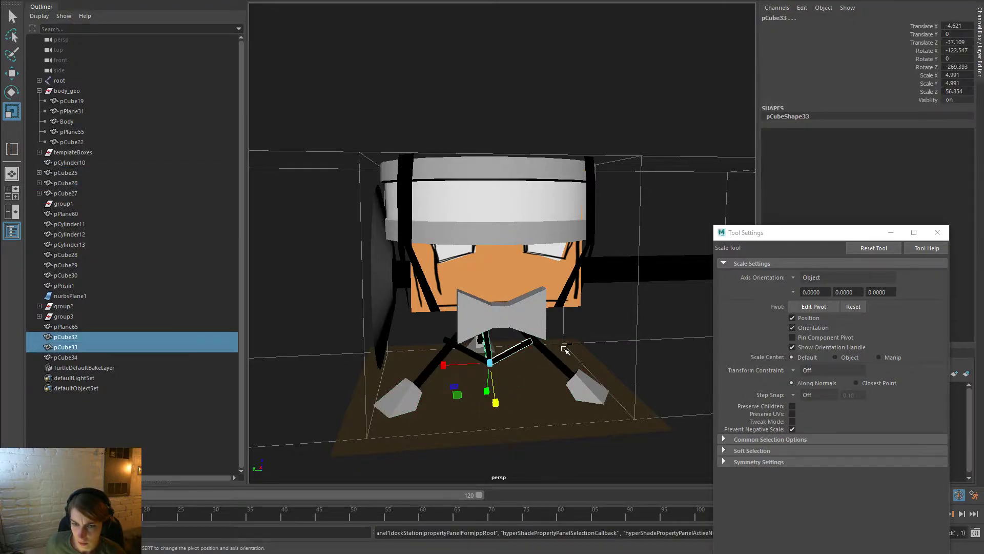
alt+drag(540, 346, 501, 330)
key(e)
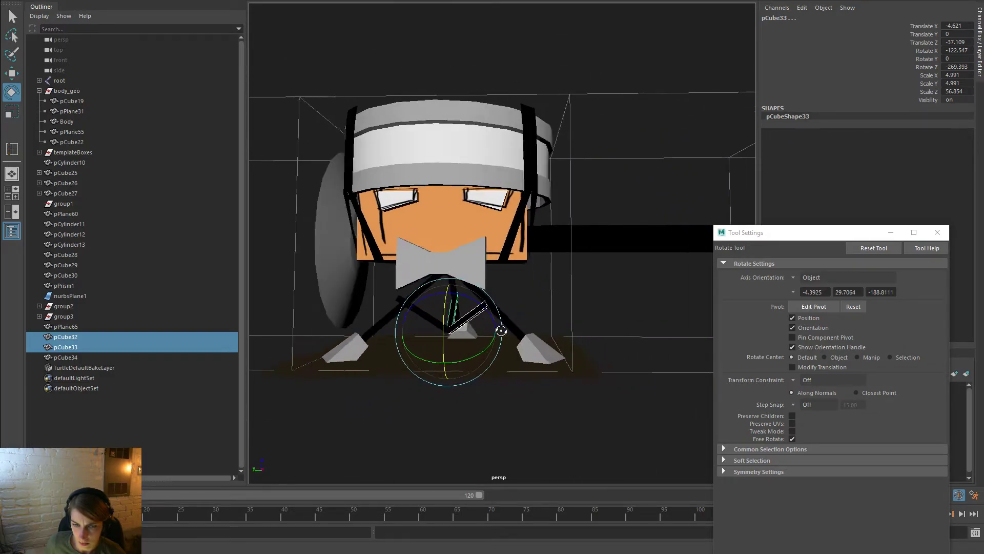
click(574, 287)
alt+right_drag(574, 287, 487, 354)
mouse_move(487, 353)
alt+mouse_down()
mouse_move(474, 358)
mouse_move(503, 356)
mouse_move(481, 356)
alt+mouse_up()
scroll(482, 358, up, 5)
Try centring the three braces in the front view by shifting them to Translate X 0.318, and undo the shift
click(497, 350)
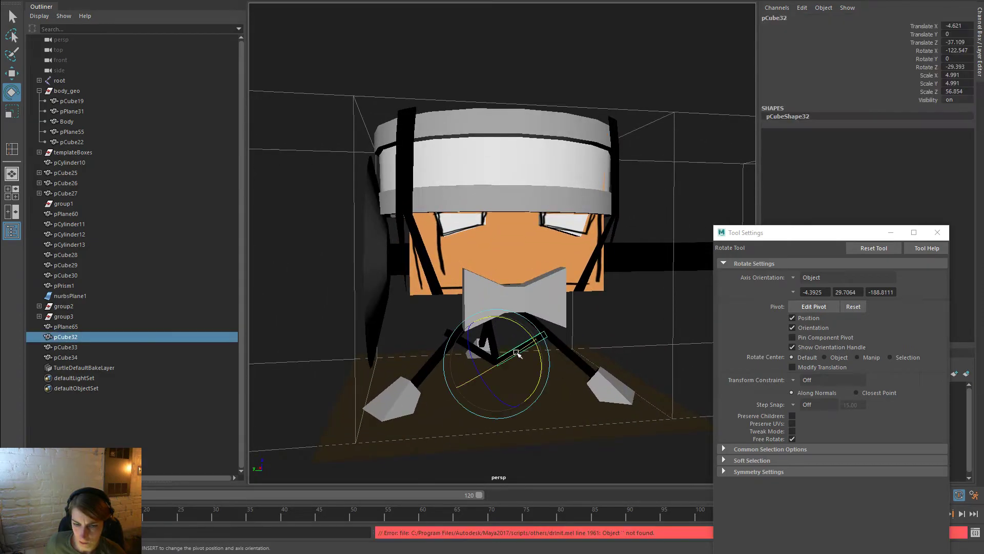
key(w)
shift+click(488, 341)
shift+click(474, 348)
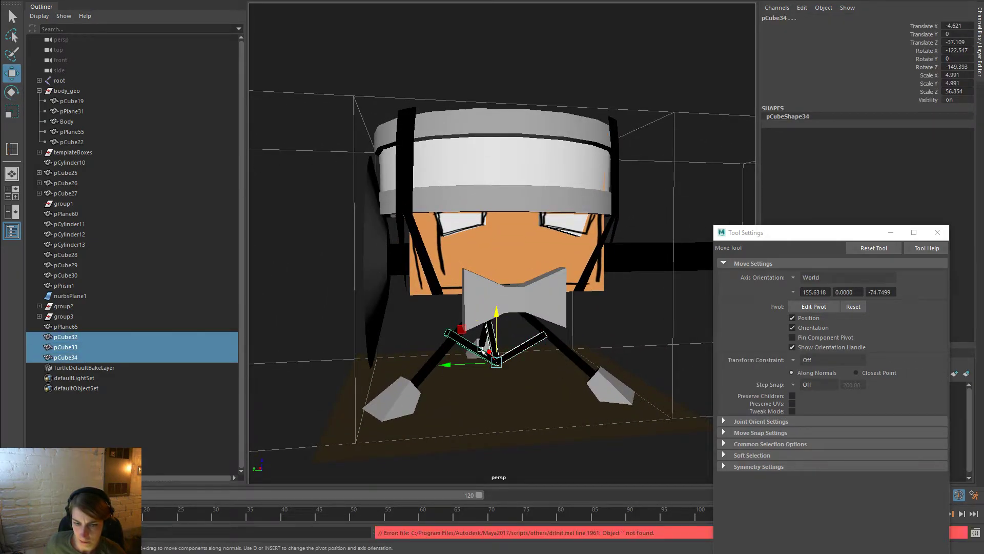
alt+drag(577, 370, 781, 365)
key(space)
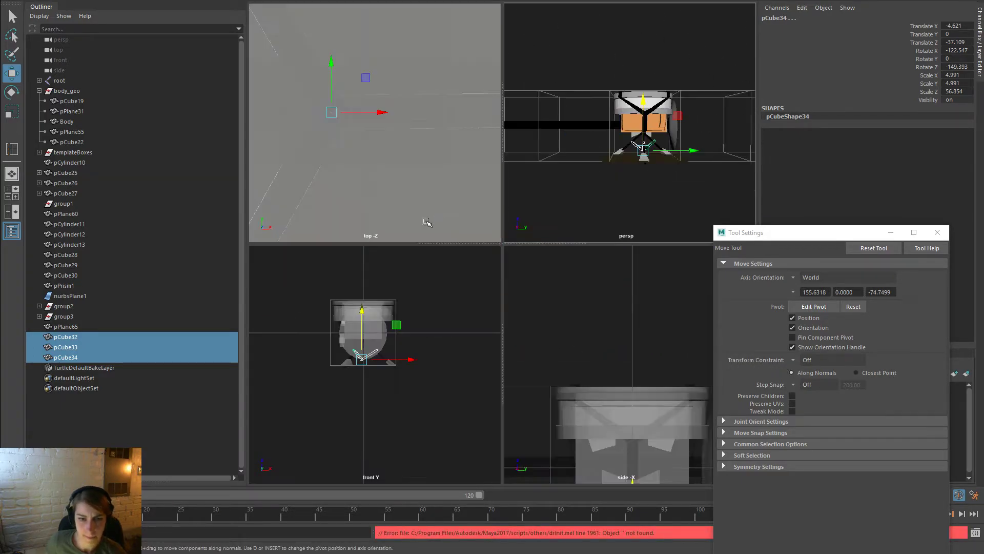
key(space)
alt+right_drag(356, 224, 548, 297)
alt+middle_drag(509, 314, 564, 402)
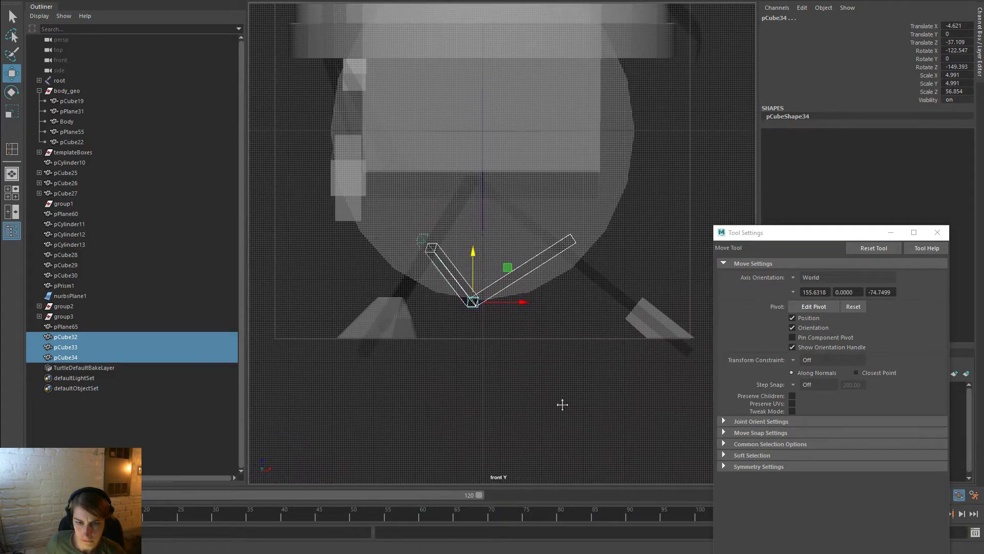
drag(511, 303, 517, 303)
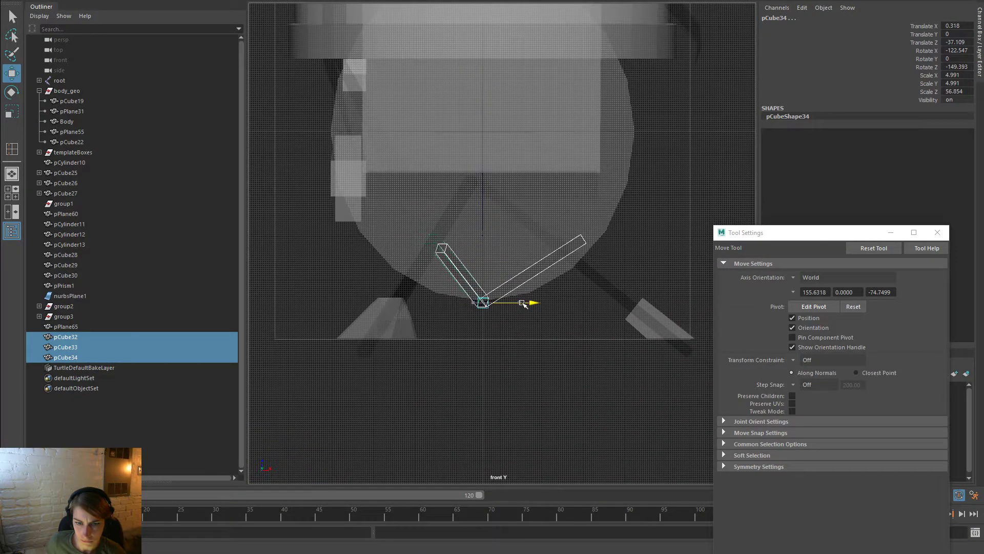
key(ctrl+z)
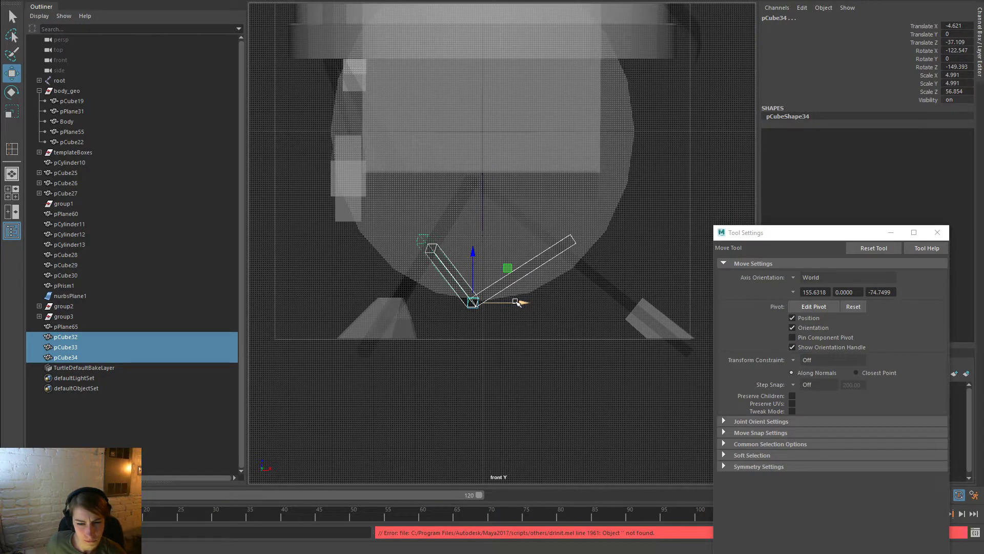
click(450, 310)
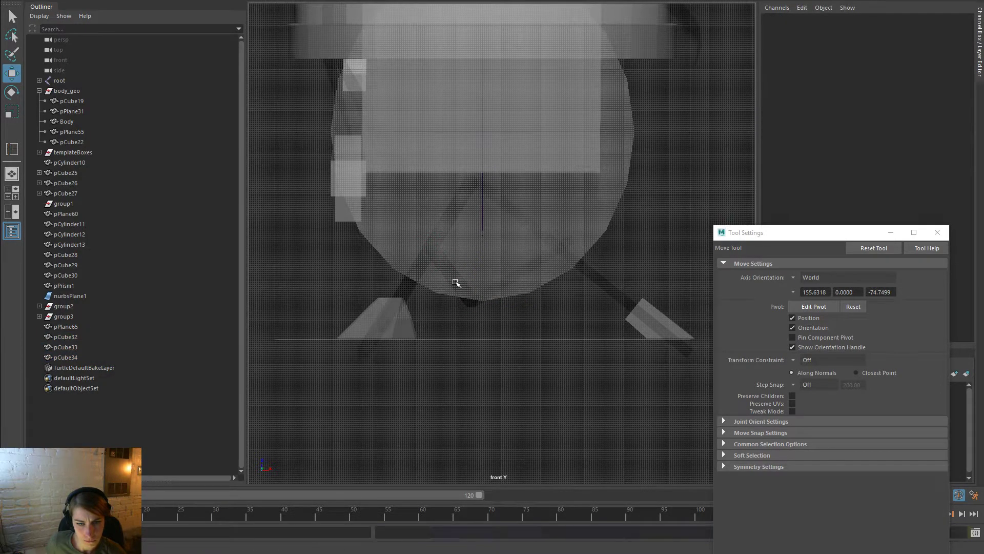
click(457, 282)
key(r)
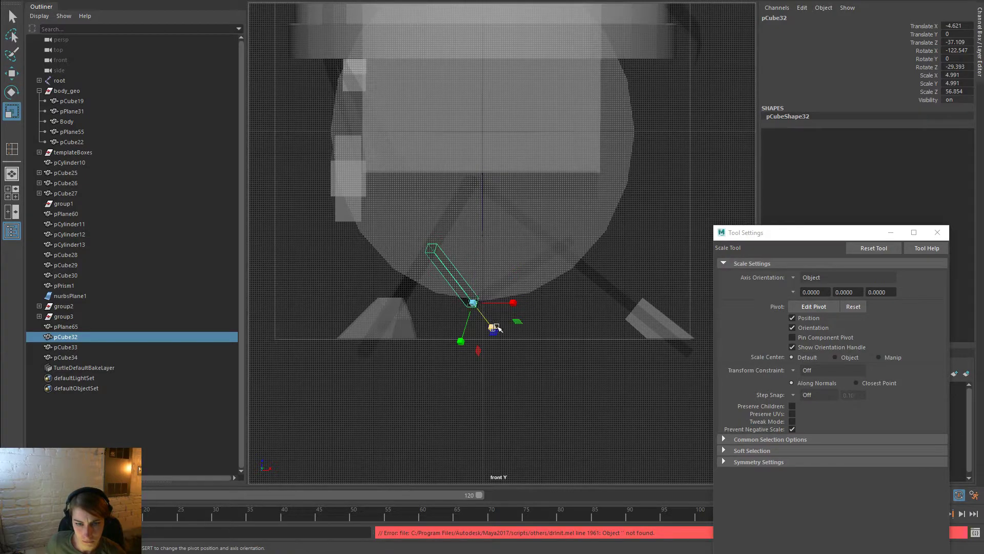
key(space)
key(space)
key(space)
key(space)
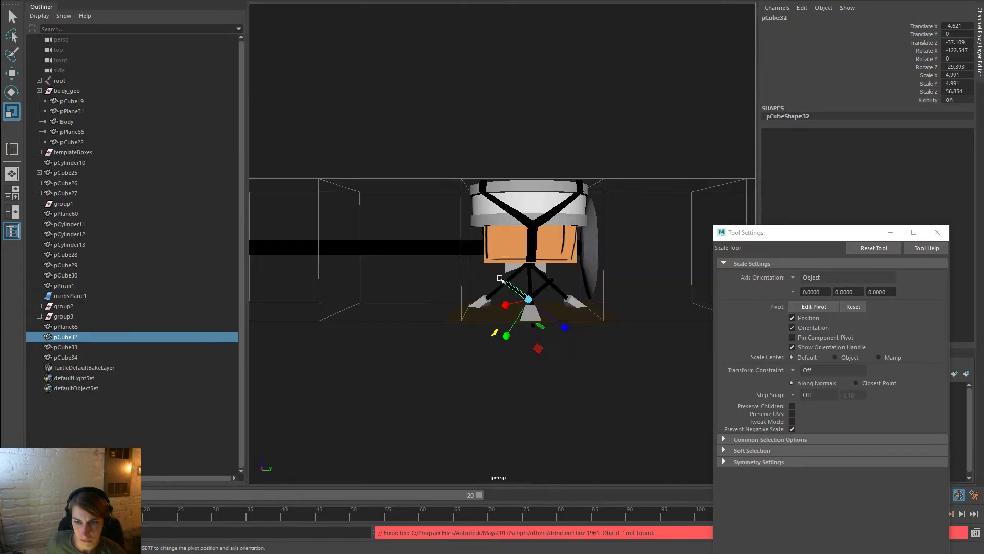
Shorten the leg braces along their own length to Scale Z 49.346, so they end at the legs
click(585, 331)
alt+drag(592, 365, 690, 360)
alt+middle_drag(425, 389, 531, 362)
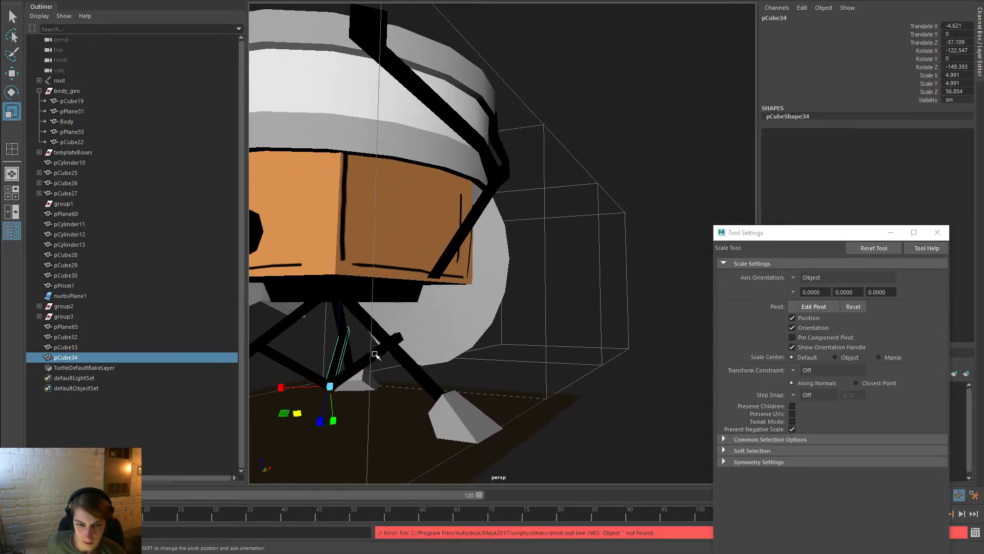
shift+click(374, 360)
drag(299, 406, 304, 404)
Examine the shortened braces and legs beneath the body from the side and front
click(651, 393)
alt+right_drag(651, 394, 288, 327)
alt+drag(287, 327, 472, 352)
alt+right_drag(472, 351, 334, 325)
alt+drag(517, 355, 510, 346)
alt+right_drag(380, 264, 514, 303)
mouse_move(515, 304)
alt+mouse_down()
mouse_move(518, 286)
mouse_move(517, 295)
alt+mouse_up()
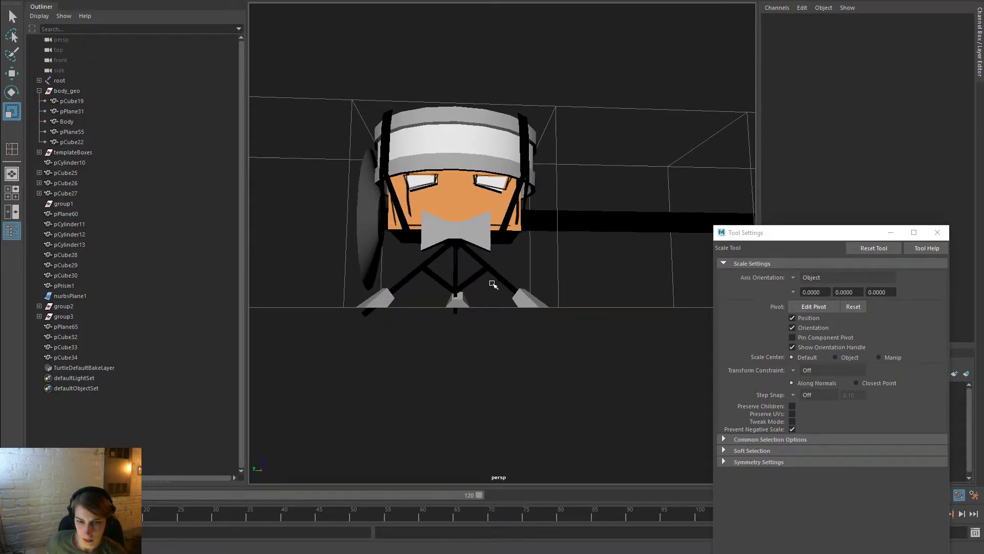
Assign the existing lambert1 material to the three legs and the three braces
drag(405, 266, 406, 263)
right_drag(453, 260, 455, 319)
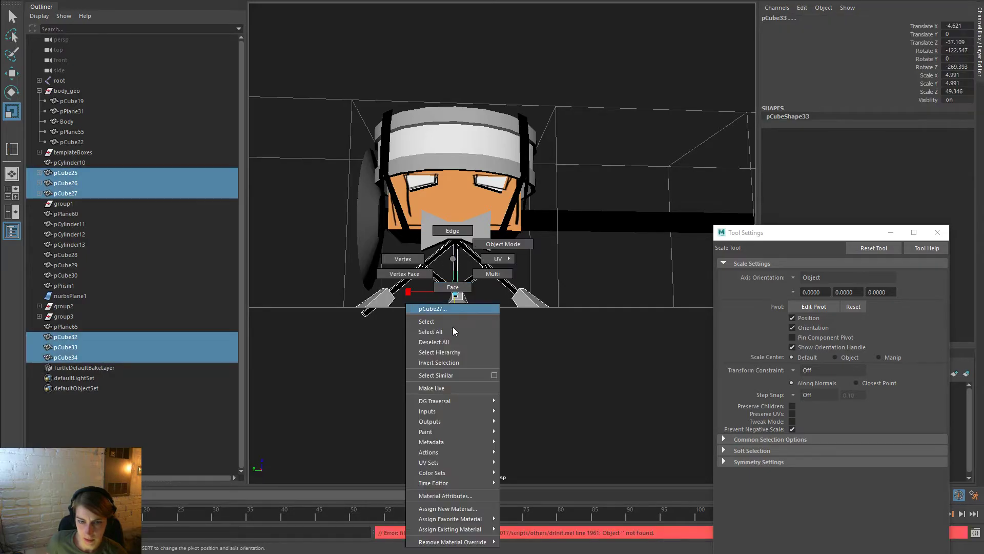
right_drag(481, 531, 503, 534)
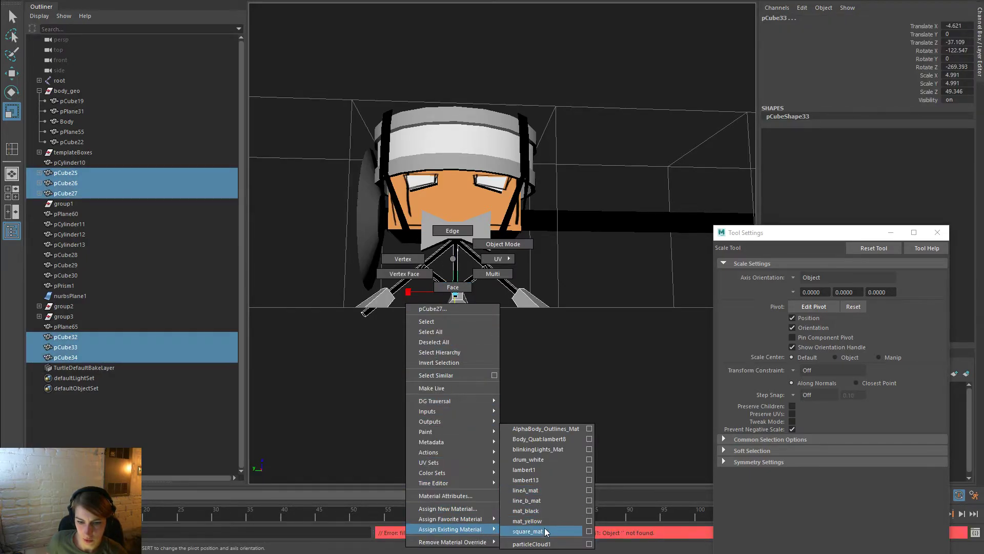
right_drag(552, 478, 533, 470)
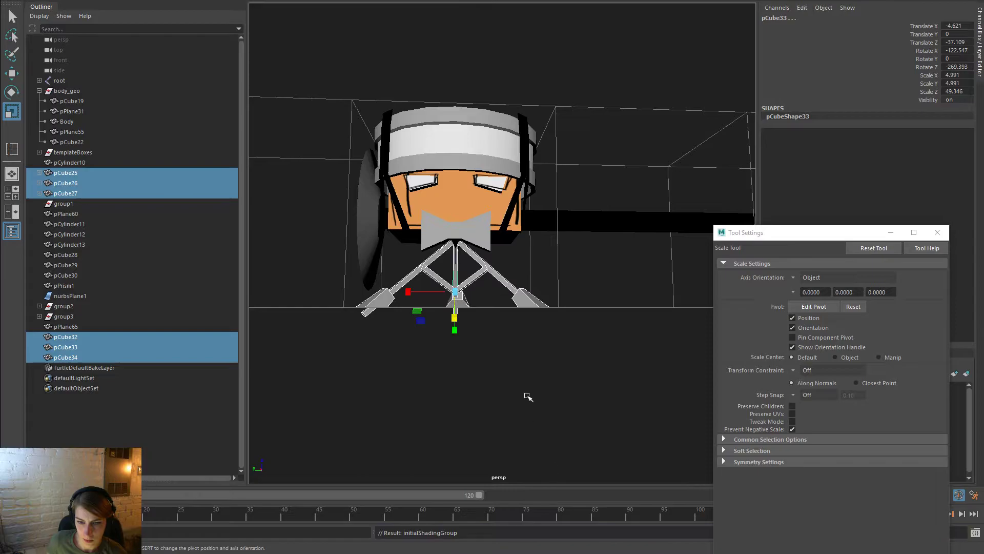
Assign the existing black material to the three feet at the ends of the tripod legs
click(530, 300)
shift+click(459, 301)
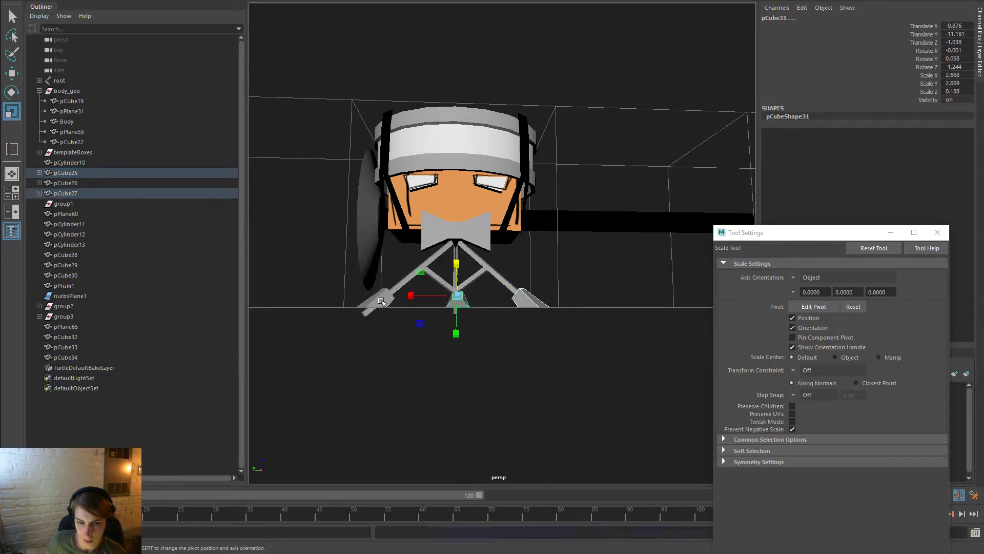
shift+click(380, 300)
right_drag(380, 300, 401, 421)
mouse_move(413, 532)
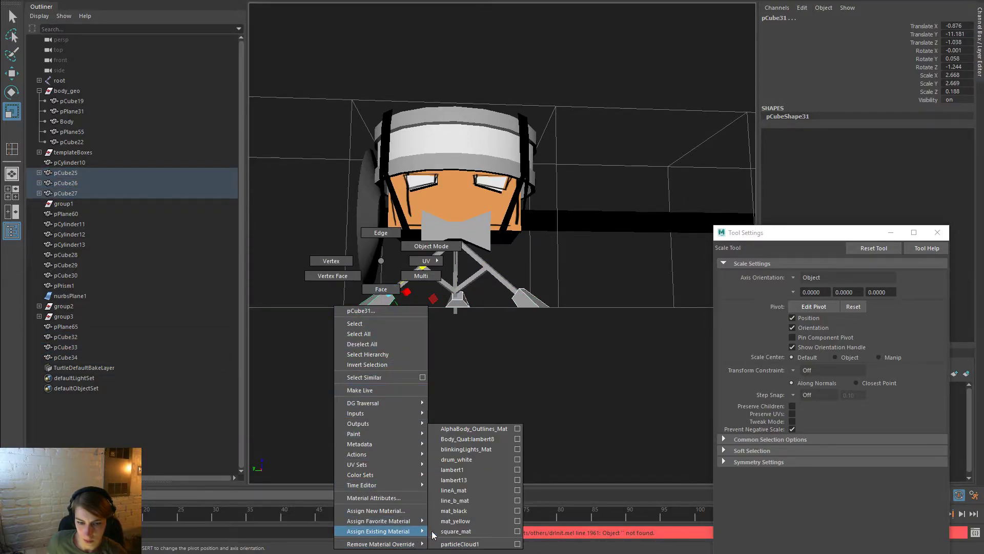
click(469, 521)
click(472, 375)
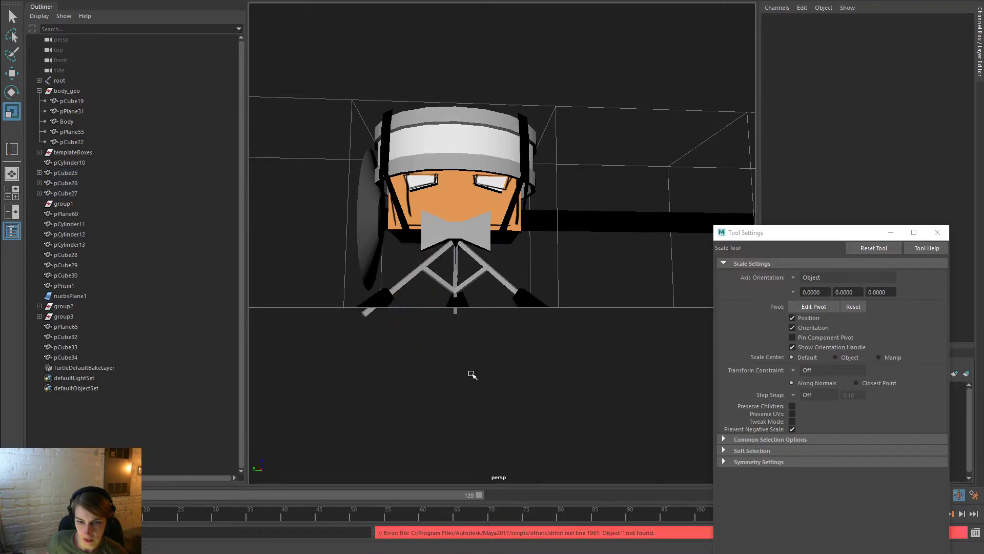
Pull the lower-end vertices of the two protruding legs back into their feet, using the Move tool's Object axis orientation
click(455, 314)
shift+click(388, 267)
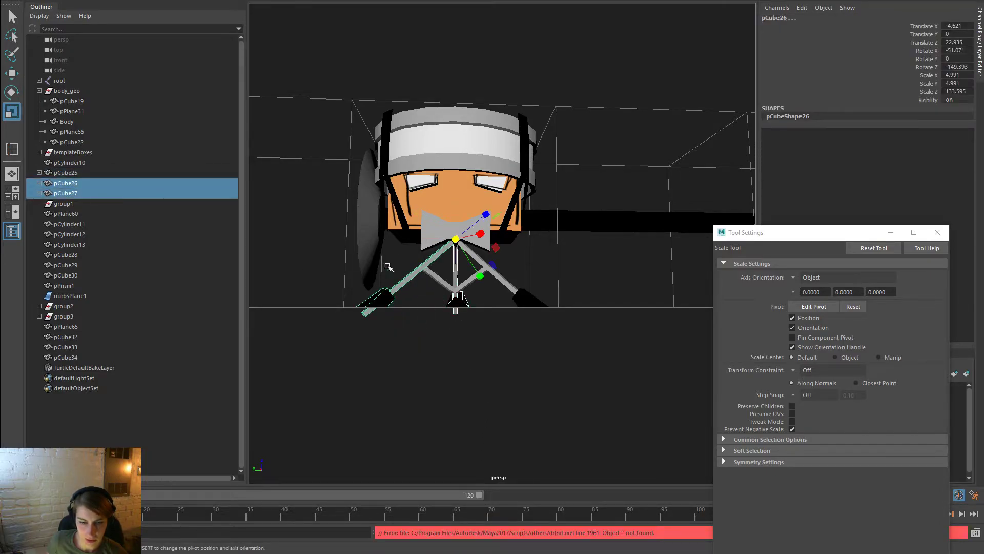
key(F8)
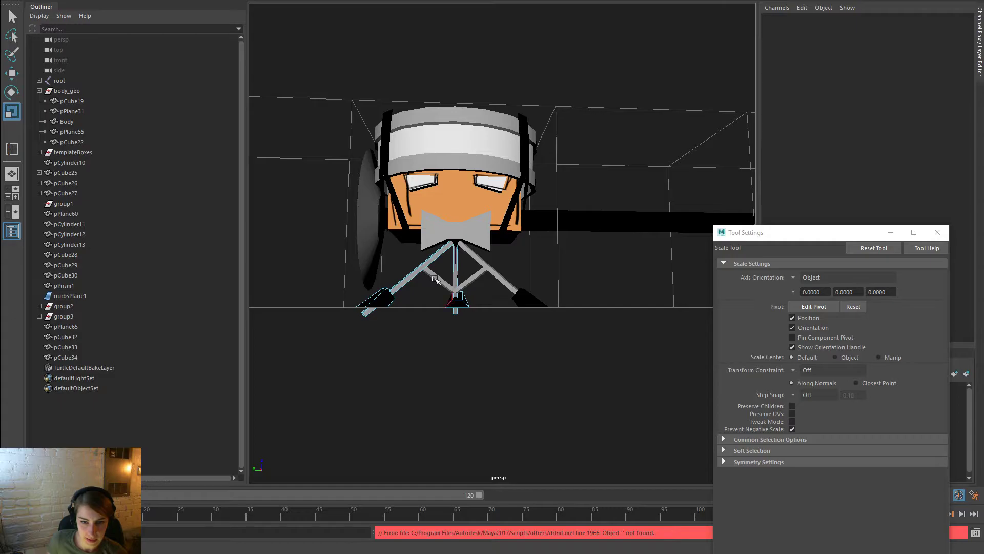
right_drag(429, 264, 392, 260)
alt+drag(470, 343, 500, 384)
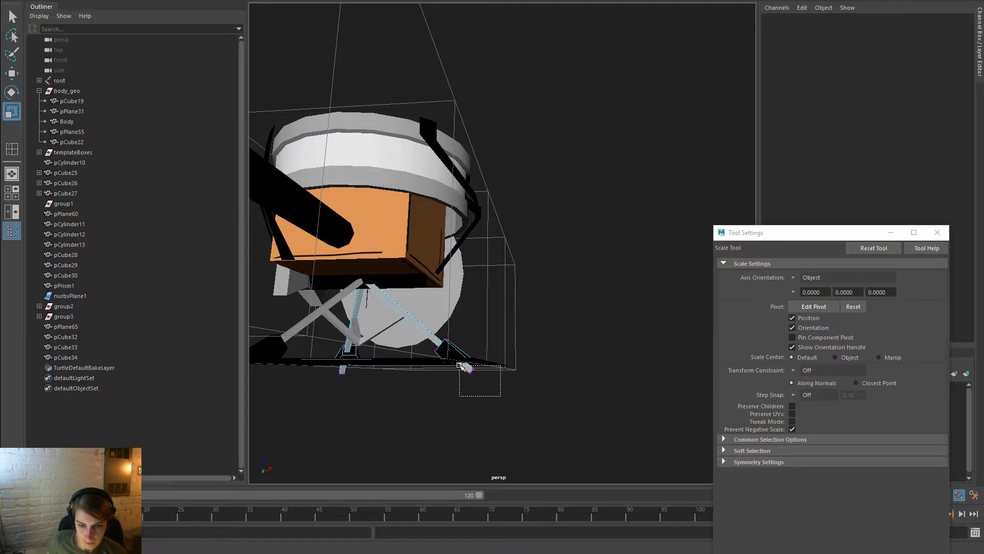
drag(458, 367, 458, 366)
drag(364, 393, 326, 368)
alt+drag(325, 368, 373, 347)
key(w)
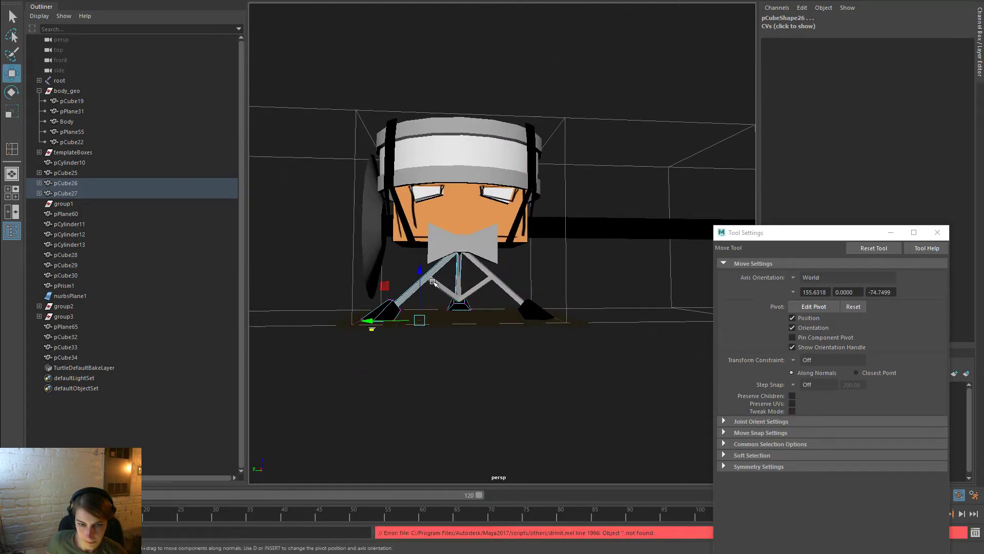
click(804, 278)
click(812, 288)
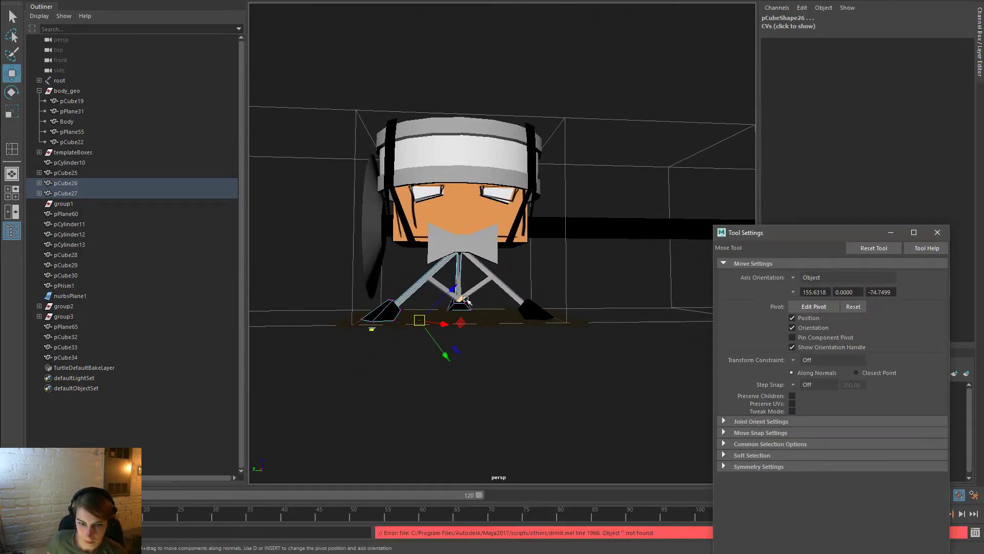
alt+drag(467, 301, 438, 287)
right_drag(467, 261, 467, 281)
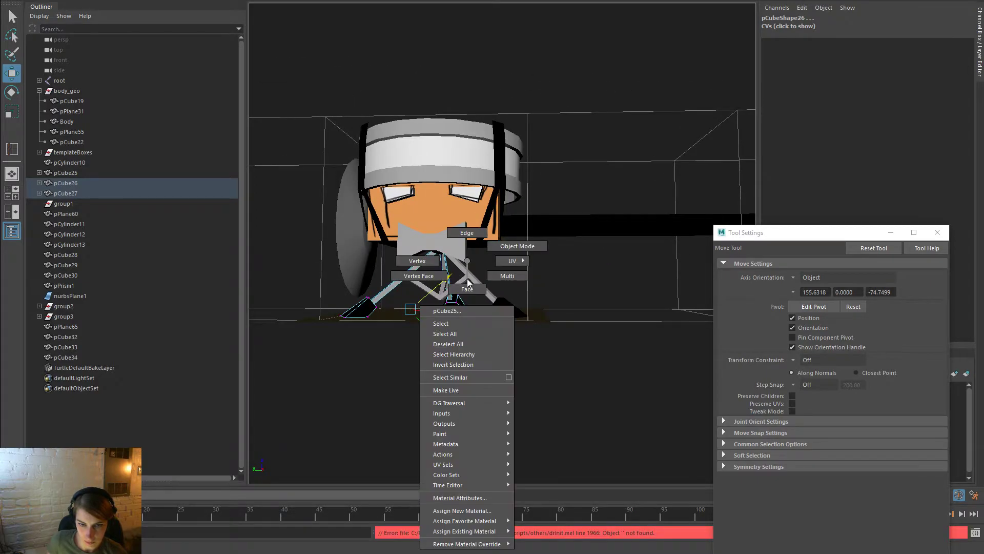
right_drag(497, 249, 497, 249)
click(538, 233)
click(574, 279)
Try an existing black material on both halves of the bow tie
alt+drag(574, 279, 594, 349)
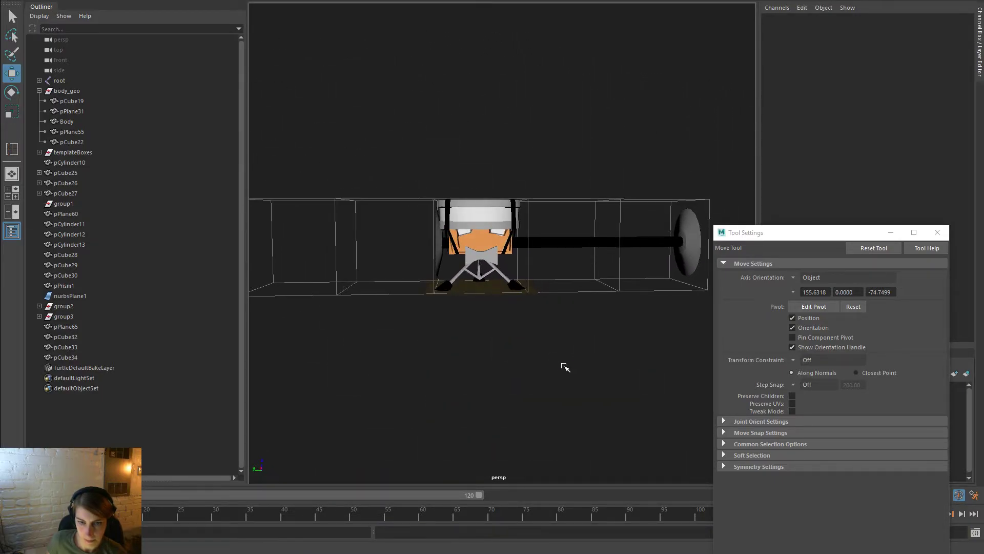
scroll(441, 295, up, 4)
click(451, 268)
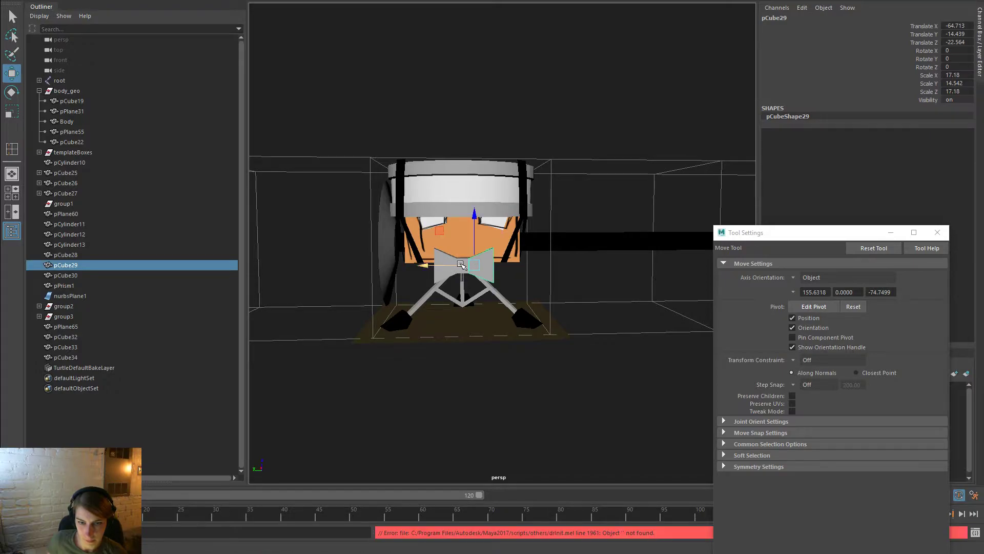
shift+click(473, 263)
alt+drag(554, 270, 554, 275)
click(546, 271)
click(451, 256)
shift+click(474, 256)
right_drag(442, 259, 472, 478)
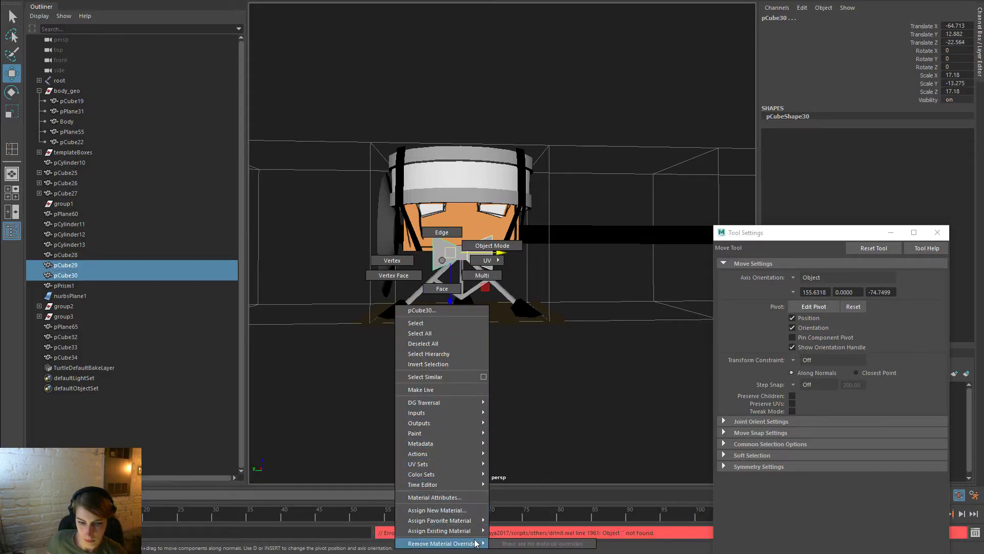
mouse_move(482, 531)
click(539, 501)
click(593, 395)
Move the bend vertices of the rear strap (pPlane65) inward along X, closer to the drum rim
alt+drag(593, 395, 453, 372)
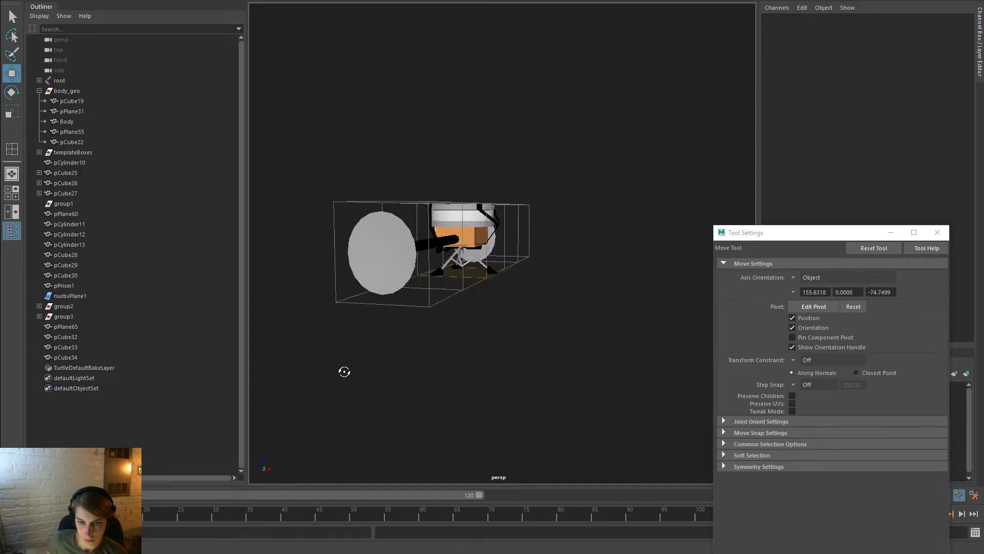
alt+right_drag(306, 248, 611, 347)
click(460, 169)
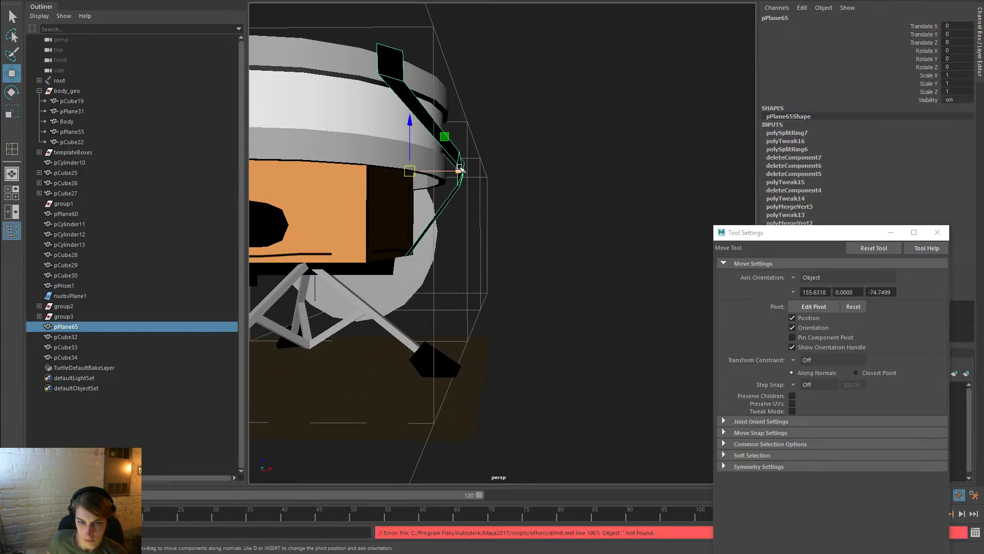
right_drag(453, 156, 489, 198)
drag(452, 142, 453, 142)
alt+drag(528, 230, 482, 141)
right_drag(397, 94, 450, 75)
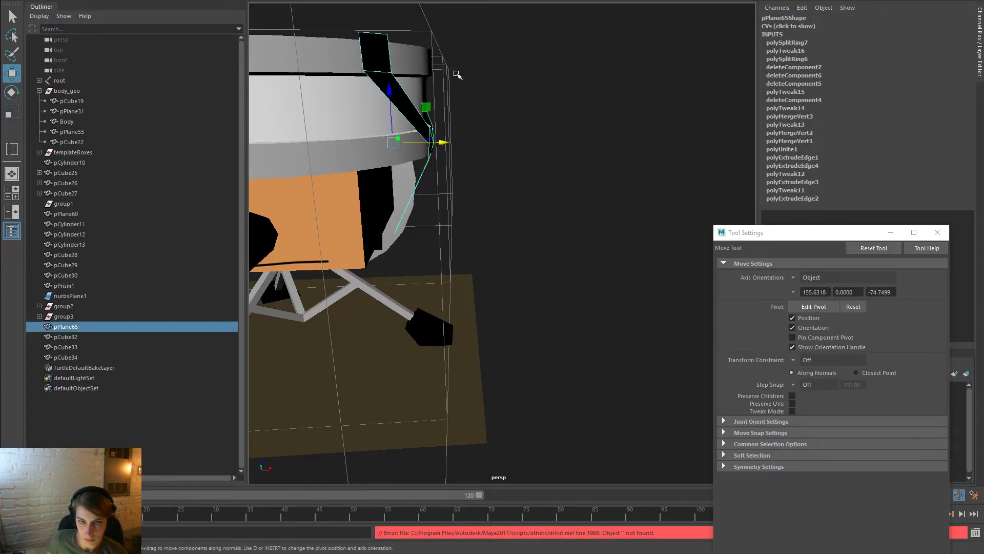
click(678, 213)
Assign the existing lambert1 material to both halves of the bow tie
scroll(679, 241, down, 6)
alt+drag(680, 245, 559, 221)
alt+right_drag(603, 246, 680, 307)
click(480, 304)
shift+click(436, 307)
right_drag(434, 260, 521, 519)
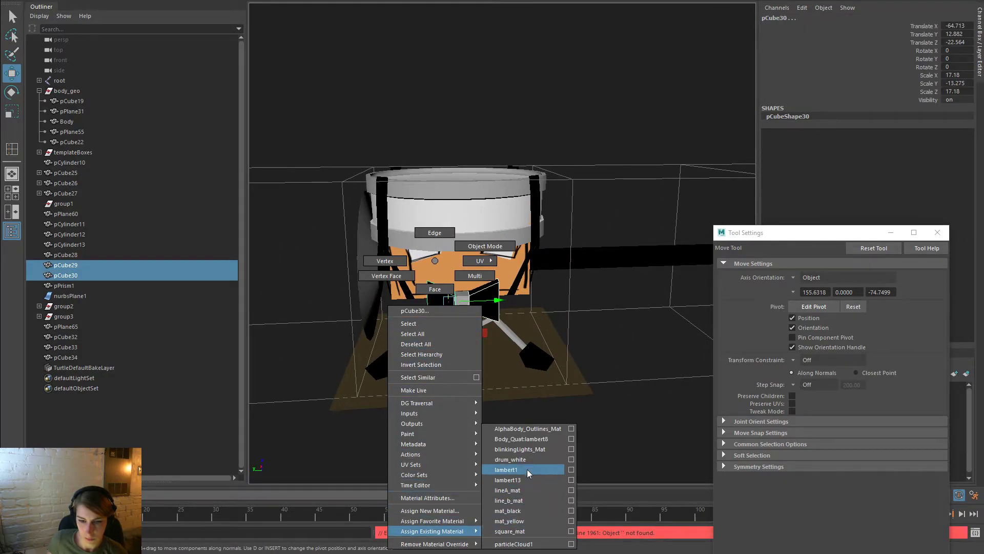
right_drag(528, 470, 527, 471)
click(560, 437)
alt+right_drag(560, 437, 479, 390)
mouse_move(479, 391)
alt+mouse_down()
mouse_move(475, 378)
mouse_move(202, 399)
mouse_move(492, 397)
mouse_move(469, 379)
alt+mouse_up()
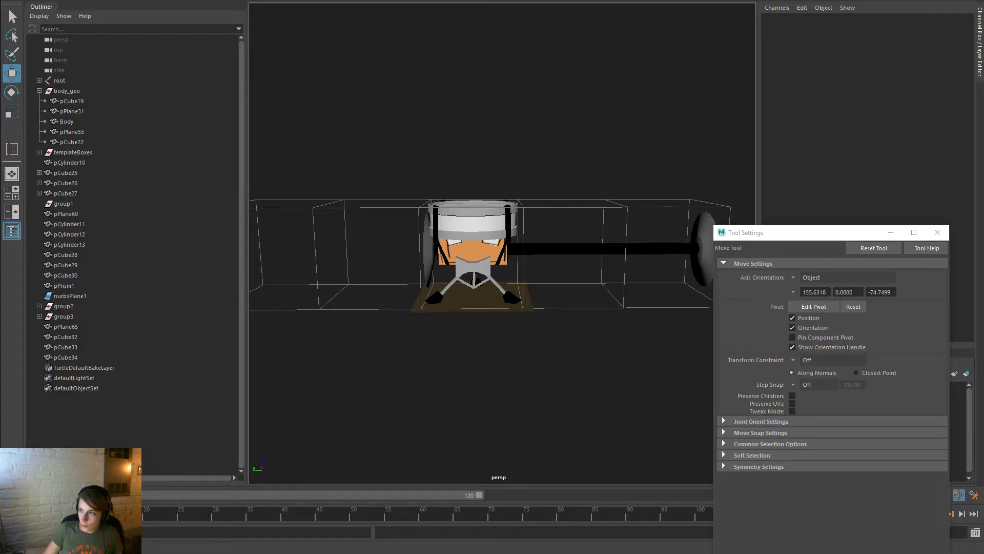
Close the Tool Settings window and frame the character from the front
scroll(644, 198, down, 3)
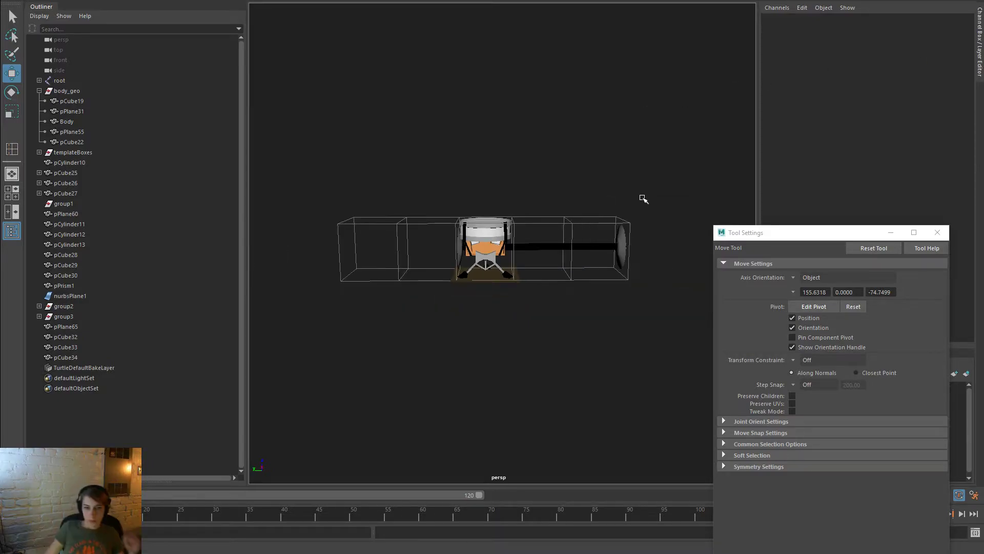
scroll(589, 260, up, 5)
scroll(588, 262, down, 2)
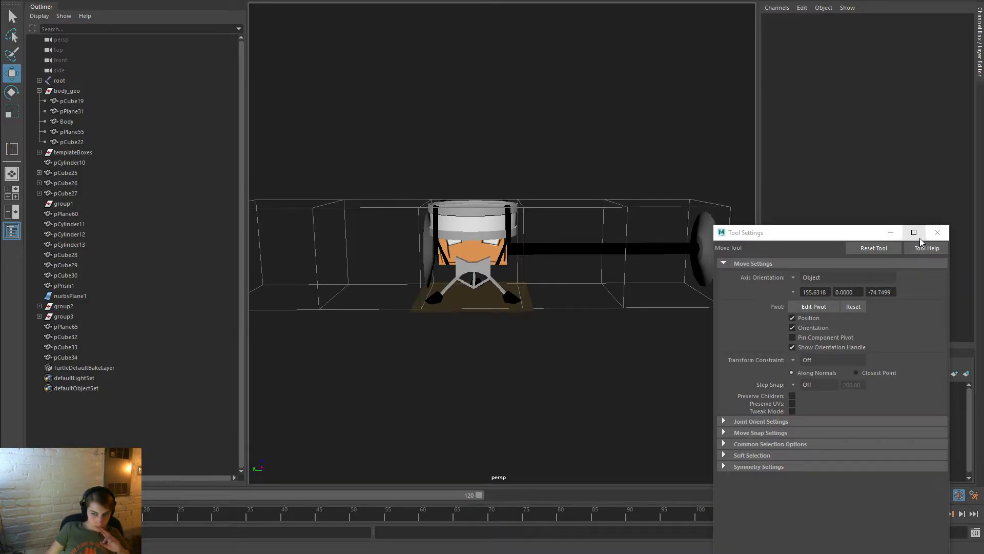
click(938, 232)
scroll(516, 269, up, 2)
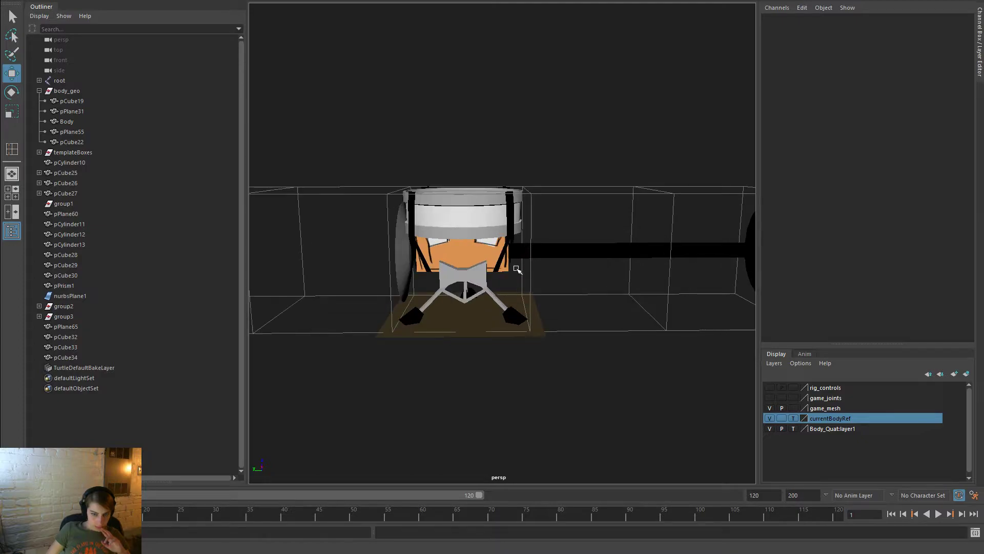
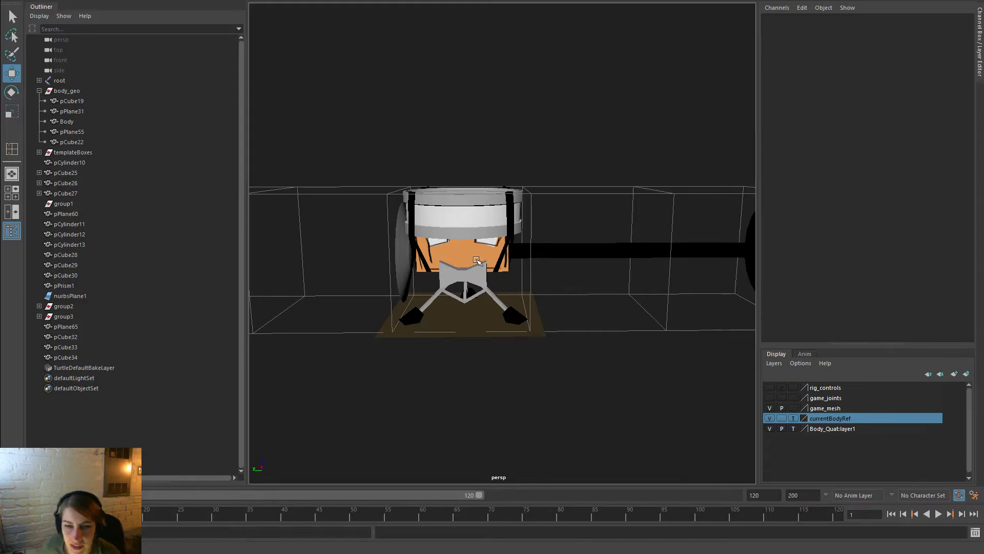
Delete the prism beneath the body where the tripod legs meet
alt+drag(531, 235, 830, 225)
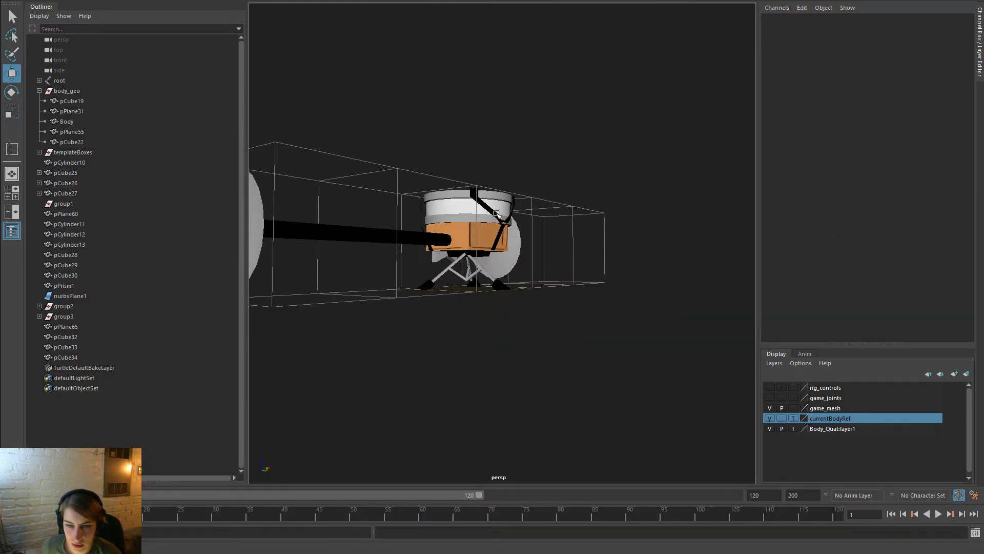
scroll(635, 278, up, 5)
alt+middle_drag(513, 259, 523, 312)
mouse_move(523, 312)
alt+mouse_down()
mouse_move(518, 303)
mouse_move(533, 303)
mouse_move(505, 286)
mouse_move(528, 291)
mouse_move(524, 303)
alt+mouse_up()
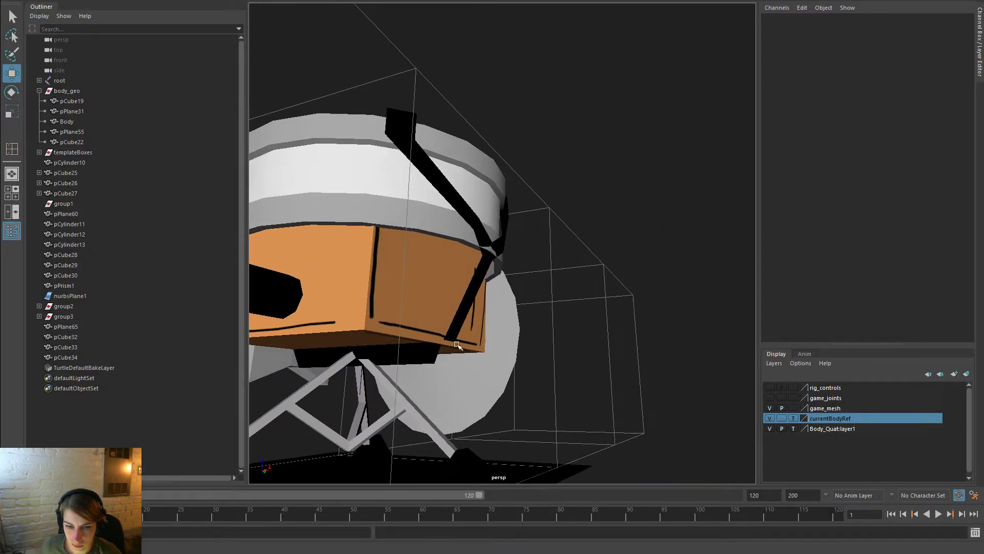
click(432, 354)
alt+drag(455, 358, 367, 297)
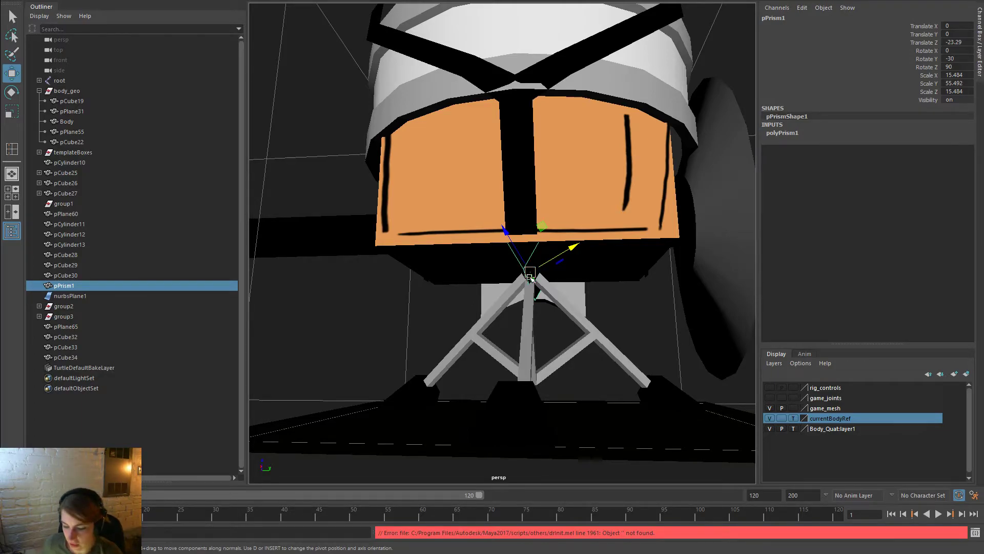
key(Delete)
Create a polygon cube, lower it beneath the body to Translate Z -37.345 and stretch it to Scale X 97.047
key(space)
click(383, 154)
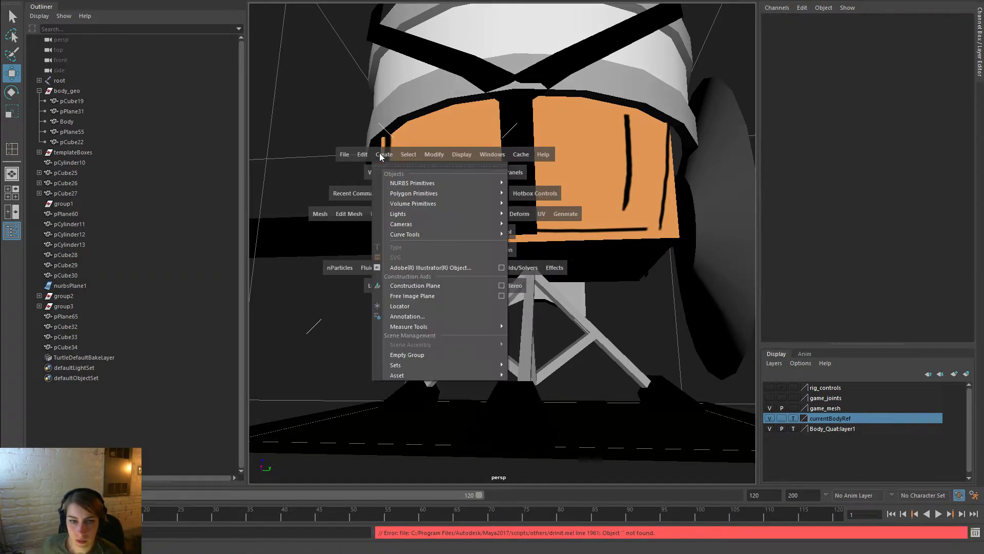
mouse_move(465, 195)
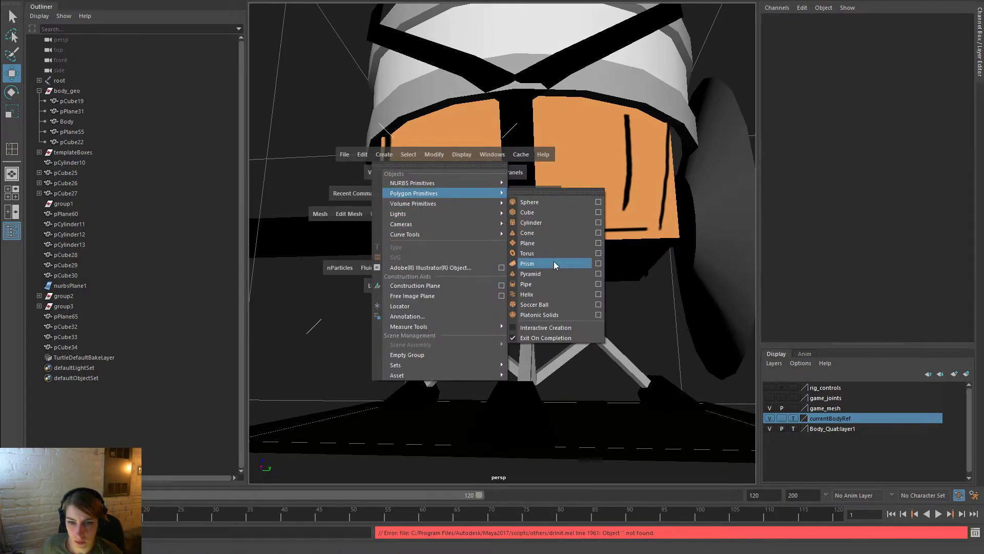
click(555, 213)
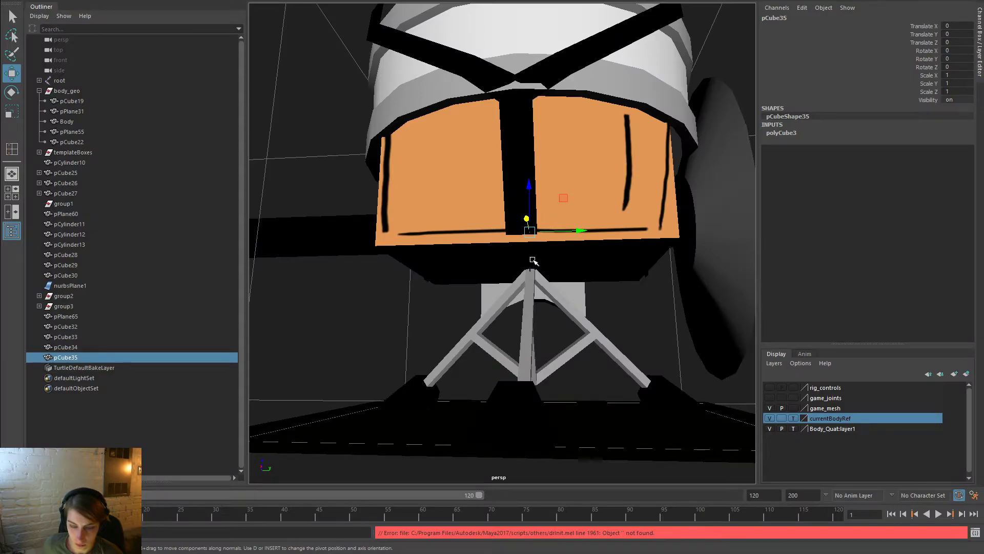
drag(527, 230, 669, 231)
alt+drag(623, 253, 440, 216)
key(w)
key(r)
alt+drag(571, 259, 422, 263)
Flatten the cube into a bar with Scale Z 8.386 and Scale X 114.312, placed under the body at Translate Z -23.774
drag(566, 268, 529, 271)
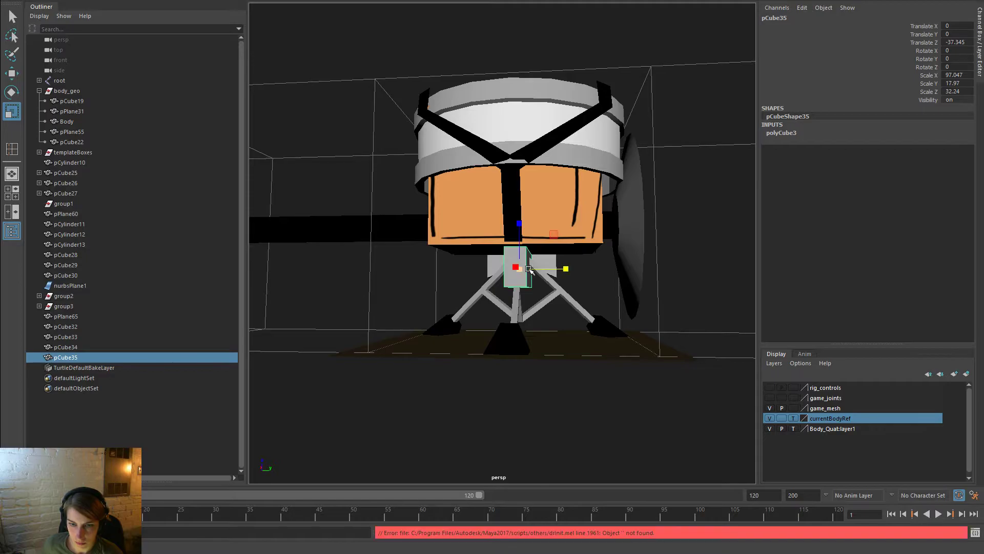
drag(518, 222, 515, 255)
alt+drag(585, 244, 708, 260)
key(w)
drag(441, 216, 441, 217)
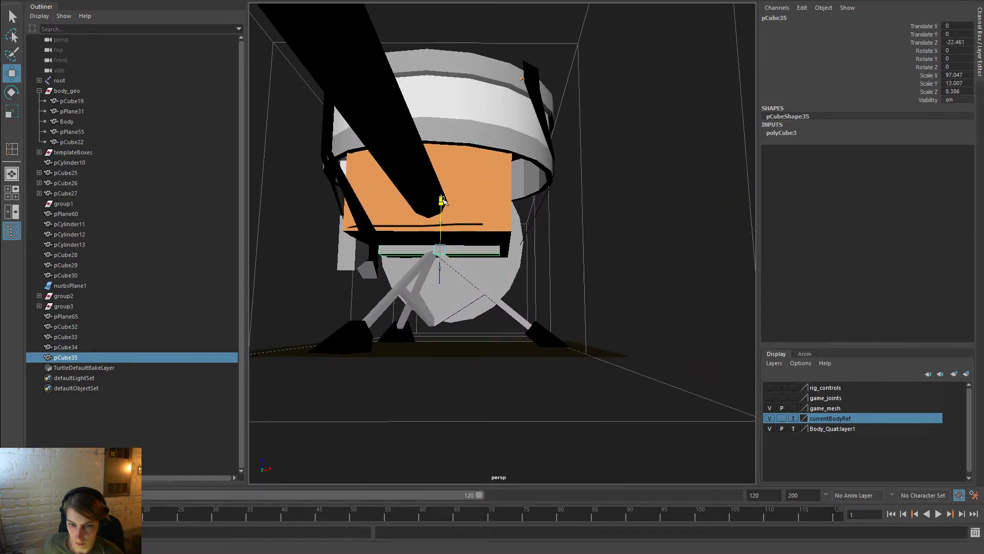
drag(442, 203, 442, 204)
mouse_move(484, 251)
mouse_down()
mouse_move(624, 271)
mouse_move(575, 248)
mouse_move(483, 266)
mouse_move(532, 268)
mouse_move(485, 246)
mouse_up()
Move the rear strap's lower-end vertices to meet the end of the bar beneath the body
alt+right_drag(485, 246, 553, 230)
alt+drag(553, 231, 532, 213)
click(541, 163)
right_drag(540, 161, 492, 161)
drag(582, 264, 501, 218)
alt+drag(577, 261, 659, 255)
key(w)
drag(542, 200, 622, 278)
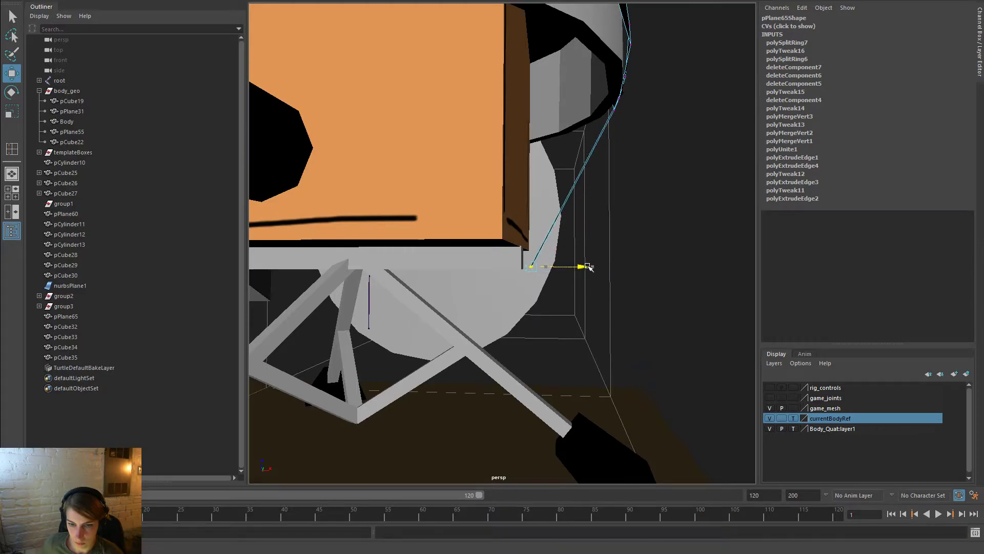
alt+drag(579, 267, 580, 300)
Widen the bar beneath the body to Scale Y 14.015 to match the strap's width
click(543, 295)
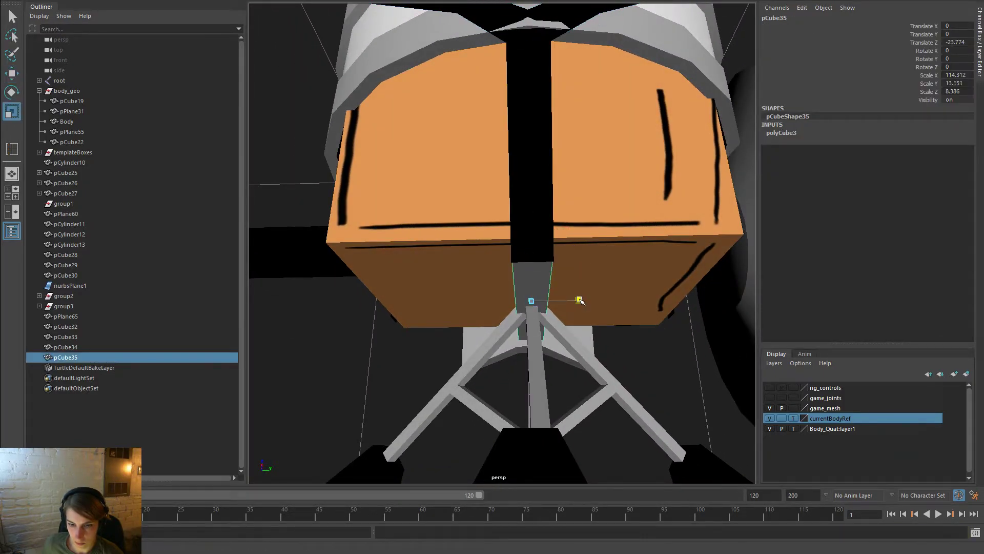
click(674, 354)
alt+drag(675, 354, 575, 281)
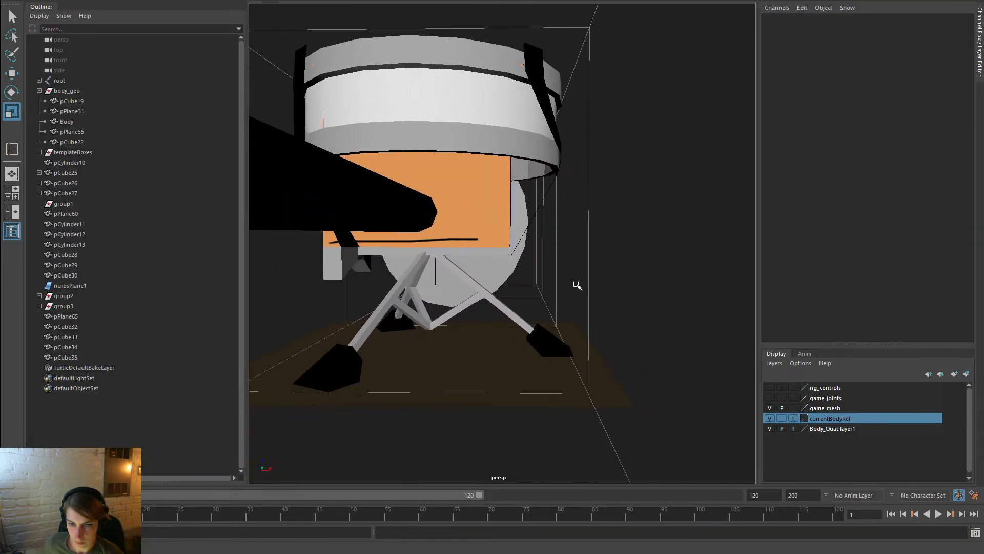
click(501, 256)
right_click(502, 257)
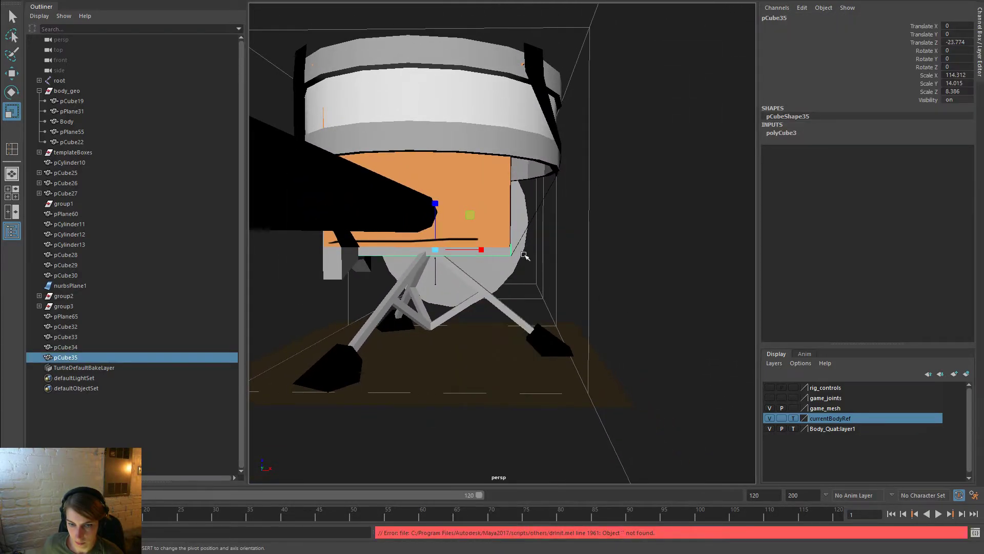
click(652, 278)
Raise the rear strap's lower-end vertices to the upper edge of the bar's end
alt+drag(652, 279, 624, 274)
scroll(606, 268, up, 5)
click(566, 220)
right_drag(566, 218, 523, 215)
drag(564, 287, 451, 225)
right_drag(452, 167, 502, 152)
click(549, 309)
Raise the bottom face of the bar beneath the body to make the bar thinner
alt+right_drag(548, 310, 420, 320)
alt+drag(420, 320, 590, 309)
click(502, 255)
scroll(500, 259, up, 6)
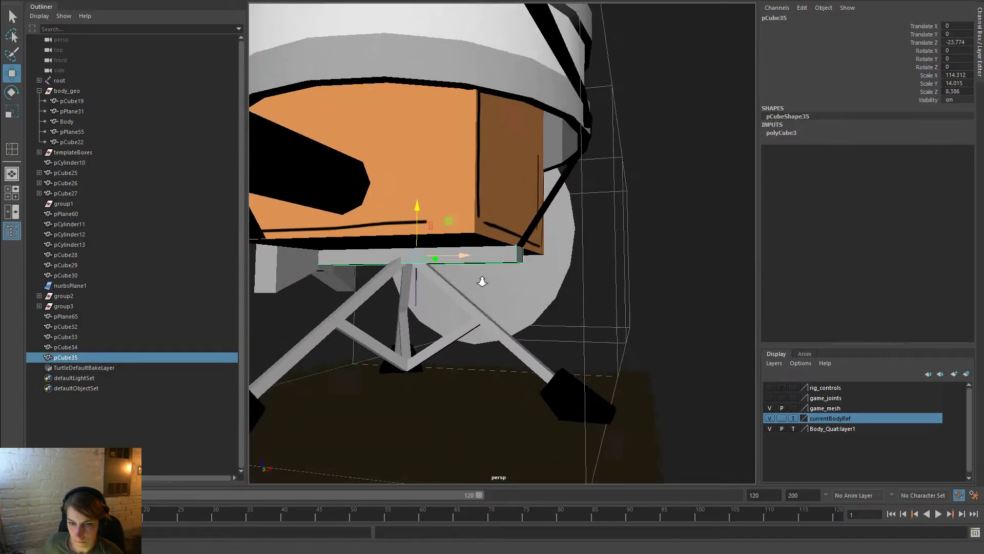
right_drag(519, 261, 519, 278)
alt+drag(523, 270, 487, 282)
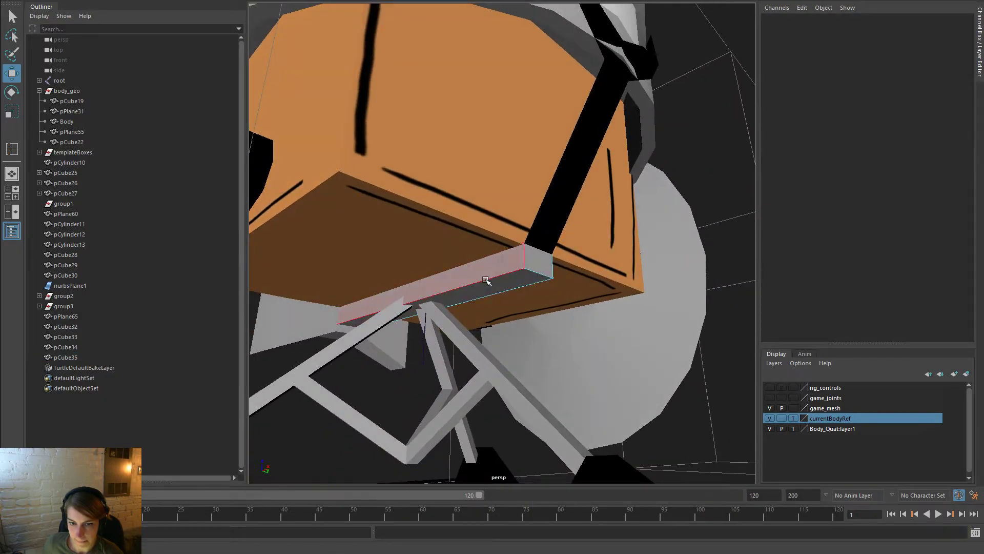
click(489, 288)
drag(429, 257, 429, 248)
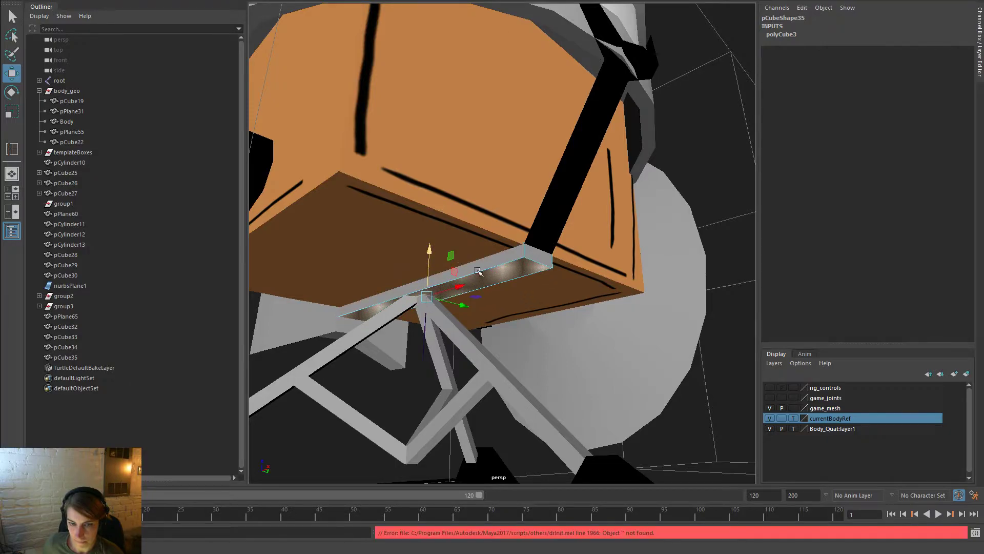
right_click(515, 266)
right_drag(547, 252, 574, 245)
click(701, 193)
Create a polygon cylinder, scale it uniformly to 8.04 and place it under the bar at Translate X 48.58 and Translate Z -25.083
alt+right_drag(646, 205, 563, 227)
alt+right_drag(486, 293, 507, 312)
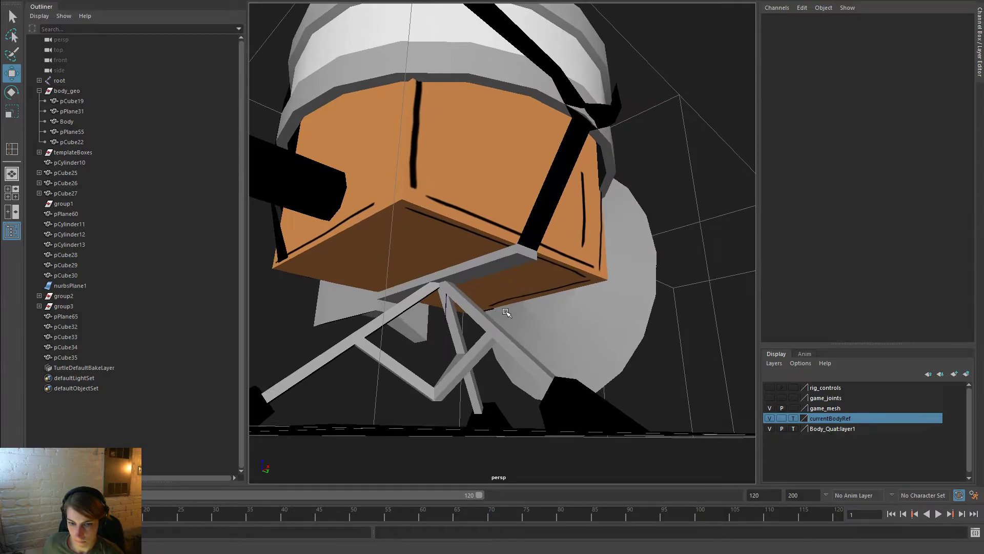
alt+drag(507, 312, 466, 282)
alt+right_drag(466, 281, 485, 225)
key(space)
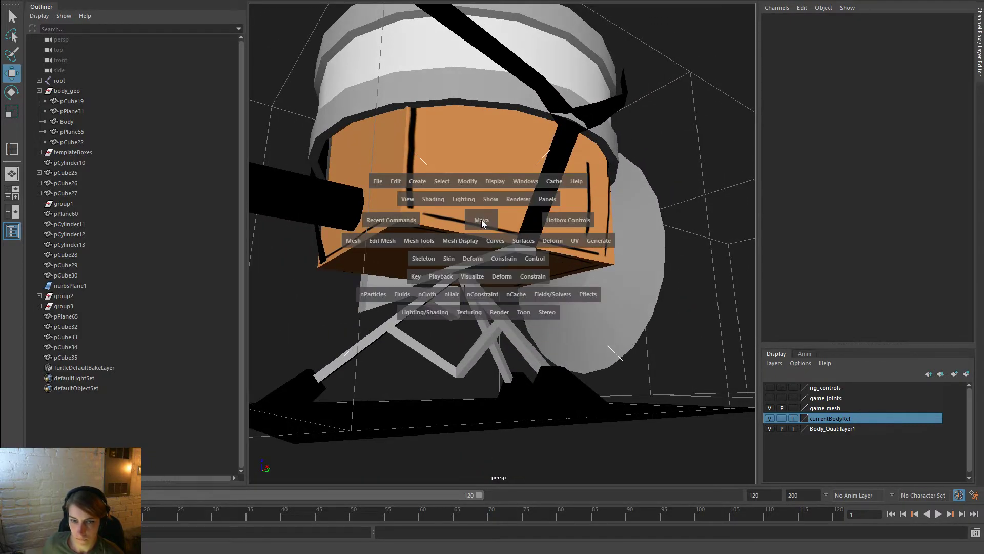
click(417, 181)
mouse_move(496, 220)
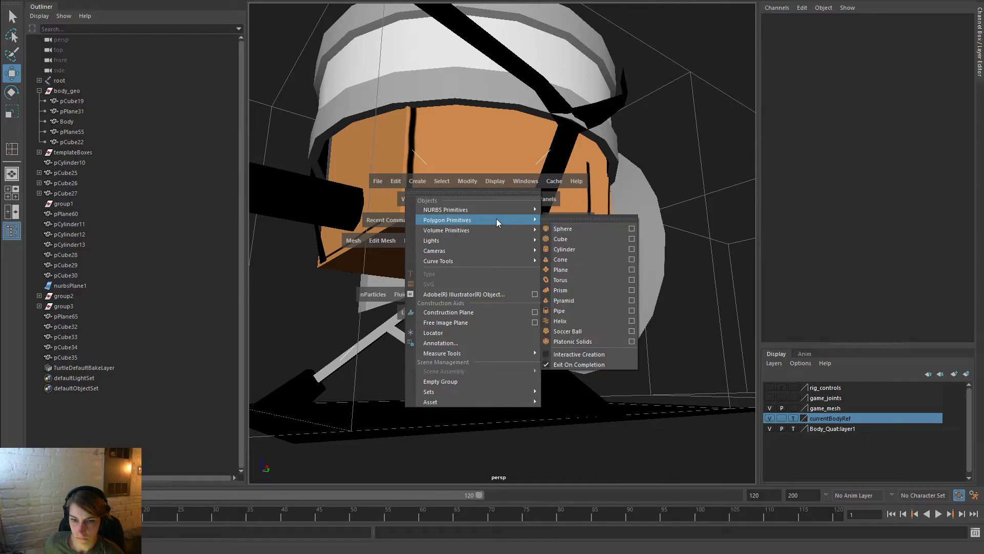
click(581, 249)
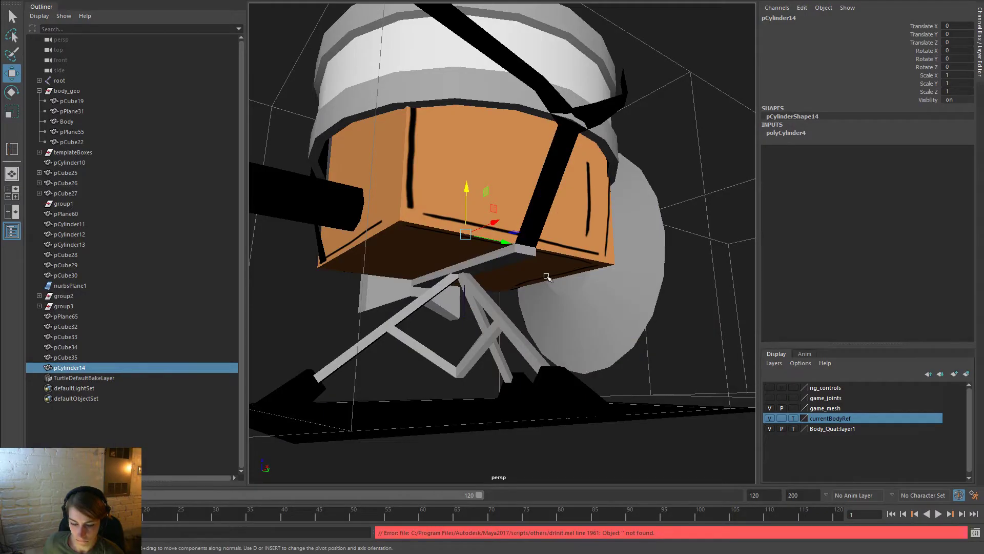
key(r)
drag(464, 234, 753, 234)
key(w)
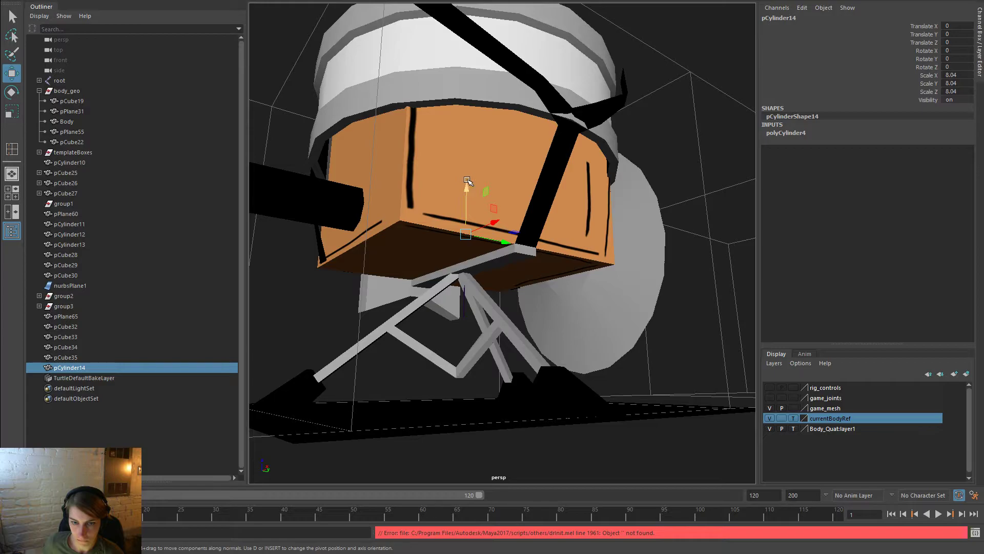
drag(468, 181, 472, 221)
alt+drag(481, 276, 545, 297)
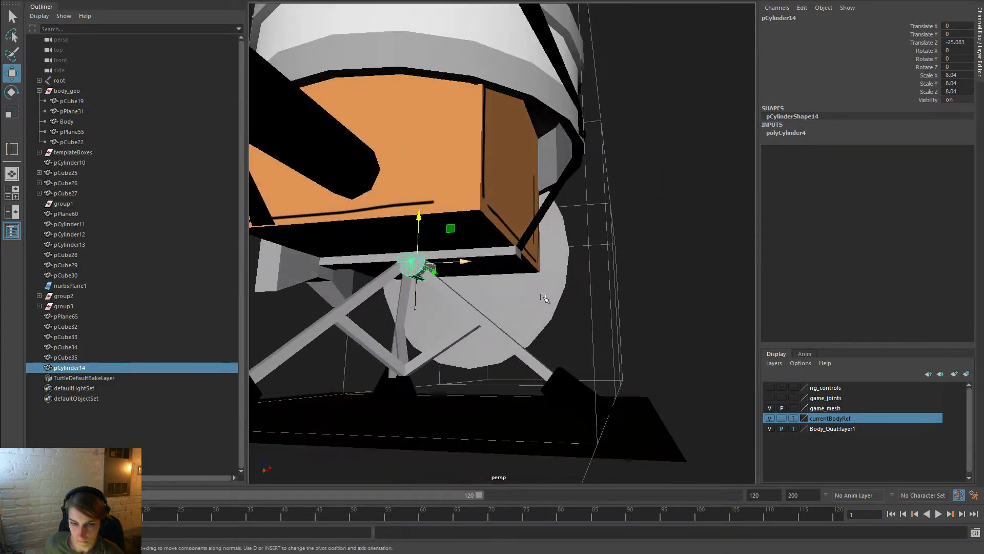
drag(460, 263, 537, 268)
Rotate the cylinder 90° about X and flatten it to Scale X and Z 4.887, Scale Y 1.235, at Translate Z -24.739
key(e)
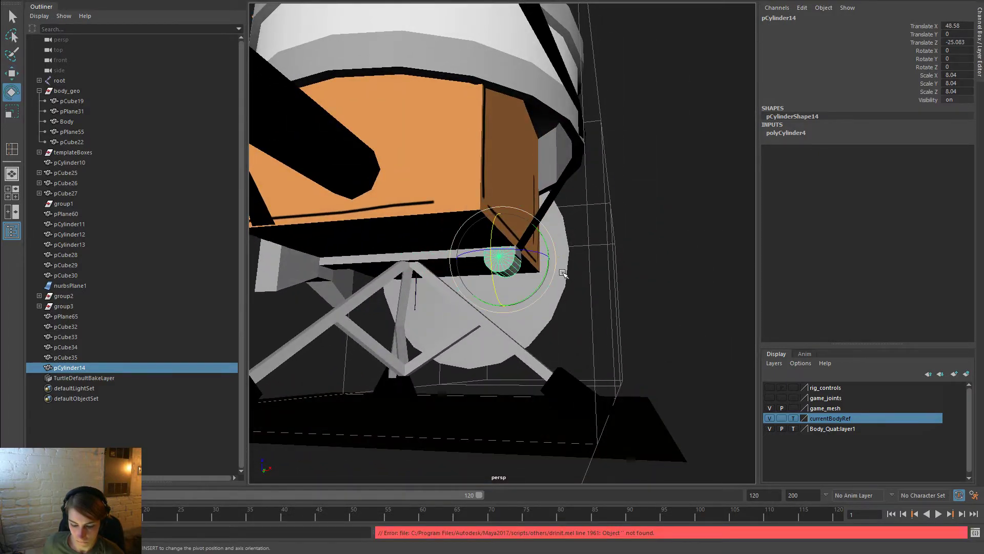
alt+drag(534, 221, 510, 284)
alt+right_drag(509, 283, 558, 298)
drag(546, 300, 544, 225)
key(r)
drag(520, 266, 502, 266)
drag(517, 224, 562, 271)
key(w)
alt+right_drag(562, 271, 580, 281)
drag(522, 231, 505, 219)
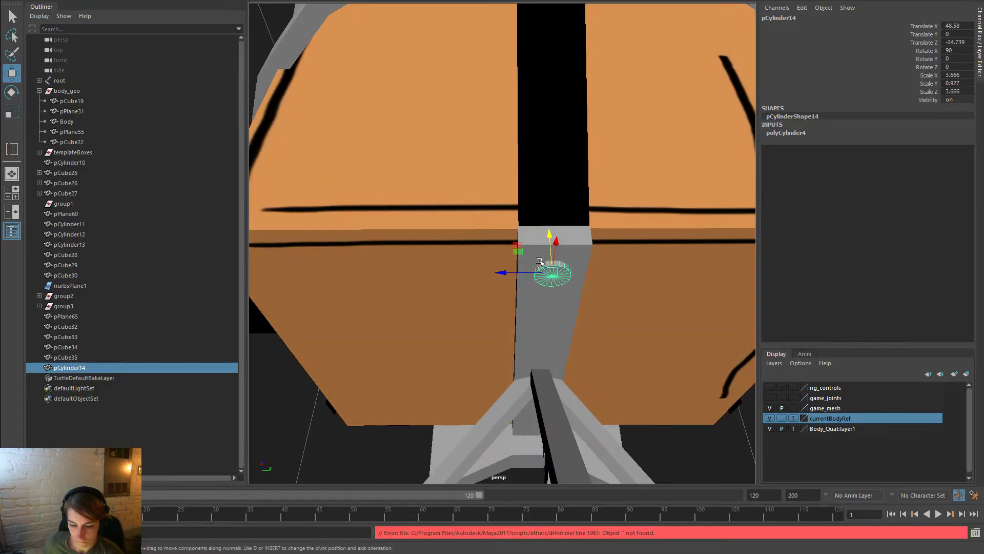
key(r)
drag(547, 272, 654, 206)
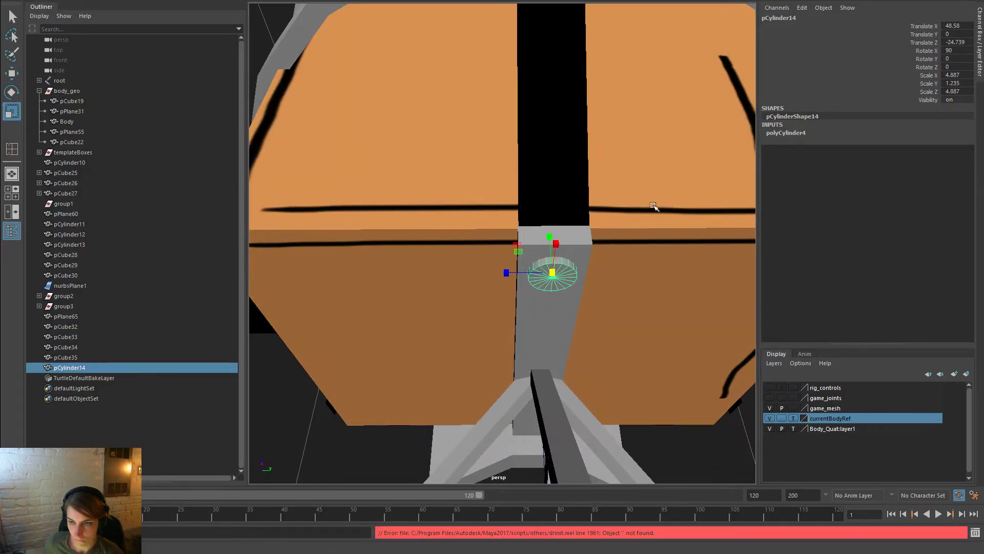
Reduce the cylinder's Subdivisions Axis to 8
click(815, 133)
double_click(956, 158)
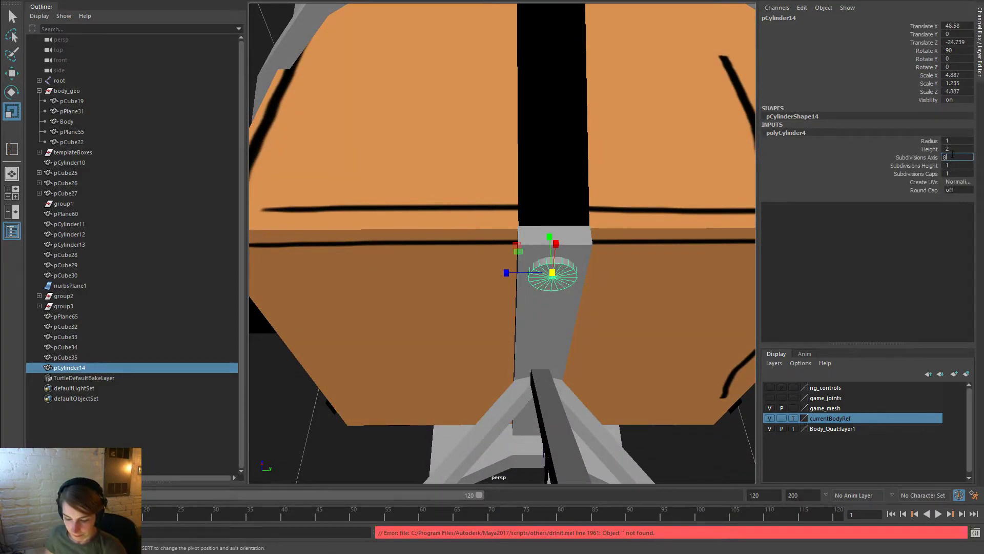
key(Return)
key(shift+Tab)
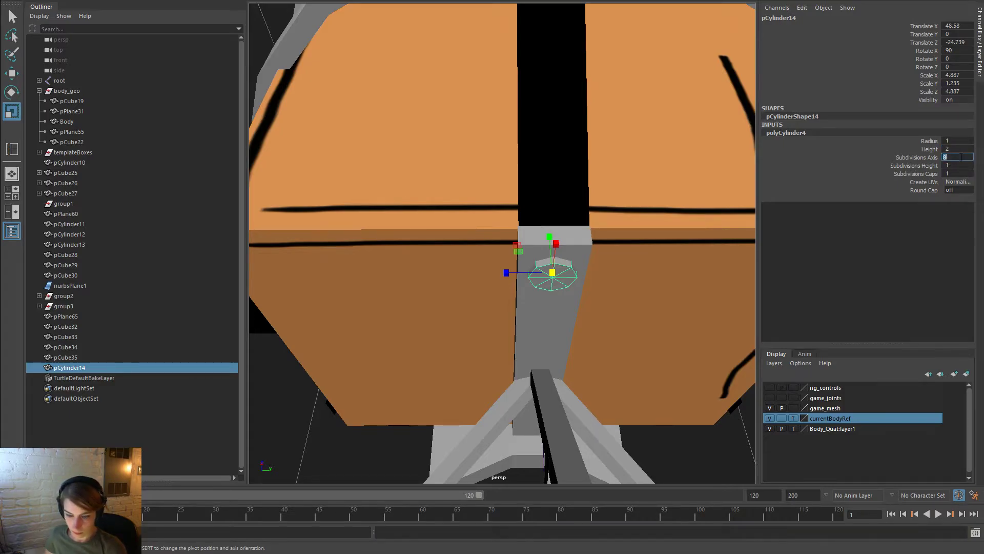
key(Return)
click(693, 414)
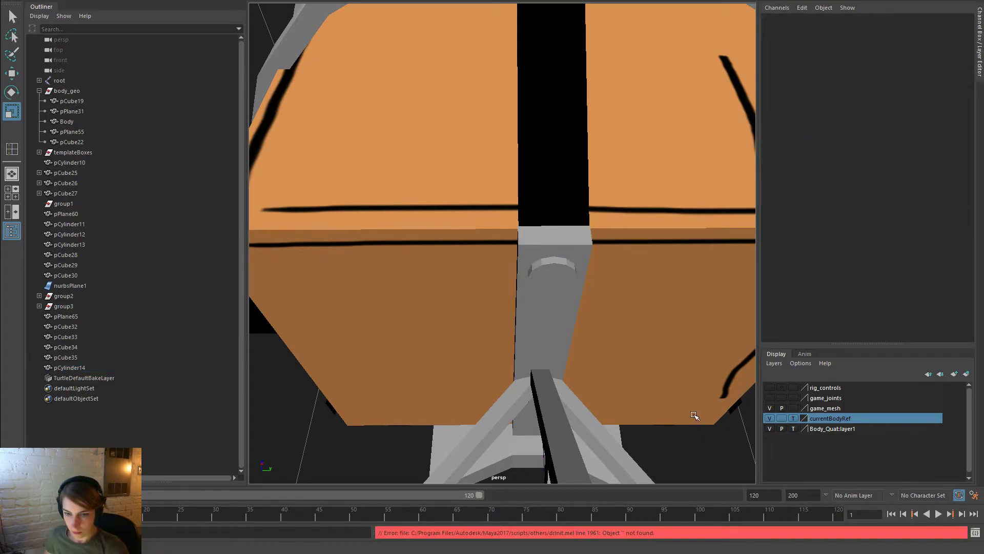
Lengthen the cylinder to Scale Y 5.115
click(572, 282)
alt+drag(570, 283, 550, 285)
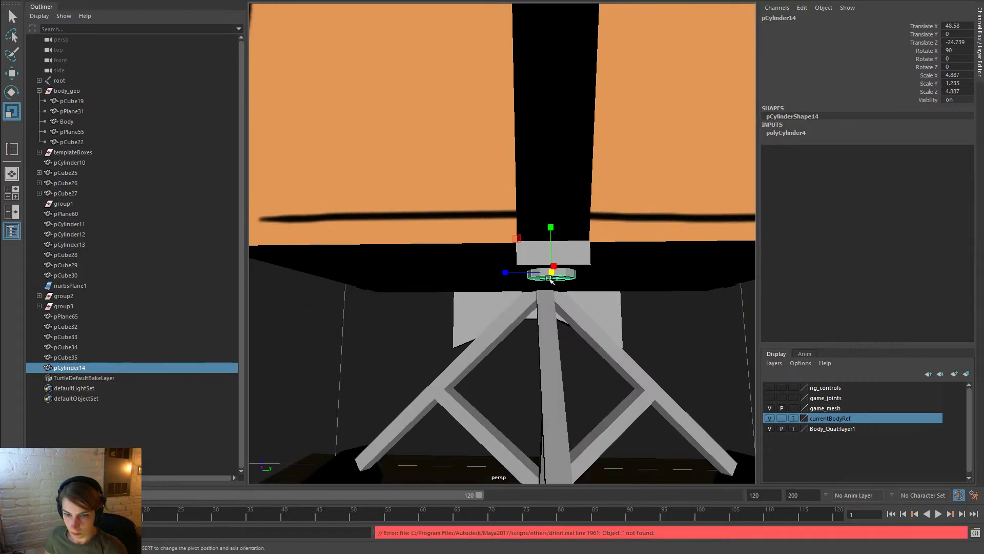
drag(552, 227, 549, 92)
Soften the vertical edges around the side of the cylinder beneath the bar
right_drag(563, 291, 589, 279)
mouse_move(591, 276)
mouse_down()
mouse_move(499, 272)
mouse_move(589, 288)
mouse_up()
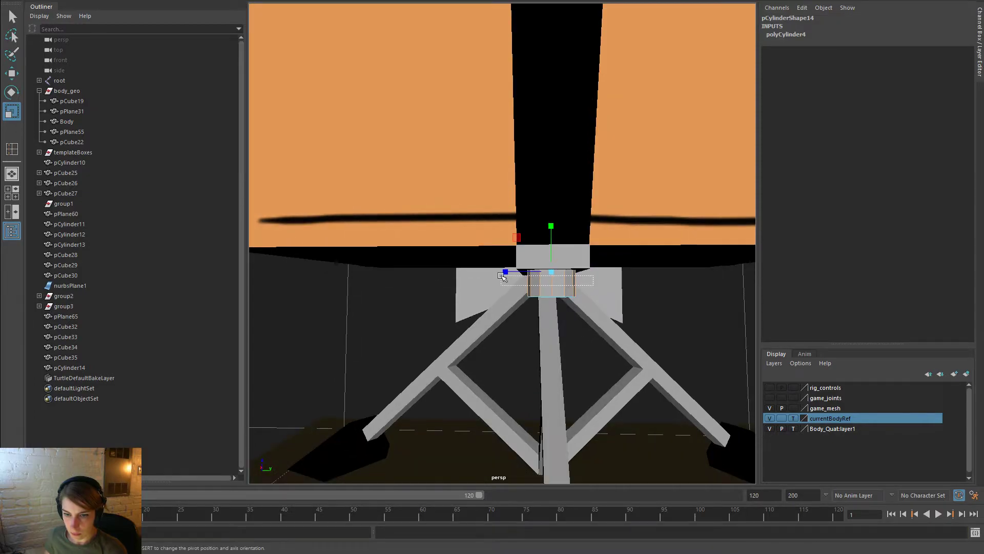
key(space)
click(476, 299)
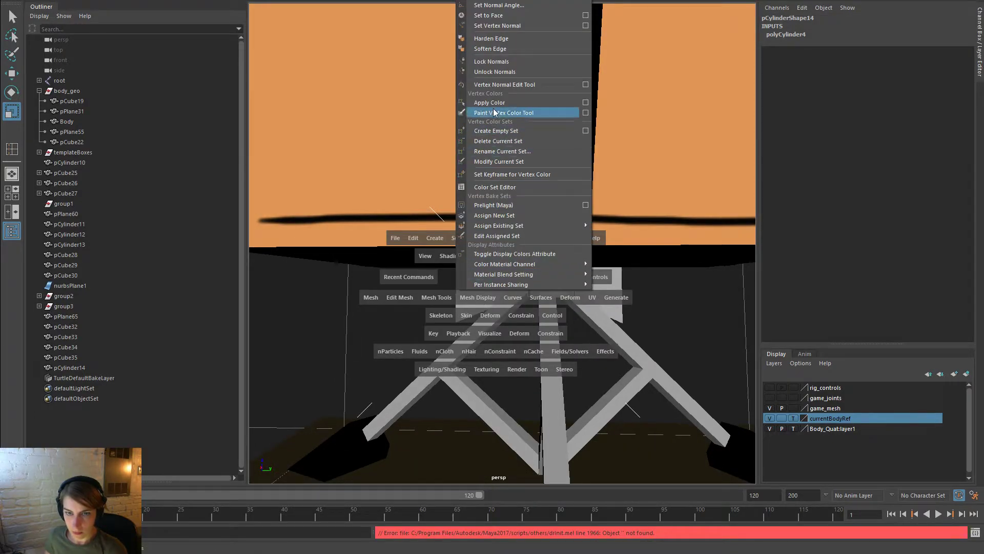
click(512, 49)
right_drag(551, 295, 571, 318)
click(665, 306)
Raise the cylinder so that less of it protrudes beneath the bar
click(556, 334)
right_drag(601, 237, 602, 244)
click(552, 295)
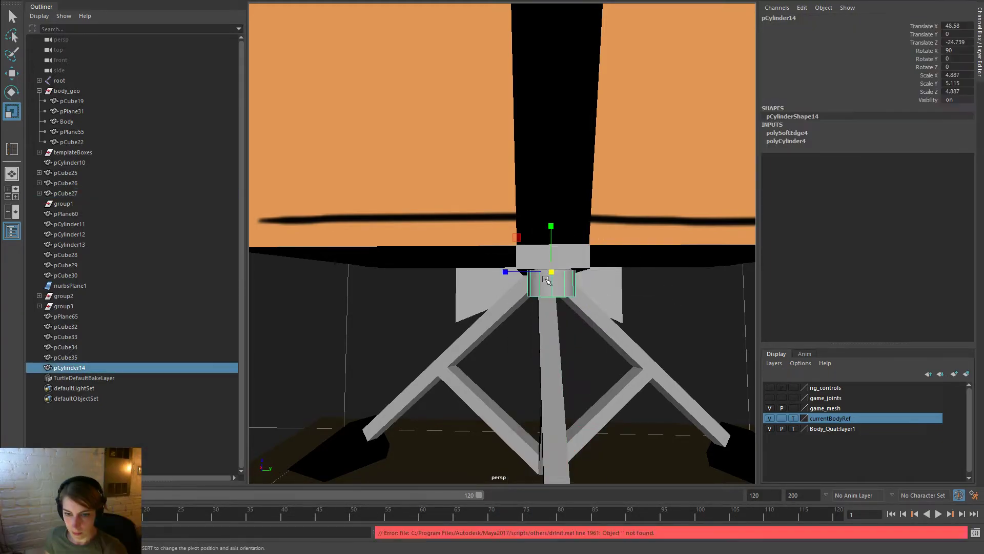
key(w)
mouse_move(554, 250)
mouse_down()
mouse_move(557, 275)
mouse_move(554, 233)
mouse_up()
key(r)
key(w)
click(688, 323)
alt+drag(688, 323, 575, 332)
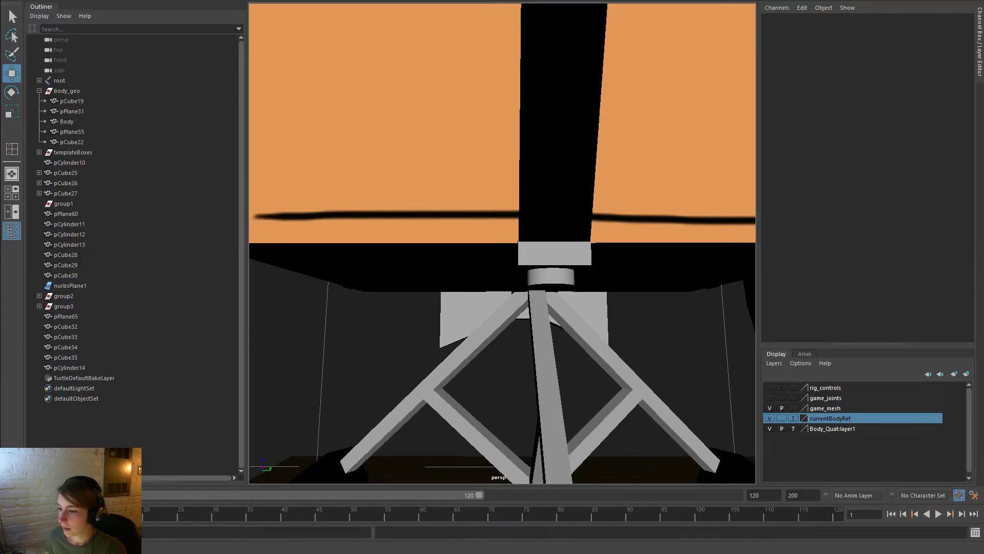
Switch to the browser to check the drum set and suspenders reference images
key(alt+Tab)
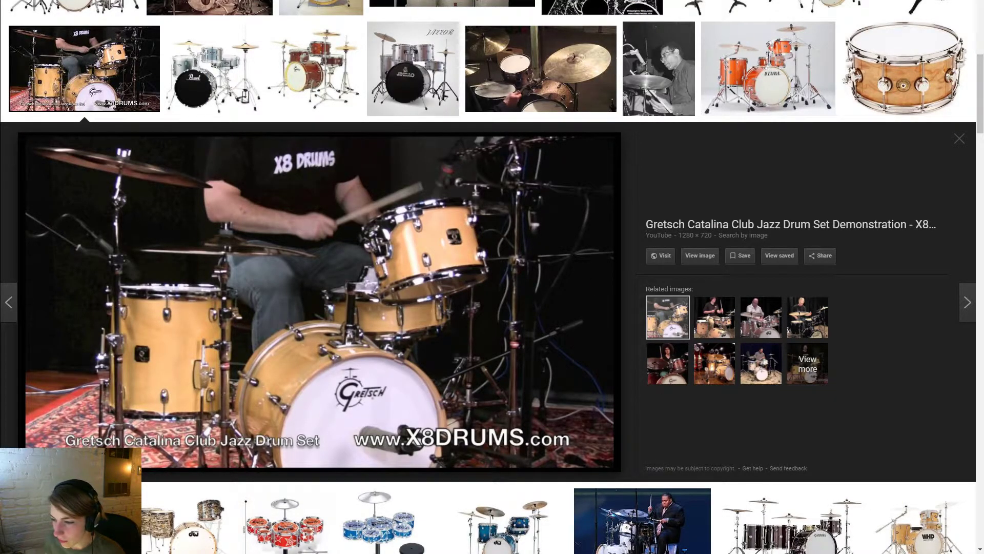
key(ctrl+Tab)
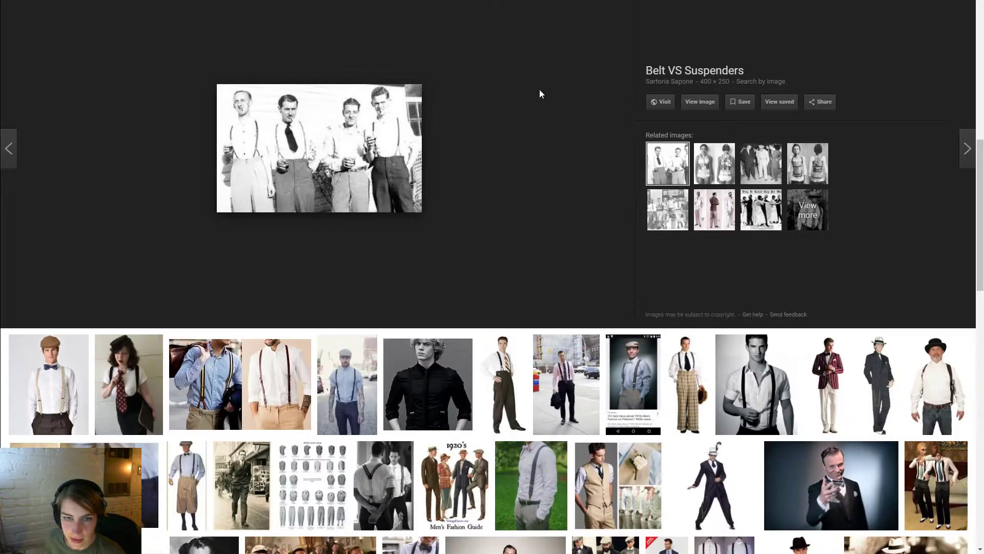
key(ctrl+Tab)
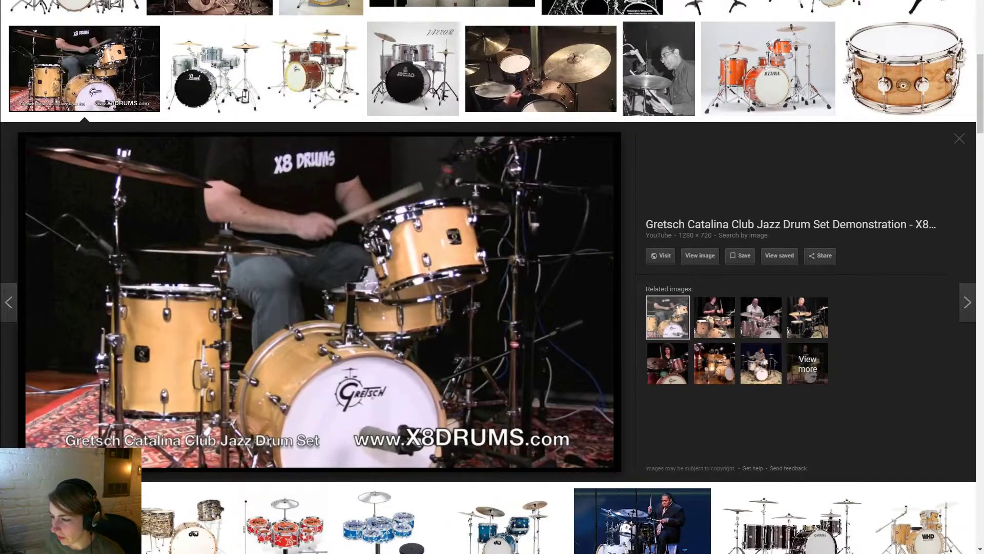
key(alt+Tab)
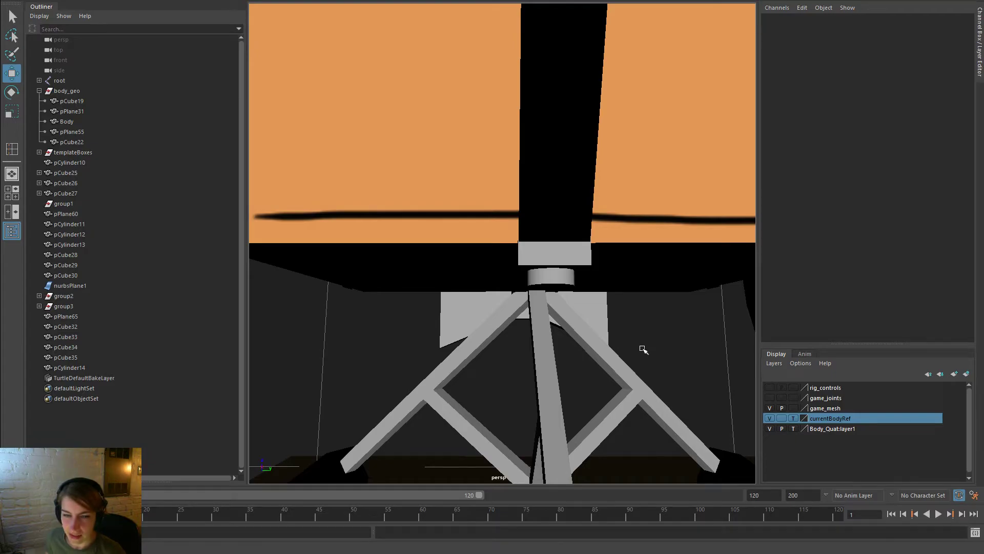
Return to Maya, create a polygon cube and lower it to Translate Z -49.796
alt+right_drag(643, 350, 589, 352)
key(space)
click(422, 173)
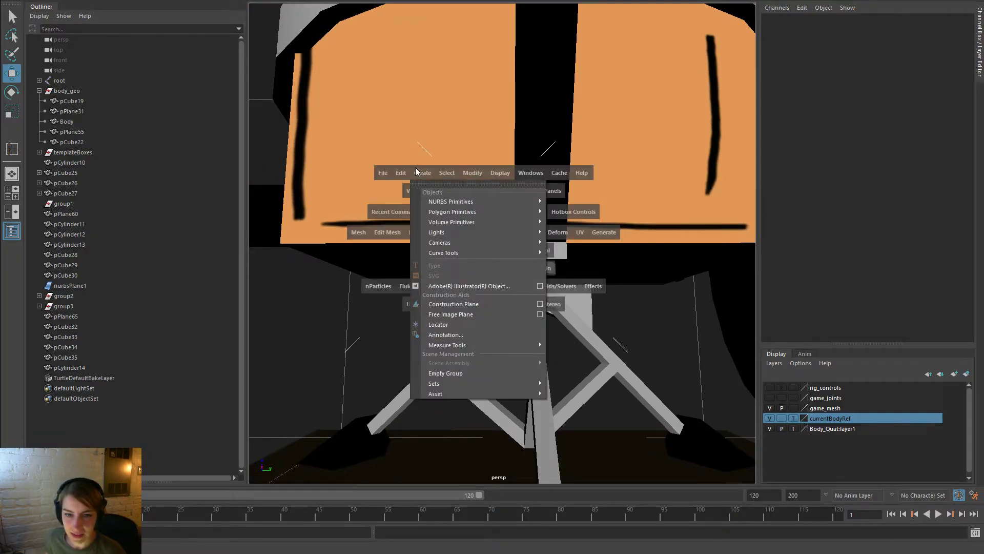
mouse_move(462, 211)
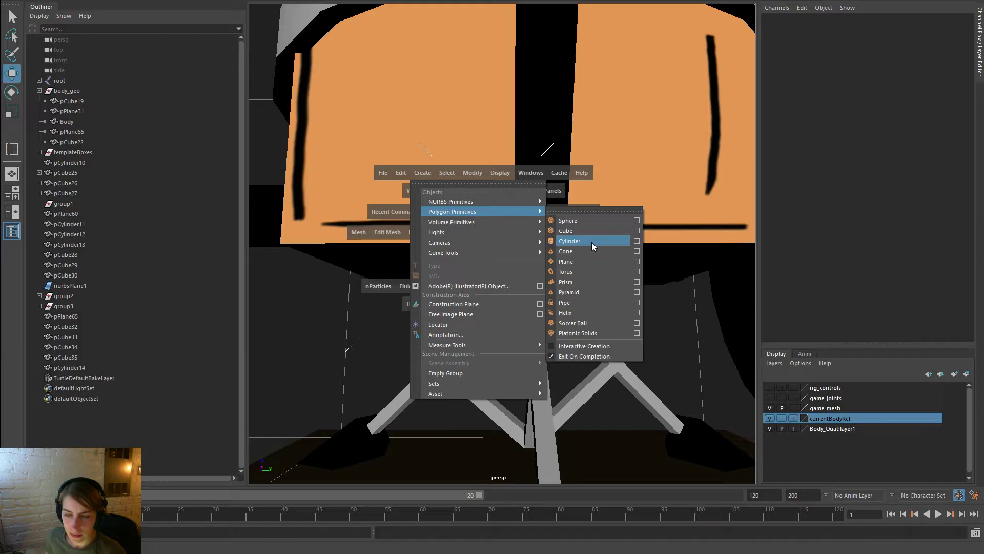
click(596, 232)
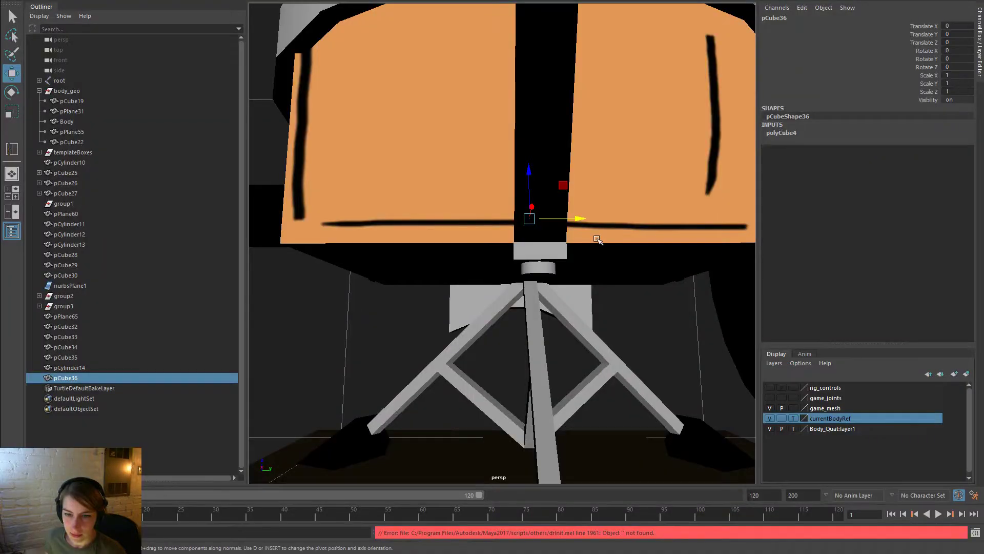
scroll(550, 238, down, 3)
drag(526, 174, 525, 279)
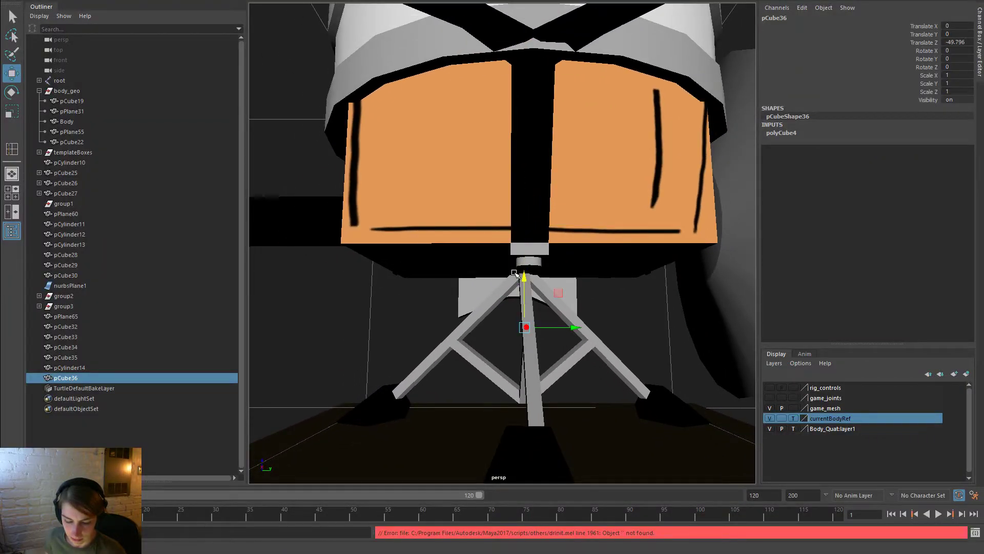
Shape the cube into a thin slab with Scale X 4.18, Scale Y and Z 25.79, placed at Translate X 124.485
key(r)
alt+drag(518, 347, 558, 356)
drag(464, 319, 769, 421)
key(w)
alt+drag(701, 362, 605, 375)
alt+middle_drag(675, 363, 560, 358)
key(r)
drag(640, 323, 487, 313)
Insert a horizontal edge loop at the slab's mid-height and widen it to give the slab a hexagonal outline
key(space)
click(427, 335)
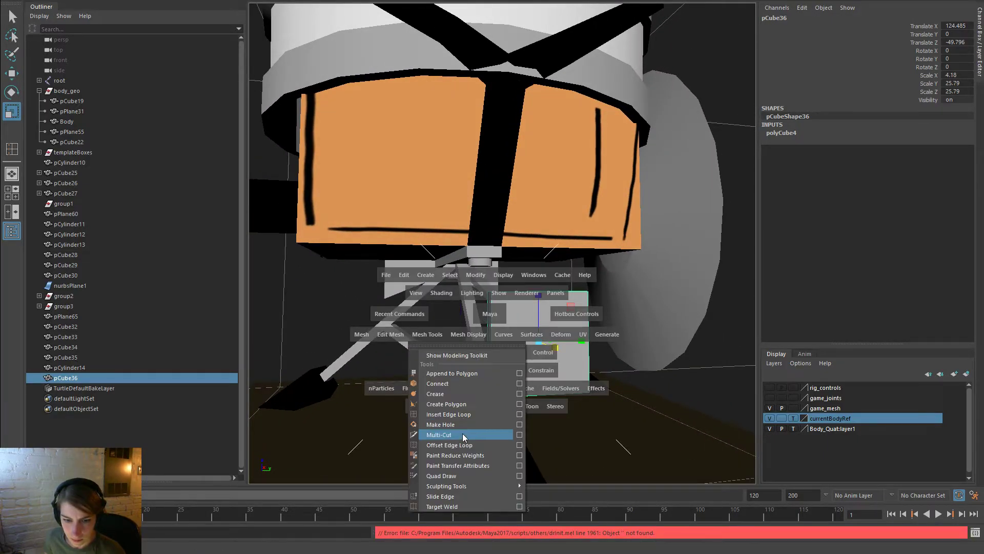
click(468, 413)
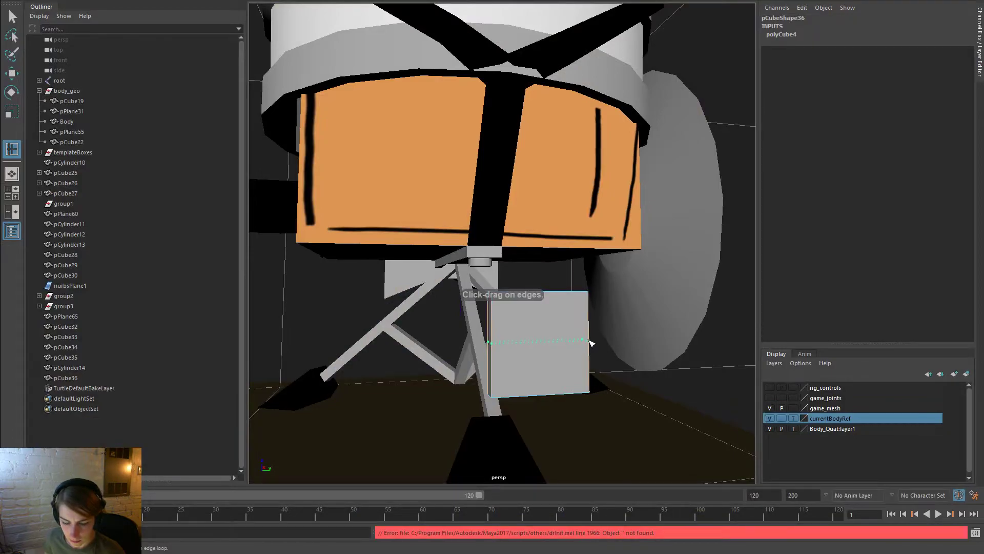
click(589, 342)
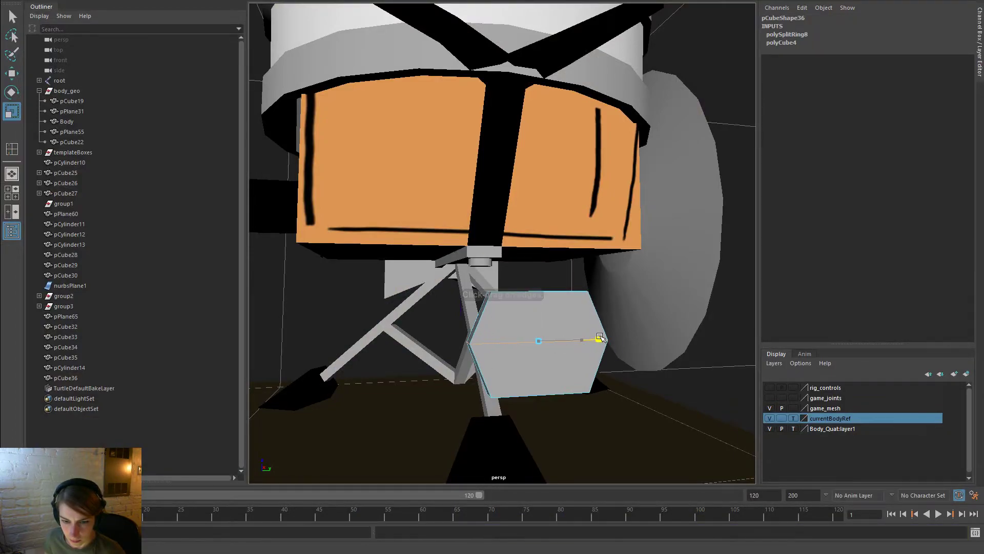
Extrude the hexagonal slab's top face about 15 units upward and narrow its width to form a taper
alt+drag(597, 391, 572, 374)
alt+drag(556, 325, 555, 342)
right_drag(555, 334, 555, 302)
click(528, 334)
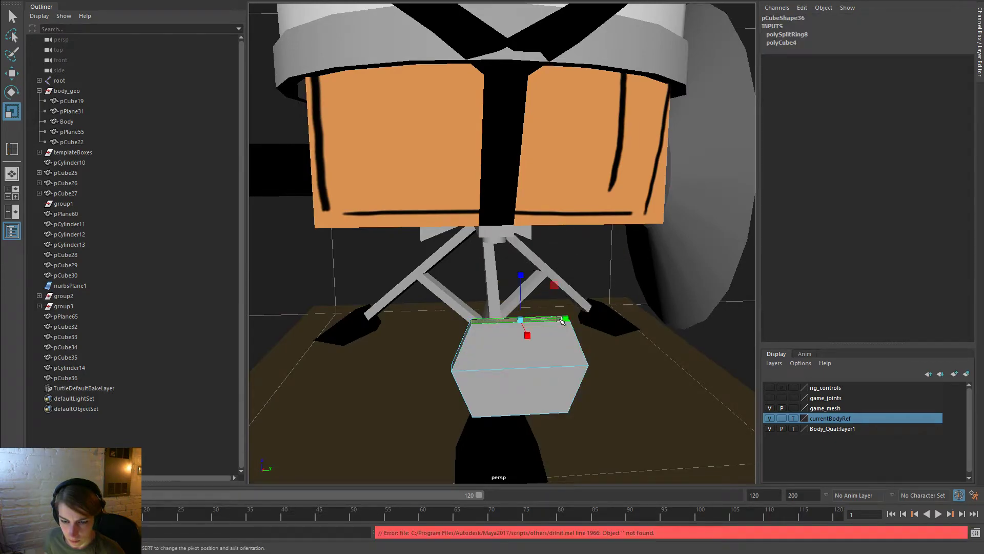
key(space)
click(410, 261)
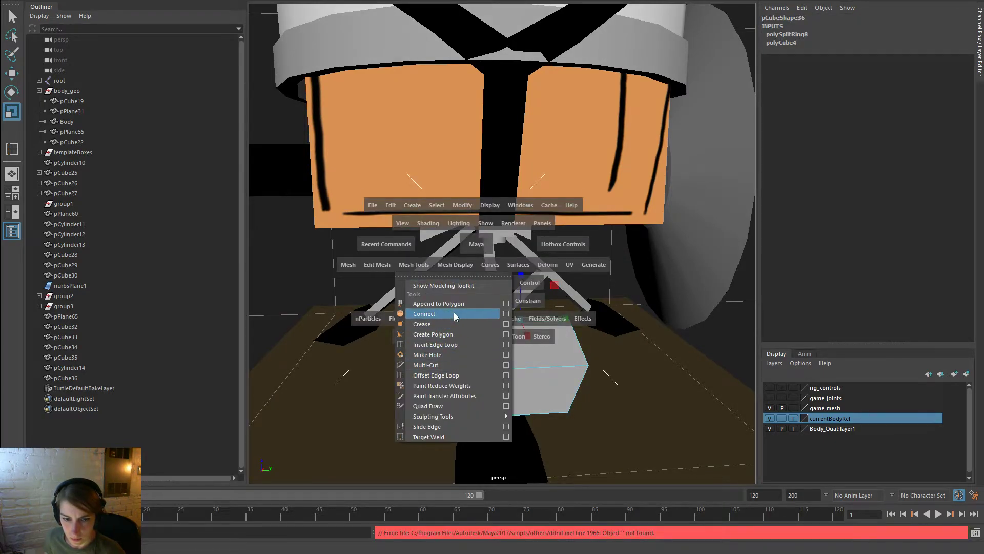
click(373, 264)
drag(372, 264, 414, 308)
key(w)
drag(519, 276, 522, 221)
key(r)
drag(564, 263, 535, 264)
Extrude the tapered slab's top face straight upward to form a long narrow neck
alt+drag(633, 363, 670, 388)
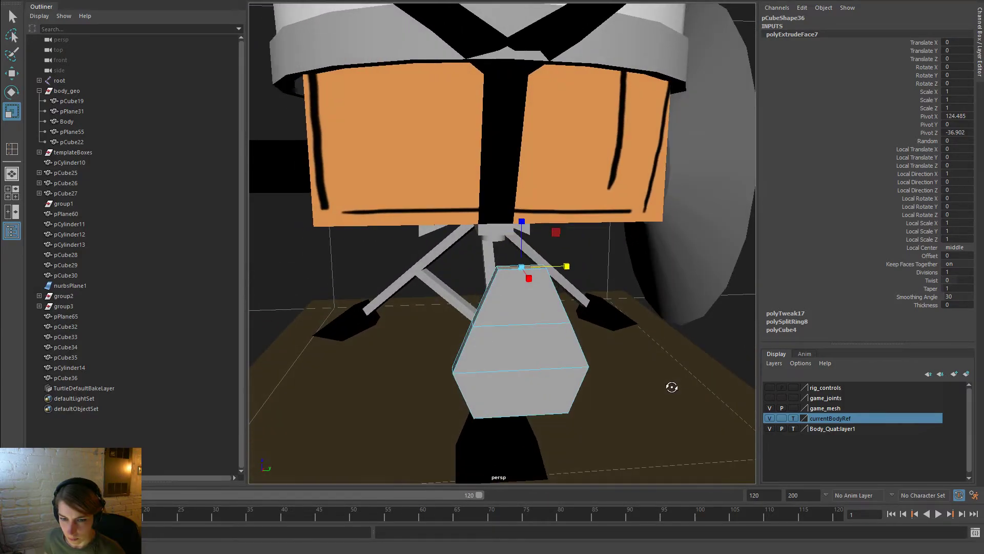
key(ctrl+e)
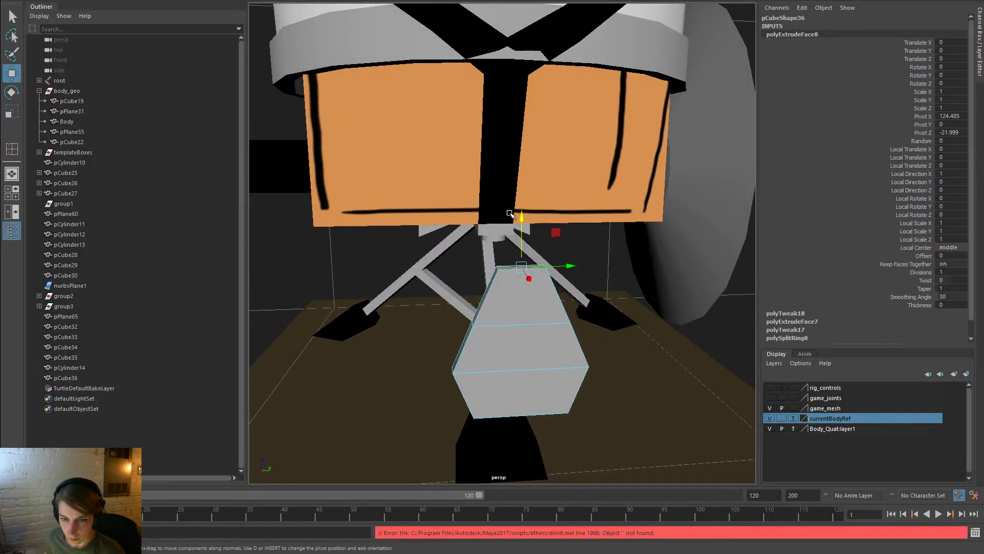
drag(521, 215, 515, 129)
alt+drag(575, 325, 563, 314)
Widen the vertex row between the hexagonal base and the neck to round out the lower bulb
right_drag(512, 260, 464, 261)
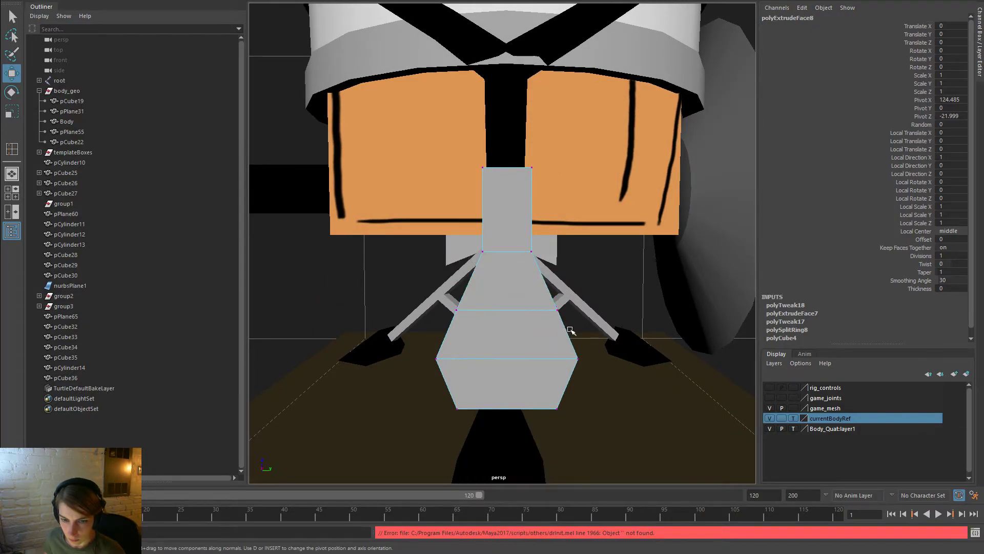
drag(570, 331, 455, 302)
key(r)
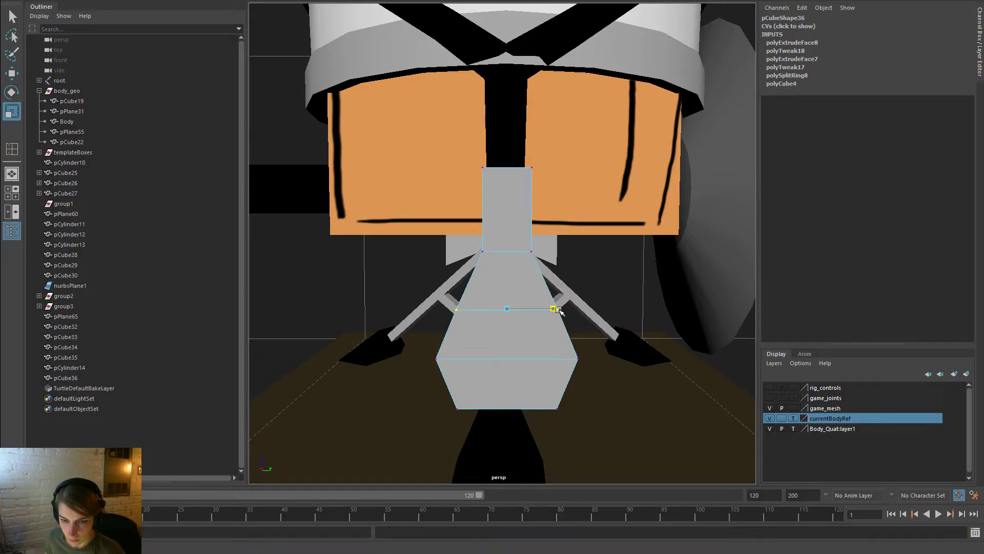
click(564, 309)
alt+drag(522, 318, 528, 313)
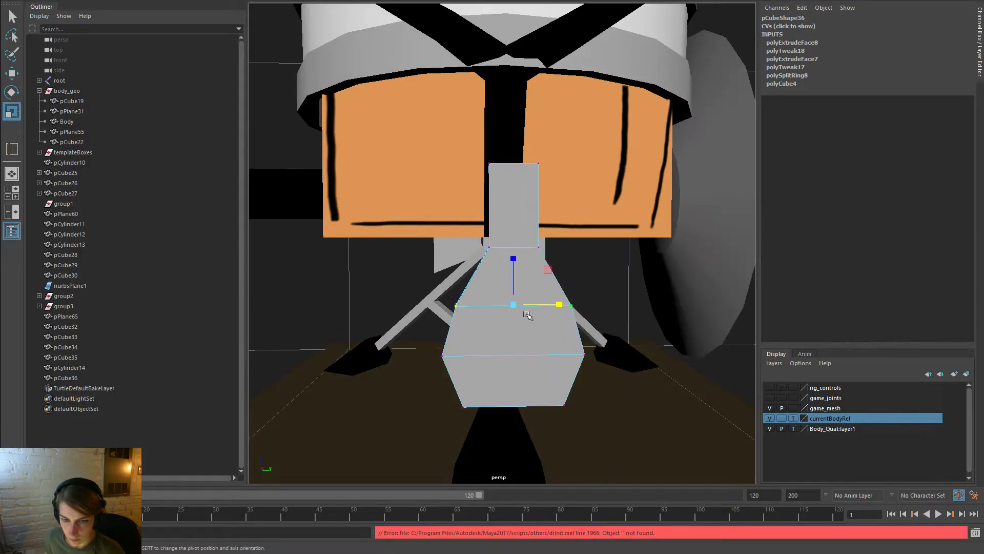
Try to insert a vertical edge loop down the middle of the piece
key(space)
click(450, 290)
click(462, 370)
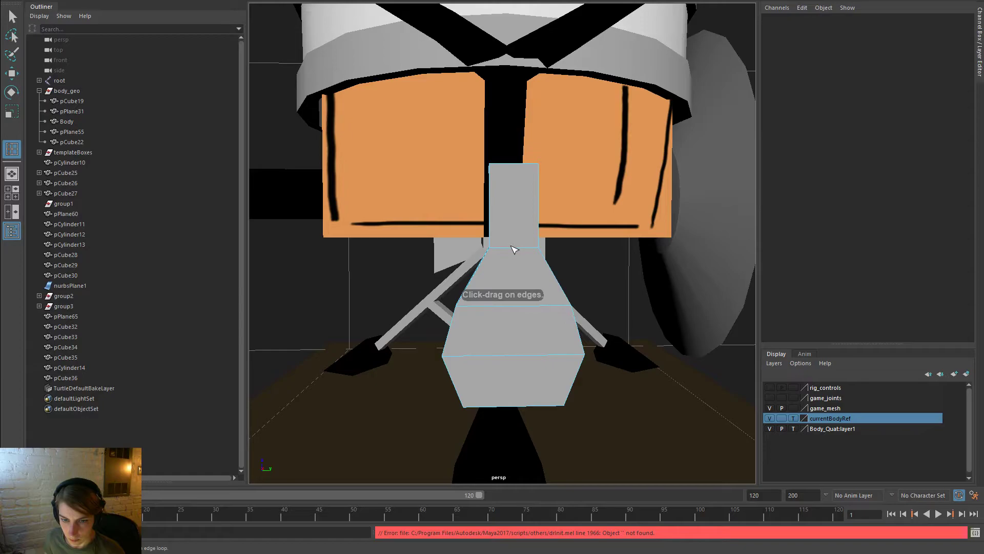
drag(514, 250, 515, 250)
key(r)
key(ctrl+z)
key(ctrl+z)
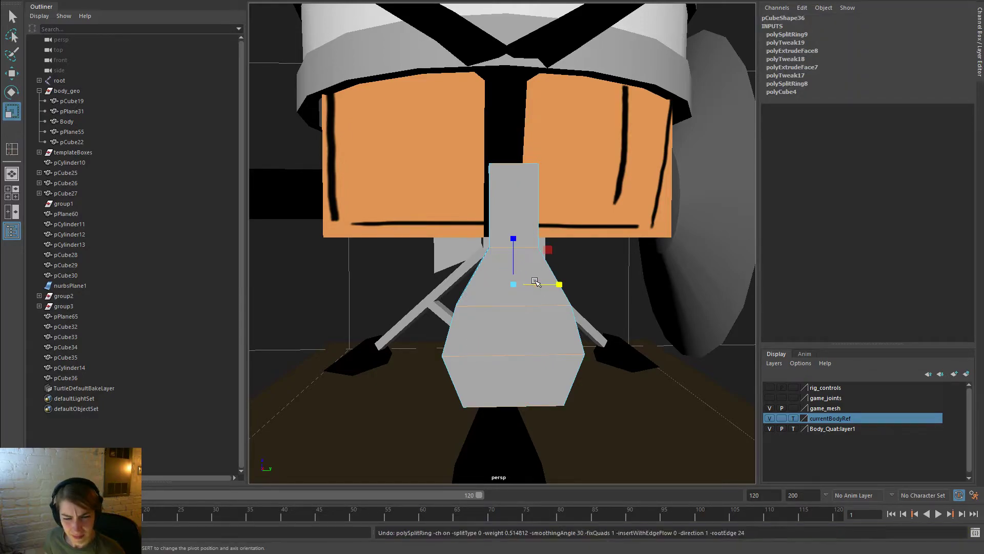
key(ctrl+z)
Set the Insert Edge Loop tool to maintain its position by relative distance from edge
key(space)
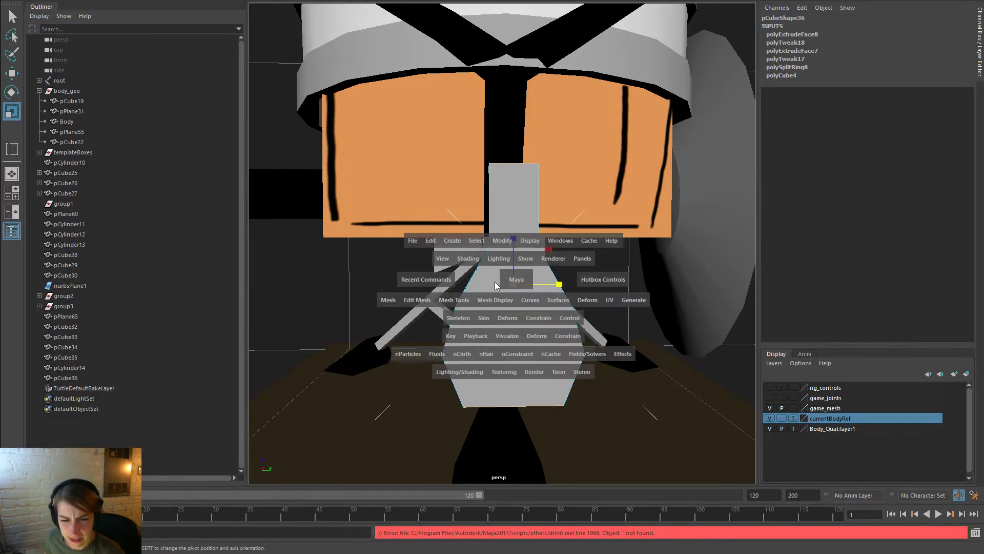
click(460, 300)
click(545, 384)
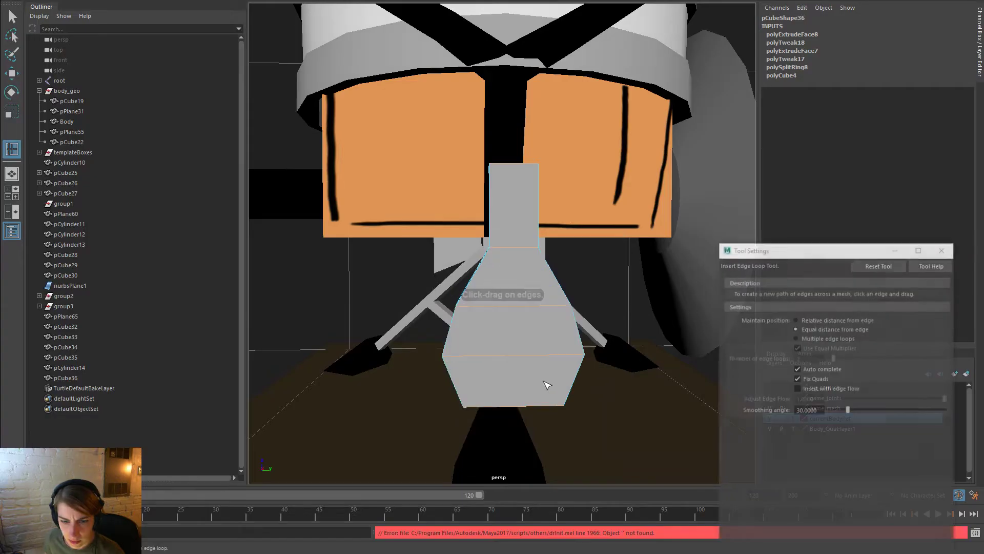
drag(826, 251, 730, 104)
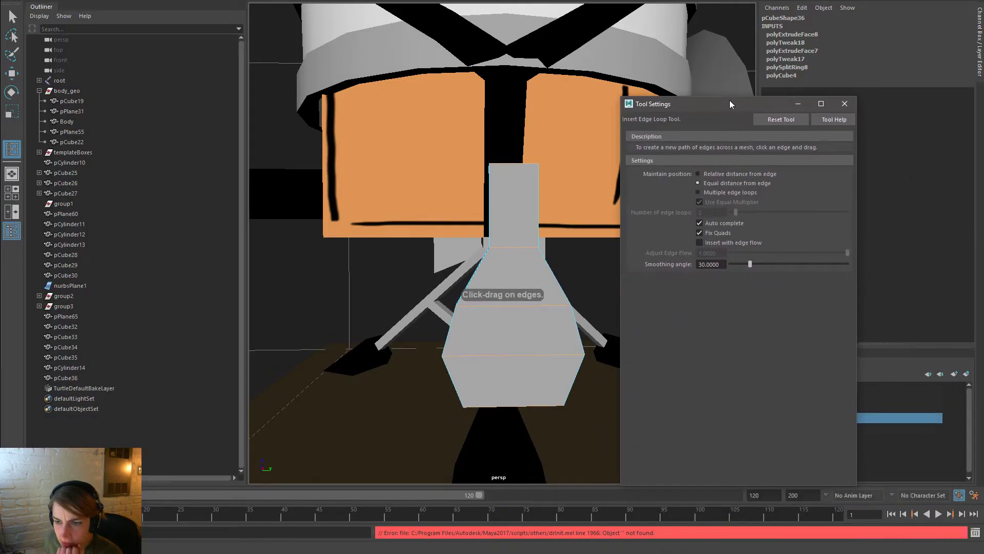
click(729, 173)
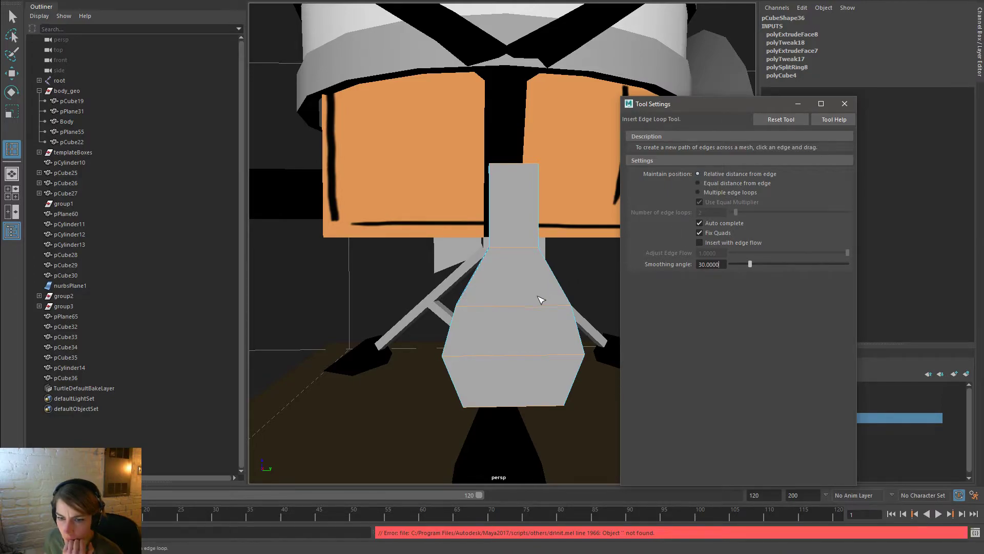
Insert a vertical edge loop through the middle of the piece, from the neck to the base
drag(510, 306, 517, 312)
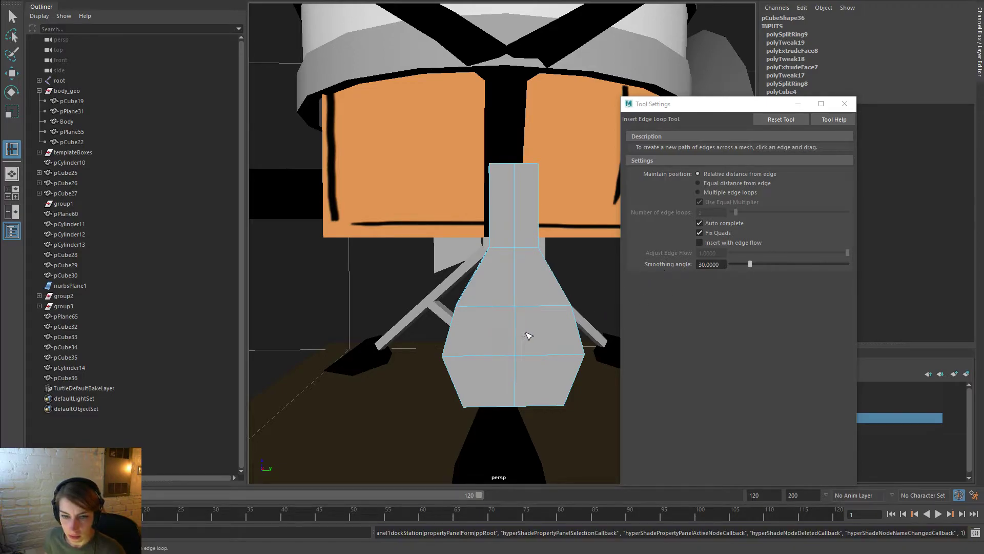
key(ctrl+z)
drag(511, 308, 511, 285)
key(r)
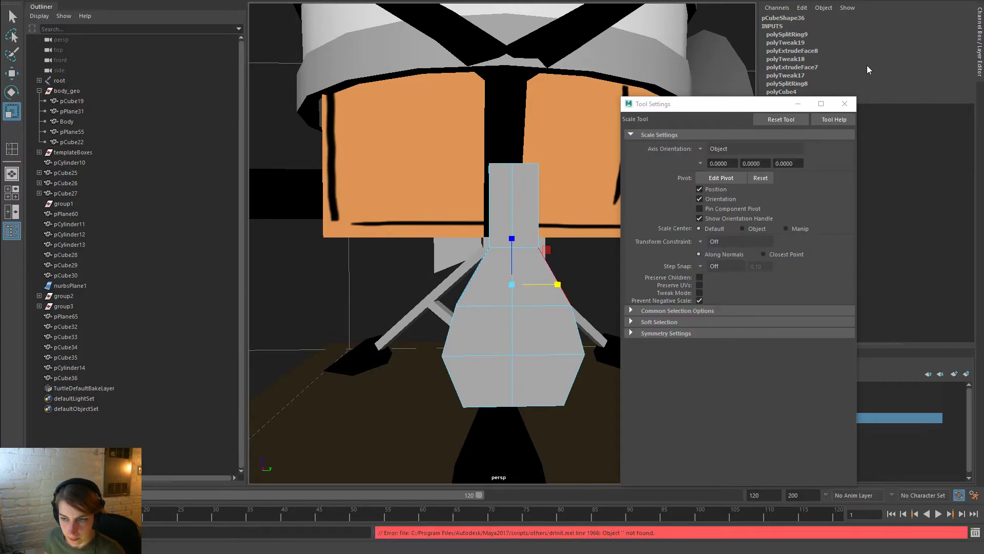
click(844, 104)
Lower the bottom centre vertex of the new loop to give the bulb a pointed base
right_drag(525, 261, 476, 261)
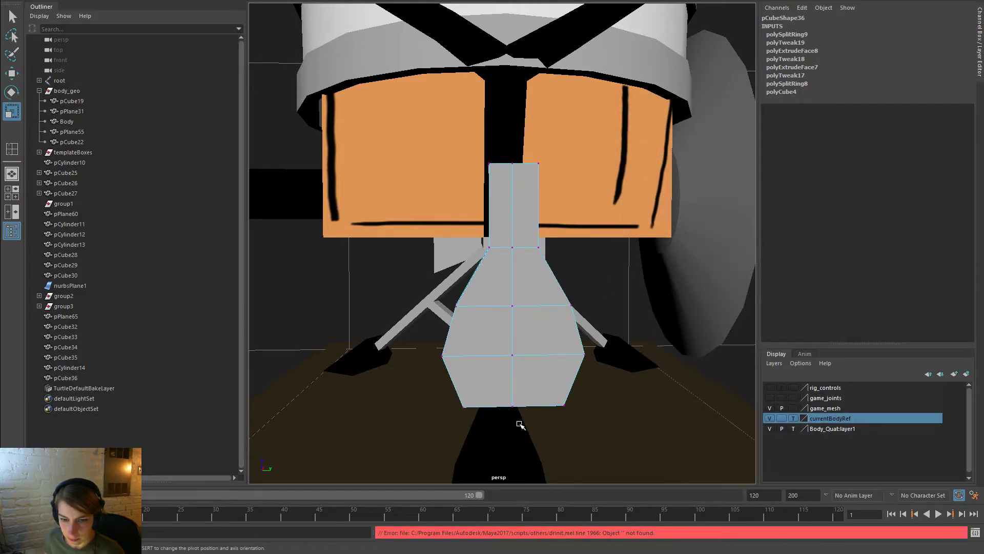
click(512, 405)
key(w)
drag(512, 355, 512, 383)
Scale the bulb's outer side vertices in depth to taper its edges, and return to object mode
drag(632, 460, 544, 322)
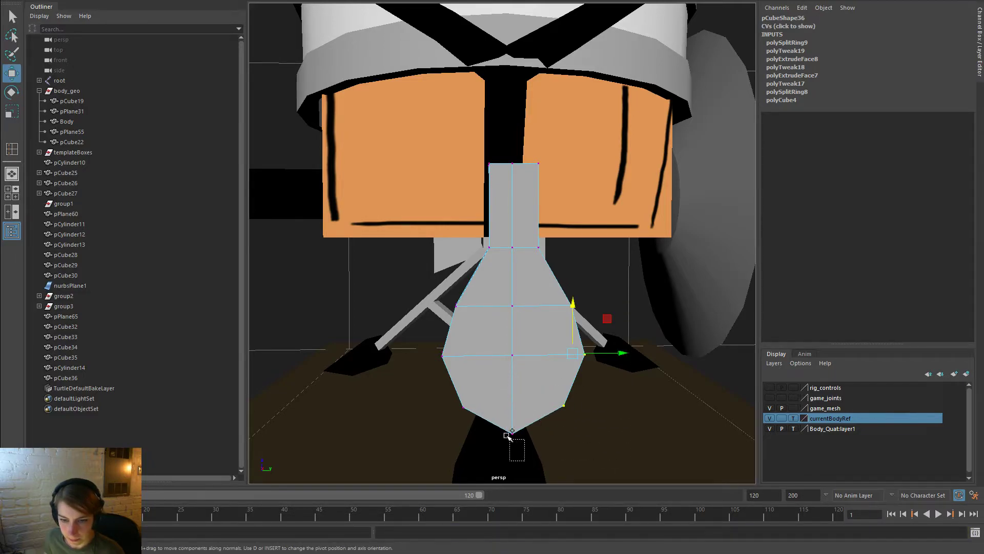
drag(487, 466, 404, 297)
alt+drag(564, 359, 710, 378)
key(r)
mouse_move(654, 331)
alt+mouse_down()
mouse_move(674, 325)
mouse_move(647, 348)
alt+mouse_up()
ctrl+drag(564, 257, 630, 320)
drag(661, 363, 523, 277)
mouse_move(665, 387)
mouse_down()
mouse_move(689, 390)
mouse_move(655, 386)
mouse_up()
right_drag(611, 261, 649, 245)
click(695, 326)
alt+drag(696, 326, 609, 307)
click(609, 308)
Narrow the neck's top by scaling its top vertices inward, and return to object mode
right_drag(611, 200, 569, 194)
drag(644, 202, 613, 104)
key(w)
alt+drag(689, 179, 564, 195)
key(r)
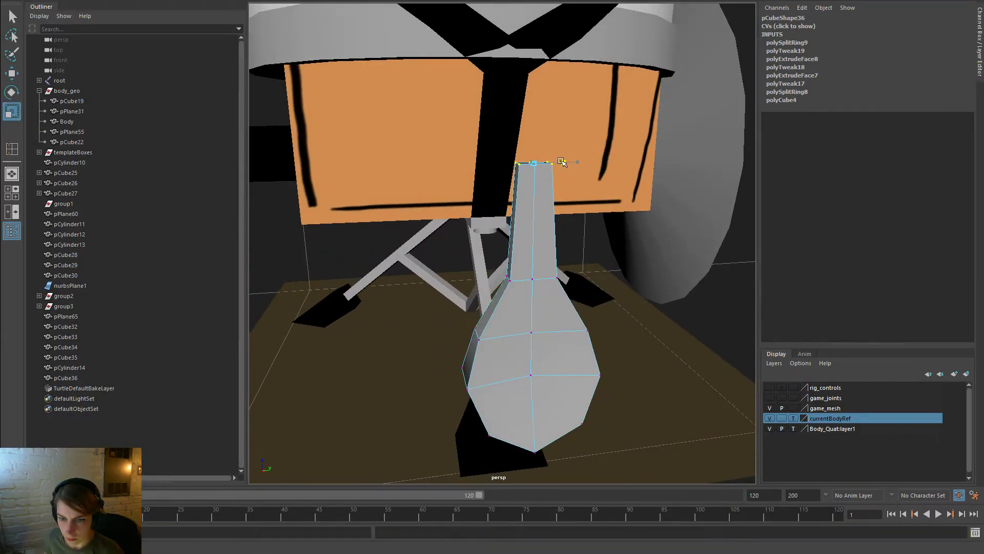
right_drag(547, 205, 544, 181)
click(688, 308)
Shrink the piece to Scale X 0.98, Scale Y and Z 6.046, and hang it beneath the body at Translate X 47.241, Z -35.421
click(512, 362)
alt+right_drag(629, 354, 560, 326)
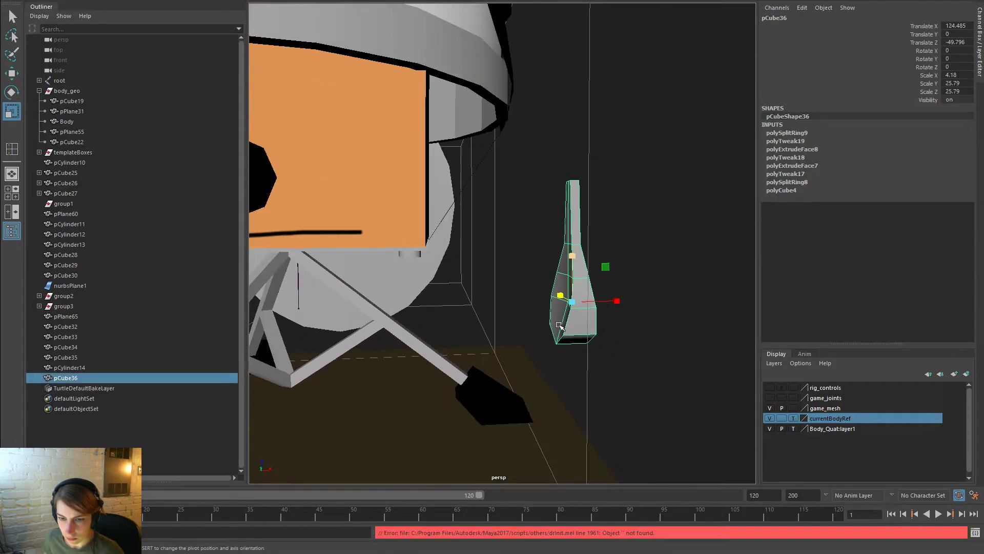
drag(571, 301, 491, 315)
key(w)
drag(617, 301, 528, 288)
drag(415, 256, 415, 253)
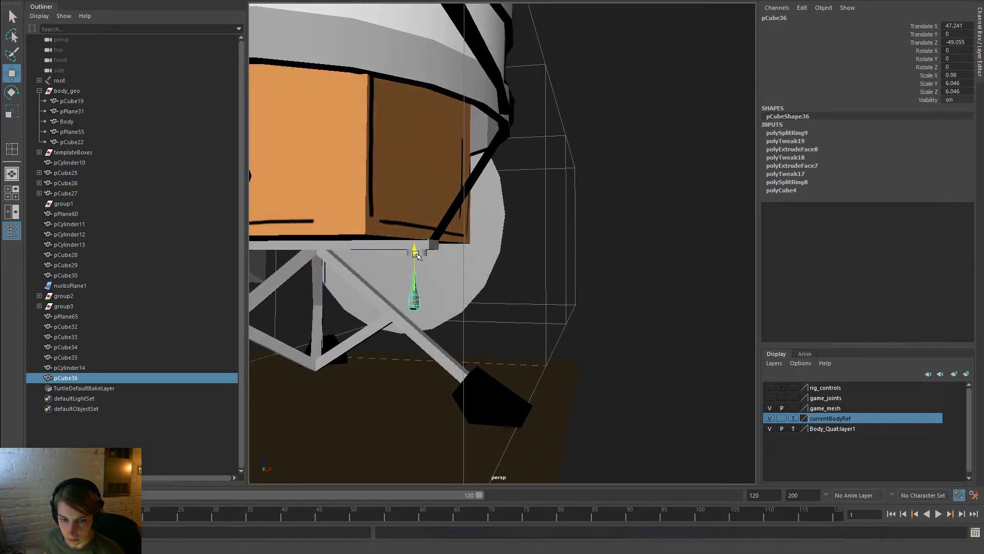
Delete the small cylinder between the bar and the hanging tapered piece
click(618, 267)
alt+drag(674, 353, 570, 310)
click(569, 264)
alt+drag(569, 263, 608, 329)
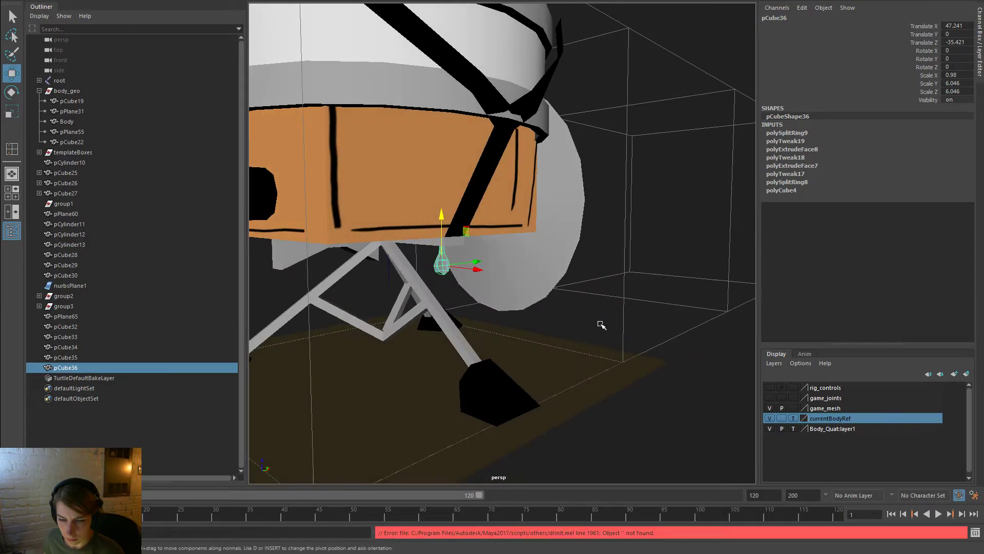
Rotate the small tapered piece hanging beneath the bar
key(e)
drag(446, 259, 413, 275)
click(611, 327)
Examine how the hanging piece sits against the bar and body from several close-up angles
alt+drag(612, 326, 533, 299)
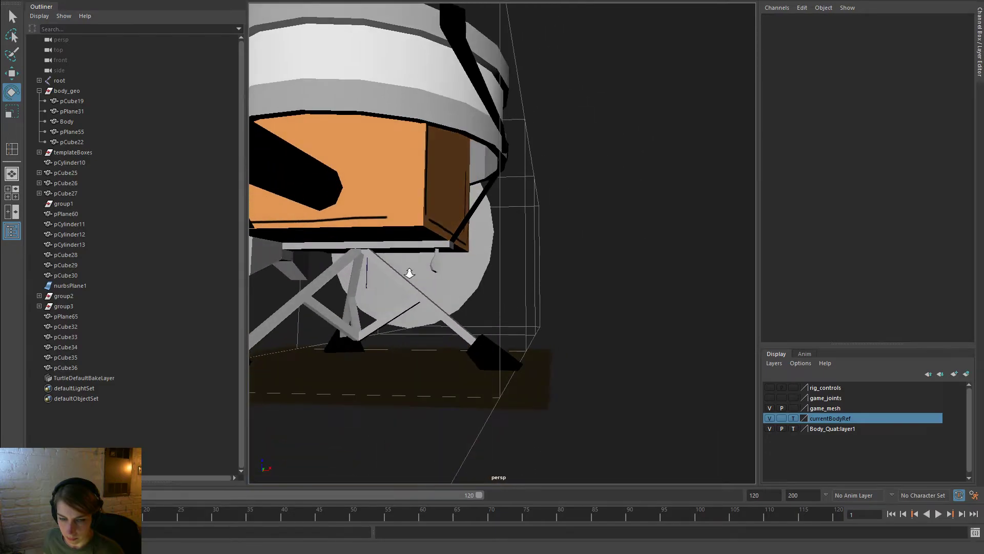
alt+right_drag(409, 272, 485, 364)
click(343, 292)
alt+middle_drag(384, 317, 484, 320)
alt+right_drag(484, 321, 569, 367)
click(640, 396)
scroll(609, 395, down, 6)
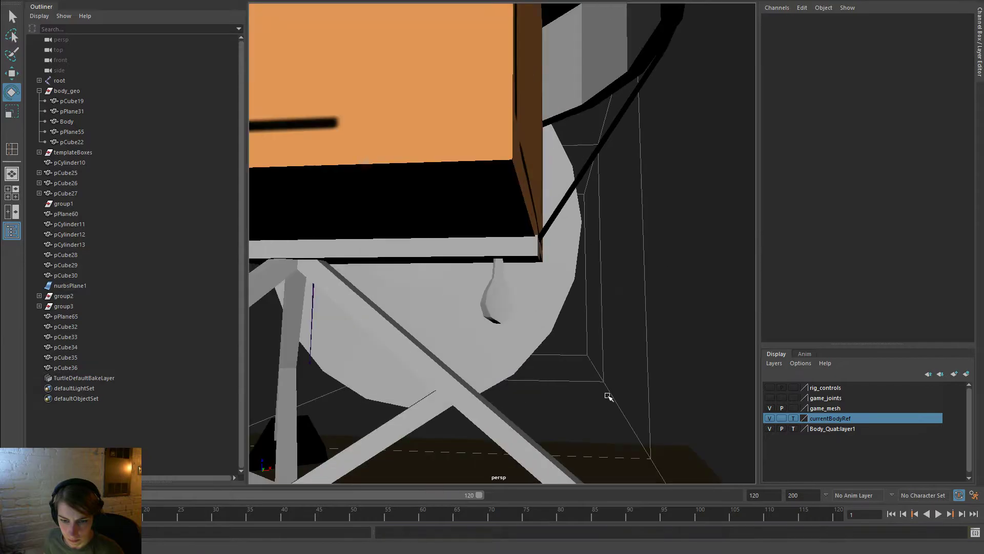
alt+drag(602, 391, 537, 375)
Duplicate the long arm cylinder and reshape it into a ring at Translate Y -298.709, with Scale X and Z 14.861, Scale Y 9.057
alt+right_drag(537, 376, 354, 308)
alt+drag(353, 308, 569, 262)
click(575, 265)
key(ctrl+d)
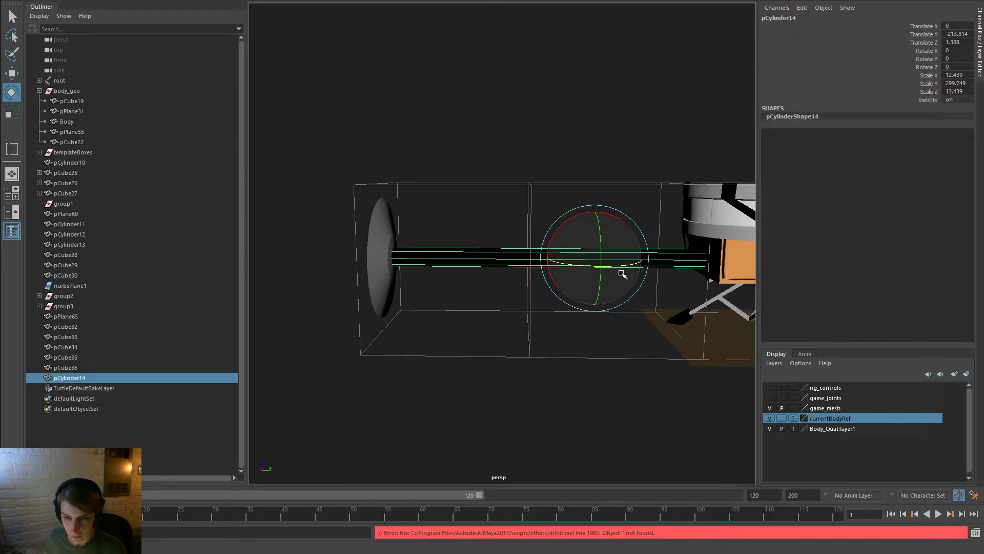
key(w)
drag(646, 256, 536, 258)
key(r)
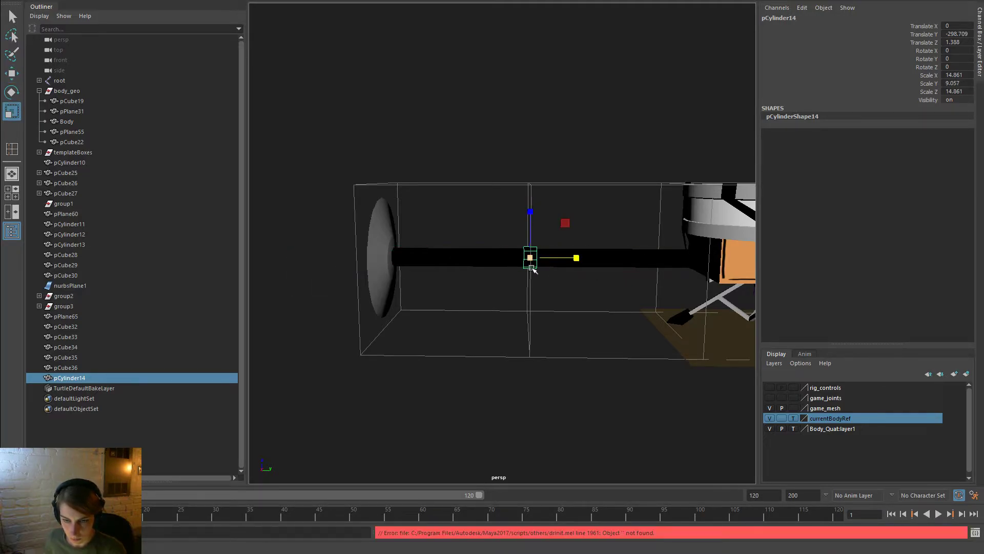
Assign the existing lambert1 material to the new arm ring
right_click(533, 270)
mouse_move(563, 531)
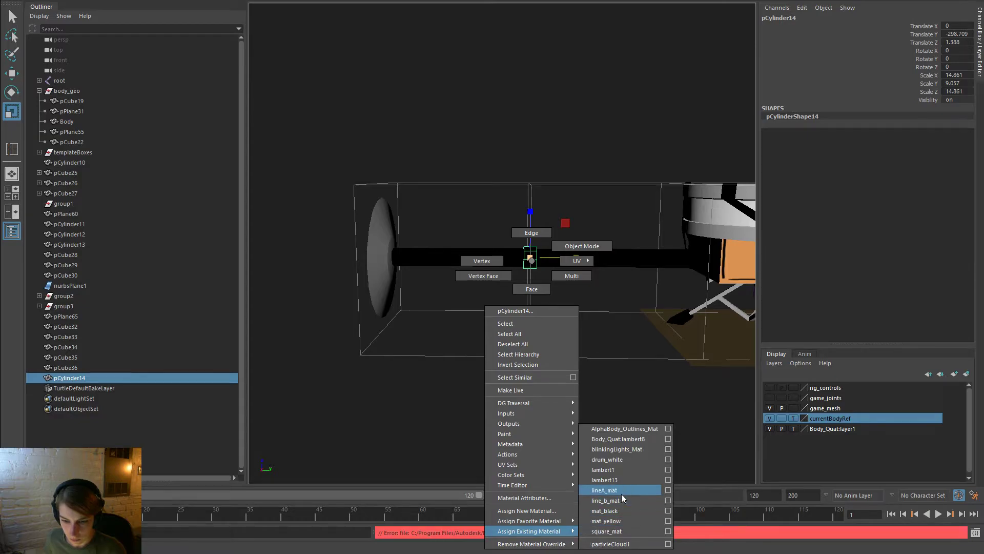
click(603, 470)
click(600, 366)
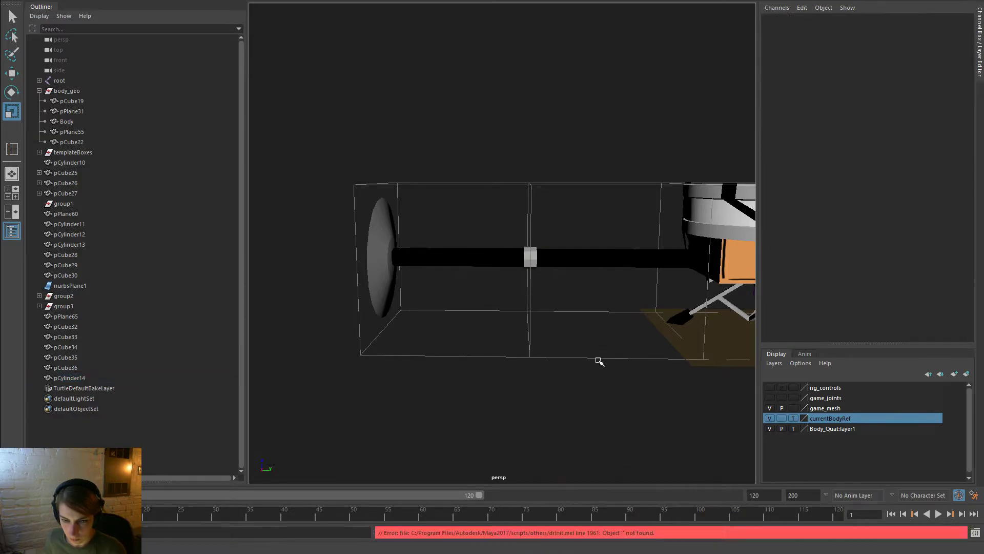
Try to insert an edge loop in the long arm cylinder at the ring
click(596, 260)
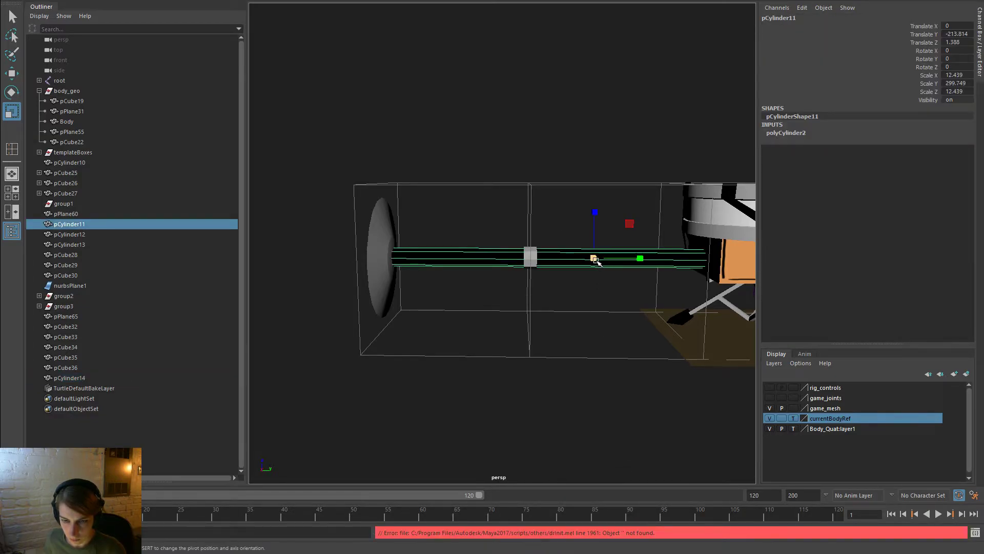
click(590, 334)
alt+drag(510, 379, 718, 377)
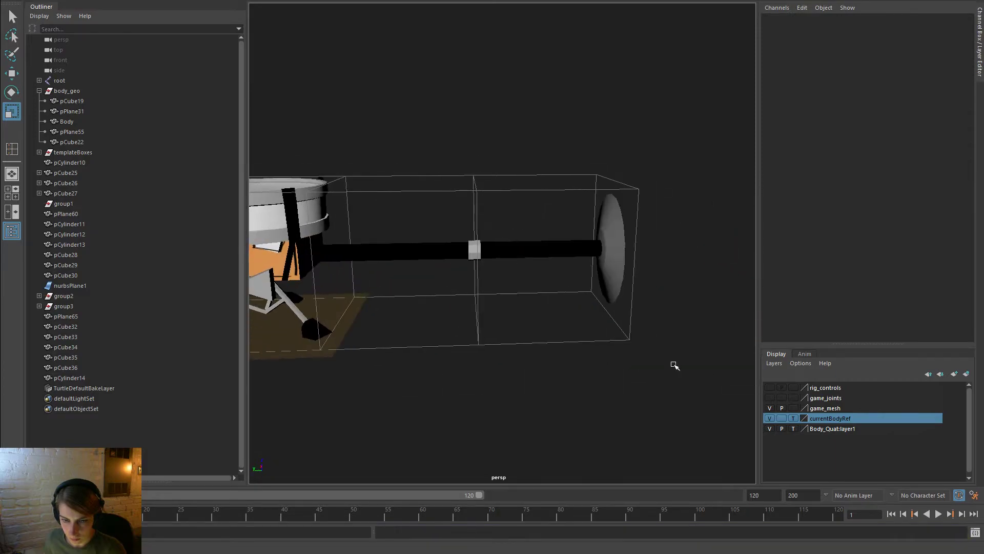
alt+right_drag(408, 251, 518, 257)
click(520, 256)
key(f)
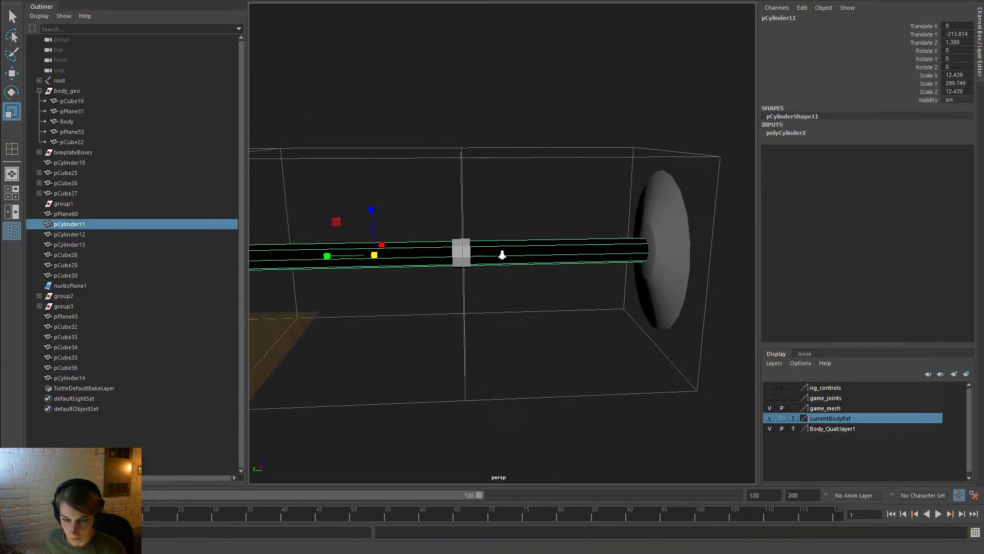
key(space)
drag(395, 262, 428, 341)
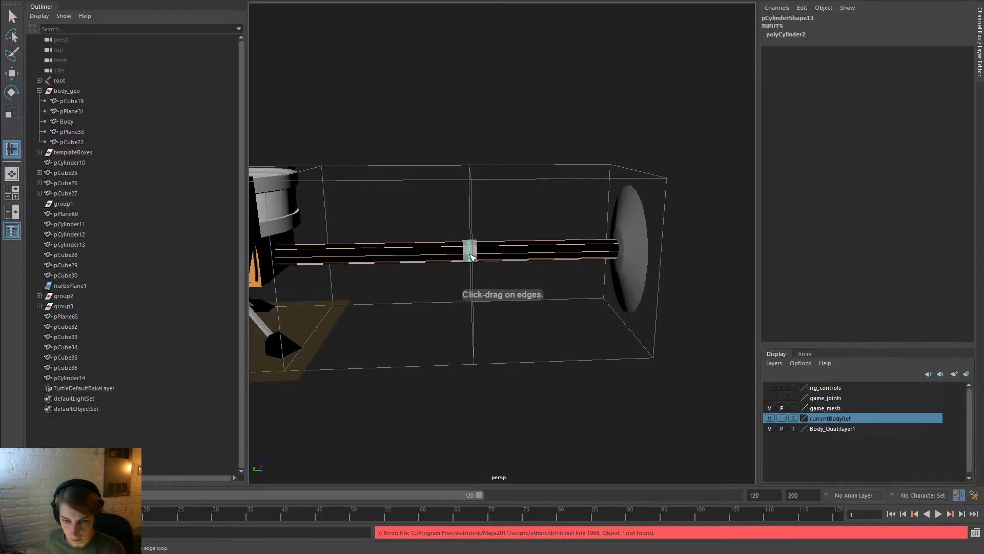
click(471, 255)
key(ctrl+z)
key(ctrl+z)
Shorten the long arm cylinder so it runs only from the body to the ring
key(w)
right_drag(520, 249, 537, 239)
click(518, 271)
drag(523, 217, 518, 322)
alt+middle_drag(501, 307, 661, 325)
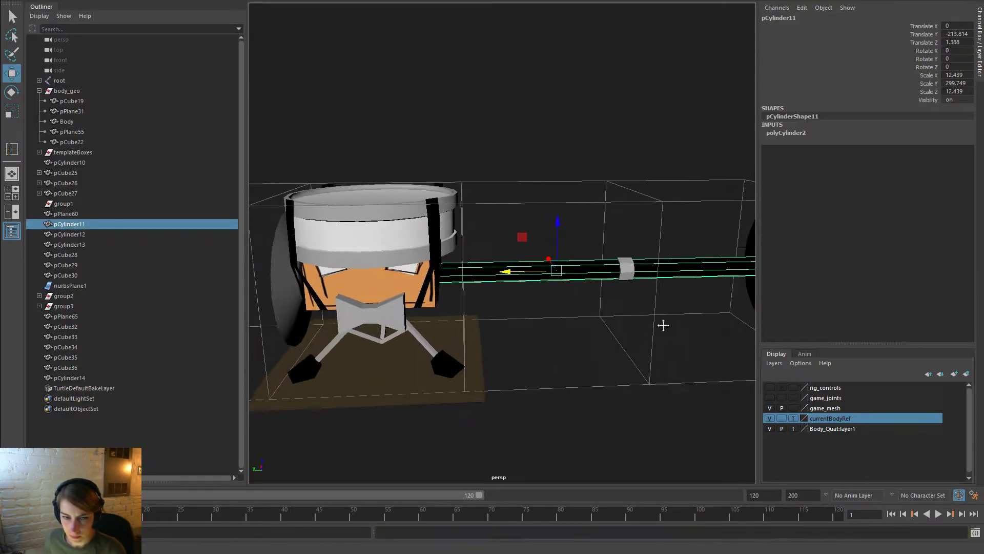
alt+right_drag(661, 325, 549, 294)
key(r)
drag(493, 263, 582, 269)
key(w)
Duplicate the shortened arm as an outer section between ring and disc, with Scale X and Z 10.564, Scale Y 106.319, Translate Y -388.11
key(ctrl+d)
key(r)
drag(642, 261, 634, 262)
alt+drag(635, 306, 617, 307)
alt+right_drag(617, 307, 630, 310)
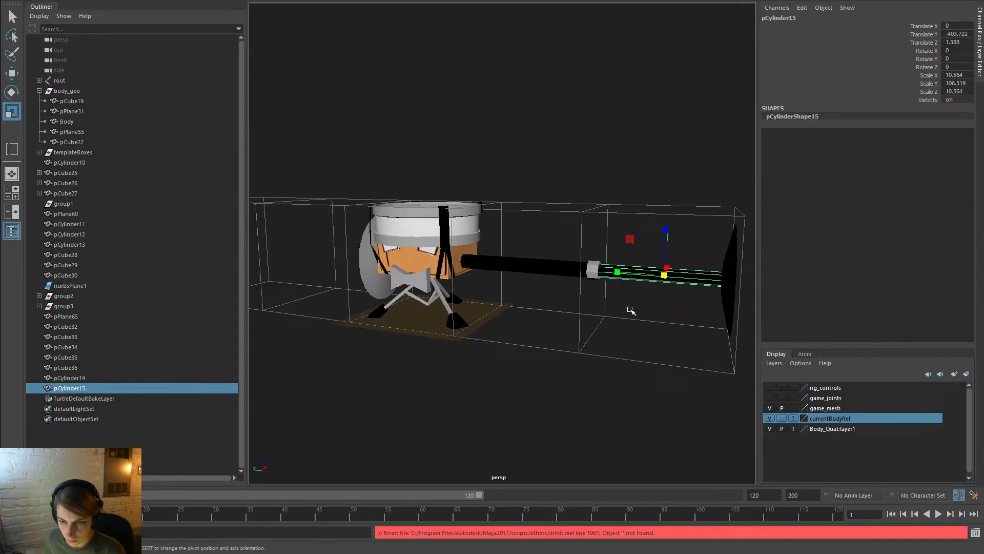
alt+middle_drag(631, 310, 448, 306)
alt+drag(448, 305, 574, 331)
scroll(575, 332, up, 2)
key(w)
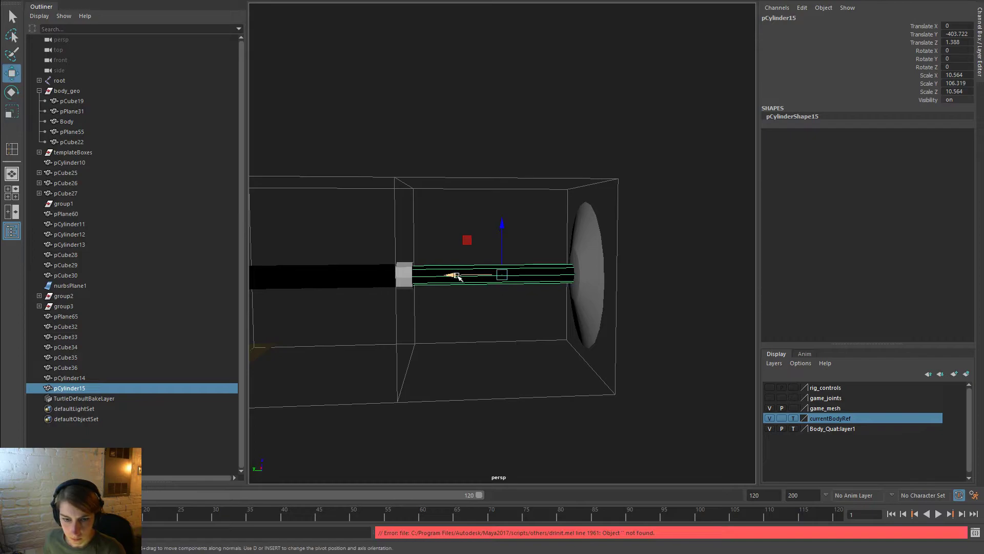
drag(451, 275, 447, 278)
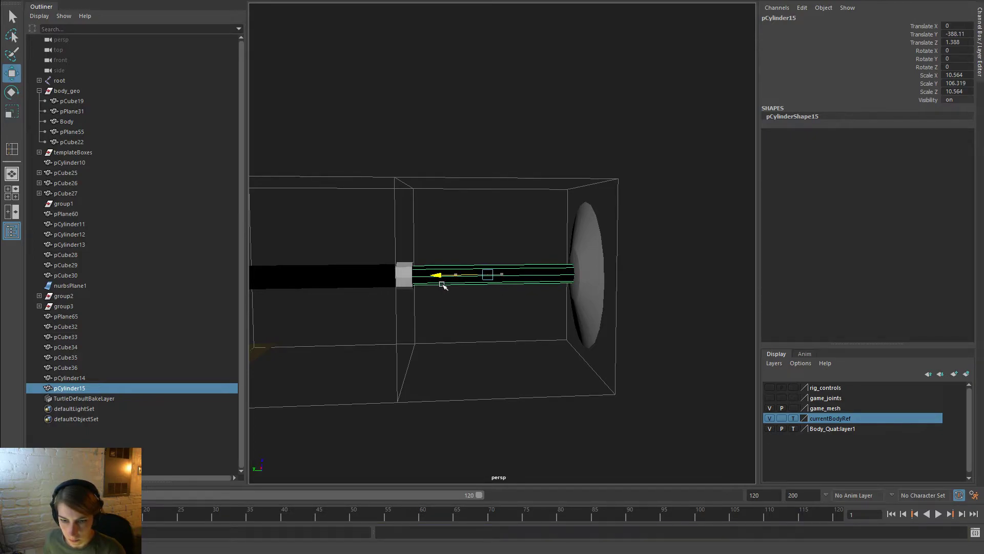
click(448, 328)
alt+middle_drag(448, 327, 459, 347)
click(455, 306)
alt+drag(548, 337, 419, 295)
mouse_move(420, 296)
alt+right_down()
mouse_move(446, 349)
mouse_move(423, 281)
alt+right_up()
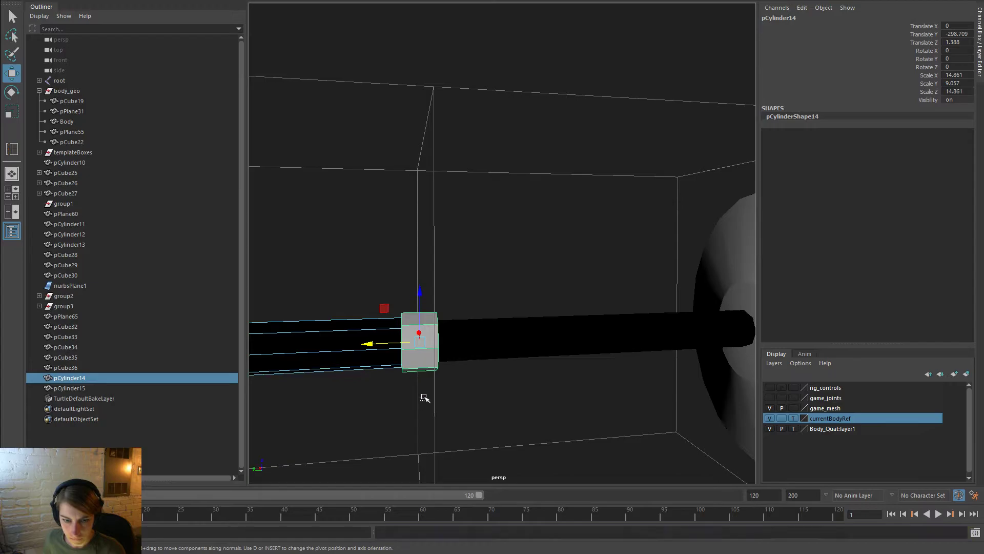
click(420, 342)
key(ctrl+z)
key(ctrl+z)
key(ctrl+z)
key(ctrl+z)
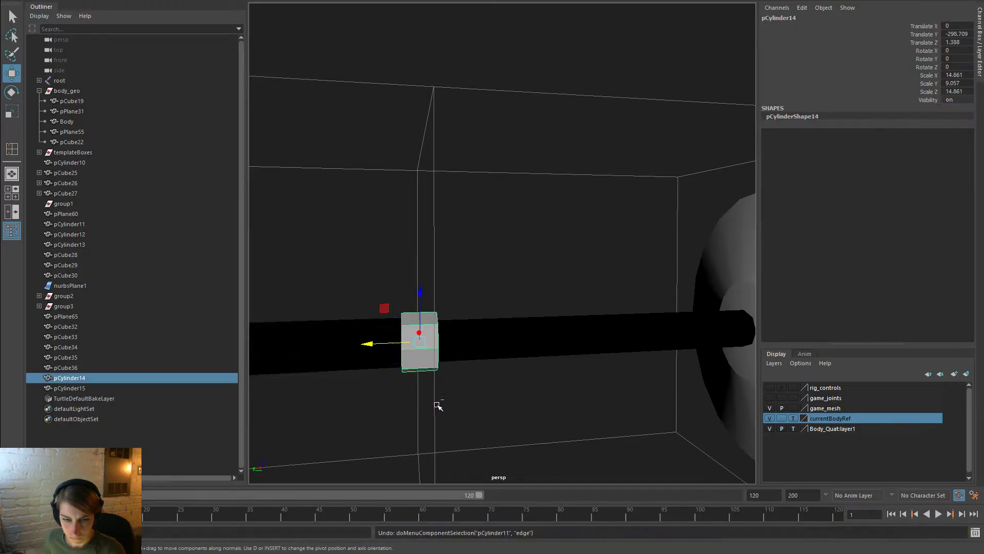
Soften the edges of the arm ring and return it to object selection
right_drag(431, 308, 432, 233)
drag(429, 394, 418, 290)
key(space)
click(352, 266)
drag(379, 266, 405, 314)
right_click(429, 319)
right_drag(457, 261, 250, 248)
click(472, 251)
Narrow the arm ring along the arm to Scale Y 8.46
alt+drag(450, 304, 430, 308)
scroll(410, 282, up, 5)
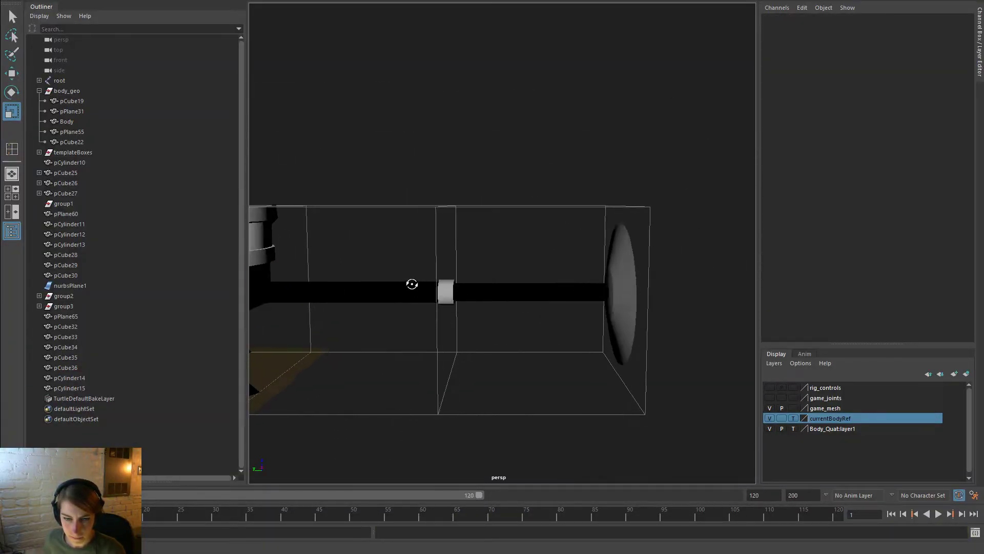
click(460, 293)
drag(408, 291, 411, 288)
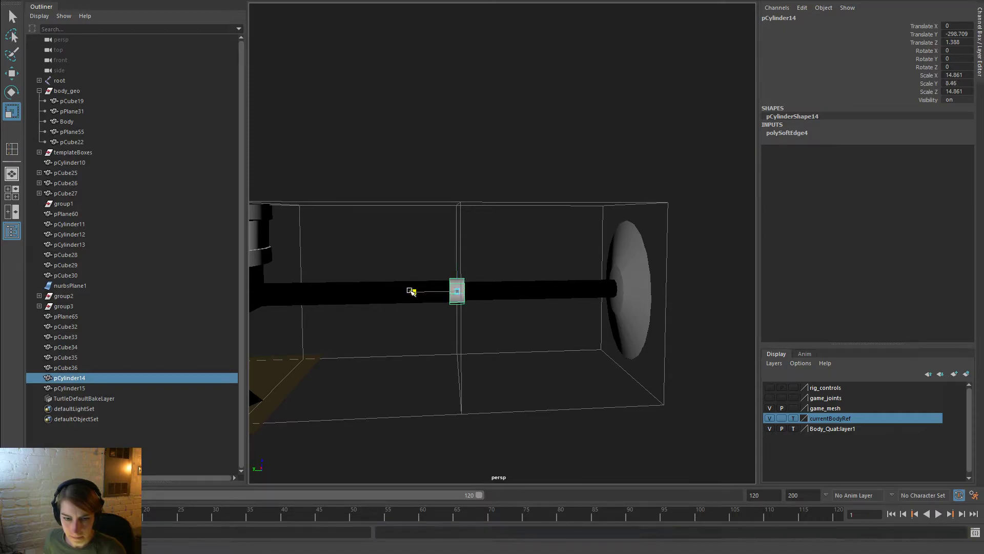
click(532, 261)
Duplicate the arm ring and raise the copy to Translate Z 16.411
click(463, 289)
key(ctrl+d)
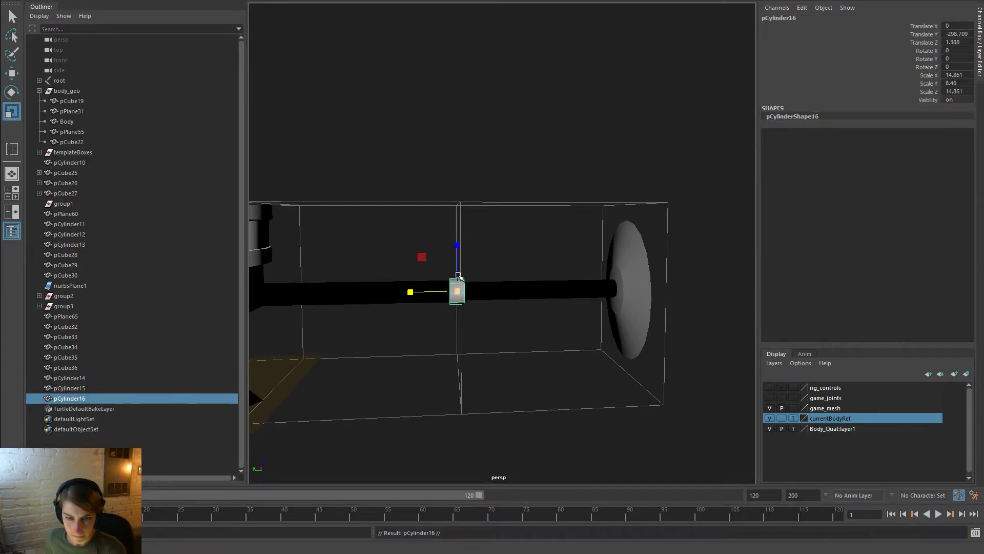
key(w)
drag(457, 237, 459, 227)
key(r)
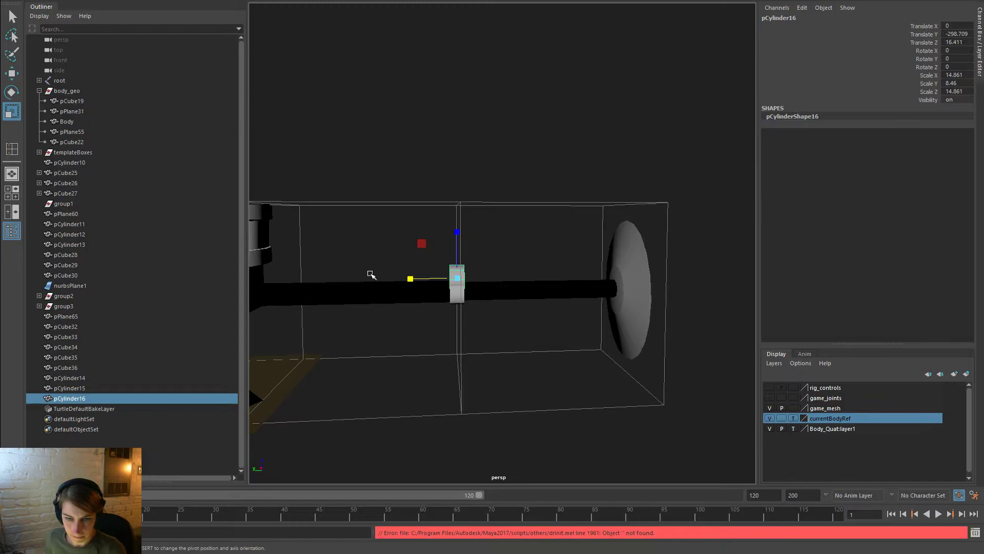
Shrink the raised ring copy to Scale X and Z 3.362 and Scale Y 5.606
scroll(375, 292, up, 3)
drag(378, 312, 433, 313)
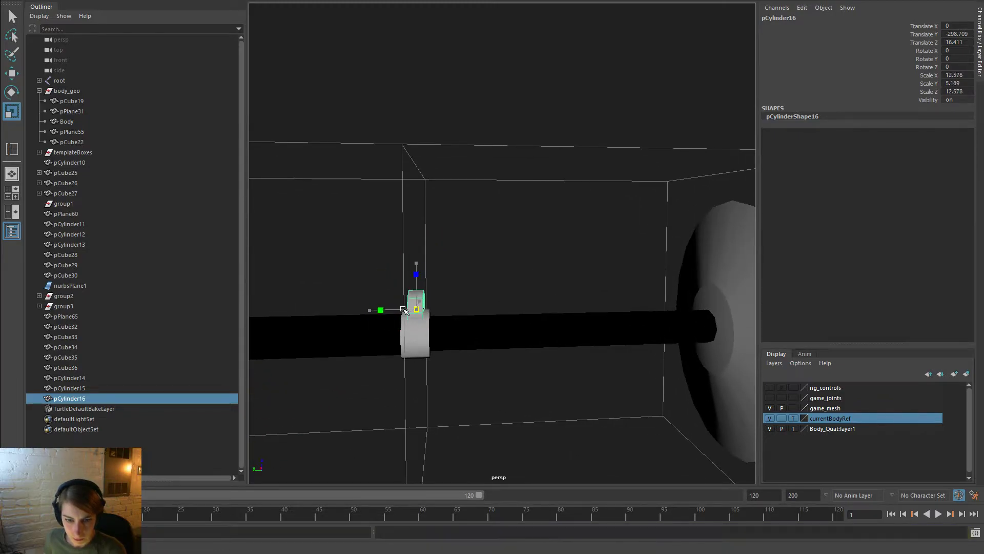
click(488, 296)
alt+drag(488, 297, 465, 394)
click(613, 362)
drag(592, 358, 557, 378)
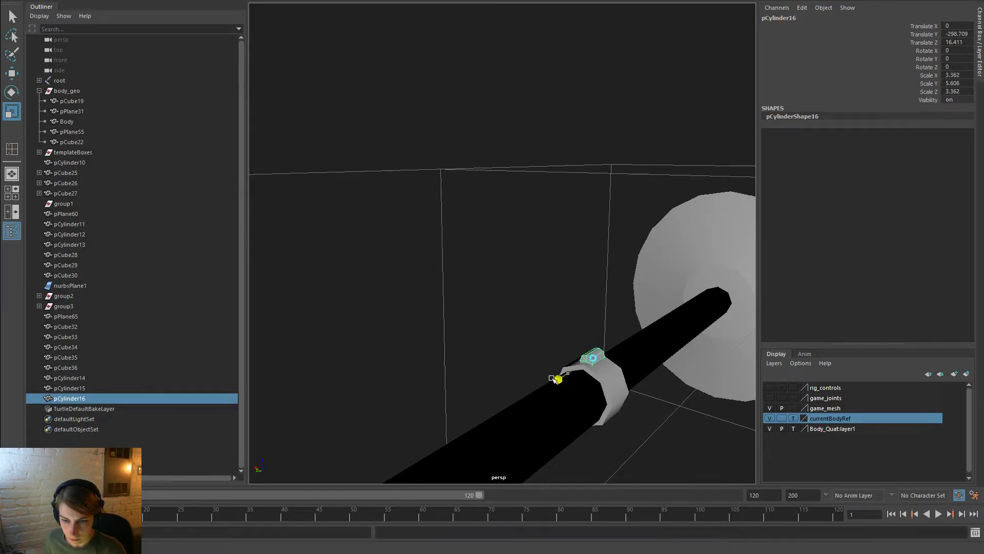
Duplicate the small tapered knob among the stand legs beneath the body and set the copy's Rotate Z to 0
click(582, 318)
alt+drag(582, 318, 535, 319)
alt+middle_drag(596, 290, 485, 300)
alt+right_drag(484, 300, 692, 325)
click(709, 321)
key(ctrl+d)
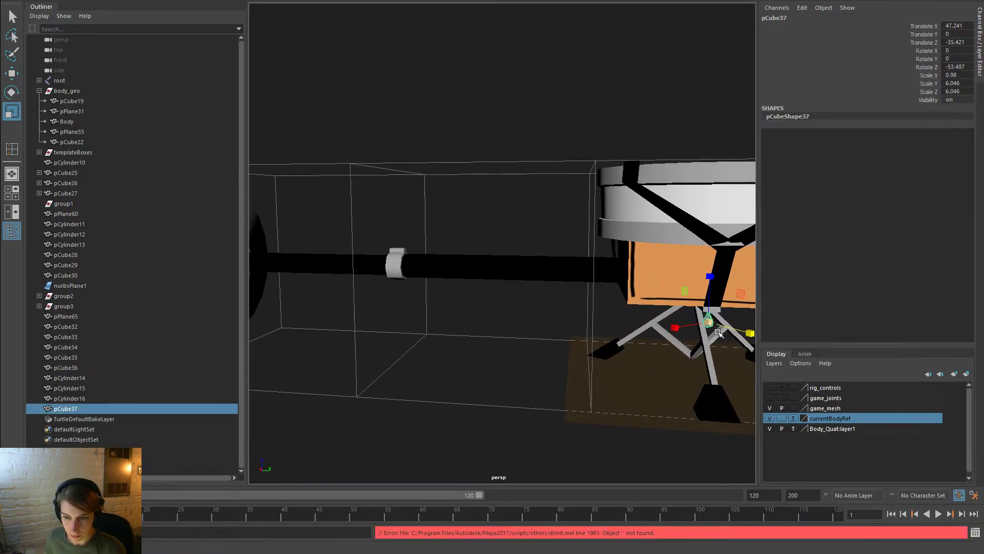
key(w)
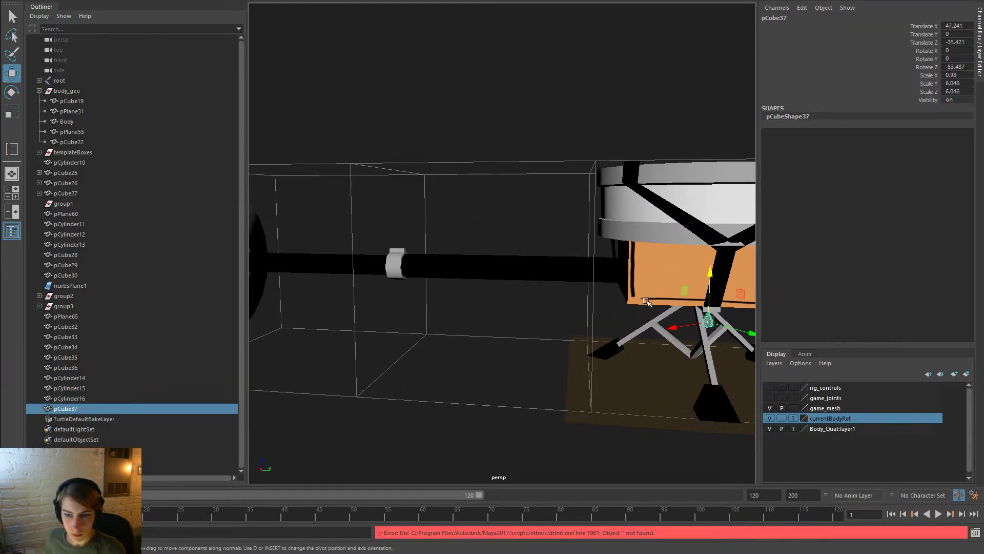
text(0)
key(Return)
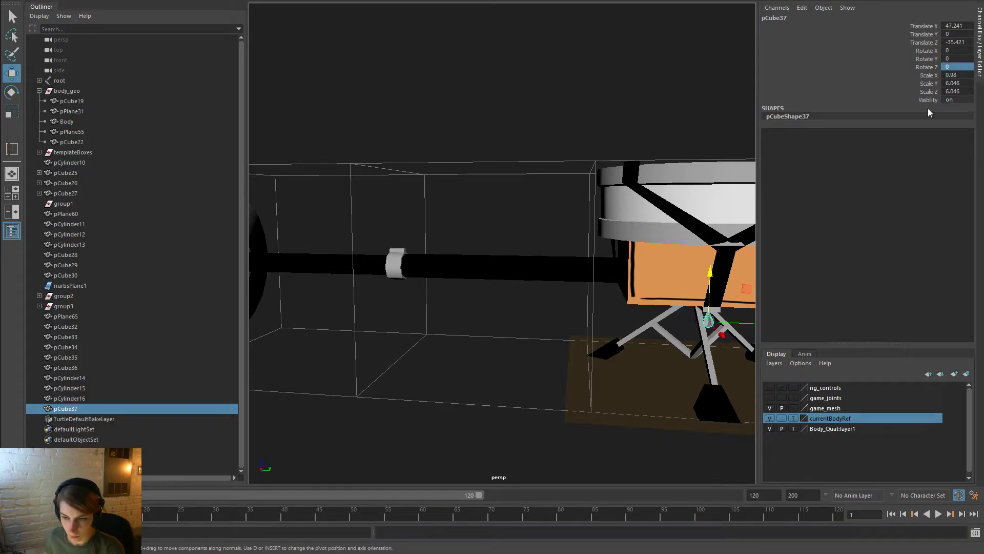
Place the knob copy beside the arm ring at Translate X 0.231, Y -317.386, Z 20.041, tilted to Rotate X -107.095
drag(742, 313, 455, 363)
key(e)
key(w)
drag(378, 302, 382, 289)
alt+drag(505, 241, 323, 371)
drag(373, 275, 444, 255)
drag(474, 311, 510, 327)
drag(572, 338, 576, 352)
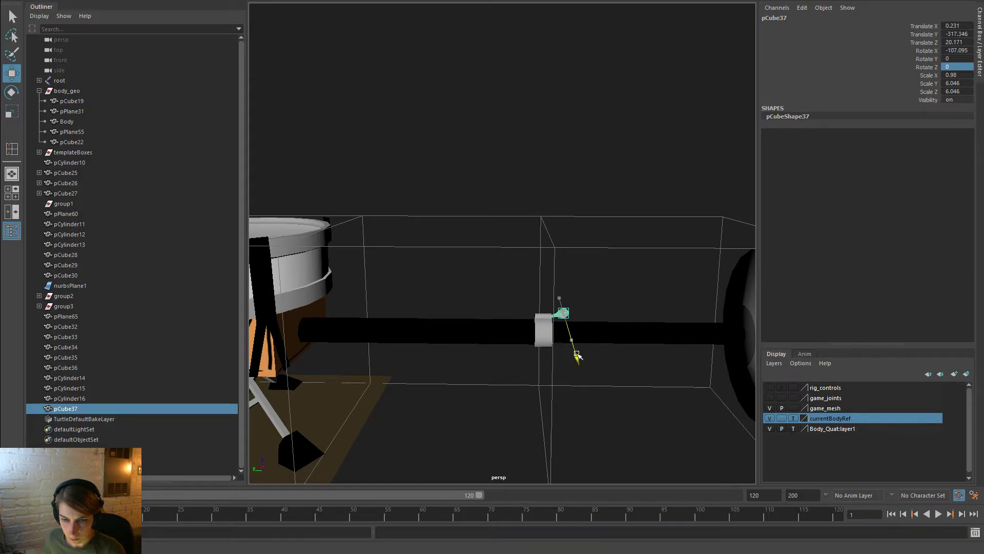
click(603, 275)
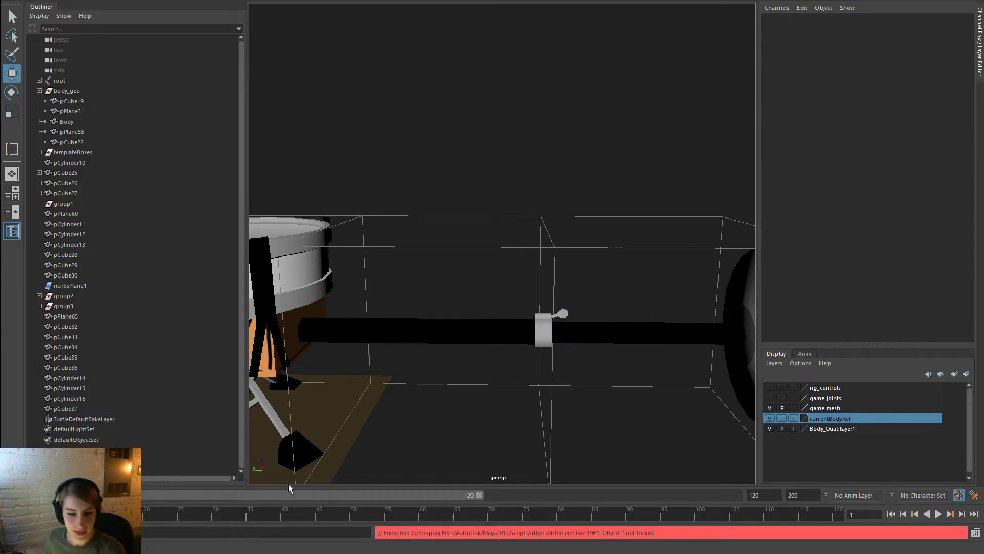
Switch to the web browser and examine the Tama, Pearl, Gretsch and Jazzor drum kit photos for stand hardware details
key(alt+Tab)
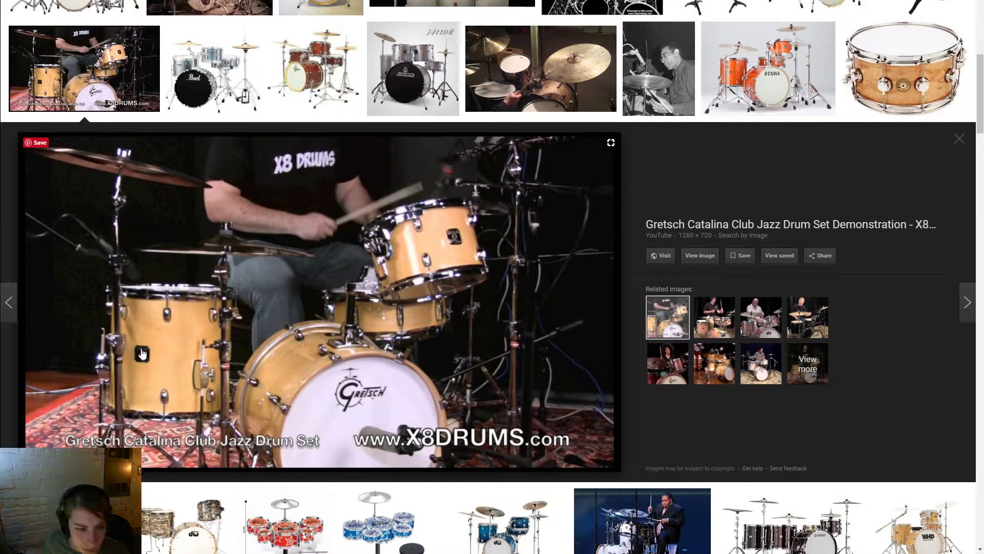
scroll(235, 365, up, 2)
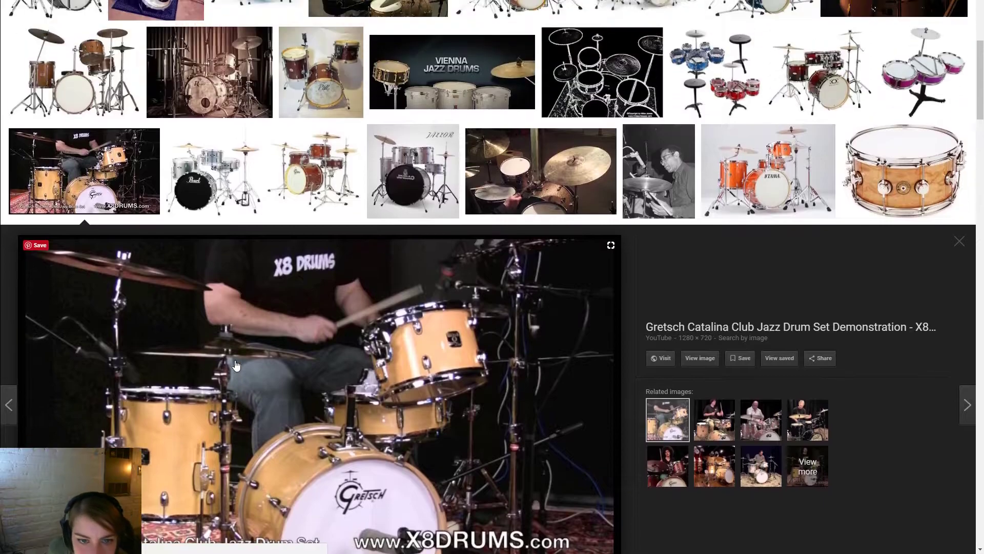
click(780, 196)
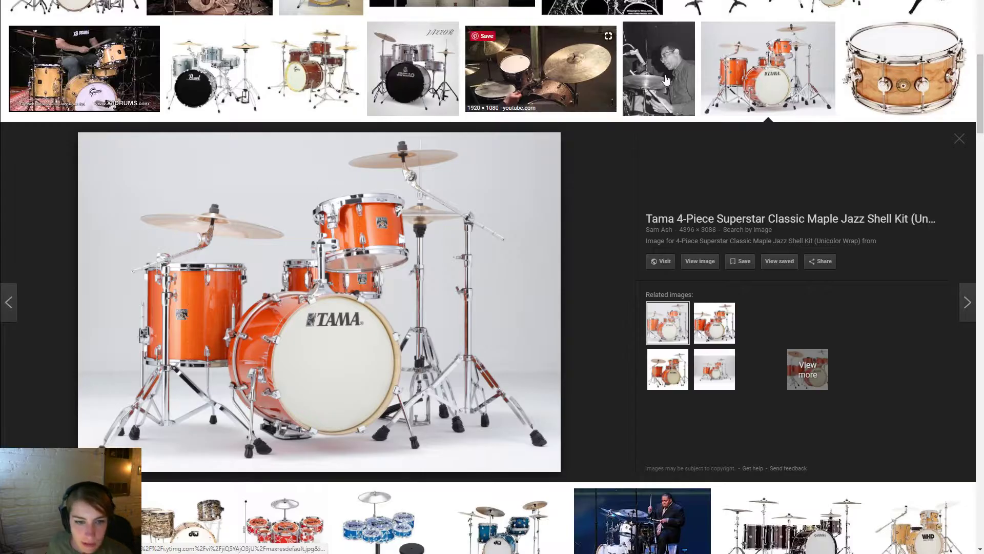
key(alt+Tab)
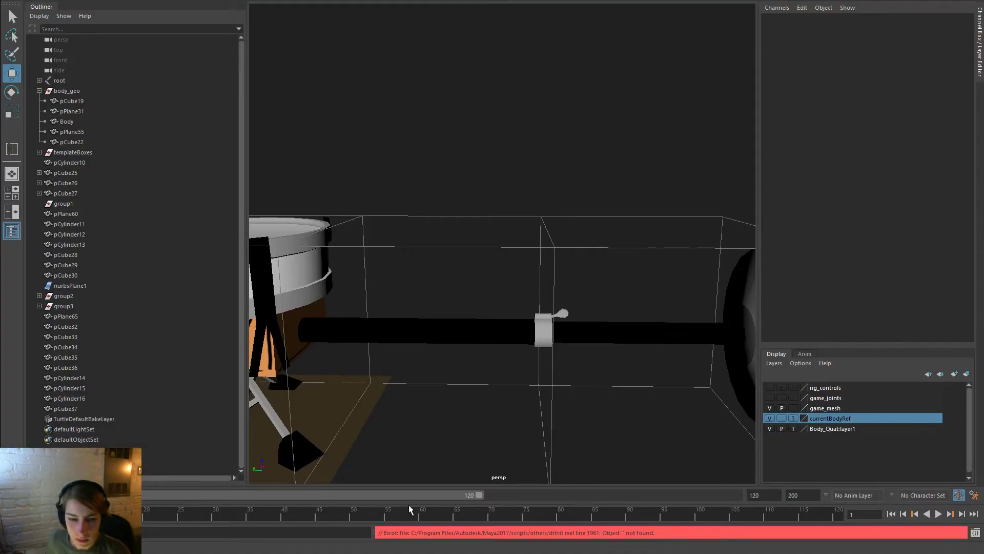
key(alt+Tab)
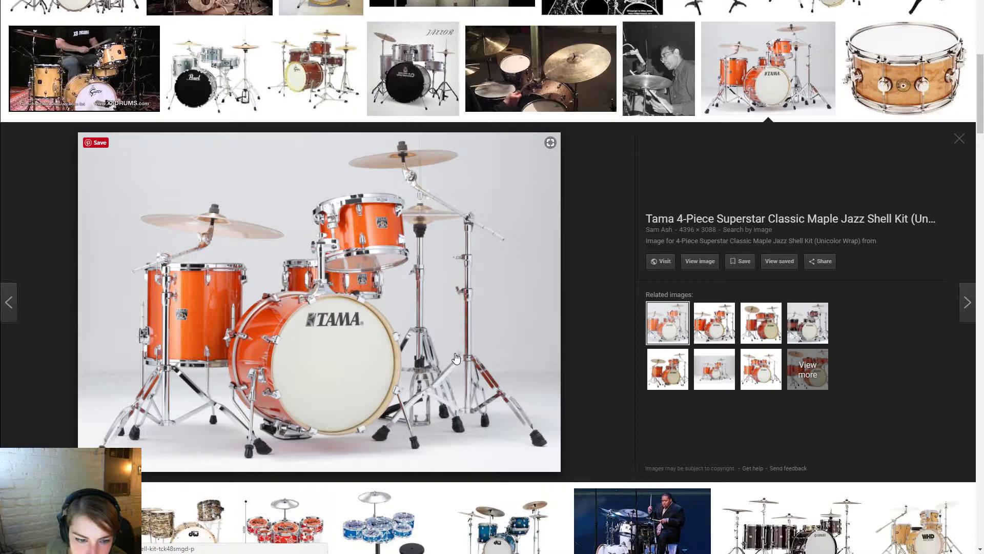
scroll(461, 371, up, 4)
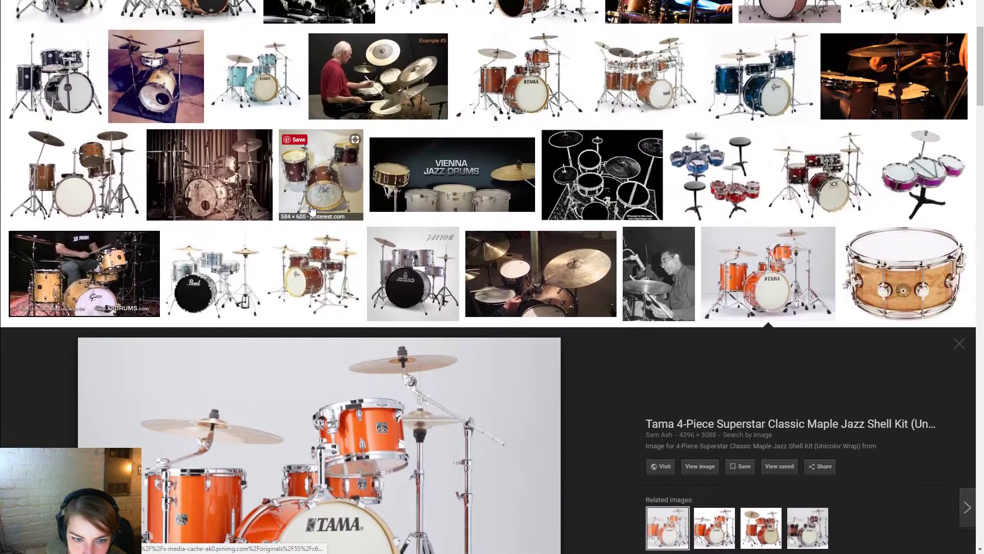
click(250, 261)
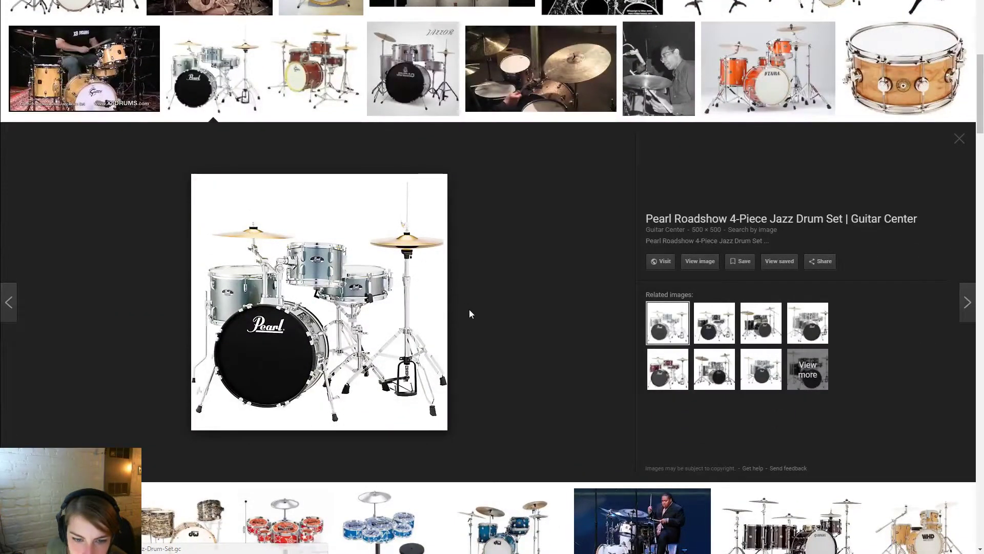
click(320, 78)
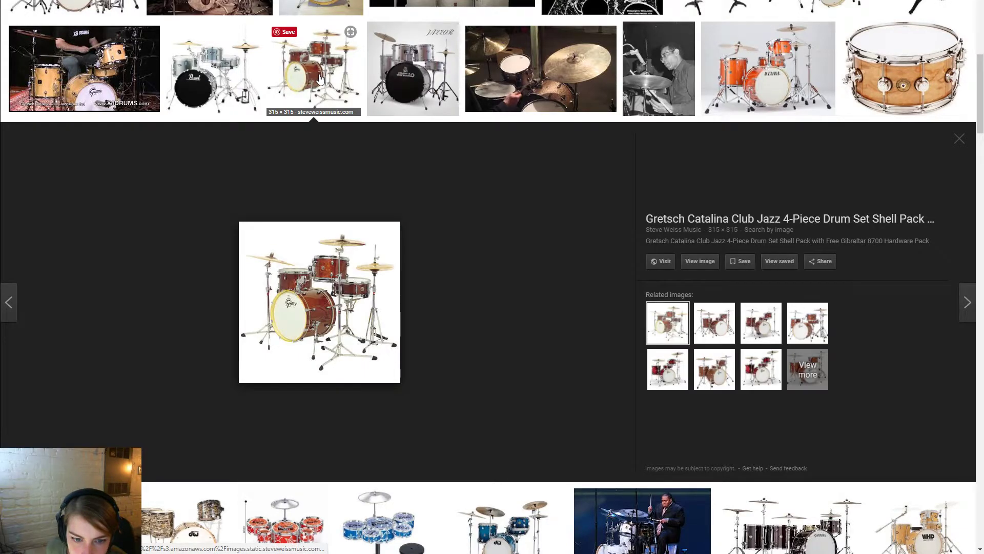
click(421, 90)
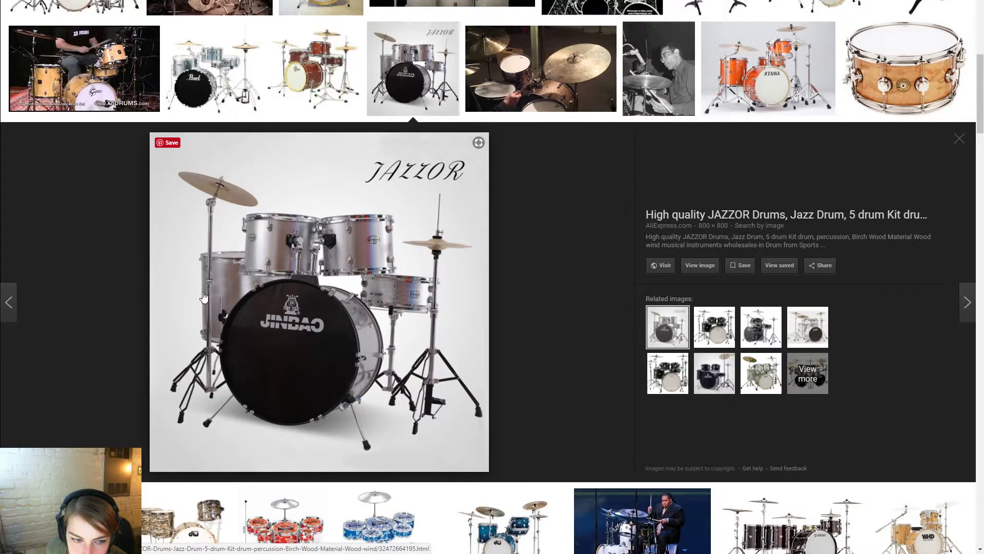
scroll(430, 342, down, 8)
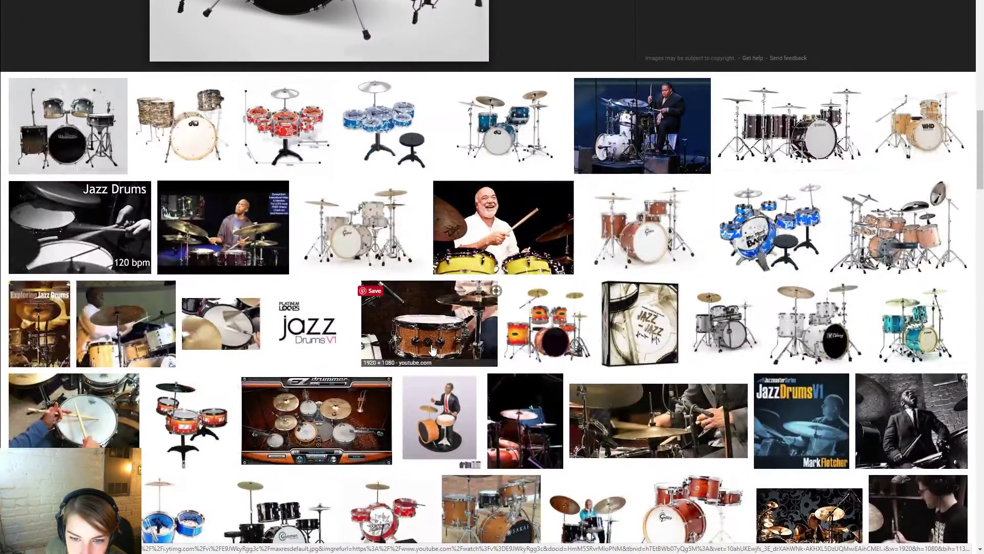
scroll(431, 350, down, 2)
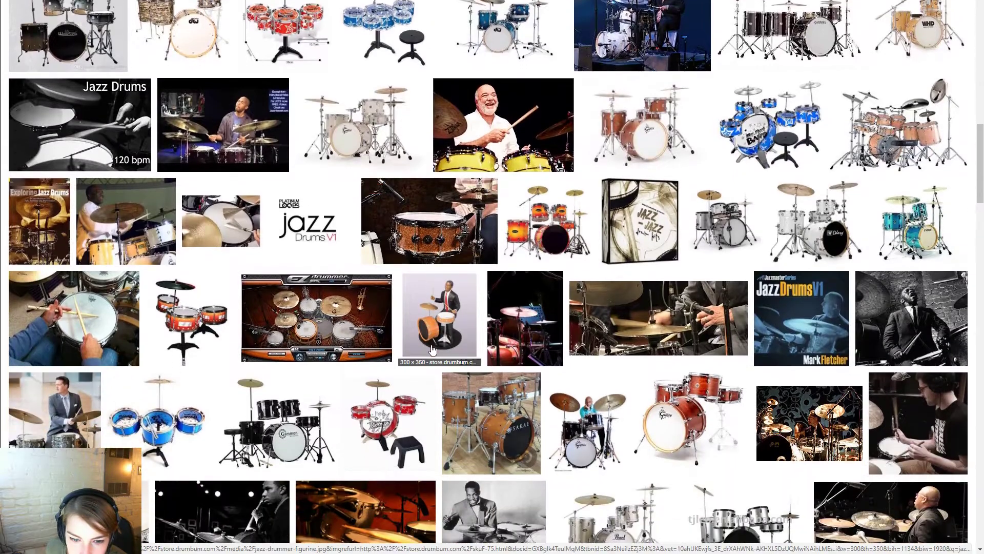
key(alt+Tab)
click(634, 142)
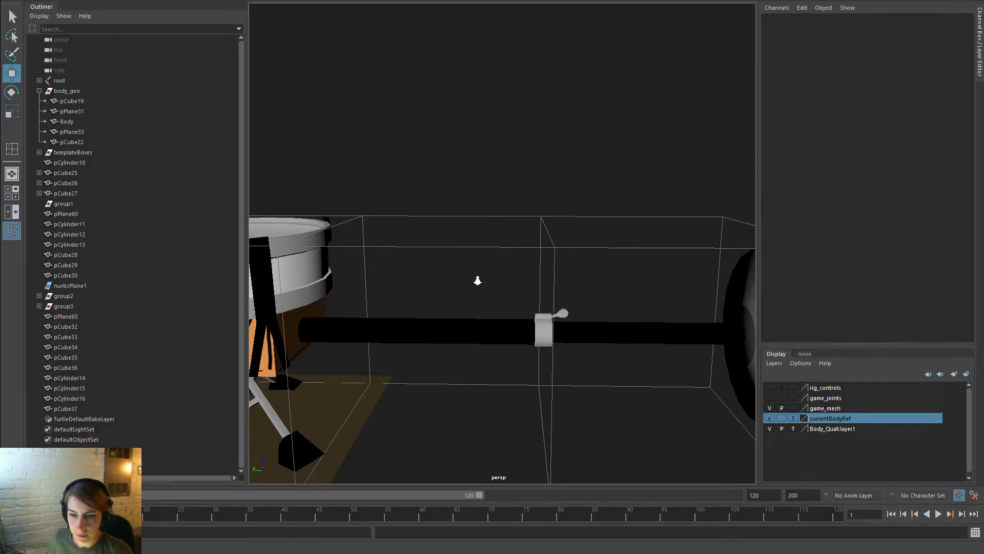
Select the knob beside the arm ring and look through further jazz drum images in the web browser
alt+right_drag(478, 281, 565, 324)
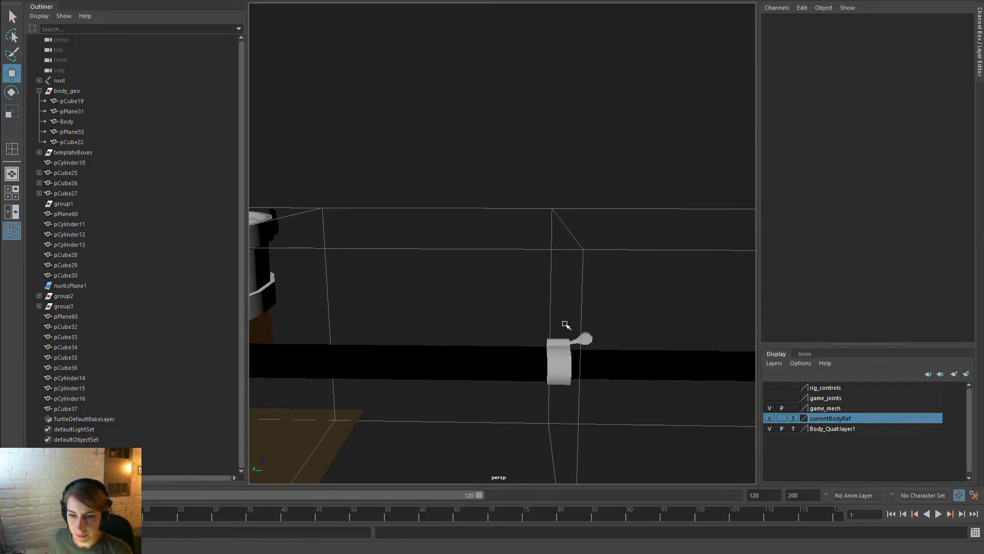
click(592, 342)
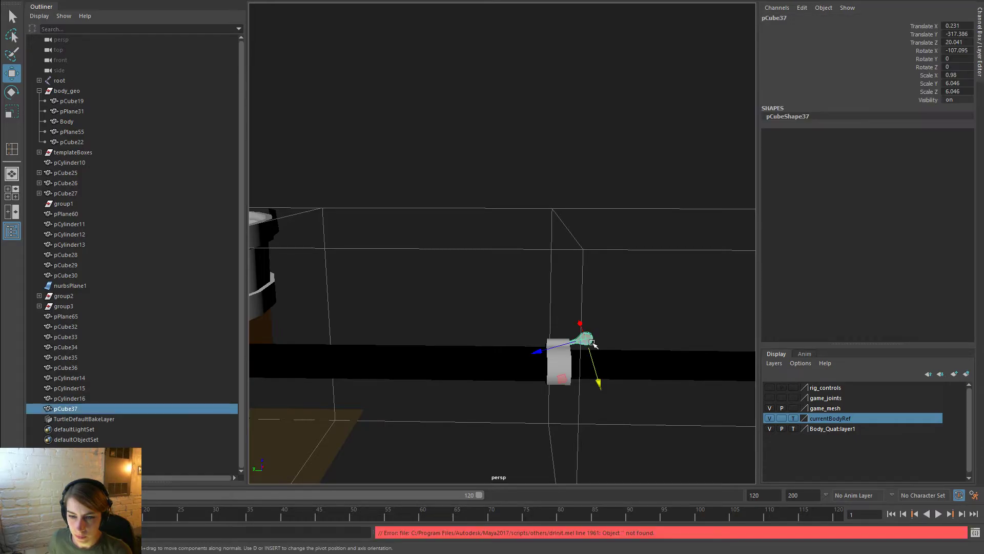
key(alt+Tab)
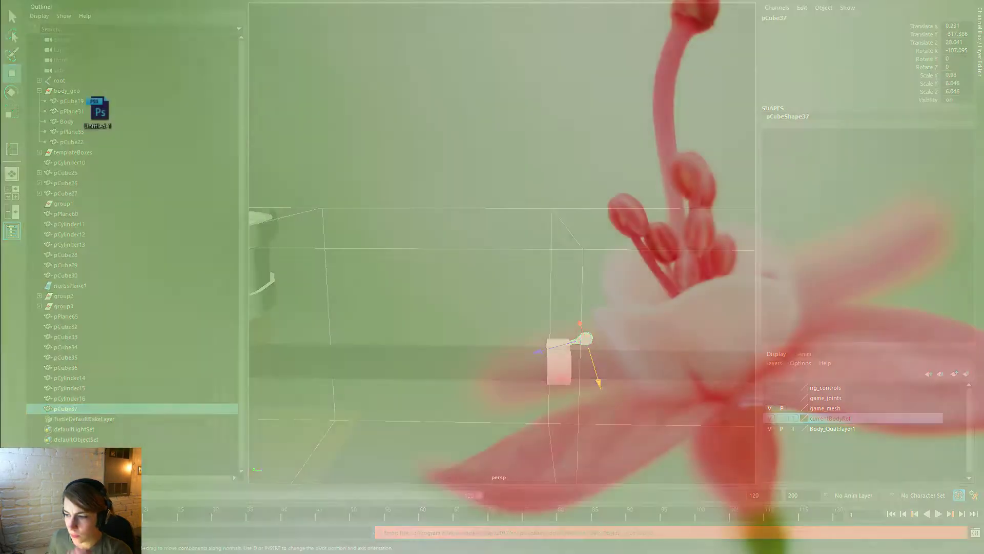
scroll(603, 378, down, 5)
scroll(603, 378, down, 3)
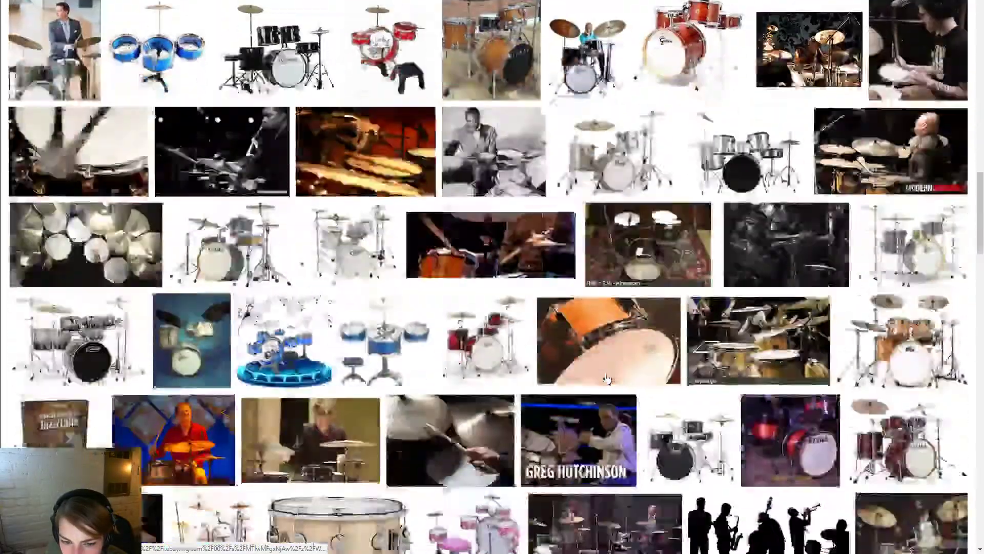
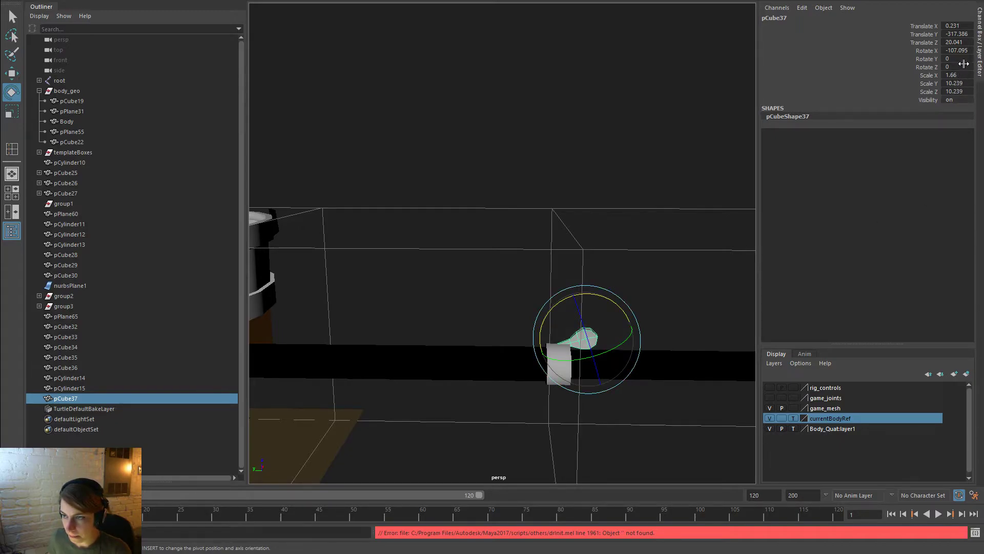
Set the enlarged knob's Rotate X to -90 and raise it above the arm ring to Translate Z 26.812
text(0)
key(Return)
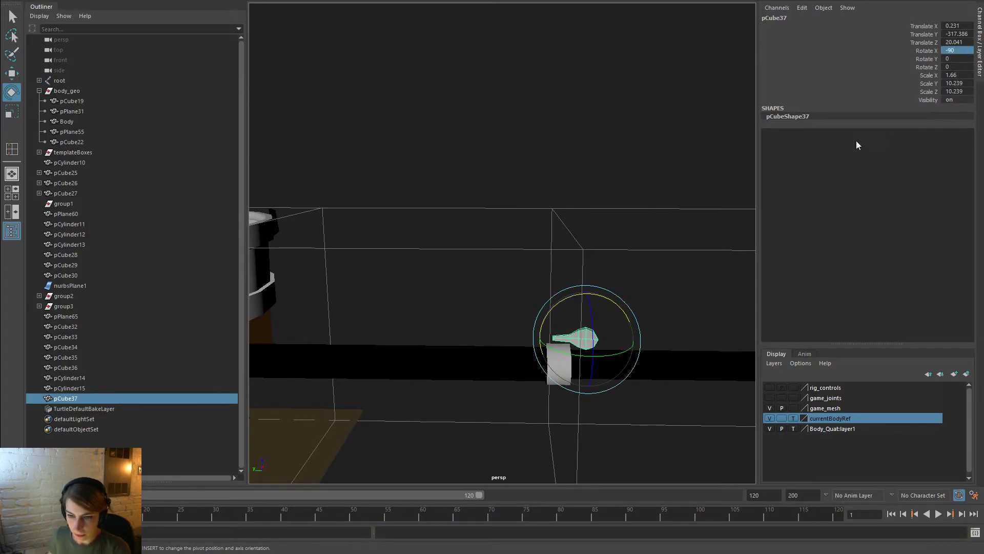
key(w)
drag(585, 371, 584, 361)
Duplicate the knob, turn the copy to Rotate X 90, and slide it along the arm until the two narrow ends meet
key(ctrl+d)
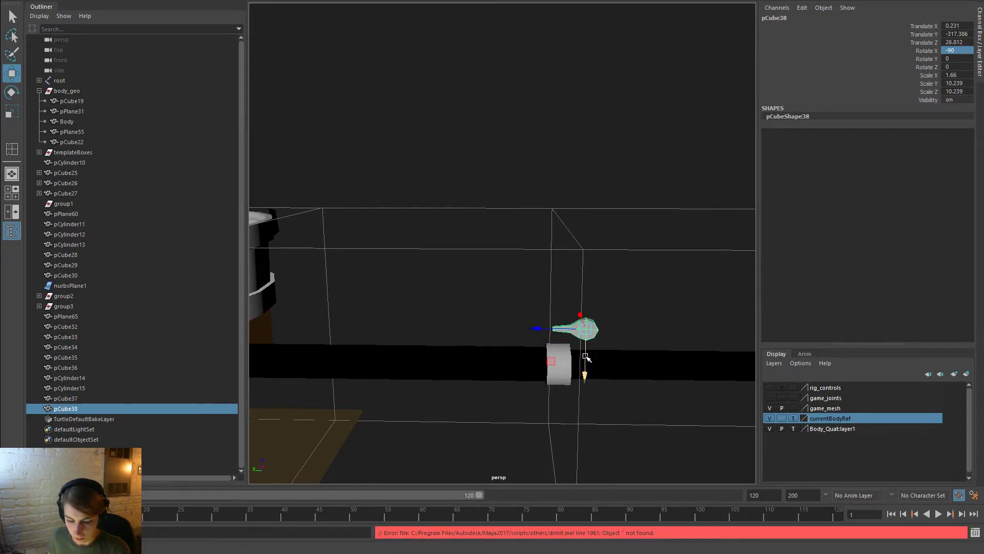
key(e)
drag(593, 281, 713, 372)
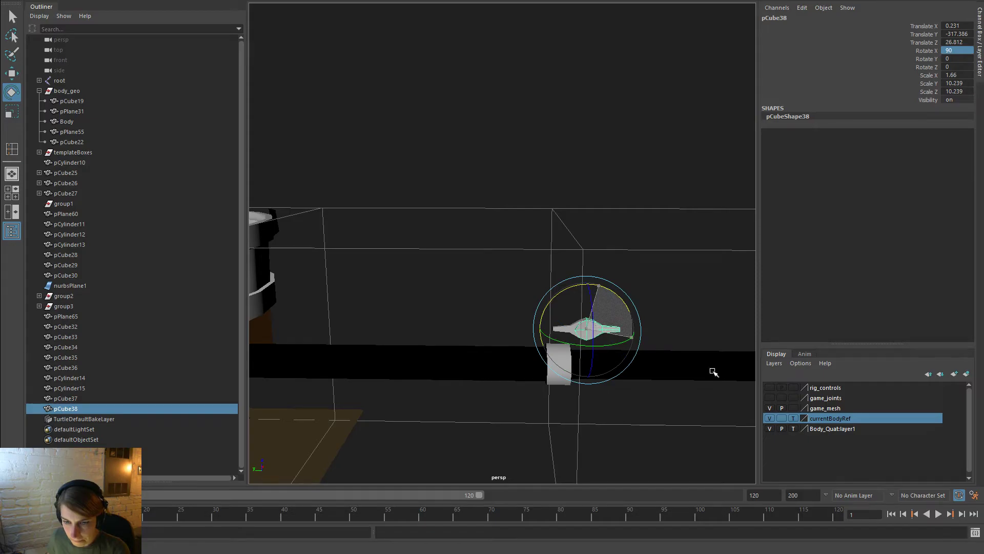
key(w)
drag(634, 334, 537, 341)
alt+right_drag(536, 339, 644, 377)
alt+middle_drag(643, 378, 561, 246)
alt+right_drag(485, 279, 502, 289)
Combine the two mirrored knob halves above the arm ring into a single mesh
shift+click(638, 350)
key(ctrl+z)
key(space)
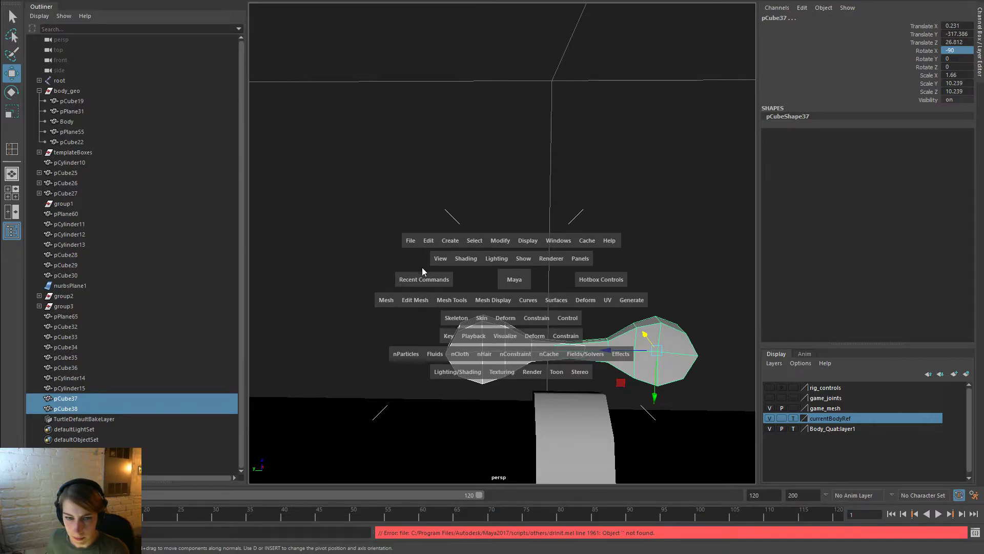
click(384, 300)
click(405, 339)
Merge the upper pair of vertices at the seam between the two knob halves
scroll(650, 395, up, 3)
alt+middle_drag(650, 395, 539, 264)
right_drag(605, 335, 564, 270)
click(584, 335)
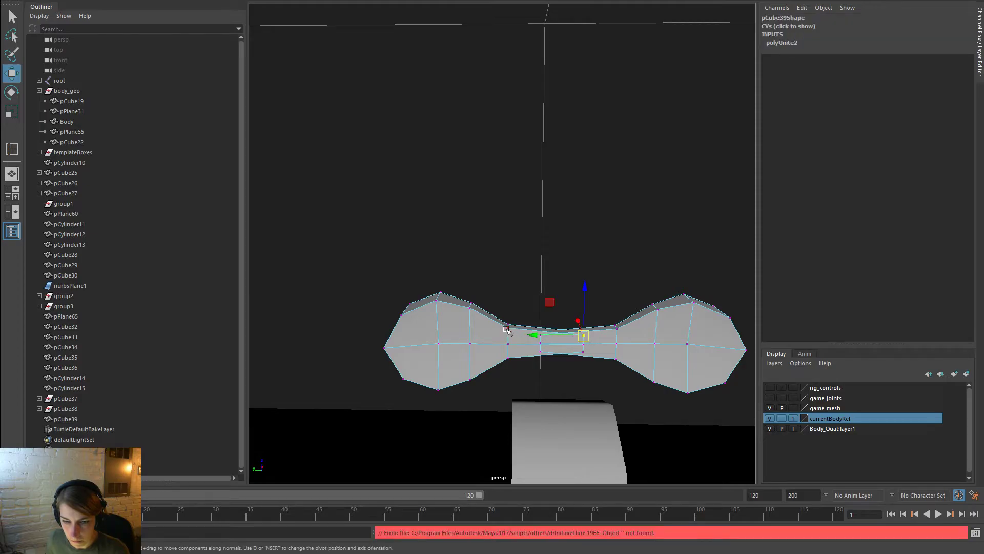
key(f)
alt+right_drag(587, 368, 479, 337)
alt+middle_drag(412, 318, 631, 365)
shift+click(423, 290)
key(space)
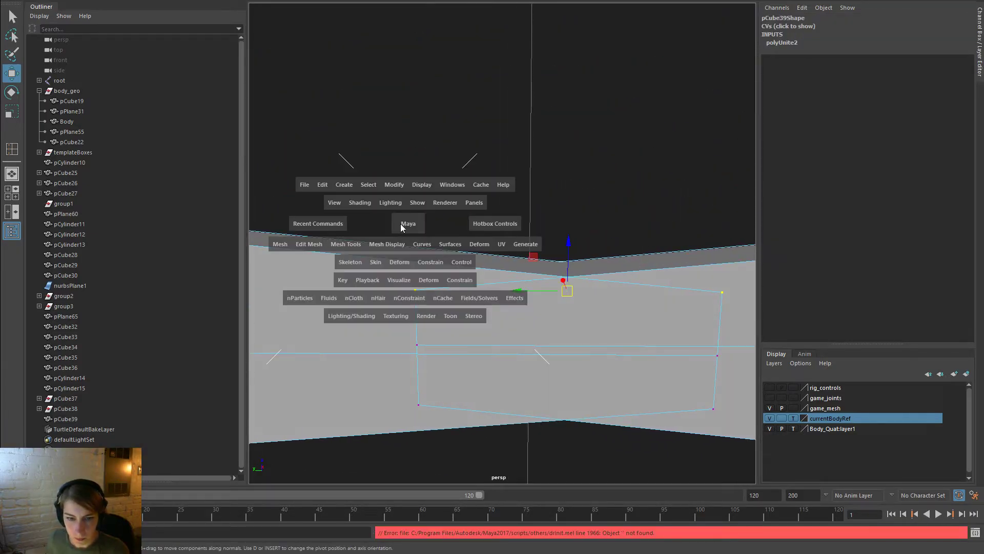
click(346, 245)
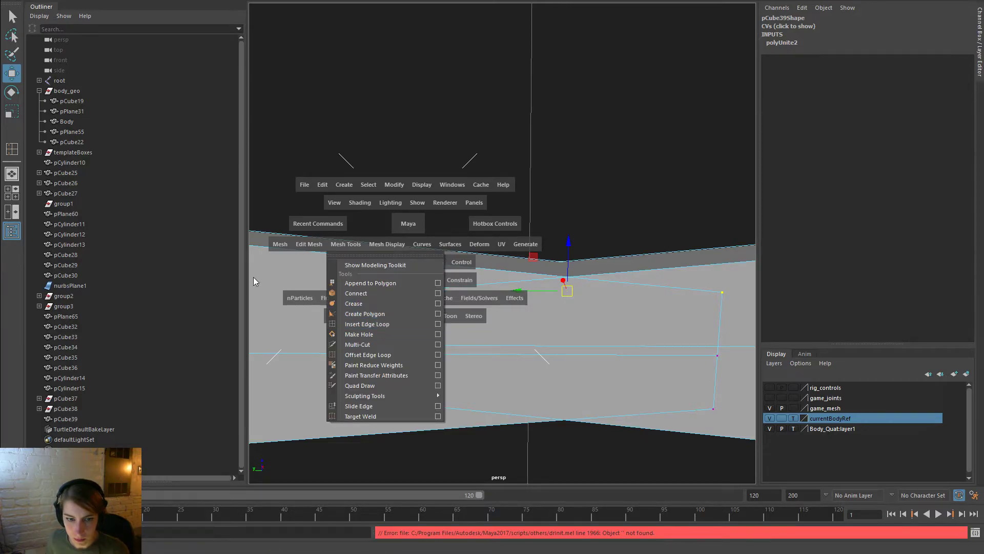
click(309, 244)
click(353, 329)
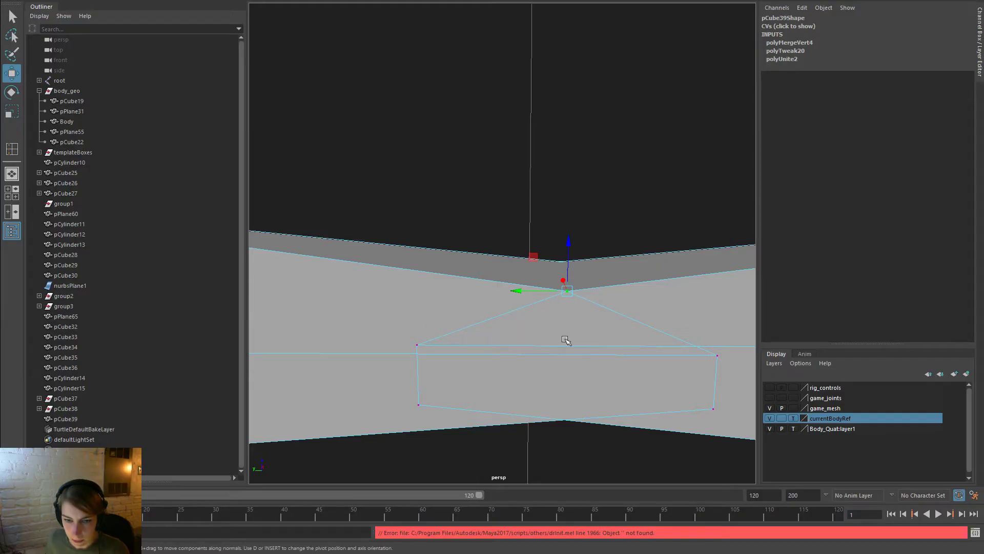
Merge the middle and lower vertex pairs on the same side of the knob's seam
click(418, 343)
shift+click(713, 354)
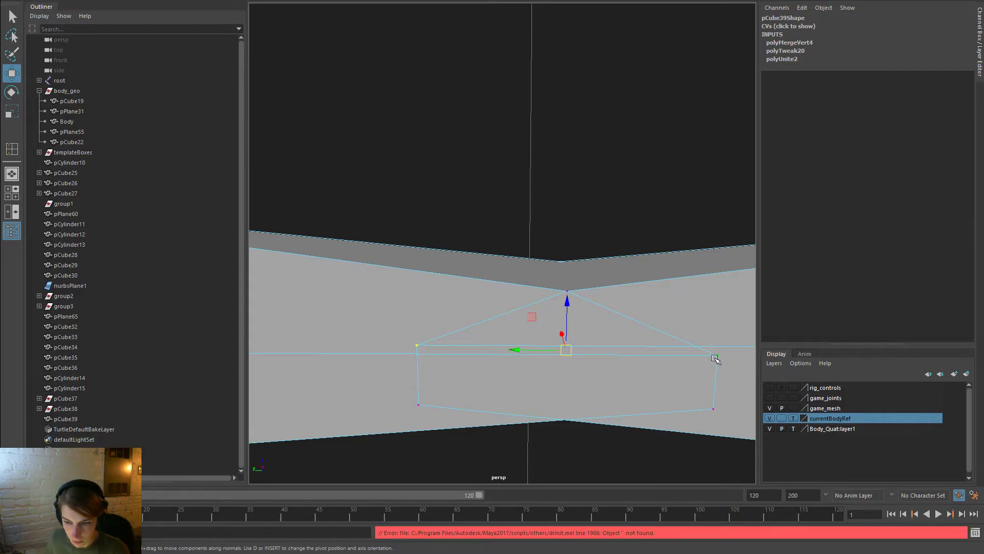
key(g)
click(713, 407)
shift+click(418, 405)
key(g)
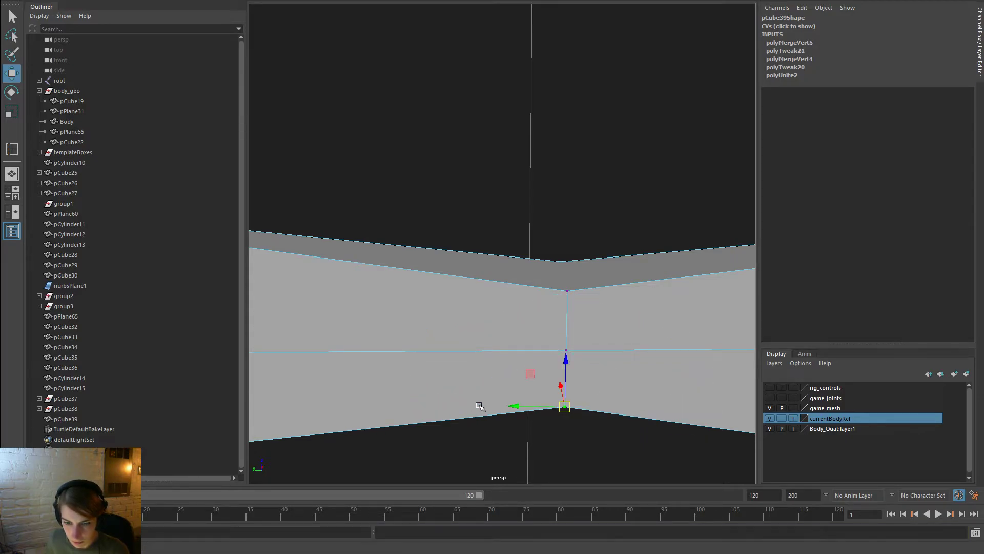
Merge the three remaining seam vertex pairs on the opposite side of the knob
key(f)
scroll(600, 407, down, 3)
alt+drag(599, 407, 405, 353)
click(398, 243)
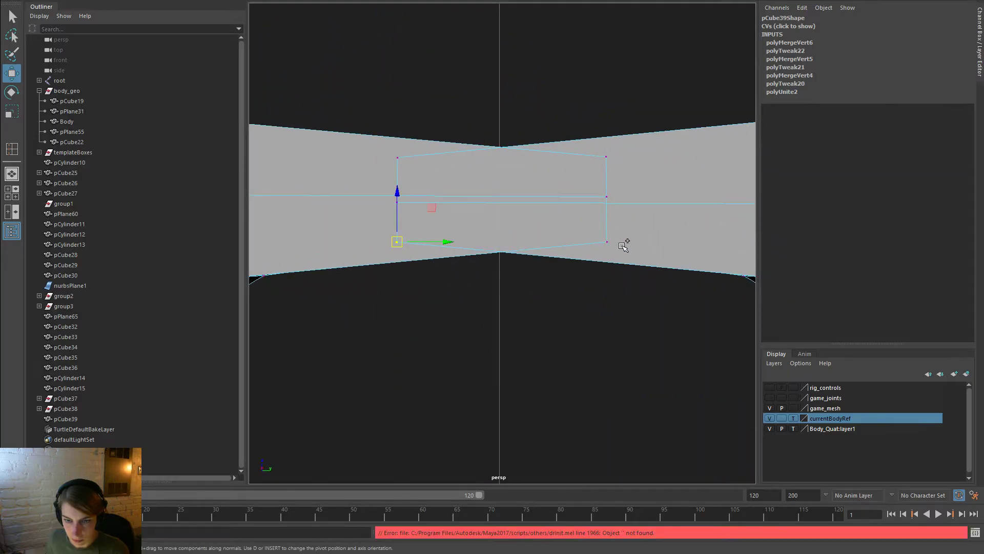
shift+click(608, 242)
key(g)
click(608, 198)
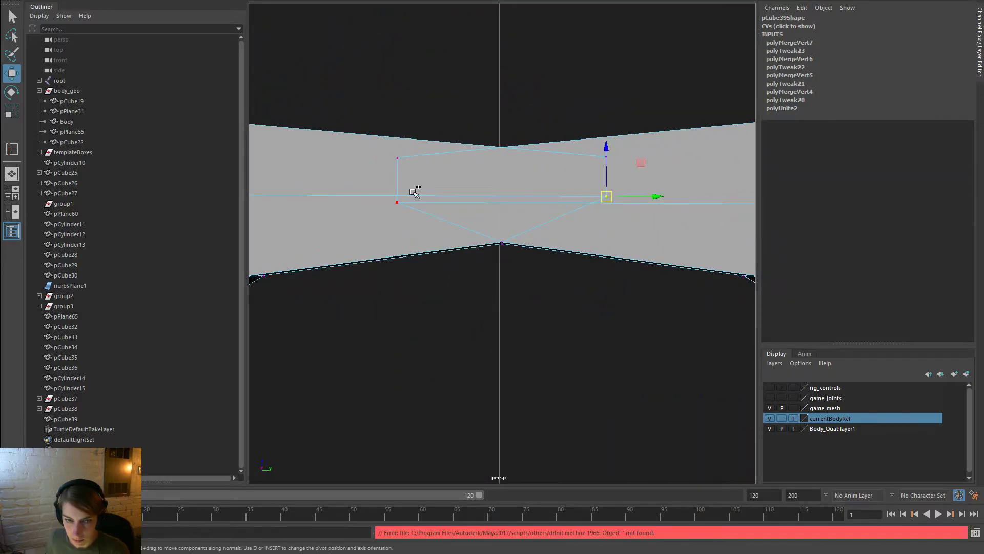
key(g)
click(398, 157)
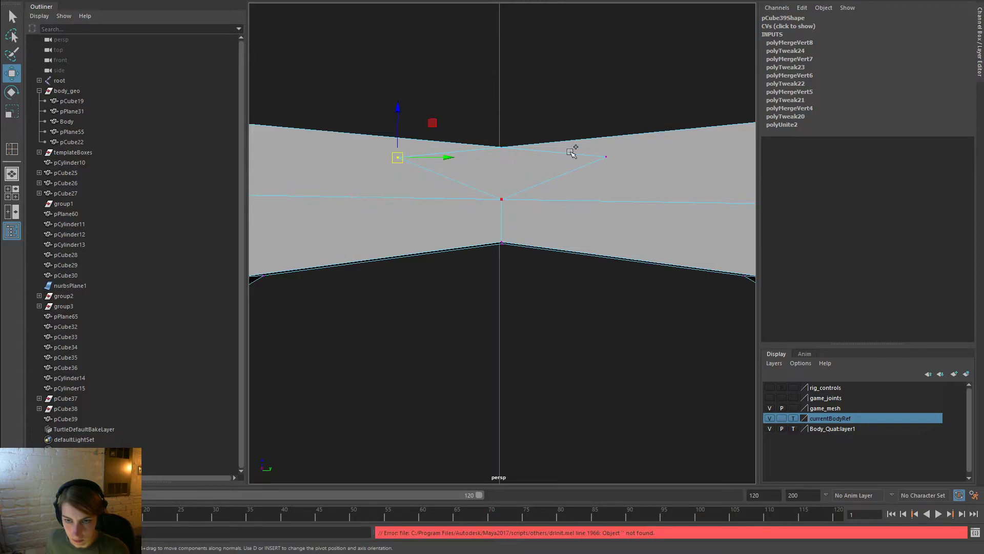
shift+click(606, 157)
key(g)
Select the vertices at the middle of the knob's neck and scale them along X to adjust its thickness
alt+right_drag(623, 190, 433, 194)
drag(541, 268, 502, 175)
key(r)
mouse_move(576, 239)
alt+mouse_down()
mouse_move(573, 250)
mouse_move(578, 239)
alt+mouse_up()
alt+drag(510, 230, 385, 259)
drag(447, 243, 404, 246)
alt+drag(524, 260, 610, 233)
alt+drag(567, 288, 542, 296)
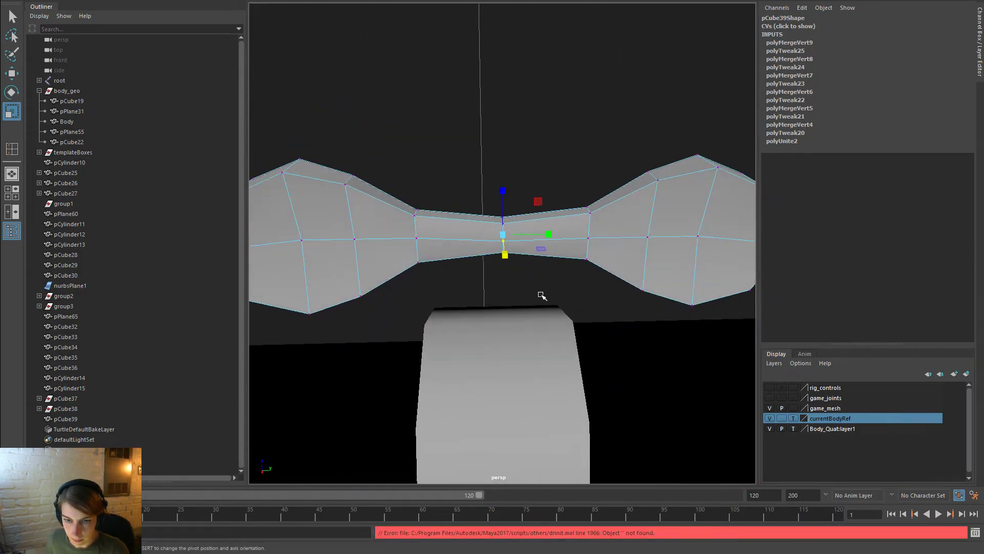
alt+drag(548, 232, 502, 280)
drag(454, 241, 472, 244)
Select the vertices at both outer ends of the neck and scale them to slim where it meets the wings
alt+drag(511, 281, 641, 224)
drag(597, 284, 570, 192)
shift+drag(452, 259, 409, 195)
drag(502, 184, 503, 190)
alt+drag(596, 228, 509, 292)
drag(445, 250, 450, 214)
alt+drag(541, 180, 497, 165)
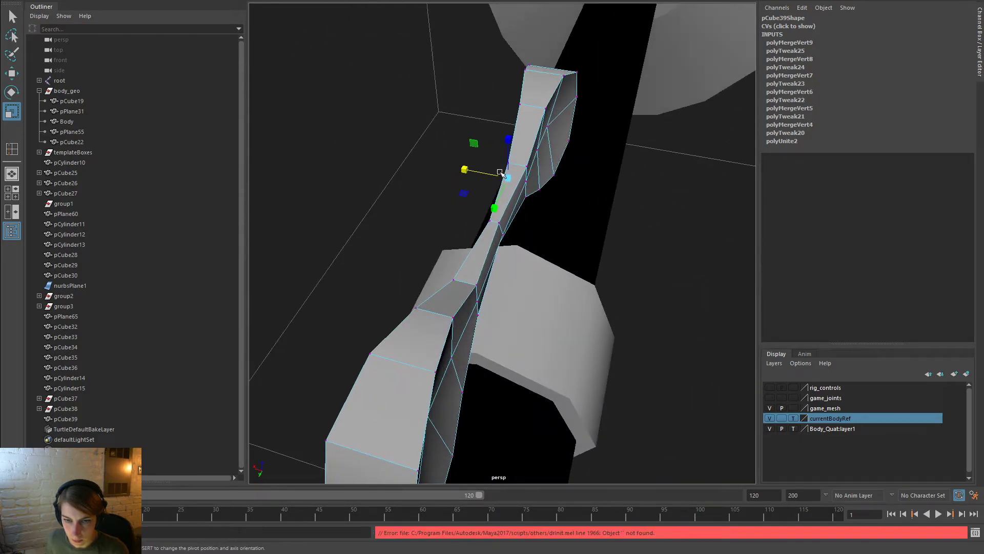
alt+drag(536, 210, 554, 224)
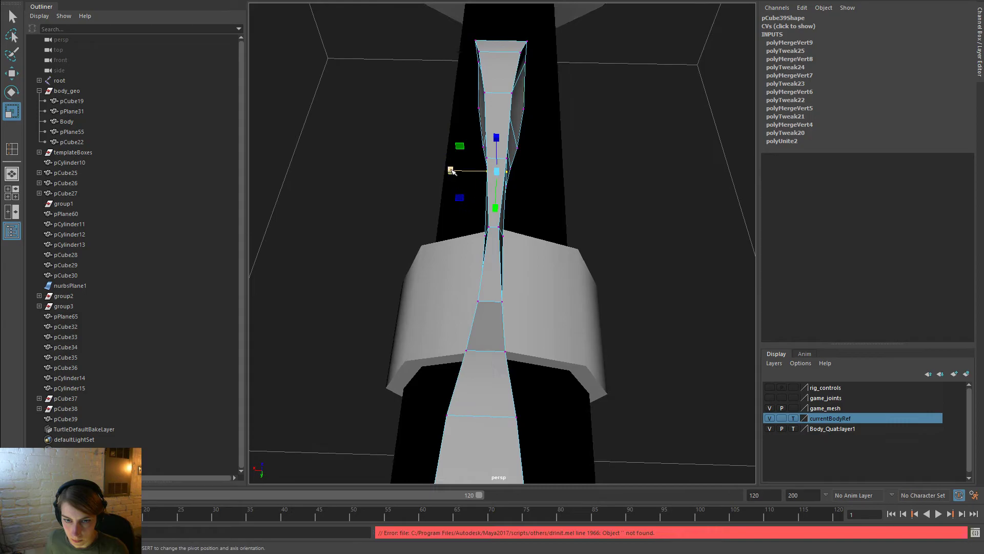
alt+drag(533, 287, 424, 255)
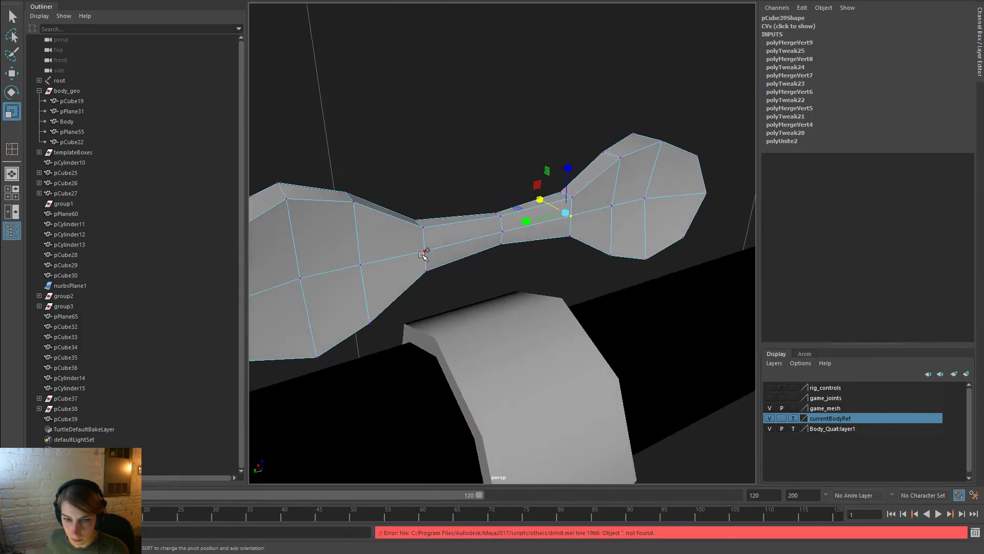
Select the centre vertices of both knob wings, inspect the profile end-on, and return to object mode
alt+drag(487, 292, 639, 303)
alt+drag(559, 271, 387, 252)
drag(389, 257, 367, 224)
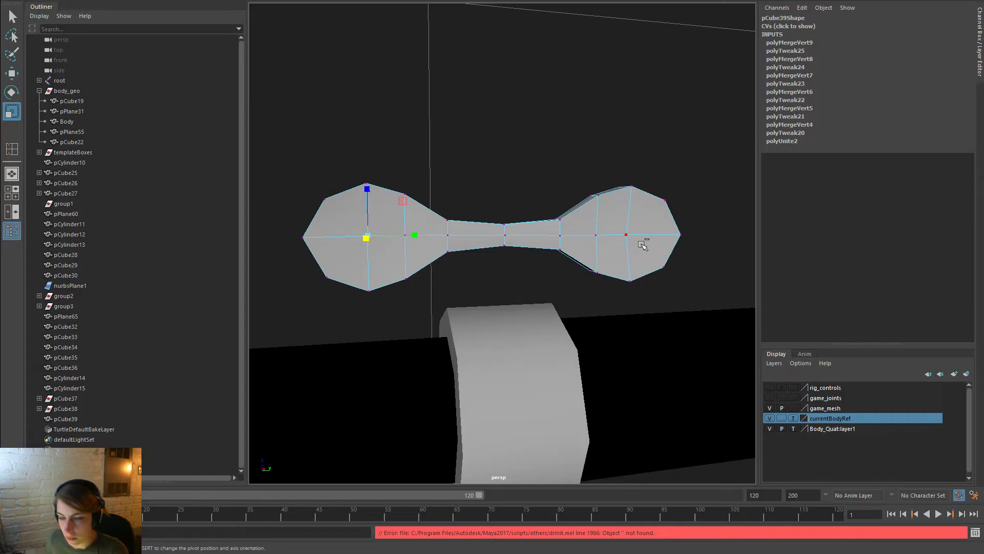
shift+click(626, 234)
alt+drag(651, 247, 538, 235)
right_drag(496, 151, 585, 143)
click(654, 277)
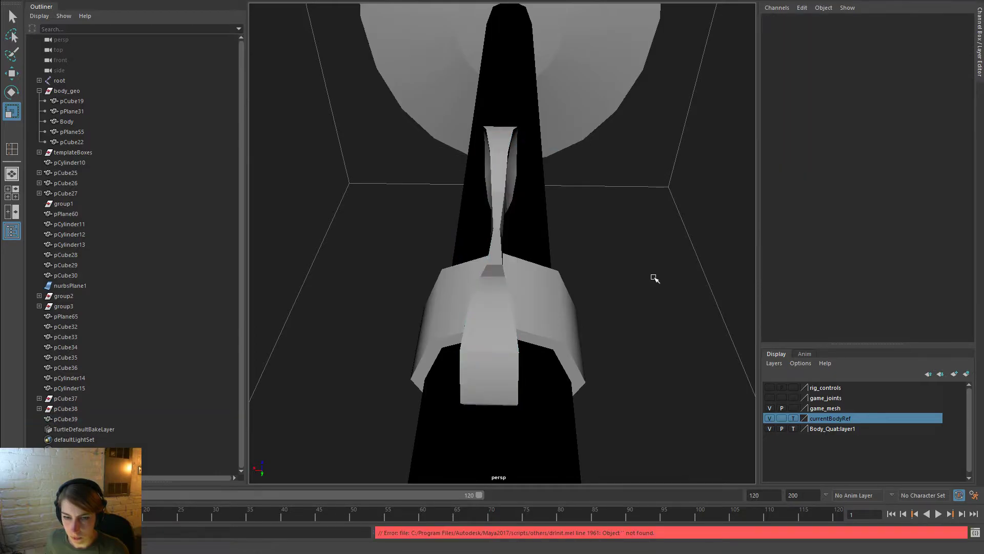
Rotate the whole knob to Rotate Z -15.247, lower it to Translate Z -2.7, and flatten it to Scale Z 0.818
alt+drag(653, 277, 556, 263)
click(585, 240)
alt+right_drag(585, 240, 439, 220)
alt+drag(439, 220, 461, 251)
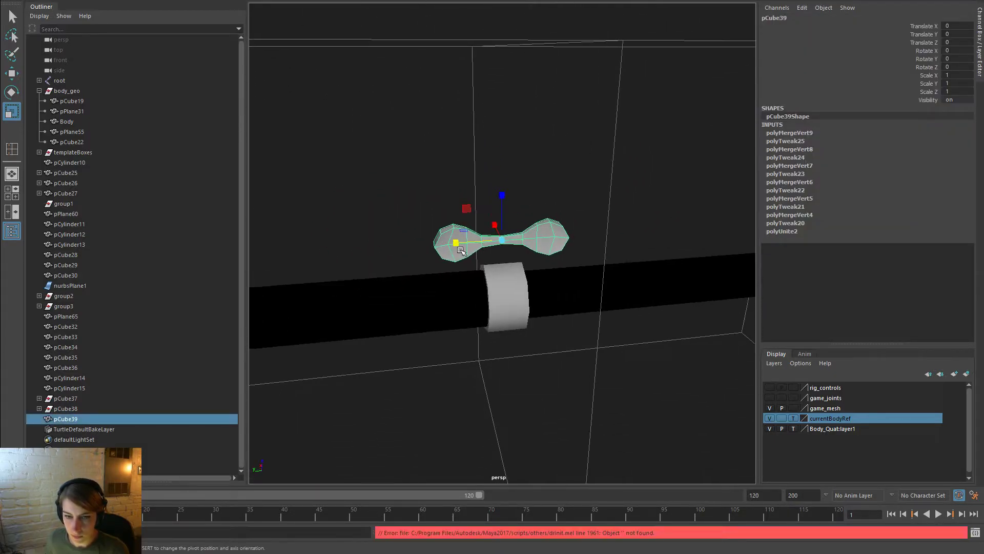
key(e)
drag(526, 255, 514, 254)
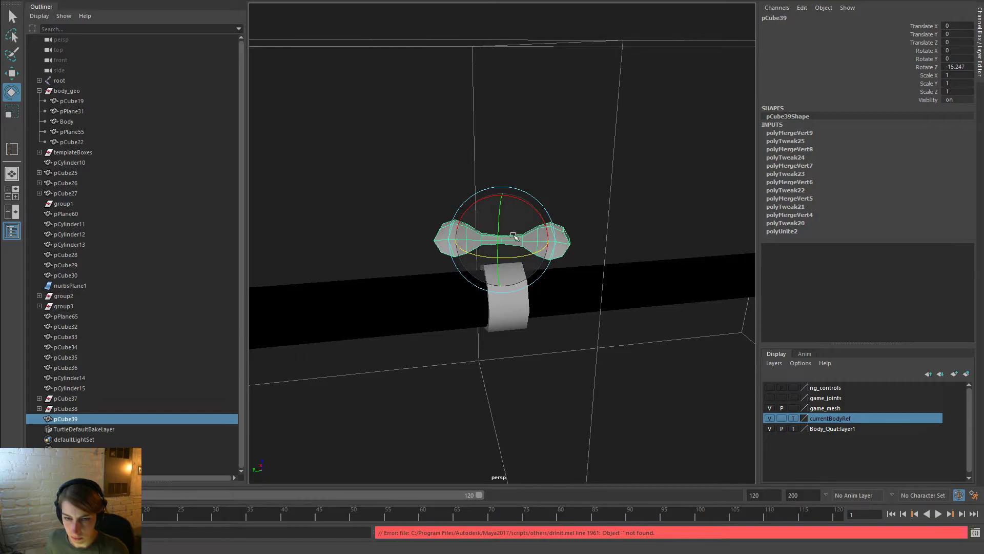
key(w)
mouse_move(501, 193)
mouse_down()
mouse_move(502, 218)
mouse_move(502, 206)
mouse_up()
key(r)
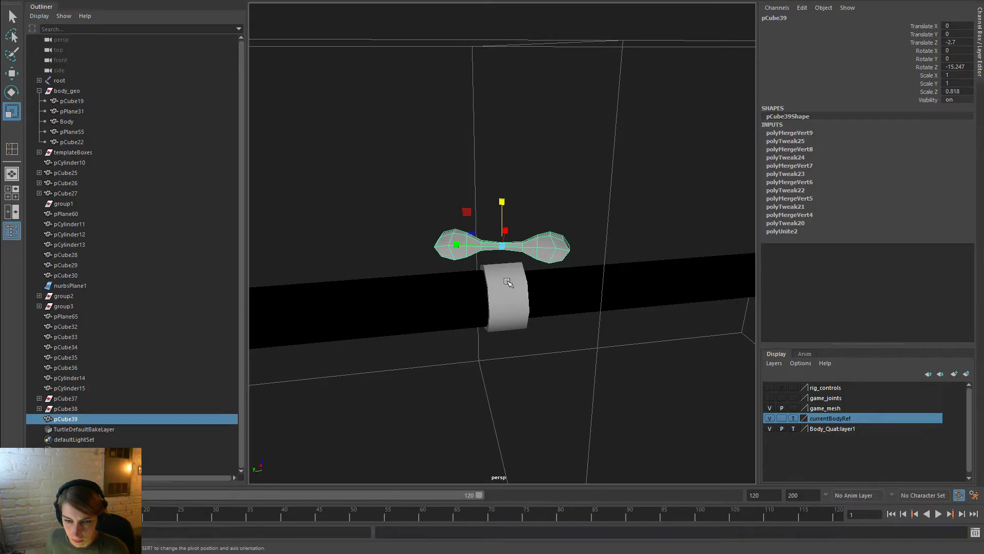
Duplicate the arm ring as an upright post under the knob: Rotate X 90, Scale 4.032, 5.447, 4.032, Translate Z 19.92
click(521, 285)
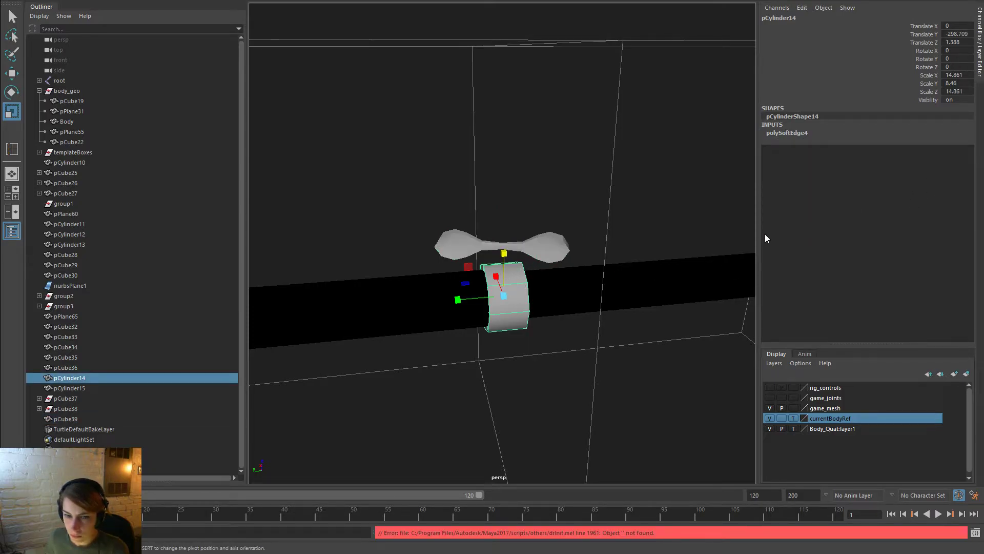
key(ctrl+d)
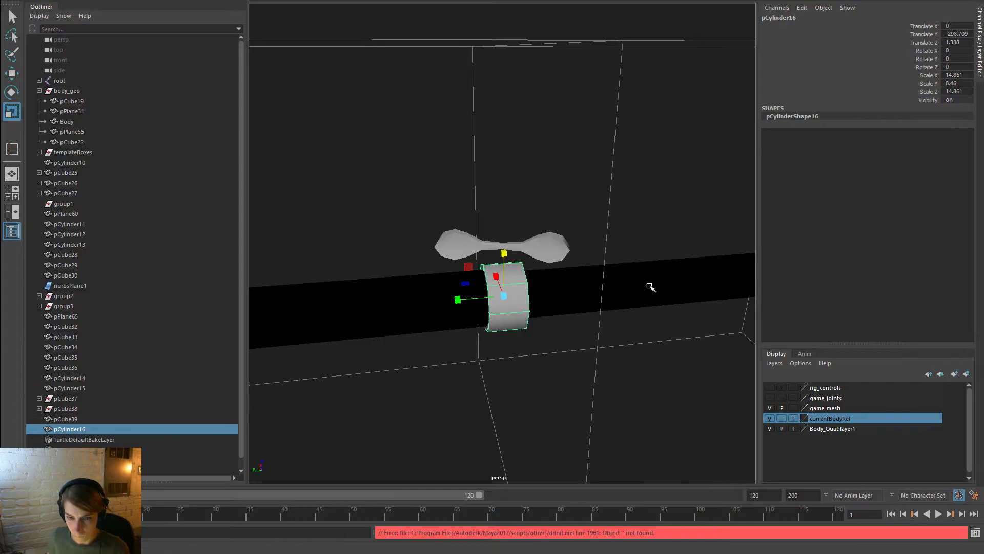
key(w)
drag(503, 251, 575, 238)
key(e)
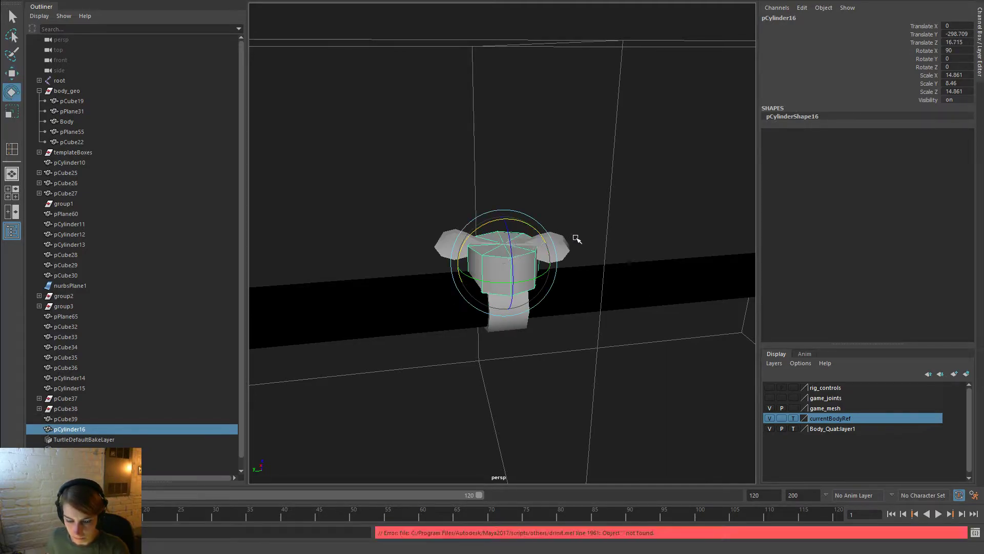
key(r)
drag(505, 264, 463, 270)
drag(504, 219, 504, 190)
key(w)
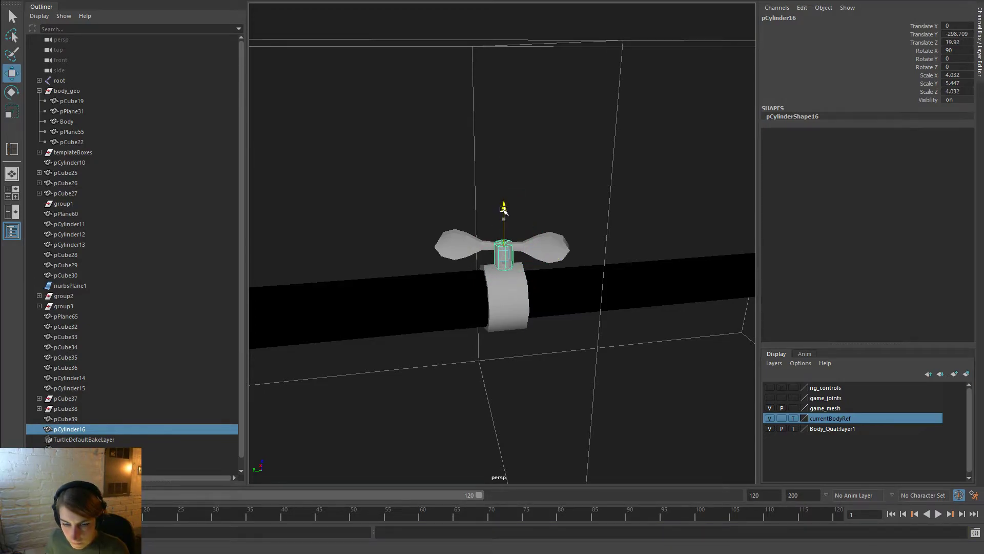
Lower the winged knob to Translate Z -2.898 and scale it down uniformly on its post
click(544, 240)
drag(495, 197, 502, 201)
click(562, 189)
alt+right_drag(563, 189, 277, 84)
alt+drag(446, 205, 437, 187)
alt+right_drag(437, 186, 724, 327)
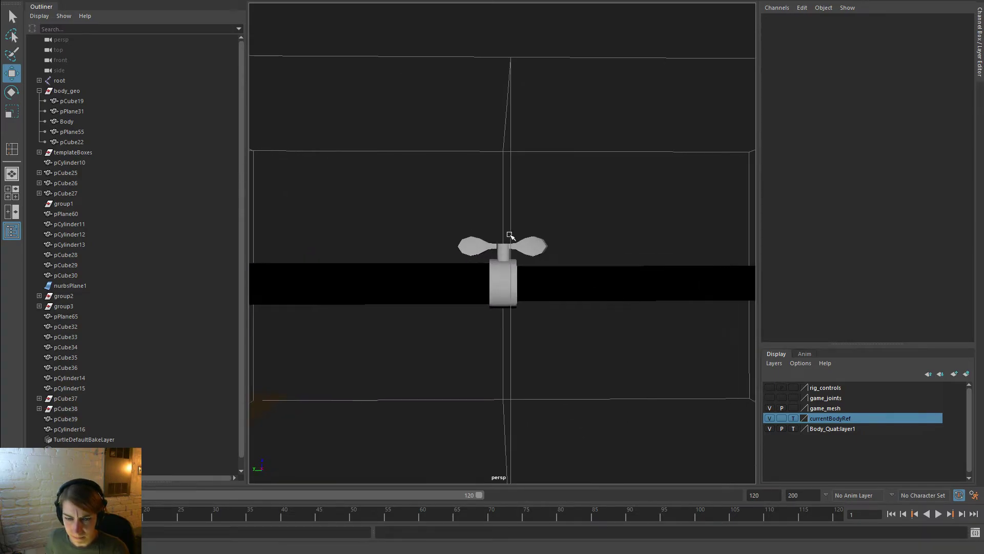
click(533, 246)
key(r)
drag(502, 247, 498, 248)
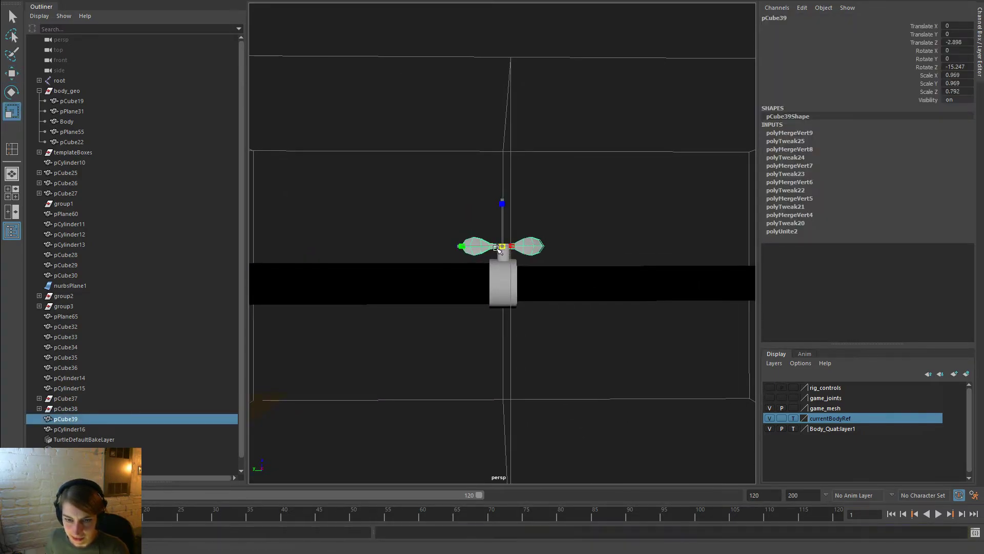
click(553, 265)
Shrink the post under the winged knob and lower the knob closer to the arm ring
click(500, 254)
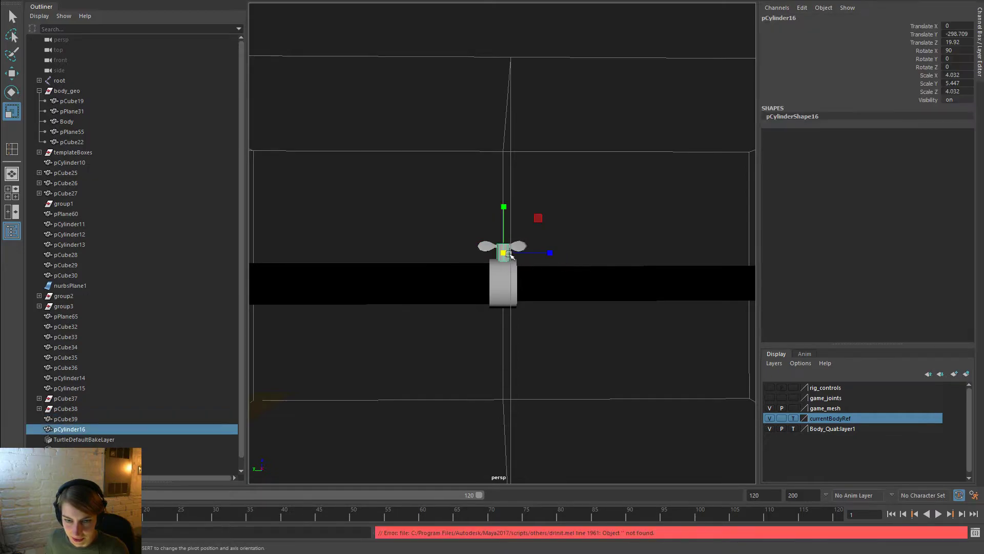
drag(503, 251, 513, 252)
key(w)
drag(503, 216, 504, 209)
click(563, 234)
click(520, 246)
Narrow the arm ring along the arm's length
click(517, 280)
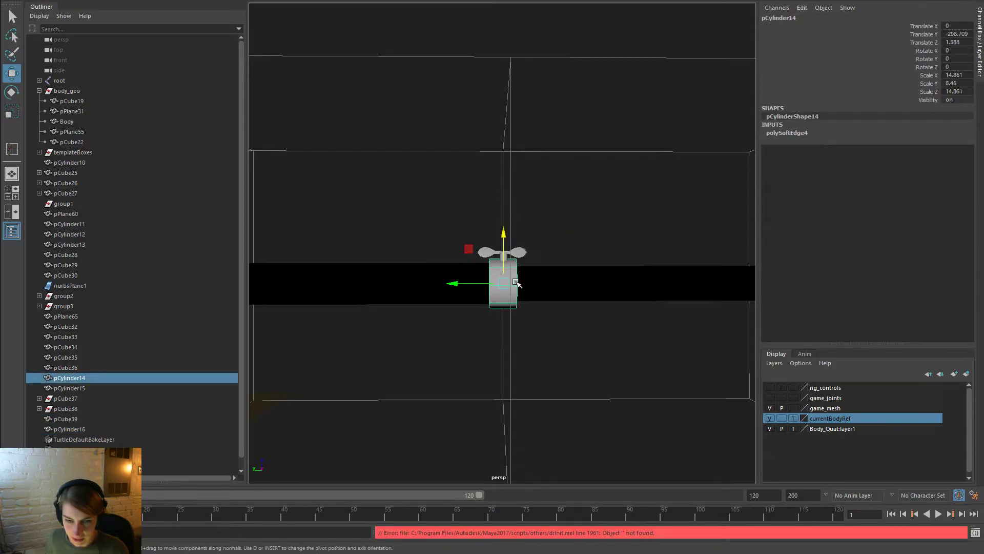
key(r)
drag(461, 282, 481, 286)
click(574, 247)
alt+right_drag(610, 251, 318, 159)
alt+drag(384, 195, 359, 209)
alt+right_drag(390, 215, 600, 358)
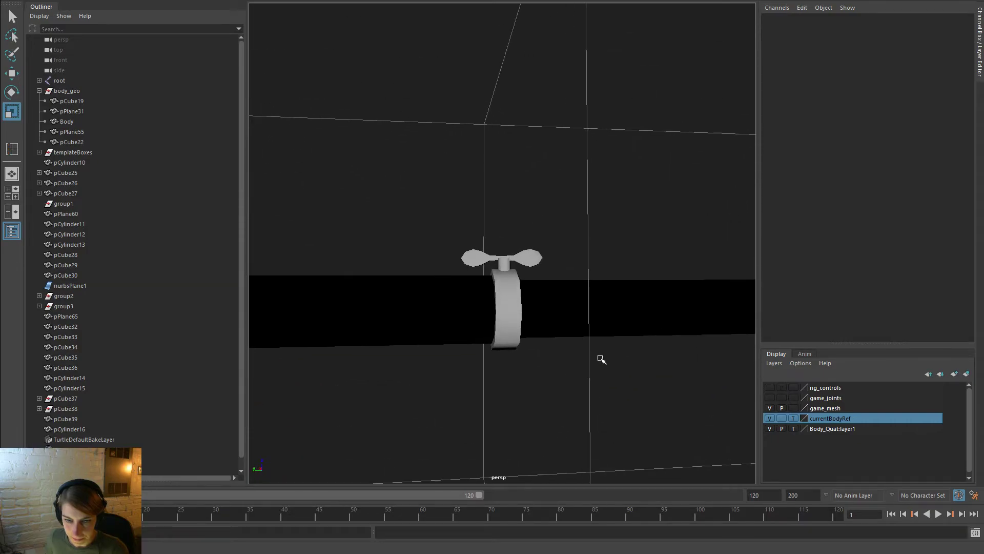
Shrink the arm ring uniformly to Scale X 12.778, Y 5.925, and Z 12.778
click(505, 298)
drag(497, 308, 440, 310)
click(500, 195)
alt+right_drag(500, 195, 345, 241)
mouse_move(345, 242)
alt+mouse_down()
mouse_move(268, 257)
mouse_move(374, 257)
mouse_move(341, 248)
alt+mouse_up()
alt+right_drag(349, 222, 666, 343)
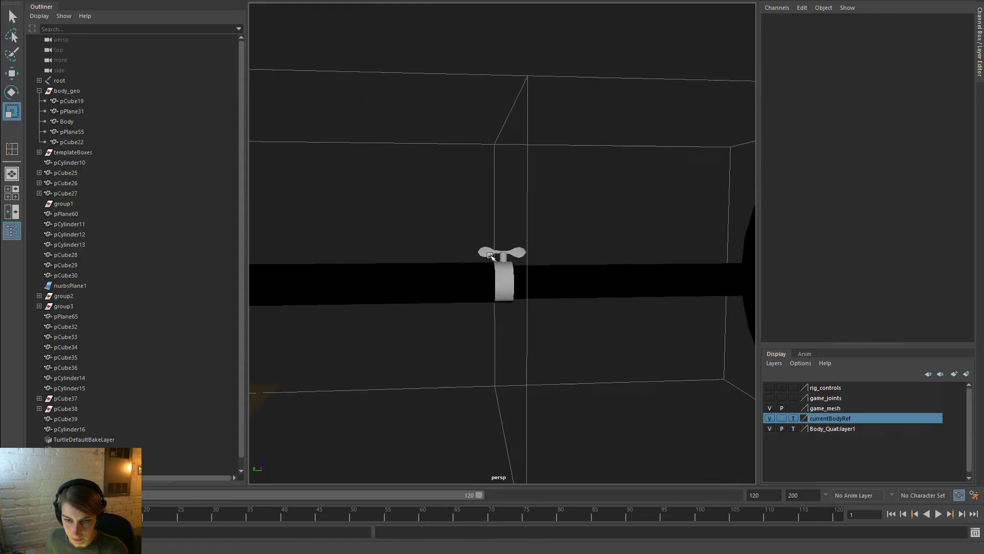
Parent the winged knob and its post to the arm ring
click(501, 256)
shift+click(513, 270)
shift+click(515, 286)
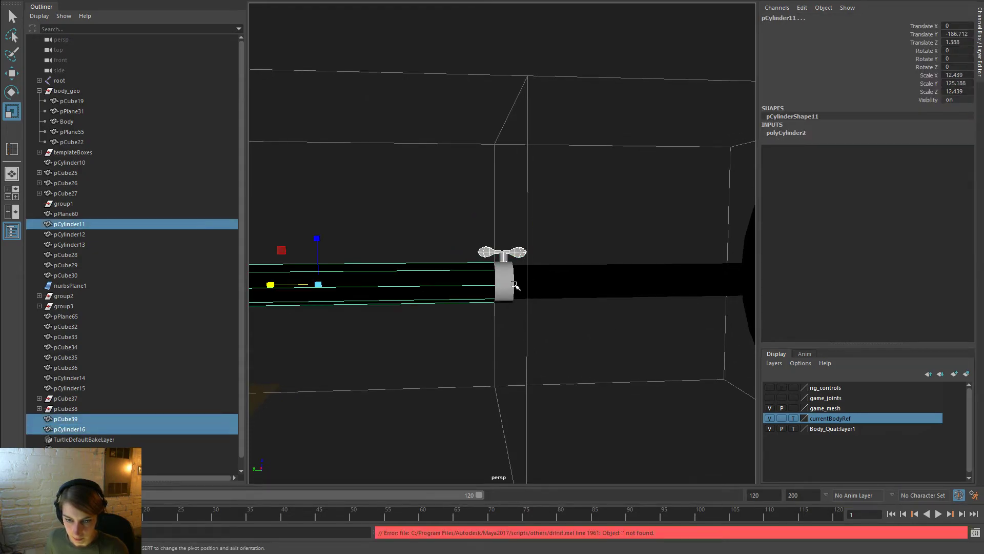
shift+click(516, 286)
shift+click(511, 299)
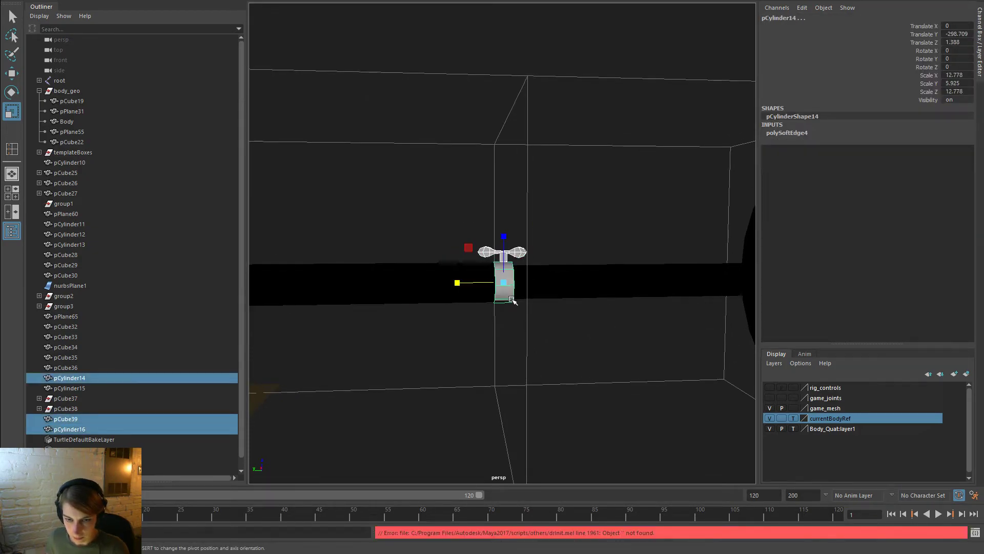
key(p)
Rotate the ring with its attached post and knob around the arm to adjust where the knob points
key(e)
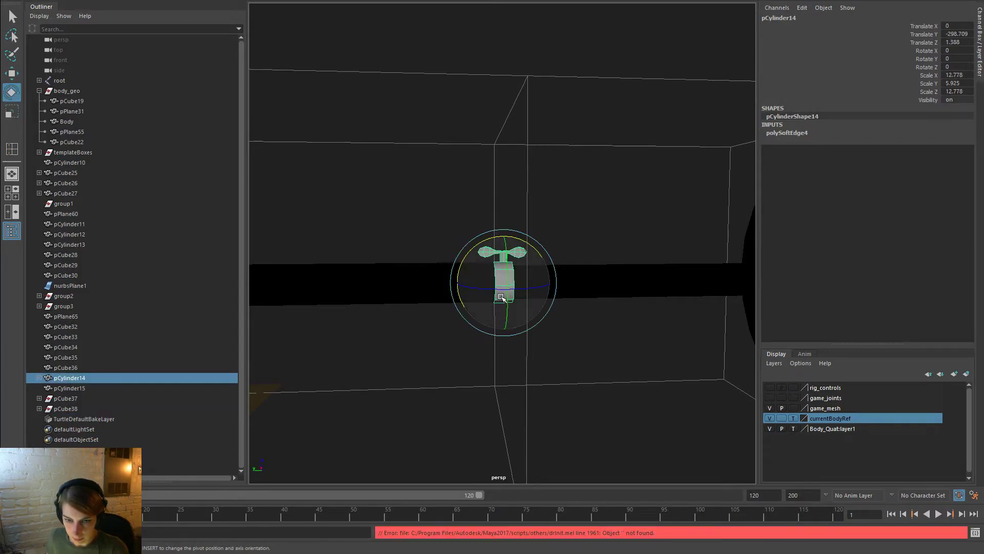
drag(505, 312, 507, 292)
drag(507, 337, 507, 339)
click(570, 252)
alt+right_drag(573, 254, 398, 184)
click(509, 249)
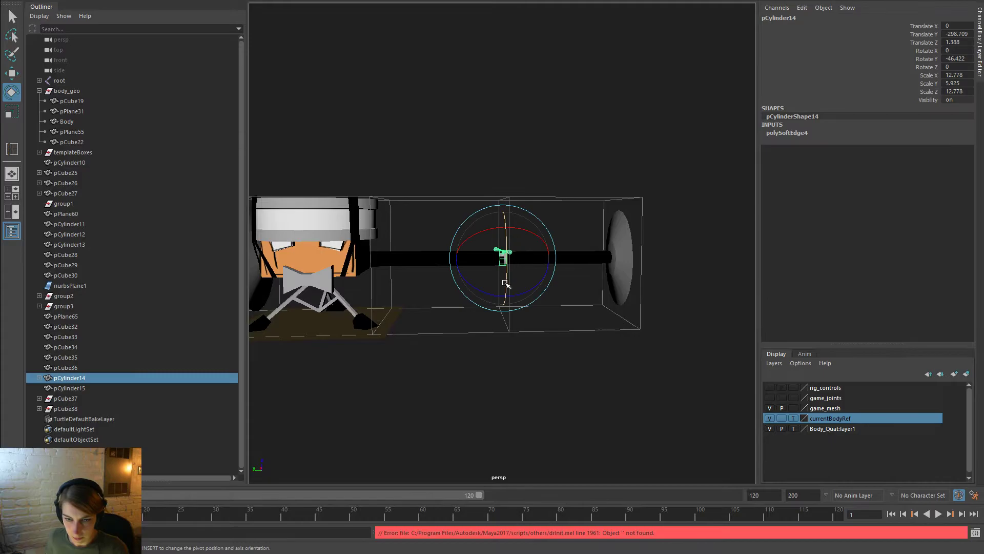
drag(509, 241, 511, 233)
click(609, 250)
alt+right_drag(609, 250, 743, 379)
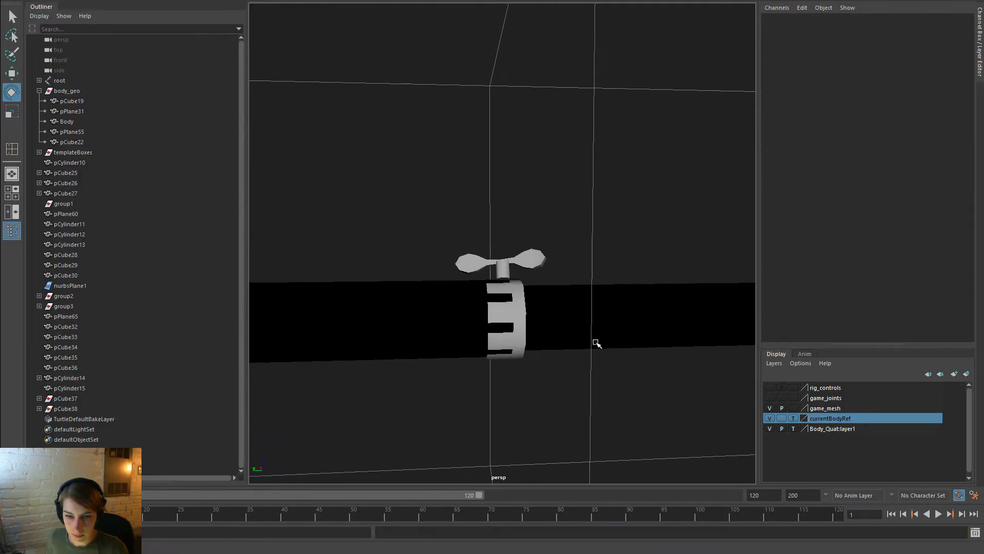
Enlarge the ring assembly slightly so the ring clears the arm surface, and check it against the whole character
click(526, 312)
key(r)
drag(504, 319, 509, 321)
click(666, 280)
alt+right_drag(666, 280, 268, 157)
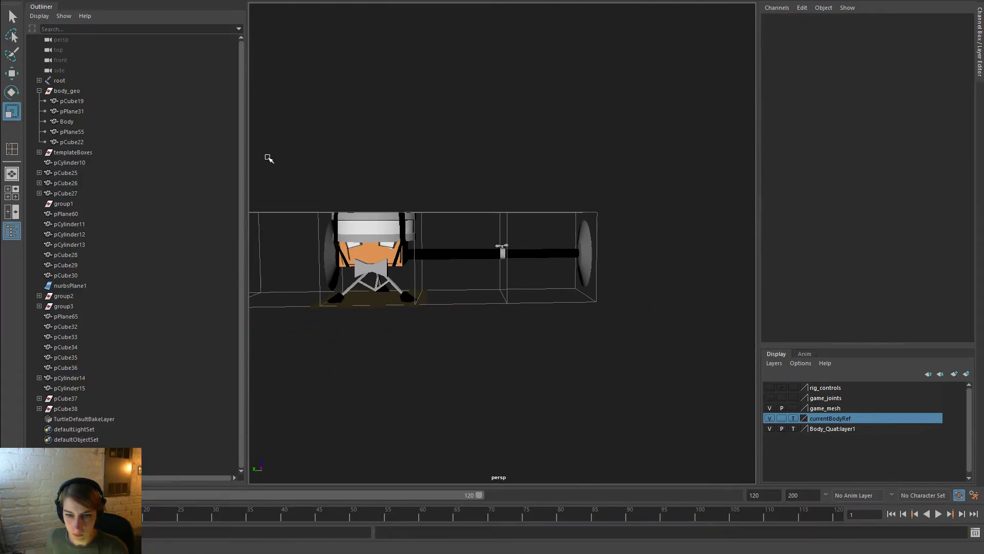
alt+drag(626, 347, 562, 295)
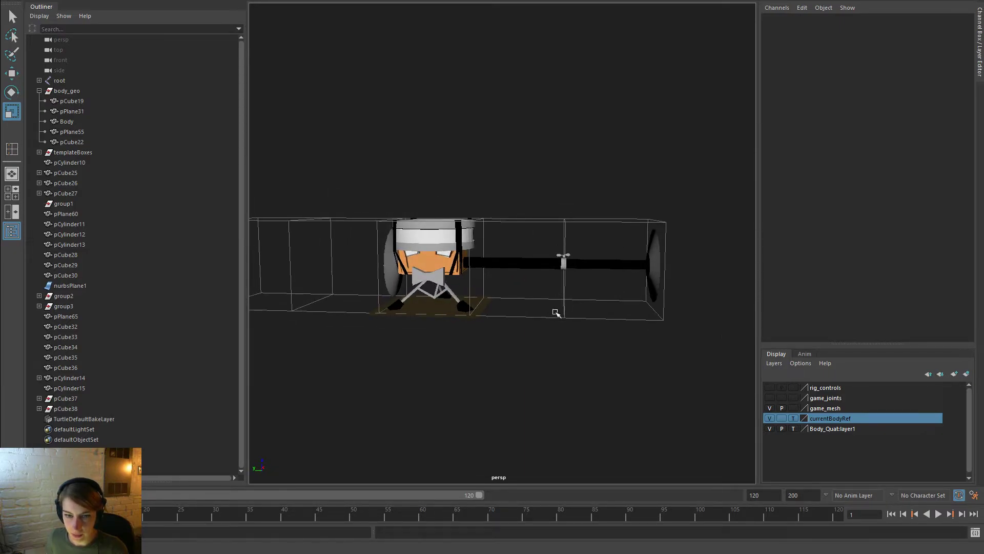
Switch to the web browser and examine photos of real drum kits and cymbal stands as reference
mouse_move(582, 313)
alt+mouse_down()
mouse_move(602, 312)
mouse_move(578, 320)
alt+mouse_up()
alt+right_drag(578, 321, 541, 290)
alt+drag(540, 290, 532, 280)
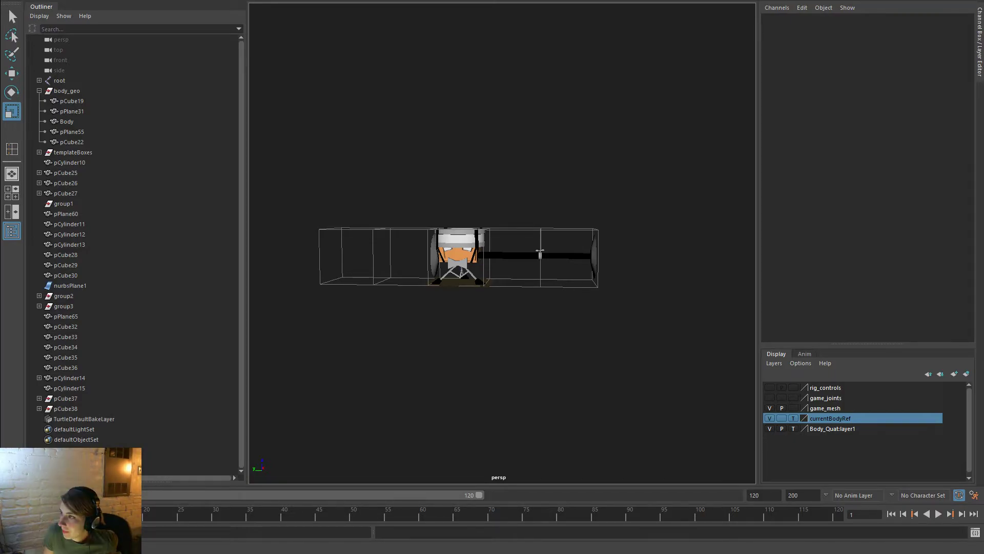
drag(983, 26, 451, 5)
key(F11)
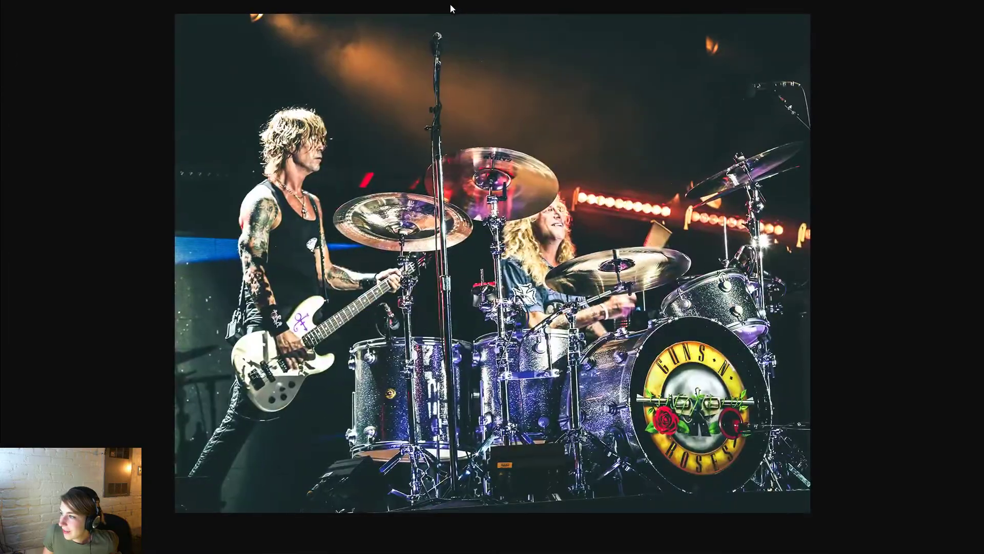
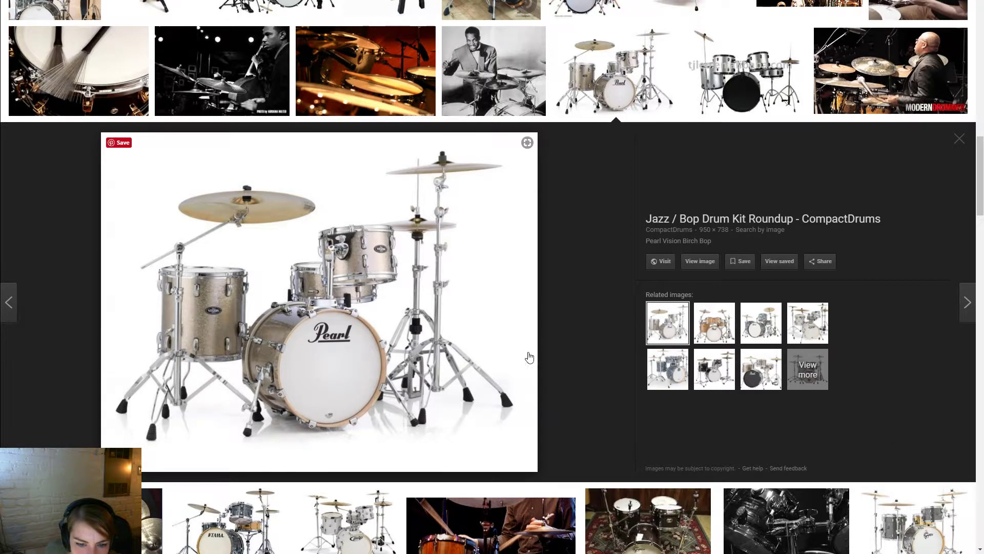
scroll(537, 367, up, 15)
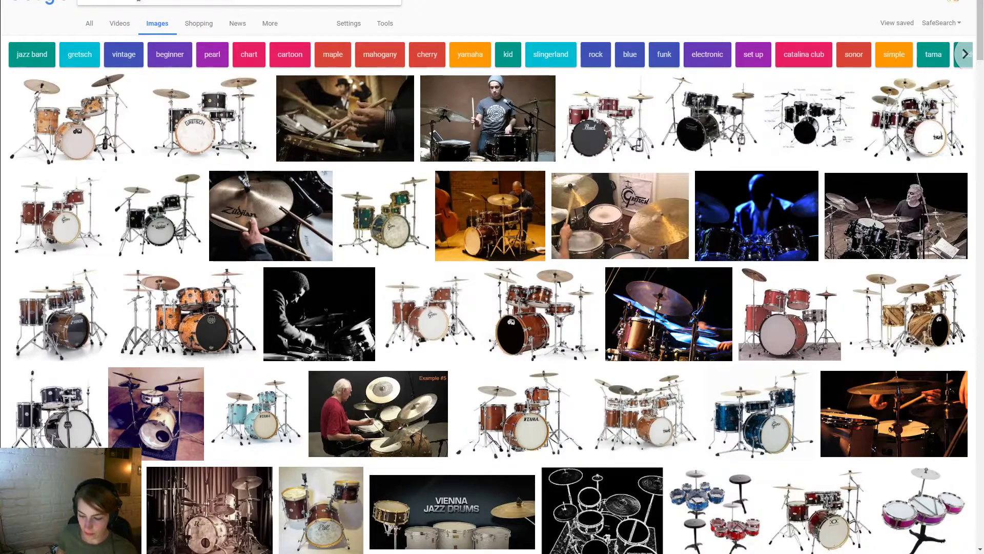
Search images for "jazz drum symbol" and examine the shape of the cymbals in a kit photo and the Sabian cymbal diagram
click(137, 0)
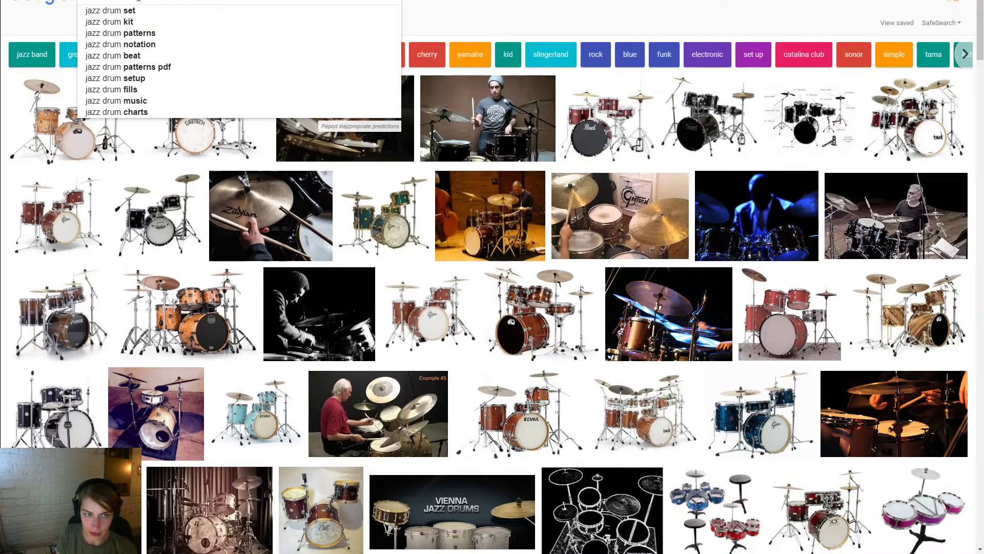
text(s)
key(Return)
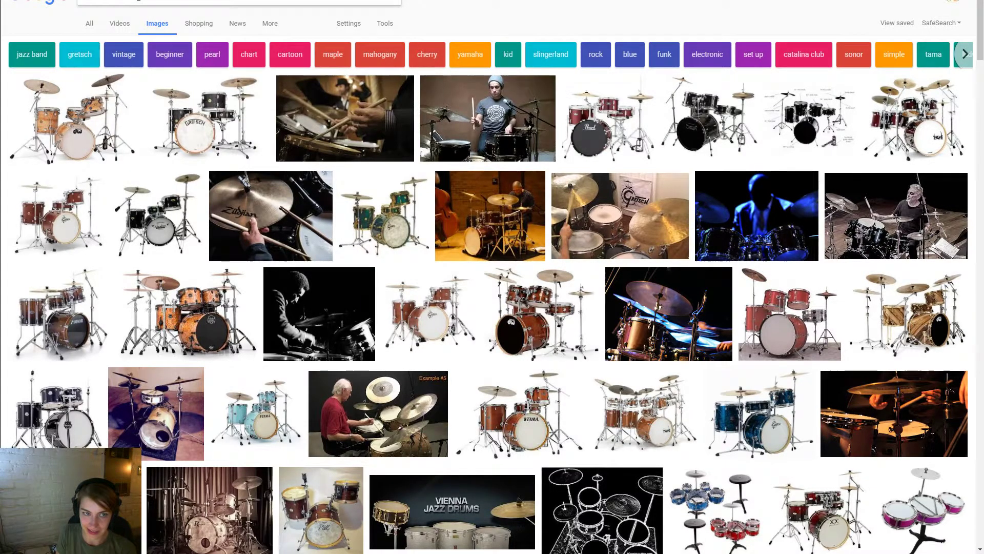
key(Return)
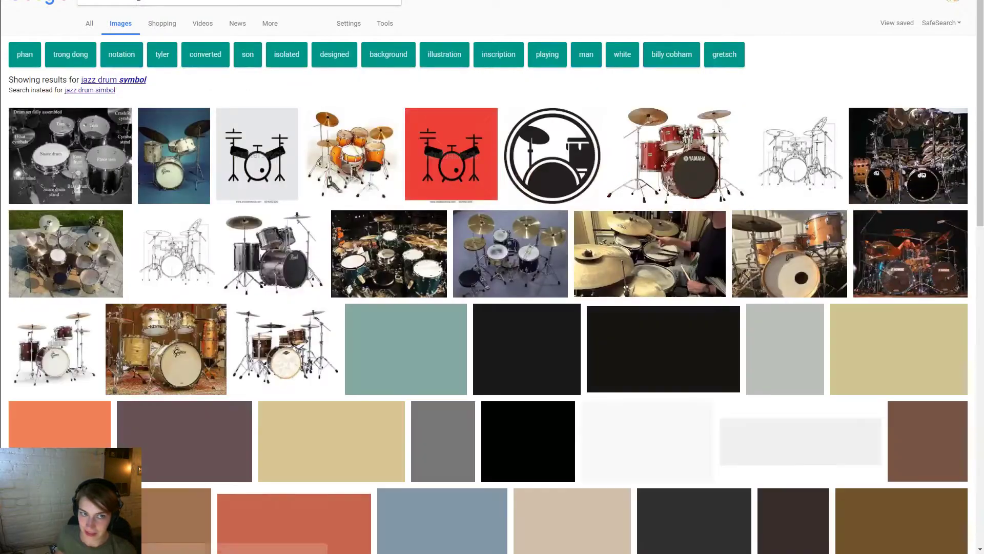
click(135, 80)
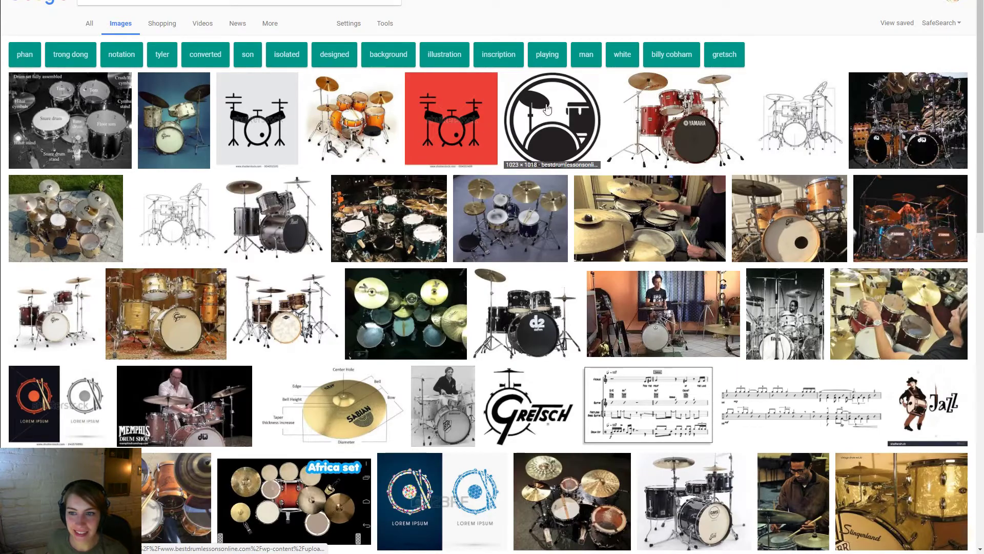
click(525, 234)
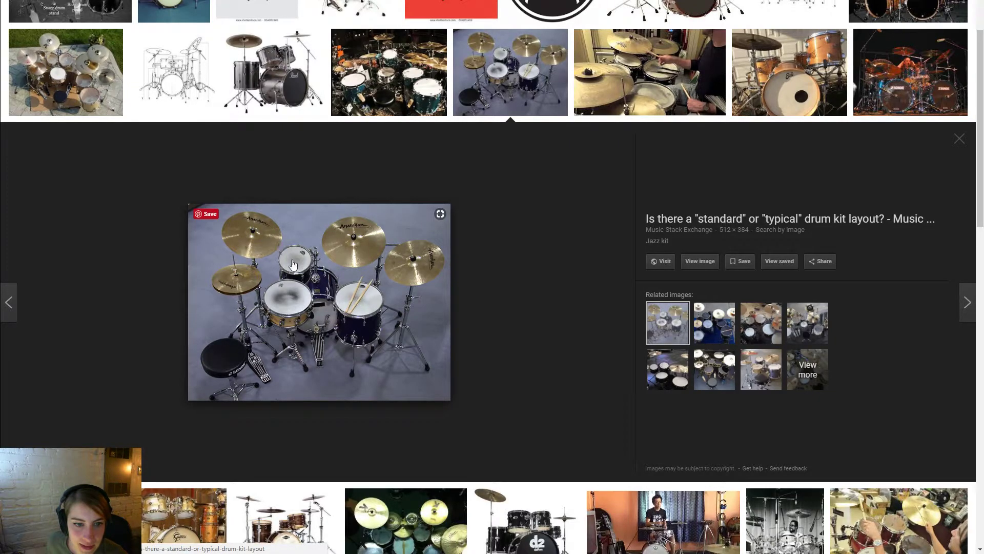
scroll(349, 340, down, 4)
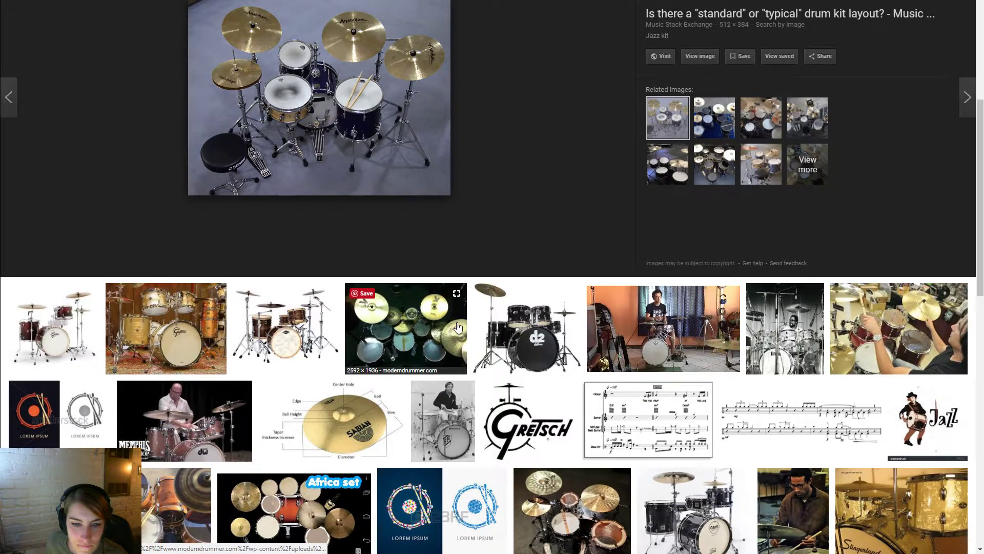
click(344, 423)
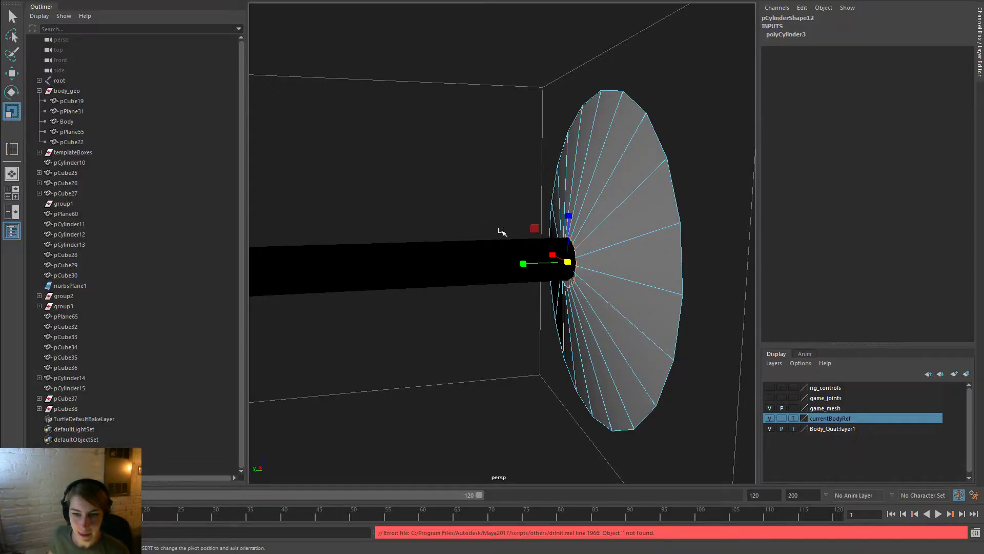
With X-Ray shading on, pull the center vertex of the cymbal disc out along the arm into a cone
alt+drag(600, 269, 182, 303)
key(w)
alt+drag(434, 228, 625, 204)
right_drag(621, 186, 568, 187)
alt+drag(587, 227, 700, 224)
key(space)
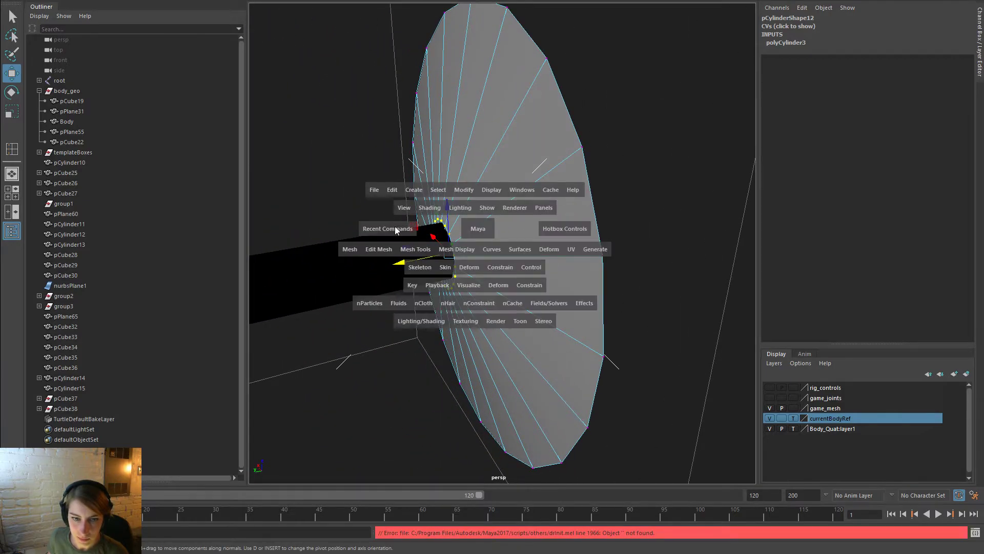
click(429, 207)
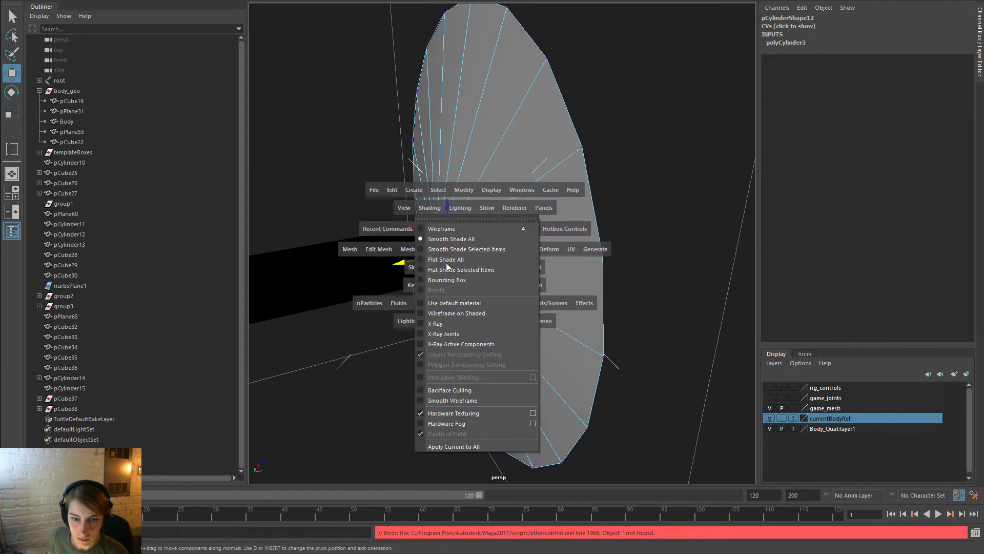
click(456, 323)
scroll(430, 257, up, 3)
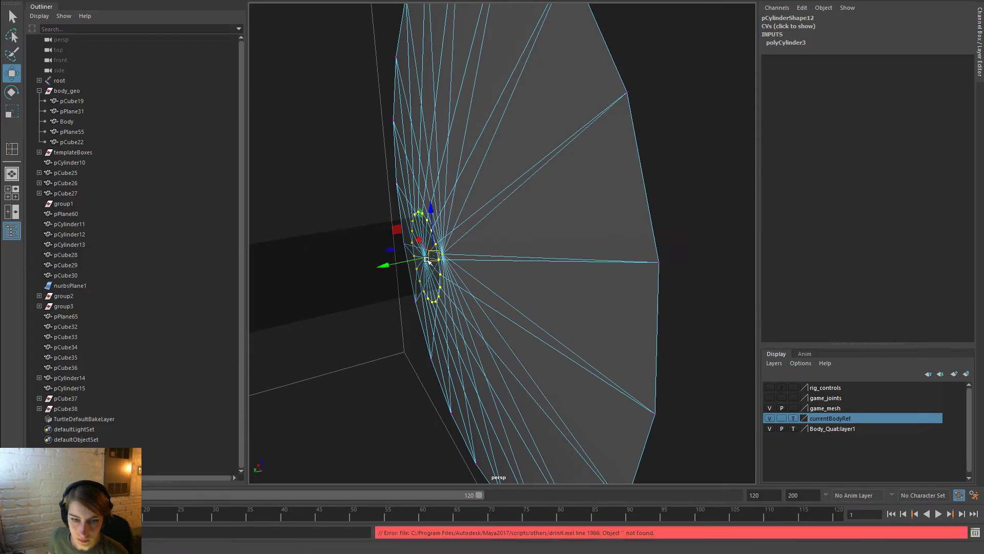
click(337, 244)
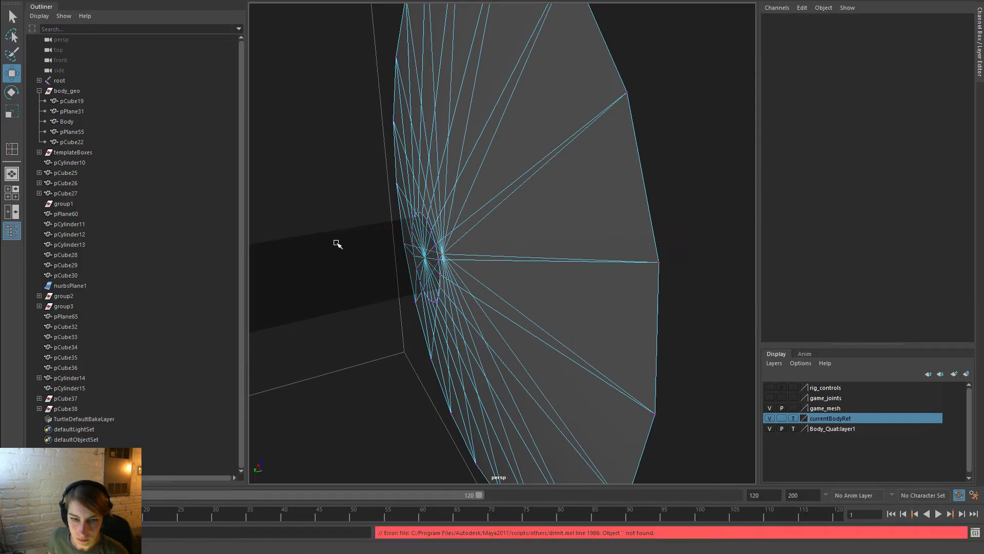
click(425, 259)
drag(392, 258, 331, 265)
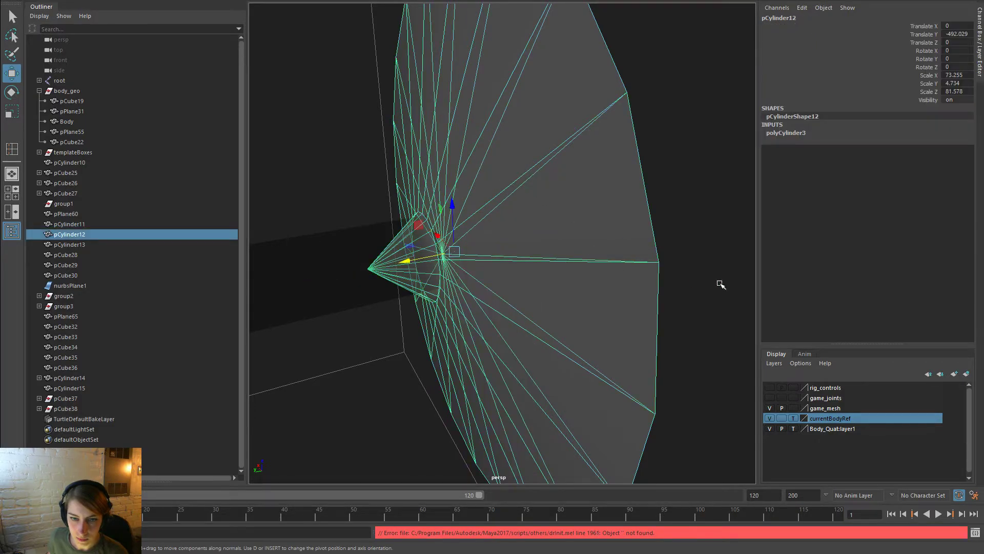
Turn off X-Ray shading and insert an edge loop around the raised center of the cymbal disc
click(718, 282)
key(space)
click(440, 234)
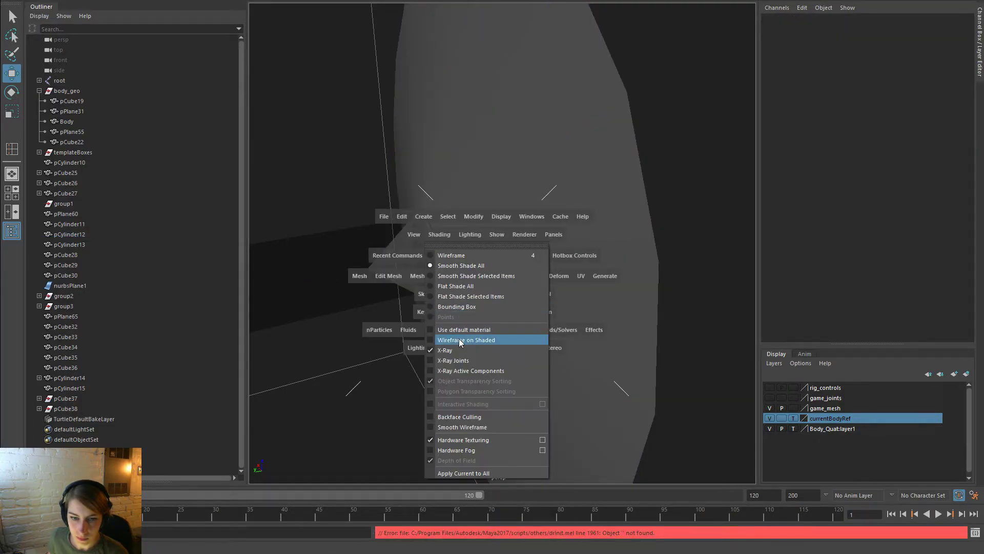
click(462, 350)
click(454, 262)
key(space)
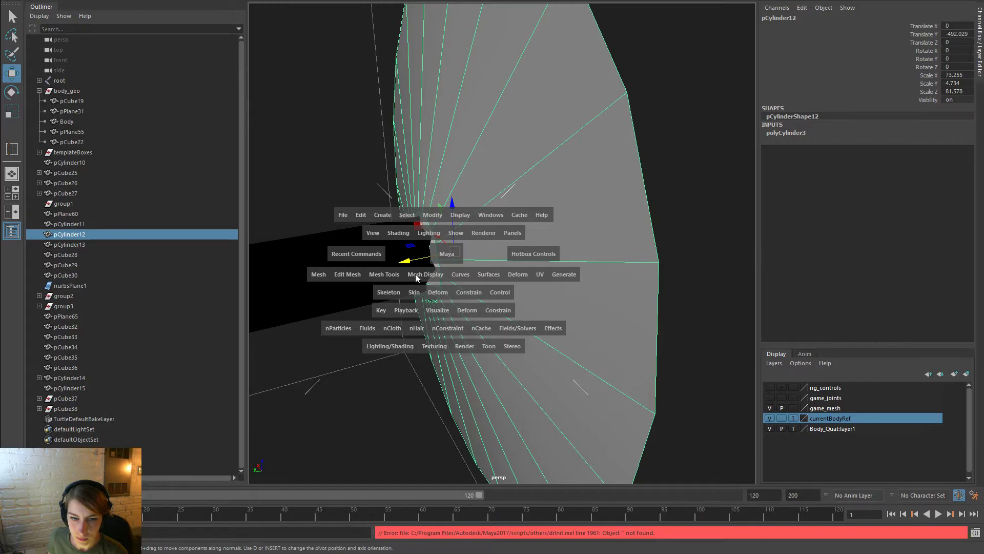
click(415, 277)
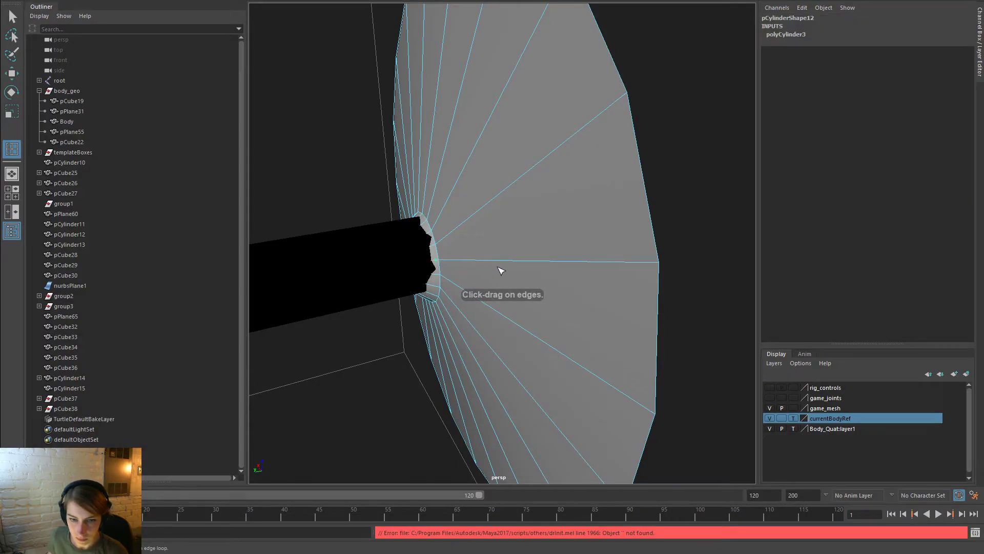
drag(464, 264, 443, 267)
key(w)
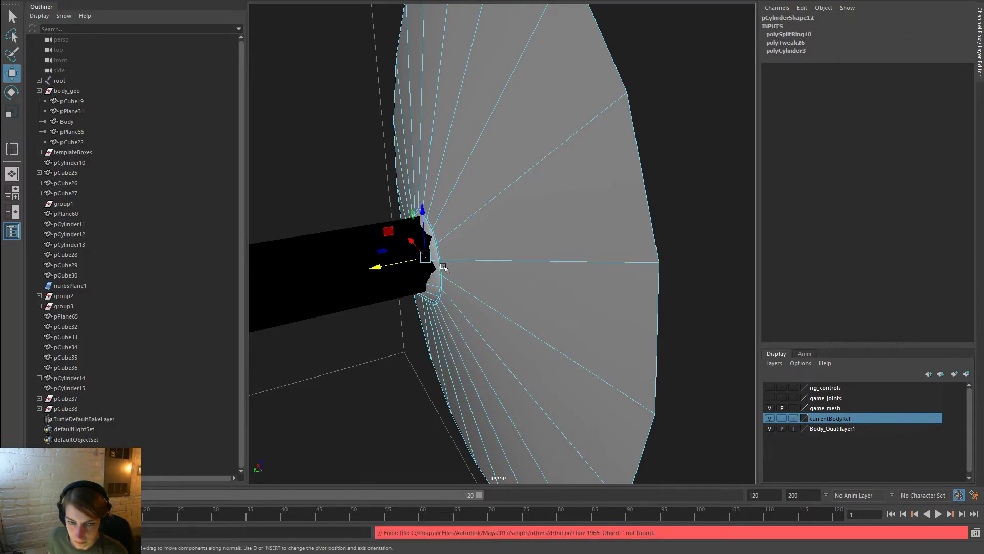
right_drag(440, 249, 439, 222)
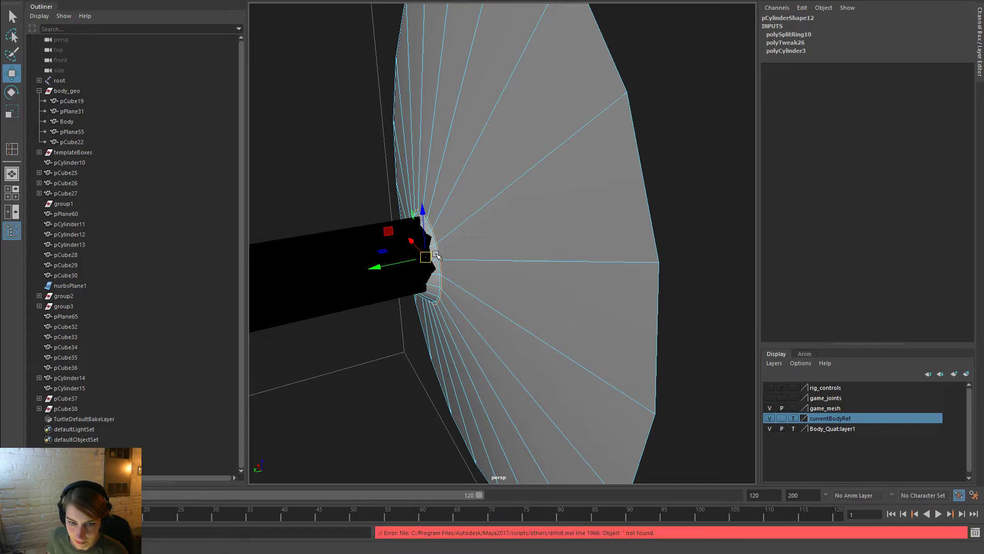
With X-Ray shading on, shrink the new edge loop and shift it toward the tip of the cone
alt+right_drag(345, 223, 582, 343)
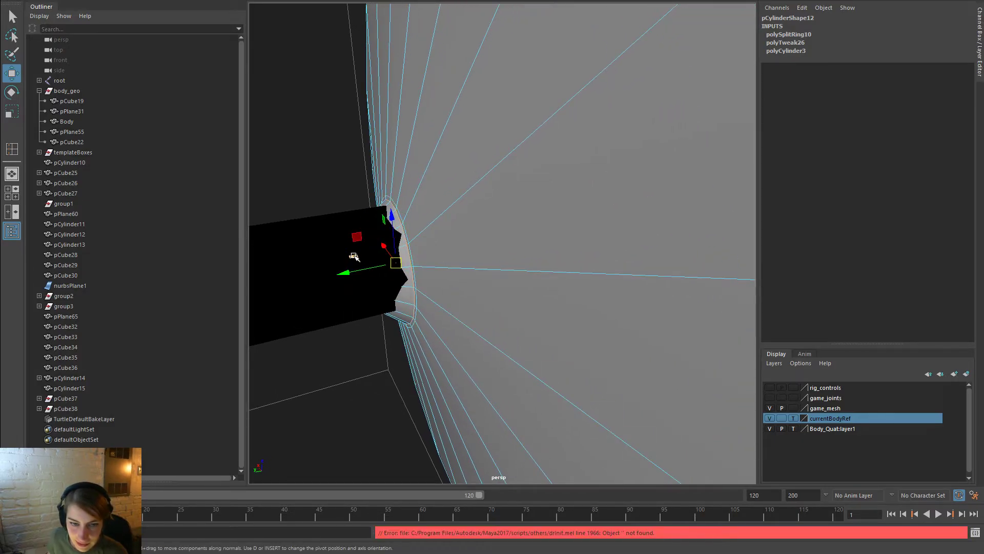
key(space)
click(280, 219)
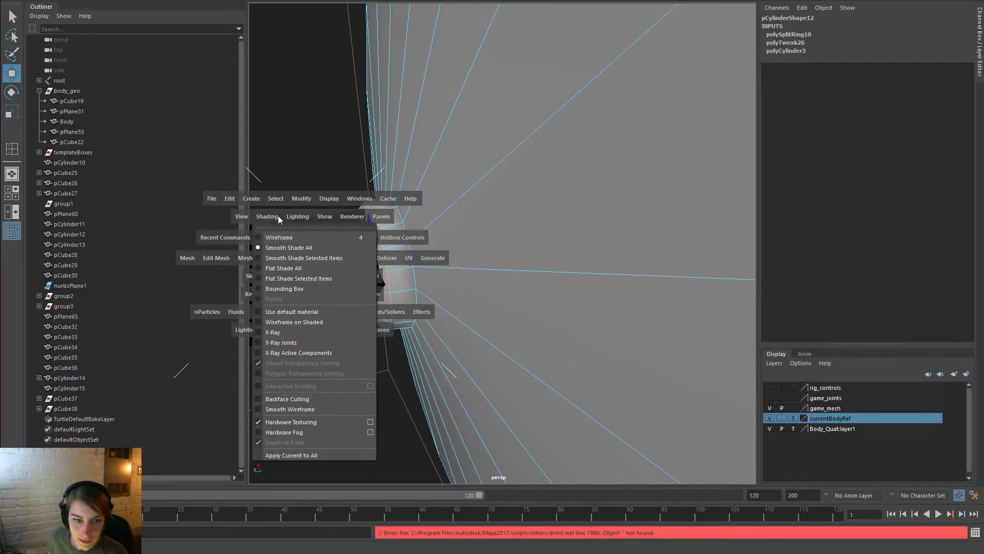
click(310, 331)
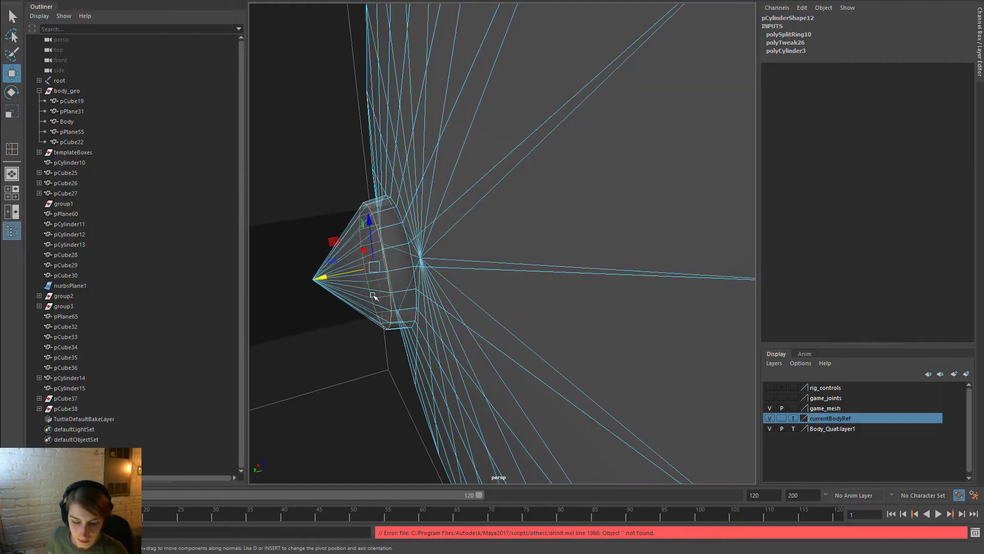
key(r)
drag(374, 267, 288, 285)
key(w)
key(r)
key(w)
Insert a second edge loop on the cymbal's cone and scale it to round the cone into a bell
key(y)
drag(368, 256, 378, 275)
key(r)
alt+right_drag(490, 254, 291, 150)
alt+drag(291, 150, 442, 273)
alt+right_drag(490, 269, 758, 378)
Shift the edge loop at the base of the cymbal's bell slightly toward the arm
right_drag(597, 289, 608, 231)
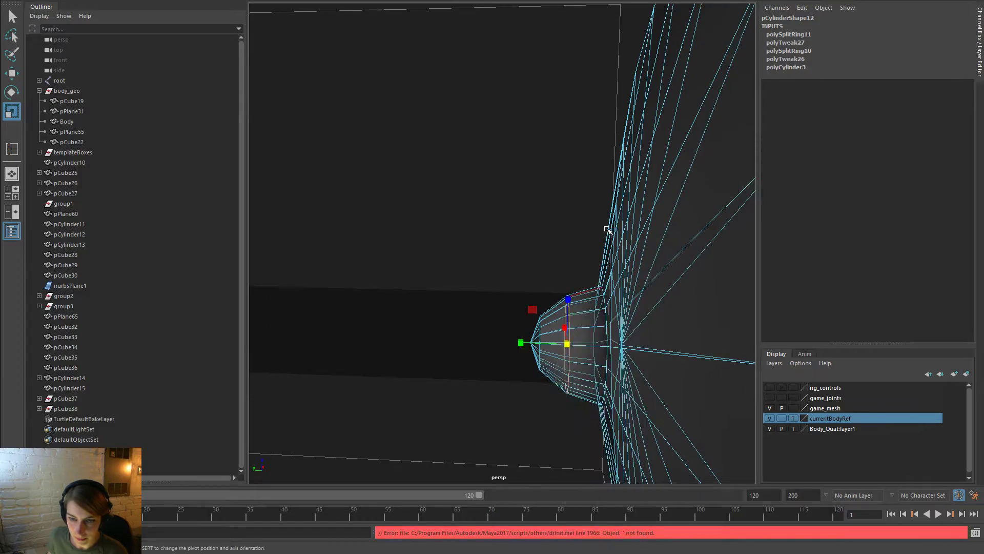
double_click(605, 305)
key(w)
drag(557, 342, 545, 343)
Soften all edges of the cymbal disc
right_drag(624, 262, 268, 146)
click(521, 178)
alt+drag(268, 146, 515, 246)
click(512, 242)
key(space)
click(389, 217)
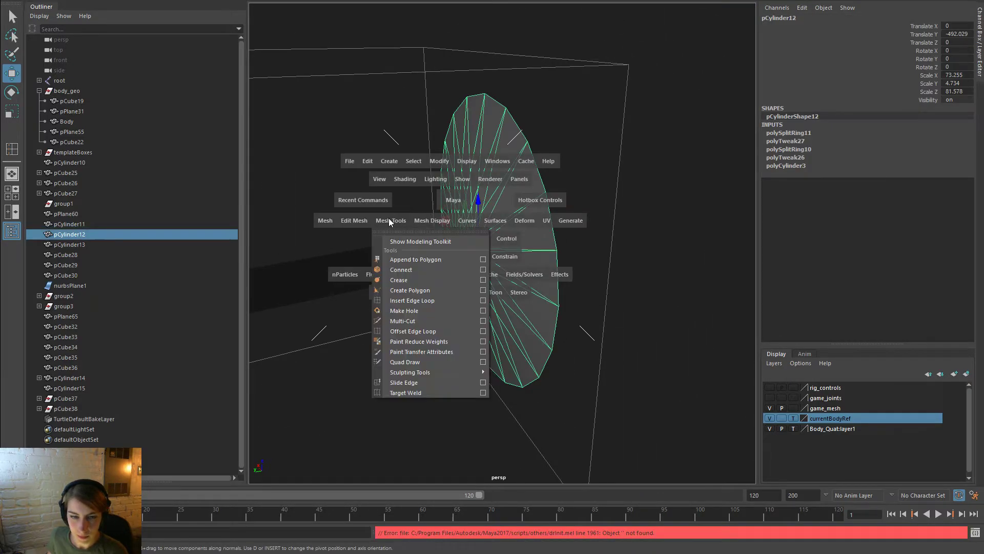
click(349, 226)
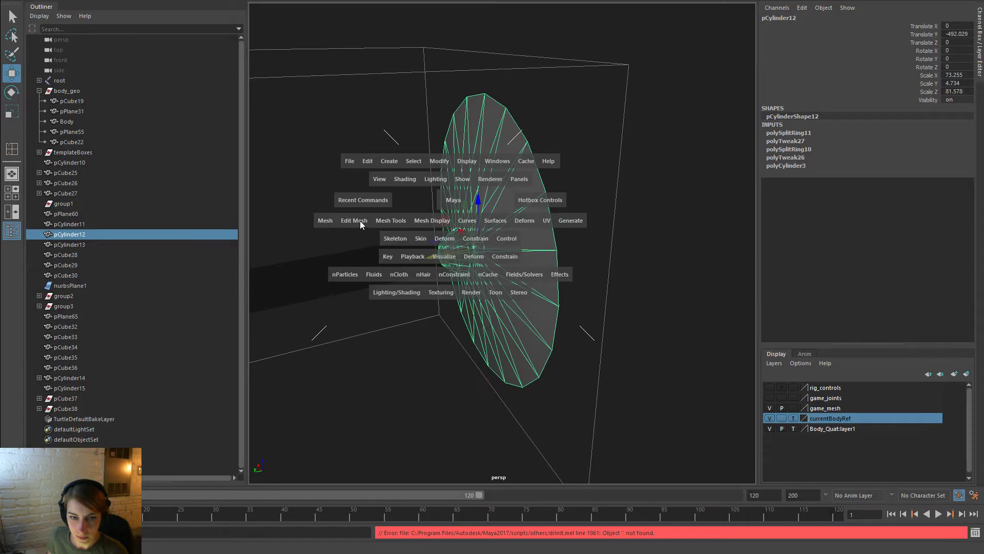
drag(421, 221, 472, 322)
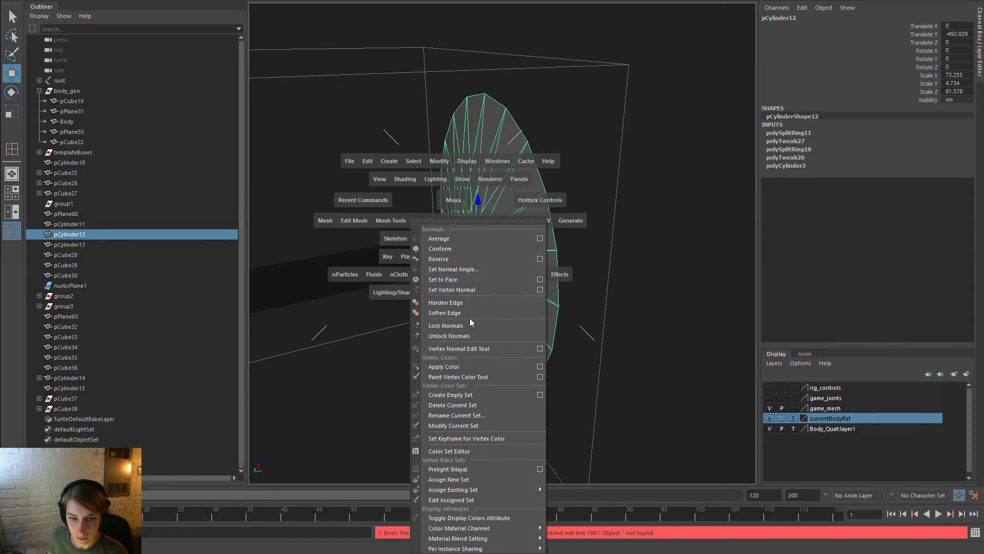
click(468, 313)
click(416, 318)
right_drag(500, 209, 591, 181)
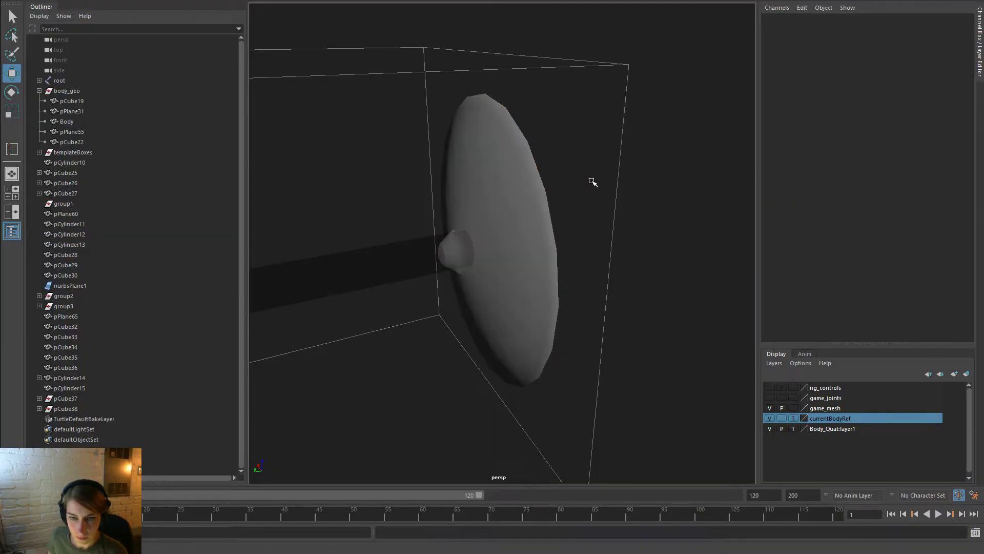
Harden the edges along the cymbal disc's outer rim
click(528, 219)
right_drag(512, 159, 522, 136)
click(523, 133)
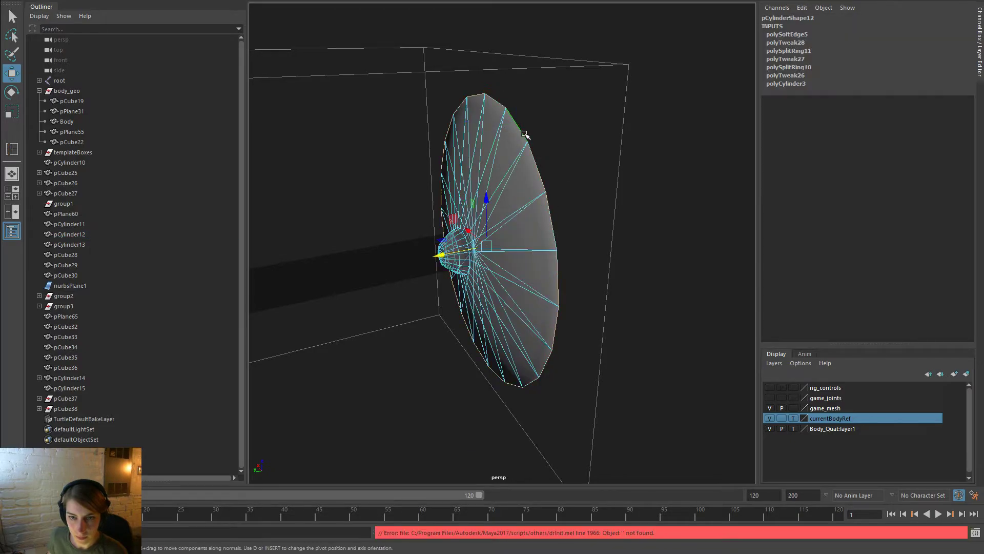
key(space)
click(466, 219)
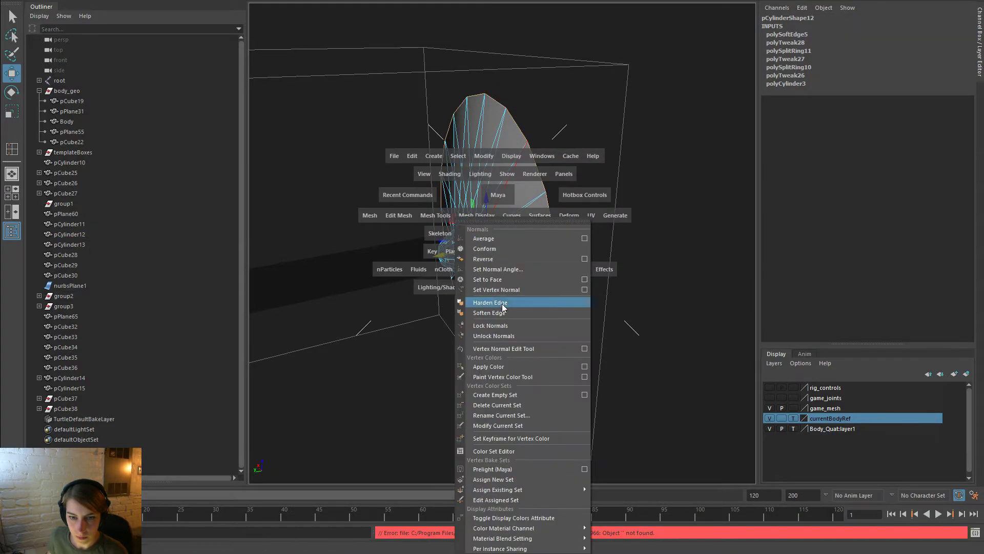
click(502, 304)
right_drag(503, 125, 558, 92)
click(615, 129)
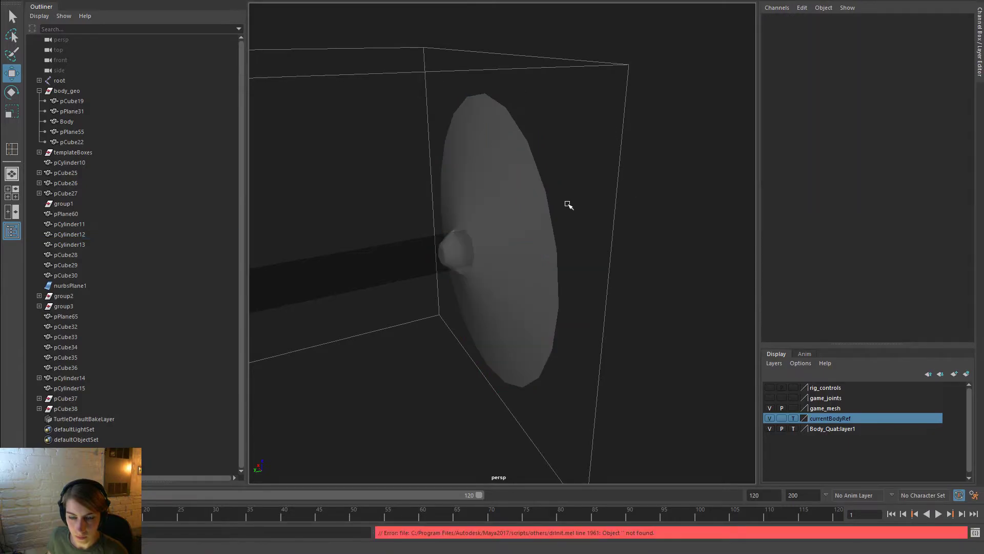
Turn off X-Ray shading and pull the outer arm section's end vertices back to the tip of the cymbal bell
key(space)
click(325, 133)
click(385, 249)
click(430, 253)
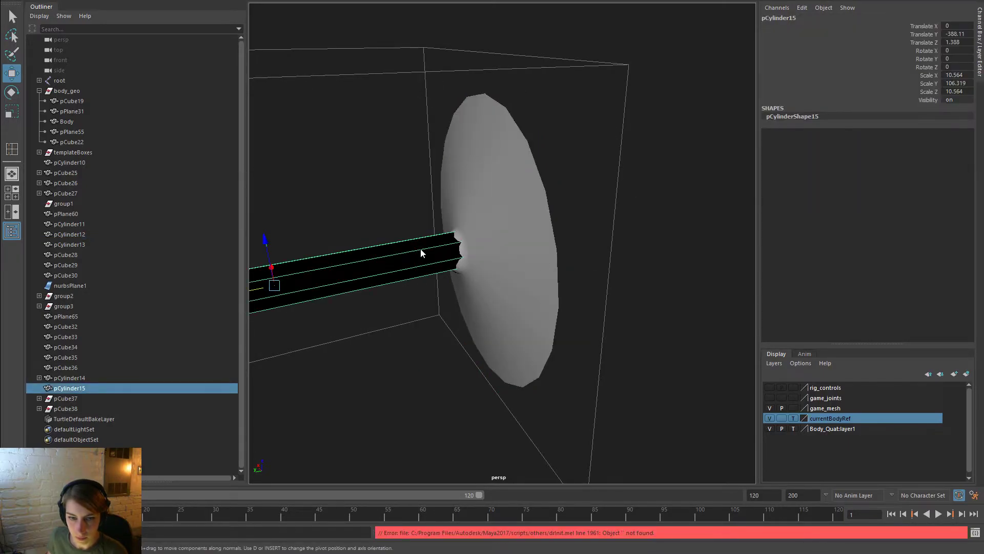
right_drag(420, 252, 387, 237)
drag(572, 326, 433, 167)
drag(433, 255, 402, 260)
Scale the outer arm section thinner and stretch it slightly so its end meets the cymbal bell
alt+right_drag(380, 215, 293, 190)
right_drag(345, 262, 351, 279)
double_click(351, 278)
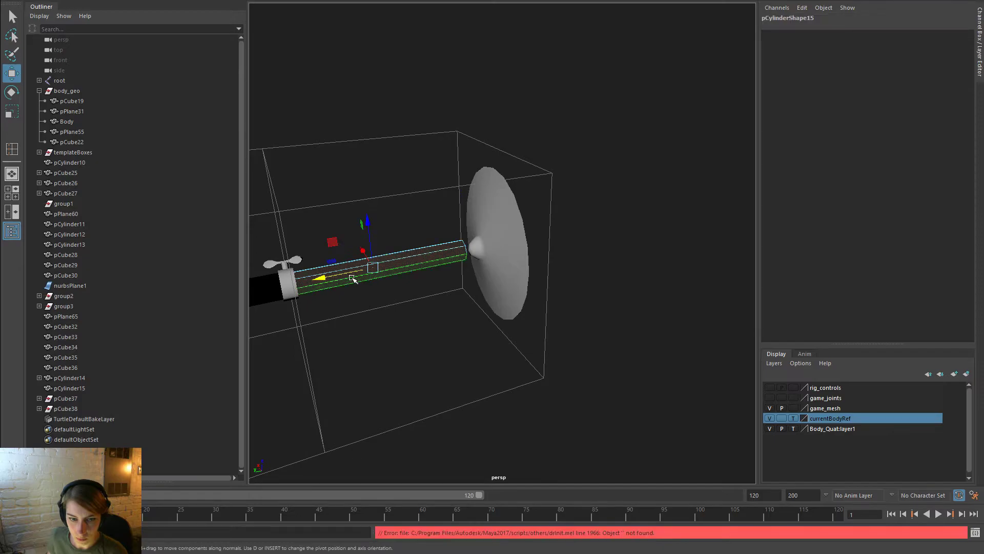
key(r)
drag(376, 268, 302, 280)
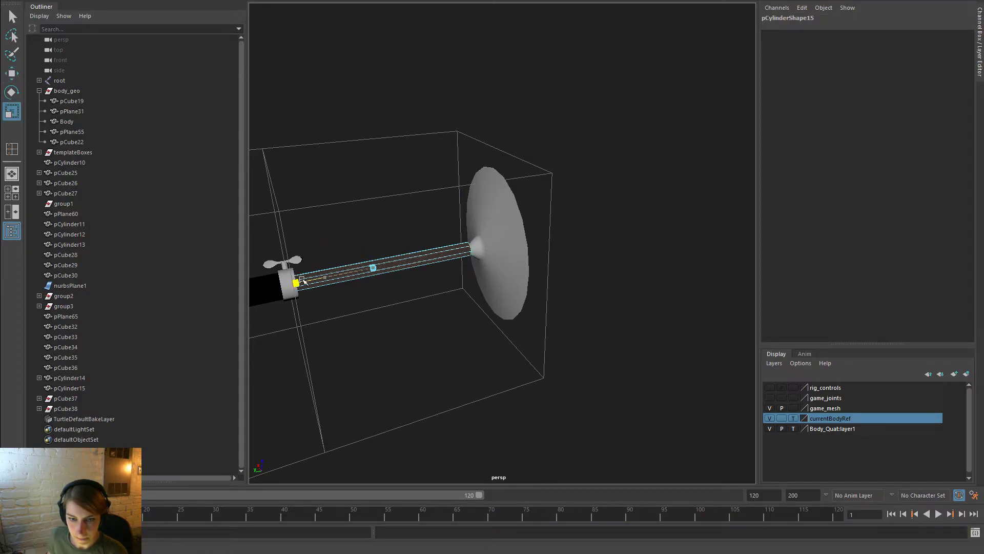
Move the outer arm section's inner end vertices slightly into the ring clamp and return to object mode
key(w)
drag(337, 274, 332, 276)
right_drag(441, 255, 508, 230)
click(641, 274)
alt+drag(641, 274, 576, 274)
Enlarge the cymbal's bell by scaling its rings of vertices and return to object mode
click(478, 264)
right_drag(487, 231, 439, 230)
mouse_move(469, 290)
alt+mouse_down()
mouse_move(428, 247)
mouse_move(460, 275)
alt+mouse_up()
key(r)
alt+drag(523, 281, 498, 282)
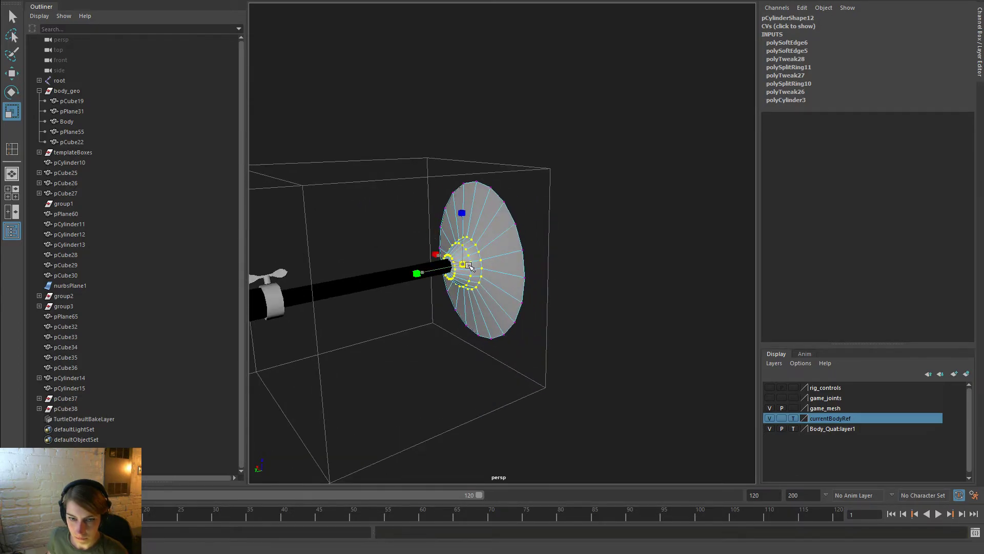
right_drag(498, 282, 358, 215)
click(574, 205)
Select only the flat faces on the cymbal's outward-facing side, leaving out the bell and back faces
alt+drag(504, 280, 446, 251)
scroll(714, 345, up, 5)
alt+drag(713, 345, 540, 325)
click(598, 318)
scroll(598, 317, up, 2)
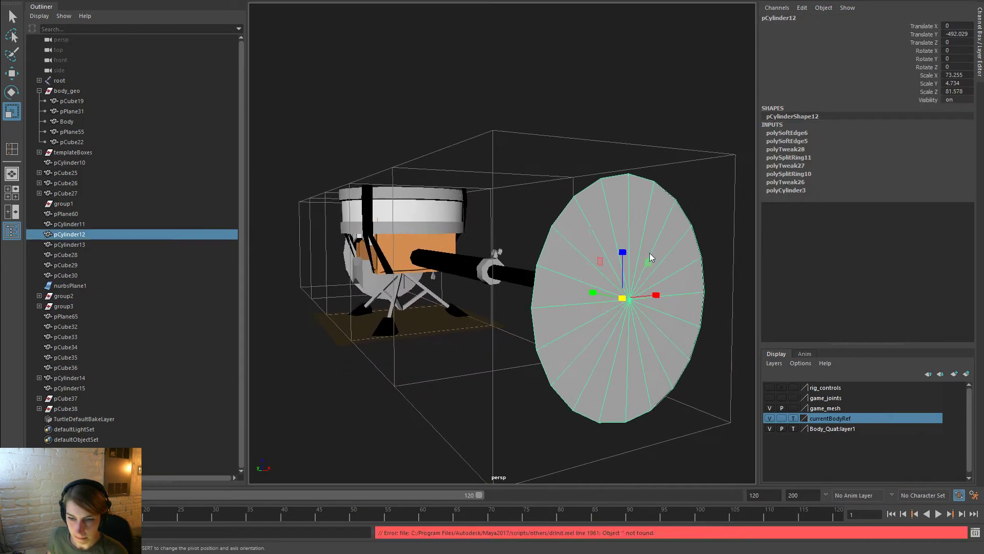
right_drag(650, 253, 649, 271)
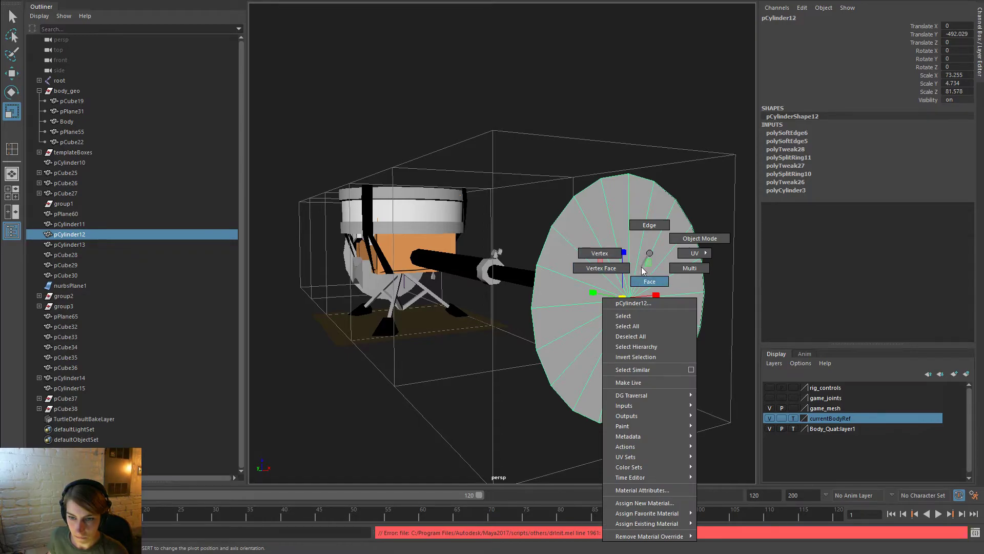
right_drag(645, 230, 654, 279)
alt+drag(631, 330, 698, 337)
drag(649, 413, 468, 101)
ctrl+drag(456, 173, 518, 362)
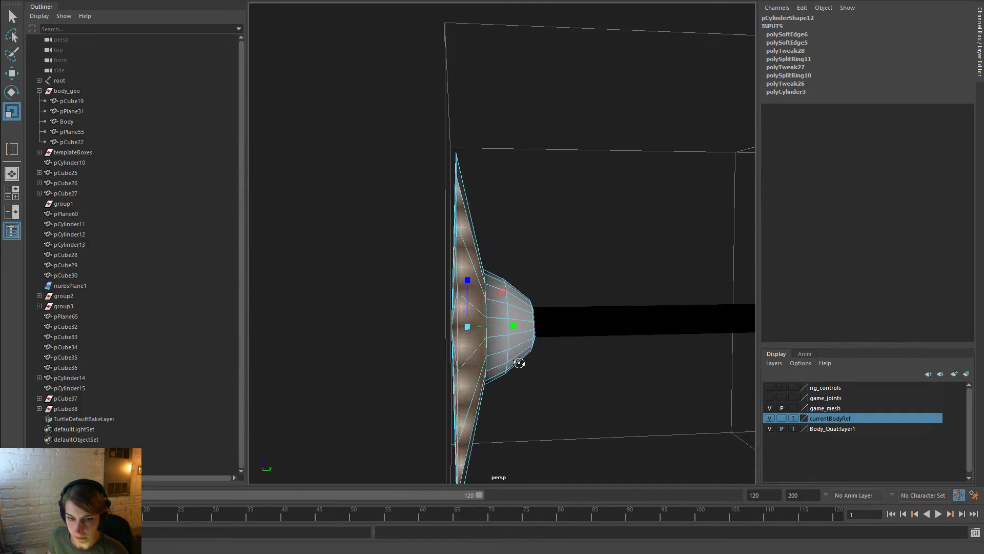
ctrl+drag(556, 398, 472, 219)
Extrude the cymbal's flat outer faces, scale them inward and push them toward the bell
scroll(512, 236, down, 5)
alt+drag(482, 255, 641, 241)
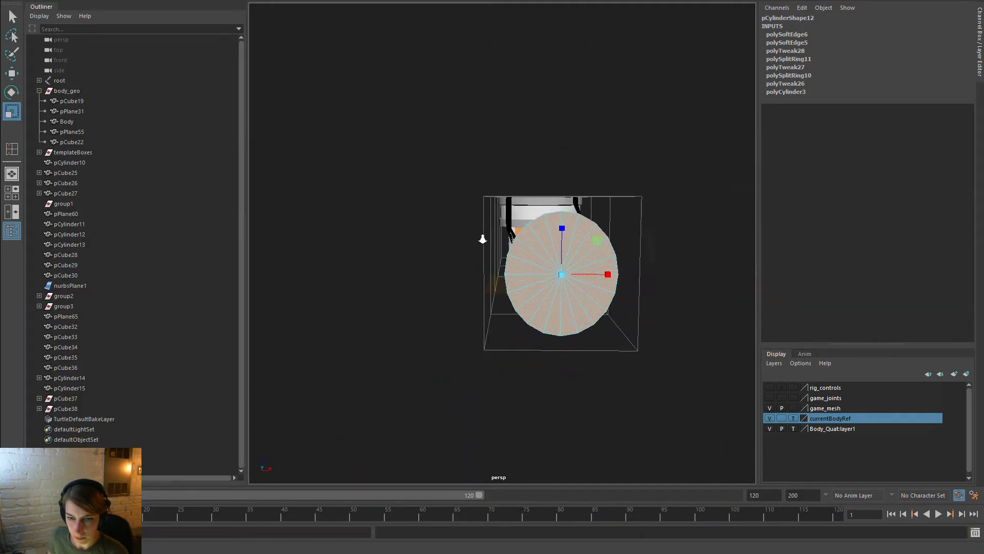
scroll(456, 226, up, 4)
key(space)
click(285, 229)
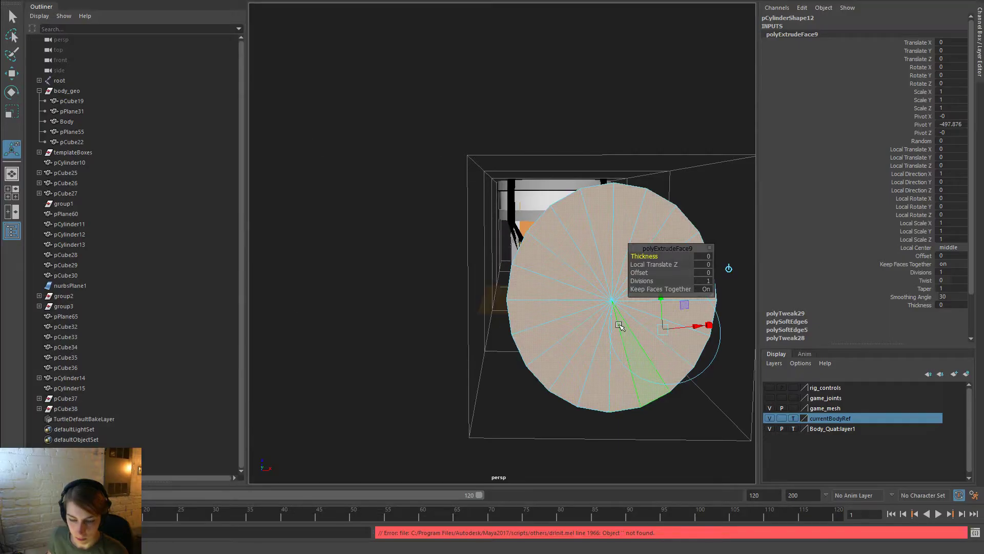
click(619, 324)
drag(616, 304, 731, 333)
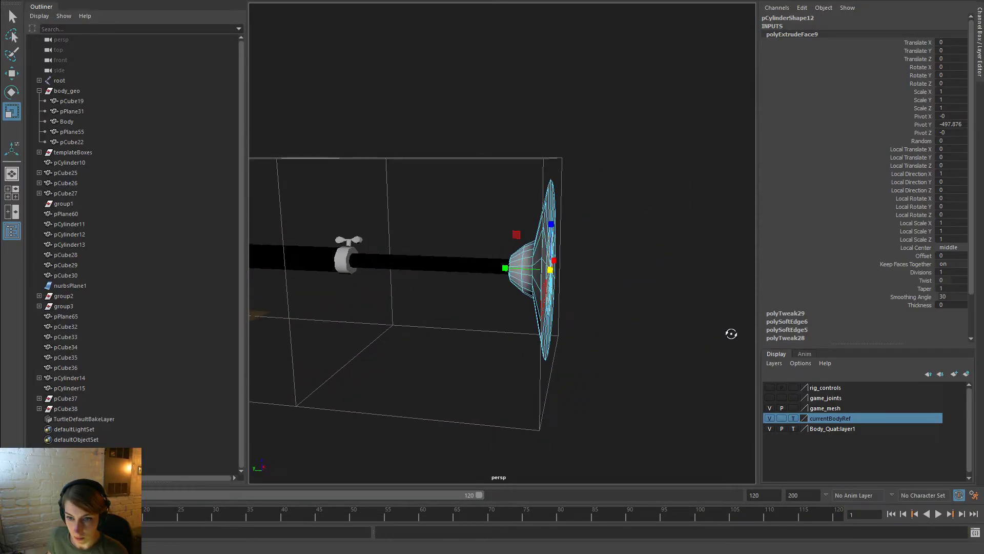
key(w)
alt+drag(606, 299, 585, 286)
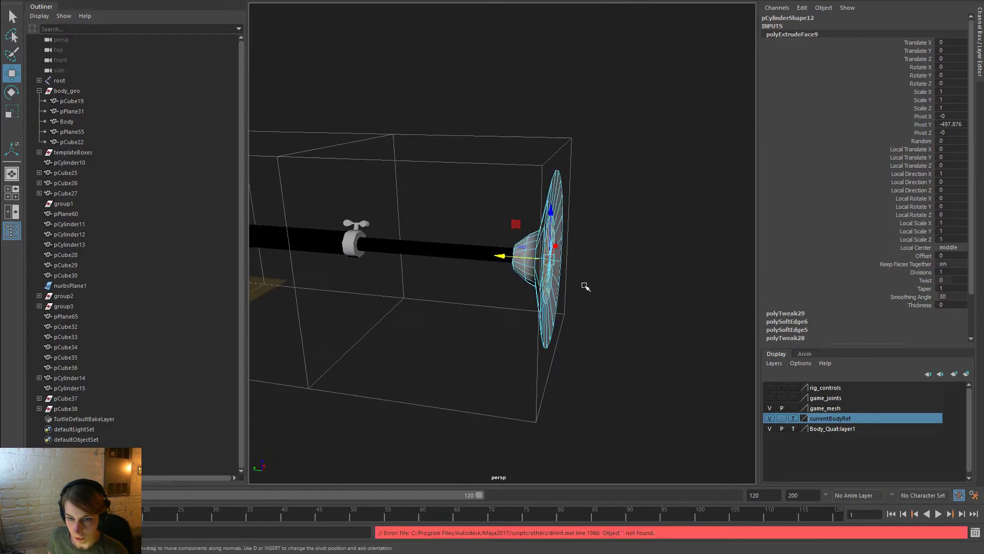
Extrude the central faces again, scale them smaller and push them deeper to hollow out the bell
key(ctrl+e)
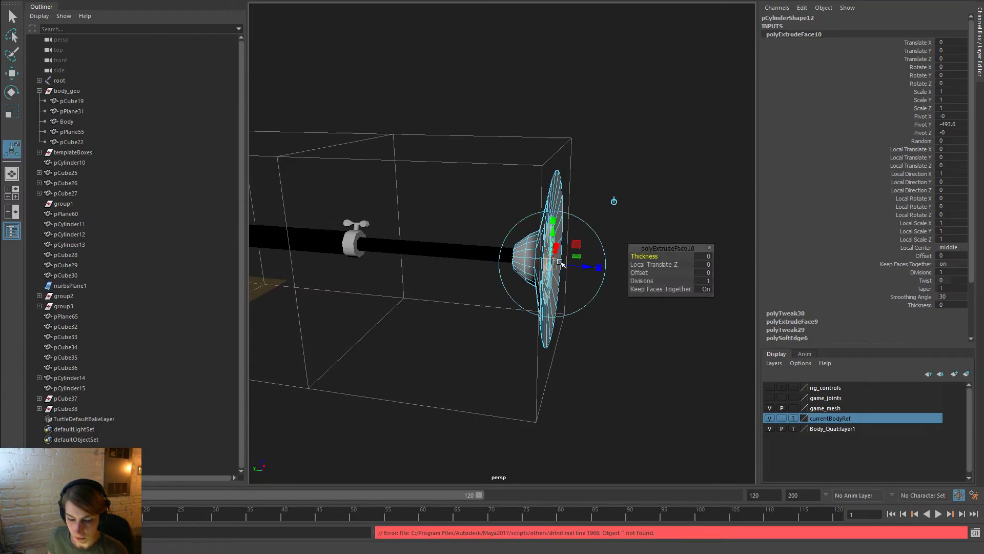
key(r)
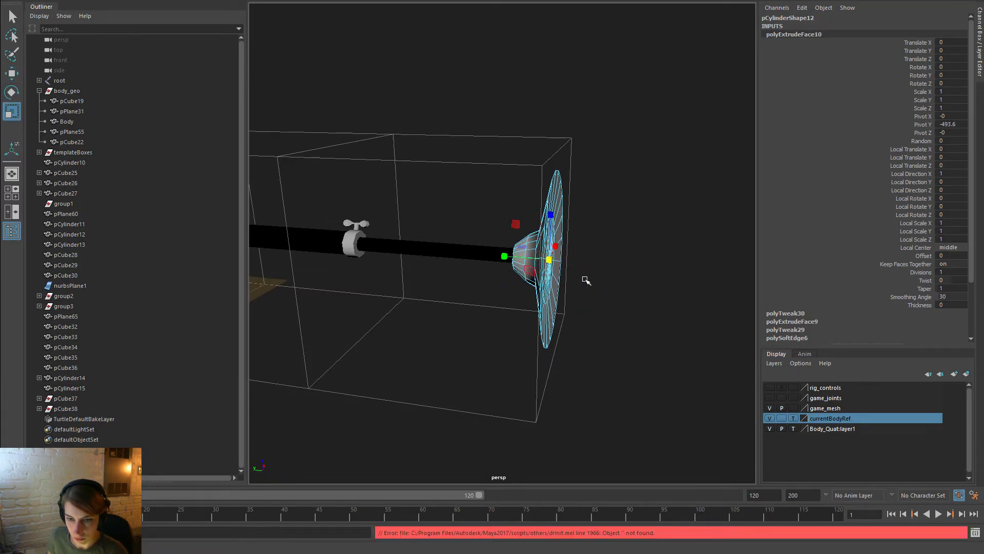
alt+drag(564, 274, 595, 281)
key(w)
drag(551, 256, 520, 249)
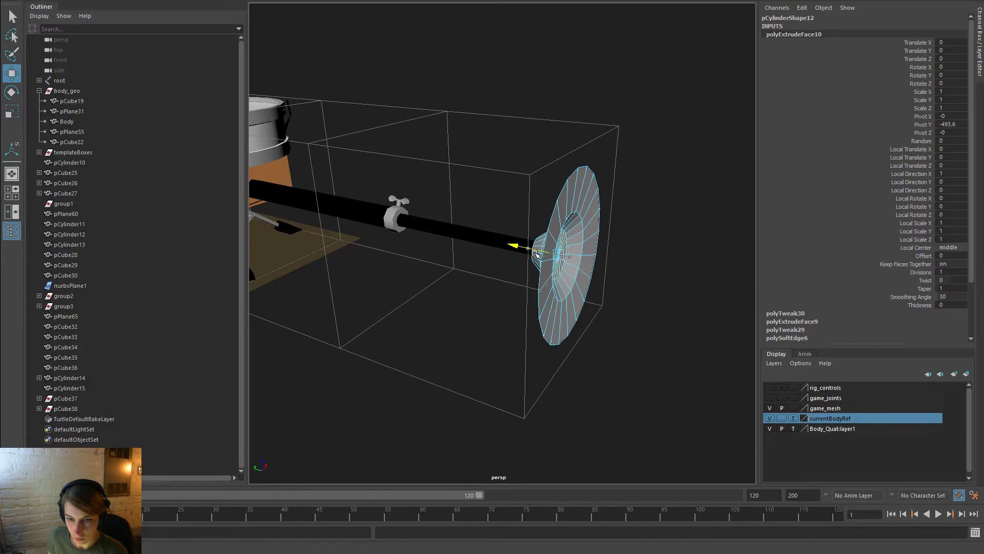
key(r)
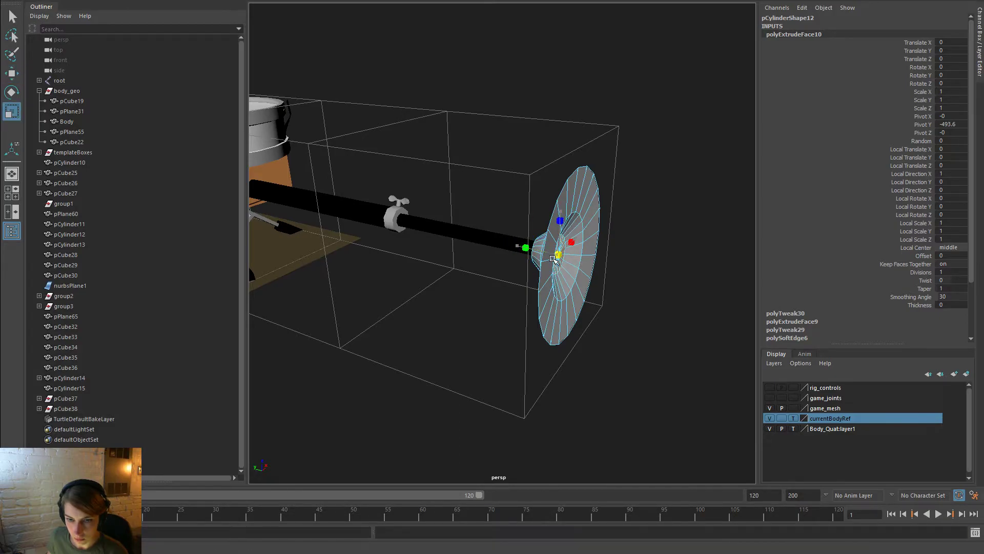
Extrude the innermost faces once more, shrink them and push them toward the bell's tip, returning to object mode
alt+drag(617, 281, 498, 279)
key(ctrl+e)
key(w)
key(r)
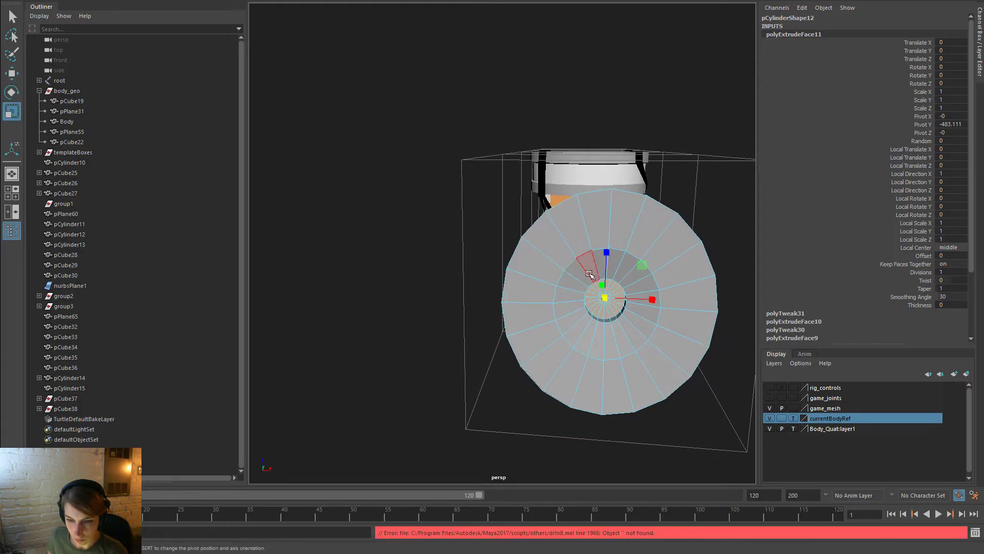
drag(607, 292, 599, 297)
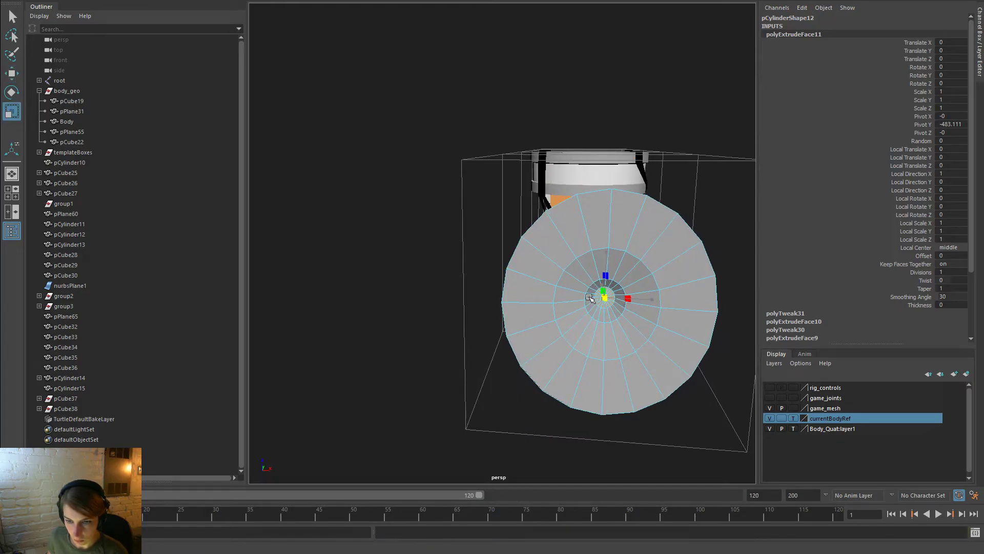
alt+drag(592, 298, 691, 306)
key(w)
drag(489, 273, 474, 272)
alt+drag(566, 287, 564, 267)
right_drag(640, 240, 671, 228)
click(698, 266)
alt+right_drag(693, 329, 568, 298)
alt+drag(488, 294, 621, 308)
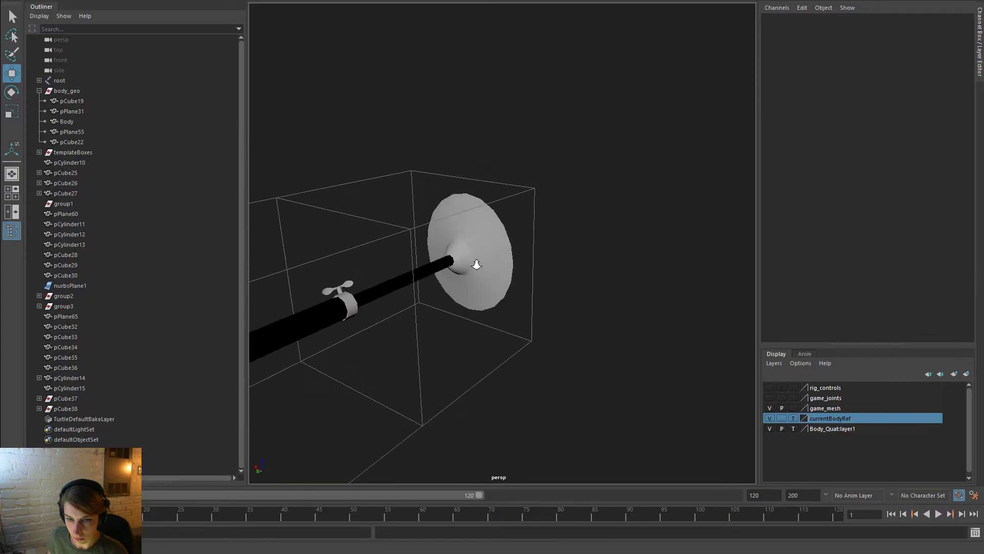
Soften all edges of the hollowed cymbal
alt+right_drag(479, 266, 553, 281)
click(471, 266)
key(space)
click(394, 249)
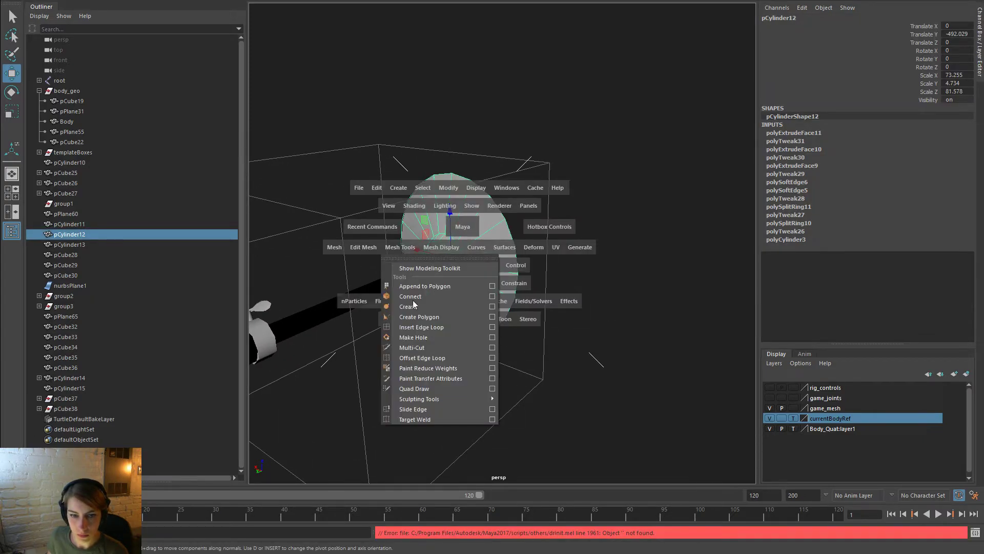
click(324, 284)
drag(354, 254, 330, 279)
click(441, 248)
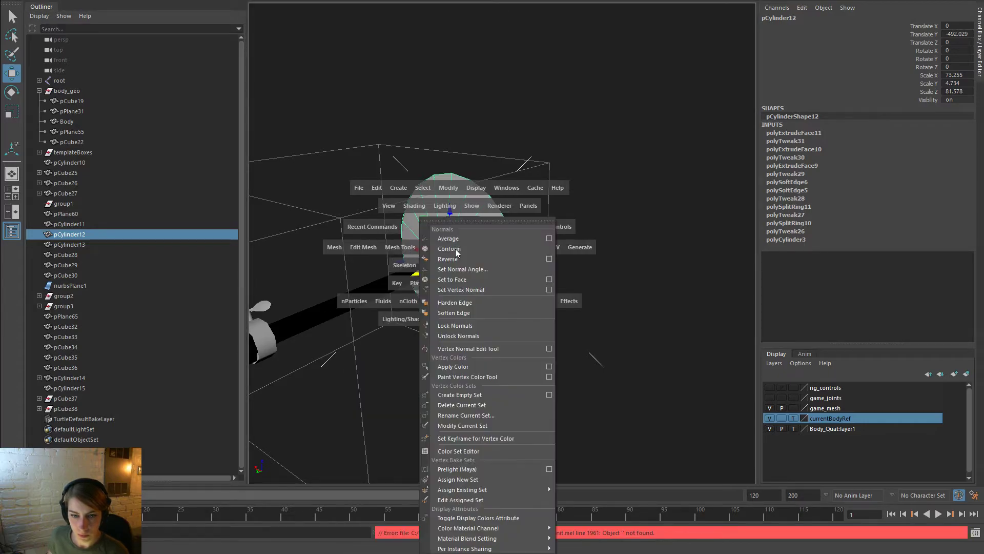
click(487, 312)
key(r)
click(611, 325)
Harden the edge loop around the hollowed cymbal's outer rim and return to object mode
alt+drag(613, 325, 449, 301)
click(589, 231)
right_drag(602, 205, 606, 170)
double_click(611, 179)
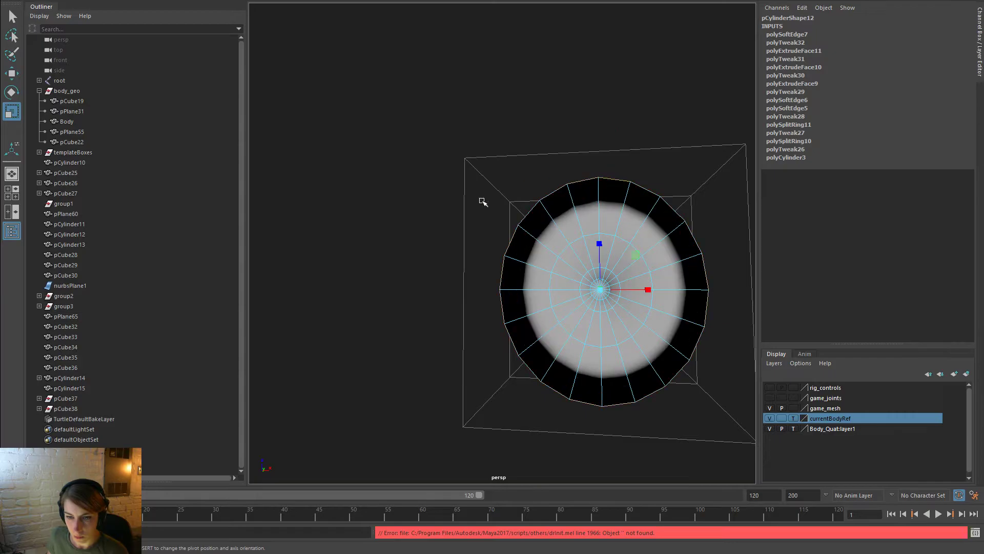
key(space)
click(465, 221)
drag(502, 327, 505, 312)
right_drag(625, 239, 658, 172)
Duplicate the outer arm section and move the copy outward along the arm so it passes through the cymbal
alt+drag(513, 337, 648, 342)
alt+right_drag(647, 343, 549, 318)
click(444, 271)
alt+drag(518, 322, 451, 298)
key(ctrl+d)
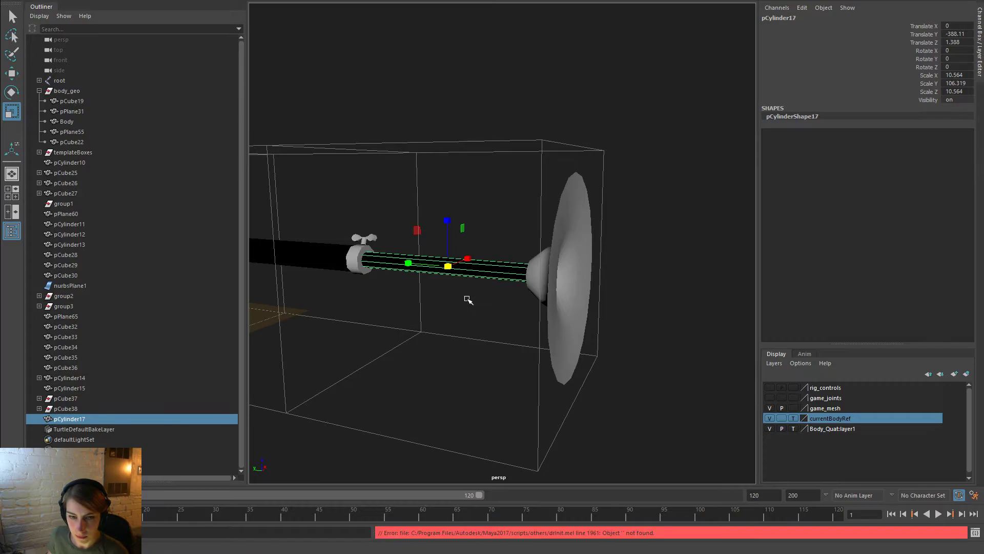
key(w)
drag(411, 263, 499, 278)
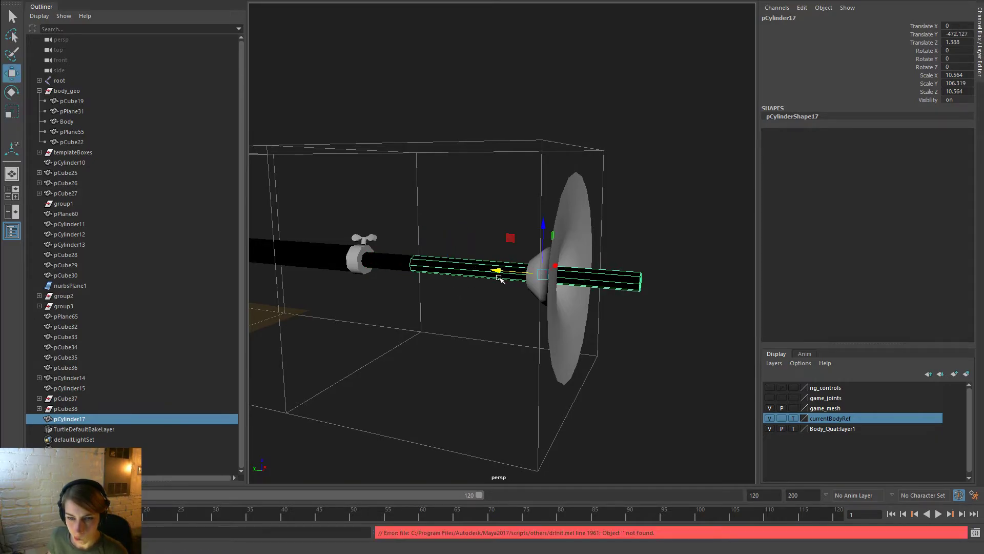
Pull the copy's inner end vertices out beyond the cymbal to form a short stub and scale that end wider
right_click(598, 261)
right_drag(567, 260, 548, 260)
drag(469, 333, 334, 188)
drag(374, 262, 635, 282)
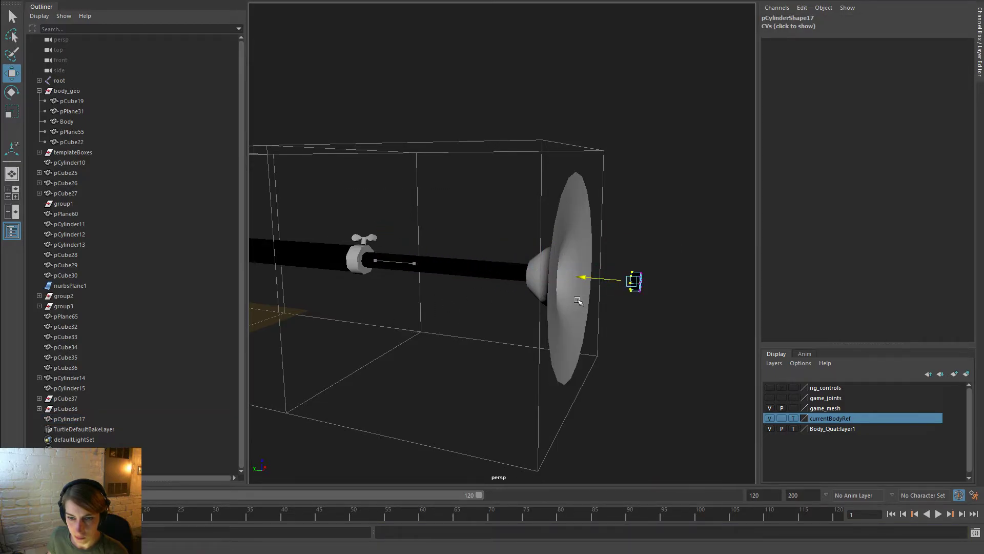
key(r)
mouse_move(637, 281)
alt+mouse_down()
mouse_move(609, 296)
mouse_move(631, 295)
alt+mouse_up()
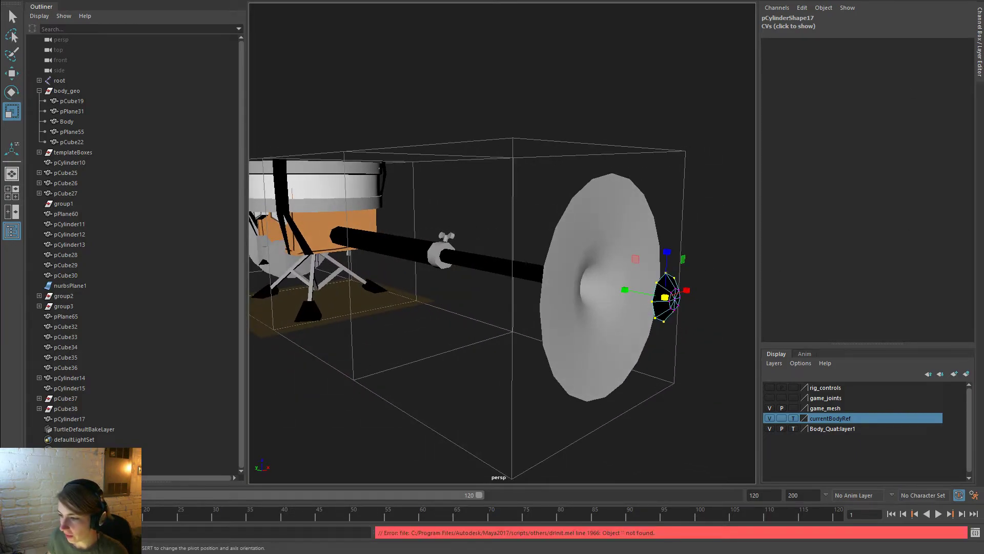
Switch to the browser to examine the cymbal anatomy reference image
key(alt+Tab)
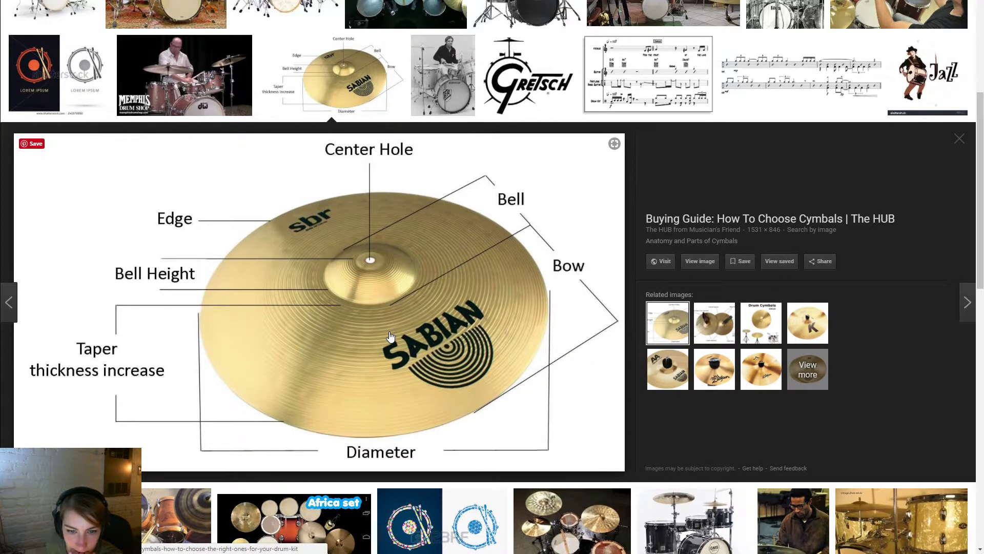
Browse the drum kit image results for reference and preview the jazz drum set symbol image
scroll(389, 336, up, 6)
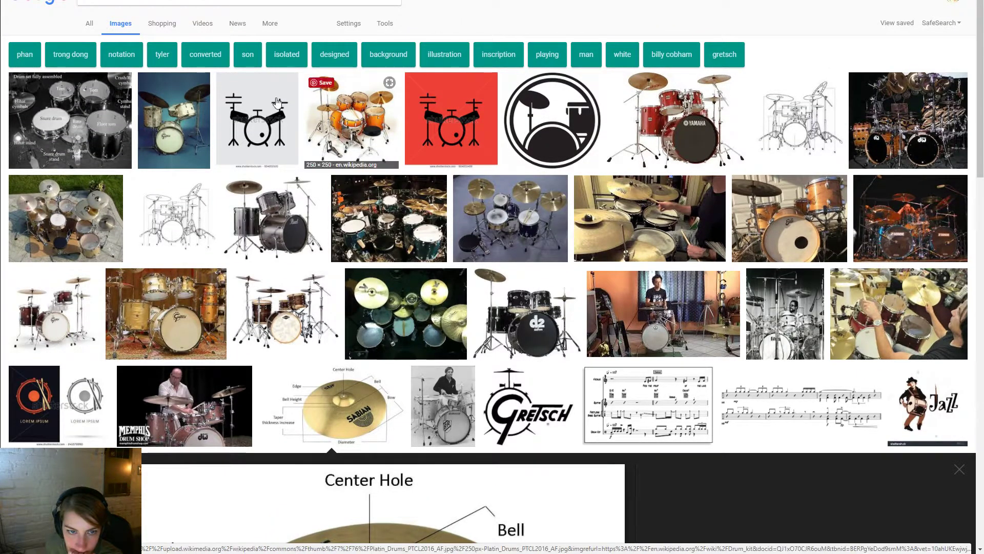
click(257, 121)
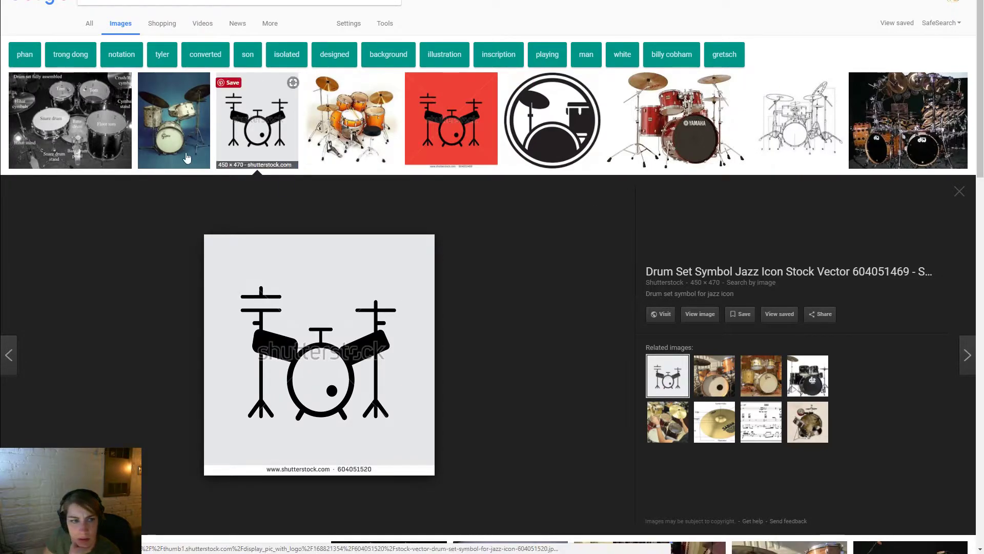
scroll(162, 285, down, 9)
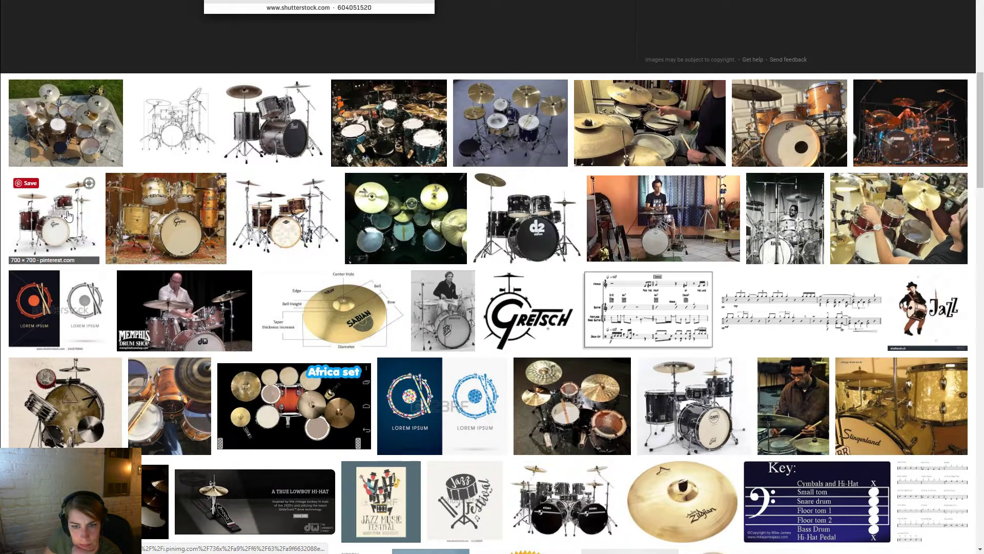
scroll(700, 472, down, 3)
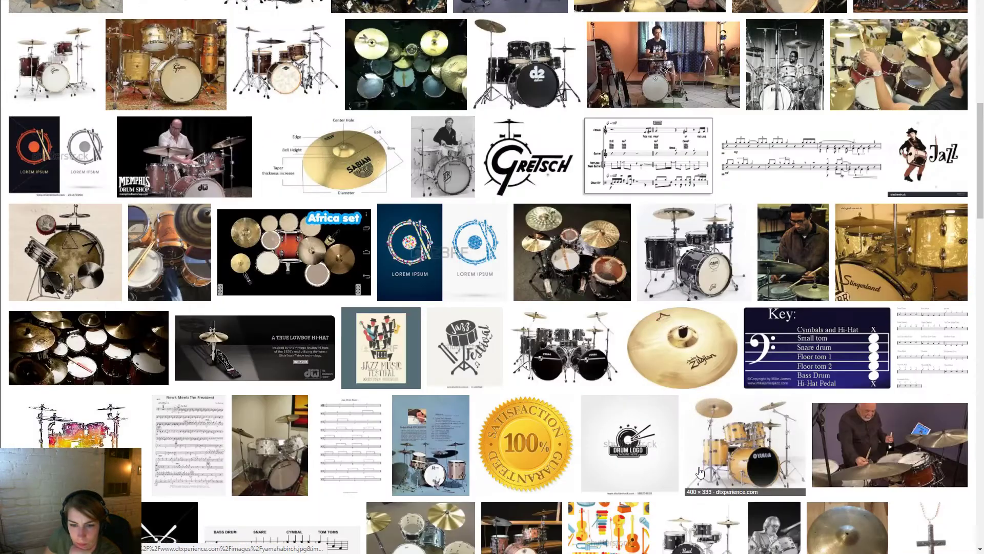
click(583, 332)
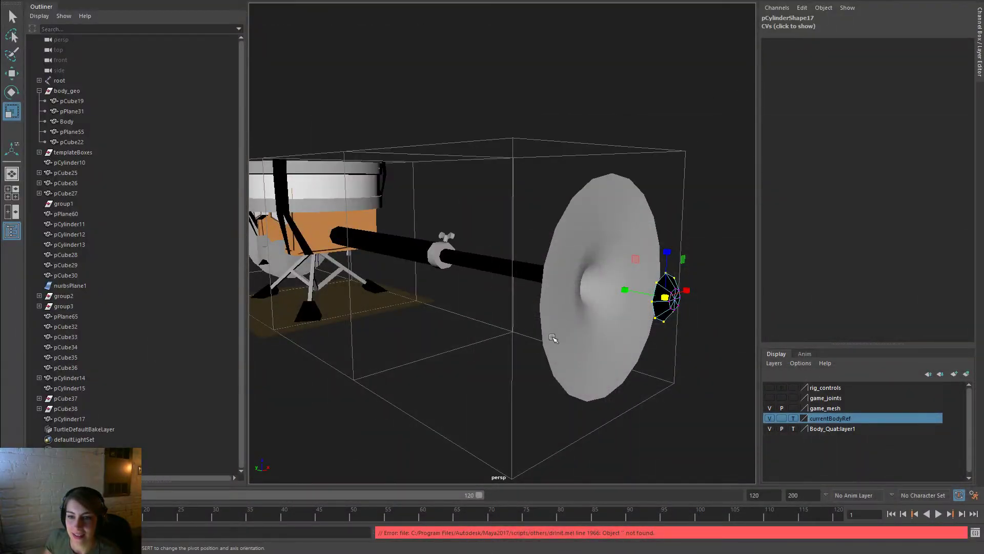
In Maya, delete the small cylinder floating beyond the cymbal's outer face
mouse_move(551, 338)
alt+mouse_down()
mouse_move(578, 341)
mouse_move(561, 343)
alt+mouse_up()
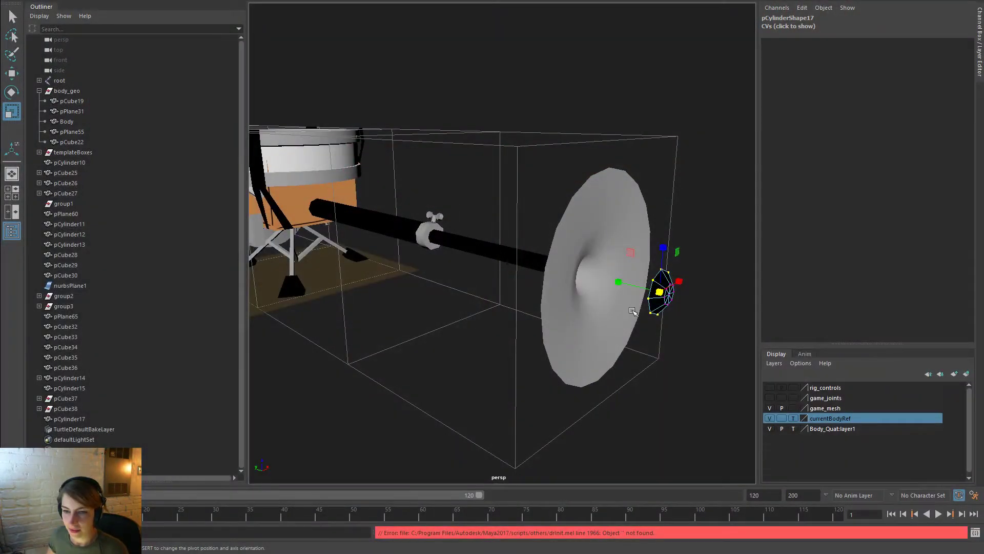
right_drag(661, 277, 712, 241)
click(709, 240)
click(654, 298)
key(Delete)
Thin the rod between clamp and cymbal to Scale X and Z 8.479, and stretch its length to Scale Y 112.335
click(513, 245)
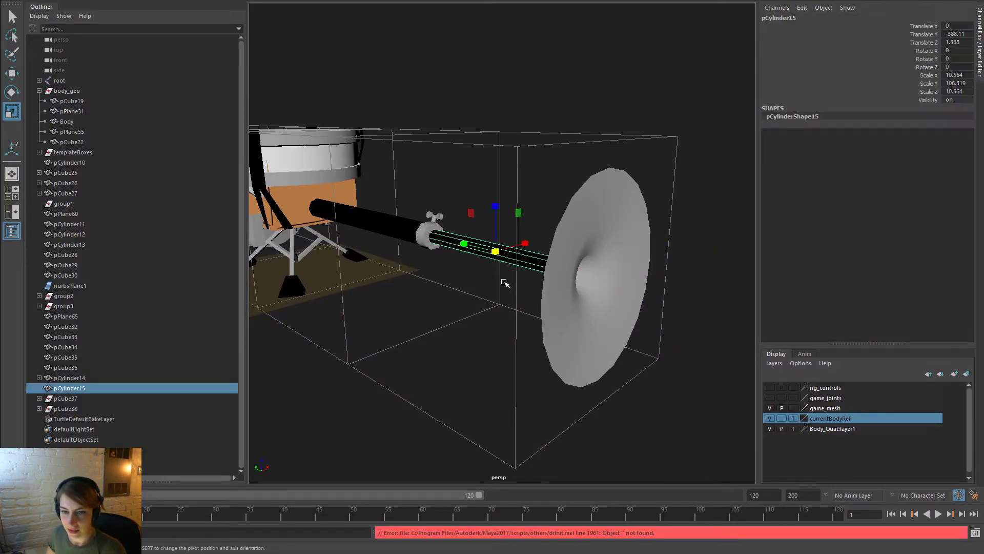
key(f)
alt+drag(415, 323, 519, 294)
drag(497, 258, 430, 260)
click(601, 249)
alt+right_drag(498, 263, 610, 317)
click(557, 235)
click(548, 261)
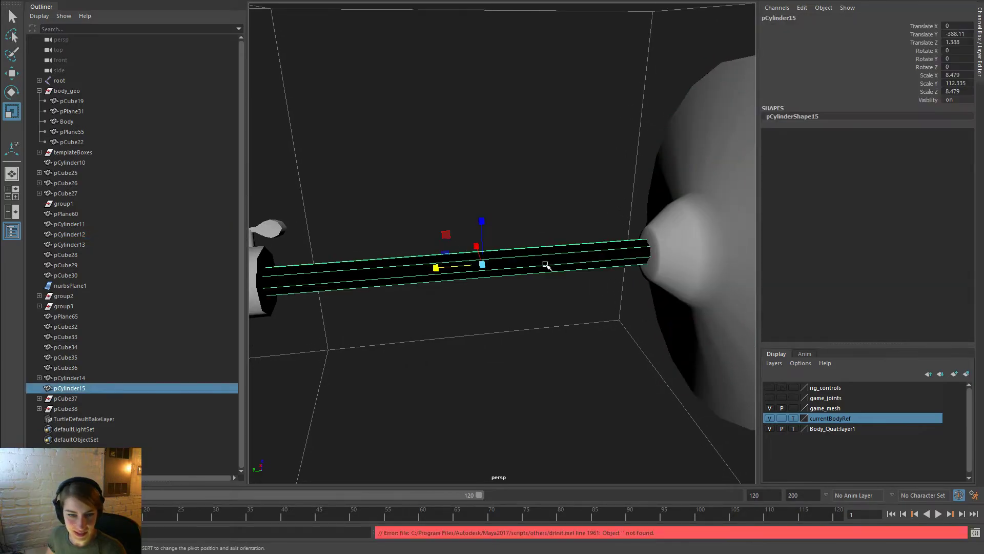
Duplicate the rod to Translate Y -462.445 at the cymbal and scale the copy into a short collar of 12.56 by 13.293 by 12.56
key(w)
drag(464, 270, 610, 276)
key(r)
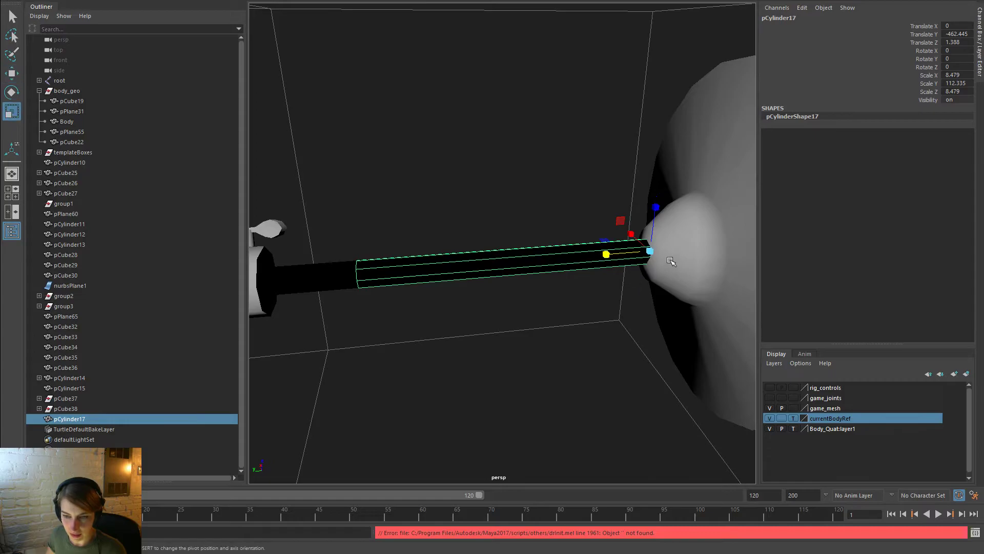
drag(650, 251, 658, 272)
drag(606, 255, 655, 263)
click(562, 196)
alt+right_drag(572, 243, 340, 161)
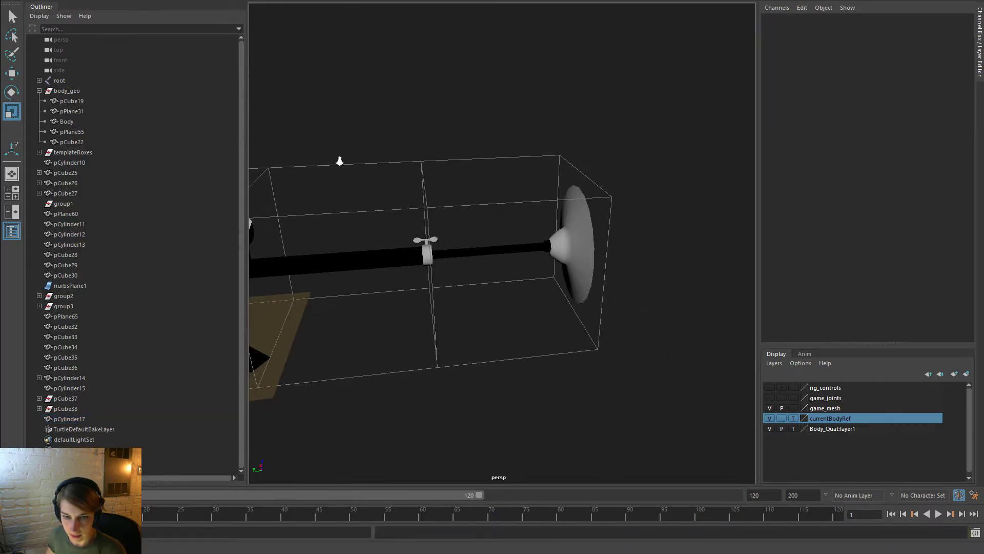
key(ctrl+z)
key(ctrl+z)
key(ctrl+z)
key(ctrl+z)
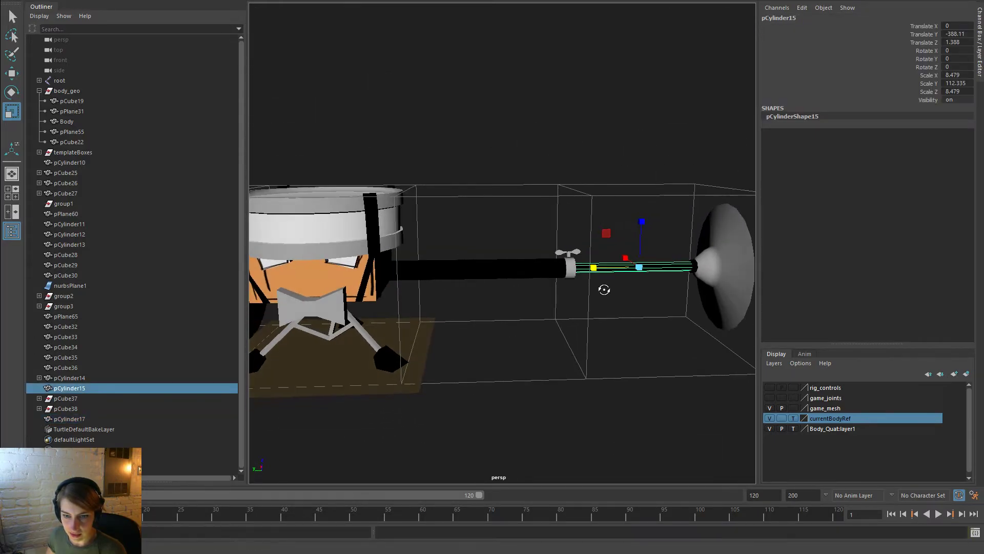
Soften all edges of the thin rod between the clamp and the cymbal
right_drag(632, 274, 730, 470)
click(652, 393)
alt+right_drag(673, 412, 626, 394)
alt+right_drag(549, 229, 537, 277)
alt+right_drag(669, 290, 582, 243)
click(564, 284)
drag(617, 379, 588, 263)
alt+right_drag(590, 303, 482, 307)
alt+right_drag(462, 256, 614, 298)
key(space)
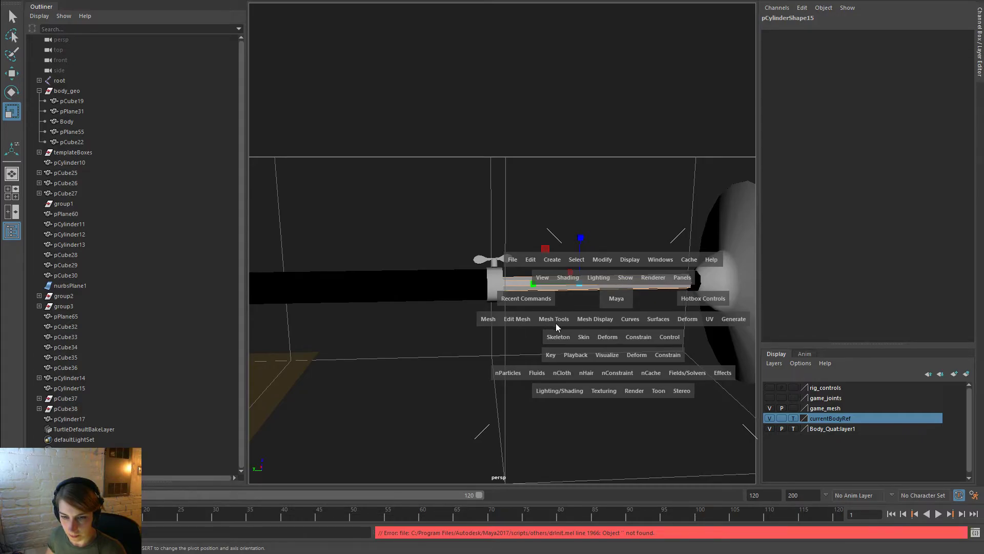
click(585, 322)
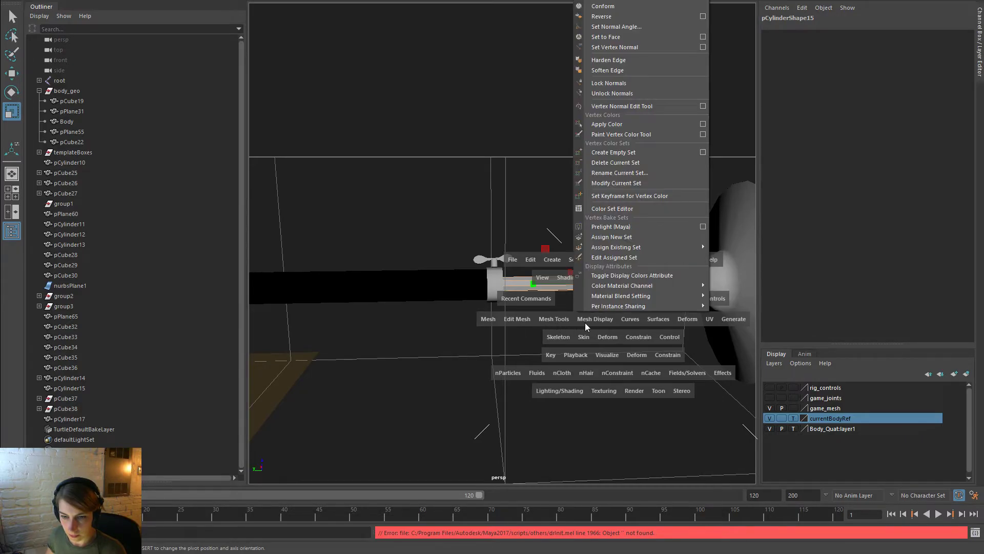
click(619, 70)
right_drag(610, 263, 660, 242)
click(669, 294)
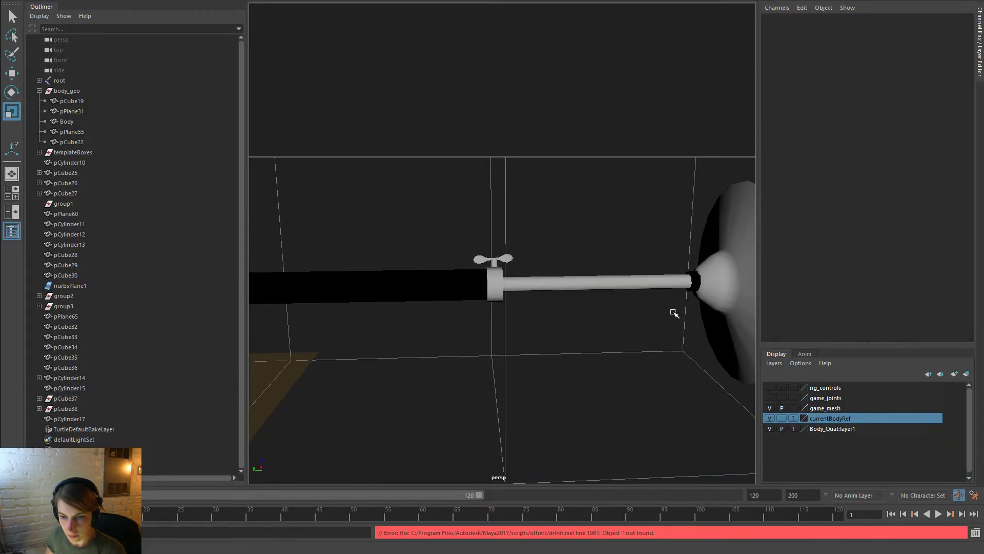
Move the collar along the rod to Translate Y -468.854, beside the cymbal's bell
alt+right_drag(675, 337, 598, 303)
alt+middle_drag(624, 294, 491, 293)
alt+drag(465, 283, 579, 290)
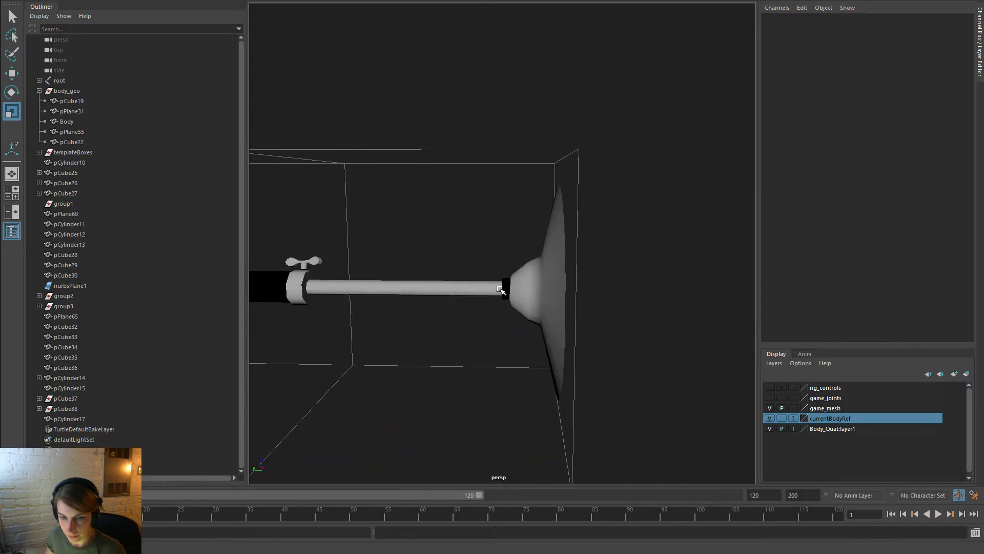
click(501, 290)
drag(465, 290, 432, 289)
alt+drag(570, 313, 533, 292)
alt+drag(623, 342, 448, 340)
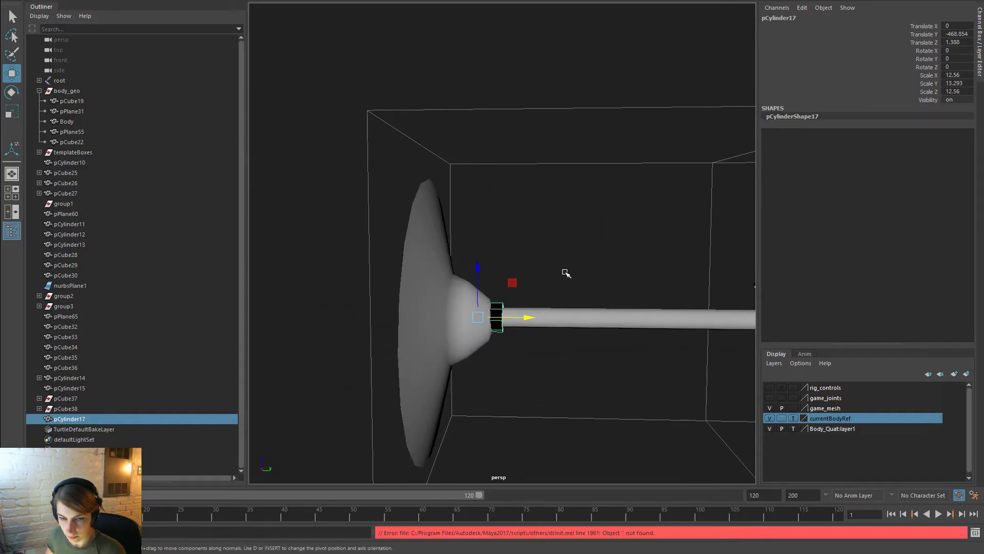
Shorten the cymbal's bell by moving its innermost vertex ring away from the rod toward the disc
click(605, 321)
alt+right_drag(604, 322, 446, 325)
alt+drag(446, 325, 369, 242)
alt+right_drag(369, 242, 533, 344)
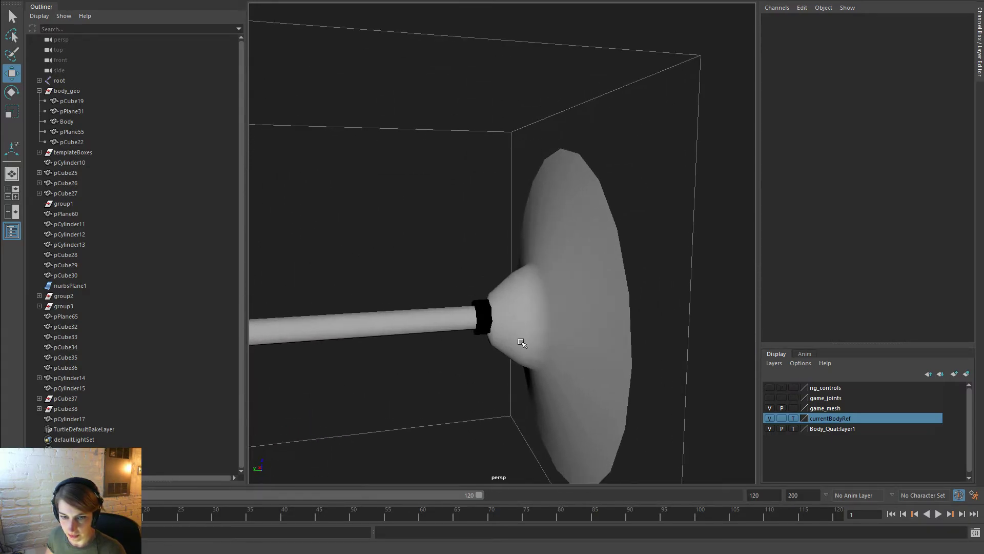
click(612, 356)
alt+drag(613, 355, 593, 342)
right_drag(578, 260, 528, 262)
drag(524, 398, 471, 283)
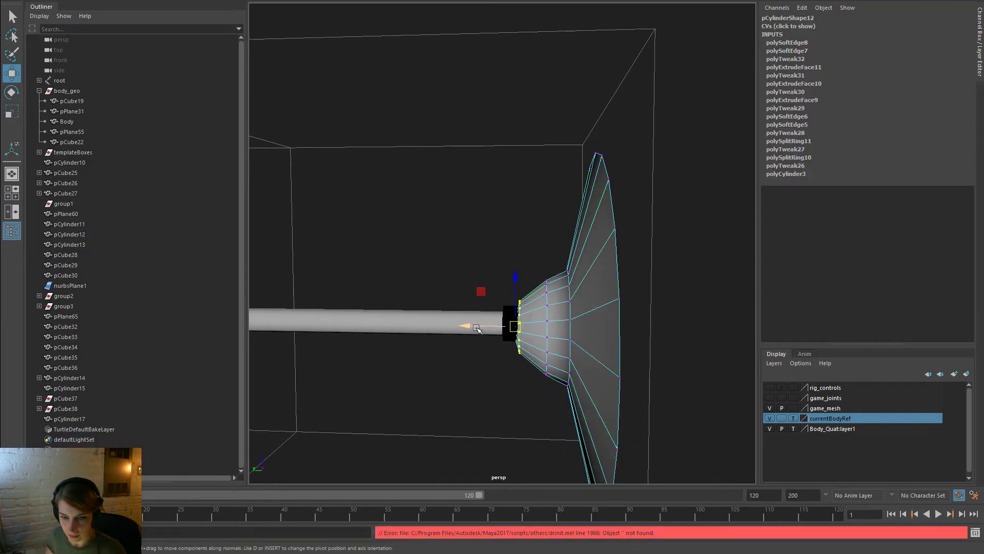
drag(477, 328, 487, 330)
right_drag(588, 261, 589, 292)
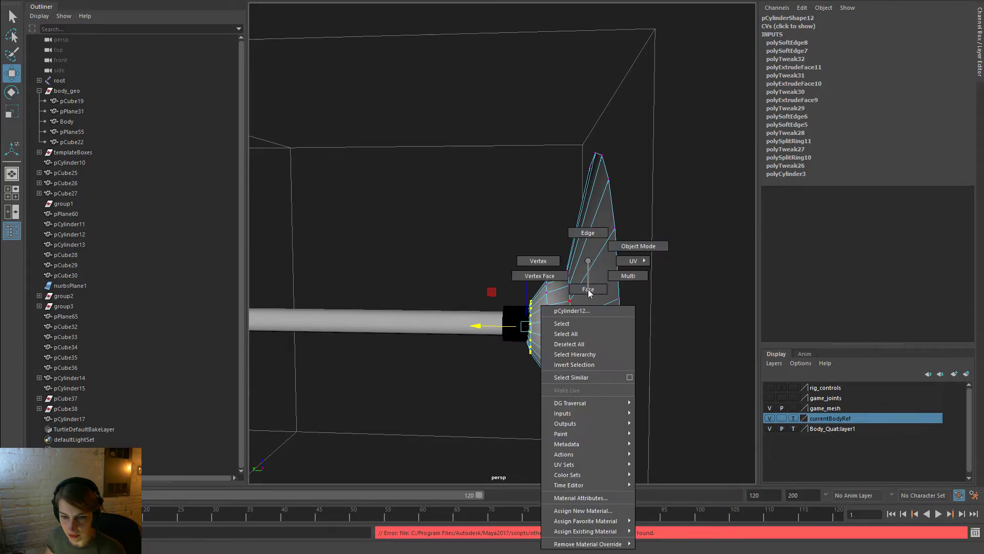
right_drag(636, 255, 641, 250)
click(679, 274)
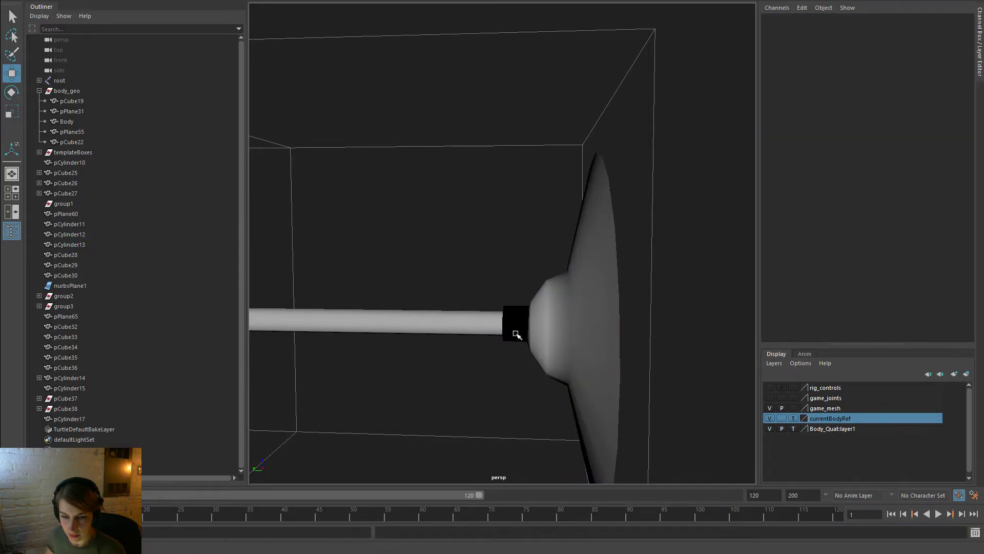
Shift the black collar slightly along the rod toward the cymbal's bell
click(514, 332)
drag(487, 323, 491, 324)
click(507, 237)
Inspect the drum's extended arm, cymbal and clamp from several angles and distances
alt+right_drag(646, 354, 513, 333)
alt+drag(507, 332, 530, 338)
alt+right_drag(530, 339, 331, 250)
alt+drag(536, 353, 595, 345)
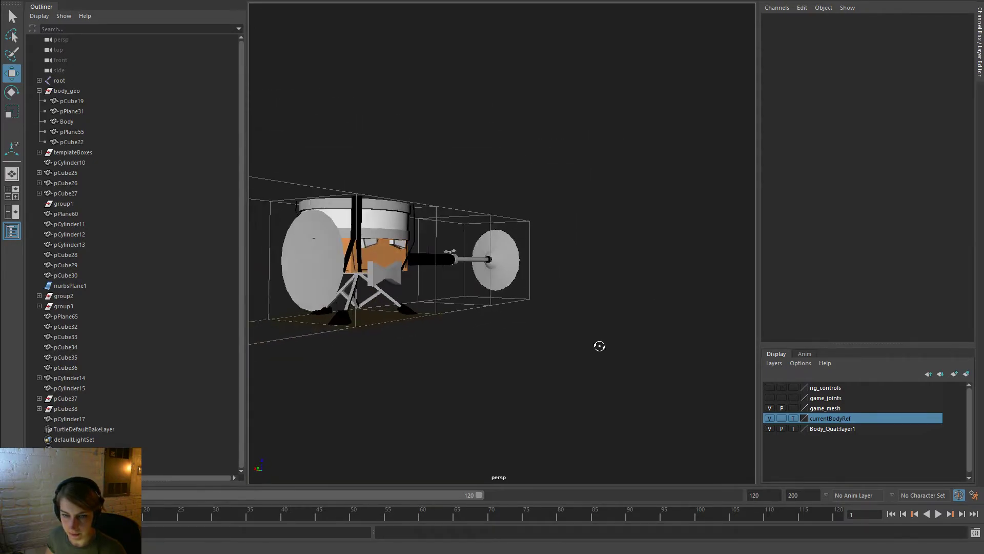
alt+drag(506, 302, 421, 305)
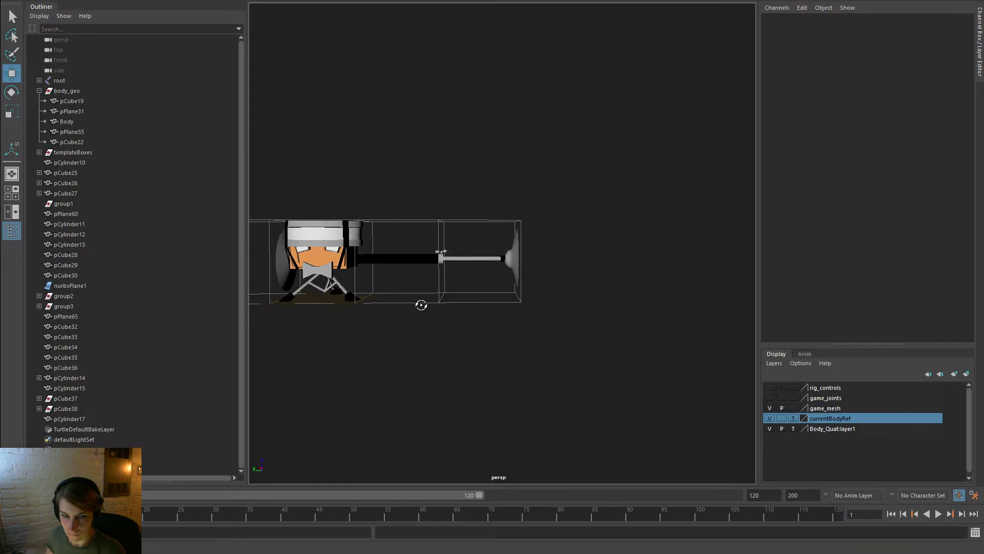
alt+right_drag(399, 267, 676, 382)
click(548, 327)
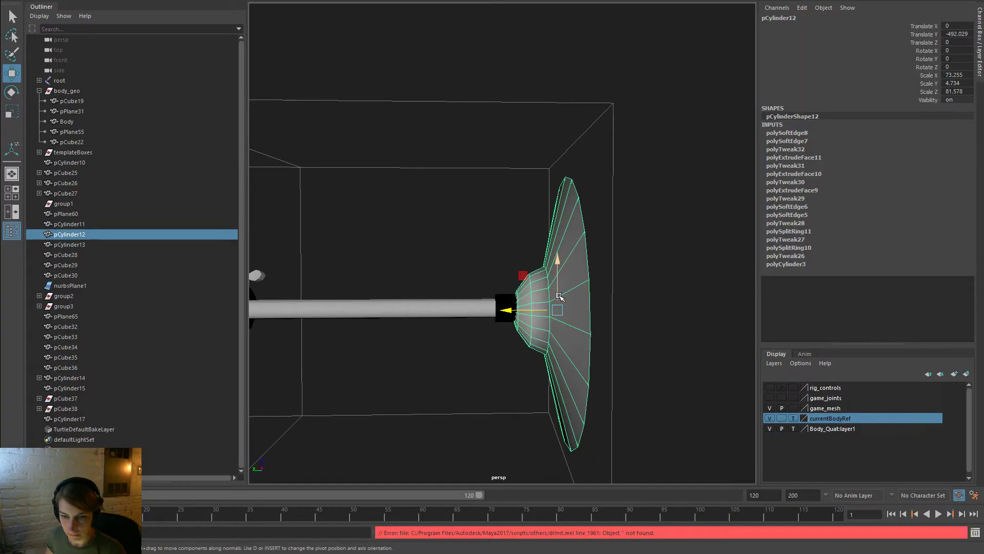
alt+right_drag(554, 309, 329, 265)
scroll(329, 265, down, 3)
alt+middle_drag(403, 362, 617, 371)
alt+middle_drag(591, 318, 370, 338)
alt+right_drag(400, 316, 457, 378)
alt+middle_drag(423, 384, 571, 366)
alt+right_drag(419, 311, 502, 384)
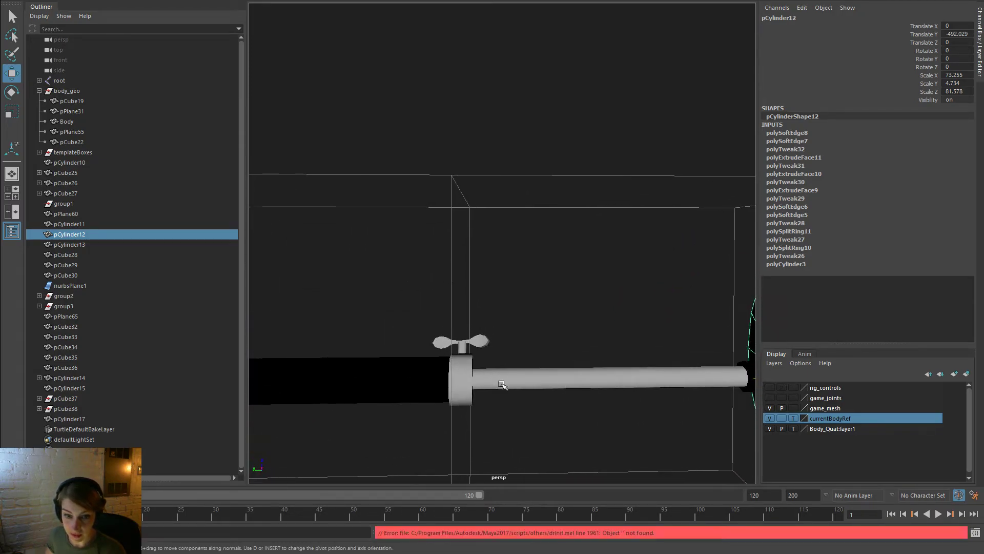
Try to narrow the clamp ring along the arm to Scale Y 4.512 with its wing nut still attached
click(464, 381)
key(r)
drag(414, 379, 422, 380)
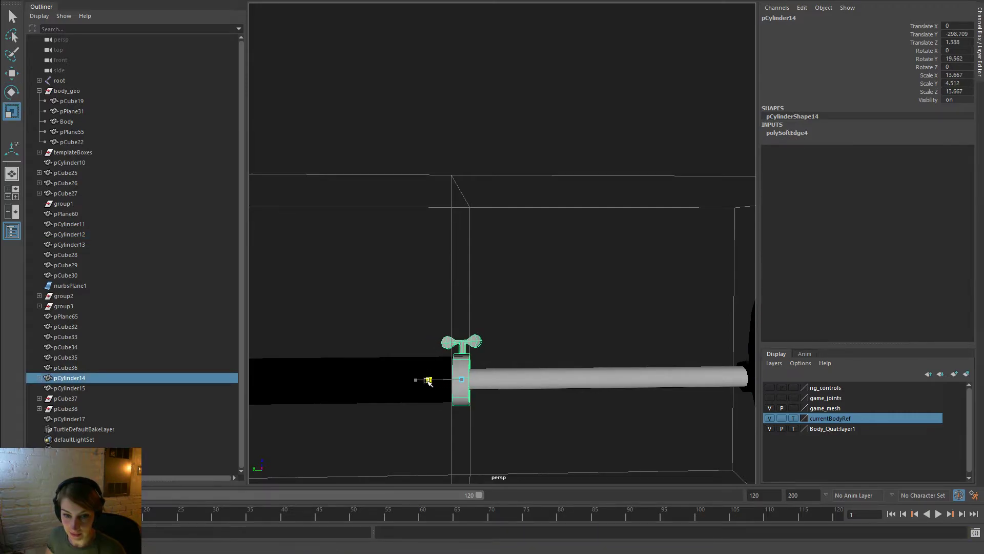
click(562, 333)
Rotate the clamp's wing nut to Rotate Z -94.459 and resize it to Scale Y 0.044 and Scale Z 0.046
alt+drag(562, 334, 391, 374)
scroll(400, 367, up, 5)
click(614, 392)
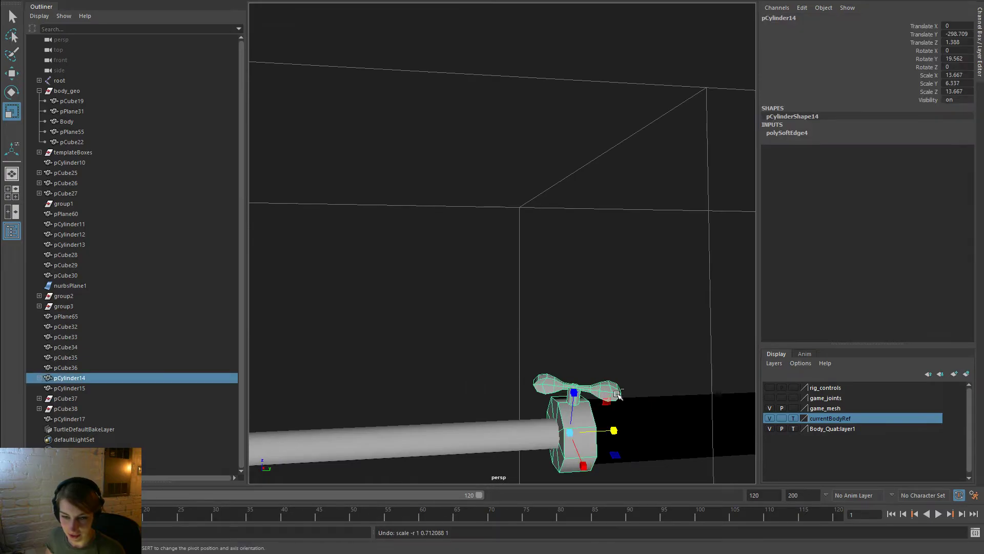
click(571, 399)
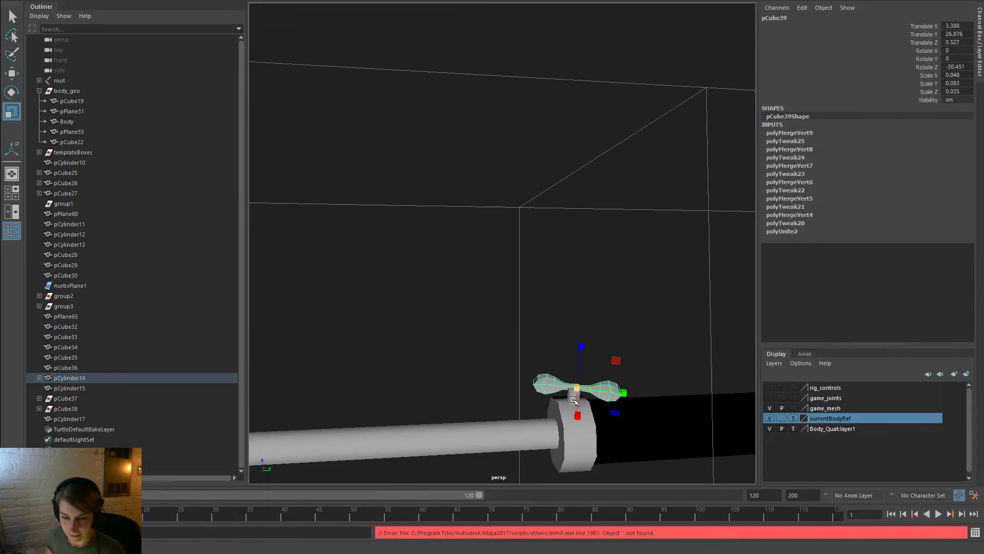
alt+drag(573, 399, 561, 378)
scroll(609, 369, up, 3)
key(e)
drag(678, 352, 715, 454)
key(w)
key(d)
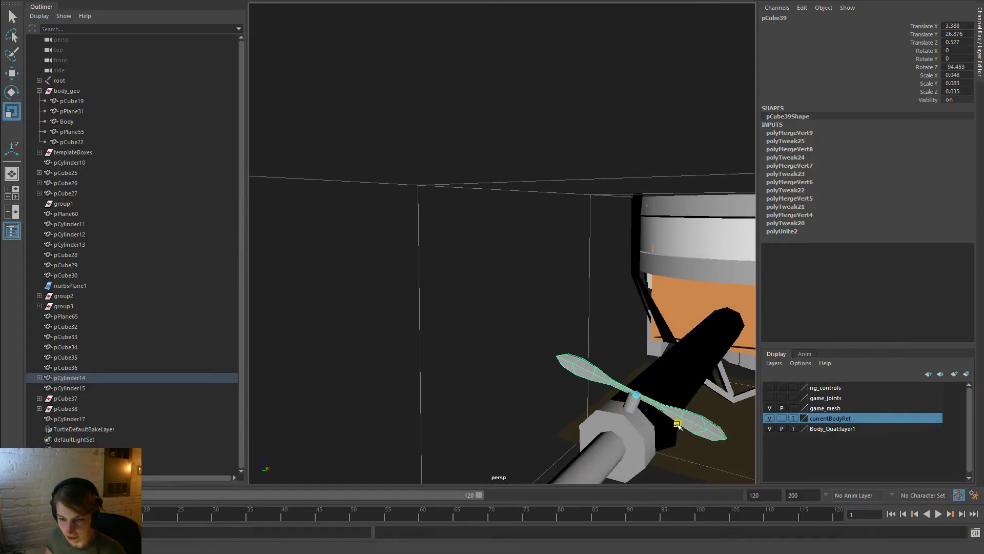
drag(649, 357, 654, 342)
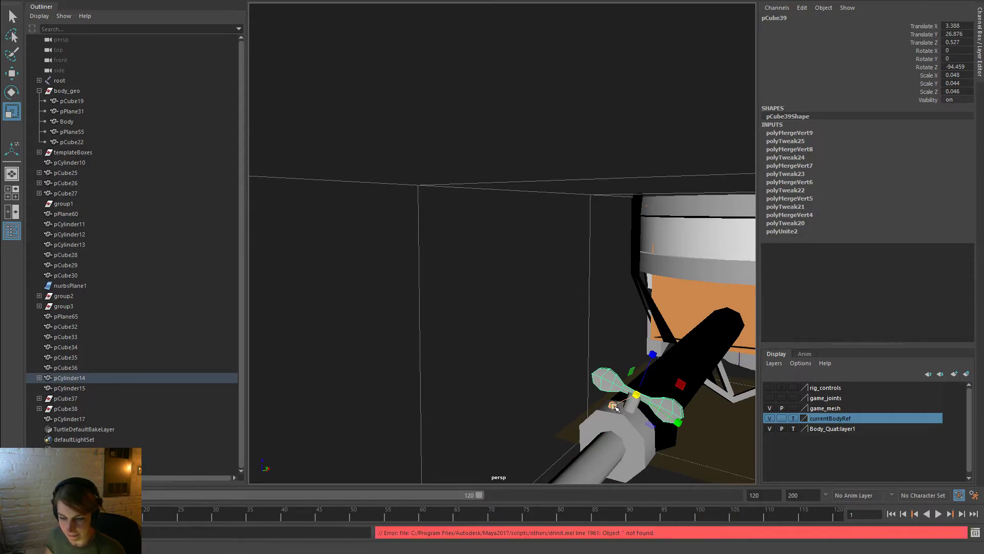
Unparent the wing nut and its bolt from the clamp ring
key(f)
shift+click(84, 391)
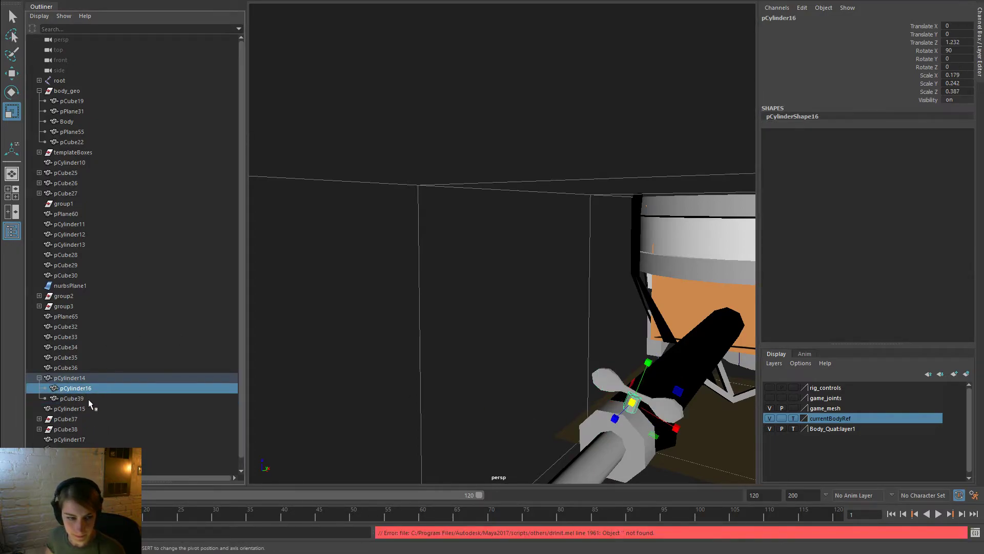
key(shift+p)
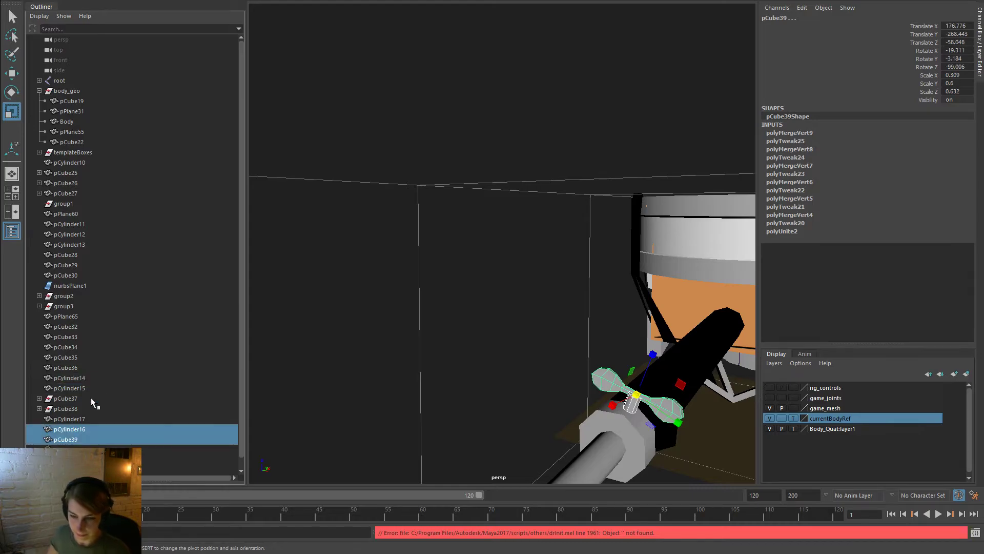
Narrow the clamp ring along the arm to a Scale Y of about 5
click(631, 432)
alt+drag(627, 432, 601, 425)
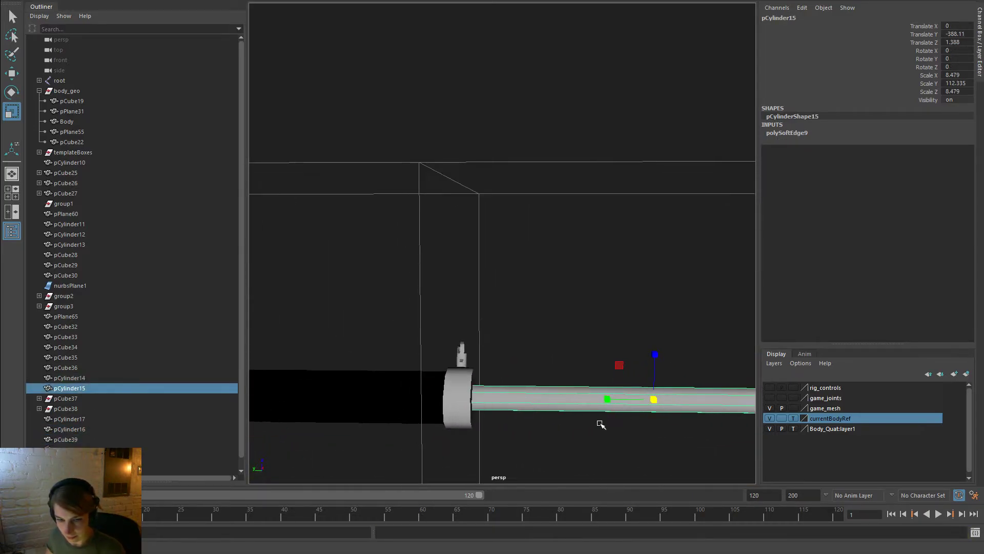
click(467, 411)
drag(415, 397, 417, 397)
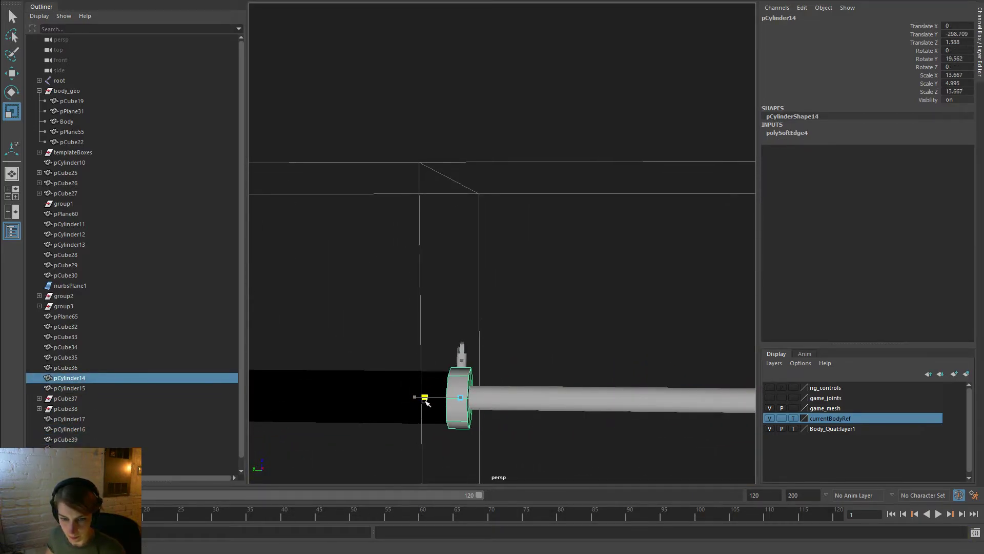
click(626, 378)
alt+drag(626, 377, 516, 351)
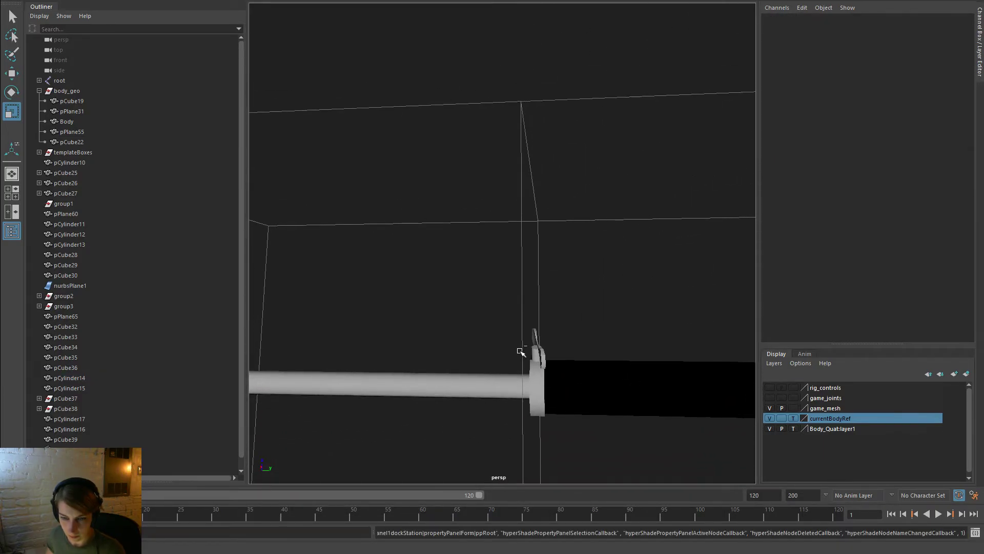
Shift the vertices of the cymbal's inner hub slightly along the arm toward the disc
click(520, 352)
alt+drag(575, 352, 639, 381)
click(573, 362)
alt+right_drag(575, 355, 644, 379)
alt+middle_drag(618, 396, 516, 402)
alt+right_drag(516, 402, 525, 277)
click(577, 349)
drag(520, 305, 607, 413)
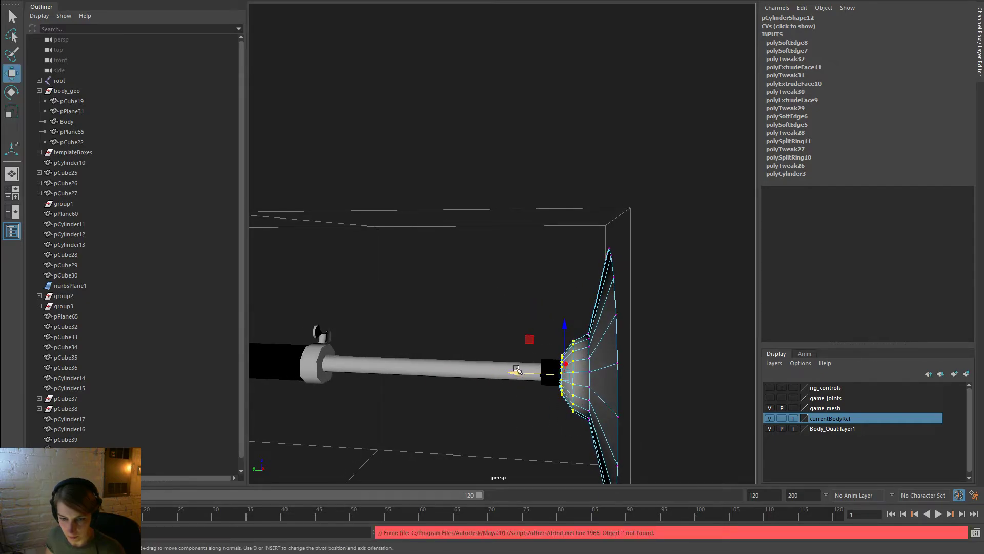
drag(516, 370, 519, 374)
right_drag(607, 259, 672, 257)
Adjust the black collar's length along the rod and slide it against the cymbal hub at Translate Y -471.359
click(547, 369)
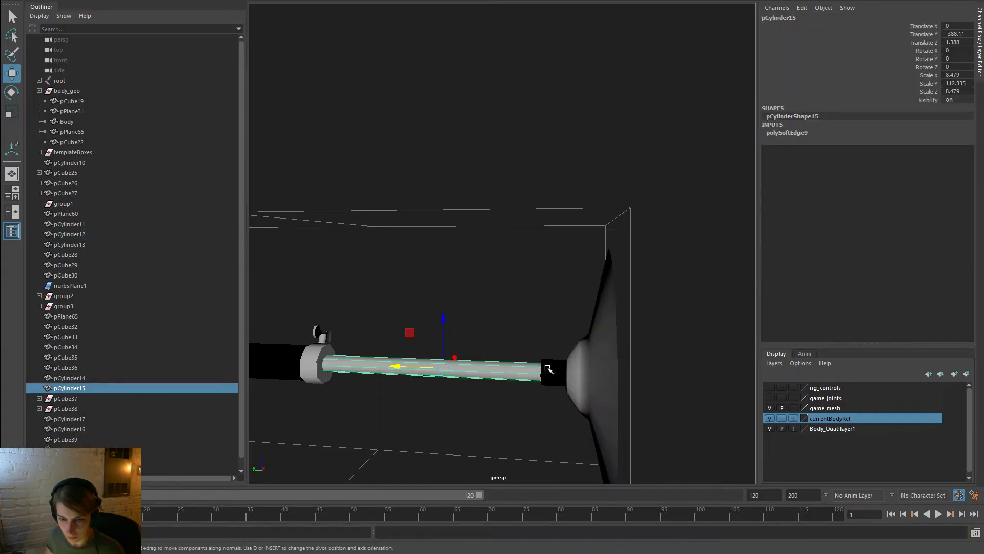
click(548, 368)
key(r)
drag(537, 373, 542, 374)
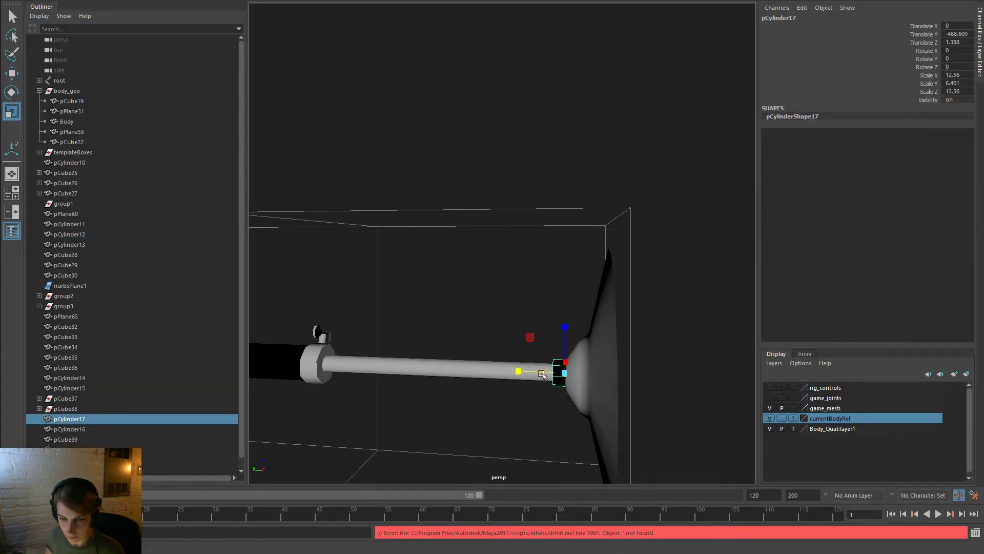
mouse_move(608, 383)
alt+mouse_down()
mouse_move(549, 378)
mouse_move(601, 379)
alt+mouse_up()
drag(526, 374, 507, 373)
drag(568, 377, 529, 373)
click(545, 329)
alt+drag(578, 324, 437, 361)
alt+right_drag(398, 299, 679, 433)
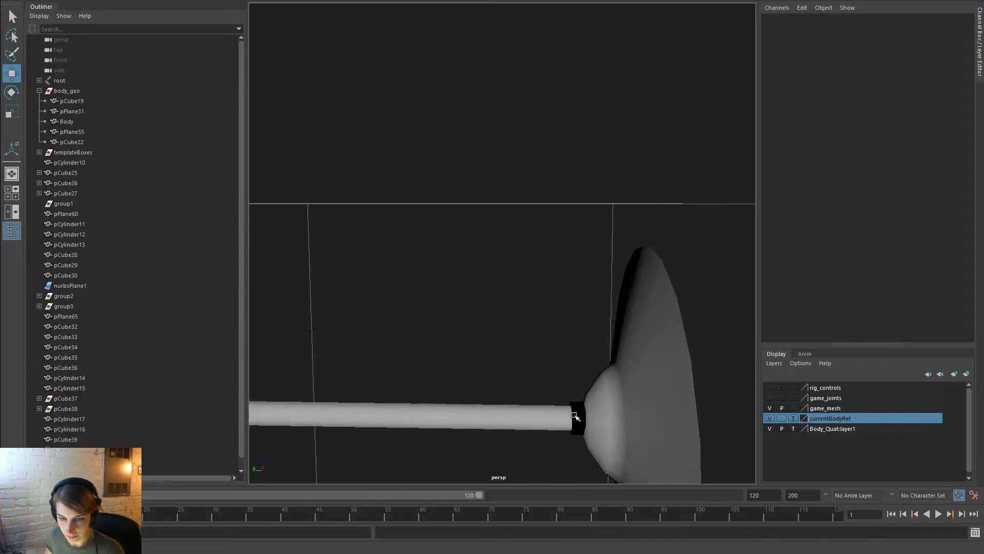
click(572, 414)
click(625, 378)
Scale the black collar next to the cymbal hub up slightly and uniformly
alt+drag(626, 378, 811, 336)
alt+drag(502, 361, 393, 389)
alt+middle_drag(400, 391, 443, 401)
alt+right_drag(451, 402, 538, 418)
mouse_move(538, 418)
alt+mouse_down()
mouse_move(597, 411)
mouse_move(545, 405)
alt+mouse_up()
alt+middle_drag(639, 381, 468, 340)
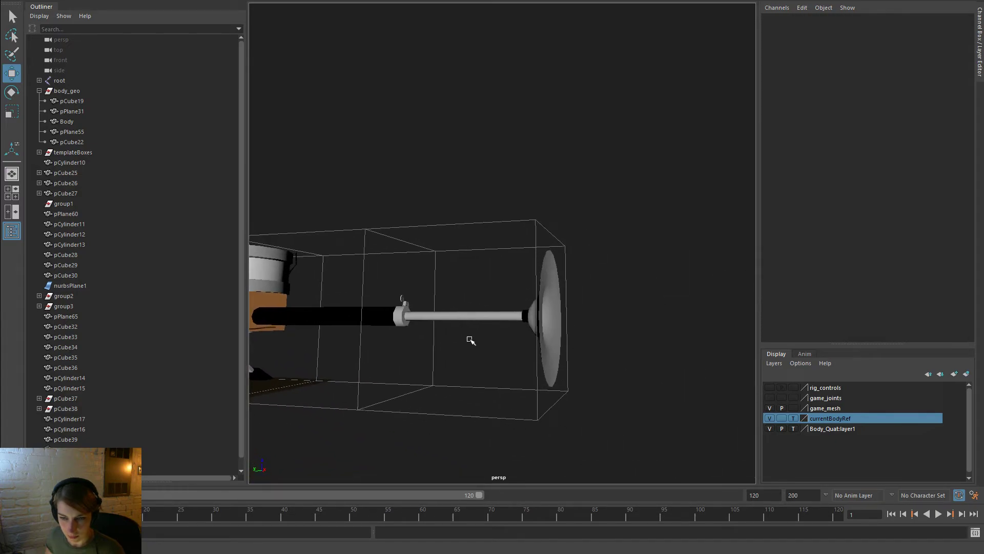
alt+right_drag(468, 340, 587, 392)
click(567, 441)
key(r)
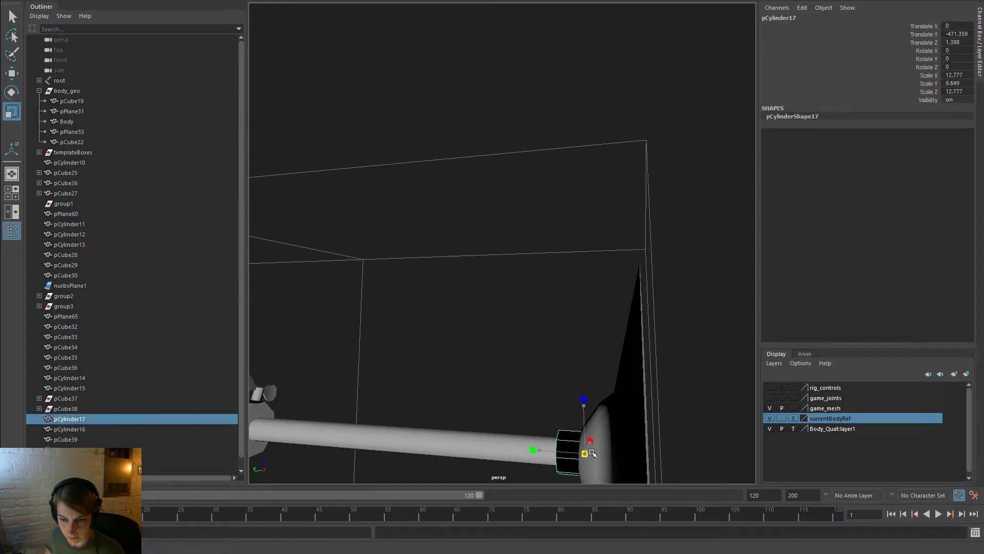
click(571, 378)
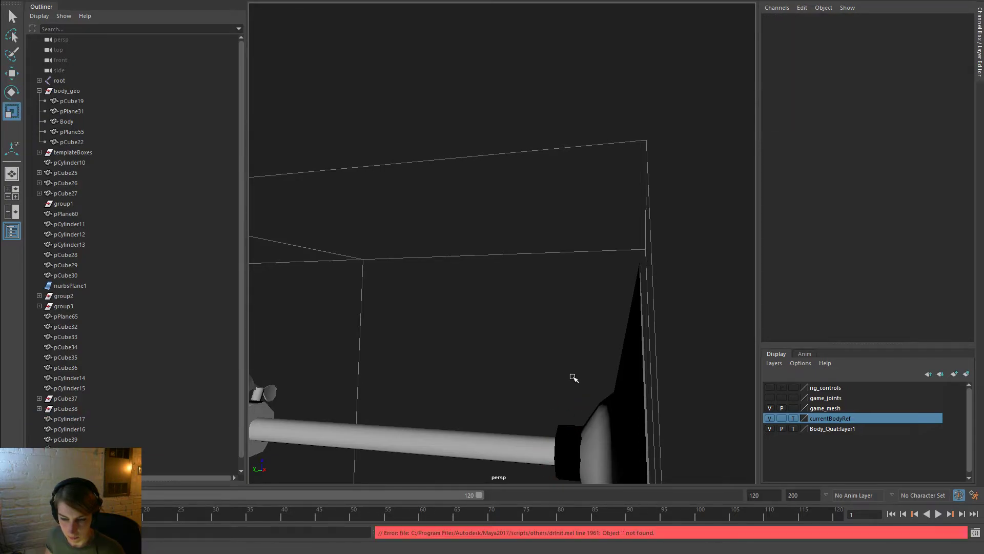
Examine the whole robot with its extended arm and cymbal from the front, the back and up close
alt+right_drag(571, 378, 300, 312)
alt+drag(300, 312, 401, 368)
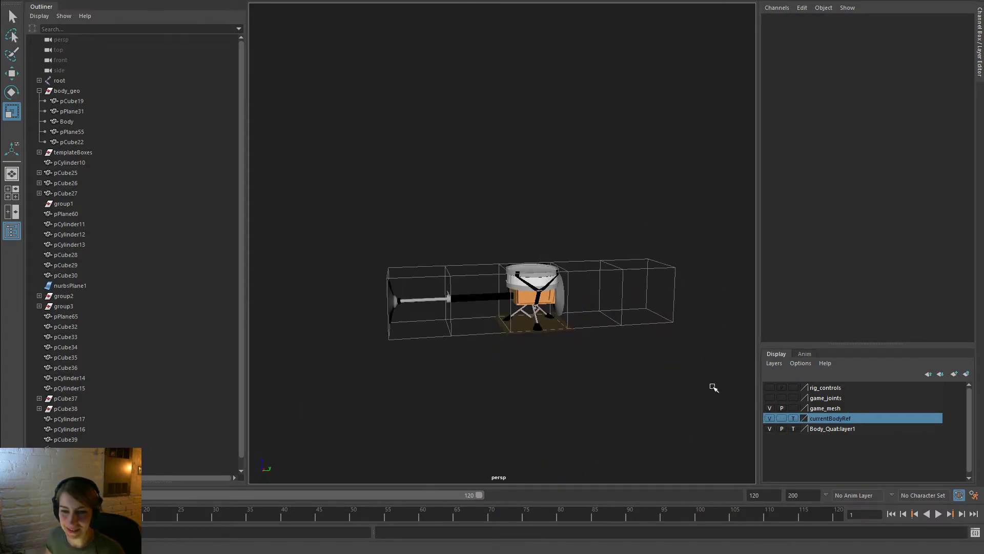
alt+right_drag(449, 303, 708, 381)
alt+middle_drag(658, 433, 605, 408)
alt+right_drag(499, 353, 570, 368)
alt+drag(570, 368, 630, 362)
alt+right_drag(630, 362, 217, 317)
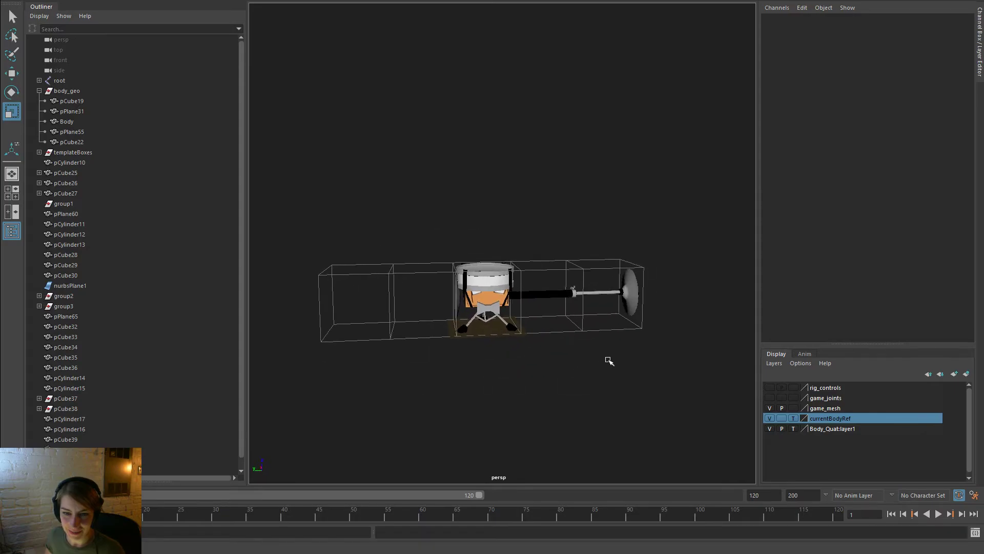
alt+right_drag(416, 366, 628, 437)
alt+drag(628, 437, 595, 426)
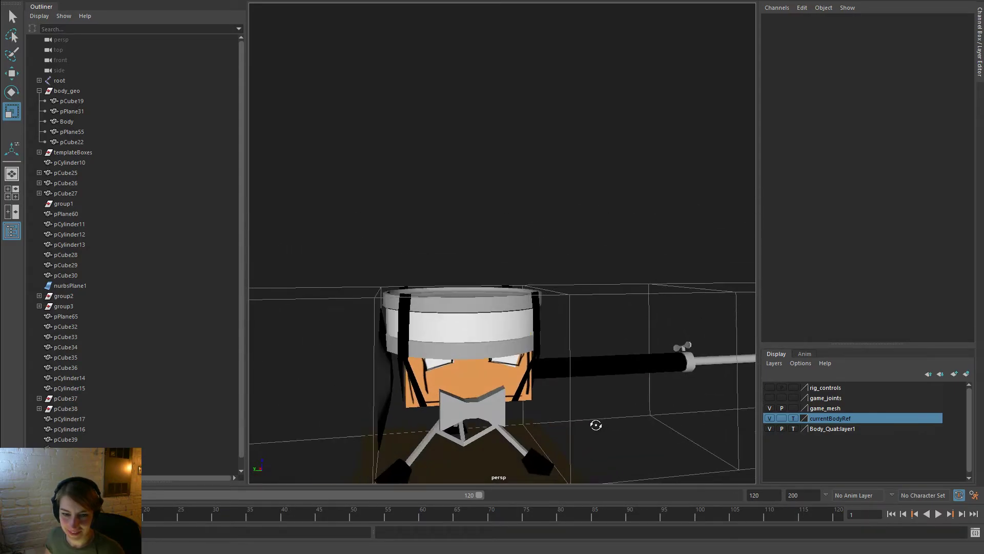
alt+right_drag(595, 426, 580, 423)
alt+drag(579, 422, 523, 411)
alt+right_drag(523, 412, 484, 397)
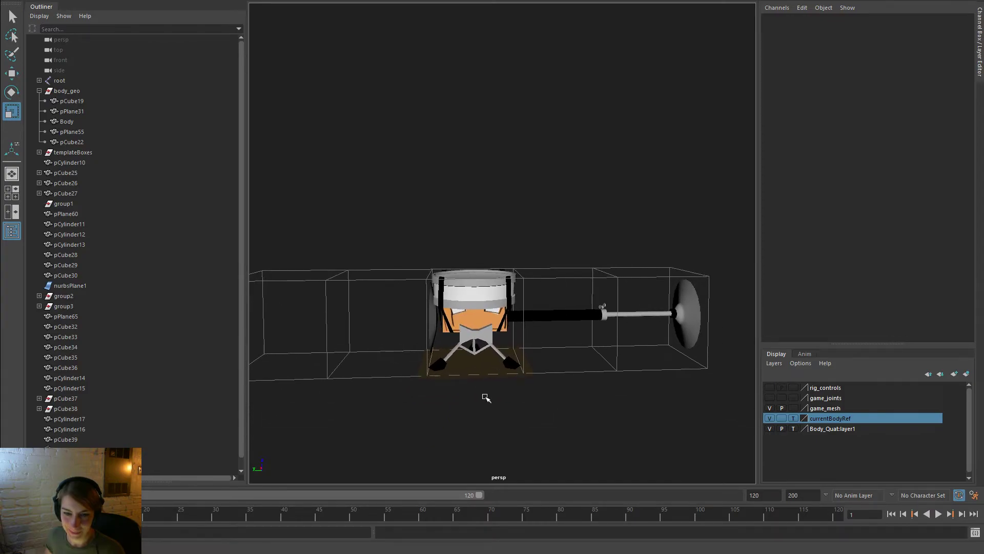
Try tilting the drum on top of the robot to Rotate X -103.508 and shifting it sideways
click(493, 293)
key(e)
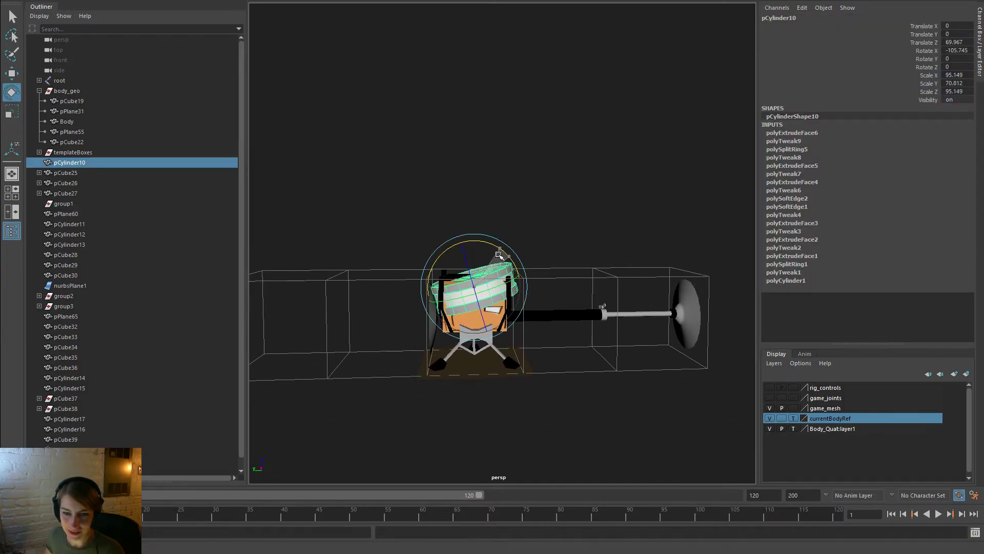
key(w)
drag(454, 293, 480, 323)
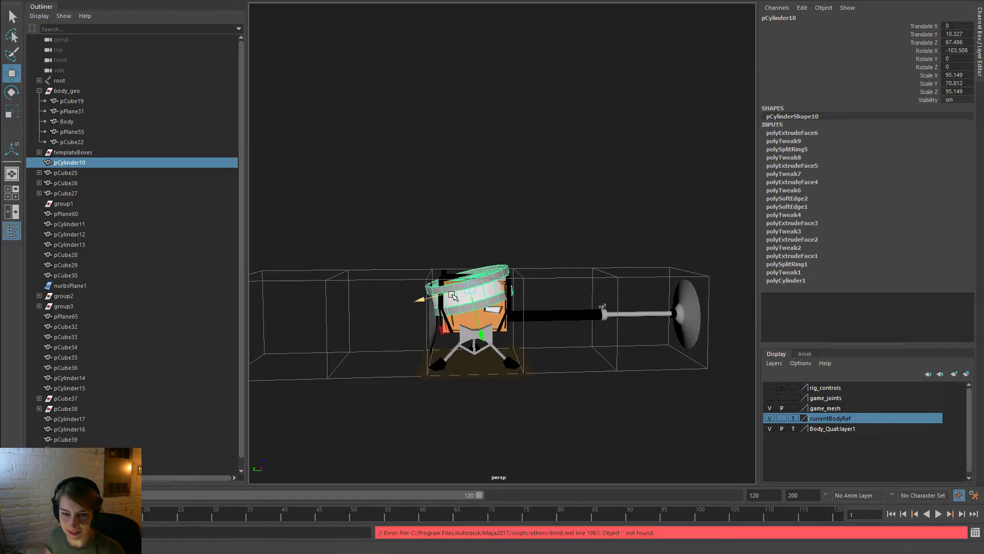
click(553, 255)
alt+drag(566, 327, 560, 322)
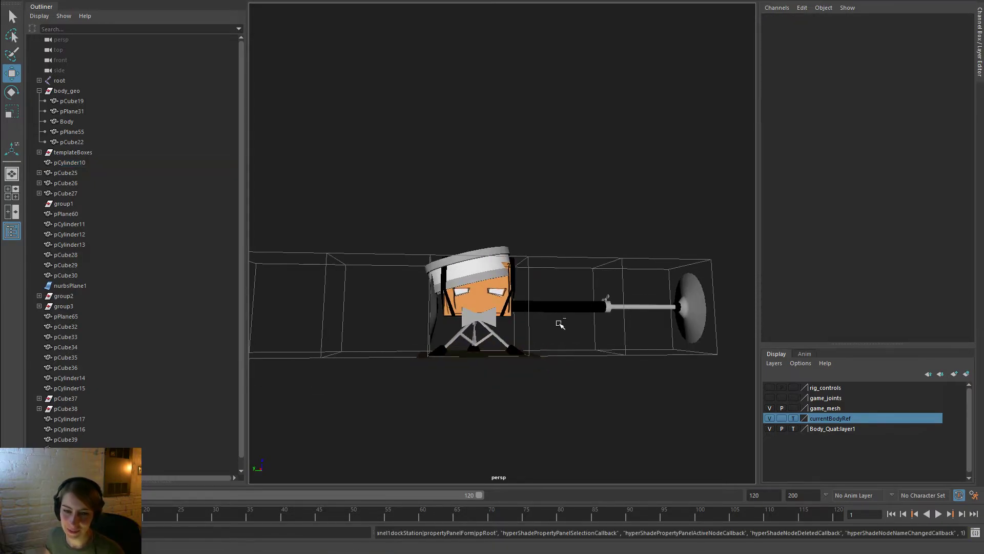
key(ctrl+z)
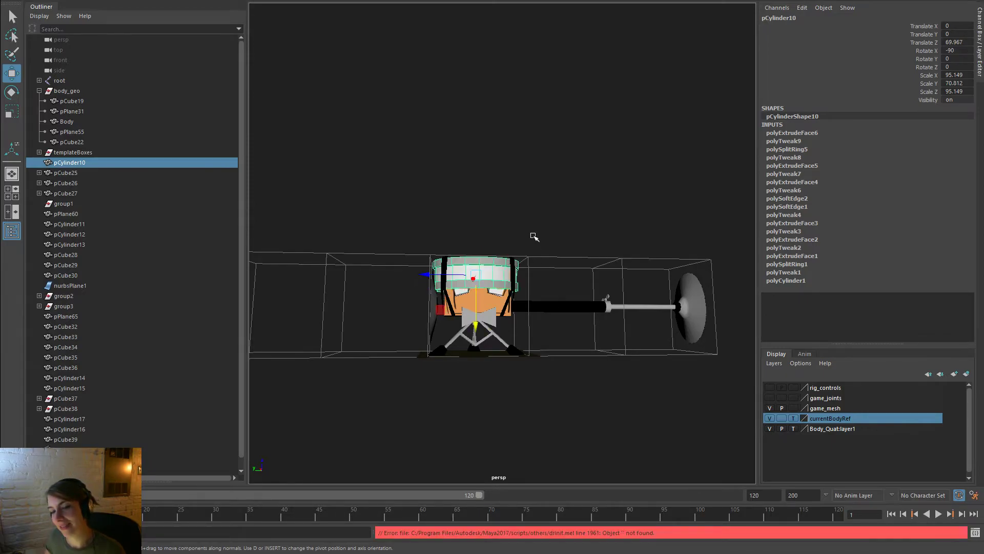
click(531, 243)
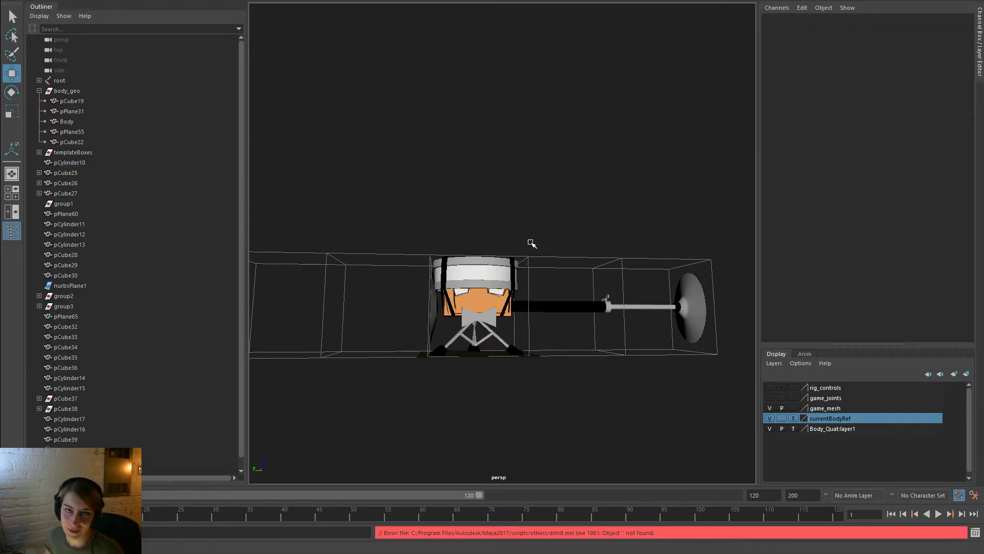
Try to rotate the bottom face of the orange body by about -14.55 degrees around Y
alt+drag(526, 299, 531, 382)
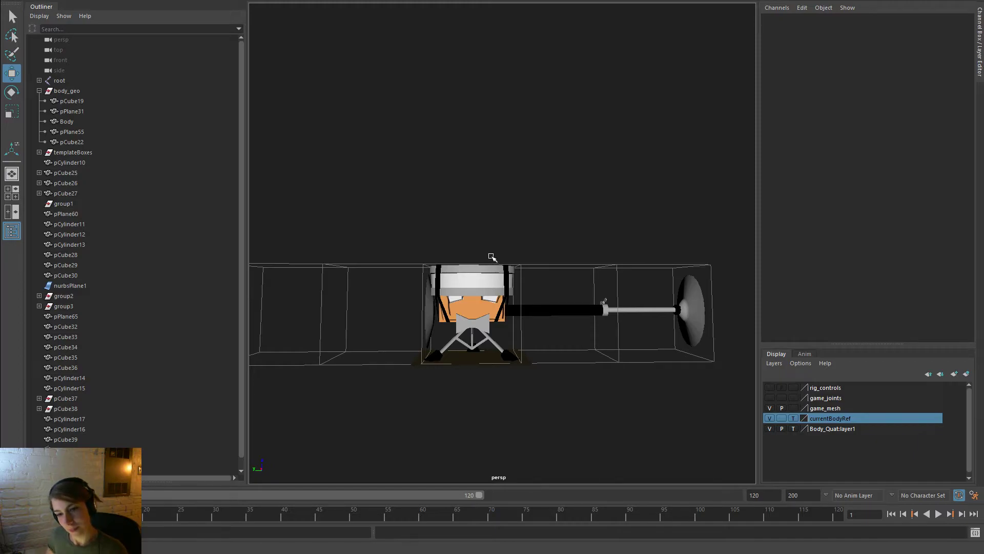
alt+drag(636, 421, 630, 398)
scroll(582, 379, up, 5)
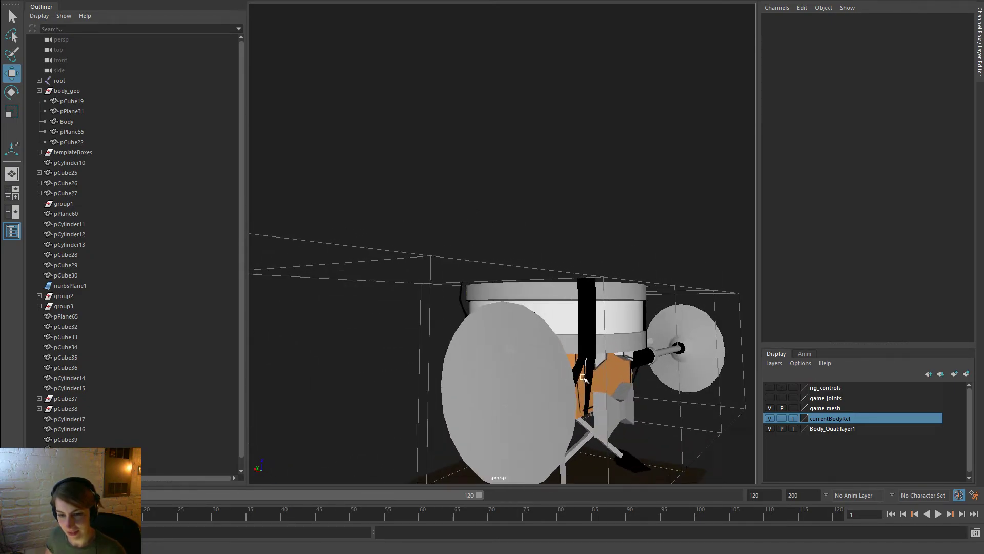
click(618, 374)
key(e)
drag(596, 321, 508, 363)
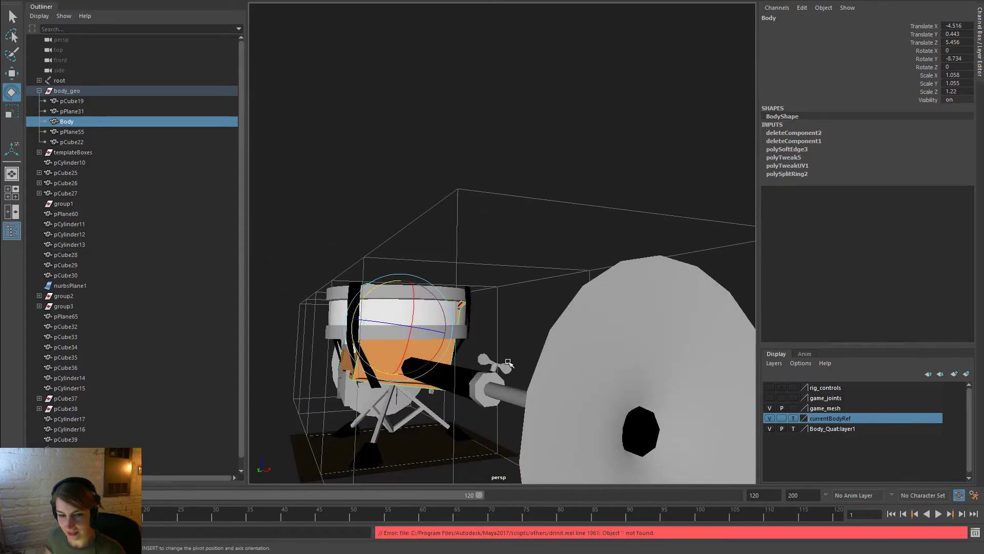
alt+drag(432, 402, 564, 266)
right_click(564, 260)
right_drag(564, 327, 564, 290)
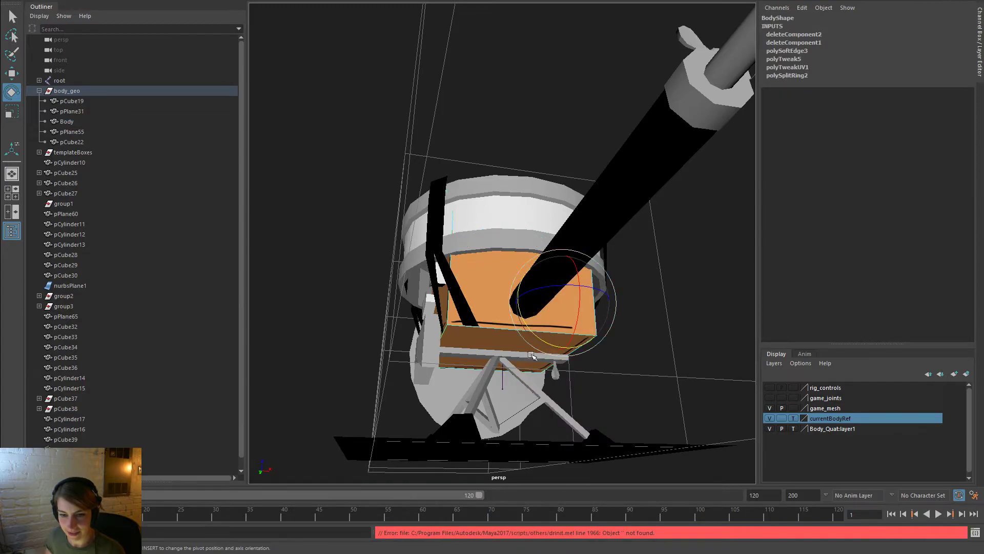
click(467, 338)
drag(488, 386, 464, 391)
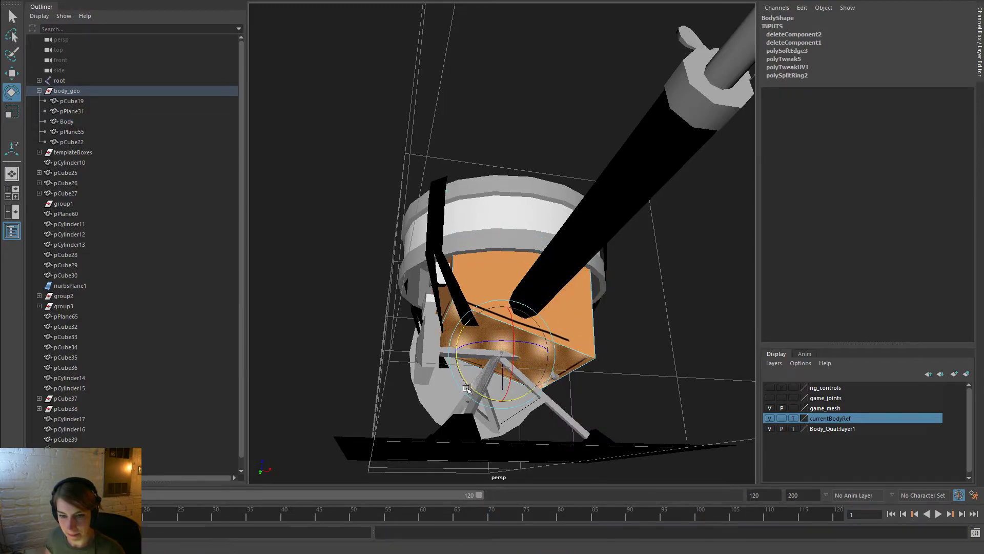
Undo the rotation of the body's bottom face and return the body to object mode
key(w)
key(ctrl+z)
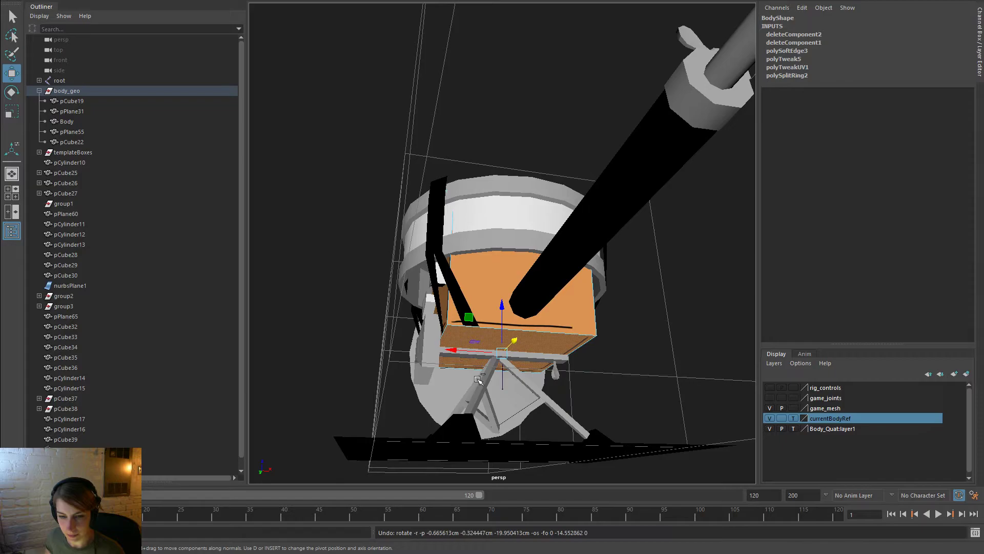
key(ctrl+z)
shift+click(550, 359)
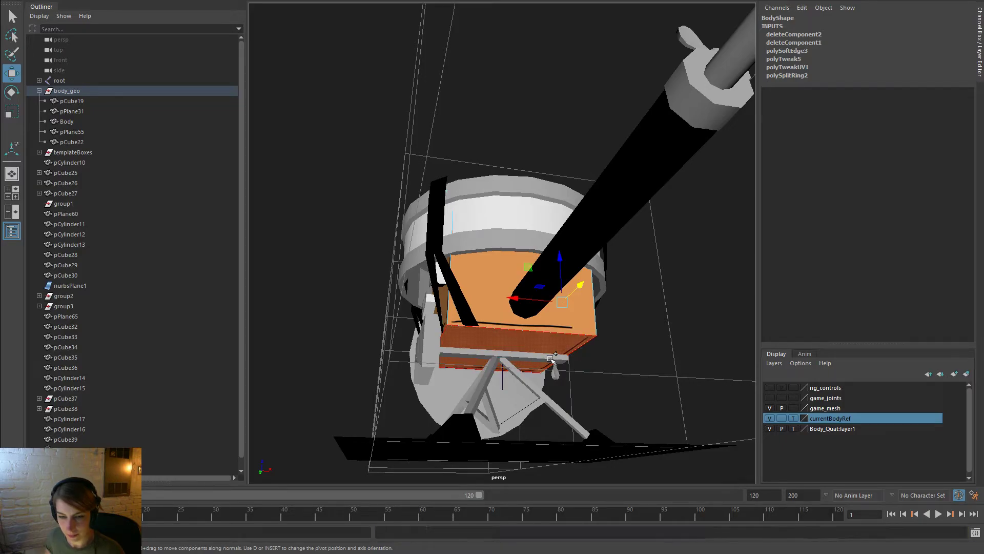
right_drag(492, 323, 541, 248)
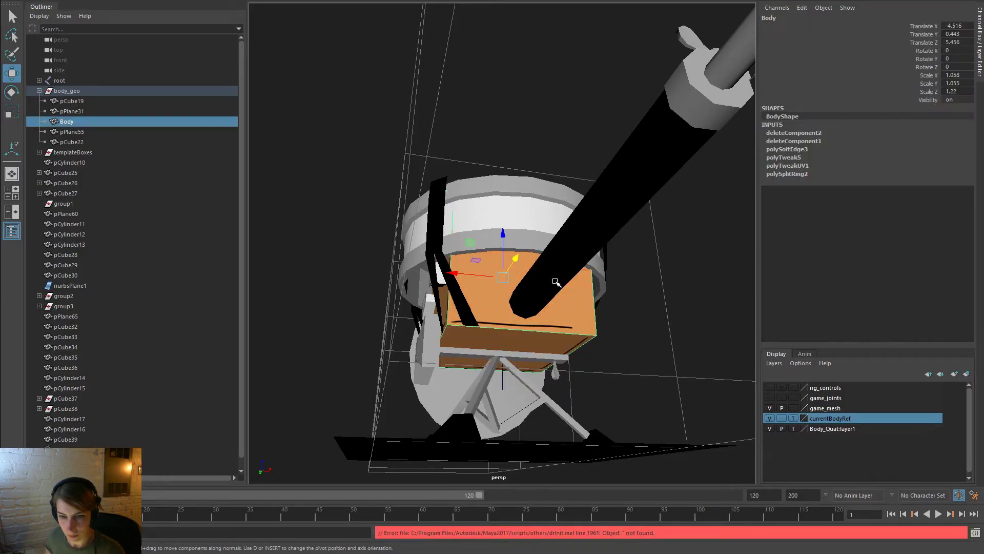
Group the bar beneath the body, the small wing nut at its end and the three bow-tie pieces
click(623, 328)
click(560, 361)
shift+click(555, 378)
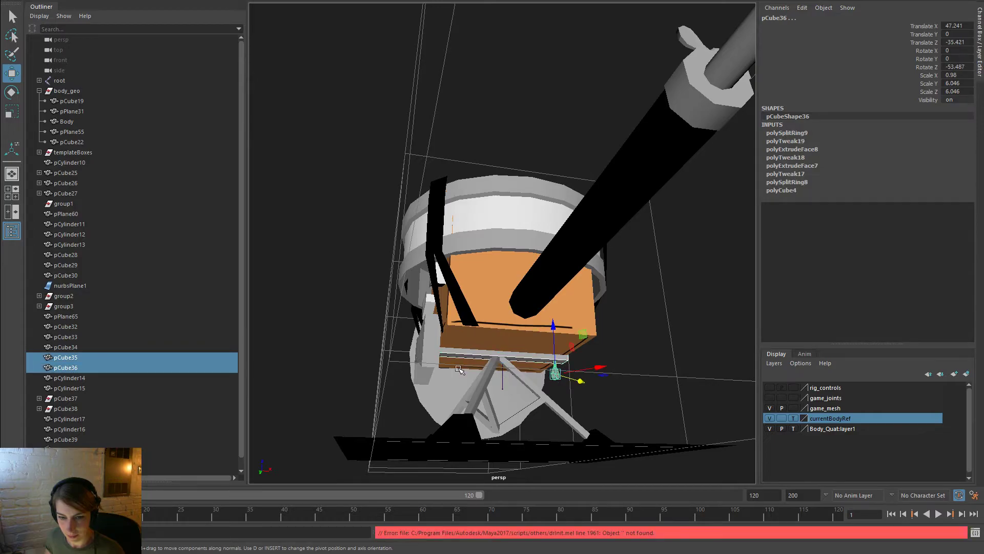
alt+drag(436, 365, 531, 402)
shift+click(505, 358)
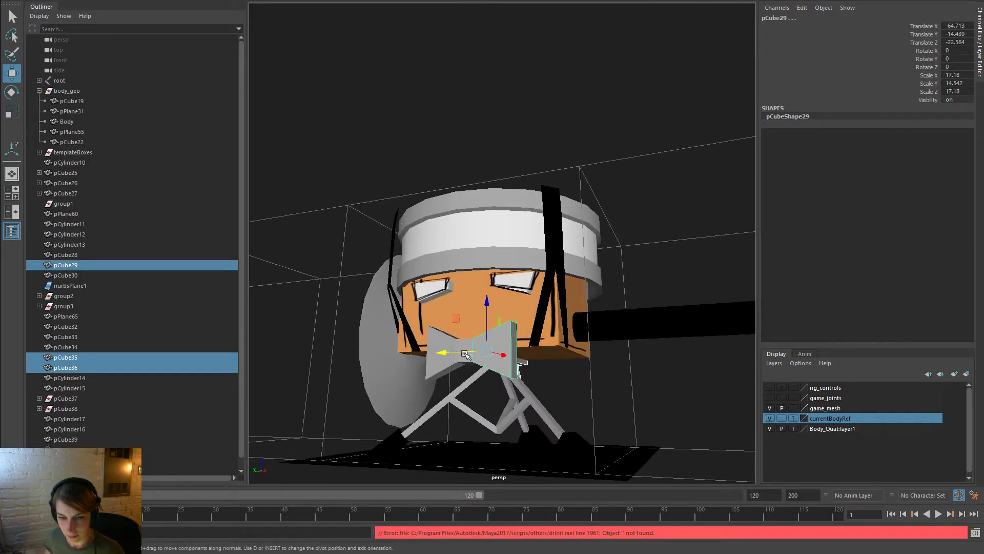
shift+click(462, 358)
shift+click(441, 367)
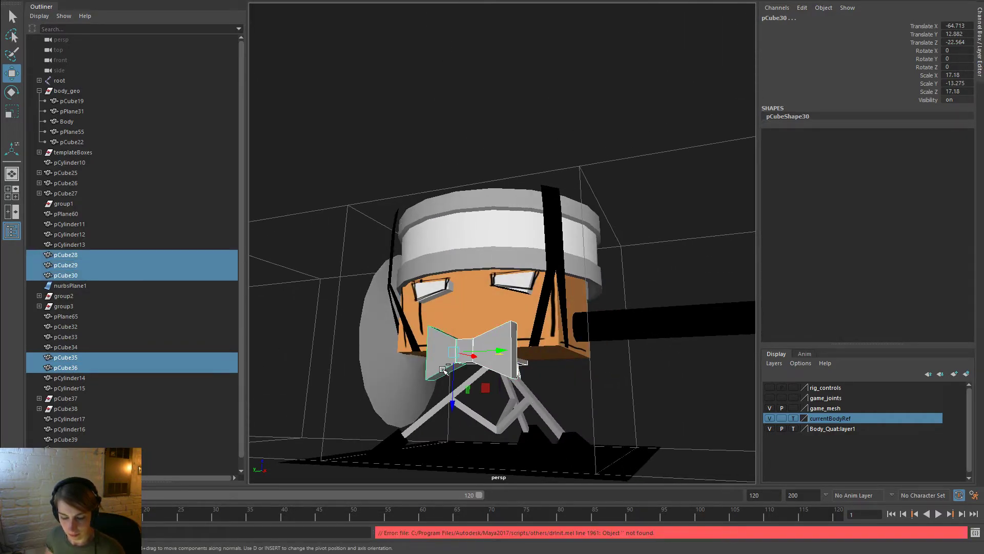
key(ctrl+g)
alt+drag(549, 393, 545, 342)
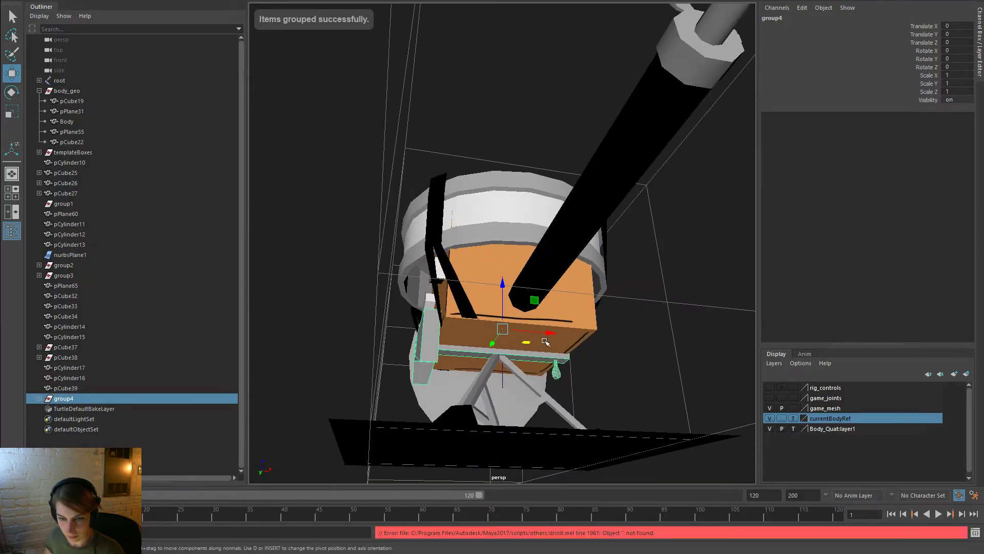
Select the body's bottom face together with the bow-tie group and set the Rotate tool's axis orientation to World
click(587, 321)
right_drag(590, 327, 585, 286)
click(550, 340)
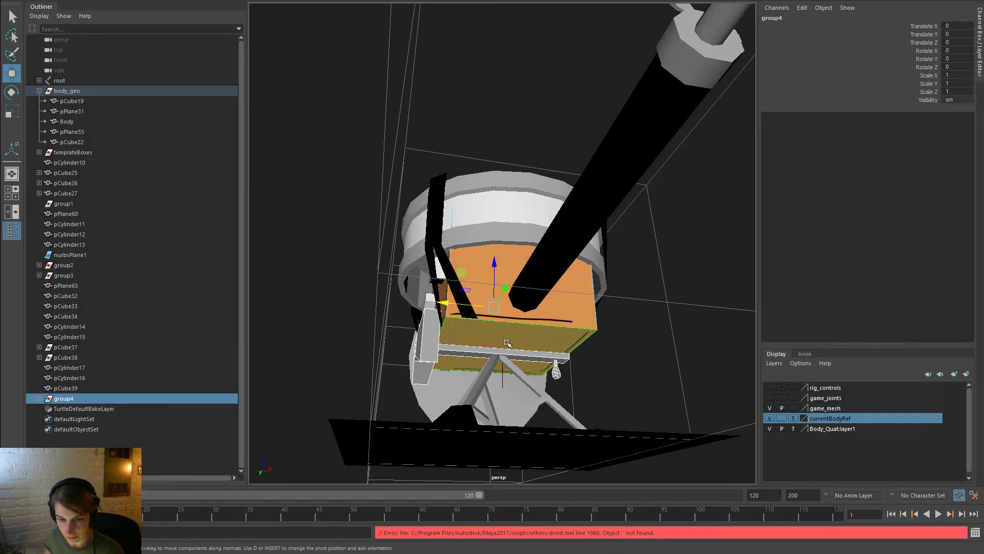
key(e)
drag(507, 343, 463, 339)
key(ctrl+z)
double_click(11, 93)
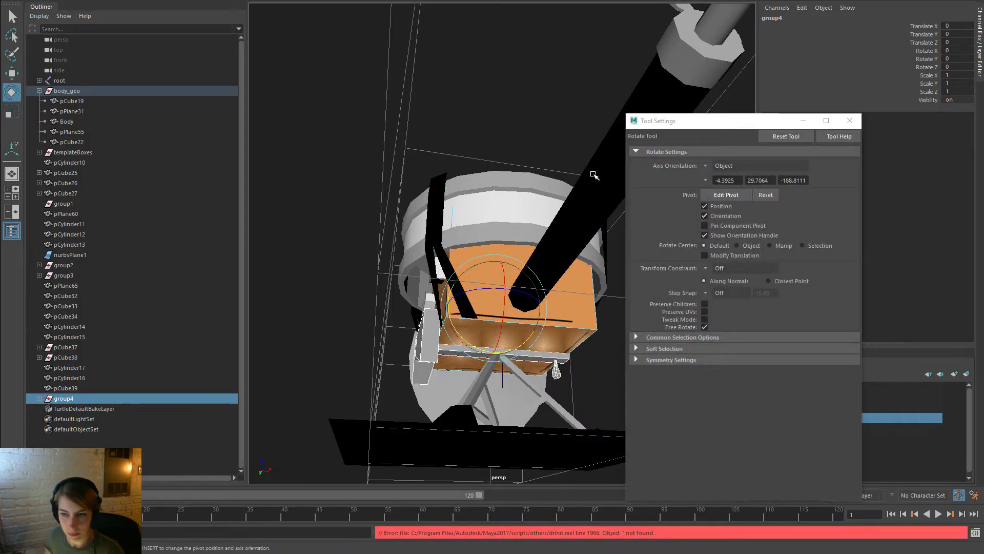
click(710, 167)
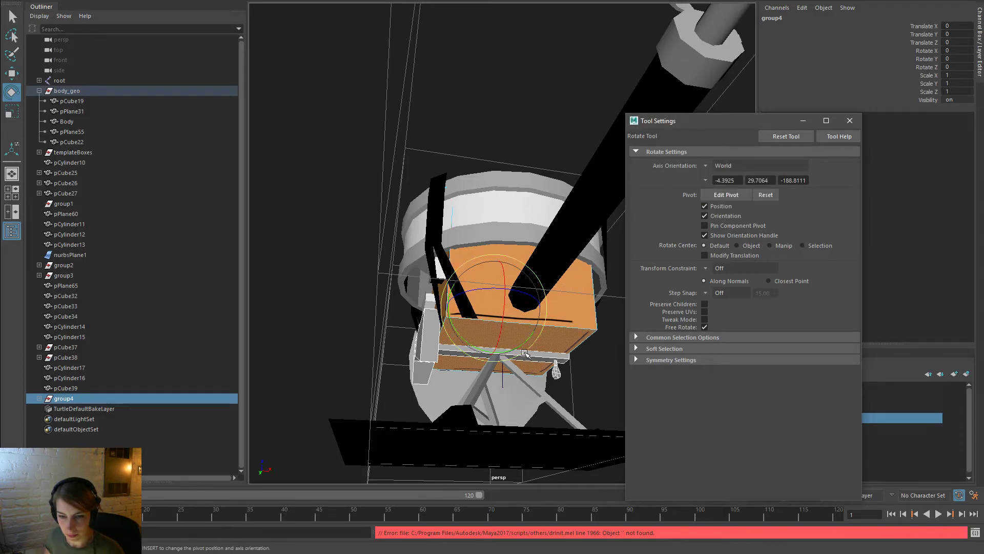
Try tilting the bottom face and the bow-tie group to Rotate Y 15.234 and sliding them to Translate X 9.604
drag(526, 353, 509, 351)
alt+drag(582, 397, 518, 391)
key(w)
drag(453, 327, 545, 332)
Set the Move tool's axis orientation to World and undo the moves and tilt of the bottom face and bow-tie group
click(706, 166)
click(711, 176)
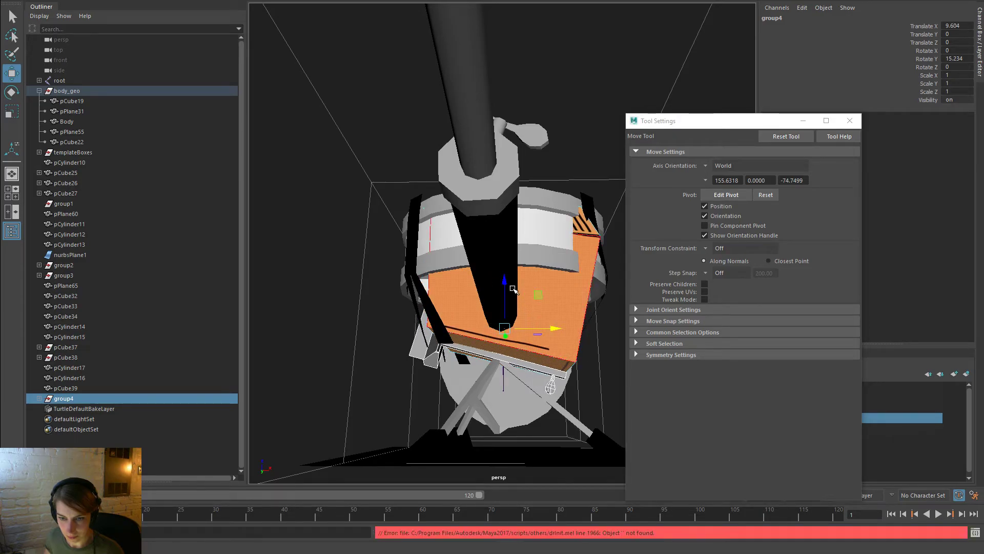
key(ctrl+z)
key(ctrl+z)
key(ctrl+z)
key(ctrl+z)
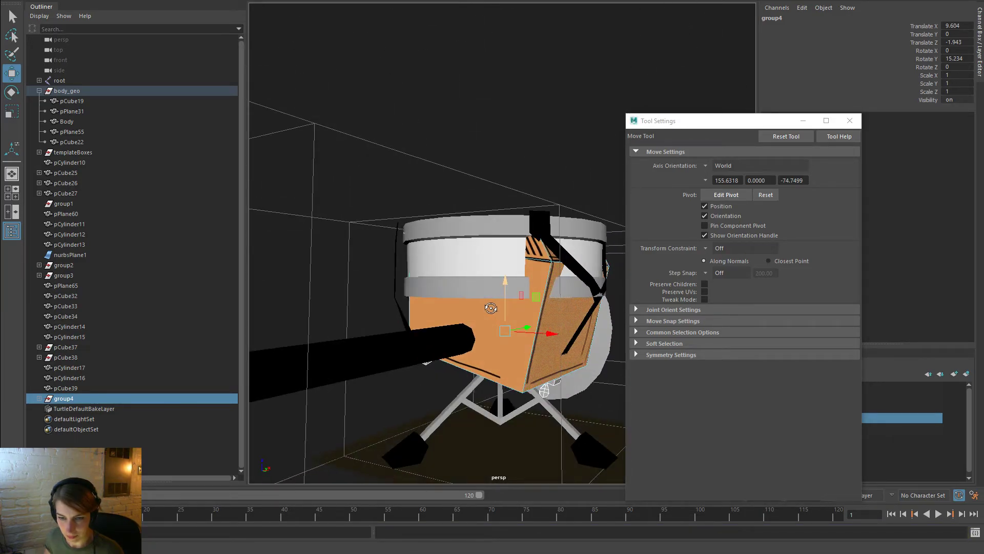
key(ctrl+z)
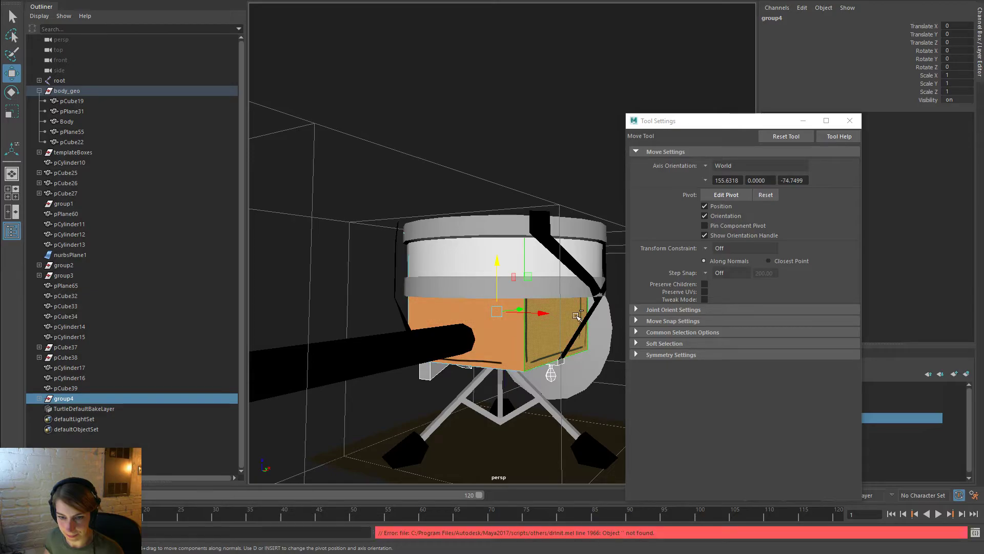
Tilt the body's bottom face and bow-tie group to Rotate Y 14.846 and slide them to Translate X -3.359
alt+drag(524, 390, 500, 402)
key(e)
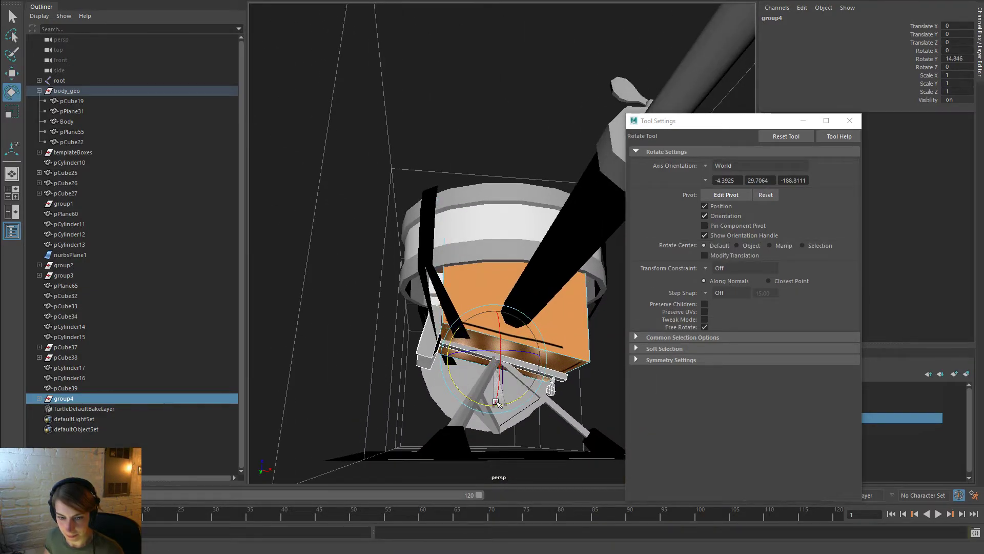
key(w)
drag(531, 357, 537, 358)
alt+right_drag(570, 411, 435, 390)
alt+drag(435, 390, 336, 409)
key(ctrl+z)
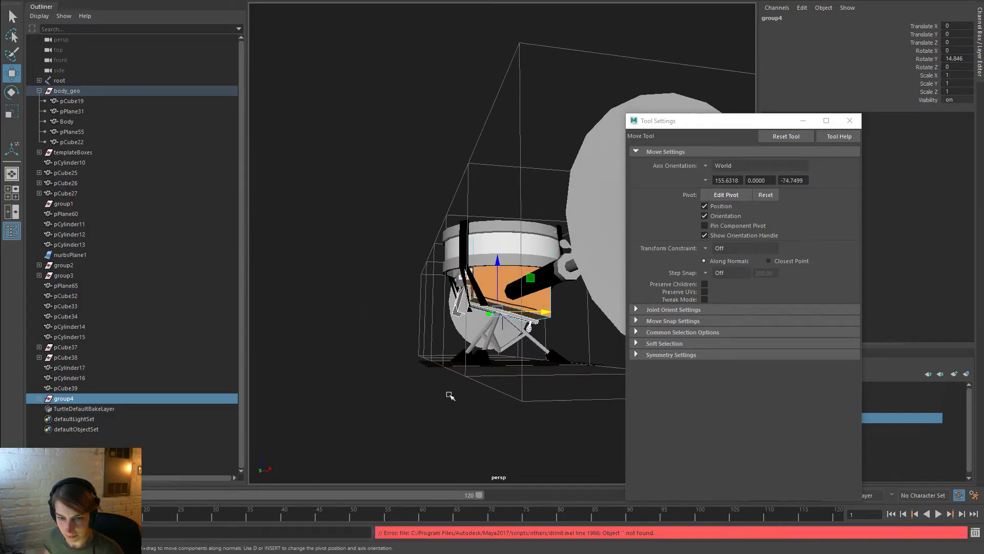
drag(546, 310, 395, 354)
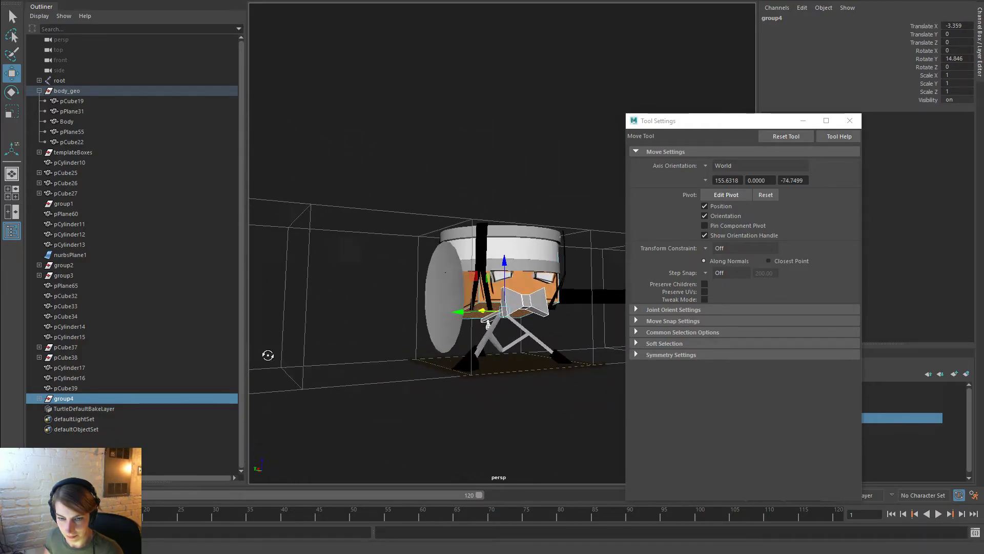
Set the tilt of the bottom face and bow-tie group to Rotate Y 8.483 and slide them to Translate X -7.995
alt+drag(263, 354, 281, 355)
key(e)
drag(534, 290, 556, 362)
alt+drag(454, 354, 354, 353)
drag(532, 289, 581, 357)
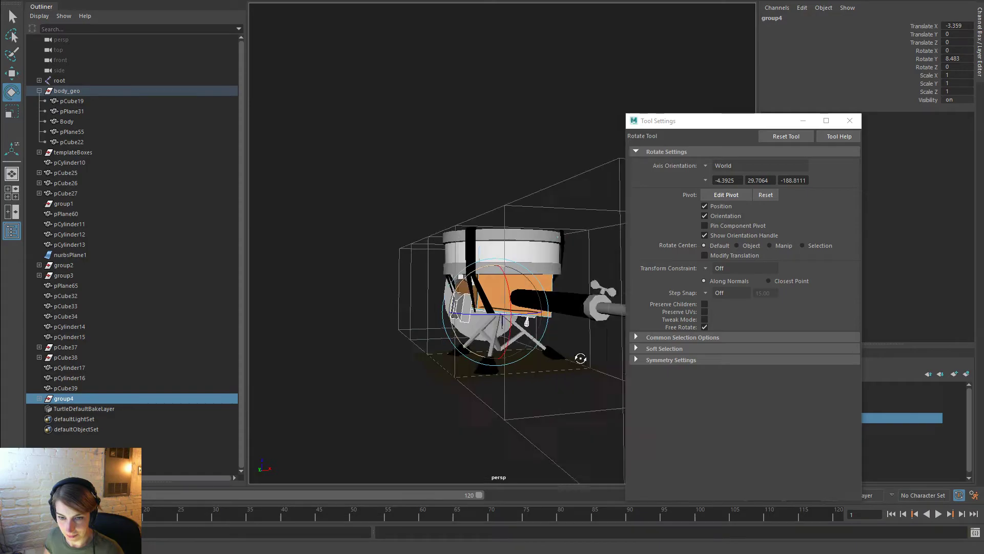
alt+drag(739, 358, 753, 359)
key(w)
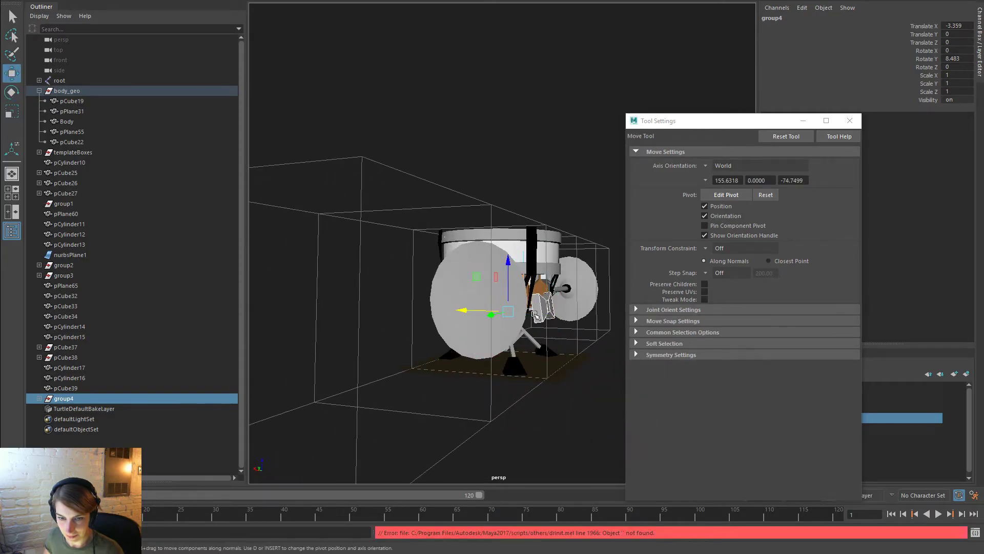
drag(466, 306, 470, 308)
Turn on X-Ray shading and select the edge loop around the upper part of the body
alt+drag(618, 365, 354, 272)
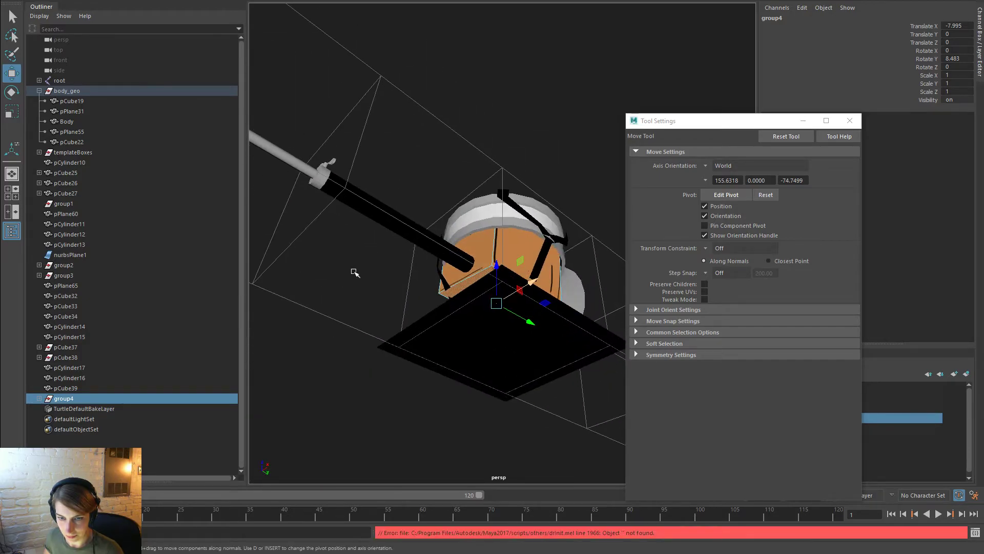
alt+right_drag(354, 272, 577, 285)
alt+drag(578, 287, 538, 247)
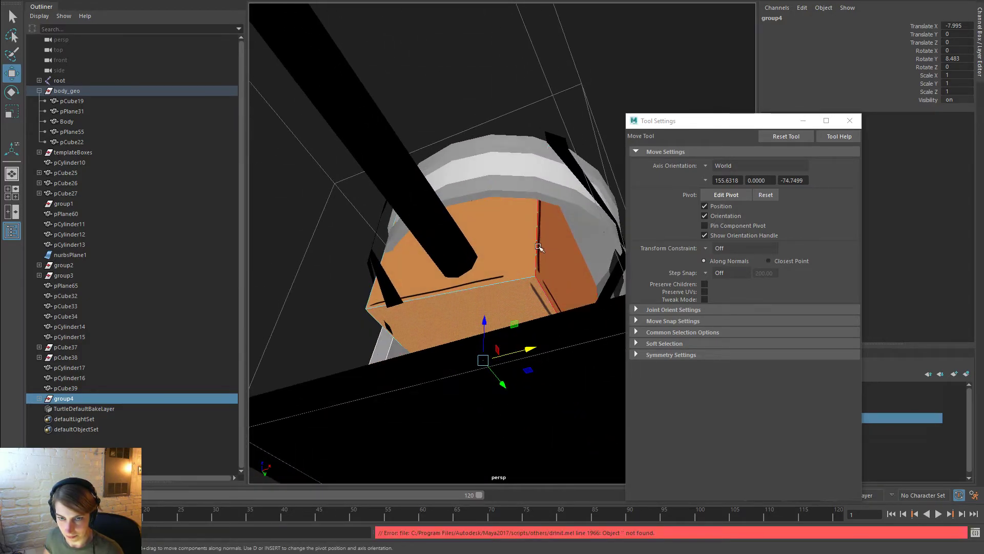
middle_drag(545, 249, 550, 211)
click(556, 155)
alt+drag(556, 154, 487, 224)
key(space)
click(420, 196)
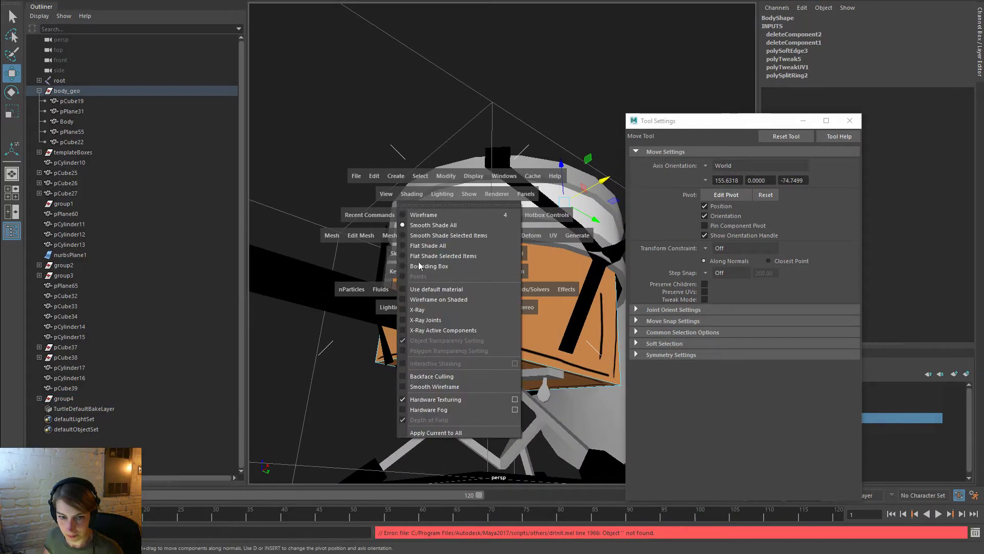
click(446, 306)
right_drag(506, 316, 528, 302)
alt+drag(528, 302, 583, 249)
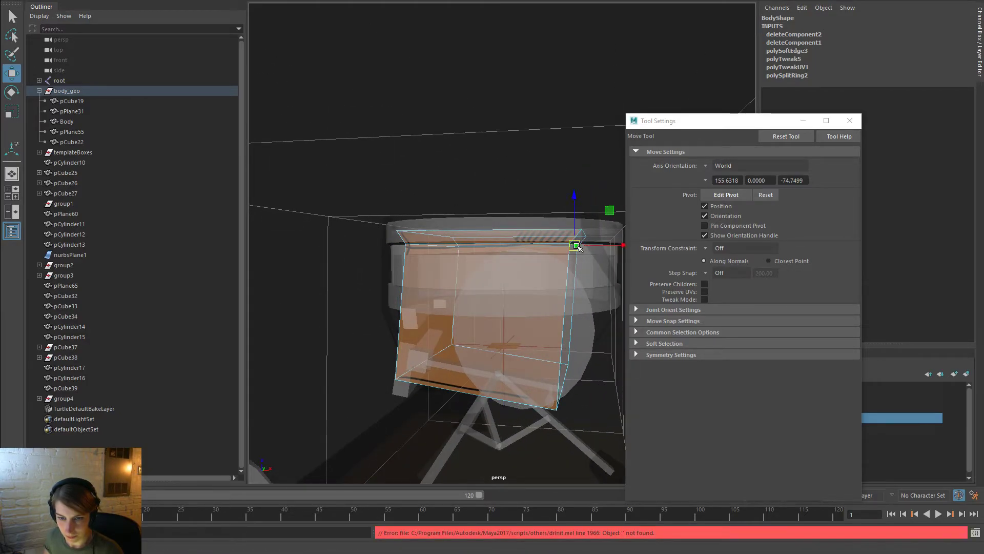
alt+drag(554, 269, 564, 255)
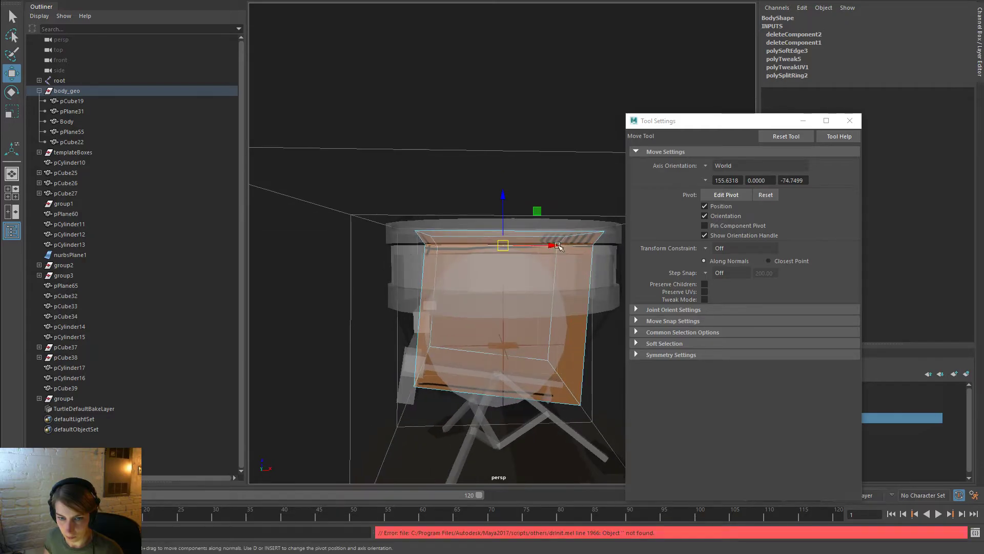
Lower the body's upper edge loop and rotate it to follow the tilt of the bottom face
drag(509, 191, 505, 196)
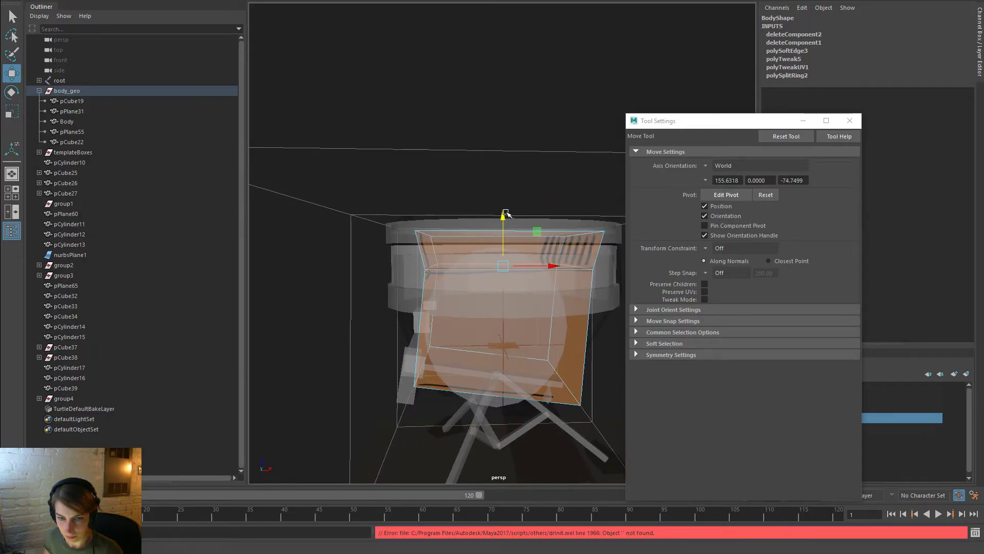
key(e)
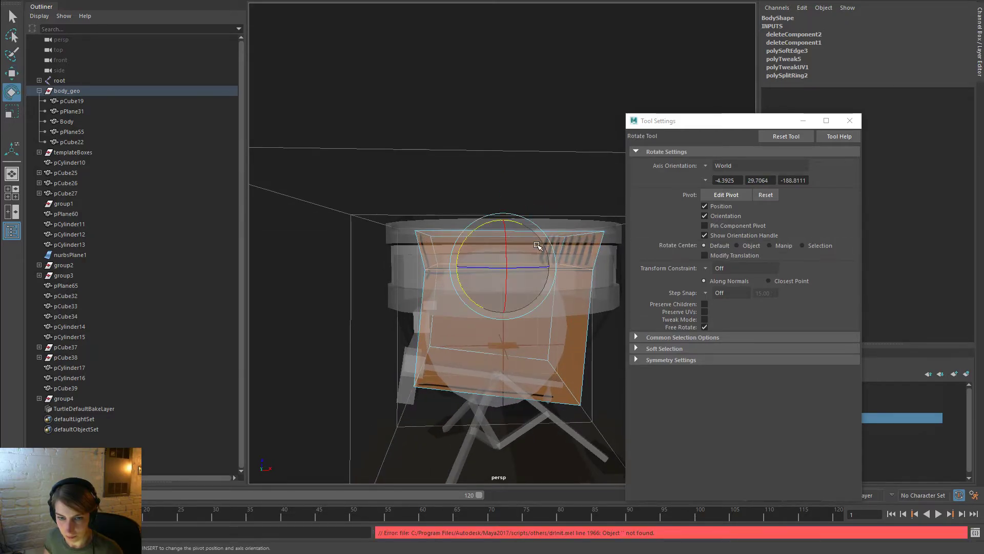
click(521, 224)
click(652, 300)
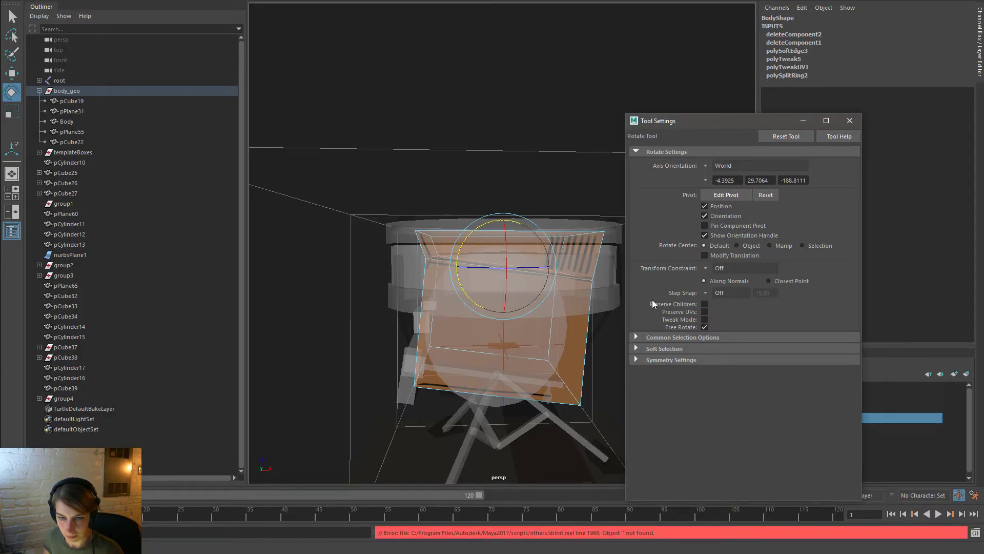
Reposition the body's top rear and top front edges with the Move tool, then return to object mode
alt+drag(536, 331, 547, 365)
right_click(547, 365)
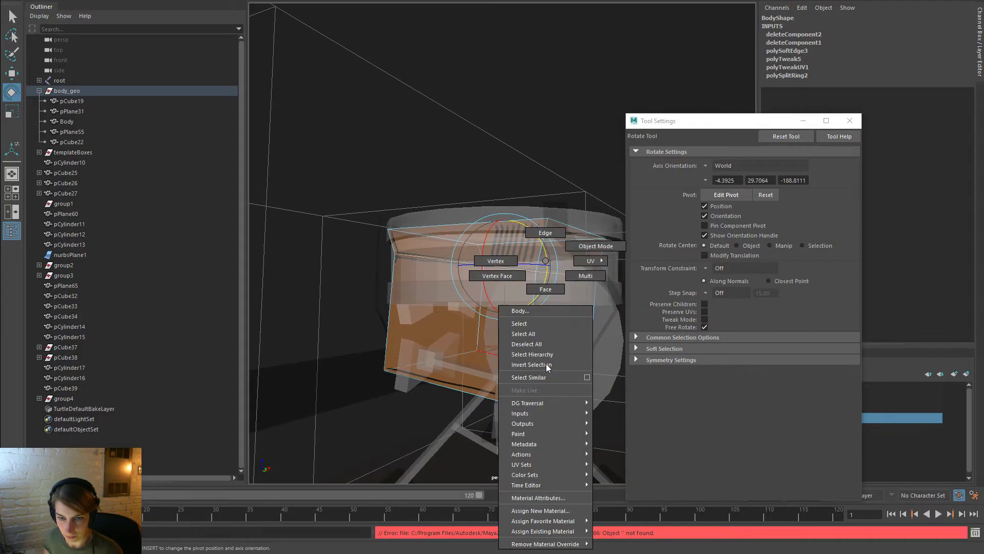
click(545, 231)
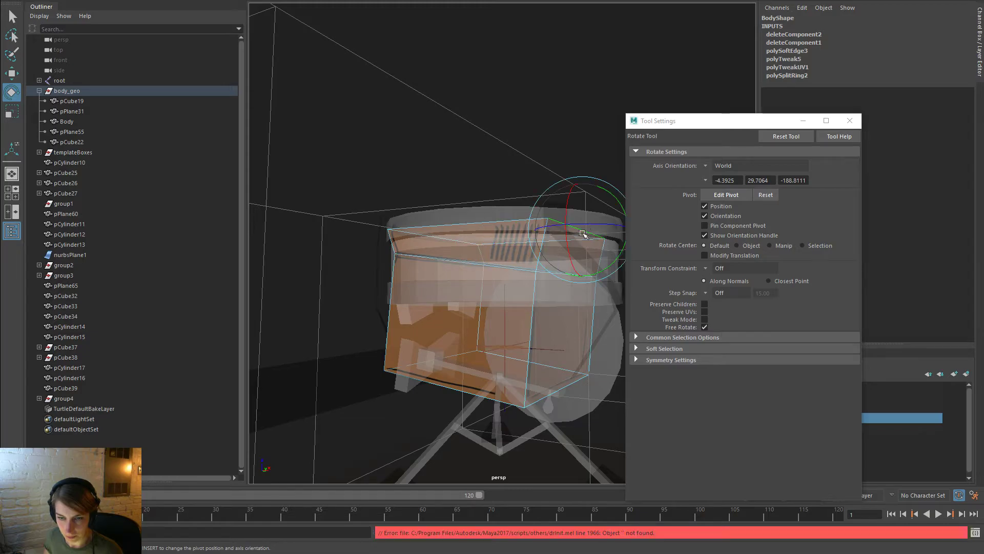
alt+drag(583, 234, 603, 234)
key(w)
drag(579, 194, 466, 236)
click(427, 234)
drag(433, 187, 433, 194)
drag(468, 239, 473, 239)
right_drag(582, 261, 636, 247)
click(576, 169)
Close the Tool Settings window and turn X-Ray shading off
alt+drag(533, 256, 738, 202)
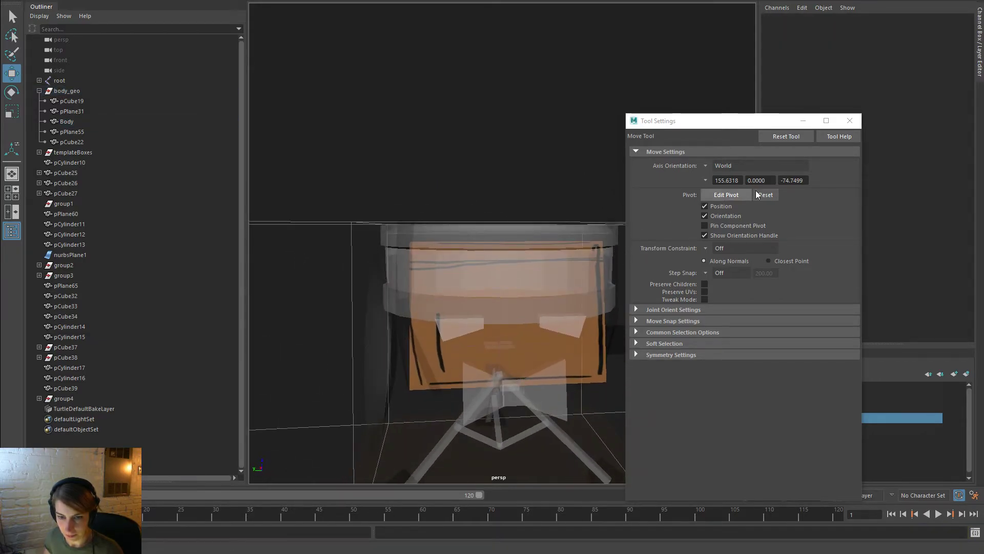
click(852, 124)
alt+right_drag(553, 294, 435, 295)
key(space)
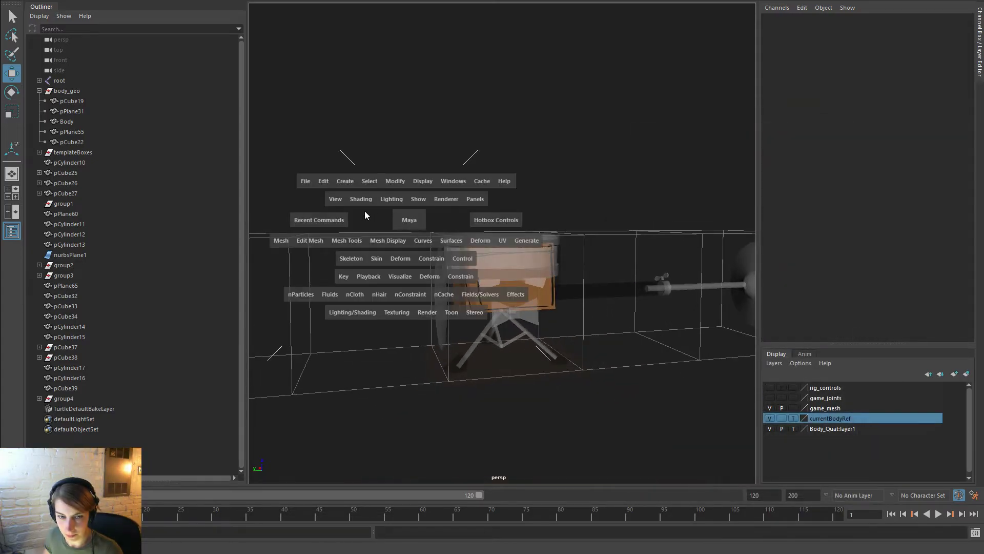
click(361, 200)
click(382, 314)
mouse_move(631, 425)
alt+mouse_down()
mouse_move(503, 428)
mouse_move(298, 408)
mouse_move(144, 413)
mouse_move(149, 422)
alt+mouse_up()
alt+drag(468, 370, 800, 405)
alt+right_drag(543, 389, 574, 390)
alt+drag(574, 389, 594, 331)
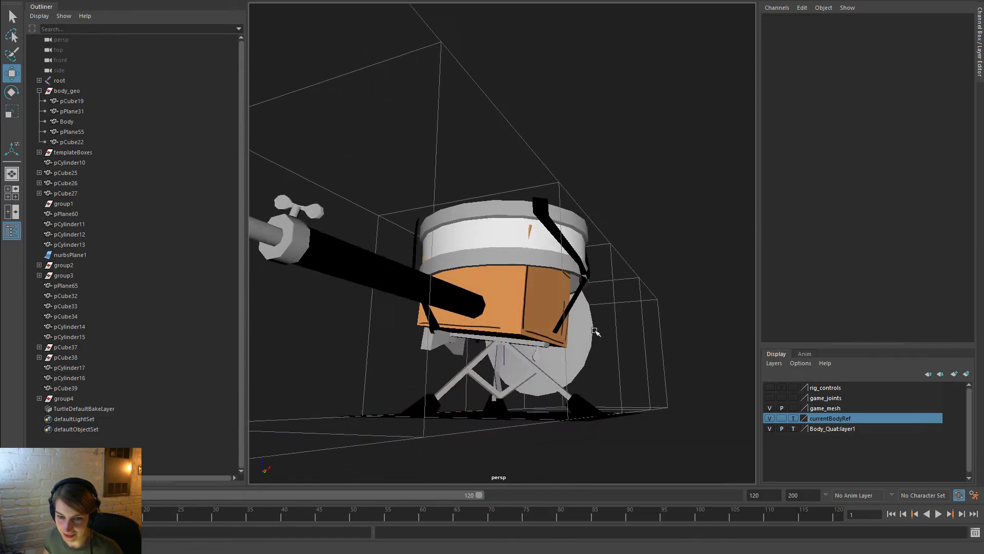
Move the back strap's lower end vertices along X to meet the body's slanted rear bottom edge
click(567, 296)
right_click(576, 295)
click(525, 260)
click(555, 337)
alt+drag(552, 298, 606, 346)
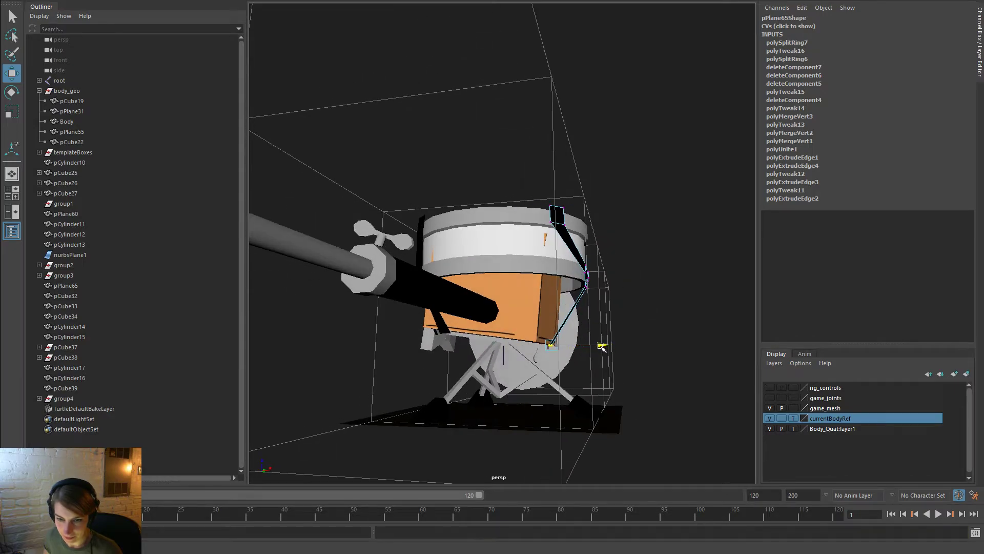
right_drag(571, 248, 619, 231)
click(663, 298)
Fine-tune the back strap's lower vertices against the body and return to object mode
alt+drag(664, 298, 596, 332)
scroll(564, 320, up, 3)
click(578, 291)
right_drag(577, 261, 527, 262)
drag(556, 332, 602, 278)
drag(635, 312, 635, 317)
right_drag(545, 265, 593, 246)
click(733, 302)
Slide the small wing nut along X under the rear end of the bar beneath the body
alt+right_drag(705, 357, 468, 408)
alt+drag(468, 408, 983, 382)
alt+drag(495, 426, 403, 422)
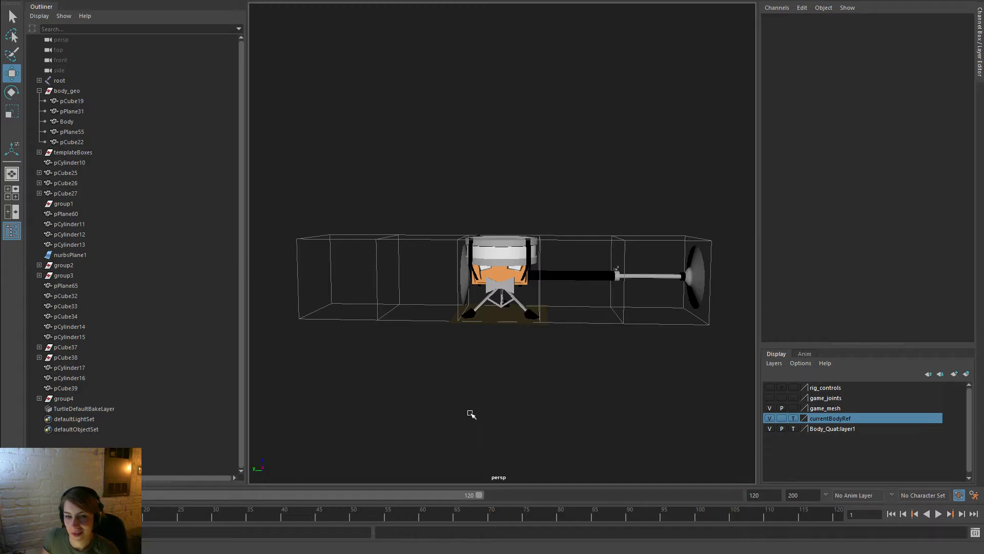
alt+drag(524, 377, 512, 340)
scroll(512, 340, up, 10)
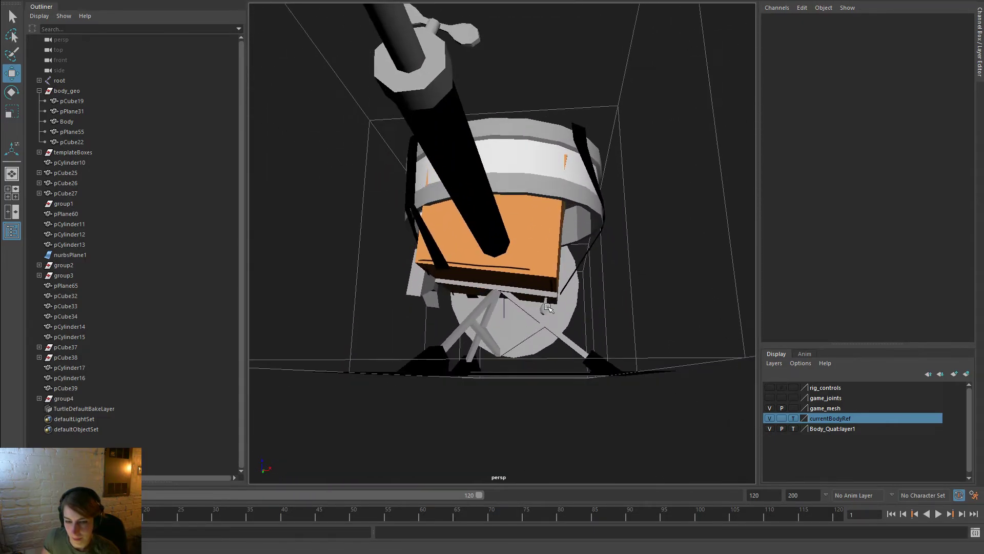
click(581, 366)
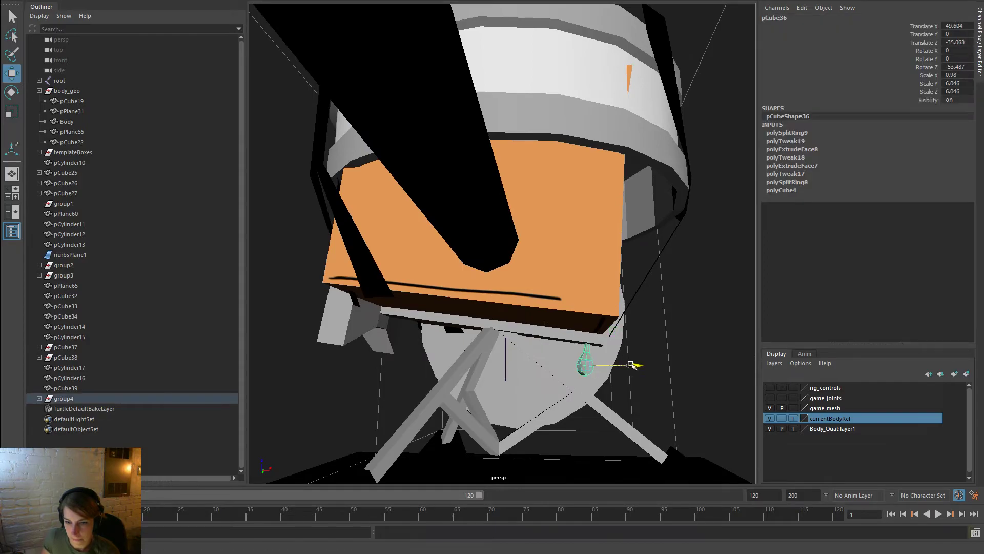
drag(636, 365, 482, 357)
click(347, 307)
Turn on X-Ray shading, select the body's upper rear face and scale it narrower
scroll(347, 308, down, 5)
alt+drag(347, 307, 644, 358)
alt+right_drag(644, 358, 400, 311)
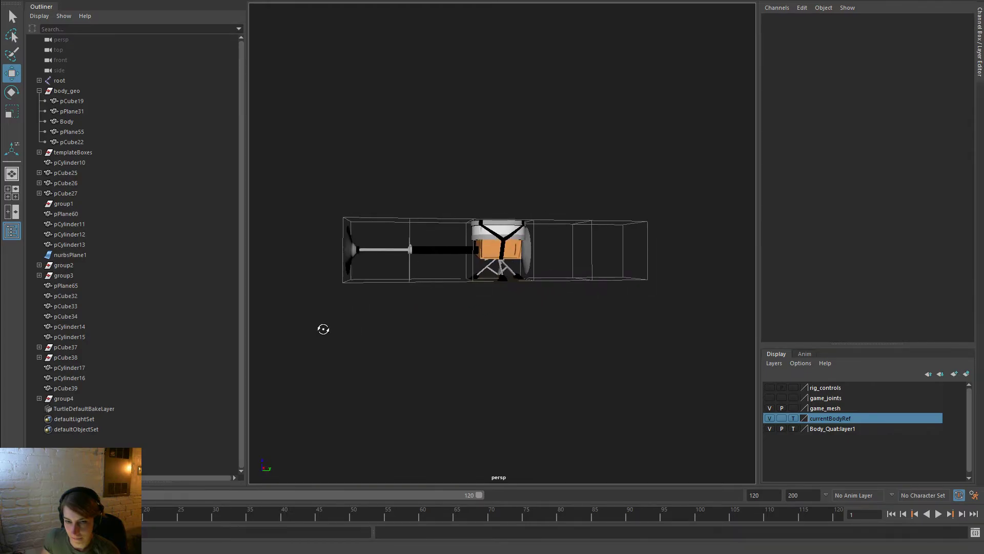
alt+right_drag(419, 311, 599, 344)
click(559, 261)
right_click(558, 261)
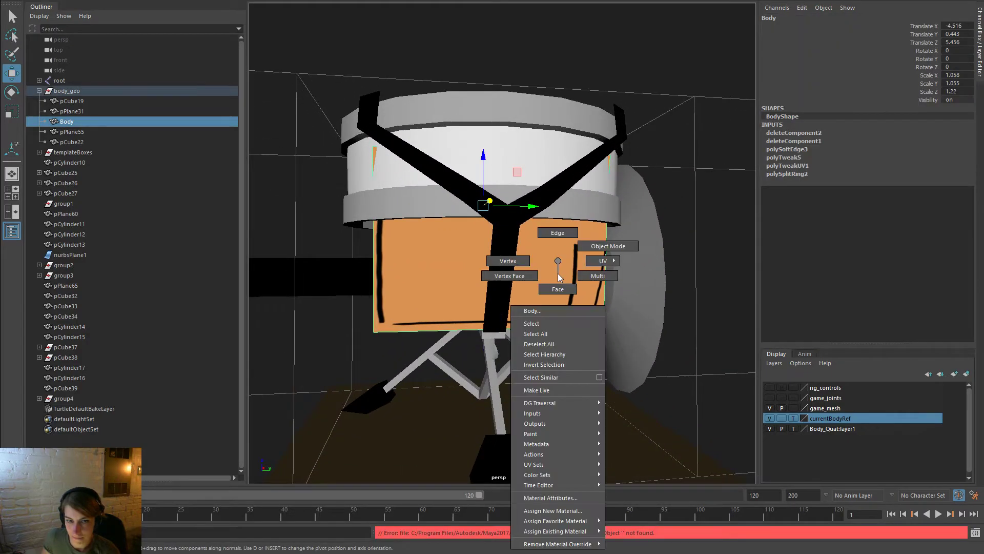
key(space)
click(445, 189)
click(472, 308)
right_click(582, 242)
click(579, 268)
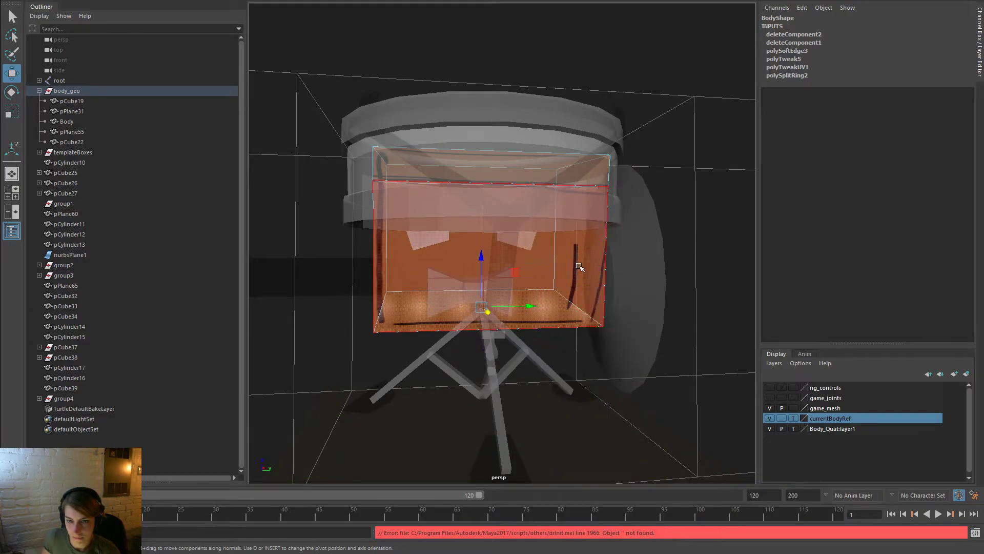
click(570, 155)
drag(451, 164, 459, 168)
Flatten the body's upper rear face along X and slide it back inside the drum shell with X-Ray shading off
alt+drag(497, 236, 643, 264)
key(w)
drag(645, 182, 666, 185)
key(space)
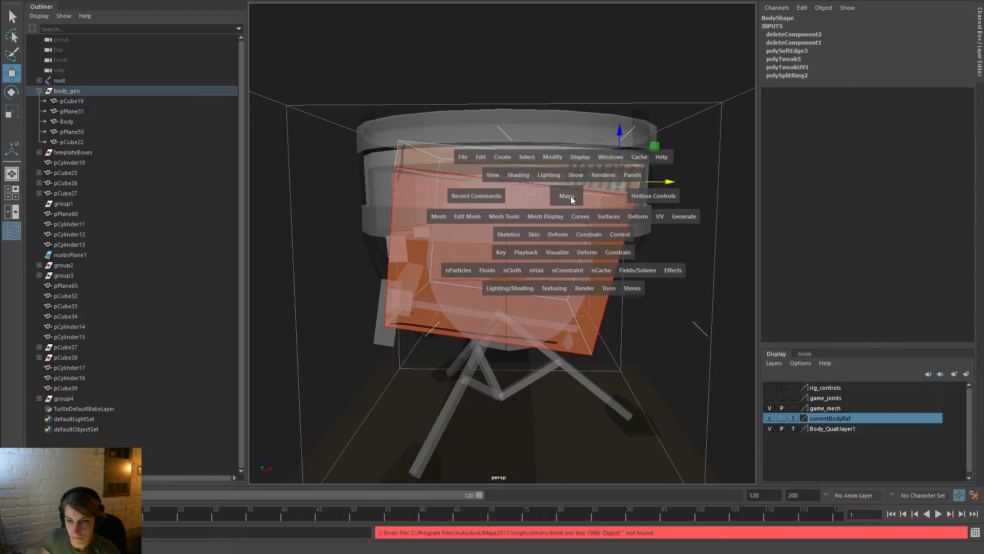
key(r)
drag(585, 182, 626, 182)
key(space)
drag(446, 177, 485, 291)
key(w)
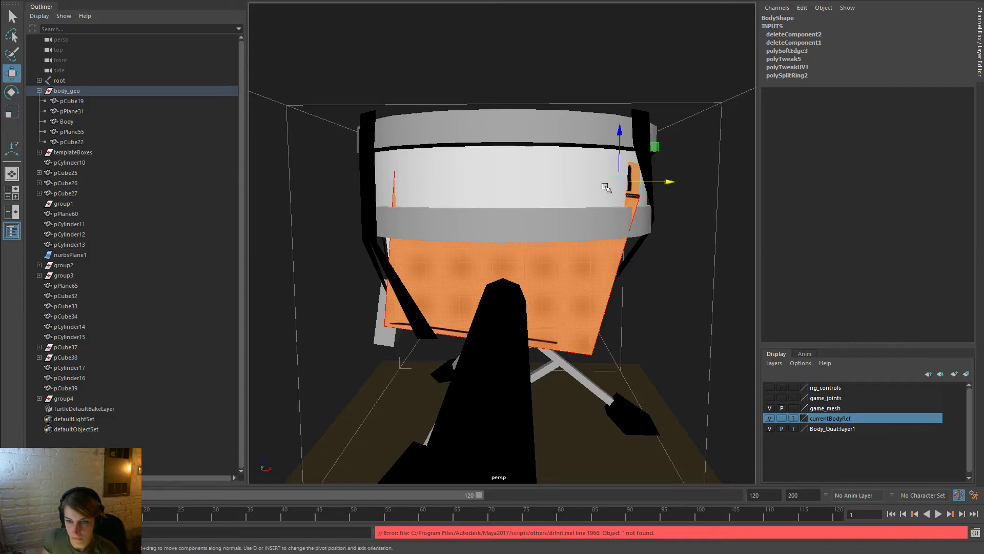
drag(666, 178, 545, 197)
key(w)
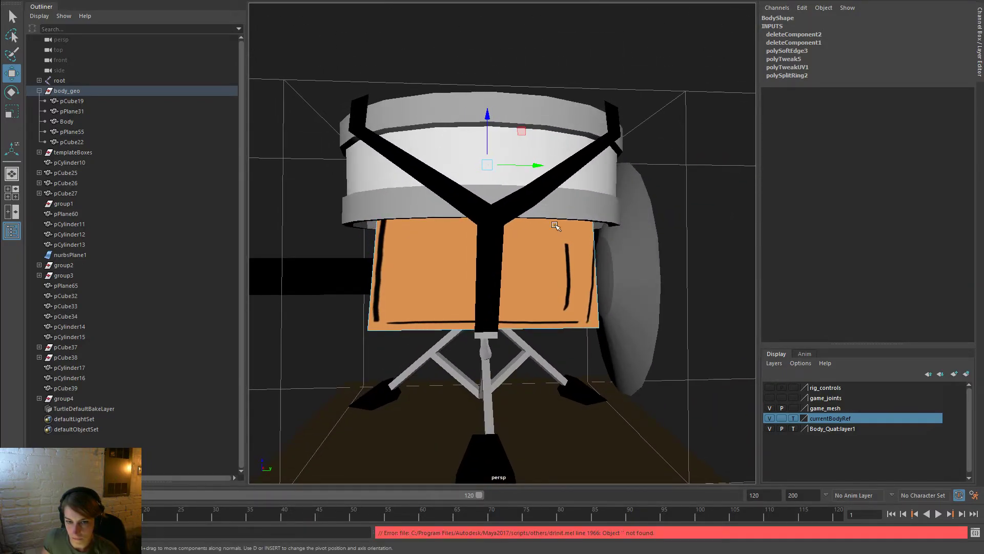
Select the body's bottom rear edge and scale its width along Y
alt+drag(587, 326, 566, 290)
click(552, 324)
key(r)
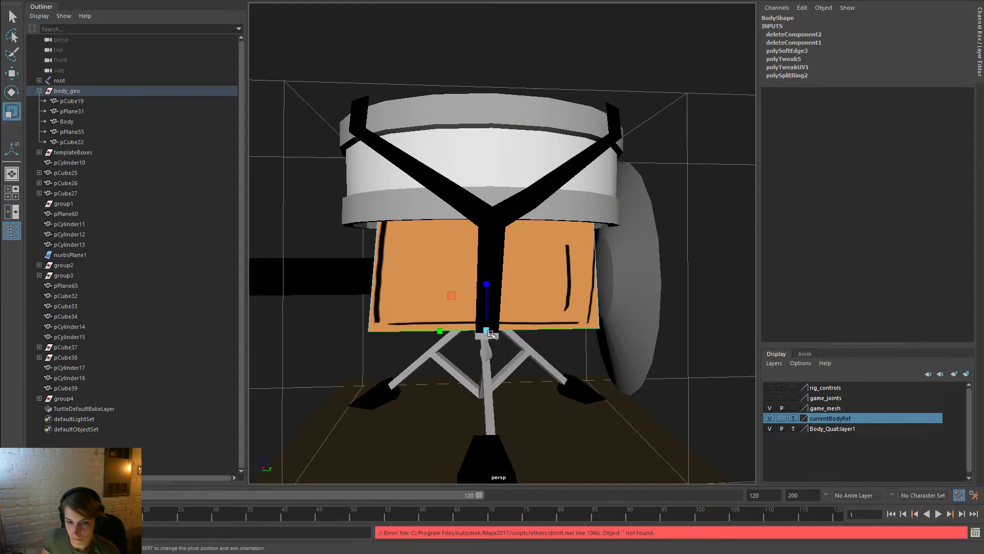
drag(454, 330, 524, 249)
scroll(502, 229, up, 3)
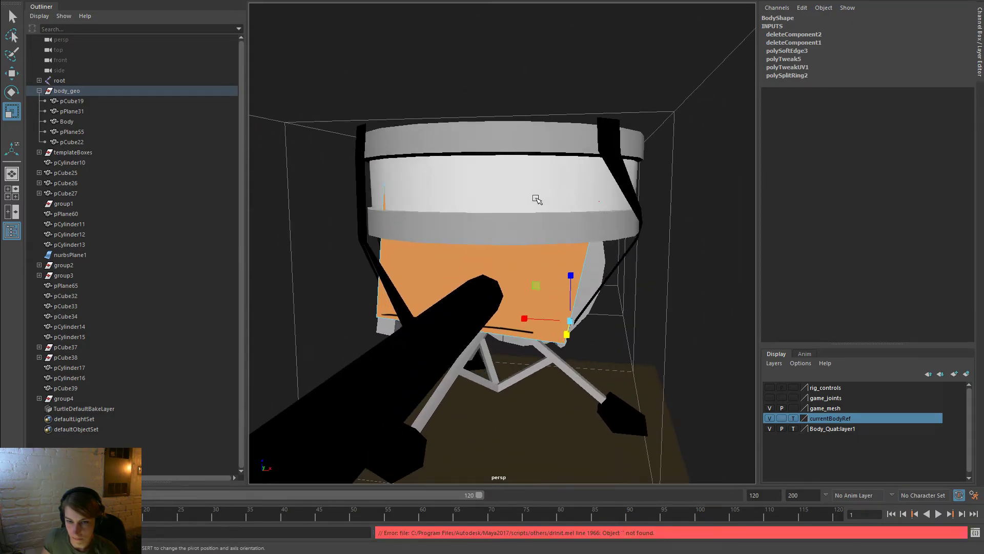
Turn on X-Ray shading, switch the body to vertex selection and adjust its upper rear vertices with the Move tool
key(space)
click(482, 179)
click(521, 293)
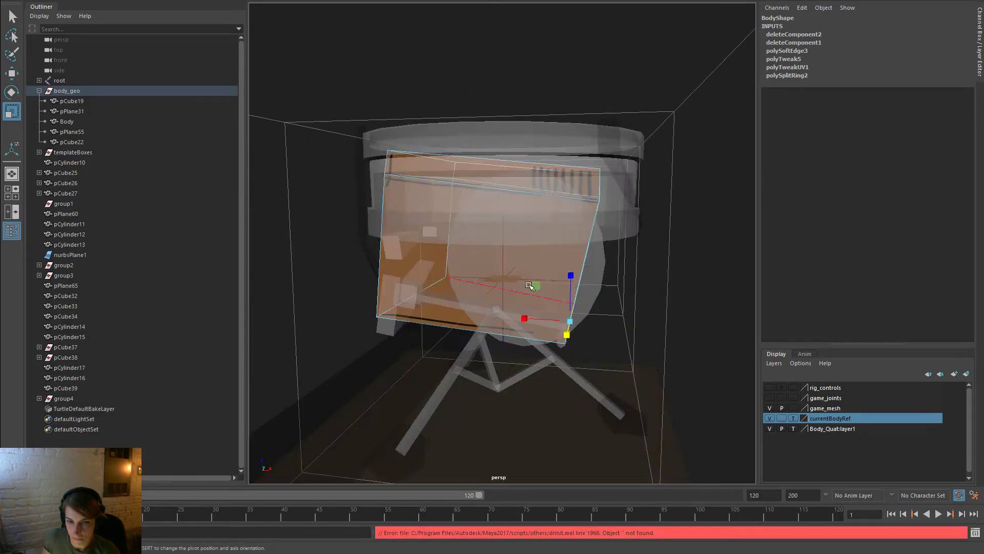
alt+drag(563, 296, 592, 253)
right_click(593, 253)
right_drag(556, 248, 545, 251)
drag(666, 242, 577, 133)
alt+drag(582, 126, 601, 153)
key(w)
drag(624, 191, 672, 125)
Scale the body's upper front vertices slightly narrower, return to object mode and turn X-Ray shading off
key(r)
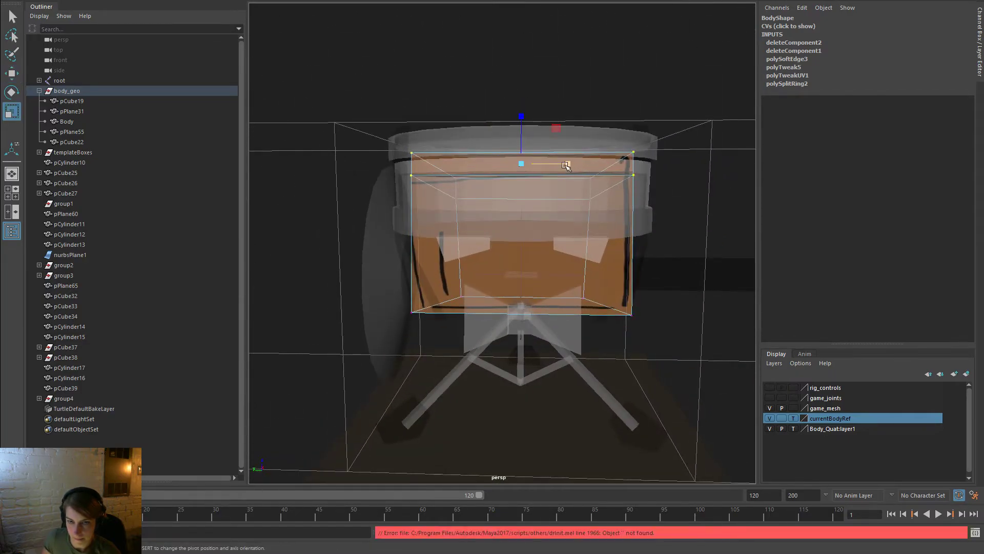
drag(566, 165, 559, 165)
right_drag(620, 263, 670, 226)
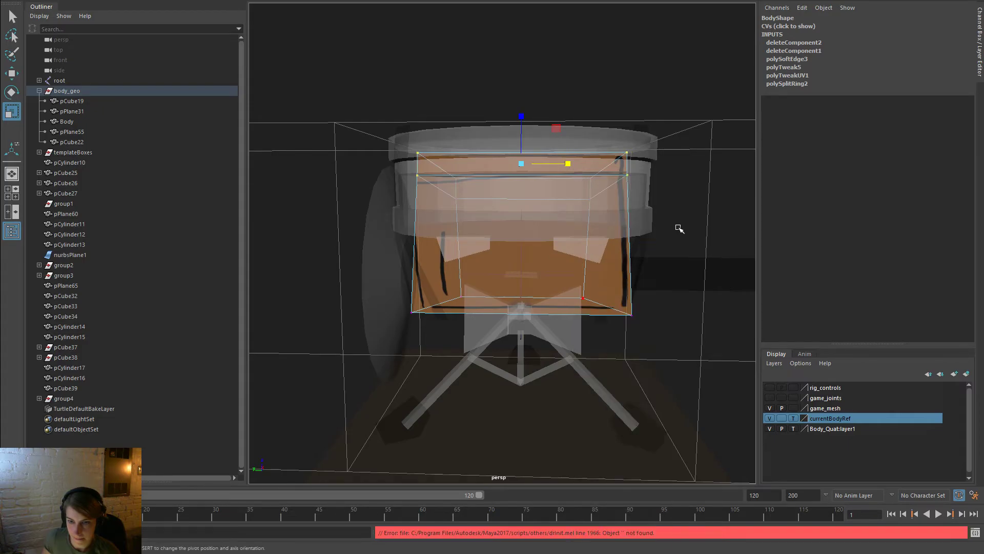
click(691, 222)
key(space)
click(433, 121)
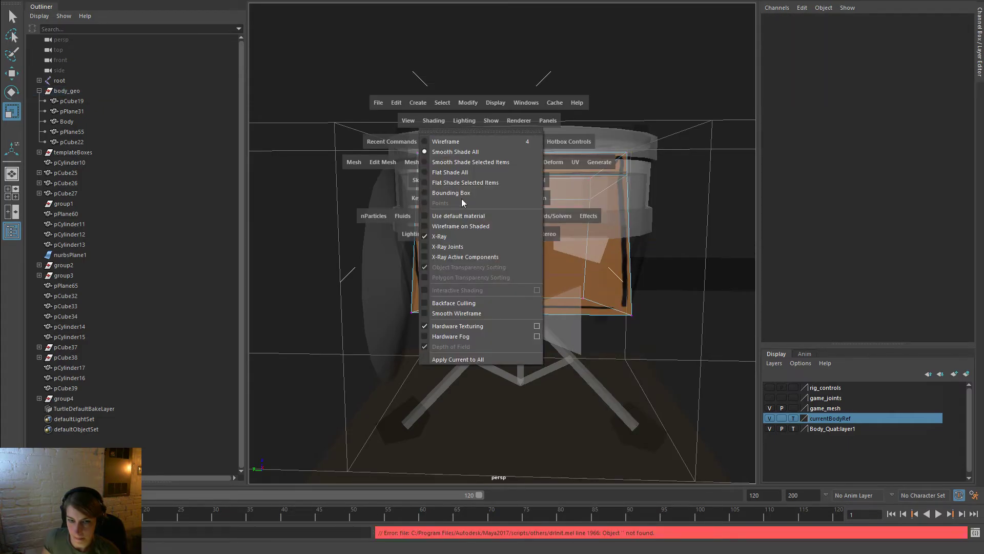
click(480, 236)
Return the body to object mode, clear the selection and examine how the body sits in the drum from several sides
scroll(610, 324, down, 10)
alt+drag(611, 325, 385, 316)
scroll(553, 347, up, 9)
alt+drag(589, 310, 318, 111)
key(w)
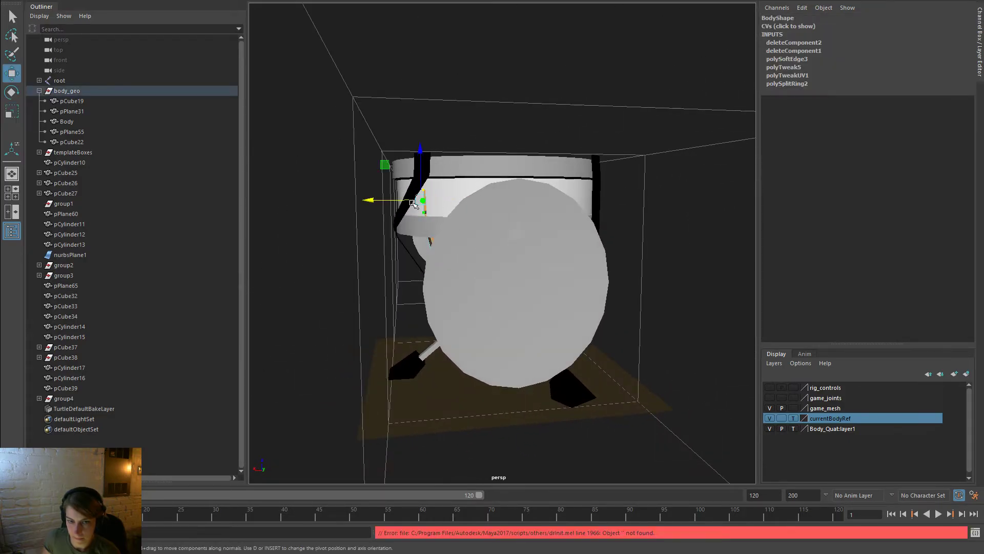
alt+drag(433, 240, 545, 264)
right_drag(529, 261, 581, 248)
click(694, 278)
alt+right_drag(694, 278, 323, 293)
alt+drag(323, 294, 574, 302)
alt+right_drag(479, 279, 691, 304)
Select the lower vertices of the side straps, raise them to the body's bottom edge and return to object mode
click(649, 245)
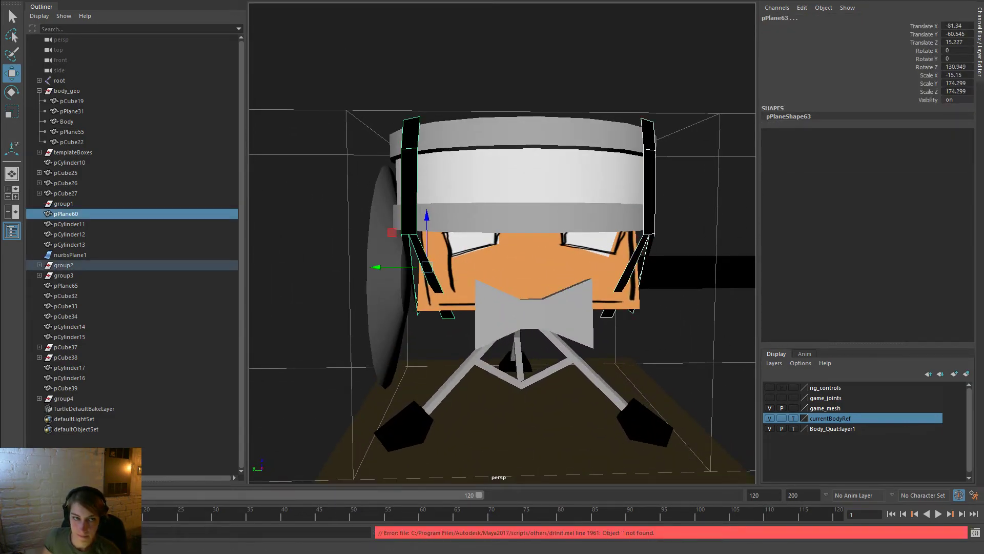
key(F9)
drag(668, 354, 323, 260)
alt+drag(487, 307, 566, 256)
drag(525, 299, 575, 251)
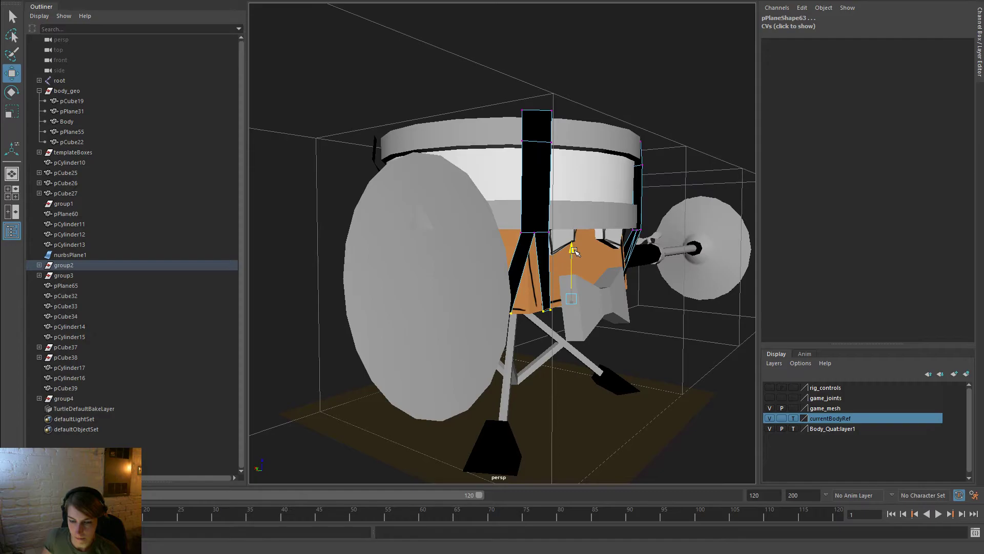
drag(530, 295, 532, 295)
drag(533, 295, 534, 295)
right_drag(536, 175, 584, 160)
click(635, 75)
Examine the whole robot from the front and side, and bring up the Sabian hi-hat cymbal reference photo
alt+right_drag(635, 75, 519, 105)
alt+drag(518, 105, 476, 137)
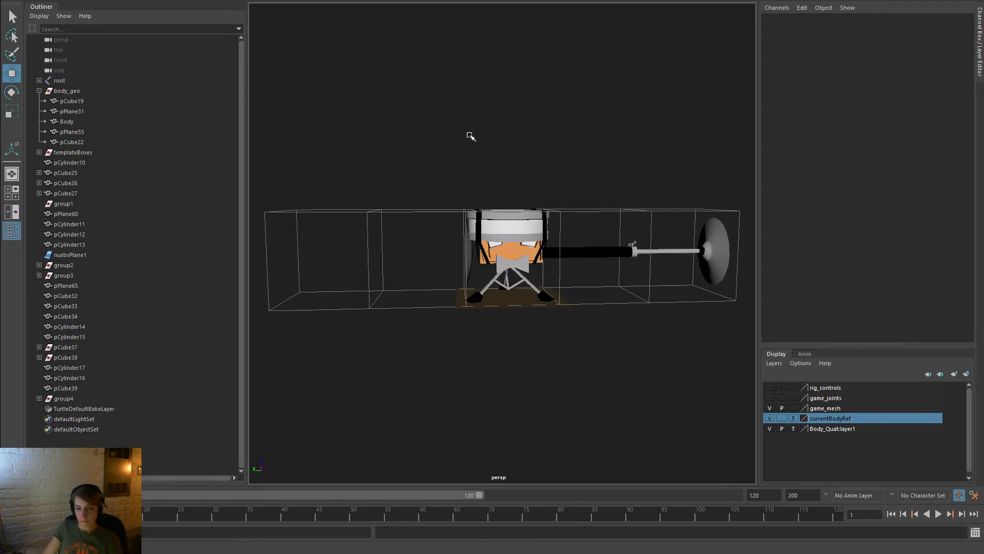
alt+drag(658, 312, 605, 336)
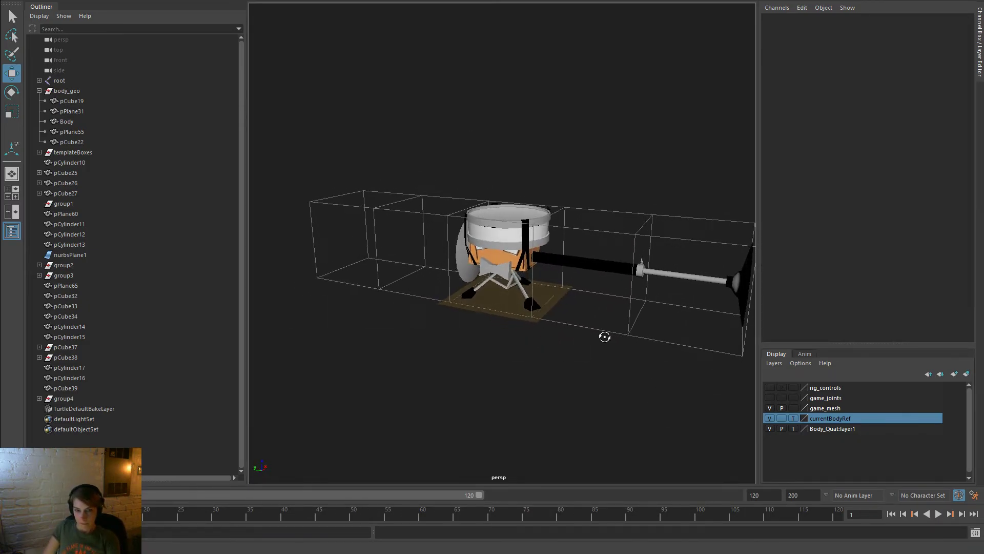
alt+drag(478, 341, 501, 340)
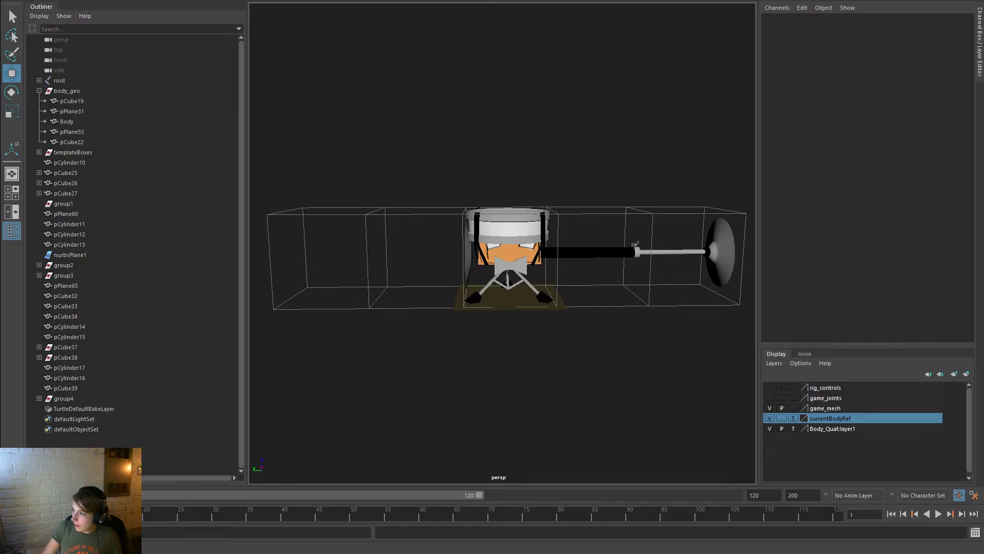
drag(983, 61, 564, 0)
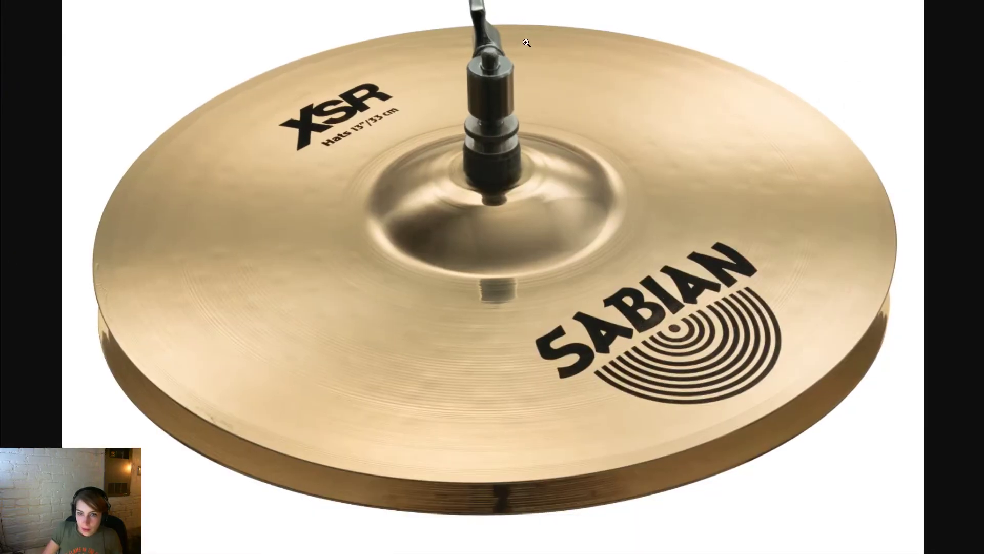
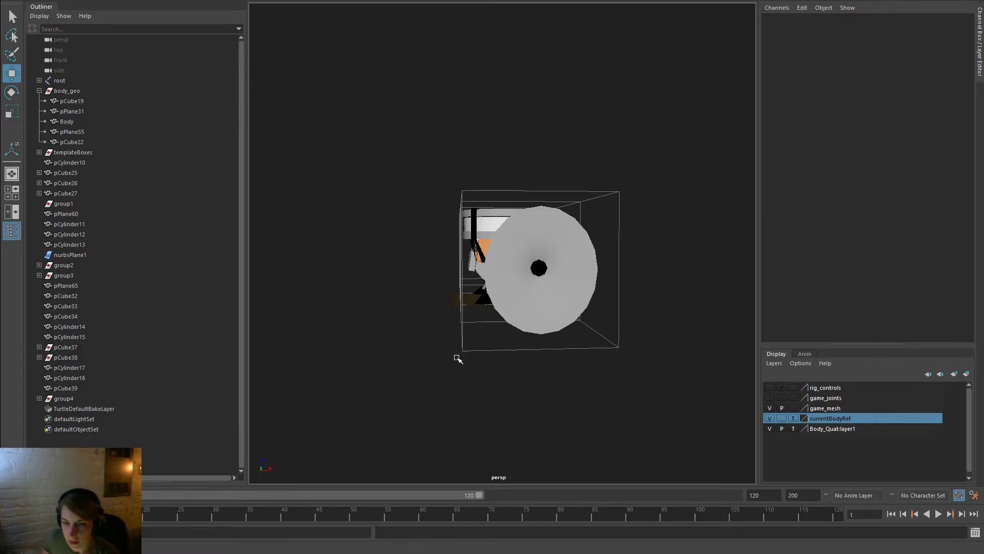
Select the arm's wing nut and compare the arm joint with the cymbal stand reference photo
alt+drag(572, 287, 646, 395)
alt+middle_drag(645, 395, 536, 341)
alt+right_drag(452, 259, 503, 276)
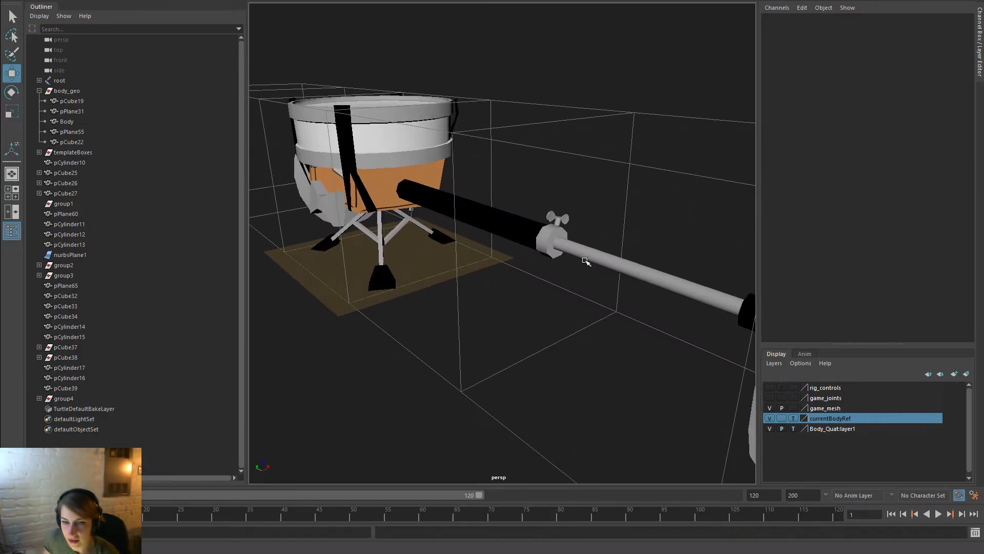
alt+right_drag(593, 266, 618, 235)
click(659, 184)
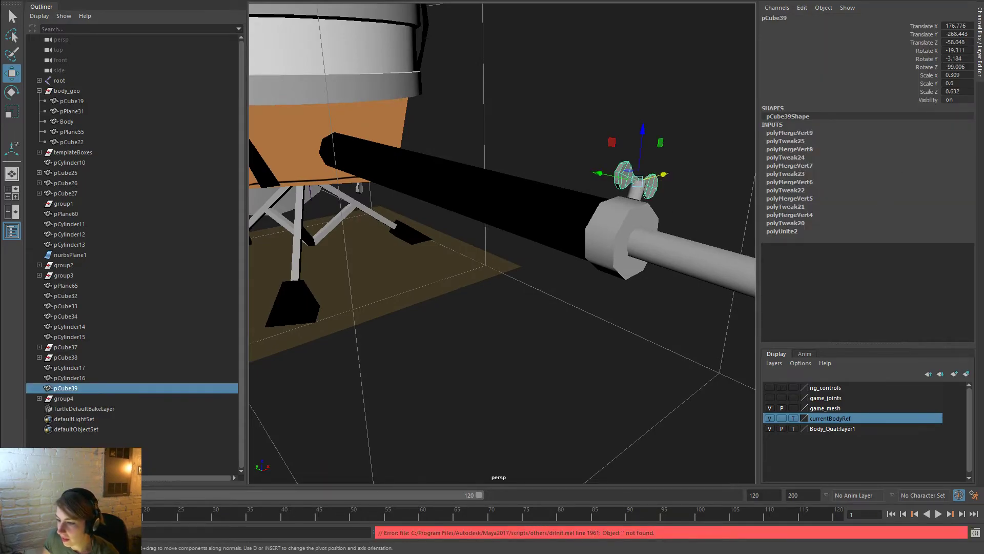
key(alt+Tab)
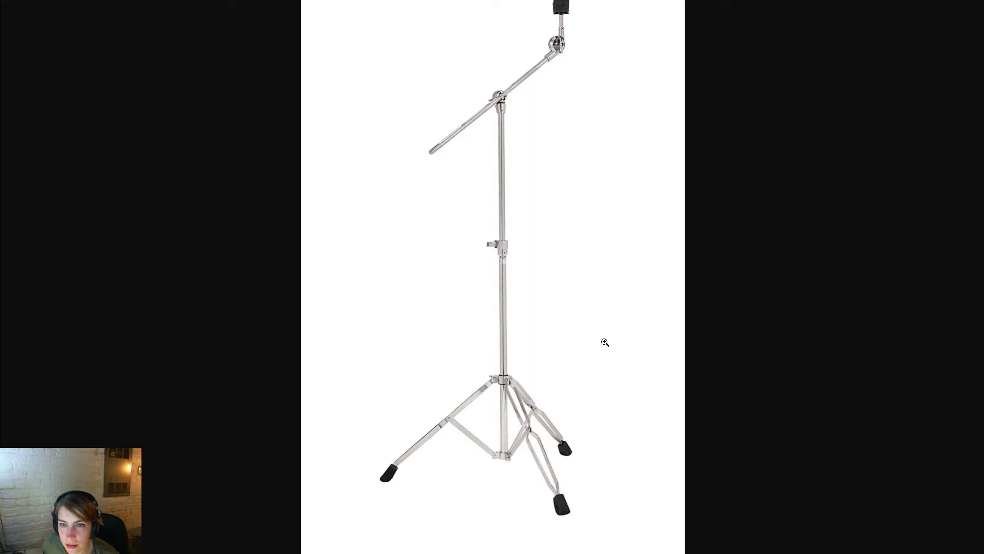
key(alt+Tab)
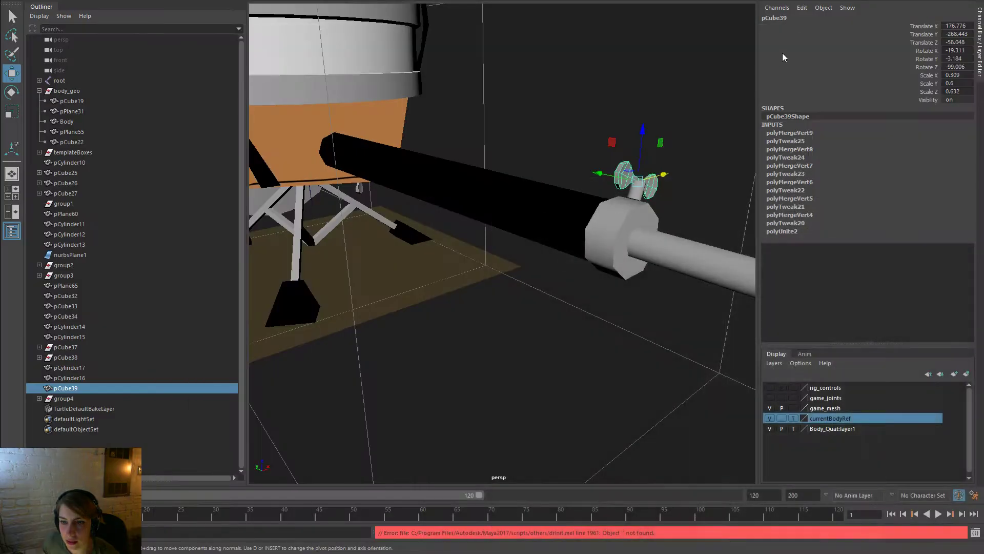
Select the thin rod of the cymbal arm and scale it to 7.27 in X and Z and 126.621 in Y
alt+drag(679, 266, 433, 193)
alt+right_drag(433, 193, 354, 180)
alt+drag(617, 236, 658, 232)
drag(662, 171, 642, 222)
alt+middle_drag(656, 224, 520, 264)
key(r)
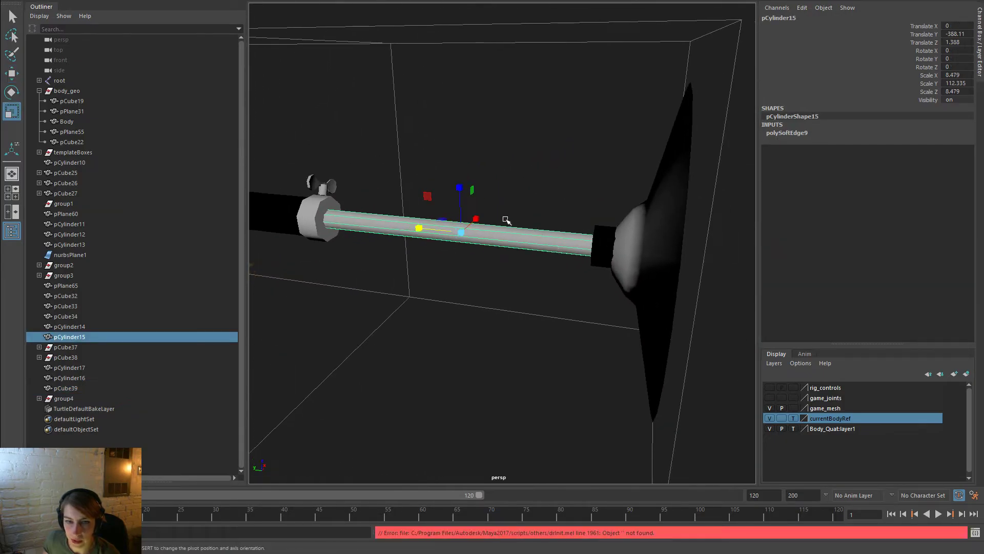
drag(461, 232, 487, 240)
Try to slide the rod outward through the cymbal, shorten it in Y to 102.412 and shrink it uniformly
key(w)
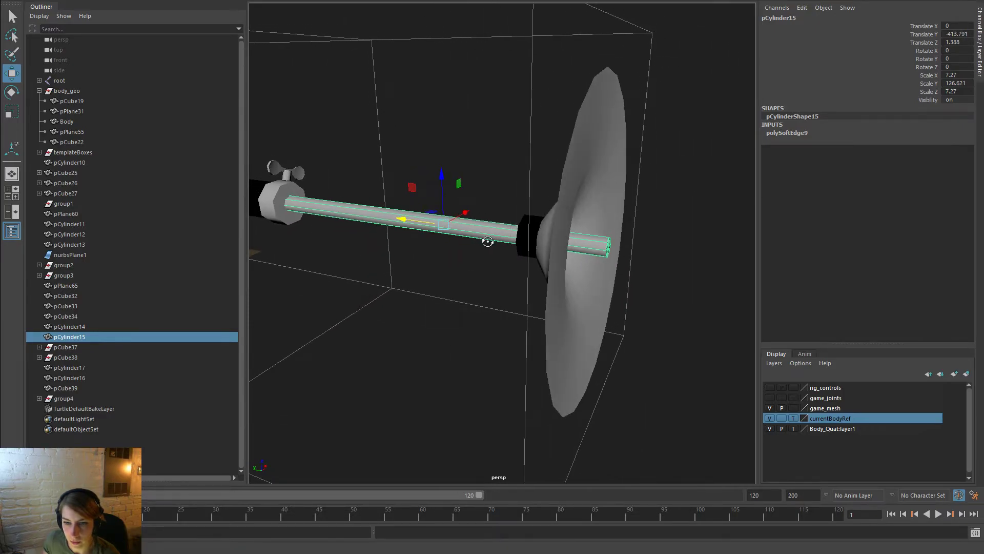
key(r)
drag(405, 220, 569, 240)
key(w)
key(r)
key(f)
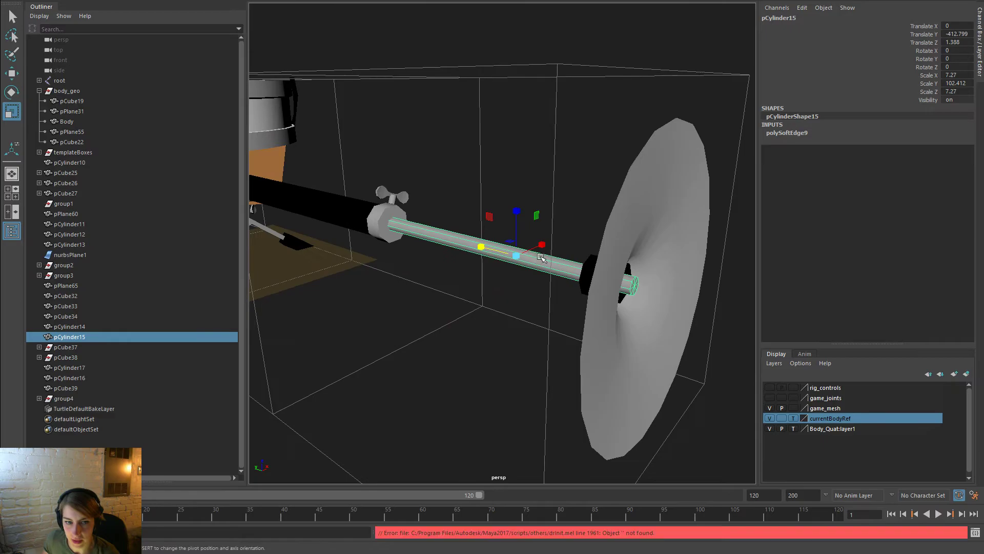
drag(512, 258, 493, 260)
key(ctrl+z)
key(ctrl+z)
key(ctrl+z)
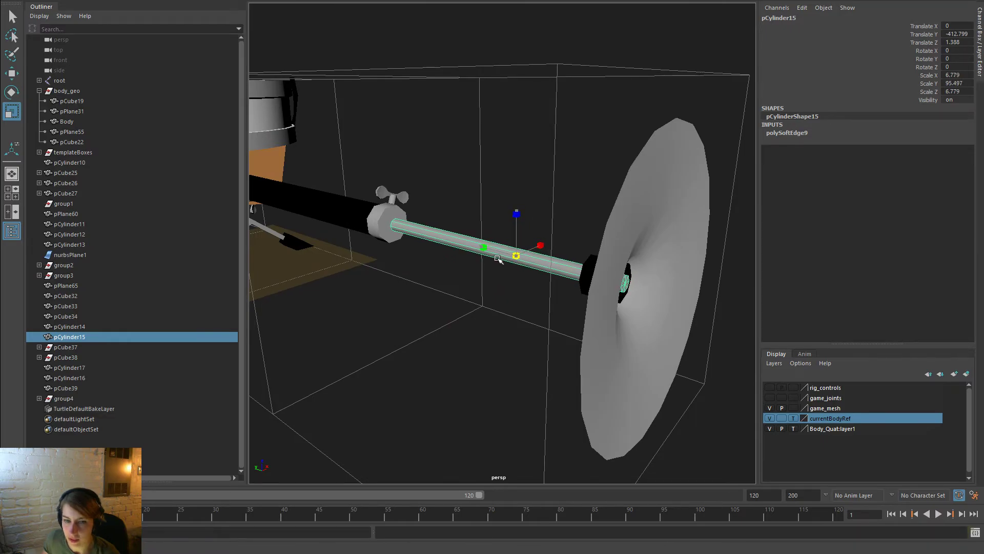
key(ctrl+z)
key(ctrl+z)
key(ctrl+z)
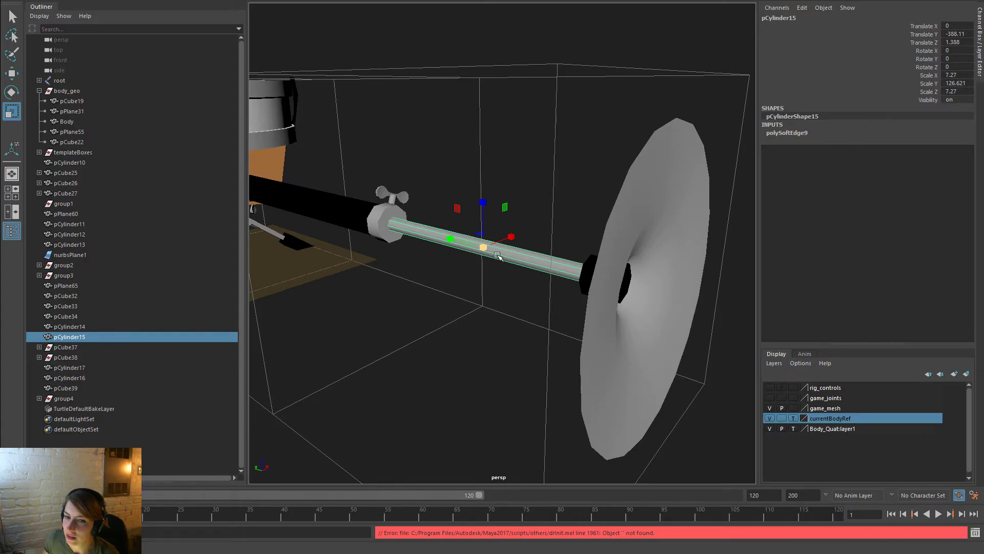
Duplicate the thin rod and scale and position the copy as a slimmer stub protruding through the cymbal's centre
drag(481, 244, 506, 247)
drag(447, 238, 509, 272)
key(ctrl+d)
key(w)
key(r)
mouse_move(603, 279)
mouse_down()
mouse_move(641, 291)
mouse_move(590, 276)
mouse_up()
key(w)
click(559, 198)
Duplicate the arm's wing nut and move the copy to the front of the cymbal's centre
alt+right_drag(559, 197, 499, 164)
alt+drag(499, 164, 487, 180)
alt+right_drag(390, 208, 431, 247)
click(365, 214)
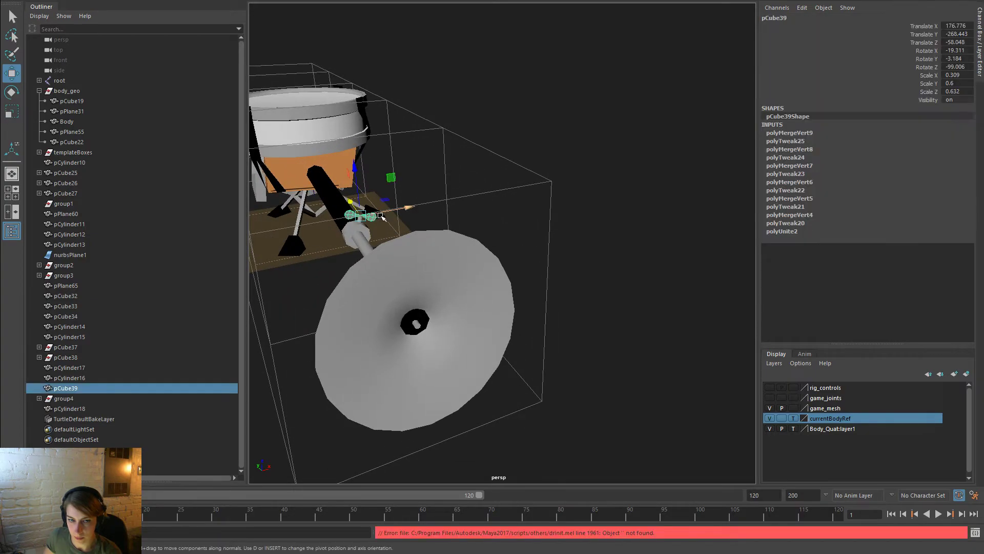
key(ctrl+d)
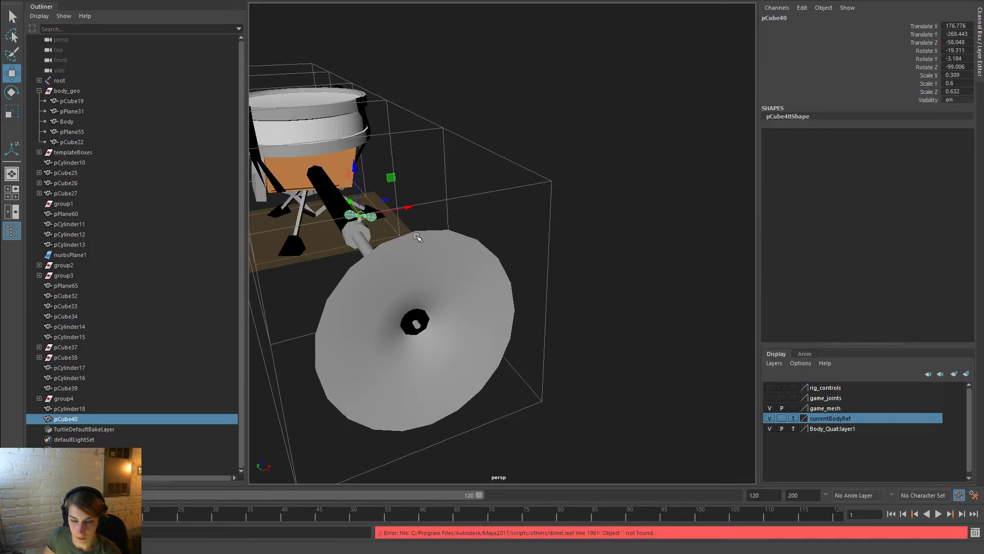
drag(364, 218, 440, 327)
alt+drag(510, 316, 530, 301)
key(f)
scroll(532, 301, down, 5)
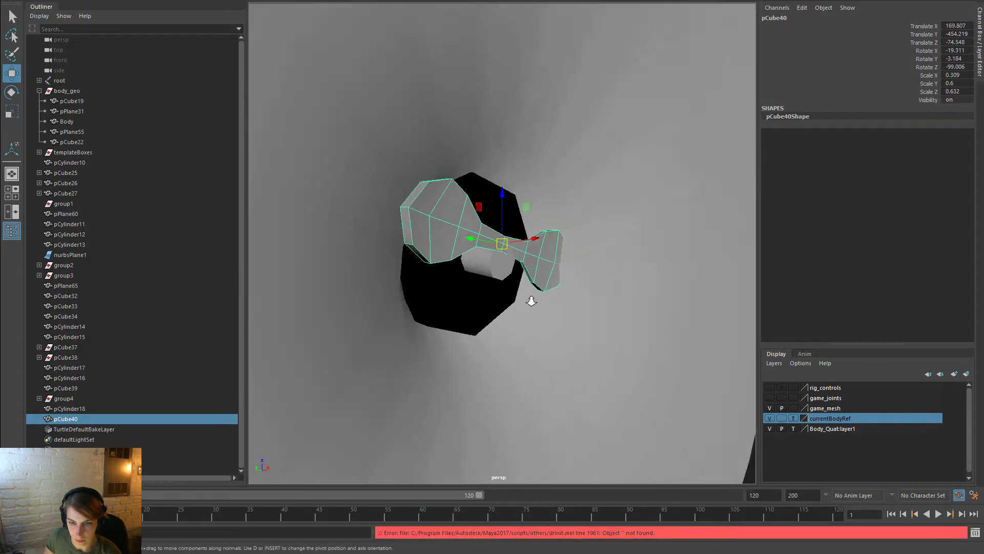
Reset the wing nut copy's rotation to 0 on all axes and rotate it to 90 degrees in X
key(e)
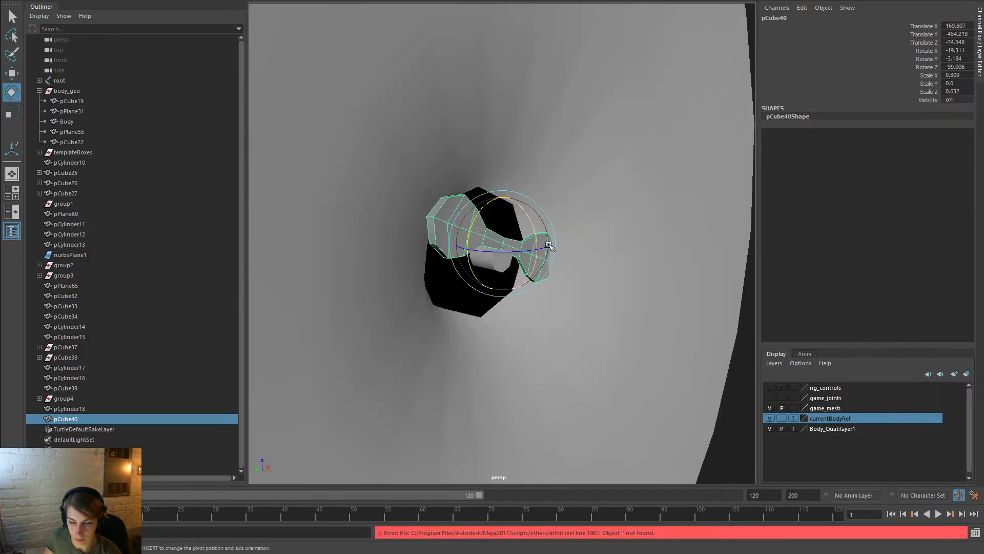
alt+drag(548, 246, 594, 226)
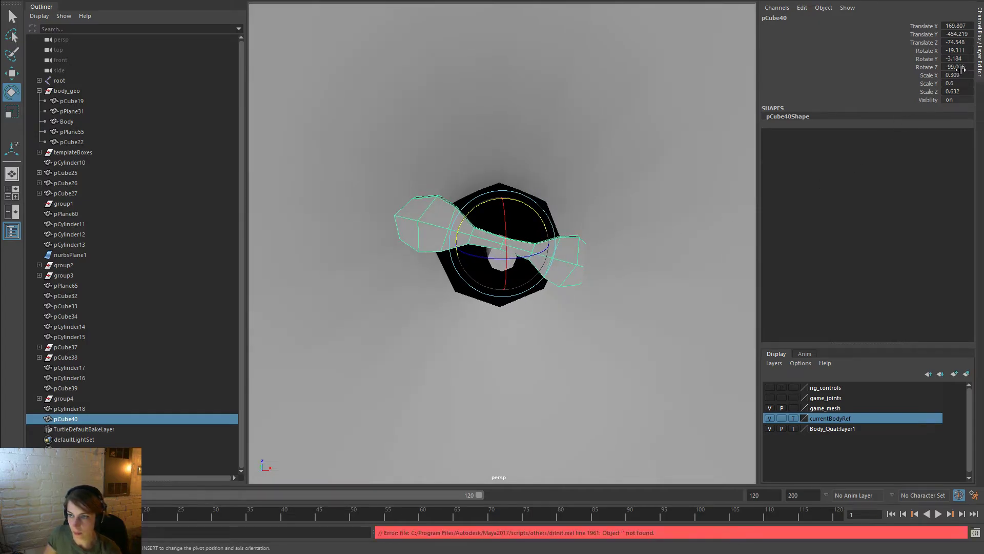
drag(960, 67, 957, 51)
text(0)
key(Return)
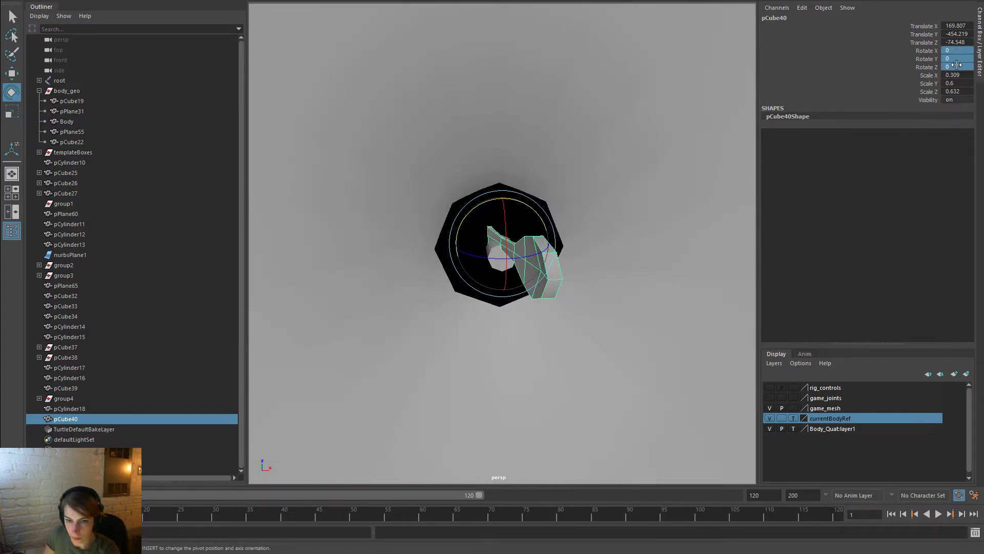
alt+drag(614, 271, 581, 234)
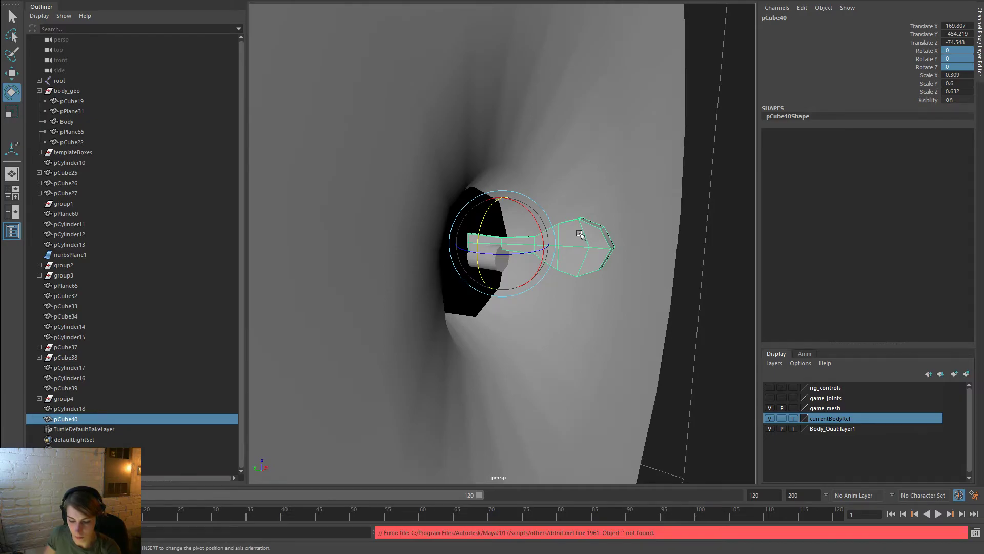
drag(526, 203, 531, 240)
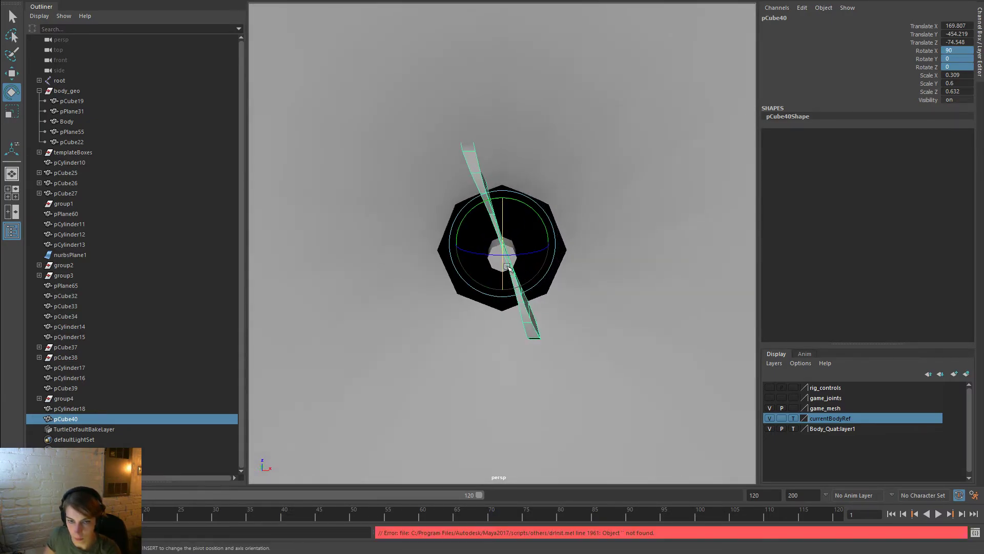
Try to rescale the wing nut copy, and delete it
key(r)
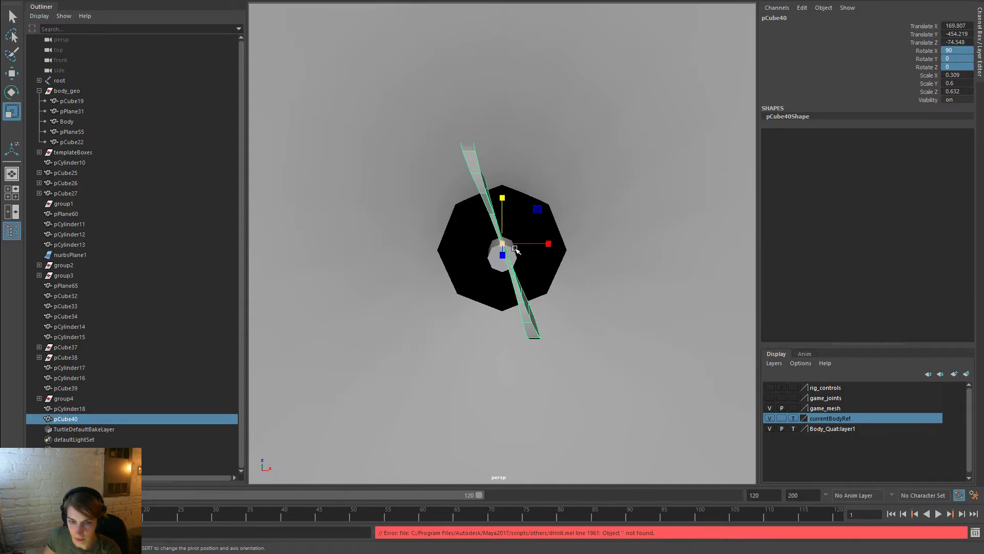
drag(541, 247, 578, 275)
key(Delete)
Duplicate the small knob wing beneath the body and move the copy along Y toward the cymbal
scroll(494, 226, down, 5)
scroll(549, 252, down, 5)
alt+middle_drag(518, 229, 187, 208)
alt+right_drag(385, 246, 687, 309)
click(715, 219)
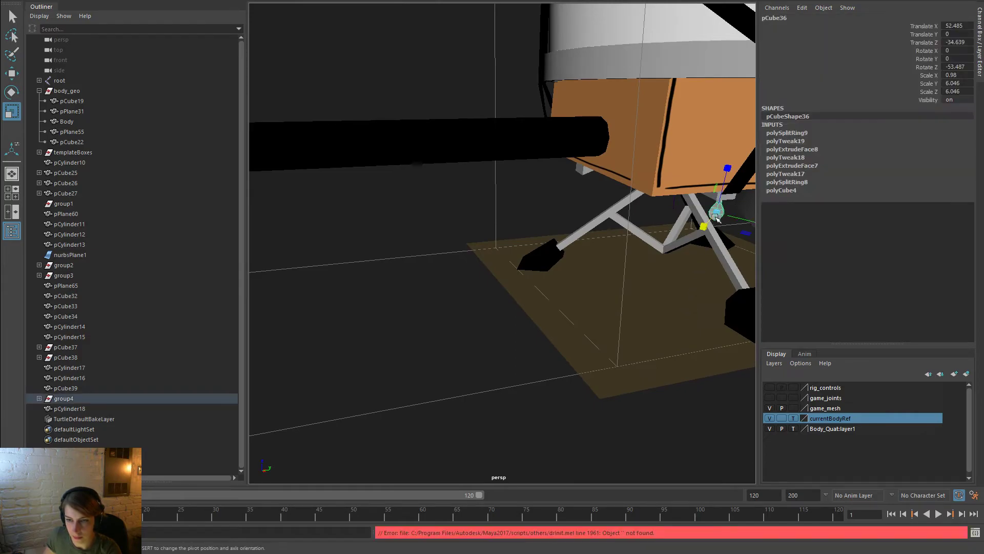
key(ctrl+d)
key(w)
drag(745, 221, 482, 269)
alt+right_drag(481, 269, 369, 217)
drag(453, 239, 264, 256)
alt+middle_drag(320, 220, 739, 221)
alt+drag(740, 221, 694, 259)
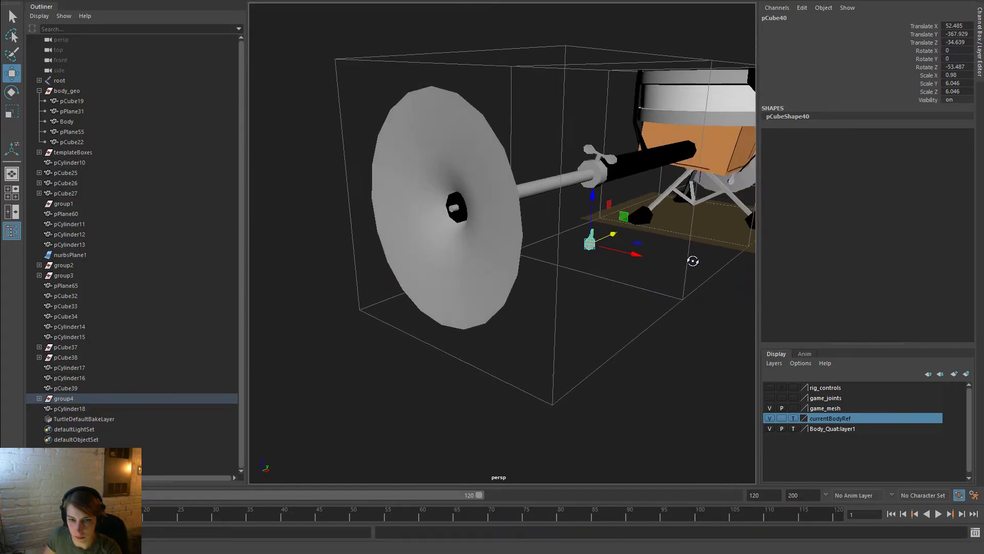
Set the knob wing copy's Rotate Z to 0 and position it out in front of the cymbal's centre
drag(589, 242, 454, 215)
key(f)
alt+drag(563, 241, 647, 251)
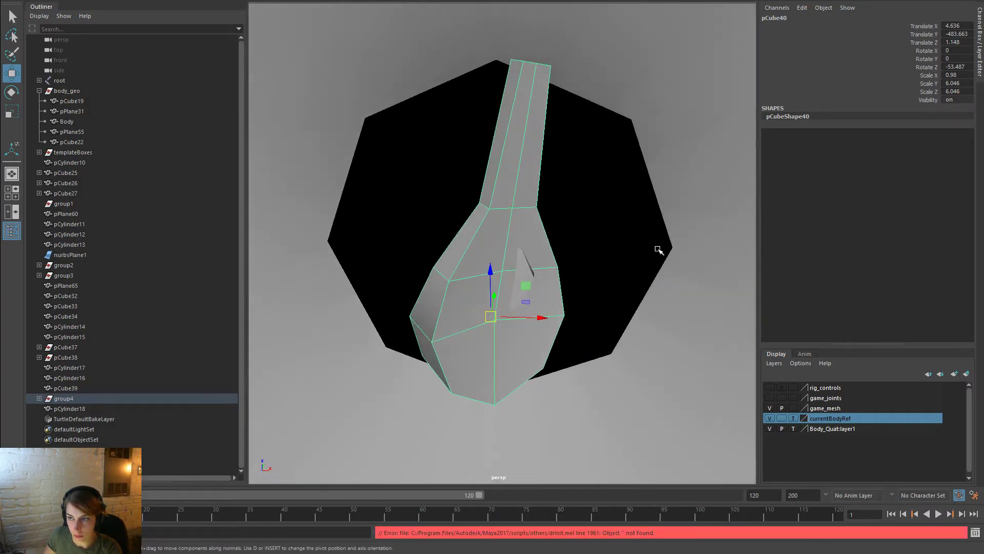
text(0)
key(Return)
alt+right_drag(641, 228, 514, 246)
alt+drag(526, 276, 645, 290)
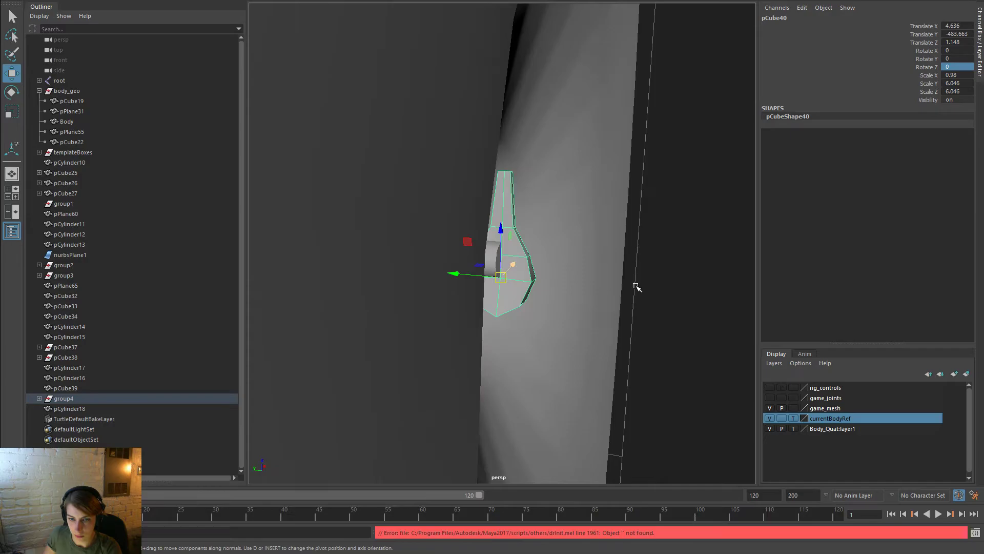
drag(502, 276, 680, 346)
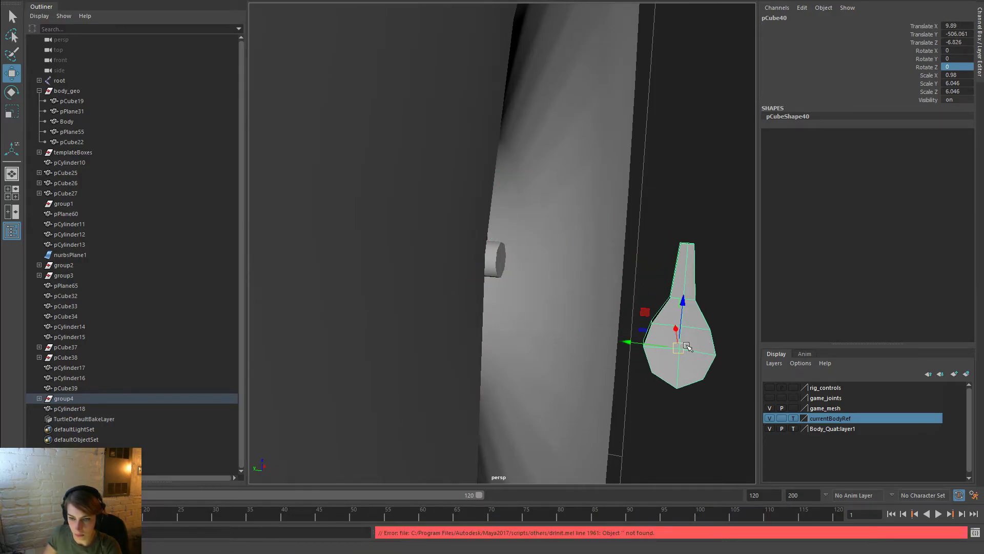
Move the knob wing's pivot to the tip of its narrow neck and duplicate the piece
key(d)
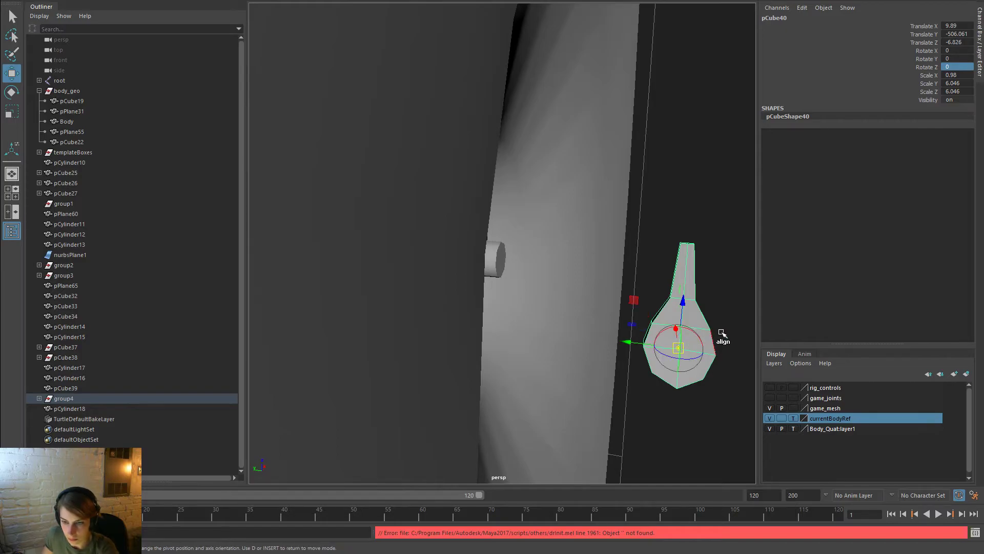
drag(678, 347, 694, 220)
alt+middle_drag(709, 271, 589, 281)
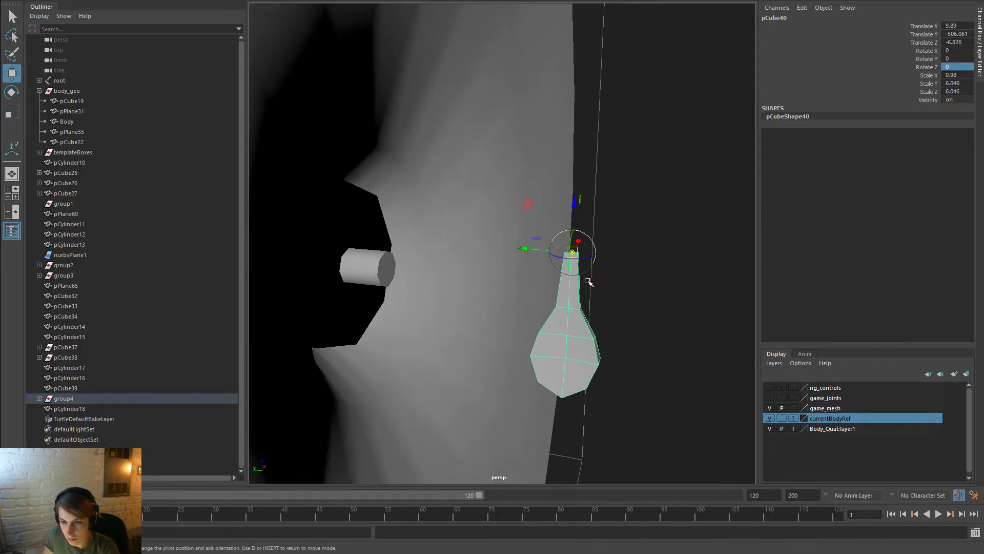
alt+right_drag(589, 282, 662, 326)
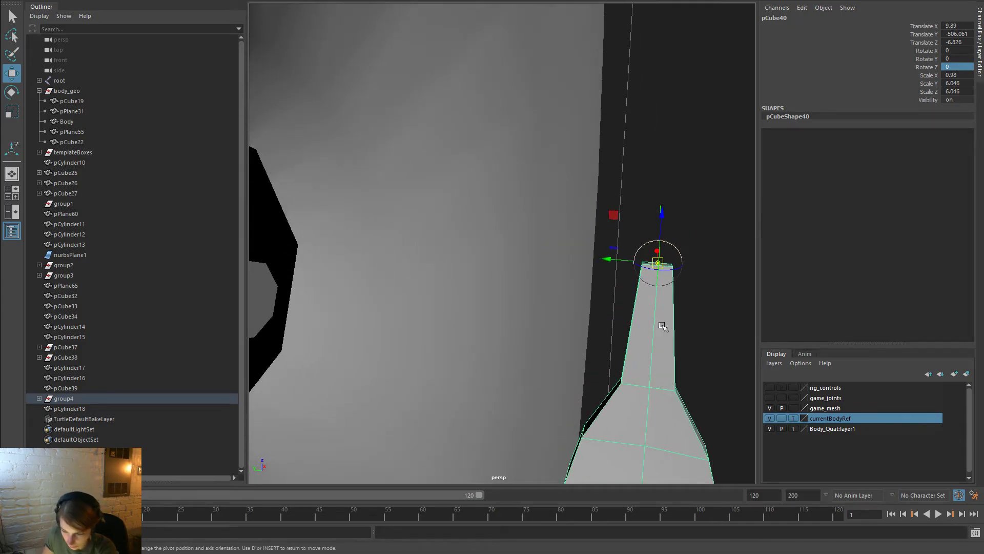
key(d)
key(ctrl+d)
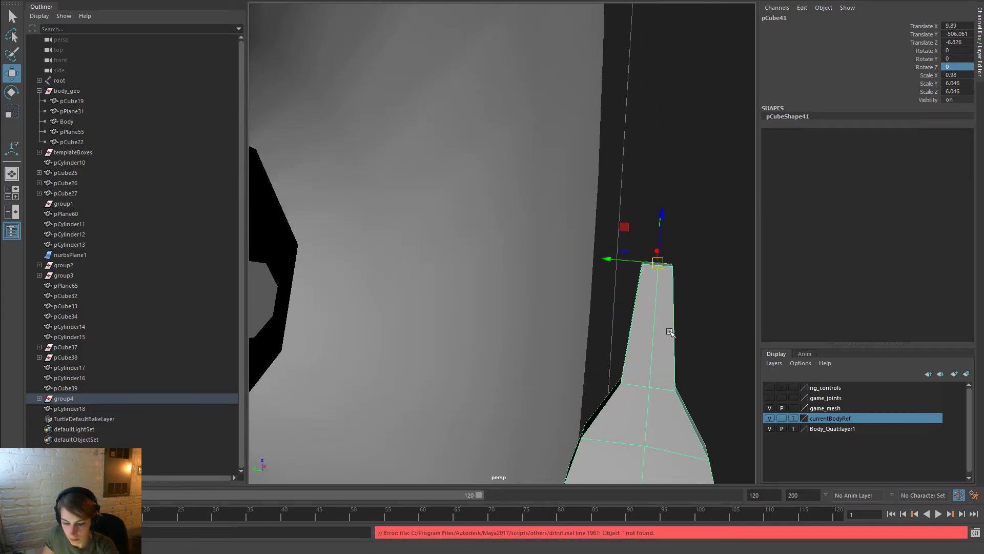
Try to rotate the knob wing copy freehand about its neck tip so it points the opposite way
key(e)
drag(674, 216, 774, 303)
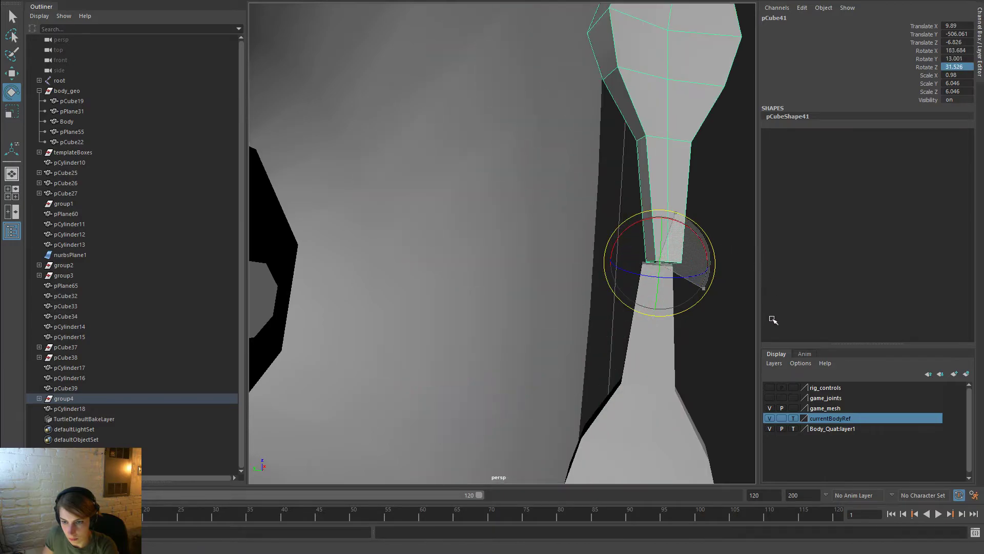
alt+drag(738, 325, 559, 313)
alt+right_drag(553, 307, 505, 279)
drag(532, 275, 506, 271)
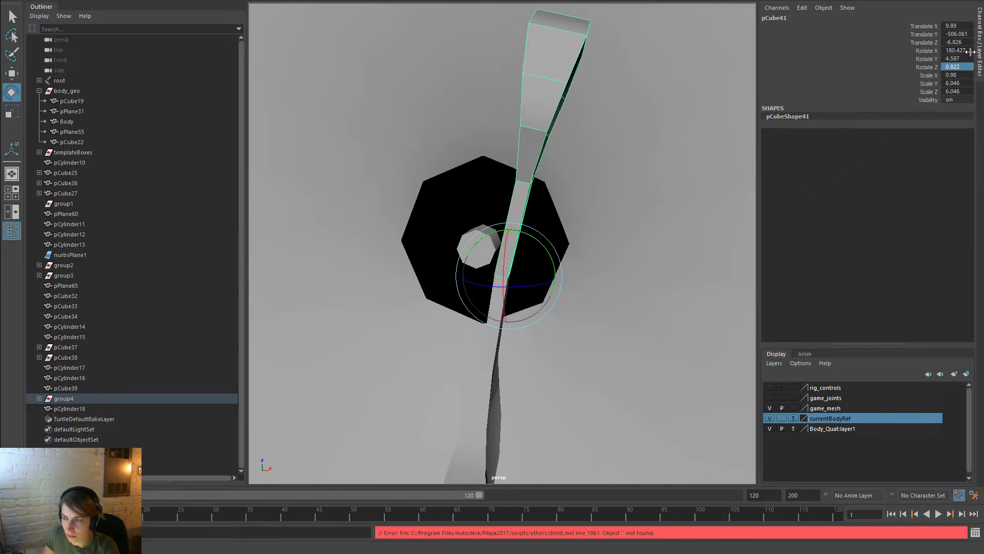
key(ctrl+z)
key(ctrl+z)
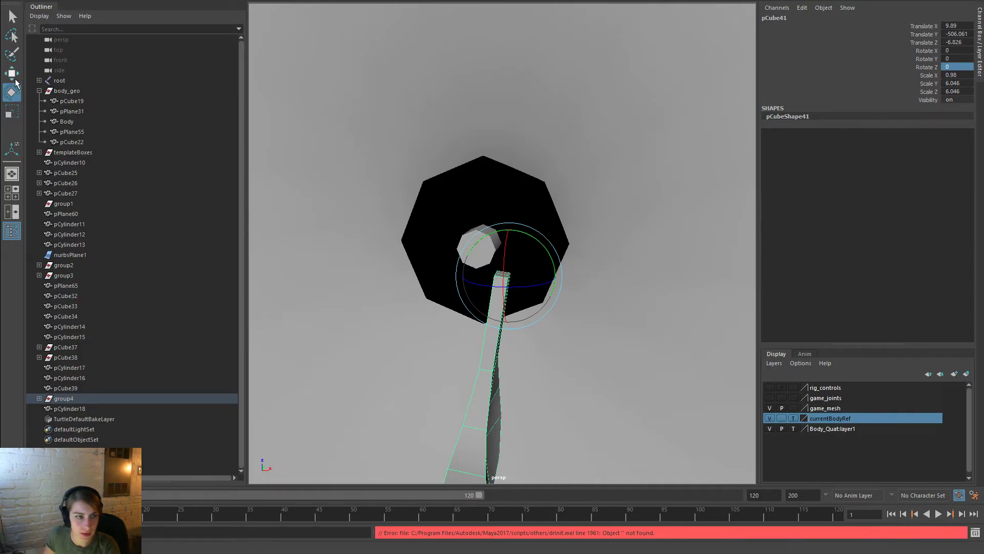
Set the Rotate tool's axis orientation to Object and try to swing the knob wing copy around Y
double_click(12, 91)
click(713, 183)
click(734, 186)
drag(540, 245, 351, 456)
key(j)
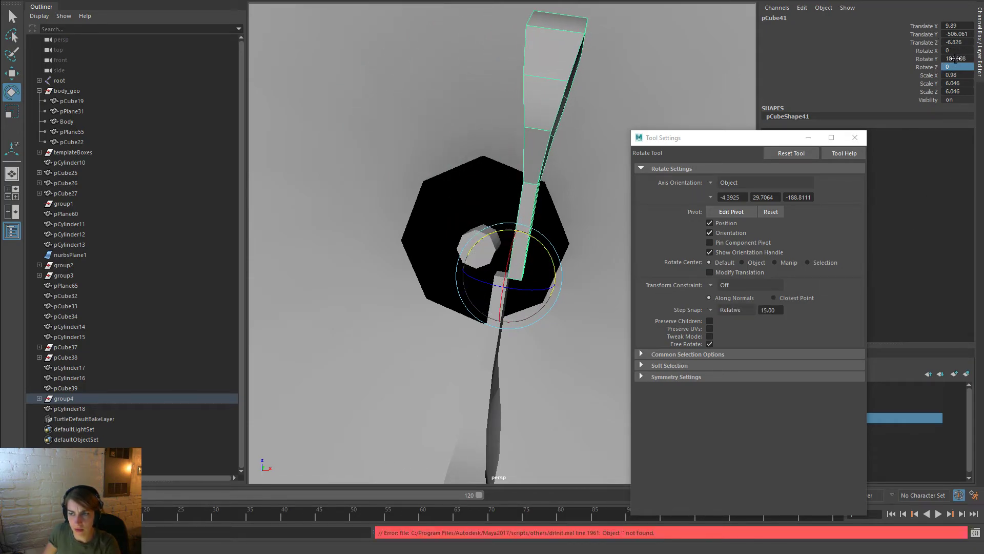
key(ctrl+z)
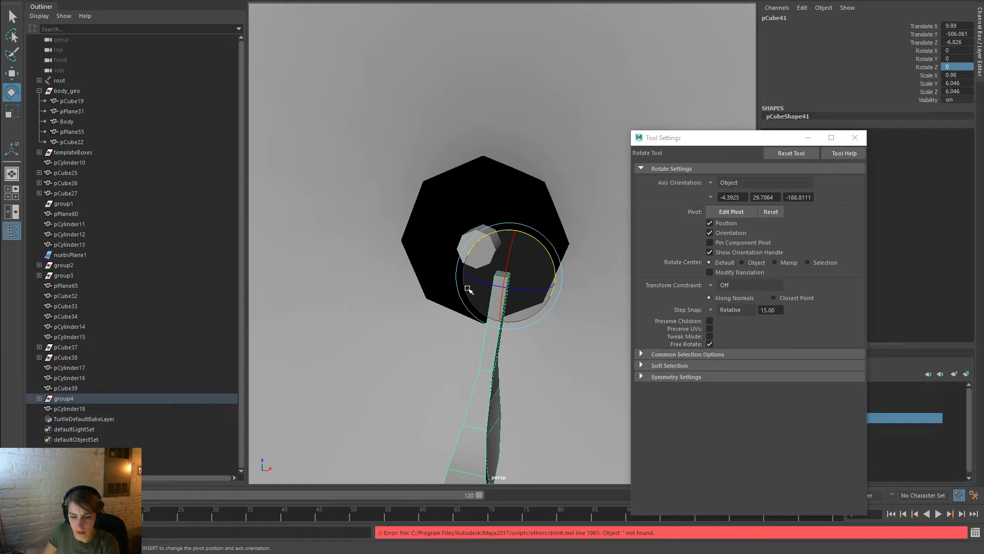
Flip the knob wing copy to the opposite side of its neck tip by making its Scale Z negative
key(r)
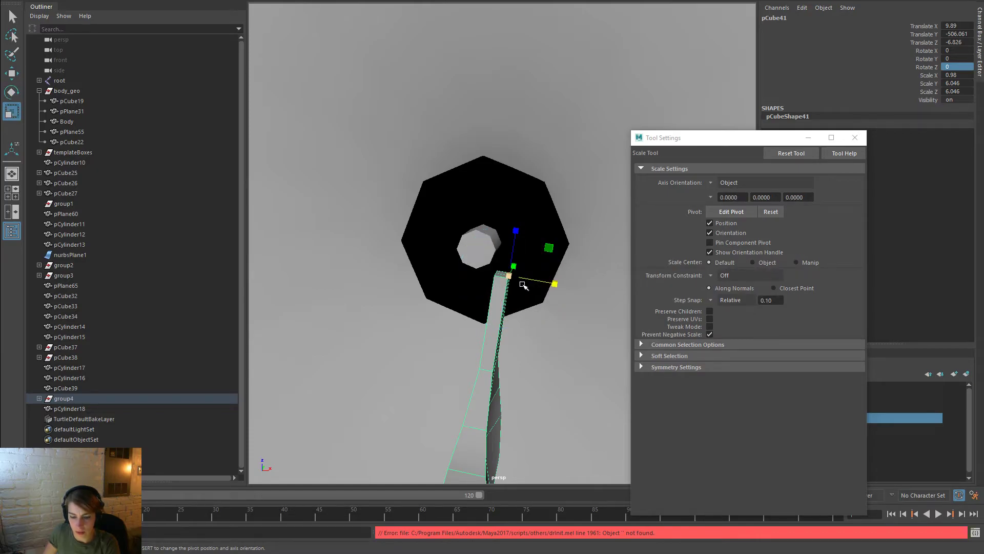
drag(515, 230, 506, 323)
key(ctrl+z)
click(949, 91)
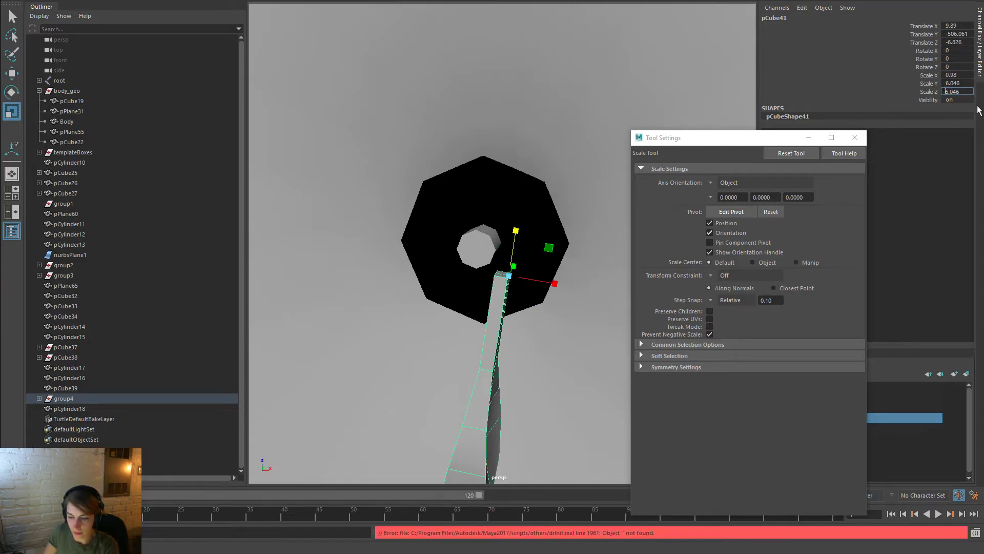
key(Return)
Combine the original knob wing and its flipped copy into one double-ended wing mesh
shift+click(492, 350)
alt+drag(475, 379, 477, 320)
key(space)
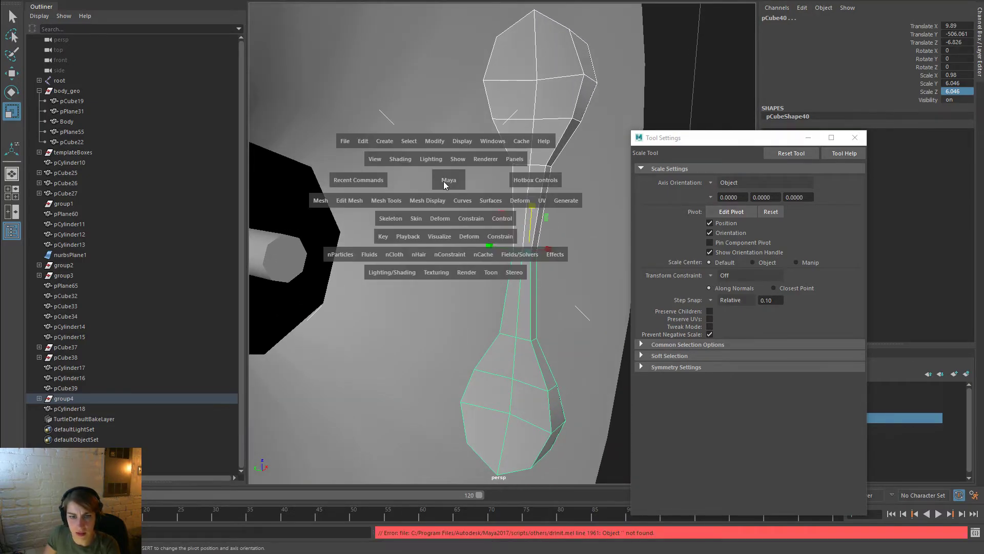
drag(309, 205, 339, 243)
drag(309, 200, 347, 239)
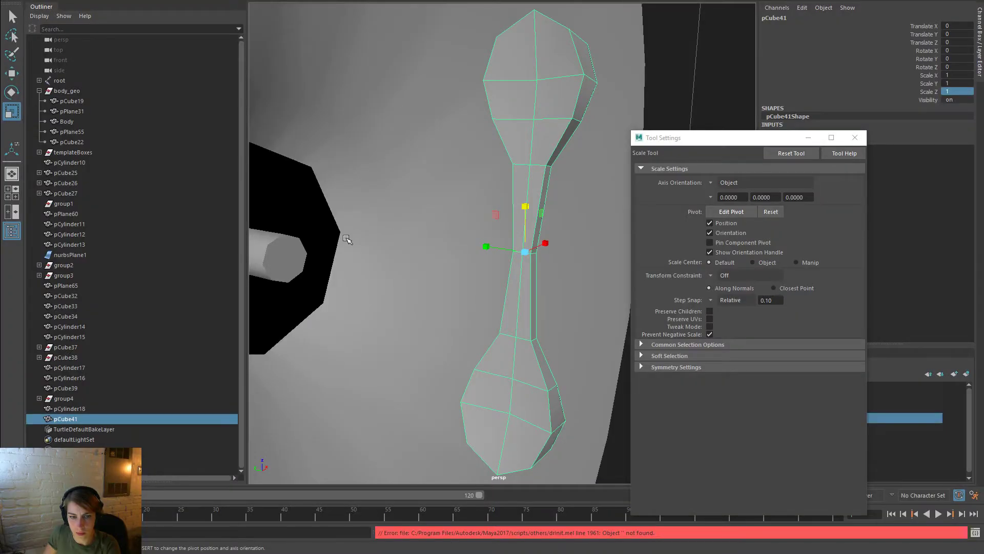
key(space)
drag(419, 226, 439, 321)
right_drag(545, 133, 581, 111)
key(q)
key(r)
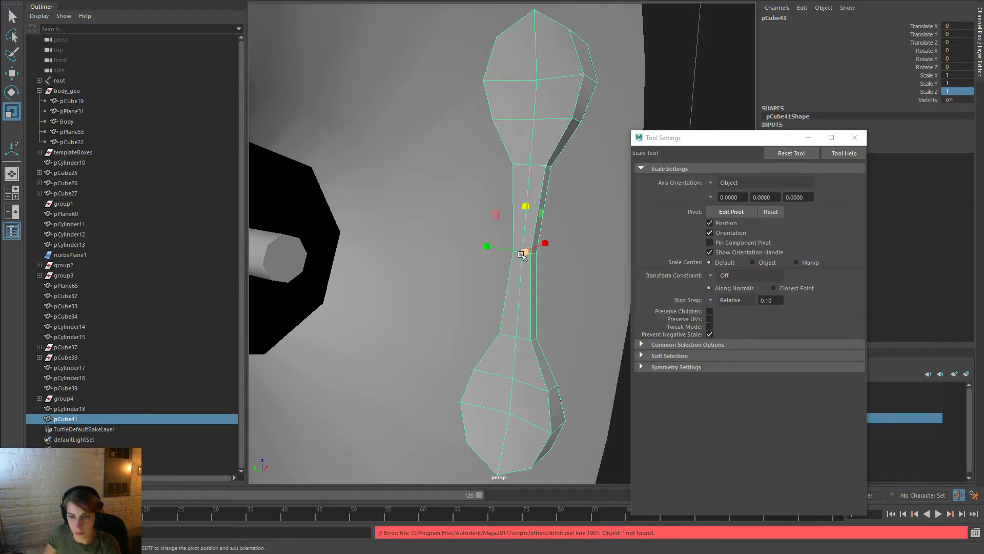
Turn off the Scale tool's Step Snap and shrink the combined wing to about 0.433 in X and Y and 0.306 in Z
drag(524, 251, 348, 254)
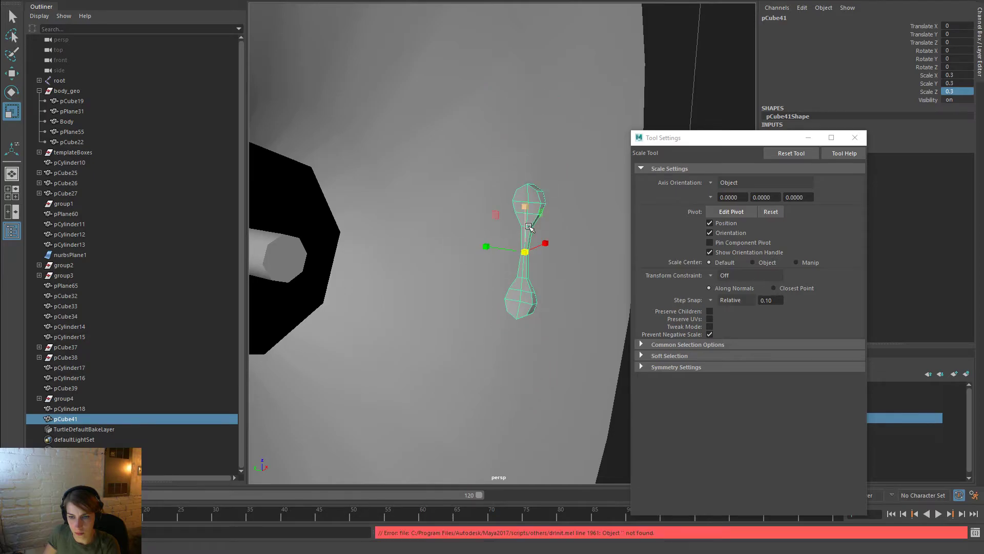
click(713, 300)
click(717, 307)
drag(525, 252, 579, 251)
Try to move the combined wing along Y toward the cymbal's centre, and reselect it
key(w)
drag(482, 249, 480, 248)
drag(328, 210, 410, 229)
scroll(439, 233, down, 5)
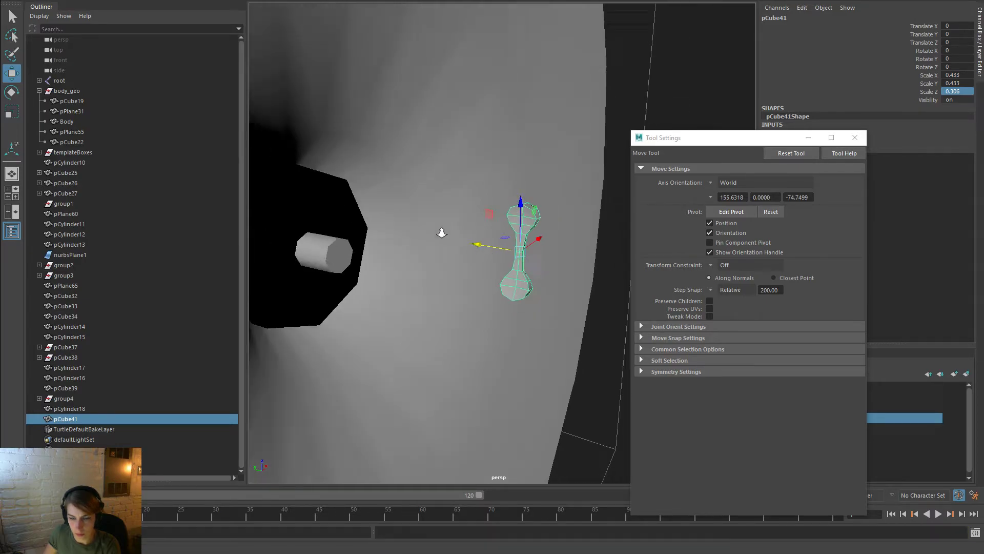
click(600, 307)
click(513, 262)
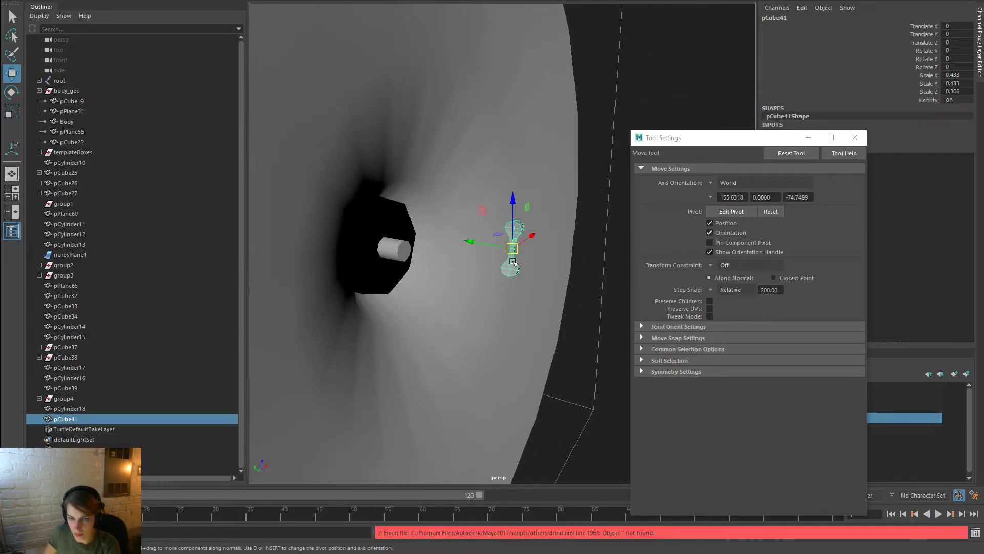
Try to shift the wing mesh freely and along Y, testing the Move tool's Closest Point option
drag(512, 250, 565, 227)
key(ctrl+z)
drag(483, 245, 562, 266)
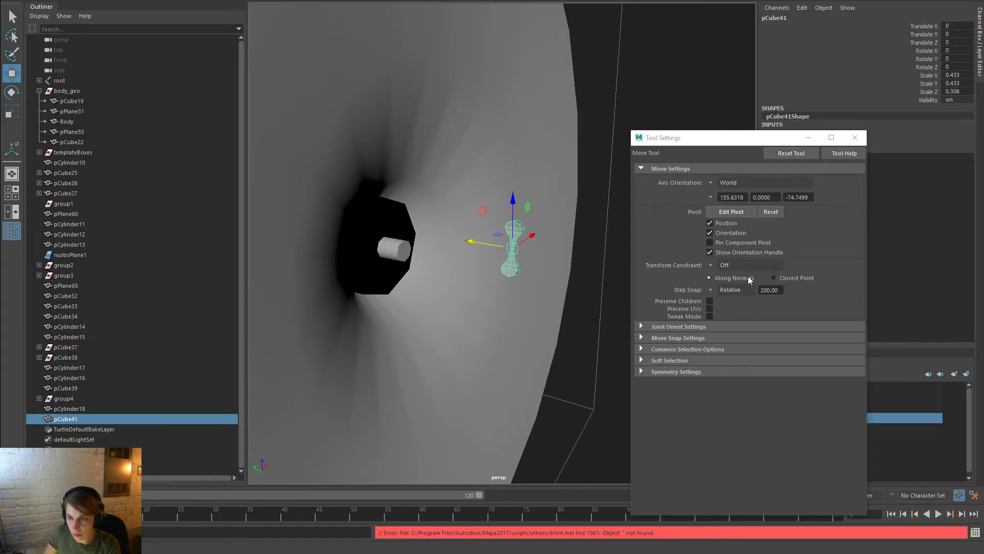
click(785, 280)
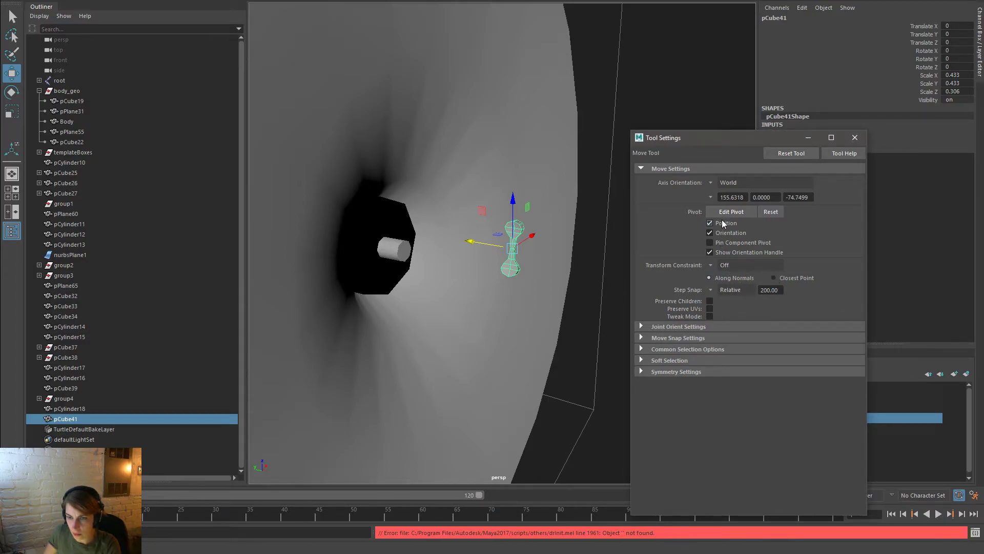
mouse_move(512, 249)
mouse_down()
mouse_move(486, 285)
mouse_move(417, 253)
mouse_move(496, 243)
mouse_up()
key(ctrl+z)
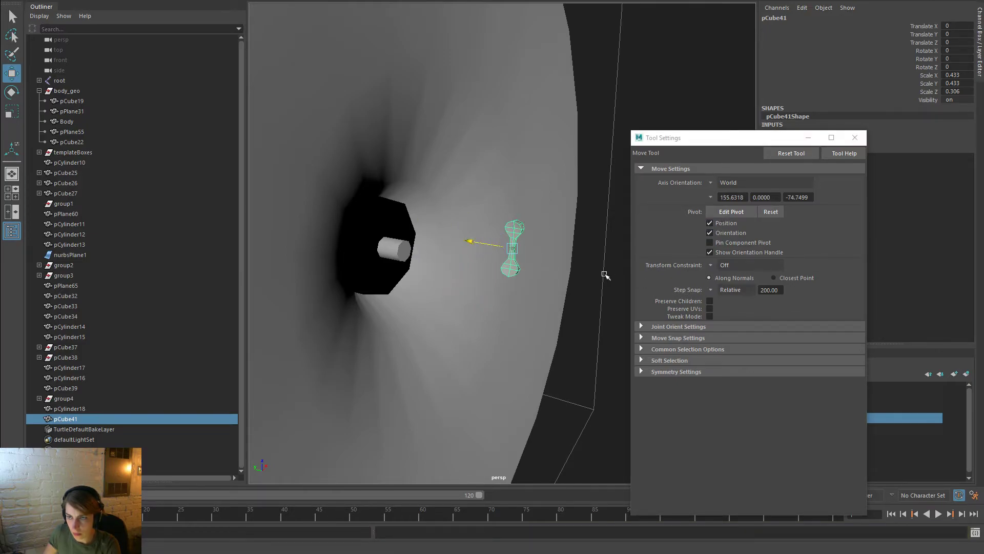
drag(605, 275, 502, 245)
Delete the wing mesh's construction history and try to move the mesh upward
key(space)
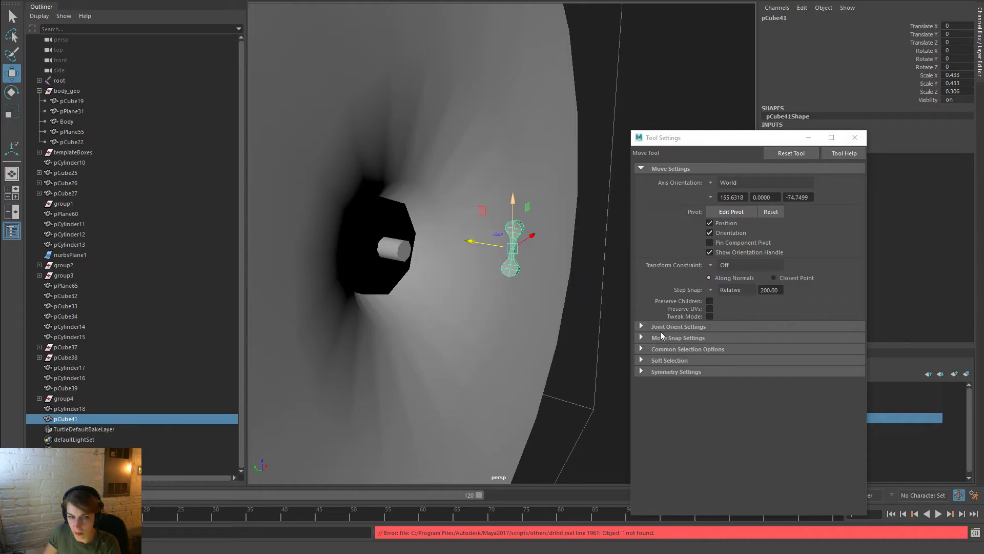
key(space)
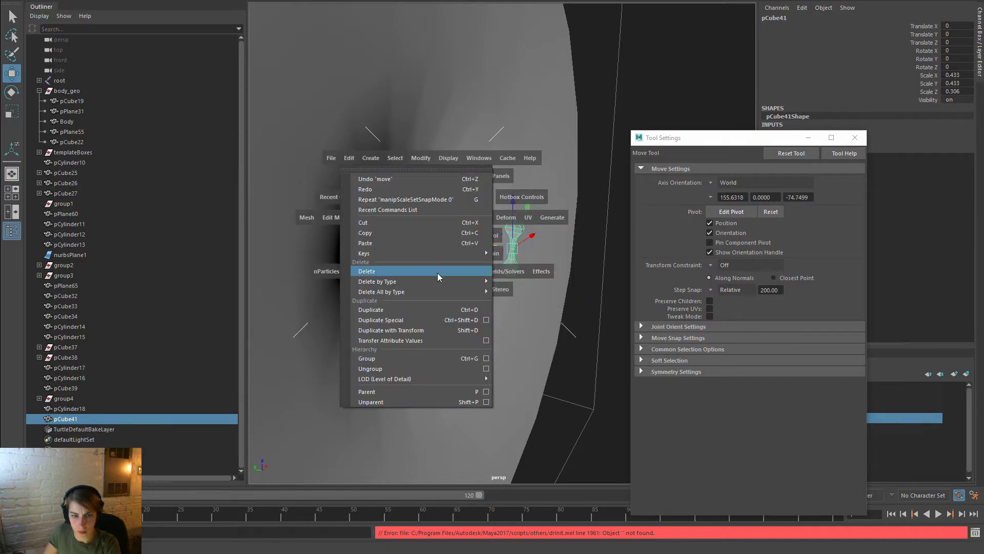
mouse_move(466, 281)
click(527, 290)
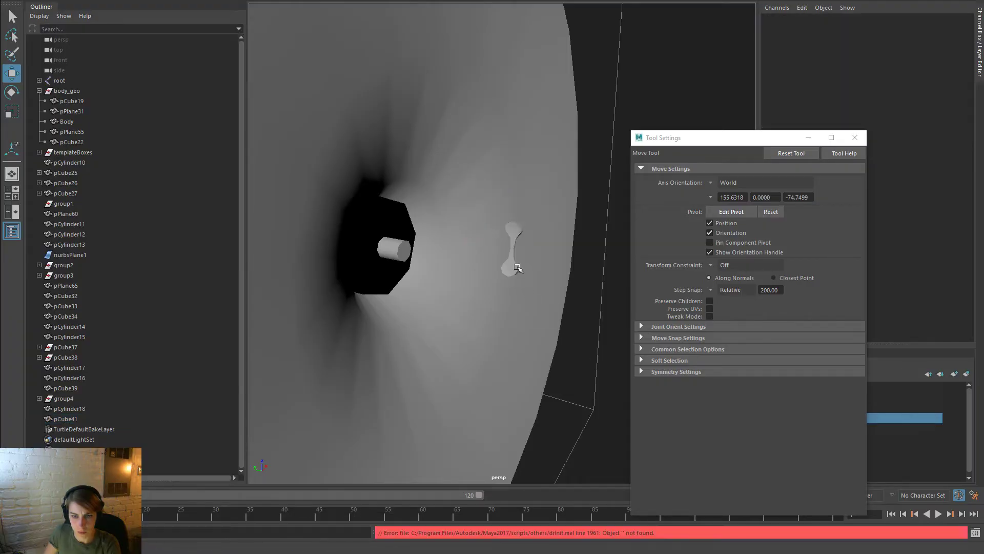
drag(518, 200, 515, 138)
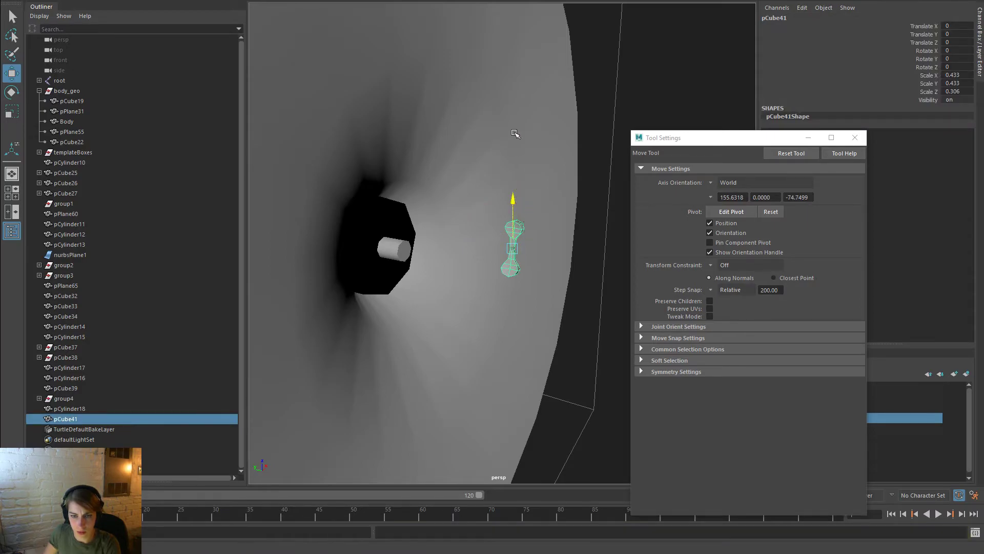
Switch the Move tool's axis orientation to Object and back to World, and try to move the wing mesh freely
click(713, 183)
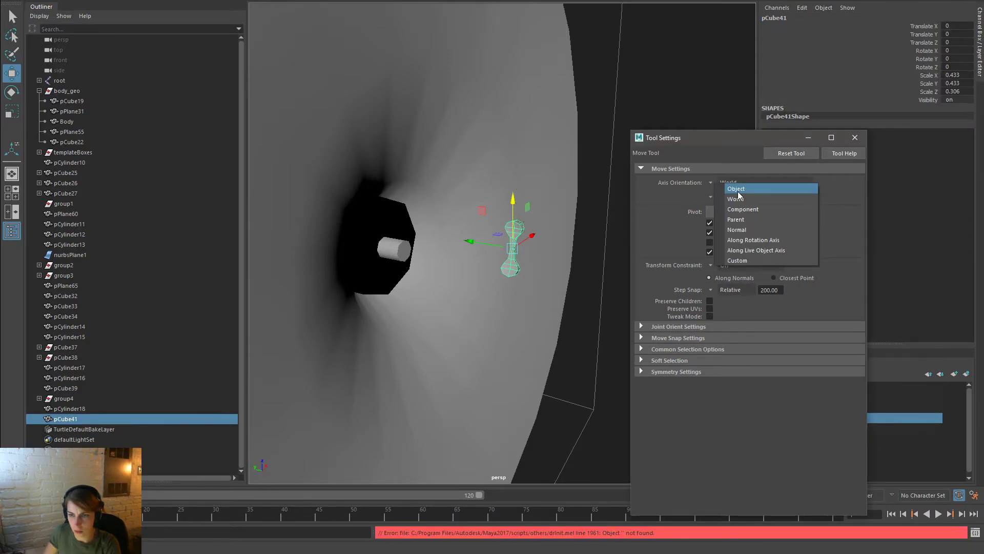
click(738, 191)
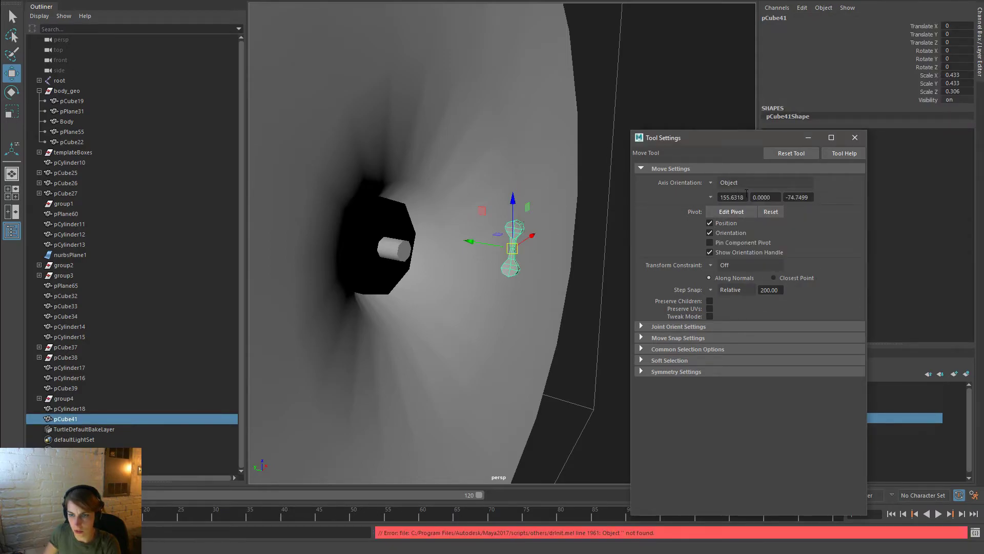
click(708, 182)
click(738, 183)
drag(507, 252, 528, 285)
key(ctrl+z)
Try to move the wing mesh along Y while viewing the cymbal edge-on
drag(471, 240, 407, 220)
alt+right_drag(407, 220, 317, 195)
alt+drag(417, 271, 272, 243)
alt+right_drag(272, 244, 569, 254)
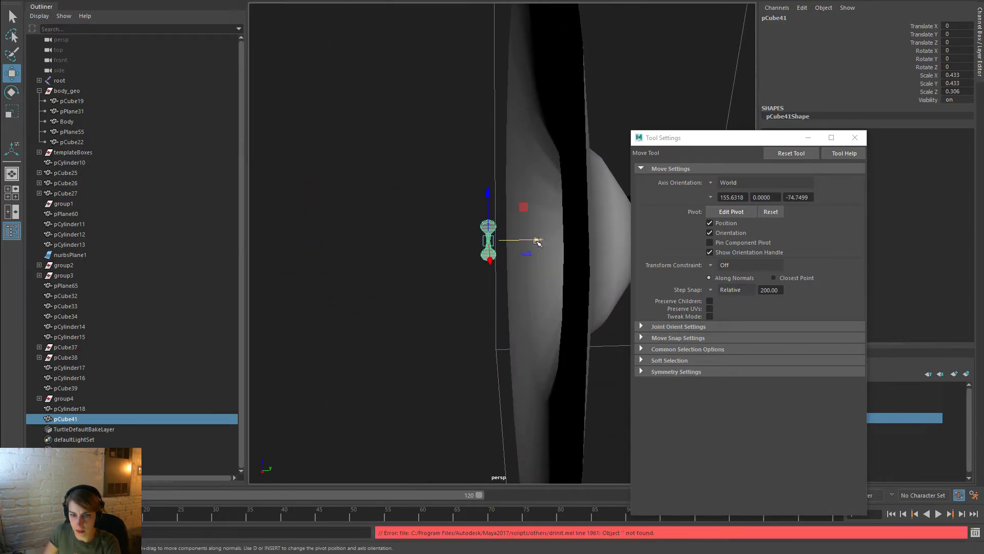
drag(538, 243, 430, 241)
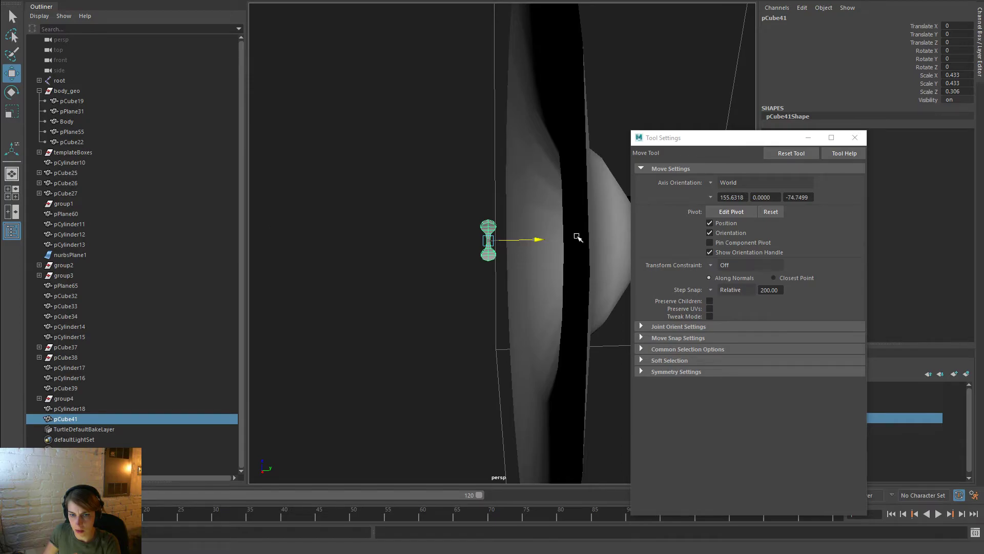
drag(547, 237, 549, 238)
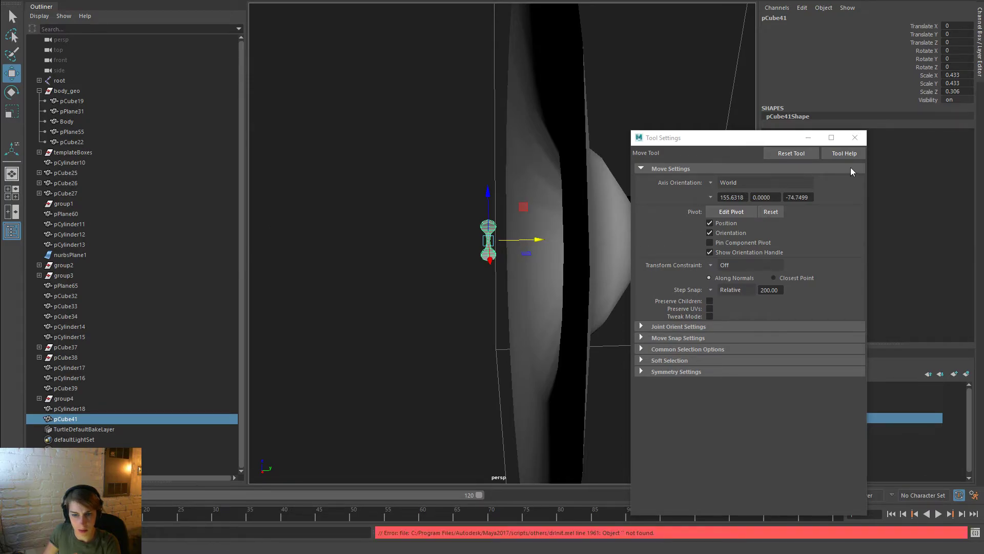
Turn off the Move tool's Step Snap, test a move along Y, undo it, and close the tool settings
click(716, 290)
click(727, 294)
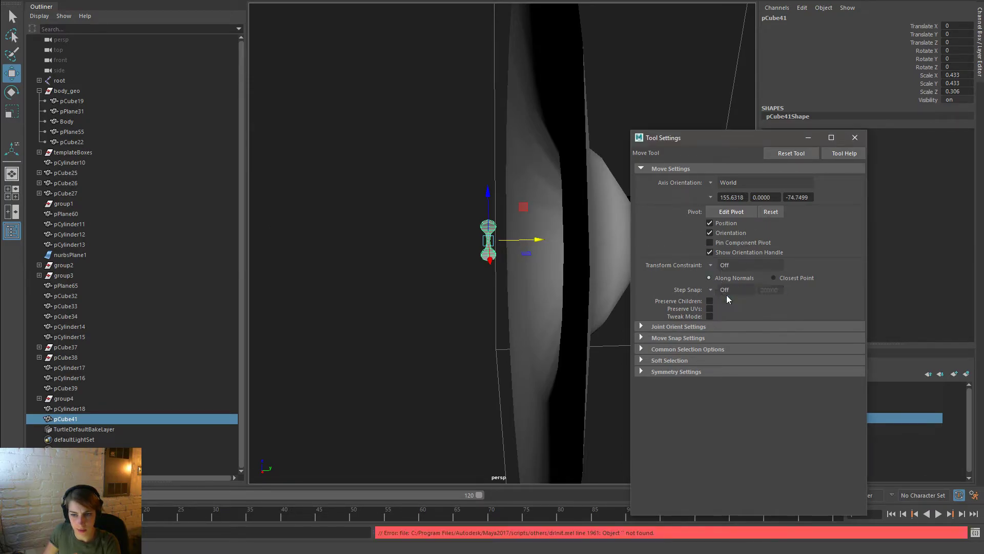
click(488, 241)
drag(538, 239, 638, 241)
key(ctrl+z)
alt+drag(512, 274, 703, 287)
click(703, 288)
alt+drag(609, 282, 566, 278)
click(855, 137)
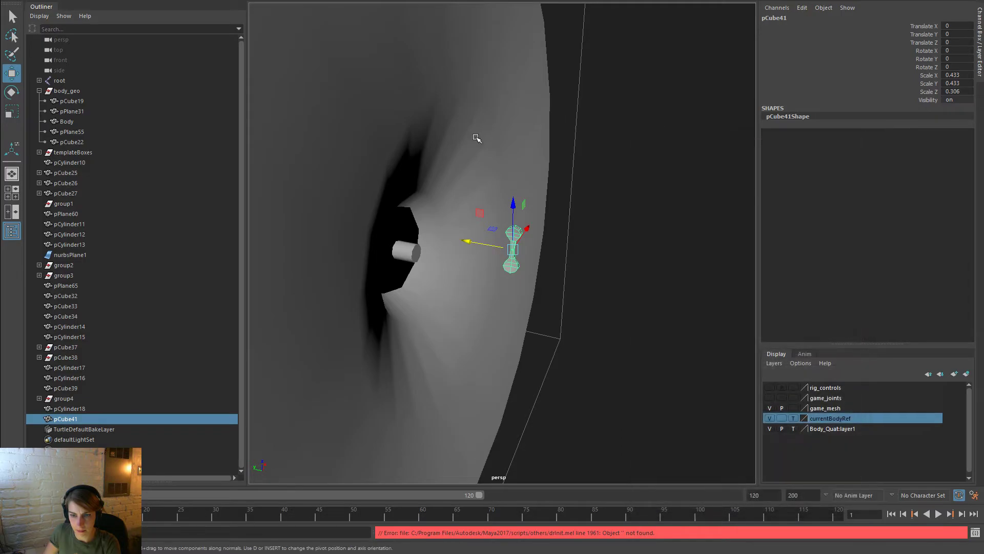
Move the wing mesh along Y to about 23.353, beside the cymbal's rod stub
alt+right_drag(475, 136, 532, 255)
middle_drag(532, 256, 330, 230)
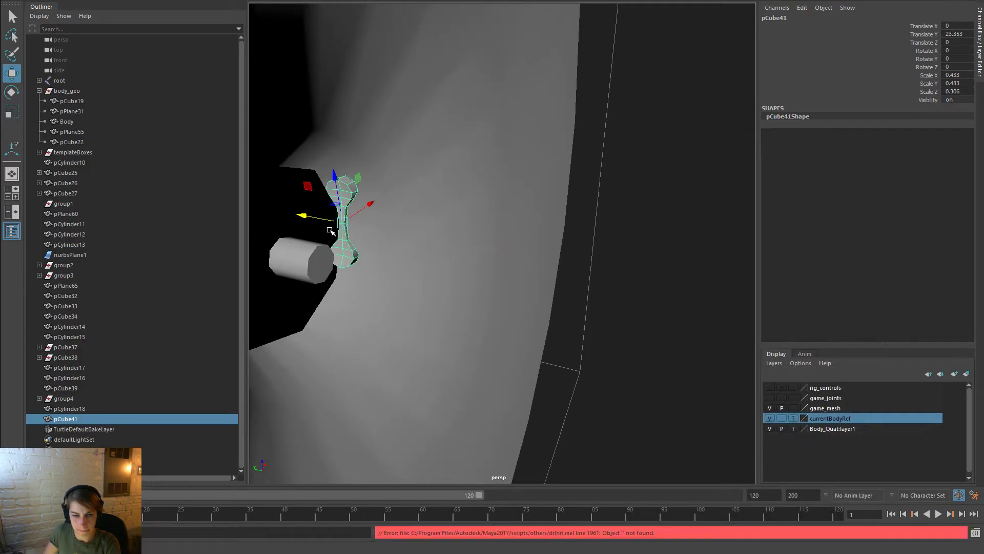
drag(343, 225, 413, 255)
key(ctrl+z)
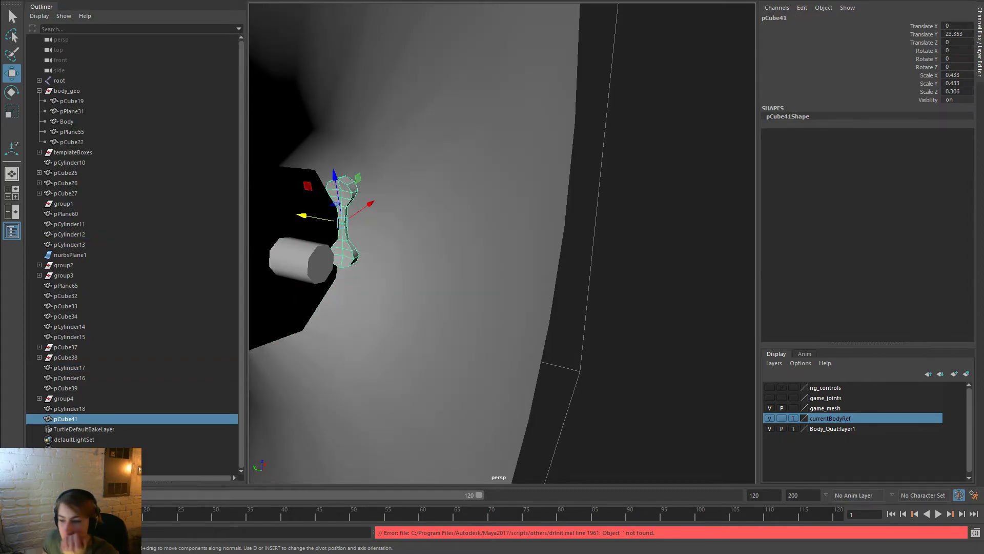
Check the cymbal stand reference photo and centre the wing mesh on the rod stub at Translate X -6.321 and Z -1.505
key(alt+Tab)
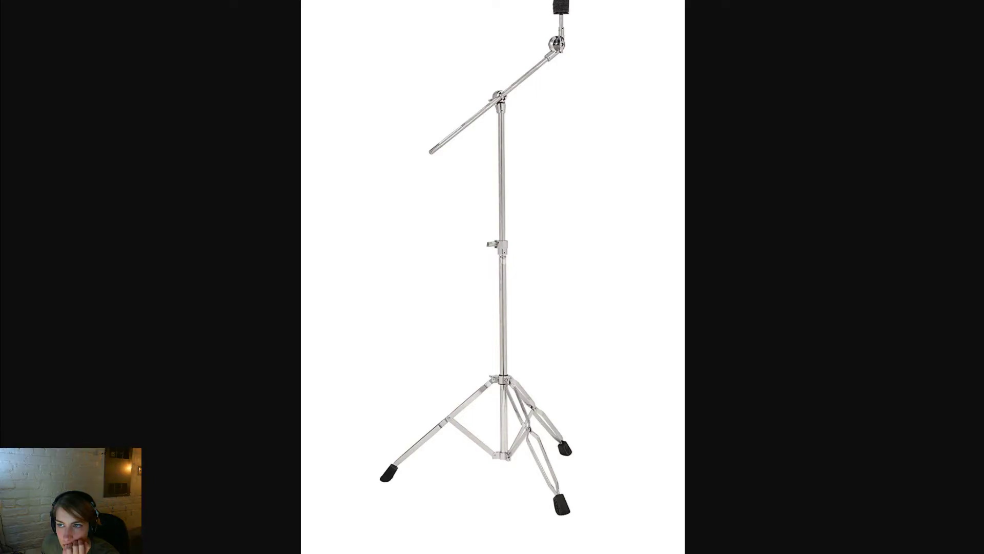
key(alt+Tab)
middle_drag(365, 231, 297, 202)
drag(298, 204, 296, 221)
middle_drag(296, 222, 310, 243)
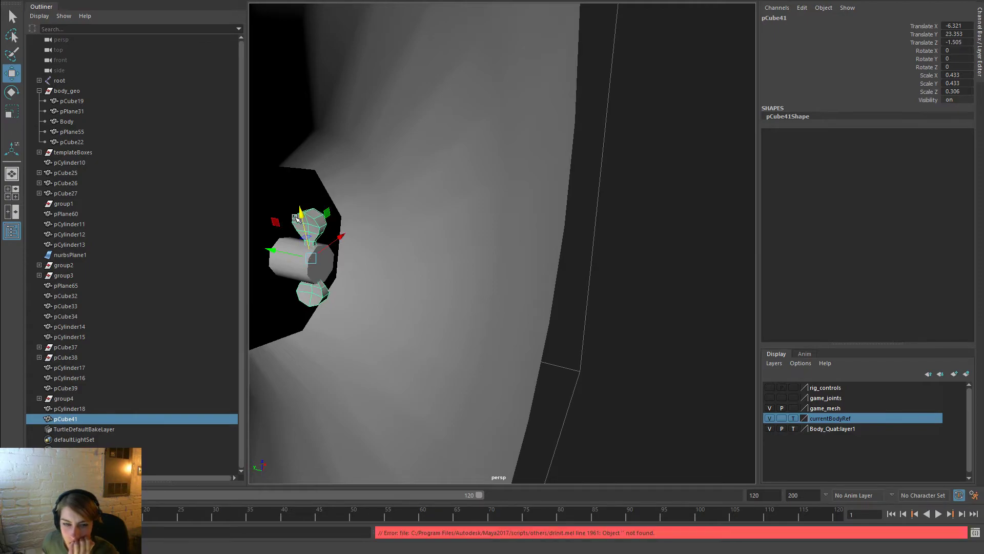
Enlarge the wing mesh on the rod stub to about 0.747 in X and Y and 0.528 in Z
key(r)
drag(318, 253, 353, 249)
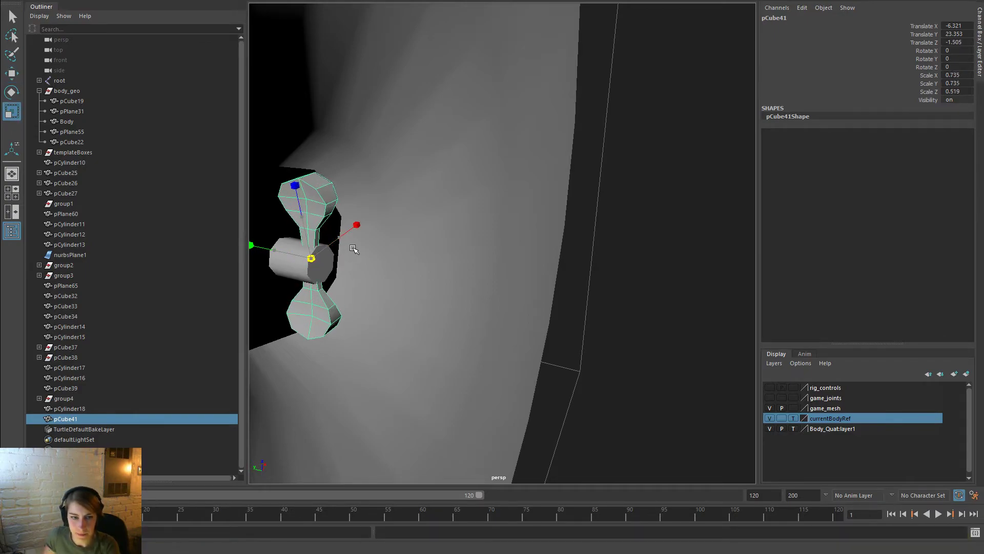
alt+right_drag(523, 284, 391, 226)
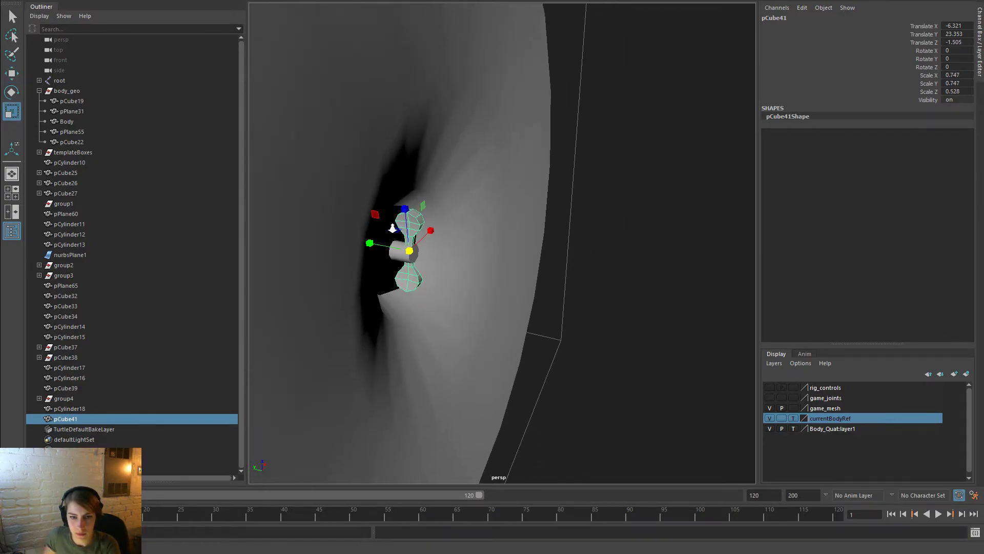
click(666, 305)
Rotate the wing mesh on the cymbal's rod stub to 45 degrees about Y
alt+right_drag(665, 306, 363, 179)
alt+drag(363, 179, 586, 235)
alt+right_drag(587, 235, 582, 298)
click(465, 230)
key(e)
drag(445, 205, 482, 199)
Duplicate the rotated wing mesh and move the copy along Y to the knob stub on the arm joint beneath the body
alt+right_drag(576, 259, 456, 222)
alt+drag(456, 222, 518, 272)
key(ctrl+d)
key(w)
drag(462, 246, 349, 225)
alt+middle_drag(349, 226, 535, 248)
alt+right_drag(536, 248, 579, 297)
alt+drag(574, 257, 451, 243)
Move the copied wing mesh above the knob stub on the arm joint, at about X 0.626, Y 204.889, Z 25.816
click(512, 228)
key(Delete)
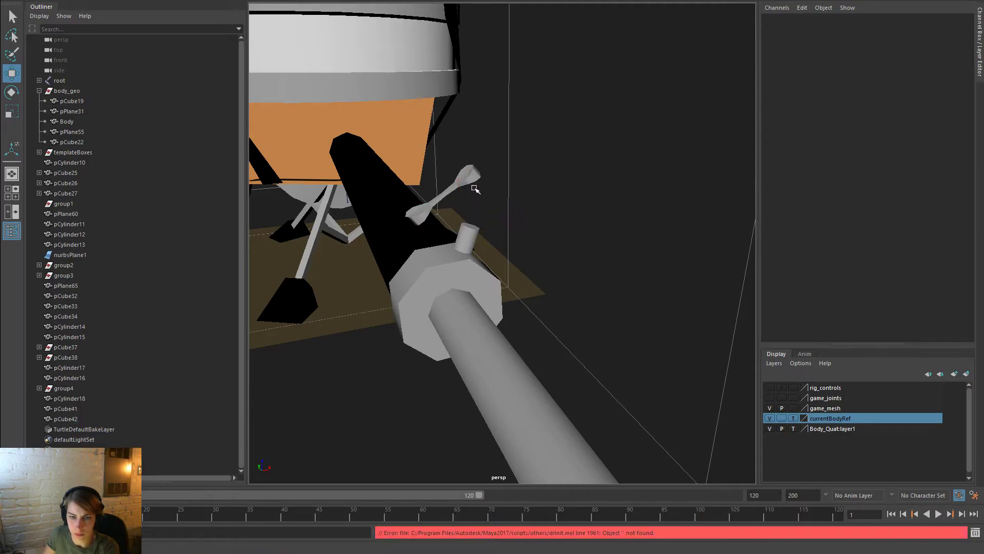
click(458, 181)
drag(442, 192, 470, 187)
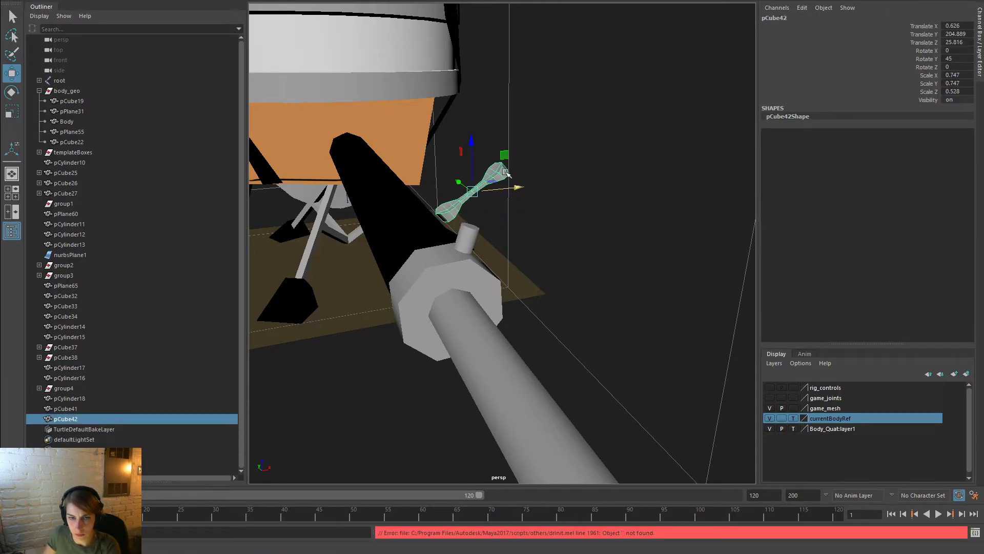
click(467, 183)
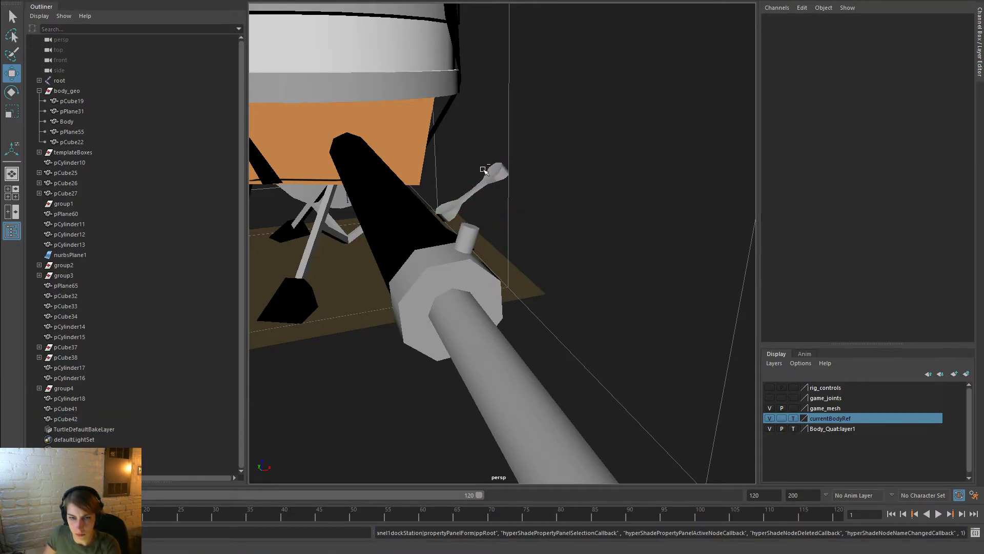
Turn off the Rotate tool's step snap and rotate the copied wing mesh to about -74.1, 176 and -105.1 degrees, matching the stub's tilt
click(483, 170)
key(e)
drag(483, 170, 506, 177)
double_click(11, 92)
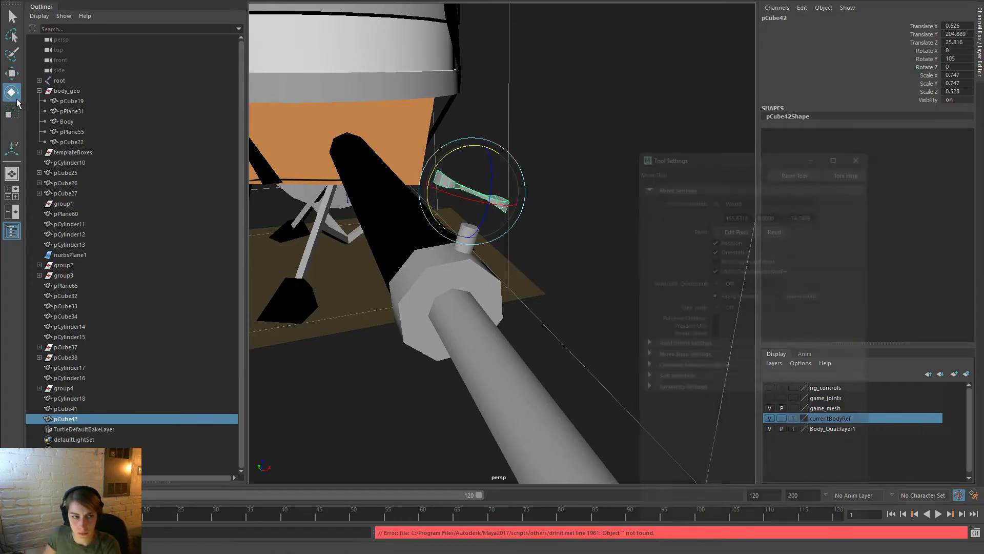
click(719, 323)
click(734, 334)
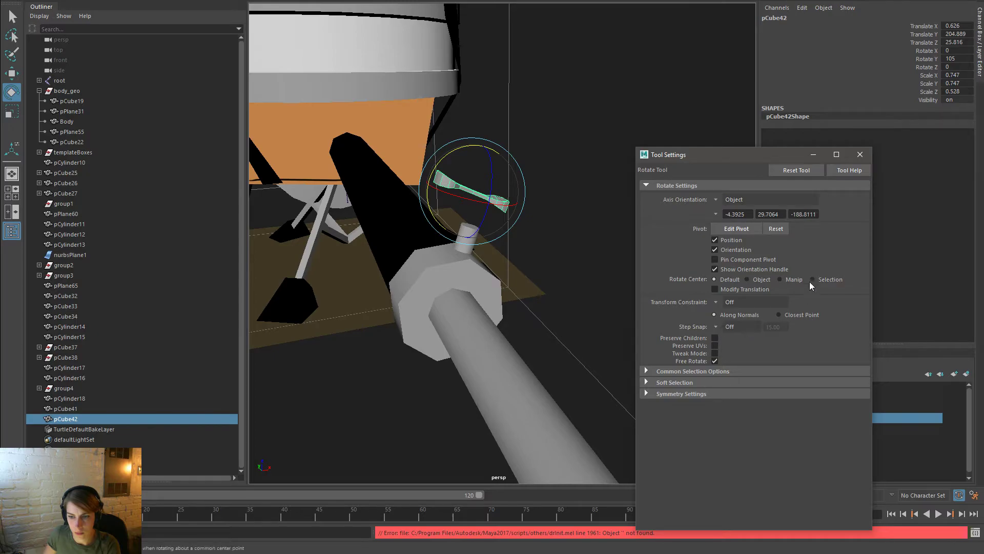
click(861, 154)
alt+drag(521, 244, 399, 203)
drag(538, 186, 535, 185)
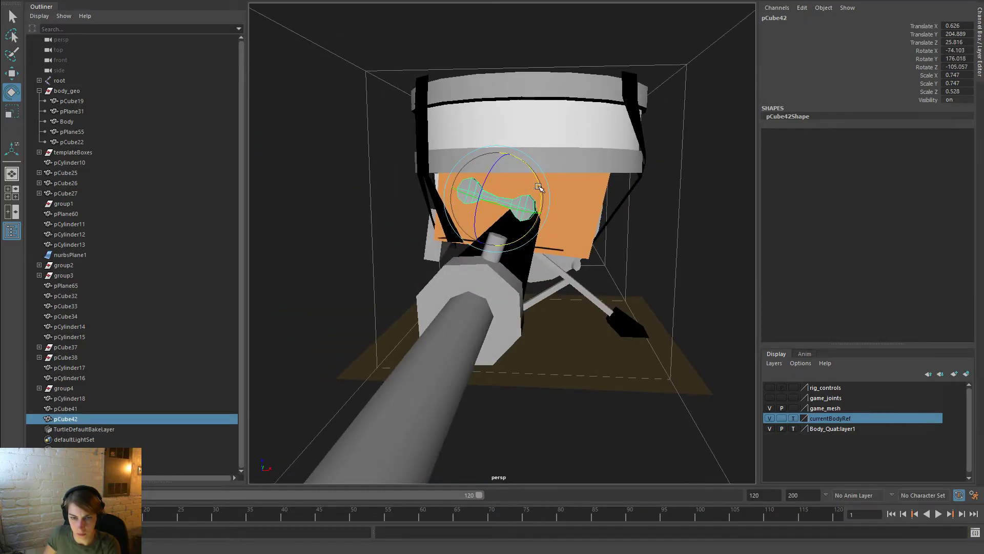
Move the tilted wing mesh onto the arm joint's knob stub, at about X 0.014, Y 207.182, Z 14.943
key(w)
middle_drag(538, 187, 533, 249)
alt+drag(533, 249, 459, 280)
drag(590, 227, 606, 225)
alt+drag(553, 246, 634, 249)
drag(533, 237, 537, 236)
drag(491, 185, 492, 190)
middle_drag(545, 238, 542, 242)
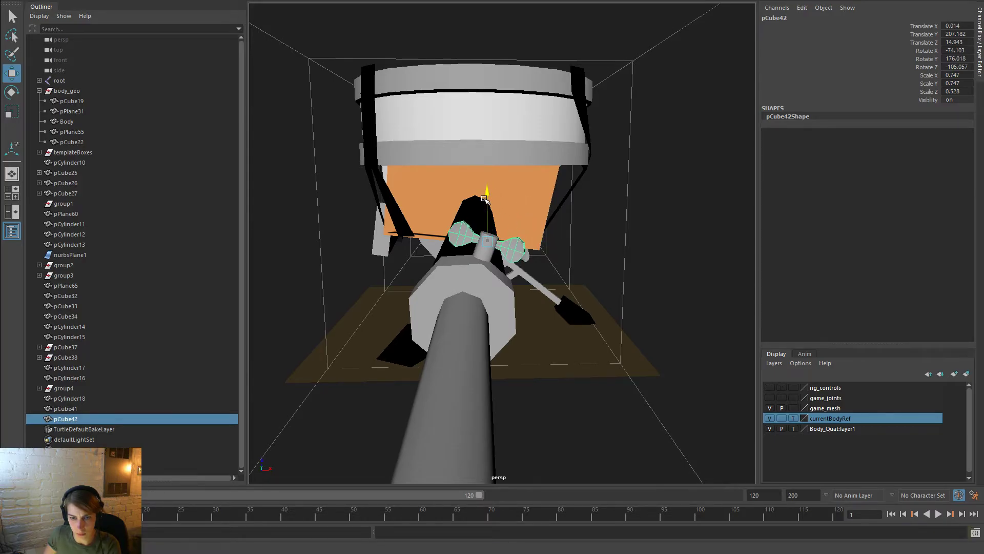
Fine-tune the joint wing mesh's rotation about X to about -69.56 degrees so it sits square on the stub
click(605, 213)
click(515, 245)
key(e)
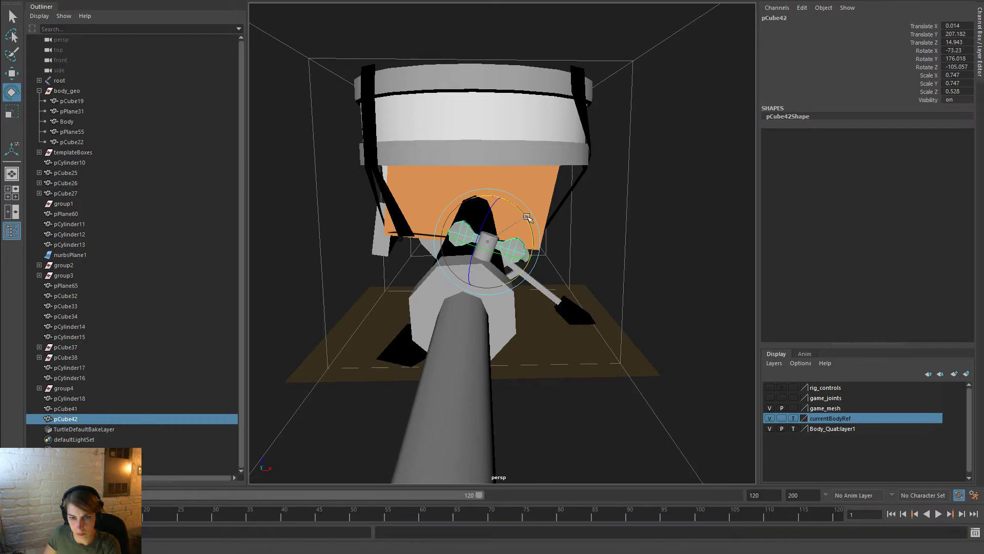
click(615, 231)
alt+right_drag(663, 252, 239, 159)
alt+drag(359, 231, 476, 339)
alt+right_drag(475, 338, 728, 392)
alt+drag(425, 309, 538, 303)
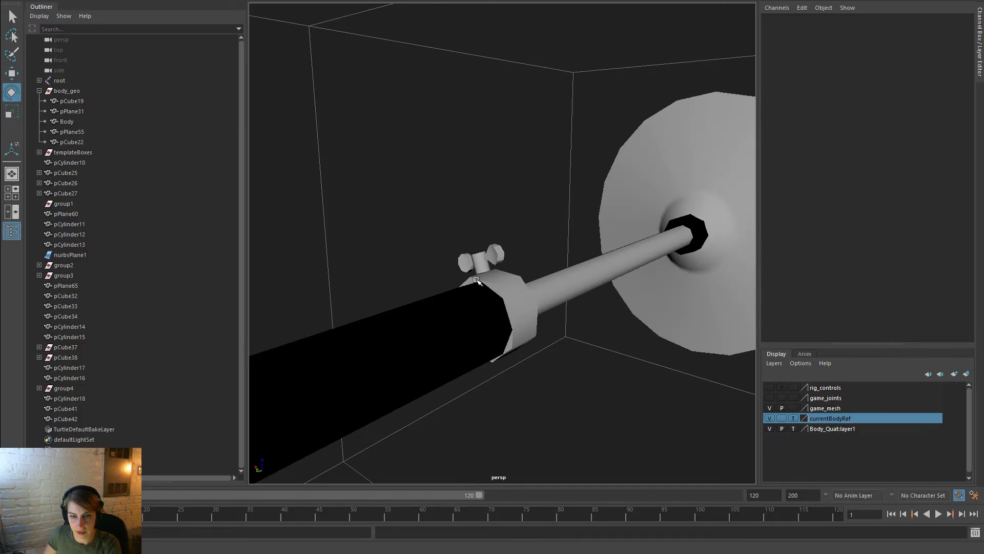
Select both wing meshes and enlarge them together, bringing the cymbal's one to about 1.226 in X and Y and 0.866 in Z
click(481, 263)
click(545, 198)
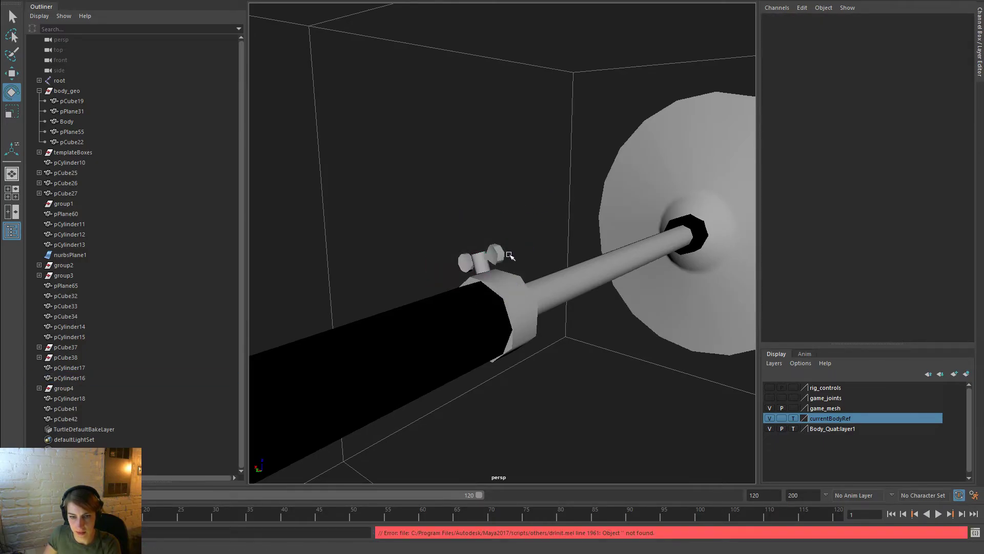
click(496, 255)
alt+right_drag(645, 299, 591, 292)
alt+drag(591, 293, 461, 301)
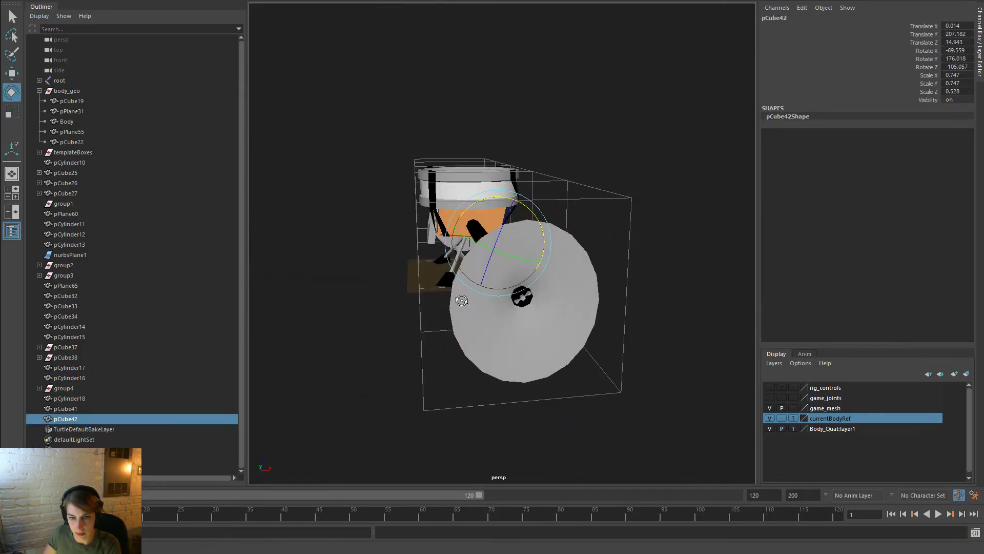
shift+click(529, 296)
key(r)
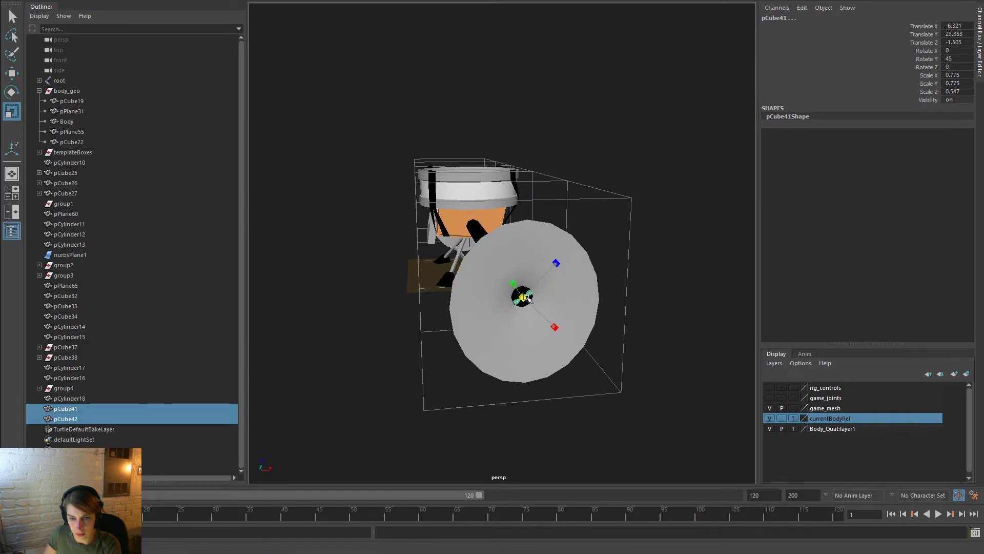
drag(533, 297, 534, 298)
mouse_move(575, 325)
alt+mouse_down()
mouse_move(634, 325)
mouse_move(584, 323)
alt+mouse_up()
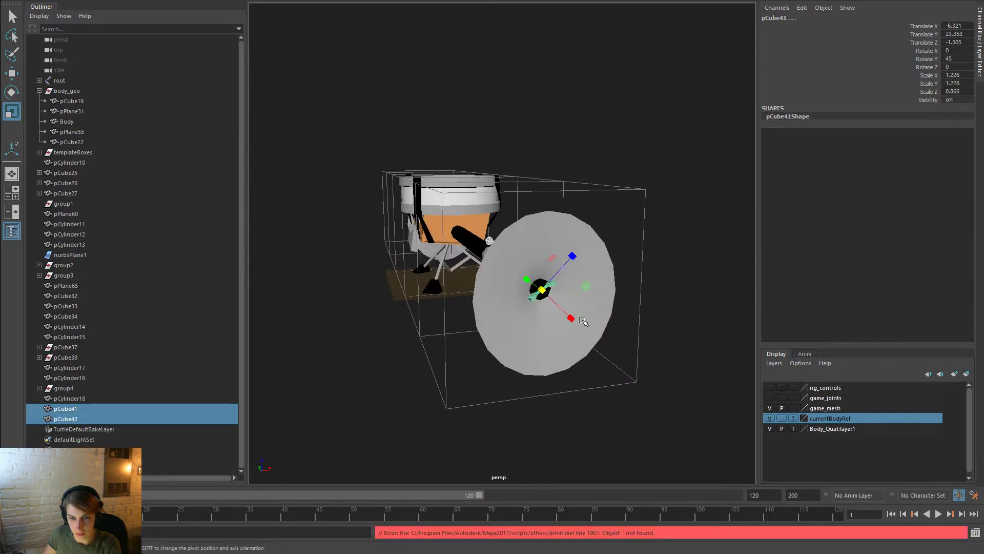
Scale only the cymbal's wing mesh down to about 0.964 in X and Y and 0.681 in Z
click(666, 289)
click(549, 285)
alt+right_drag(543, 328, 644, 407)
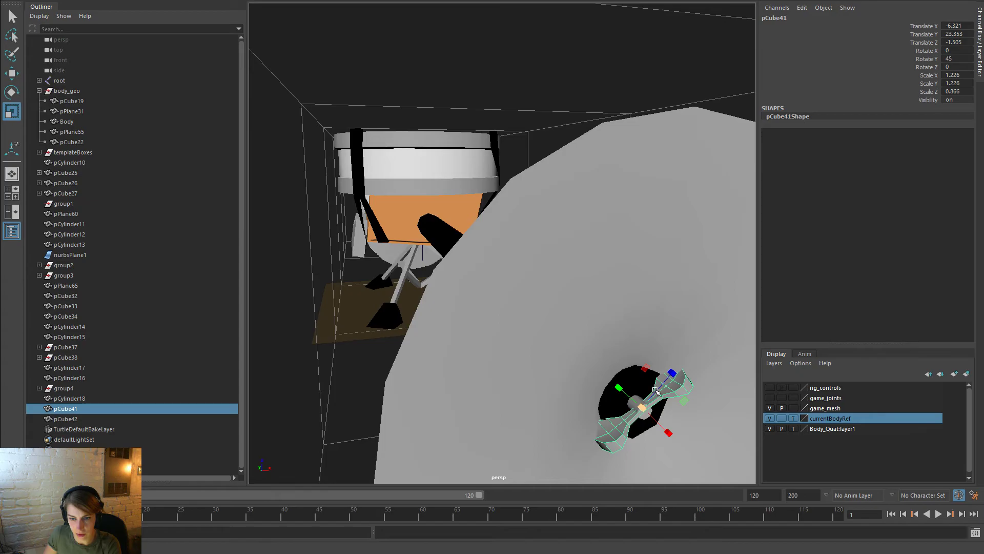
drag(656, 409, 637, 411)
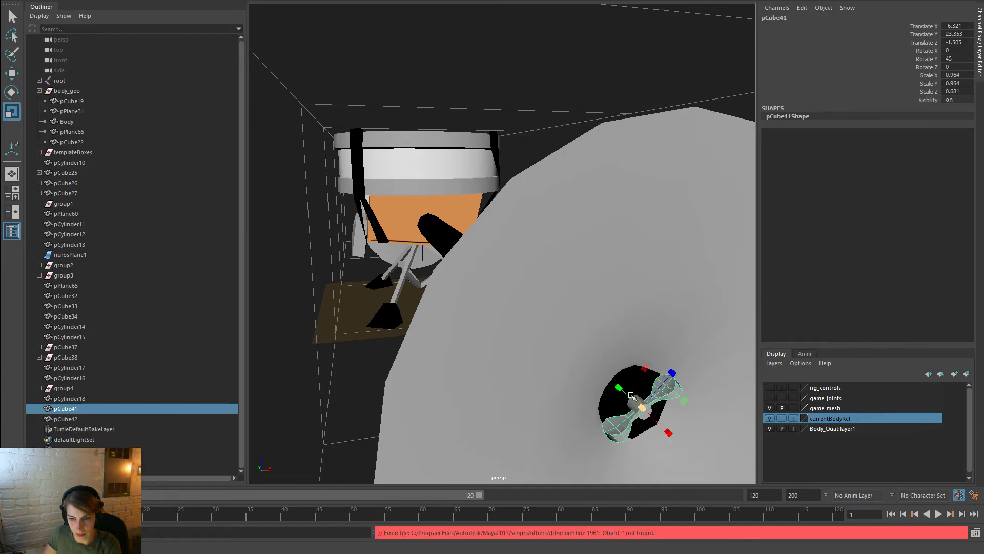
alt+right_drag(637, 411, 501, 148)
click(499, 147)
Inspect the cymbal arm, its wing nuts and the bow tie below the face from several angles
alt+drag(499, 147, 620, 240)
alt+right_drag(620, 240, 502, 221)
alt+drag(501, 220, 451, 319)
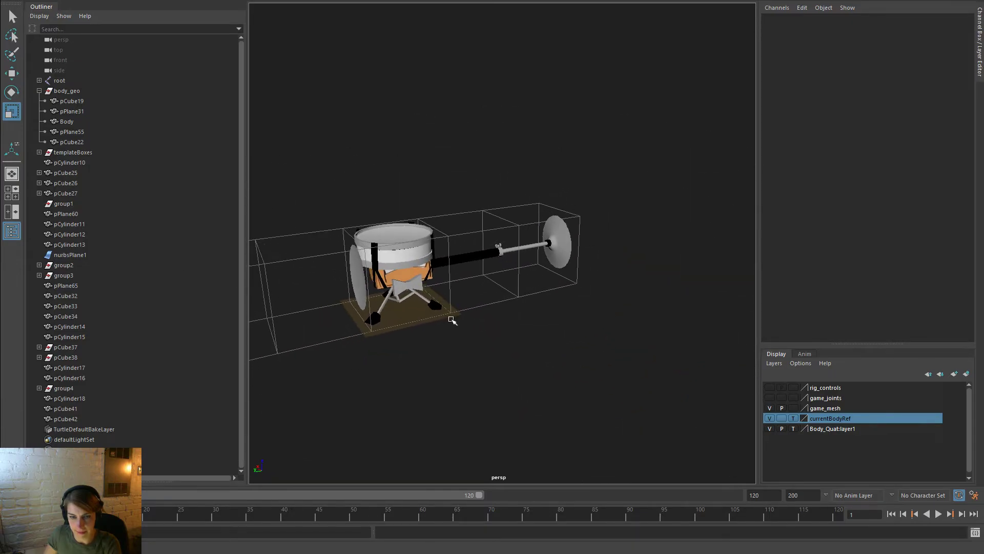
alt+right_drag(352, 275, 516, 314)
alt+drag(516, 314, 533, 297)
alt+middle_drag(505, 312, 583, 269)
click(583, 209)
click(375, 298)
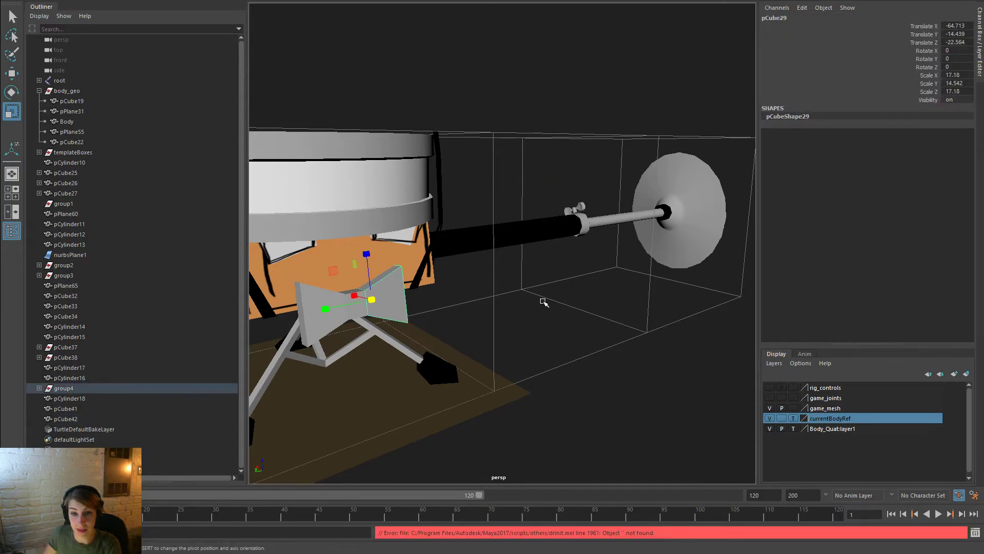
scroll(544, 302, up, 5)
alt+right_drag(672, 291, 442, 228)
alt+drag(456, 312, 411, 271)
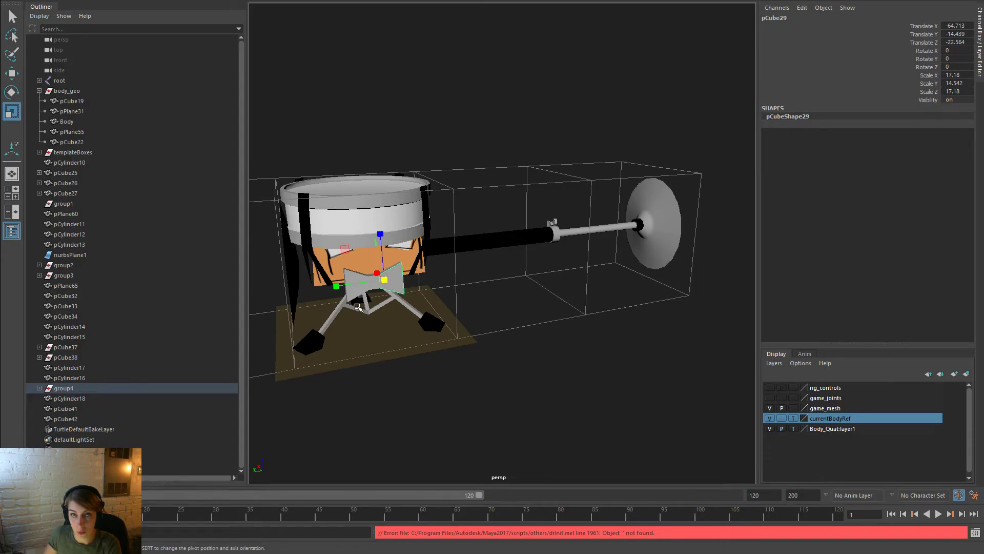
Select both flared wings of the bow tie and examine them up close
key(f)
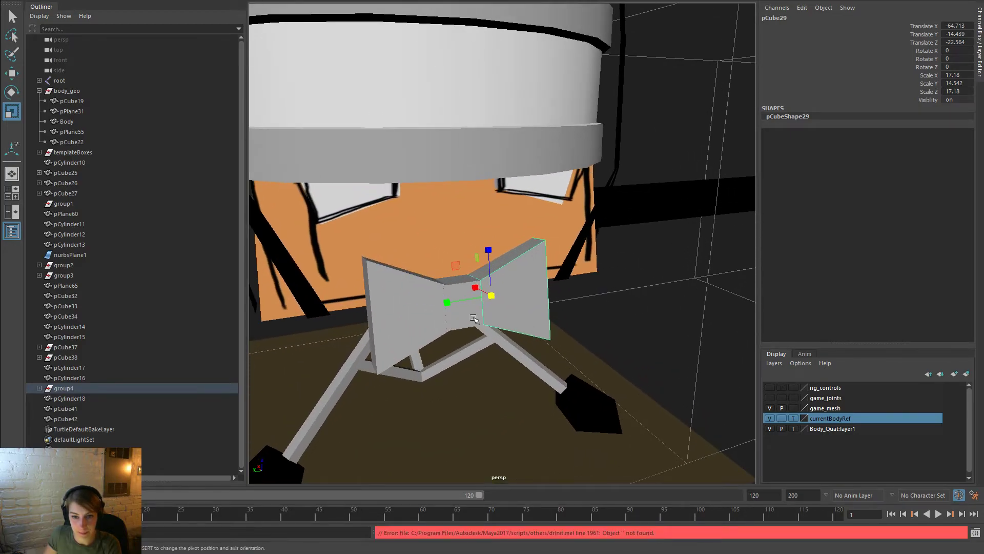
shift+click(393, 323)
click(394, 323)
key(a)
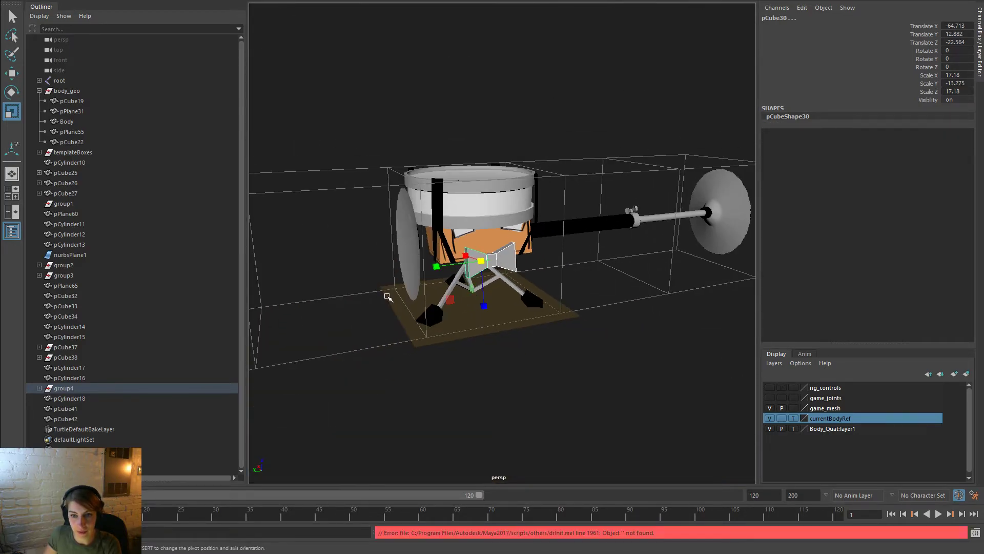
key(f)
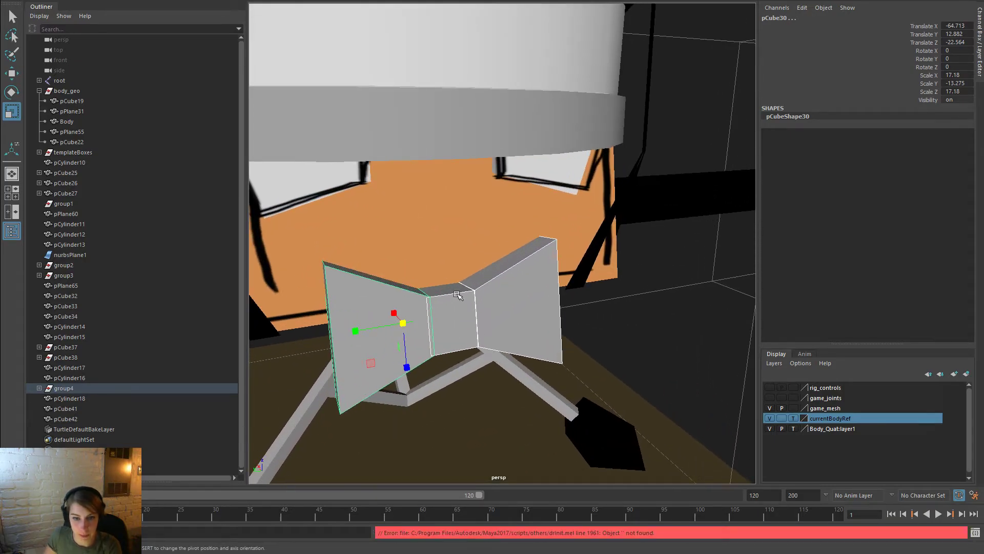
key(space)
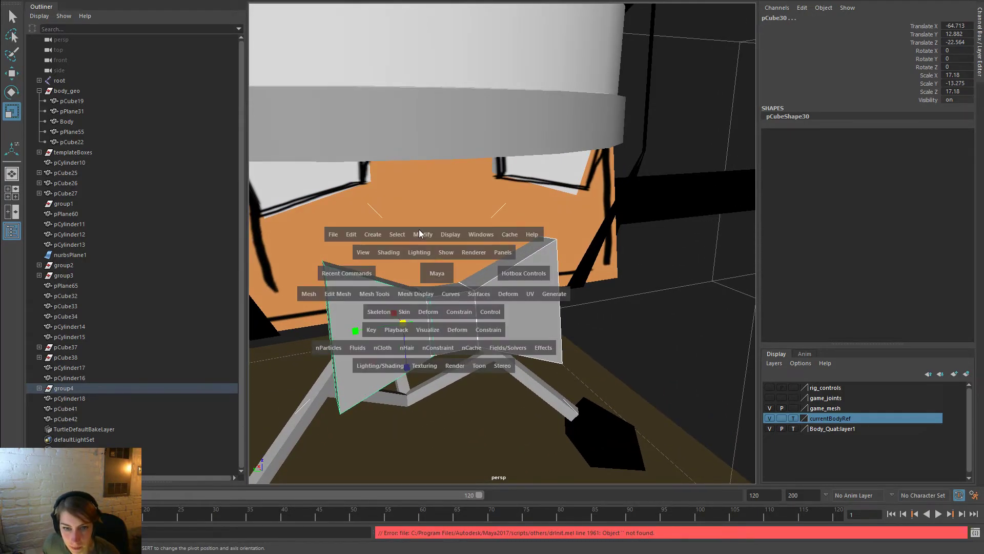
click(446, 252)
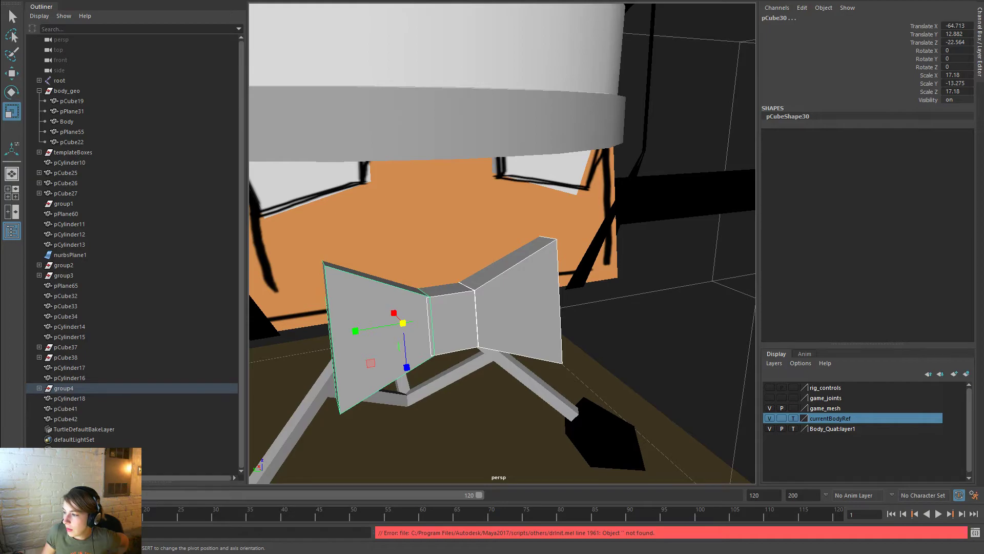
Move the cymbal's wing mesh to the arm side of the cymbal at the black collar, about X -11.143, Y 42.669, Z 9.627
alt+right_drag(749, 427, 692, 380)
alt+middle_drag(723, 328, 548, 387)
alt+right_drag(391, 283, 709, 349)
alt+drag(709, 349, 590, 327)
click(491, 331)
key(ctrl+z)
key(w)
drag(450, 380, 594, 381)
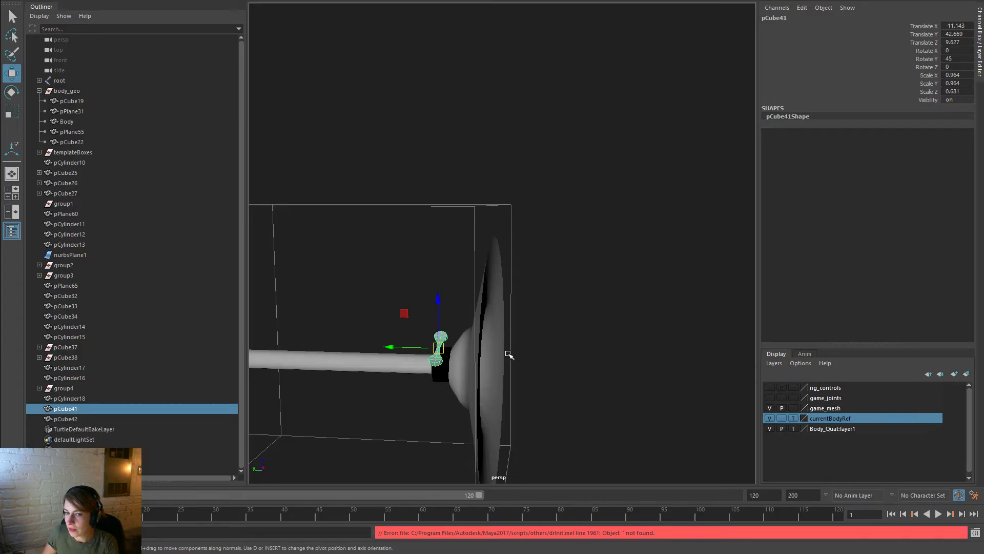
Select the bow tie's centre block and isolate the bow-tie pieces in the viewport
alt+drag(468, 354, 634, 286)
click(479, 311)
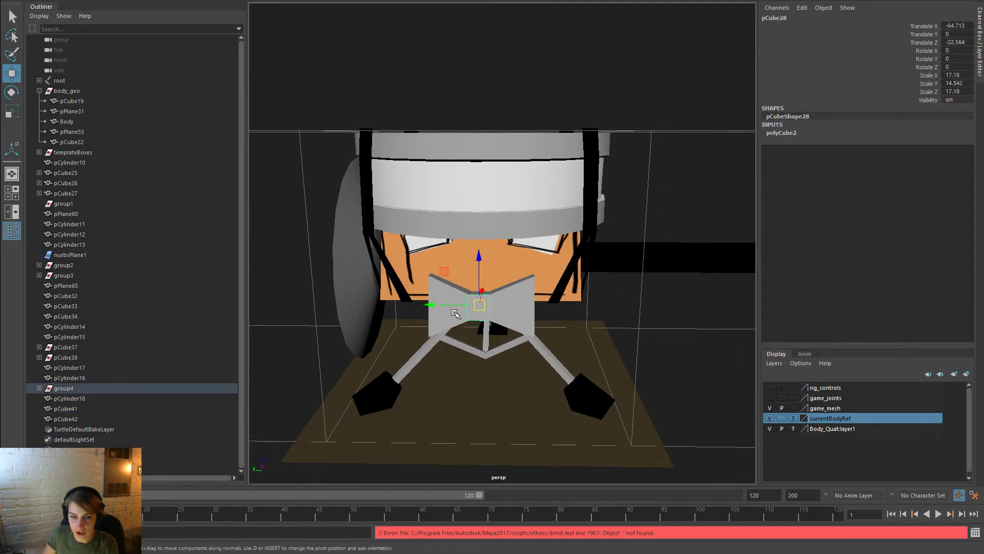
key(space)
drag(470, 188, 632, 132)
alt+right_drag(444, 203, 509, 284)
alt+middle_drag(509, 284, 550, 214)
Try pulling one bow-tie wing away from the centre block and shifting it to about X -73.303, Y -7.271, Z -13.975
click(607, 260)
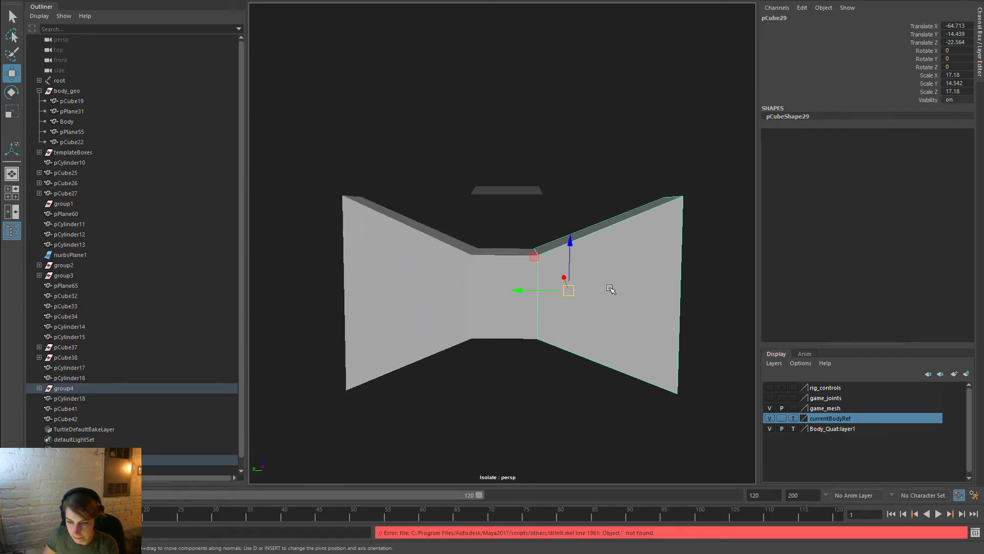
drag(531, 291, 565, 291)
key(d)
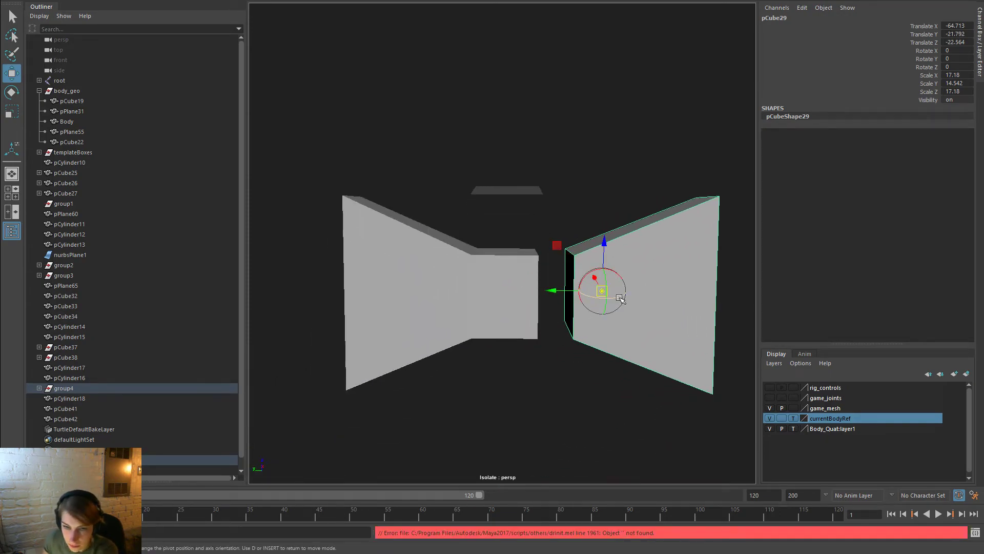
mouse_move(598, 358)
alt+mouse_down()
mouse_move(629, 356)
mouse_move(615, 355)
alt+mouse_up()
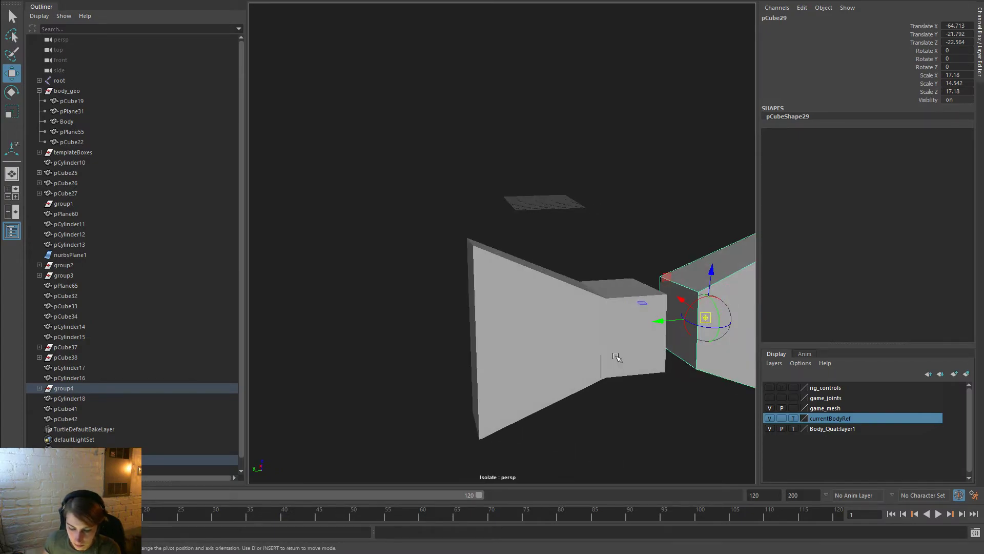
key(e)
key(w)
drag(705, 317, 695, 303)
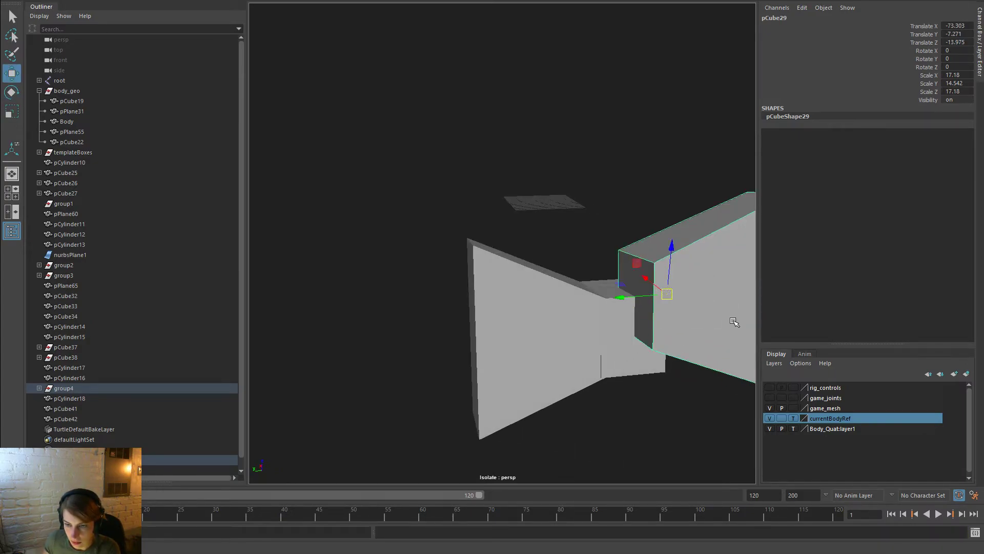
Try relocating the wing's pivot to its inner upper corner and moving the wing from there
key(d)
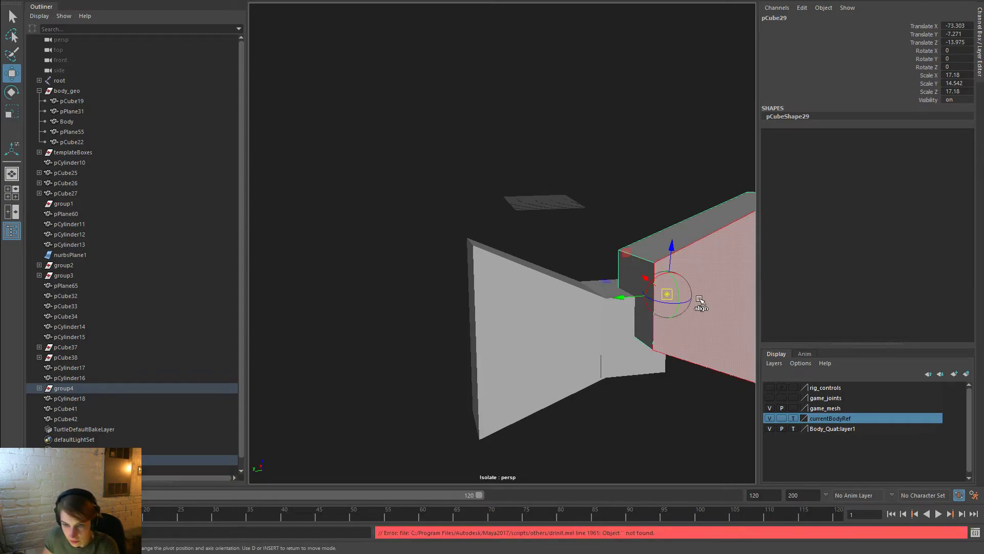
drag(667, 292, 654, 263)
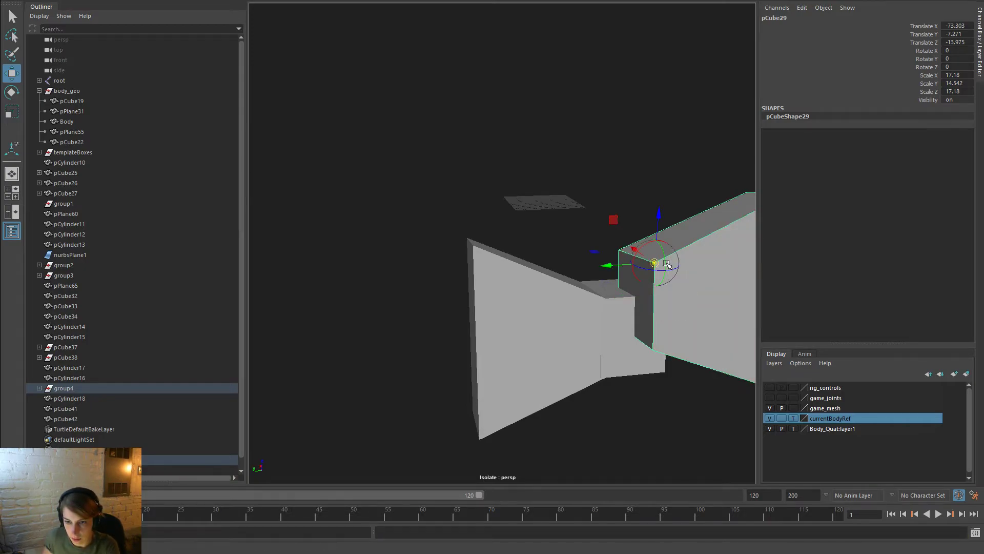
key(d)
right_drag(697, 264, 694, 284)
click(684, 307)
right_drag(666, 252, 686, 254)
drag(653, 263, 522, 255)
Undo the trial moves of the bow tie's wing and centre block
click(660, 327)
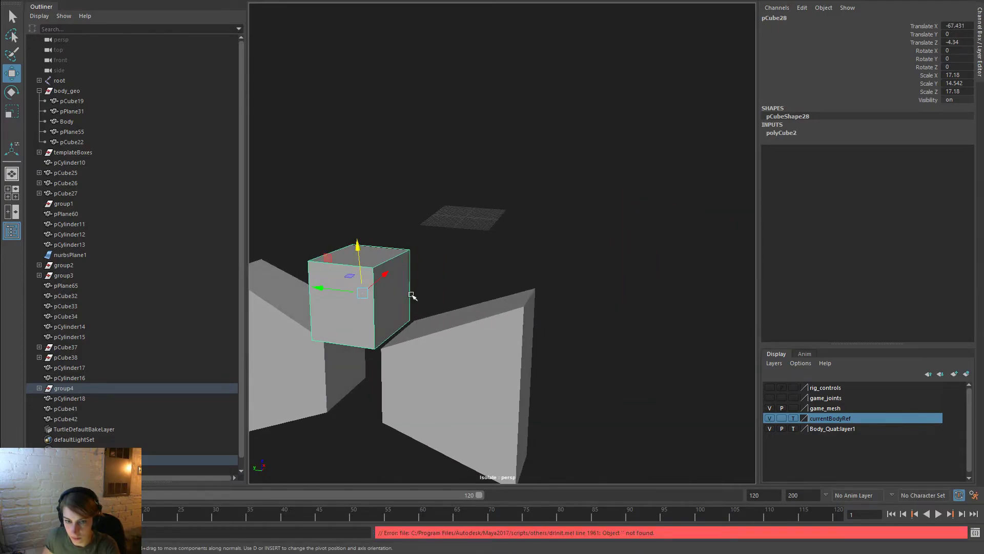
key(ctrl+z)
key(ctrl+z)
key(ctrl+z)
key(ctrl+z)
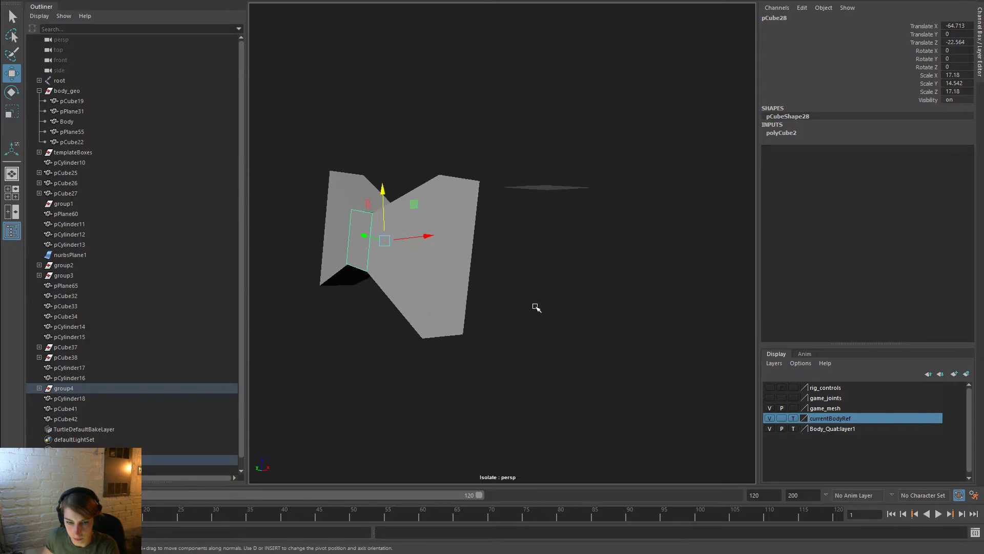
Delete the side face of the bow tie's centre block where it meets a wing
key(f)
scroll(537, 308, down, 4)
alt+drag(537, 308, 507, 282)
alt+right_drag(506, 282, 734, 347)
alt+drag(733, 347, 574, 318)
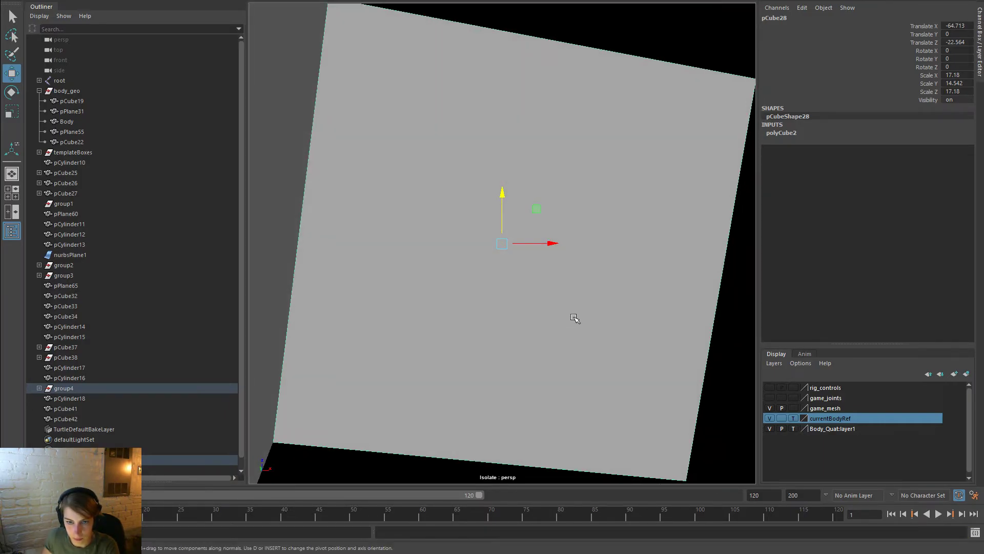
right_drag(604, 152, 607, 191)
click(614, 206)
key(Delete)
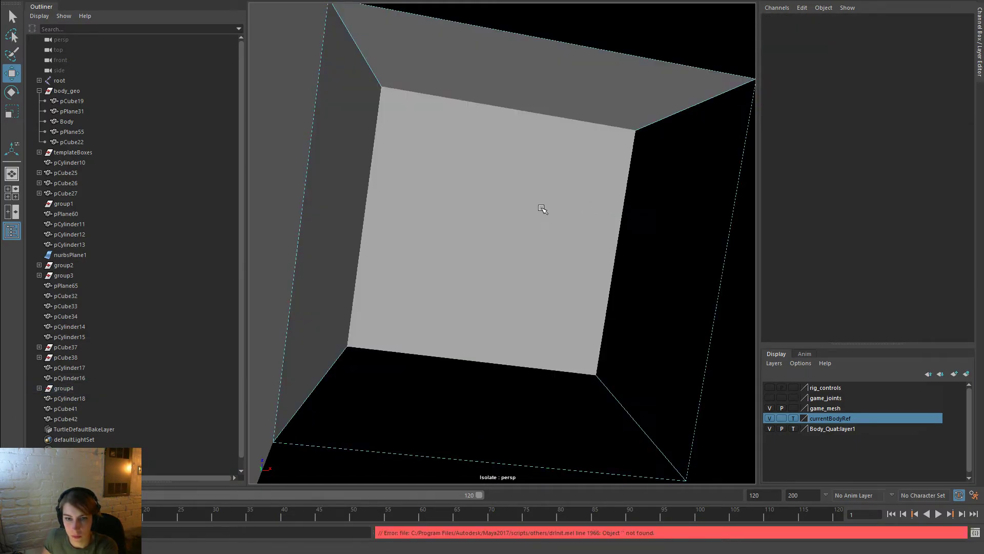
Delete the opposite side face of the bow tie's centre block
click(543, 208)
alt+drag(561, 321, 552, 316)
key(w)
key(Delete)
Pull the remaining bow-tie wing away from the centre block and relocate its pivot near the block's upper corner
alt+drag(479, 256, 557, 278)
alt+right_drag(557, 279, 421, 231)
click(333, 182)
alt+middle_drag(437, 196, 622, 240)
drag(537, 261, 468, 248)
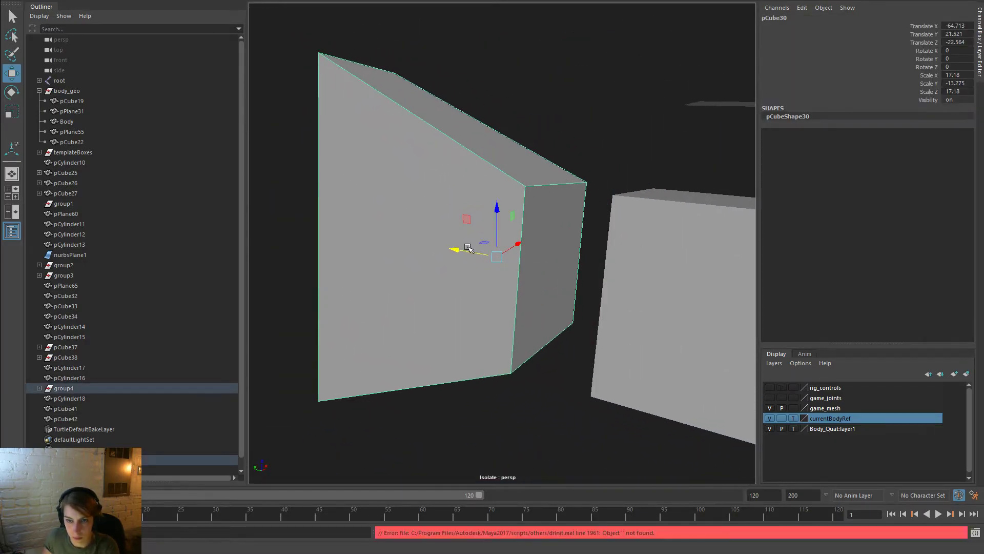
key(d)
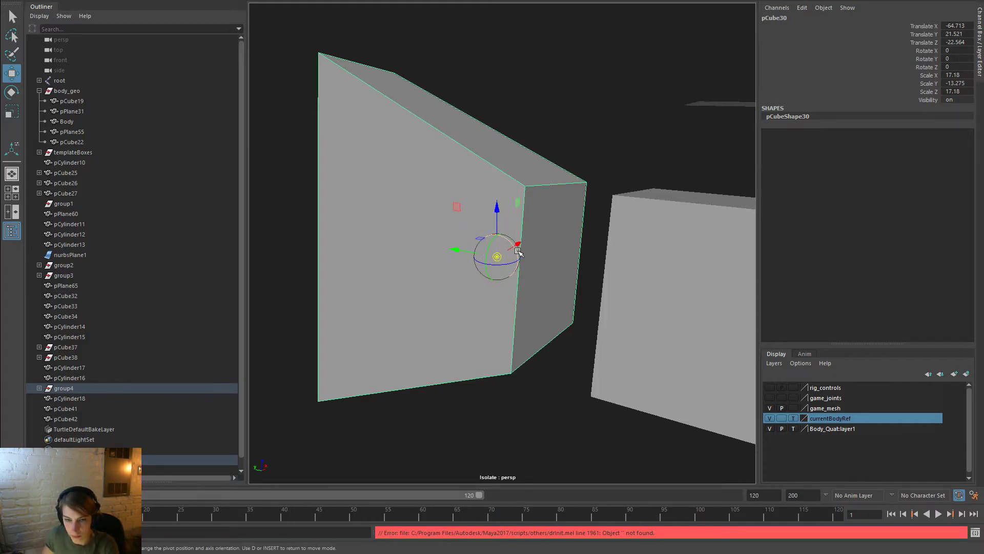
drag(500, 257, 631, 207)
key(d)
Delete the wing's inner face where it joins the centre block
alt+drag(637, 278, 591, 208)
right_drag(591, 209, 614, 255)
click(630, 276)
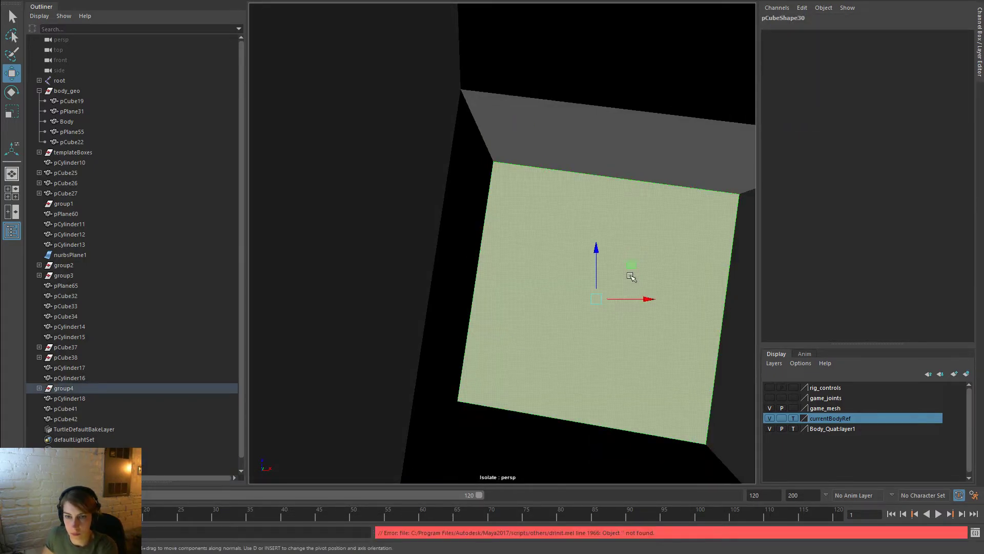
key(Delete)
Combine the bow tie's two wings and centre block into one mesh and delete its history
key(f)
alt+drag(522, 287, 630, 301)
right_drag(495, 226, 644, 359)
key(space)
click(321, 236)
click(349, 275)
click(645, 338)
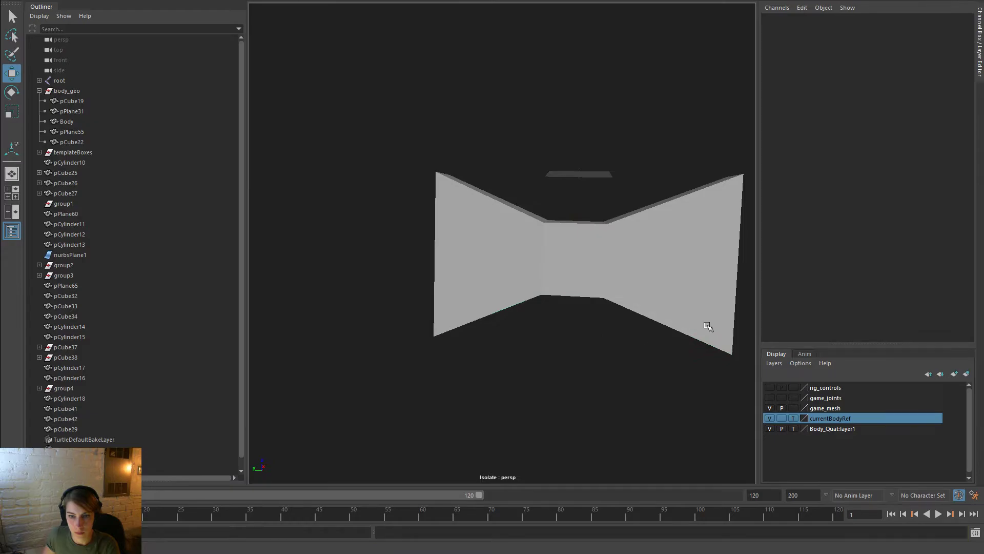
Merge the overlapping vertices of the combined bow-tie mesh
key(space)
drag(380, 163, 560, 298)
key(space)
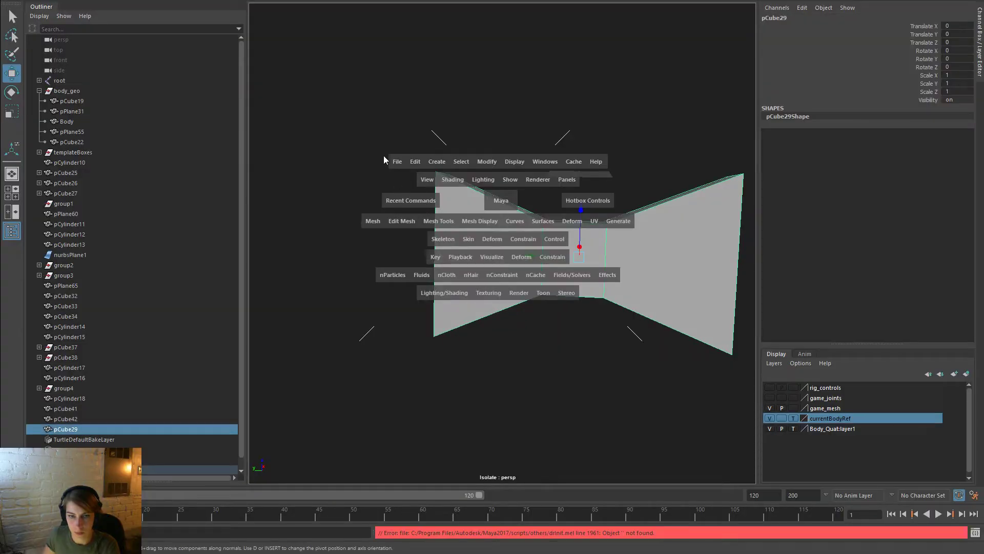
click(416, 163)
click(416, 162)
click(417, 162)
click(382, 192)
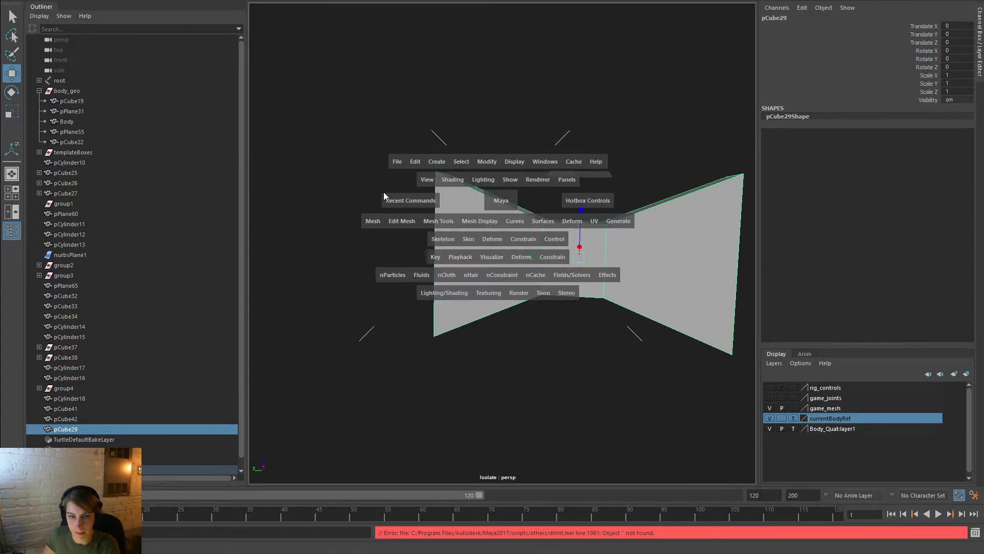
click(413, 162)
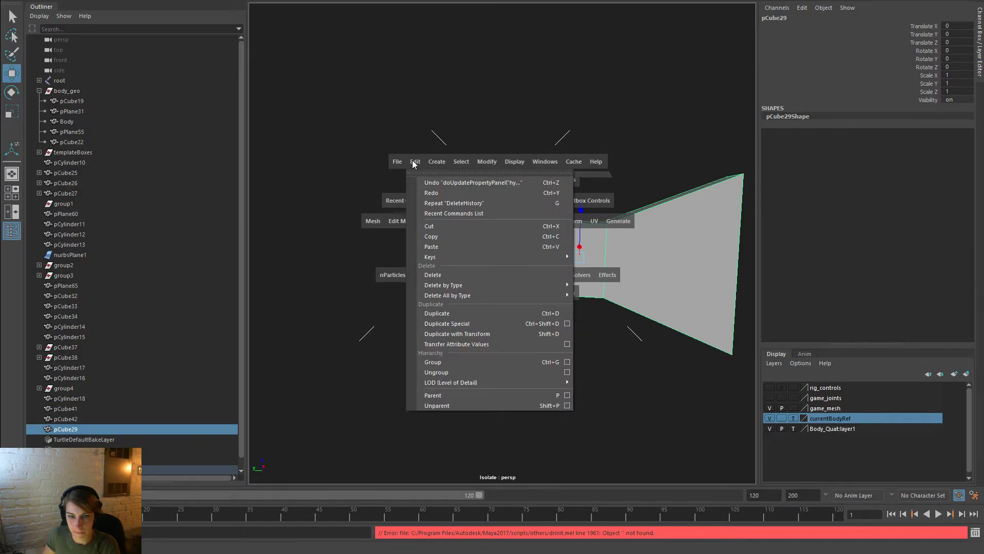
click(403, 192)
click(416, 164)
click(403, 191)
click(398, 220)
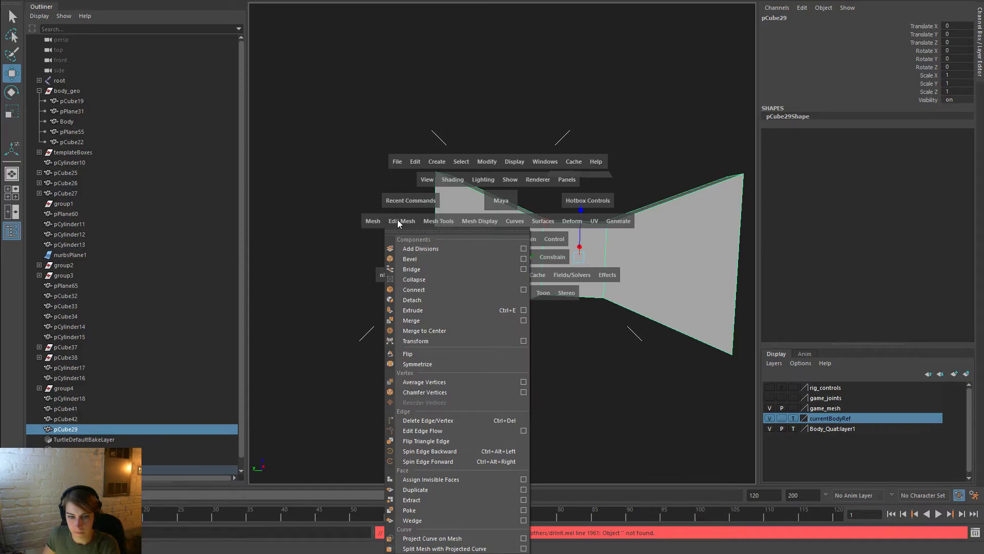
click(410, 320)
Try moving an upper vertex where a wing meets the bow tie's centre block
right_drag(664, 248, 725, 212)
right_drag(562, 221, 513, 220)
key(w)
click(544, 223)
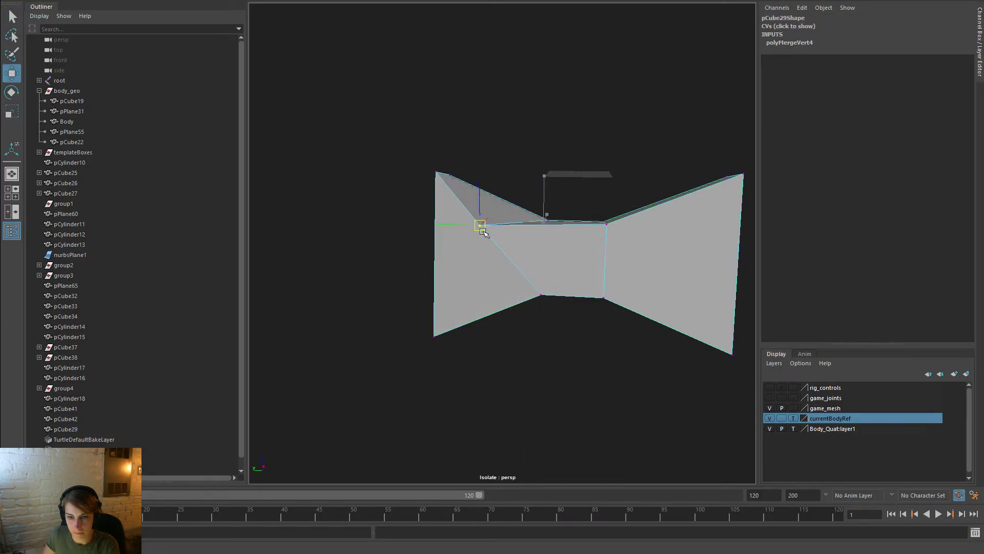
right_drag(655, 234, 682, 167)
click(682, 167)
Turn off the isolated view of the bow tie to show the whole robot
key(space)
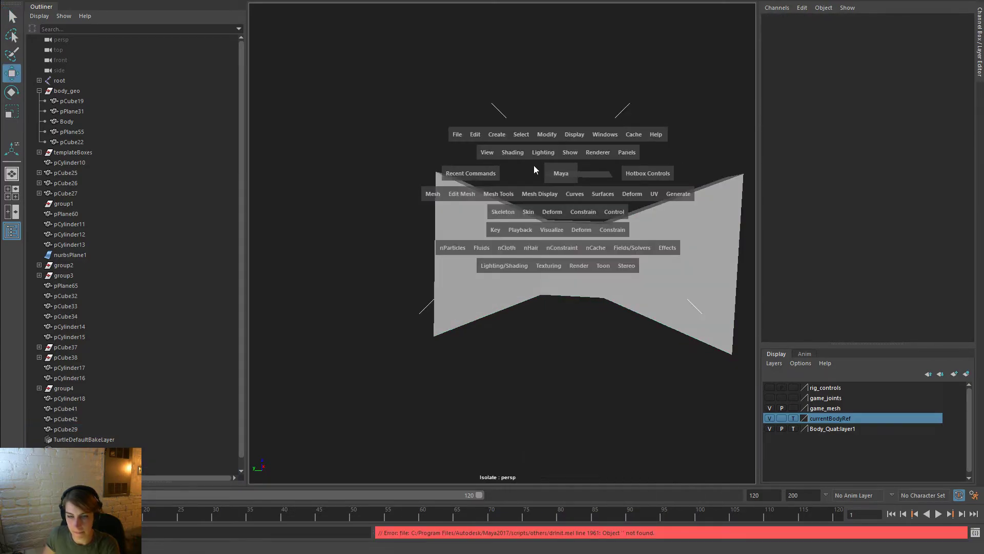
click(569, 151)
mouse_move(648, 129)
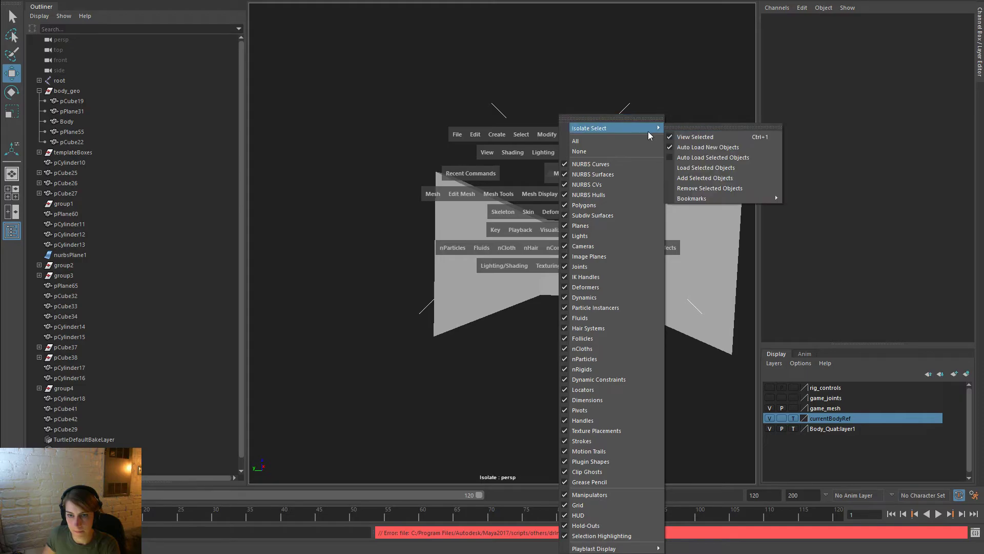
click(718, 135)
alt+right_drag(551, 179, 487, 223)
alt+drag(487, 223, 533, 228)
alt+right_drag(533, 228, 518, 227)
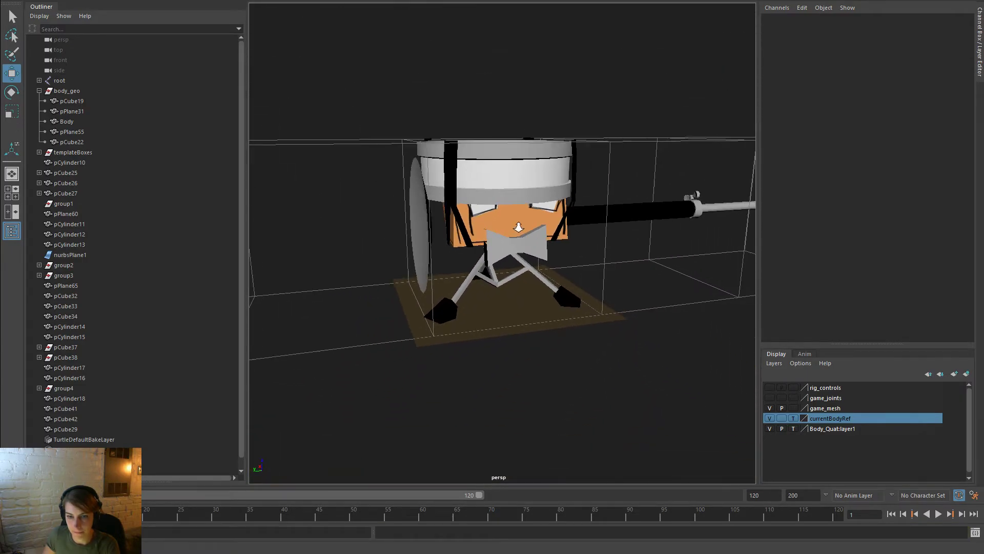
Lengthen the thin bar under the robot's body by scaling it to about 153.008 in X
click(548, 256)
alt+drag(594, 274, 467, 255)
click(570, 255)
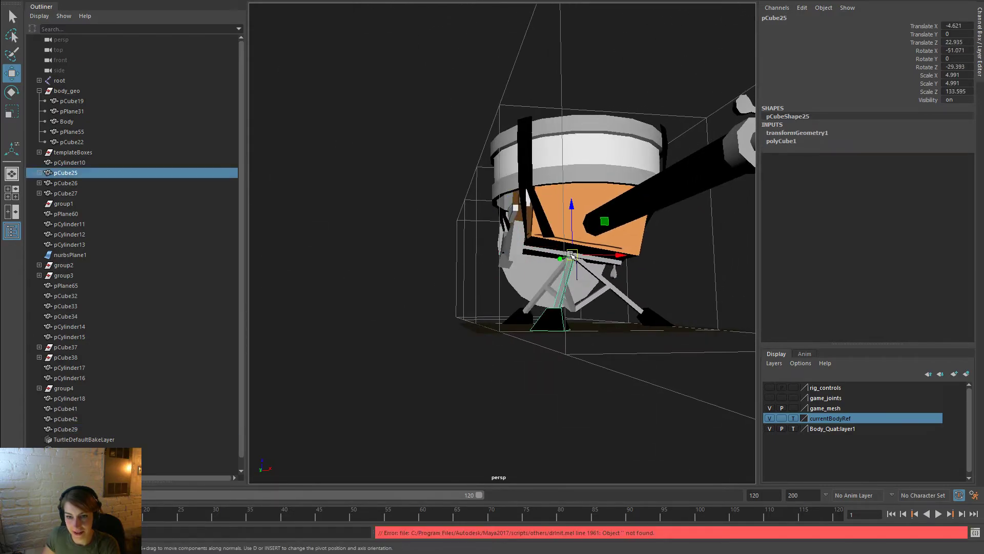
click(556, 253)
key(t)
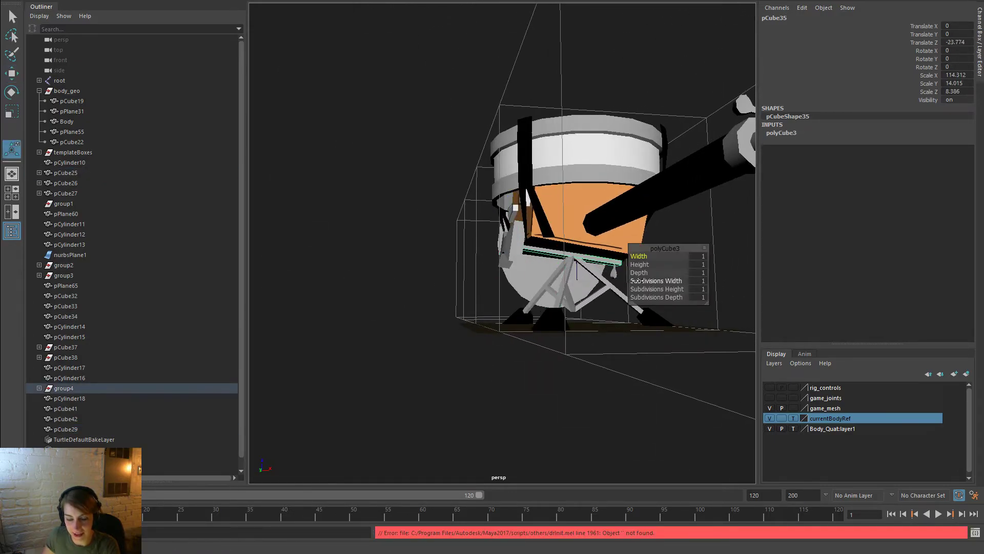
key(r)
drag(611, 264, 618, 267)
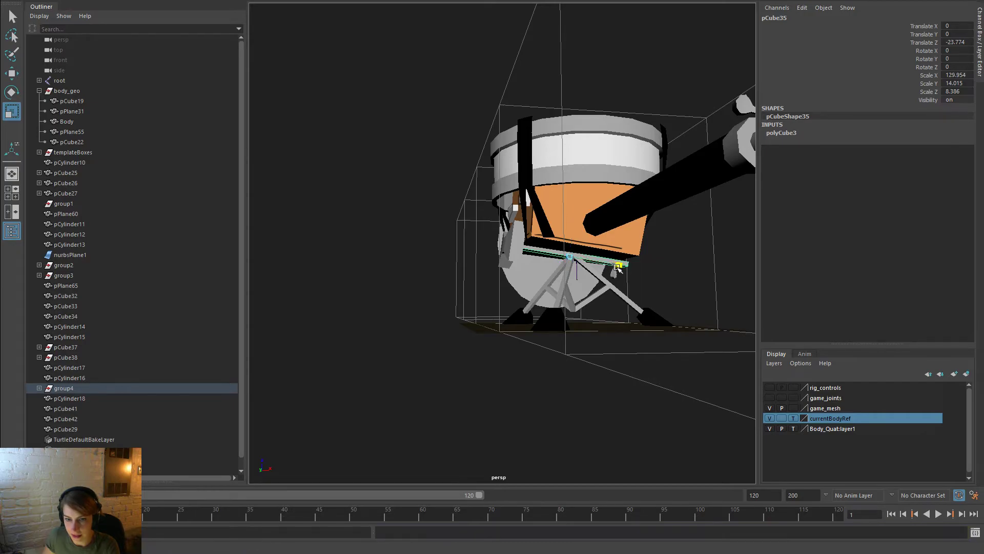
Set the Move tool's axis orientation to Object and shift the bar along its length to about X -12.162
key(w)
double_click(12, 74)
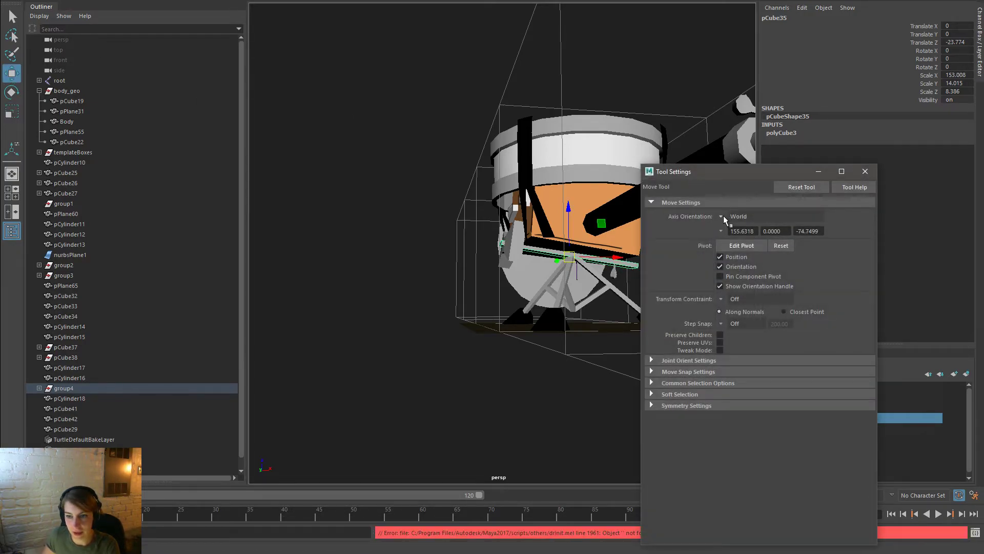
click(731, 217)
click(734, 223)
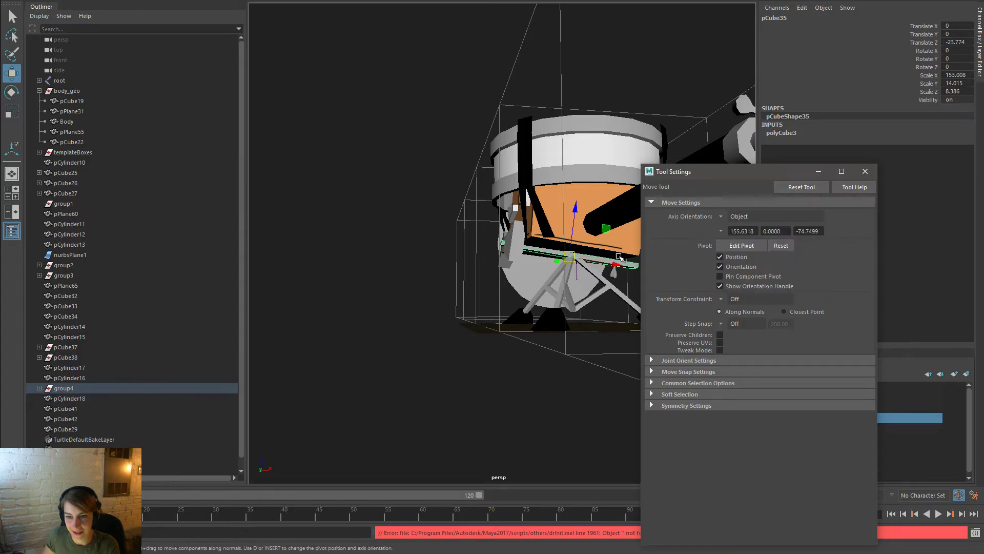
drag(619, 267, 607, 267)
click(830, 170)
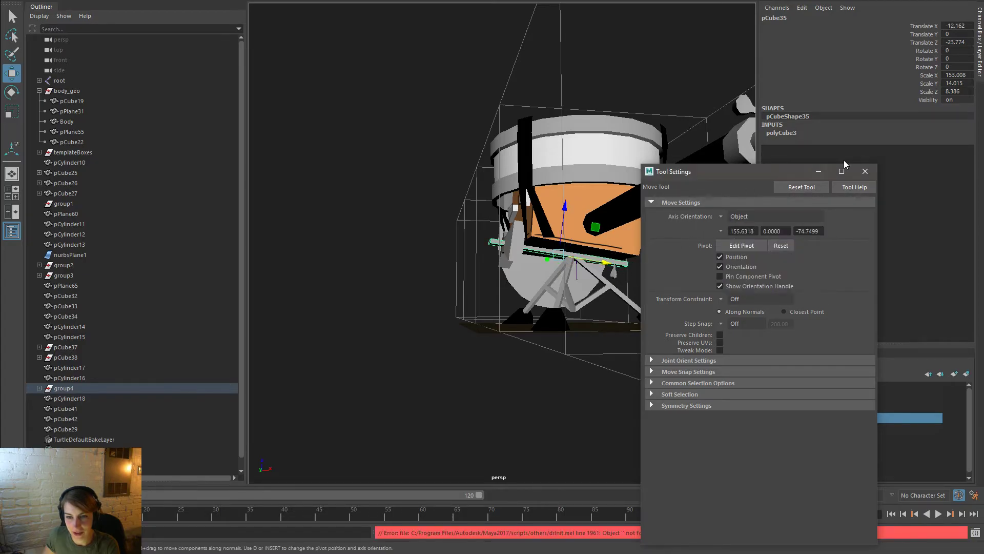
click(875, 173)
Shorten the bar under the body by scaling it to about 138.464 in X
alt+drag(640, 213, 688, 222)
key(r)
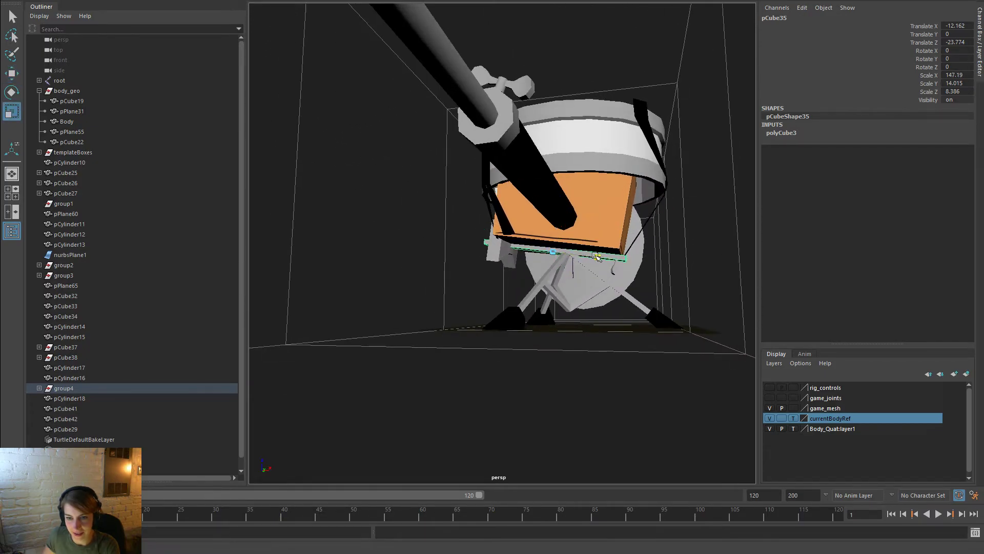
click(699, 254)
mouse_move(699, 255)
alt+mouse_down()
mouse_move(655, 255)
mouse_move(707, 262)
alt+mouse_up()
scroll(405, 213, up, 5)
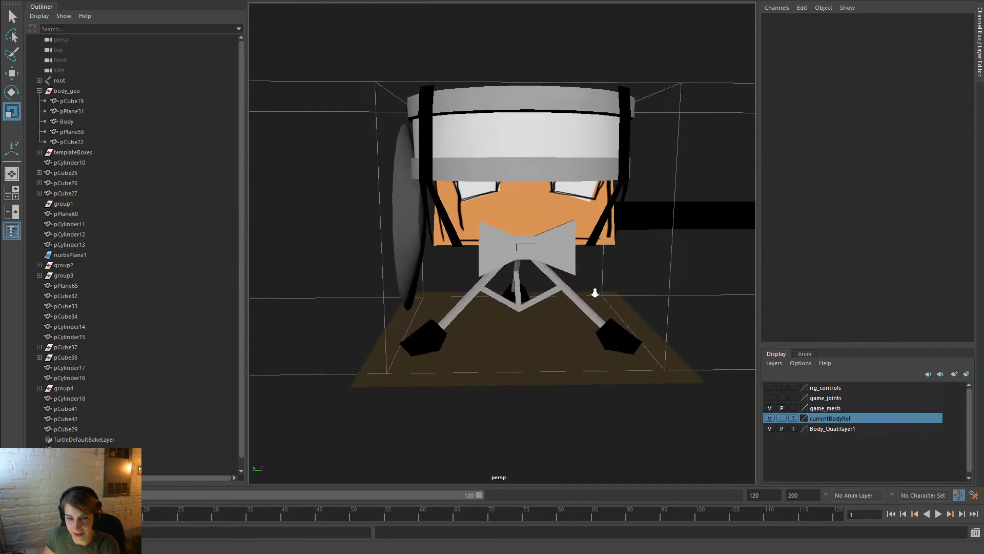
click(547, 249)
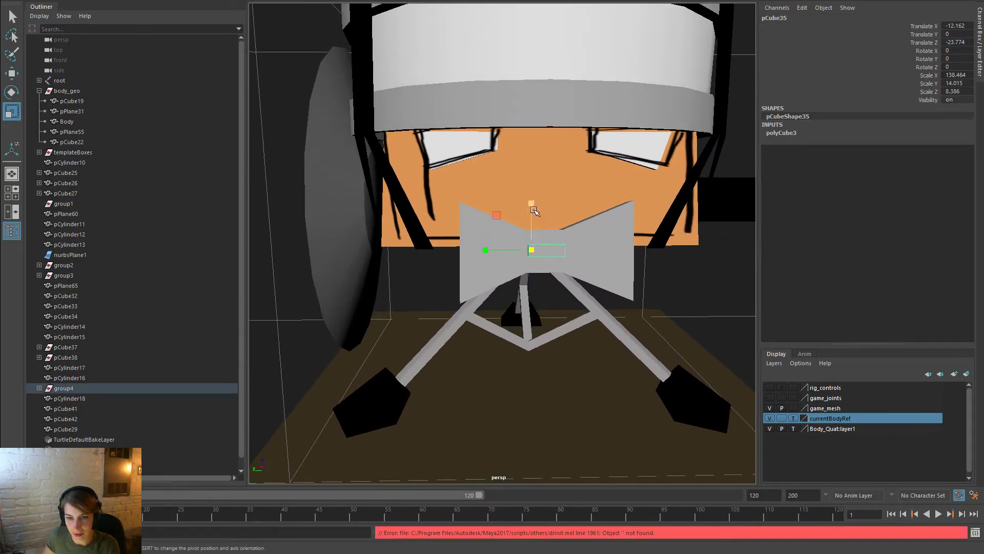
Move the wing nut at the cymbal's centre to about X -5.557, Y 23.495, Z -1.602
alt+right_drag(647, 300, 639, 239)
alt+middle_drag(639, 240, 446, 247)
alt+drag(564, 220, 630, 249)
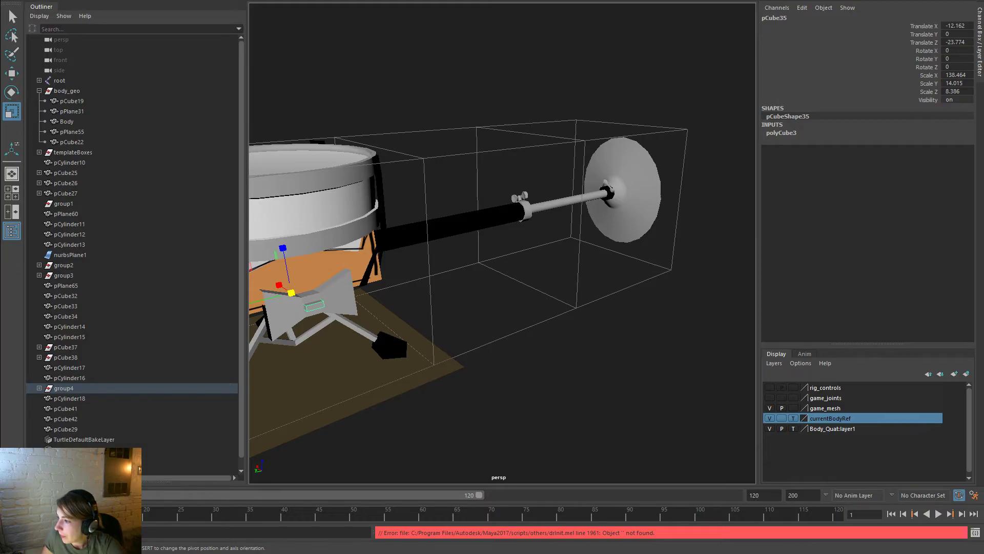
alt+drag(692, 274, 382, 210)
alt+right_drag(382, 211, 511, 213)
click(511, 214)
alt+drag(511, 213, 503, 184)
key(w)
drag(501, 149, 541, 169)
alt+drag(632, 171, 548, 155)
drag(651, 224, 671, 247)
drag(694, 193, 688, 198)
alt+drag(679, 264, 731, 252)
drag(550, 174, 539, 169)
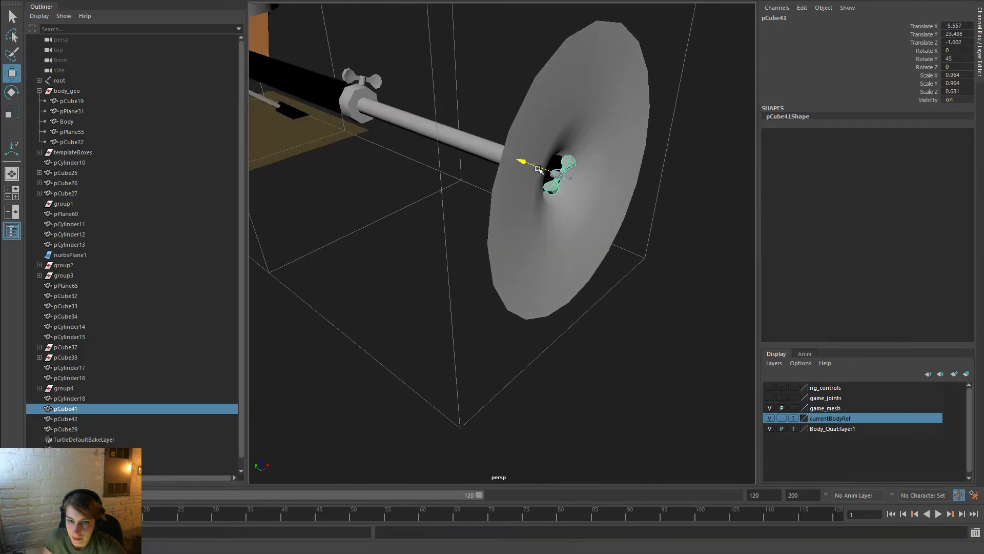
click(690, 288)
Insert a vertical edge loop through each of the bow tie's two wings
alt+drag(690, 288, 553, 202)
alt+right_drag(504, 213, 615, 226)
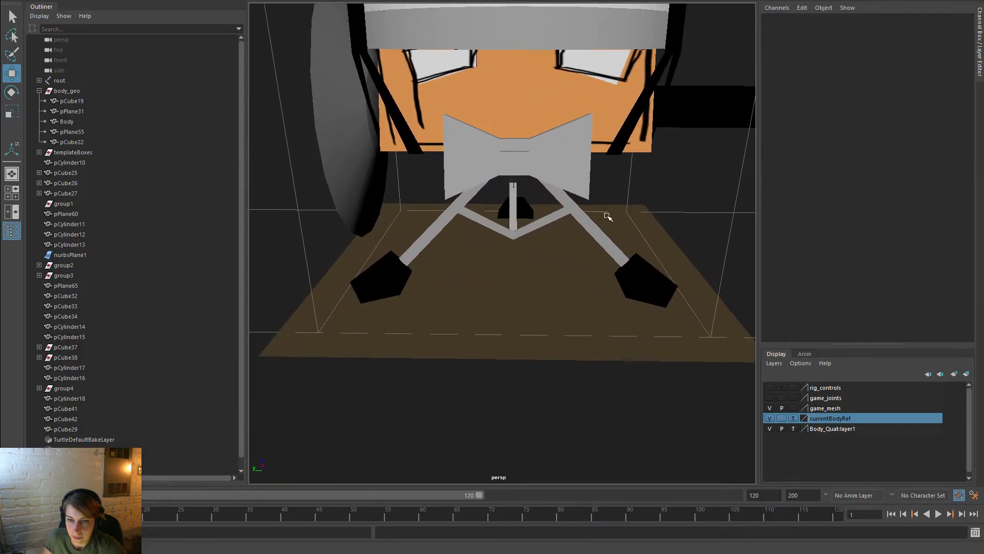
click(572, 172)
mouse_move(572, 172)
alt+right_down()
mouse_move(373, 116)
mouse_move(569, 191)
alt+right_up()
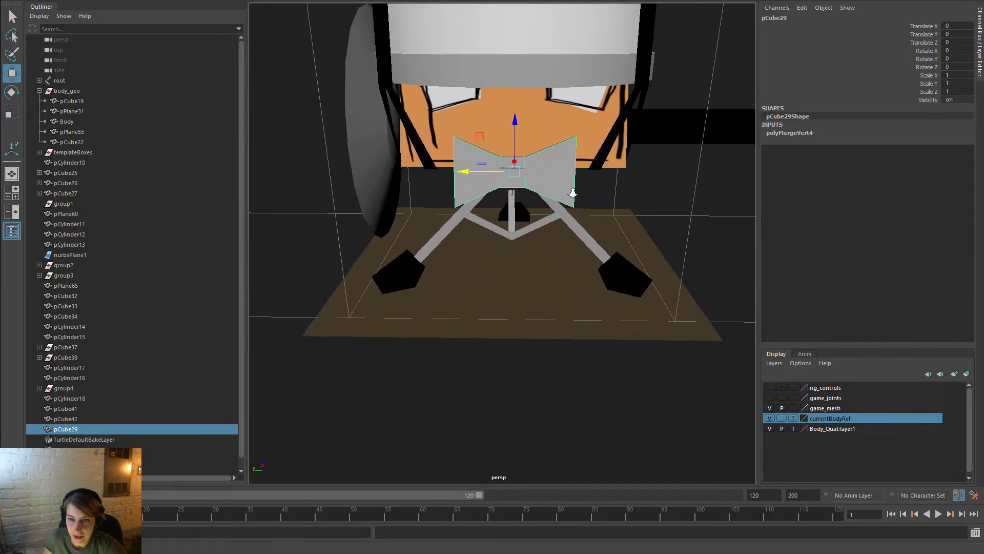
alt+drag(681, 207, 734, 250)
alt+middle_drag(735, 249, 758, 249)
alt+right_drag(604, 233, 641, 230)
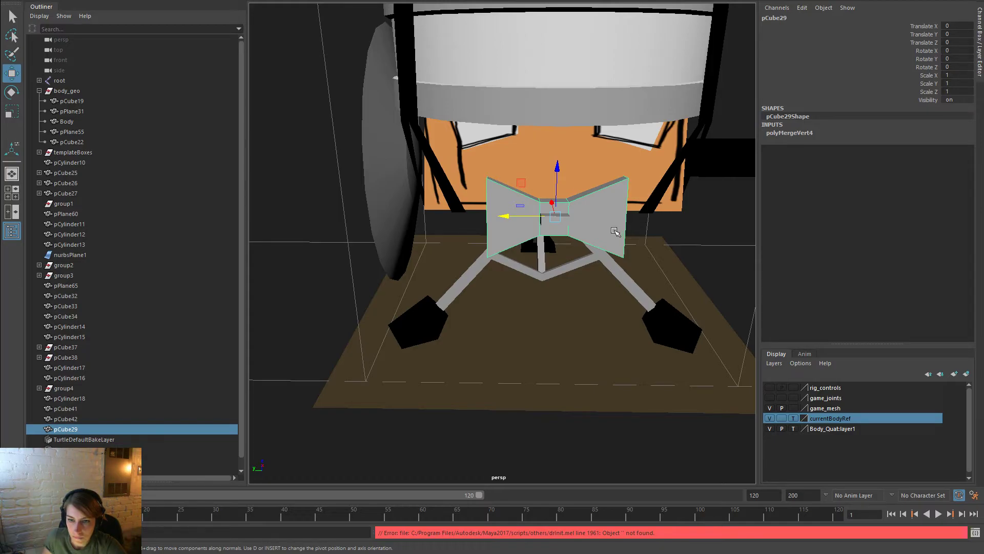
key(space)
drag(554, 251, 602, 332)
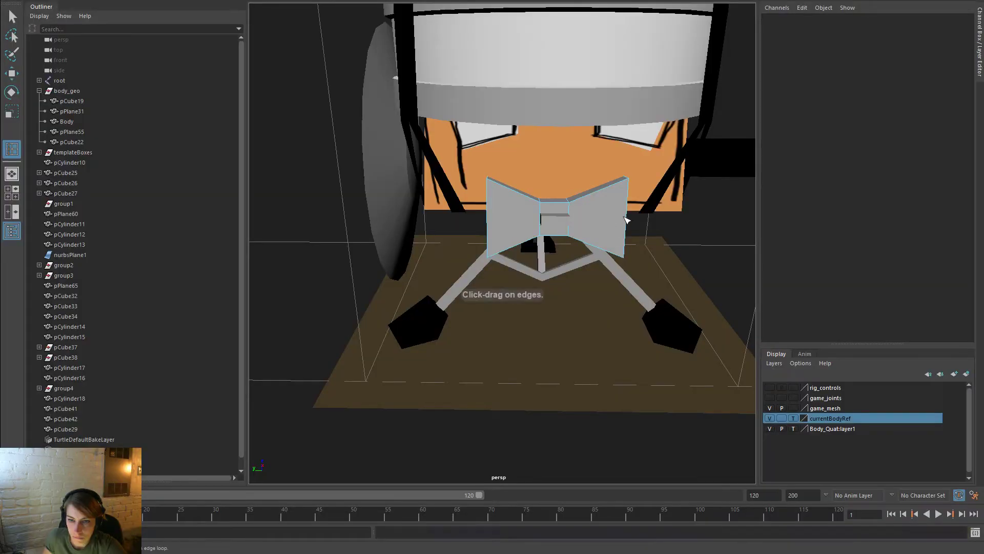
drag(628, 219, 628, 221)
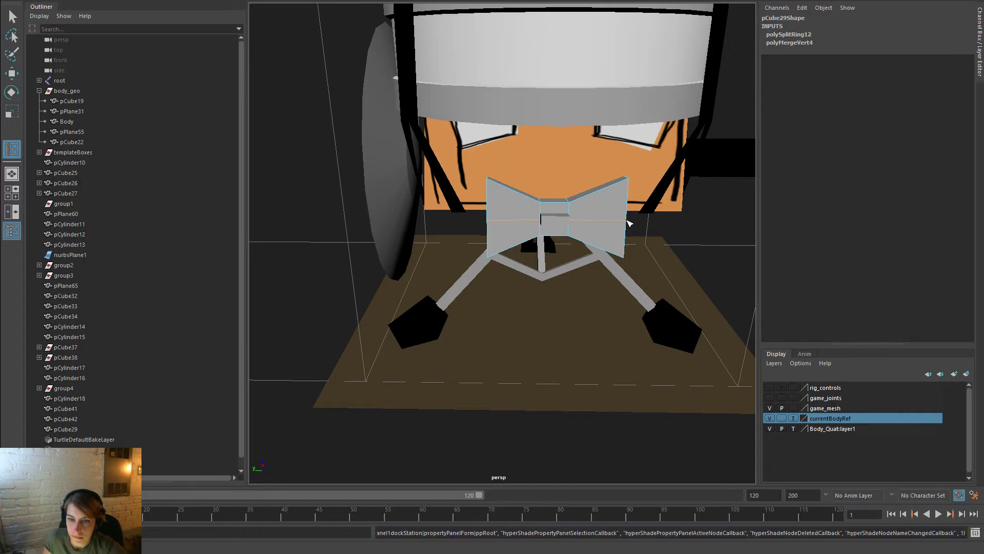
key(ctrl+z)
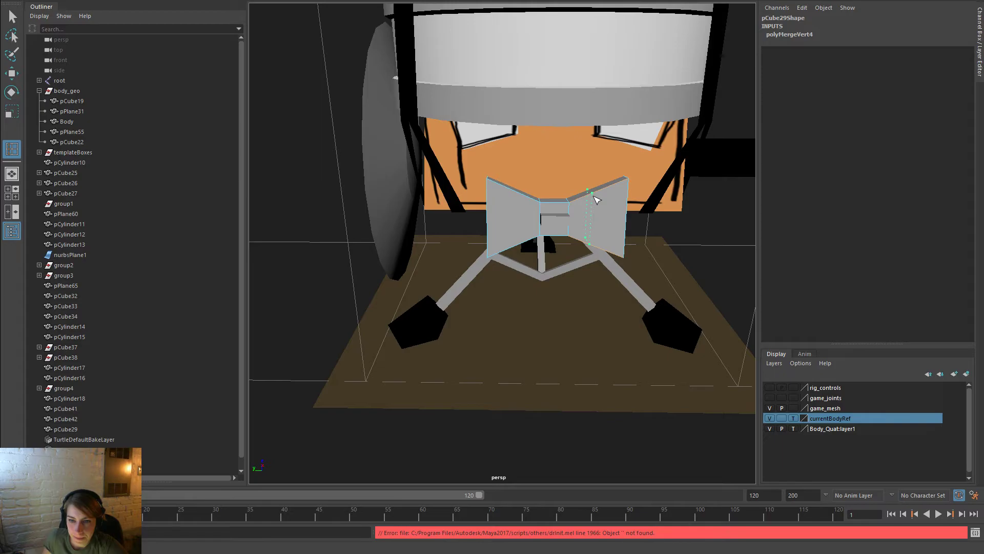
ctrl+click(594, 198)
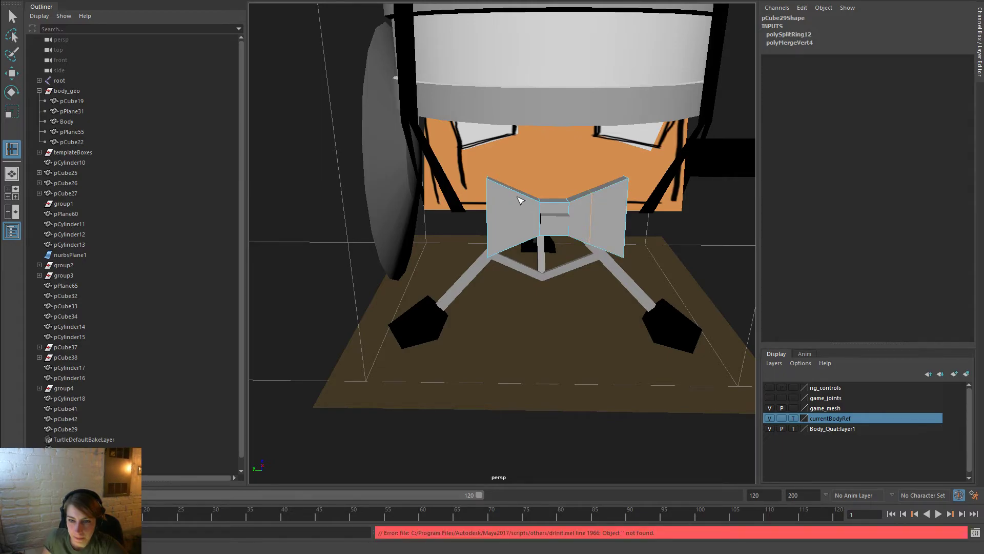
ctrl+click(520, 198)
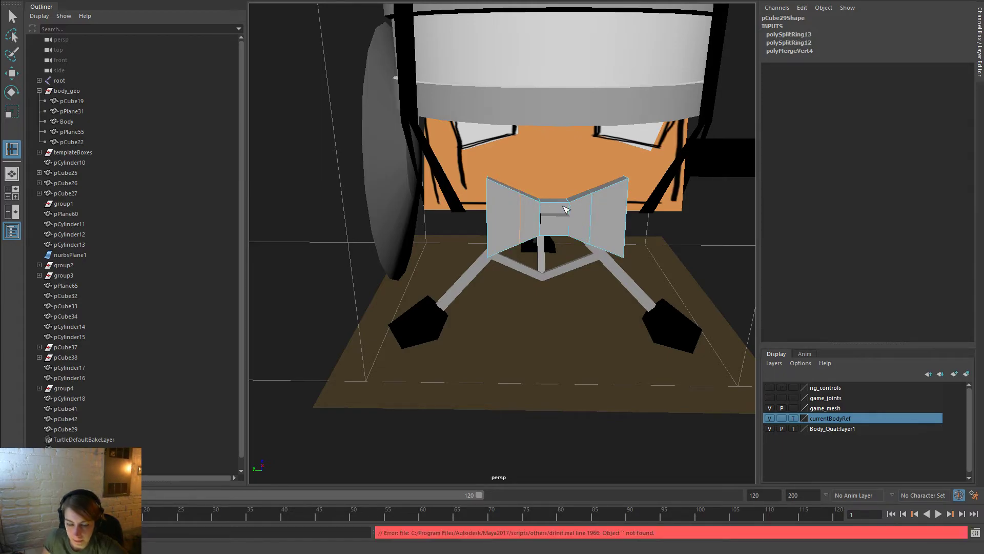
Scale the two new wing edge loops vertically to make the bow tie flare taller there
key(w)
right_drag(605, 220, 604, 191)
shift+click(594, 215)
key(r)
drag(556, 168, 555, 158)
alt+right_drag(555, 157, 563, 190)
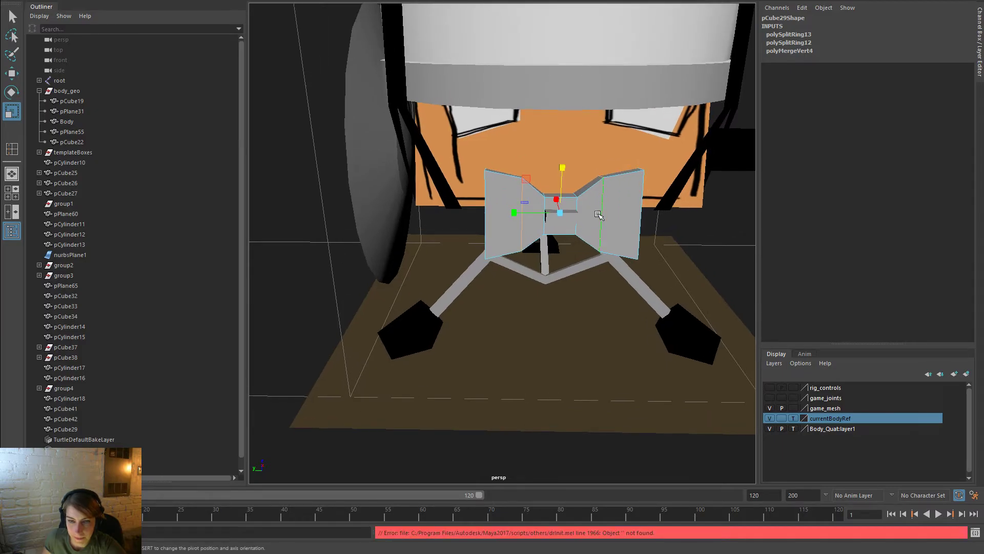
Insert a horizontal edge loop across the middle of the bow tie
key(y)
click(601, 215)
drag(603, 216, 605, 214)
alt+drag(655, 237, 635, 217)
Reshape both bow-tie wings by scaling their middle vertices on the horizontal edge loop, and return to object selection
key(w)
right_drag(624, 197, 587, 193)
alt+drag(615, 241, 571, 231)
key(r)
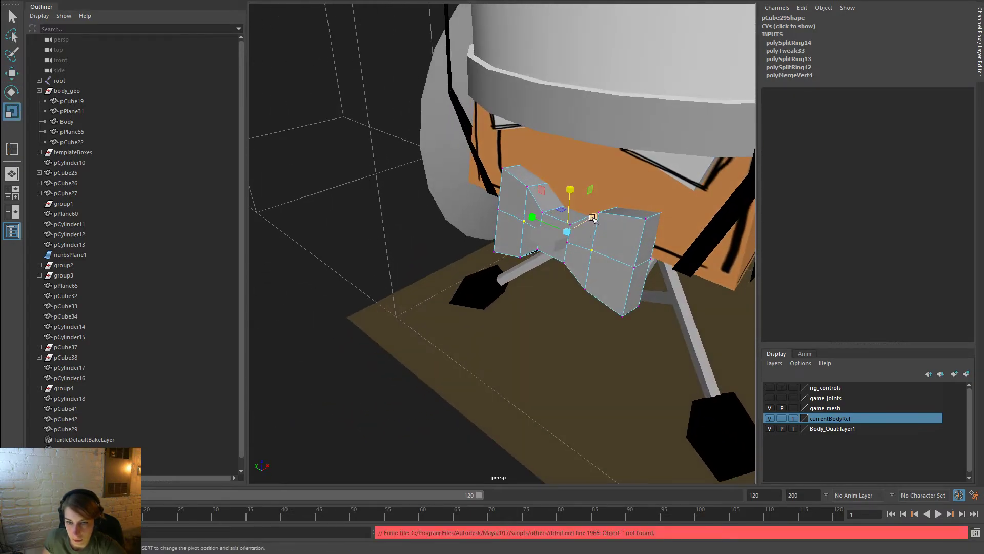
mouse_move(567, 232)
mouse_down()
mouse_move(571, 223)
mouse_move(557, 227)
mouse_up()
alt+drag(610, 247, 665, 245)
drag(516, 210, 578, 218)
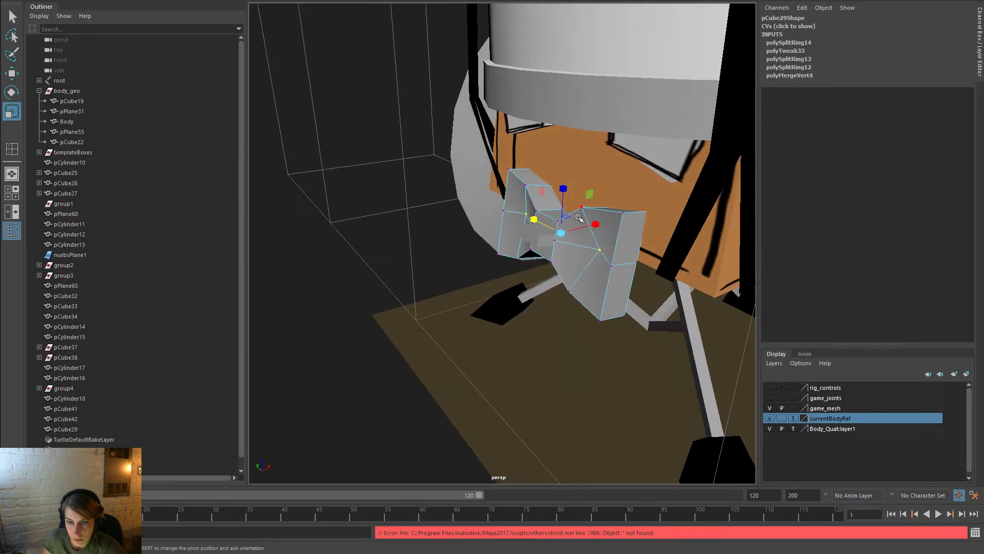
right_drag(634, 224, 672, 209)
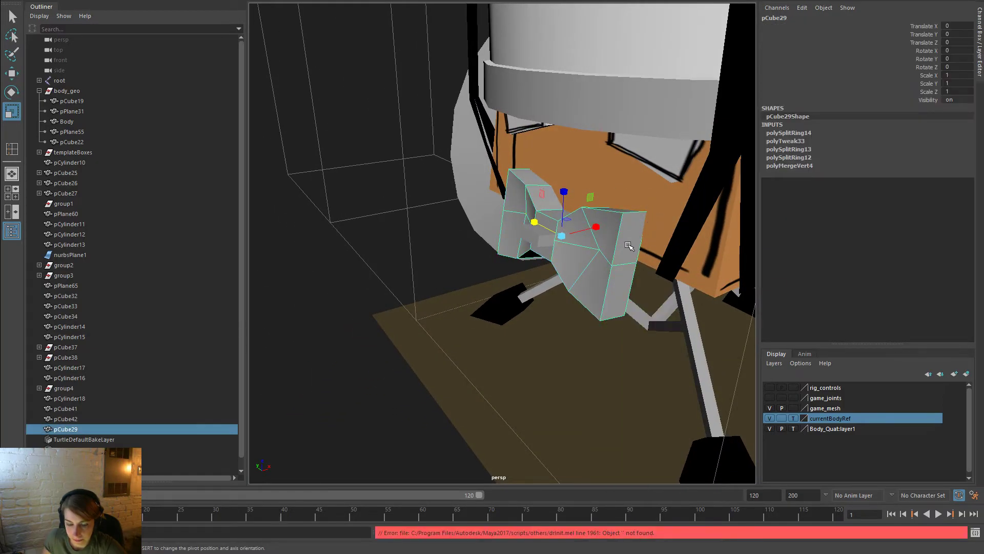
double_click(12, 112)
alt+drag(622, 236, 553, 212)
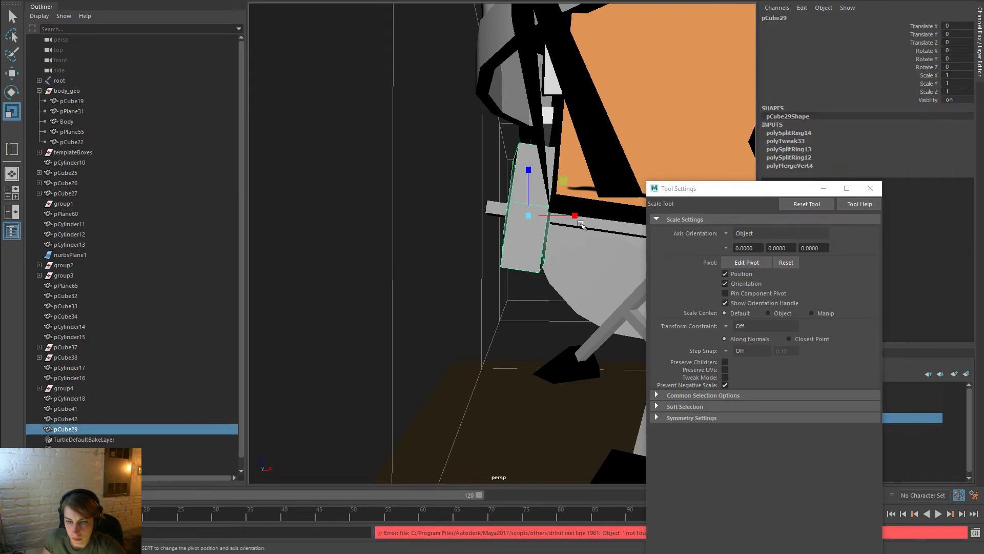
alt+drag(581, 225, 486, 273)
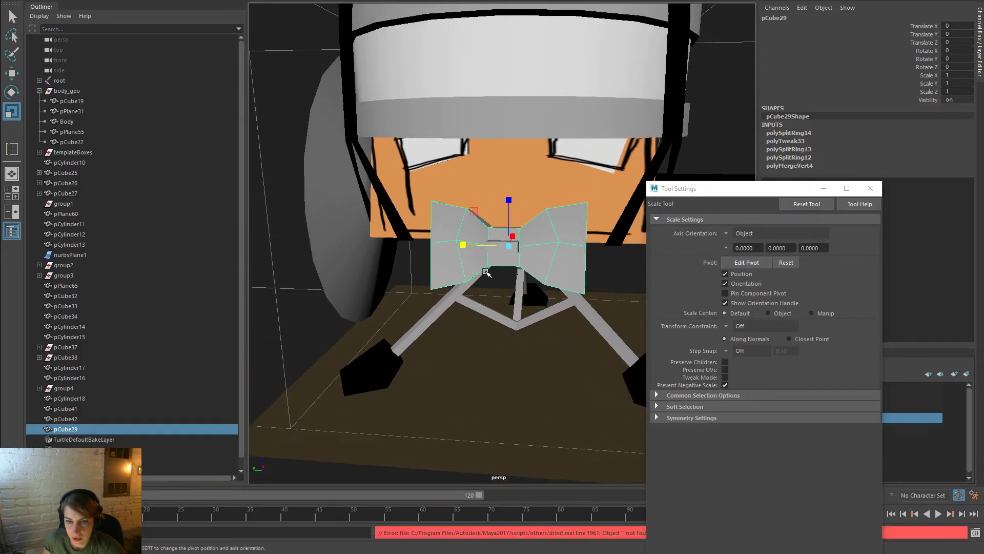
click(870, 188)
click(675, 278)
click(599, 283)
Rotate all of the bow tie's vertices so that its tilted shape stands upright in side view
alt+drag(682, 281, 542, 272)
right_drag(518, 253, 517, 232)
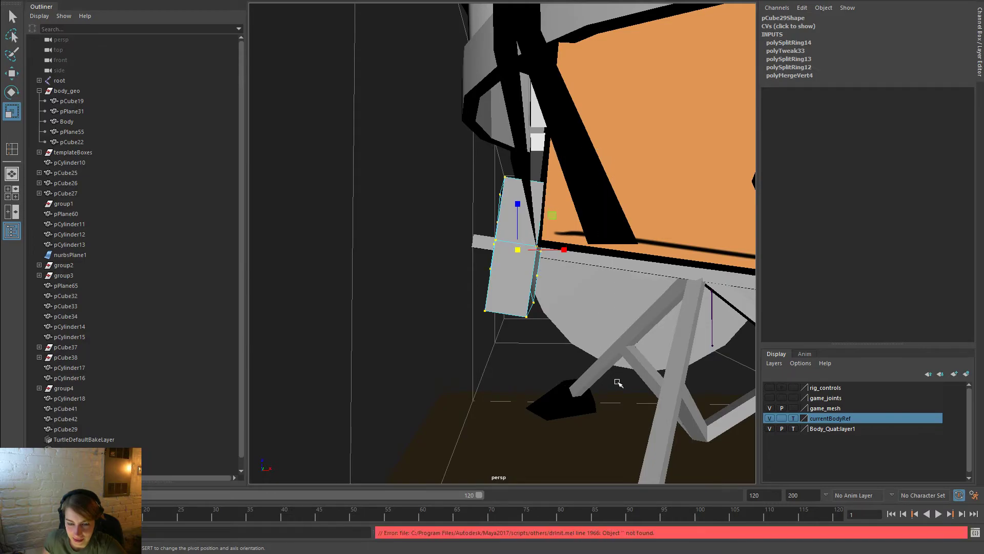
key(e)
mouse_move(557, 277)
mouse_down()
mouse_move(571, 278)
mouse_move(560, 281)
mouse_up()
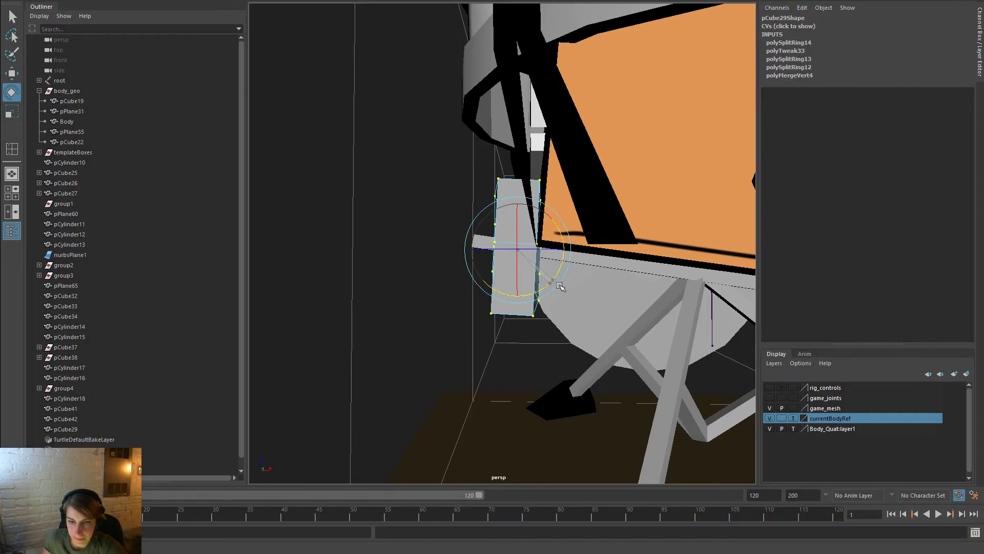
drag(562, 285, 563, 287)
Flatten the bow tie's back vertices in depth by scaling, and adjust its front vertices without the wings' middle points
drag(677, 366, 484, 257)
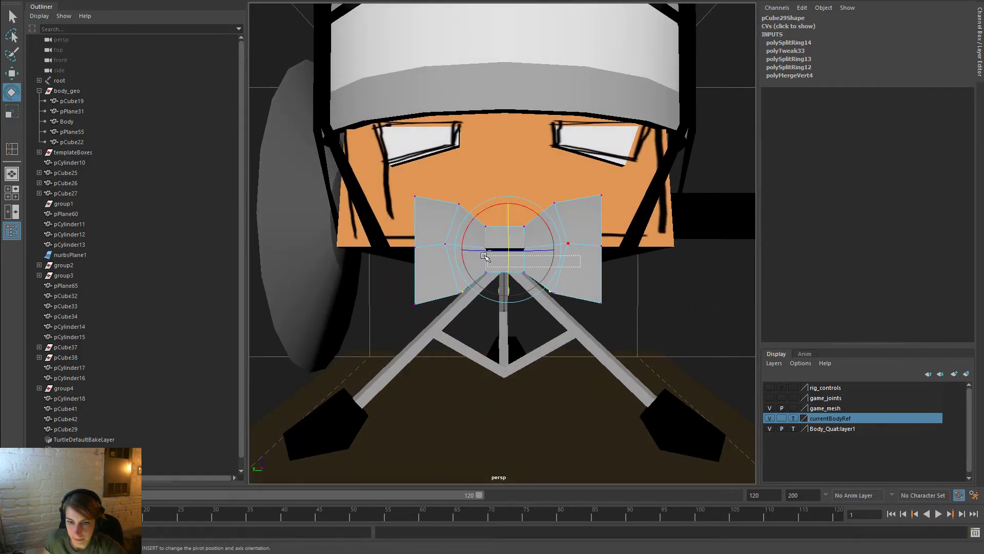
drag(426, 243, 424, 242)
alt+drag(619, 286, 520, 271)
key(r)
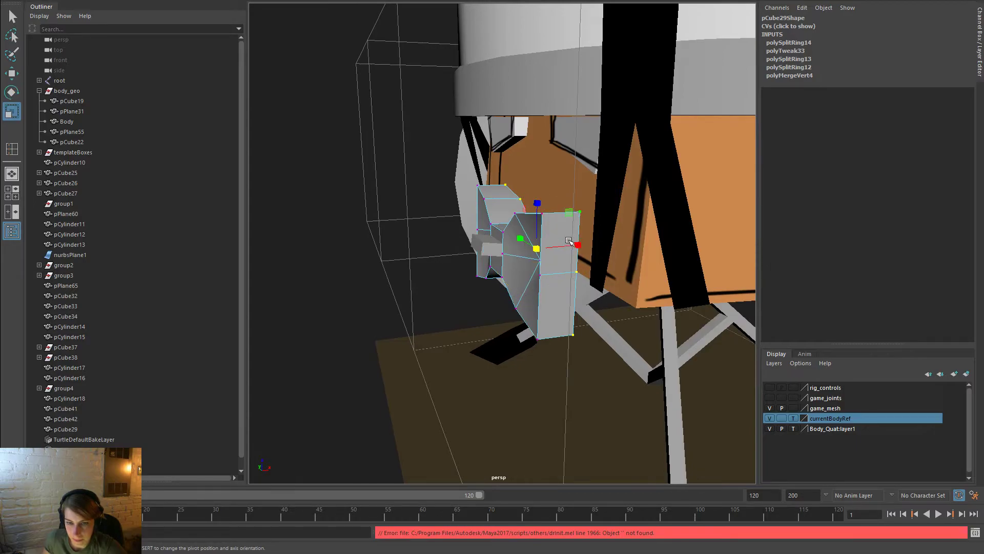
drag(576, 244, 531, 246)
alt+drag(589, 277, 549, 281)
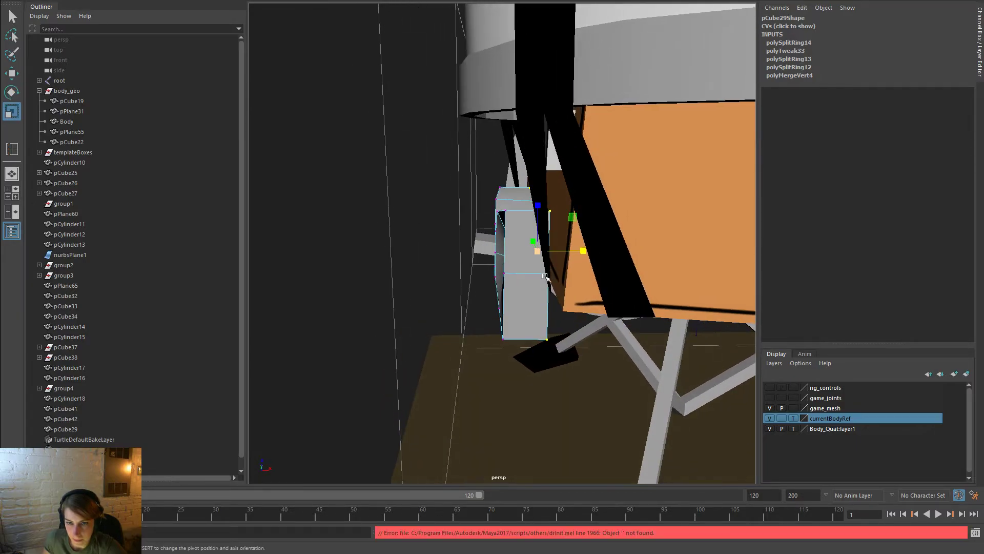
drag(510, 371, 445, 149)
alt+drag(448, 235, 505, 257)
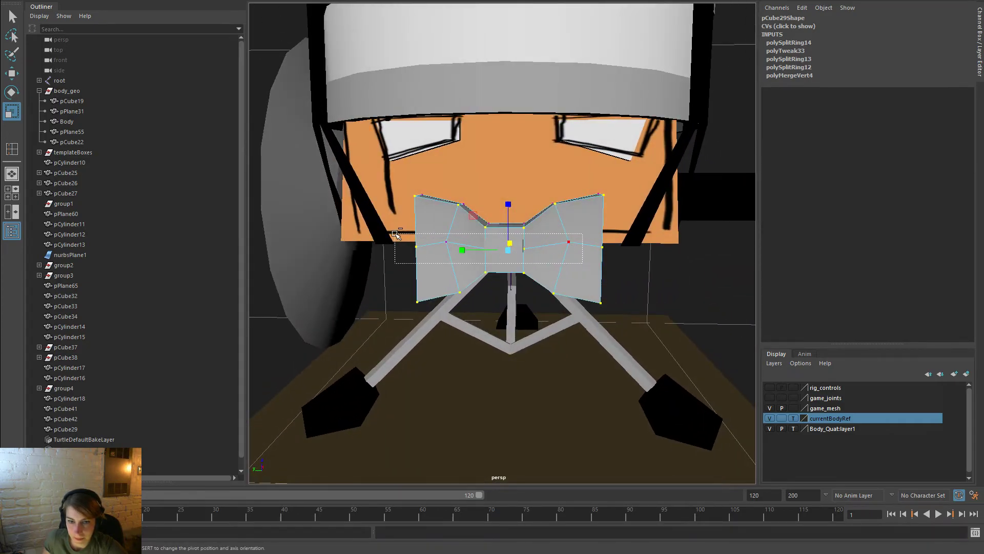
drag(395, 233, 408, 238)
alt+drag(637, 290, 587, 256)
Delete all faces of one bow-tie wing, keeping the centre block and the other wing, and return to object selection
right_drag(578, 220, 576, 232)
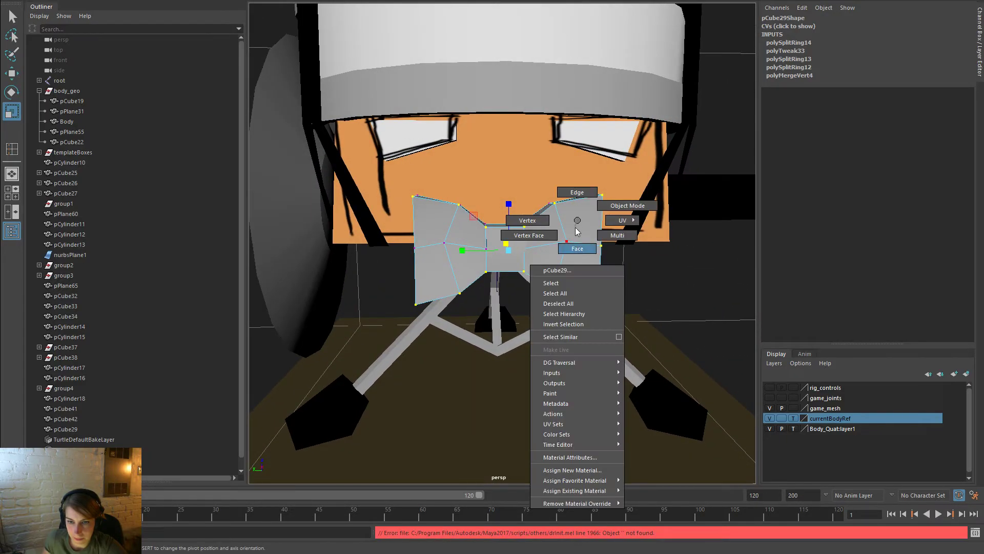
click(555, 246)
alt+drag(479, 306, 398, 179)
key(Delete)
right_drag(562, 229, 613, 201)
click(686, 292)
Try to insert a vertical edge loop through the middle of the bow tie's centre block
mouse_move(510, 295)
alt+mouse_down()
mouse_move(575, 299)
mouse_move(512, 288)
alt+mouse_up()
alt+right_drag(558, 300, 631, 307)
click(526, 285)
alt+drag(525, 286, 539, 290)
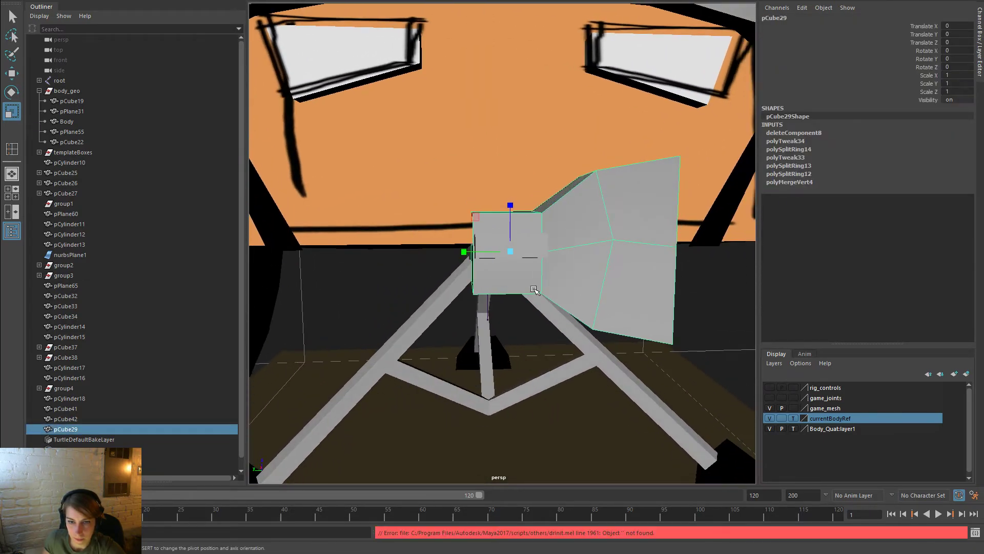
key(space)
click(430, 278)
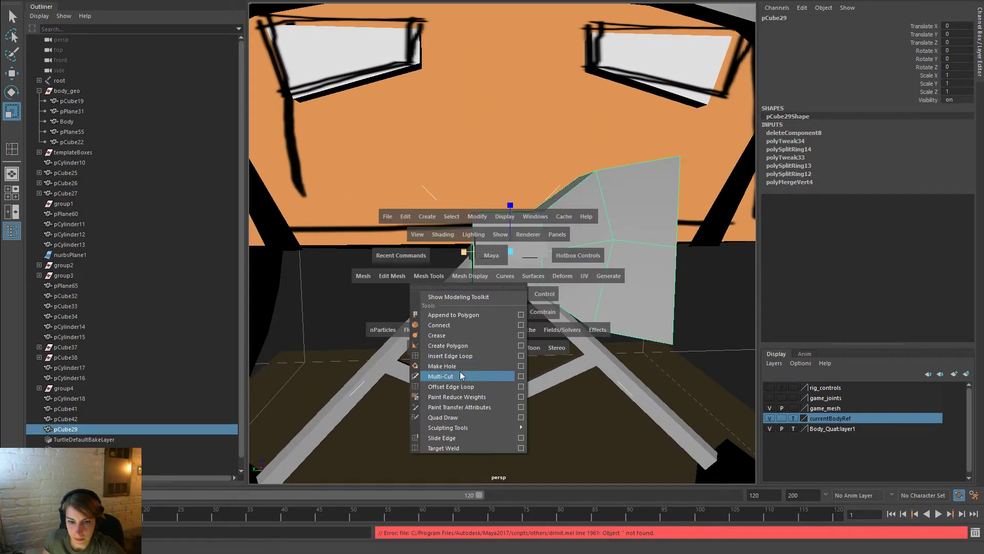
click(450, 356)
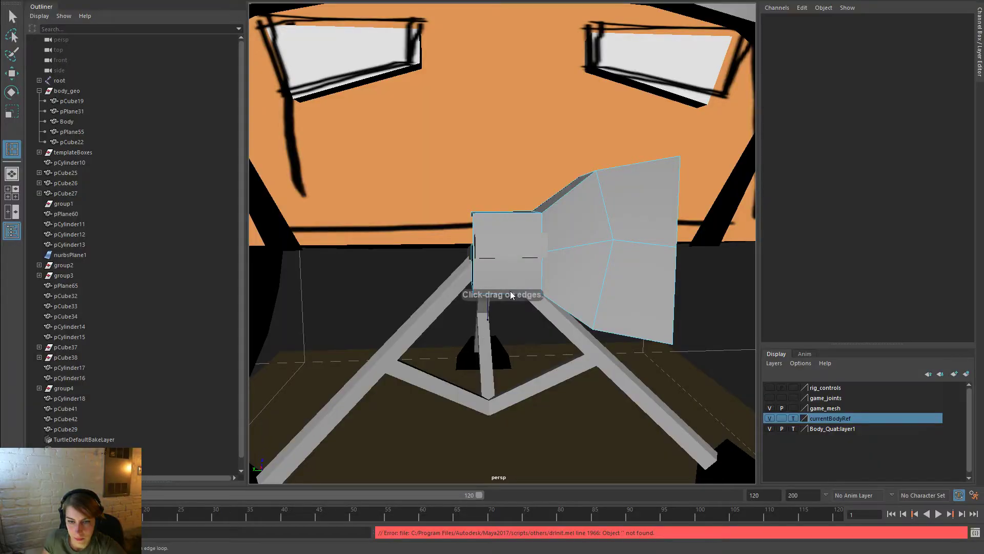
drag(511, 218, 505, 216)
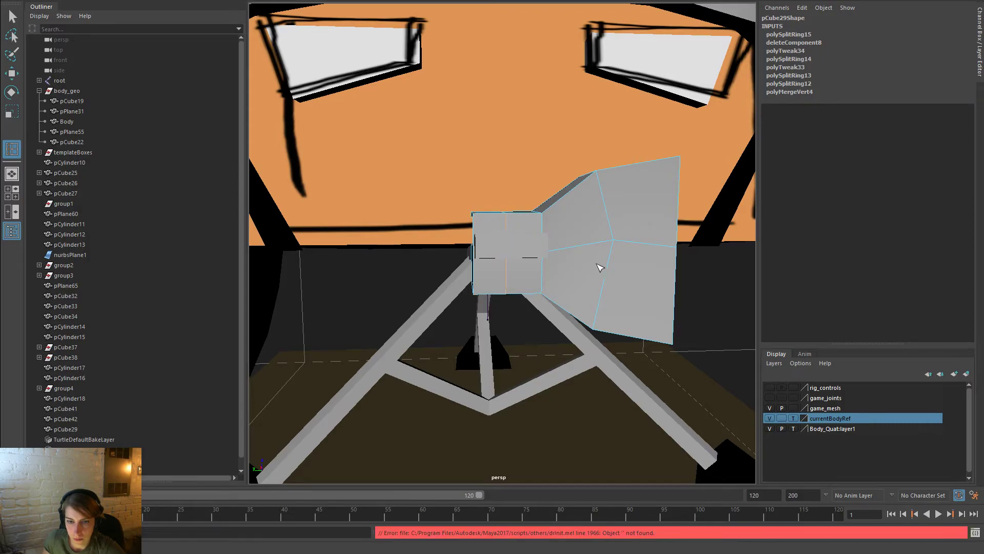
key(ctrl+z)
key(ctrl+z)
key(w)
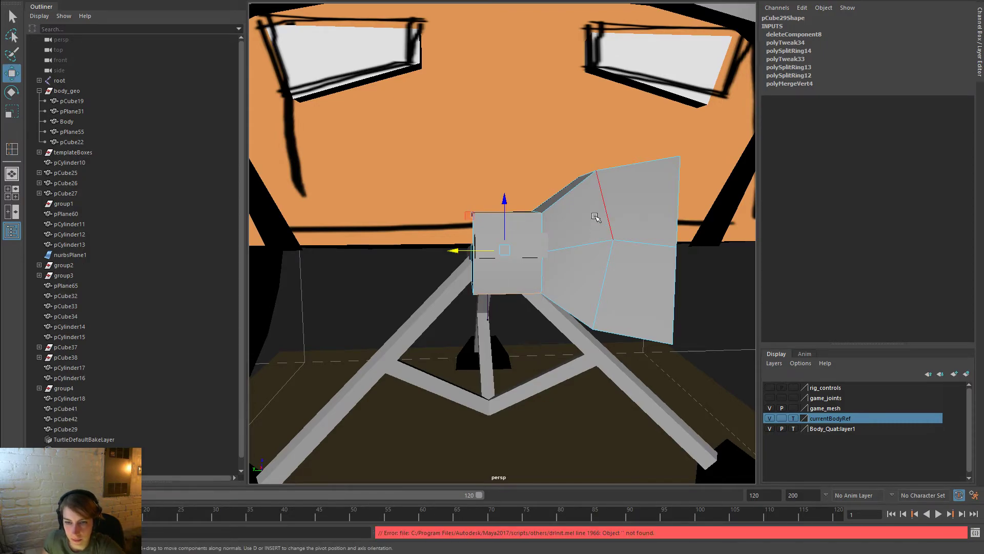
Duplicate the faces of the remaining bow-tie wing as a separate mesh, leaving out the centre block
right_drag(645, 223, 699, 364)
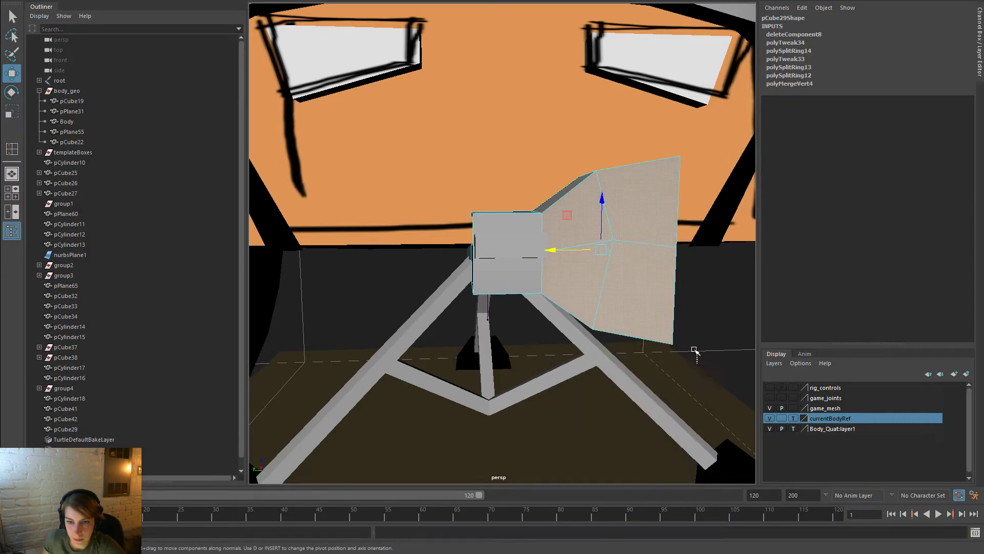
drag(555, 123, 556, 132)
key(space)
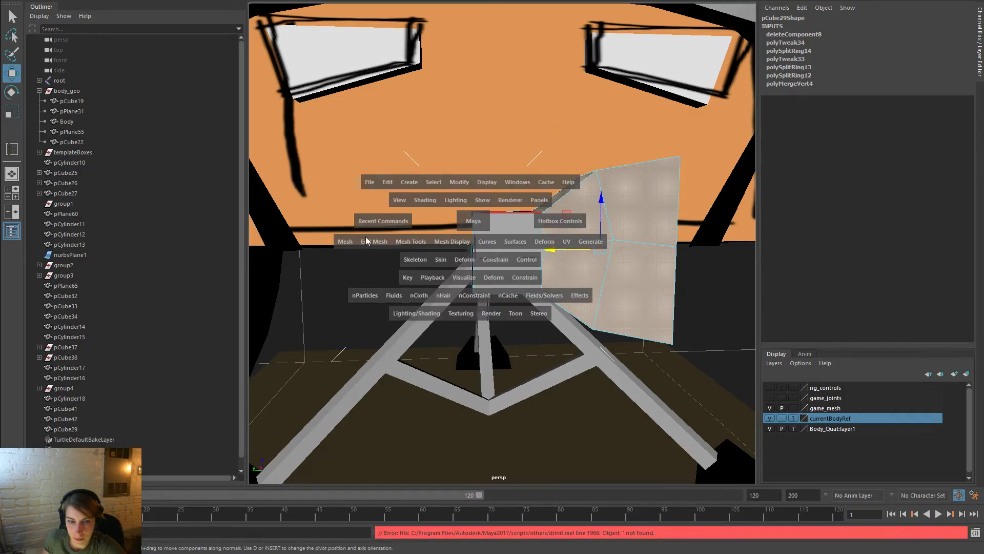
click(341, 241)
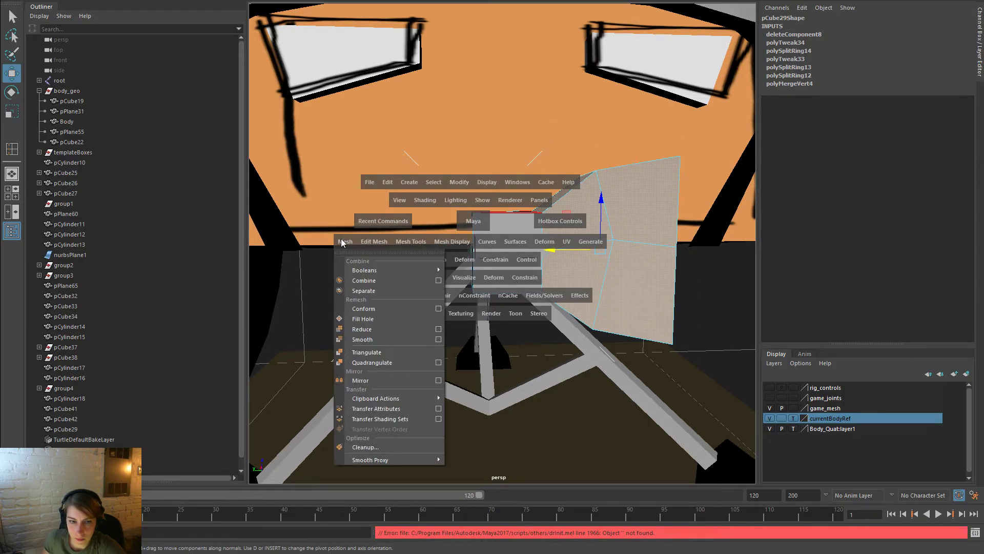
click(372, 241)
click(422, 488)
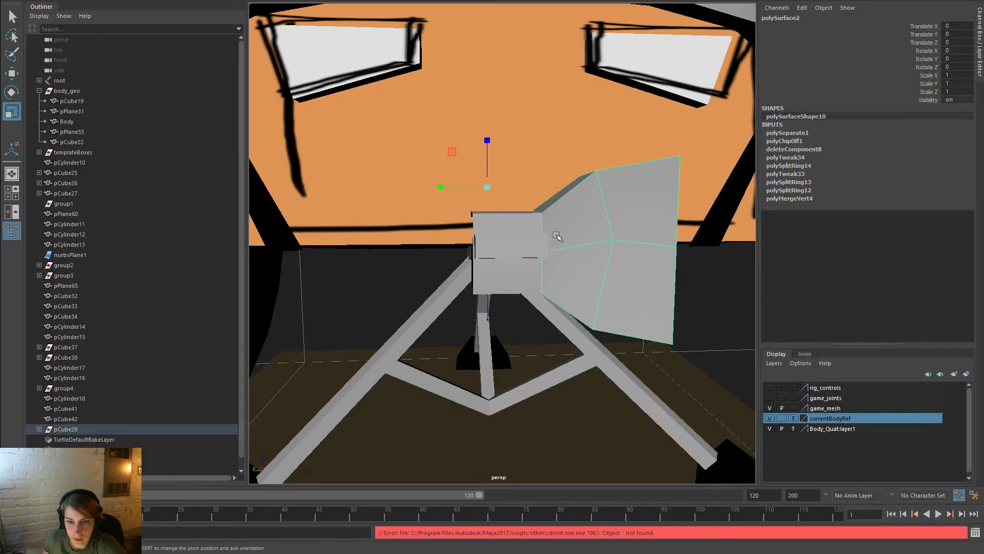
Mirror the duplicated wing to the opposite side of the bow tie by setting its Scale Y to -1
drag(435, 189, 540, 198)
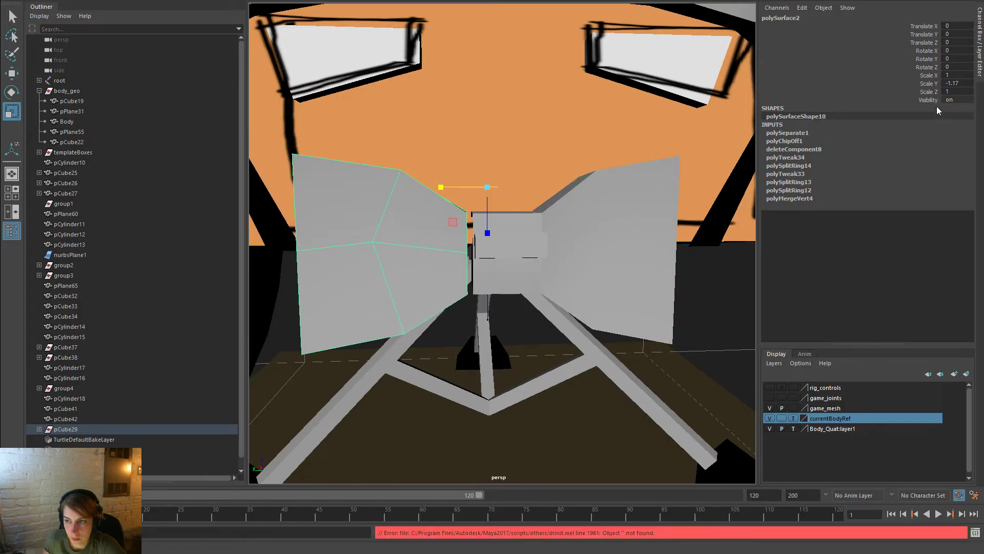
click(966, 83)
text(-1)
key(Return)
Combine the mirrored wing with the rest of the bow tie and merge the vertices of the combined mesh
click(642, 244)
key(space)
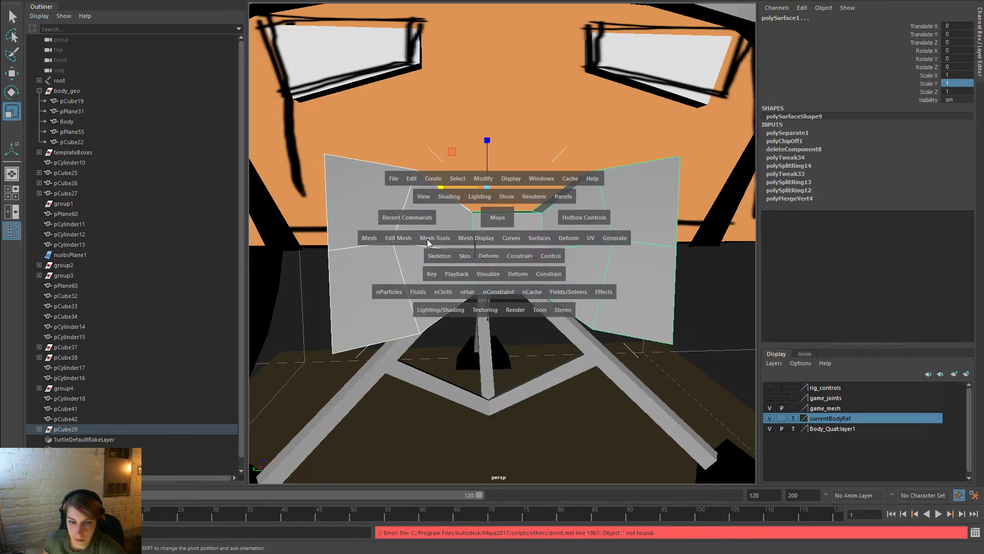
click(368, 238)
click(379, 278)
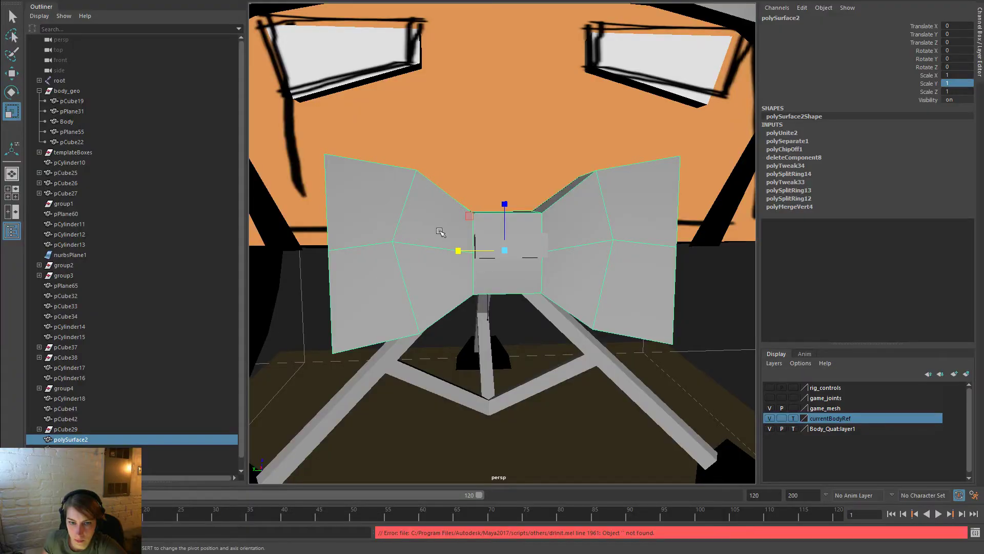
key(space)
click(353, 249)
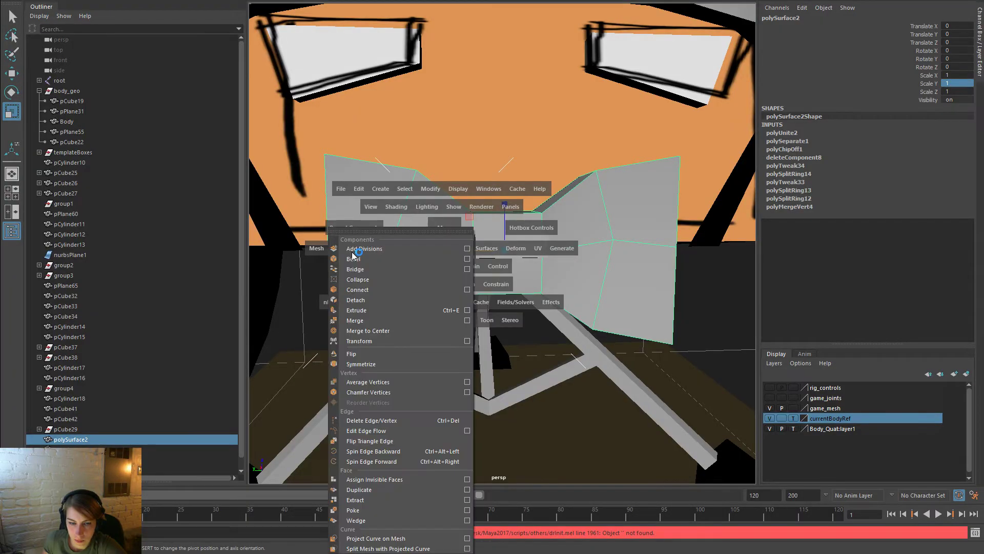
click(375, 321)
right_drag(462, 249, 503, 226)
click(717, 320)
Scale the whole bow tie down uniformly to about 0.56
click(576, 293)
alt+drag(577, 293, 552, 301)
alt+right_drag(553, 301, 582, 275)
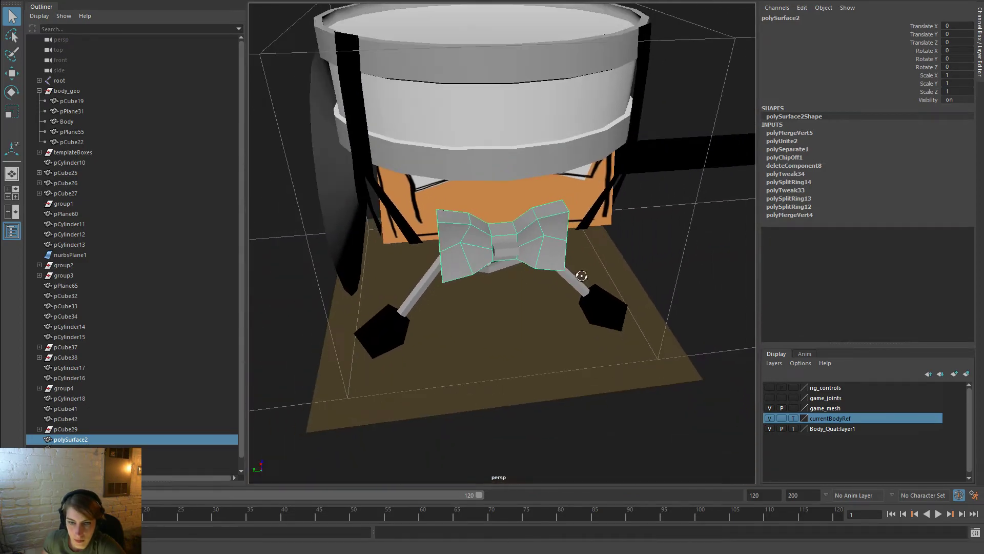
alt+drag(582, 275, 574, 257)
click(631, 302)
scroll(631, 302, down, 5)
alt+drag(631, 302, 589, 303)
scroll(592, 300, up, 5)
click(556, 256)
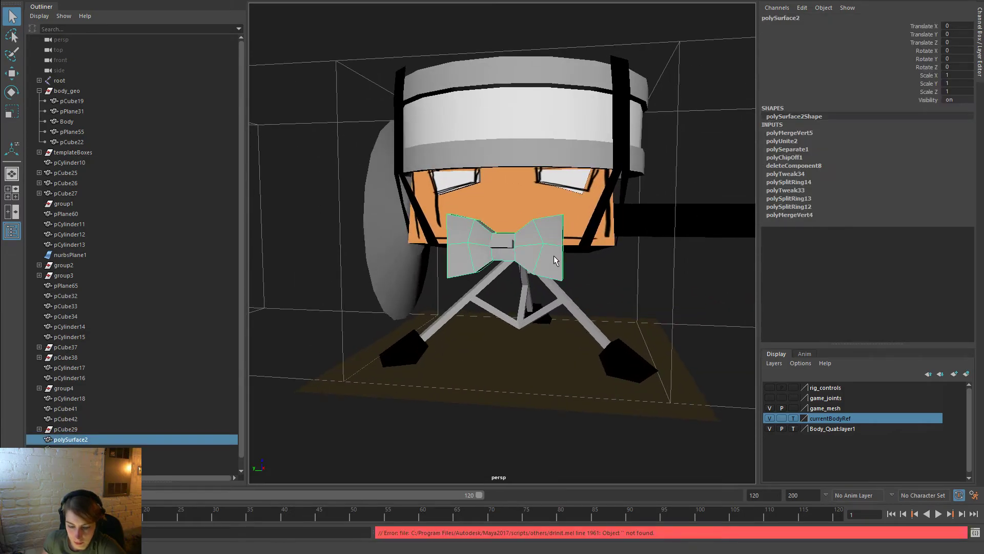
drag(510, 255, 498, 251)
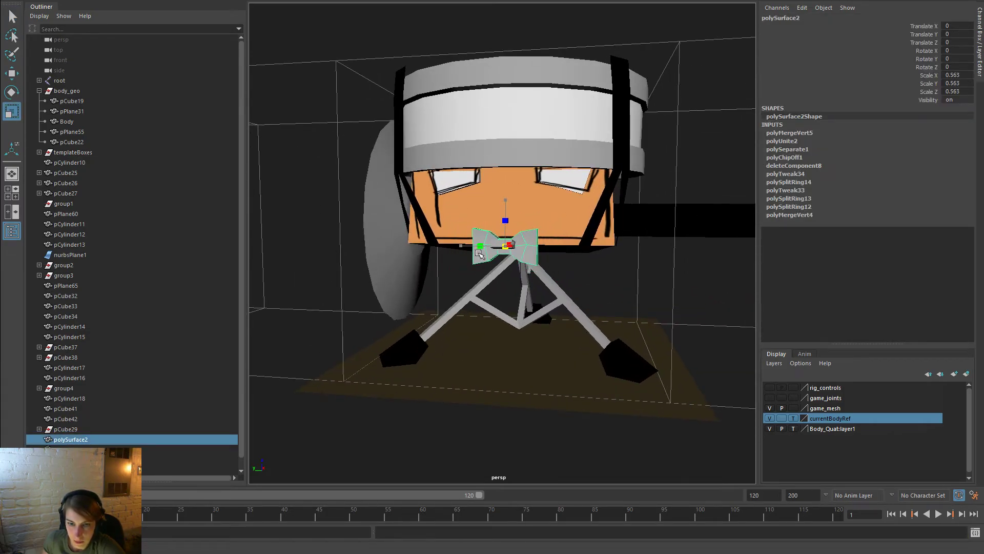
click(655, 301)
Shrink the bow tie further to a uniform scale of about 0.43
scroll(456, 286, down, 4)
alt+drag(457, 286, 512, 297)
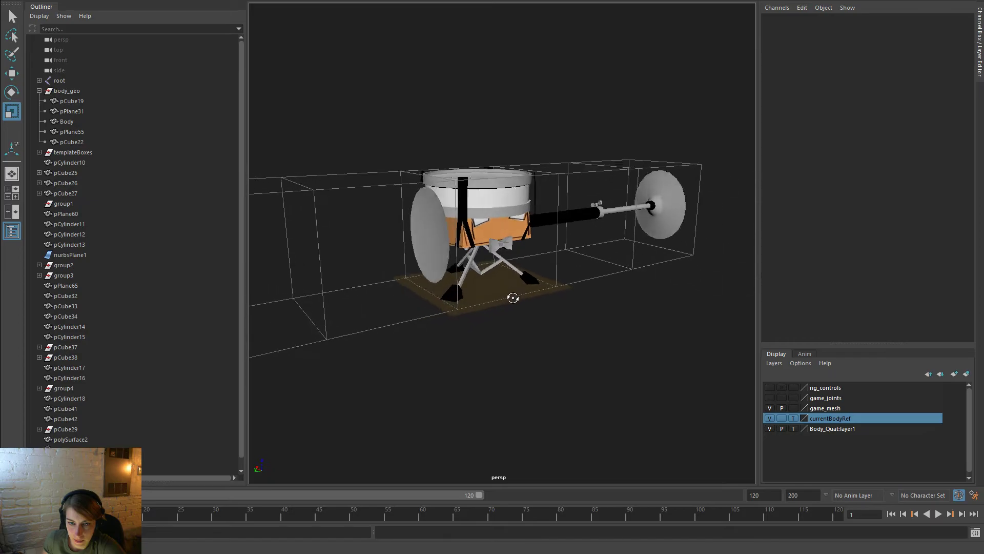
scroll(606, 306, up, 5)
alt+drag(544, 267, 488, 267)
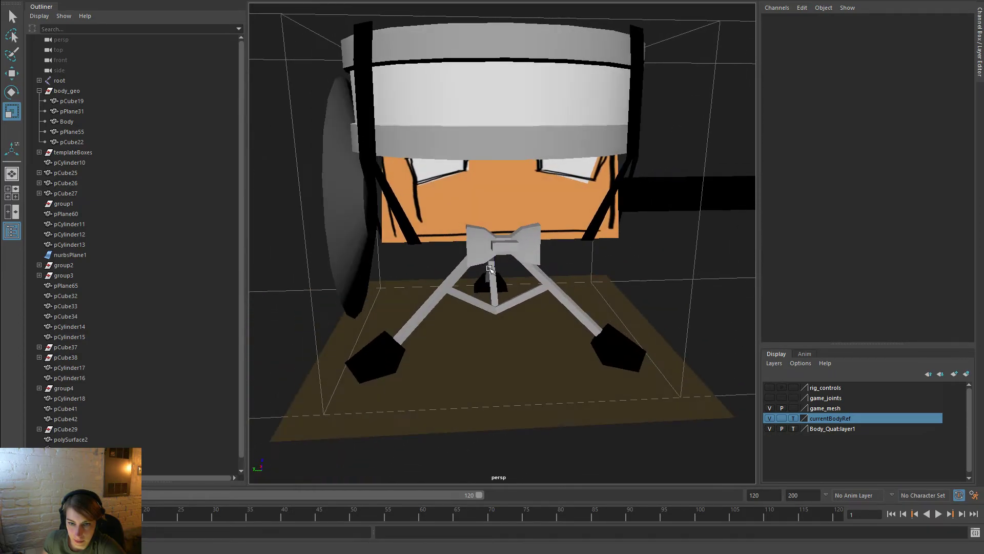
click(529, 257)
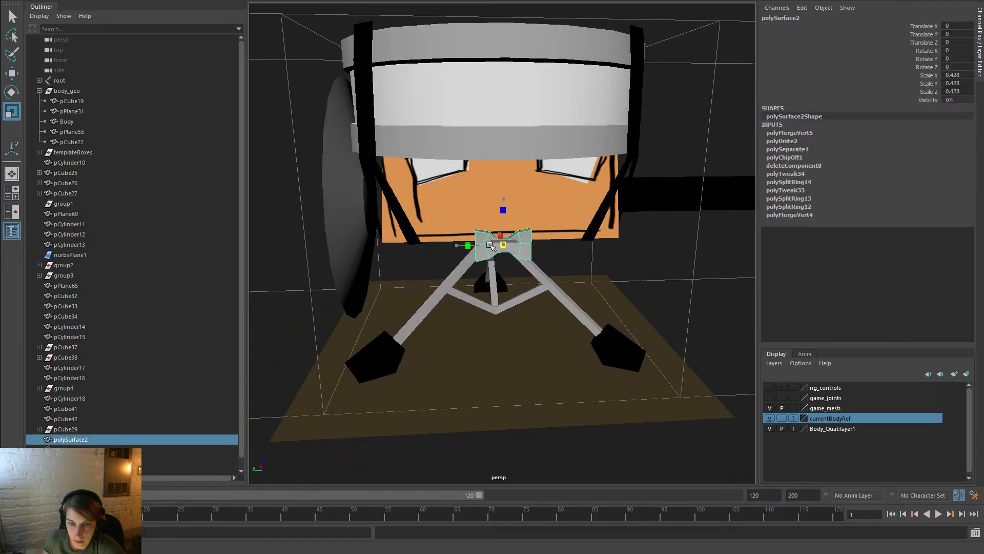
click(575, 292)
Narrow the support bar running under the body to a Scale Y of about 12.29
alt+drag(575, 293, 524, 290)
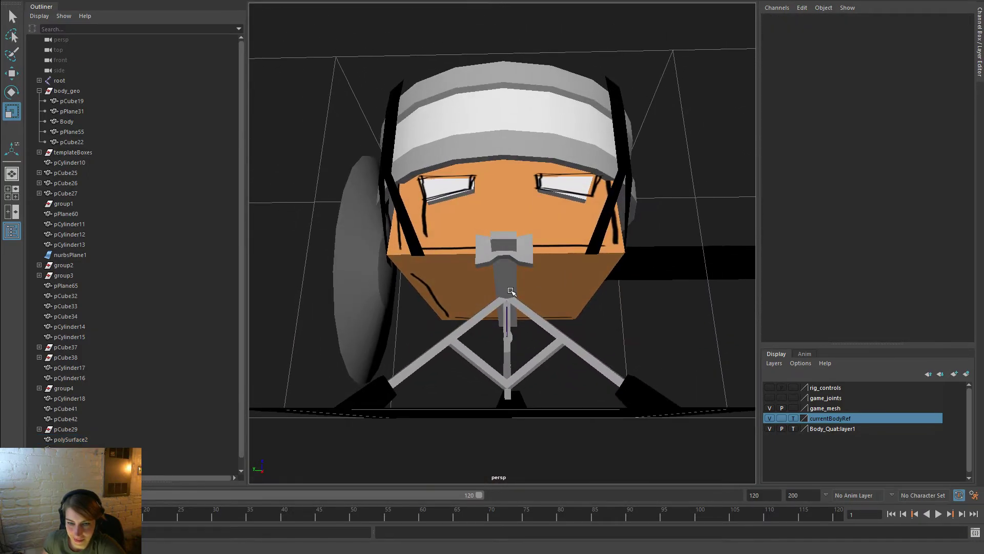
click(523, 290)
click(501, 302)
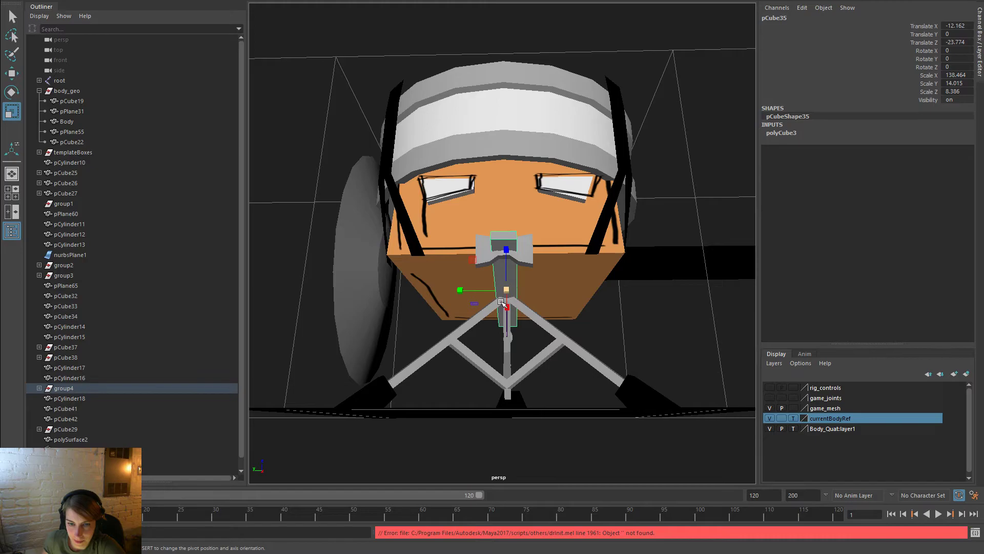
drag(464, 291, 468, 290)
alt+drag(567, 281, 631, 310)
key(r)
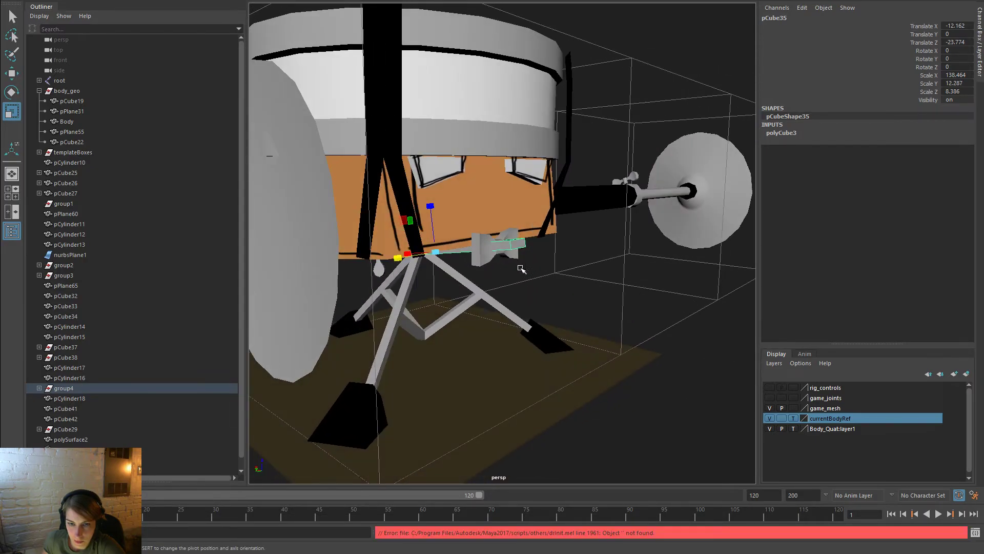
Rotate the bow tie to match the support bar's slope and shift it along the bar
click(513, 259)
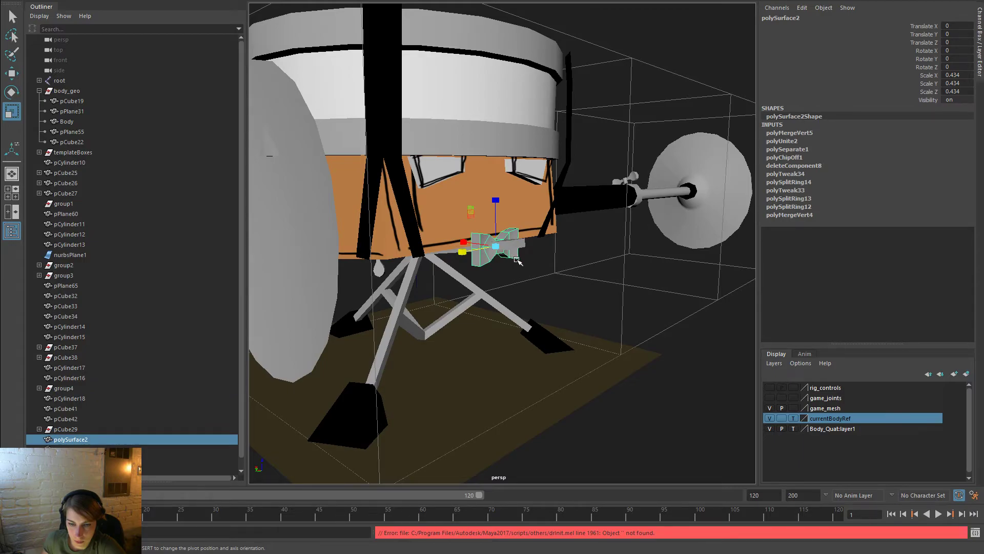
key(f)
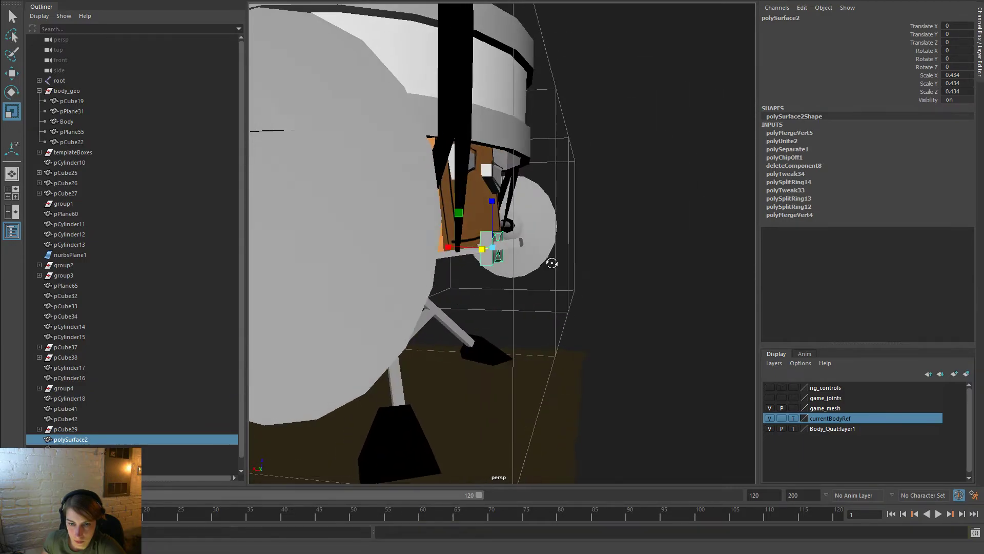
key(e)
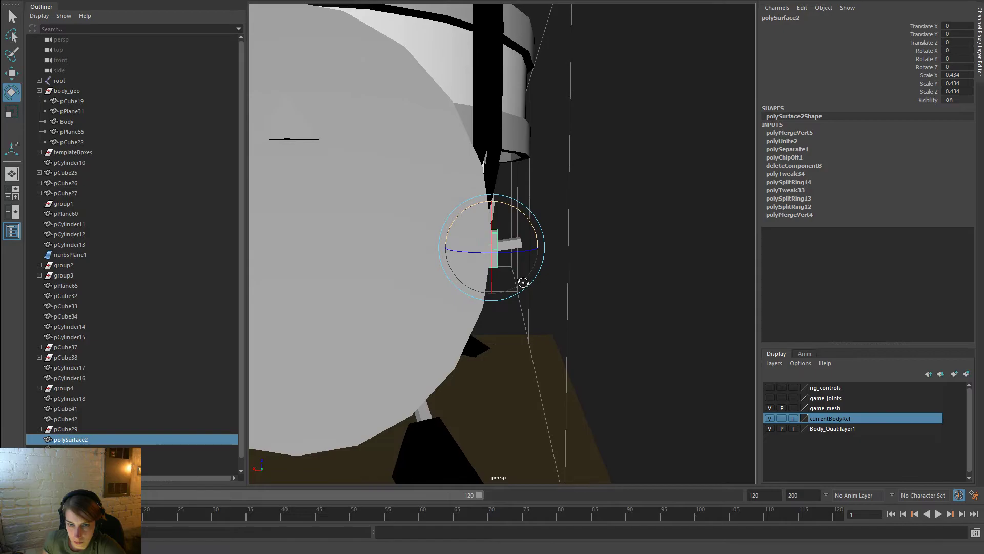
drag(536, 233, 536, 224)
key(w)
drag(451, 254, 460, 253)
click(612, 268)
Shorten the support bar by moving its front end vertices back toward the body
alt+drag(651, 287, 518, 299)
alt+right_drag(478, 254, 589, 290)
alt+drag(559, 307, 644, 299)
click(536, 248)
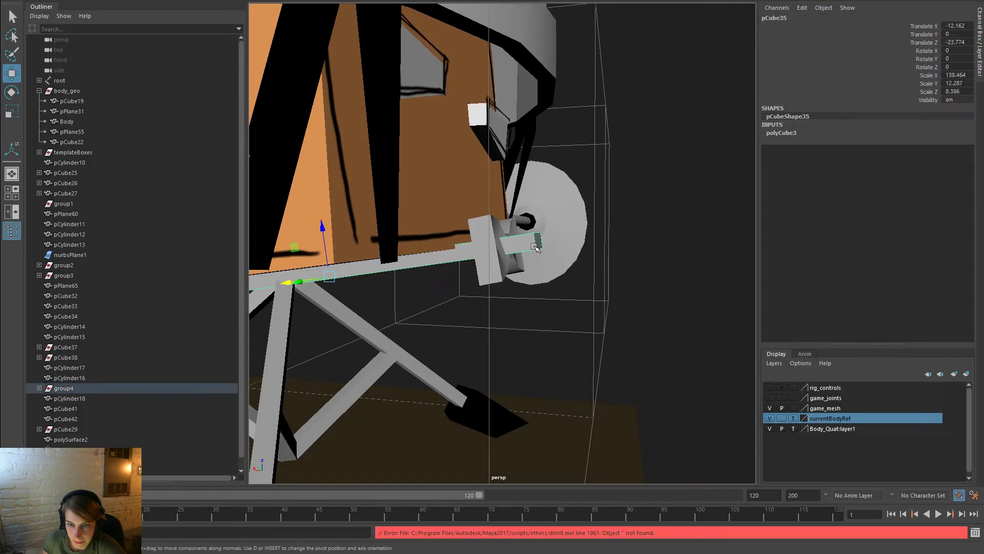
right_drag(521, 246, 472, 247)
drag(603, 288, 522, 221)
alt+drag(510, 256, 479, 249)
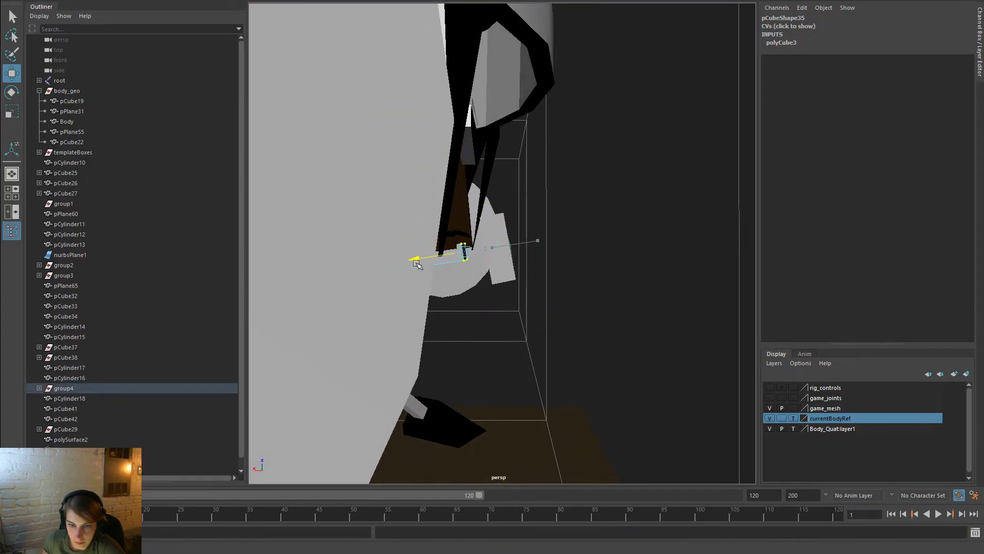
drag(418, 260, 418, 260)
right_drag(454, 257, 503, 242)
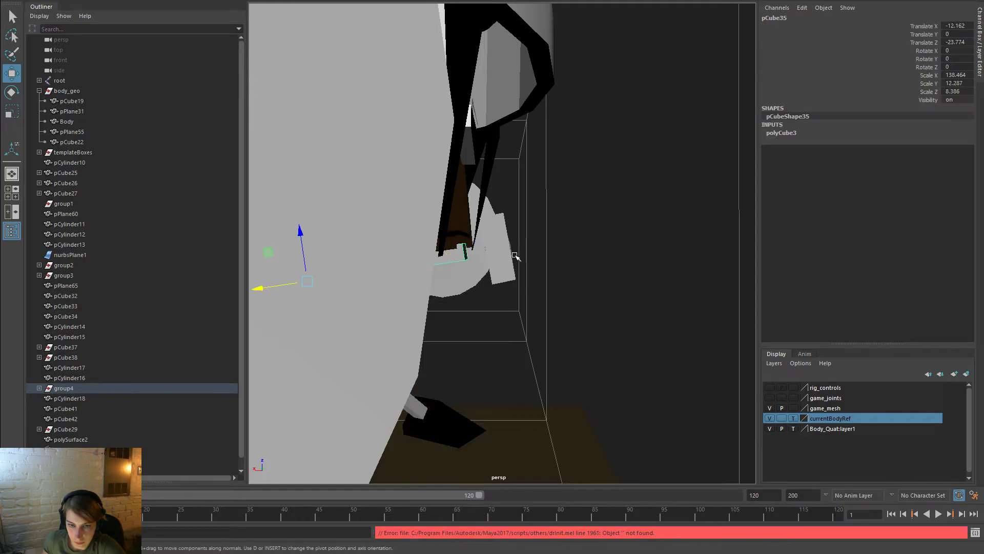
Move the bow tie back against the shortened bar end, to about Translate X 1.685 and Z -0.313
click(504, 259)
drag(470, 255, 445, 261)
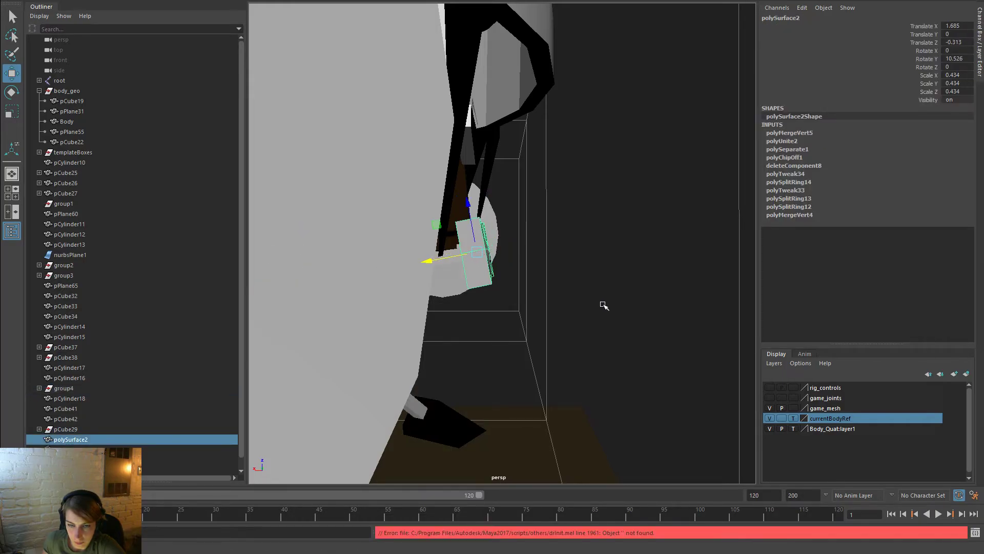
click(601, 303)
alt+right_drag(601, 303, 481, 261)
alt+drag(646, 303, 584, 311)
alt+right_drag(583, 311, 623, 319)
Tilt the bow tie sideways to a Rotate X of about -14.6
click(521, 252)
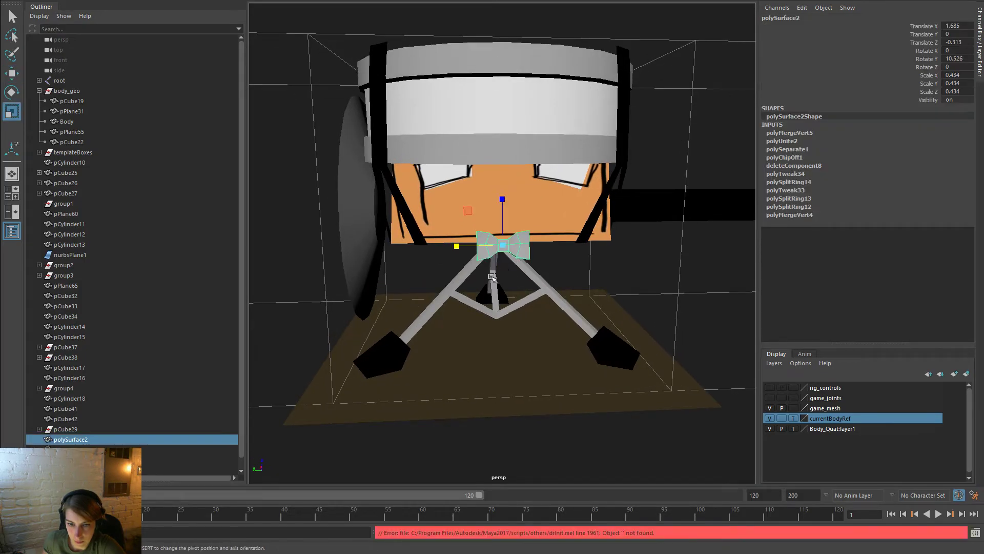
click(639, 274)
scroll(641, 273, down, 2)
alt+right_drag(641, 273, 577, 271)
click(520, 243)
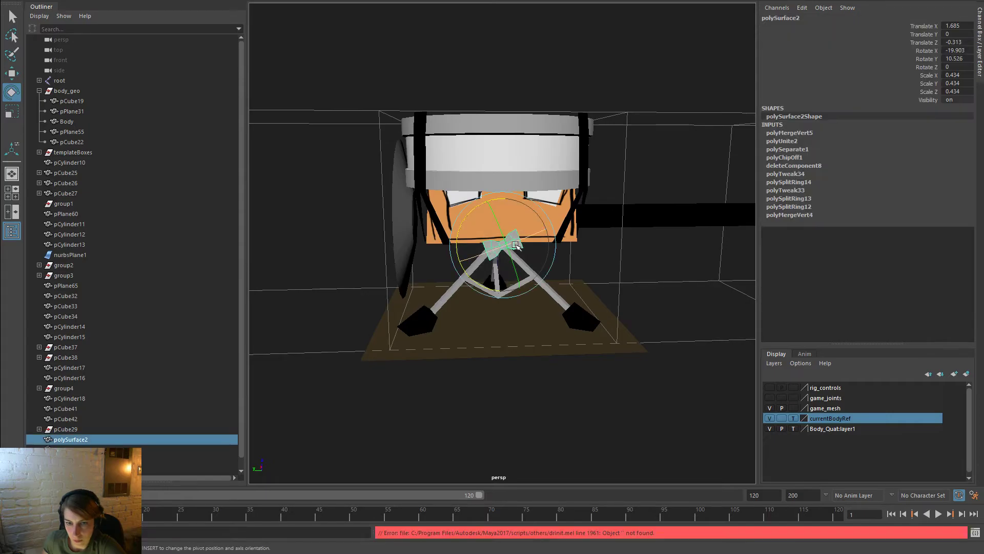
drag(502, 200, 565, 220)
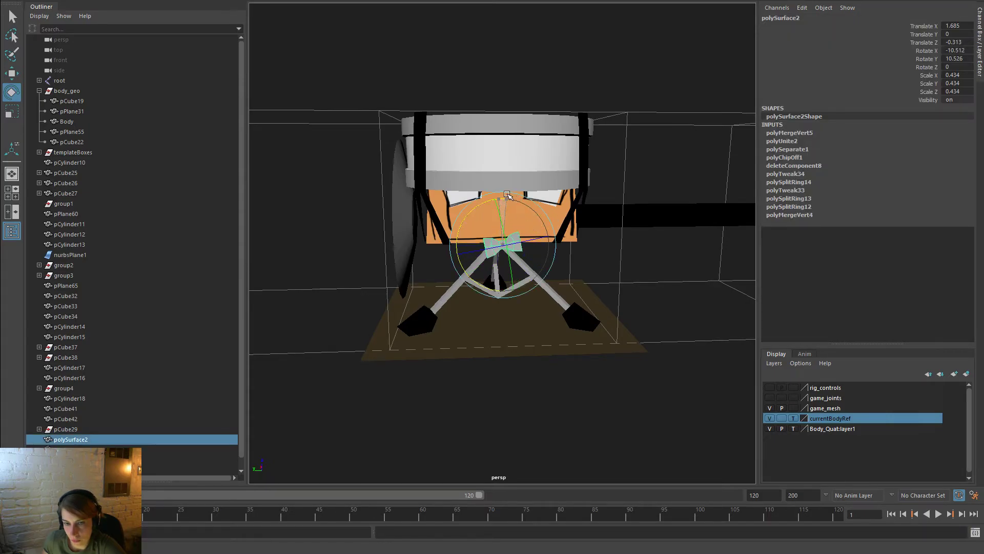
click(643, 284)
alt+right_drag(642, 283, 505, 253)
click(503, 243)
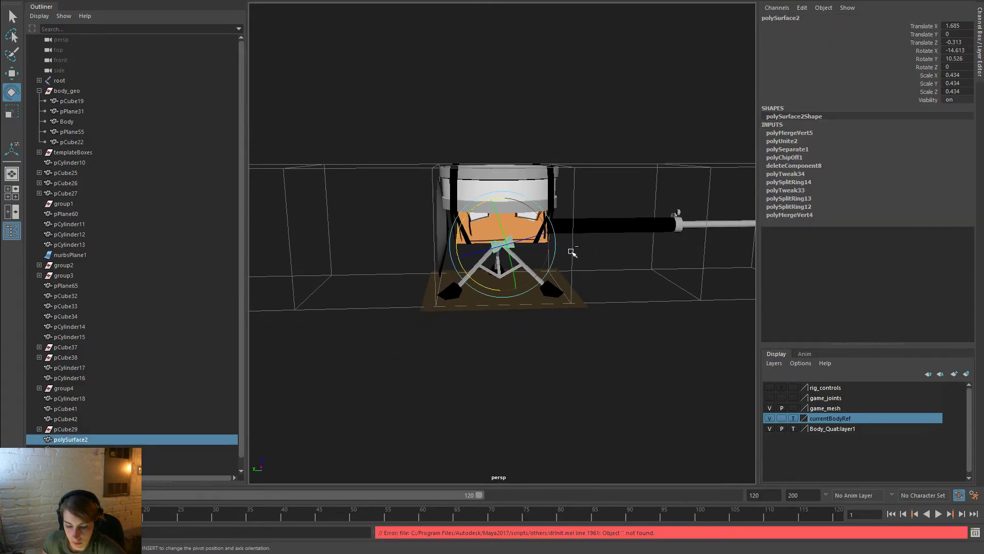
Duplicate the bow tie and move the copy out to the collar on the long arm
key(ctrl+d)
alt+middle_drag(571, 251, 506, 292)
key(w)
drag(440, 287, 471, 281)
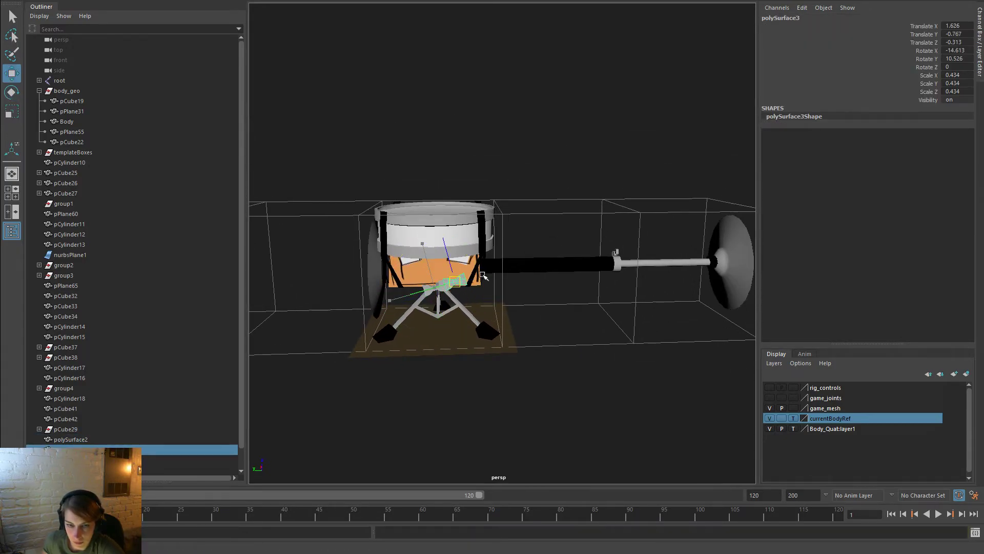
drag(630, 237, 631, 237)
alt+right_drag(631, 239, 705, 287)
alt+middle_drag(687, 294, 544, 356)
alt+drag(609, 356, 486, 356)
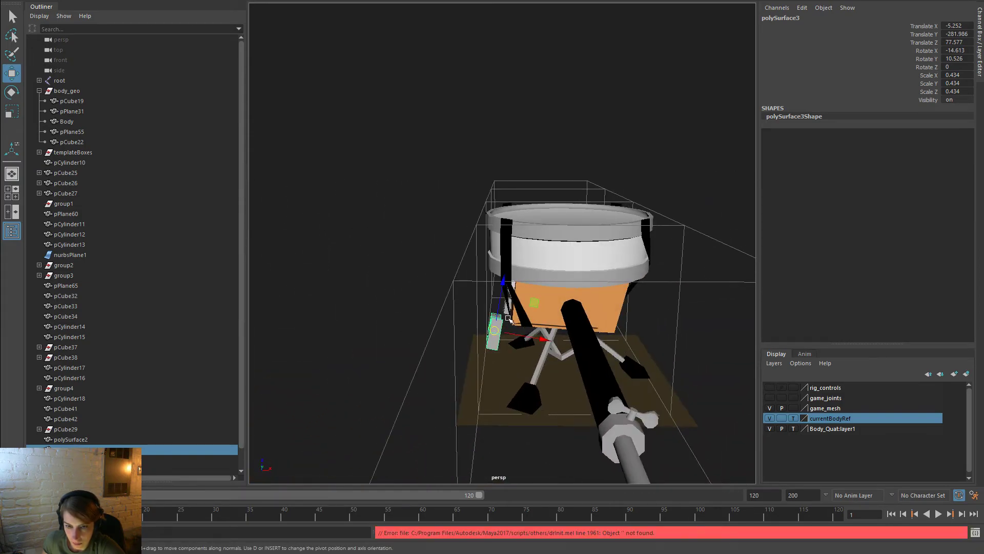
key(d)
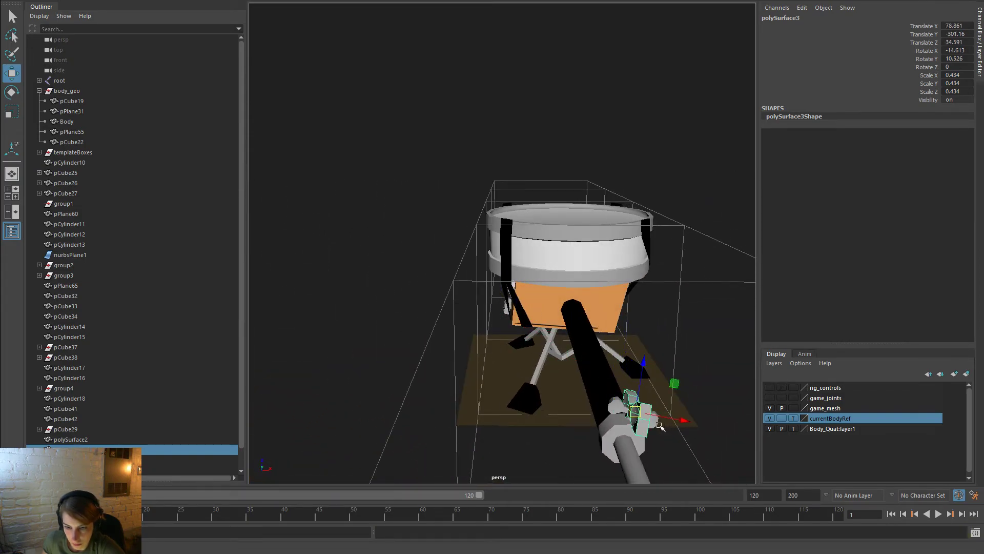
Replace the collar's old wing nut with the copied bow tie, turned to face along the arm and scaled uniformly to about 0.191
click(657, 425)
click(649, 419)
key(e)
alt+drag(650, 420, 567, 409)
key(r)
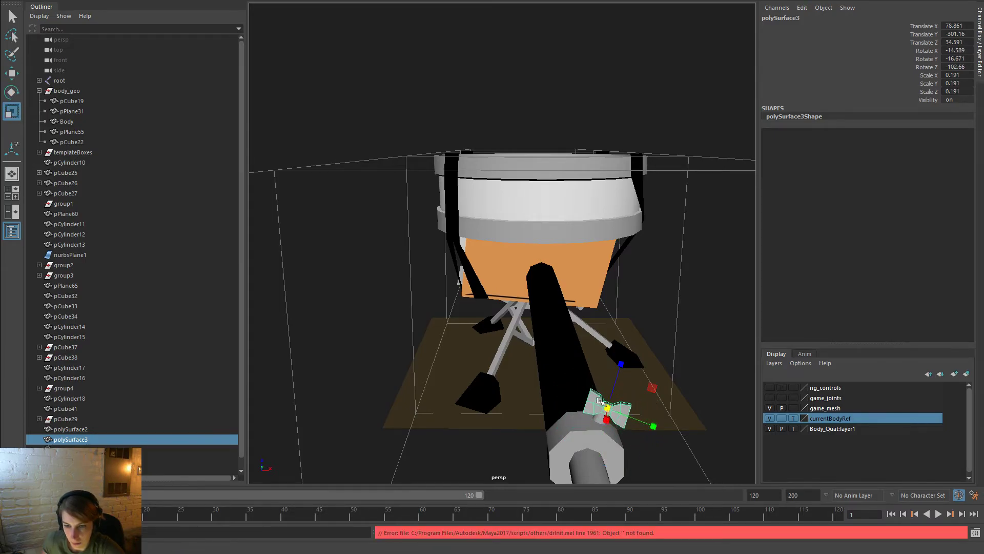
Shift the small bow tie onto the stub that rises from the arm's collar
key(w)
drag(617, 371, 623, 367)
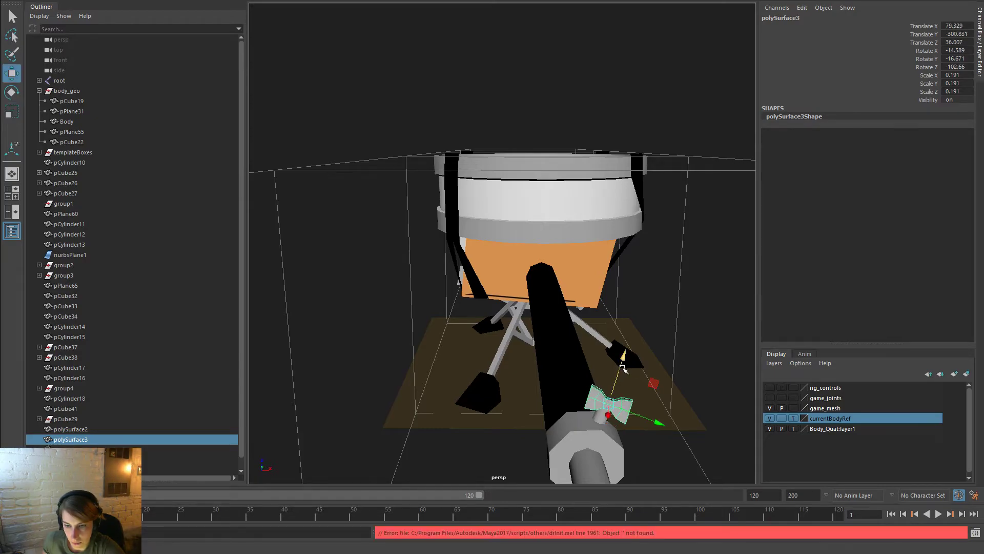
drag(655, 420, 649, 418)
alt+drag(650, 418, 569, 433)
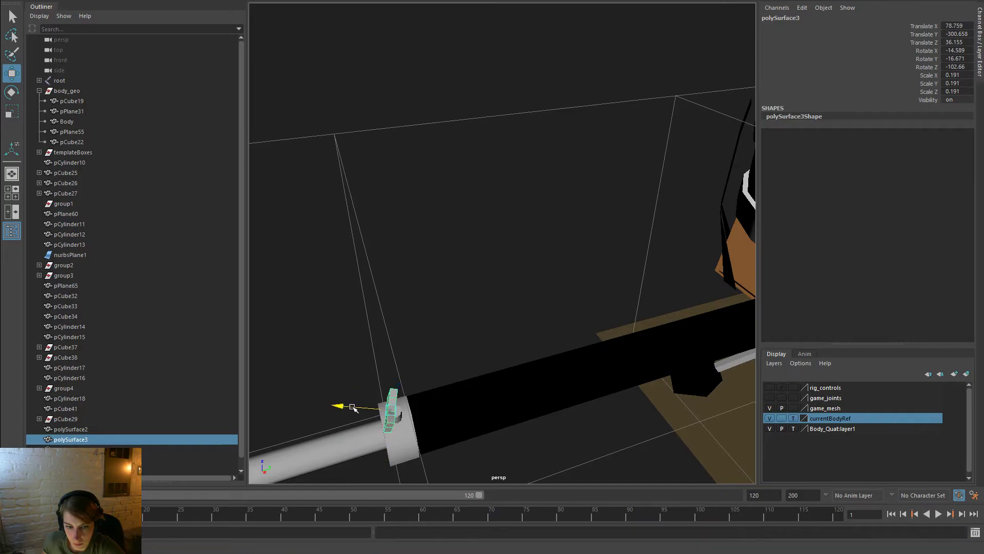
drag(357, 408, 360, 409)
click(410, 342)
alt+drag(464, 339, 599, 317)
click(630, 325)
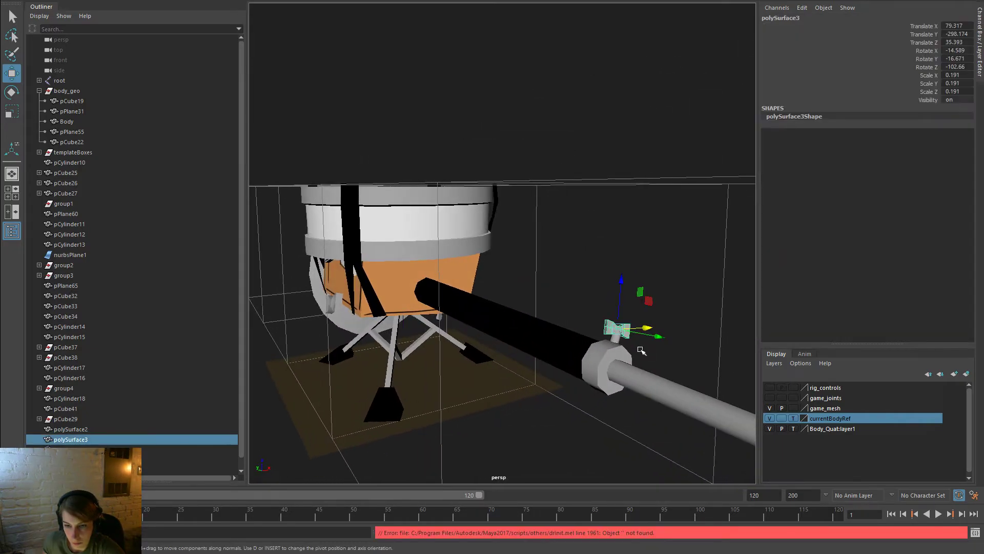
Align the small bow tie with the collar's stub by rotating it to about -17.6, -6.1, -109.5
alt+drag(630, 324, 896, 375)
key(f)
key(e)
drag(544, 238, 518, 215)
key(w)
alt+drag(570, 267, 520, 303)
key(e)
drag(520, 246, 579, 236)
key(w)
Select the edges around the small bow tie's centre and rescale them to fit the stub
right_drag(579, 237, 589, 204)
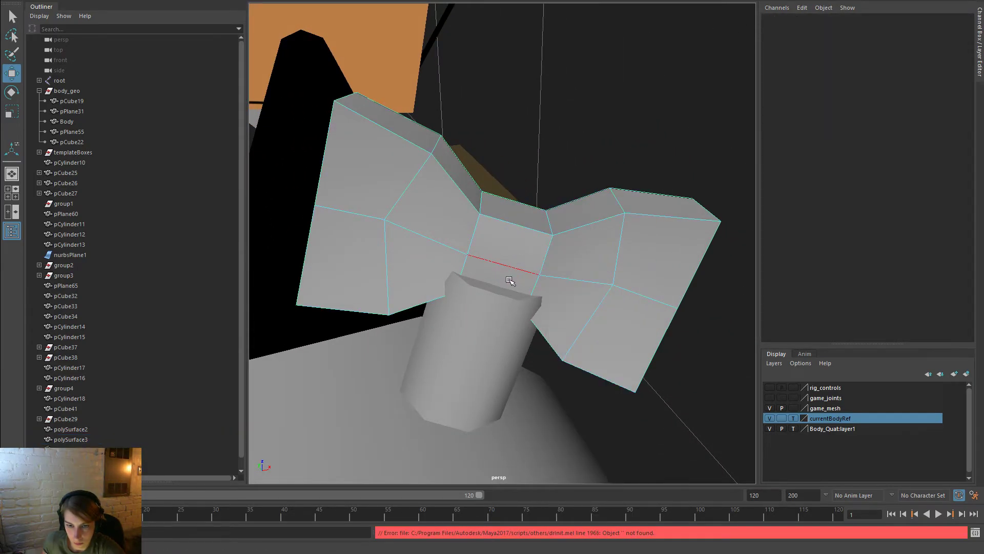
alt+drag(589, 204, 520, 261)
drag(502, 225, 501, 224)
alt+drag(570, 252, 437, 279)
key(r)
drag(442, 241, 431, 241)
right_drag(505, 182, 558, 165)
click(589, 64)
Lower the small bow tie onto the collar's stub, to a Translate Z of about 34.5
alt+right_drag(589, 63, 429, 152)
alt+drag(428, 152, 622, 219)
click(517, 231)
key(w)
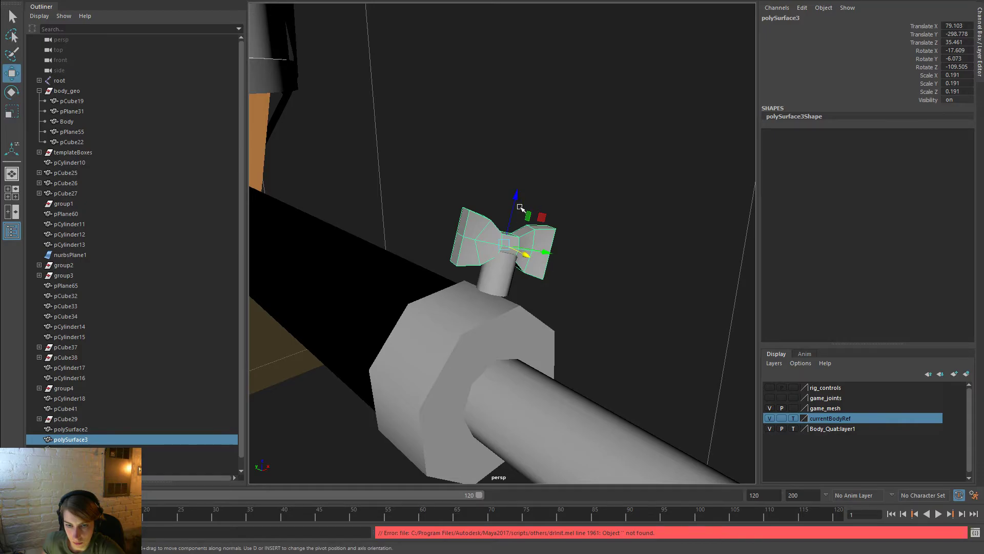
click(521, 208)
click(517, 221)
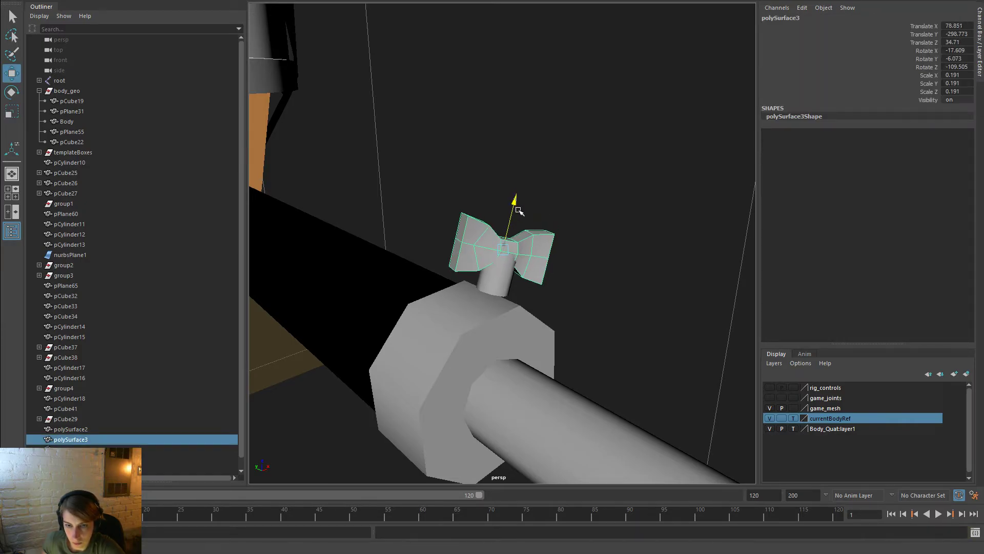
drag(518, 209, 515, 219)
alt+right_drag(590, 248, 361, 154)
mouse_move(584, 300)
alt+mouse_down()
mouse_move(537, 297)
mouse_move(595, 295)
alt+mouse_up()
click(608, 242)
Duplicate the collar's bow tie out to the cymbal's hub and delete the old wing nut there
alt+right_drag(661, 286, 389, 193)
alt+drag(410, 226, 430, 218)
scroll(596, 322, up, 5)
click(502, 245)
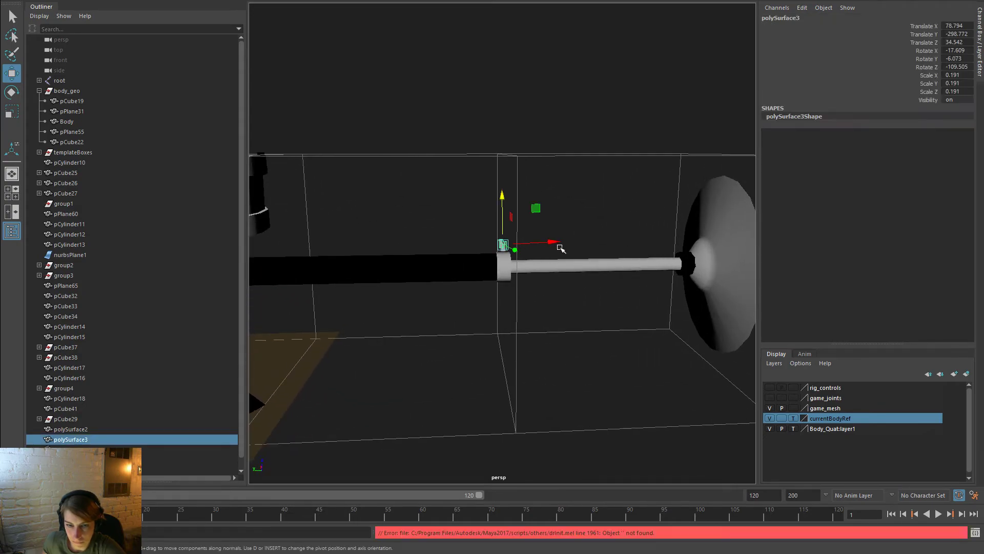
key(ctrl+d)
drag(548, 242, 534, 301)
alt+right_drag(534, 301, 575, 347)
click(512, 362)
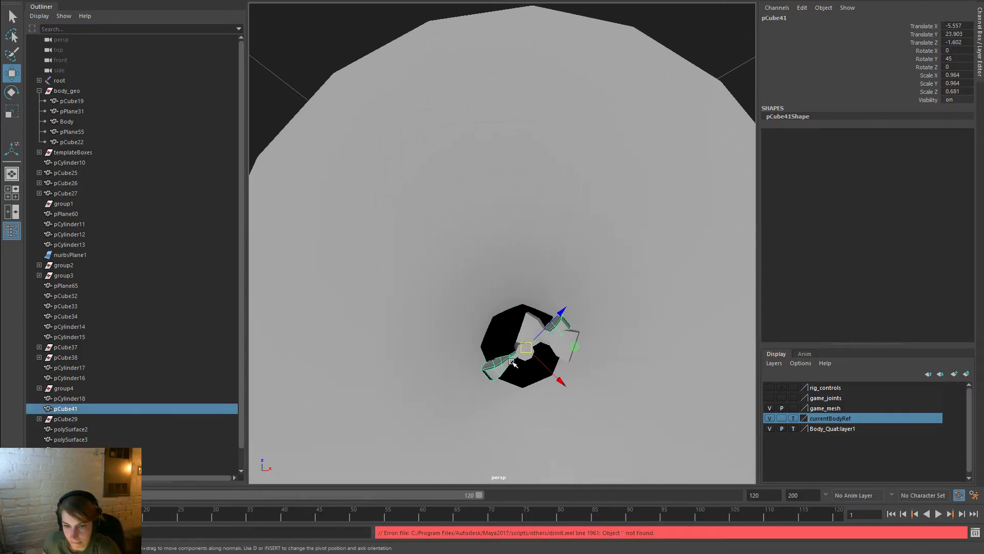
key(Delete)
Reorient the hub's bow tie by setting Rotate Z to -180 and Rotate X and Y to 0
click(564, 347)
alt+drag(600, 382, 622, 384)
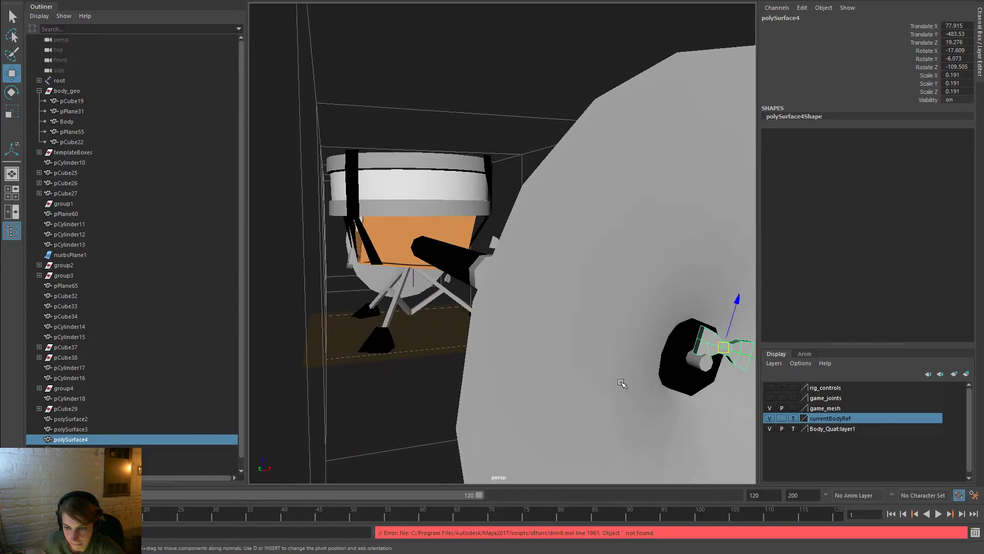
key(e)
drag(735, 379, 720, 354)
click(956, 66)
text(-)
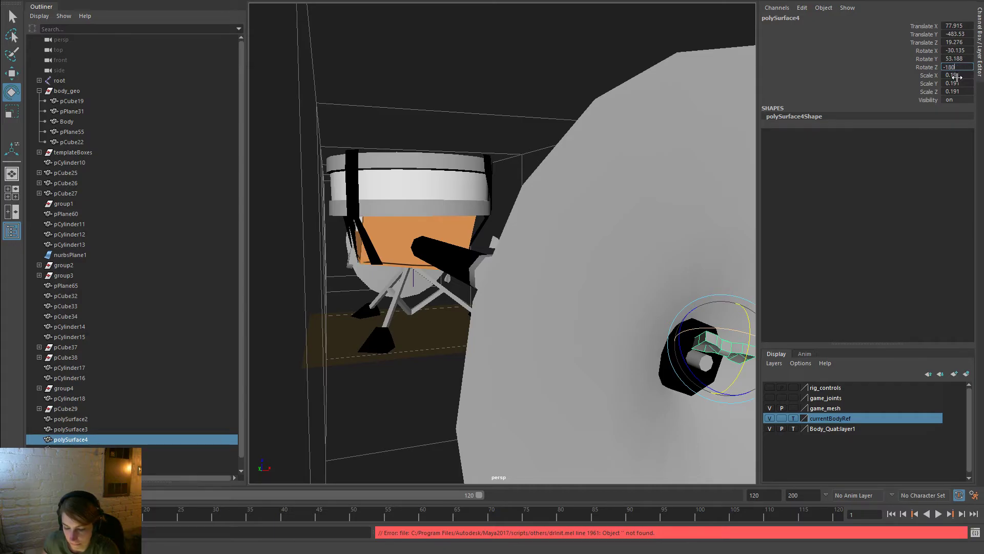
text(180)
key(Return)
drag(954, 59, 955, 50)
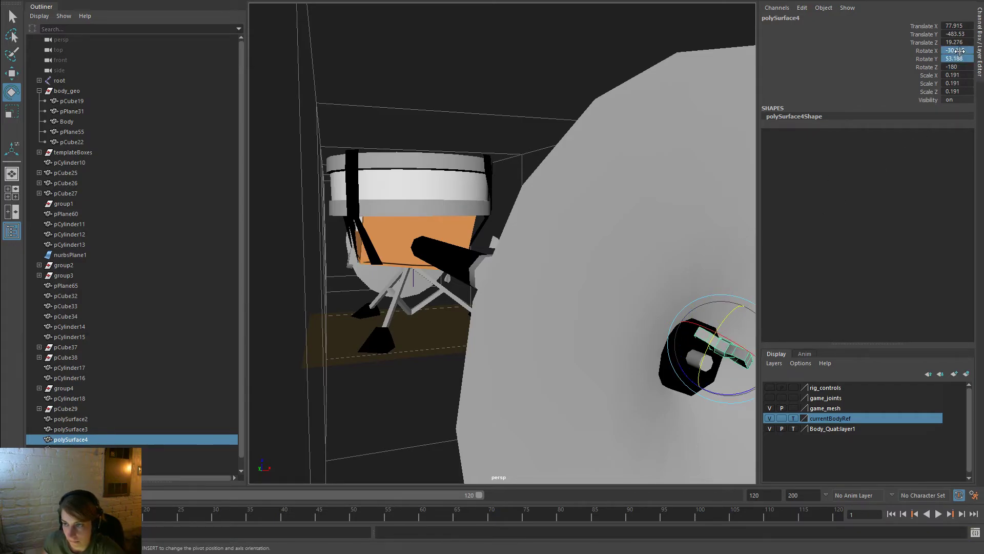
text(0)
key(Return)
Stand the hub's bow tie upright with a Rotate X of -90
alt+drag(738, 282, 663, 255)
drag(576, 254, 573, 319)
click(959, 50)
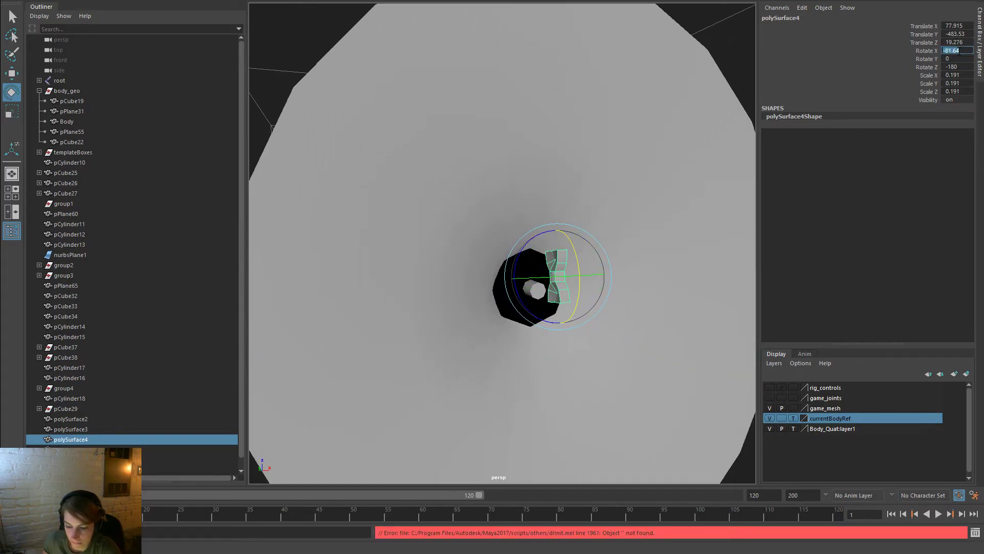
key(Return)
Centre the upright bow tie on the cymbal's stub at about Translate X 72.07 and Z 15.565
key(w)
drag(558, 320, 557, 336)
drag(512, 298, 492, 297)
alt+drag(493, 298, 474, 268)
key(f)
drag(455, 229, 534, 238)
Enlarge the hub's bow tie to a uniform scale of about 0.214 and adjust its size from the side
key(r)
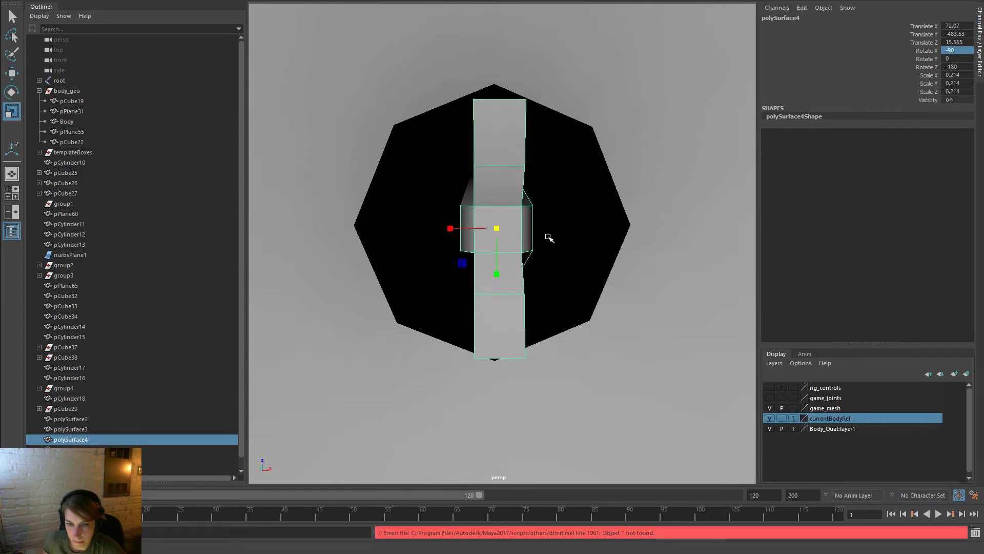
alt+right_drag(534, 237, 333, 188)
alt+drag(492, 233, 576, 236)
drag(501, 239, 509, 240)
click(686, 280)
scroll(684, 280, down, 5)
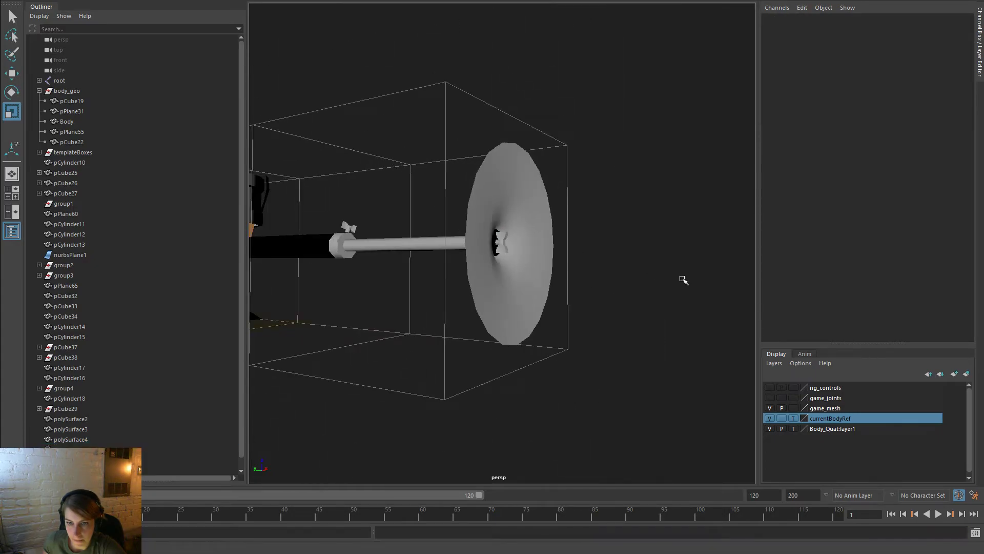
Select the bow tie on the arm's collar and adjust its rotation
alt+drag(675, 283, 495, 302)
alt+right_drag(495, 302, 456, 248)
alt+drag(457, 248, 733, 281)
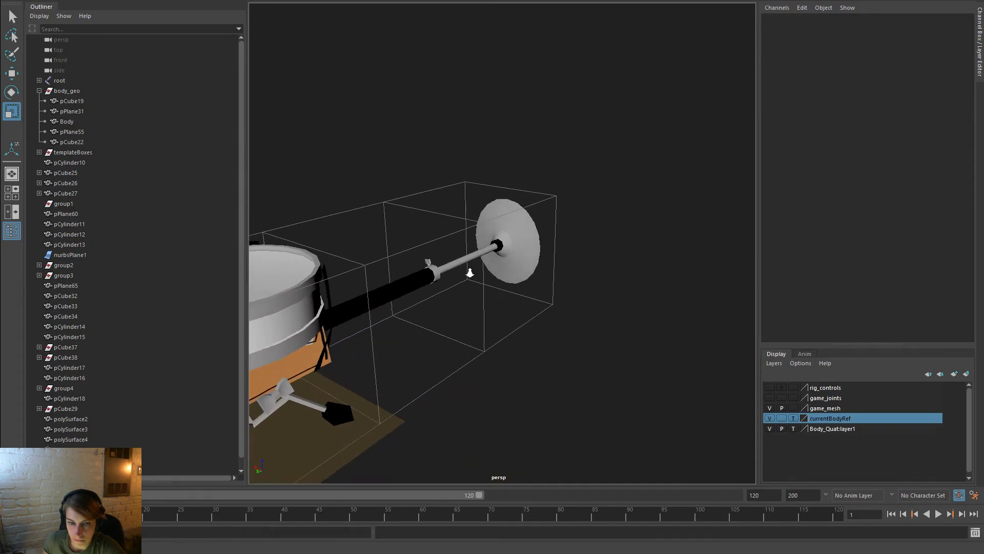
scroll(396, 272, up, 3)
click(409, 264)
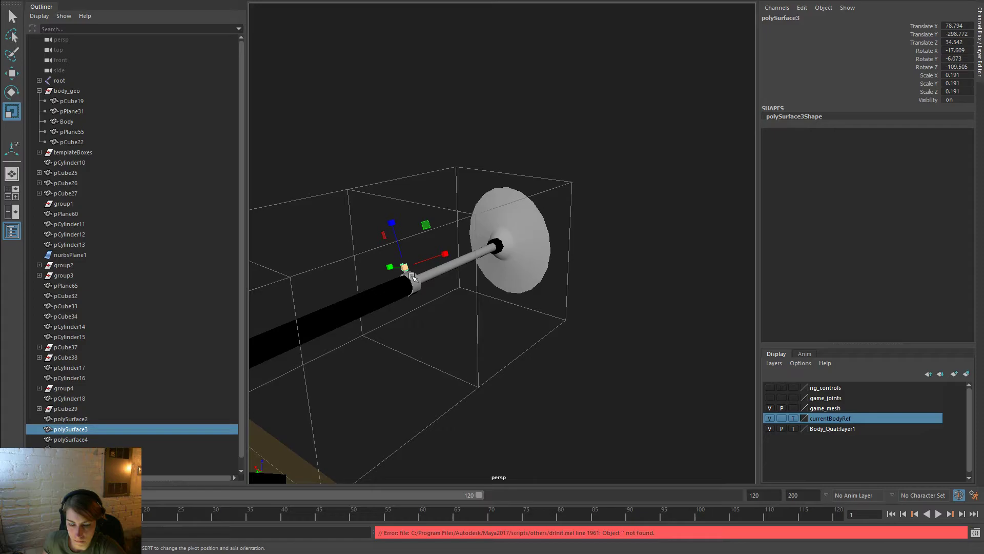
key(e)
drag(405, 270, 469, 258)
click(560, 340)
Scale up the large bow tie at the front of the body
alt+drag(562, 343, 541, 369)
alt+right_drag(540, 369, 441, 345)
alt+middle_drag(442, 345, 577, 358)
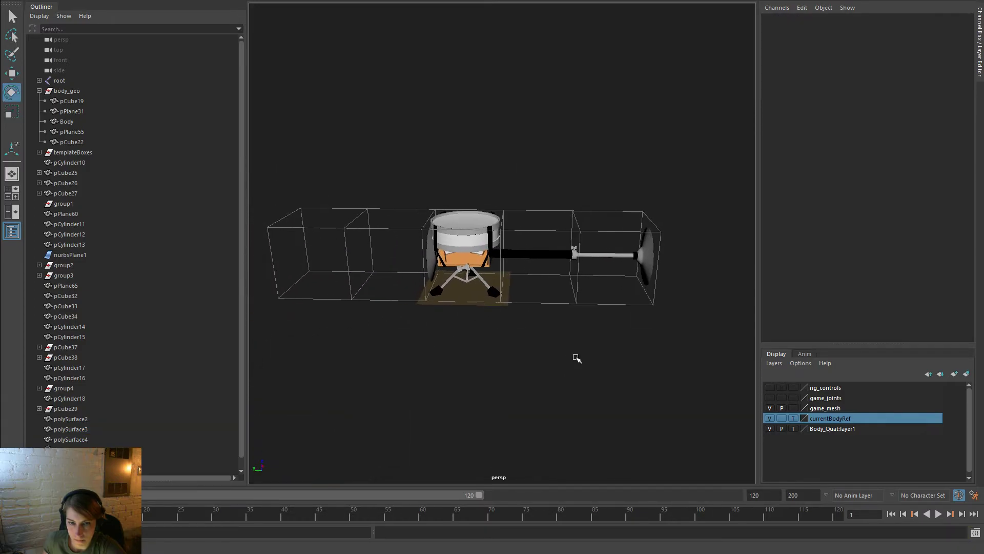
scroll(430, 336, up, 3)
click(430, 297)
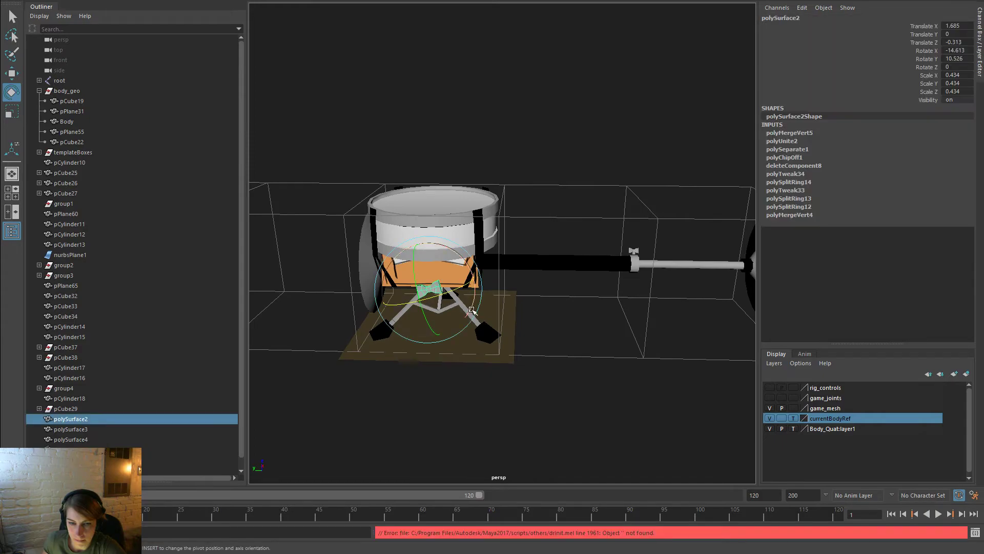
key(r)
drag(430, 290, 444, 292)
click(612, 353)
Inspect the whole robot from several angles, checking the bow ties on the body, collar and cymbal
alt+right_drag(612, 353, 463, 316)
alt+drag(463, 317, 949, 307)
alt+right_drag(450, 269, 543, 301)
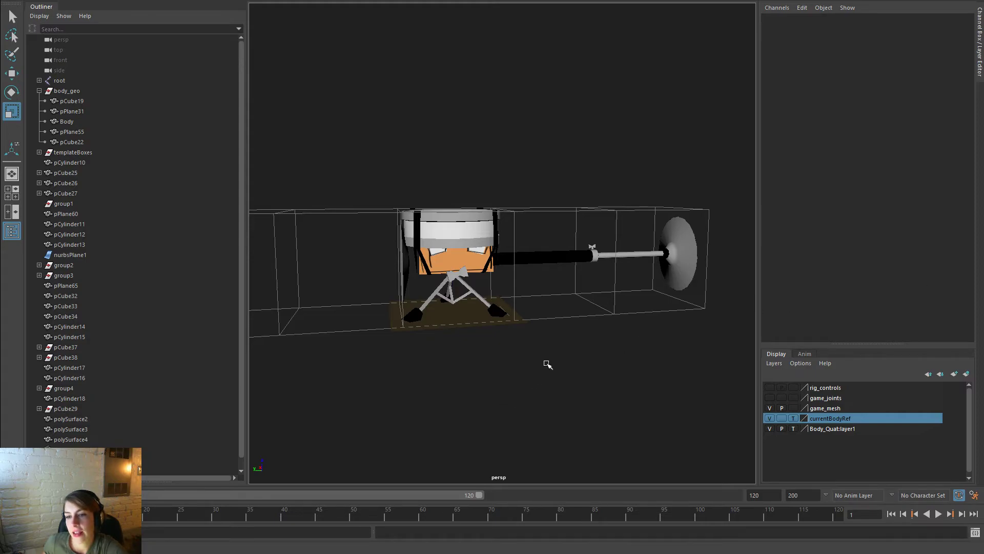
alt+drag(545, 363, 579, 249)
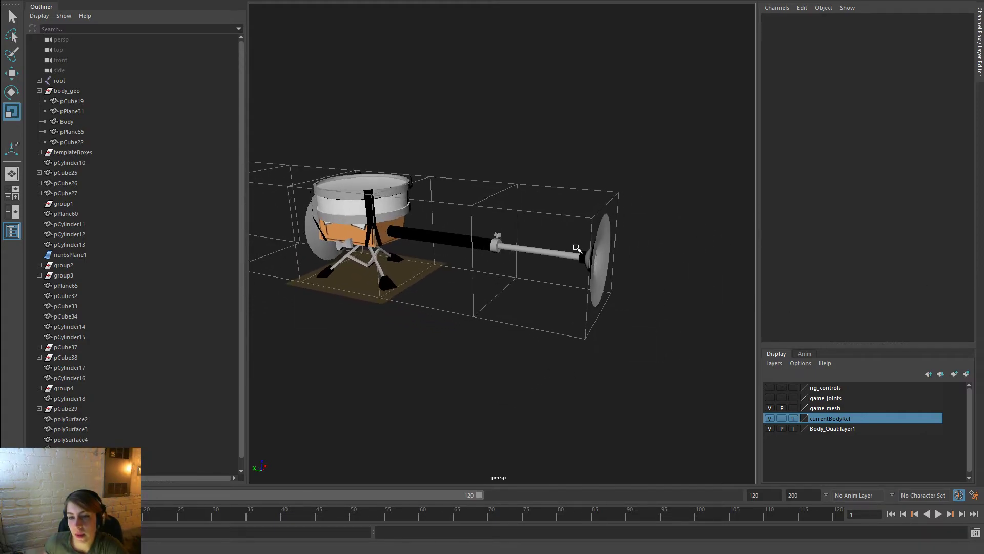
mouse_move(575, 334)
alt+mouse_down()
mouse_move(600, 334)
mouse_move(568, 322)
alt+mouse_up()
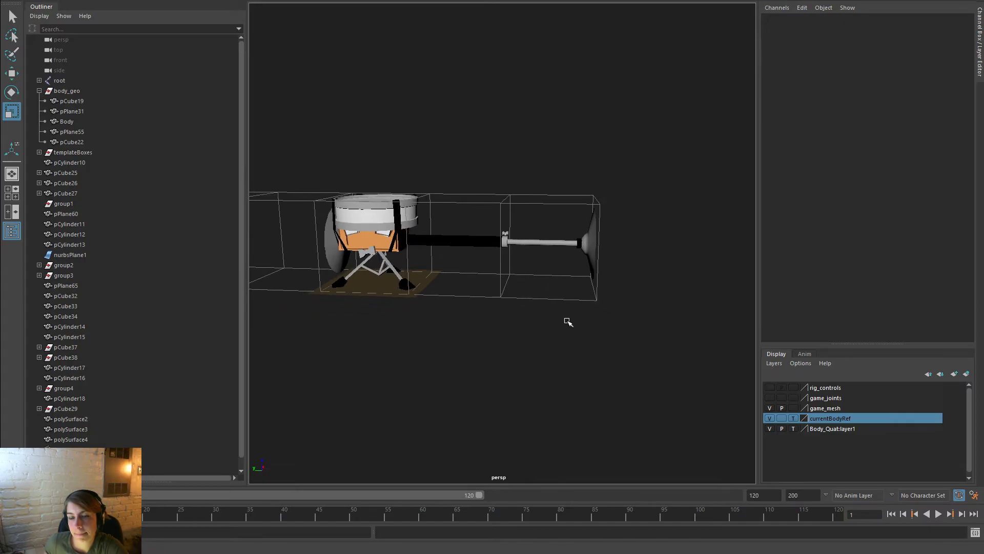
alt+drag(568, 321, 594, 328)
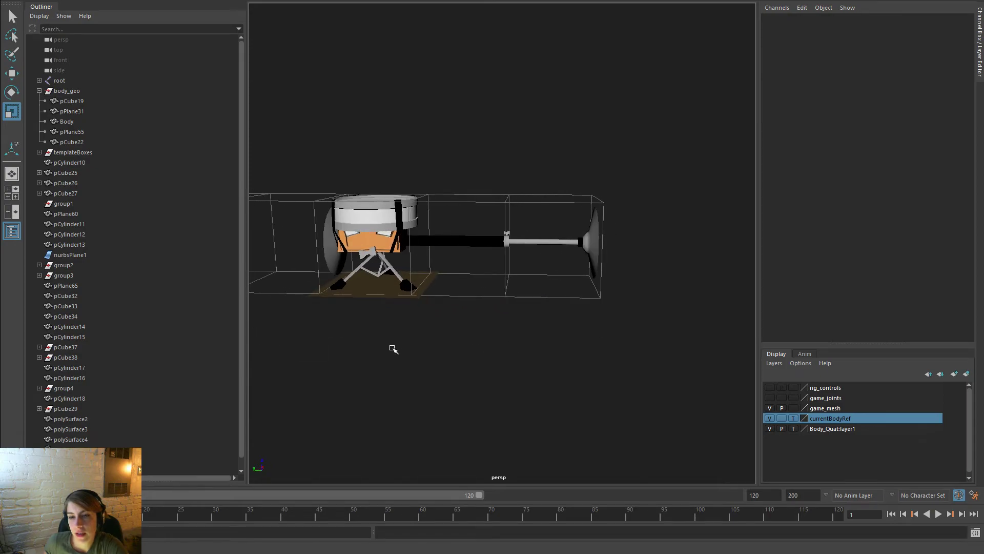
alt+right_drag(392, 350, 495, 362)
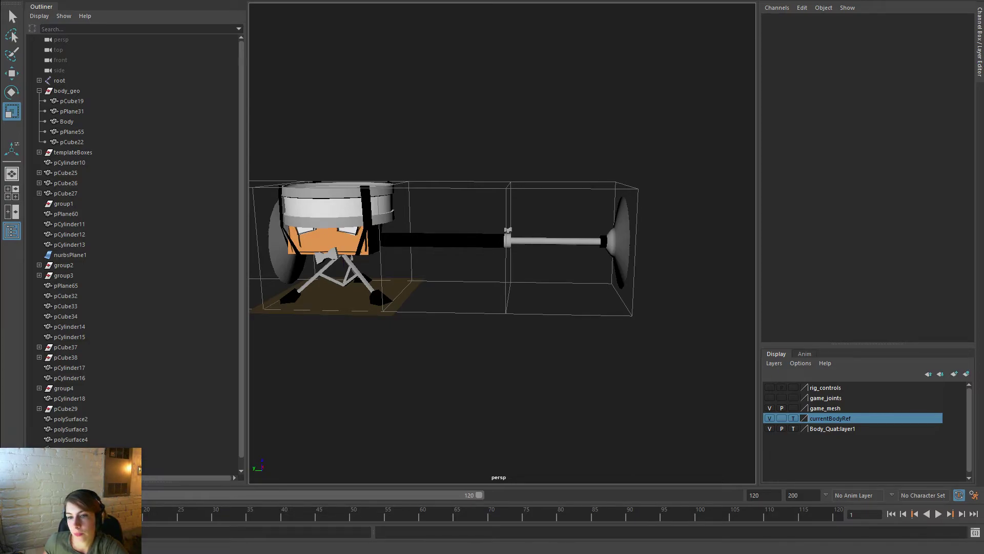
Select the cymbal at the outer end of the arm and duplicate it
alt+right_drag(642, 393, 483, 376)
alt+drag(484, 376, 951, 372)
alt+right_drag(359, 290, 407, 308)
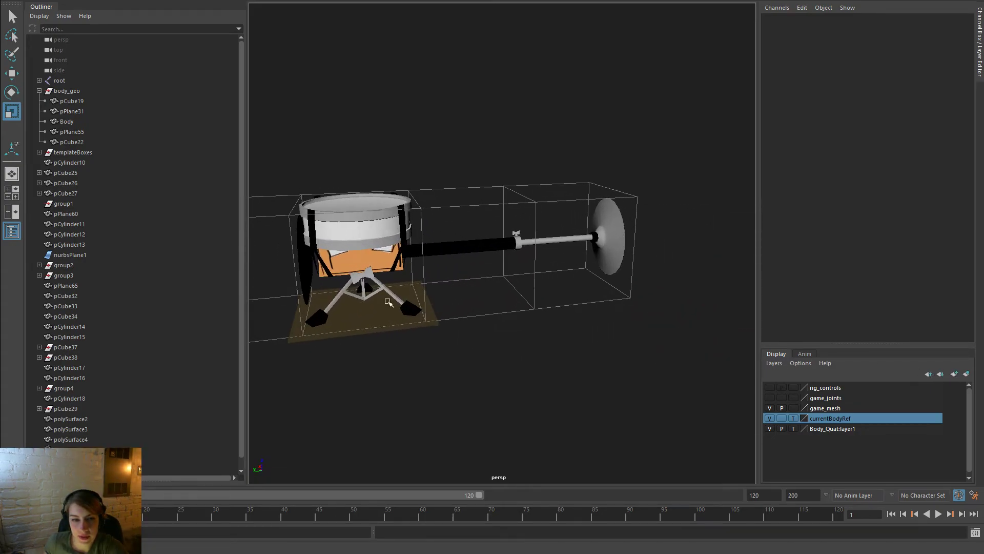
click(304, 267)
click(539, 259)
click(621, 238)
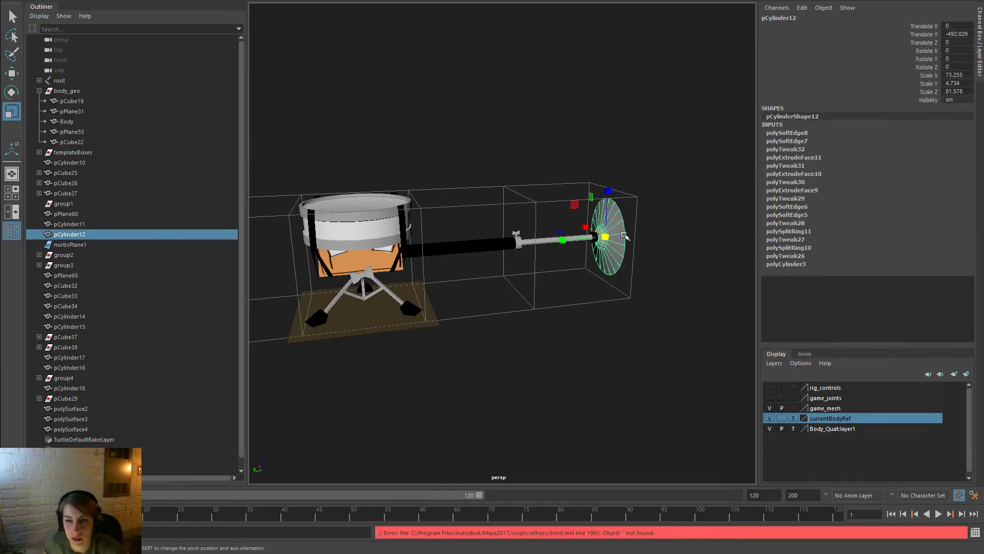
alt+right_drag(405, 239, 462, 253)
alt+right_drag(631, 274, 586, 280)
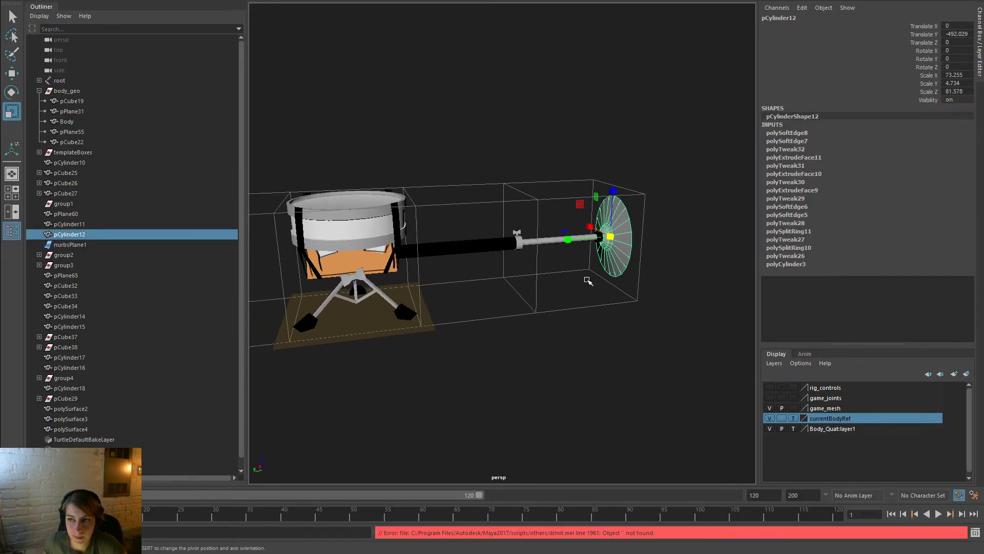
alt+drag(586, 280, 564, 279)
scroll(462, 257, up, 2)
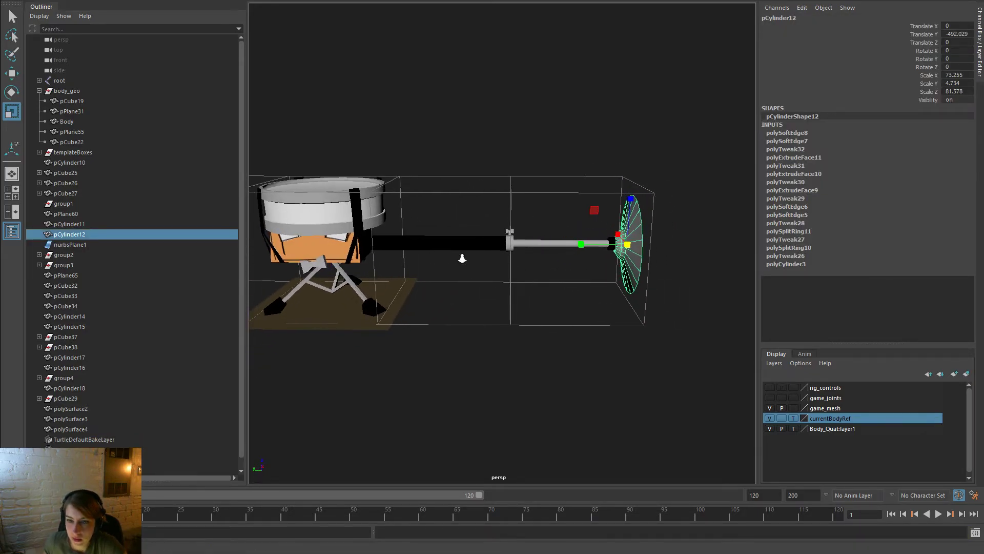
key(w)
key(space)
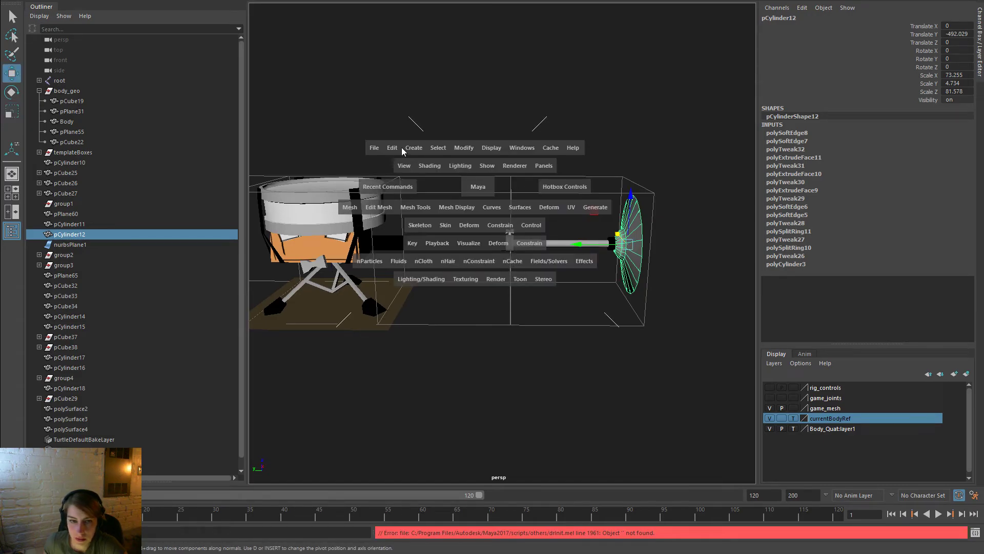
click(398, 148)
mouse_move(463, 272)
click(590, 280)
mouse_move(615, 288)
alt+mouse_down()
mouse_move(602, 287)
mouse_move(611, 292)
alt+mouse_up()
key(ctrl+d)
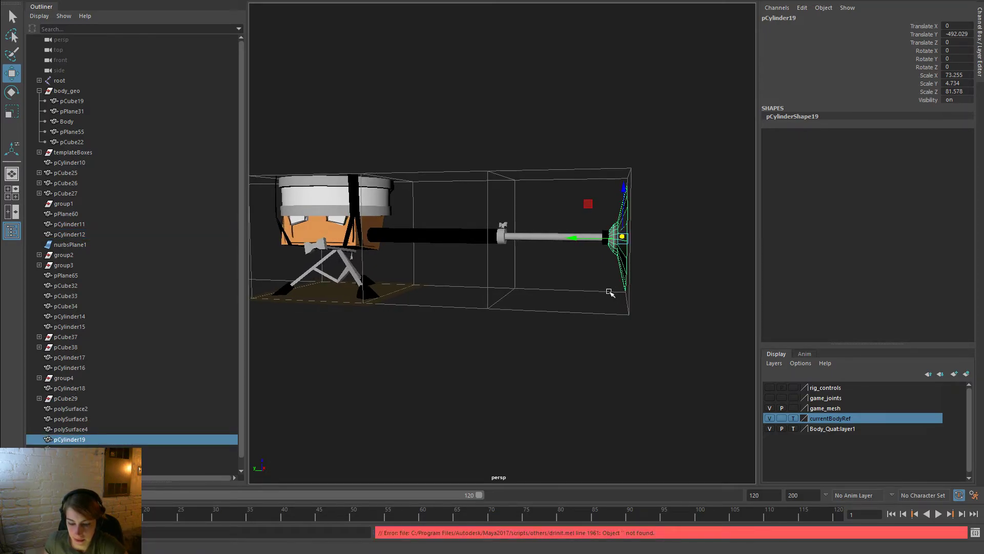
Rotate the duplicated cymbal 180 degrees about X and move it outward to Translate Y about -519.5
key(e)
drag(636, 196, 762, 326)
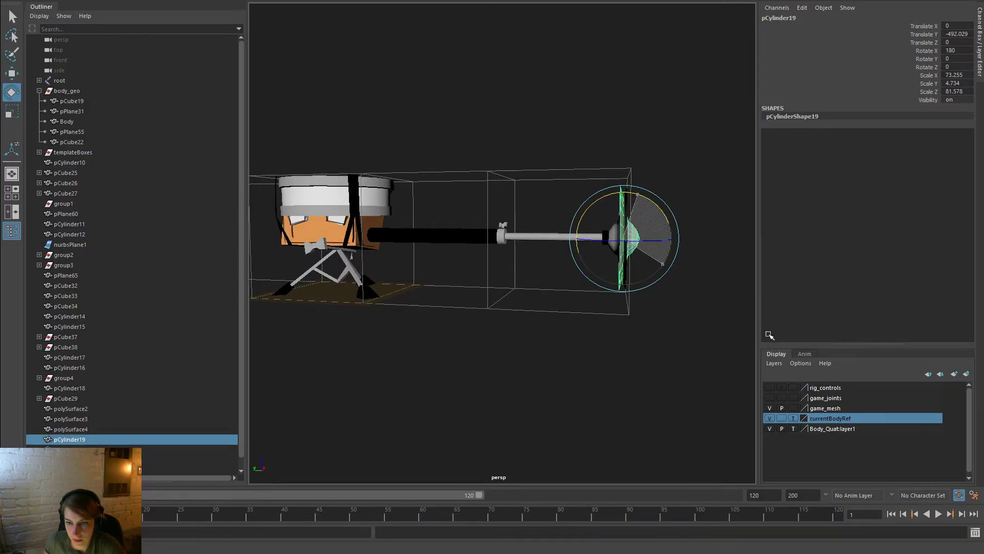
key(w)
drag(667, 240, 684, 244)
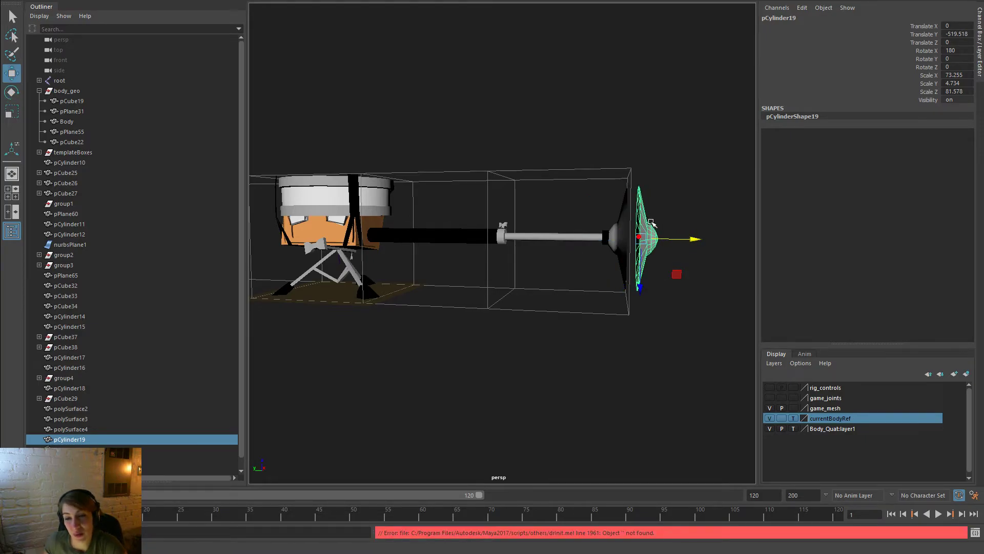
click(704, 309)
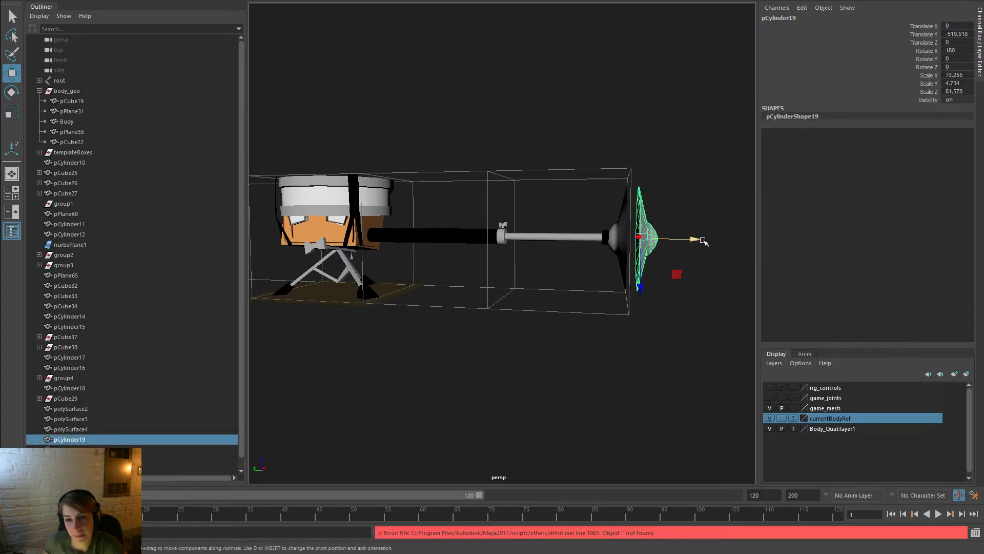
Move the flipped cymbal to the armless side of the body, at Translate Y about 96.4, and deselect it
drag(703, 240, 359, 237)
alt+middle_drag(359, 236, 484, 242)
drag(414, 240, 428, 241)
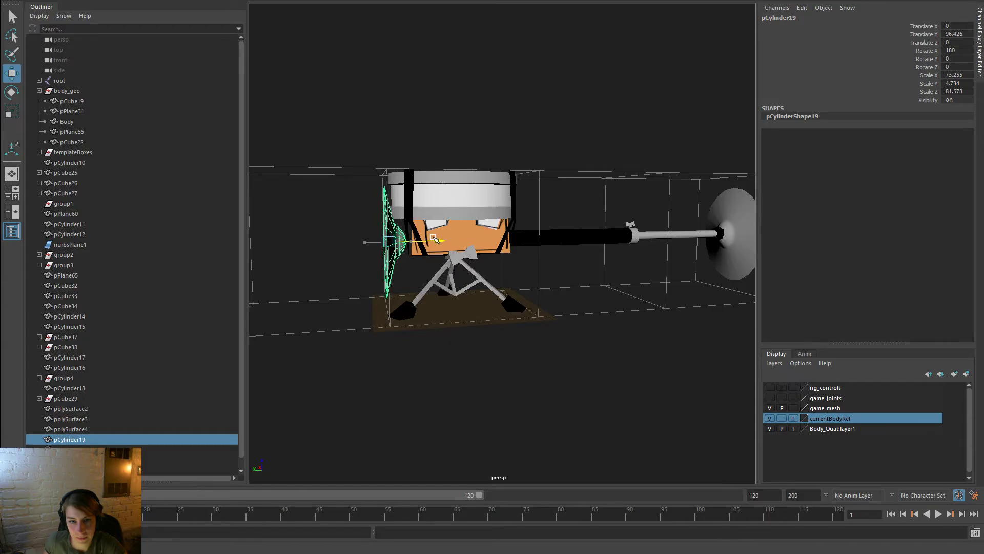
click(562, 303)
Inspect the whole robot from all sides, checking the cymbal beside the body and the straps around the drum
alt+drag(562, 303, 470, 304)
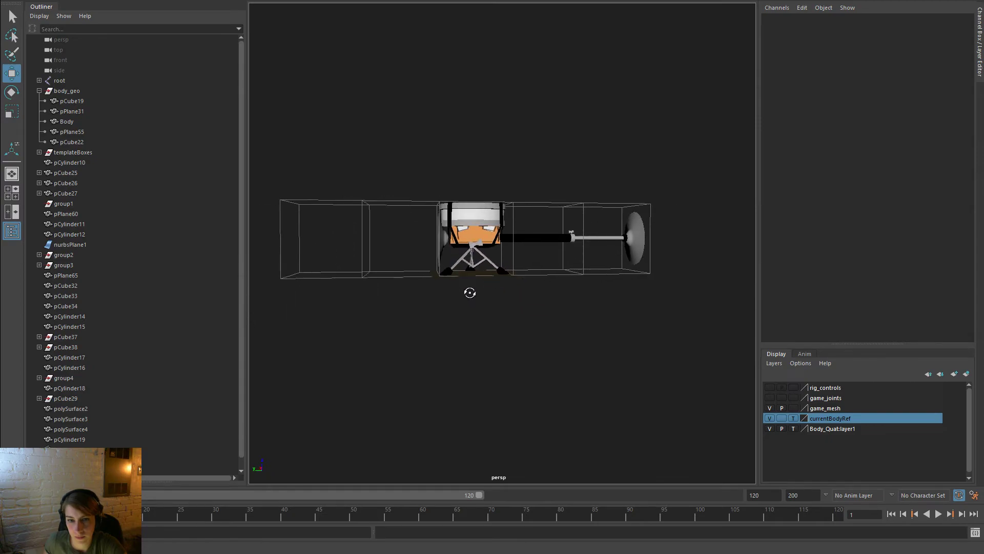
alt+drag(502, 302, 469, 318)
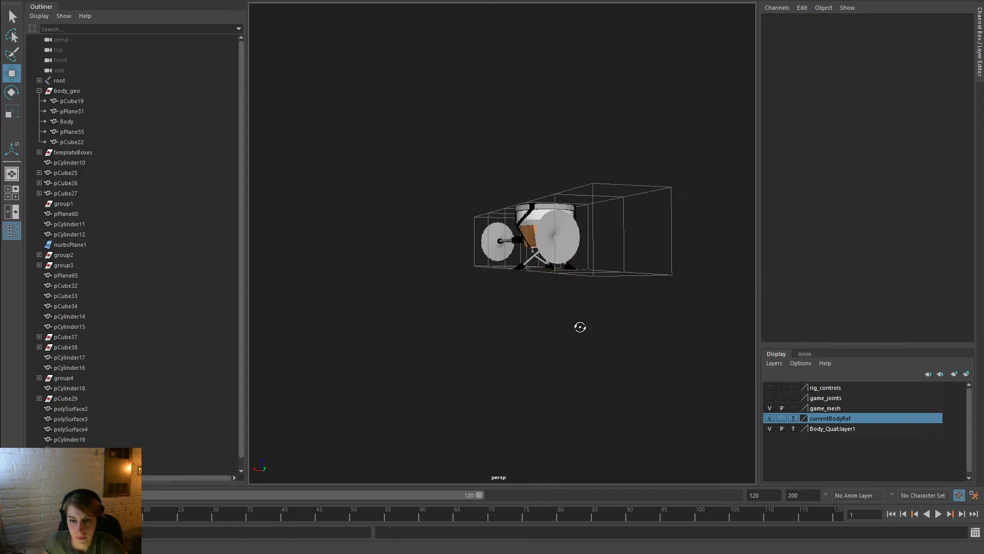
alt+right_drag(444, 335, 556, 358)
alt+drag(556, 358, 568, 358)
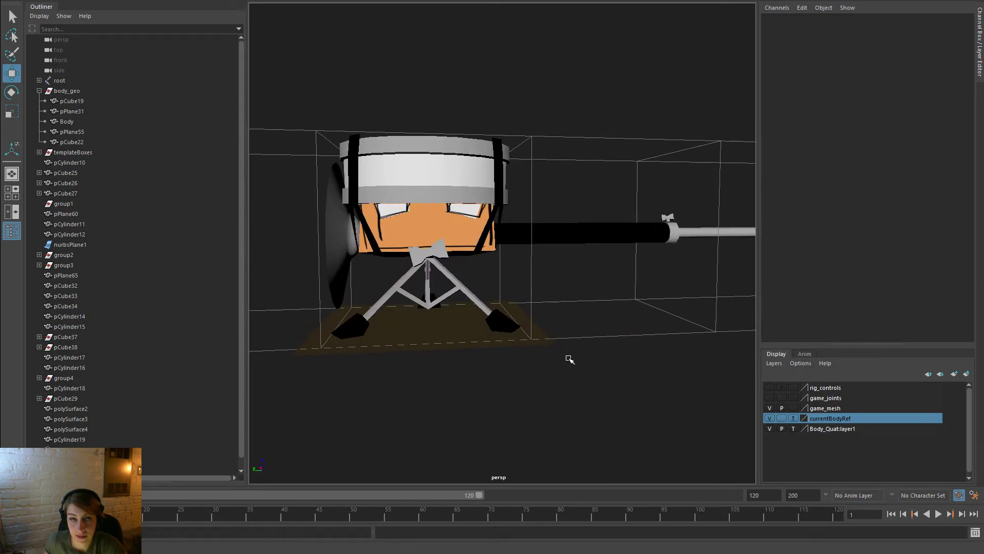
alt+drag(565, 363, 466, 374)
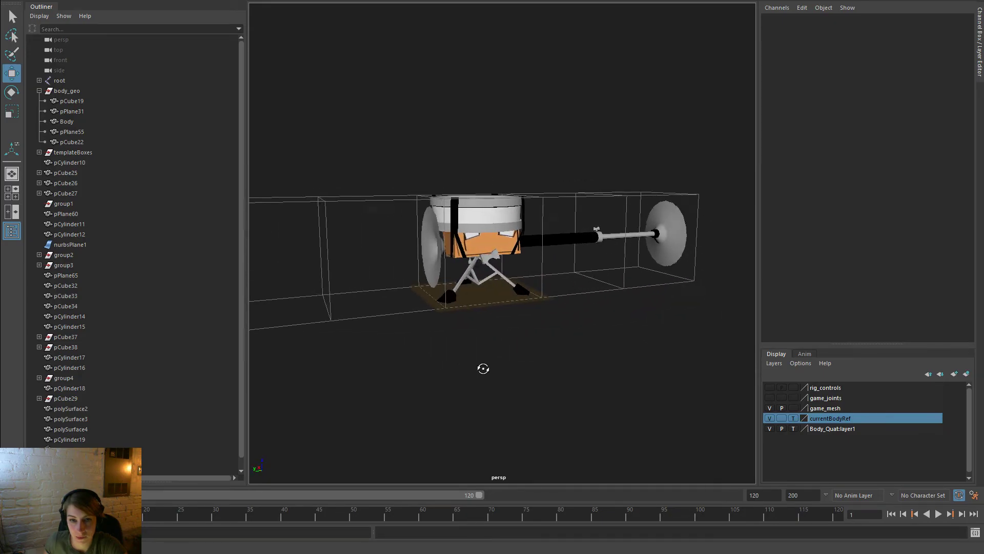
alt+drag(501, 370, 477, 376)
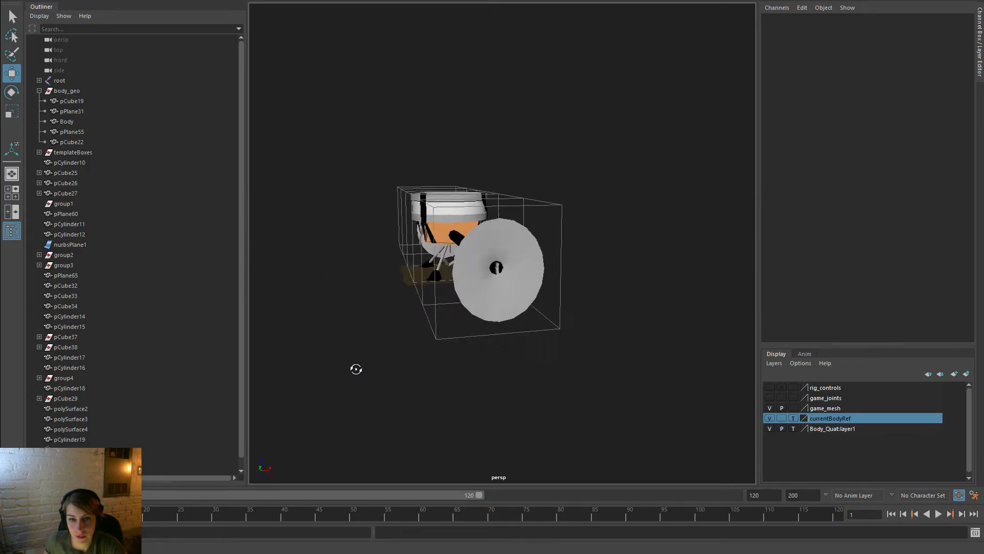
alt+right_drag(267, 363, 641, 285)
alt+middle_drag(642, 286, 410, 439)
alt+drag(357, 391, 450, 394)
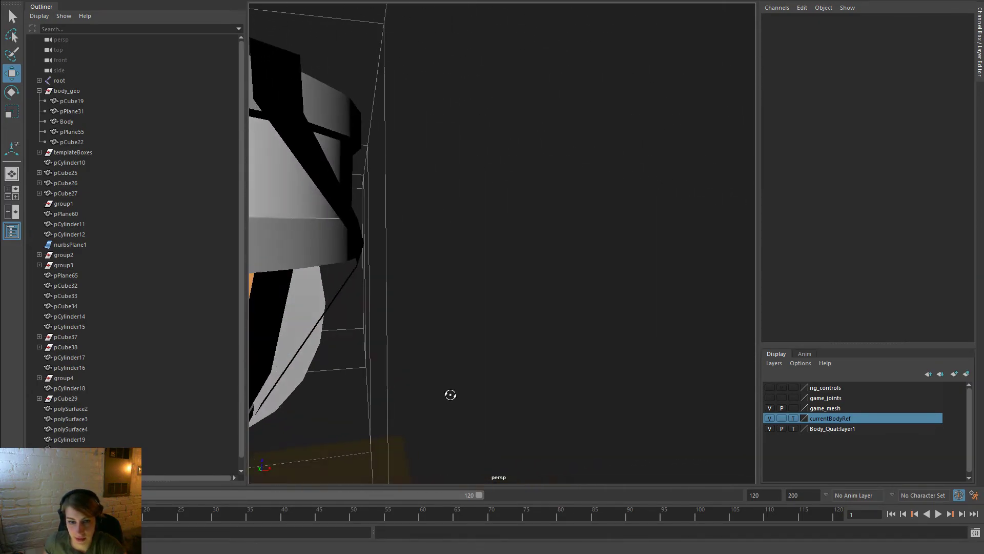
click(341, 290)
alt+drag(406, 281, 399, 174)
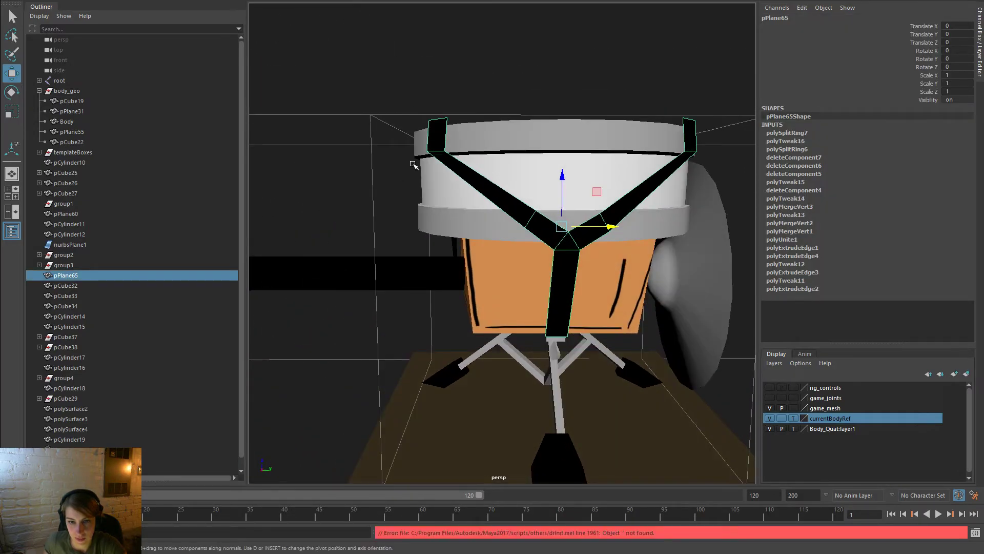
click(551, 101)
alt+drag(552, 101, 485, 290)
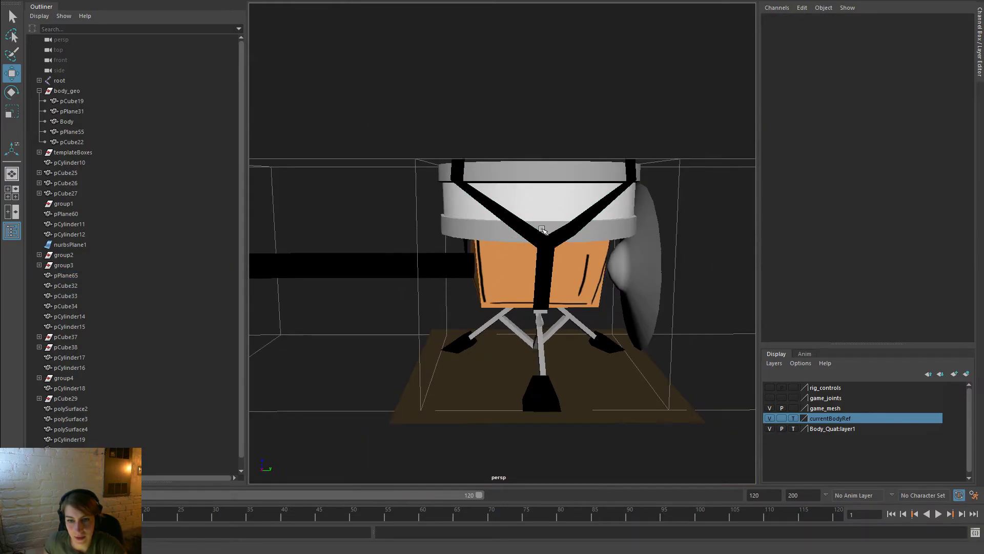
alt+drag(595, 396, 408, 272)
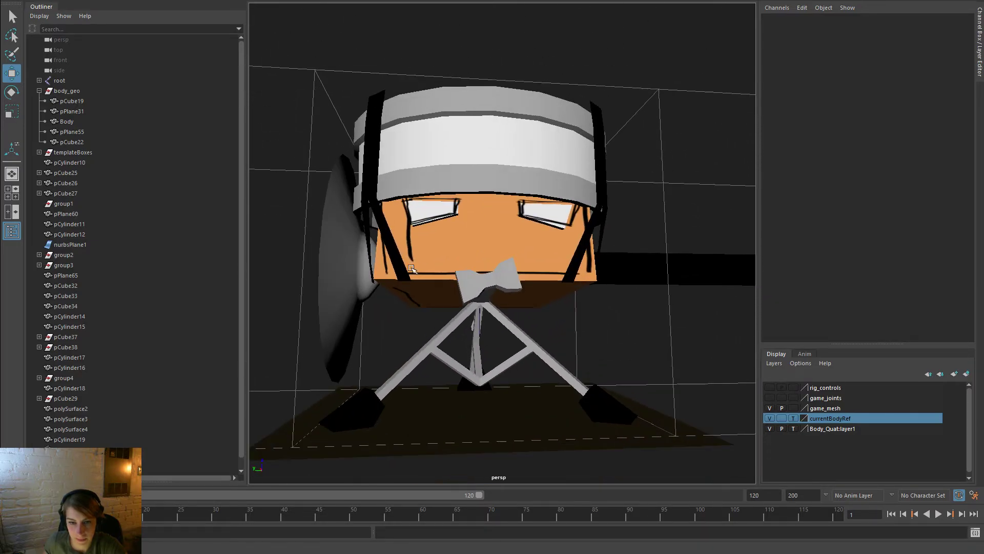
scroll(380, 296, up, 1)
key(space)
click(319, 198)
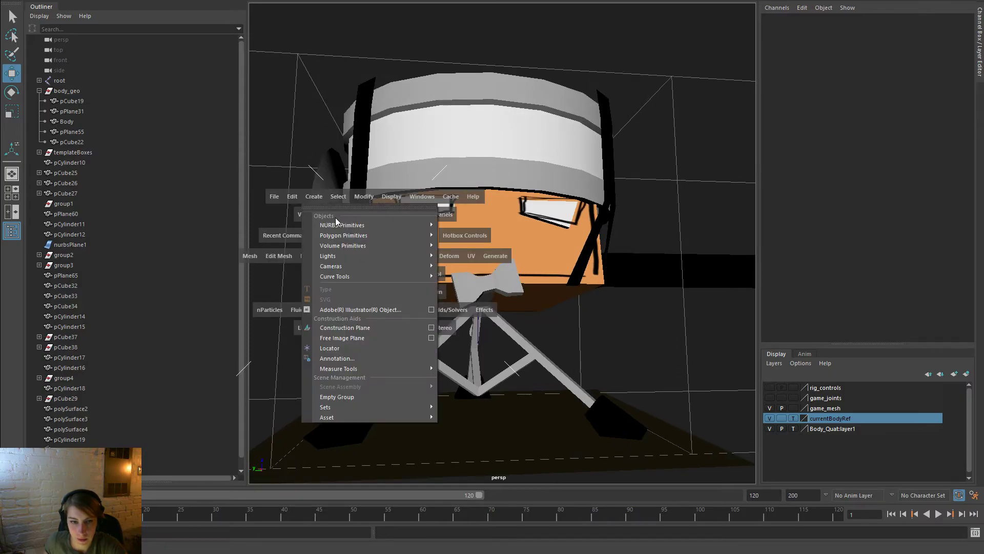
mouse_move(359, 234)
drag(359, 235, 495, 275)
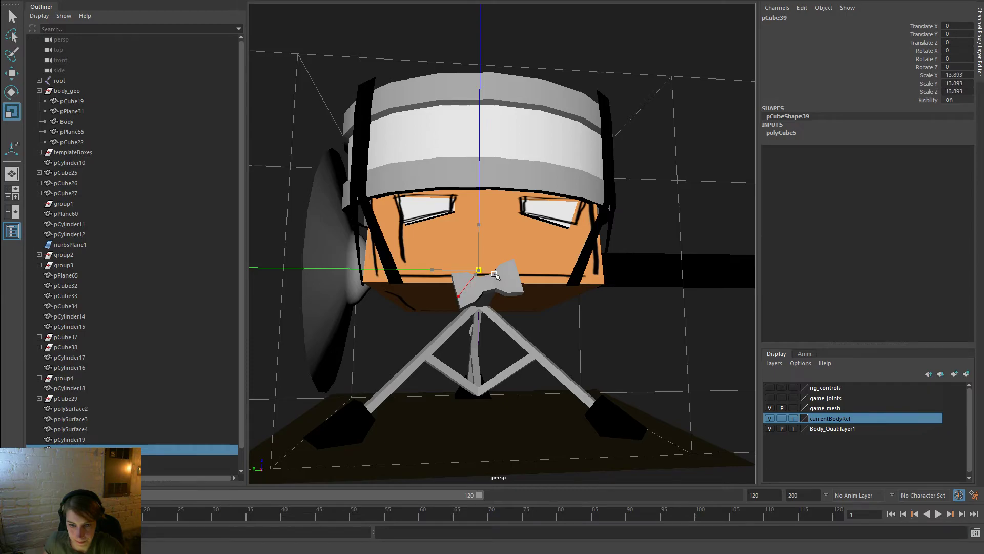
key(w)
drag(480, 226, 480, 257)
alt+drag(594, 292, 388, 313)
alt+drag(426, 348, 599, 366)
Duplicate the support bar under the body and move the copy toward the arm side, at Translate Y about -51.6
click(465, 321)
click(535, 340)
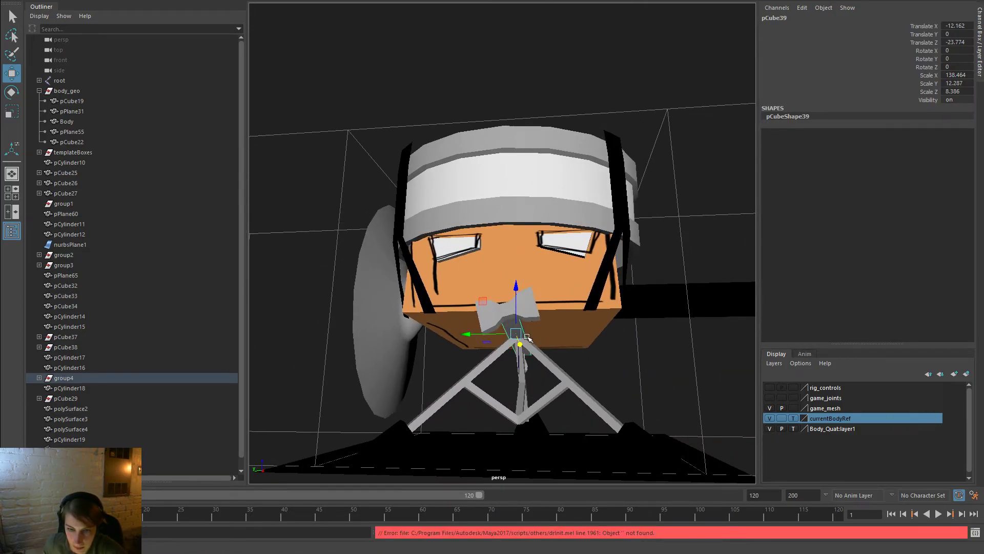
drag(469, 332, 542, 347)
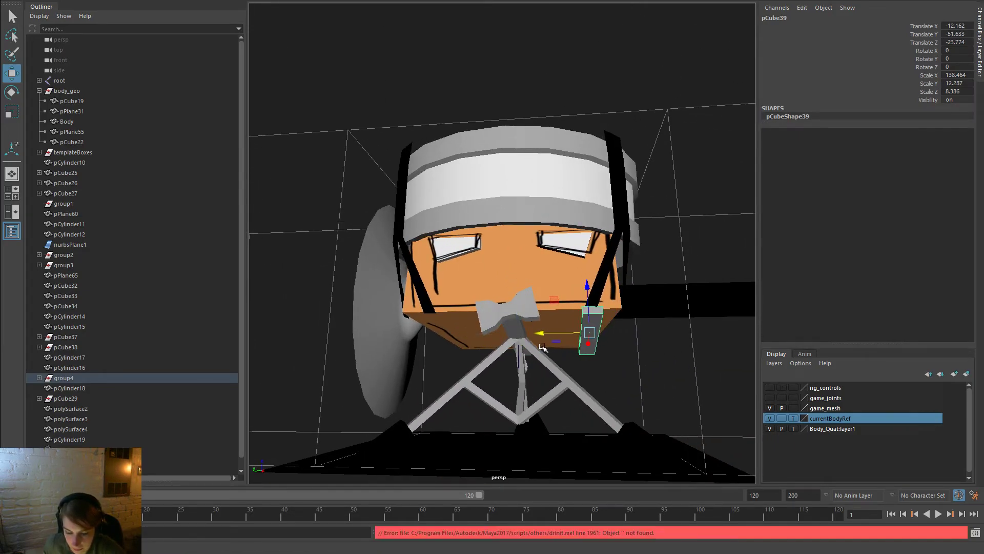
Shorten the copied bar to an X scale of about 32.6 and move it forward to Translate X about -50.2
alt+drag(604, 356, 495, 346)
drag(465, 317, 424, 314)
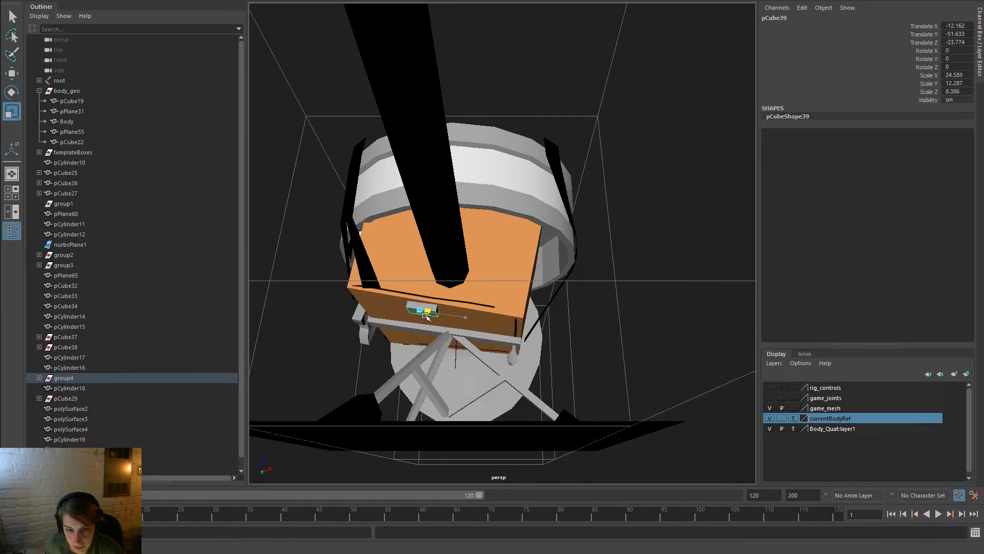
key(w)
drag(470, 320, 519, 315)
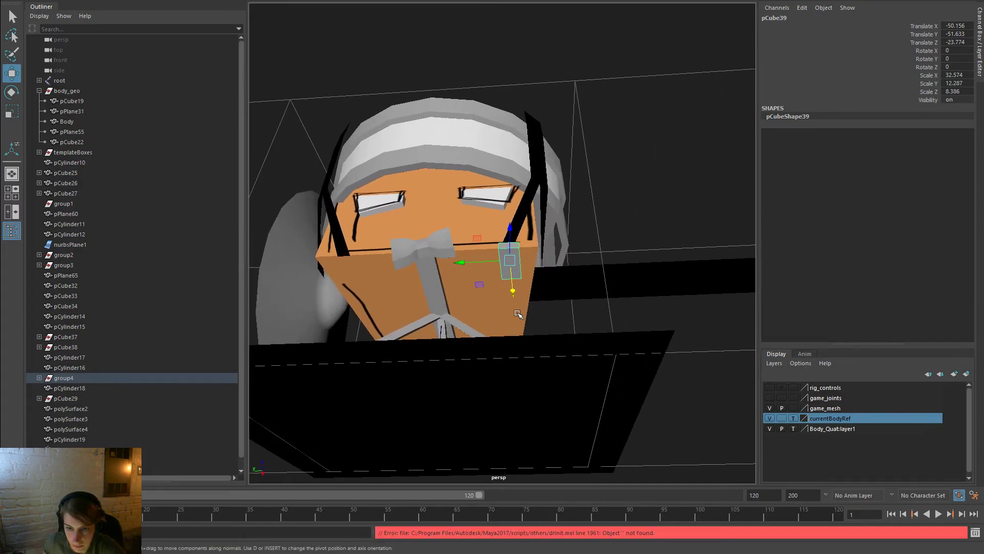
Widen the short block to a Y scale of about 24.7 and shift it to Translate Y about -58.1
alt+right_drag(519, 315, 539, 302)
mouse_move(475, 278)
mouse_down()
mouse_move(456, 273)
mouse_move(490, 271)
mouse_up()
key(w)
alt+drag(563, 281, 639, 325)
key(g)
key(f)
alt+right_drag(634, 348, 579, 389)
alt+drag(579, 389, 450, 389)
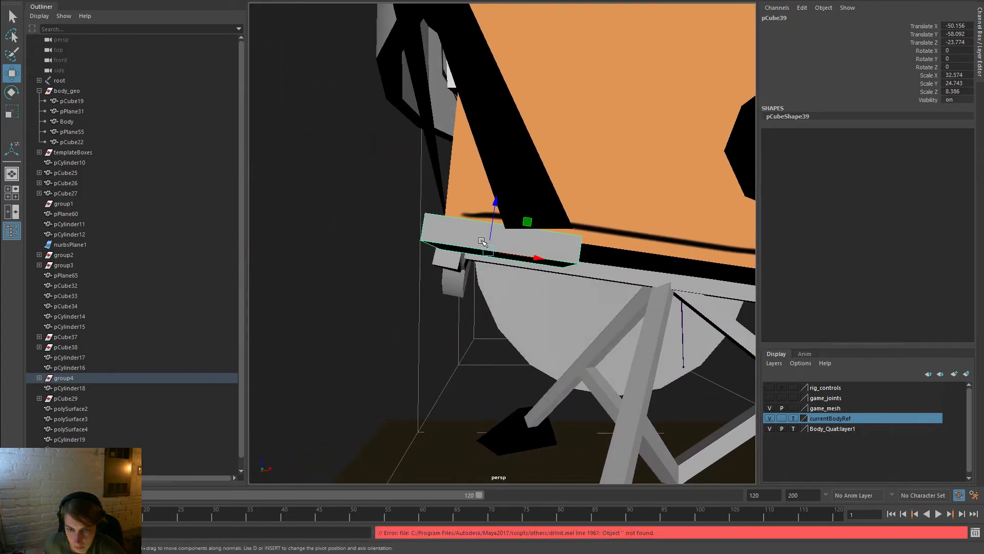
Fit the block under the body's front corner at Translate X about -47.1, Y about -57.0 and Z about -25.1
drag(495, 207, 496, 219)
drag(539, 261, 559, 270)
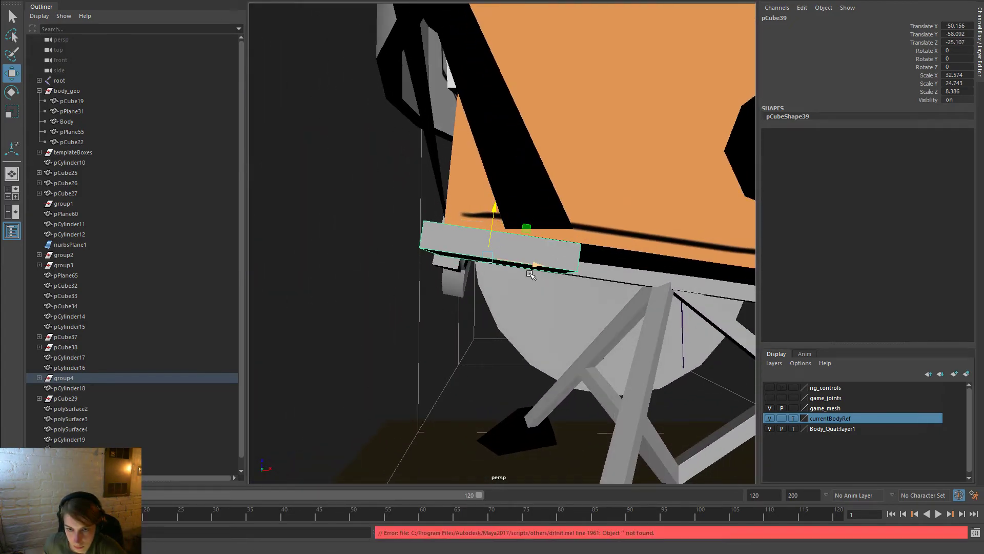
alt+drag(560, 274, 447, 248)
drag(482, 293, 390, 286)
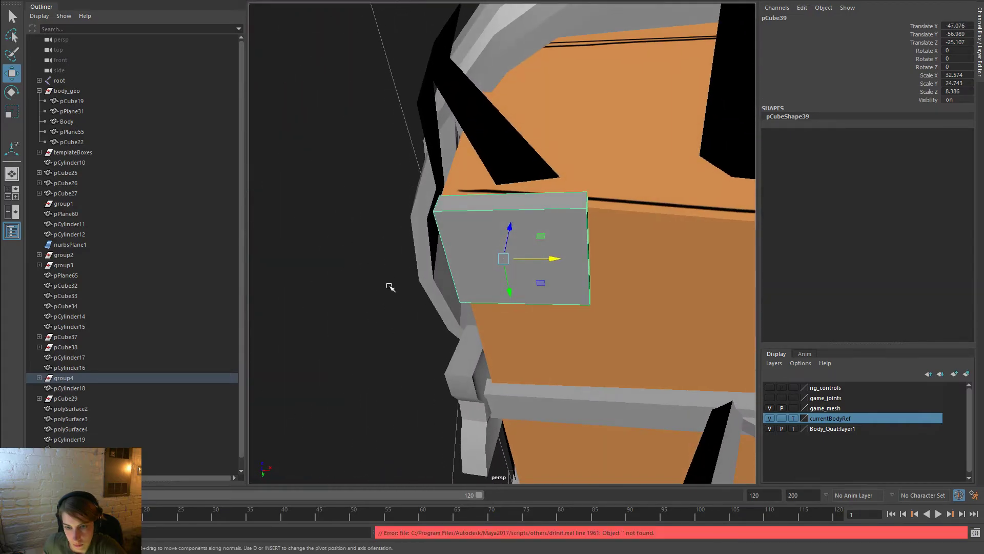
Adjust the block's side edge along Y to fit the body's corner, and return to object mode
right_drag(565, 225, 567, 200)
click(586, 200)
alt+drag(591, 243, 484, 217)
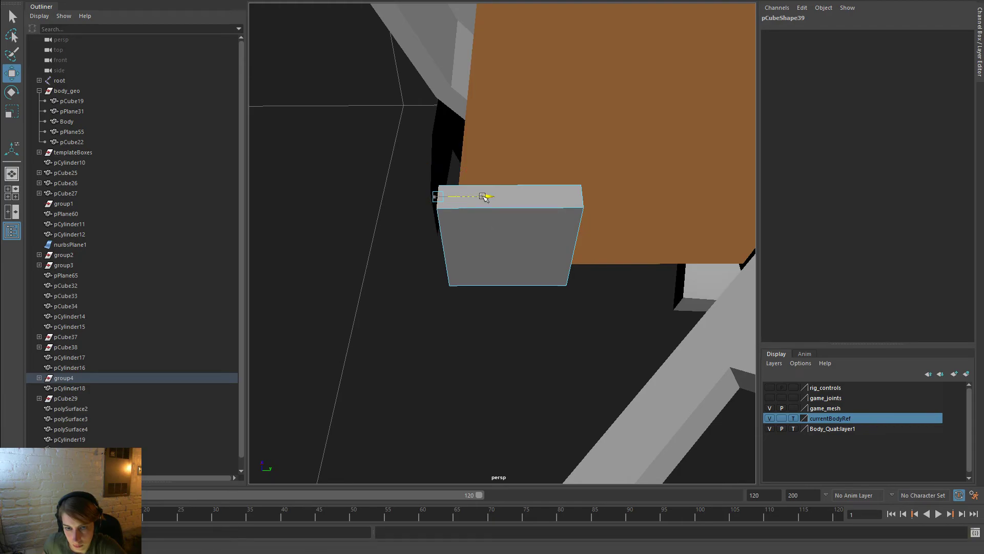
right_drag(534, 220, 586, 204)
click(589, 298)
alt+right_drag(589, 299, 455, 288)
alt+drag(455, 288, 603, 363)
alt+right_drag(364, 239, 528, 267)
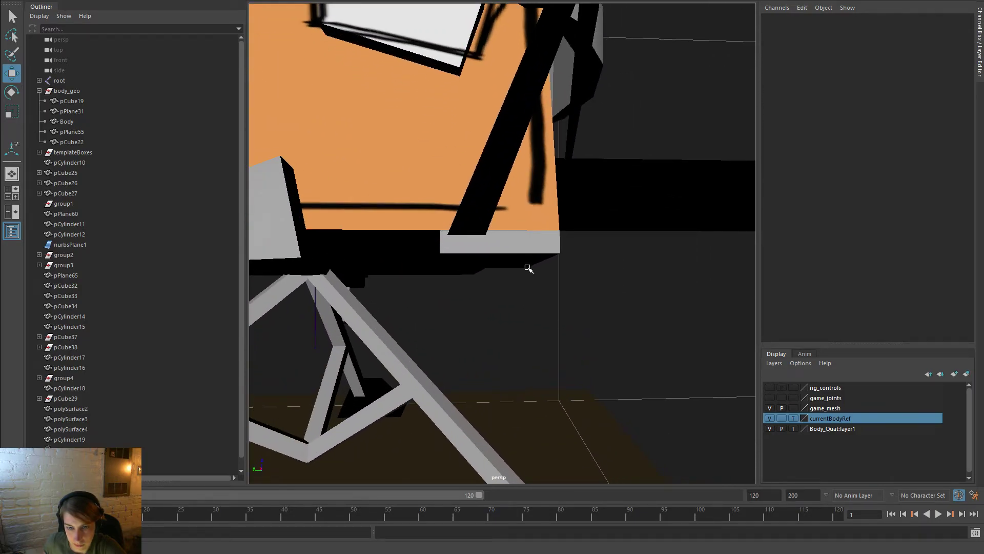
Thin the corner block vertically and set it flush against the underside of the body beneath the strap
click(527, 265)
mouse_move(492, 205)
mouse_down()
mouse_move(496, 222)
mouse_move(498, 208)
mouse_up()
key(w)
click(649, 312)
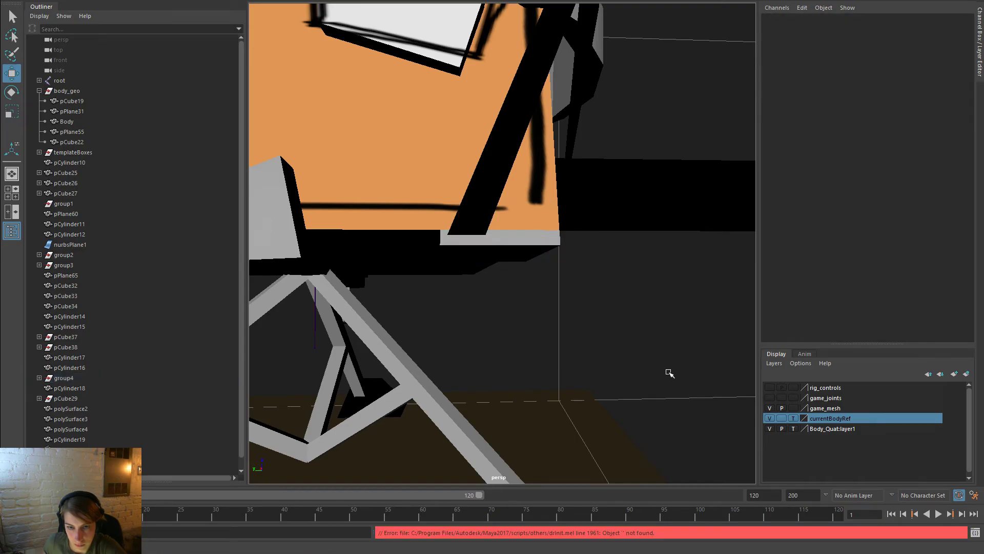
Duplicate the small peg hanging from the rear end of the support bar and set the copy's Rotate Z to 0
alt+right_drag(669, 373, 420, 316)
alt+drag(420, 316, 293, 300)
alt+right_drag(294, 300, 549, 299)
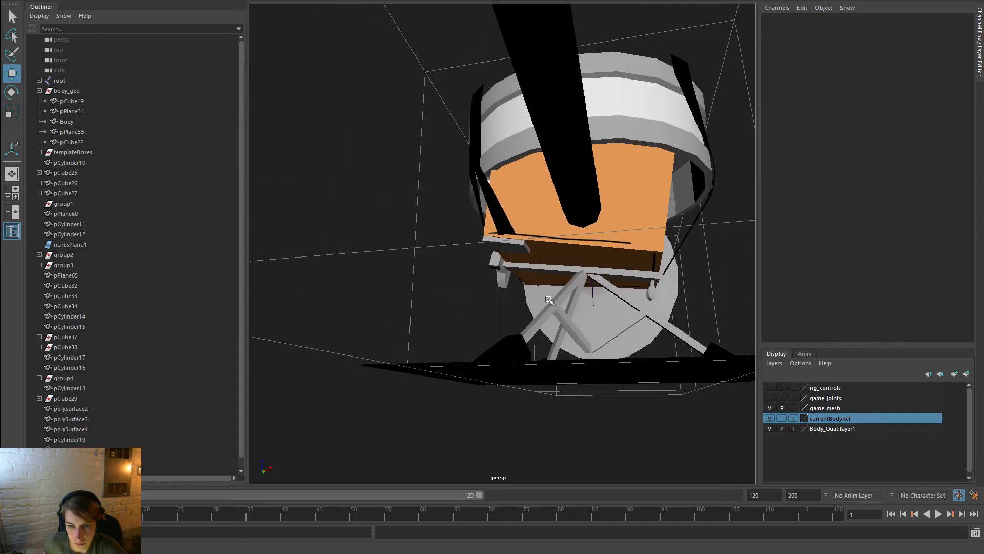
click(653, 290)
key(ctrl+d)
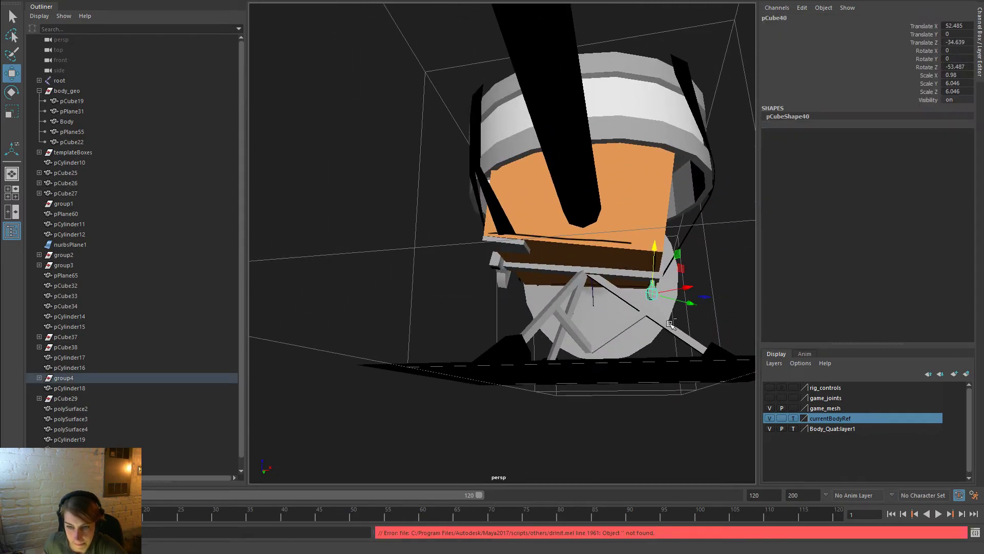
alt+drag(656, 319, 560, 325)
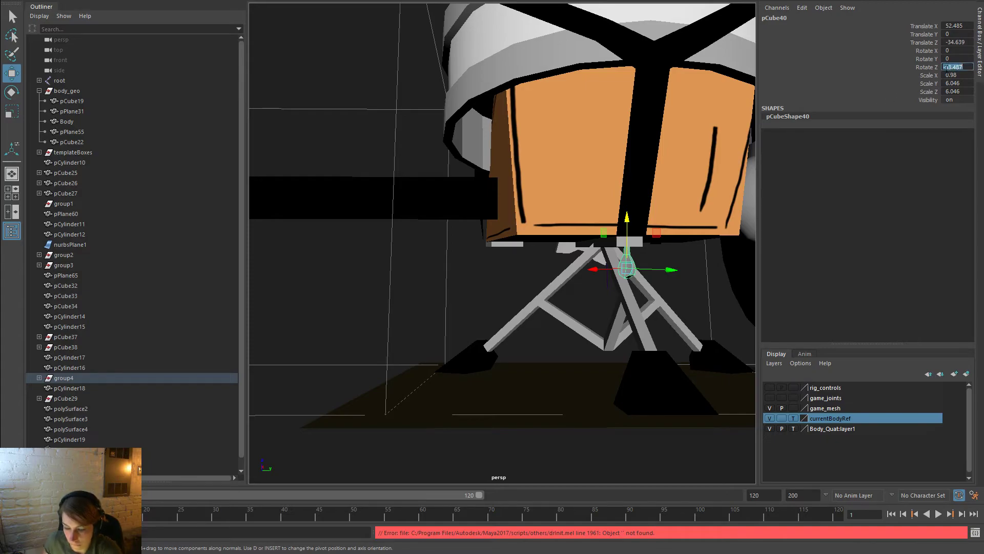
text(0)
key(Return)
Move the duplicated peg beneath the front corner block, at Translate X about -42.9 and Y about -57.0
alt+drag(652, 268, 678, 284)
drag(555, 258, 552, 258)
alt+drag(553, 258, 737, 287)
drag(449, 267, 400, 256)
drag(490, 264, 543, 272)
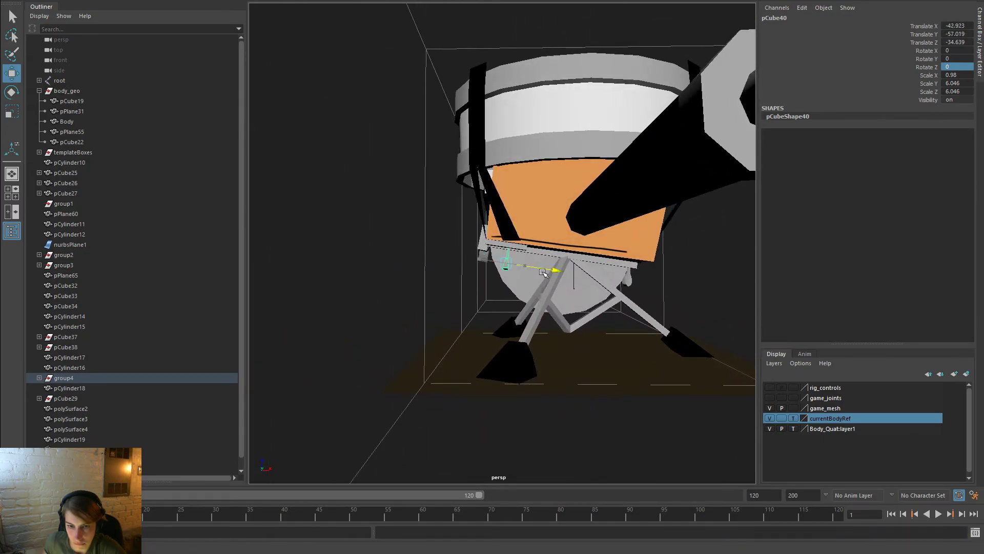
Duplicate the front corner block and its hanging peg, and move the copies under the body's opposite front corner, at Translate Y about 55.9
click(407, 297)
alt+drag(407, 297, 522, 326)
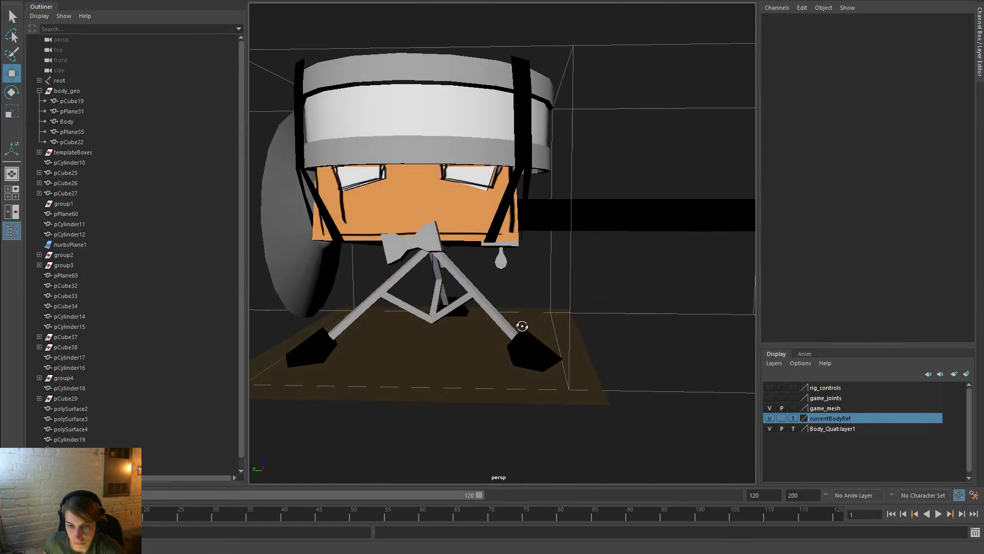
click(501, 264)
click(502, 217)
click(516, 247)
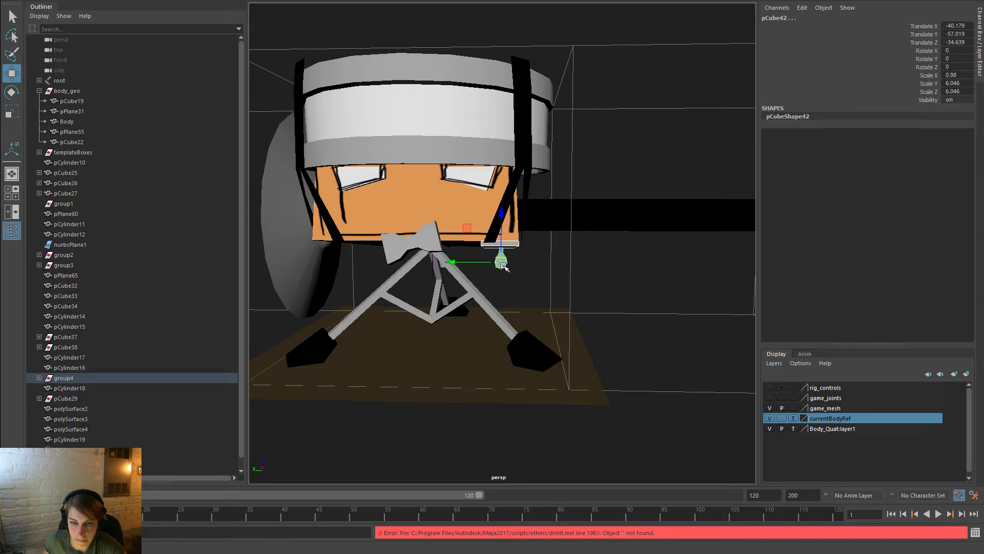
drag(458, 263, 409, 260)
Mirror the copied corner block by setting its Scale Y to -24.743, and deselect it
alt+right_drag(312, 302, 292, 309)
alt+drag(291, 309, 459, 278)
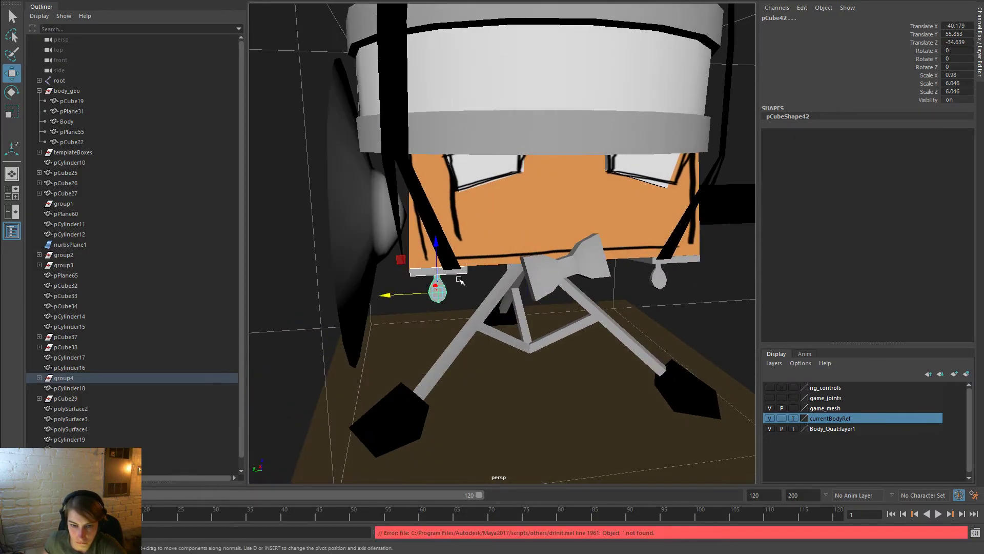
click(459, 275)
key(r)
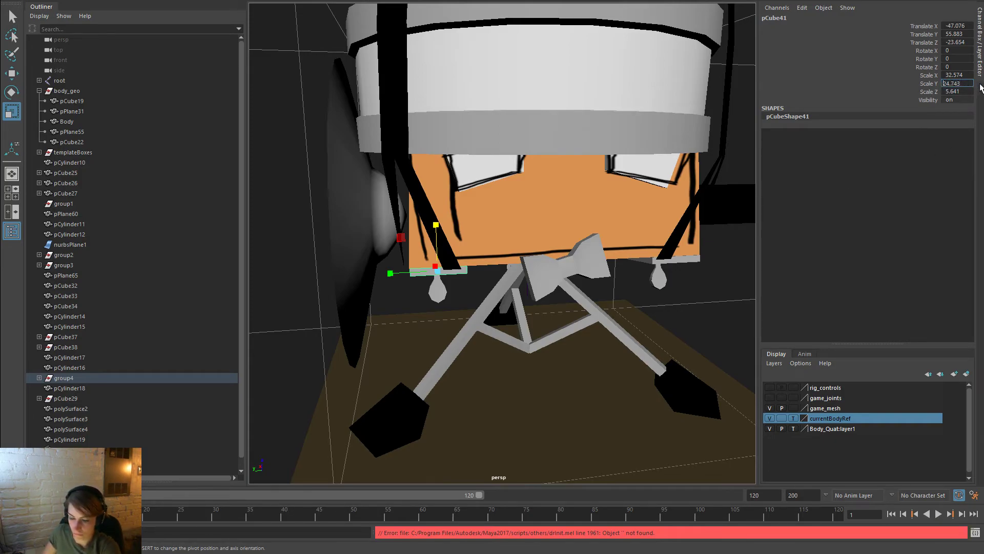
text(-)
key(Return)
alt+drag(492, 292, 507, 321)
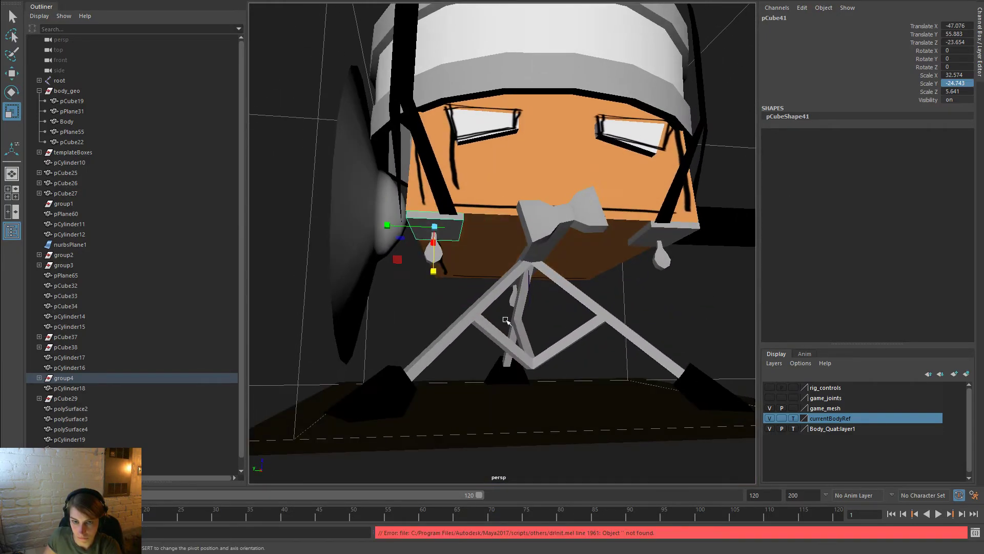
click(719, 313)
Inspect the blocks, pegs and straps under the body from the front, below and behind
alt+right_drag(719, 313, 552, 301)
alt+drag(552, 300, 531, 323)
alt+right_drag(530, 323, 392, 269)
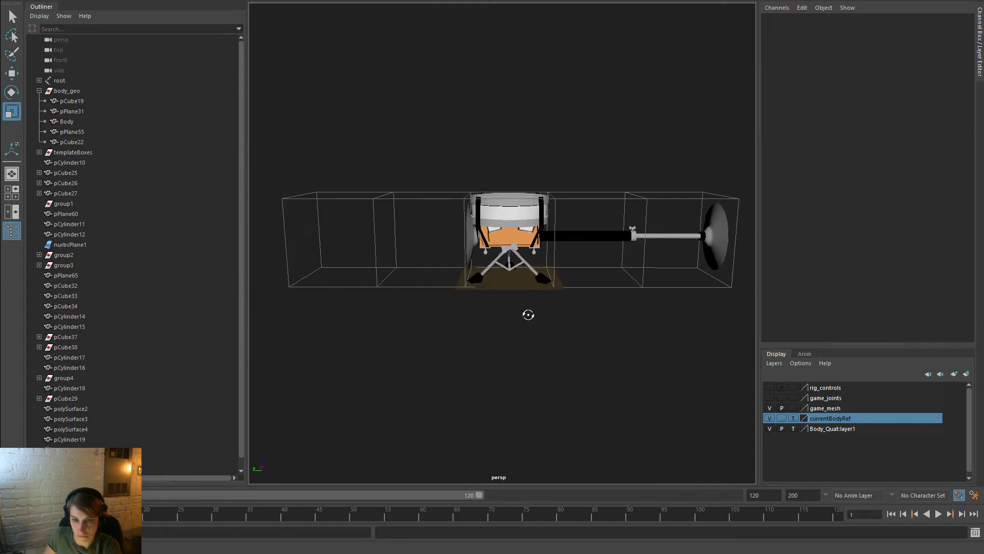
alt+drag(432, 299, 418, 299)
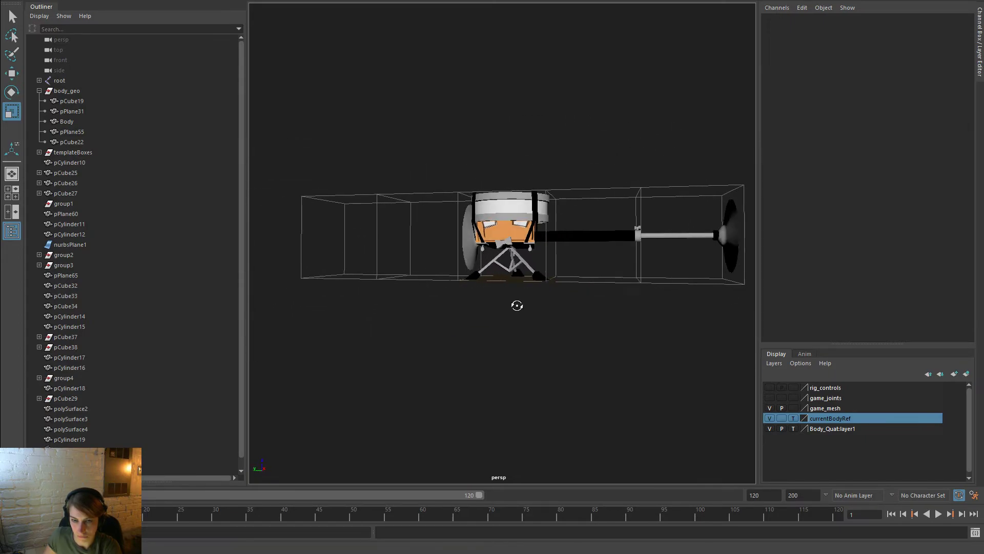
alt+drag(734, 307, 954, 292)
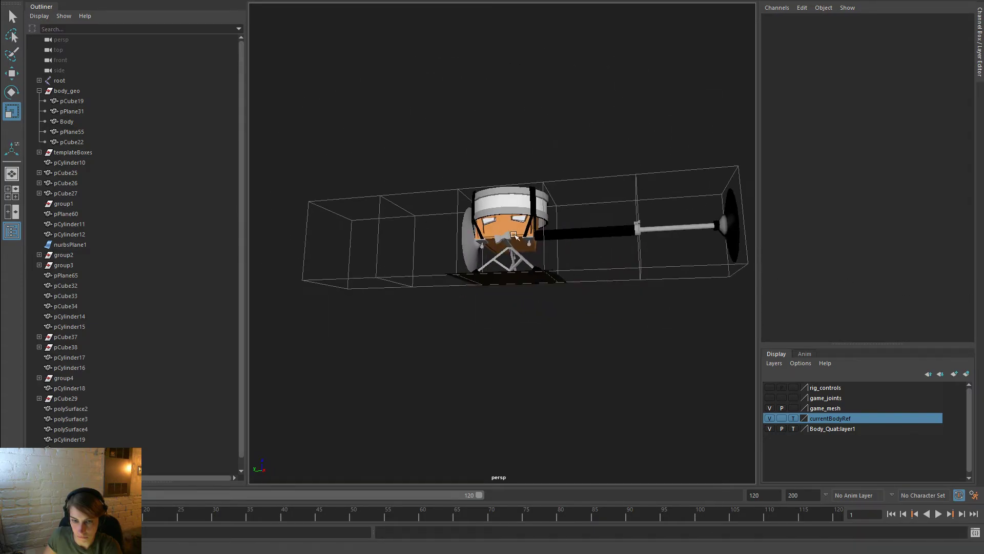
alt+right_drag(514, 235, 687, 312)
alt+drag(452, 255, 493, 267)
alt+drag(446, 262, 299, 255)
alt+drag(483, 256, 478, 291)
alt+right_drag(477, 291, 459, 255)
alt+drag(459, 255, 532, 253)
scroll(486, 261, up, 5)
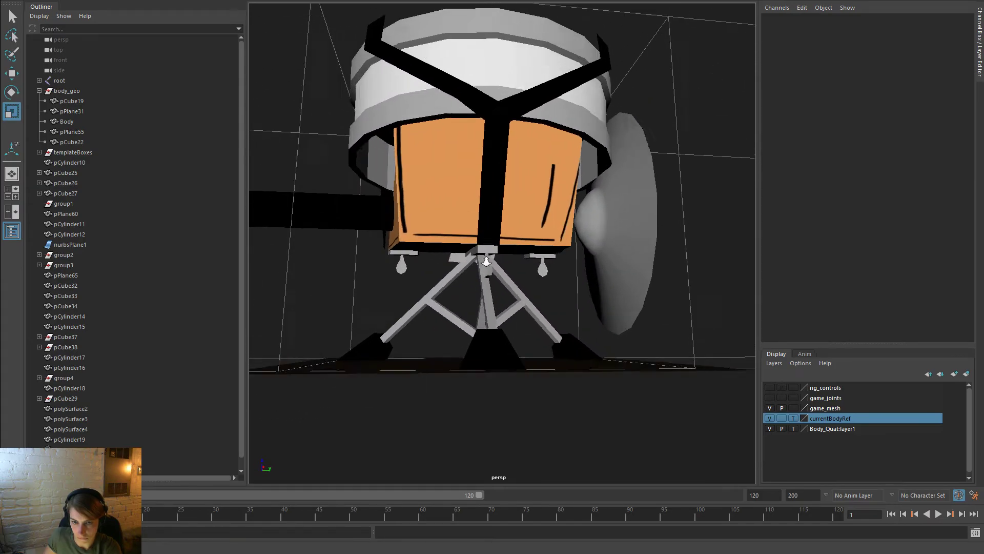
Duplicate the support bar beneath the body, move the copy rearward to Translate X about 50.4 and shorten it to Scale X about 39.6
click(482, 254)
key(ctrl+d)
alt+drag(517, 268, 628, 295)
key(w)
drag(519, 269, 630, 288)
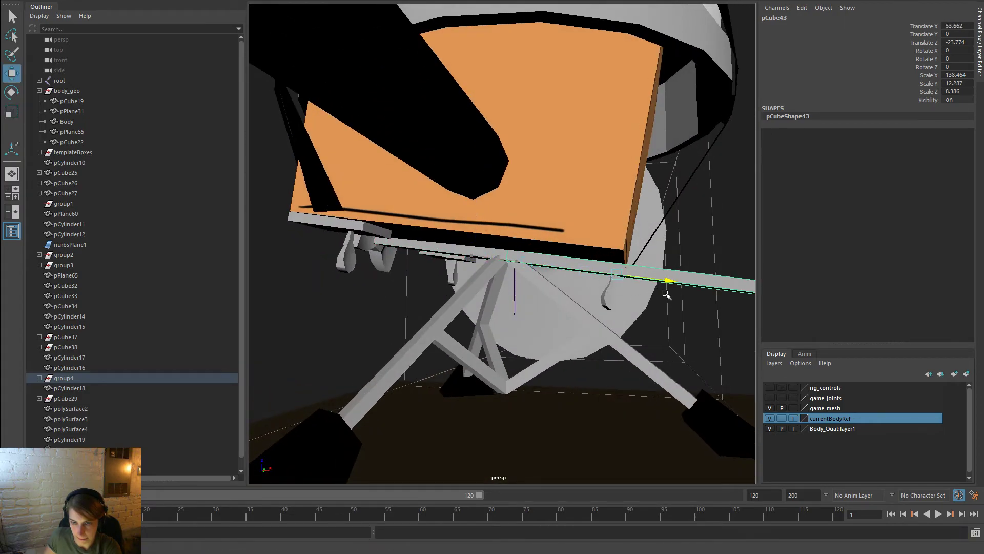
key(r)
middle_drag(660, 293, 615, 276)
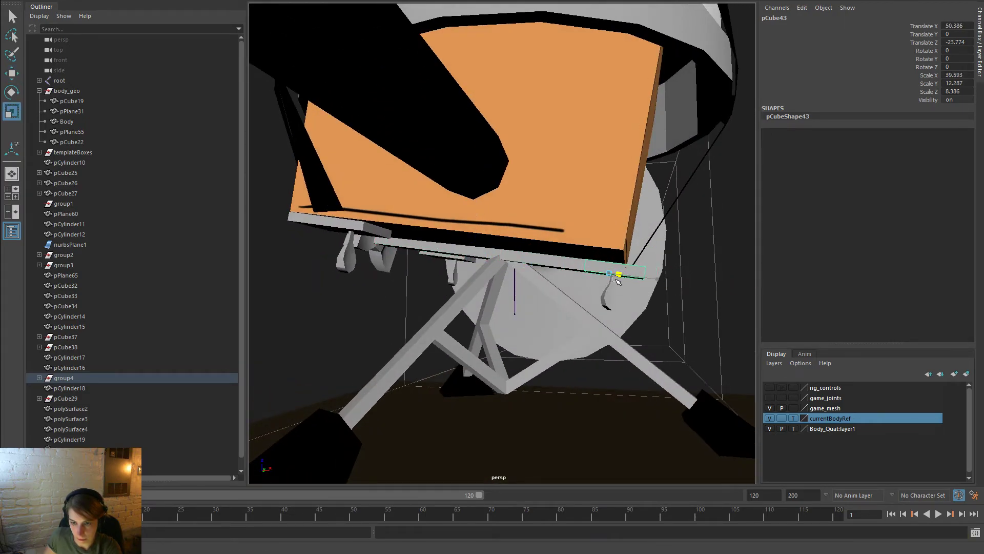
Reshape the copy into a rear crosspiece with Scale X about 13.9 and Scale Y about 42.9, raised to Translate Z about -22.6
alt+drag(612, 278, 573, 281)
drag(653, 304, 664, 305)
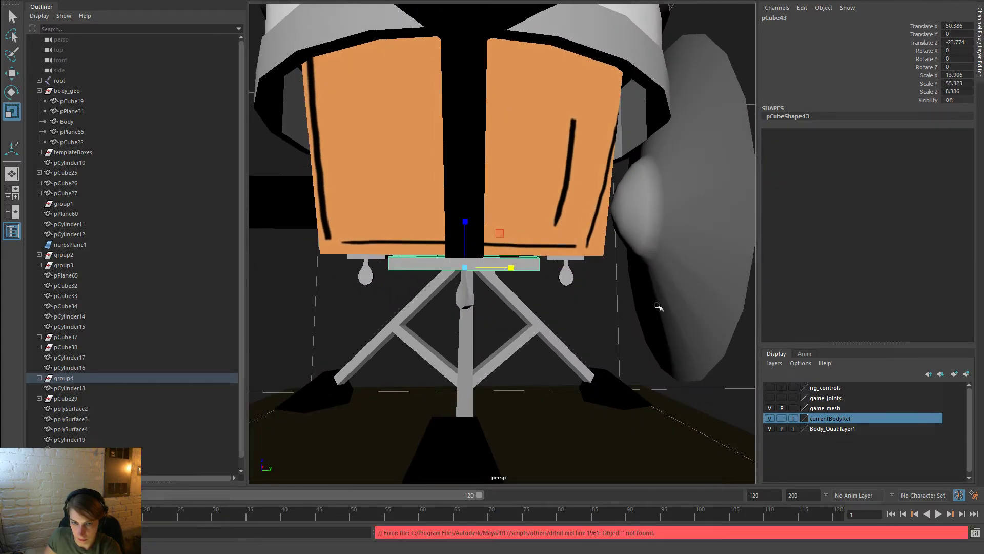
key(w)
drag(466, 217, 466, 215)
mouse_move(556, 272)
alt+mouse_down()
mouse_move(607, 287)
mouse_move(659, 280)
mouse_move(572, 282)
mouse_move(574, 272)
alt+mouse_up()
key(r)
drag(520, 225, 528, 257)
Insert an edge loop across the rear strap a short way above its lower end
click(497, 198)
alt+right_drag(528, 257, 414, 234)
alt+drag(415, 235, 442, 319)
scroll(429, 241, up, 3)
key(space)
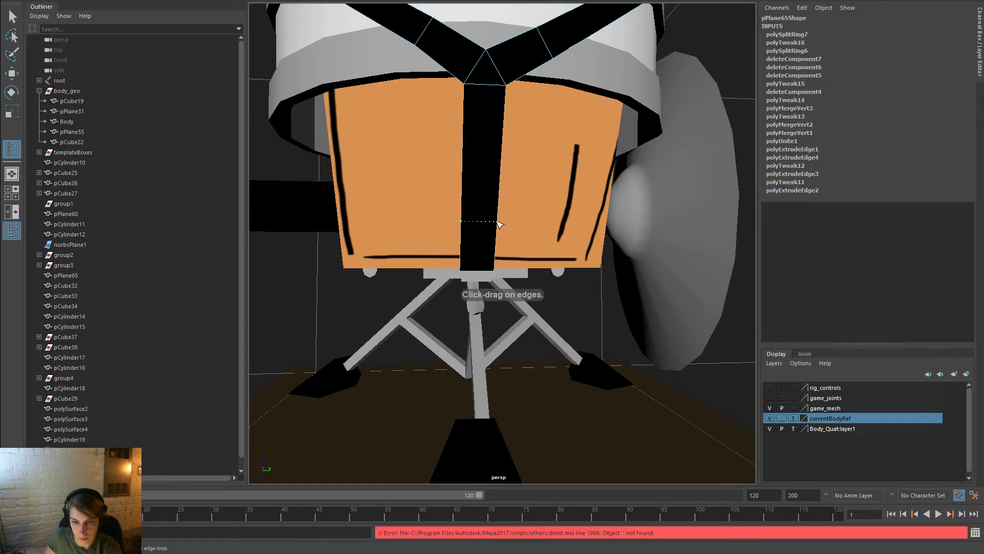
click(499, 224)
key(w)
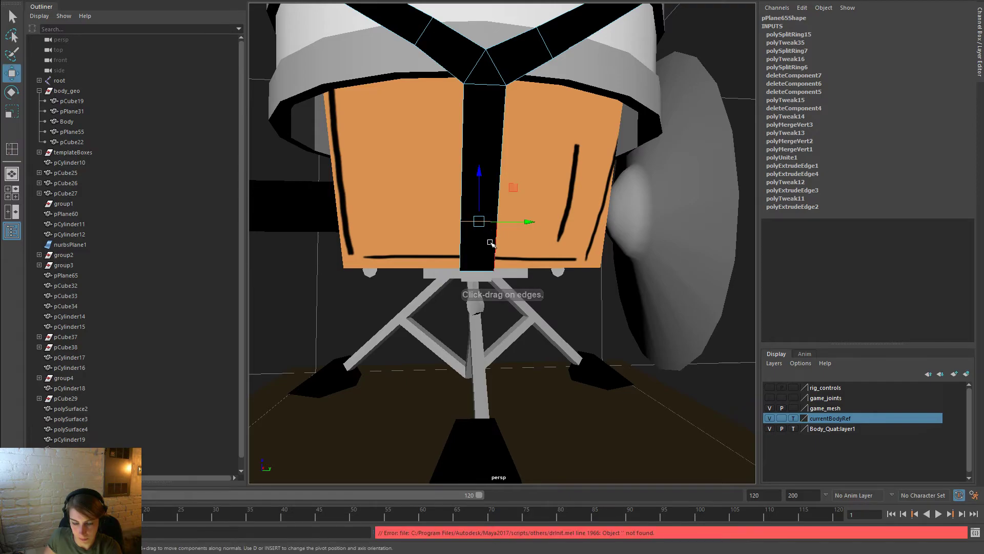
Multi-Cut the strap from its upper corner through the new loop's midpoint to the bottom edge, and add a second cut from the midpoint down
key(space)
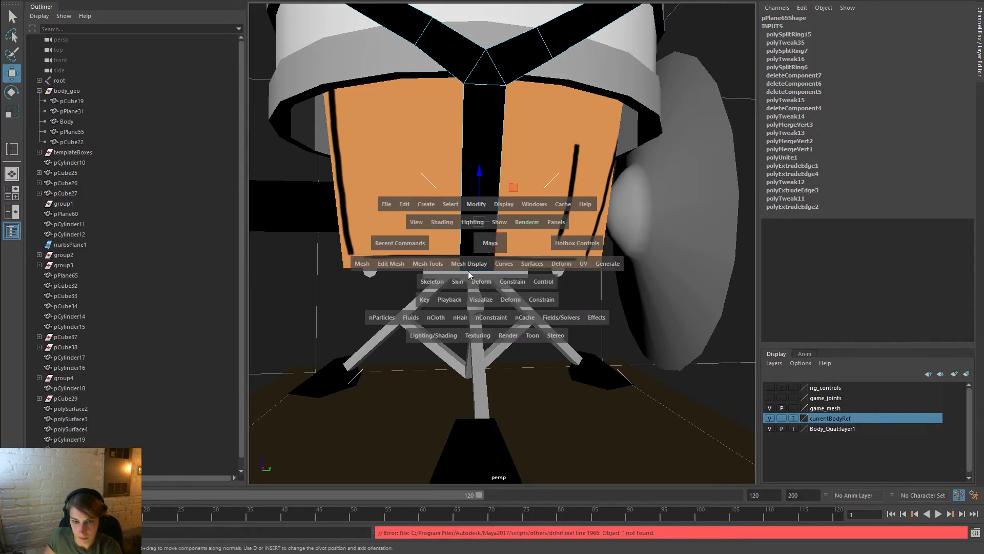
drag(433, 266, 476, 348)
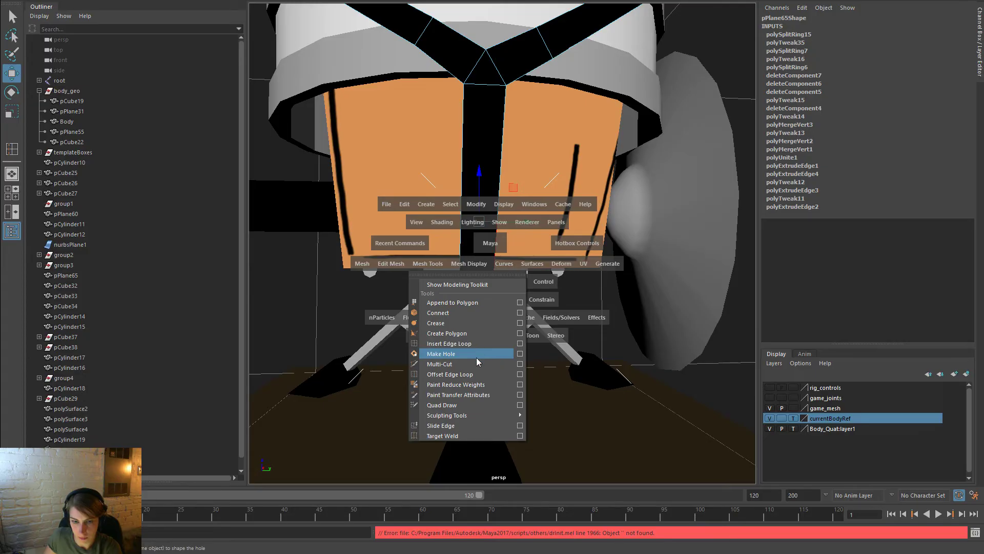
click(464, 84)
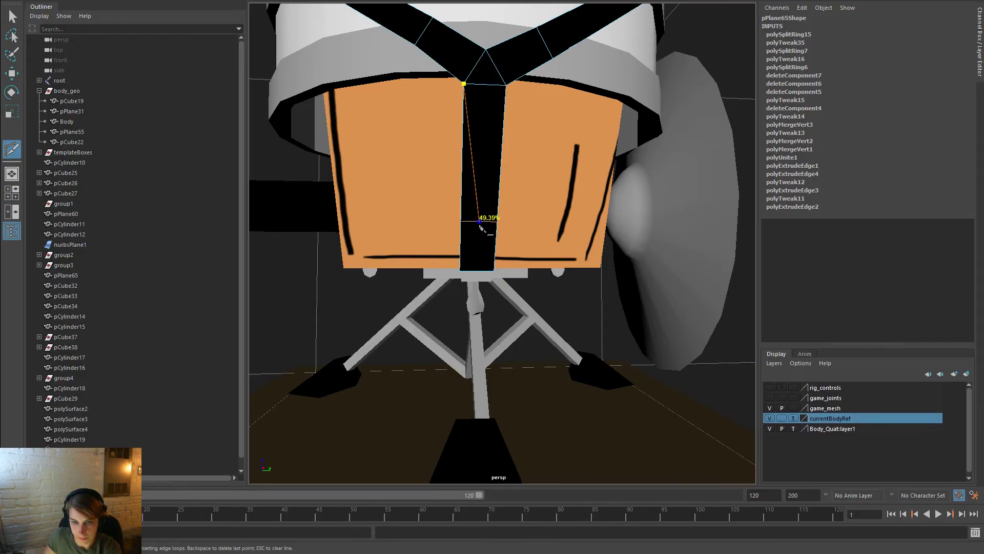
click(478, 271)
right_click(477, 271)
click(482, 222)
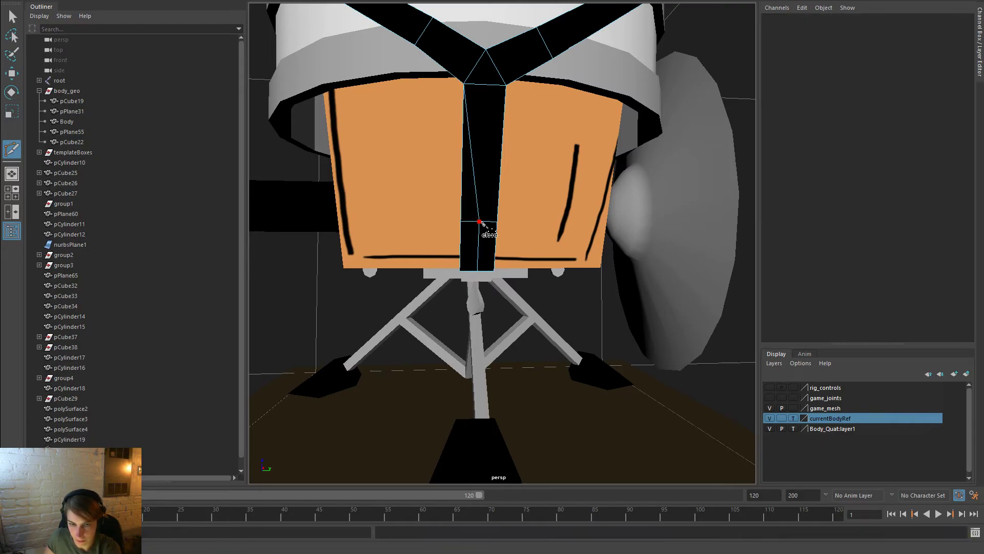
click(480, 271)
key(Return)
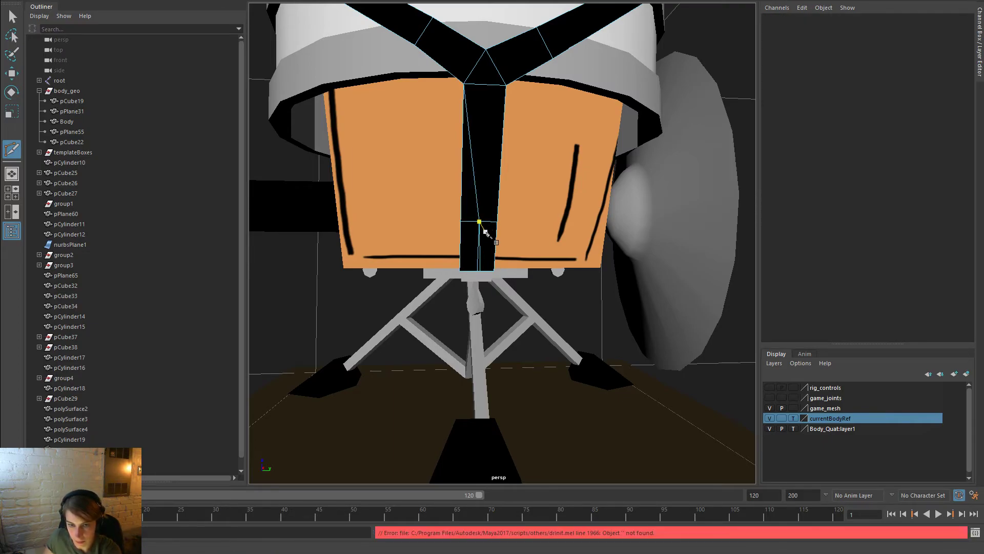
Remove the sliver face between the two cuts at the strap's lower end, undoing the extra edits
key(w)
right_drag(485, 198, 484, 238)
click(481, 258)
click(481, 258)
shift+click(479, 264)
key(ctrl+z)
key(ctrl+z)
Spread the strap's two lower ends apart over the crosspiece, raise the fork point along Z, and return to object mode
right_drag(462, 243, 463, 216)
click(479, 272)
drag(511, 268, 572, 271)
click(560, 300)
click(487, 270)
right_drag(491, 200, 447, 200)
click(498, 222)
drag(481, 182, 480, 167)
right_drag(487, 103, 533, 85)
click(621, 317)
alt+drag(559, 312, 510, 311)
Select the peg hanging beneath the rear crosspiece and set the Move tool's axis orientation to World
click(474, 277)
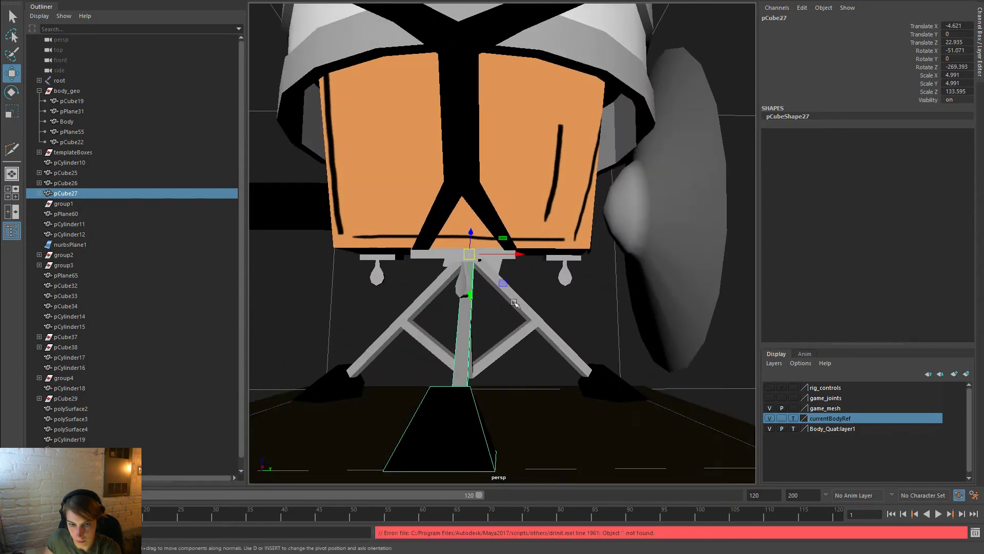
click(549, 285)
click(499, 259)
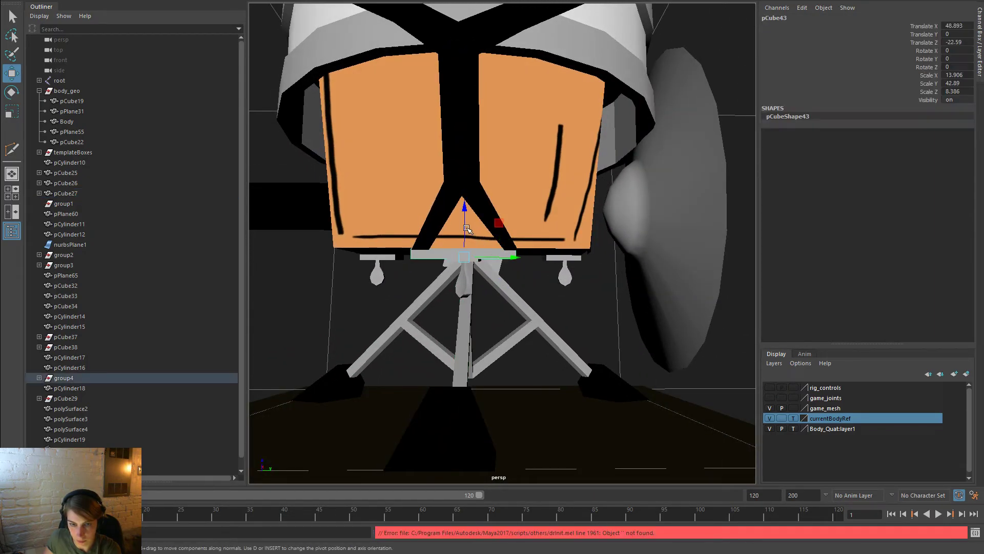
click(461, 289)
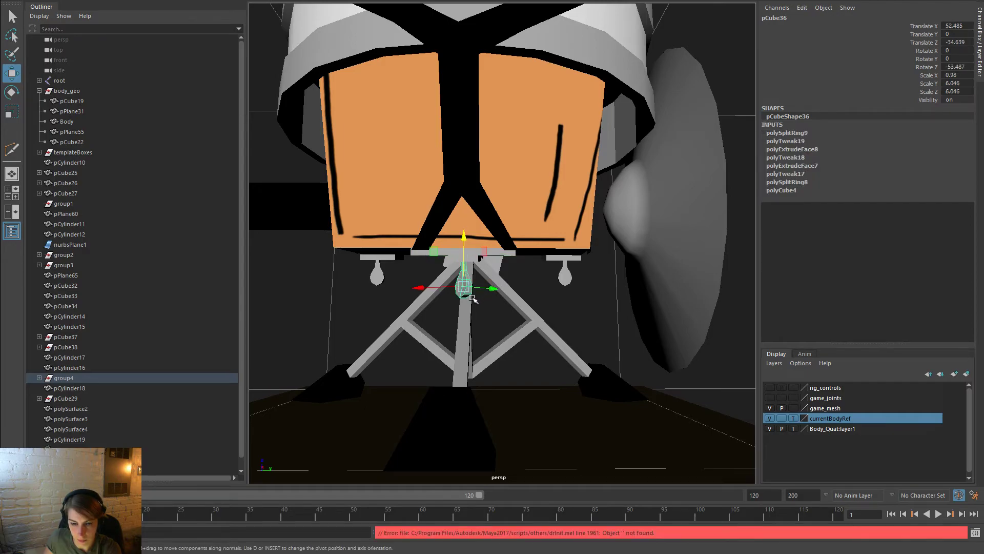
double_click(12, 73)
click(784, 250)
click(759, 259)
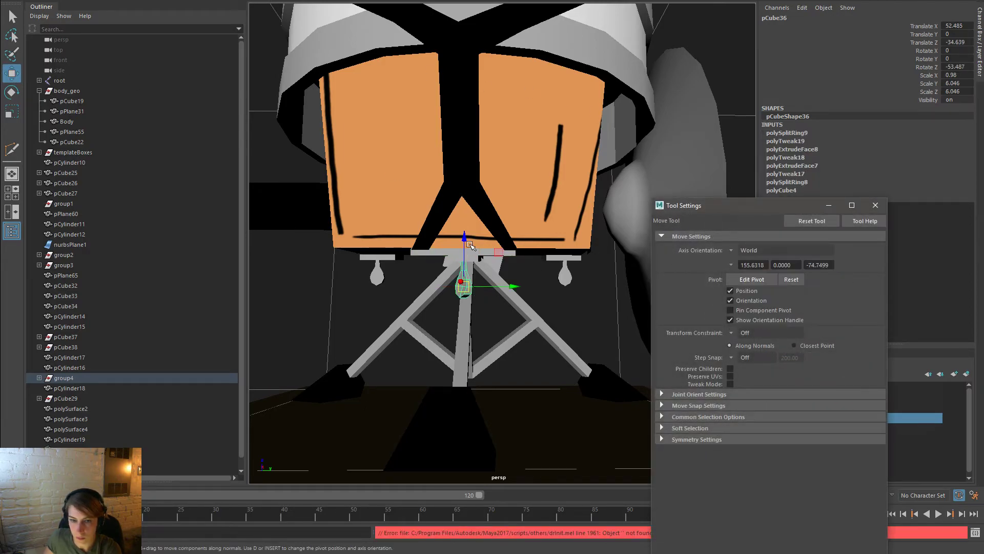
Move the peg under one end of the crosspiece, at Translate Y about -17.3, and place a duplicate under the other end at about 19.3
drag(521, 291, 482, 283)
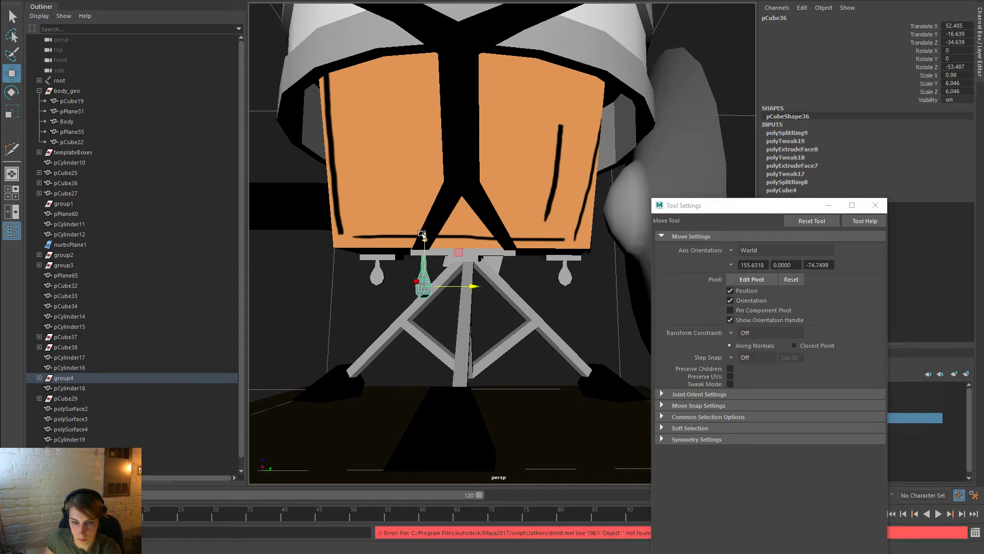
drag(424, 233, 421, 220)
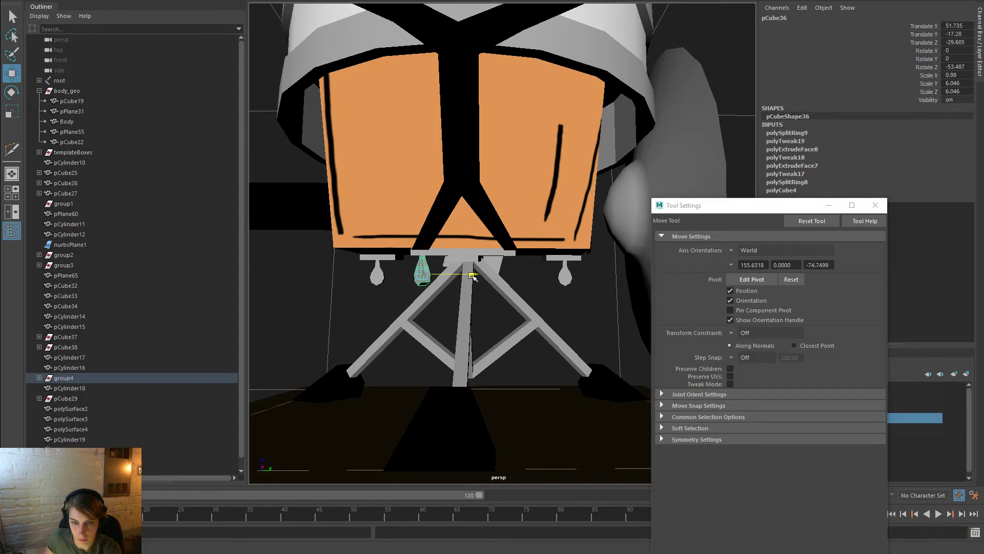
key(ctrl+d)
drag(474, 276, 542, 289)
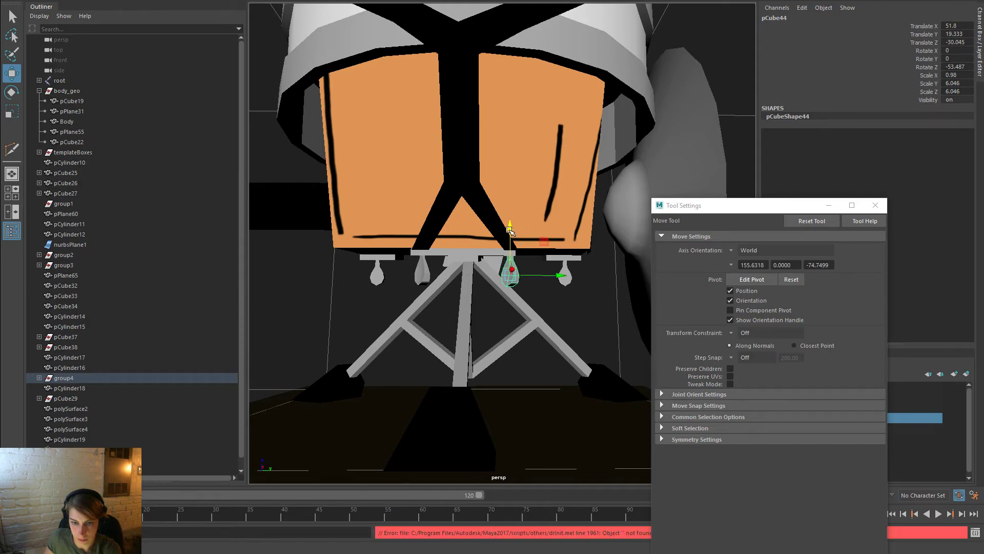
click(567, 317)
alt+drag(567, 318, 554, 312)
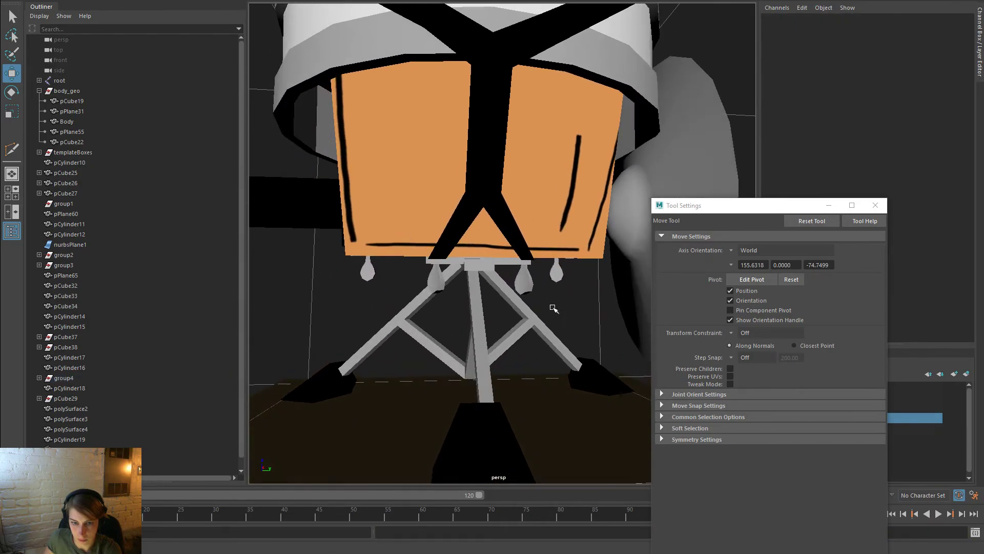
Nudge the lower end of the forked rear strap along Y to align with the crosspiece's end, and close the Move tool settings
click(522, 248)
right_drag(514, 225, 485, 204)
click(521, 260)
drag(566, 260, 560, 260)
right_drag(482, 177, 518, 160)
click(546, 315)
scroll(406, 253, down, 5)
alt+drag(528, 309, 387, 310)
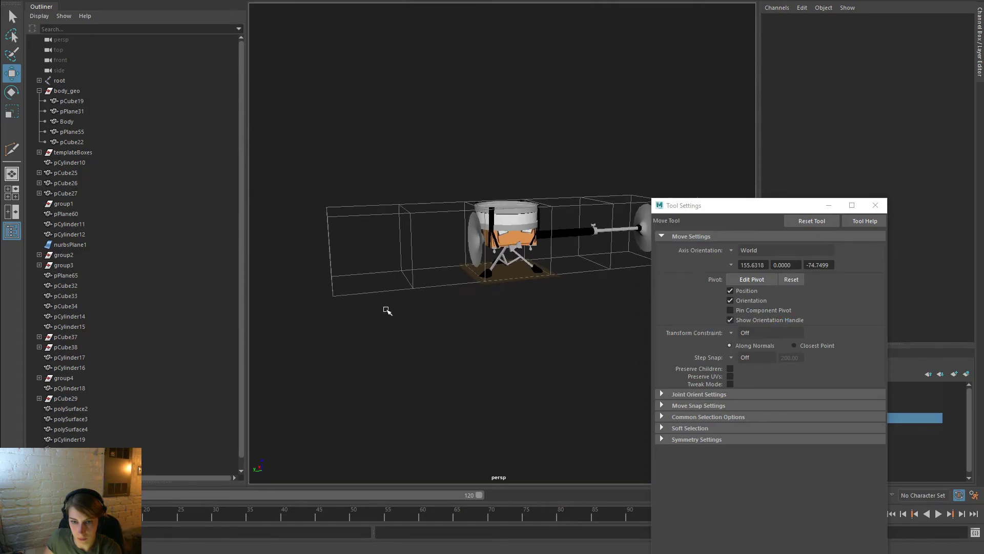
click(875, 205)
Select the orange body and show its layout in the UV Editor beside the perspective view
alt+drag(674, 263, 458, 321)
alt+right_drag(458, 321, 534, 345)
alt+drag(534, 344, 482, 303)
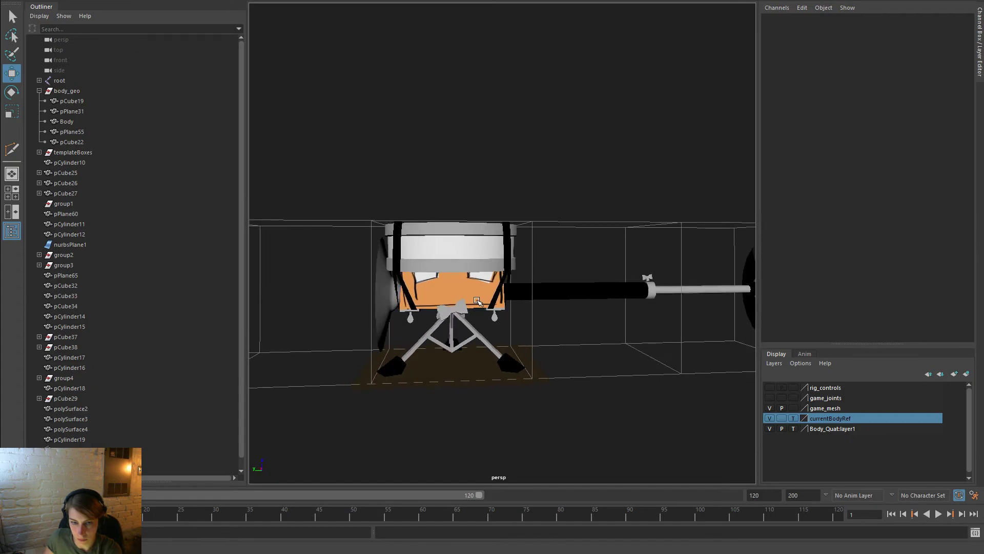
click(477, 299)
click(11, 193)
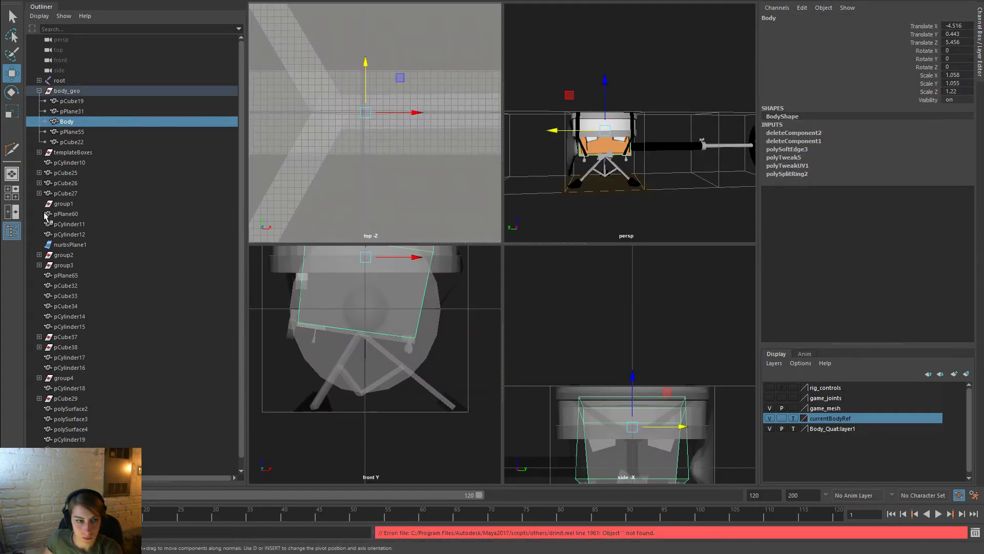
click(11, 212)
key(space)
click(440, 134)
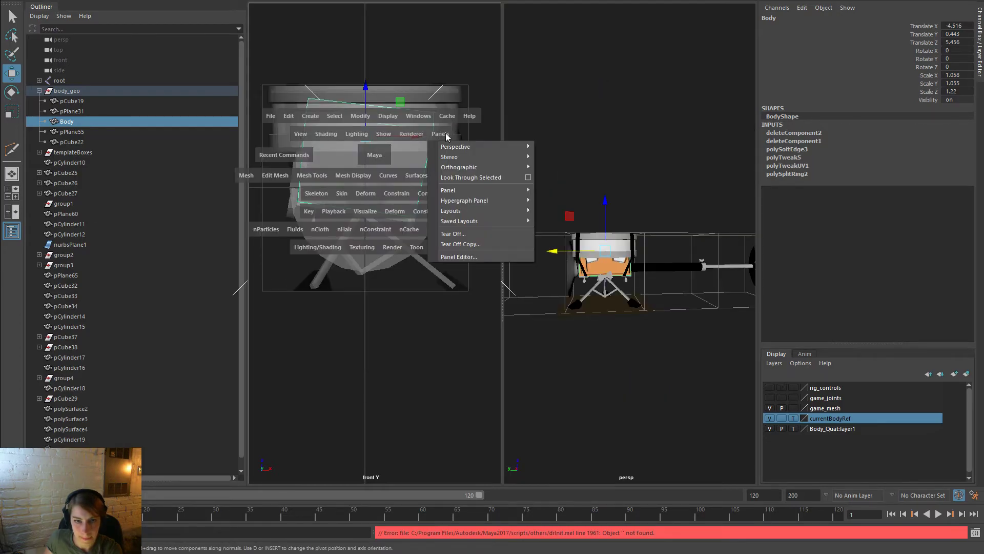
mouse_move(513, 190)
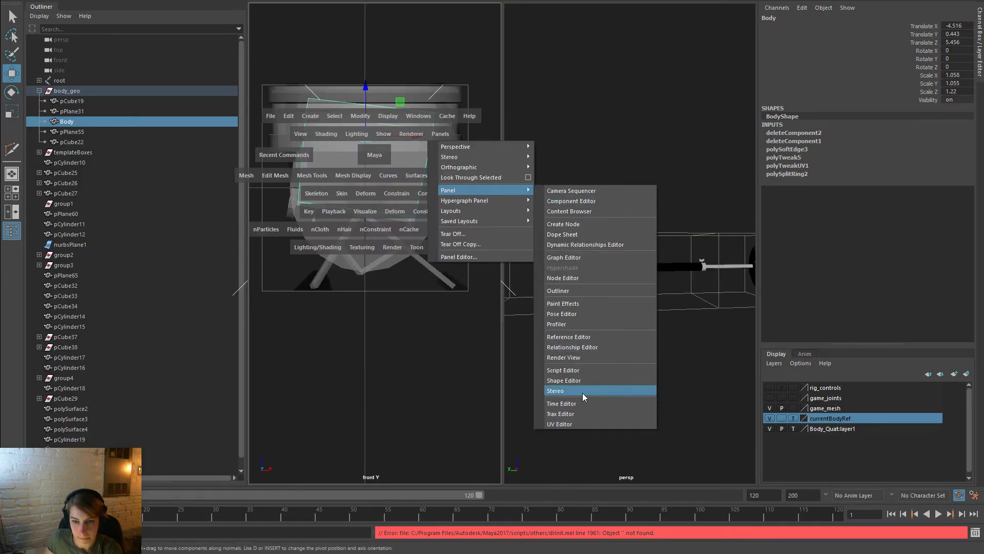
click(579, 423)
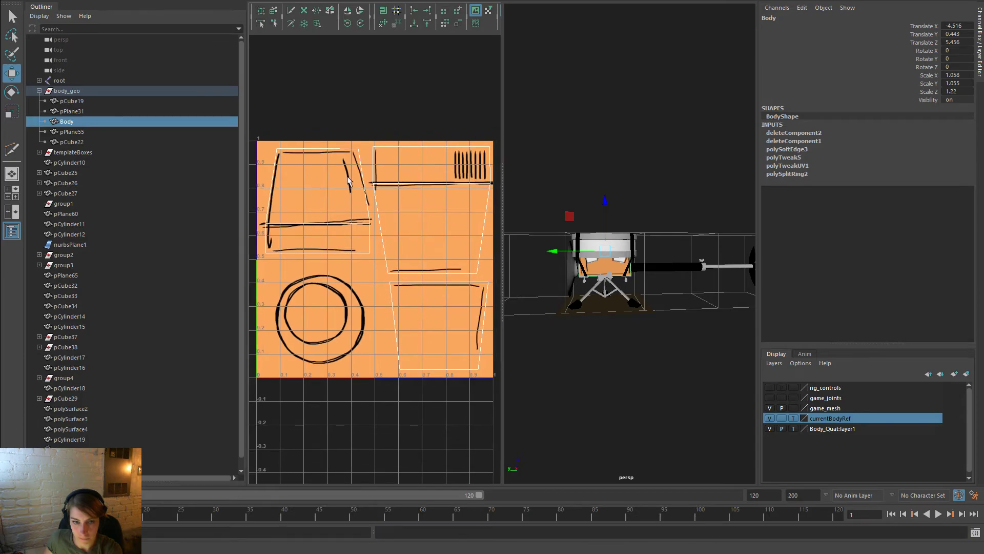
Select the upper inner corner UV of the body's upper-left shell and move it slightly inward along U
right_click(345, 172)
click(369, 174)
drag(370, 263, 353, 241)
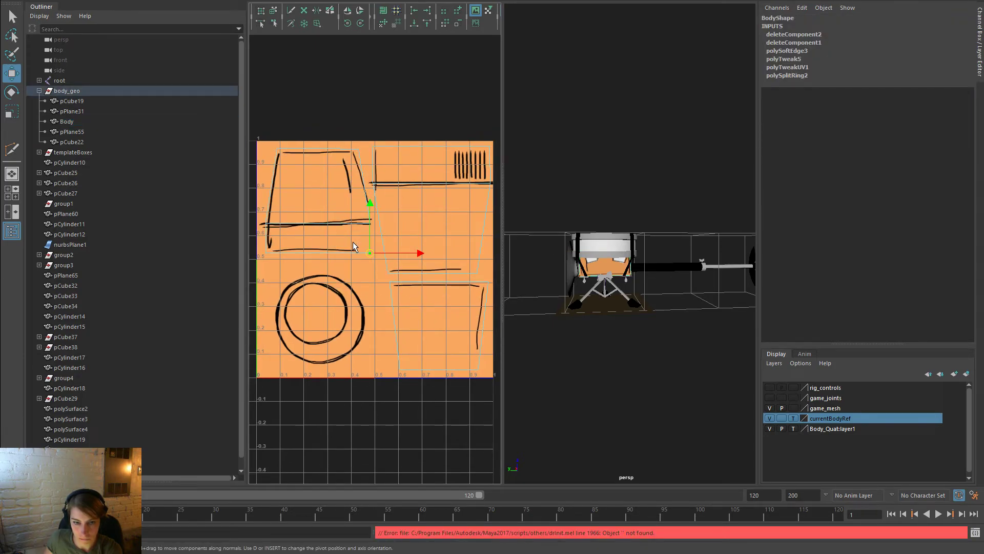
scroll(313, 185, up, 1)
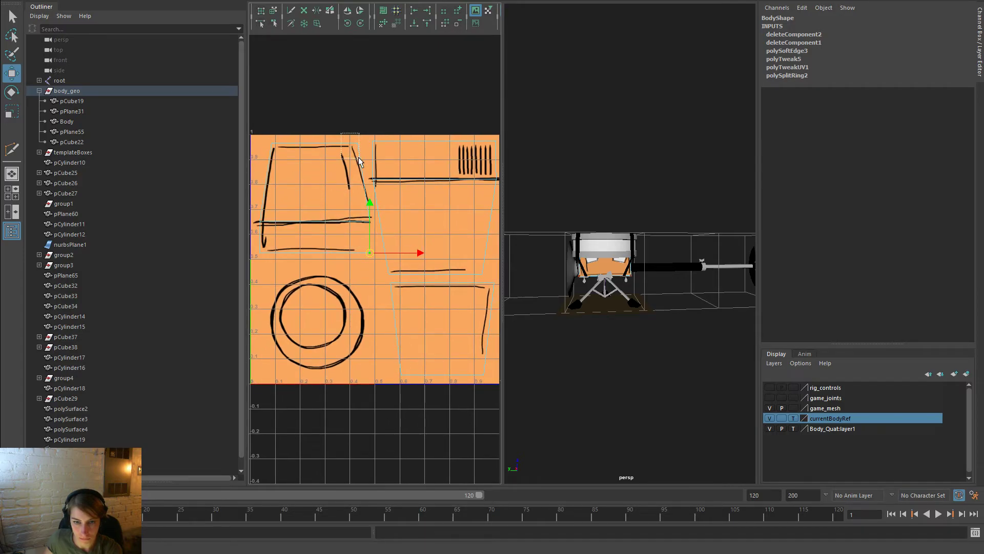
drag(358, 161, 359, 161)
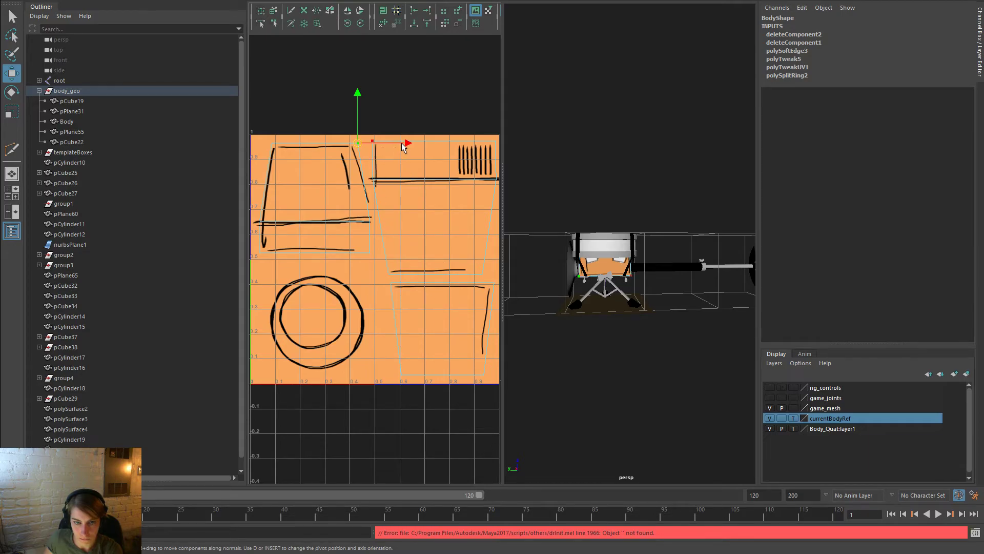
drag(402, 147, 388, 148)
Move the same shell's lower inner corner UV inward along U, and return to object mode in a full perspective view
drag(356, 210, 375, 257)
drag(420, 233, 403, 234)
right_drag(609, 260, 681, 241)
click(679, 204)
key(space)
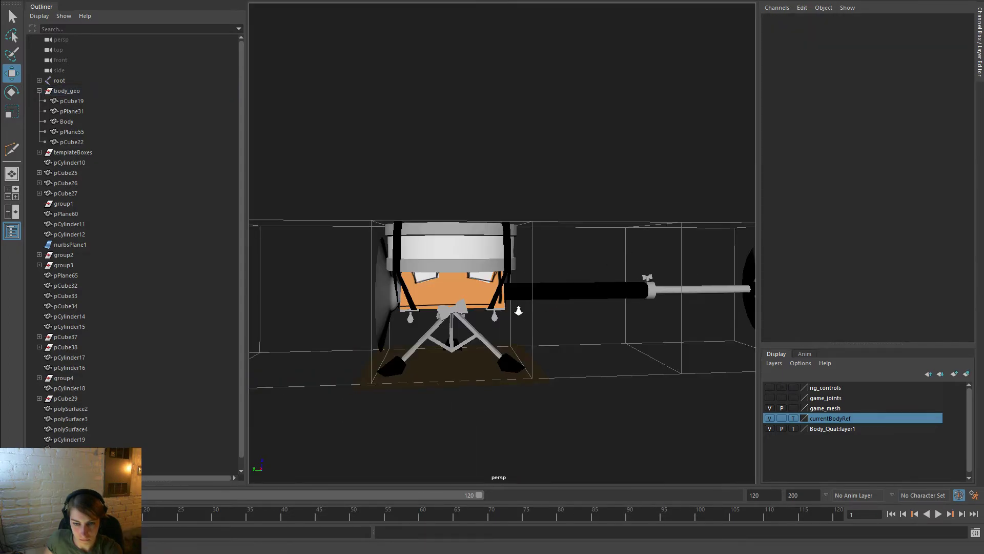
Examine the robot's straps, mounts and body proportions from the front and around to the rear
mouse_move(585, 334)
alt+mouse_down()
mouse_move(292, 329)
mouse_move(514, 345)
mouse_move(590, 334)
alt+mouse_up()
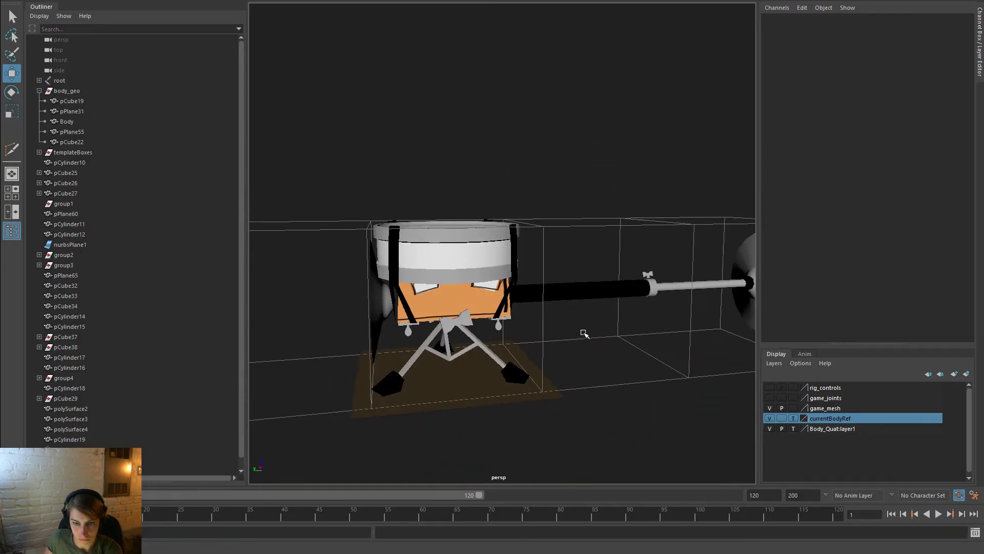
alt+right_drag(590, 335, 530, 301)
alt+drag(569, 330, 612, 325)
alt+right_drag(451, 333, 537, 374)
alt+drag(615, 378, 604, 361)
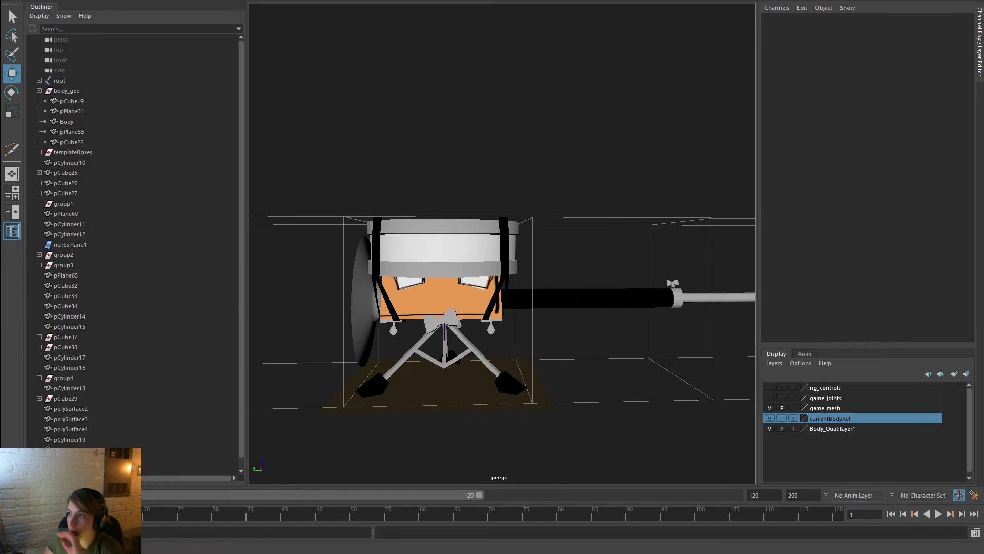
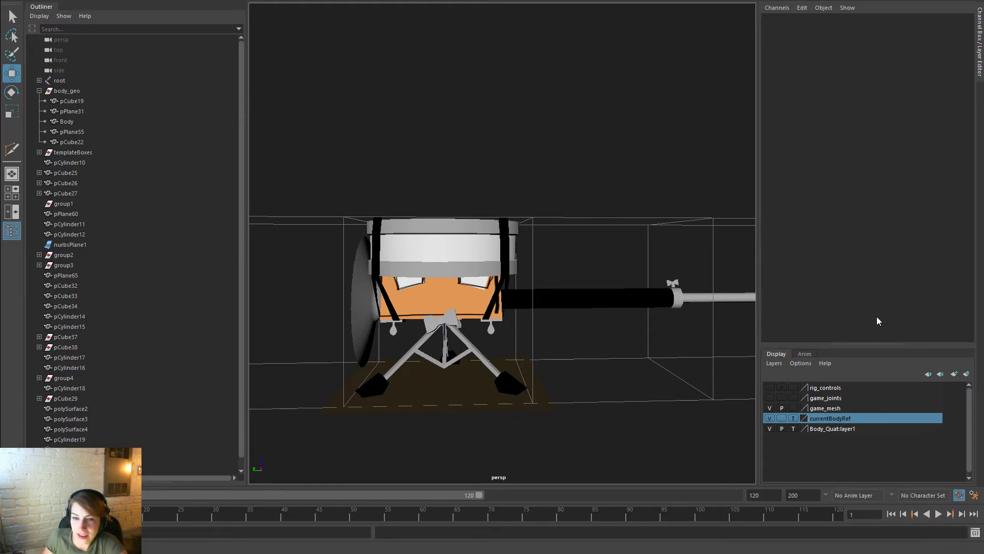
alt+drag(501, 145, 761, 217)
alt+drag(637, 216, 820, 202)
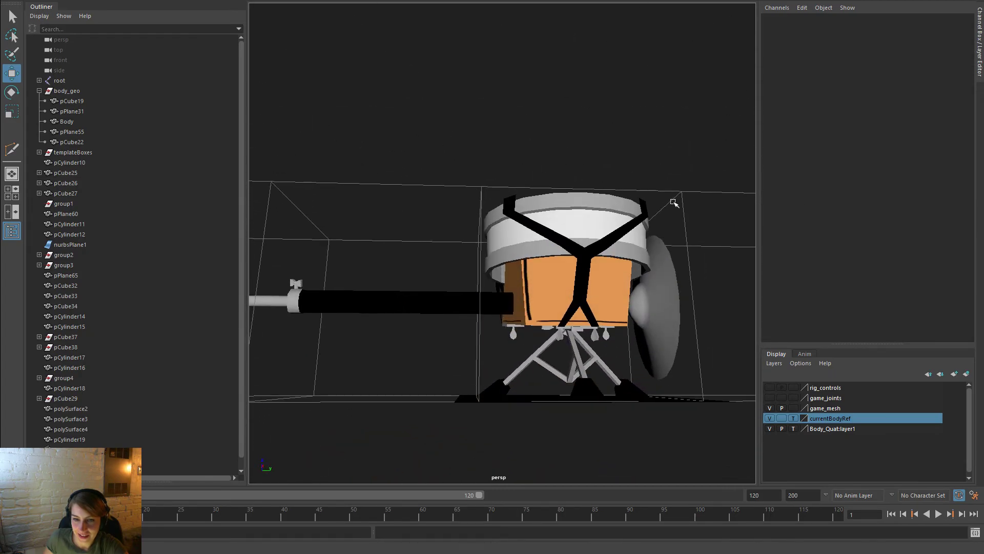
Select the vertices where the rear strap forks above the body's lower edge and scale them
scroll(661, 272, up, 4)
click(634, 293)
right_drag(635, 292, 619, 290)
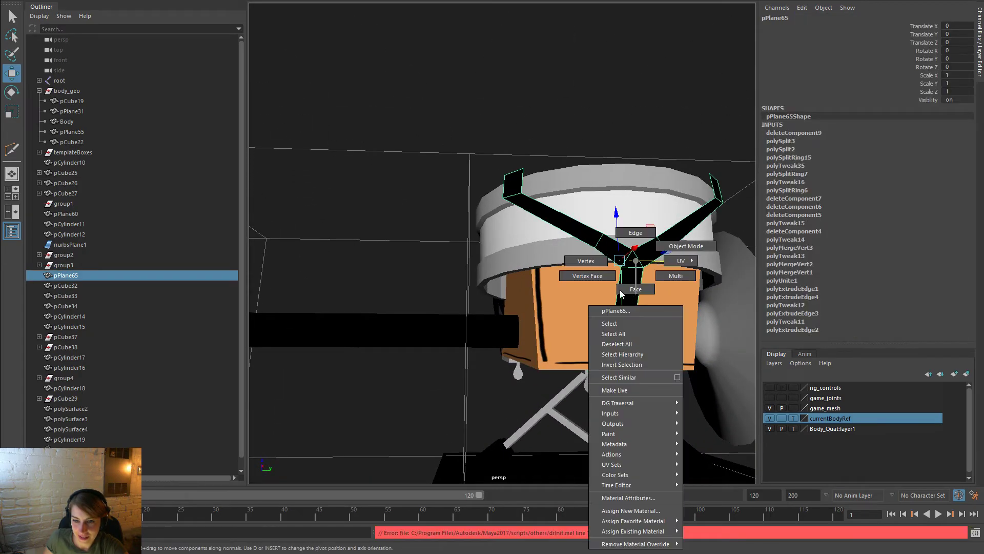
click(582, 261)
alt+drag(593, 318, 741, 333)
alt+drag(647, 346, 458, 342)
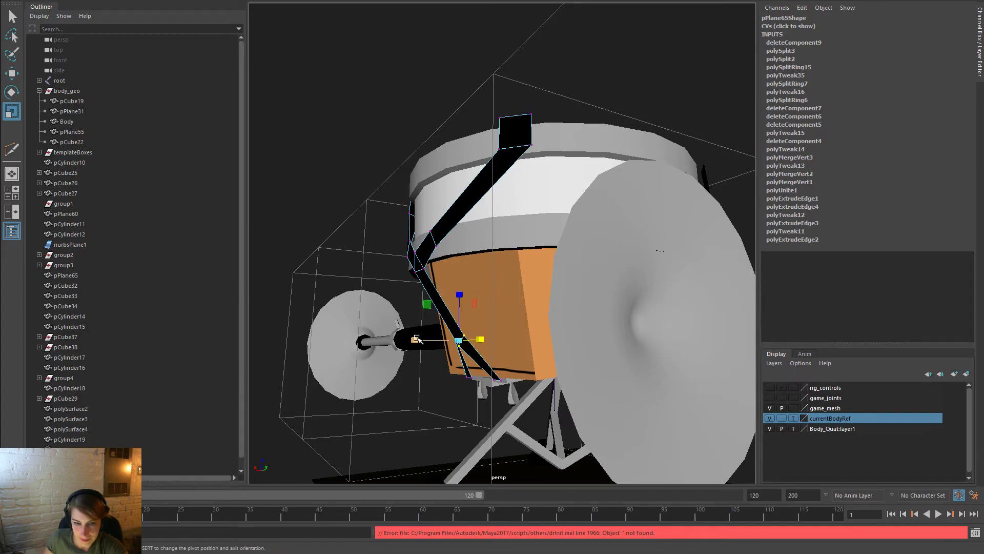
Raise the rear strap's fork vertices slightly and move the strap's lower ends inward against the body
alt+drag(462, 339, 674, 313)
drag(630, 261, 631, 258)
drag(673, 325, 570, 337)
drag(647, 354, 637, 354)
Adjust the rear strap's bend below the drum rim along Z and its fork along X, and return to object mode
alt+drag(687, 326, 611, 290)
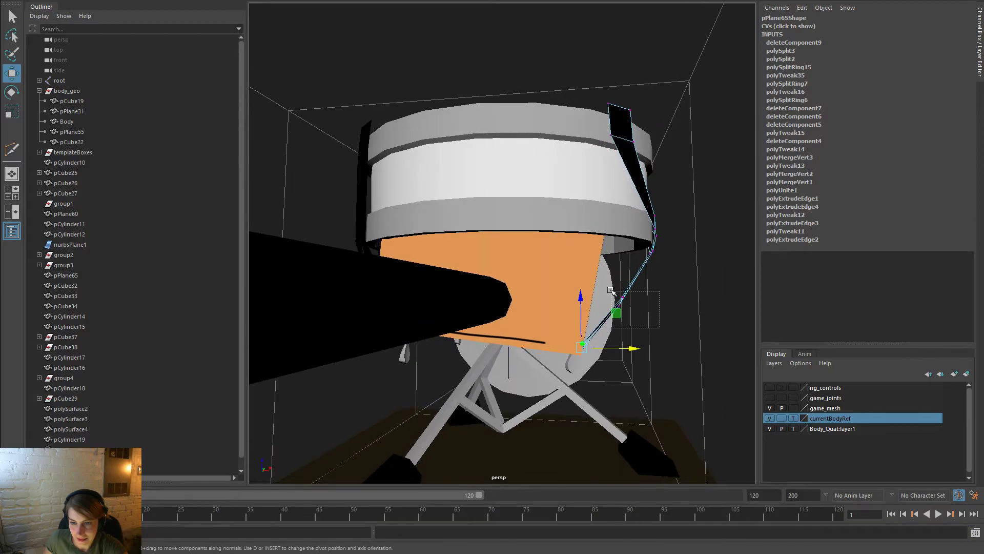
drag(672, 303, 658, 202)
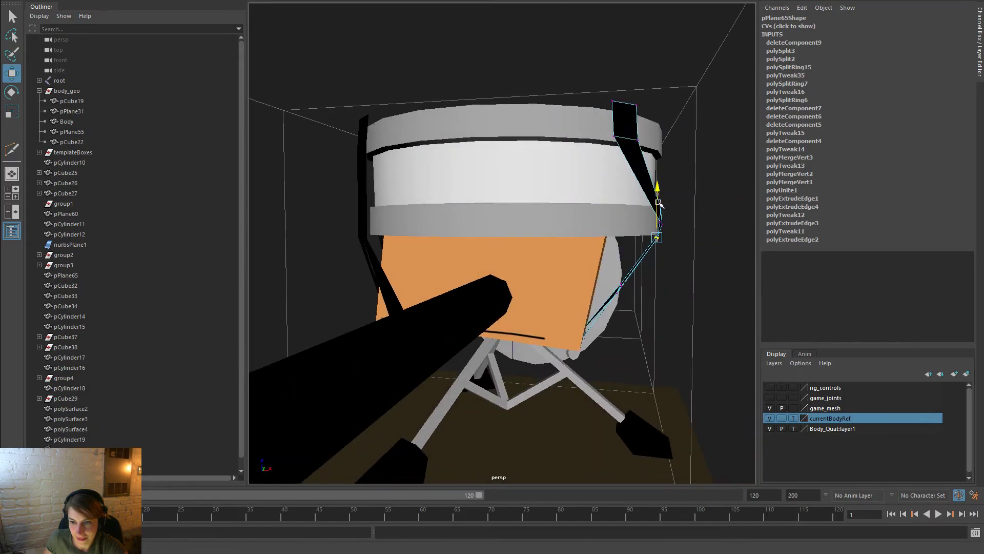
drag(634, 302, 608, 274)
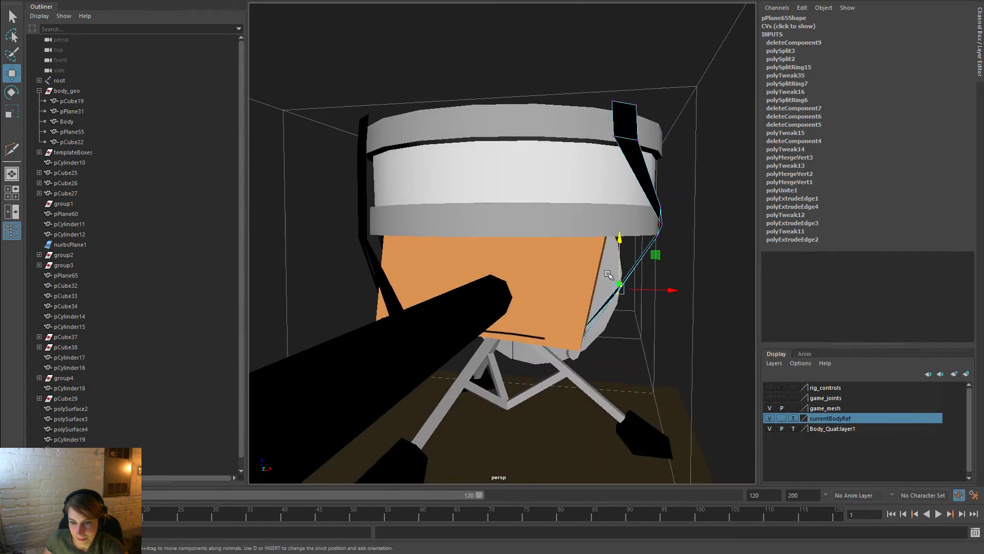
click(664, 290)
right_drag(645, 181, 605, 254)
click(694, 161)
alt+drag(605, 253, 357, 306)
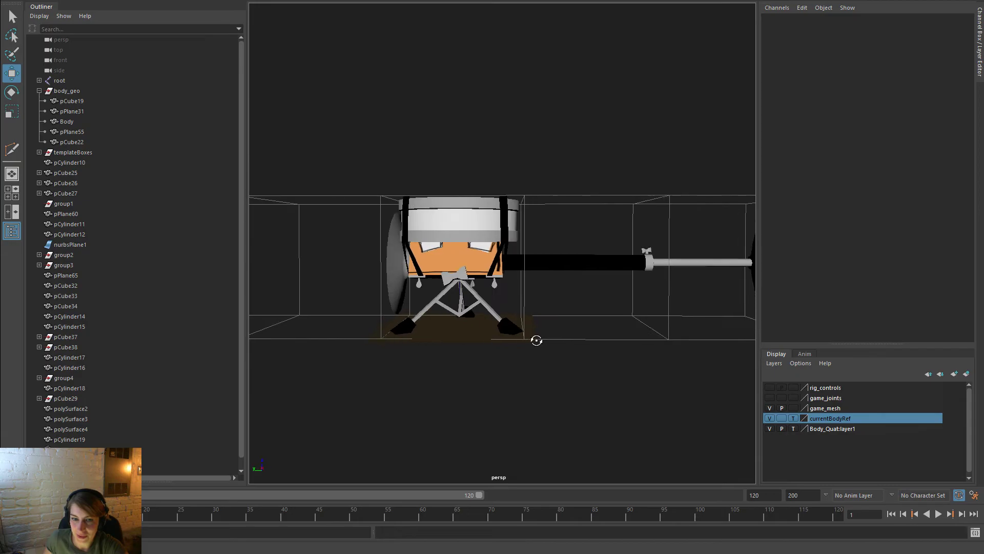
Inspect the forked strap at the body's front corner and its mounting plate from below, and select the strap
alt+drag(544, 344, 641, 342)
alt+right_drag(642, 342, 455, 275)
alt+right_drag(626, 196, 559, 271)
mouse_move(593, 285)
alt+mouse_down()
mouse_move(566, 285)
mouse_move(576, 286)
alt+mouse_up()
alt+right_drag(447, 278, 510, 350)
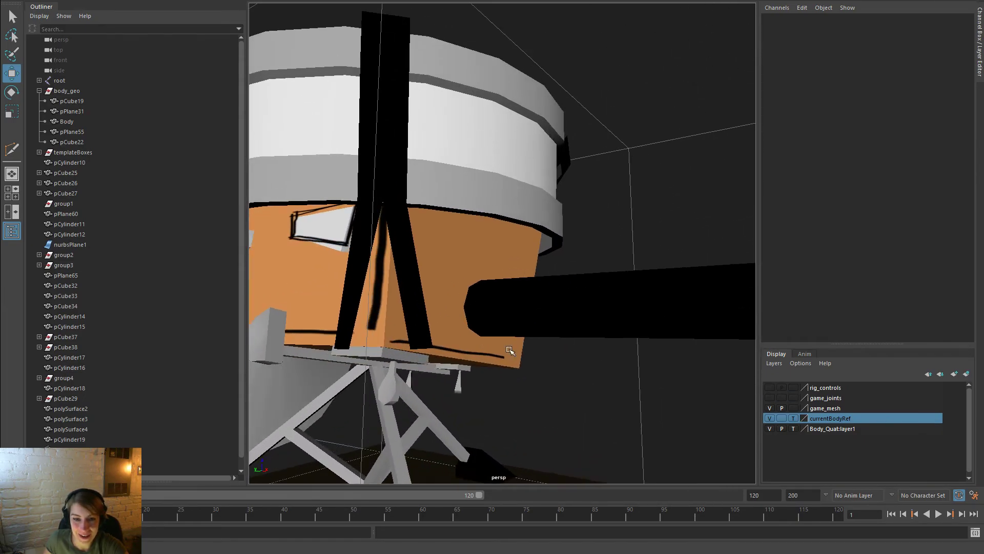
alt+drag(487, 336, 453, 301)
alt+middle_drag(453, 300, 564, 279)
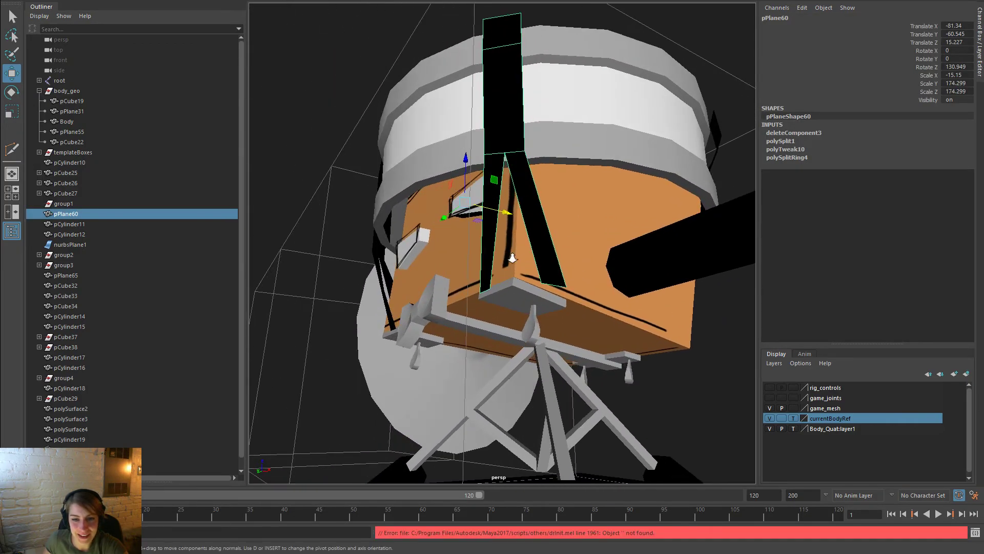
Move the bottom vertices of strap pPlane60's two forked legs so they meet the lower edge of the orange body
alt+right_drag(564, 280, 621, 287)
alt+drag(621, 287, 484, 266)
right_drag(335, 239, 294, 229)
drag(289, 272, 311, 294)
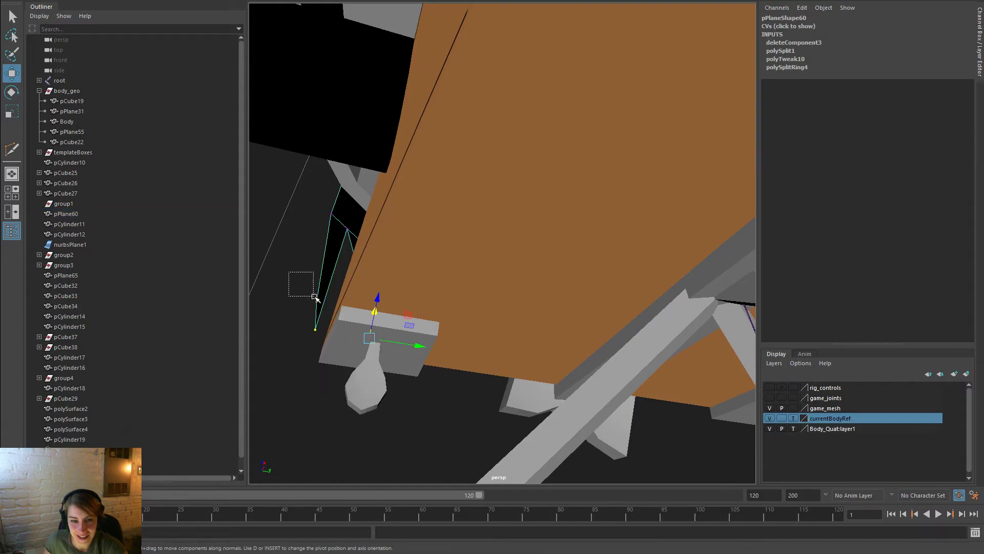
drag(358, 316, 597, 357)
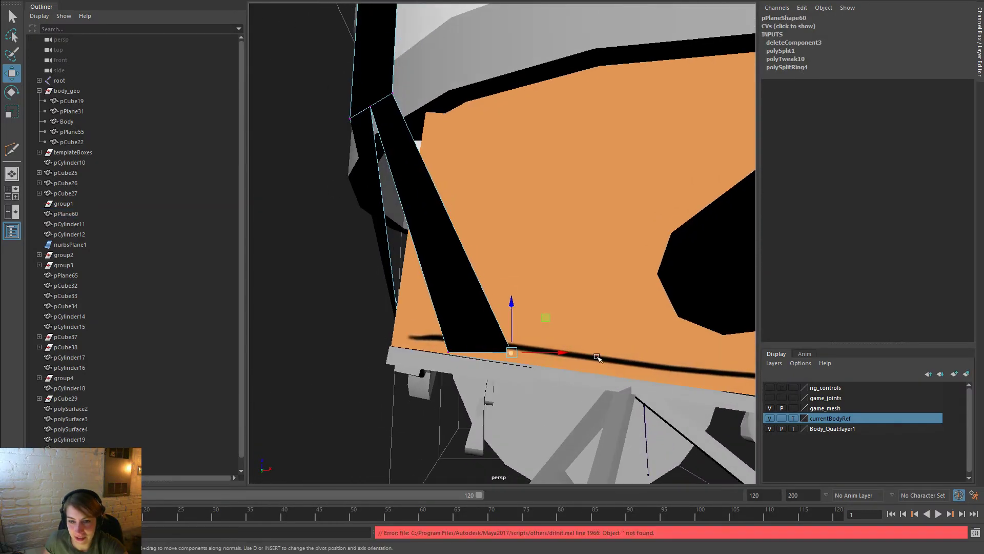
drag(510, 304, 548, 382)
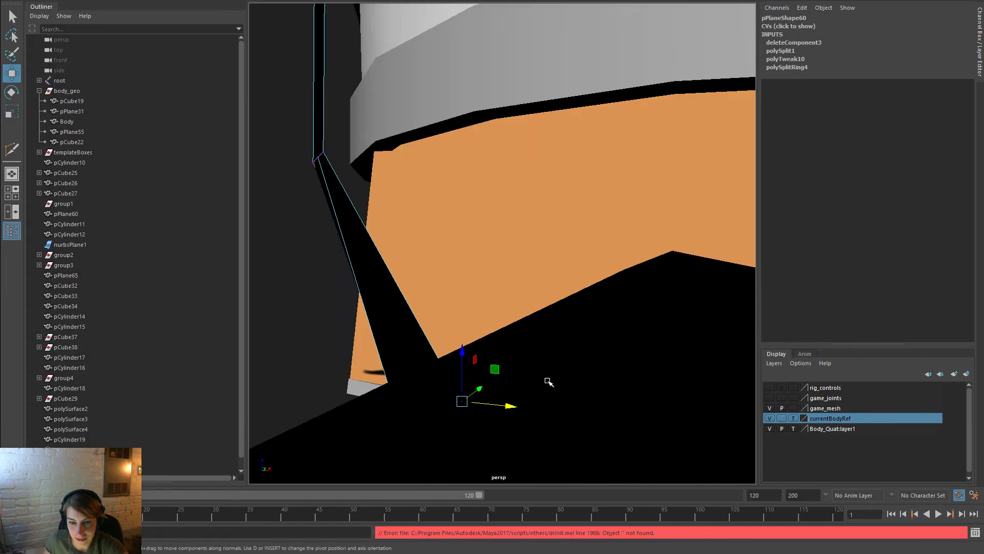
alt+drag(485, 387, 633, 410)
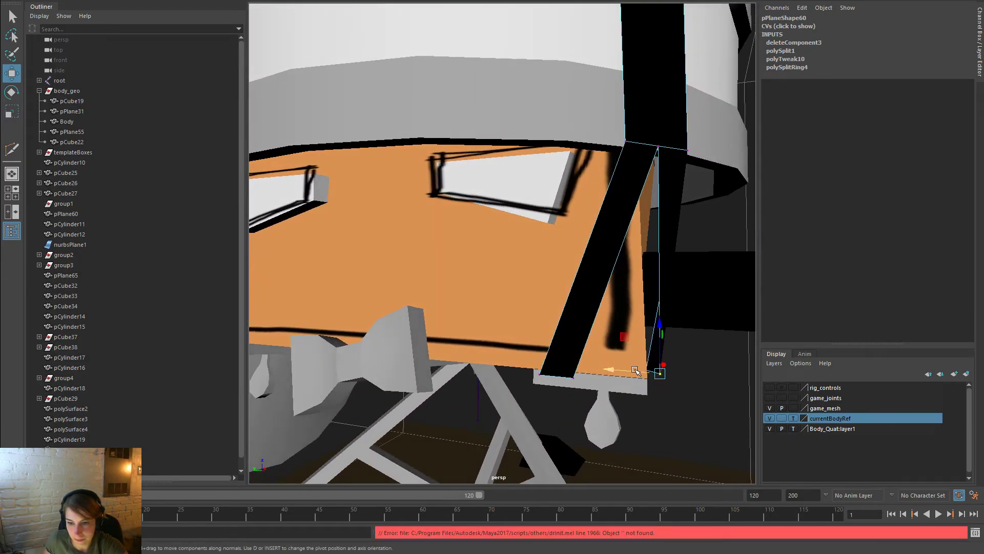
drag(636, 371, 625, 371)
alt+drag(699, 285, 639, 260)
alt+right_drag(640, 260, 549, 217)
right_drag(536, 165, 603, 140)
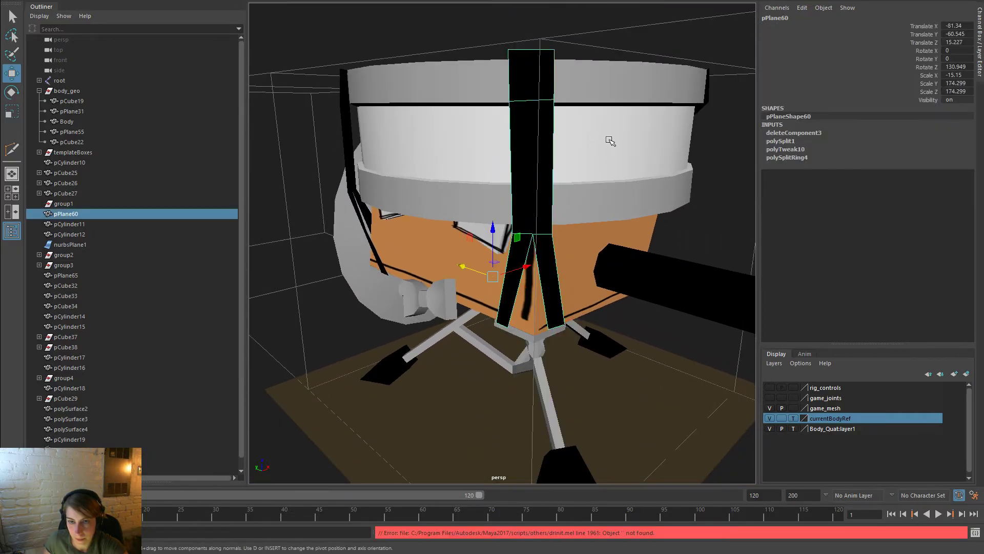
Cut a diagonal edge with Multi-Cut between the strap's fork point and the left end of its upper cross edge
key(space)
click(494, 167)
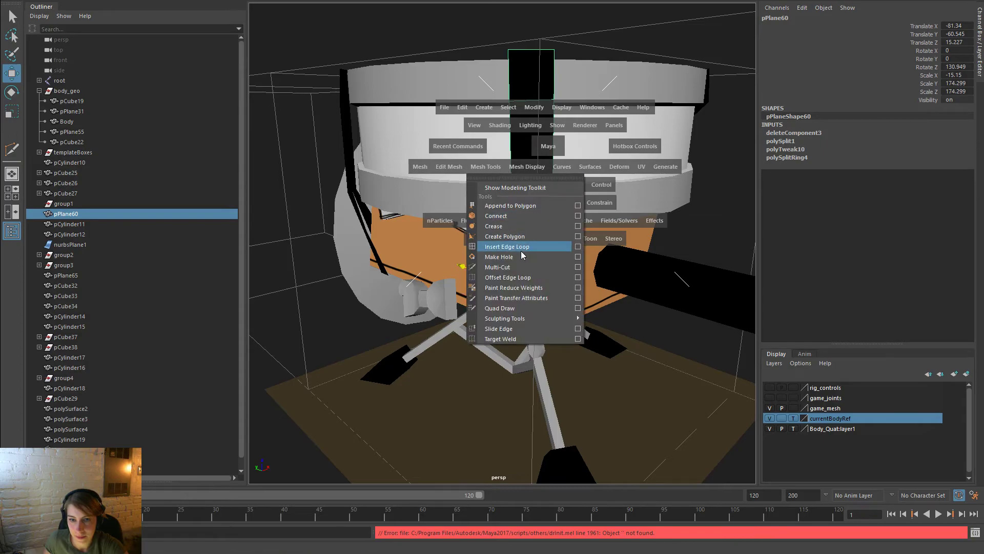
click(515, 267)
click(510, 101)
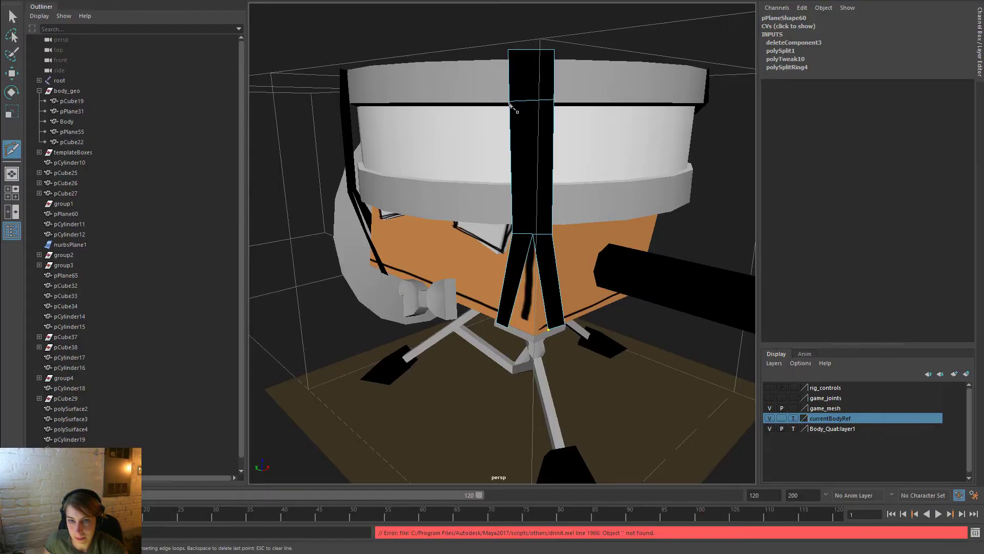
click(510, 101)
key(Return)
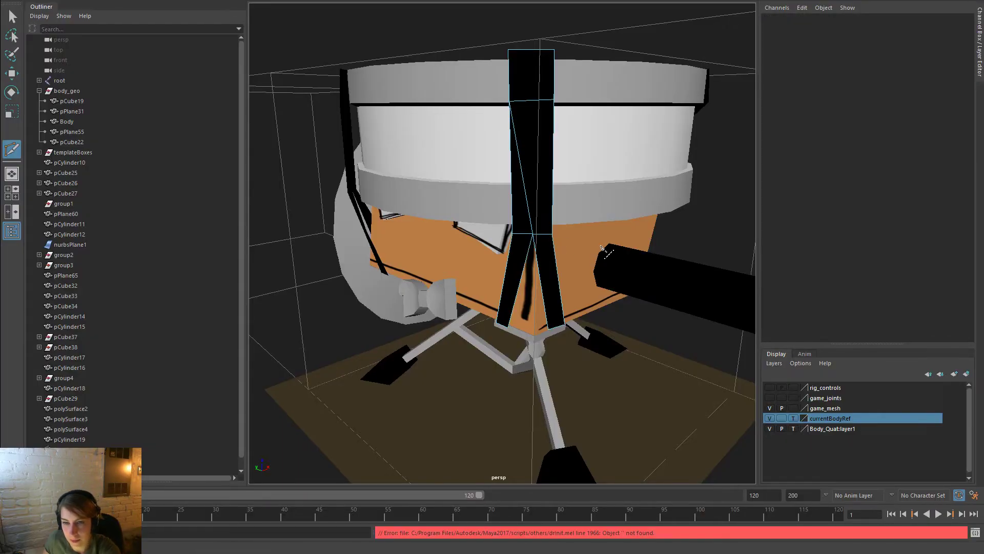
Reposition the strap's fork and top vertices so the band follows the side of the drum
alt+drag(563, 254, 661, 271)
right_drag(614, 130, 575, 128)
drag(637, 226, 587, 217)
alt+drag(588, 254, 671, 251)
drag(590, 211, 585, 201)
alt+drag(644, 215, 650, 241)
drag(650, 241, 654, 140)
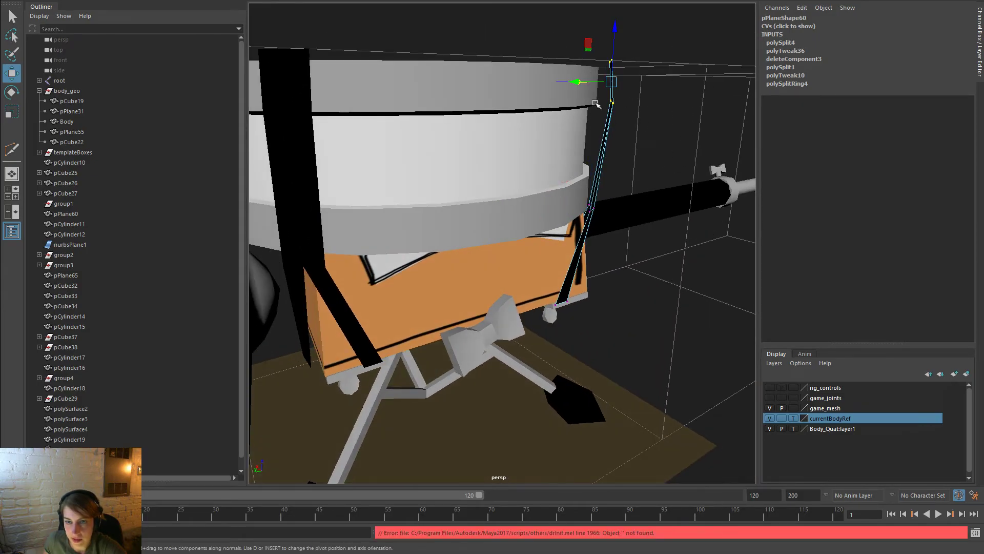
alt+drag(595, 104, 561, 205)
Select the row of vertices where the strap forks and shift it sideways against the drum's lower rim
click(510, 253)
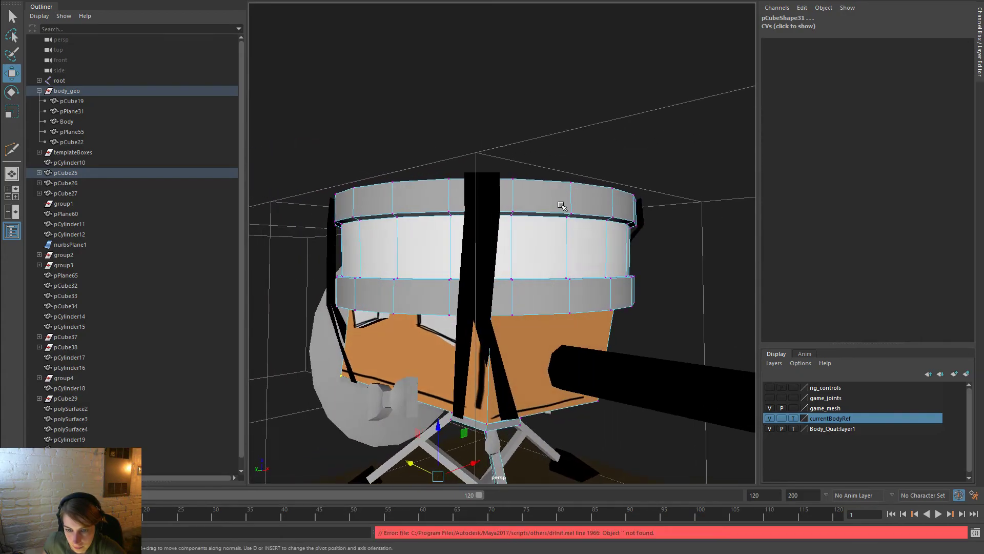
click(492, 239)
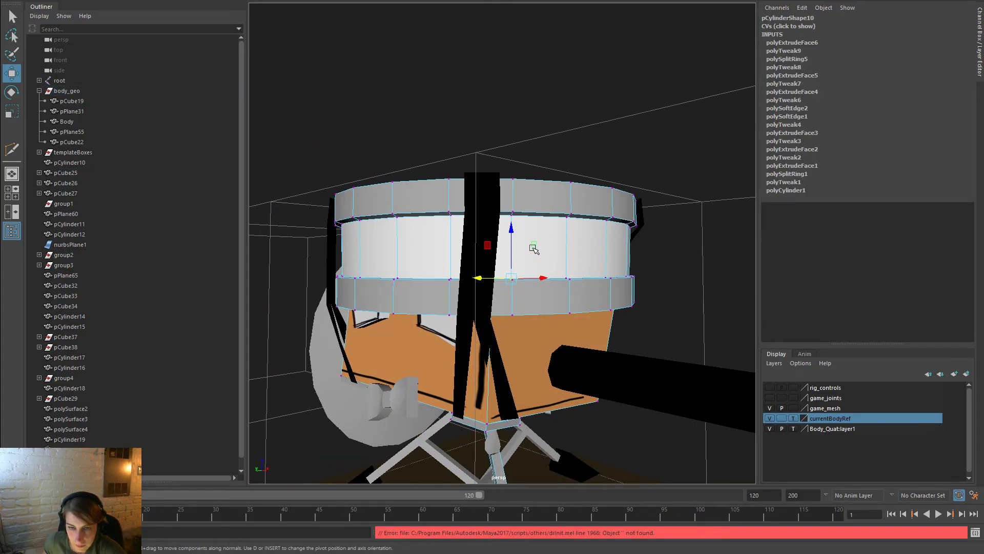
alt+drag(533, 248, 535, 272)
click(536, 276)
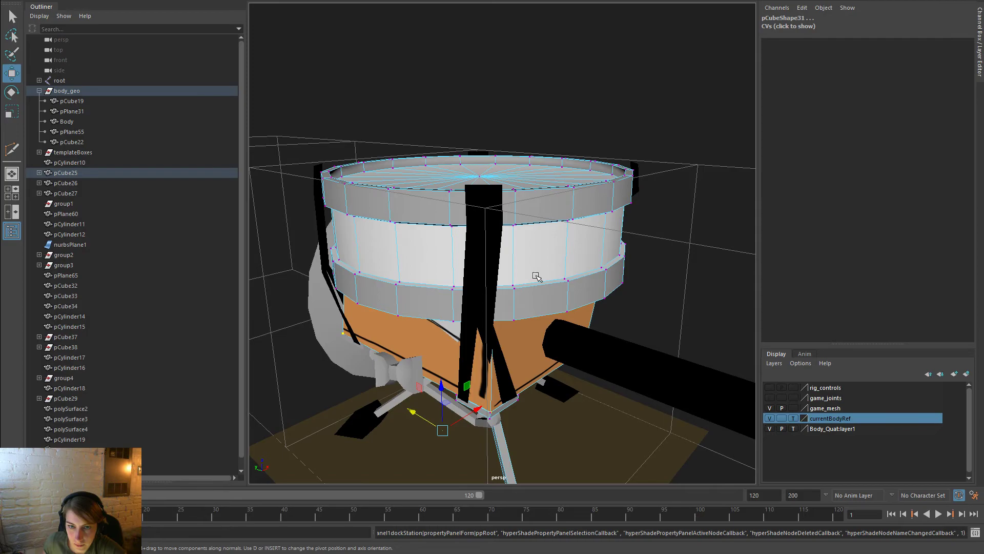
click(536, 277)
alt+drag(526, 267, 529, 215)
drag(485, 144, 534, 200)
drag(496, 319, 472, 316)
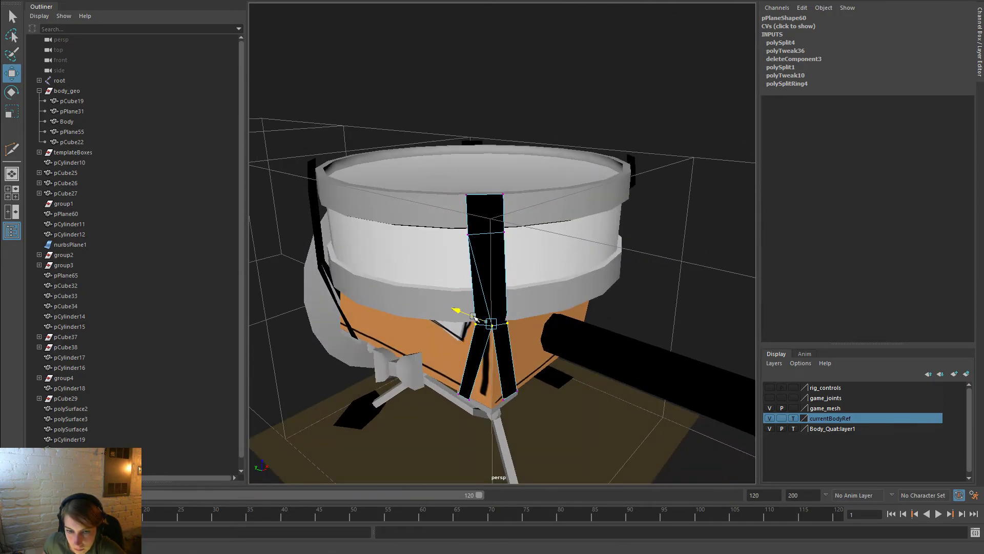
drag(511, 310, 572, 284)
right_drag(521, 224, 564, 209)
click(681, 290)
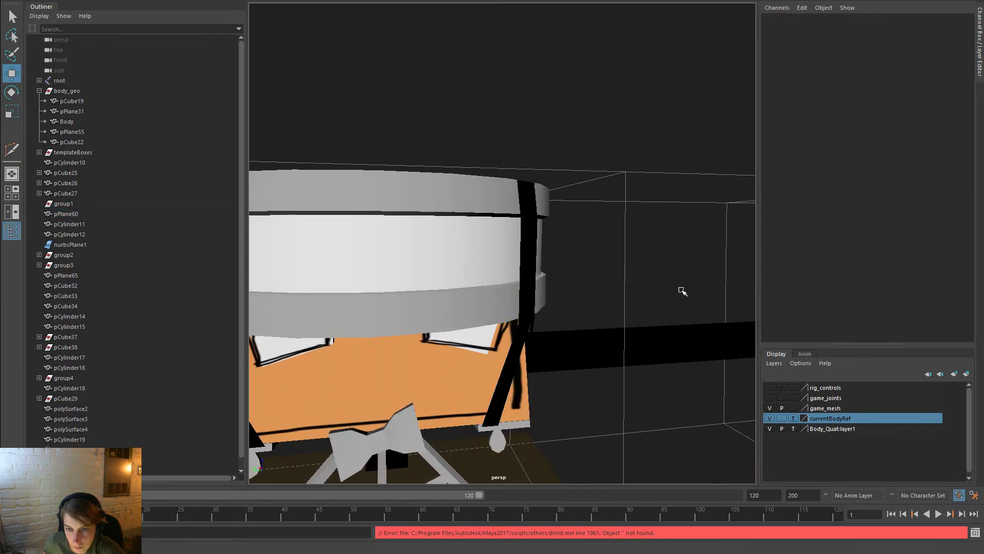
Adjust the height of the strap's fork vertices below the drum's lower rim and return to object mode
alt+right_drag(681, 290, 555, 292)
alt+drag(554, 291, 499, 291)
alt+right_drag(478, 285, 535, 317)
click(507, 293)
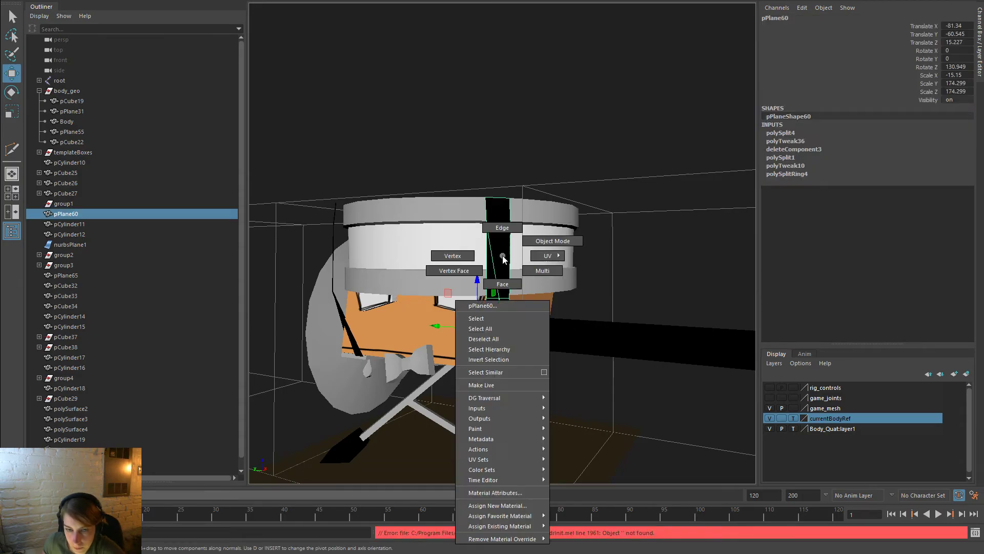
right_drag(502, 260, 534, 318)
alt+drag(502, 270, 507, 292)
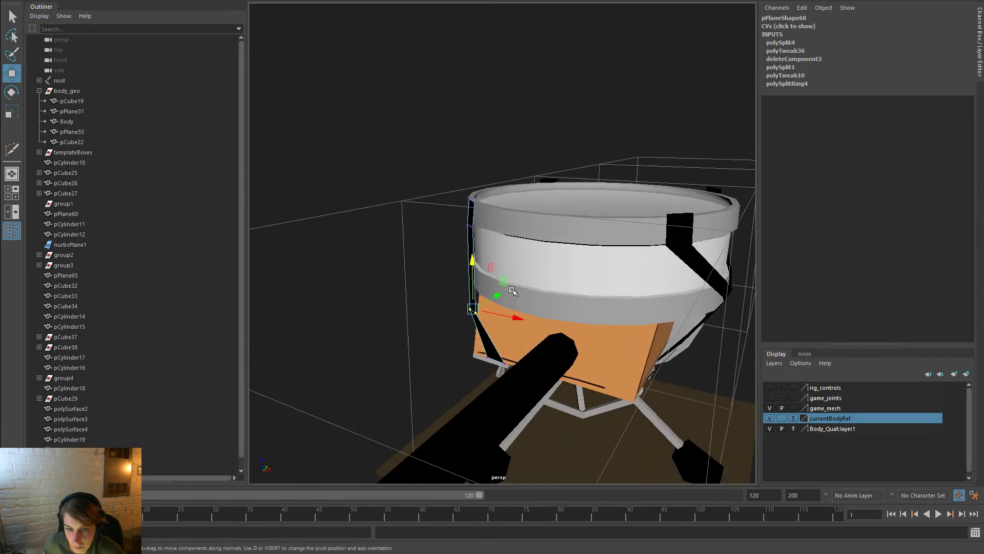
click(512, 291)
click(505, 296)
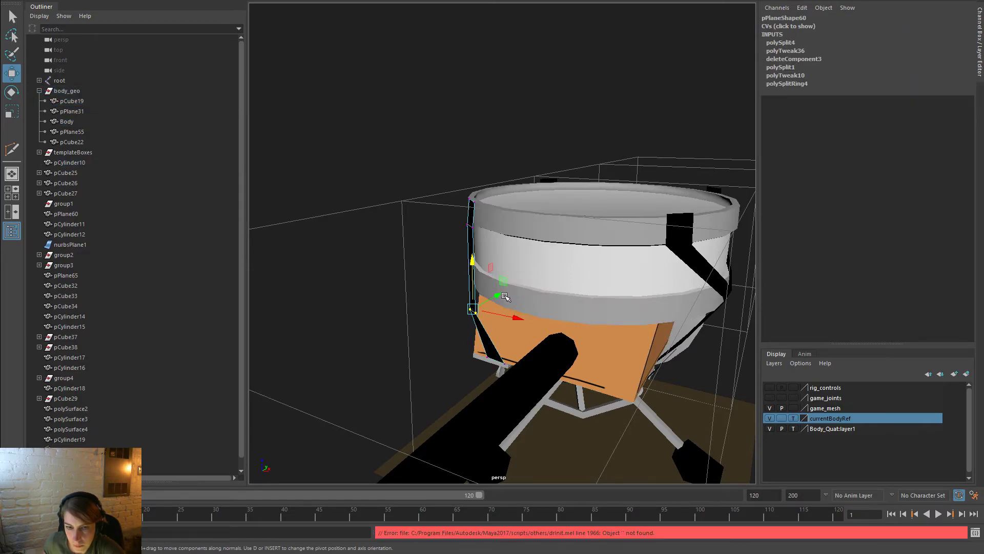
right_drag(475, 234, 510, 207)
click(436, 174)
Delete the old strap on the opposite side of the drum
alt+drag(436, 180, 571, 213)
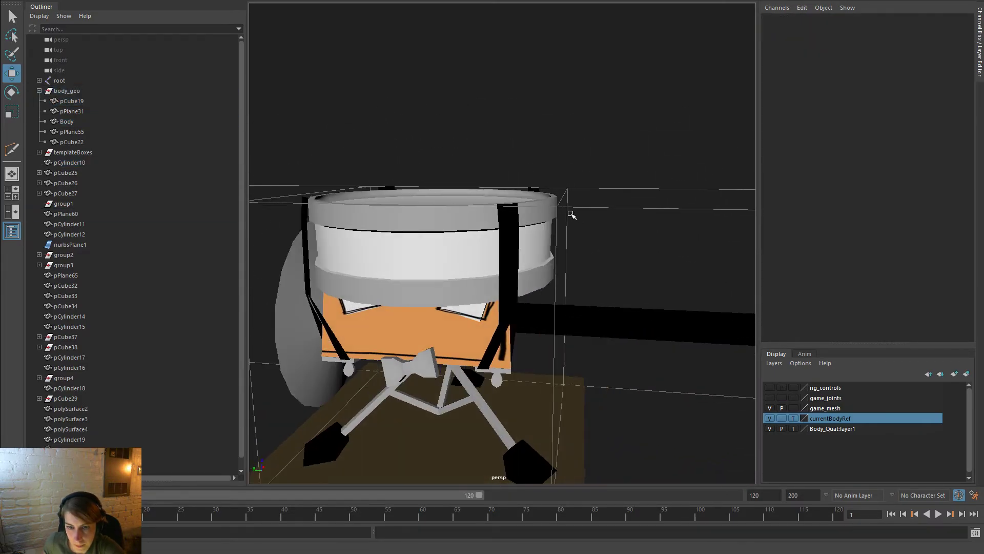
alt+right_drag(570, 213, 430, 247)
alt+drag(429, 247, 441, 249)
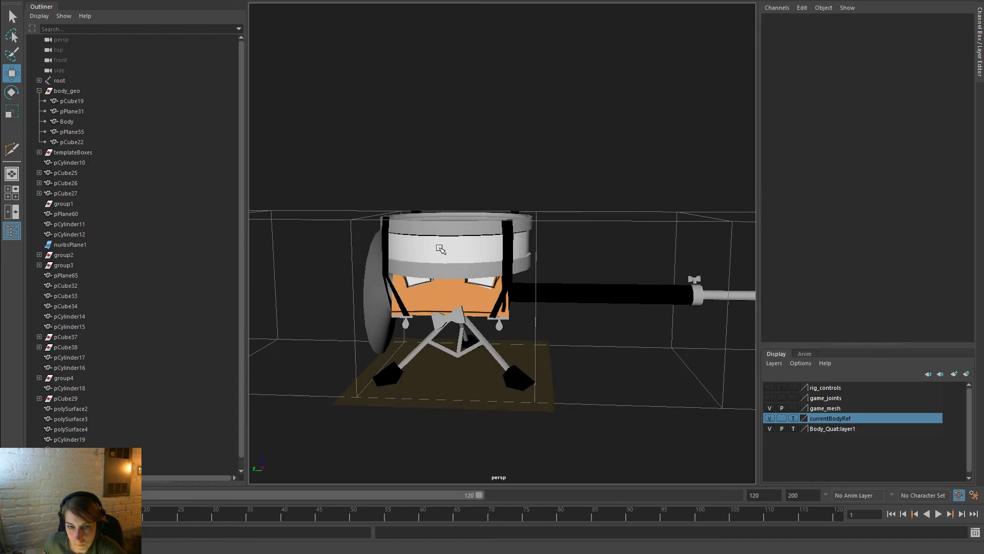
click(384, 251)
key(Delete)
Duplicate strap pPlane60, group the copy, and mirror it to the opposite side with the group's Scale Y
click(510, 283)
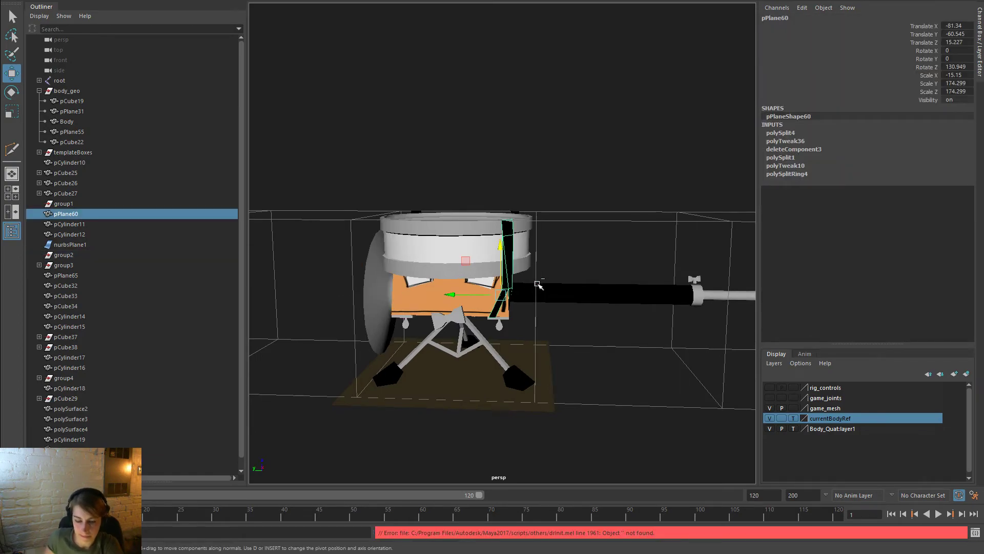
key(ctrl+d)
drag(449, 294, 452, 293)
key(ctrl+z)
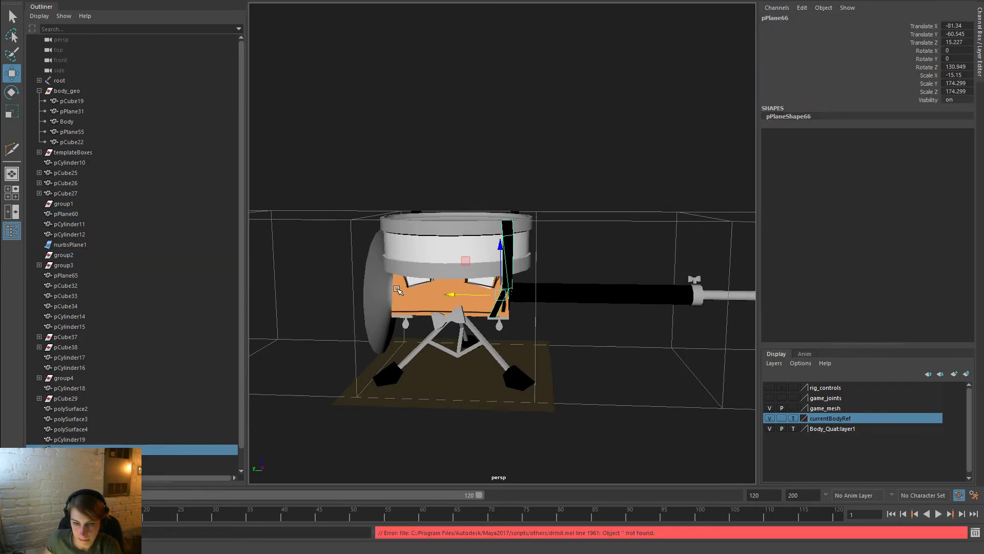
key(ctrl+g)
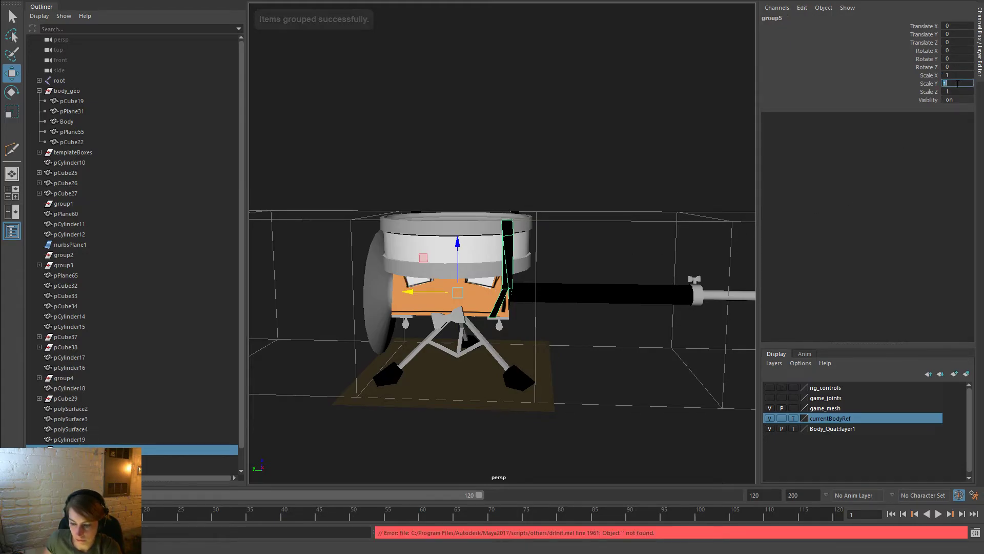
key(Return)
click(601, 121)
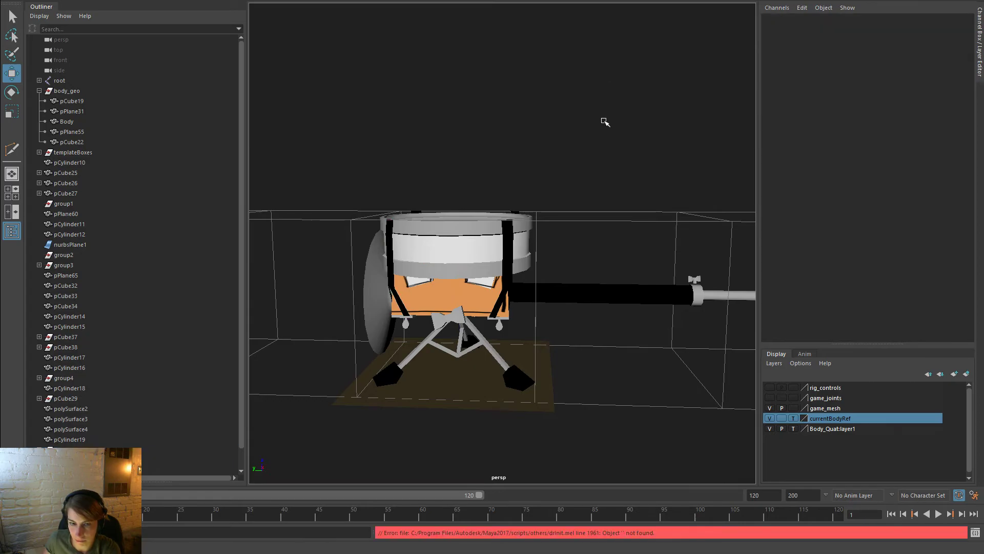
Examine the mirrored straps and the overall model from the front, back and above
alt+drag(602, 121, 597, 200)
alt+drag(662, 254, 983, 246)
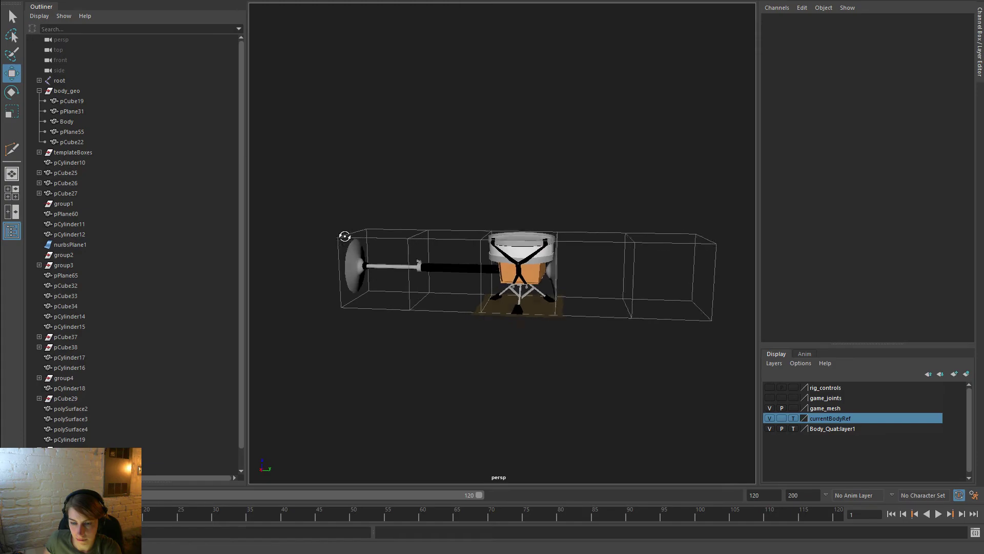
alt+right_drag(415, 214, 661, 254)
alt+drag(661, 254, 514, 275)
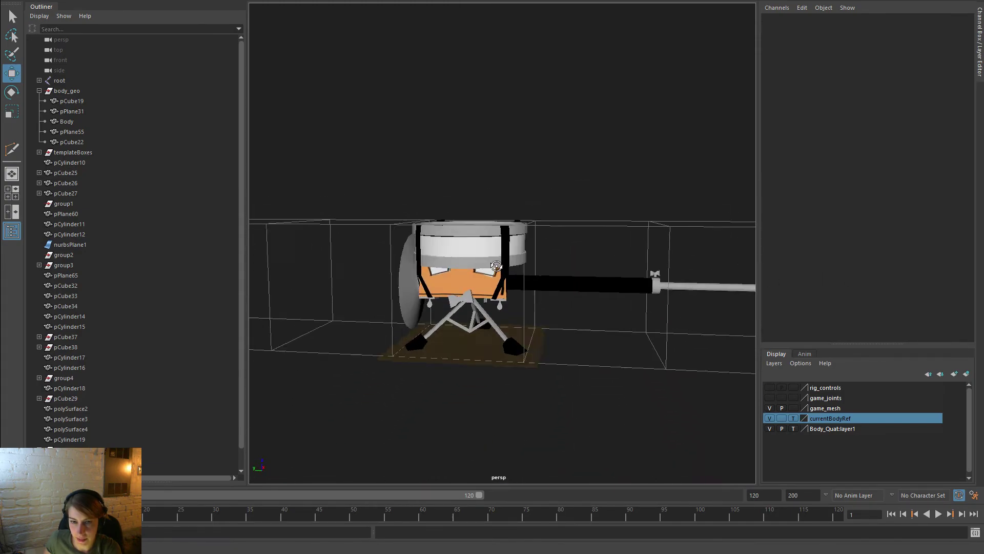
click(499, 255)
click(630, 266)
alt+right_drag(631, 266, 533, 313)
alt+drag(533, 313, 535, 326)
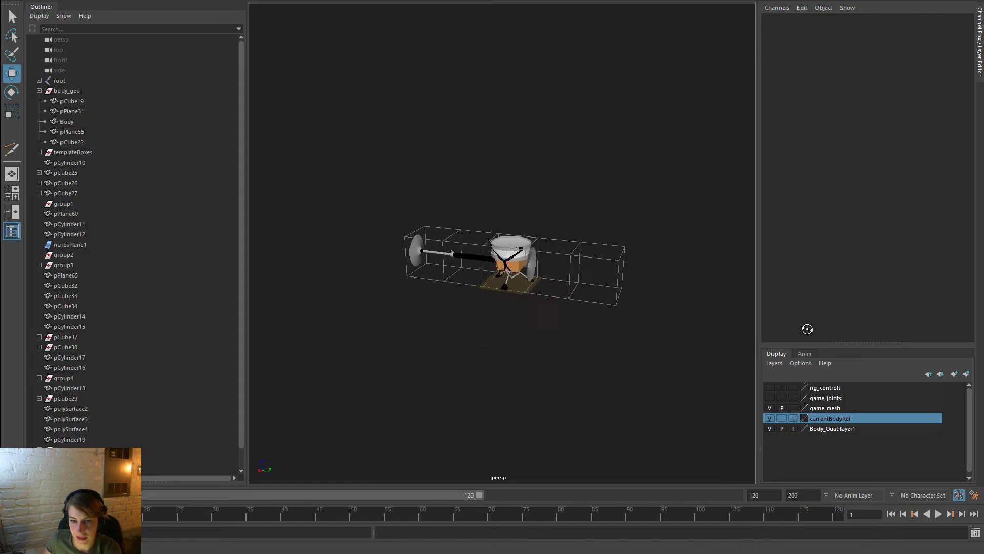
alt+right_drag(268, 280, 508, 307)
alt+drag(508, 307, 657, 329)
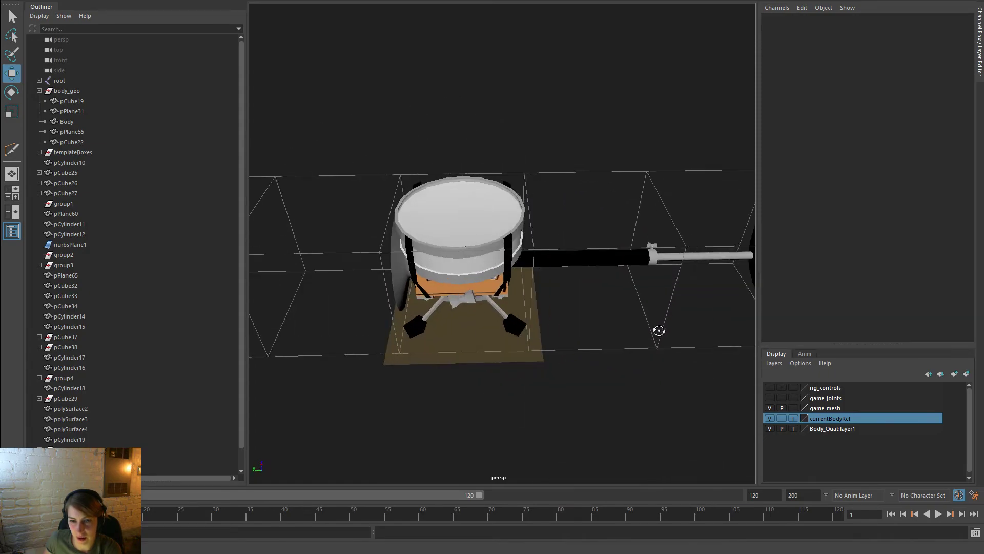
alt+right_drag(656, 330, 512, 294)
alt+drag(512, 295, 515, 271)
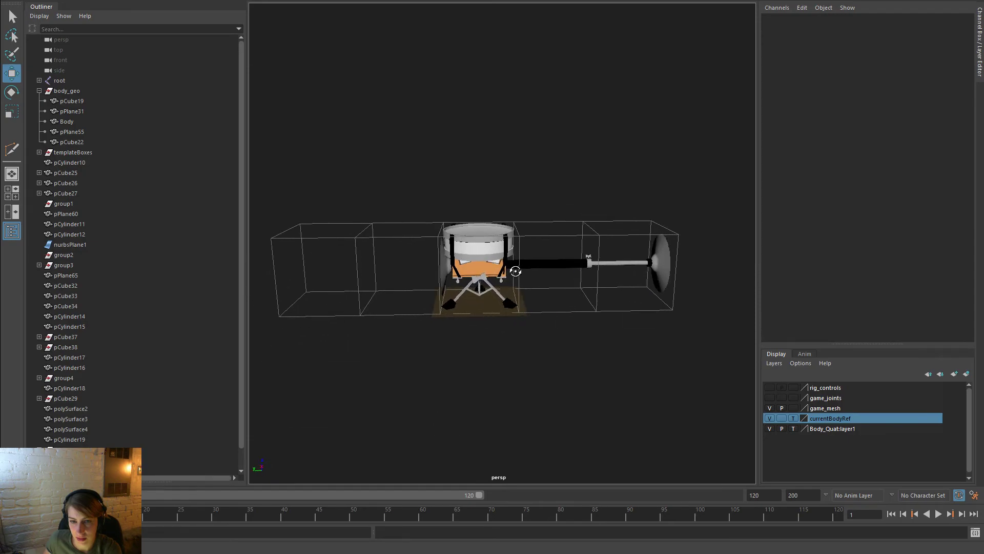
Hide the ground plane nurbsPlane1 by setting its Visibility to off
scroll(456, 257, up, 3)
scroll(177, 298, down, 1)
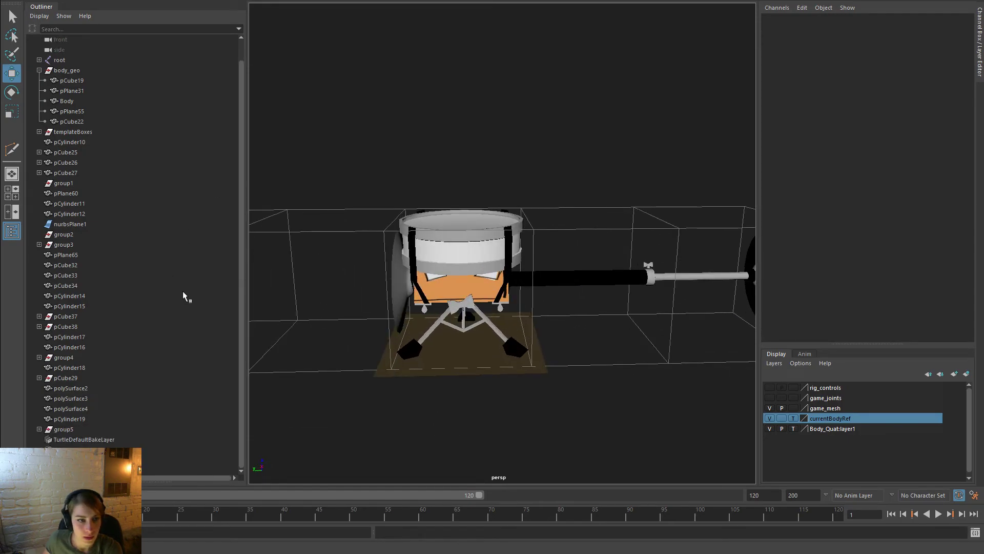
click(93, 223)
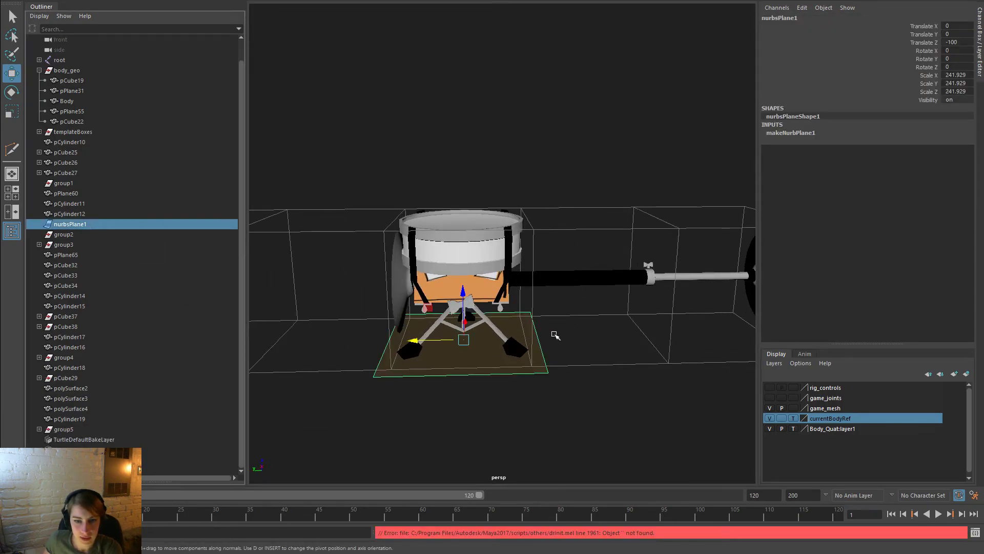
text(0)
key(Return)
click(572, 76)
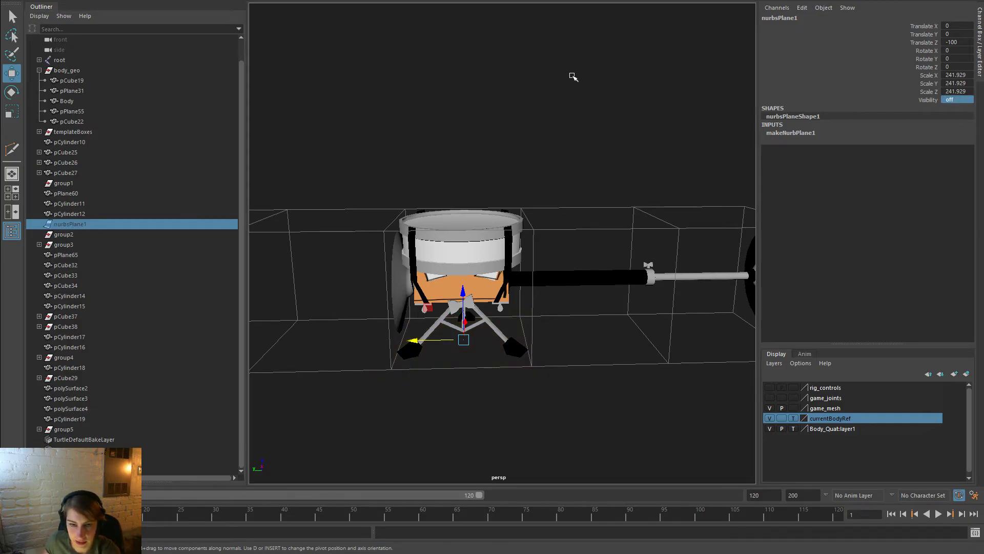
Rename the eye pCube19 inside the body_geo group as l_eye_geo
click(92, 80)
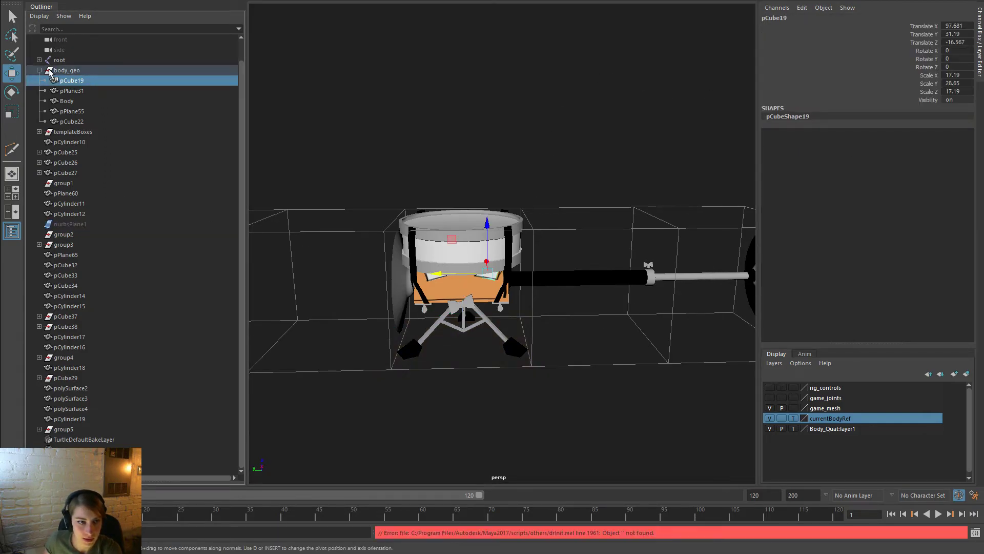
click(39, 71)
drag(462, 255, 636, 183)
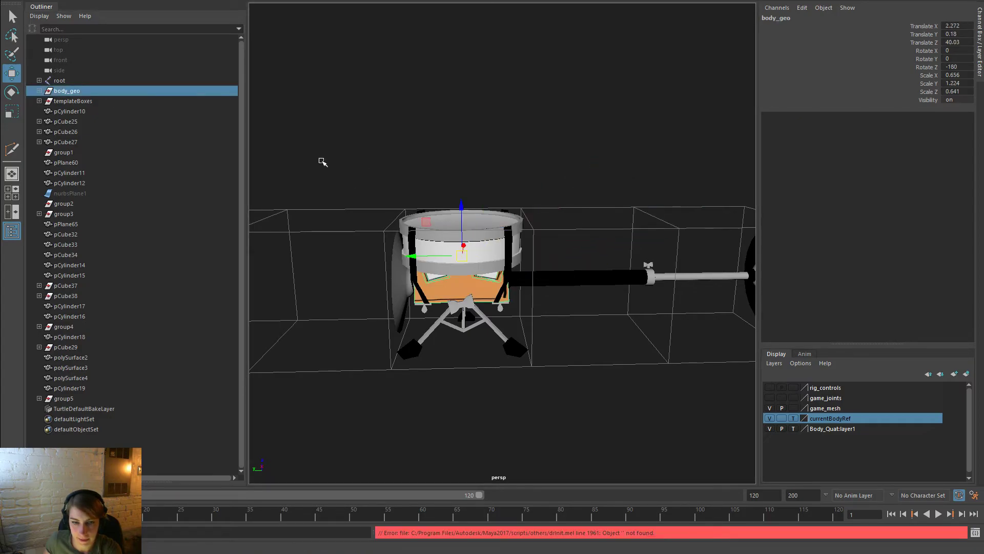
click(39, 91)
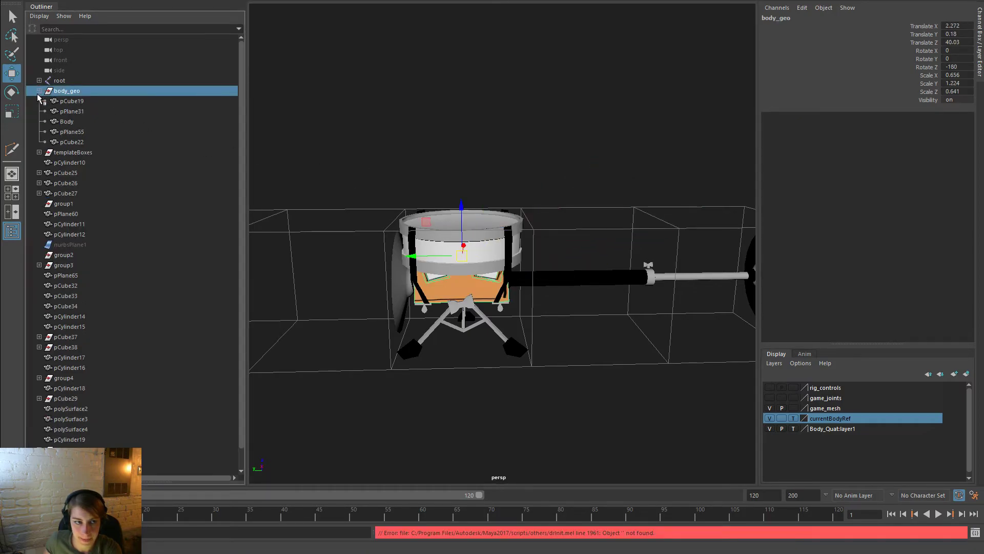
double_click(94, 101)
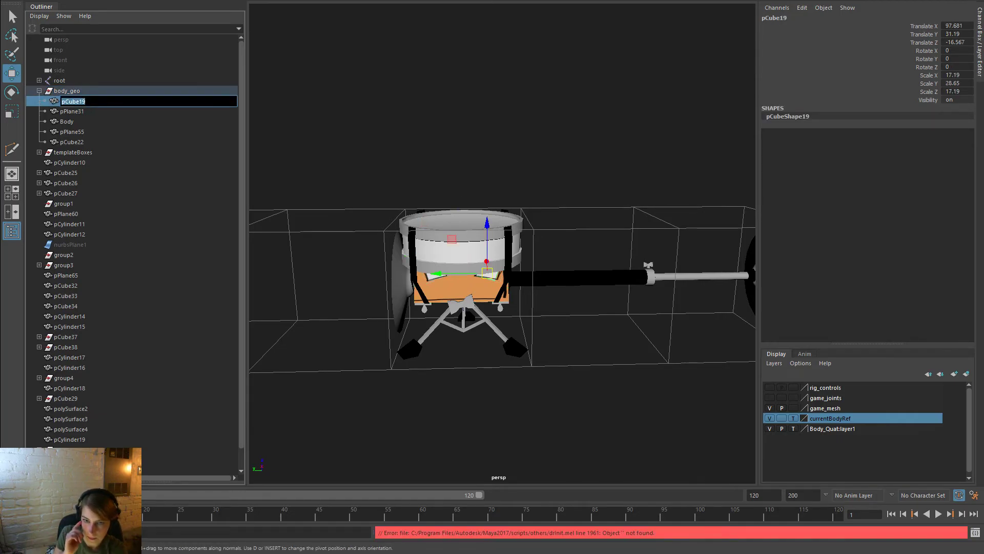
key(BackSpace)
key(Return)
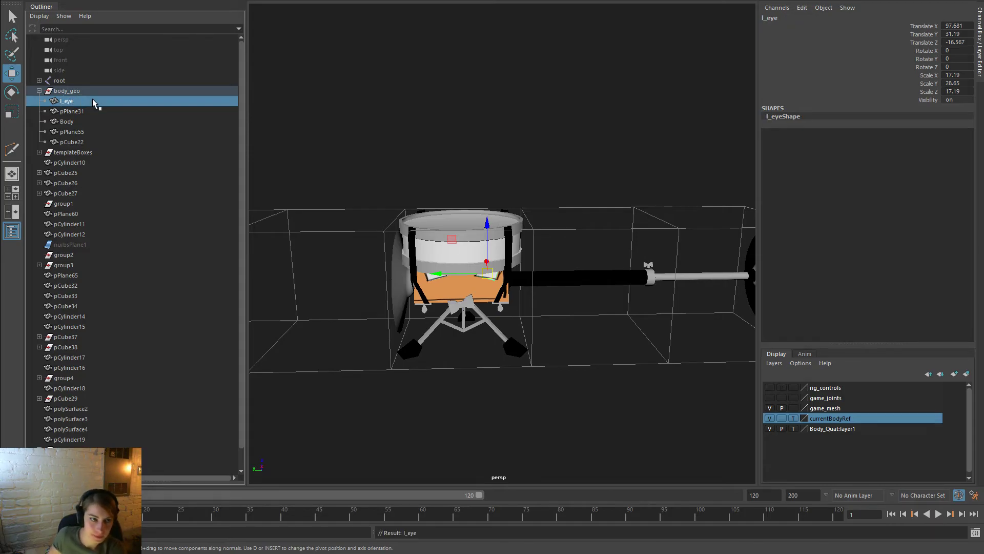
double_click(94, 101)
text(_)
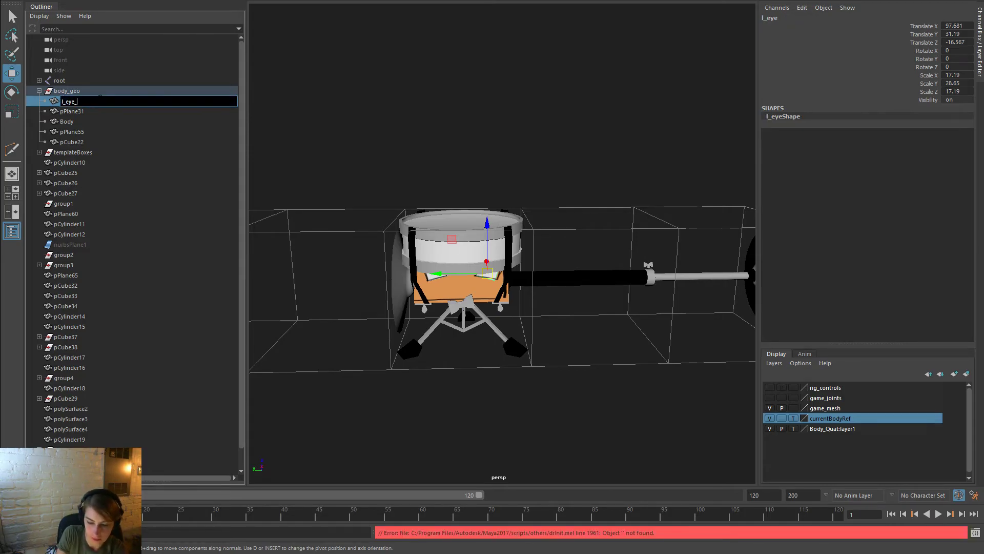
text(geo)
key(Return)
Reuse the name of l_eye_geo to rename the opposite eye, pCube22, as r_eye_geo
double_click(100, 102)
key(ctrl+c)
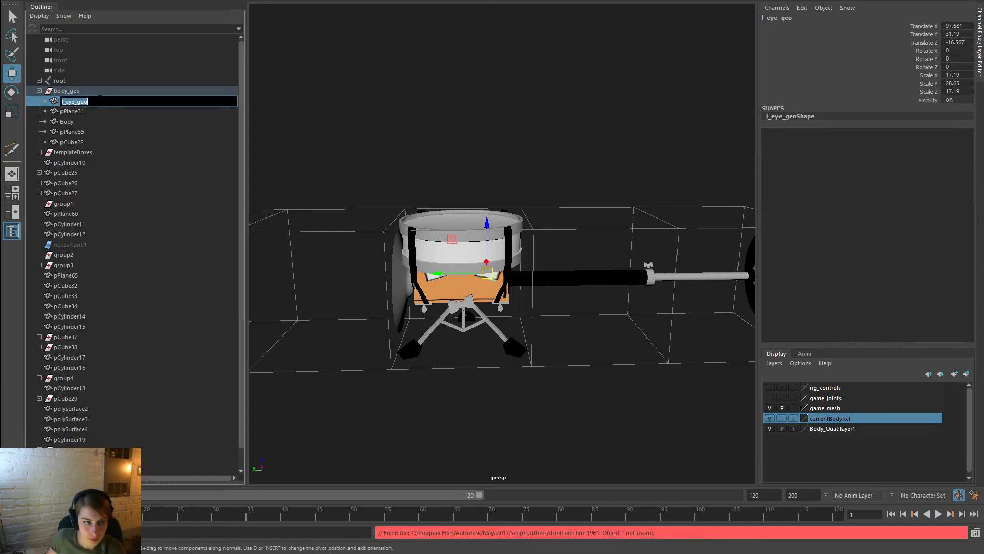
click(77, 144)
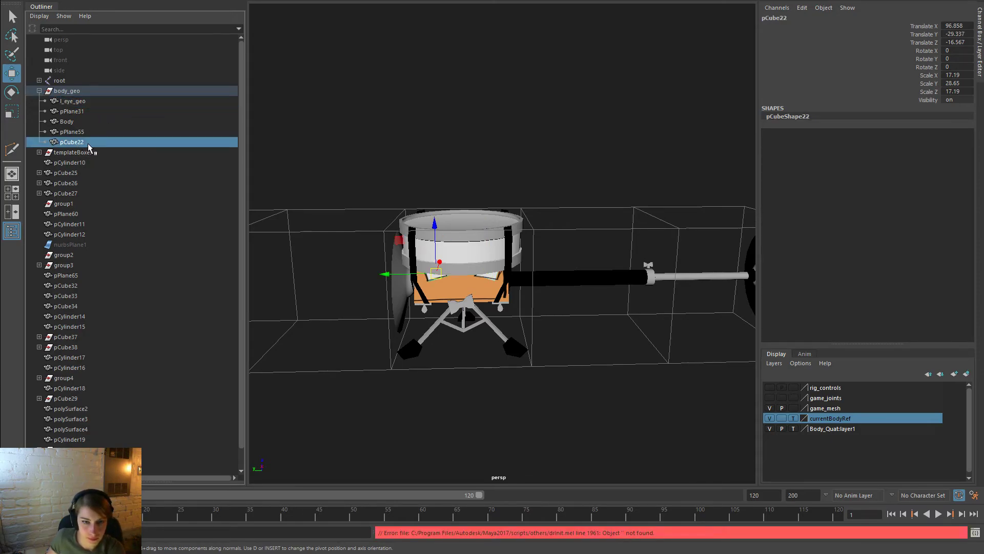
double_click(88, 144)
key(ctrl+v)
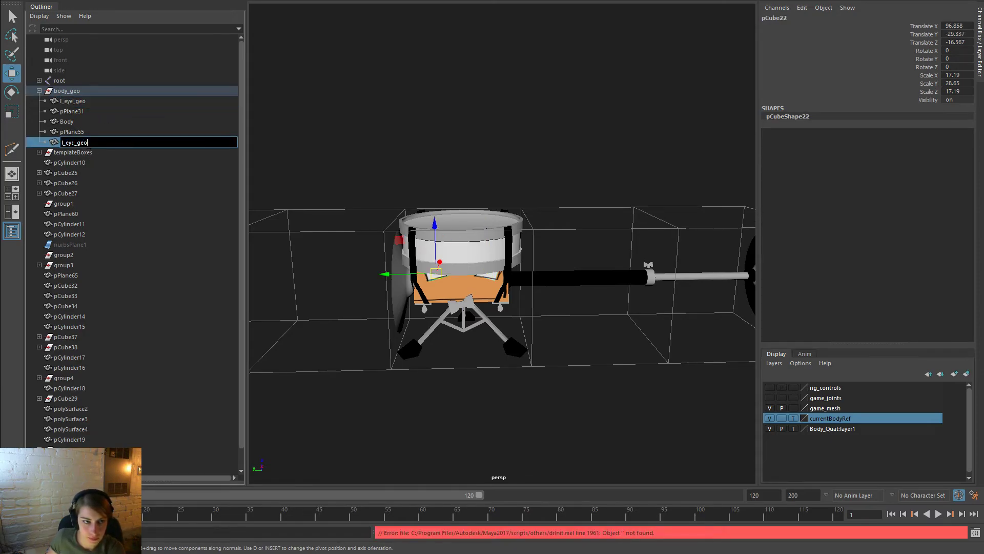
text(r)
click(67, 161)
Parent pPlane55 under r_eye_geo and pPlane31 under l_eye_geo within the body_geo group
click(79, 133)
shift+click(81, 144)
key(p)
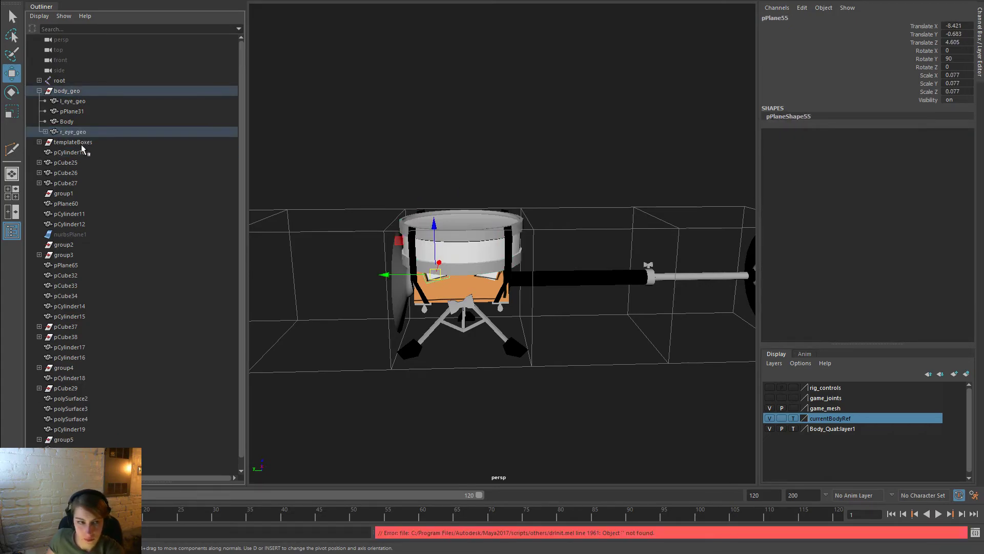
click(84, 101)
shift+click(84, 111)
ctrl+click(87, 100)
ctrl+click(88, 100)
key(p)
click(83, 101)
shift+click(81, 121)
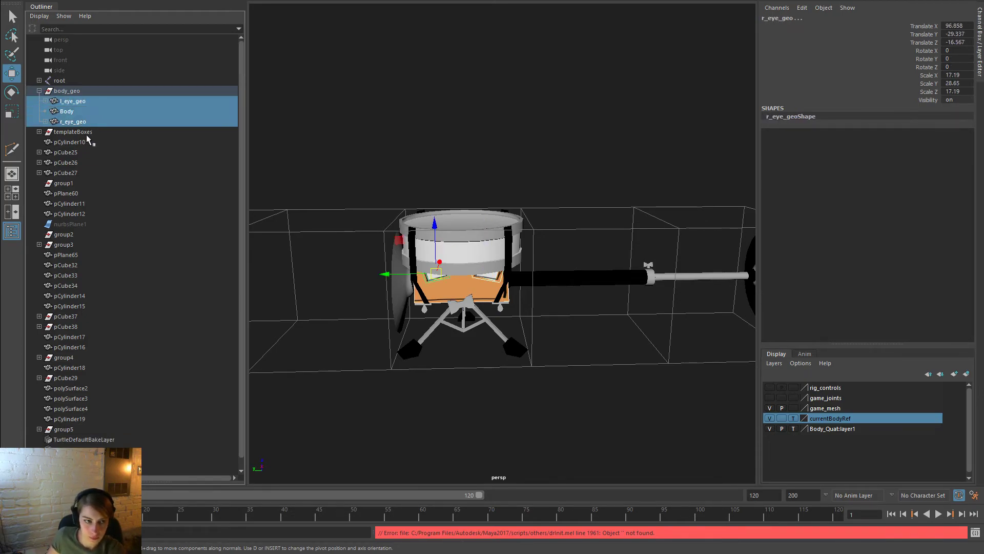
Parent the three stand legs pCube25, pCube26 and pCube27 under group1, and rename the group stand_geo
click(74, 152)
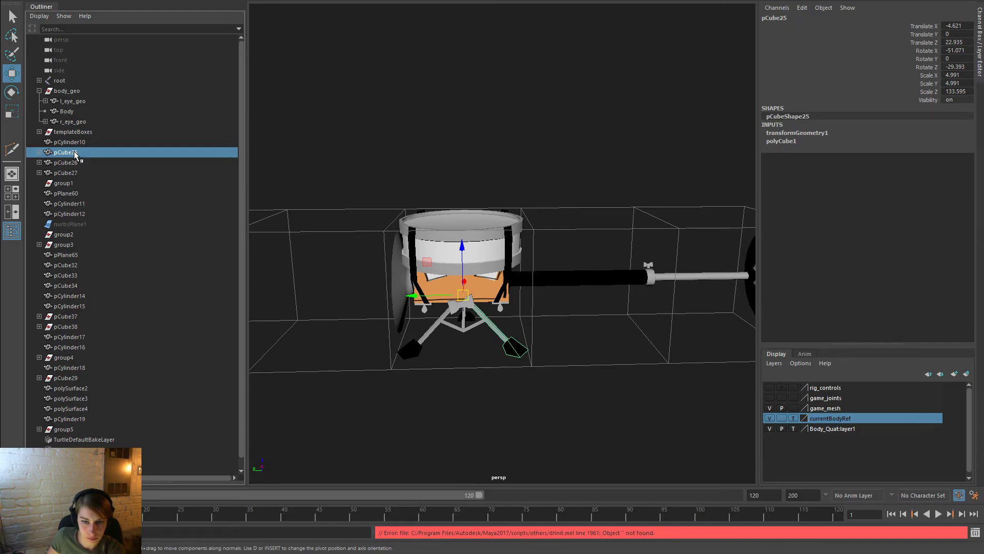
shift+click(74, 162)
shift+click(78, 172)
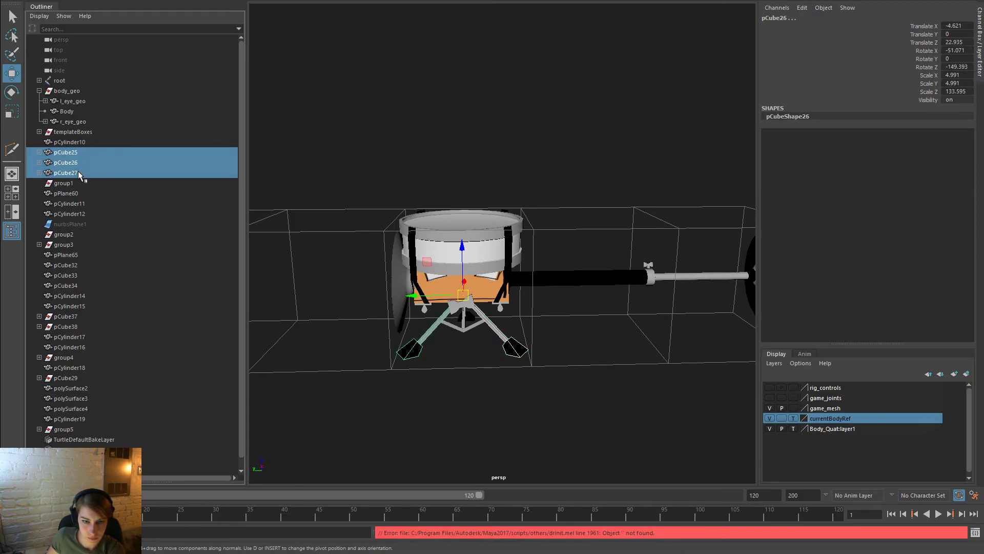
alt+drag(513, 246, 694, 257)
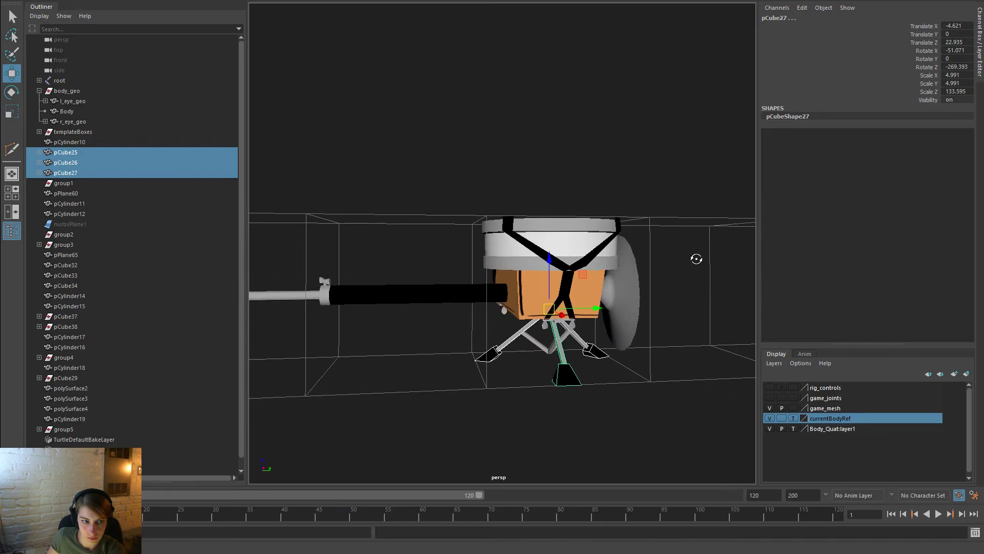
shift+click(73, 183)
key(p)
double_click(65, 152)
text(stand_geo)
key(Return)
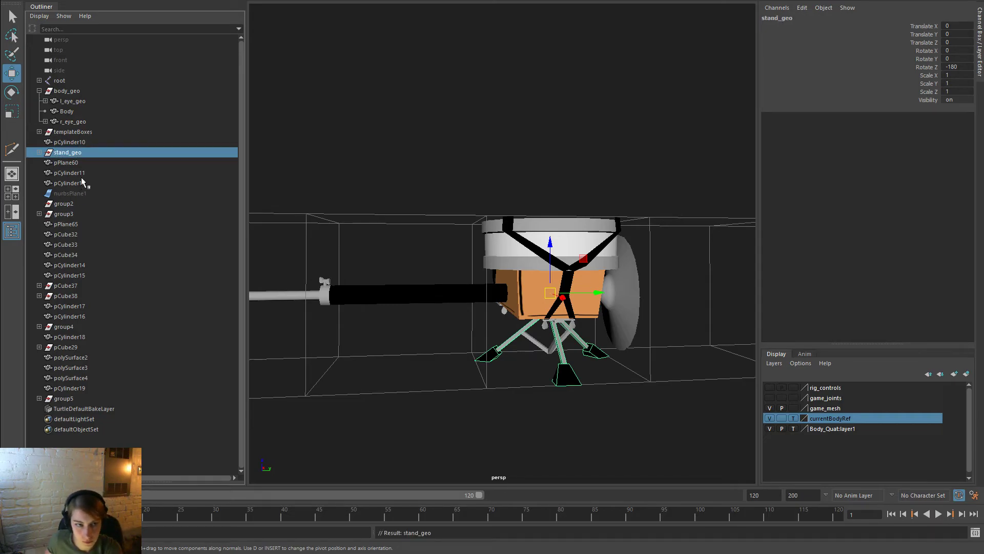
Rename the strap pPlane60, on the arm's side of the drum, as r_suspender
click(83, 163)
alt+drag(324, 243, 651, 291)
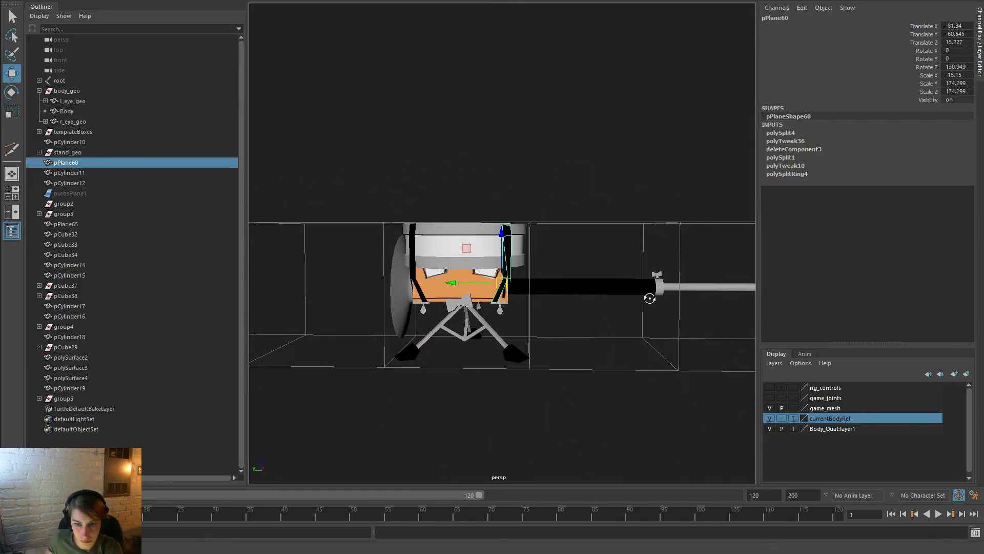
double_click(90, 162)
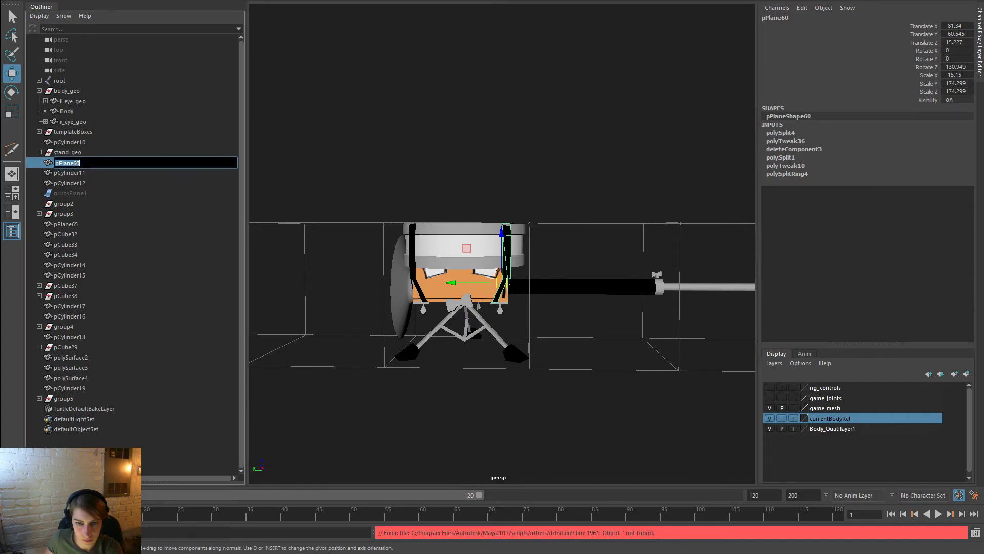
click(69, 101)
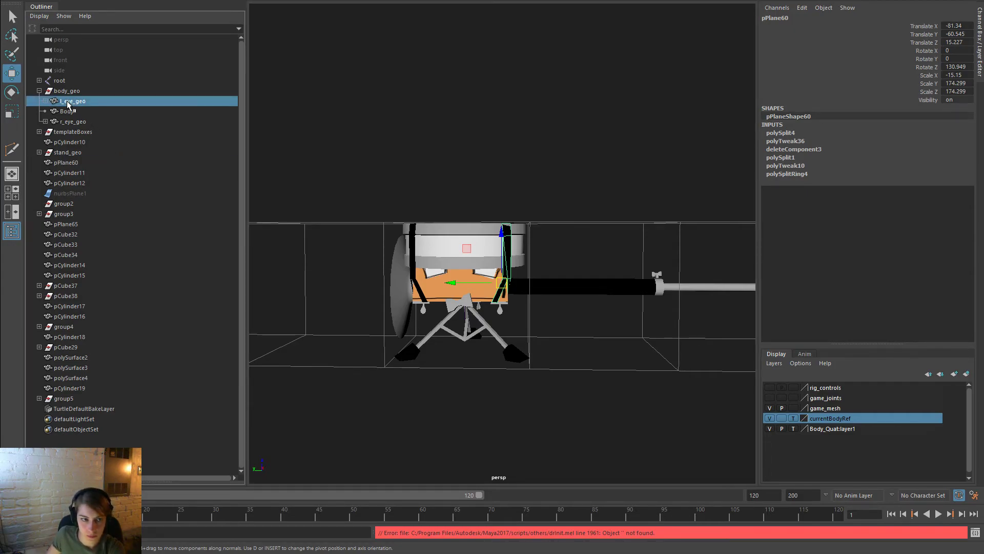
alt+drag(402, 265, 431, 343)
click(99, 174)
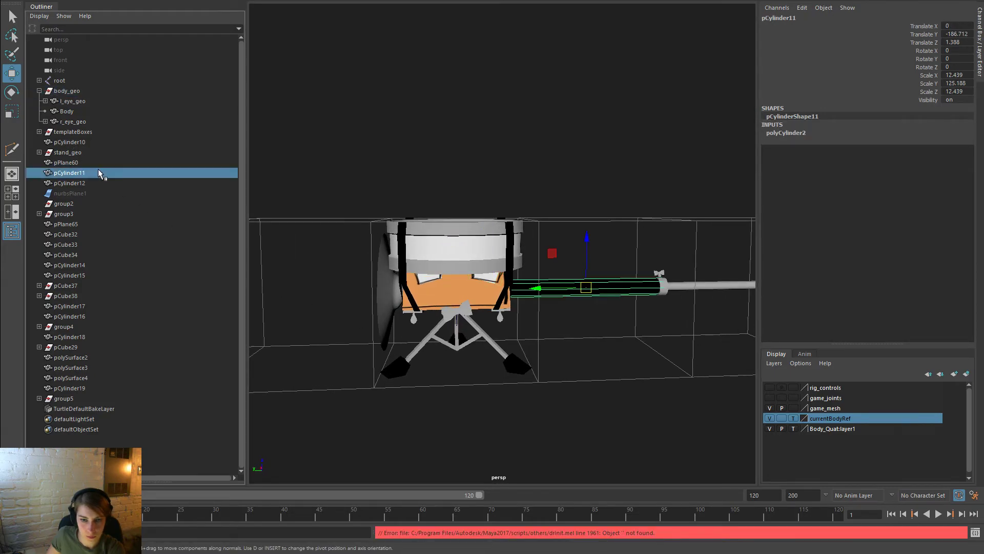
click(510, 247)
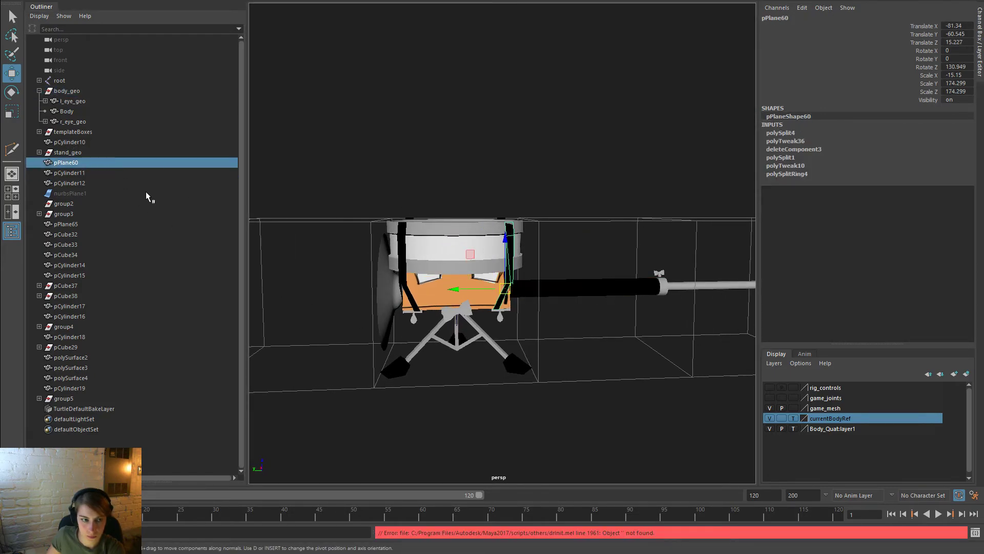
double_click(104, 165)
text(r_sus)
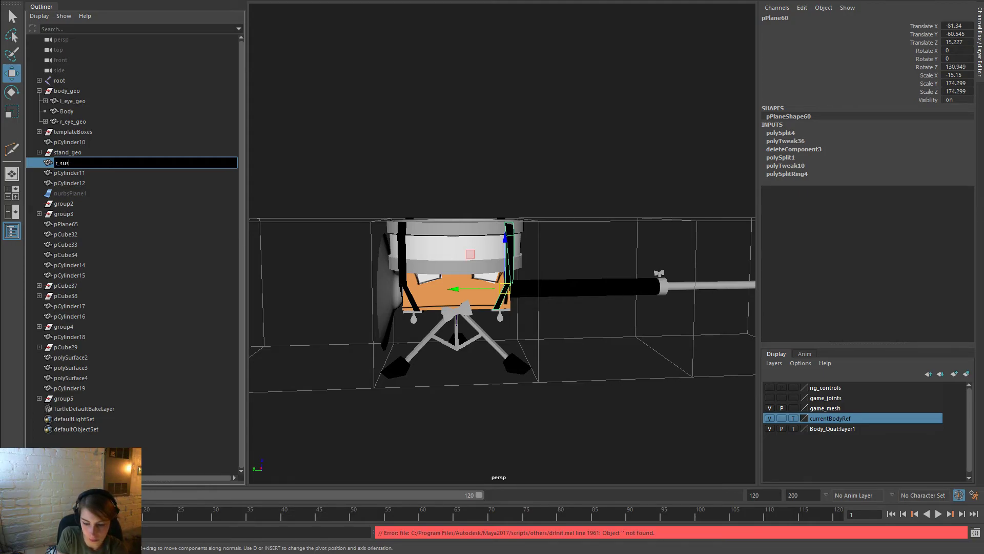
text(pender)
key(Return)
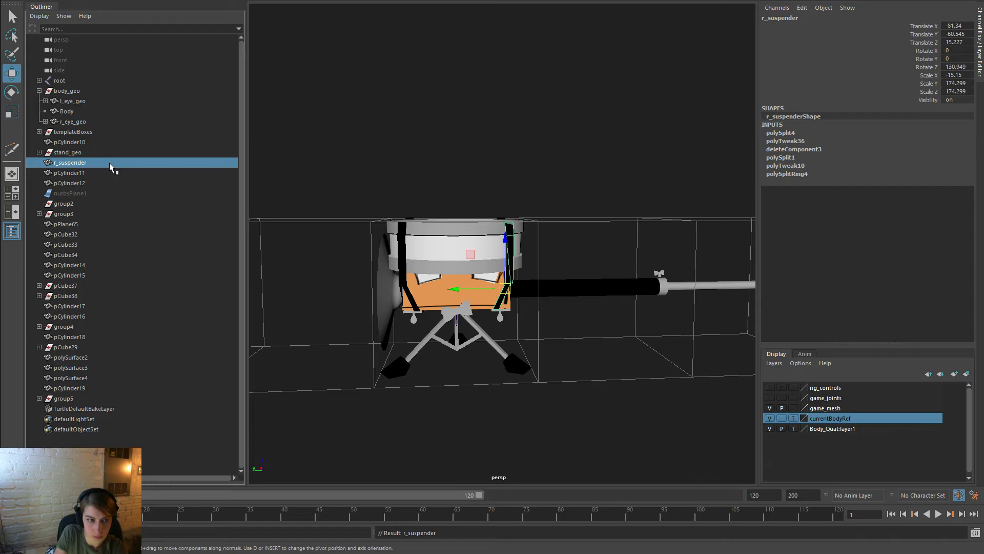
Group all the arm's cylinders and surfaces with the disc on the opposite side of the body, and name the group arm_geo
click(106, 174)
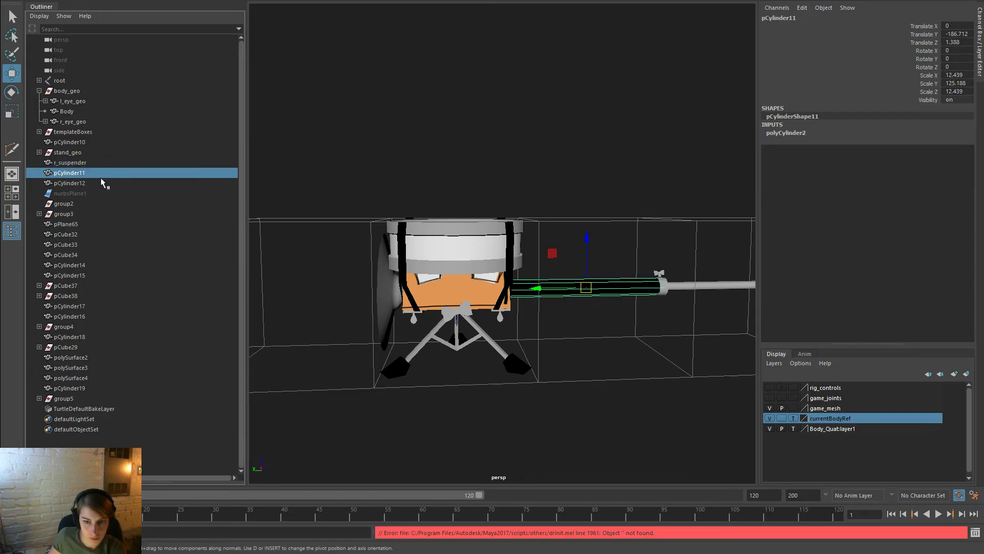
scroll(491, 251, down, 3)
shift+click(87, 183)
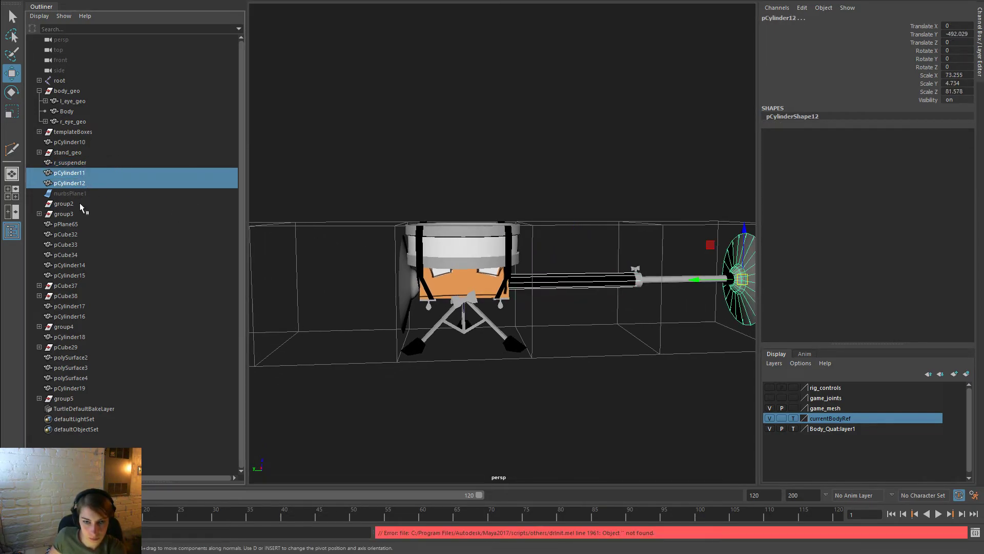
scroll(671, 323, down, 3)
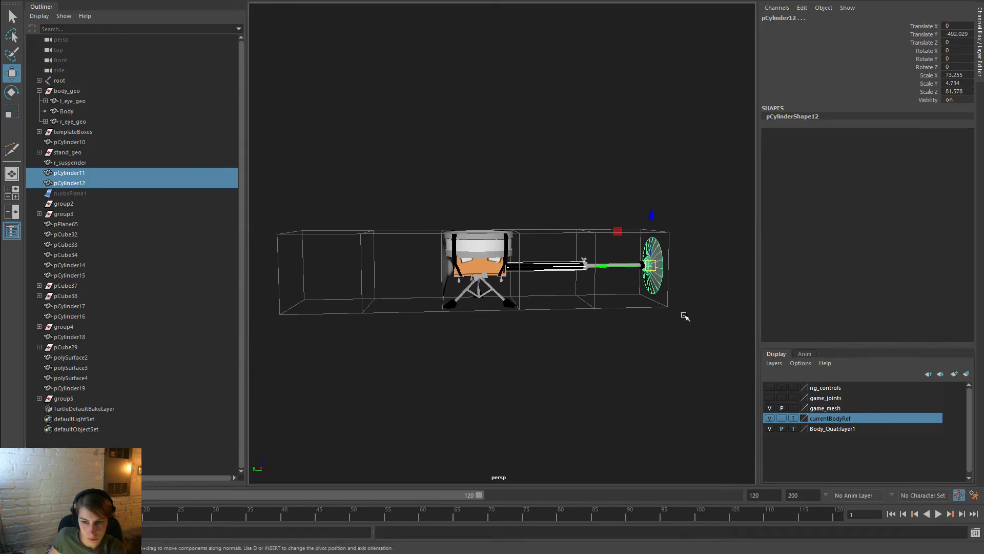
shift+drag(683, 317, 542, 207)
scroll(355, 277, up, 3)
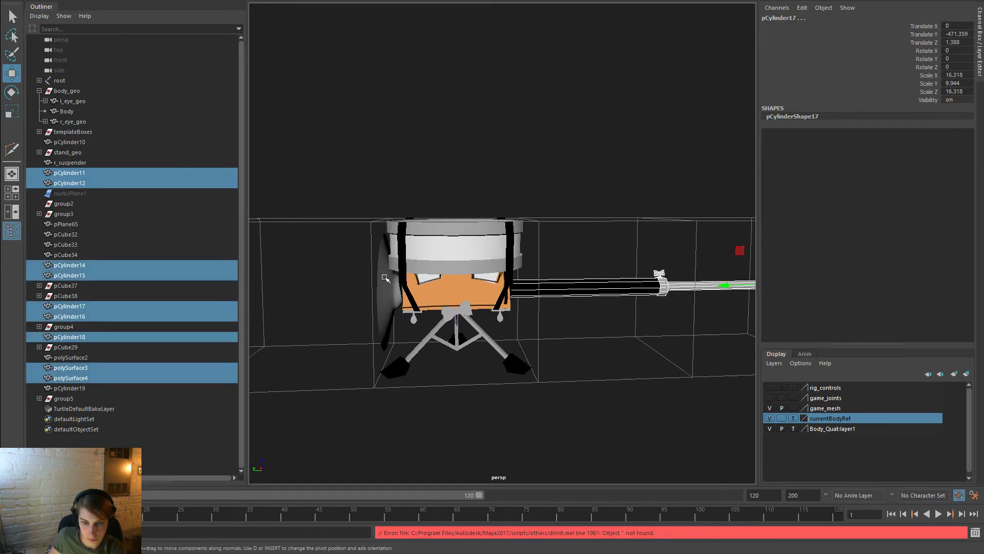
shift+click(383, 276)
key(ctrl+g)
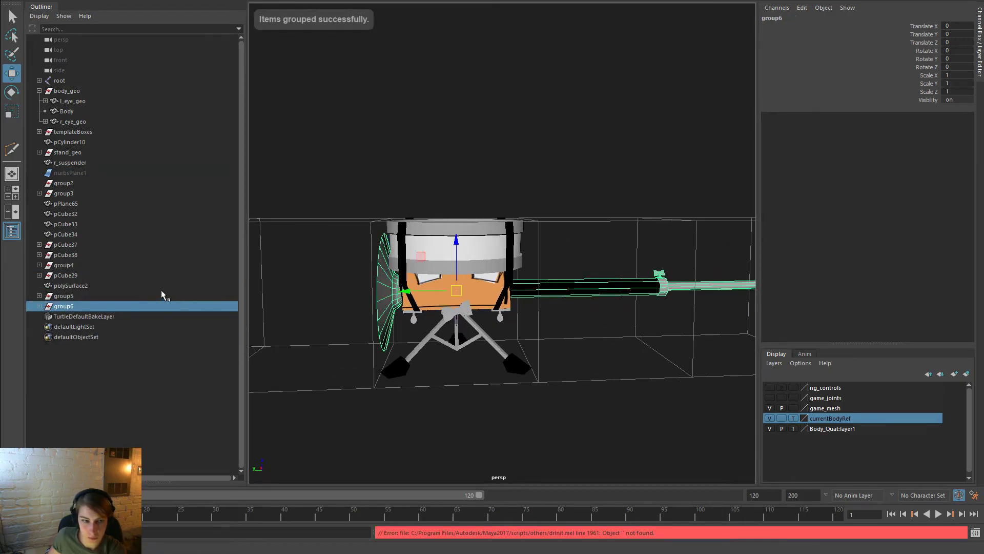
double_click(112, 306)
text(arm_geo)
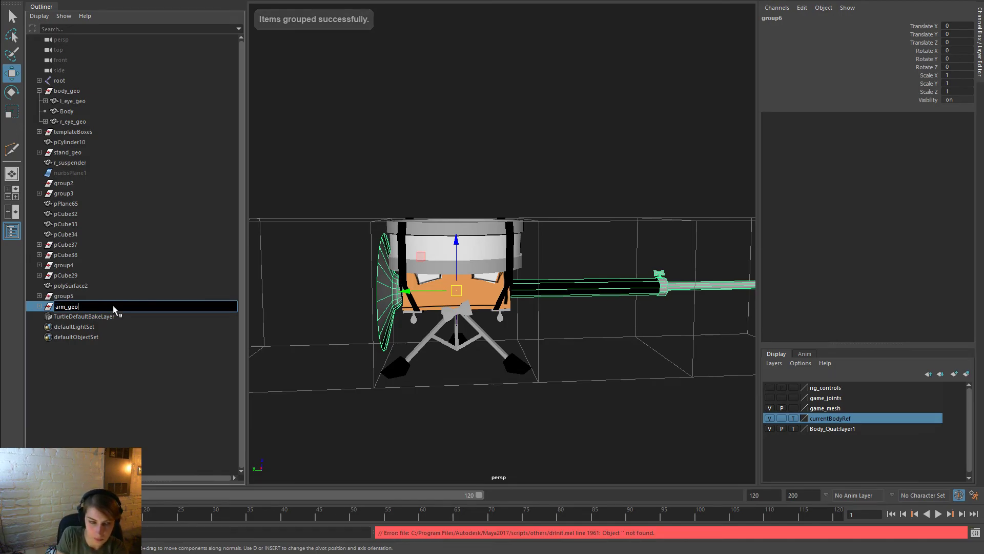
key(Return)
Take the mirrored strap pPlane66 out of group5 and parent it under body_geo
click(39, 296)
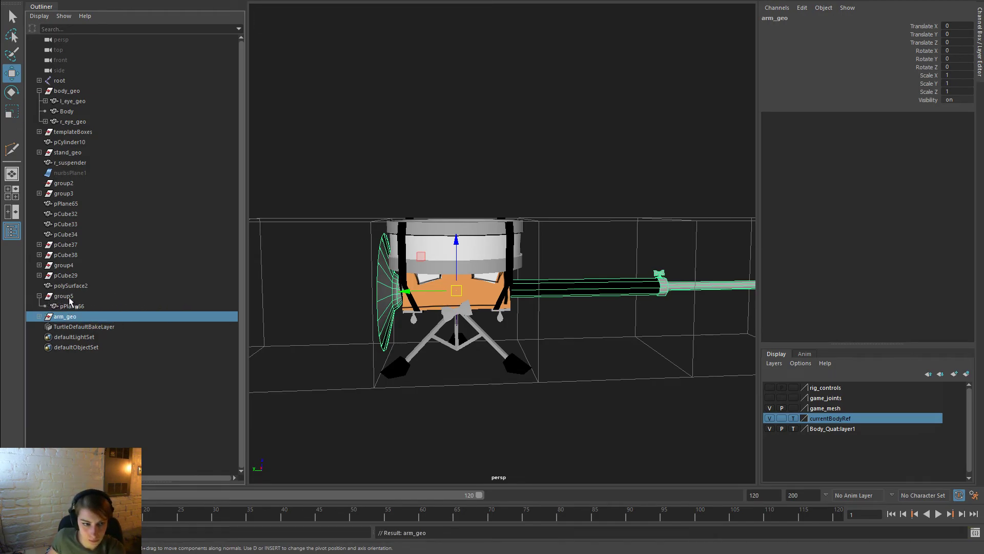
click(94, 307)
key(shift+p)
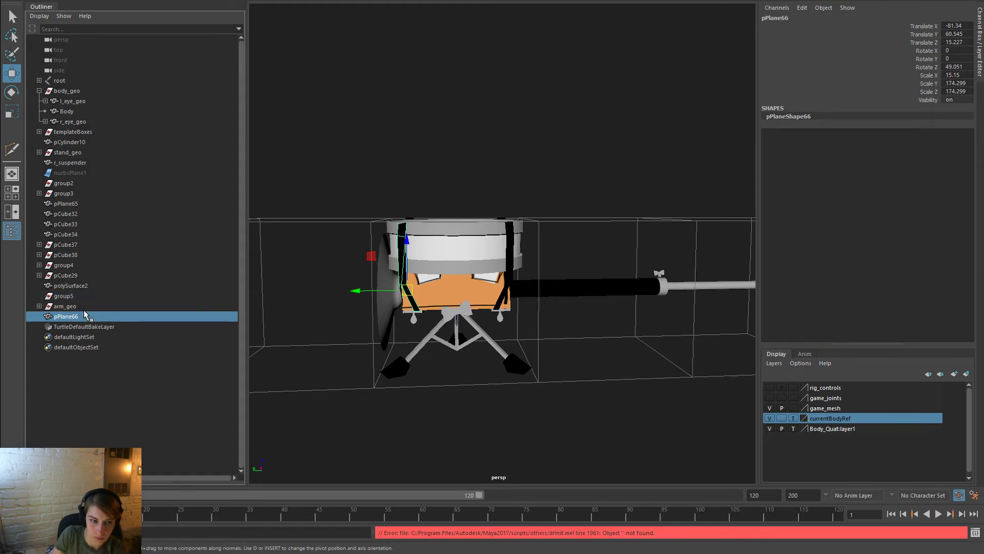
ctrl+click(77, 91)
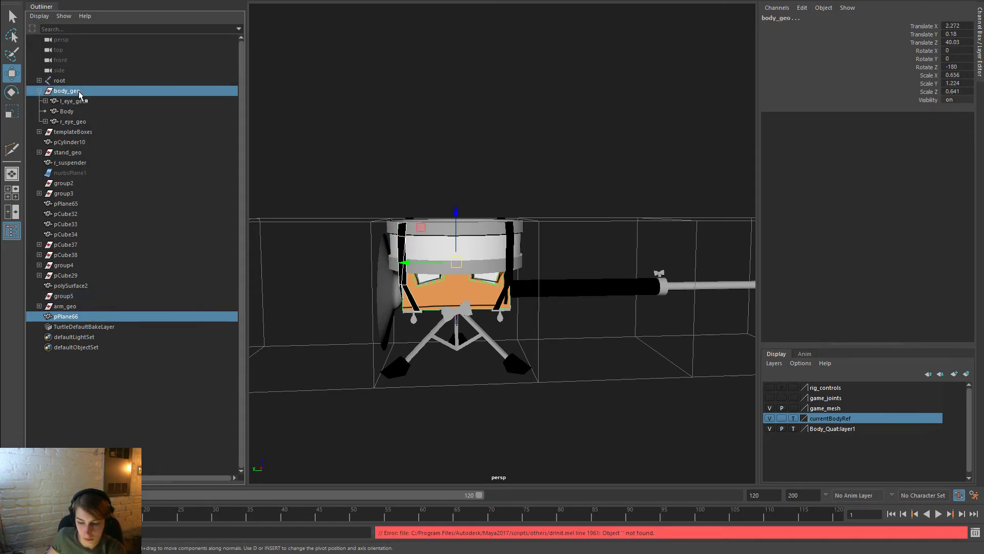
key(p)
Rename the strap pPlane66 as l_suspender
double_click(80, 134)
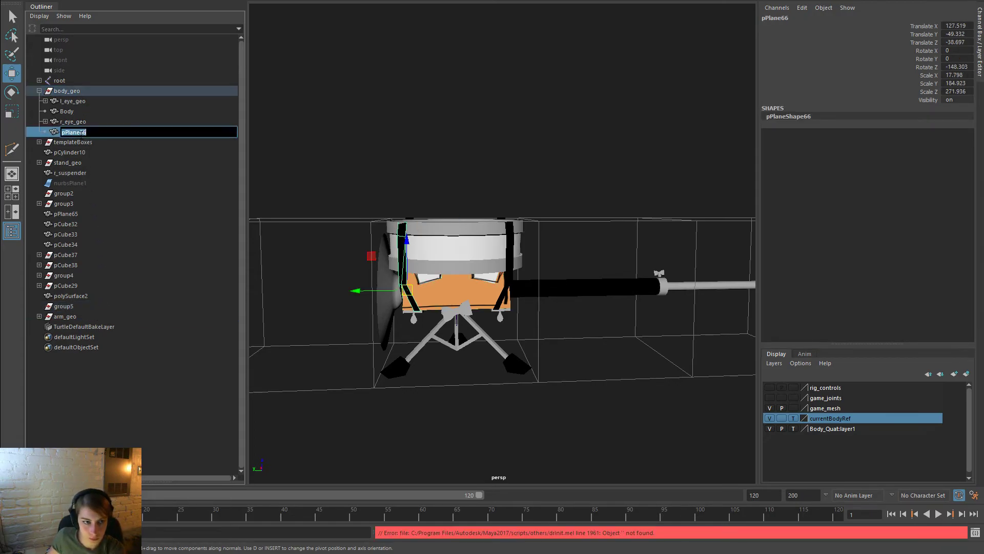
text(l_suspender)
key(Return)
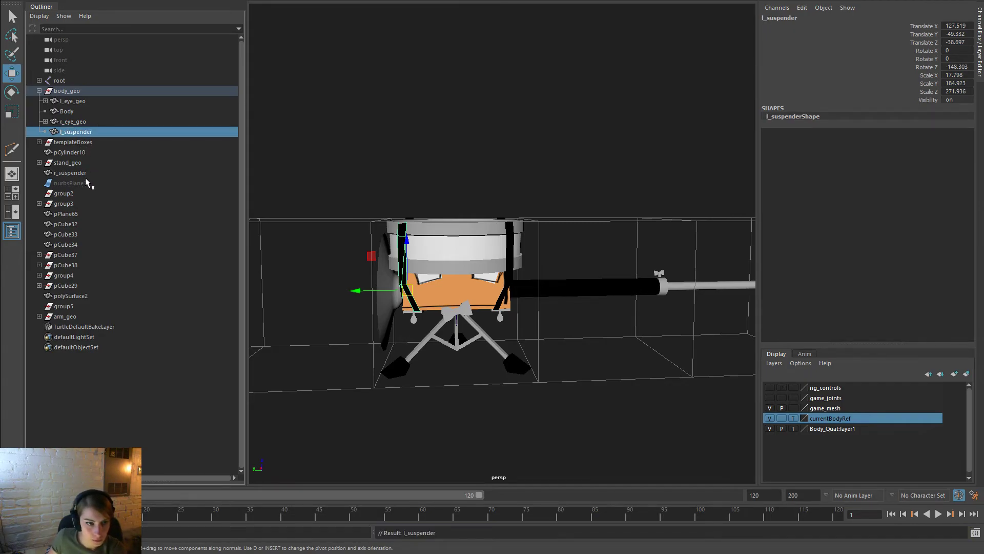
Parent r_suspender under the body_geo group
click(72, 173)
ctrl+click(78, 91)
key(p)
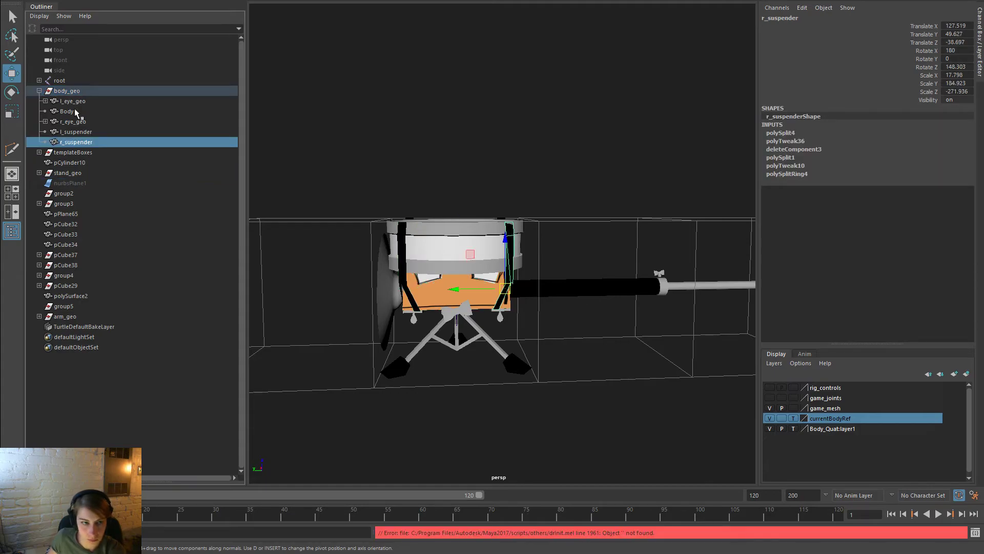
click(85, 173)
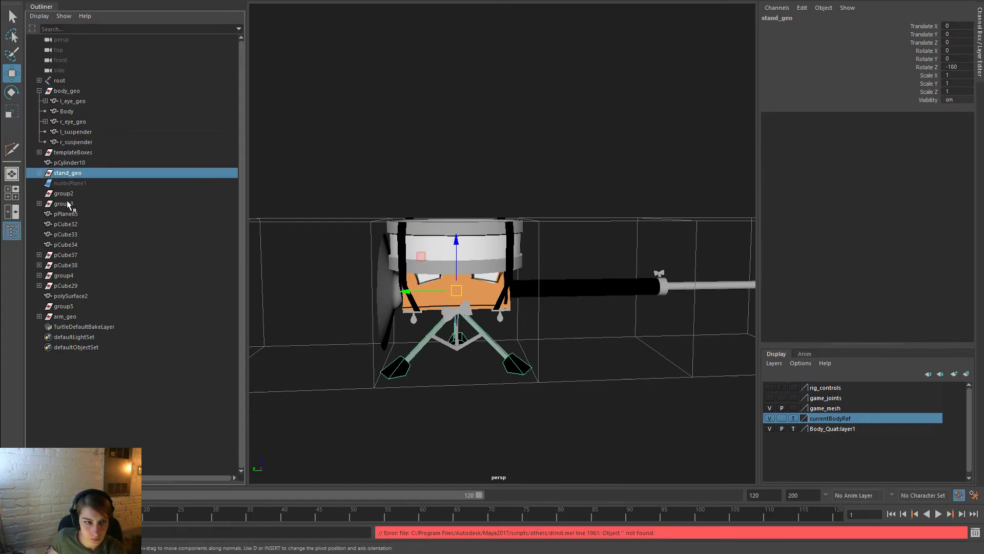
Delete the leftover group2 from the scene
click(65, 193)
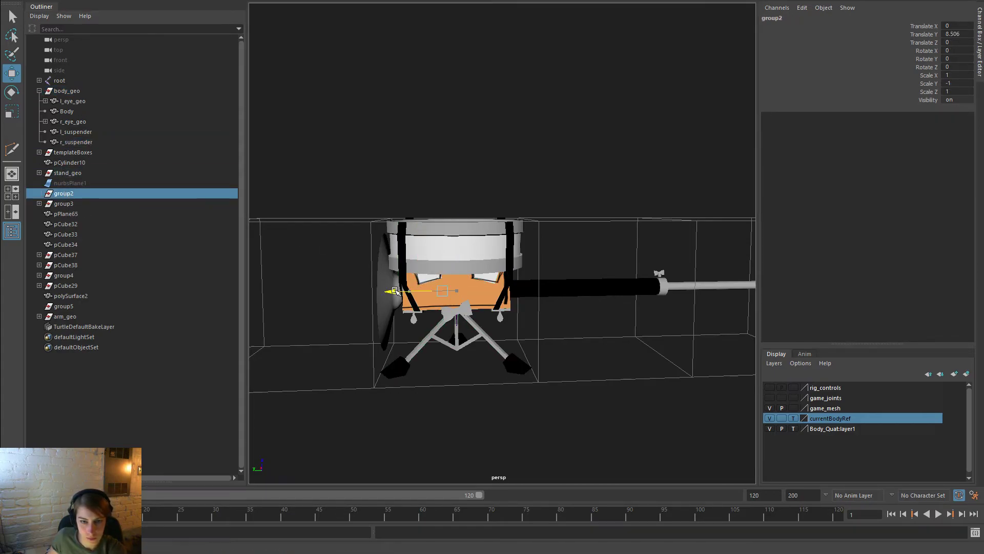
key(Delete)
click(85, 176)
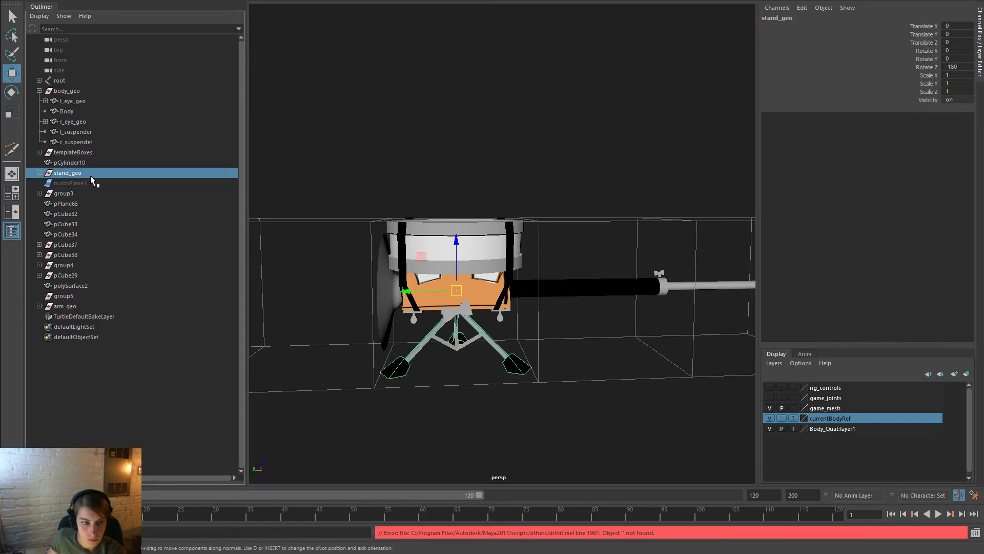
Rename the drum mesh pCylinder10 as drum and parent it under the body_geo group
click(82, 162)
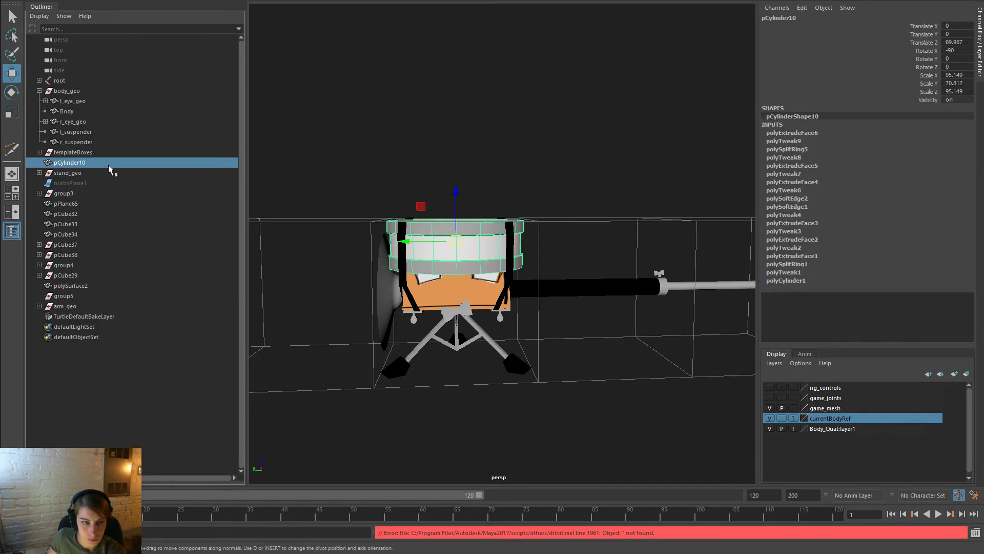
double_click(109, 164)
text(drum)
key(Return)
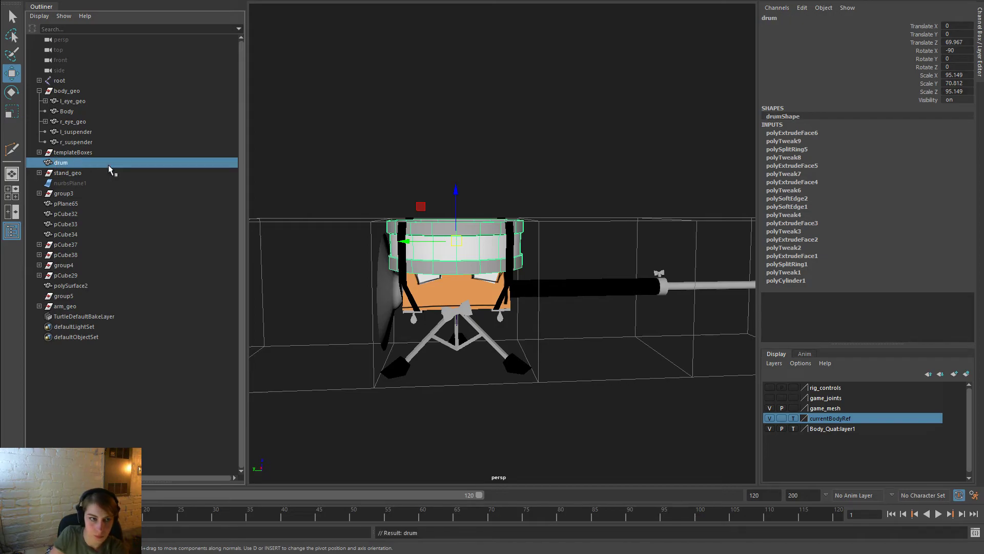
middle_drag(110, 162, 92, 89)
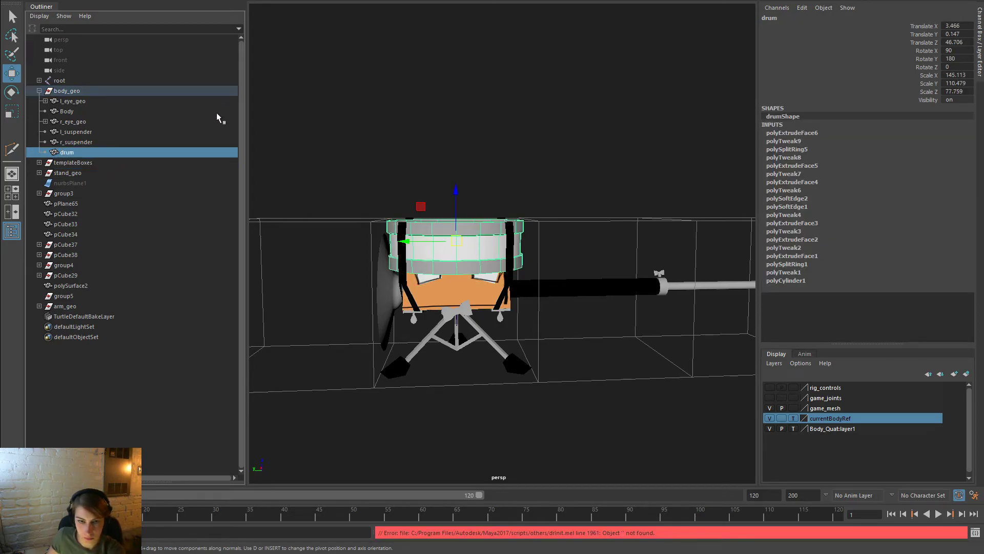
click(415, 131)
Rename the back strap pPlane65 as back_suspender and parent it under body_geo
alt+drag(429, 317, 652, 336)
click(82, 204)
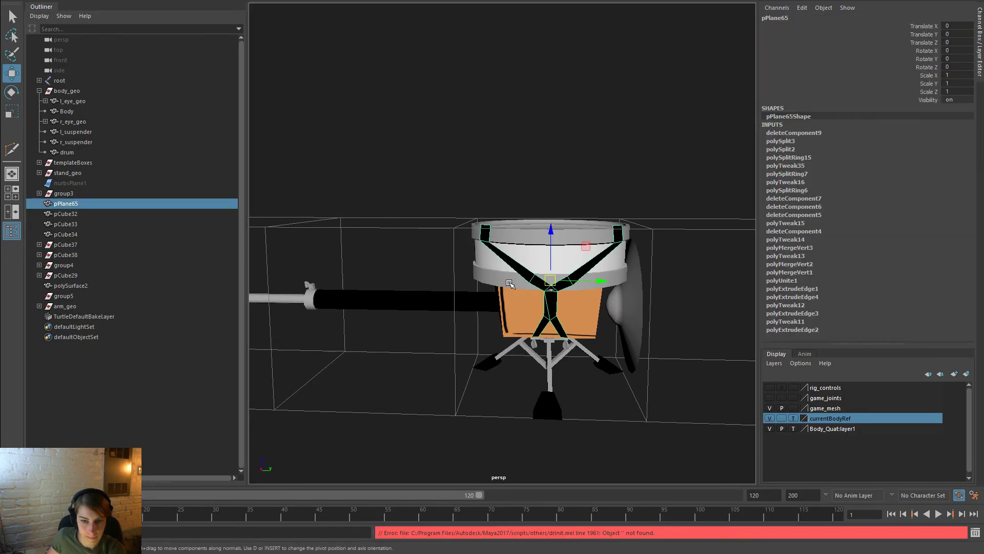
double_click(66, 203)
text(ba)
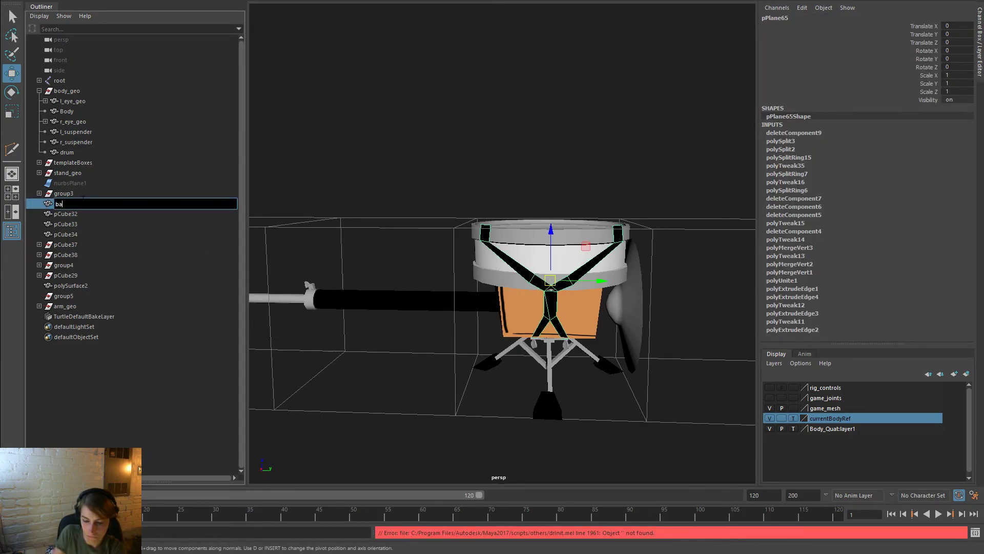
text(ck_suspender)
key(Return)
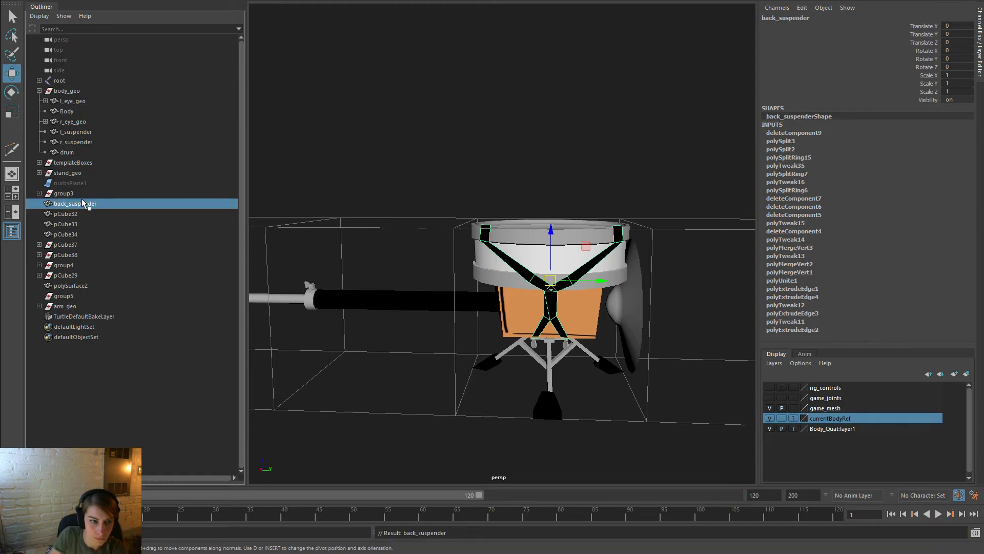
click(79, 92)
key(p)
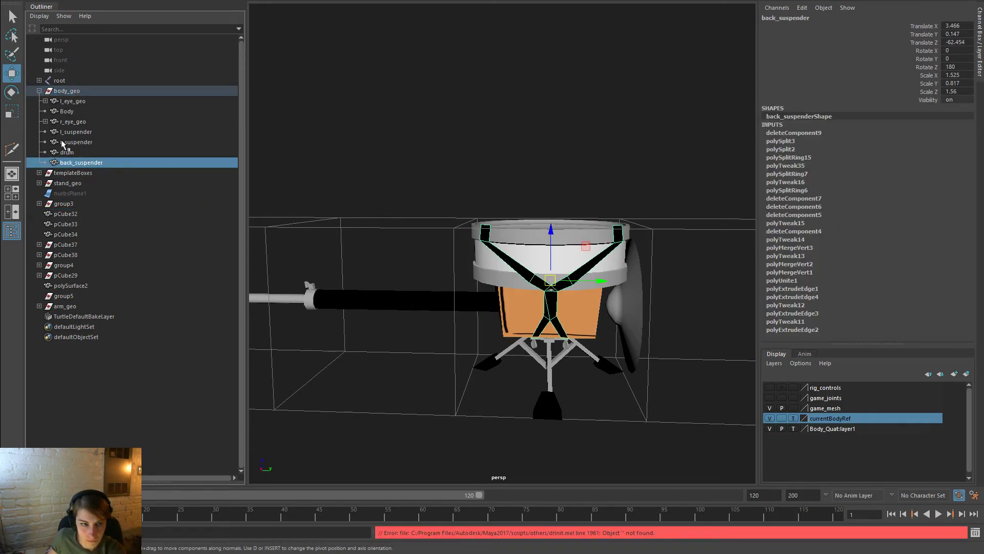
Expand group3 and move it temporarily to check which geometry it contains, undoing the move
click(72, 203)
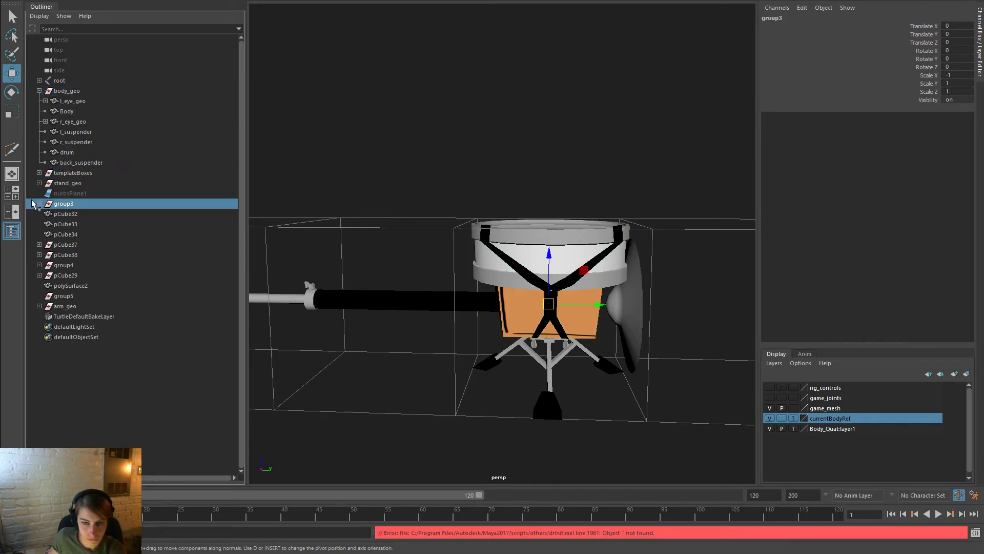
click(39, 203)
alt+right_drag(497, 262, 450, 226)
drag(523, 273, 506, 153)
key(ctrl+z)
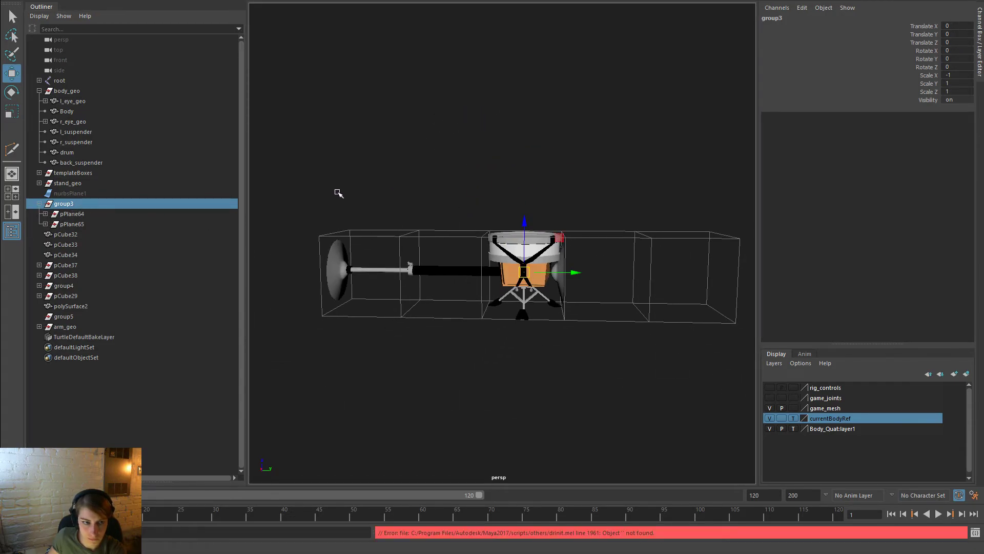
click(483, 193)
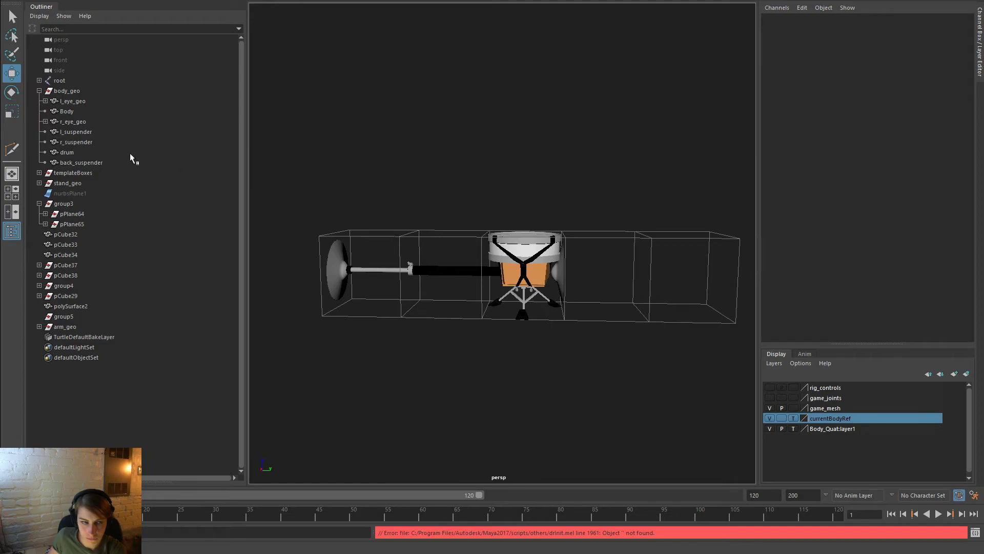
Delete the construction history of all scene objects from body_geo through arm_geo
click(66, 91)
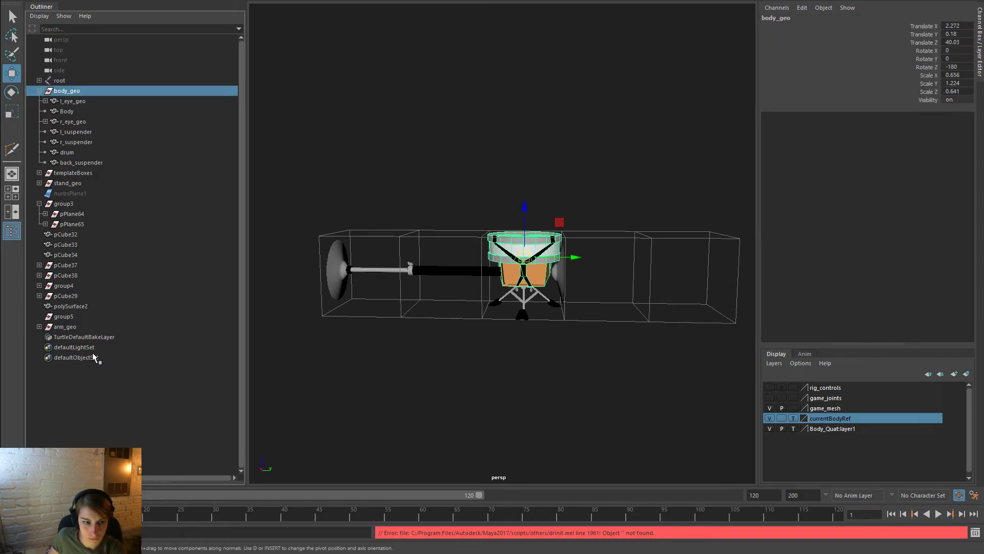
shift+click(92, 327)
key(space)
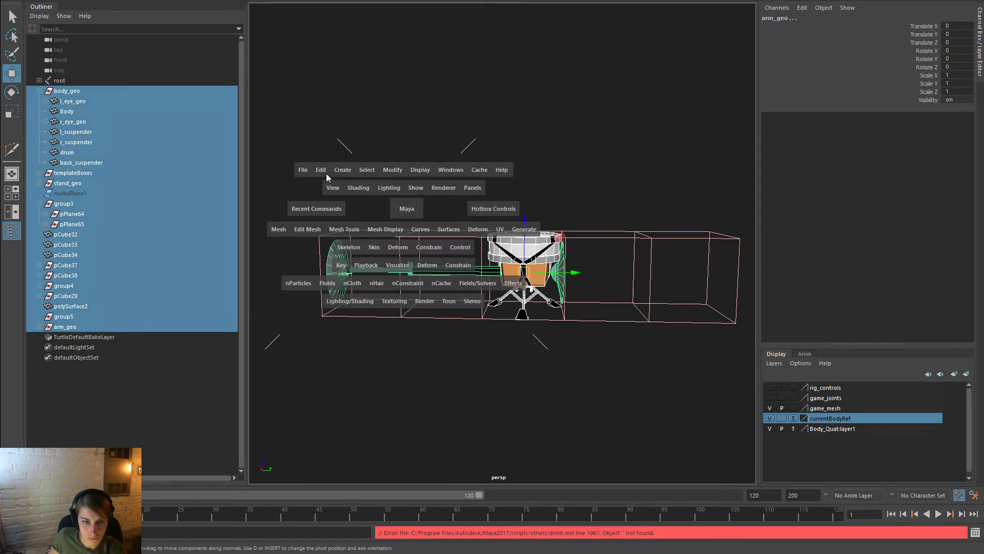
click(318, 171)
mouse_move(451, 294)
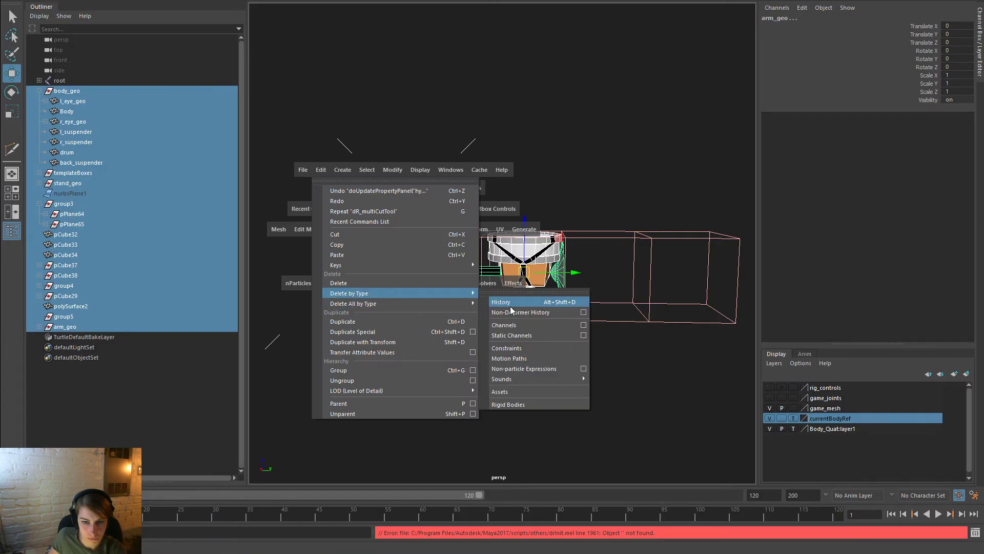
click(518, 301)
click(462, 143)
Test-move group3 away from the character and delete it
click(88, 183)
click(63, 204)
drag(523, 269, 541, 159)
key(Delete)
Parent the stand's brace pieces pCube32, pCube33 and pCube34 under the stand_geo group
click(86, 201)
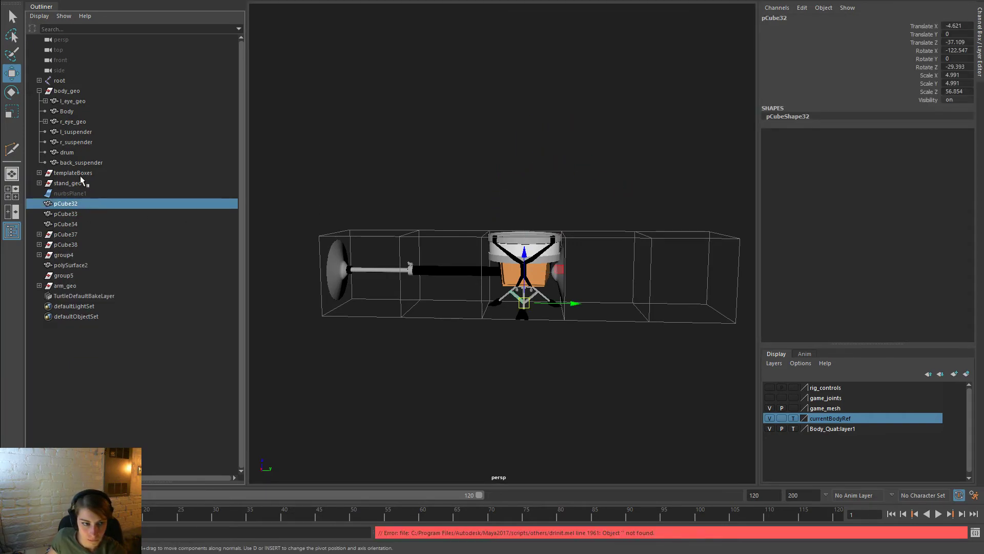
scroll(377, 254, up, 3)
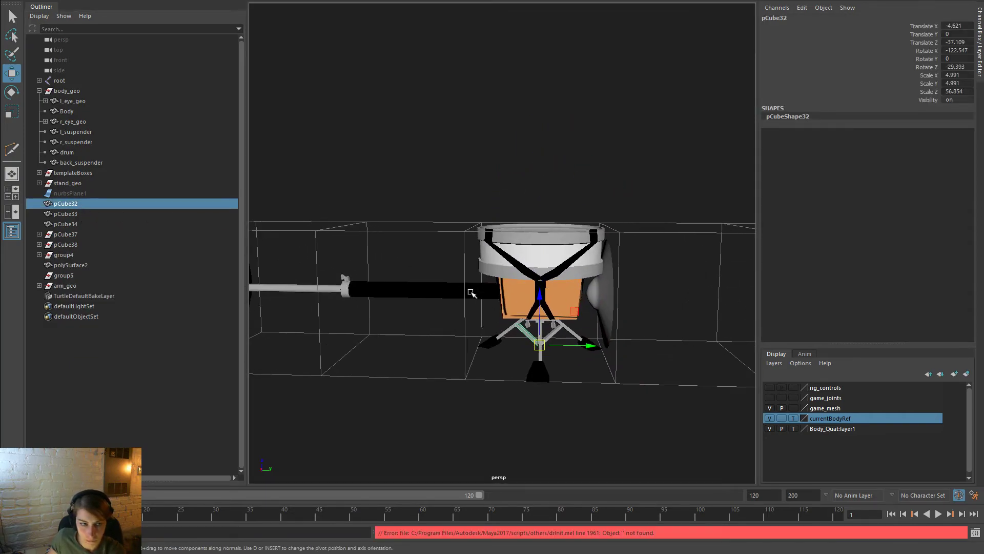
shift+click(72, 223)
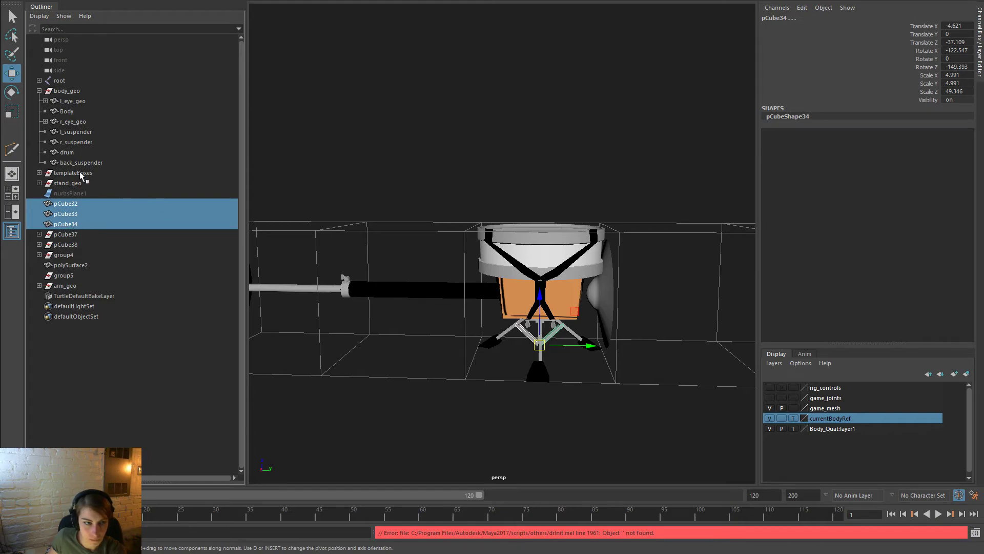
ctrl+click(82, 183)
key(p)
Test-move pCube37 and pCube38 away from the arm and delete both
click(70, 204)
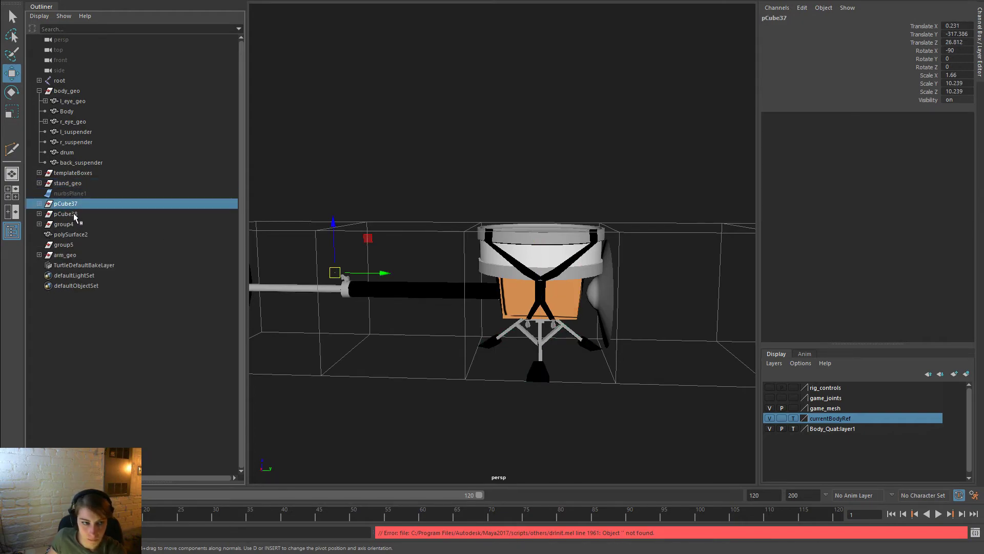
shift+click(77, 215)
scroll(457, 287, down, 3)
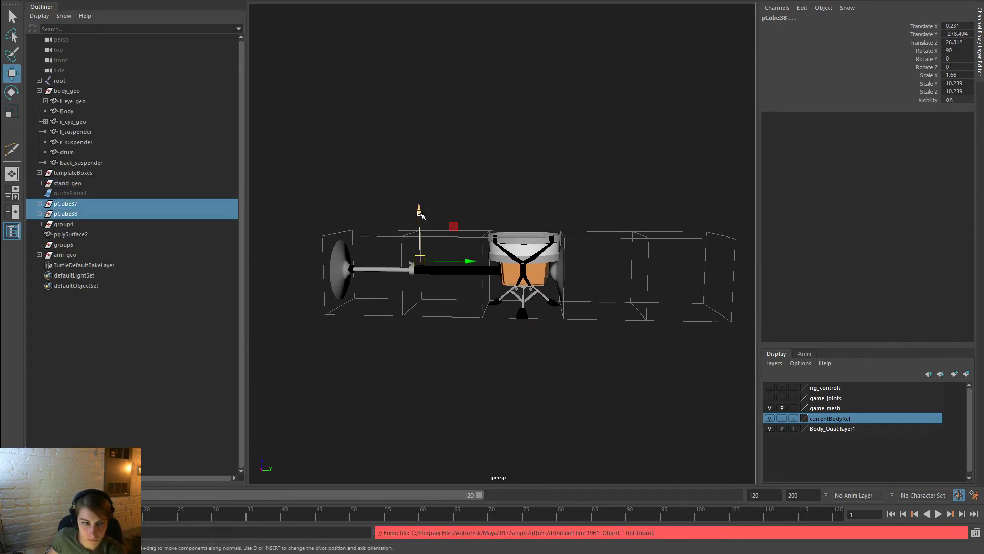
drag(420, 214, 451, 203)
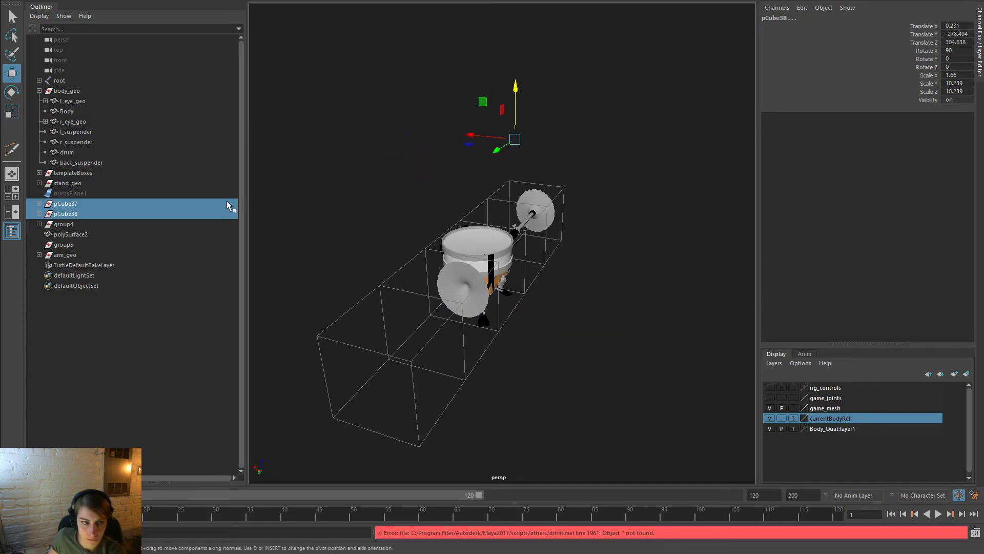
key(Delete)
Parent group4, the strap clips along the body's lower edge, under body_geo
click(95, 202)
alt+drag(579, 290, 508, 229)
alt+right_drag(367, 255, 518, 302)
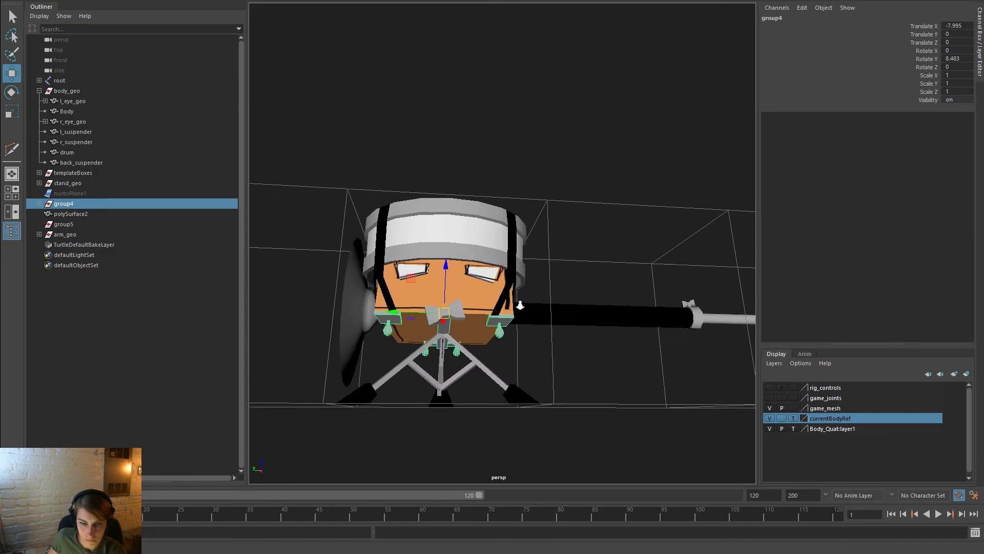
ctrl+click(77, 91)
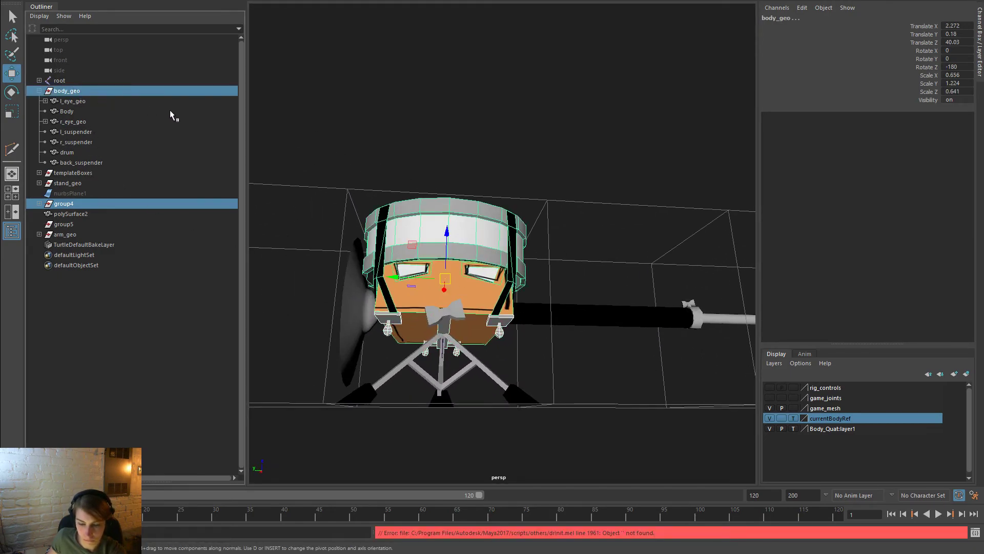
key(p)
Rename the bow tie mesh polySurface2 as bowtie and parent it under body_geo
click(418, 306)
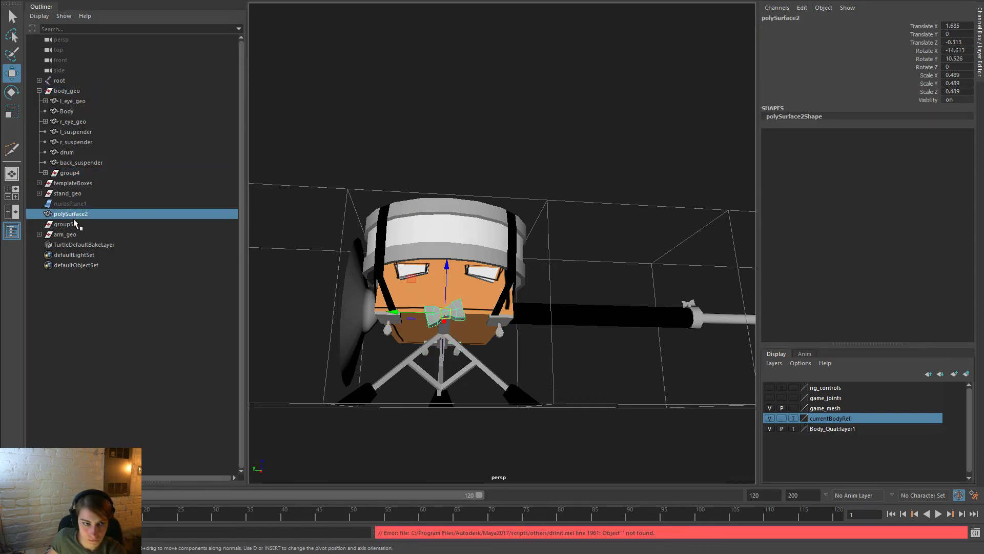
double_click(72, 214)
text(bowtie)
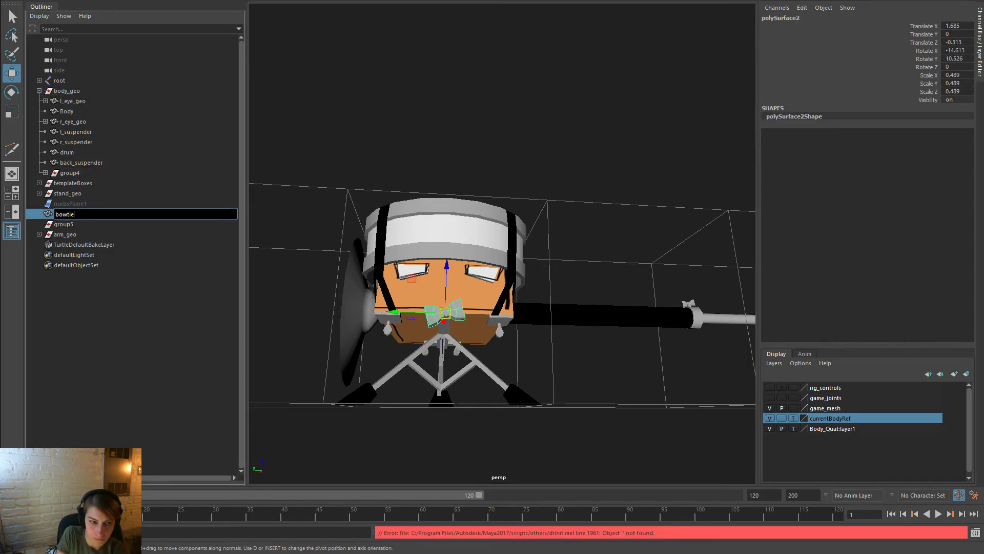
key(Return)
ctrl+click(98, 92)
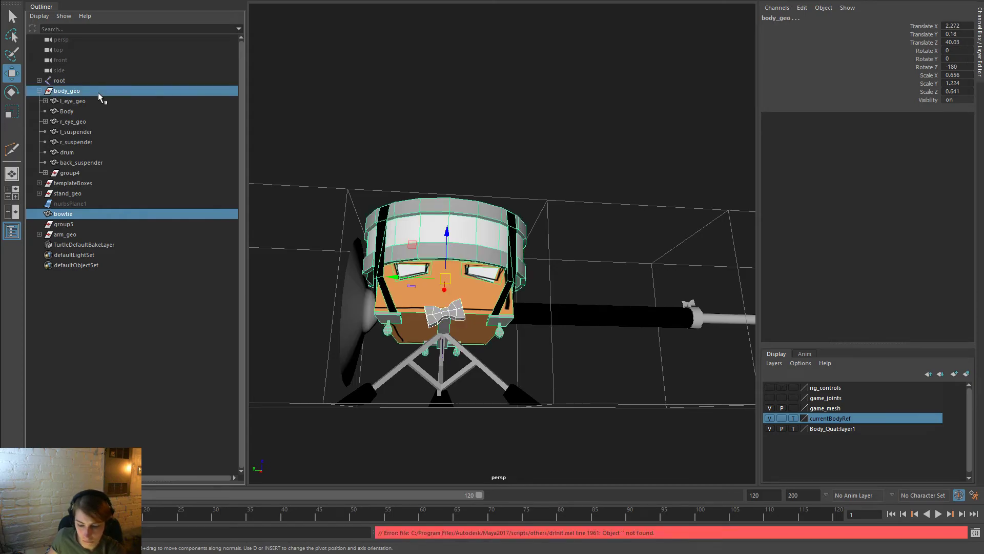
key(p)
Test-move group5 away from the character and delete it
click(72, 224)
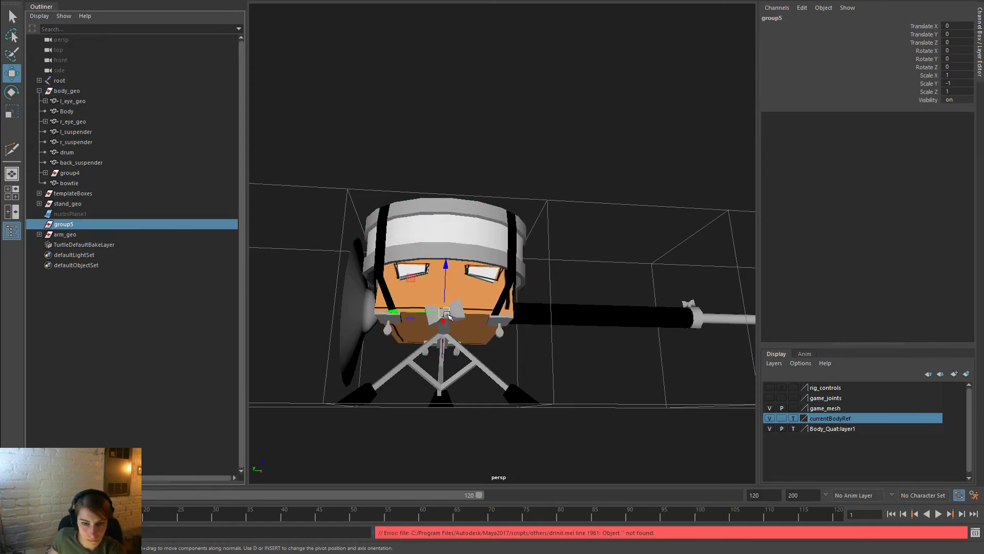
drag(446, 314, 450, 116)
alt+drag(615, 251, 619, 296)
key(Delete)
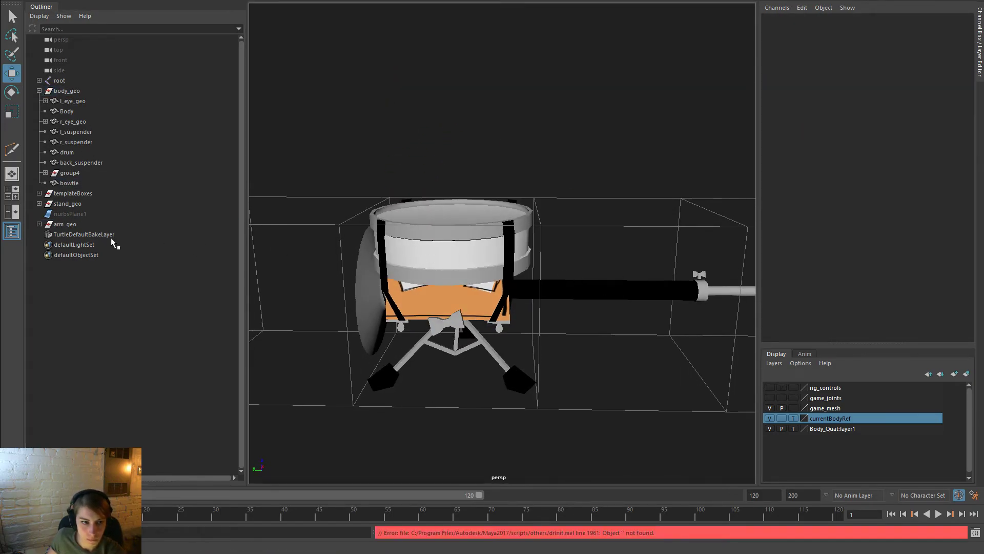
Add nurbsPlane1 and templateBoxes to the currentBodyRef layer and hide that layer
click(88, 225)
click(94, 214)
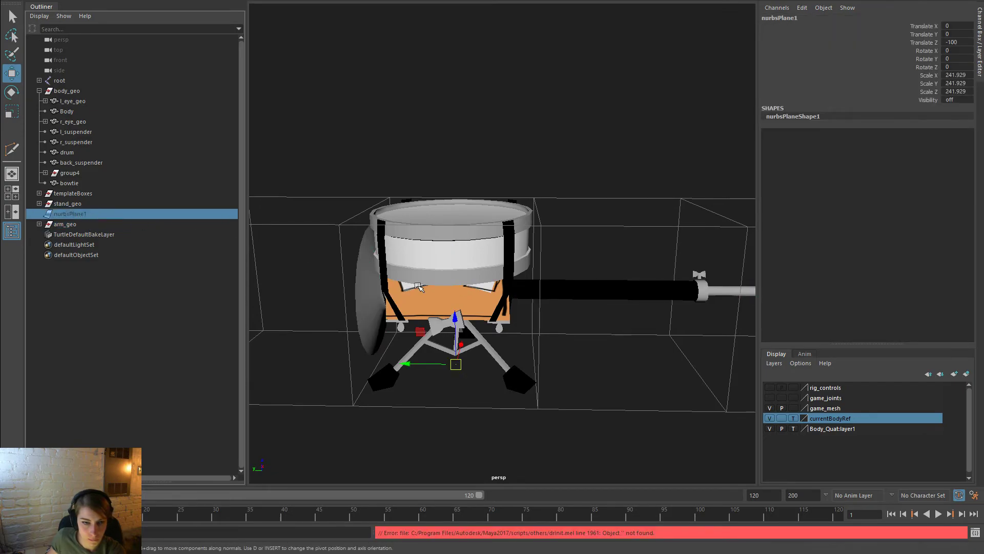
scroll(374, 274, down, 3)
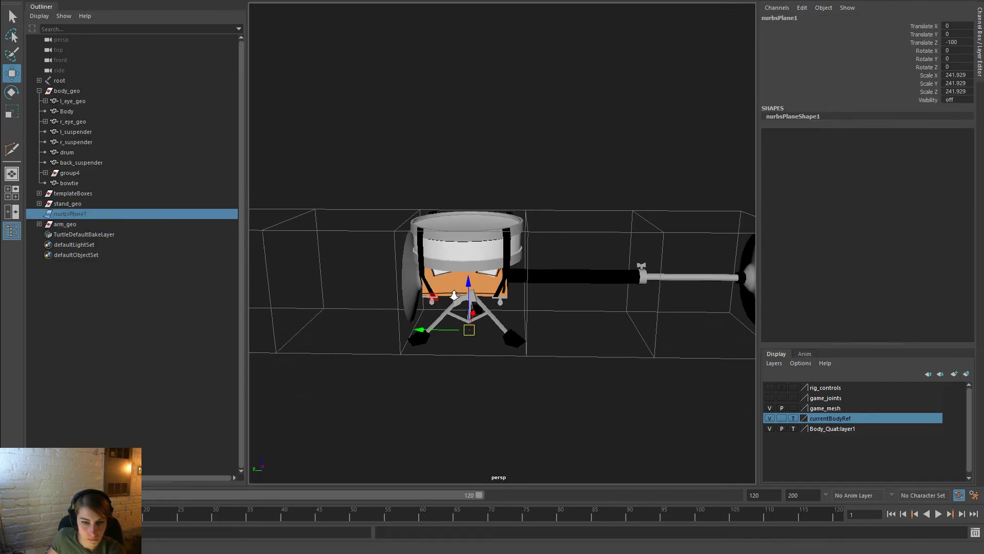
ctrl+click(93, 193)
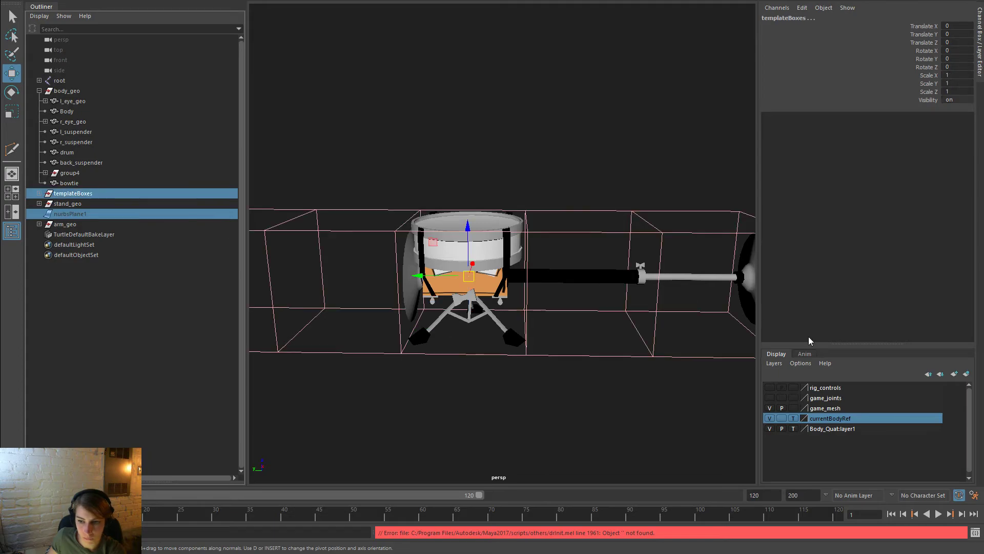
right_click(866, 419)
click(891, 439)
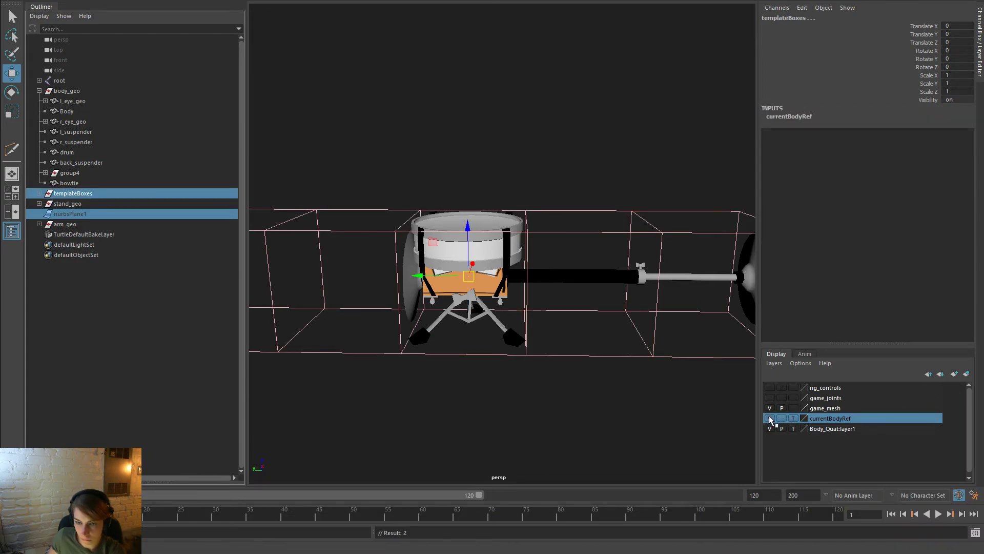
click(770, 418)
click(504, 401)
Turn on the visibility of nurbsPlane1
click(47, 213)
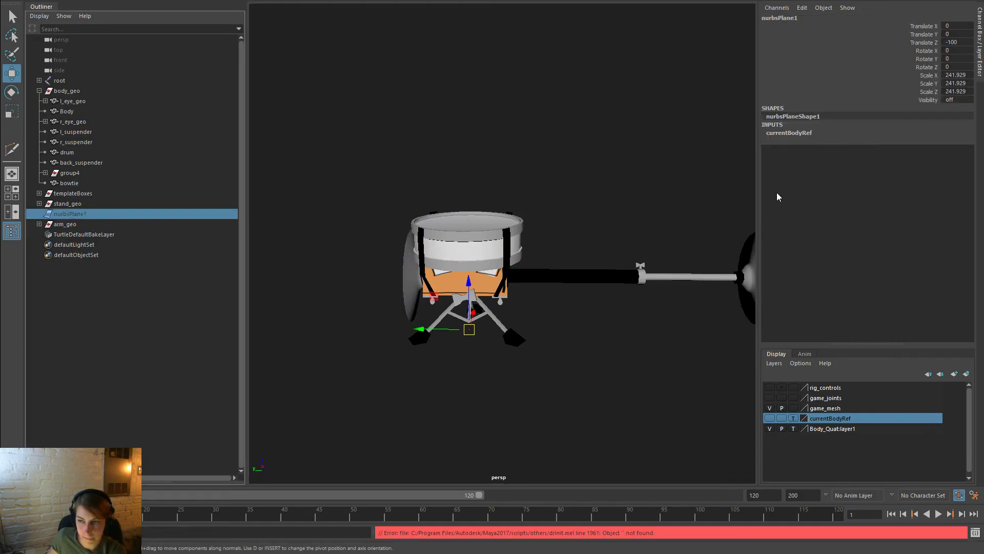
double_click(963, 101)
key(Return)
click(501, 75)
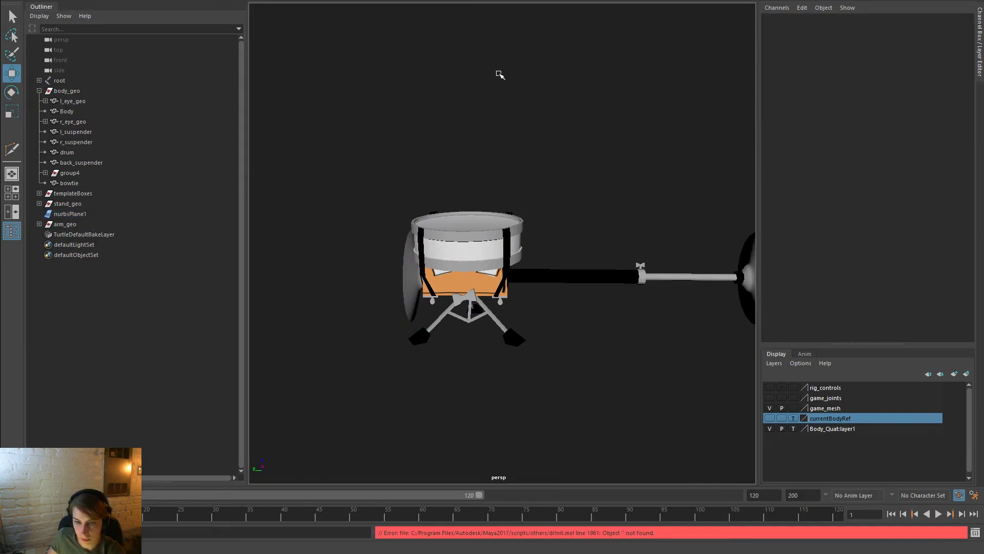
alt+right_drag(471, 293, 347, 258)
scroll(350, 219, up, 2)
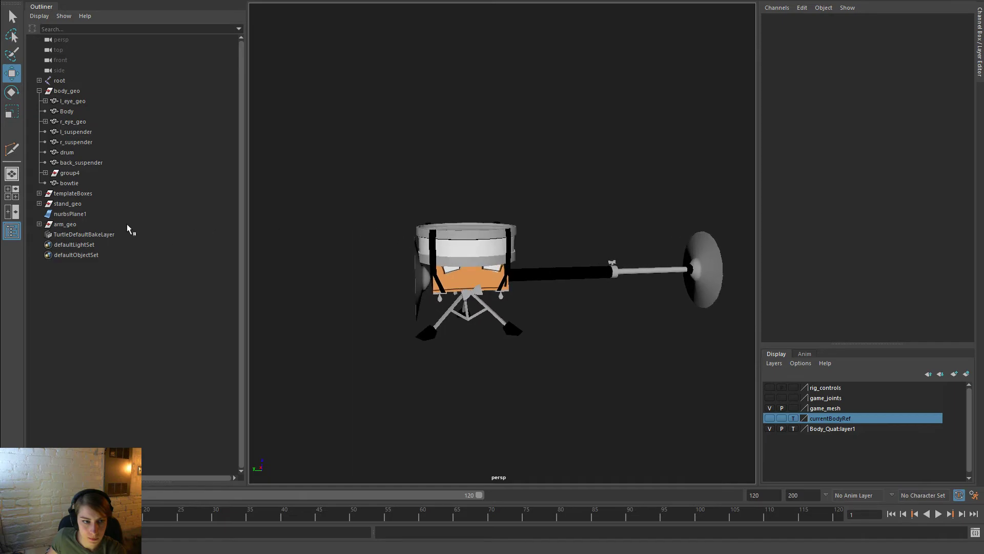
Rename nurbsPlane1 as ground, parent it under templateBoxes, and collapse the body_geo group
double_click(74, 213)
text(ground)
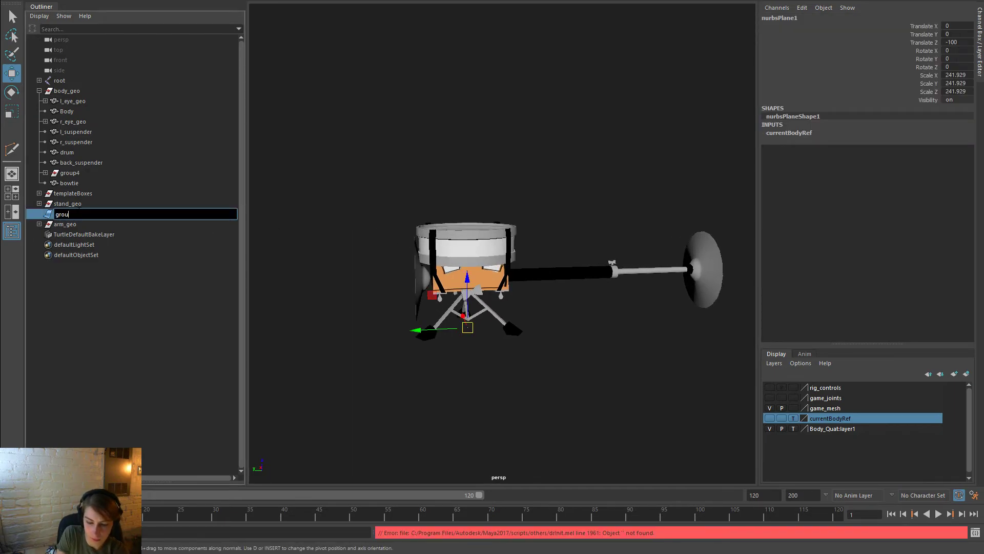
key(Return)
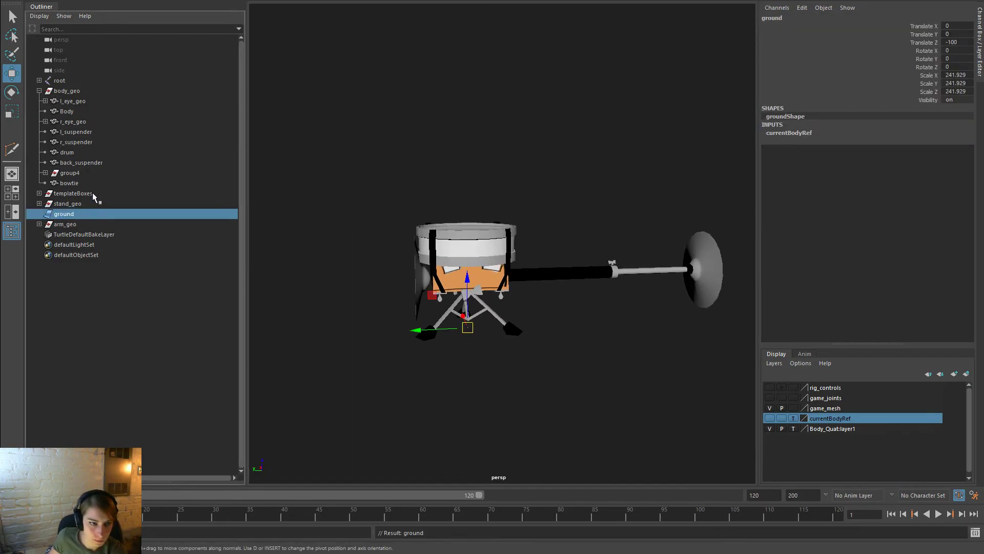
ctrl+click(93, 193)
key(p)
click(367, 145)
alt+right_drag(253, 273, 263, 272)
click(39, 91)
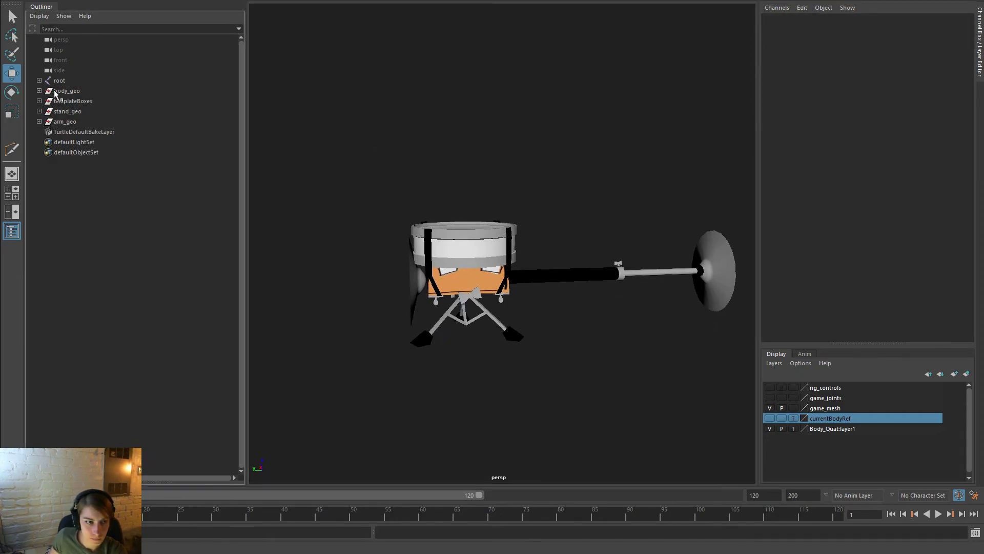
Bind the body_geo group to the g_body joint under root with Bind Skin
alt+drag(507, 377, 567, 370)
mouse_move(567, 371)
alt+right_down()
mouse_move(453, 347)
mouse_move(550, 380)
alt+right_up()
alt+drag(551, 380, 463, 351)
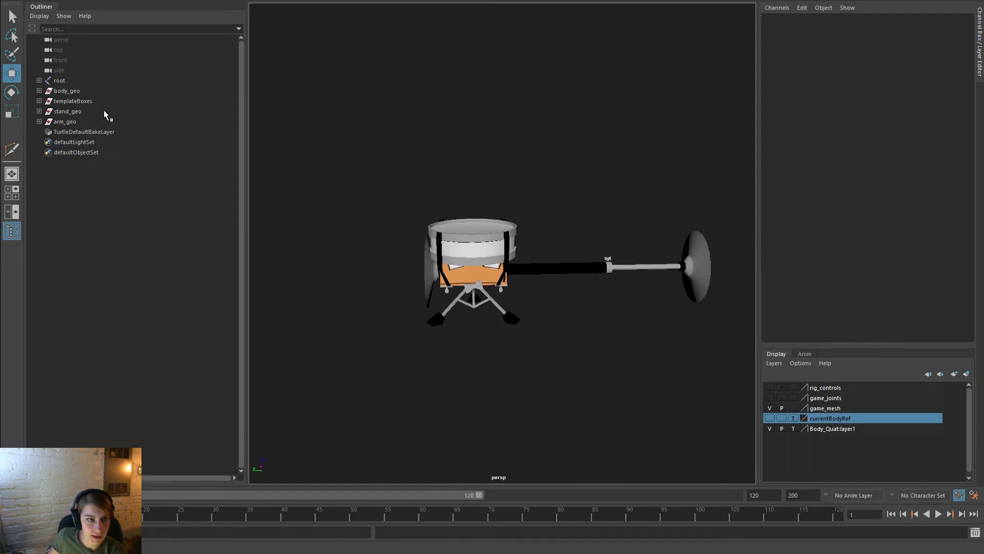
click(76, 112)
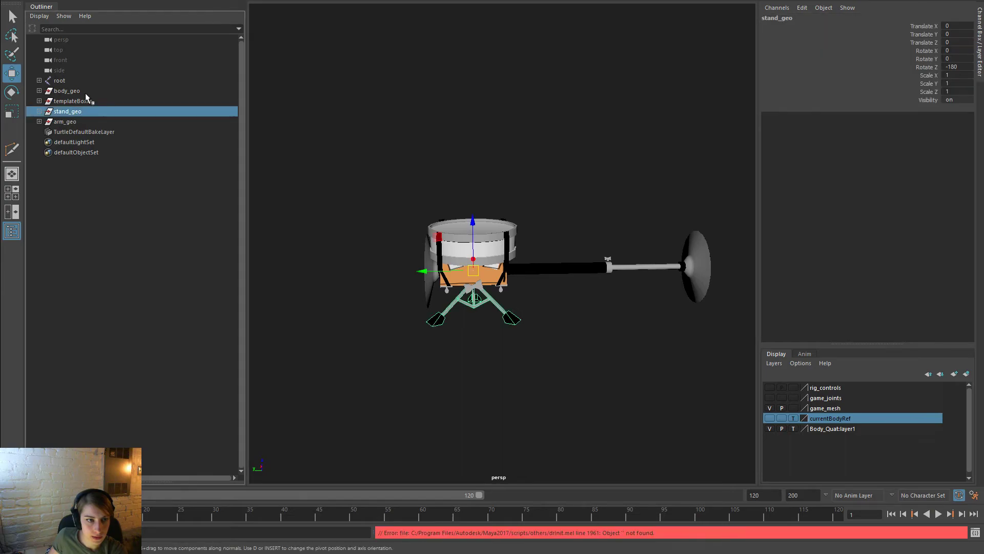
click(82, 91)
click(39, 80)
ctrl+click(70, 91)
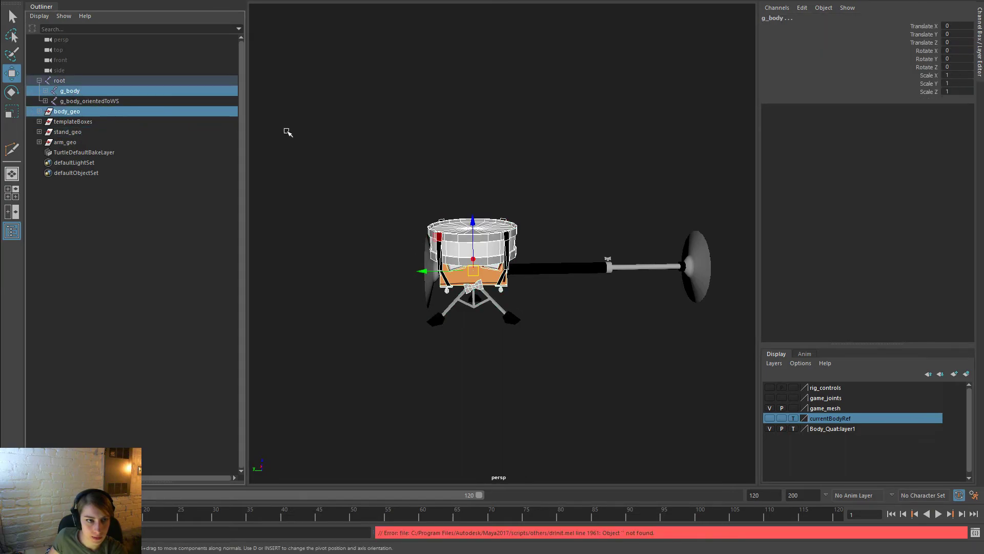
key(space)
click(469, 198)
click(514, 227)
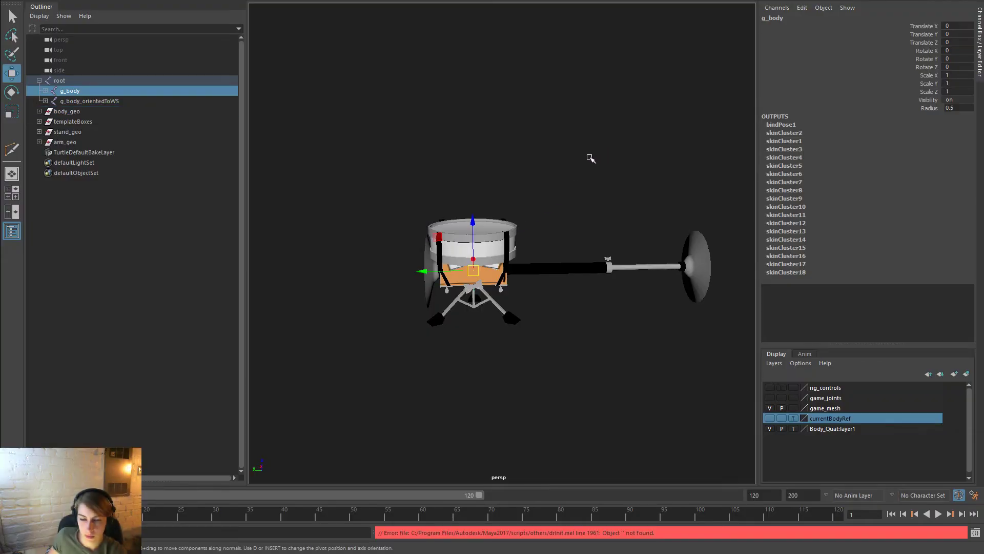
Bind the stand_geo group to the g_body joint with Bind Skin
click(92, 131)
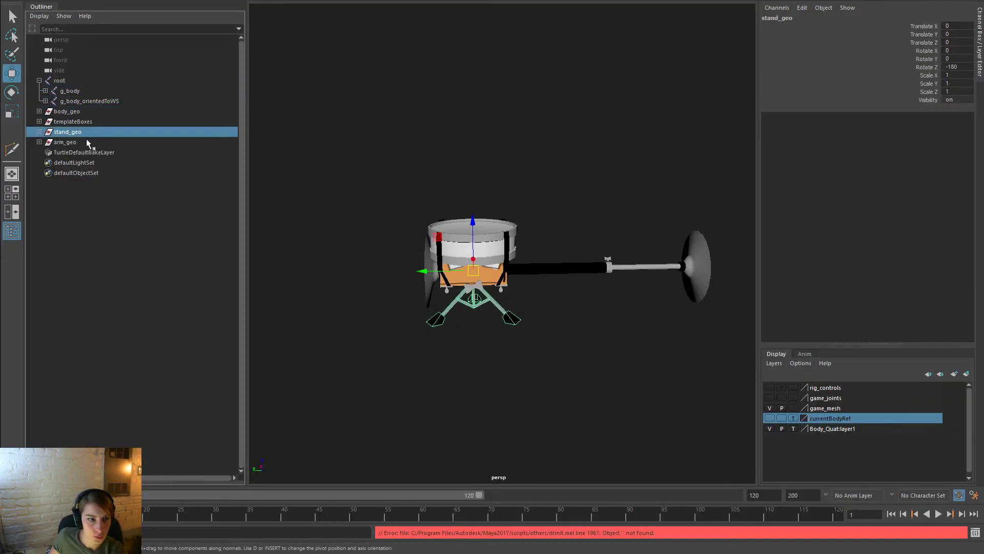
ctrl+click(70, 91)
key(space)
click(452, 205)
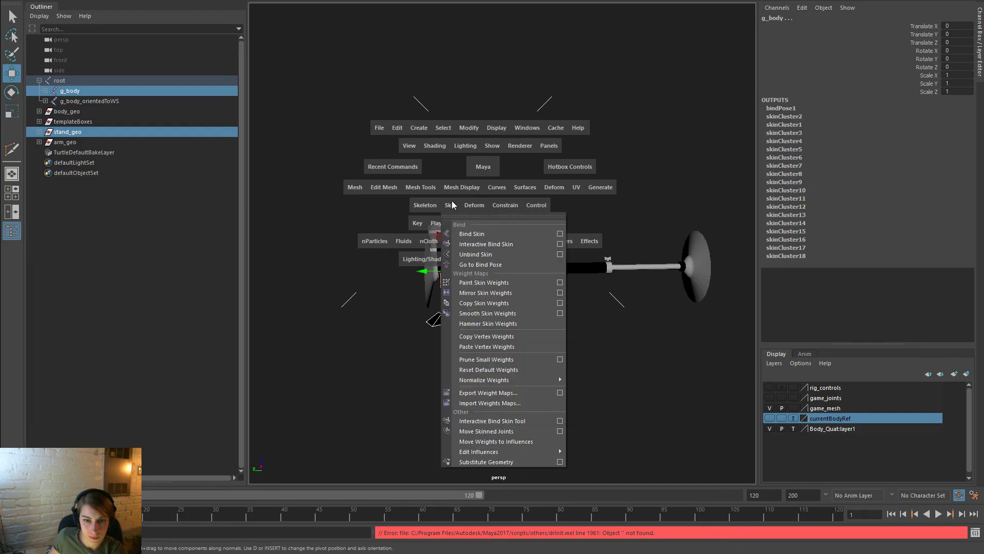
click(471, 234)
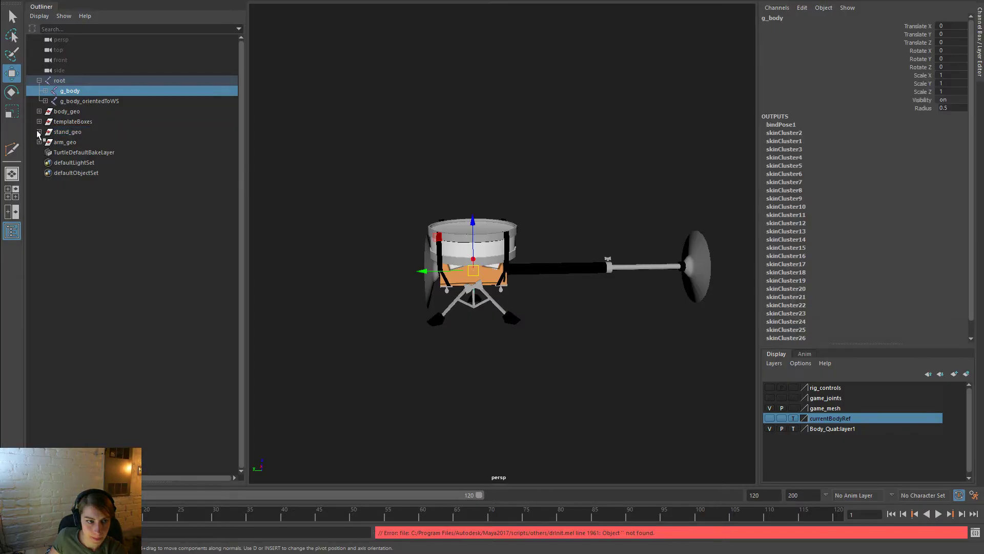
Parent the cubes pCube35 to pCube44 from group4 directly under body_geo and delete the emptied group4
click(39, 132)
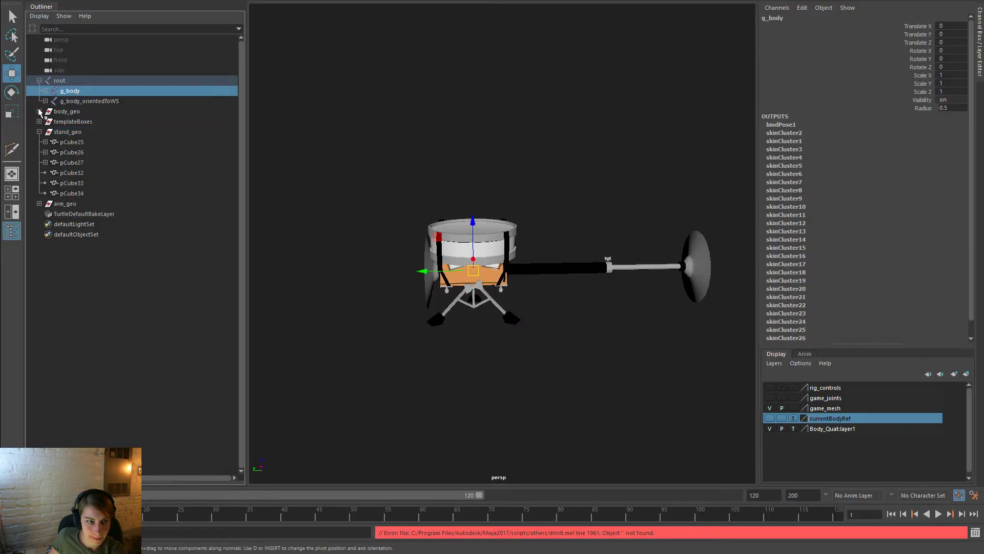
click(39, 111)
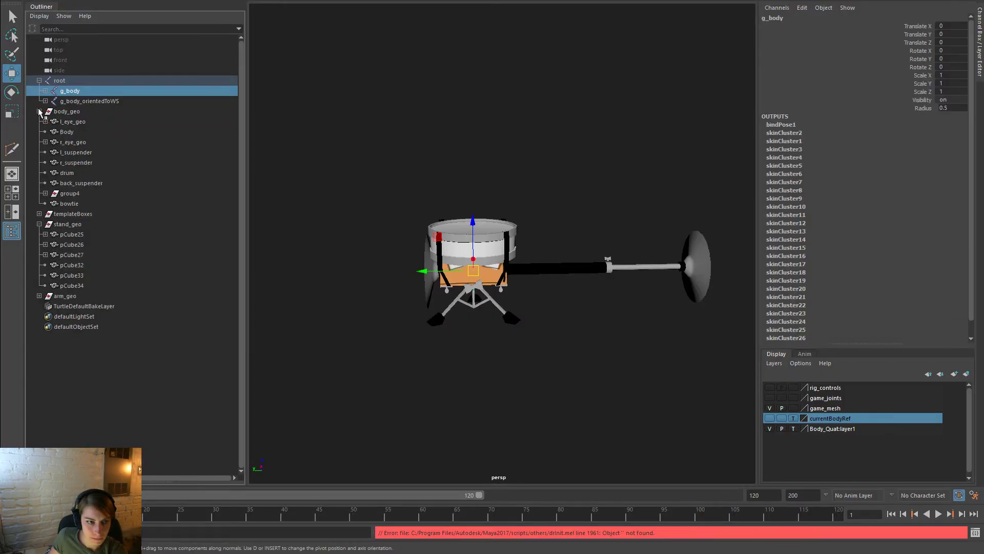
click(45, 194)
click(75, 194)
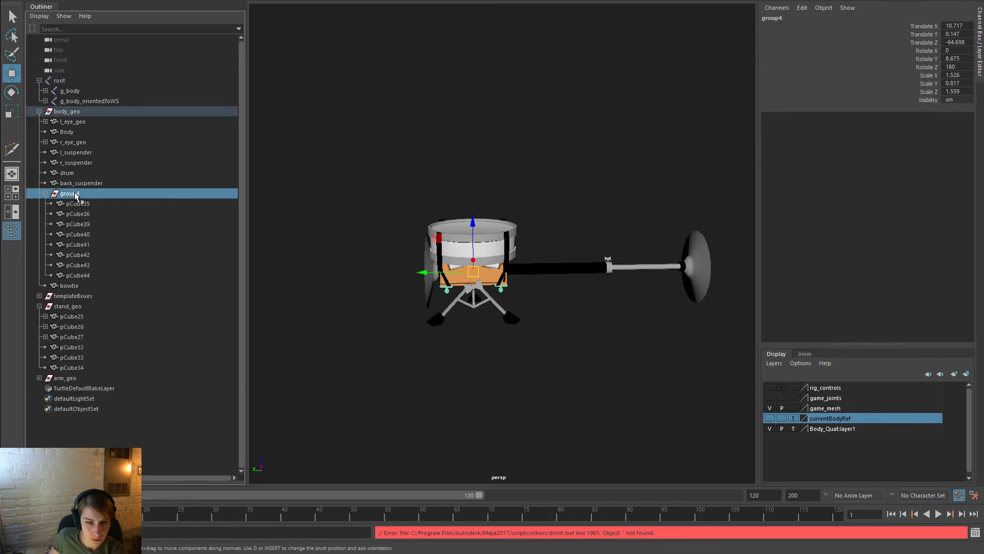
key(space)
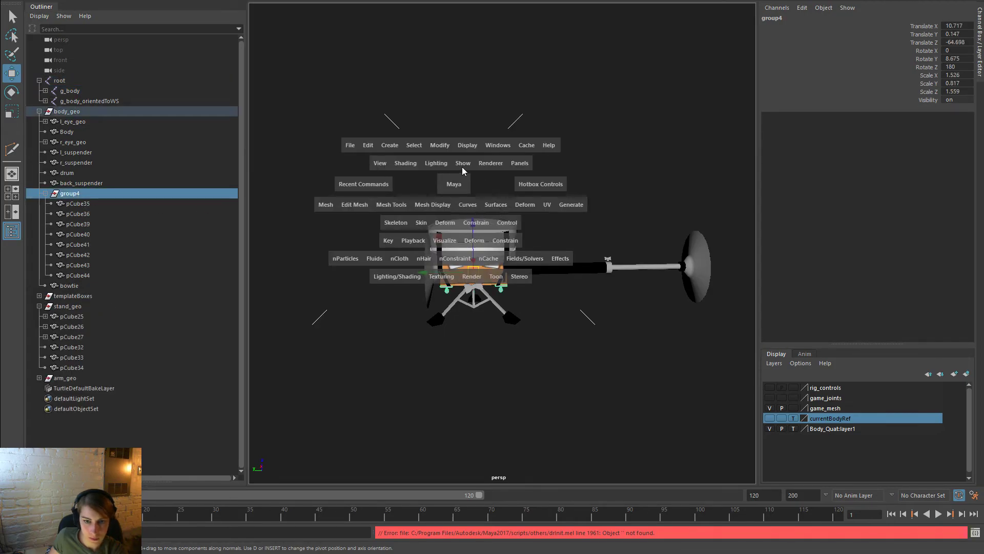
click(86, 204)
shift+click(93, 272)
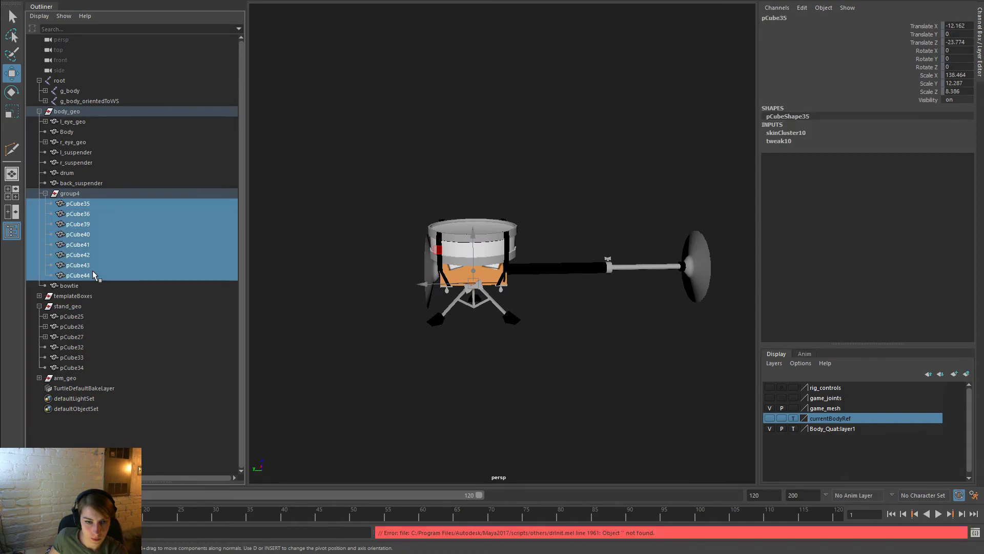
ctrl+click(79, 112)
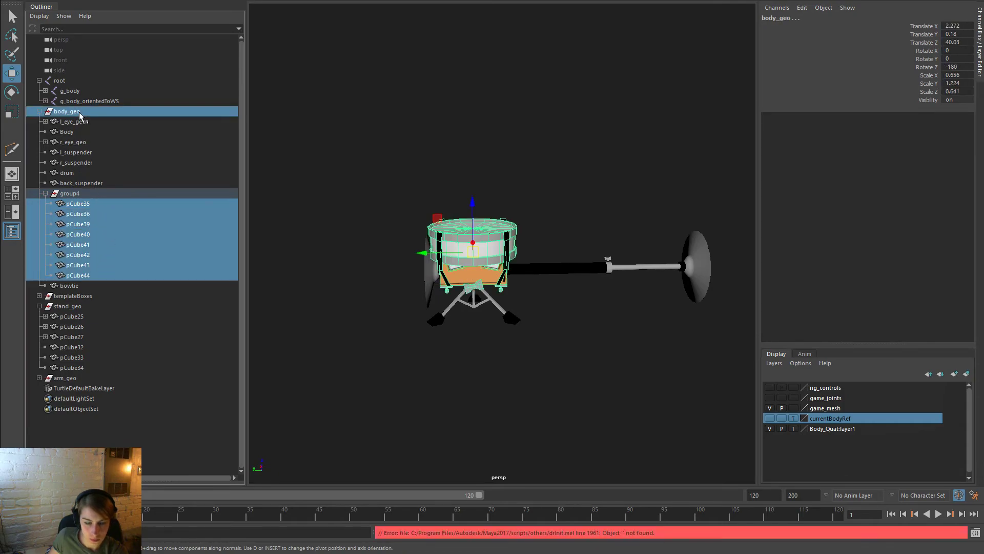
key(p)
click(85, 194)
key(Delete)
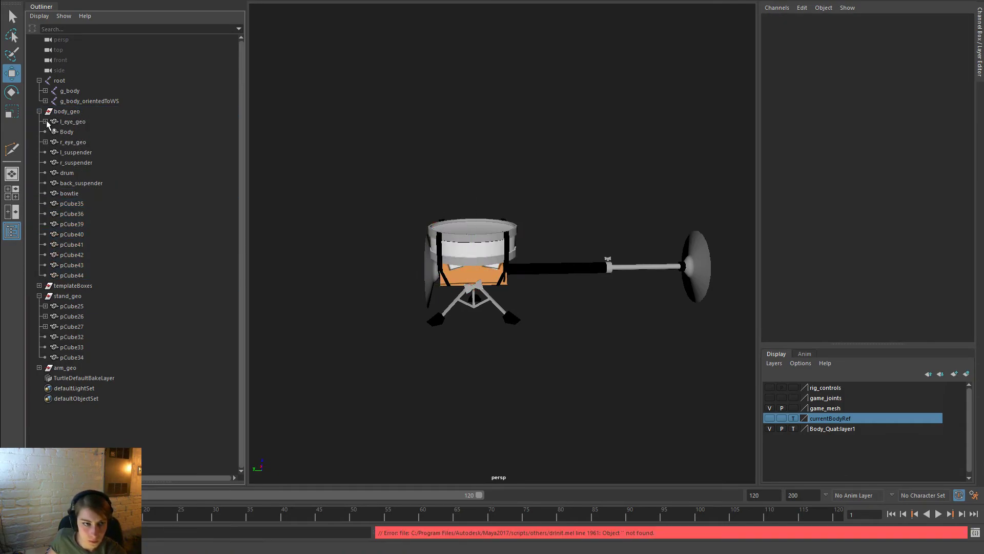
Parent pPlane31 and pPlane55 from the two eye meshes directly under body_geo
click(45, 122)
click(45, 152)
click(76, 132)
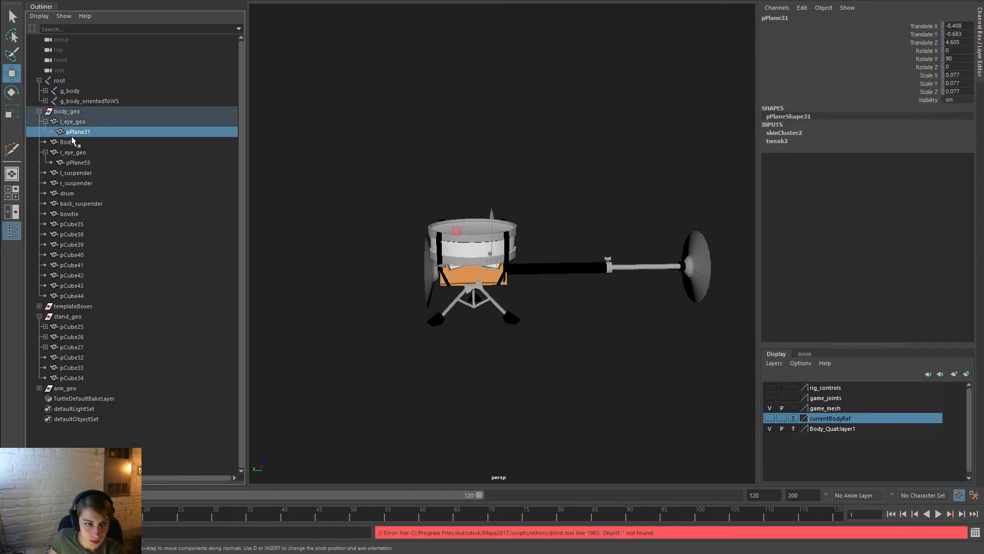
ctrl+click(77, 162)
ctrl+click(80, 111)
key(p)
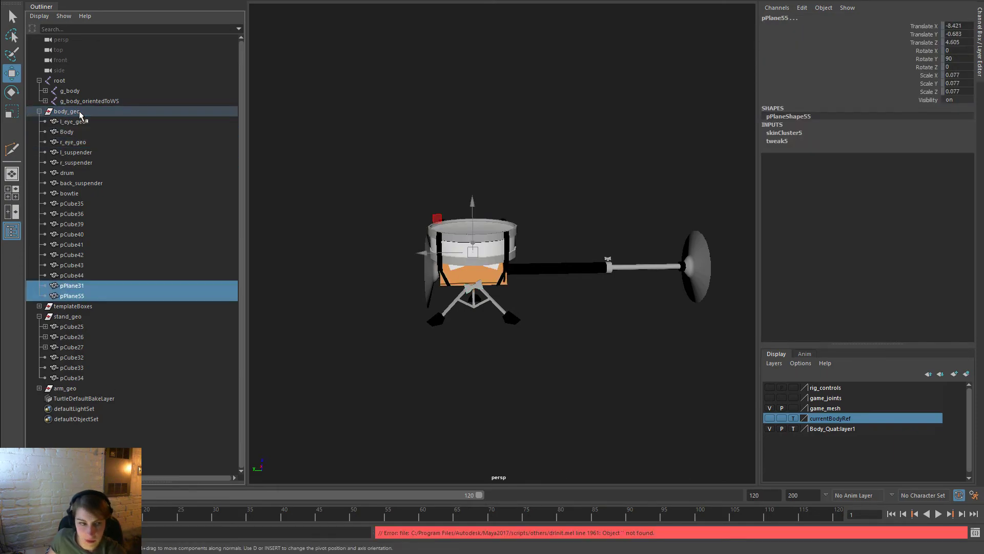
click(102, 115)
key(space)
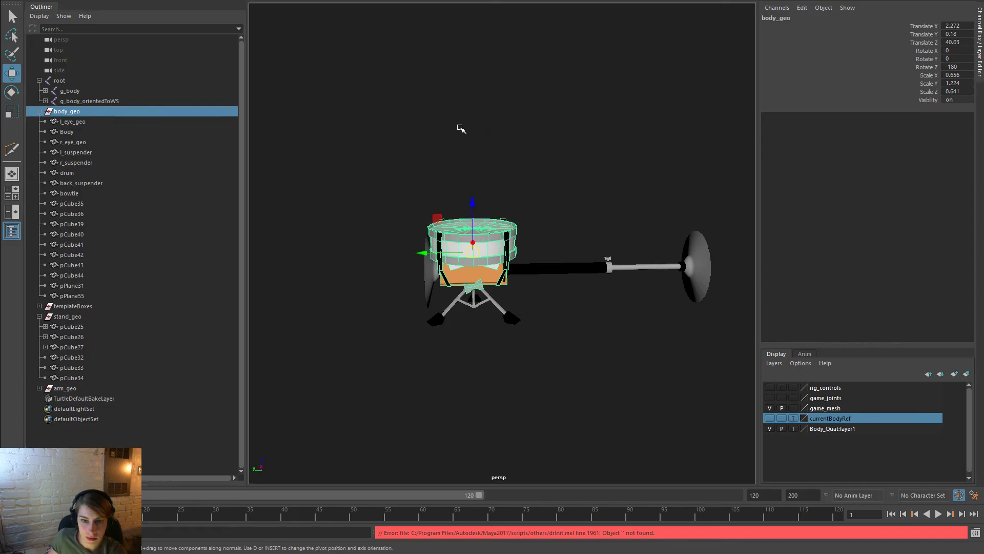
Parent the three pCube31 meshes nested under pCube25, pCube26 and pCube27 directly under stand_geo
click(45, 326)
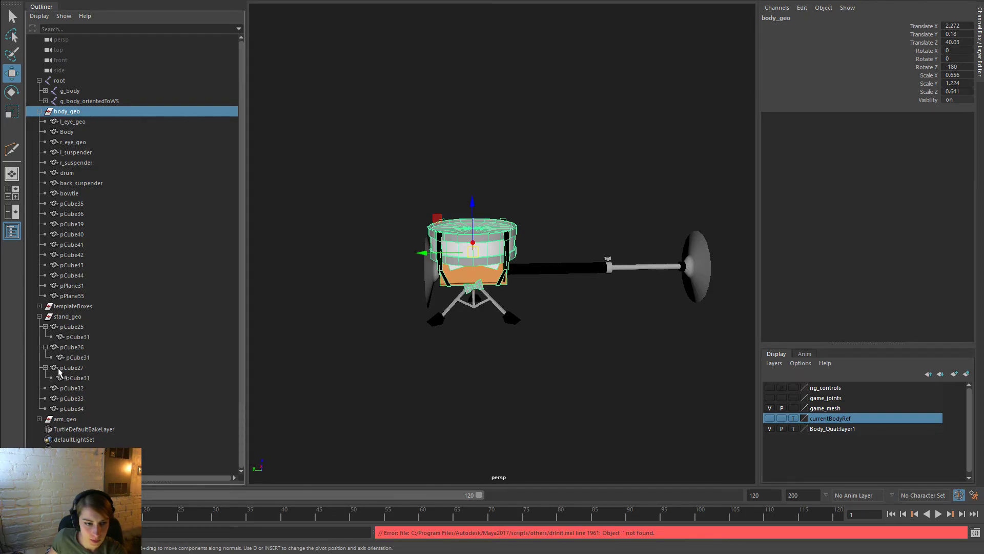
click(91, 378)
ctrl+click(85, 358)
ctrl+click(82, 337)
ctrl+click(79, 318)
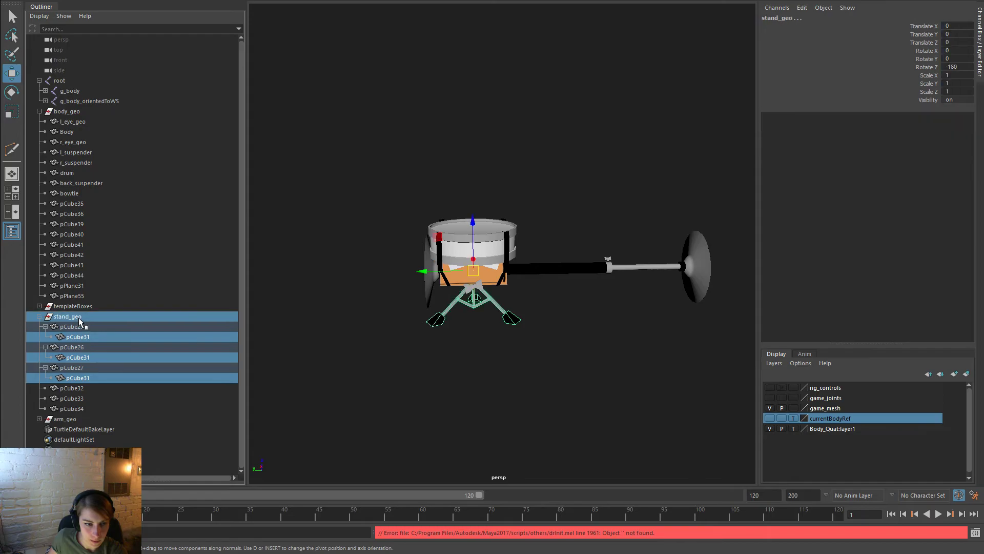
key(p)
click(78, 408)
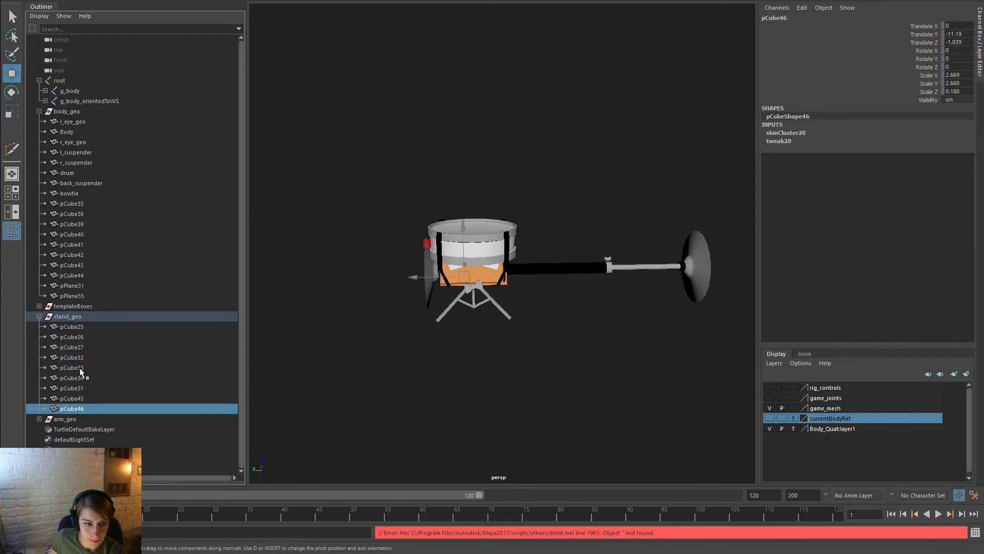
shift+click(80, 328)
click(93, 388)
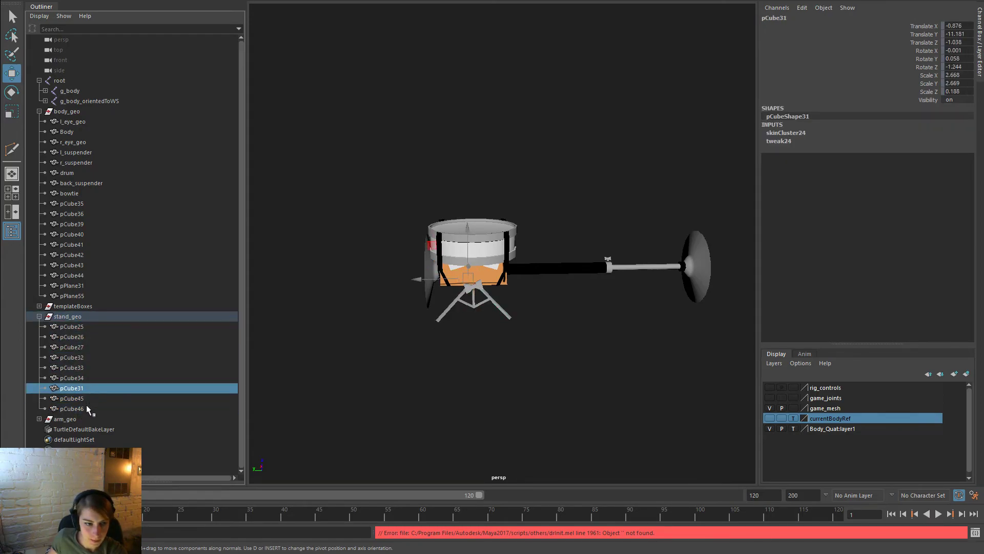
Delete the history of all meshes under body_geo and stand_geo and bind them to the g_body joint
click(86, 406)
shift+click(84, 122)
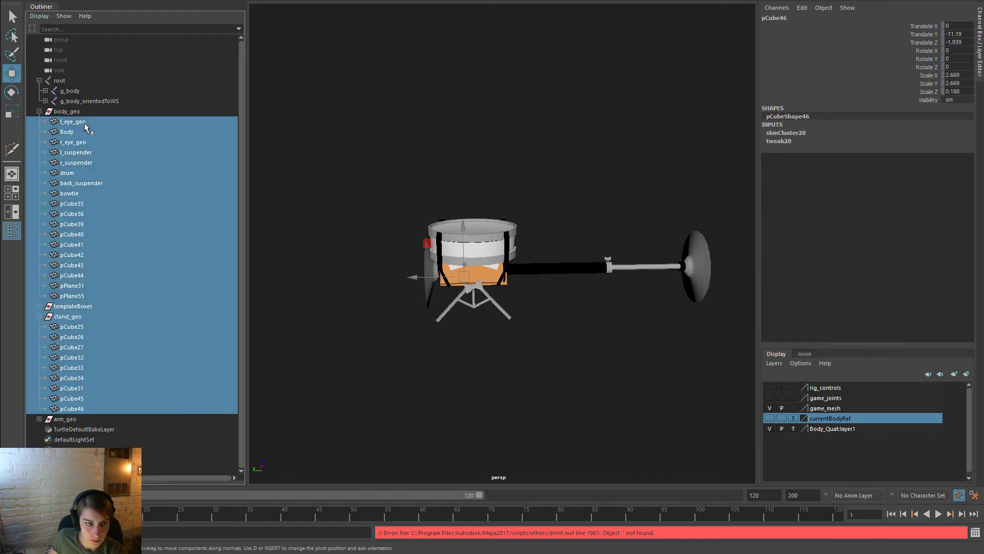
ctrl+click(81, 307)
ctrl+click(75, 317)
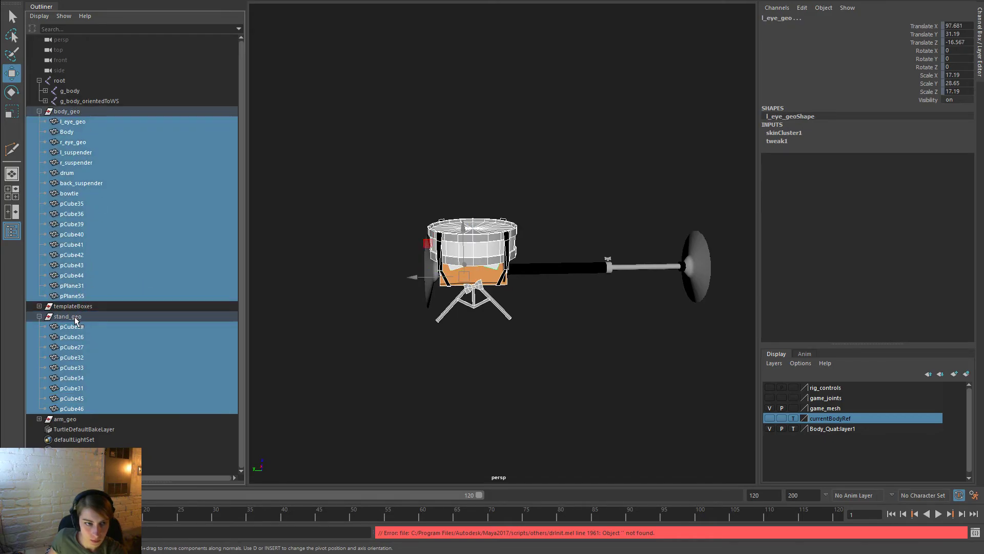
ctrl+click(83, 90)
key(space)
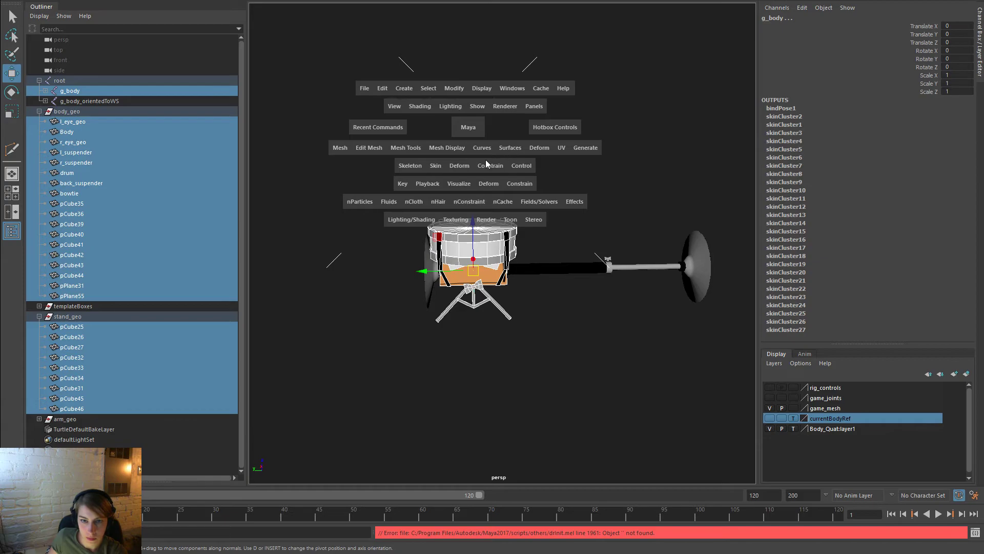
ctrl+click(168, 91)
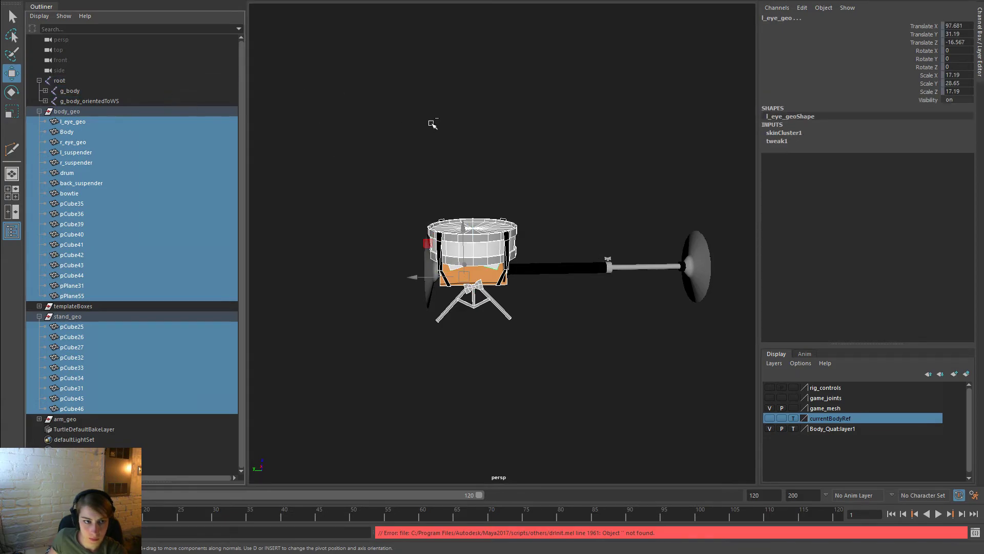
key(space)
click(344, 84)
mouse_move(462, 209)
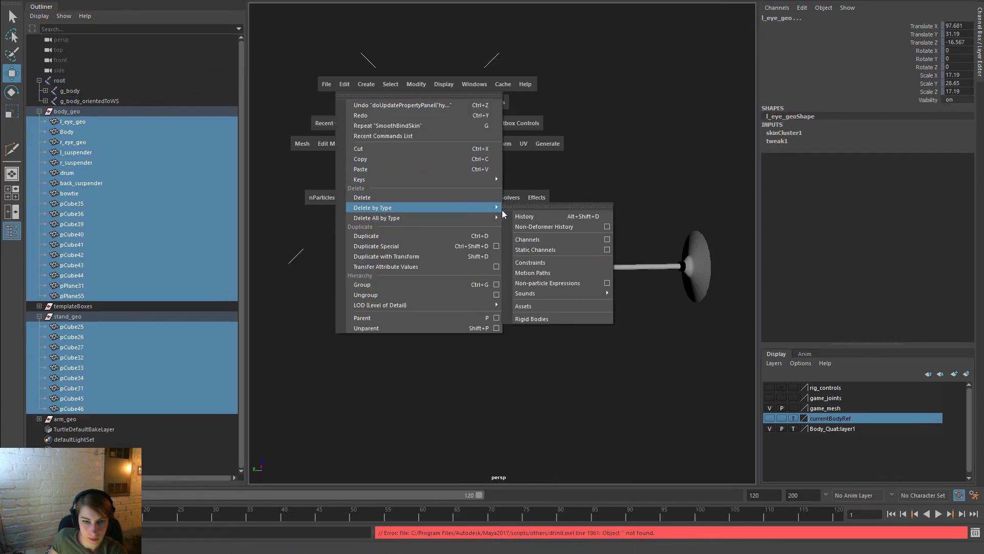
click(526, 216)
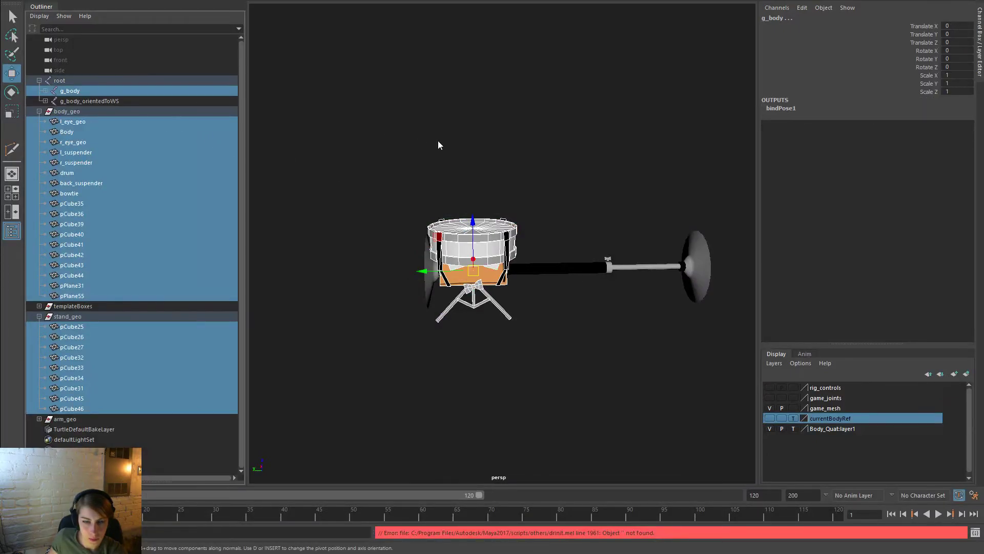
key(space)
click(405, 184)
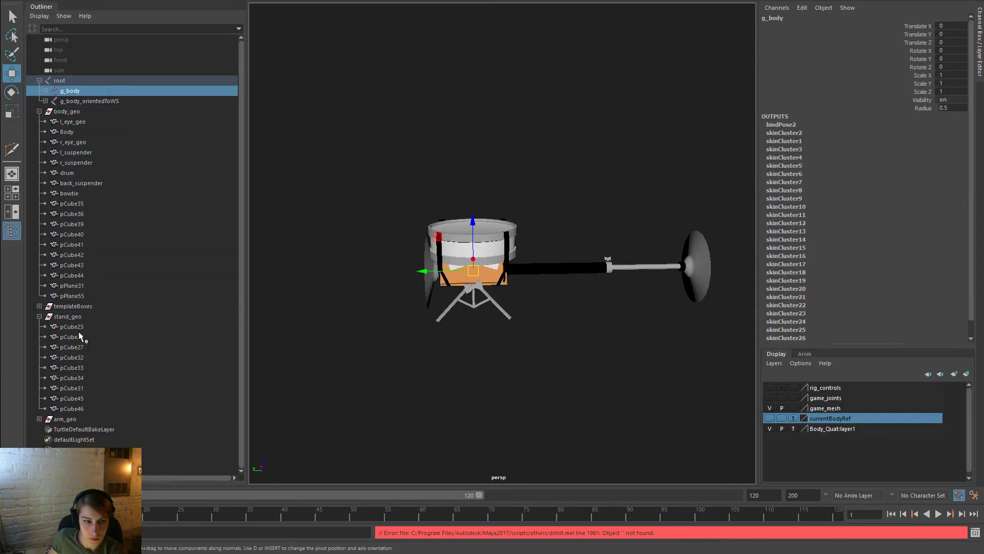
Select all meshes under body_geo and stand_geo without templateBoxes, plus the joints root, g_body and g_body_orientedToWS
click(72, 409)
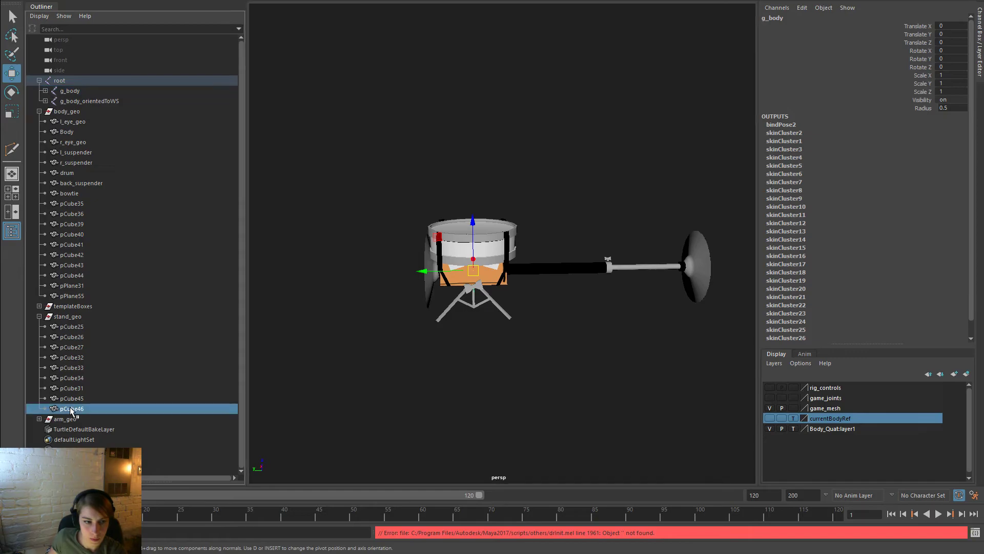
shift+click(85, 118)
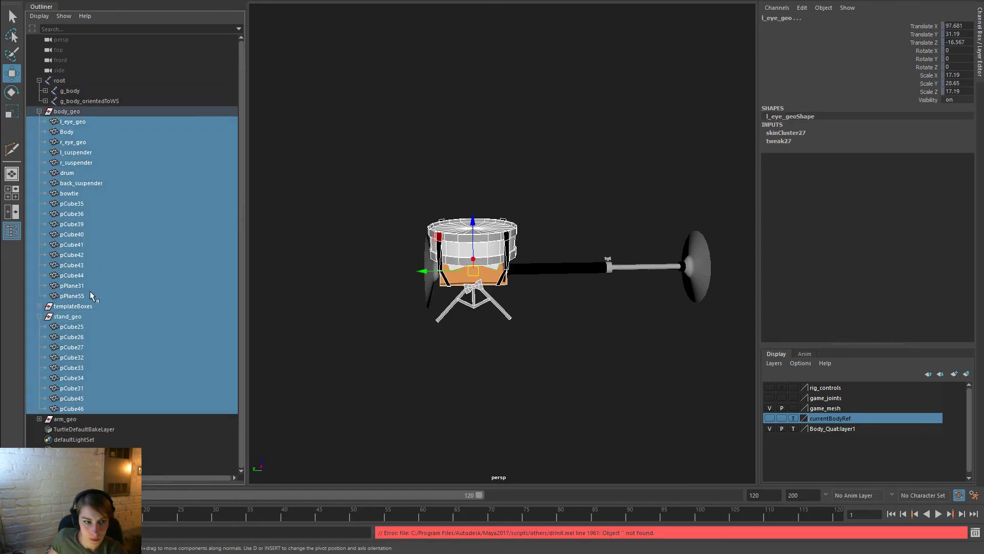
ctrl+click(88, 307)
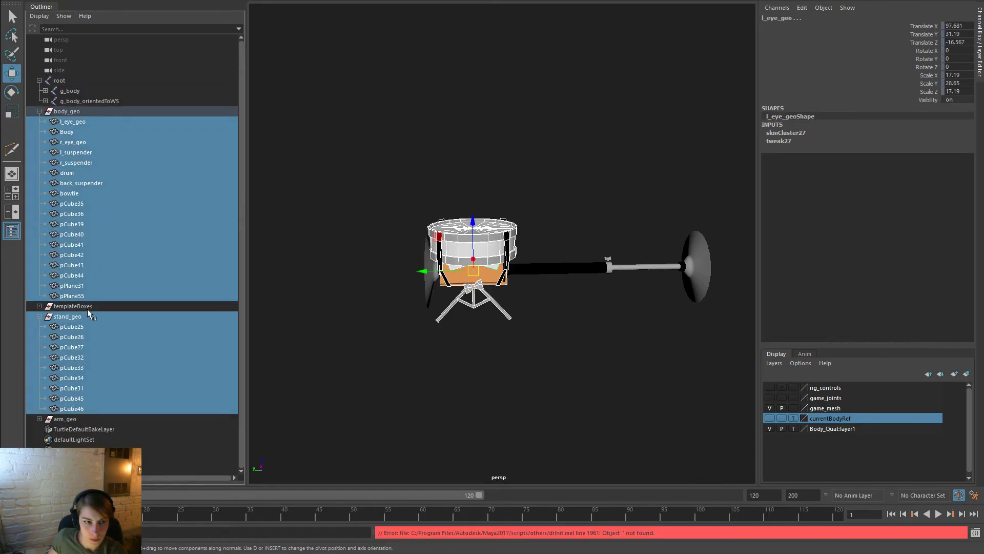
ctrl+click(93, 102)
ctrl+click(92, 91)
ctrl+click(92, 82)
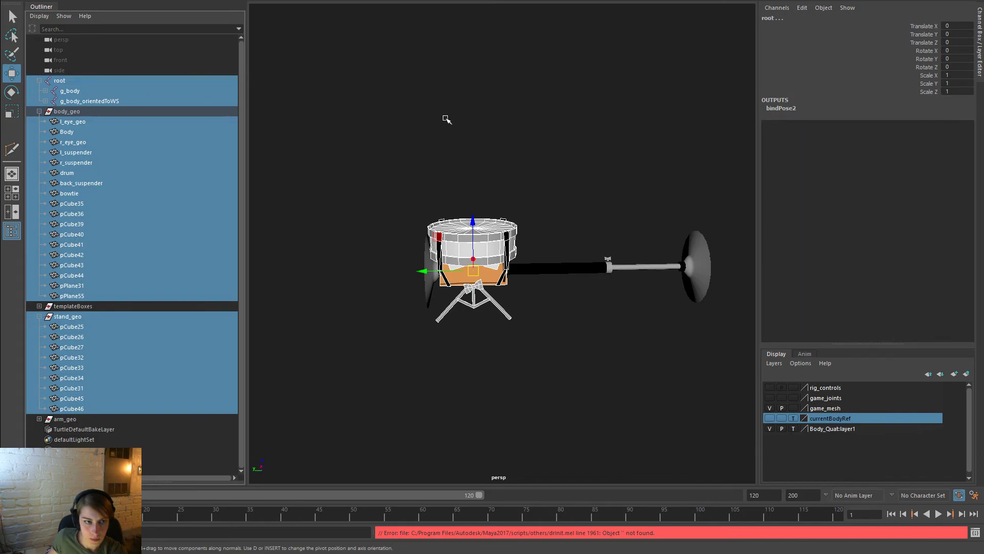
key(space)
Add the joints g_socket1 to g_socket6 and g_body_WSRelativeAnimation to the selection, and collapse the root hierarchy
click(45, 90)
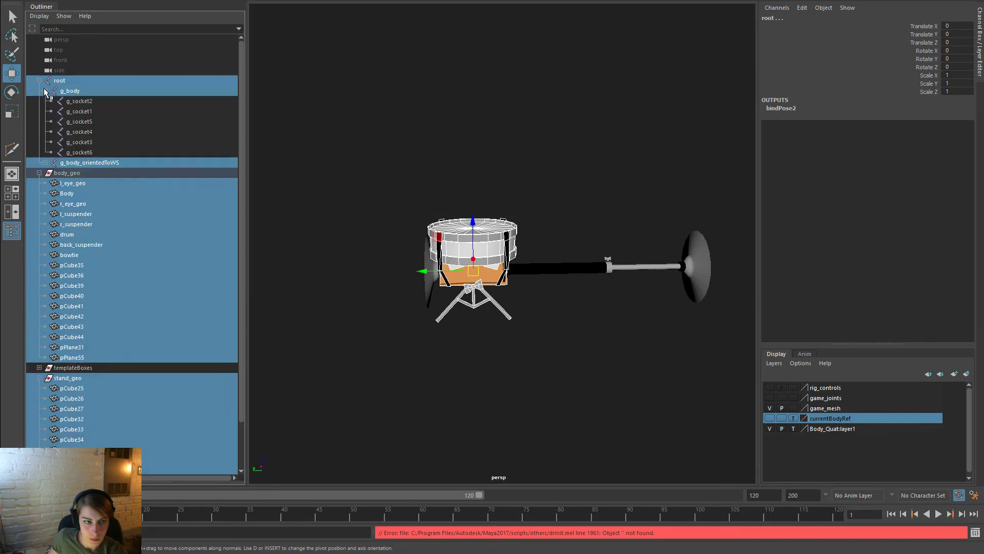
ctrl+drag(98, 103, 94, 153)
key(space)
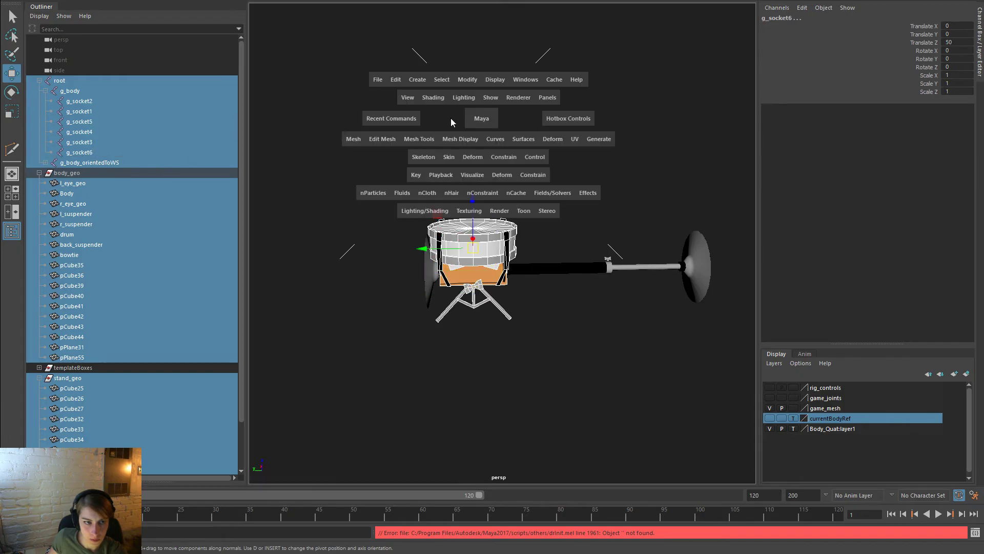
click(45, 163)
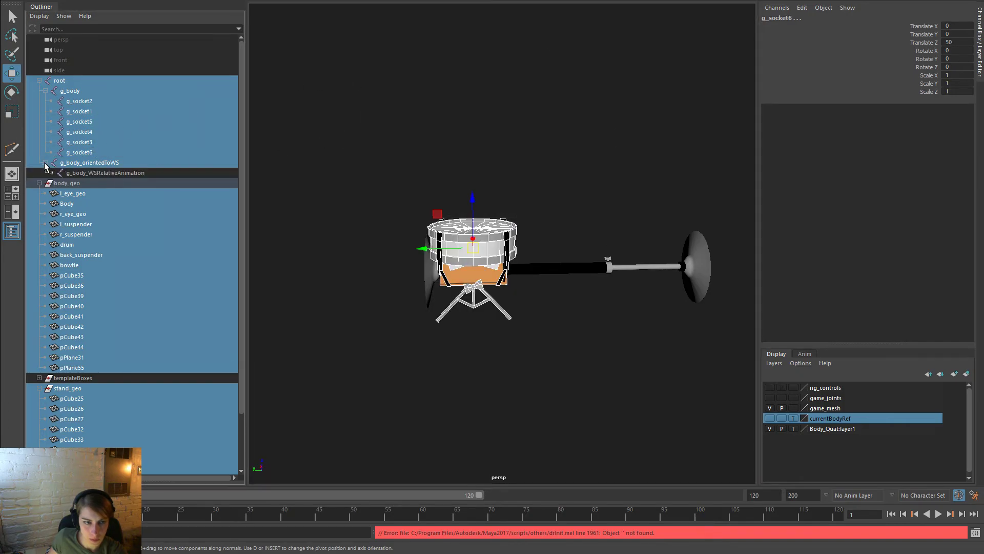
ctrl+click(104, 175)
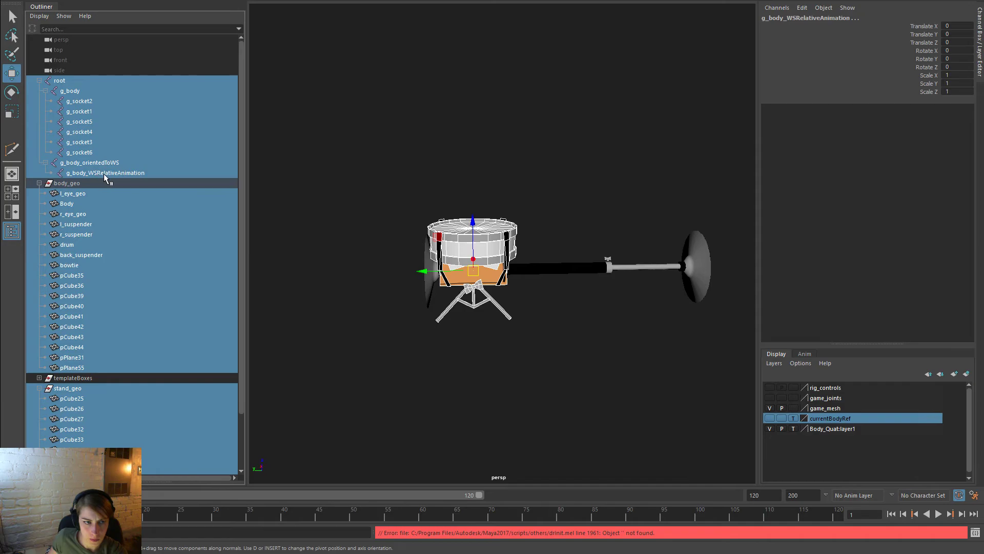
click(39, 81)
Export the selection as FBX over the existing Body_Drummer.fbx in the Player/Bodies source folder
key(space)
click(384, 43)
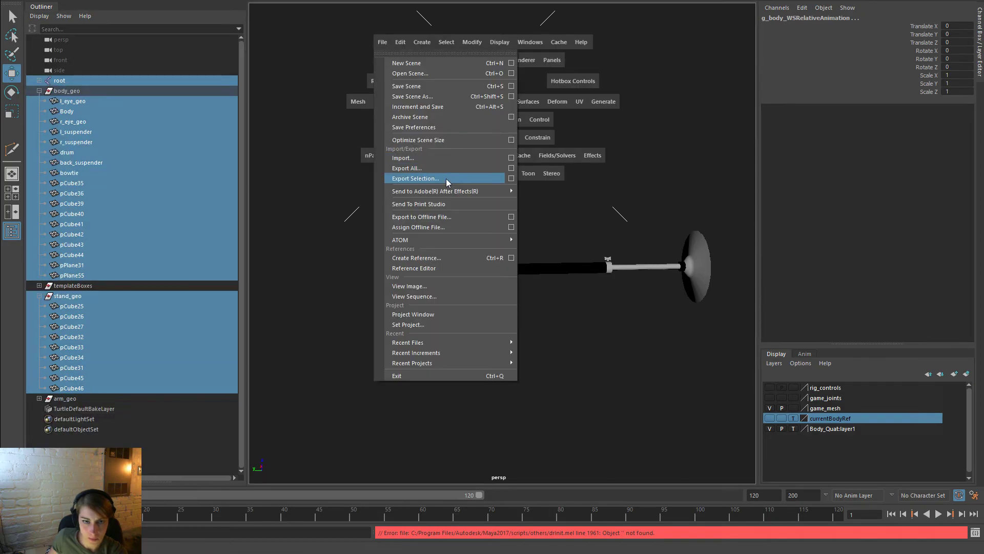
click(415, 178)
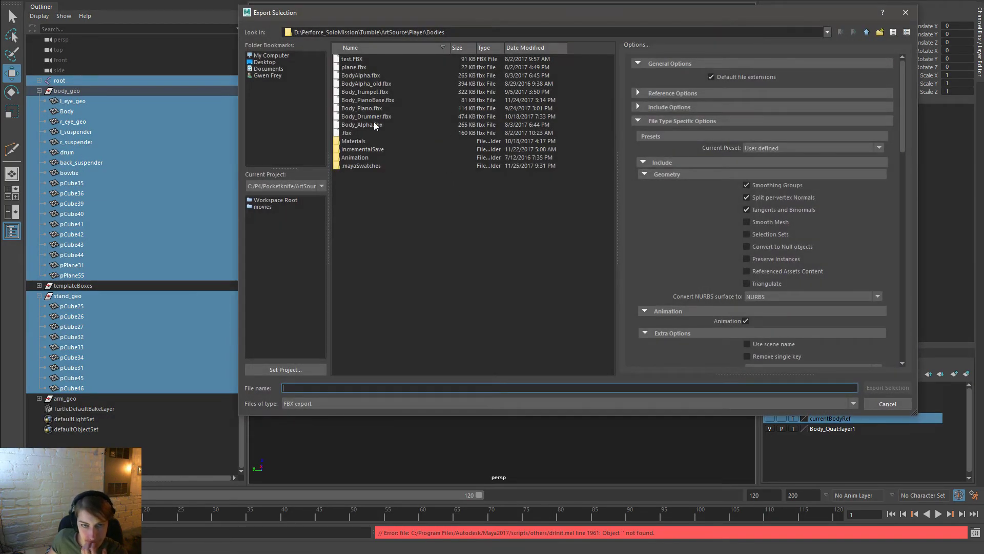
click(378, 116)
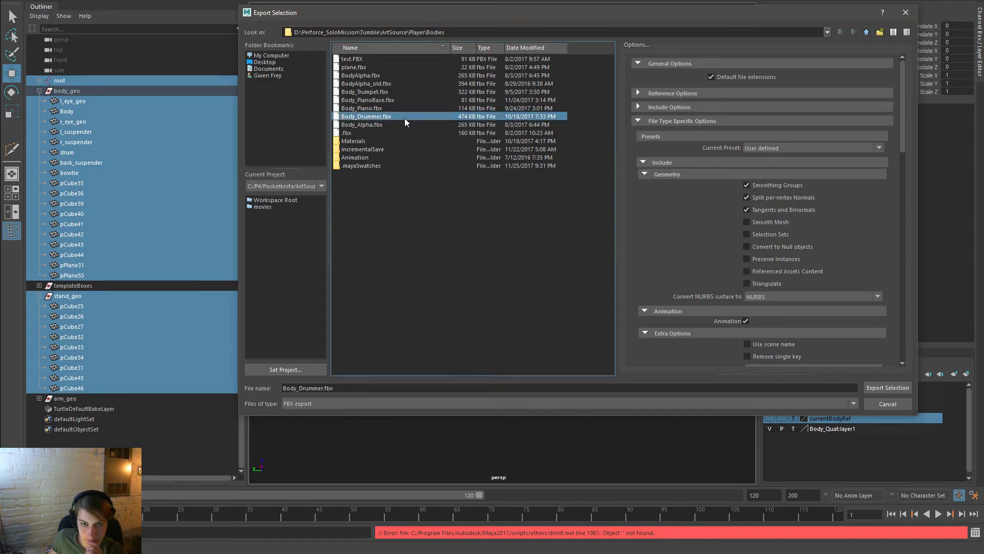
double_click(405, 118)
click(557, 229)
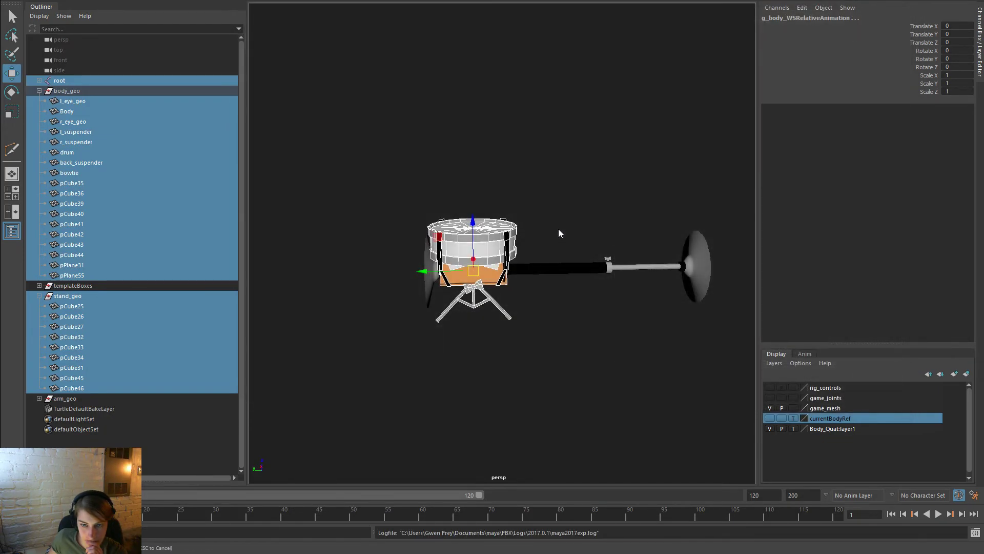
key(Return)
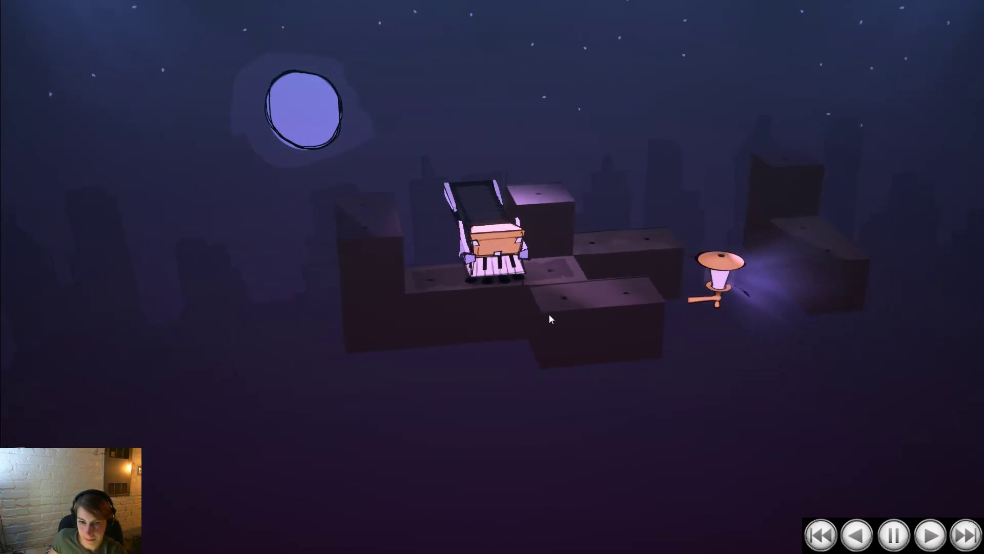
Switch to Unreal Editor, end the running play session and take the level viewport out of full screen
drag(649, 365, 638, 393)
key(d)
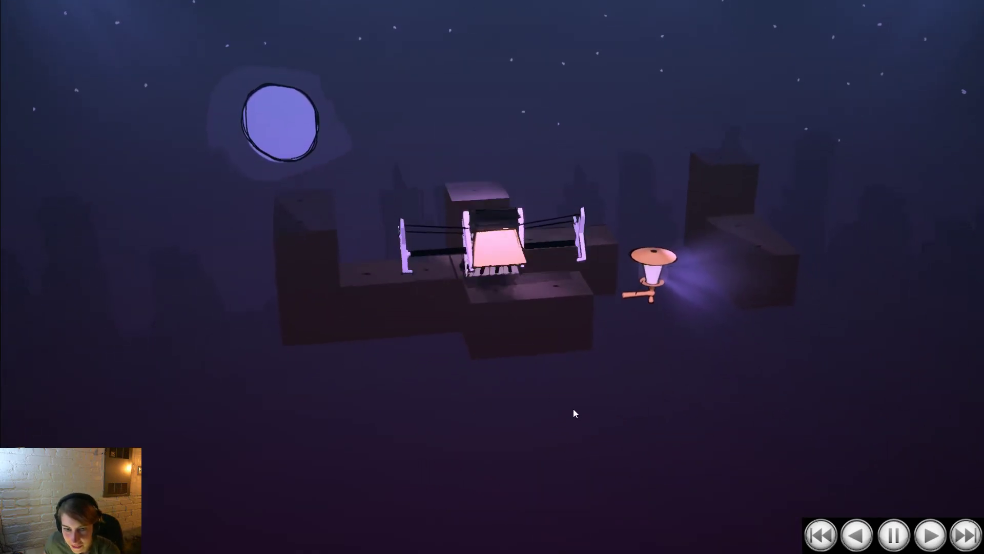
key(Escape)
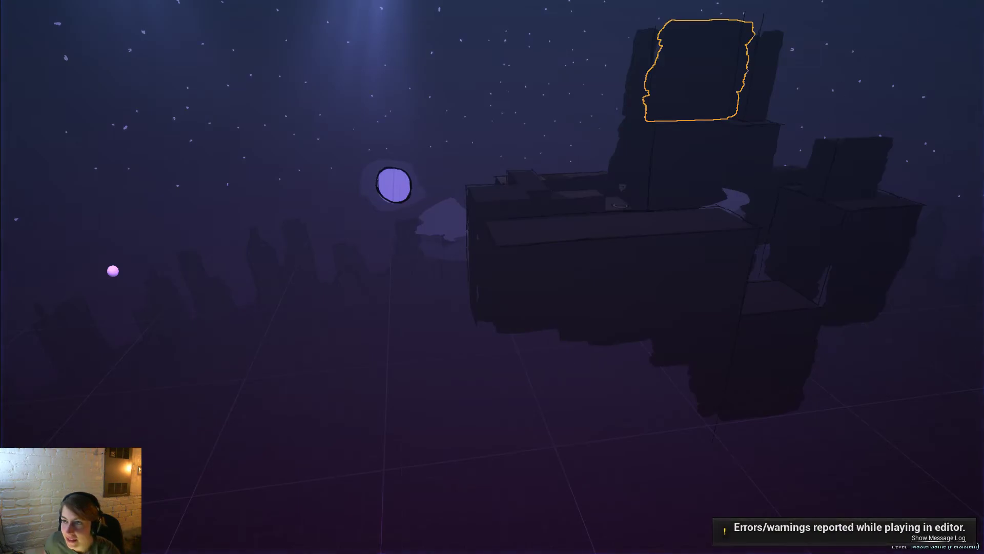
key(F11)
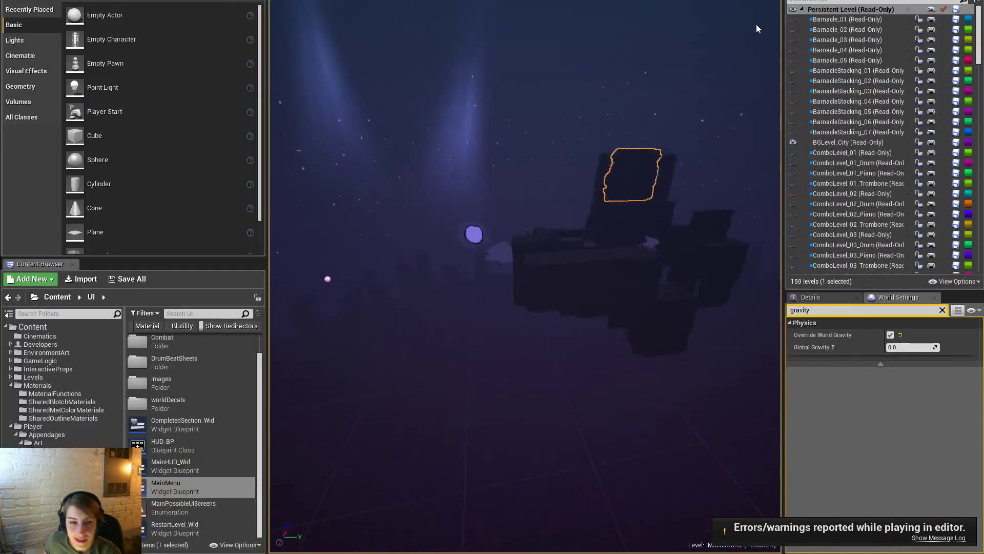
Browse to the Player/Bodies/Art content folder and find the Body_Drummer skeletal mesh
click(245, 387)
click(66, 444)
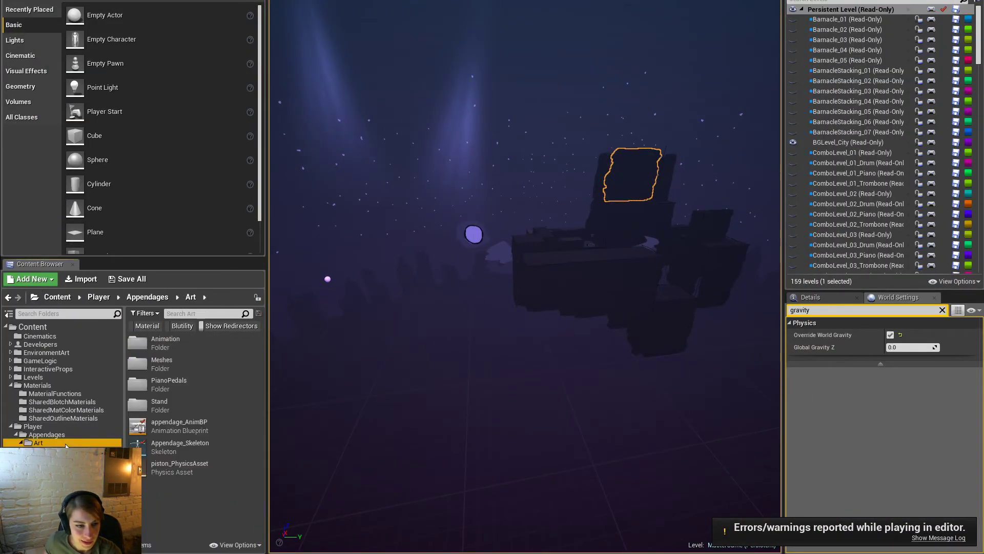
click(56, 483)
double_click(161, 342)
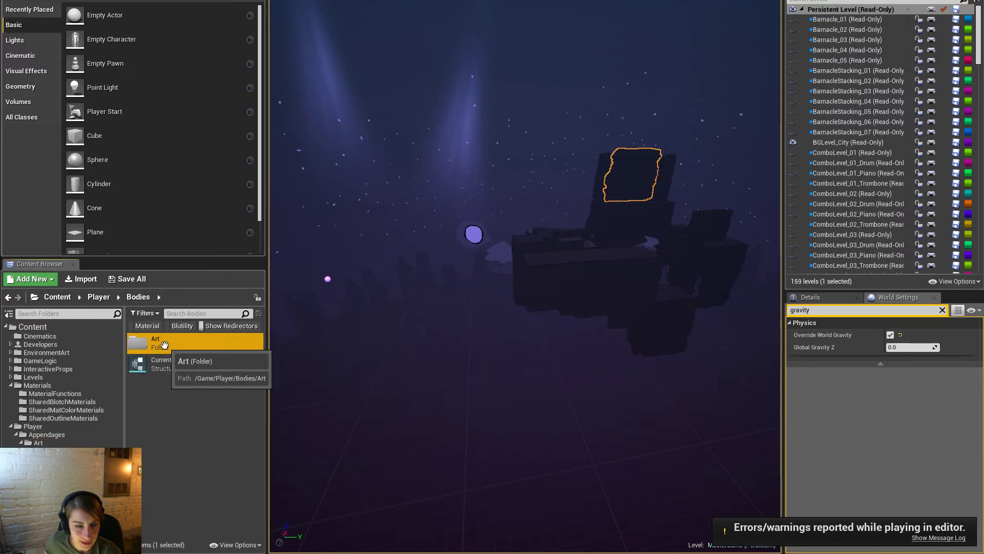
scroll(196, 453, down, 2)
Open the Body_Drummer skeletal mesh in its own editor window
right_click(214, 378)
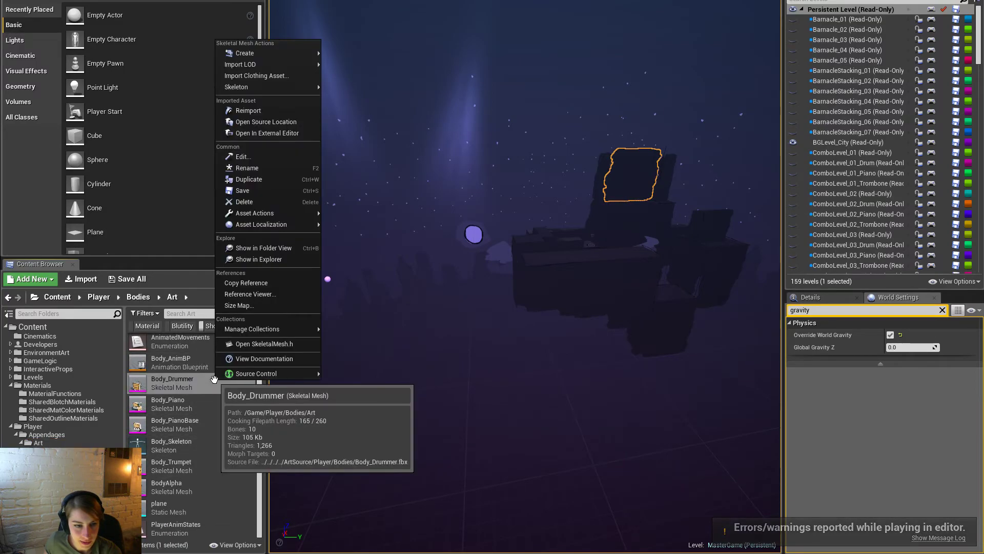
click(174, 385)
double_click(172, 385)
drag(144, 3, 983, 48)
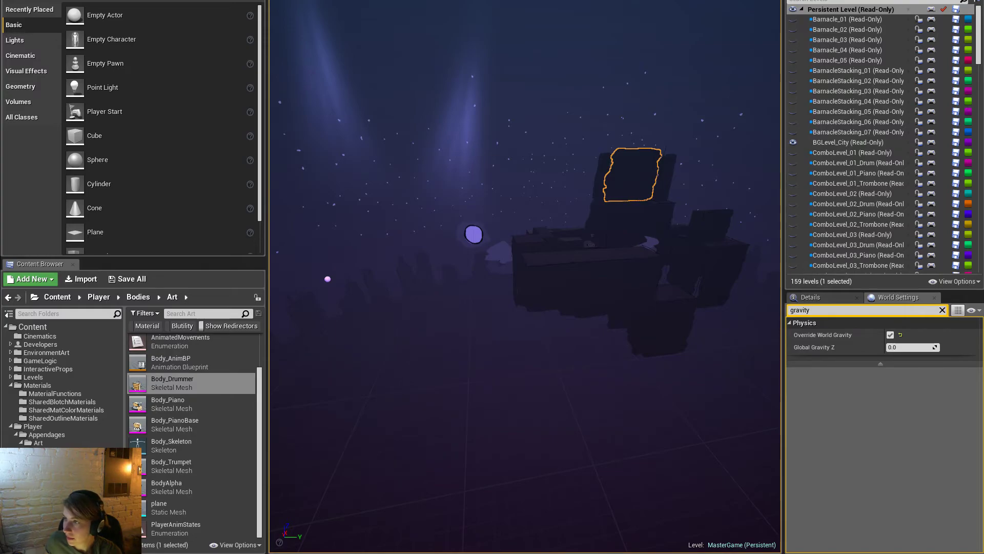
drag(983, 49, 820, 3)
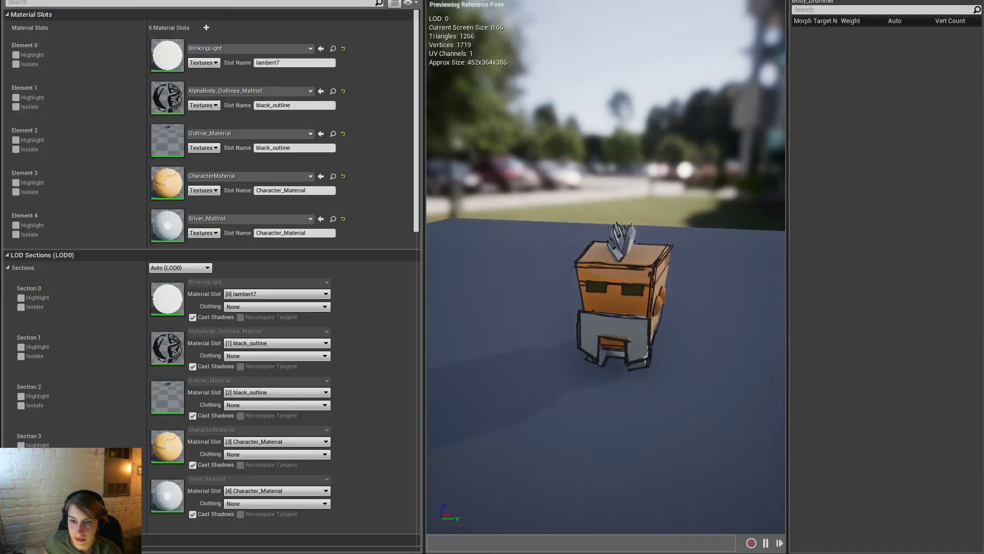
Reimport the Body_Drummer skeletal mesh from its source FBX and inspect the updated model in the mesh editor
click(144, 1)
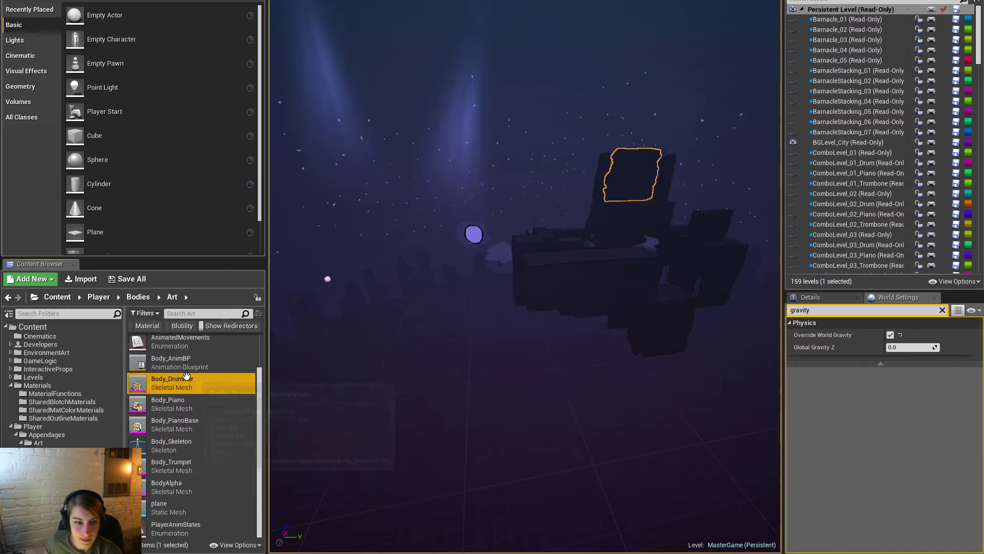
right_click(187, 376)
click(220, 108)
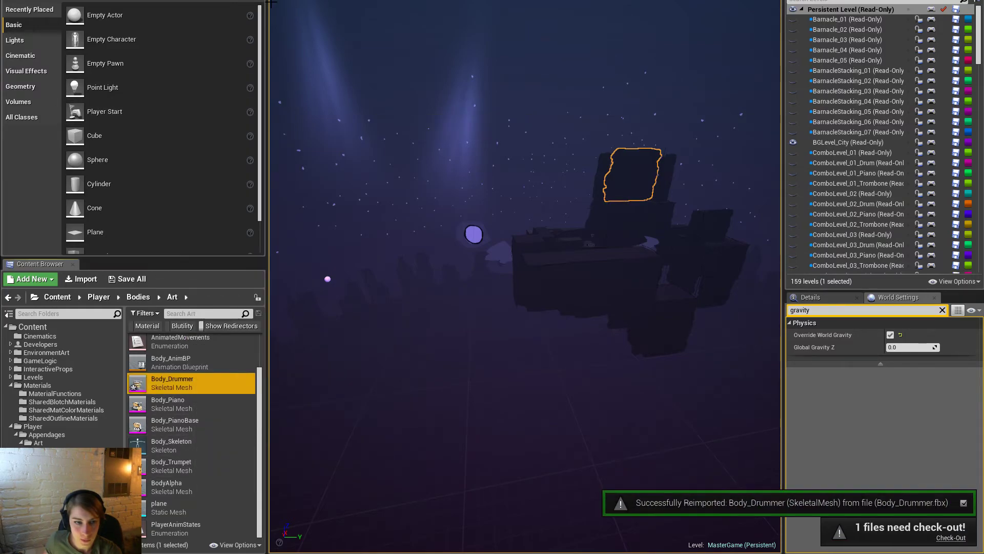
key(super+shift+Left)
drag(623, 394, 624, 356)
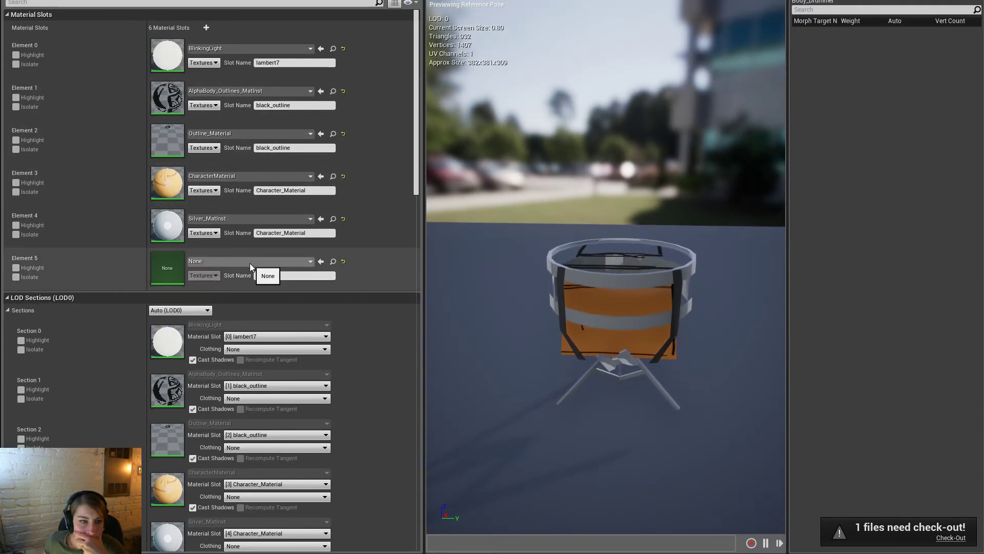
Try BlinkingLight and Silver_MatInst as the material of Body_Drummer's Element 5 slot
click(332, 49)
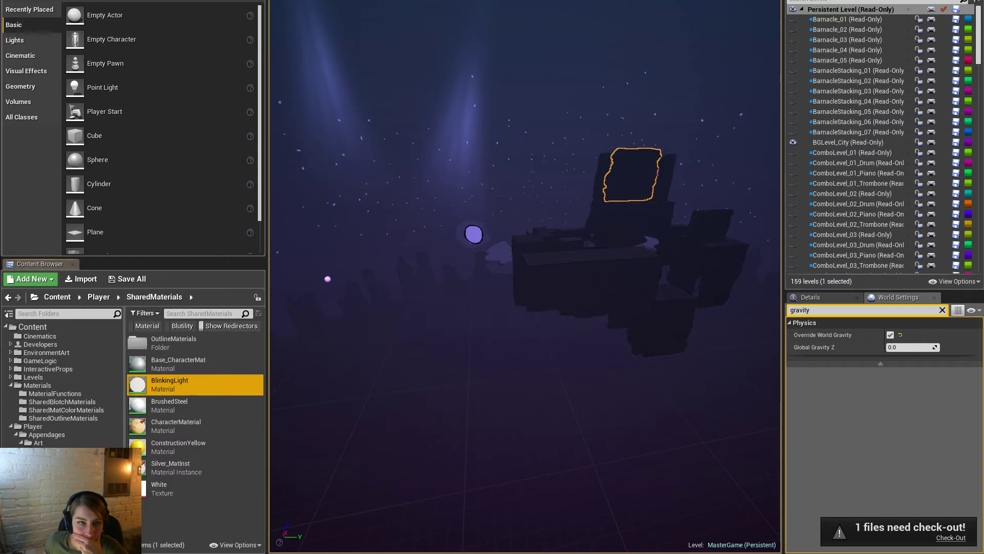
key(alt+Tab)
click(321, 262)
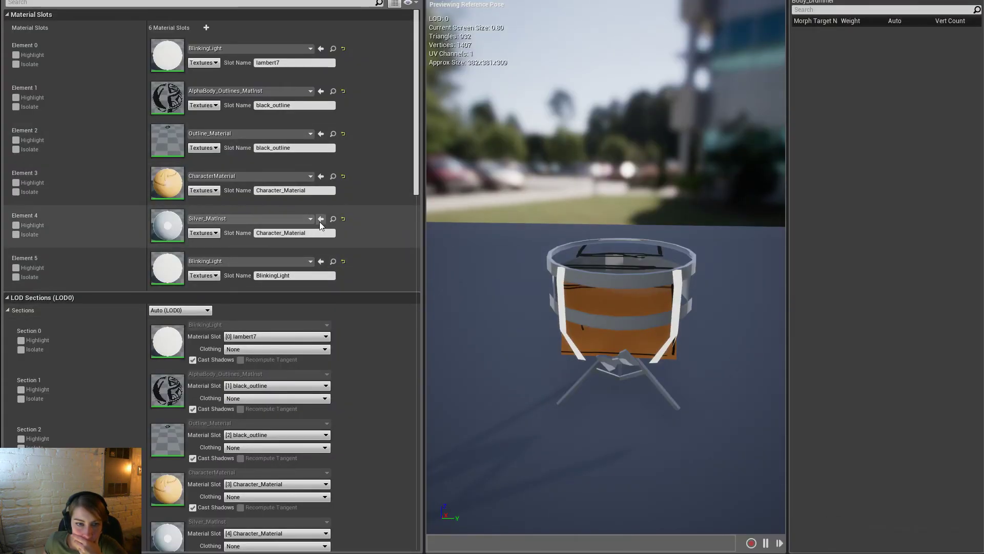
click(333, 218)
key(alt+Tab)
click(320, 261)
Make the mesh editor a smaller, taller floating window and assign the MatColor material to Body_Drummer's Element 5 slot
drag(61, 1, 328, 1)
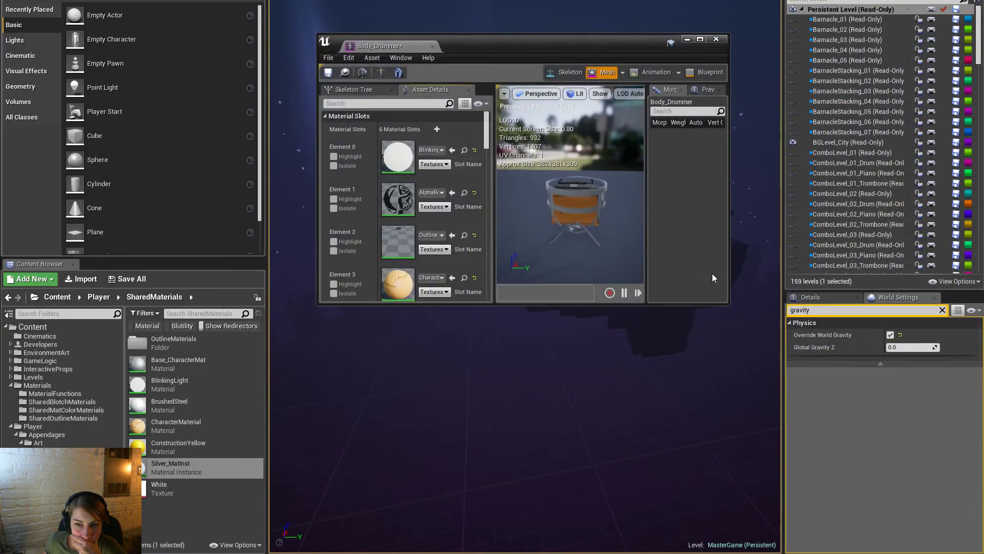
drag(713, 304, 712, 496)
click(432, 363)
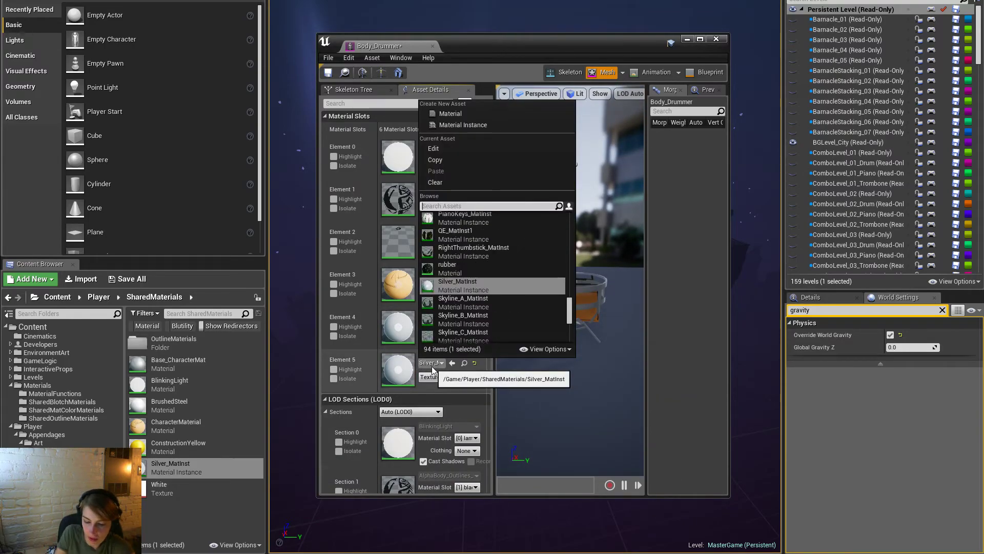
text(matcolor)
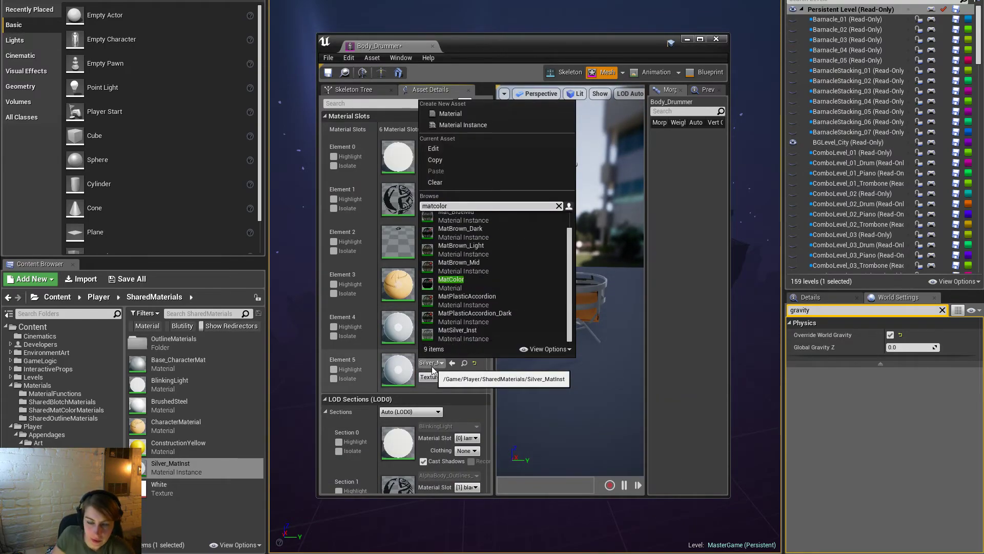
click(489, 278)
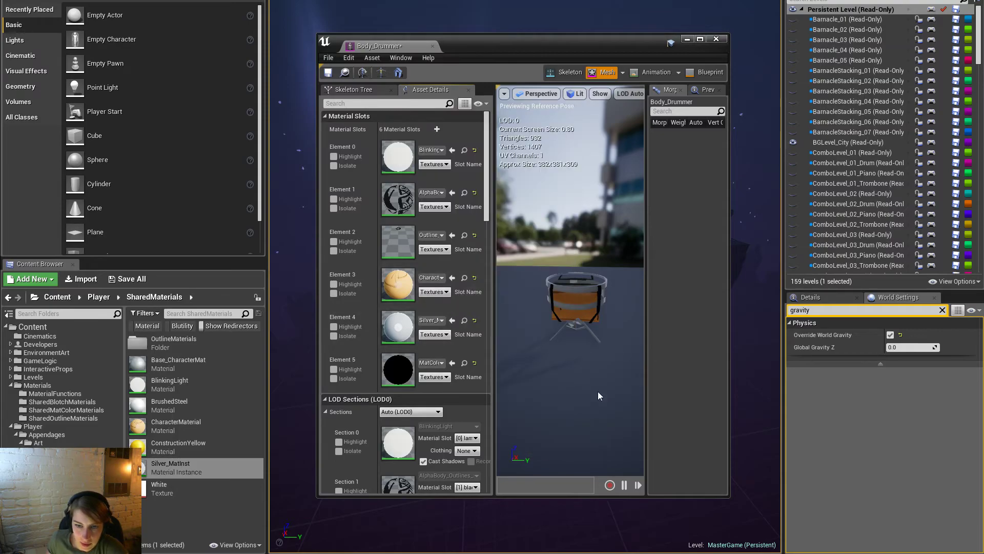
Search the materials for Element 2 for "white", then clear the search and browse to the Bodies/Art/Materials folder
scroll(598, 395, up, 2)
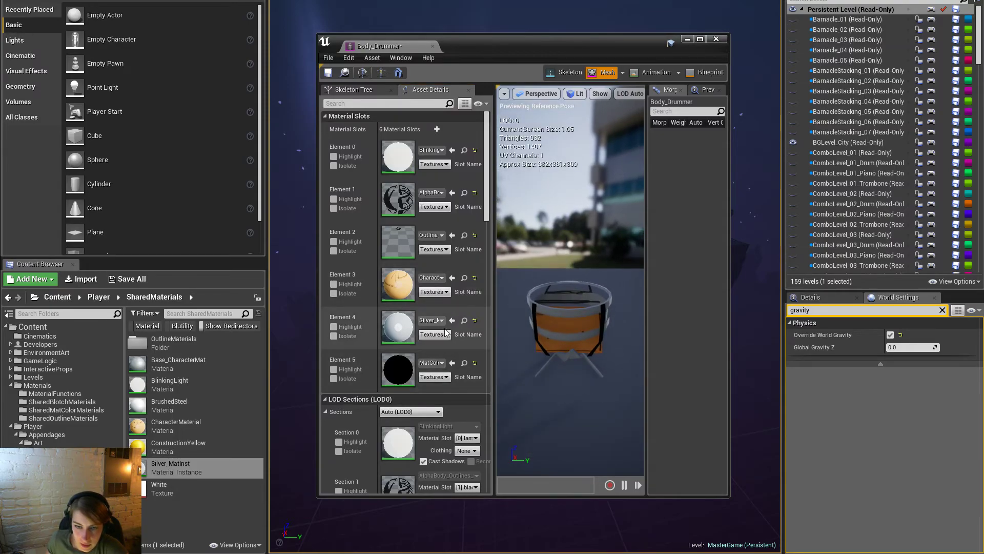
drag(574, 311, 590, 271)
drag(523, 313, 564, 311)
click(432, 235)
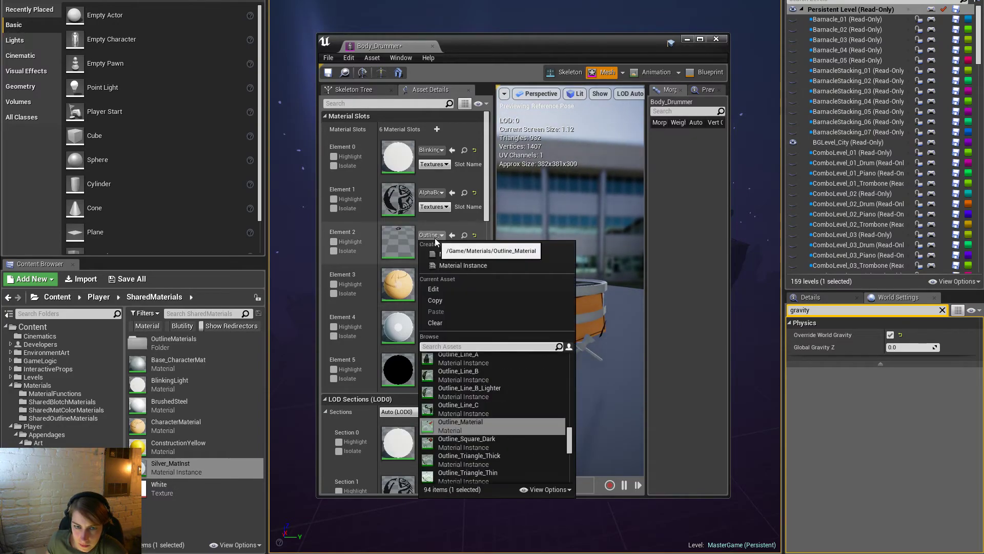
text(white)
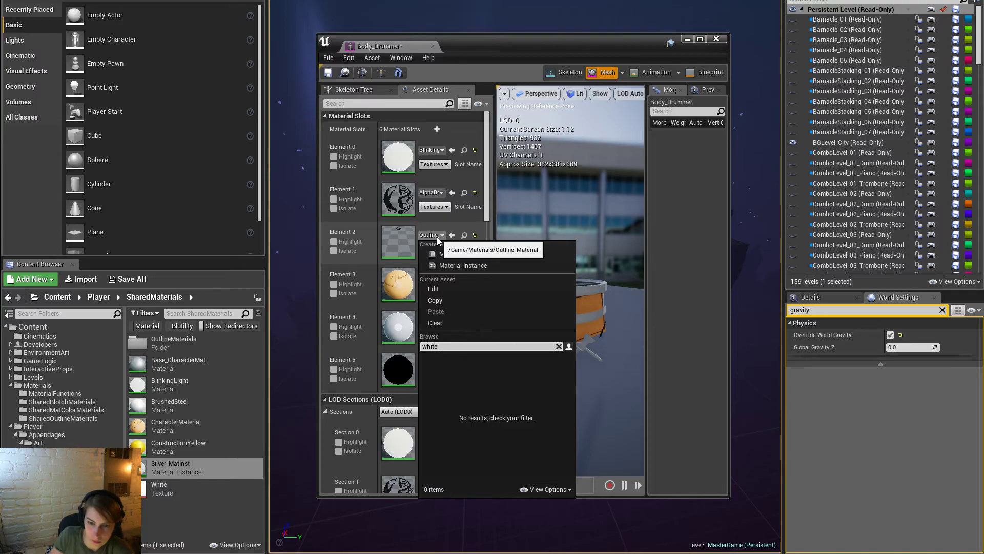
click(559, 347)
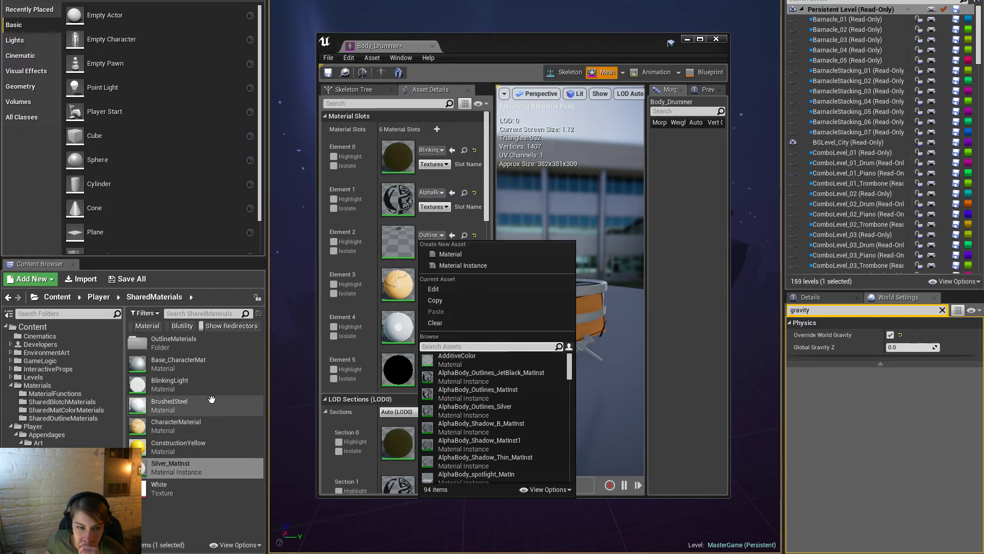
click(68, 511)
click(62, 508)
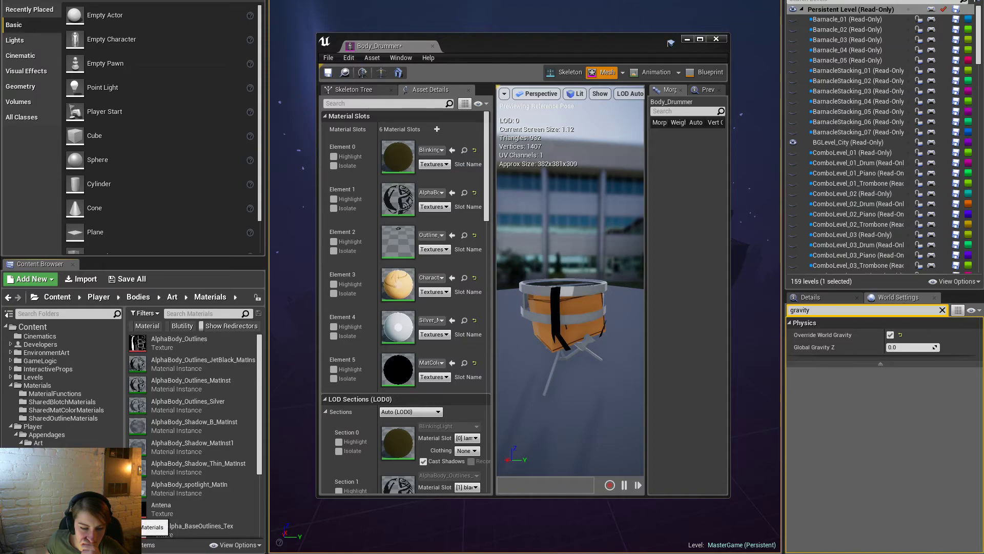
Find MatPlasticAccordion in the SharedMatColorMaterials folder and assign it to Body_Drummer's Element 2 and Element 1 slots
click(70, 515)
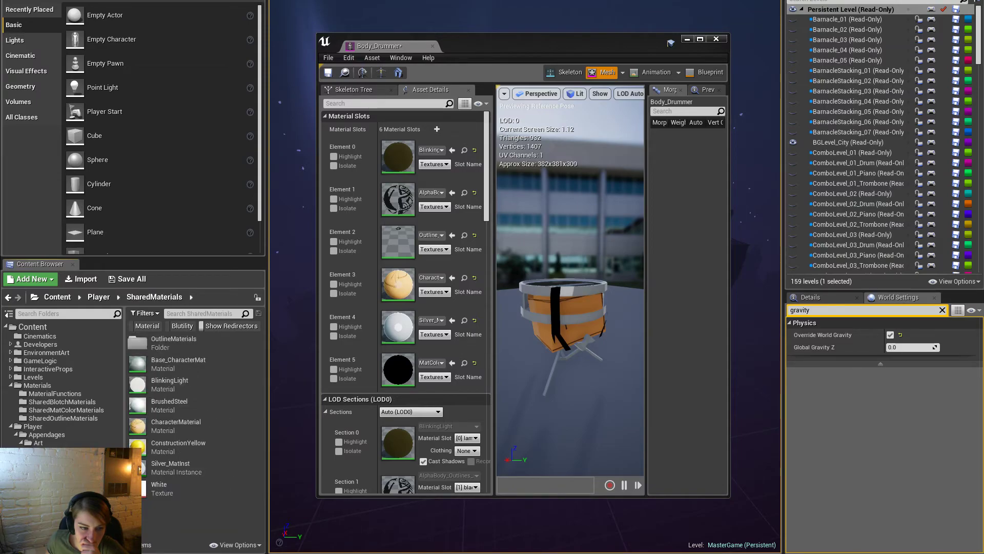
click(97, 401)
click(102, 410)
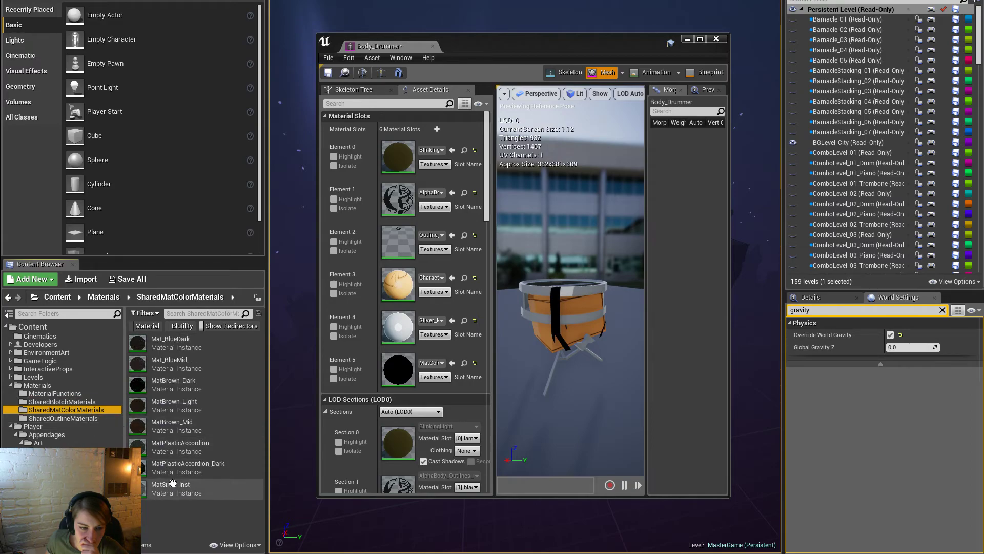
click(210, 442)
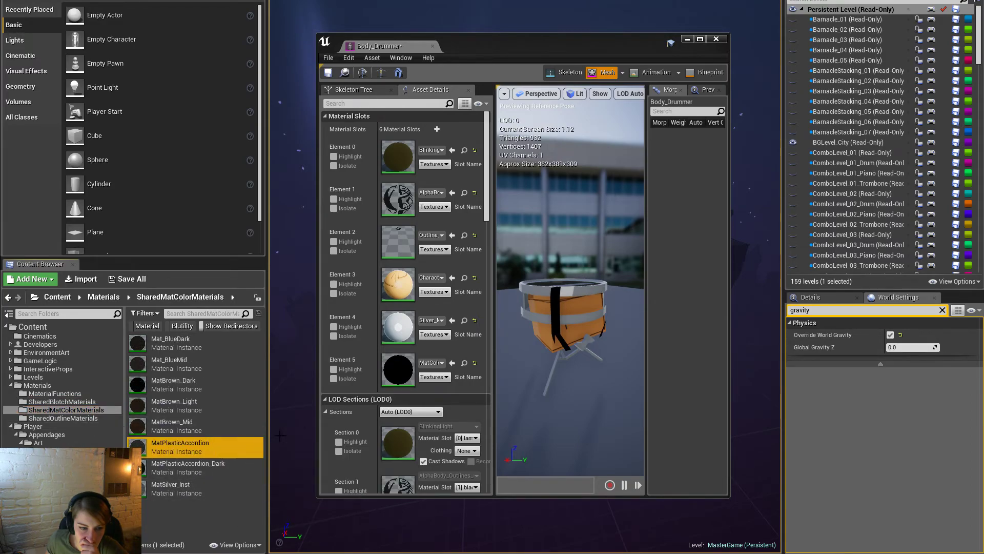
click(451, 235)
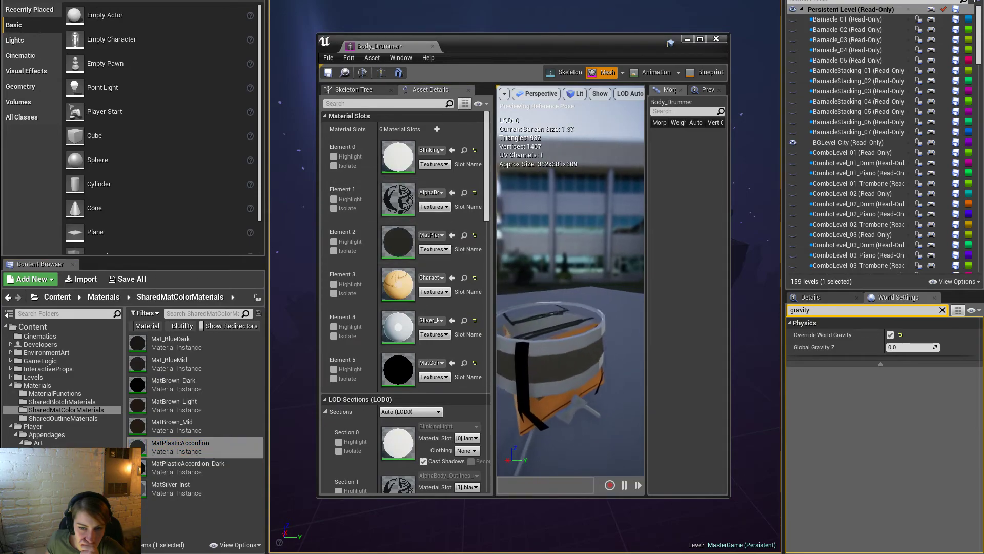
click(452, 192)
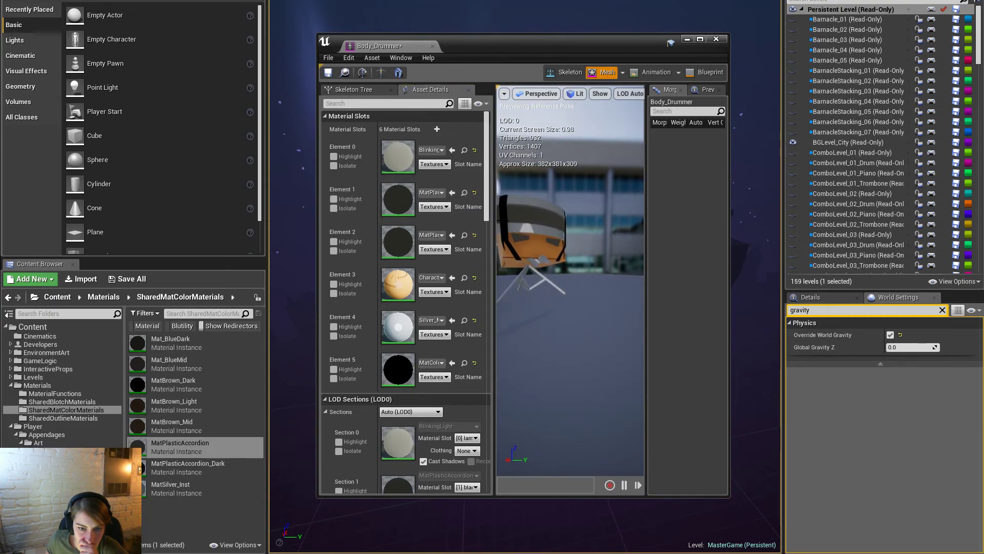
Try BlinkingLight from Element 0 on the Element 2 slot, and replace it with Element 5's MatColor material
click(464, 150)
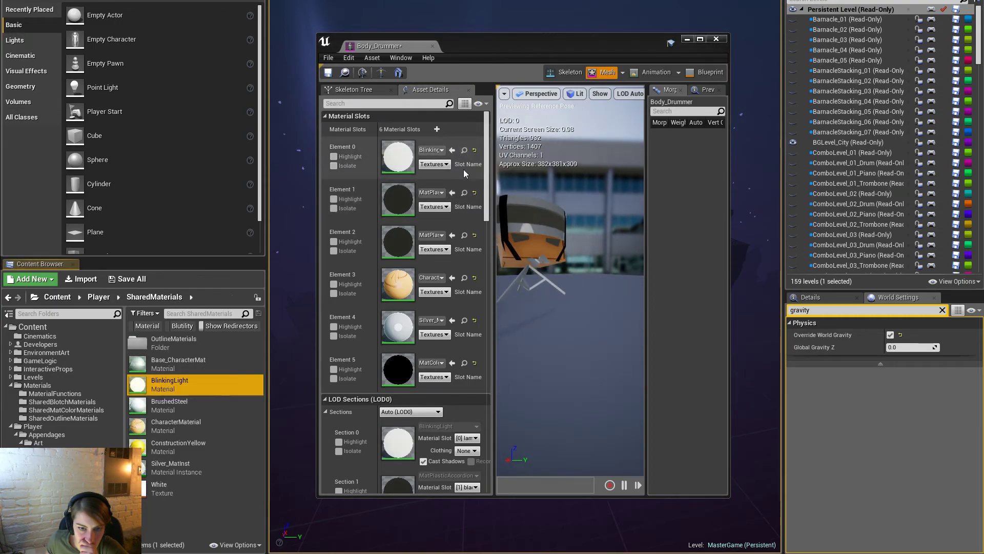
click(451, 234)
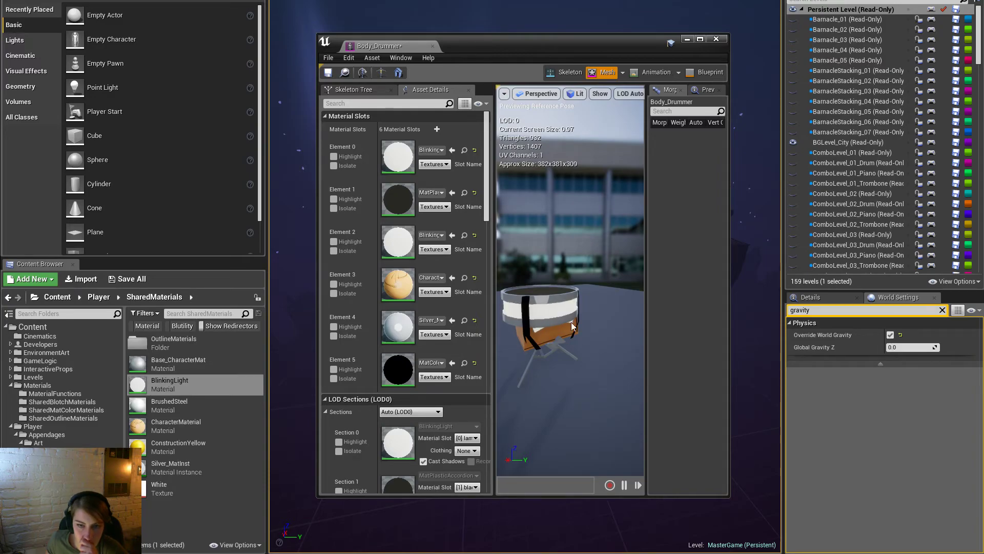
click(464, 363)
click(452, 235)
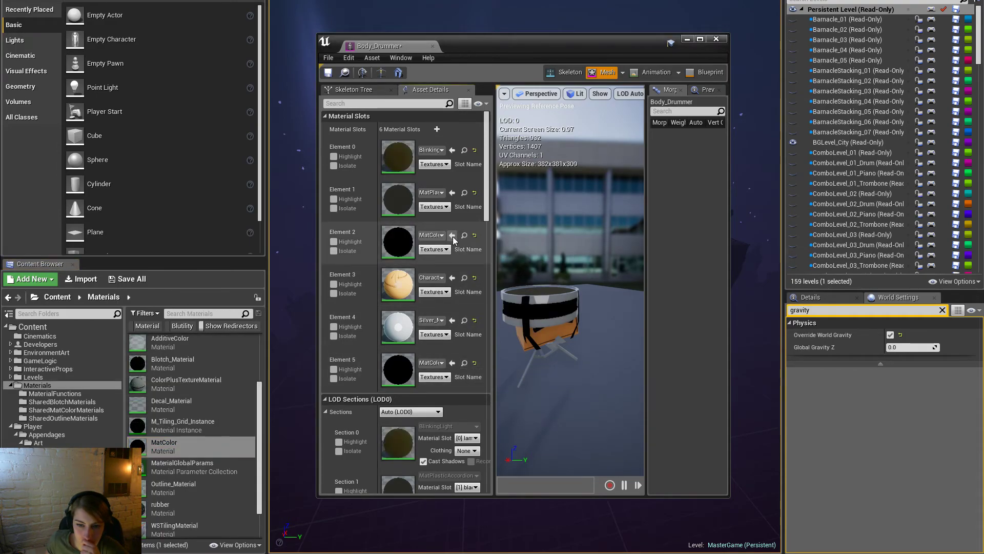
click(432, 150)
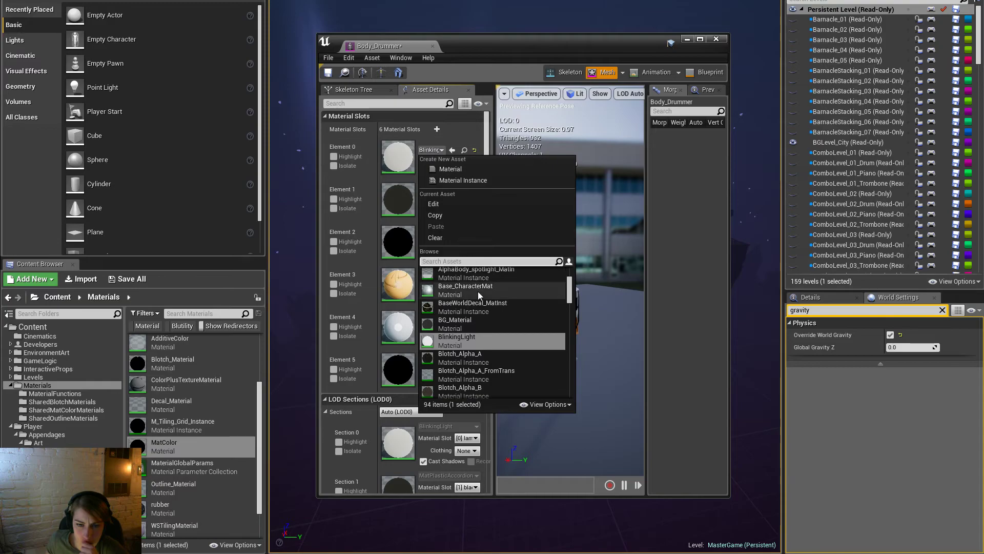
scroll(517, 388, up, 5)
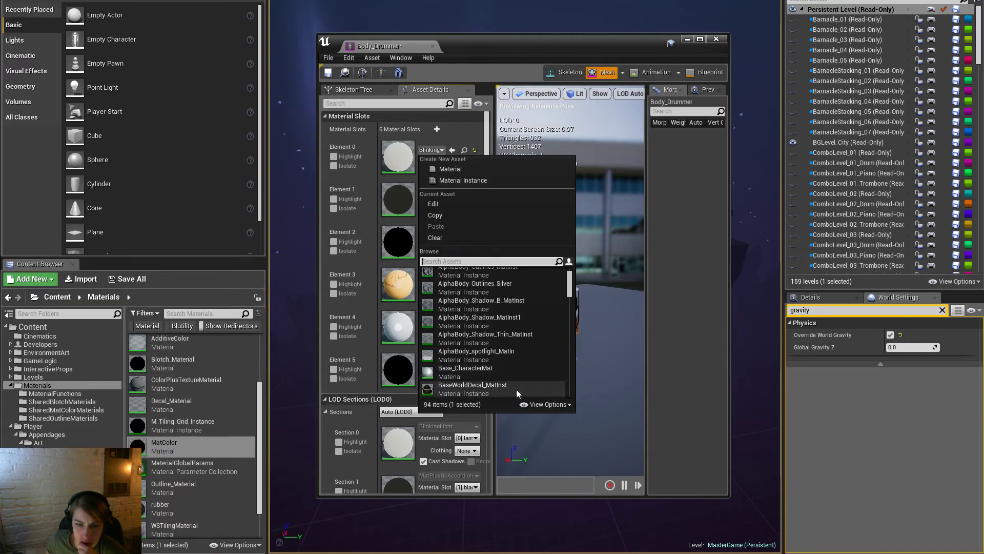
click(610, 366)
Examine the black drum band, straps, orange body and stand of the previewed mesh from several angles and distances
alt+drag(621, 365, 661, 303)
alt+drag(570, 292, 625, 328)
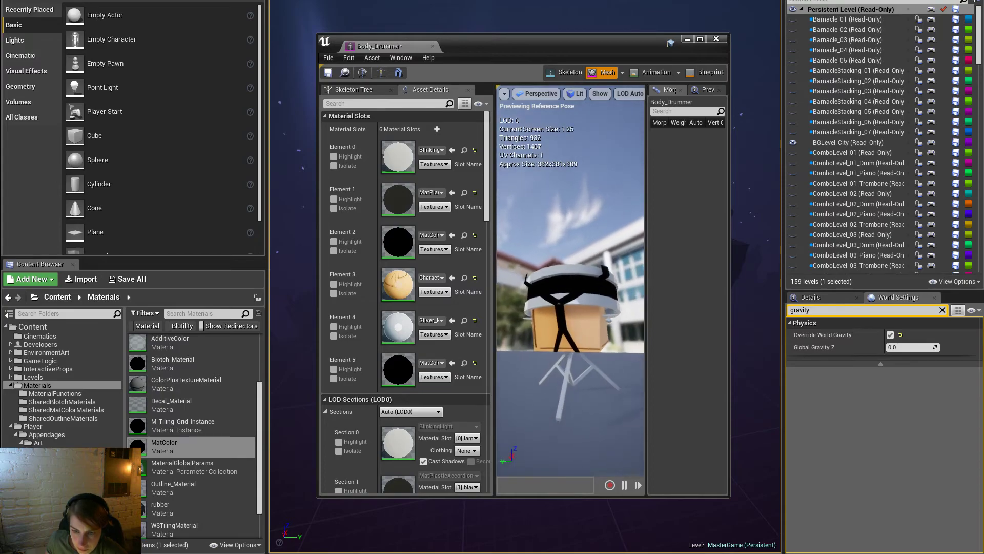
alt+right_drag(625, 328, 625, 287)
alt+drag(571, 292, 594, 266)
alt+right_drag(595, 267, 595, 339)
alt+right_drag(570, 292, 571, 256)
alt+drag(571, 256, 569, 225)
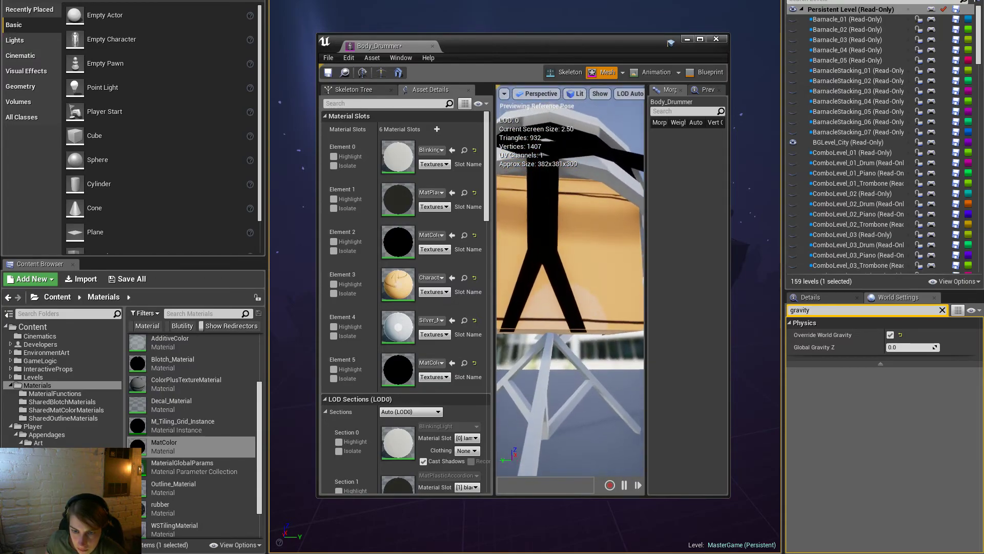
alt+right_drag(569, 226, 590, 276)
alt+drag(571, 292, 623, 313)
mouse_move(571, 292)
alt+right_down()
mouse_move(571, 256)
mouse_move(570, 282)
alt+right_up()
alt+drag(571, 282, 589, 292)
alt+middle_drag(589, 292, 605, 257)
alt+drag(570, 292, 622, 323)
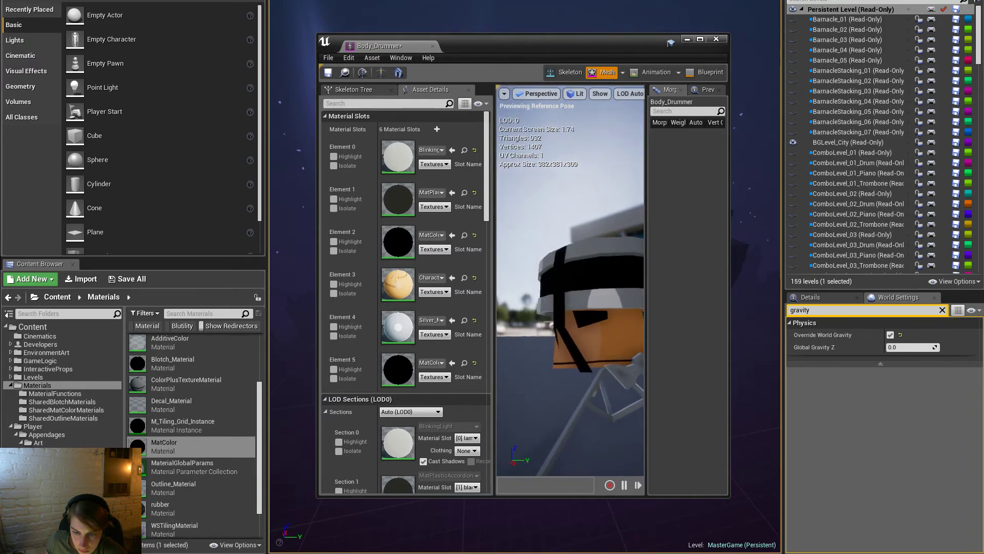
Maximize the Body_Drummer mesh editor and inspect the face, drum rim and stand in the larger preview
click(701, 38)
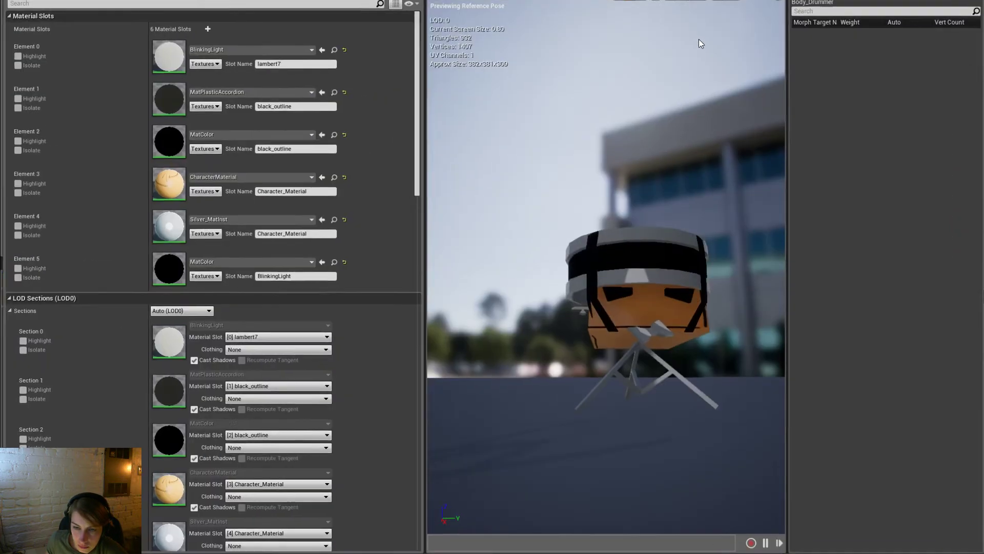
drag(586, 213, 582, 198)
alt+drag(582, 266, 712, 303)
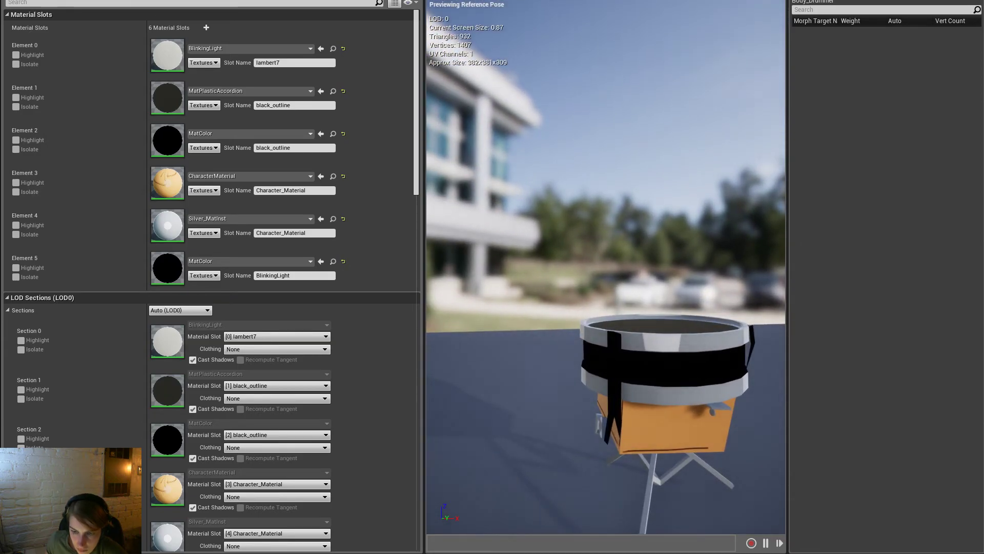
right_drag(609, 253, 768, 118)
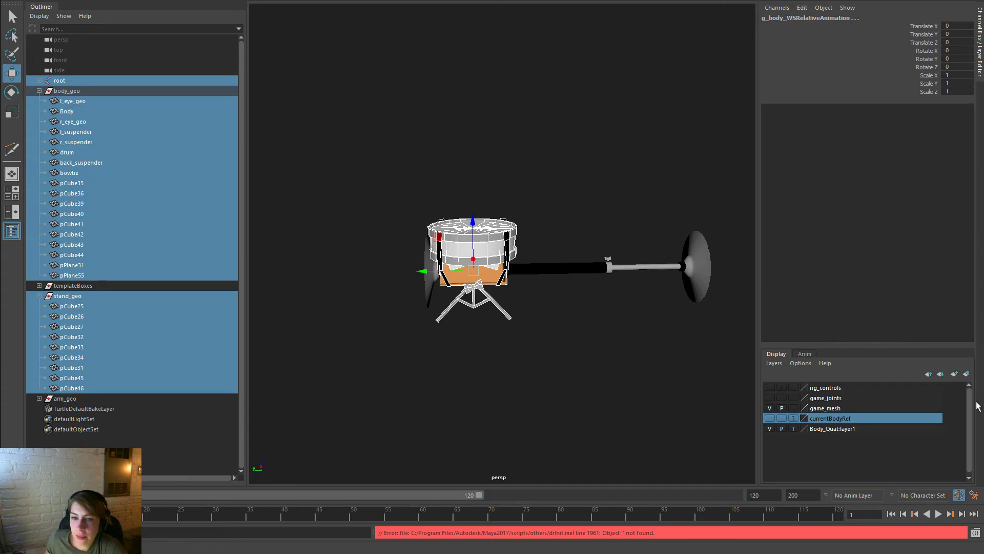
Switch to Maya, clear the selection and select the small bracket piece pCube41 on the side of the drum body
click(553, 463)
alt+right_drag(441, 389, 585, 343)
alt+drag(585, 342, 542, 337)
click(574, 296)
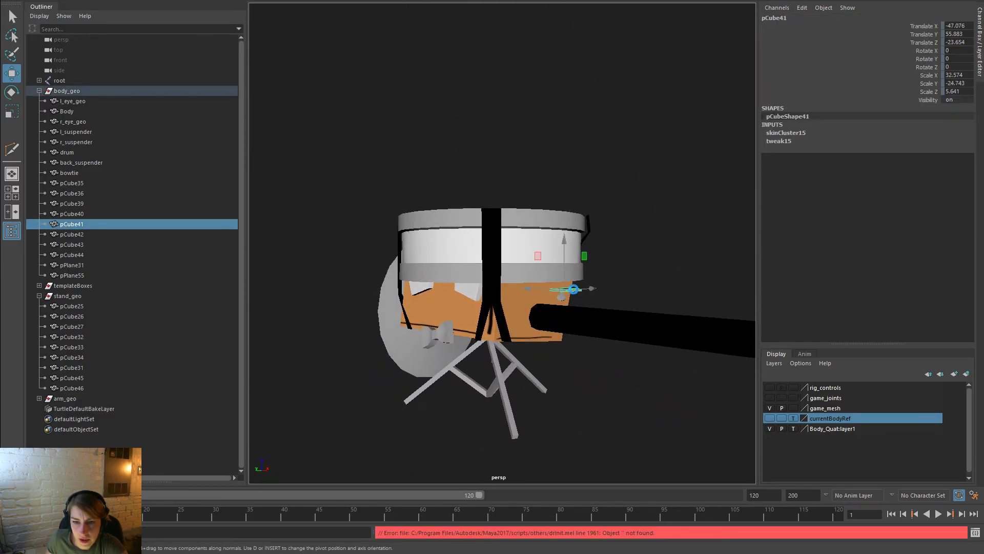
mouse_move(572, 326)
alt+mouse_down()
mouse_move(586, 314)
mouse_move(545, 317)
mouse_move(575, 333)
alt+mouse_up()
Undo the recent operations in the Maya scene as far back as the history allows
key(ctrl+z)
key(ctrl+z)
key(ctrl+z)
key(ctrl+z)
key(ctrl+z)
key(ctrl+z)
key(ctrl+z)
key(ctrl+z)
key(ctrl+z)
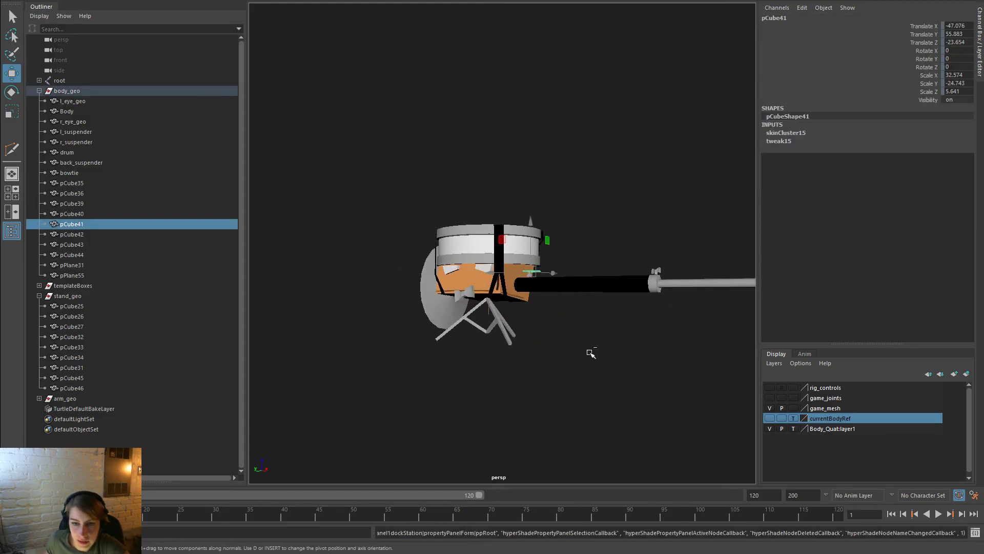
key(ctrl+z)
key(ctrl+z)
key(ctrl+z)
key(ctrl+z)
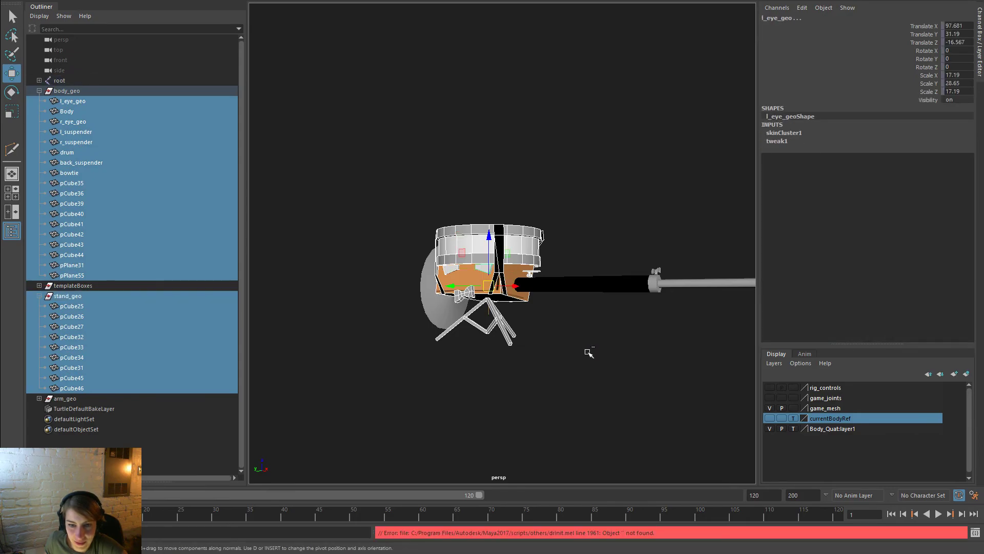
key(ctrl+z)
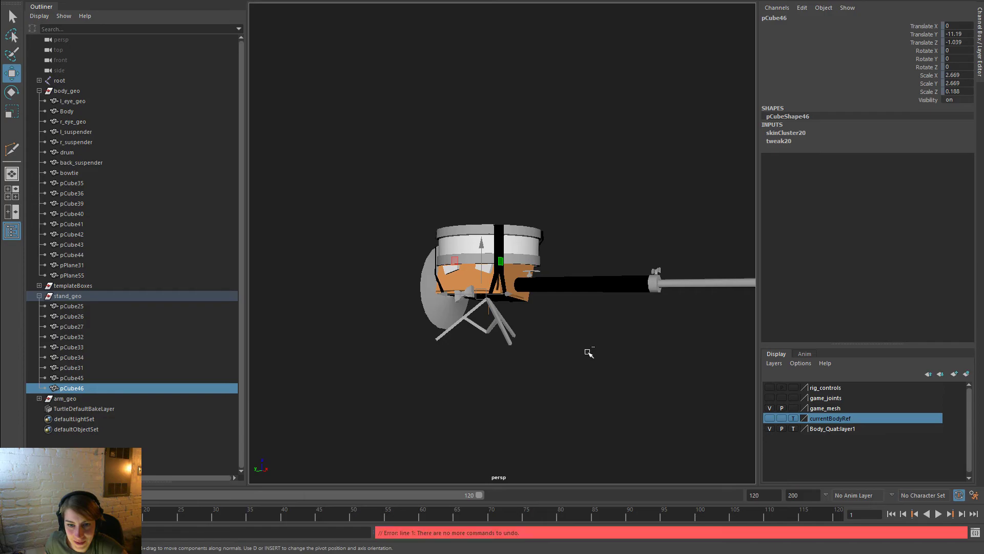
Turn on X-Ray shading in the perspective view and look through the drum and body meshes
alt+drag(571, 335, 413, 292)
alt+right_drag(413, 292, 563, 303)
mouse_move(564, 303)
alt+mouse_down()
mouse_move(663, 297)
mouse_move(804, 312)
mouse_move(764, 286)
mouse_move(675, 279)
mouse_move(547, 299)
alt+mouse_up()
key(space)
click(447, 212)
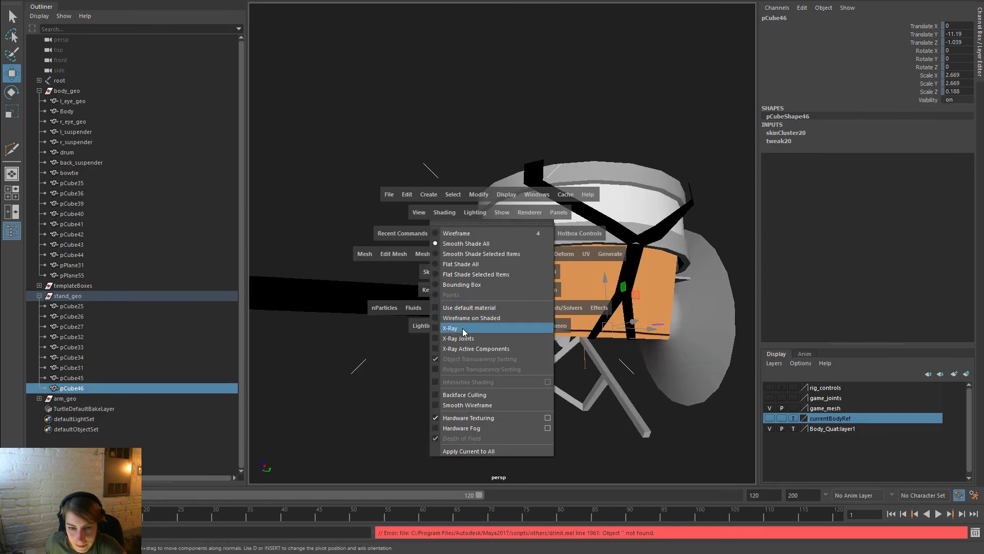
click(462, 329)
mouse_move(621, 292)
alt+mouse_down()
mouse_move(637, 325)
mouse_move(576, 347)
mouse_move(590, 328)
alt+mouse_up()
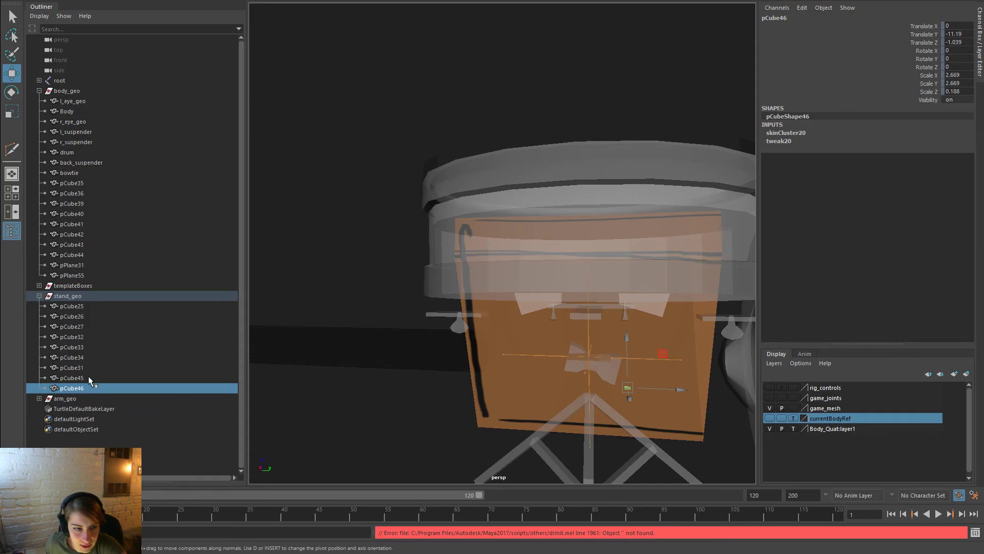
Select the stand pieces pCube25 through pCube46, frame them in the view, and undo the selection
shift+click(84, 306)
key(f)
alt+drag(440, 353, 474, 359)
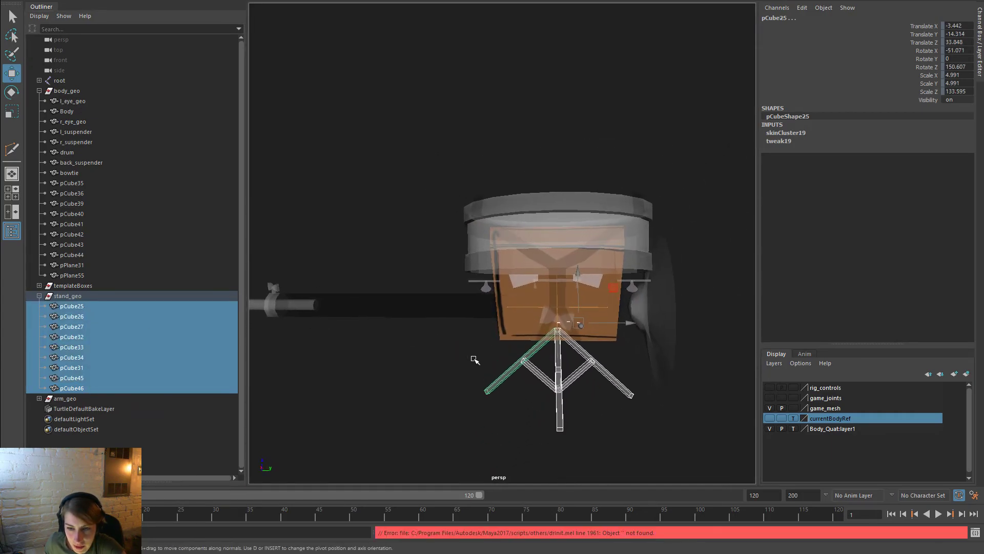
key(ctrl+z)
key(ctrl+z)
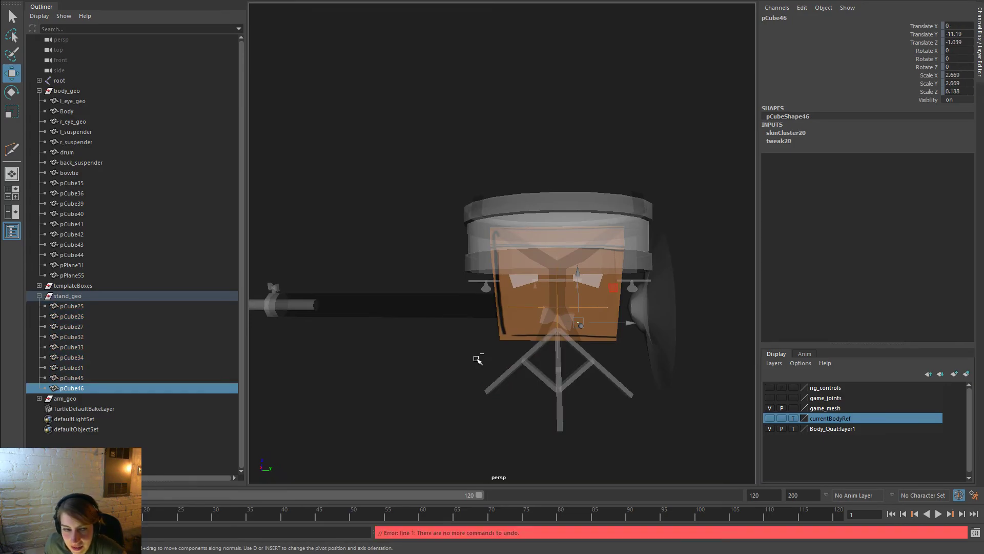
Select the stand leg pCube26, check it from the other side, and undo the selection
click(90, 316)
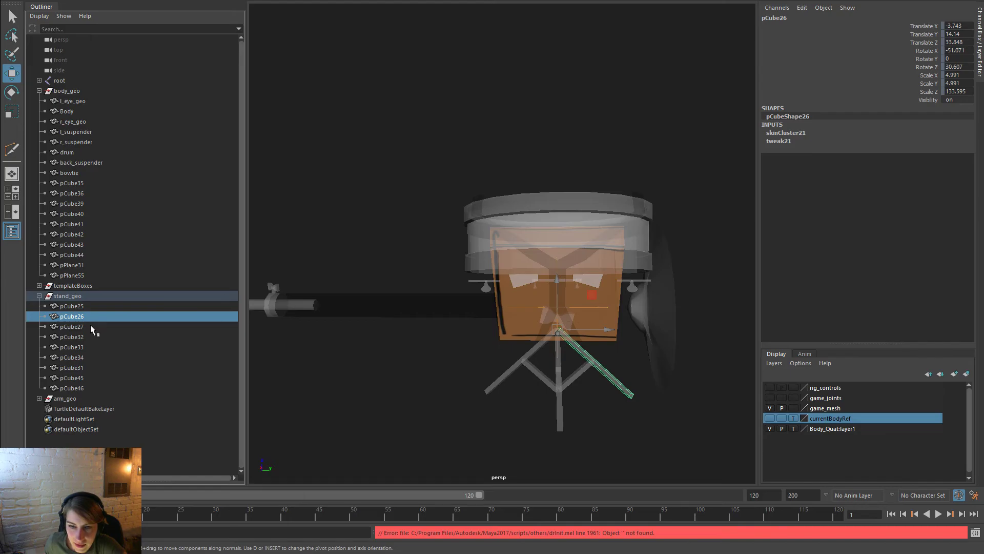
alt+drag(318, 345, 523, 374)
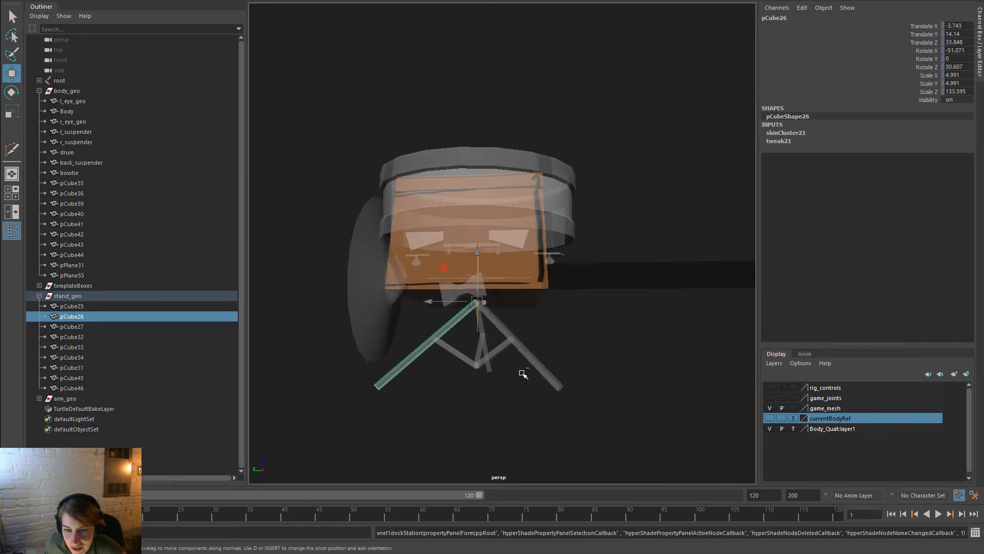
key(ctrl+z)
key(ctrl+z)
key(ctrl+z)
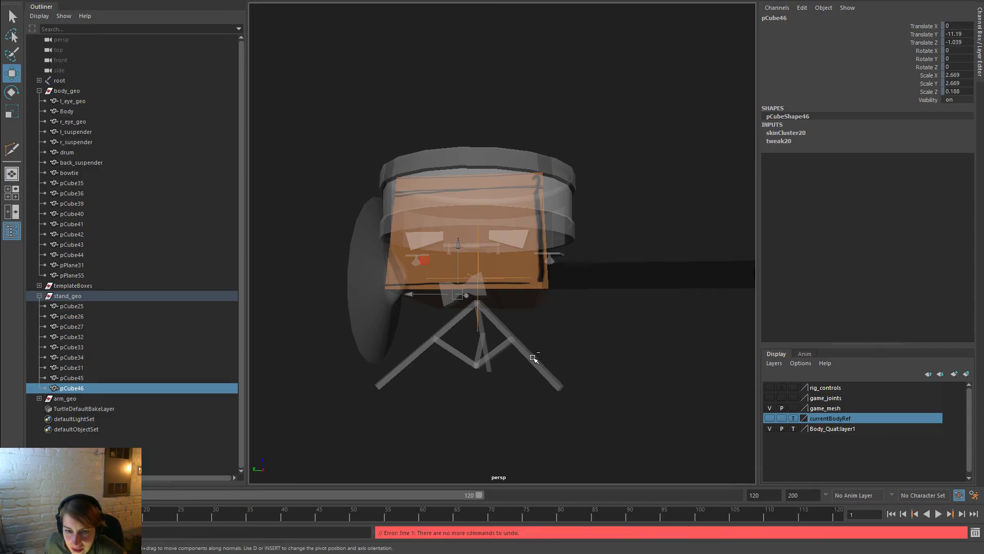
Clear the selection and save the scene under the name fubar in the Bodies folder
alt+right_drag(623, 354, 562, 346)
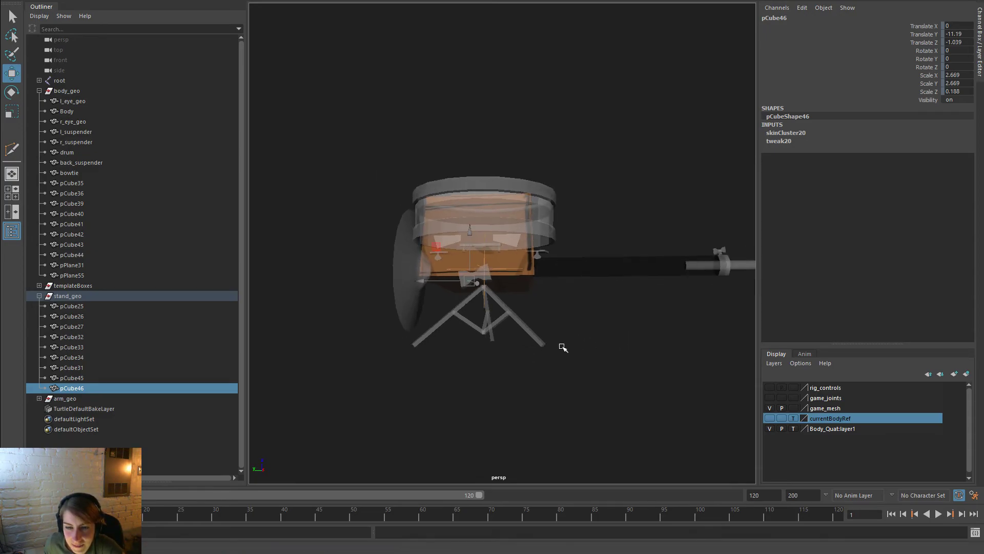
alt+drag(562, 347, 563, 372)
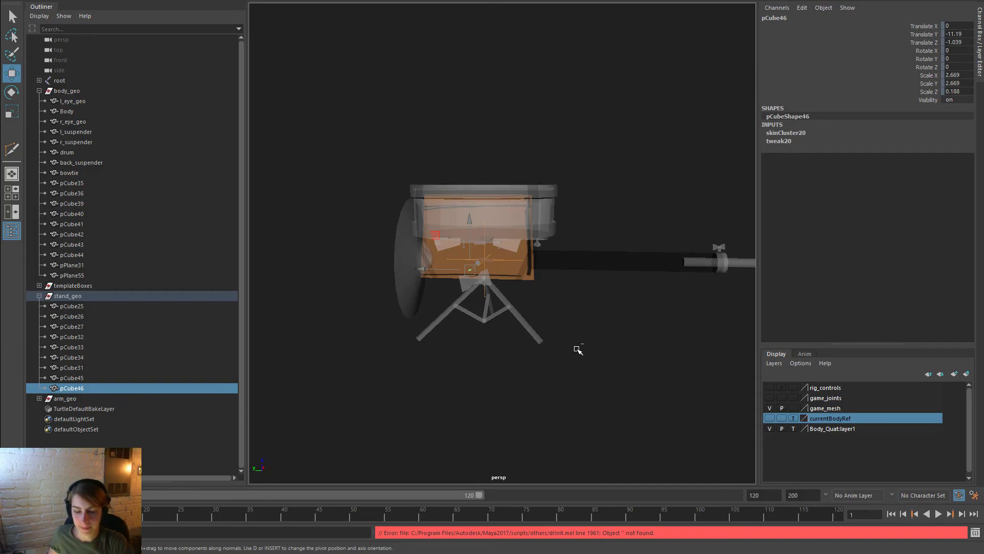
click(587, 127)
key(space)
click(468, 92)
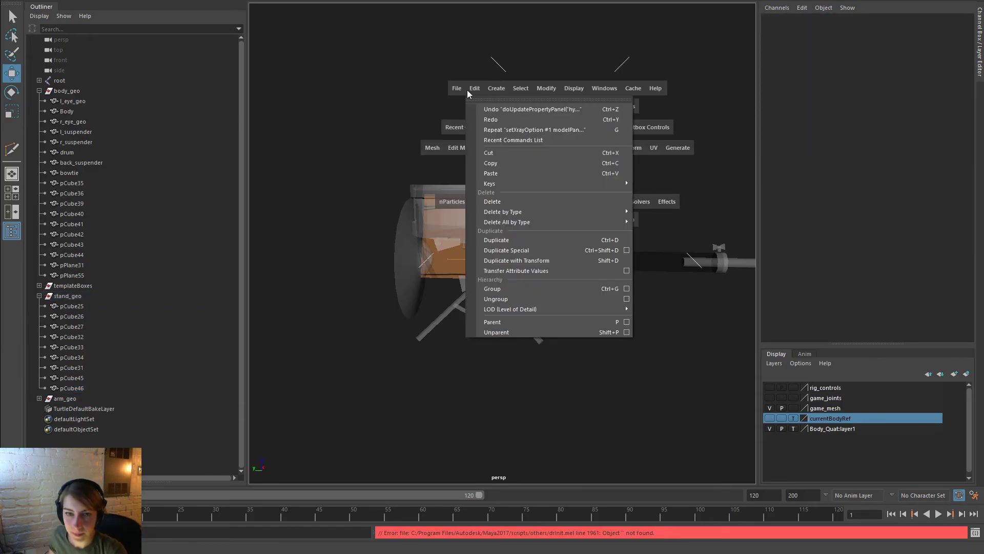
click(453, 88)
click(486, 143)
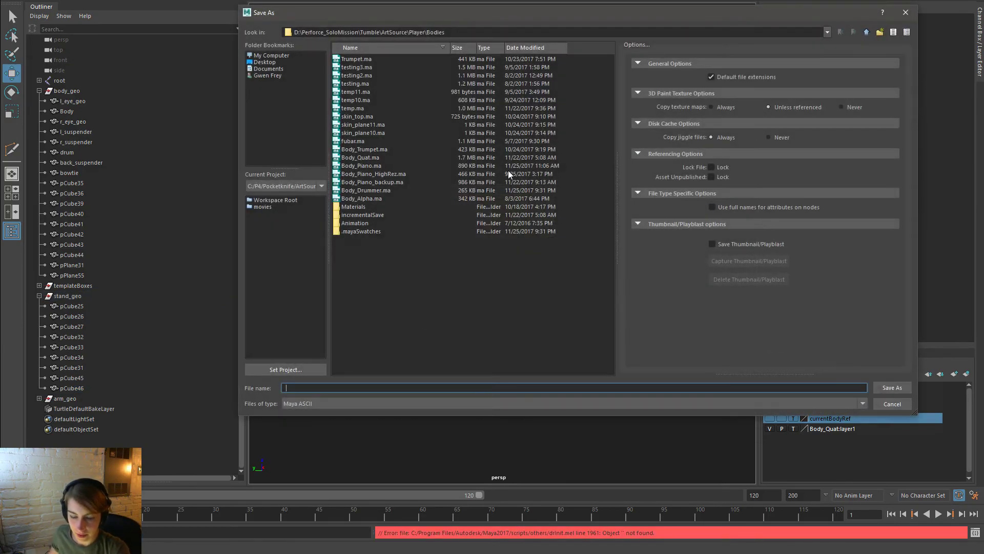
text(fubar)
key(Return)
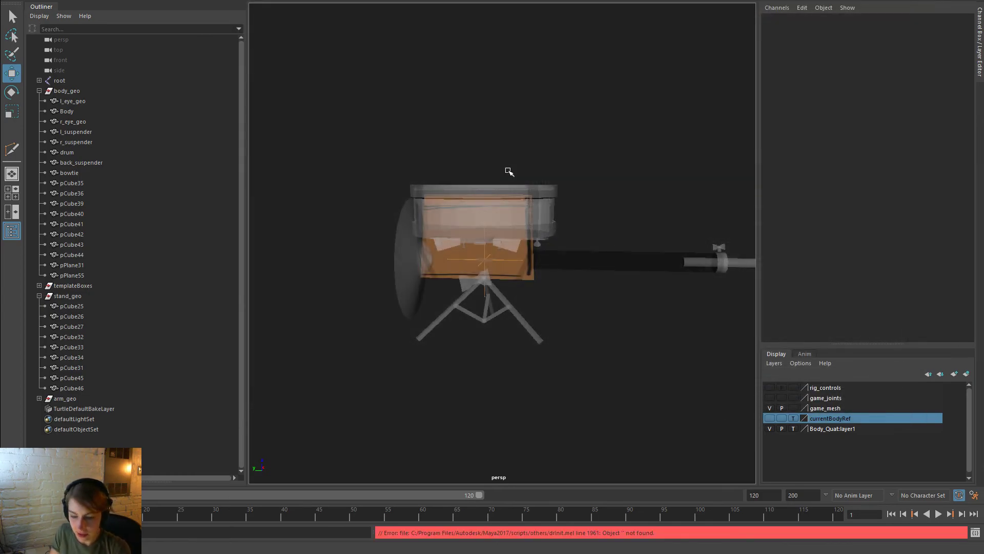
Look through the incremental saves of Drummer.ma and Body_Drummer.ma in the Bodies folder, and leave without opening any
key(ctrl+o)
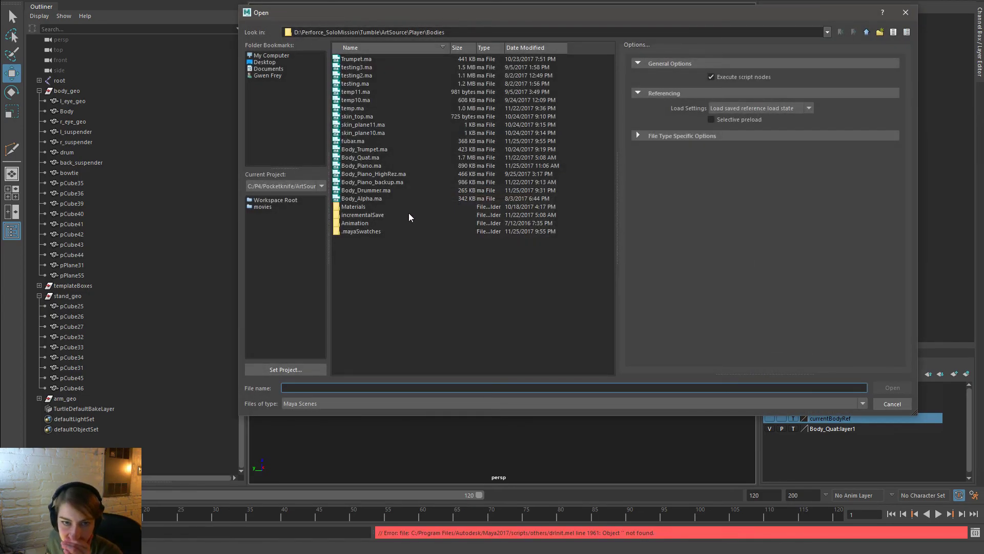
double_click(380, 213)
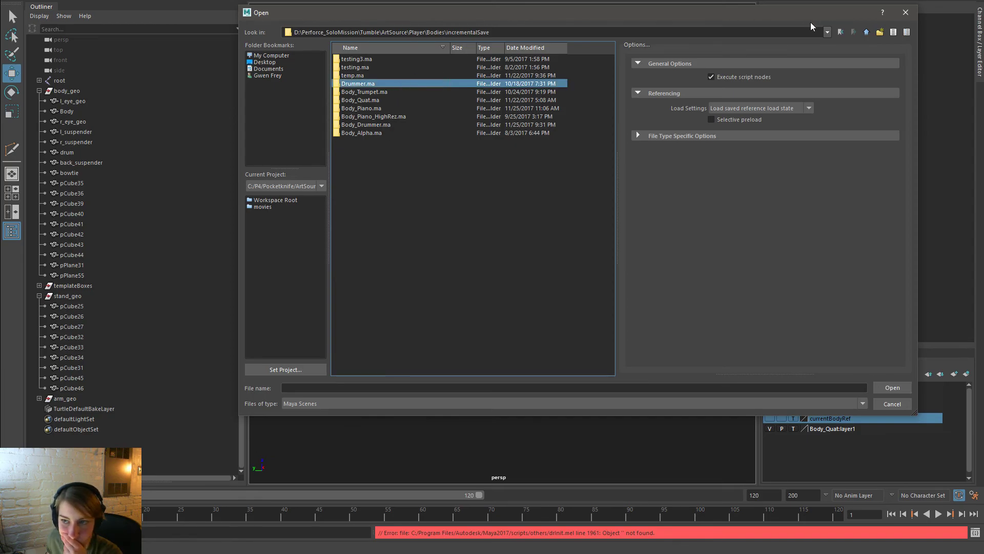
double_click(385, 85)
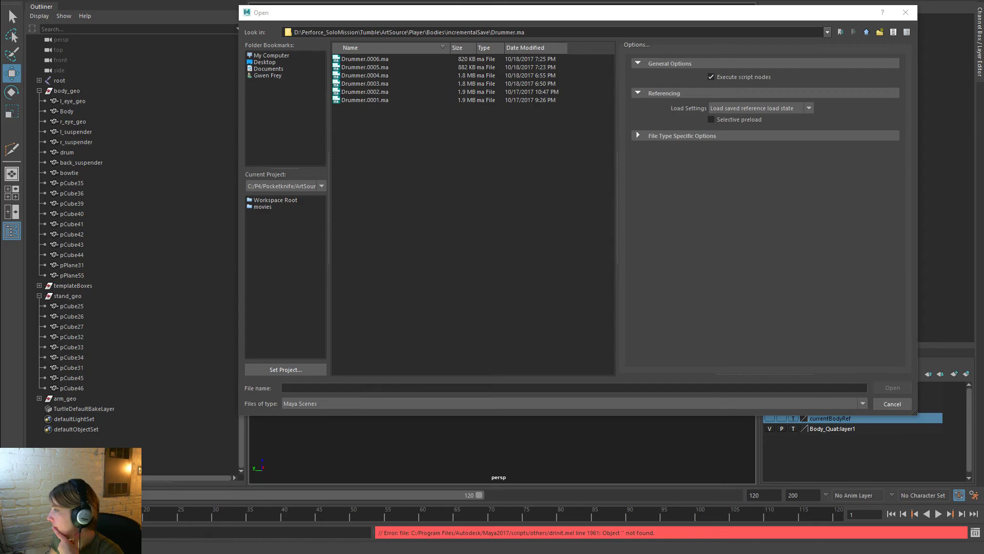
click(474, 150)
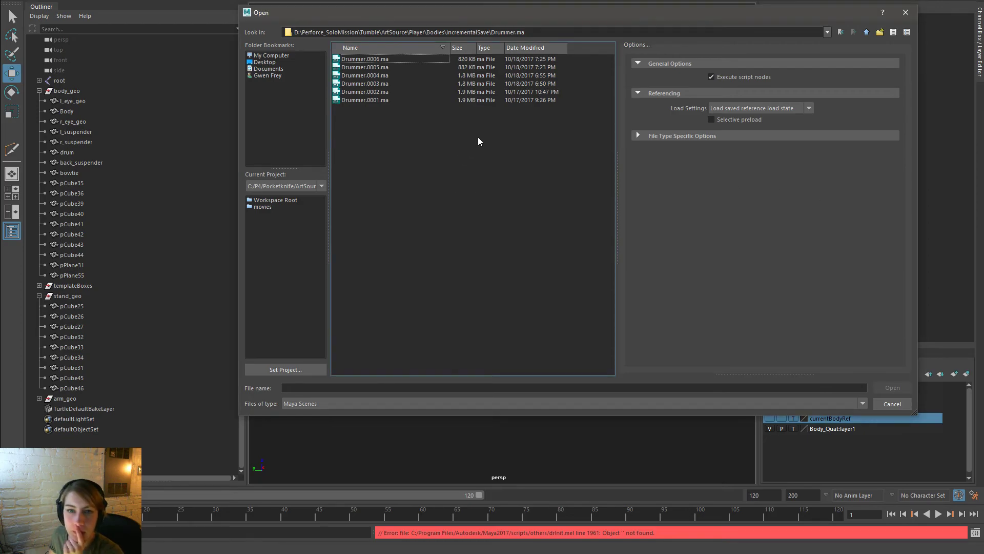
click(867, 33)
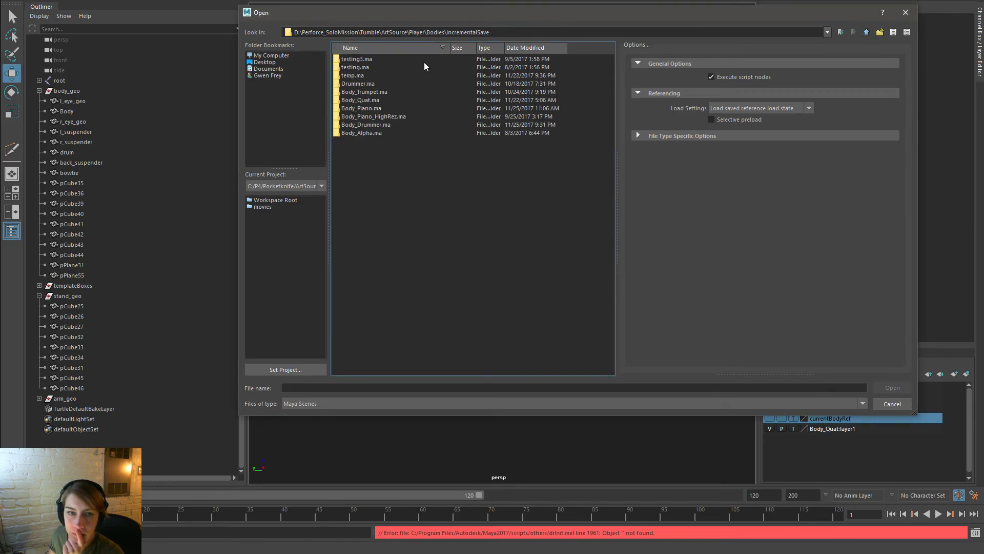
double_click(375, 125)
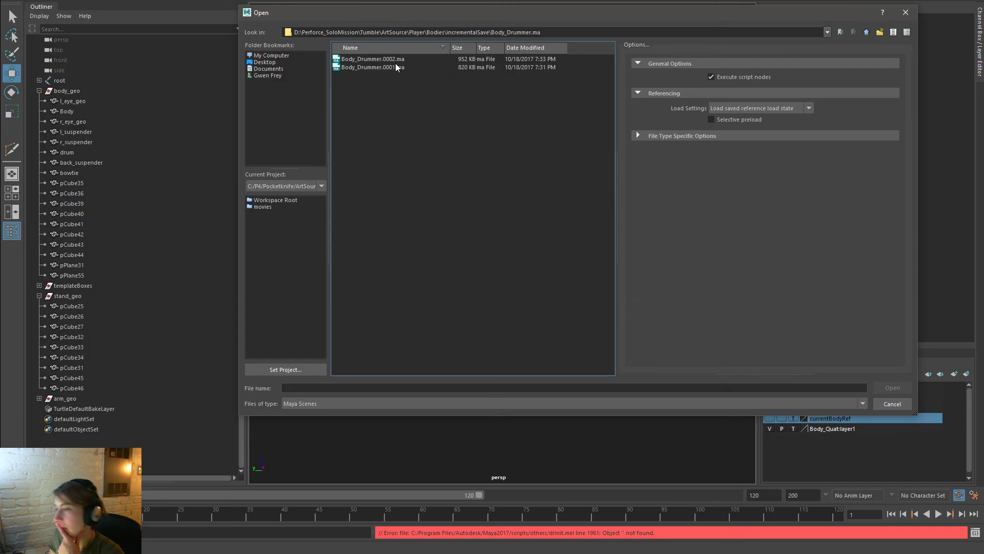
click(905, 13)
Open Body_Drummer.ma from the Bodies folder, saving the changes to fubar.ma
mouse_move(605, 381)
alt+mouse_down()
mouse_move(510, 374)
mouse_move(534, 362)
mouse_move(593, 378)
mouse_move(609, 371)
alt+mouse_up()
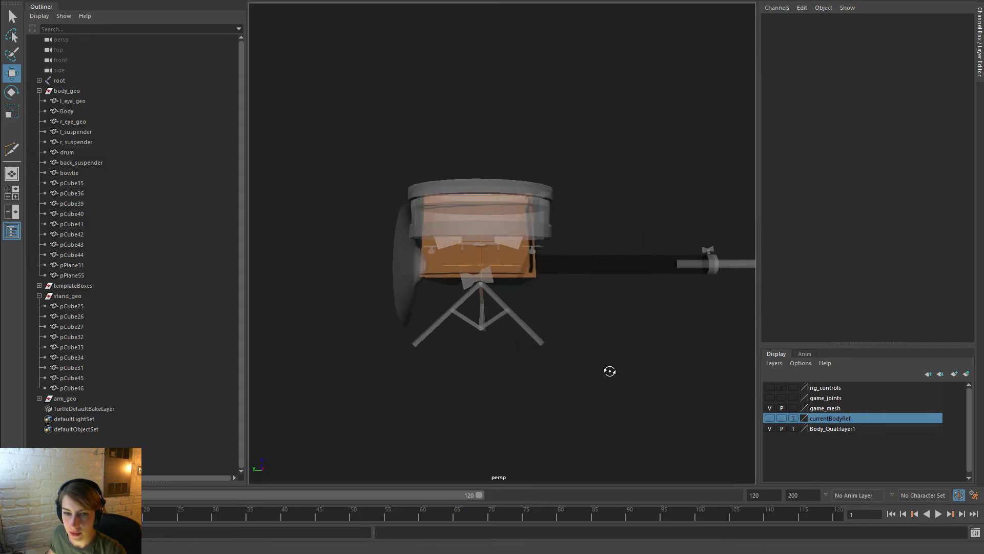
alt+right_drag(287, 241, 584, 308)
alt+drag(648, 305, 612, 311)
key(ctrl+o)
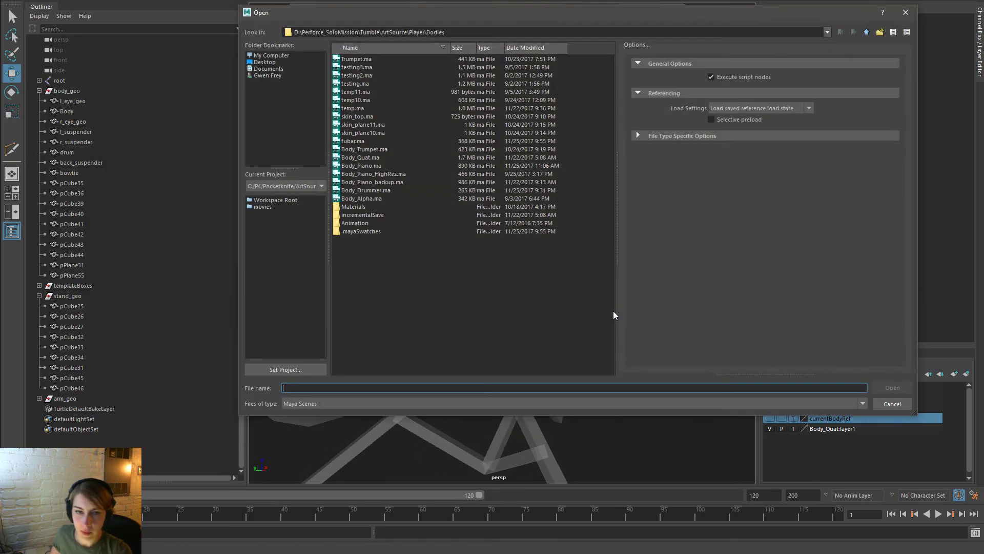
double_click(393, 186)
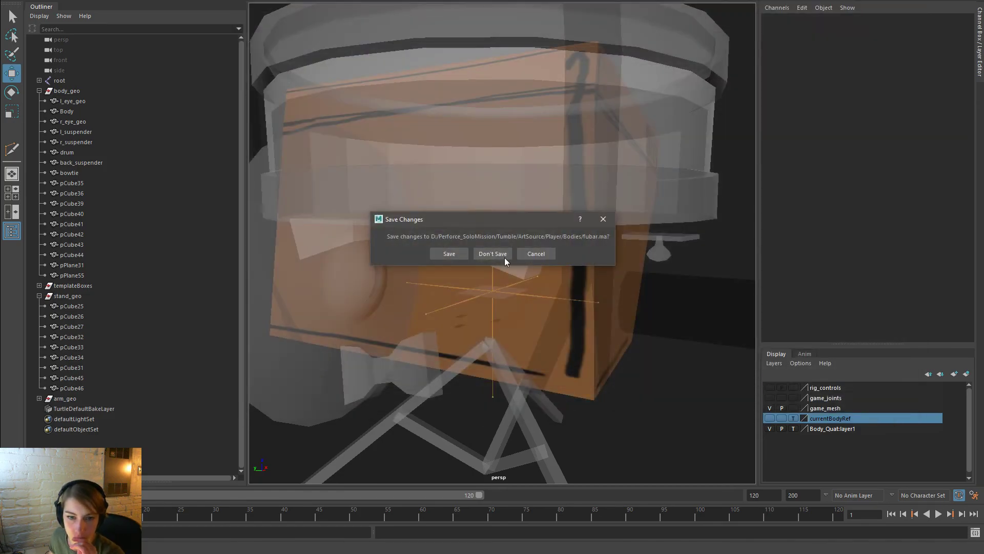
click(455, 255)
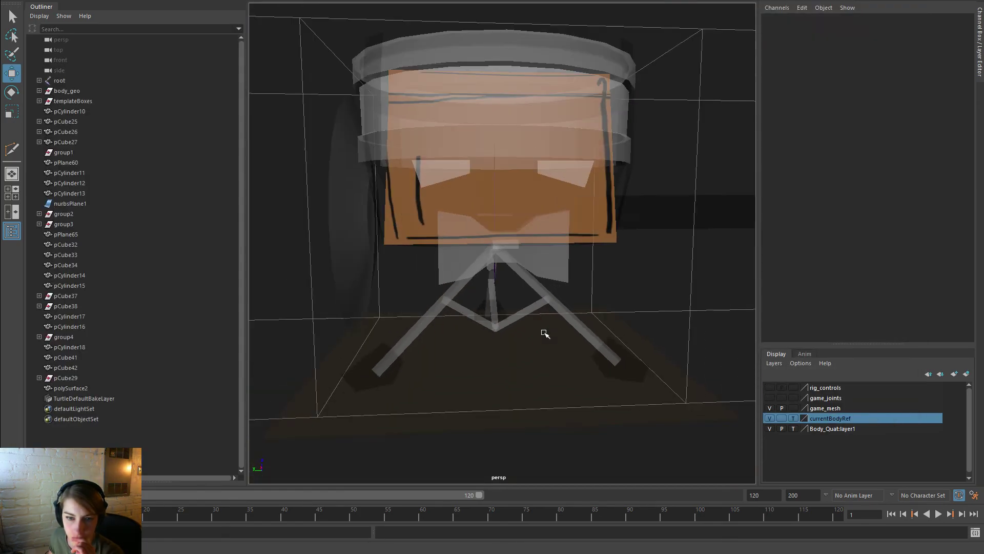
Check the Body_Drummer scene and reopen the recent file fubar.ma without saving
scroll(545, 334, down, 3)
alt+drag(646, 316, 598, 285)
key(space)
click(367, 157)
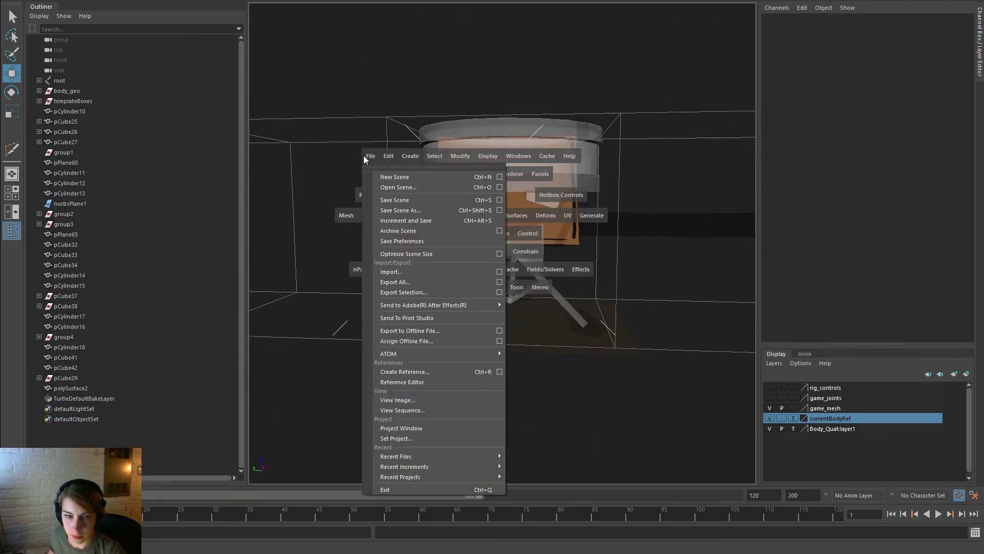
mouse_move(487, 455)
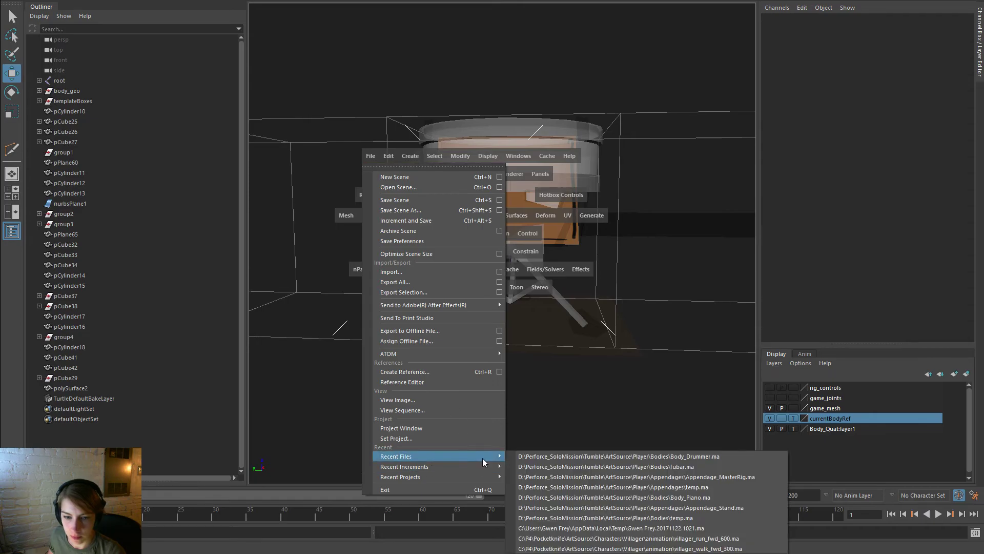
click(605, 470)
click(495, 256)
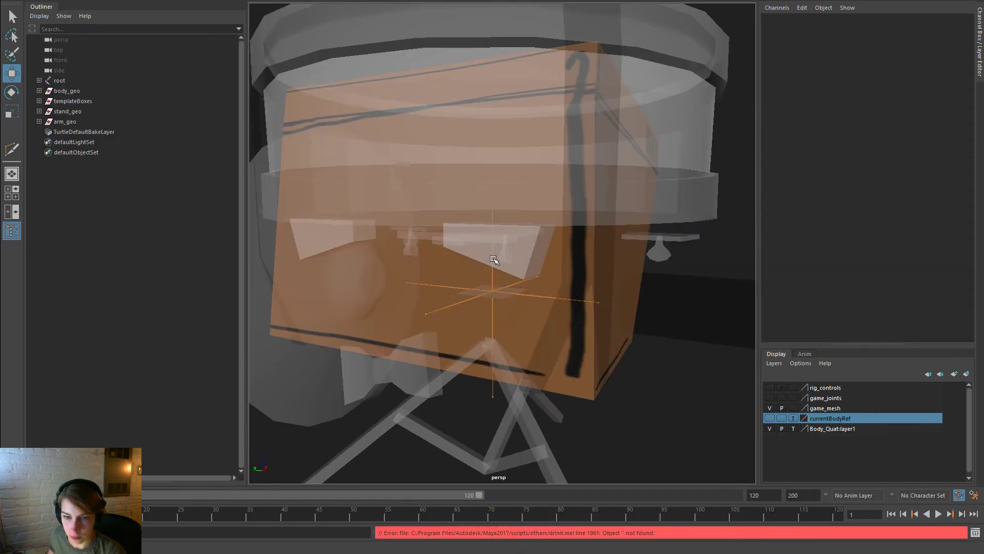
Reference Body_Drummer.ma from the Bodies folder into the fubar scene
alt+drag(553, 320, 509, 309)
alt+right_drag(509, 310, 384, 294)
alt+drag(385, 294, 522, 315)
key(space)
click(304, 124)
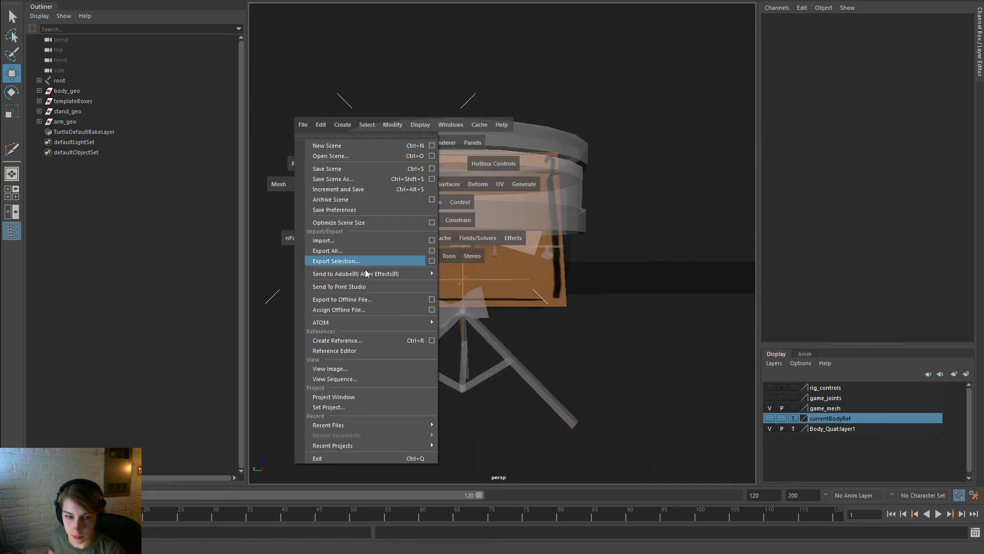
click(376, 340)
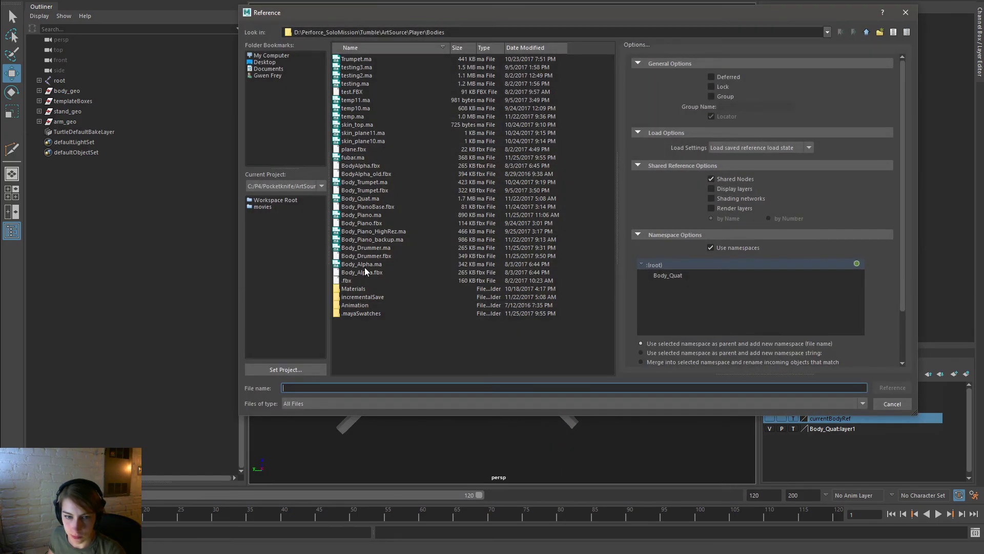
click(365, 264)
double_click(369, 249)
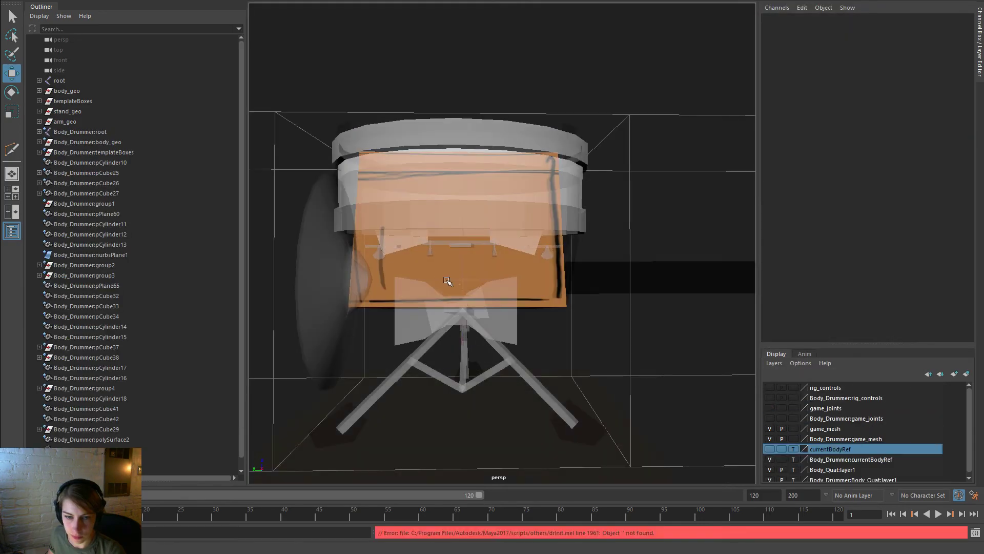
Select the referenced bar pCube35, its knob pCube36 and the three tripod feet, and duplicate them as local meshes outside any group
alt+drag(538, 336, 500, 317)
click(500, 317)
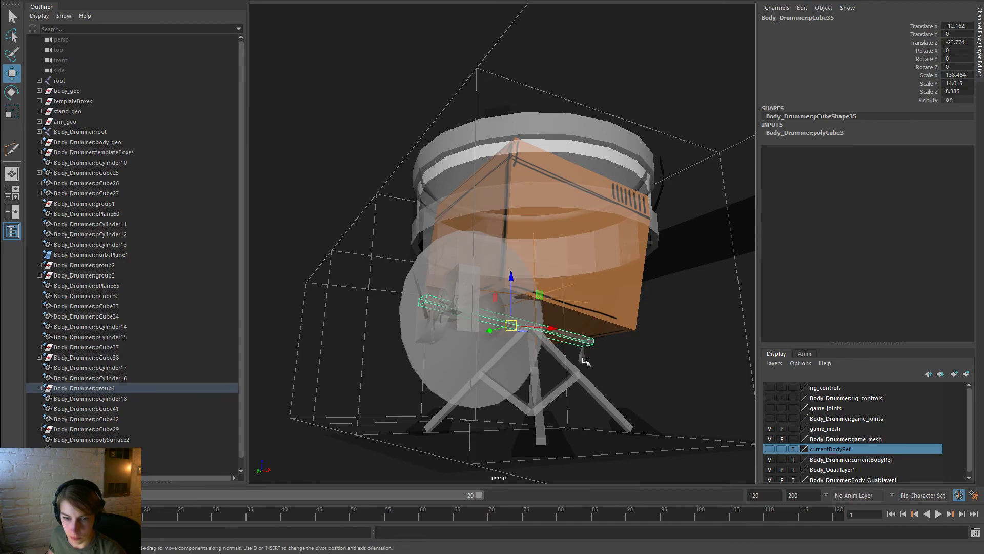
mouse_move(460, 379)
alt+mouse_down()
mouse_move(599, 384)
mouse_move(470, 387)
alt+mouse_up()
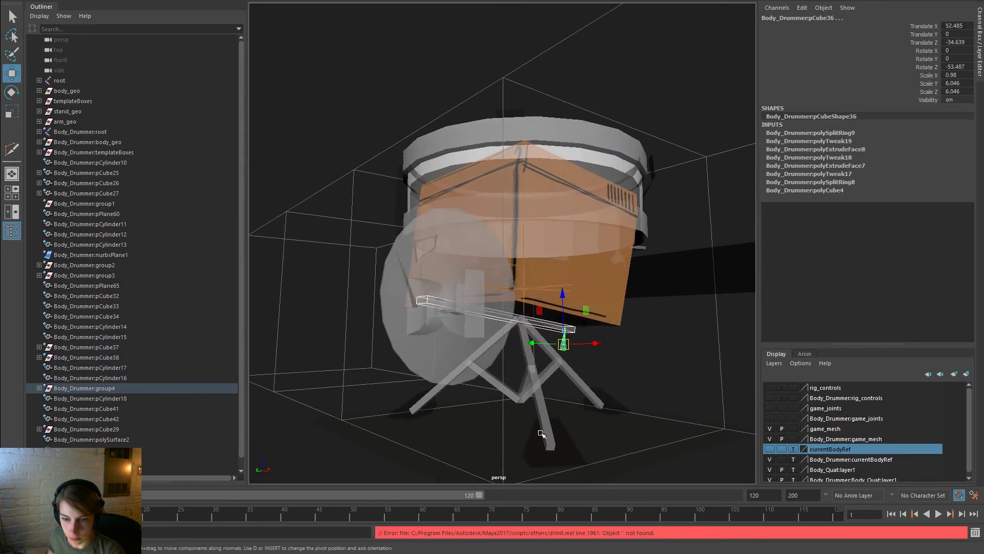
shift+click(562, 447)
click(610, 403)
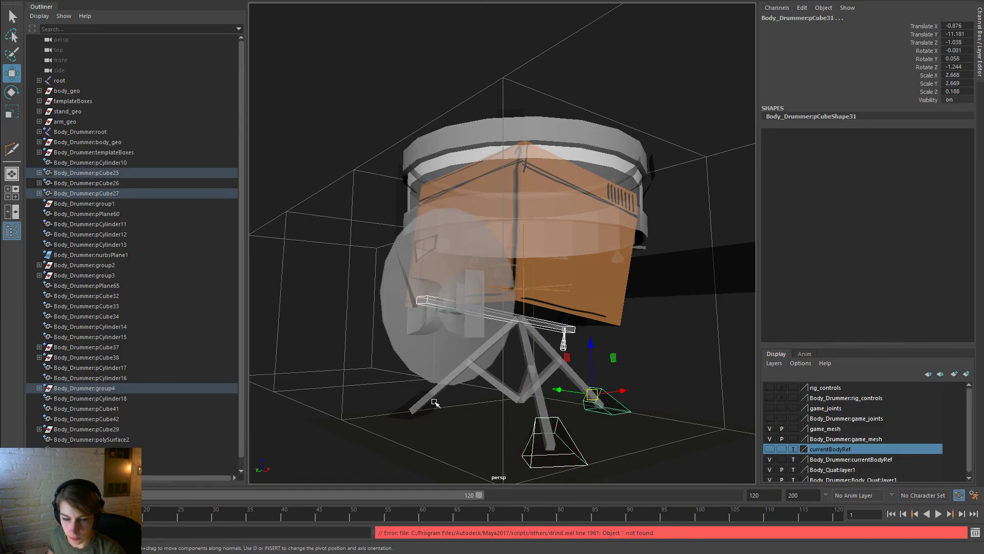
click(434, 404)
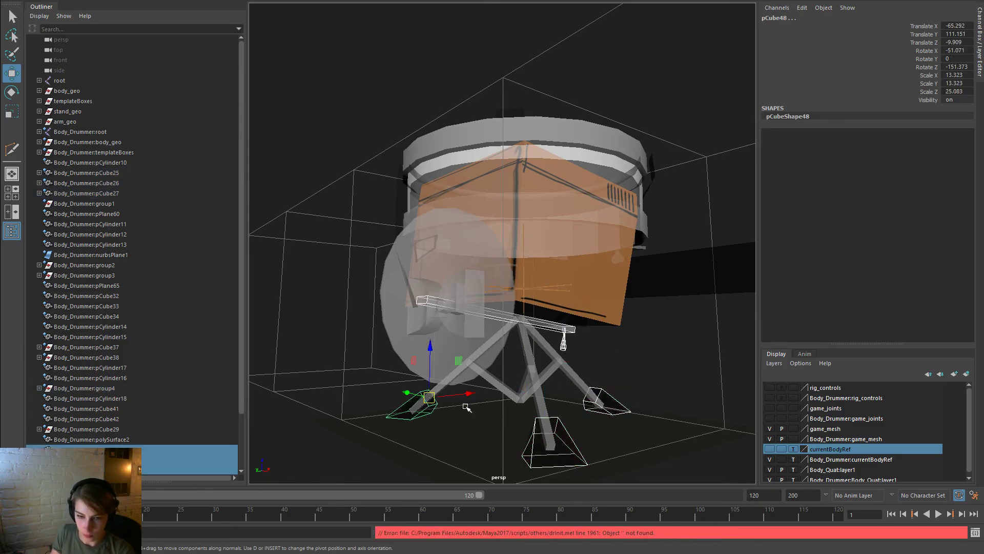
Check the duplicated pieces from several sides and remove the Body_Drummer.ma reference from the scene
alt+drag(464, 209, 554, 200)
alt+right_drag(518, 220, 328, 307)
alt+middle_drag(475, 310, 350, 338)
alt+drag(582, 317, 683, 351)
alt+drag(693, 359, 742, 361)
alt+middle_drag(429, 363, 699, 338)
alt+drag(699, 338, 538, 344)
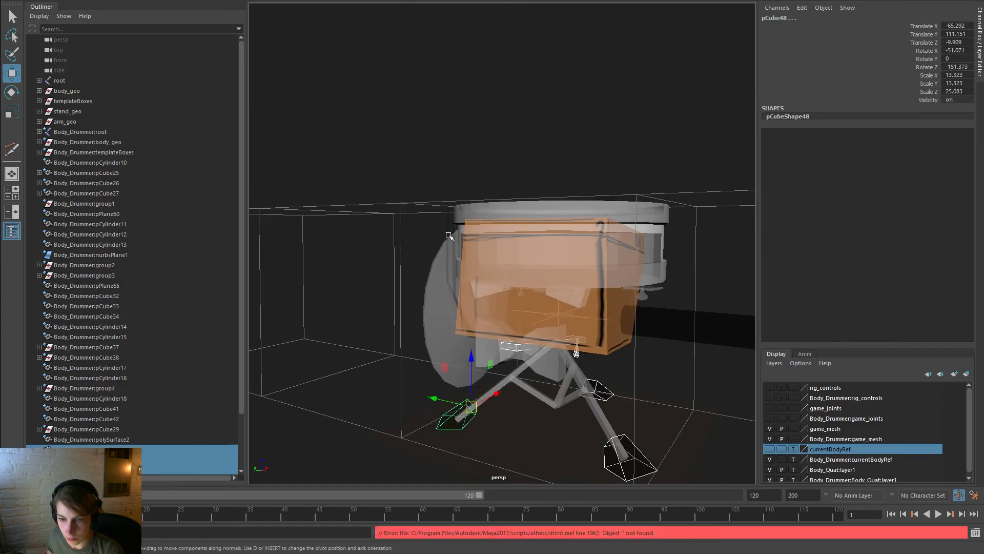
key(space)
click(339, 190)
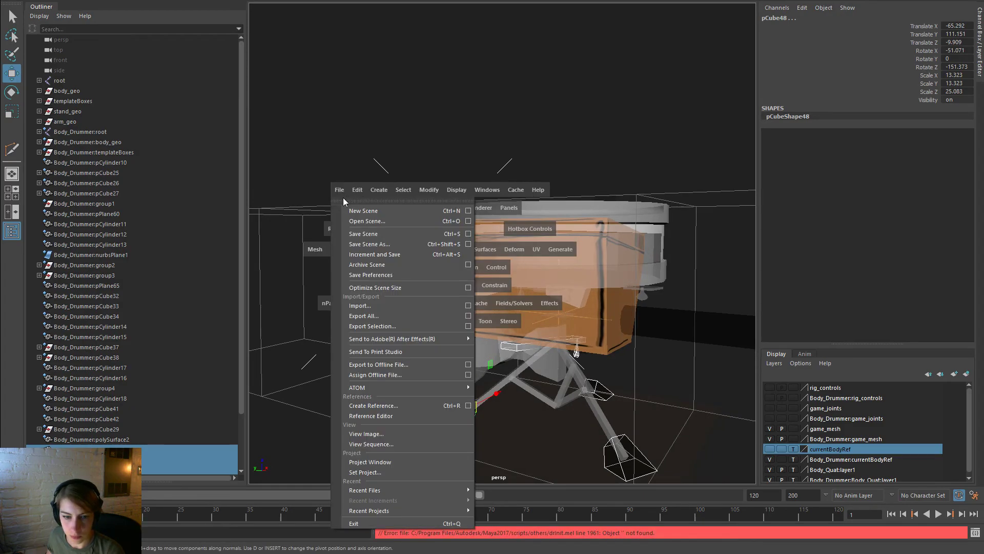
click(404, 413)
click(310, 183)
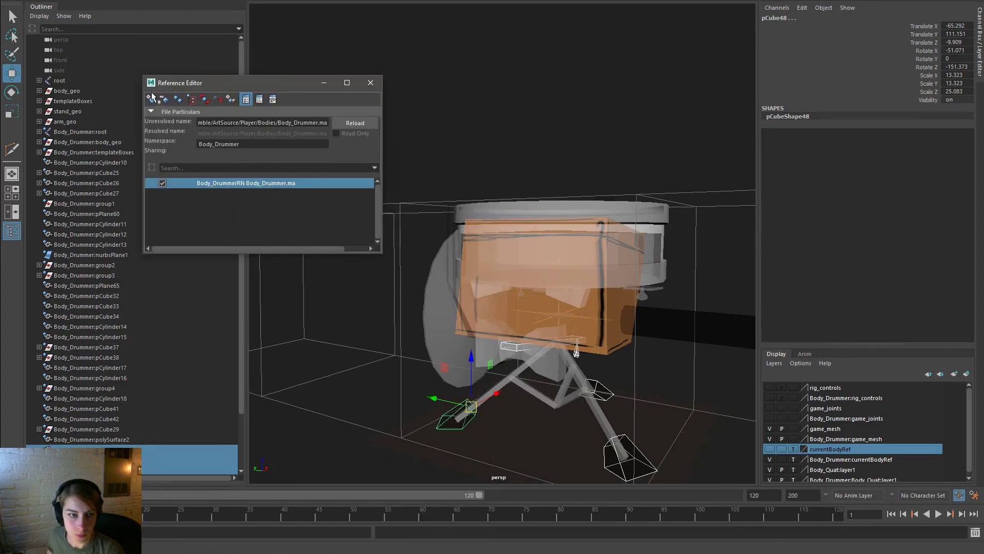
click(164, 100)
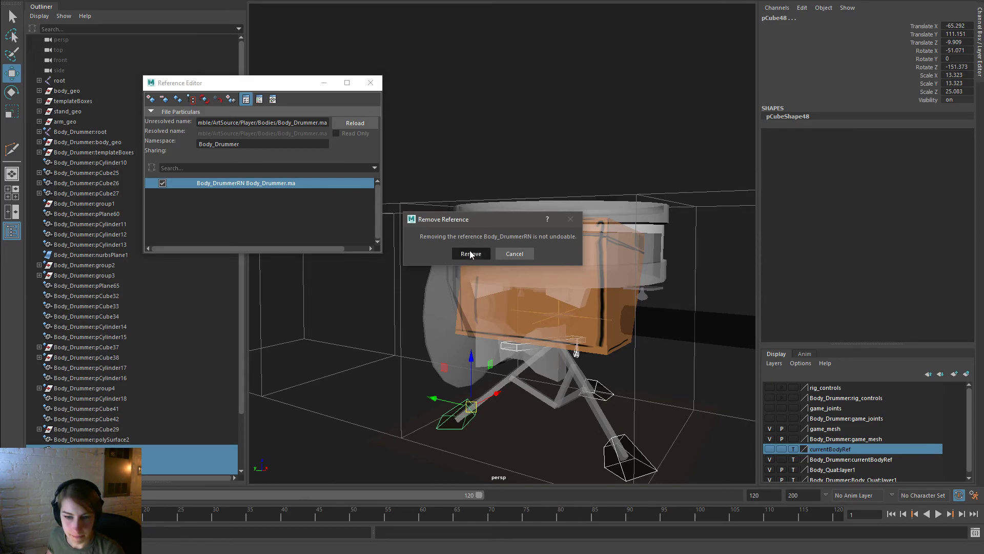
click(471, 254)
Select the short skinned bar pCube43 and its two knobs inside the drum body
alt+drag(614, 306, 505, 300)
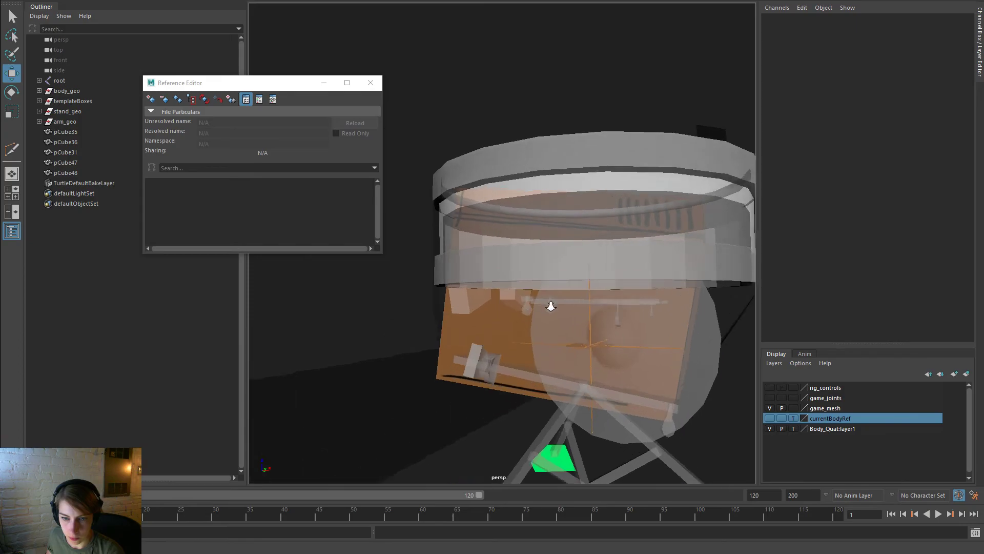
alt+right_drag(549, 305, 624, 333)
click(622, 336)
alt+middle_drag(621, 336, 534, 259)
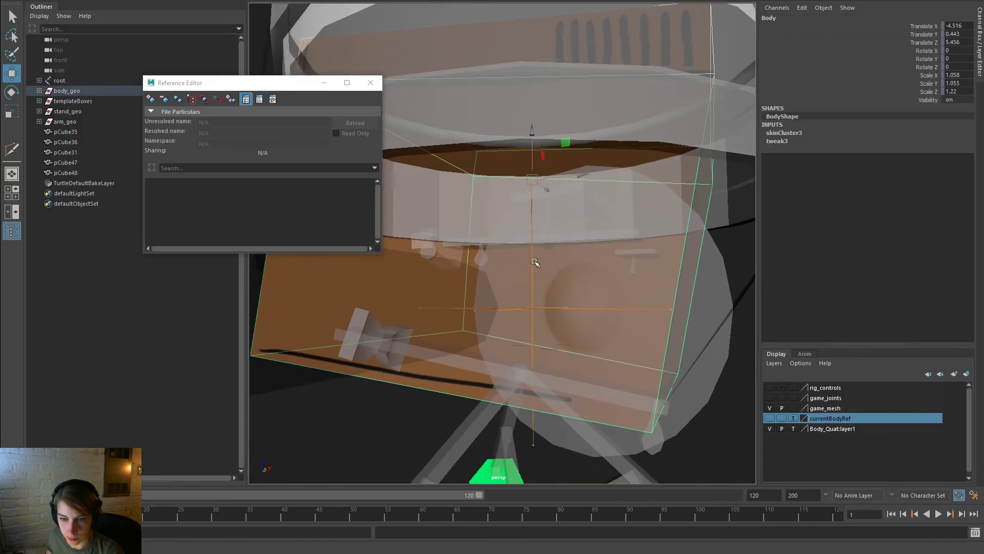
alt+right_drag(512, 276, 612, 288)
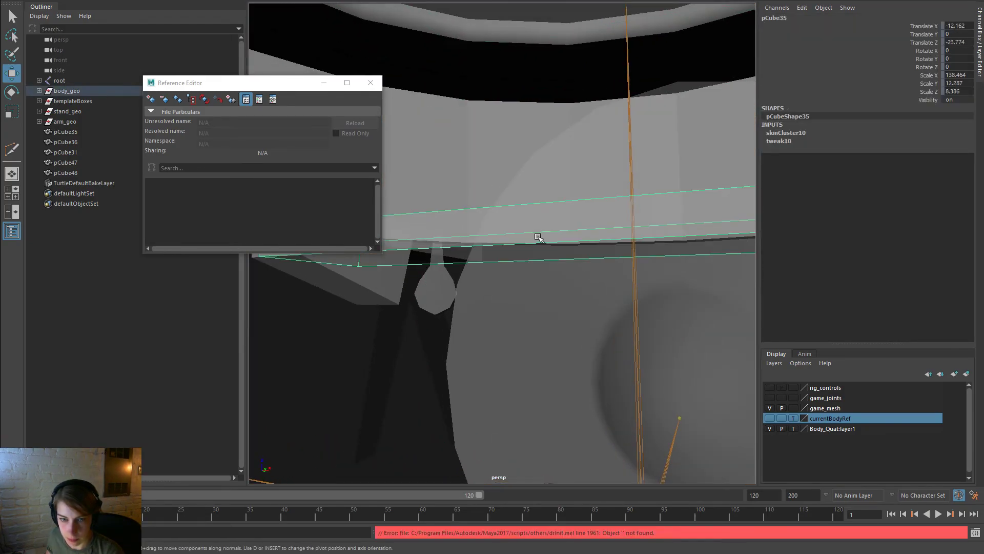
alt+drag(567, 322, 450, 303)
alt+middle_drag(450, 303, 555, 312)
alt+drag(555, 312, 577, 318)
alt+right_drag(482, 321, 533, 329)
click(571, 333)
alt+drag(575, 334, 547, 301)
shift+click(331, 364)
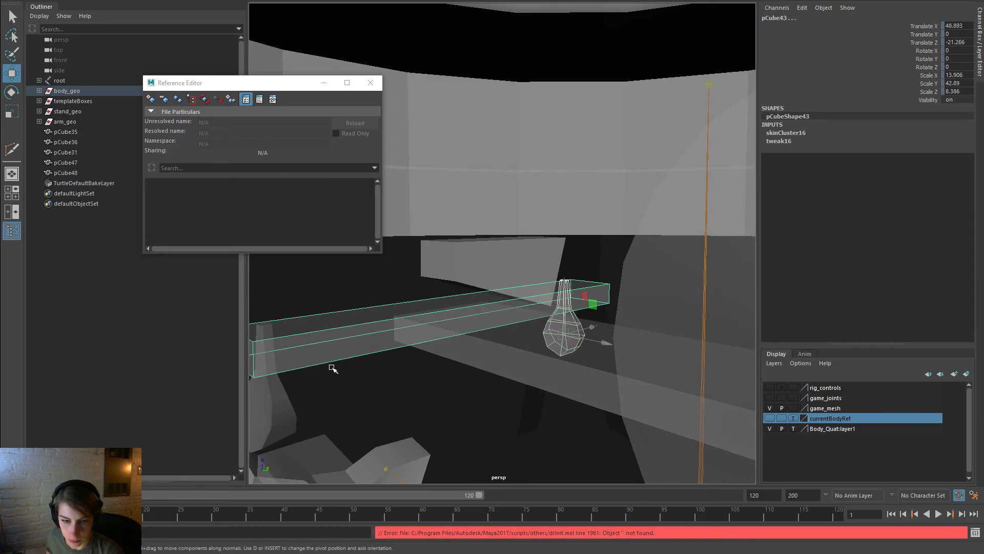
shift+click(279, 398)
Add the long skinned bar pCube35 to the selected short bar and knobs, undoing mistaken picks
alt+right_drag(658, 372, 637, 350)
alt+drag(575, 355, 463, 367)
key(ctrl+z)
scroll(565, 379, down, 4)
alt+drag(566, 379, 602, 330)
click(485, 304)
alt+right_drag(485, 304, 728, 378)
click(620, 357)
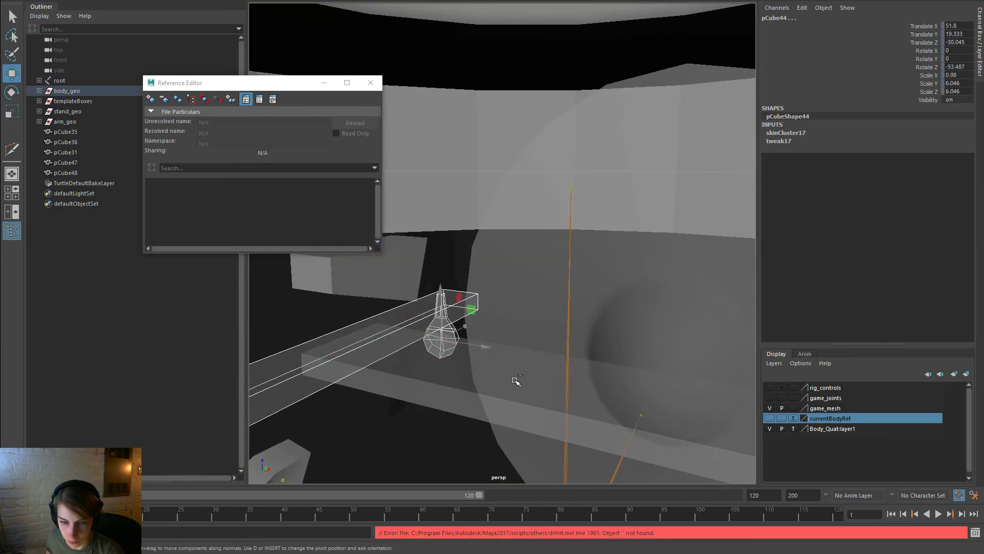
key(ctrl+z)
alt+right_drag(629, 413, 528, 350)
key(ctrl+z)
alt+right_drag(411, 300, 462, 301)
Unbind the skin from the selected bars and knobs
key(space)
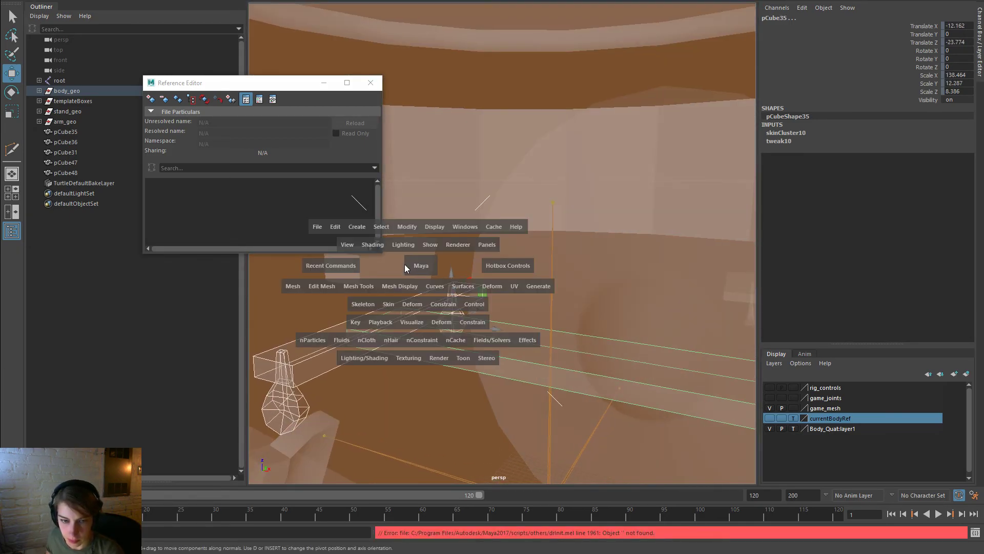
click(390, 303)
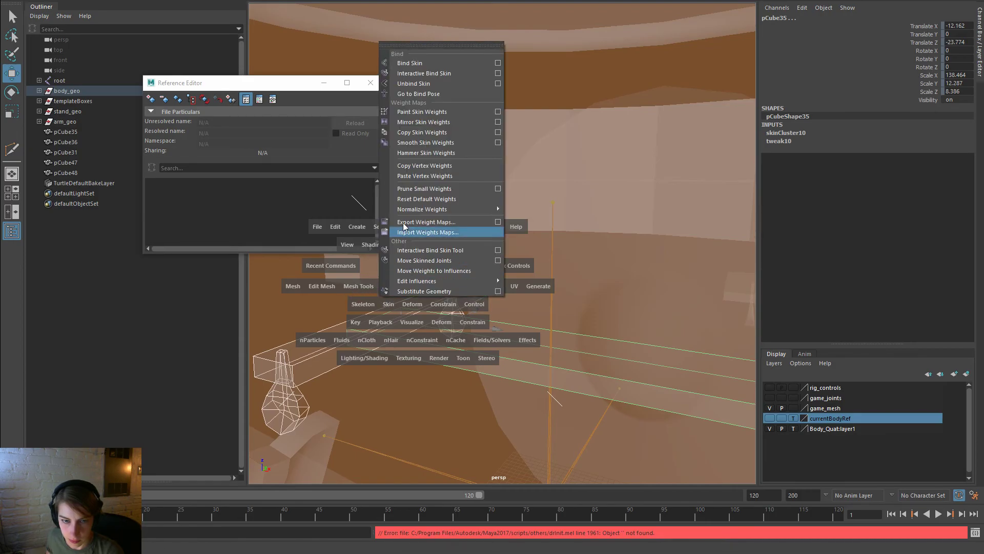
click(418, 94)
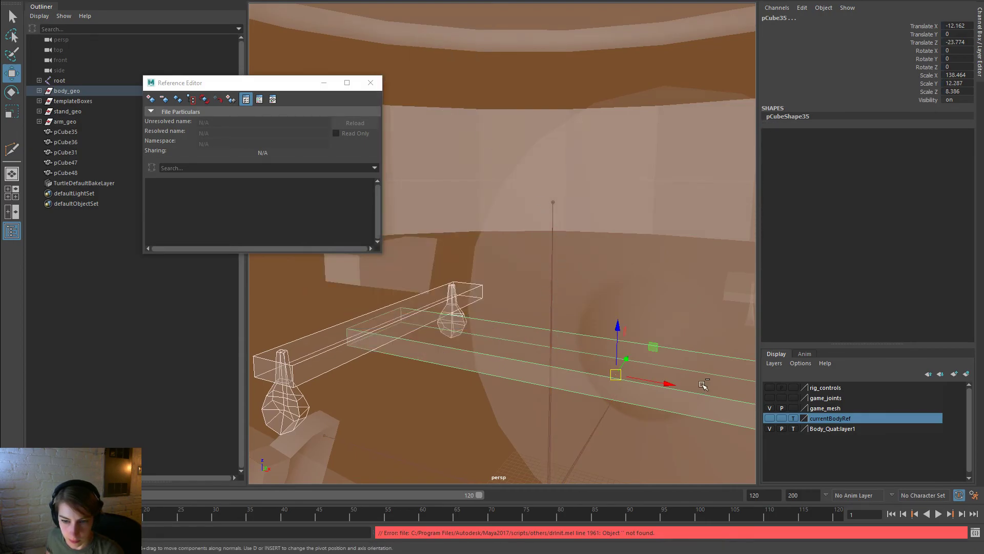
Select the small skinned plate pCube39 and its knob on one side inside the drum body, leaving the body out
click(487, 348)
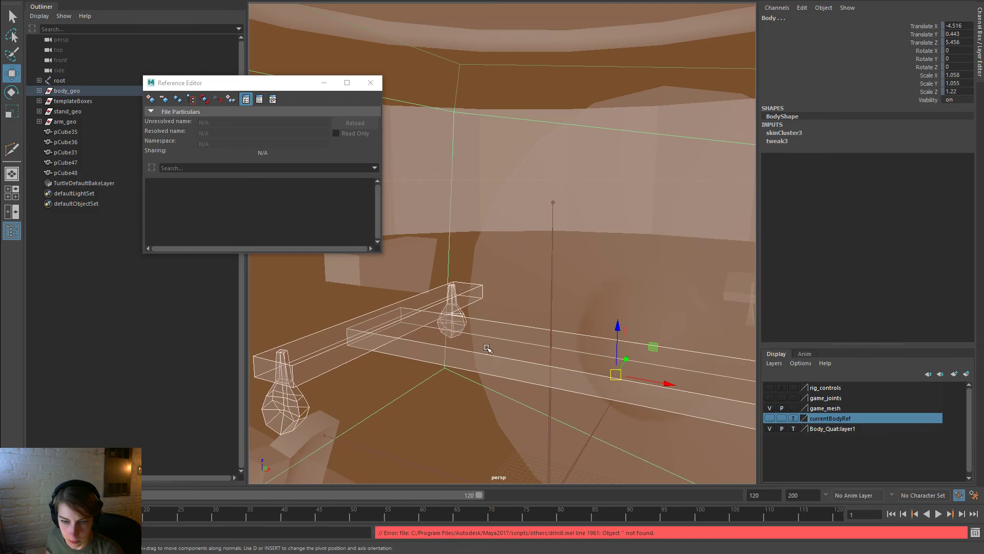
click(526, 353)
click(646, 384)
mouse_move(669, 382)
alt+right_down()
mouse_move(615, 356)
mouse_move(682, 370)
alt+right_up()
alt+middle_drag(682, 370, 493, 348)
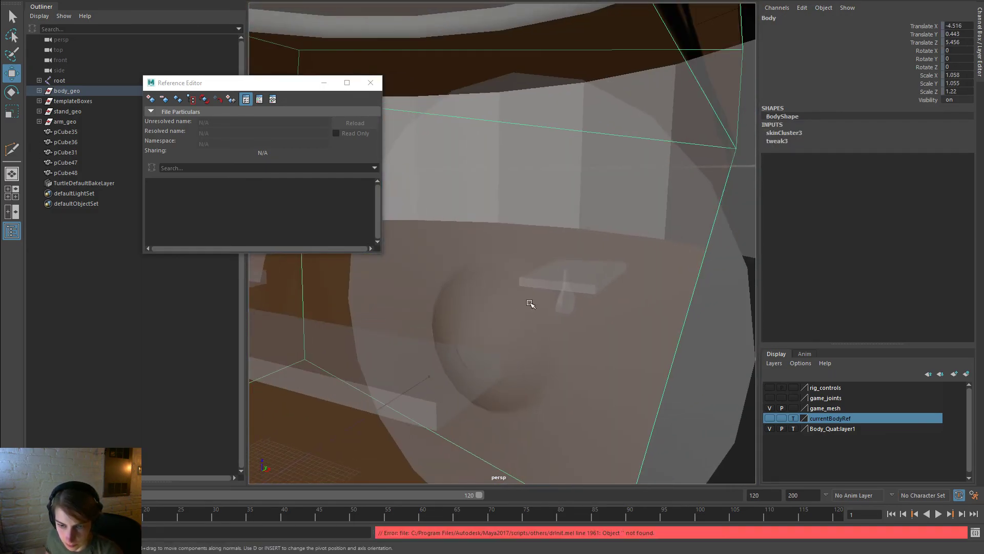
alt+right_drag(521, 306, 641, 338)
alt+drag(641, 339, 613, 376)
alt+drag(569, 353, 533, 310)
alt+right_drag(532, 310, 440, 303)
click(634, 404)
alt+drag(439, 303, 631, 347)
alt+middle_drag(631, 347, 186, 409)
alt+right_drag(328, 384, 692, 343)
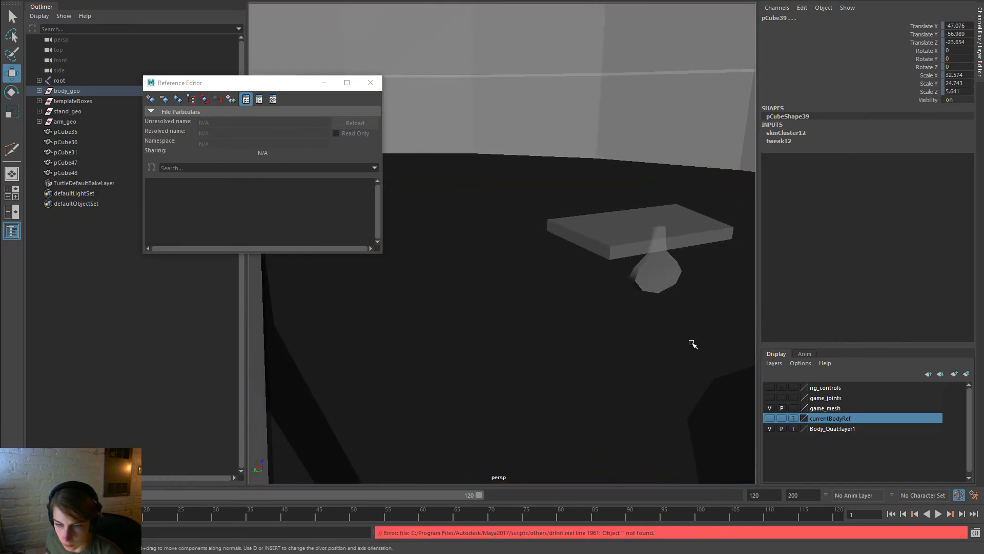
Add the opposite plate pCube41 and its knob to the selection and unbind the skin from the selected pieces
click(658, 281)
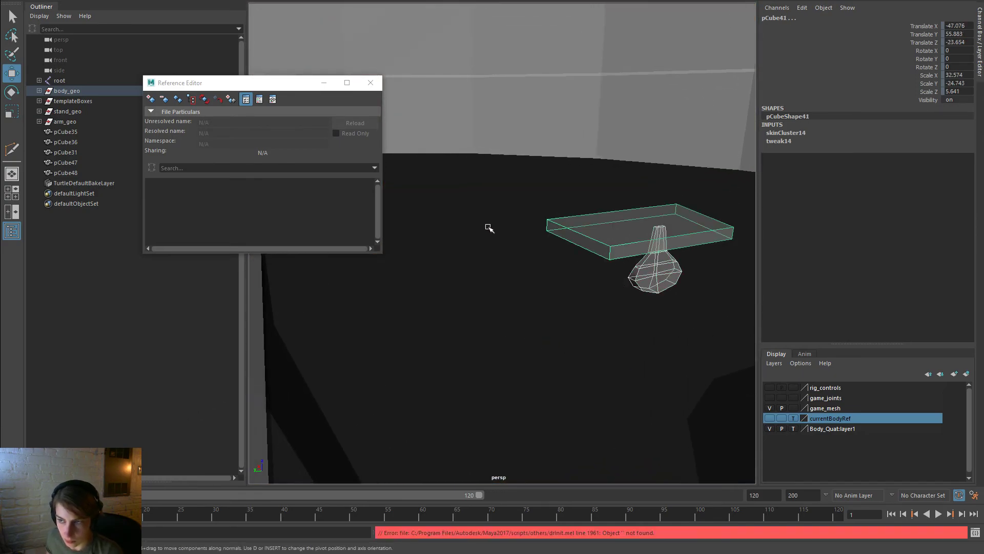
key(space)
drag(455, 265, 492, 315)
Select the short bar pCube43, its two knobs and the long bar pCube35 inside the drum body
alt+right_drag(492, 316, 229, 191)
shift+click(501, 362)
shift+click(503, 363)
click(521, 380)
alt+drag(416, 276, 386, 266)
drag(522, 263, 570, 339)
alt+drag(398, 265, 468, 352)
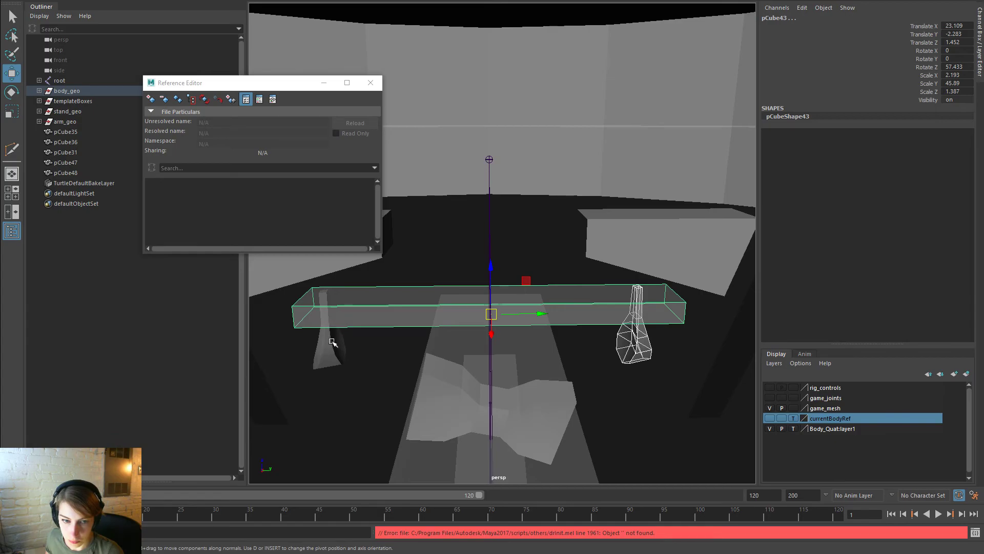
shift+drag(333, 341, 464, 358)
click(533, 357)
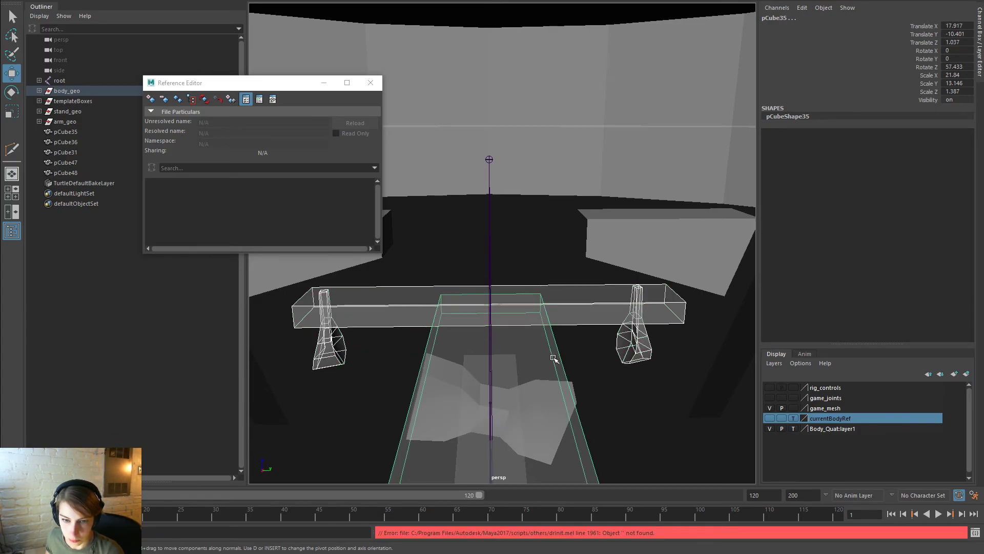
Reveal the selected pieces in the Outliner, drop the long bar from the selection and unparent pCube44, pCube36 and pCube43
mouse_move(565, 409)
alt+right_down()
mouse_move(470, 374)
mouse_move(563, 402)
alt+right_up()
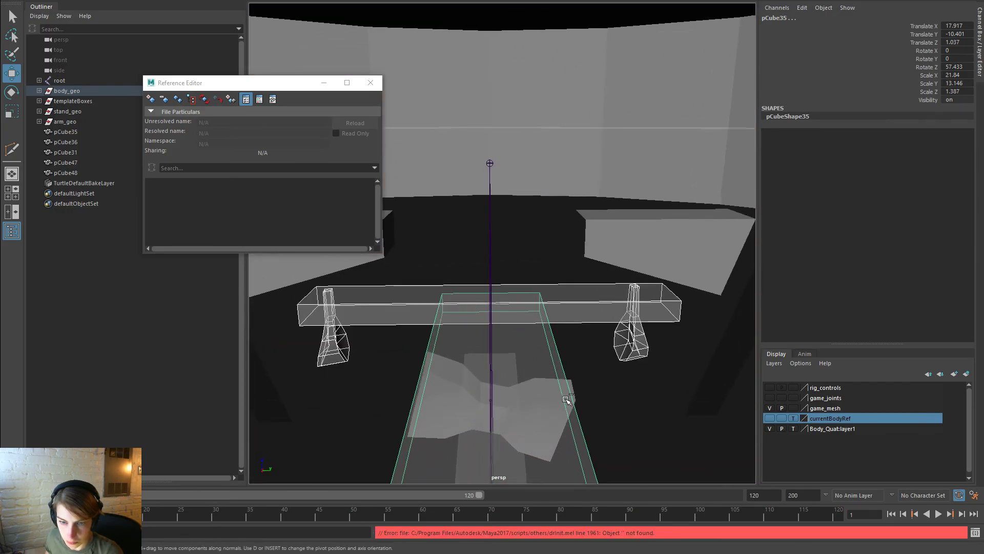
key(f)
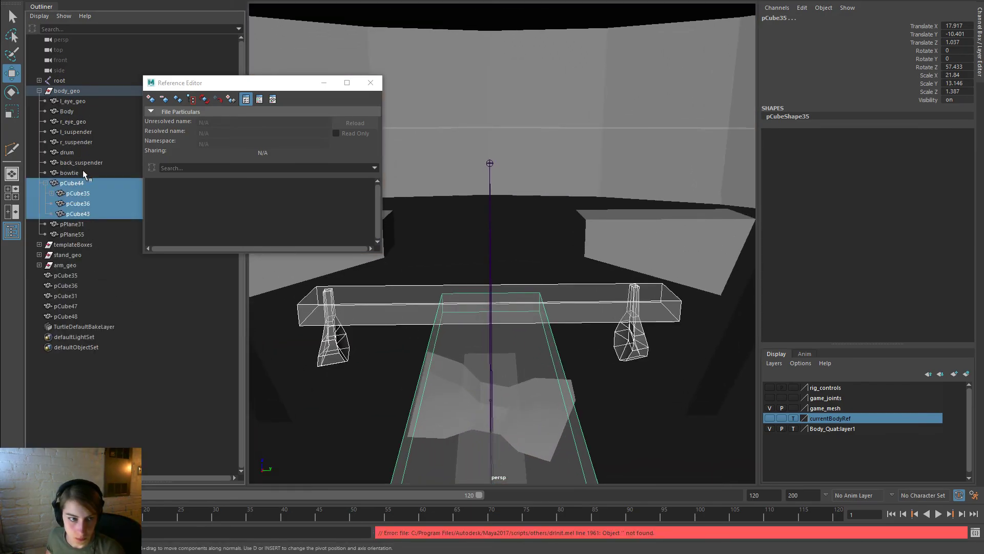
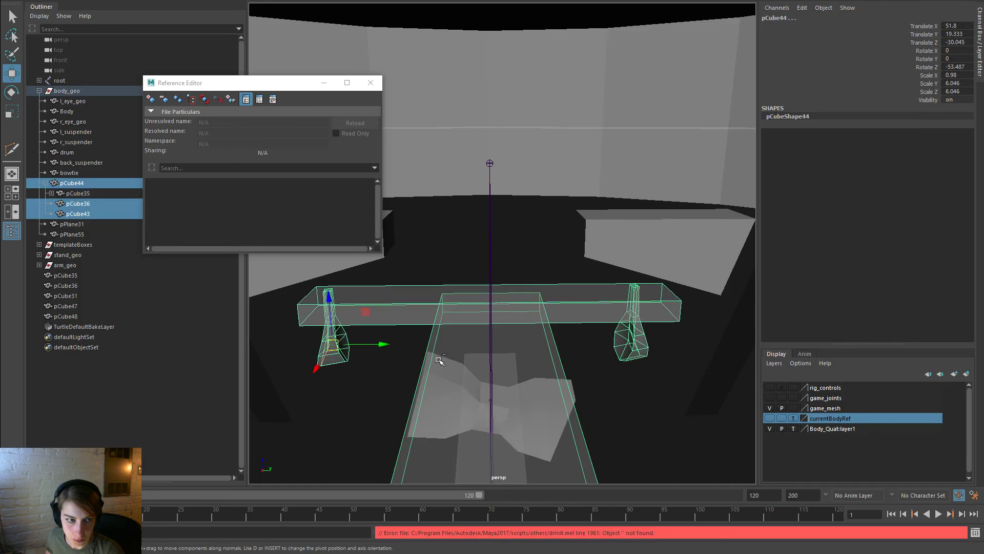
click(529, 350)
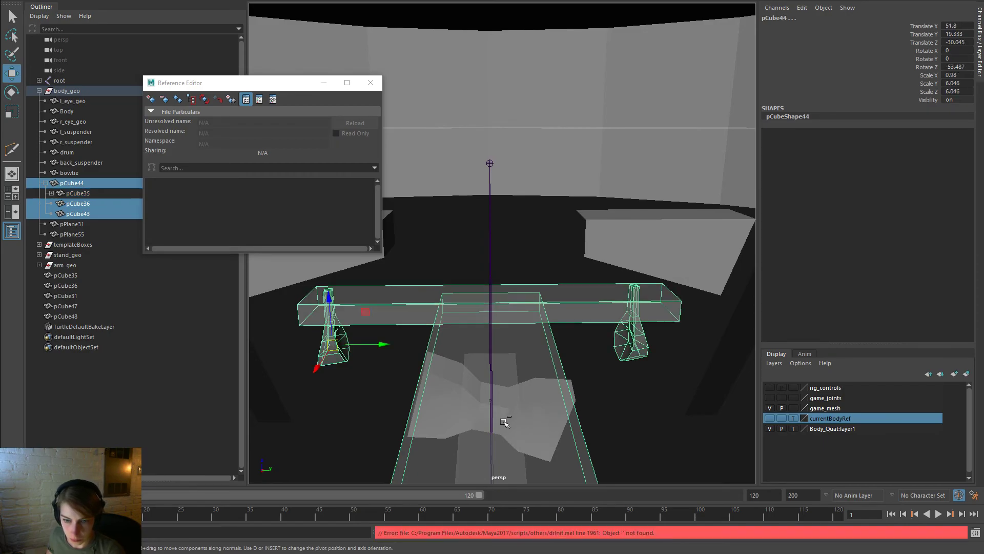
key(shift+p)
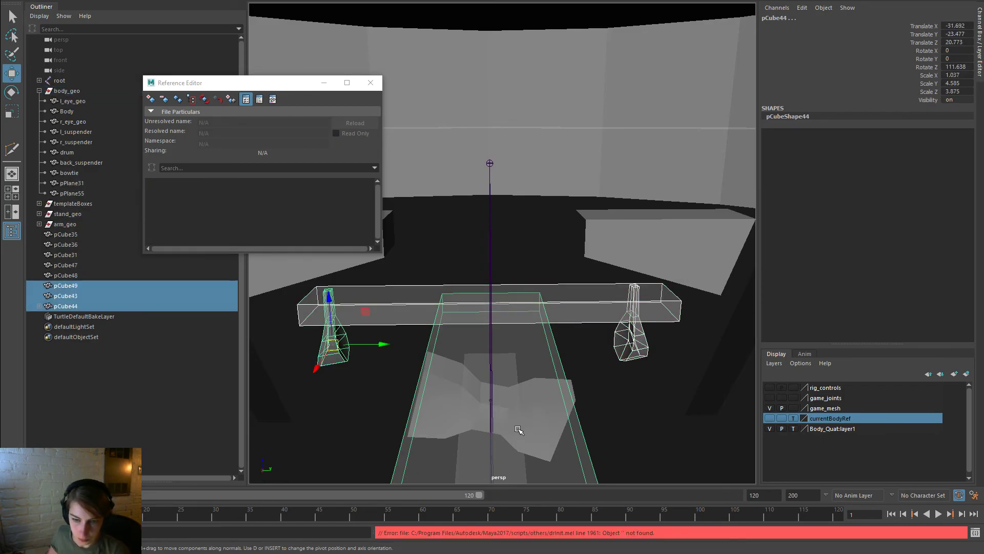
Unparent the long bar from the knob pCube44
click(552, 356)
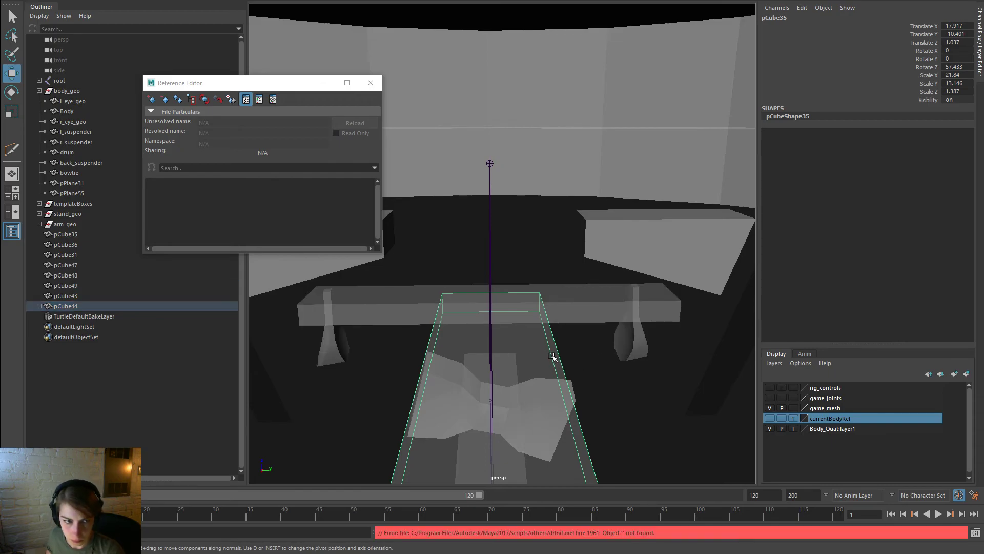
click(632, 342)
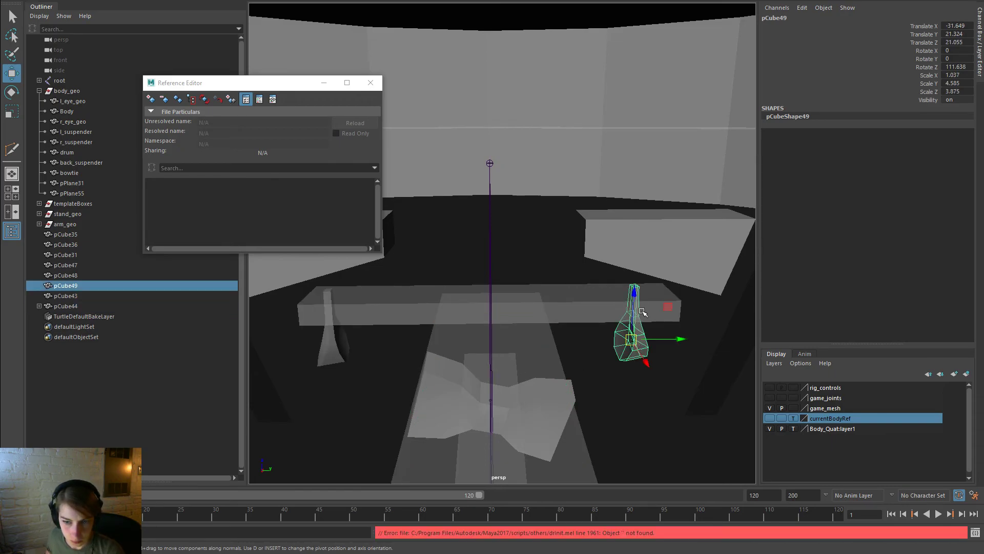
shift+click(335, 353)
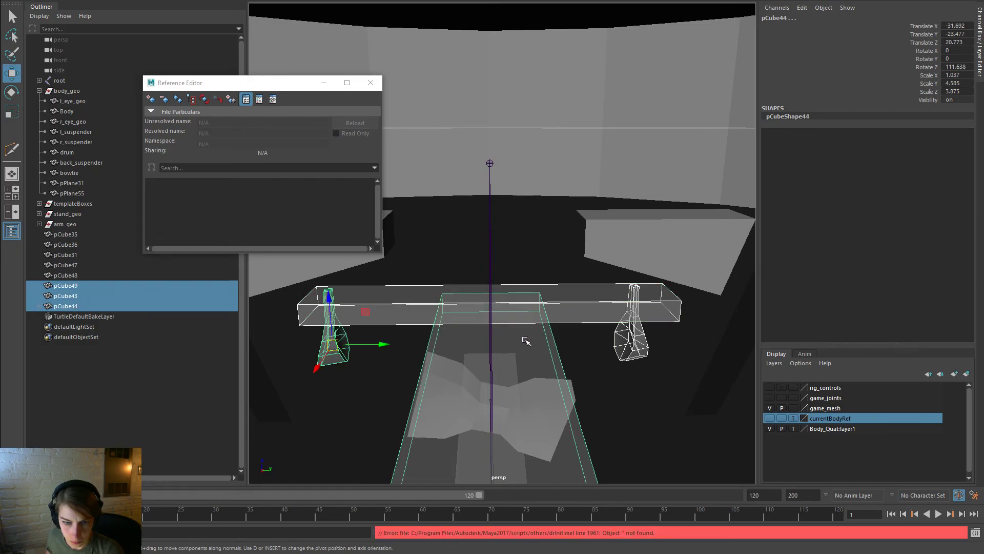
click(533, 354)
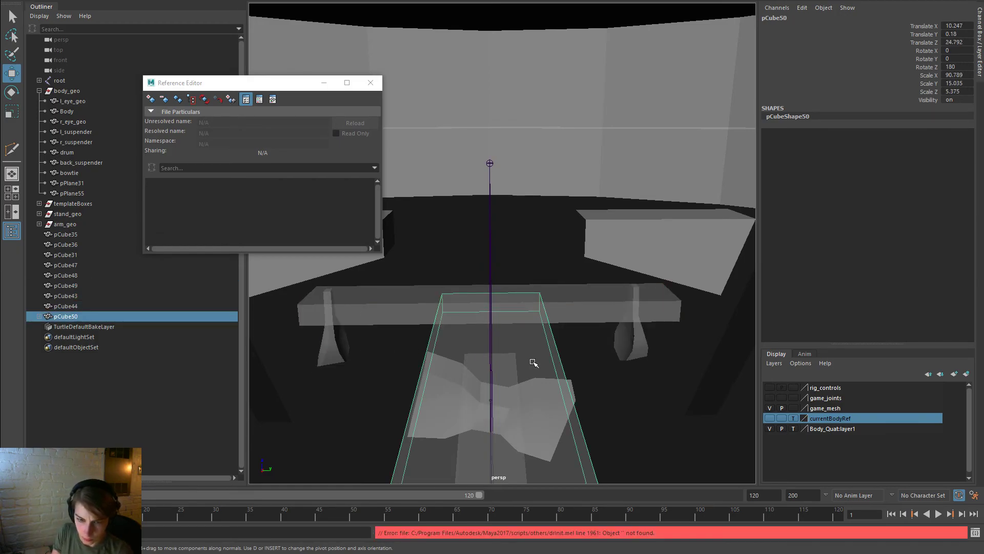
Parent the short bar pCube43 and the knobs pCube44 and pCube49 to the long bar pCube50
click(351, 352)
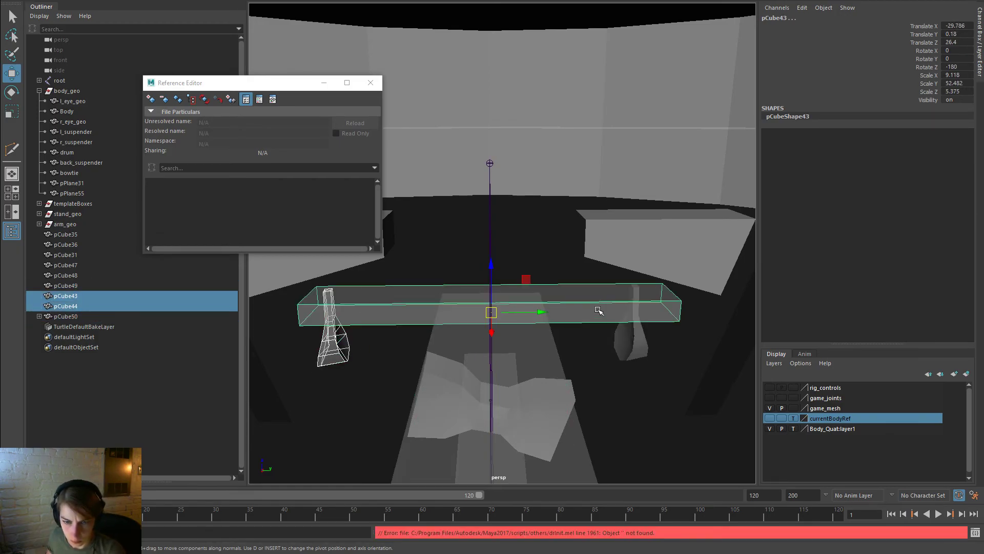
shift+click(627, 345)
shift+click(539, 345)
key(p)
click(543, 347)
Move the pCube50 bar assembly out below the drum body to about 95.94, -0.48, -47.57, undoing the first attempt
alt+right_drag(601, 378, 287, 246)
alt+drag(402, 304, 534, 323)
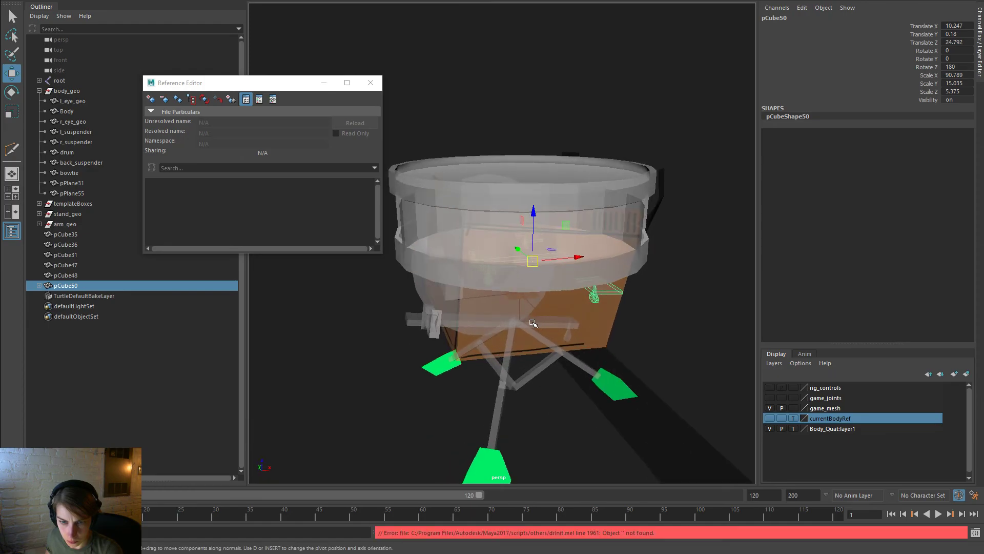
alt+right_drag(435, 279, 525, 299)
drag(553, 273, 374, 330)
alt+right_drag(373, 330, 382, 281)
key(ctrl+z)
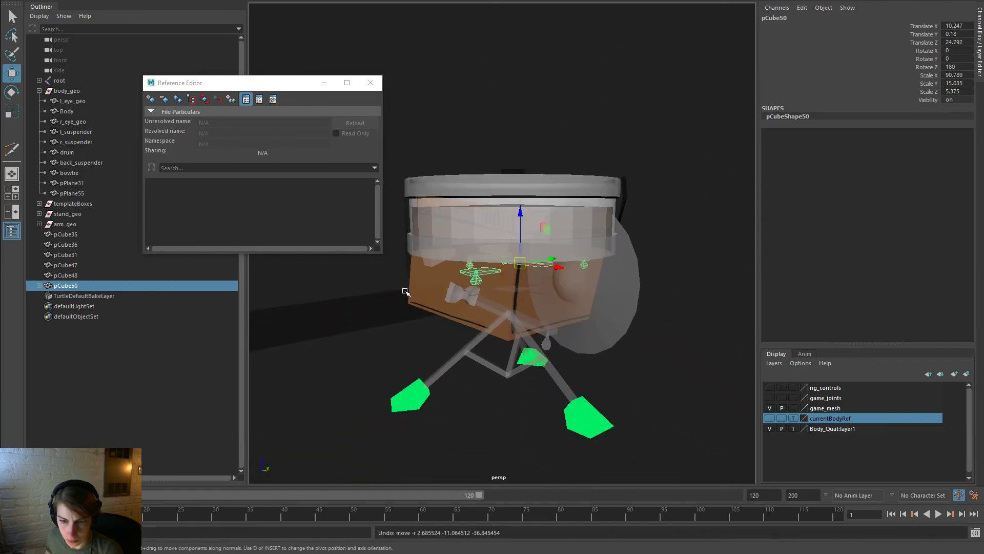
alt+drag(474, 318, 495, 322)
key(ctrl+z)
key(ctrl+z)
key(ctrl+z)
key(ctrl+z)
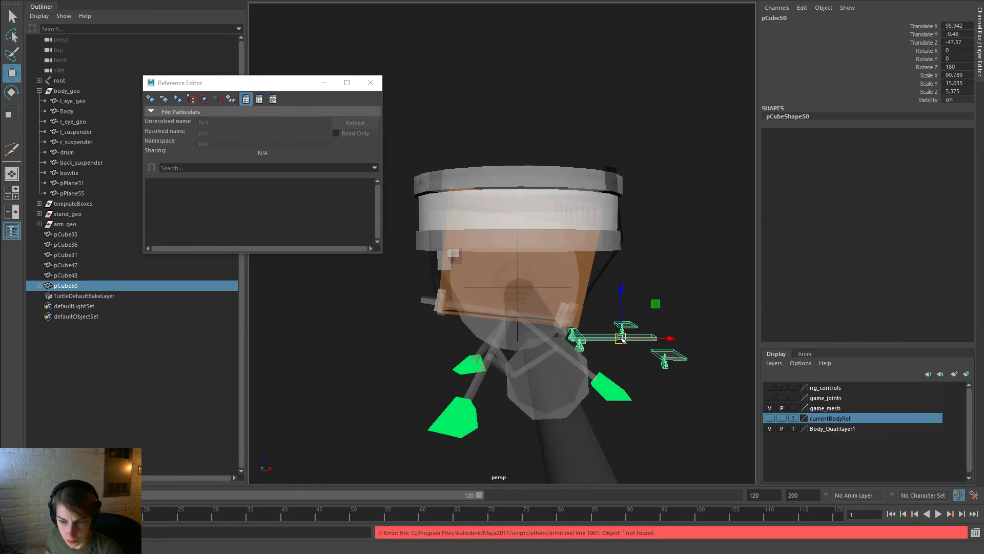
Delete the leftover piece pCube36 and select the long bar pCube35 under the drum body
key(ctrl+z)
key(ctrl+z)
key(ctrl+z)
key(ctrl+z)
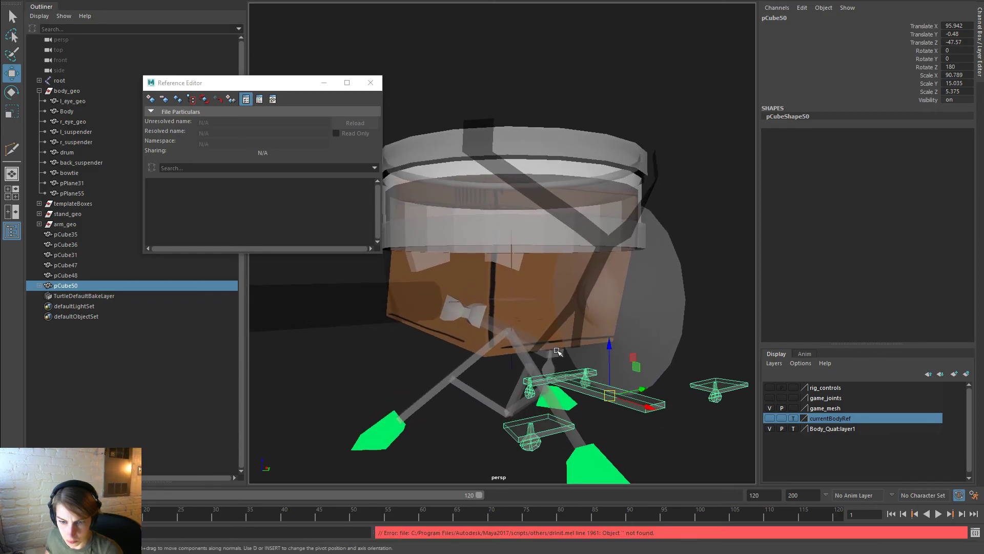
key(ctrl+z)
key(ctrl+z)
key(ctrl+z)
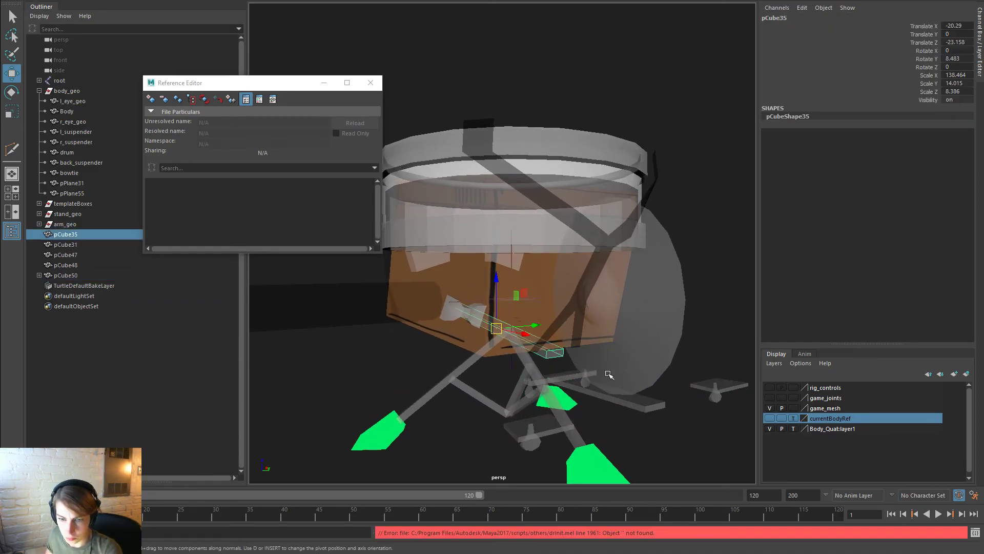
Parent-constrain the pCube50 assembly to the long bar pCube35 so it snaps to that bar's position and rotation
shift+click(640, 409)
key(space)
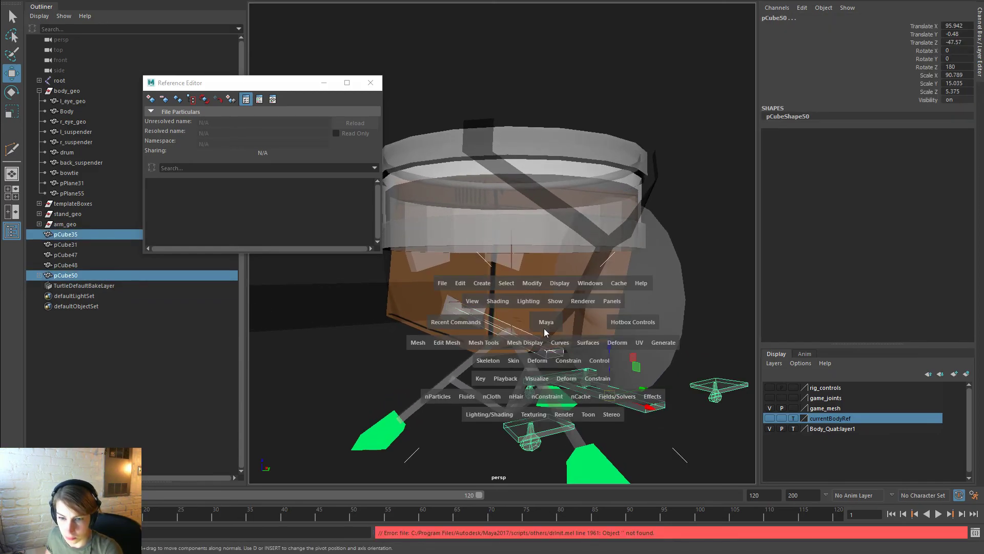
click(567, 362)
click(607, 389)
Narrow the pCube50 assembly to a Y scale of about 11.53 to fit the reference bar
alt+drag(509, 394, 692, 397)
alt+drag(565, 374, 696, 334)
scroll(524, 329, up, 4)
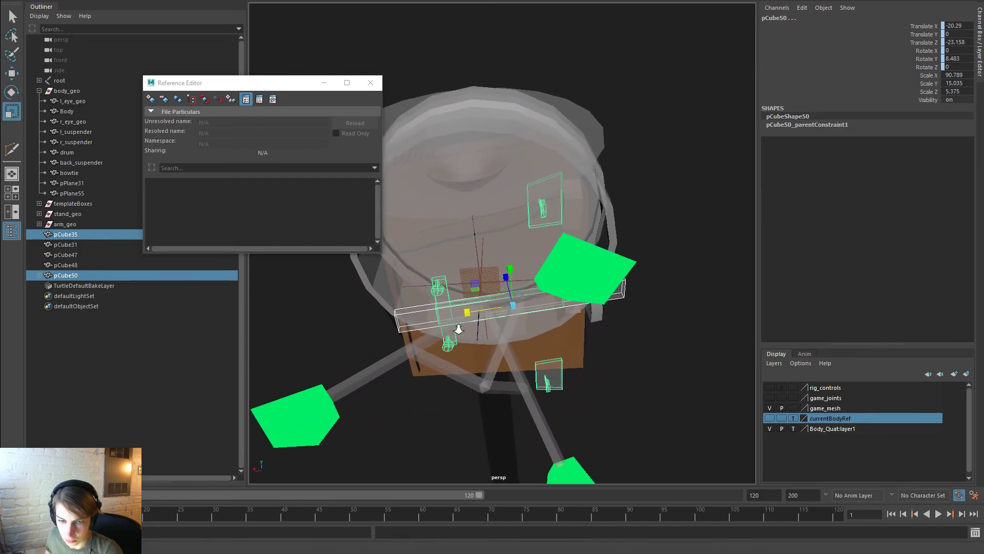
mouse_move(468, 313)
mouse_down()
mouse_move(445, 316)
mouse_move(479, 312)
mouse_up()
click(665, 366)
alt+drag(653, 344, 571, 334)
click(616, 294)
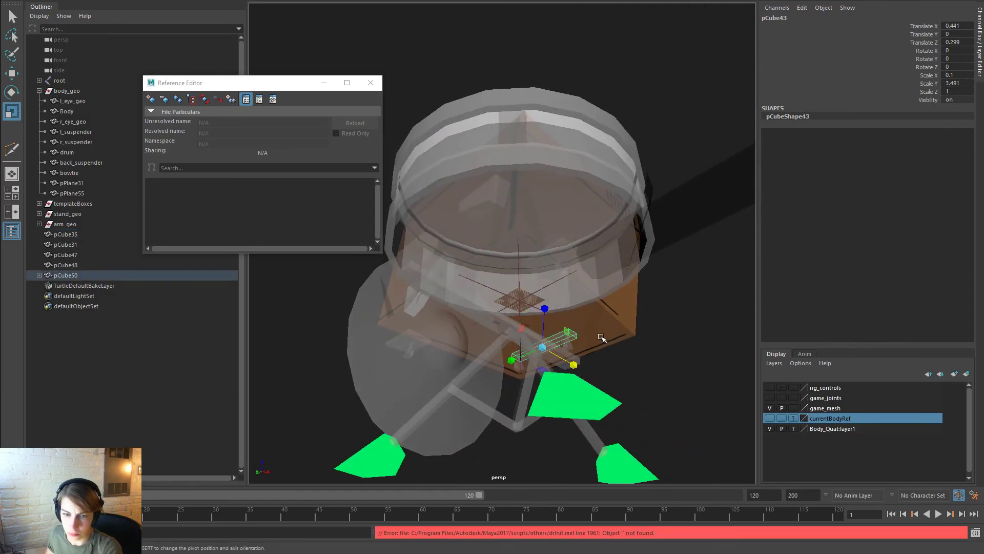
key(Up)
alt+drag(518, 342, 472, 335)
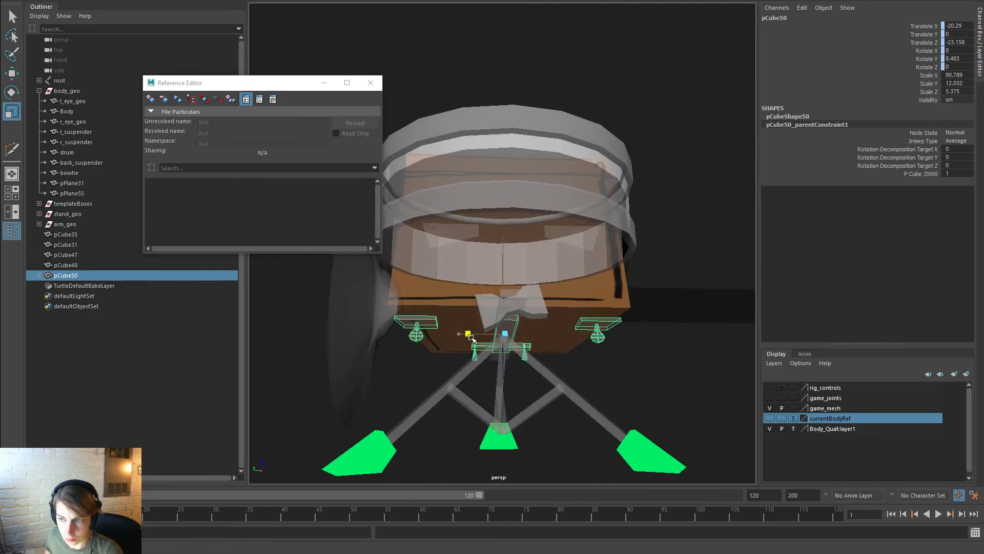
alt+drag(472, 337, 540, 339)
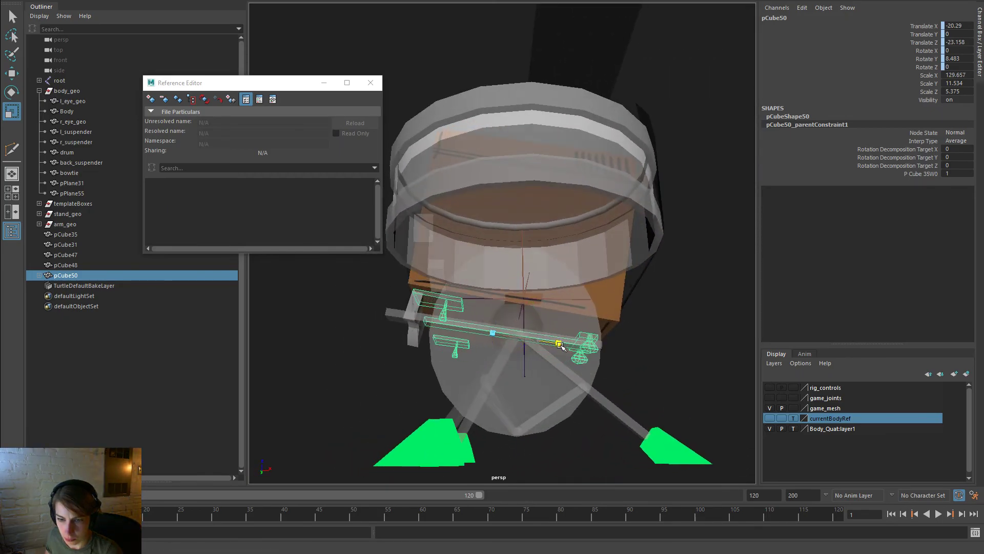
Rescale the pCube50 assembly to about 141.59 in X, 10 in Y and 8.38 in Z
drag(563, 345, 591, 379)
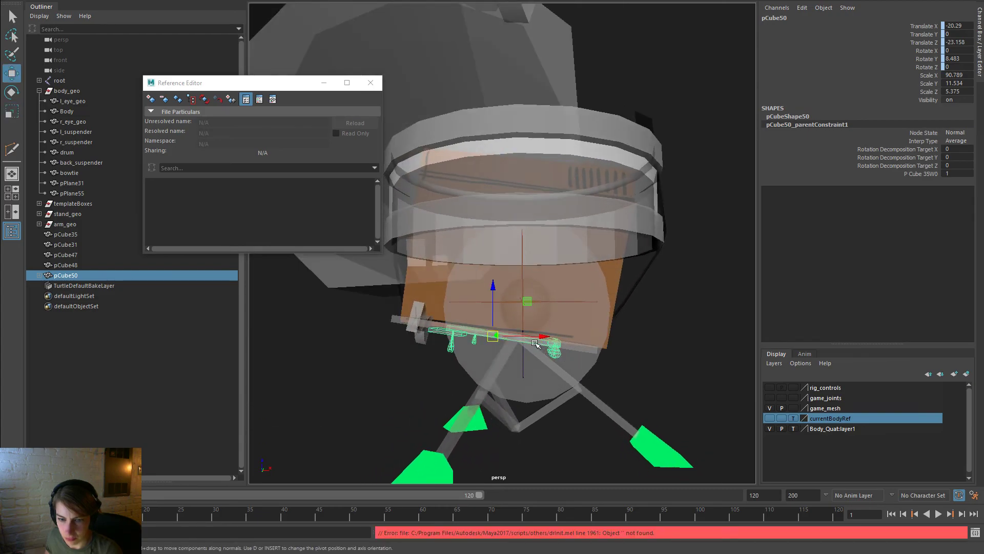
alt+drag(533, 341, 704, 349)
key(r)
drag(459, 337, 630, 370)
drag(509, 338, 462, 340)
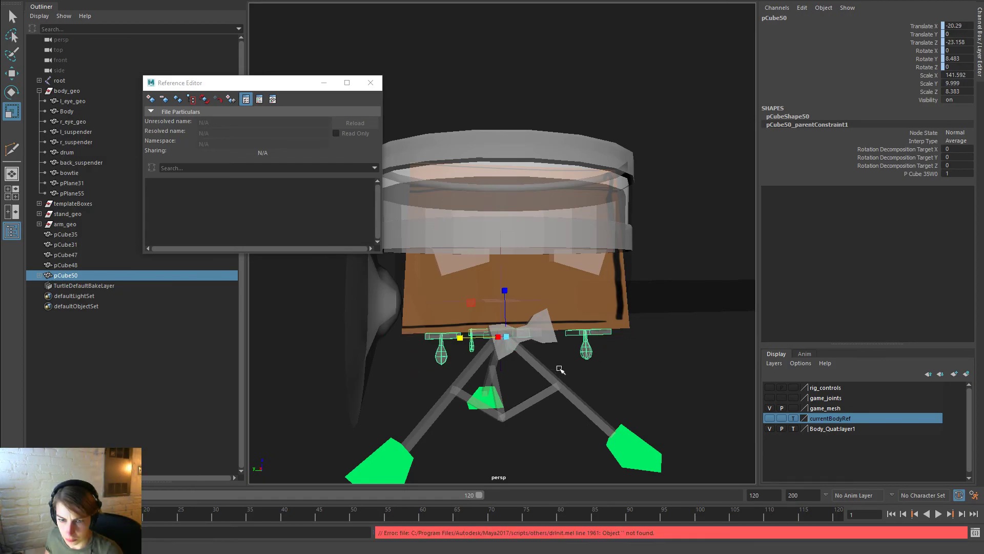
Refine the scale of the pCube50 assembly to about 157.98 in X, 11.16 in Y and 6.58 in Z
click(656, 385)
alt+drag(655, 384, 606, 363)
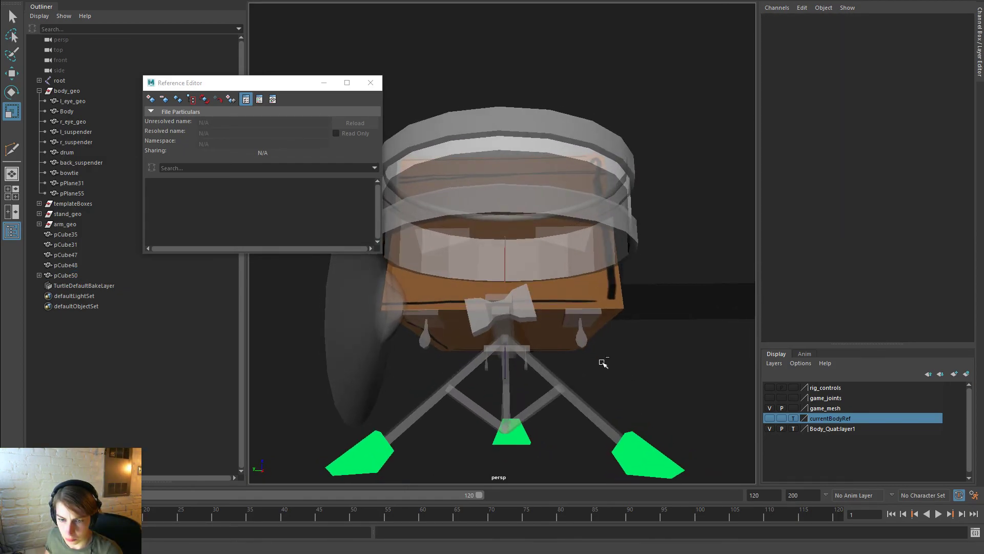
key(ctrl+z)
drag(457, 333, 523, 336)
drag(504, 294, 504, 298)
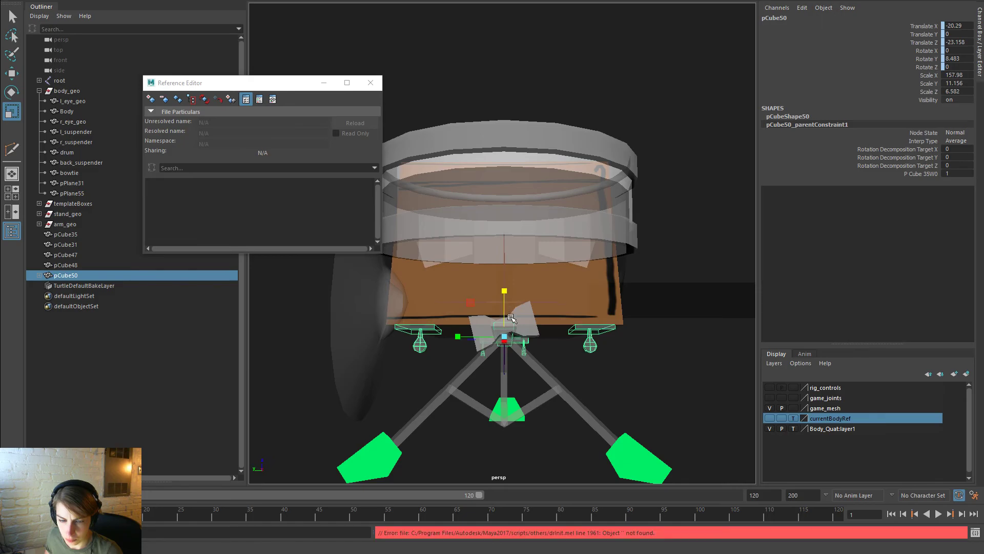
mouse_move(511, 318)
alt+mouse_down()
mouse_move(480, 363)
mouse_move(515, 333)
alt+mouse_up()
alt+drag(548, 344, 657, 359)
drag(465, 343, 600, 390)
Delete the reference bar pCube35 and switch the viewport from X-ray to solid display
click(604, 377)
click(604, 321)
key(Delete)
click(428, 251)
click(481, 364)
Try to rotate the small knob pCube49 beneath the drum body
mouse_move(569, 383)
alt+mouse_down()
mouse_move(313, 373)
mouse_move(411, 378)
mouse_move(537, 358)
alt+mouse_up()
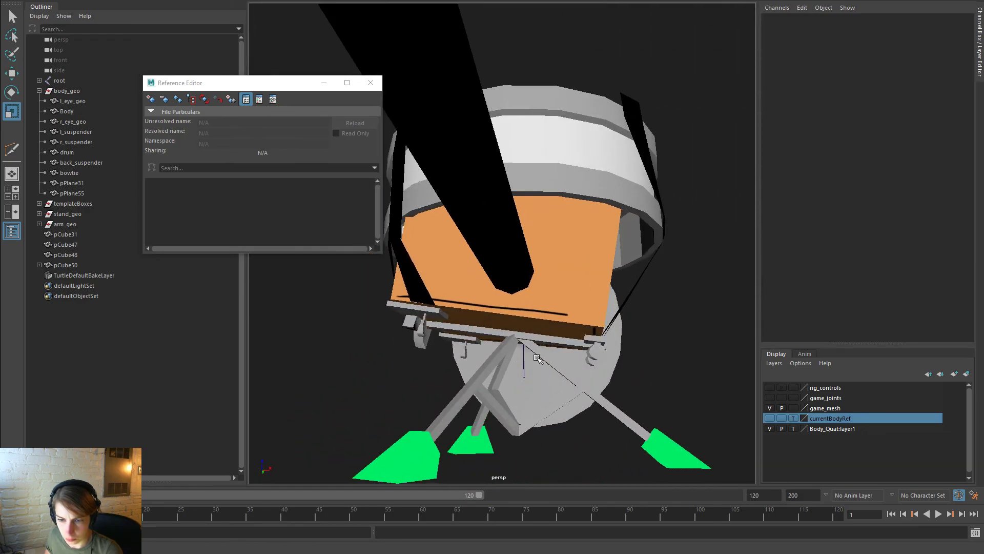
click(601, 354)
alt+drag(601, 353, 564, 371)
shift+click(600, 335)
alt+drag(601, 339, 639, 364)
click(631, 364)
drag(598, 312, 476, 365)
key(ctrl+z)
click(621, 373)
click(483, 363)
key(e)
key(ctrl+z)
key(ctrl+z)
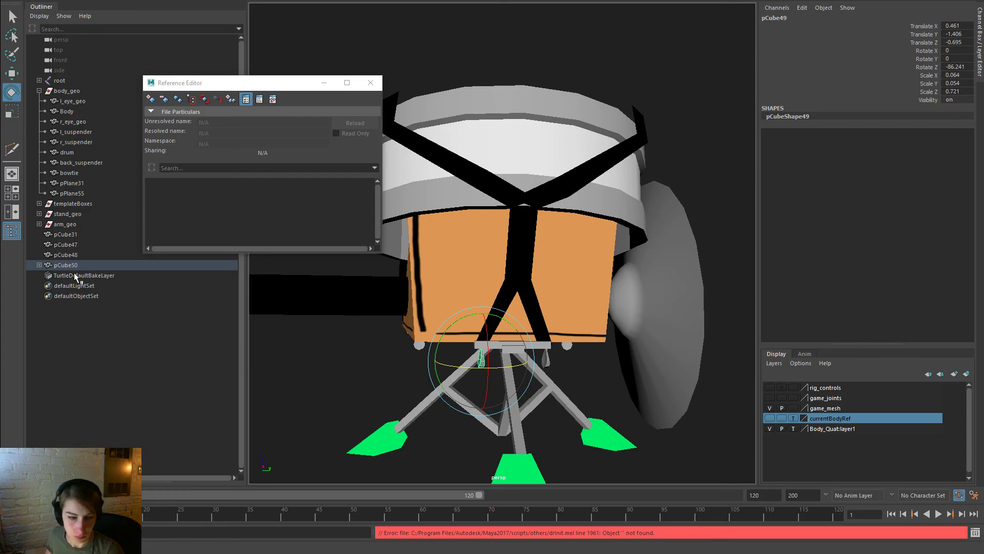
Unparent all seven plates, knobs and bars, pCube39 to pCube44 and pCube49, from pCube50
key(f)
click(95, 277)
shift+click(99, 336)
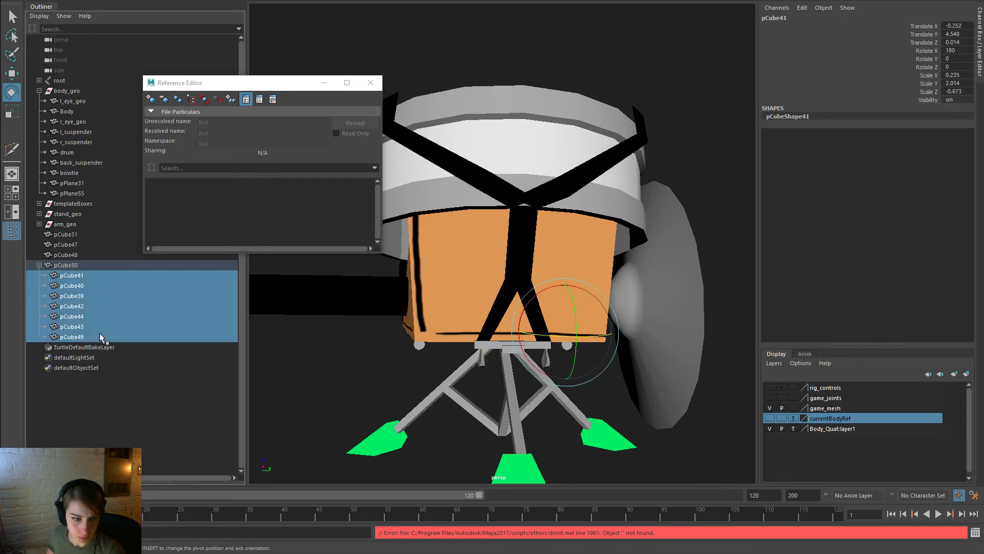
key(shift+p)
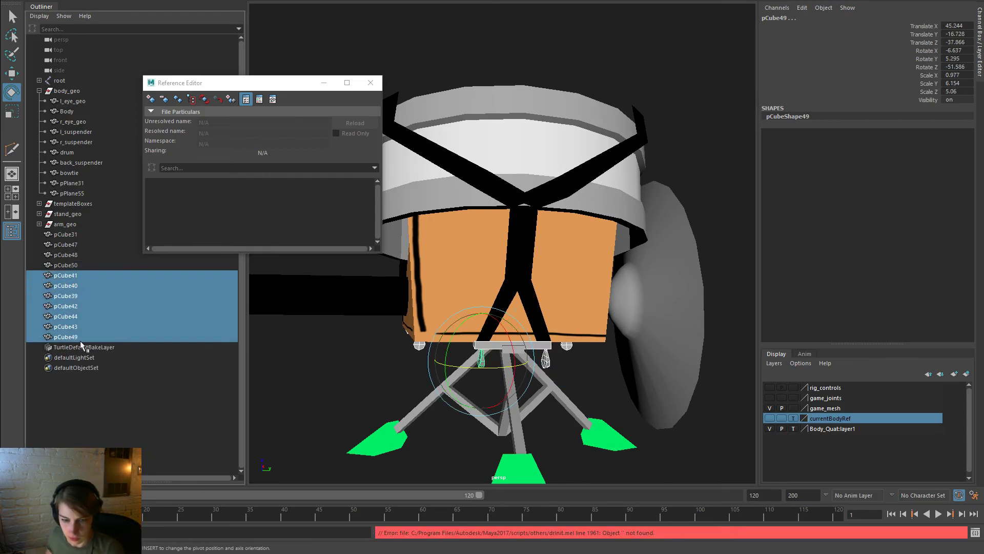
Assign the existing material mat_black to the three green feet pCube31, pCube47 and pCube48
scroll(578, 406, down, 3)
click(577, 377)
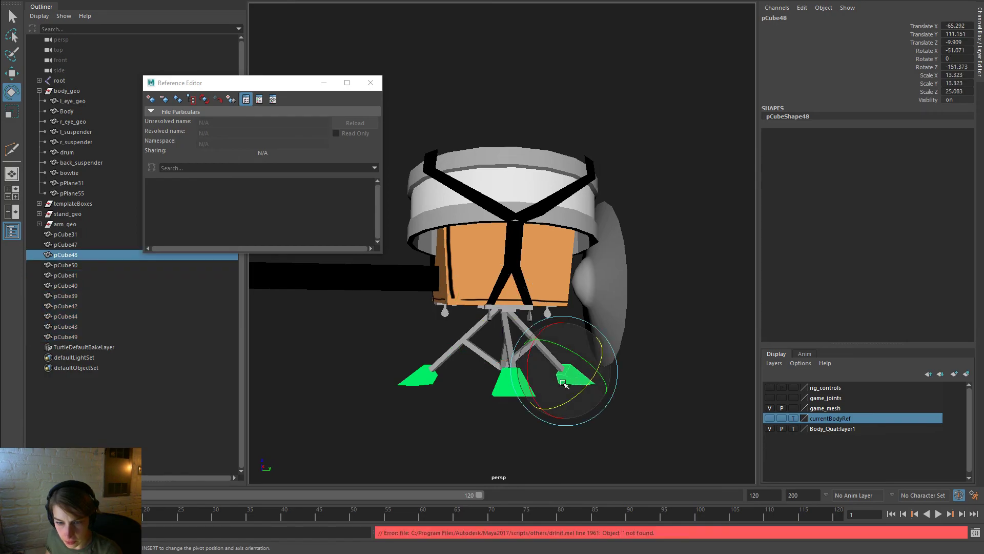
key(w)
shift+click(501, 388)
shift+click(420, 378)
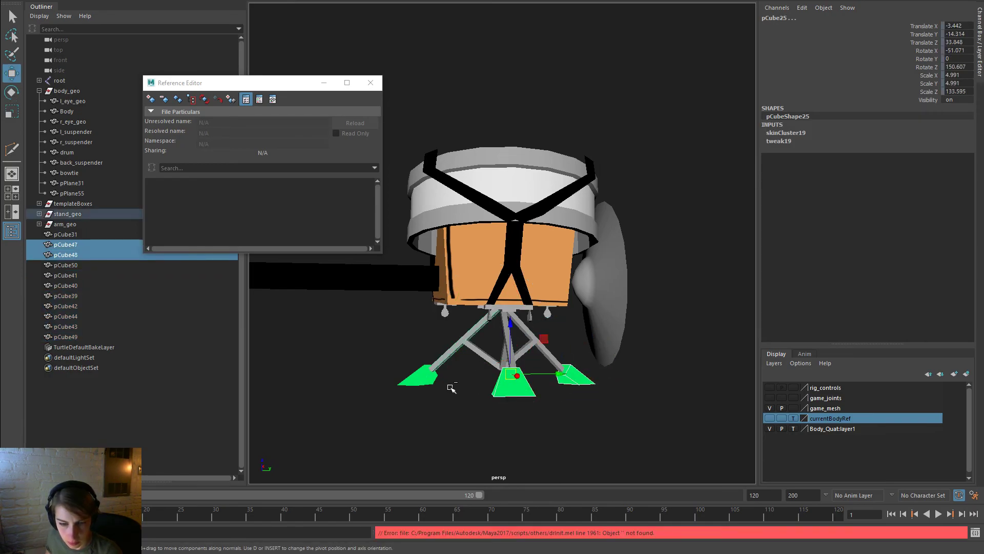
key(ctrl+z)
shift+click(413, 378)
right_click(413, 377)
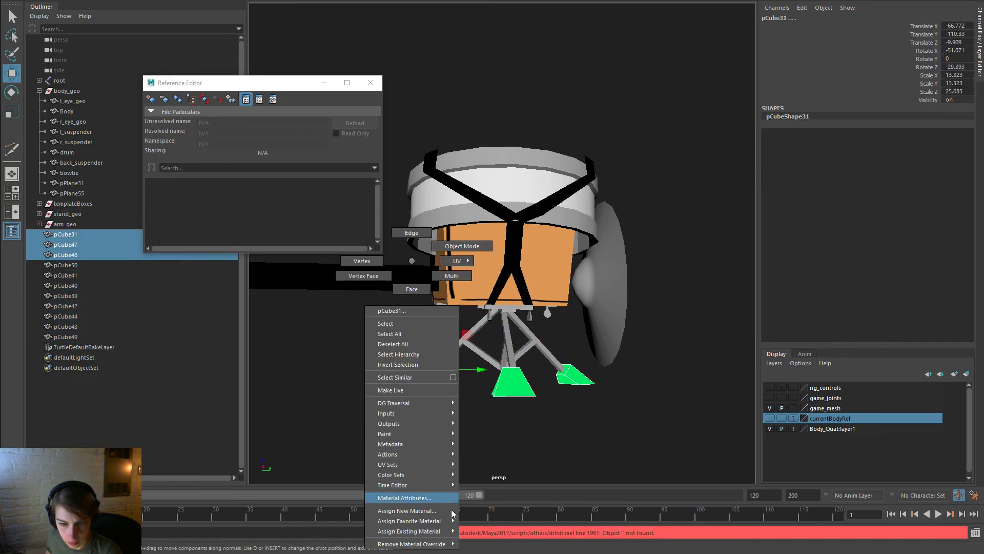
mouse_move(435, 531)
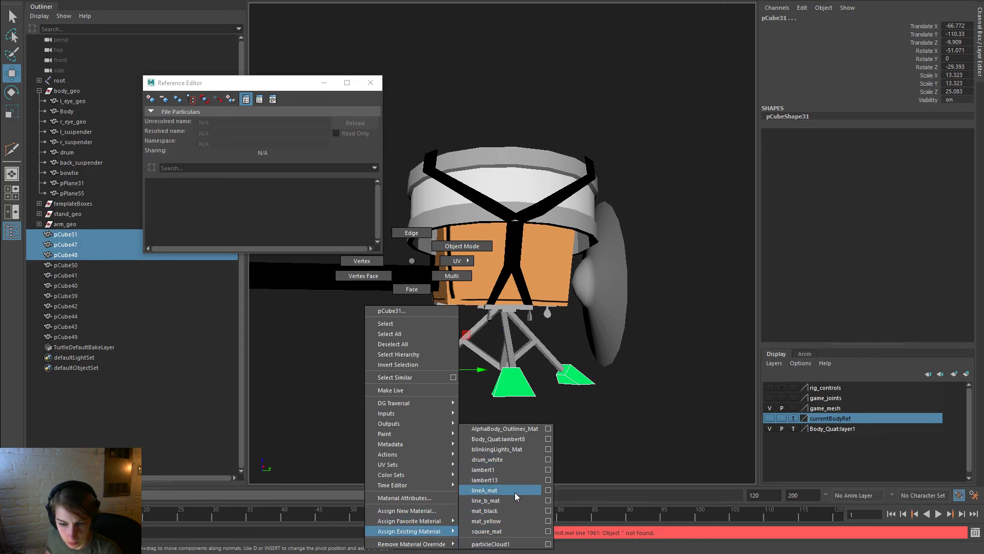
click(514, 510)
click(603, 429)
Rotate the small knob pCube49 beneath the drum body to about 5.62 in X, 6.37 in Y and 41.59 in Z
alt+drag(413, 442, 637, 437)
alt+right_drag(437, 374, 546, 376)
alt+drag(547, 376, 515, 417)
click(463, 410)
key(e)
alt+drag(574, 414, 676, 415)
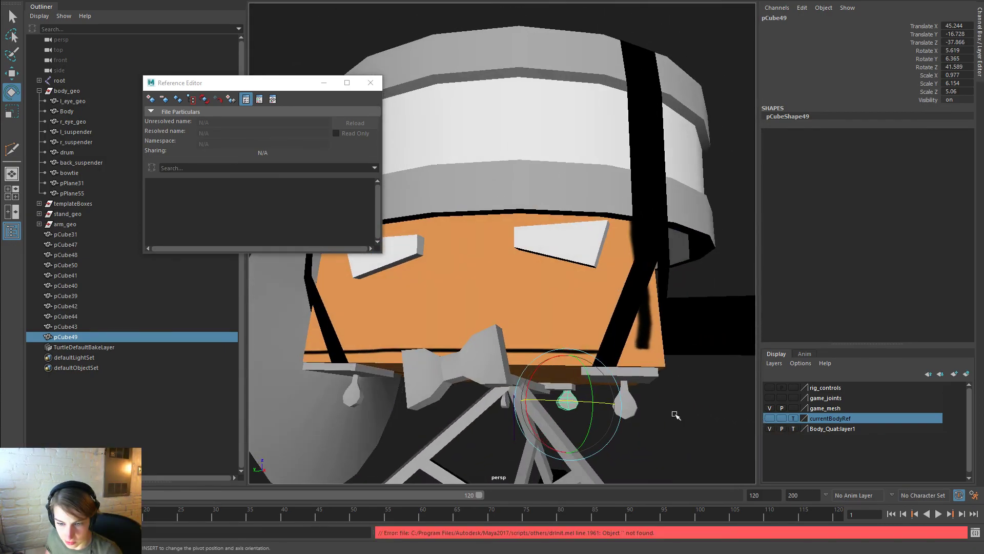
click(676, 419)
Move plate pCube41 and its knob pCube42 slightly outward along Y, placing the knob at about 55.95
alt+right_drag(671, 418, 528, 410)
alt+drag(528, 410, 548, 413)
scroll(399, 337, up, 3)
click(420, 331)
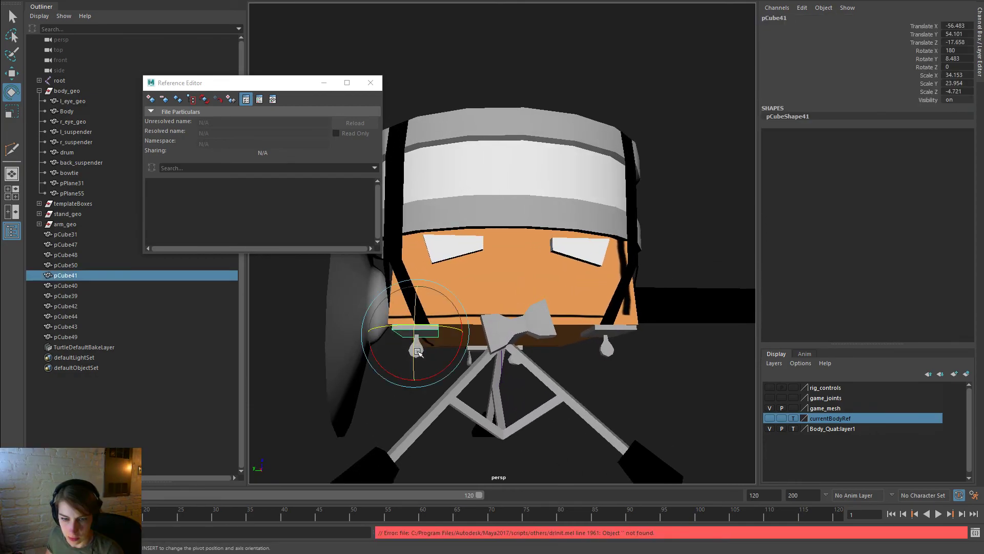
key(w)
shift+click(417, 353)
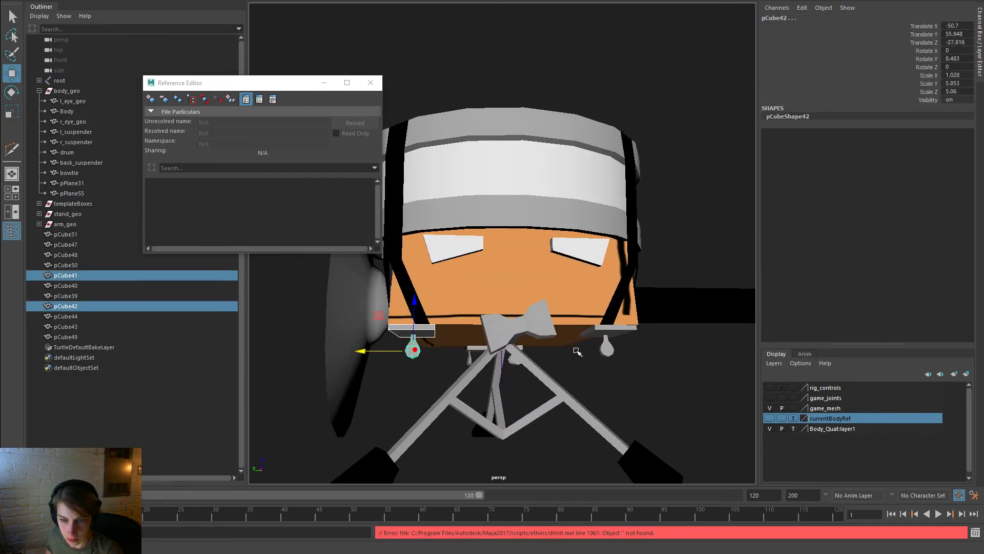
Shift the two front plates and their knobs, pCube39 to pCube42, together along X, with knob pCube42 at about -47.35
click(630, 328)
shift+click(606, 349)
alt+drag(615, 366, 483, 359)
shift+click(447, 345)
shift+click(441, 361)
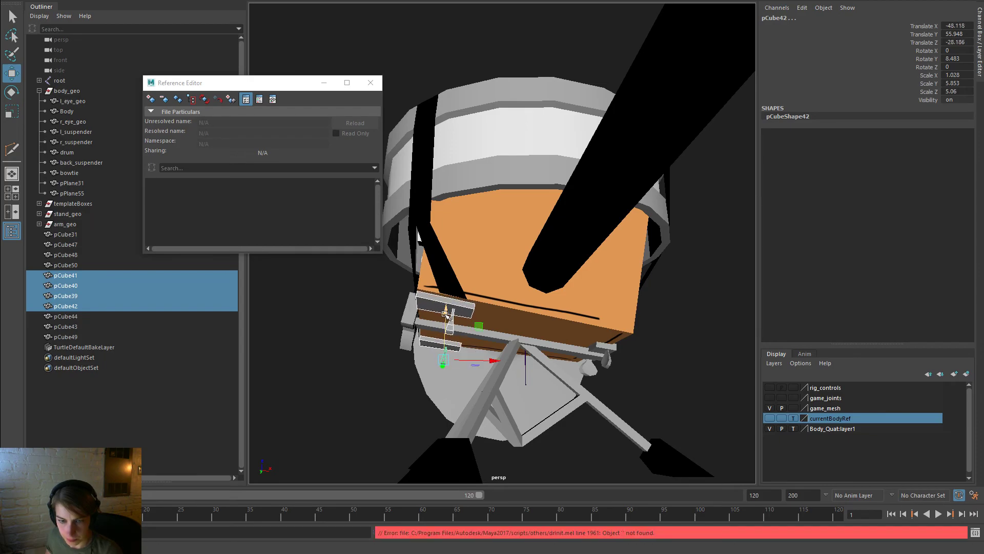
drag(492, 359, 494, 358)
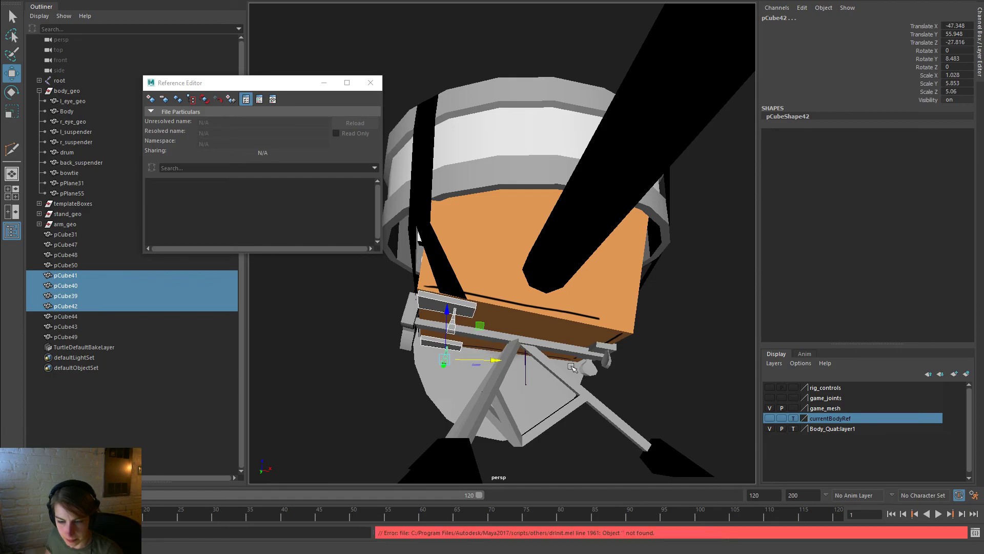
click(648, 395)
Rotate the two rear knobs, pCube44 to about 76.91 in Z and pCube49 to about -6.57 in Z
alt+drag(648, 395, 522, 400)
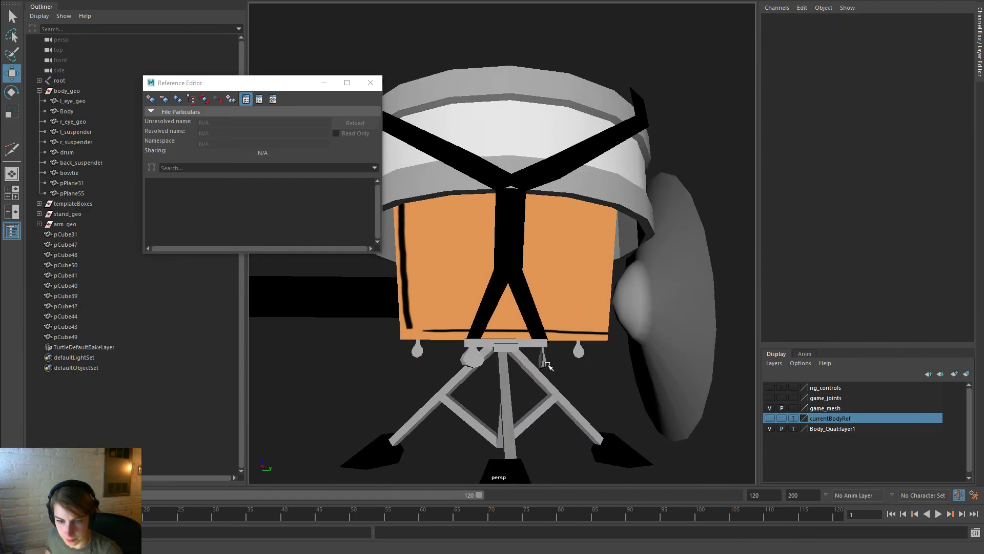
click(544, 360)
key(e)
drag(567, 366, 543, 372)
click(478, 364)
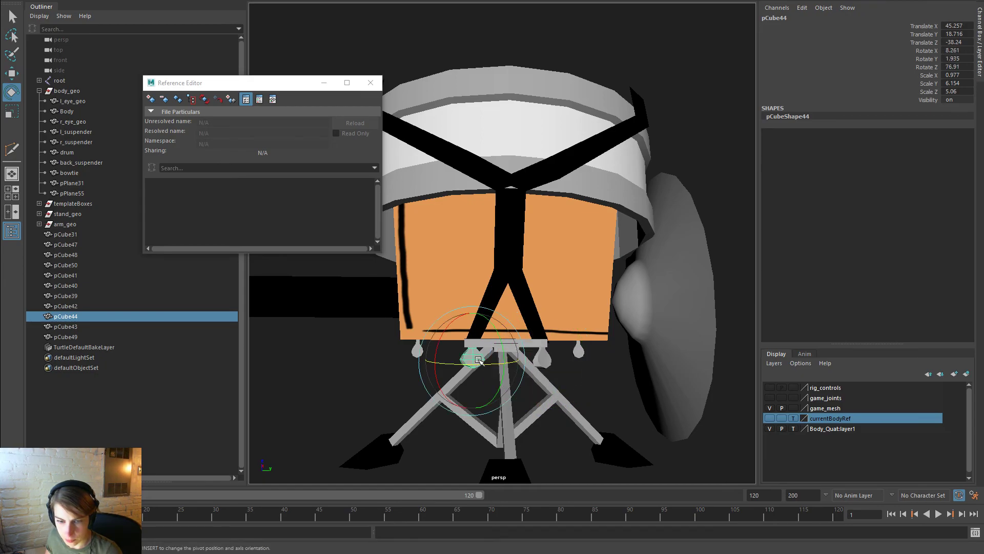
drag(478, 364, 463, 366)
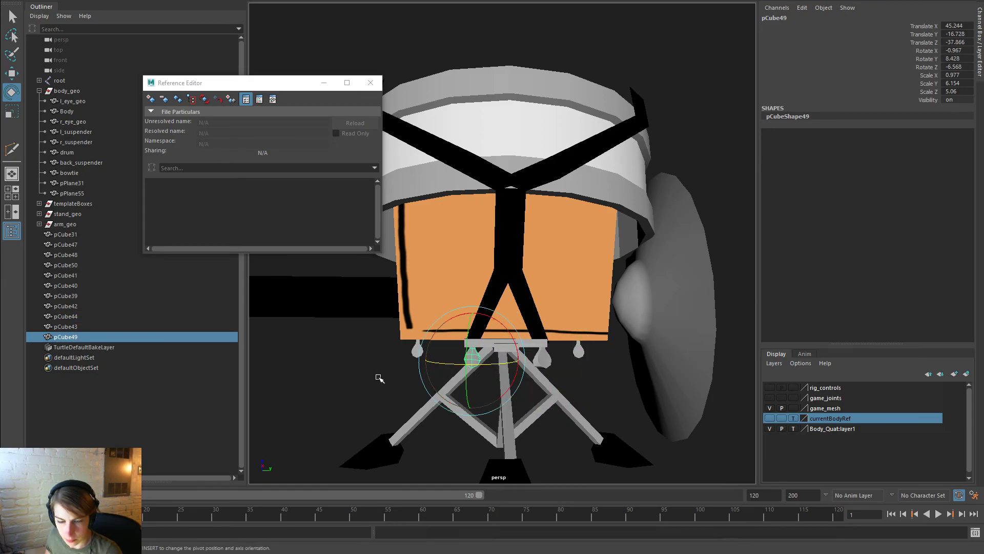
click(382, 377)
scroll(424, 371, down, 6)
alt+drag(571, 423, 451, 377)
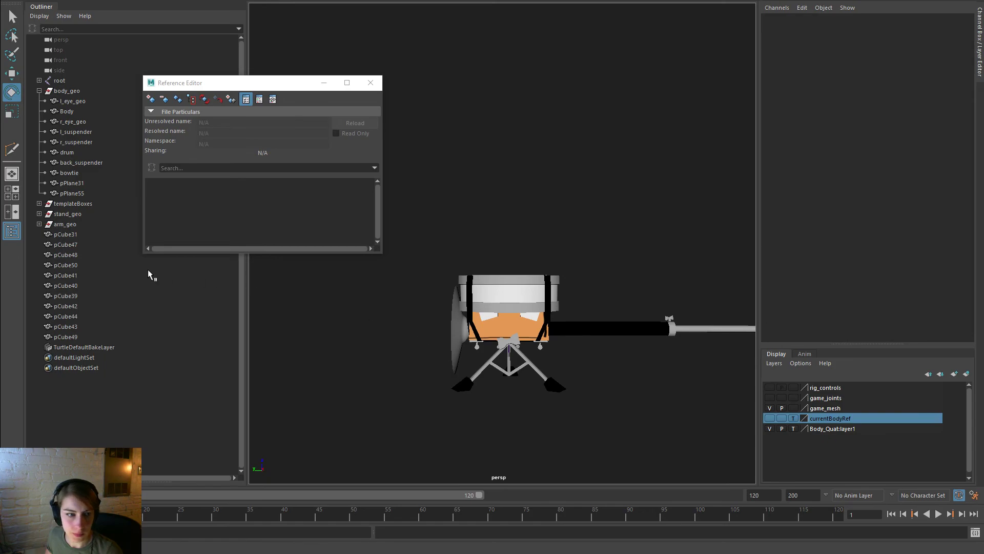
click(99, 234)
shift+click(86, 336)
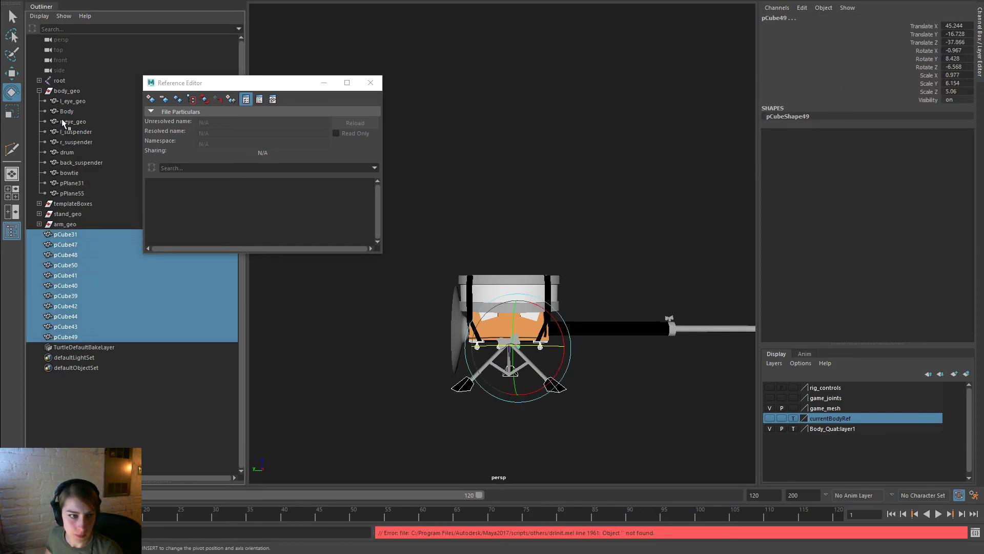
ctrl+click(88, 91)
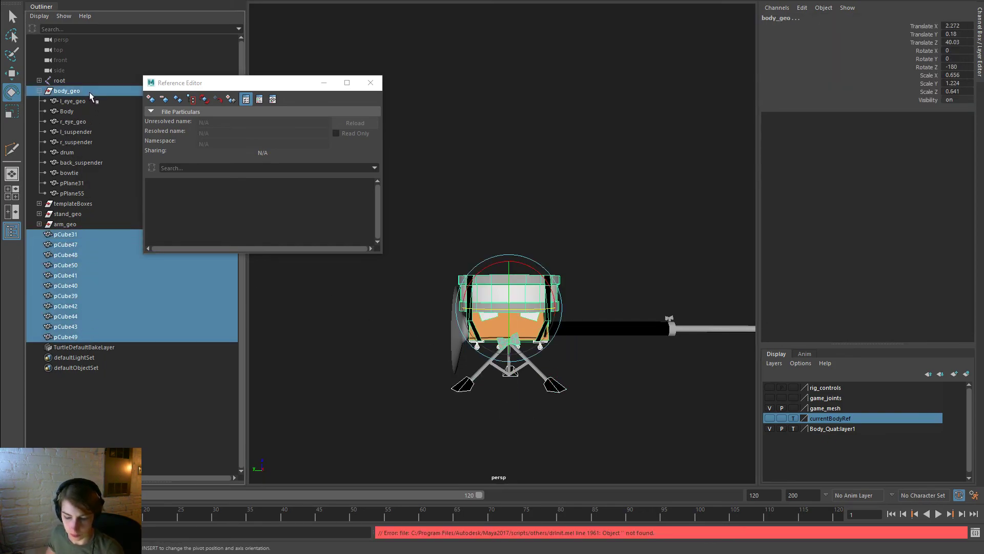
click(90, 97)
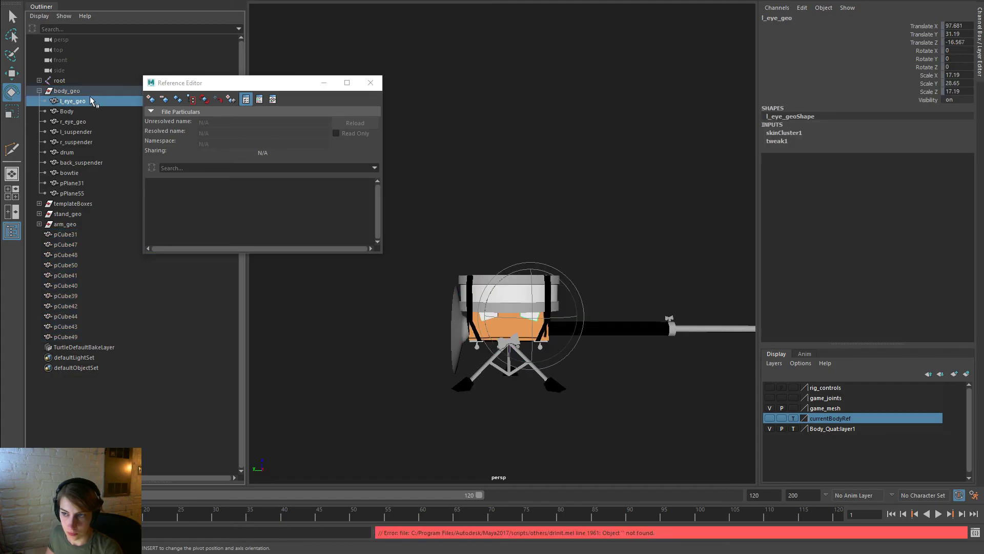
click(71, 111)
click(85, 93)
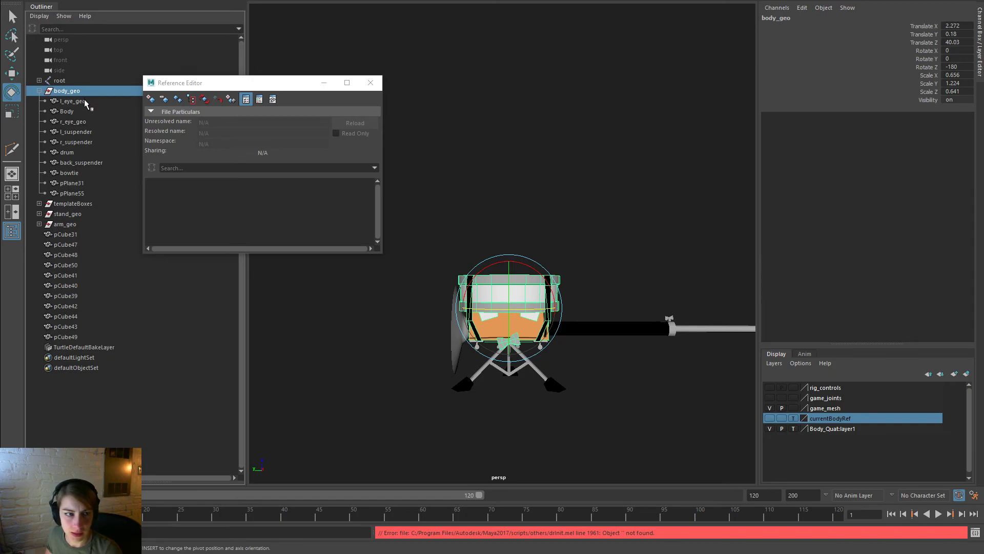
Try to unparent all ten objects from l_eye_geo to pPlane55 from the body_geo group
click(84, 100)
shift+click(87, 193)
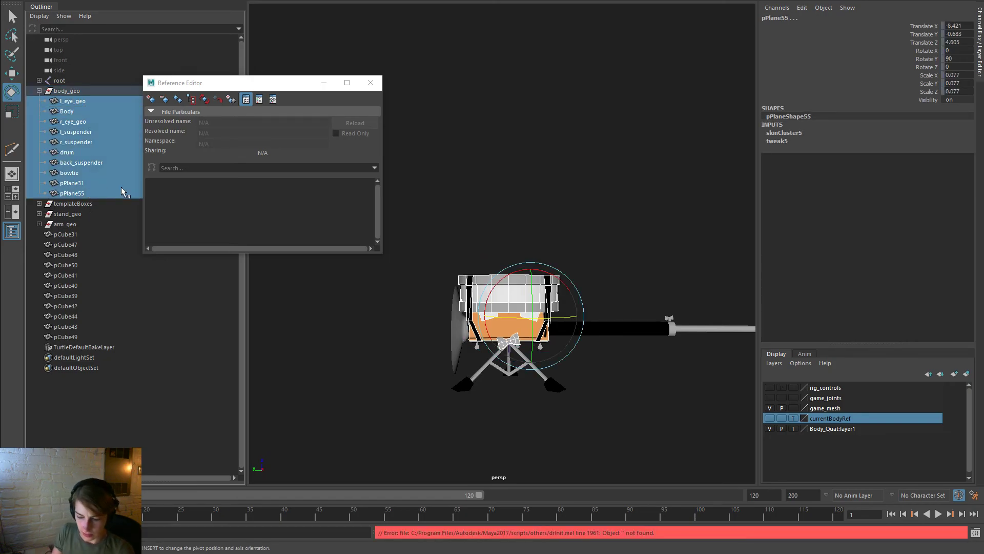
key(shift+p)
key(ctrl+z)
key(ctrl+z)
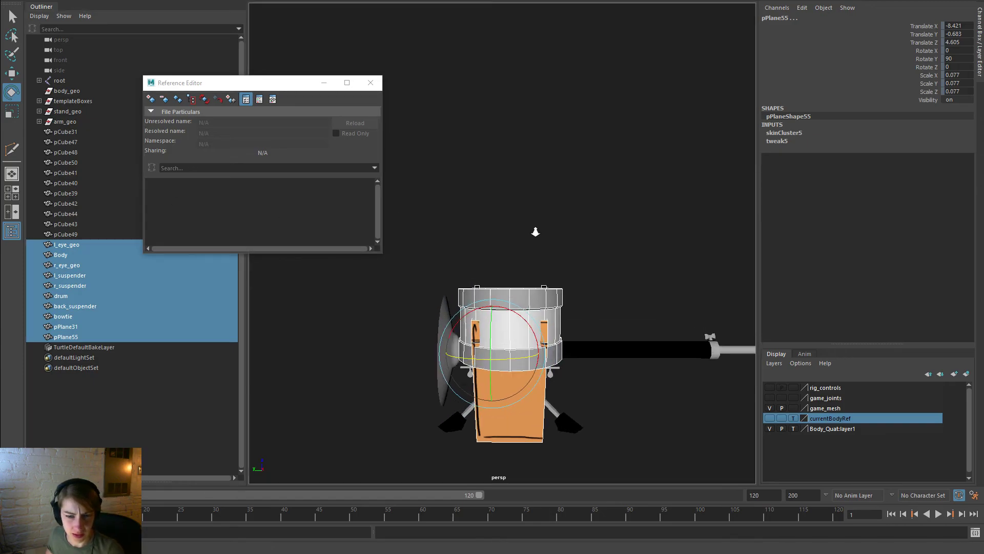
Remove the skin binding from the selected body_geo children and unparent them from the group
key(space)
drag(445, 248, 470, 296)
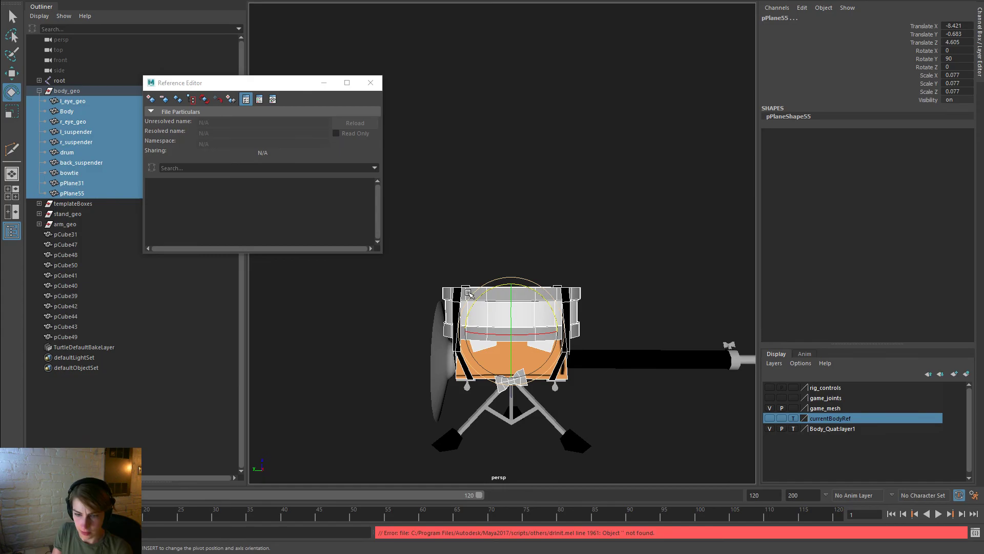
key(shift+p)
Reset the empty body_geo group to scale 1, rotation 0 and translation 0 on all axes
click(95, 92)
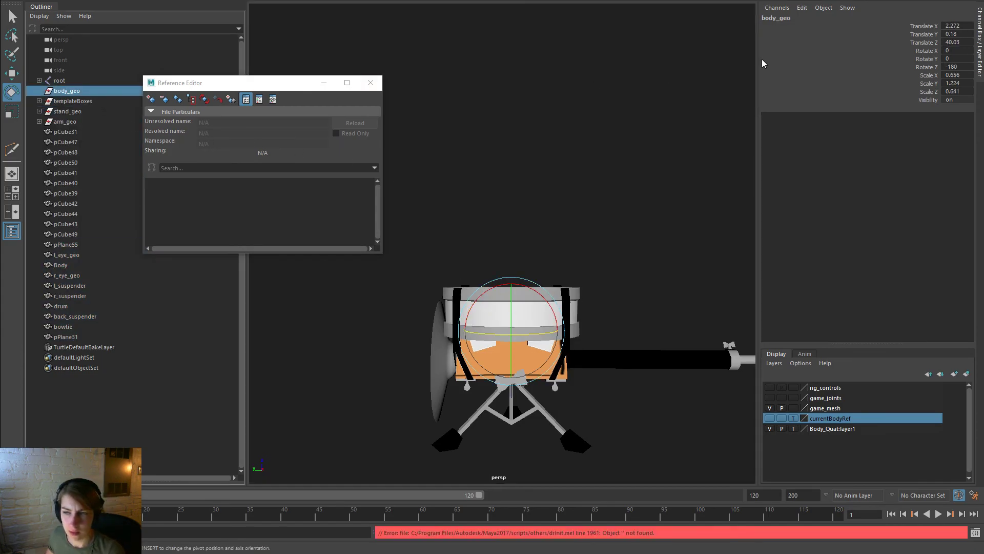
drag(965, 77, 954, 50)
text(1)
key(Return)
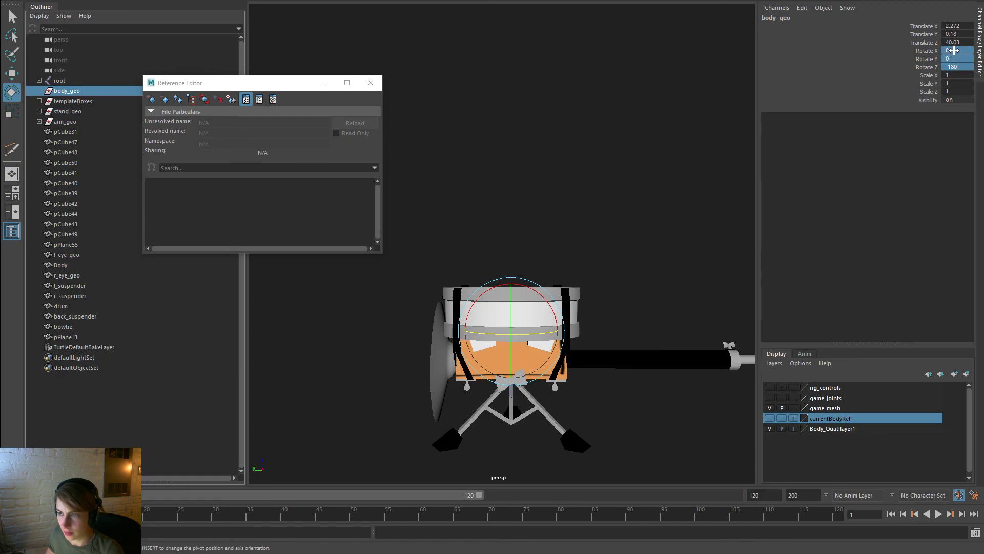
click(954, 33)
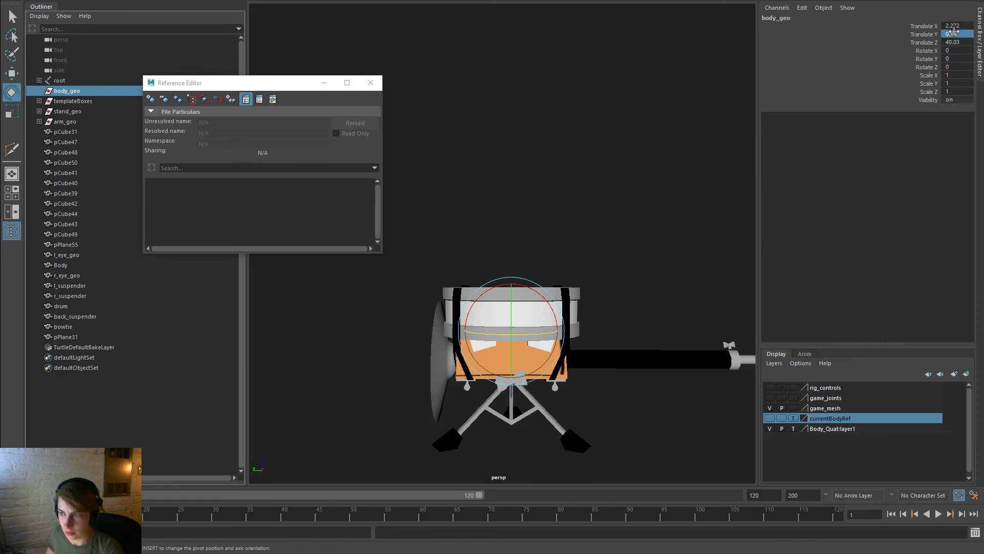
drag(963, 25, 954, 41)
text(0)
key(Return)
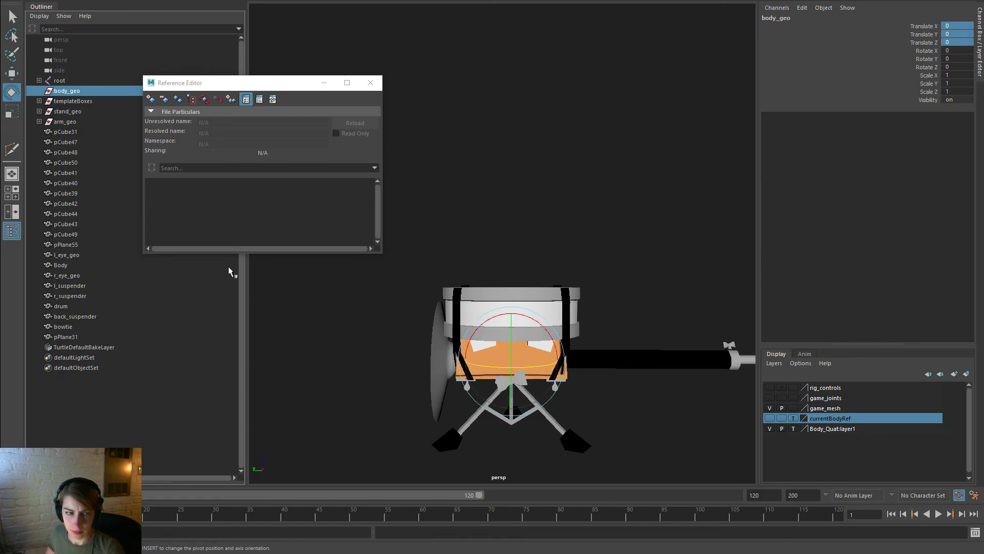
Parent all loose pieces from pCube31 to pPlane31 under body_geo and collapse the group
click(82, 137)
shift+click(67, 338)
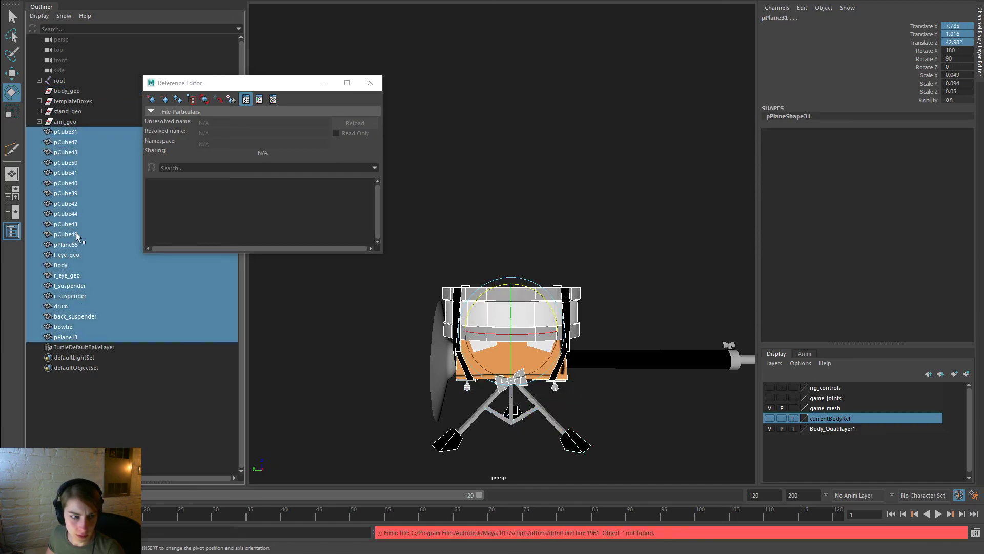
ctrl+click(78, 92)
key(p)
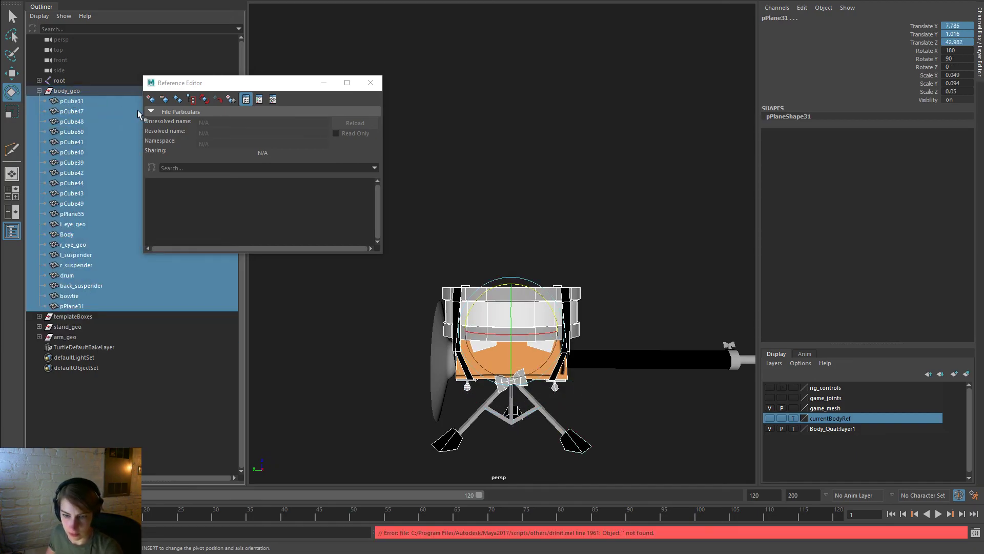
click(496, 145)
alt+drag(496, 145, 589, 359)
drag(578, 422, 449, 382)
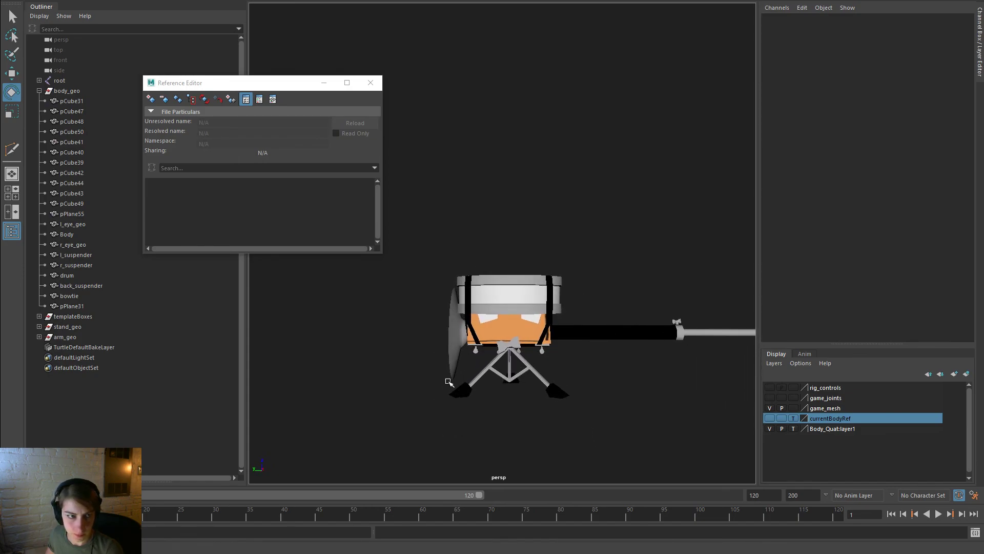
click(39, 91)
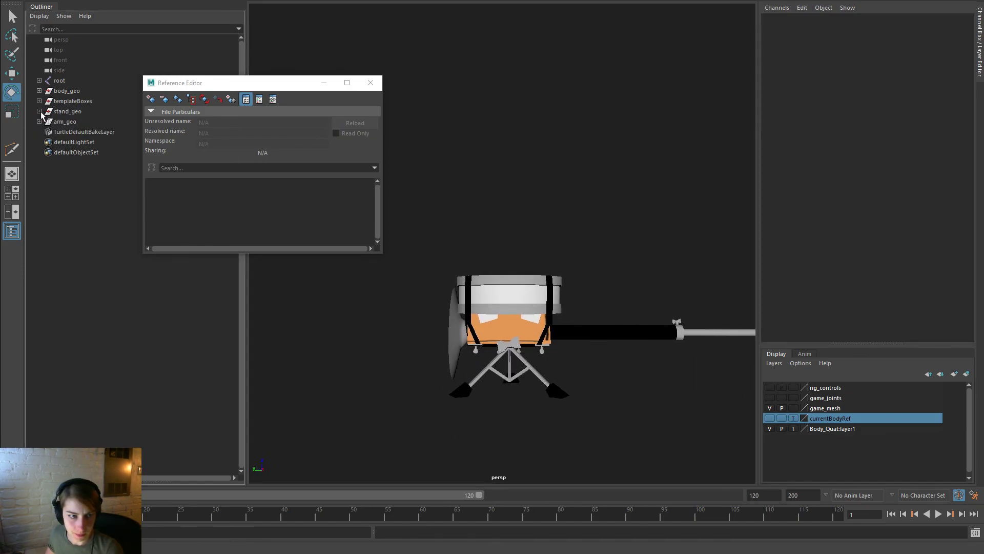
Select the three black feet together with the stand_geo group
click(68, 112)
alt+drag(523, 412, 535, 419)
drag(604, 434, 460, 377)
click(70, 112)
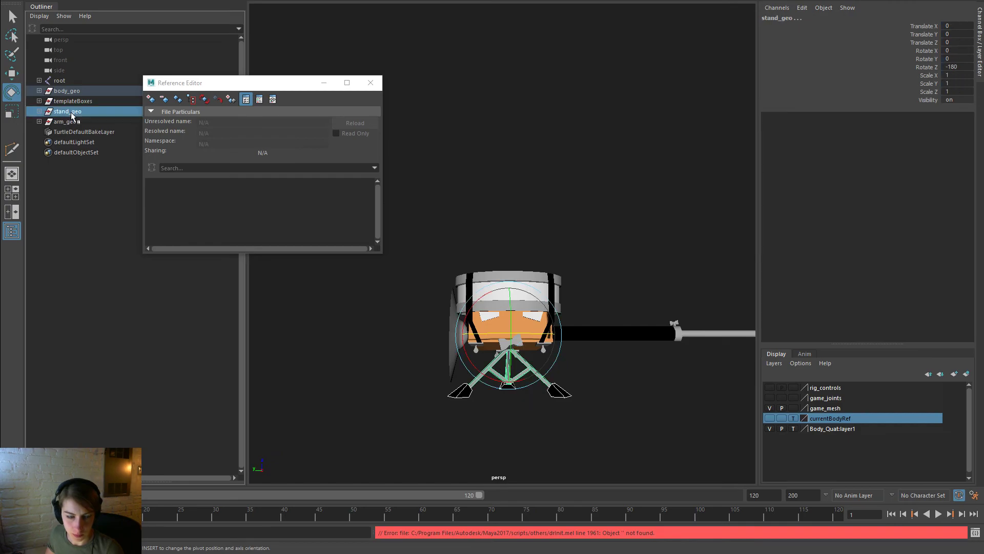
click(578, 220)
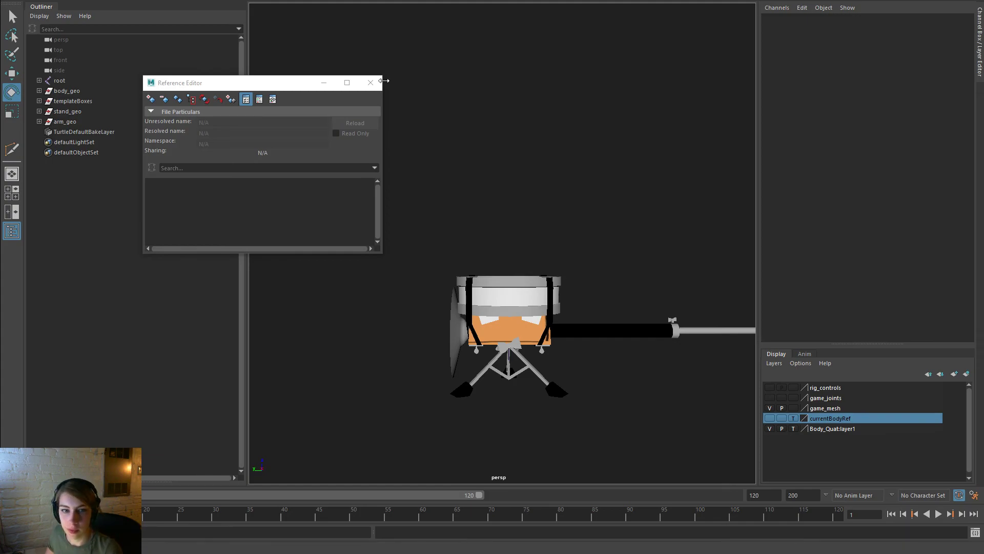
Close the Reference Editor and start saving the scene under a different file name
click(370, 82)
alt+drag(537, 225, 571, 266)
scroll(547, 229, up, 1)
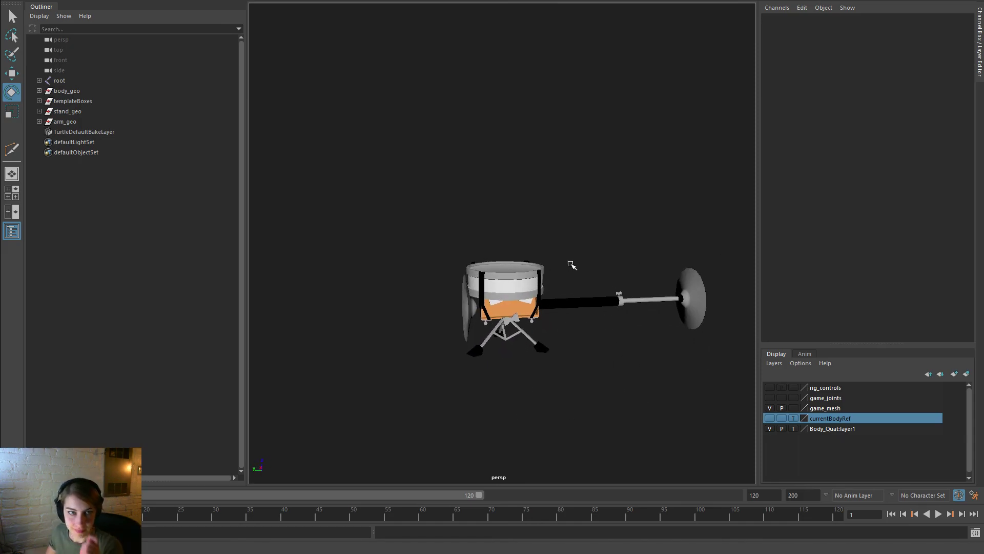
key(space)
click(378, 154)
click(398, 208)
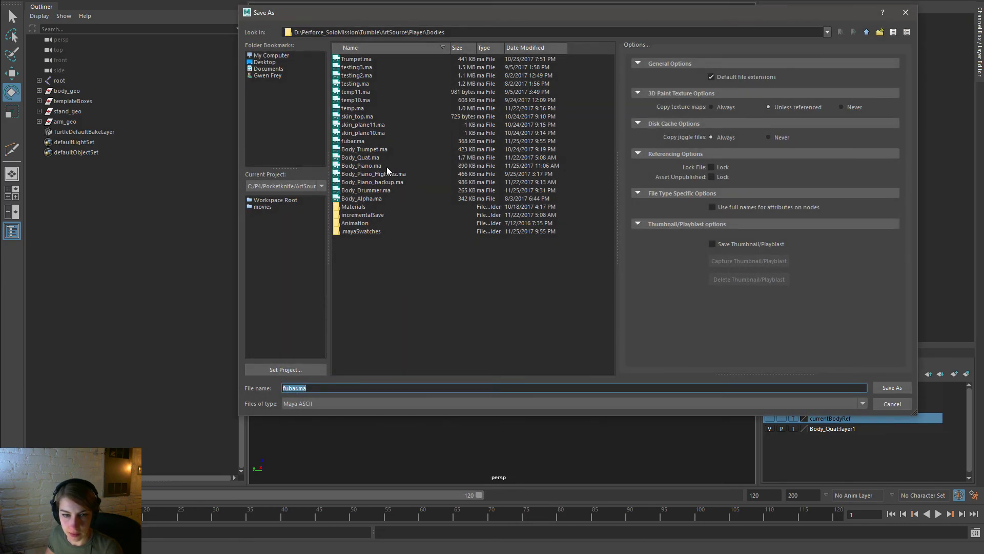
click(429, 166)
double_click(430, 165)
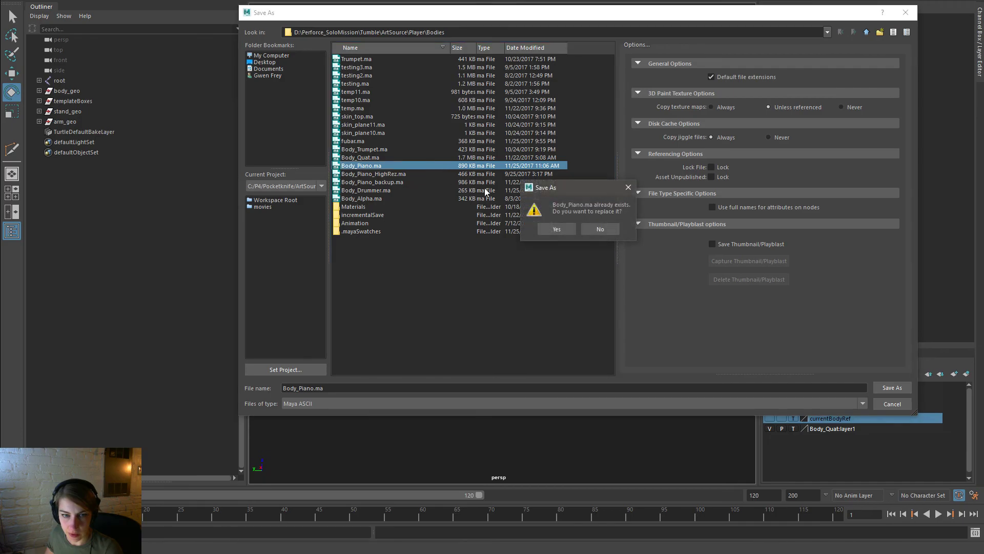
click(555, 229)
click(589, 229)
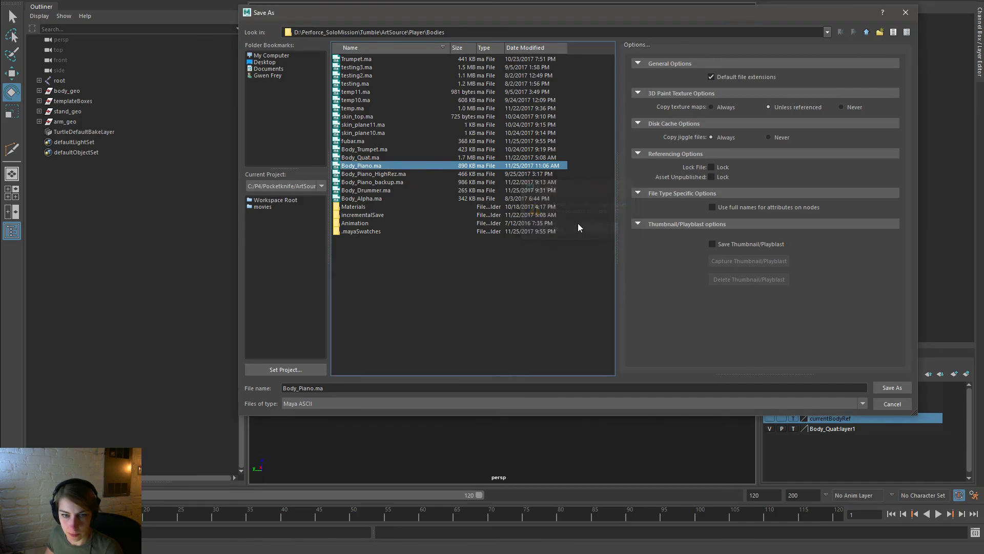
right_click(373, 166)
click(375, 169)
right_click(373, 169)
key(Escape)
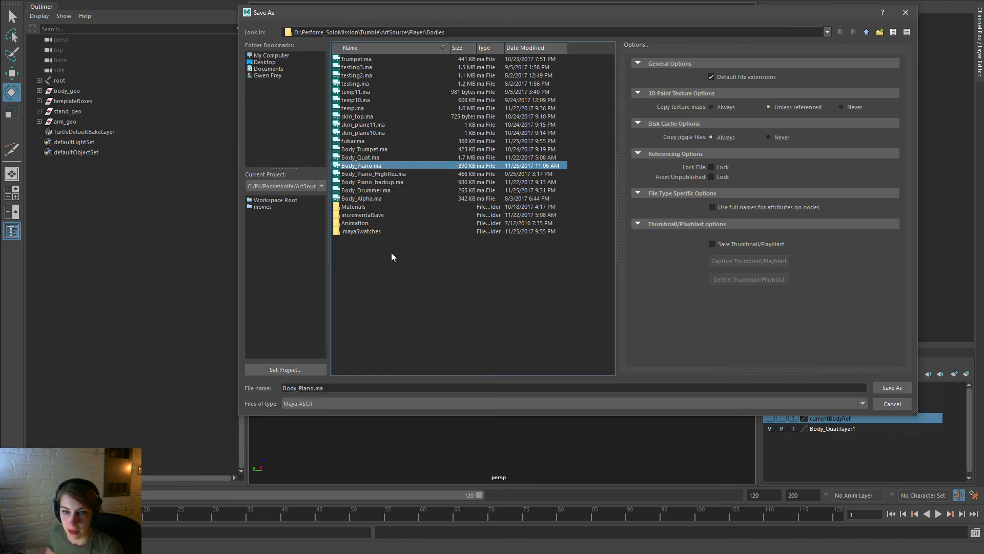
click(372, 206)
click(368, 167)
right_click(379, 171)
key(Escape)
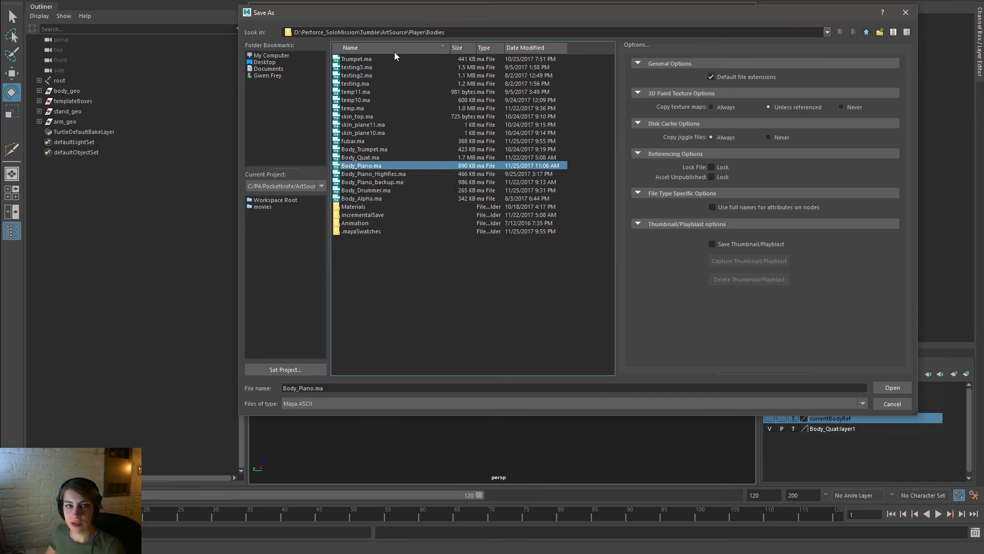
drag(385, 11, 336, 43)
click(368, 231)
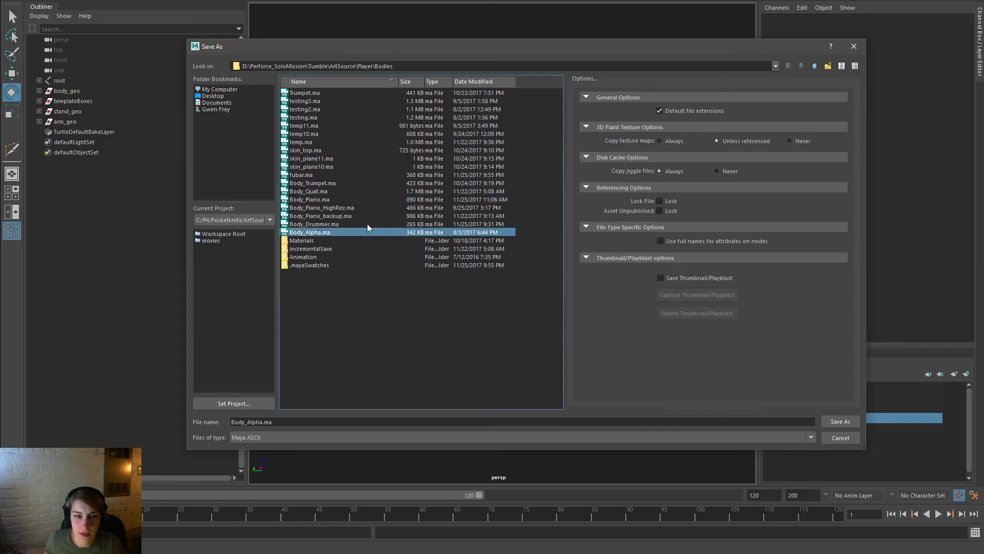
click(334, 207)
click(336, 201)
right_click(337, 201)
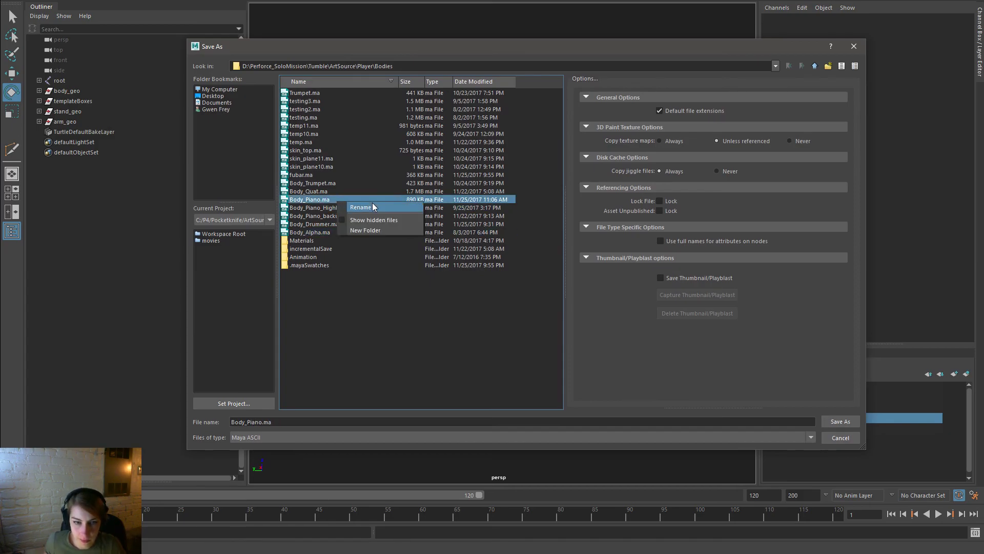
click(355, 200)
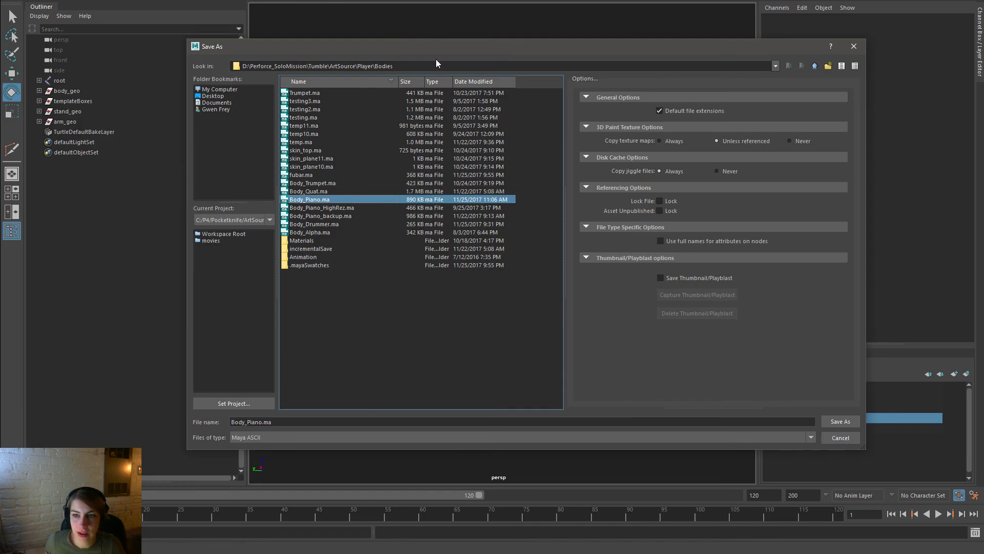
drag(504, 55, 552, 58)
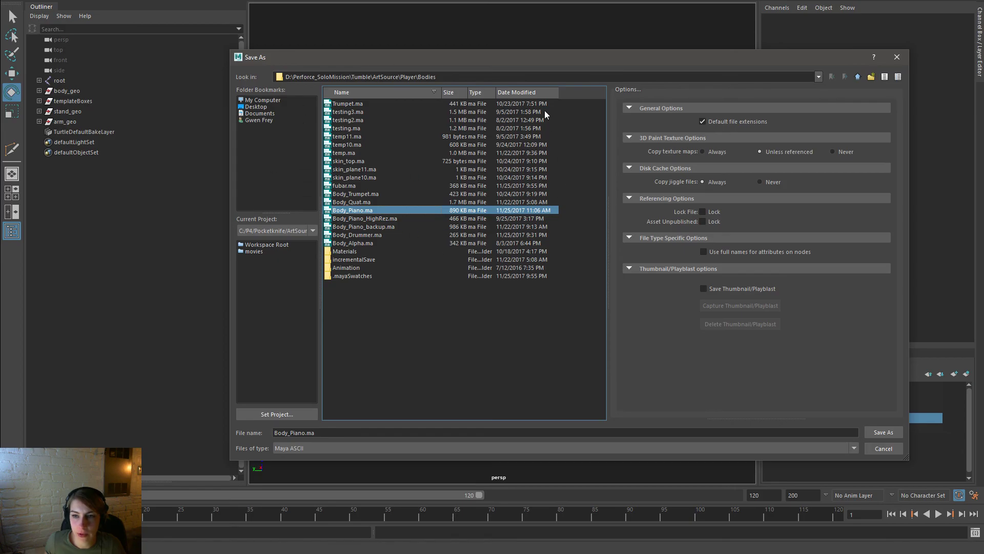
click(353, 227)
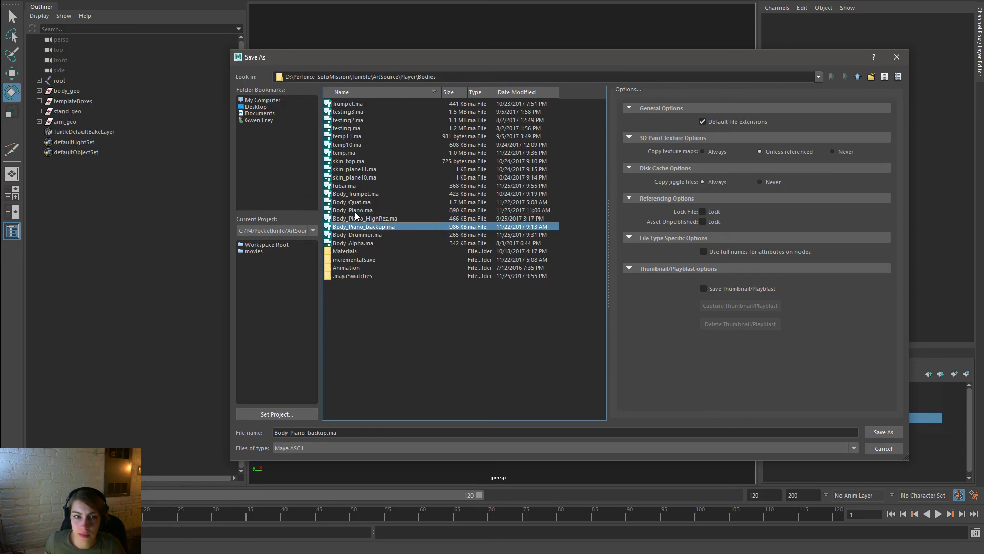
click(353, 211)
right_click(354, 211)
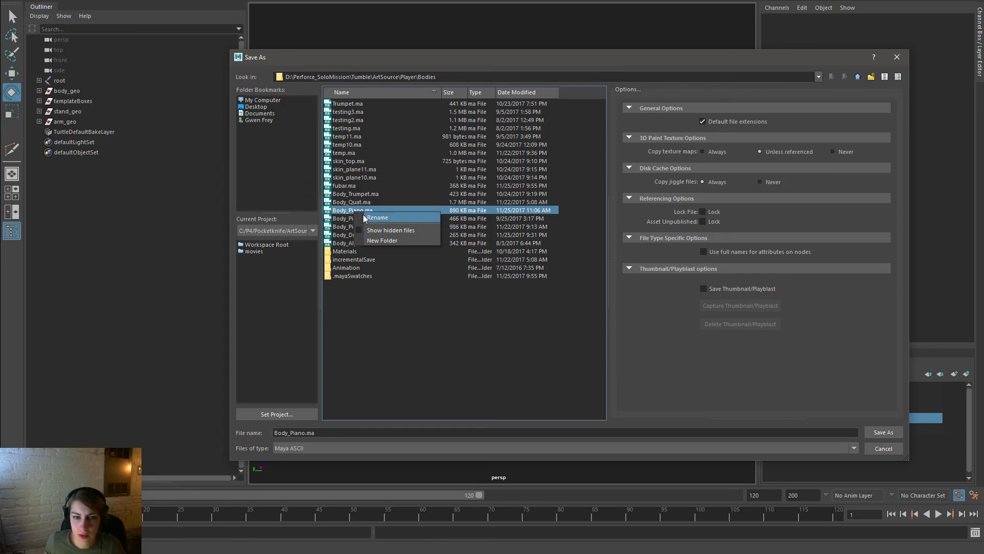
key(Escape)
click(365, 235)
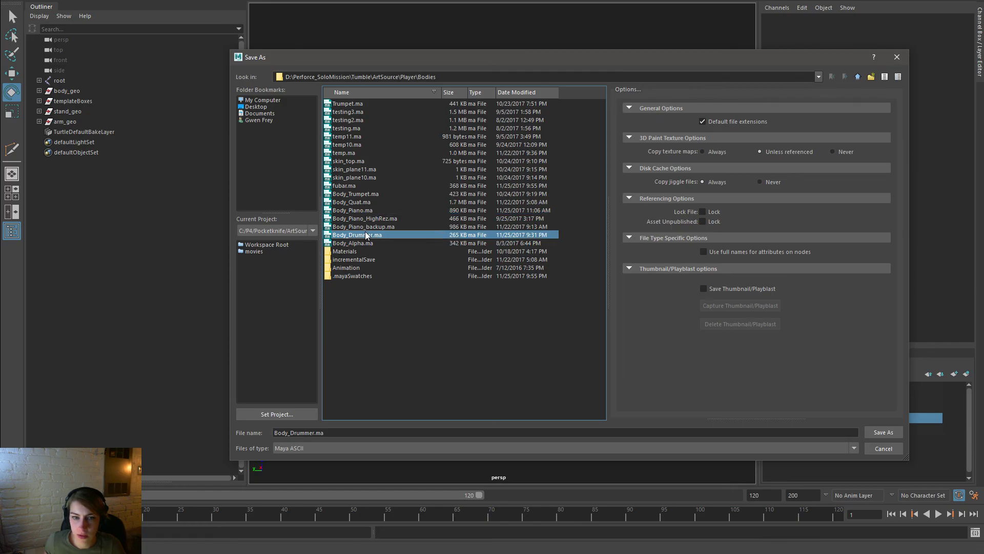
click(898, 449)
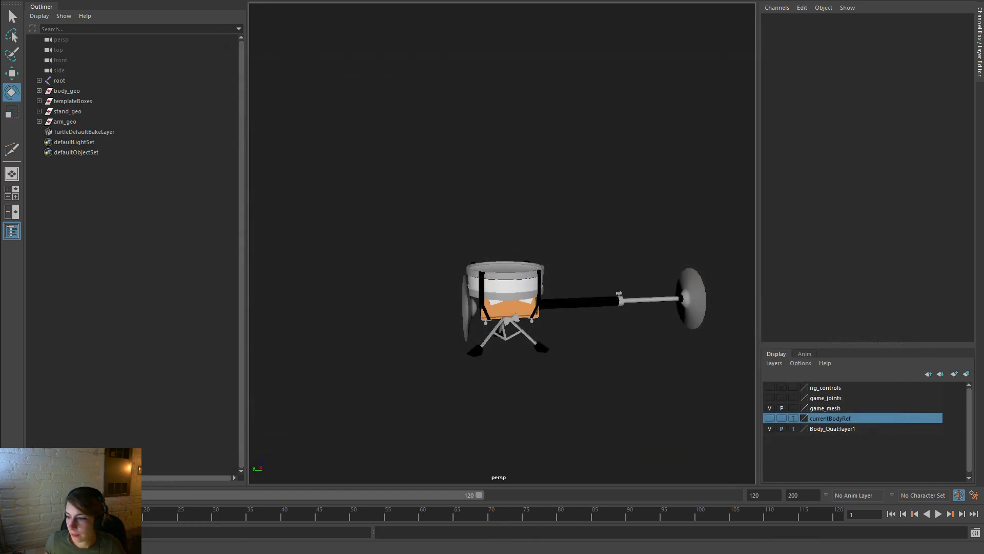
Switch to File Explorer and rename the existing Body_Drummer.ma as Body_Drummer_backup.ma
key(super+e)
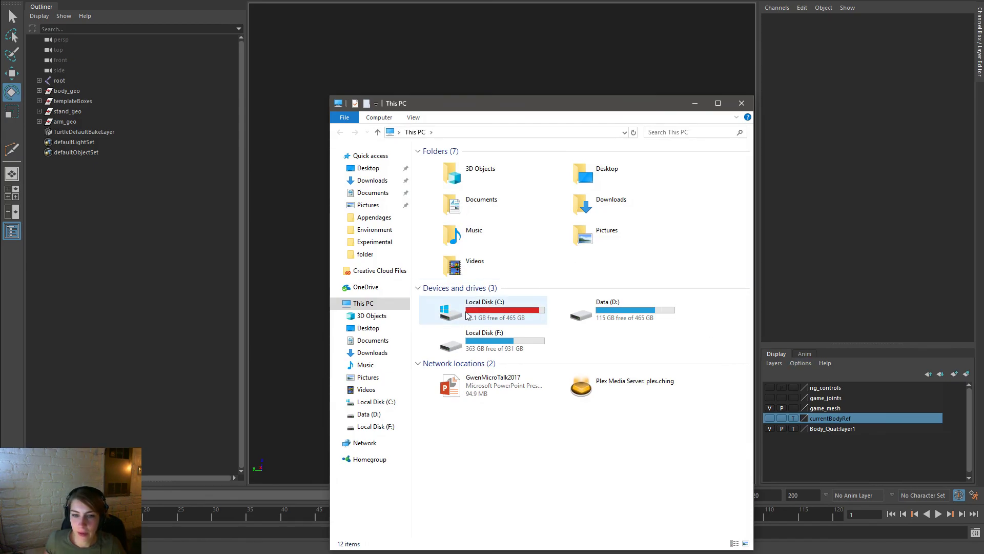
click(695, 103)
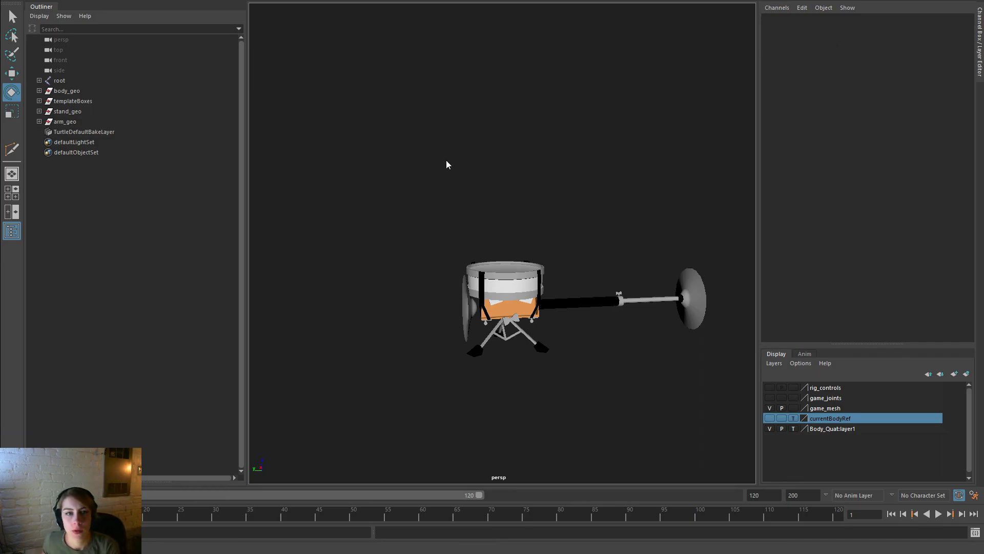
Save the Maya scene in the Bodies folder under the file name Body_Drummer
key(space)
click(261, 113)
click(300, 167)
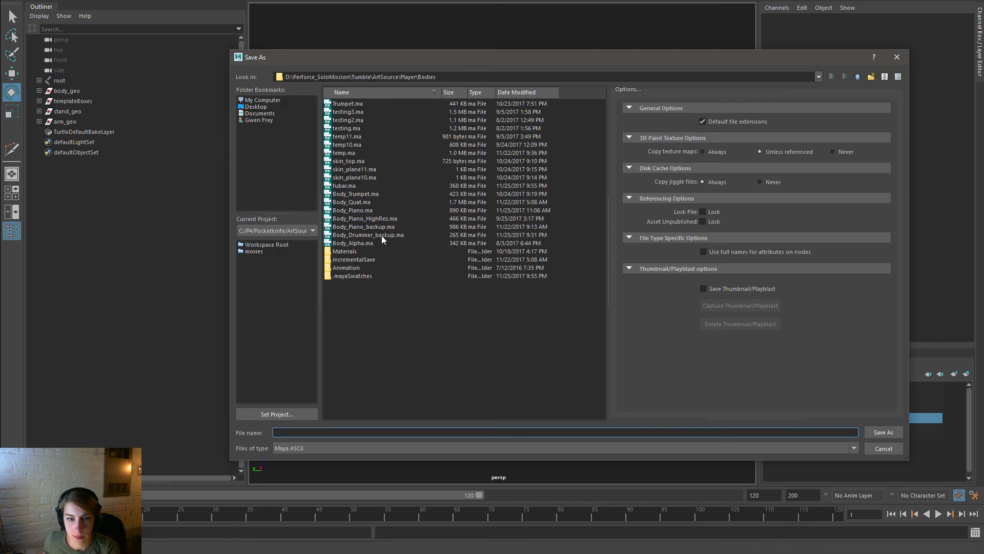
click(382, 236)
click(328, 434)
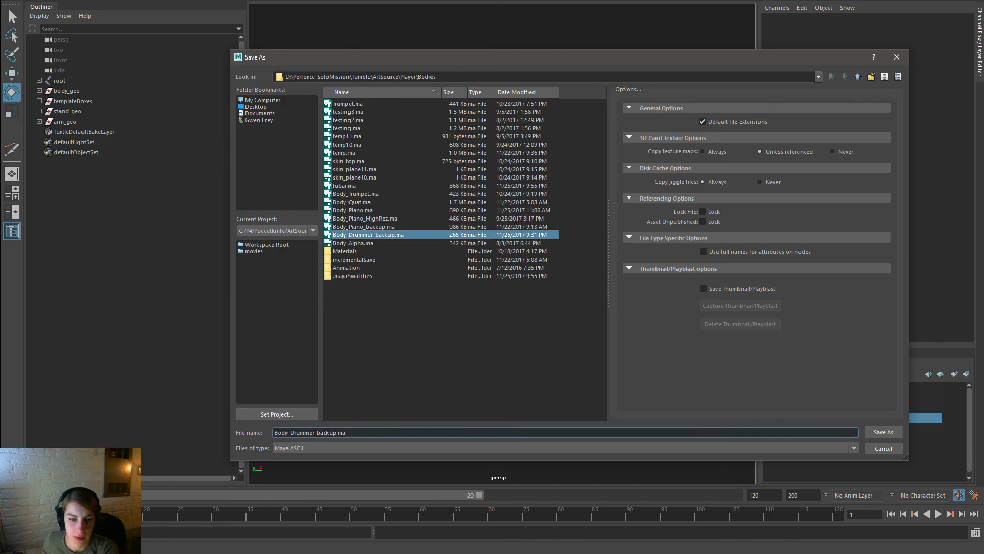
drag(336, 432, 409, 432)
key(BackSpace)
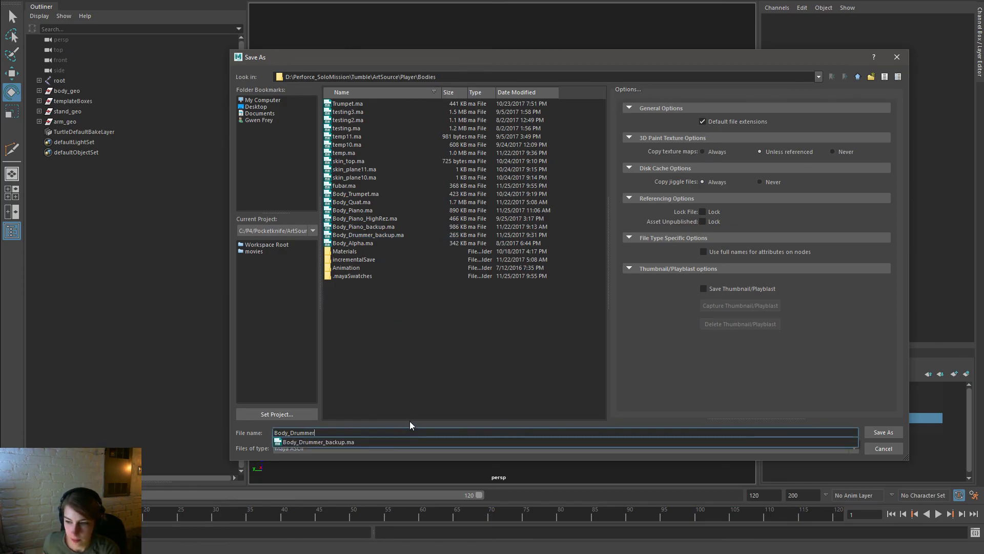
text(r)
key(Return)
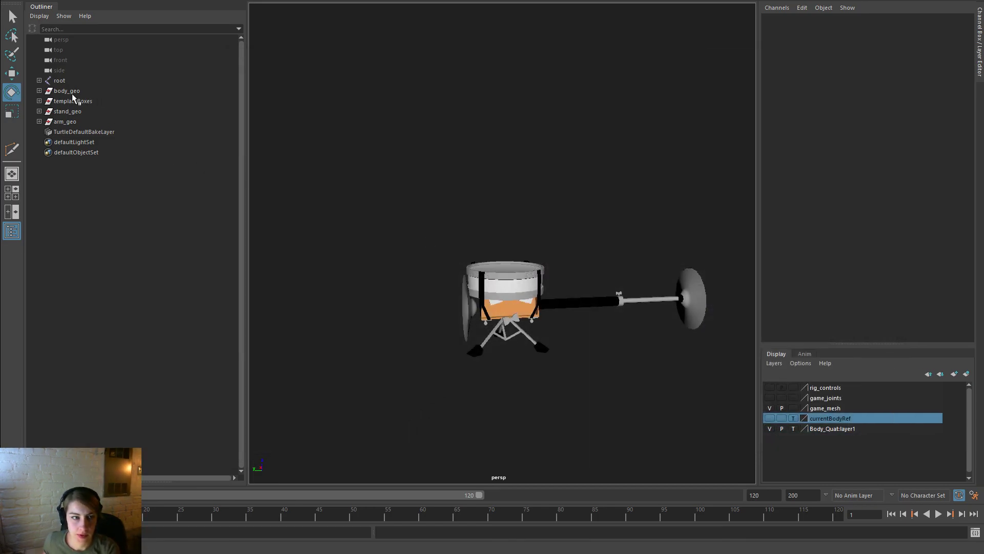
Expand body_geo and stand_geo and reorder stand_geo to sit directly below body_geo
click(39, 91)
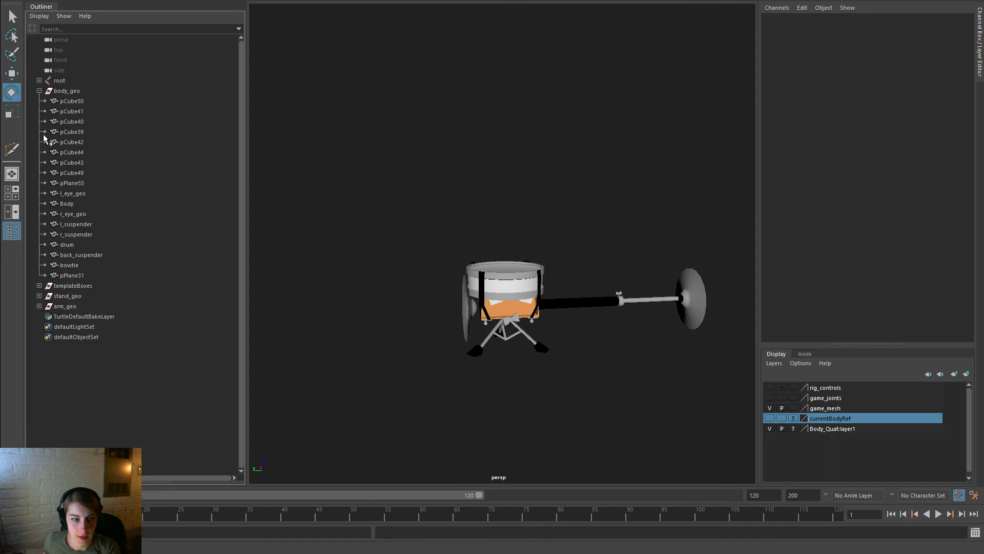
click(39, 295)
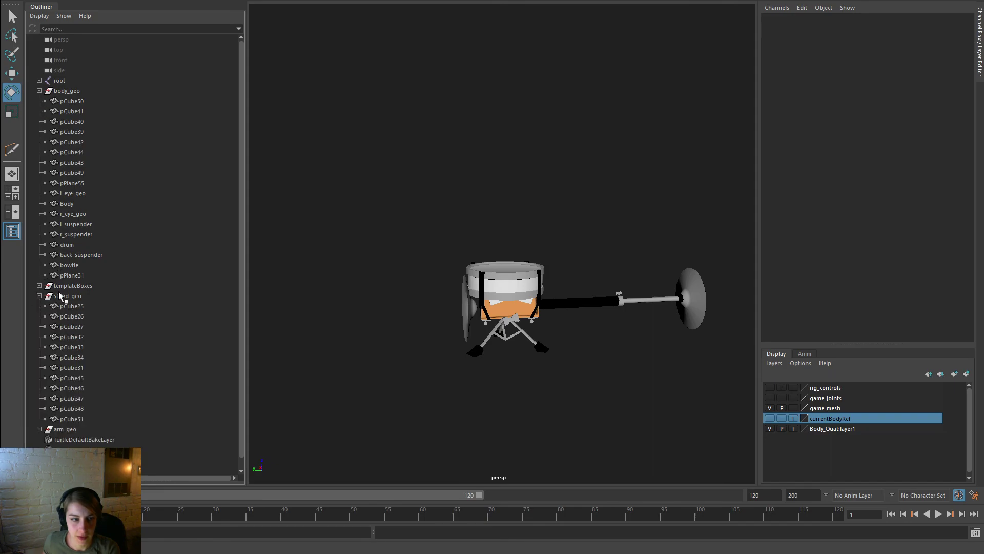
click(68, 295)
drag(73, 296, 72, 286)
click(39, 285)
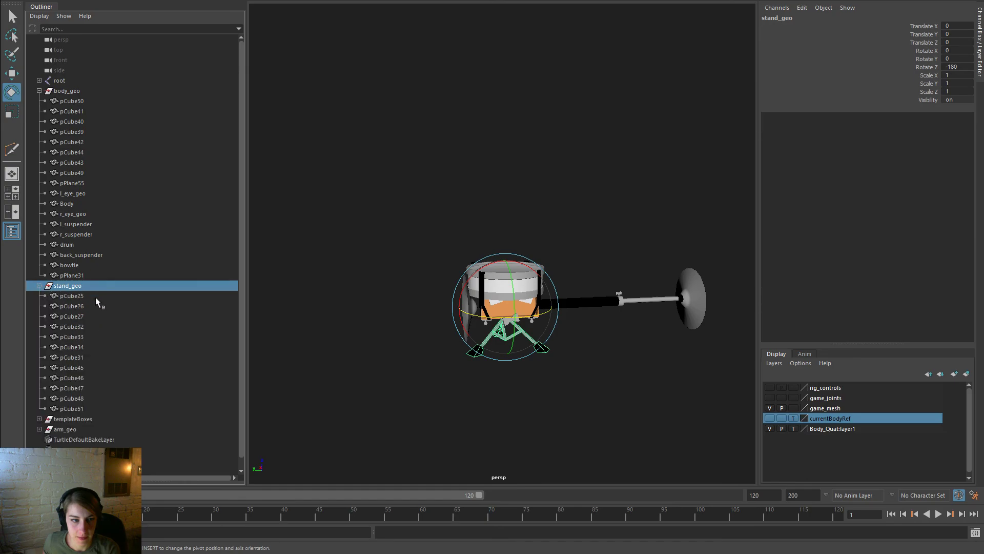
Bind all meshes inside body_geo and stand_geo to the g_body joint, leaving the stand_geo group itself out of the selection
click(84, 413)
shift+click(74, 101)
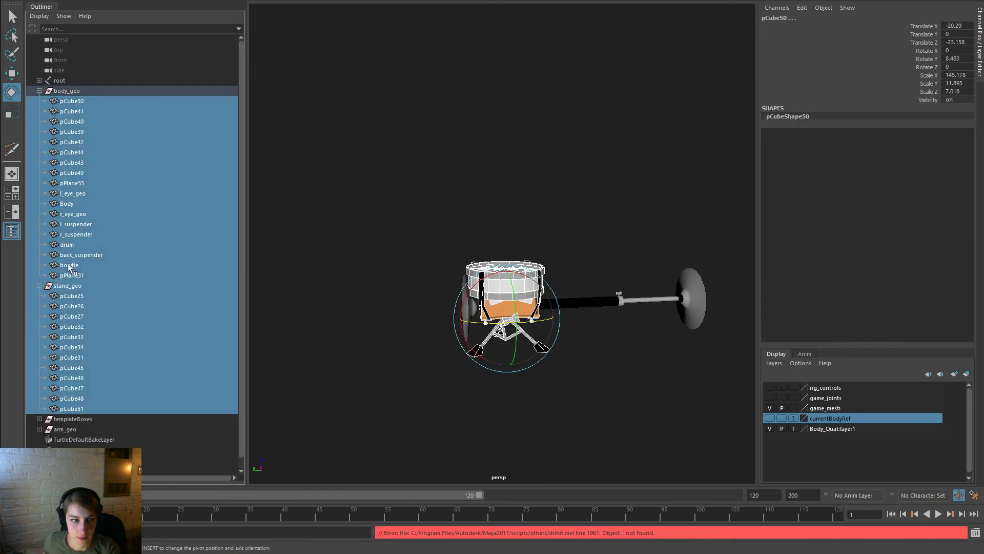
ctrl+click(71, 288)
click(40, 81)
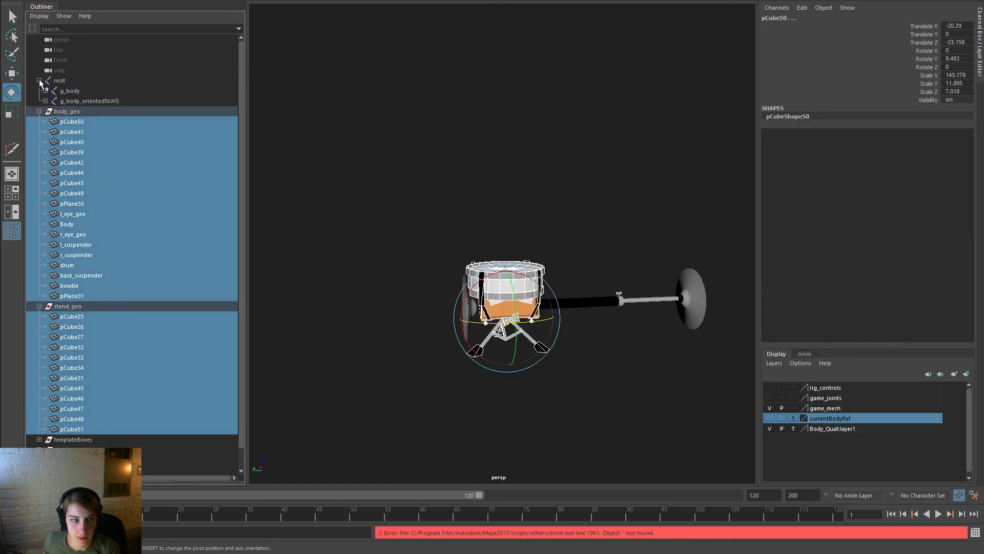
ctrl+click(70, 90)
key(space)
click(438, 216)
click(457, 245)
click(444, 185)
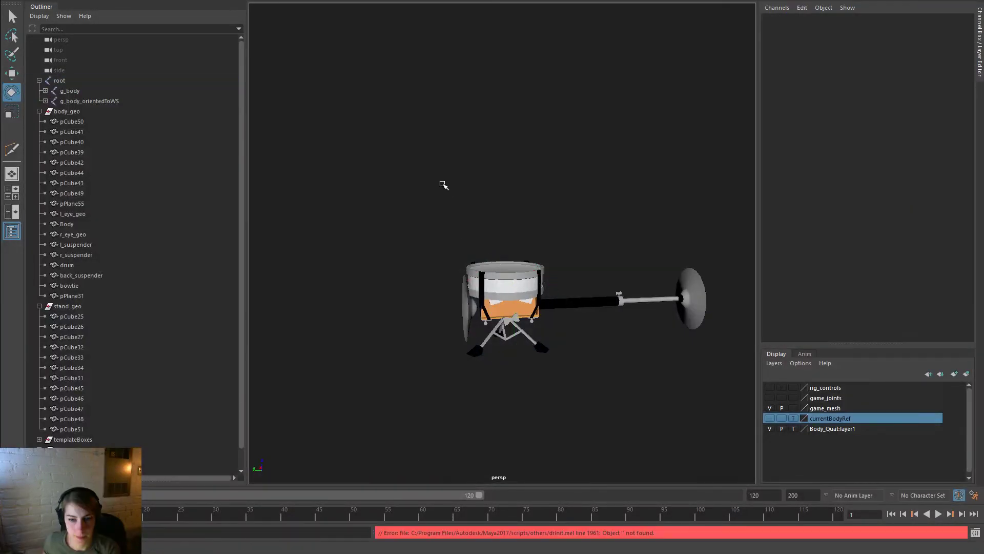
click(80, 122)
shift+click(72, 429)
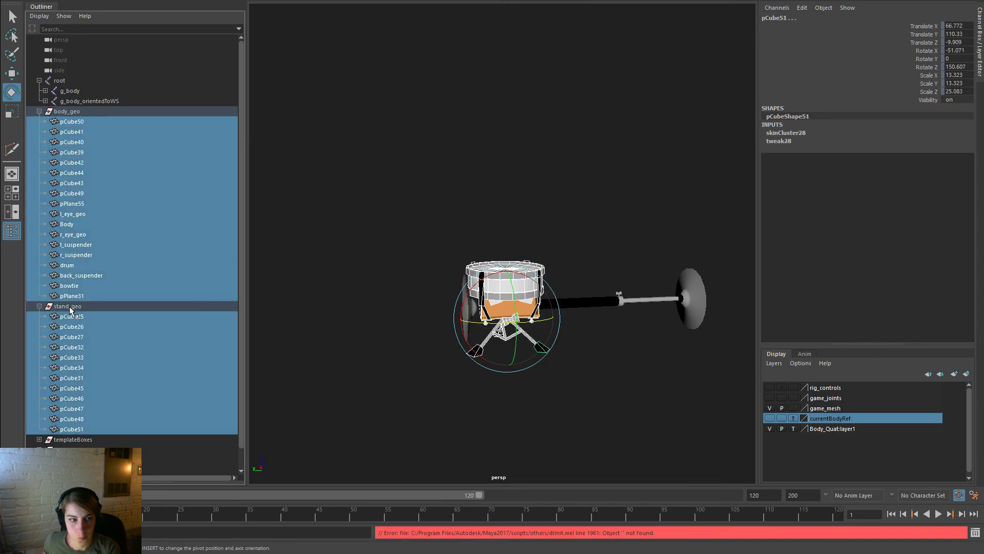
click(60, 81)
right_click(459, 136)
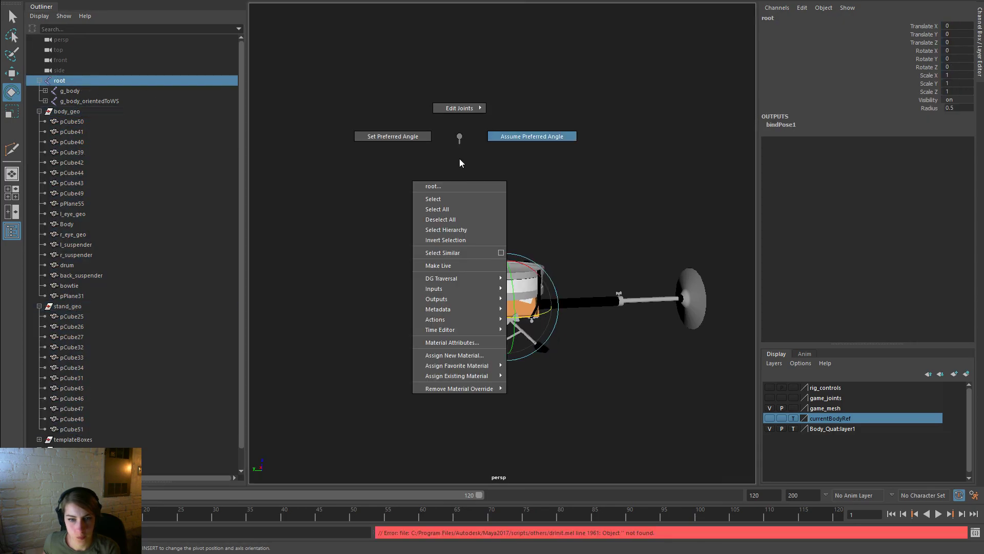
click(458, 231)
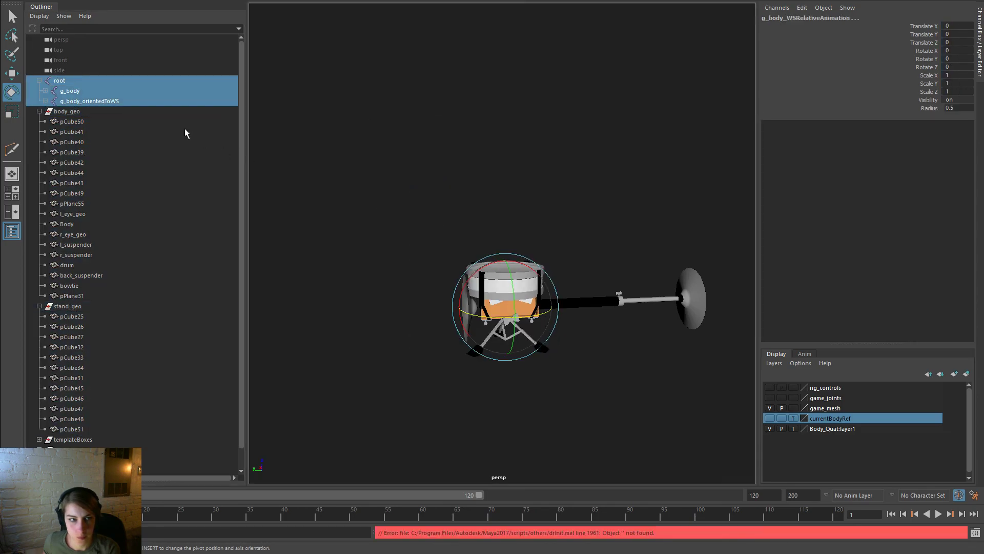
Select the full root joint hierarchy and every mesh down to pCube51, excluding the body_geo and stand_geo groups
click(40, 80)
click(39, 80)
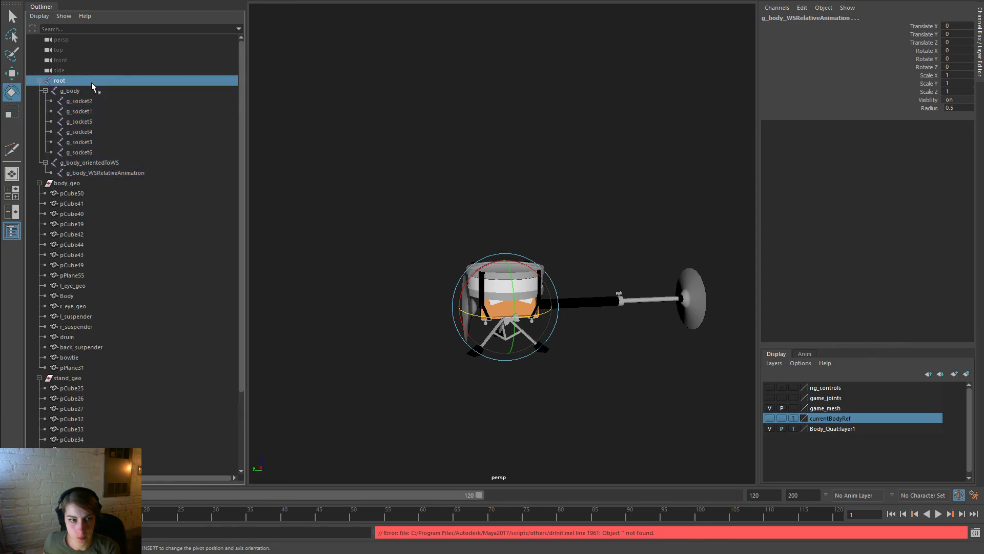
scroll(113, 226, down, 3)
shift+click(85, 419)
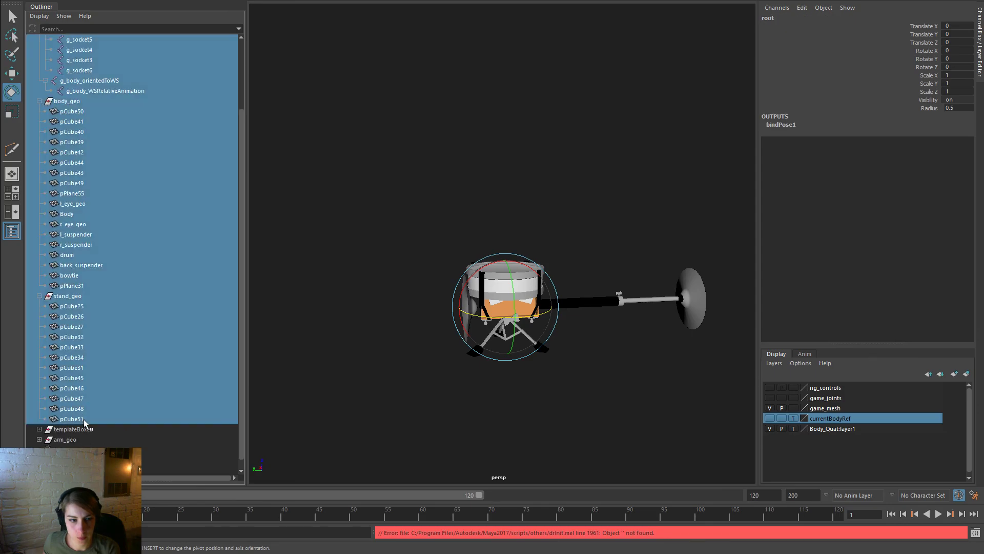
ctrl+click(72, 296)
ctrl+click(77, 101)
Export the selection as FBX, replacing the existing Body_Drummer.fbx
key(space)
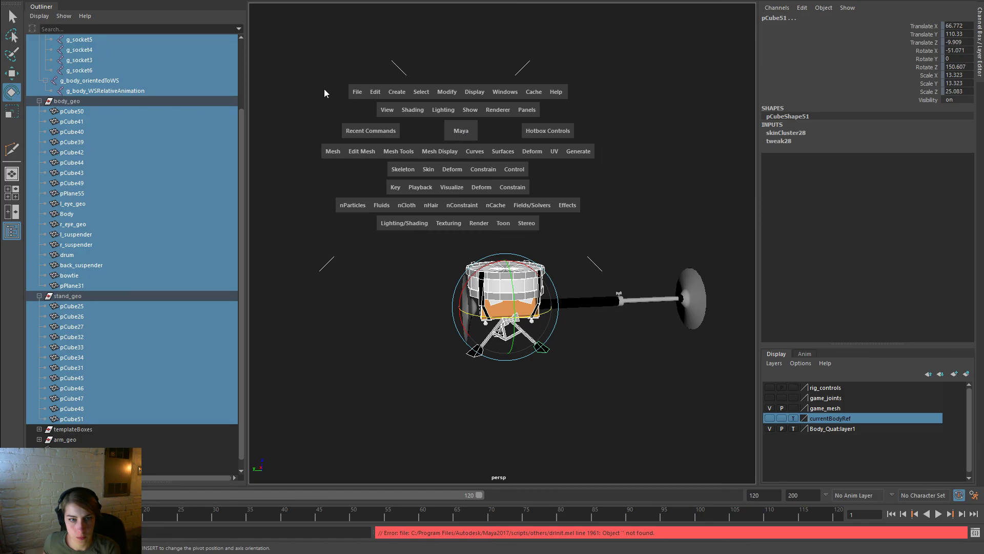
click(355, 92)
click(410, 225)
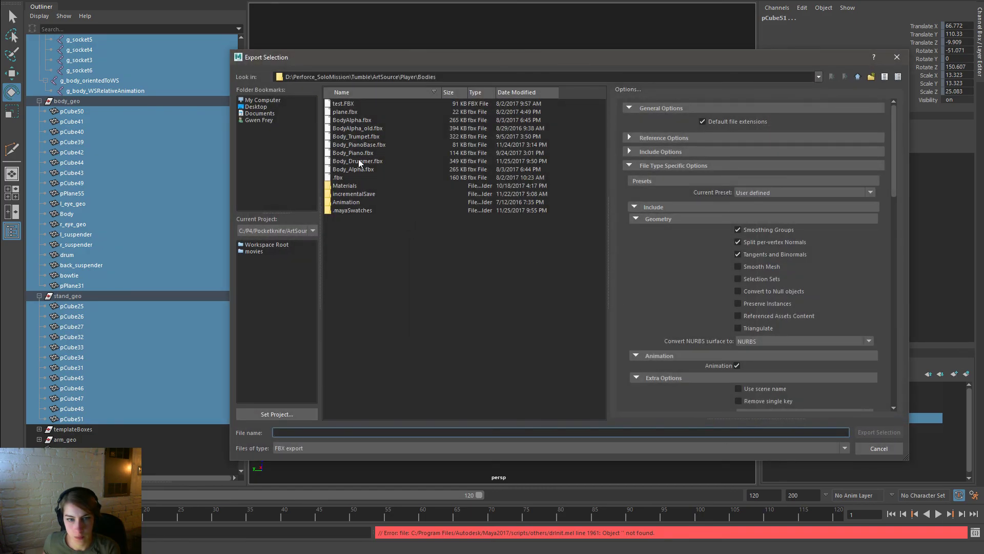
double_click(376, 161)
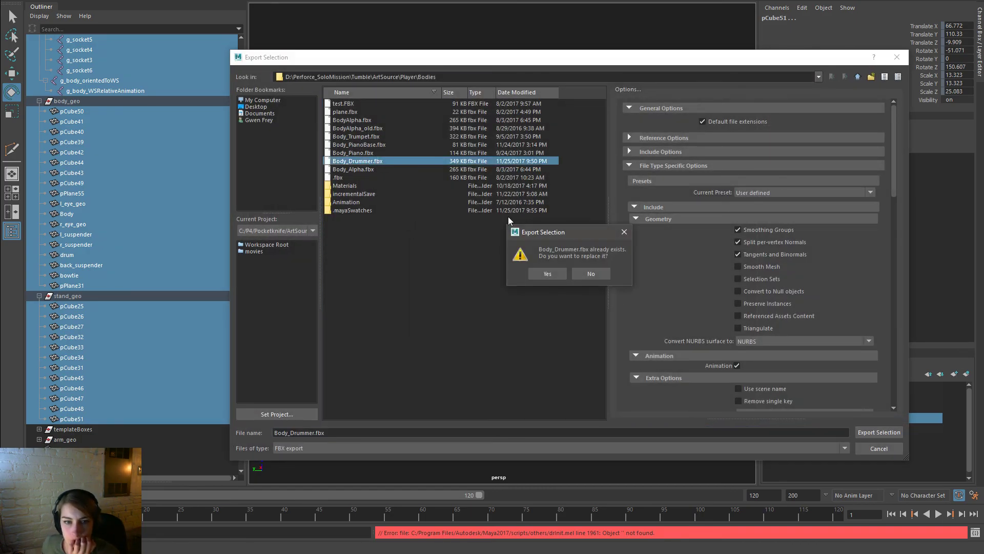
click(544, 273)
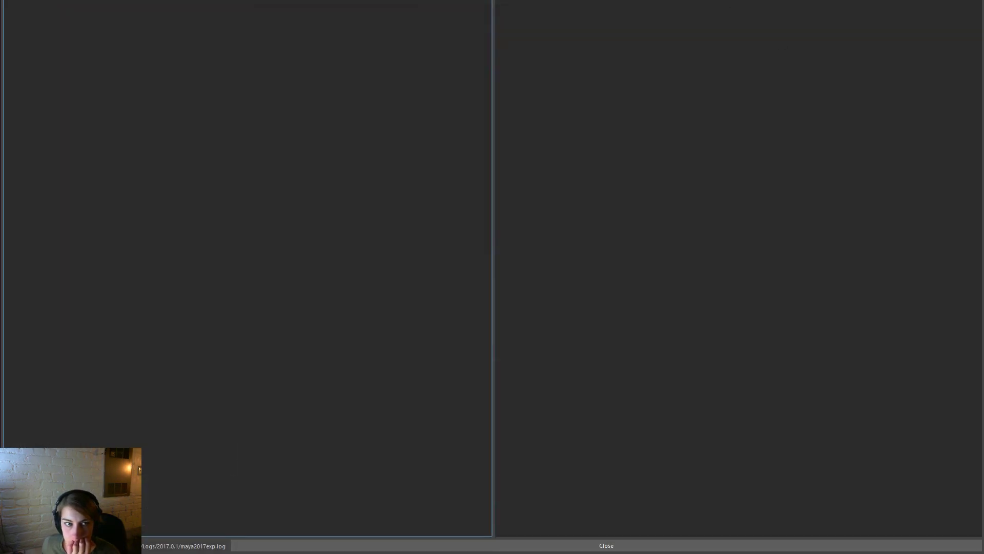
Switch to Unreal Editor and open the Player/Bodies content folder
key(alt+Tab)
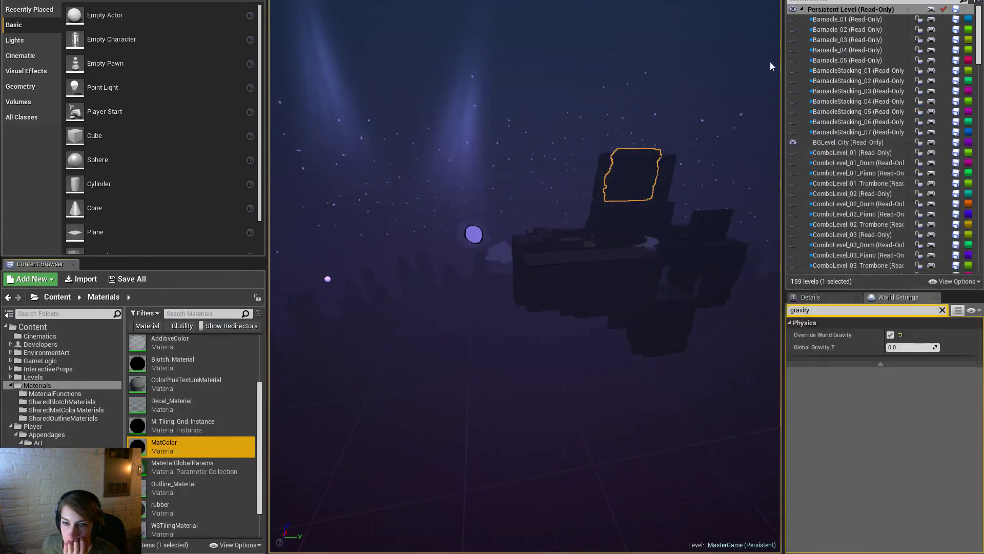
click(144, 469)
click(41, 467)
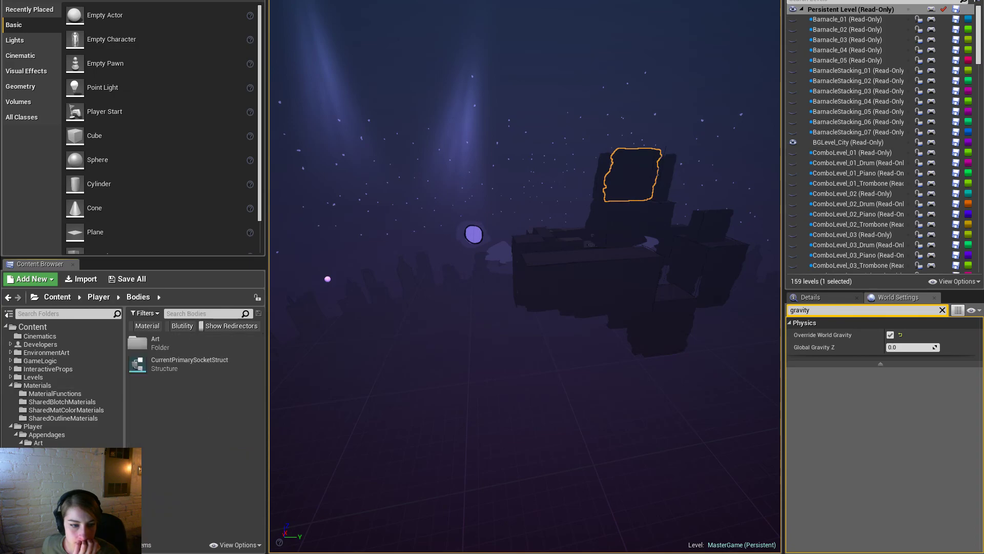
Reimport the Body_Drummer skeletal mesh from the Bodies/Art folder and open it in the mesh editor
double_click(153, 342)
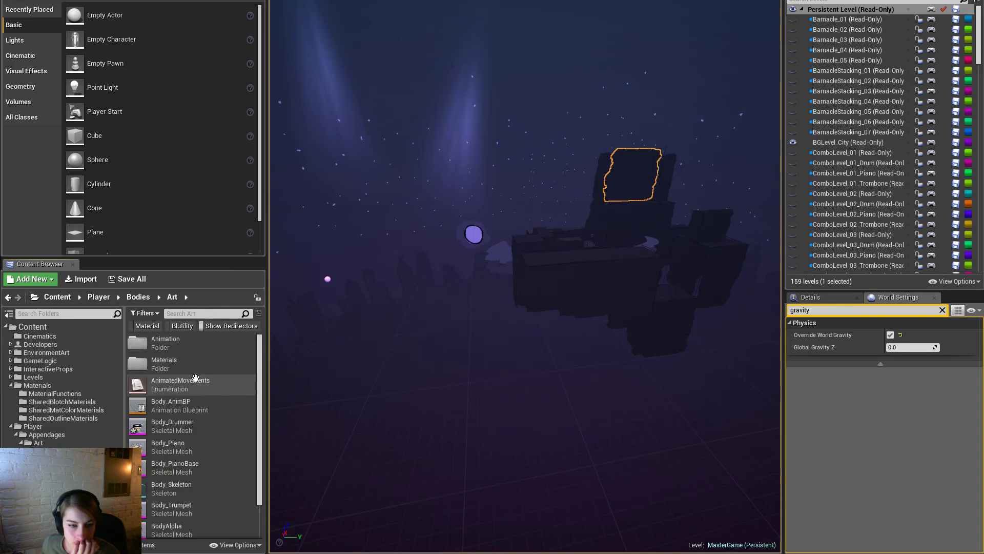
click(203, 433)
right_click(202, 433)
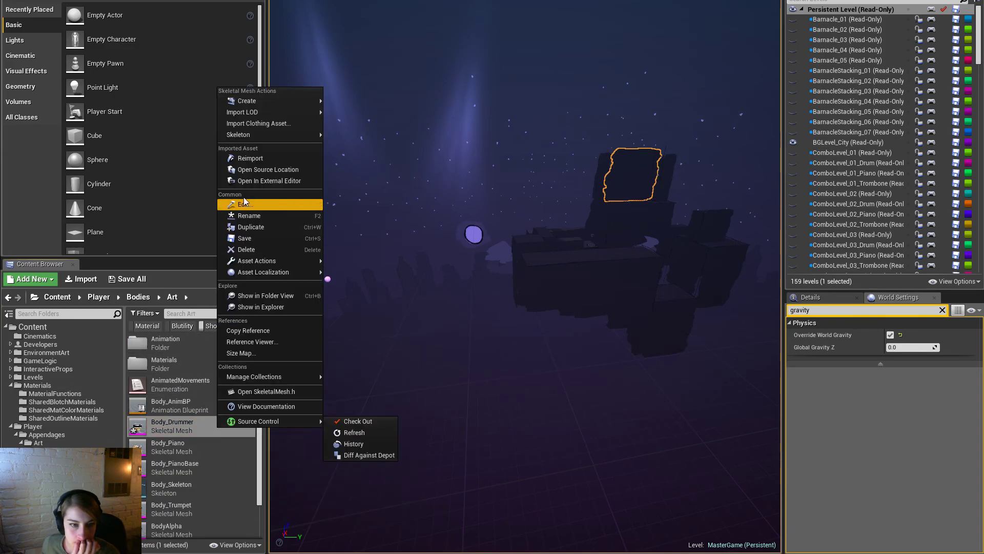
click(250, 159)
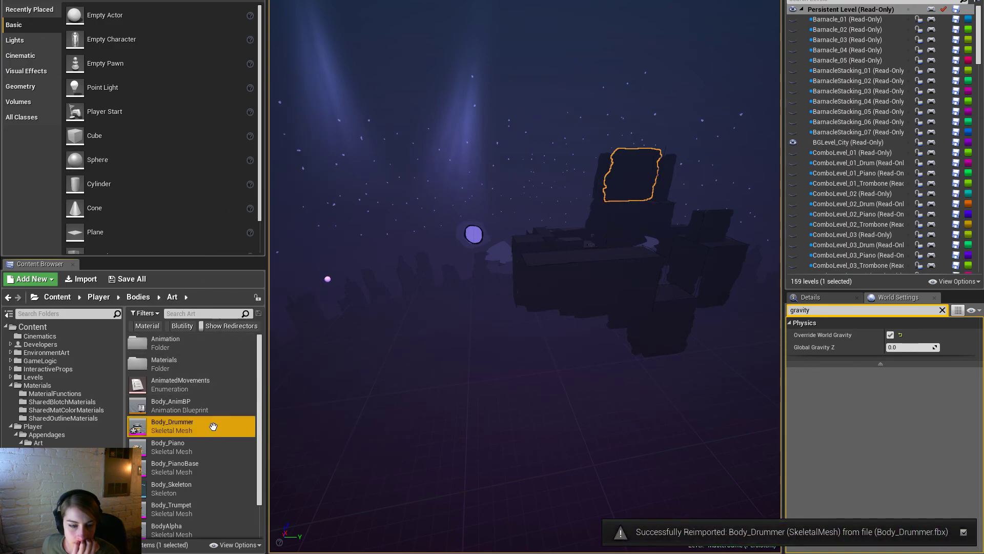
double_click(216, 432)
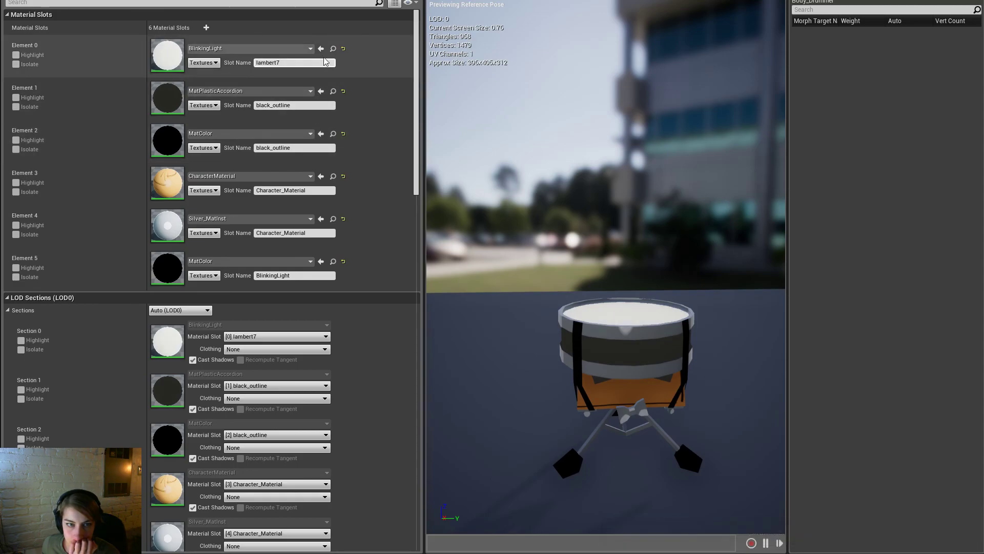
Assign BlinkingLight to material Element 1 and MatPlasticAccordion to Element 0 of the drummer mesh
click(323, 91)
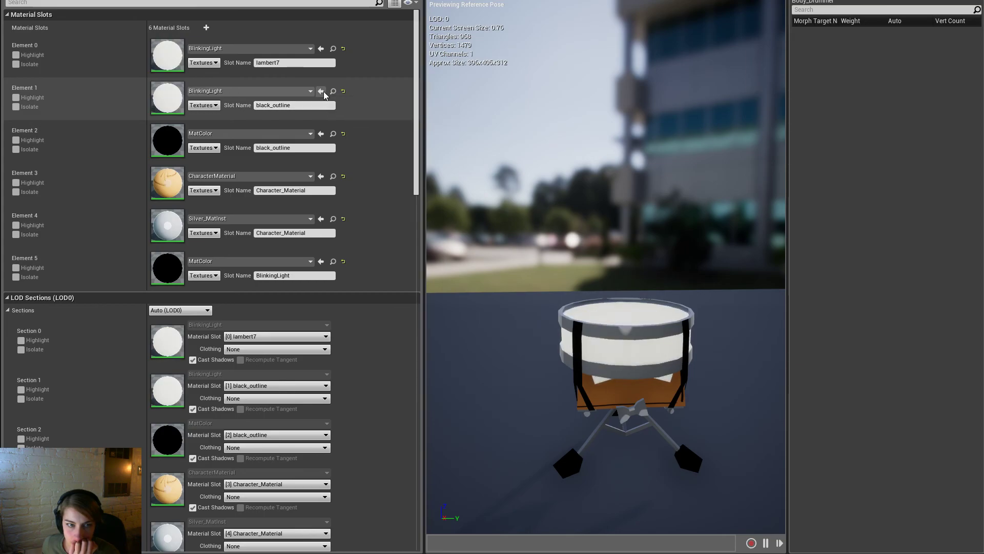
click(297, 48)
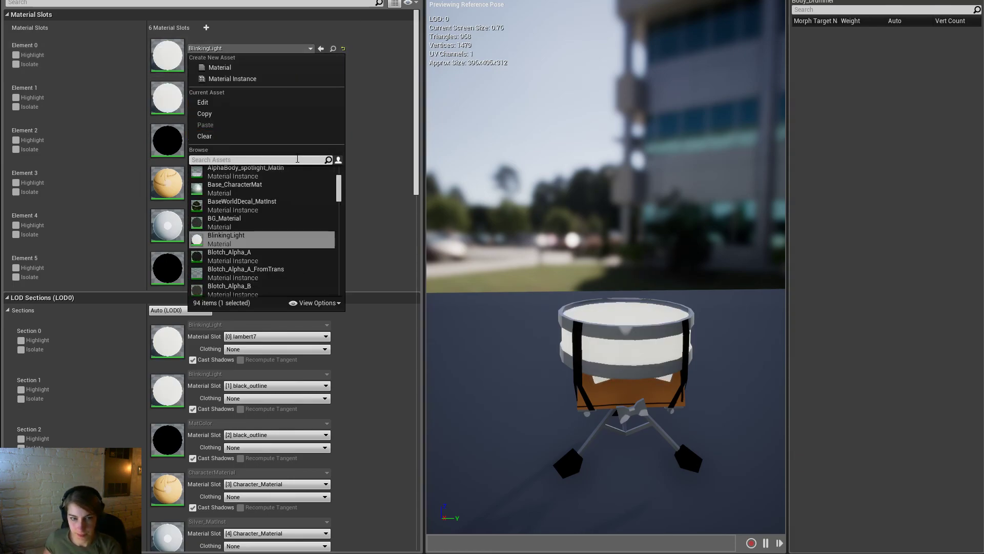
text(plasti)
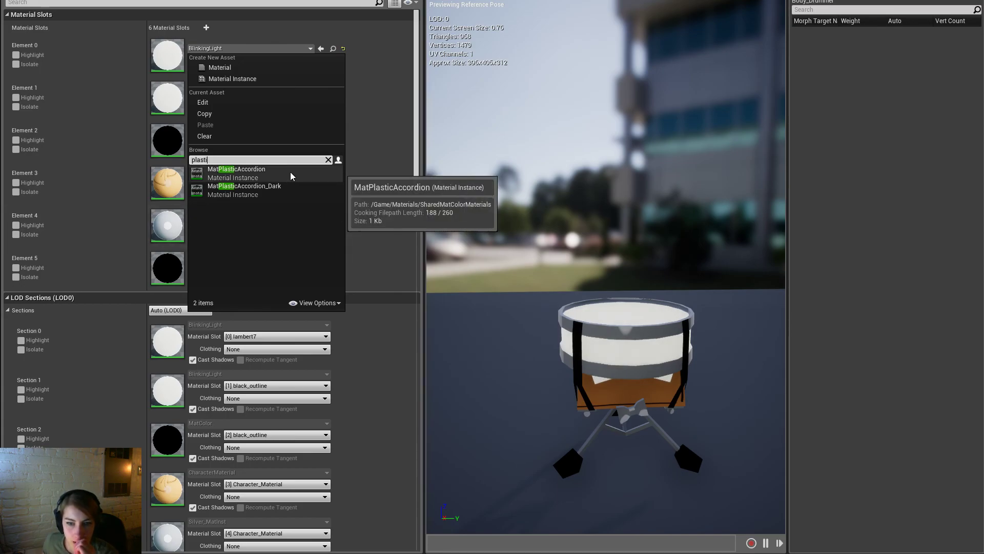
click(290, 176)
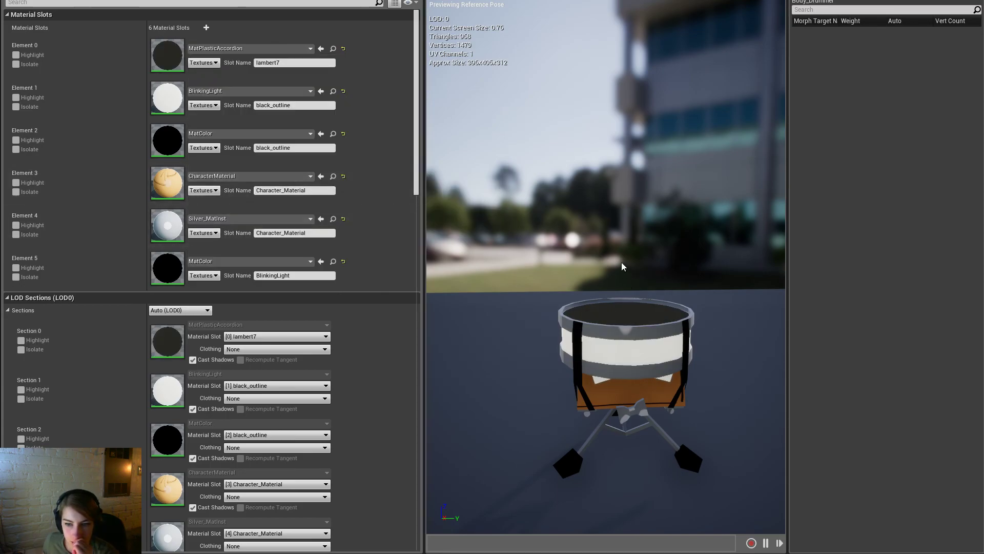
right_drag(609, 256, 682, 303)
drag(538, 301, 763, 304)
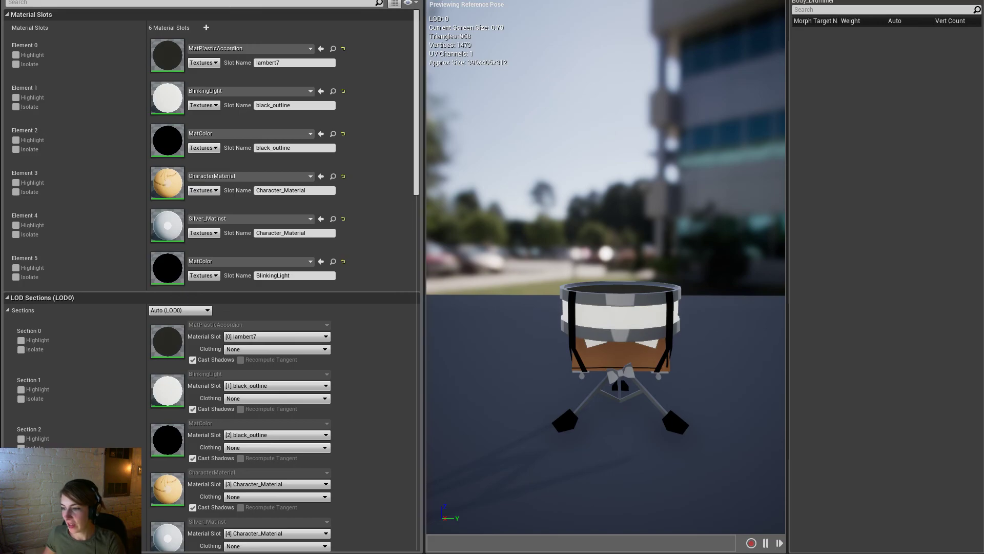
Switch to Maya, focus on the drum body and put the drum mesh into edge selection
key(alt+Tab)
click(535, 308)
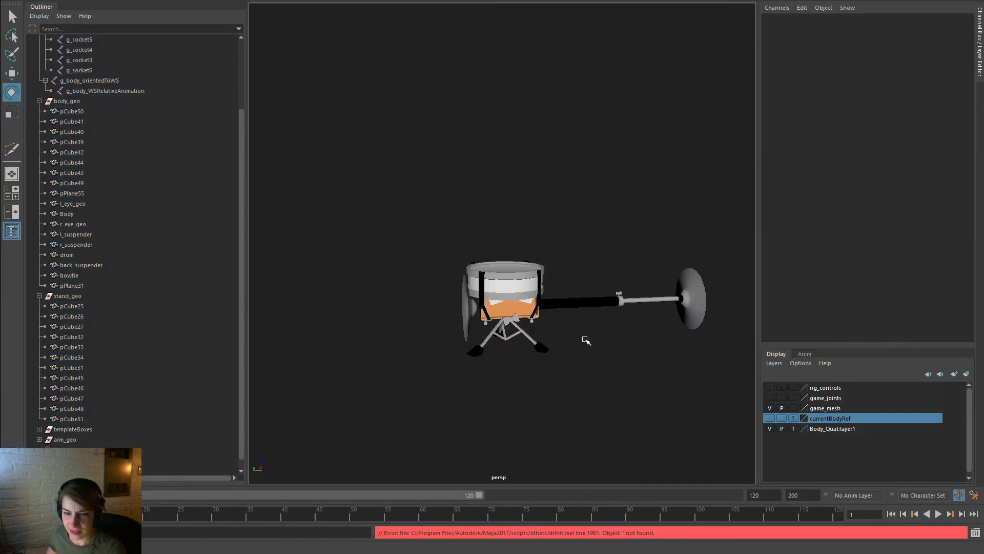
key(f)
alt+drag(542, 378, 545, 355)
right_drag(575, 322, 573, 290)
alt+drag(570, 304, 564, 340)
right_drag(539, 260, 544, 235)
alt+drag(548, 331, 554, 312)
scroll(556, 314, up, 3)
double_click(546, 307)
click(548, 307)
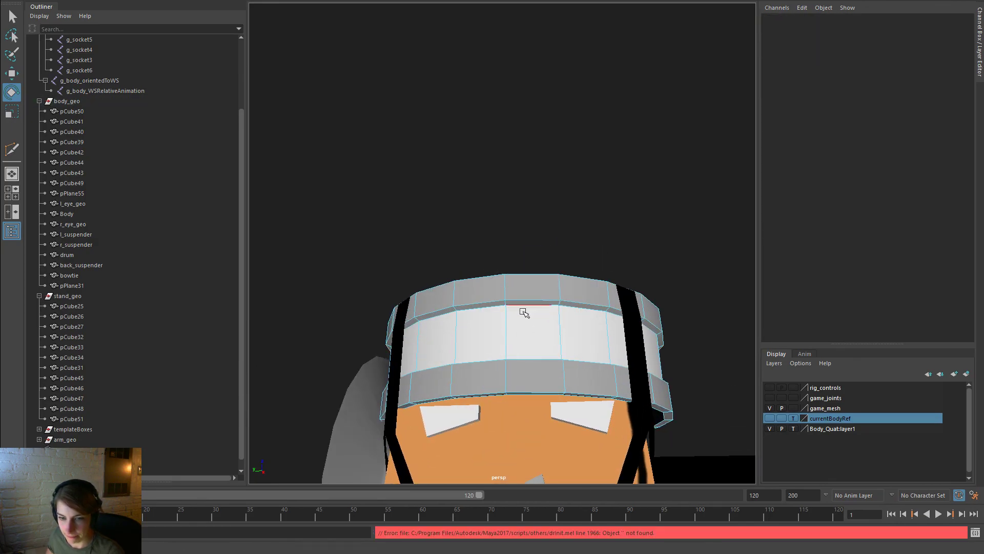
Try to select the drum's middle band faces by converting the edge loops along the band
scroll(550, 350, up, 3)
double_click(552, 345)
alt+drag(554, 344, 505, 283)
alt+right_drag(505, 282, 583, 337)
shift+double_click(583, 339)
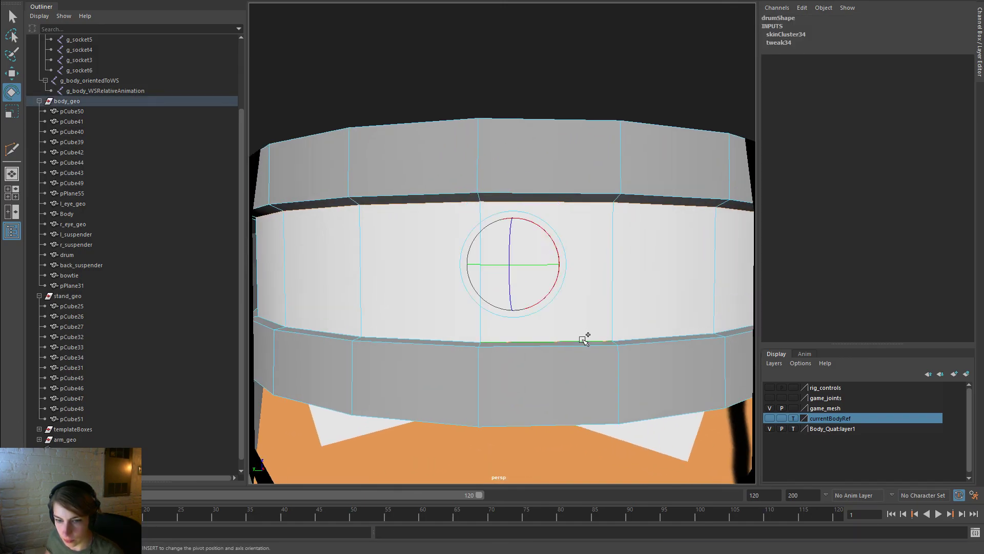
ctrl+right_click(582, 195)
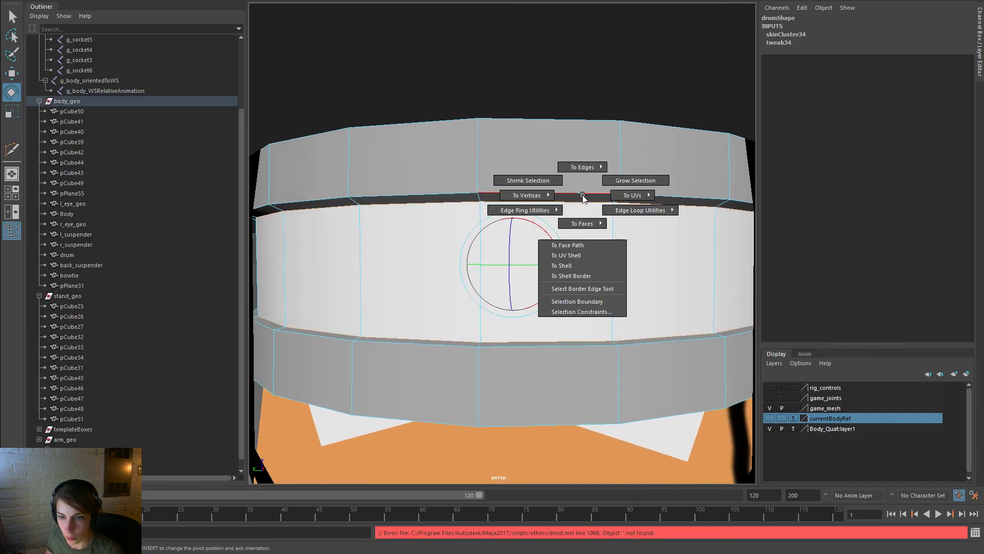
right_drag(584, 198, 609, 198)
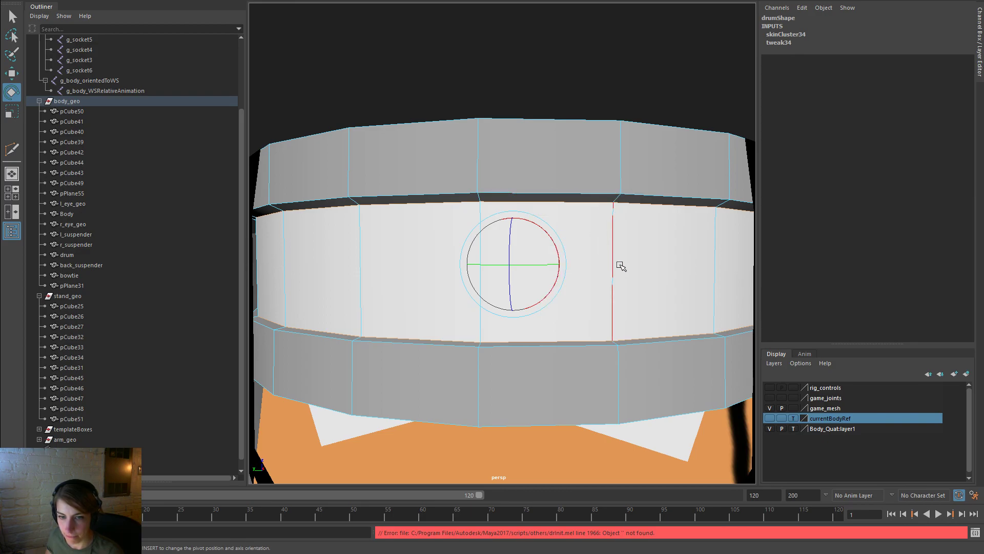
ctrl+right_drag(545, 170, 545, 221)
Undo the conversion to faces and step back through the recent selection changes on the drum mesh
alt+right_drag(637, 244, 514, 197)
alt+drag(513, 197, 574, 178)
alt+right_drag(527, 187, 641, 221)
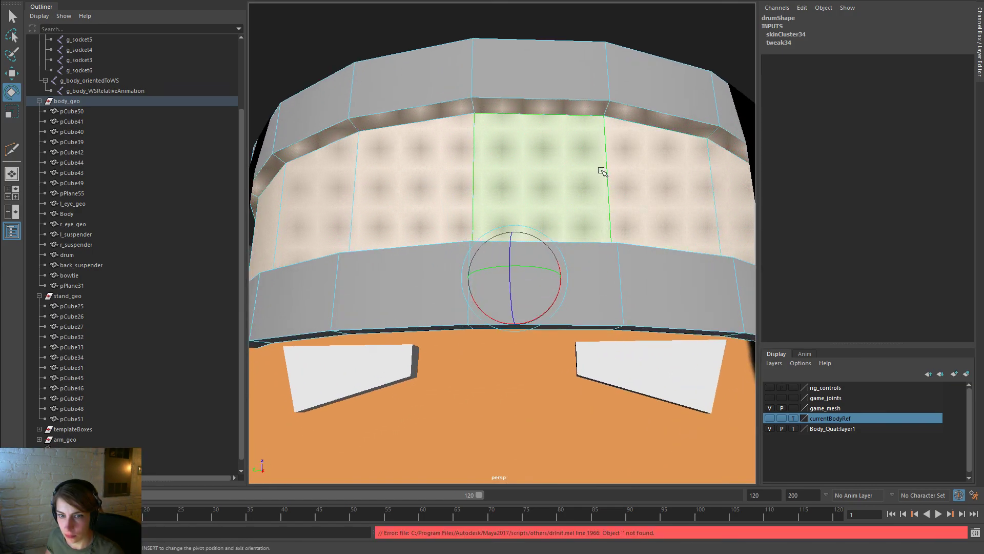
key(ctrl+z)
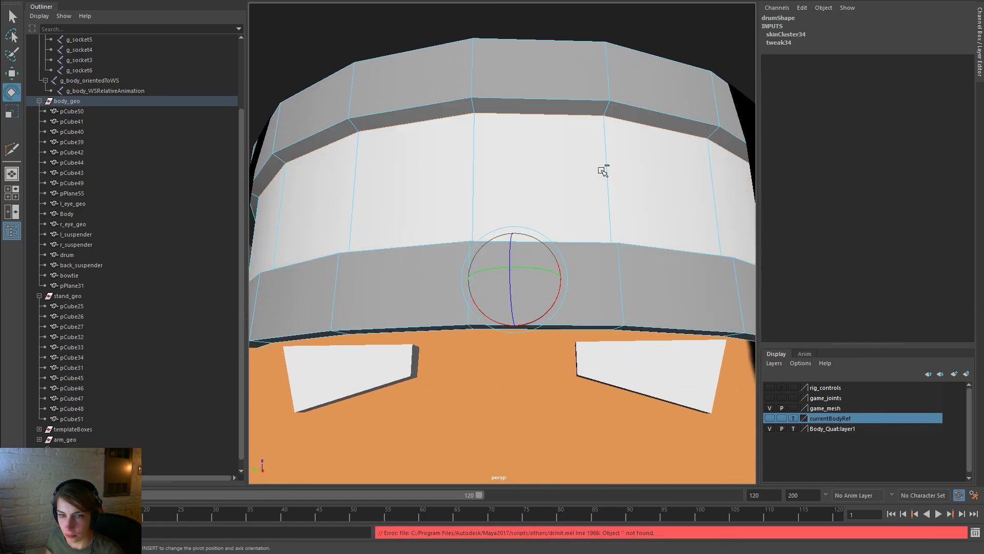
click(567, 36)
right_click(568, 138)
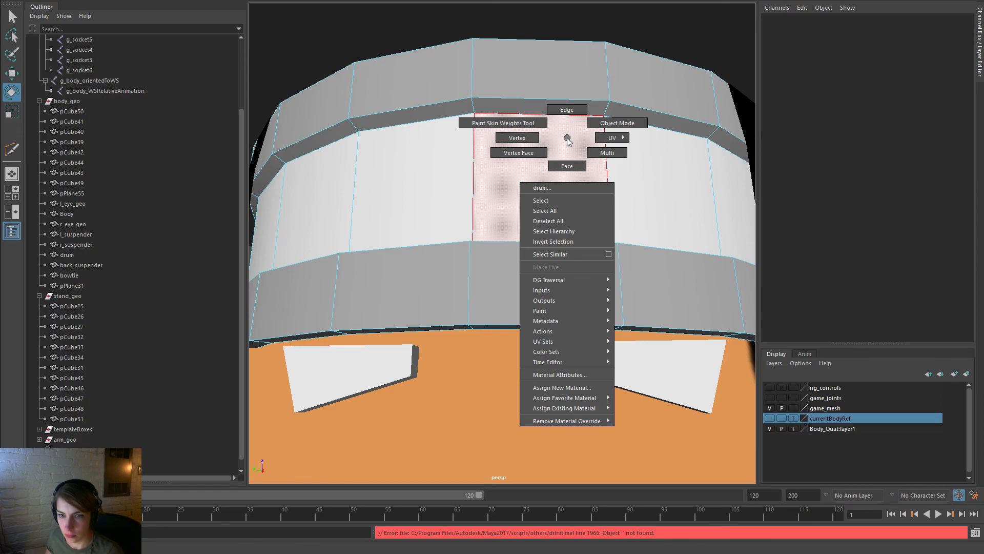
key(ctrl+z)
key(ctrl+z)
key(ctrl+z)
key(ctrl+z)
key(ctrl+z)
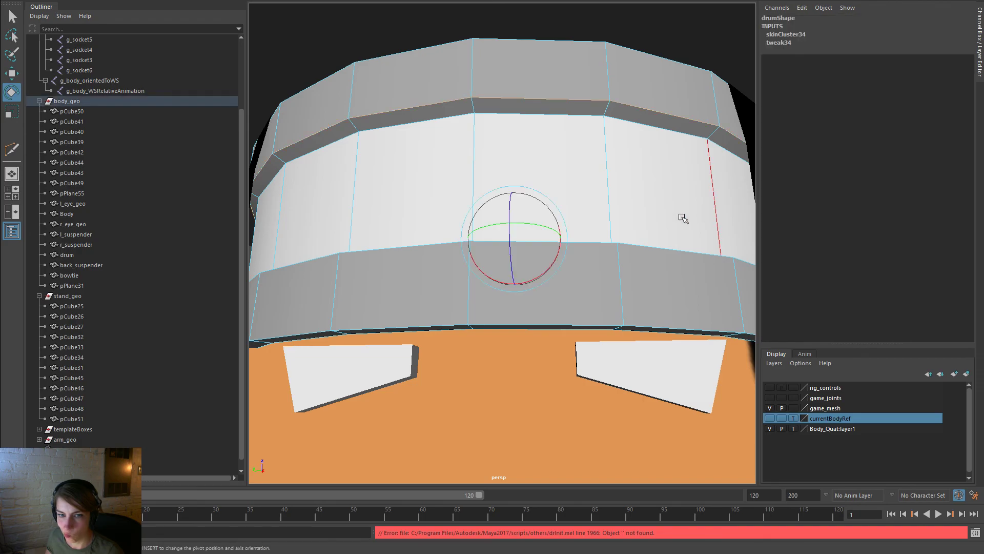
Try again to isolate the drum's middle band faces from the edge selection, then deselect them
alt+drag(691, 215, 630, 261)
alt+right_drag(631, 261, 598, 225)
alt+drag(658, 252, 685, 251)
drag(378, 235, 355, 245)
alt+drag(600, 291, 495, 250)
alt+drag(587, 231, 578, 346)
ctrl+drag(537, 315, 525, 208)
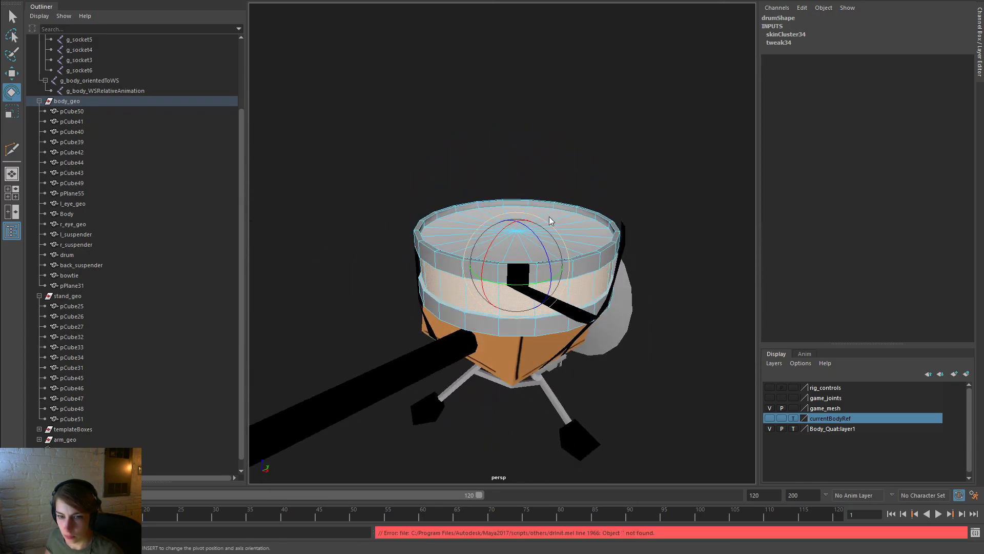
alt+drag(569, 237, 463, 220)
alt+drag(586, 280, 575, 139)
key(w)
alt+right_drag(435, 187, 457, 172)
ctrl+drag(455, 148, 613, 296)
Select all faces of the drum's middle band via its bordering edge loops and assign them the existing drum_white material
right_drag(548, 199, 554, 170)
click(566, 200)
right_click(554, 193)
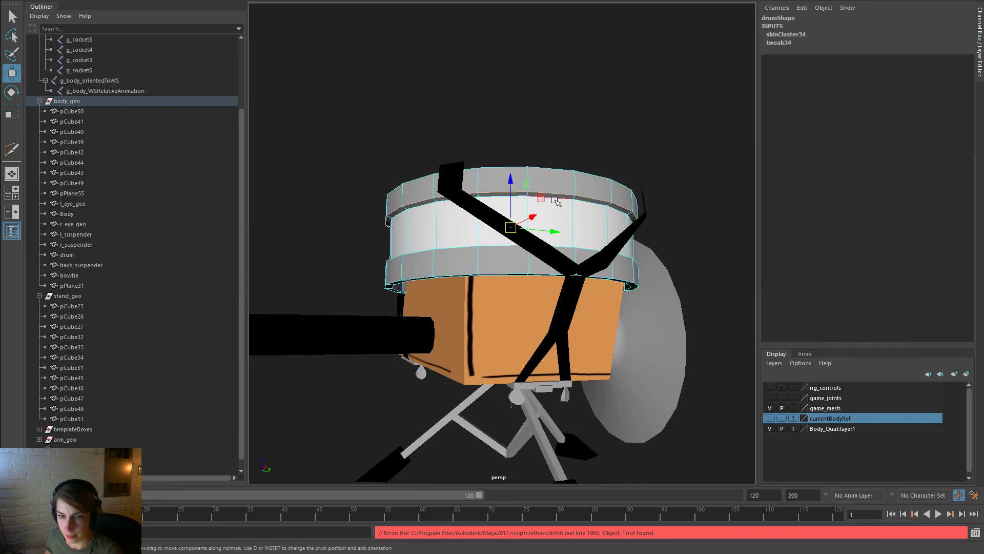
alt+drag(586, 224, 567, 257)
alt+right_drag(567, 257, 587, 318)
shift+click(566, 341)
ctrl+right_drag(608, 238, 609, 287)
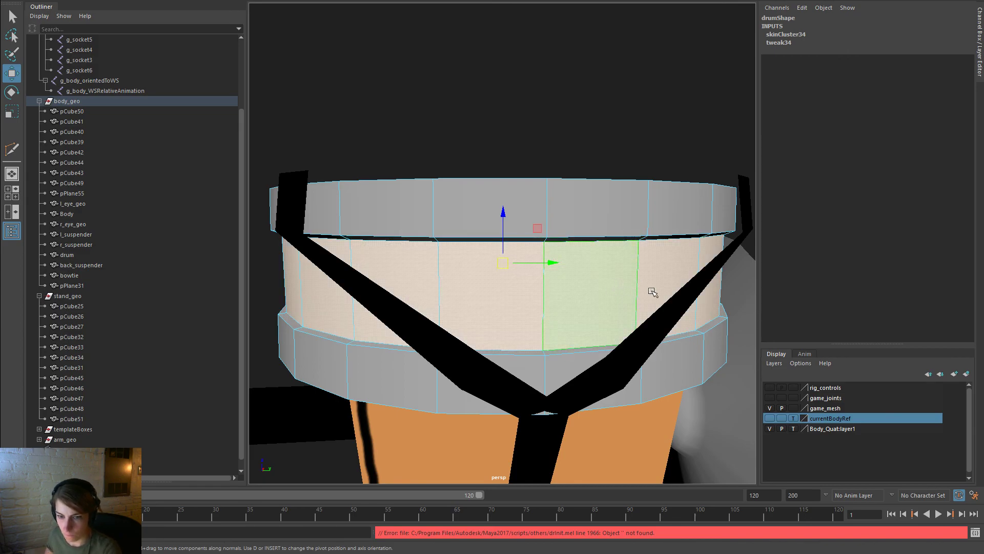
right_drag(581, 261, 609, 397)
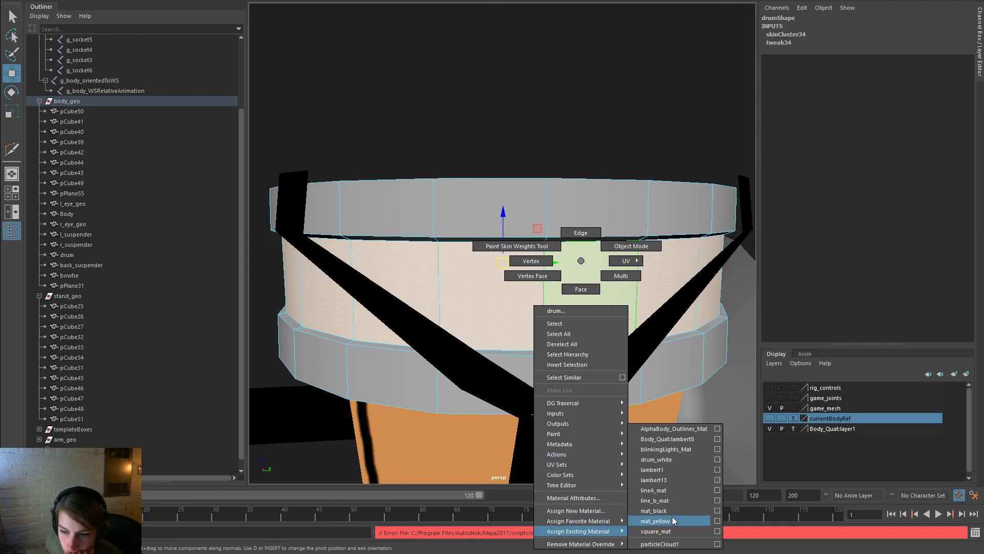
click(675, 462)
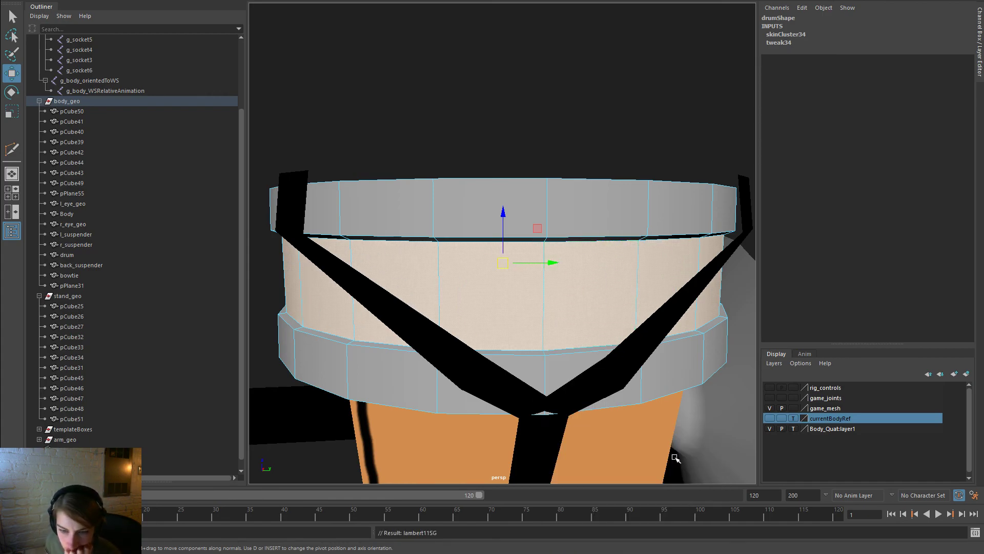
Return to object mode and select the root joint hierarchy and every mesh down to pCube51, excluding the body_geo and stand_geo groups
scroll(595, 373, down, 5)
alt+drag(579, 328, 575, 333)
right_drag(570, 235, 621, 220)
click(647, 259)
alt+drag(528, 354, 614, 326)
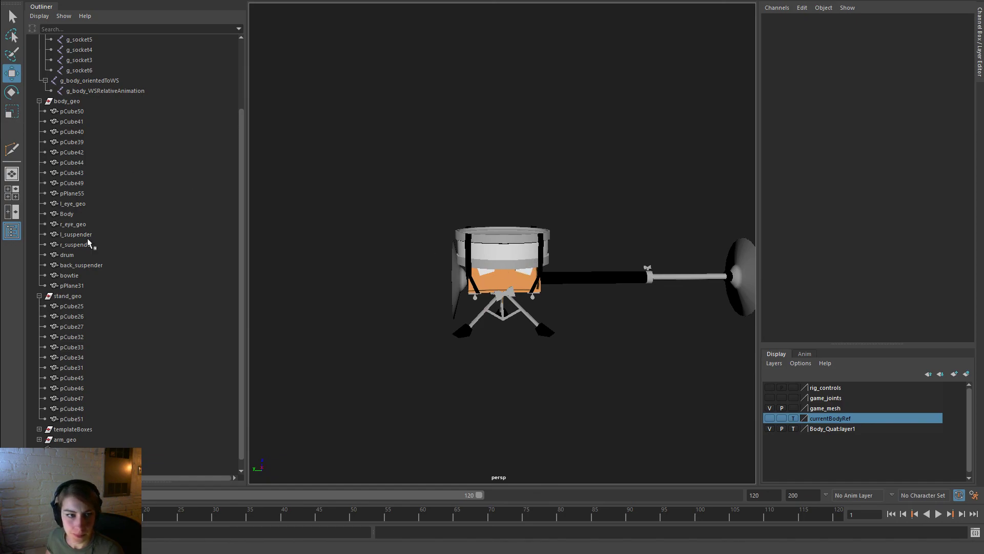
scroll(84, 220, down, 1)
click(85, 406)
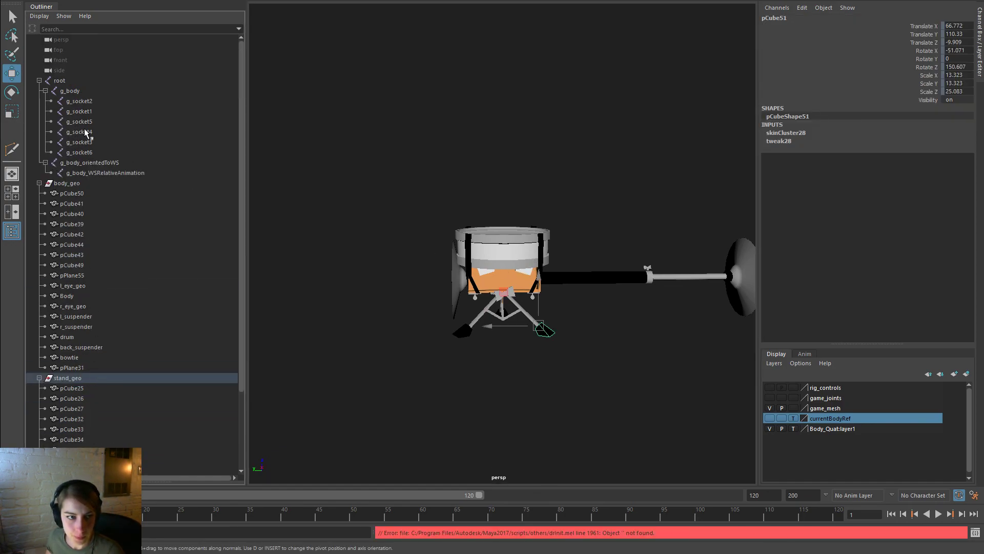
shift+click(94, 81)
ctrl+click(69, 184)
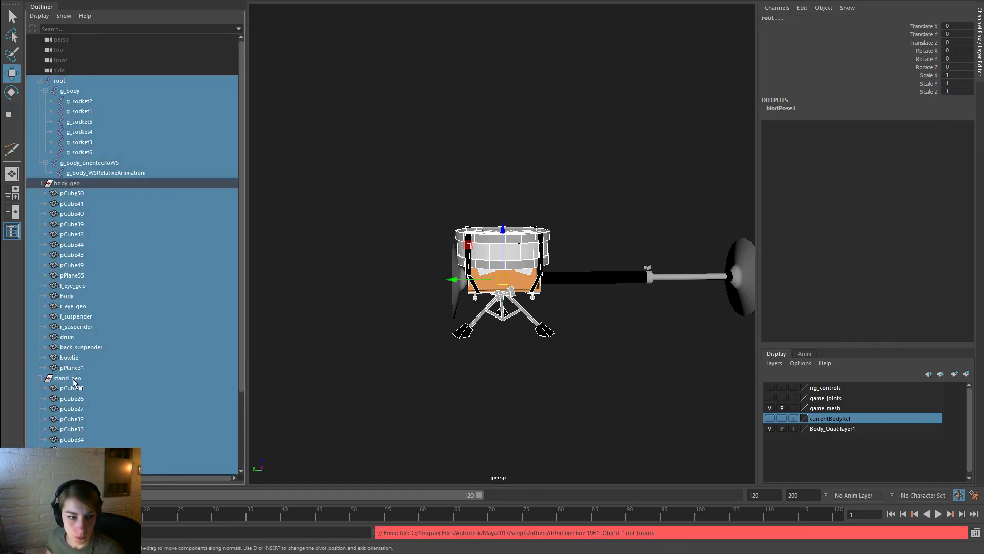
ctrl+click(81, 379)
Export the selection as FBX, replacing the existing Body_Drummer.fbx
key(space)
click(386, 81)
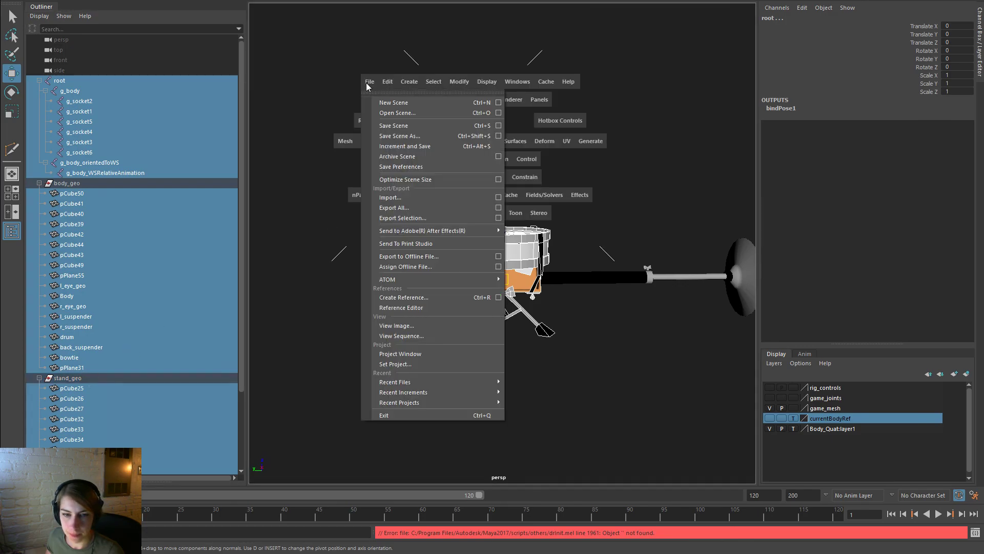
click(419, 213)
double_click(375, 161)
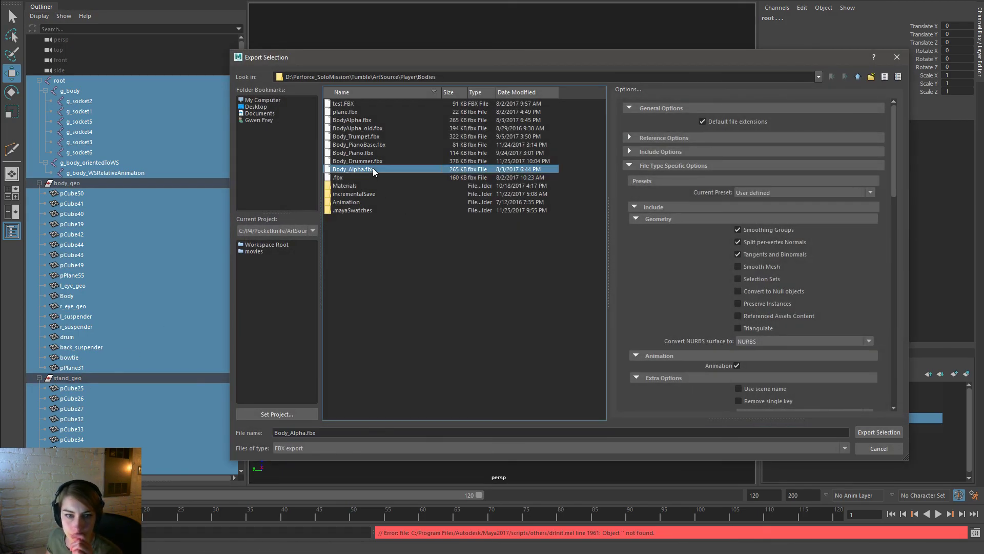
click(547, 274)
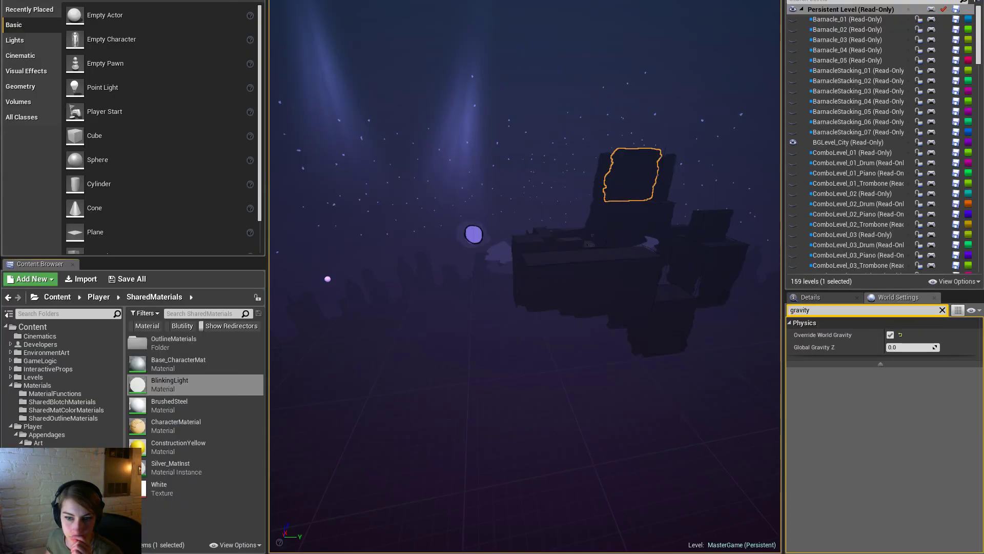
In Unreal Editor, reimport Body_Drummer from Player/Bodies/Art and inspect the updated drum in the mesh preview
right_click(176, 388)
click(41, 459)
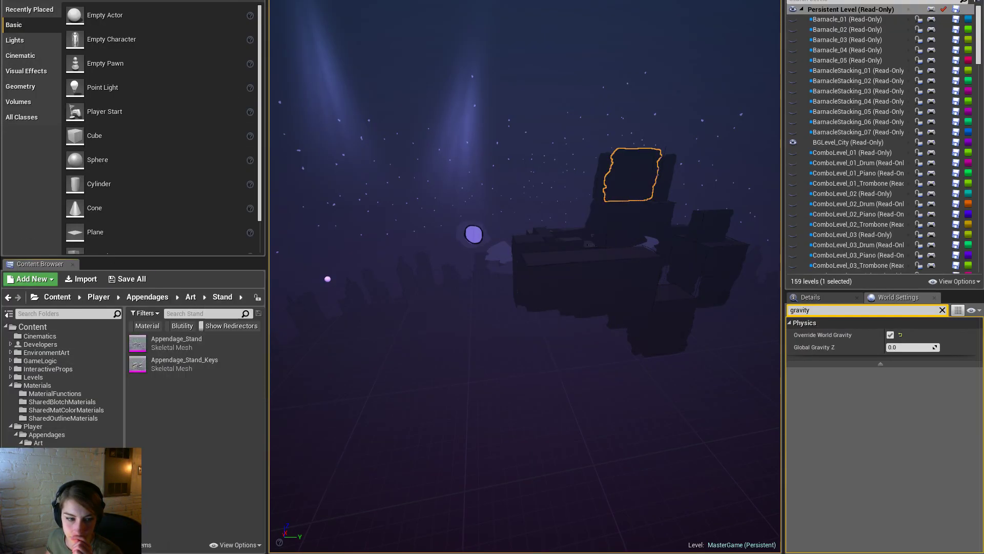
click(46, 483)
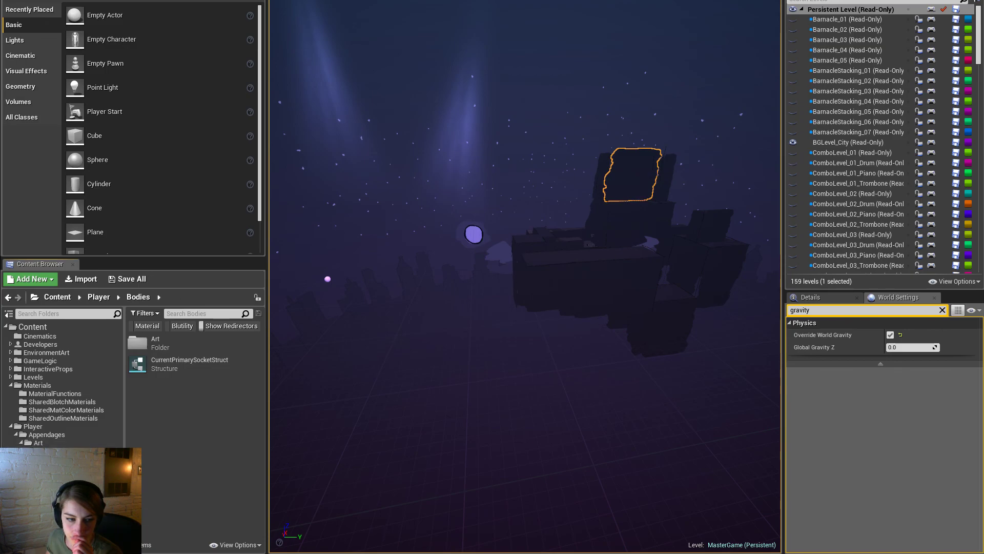
double_click(149, 343)
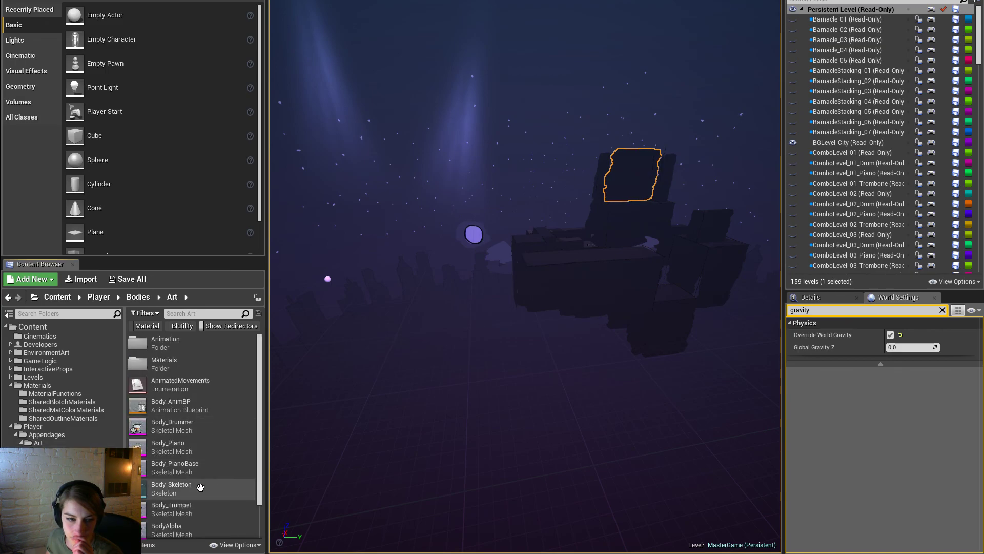
right_click(201, 430)
click(234, 162)
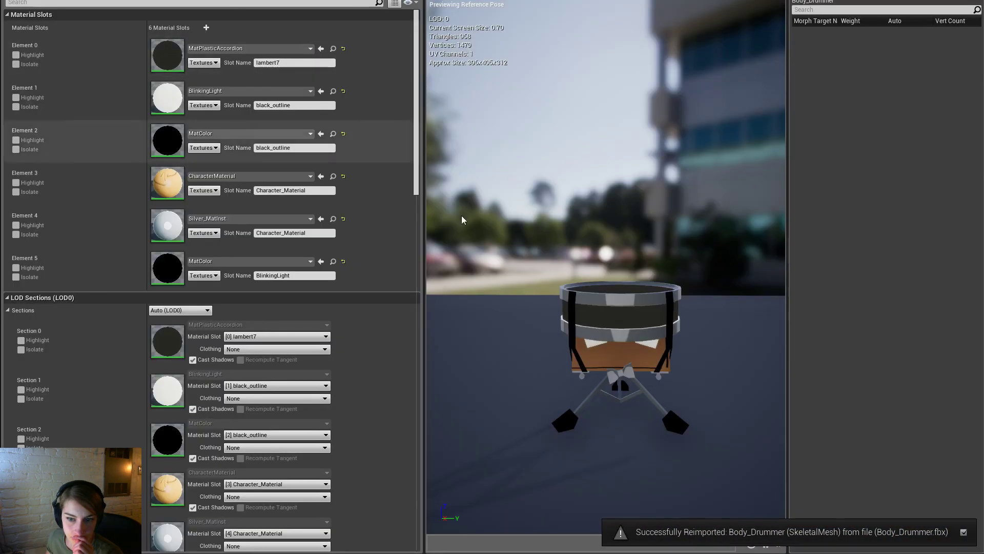
scroll(604, 358, down, 2)
middle_drag(604, 358, 604, 267)
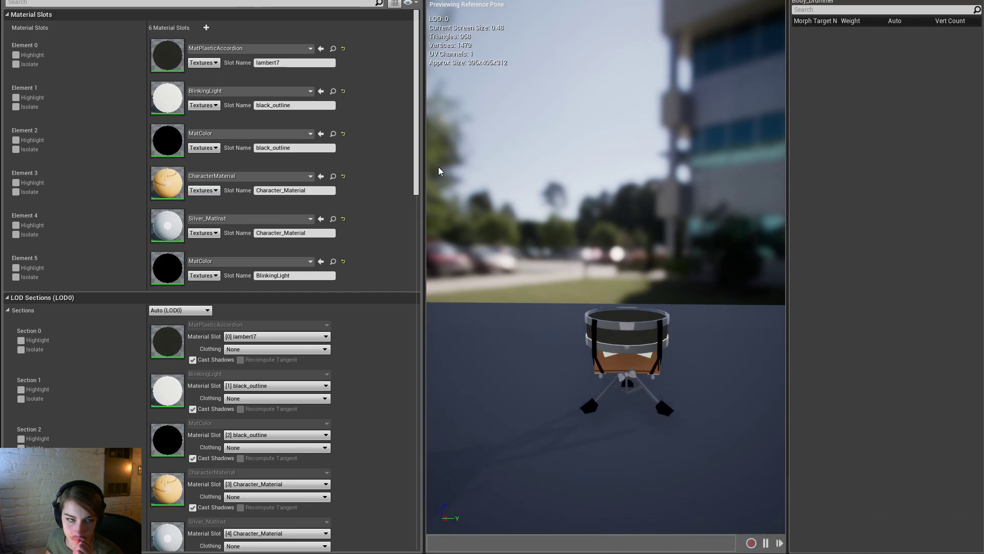
Return to the main level editor and start playing the MasterGame level, bringing up its level-select menu
key(alt+Tab)
key(alt+p)
click(567, 287)
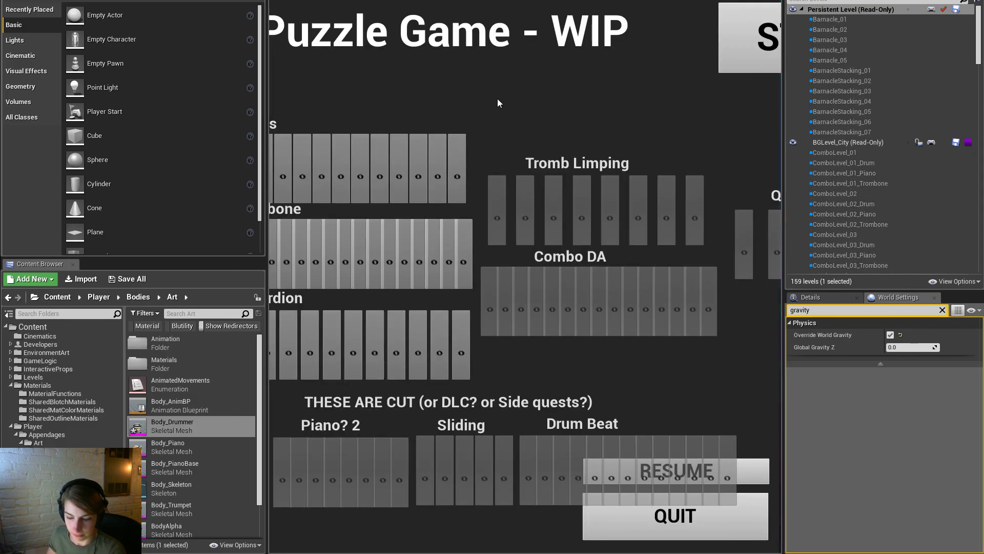
Make the play view full screen, open a level from the level-select menu and check the moving drum character from both sides
key(F11)
click(149, 132)
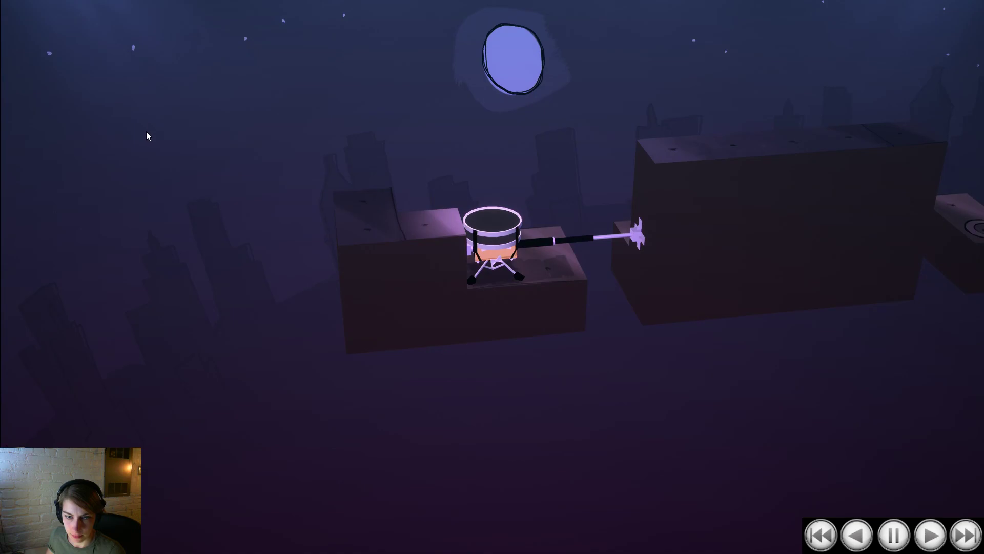
drag(146, 131, 657, 253)
key(s)
key(d)
key(a)
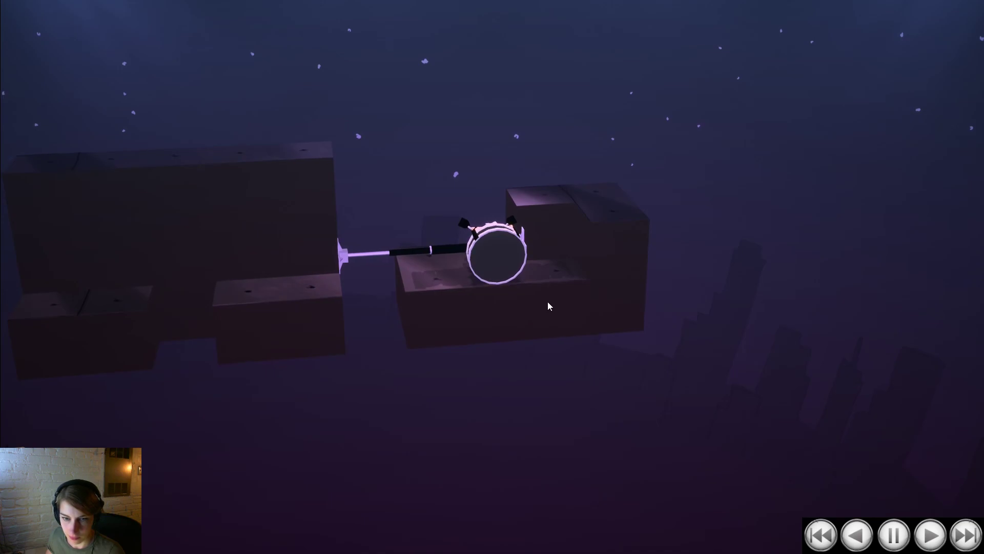
Look down on the drum character and test rolling it sideways and extending its pole on the starting block
drag(549, 301, 455, 491)
key(a)
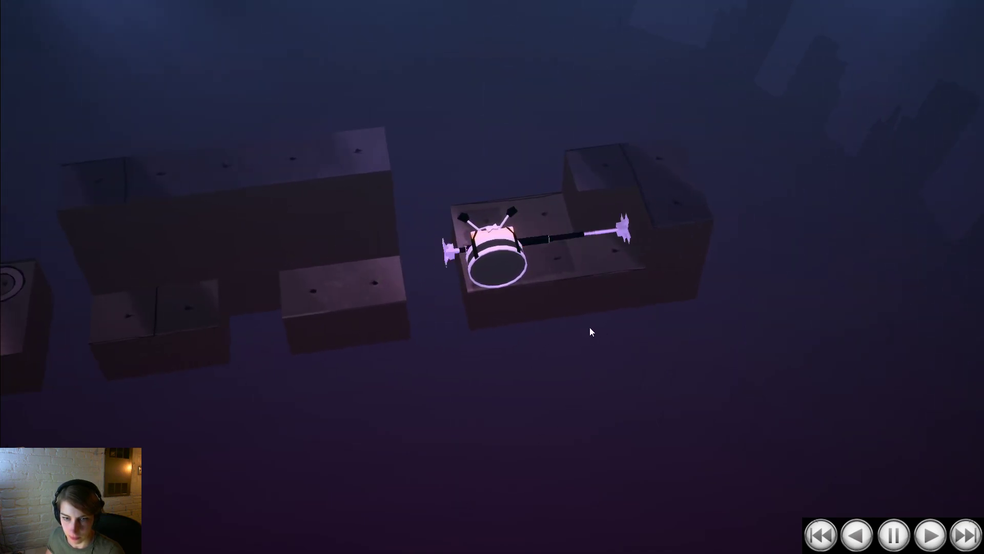
key(d)
key(space)
key(a)
key(a)
Orbit around the drum character to inspect its materials and stand from above, behind and the side
drag(511, 381, 168, 171)
drag(533, 327, 811, 326)
key(space)
drag(498, 364, 5, 382)
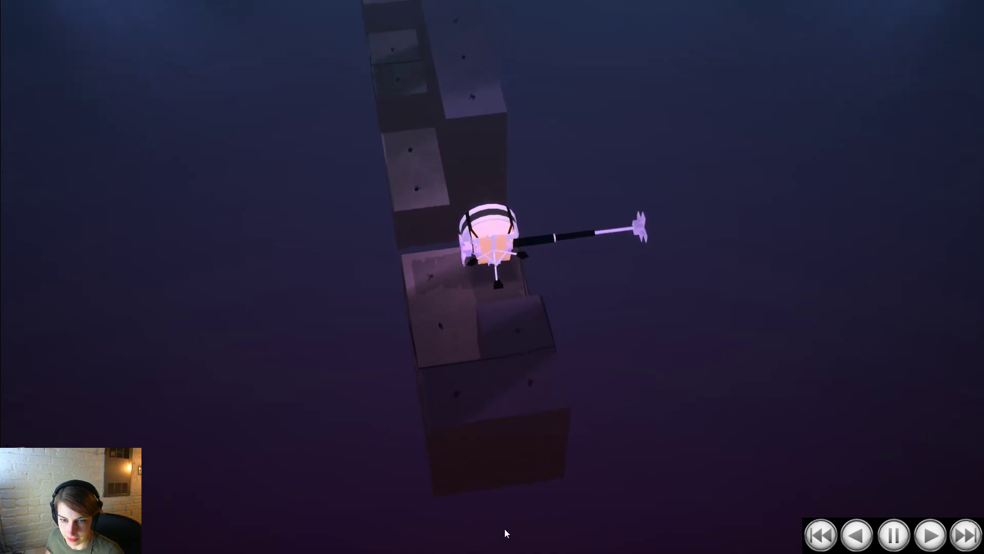
drag(402, 384, 844, 248)
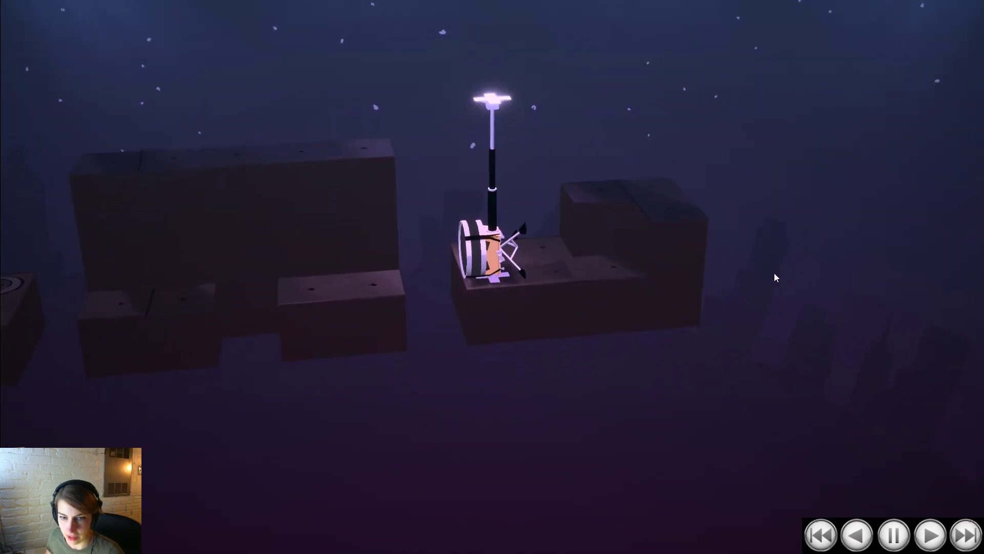
Test tipping the drum back and forth and launching it upward on its pole on the starting block
key(d)
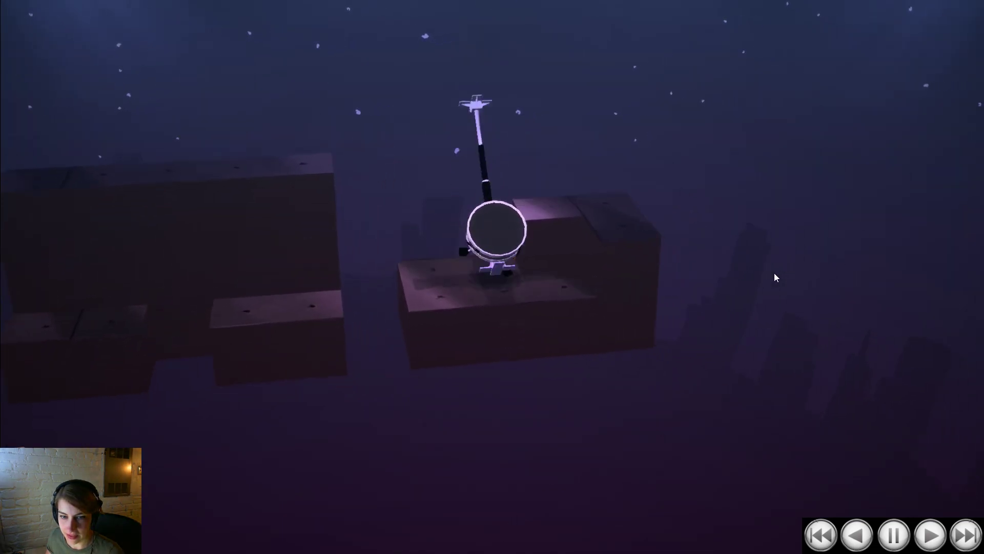
key(a)
key(d)
key(space)
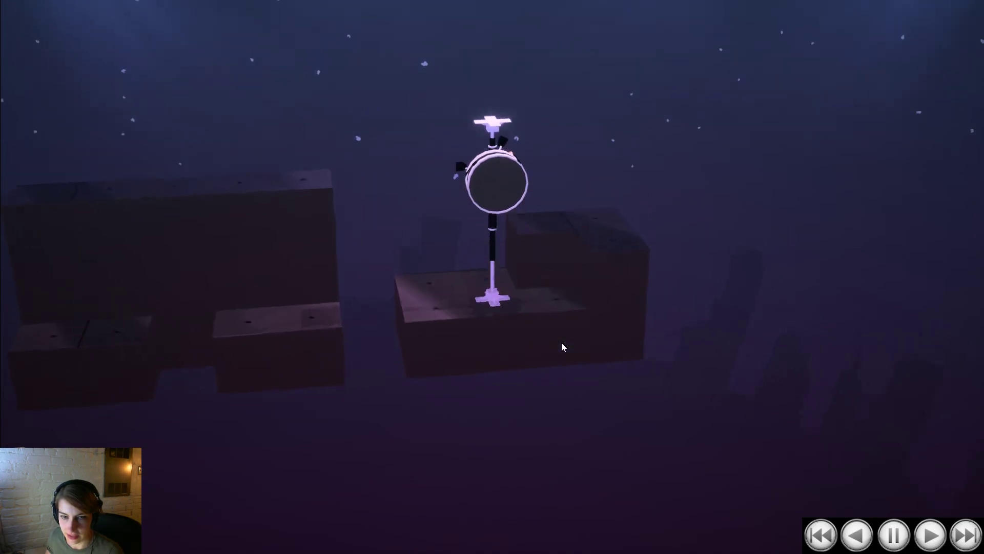
key(space)
key(a)
key(d)
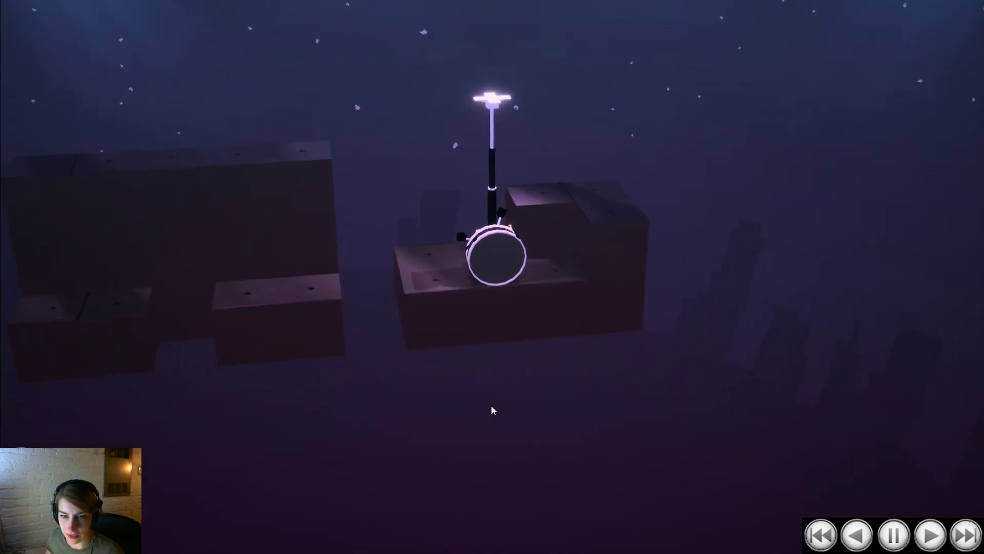
key(a)
View the drum from a low angle and trigger its pole repeatedly to examine the launch movement
drag(493, 389, 407, 301)
key(space)
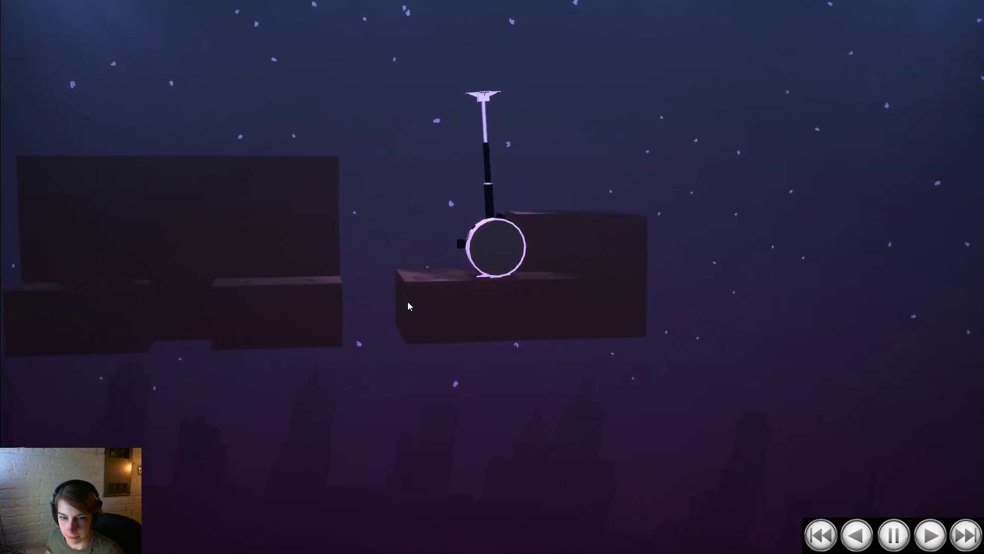
key(space)
key(space)
key(space)
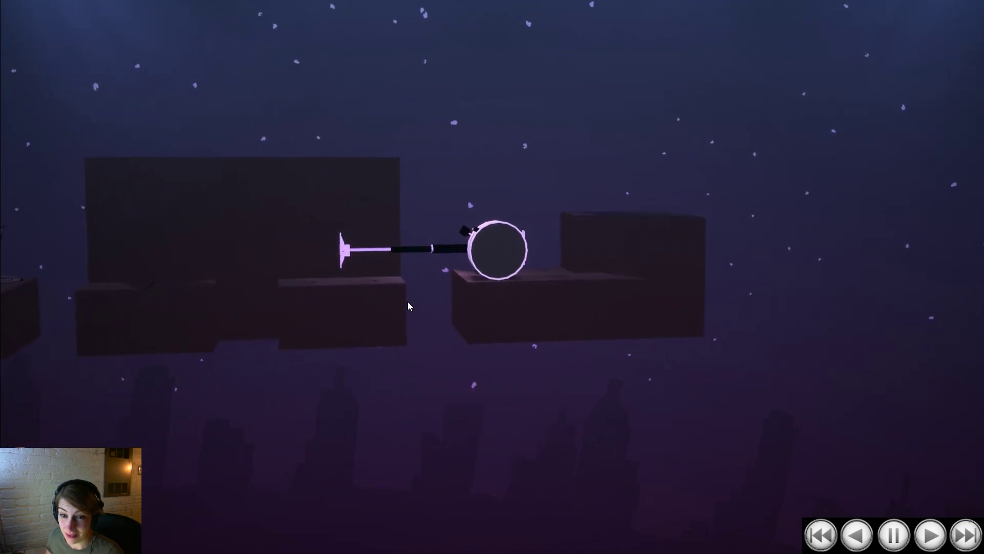
key(space)
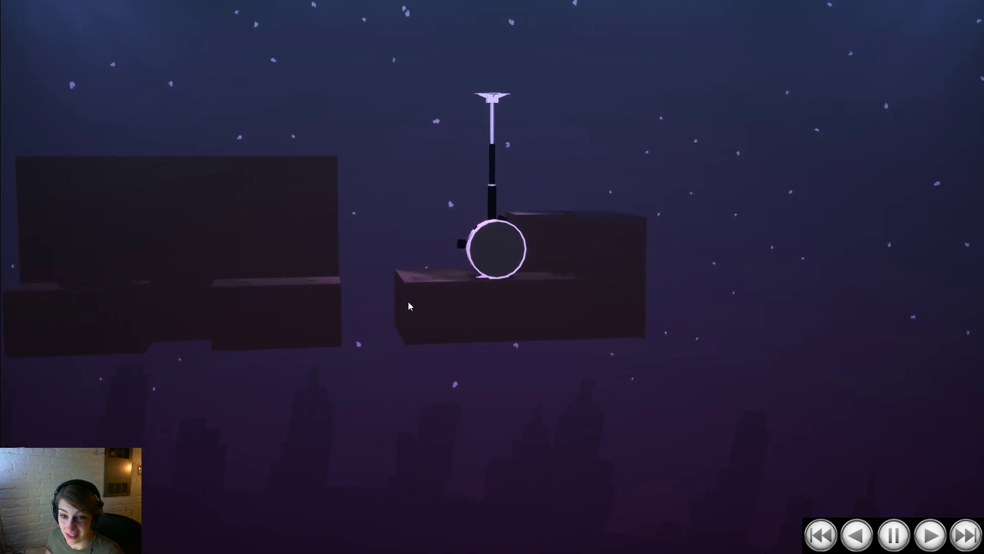
key(space)
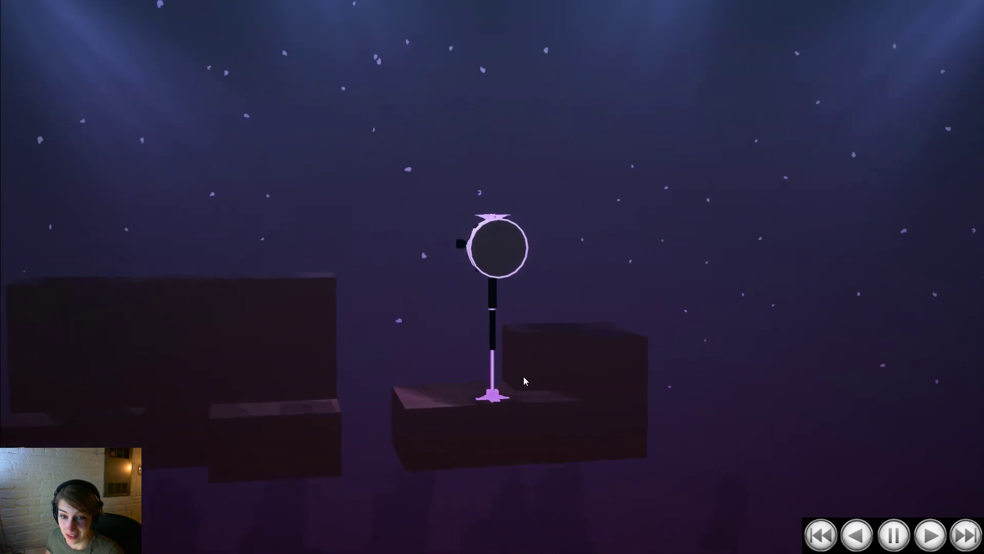
Try moving the drum between the starting block and the neighbouring block while inspecting its stand from all around
drag(512, 371, 916, 436)
drag(479, 365, 948, 405)
drag(359, 378, 650, 364)
key(w)
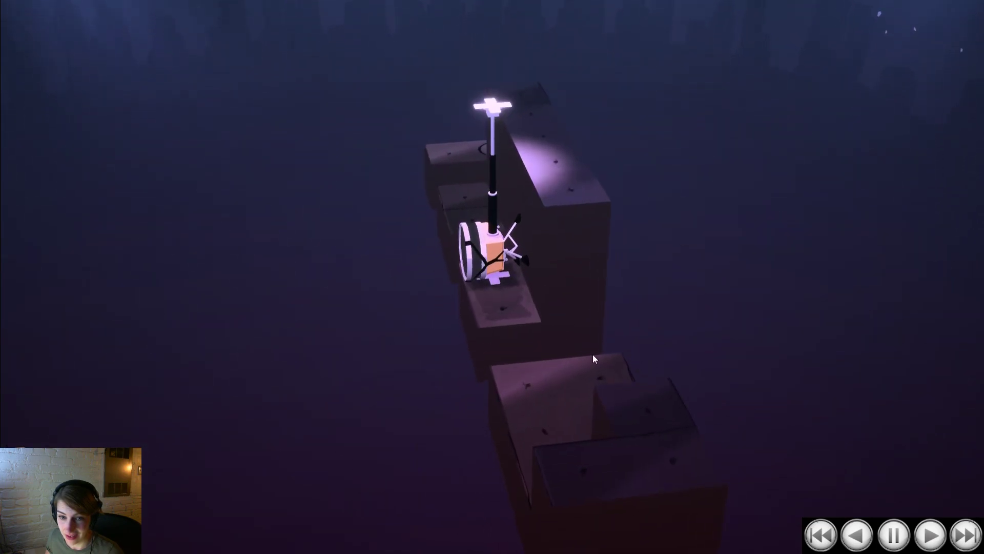
drag(390, 359, 789, 319)
key(space)
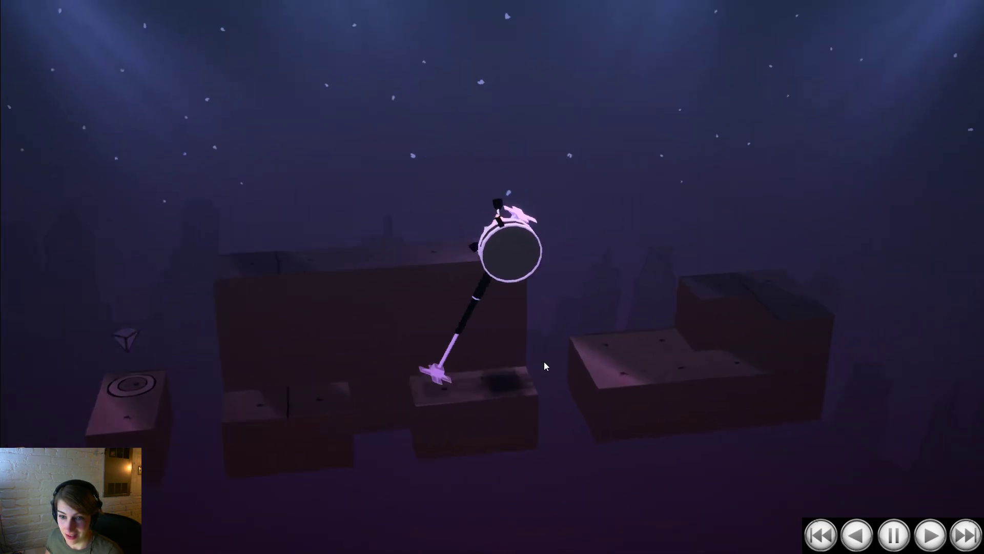
drag(325, 354, 682, 358)
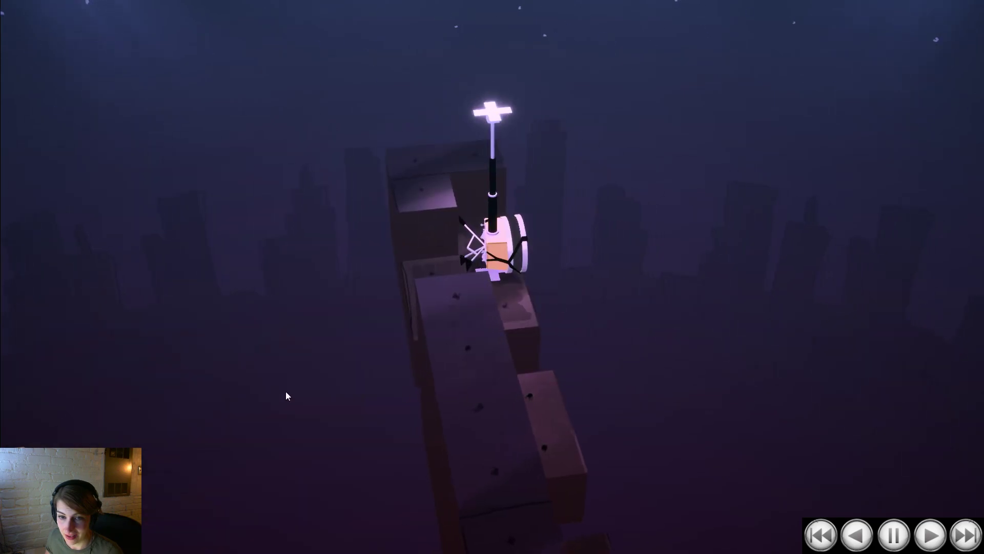
drag(285, 395, 630, 330)
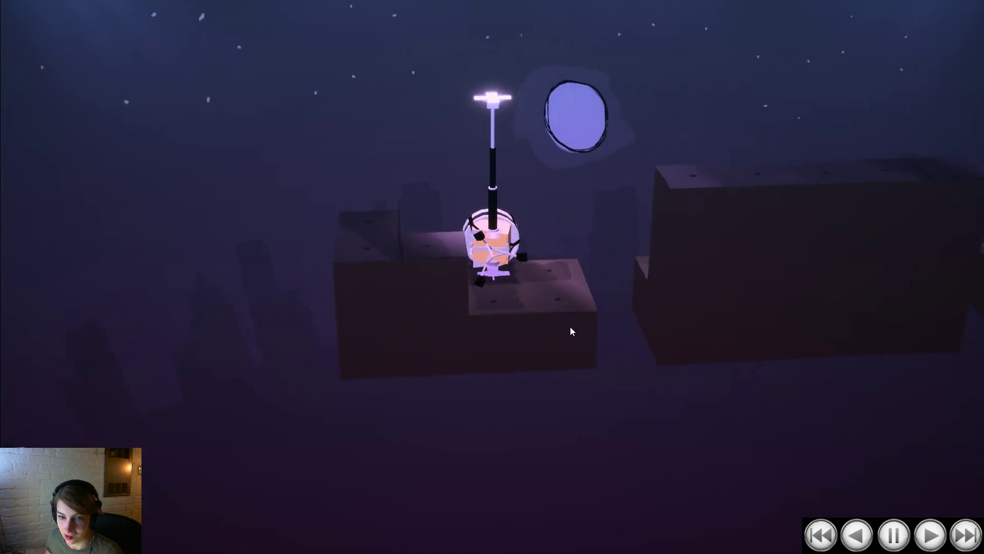
Launch the drum across the gap onto the second block and on to the third block
key(space)
drag(374, 346, 623, 371)
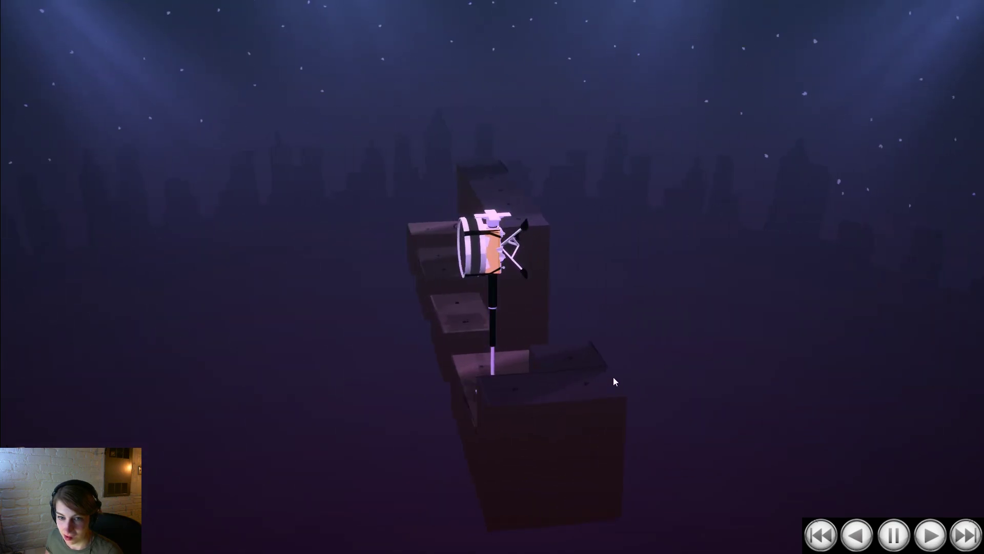
key(space)
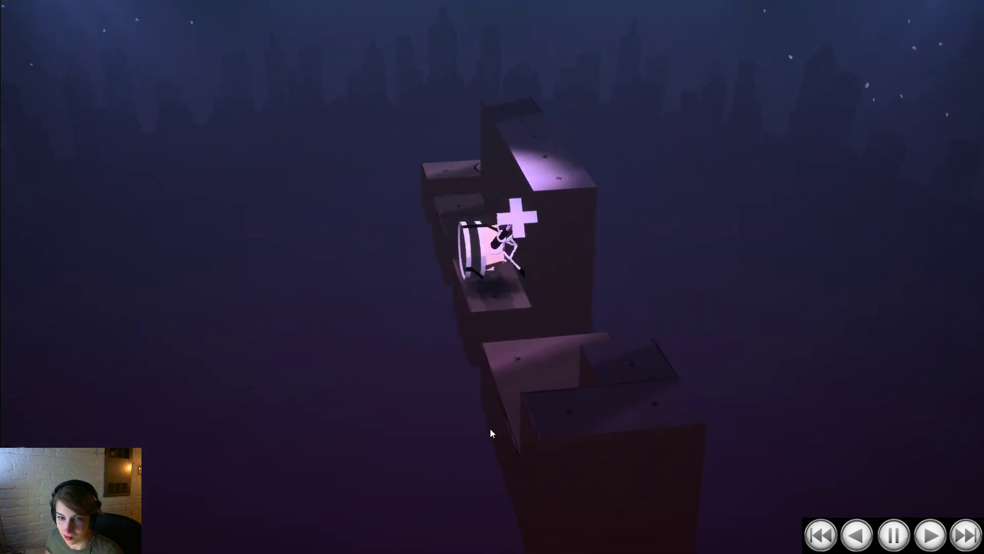
drag(340, 401, 562, 367)
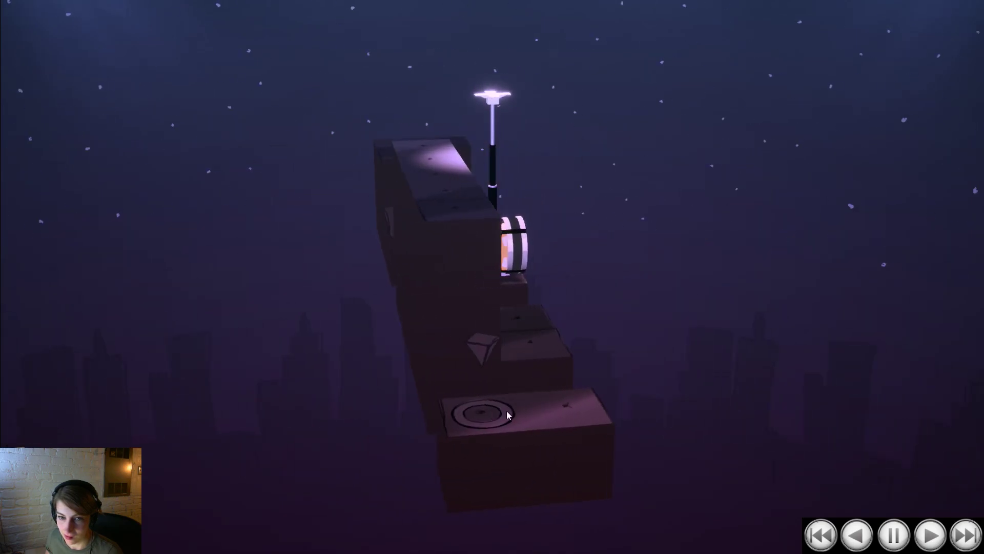
key(space)
key(s)
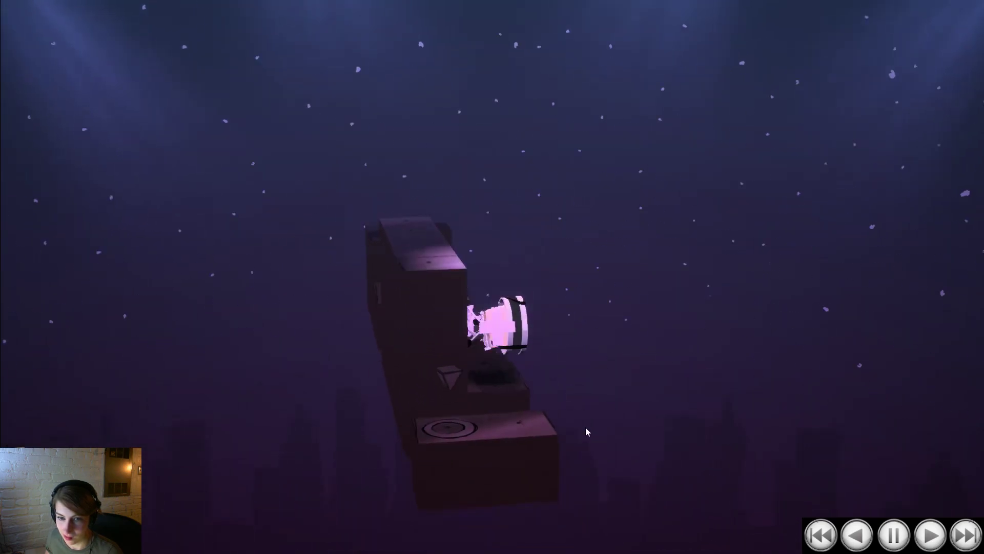
key(space)
key(space)
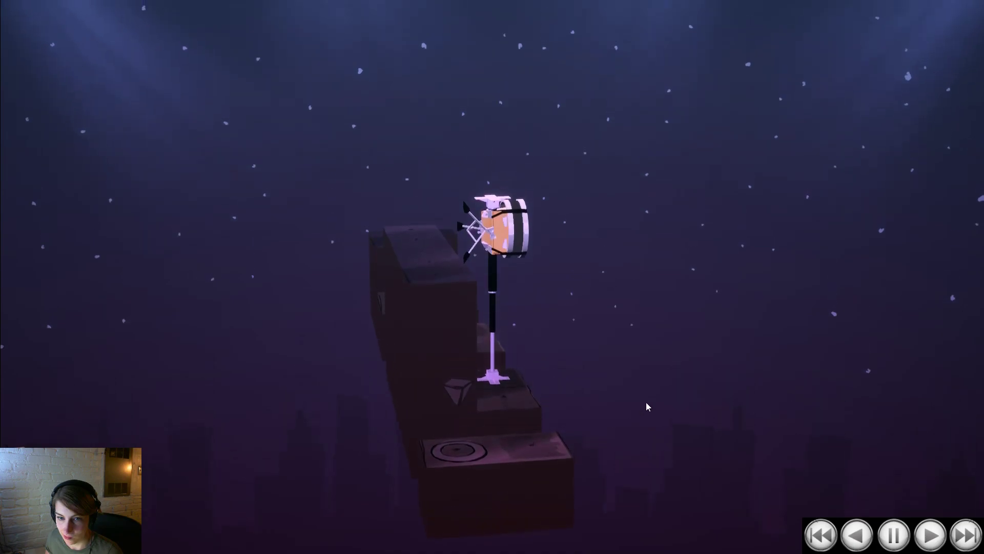
Move the drum onto the block with the ring marker, launch it to finish the level, and stop the play session
key(a)
drag(170, 440, 648, 439)
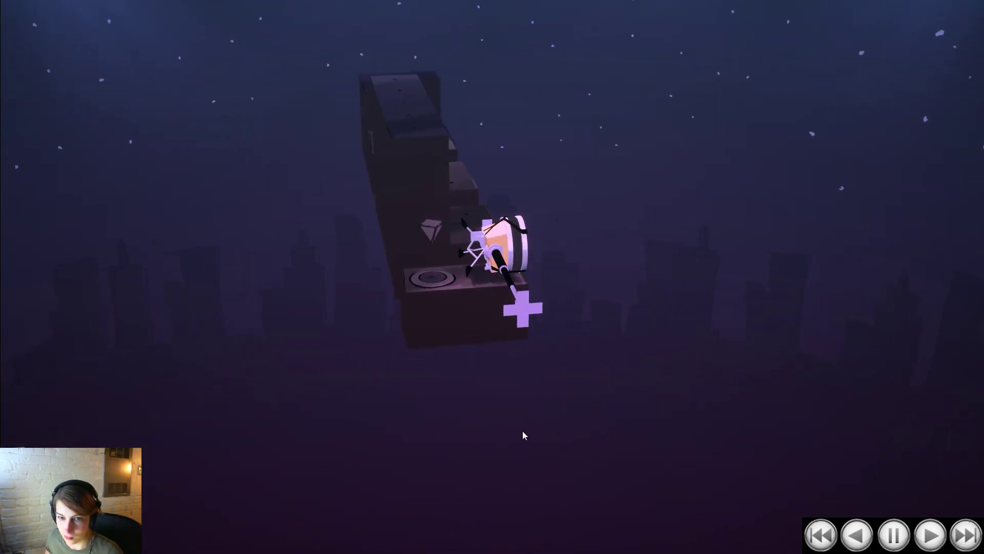
key(space)
drag(287, 371, 373, 397)
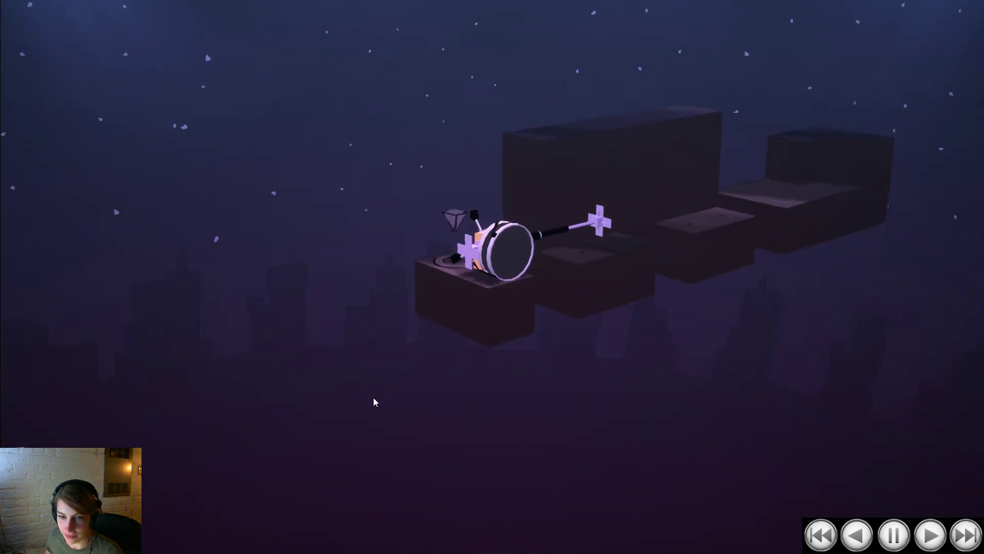
key(space)
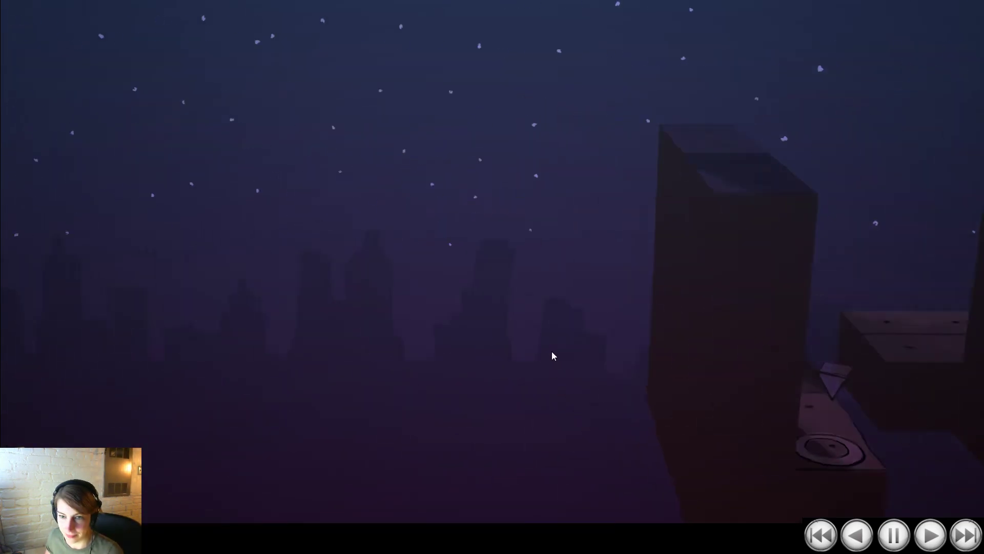
key(Escape)
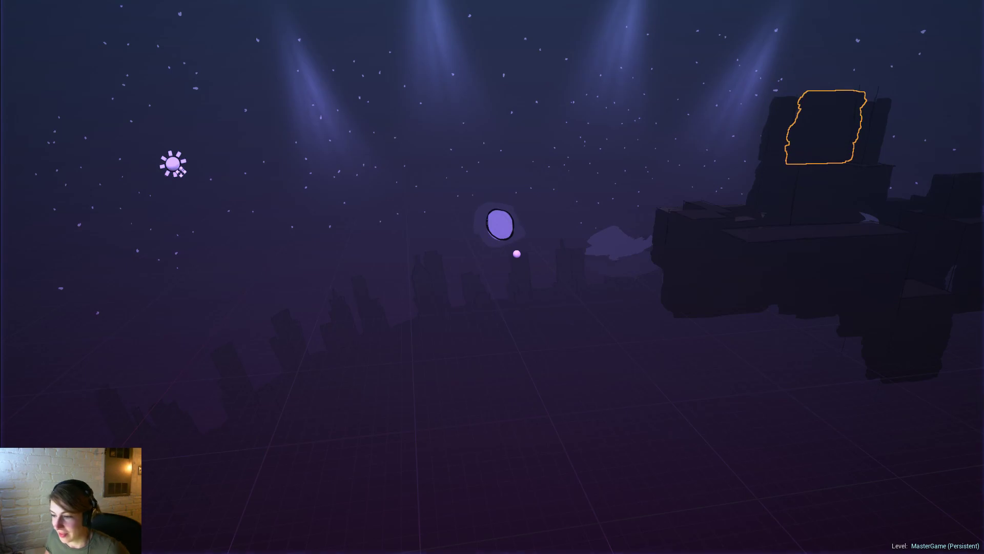